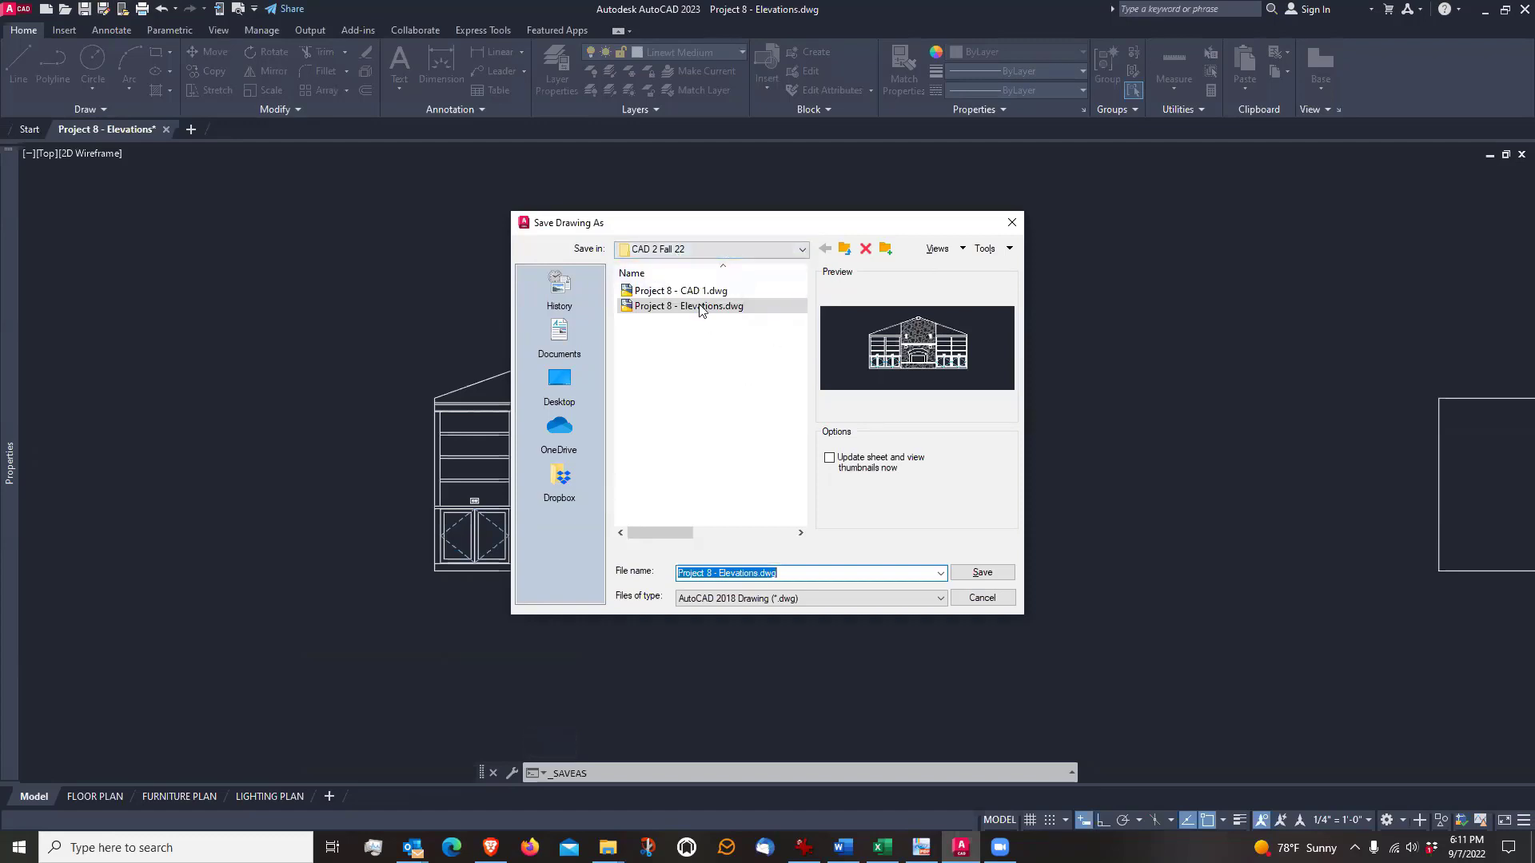
Save the drawing as Project 8 - SECTION.dwg and clear the selected cabinet door
double_click(740, 574)
type("SECTION")
left_click(982, 573)
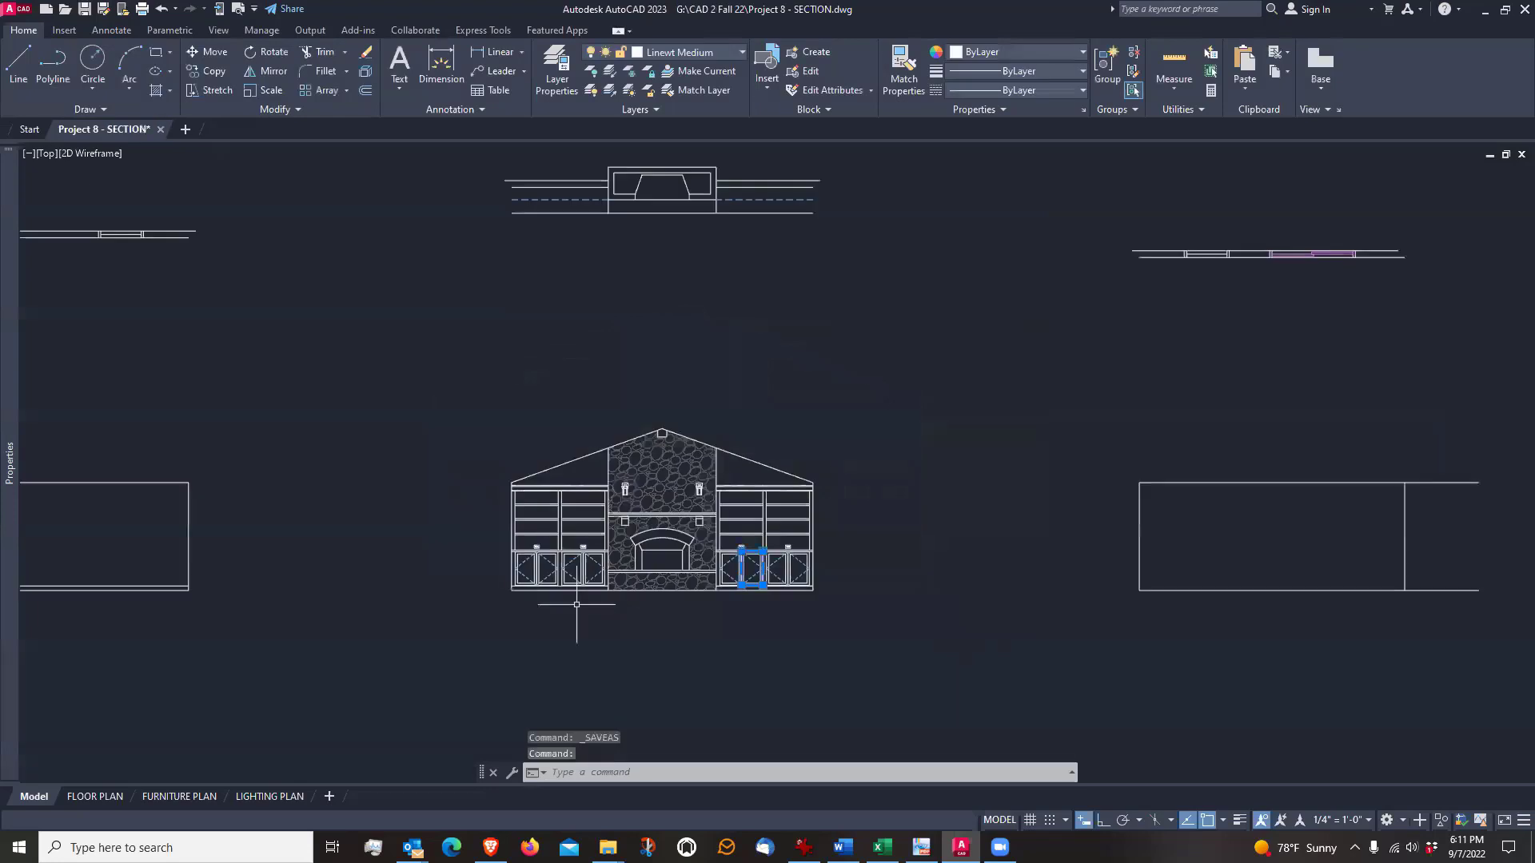
middle_click_drag(754, 612, 735, 540)
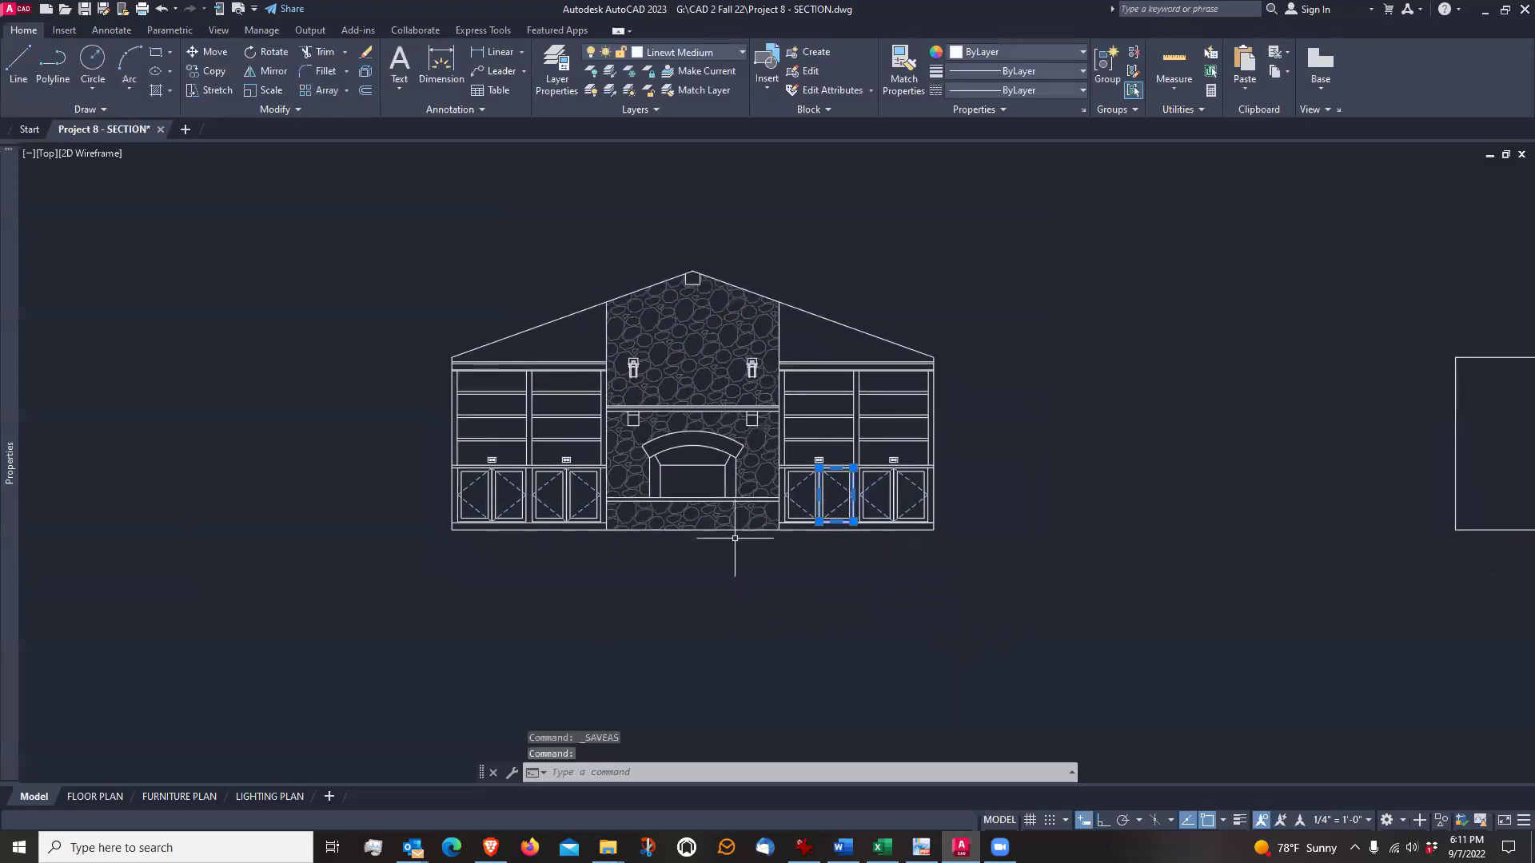
scroll(742, 556, "down", 2)
scroll(747, 552, "up", 2)
key("Escape")
key("Escape")
Copy the entire fireplace elevation straight down about 28'-9" with Ortho on, leaving a duplicate below the original
scroll(751, 563, "down", 2)
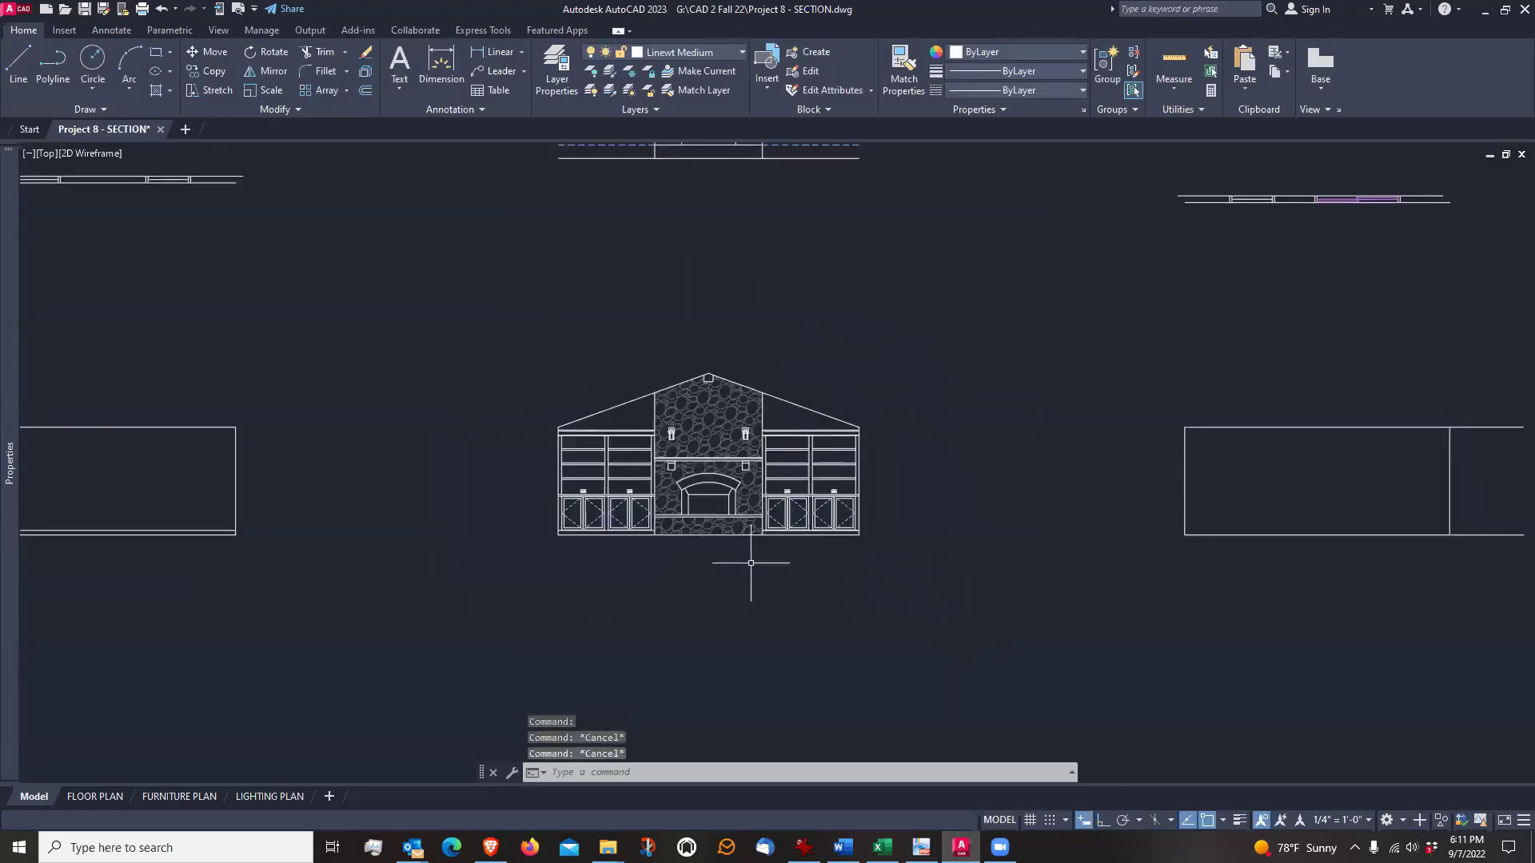
middle_click_drag(750, 593, 733, 514)
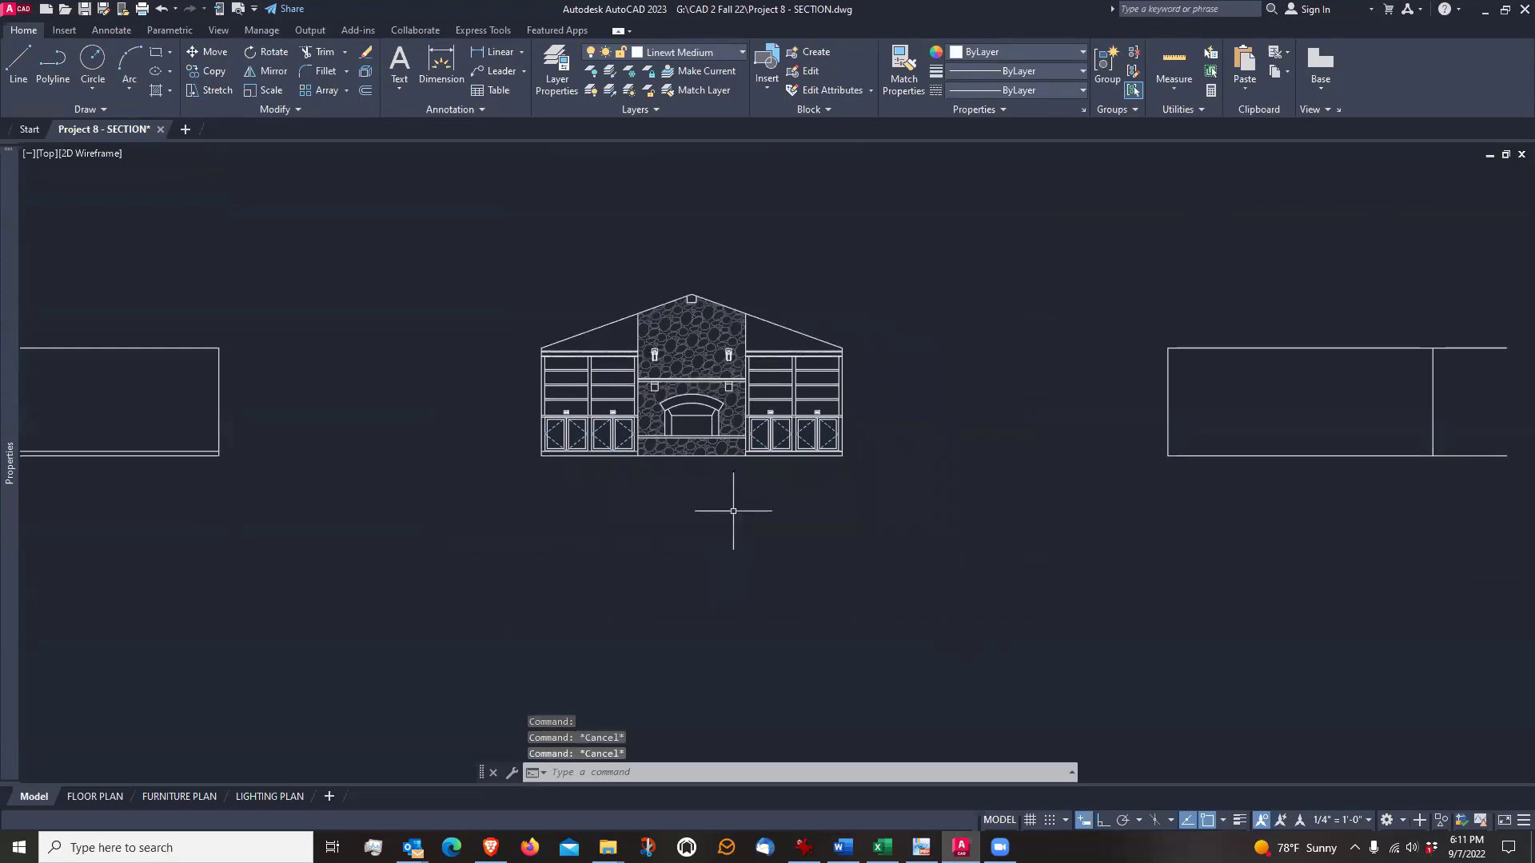
type("co")
key("Return")
left_click(438, 224)
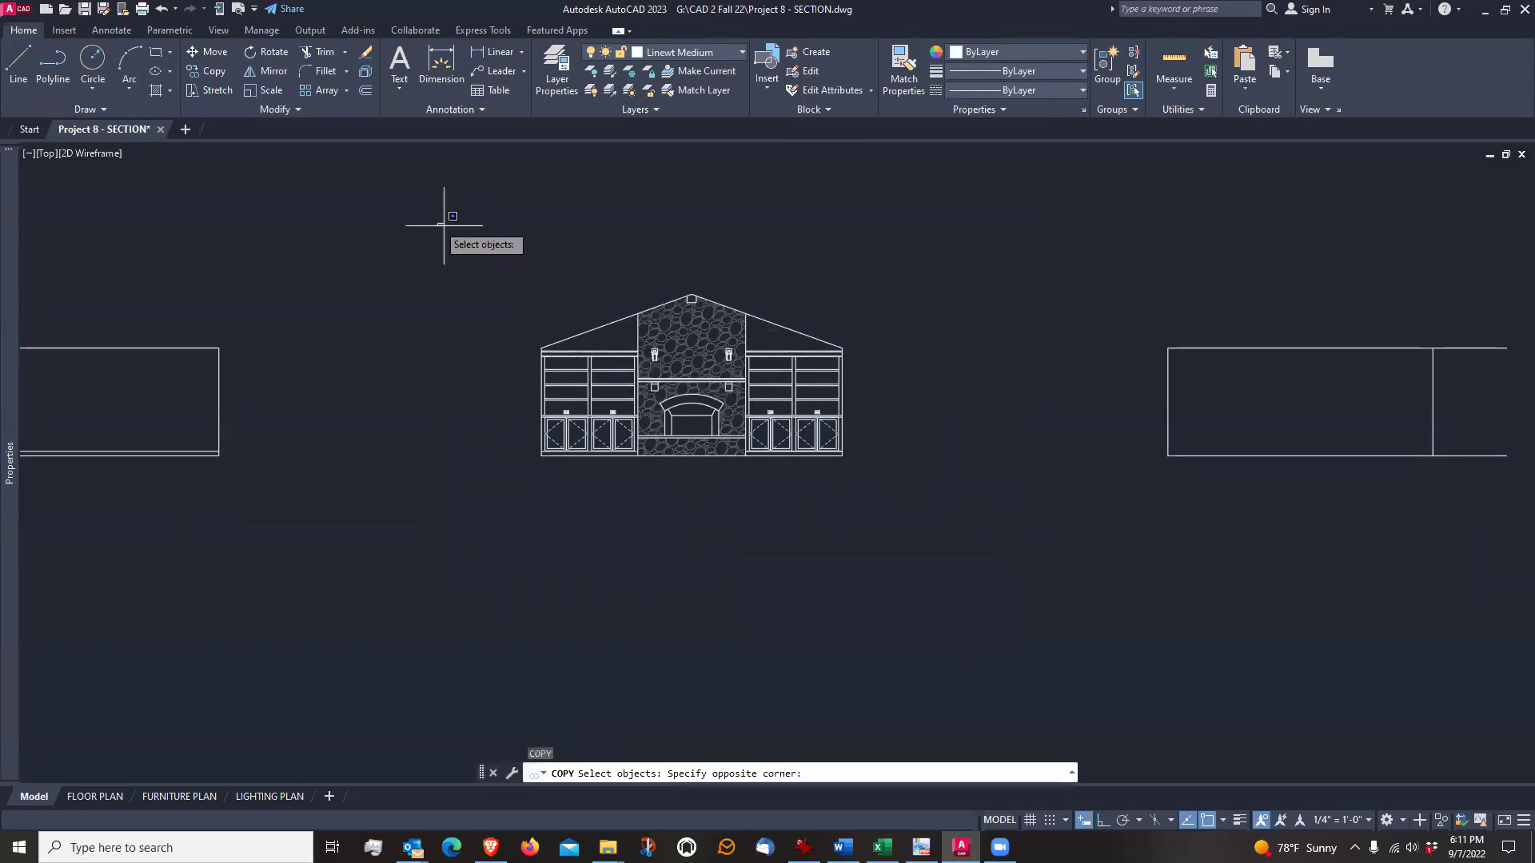
left_click(940, 545)
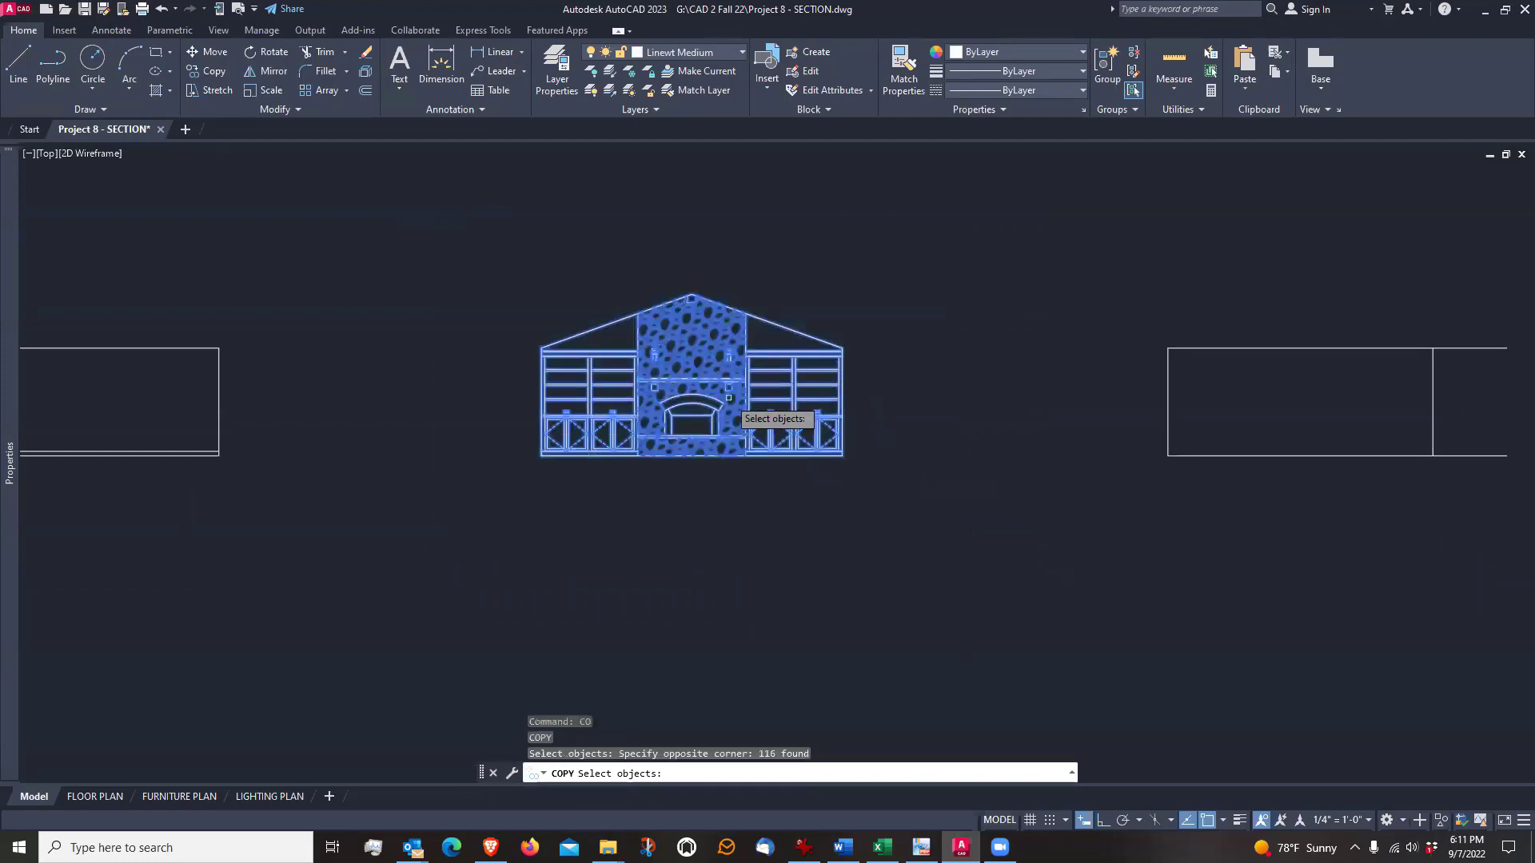
key("Return")
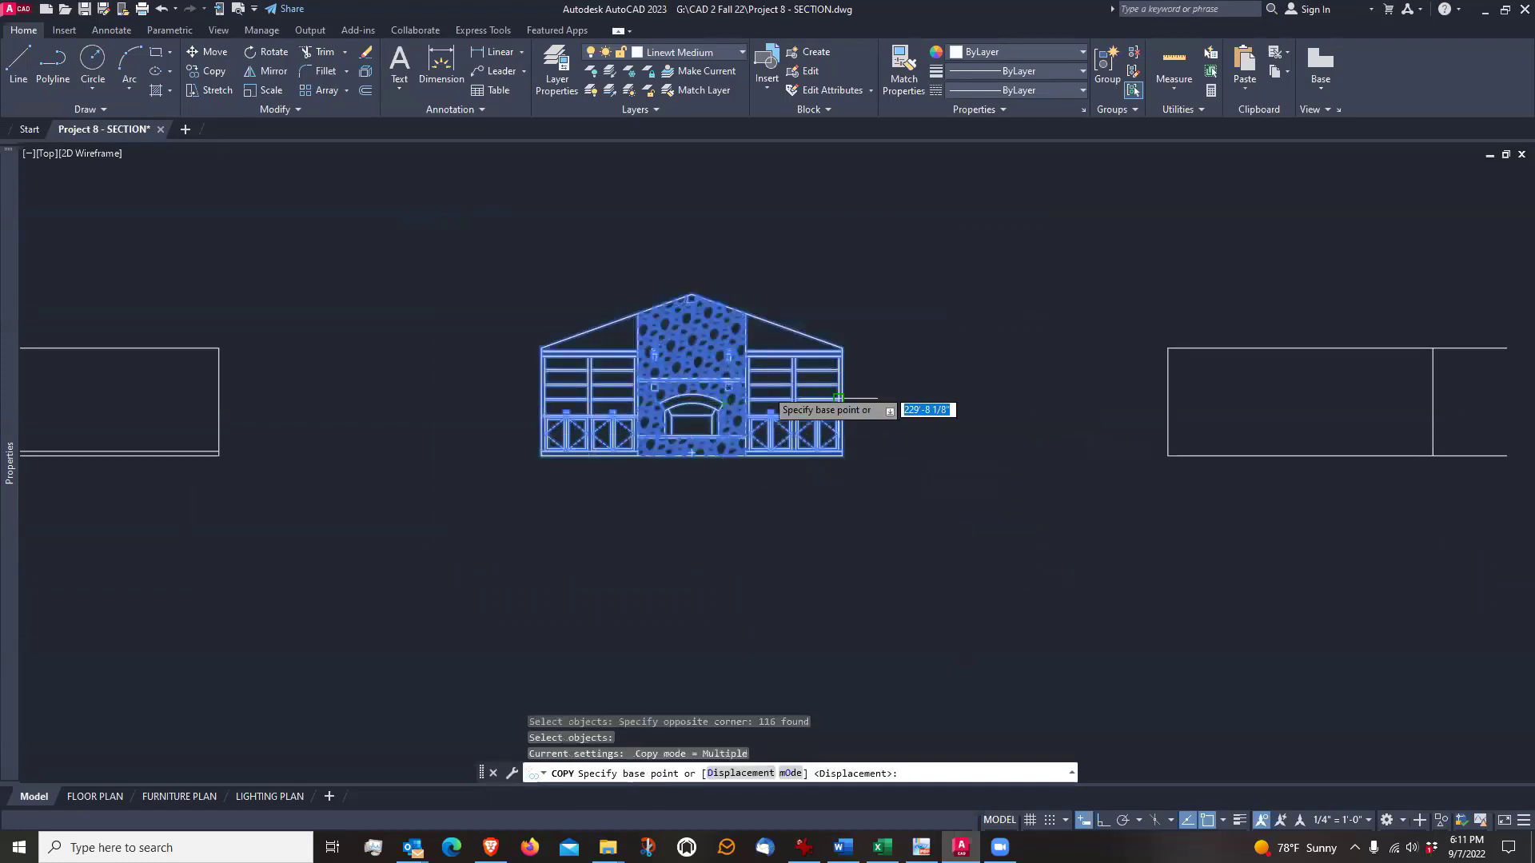
left_click(886, 367)
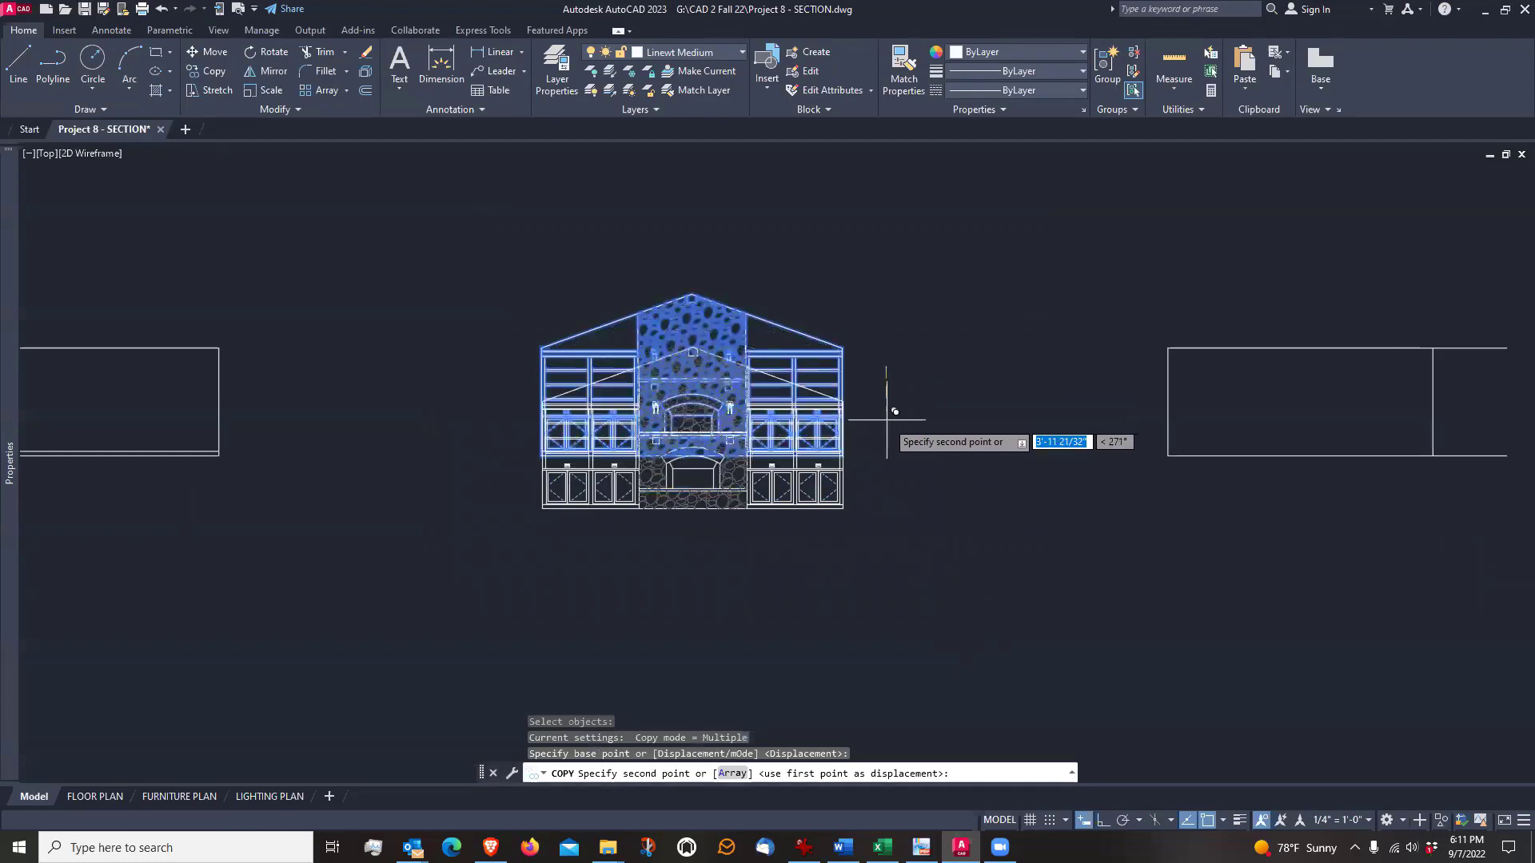
middle_click_drag(887, 536, 871, 457)
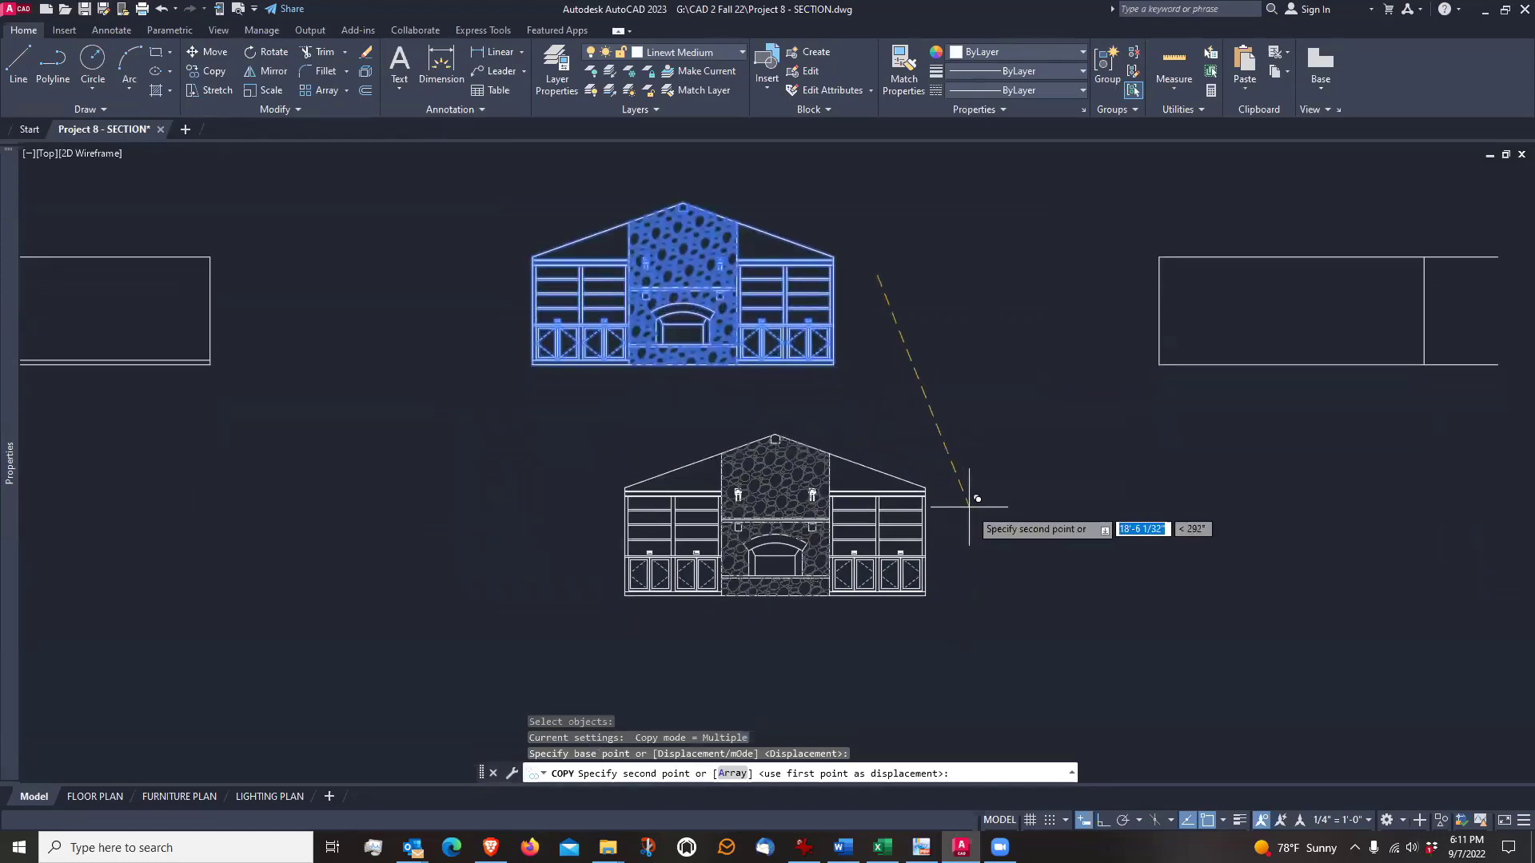
left_click(1110, 825)
mouse_move(999, 546)
middle_mouse_down()
mouse_move(974, 432)
mouse_move(984, 405)
middle_mouse_up()
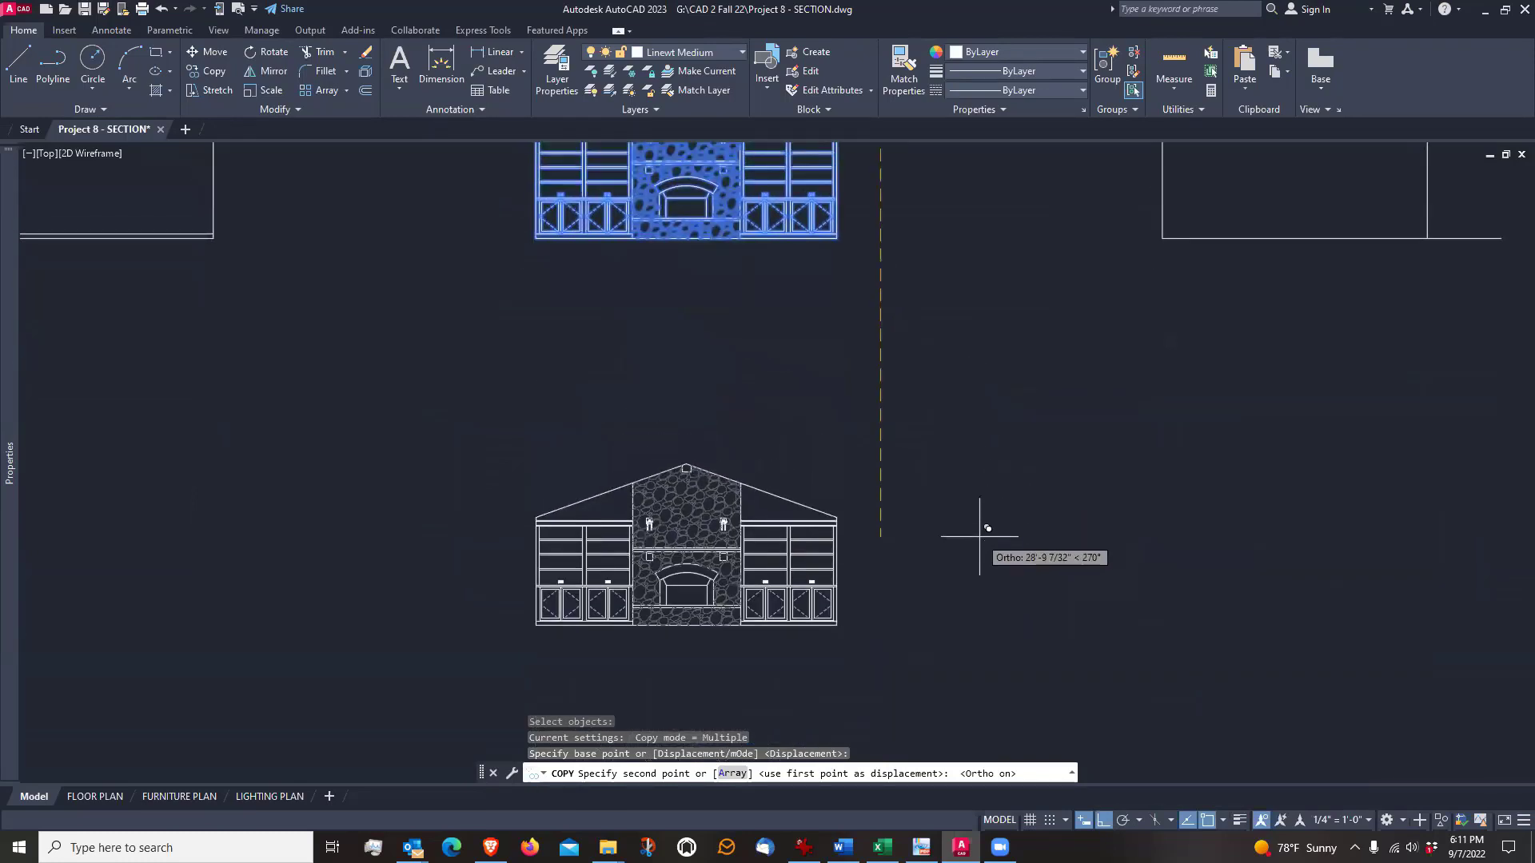
left_click(982, 526)
key("Return")
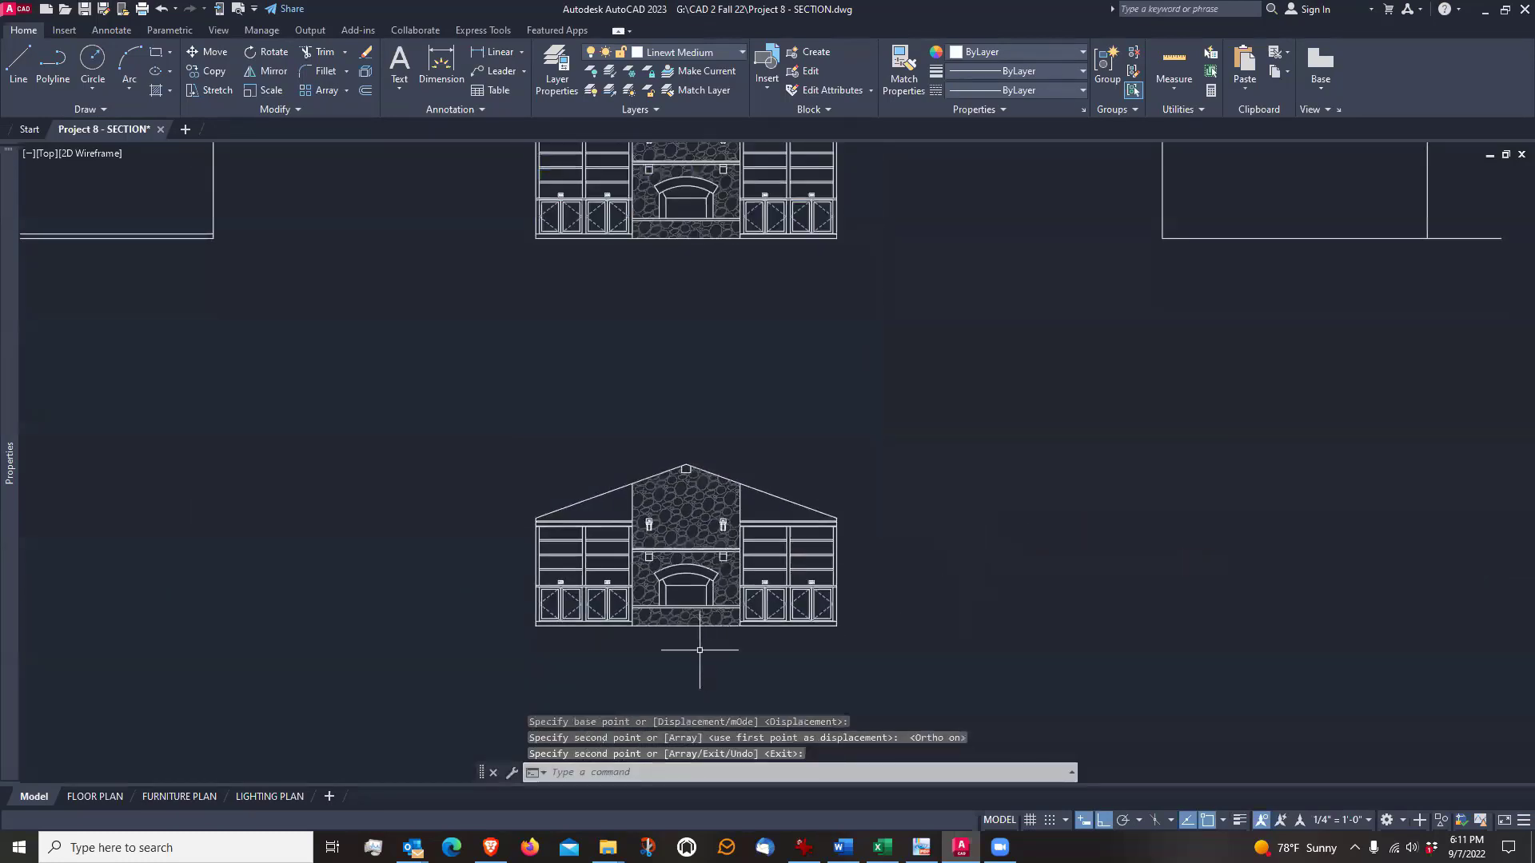
scroll(675, 659, "up", 4)
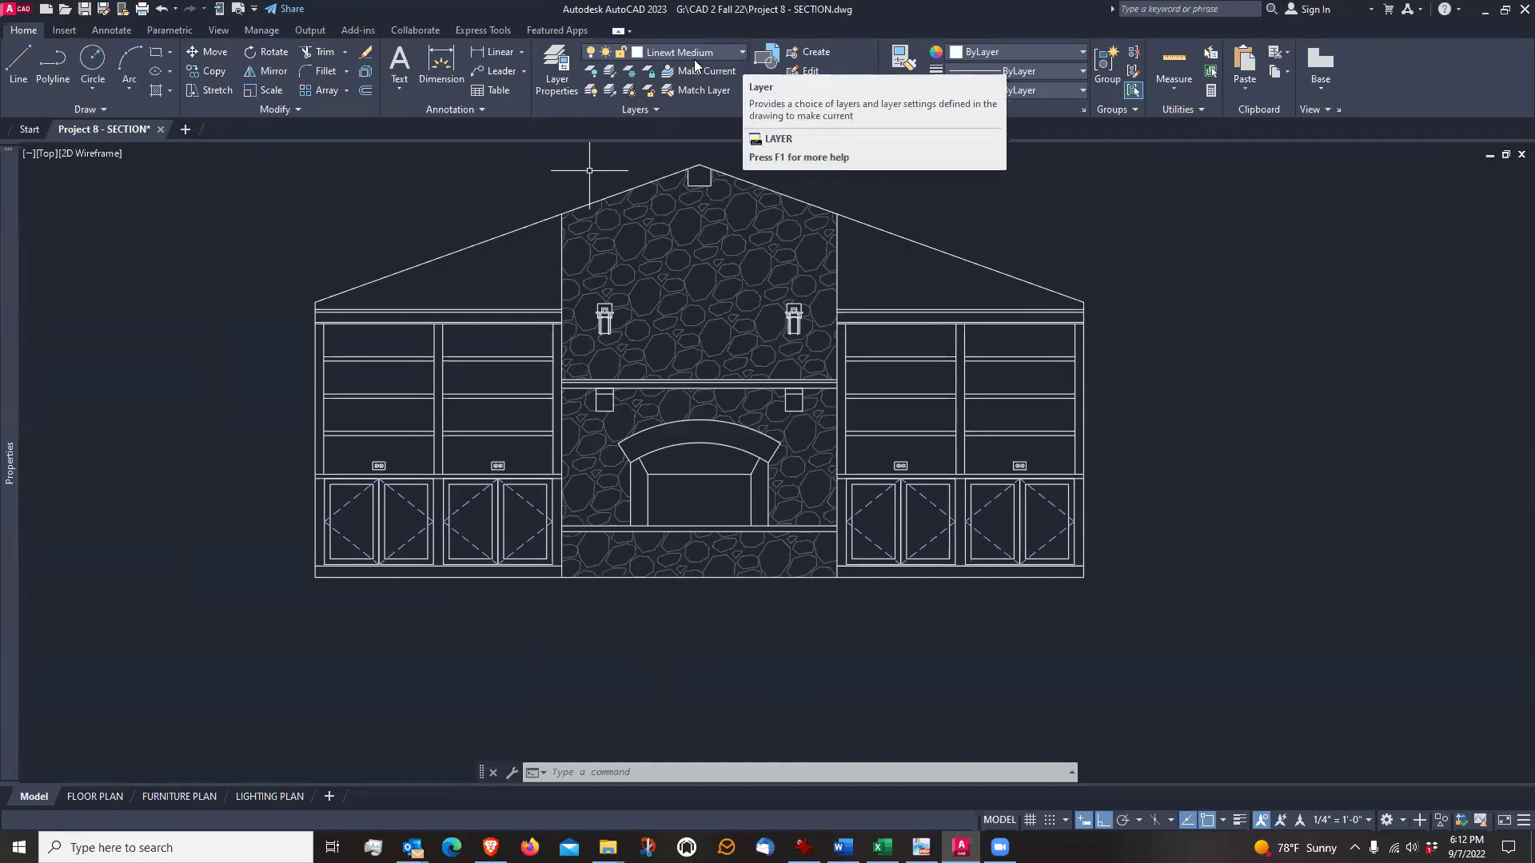
left_click(478, 312)
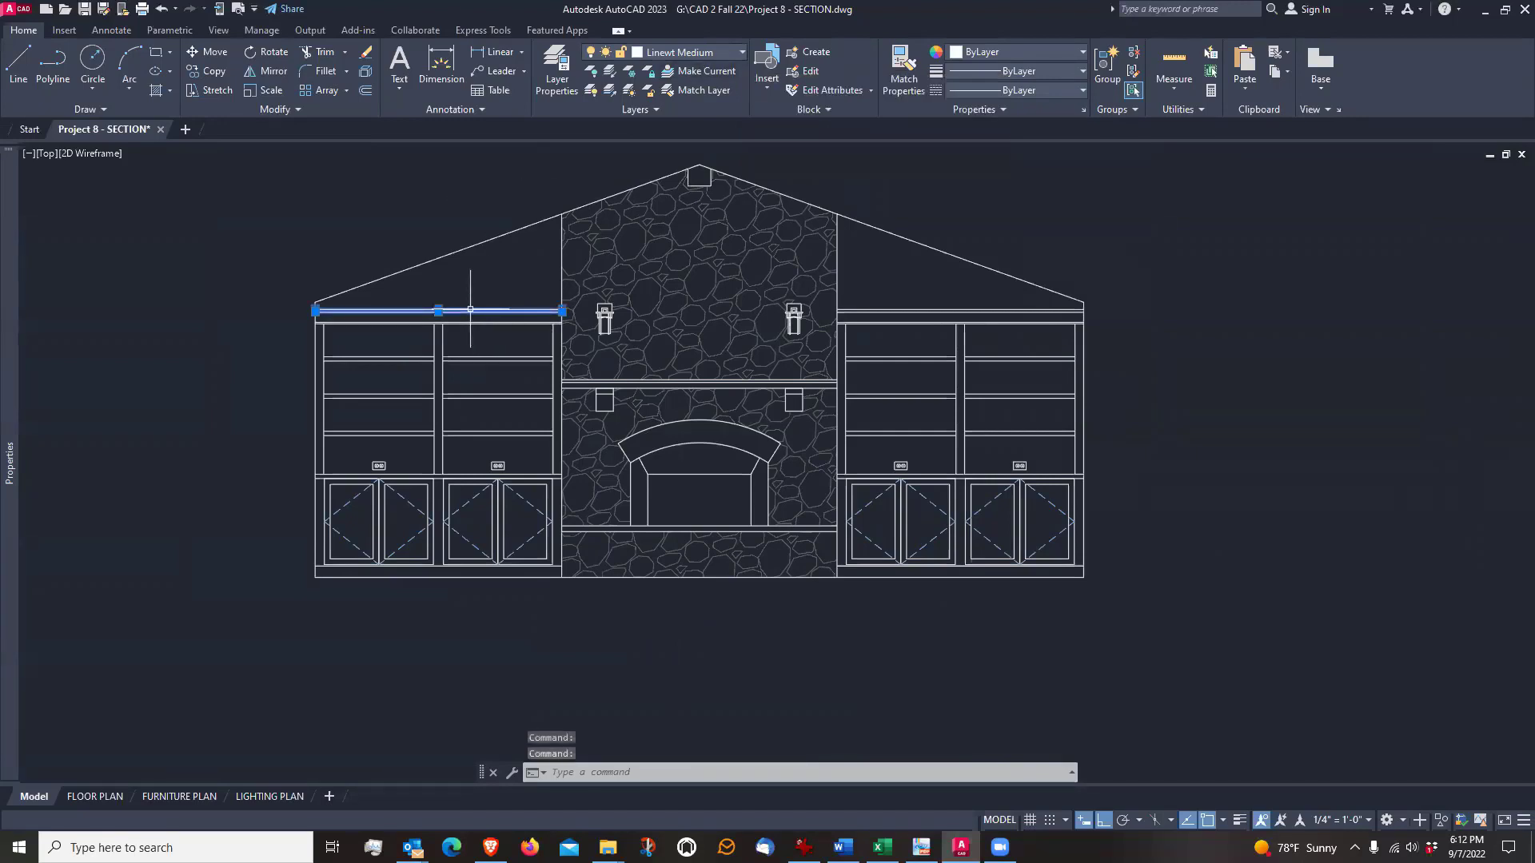
left_click(473, 318)
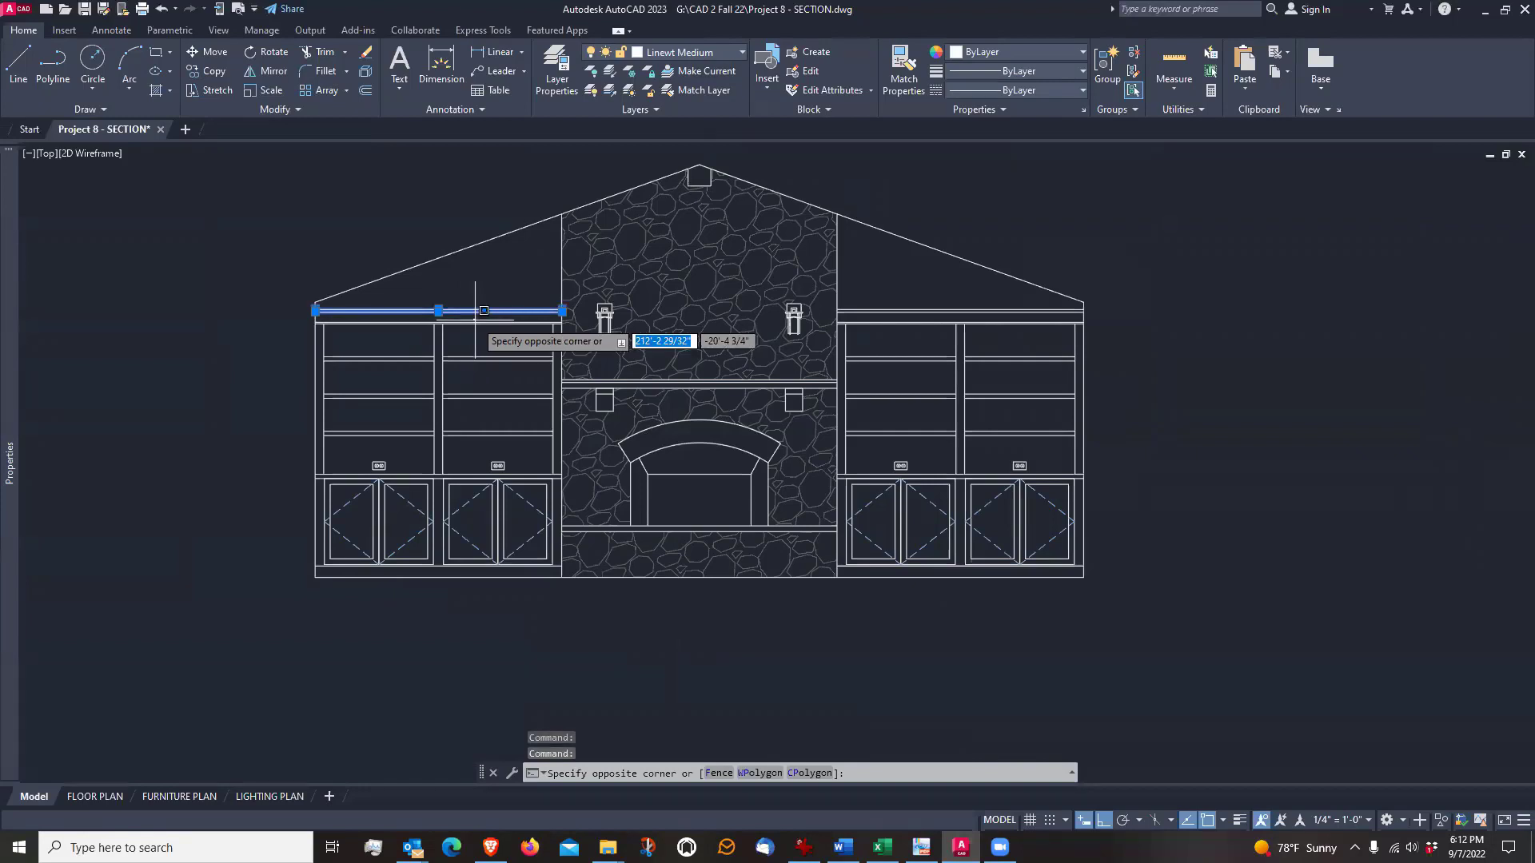
key("Escape")
key("Escape")
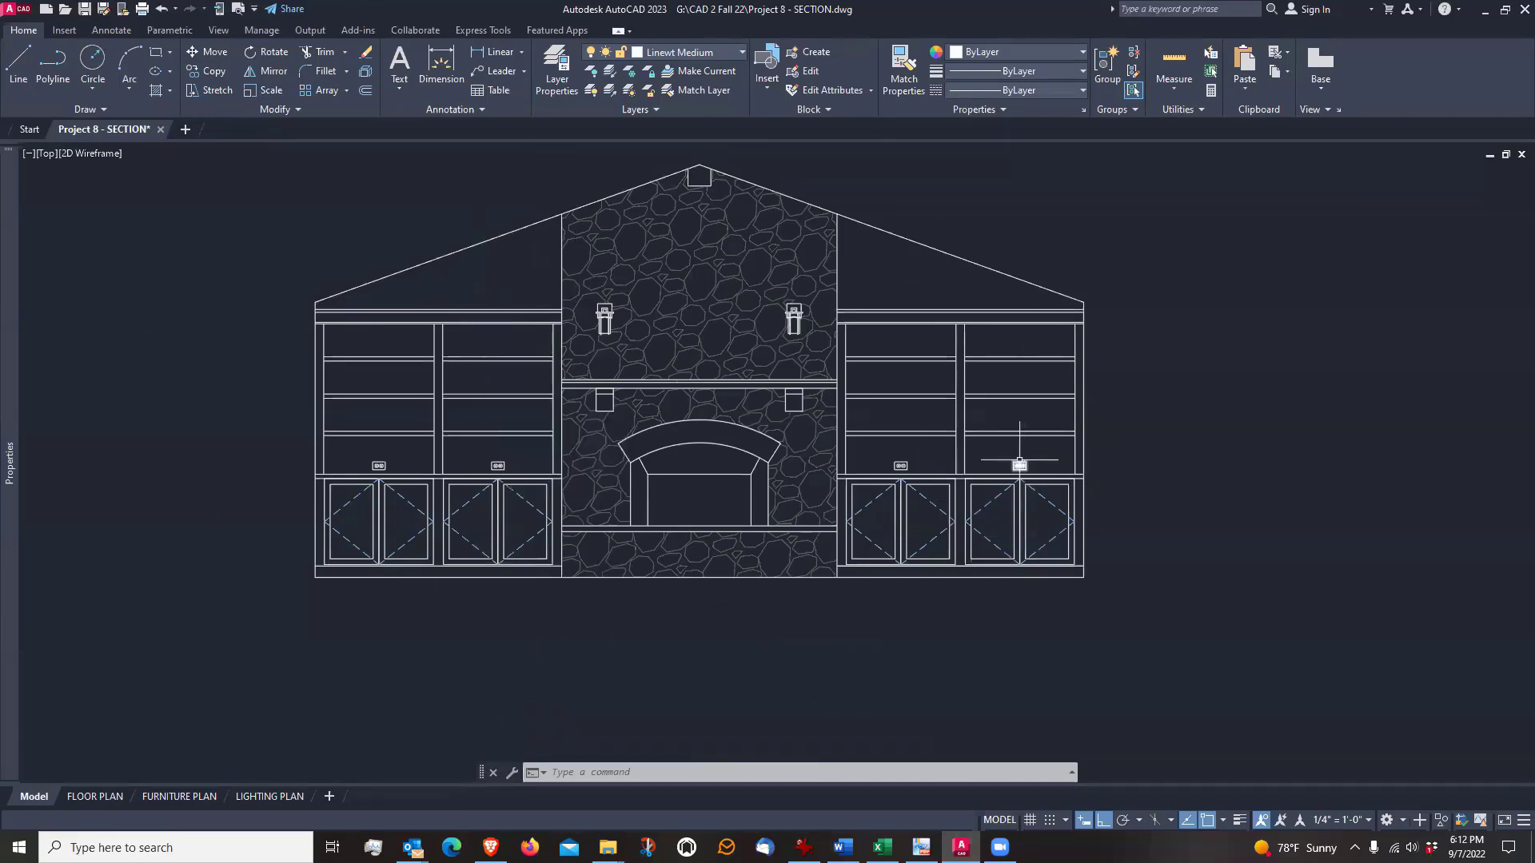
Move the copied elevation's right-hand bookcase crown, shelves, uprights, countertop line, outlets and adjoining fireplace edge to the Linewt Light layer
scroll(1018, 465, "up", 4)
scroll(1019, 464, "down", 2)
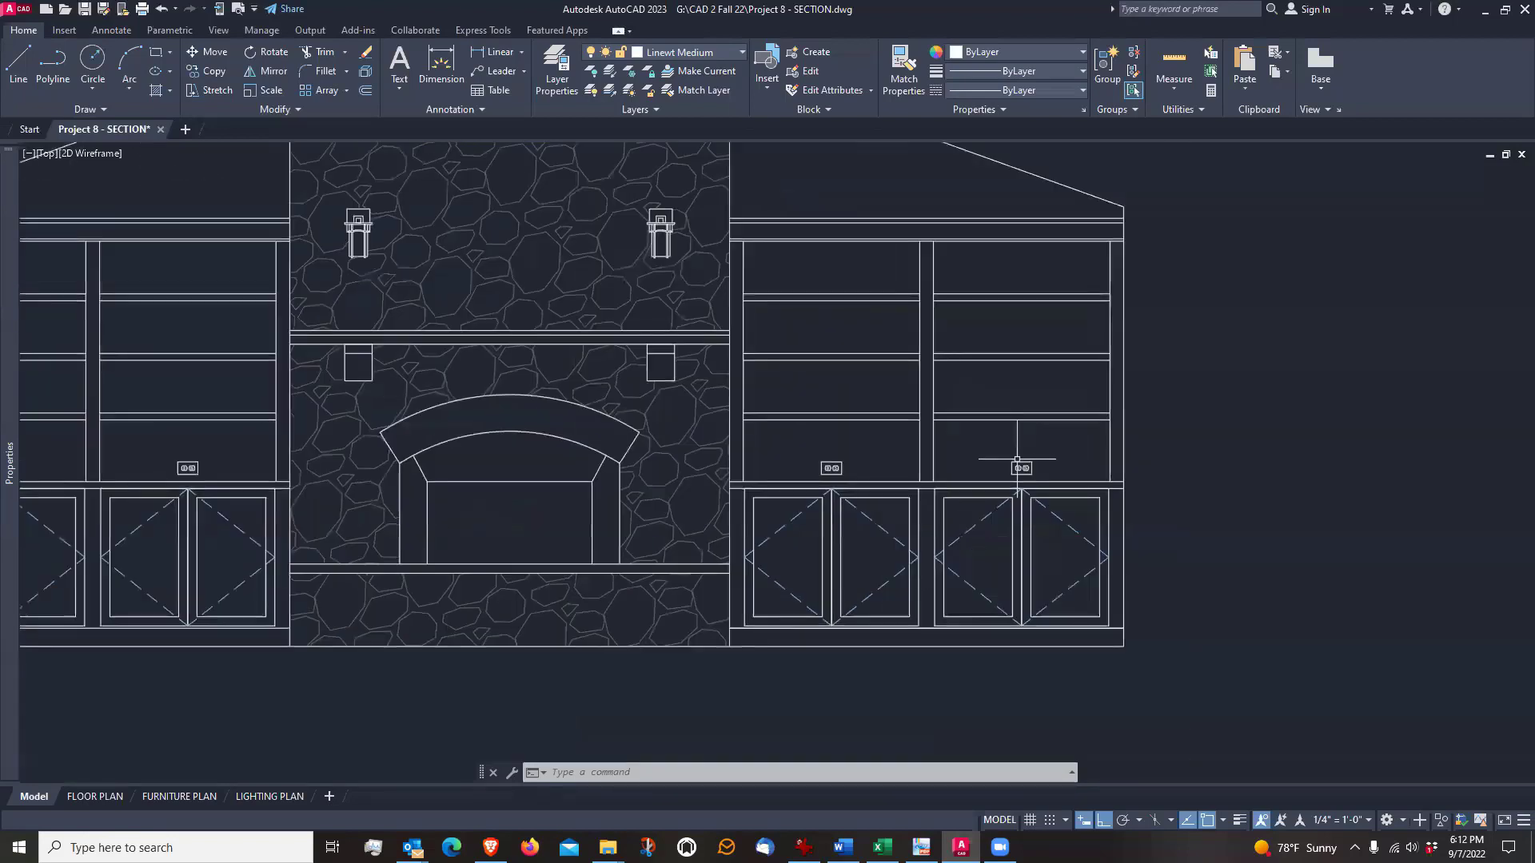
left_click(1117, 212)
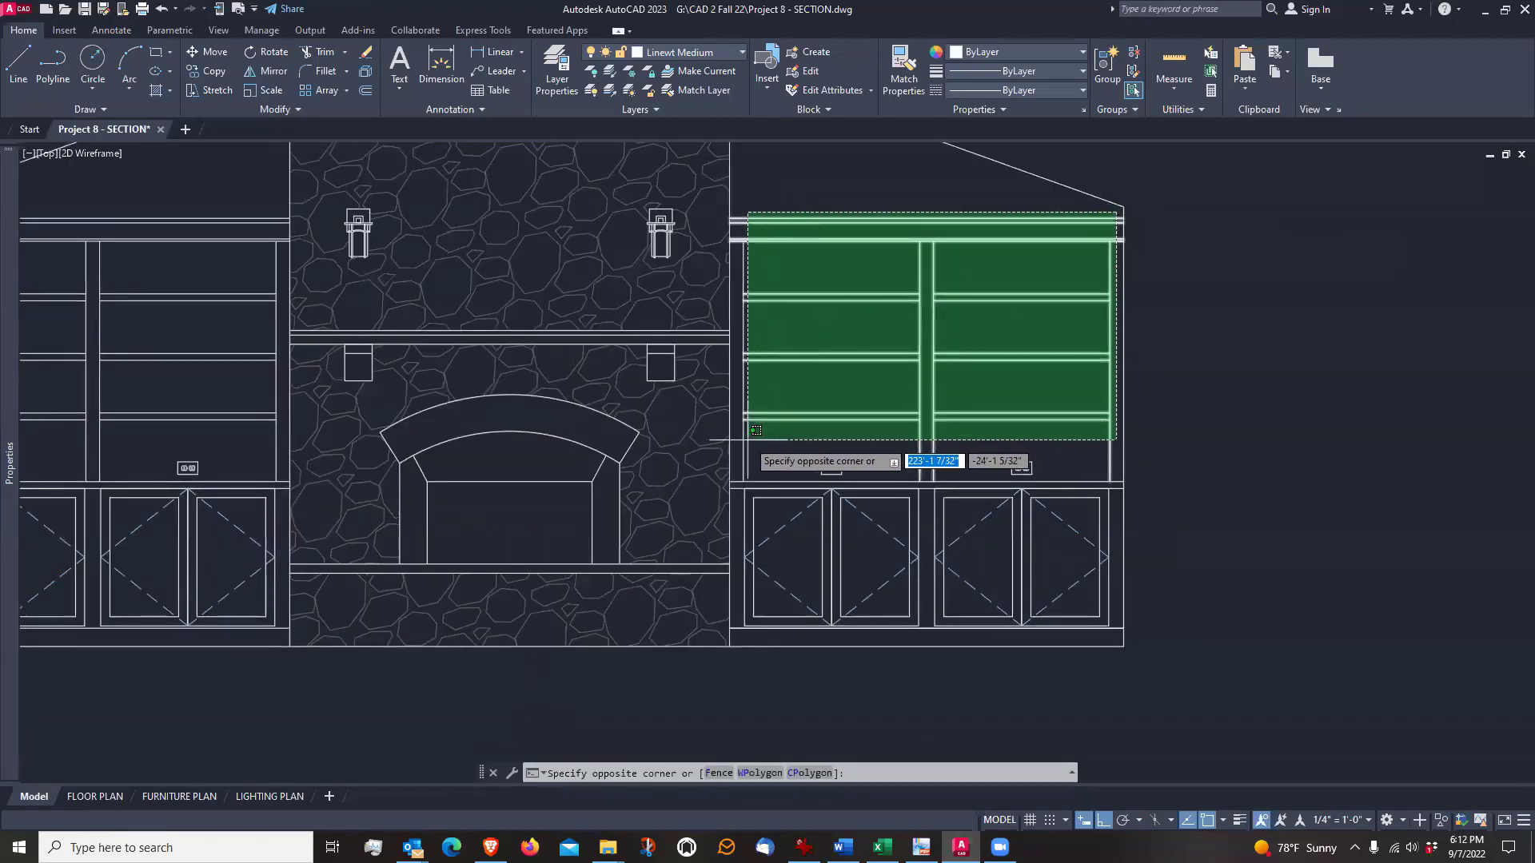
left_click(734, 440)
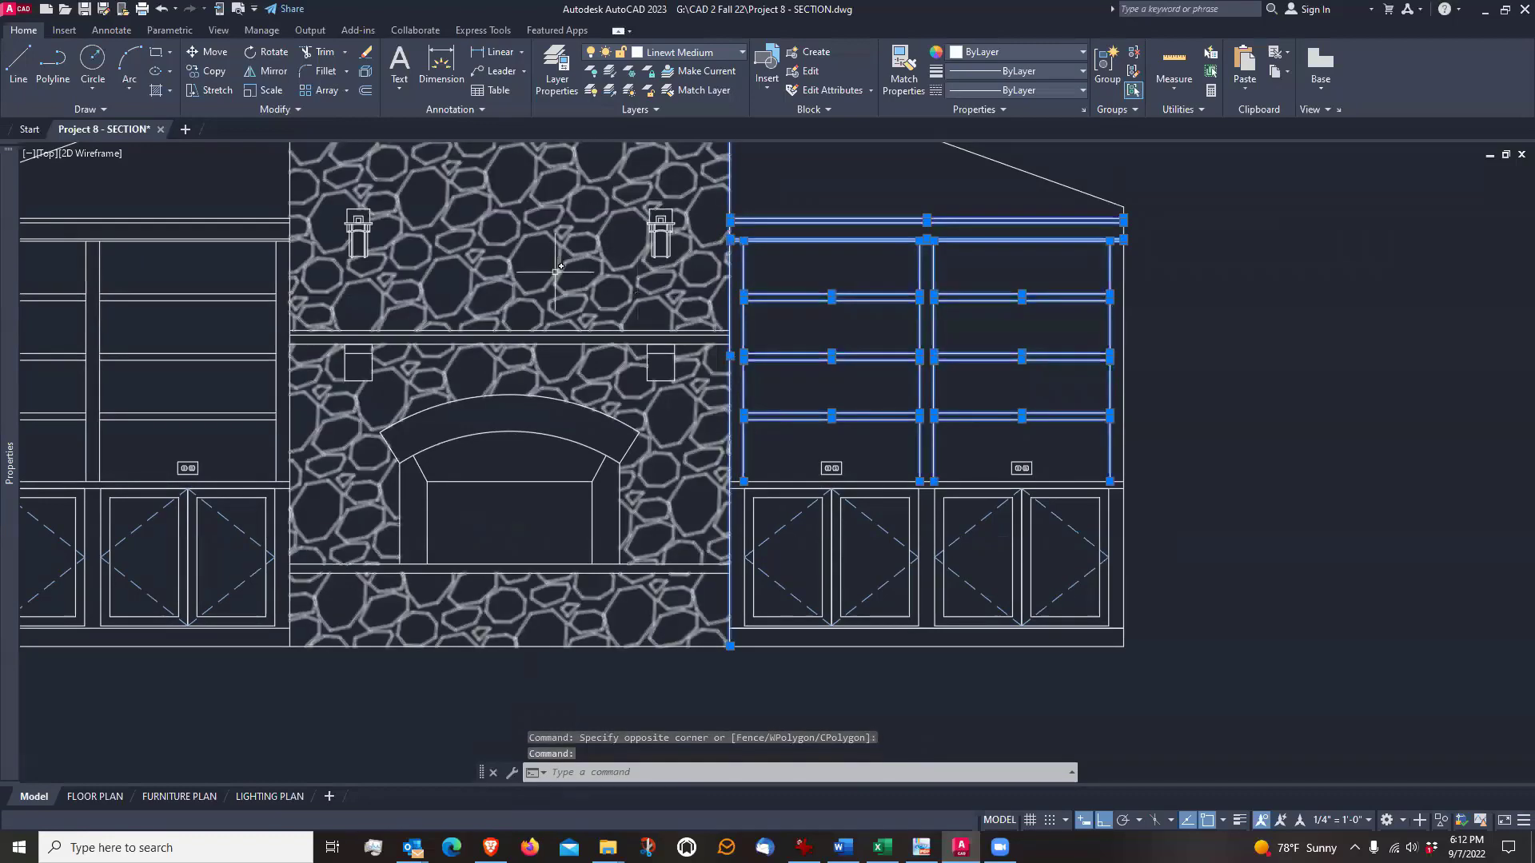
scroll(918, 472, "up", 2)
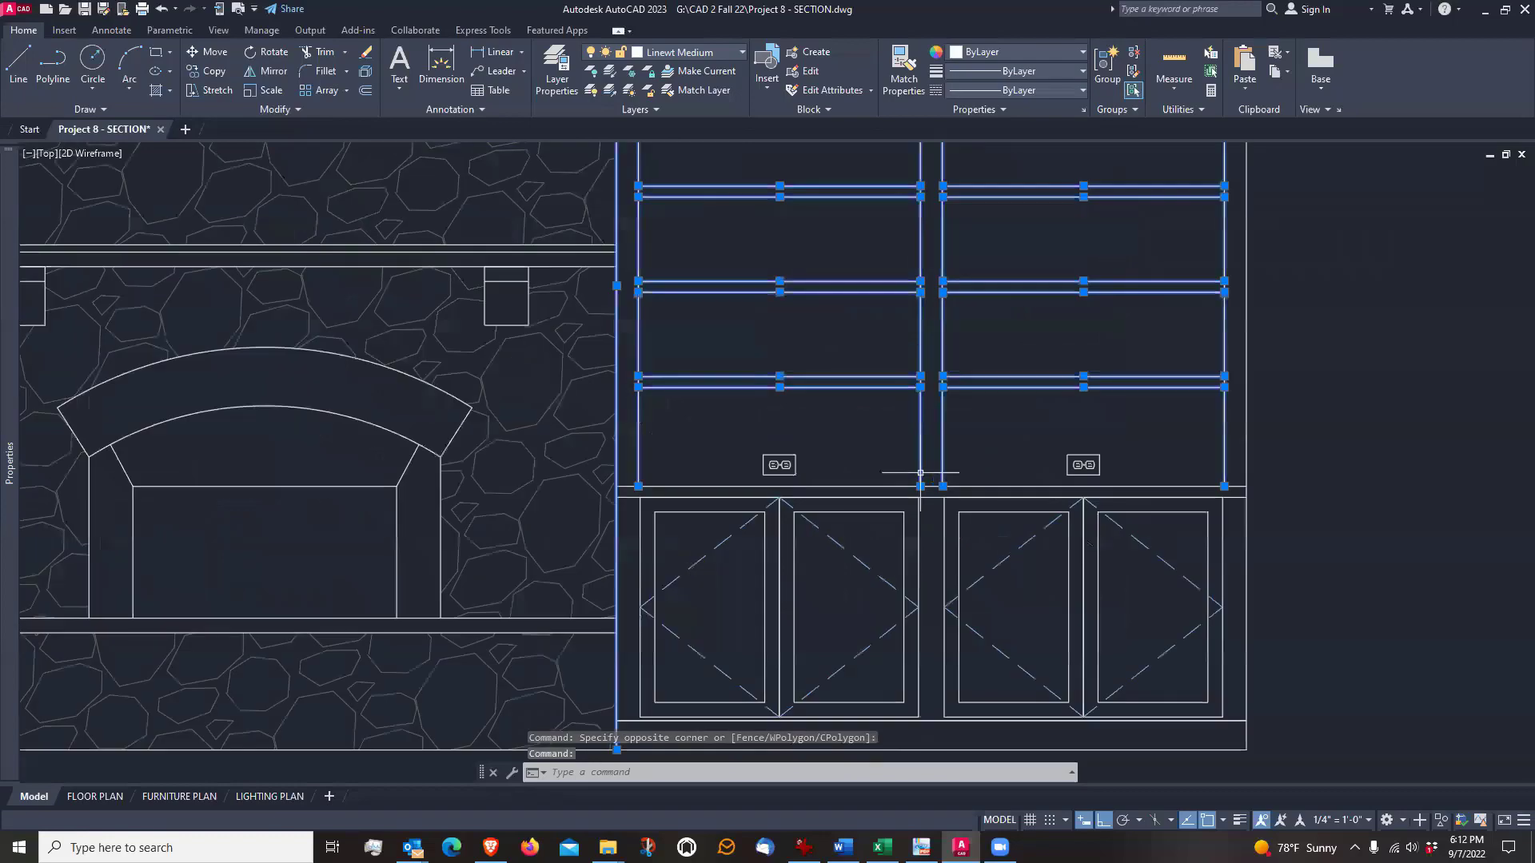
left_click(1136, 421)
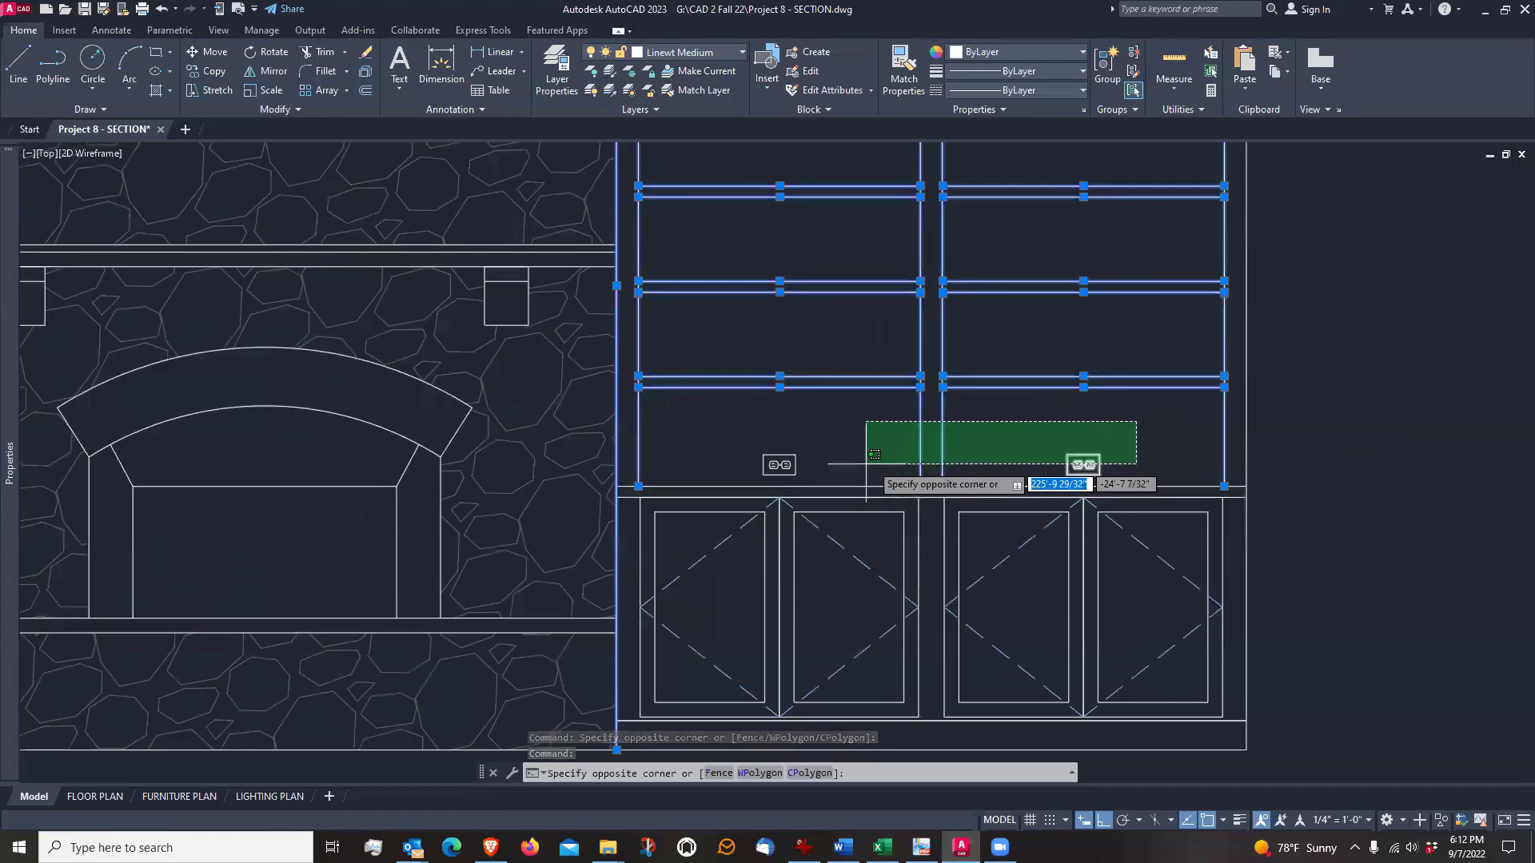
left_click(746, 480)
scroll(804, 455, "down", 2)
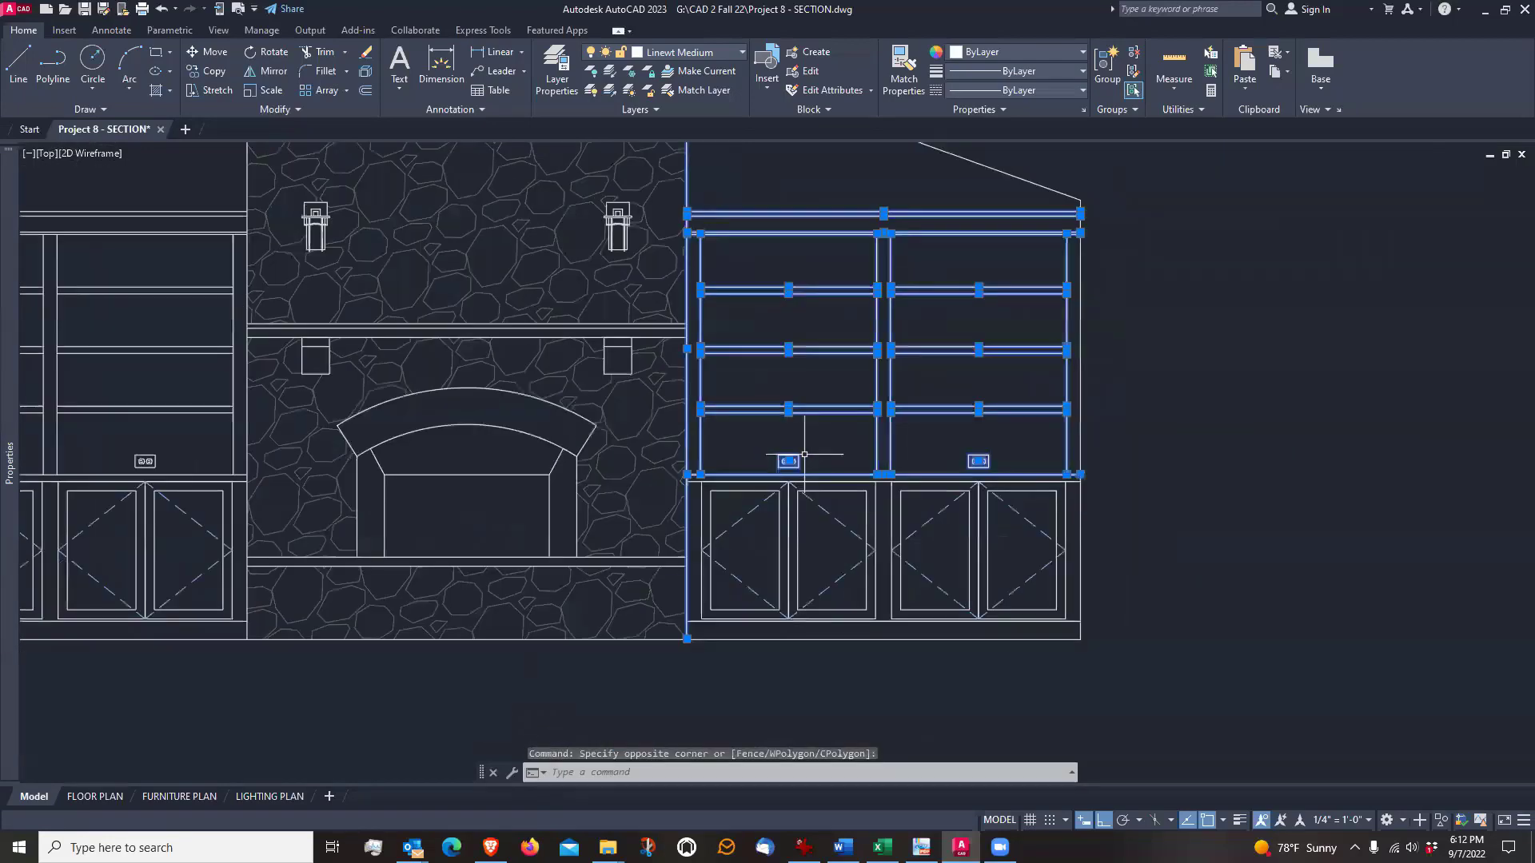
left_click(733, 54)
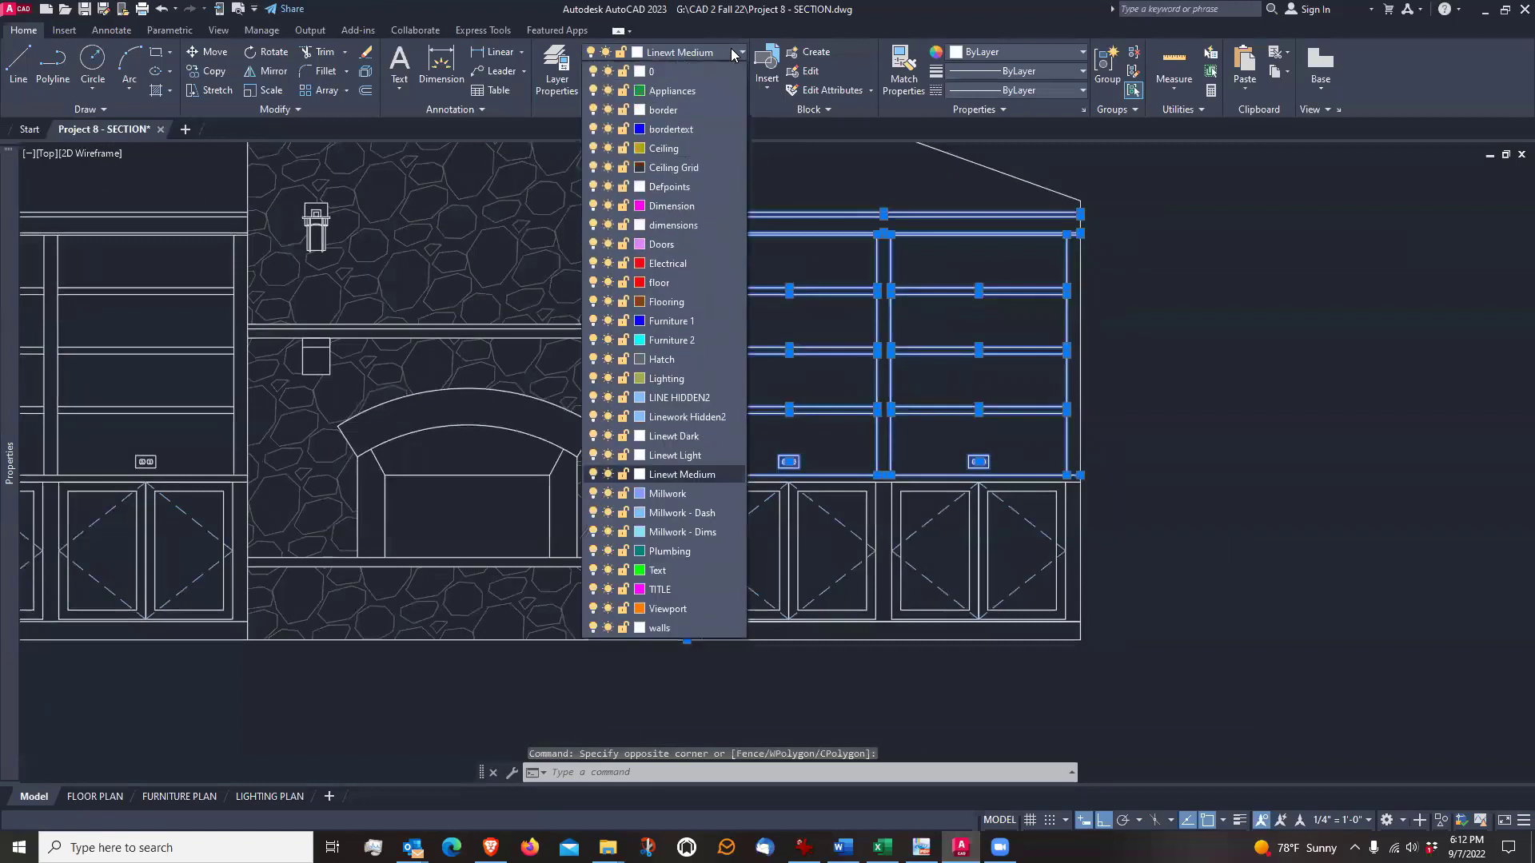
left_click(701, 455)
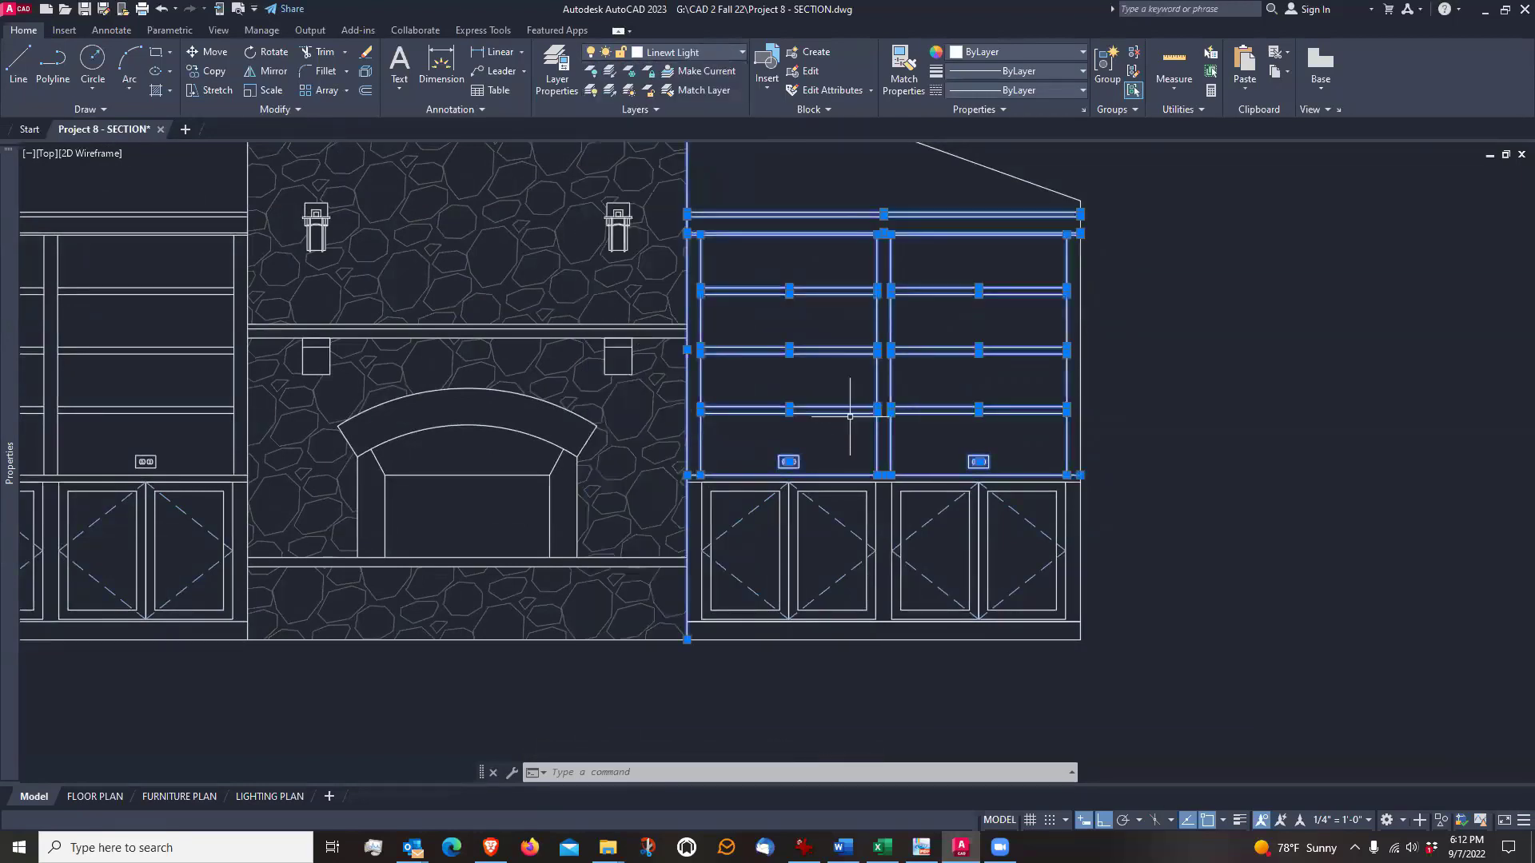
key("Escape")
Set the Linewt Light layer's color to index color 253
mouse_move(850, 404)
middle_mouse_down()
mouse_move(884, 429)
mouse_move(967, 439)
middle_mouse_up()
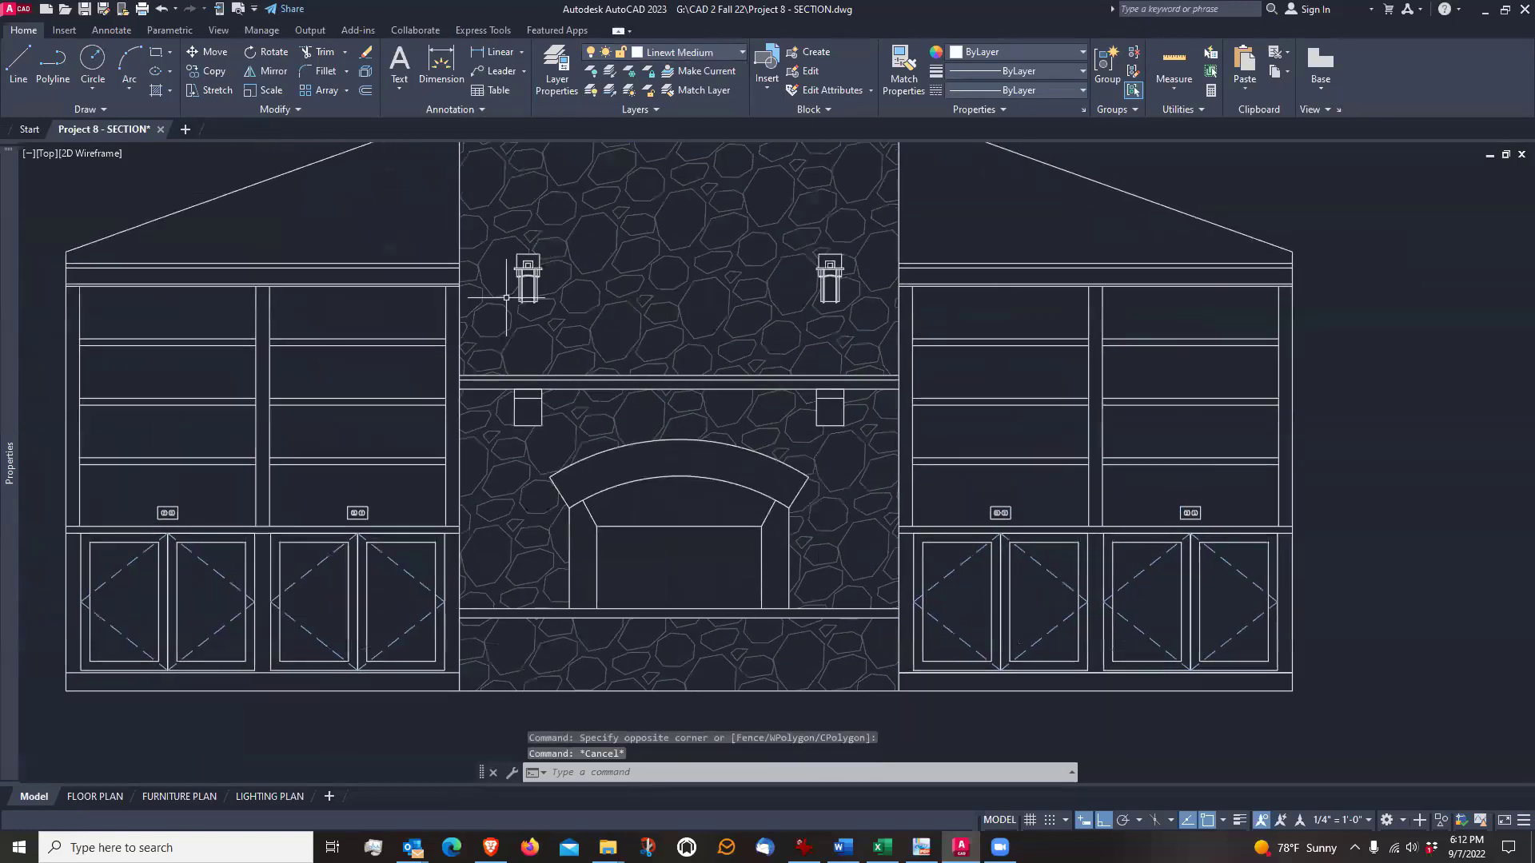
left_click(557, 64)
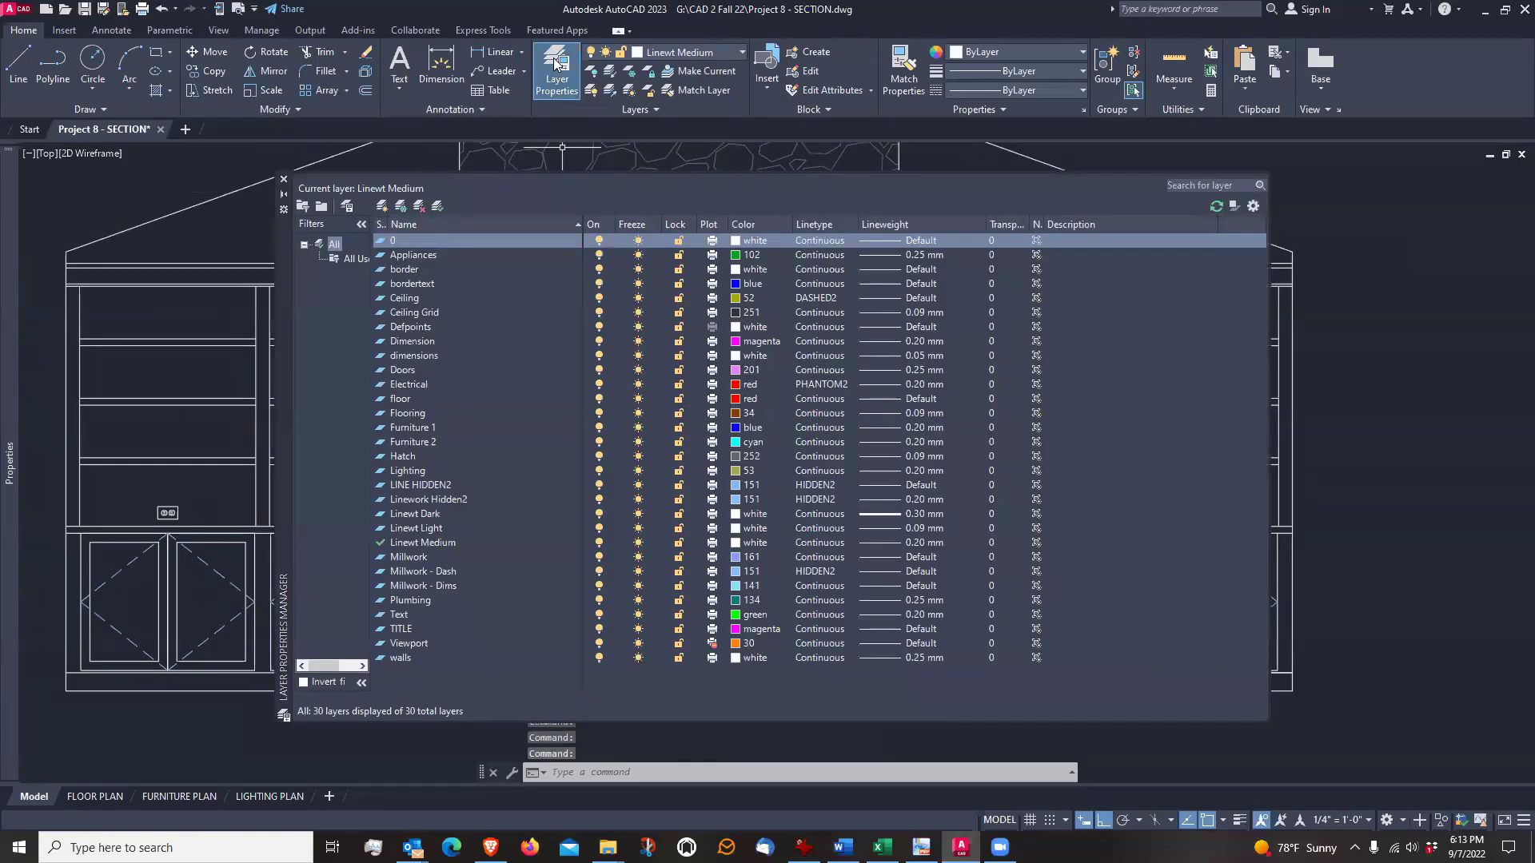
left_click(435, 529)
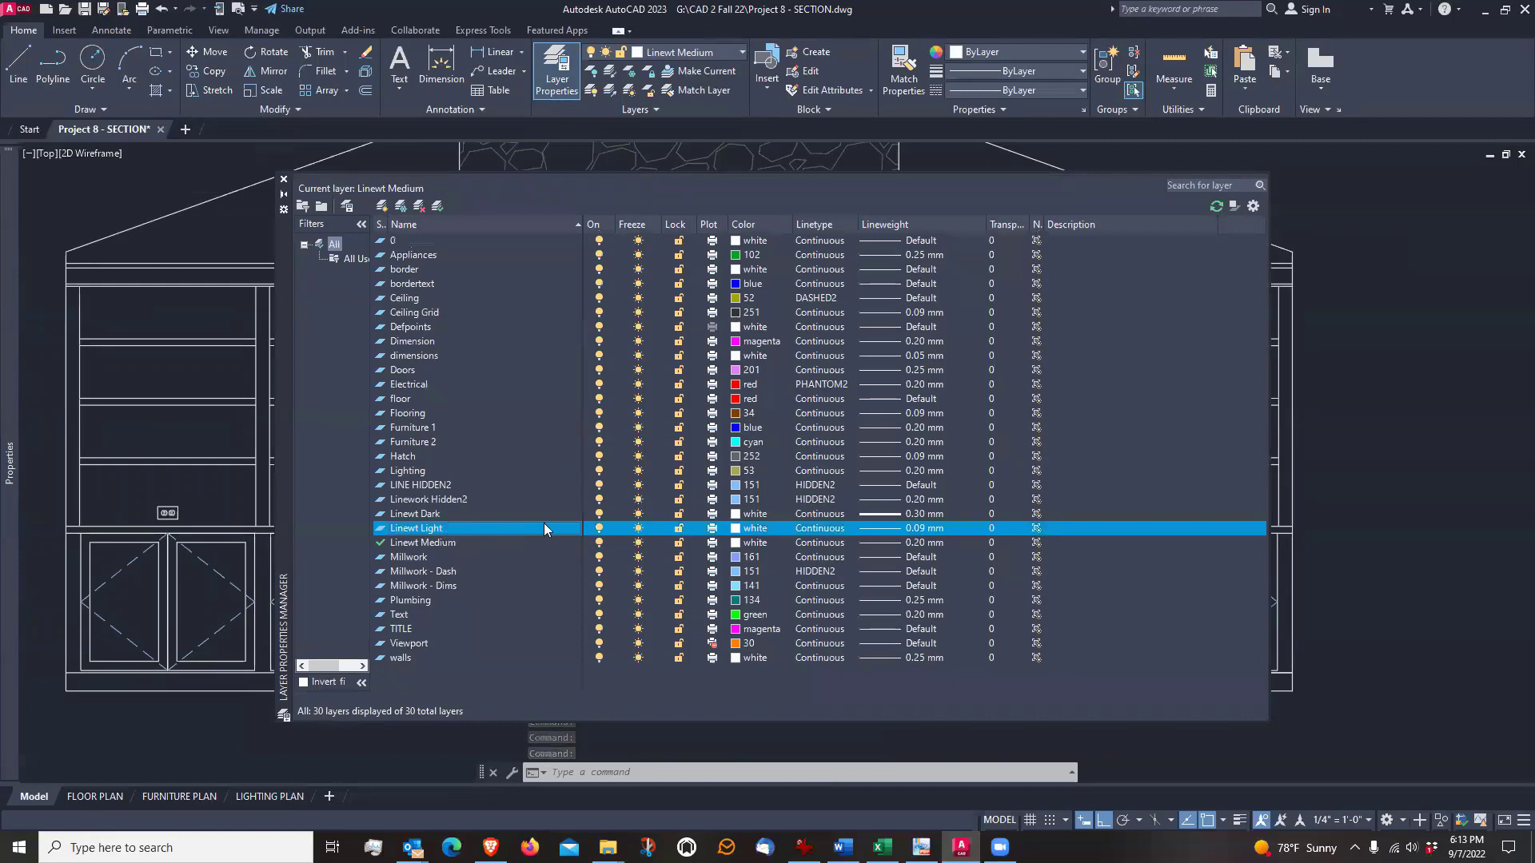
left_click(736, 530)
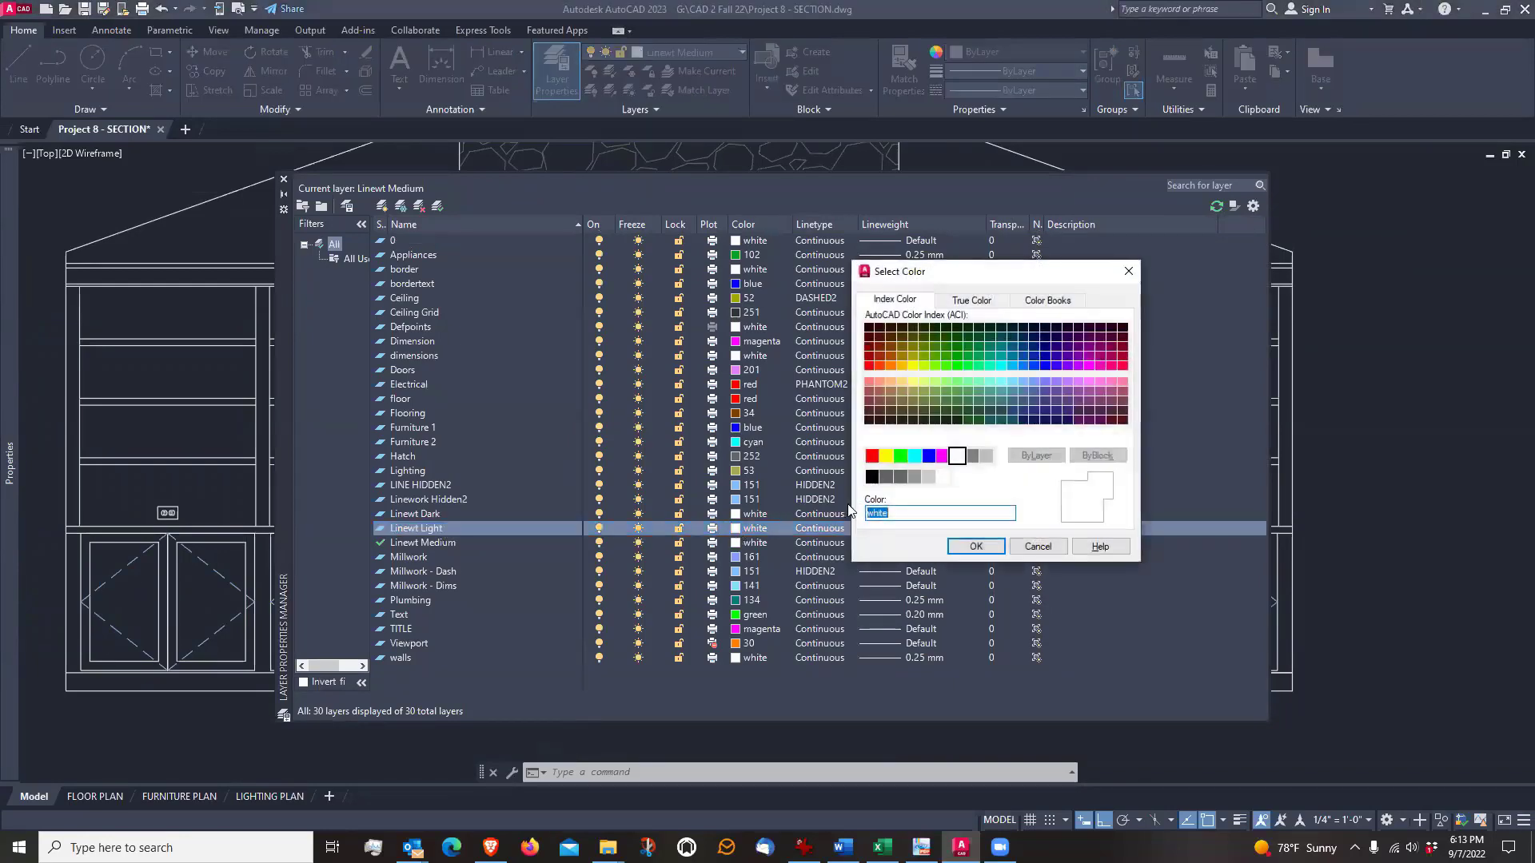
left_click(915, 477)
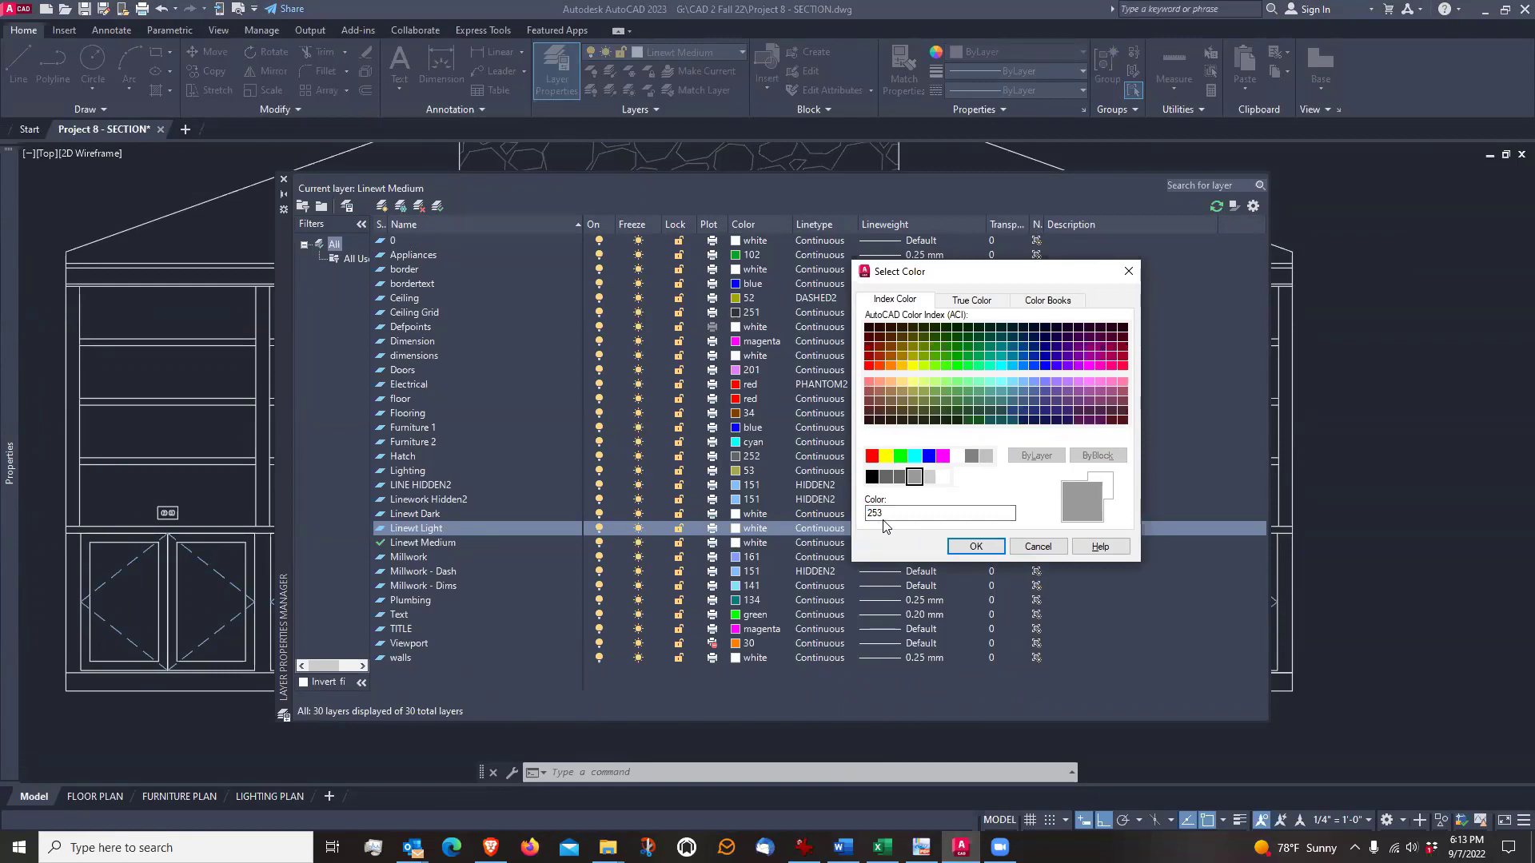
left_click(972, 547)
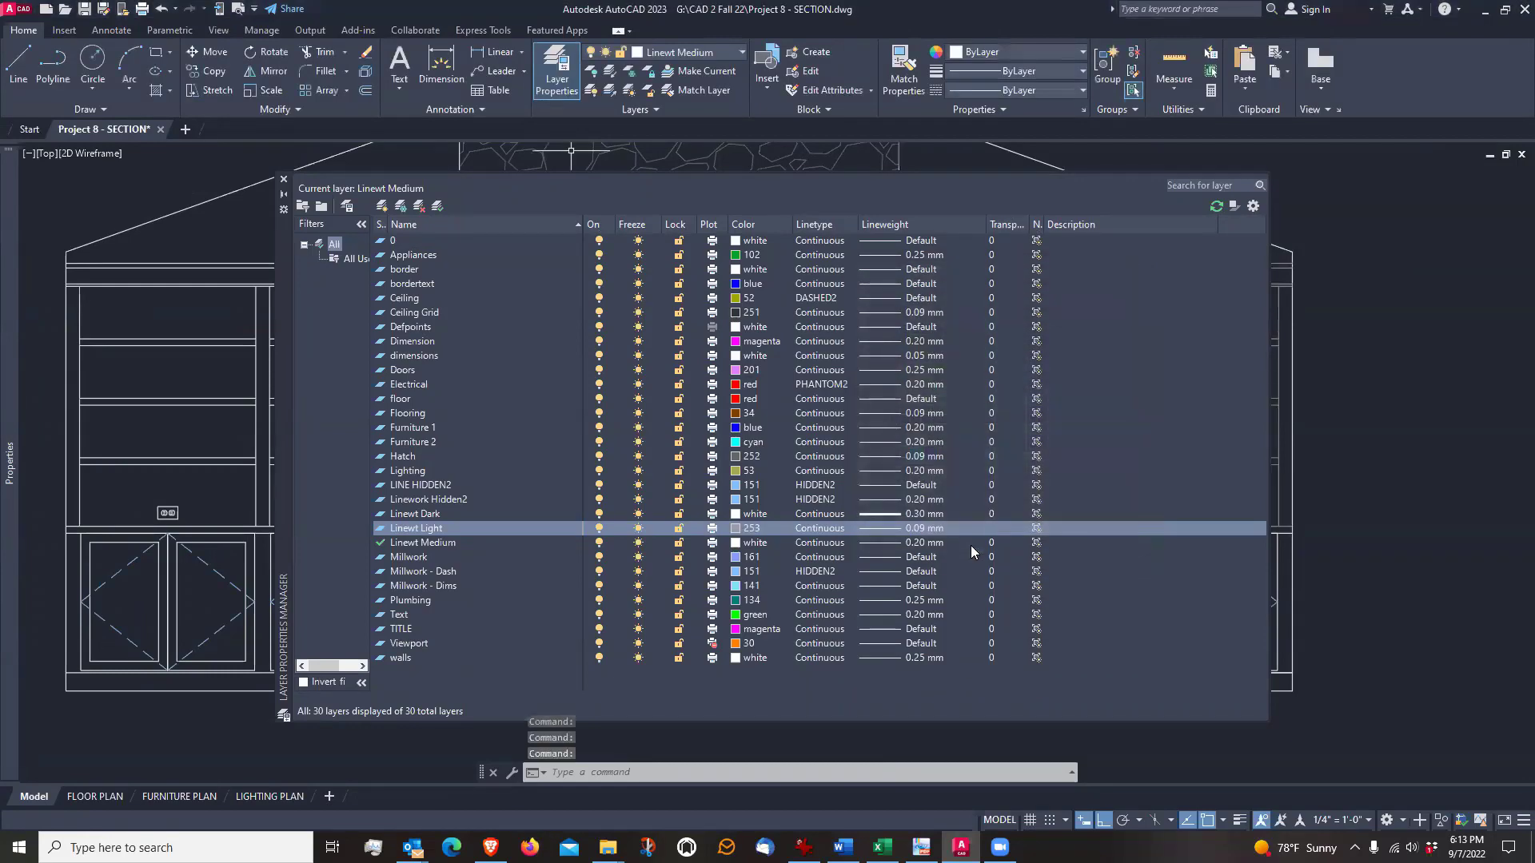
left_click(284, 180)
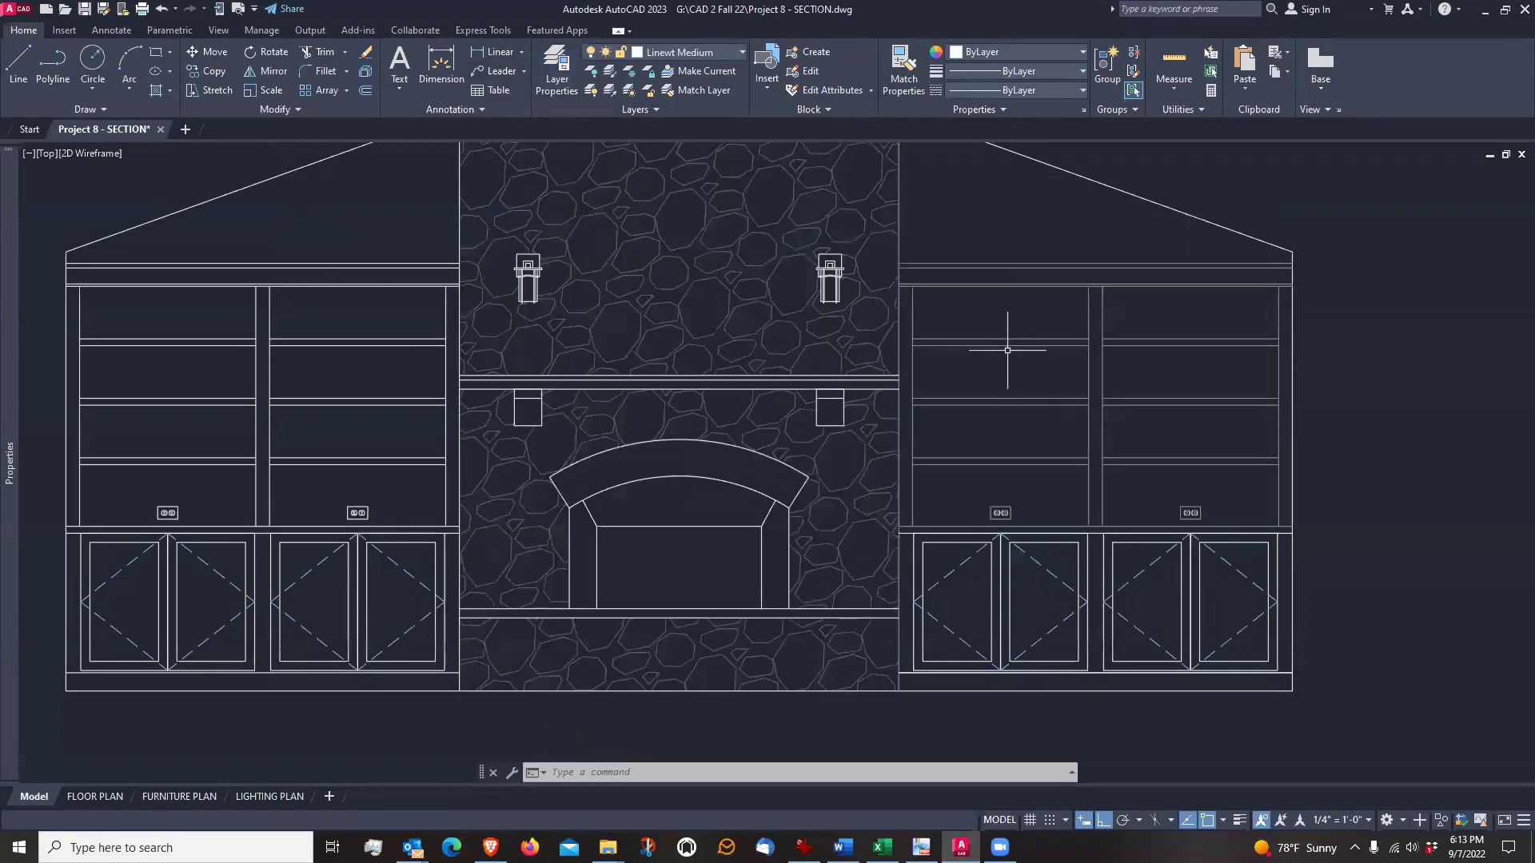
Match the light properties of the right bookcase's crown line onto its countertop edge and two inner cabinet doors
middle_click_drag(1104, 342, 1021, 367)
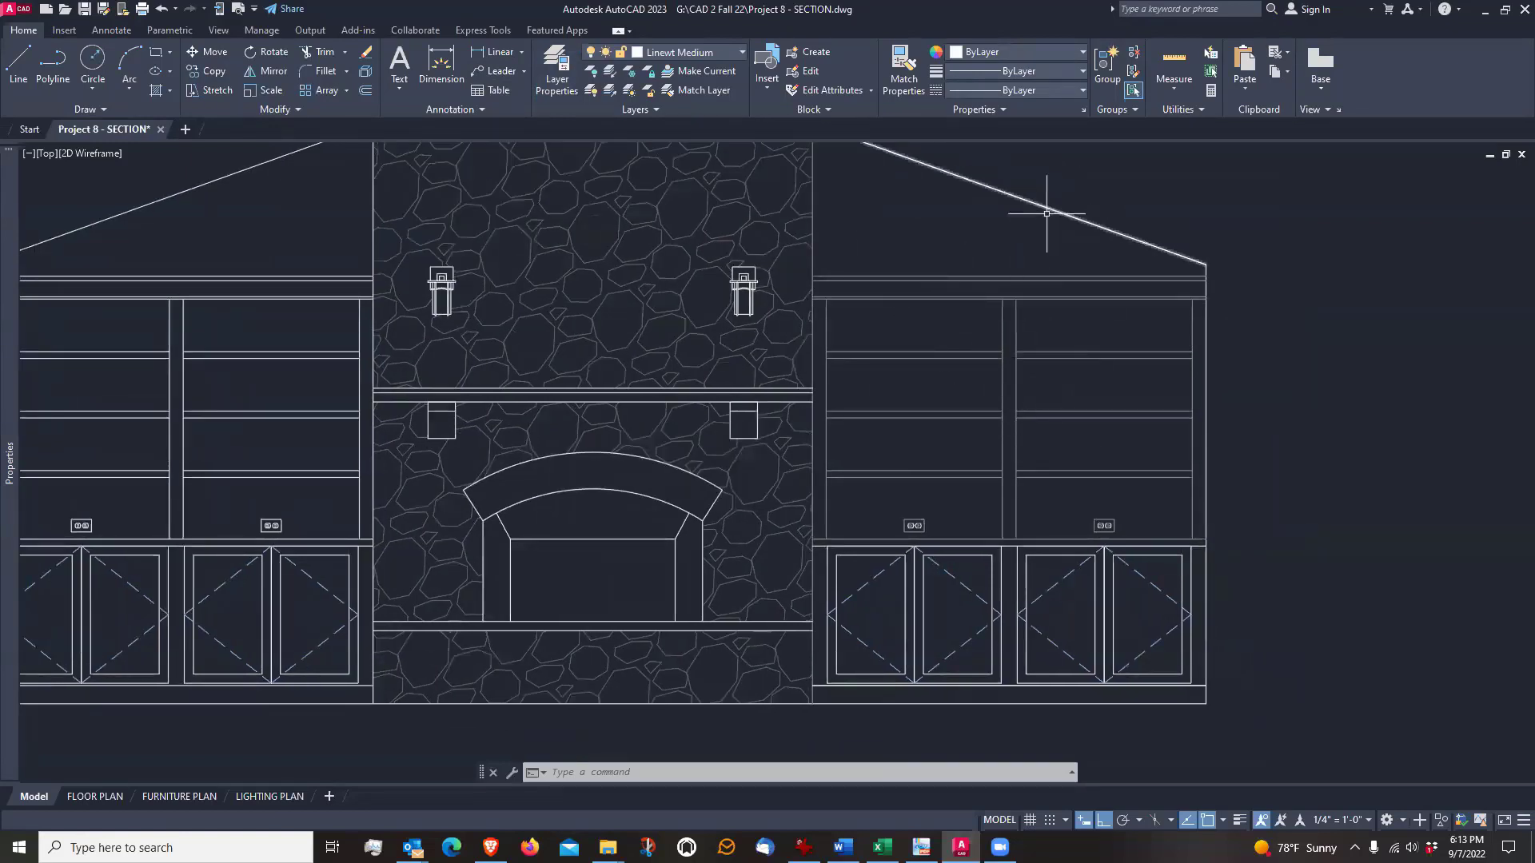
left_click(902, 69)
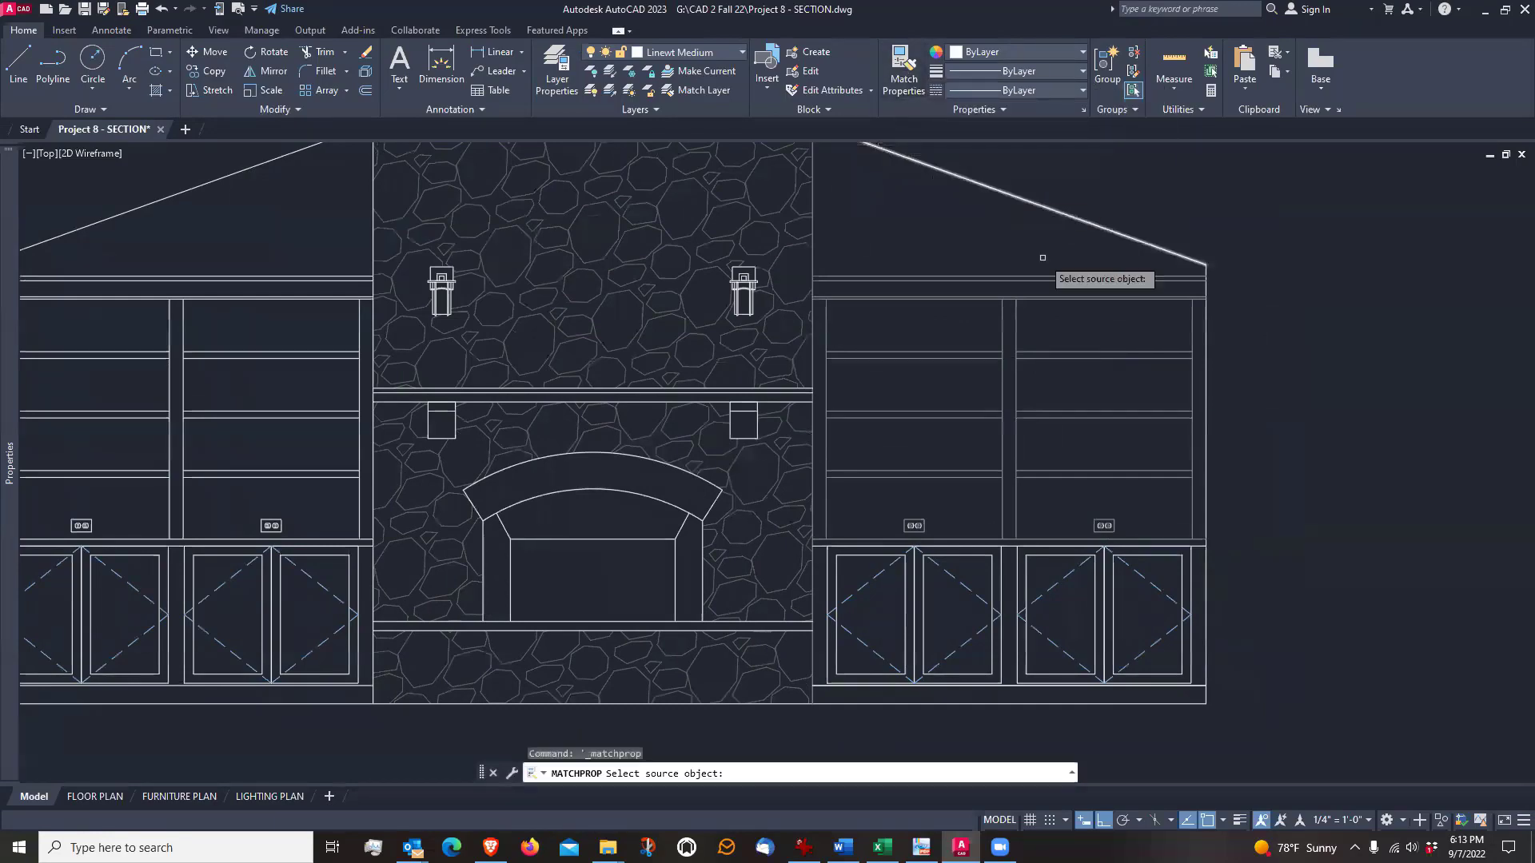
left_click(1039, 278)
scroll(1151, 489, "up", 2)
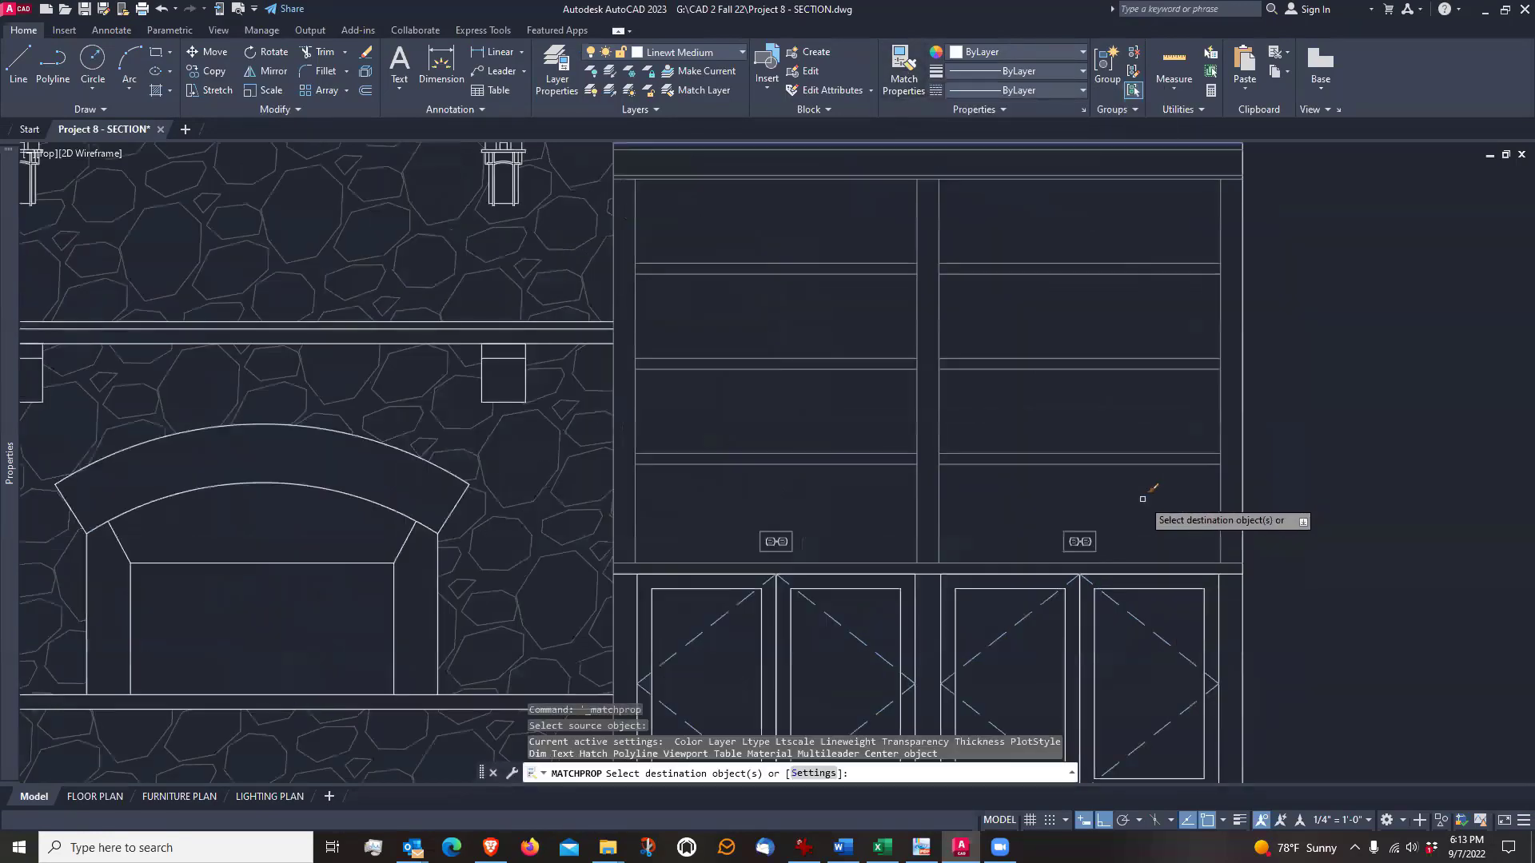
left_click(1149, 497)
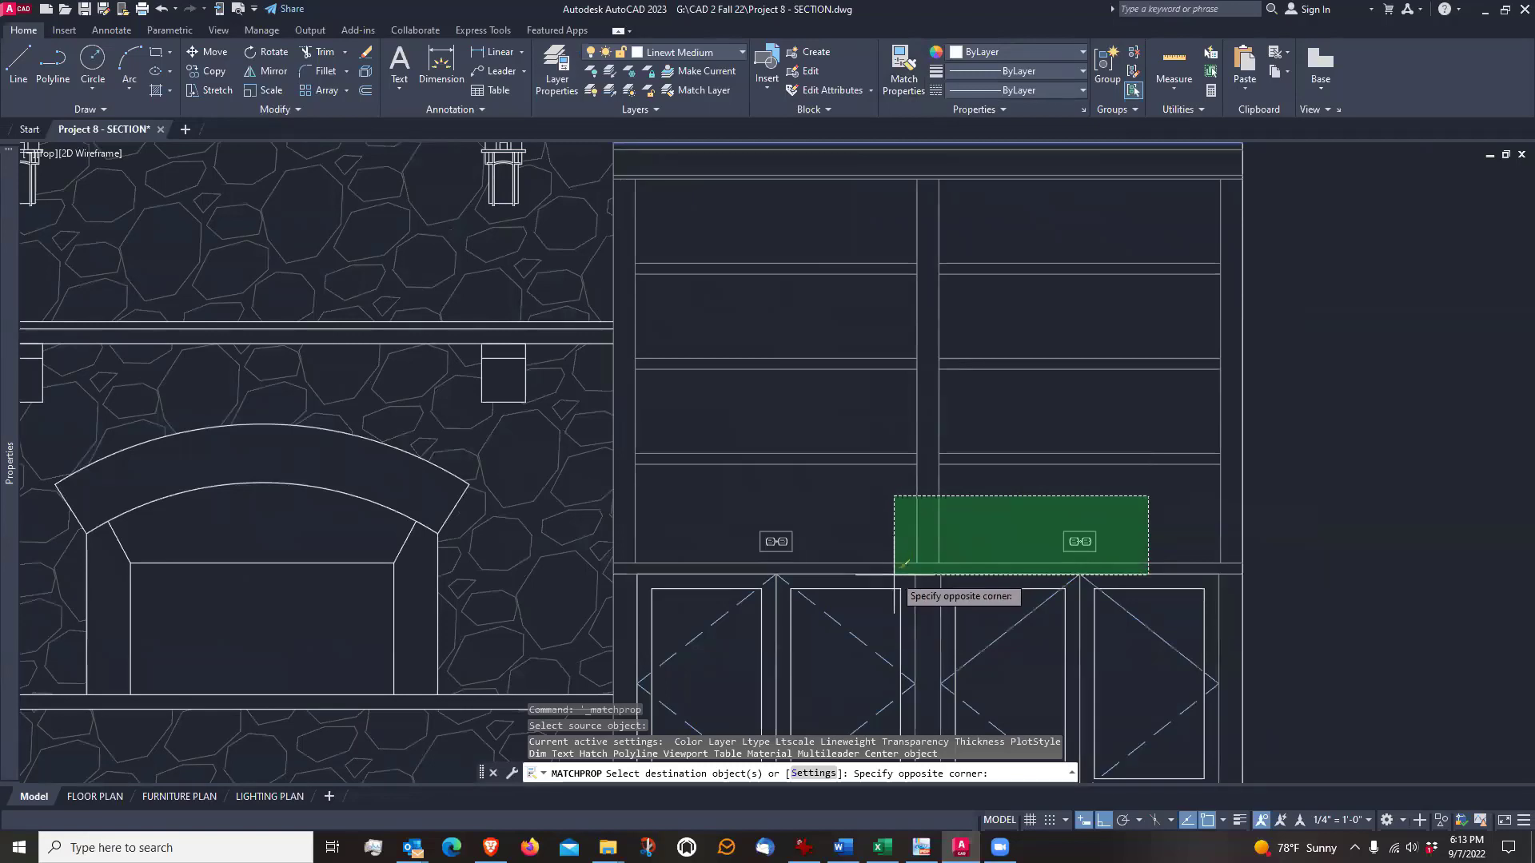
left_click(898, 534)
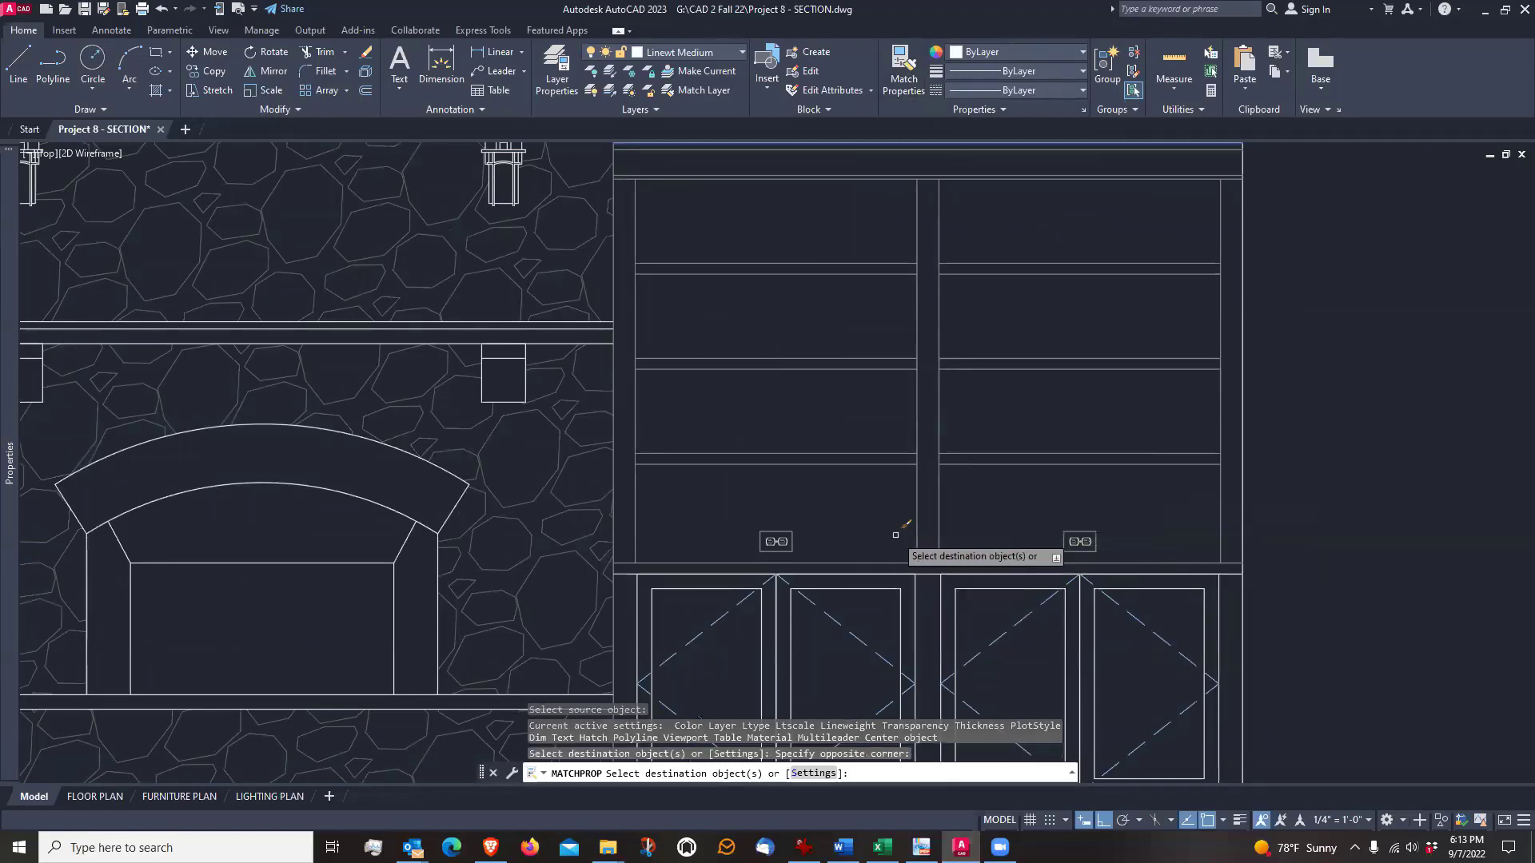
left_click(981, 541)
left_click(912, 560)
Apply the matched light properties to the right bookcase's two outer cabinet doors and toe-kick line
middle_click_drag(902, 524, 973, 356)
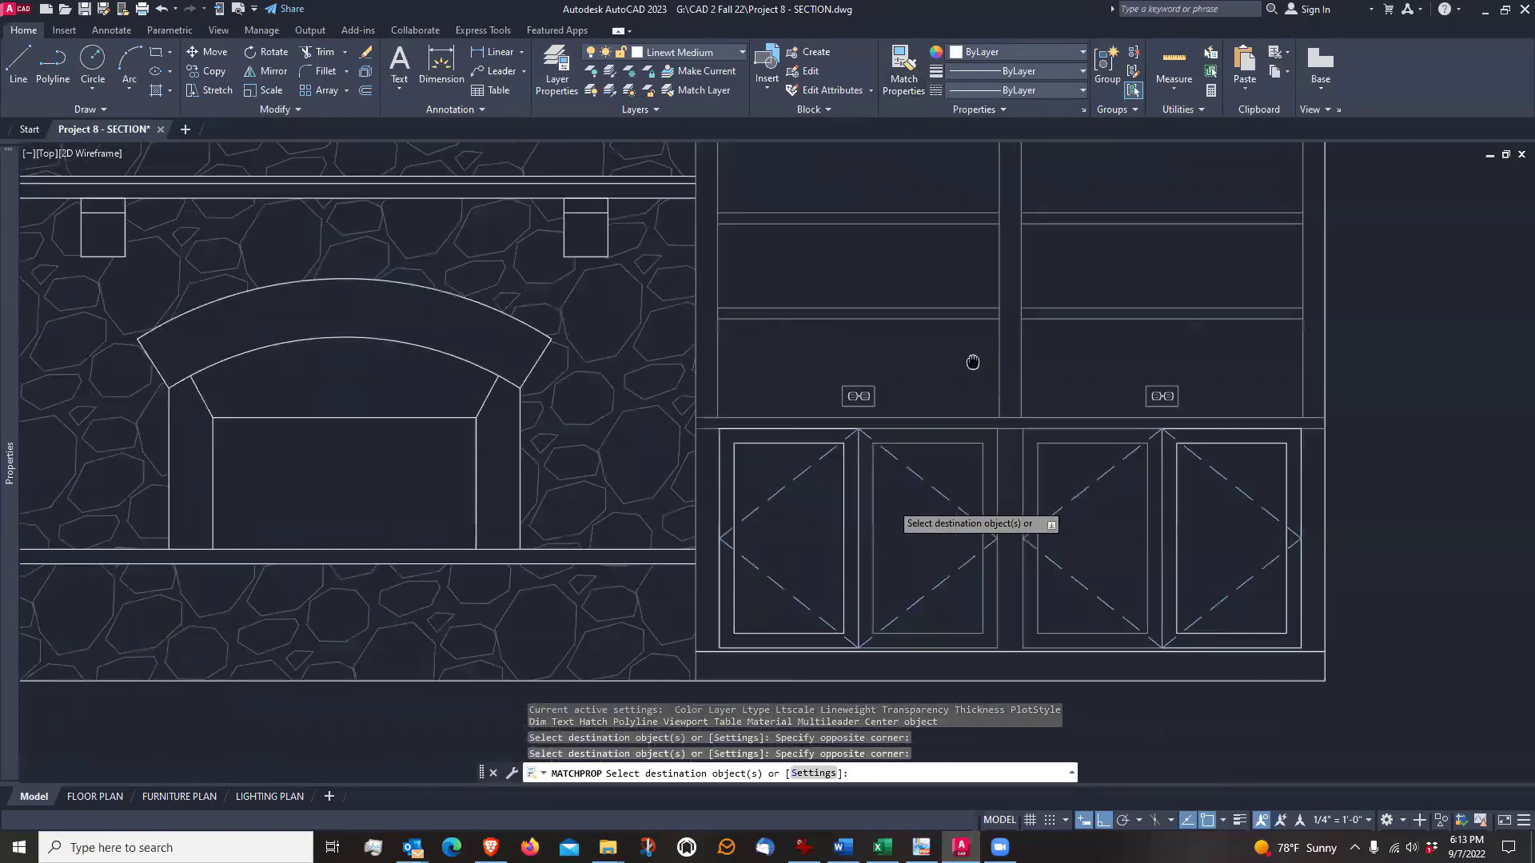
left_click(801, 403)
left_click(748, 454)
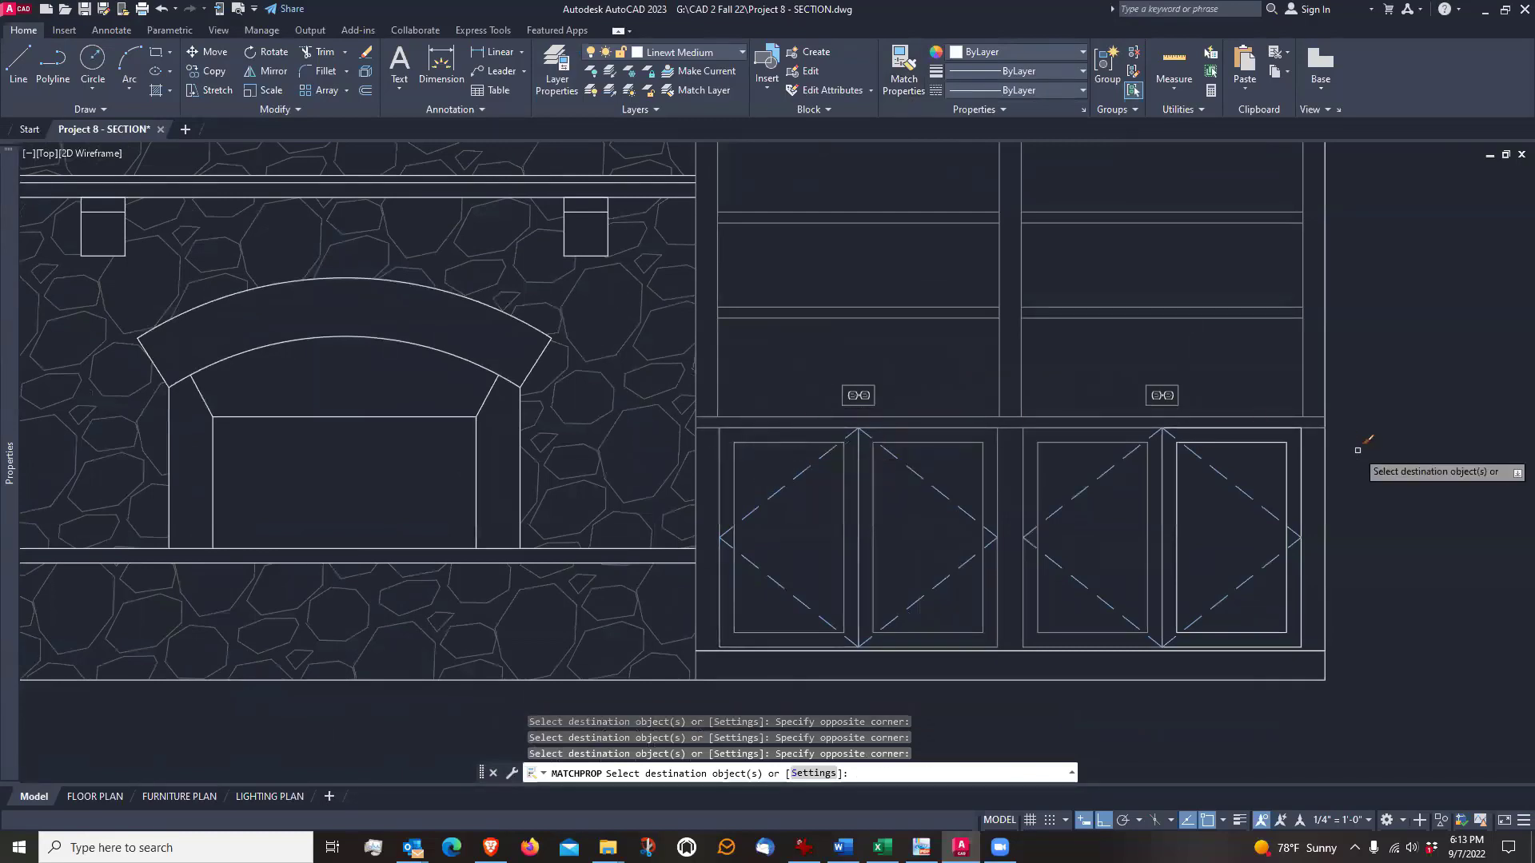
left_click(1272, 403)
left_click(1247, 460)
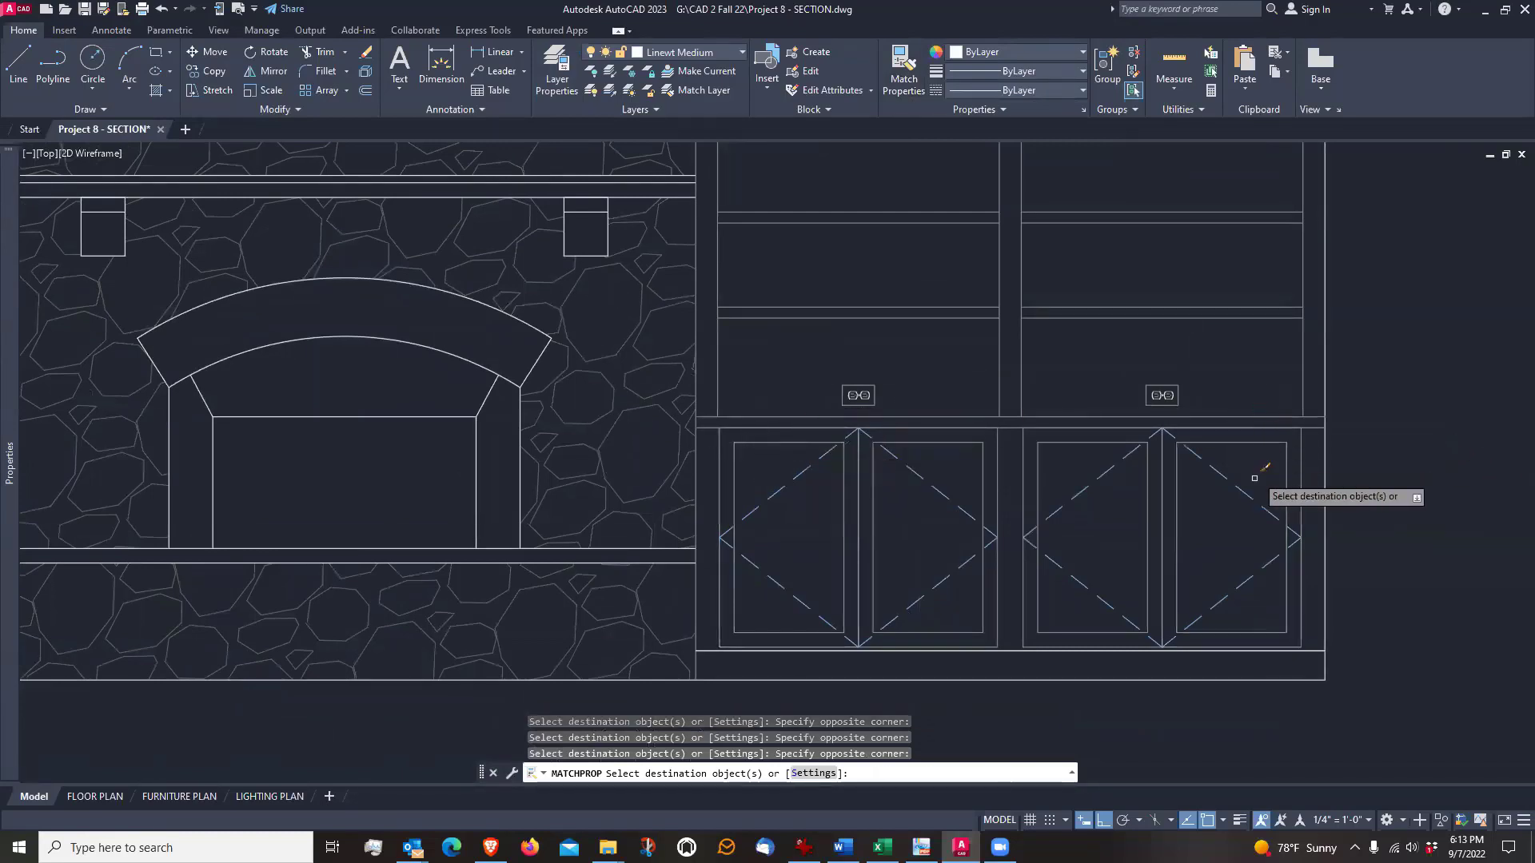
scroll(1080, 654, "down", 2)
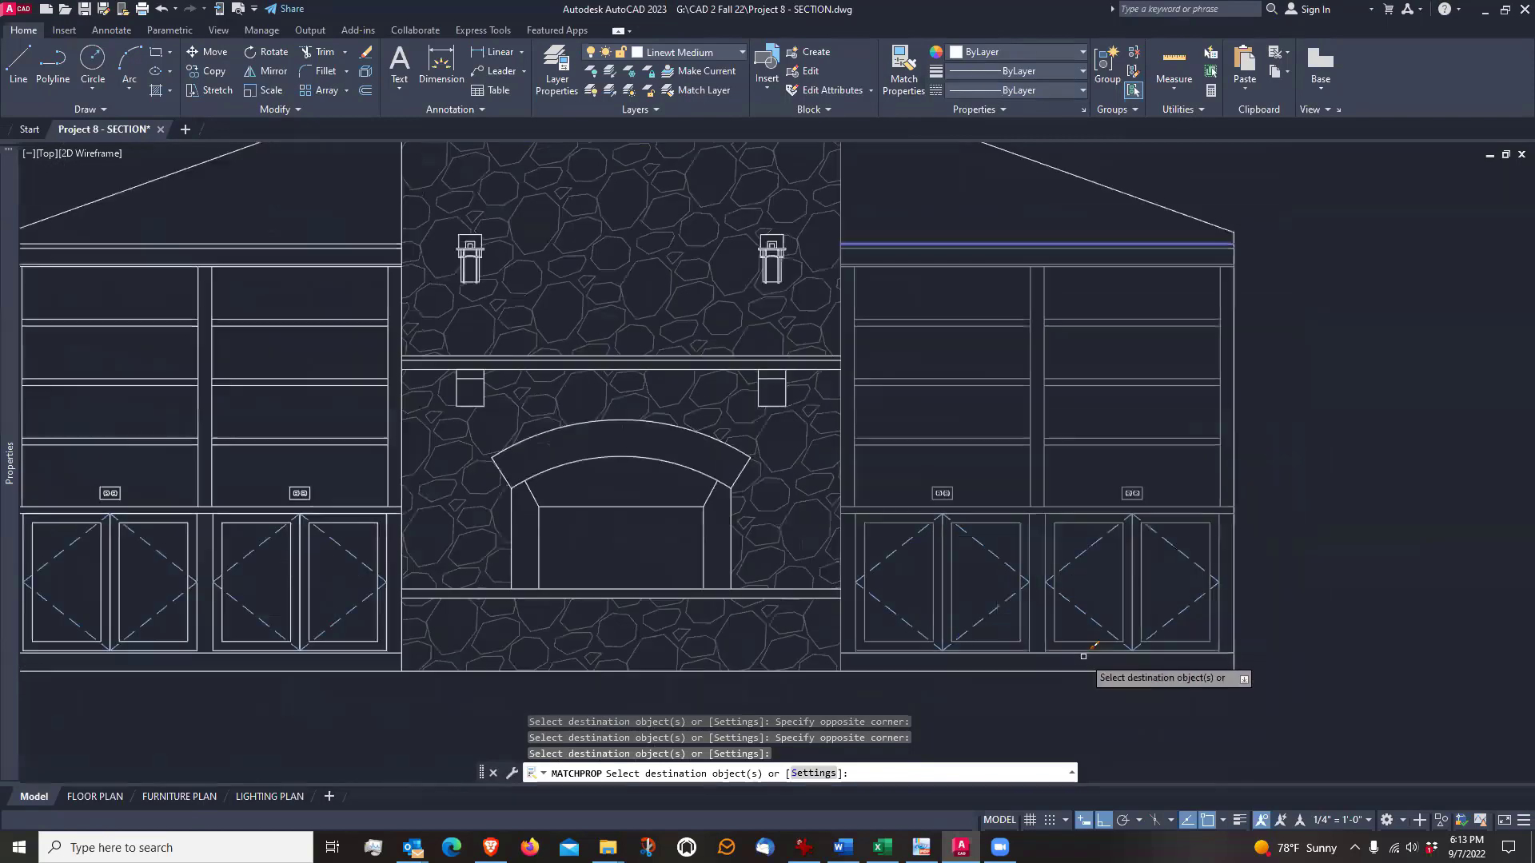
Apply the matched light properties to the hearth lines, the arched fireplace surround and the firebox opening
scroll(674, 570, "up", 2)
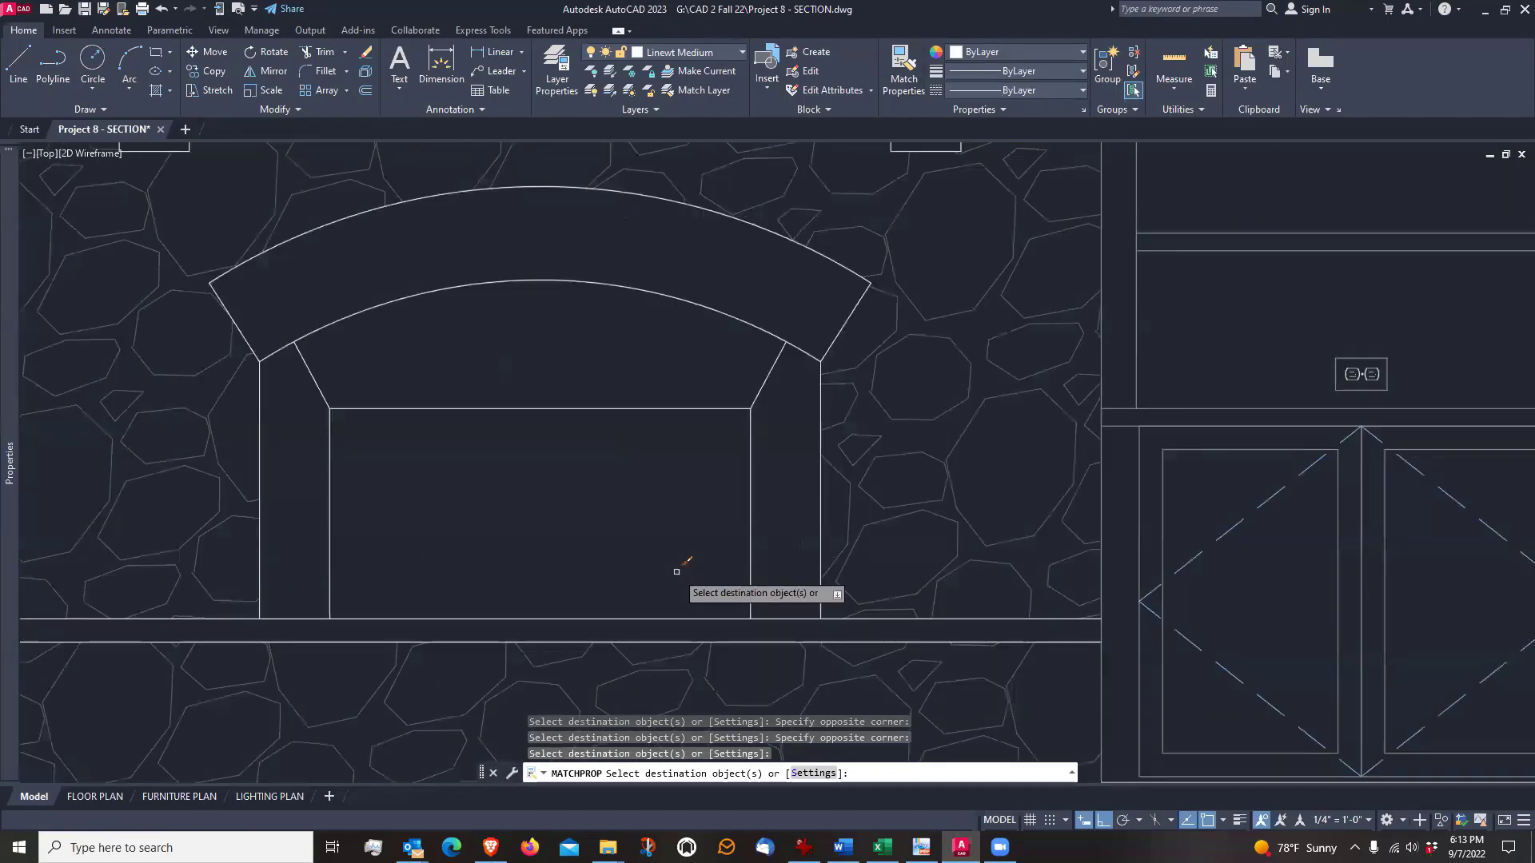
left_click(674, 640)
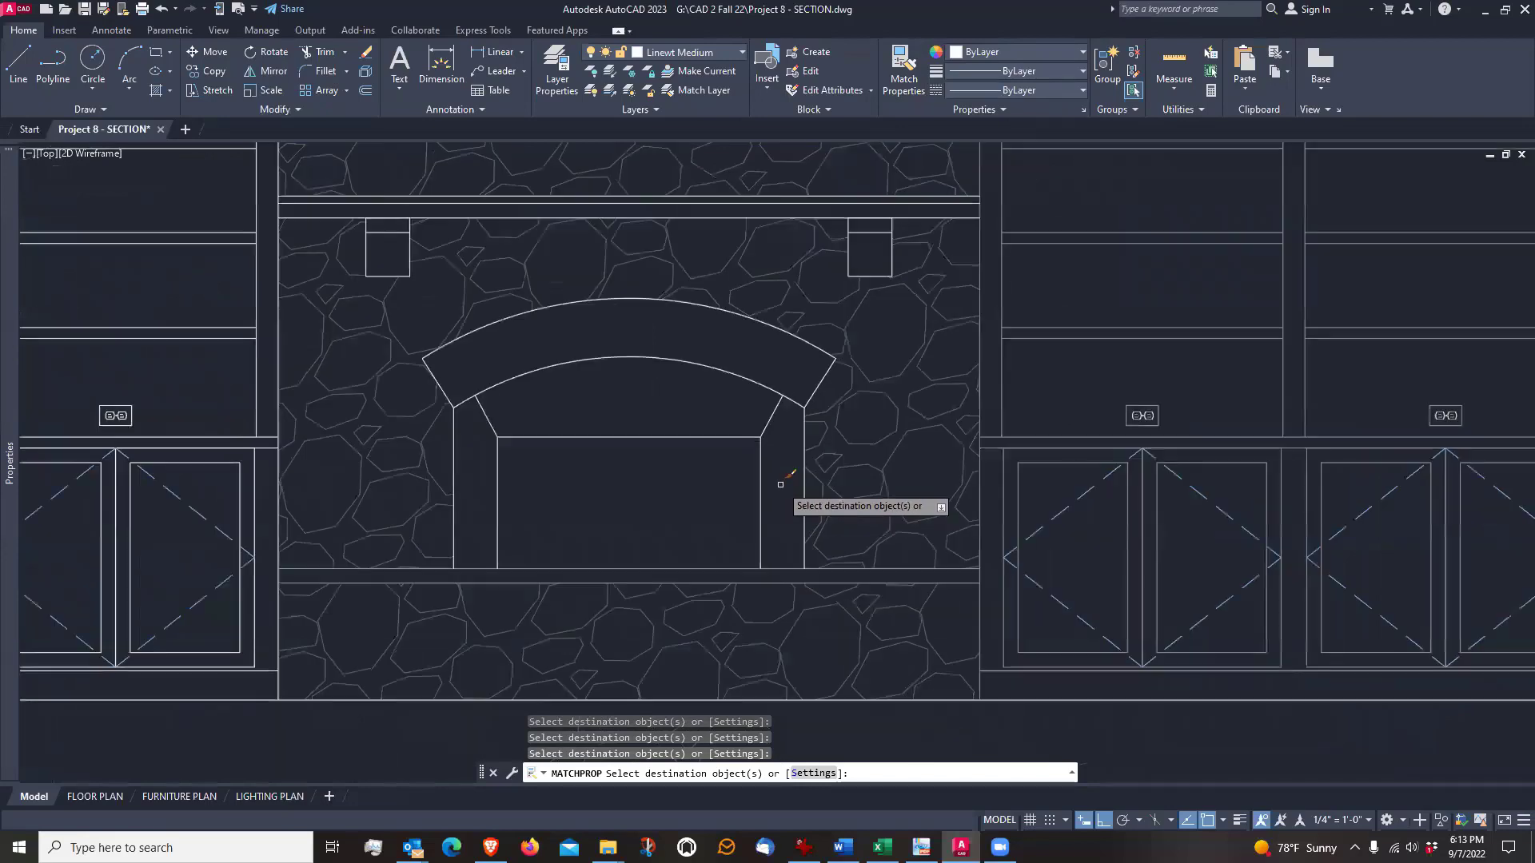
scroll(776, 482, "down", 2)
left_click(416, 288)
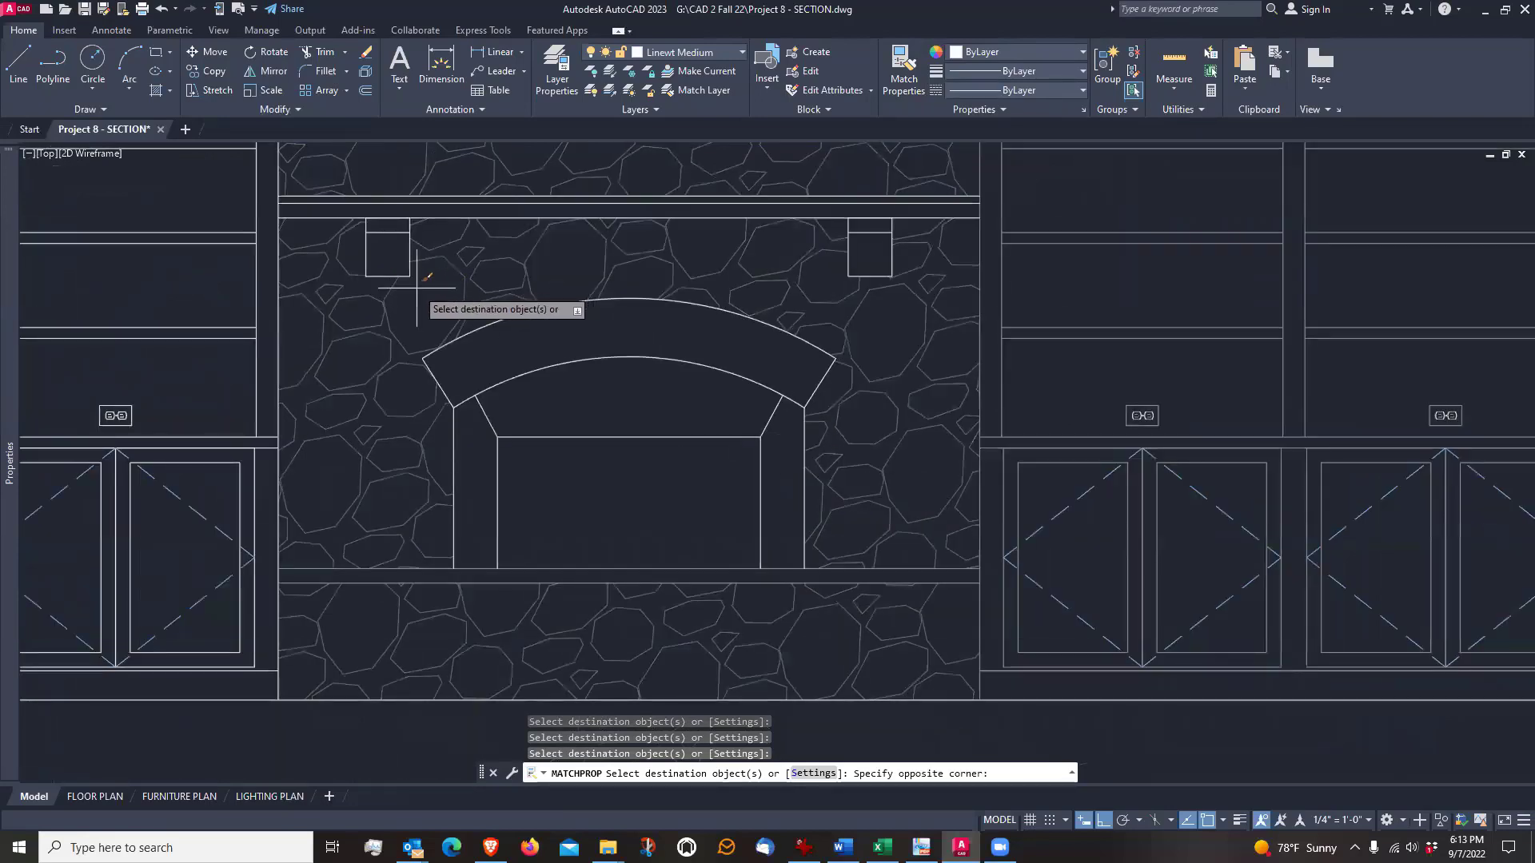
left_click(890, 596)
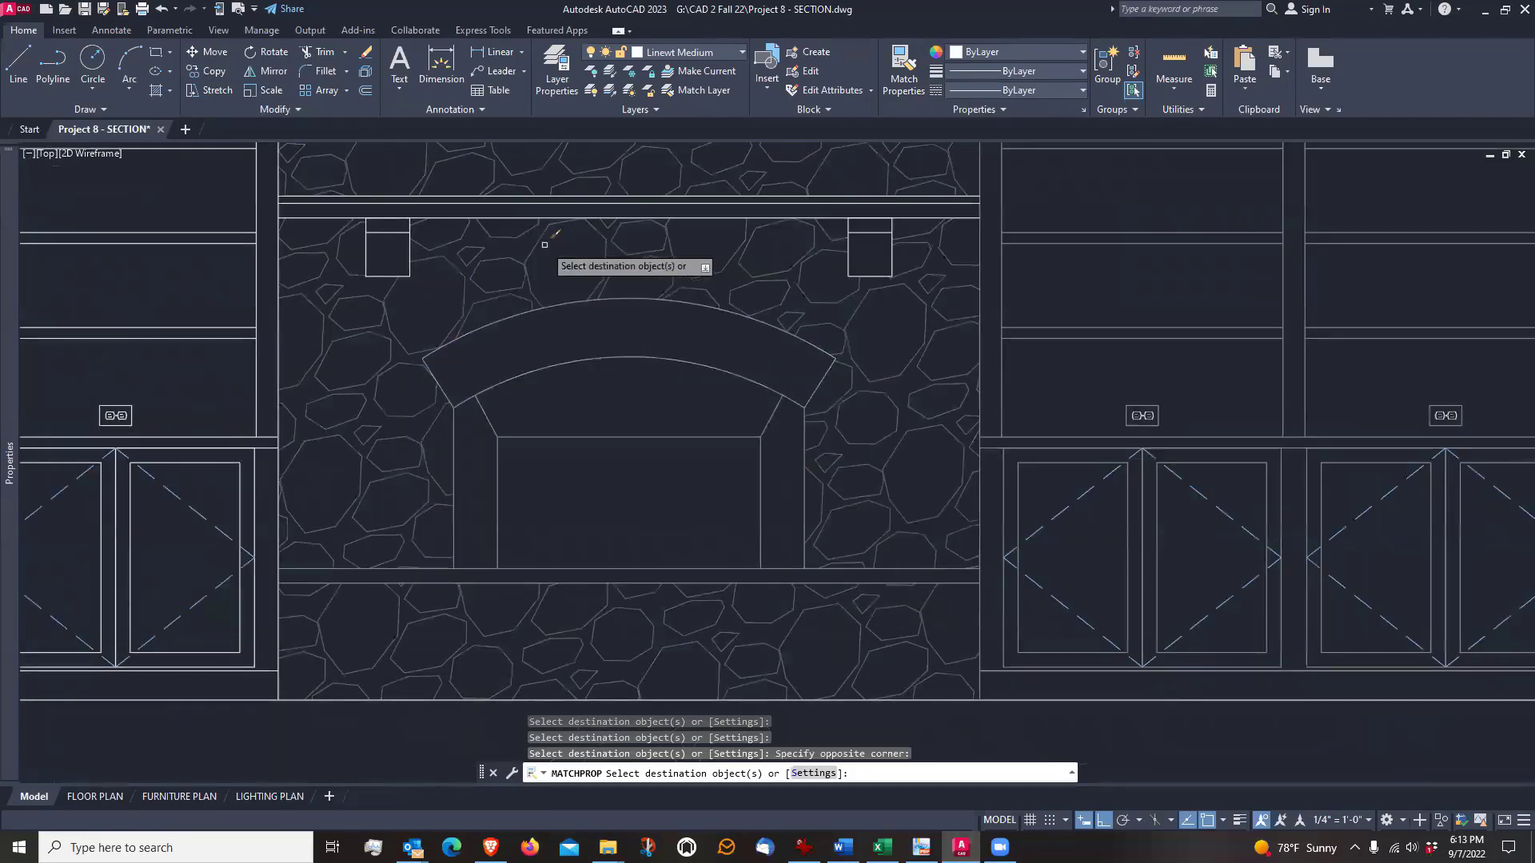
Apply the matched light properties to the mantel lines and the two corbels beneath it
left_click(266, 163)
left_click(1044, 355)
scroll(1034, 538, "down", 3)
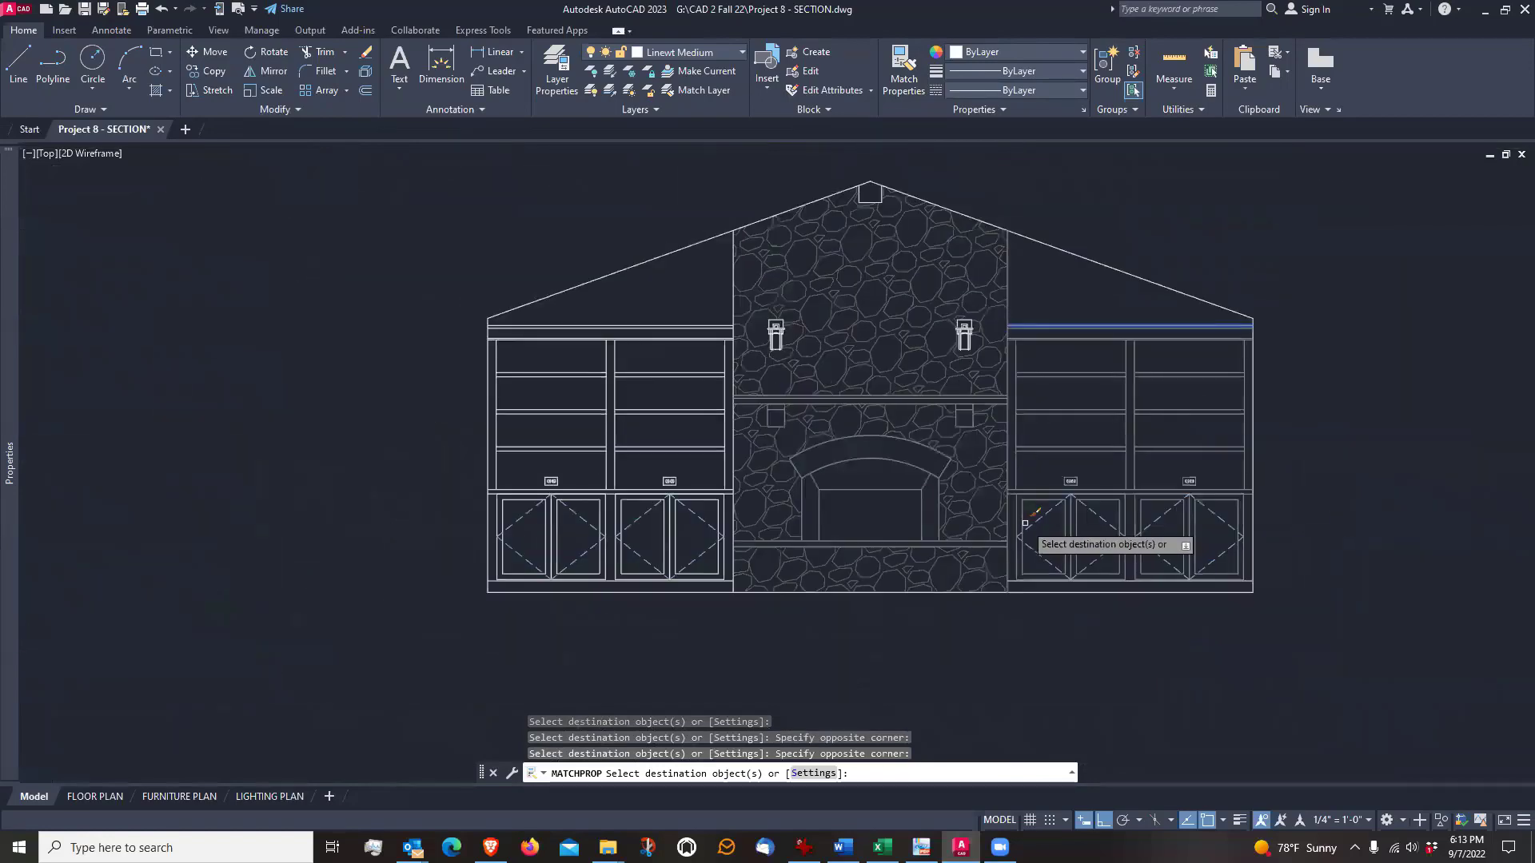
Apply the matched light properties to both wall sconces and the ridge beam at the roof peak
scroll(894, 343, "up", 2)
left_click(894, 343)
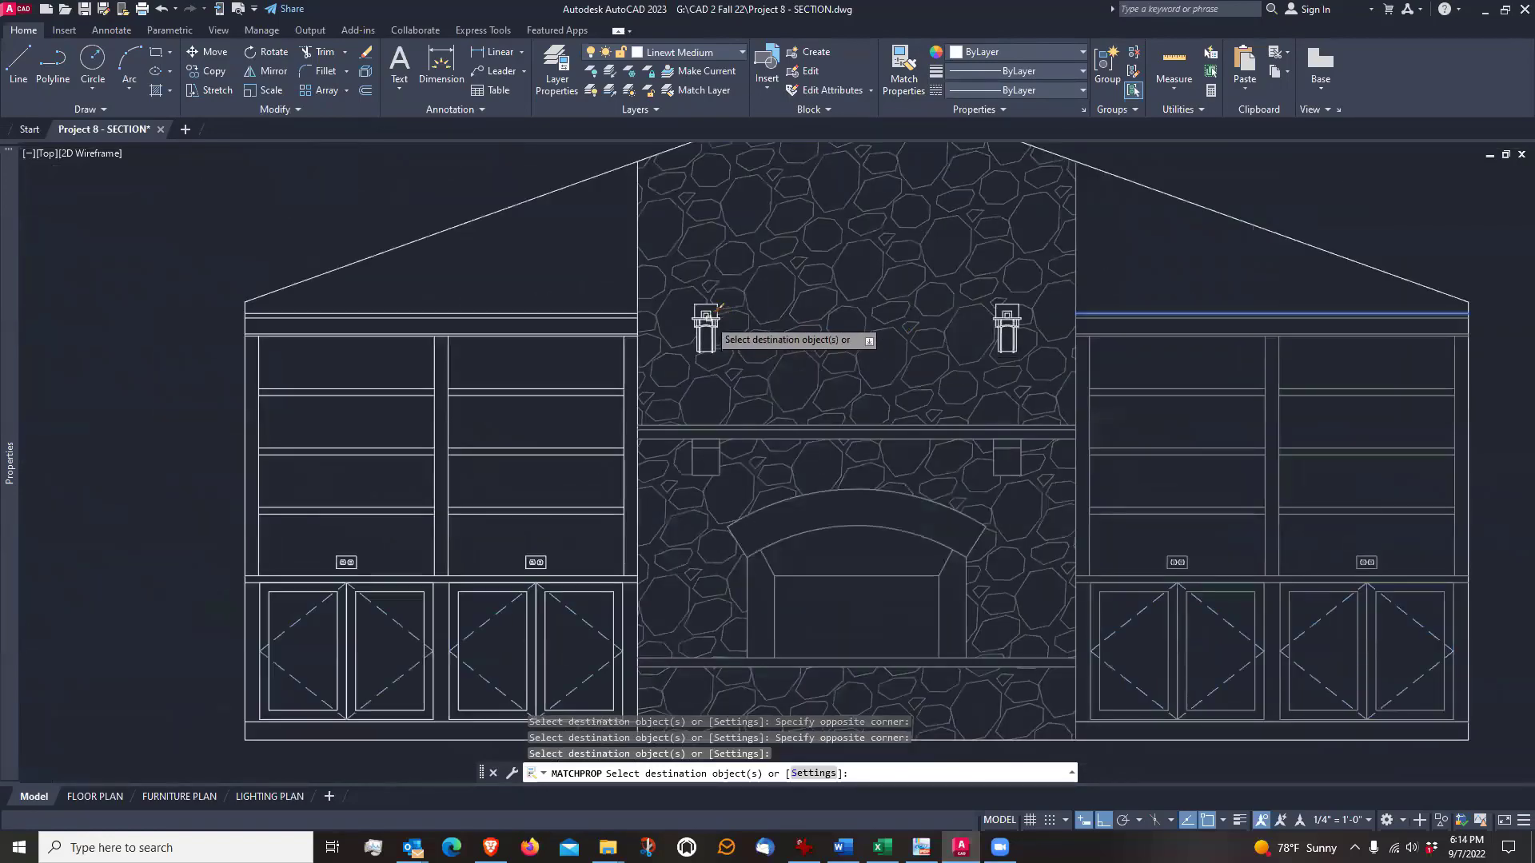
left_click(1011, 316)
scroll(944, 376, "down", 2)
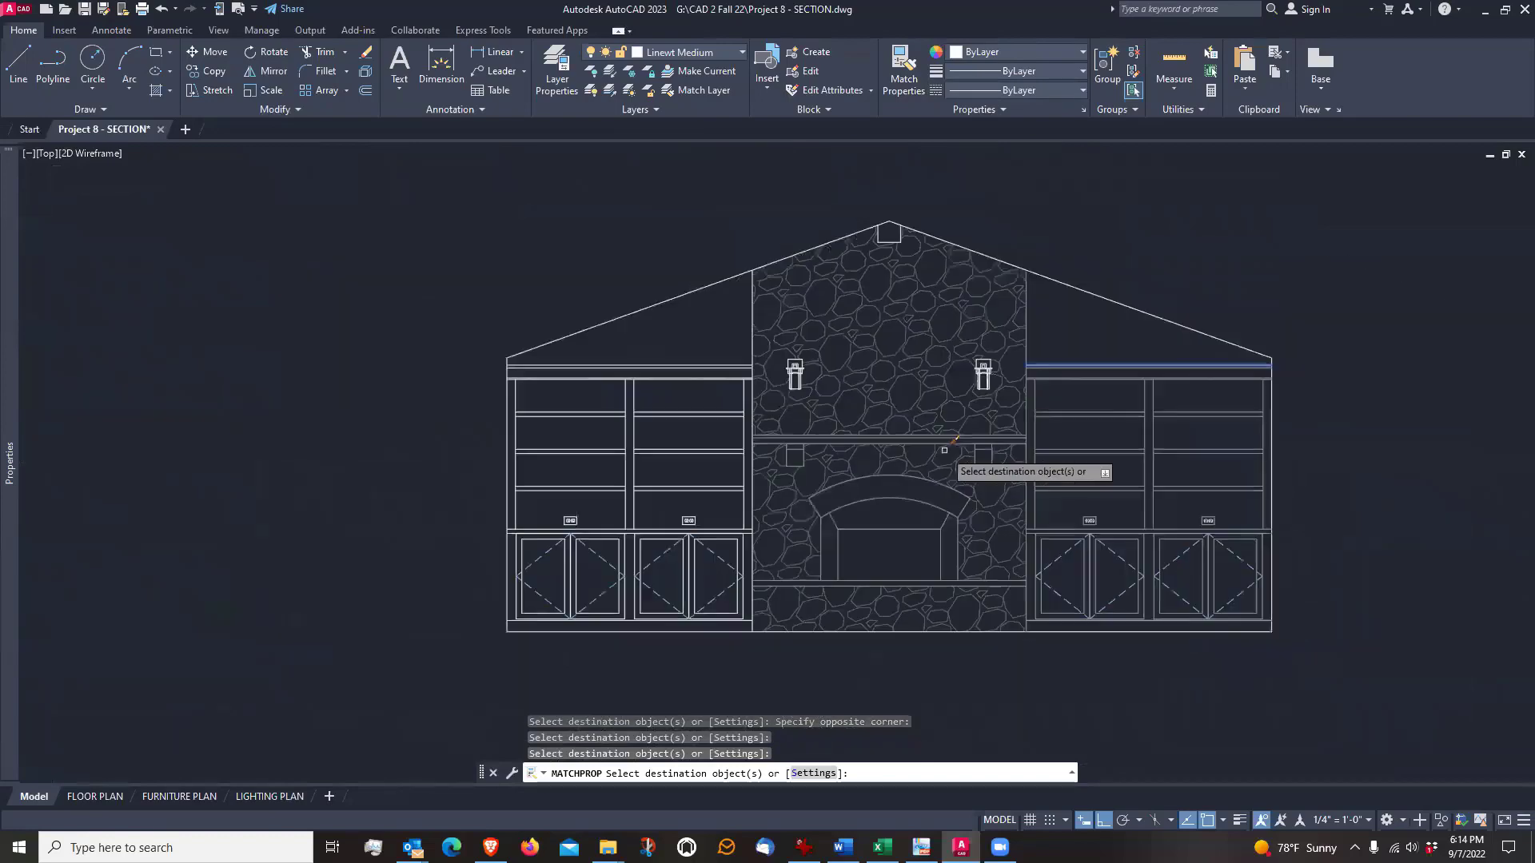
scroll(891, 252, "up", 5)
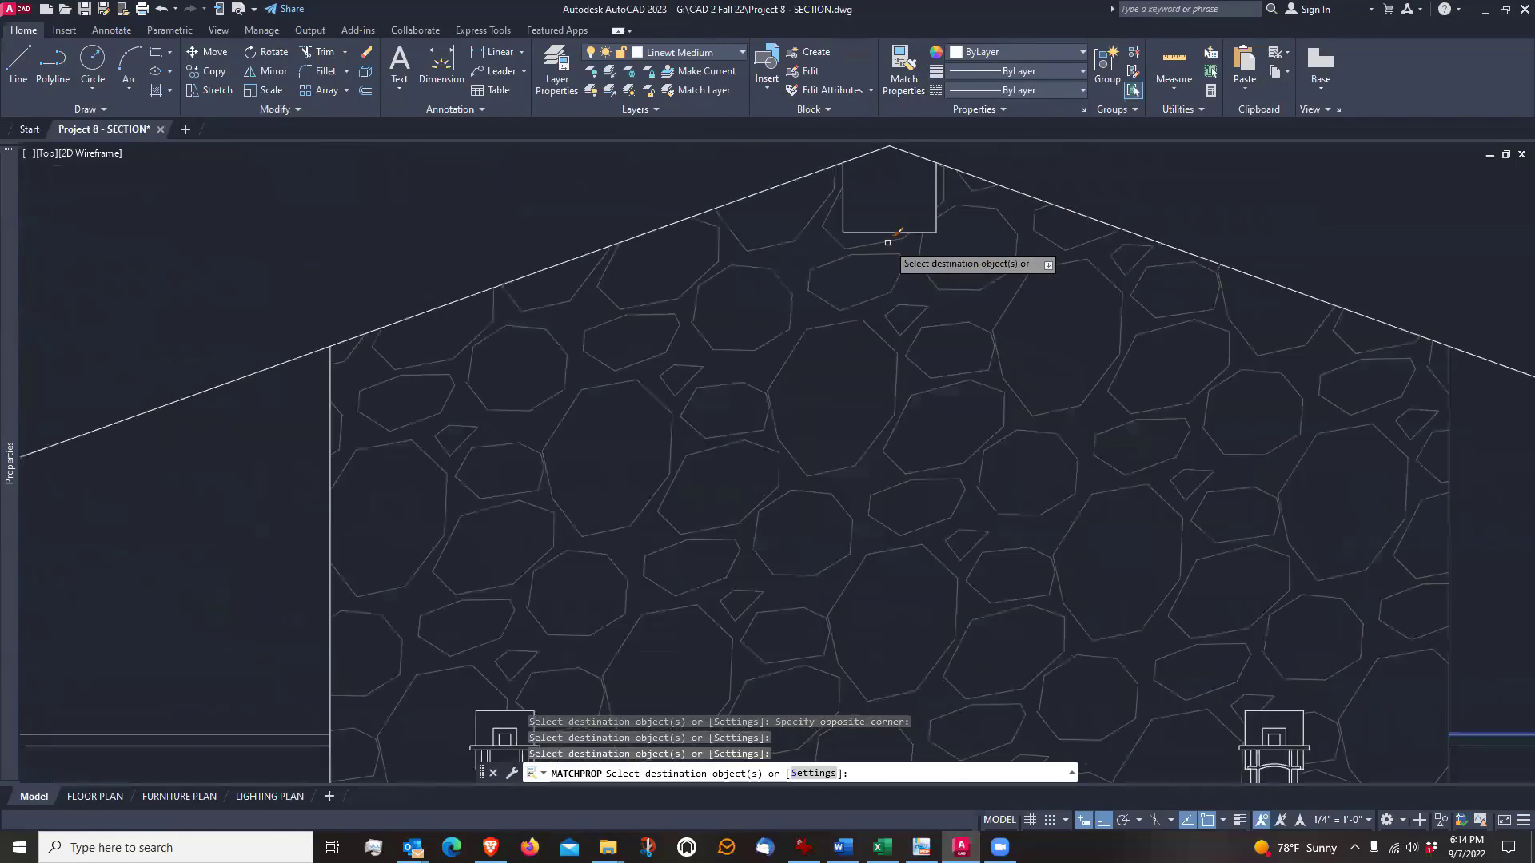
left_click(843, 208)
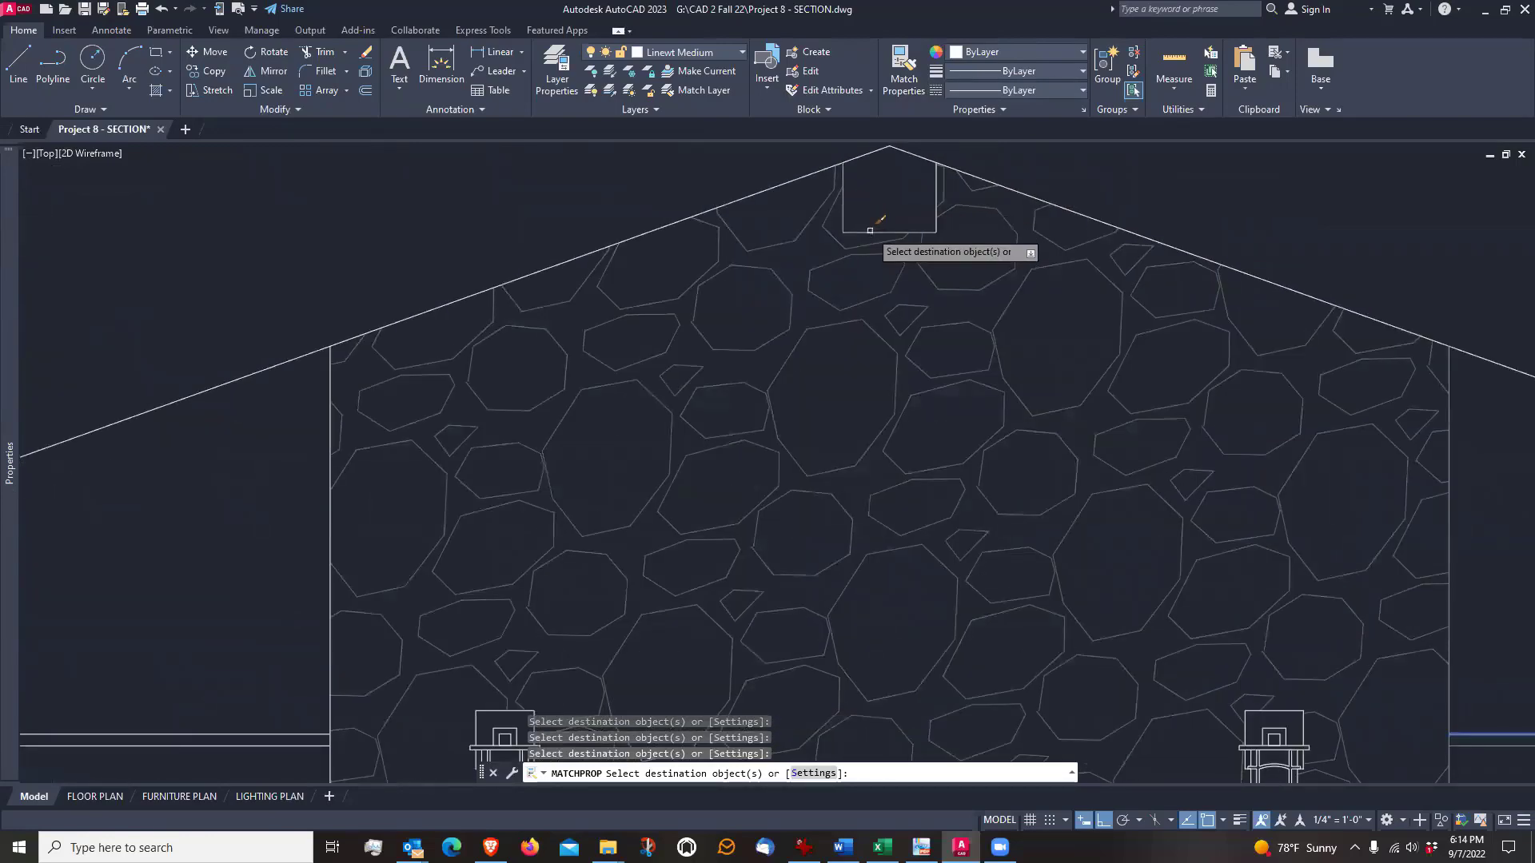
Apply the matched light properties to the left bookcase's crown, shelves, uprights, countertop and two inner cabinet doors
scroll(941, 202, "down", 4)
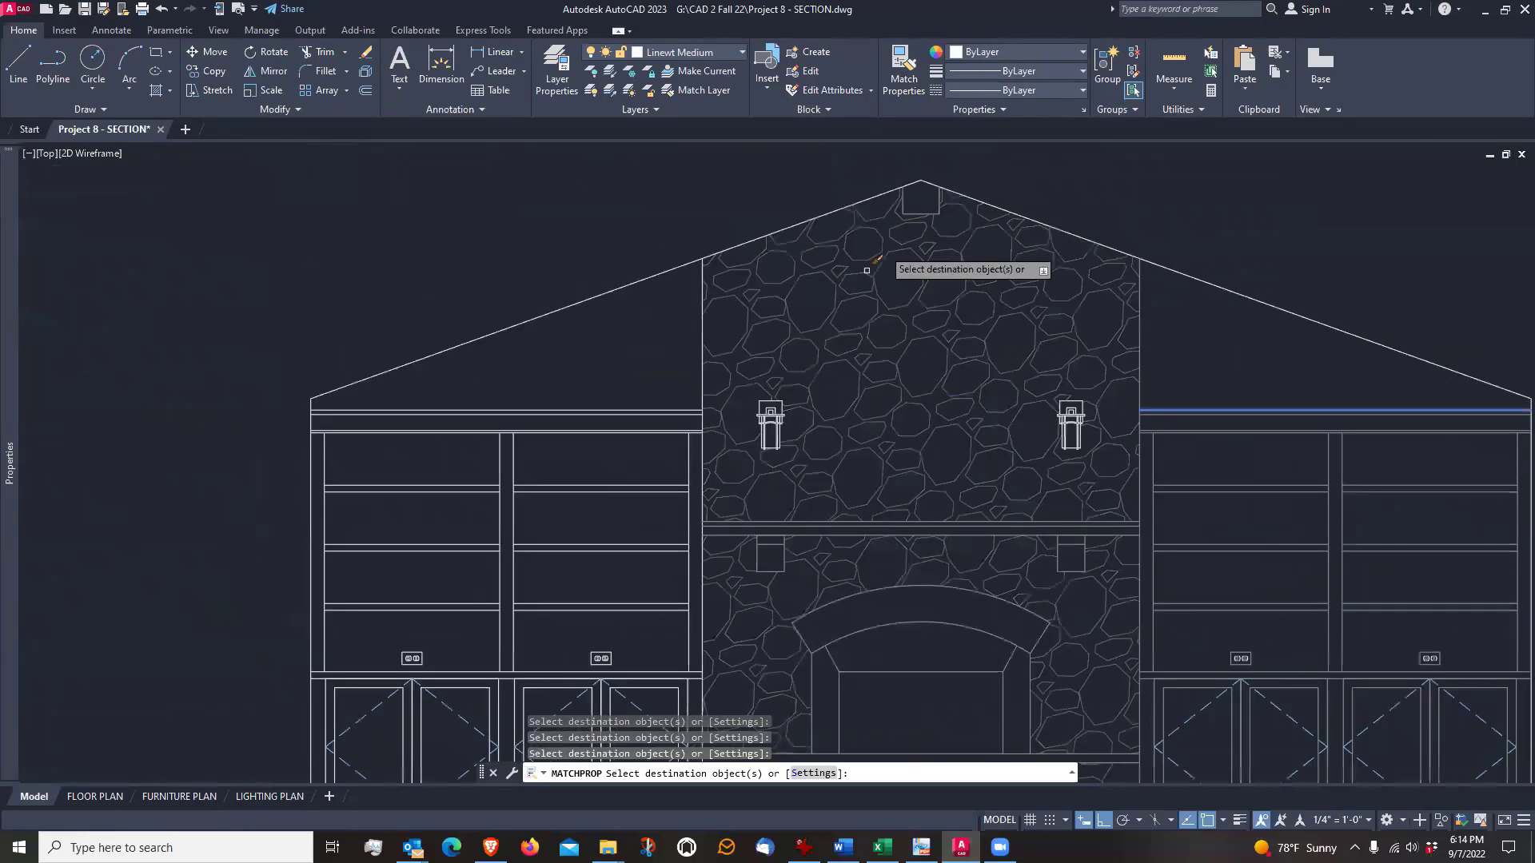
left_click(697, 394)
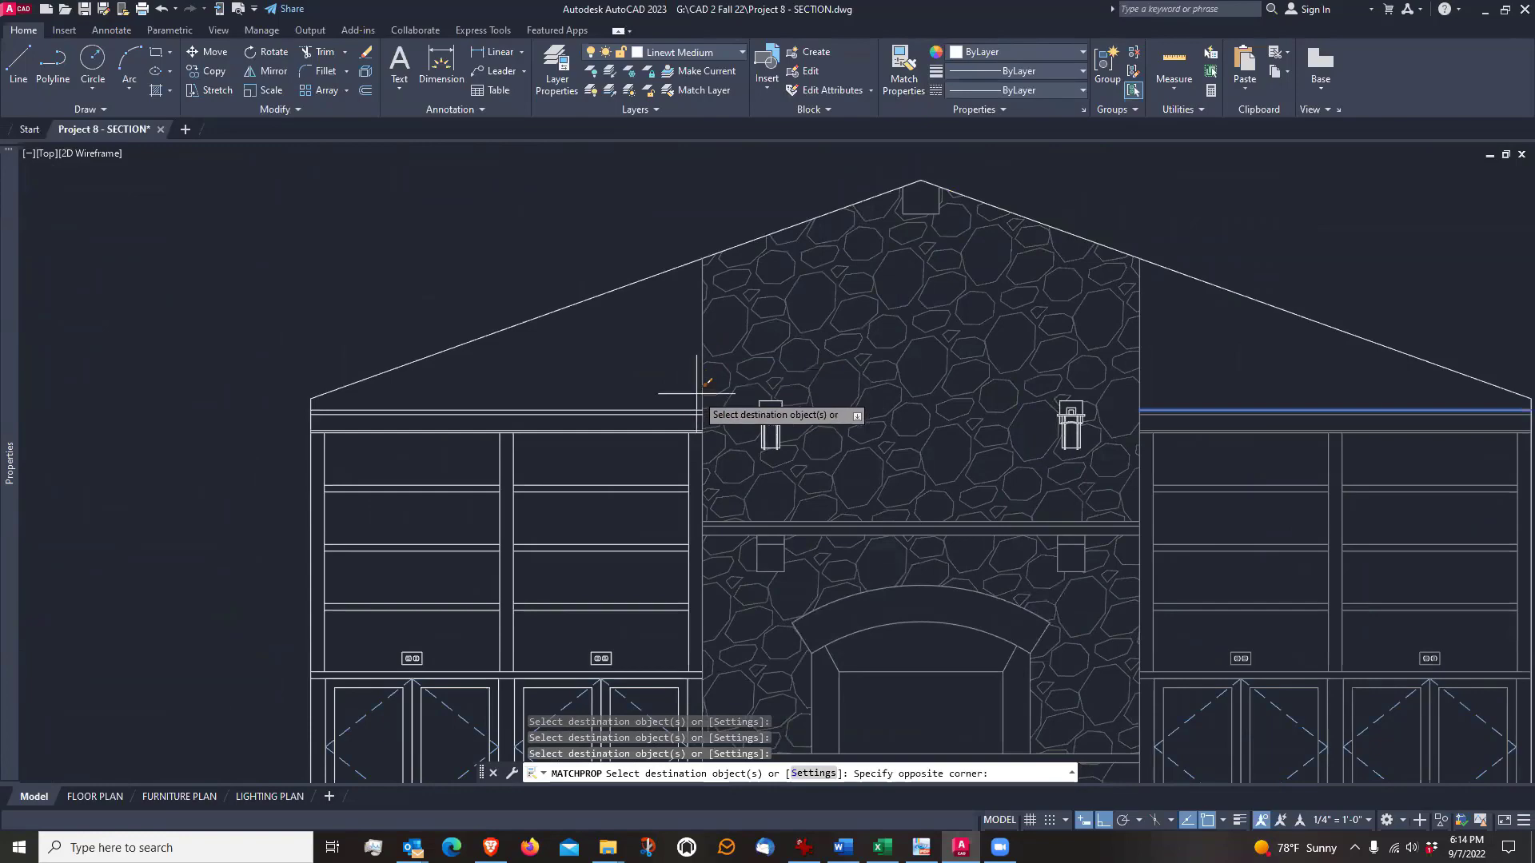
left_click(356, 605)
middle_click_drag(510, 619, 610, 390)
scroll(610, 391, "up", 2)
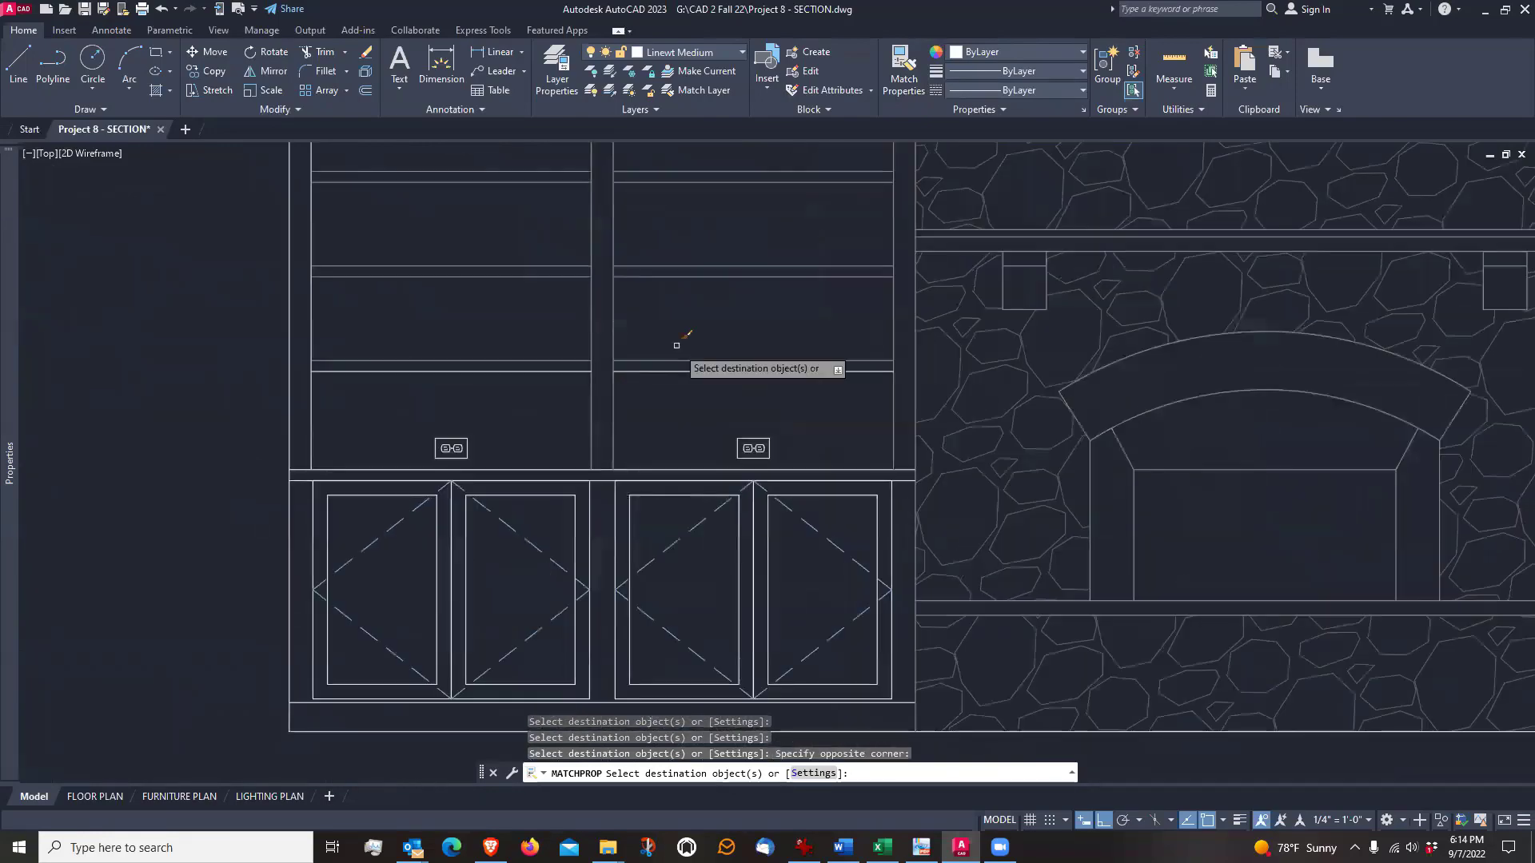
left_click(674, 327)
left_click(568, 500)
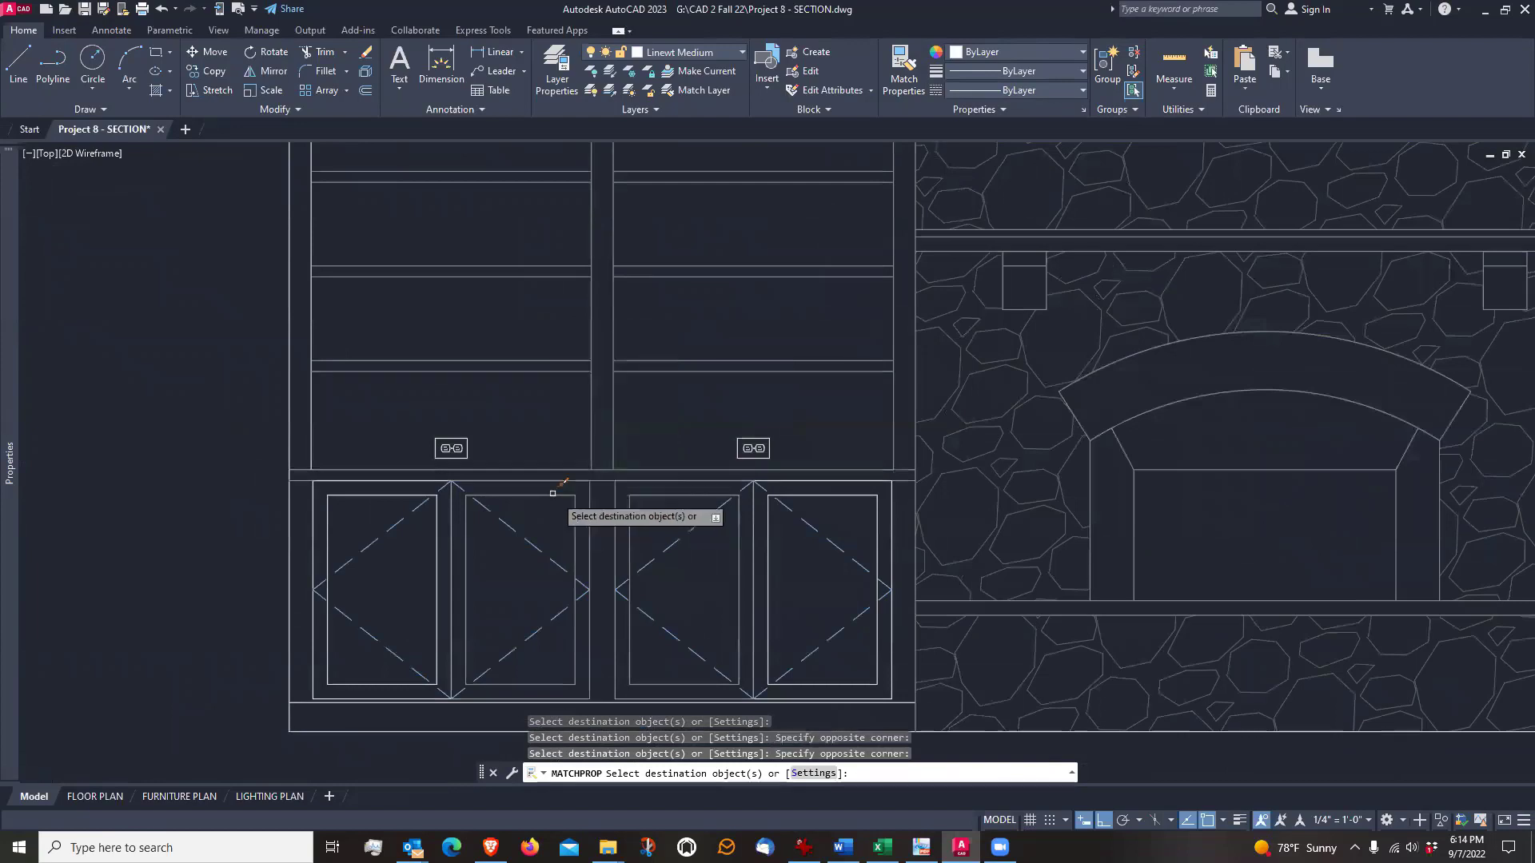
Apply the matched light properties to the left bookcase's two outlets and two outer cabinet doors
left_click(496, 409)
left_click(415, 455)
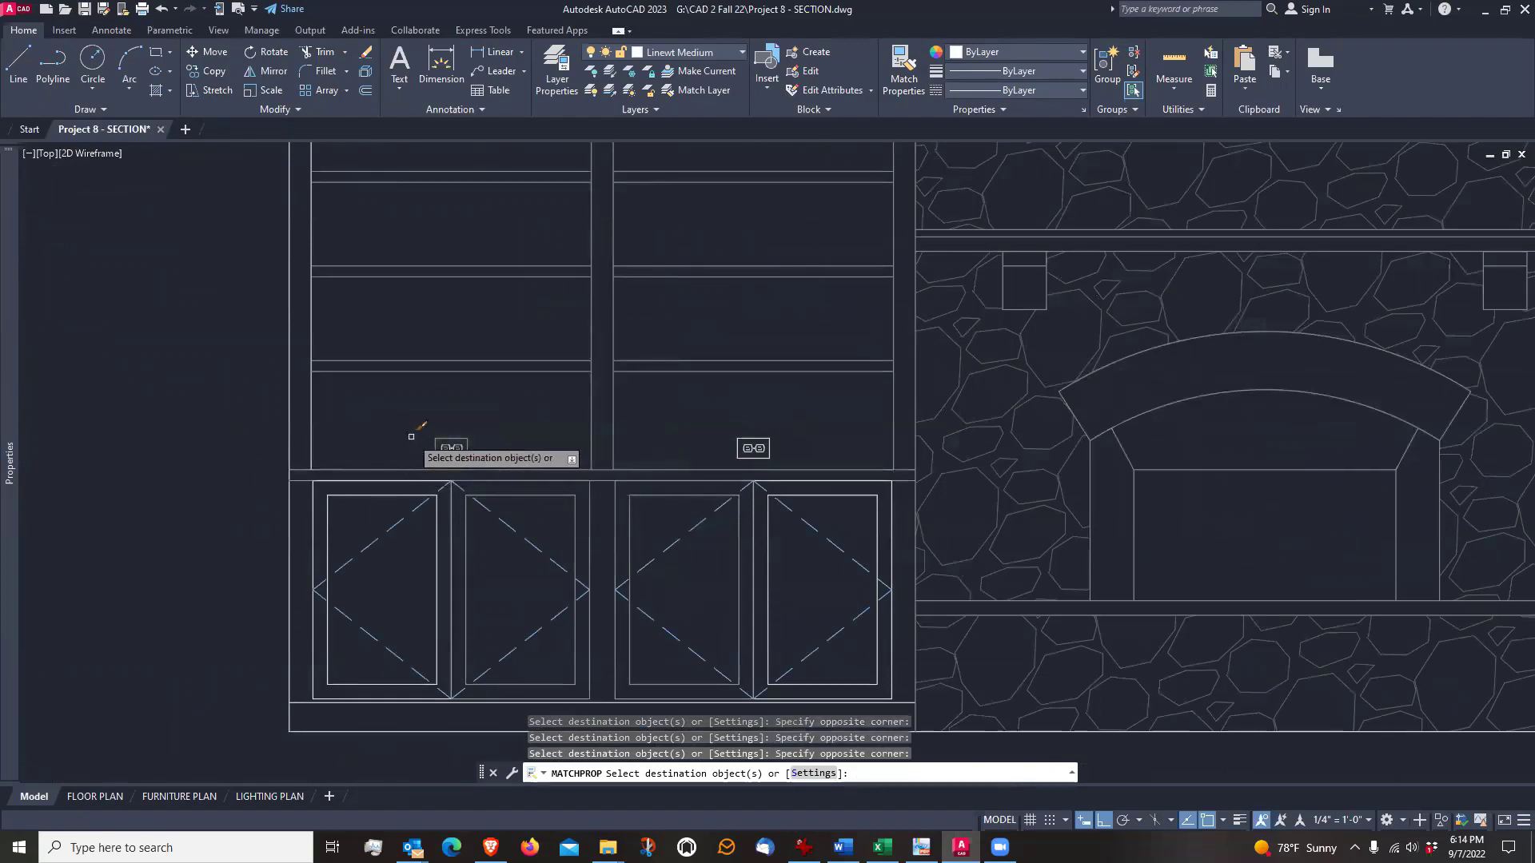
left_click(412, 437)
left_click(373, 480)
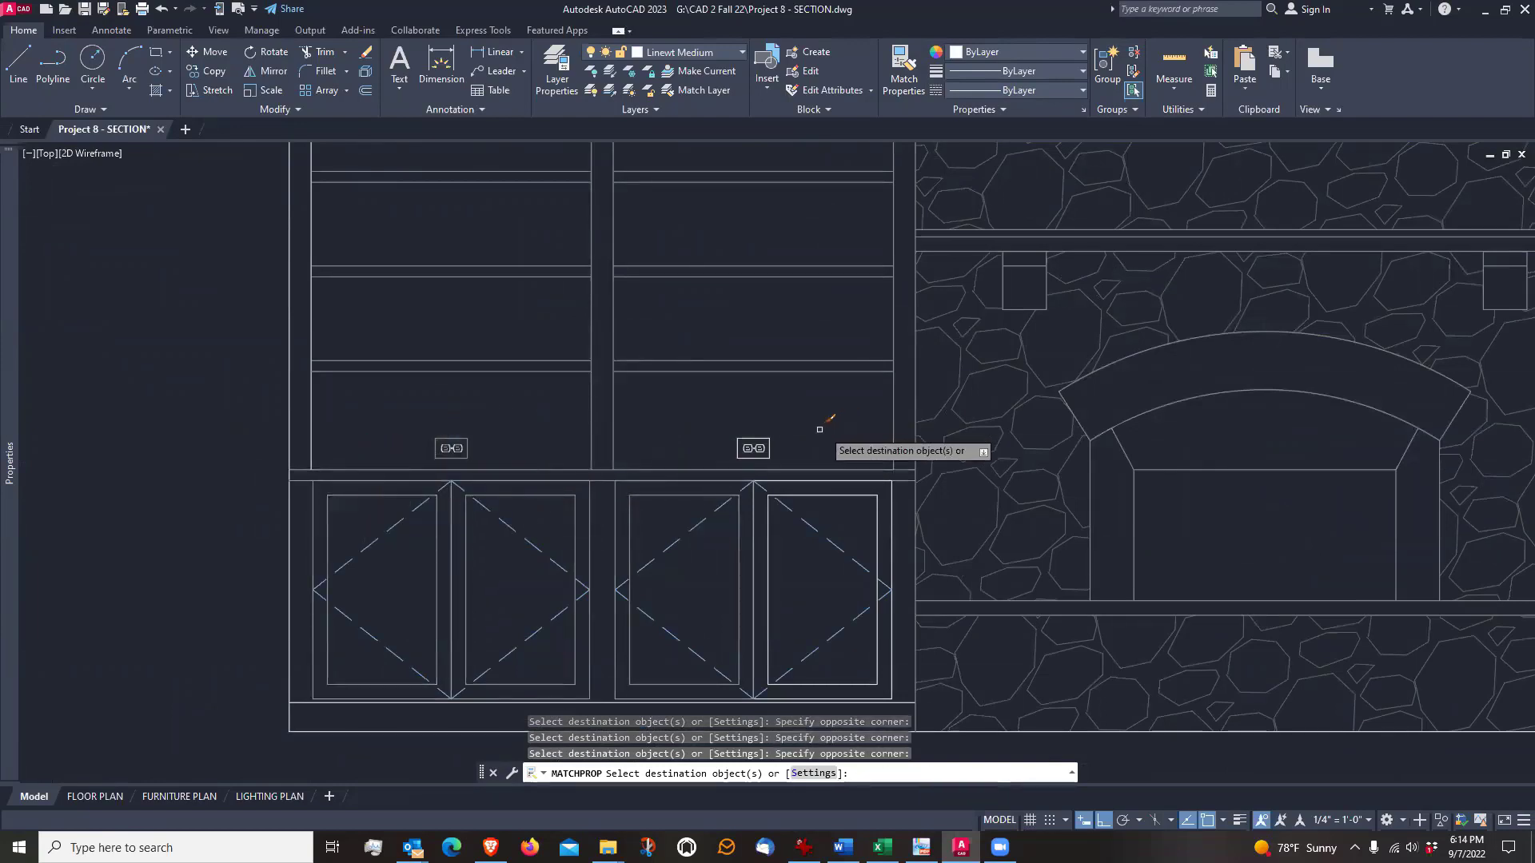
left_click(805, 423)
left_click(686, 459)
left_click(856, 444)
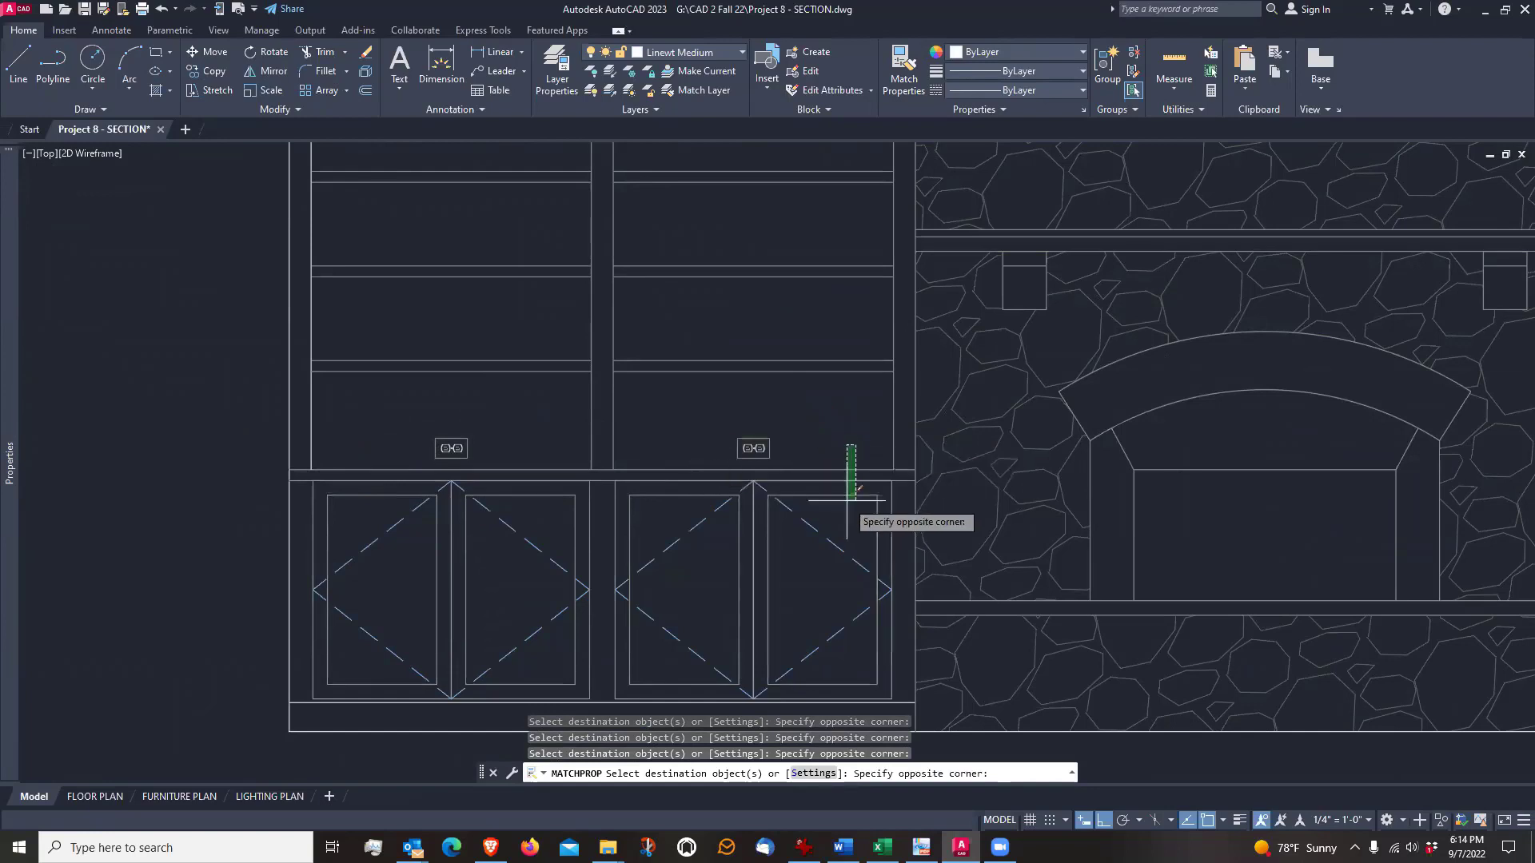
left_click(850, 505)
Apply the matched light properties to the left bookcase's toe-kick line and outermost inner upright line, and end Match Properties
scroll(596, 480, "up", 2)
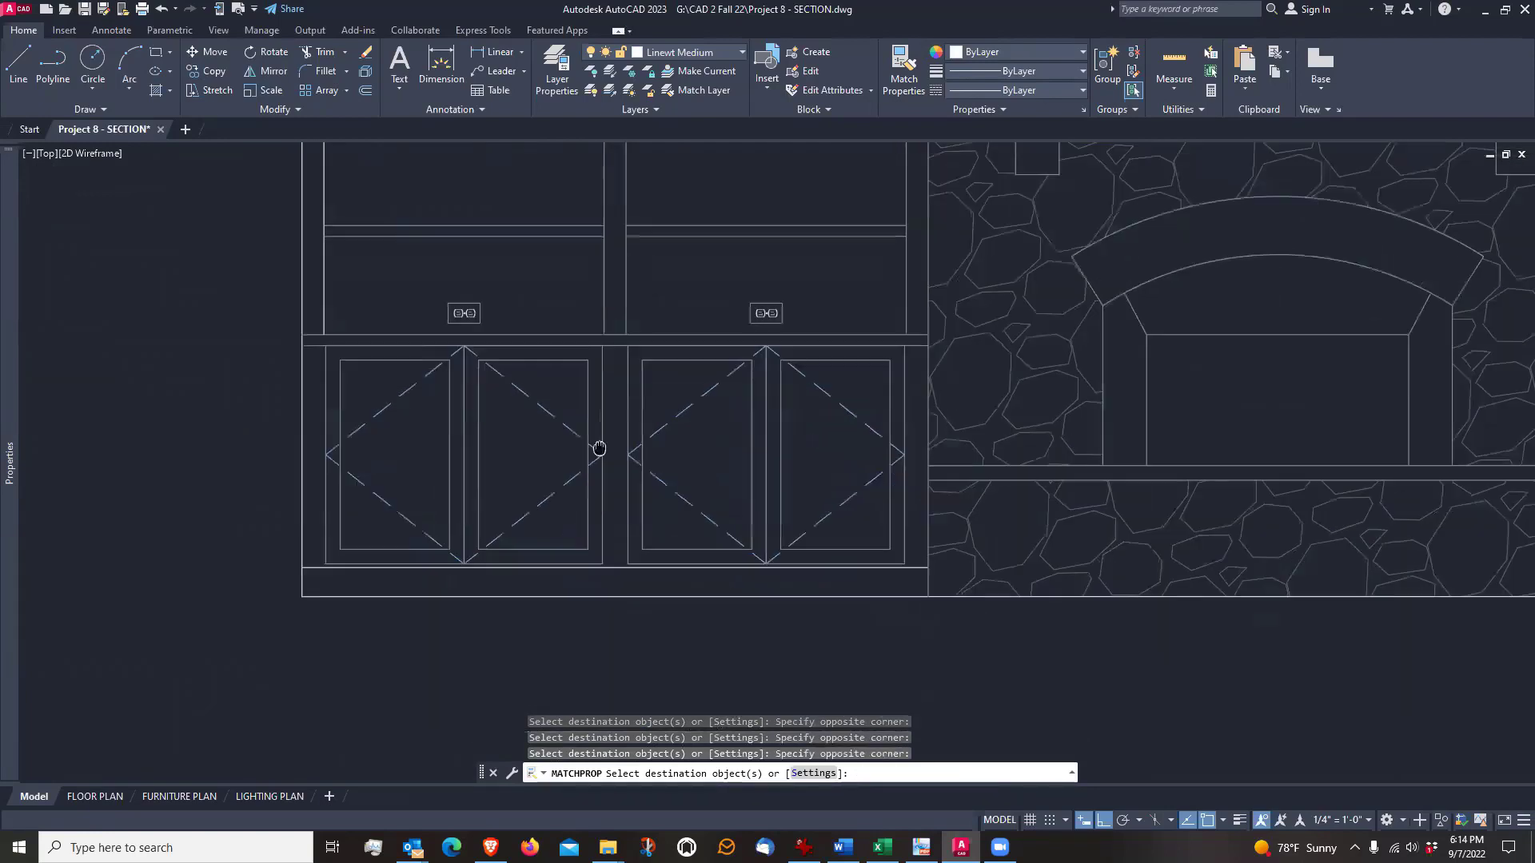
scroll(627, 541, "up", 2)
scroll(630, 638, "down", 4)
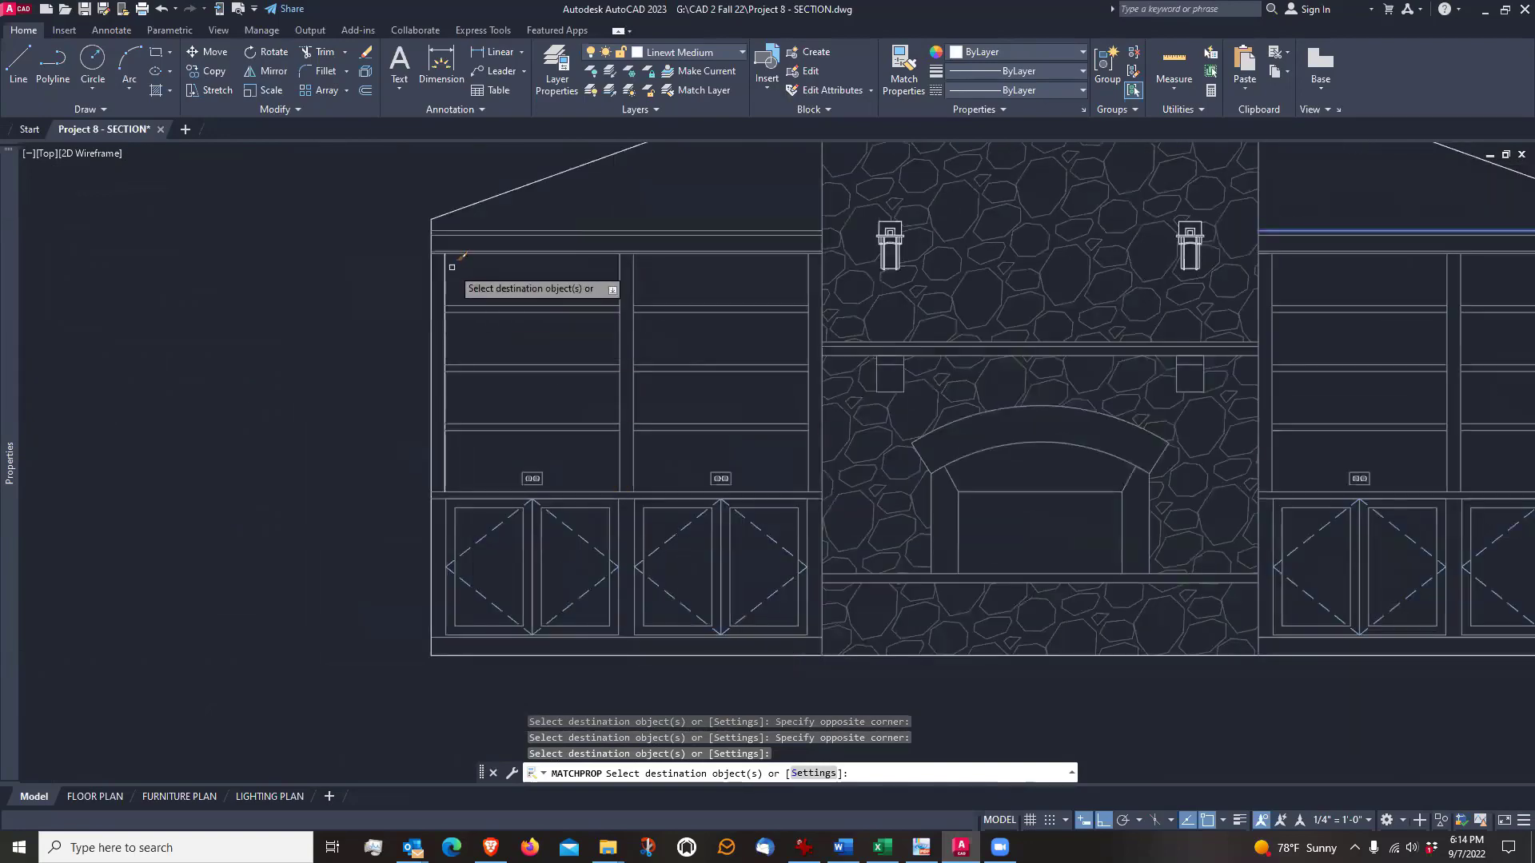
scroll(631, 505, "down", 2)
scroll(1005, 345, "up", 2)
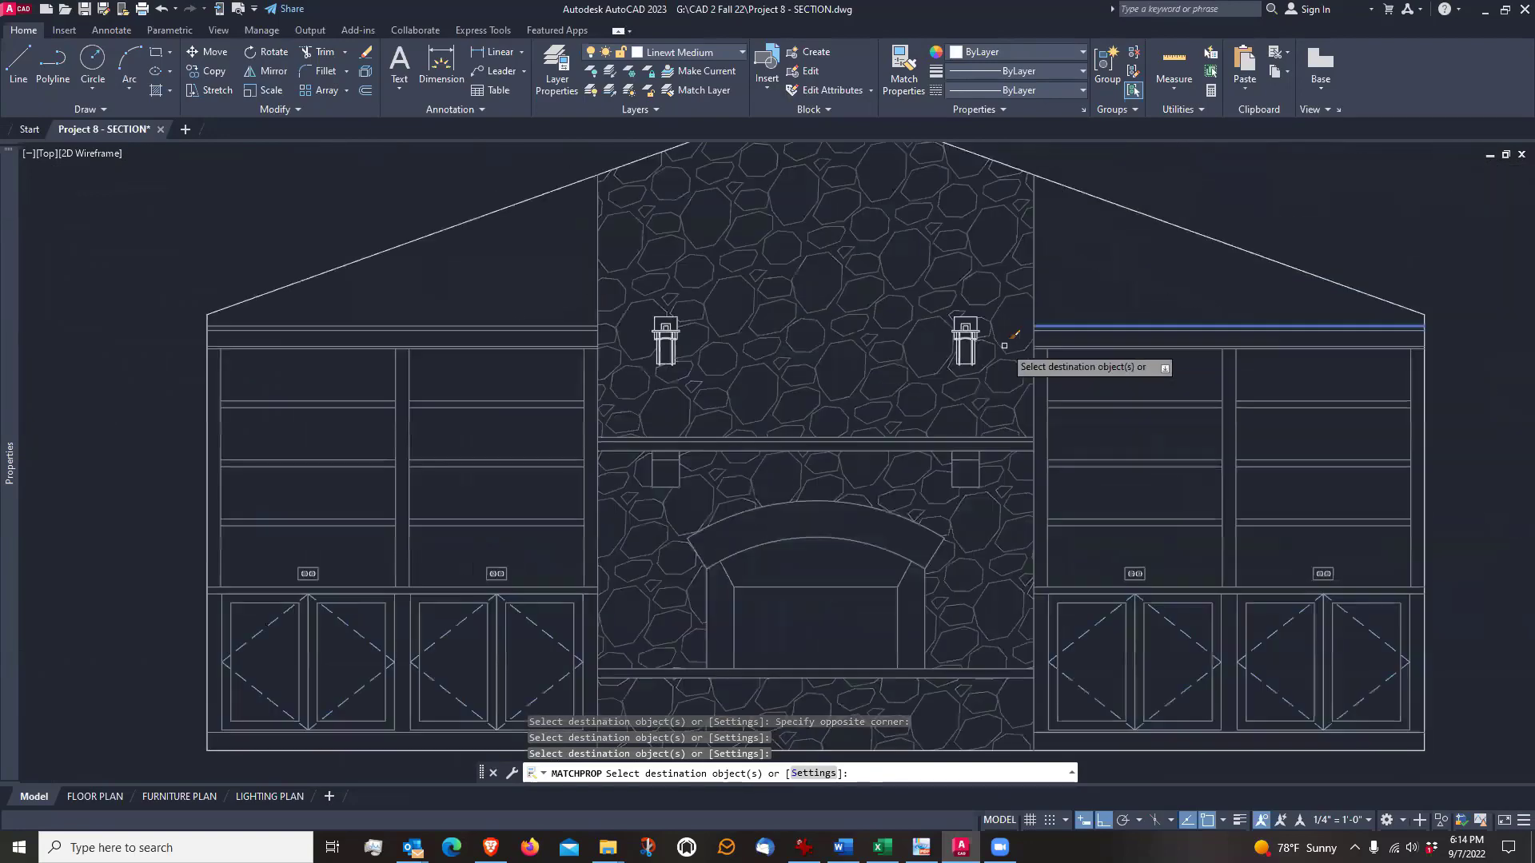
key("Escape")
Open the fireplace sconce block definition of the left wall sconce for editing
scroll(667, 331, "up", 4)
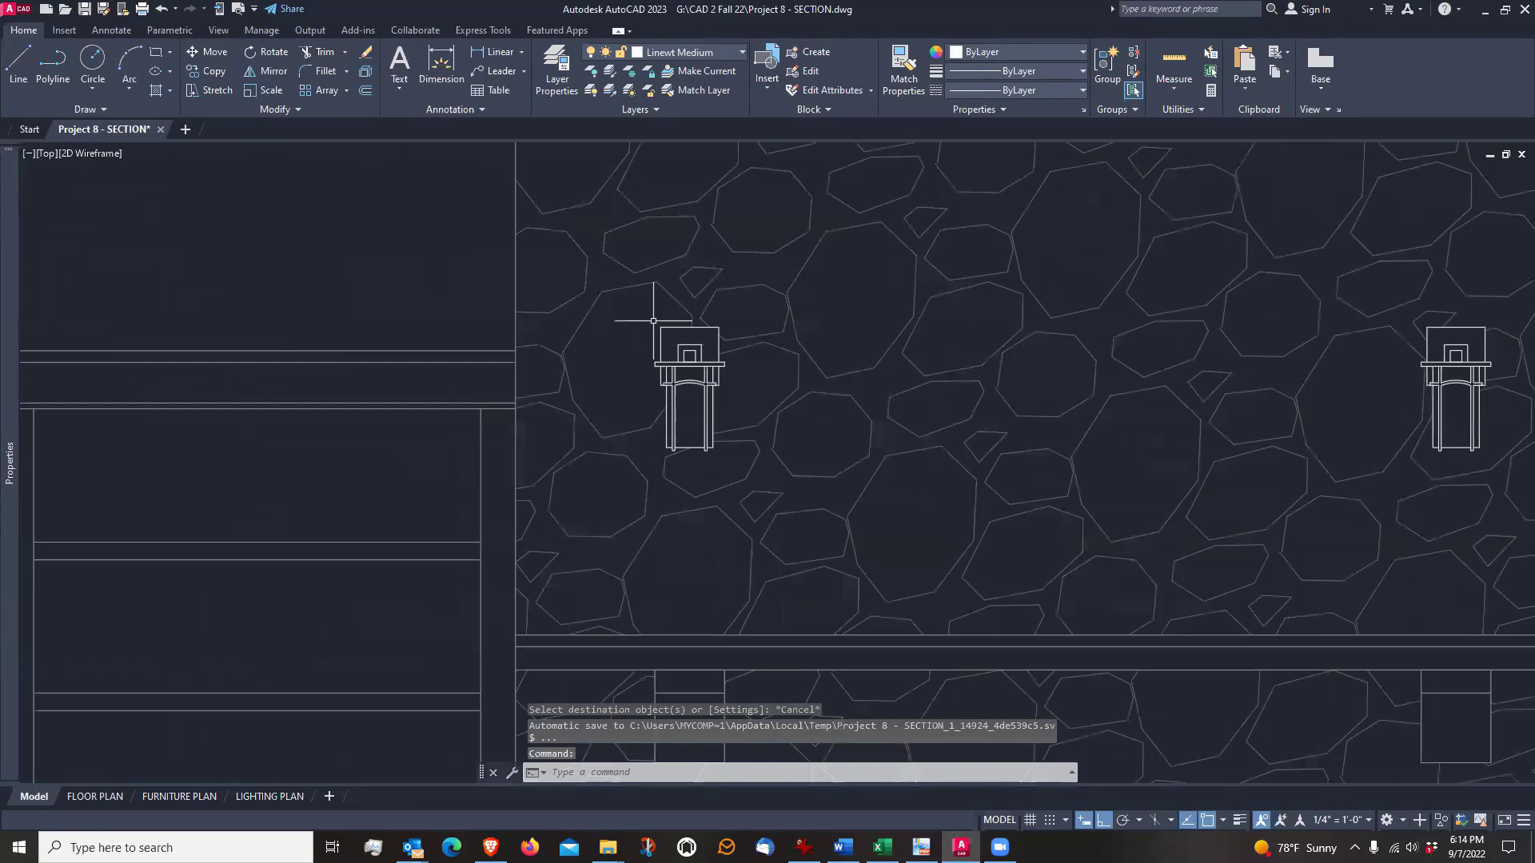
left_click(684, 349)
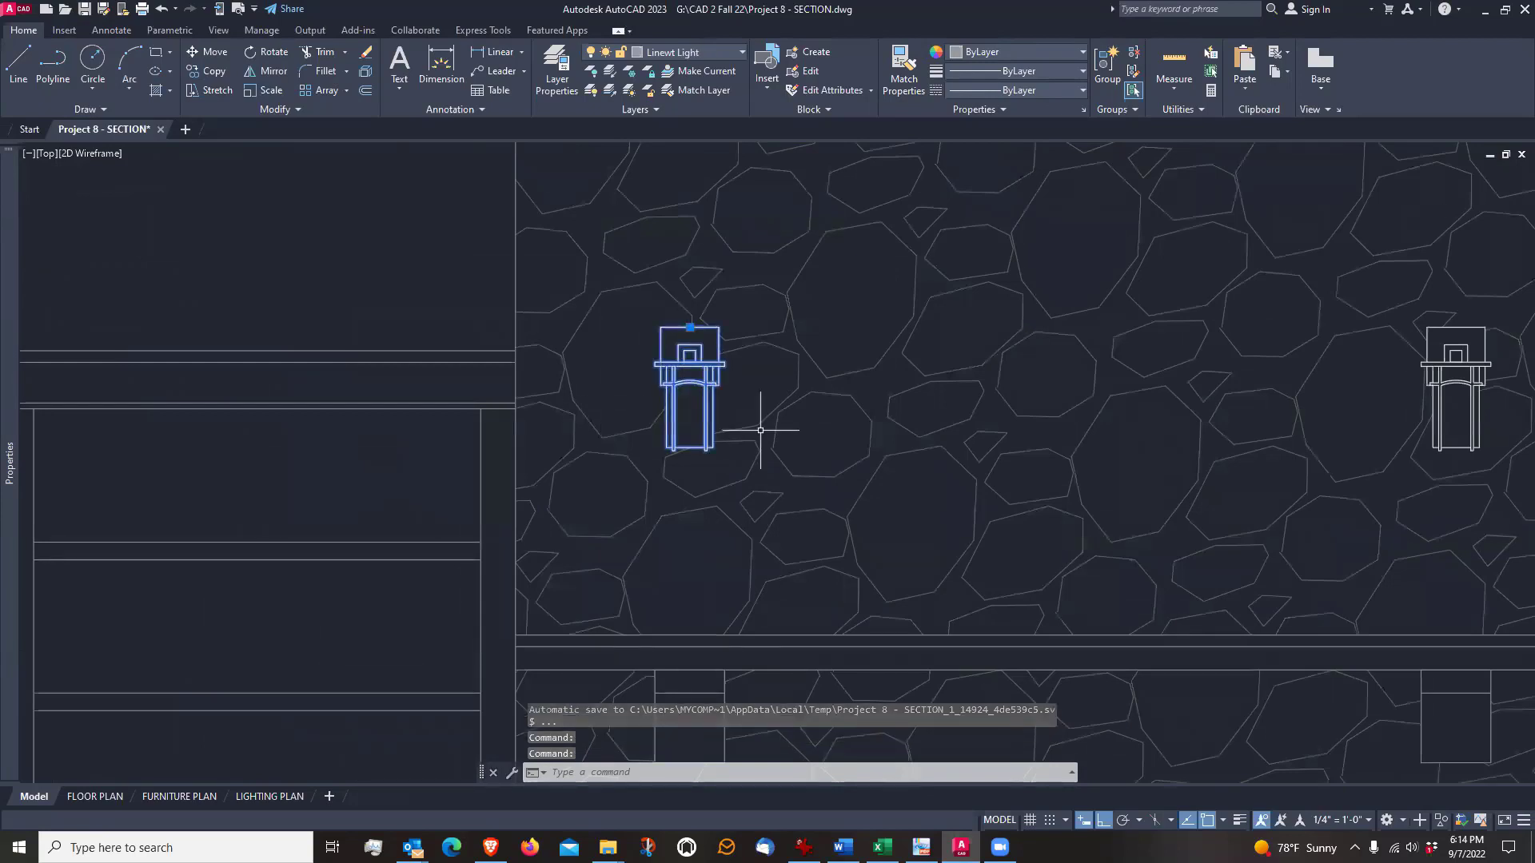
key("Escape")
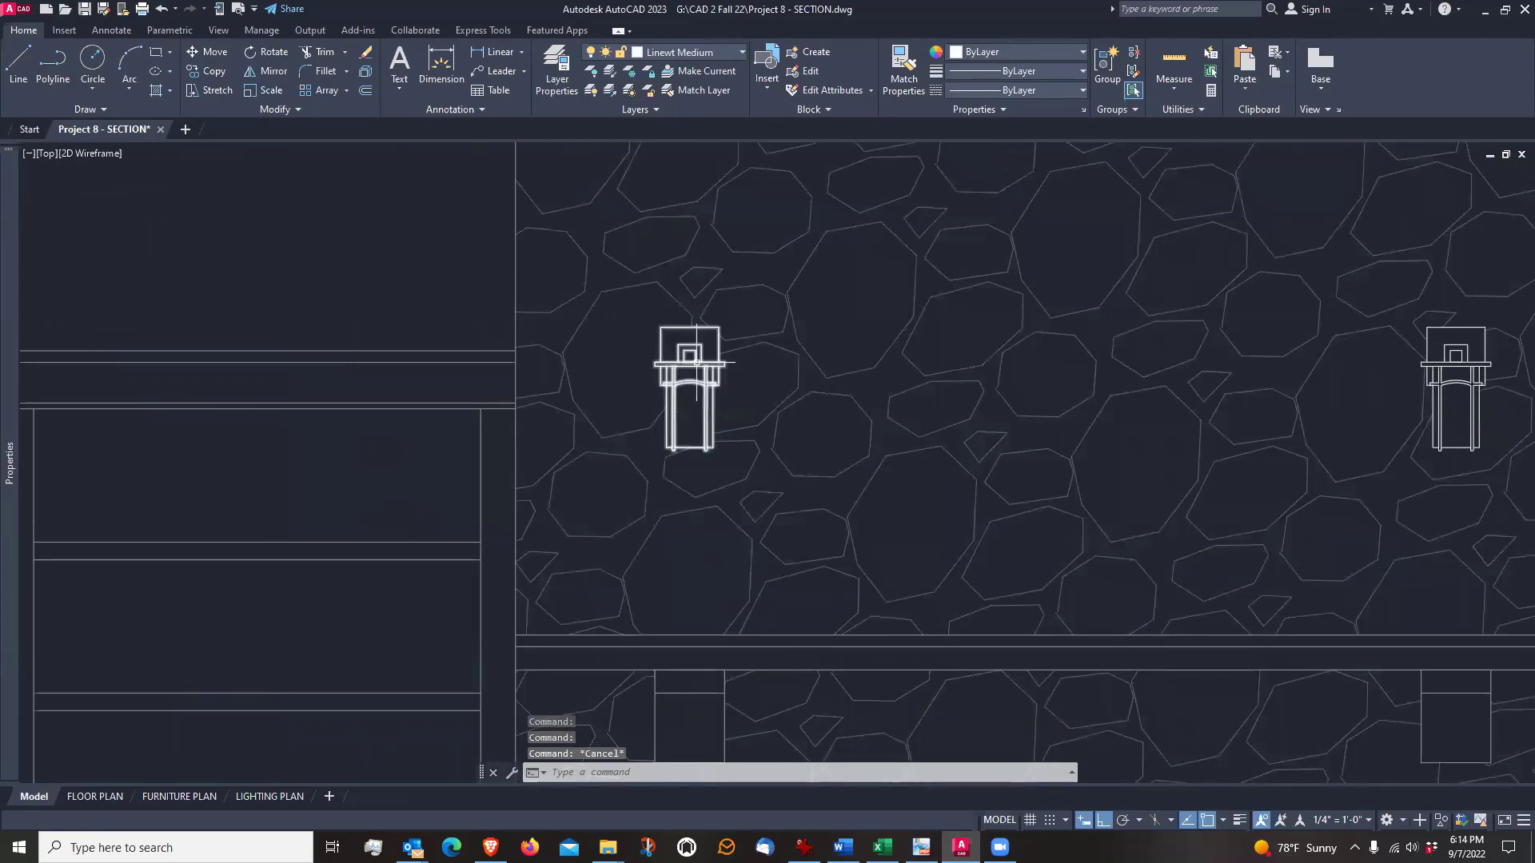
left_click(696, 362)
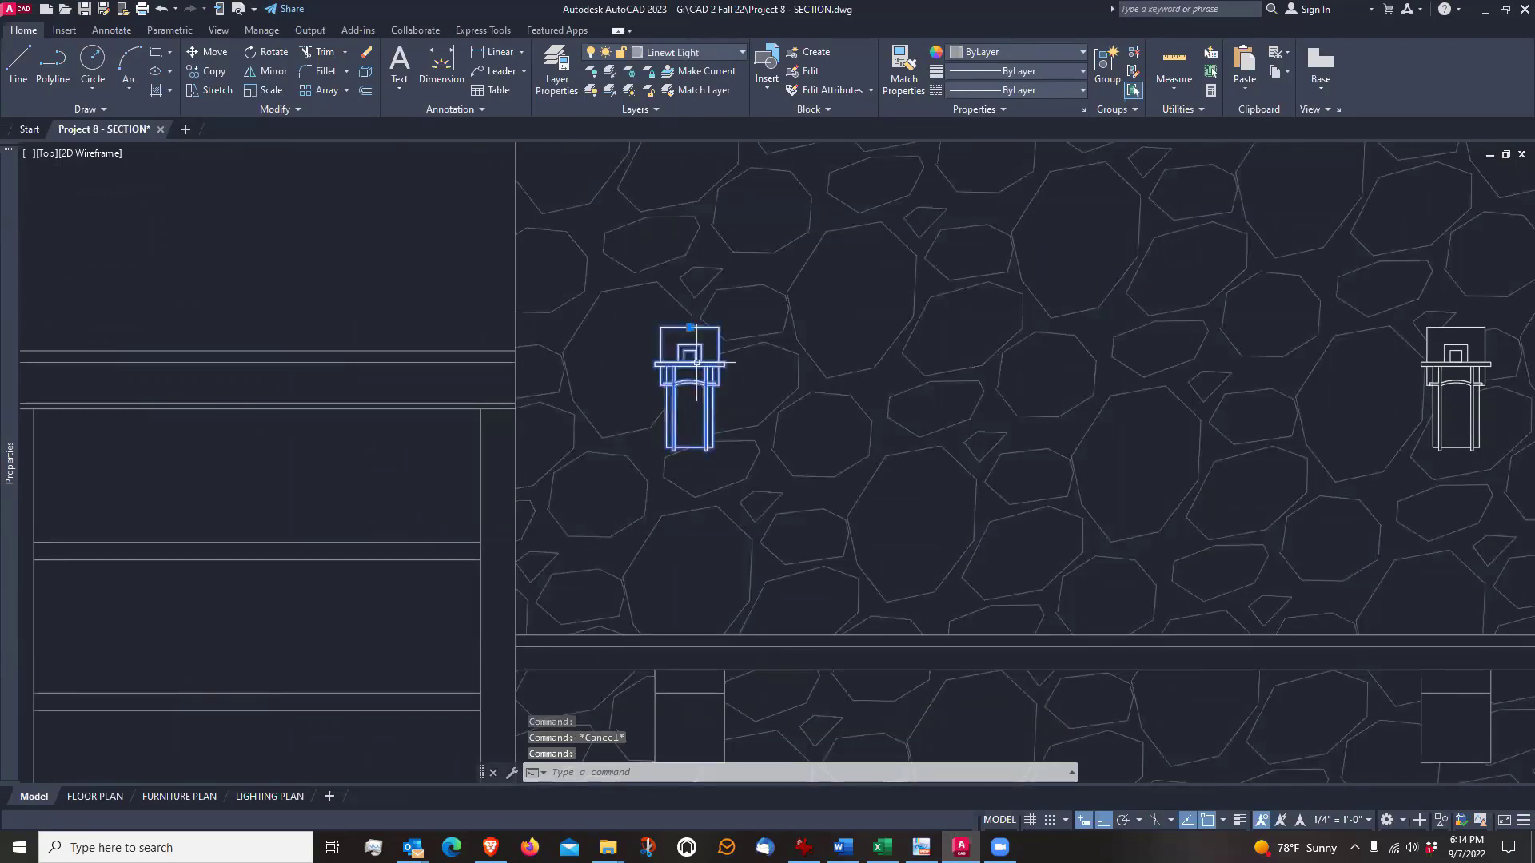
double_click(697, 362)
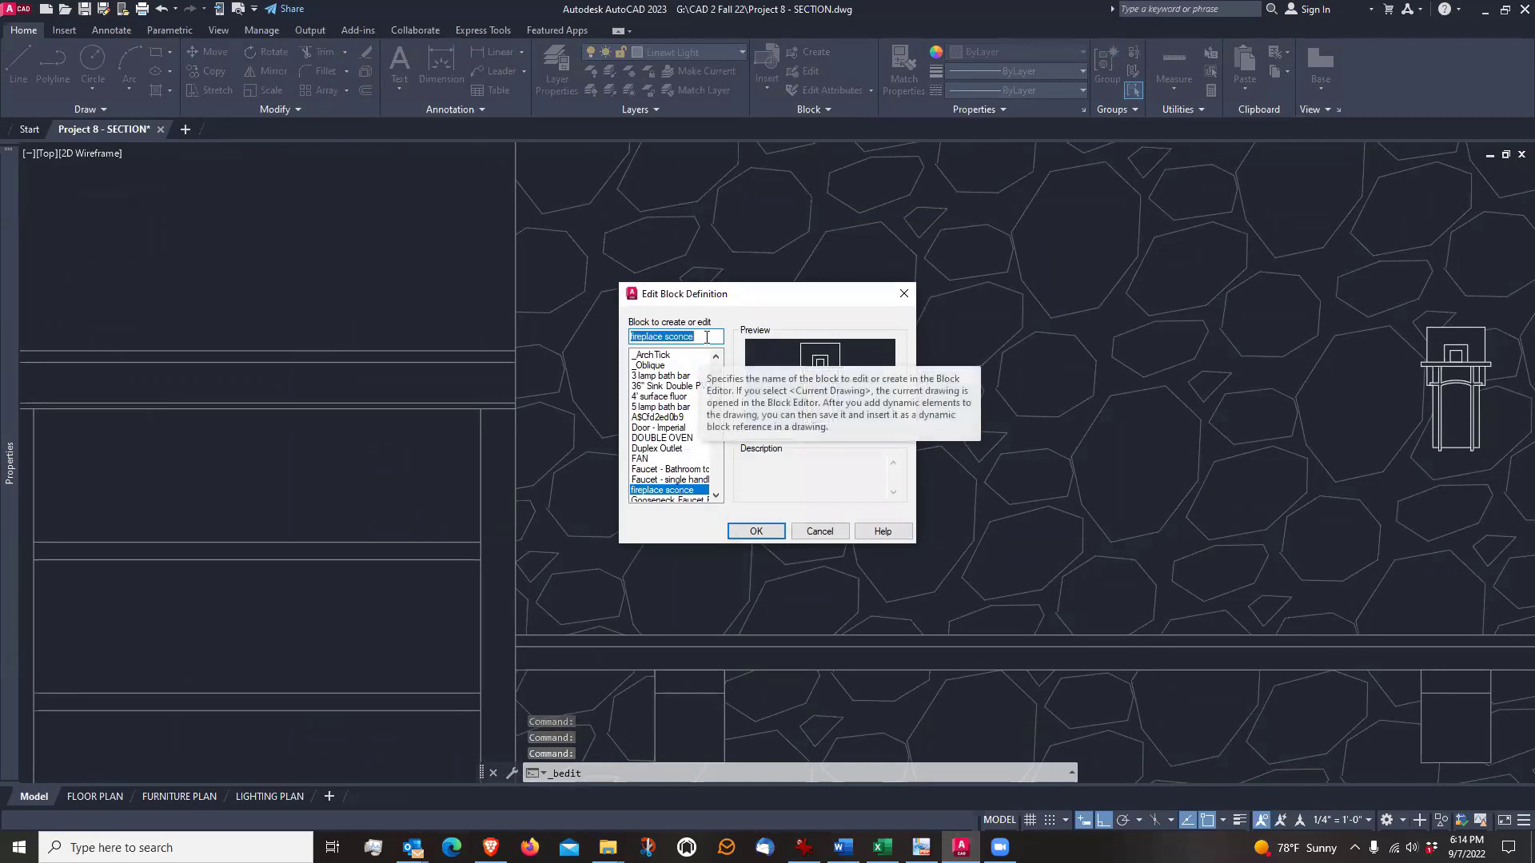
left_click(756, 531)
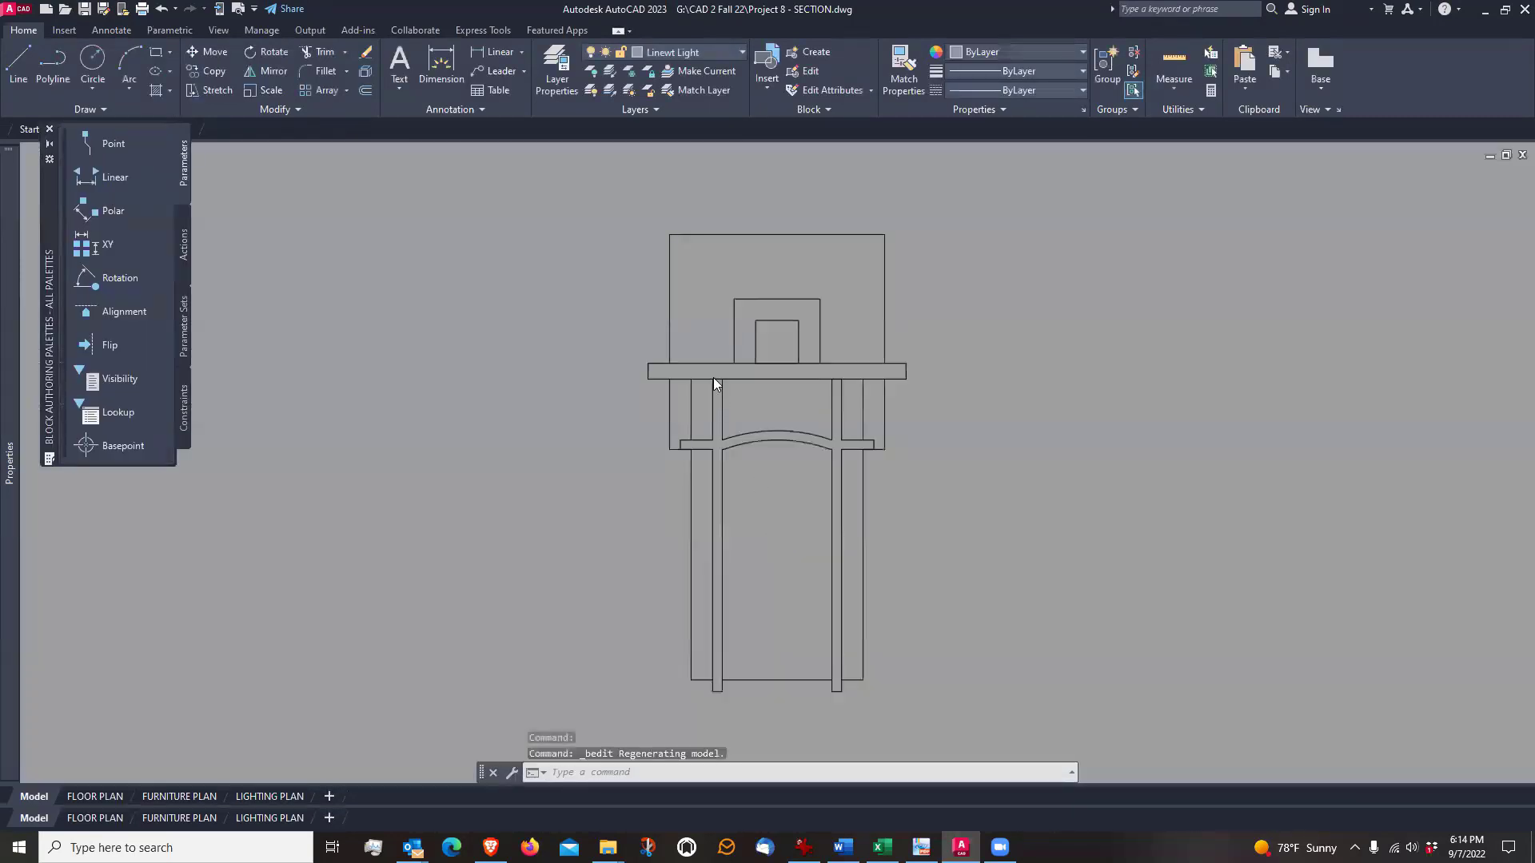
Move all of the sconce's geometry to layer 0 and close the block editor, saving the changes to the fireplace sconce block
scroll(713, 377, "down", 2)
left_click(621, 255)
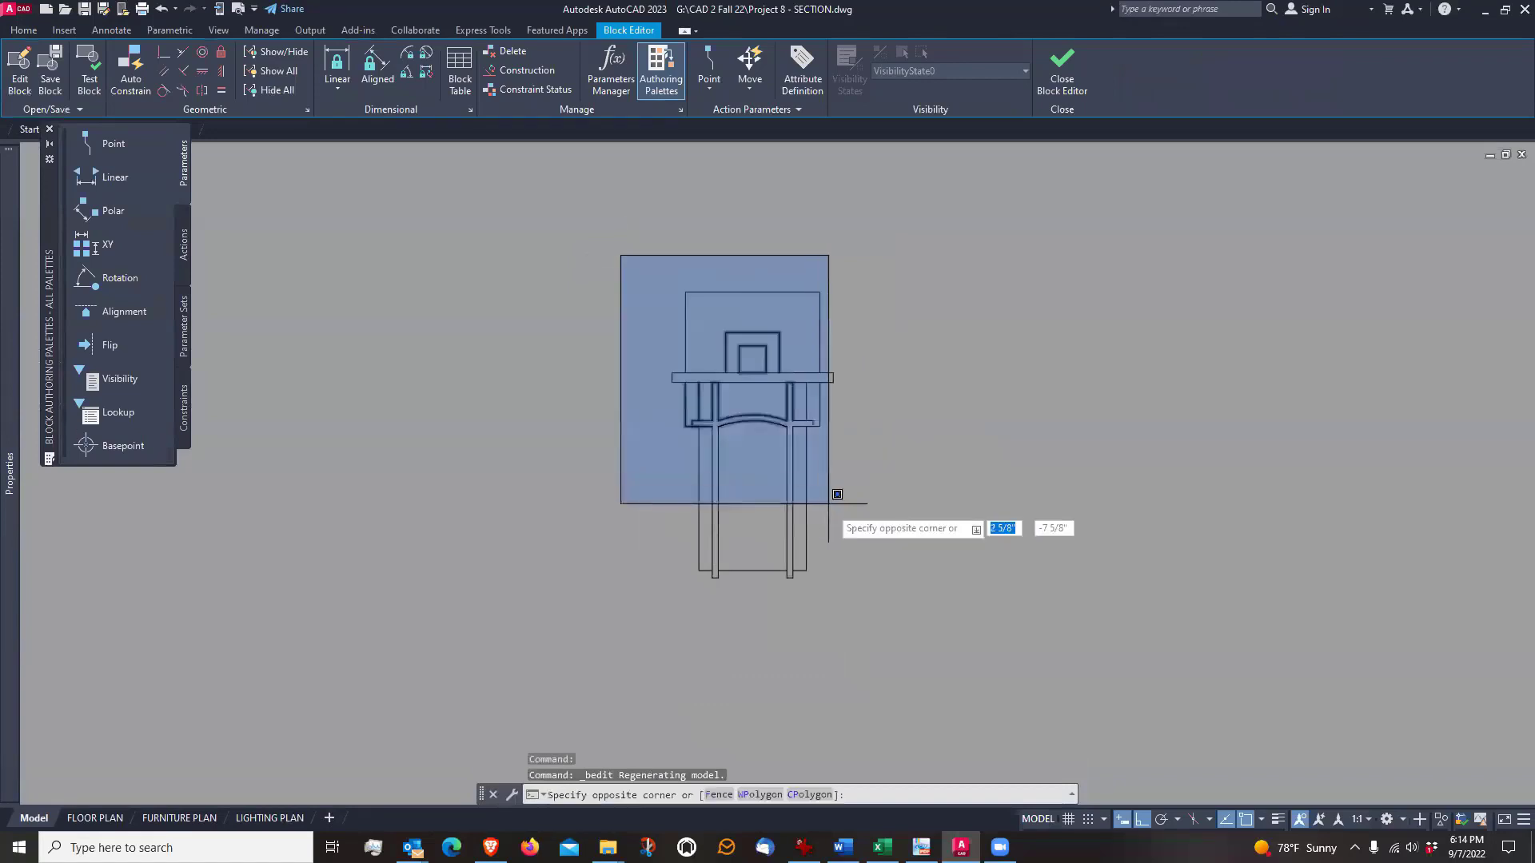
left_click(928, 652)
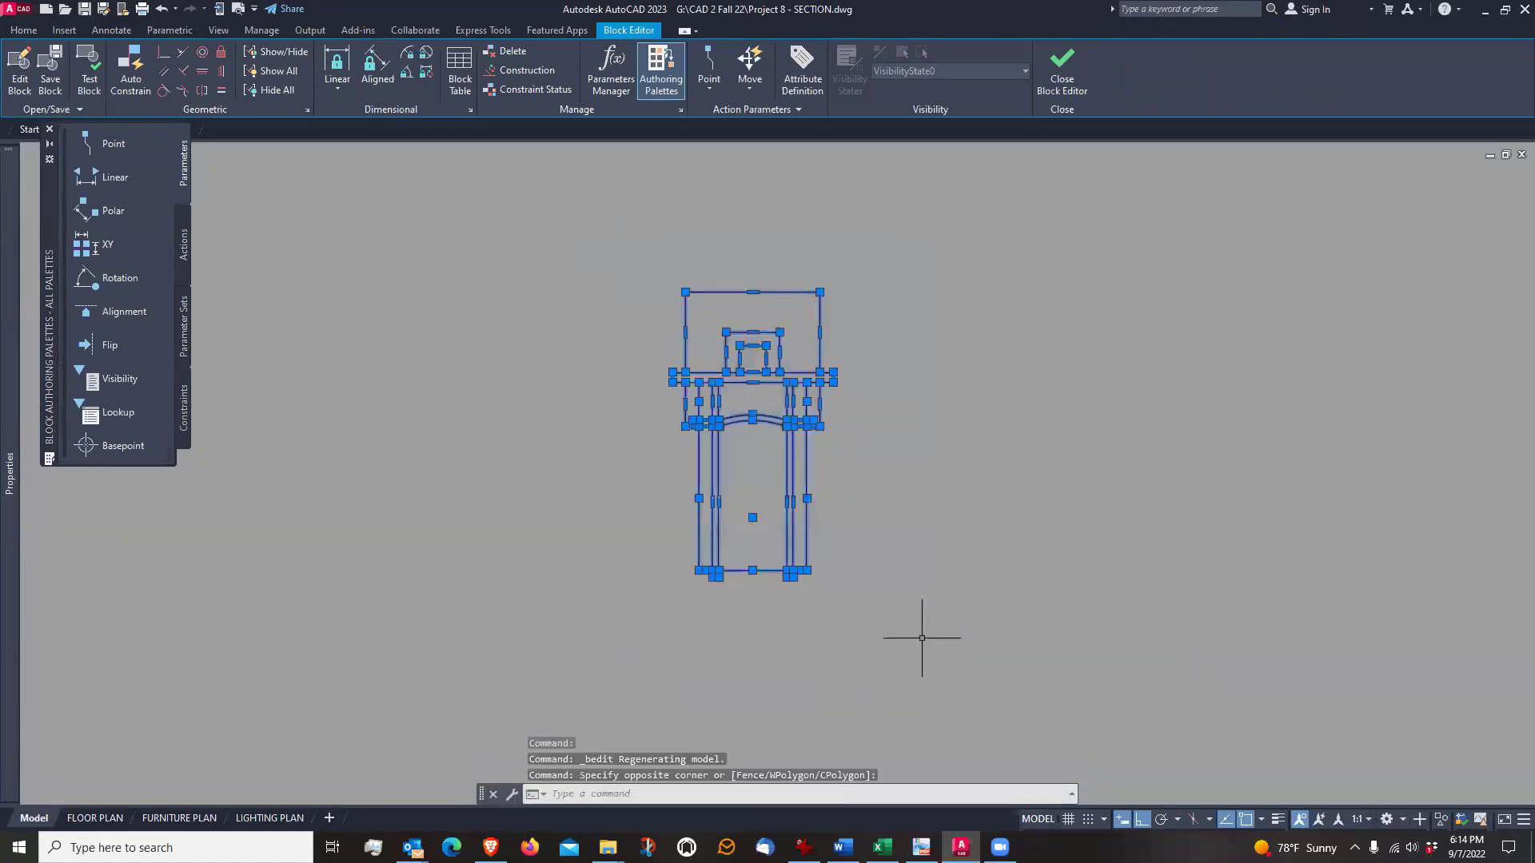
left_click(24, 31)
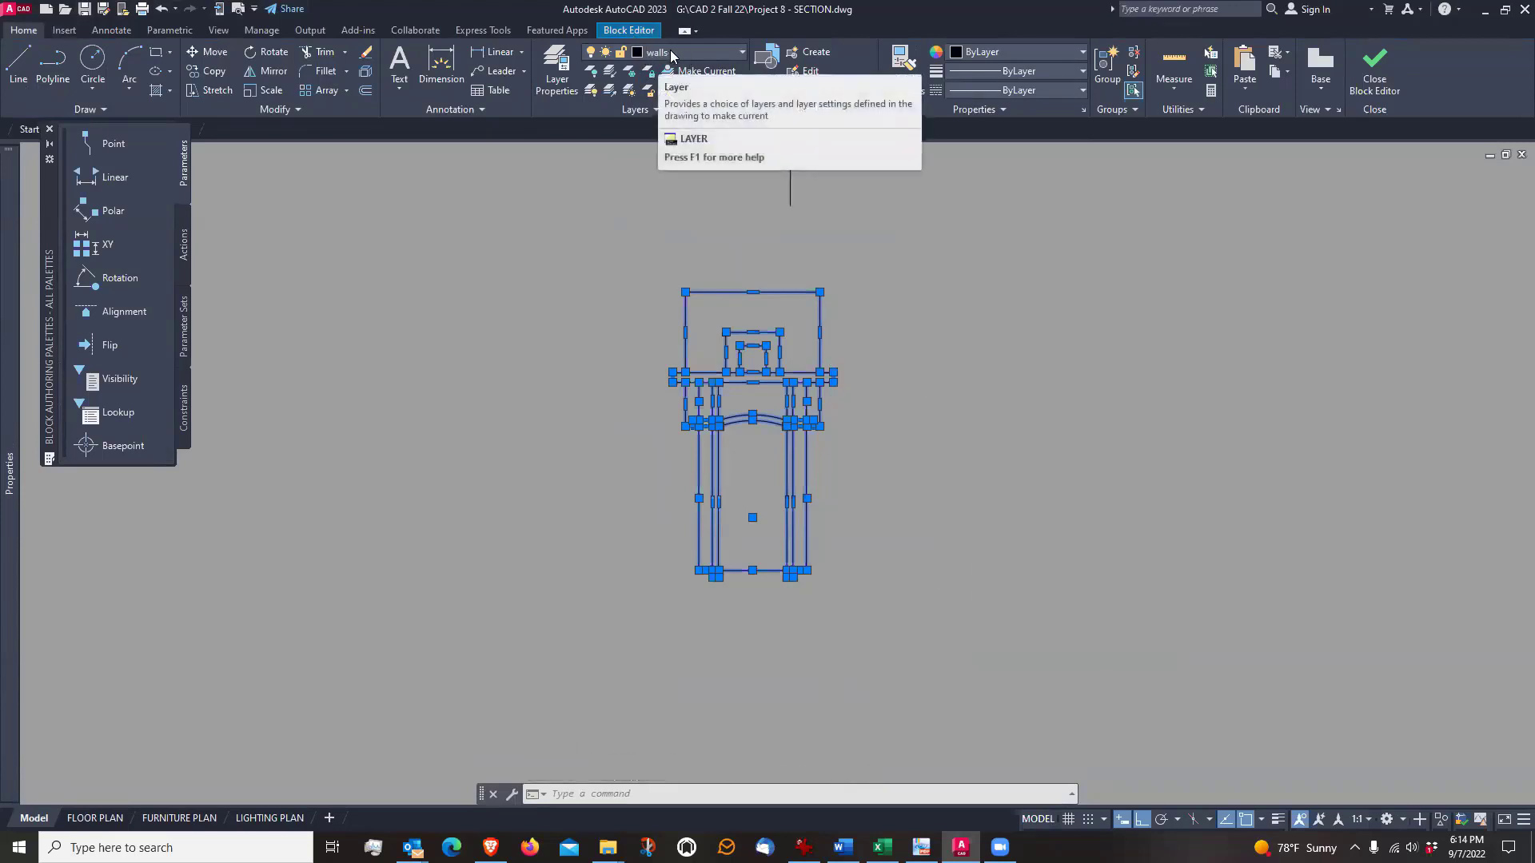
left_click(744, 53)
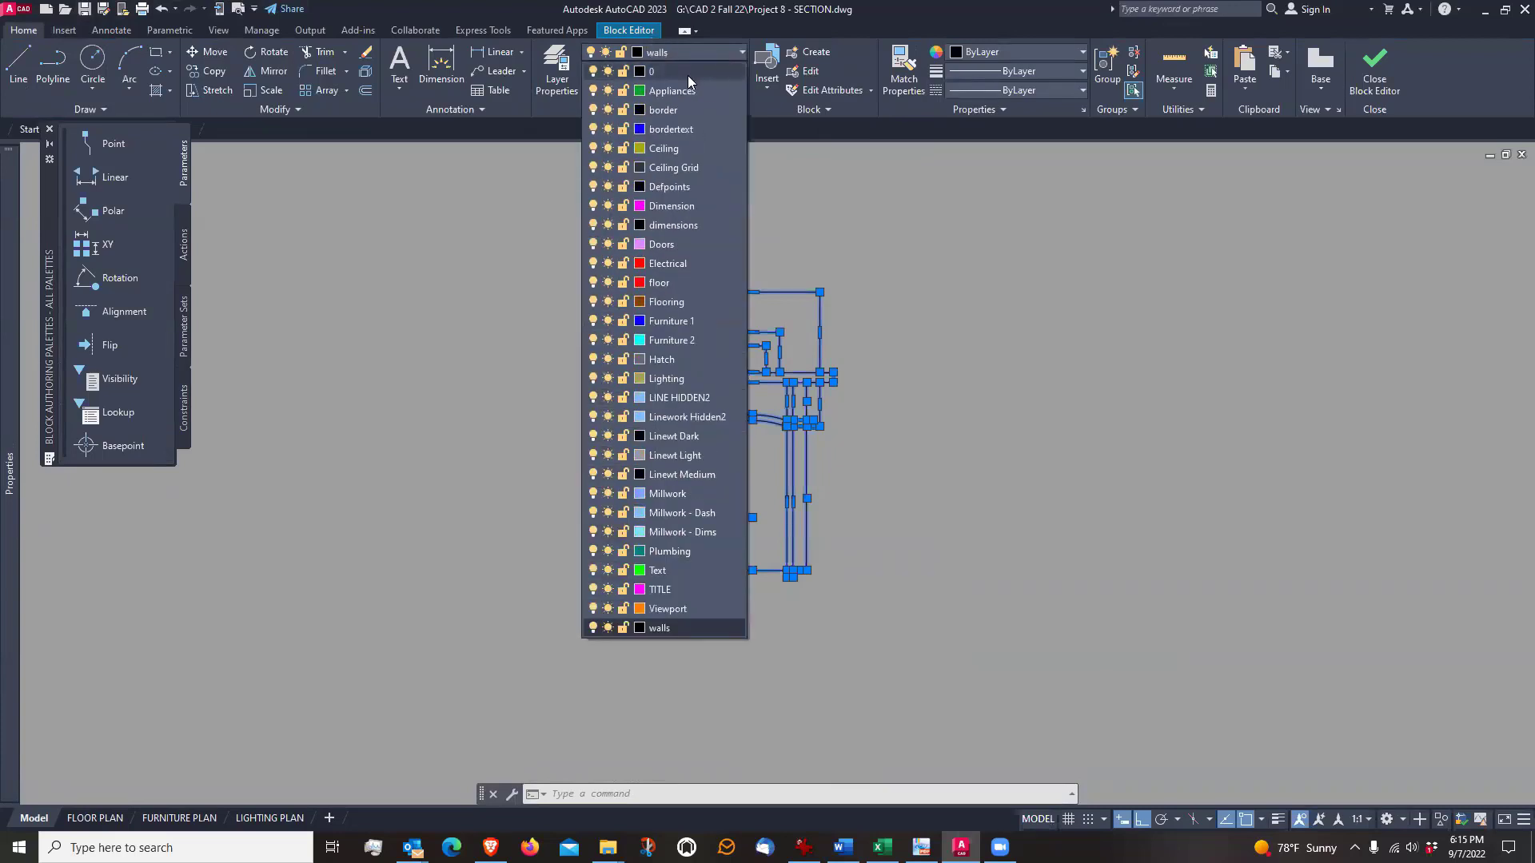
left_click(687, 75)
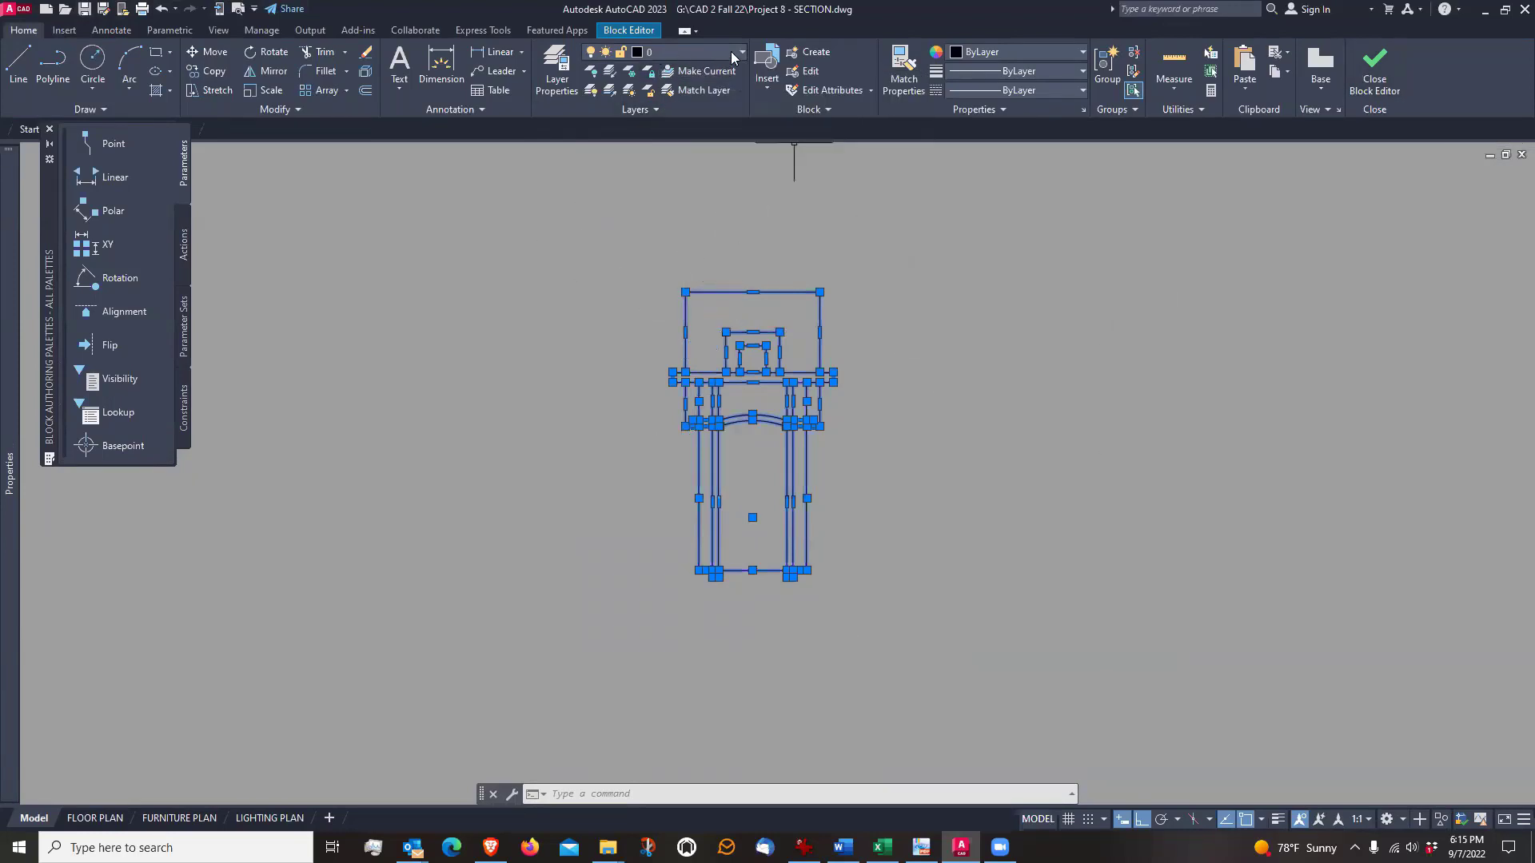
left_click(1372, 68)
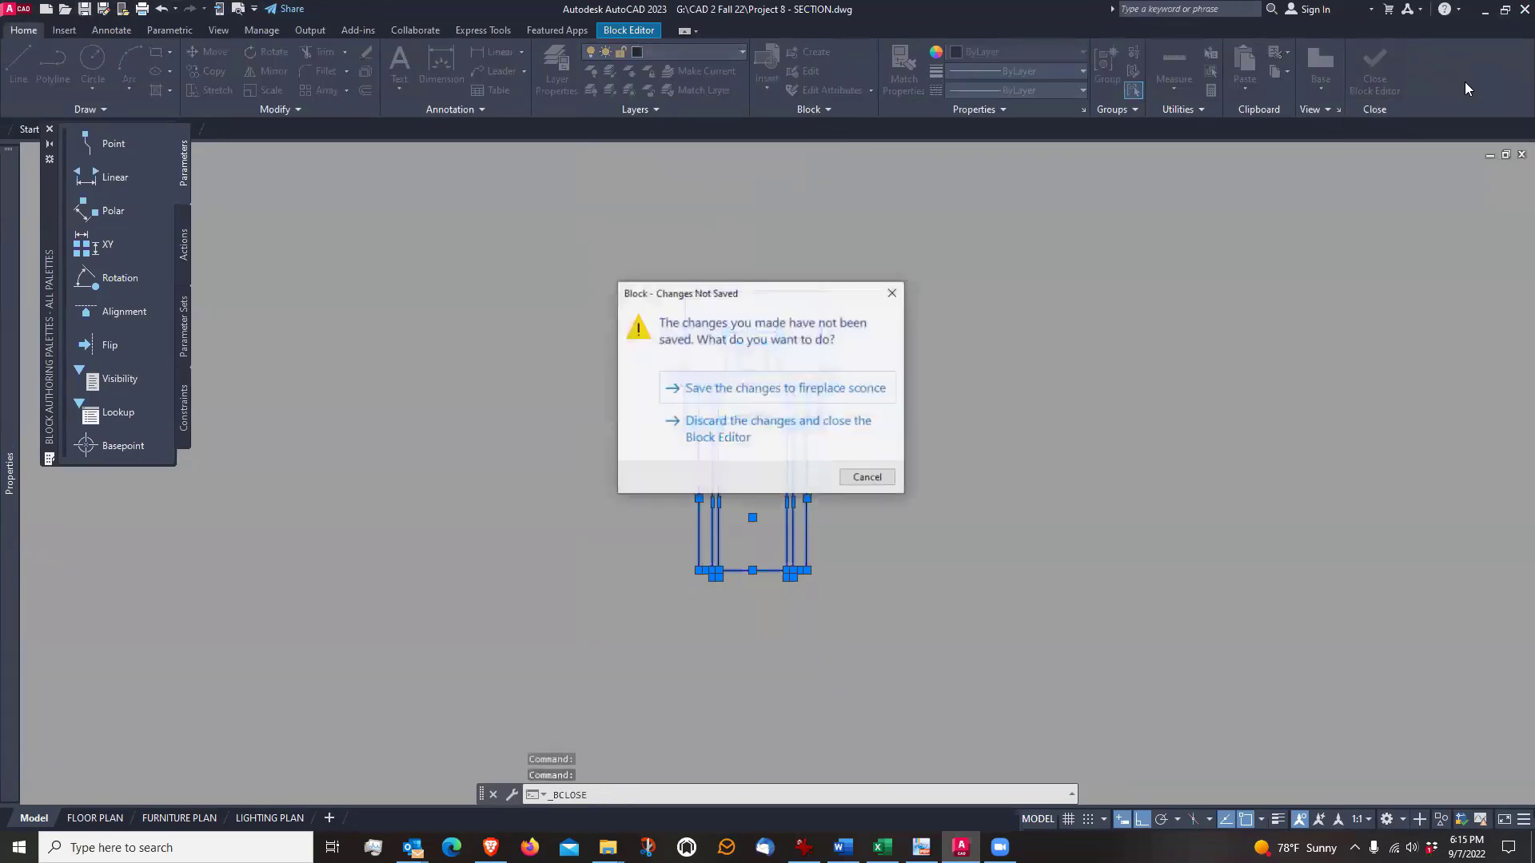
left_click(781, 389)
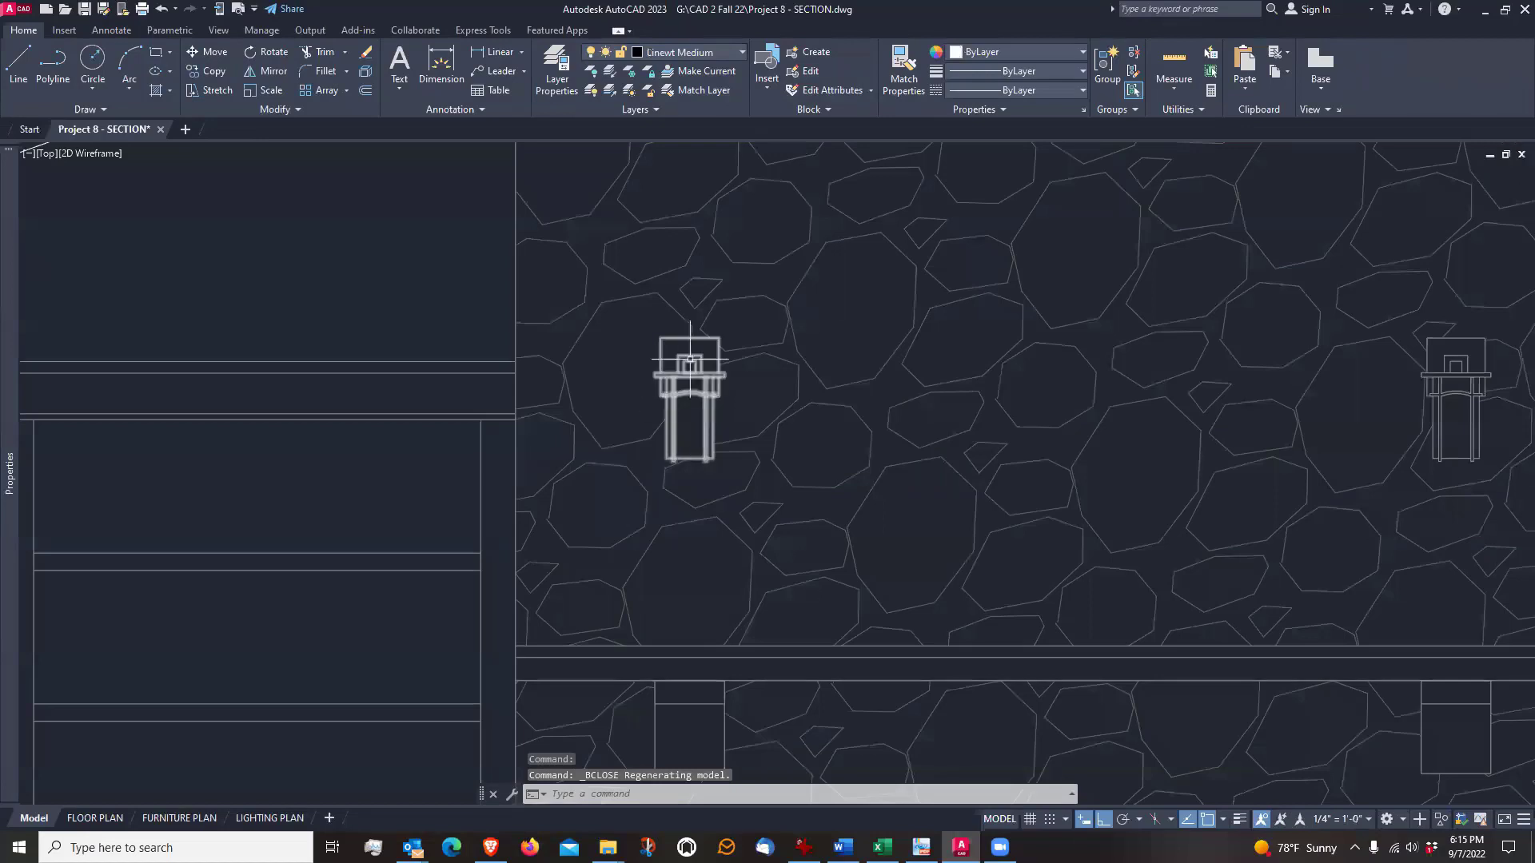
Review the whole elevation and check which layer the left sloping roof line is on
scroll(665, 459, "down", 4)
scroll(562, 490, "down", 1)
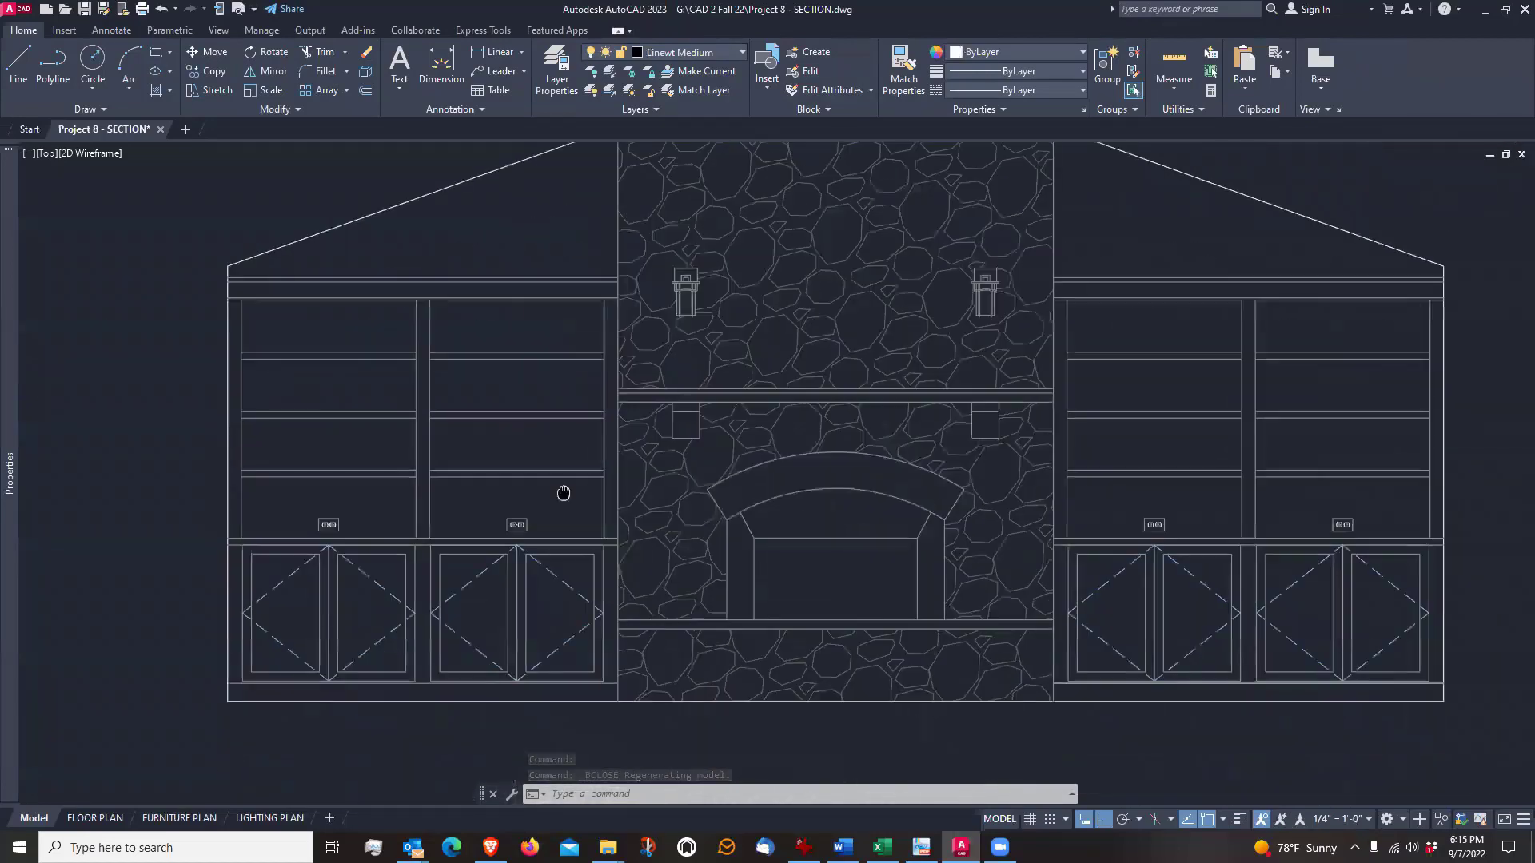
scroll(564, 491, "down", 3)
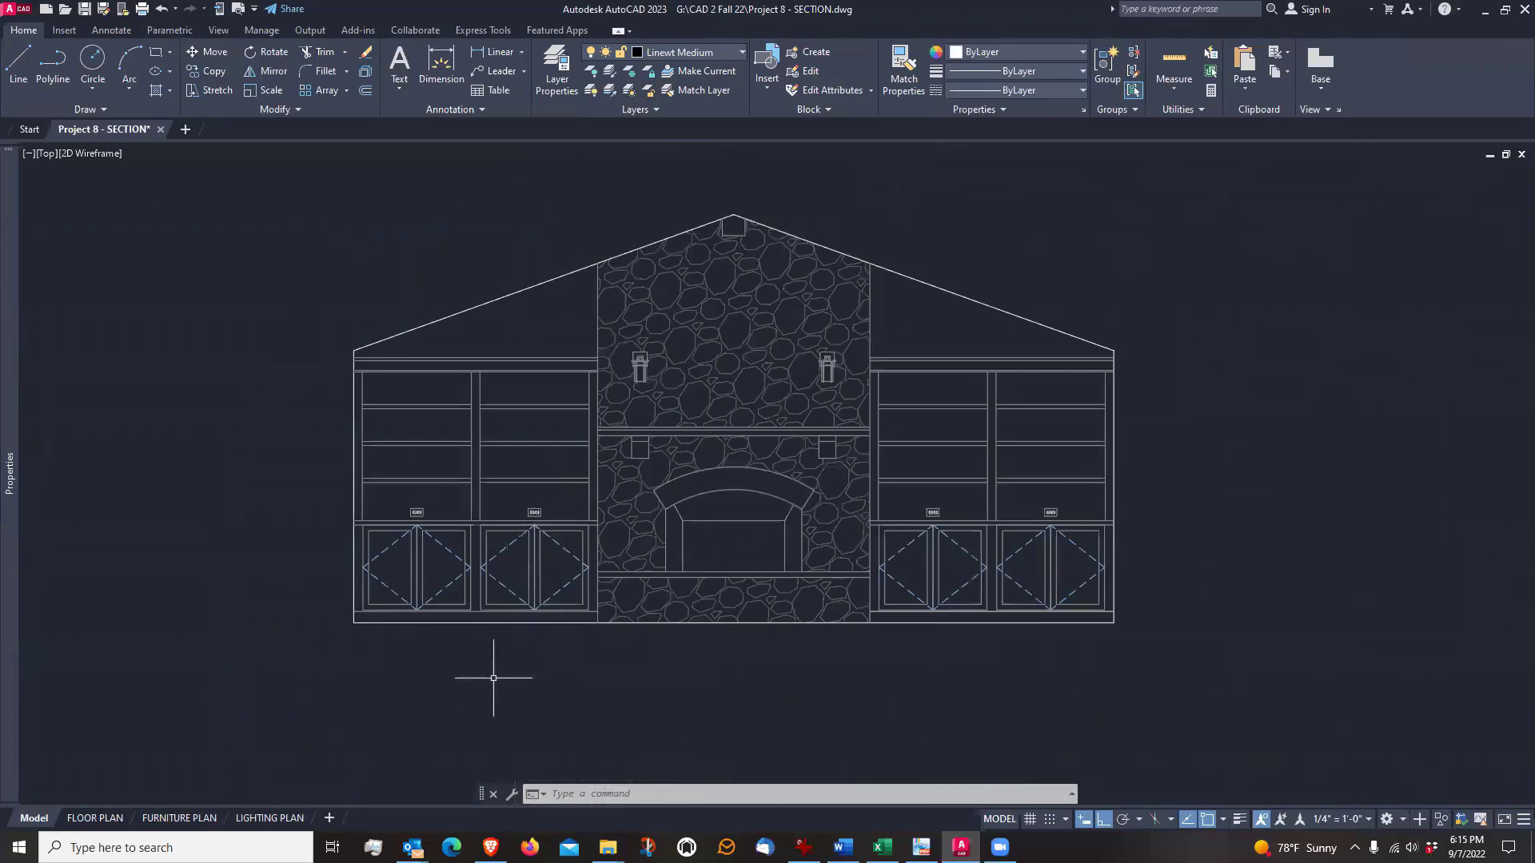
scroll(512, 197, "up", 2)
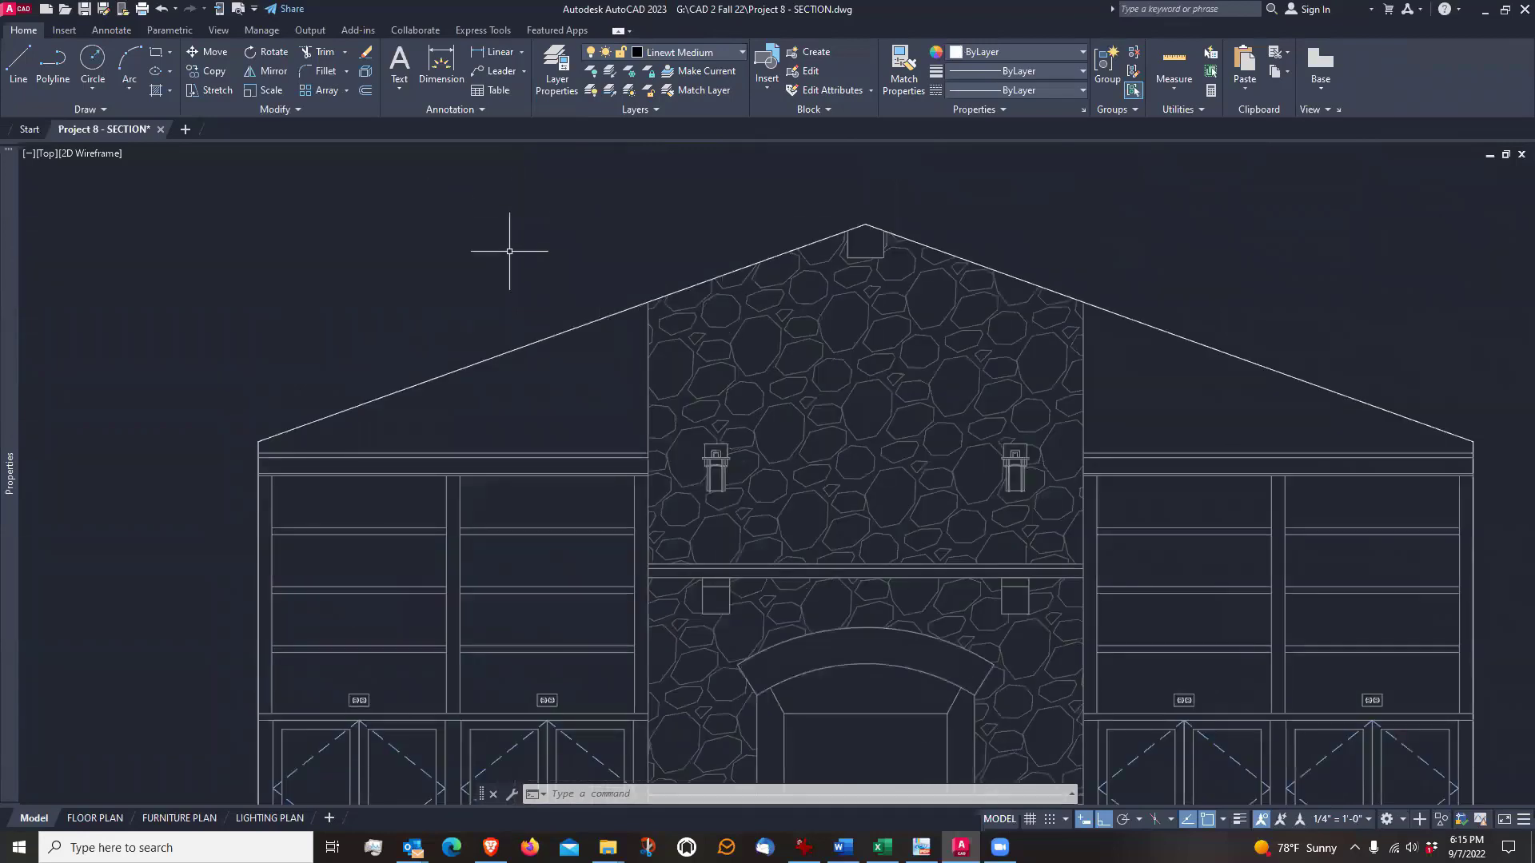
left_click(557, 334)
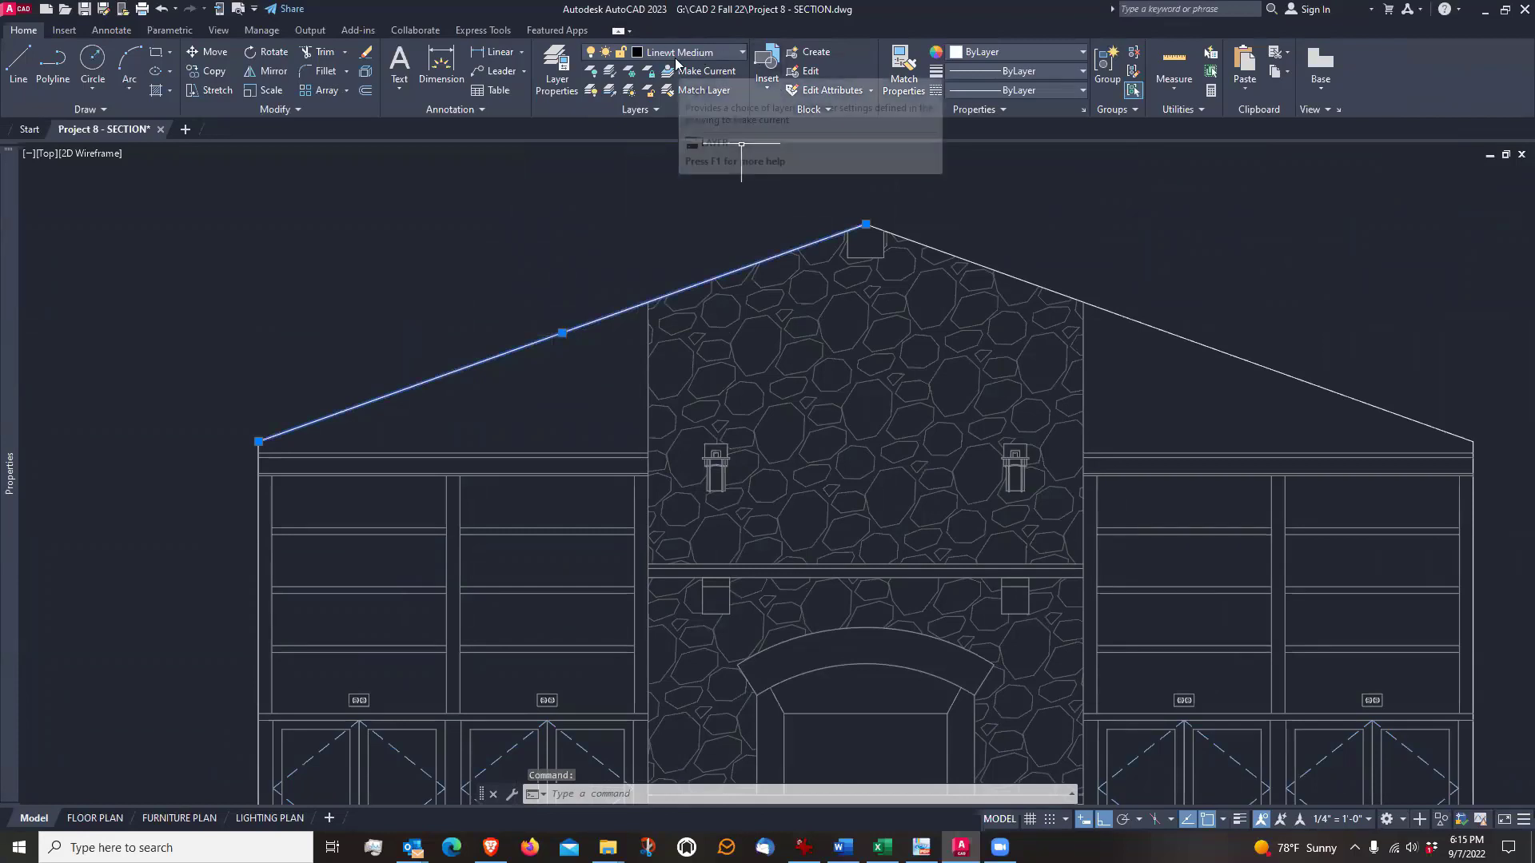
key("Escape")
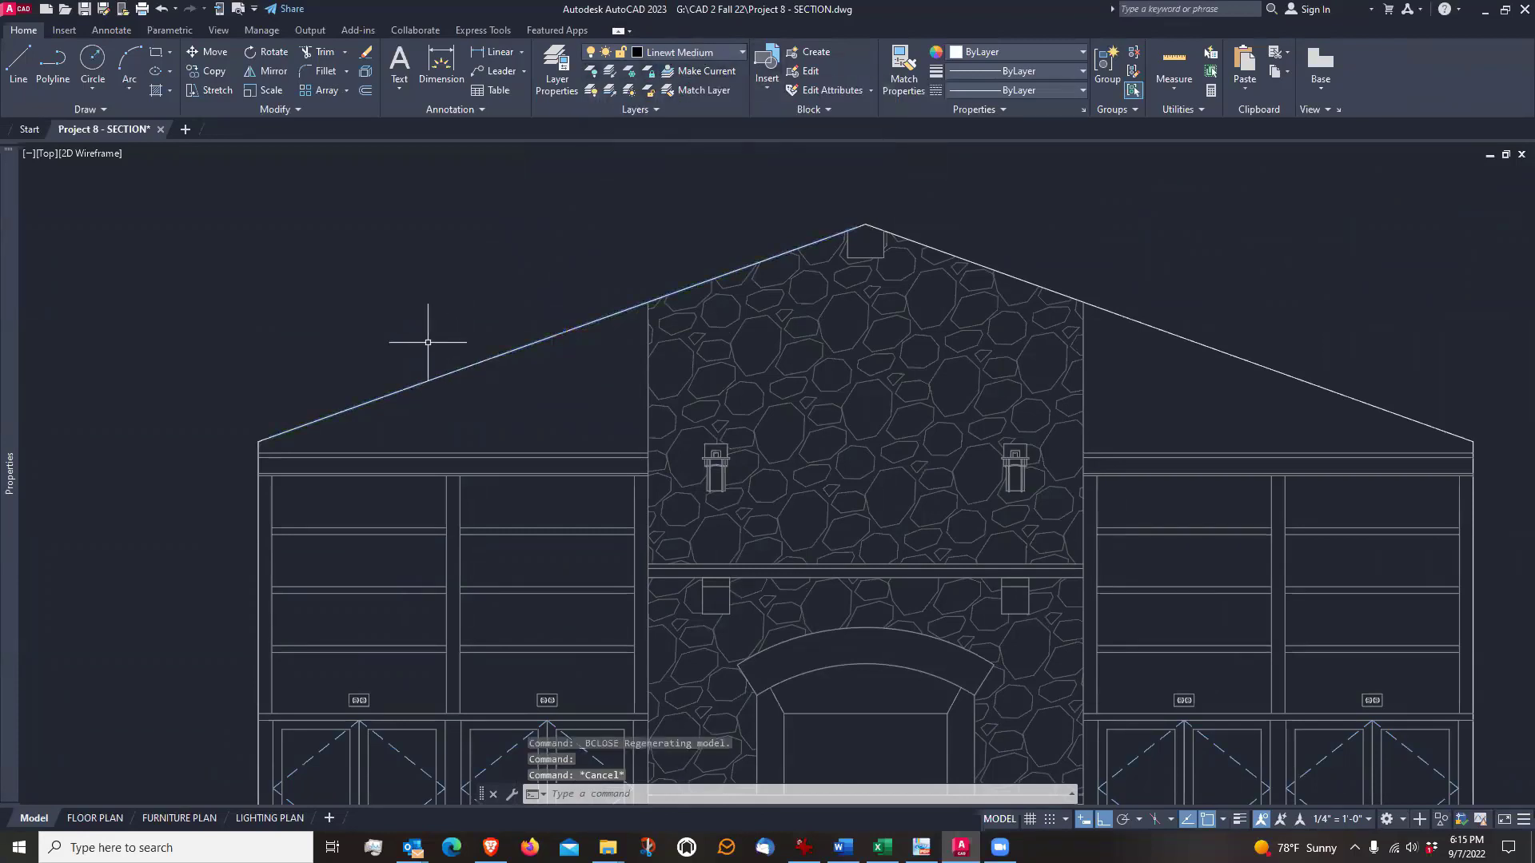
mouse_move(422, 335)
middle_mouse_down()
mouse_move(490, 227)
mouse_move(462, 238)
mouse_move(442, 303)
middle_mouse_up()
scroll(462, 238, "down", 3)
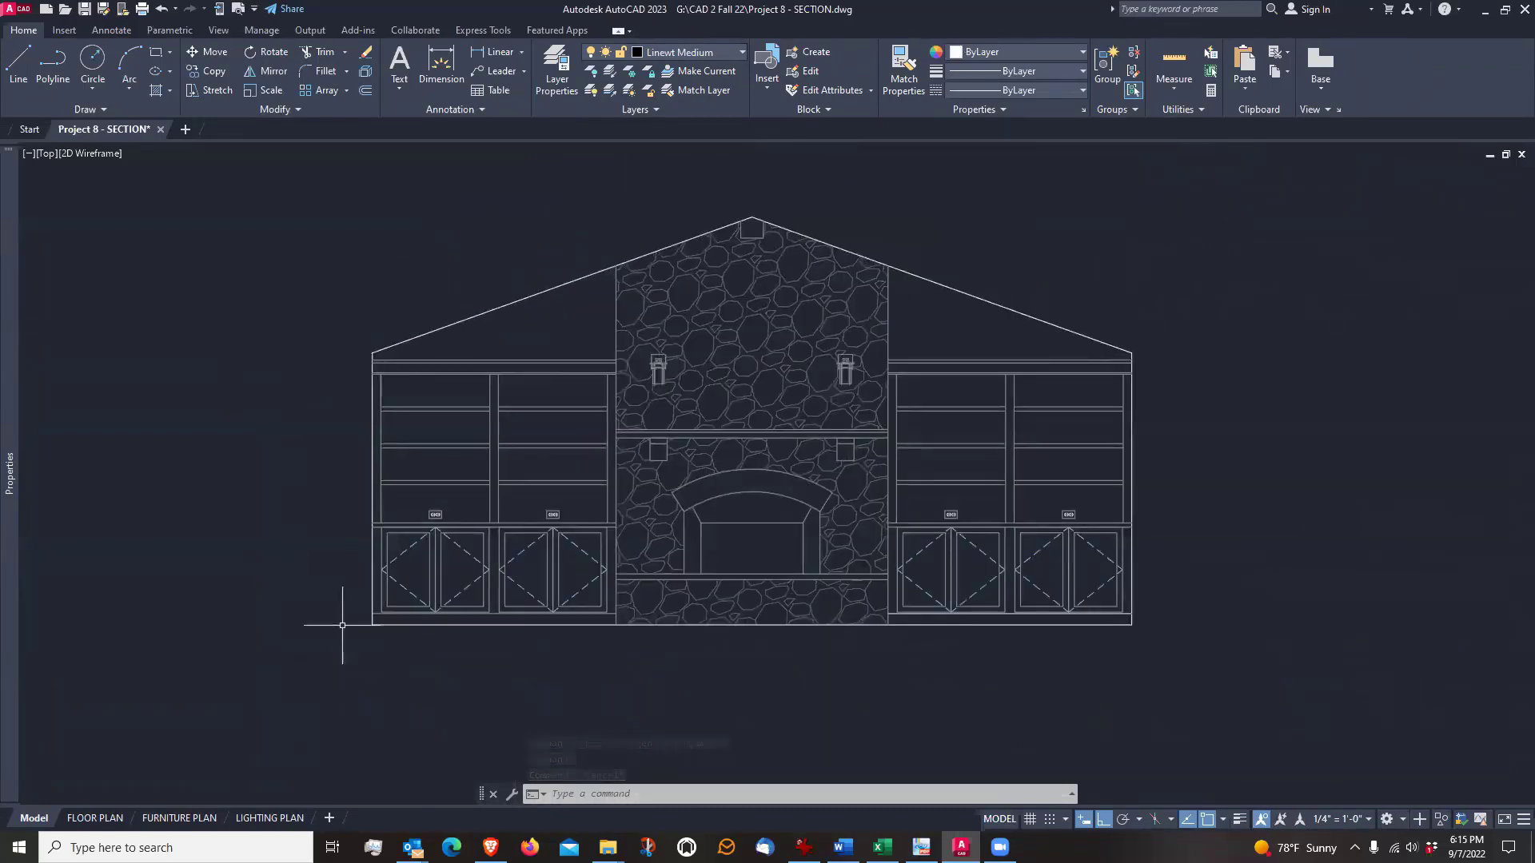
Offset the elevation's left outer wall line 5/8" outward, away from the bookcase
scroll(295, 563, "up", 2)
scroll(365, 551, "up", 2)
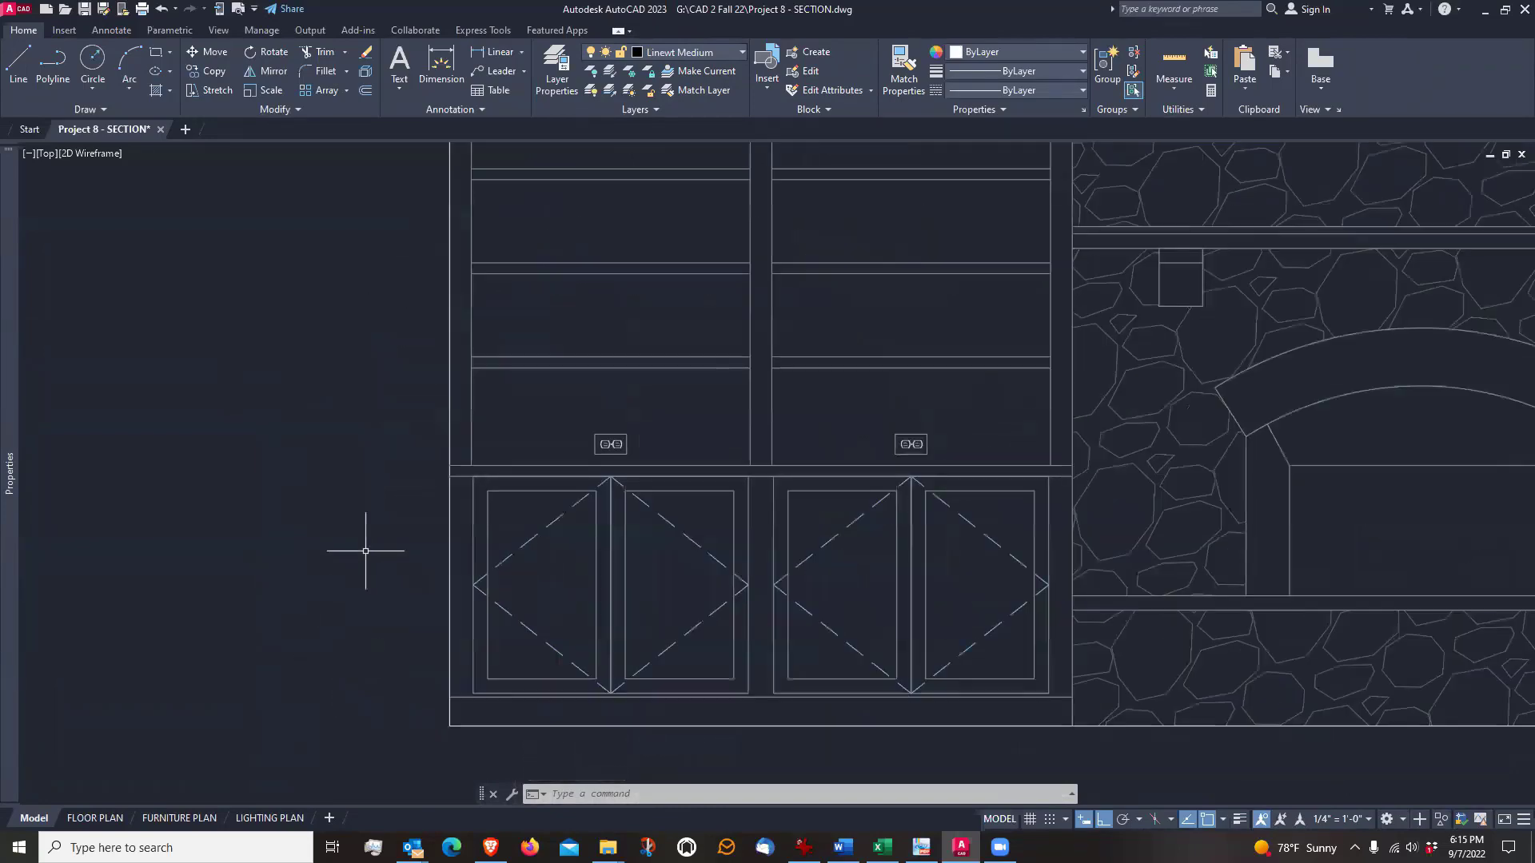
middle_click_drag(404, 521, 707, 536)
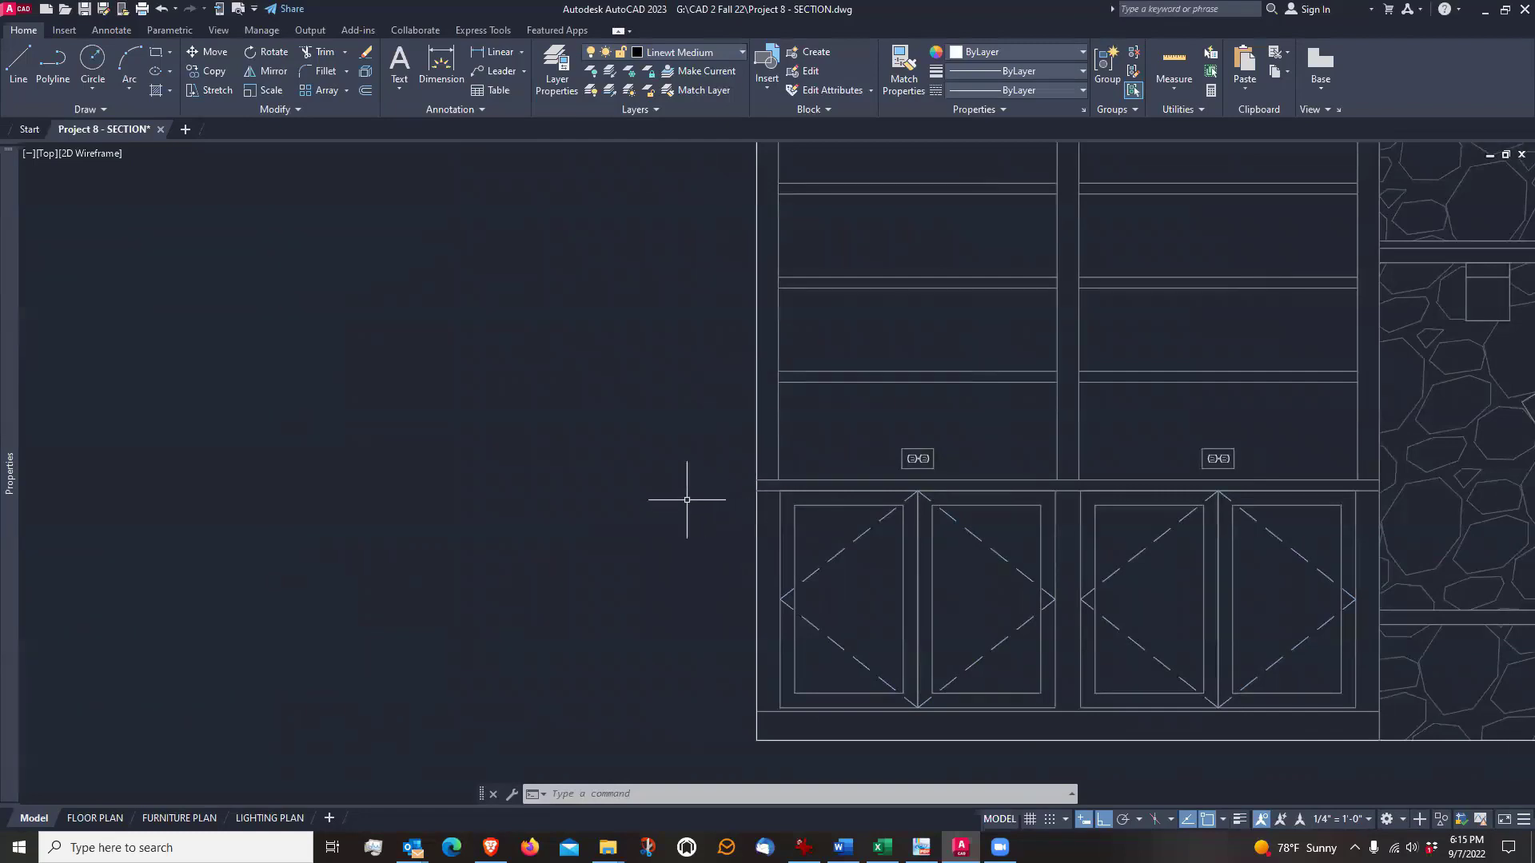
middle_click_drag(687, 500, 668, 483)
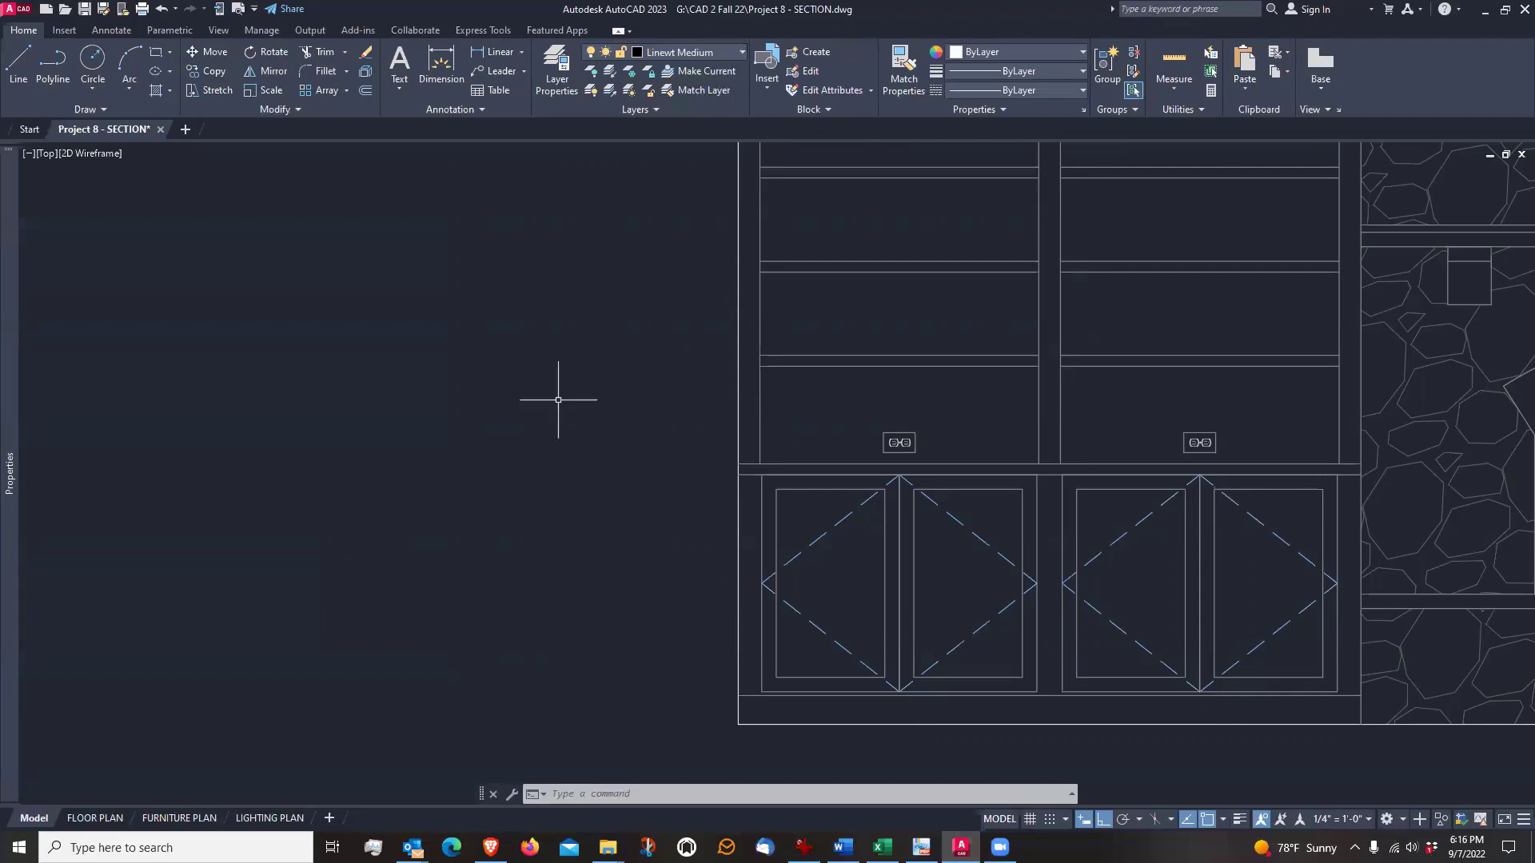
middle_click_drag(558, 405, 536, 421)
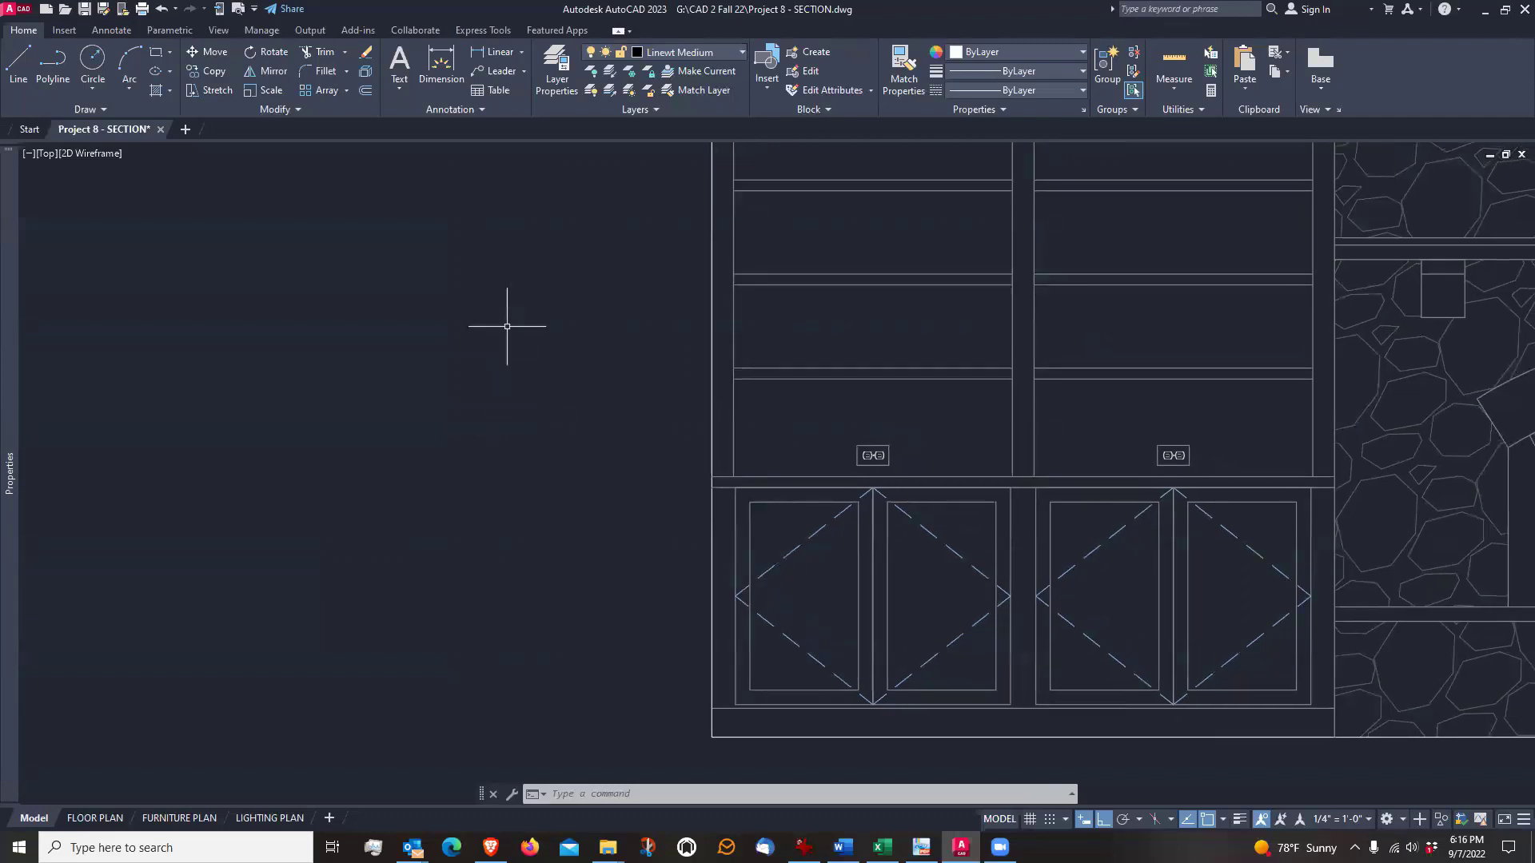
left_click(366, 93)
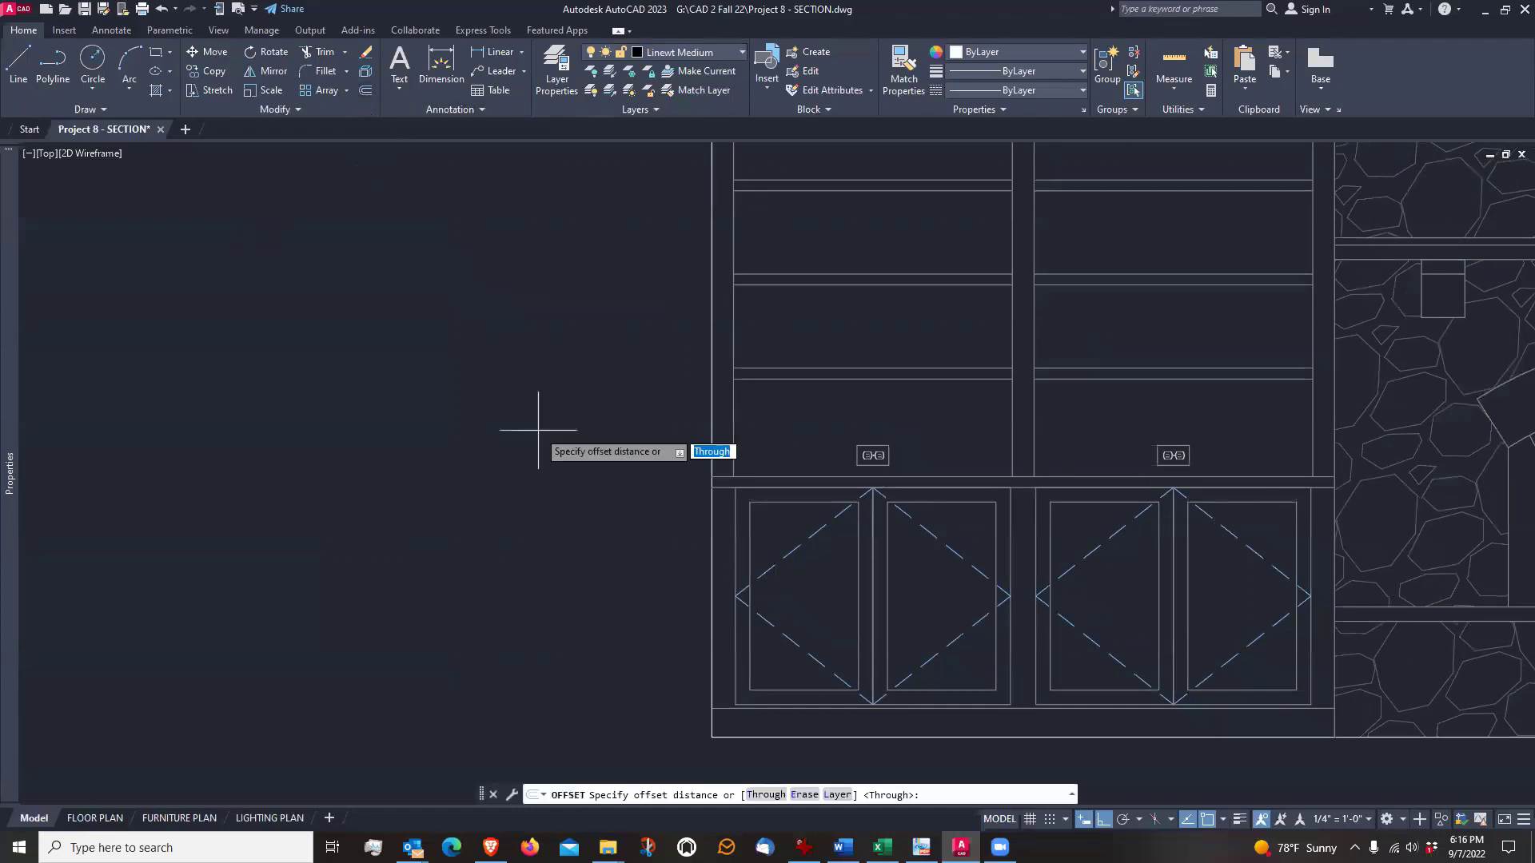
type("5/8")
key("Return")
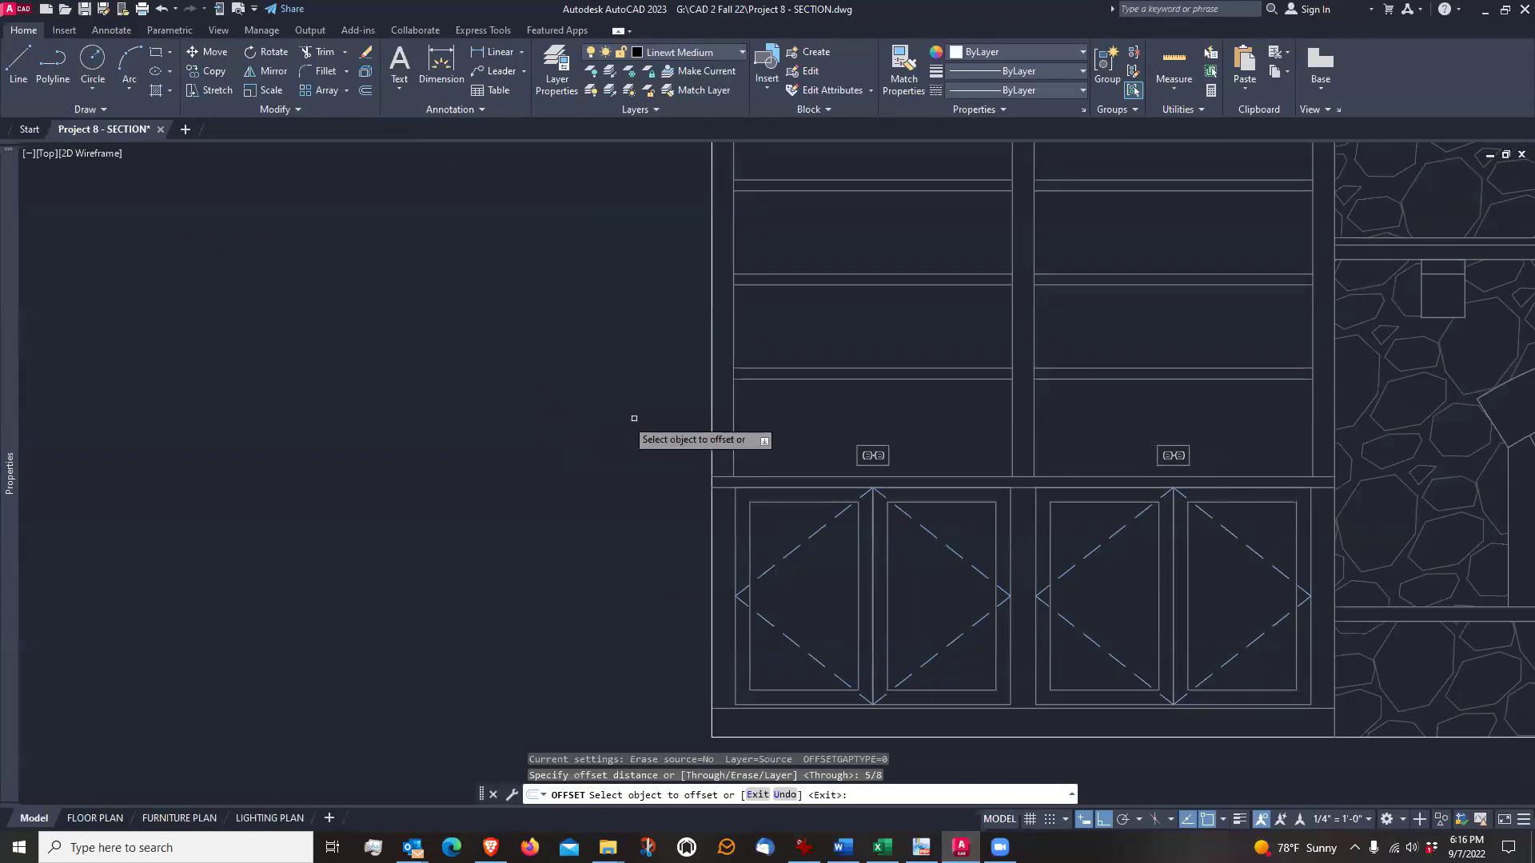
left_click(711, 408)
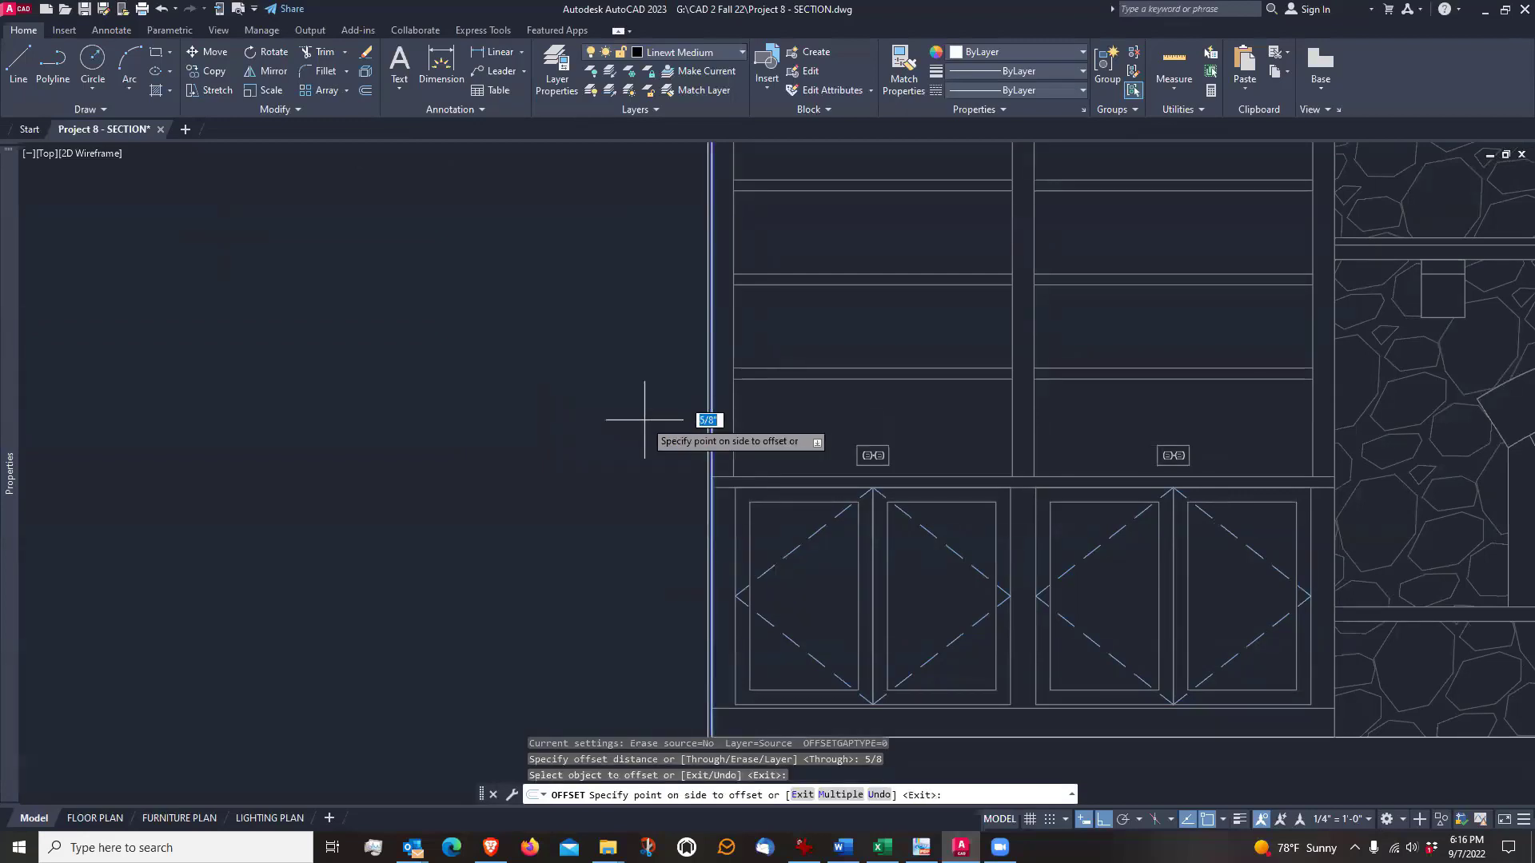
left_click(652, 432)
Offset the left sloping roof line outward by the same 5/8" distance and end Offset
scroll(661, 551, "down", 1)
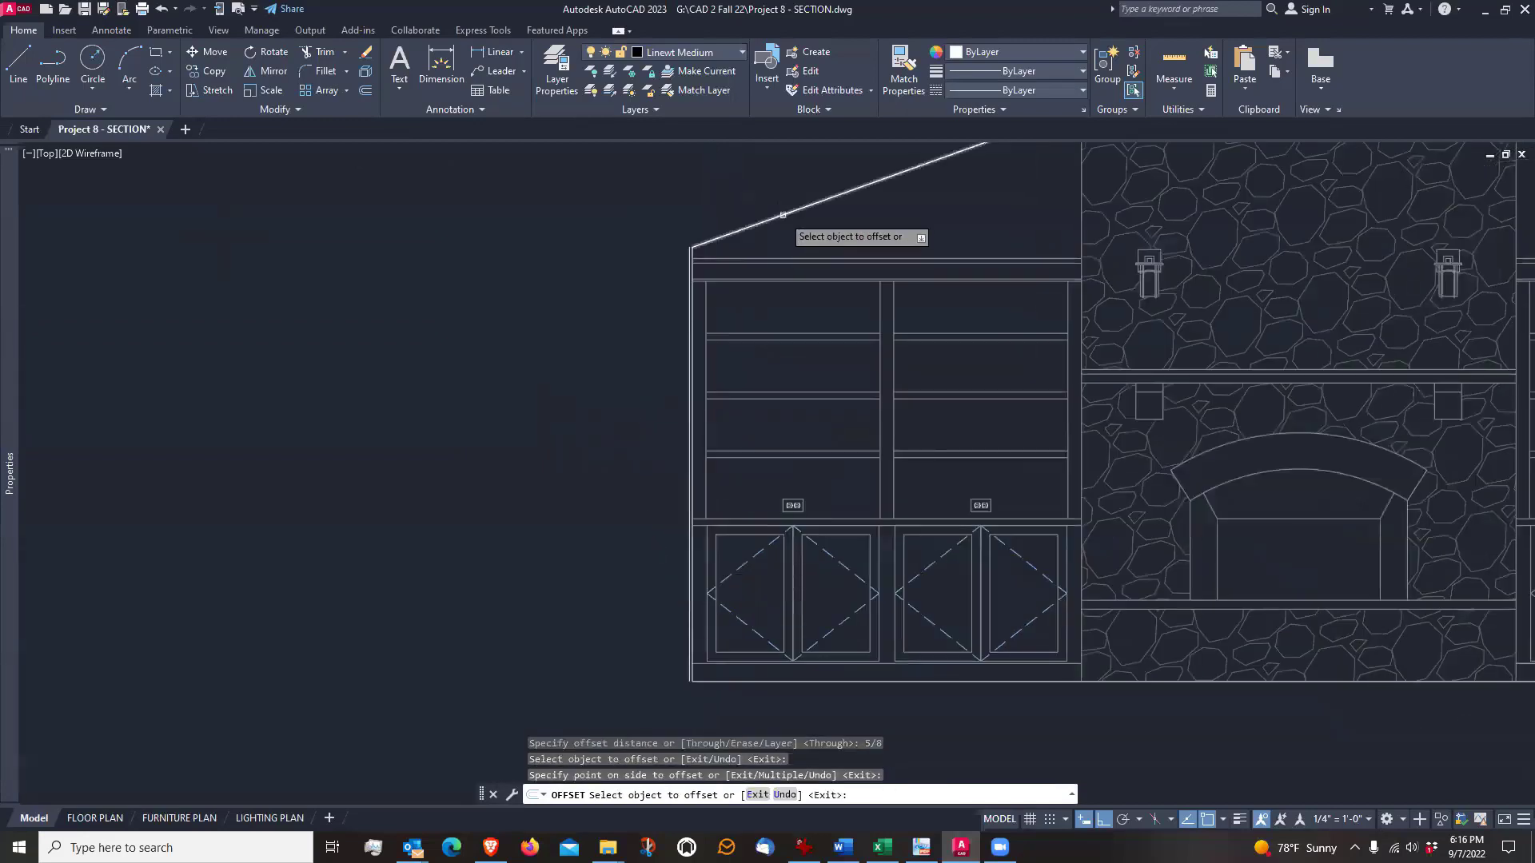
scroll(775, 367, "up", 4)
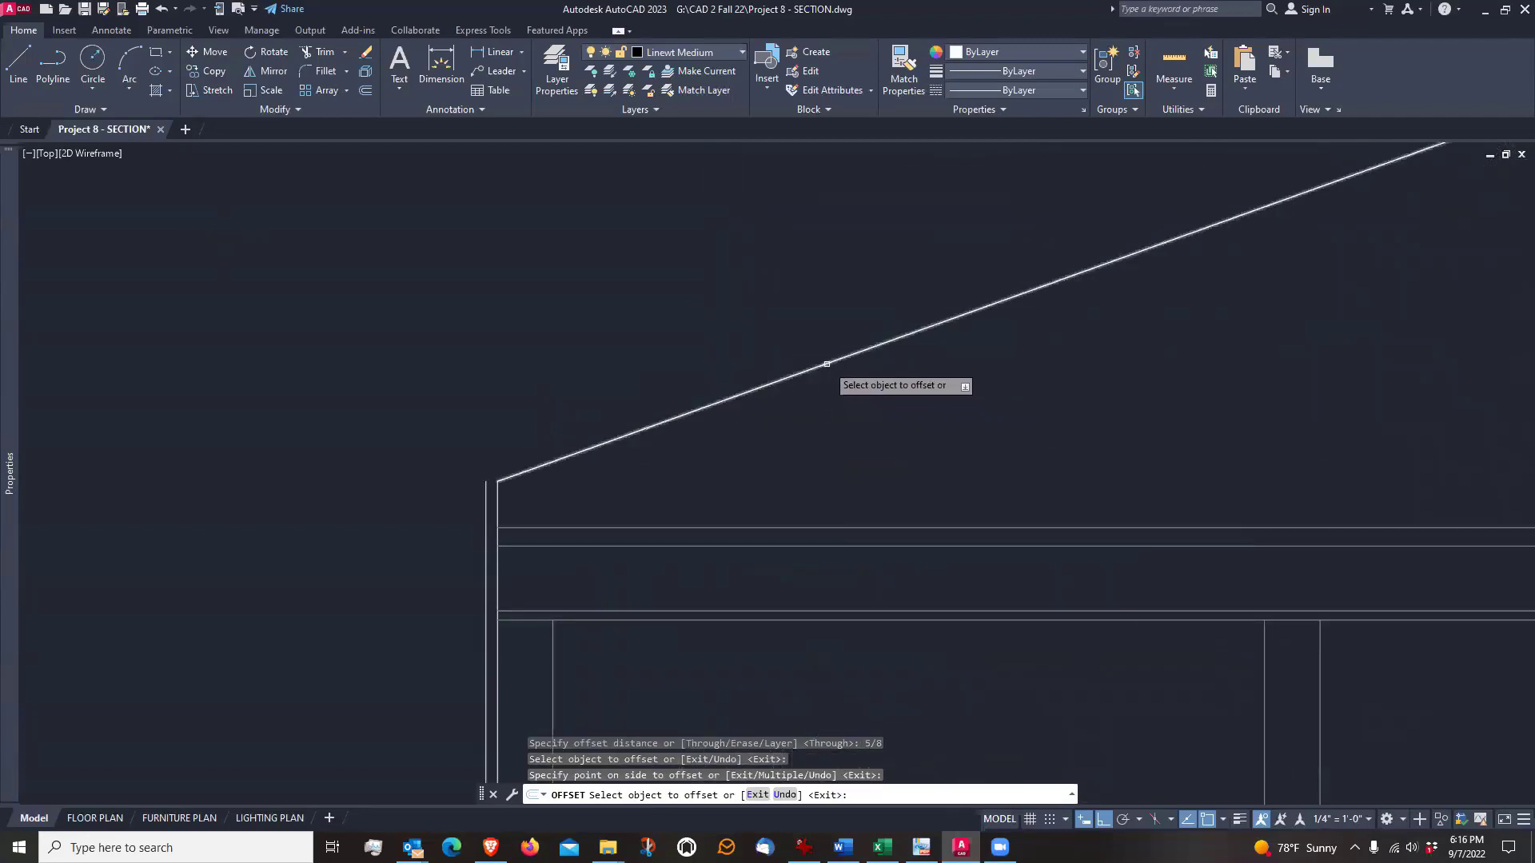
left_click(827, 364)
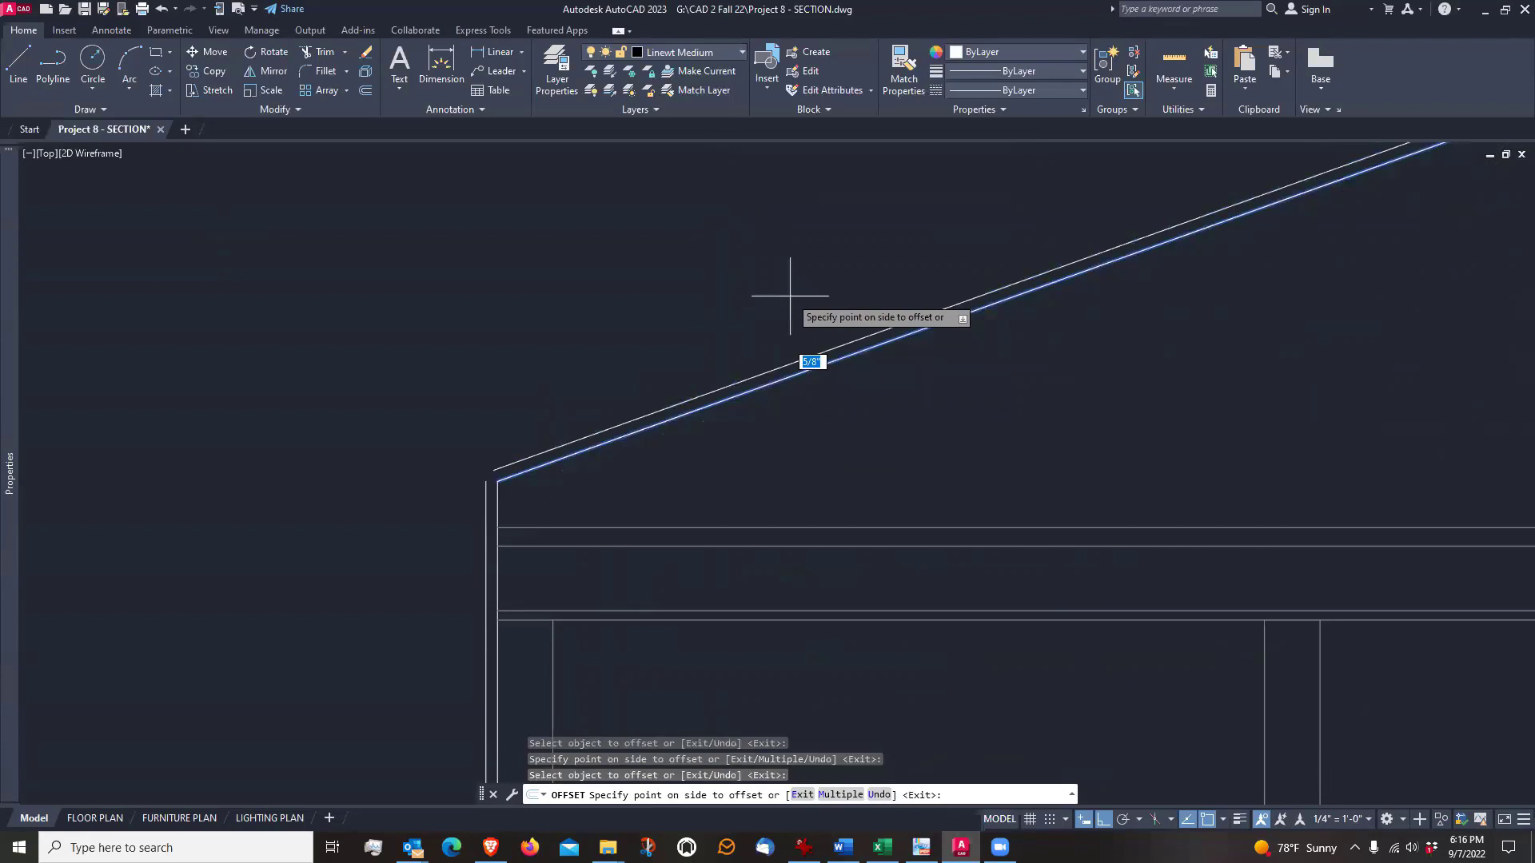
left_click(790, 297)
scroll(771, 291, "down", 5)
key("Return")
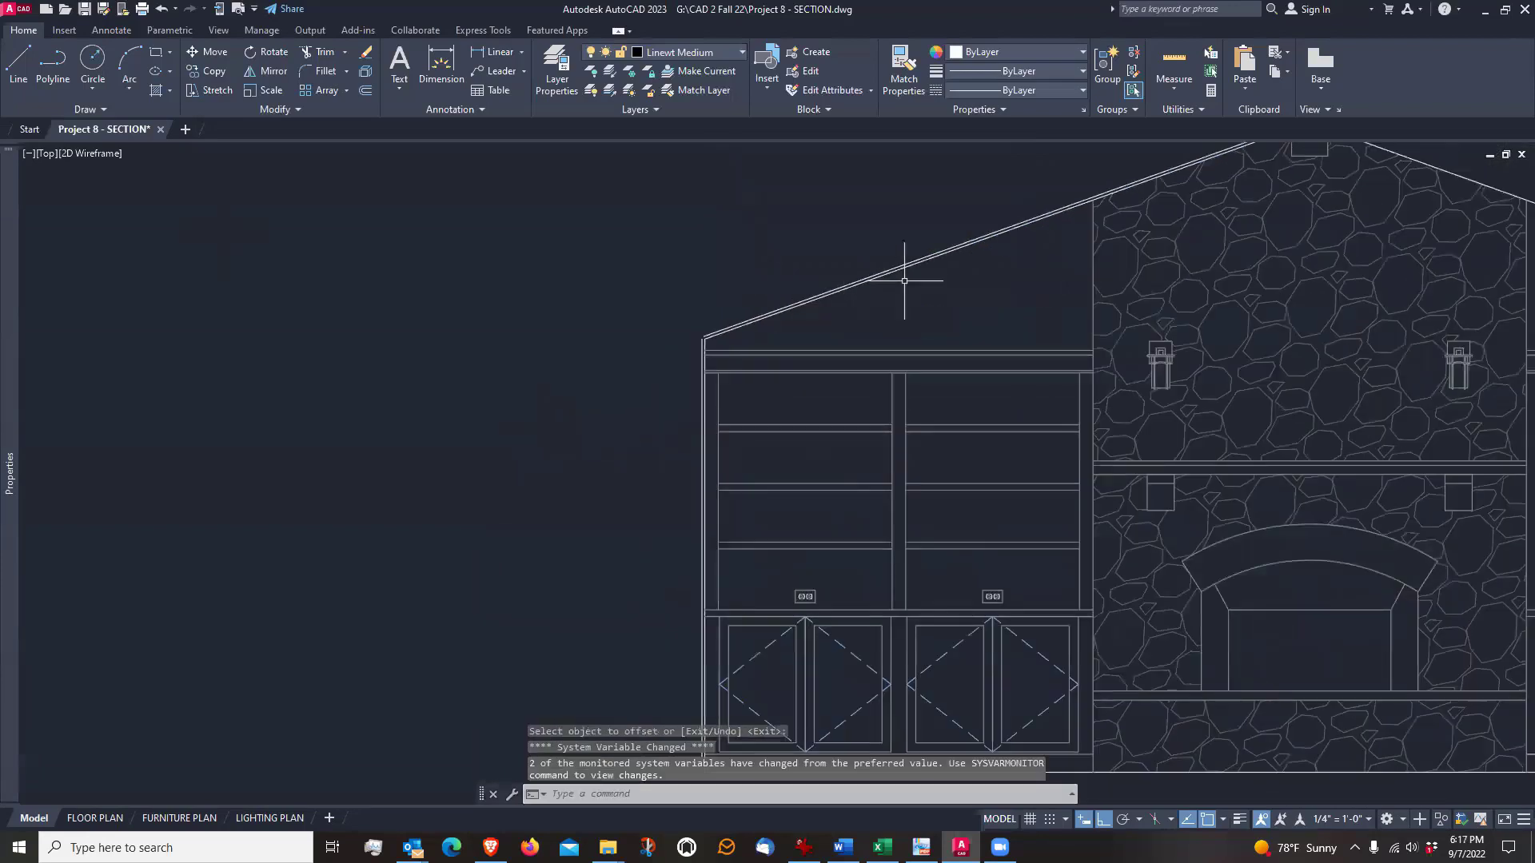
Fillet the offset left roof line and the offset left wall line together so they meet at the outer corner
scroll(736, 298, "down", 1)
scroll(720, 301, "down", 2)
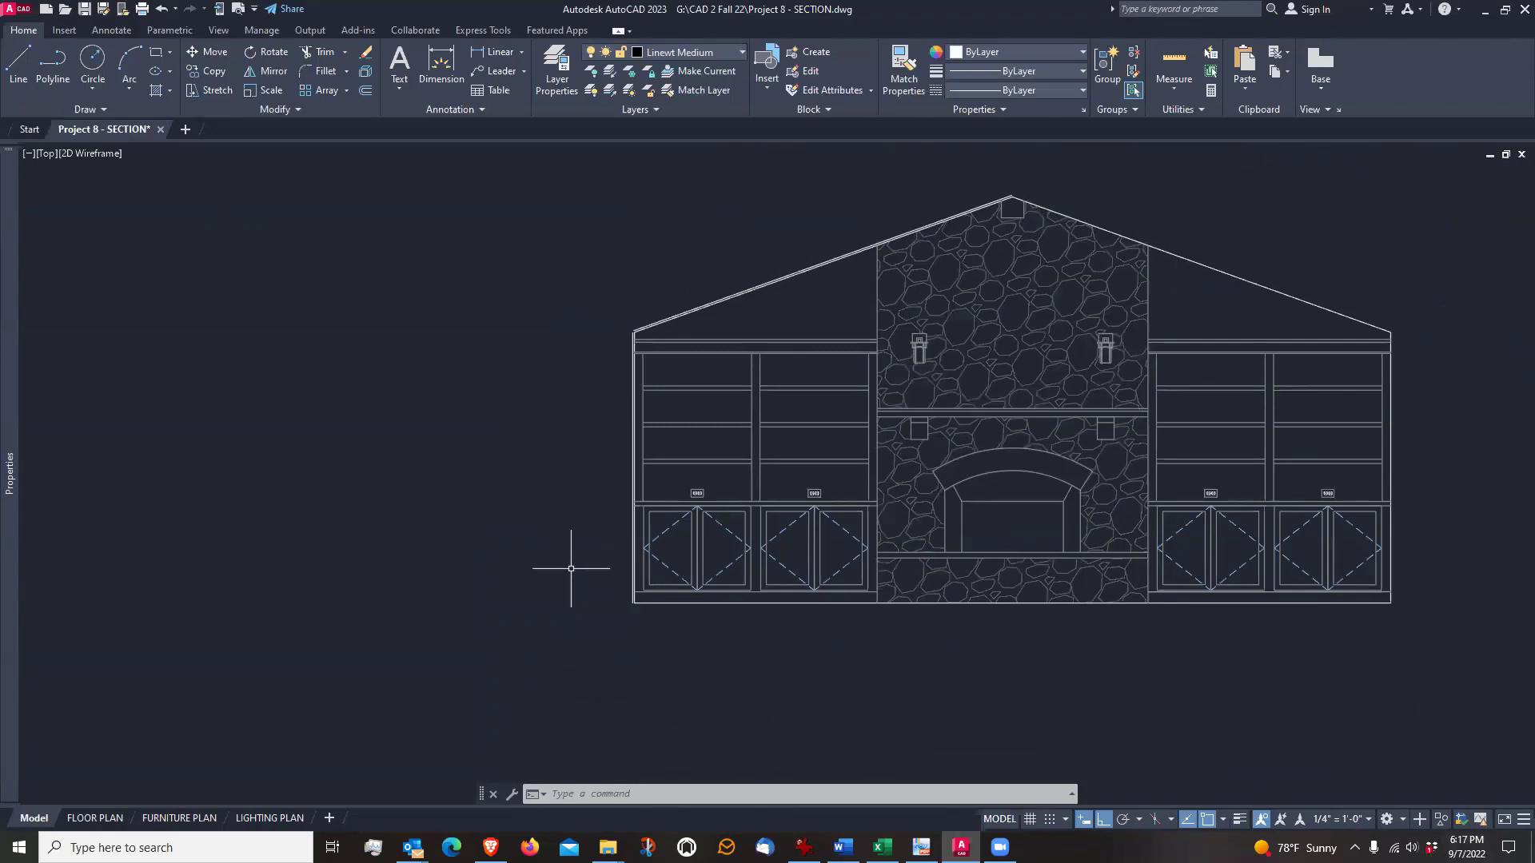
scroll(595, 325, "up", 6)
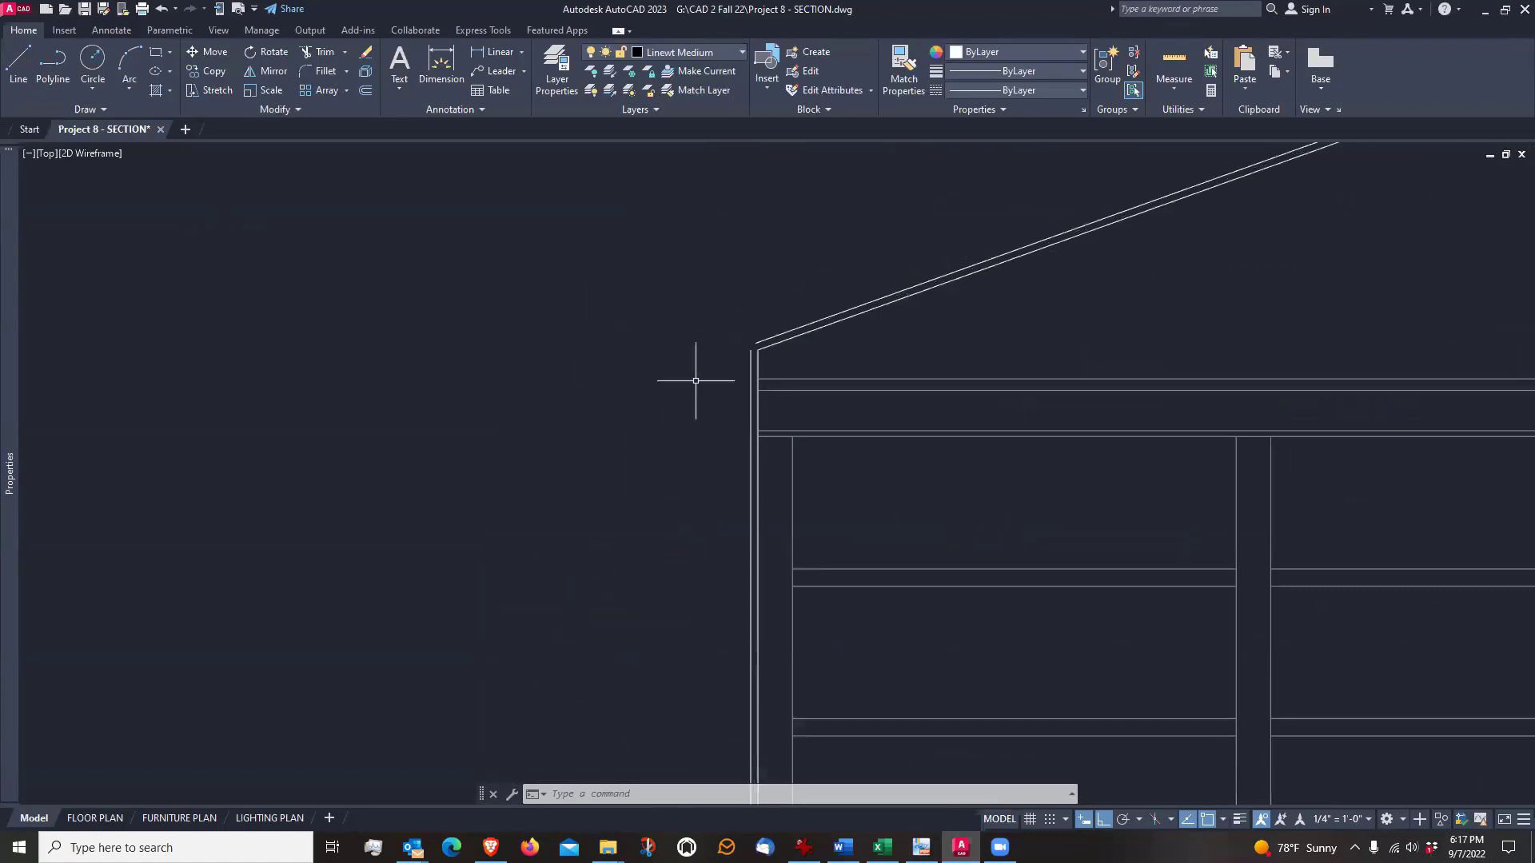
middle_click_drag(698, 376, 602, 459)
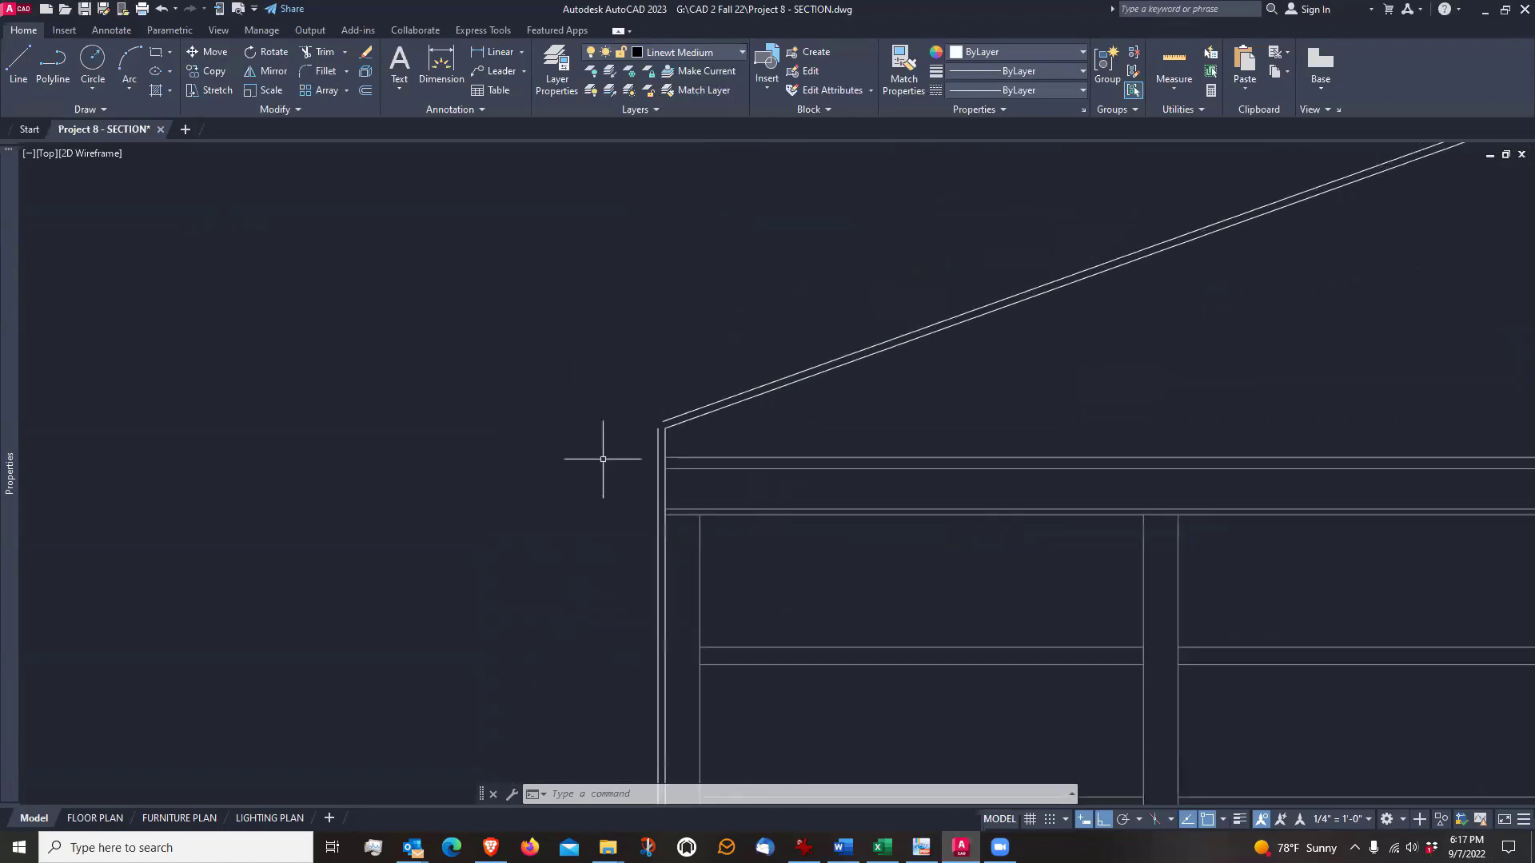
left_click(336, 72)
scroll(640, 419, "up", 4)
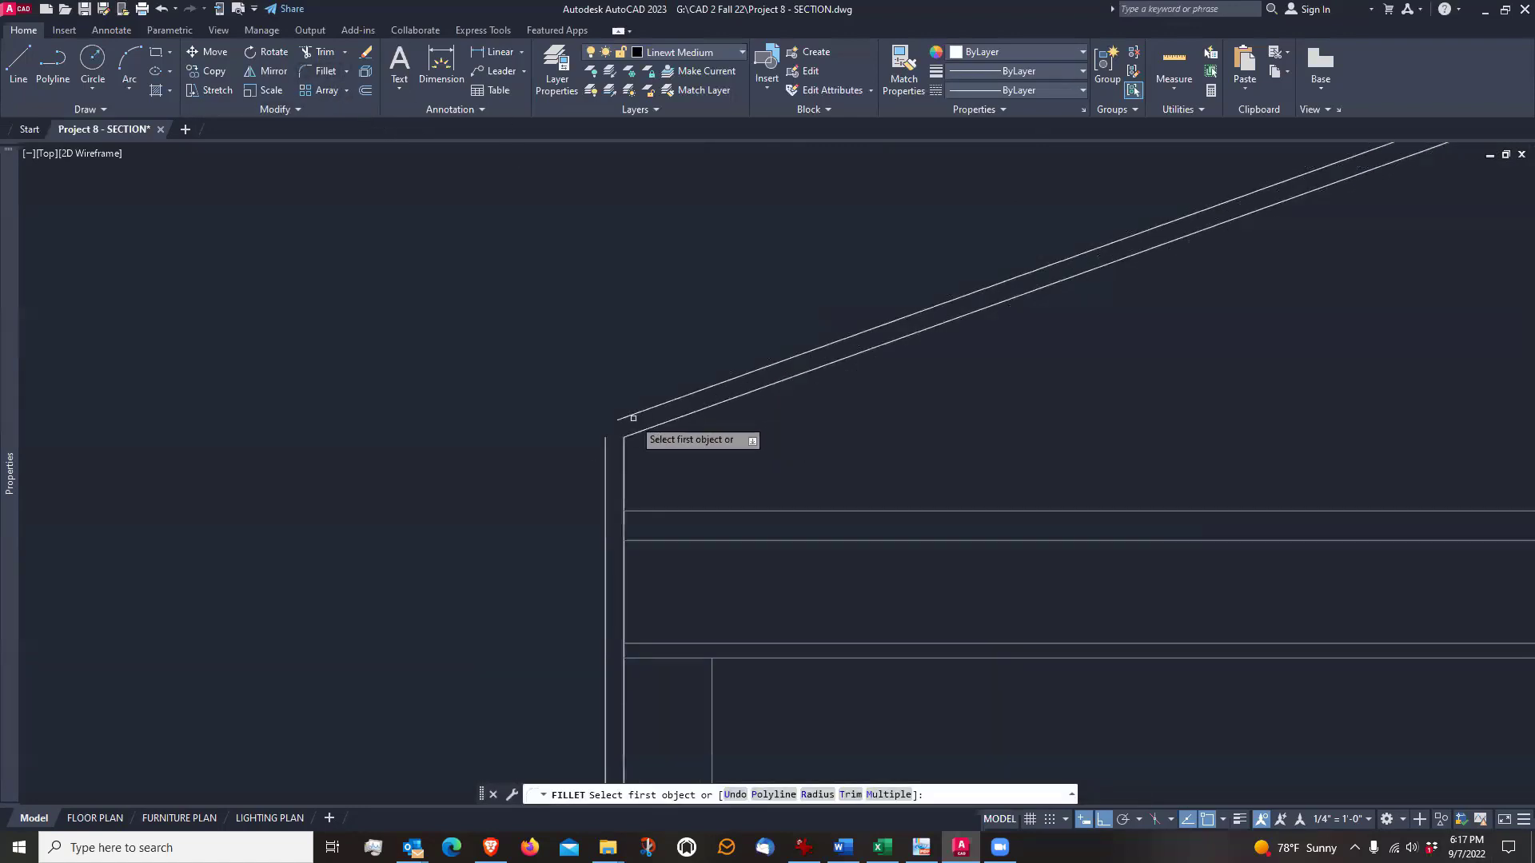
left_click(632, 416)
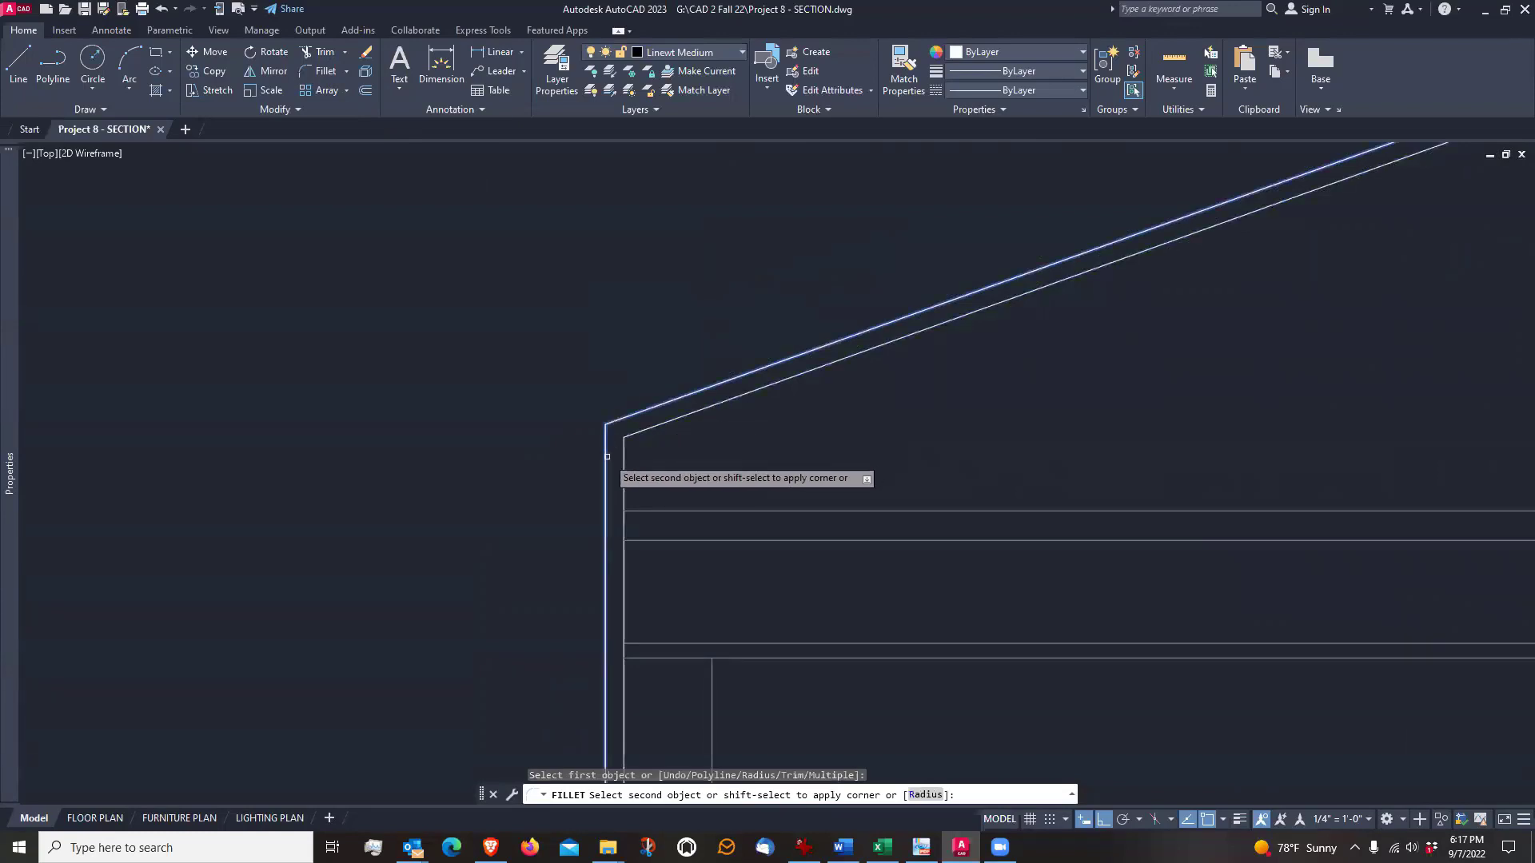
left_click(607, 457)
scroll(696, 352, "down", 6)
key("Escape")
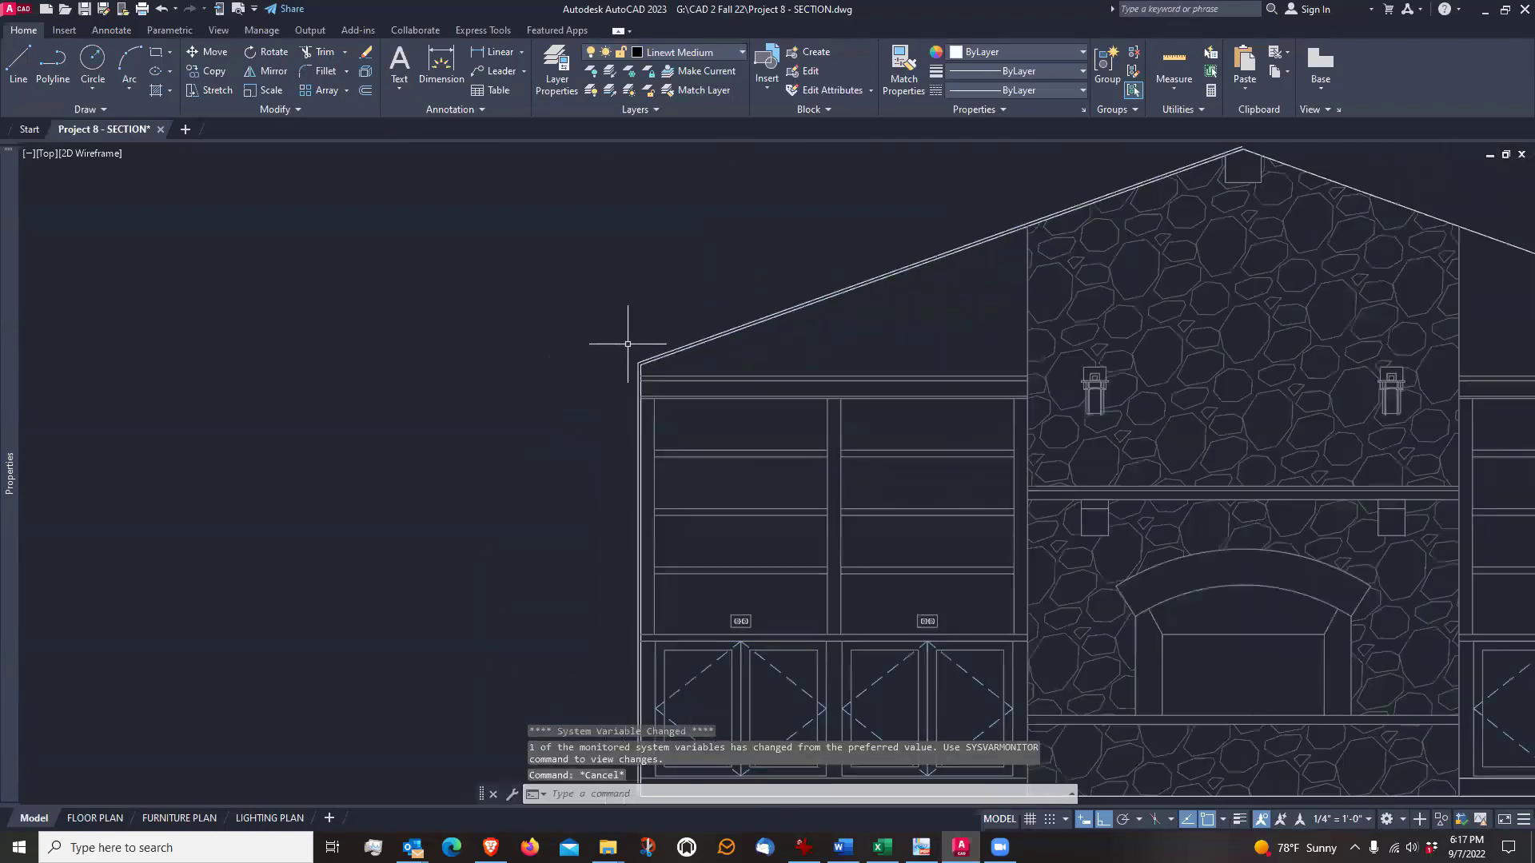
Offset the left wall's outer line 3.5" outward, away from the bookcase, and end Offset
middle_click_drag(581, 432, 627, 350)
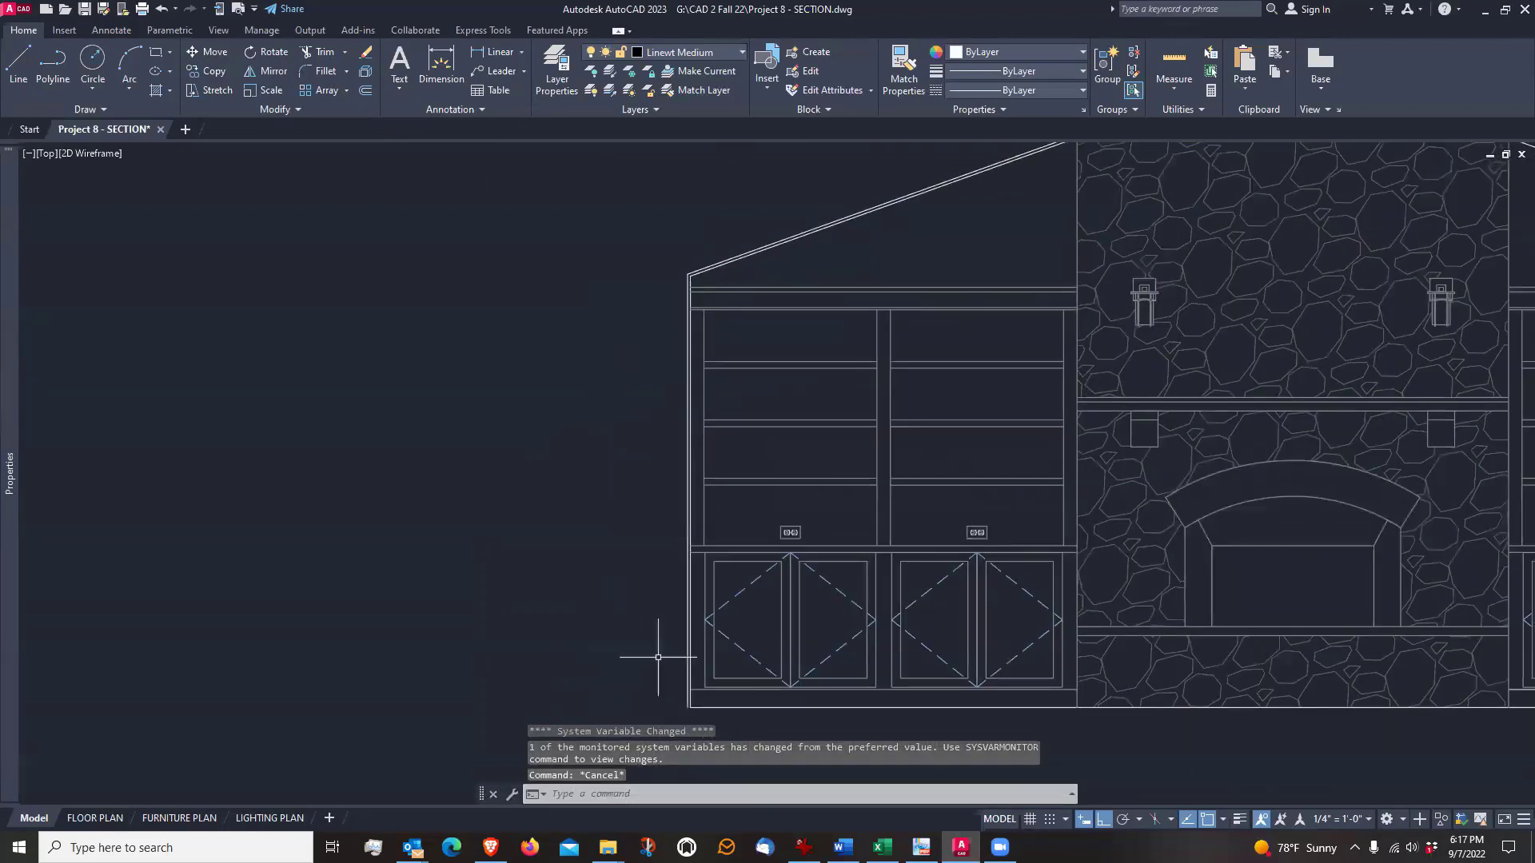
scroll(656, 661, "up", 1)
scroll(644, 613, "up", 2)
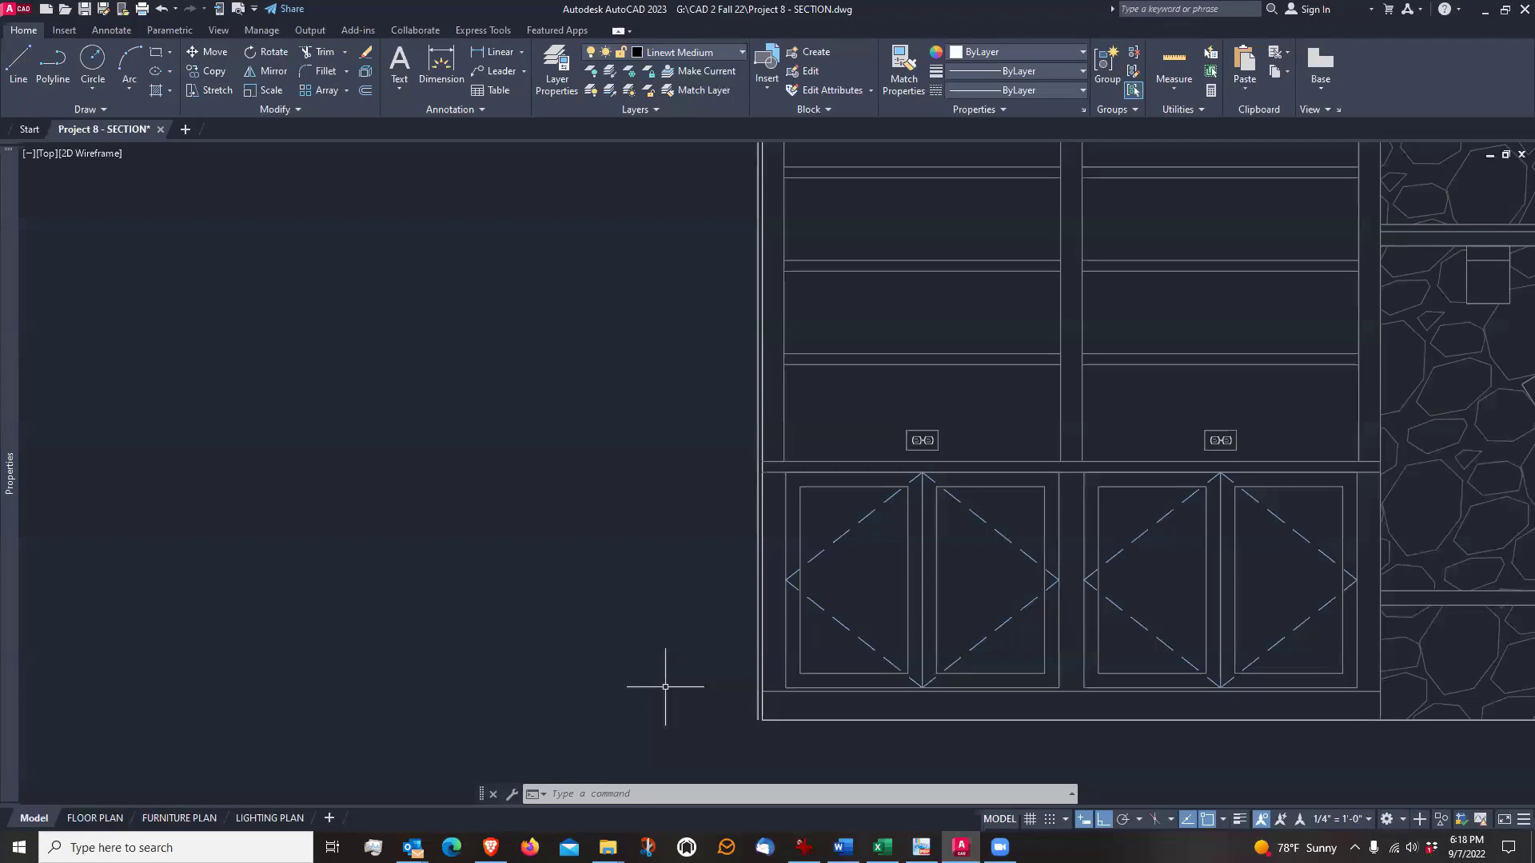
type("o")
key("Return")
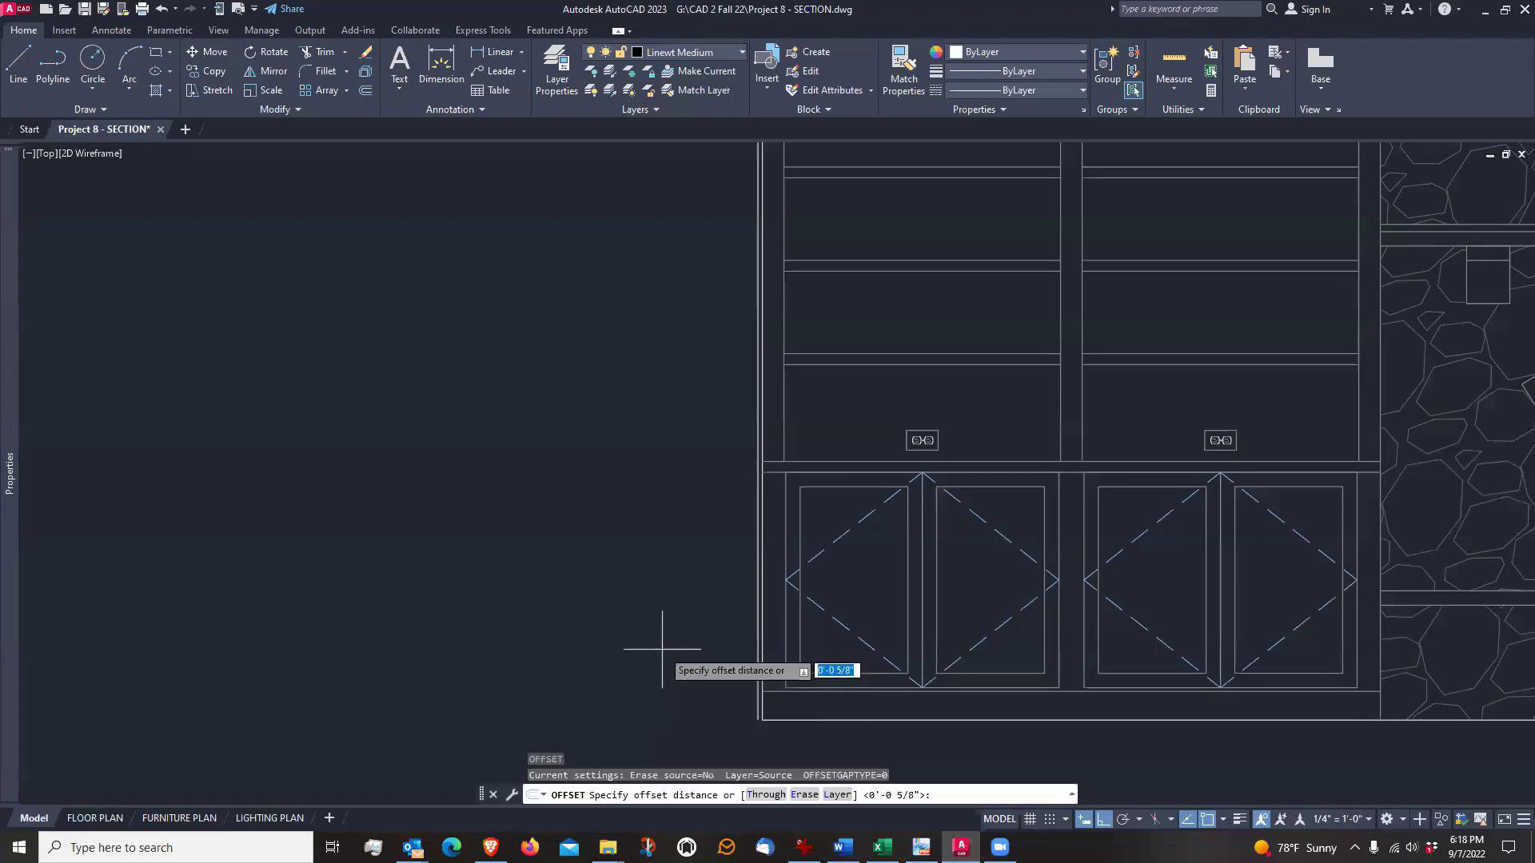
type("3.5")
key("Return")
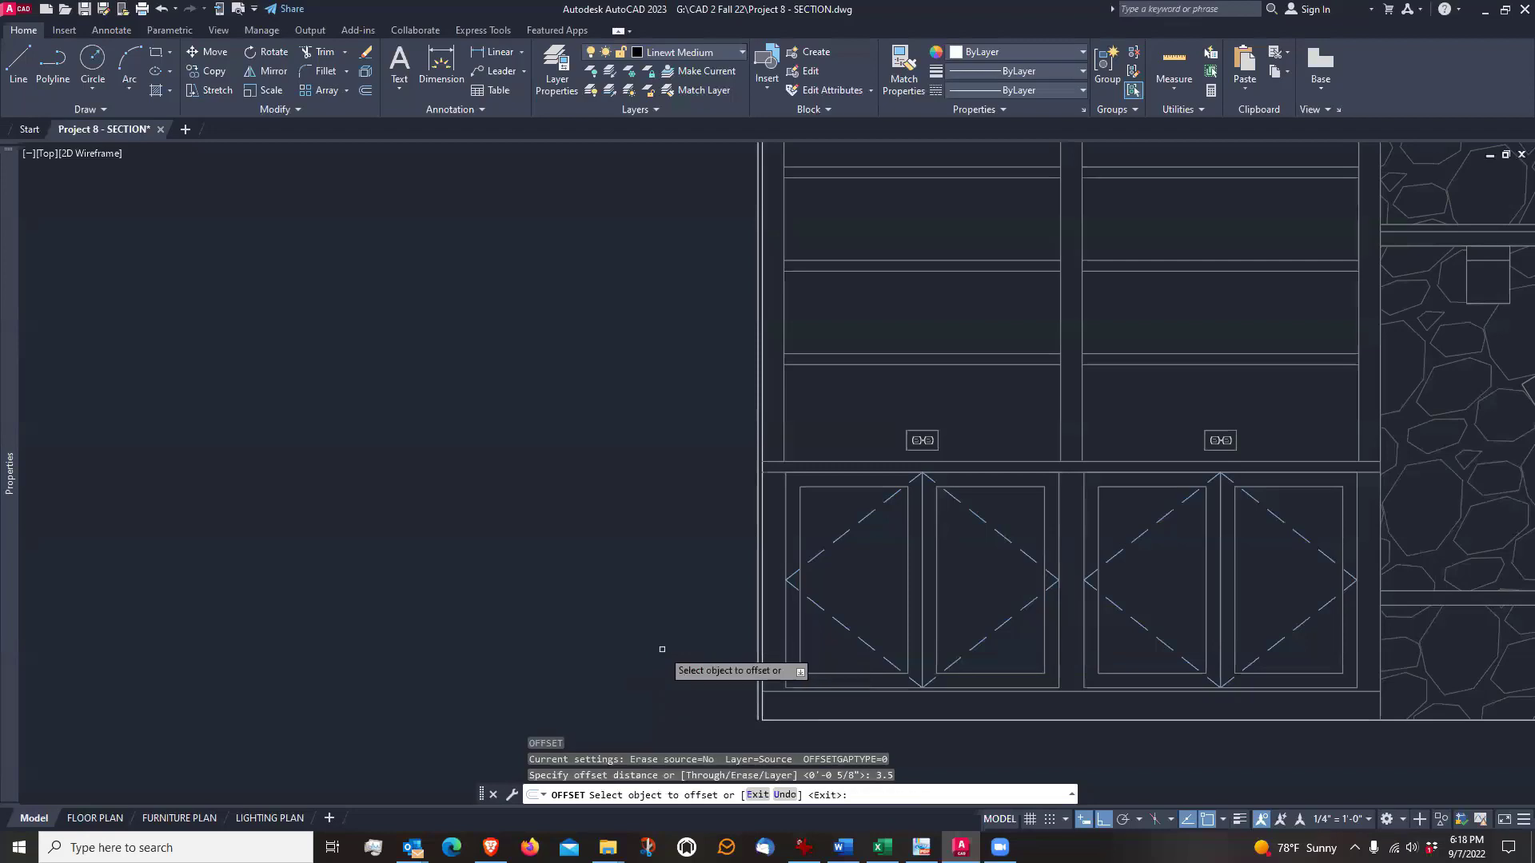
left_click(758, 619)
left_click(672, 624)
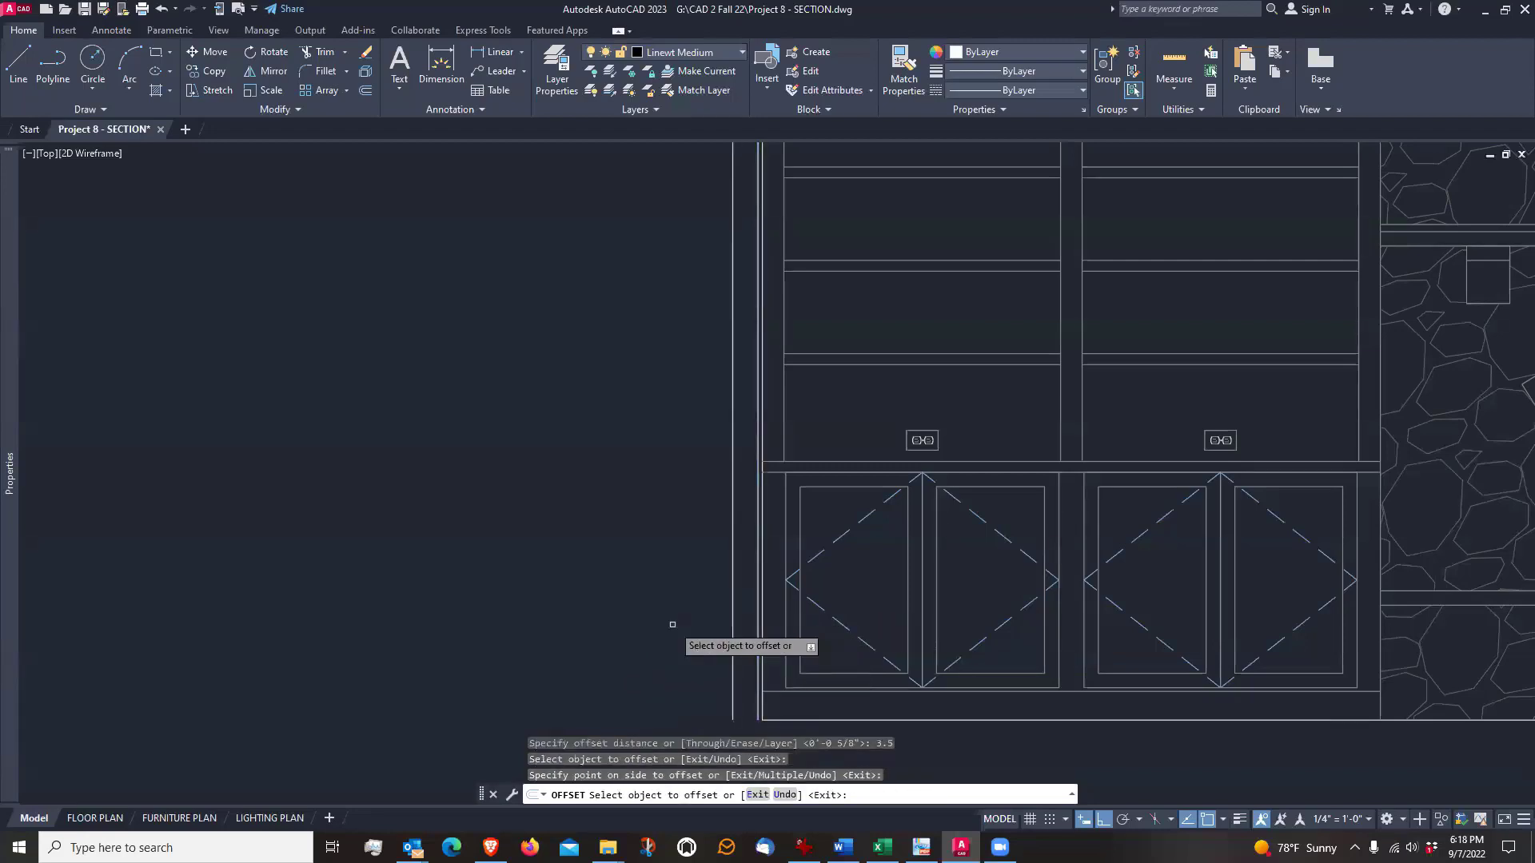
key("Return")
scroll(716, 695, "up", 2)
scroll(696, 666, "down", 2)
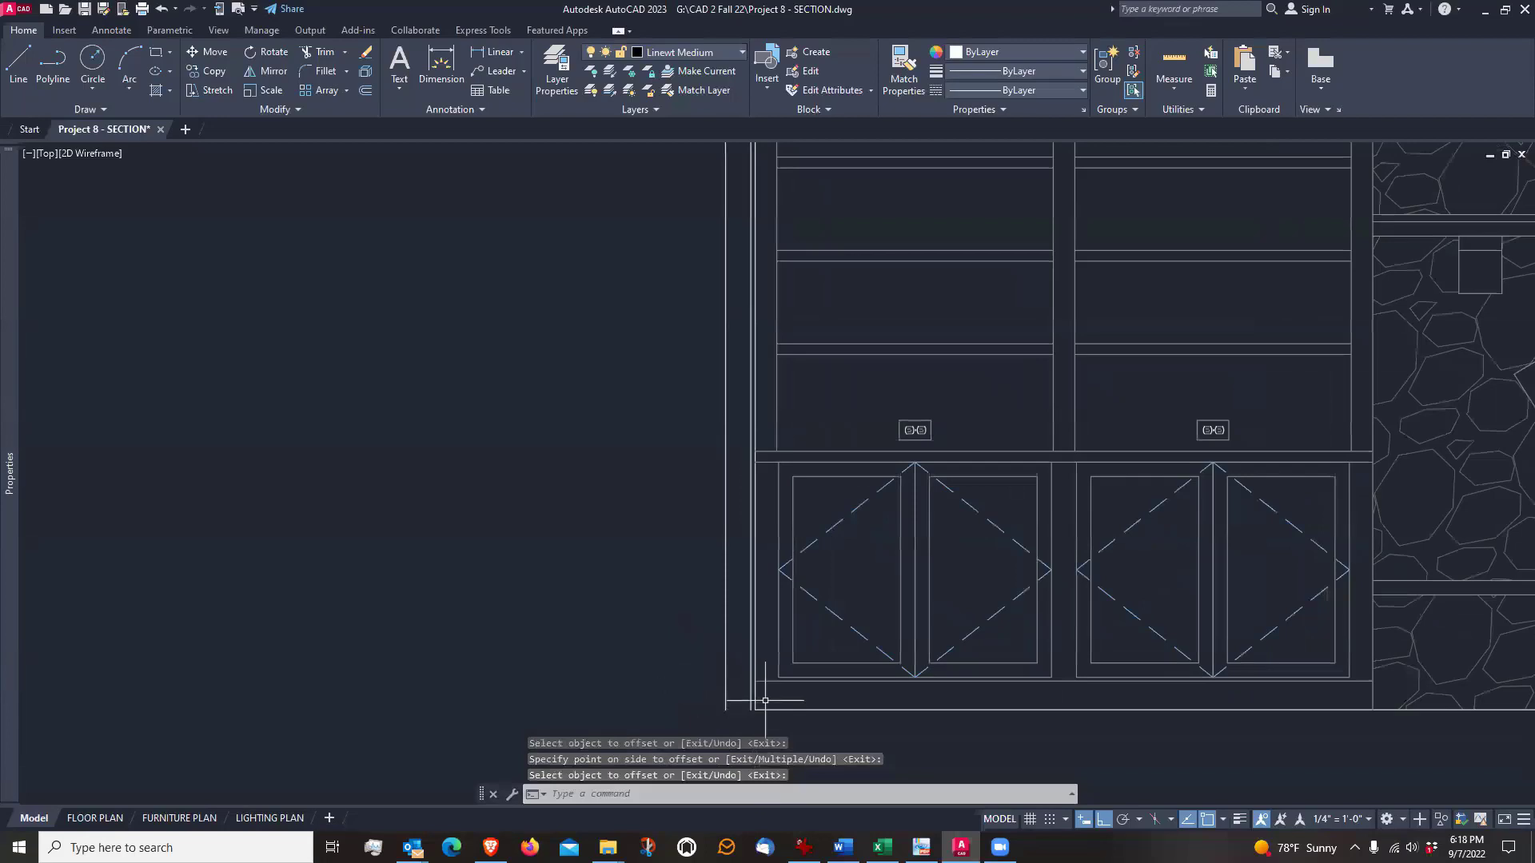
scroll(702, 640, "up", 3)
scroll(694, 648, "down", 3)
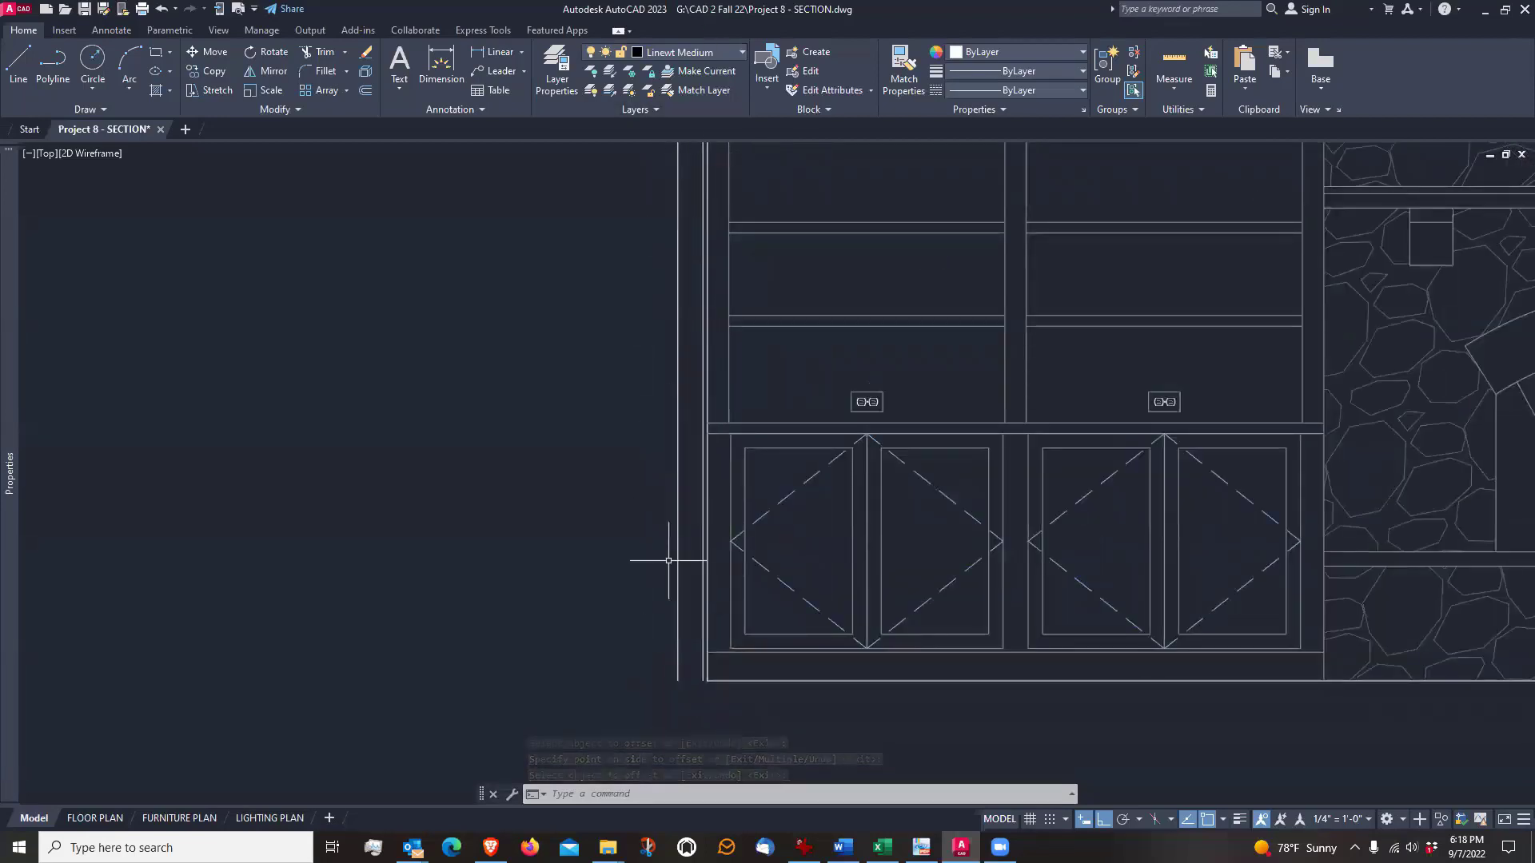
scroll(693, 699, "up", 4)
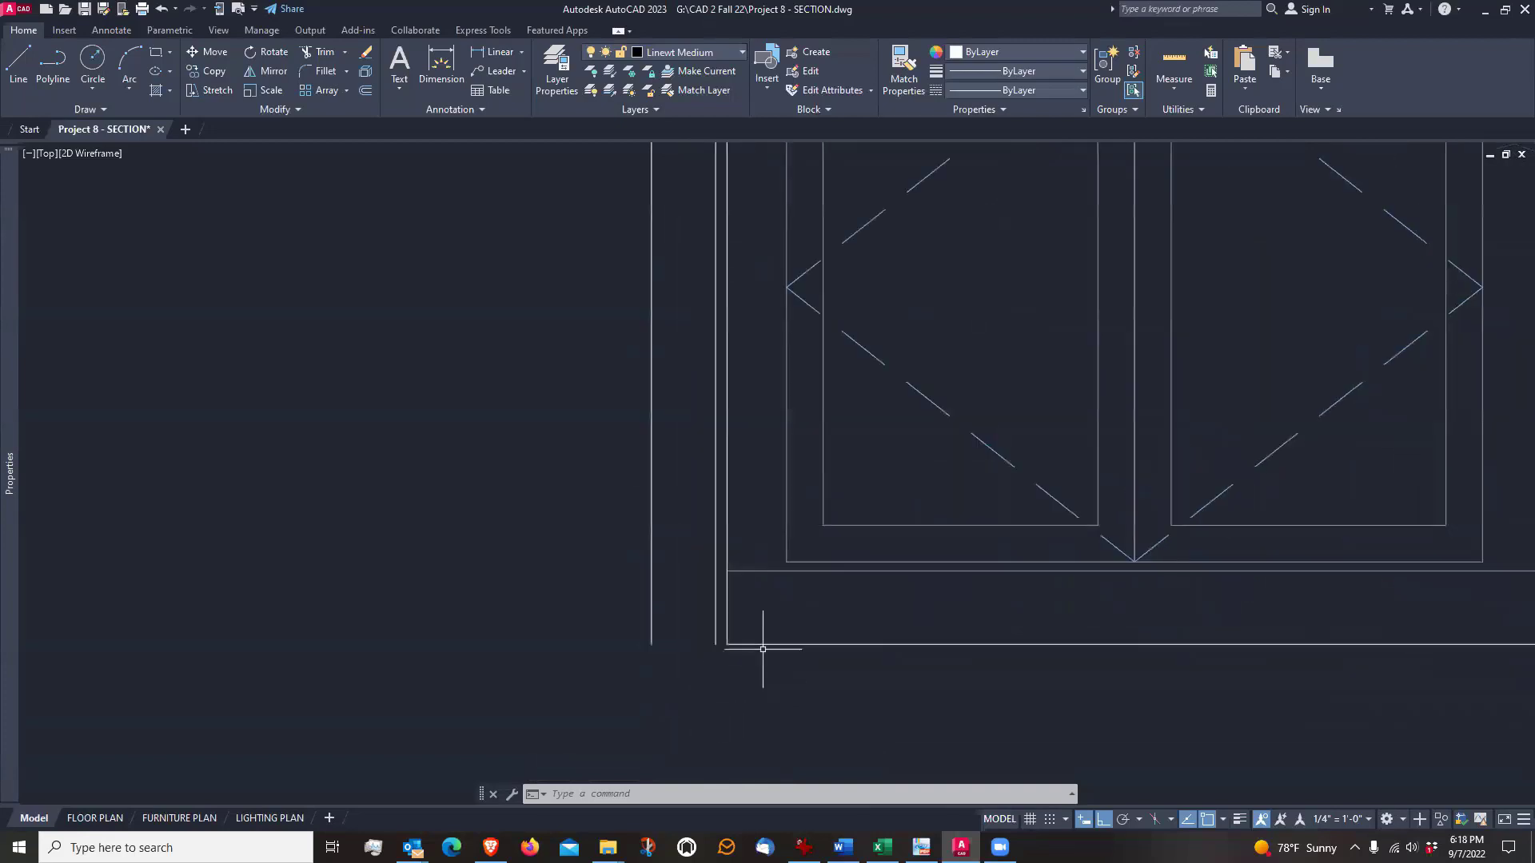
left_click(744, 644)
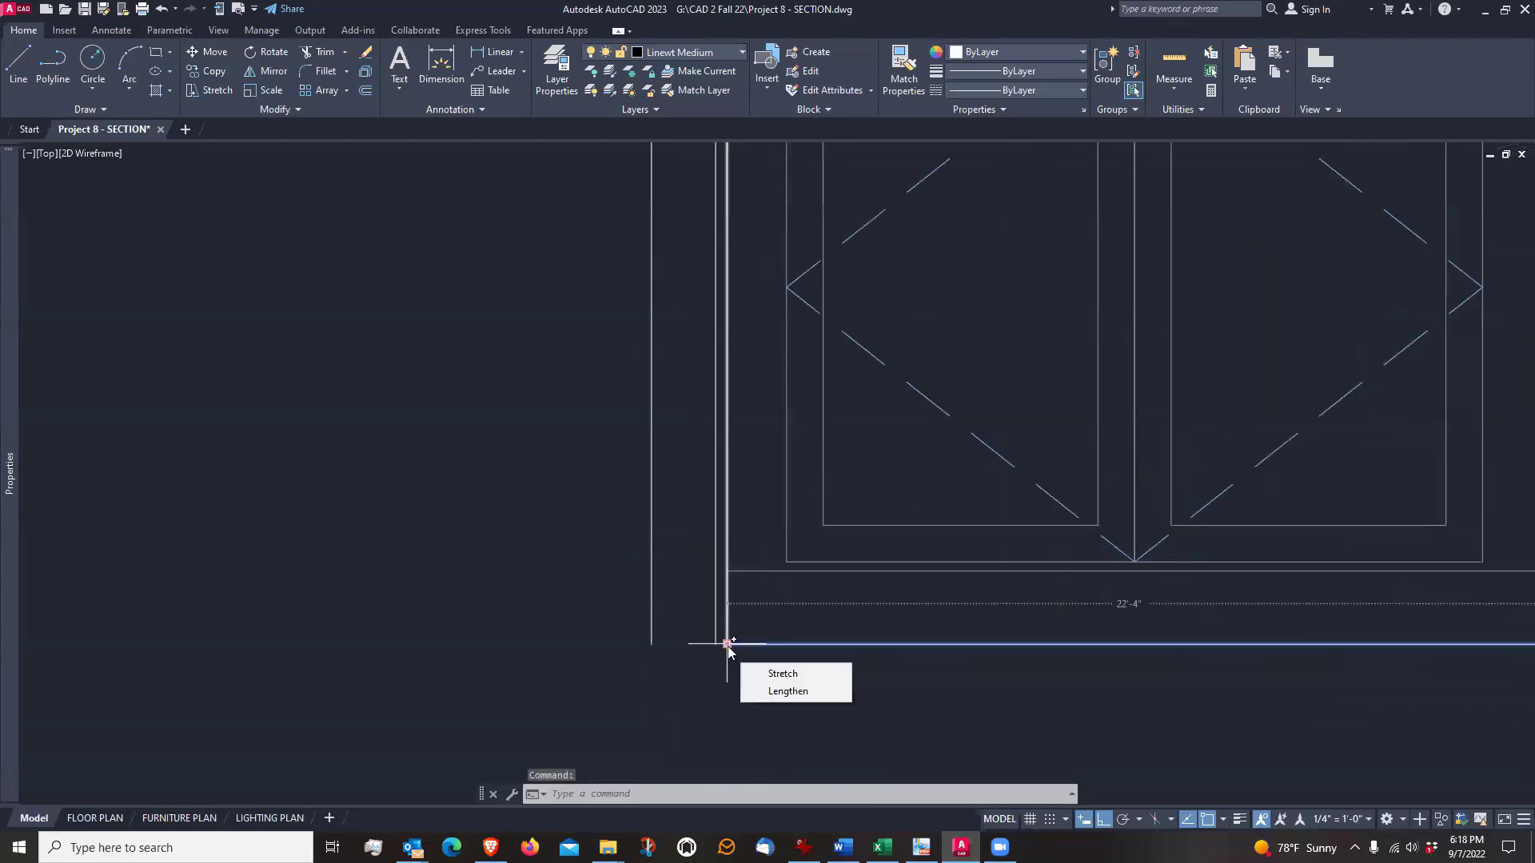
key("Escape")
left_click(807, 643)
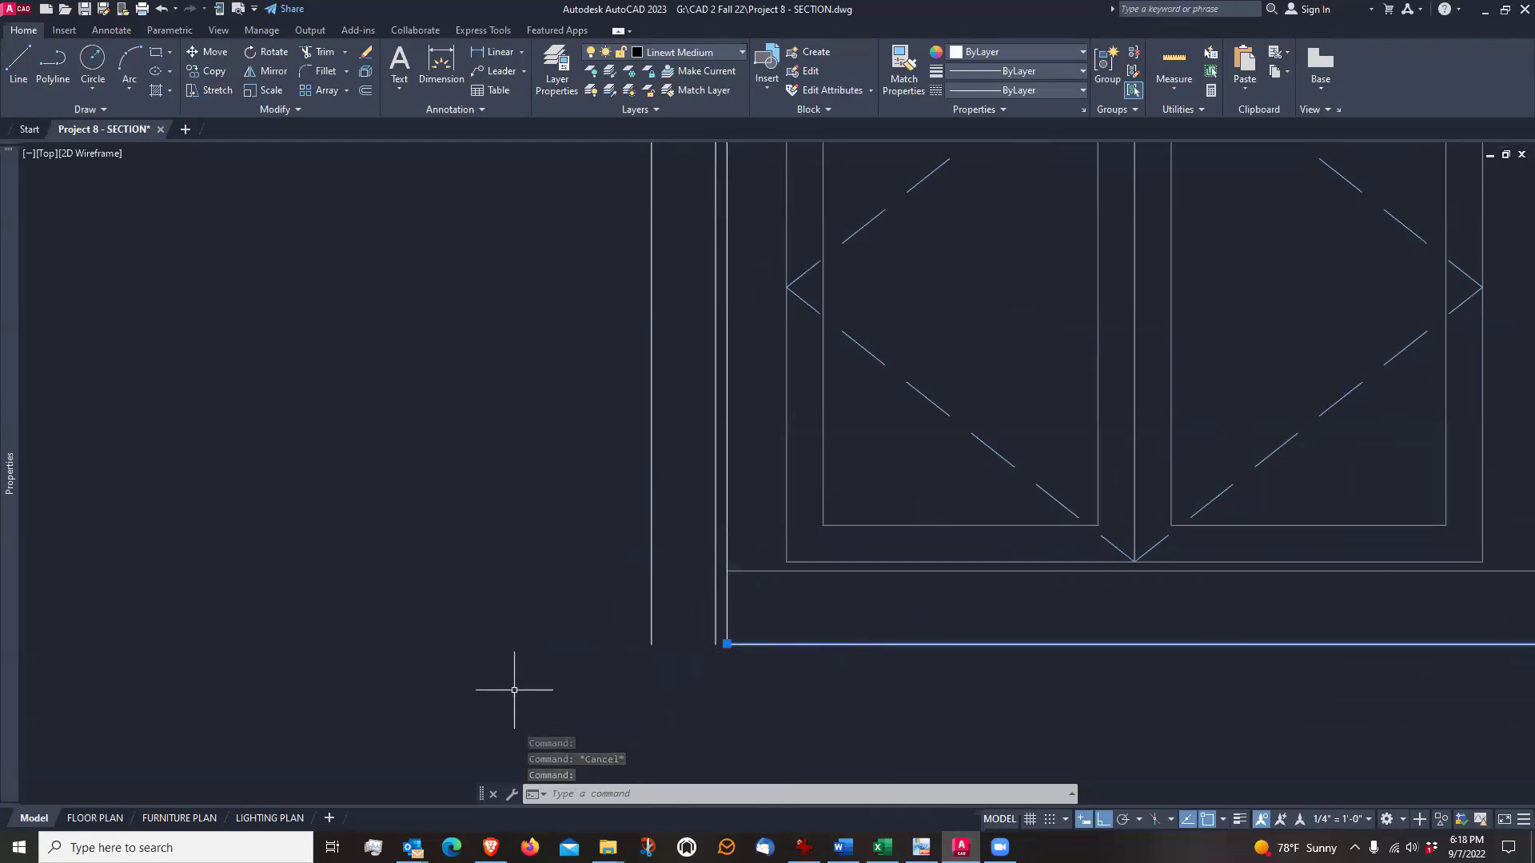
key("Escape")
scroll(591, 679, "down", 2)
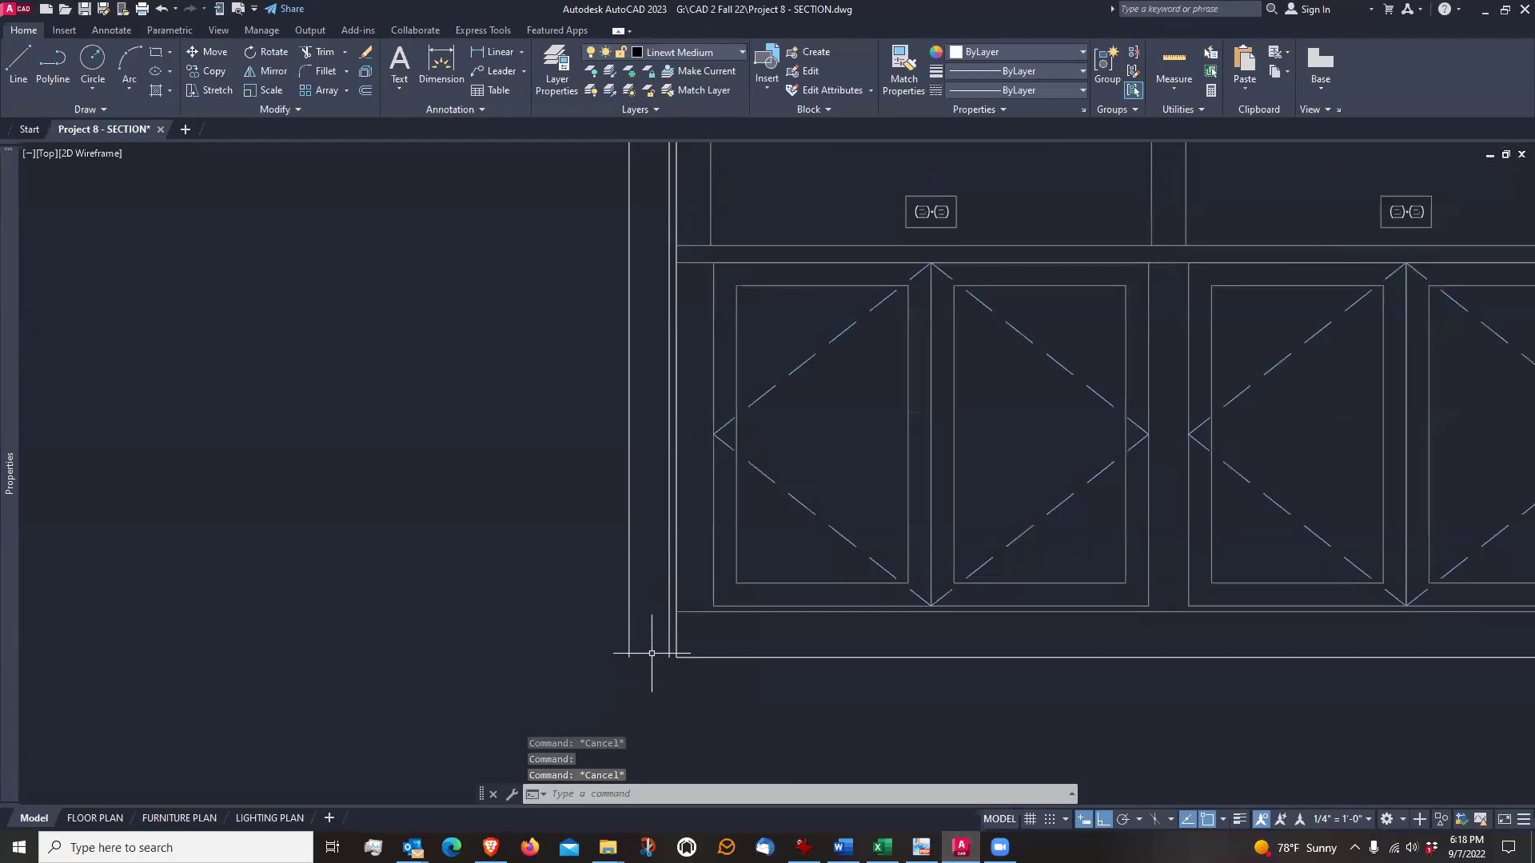
Try stretching the floor line's left end out to the outermost wall line, and undo the stretch
left_click(701, 660)
scroll(700, 660, "up", 5)
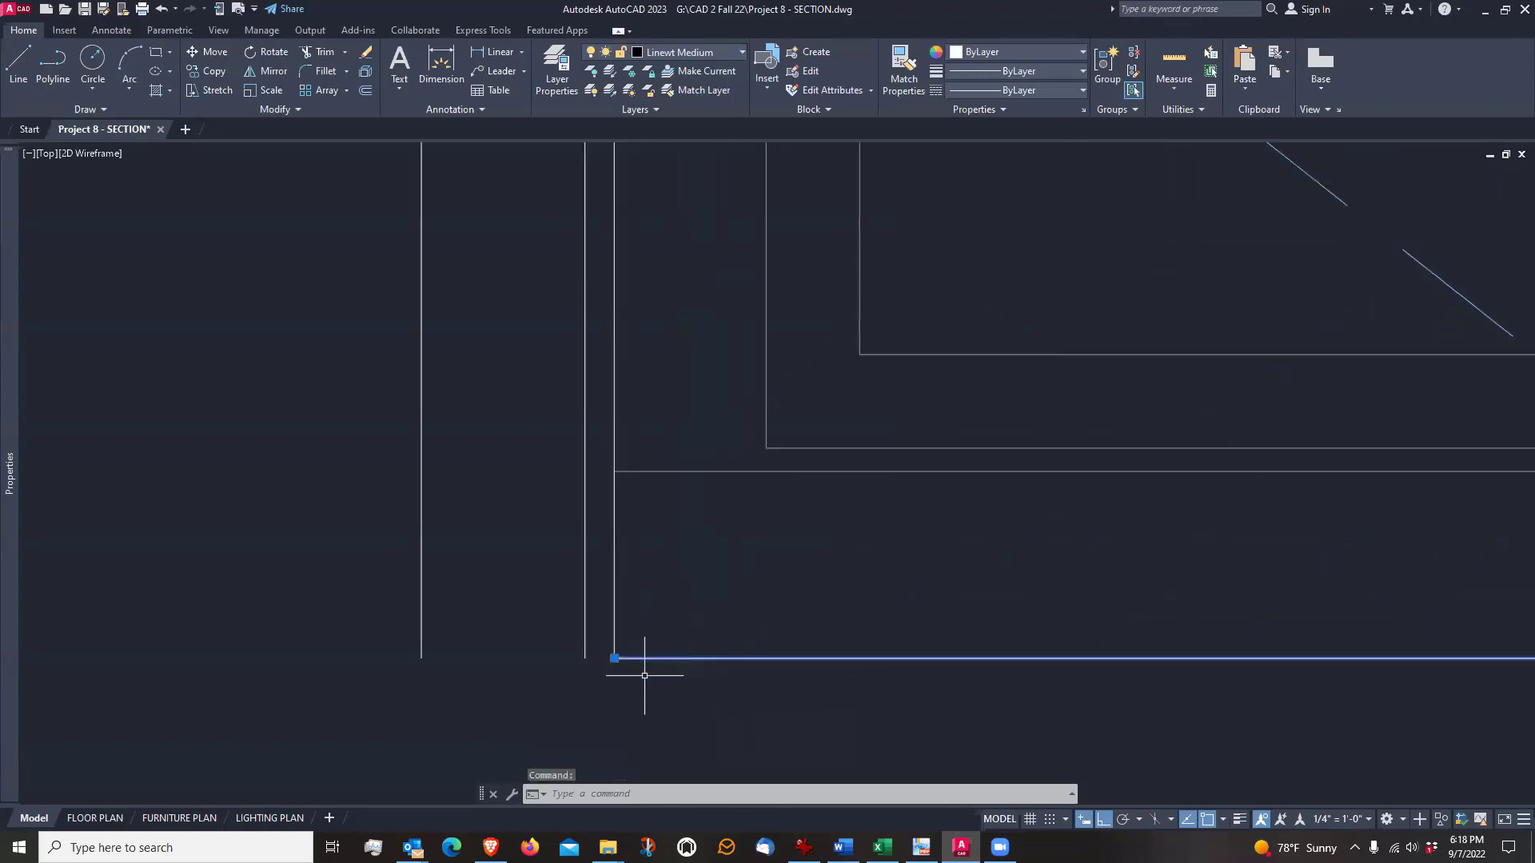
left_click(614, 658)
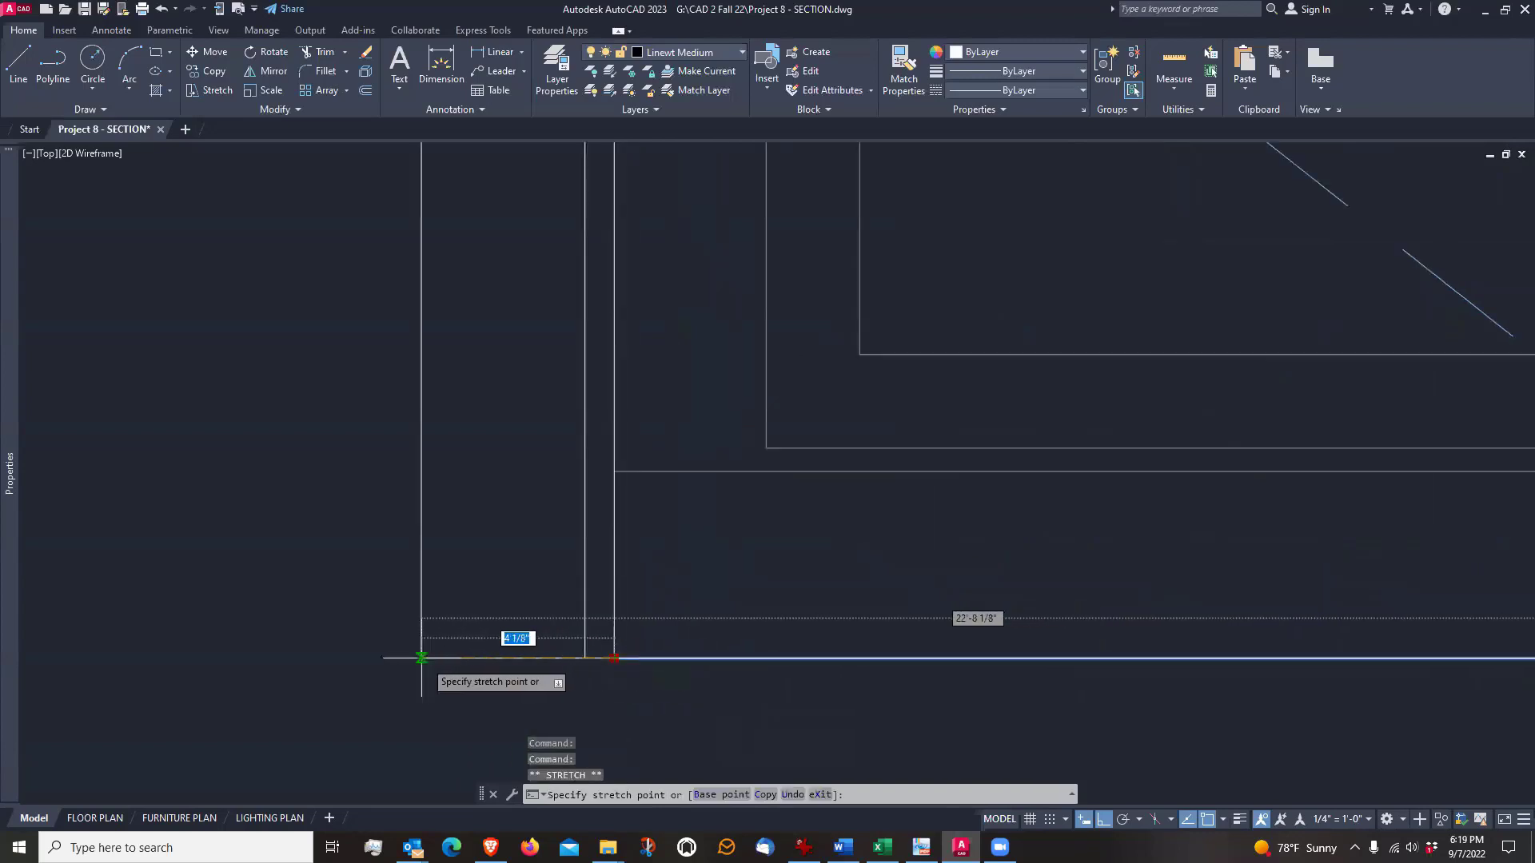
left_click(422, 658)
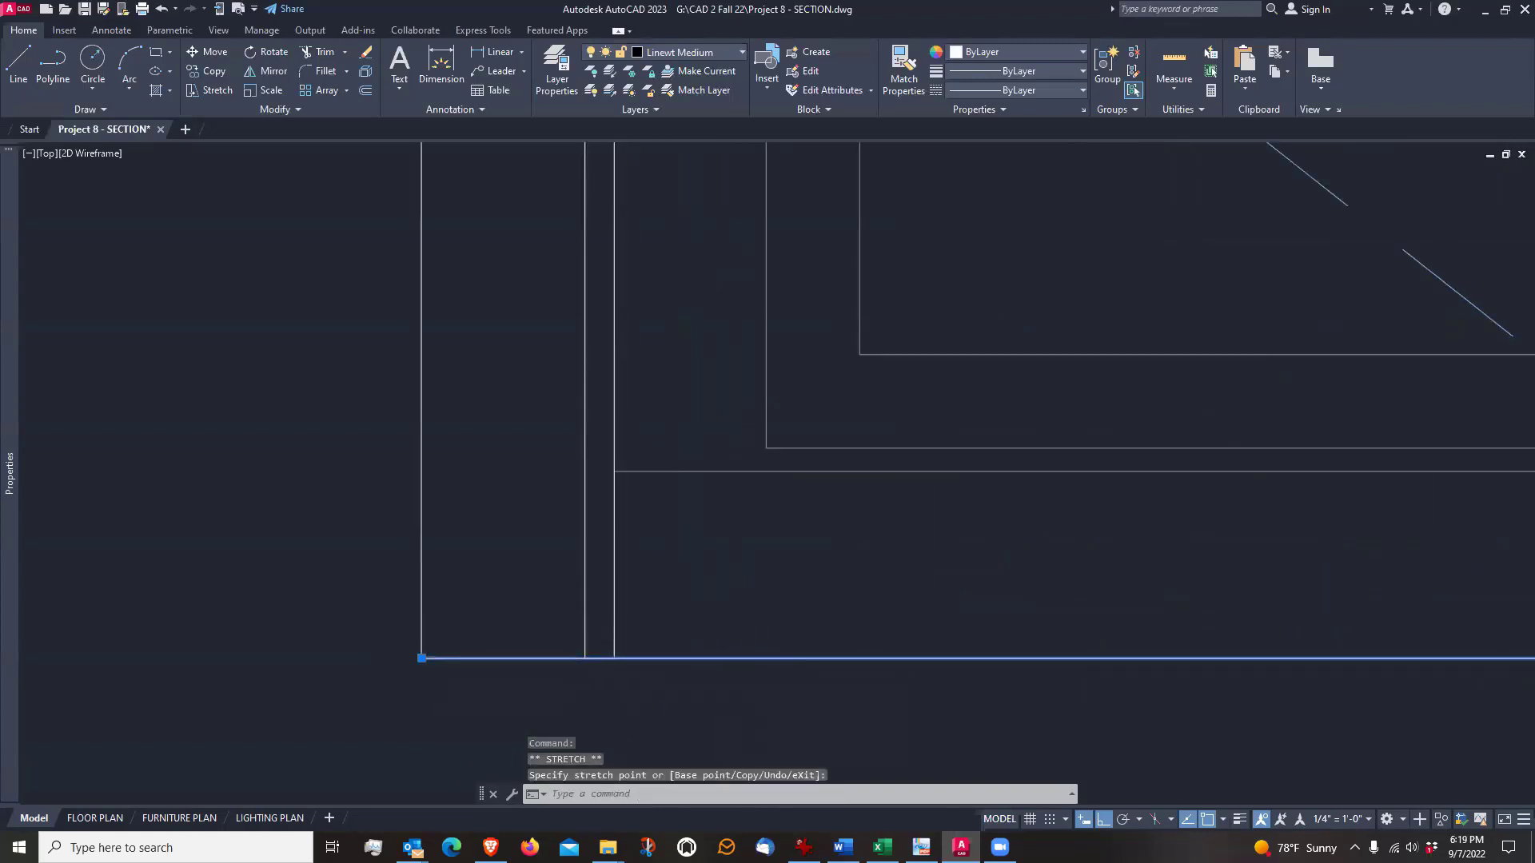
key("Escape")
key("ctrl+z")
scroll(732, 660, "down", 3)
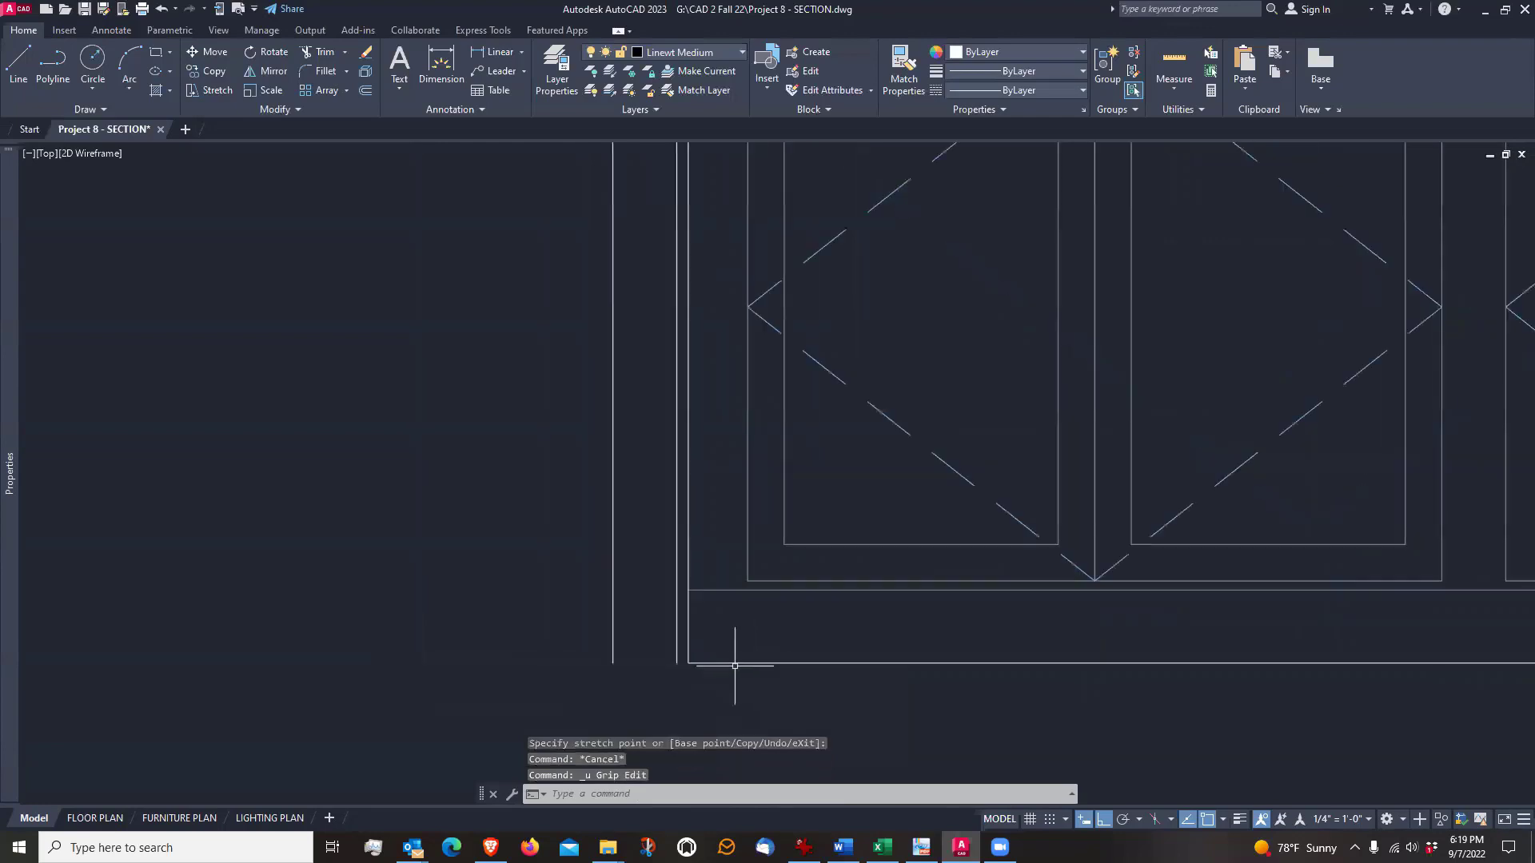
Stretch the floor line's left endpoint to the bottom end of the outermost left wall line and clear the selection
scroll(700, 624, "up", 2)
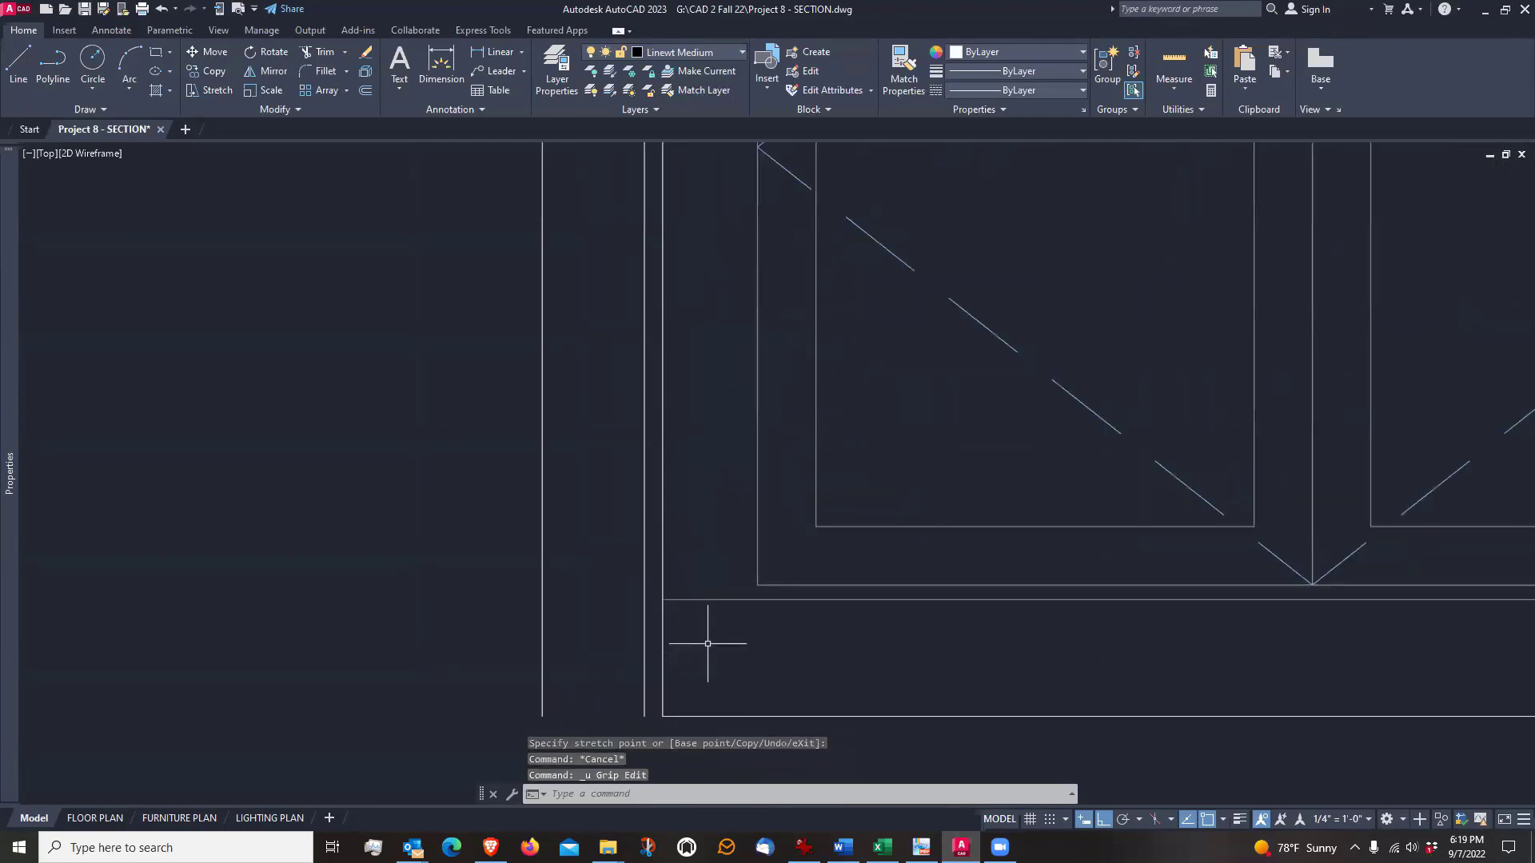
middle_click_drag(709, 640, 726, 603)
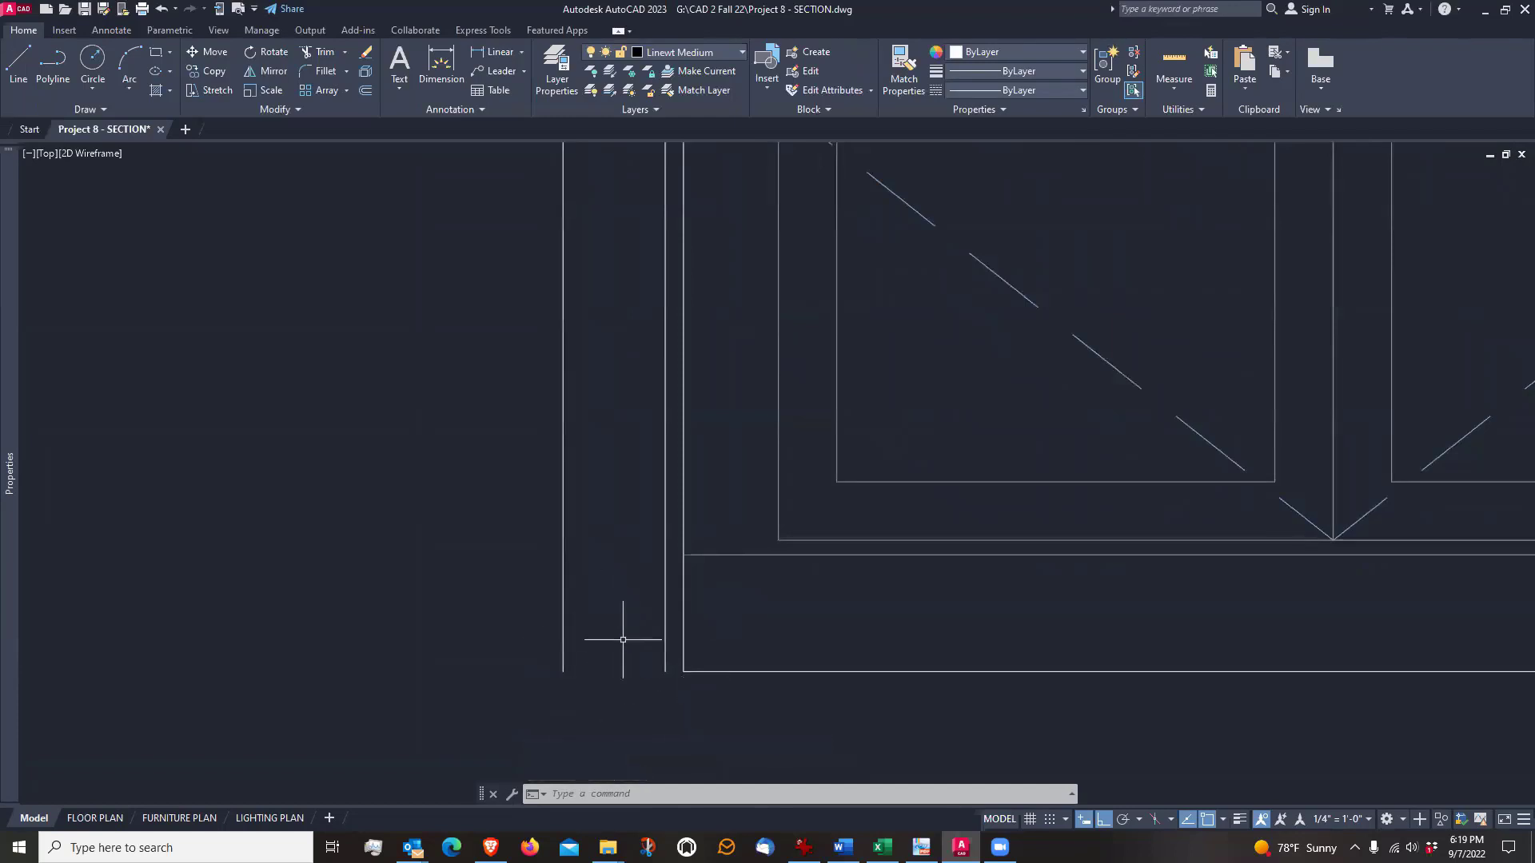
left_click(701, 672)
left_click(683, 671)
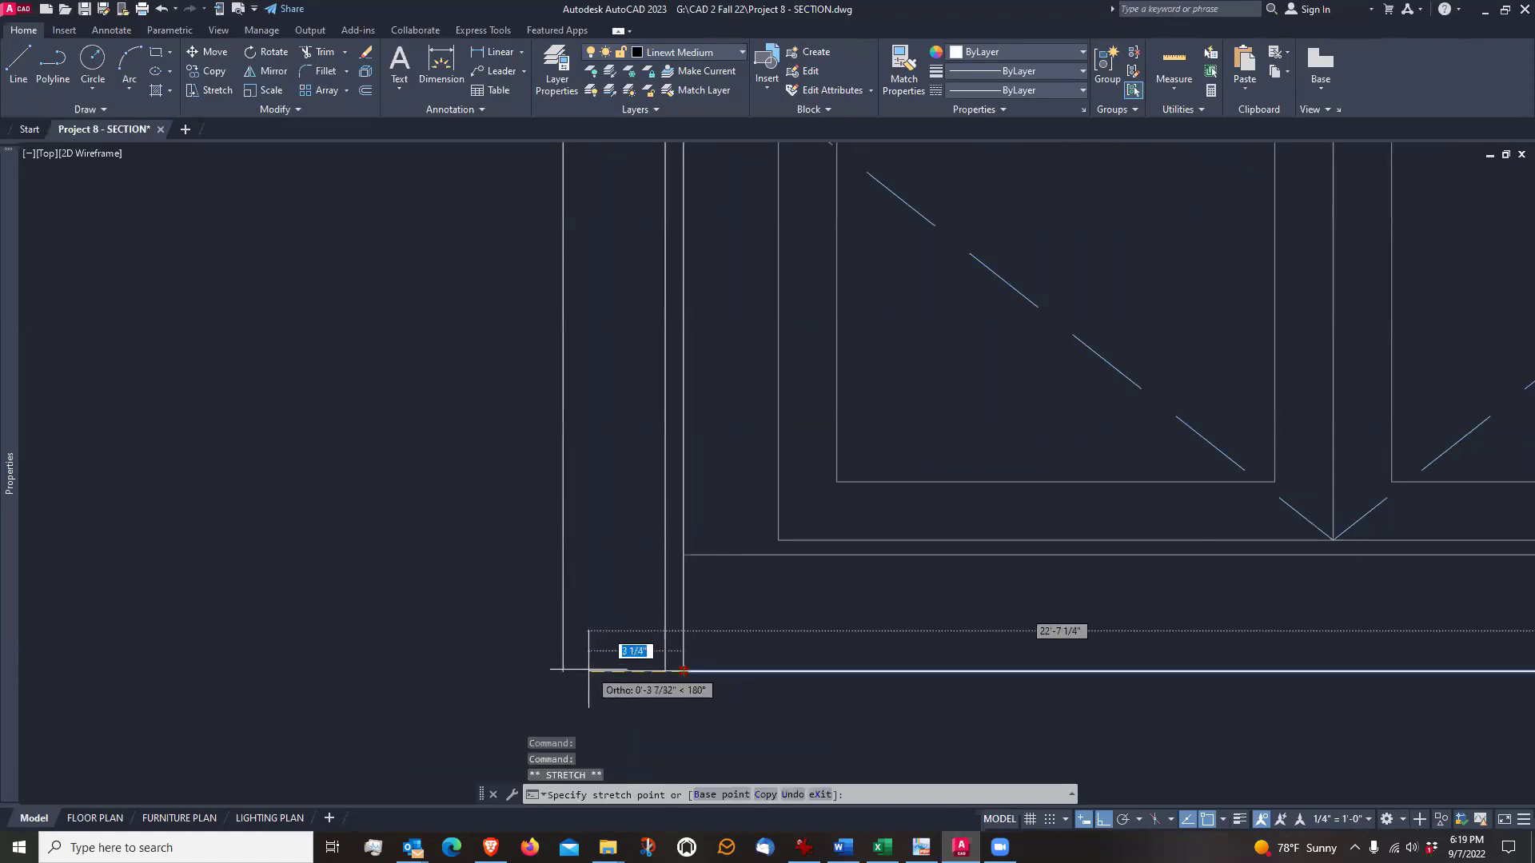
left_click(563, 671)
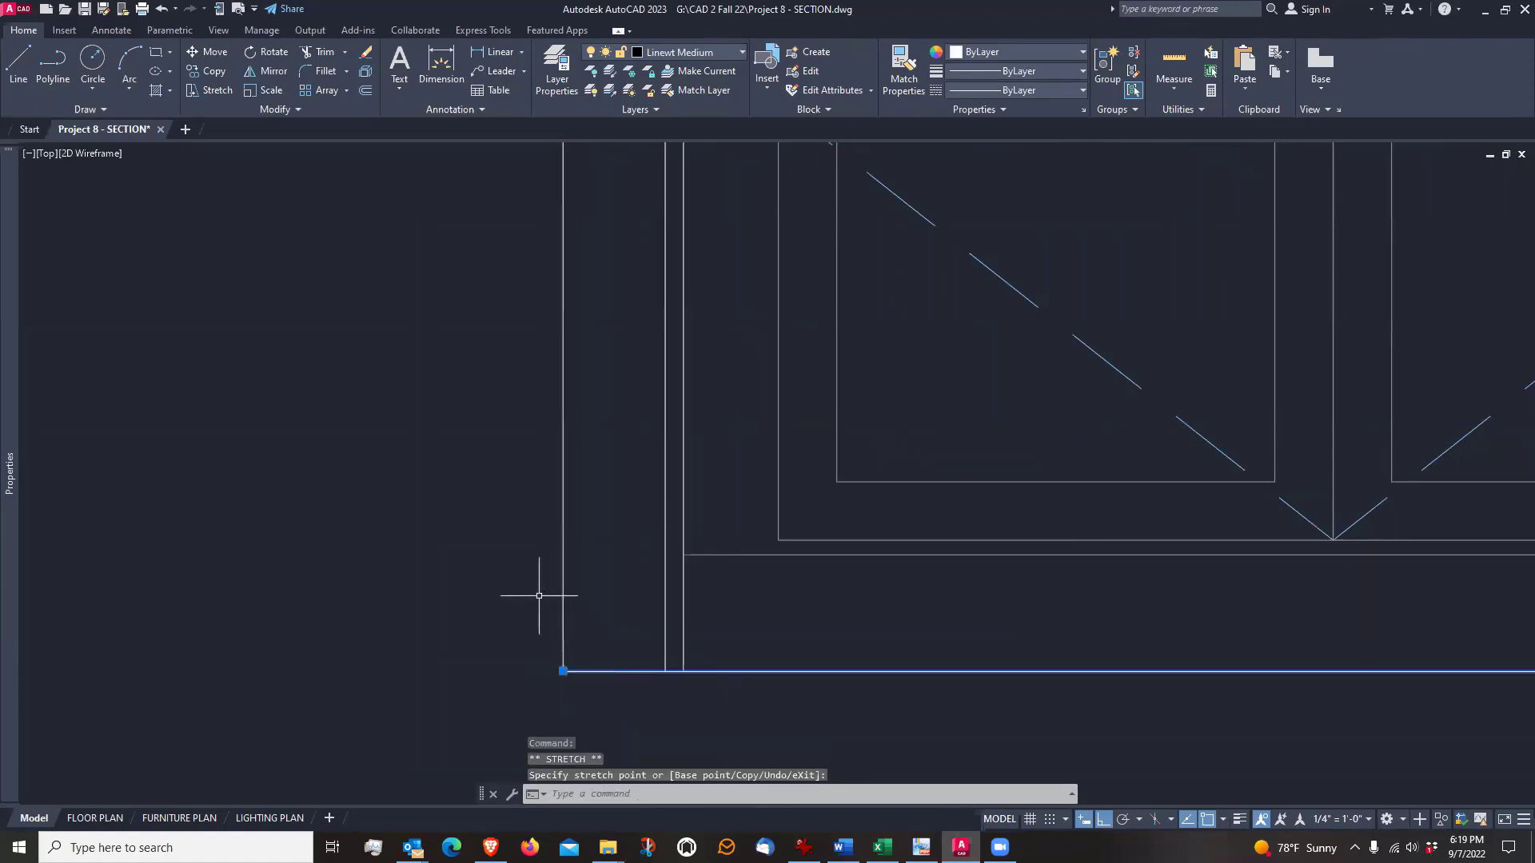
key("Escape")
Insert the Stud - Imperial block from the architectural tool palette into the empty area left of the wall, and close the palettes
scroll(538, 591, "down", 3)
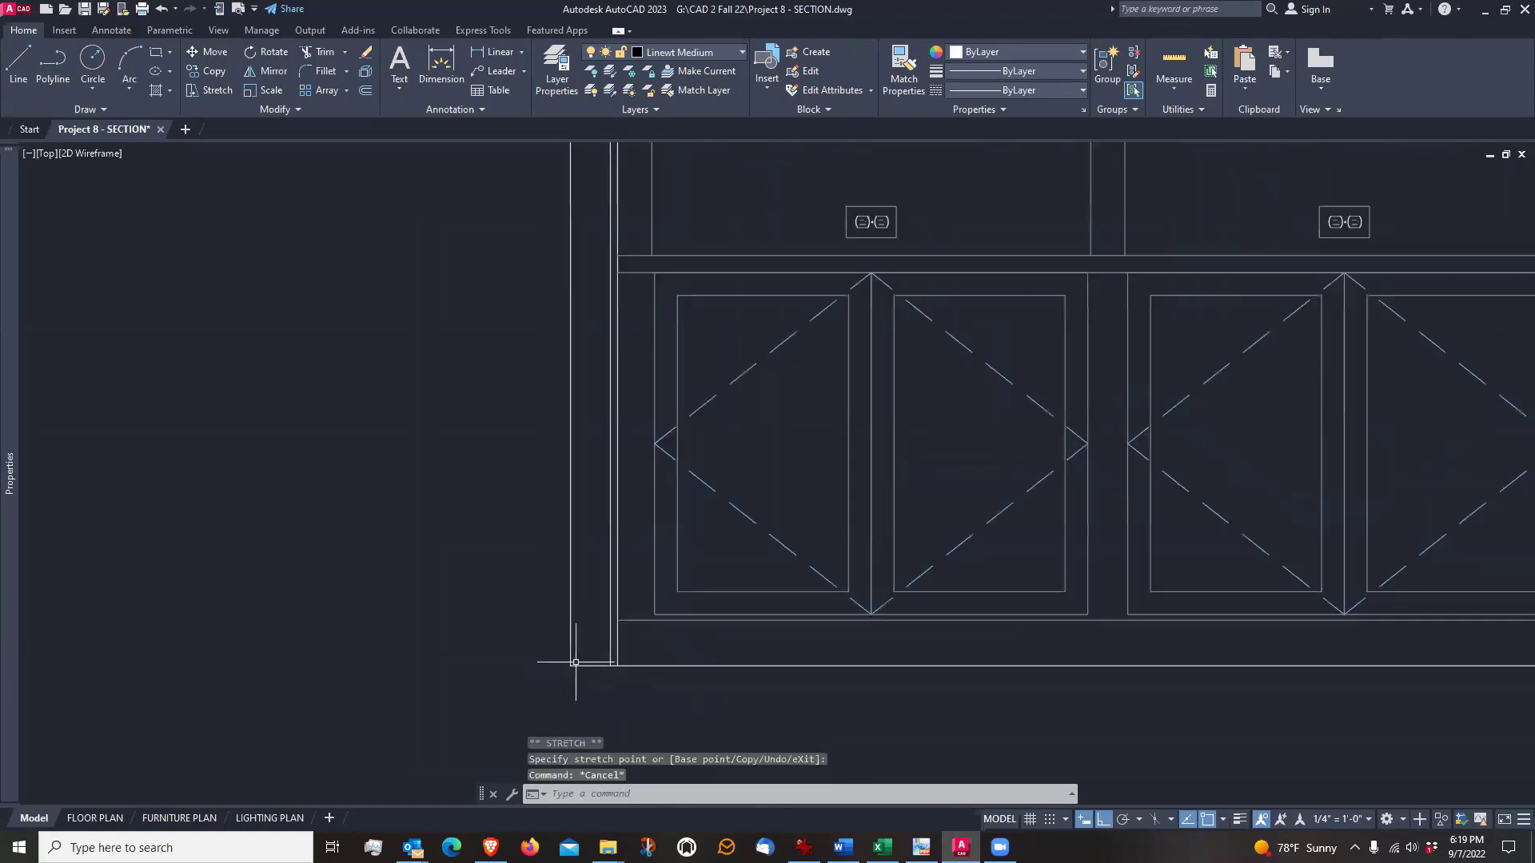
middle_click_drag(576, 588, 614, 615)
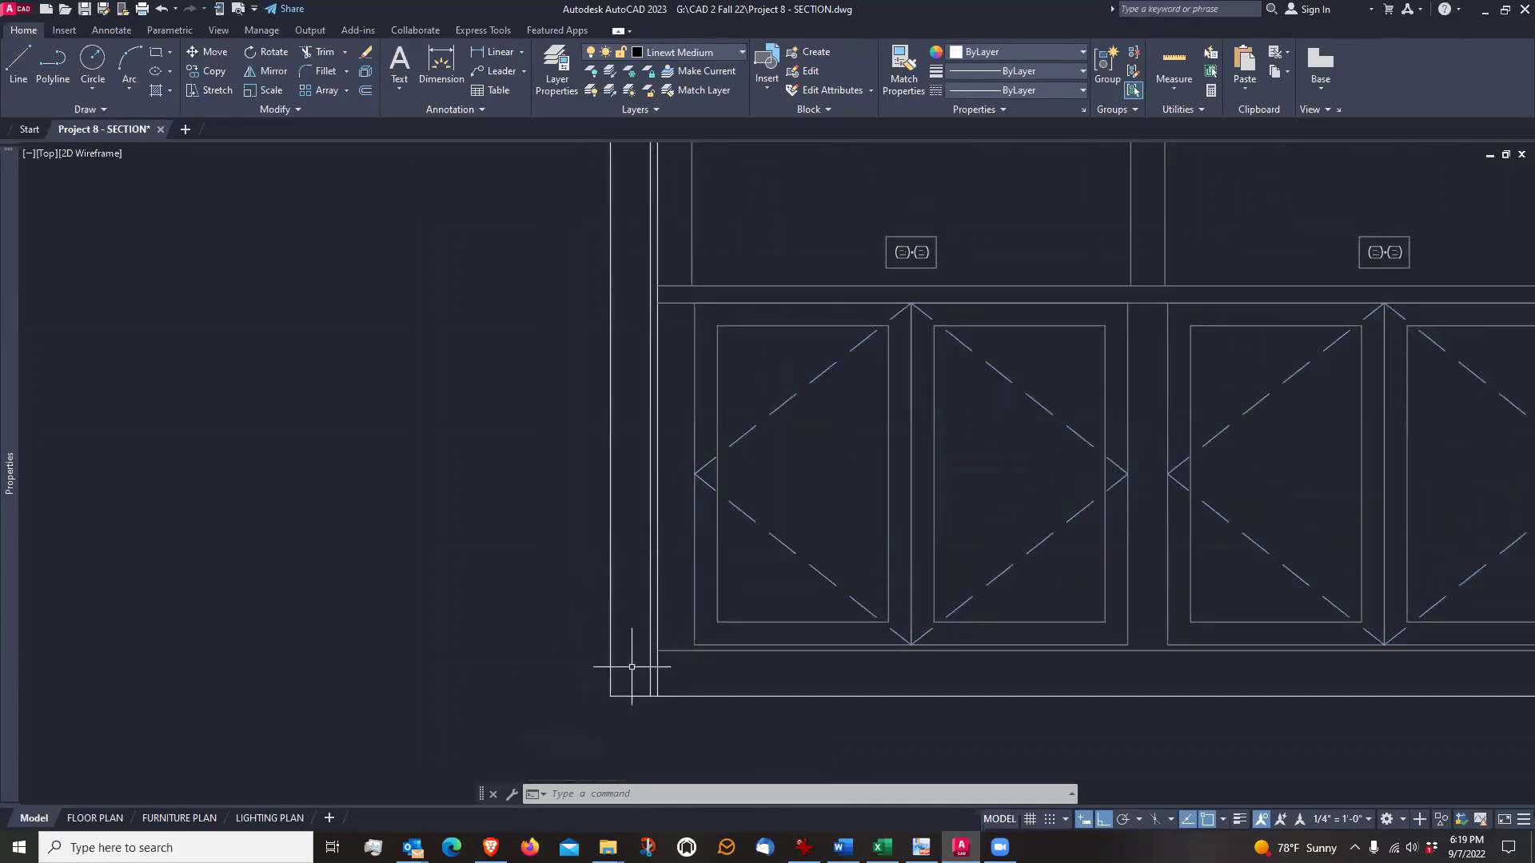
scroll(632, 677, "up", 2)
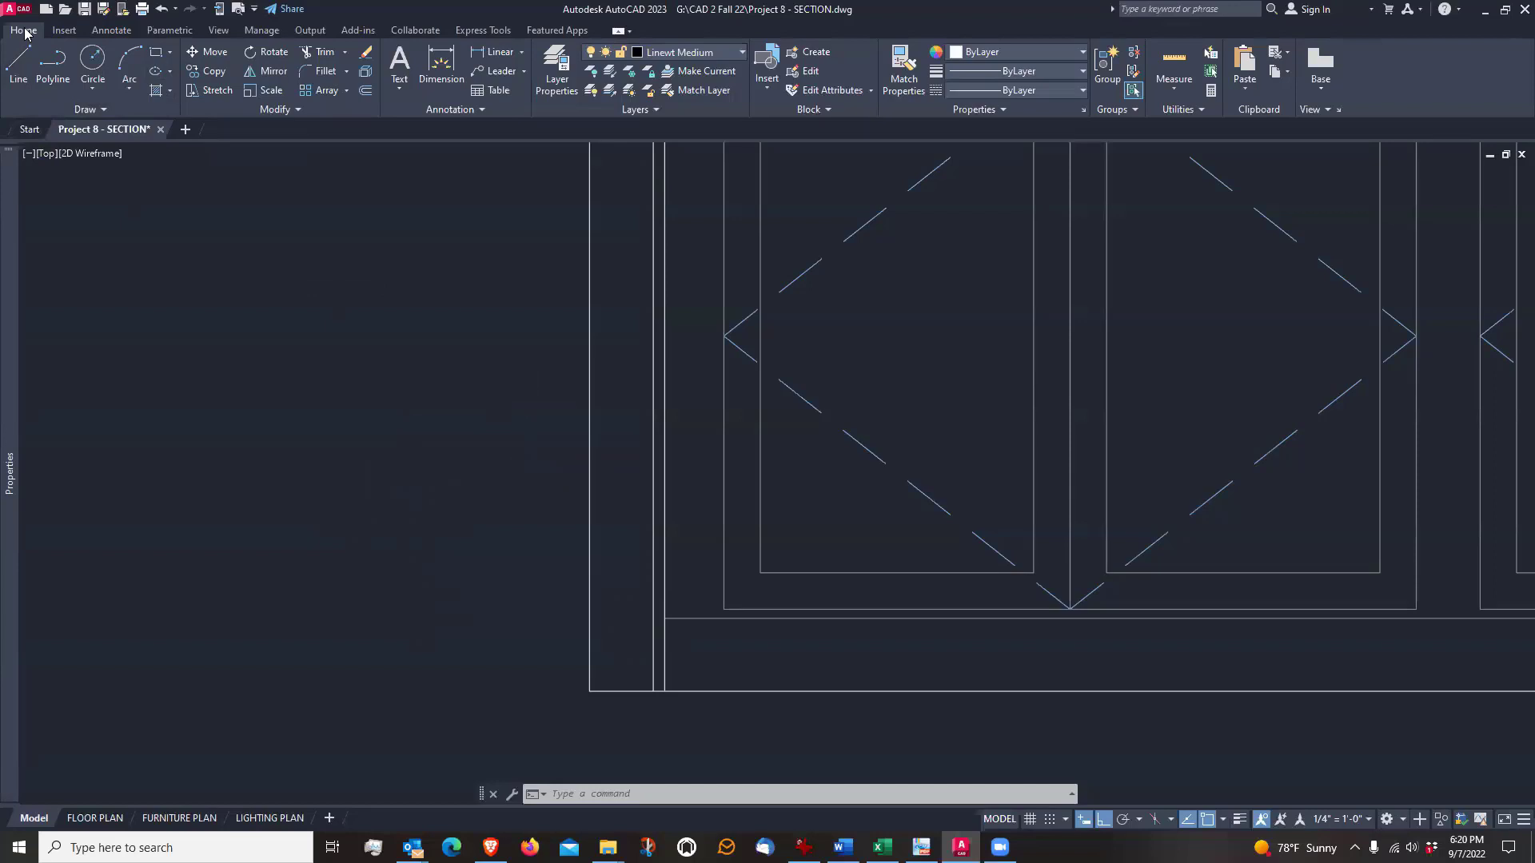
left_click(219, 30)
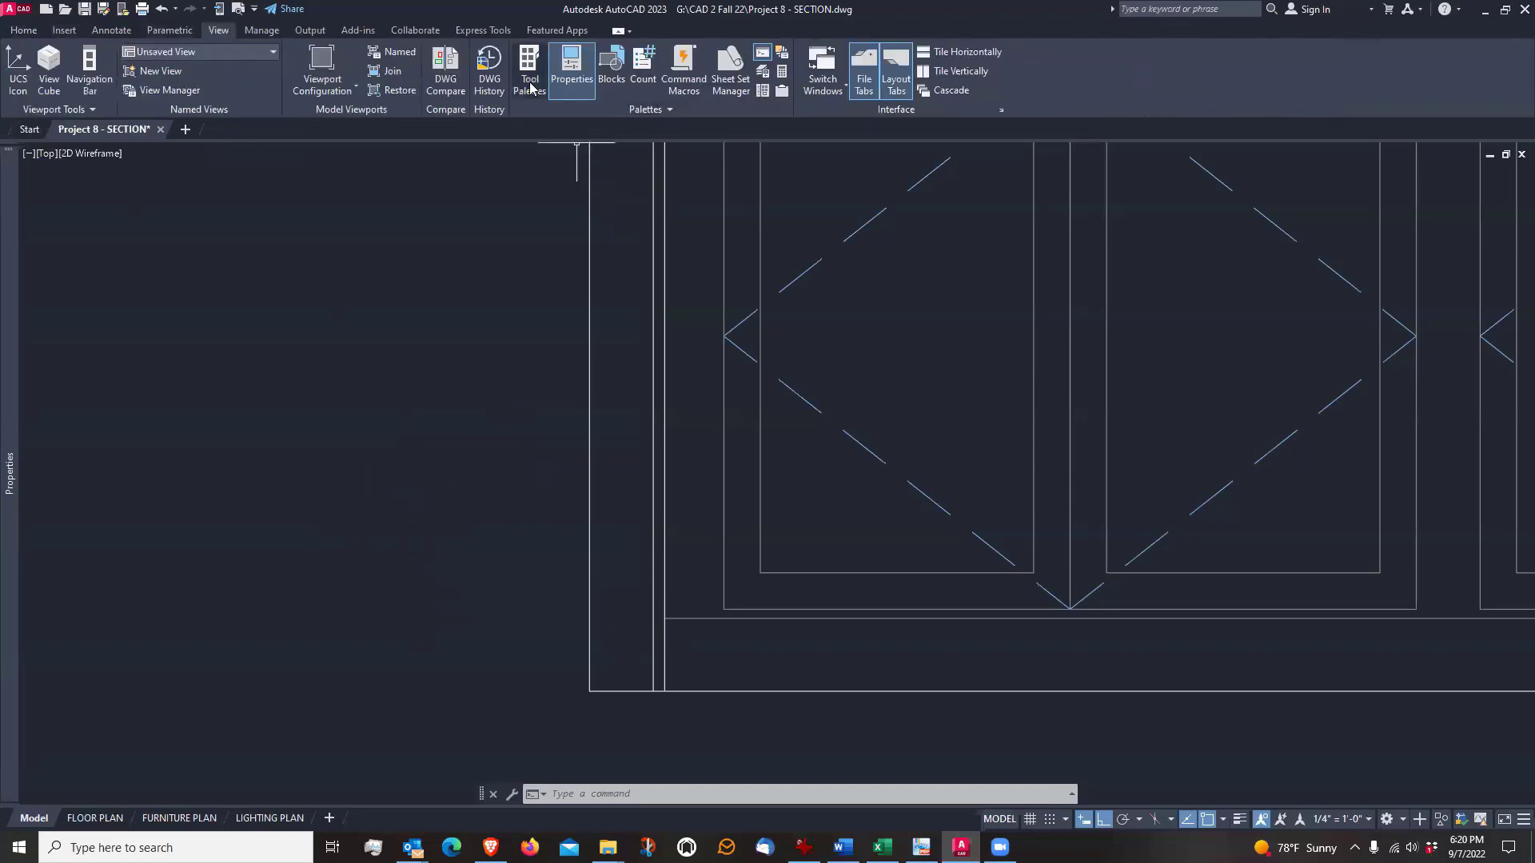
left_click(528, 78)
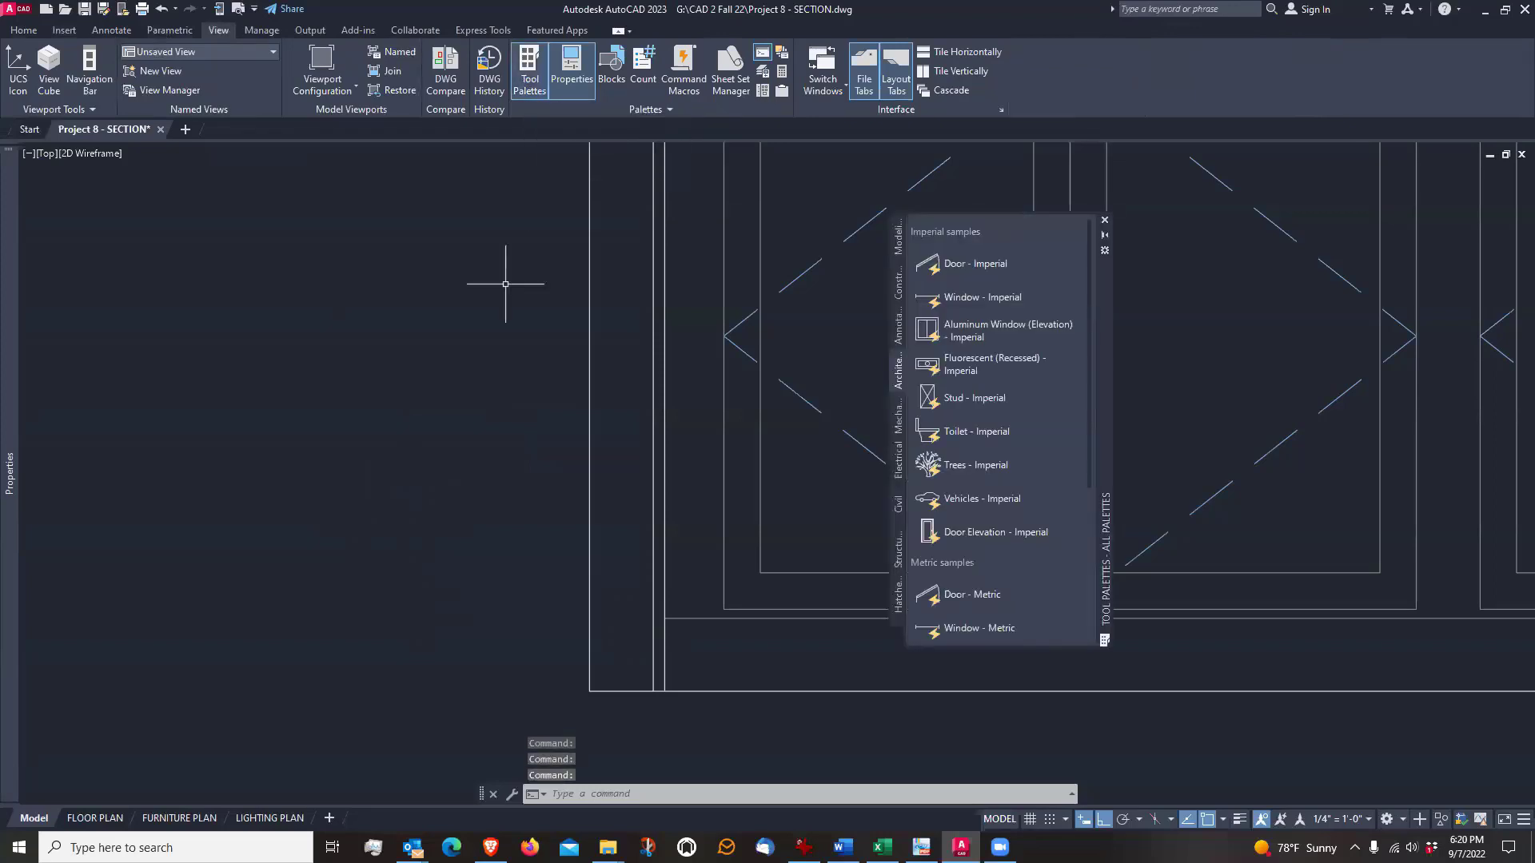
key("ctrl+3")
key("ctrl+3")
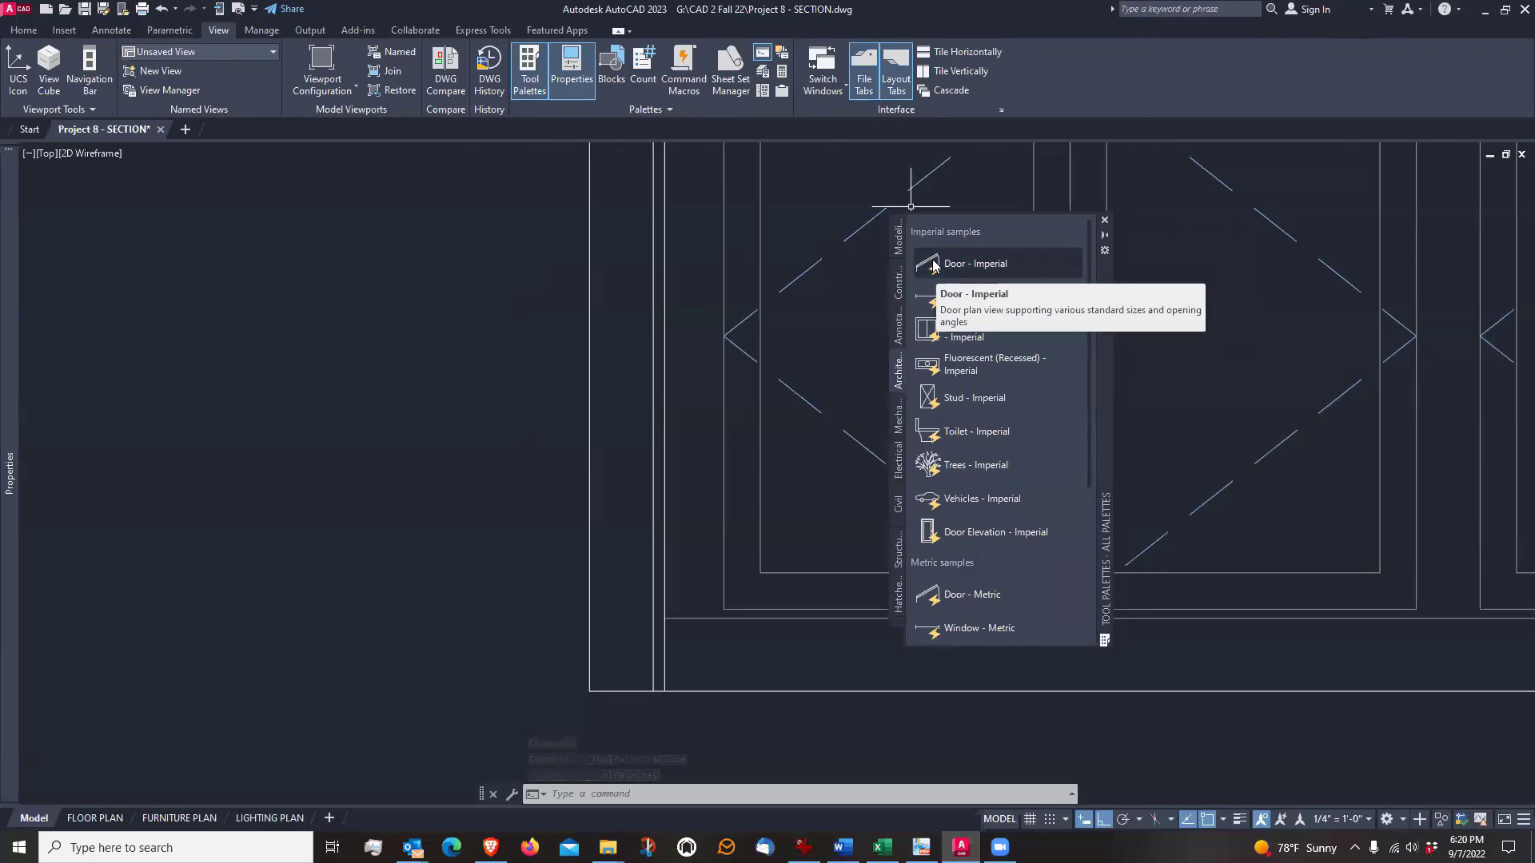
left_click(927, 399)
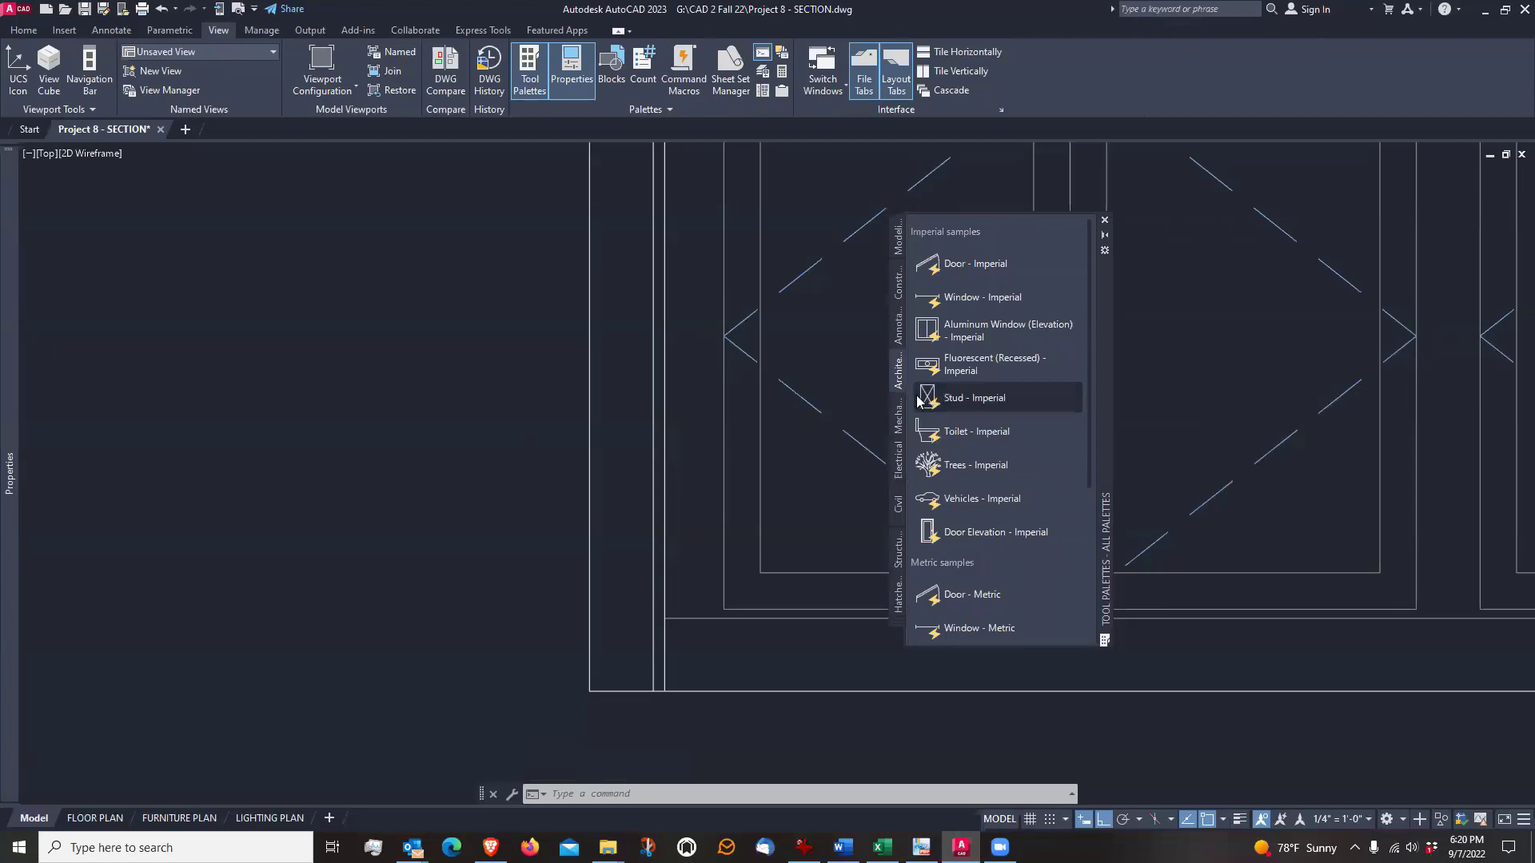
left_click(499, 432)
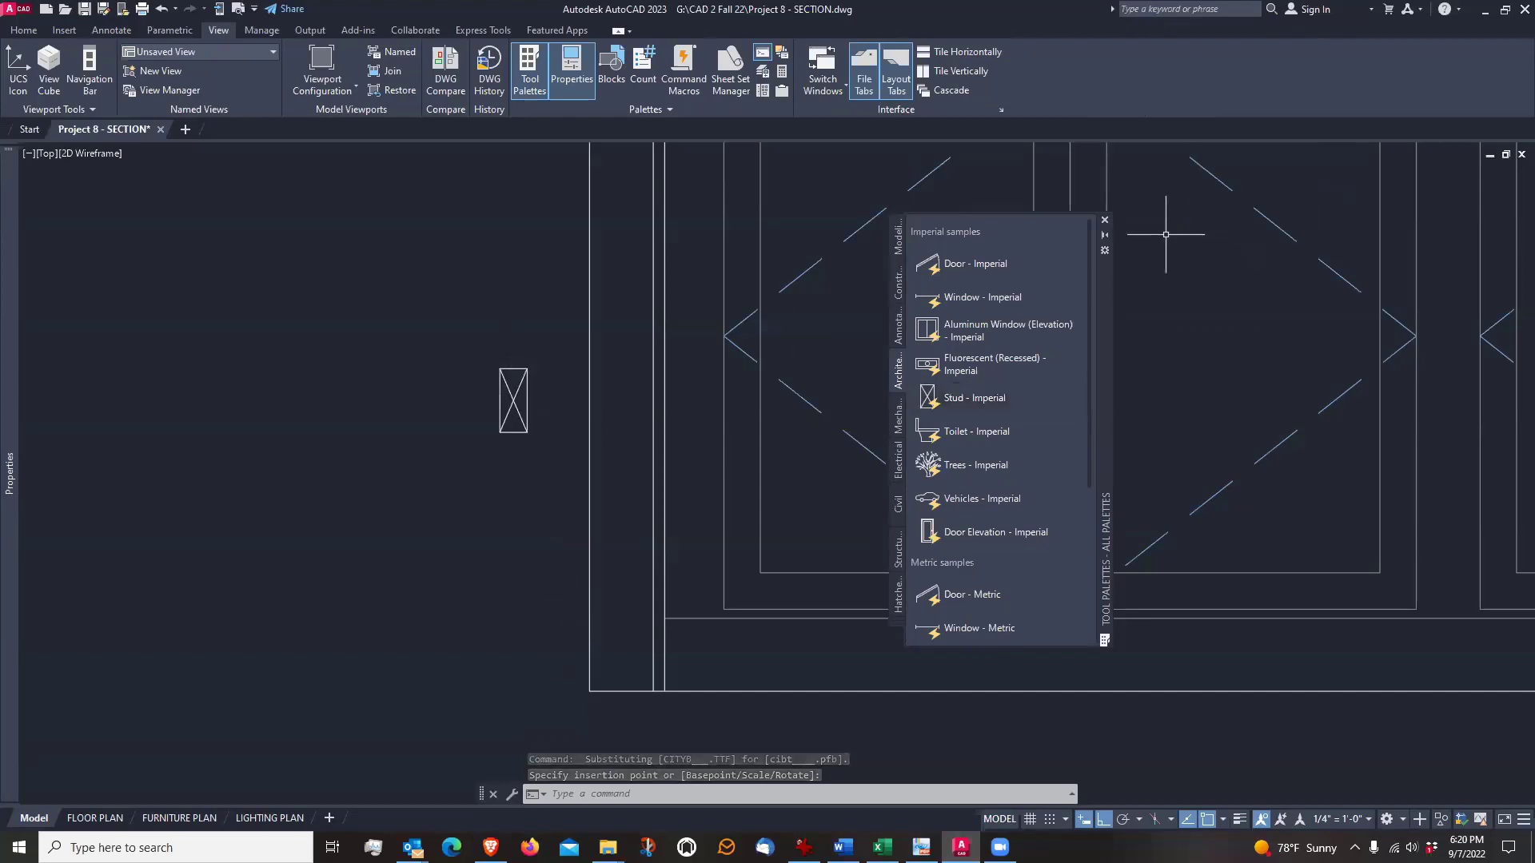
left_click(1106, 221)
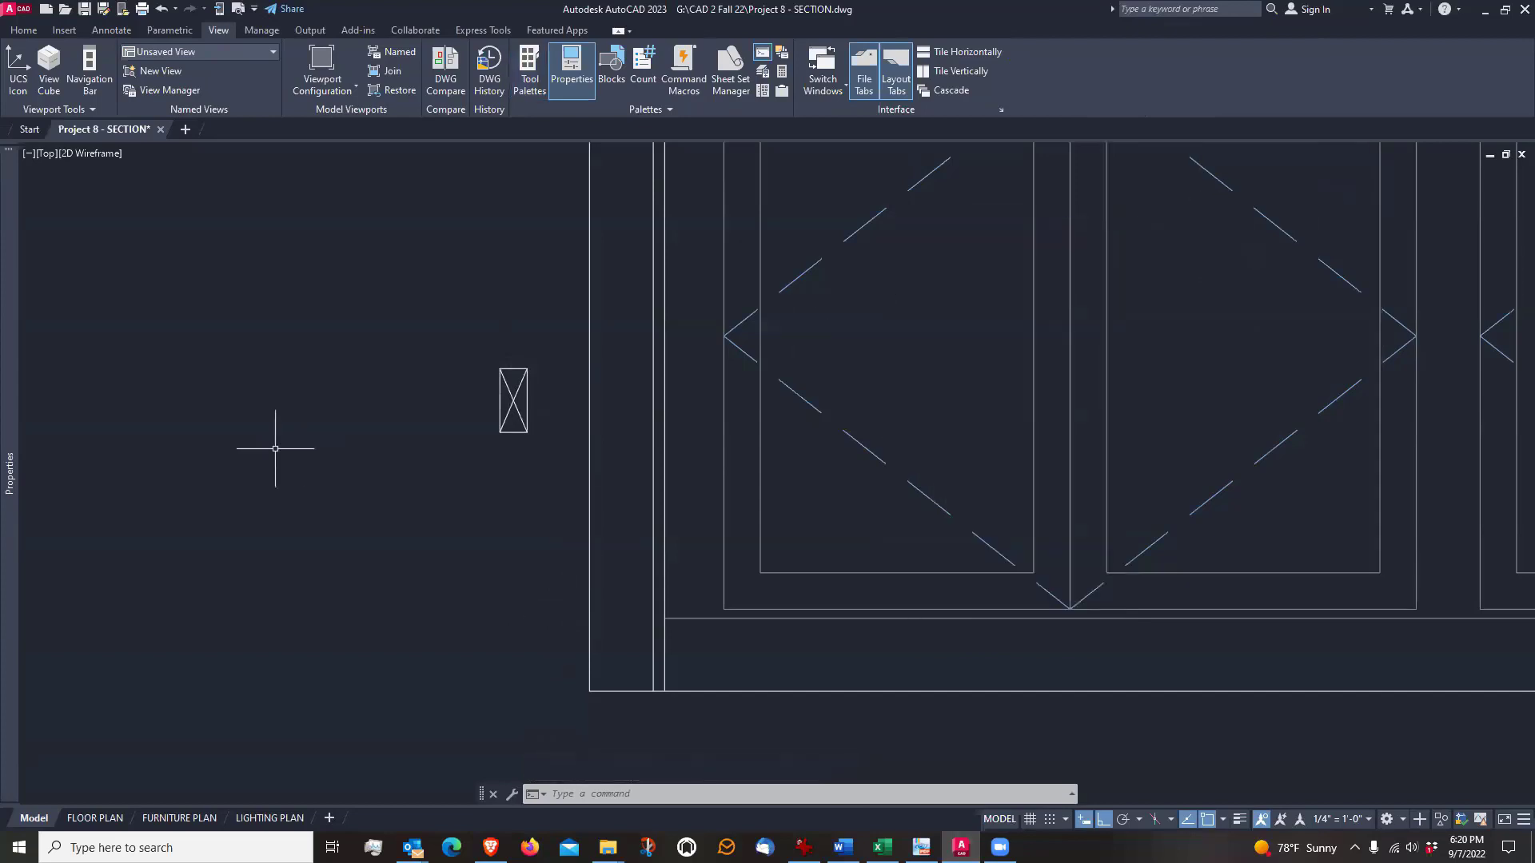
scroll(487, 415, "up", 5)
middle_click_drag(610, 377, 695, 428)
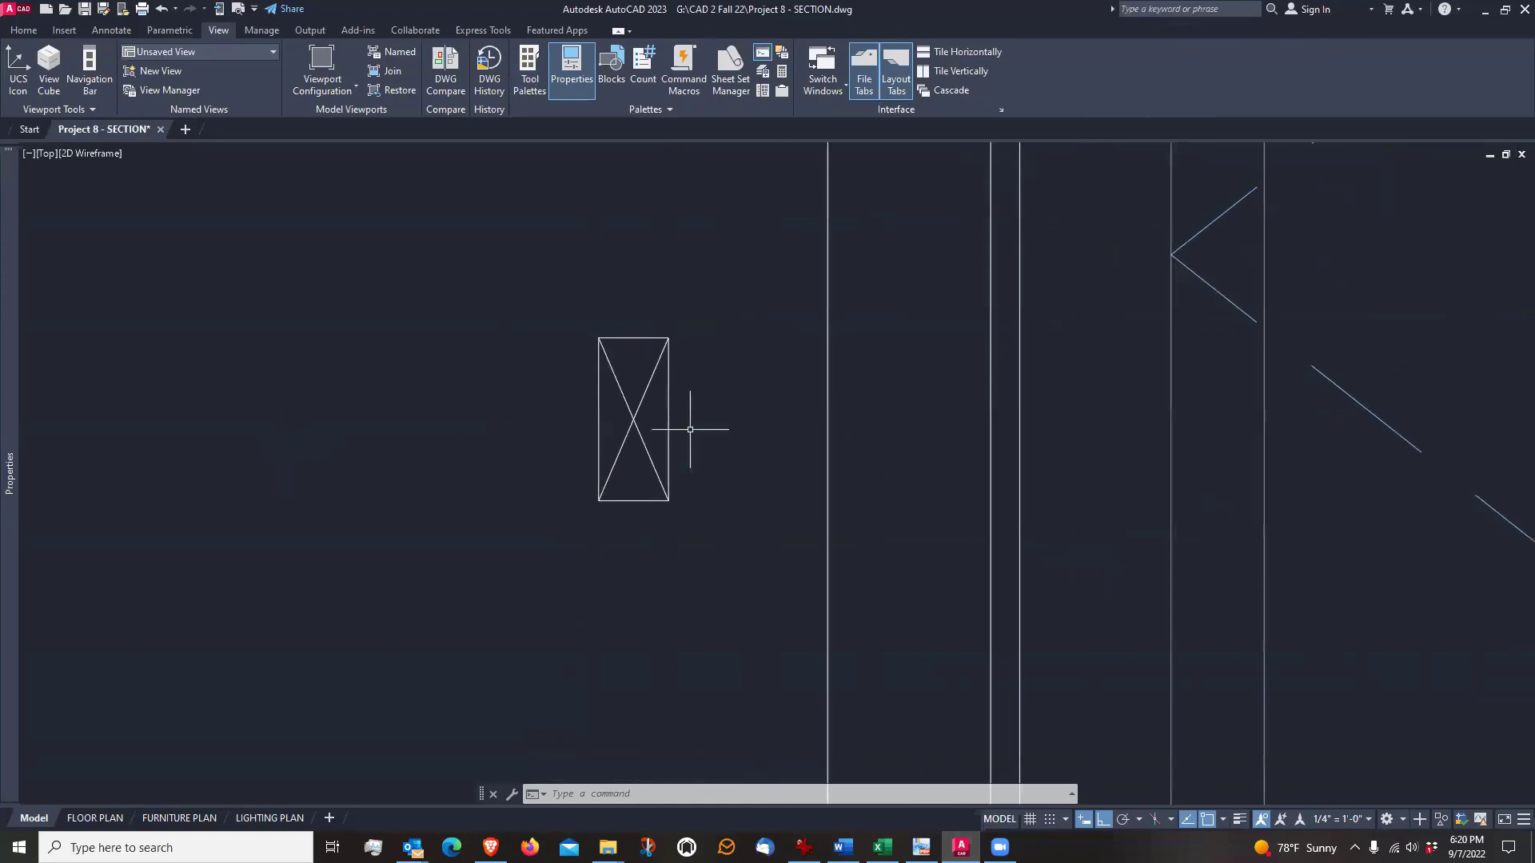
Quick-measure the inserted stud block's dimensions and its gap to the outermost left wall line, and end measuring
left_click(24, 29)
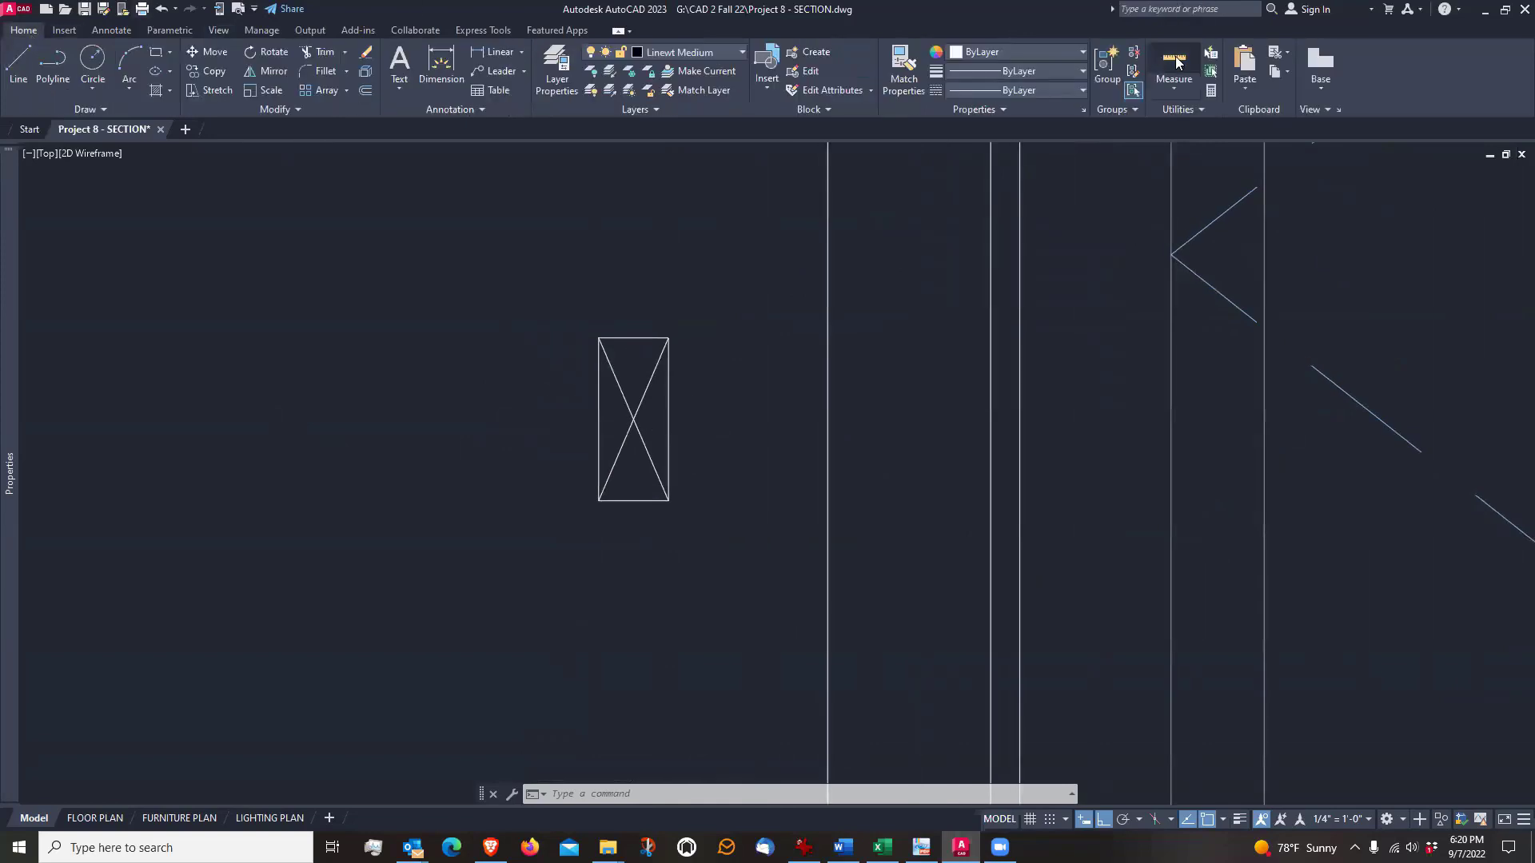
left_click(1174, 64)
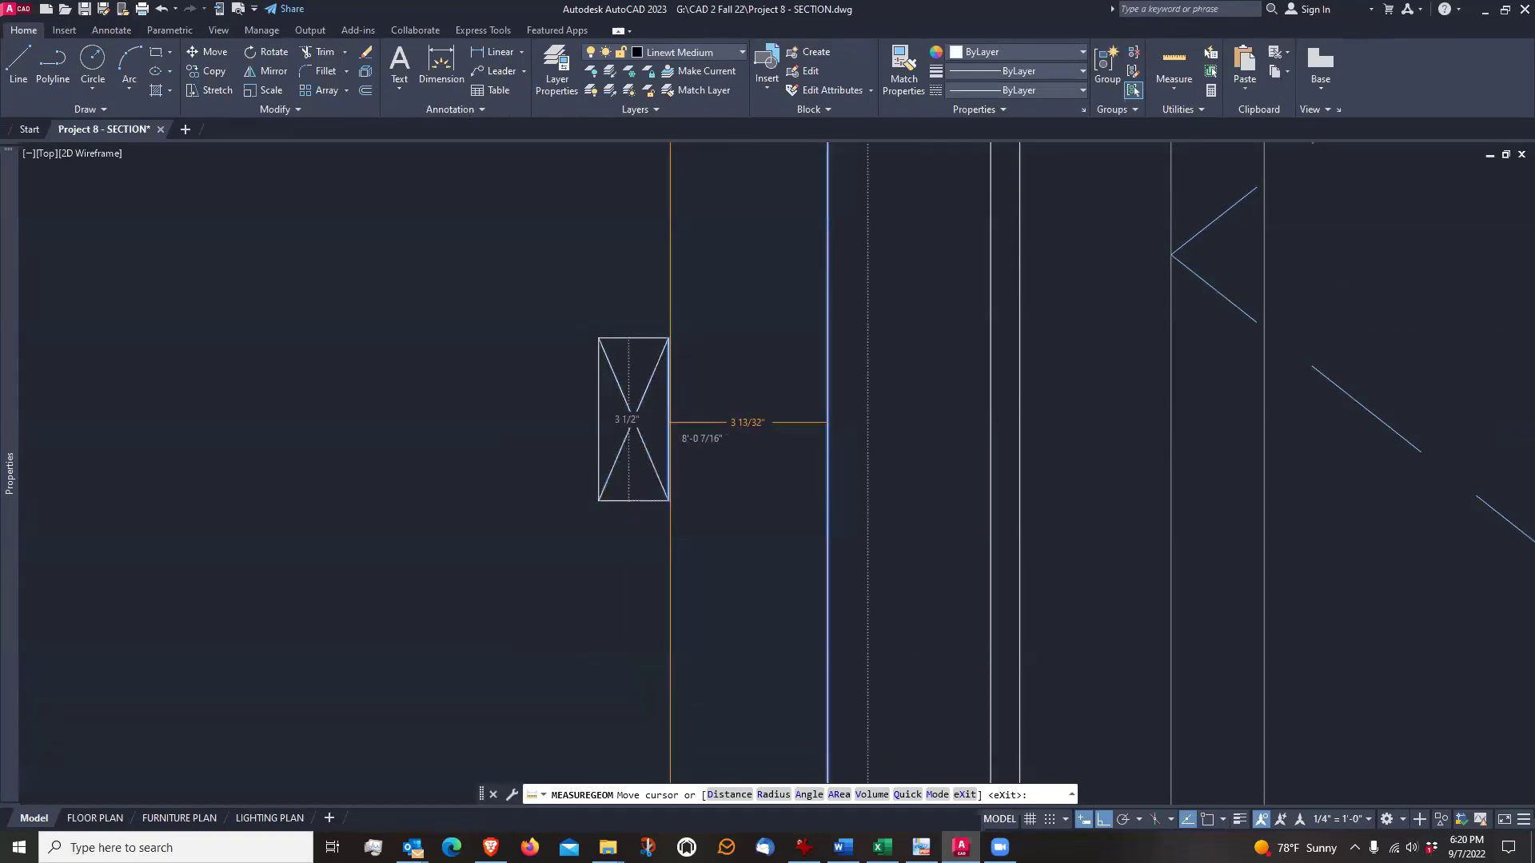
key("Escape")
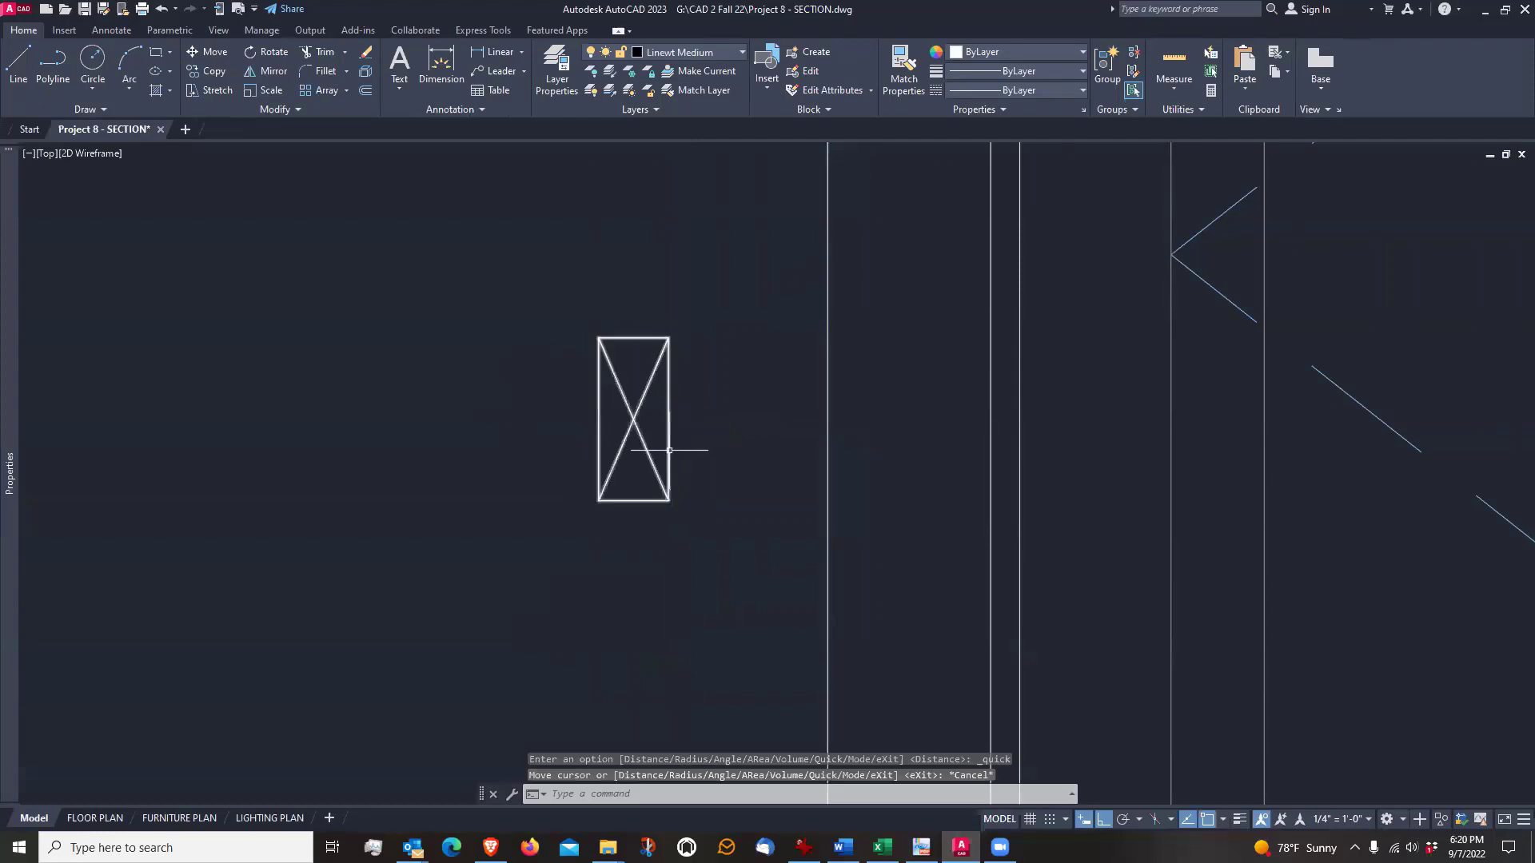
Try the 2" x 12" size on the stud block and return it to 2" x 4"
left_click(669, 450)
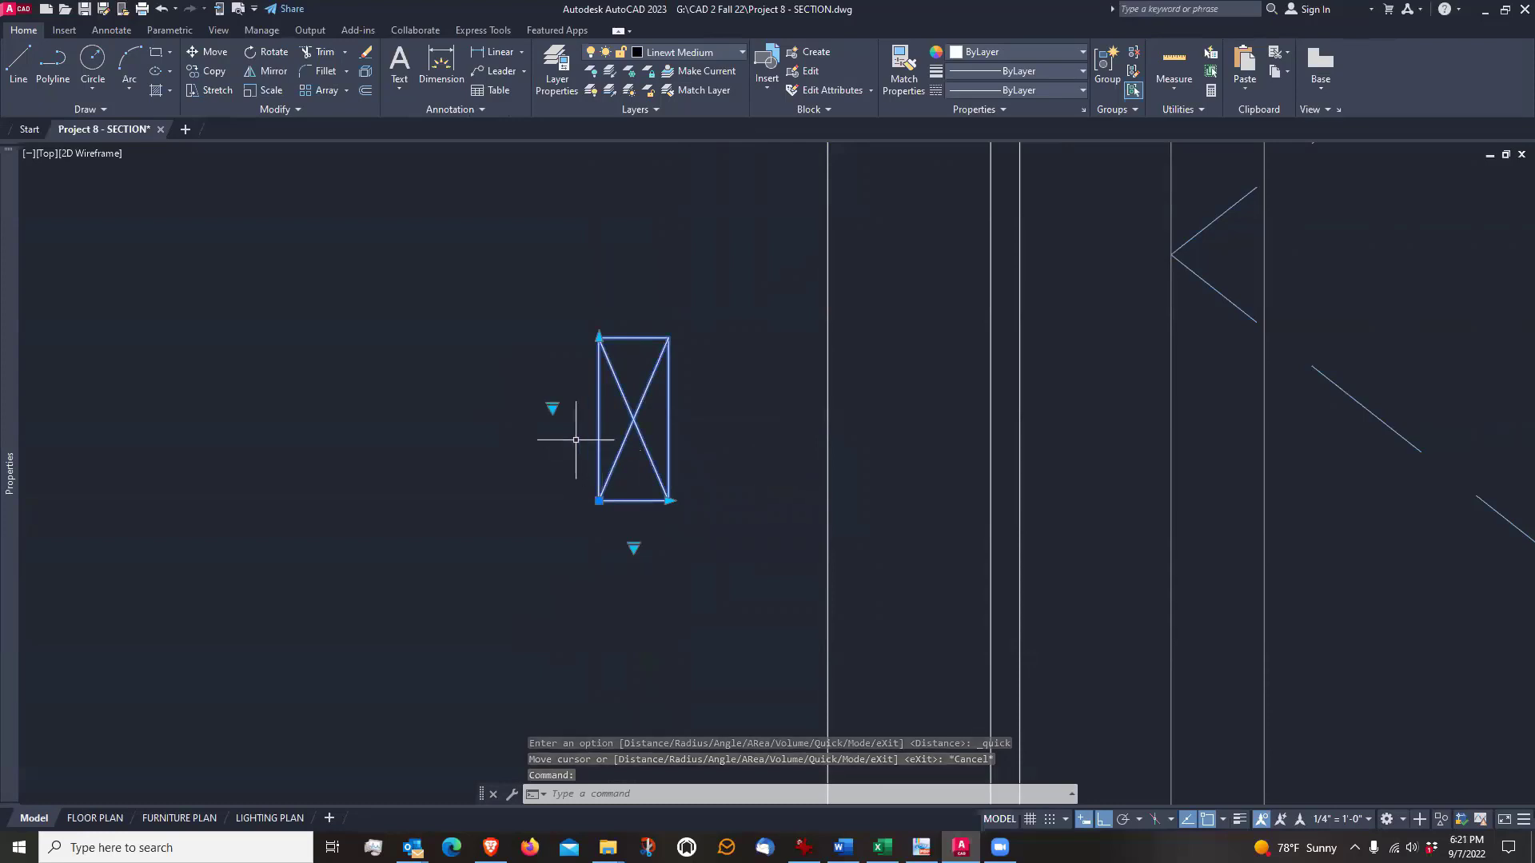
left_click(553, 410)
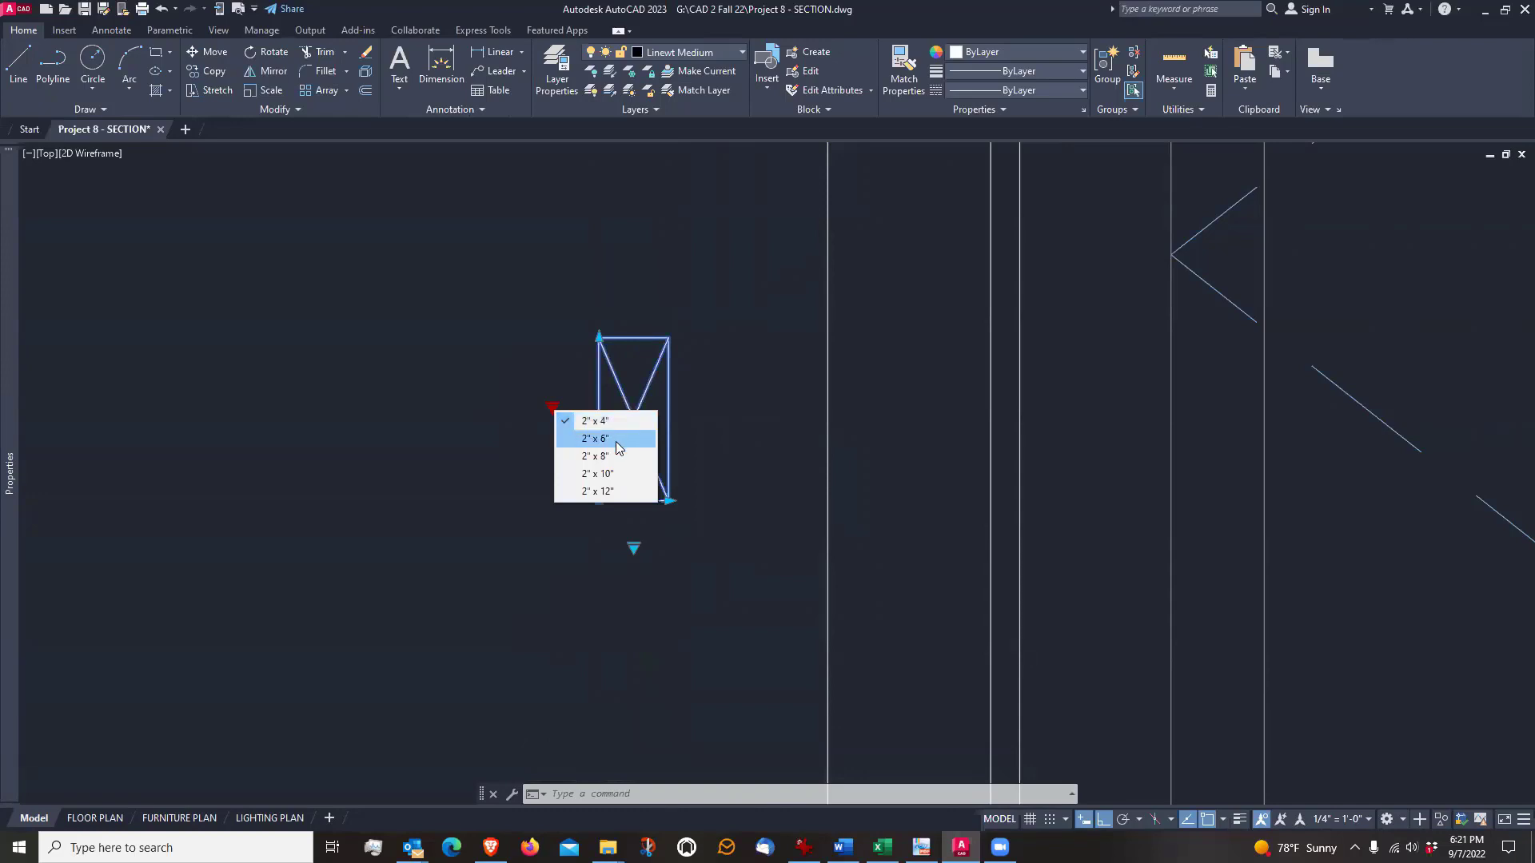
left_click(622, 493)
scroll(551, 651, "down", 2)
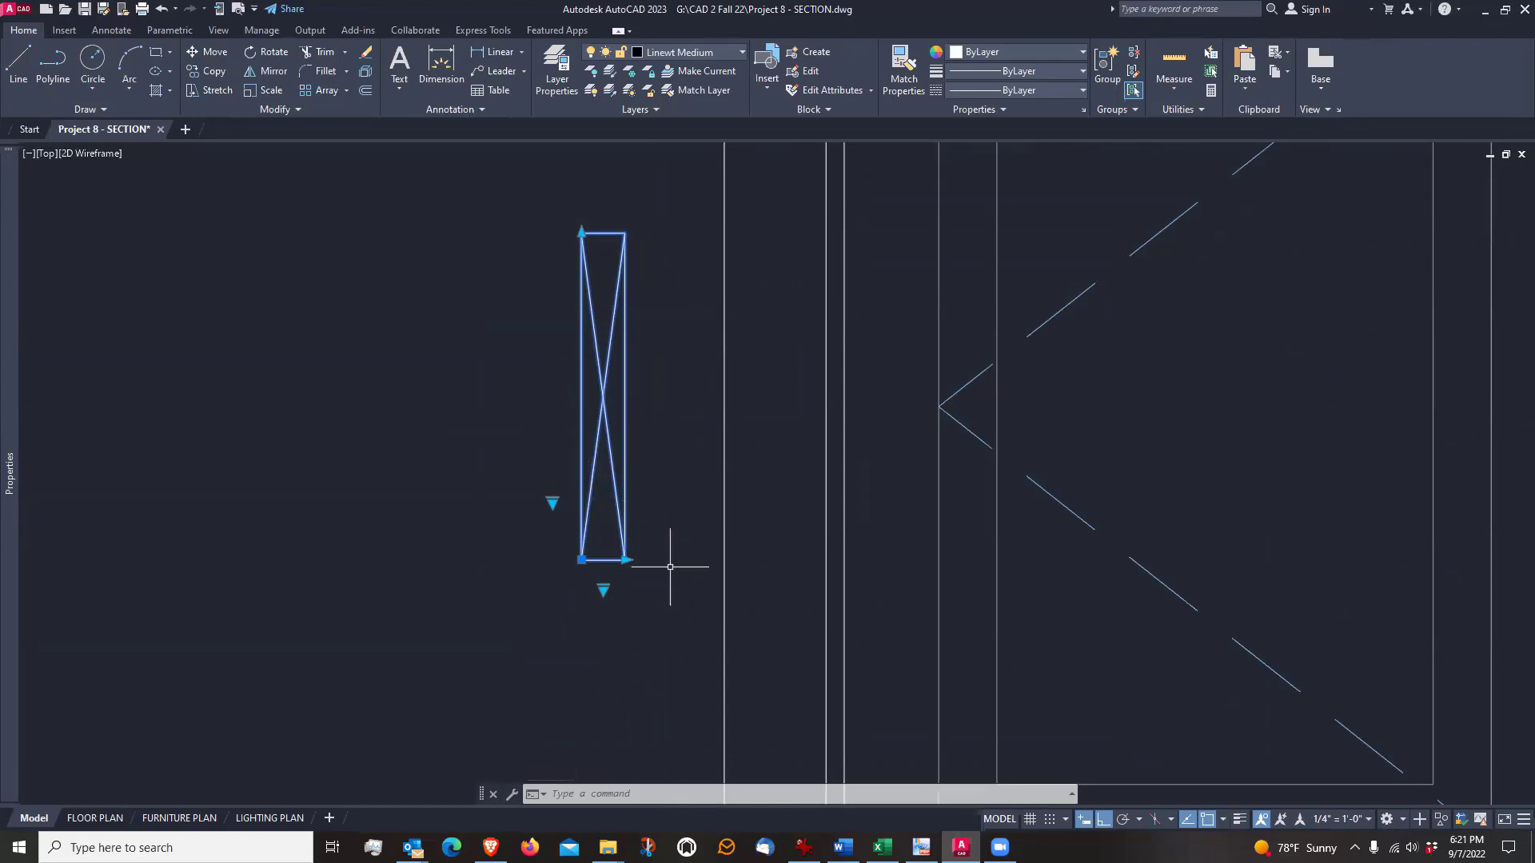
left_click(552, 502)
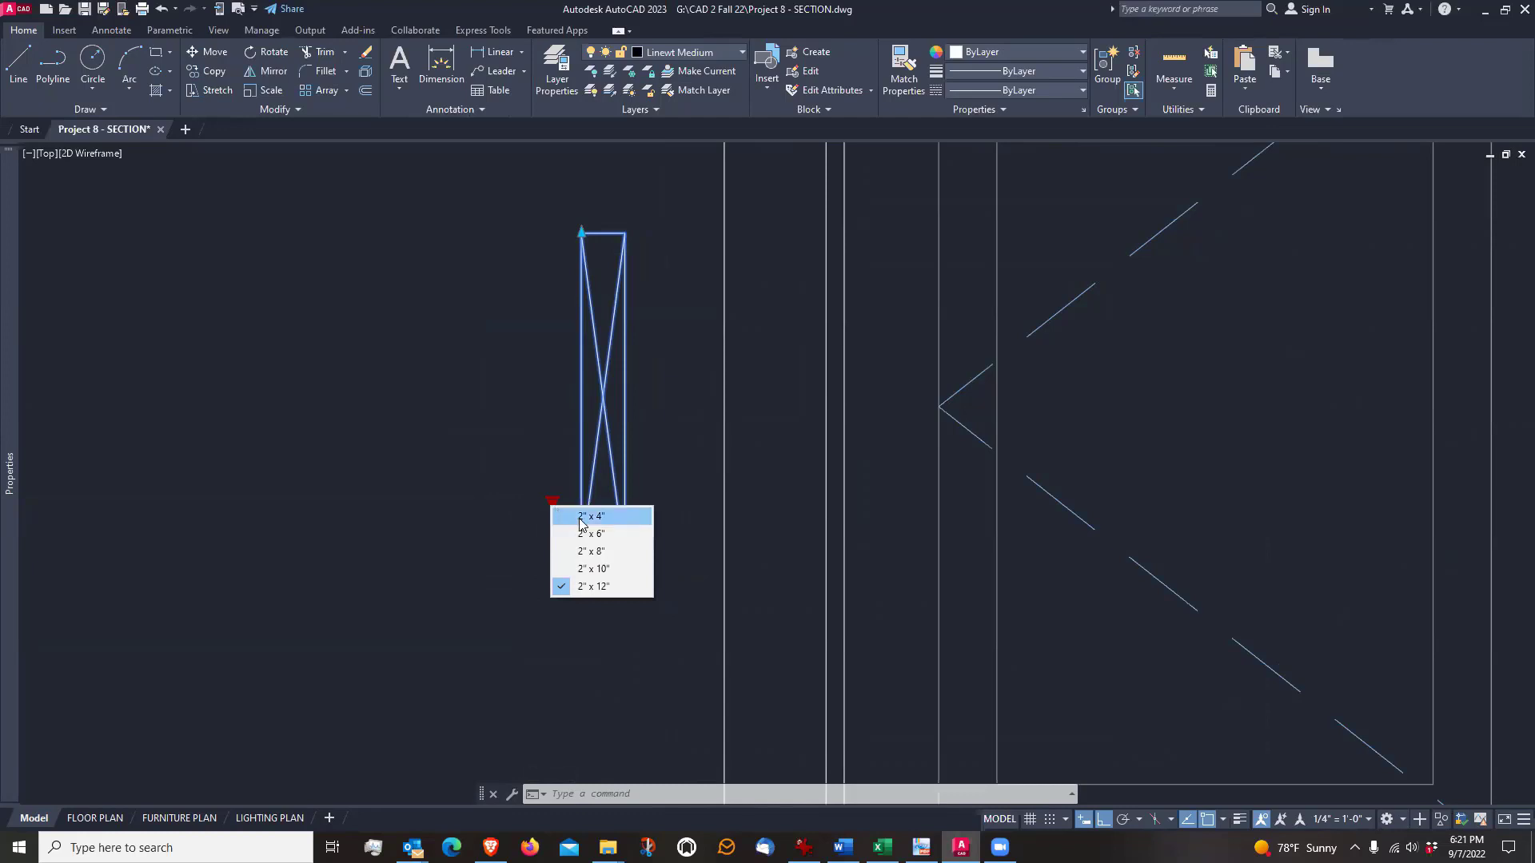
left_click(582, 517)
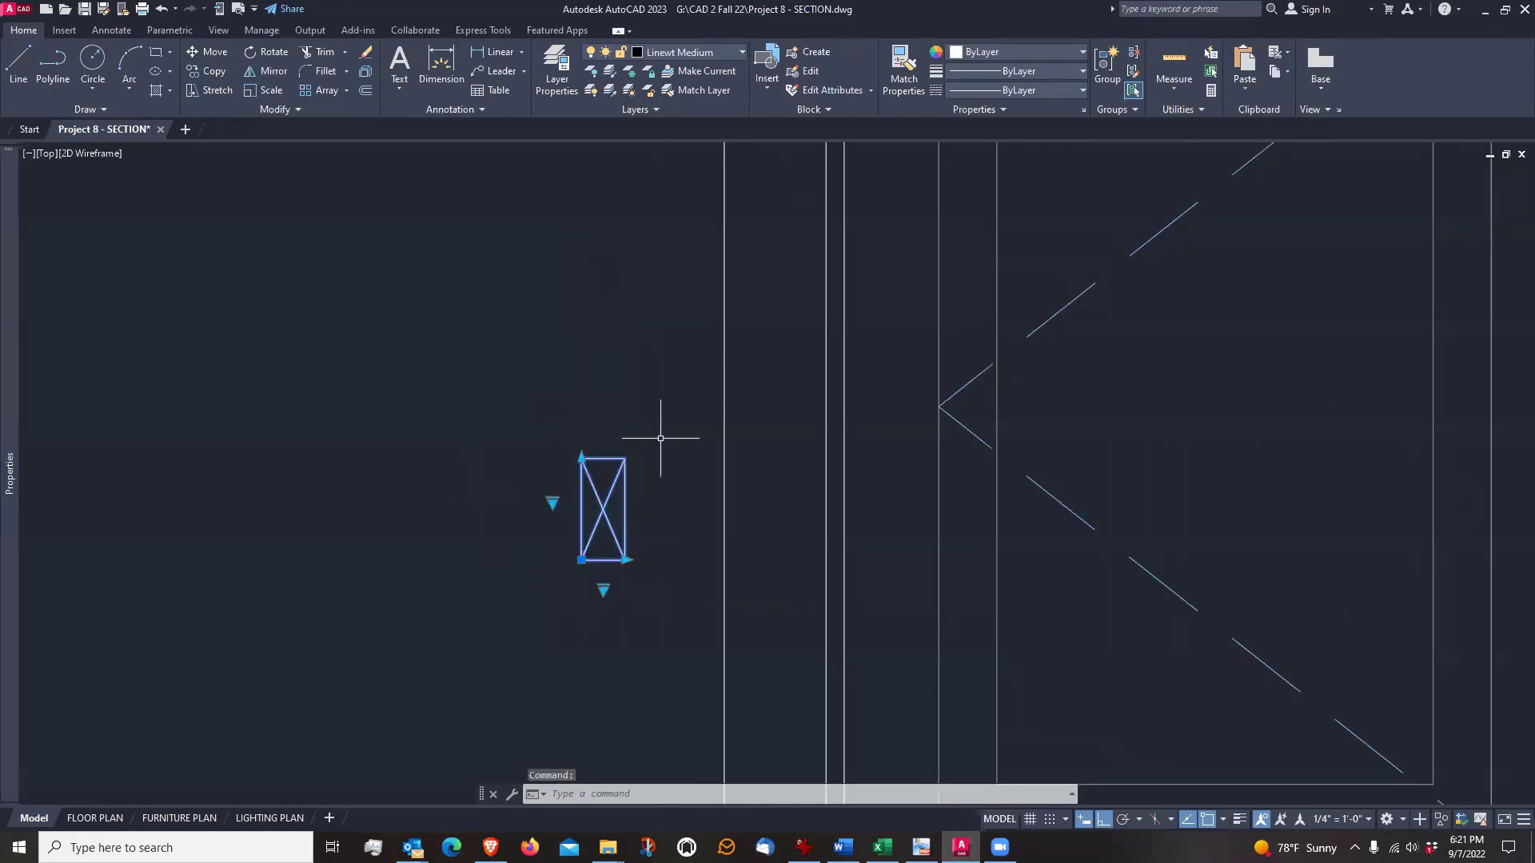
Rotate the stud block 90° so it lies horizontally, and set its number of studs to 2
left_click(267, 61)
left_click(546, 518)
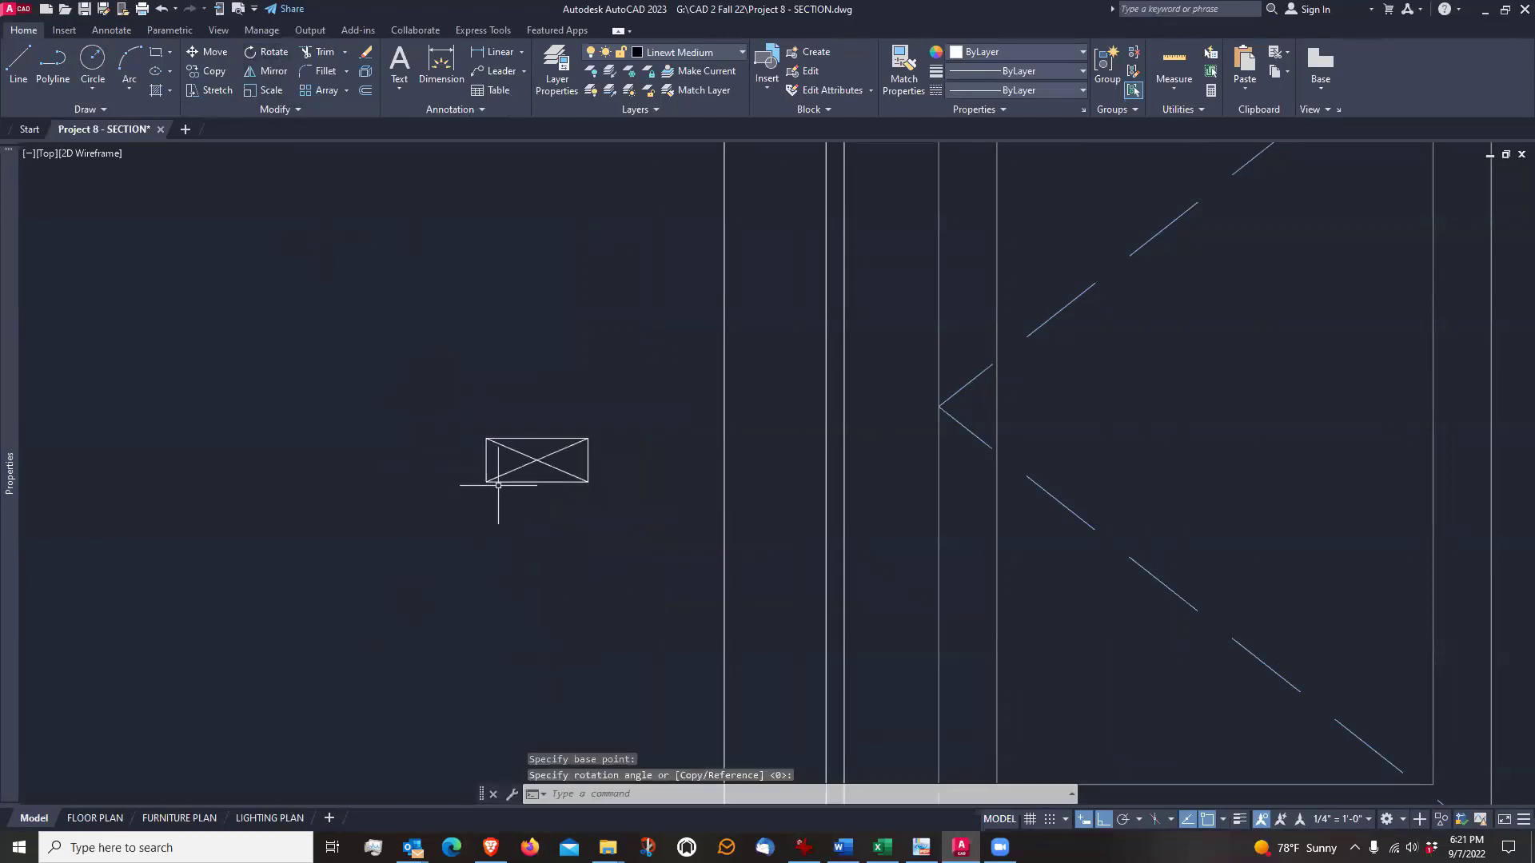
left_click(498, 486)
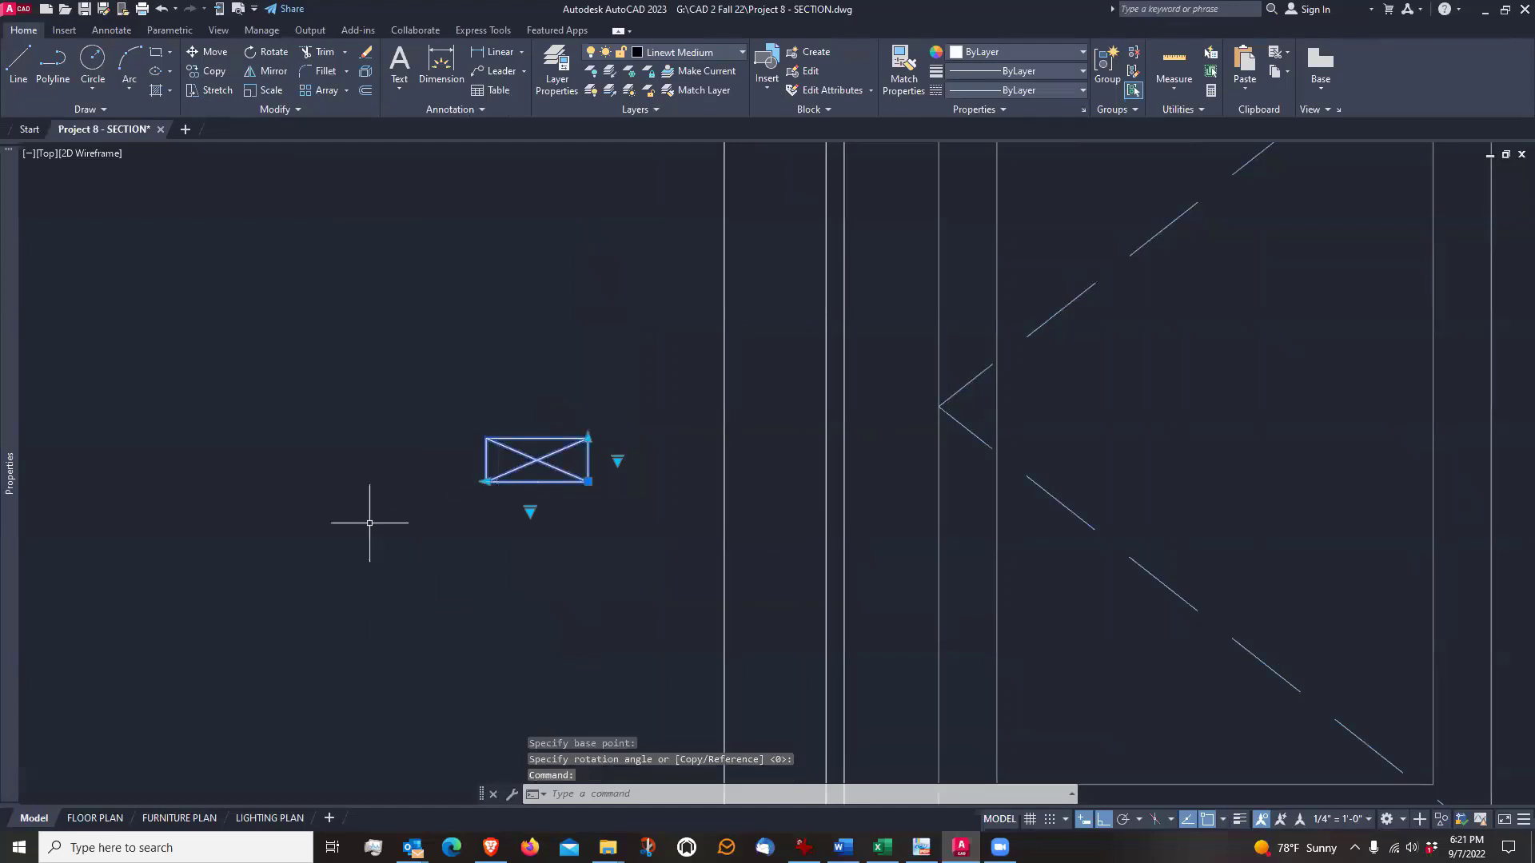
scroll(485, 520, "up", 2)
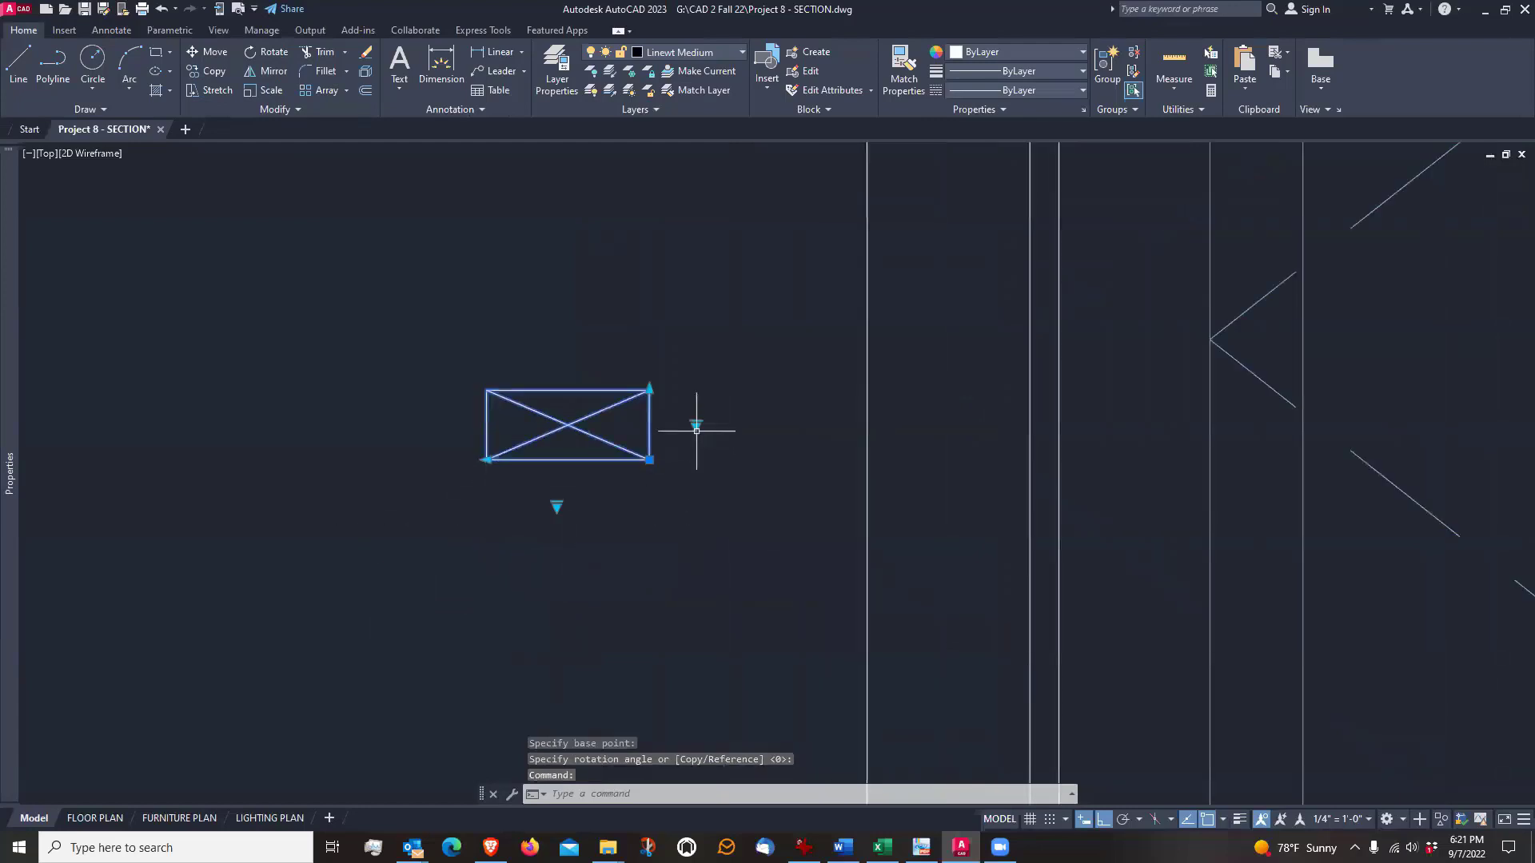
left_click(697, 426)
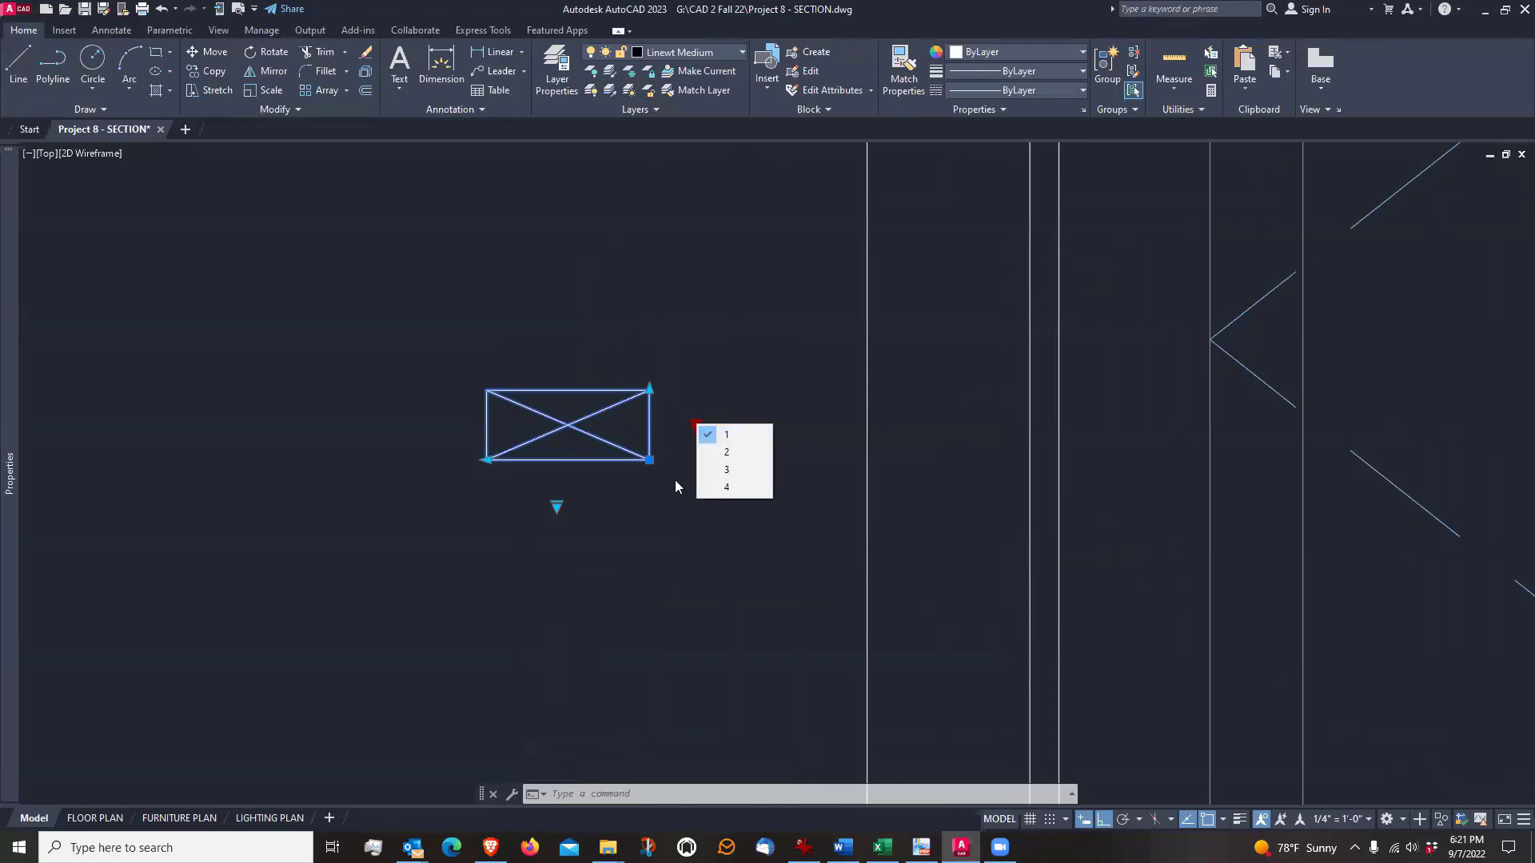
left_click(715, 453)
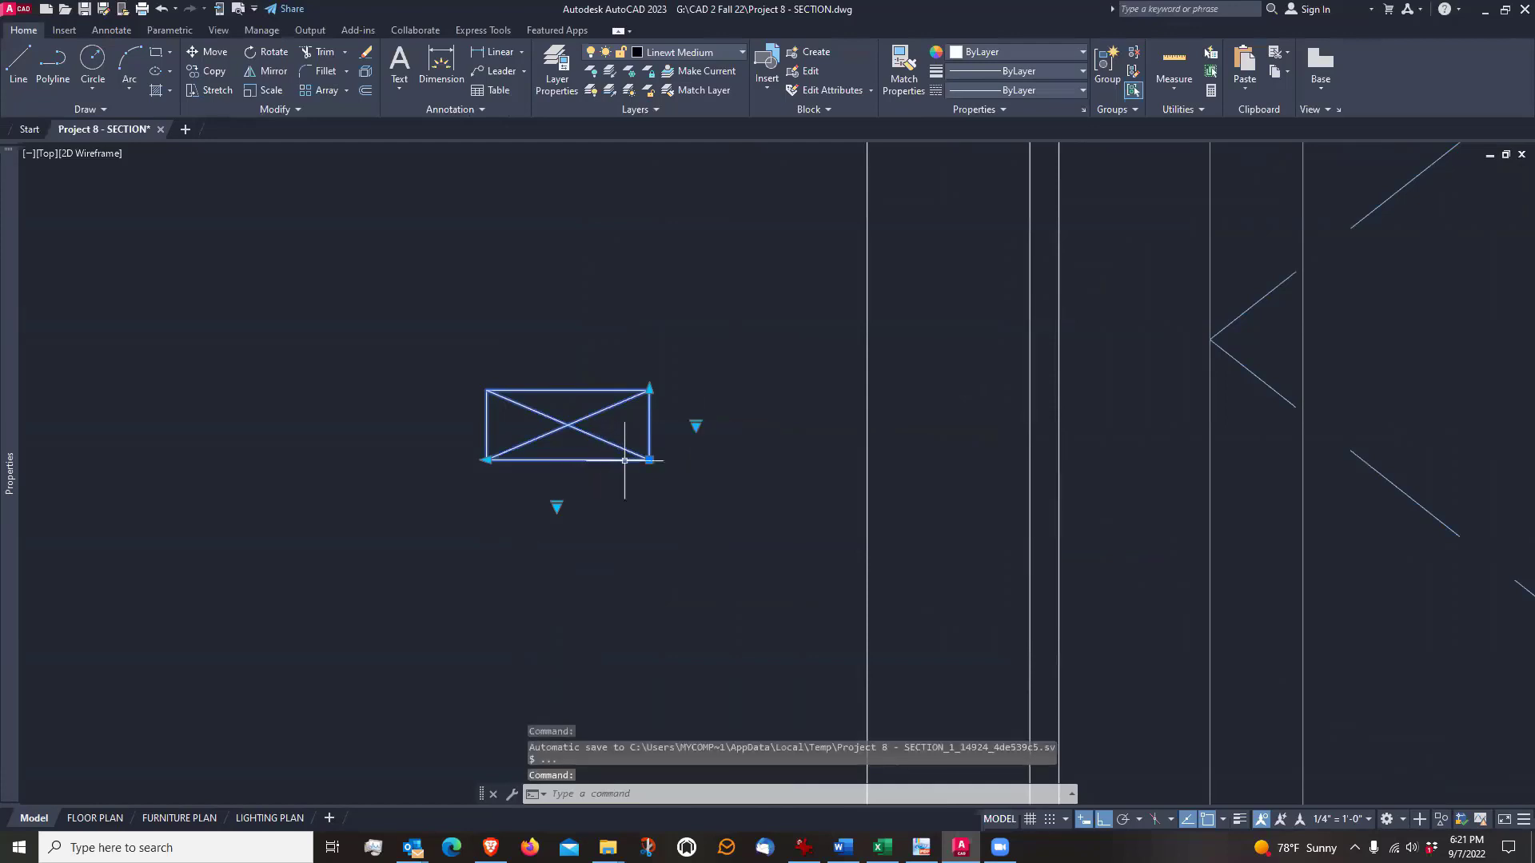
left_click(649, 461)
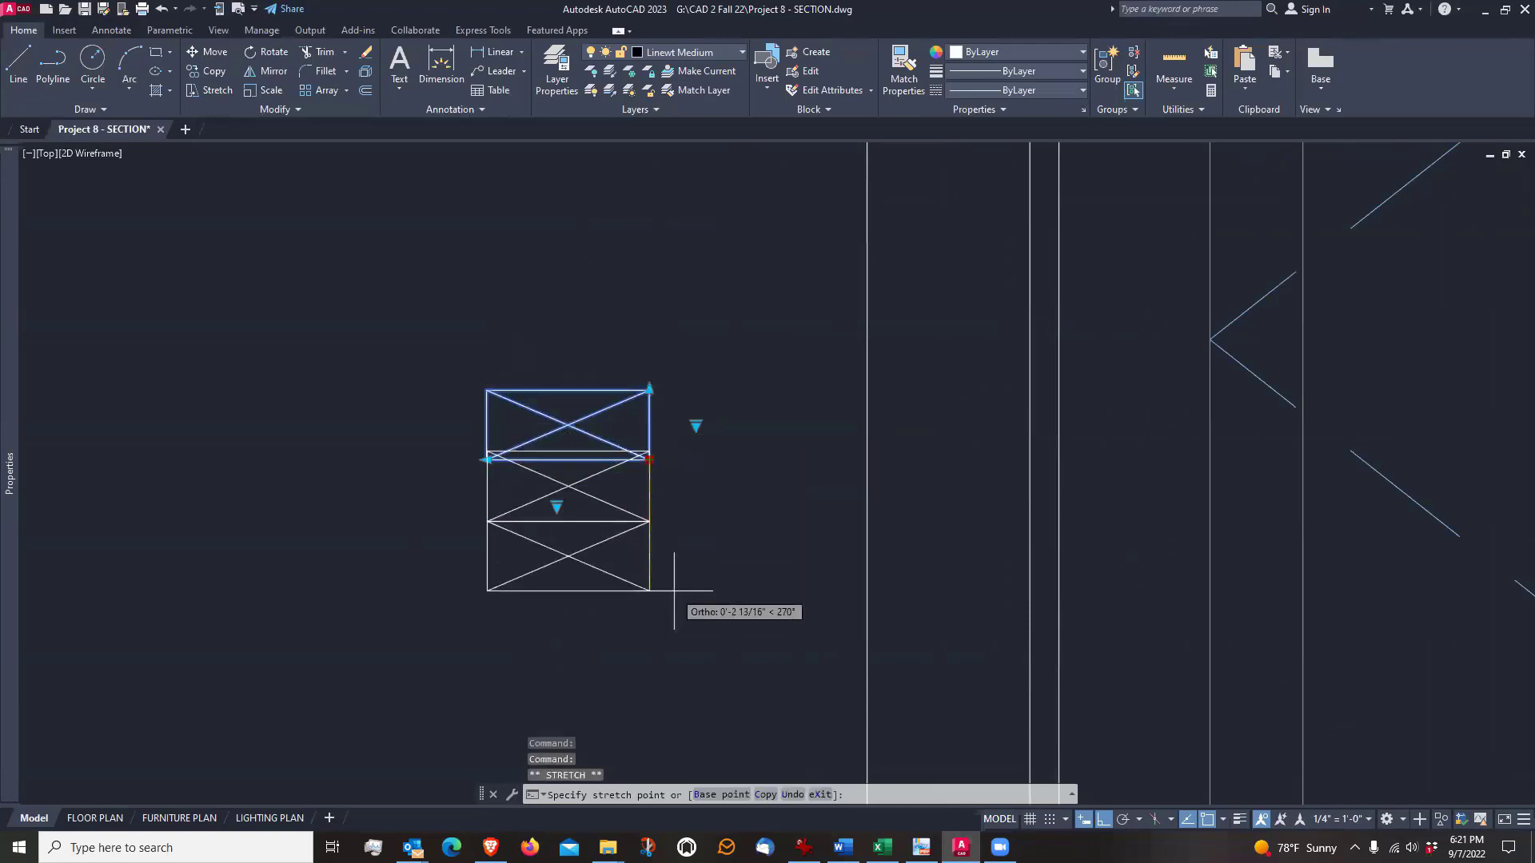
key("Escape")
key("Escape")
left_click(648, 446)
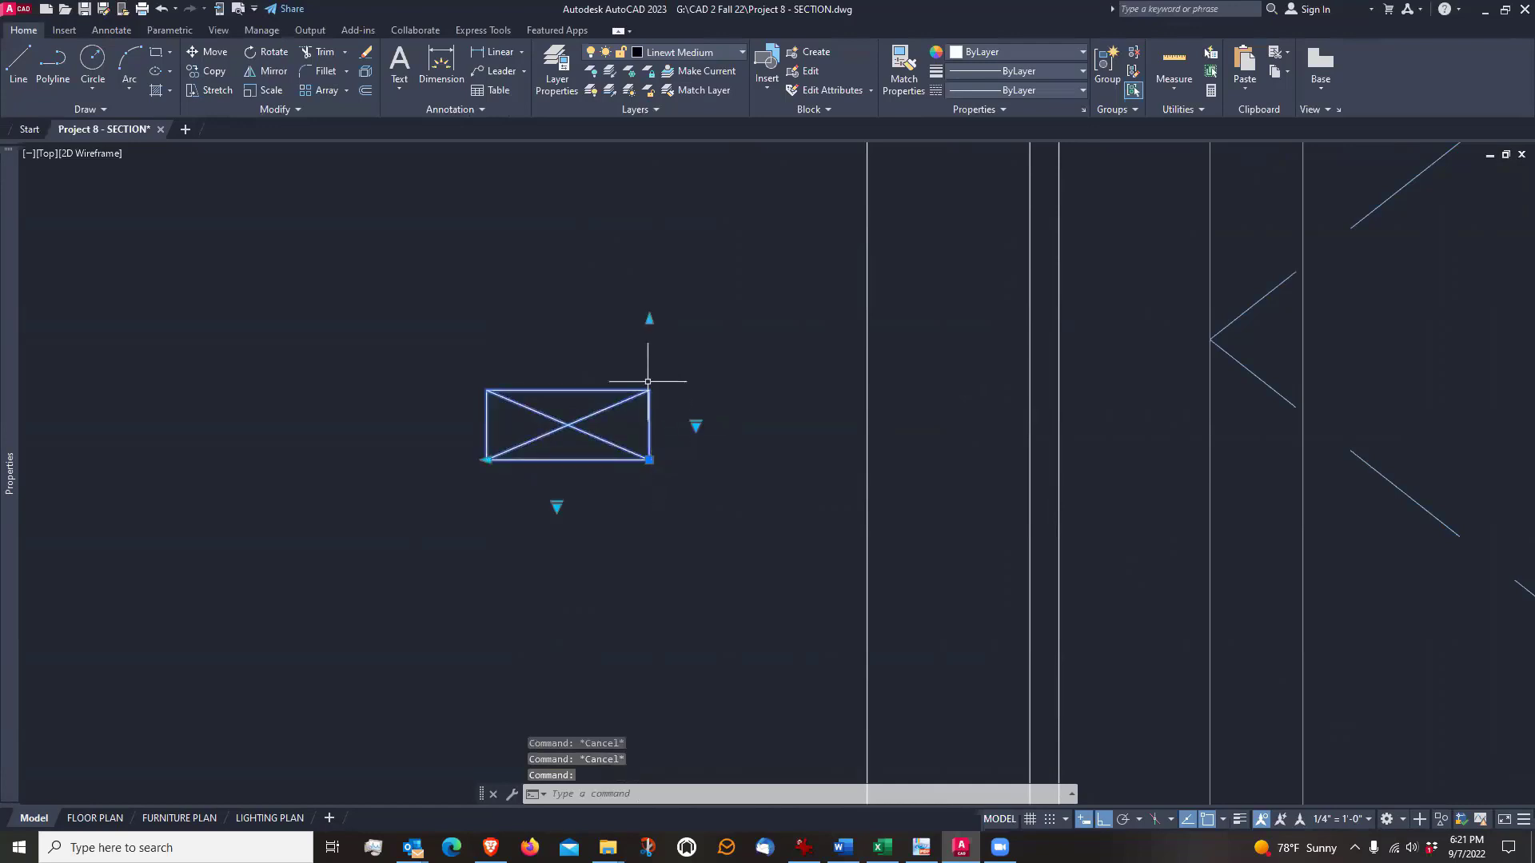
left_click(649, 460)
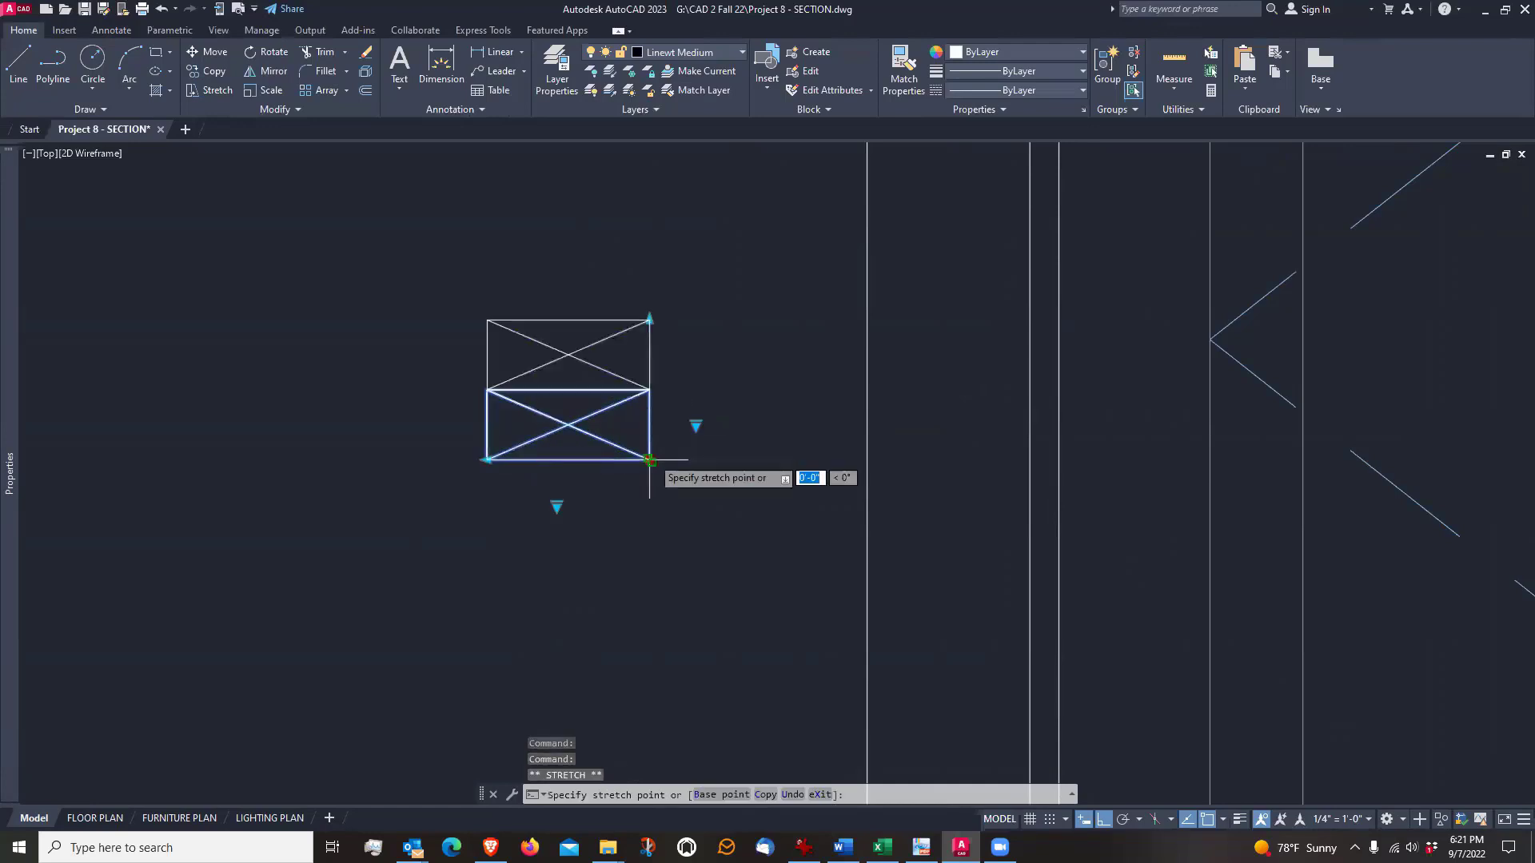
key("Escape")
key("Escape")
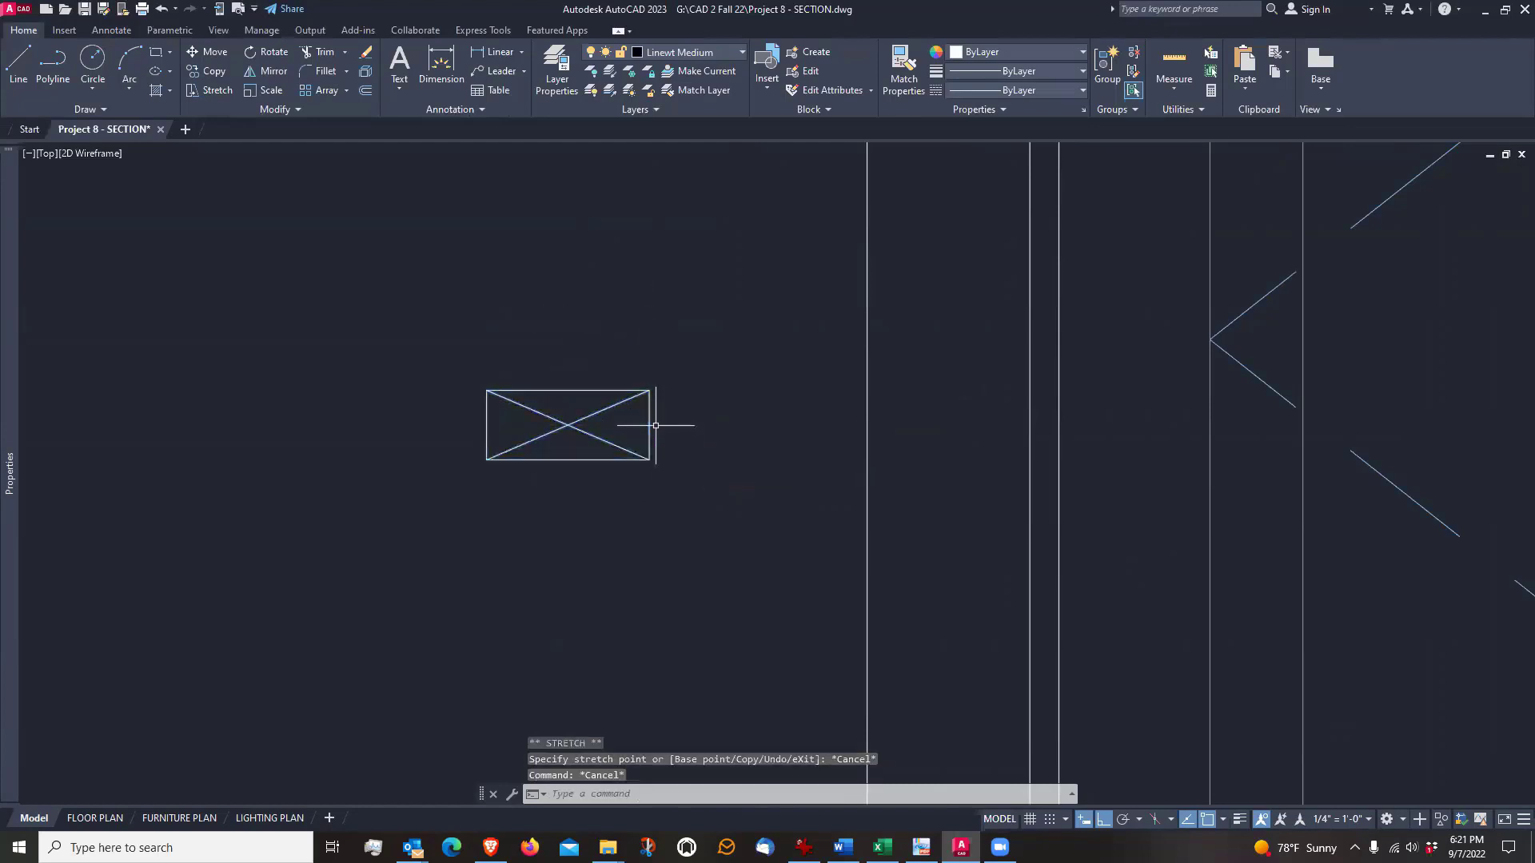
Rotate the doubled stud block 180° about a base point just below it
scroll(671, 446, "down", 4)
scroll(666, 449, "up", 2)
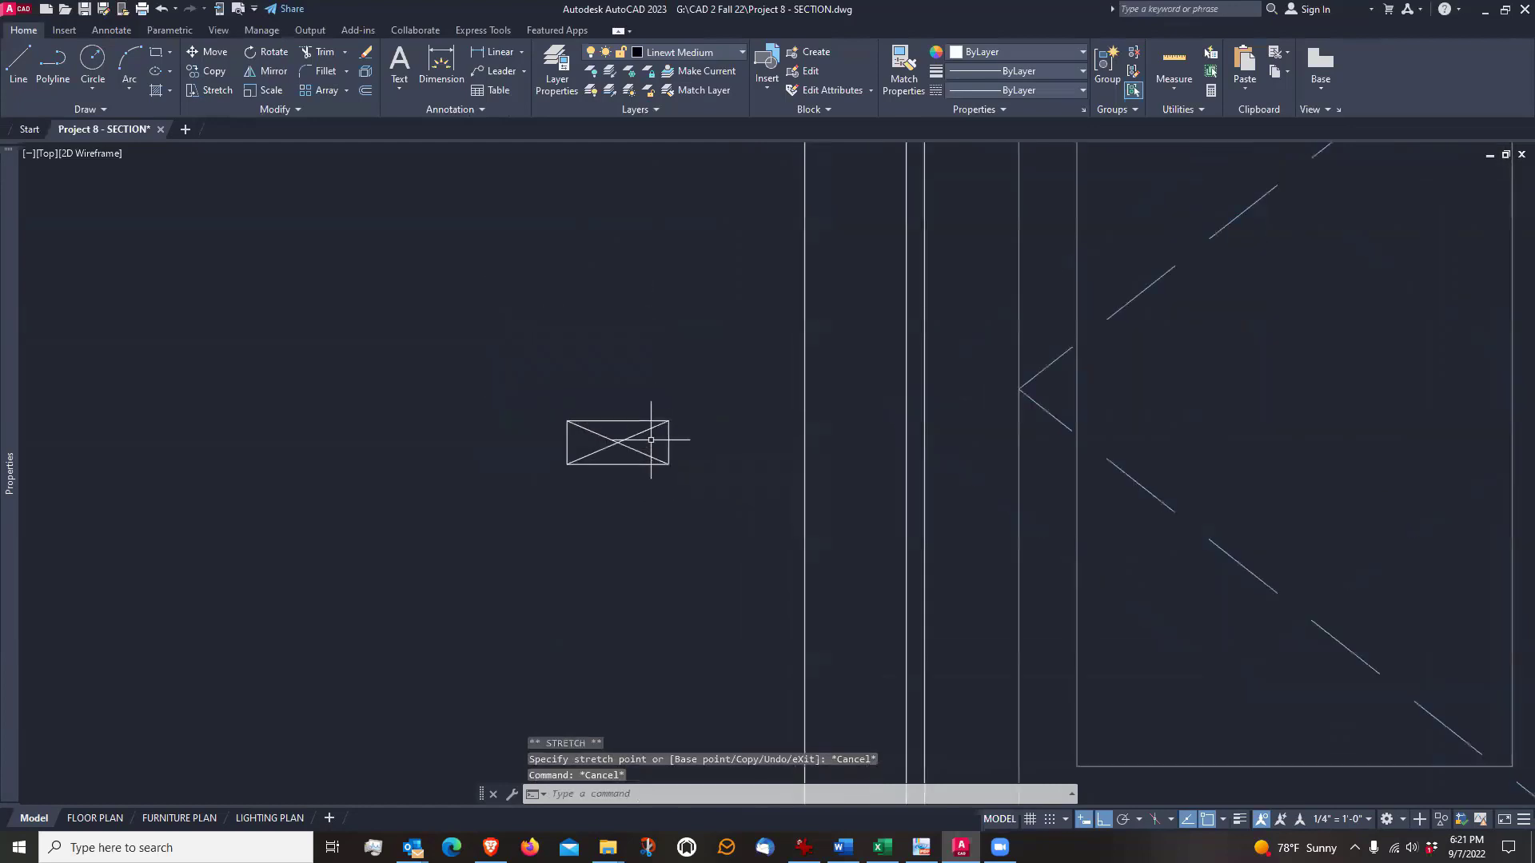
type("ro")
key("Return")
left_click(652, 389)
left_click(604, 488)
key("Return")
left_click(609, 486)
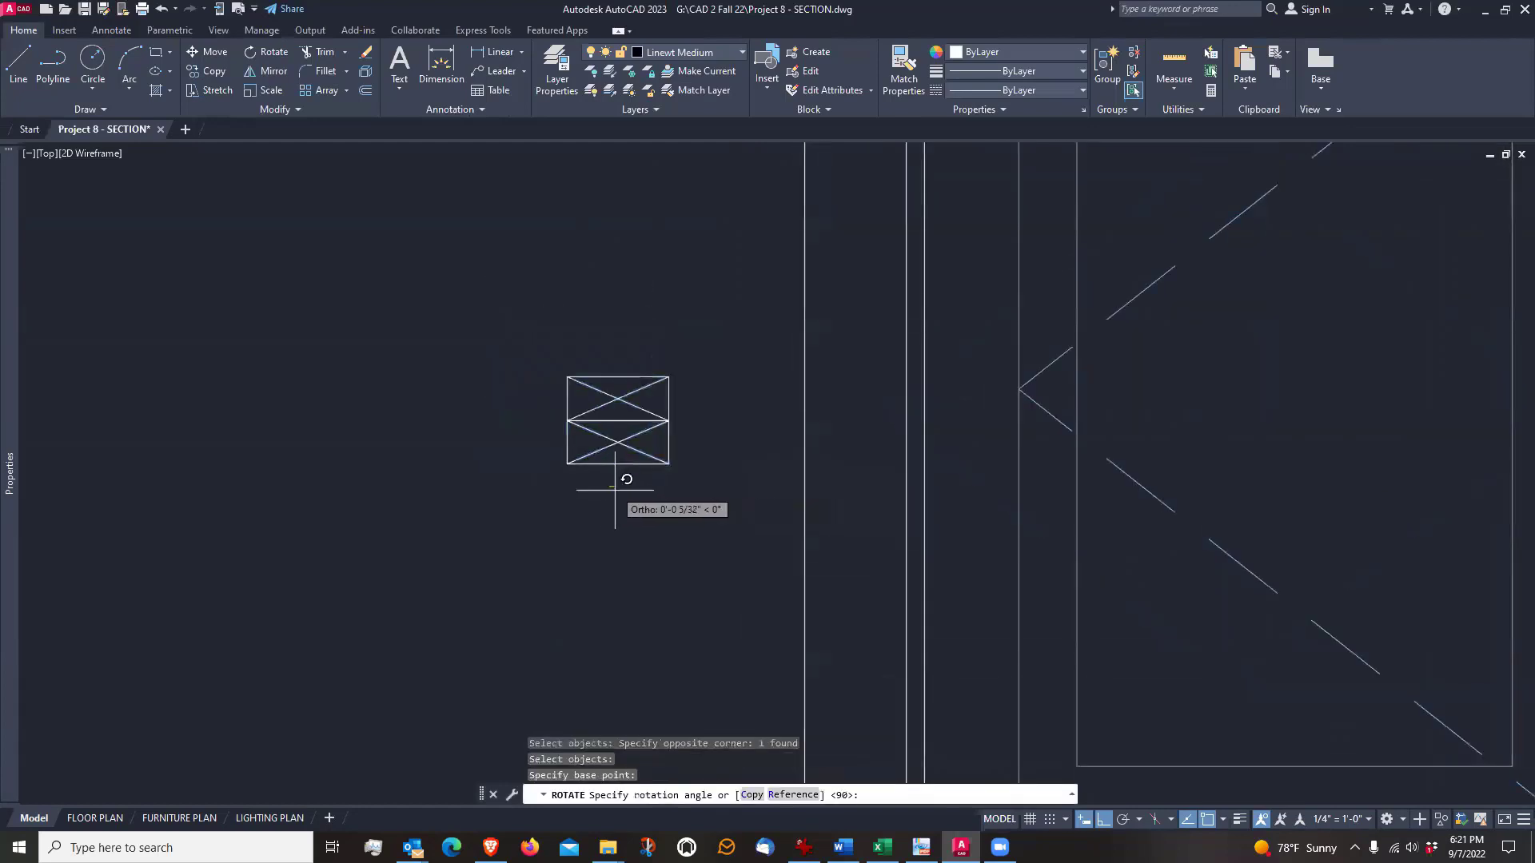
left_click(568, 509)
scroll(599, 616, "up", 3)
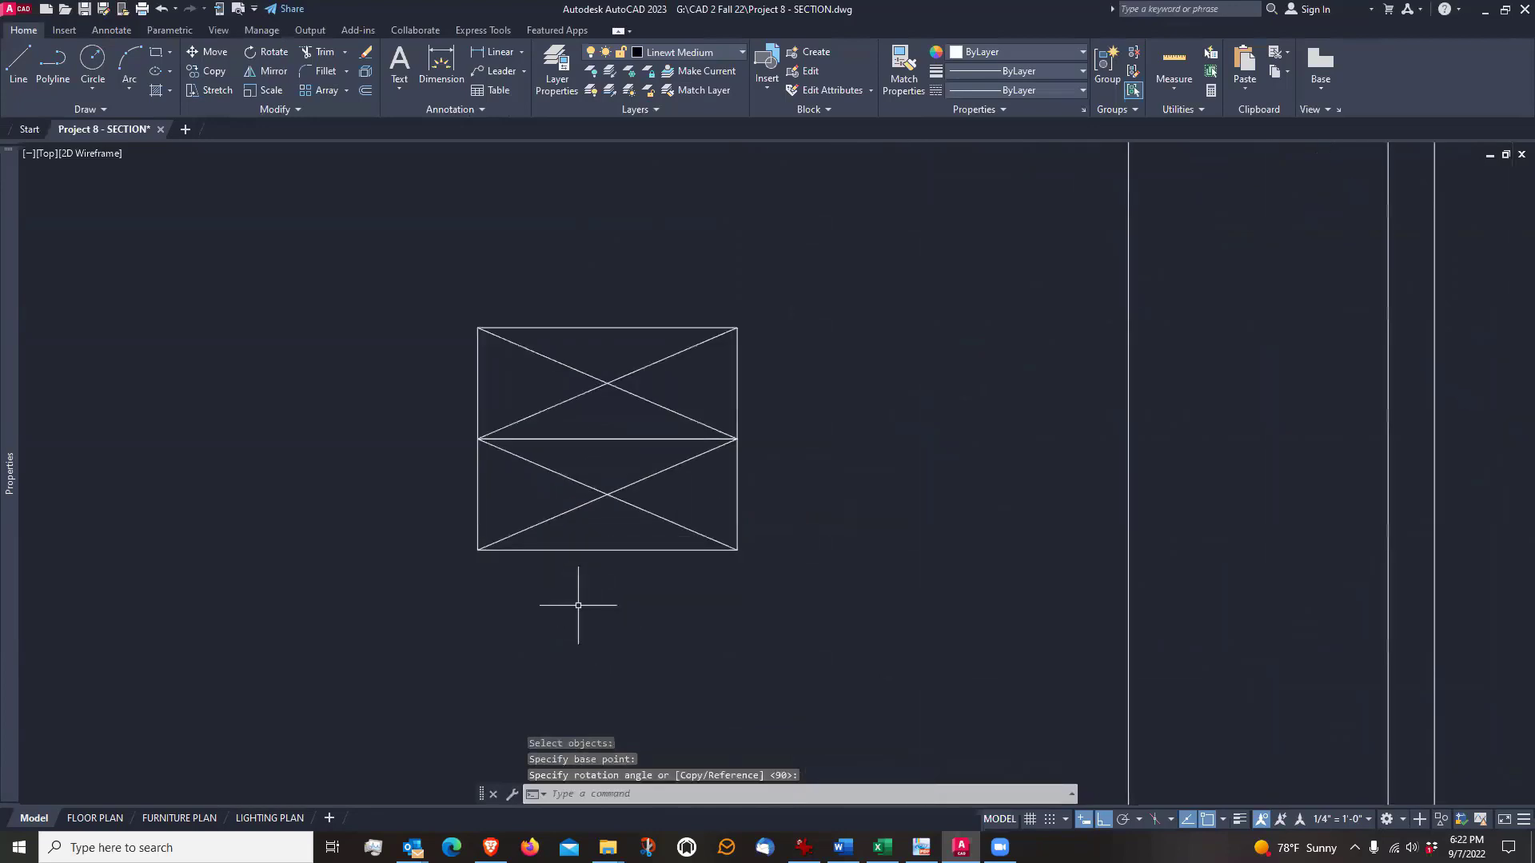
Stretch the doubled stud block back to a single 1 1/2" stud with its length grip, and clear the selection
left_click(587, 550)
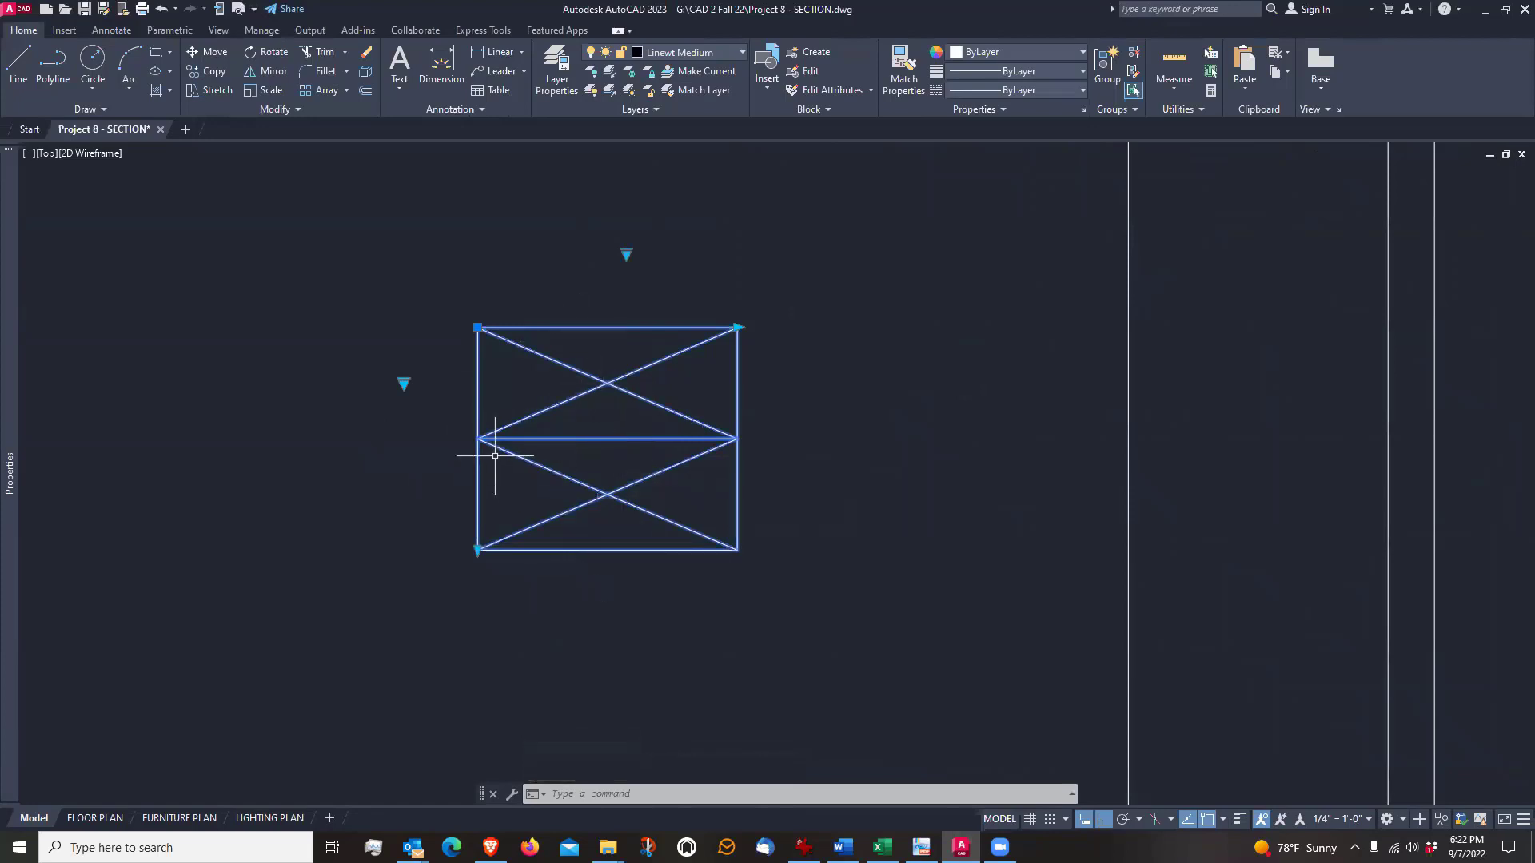
scroll(730, 538, "down", 9)
scroll(769, 527, "down", 2)
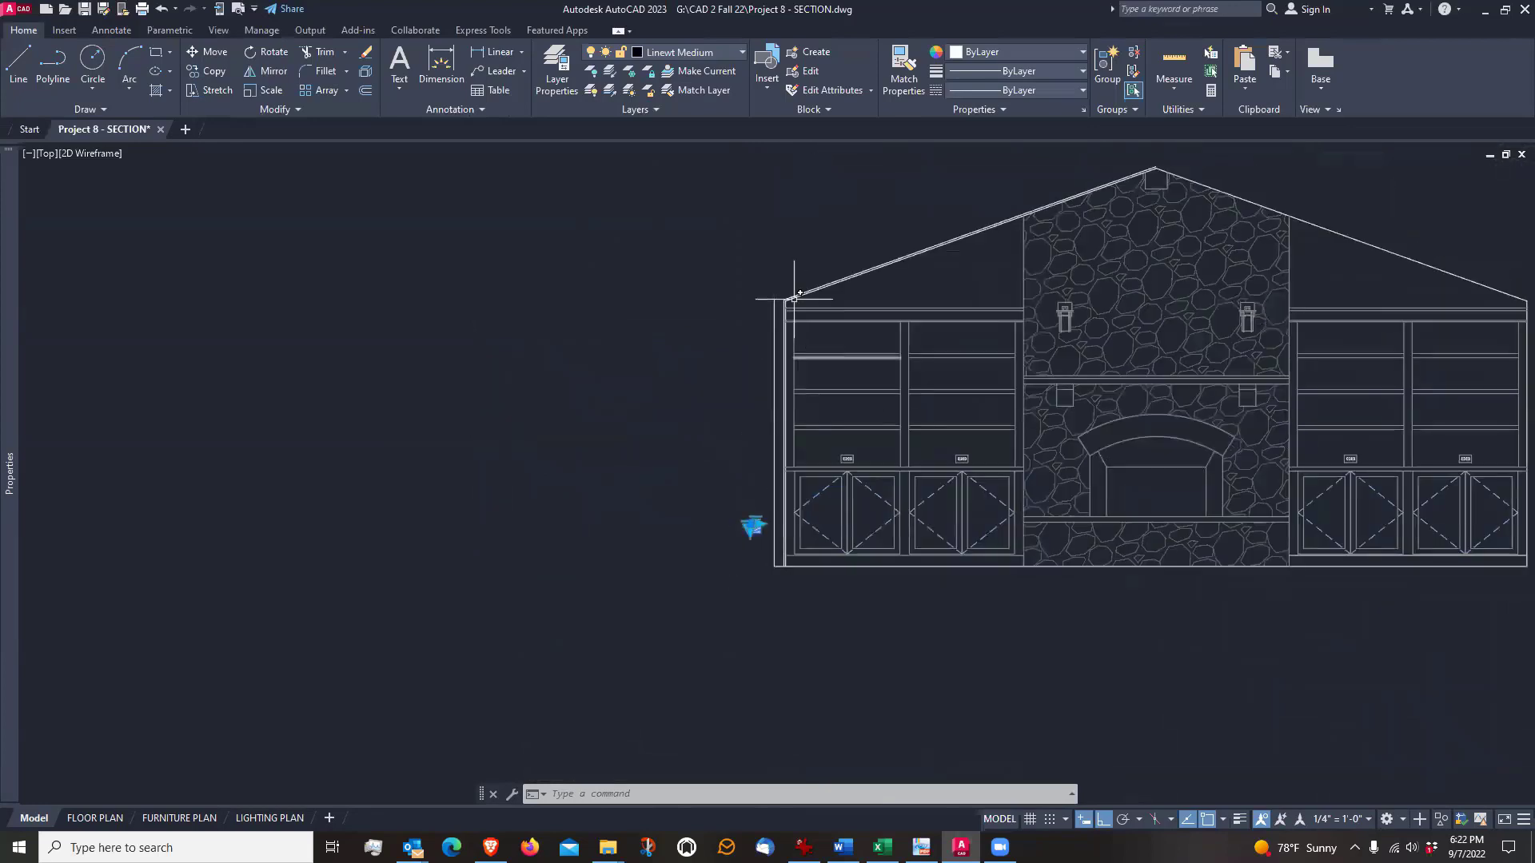
scroll(782, 306, "up", 4)
scroll(767, 329, "up", 1)
scroll(767, 329, "down", 2)
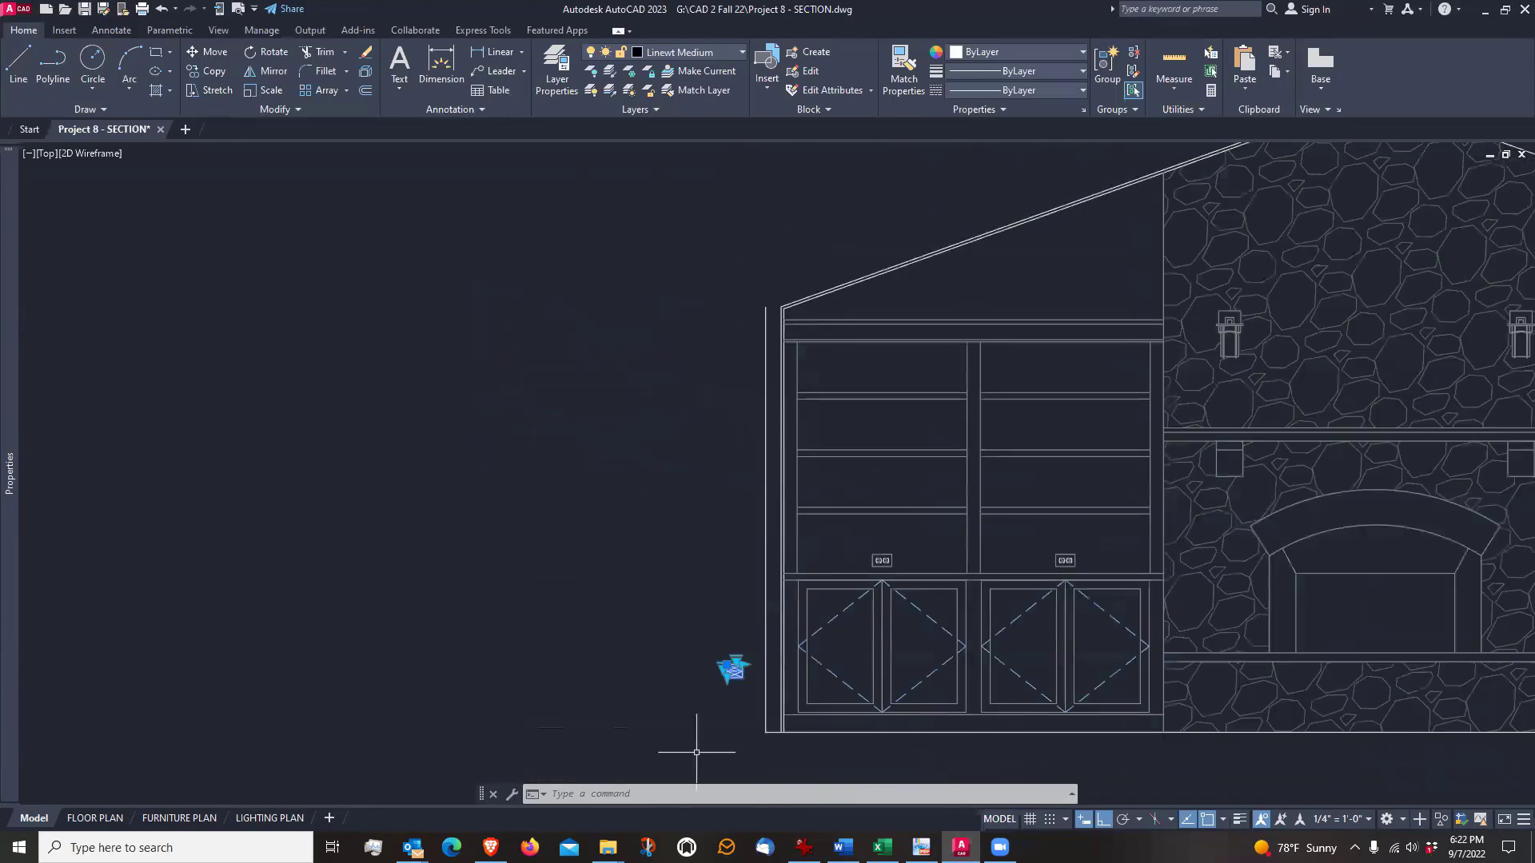
scroll(714, 708, "up", 7)
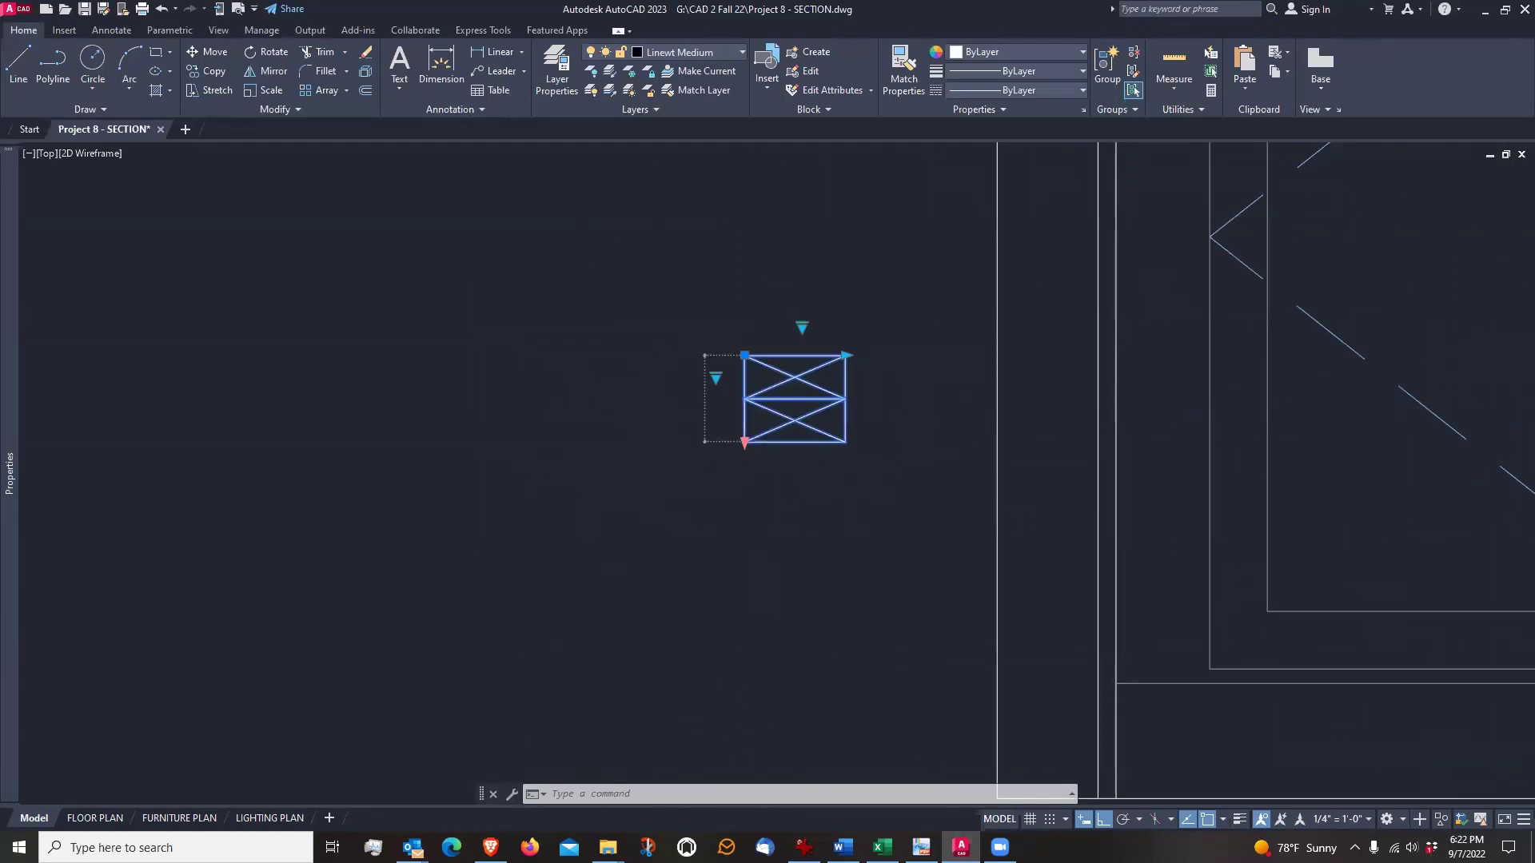
left_click(744, 441)
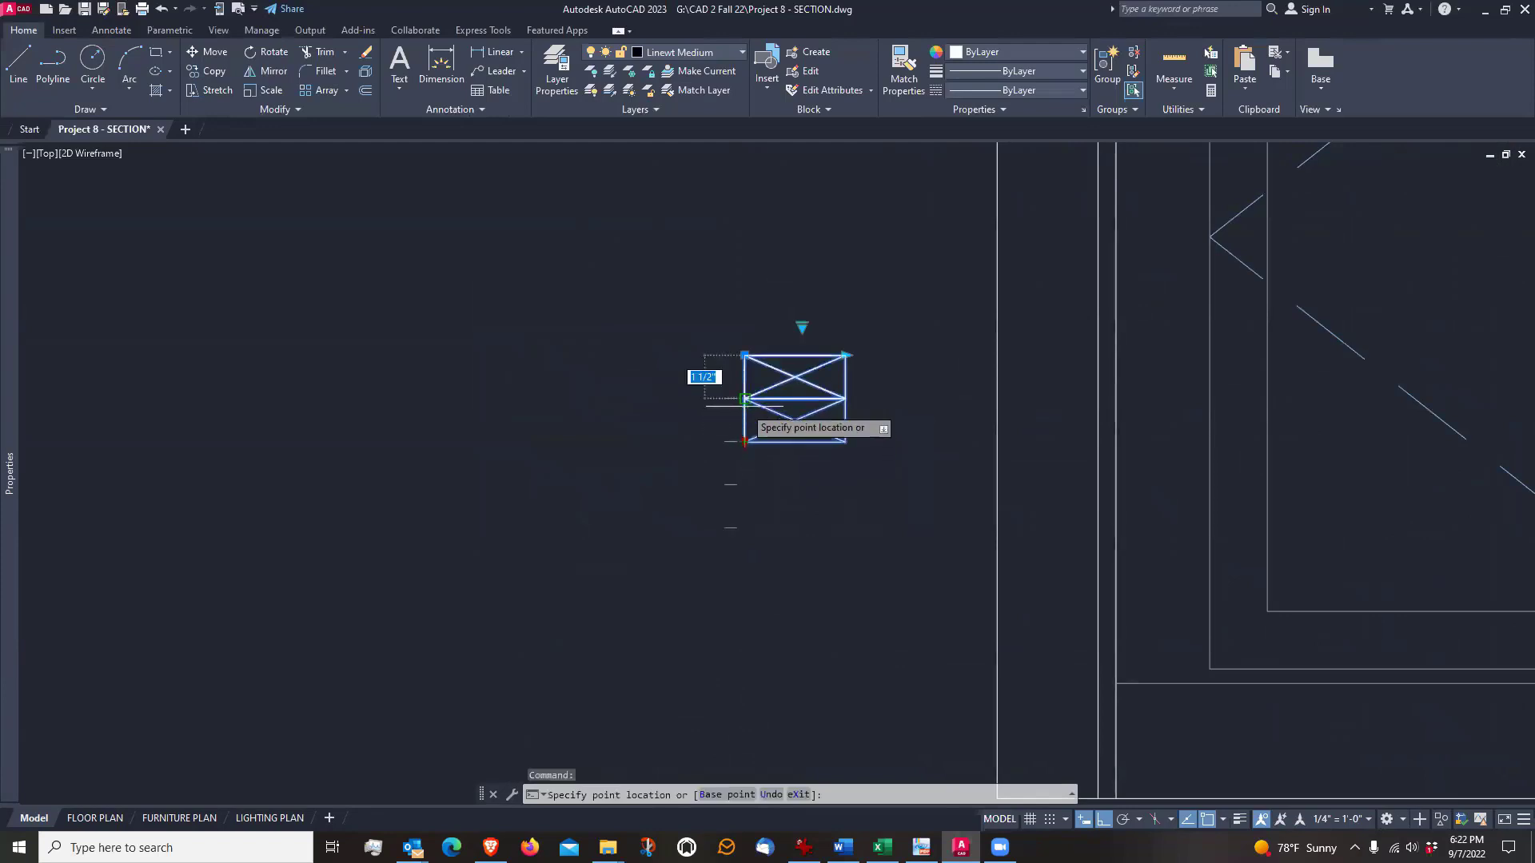
left_click(744, 398)
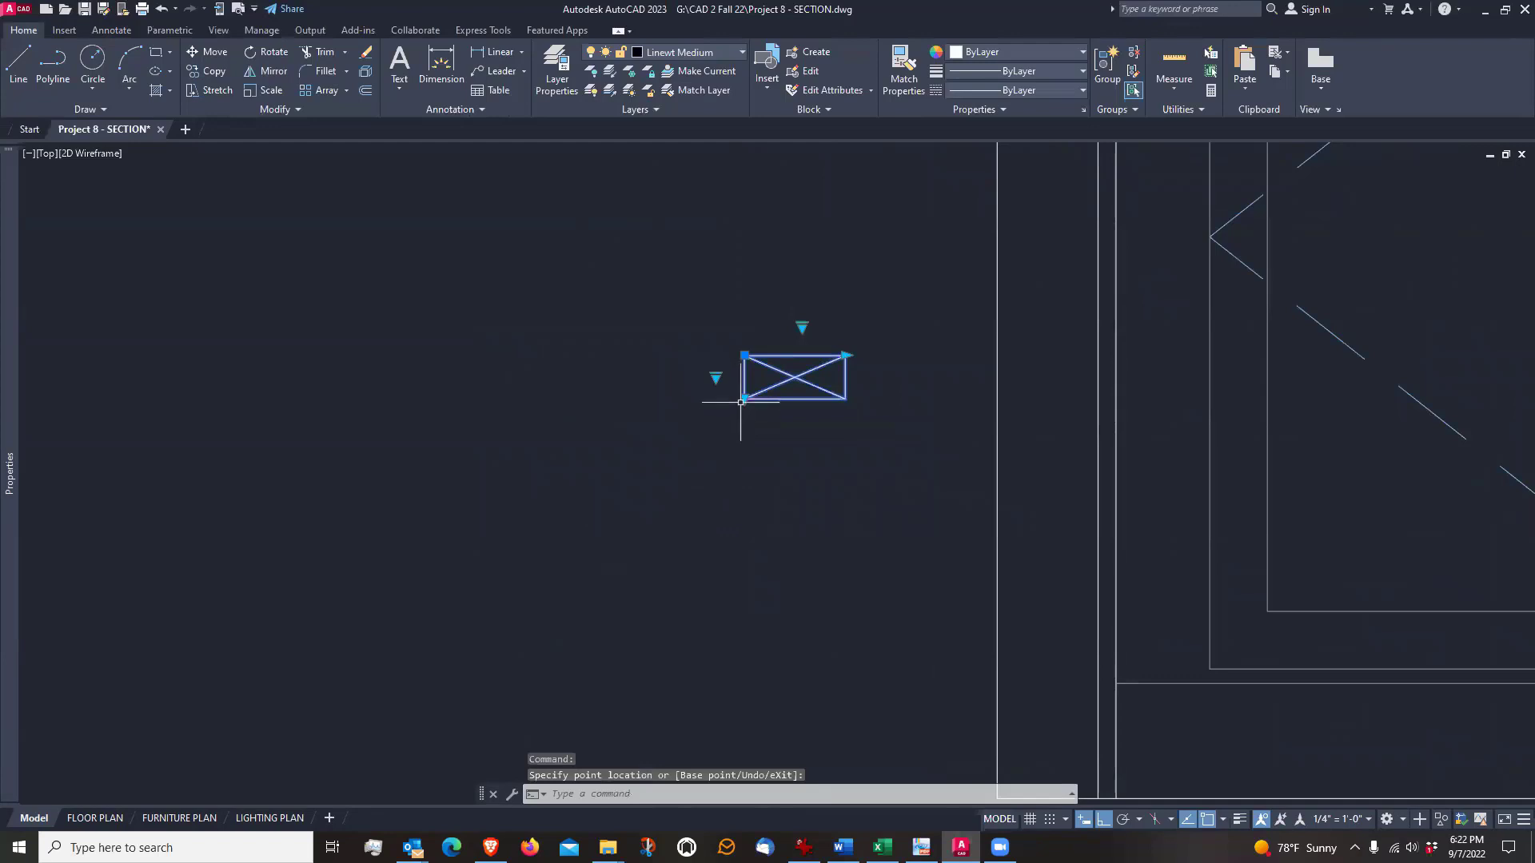
left_click(744, 398)
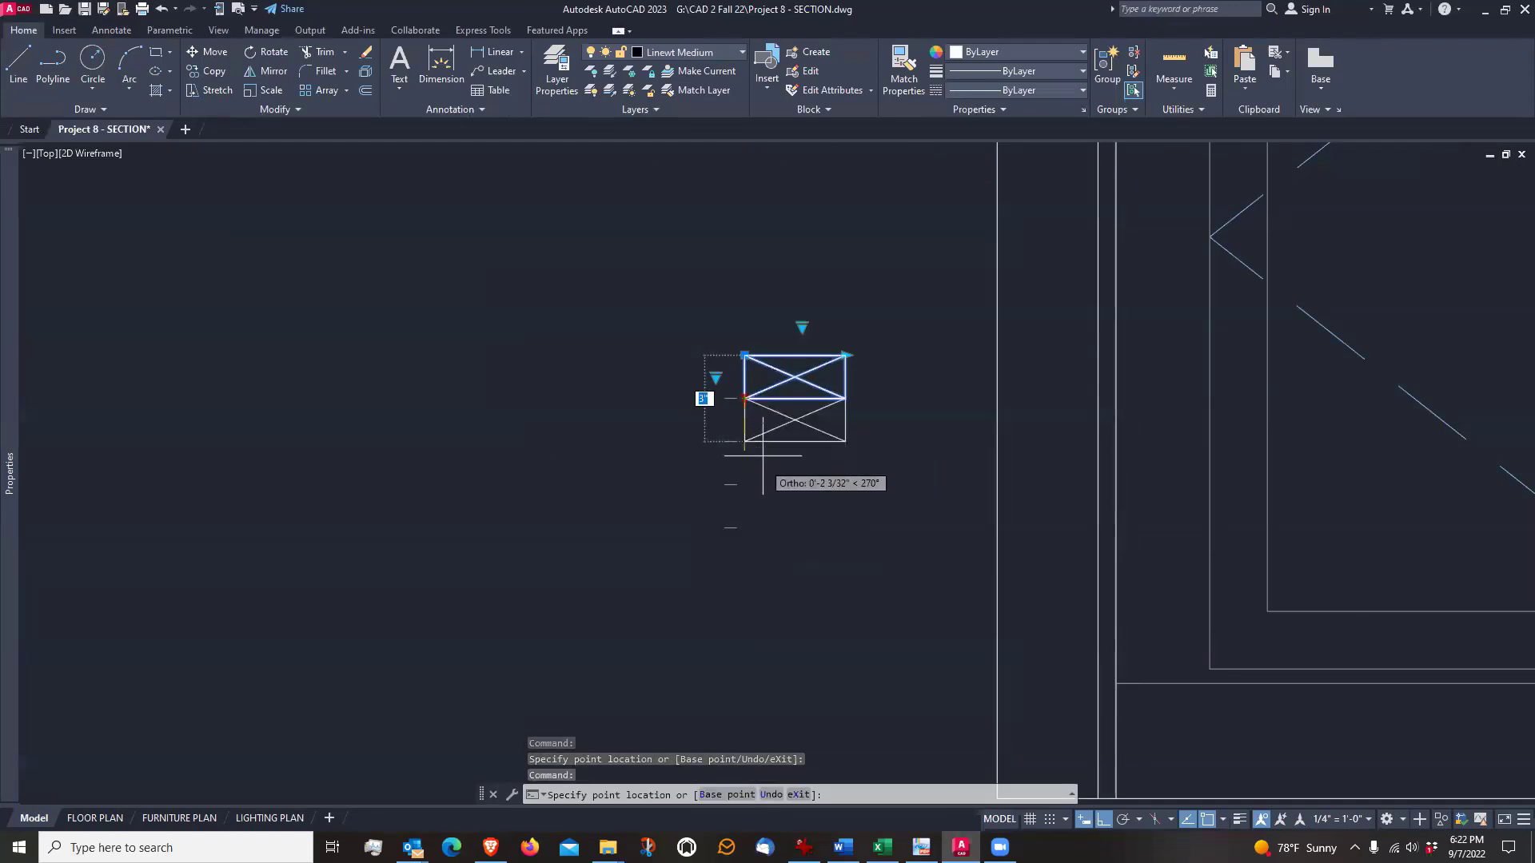
left_click(745, 398)
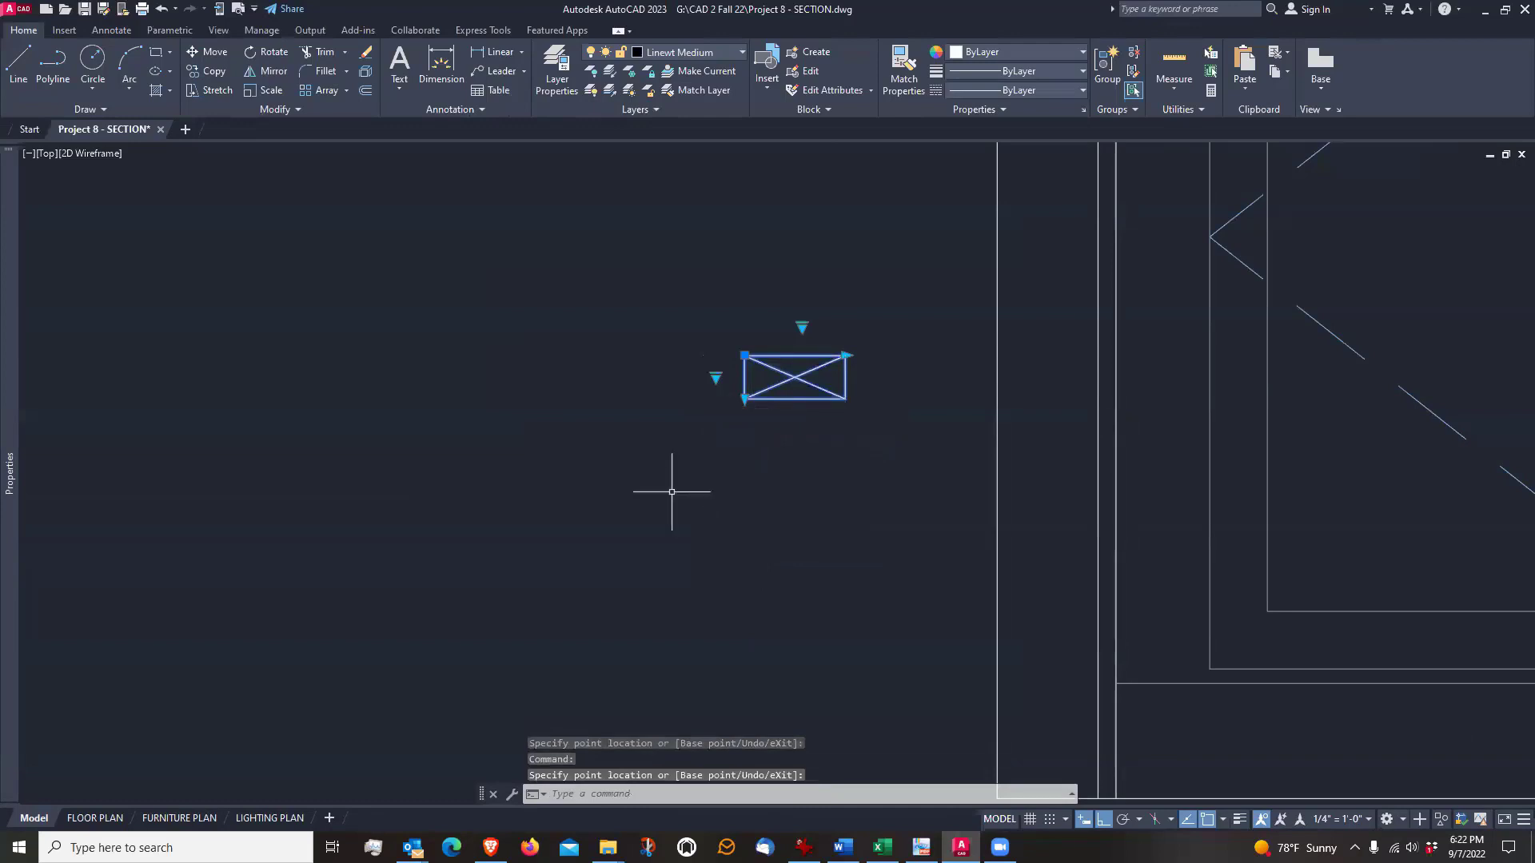
key("Escape")
Move the stud block by its lower-right corner into the base of the left wall, where the inner framing line meets the floor line
middle_click_drag(672, 492, 603, 423)
scroll(603, 423, "down", 2)
type("m")
key("Return")
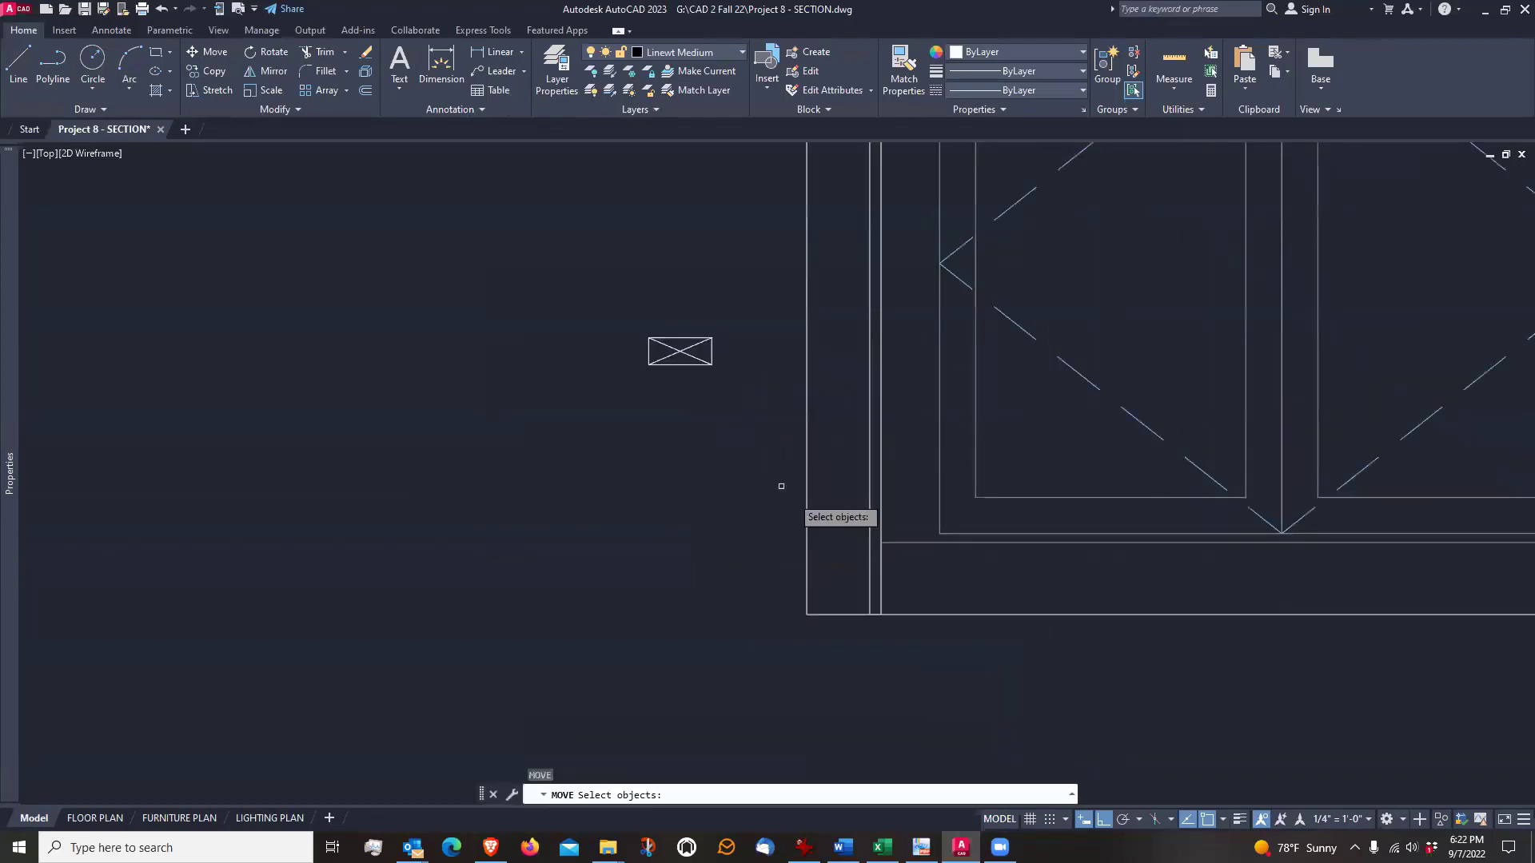
left_click(742, 369)
left_click(664, 384)
left_click(701, 384)
left_click(691, 363)
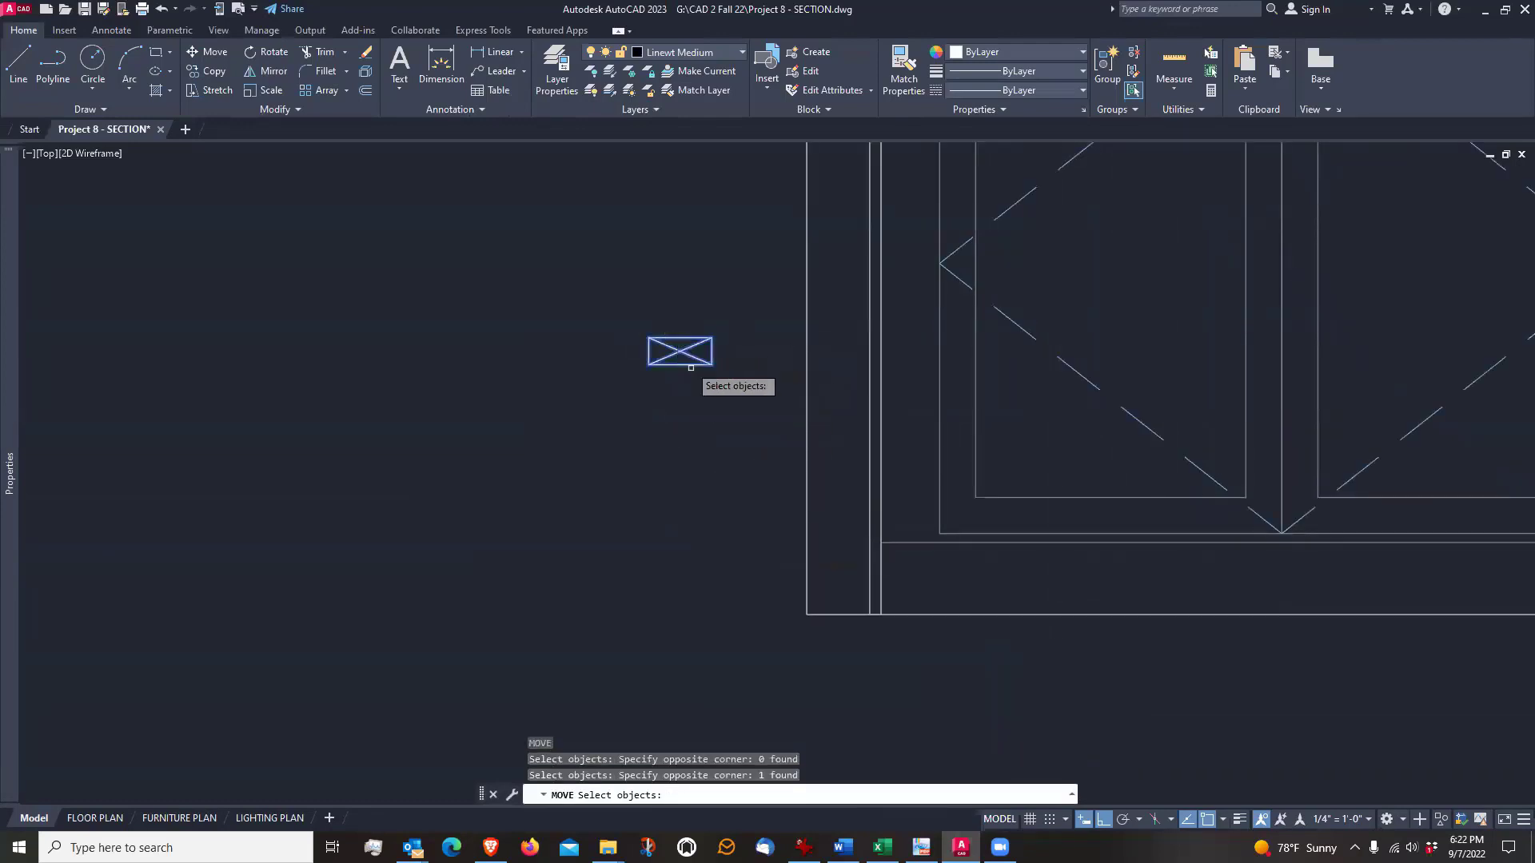
key("Return")
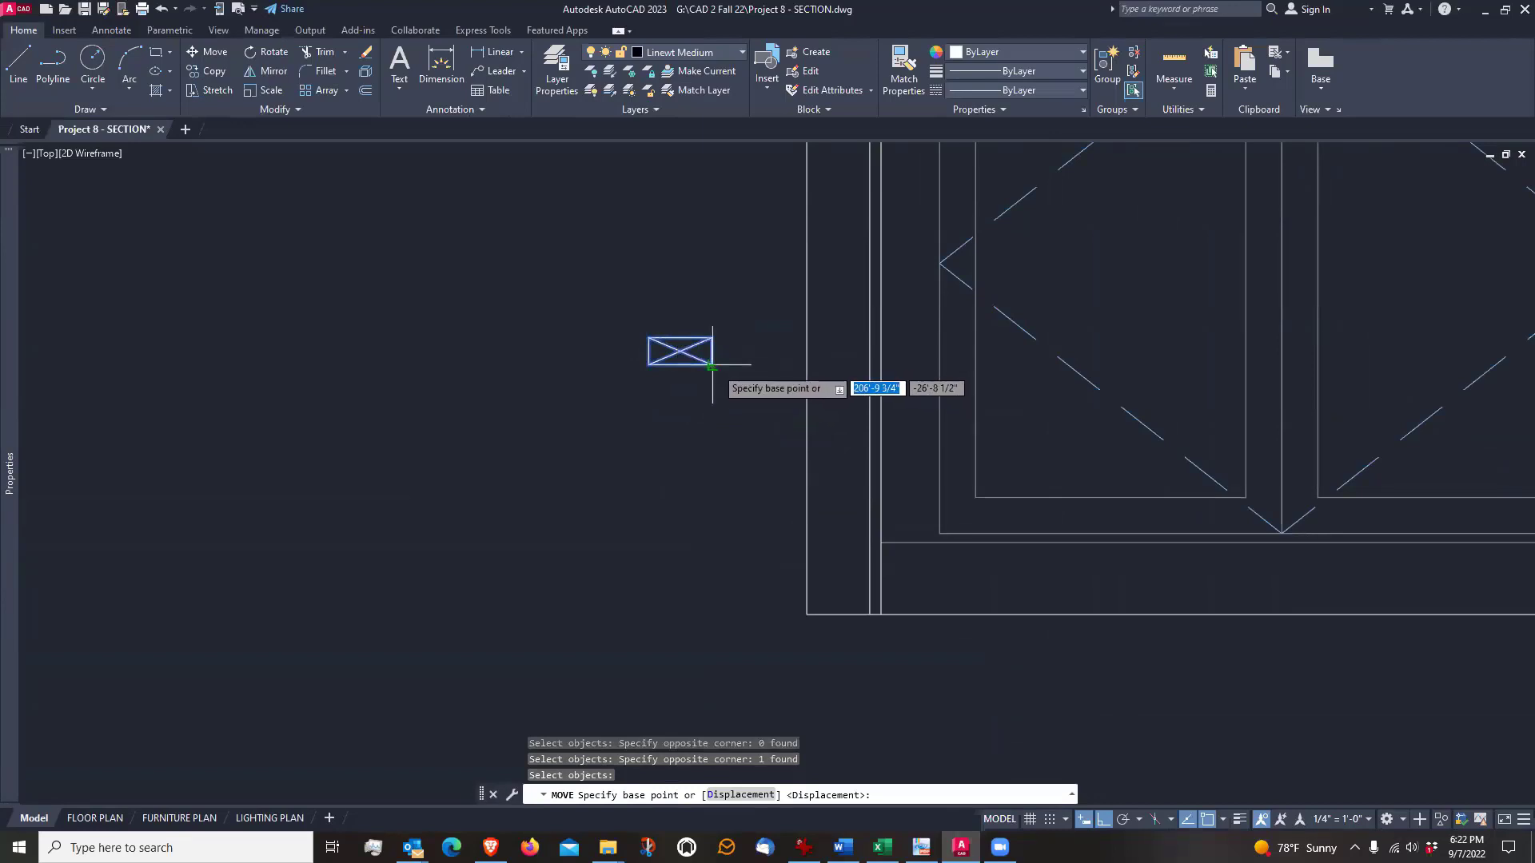
scroll(712, 366, "up", 3)
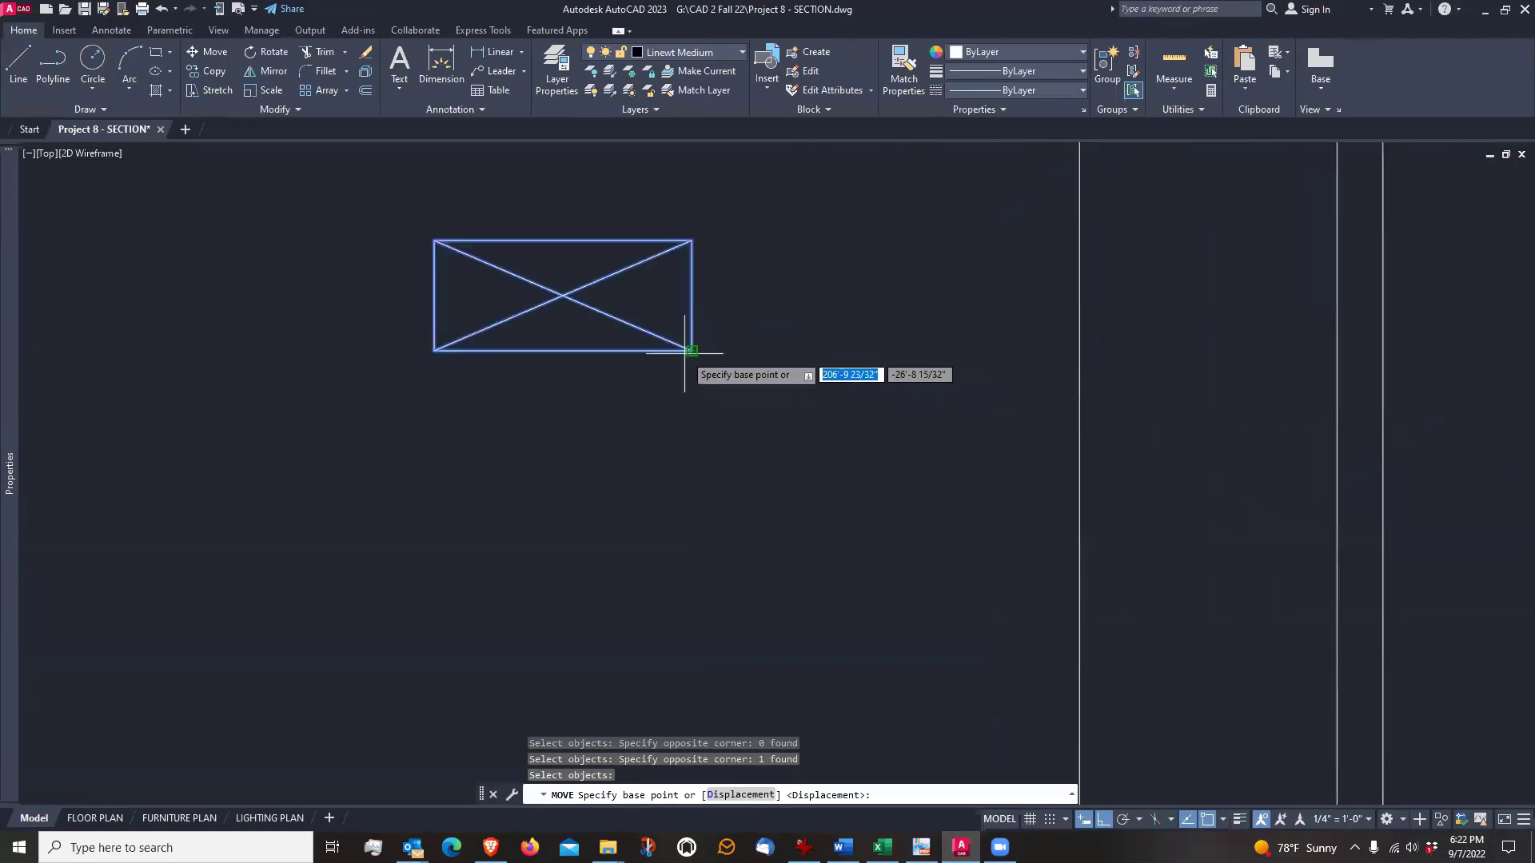
left_click(692, 351)
scroll(693, 352, "down", 6)
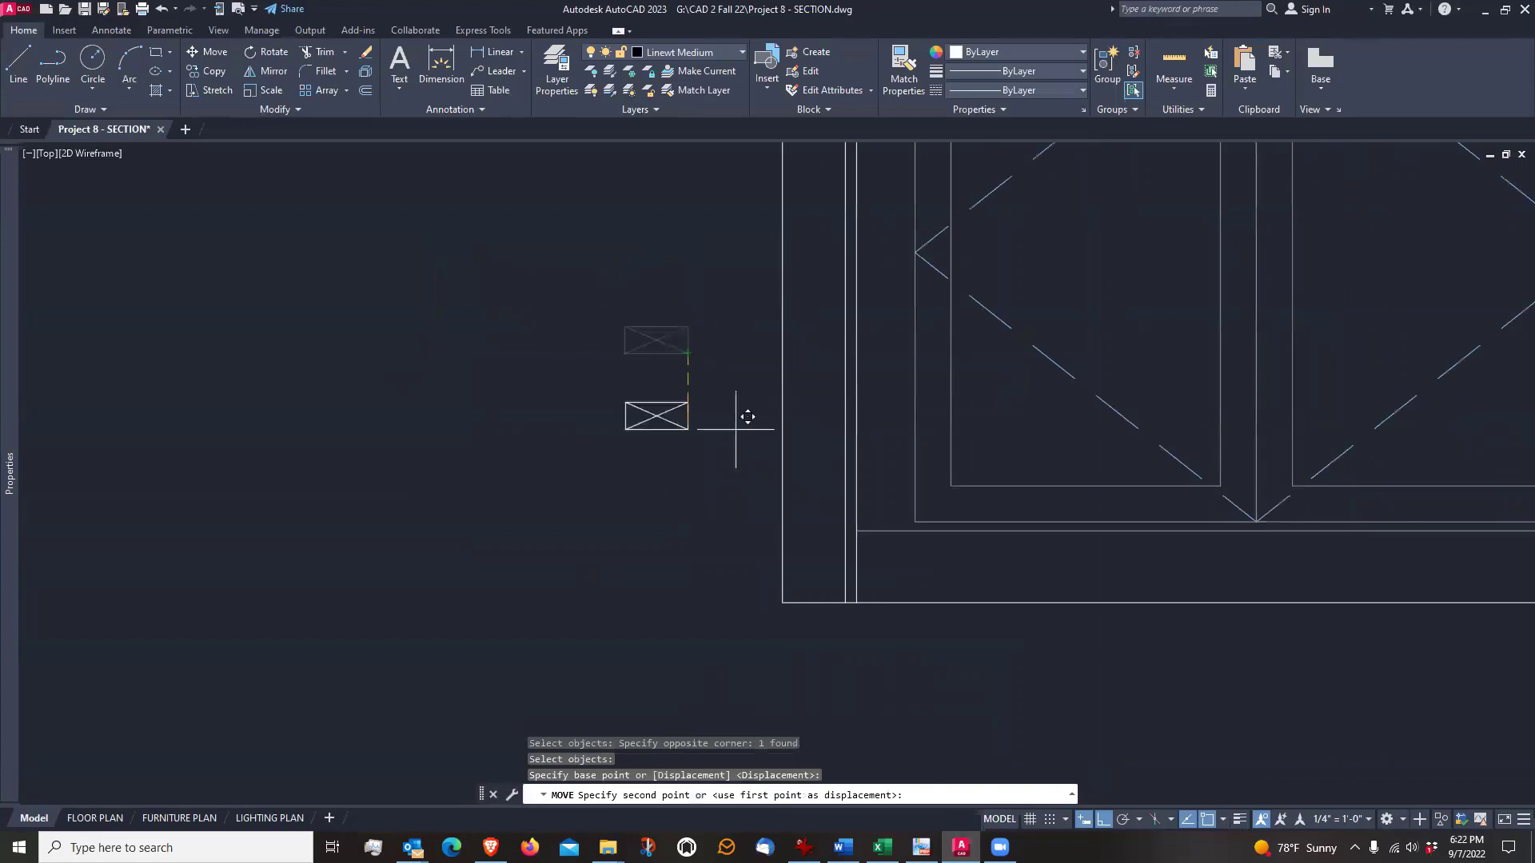
scroll(888, 564, "up", 4)
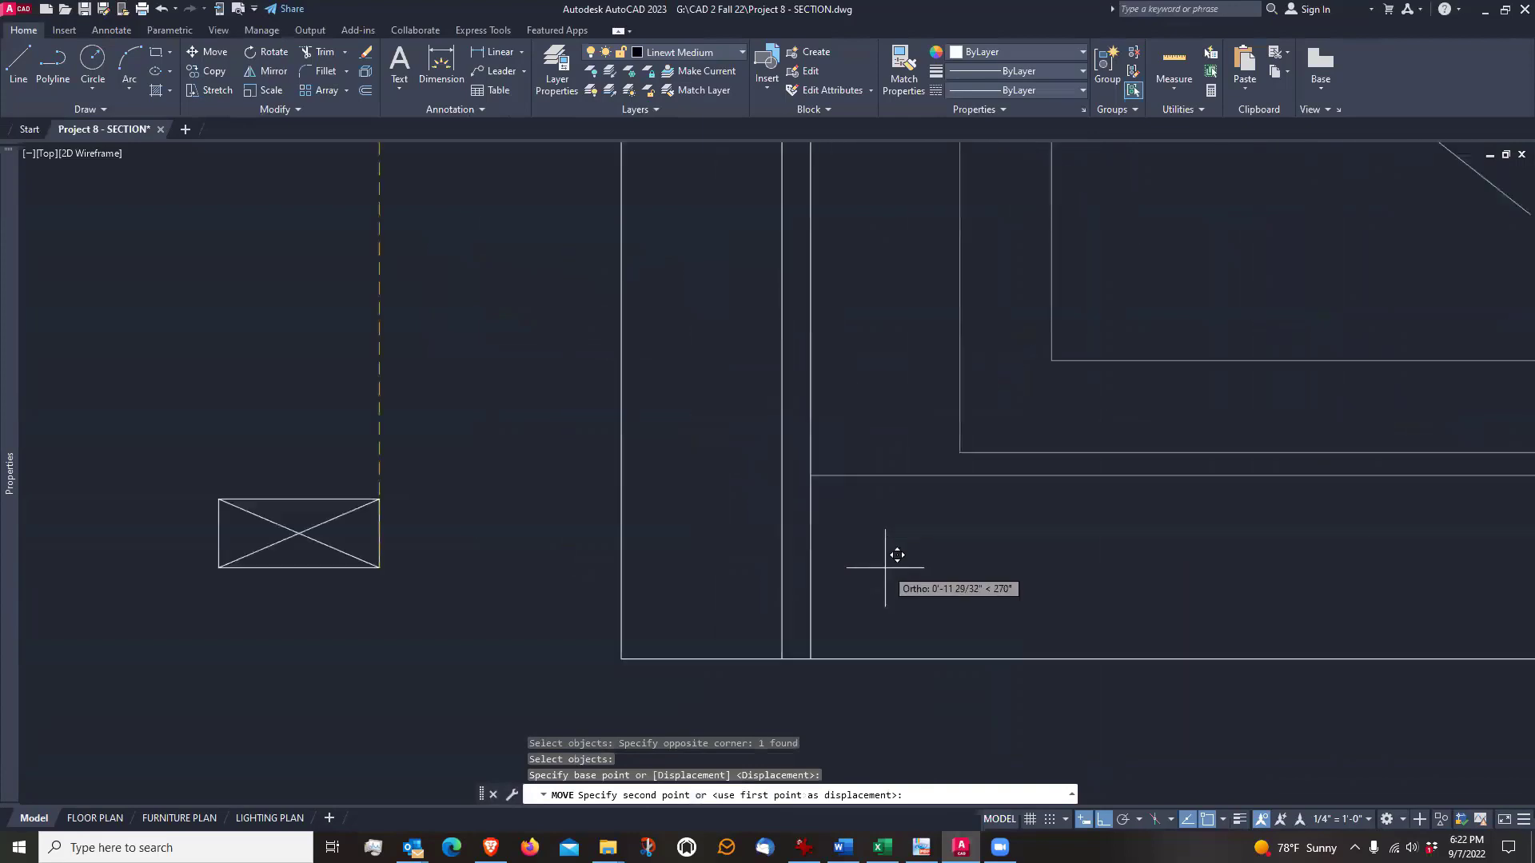
left_click(794, 646)
scroll(651, 631, "down", 6)
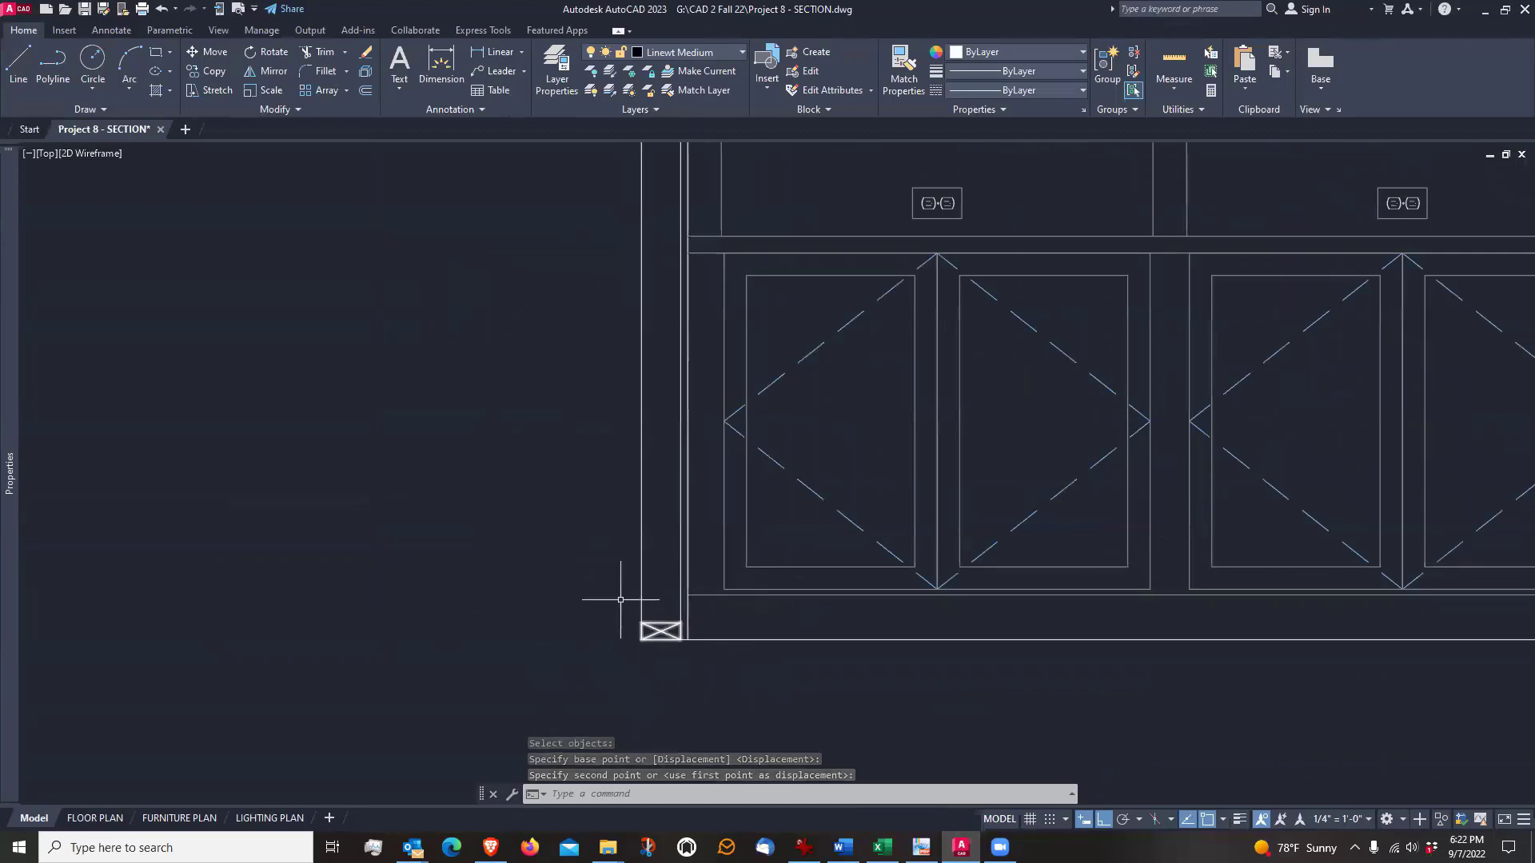
Copy the stud block from its upper-right corner to the top of the left wall, where the inner framing line meets the sloped ceiling line
scroll(572, 506, "down", 4)
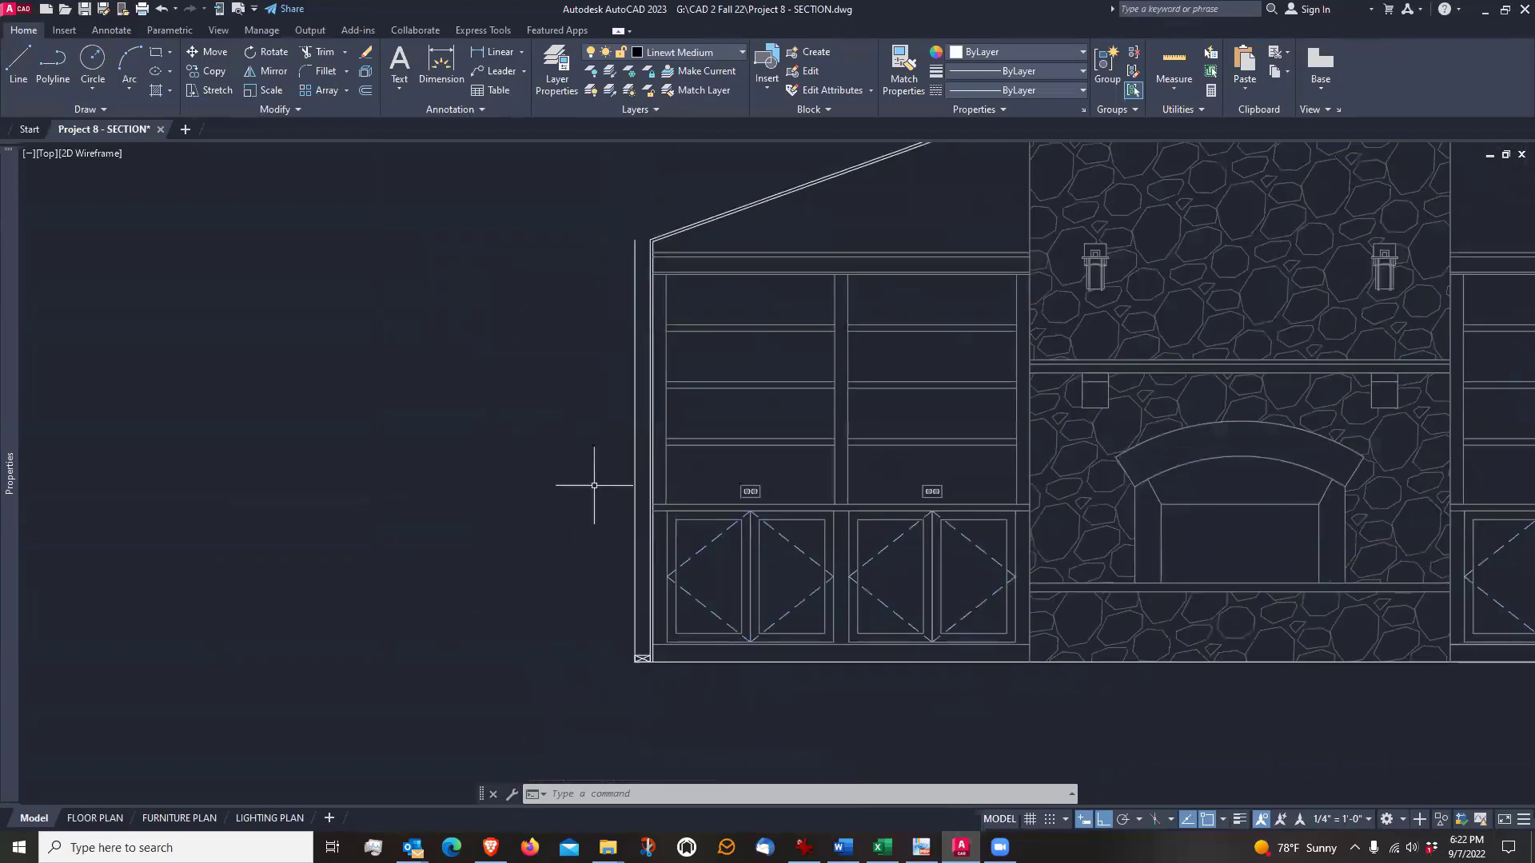
scroll(631, 560, "up", 2)
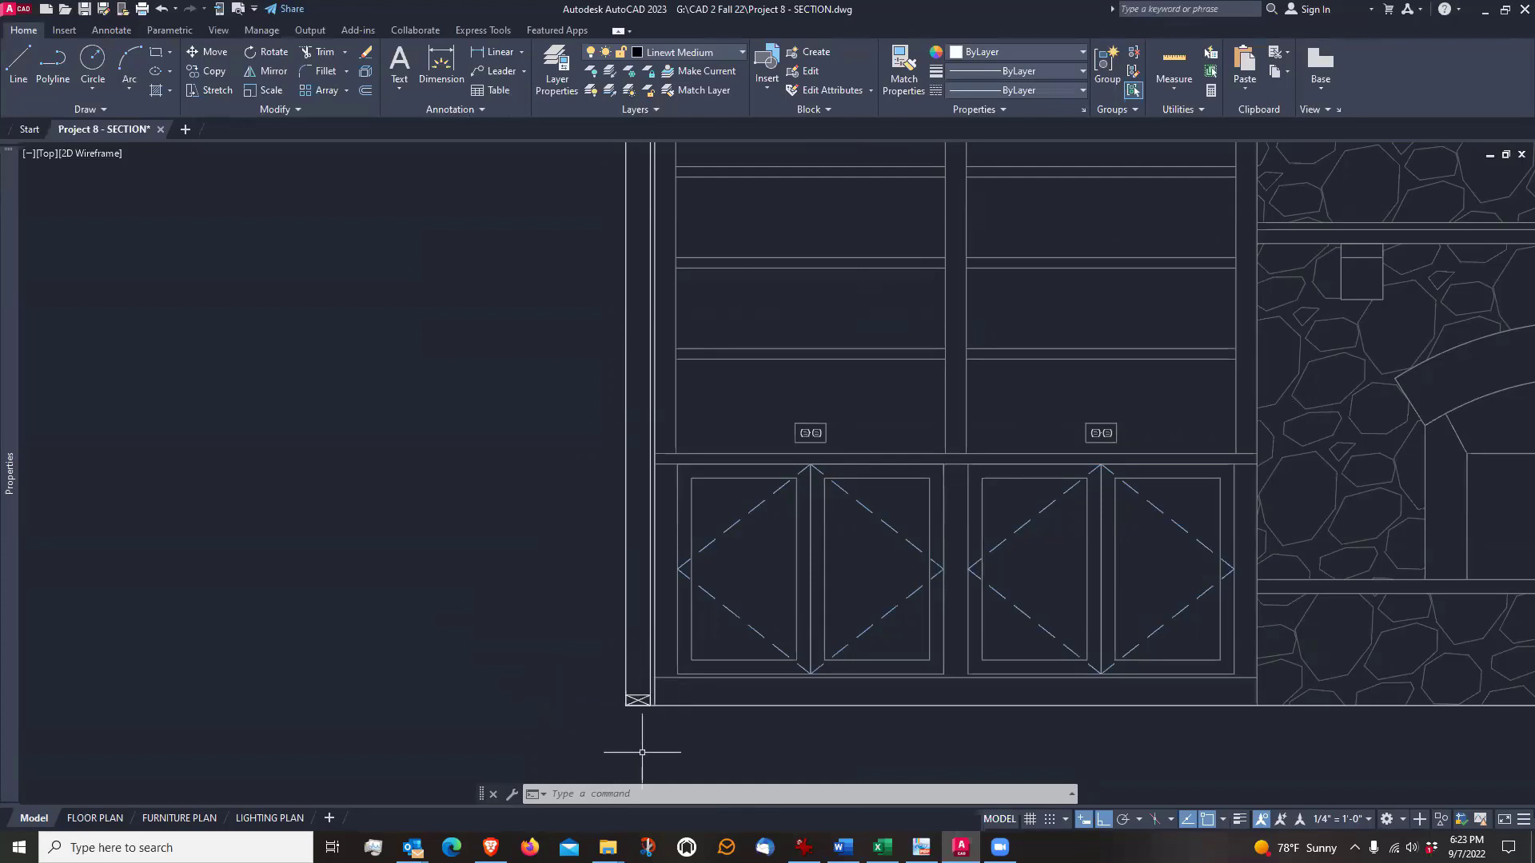
type("co")
key("Return")
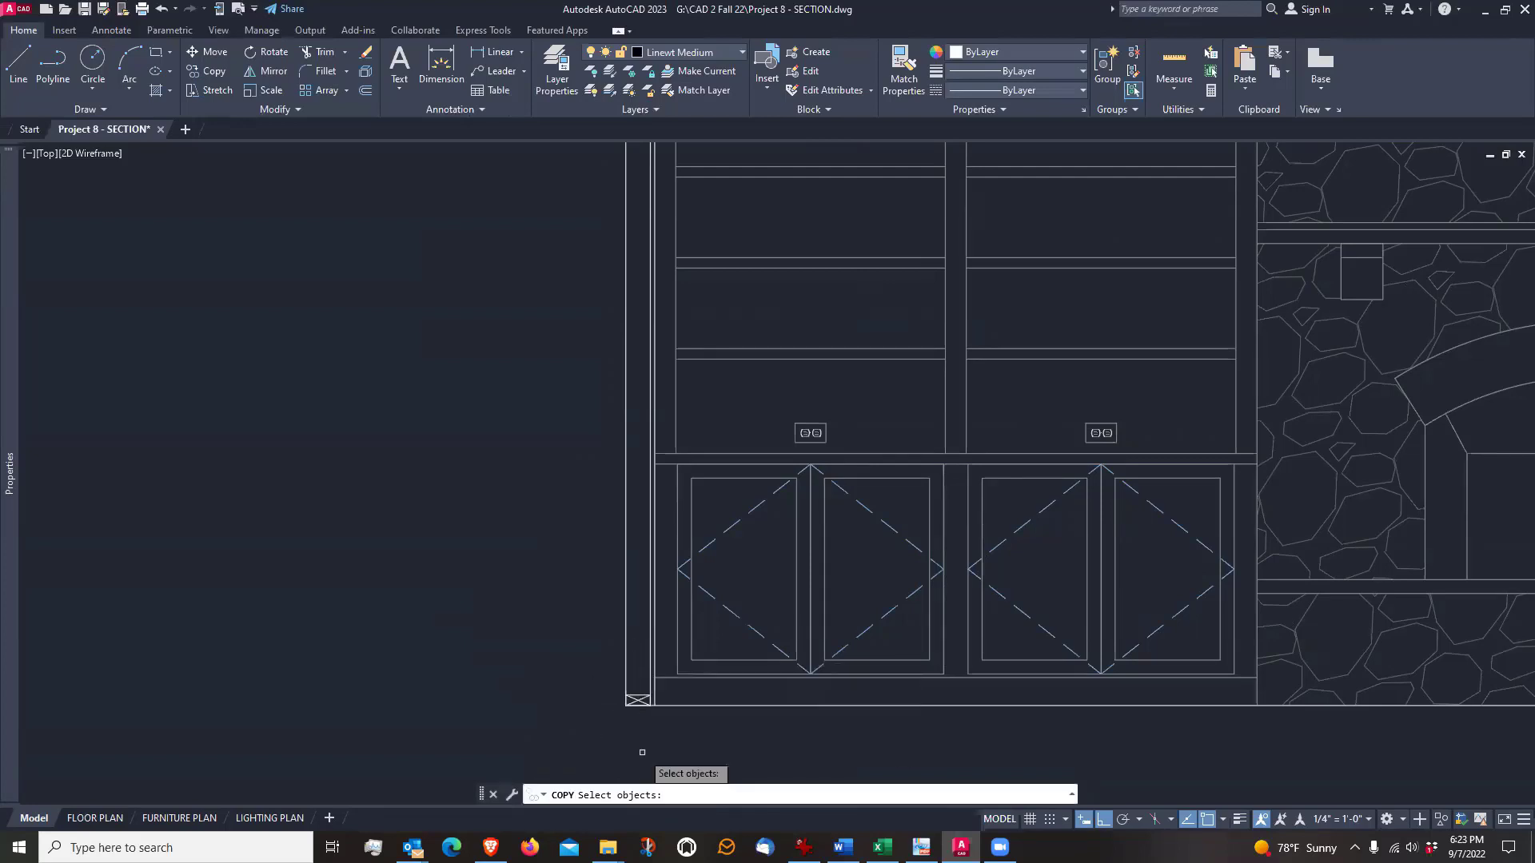
left_click(638, 701)
scroll(646, 695, "up", 8)
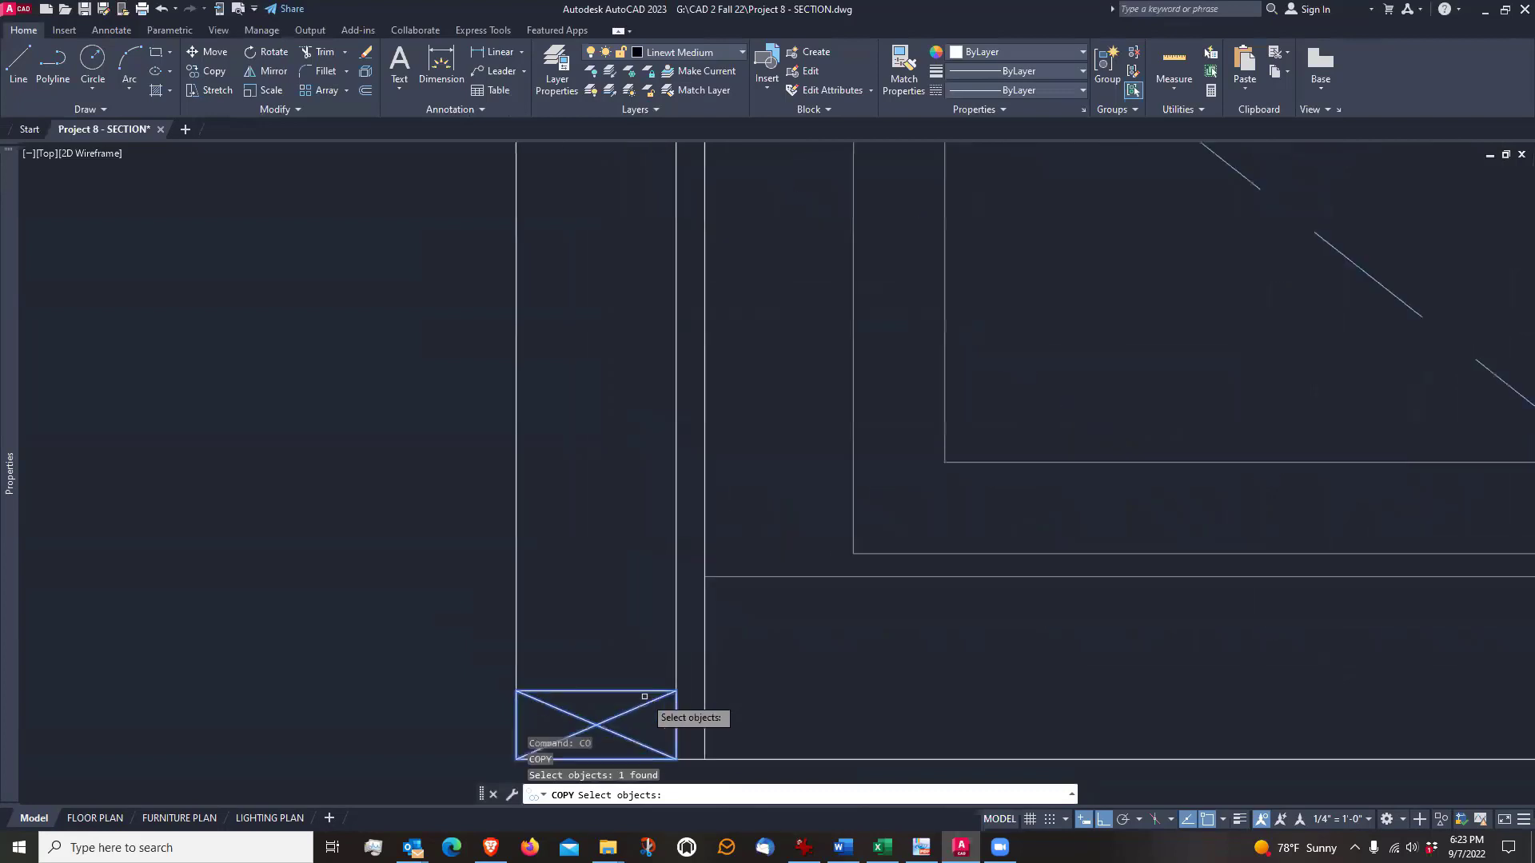
key("Return")
left_click(676, 690)
scroll(676, 690, "down", 5)
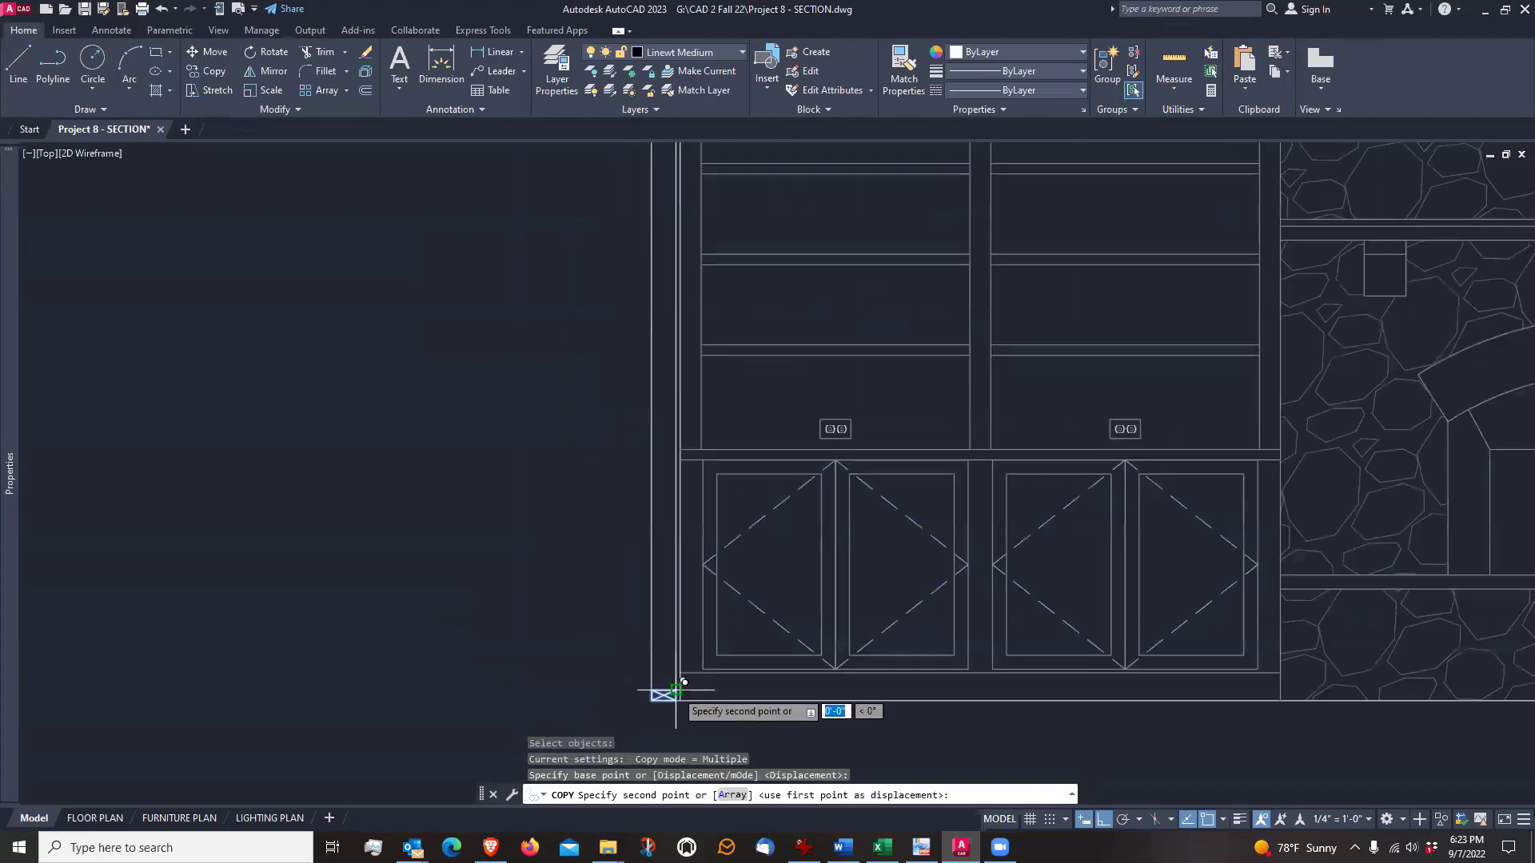
scroll(686, 257, "up", 10)
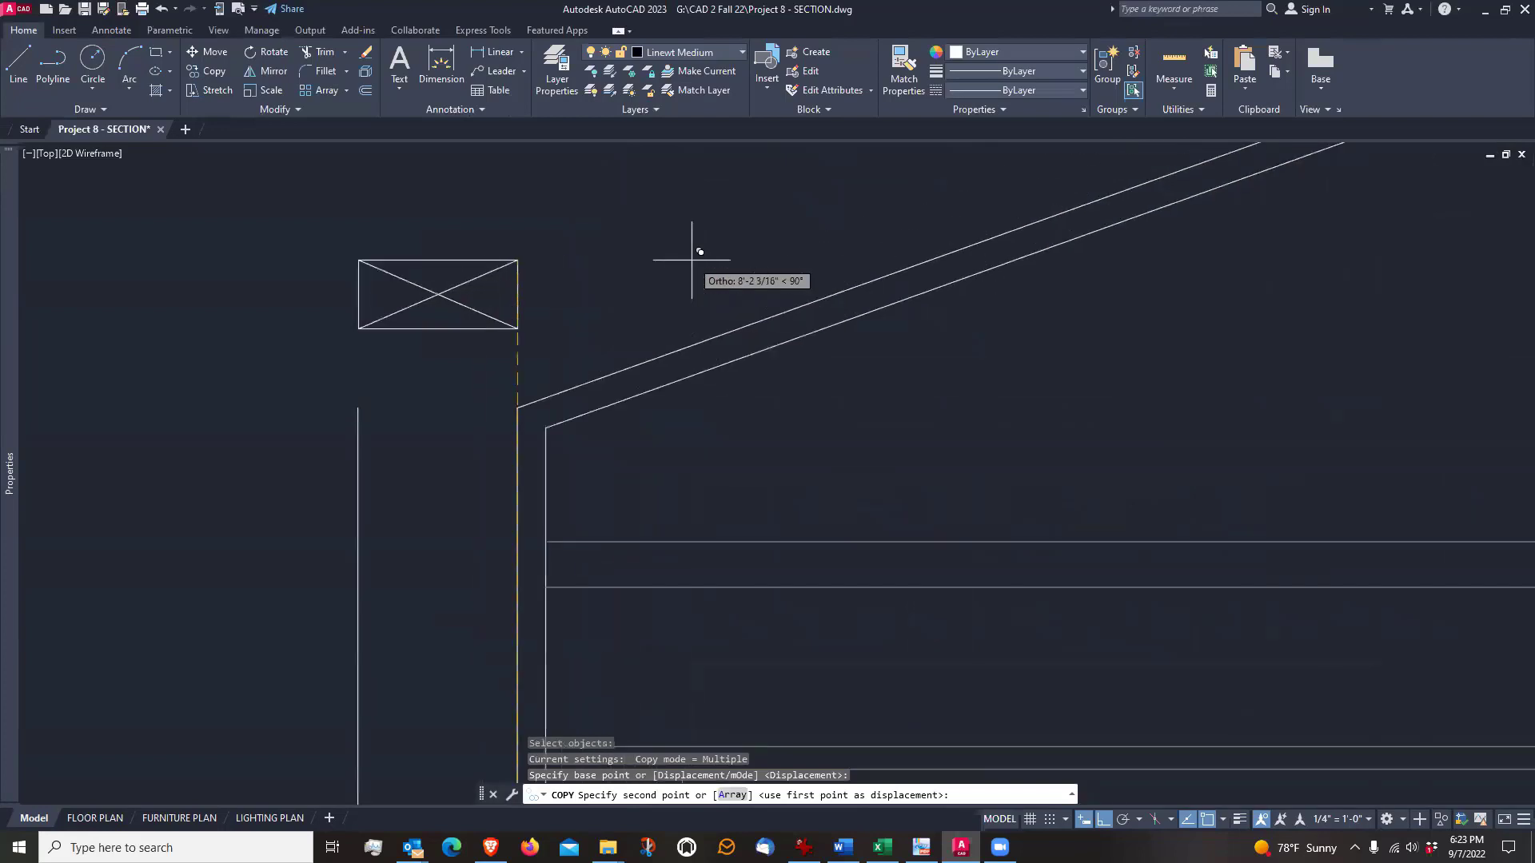
left_click(519, 407)
key("Escape")
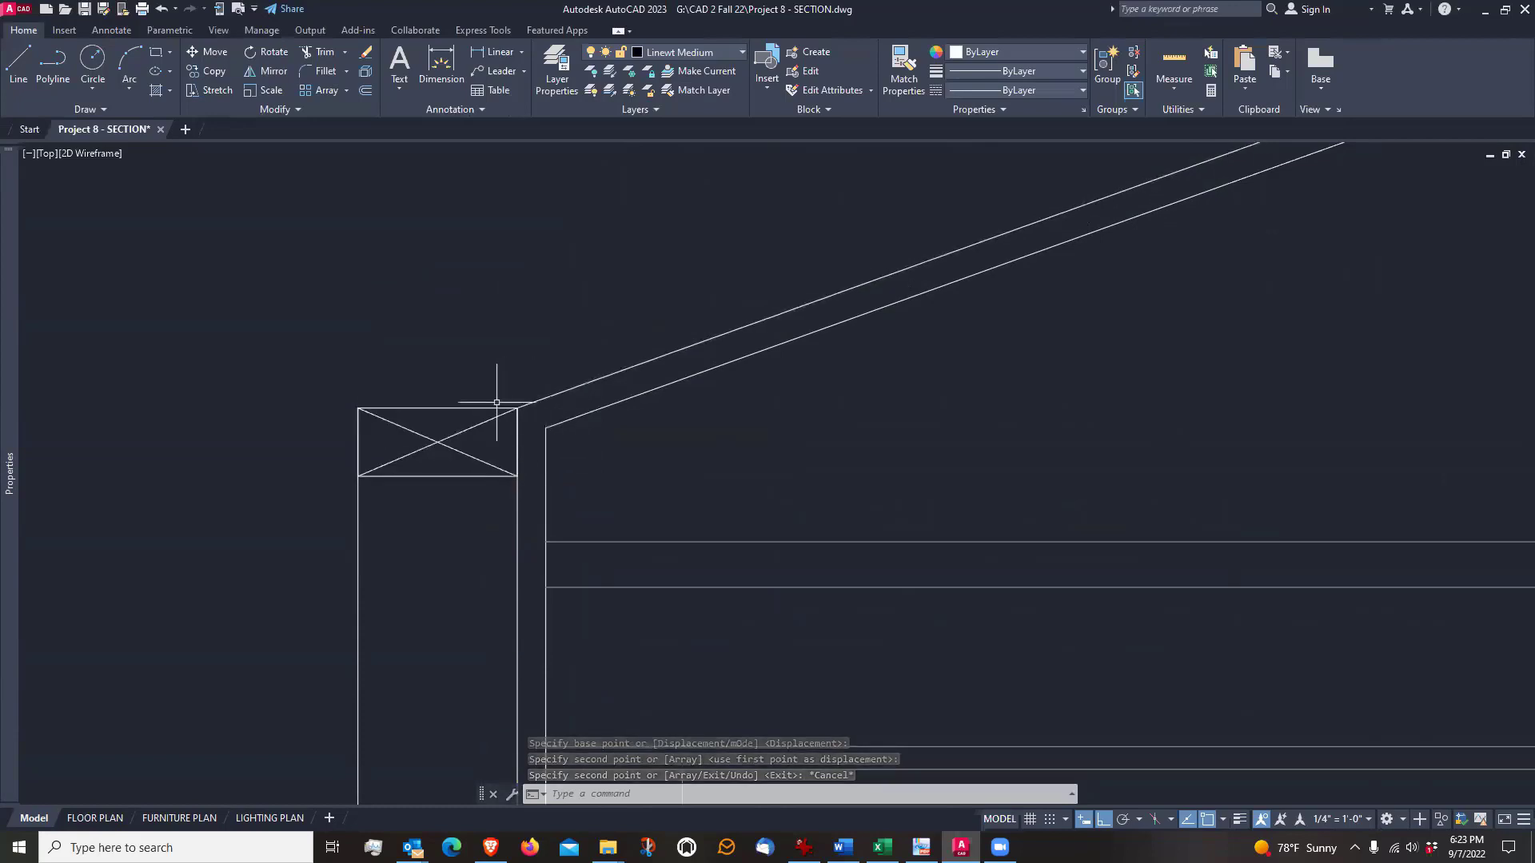
Stretch the stud block at the top of the left wall downward into a double plate of two studs, and clear the selection
middle_click_drag(460, 328, 613, 254)
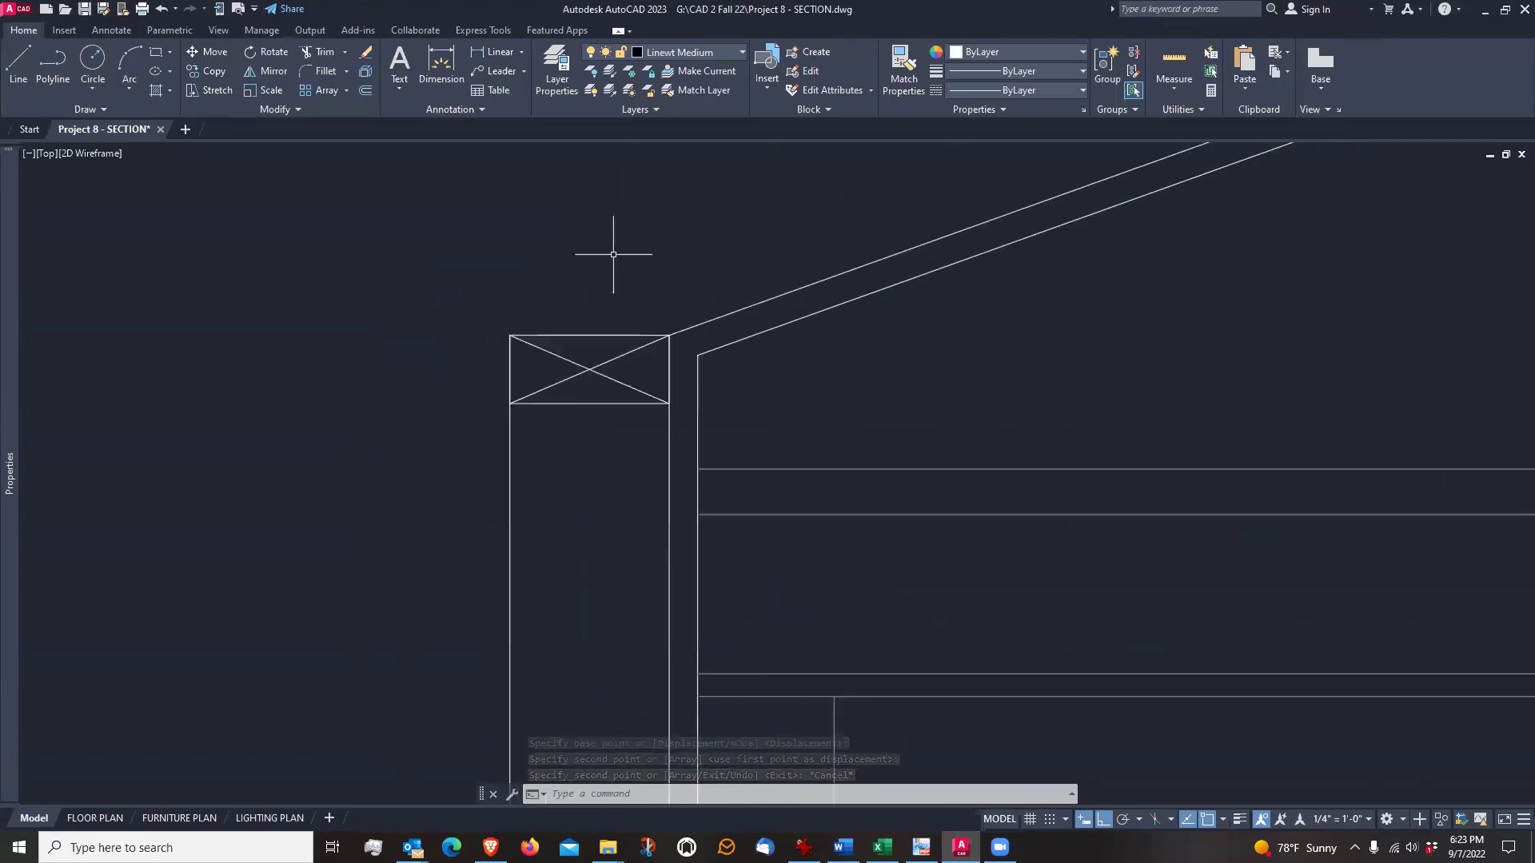
left_click(601, 368)
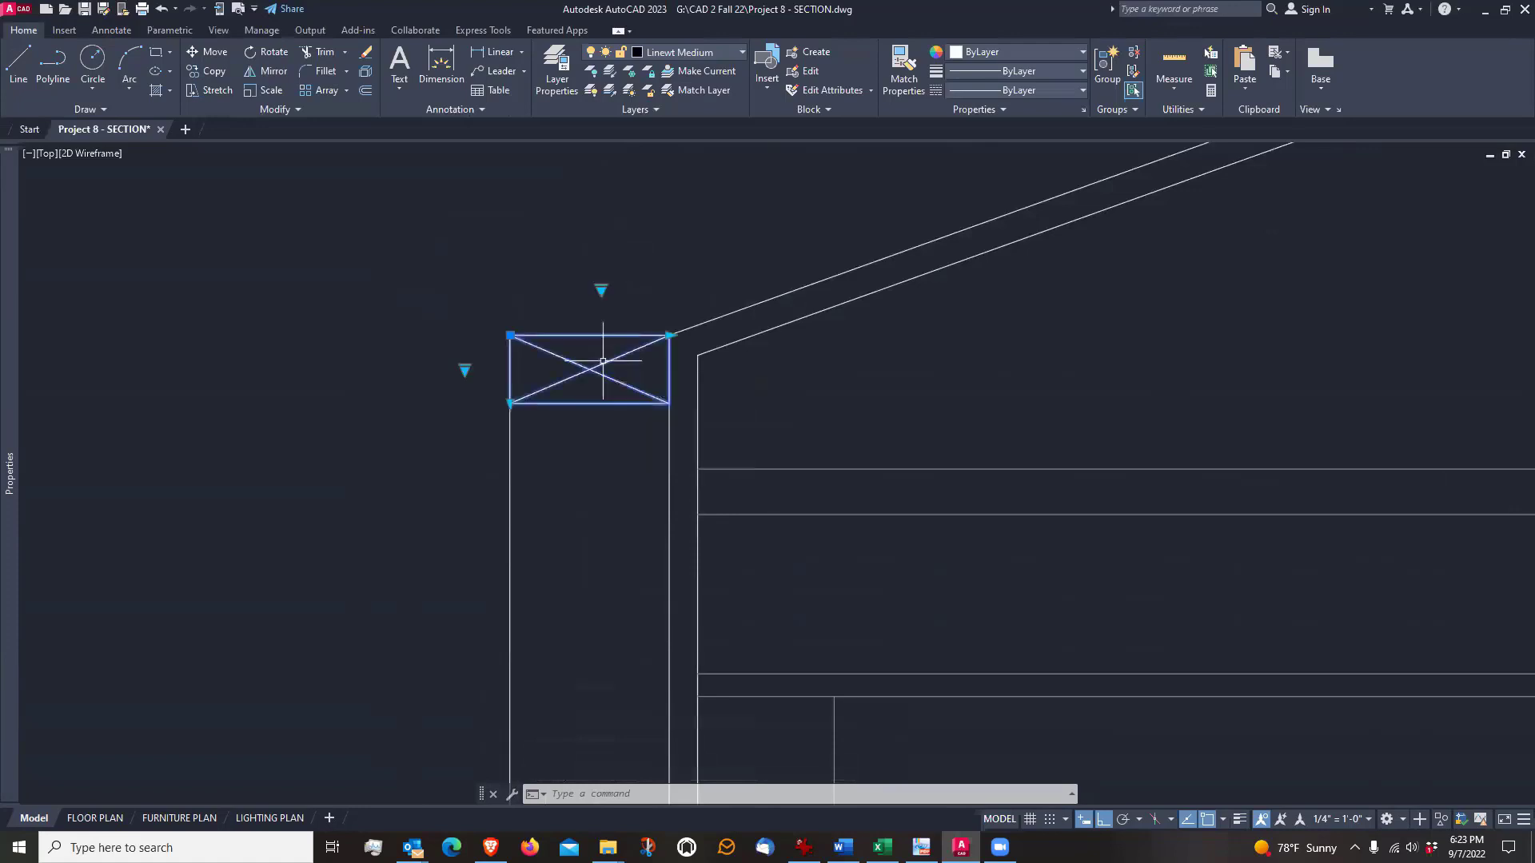
left_click(511, 404)
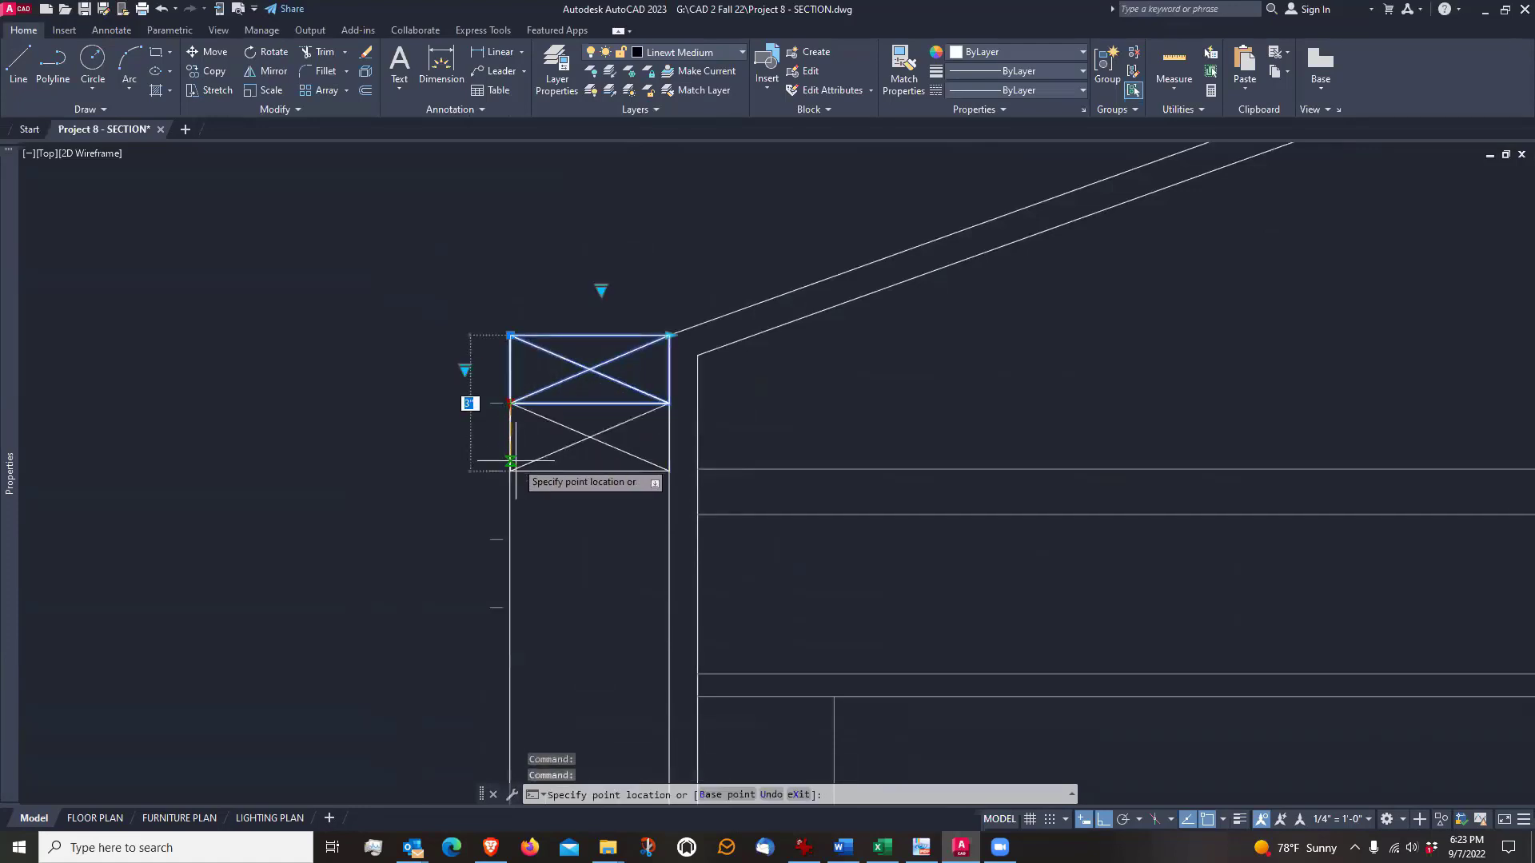
key("Escape")
scroll(498, 409, "down", 4)
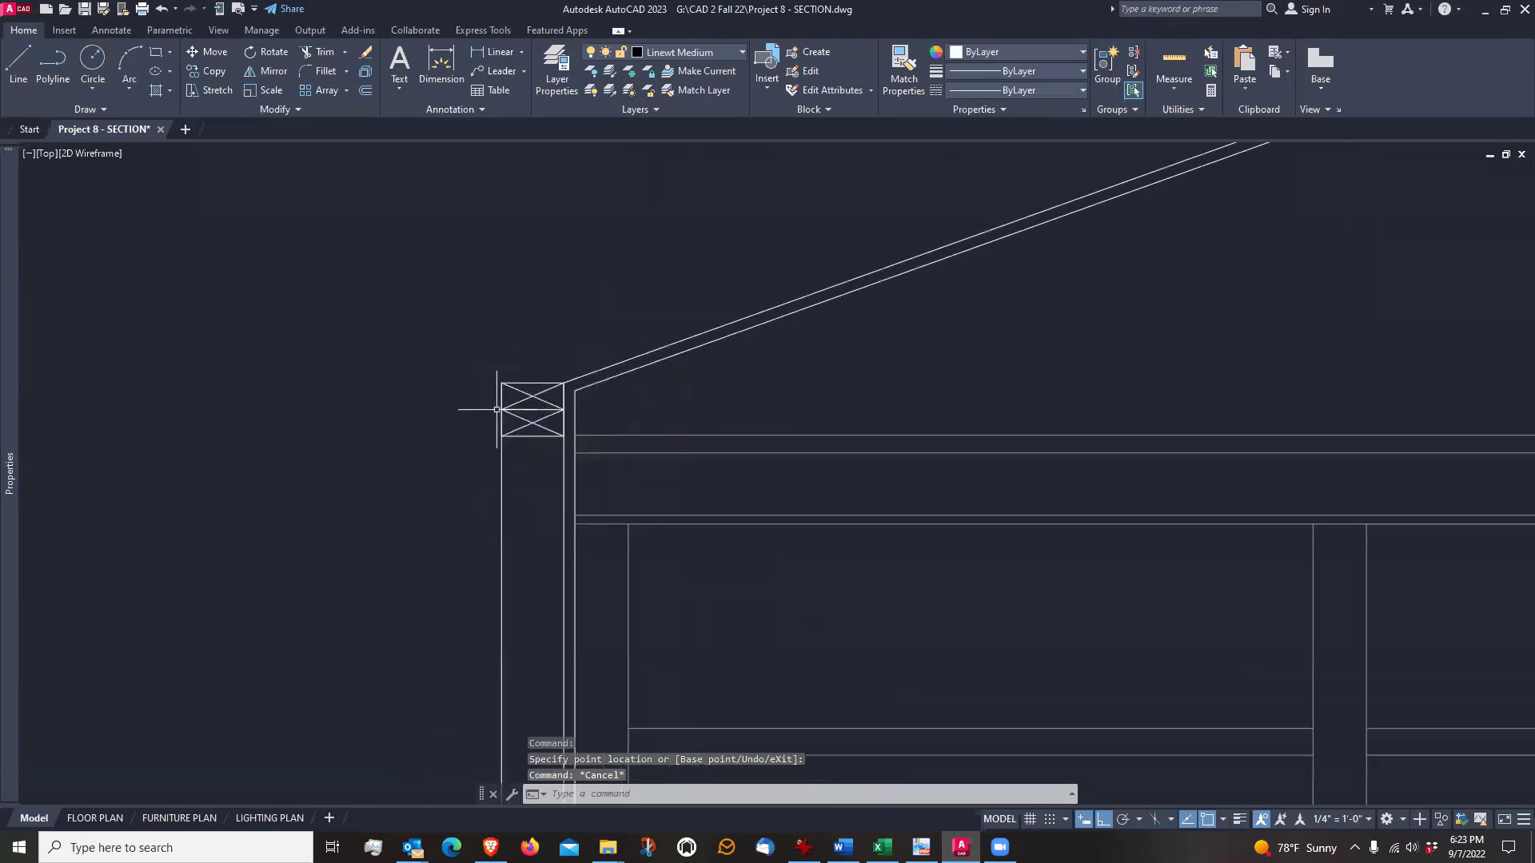
middle_click_drag(450, 480, 480, 366)
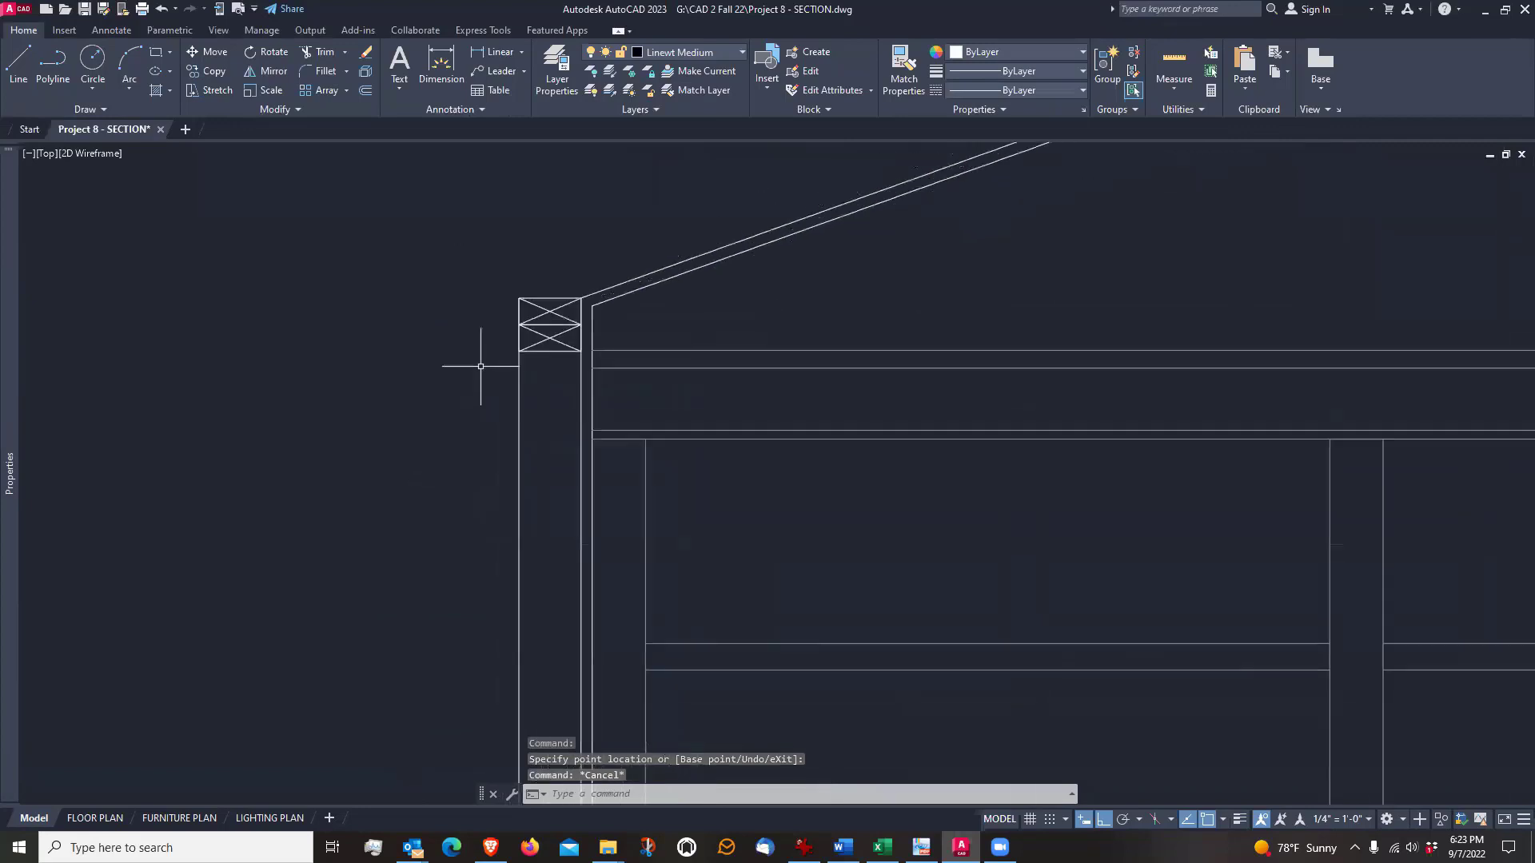
Examine the left wall framing, comparing the double plate at its top with the single plate at its base
scroll(536, 308, "down", 5)
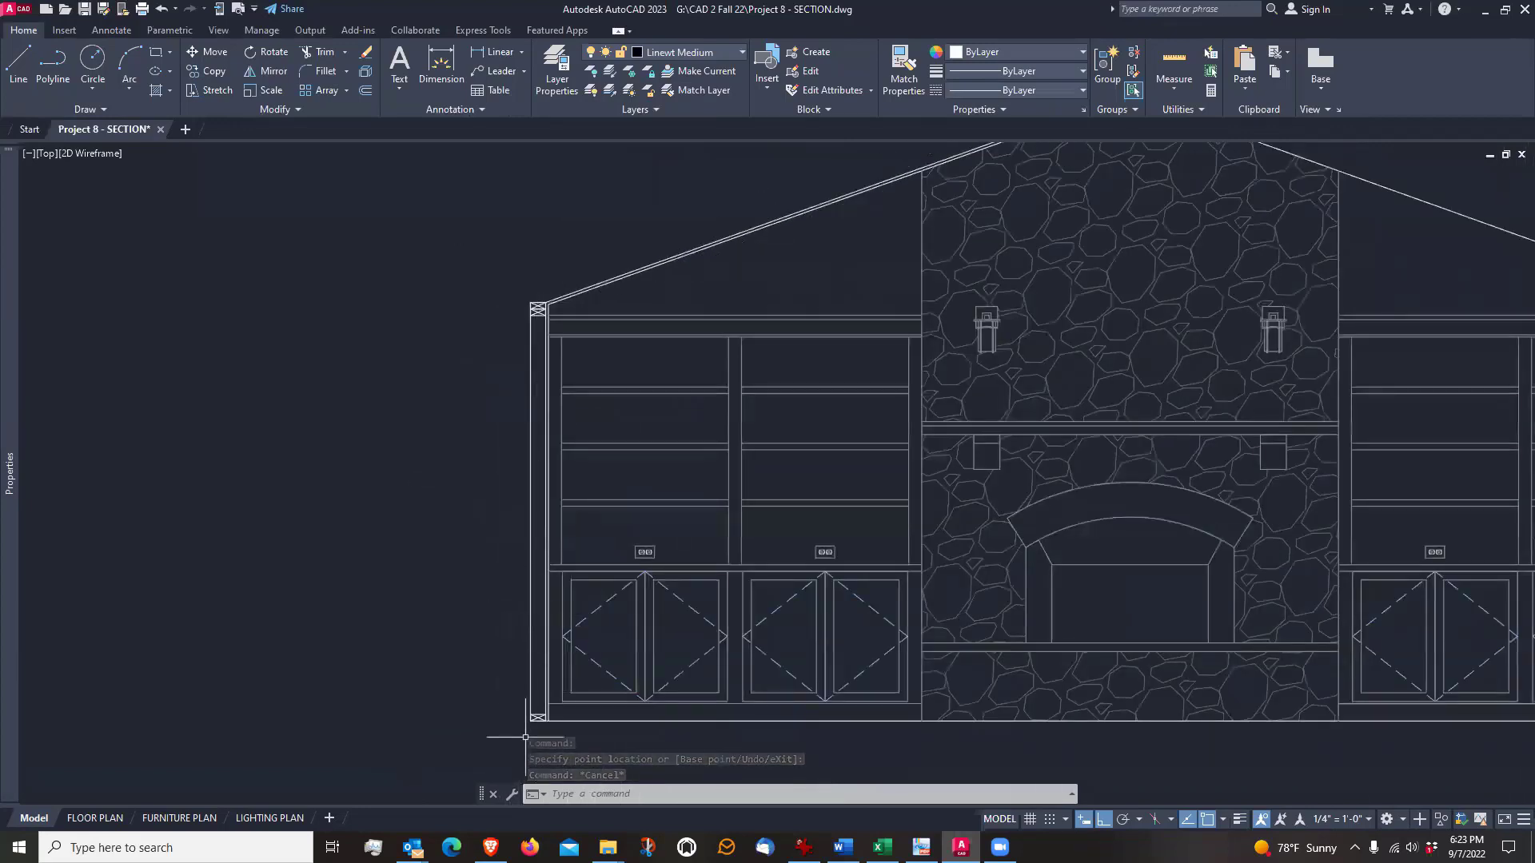
scroll(525, 737, "up", 5)
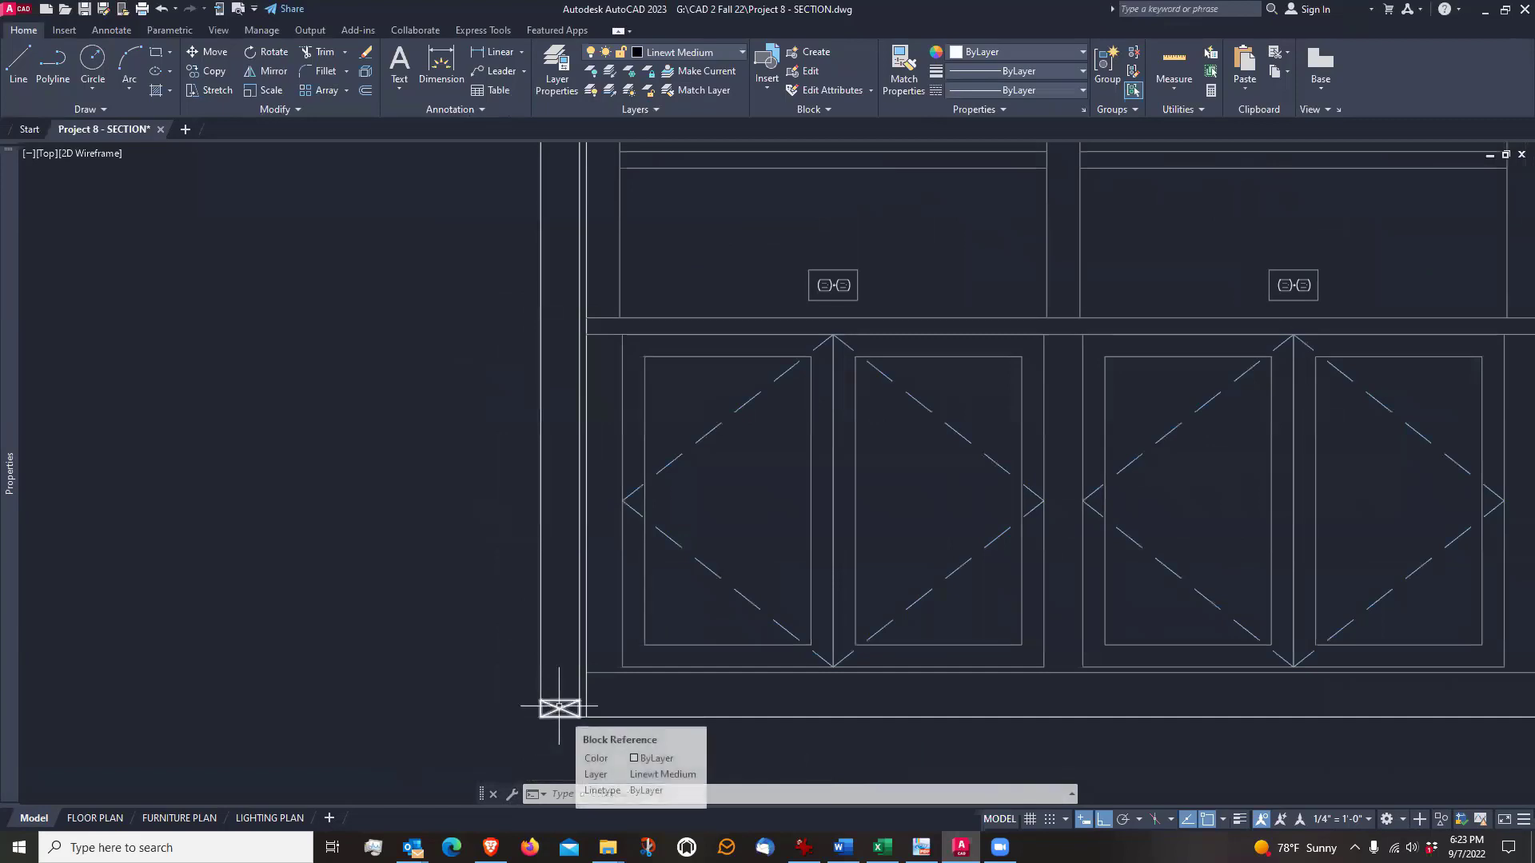
scroll(559, 707, "down", 5)
middle_click_drag(511, 419, 504, 418)
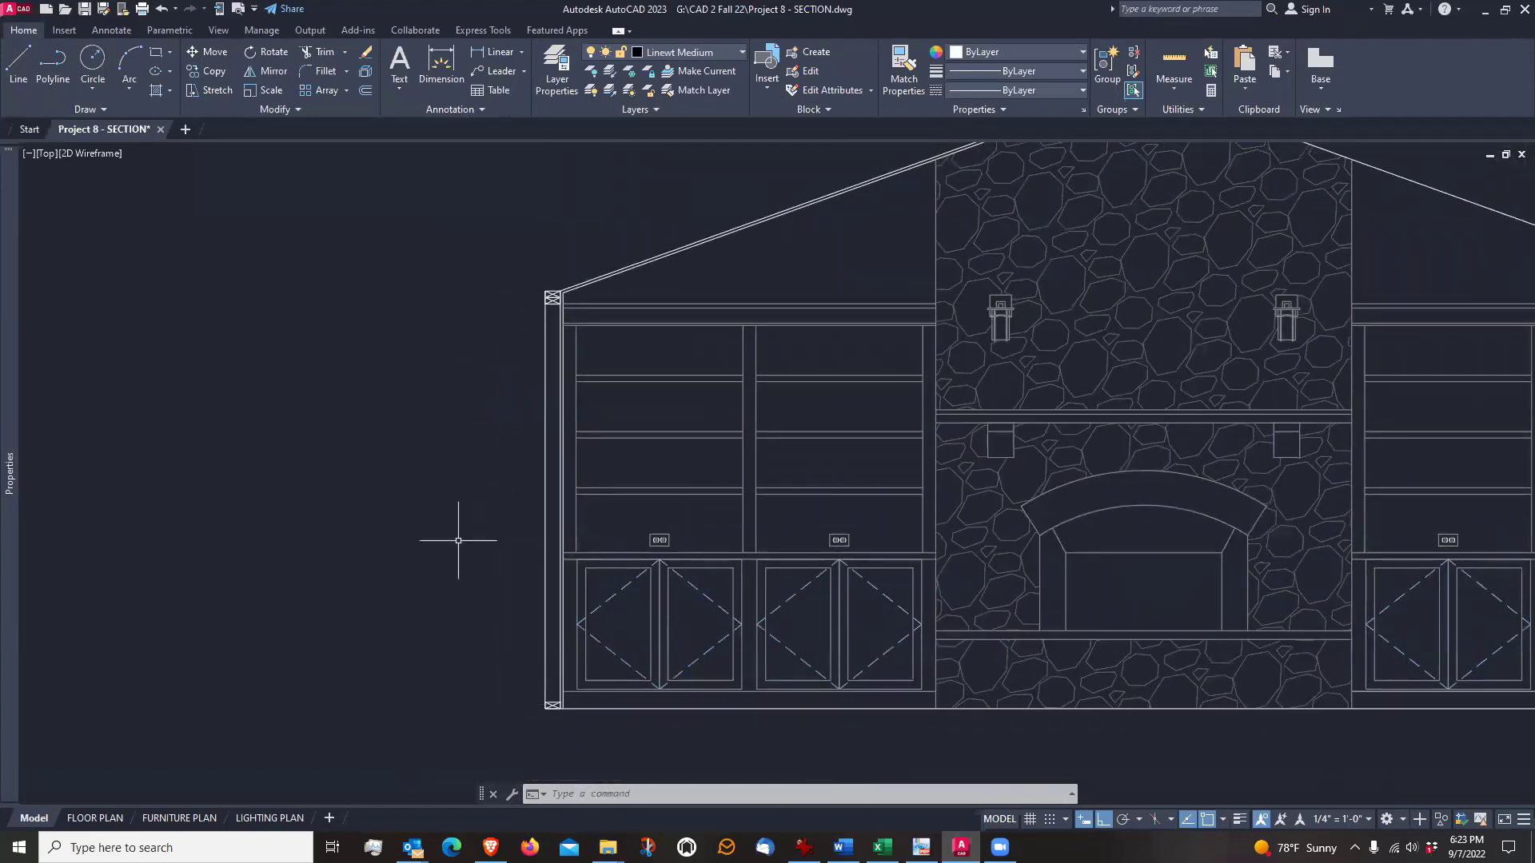
scroll(576, 644, "up", 2)
middle_click_drag(488, 641, 589, 644)
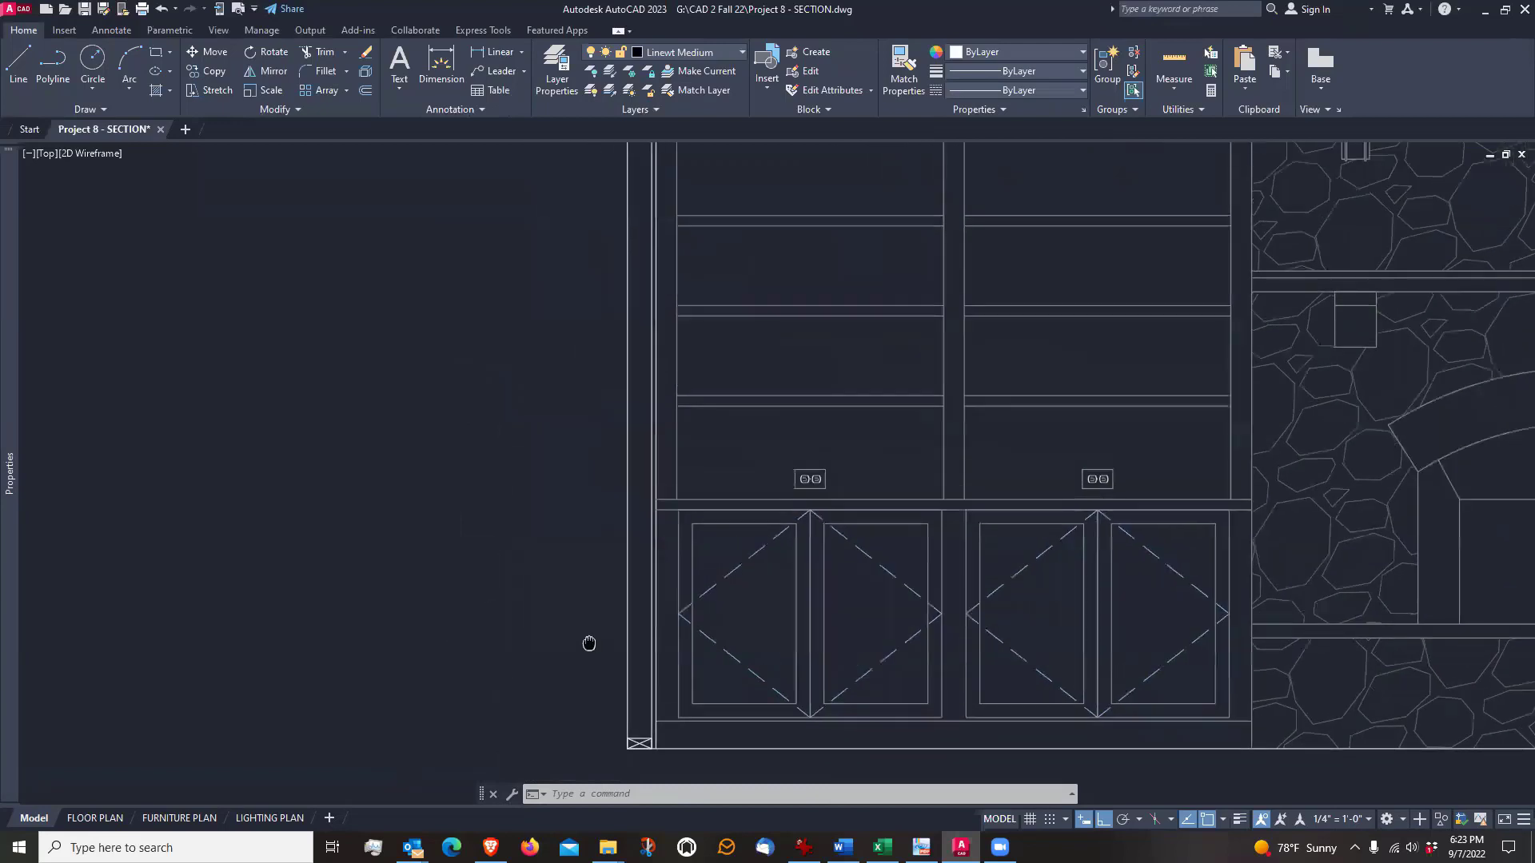
scroll(599, 640, "up", 2)
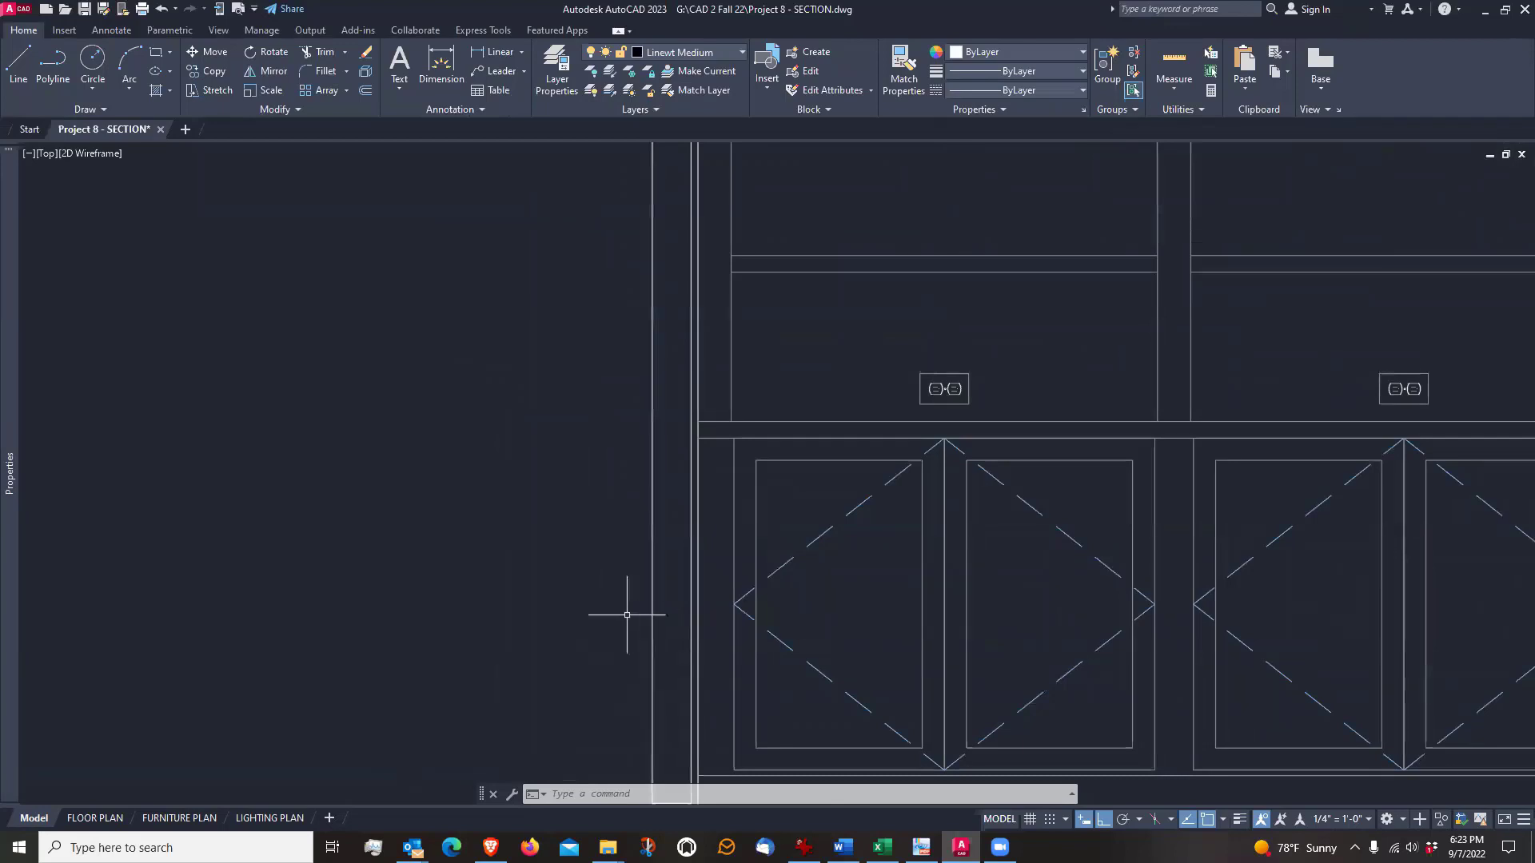
scroll(596, 583, "down", 2)
middle_click_drag(565, 650, 580, 650)
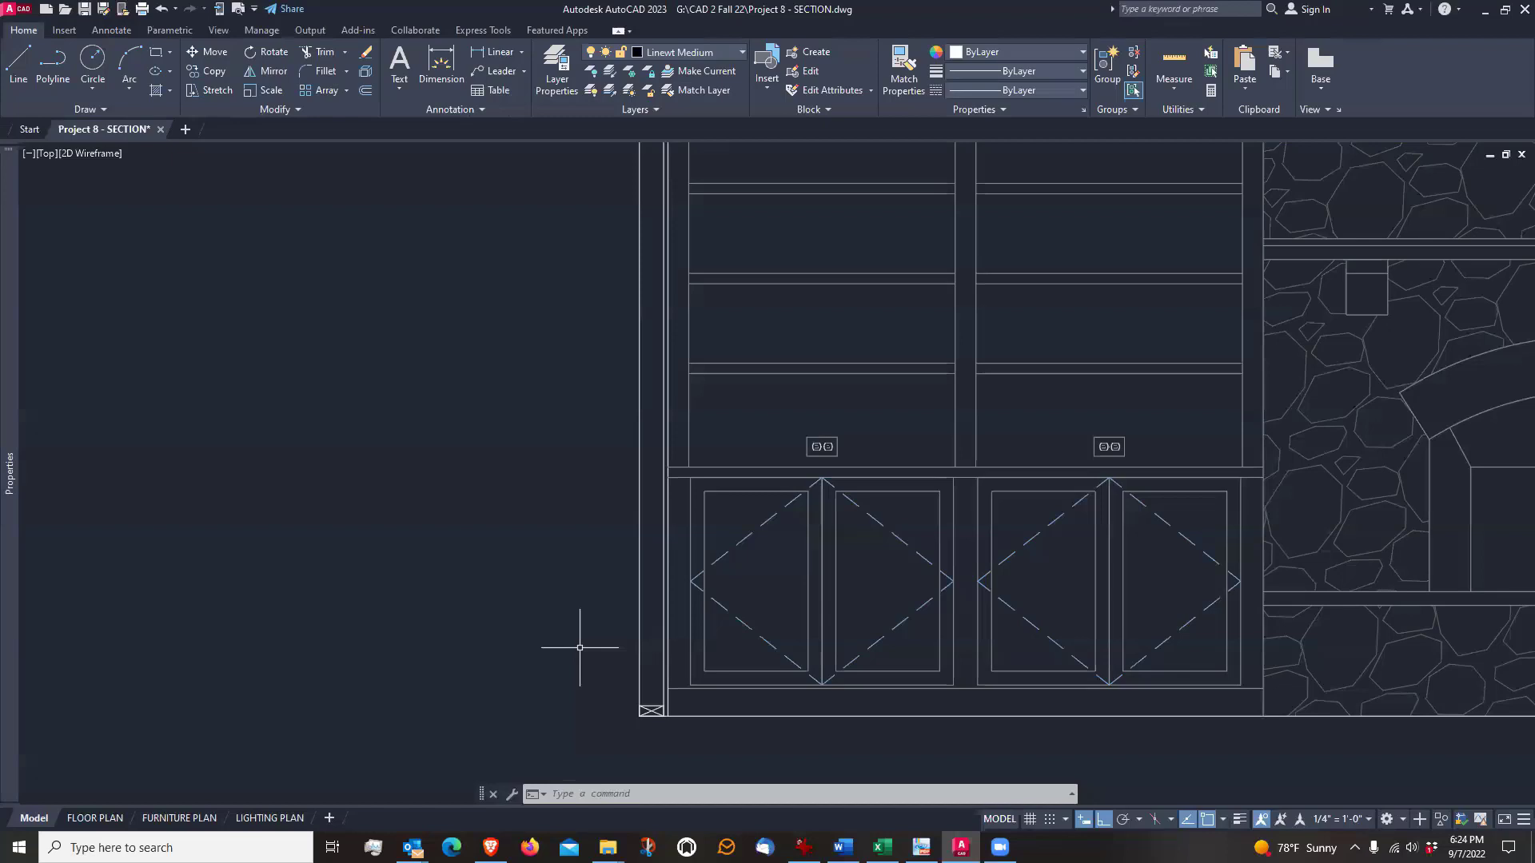
scroll(610, 710, "up", 3)
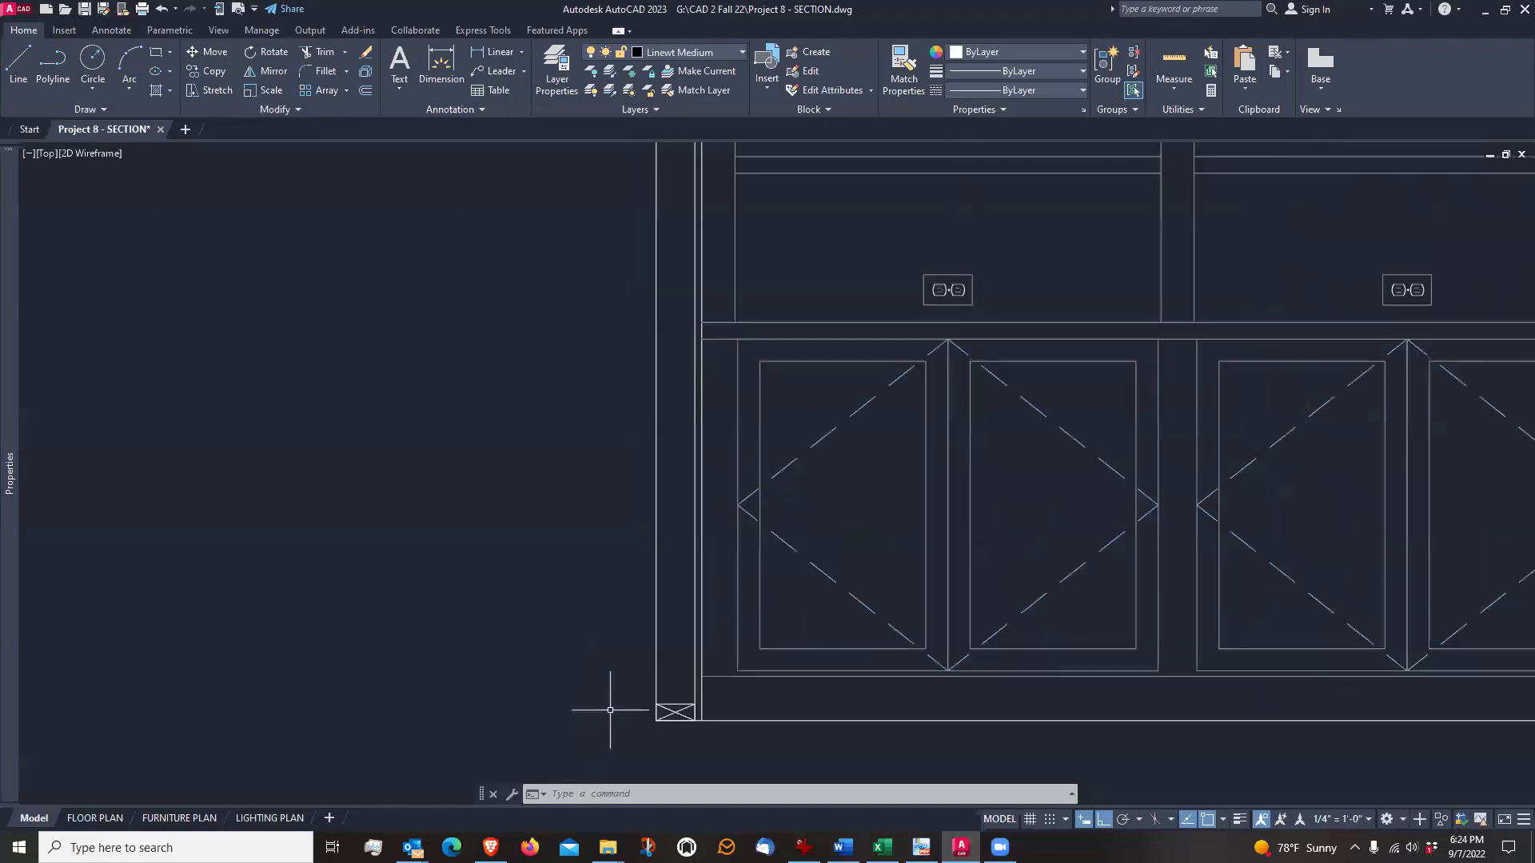
scroll(610, 708, "down", 3)
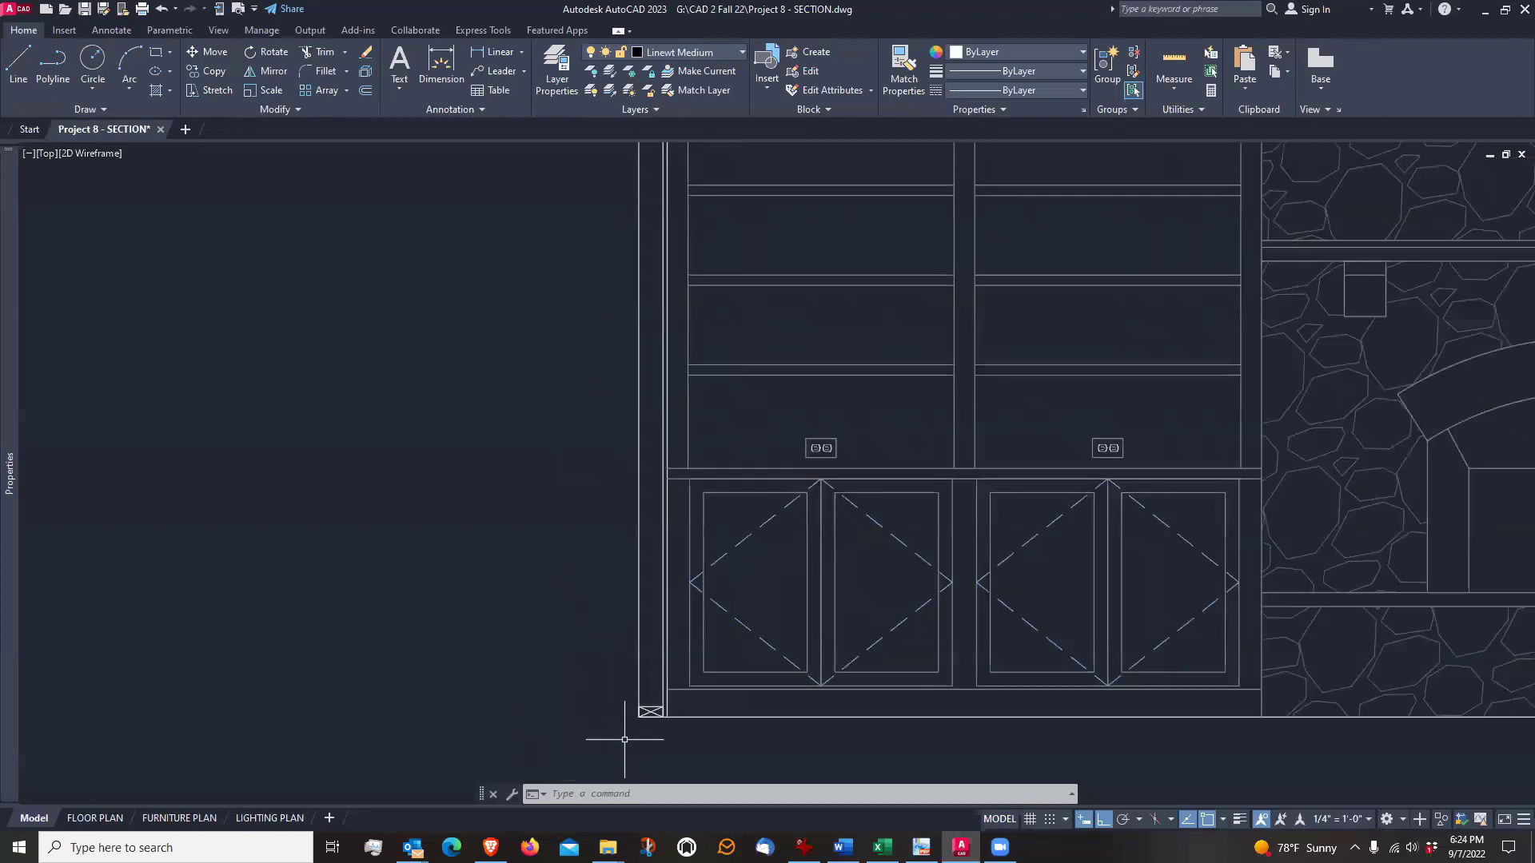
scroll(624, 739, "up", 2)
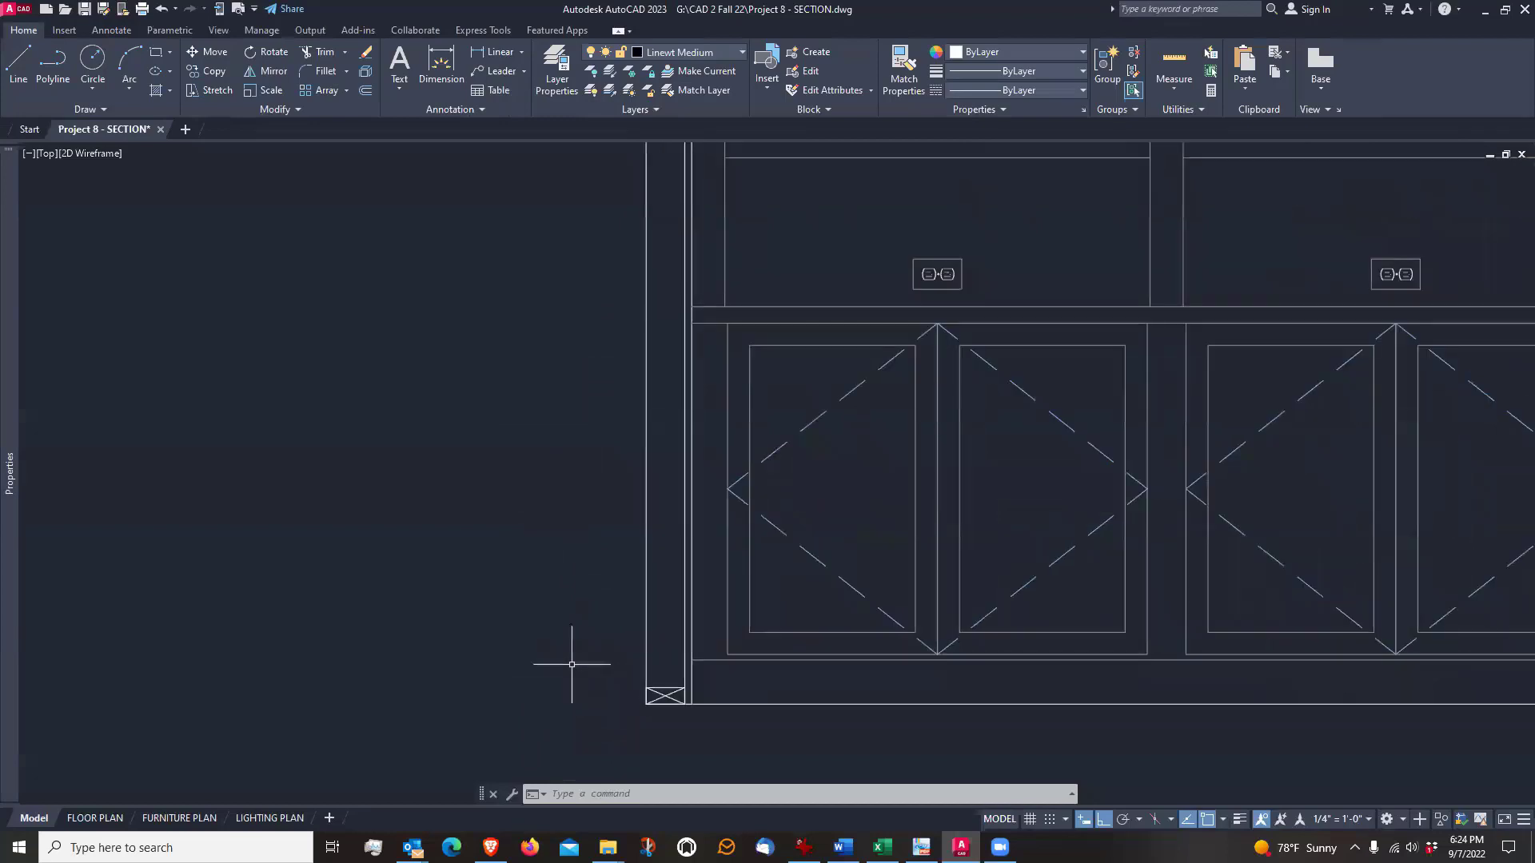
Offset the left wall's outer framing line 3/4" outward, away from the room
middle_click_drag(565, 661, 603, 675)
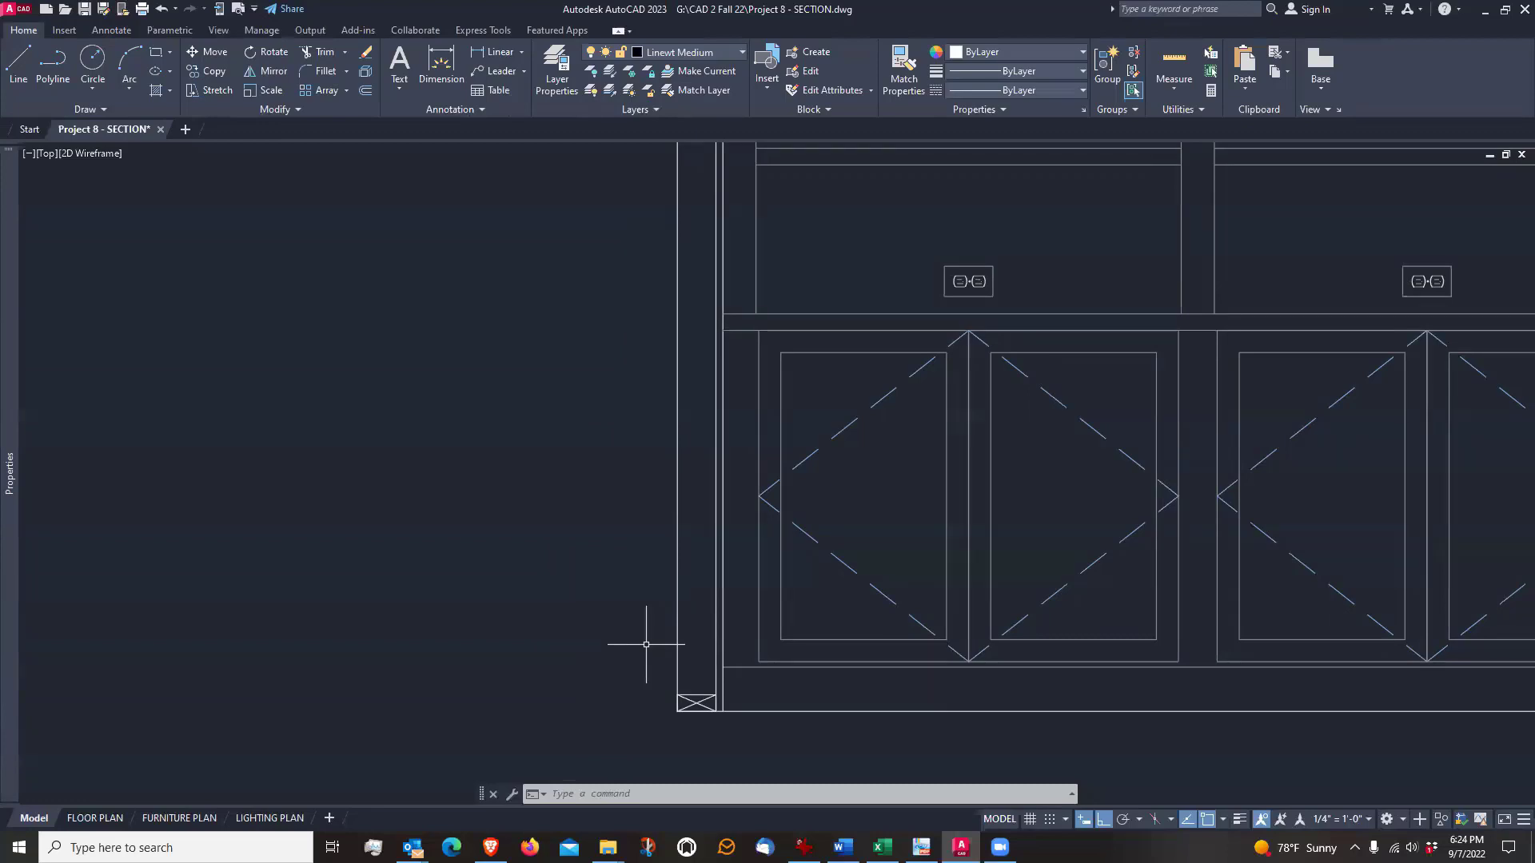
type("o")
key("Return")
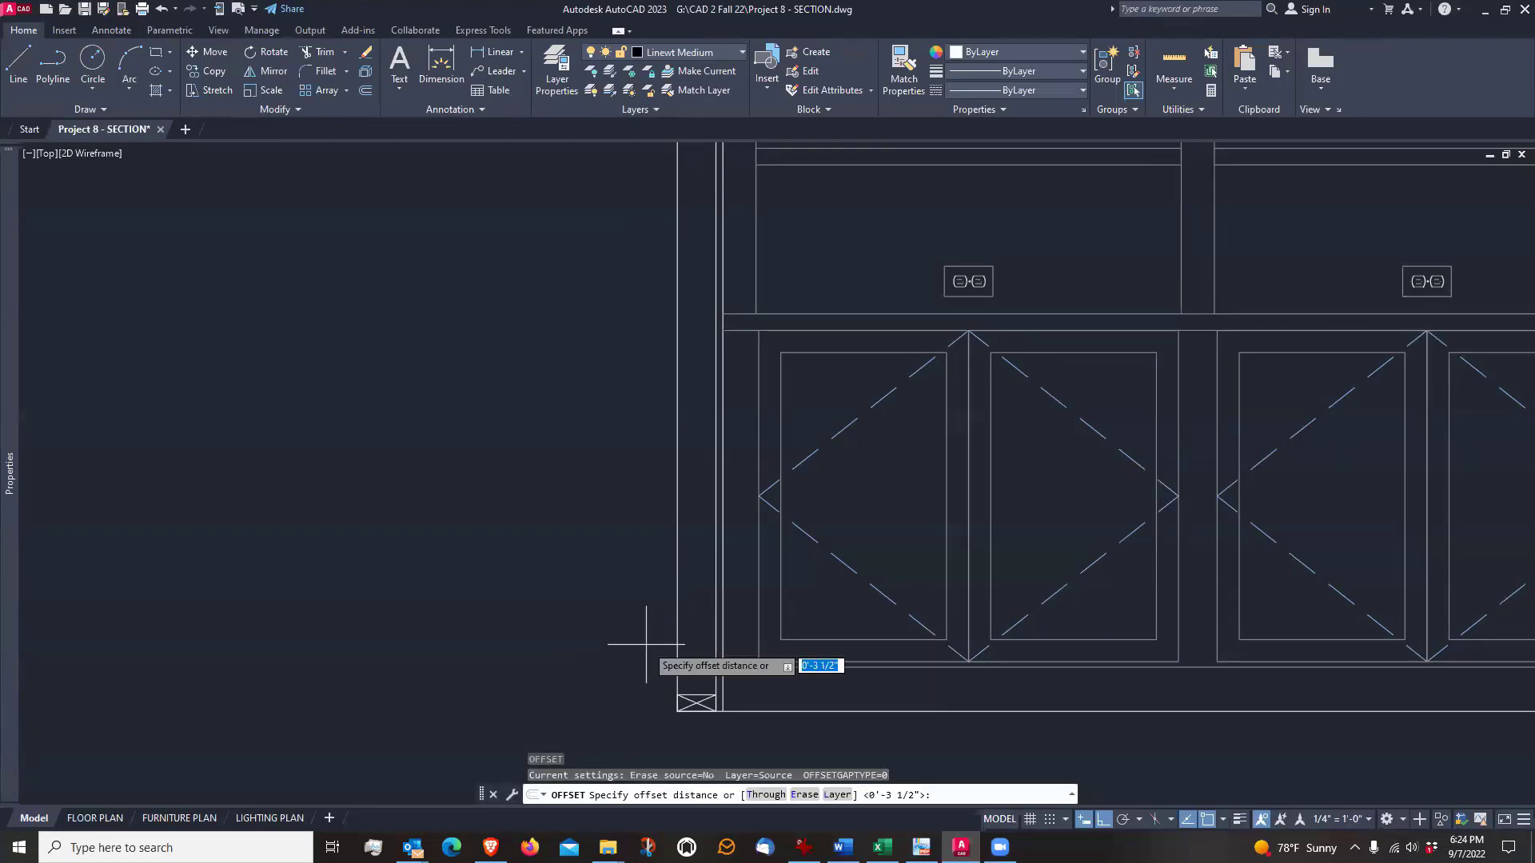
key("Return")
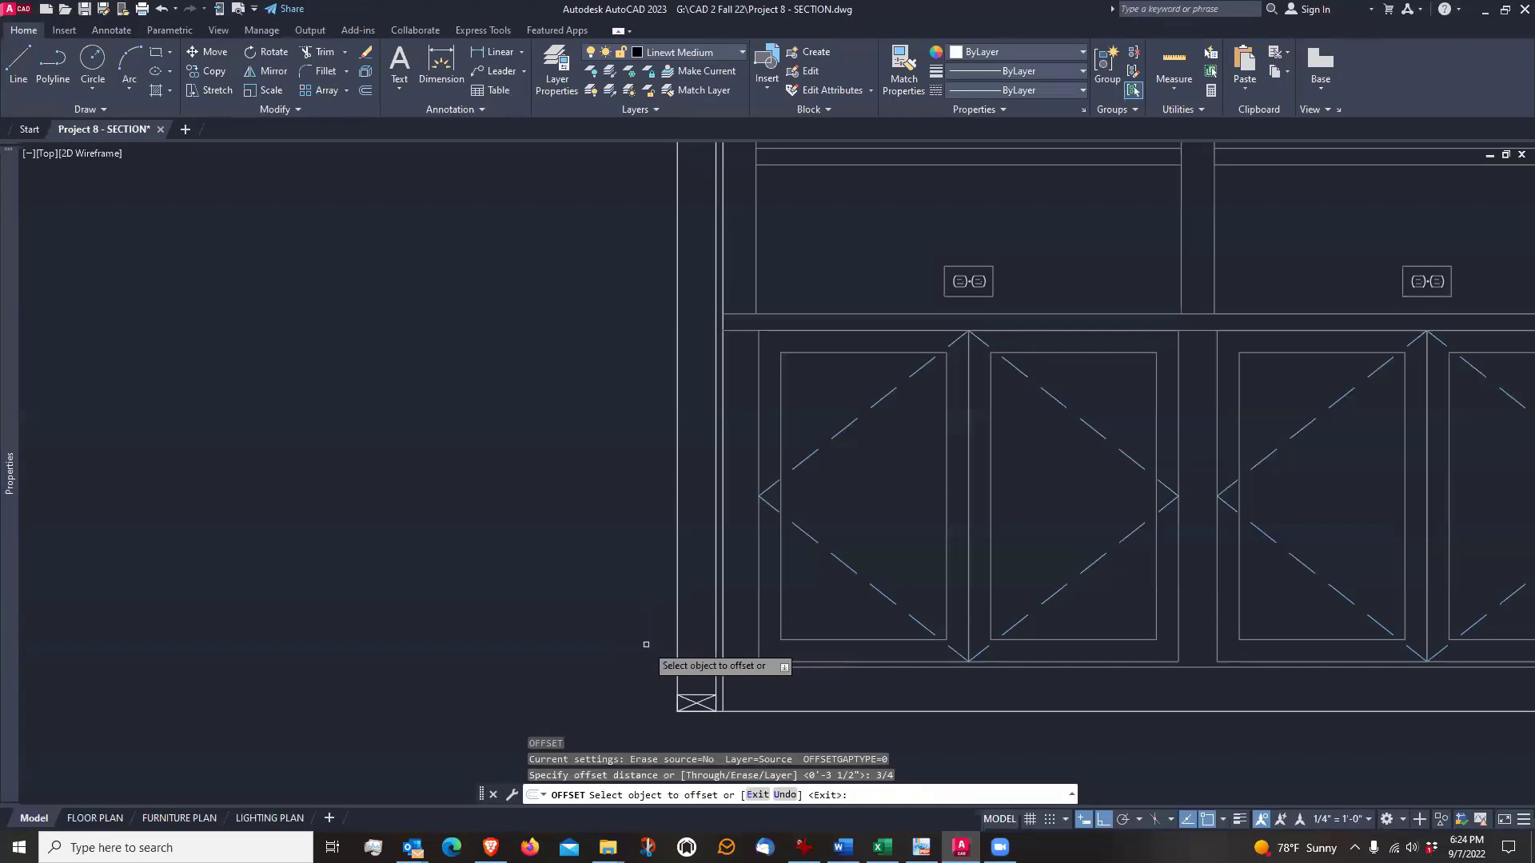
left_click(677, 627)
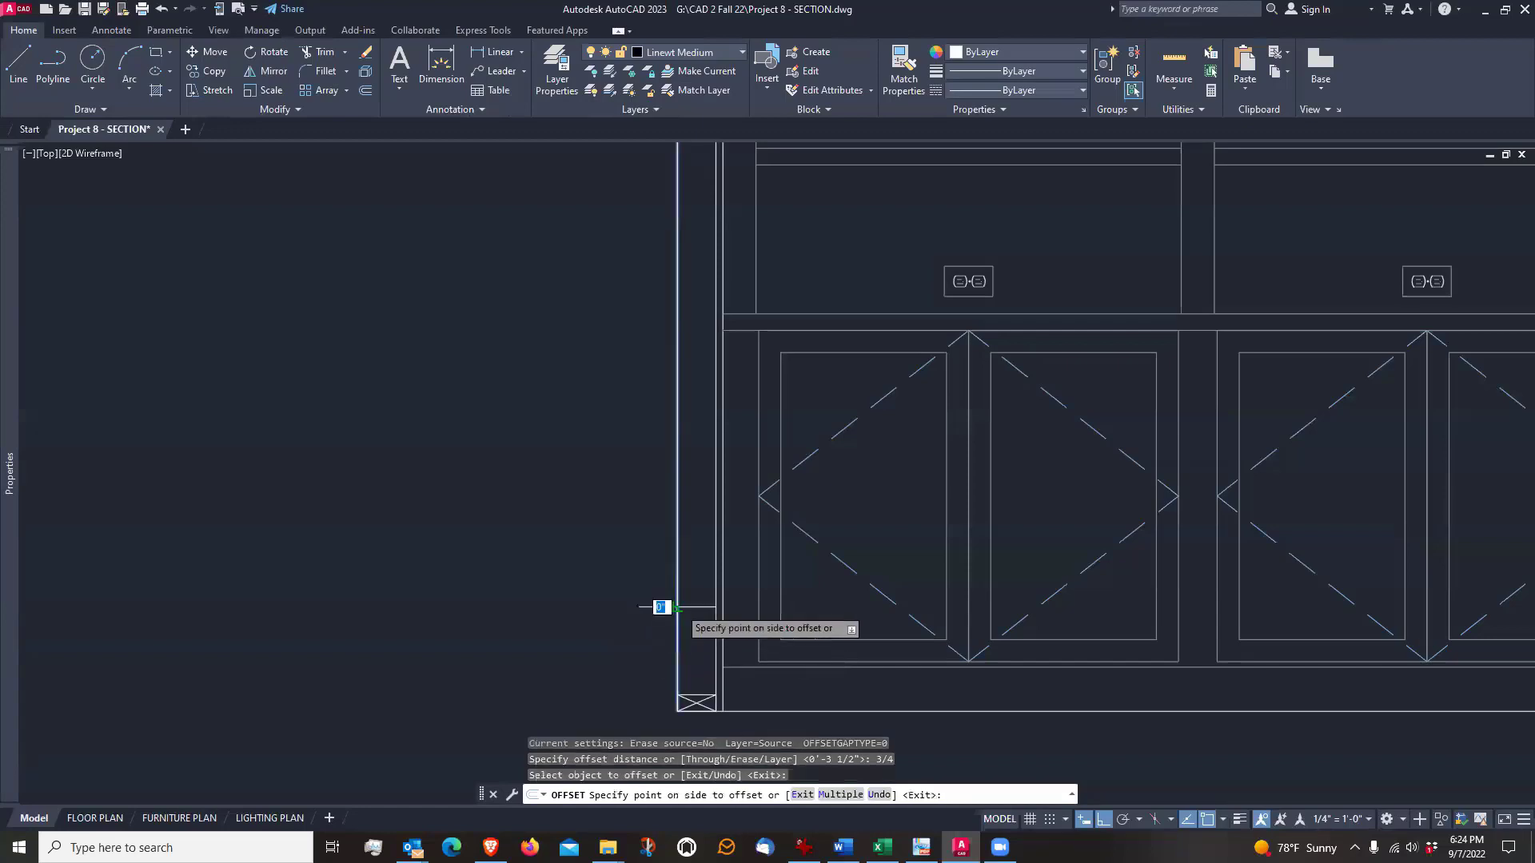
left_click(631, 622)
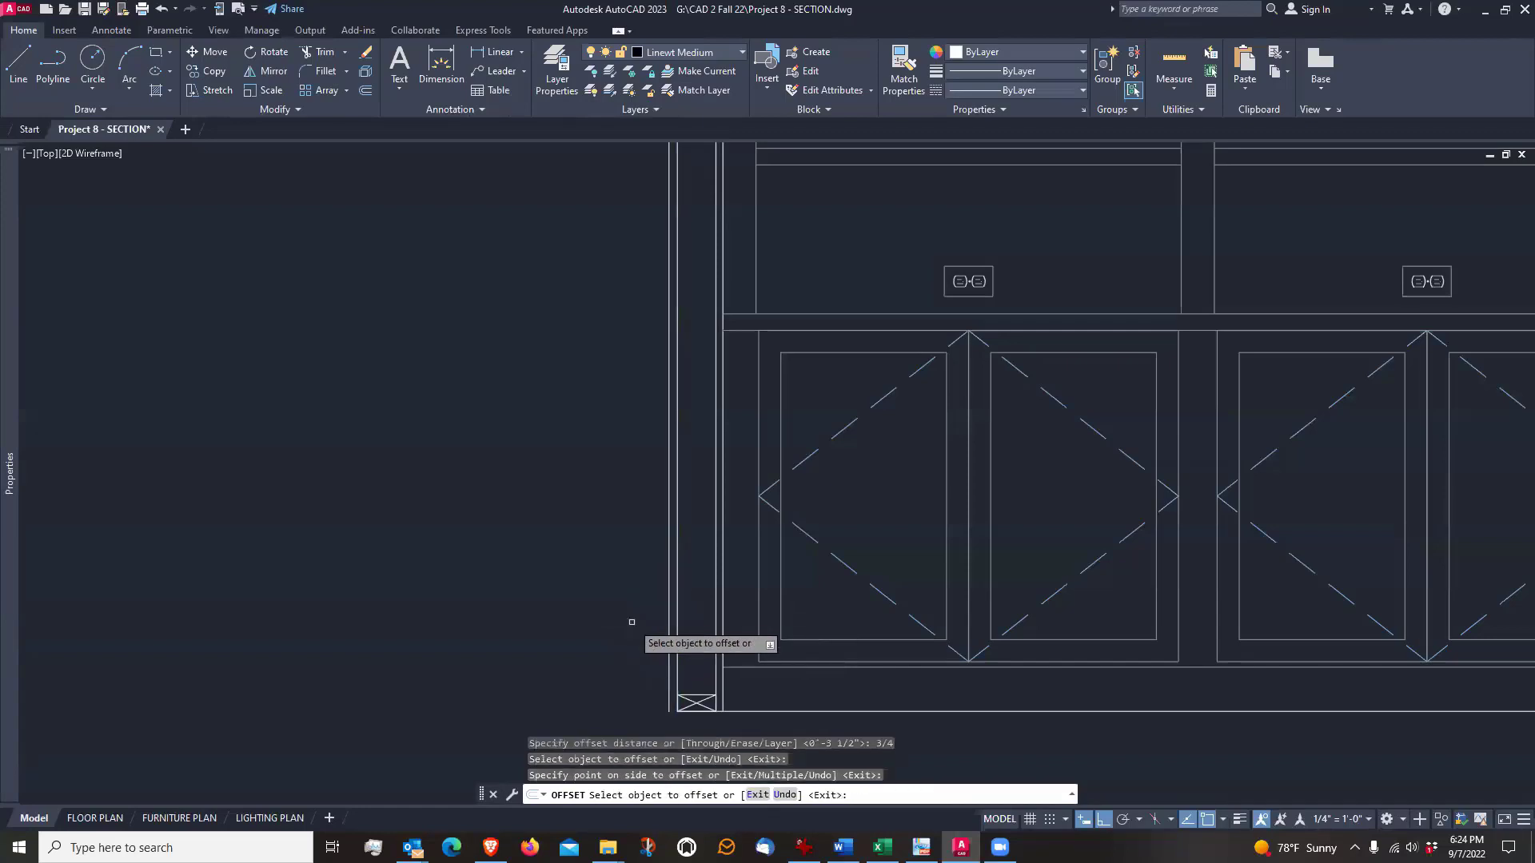
key("Return")
middle_click_drag(616, 645, 652, 627)
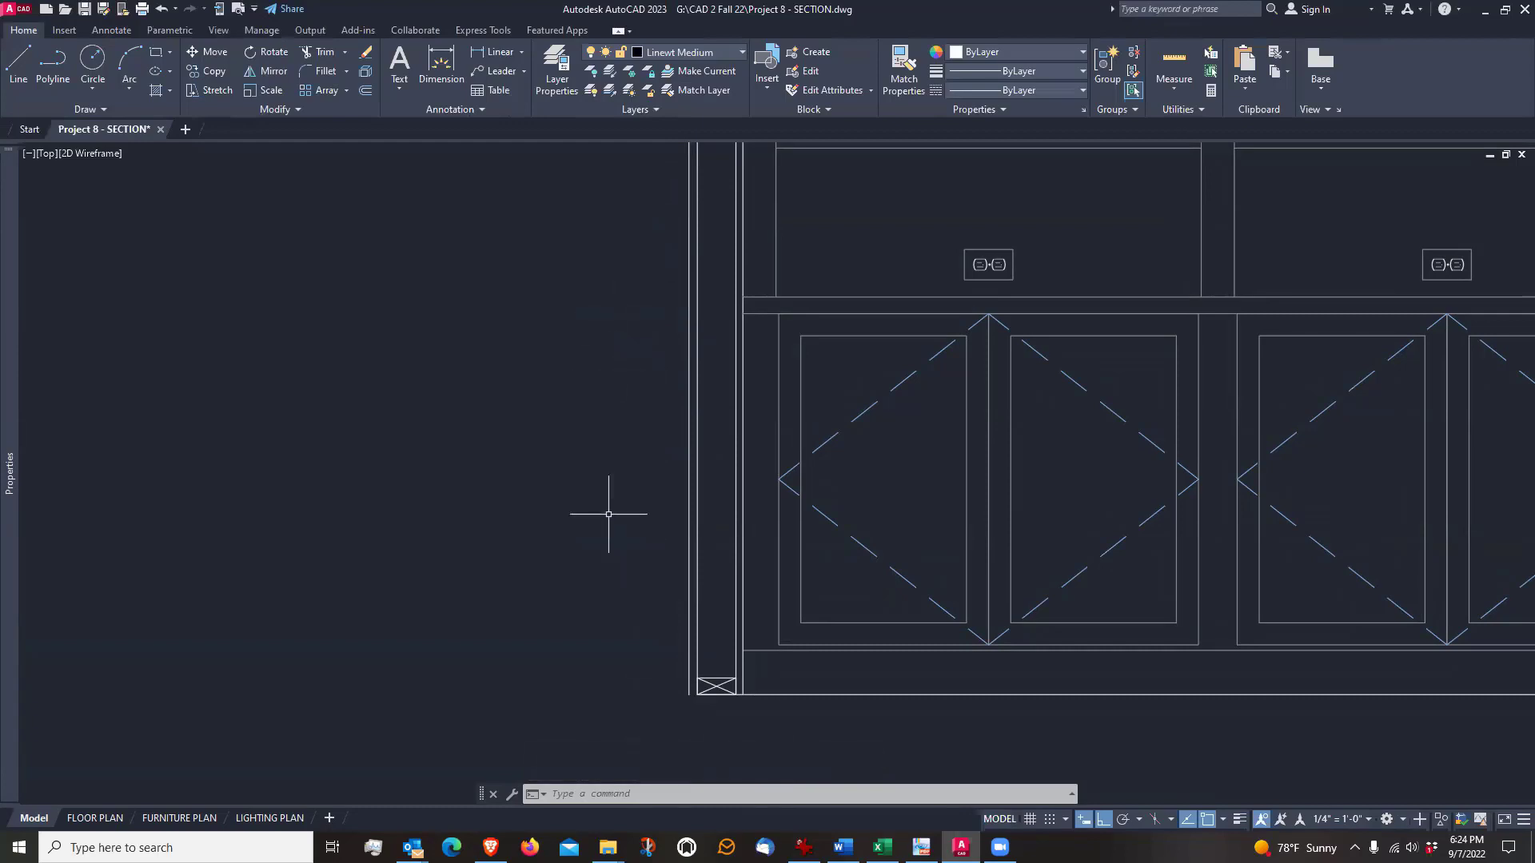
middle_click_drag(609, 514, 602, 535)
scroll(602, 532, "down", 1)
scroll(602, 532, "up", 1)
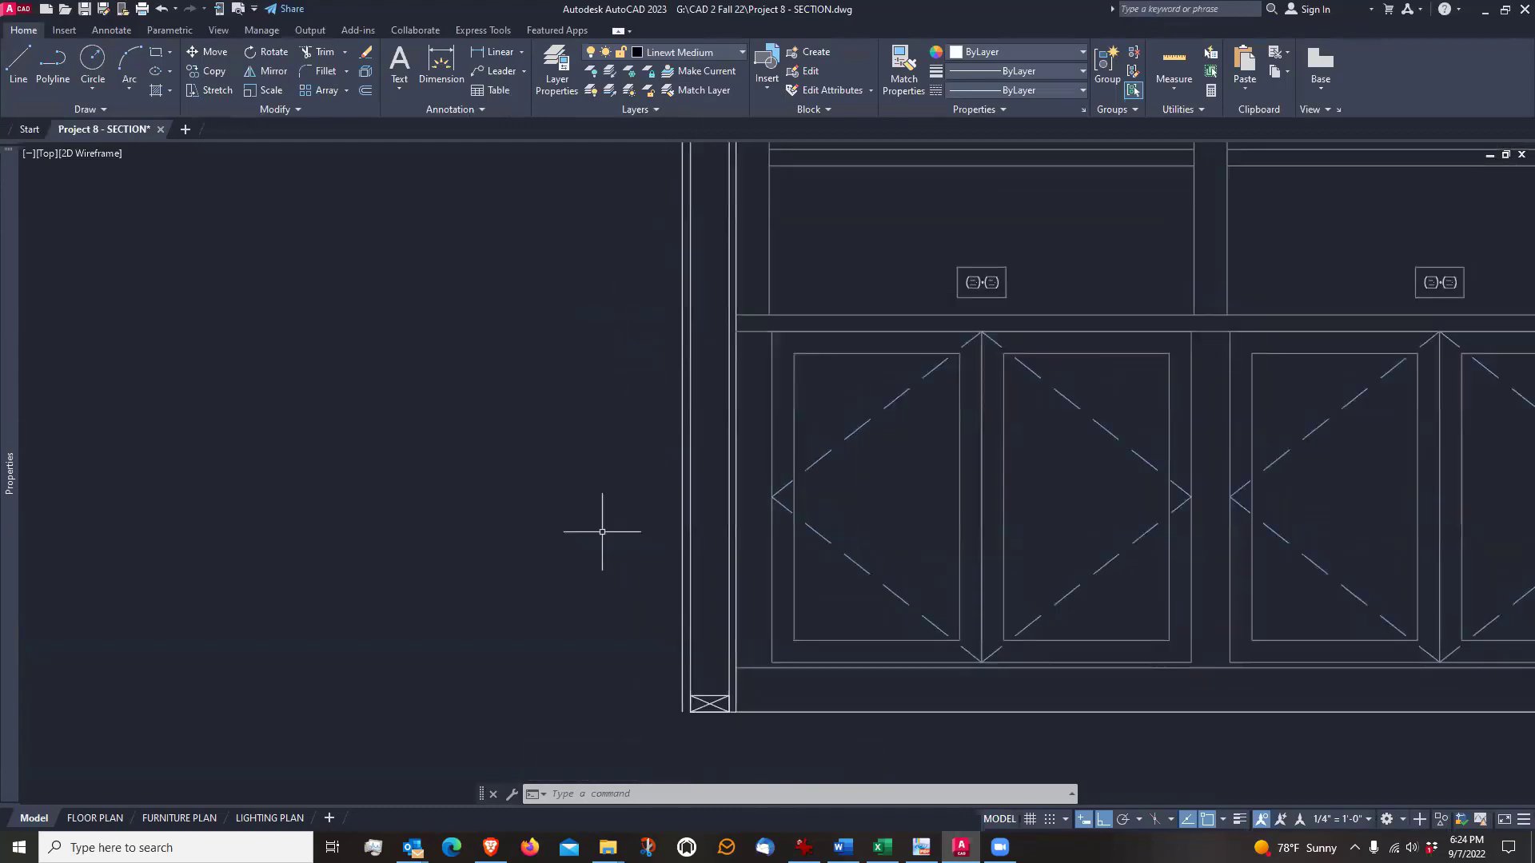
scroll(651, 703, "up", 1)
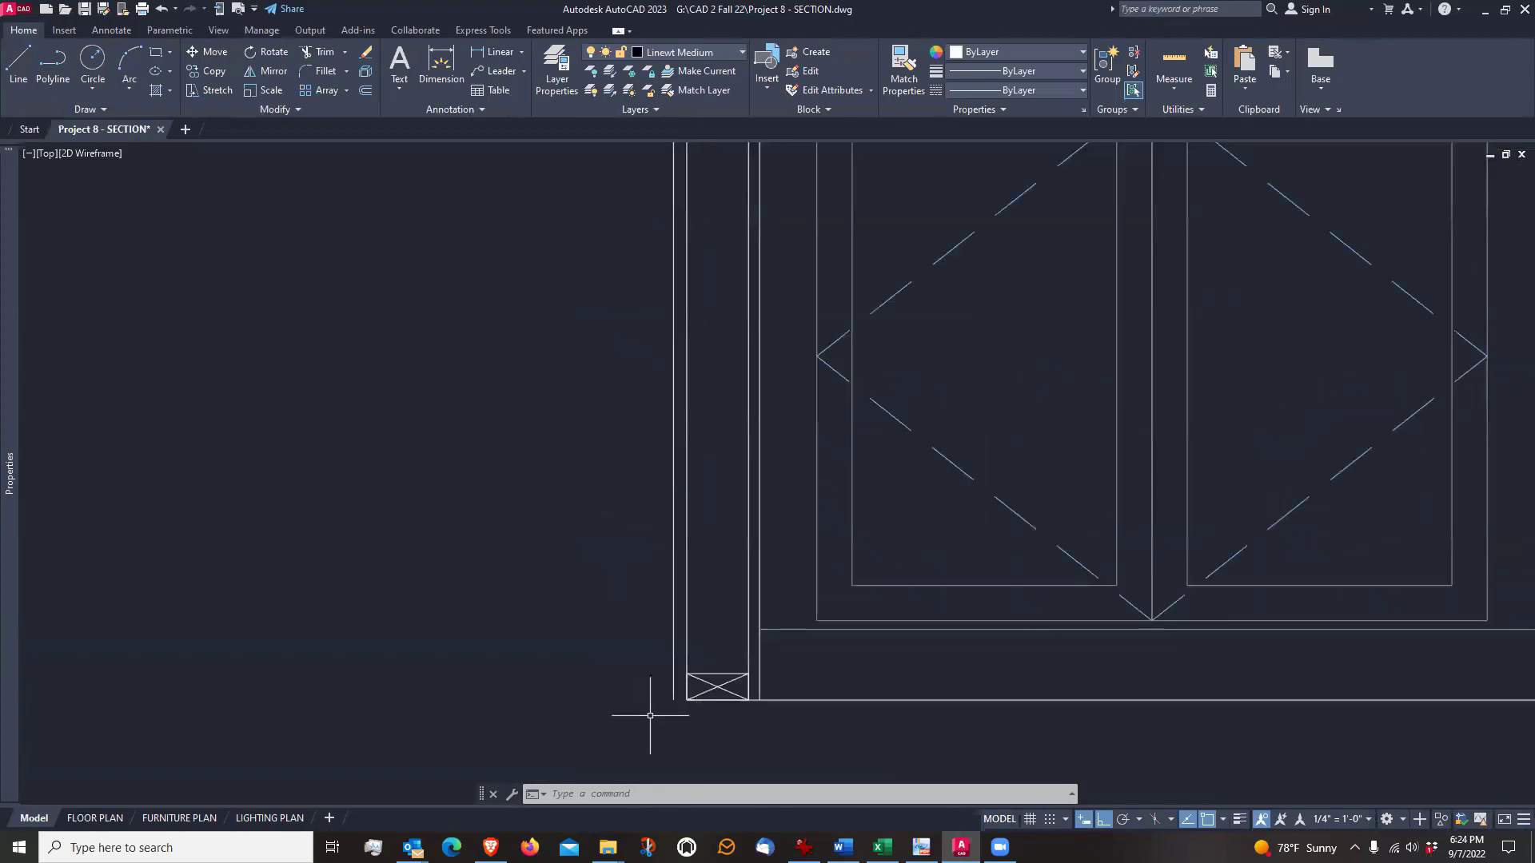
scroll(648, 712, "down", 1)
scroll(651, 702, "up", 1)
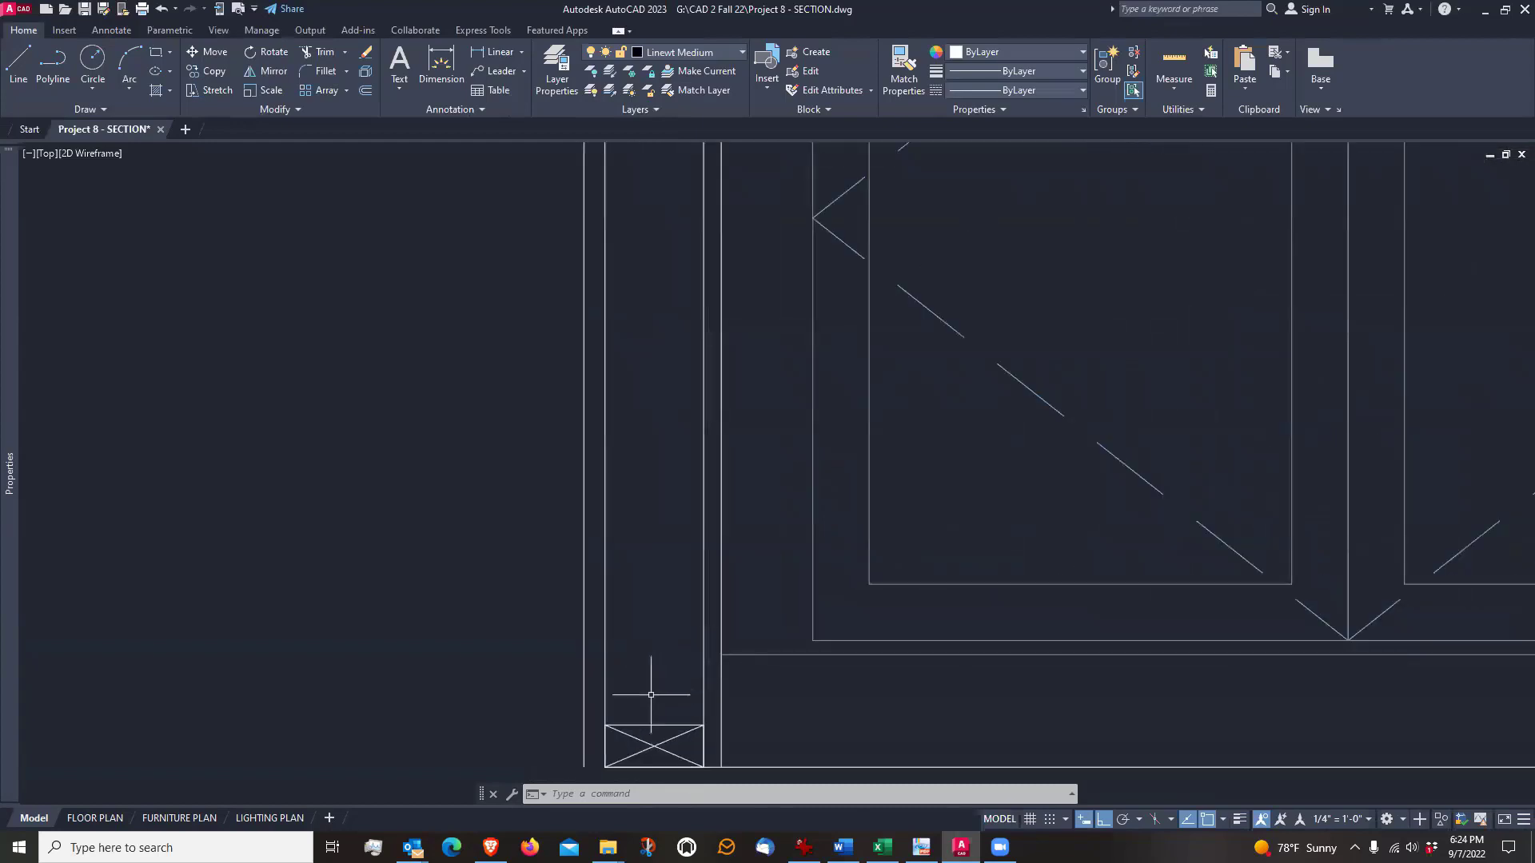
scroll(646, 703, "down", 1)
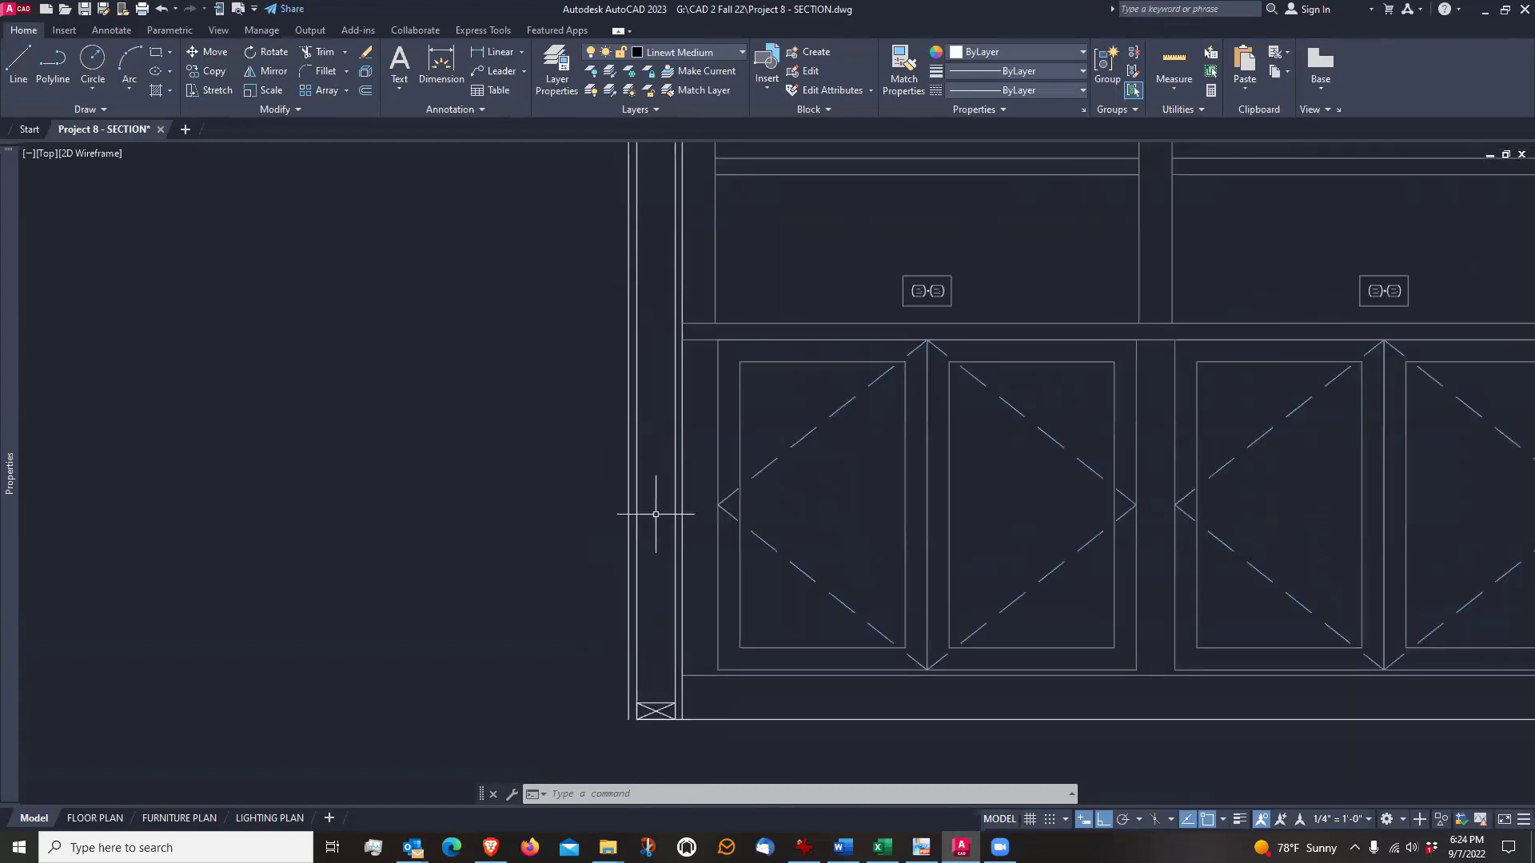
middle_click_drag(662, 640, 654, 489)
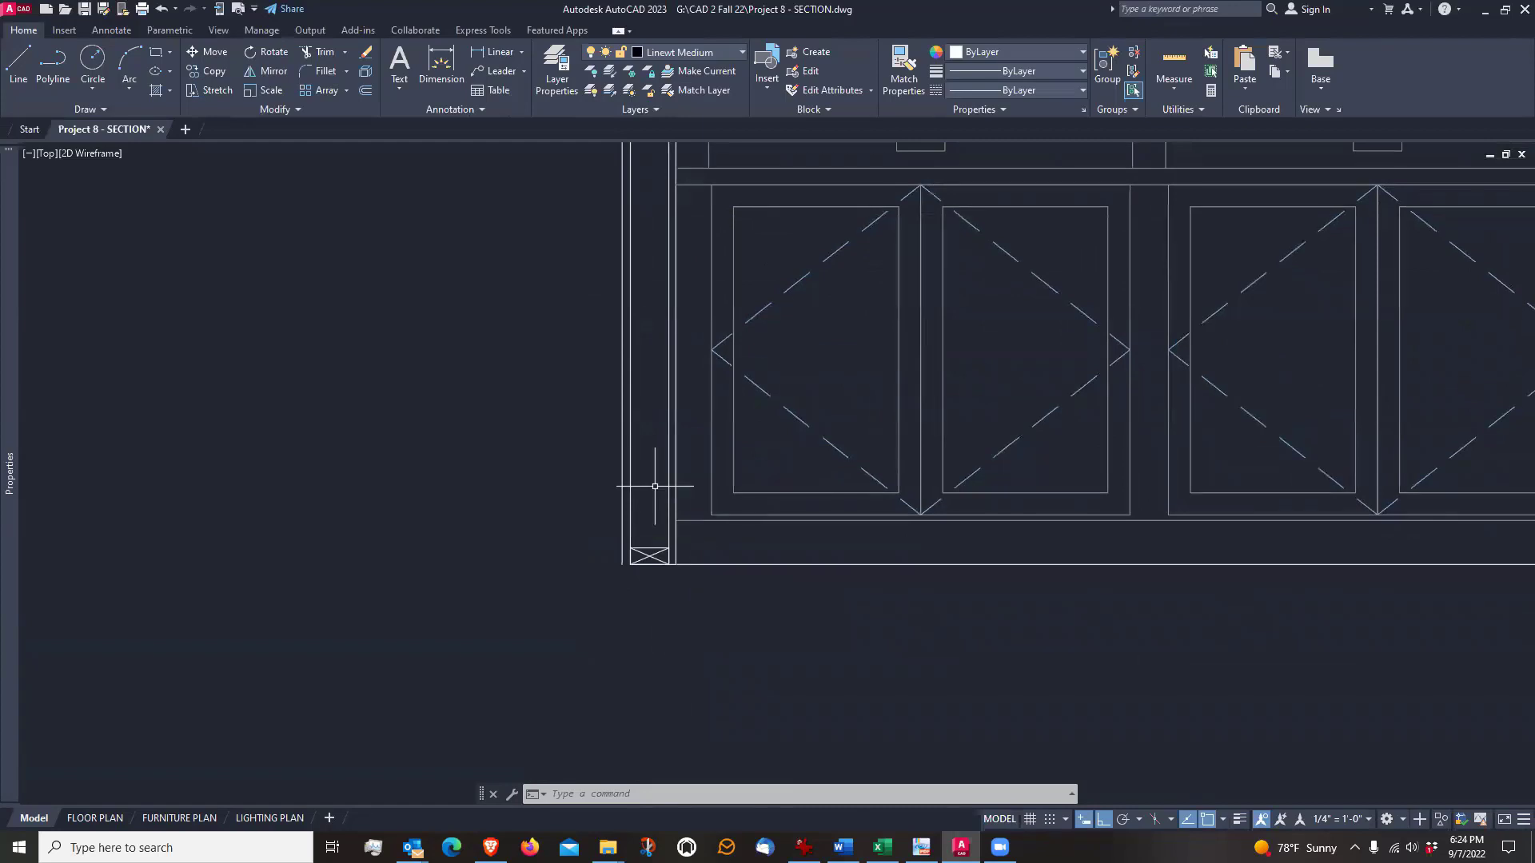
middle_click_drag(658, 616, 665, 546)
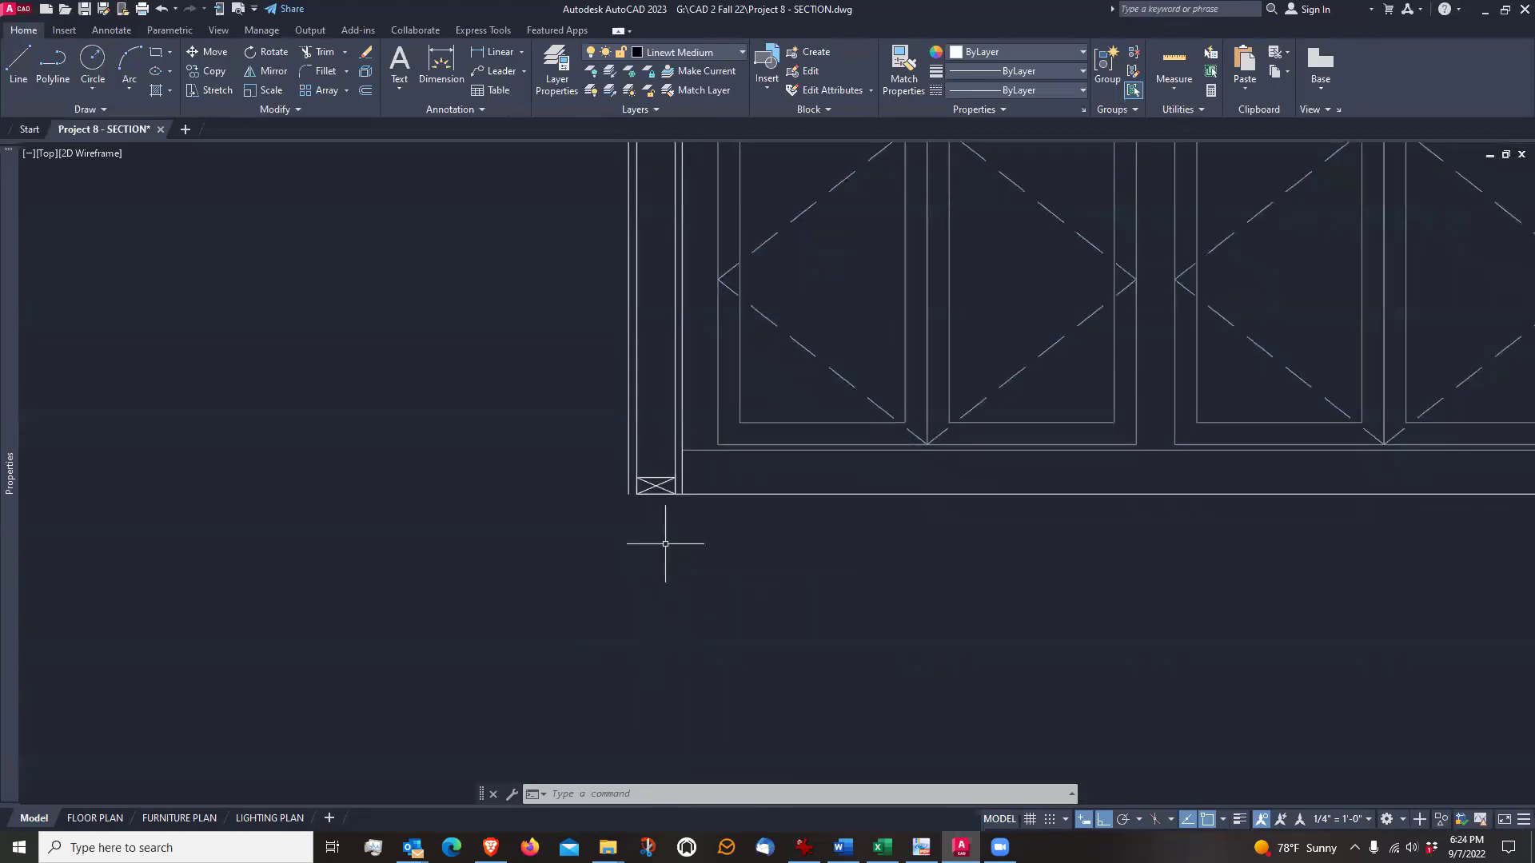
scroll(665, 544, "down", 2)
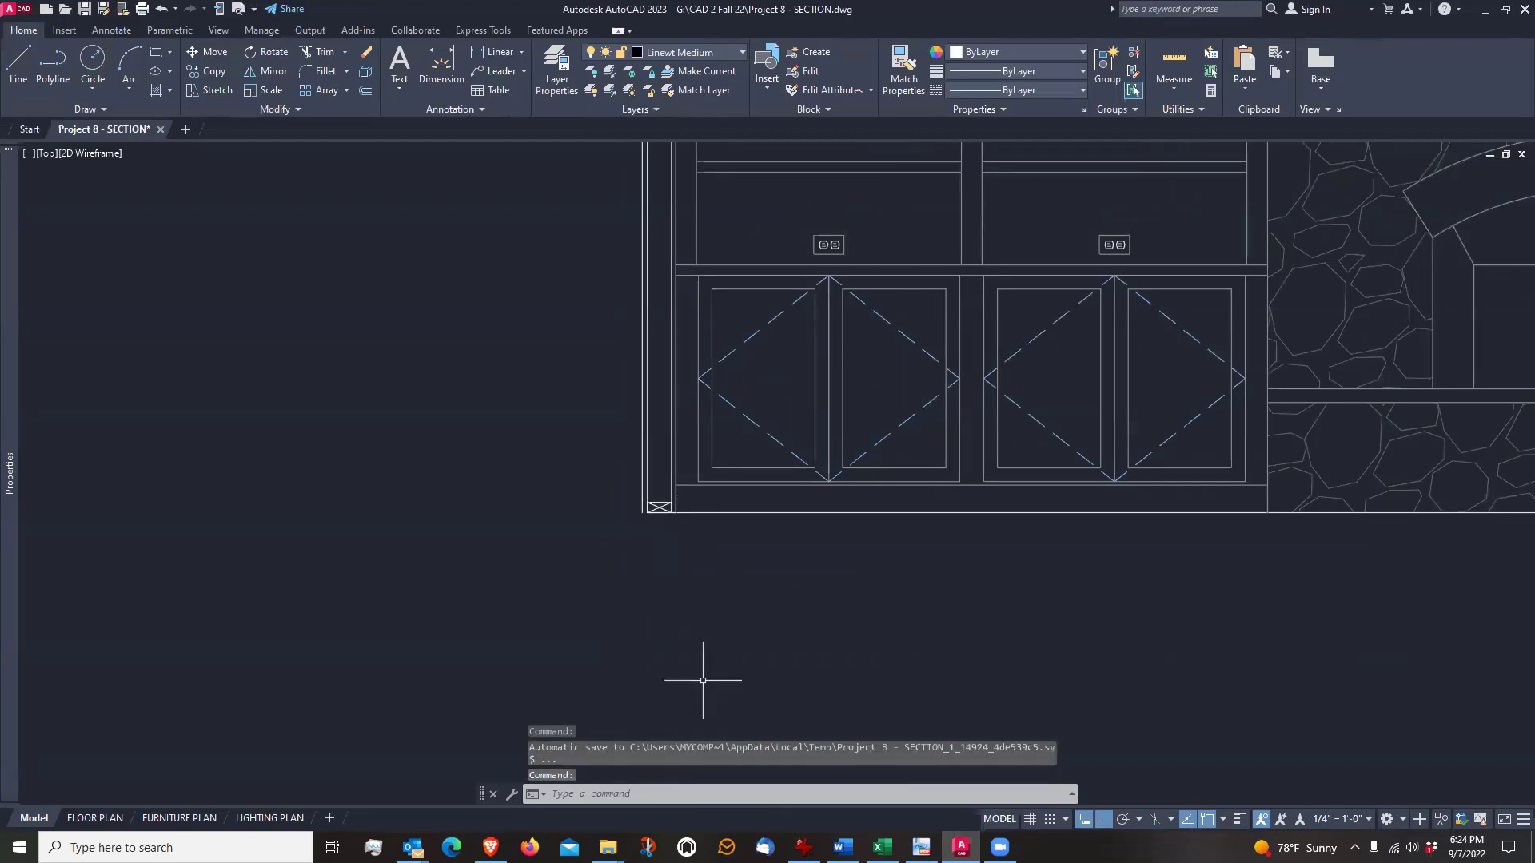
middle_click_drag(702, 681, 665, 552)
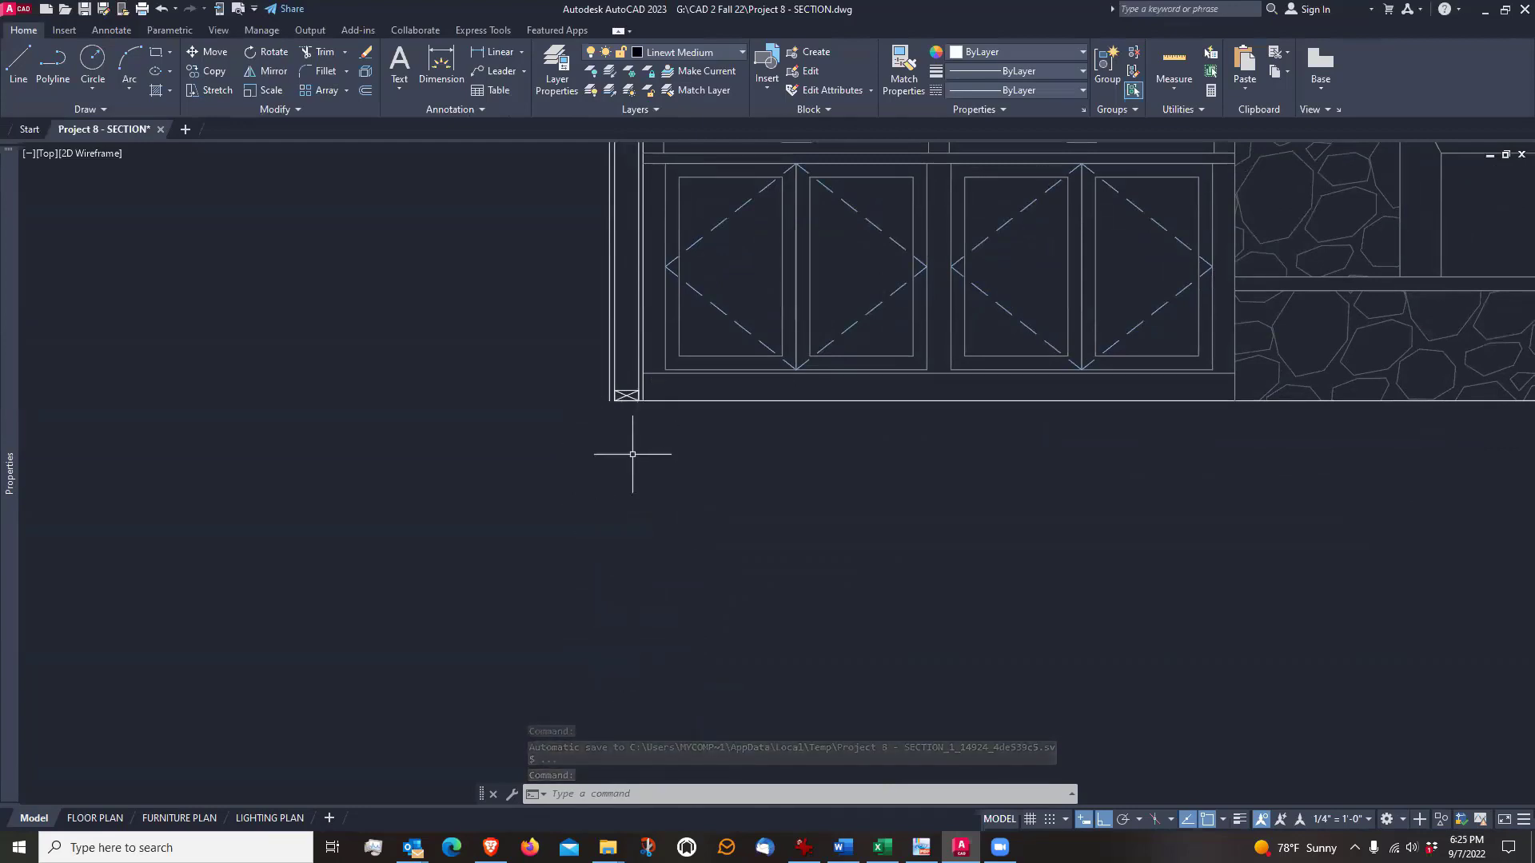
Stretch the left end of the floor line out to the base of the left wall's outermost exterior line
scroll(628, 436, "up", 5)
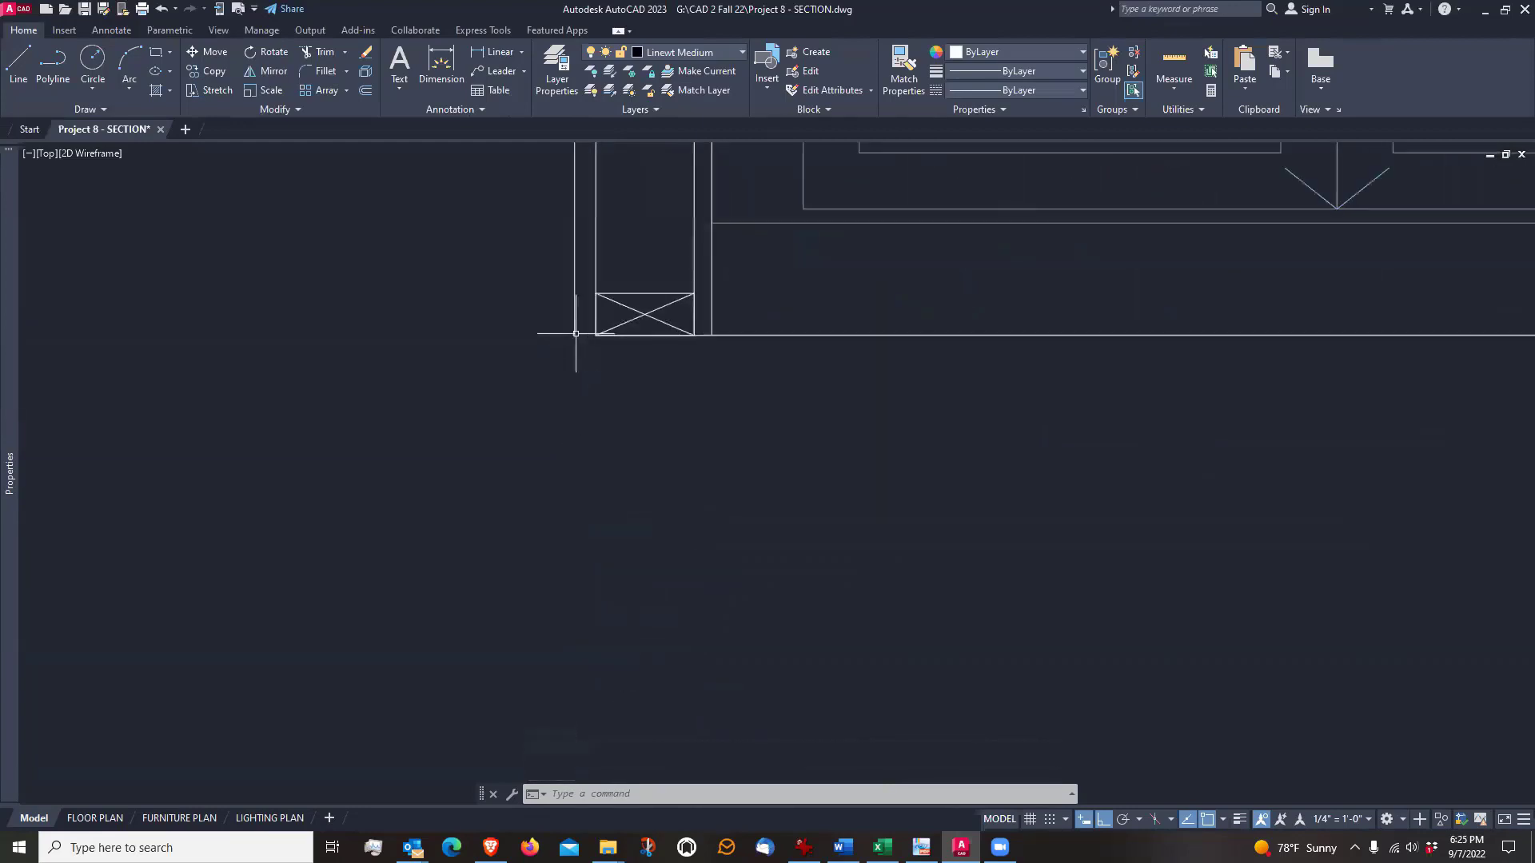
scroll(576, 333, "up", 2)
scroll(568, 347, "up", 1)
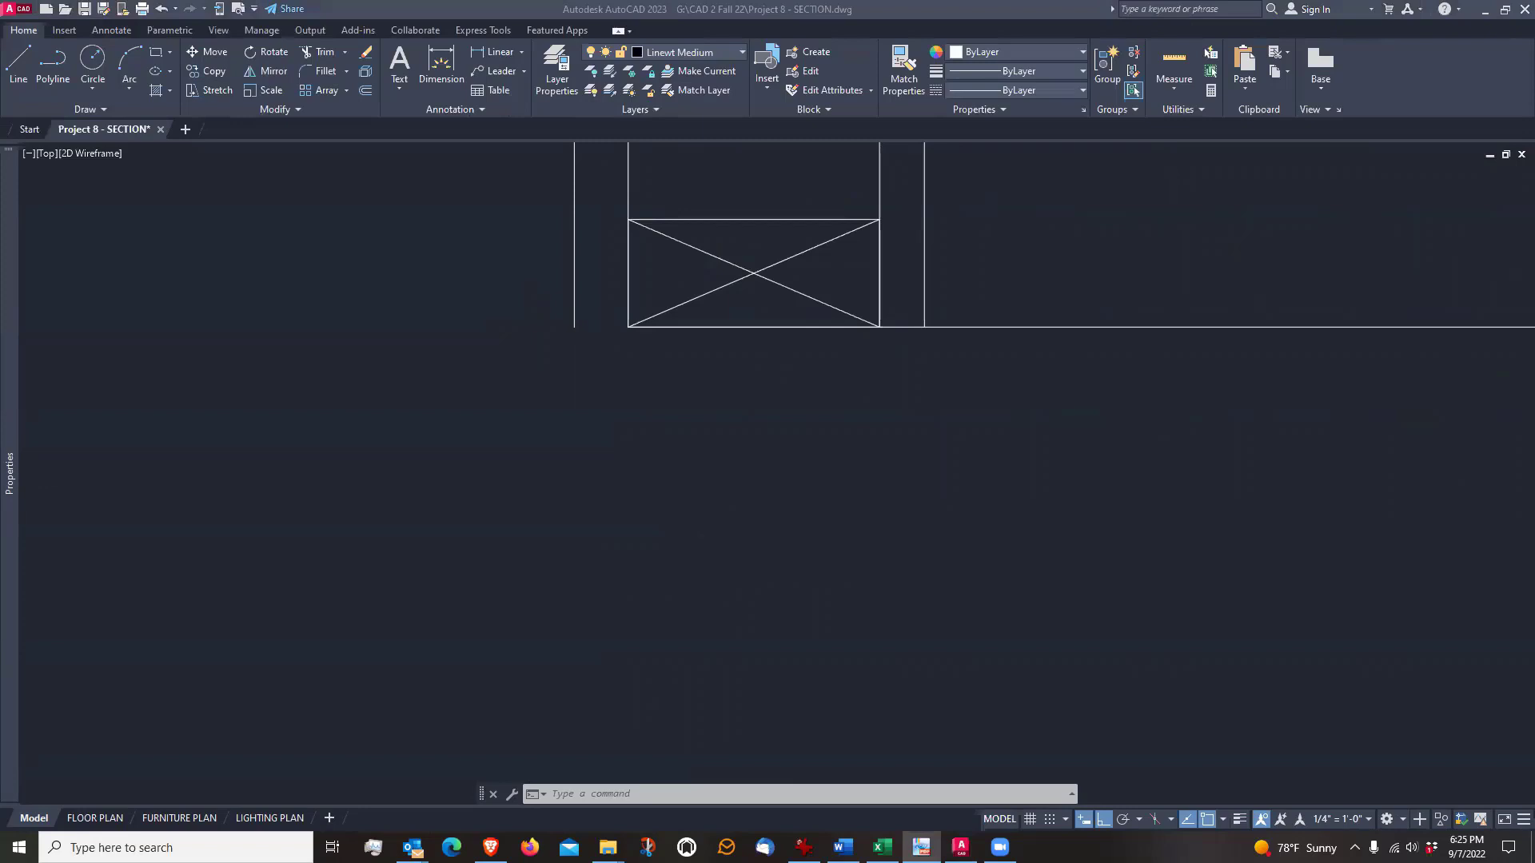
left_click(649, 345)
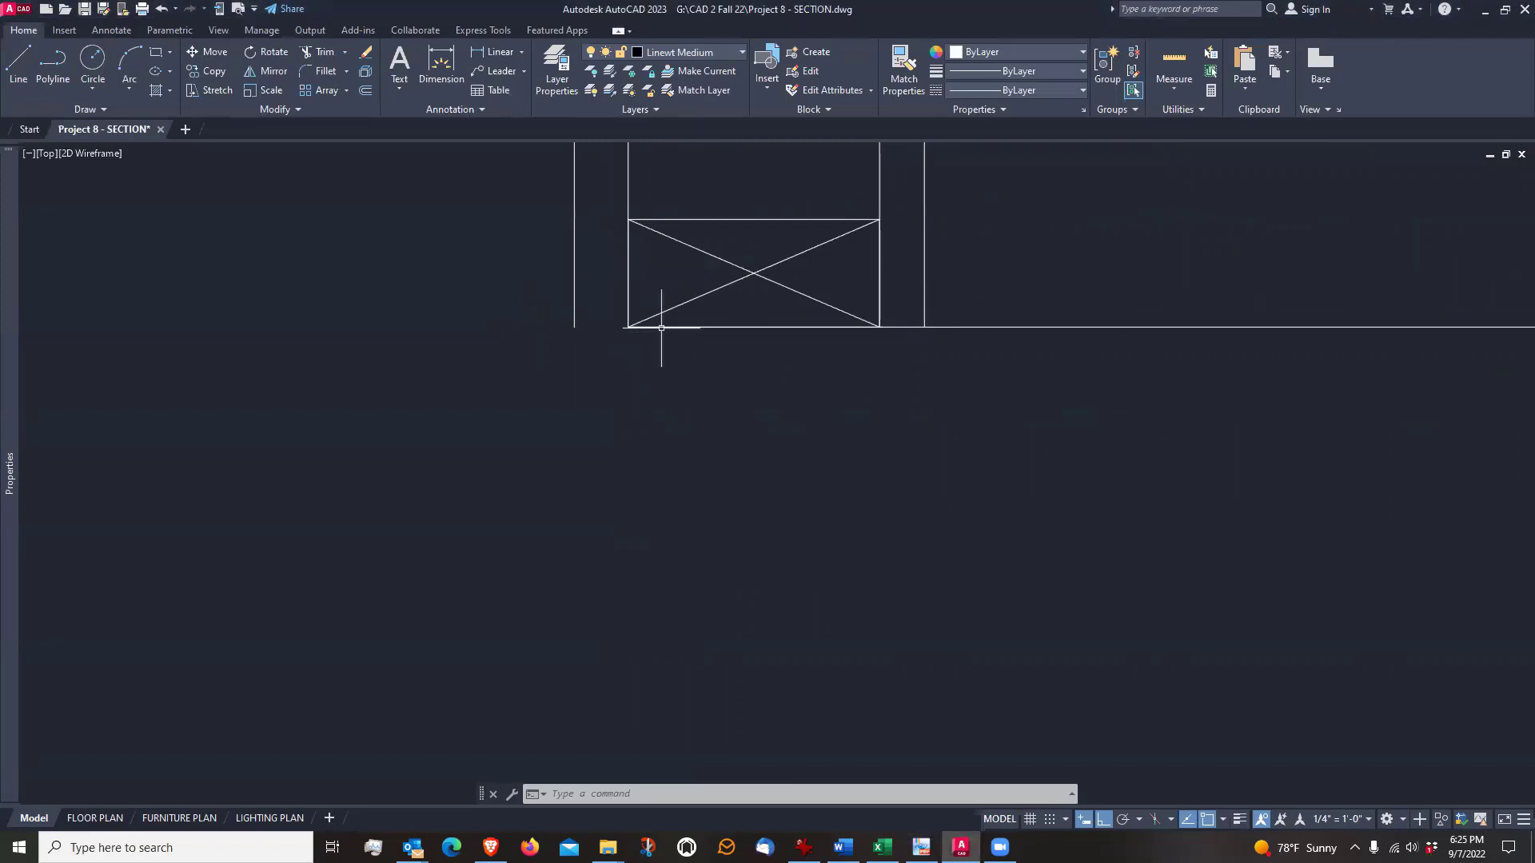
left_click(977, 326)
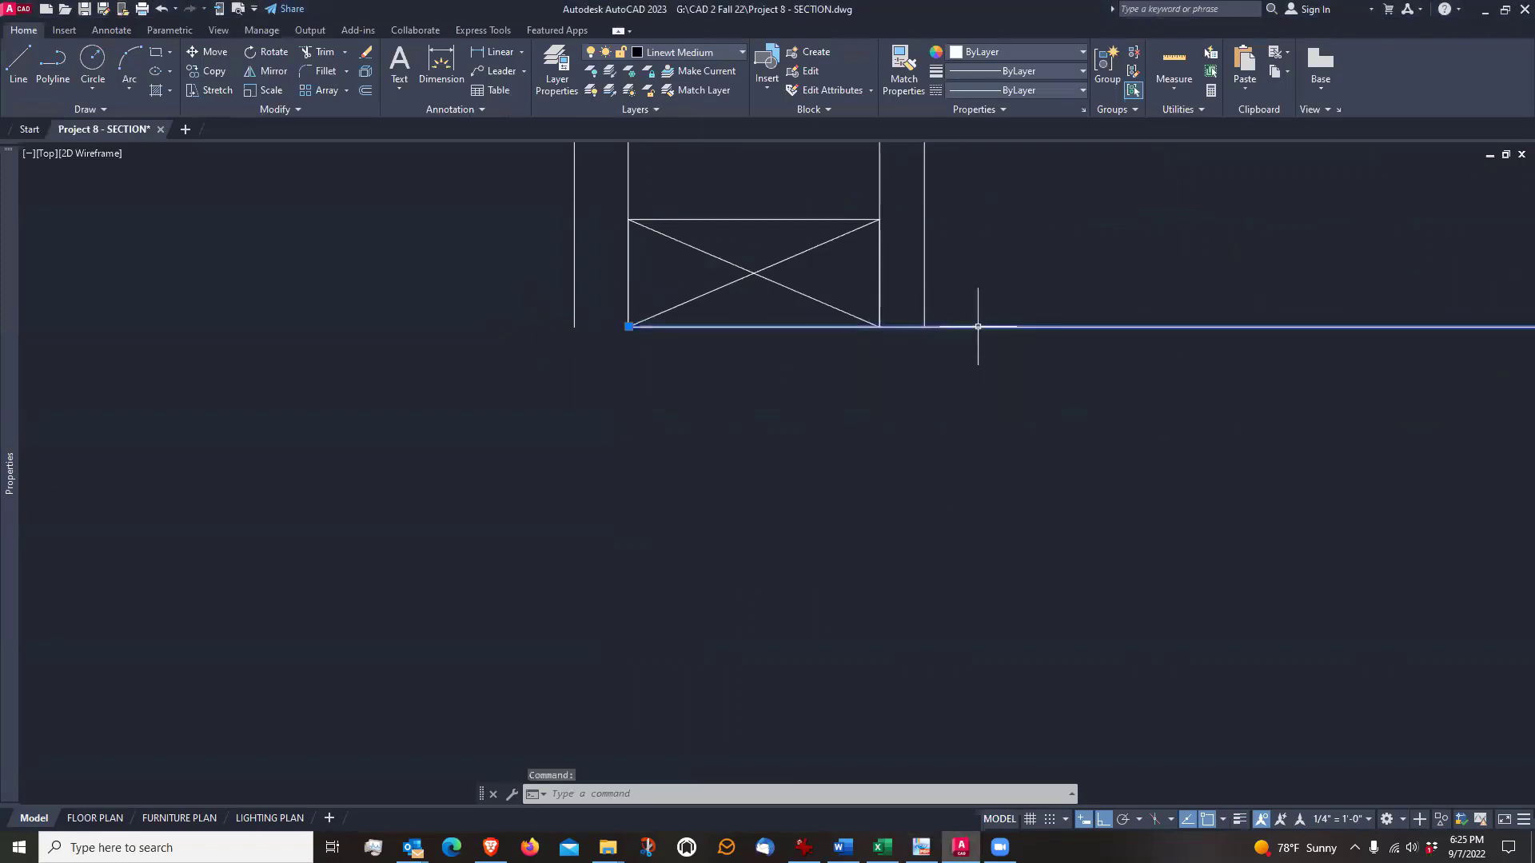
left_click(629, 326)
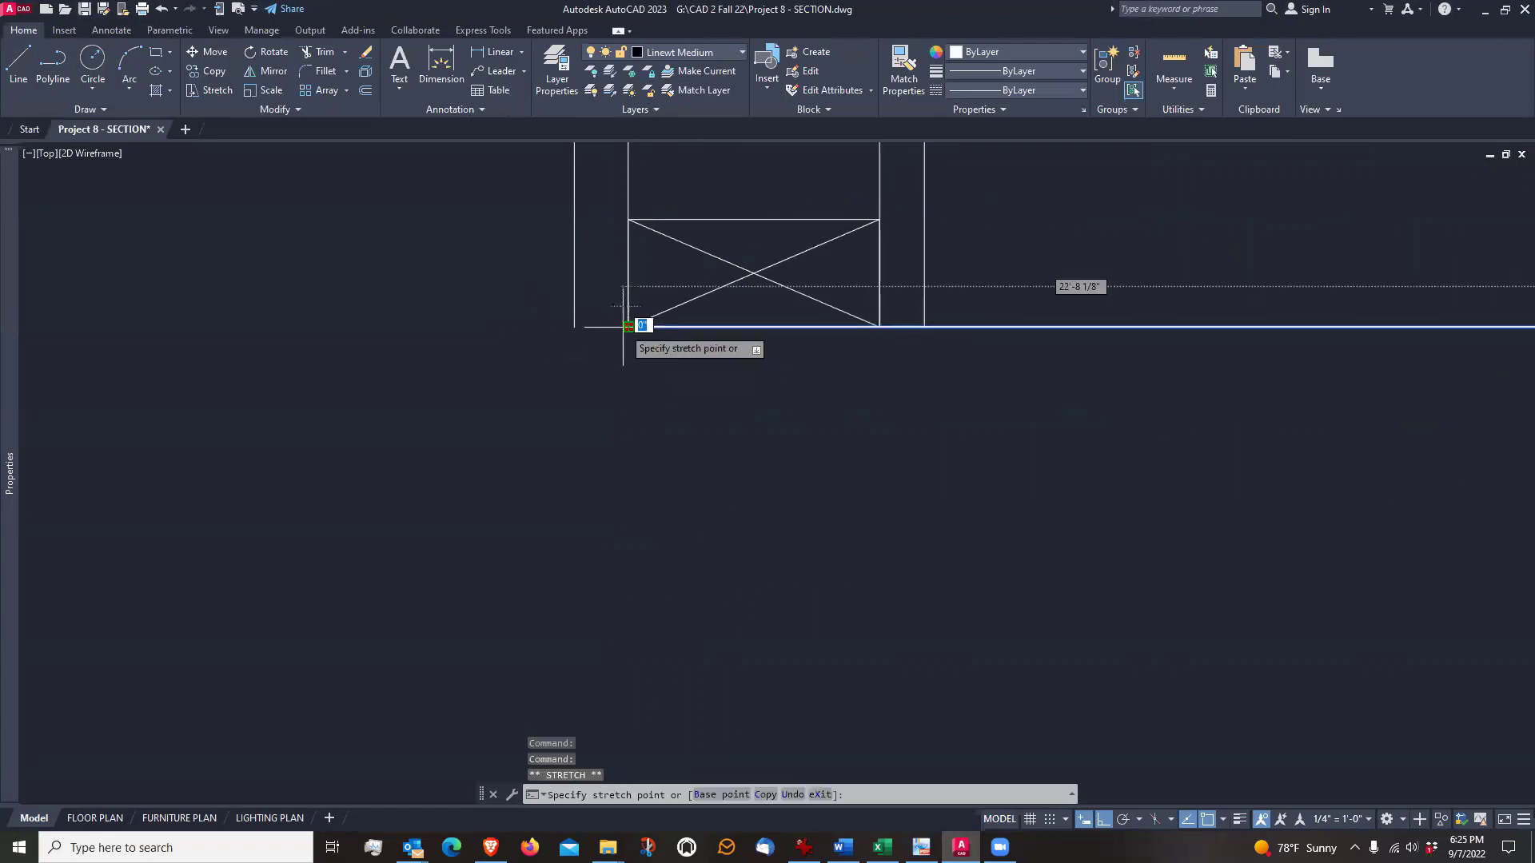
left_click(575, 326)
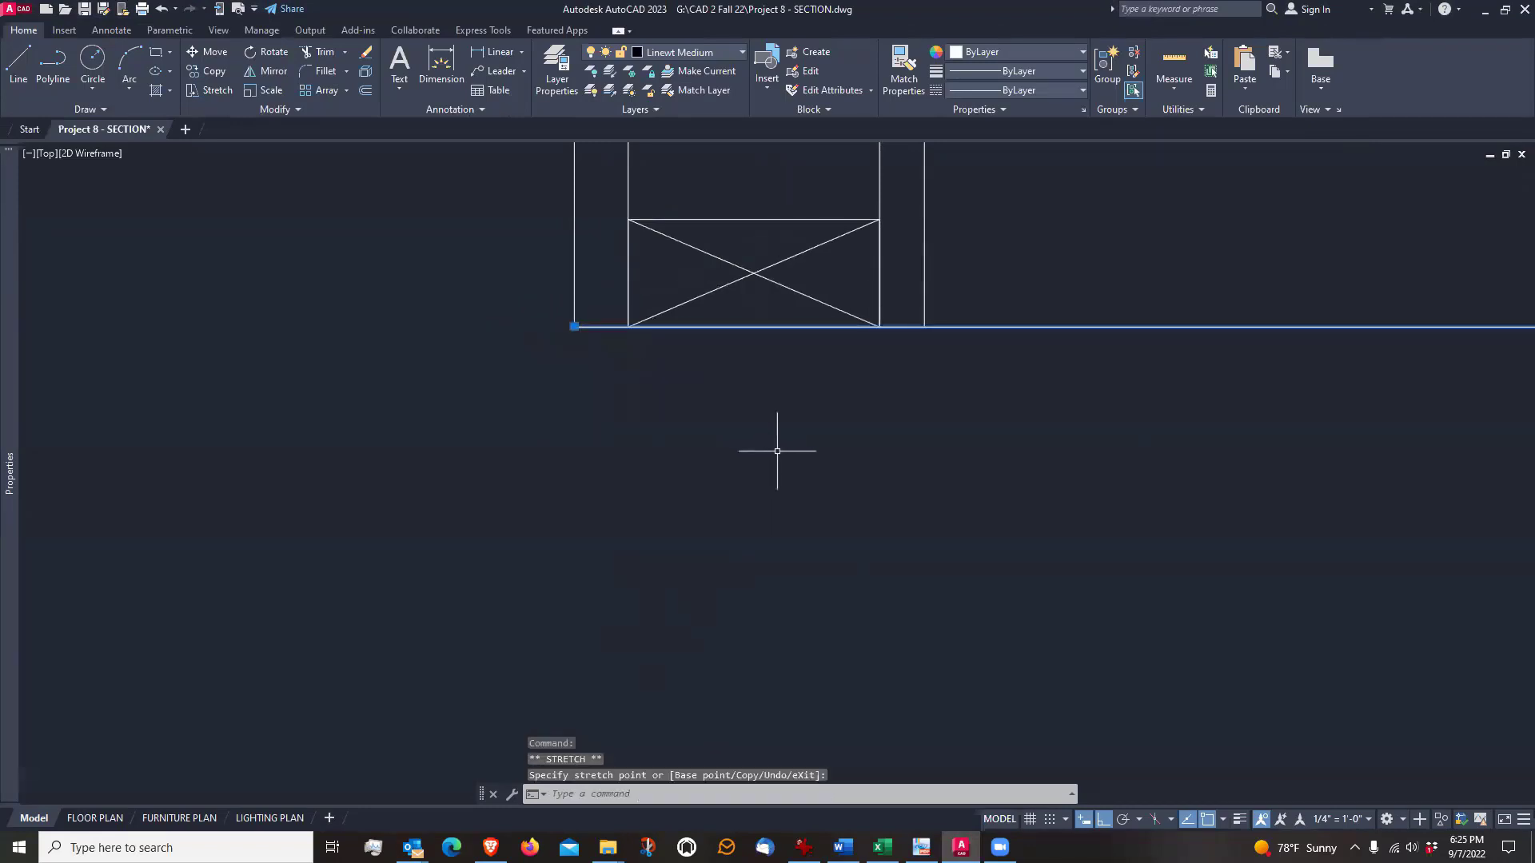
key("Escape")
Draw a vertical line 4'6" straight down from the outer bottom corner of the left wall
type("l")
key("Return")
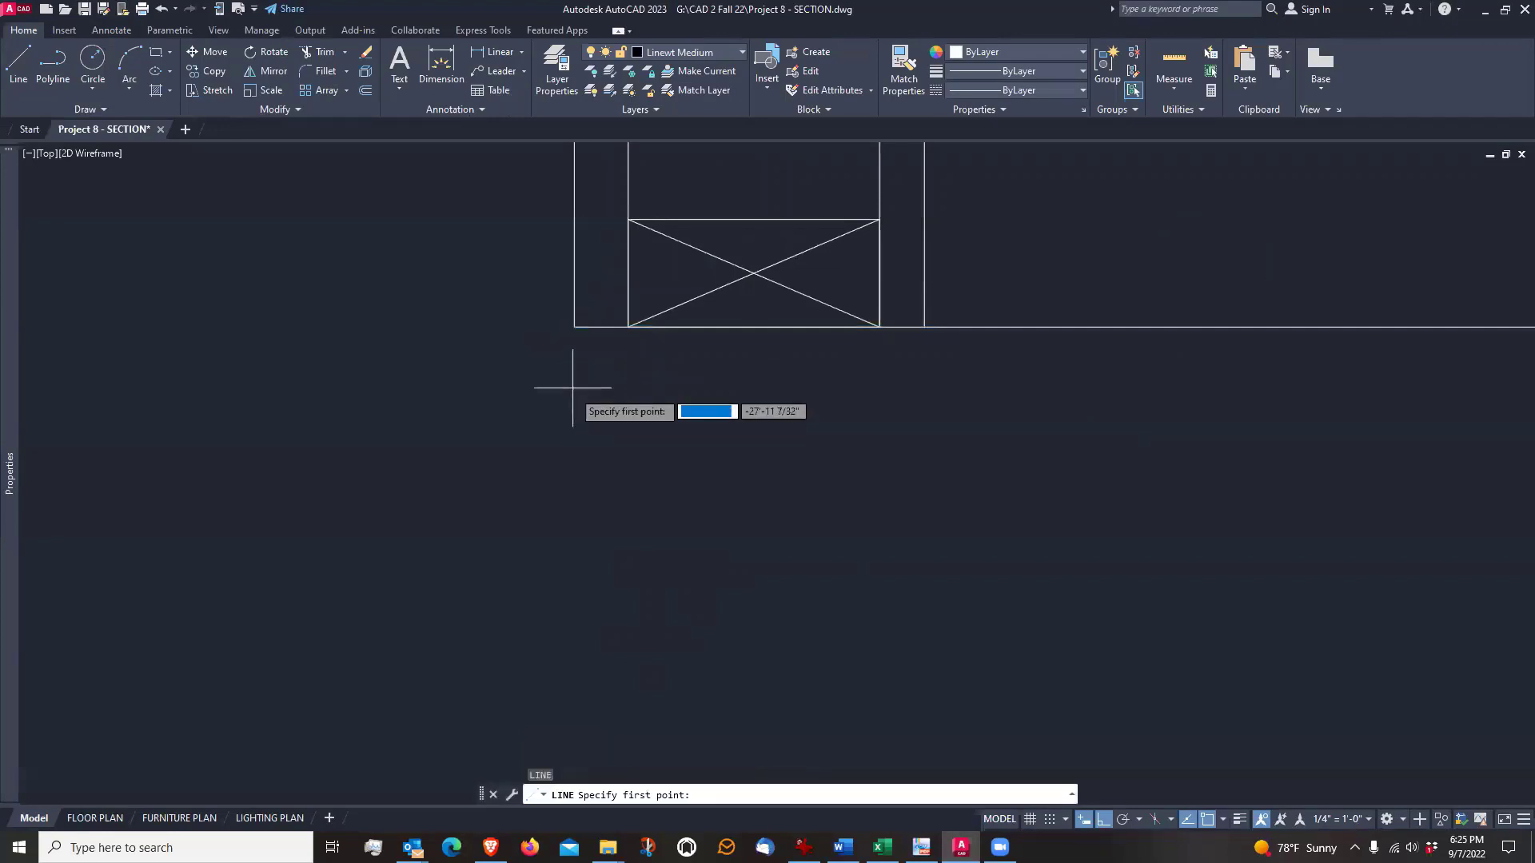
left_click(574, 326)
scroll(574, 326, "down", 3)
scroll(574, 330, "down", 2)
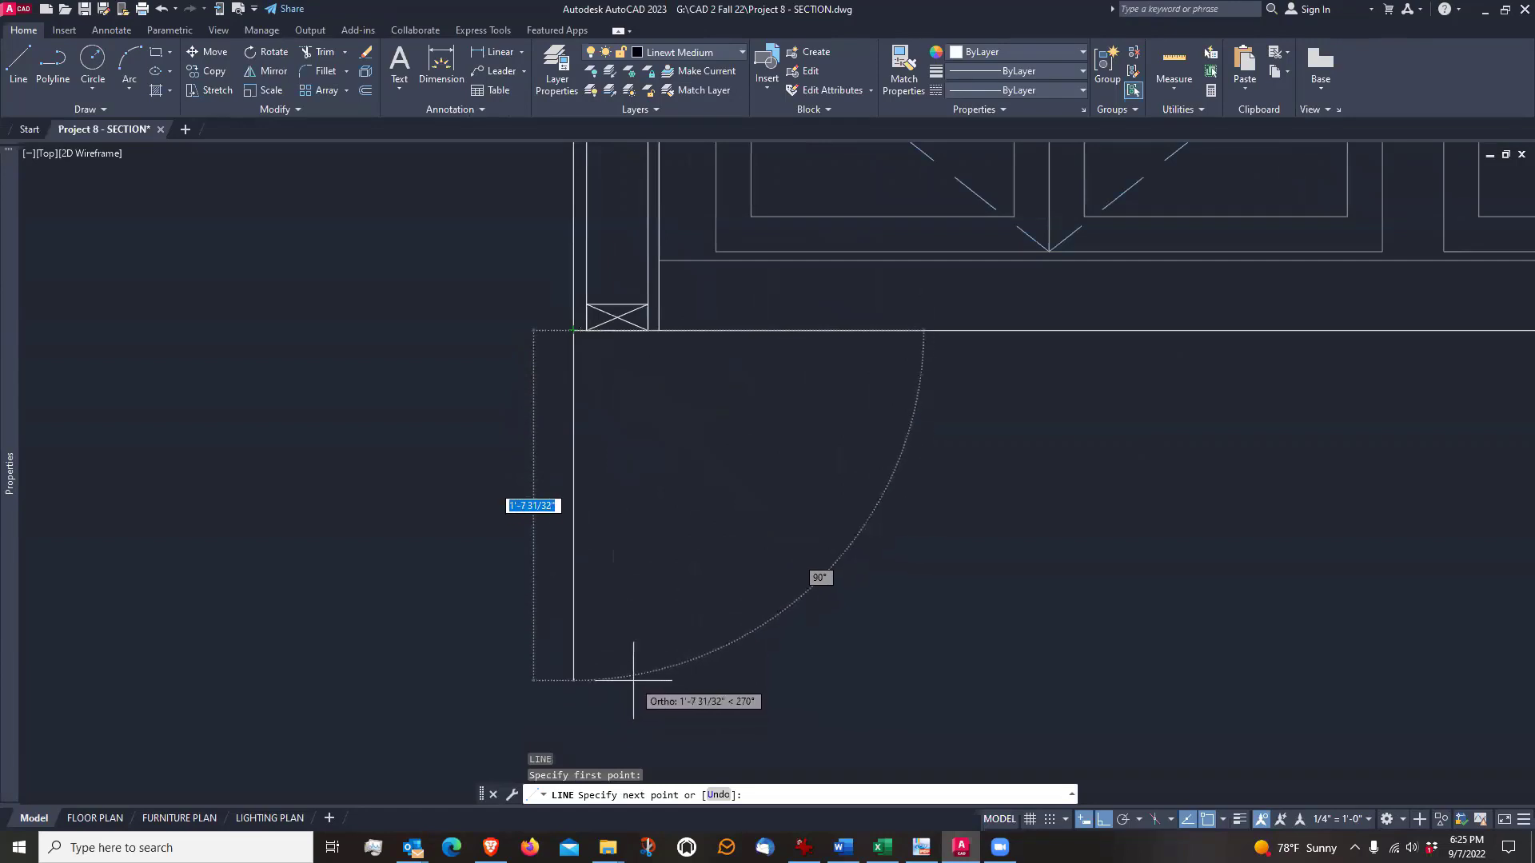
middle_click_drag(633, 679, 681, 576)
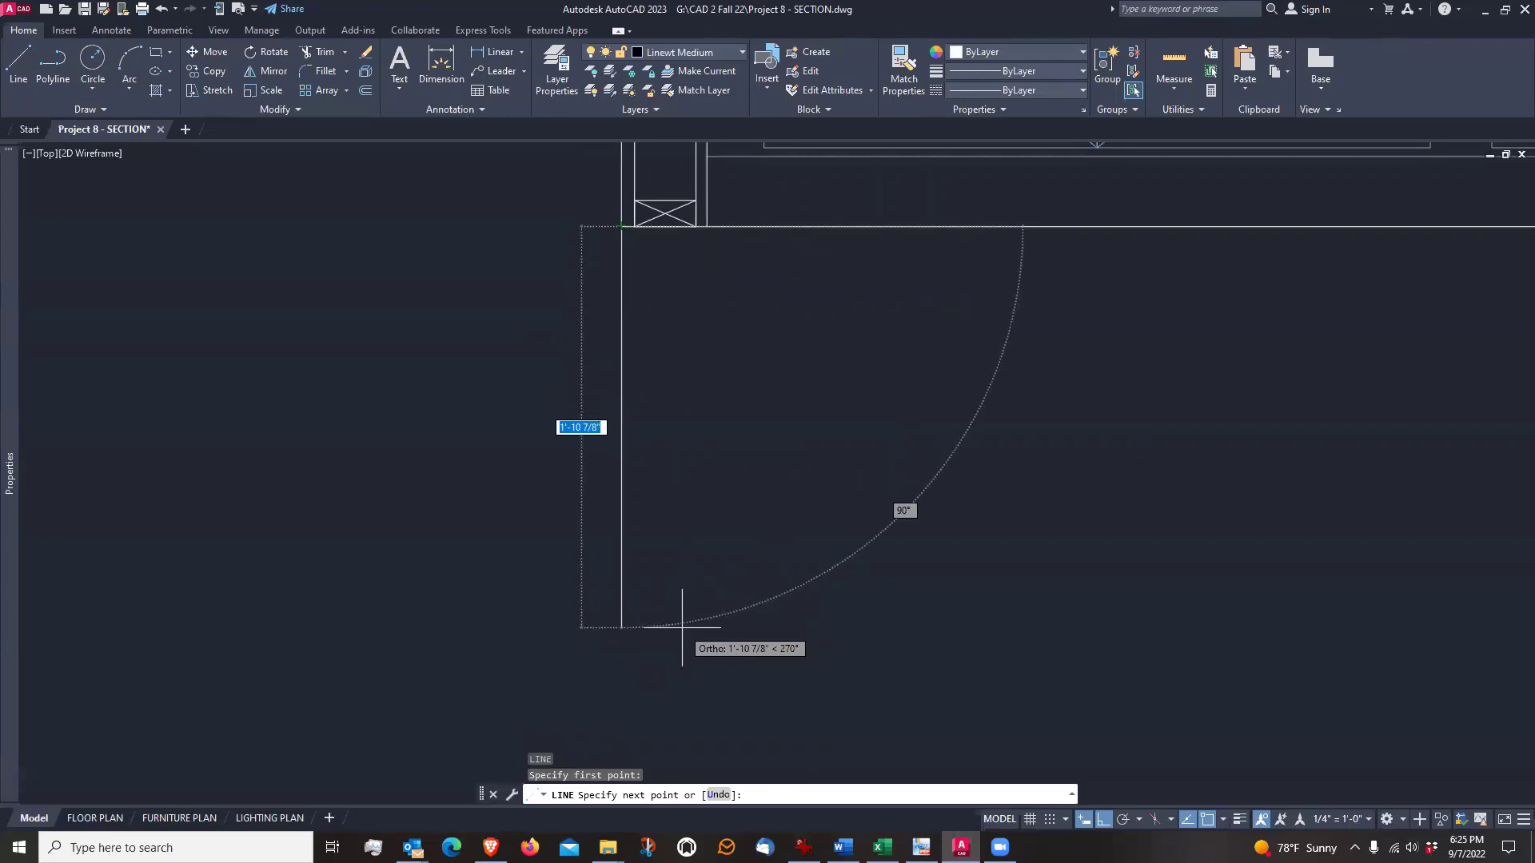
type("4")
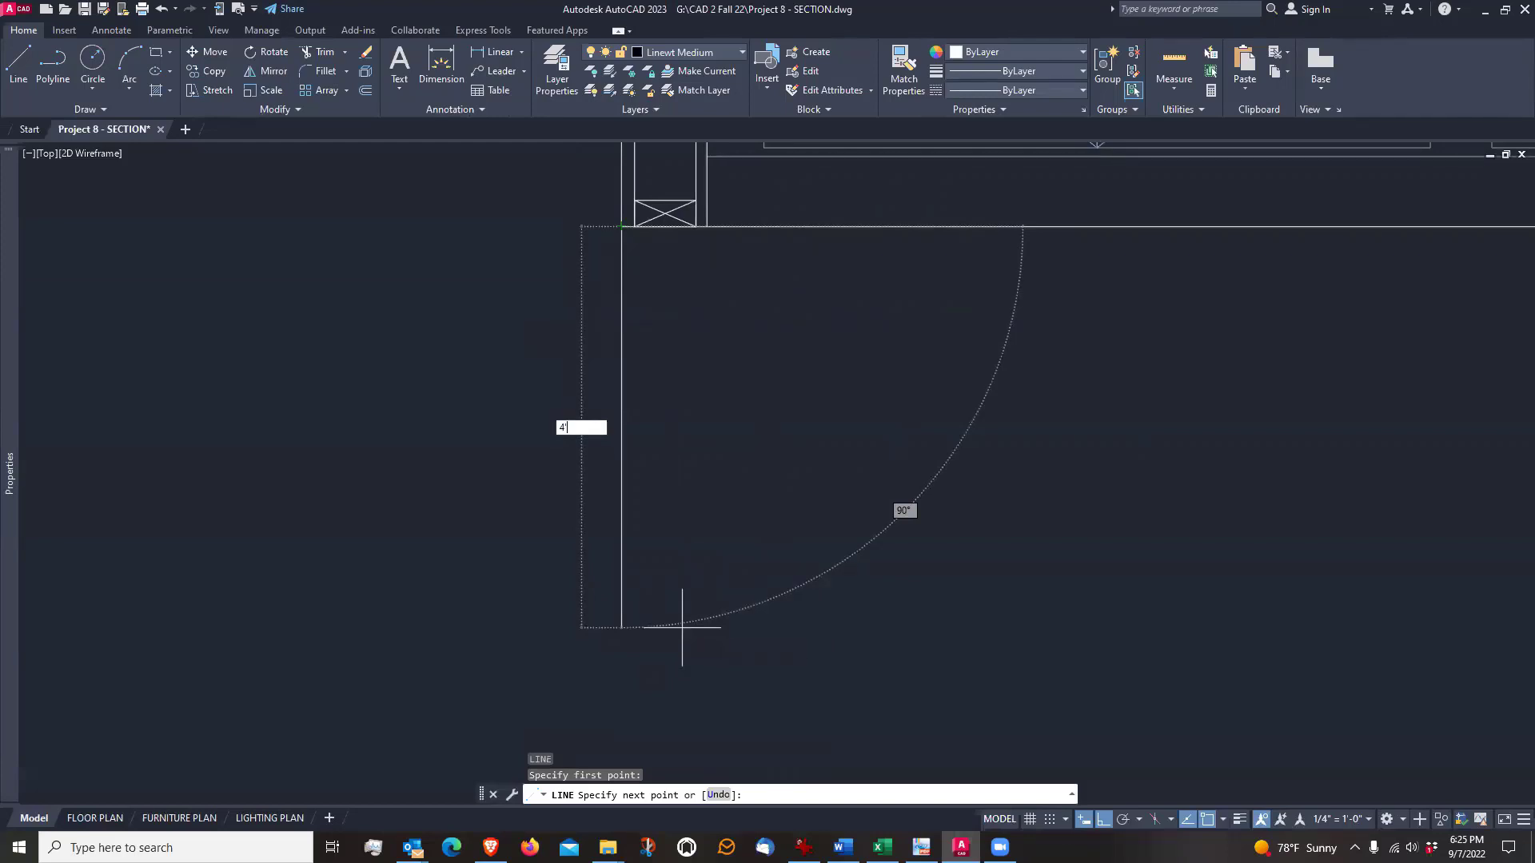
type("'6")
key("Return")
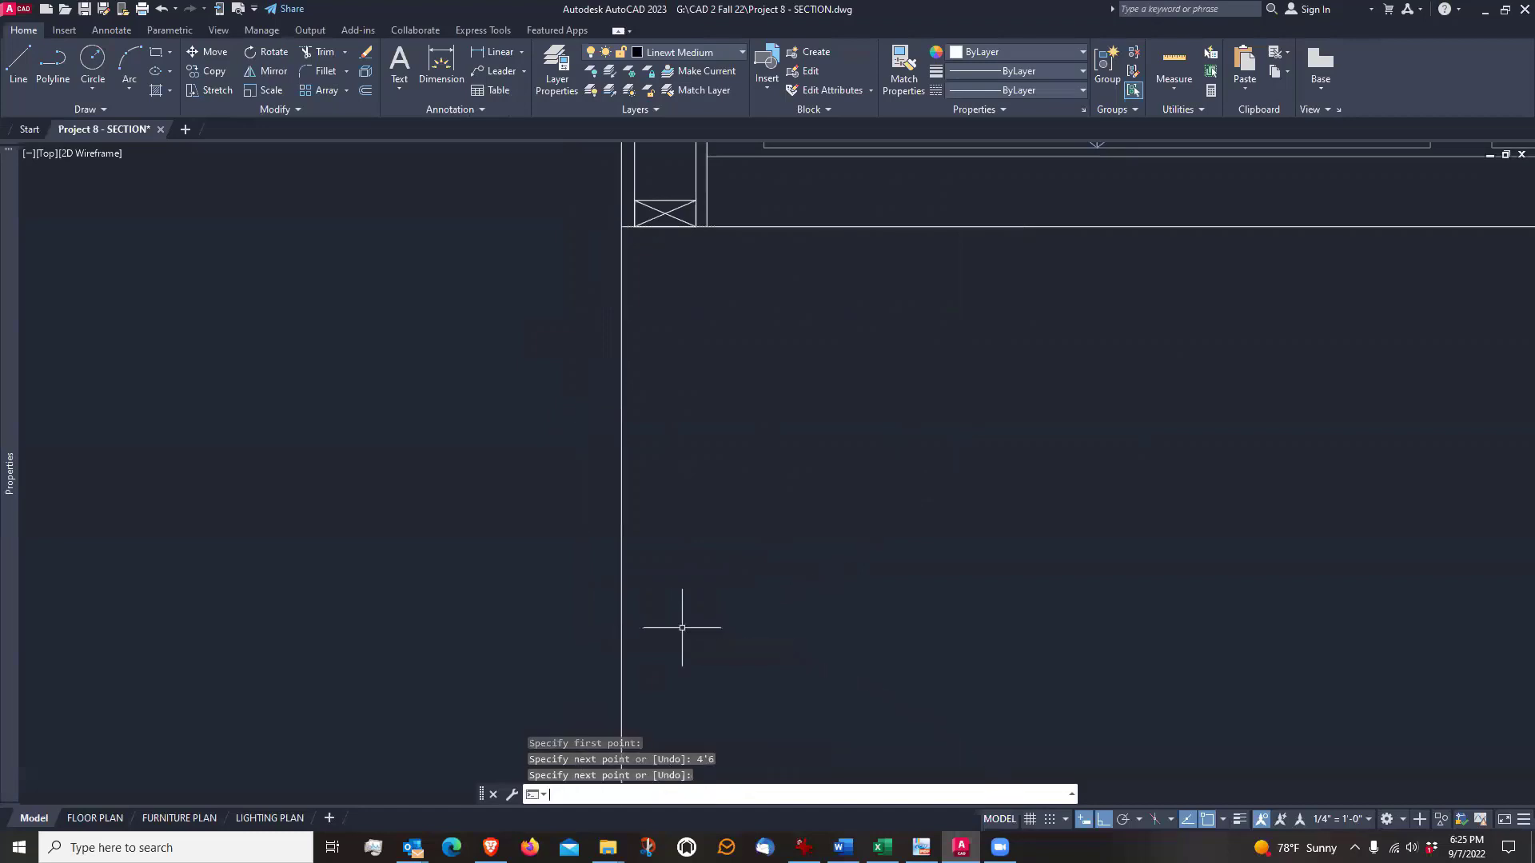
key("Return")
scroll(576, 541, "down", 5)
scroll(583, 497, "up", 5)
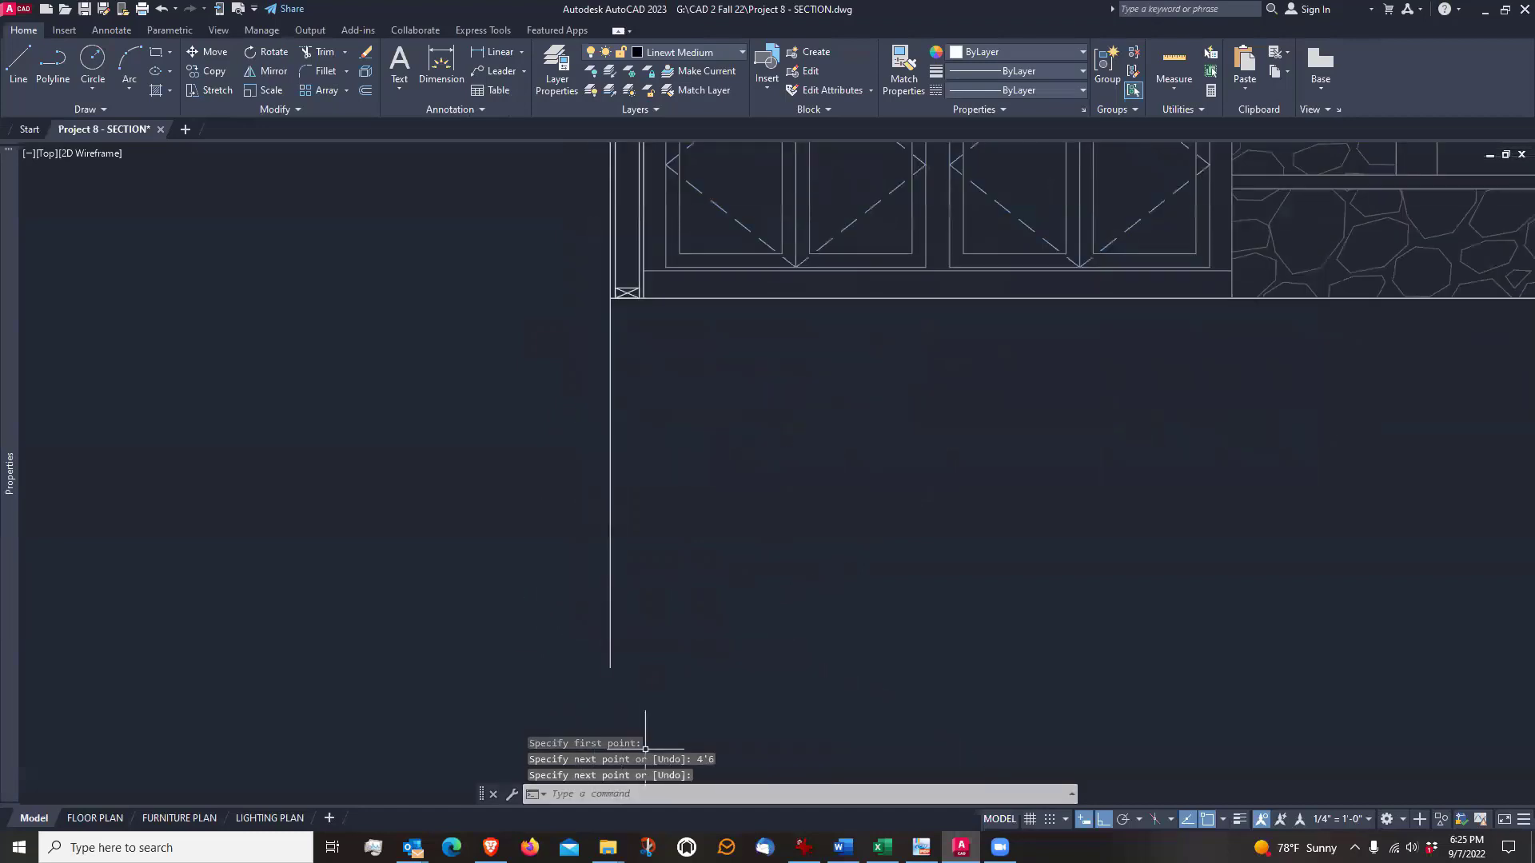
Offset the vertical line below the left wall 8" inward, toward the room side
scroll(626, 303, "up", 5)
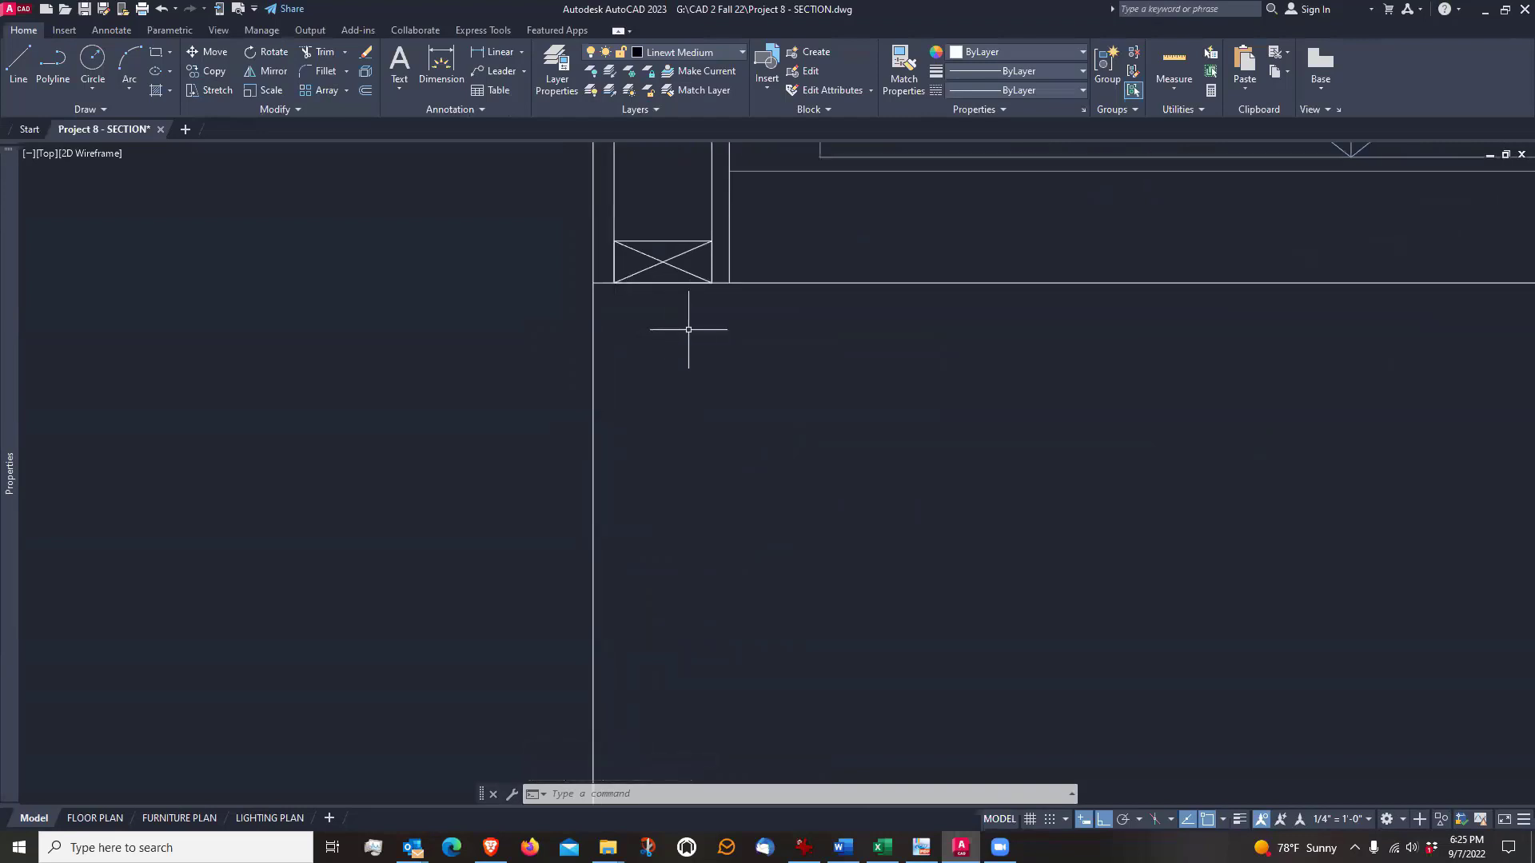
middle_click_drag(707, 499, 712, 405)
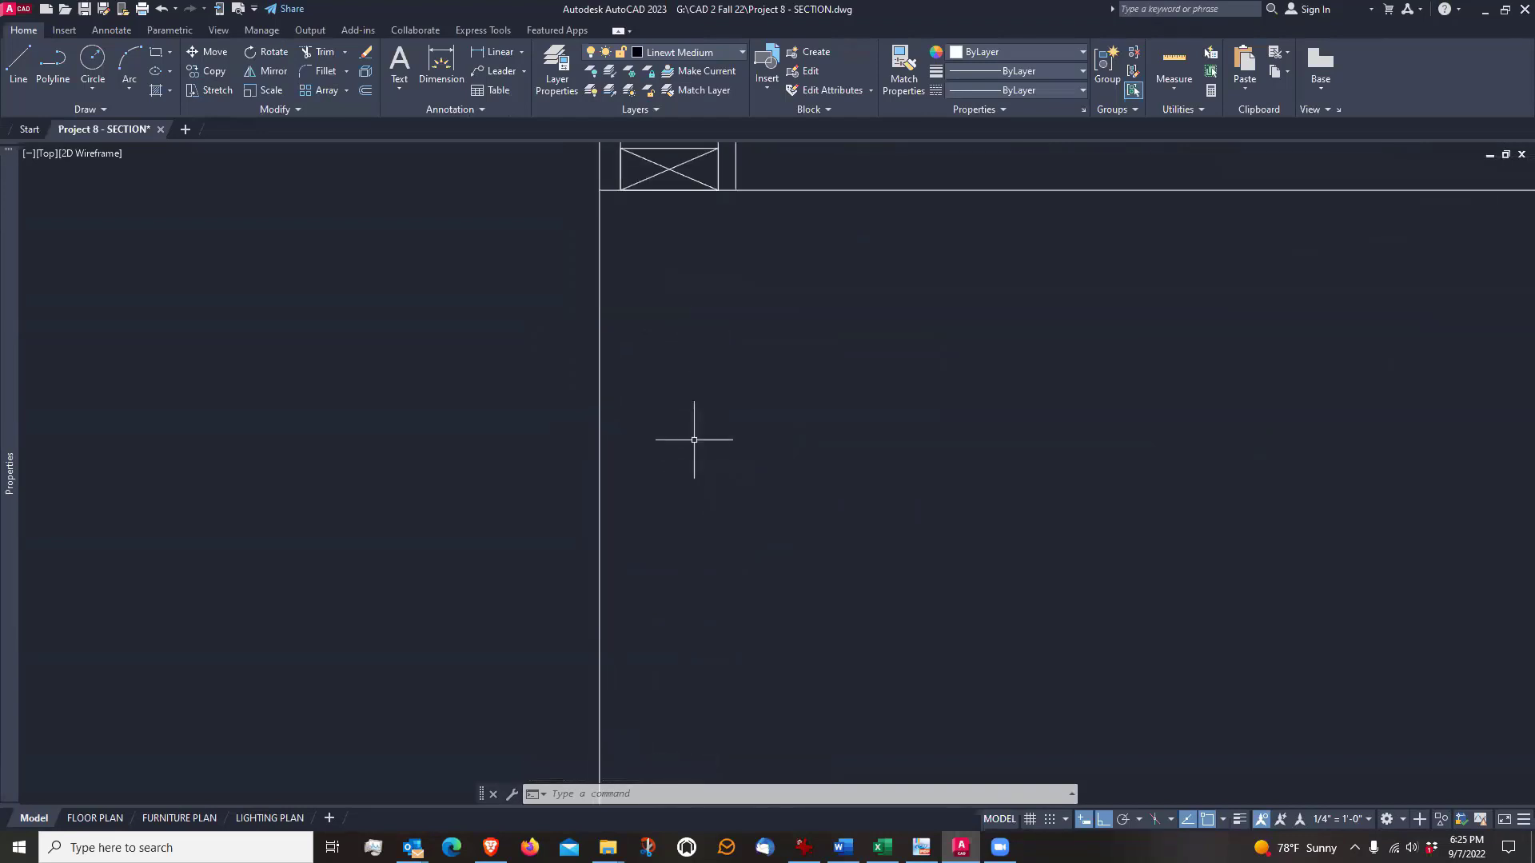
scroll(695, 435, "down", 5)
mouse_move(736, 580)
middle_mouse_down()
mouse_move(721, 358)
mouse_move(718, 381)
middle_mouse_up()
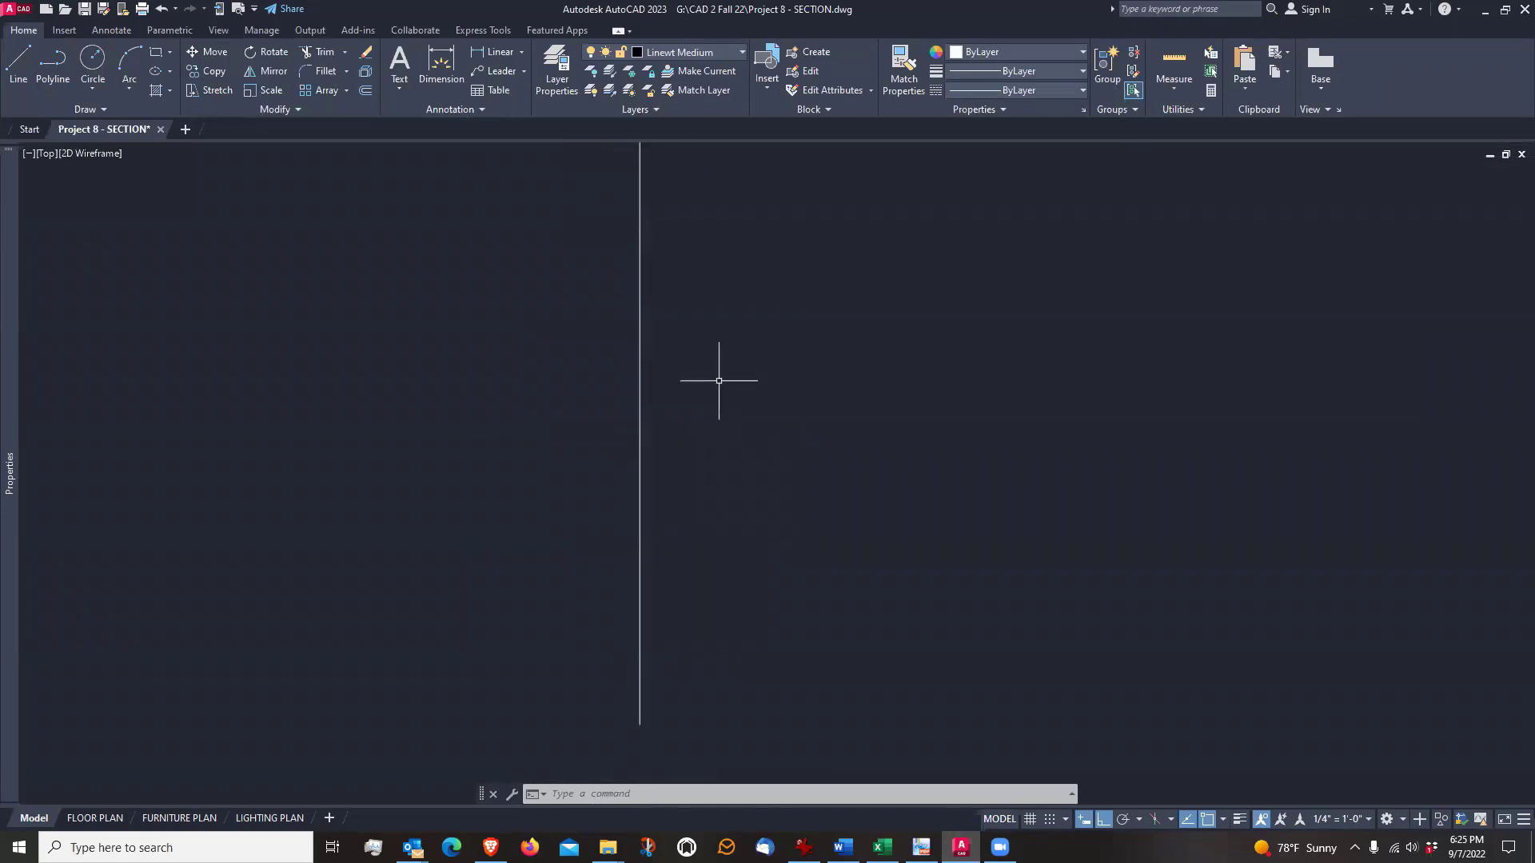
type("o")
key("Return")
type("8")
key("Return")
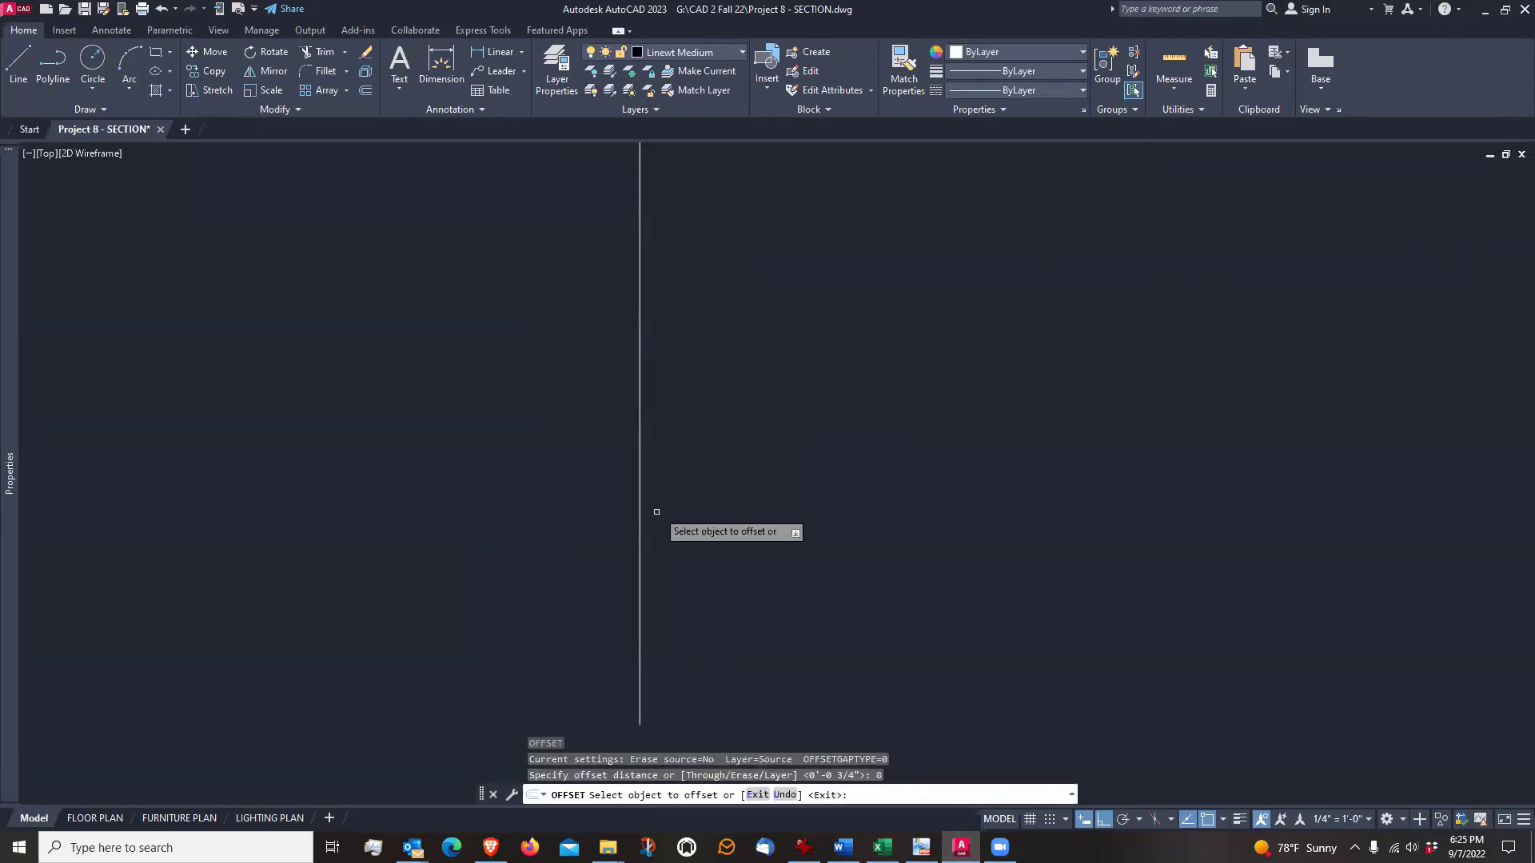
left_click(640, 532)
left_click(872, 538)
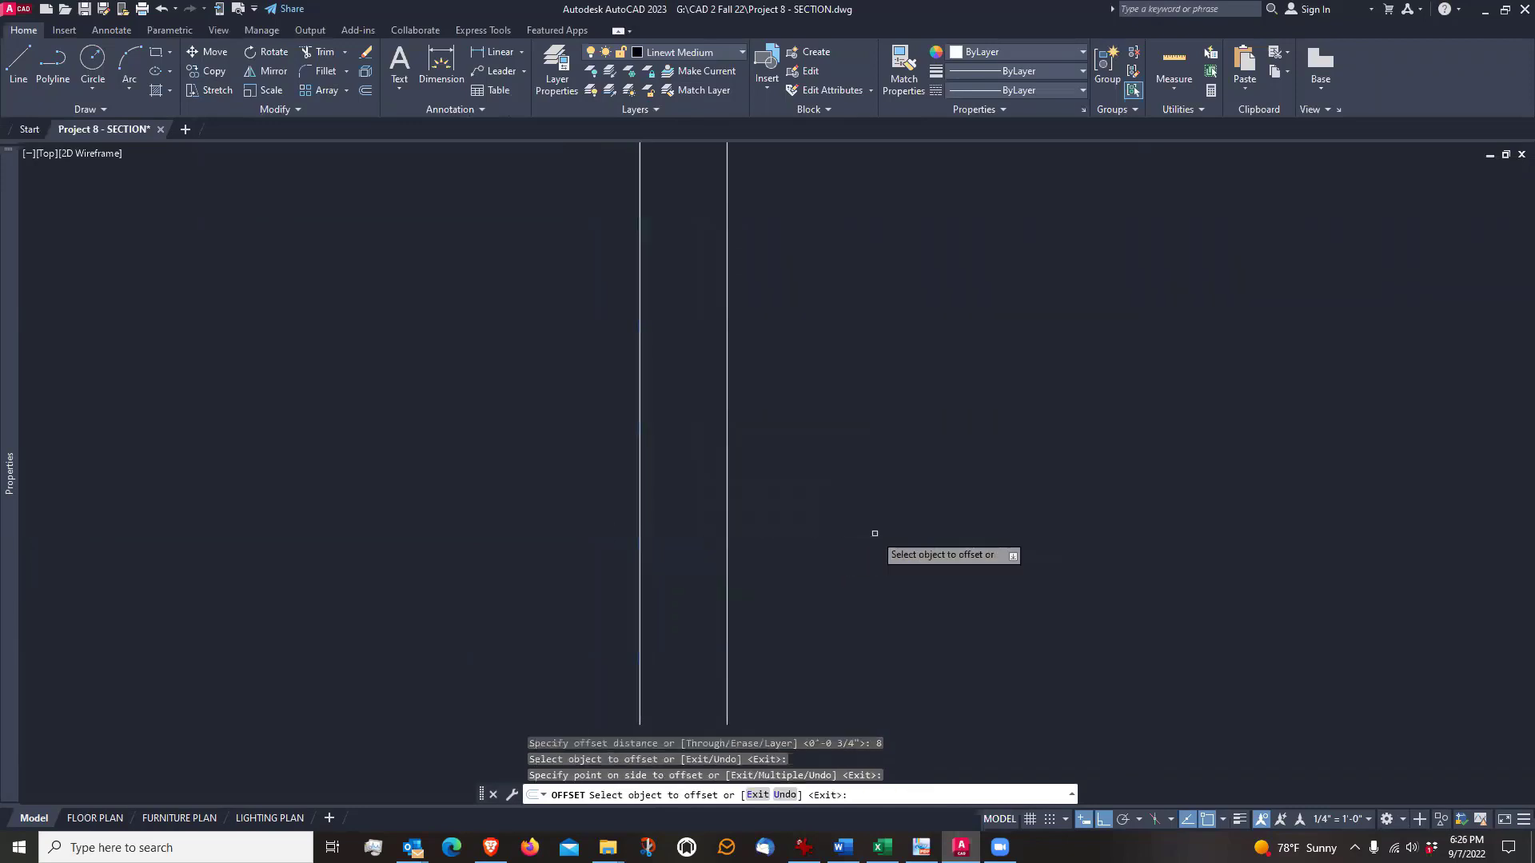
scroll(746, 559, "down", 4)
key("Return")
Draw a horizontal line joining the lower ends of the two vertical foundation wall lines
scroll(746, 520, "up", 4)
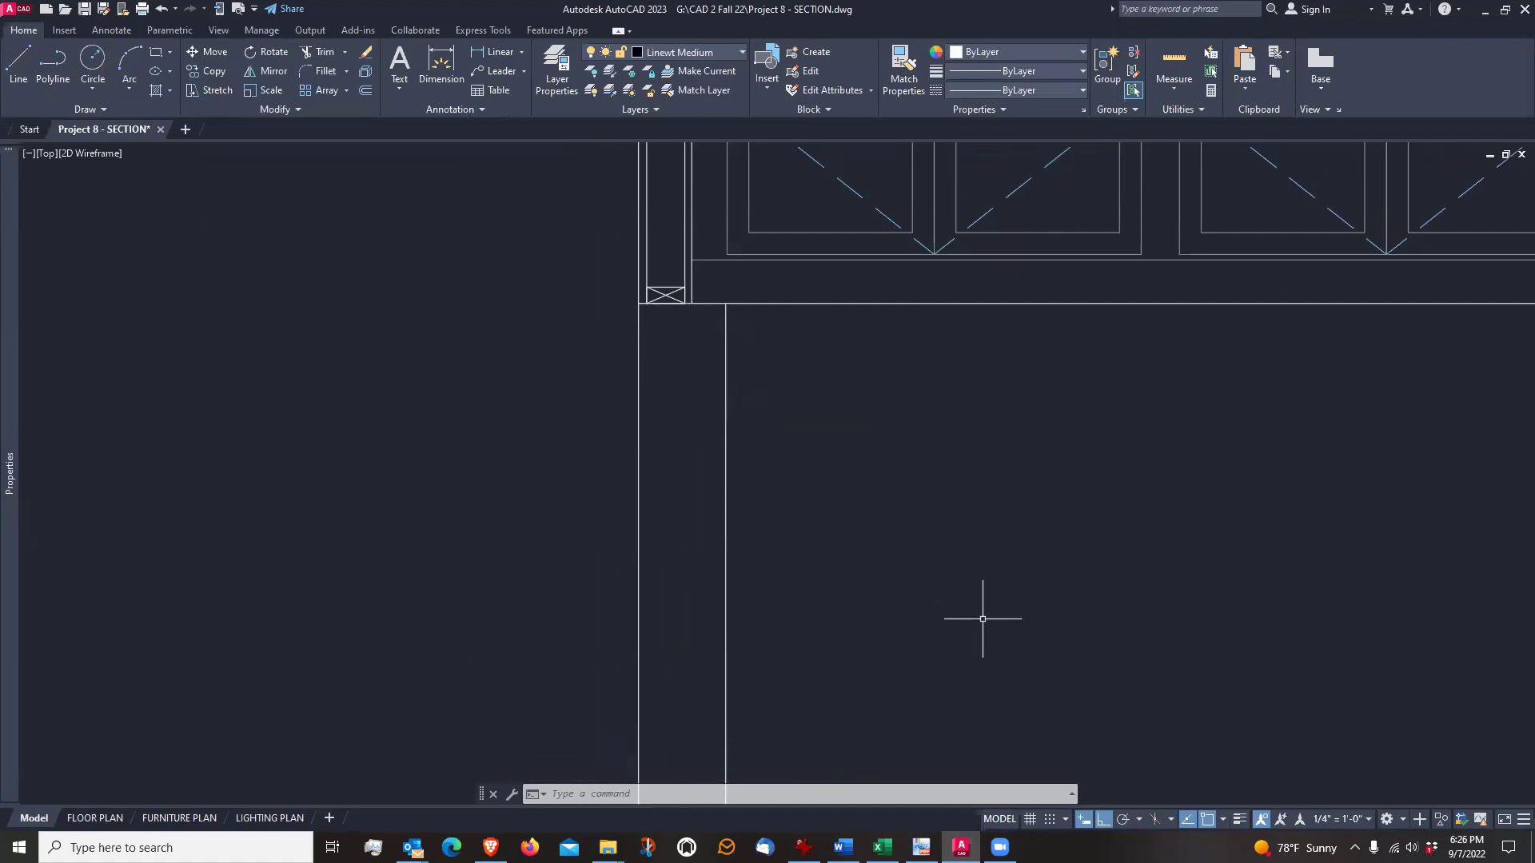
mouse_move(983, 618)
middle_mouse_down()
mouse_move(925, 428)
mouse_move(969, 428)
middle_mouse_up()
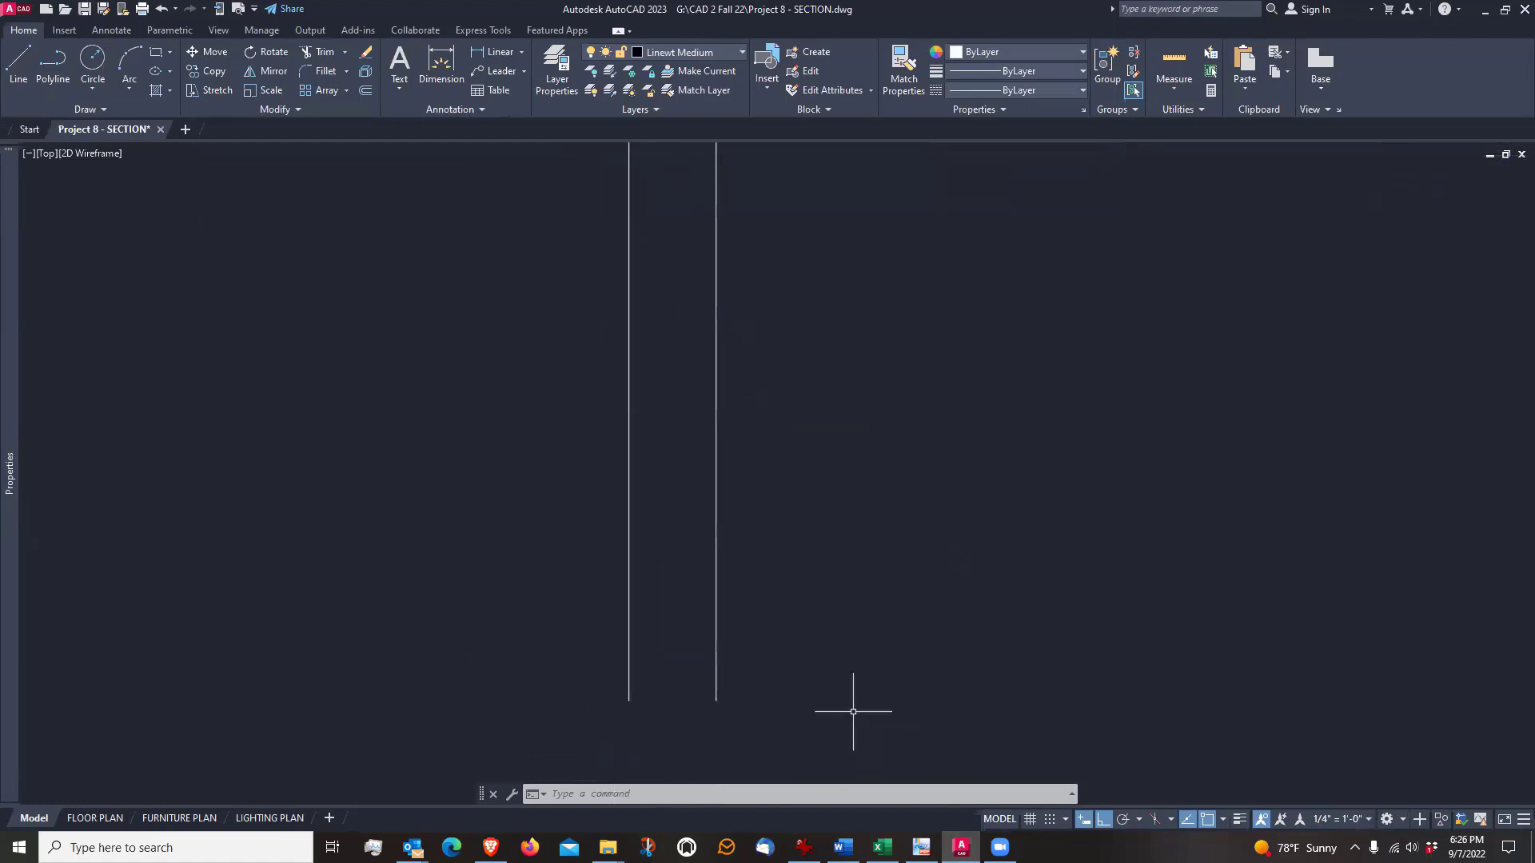
scroll(653, 718, "up", 2)
scroll(654, 718, "down", 2)
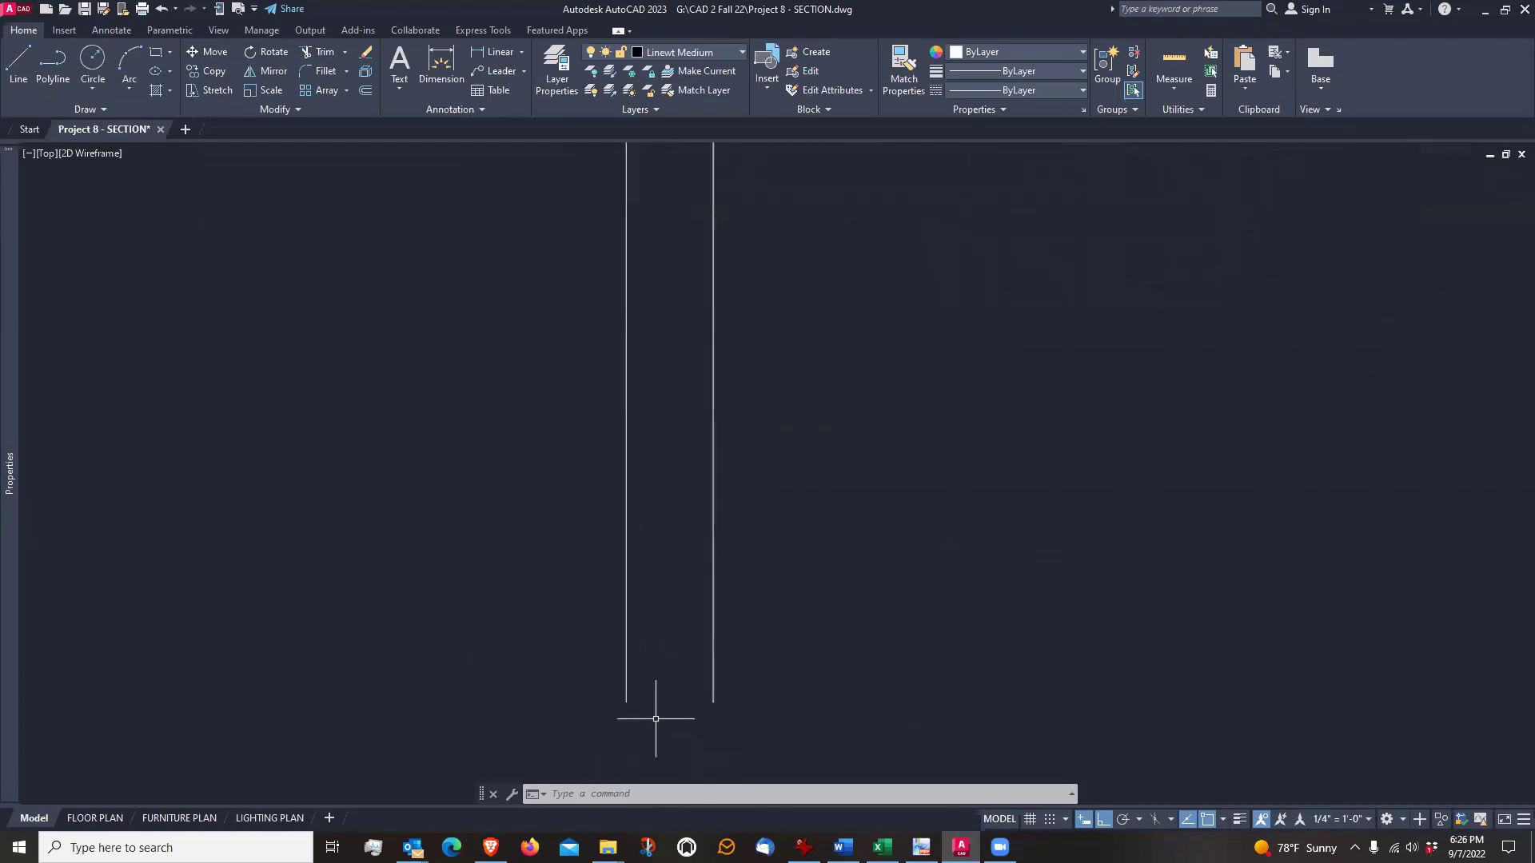
type("l")
key("Return")
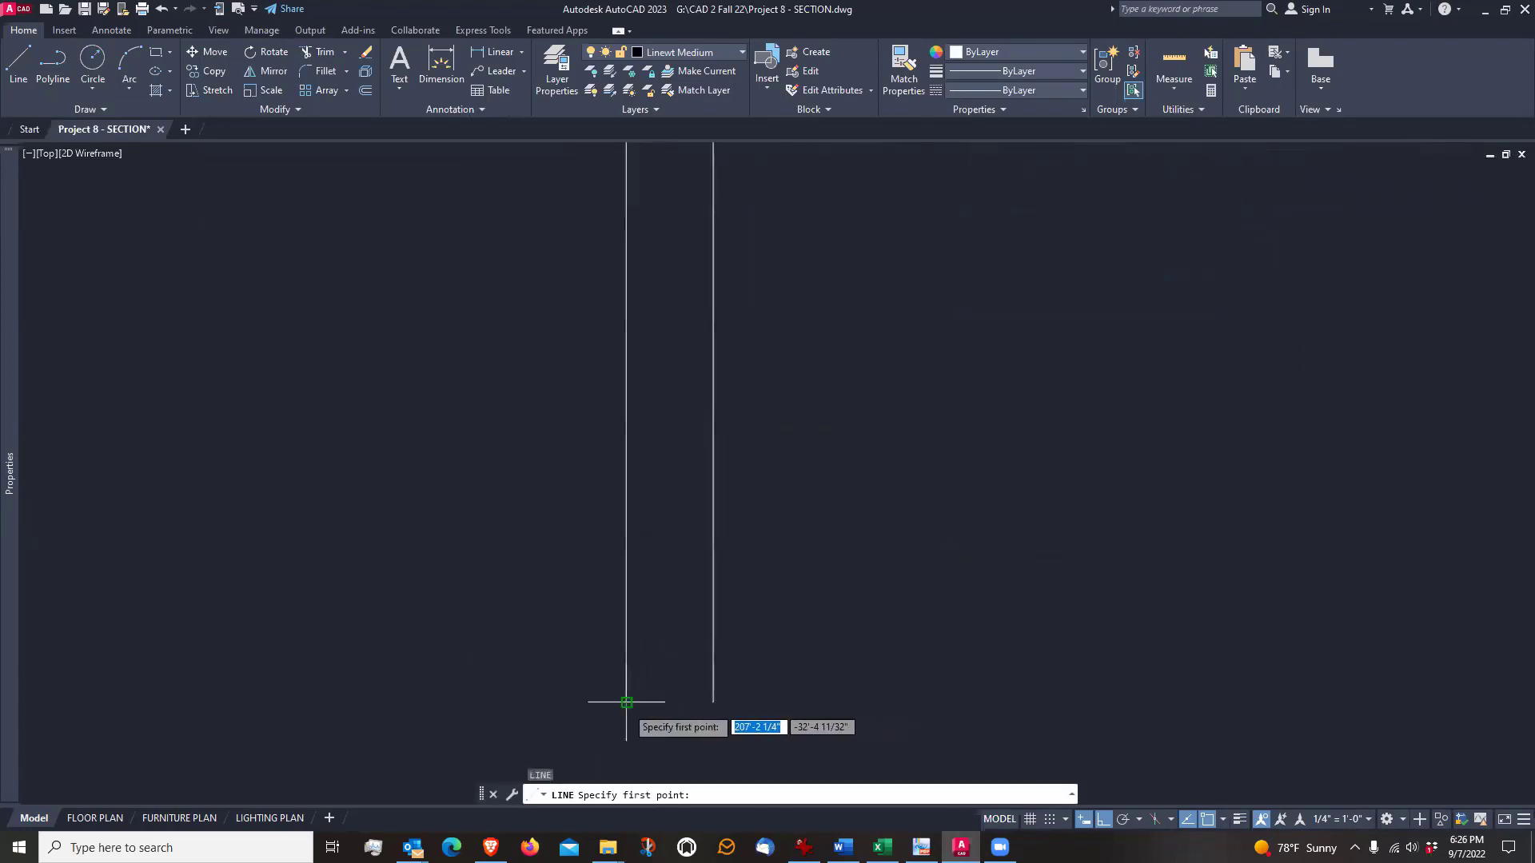
left_click(626, 702)
left_click(713, 702)
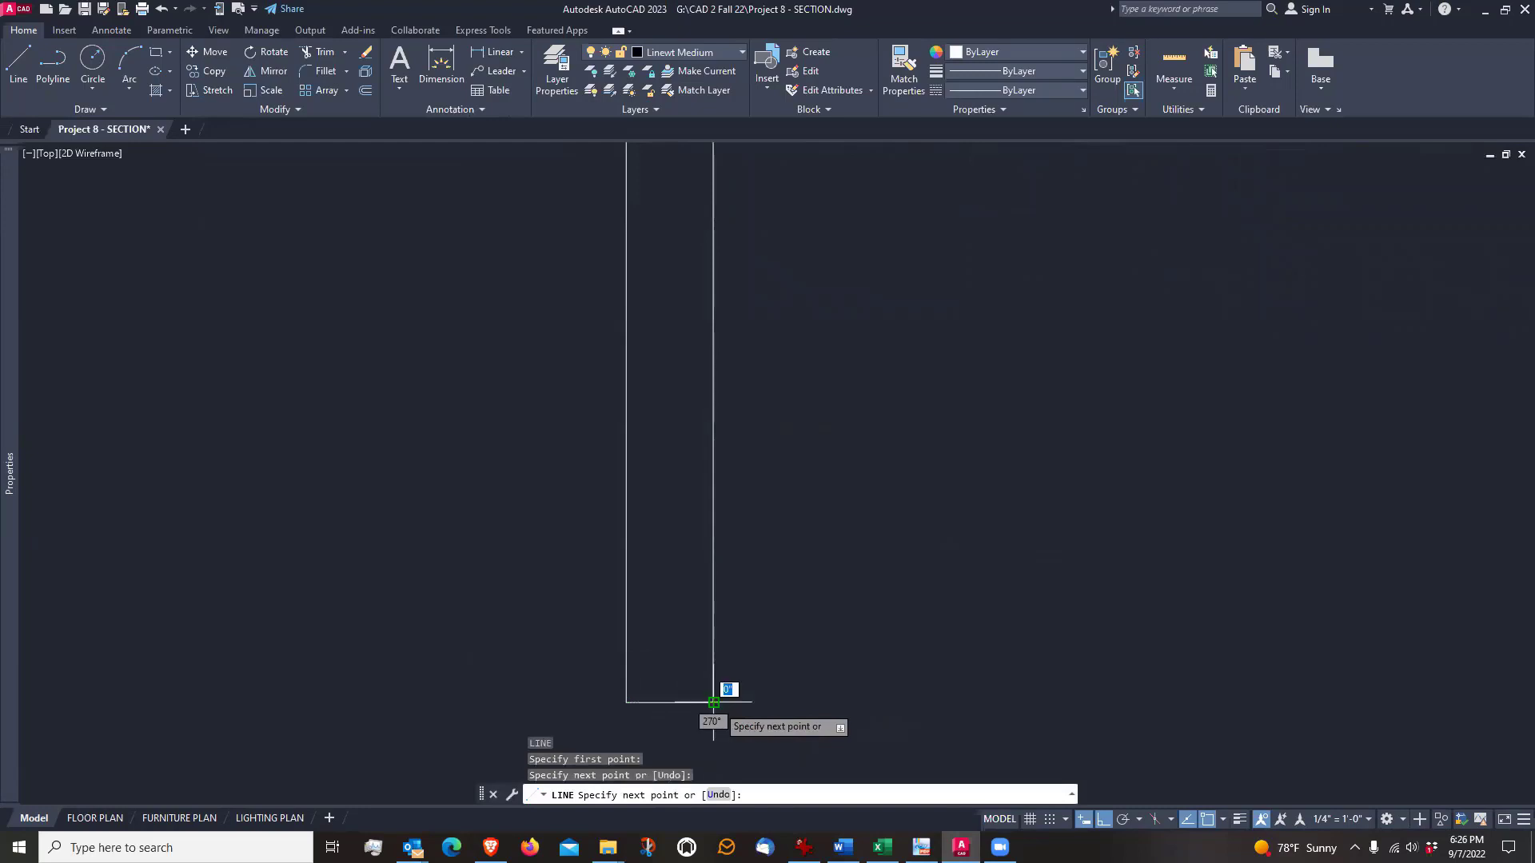
key("Return")
Offset the foundation wall's bottom line 8" upward
mouse_move(810, 681)
middle_mouse_down()
mouse_move(832, 626)
mouse_move(883, 625)
middle_mouse_up()
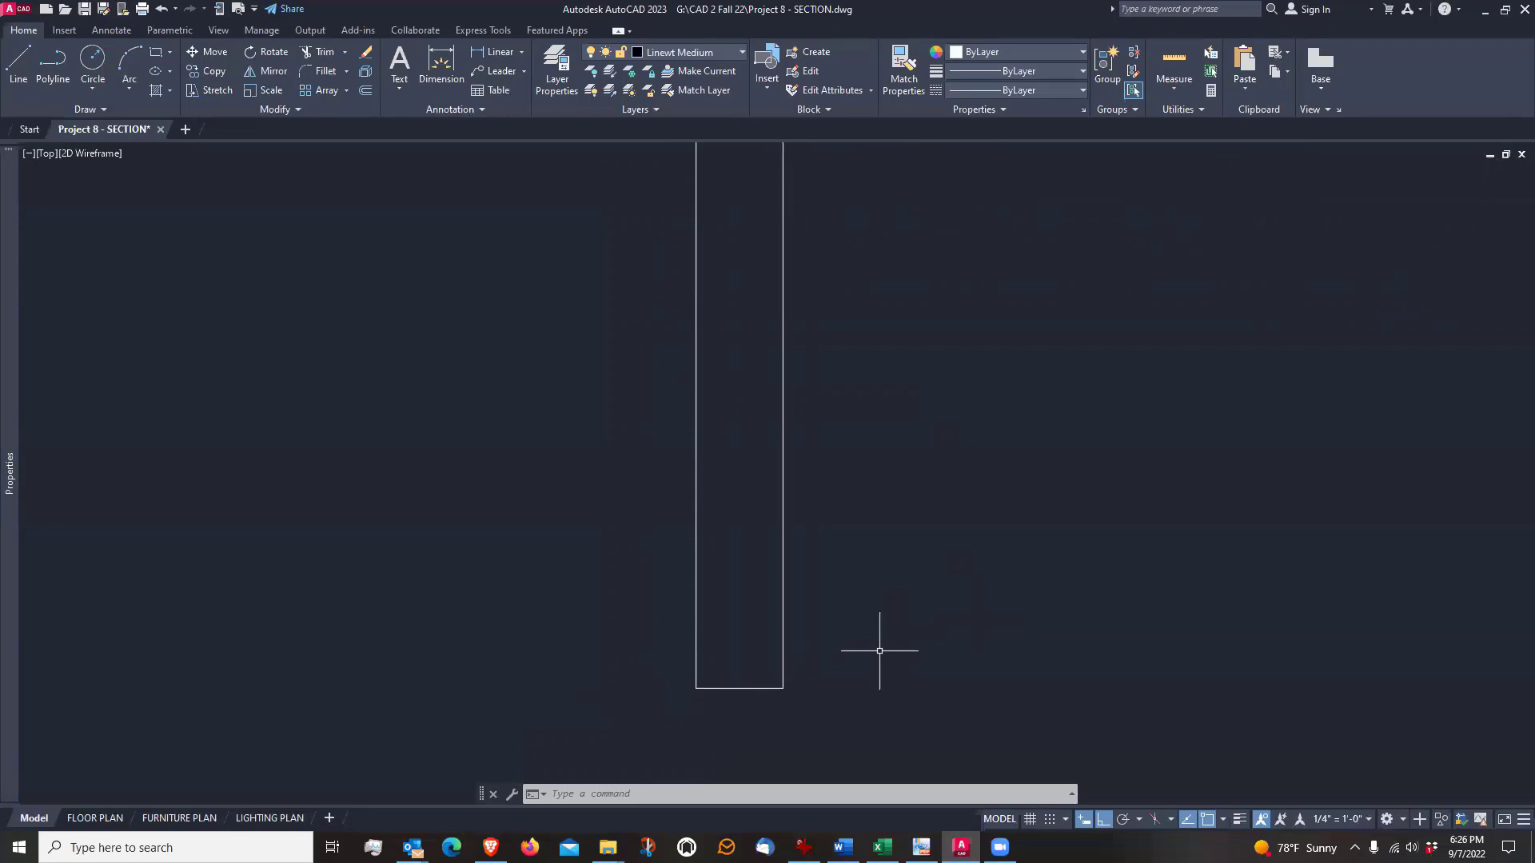
scroll(870, 611, "down", 2)
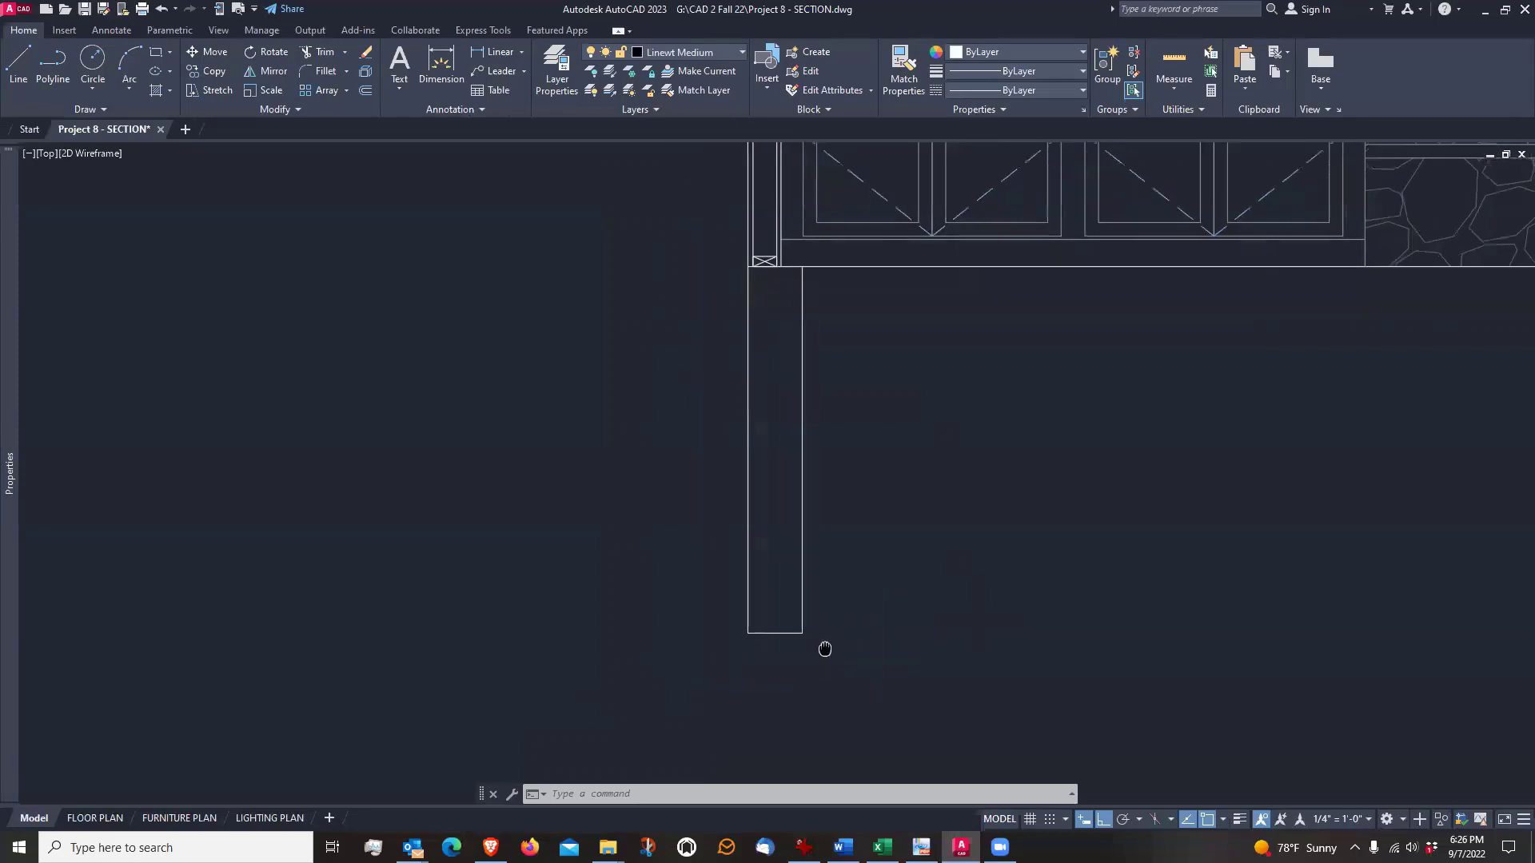
scroll(803, 548, "up", 2)
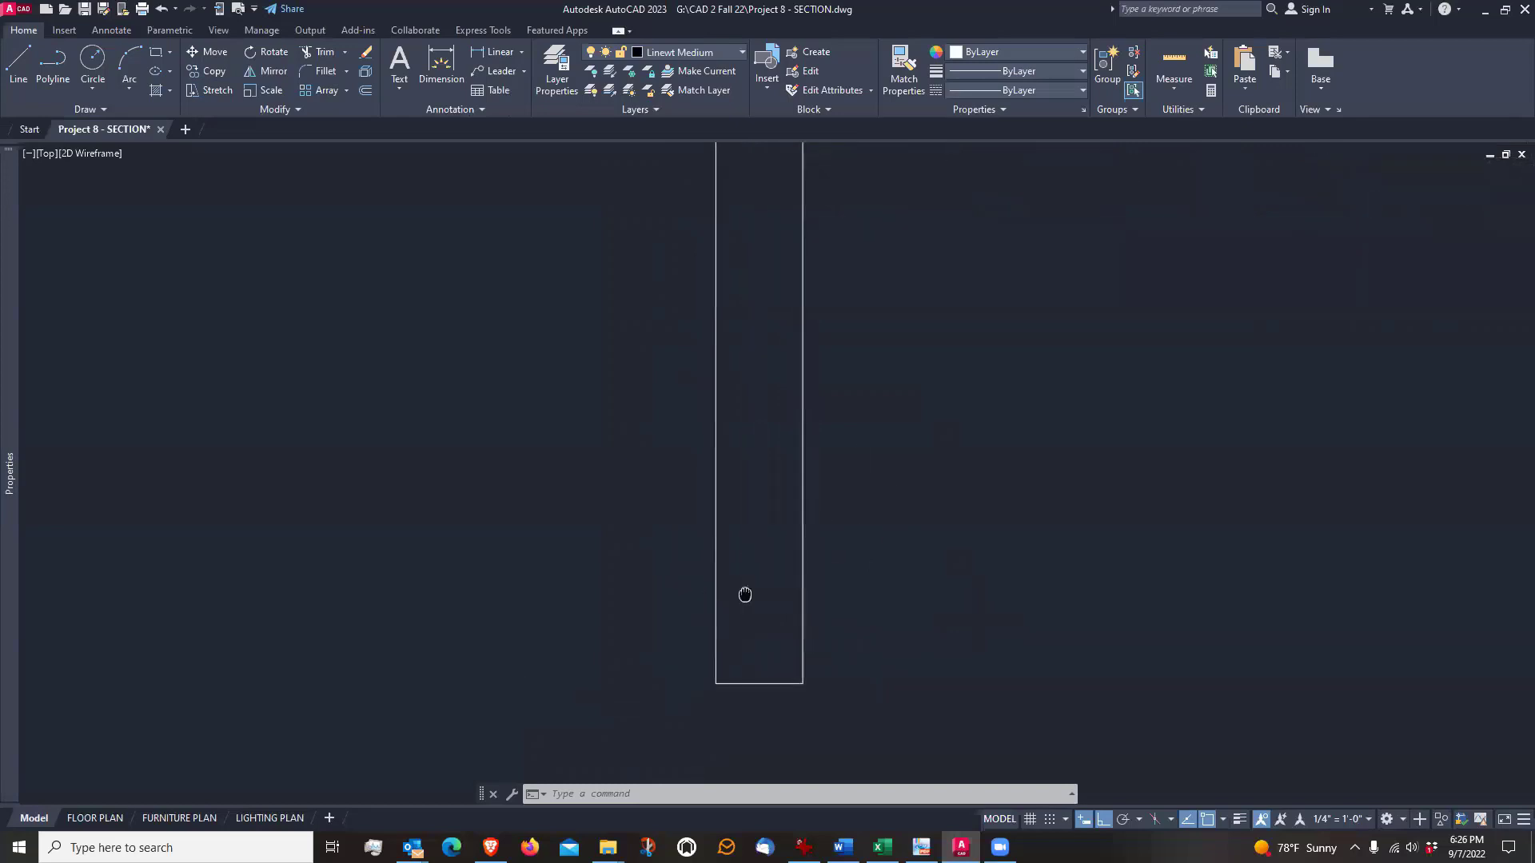
middle_click_drag(743, 593, 703, 626)
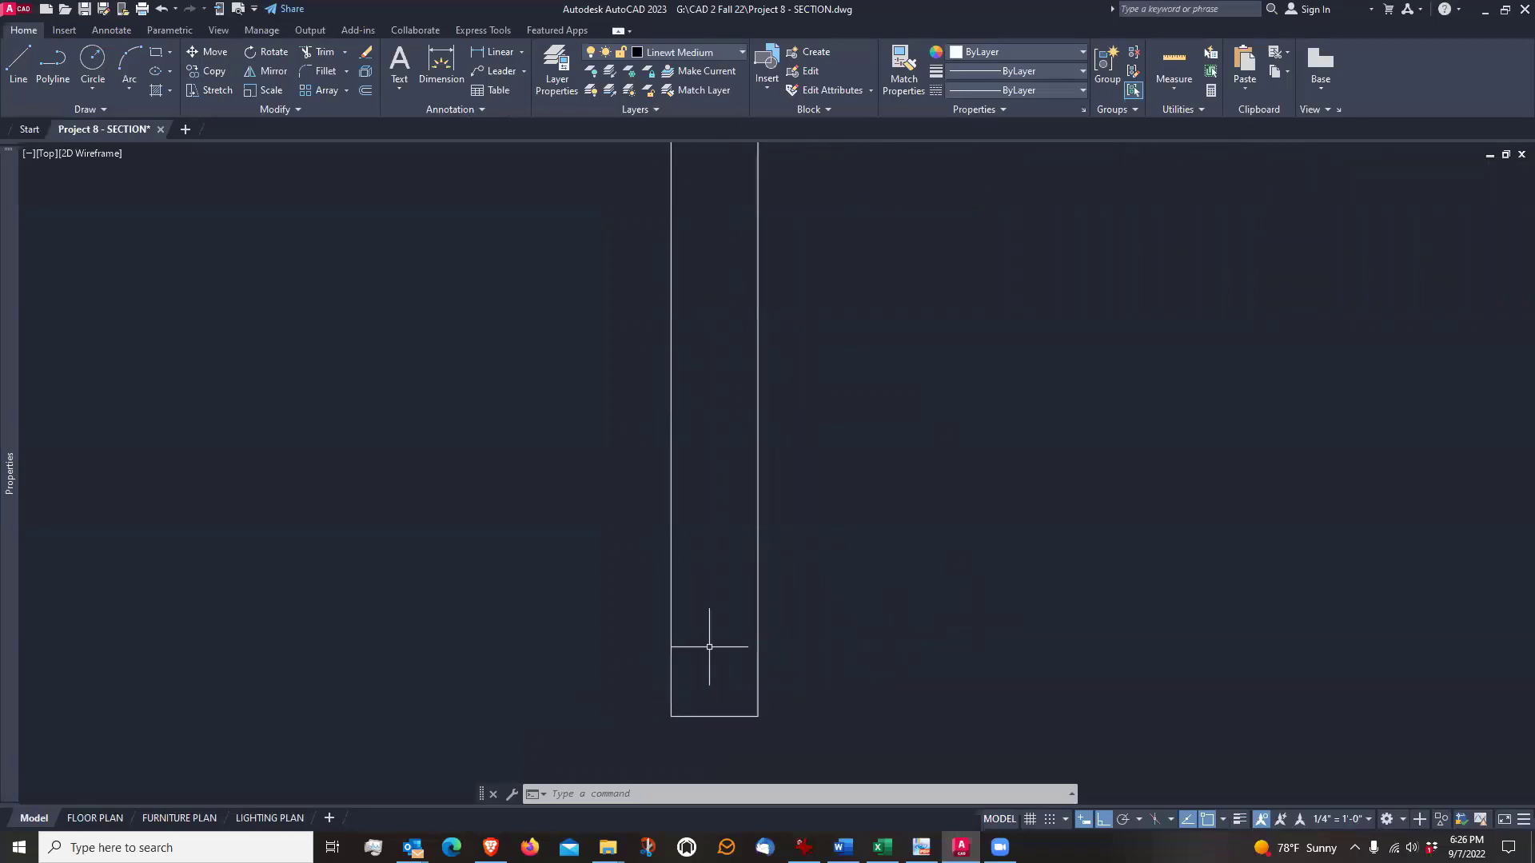
type("o")
key("Return")
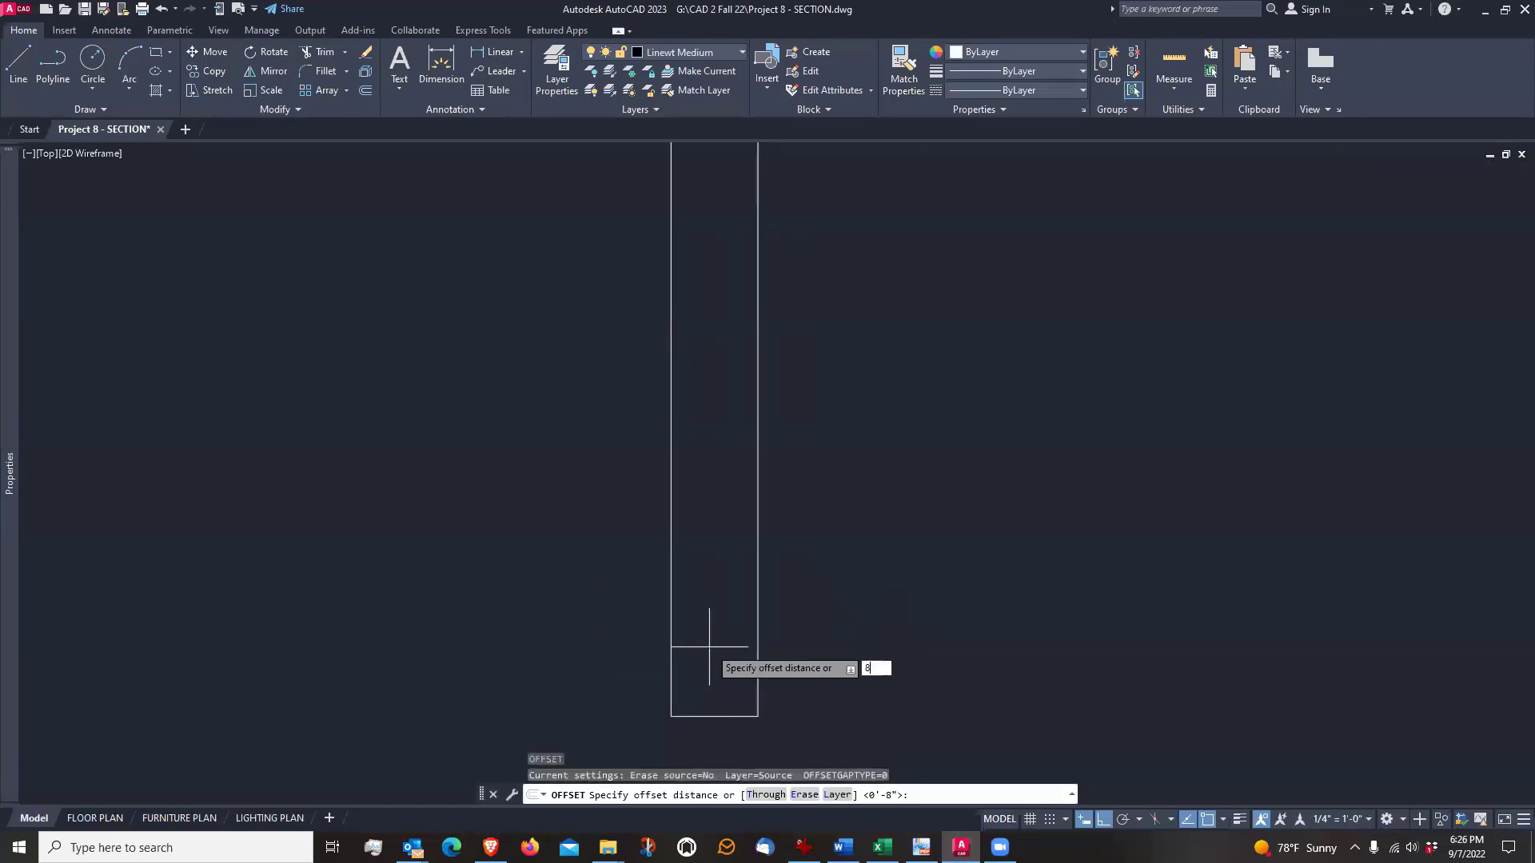
type("8")
key("Return")
left_click(729, 716)
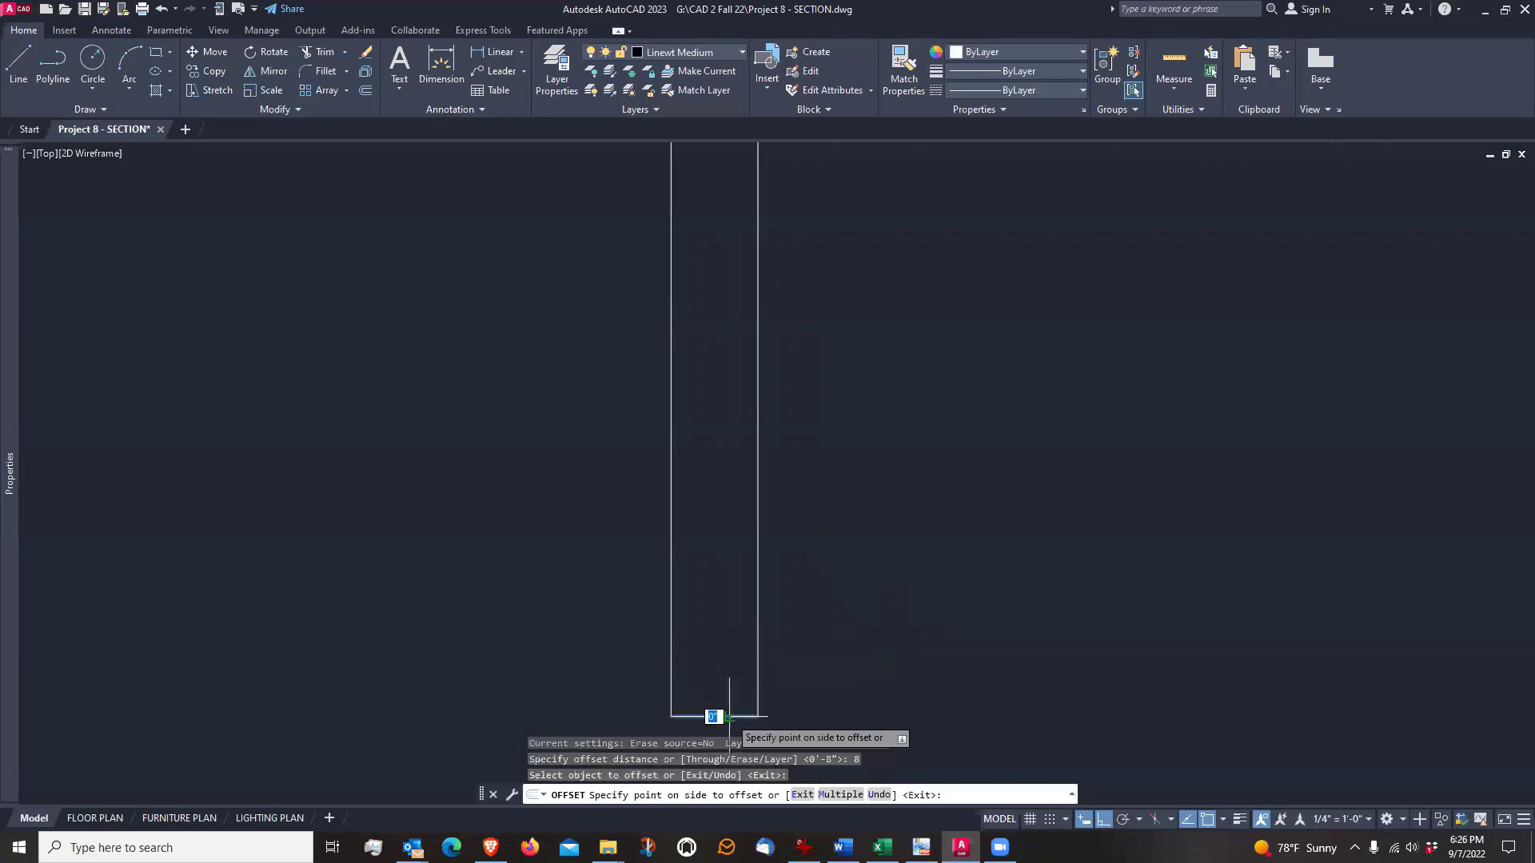
left_click(722, 651)
scroll(717, 644, "down", 3)
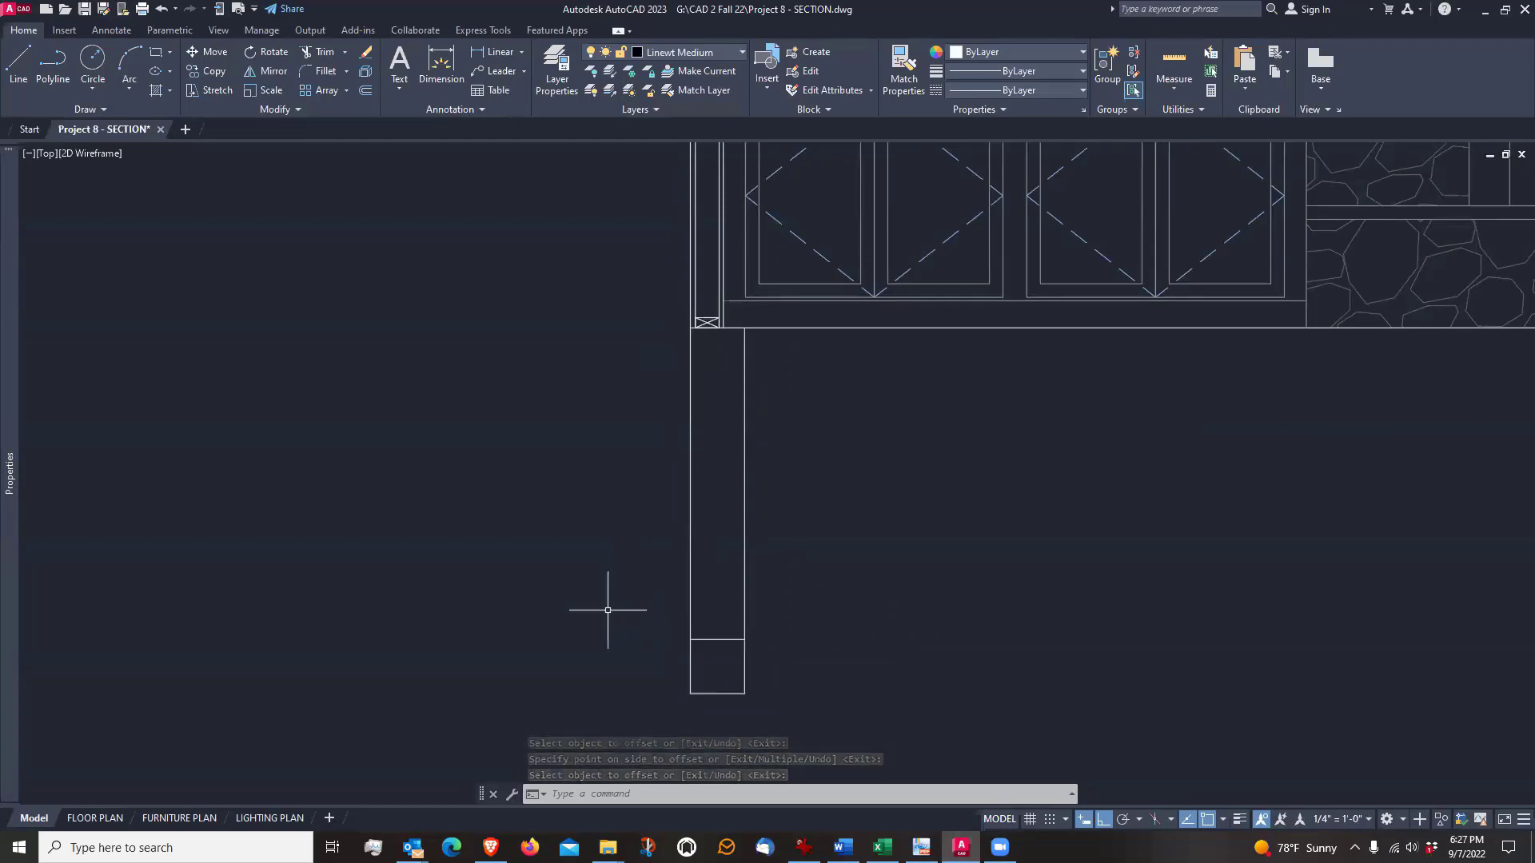
scroll(707, 719, "up", 2)
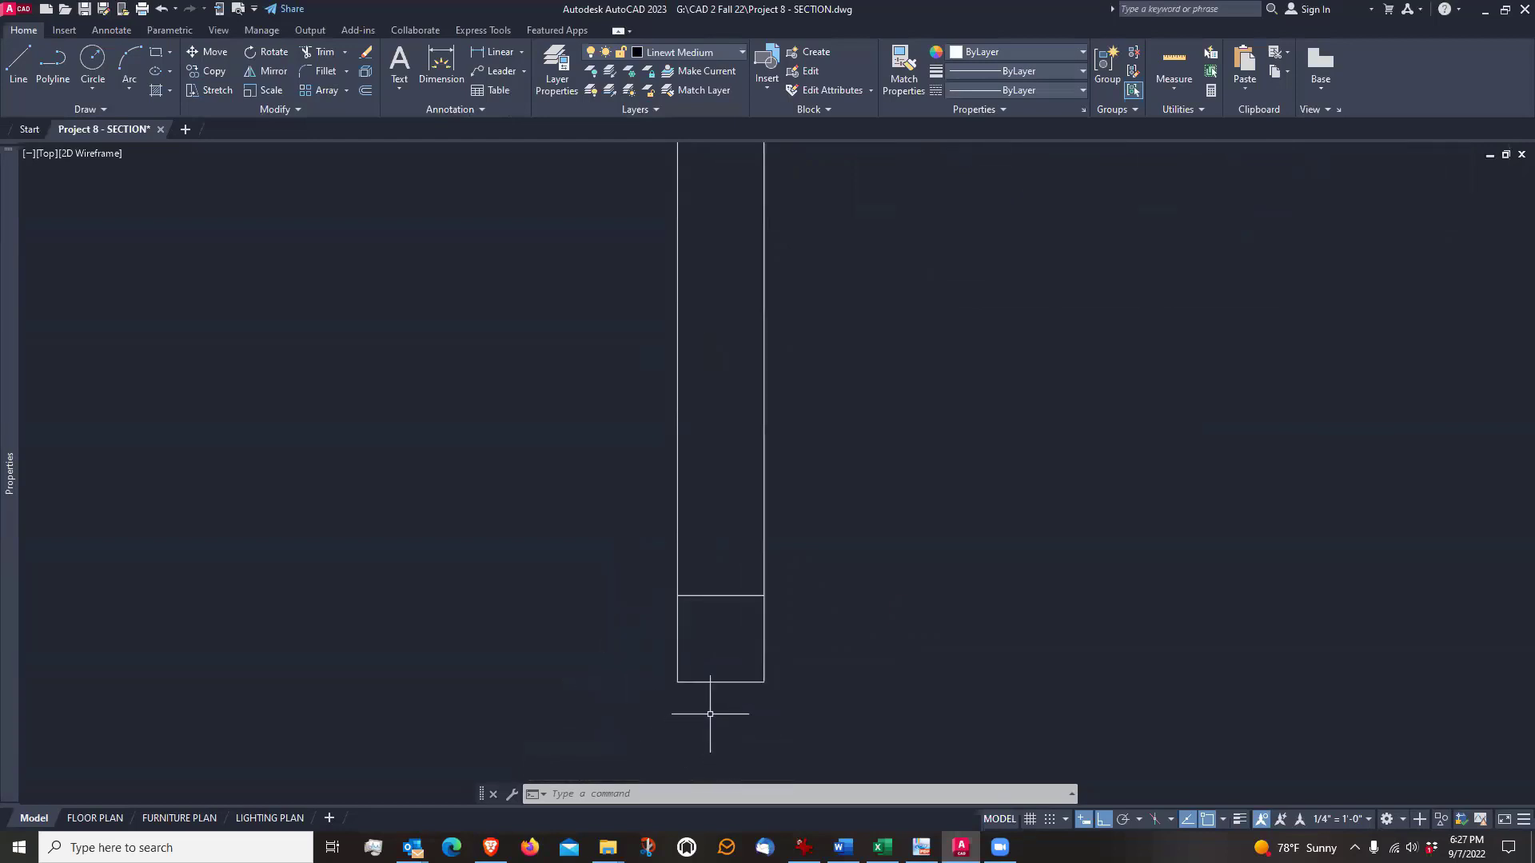
middle_click_drag(719, 627, 758, 603)
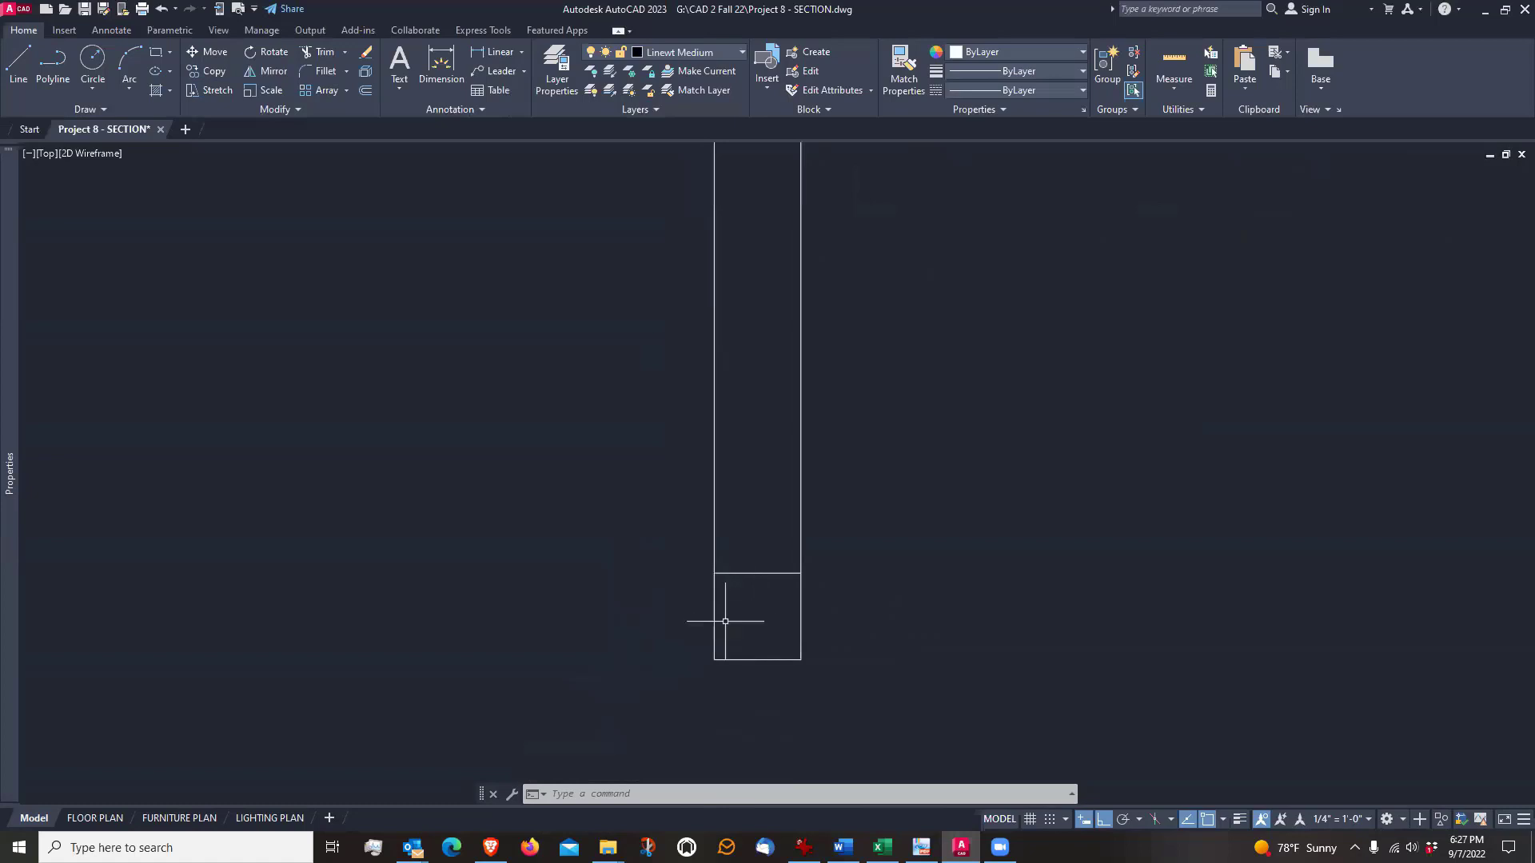
scroll(725, 621, "up", 1)
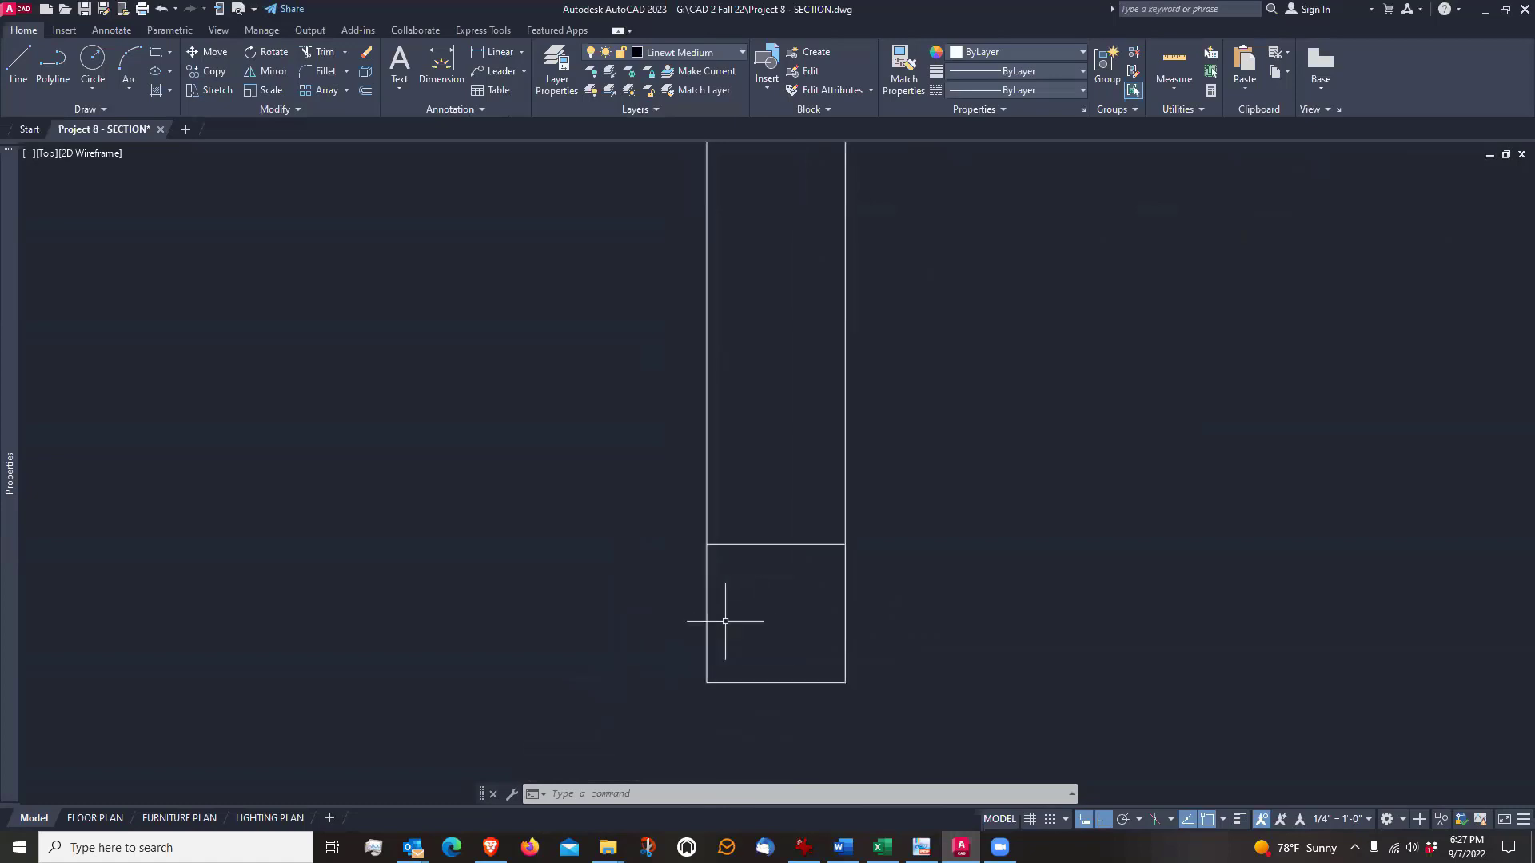
left_click(755, 543)
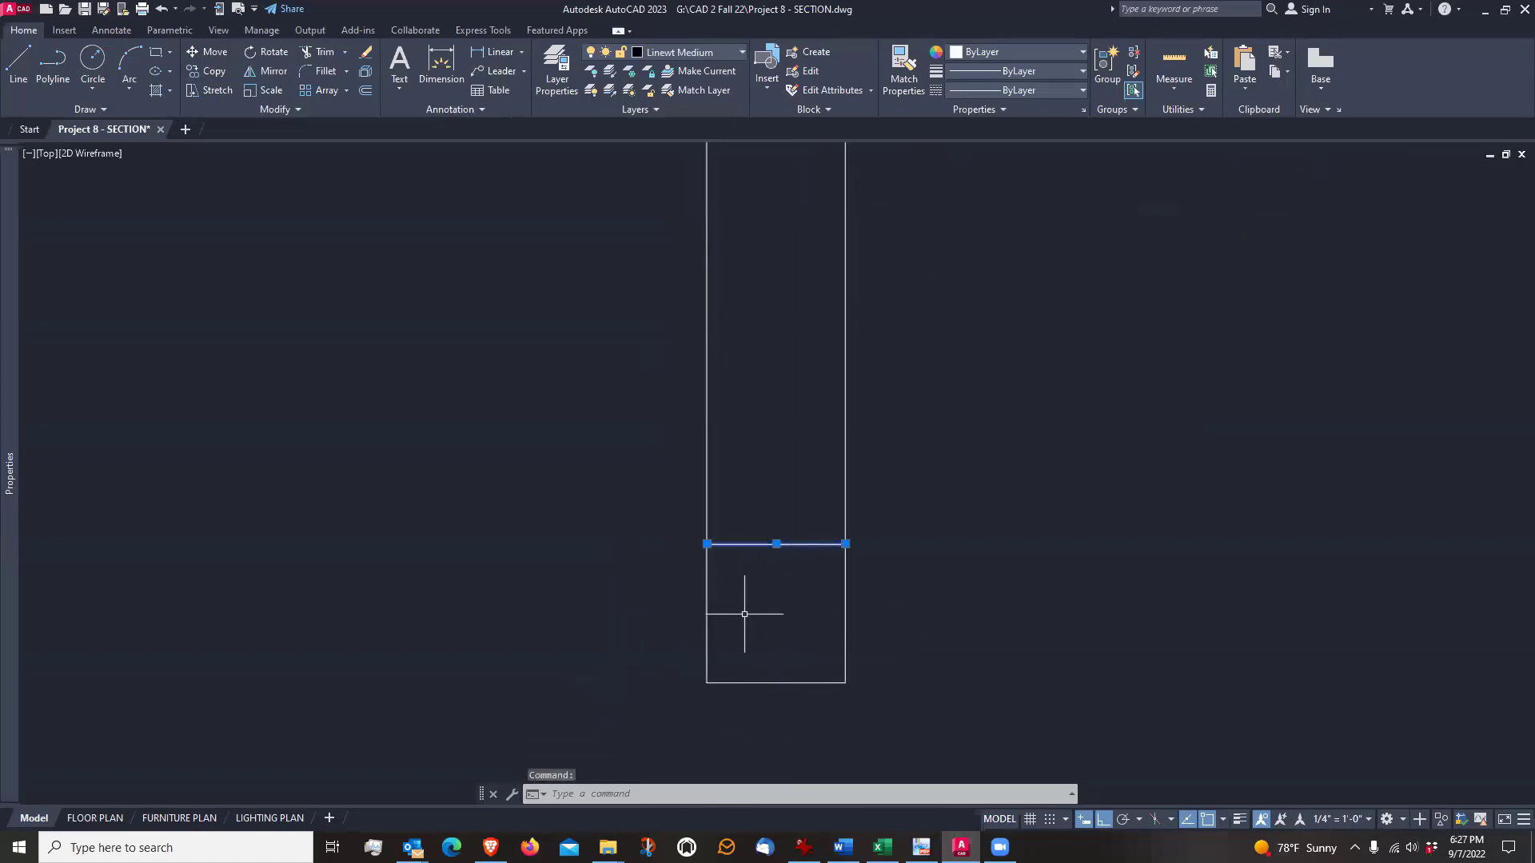
key("Escape")
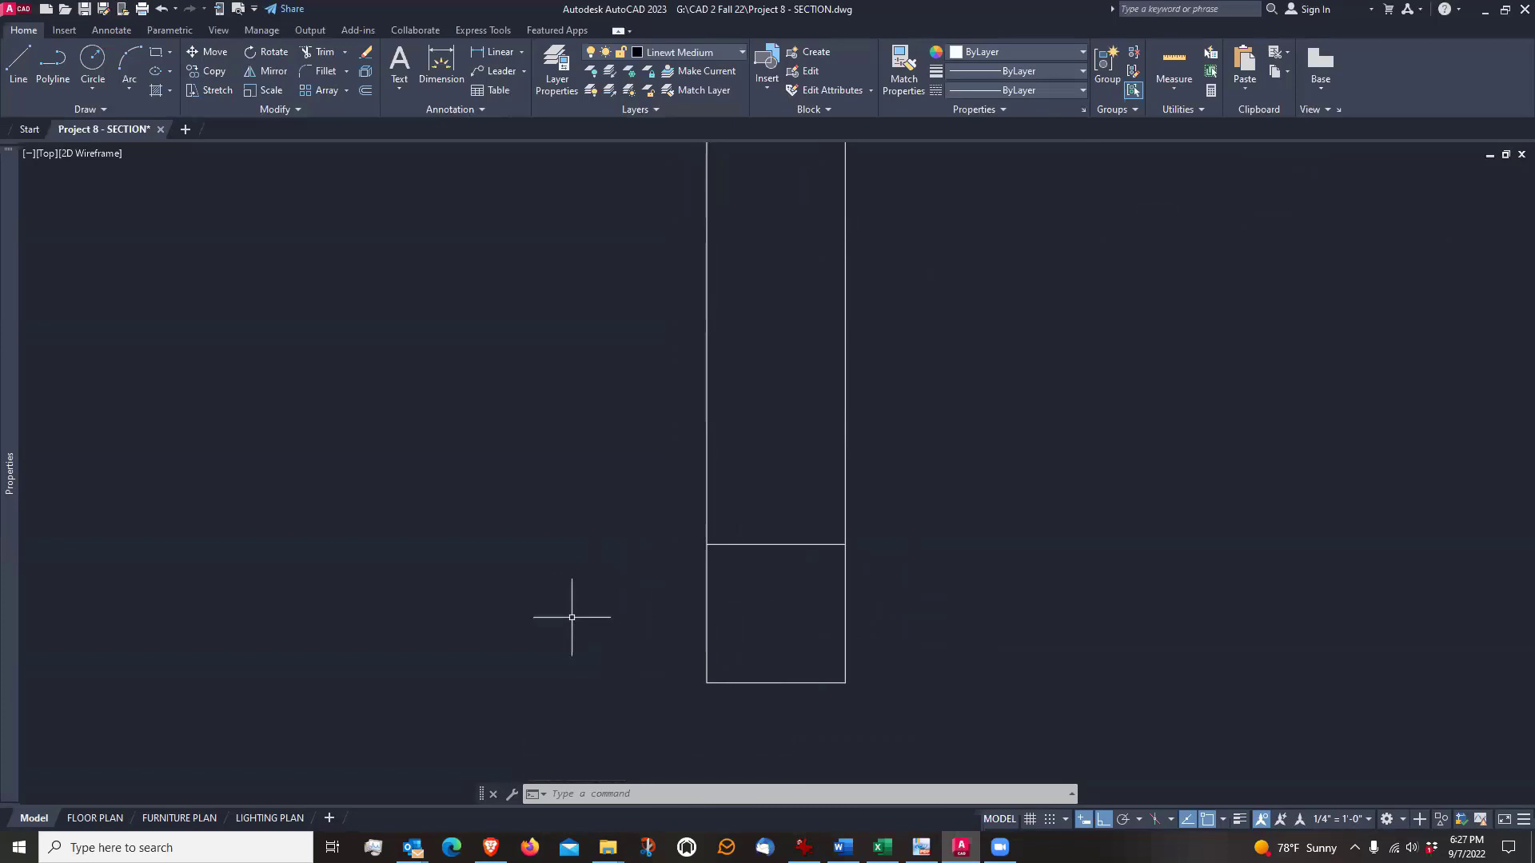
Offset each of the two vertical foundation wall lines 4" outward to set the footing's sides
type("i")
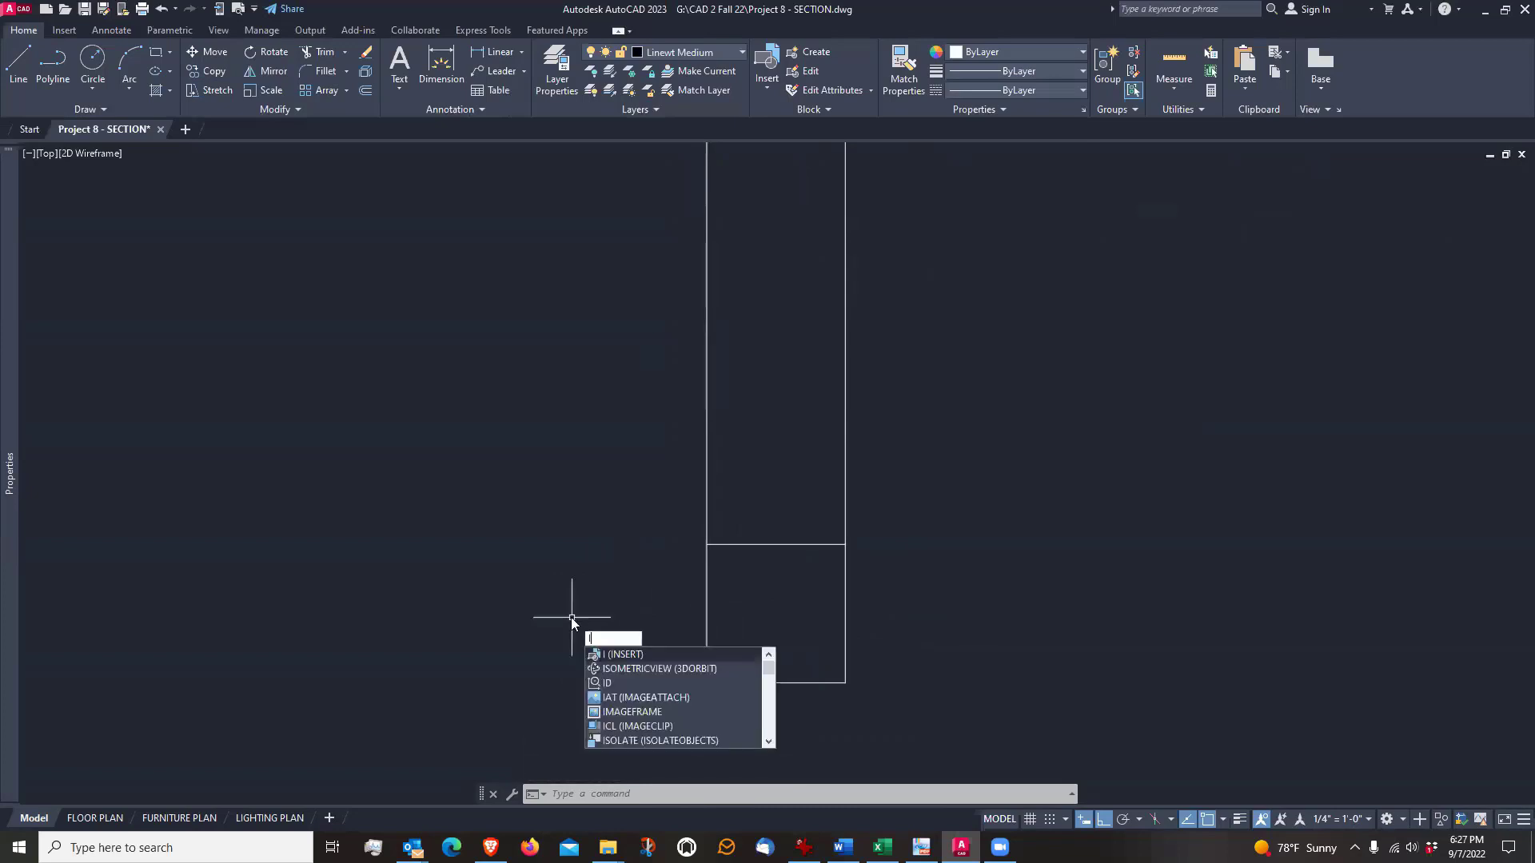
key("Escape")
key("Escape")
key("Escape")
type("o")
key("Return")
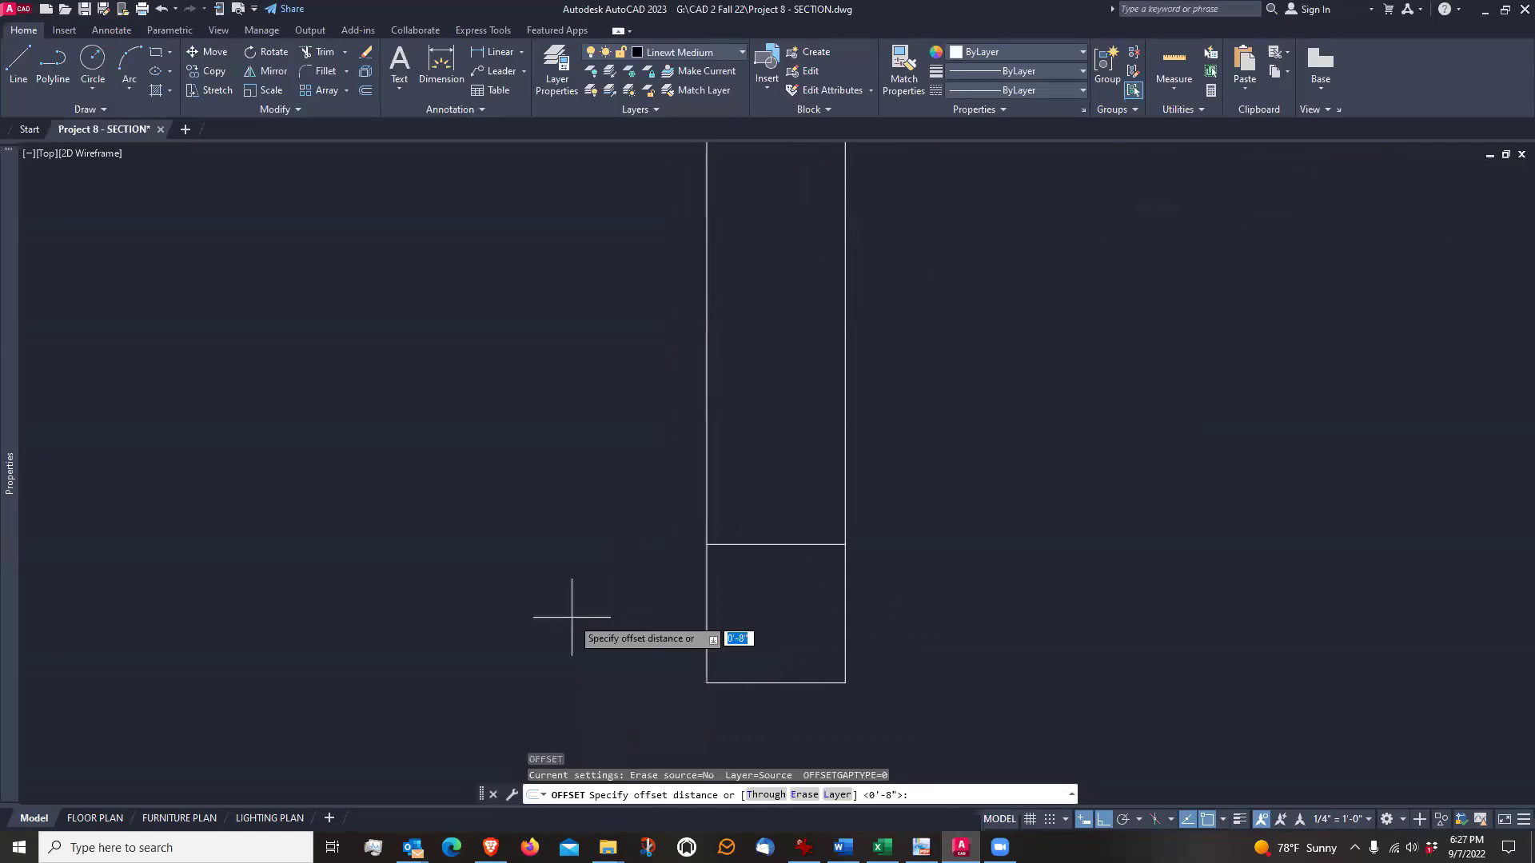
type("4")
key("Return")
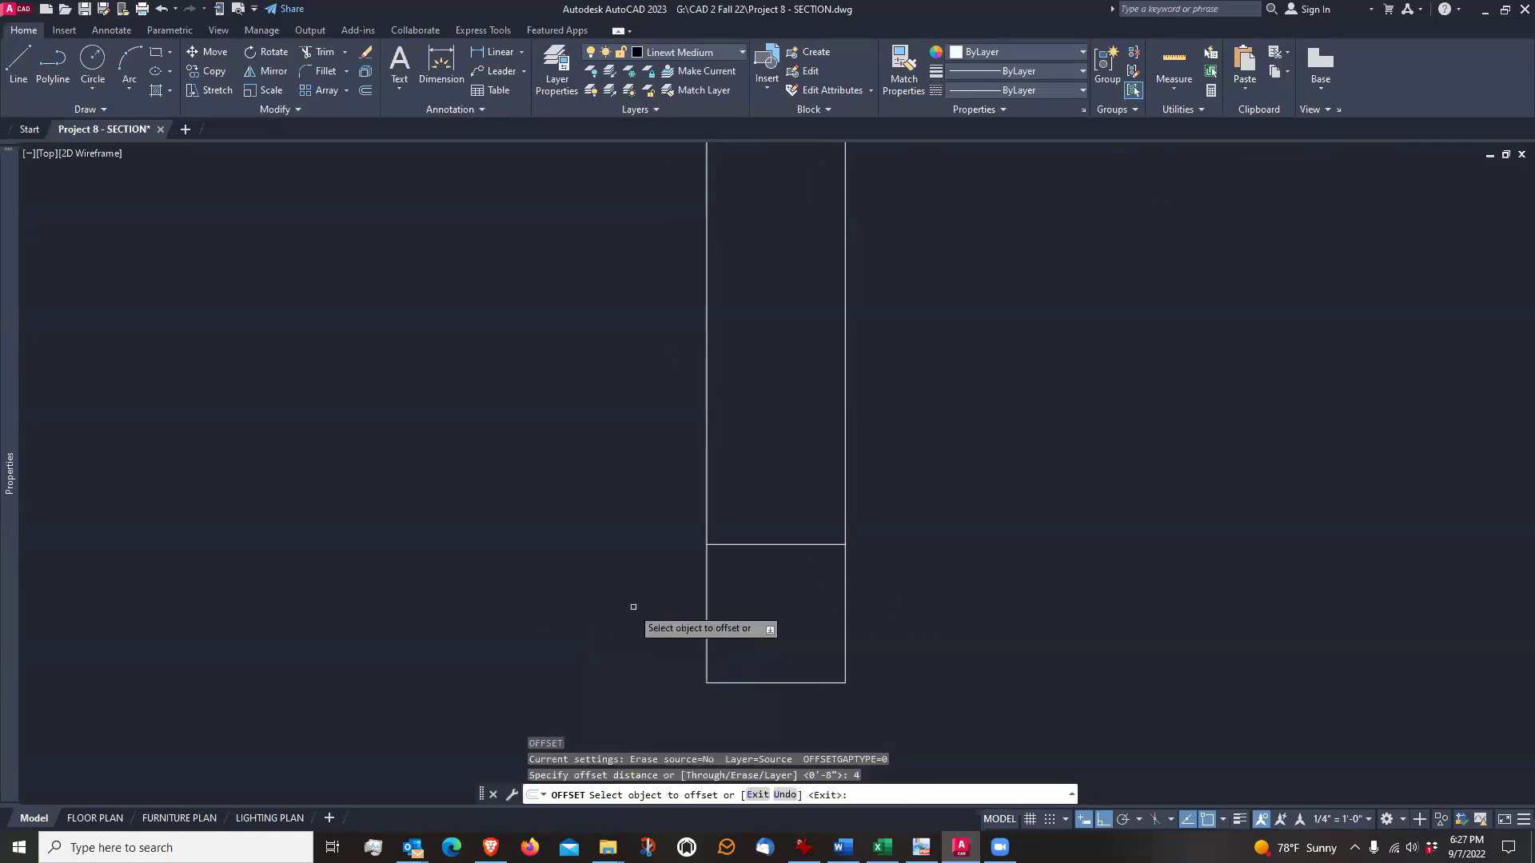
left_click(707, 602)
left_click(672, 610)
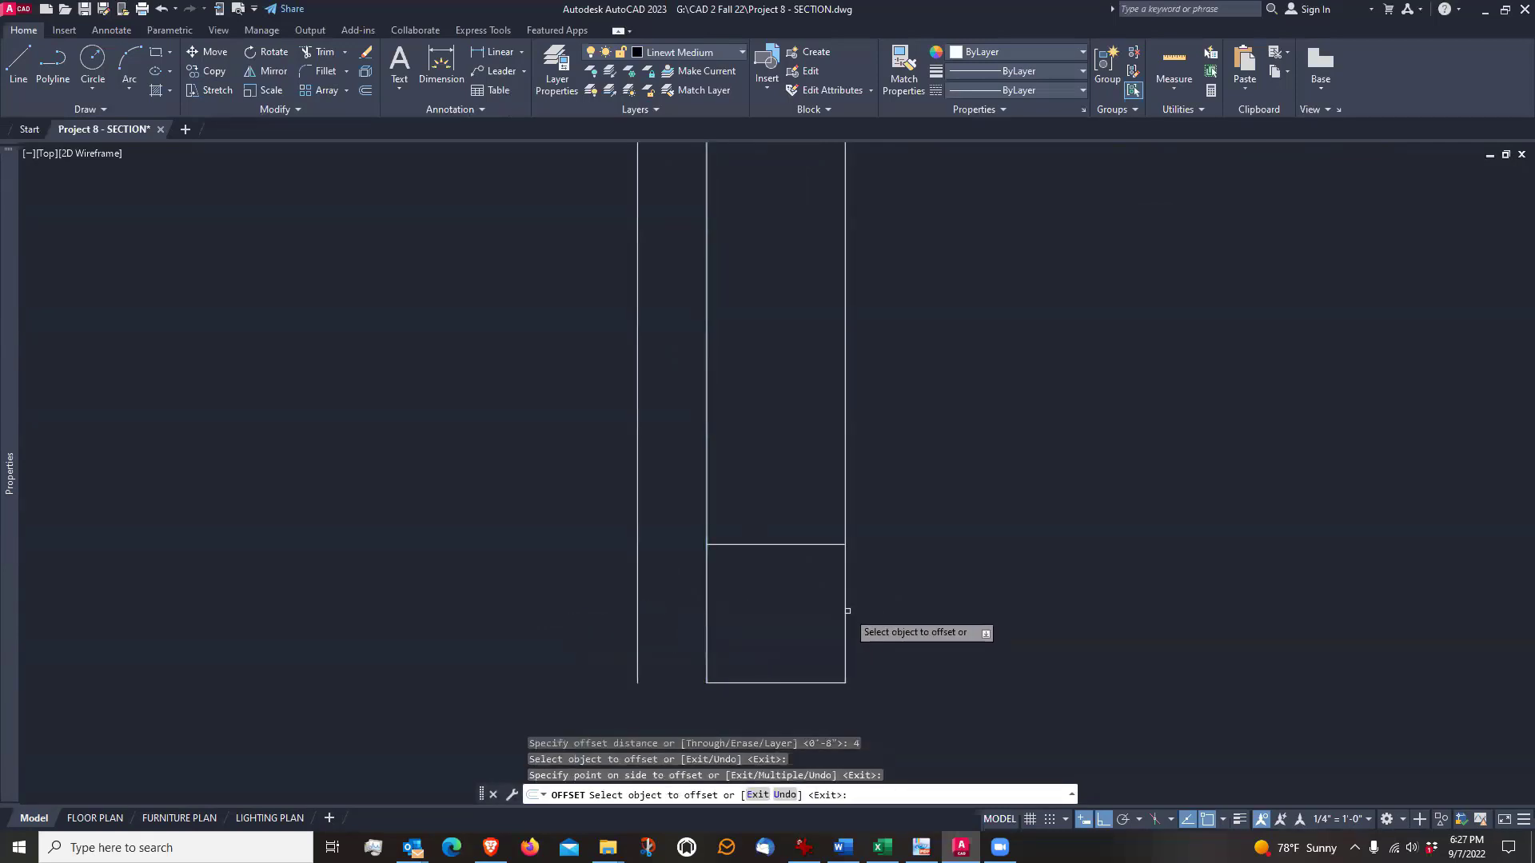
left_click(846, 611)
left_click(884, 614)
key("Return")
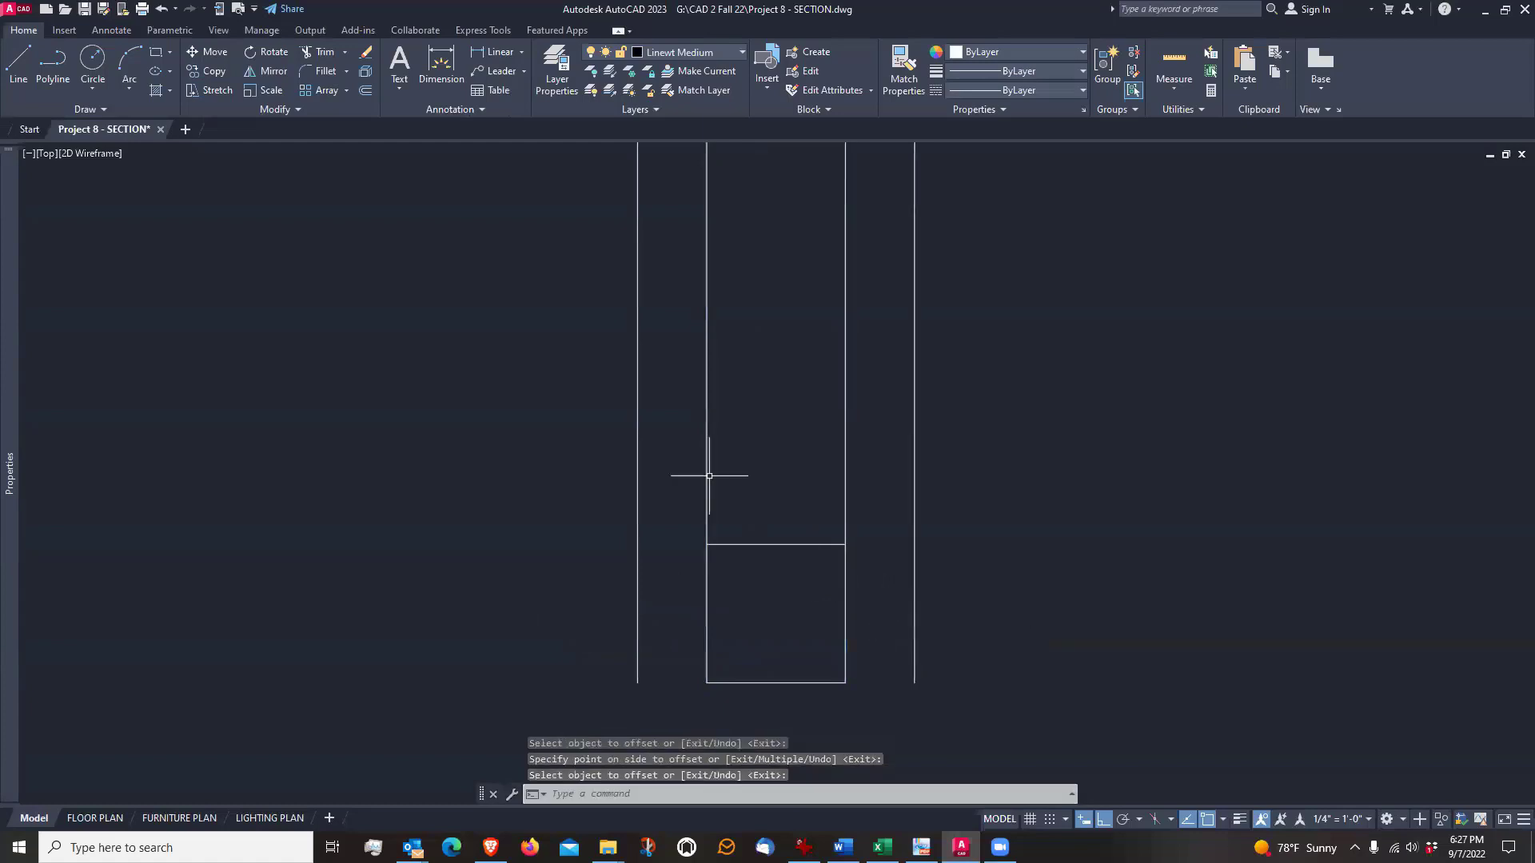
Fillet the outer-side offset line with the footing's upper and lower lines into square corners, radius 0
left_click(309, 71)
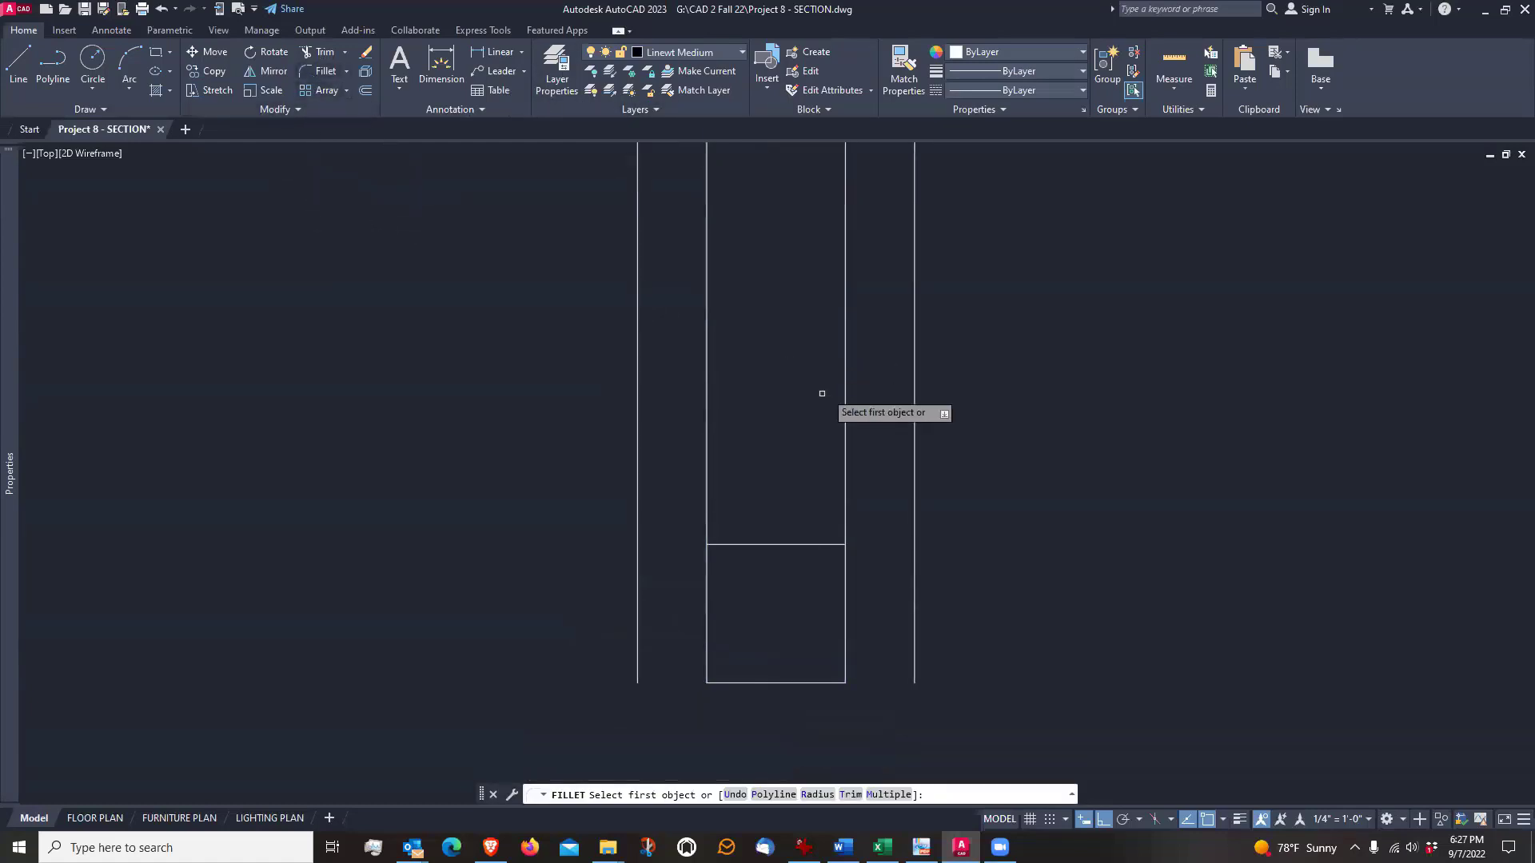
left_click(722, 546)
left_click(638, 584)
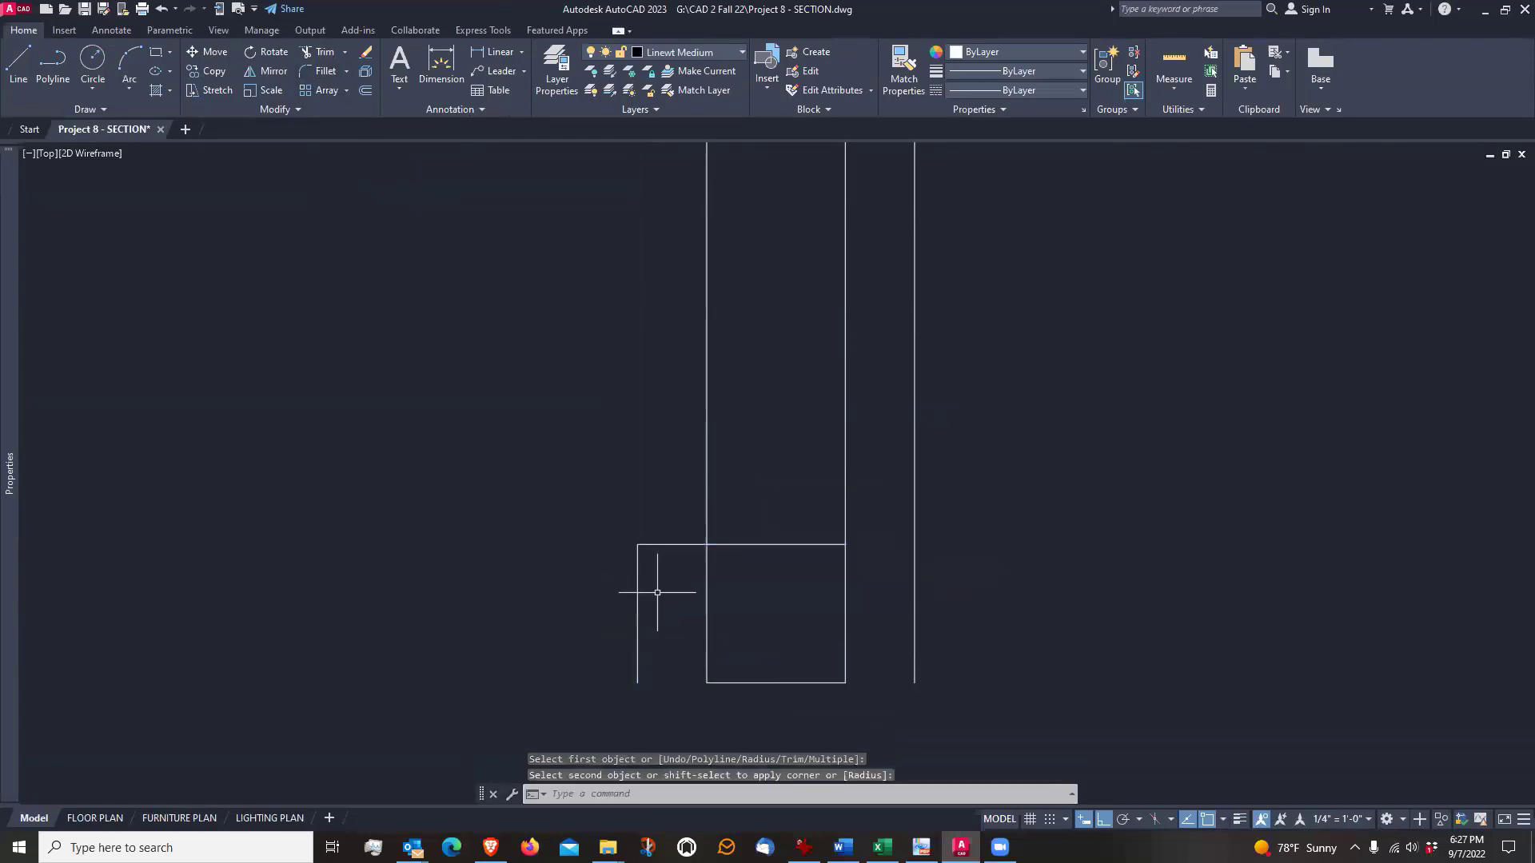
key("Return")
left_click(641, 603)
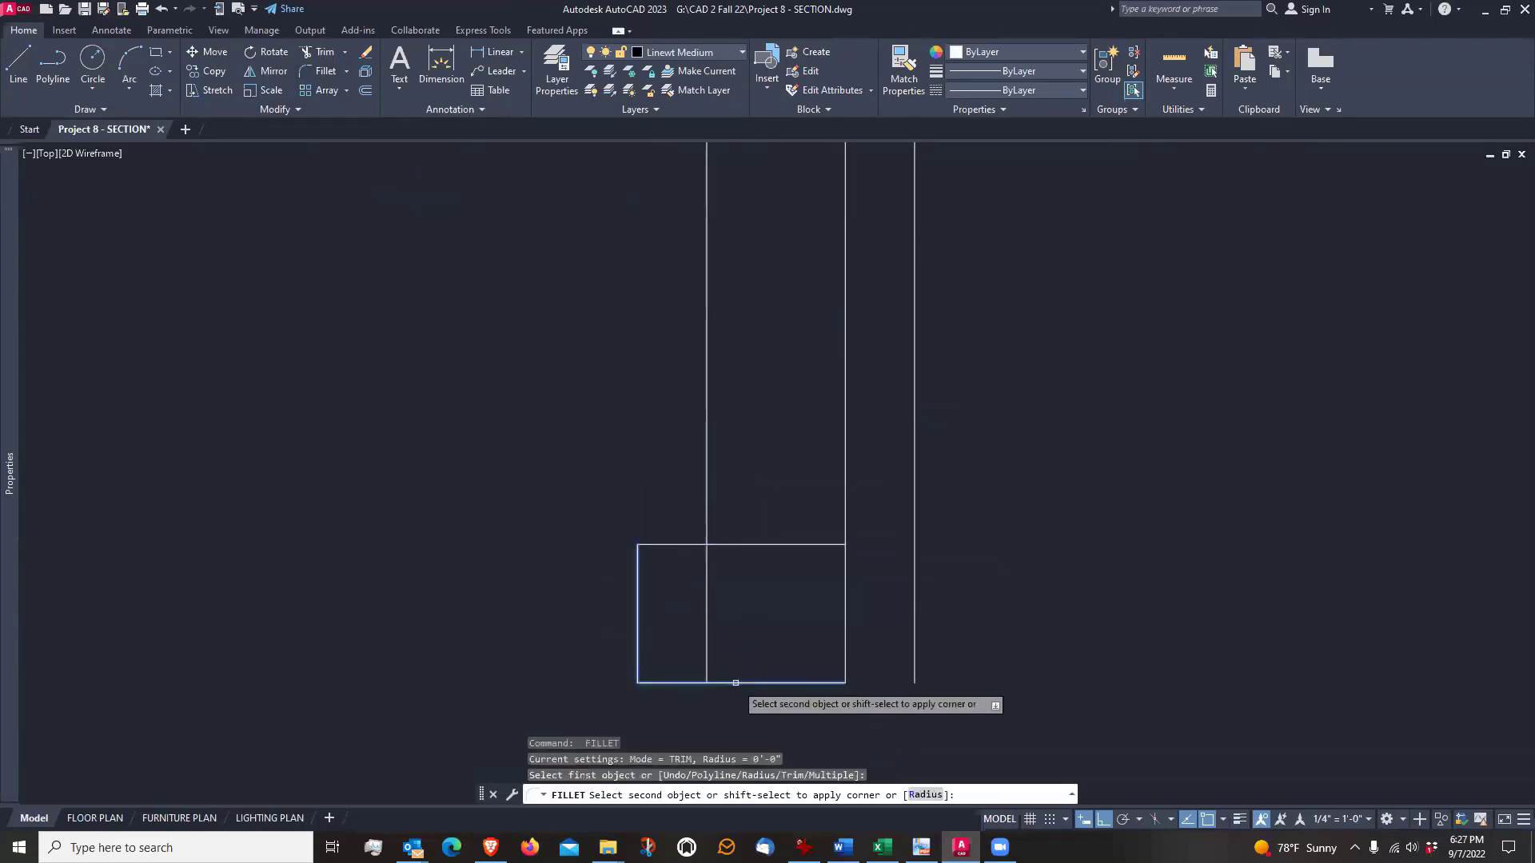
left_click(757, 684)
Fillet the footing's lower and upper lines with the room-side offset line to close the footing rectangle
key("Return")
left_click(785, 683)
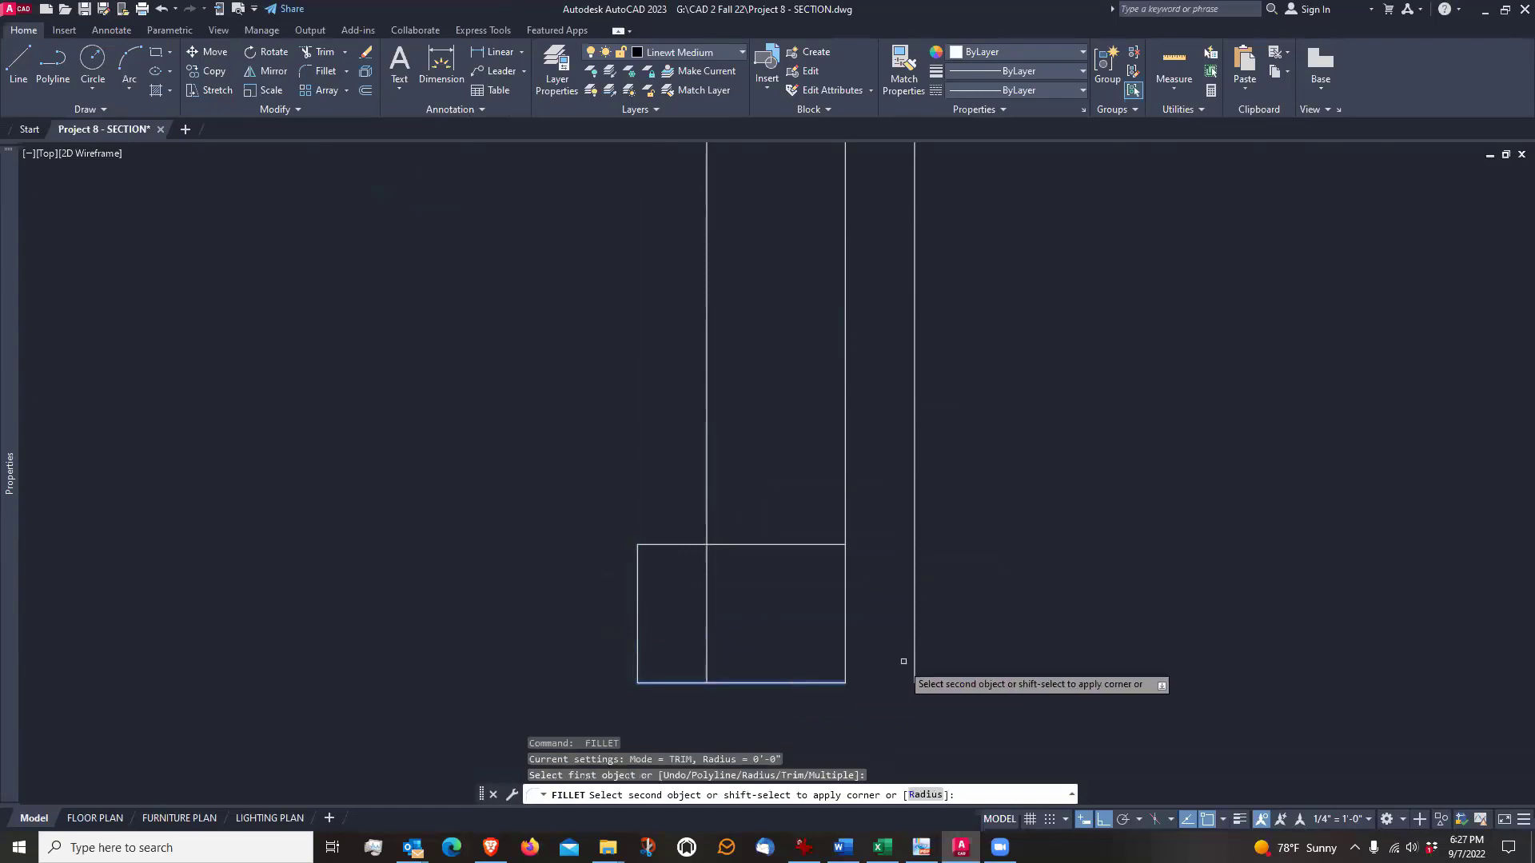
left_click(916, 649)
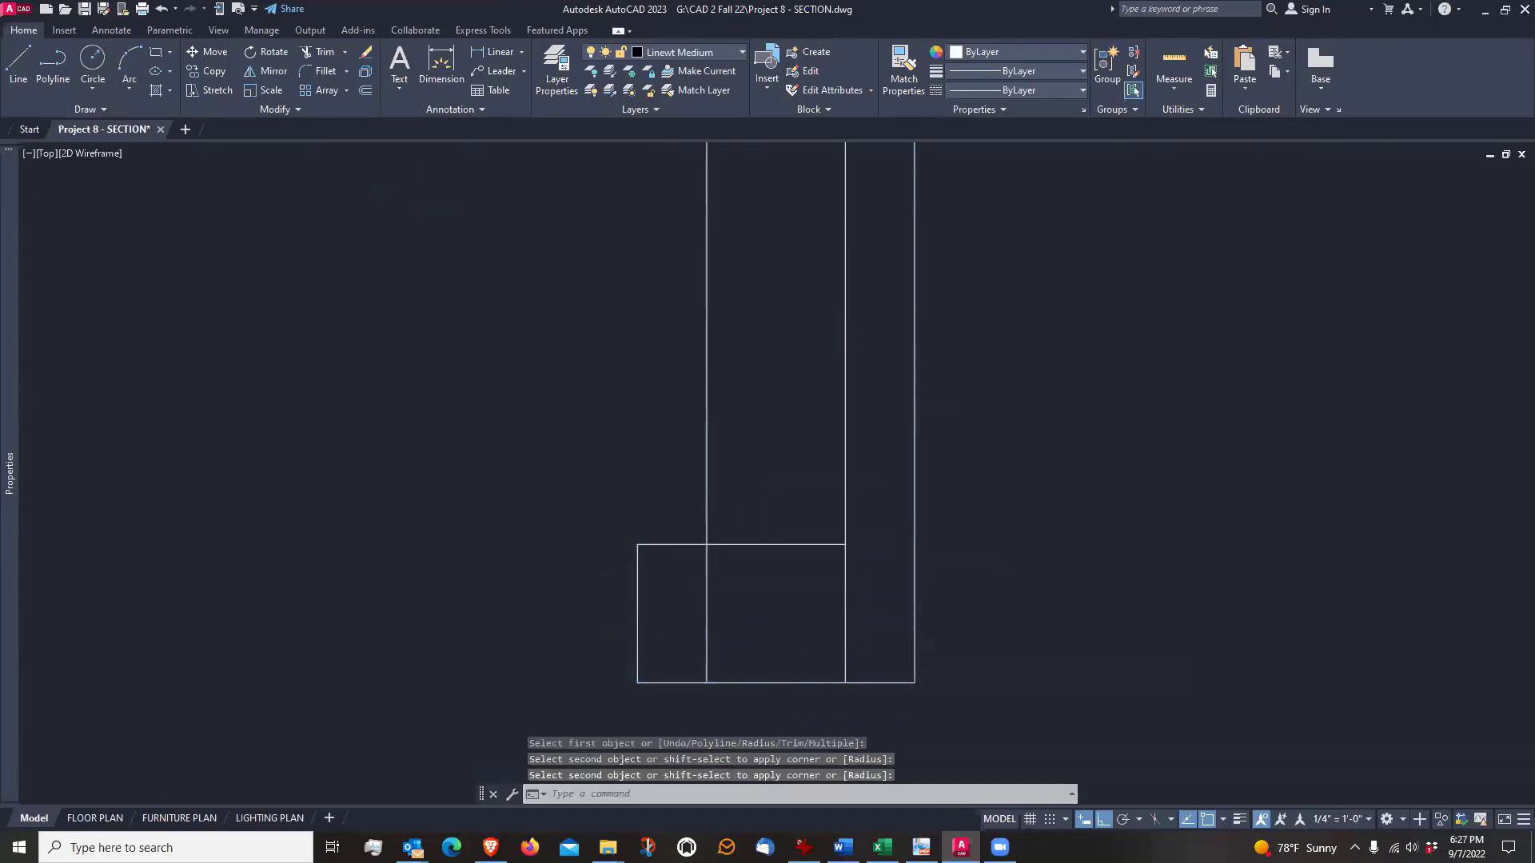
key("Return")
left_click(828, 546)
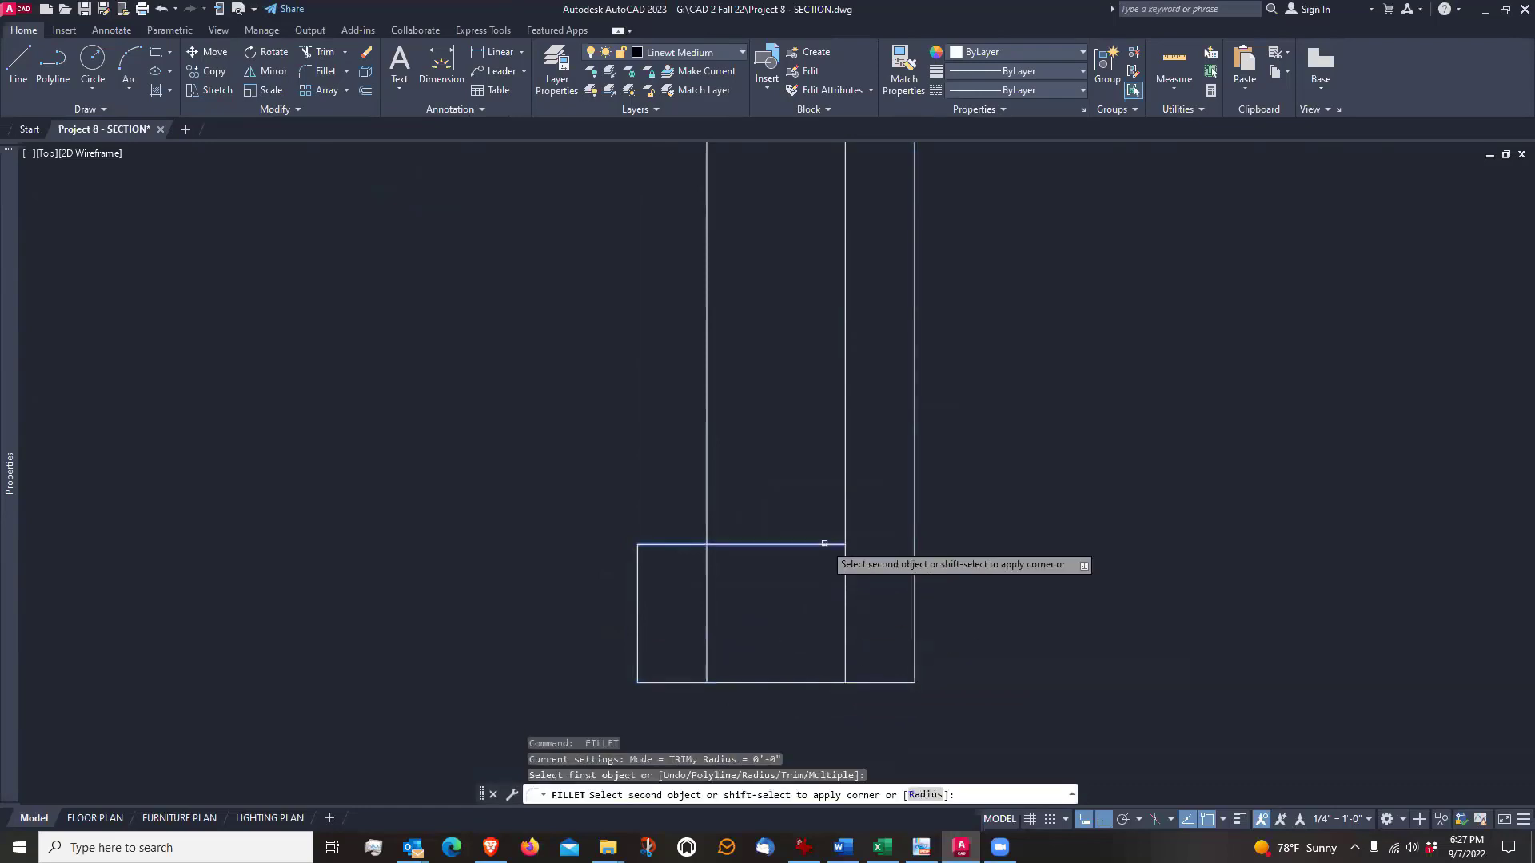
left_click(916, 585)
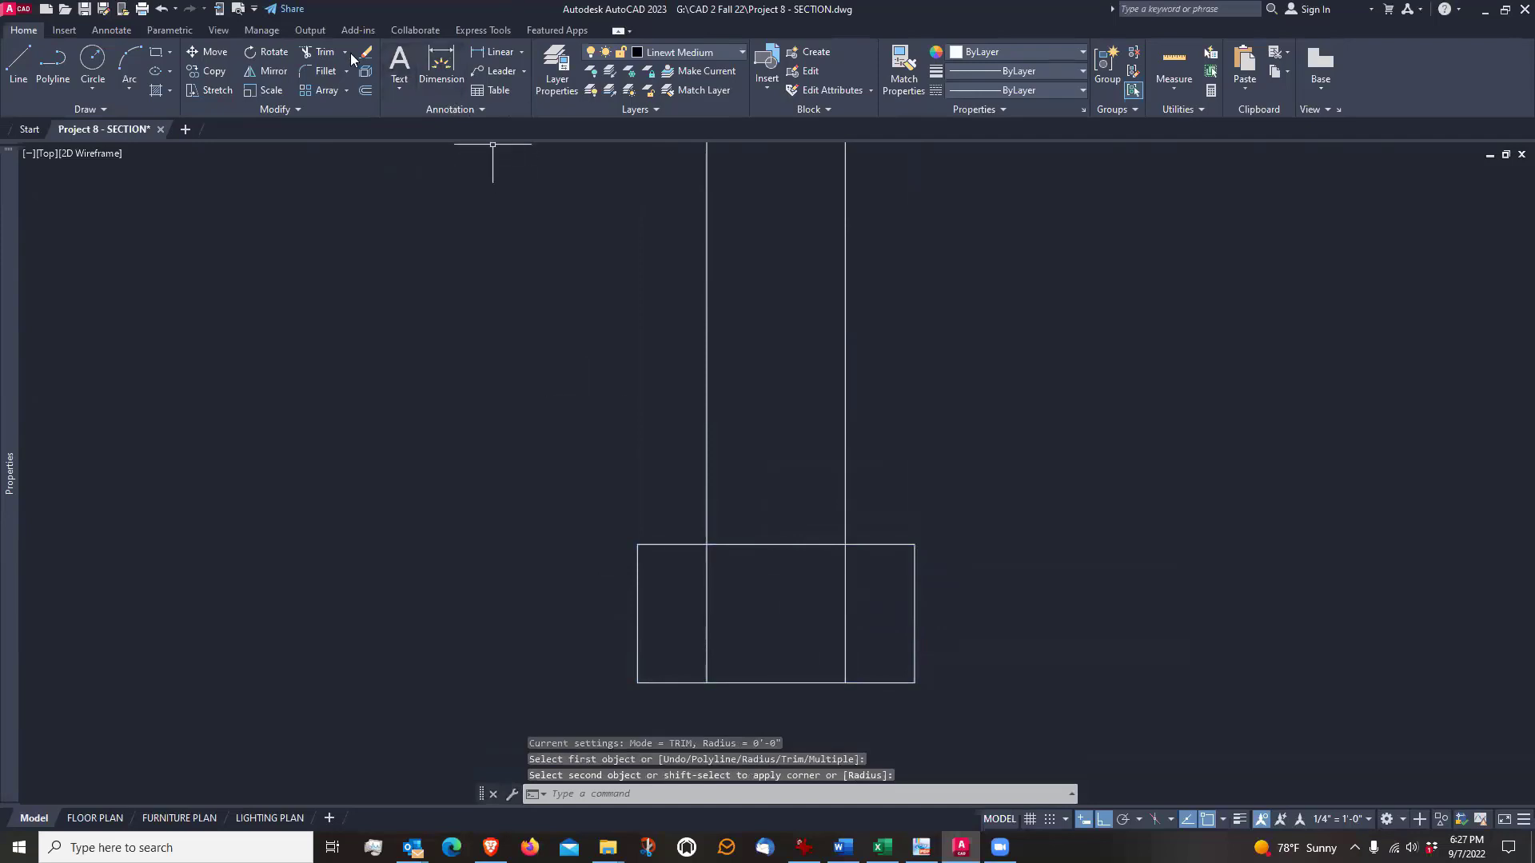
Trim away the two foundation wall line segments that run inside the footing rectangle
left_click(320, 53)
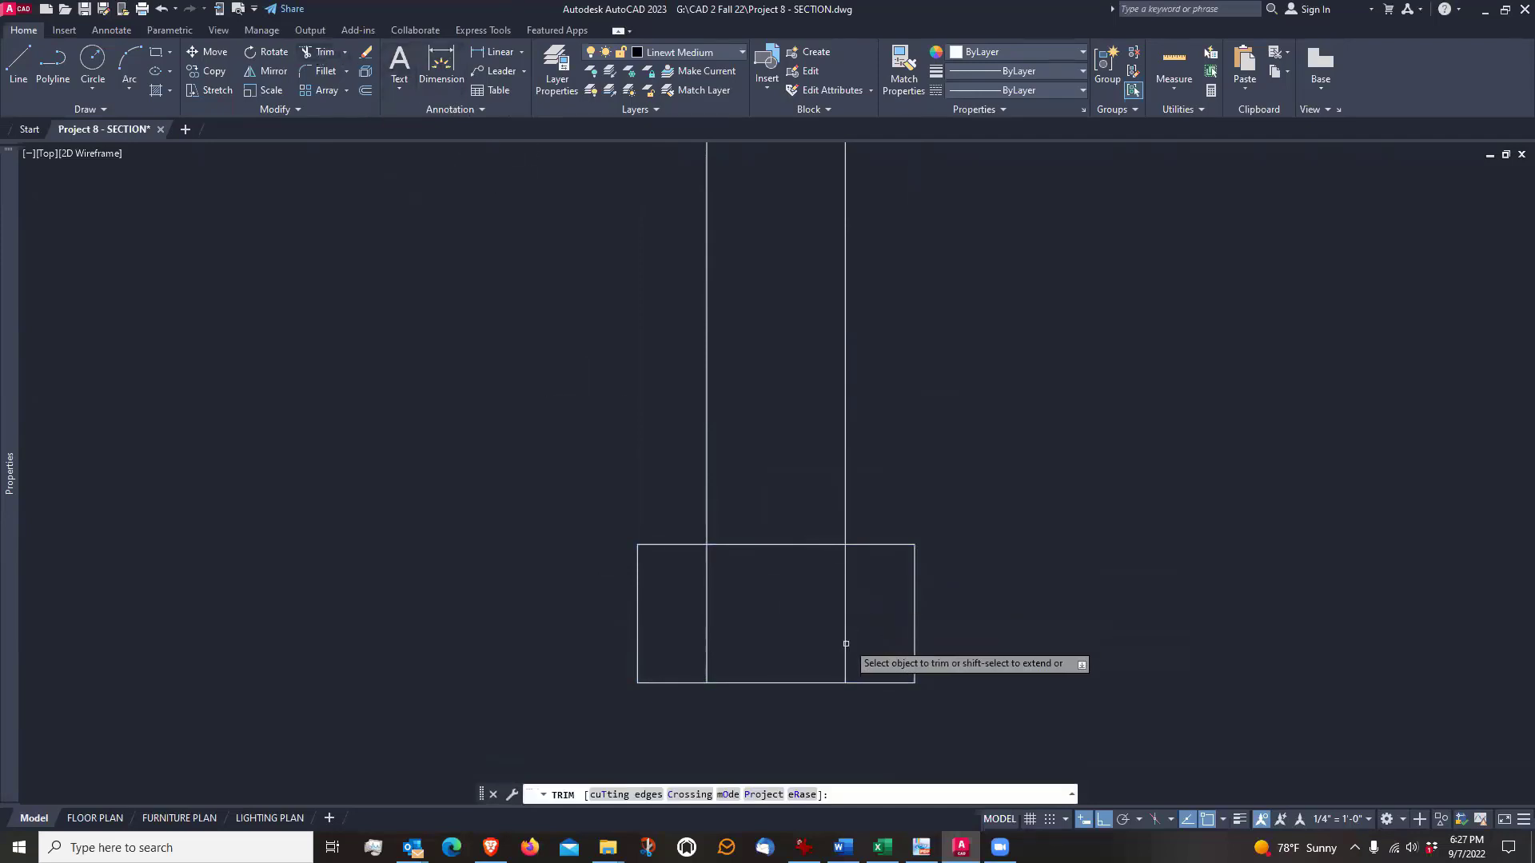
left_click(708, 621)
left_click(849, 623)
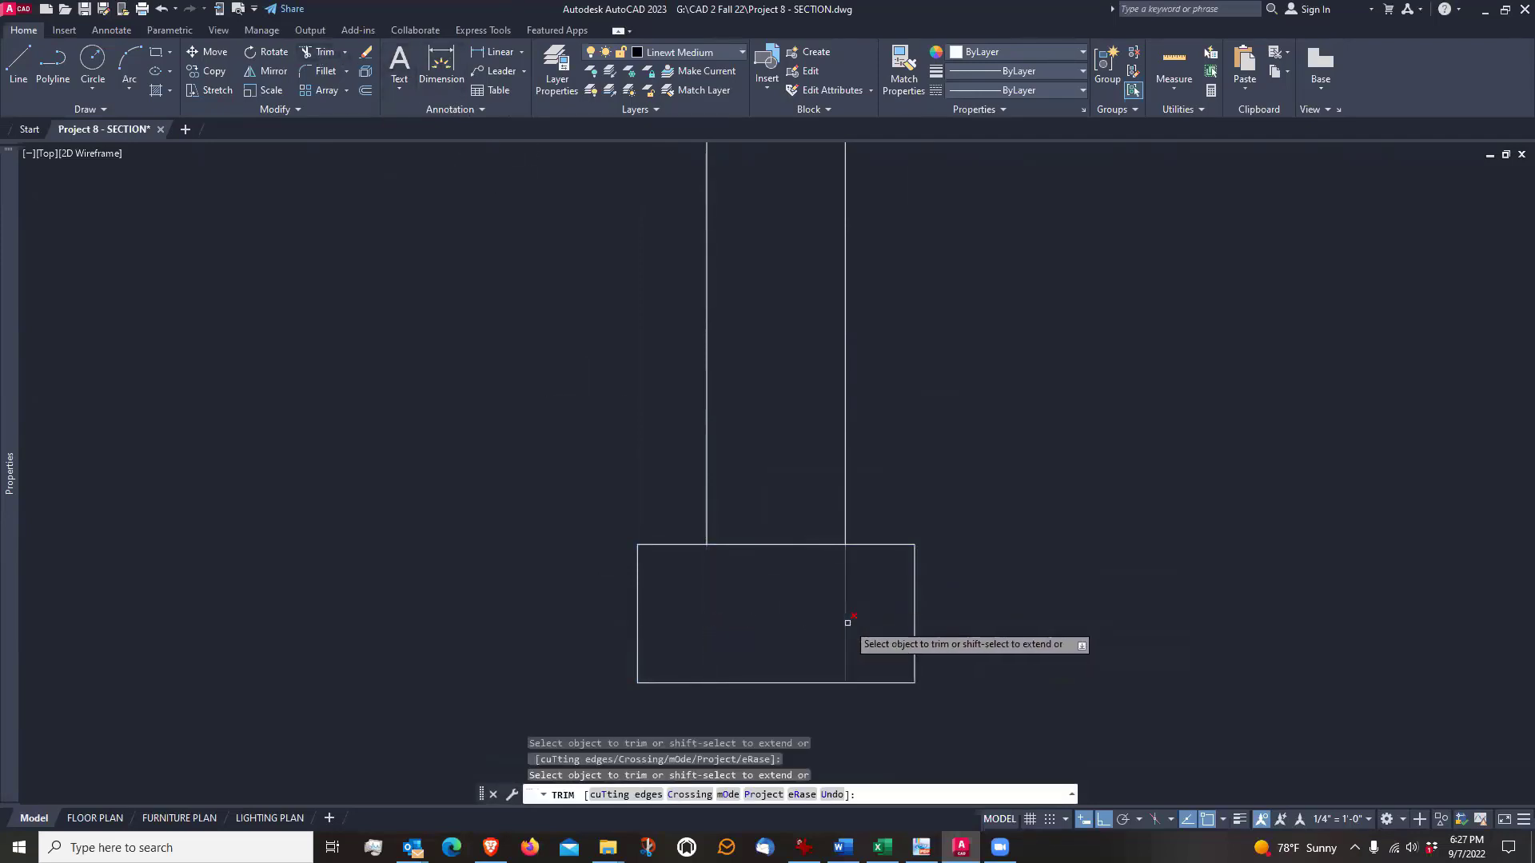
key("Return")
Examine the finished footing and how the foundation wall sits on it beneath the left framed wall
scroll(700, 657, "down", 4)
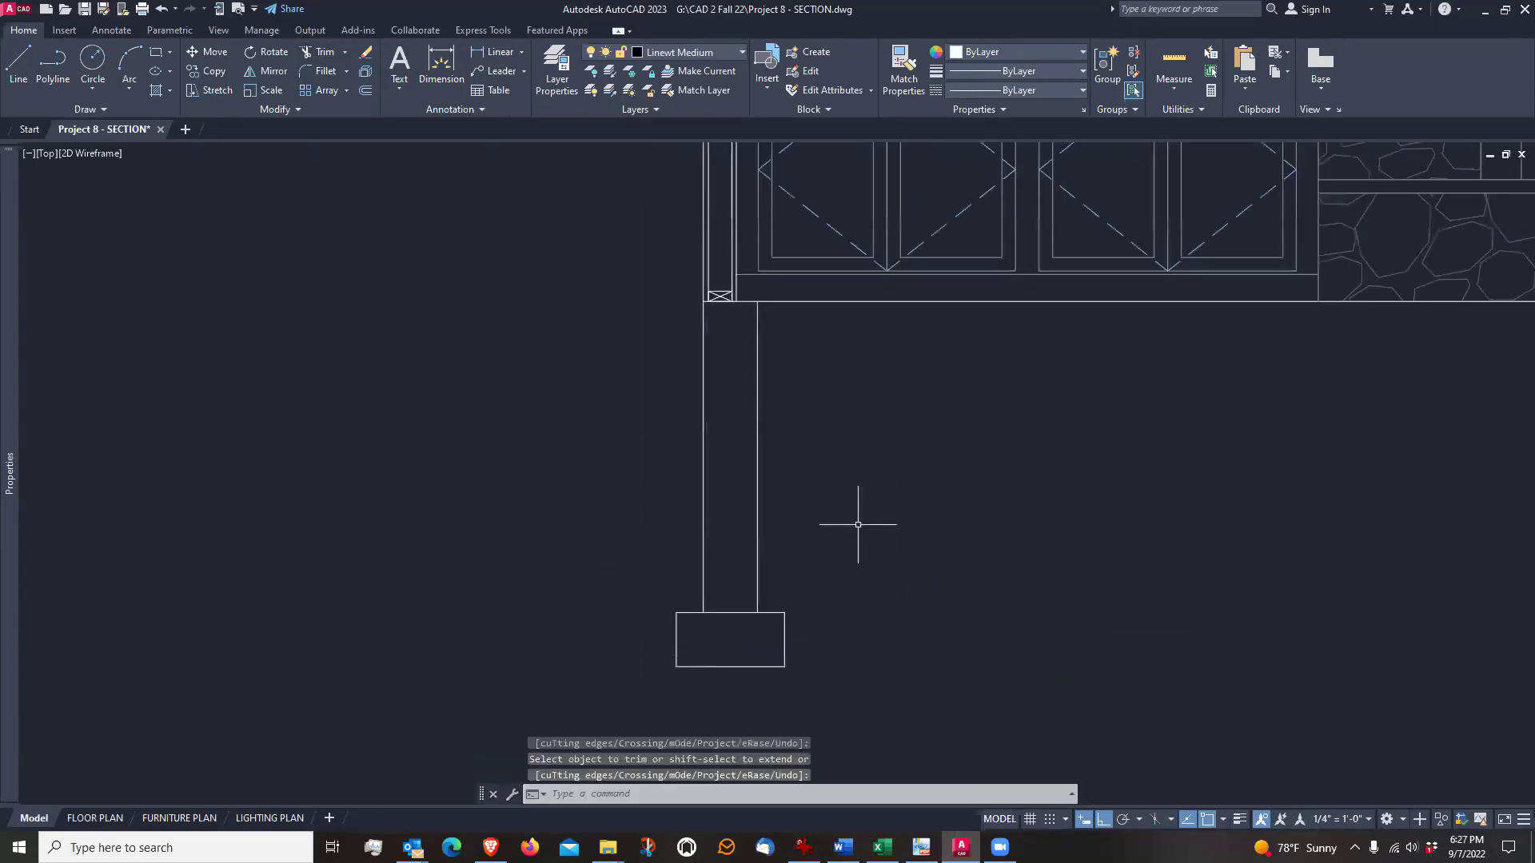
middle_click_drag(857, 524, 845, 520)
scroll(774, 654, "up", 2)
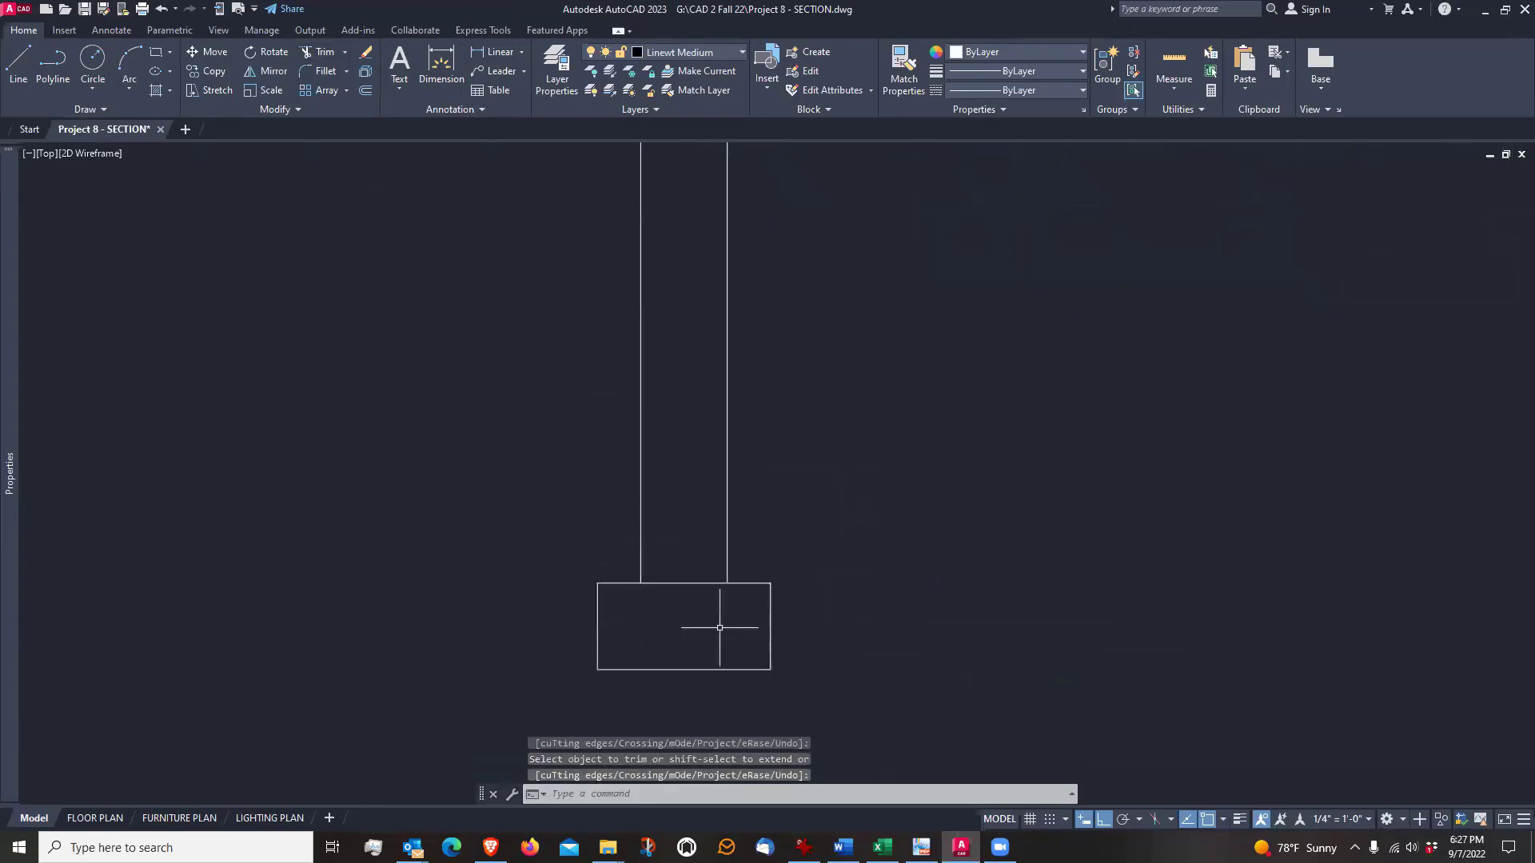
scroll(718, 616, "down", 2)
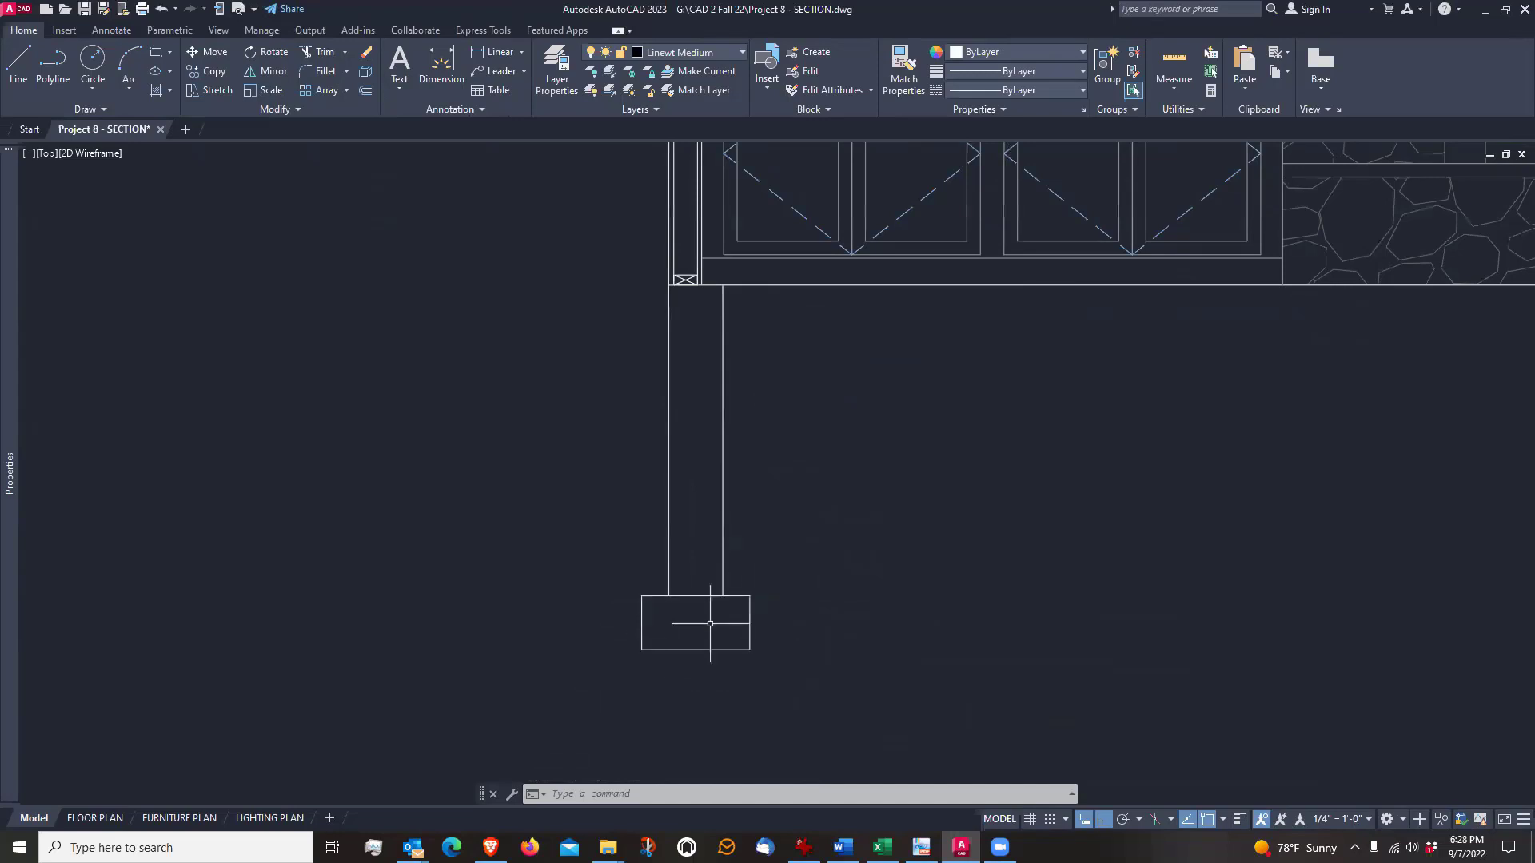
scroll(710, 623, "up", 2)
scroll(710, 623, "down", 1)
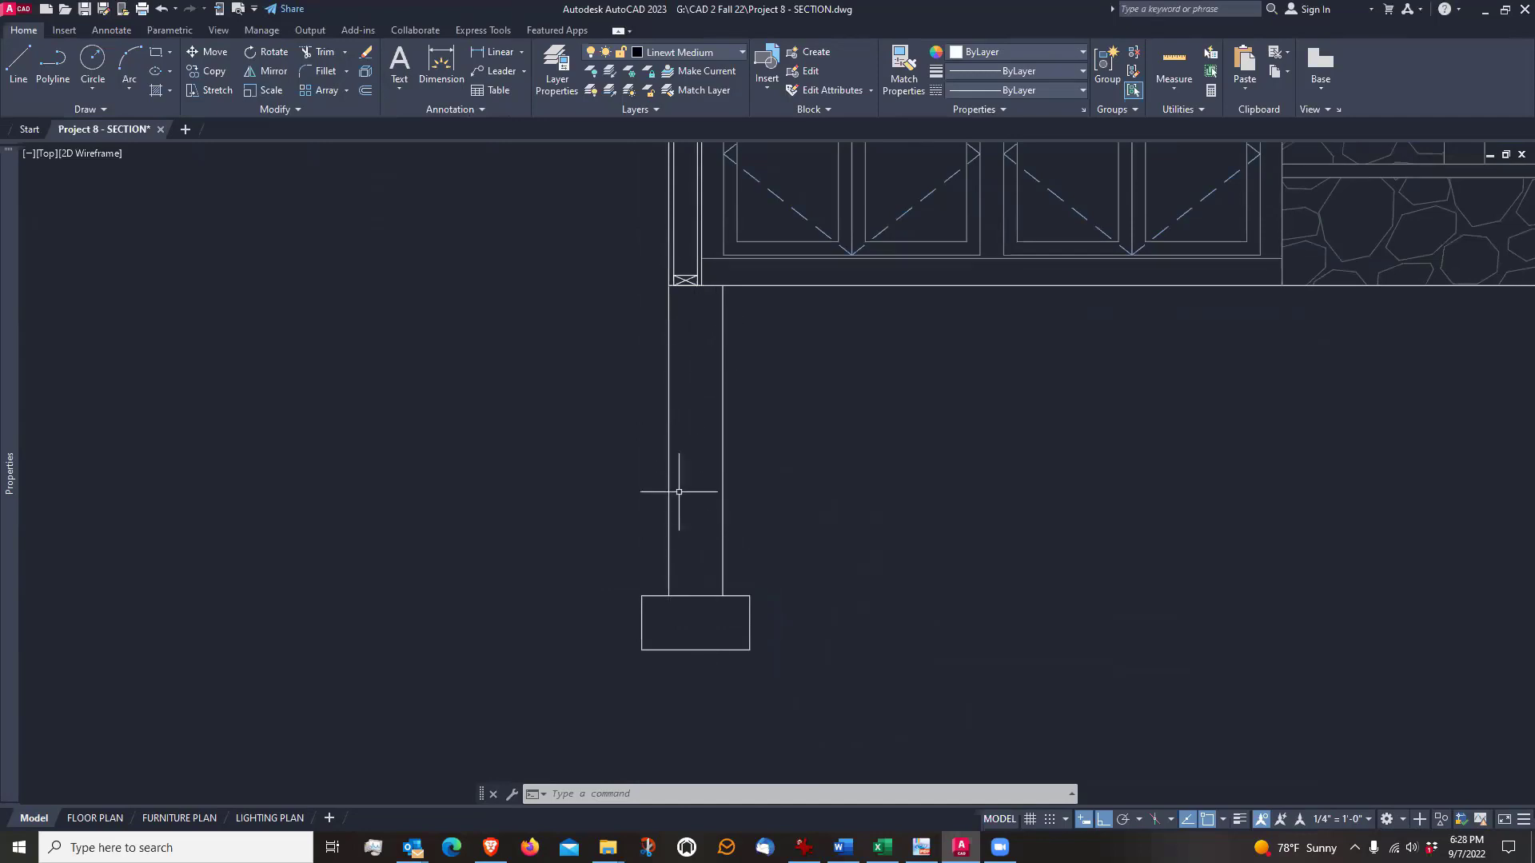
middle_click_drag(702, 537, 706, 560)
scroll(709, 617, "up", 6)
scroll(709, 621, "down", 4)
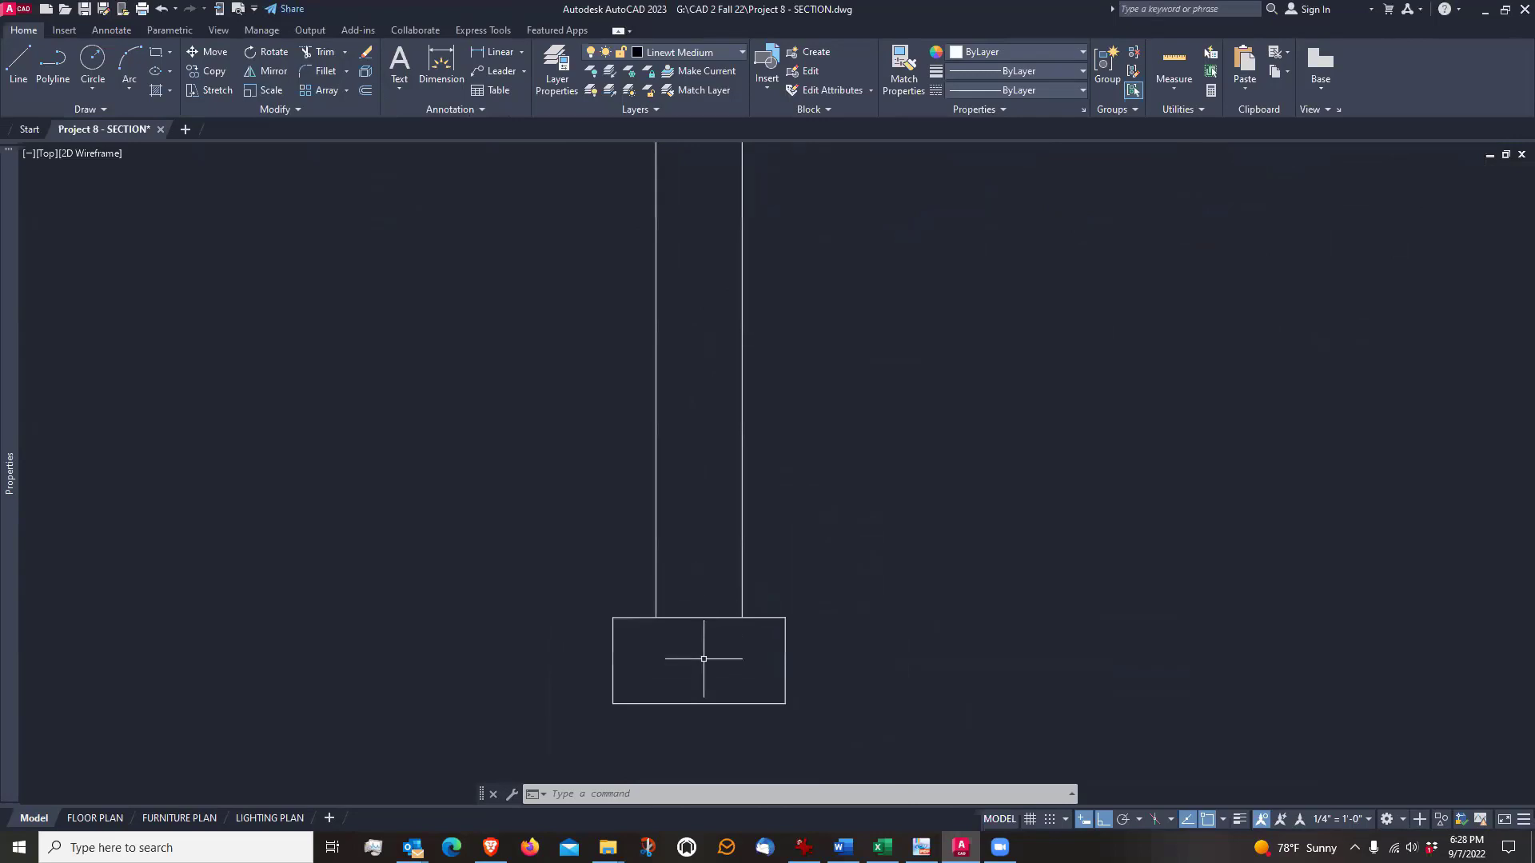
scroll(706, 658, "up", 6)
scroll(702, 643, "down", 3)
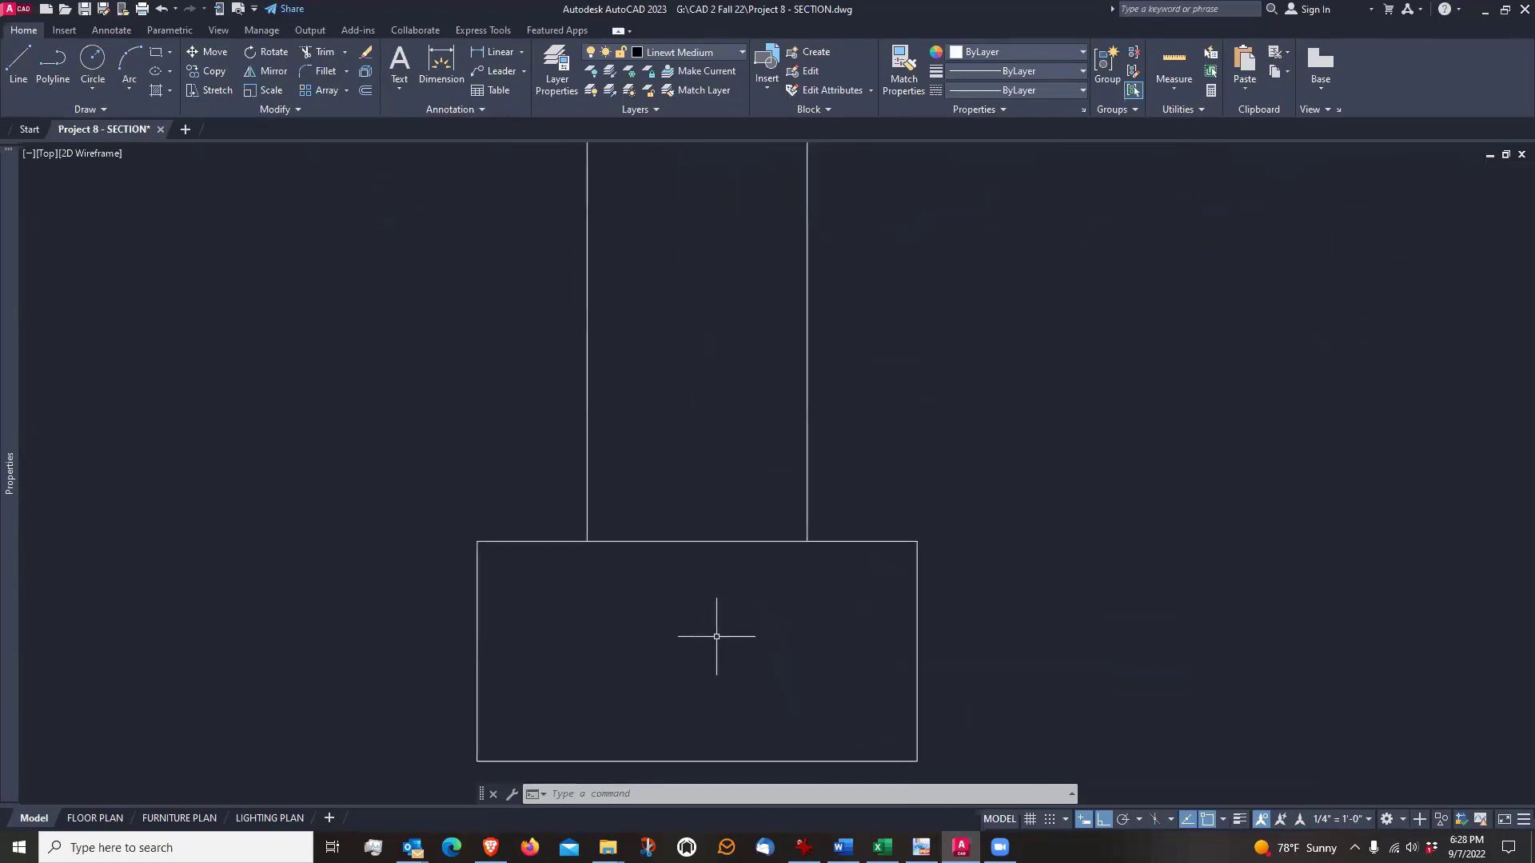
middle_click_drag(712, 634, 710, 555)
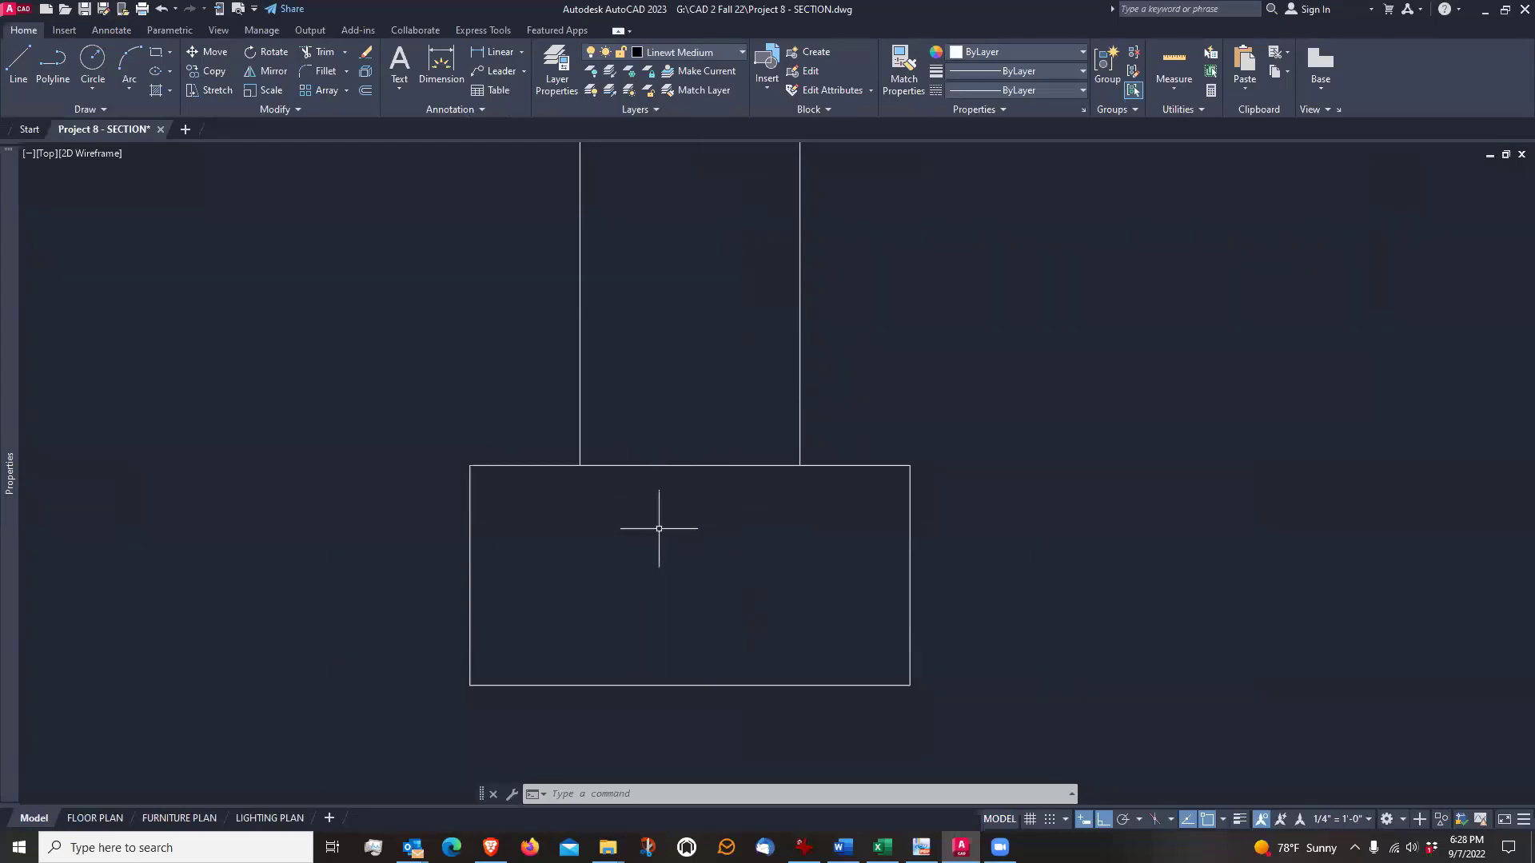
scroll(723, 592, "down", 4)
scroll(723, 592, "up", 2)
middle_click_drag(702, 332, 702, 428)
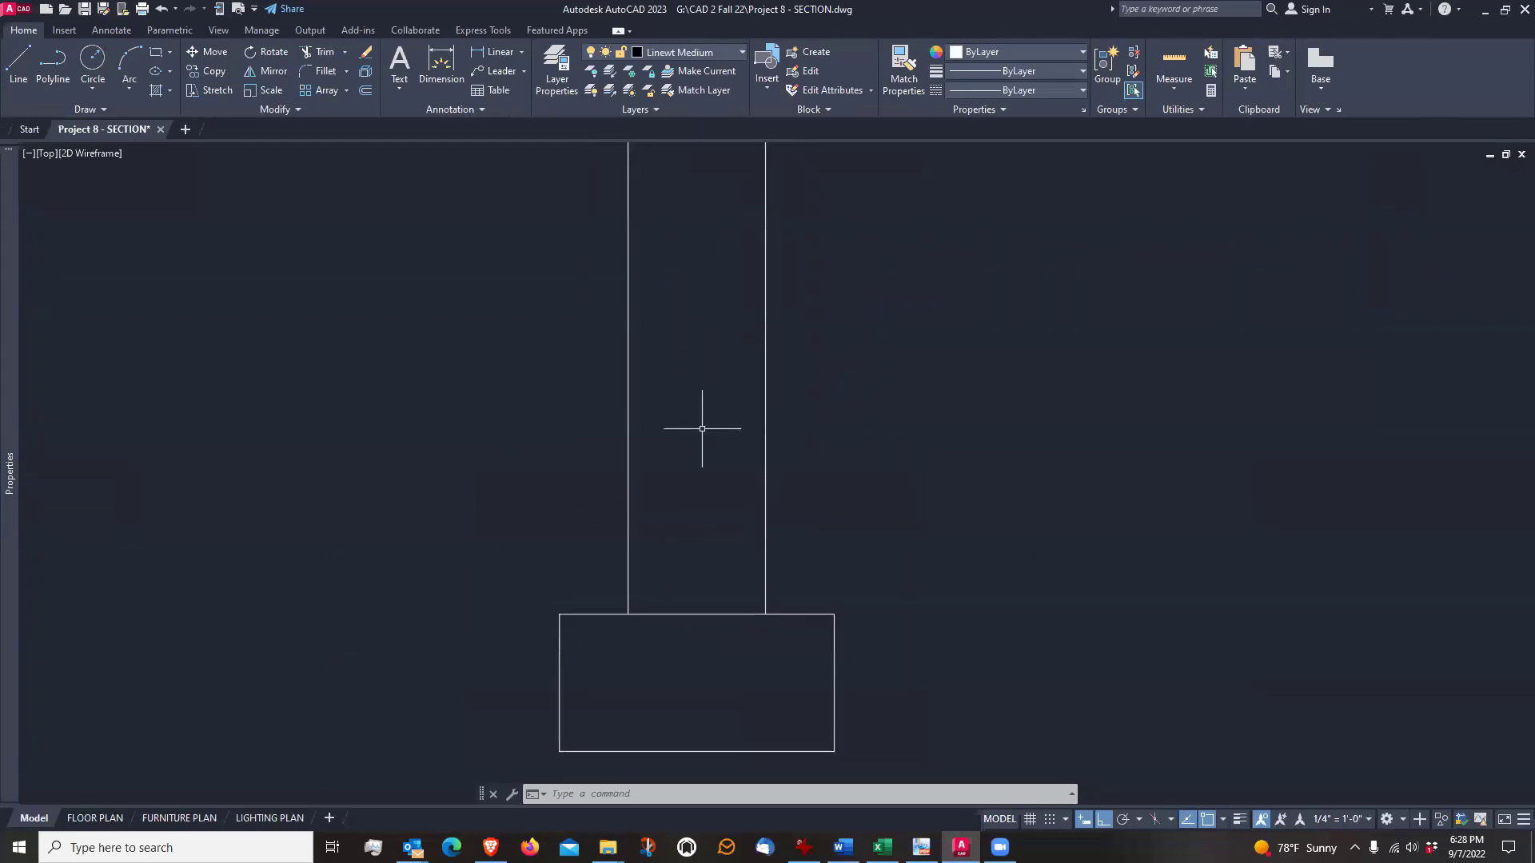
scroll(702, 429, "down", 2)
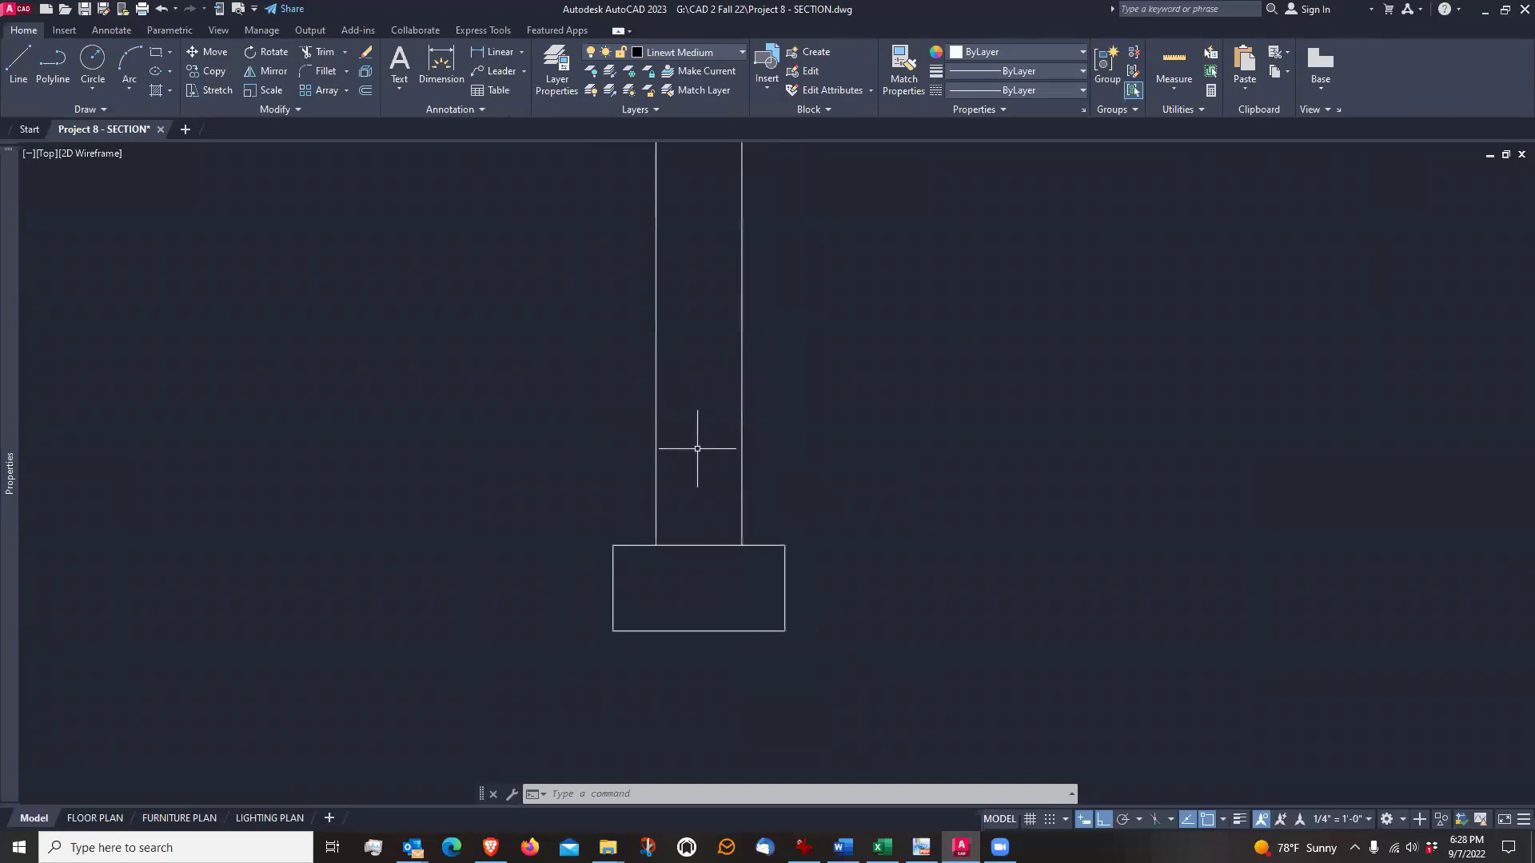
scroll(698, 457, "up", 2)
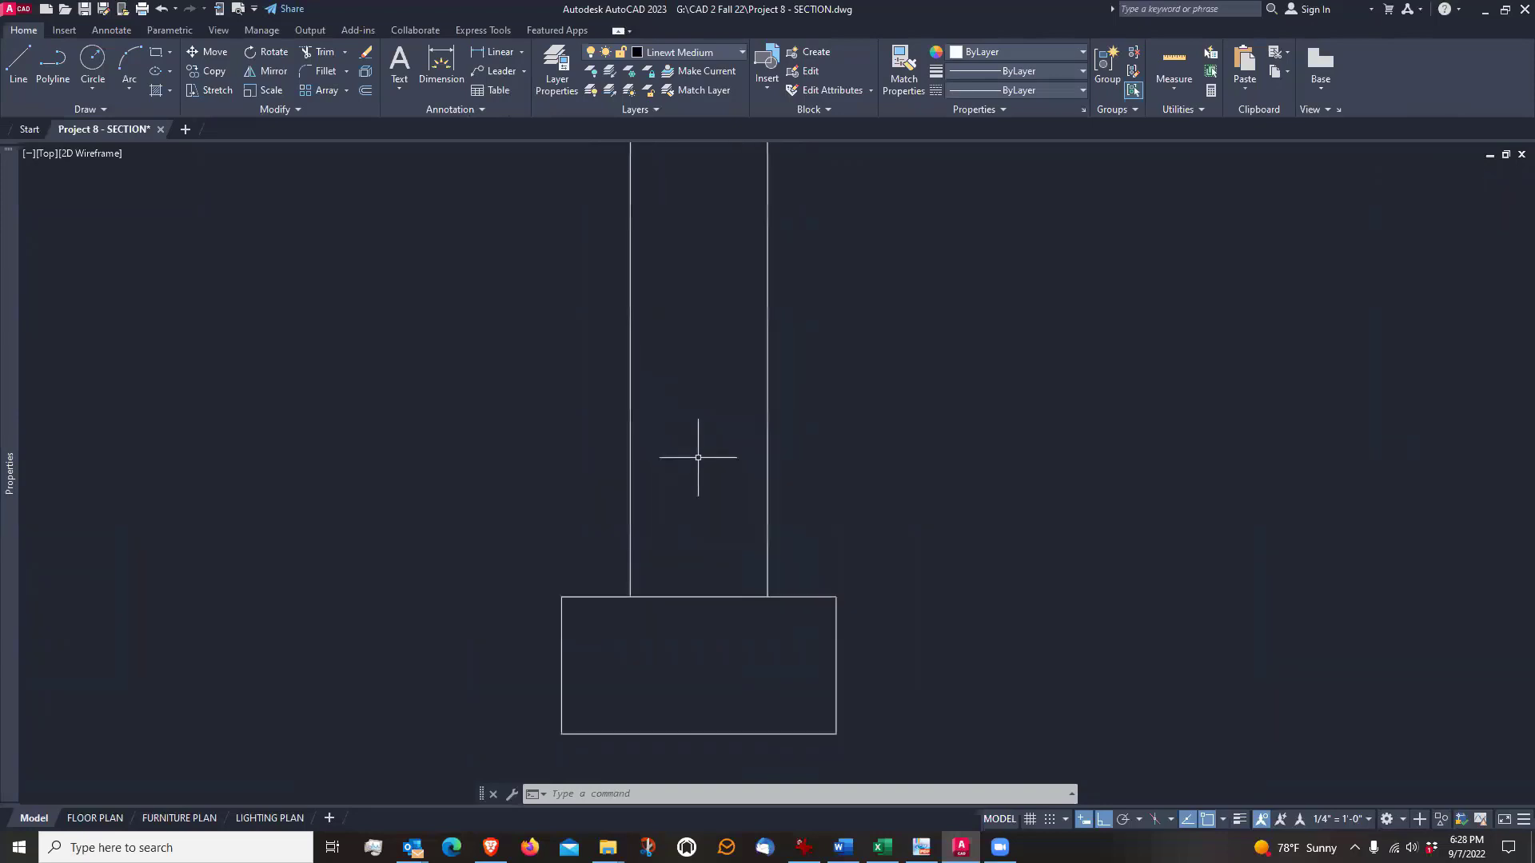
scroll(698, 457, "down", 2)
scroll(698, 454, "up", 2)
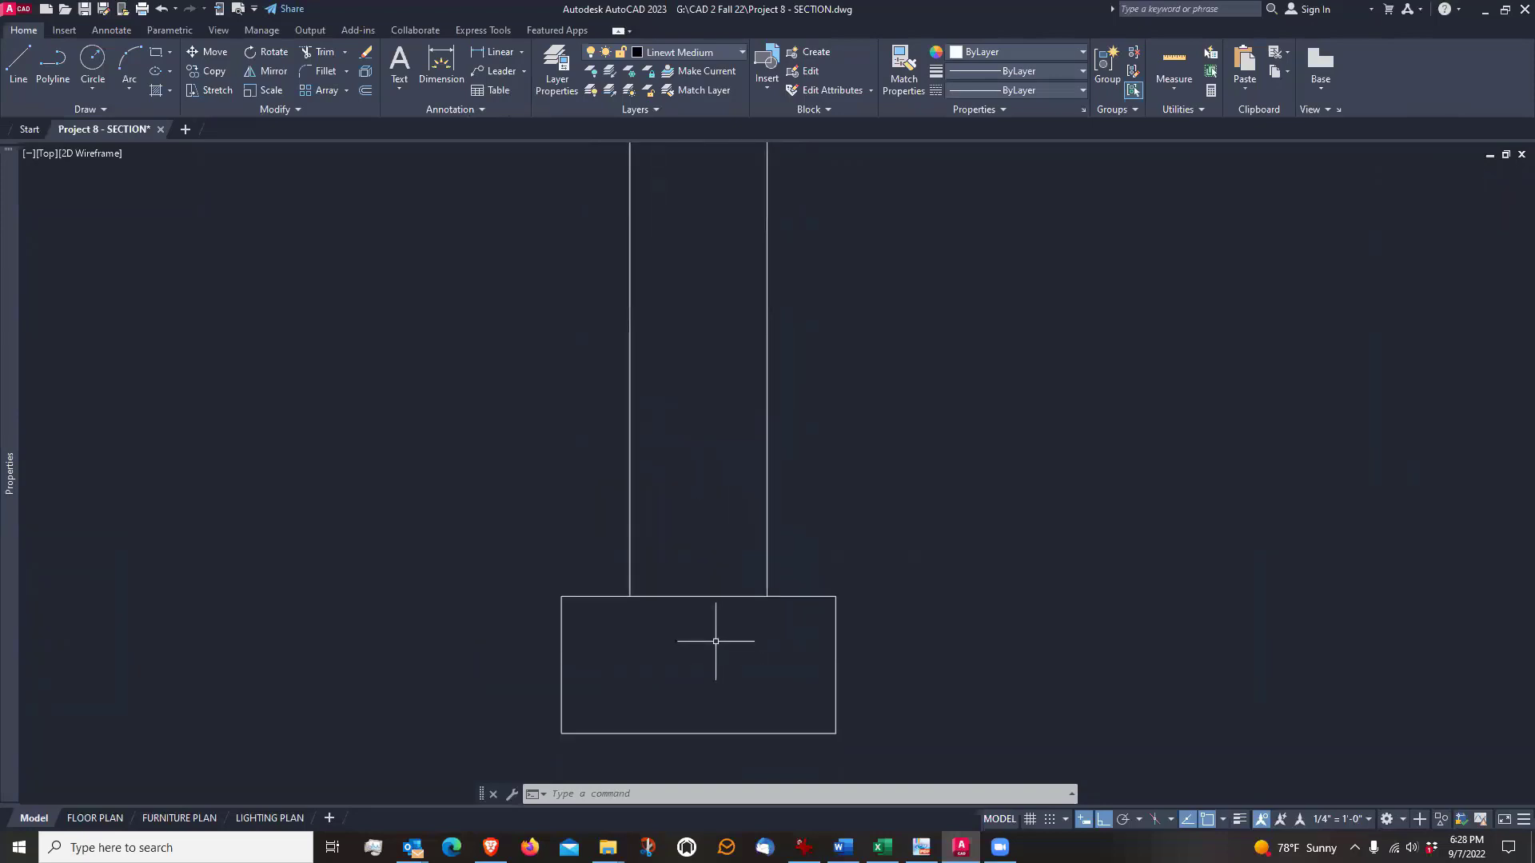
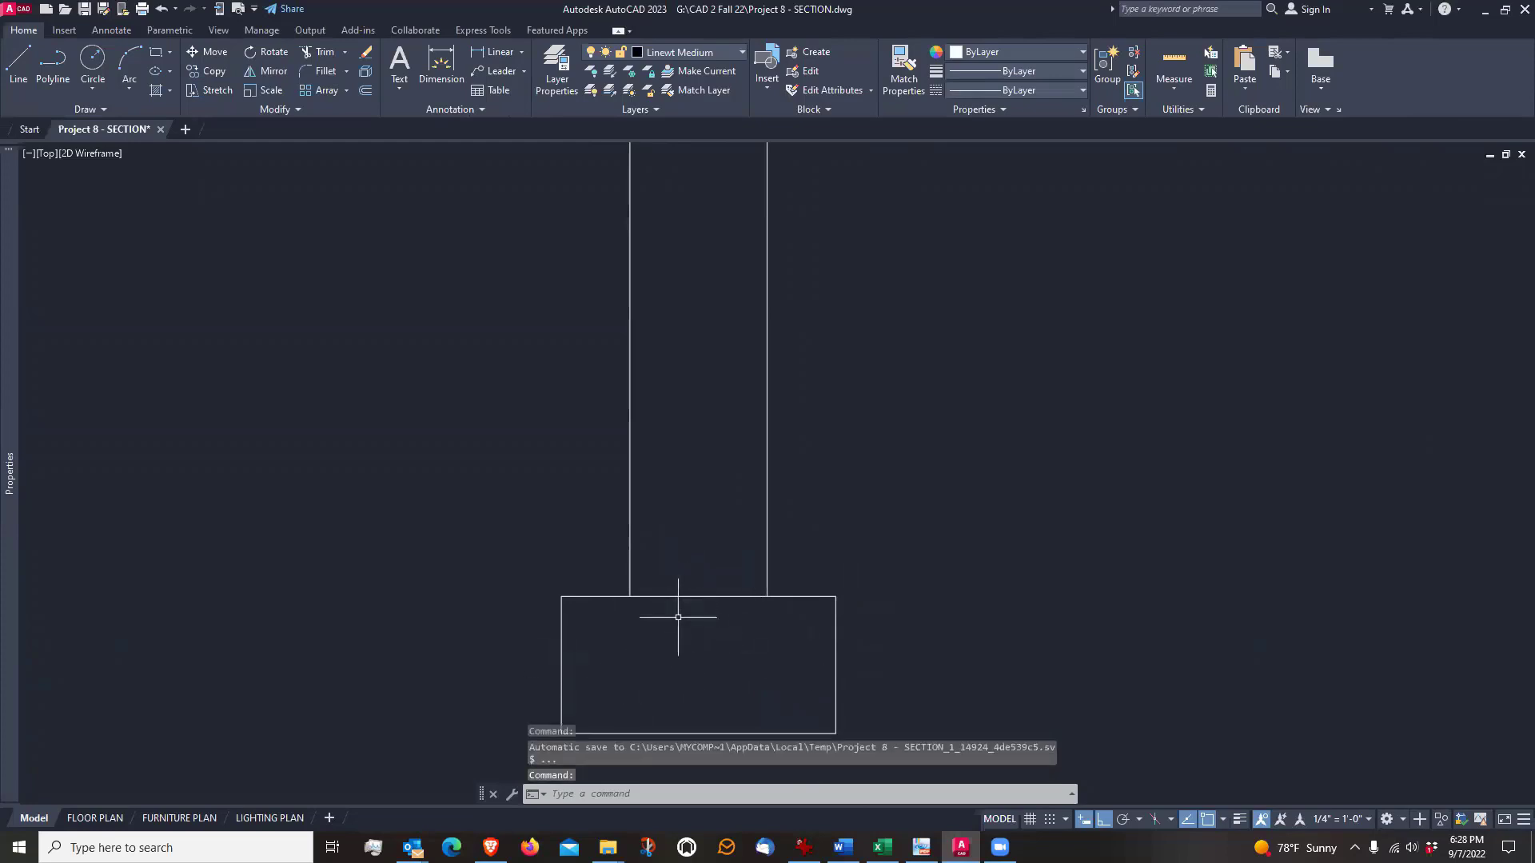
Copy the left wall's bottom plate from its top midpoint straight down to the footing's upper edge, between the foundation wall lines
scroll(678, 617, "down", 4)
scroll(711, 302, "up", 4)
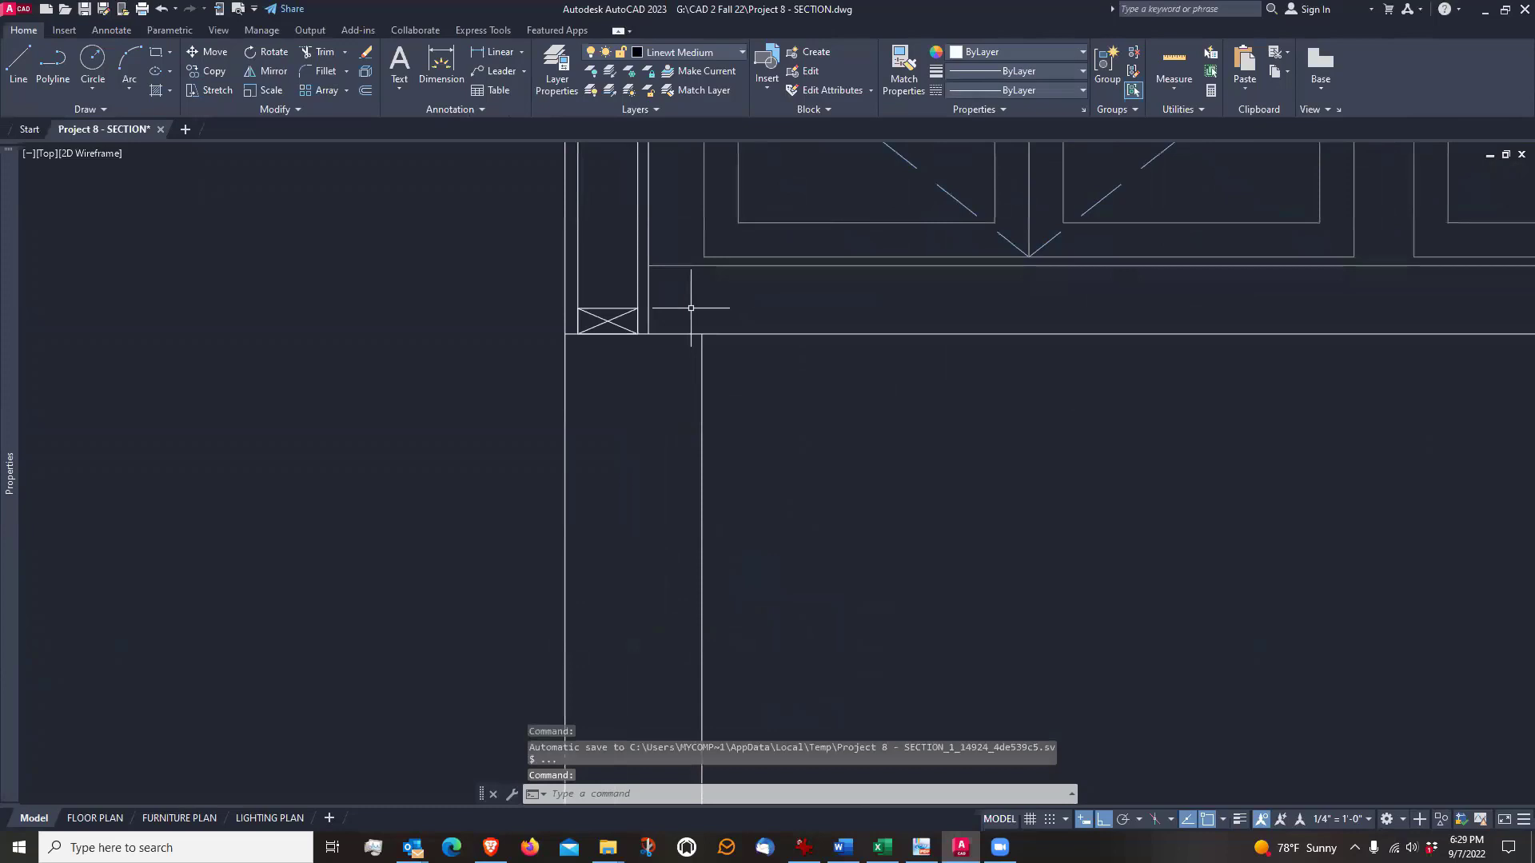
type("co")
key("Return")
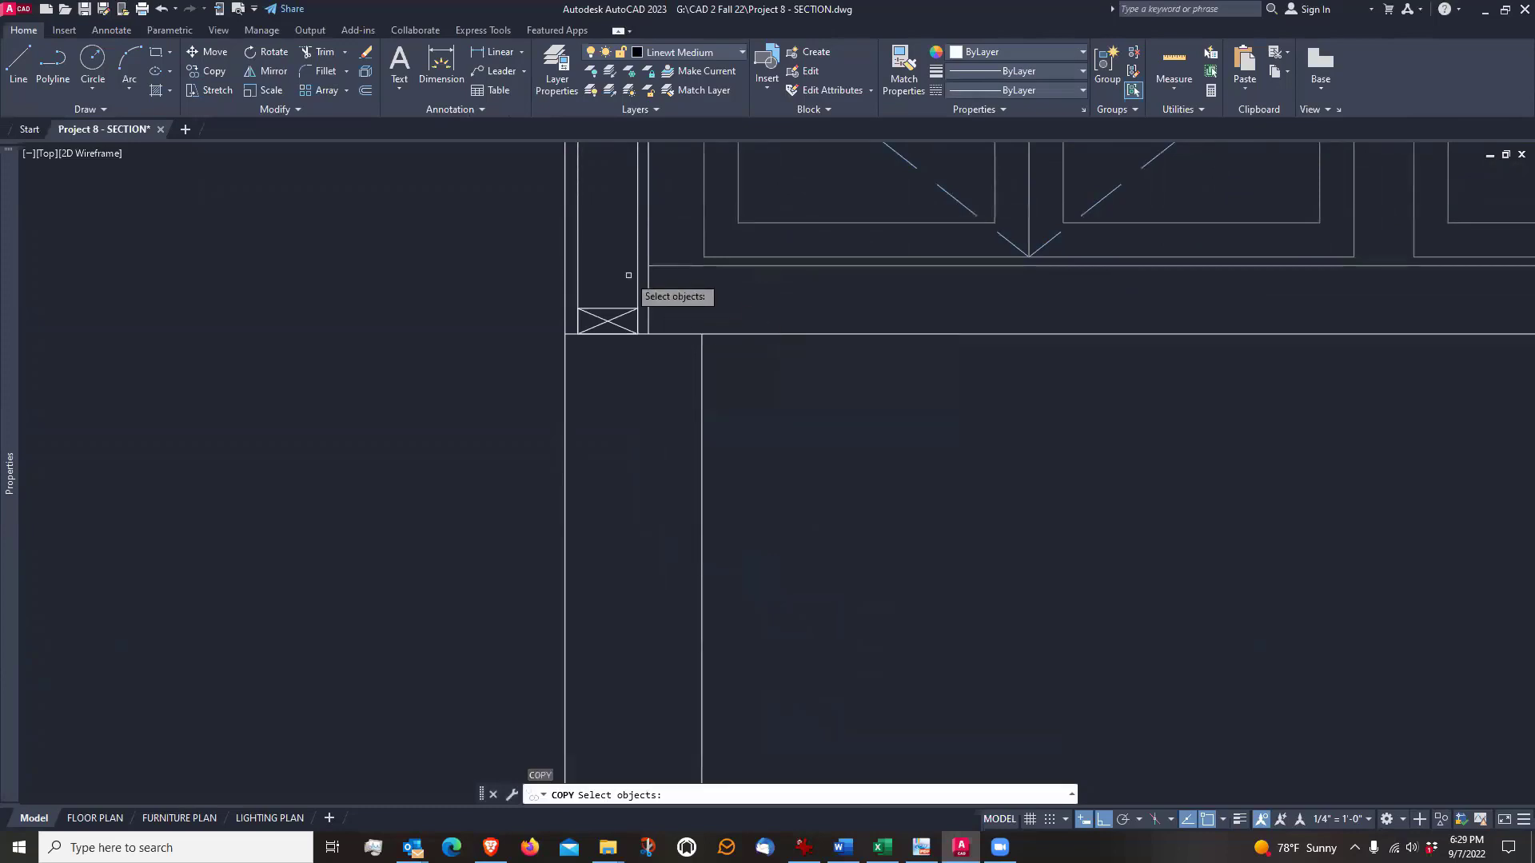
left_click(607, 308)
scroll(609, 307, "up", 4)
key("Return")
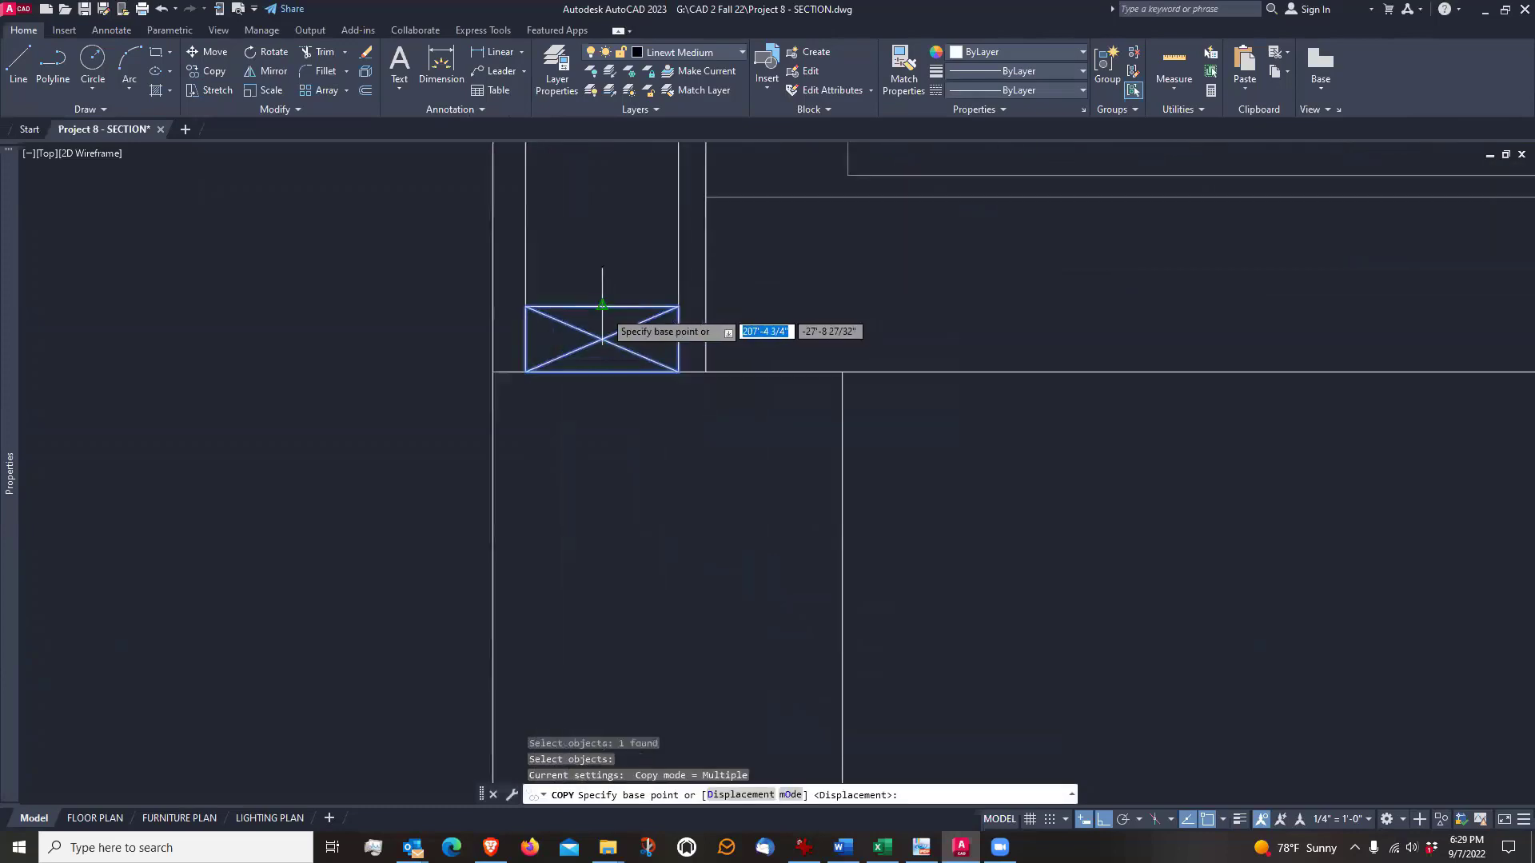
left_click(609, 308)
scroll(617, 300, "down", 4)
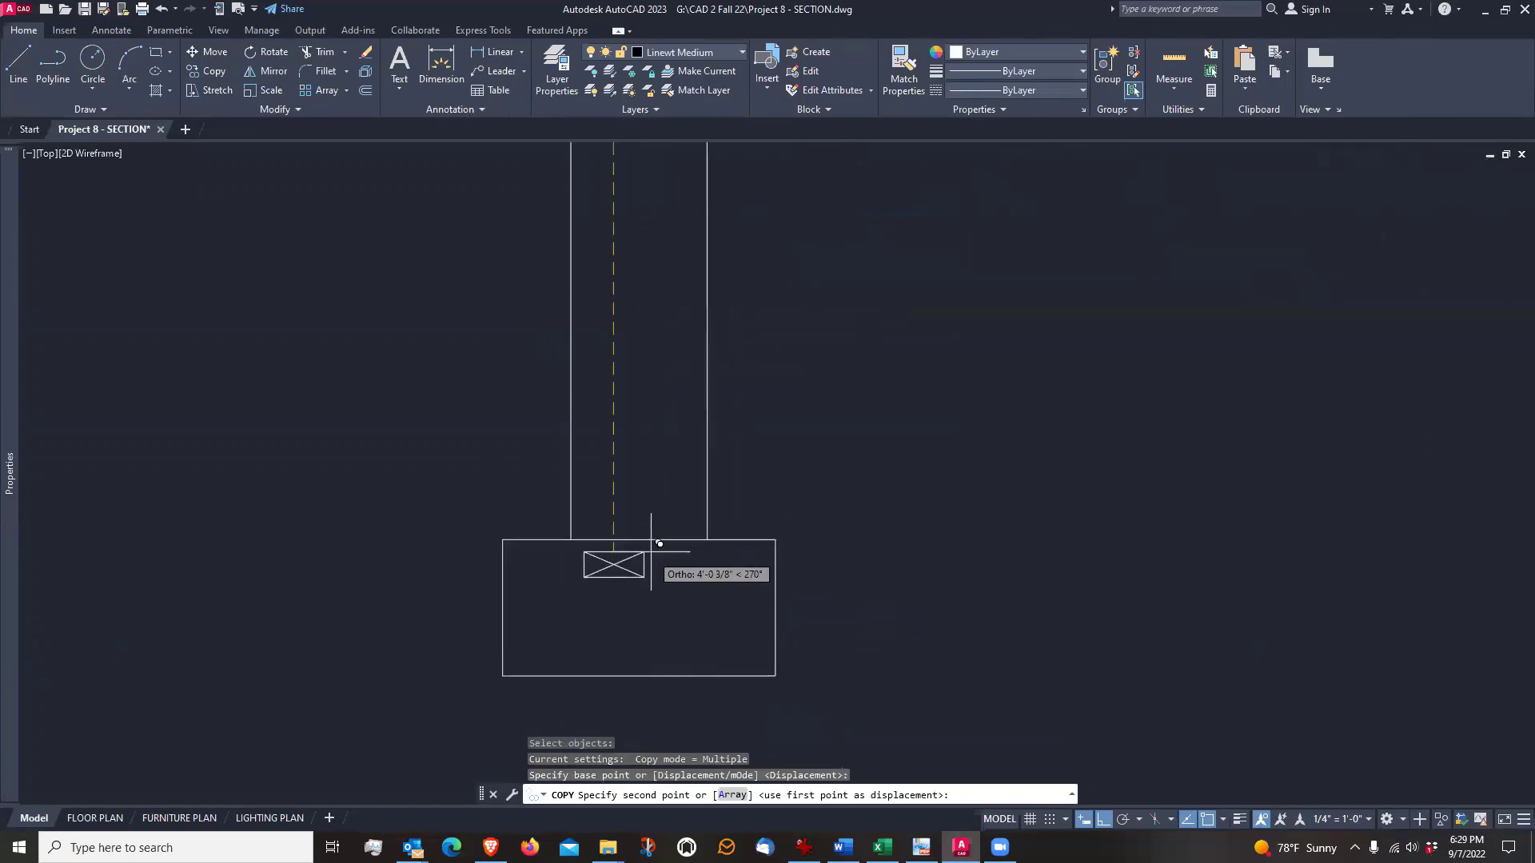
left_click(645, 538)
key("Return")
scroll(642, 596, "up", 2)
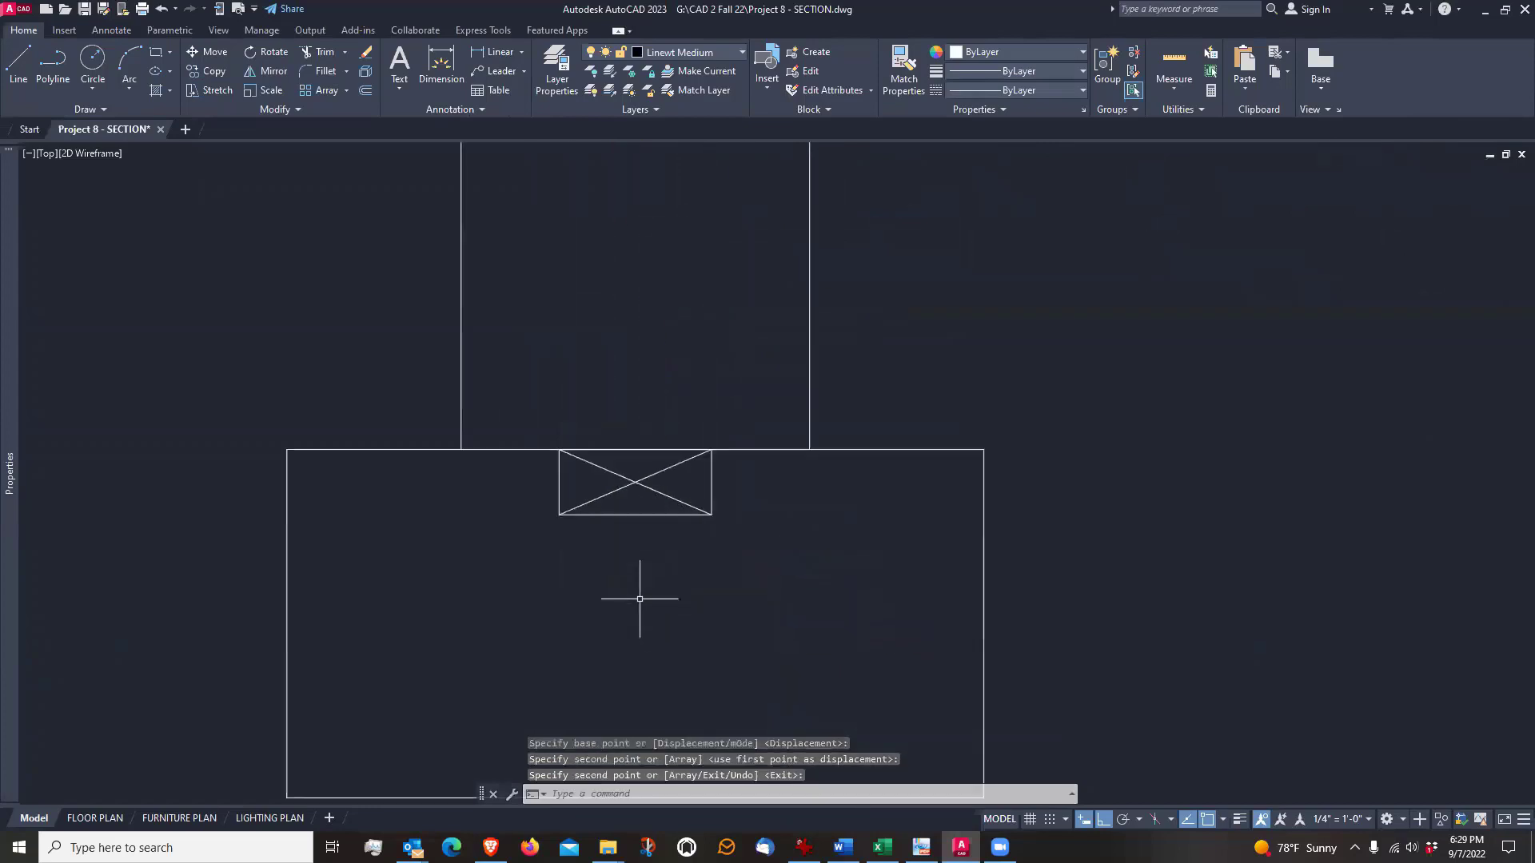
Examine the plate copy at the footing's upper edge and its position beneath the foundation wall
middle_click_drag(629, 637, 638, 613)
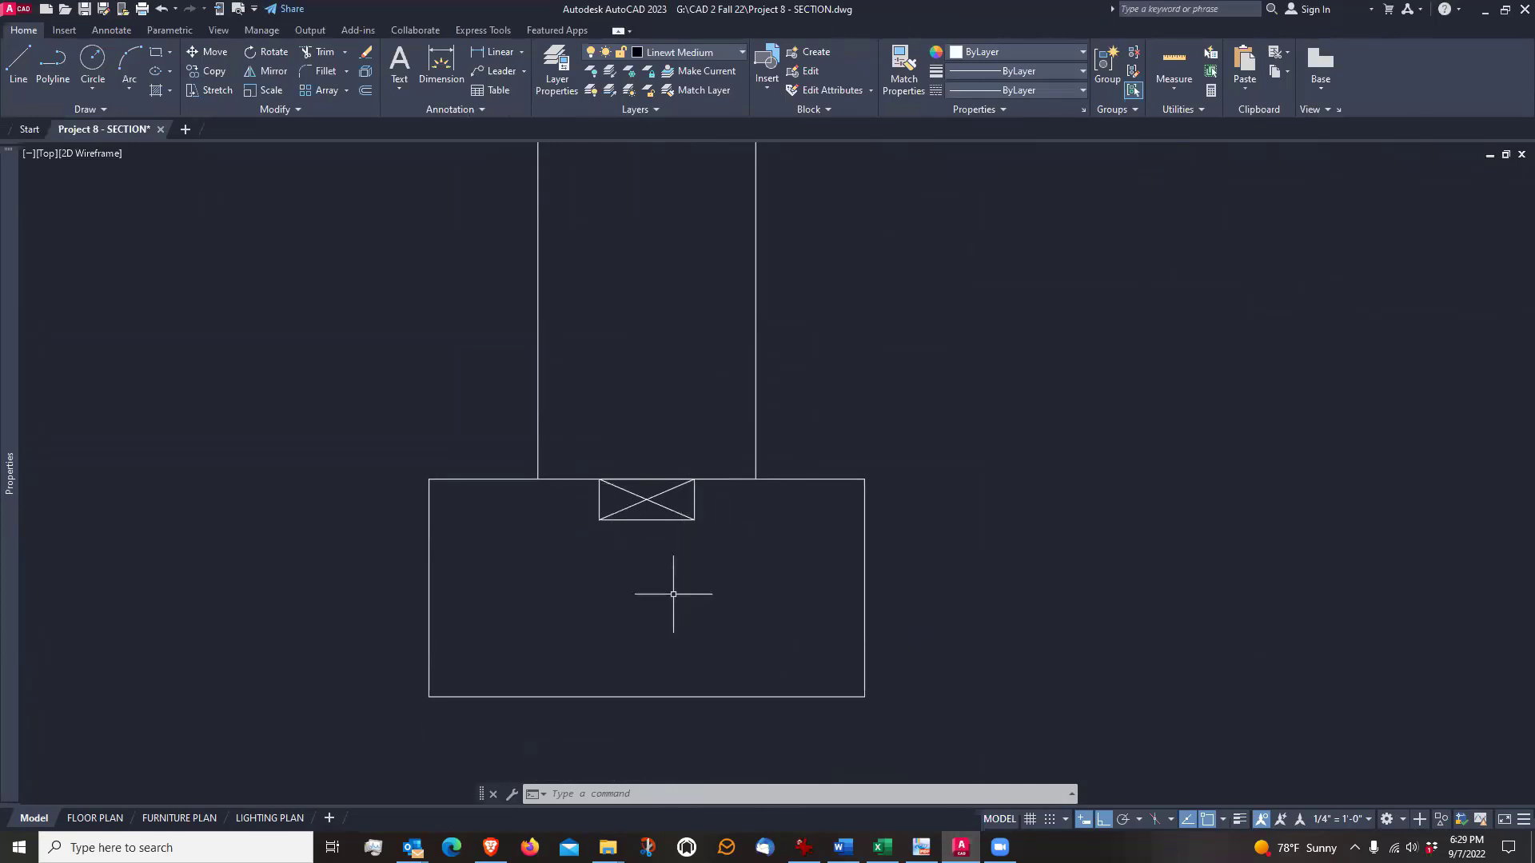
scroll(673, 594, "down", 2)
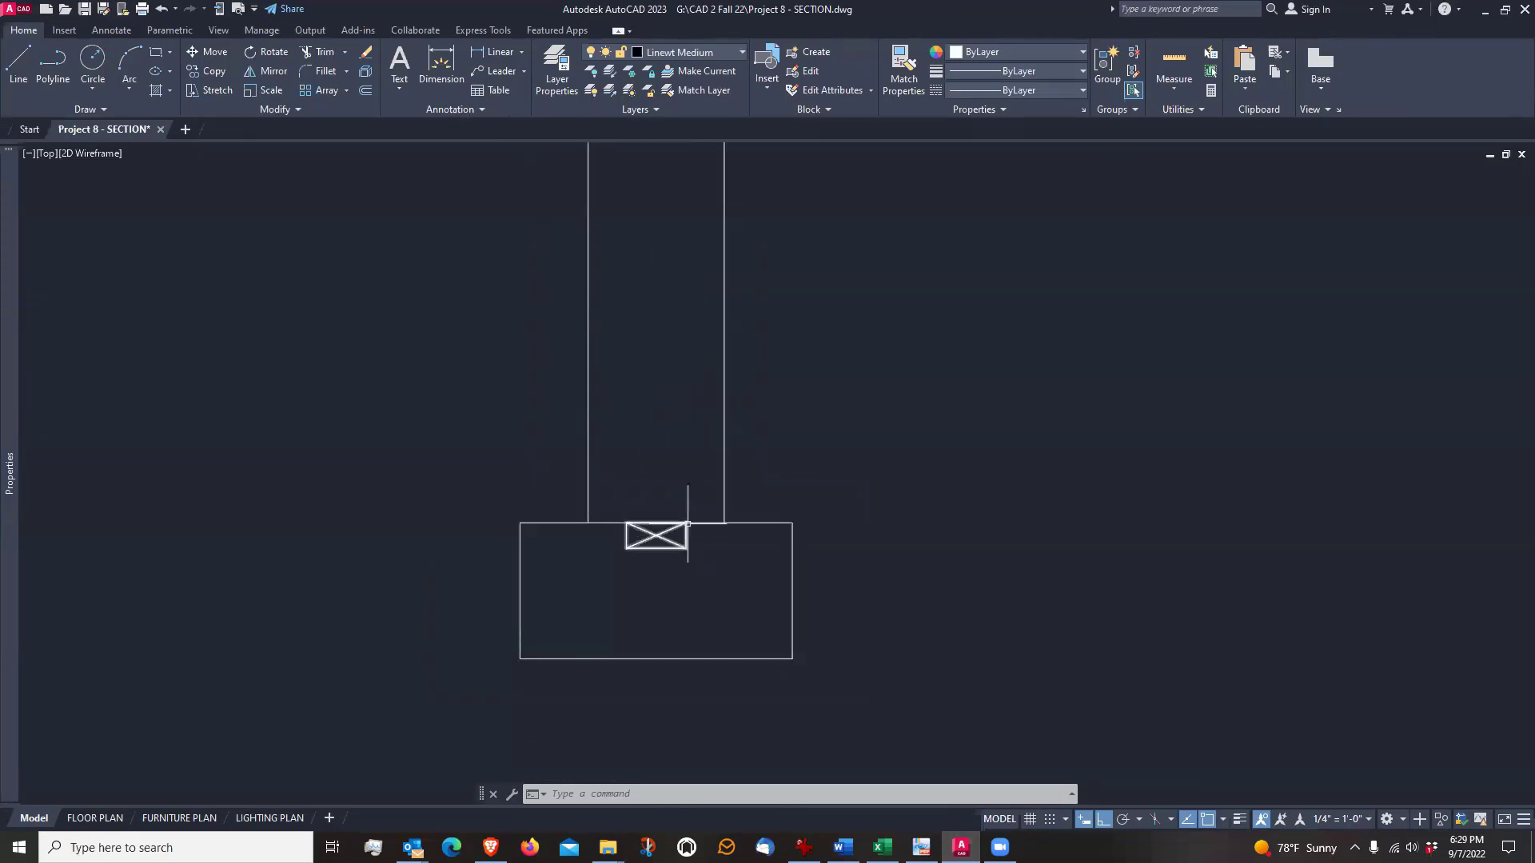
scroll(646, 544, "up", 4)
middle_click_drag(645, 614, 631, 516)
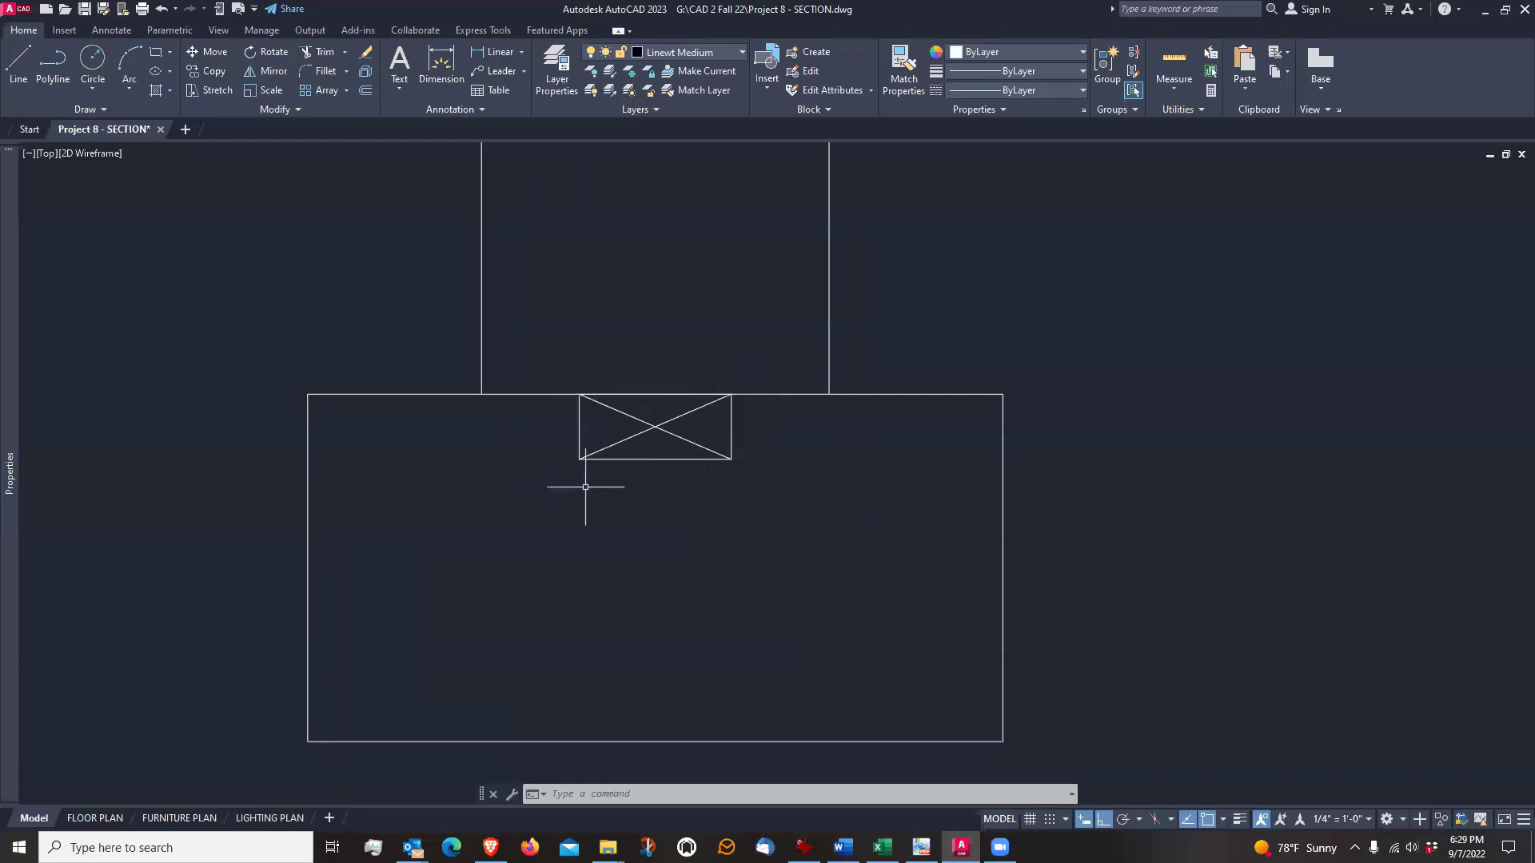
scroll(585, 487, "up", 2)
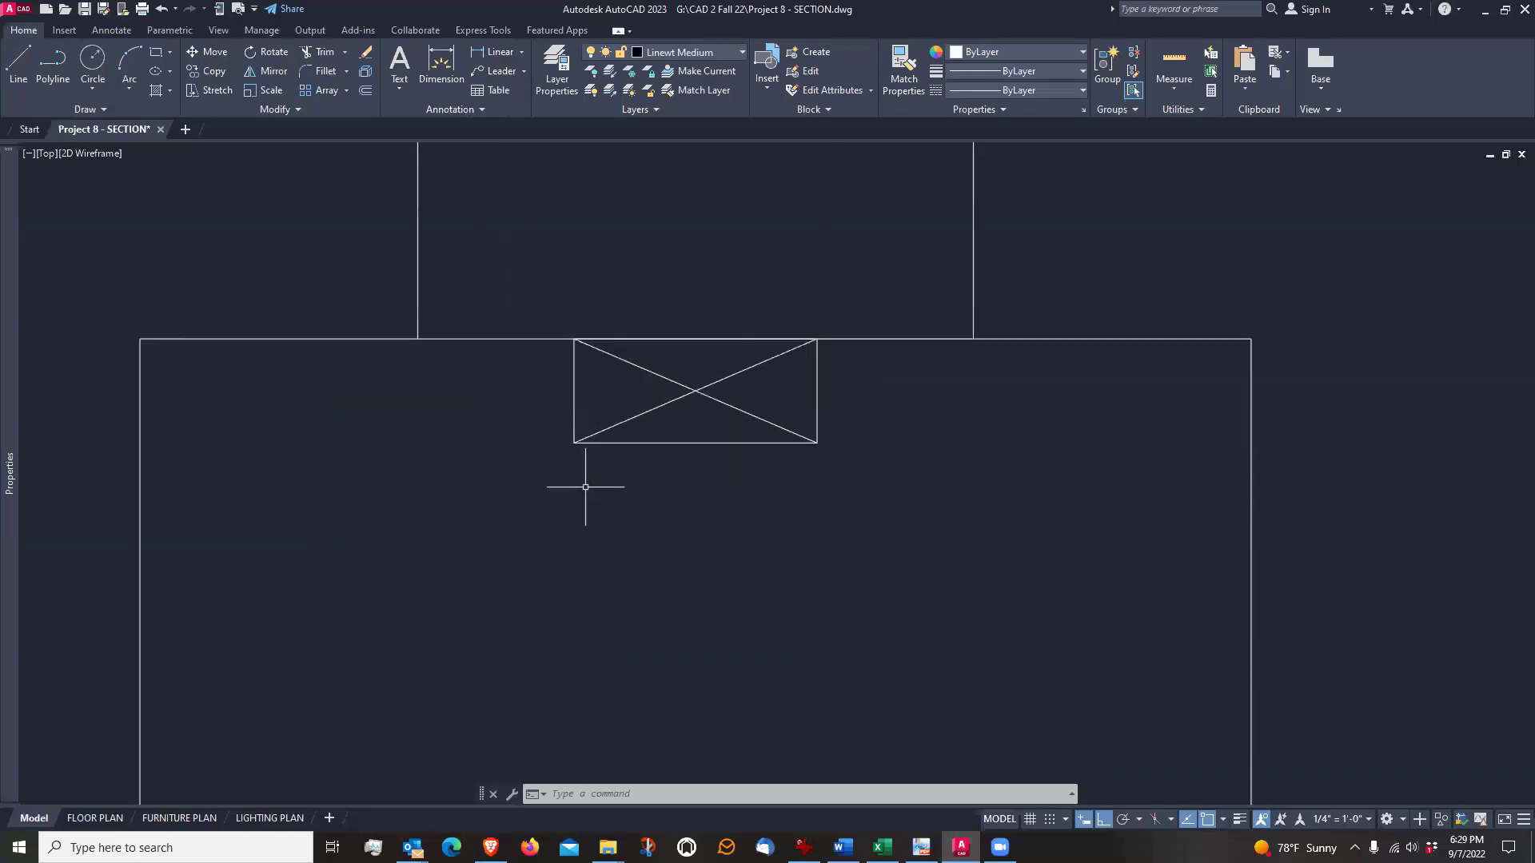
mouse_move(652, 492)
middle_mouse_down()
mouse_move(622, 532)
mouse_move(623, 507)
middle_mouse_up()
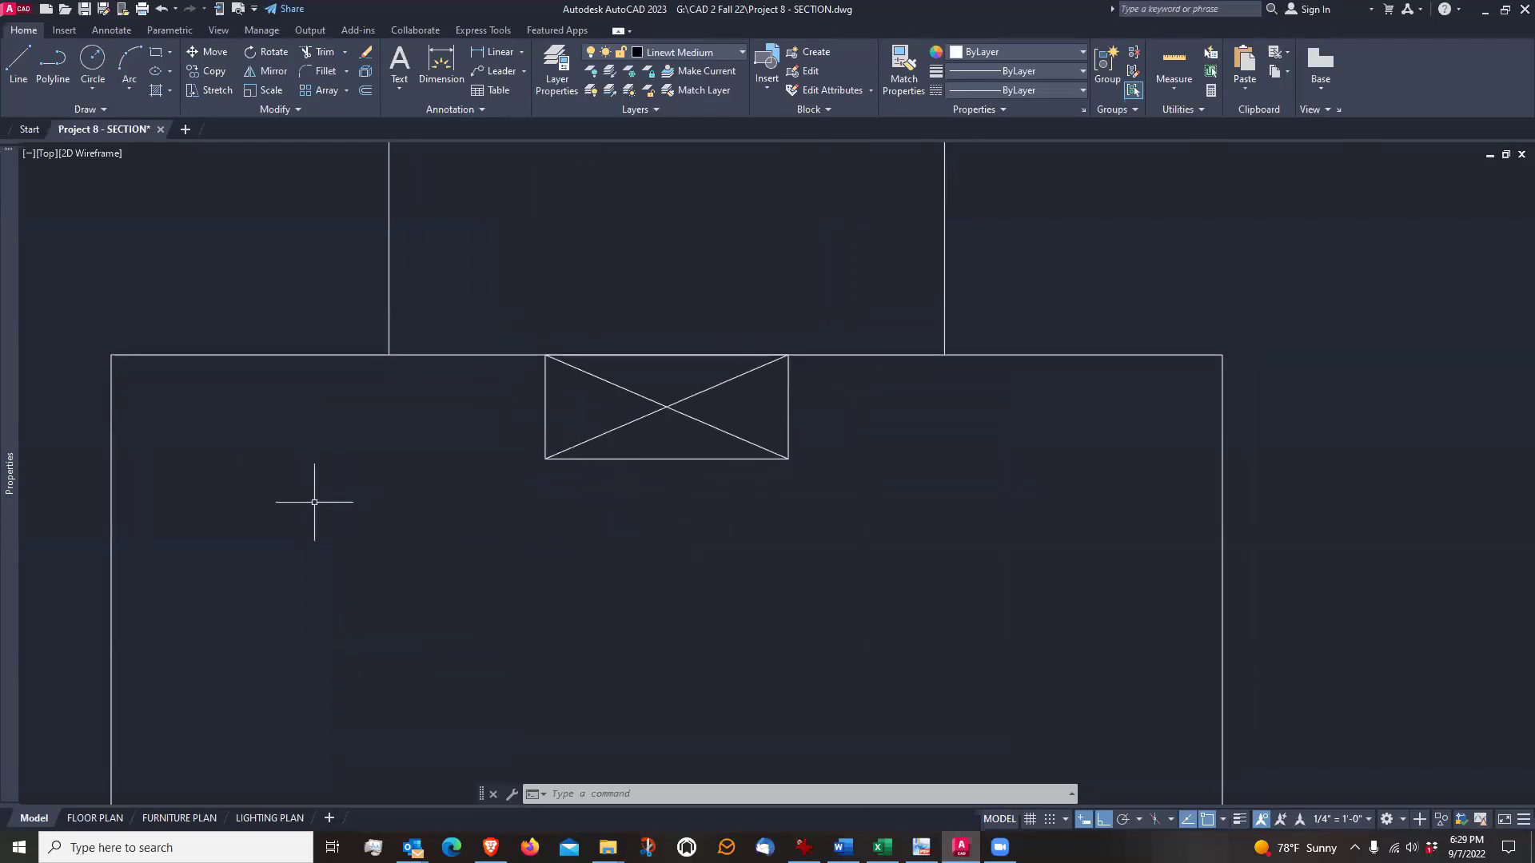
left_click(648, 420)
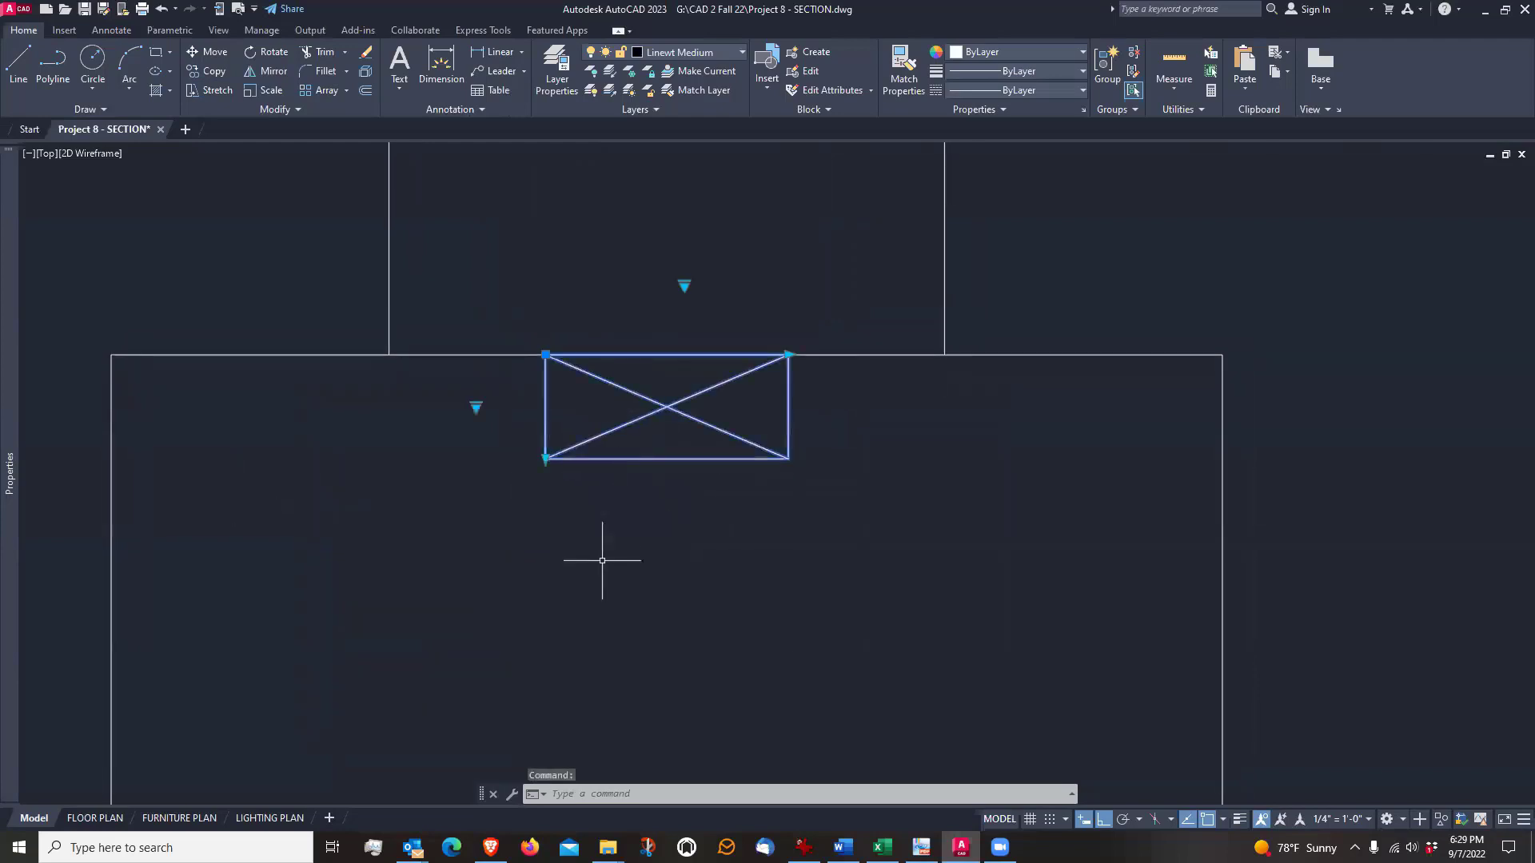
scroll(602, 560, "down", 2)
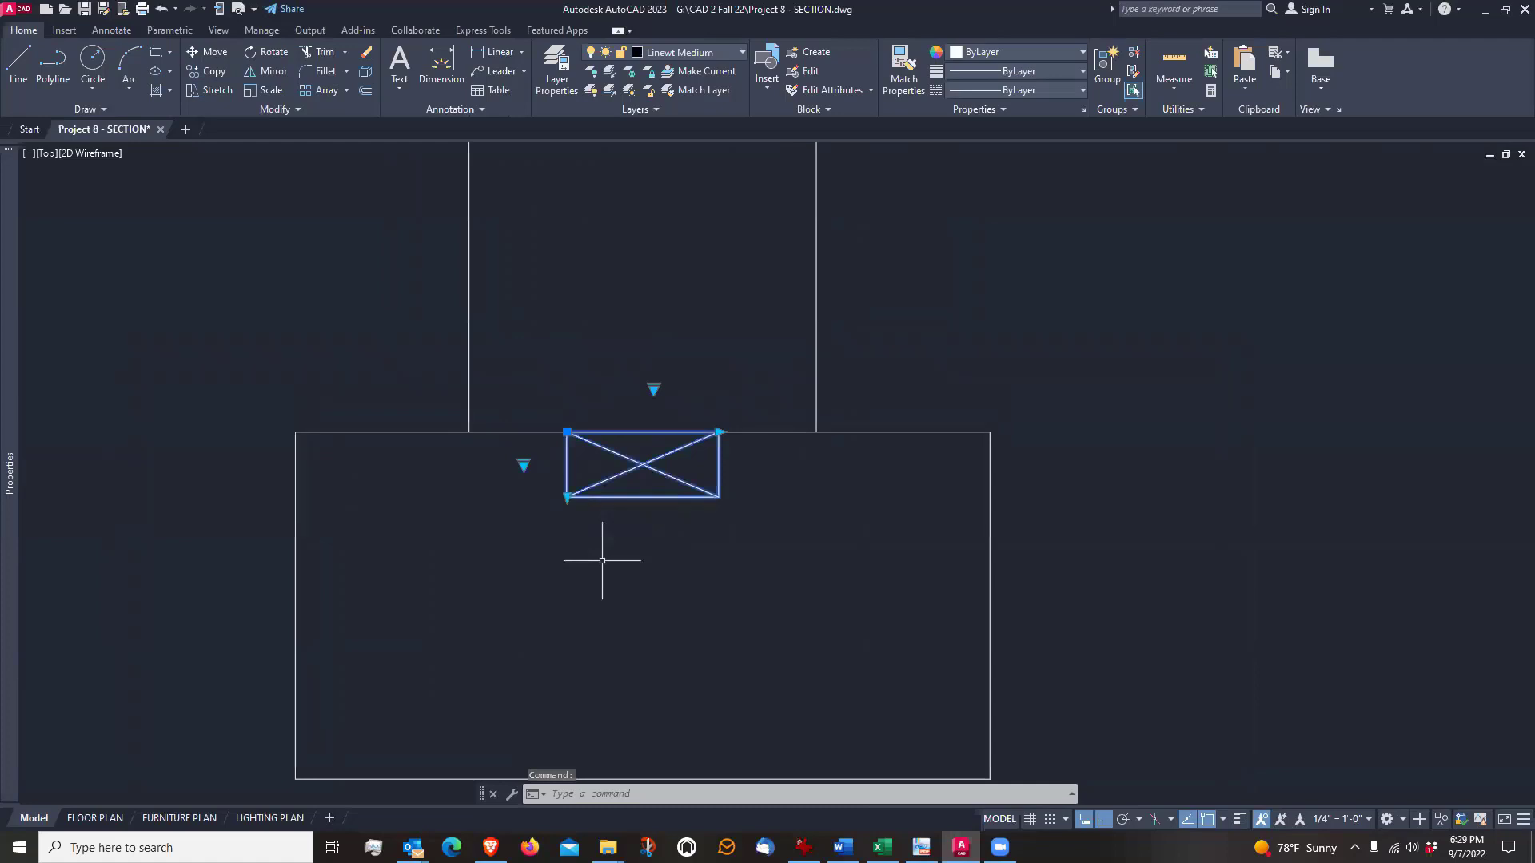
key("Escape")
scroll(600, 504, "up", 2)
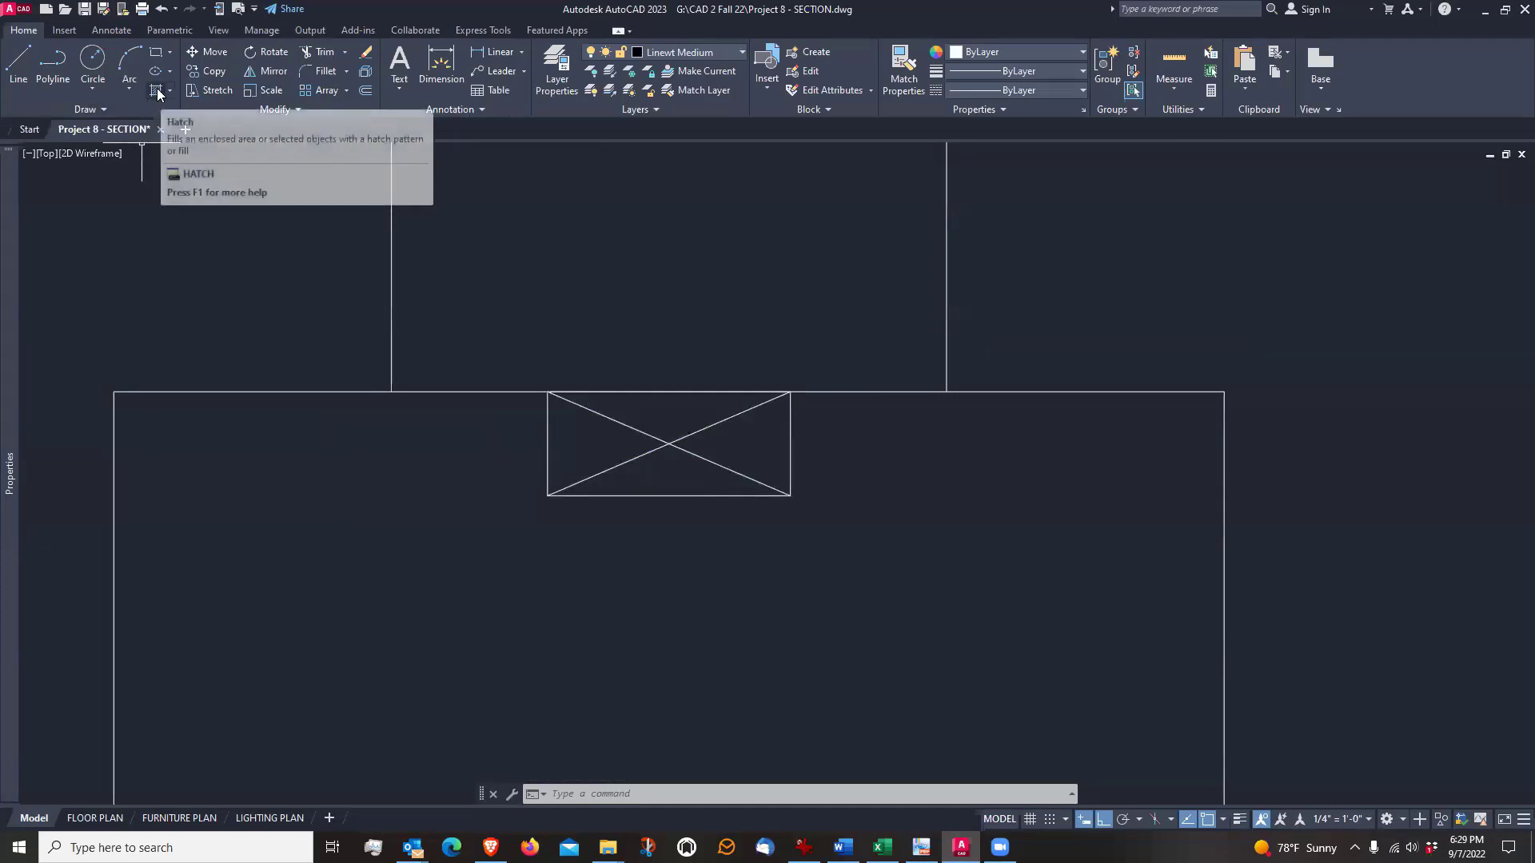
Draw a rectangle corner to corner over the plate copy in the footing and erase the crossed plate block beneath it
type("rec")
key("Return")
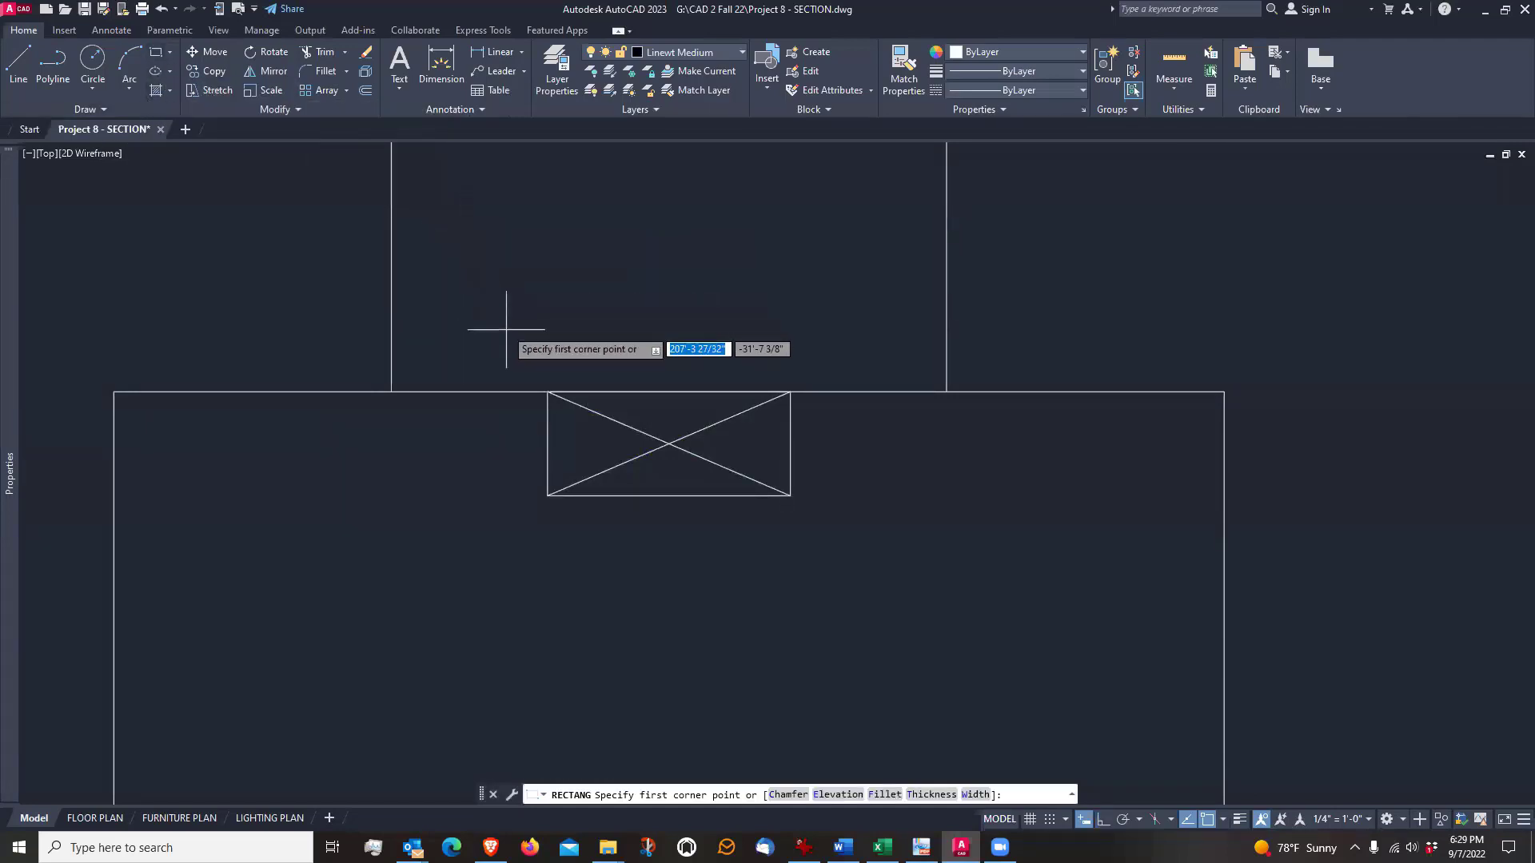
left_click(548, 393)
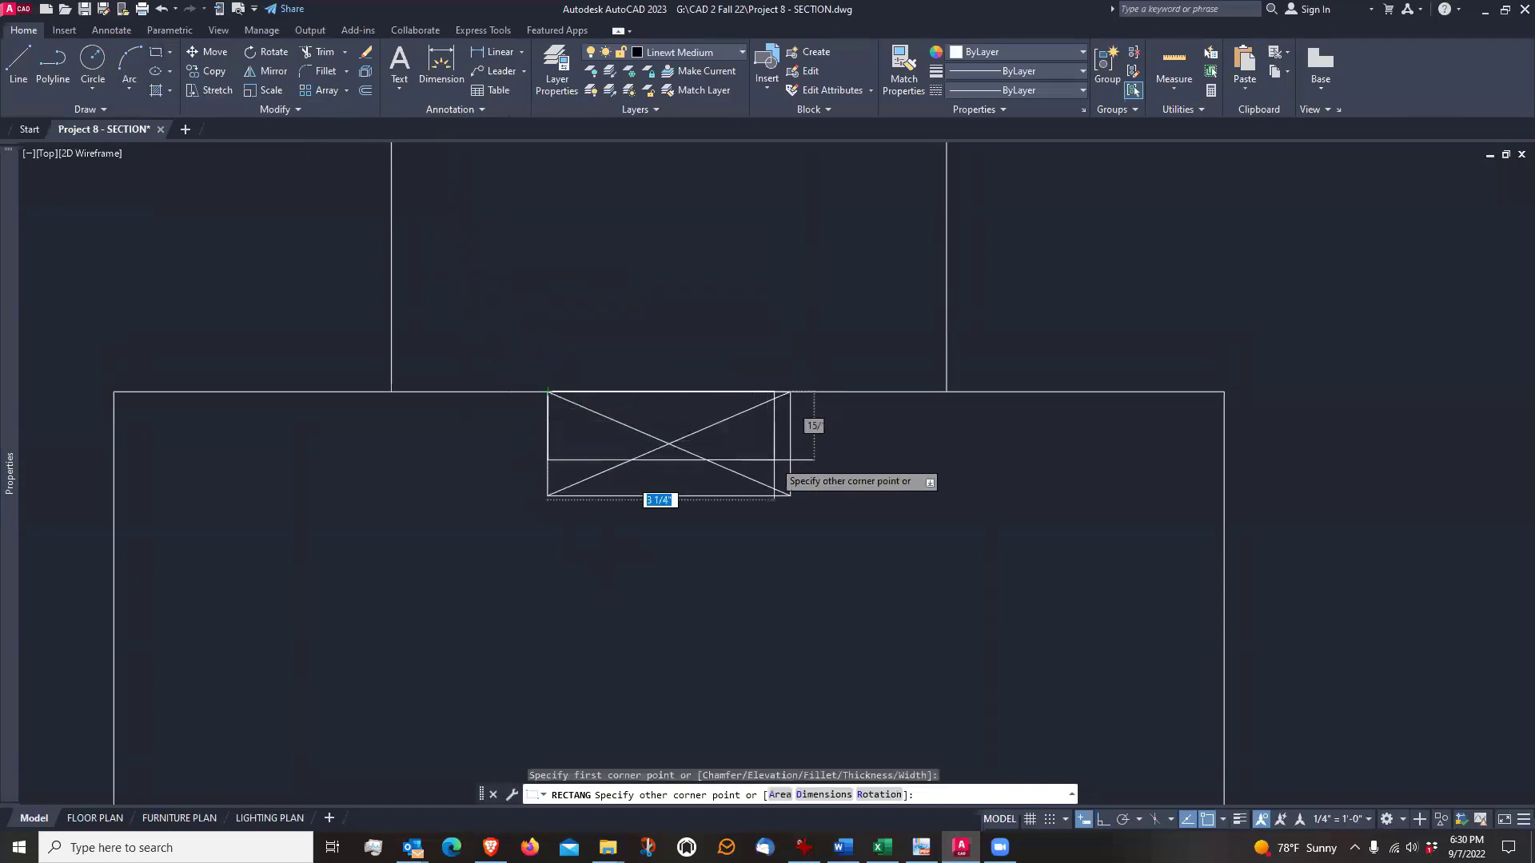
left_click(789, 496)
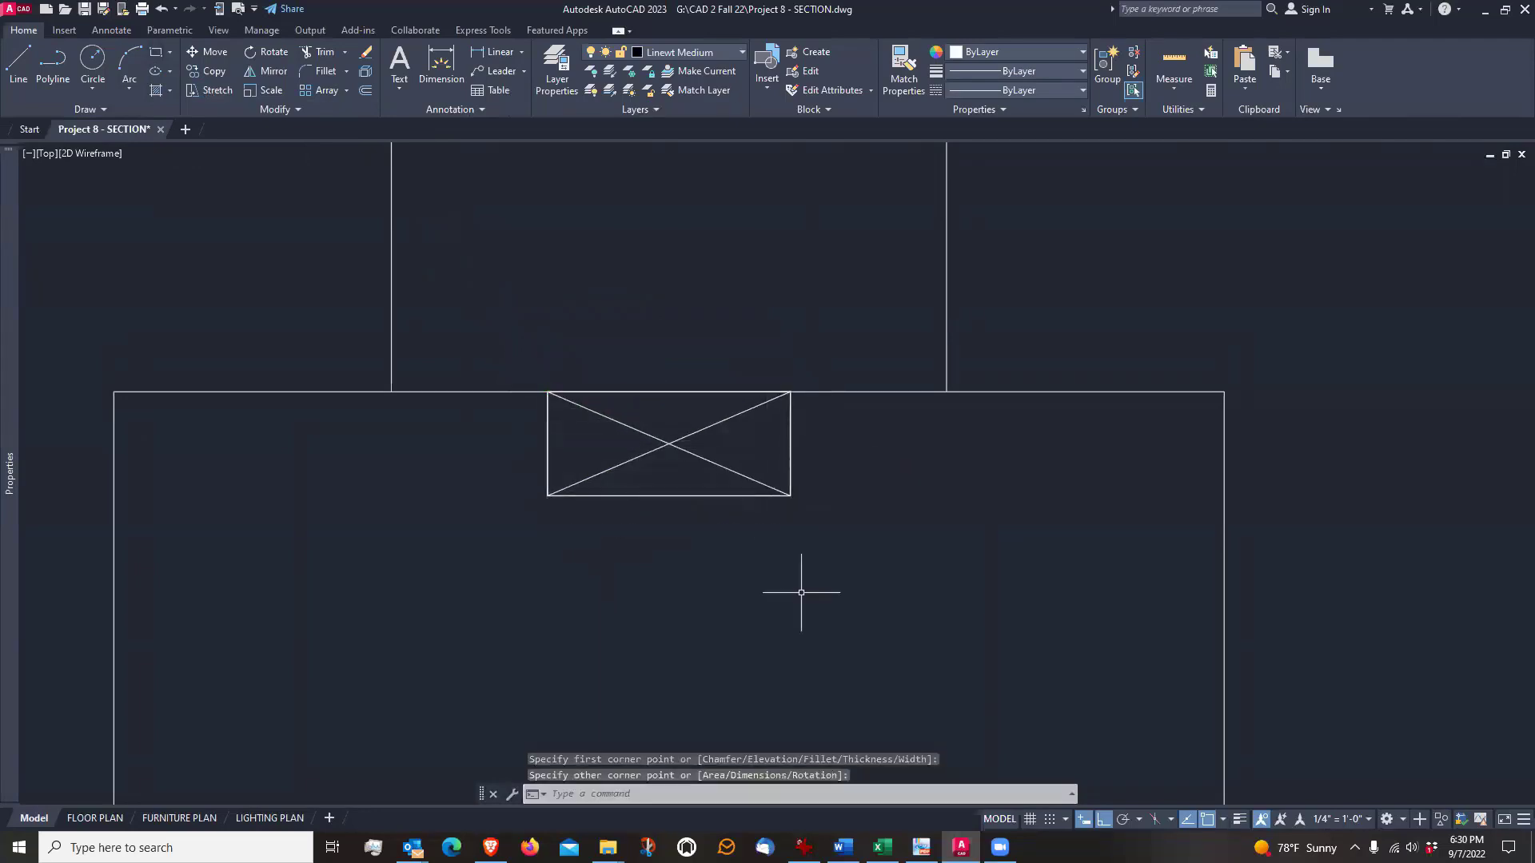
type("e")
key("Return")
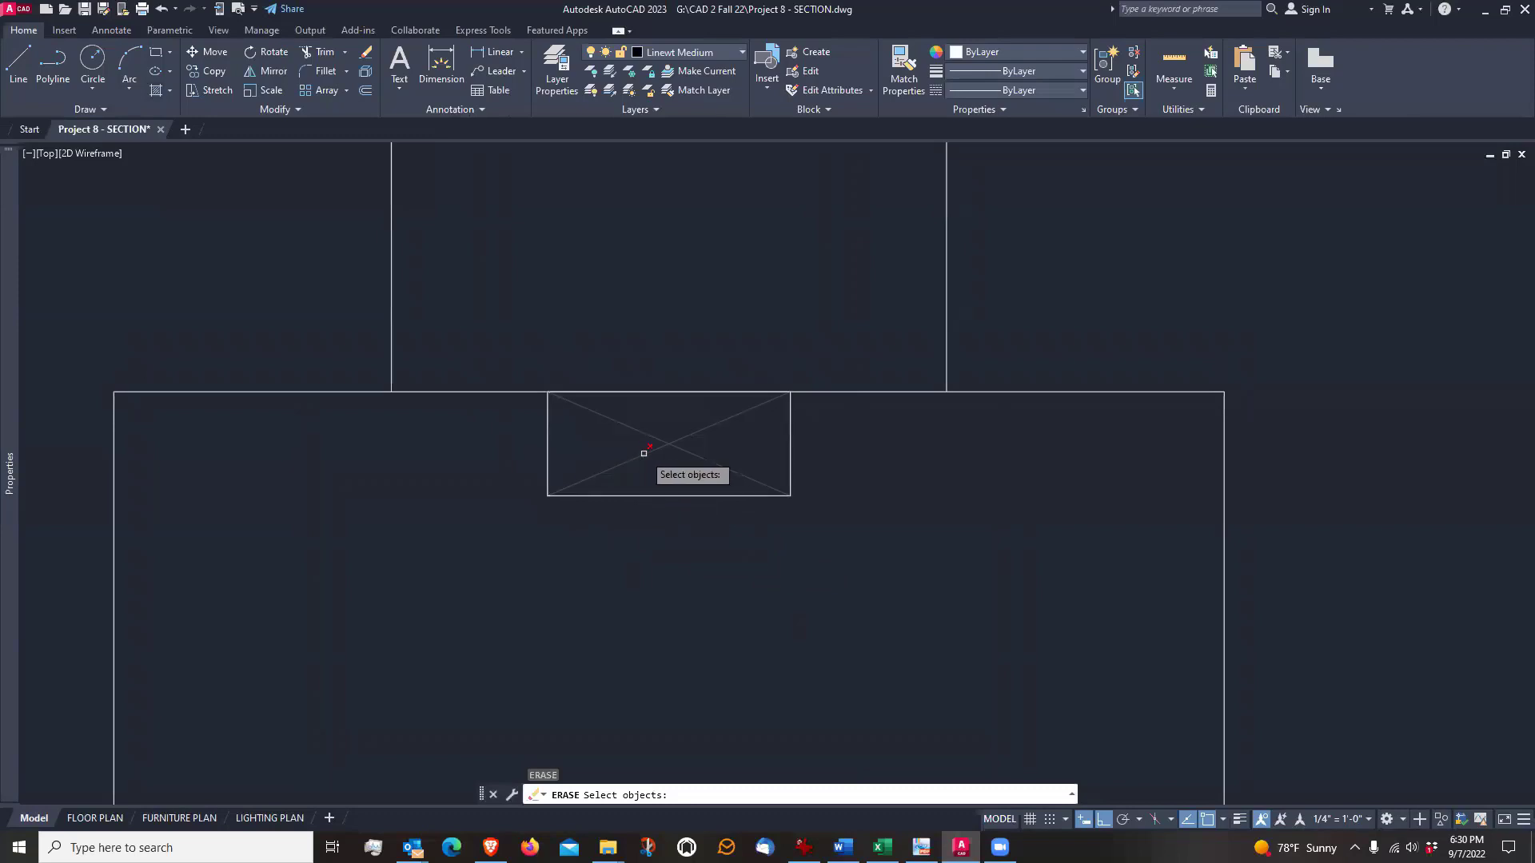
left_click(640, 455)
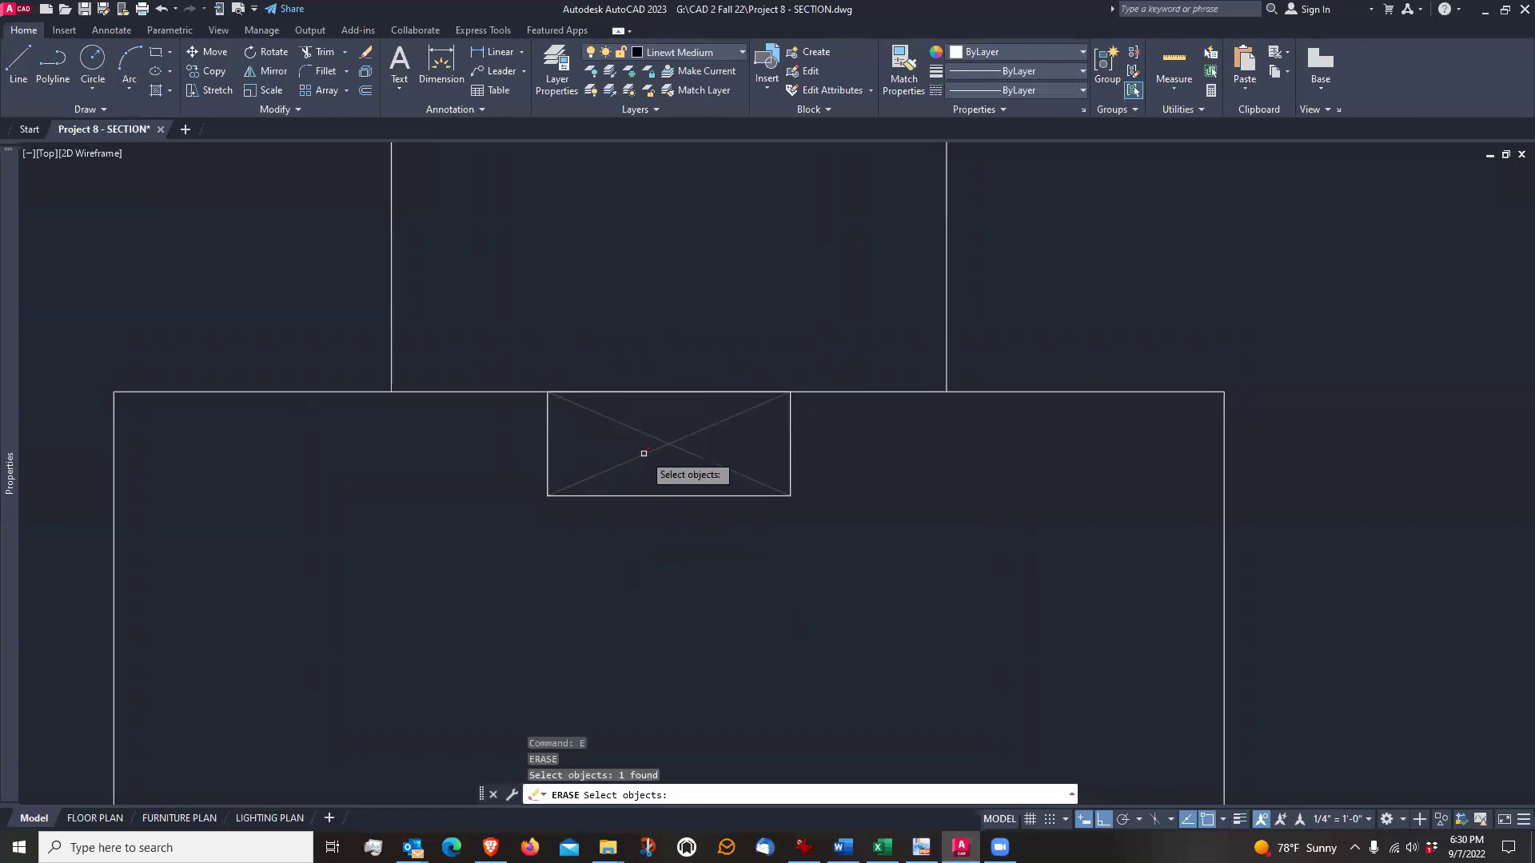
key("Return")
Try stretching the rectangle's lower-left corner along its lower edge with a value of .5, and undo the stretch
left_click(666, 496)
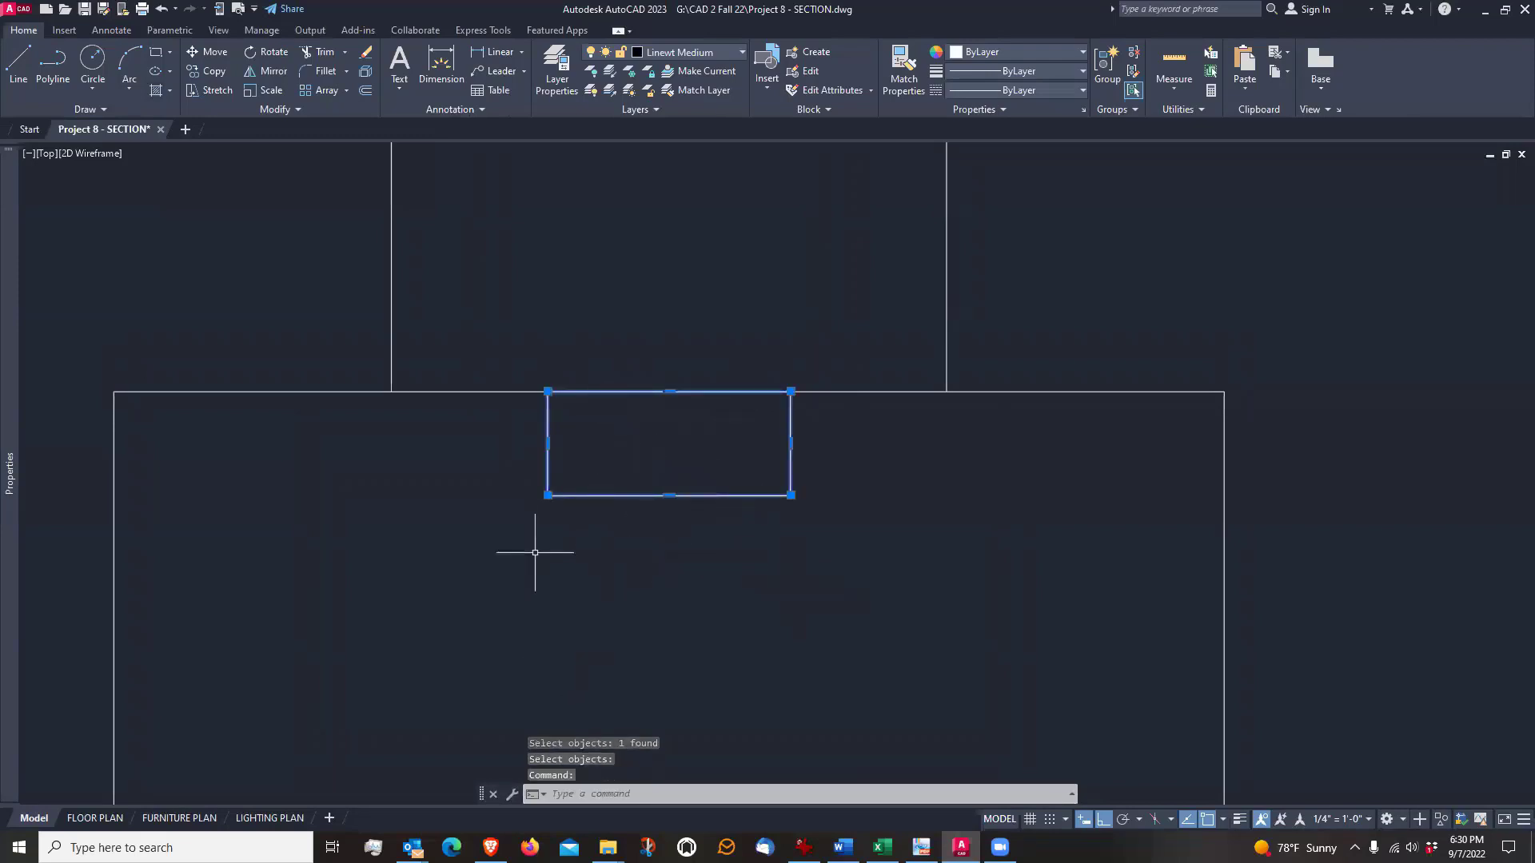
left_click(547, 495)
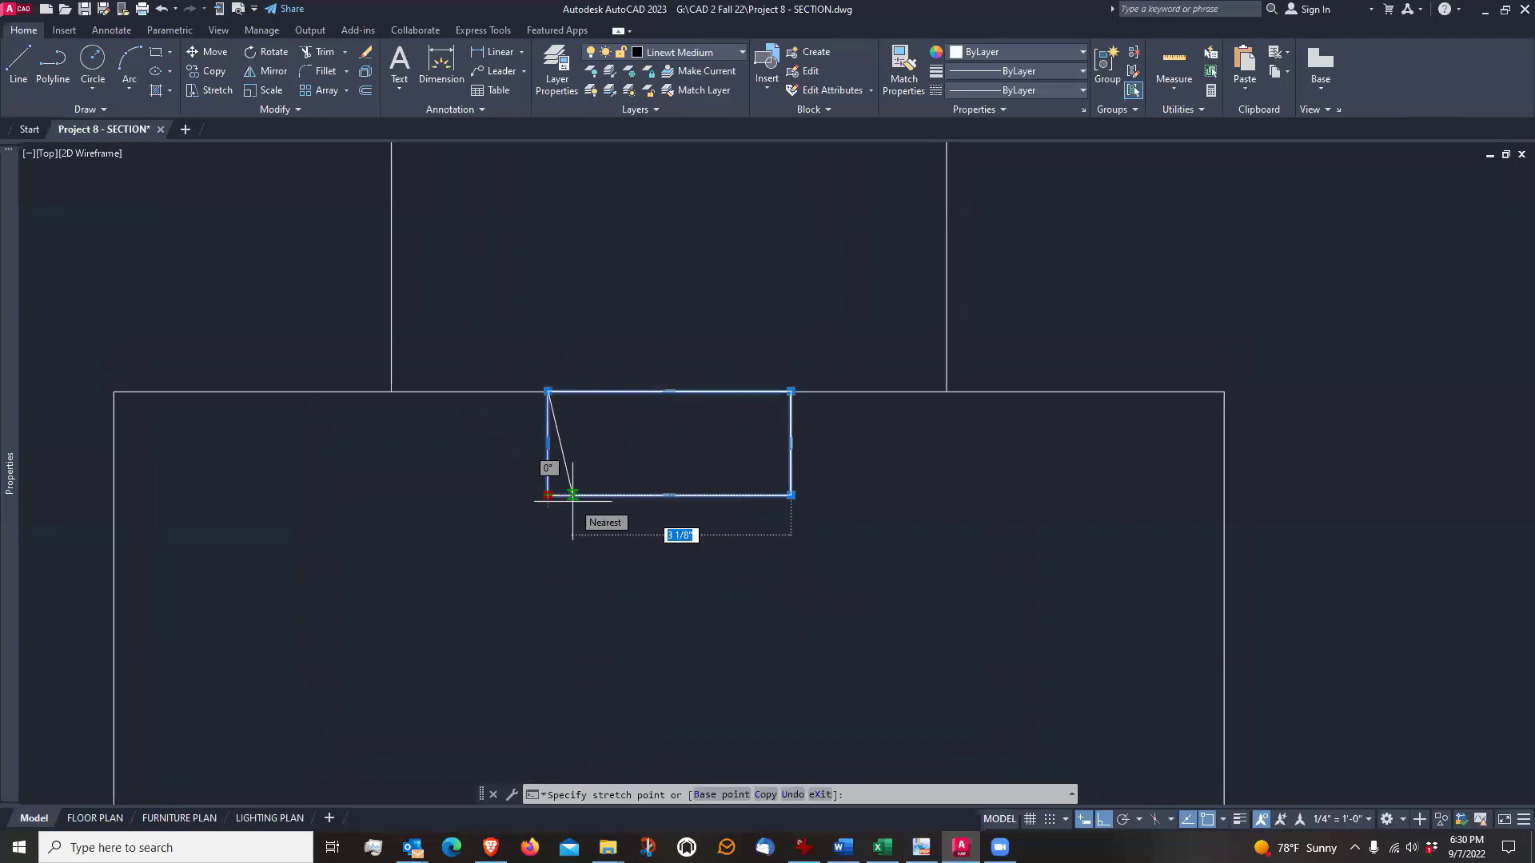
type(".5")
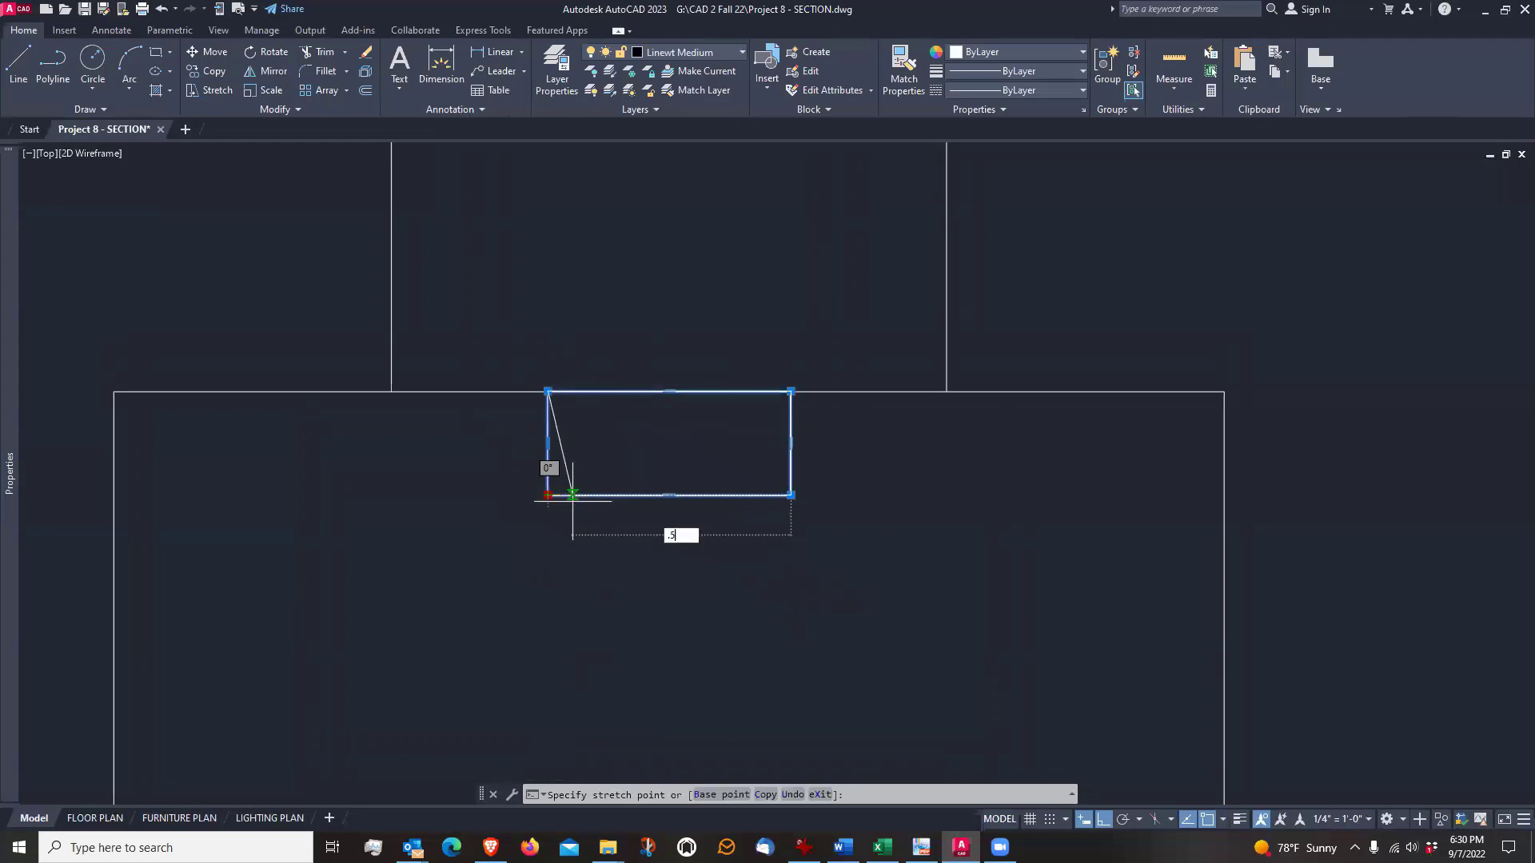
key("Return")
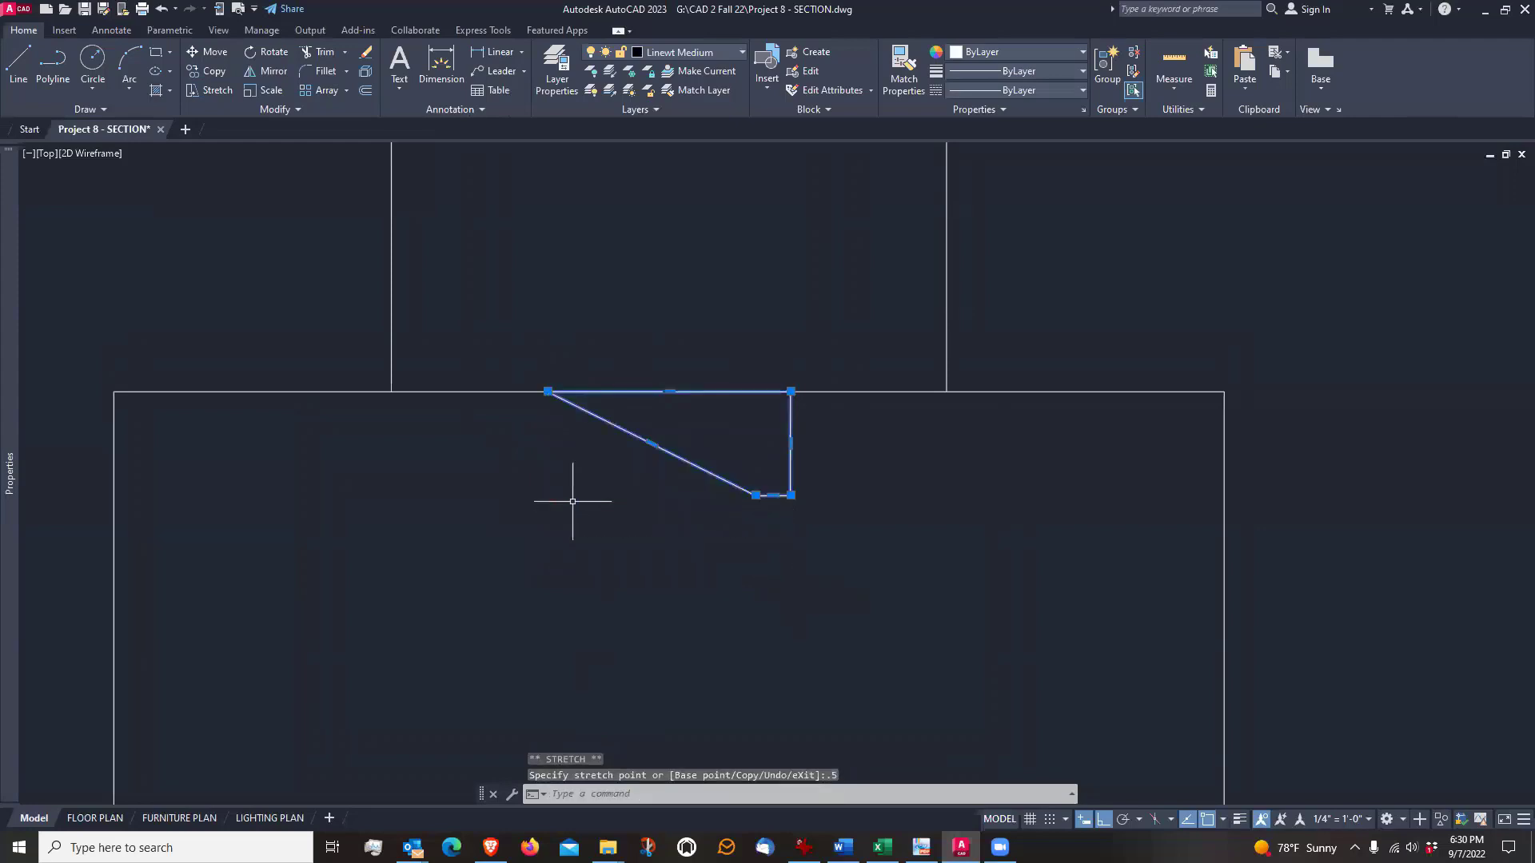
key("ctrl+z")
Draw two short vertical guide lines downward from the rectangle's lower corners, the left one about 27/32" long
type("l")
key("Return")
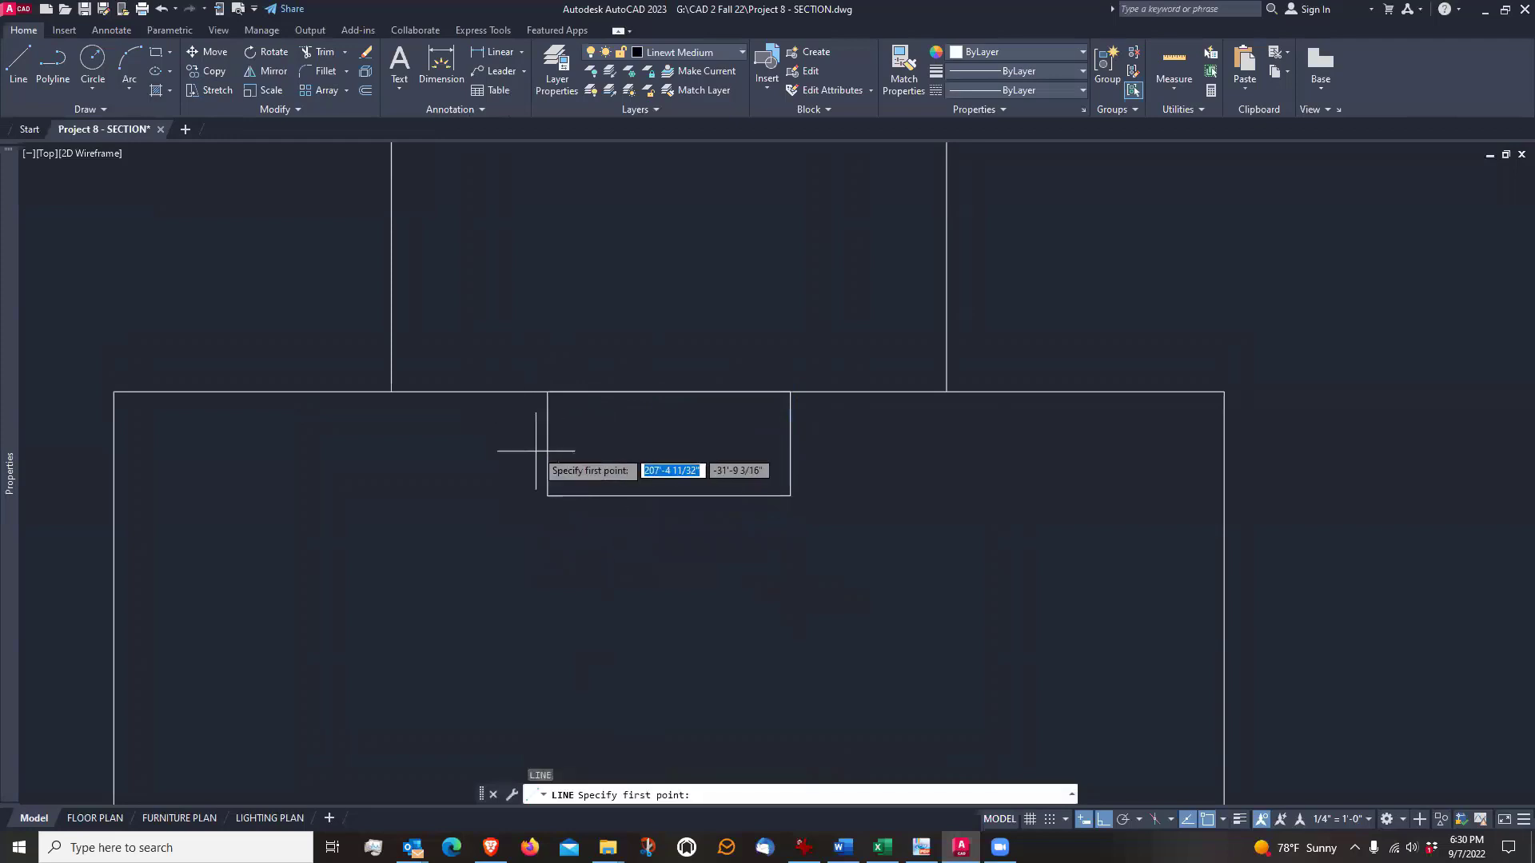
left_click(547, 495)
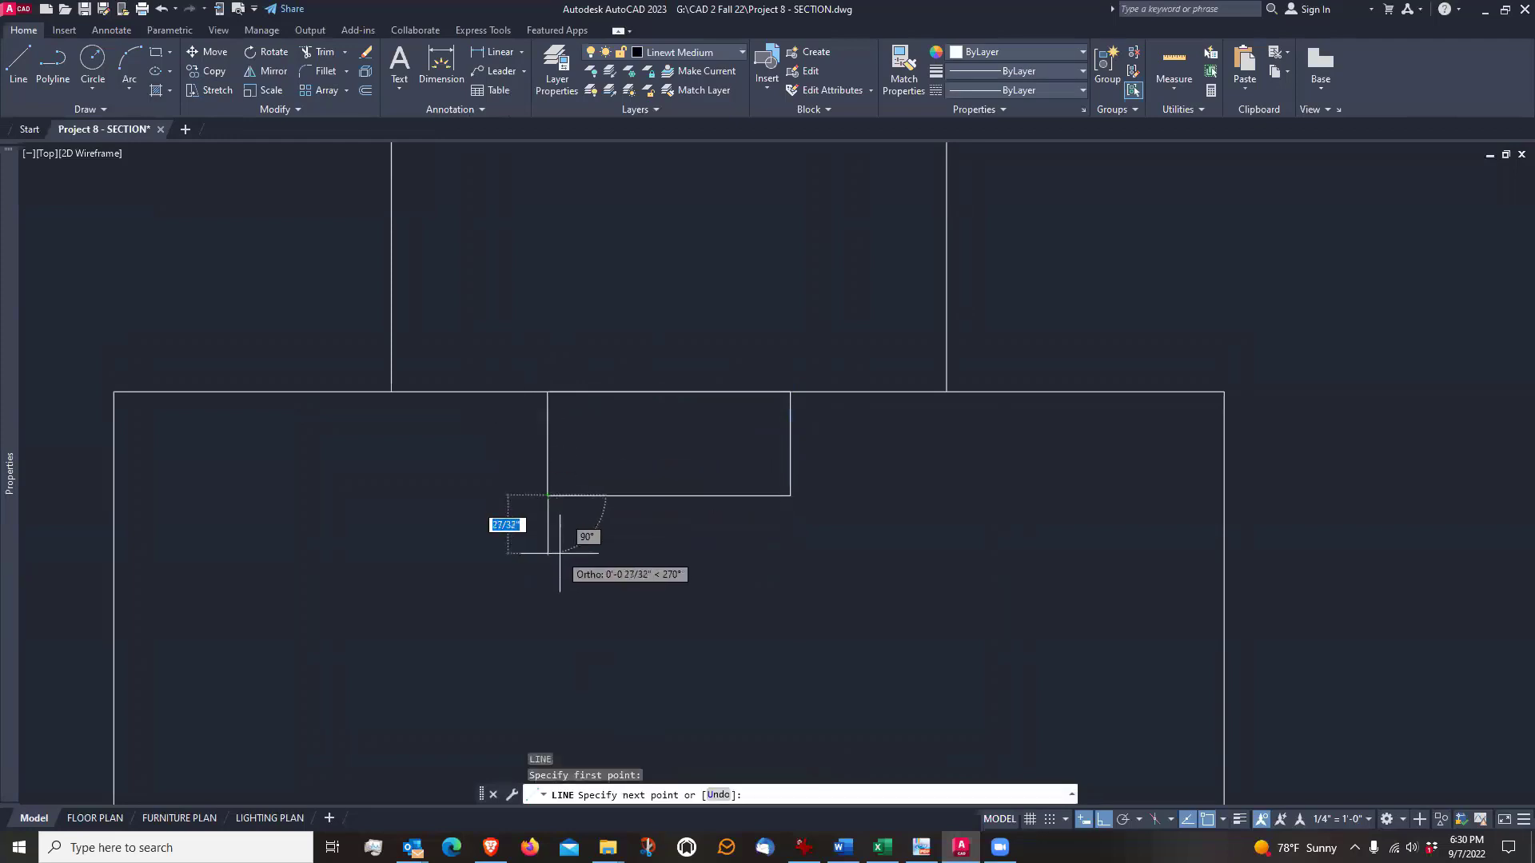
left_click(559, 554)
key("Return")
key("Return")
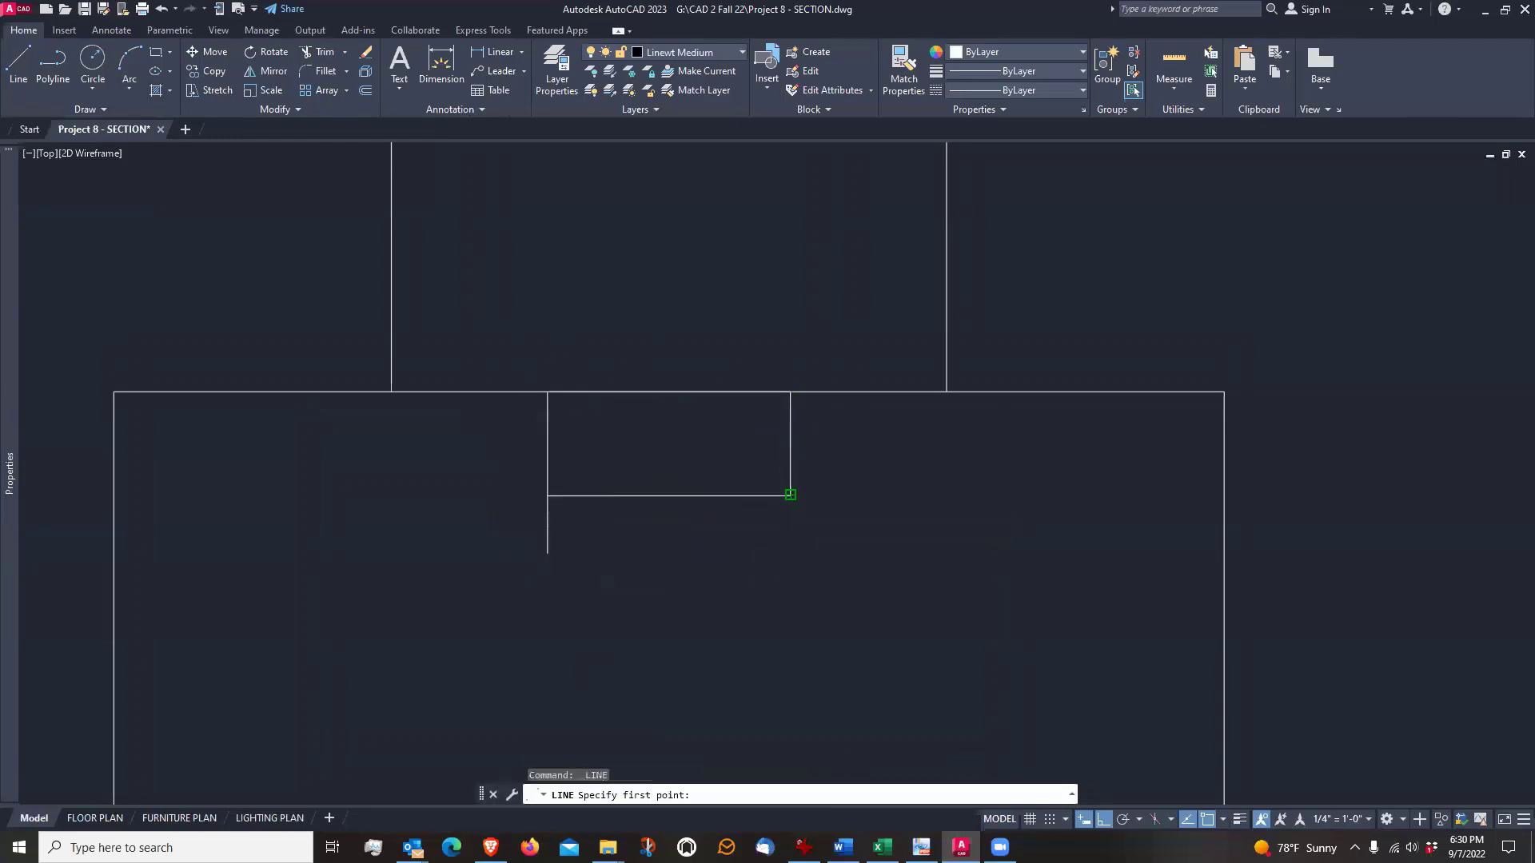
left_click(790, 496)
left_click(797, 538)
Offset both short guide lines 0.5" inward beneath the rectangle
key("Return")
scroll(638, 554, "up", 2)
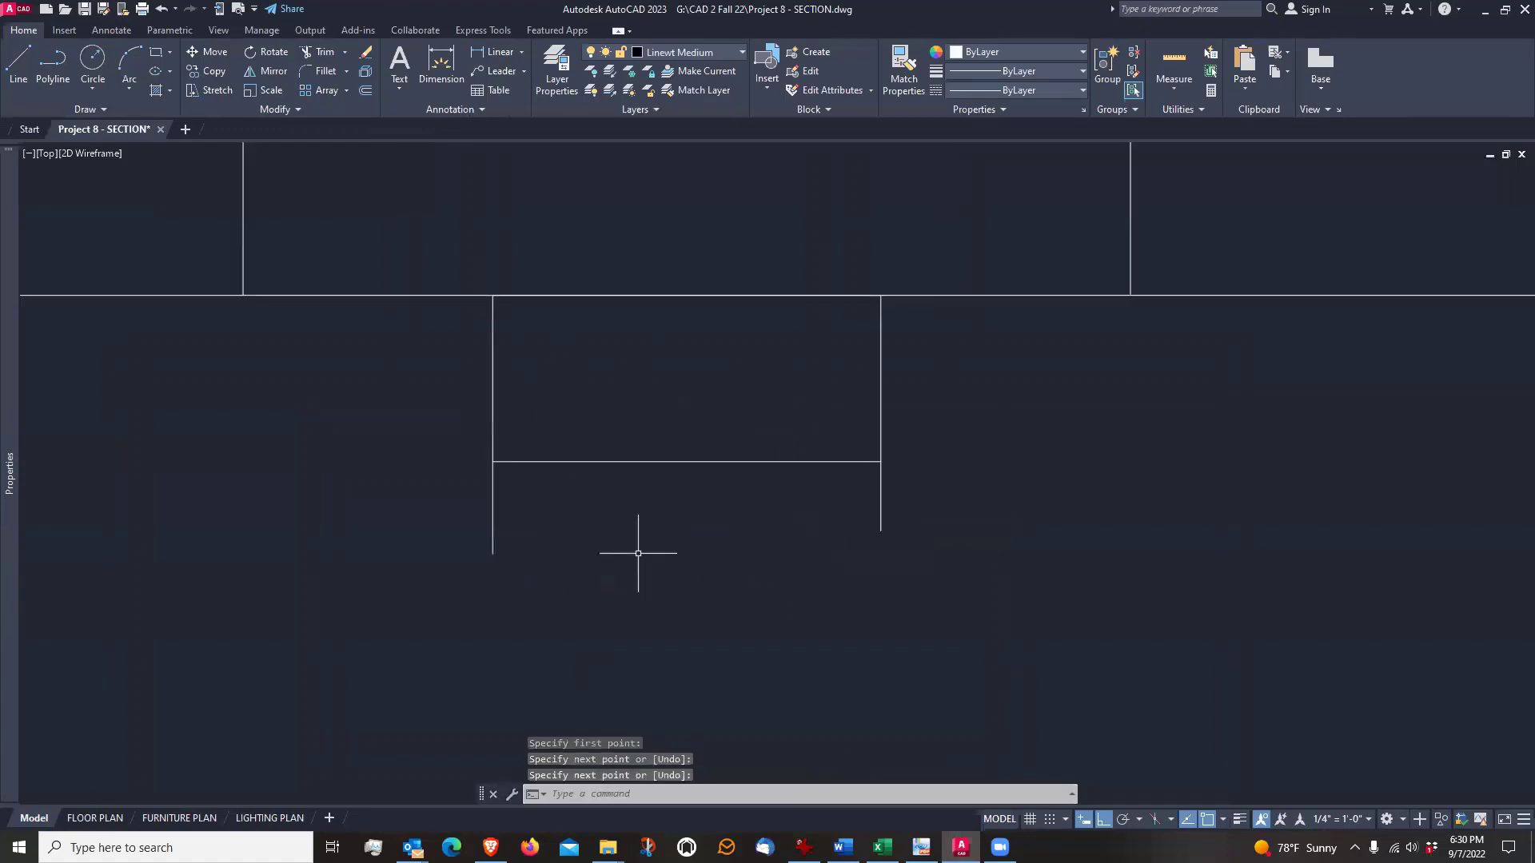
type("o")
key("Return")
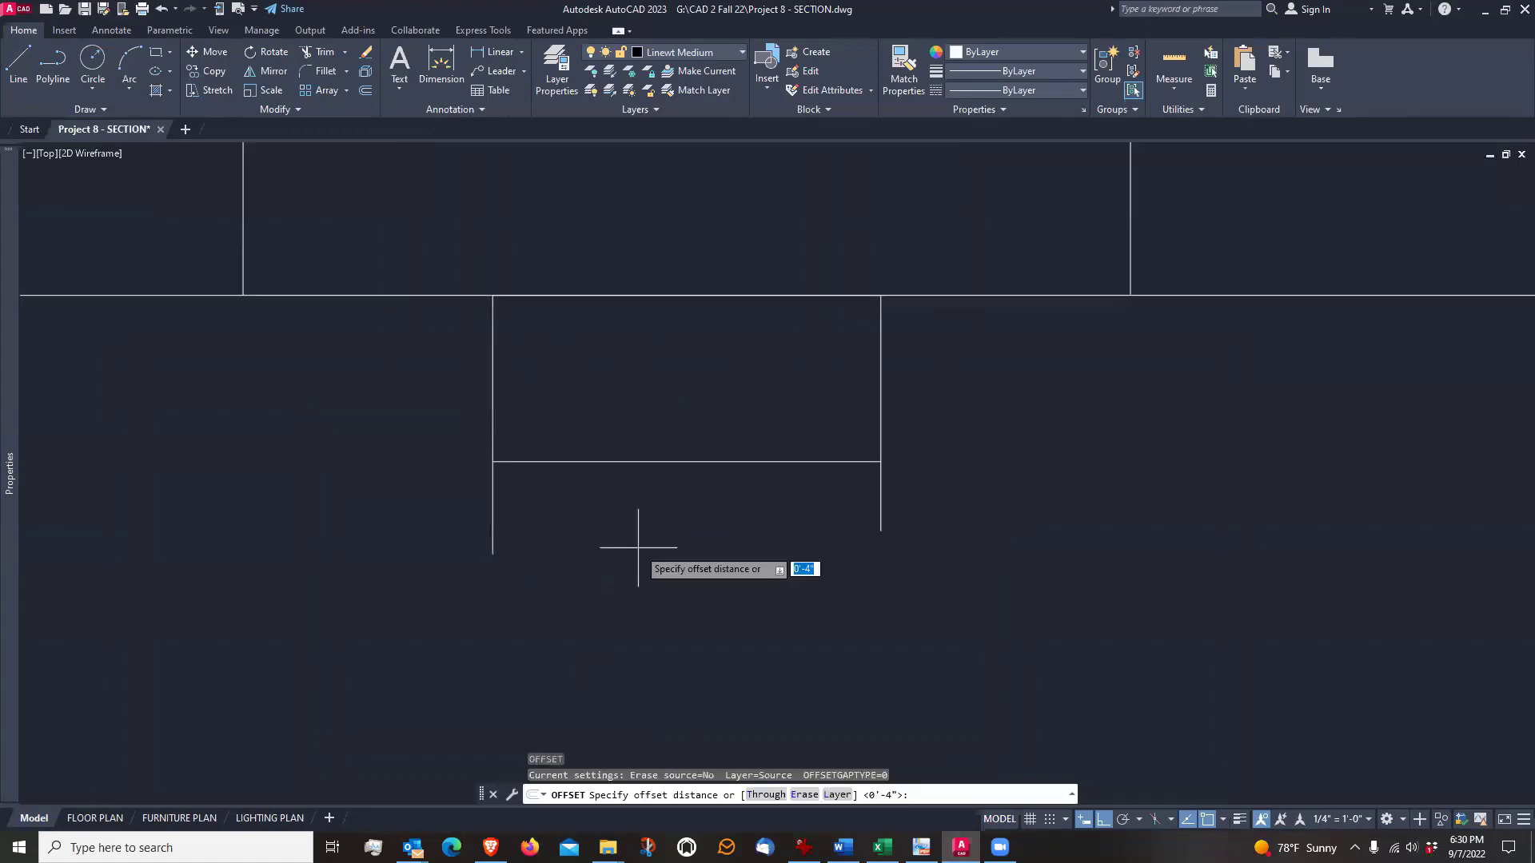
type(".5")
key("Return")
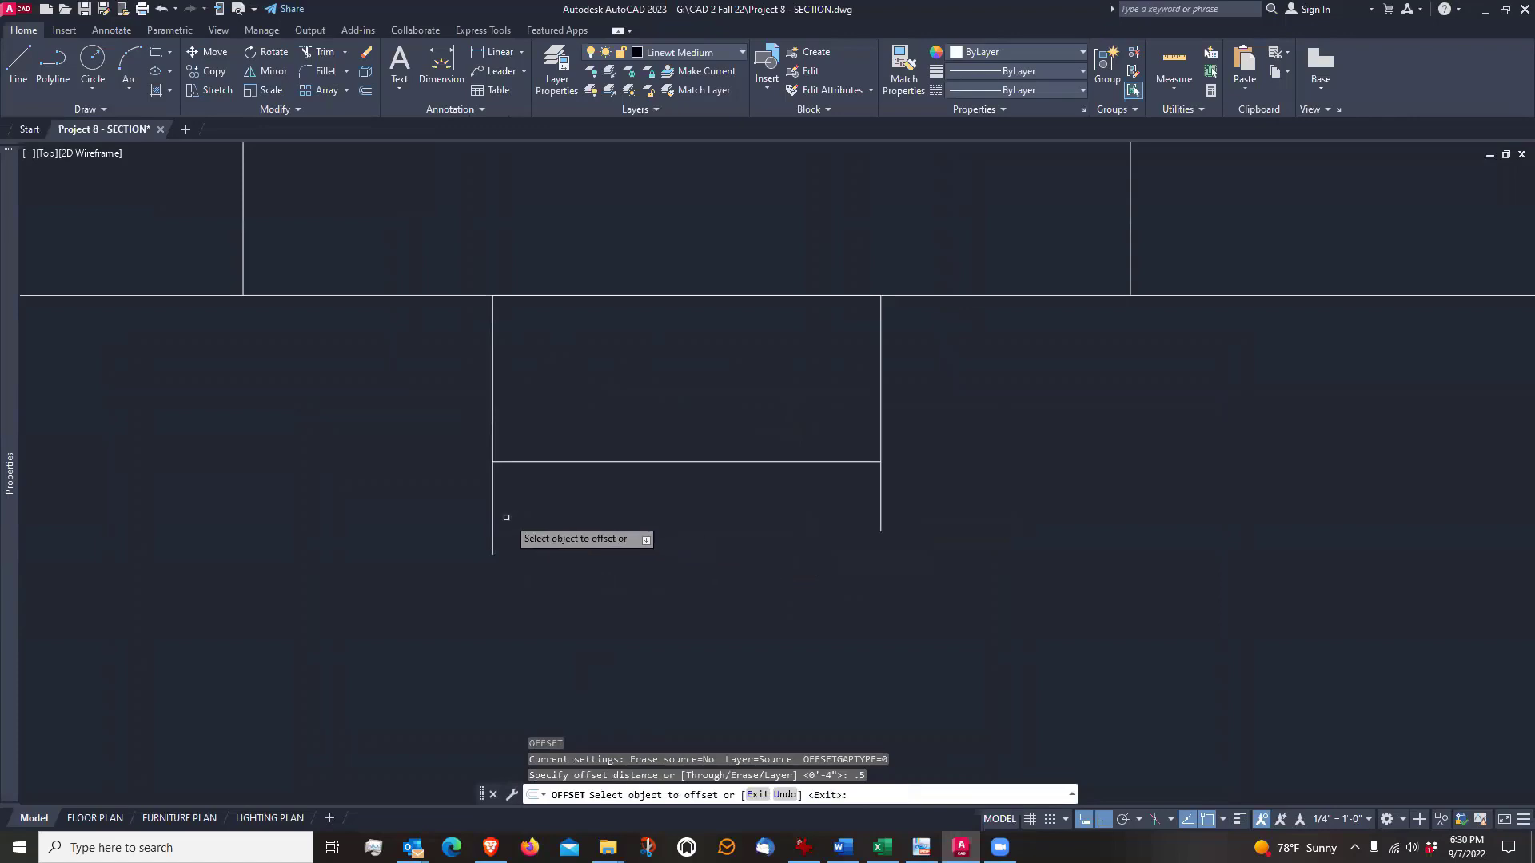
left_click(493, 514)
left_click(518, 500)
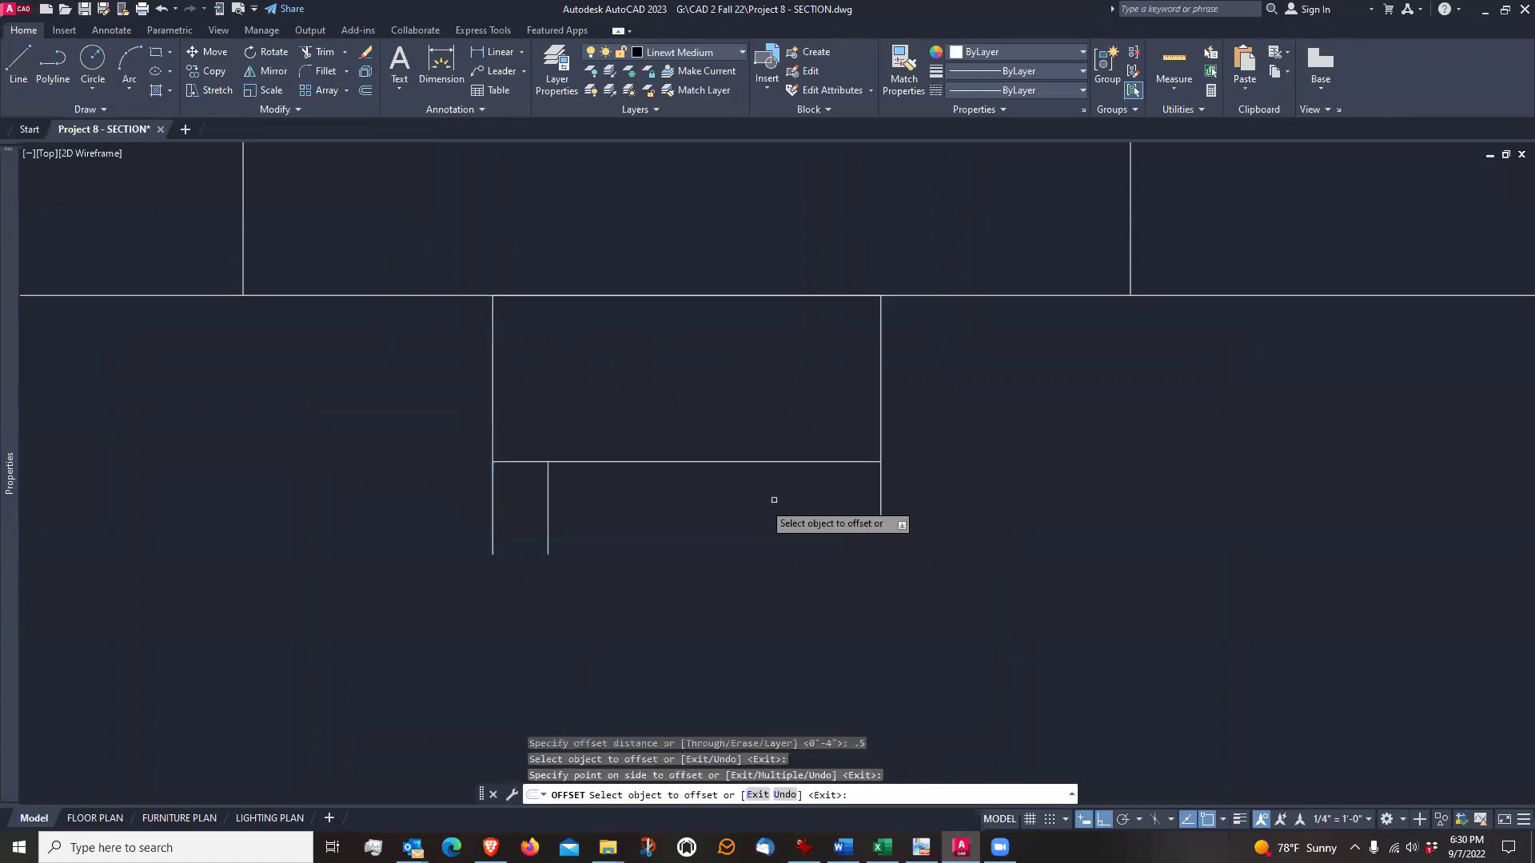
left_click(881, 500)
left_click(813, 514)
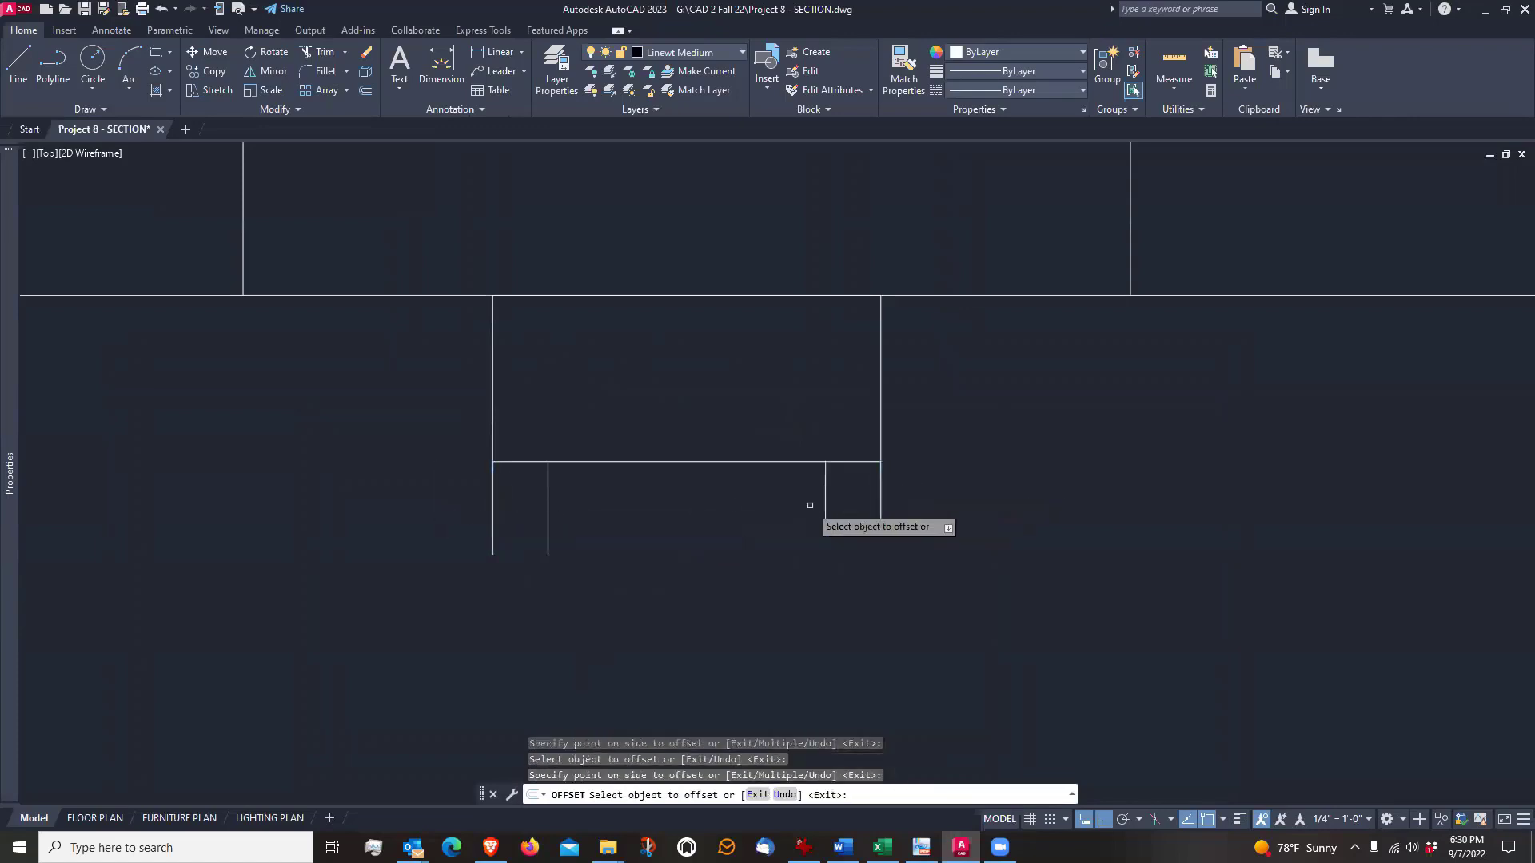
key("Return")
Stretch the rectangle's two lower corners inward to the upper ends of the offset guide lines to form a tapered keyway
left_click(698, 461)
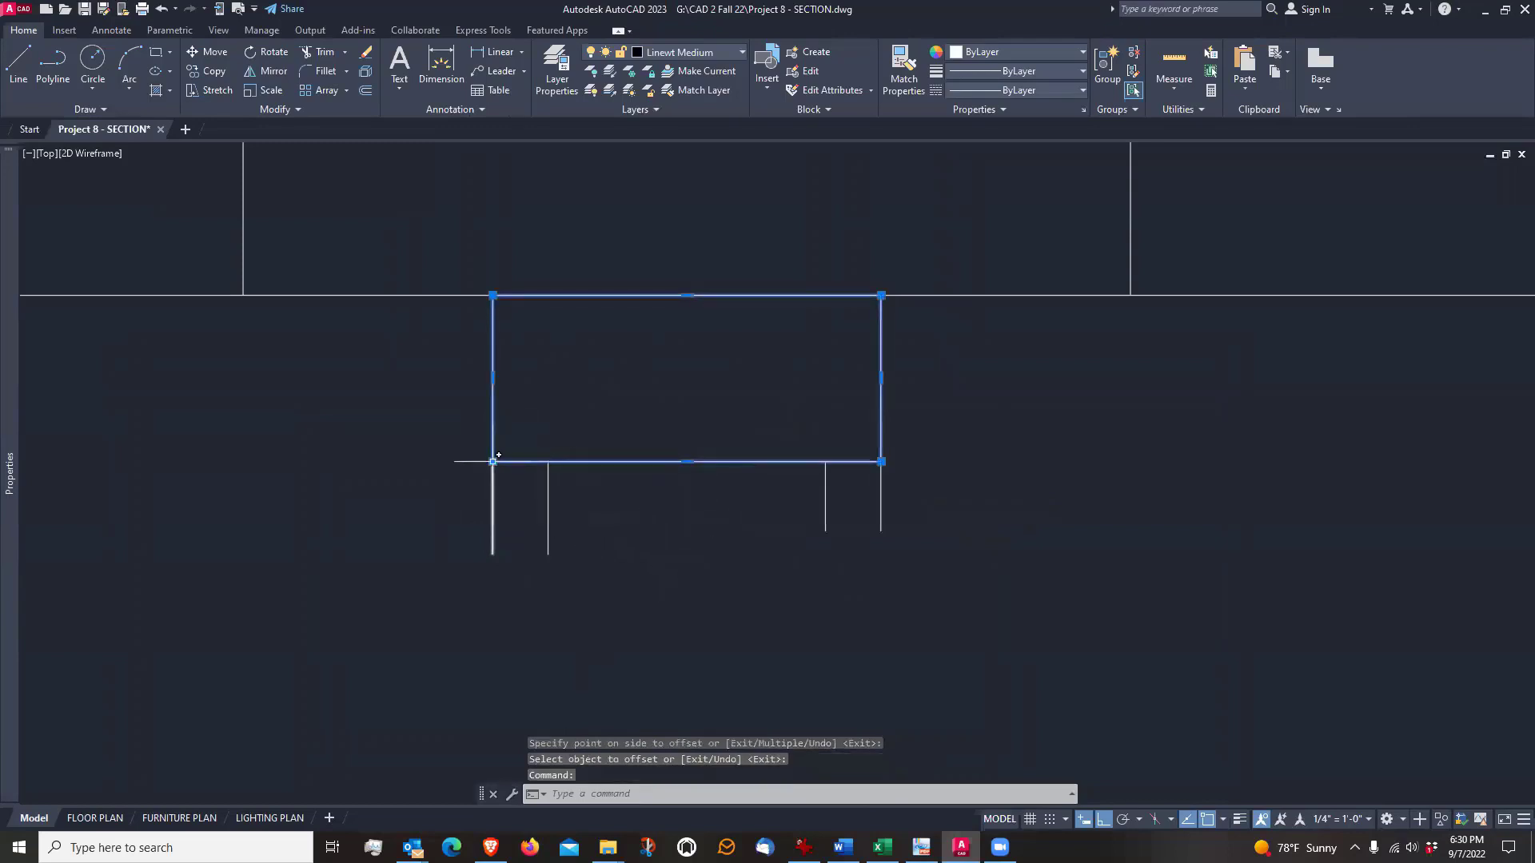
left_click(493, 461)
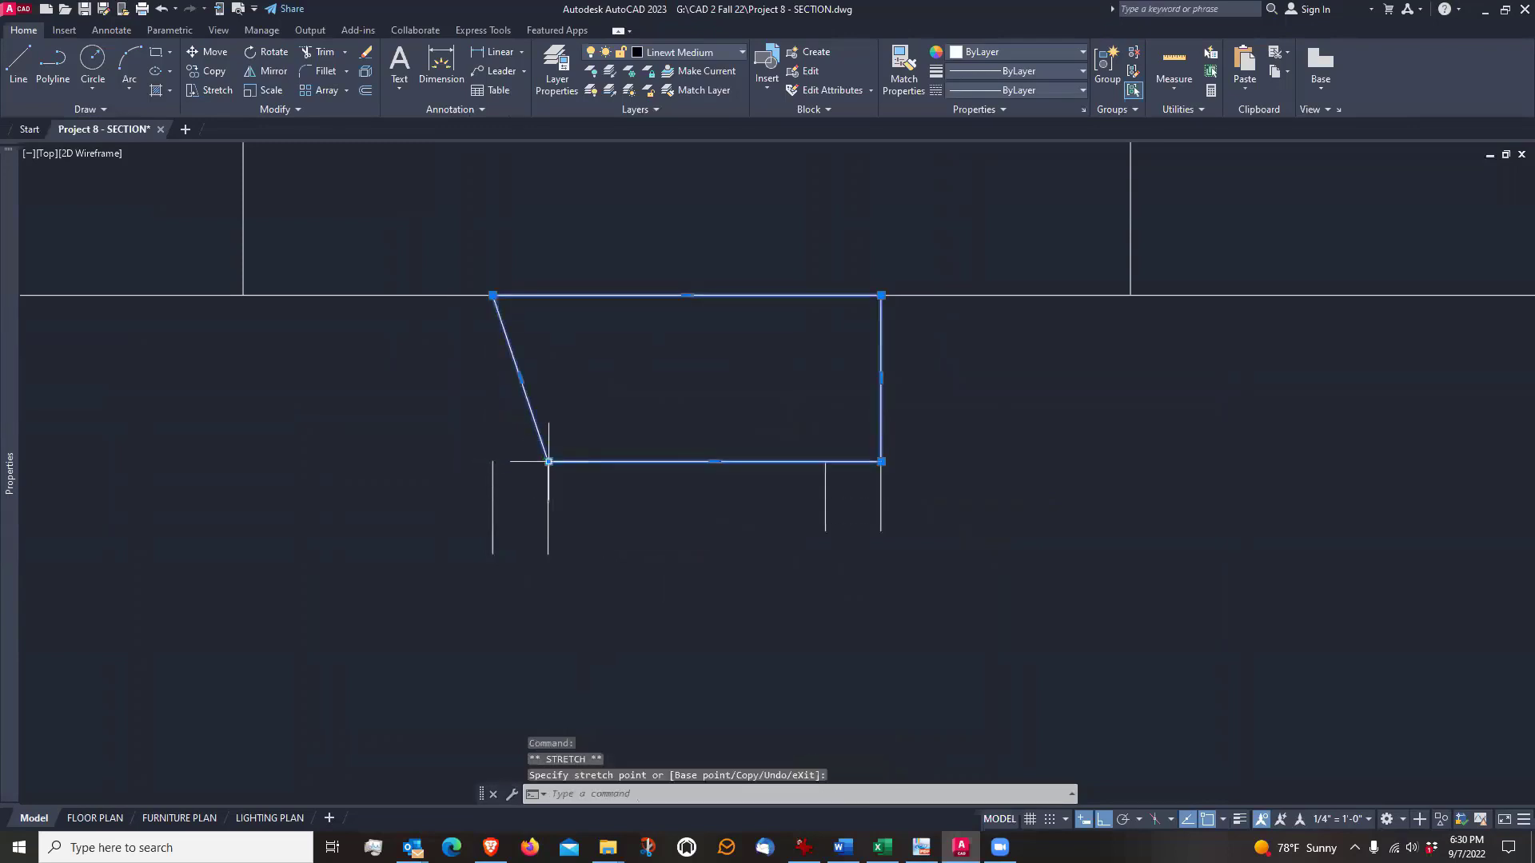
left_click(882, 461)
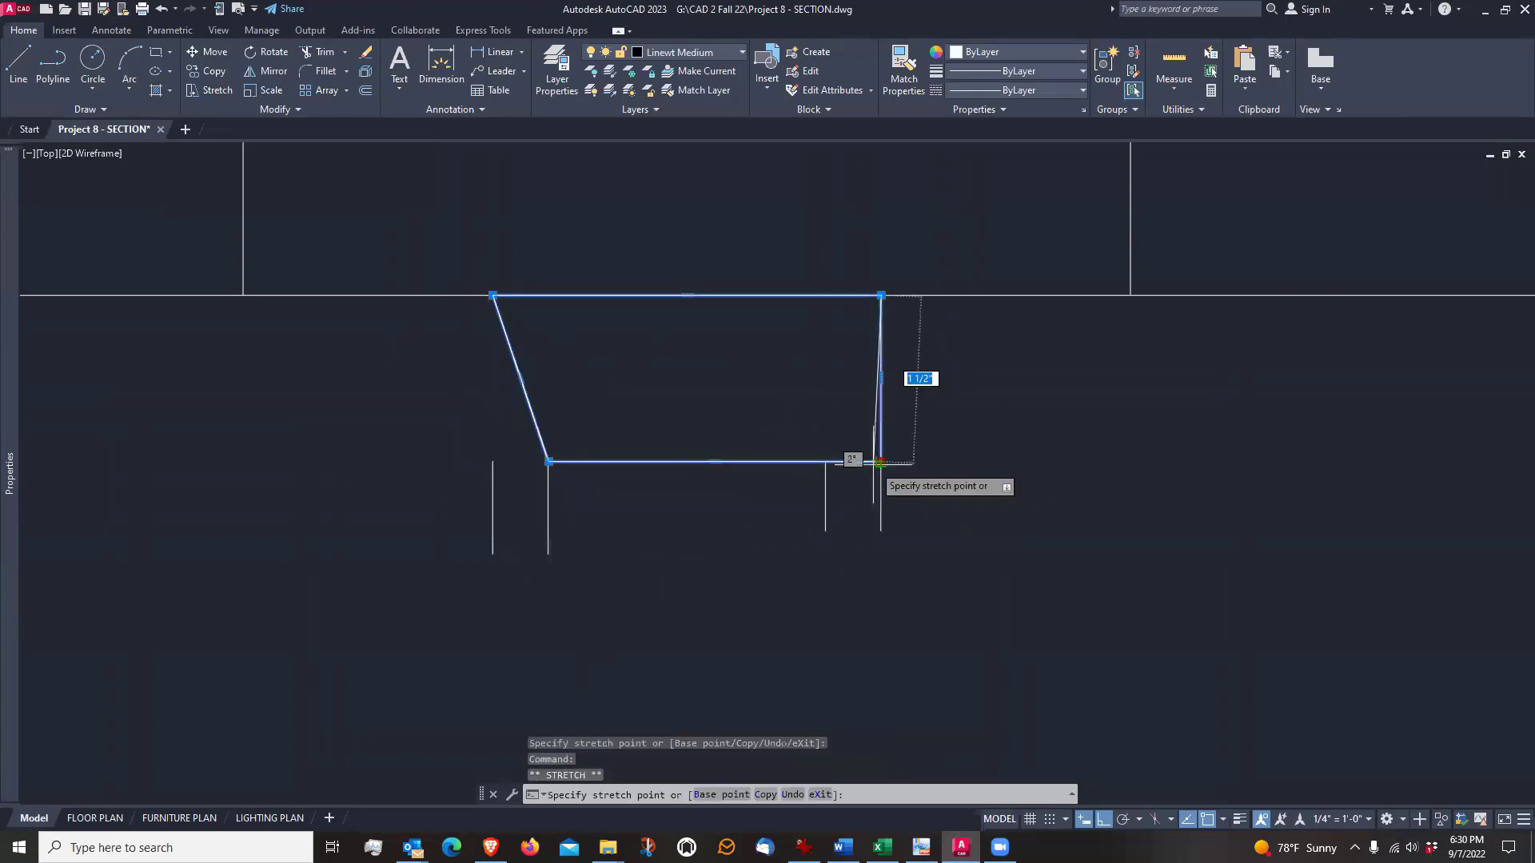
left_click(823, 461)
scroll(773, 549, "down", 2)
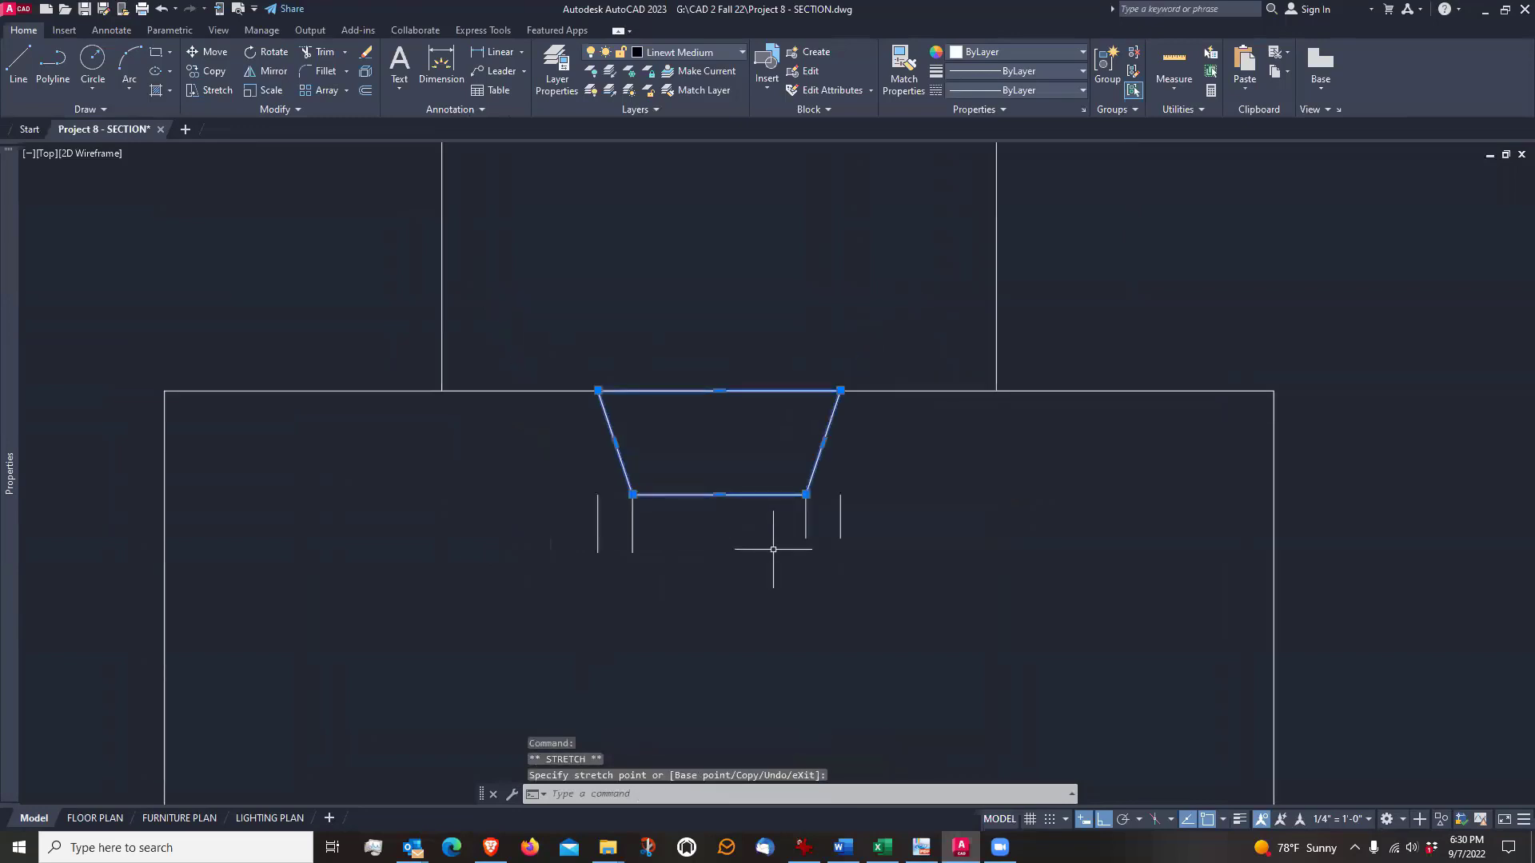
key("Escape")
Erase the four short vertical guide lines beneath the tapered keyway
type("e")
key("Return")
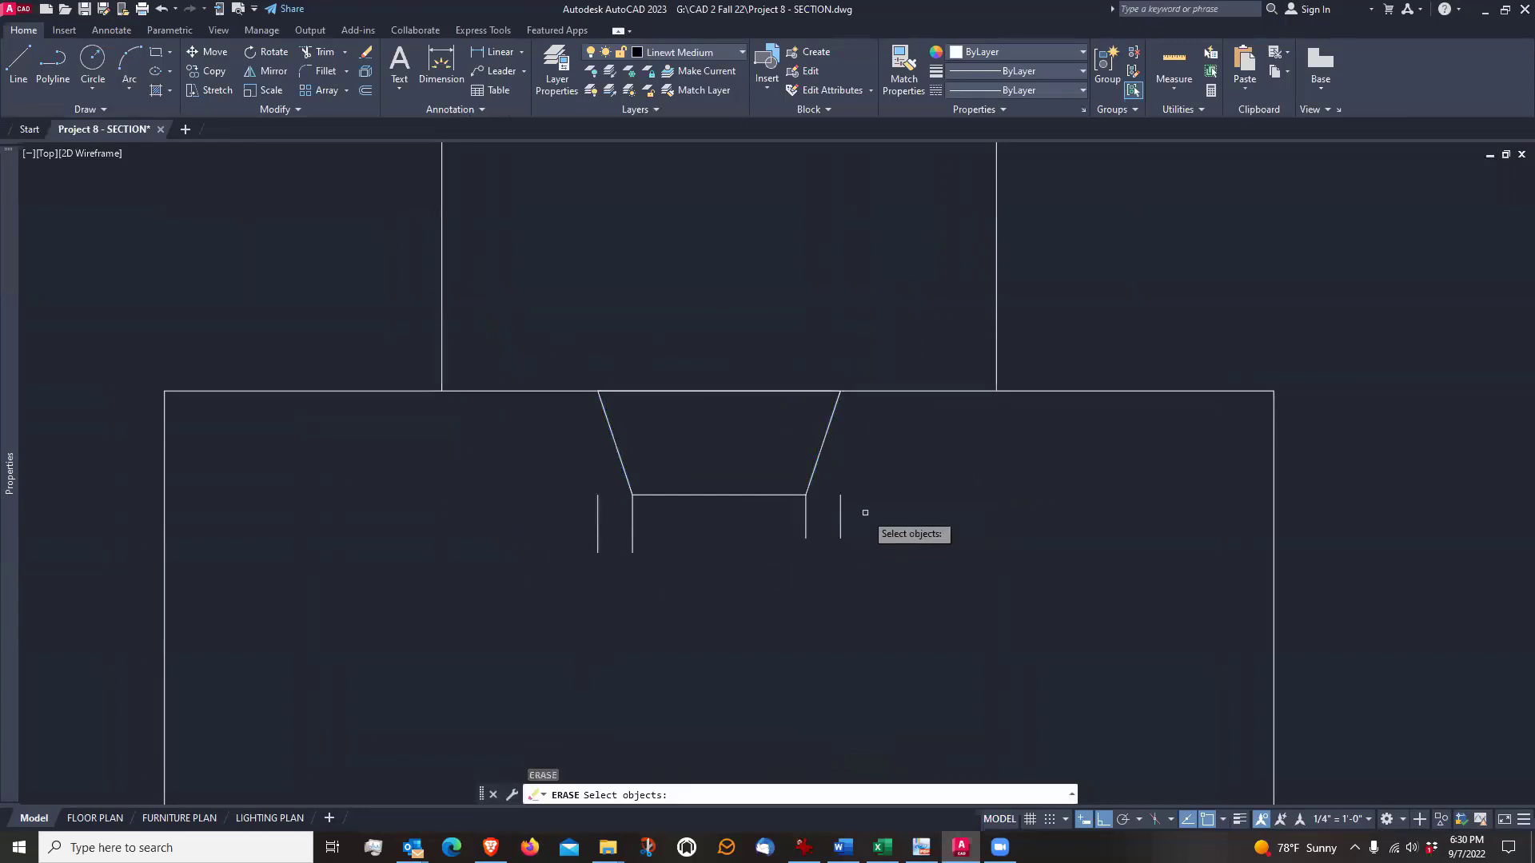
left_click(866, 512)
key("Return")
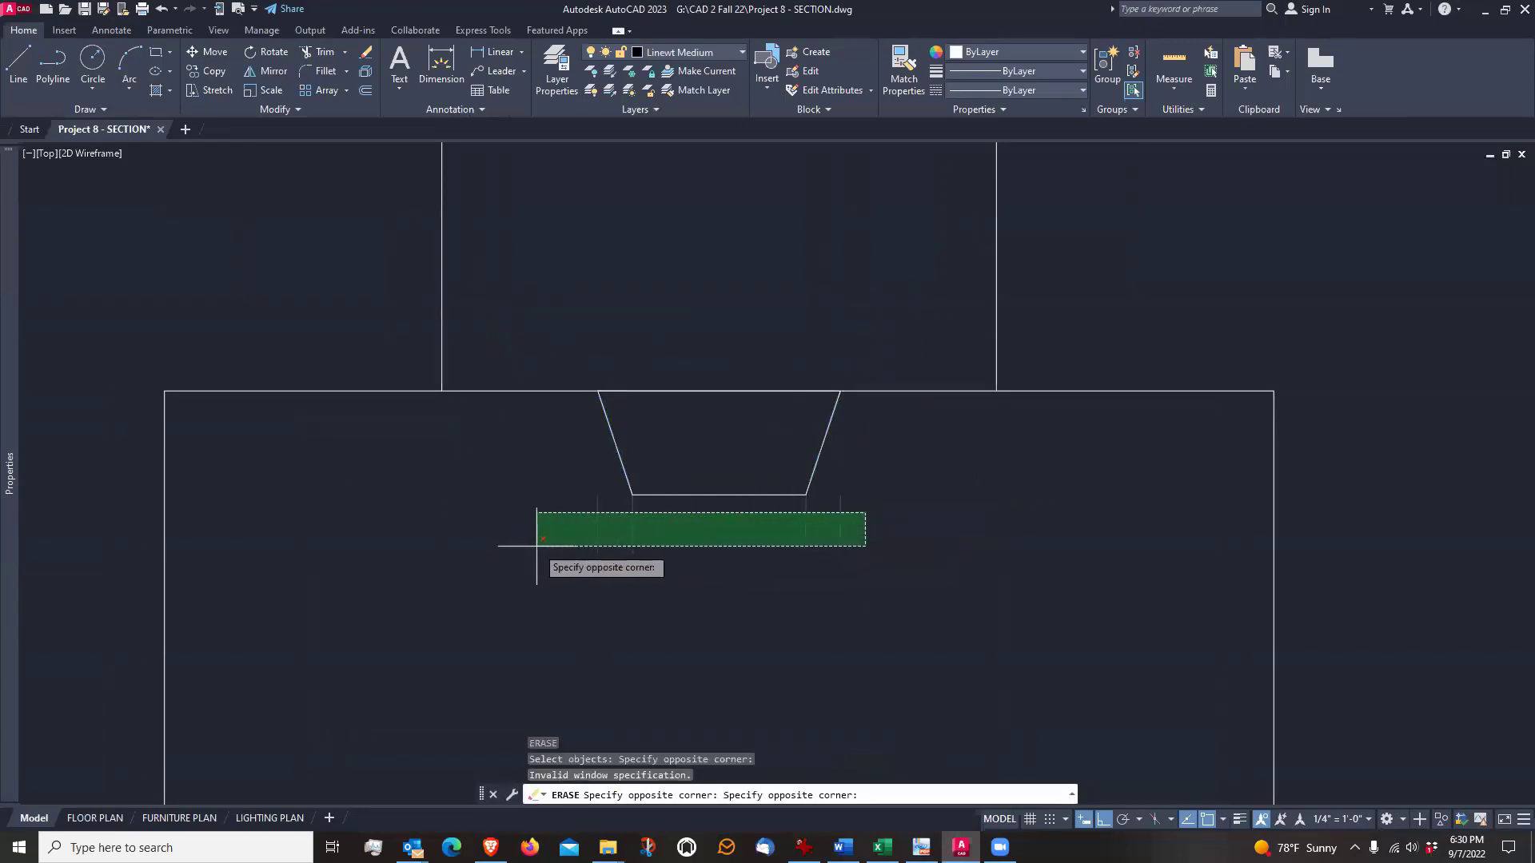
left_click(534, 542)
key("Return")
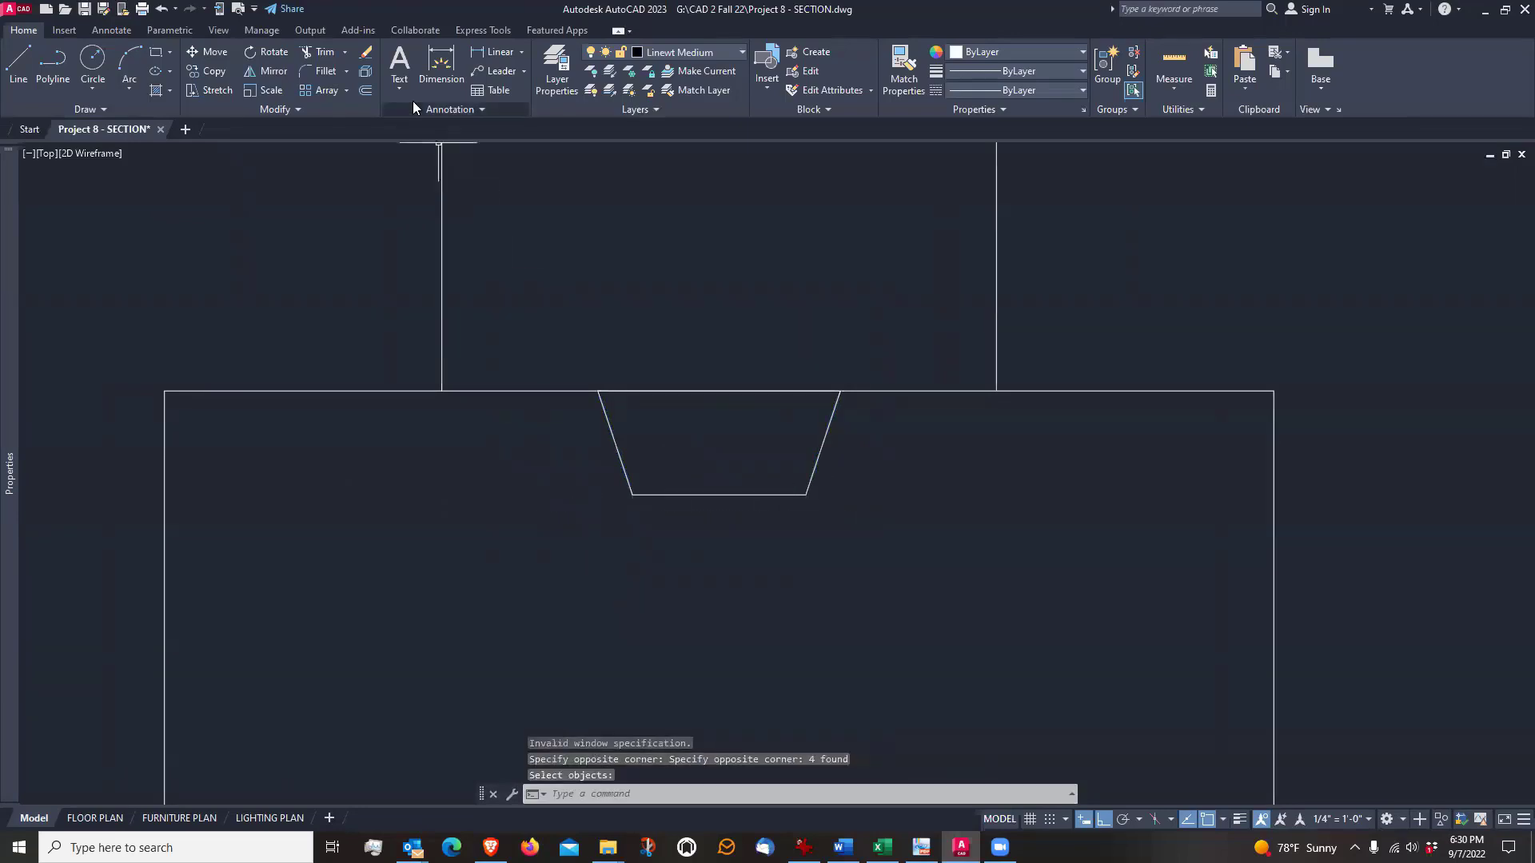
Trim away the overlapping horizontal edges across the keyway's opening so the notch is open at the footing's top
left_click(317, 53)
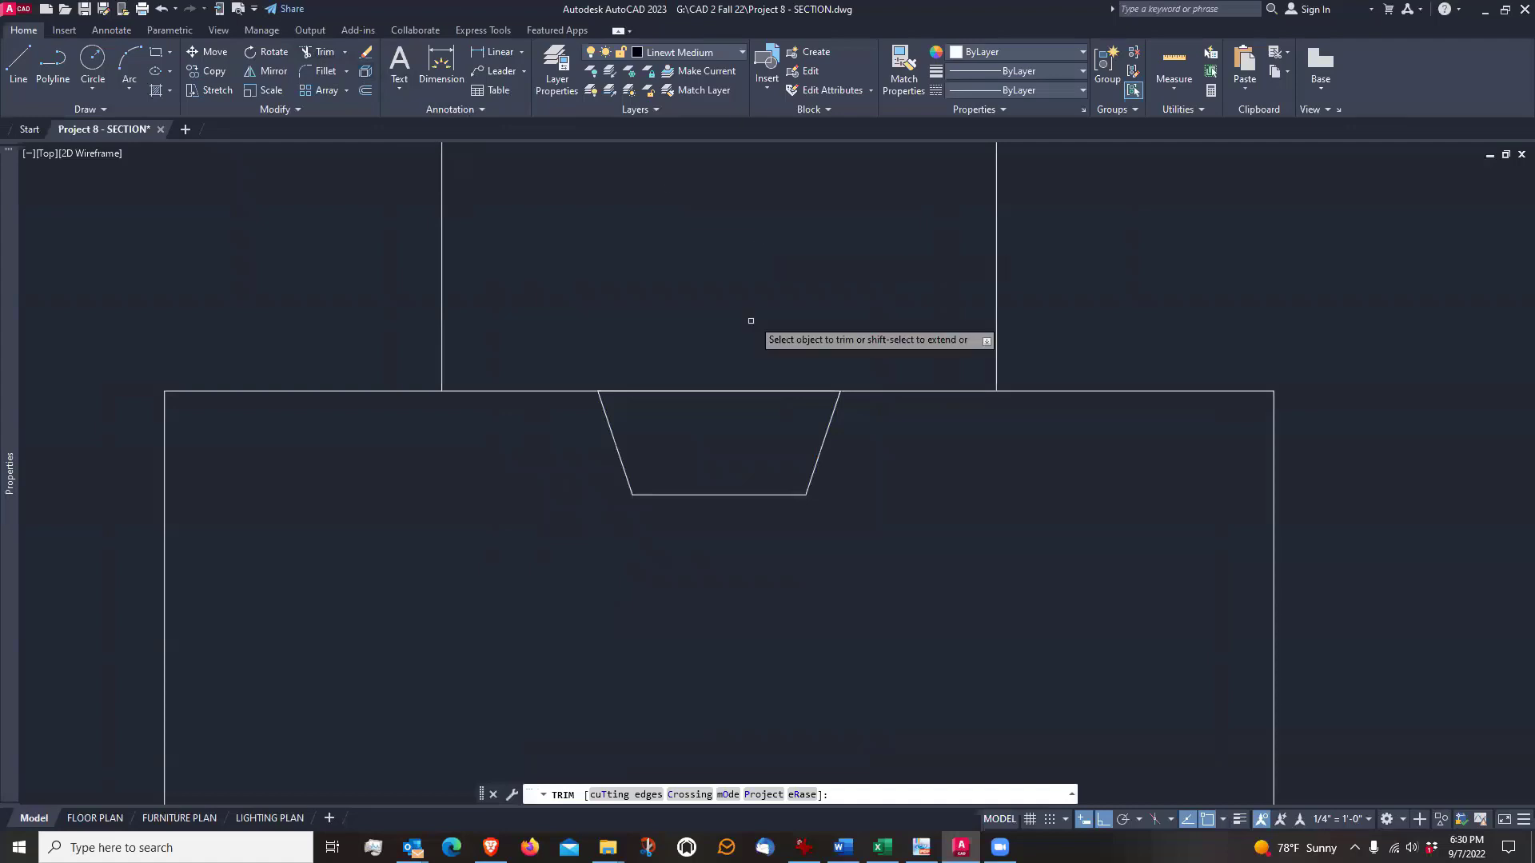
left_click(740, 391)
left_click(738, 391)
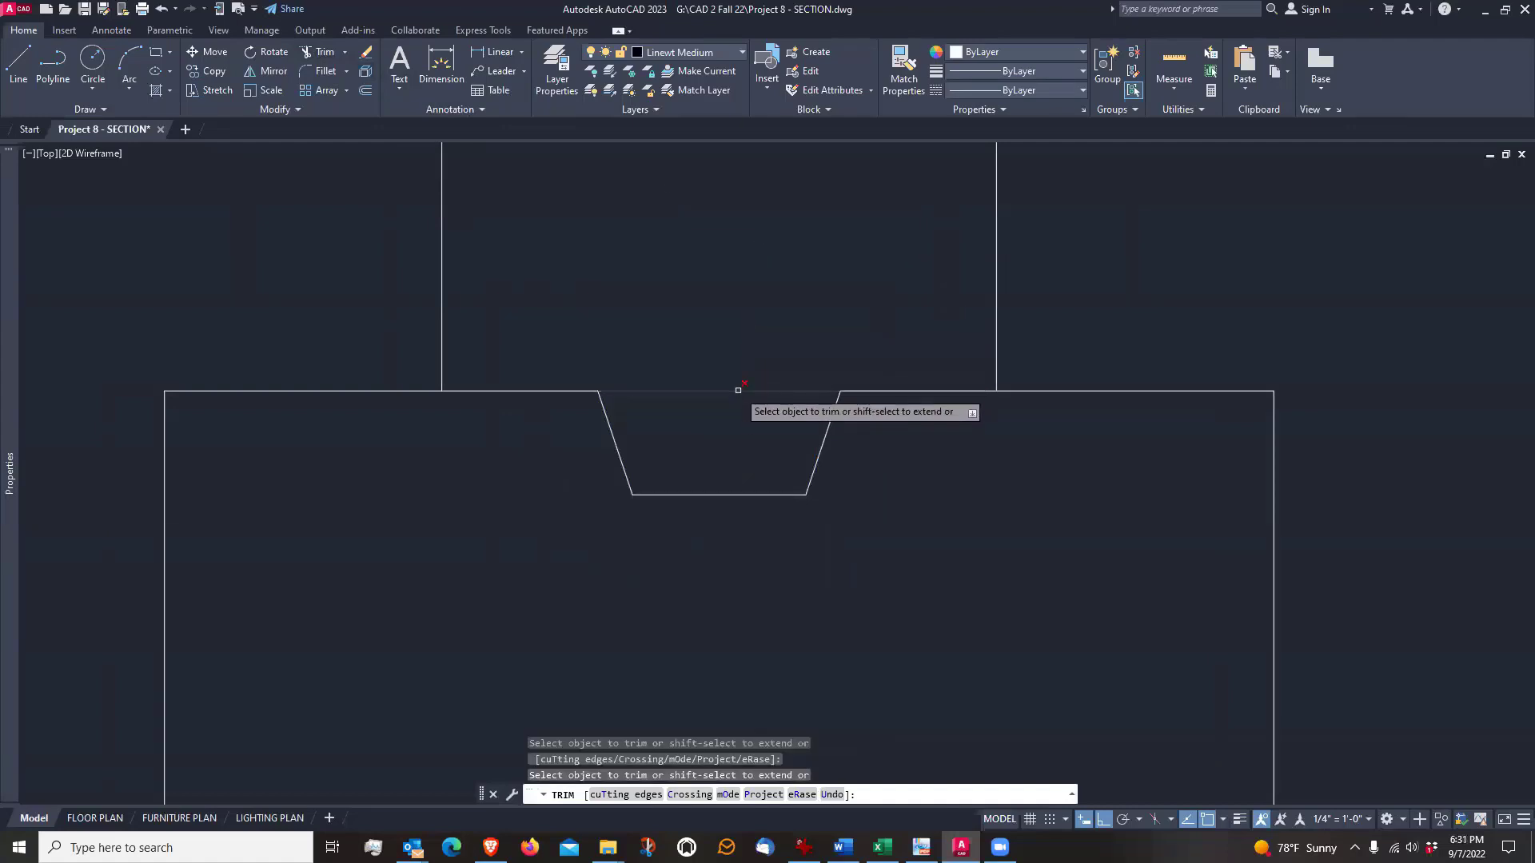
key("Return")
scroll(647, 477, "down", 4)
middle_click_drag(774, 552, 805, 522)
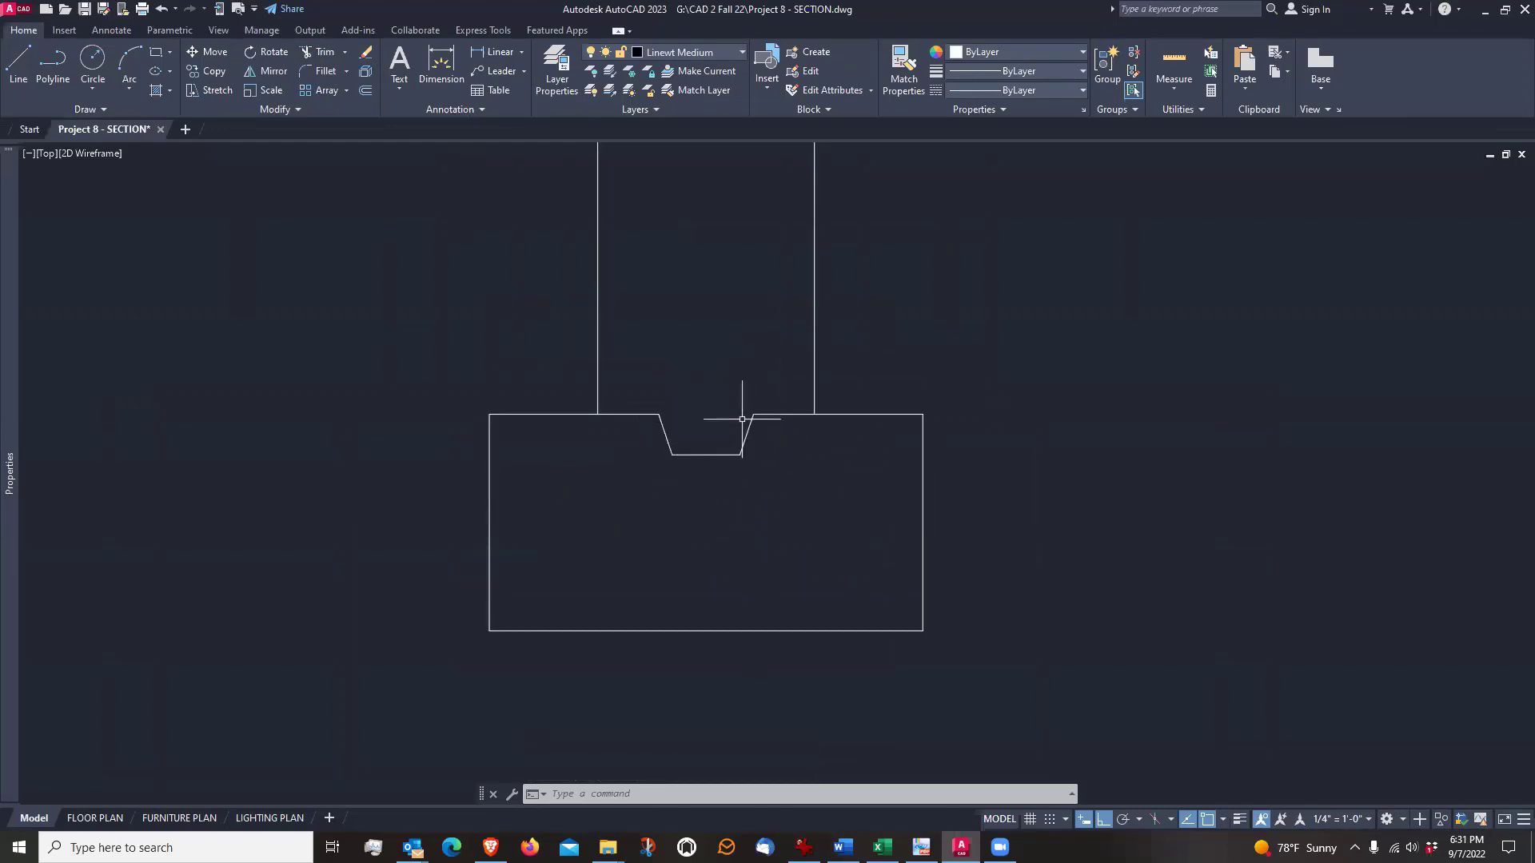
Examine the keyed footing, the foundation wall, and the floor line beneath the fireplace elevation
scroll(735, 476, "down", 8)
scroll(735, 475, "up", 2)
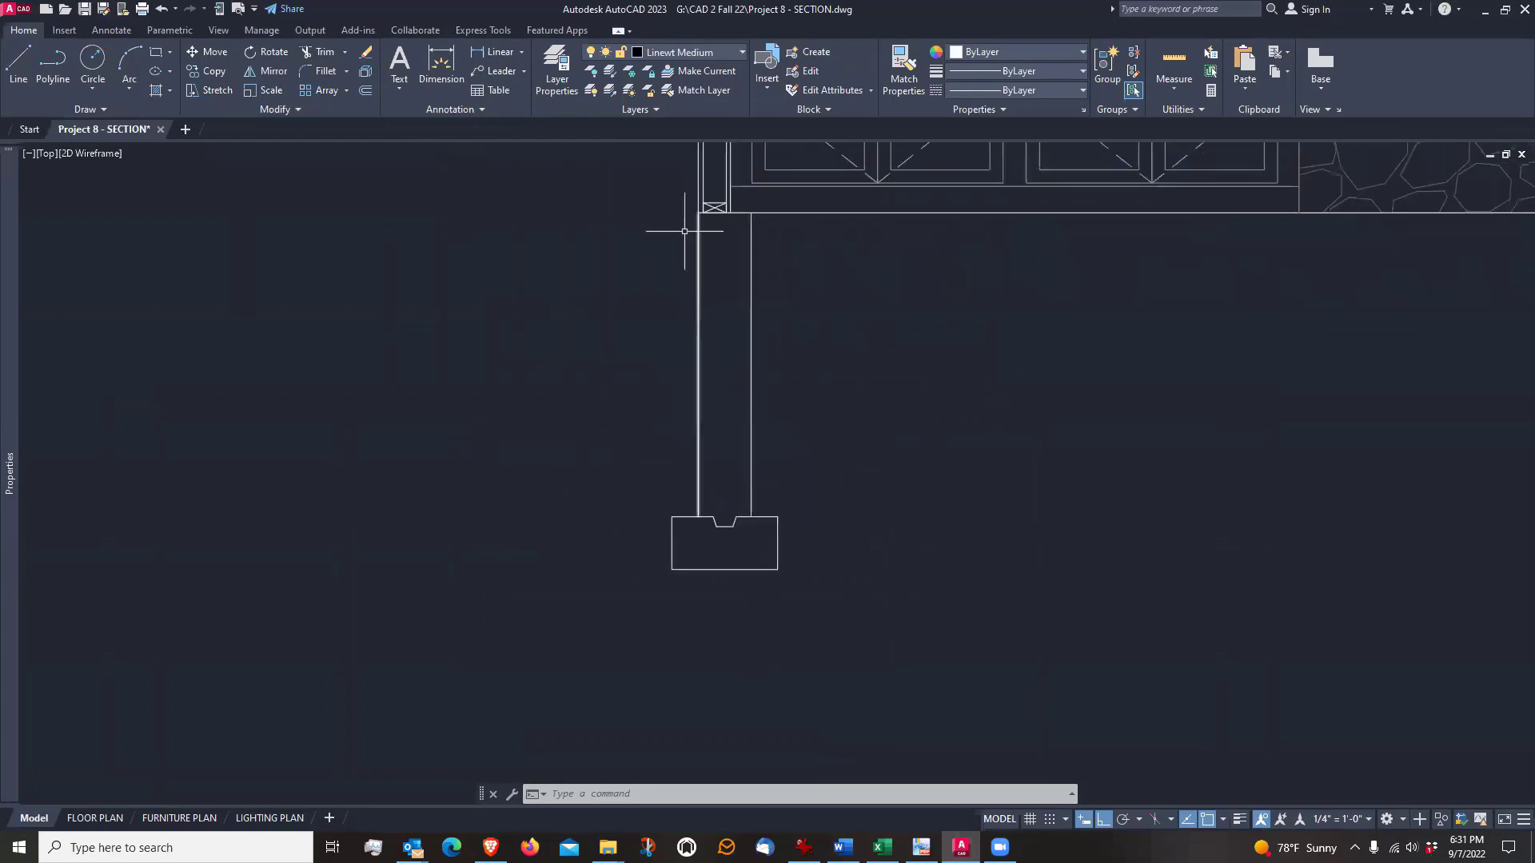
middle_click_drag(711, 320, 681, 391)
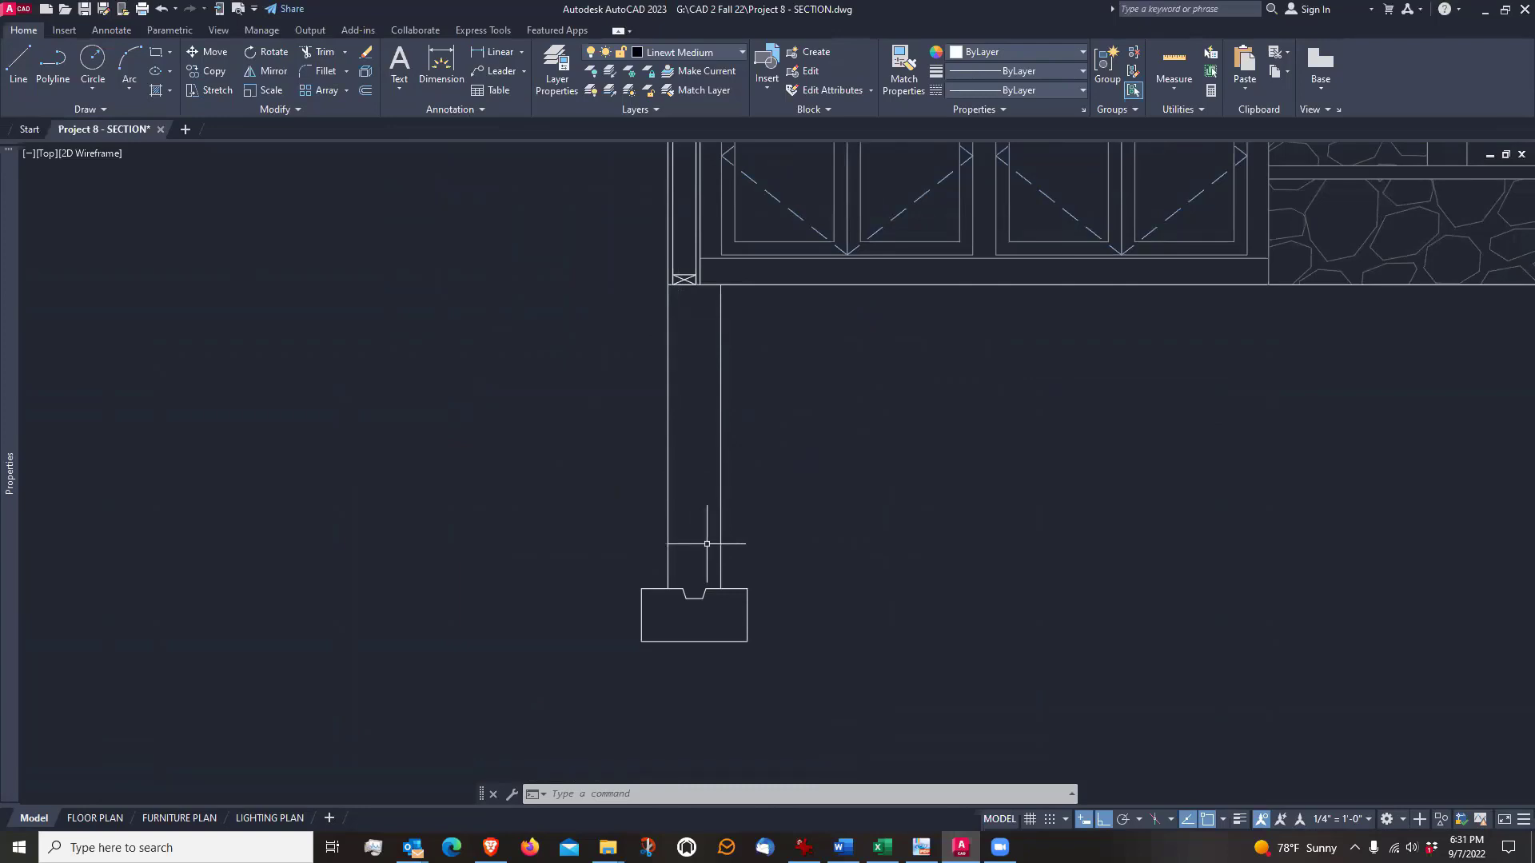
middle_click_drag(911, 424, 678, 490)
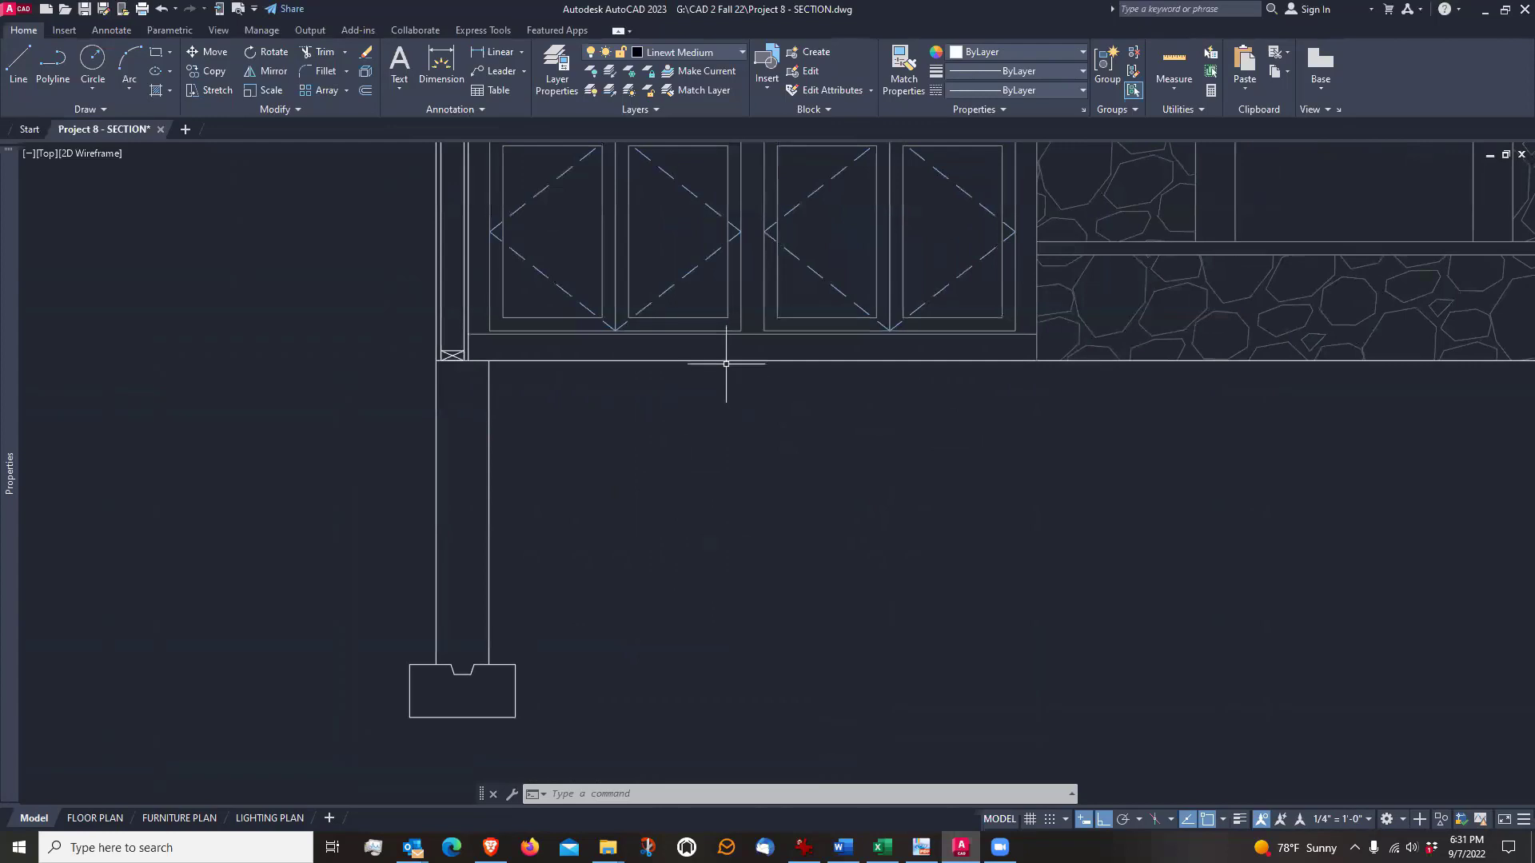
scroll(658, 514, "down", 5)
scroll(710, 524, "up", 2)
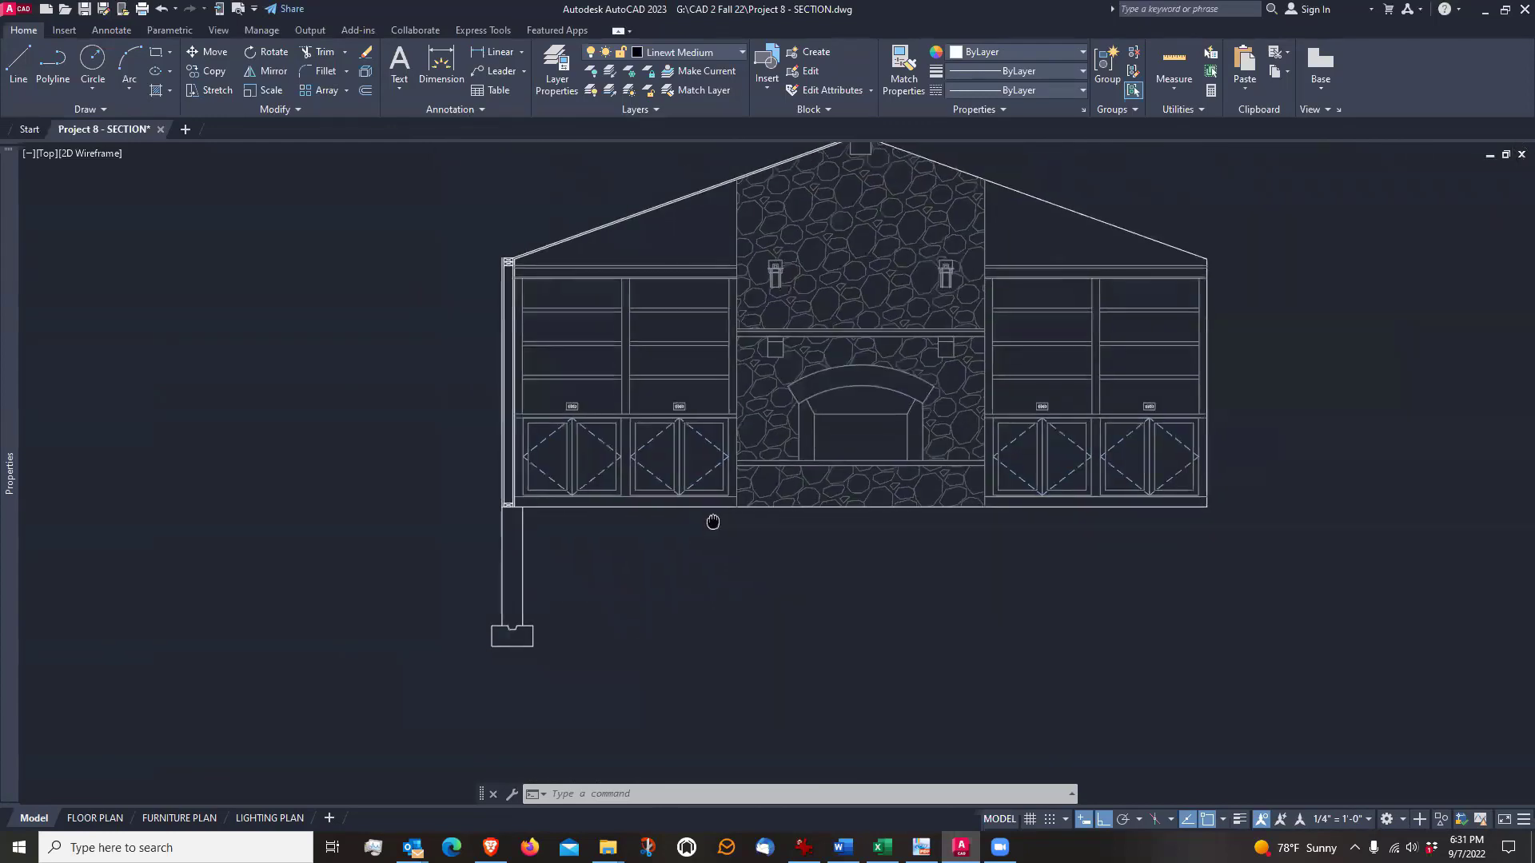
scroll(665, 607, "up", 2)
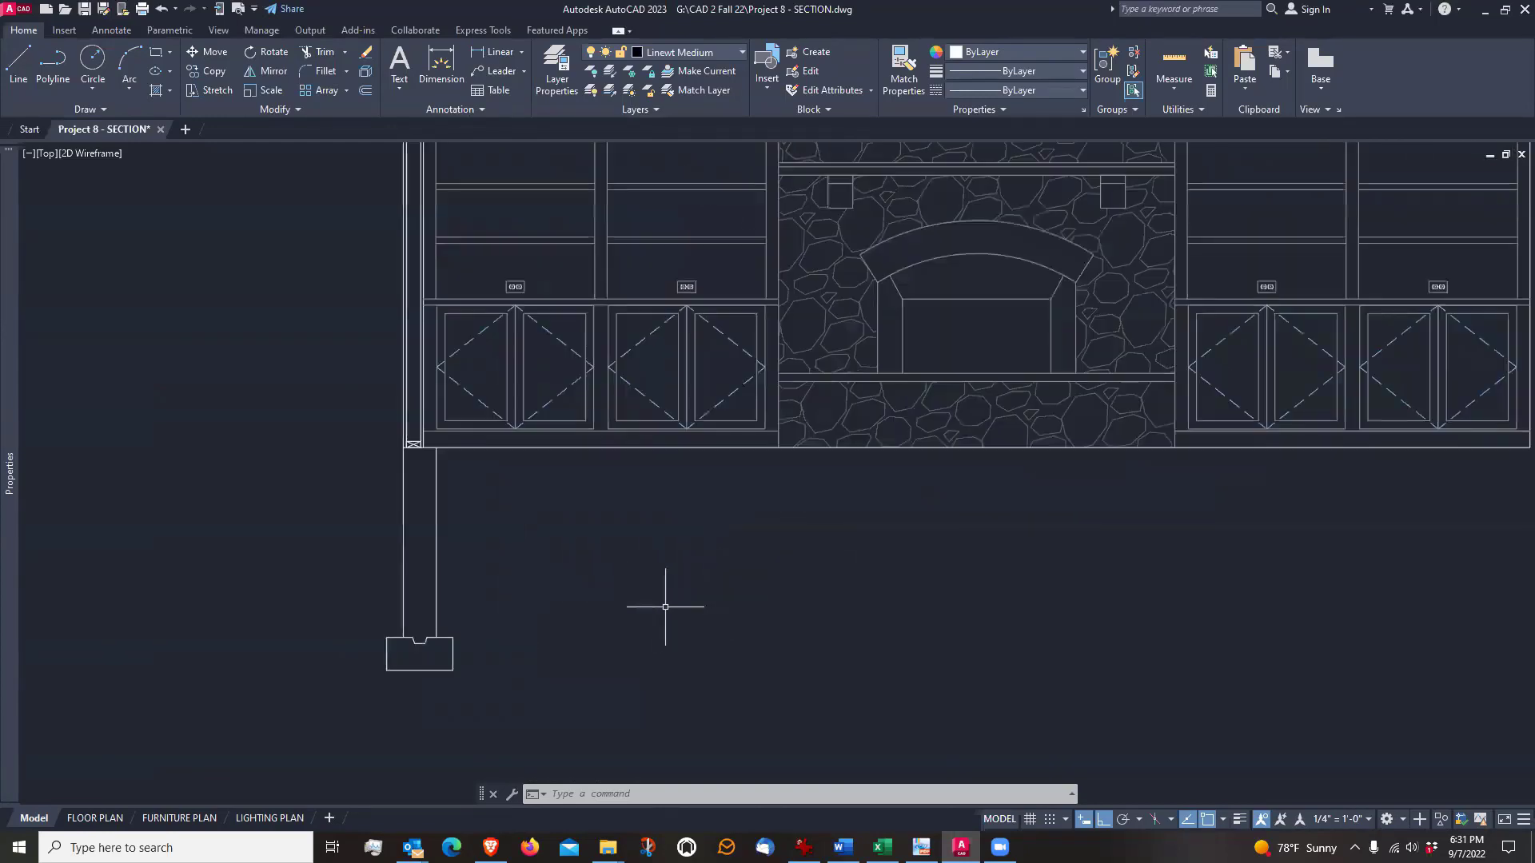
mouse_move(664, 598)
middle_mouse_down()
mouse_move(682, 576)
mouse_move(680, 597)
middle_mouse_up()
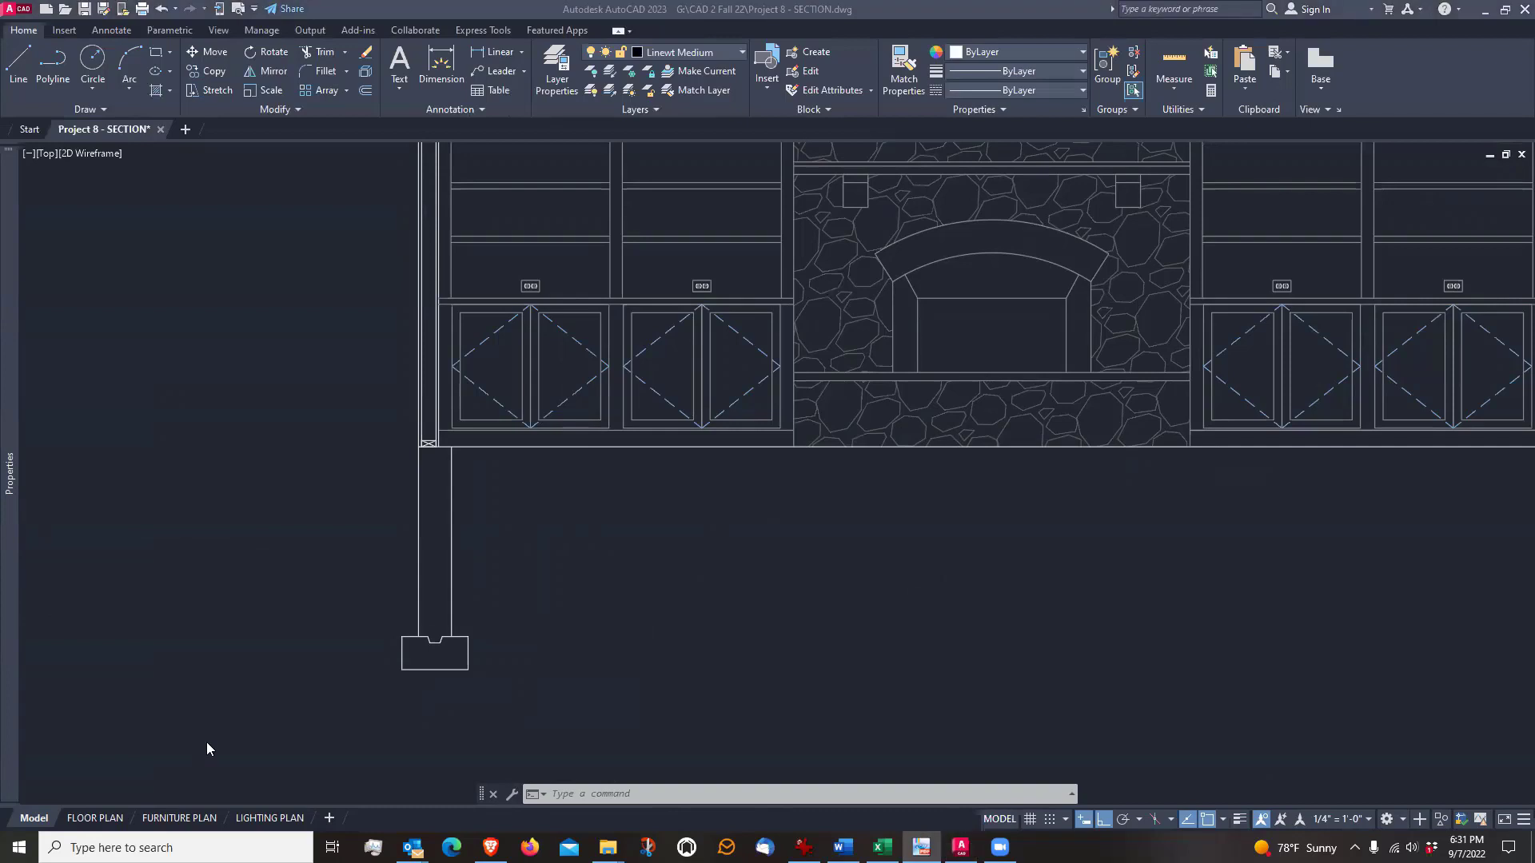
Offset the floor line 6" downward to form the underside of the floor slab
left_click(651, 622)
type("o")
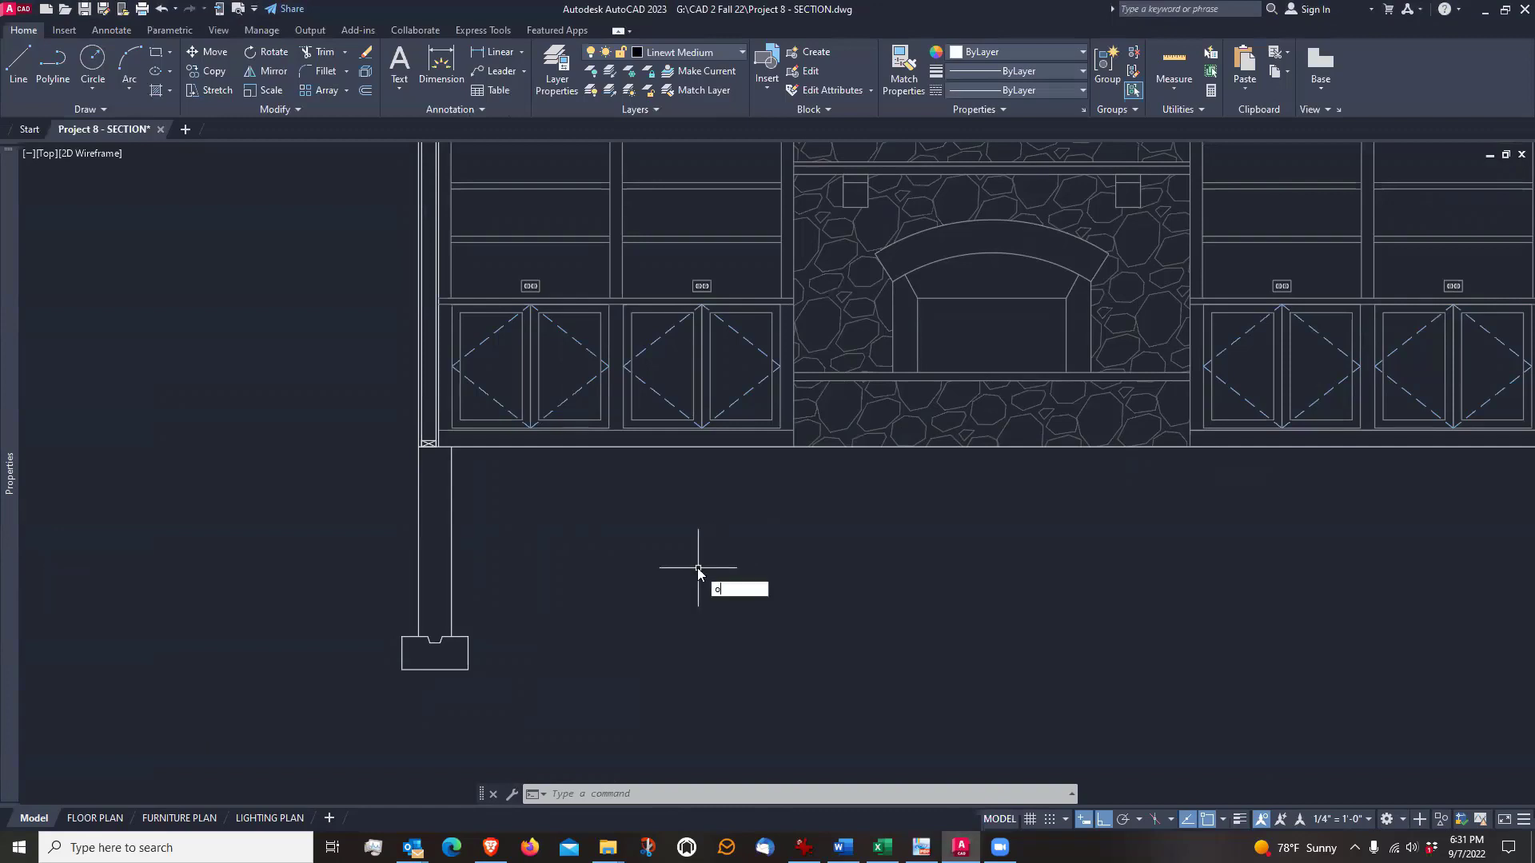
key("Return")
type("6")
key("Return")
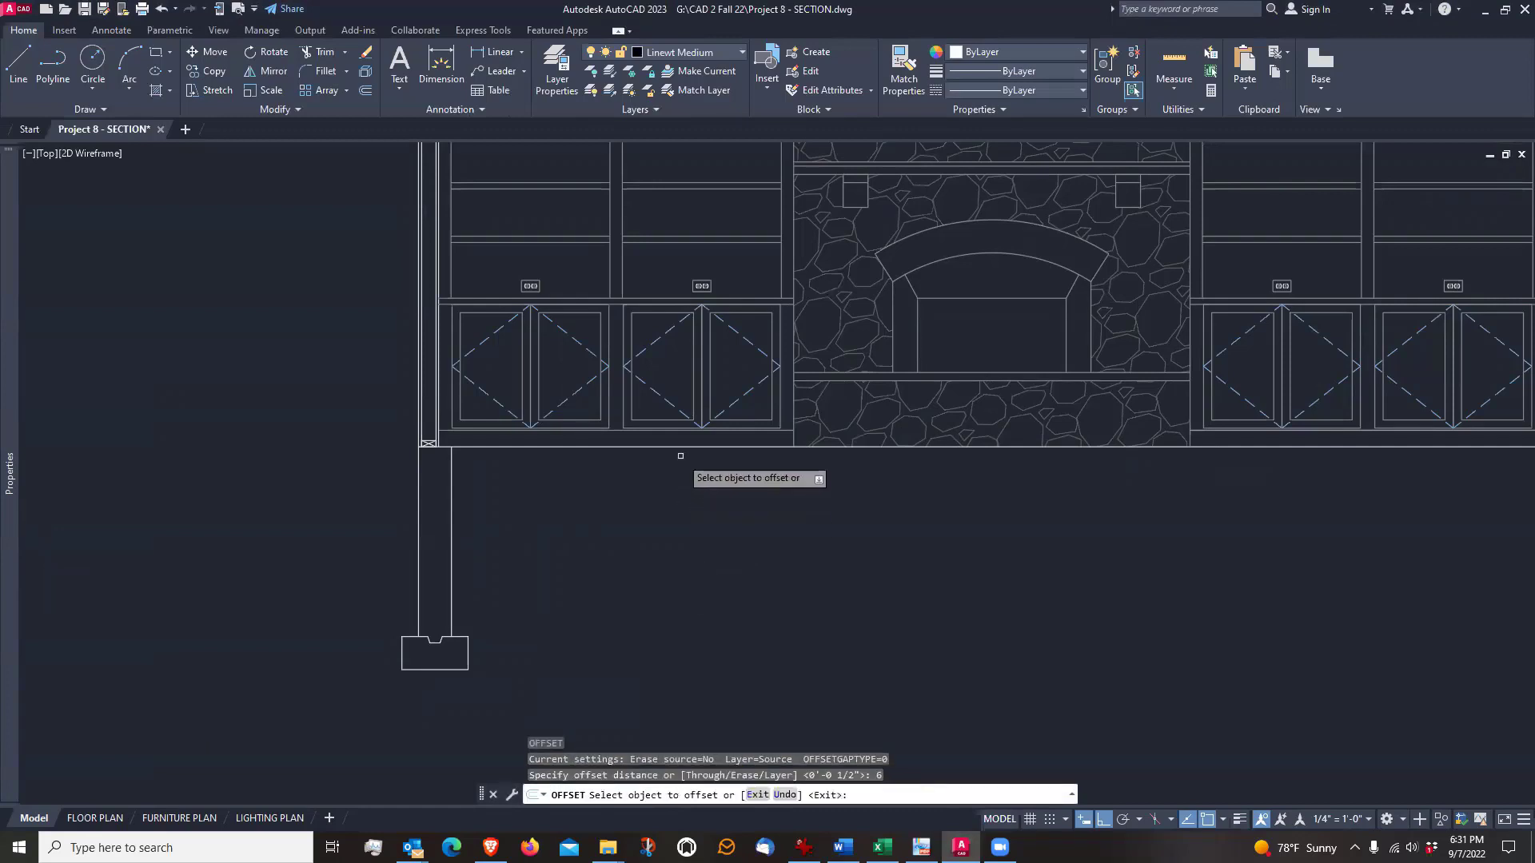
left_click(678, 445)
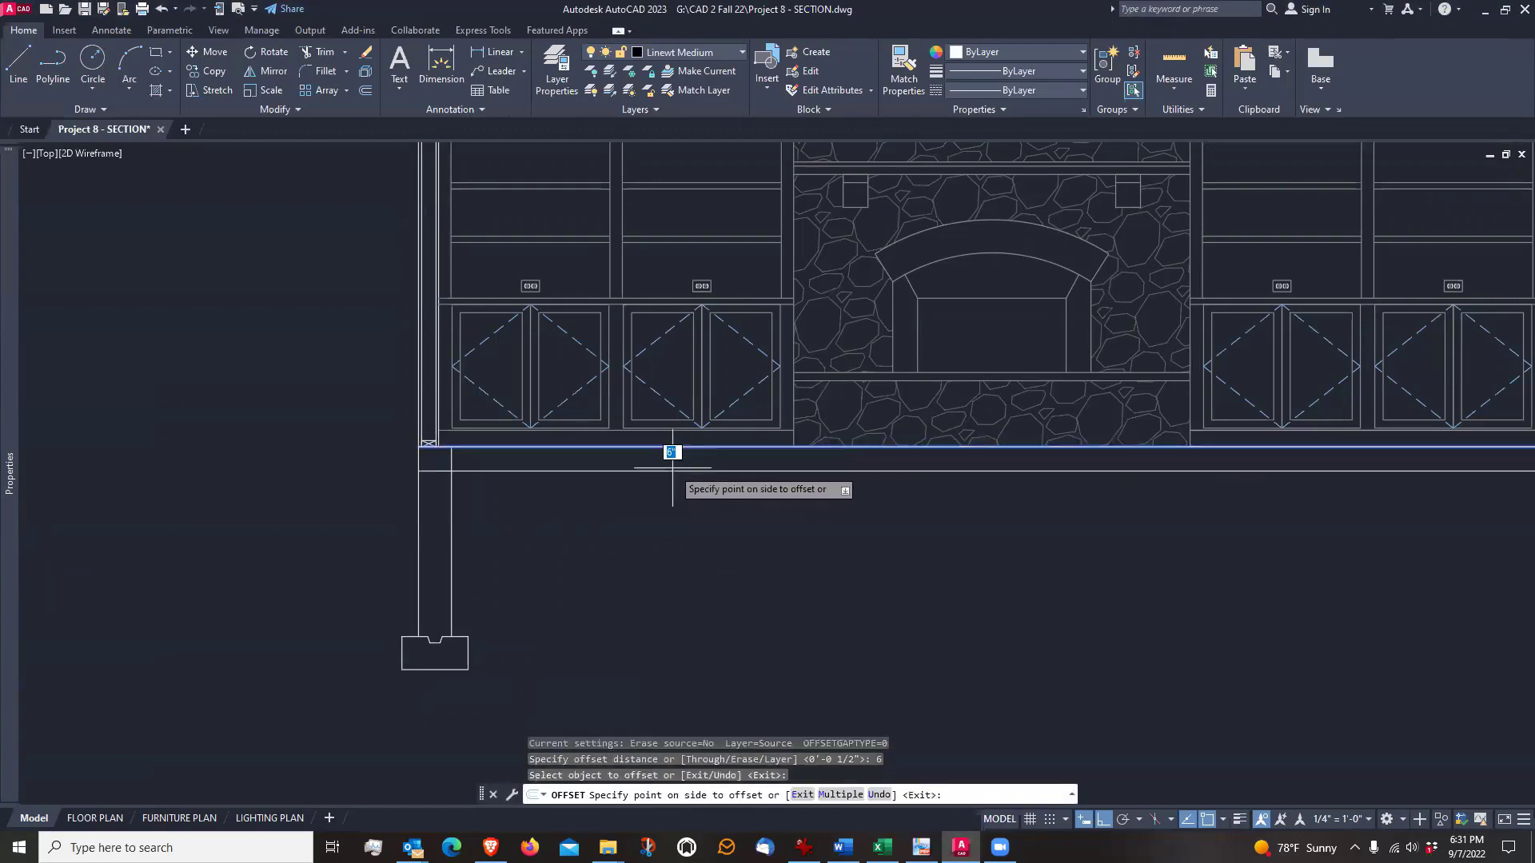
left_click(673, 467)
key("Return")
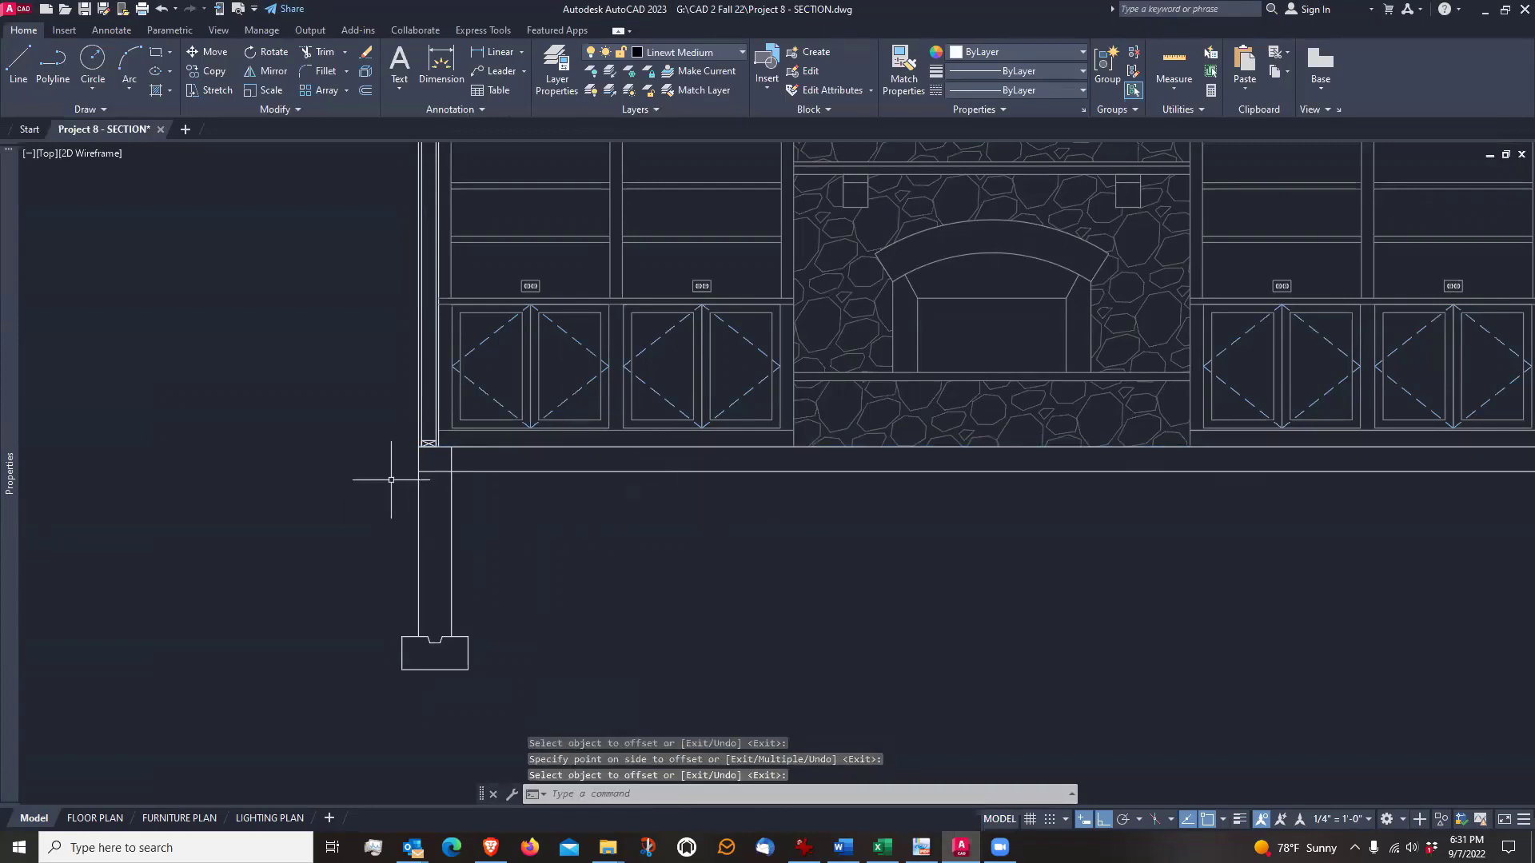
scroll(434, 459, "up", 6)
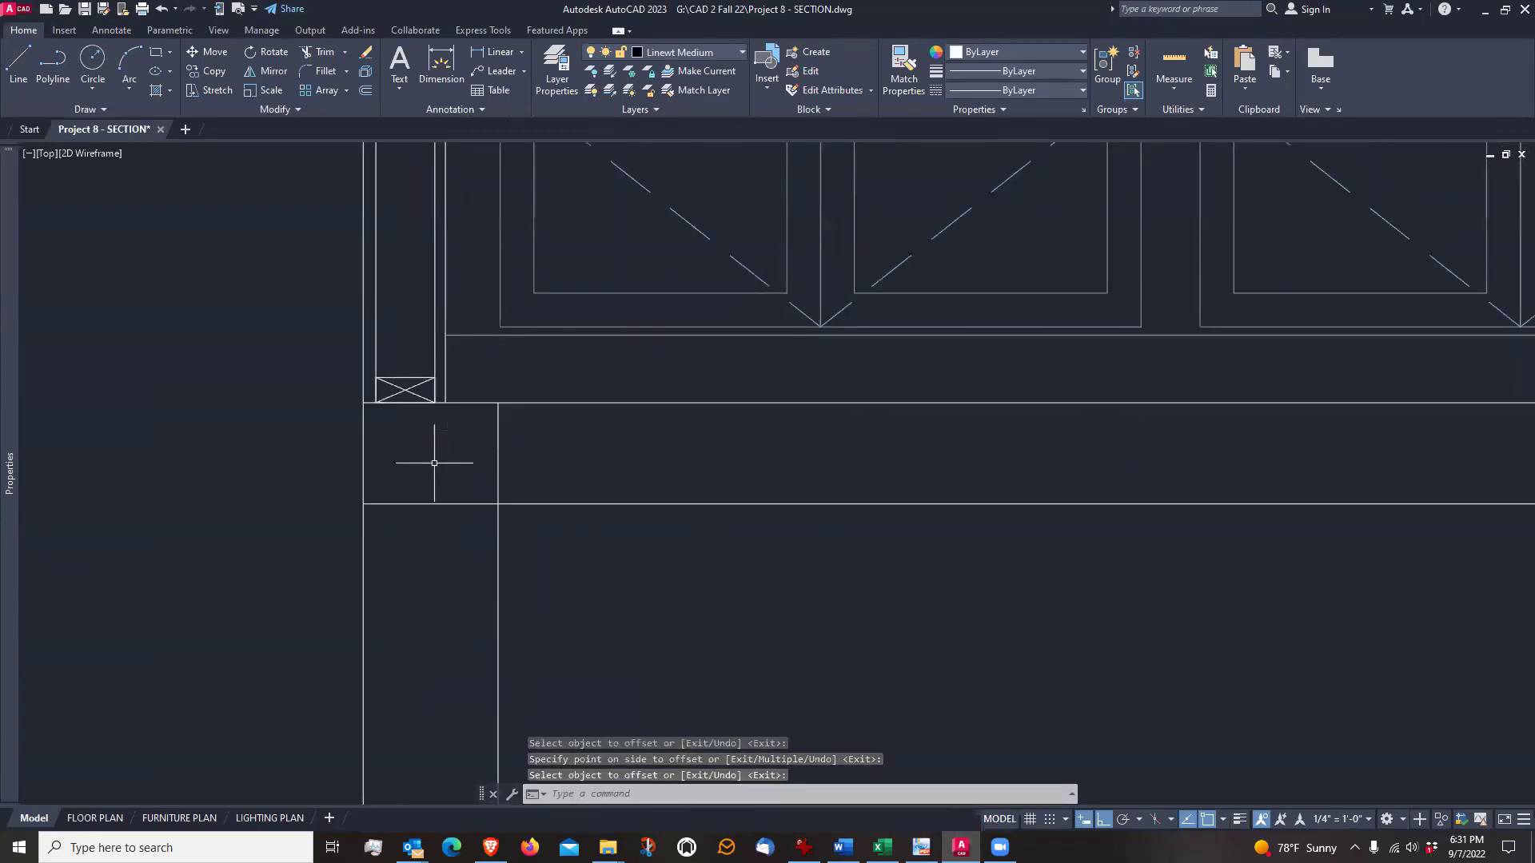
mouse_move(626, 645)
middle_mouse_down()
mouse_move(635, 626)
mouse_move(647, 653)
middle_mouse_up()
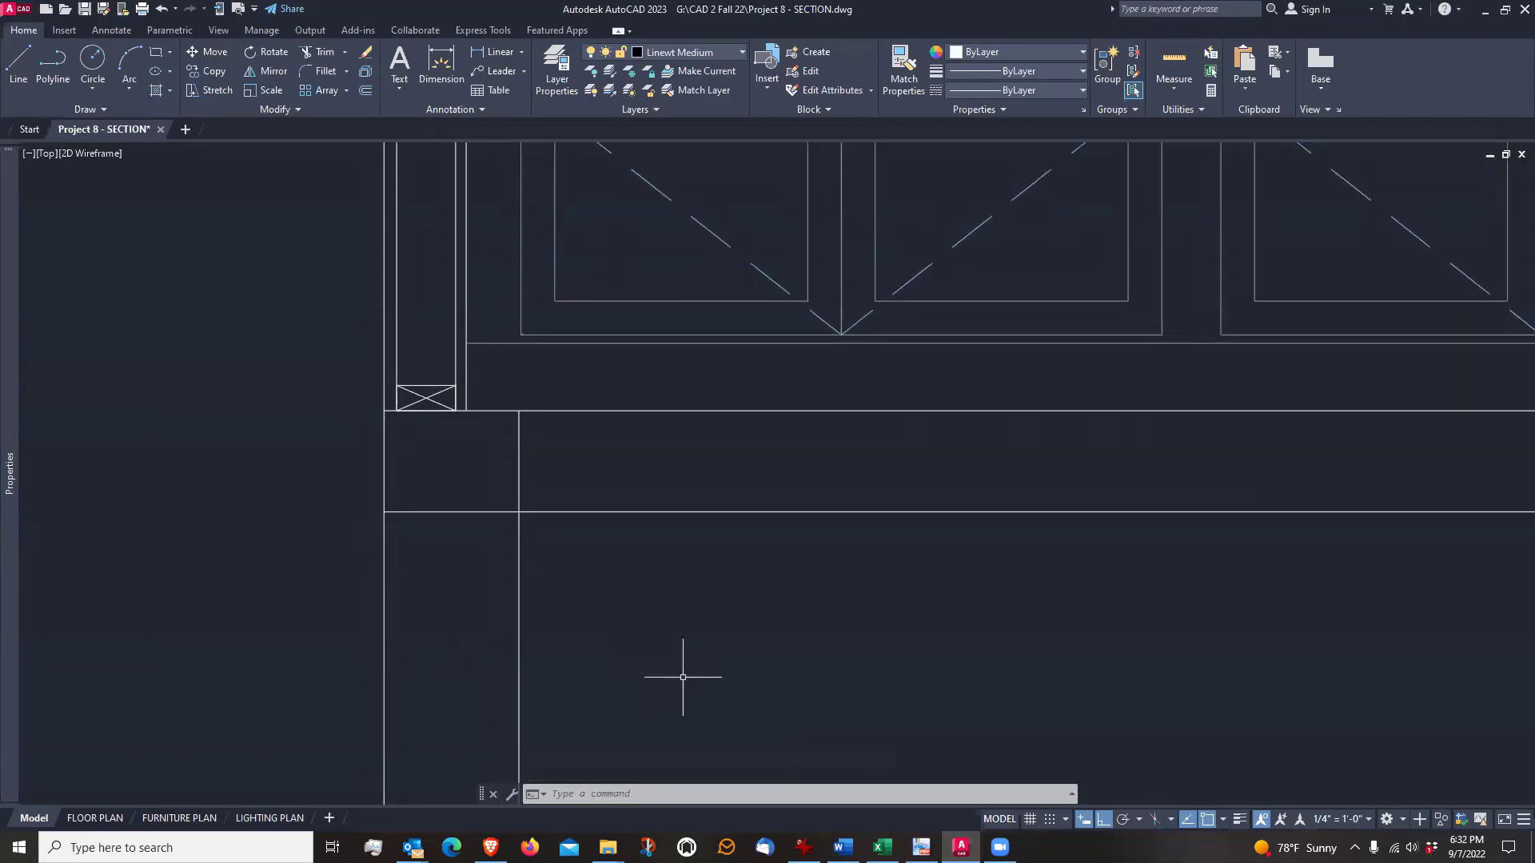
scroll(683, 677, "up", 2)
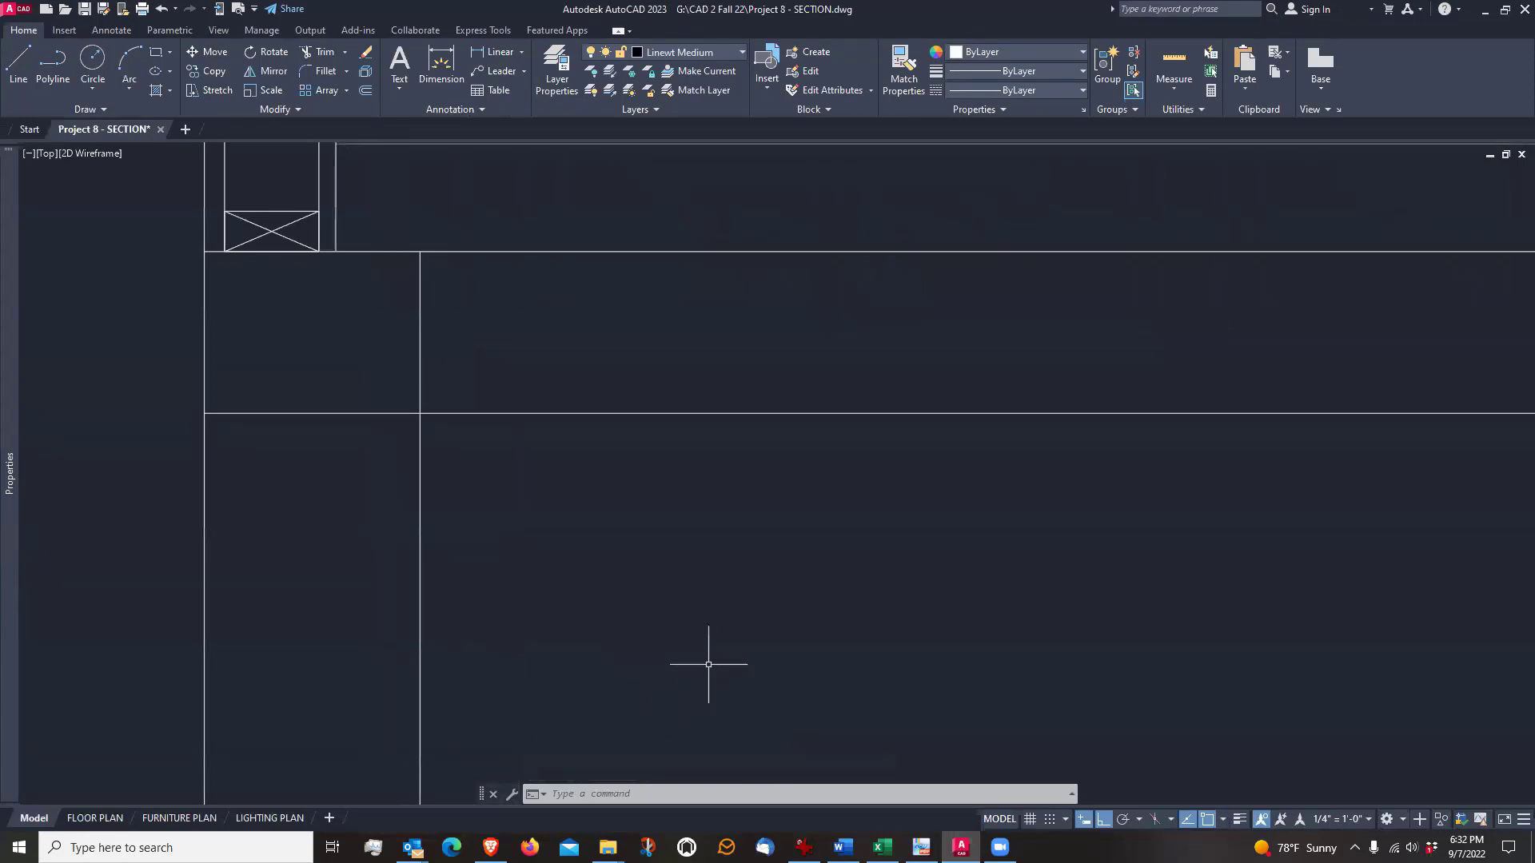
type("o")
key("Return")
scroll(631, 548, "down", 2)
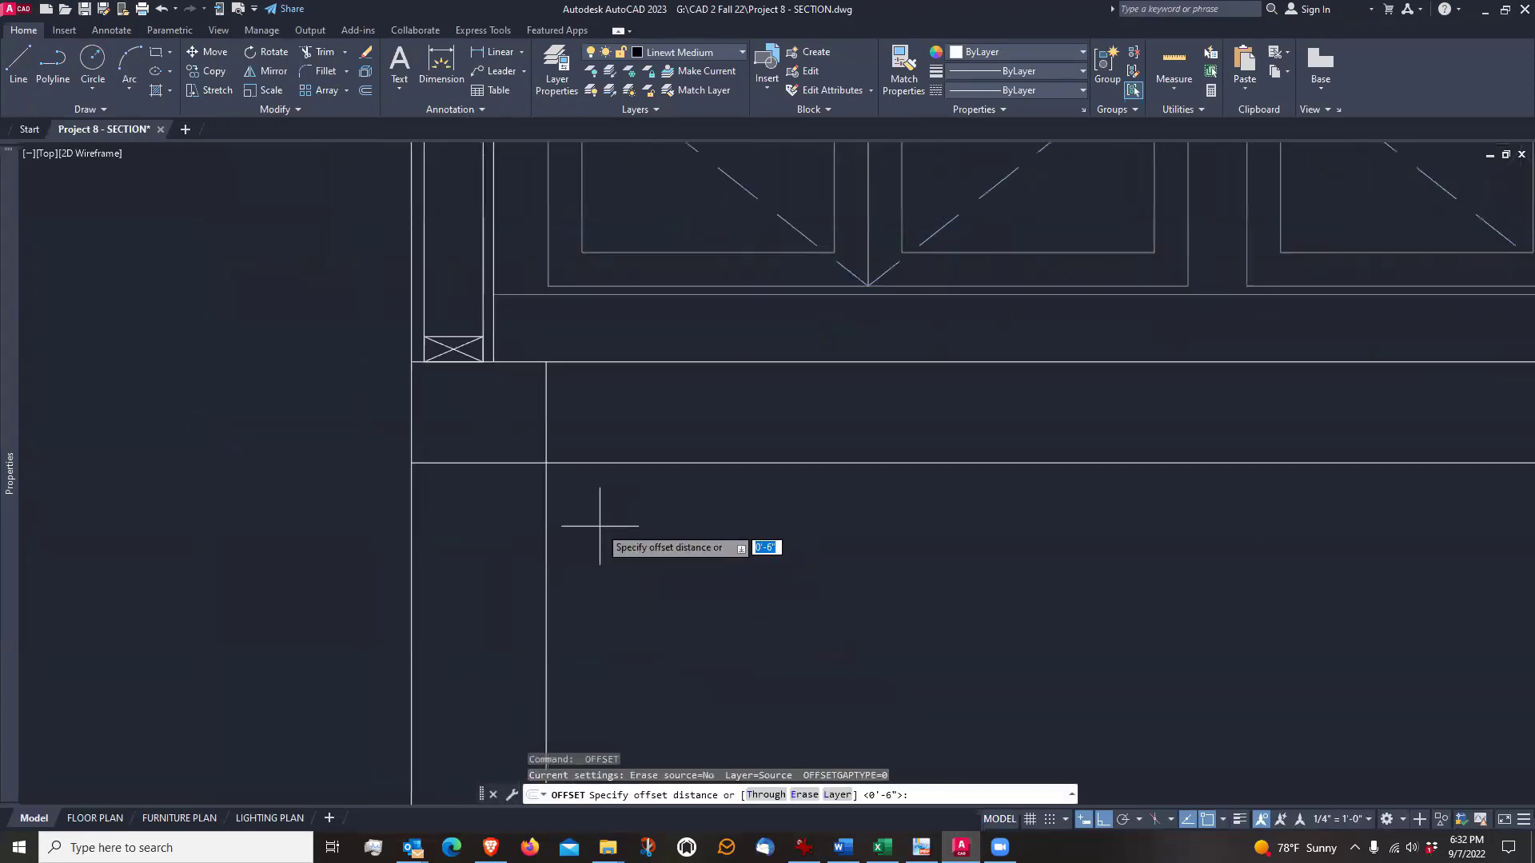
key("Escape")
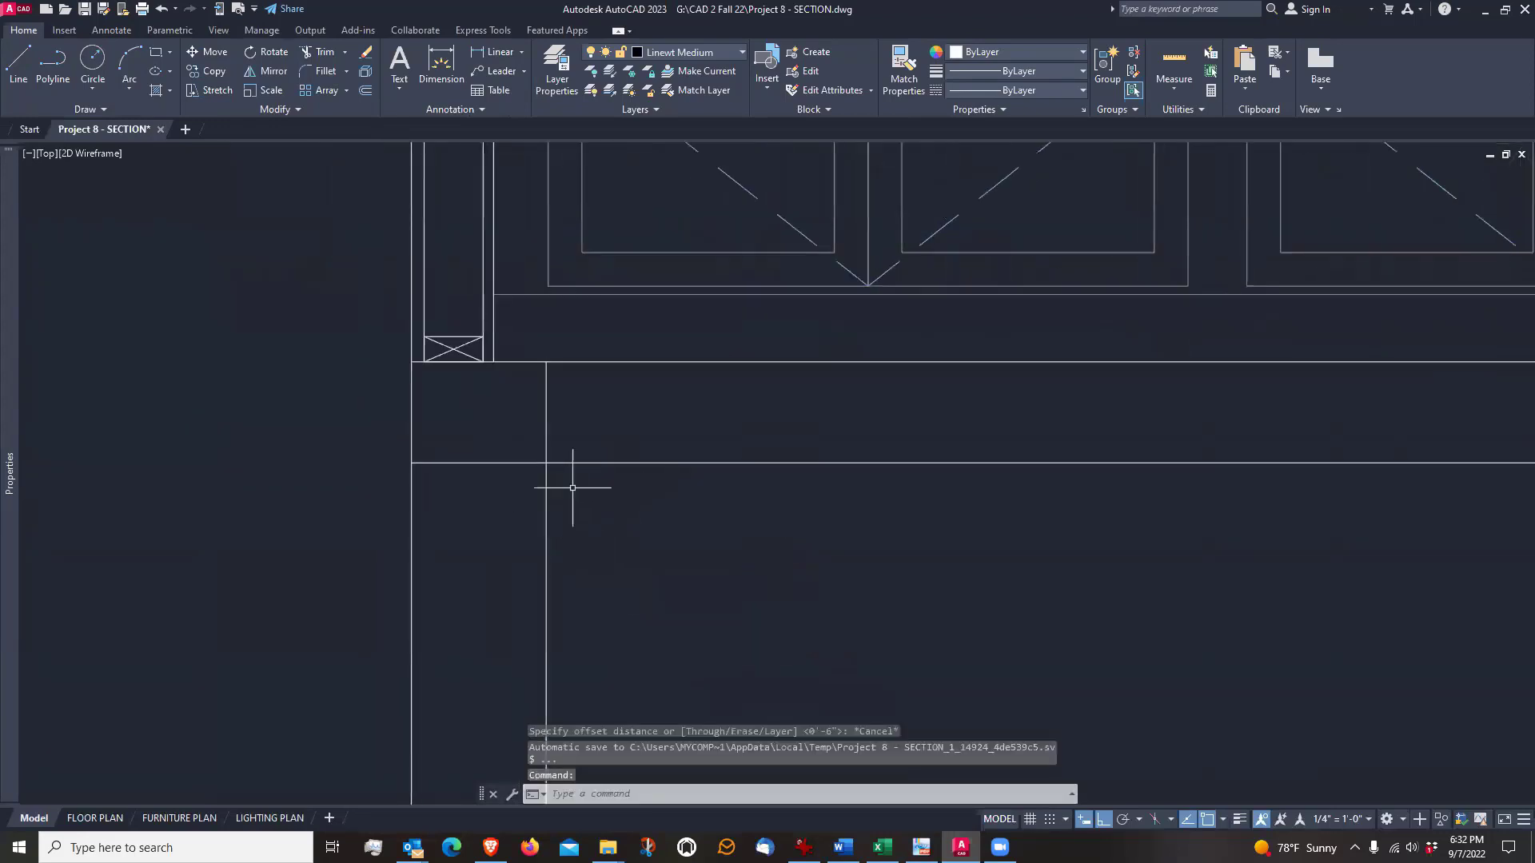
Draw a vertical line from the bottom plate's inner lower corner straight down past the slab's underside
scroll(494, 366, "up", 2)
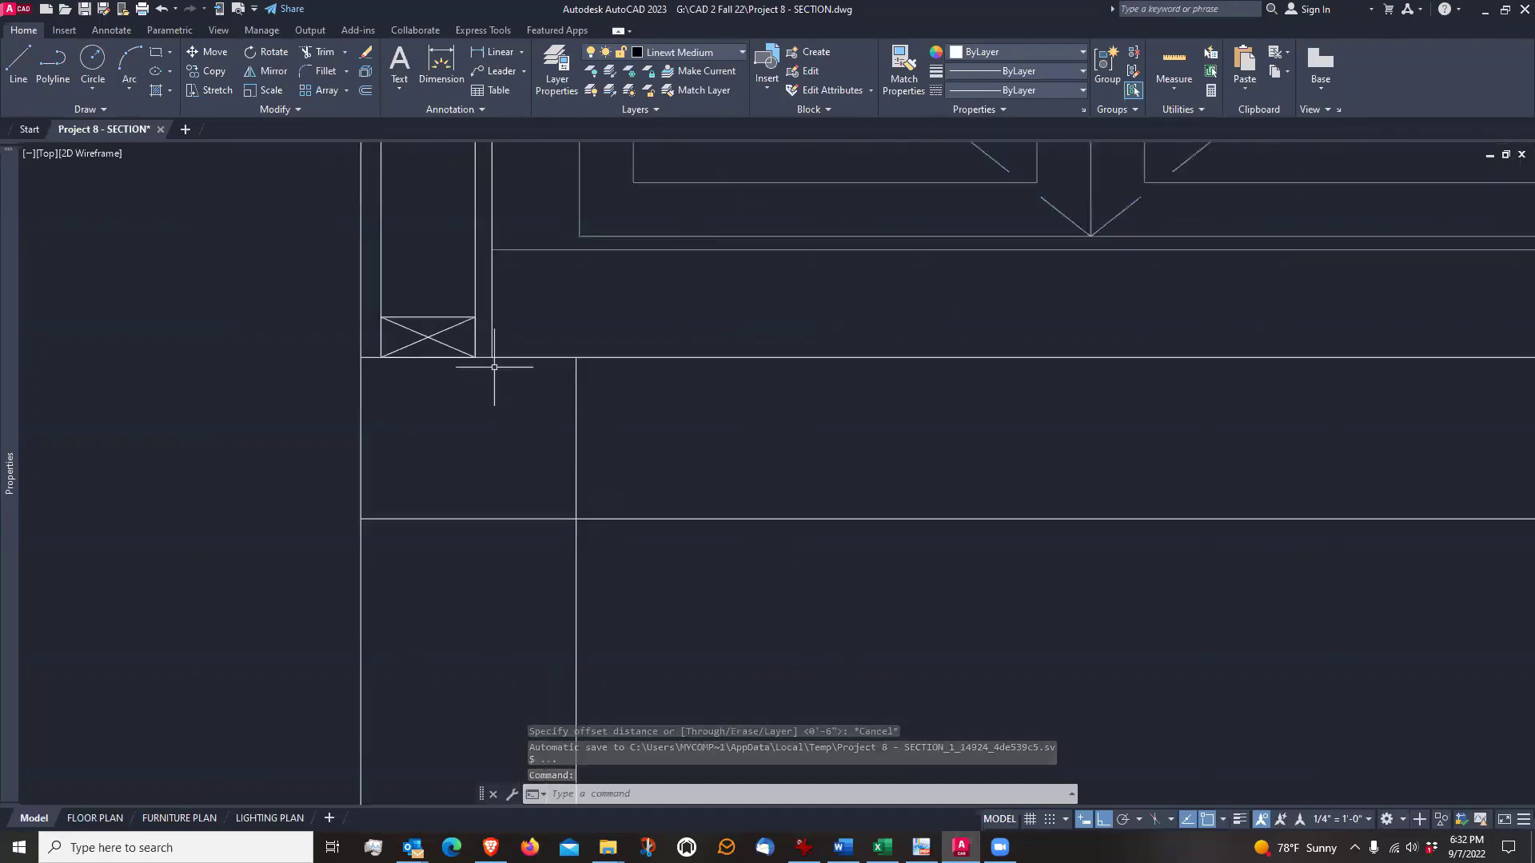
type("l")
key("Return")
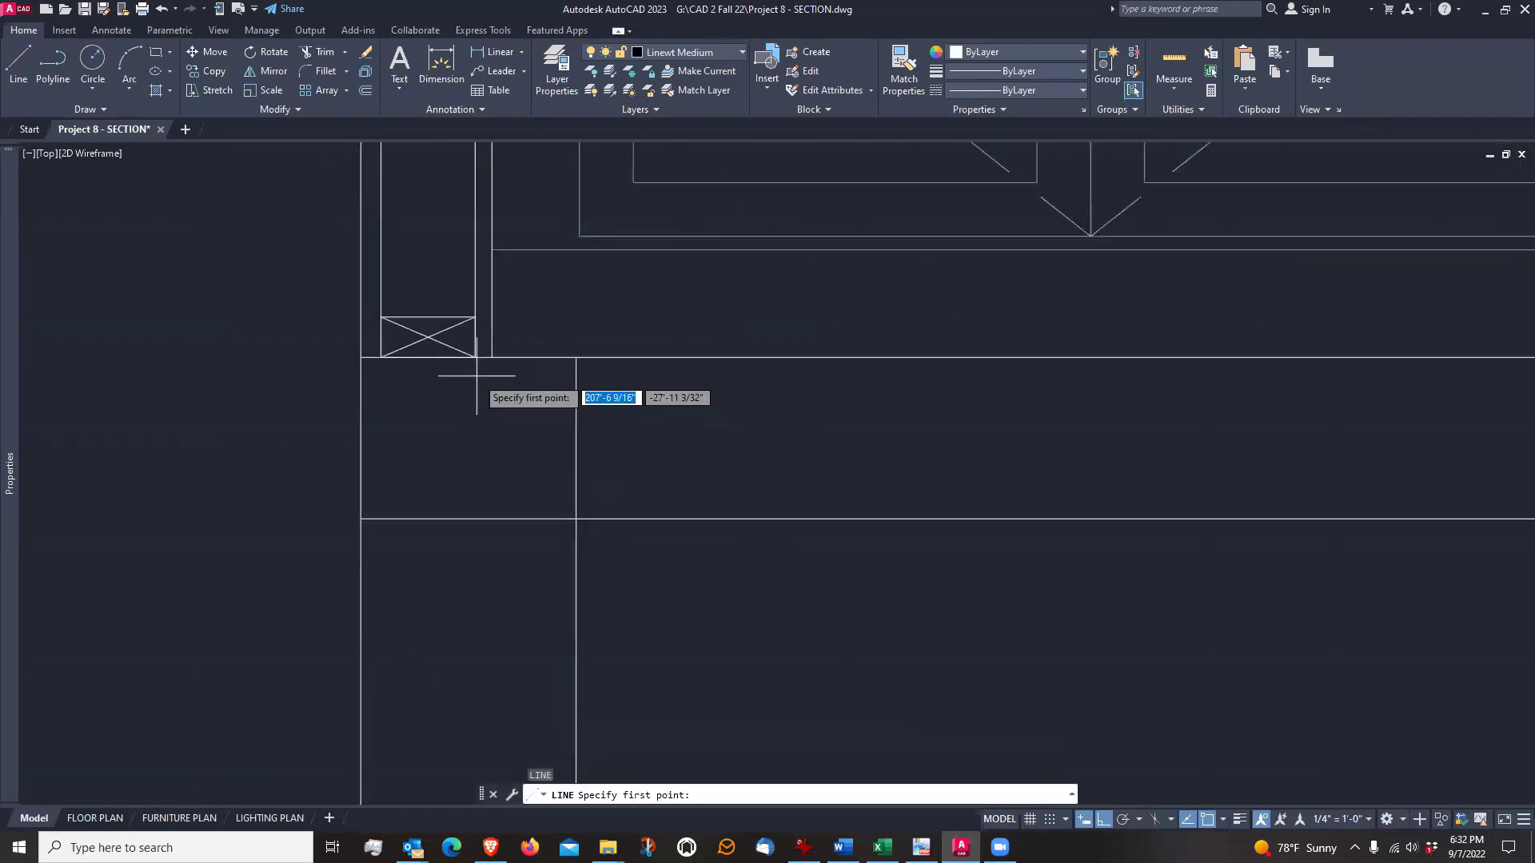
left_click(476, 357)
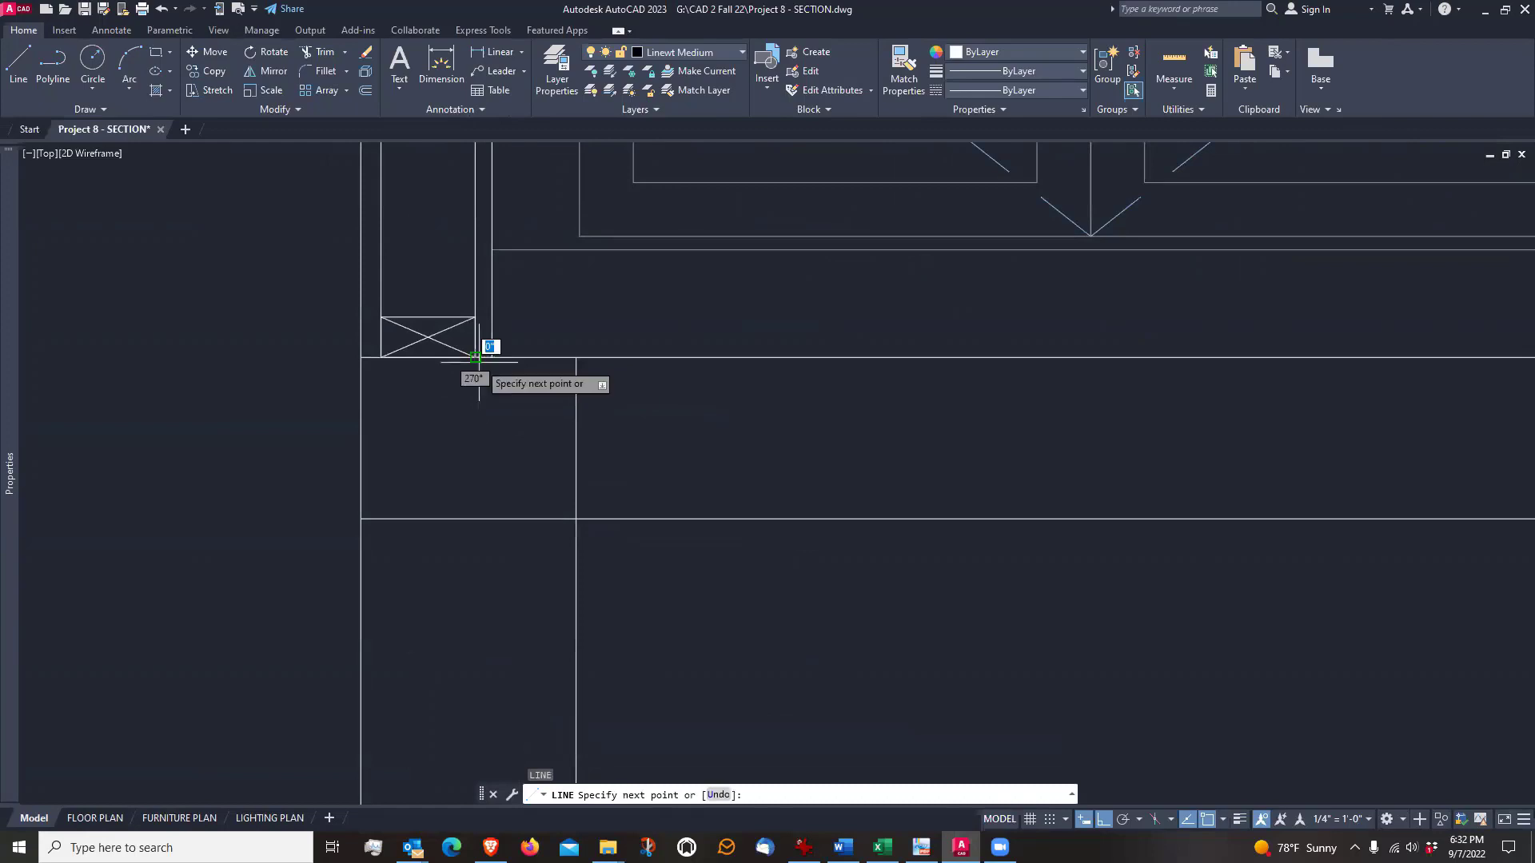
scroll(476, 357, "up", 3)
scroll(526, 399, "down", 3)
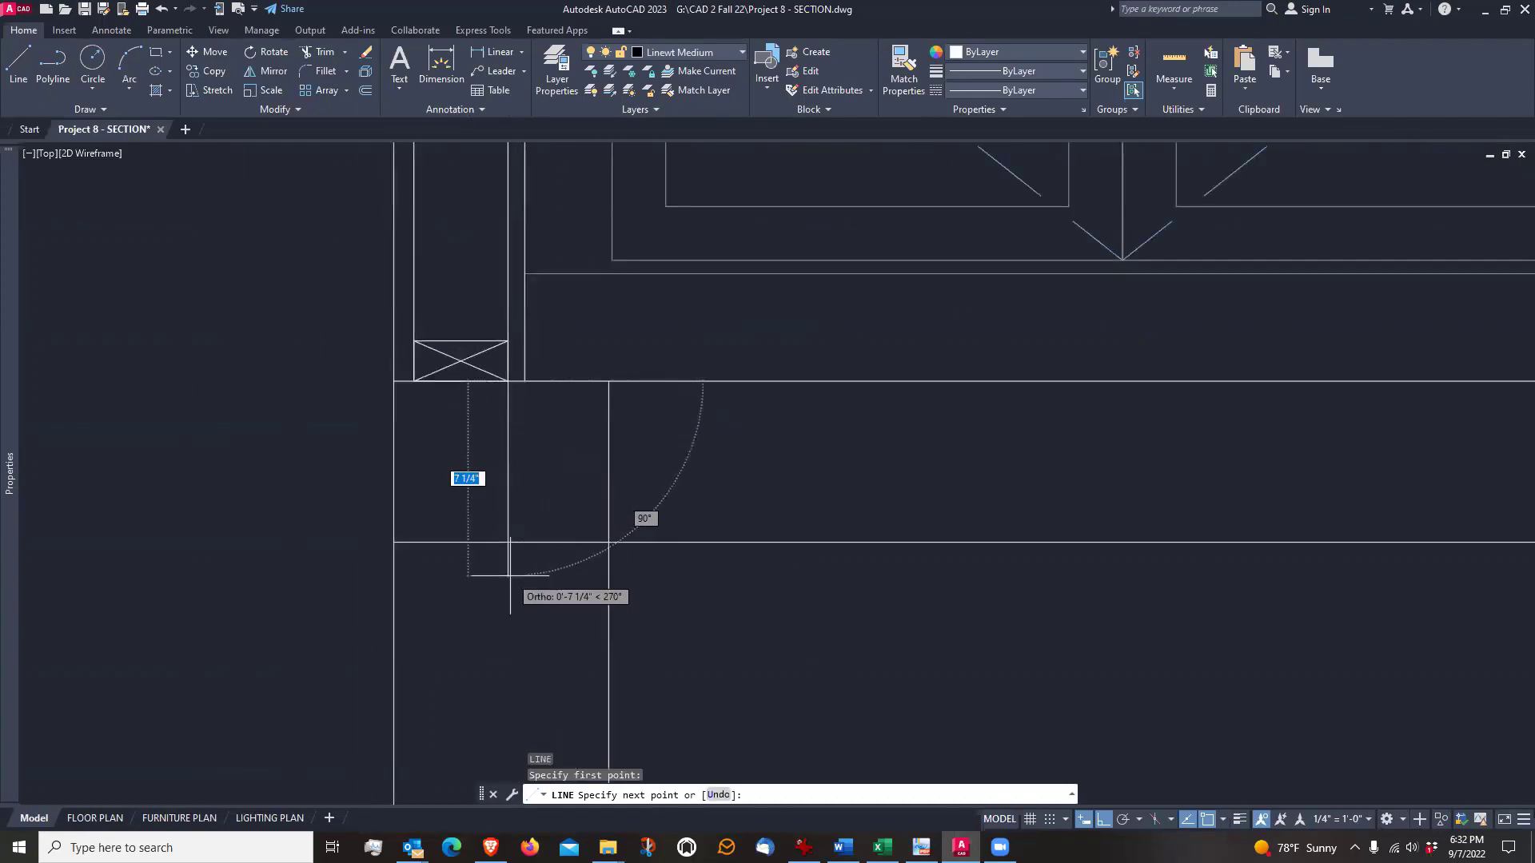
scroll(510, 574, "up", 2)
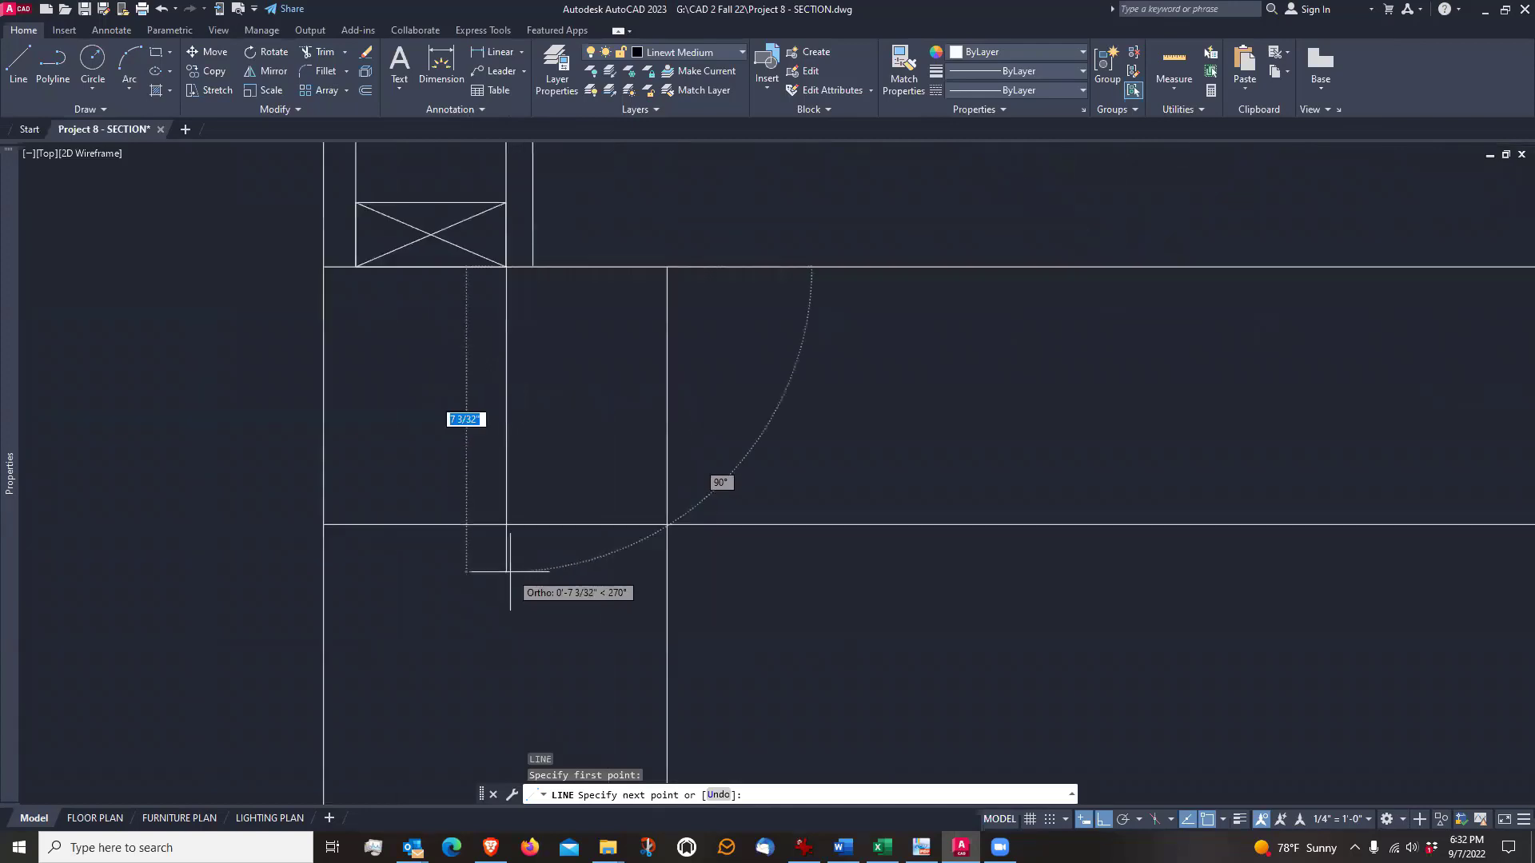
left_click(533, 672)
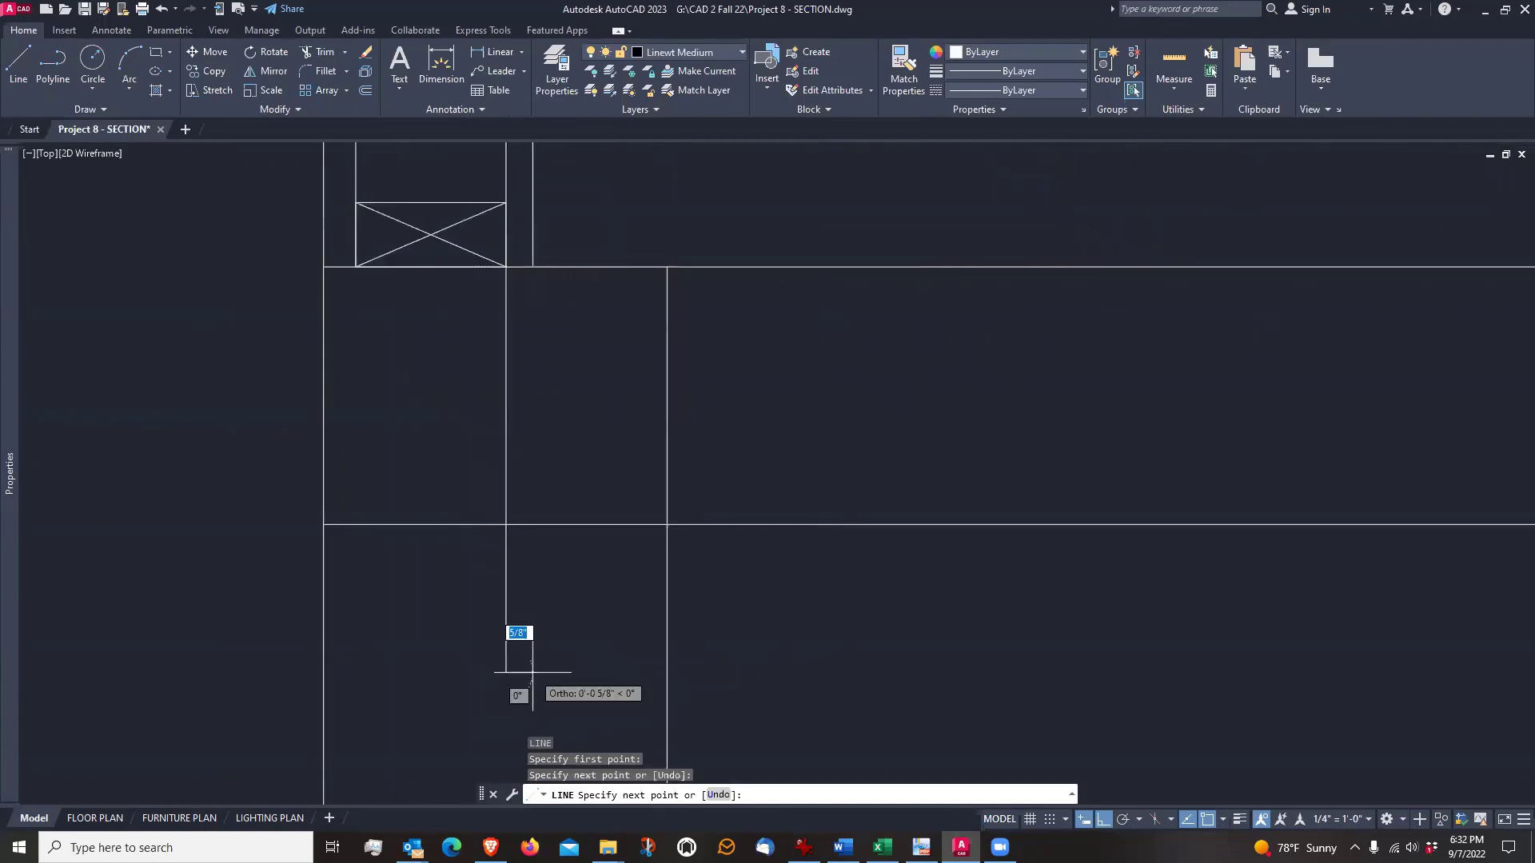
key("Return")
Turn on polar tracking with 45° increments while trying a diagonal line from where the slab's underside meets the foundation wall's inner face
scroll(504, 512, "down", 3)
scroll(506, 546, "up", 2)
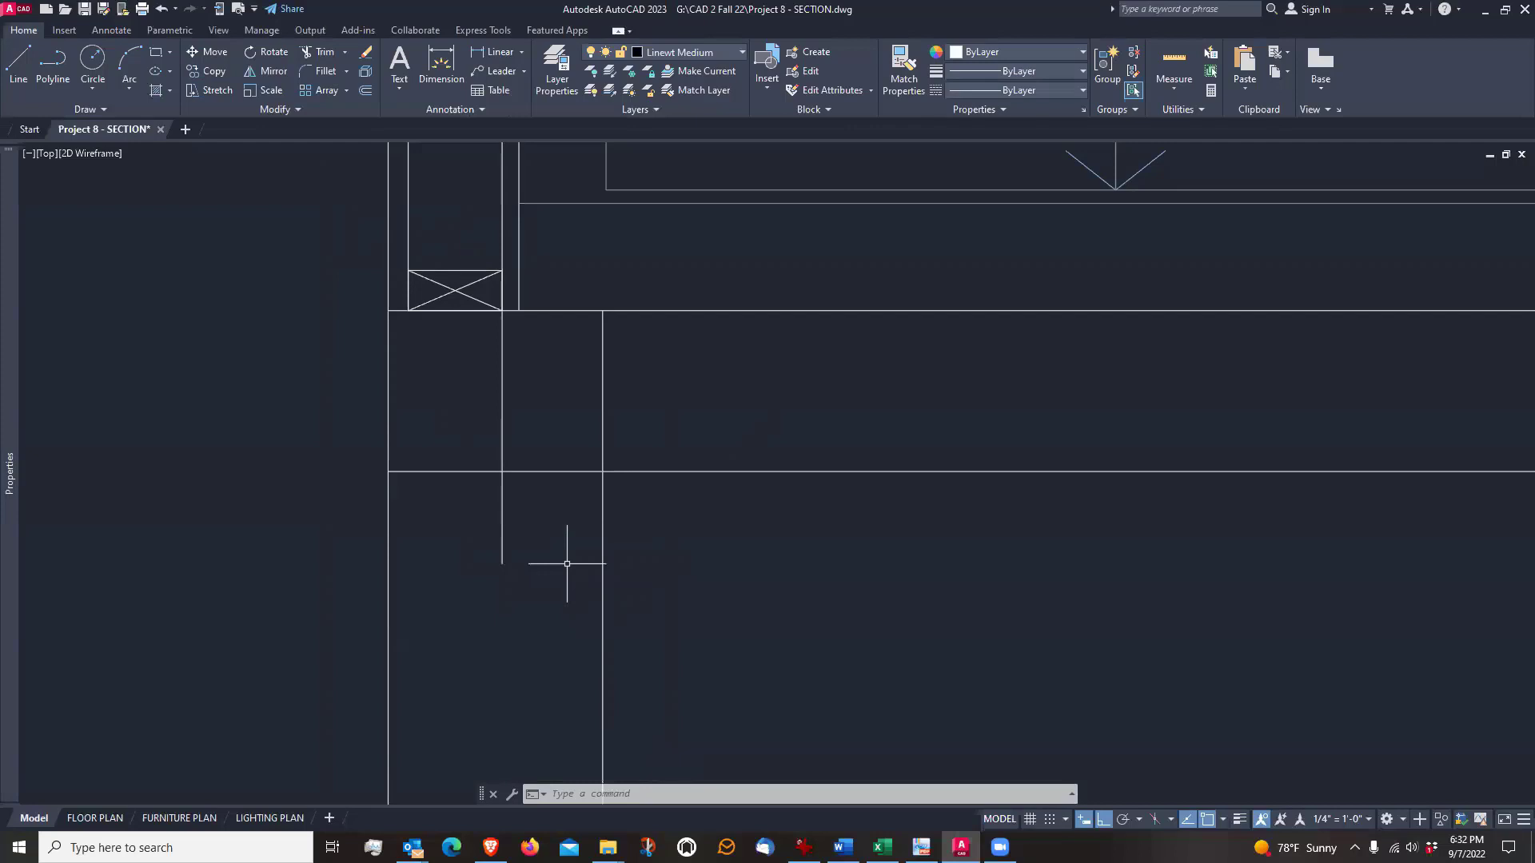
scroll(566, 563, "down", 2)
scroll(565, 554, "up", 2)
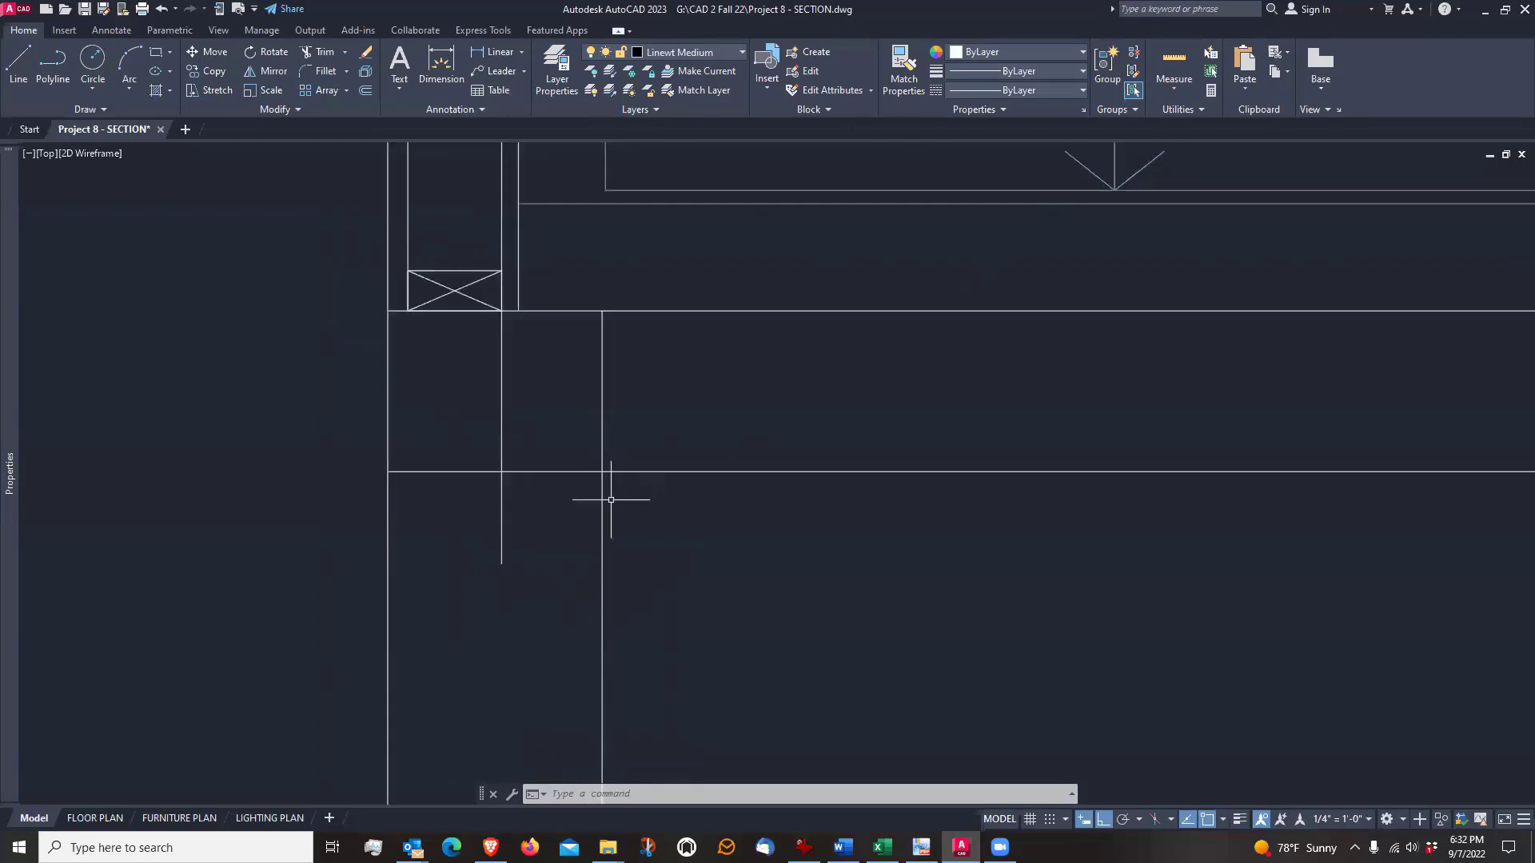
type("l")
key("Return")
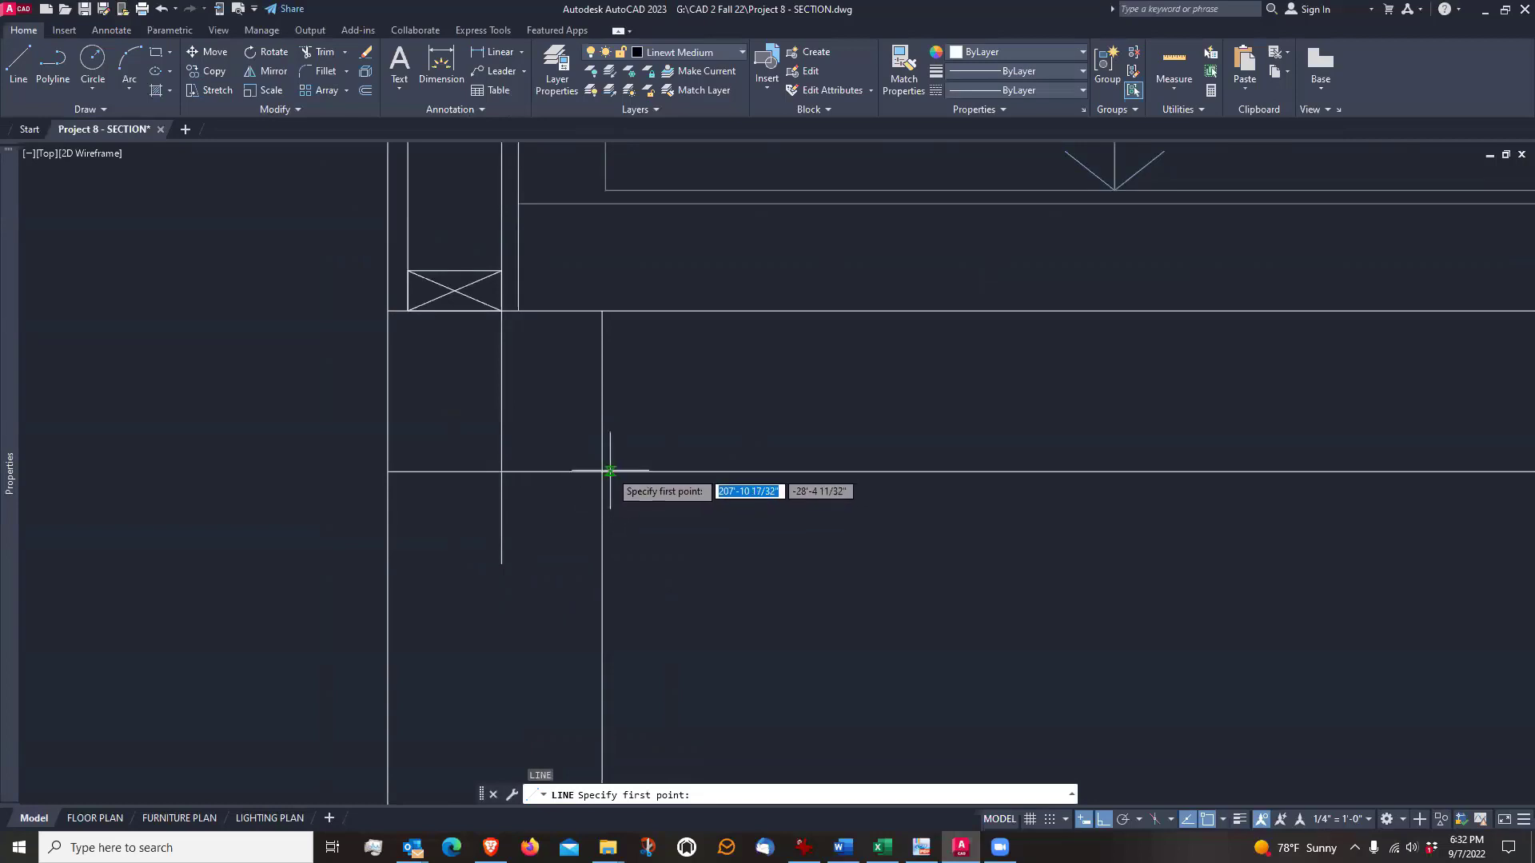
left_click(602, 472)
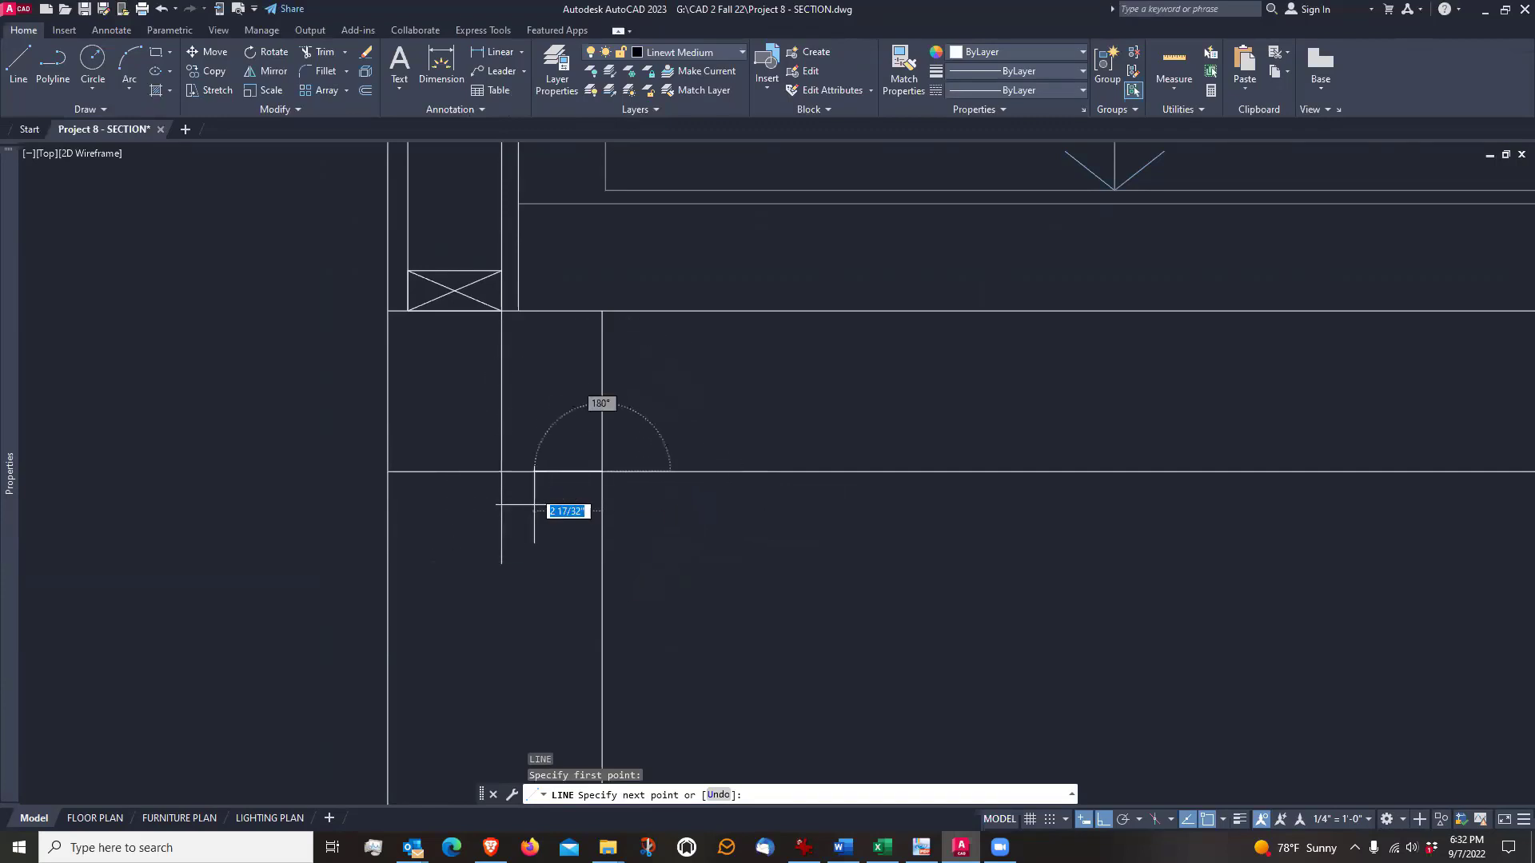
left_click(1139, 823)
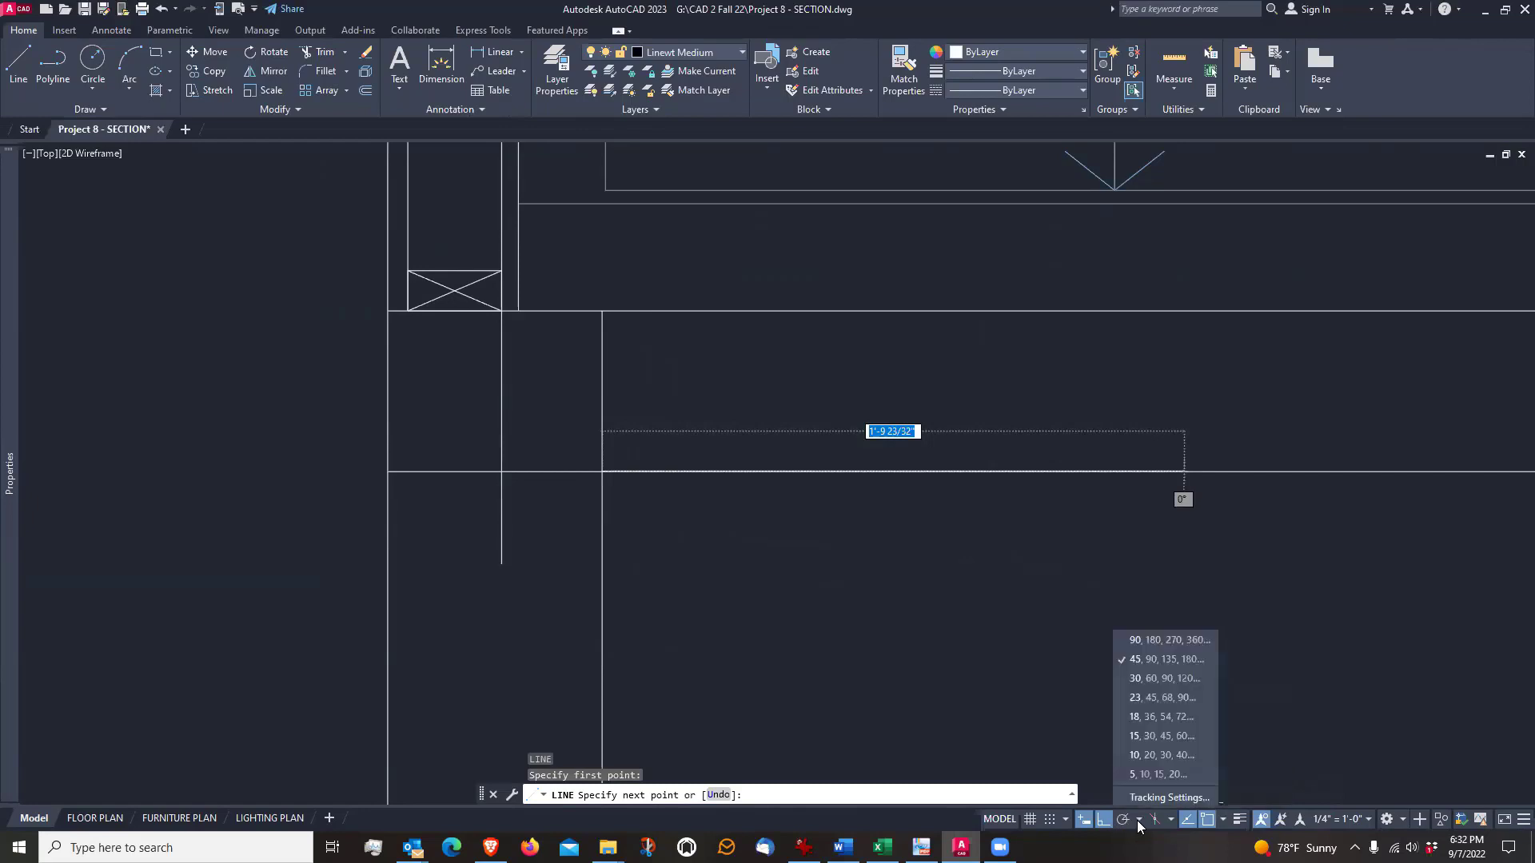
left_click(1148, 661)
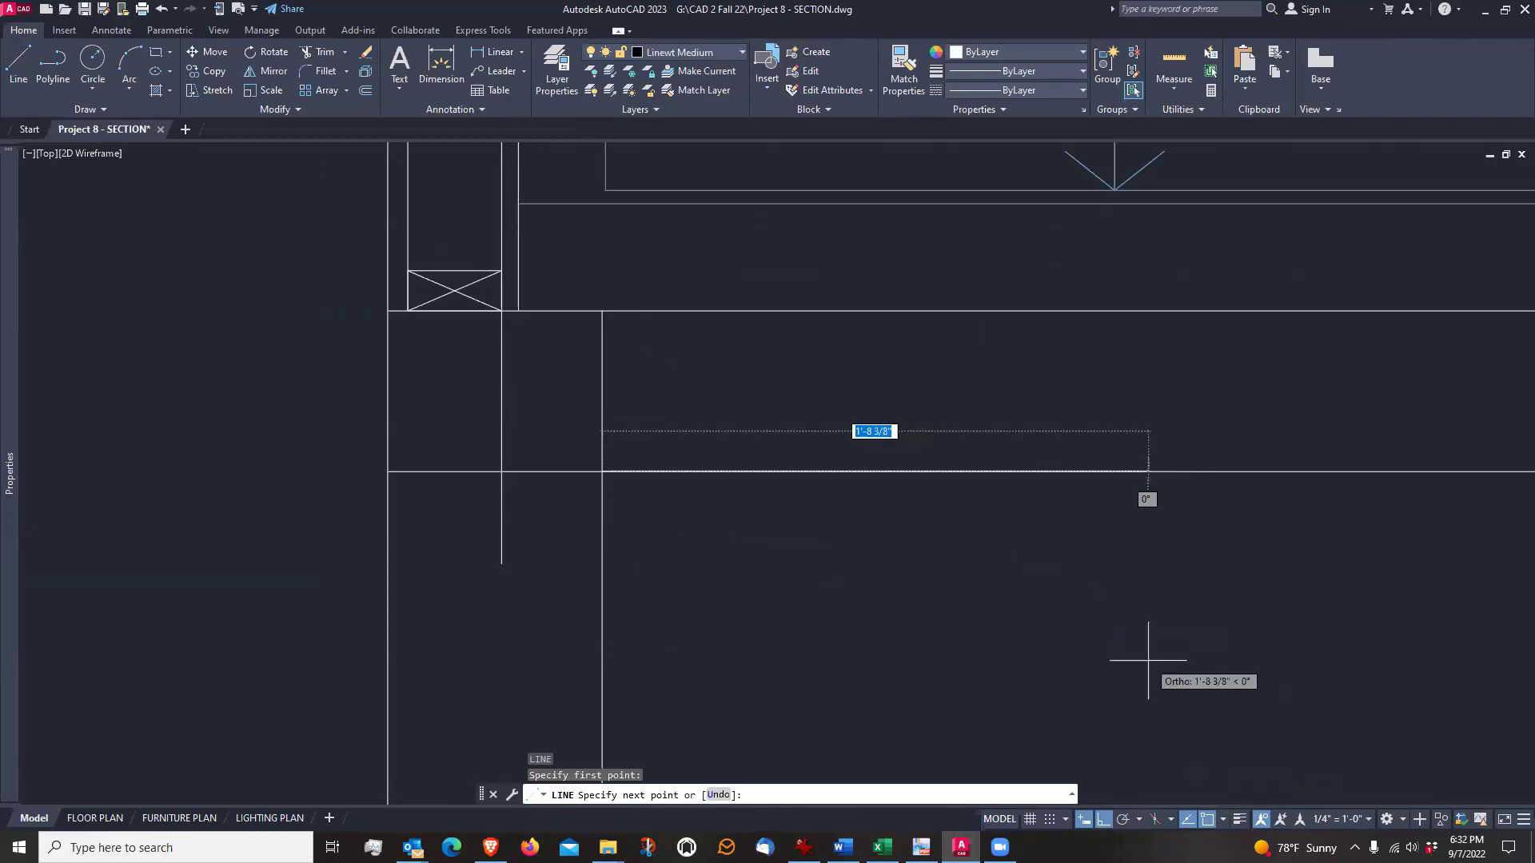
left_click(1124, 819)
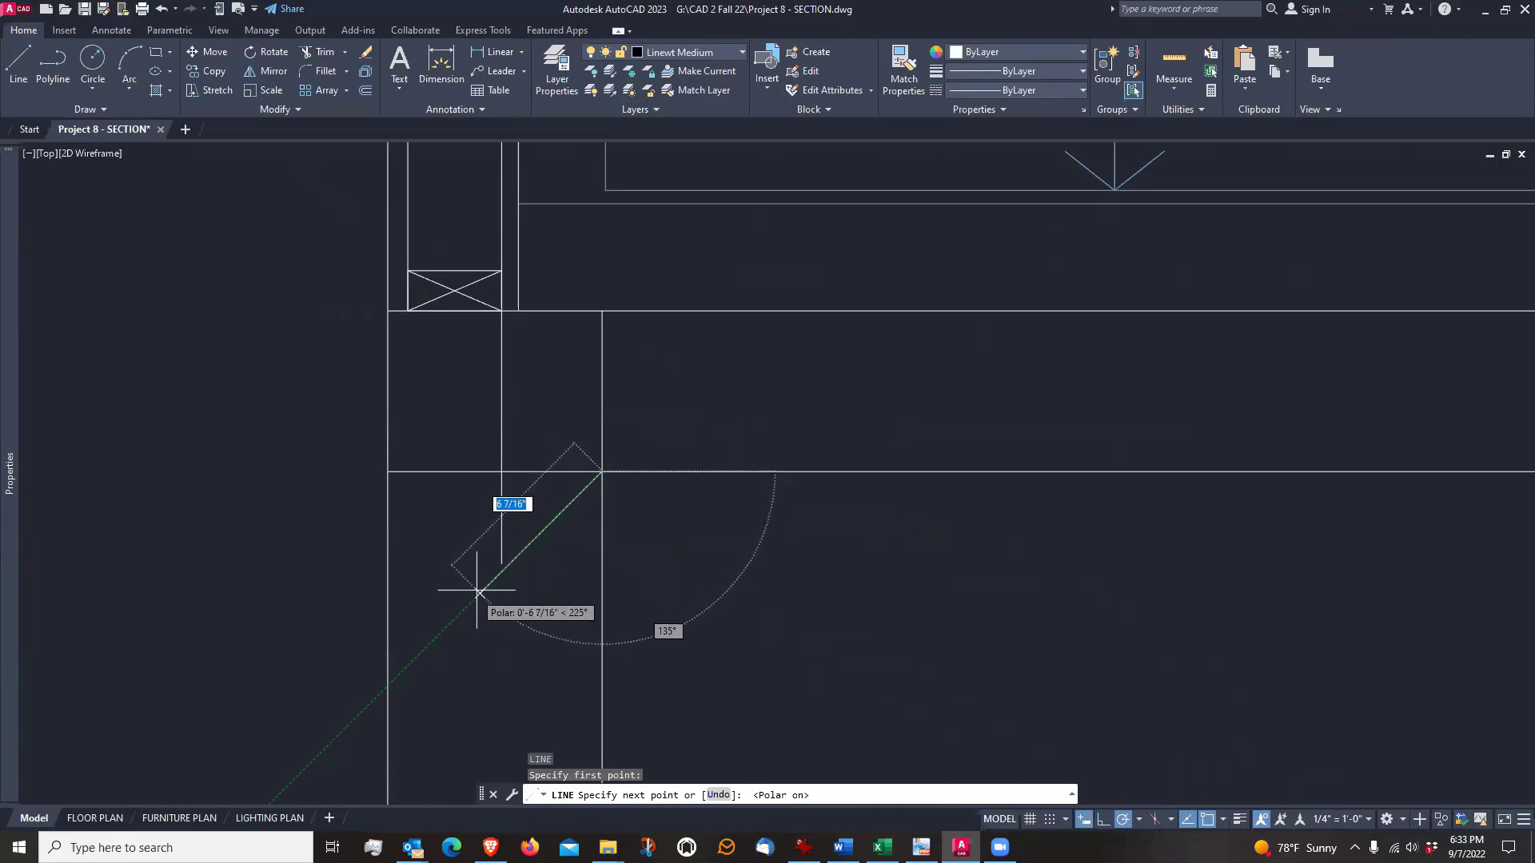
key("Escape")
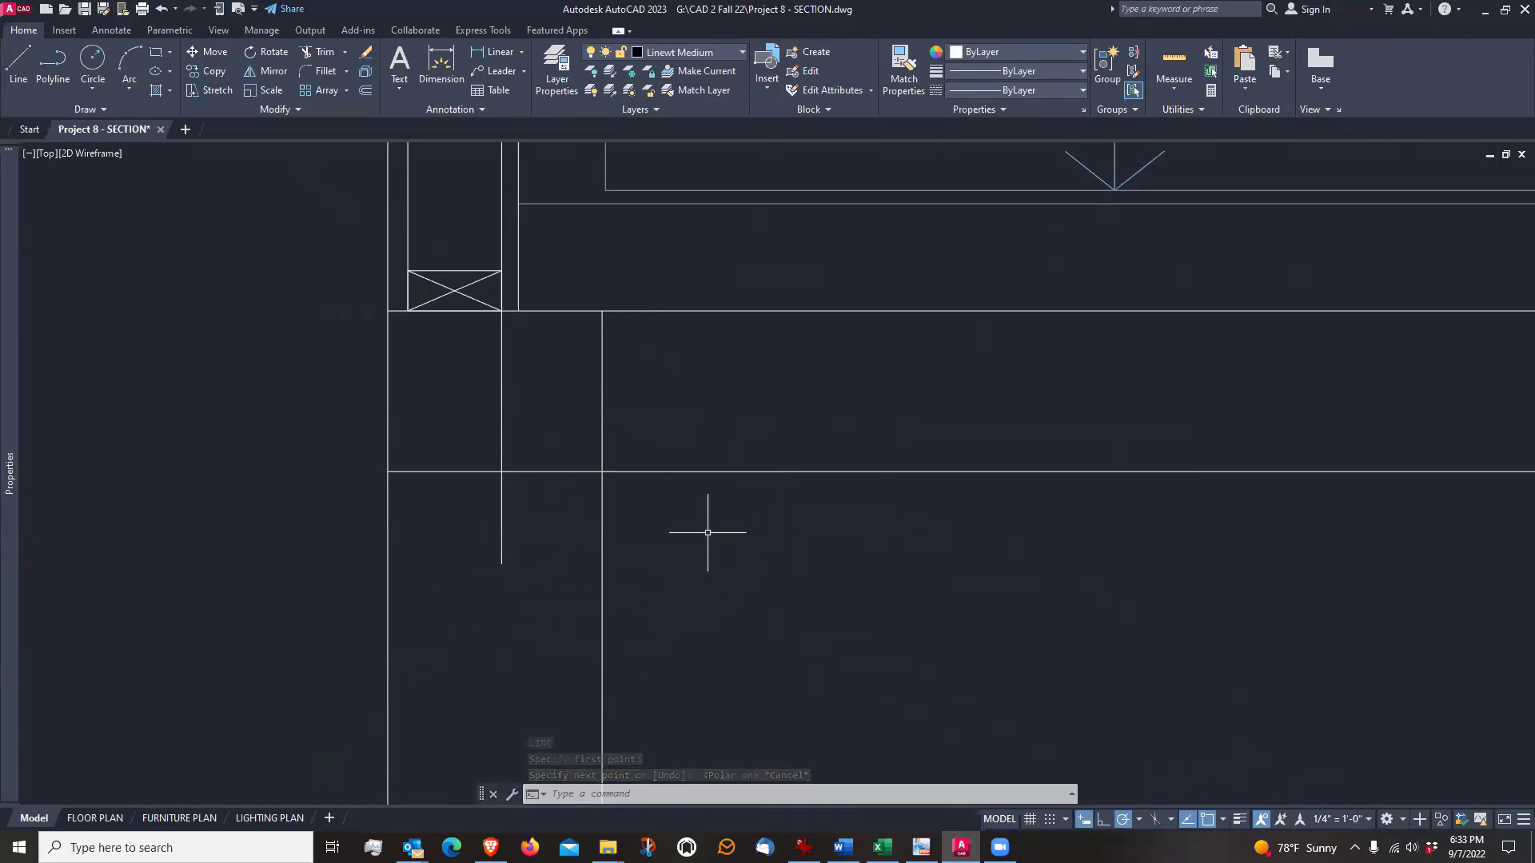
Chamfer the corner between the slab's underside and the foundation wall's inner face with 4" distances on both lines
scroll(710, 529, "down", 2)
middle_click_drag(710, 559, 628, 534)
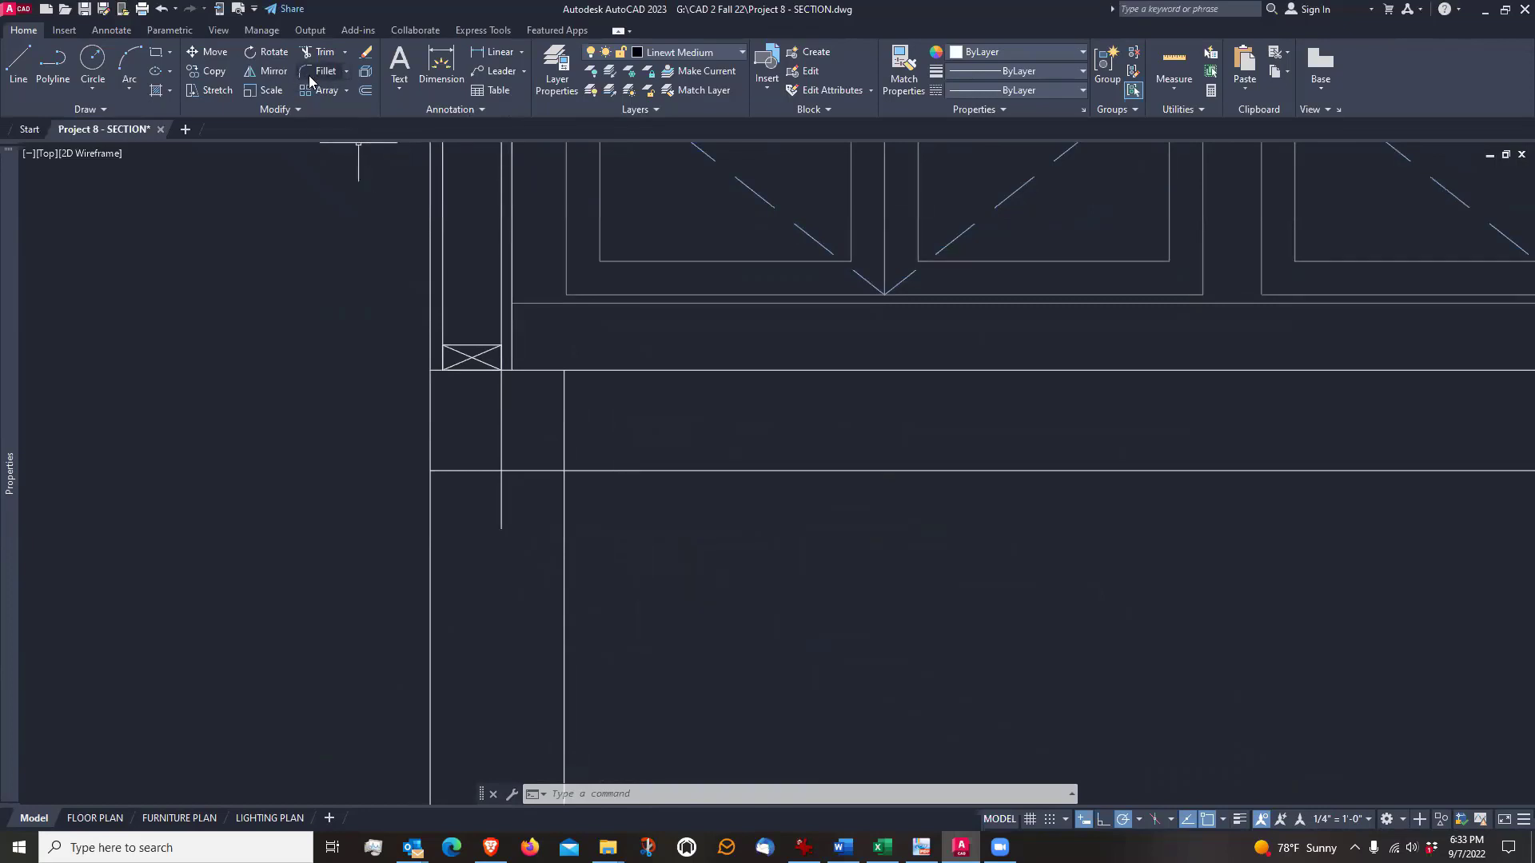
left_click(346, 72)
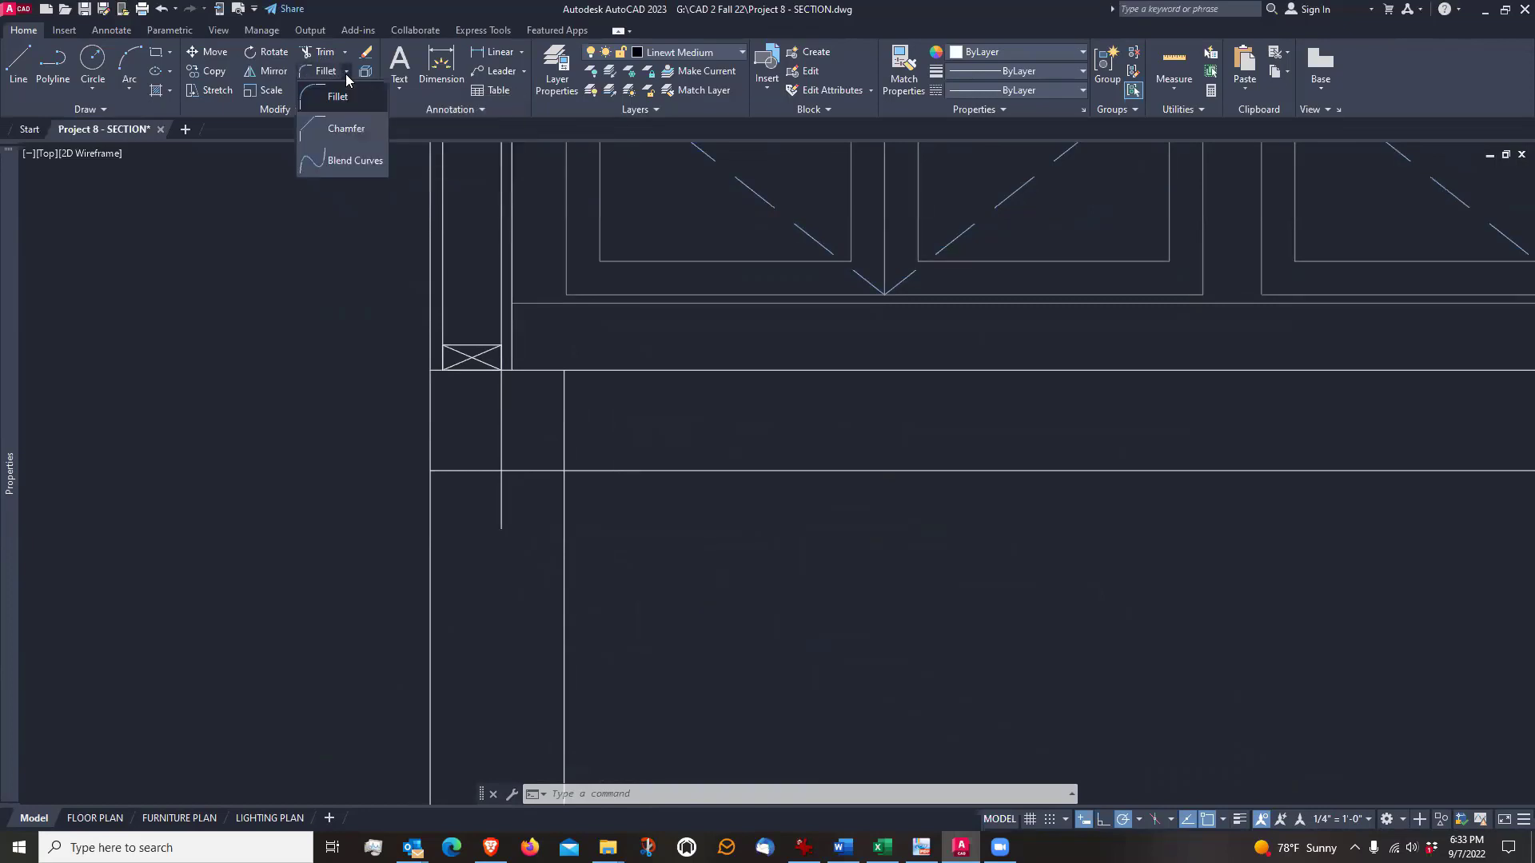
left_click(345, 129)
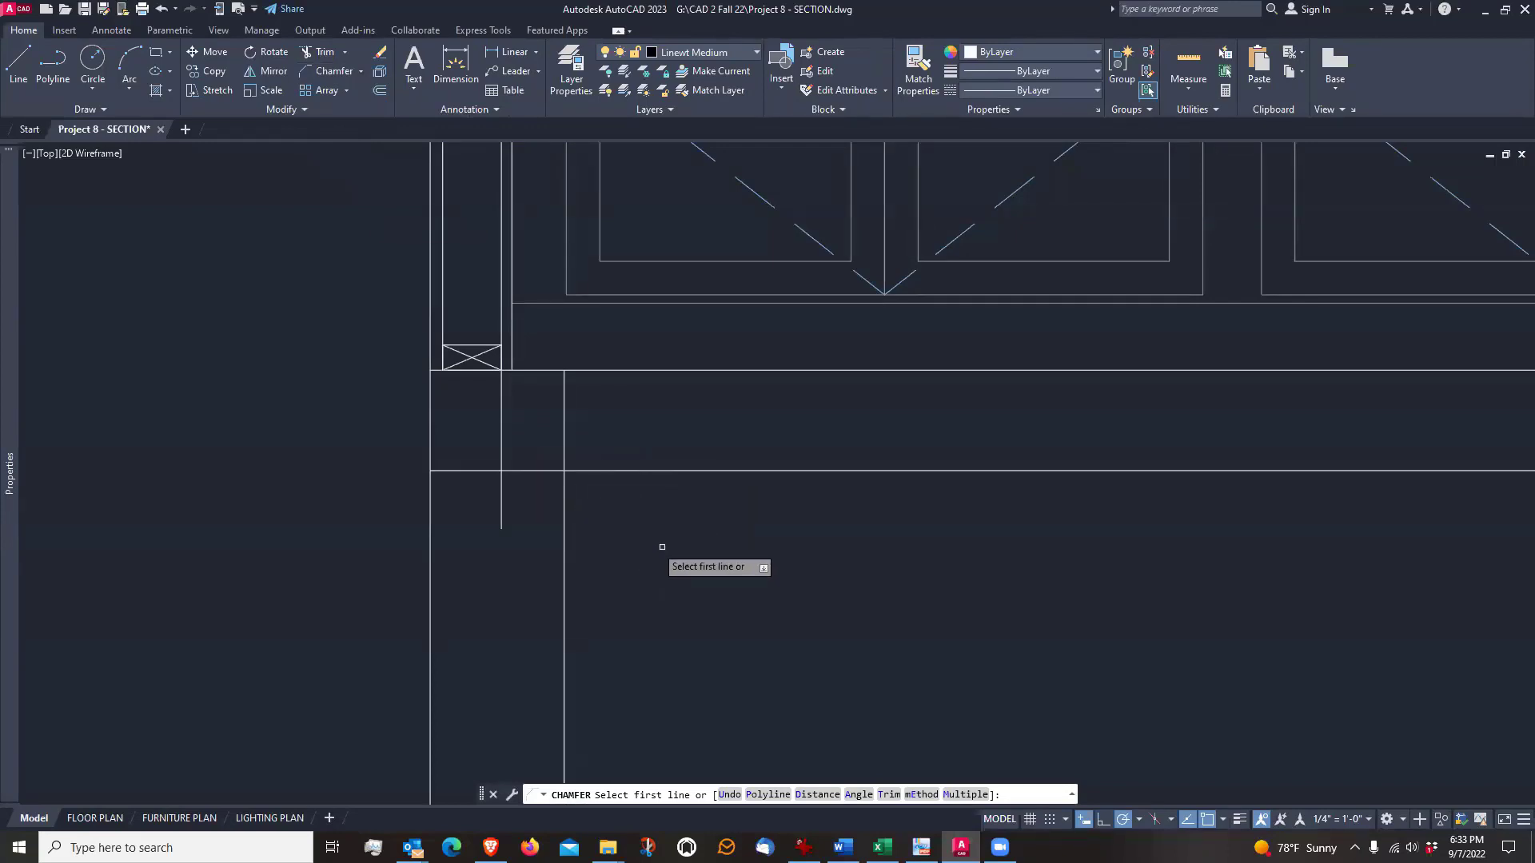
middle_click_drag(696, 552, 678, 521)
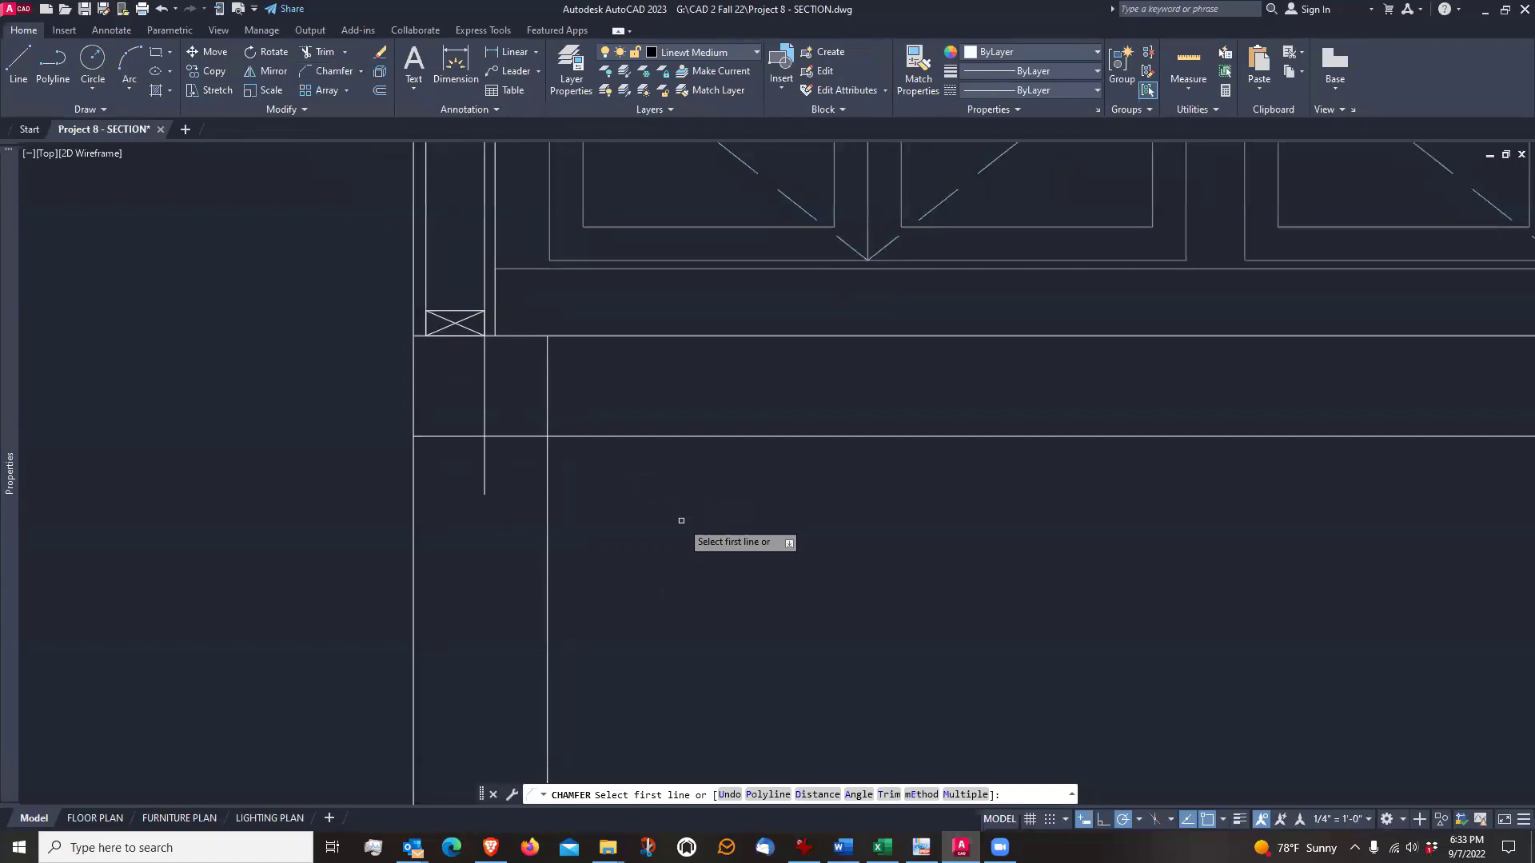
left_click(816, 794)
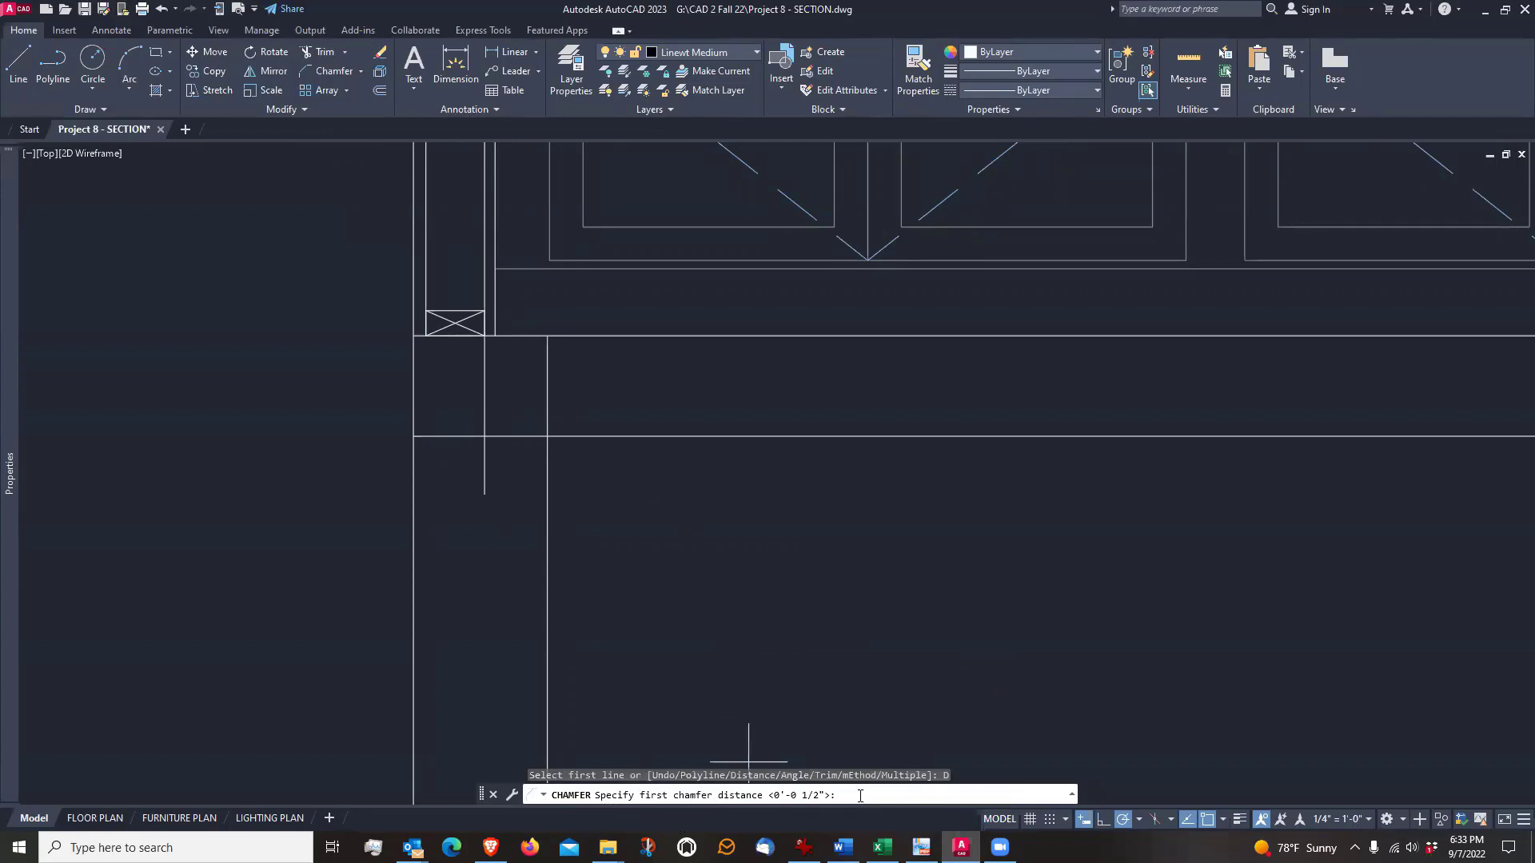
type("4")
key("Return")
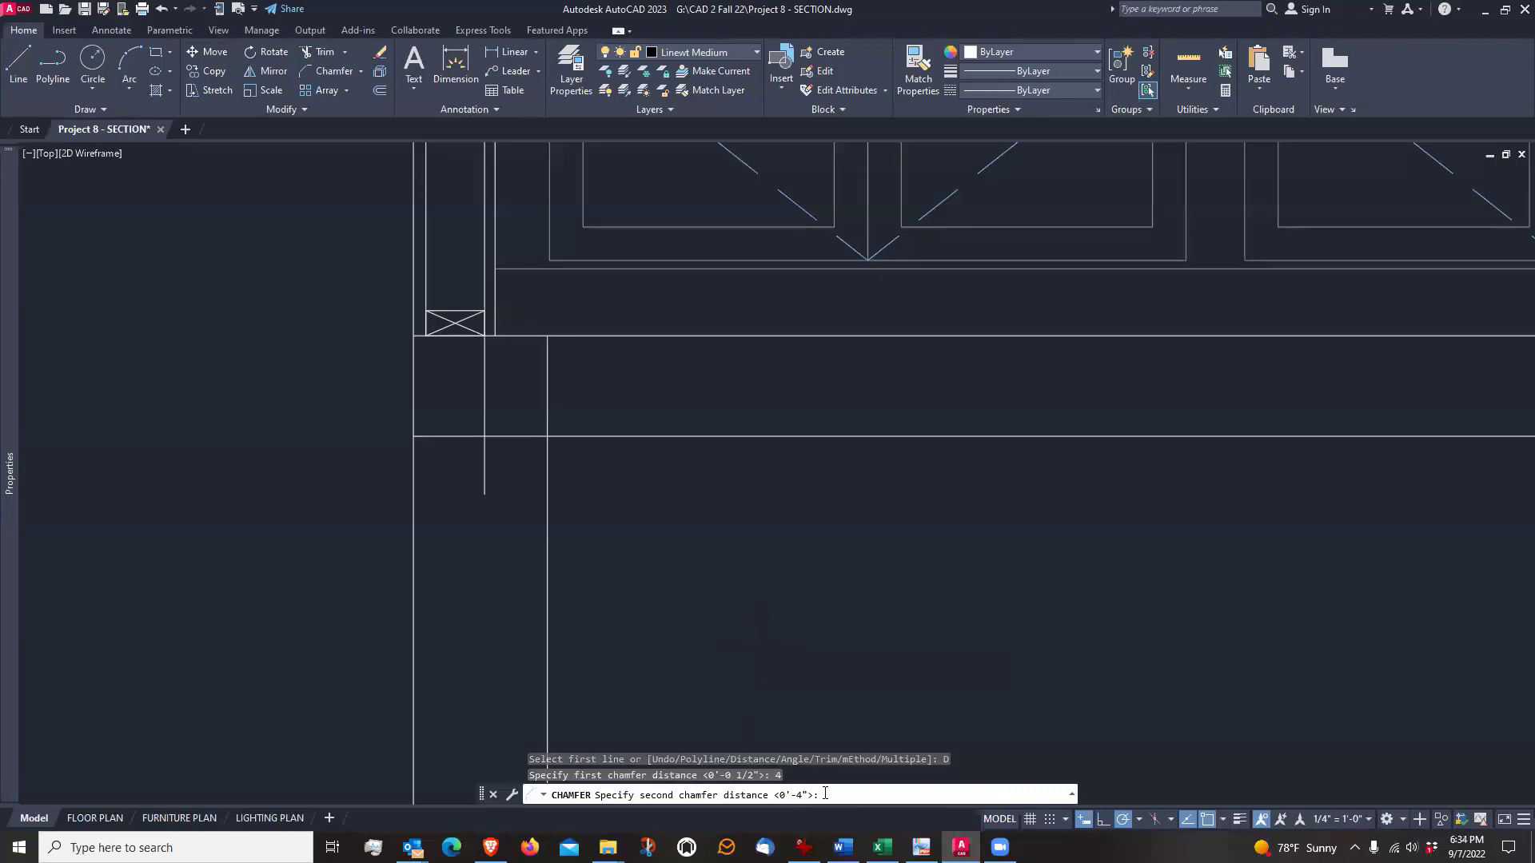
key("Return")
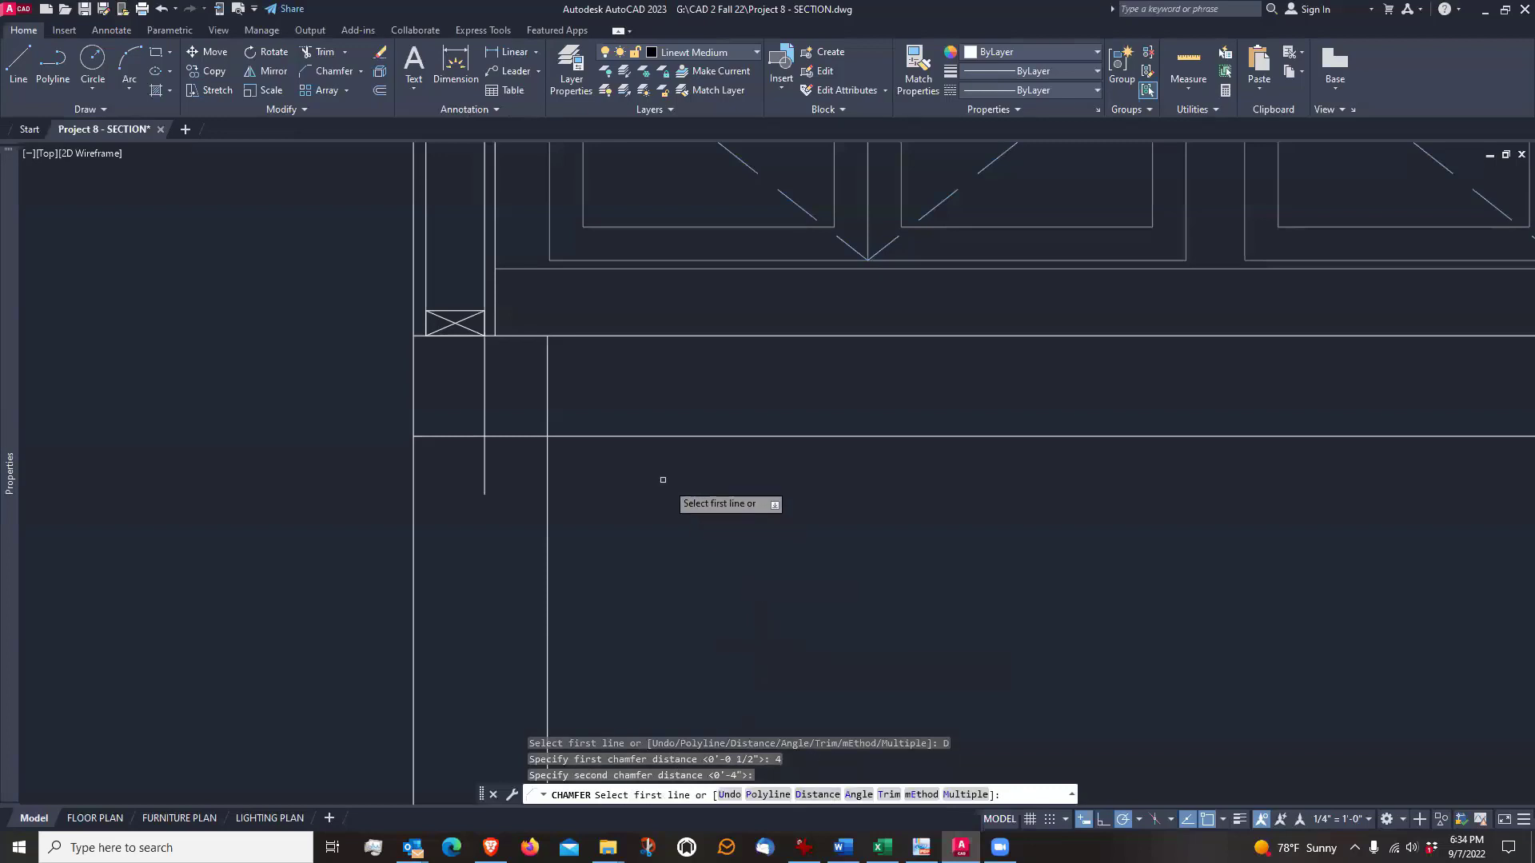
left_click(669, 435)
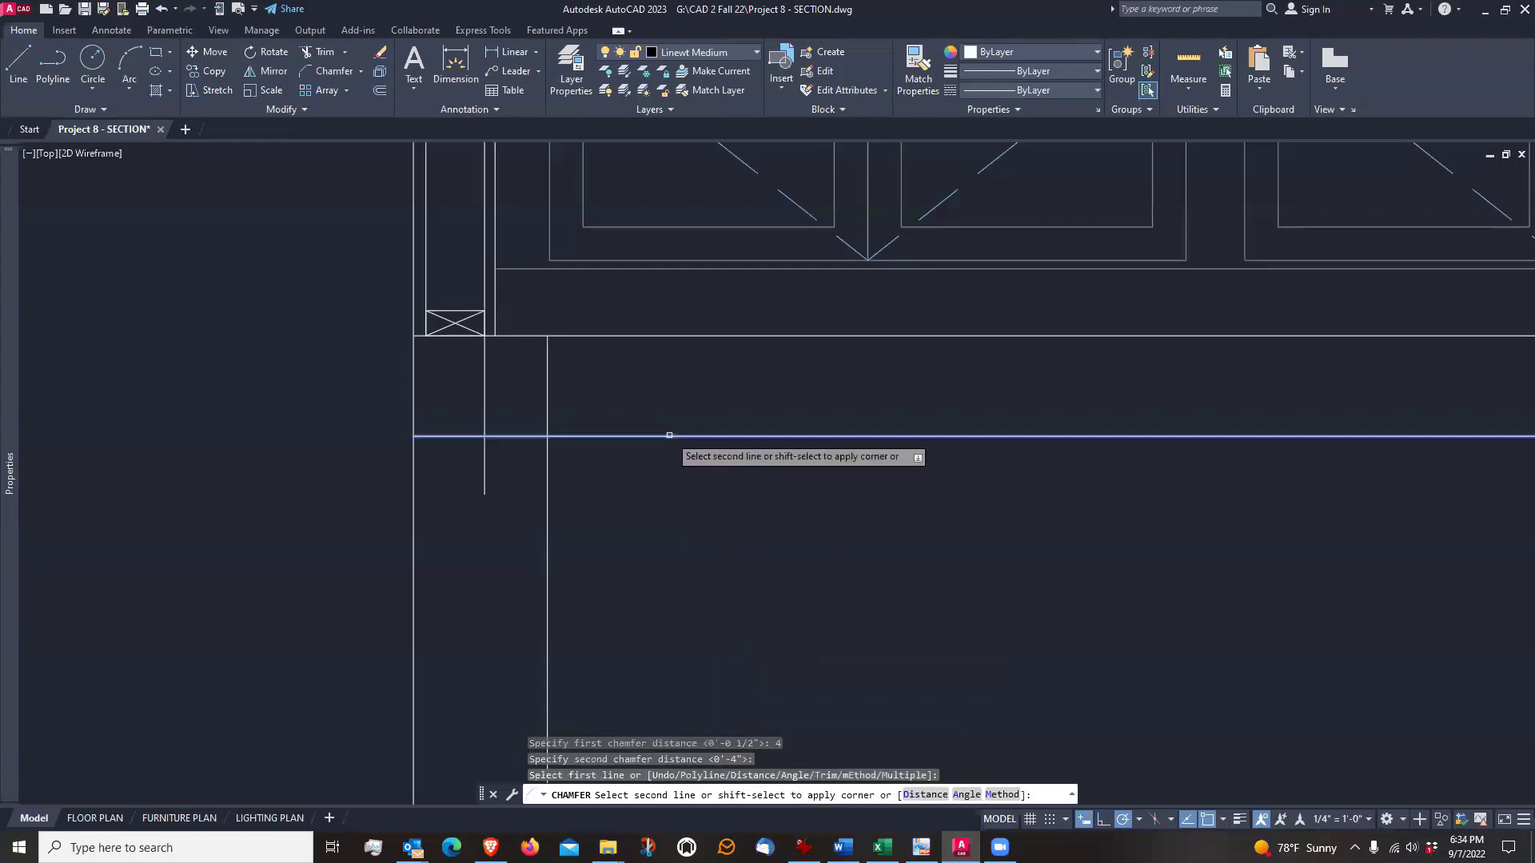
left_click(547, 572)
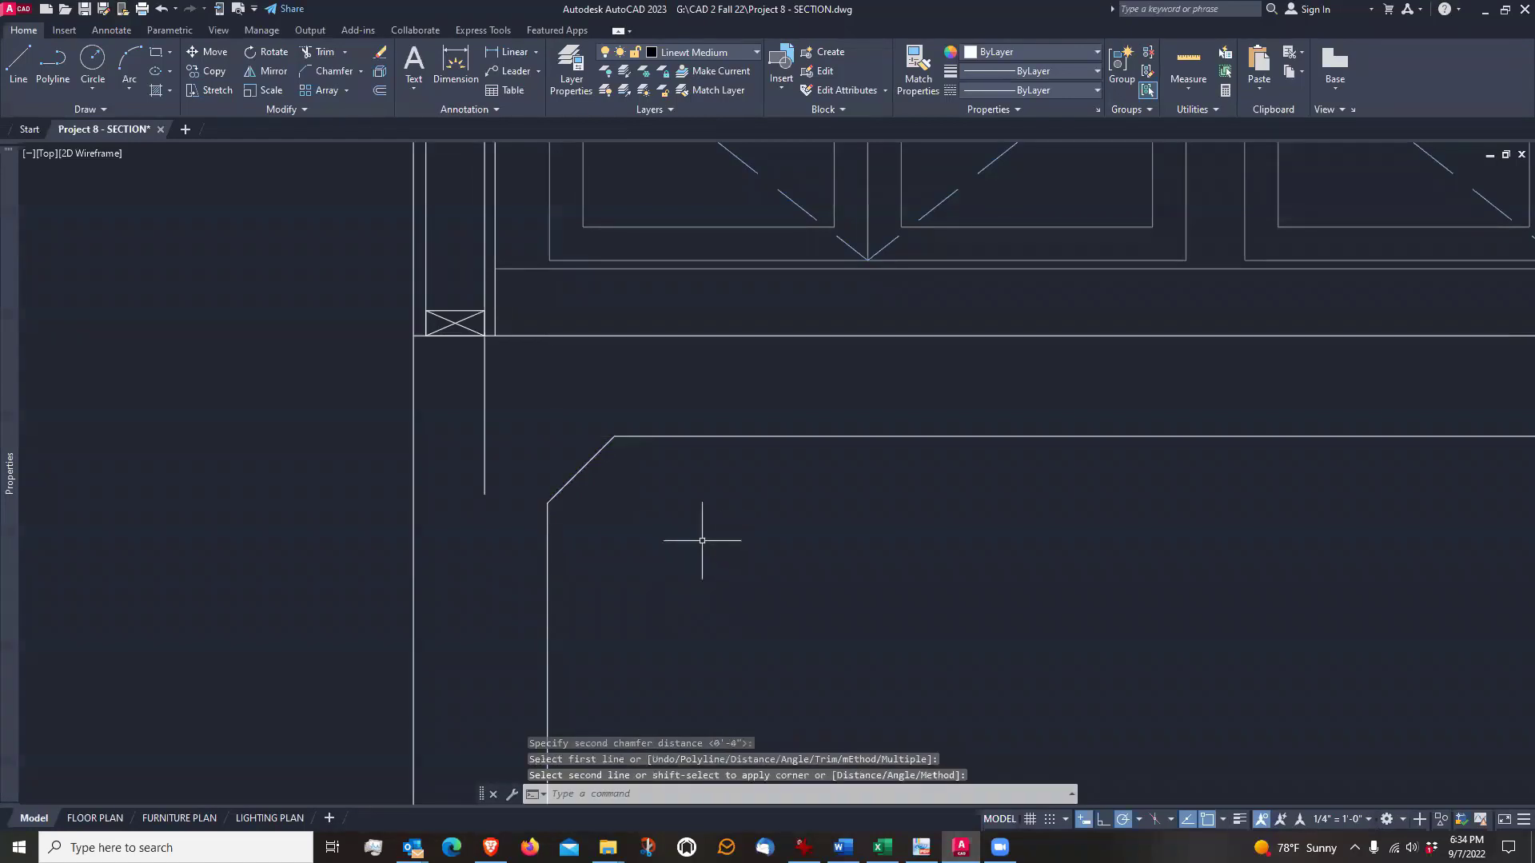
Draw a horizontal line from the chamfer's lower end into the foundation wall, just past the vertical line below the bottom plate
scroll(733, 524, "down", 2)
scroll(610, 514, "up", 4)
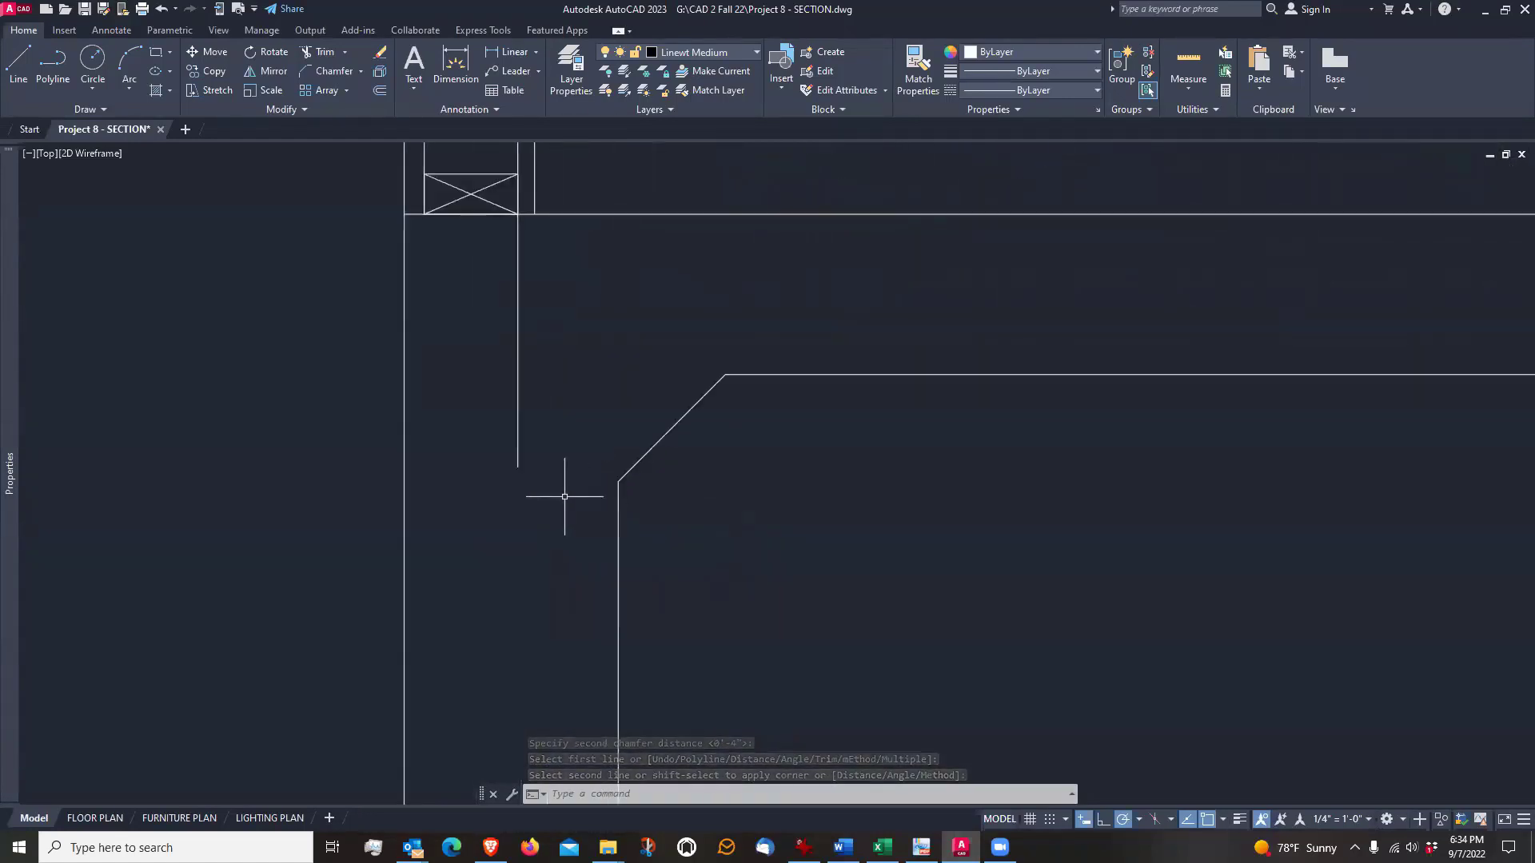
type("l")
key("Return")
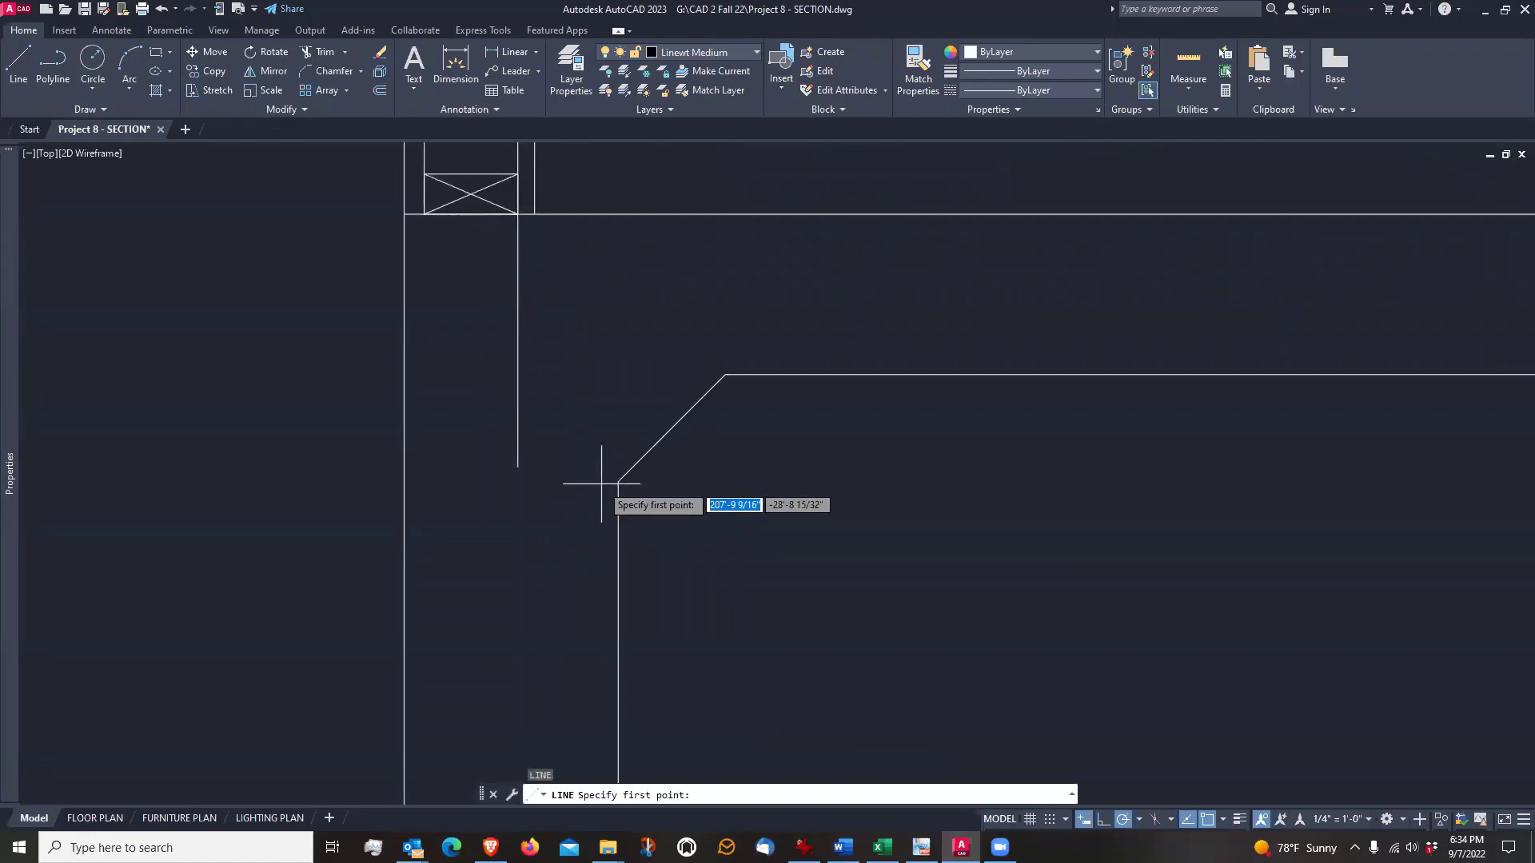
left_click(618, 482)
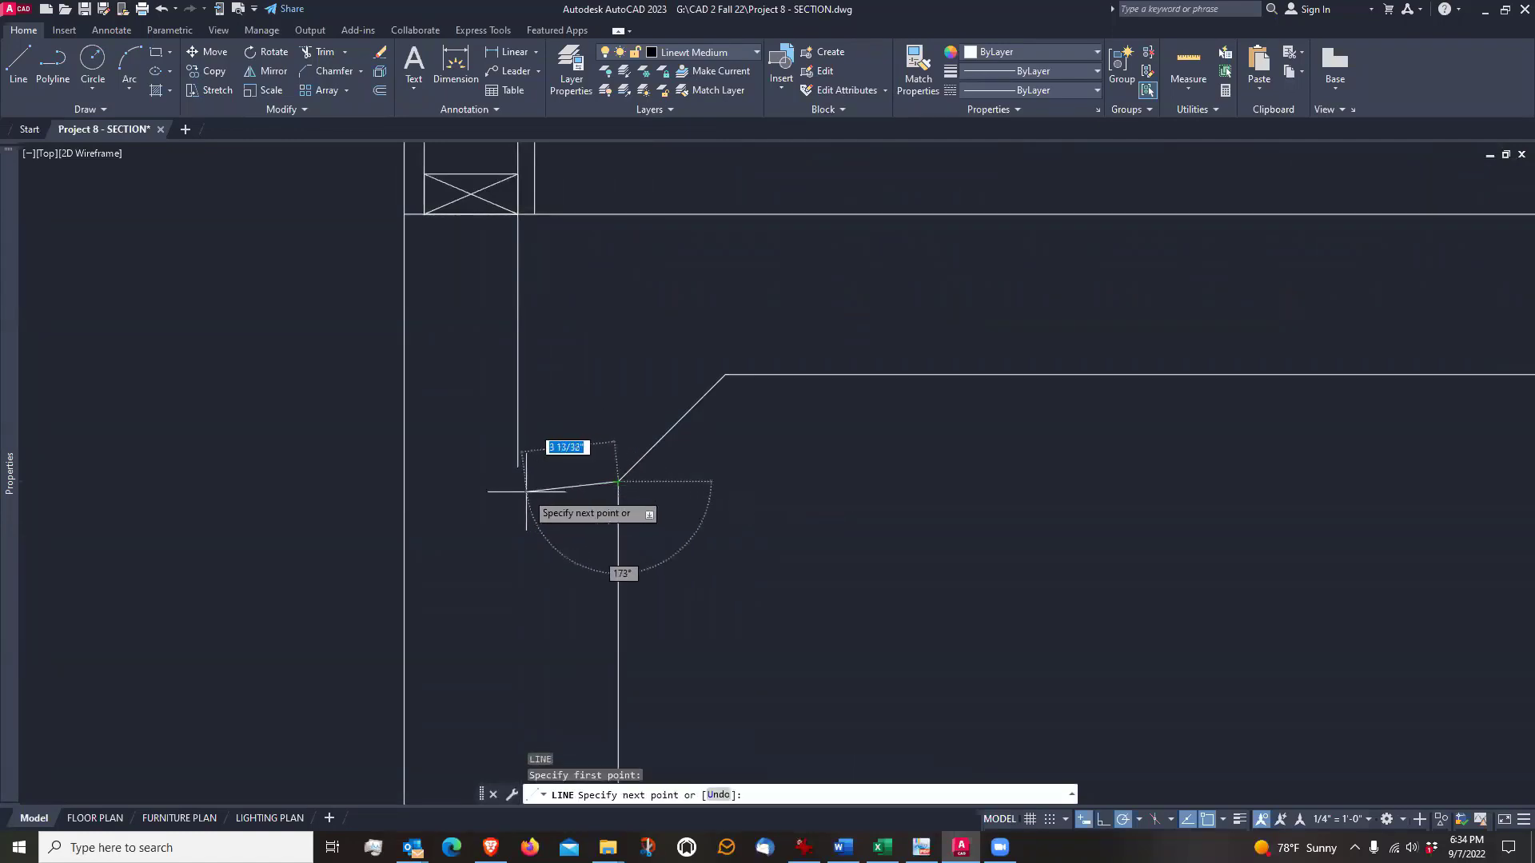
left_click(503, 481)
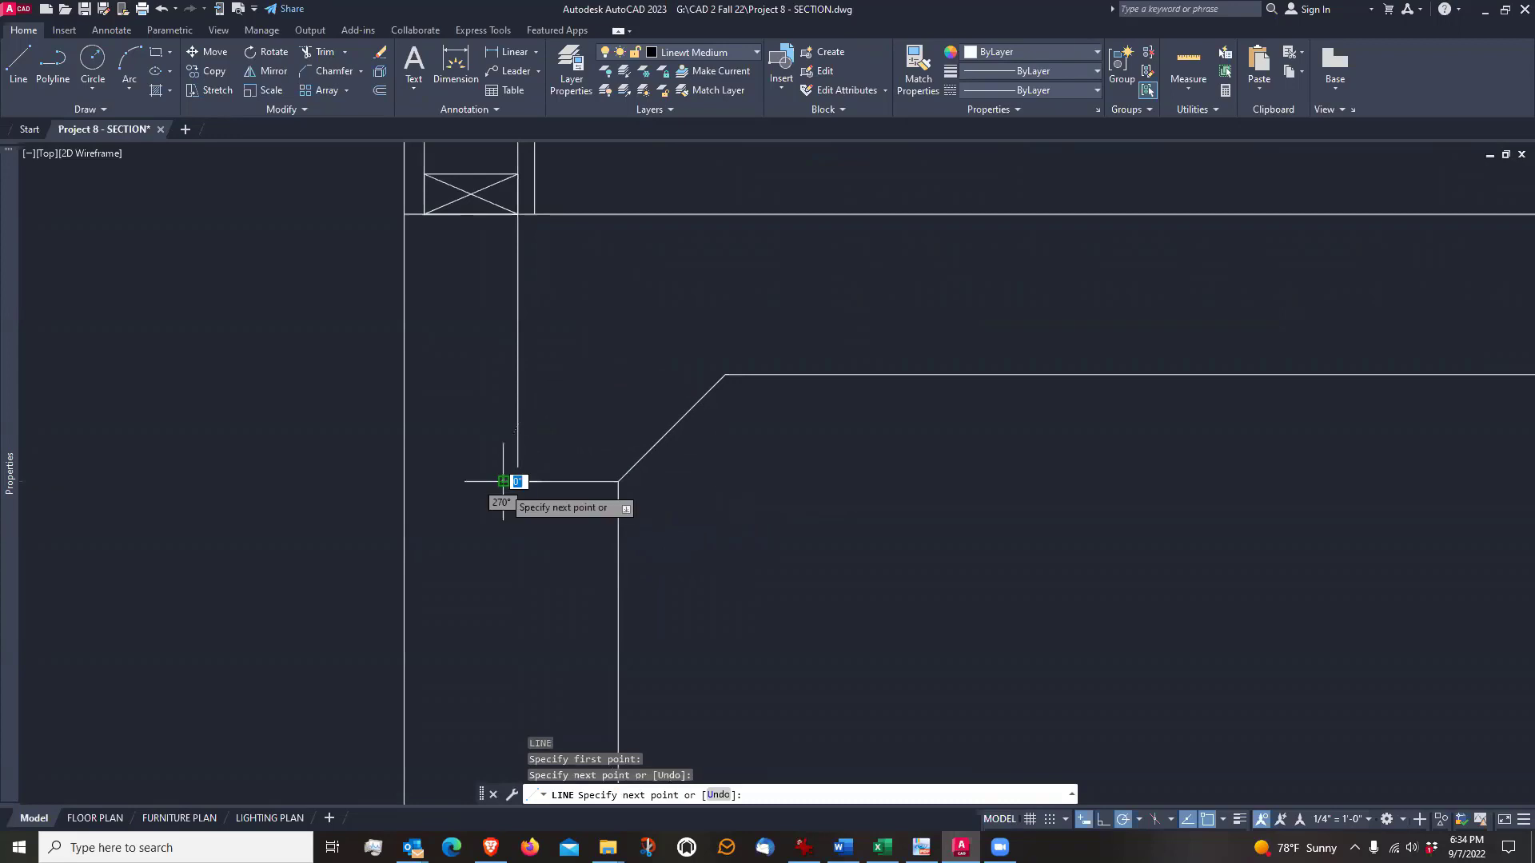
key("Return")
Join the vertical line below the bottom plate and the short horizontal ledge line into a square corner with a zero-radius Fillet
middle_click_drag(511, 244, 538, 315)
scroll(538, 319, "up", 6)
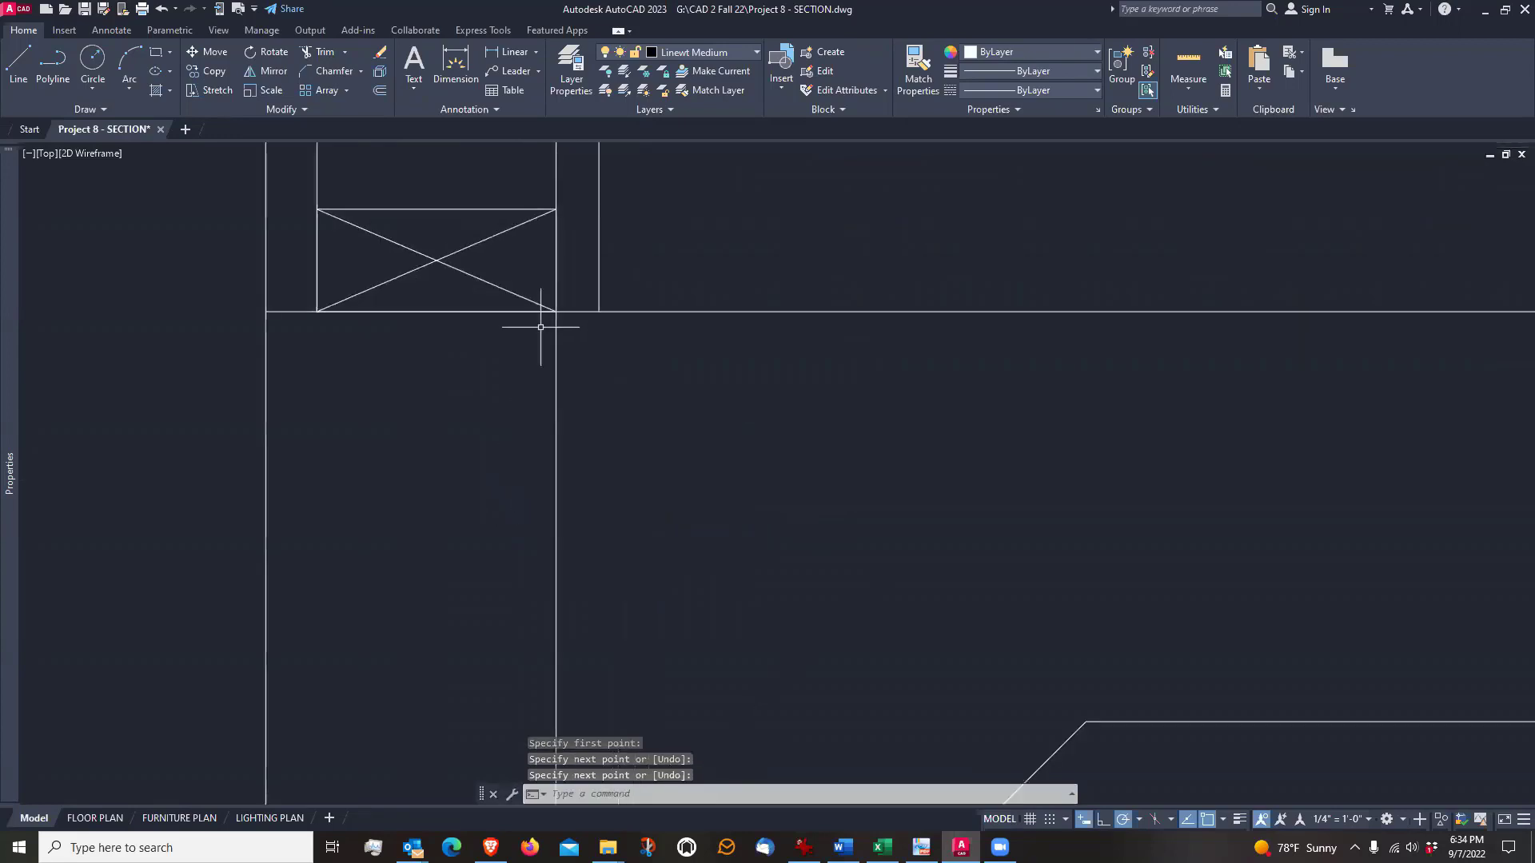
scroll(562, 315, "down", 2)
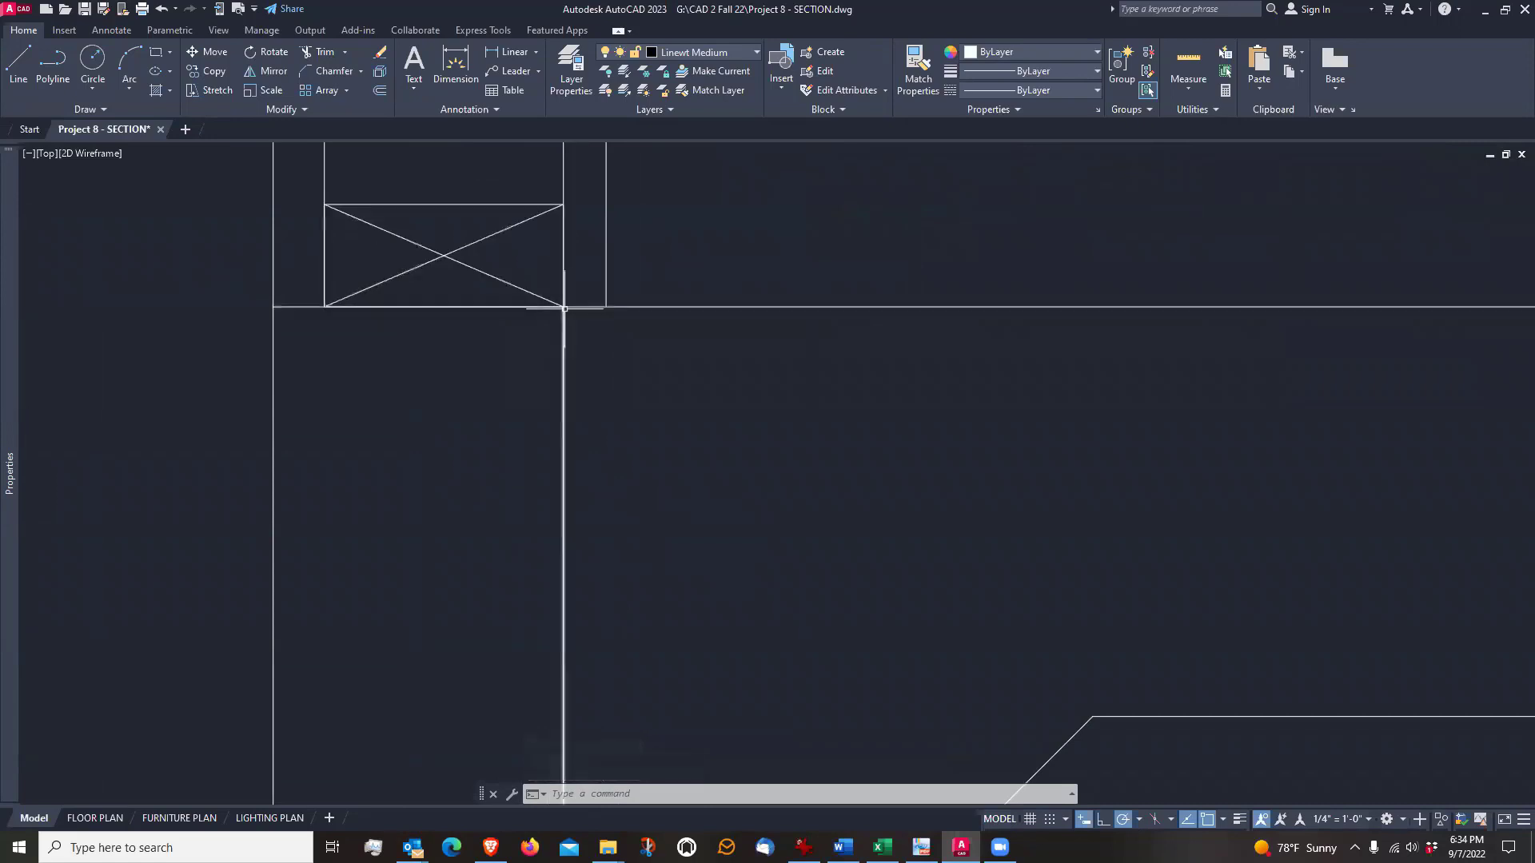
scroll(563, 305, "down", 4)
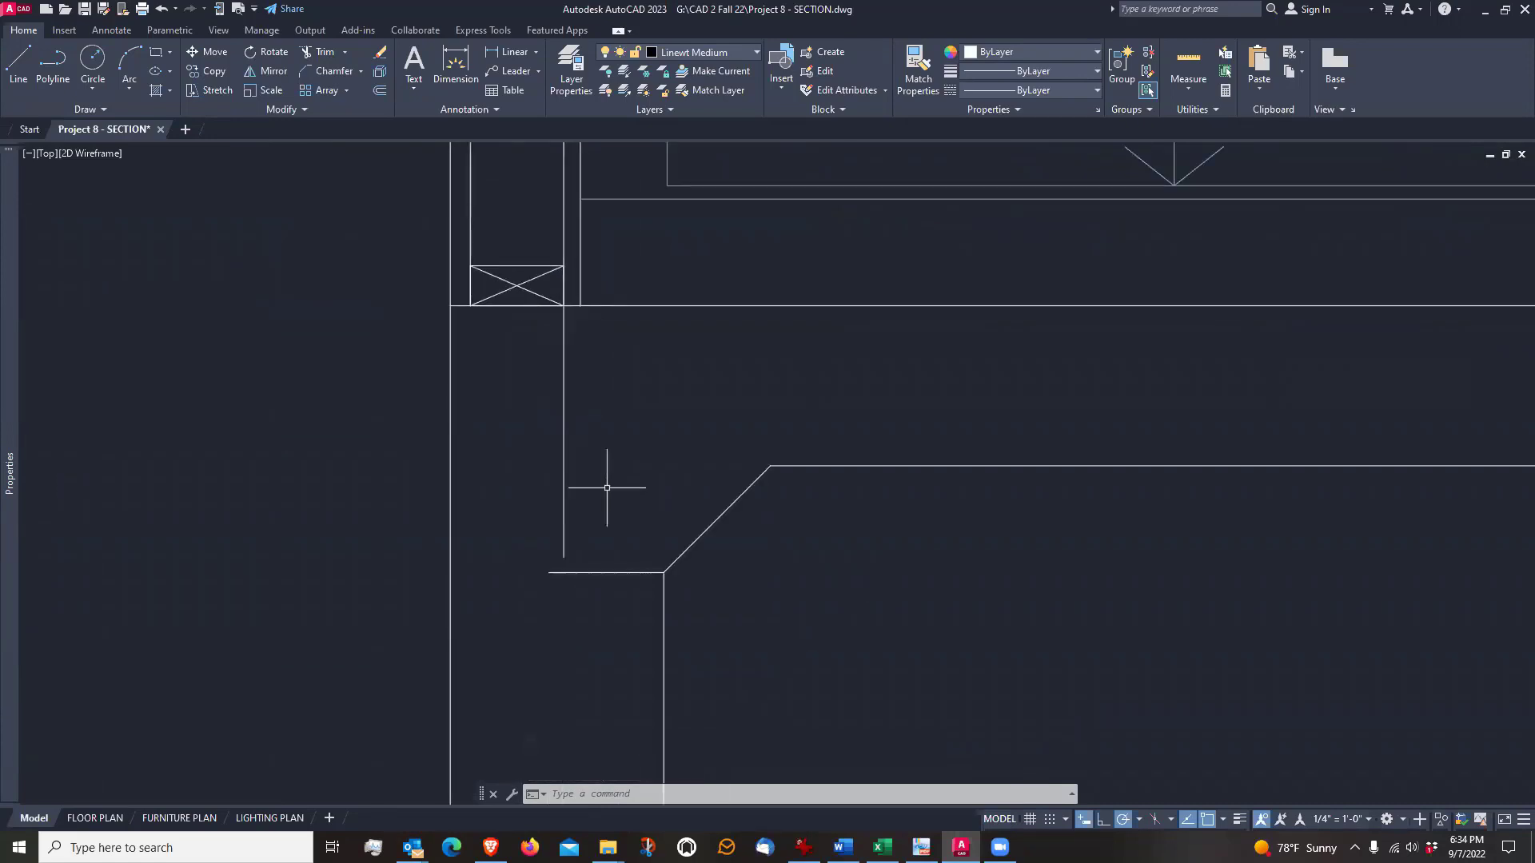
type("f")
key("Return")
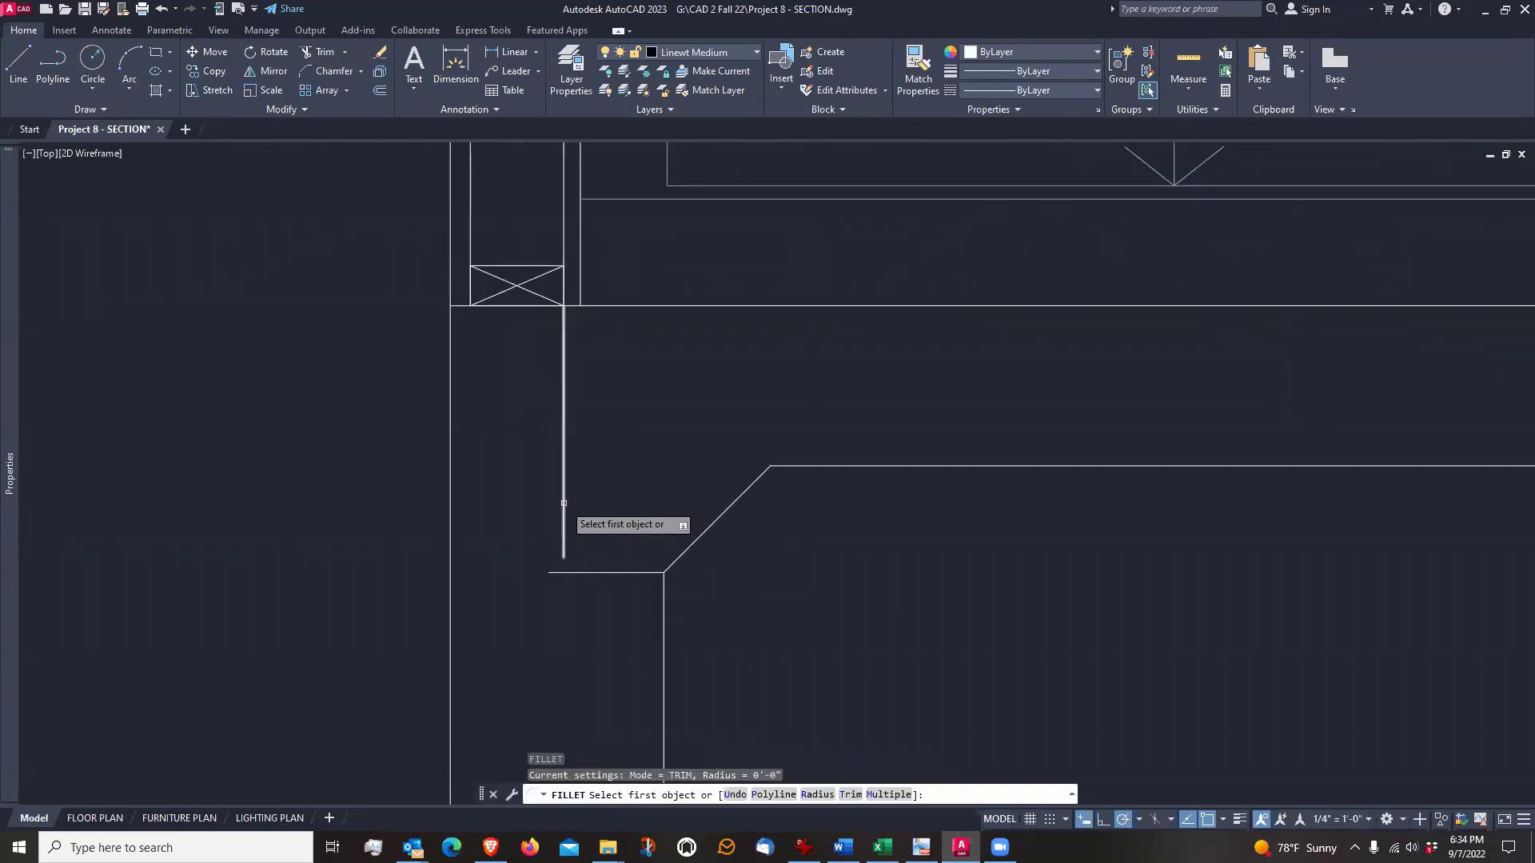
left_click(563, 503)
left_click(590, 572)
scroll(599, 387, "down", 4)
key("Return")
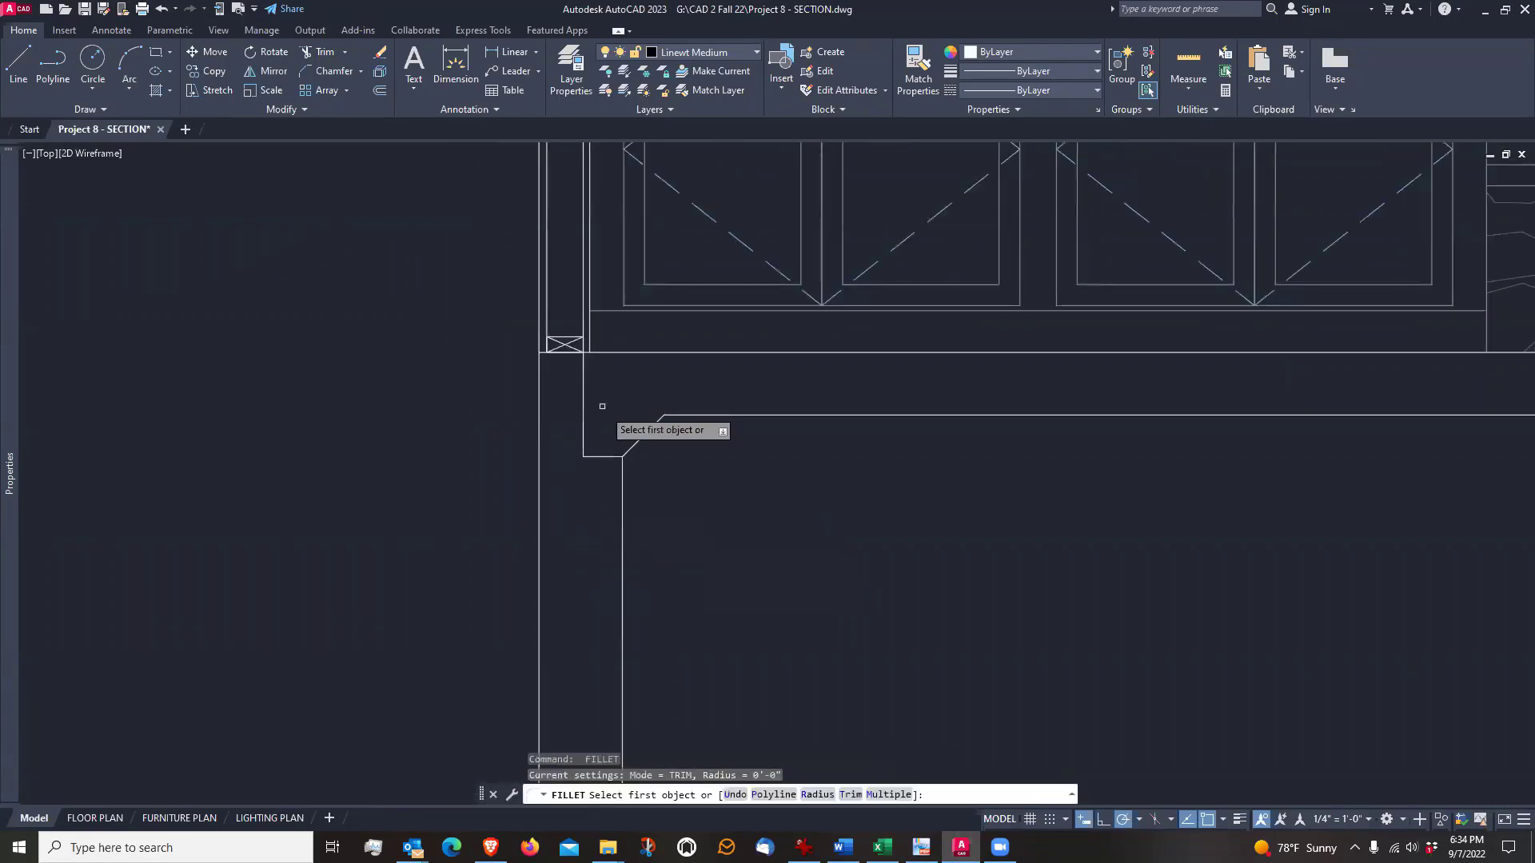
scroll(751, 464, "down", 3)
key("Escape")
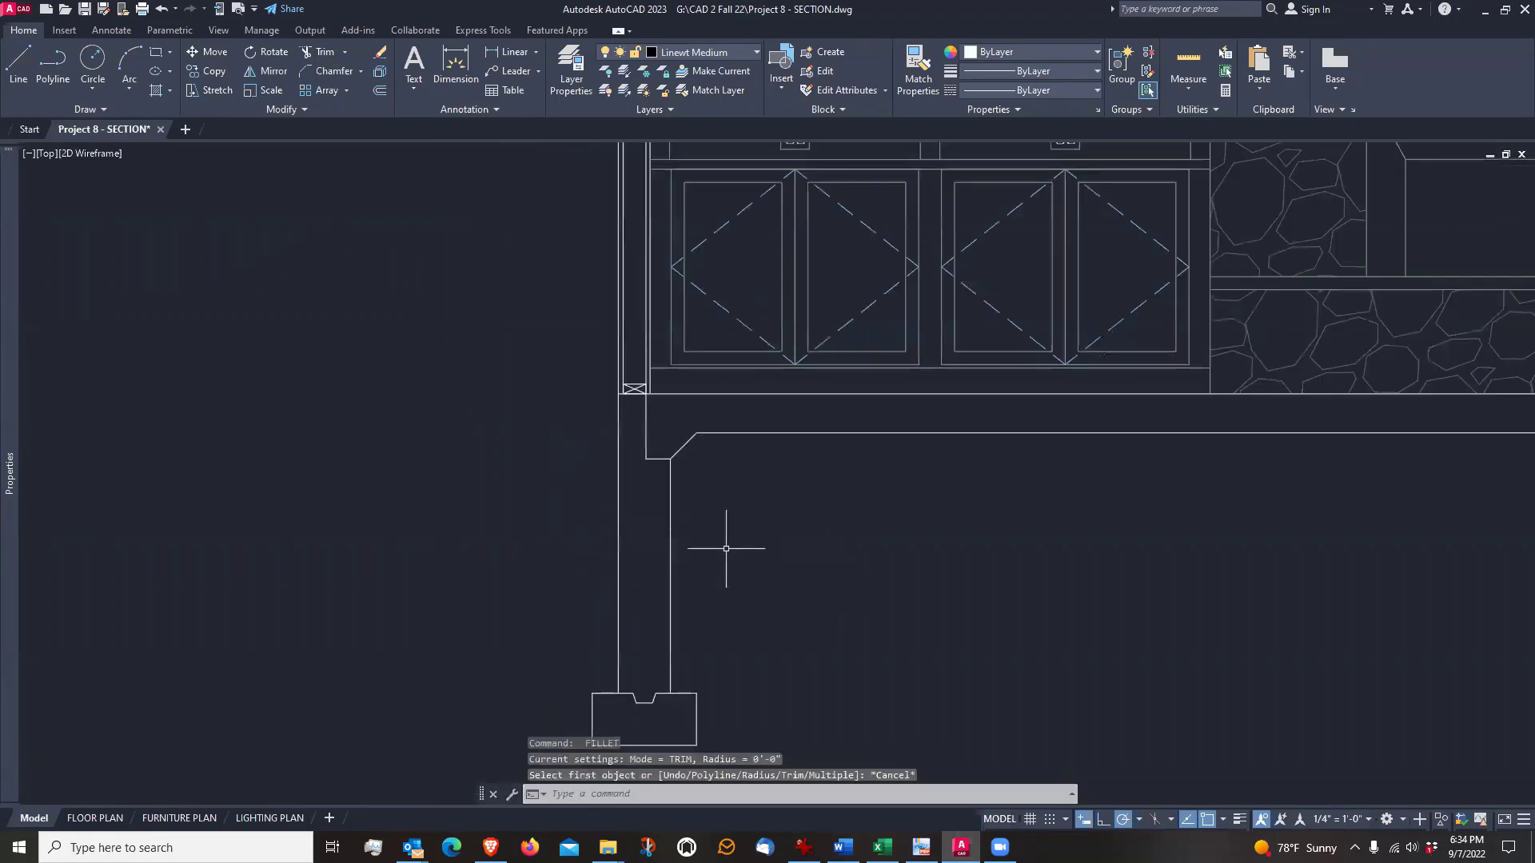
Examine the footing, the foundation wall, and the thickened slab edge bearing on the wall's ledge
middle_click_drag(726, 548, 727, 507)
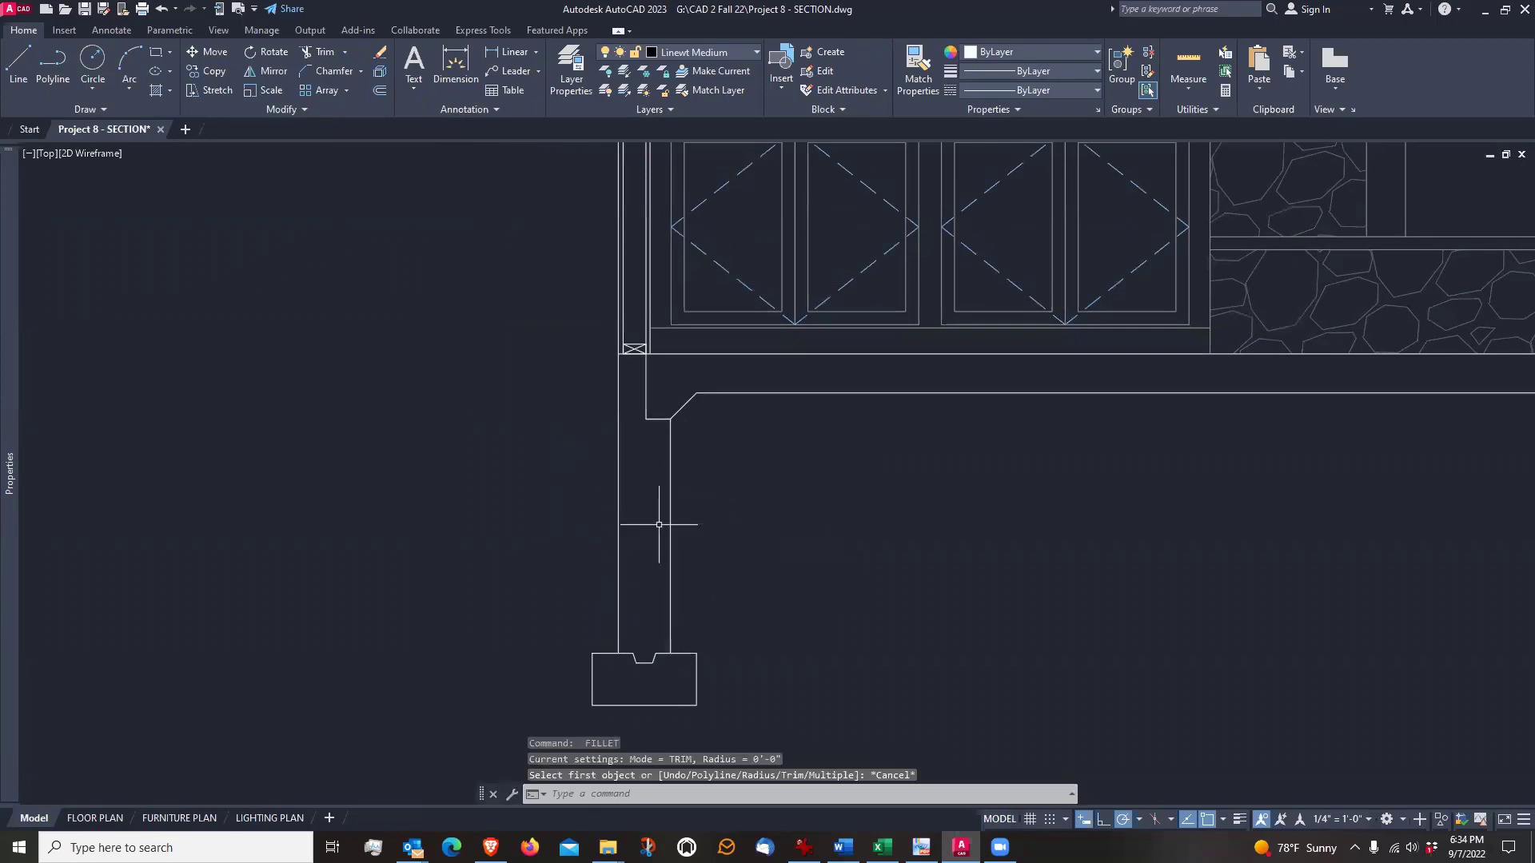
scroll(659, 524, "up", 2)
scroll(656, 533, "down", 2)
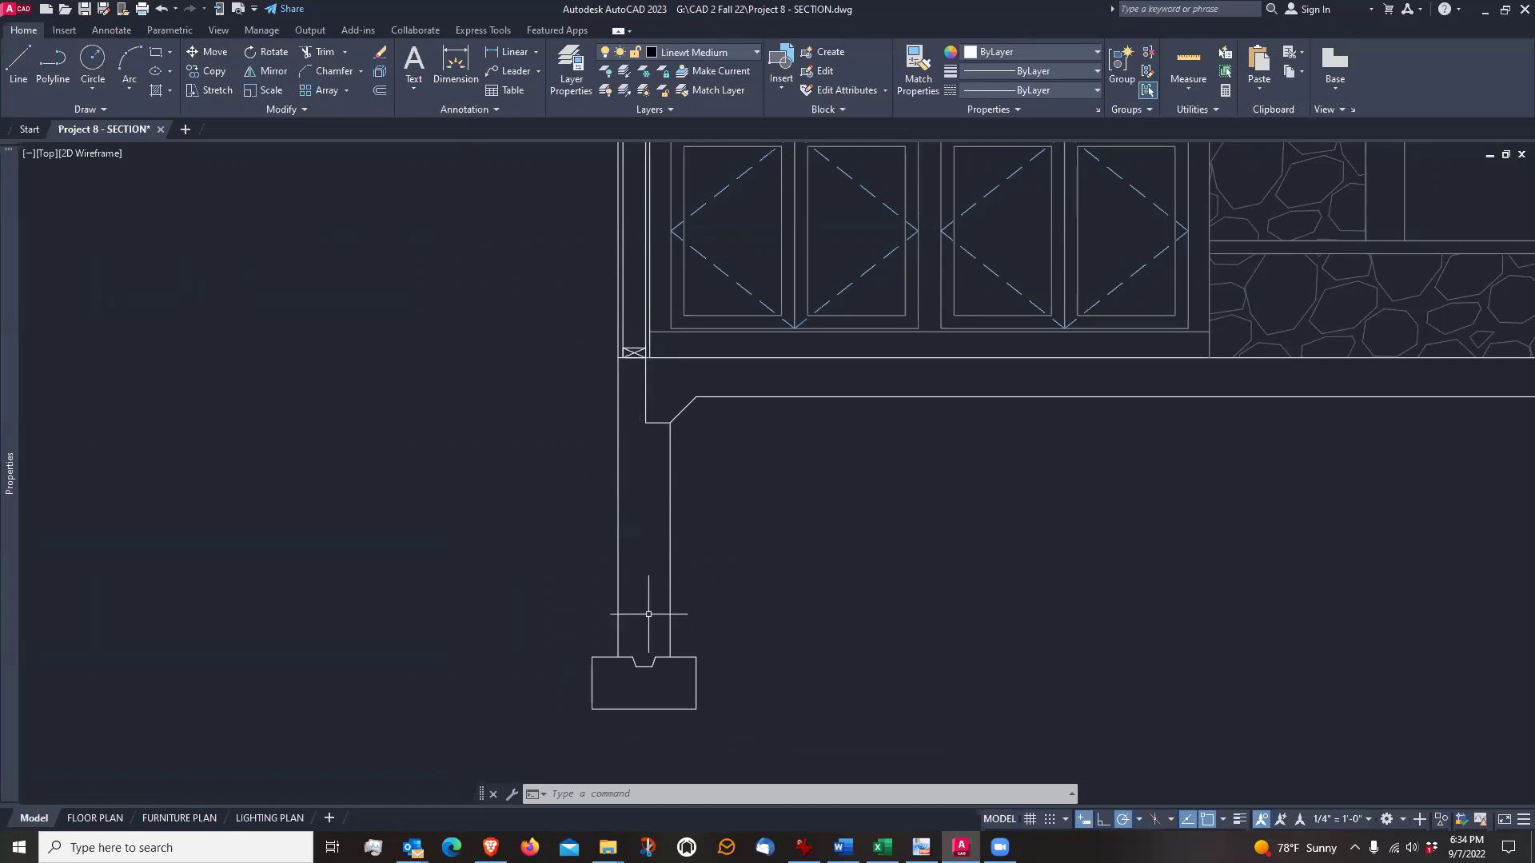
scroll(677, 461, "up", 4)
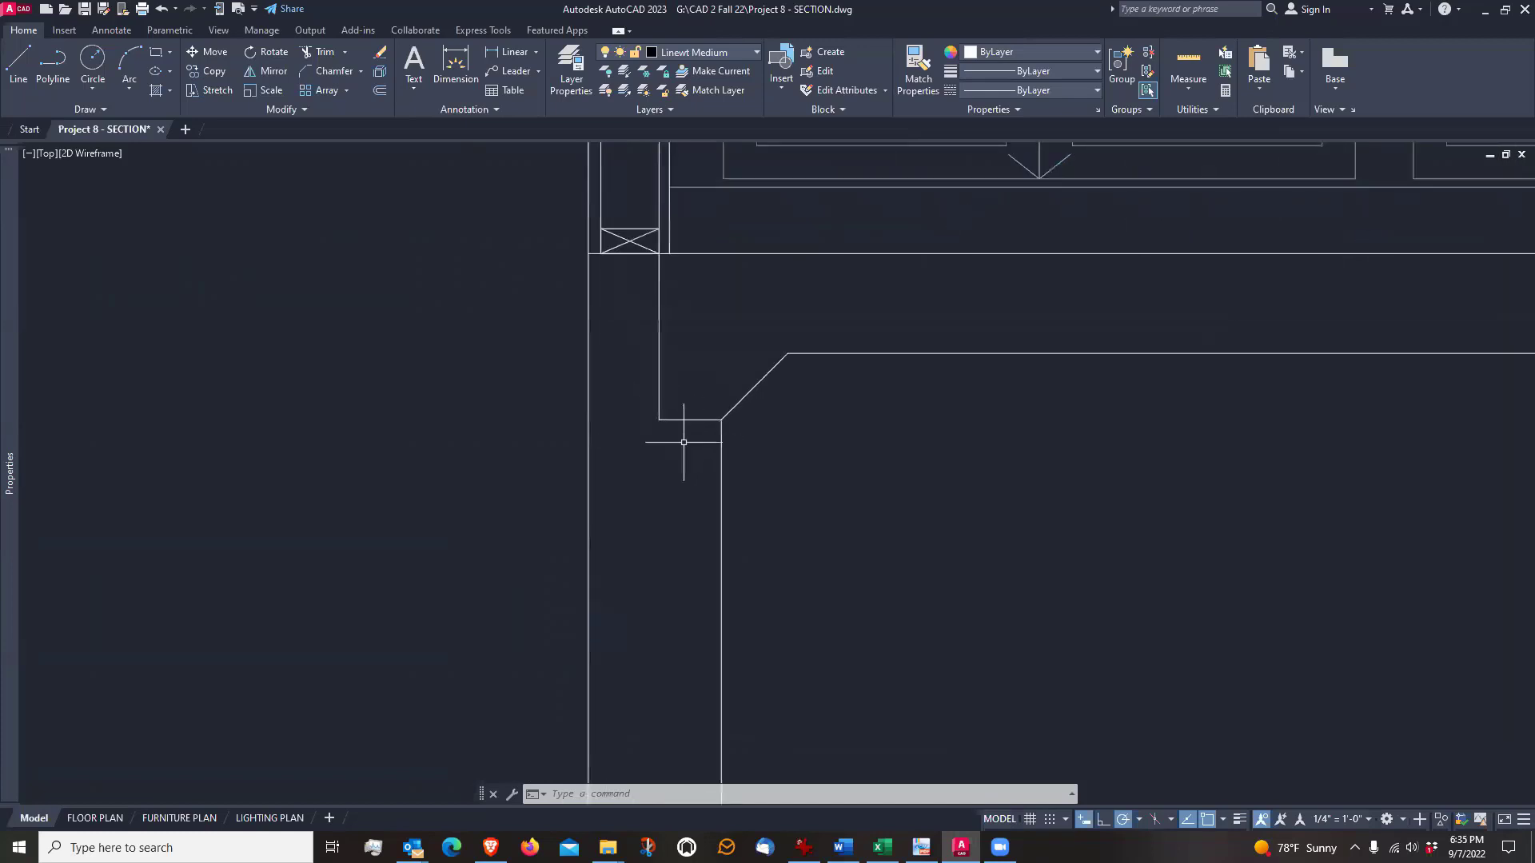
scroll(692, 435, "down", 4)
middle_click_drag(946, 479, 850, 500)
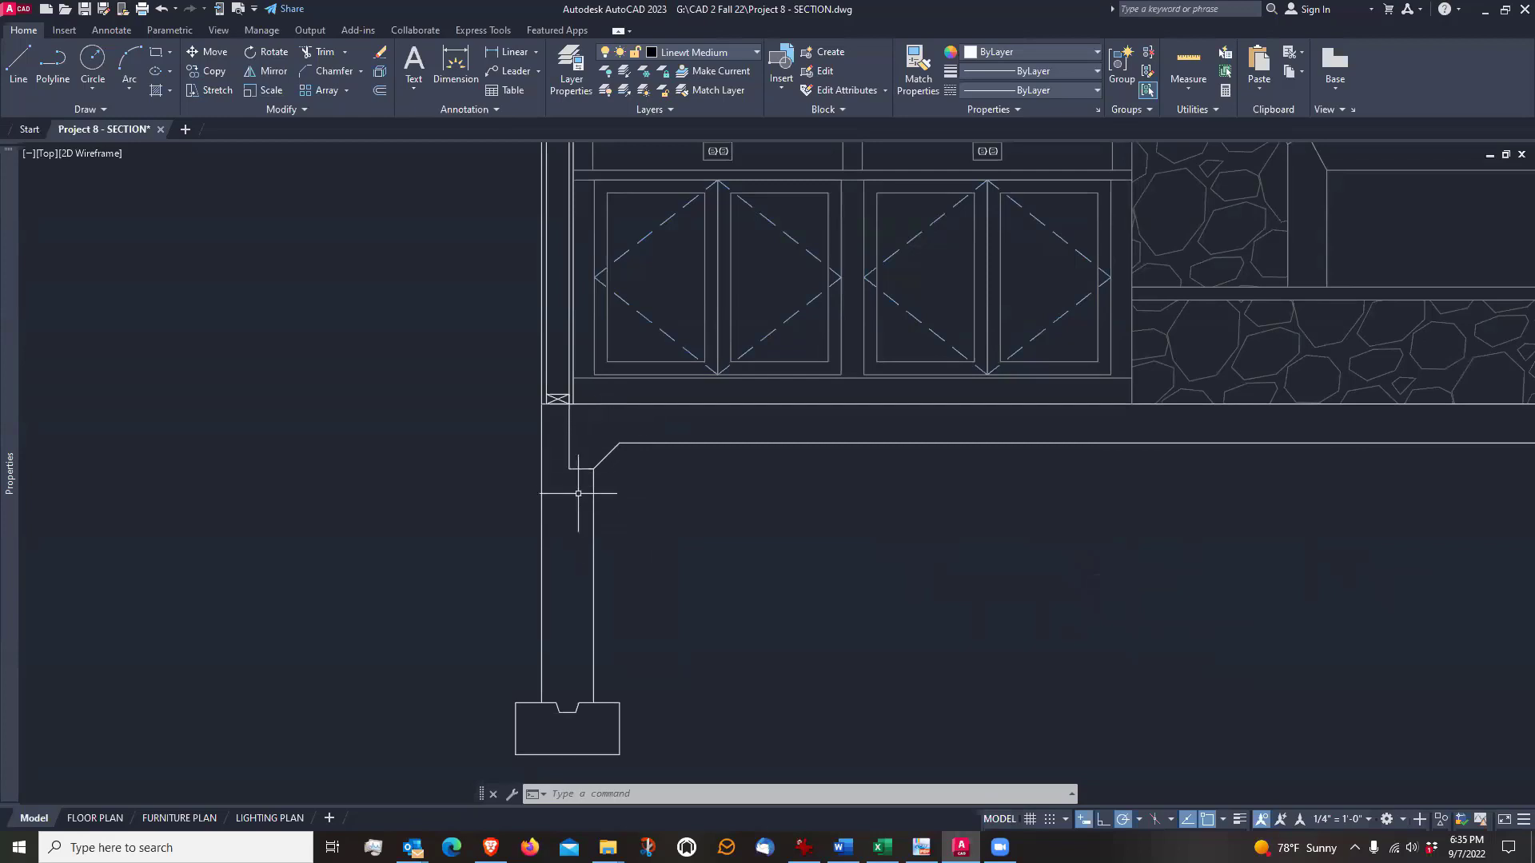
scroll(562, 461, "up", 2)
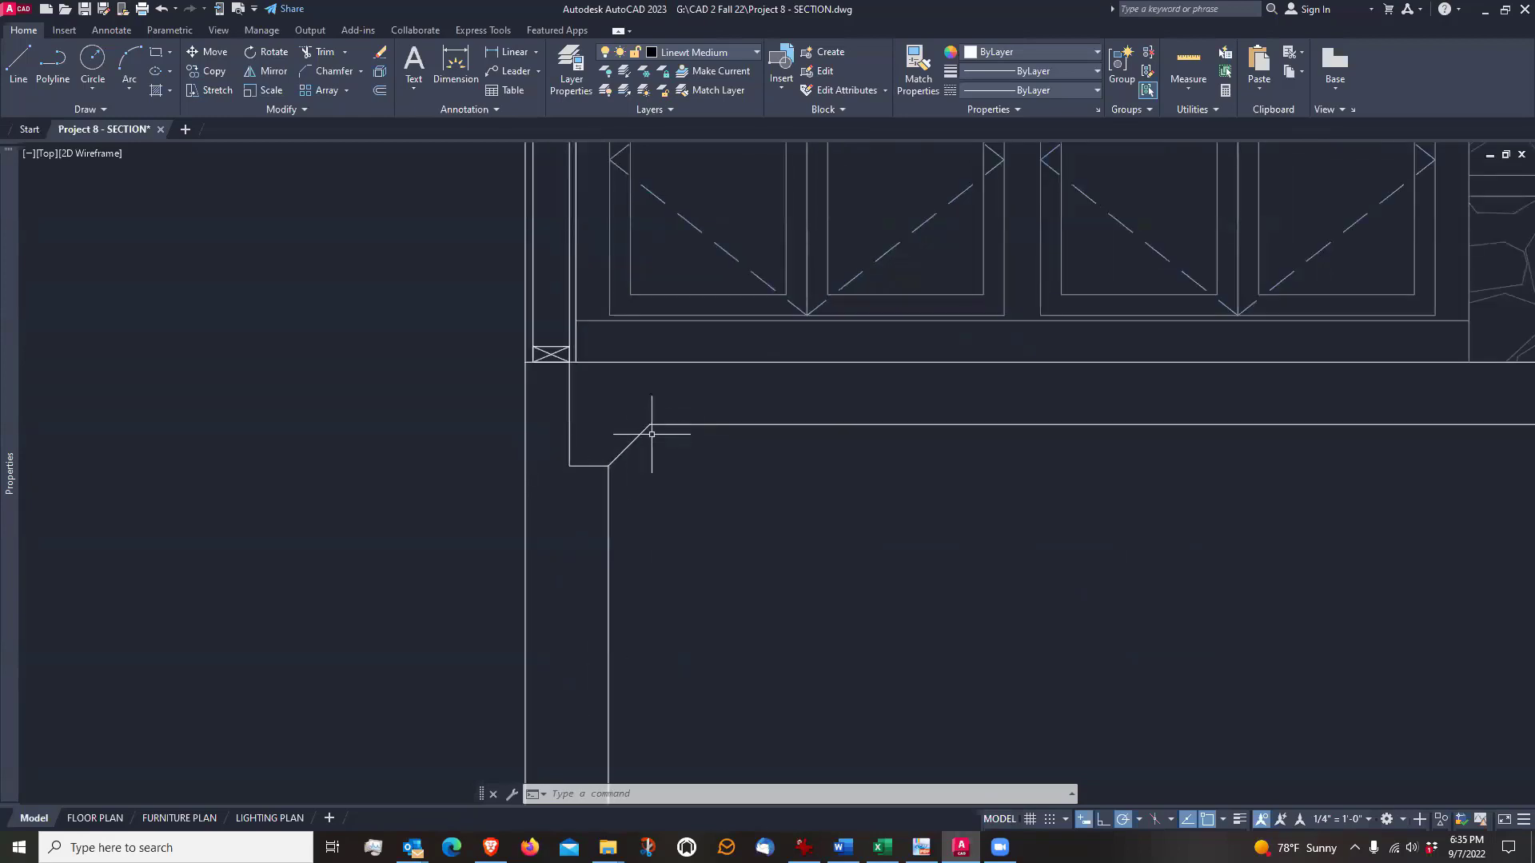
scroll(579, 467, "down", 2)
scroll(579, 432, "up", 2)
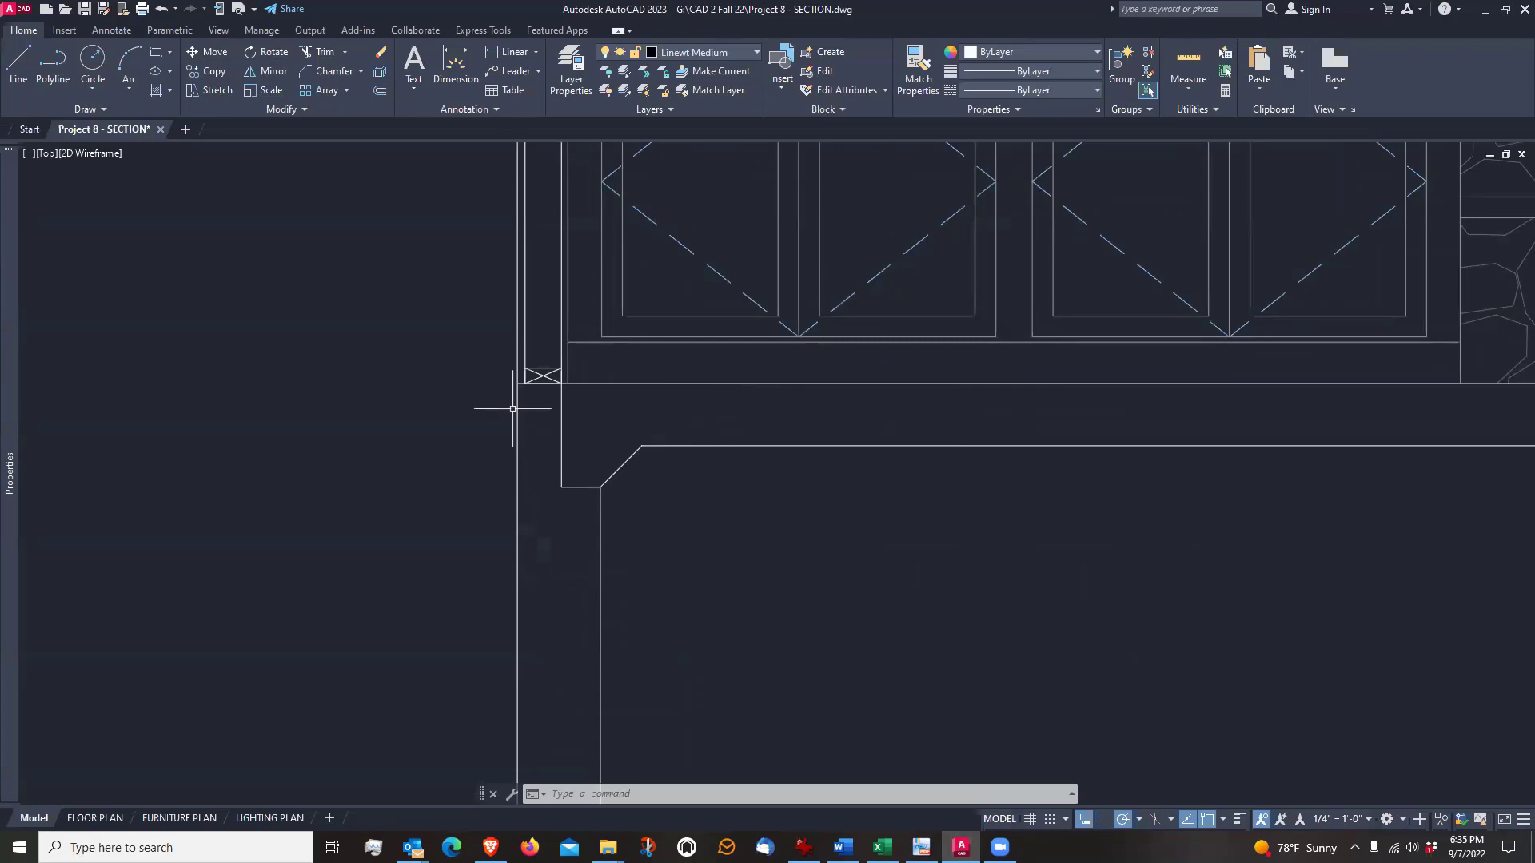
scroll(512, 409, "down", 2)
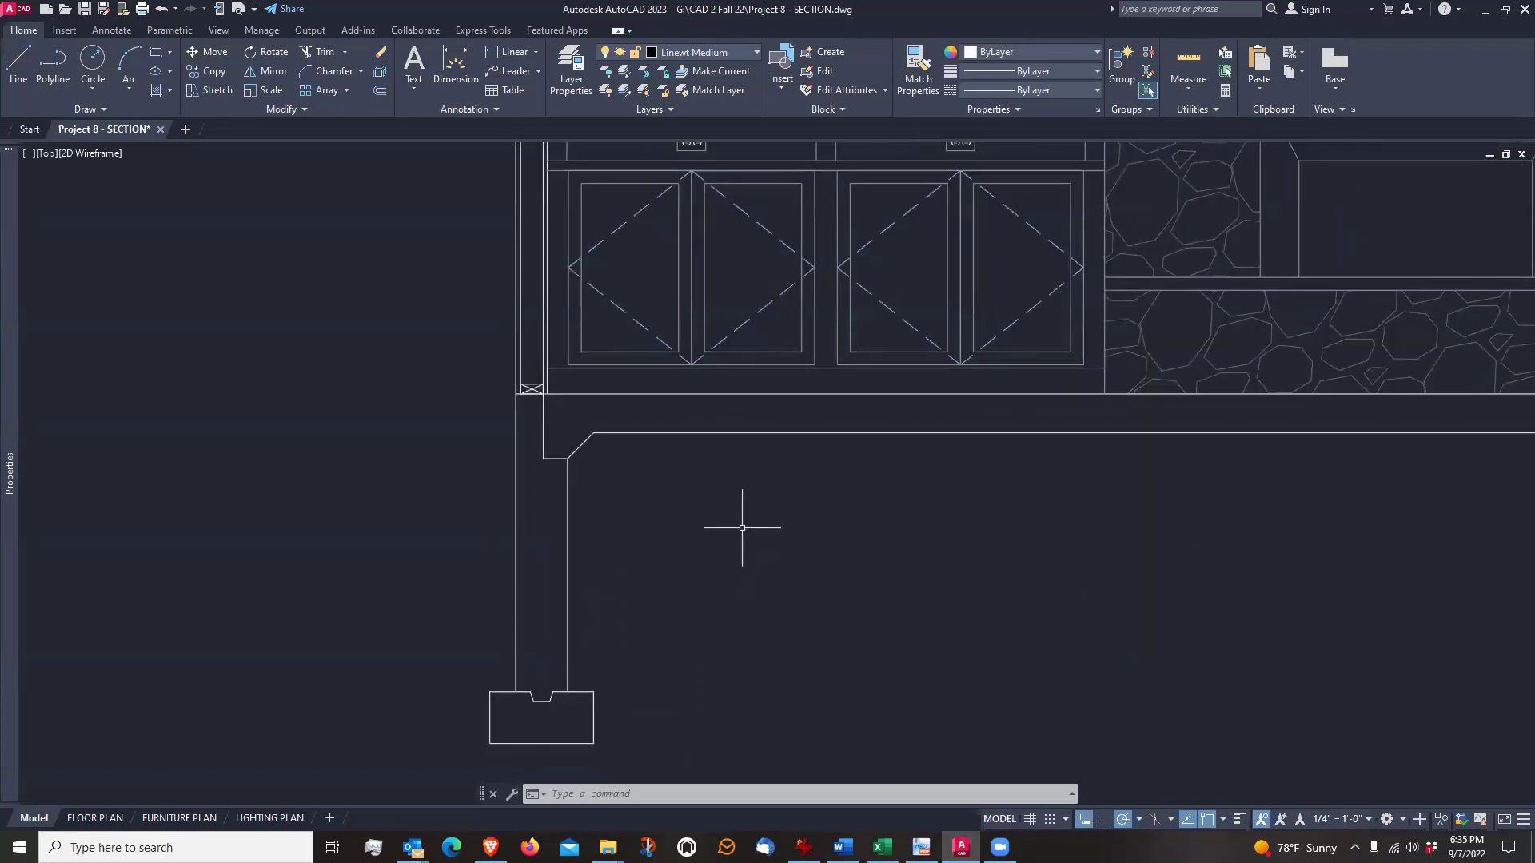
Offset the slab's underside line 4" downward
middle_click_drag(823, 531, 728, 529)
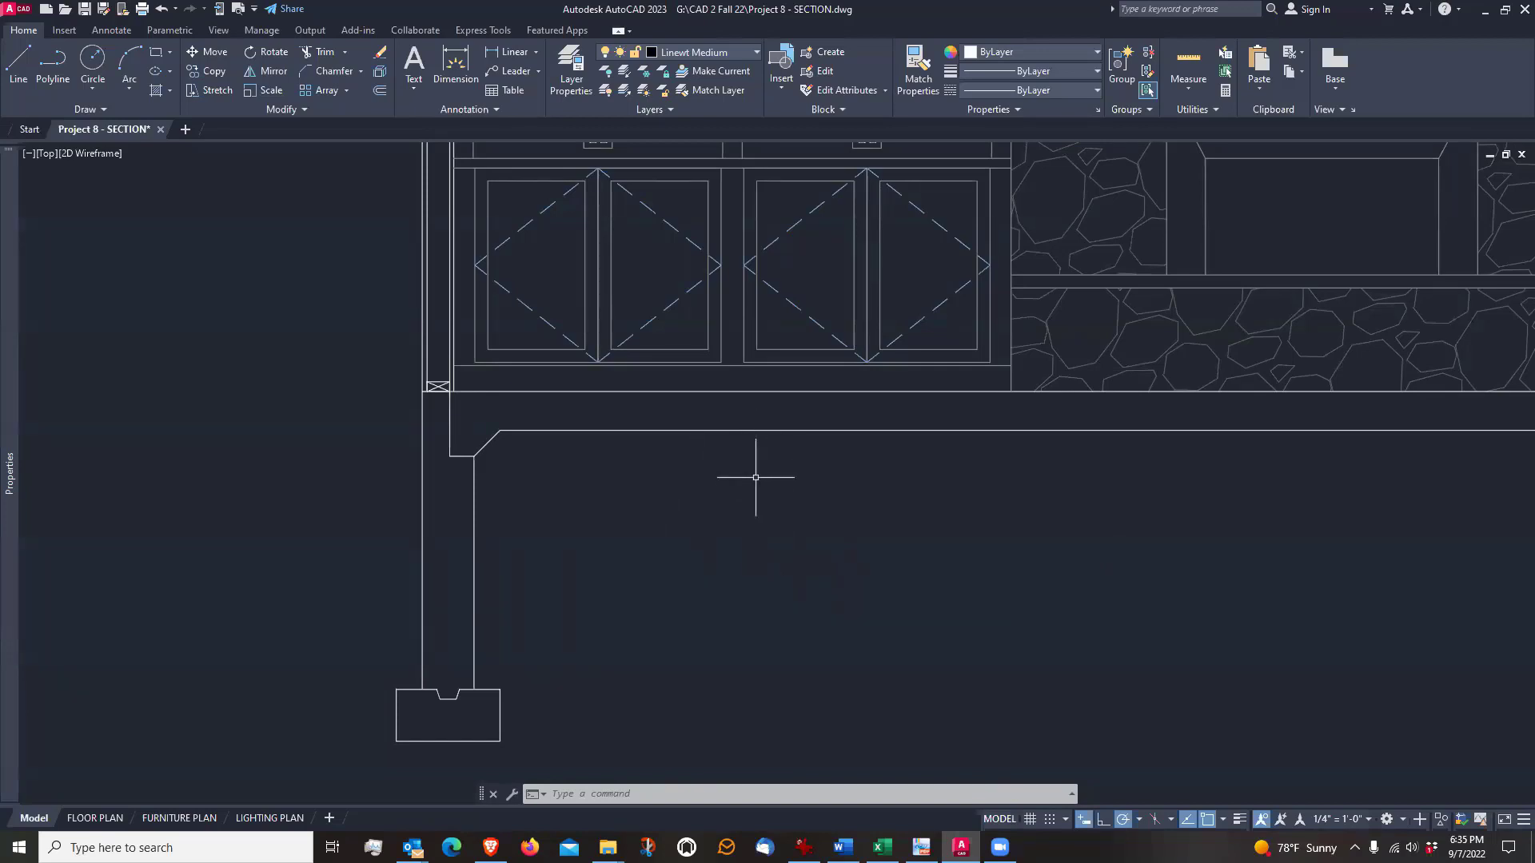
type("o")
key("Return")
type("4")
key("Return")
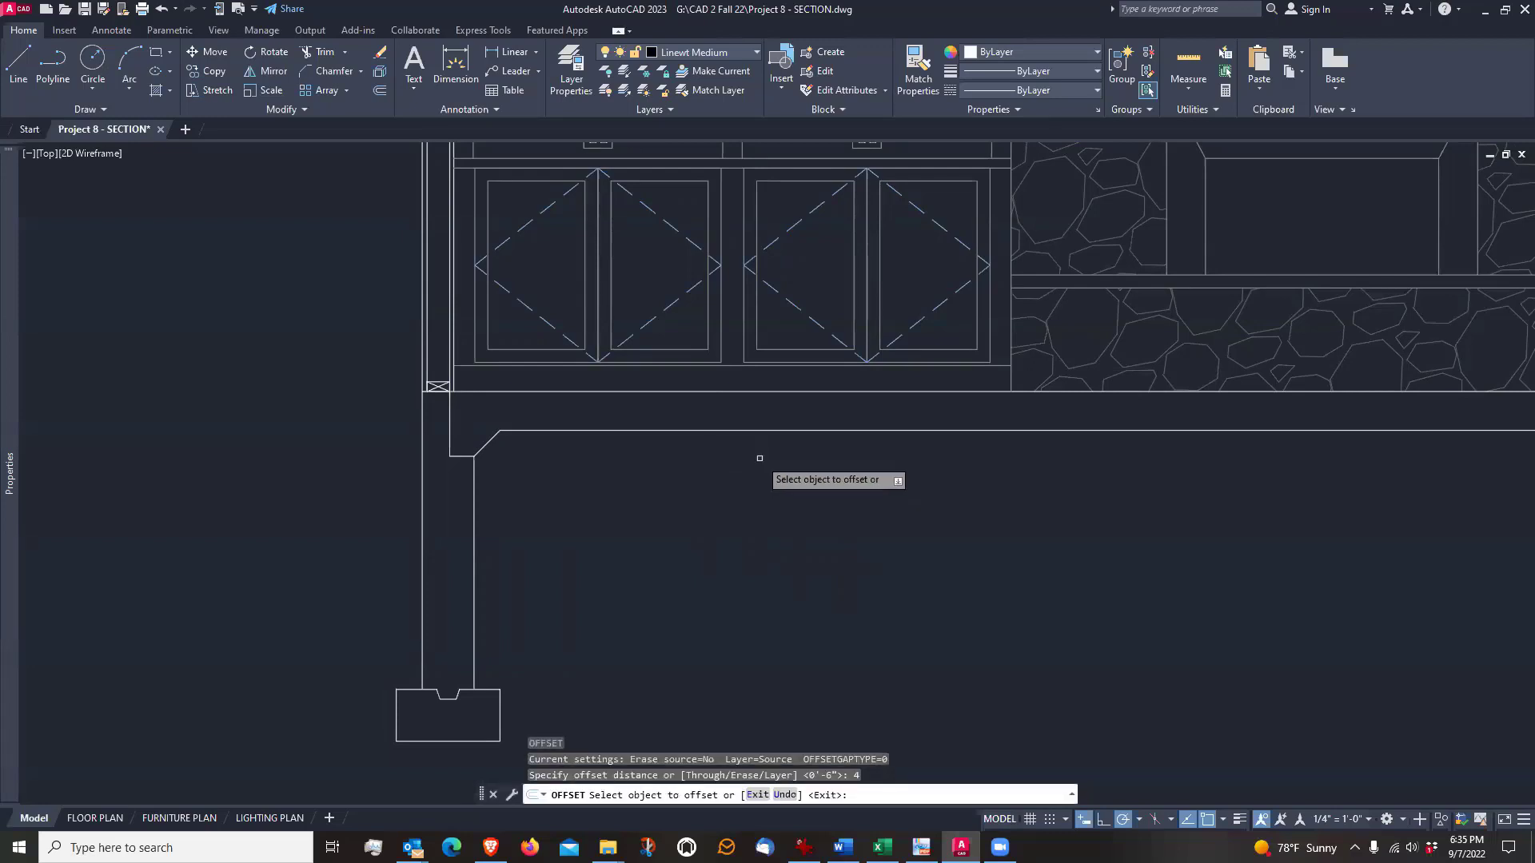
left_click(767, 432)
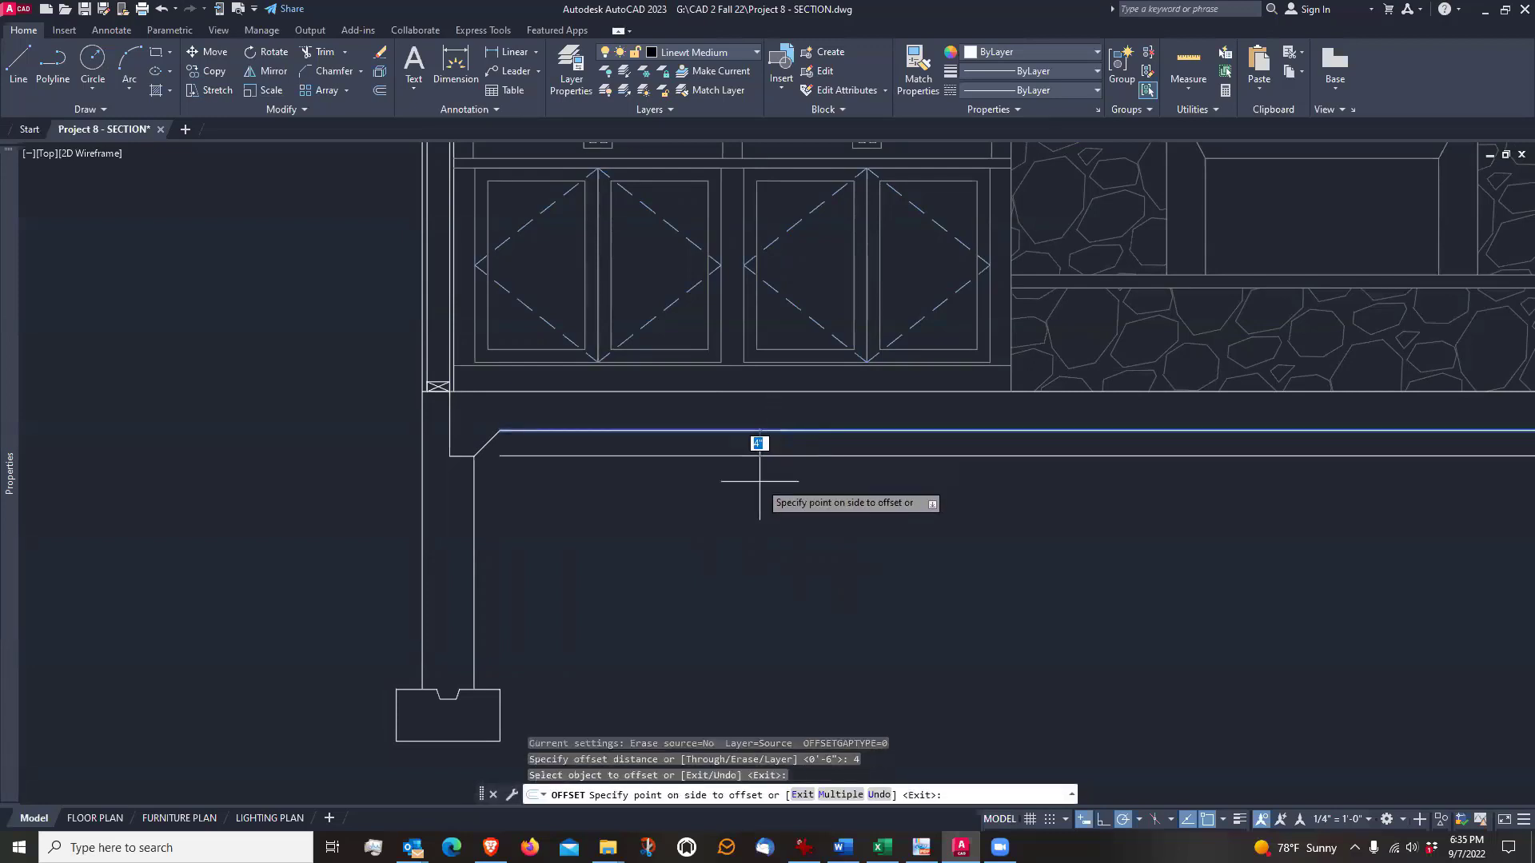
left_click(759, 481)
key("Return")
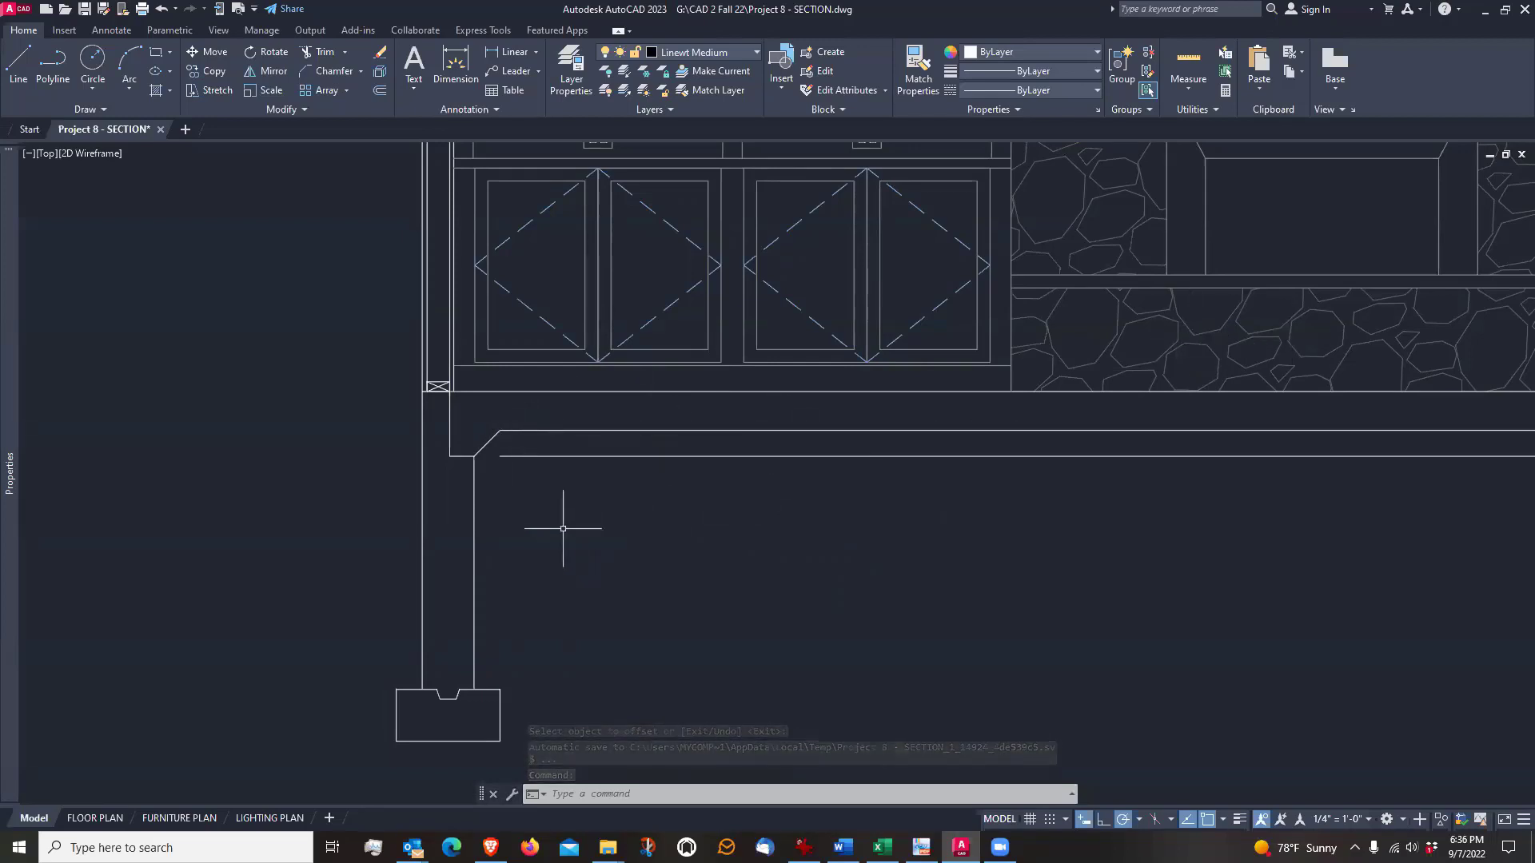
Extend the new line below the slab to meet the foundation wall's inner face at the chamfer's lower end
scroll(551, 516, "up", 2)
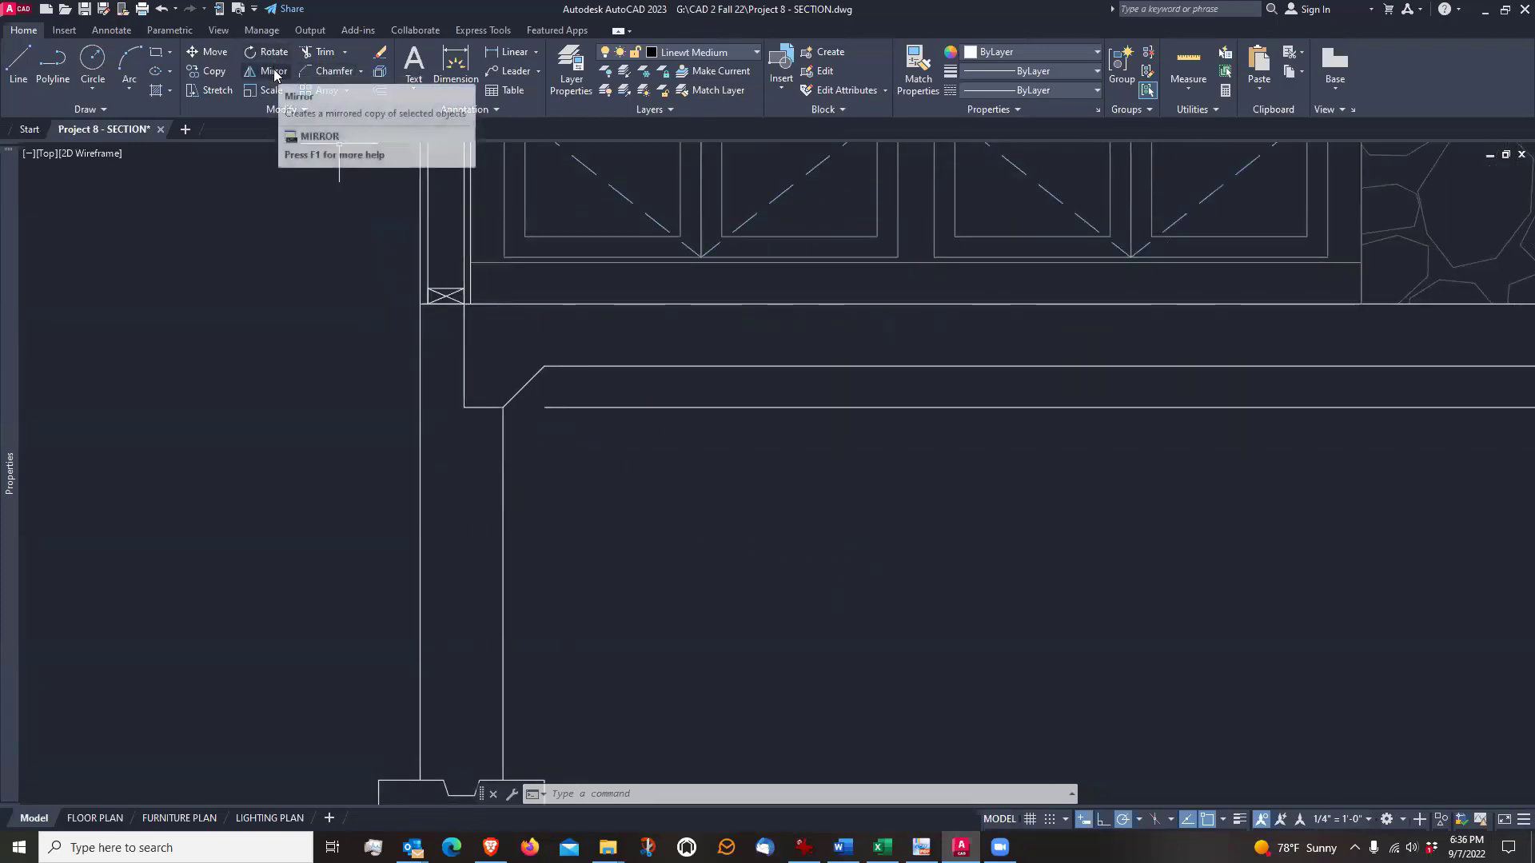
left_click(318, 52)
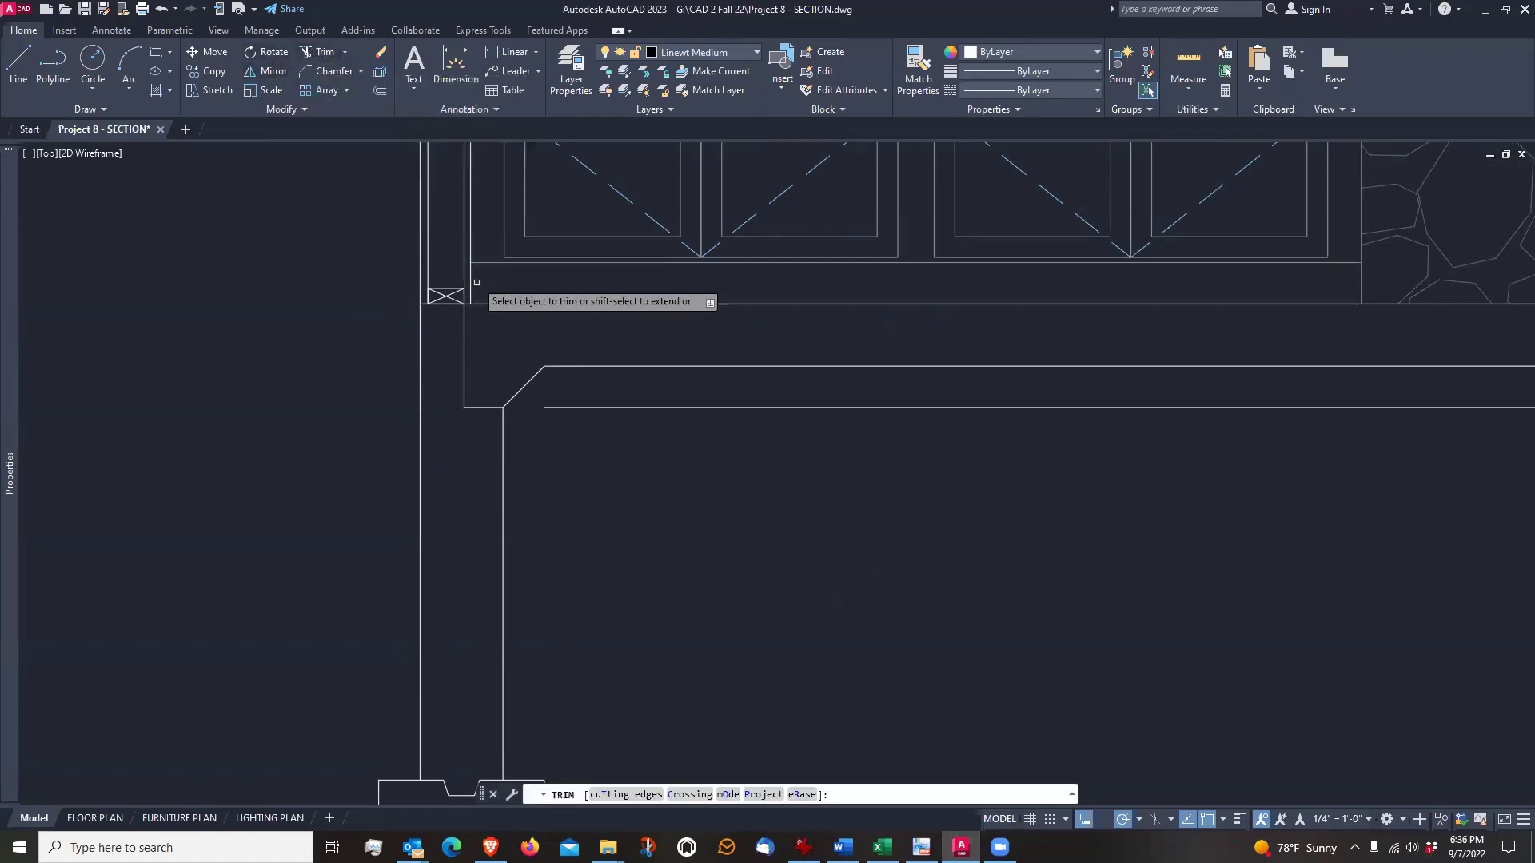
left_click(587, 405)
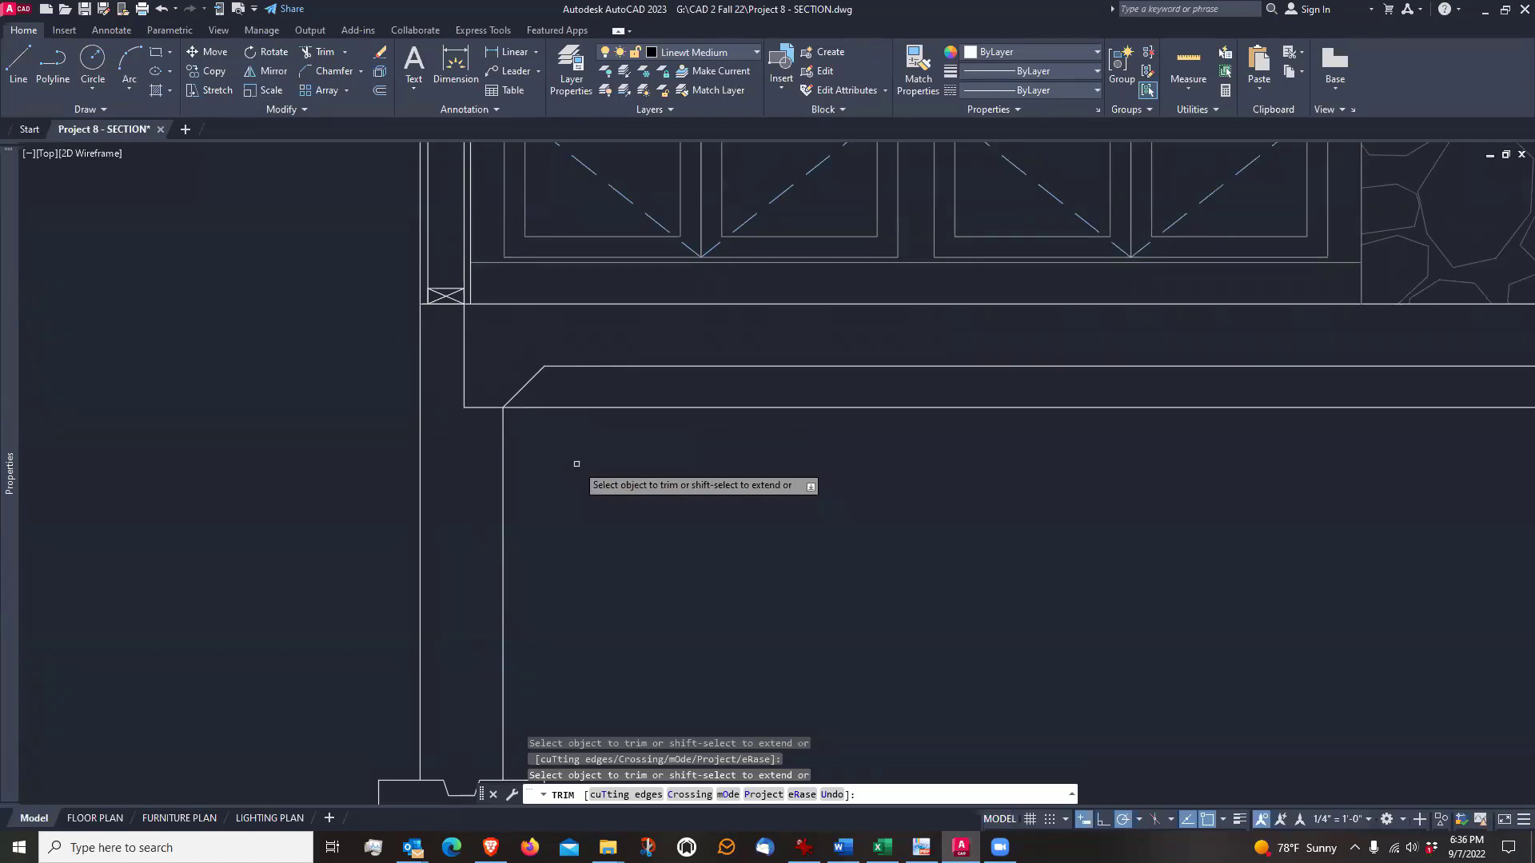
key("Escape")
scroll(452, 396, "down", 4)
scroll(464, 438, "up", 2)
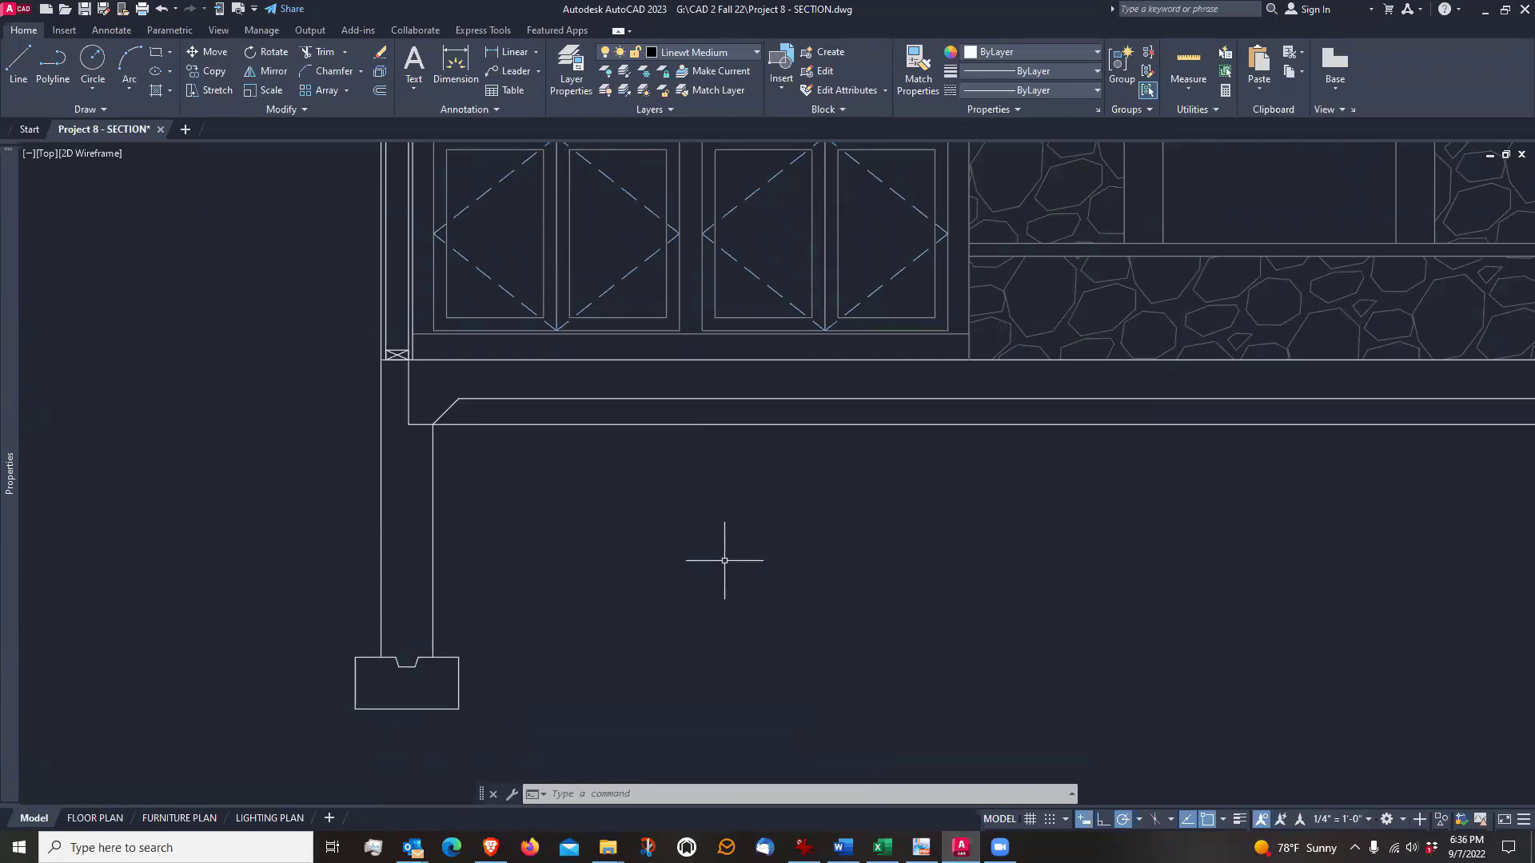
scroll(725, 560, "down", 2)
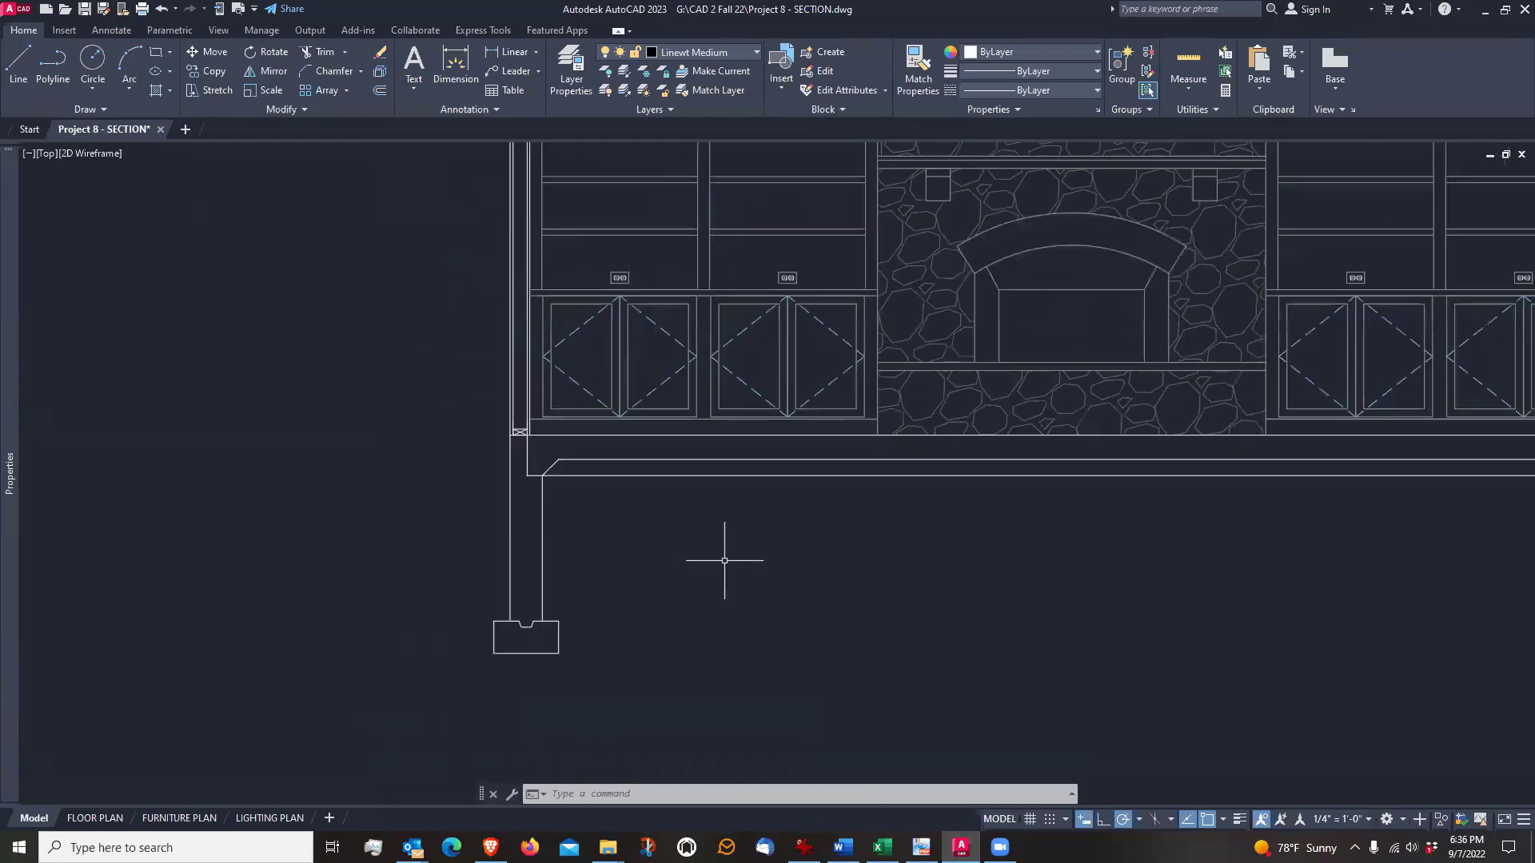
Examine the double top plate of the framed wall at the point where the sloped ceiling lines meet it
middle_click_drag(457, 254, 443, 446)
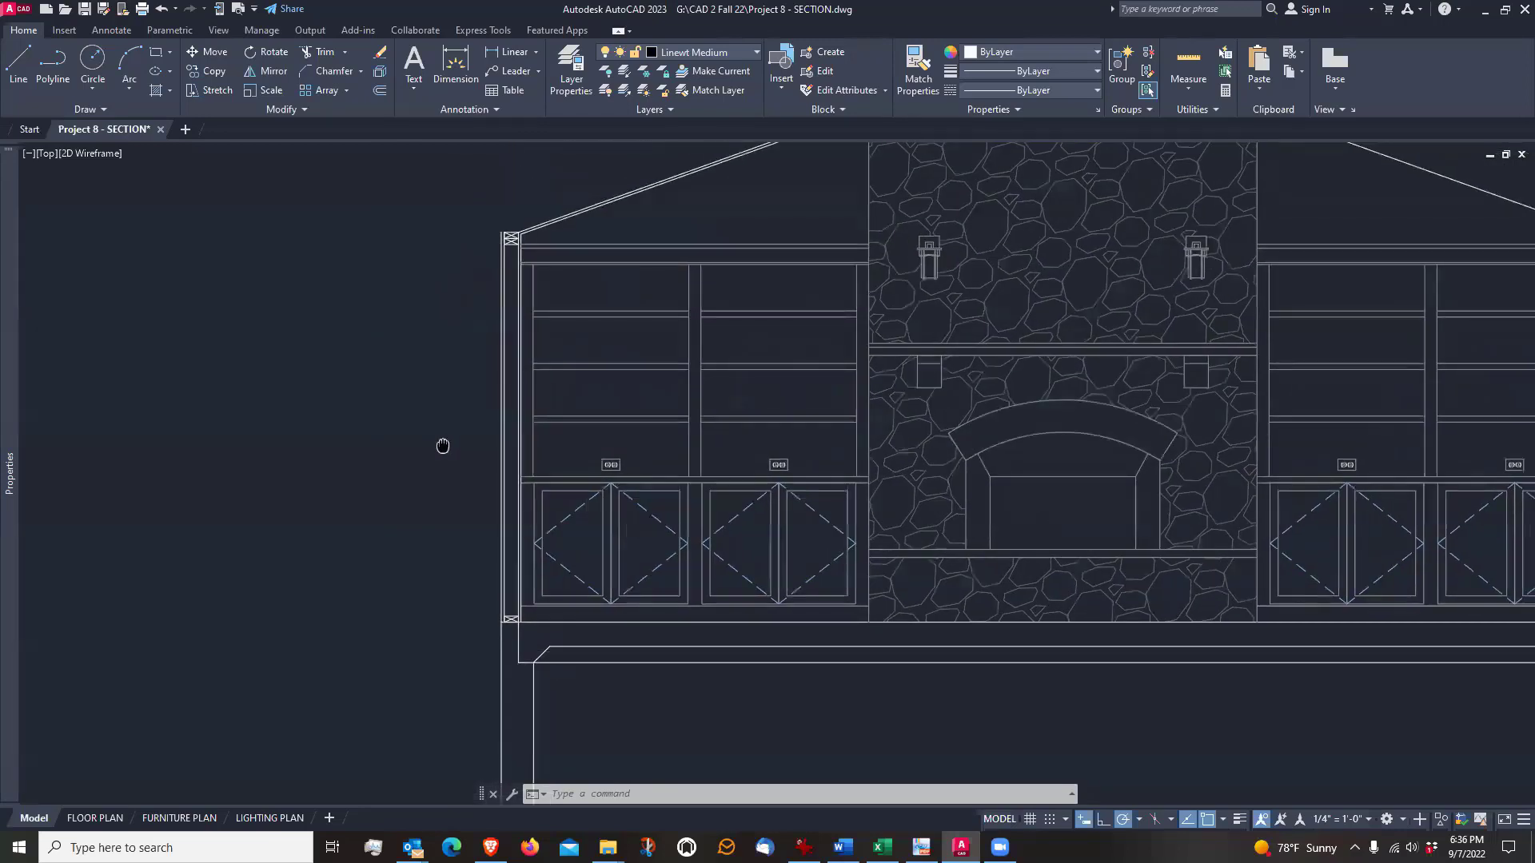
middle_click_drag(456, 295, 466, 371)
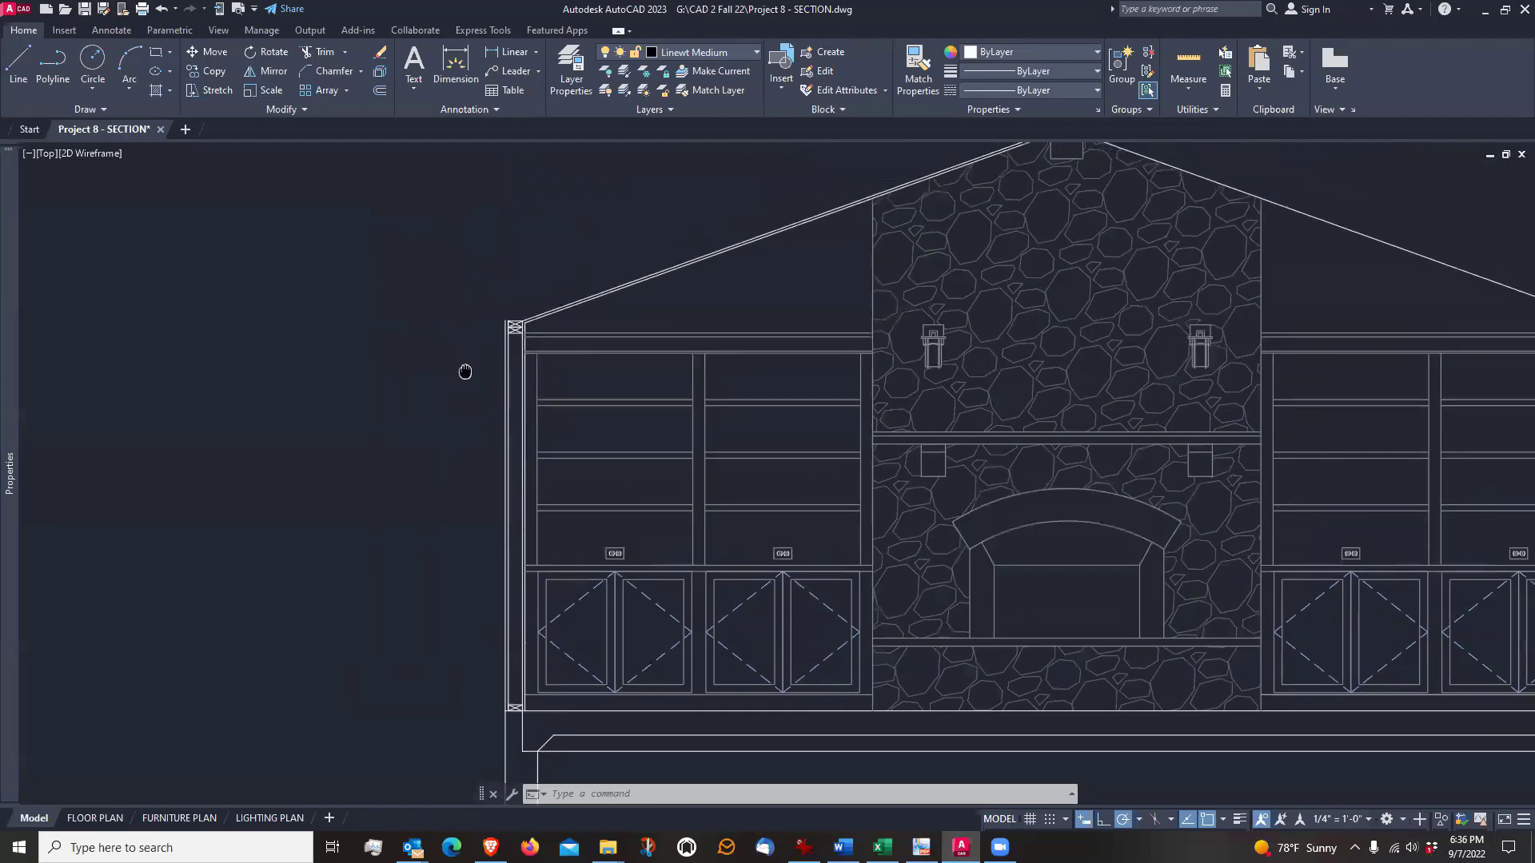
scroll(556, 280, "up", 6)
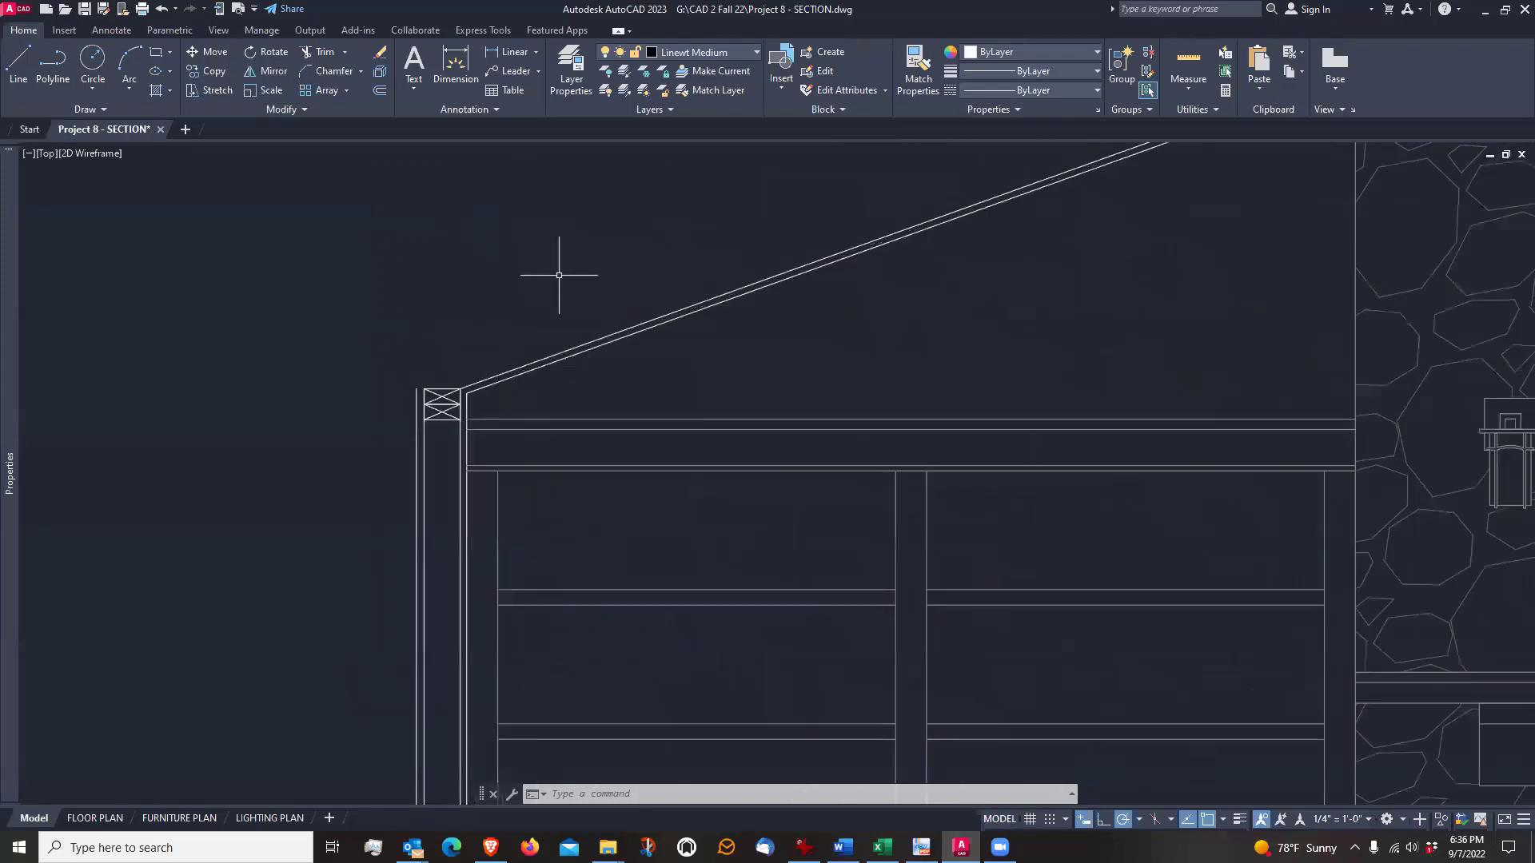
middle_click_drag(455, 326, 538, 366)
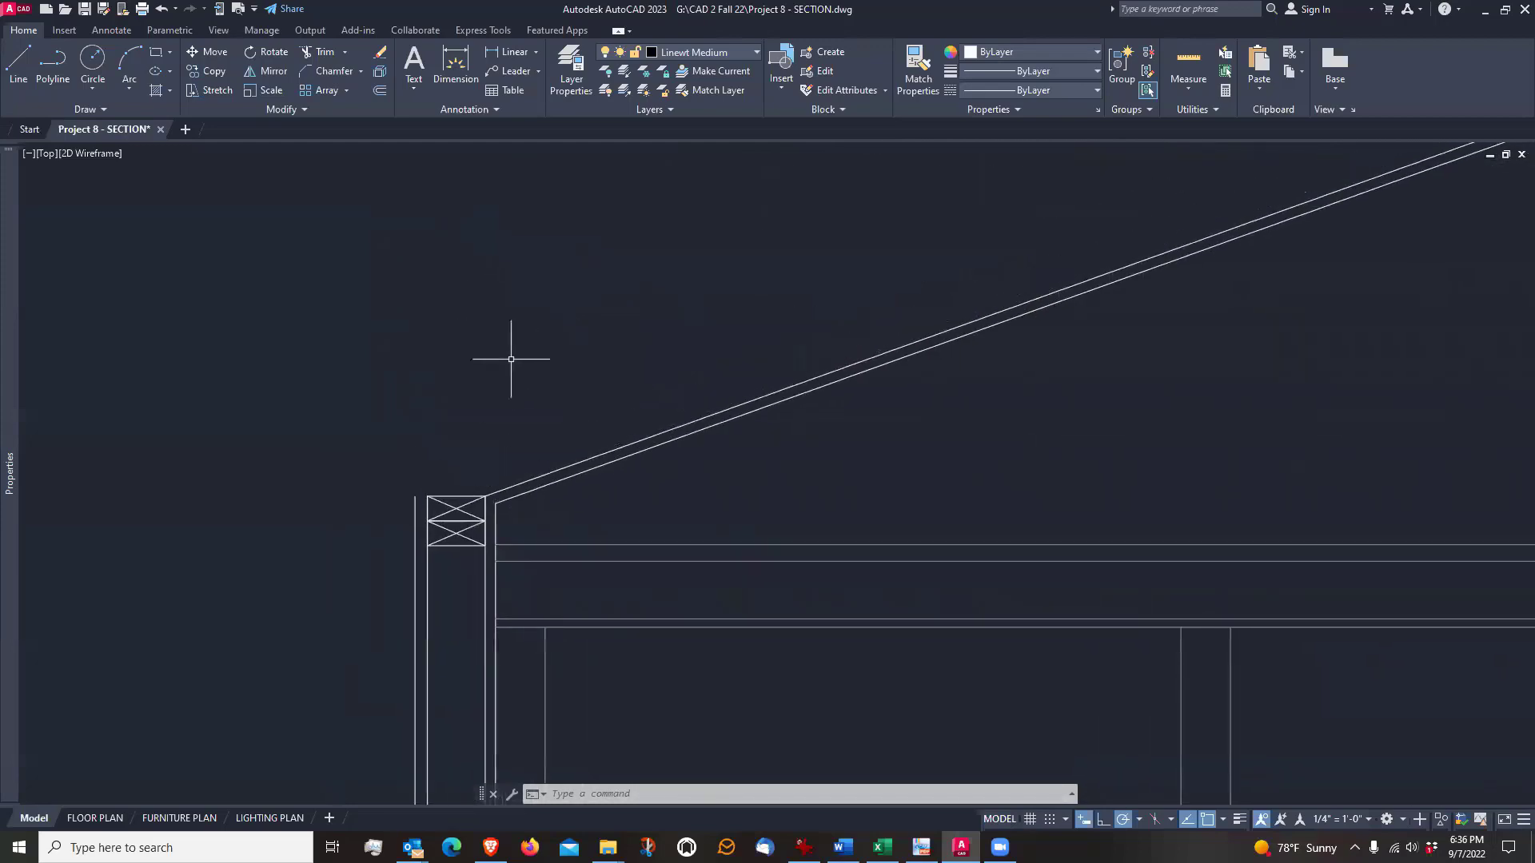
scroll(588, 503, "up", 3)
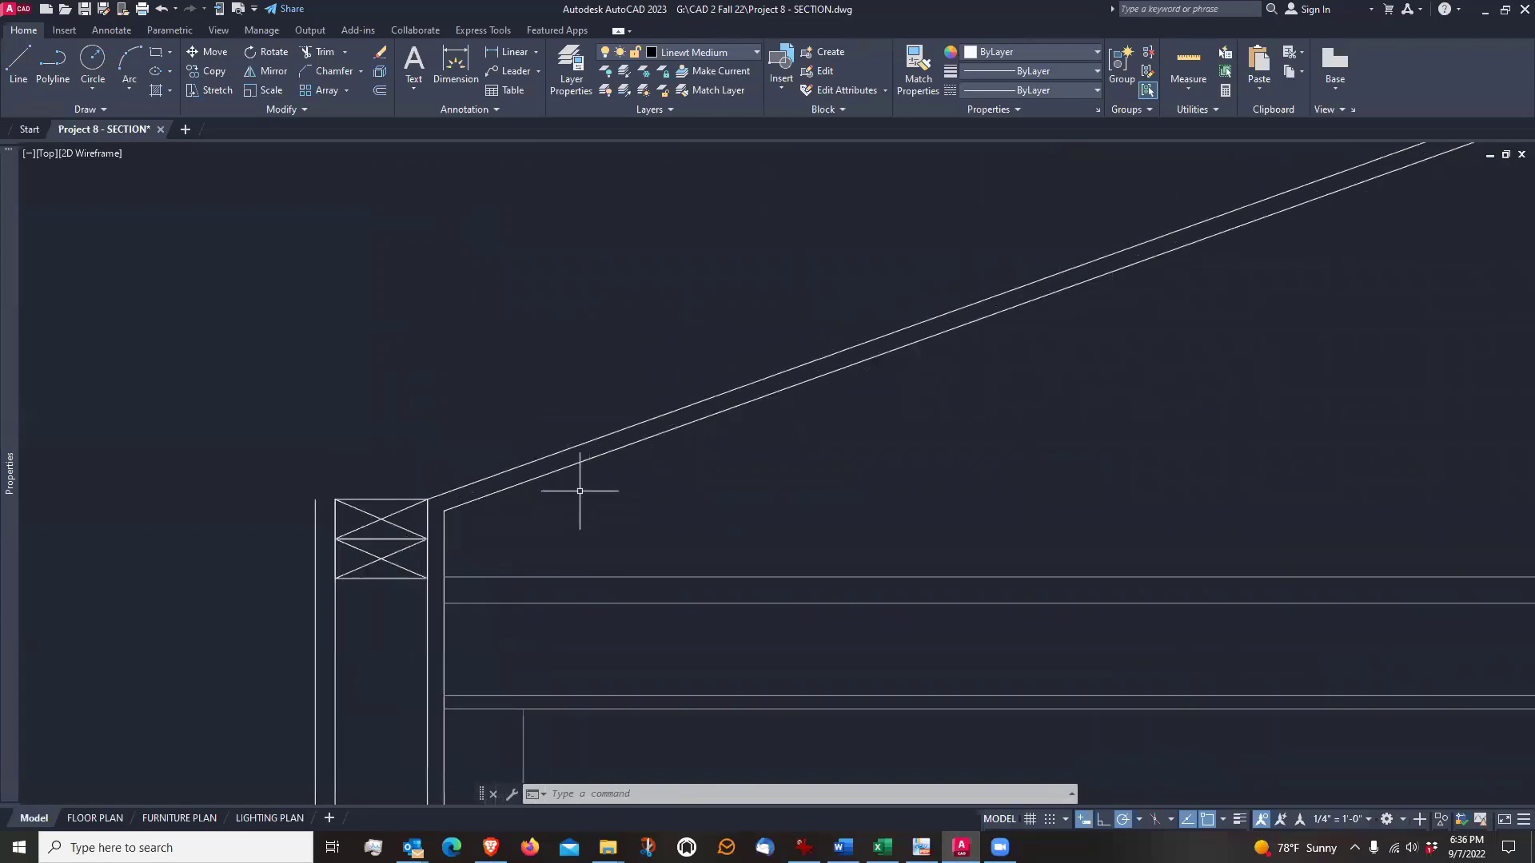
scroll(583, 497, "down", 3)
middle_click_drag(525, 537, 528, 453)
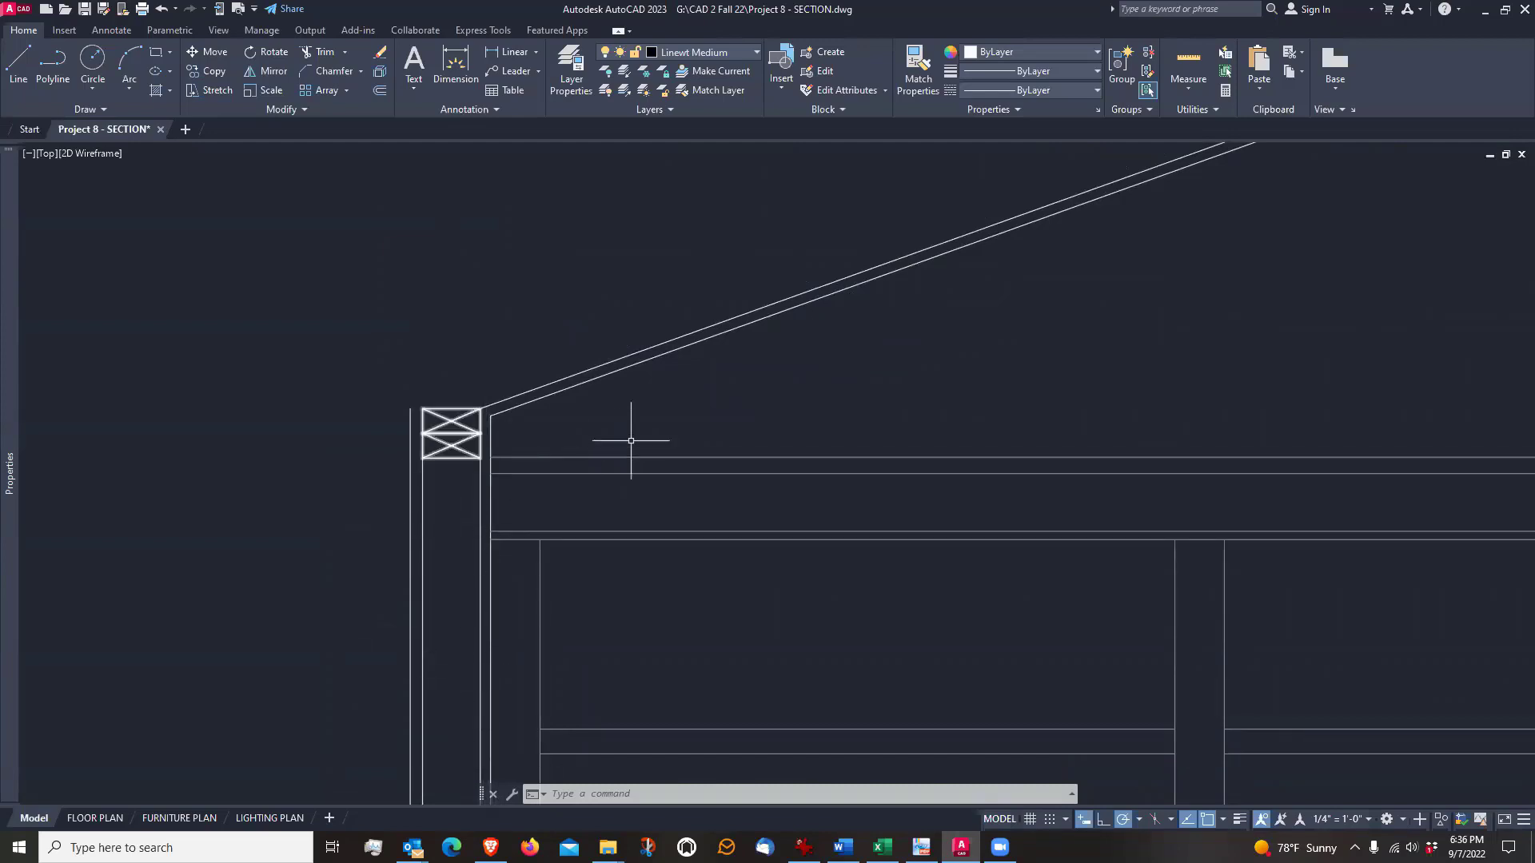
middle_click_drag(631, 439, 591, 577)
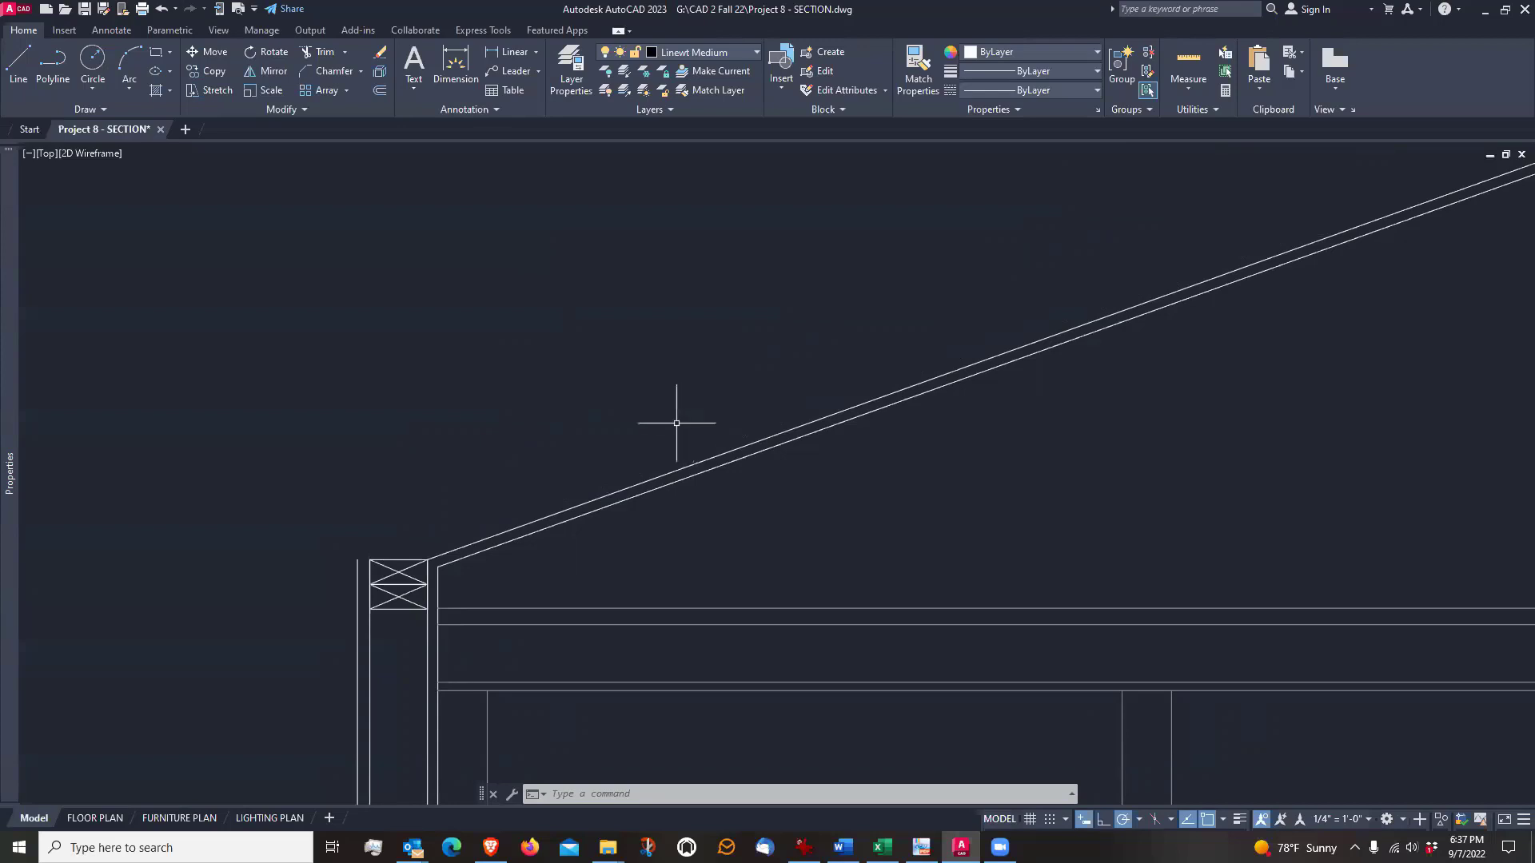
scroll(676, 423, "down", 2)
scroll(676, 423, "up", 2)
scroll(390, 602, "up", 4)
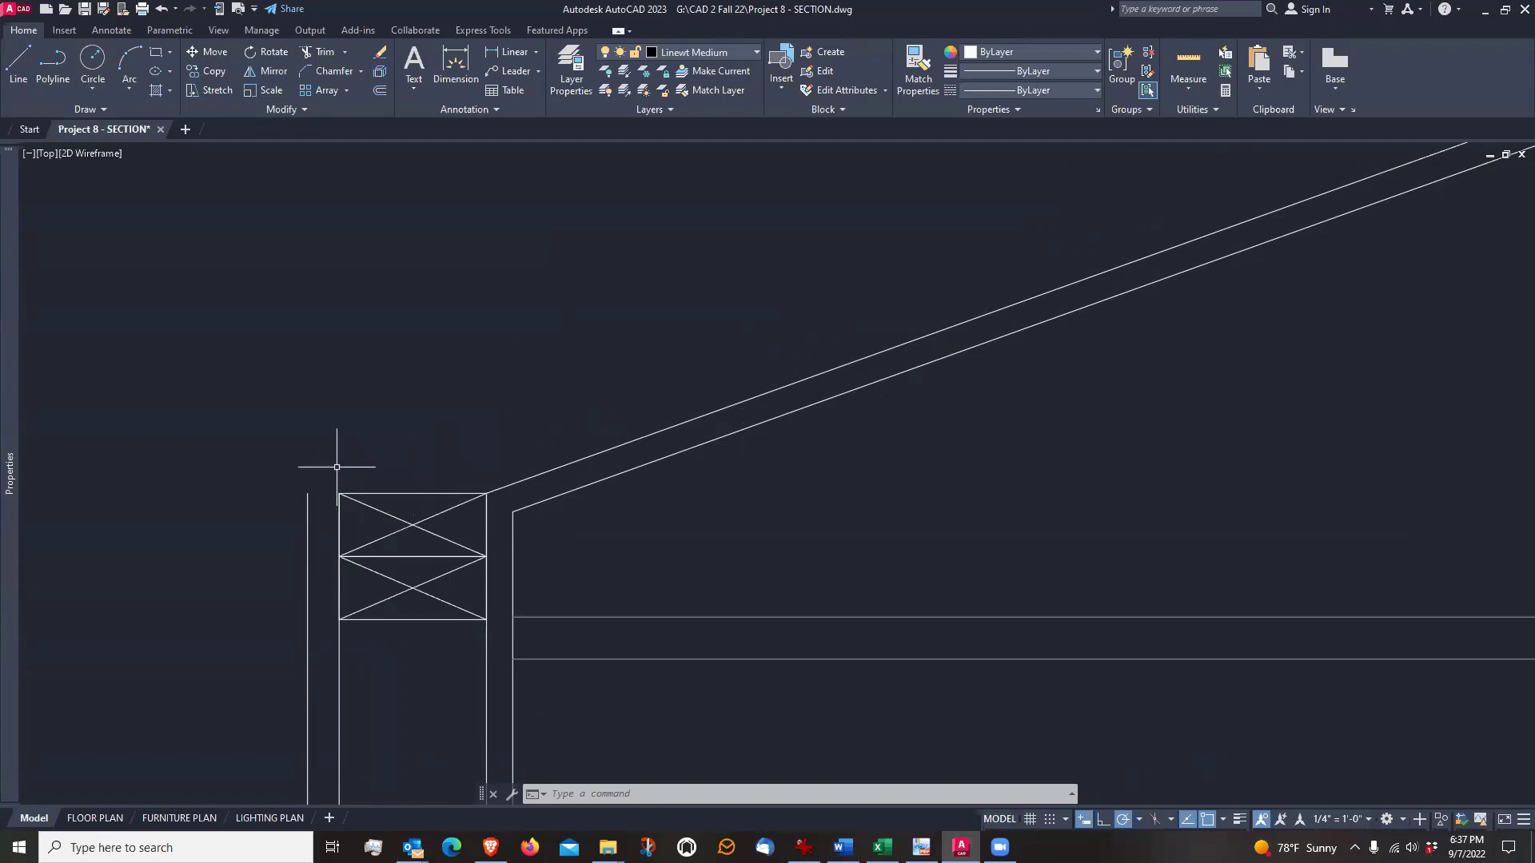
scroll(411, 524, "down", 4)
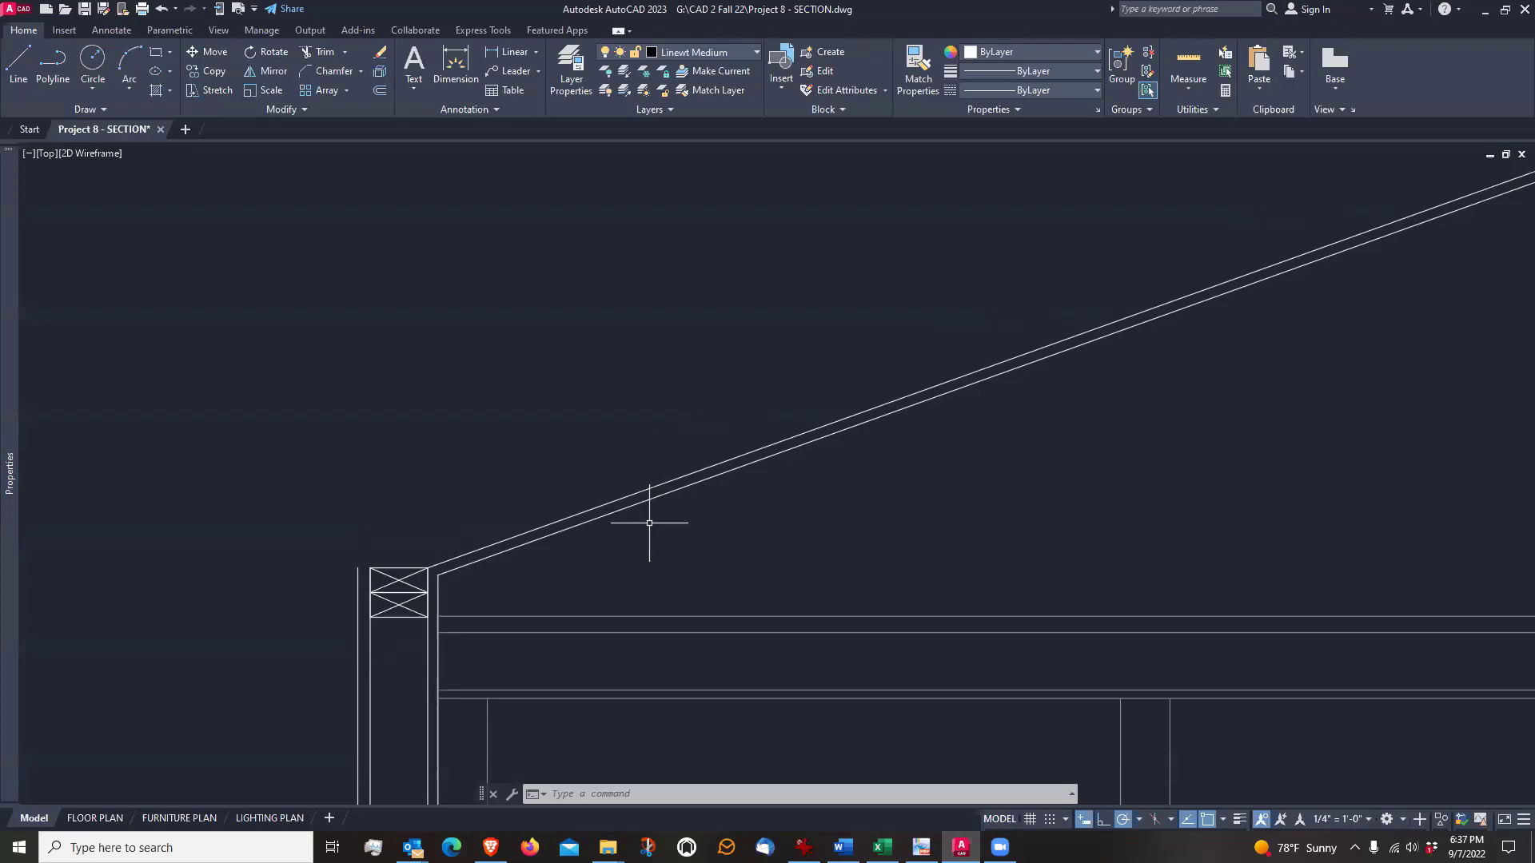
Offset the upper sloped ceiling line 5.5" upward to form the top edge of the rafter
type("o")
key("Return")
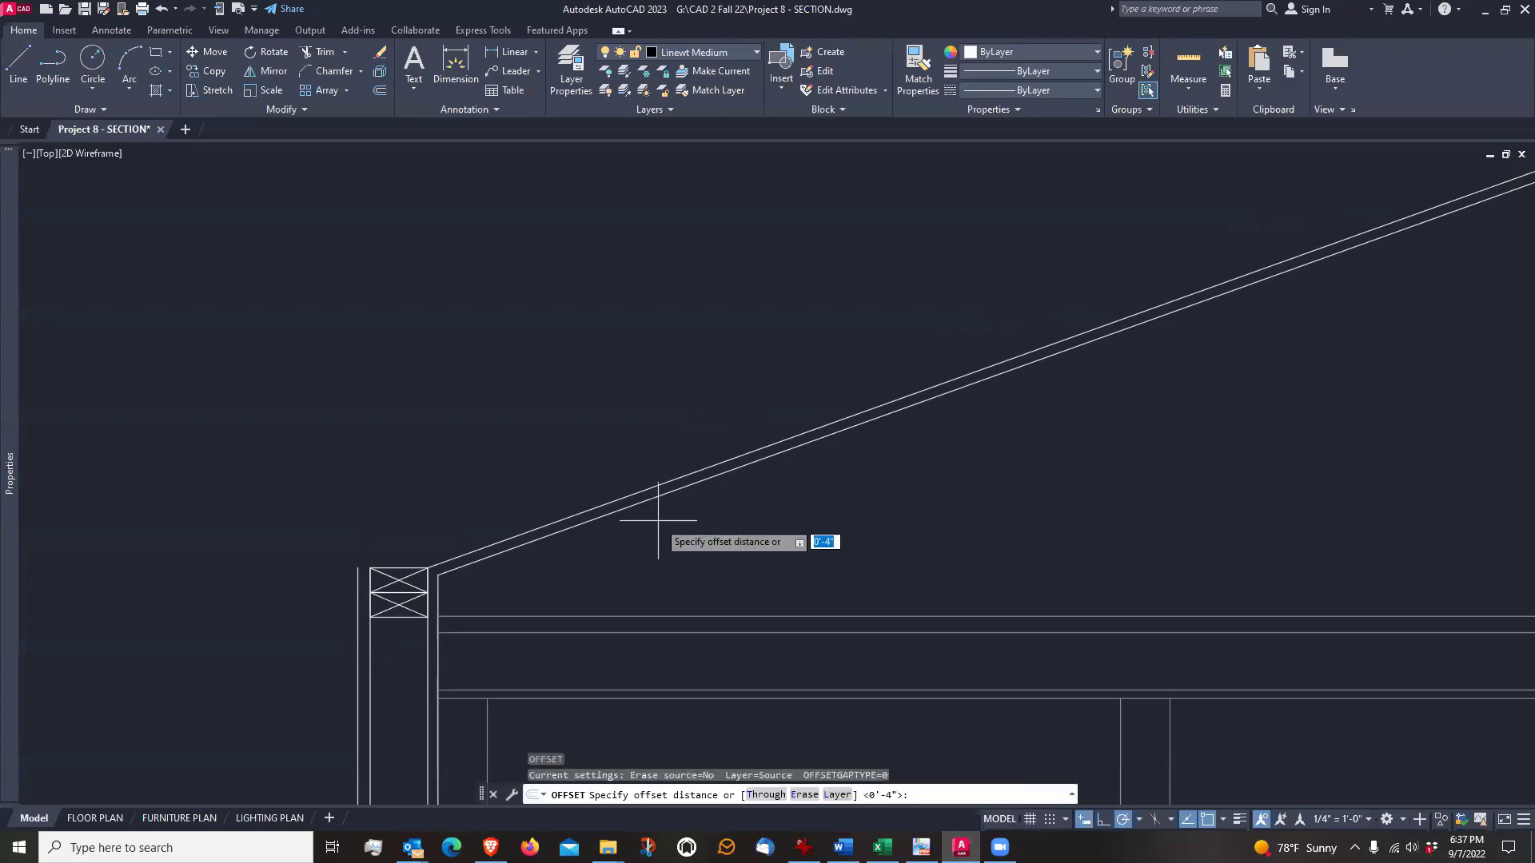
type("5.5")
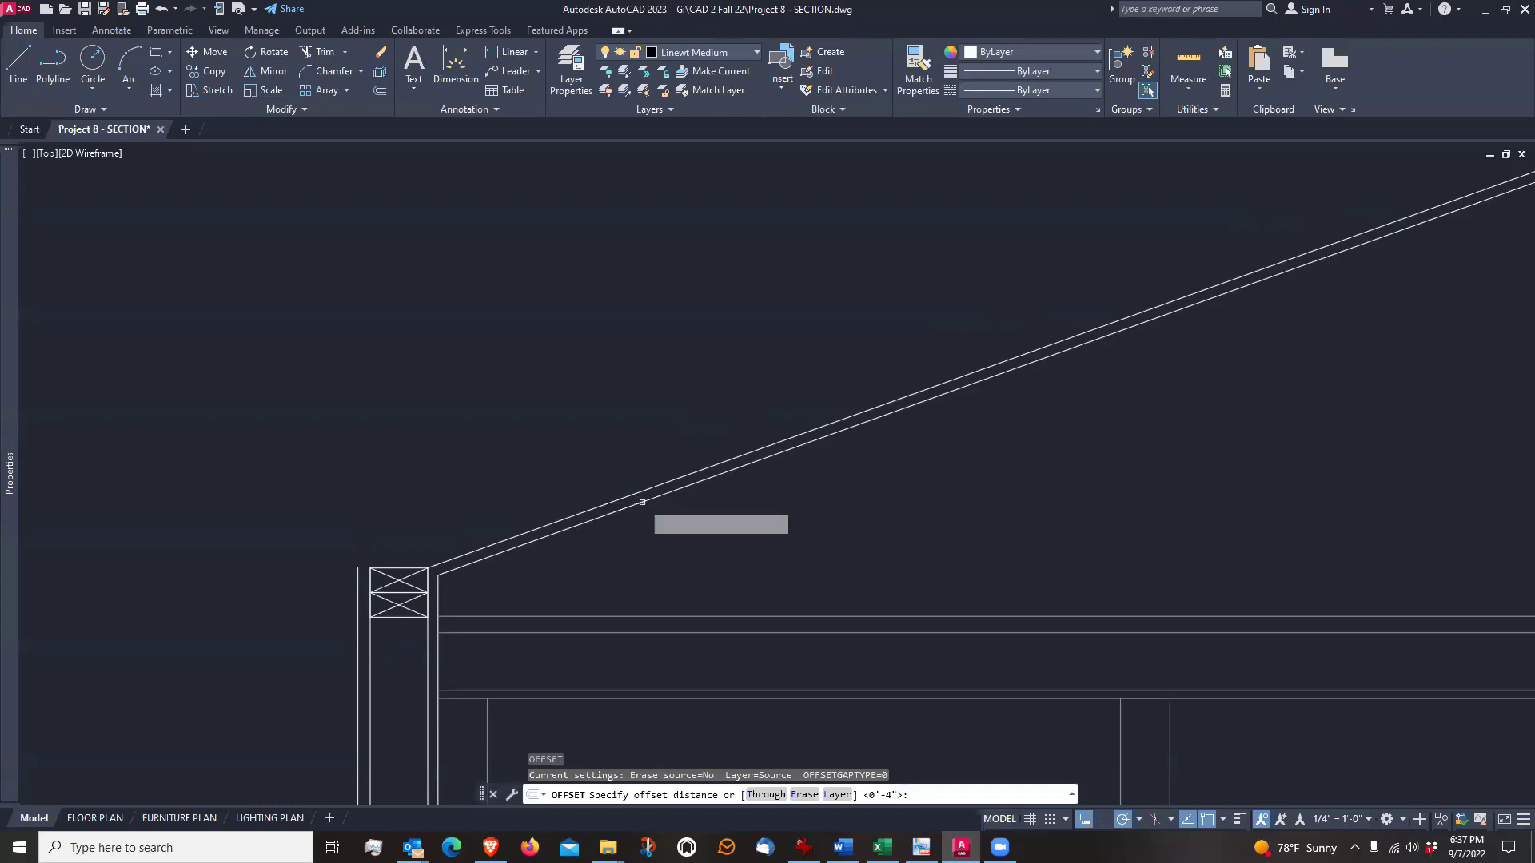
key("Return")
left_click(654, 487)
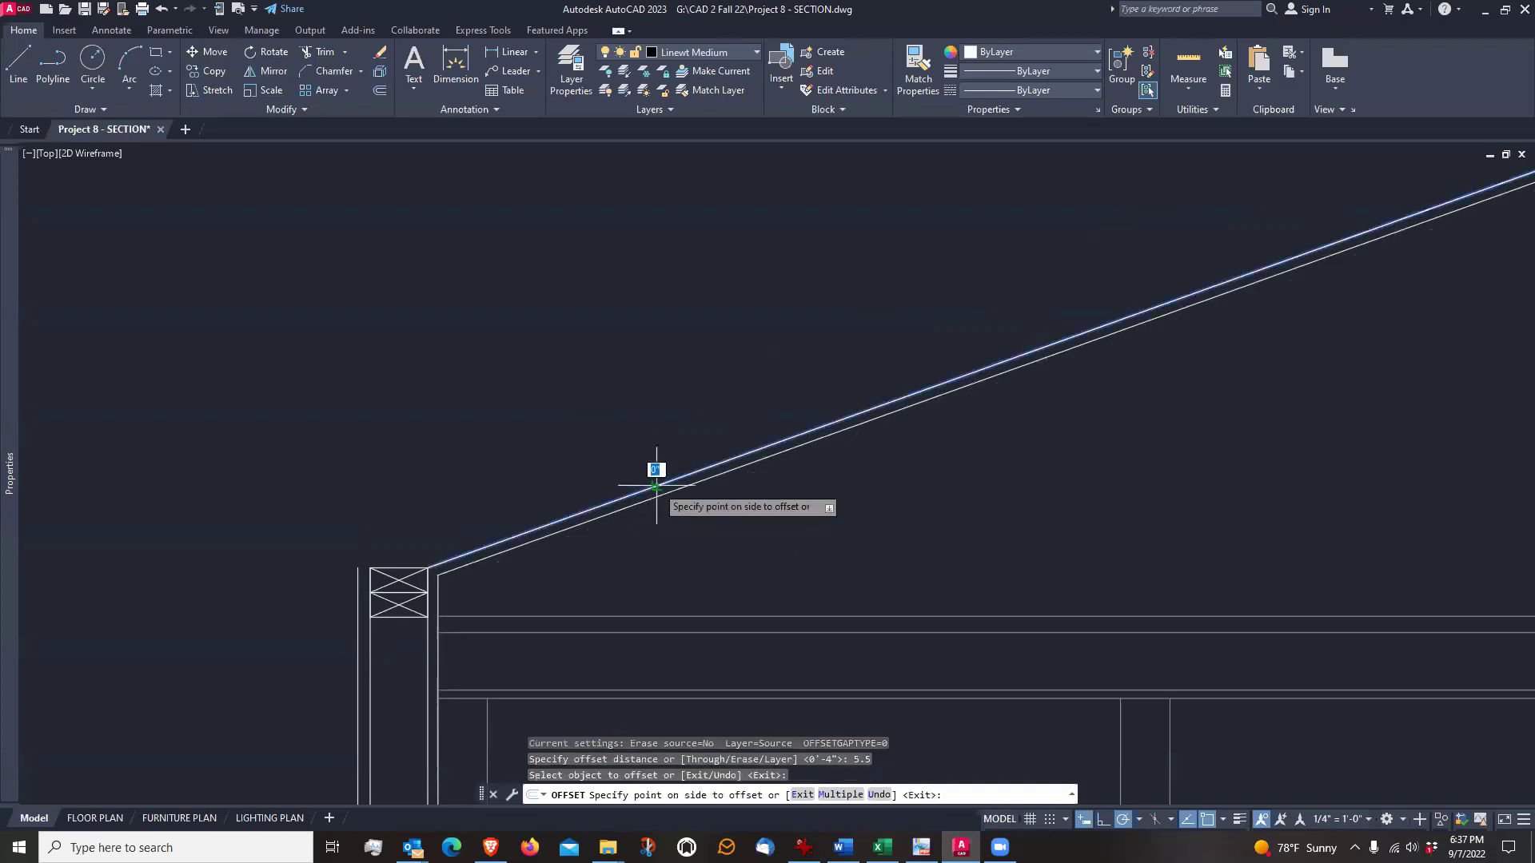
left_click(618, 412)
key("Return")
Examine the rafter outline along the slope, from its bearing on the double top plate to the ridge
scroll(536, 489, "down", 2)
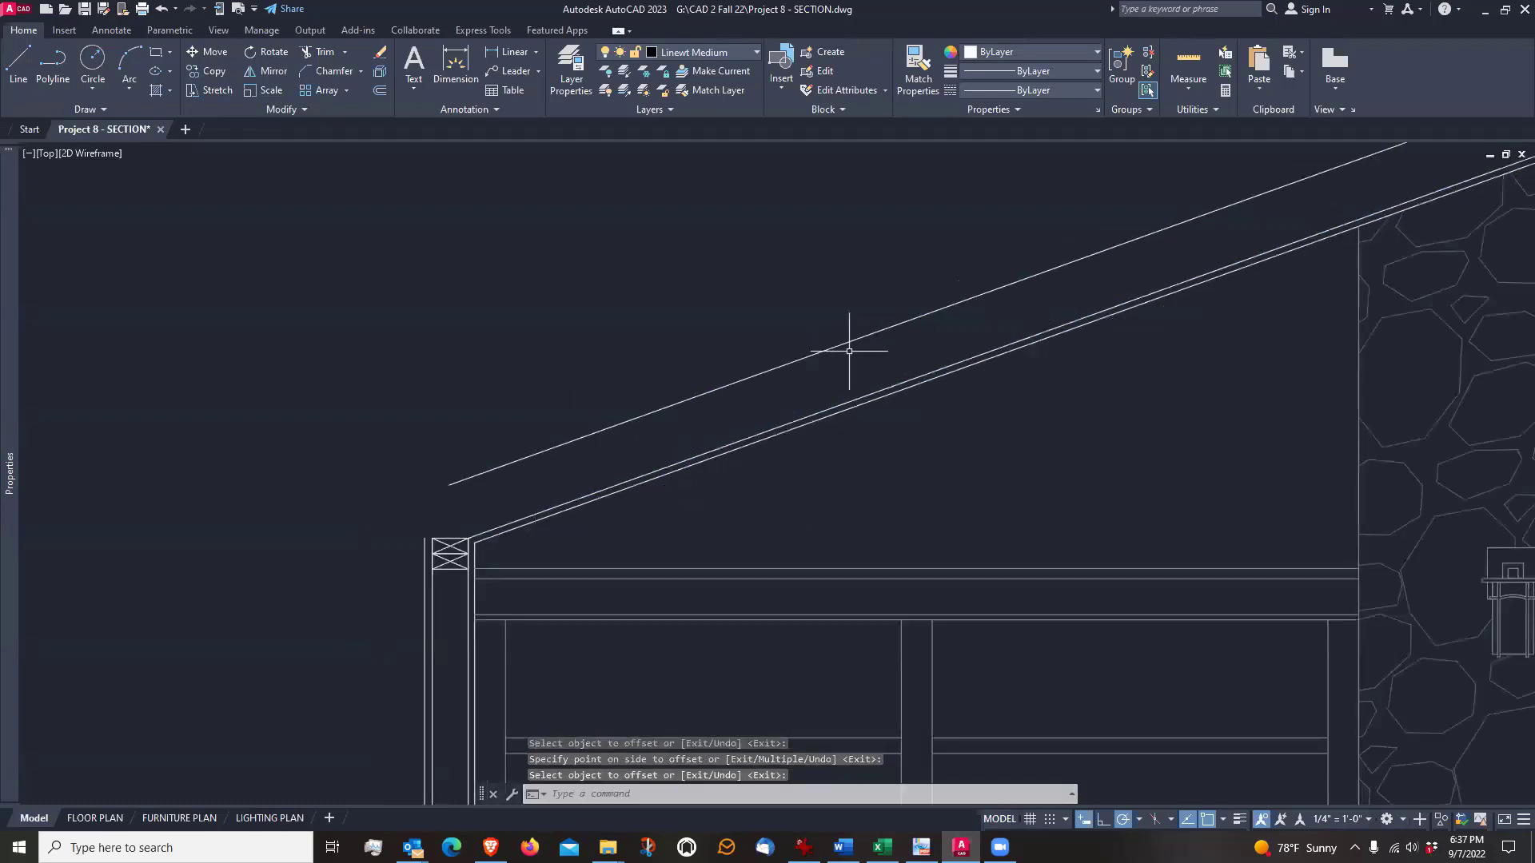
mouse_move(843, 353)
middle_mouse_down()
mouse_move(519, 454)
mouse_move(515, 480)
middle_mouse_up()
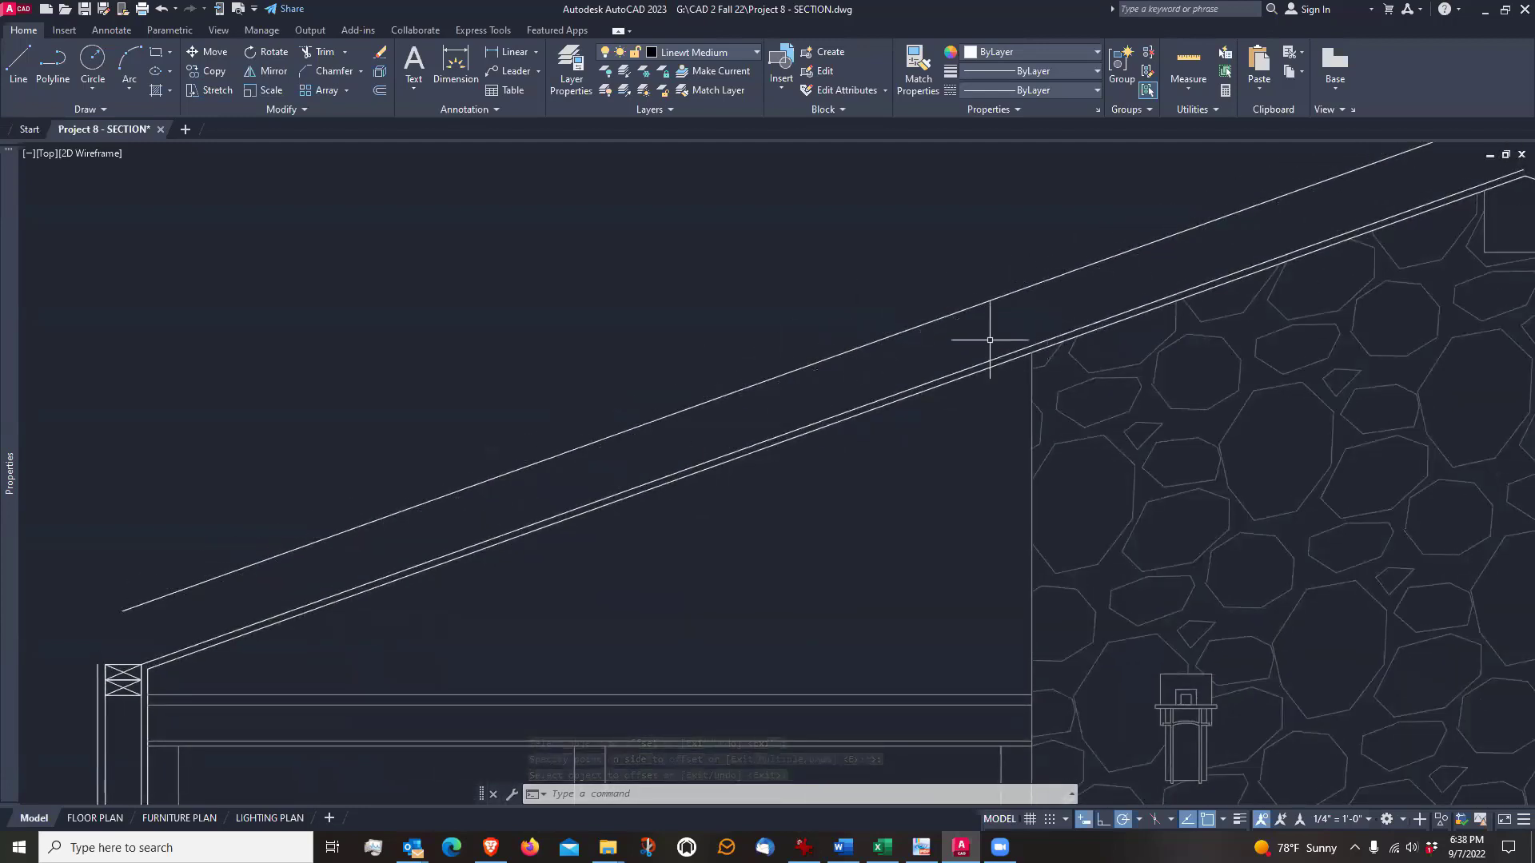
middle_click_drag(810, 395, 862, 307)
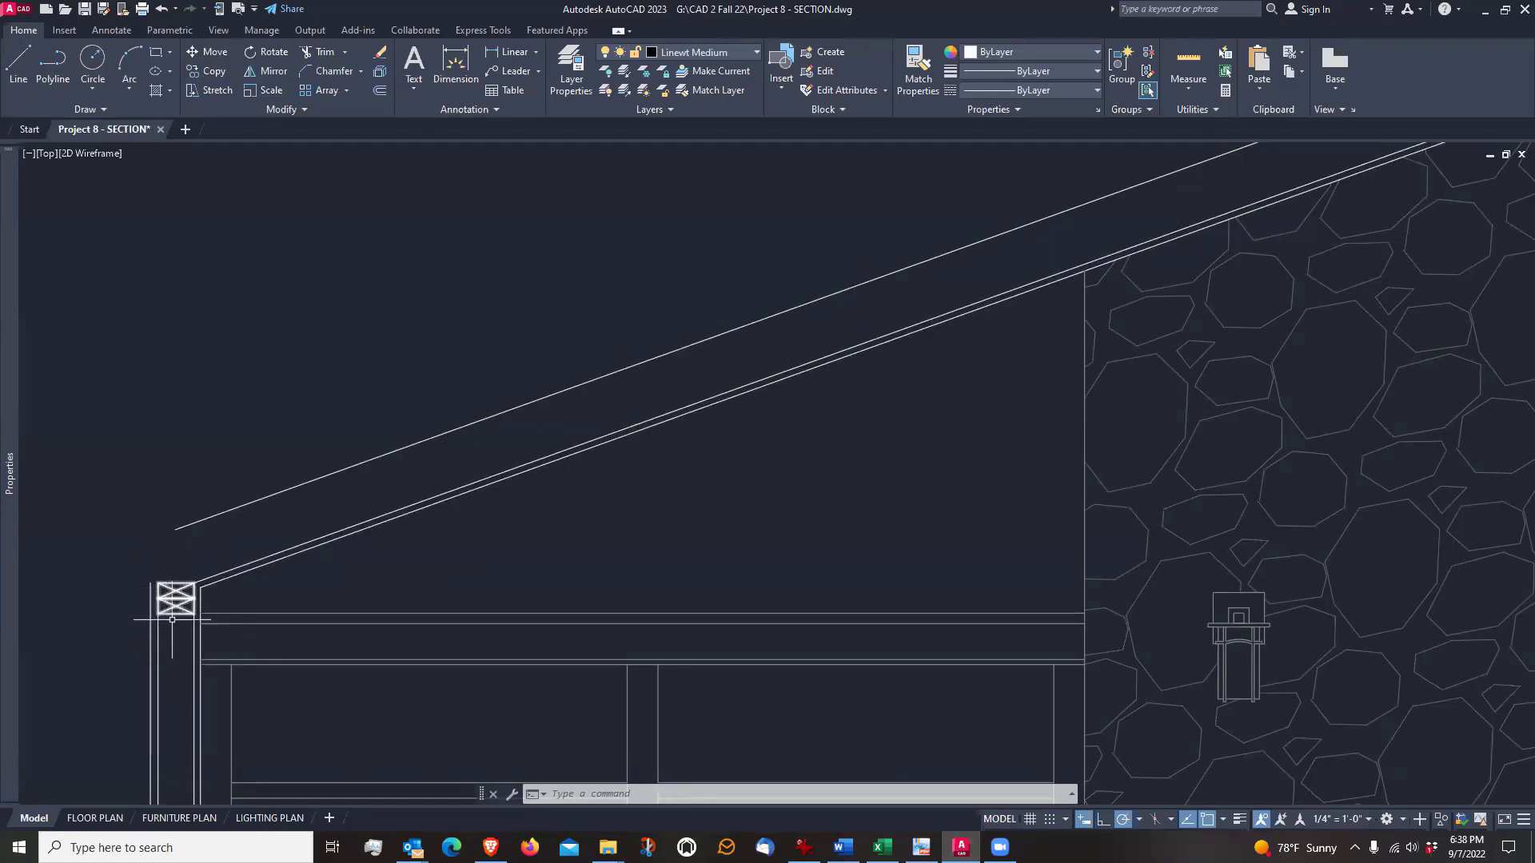
scroll(172, 619, "up", 4)
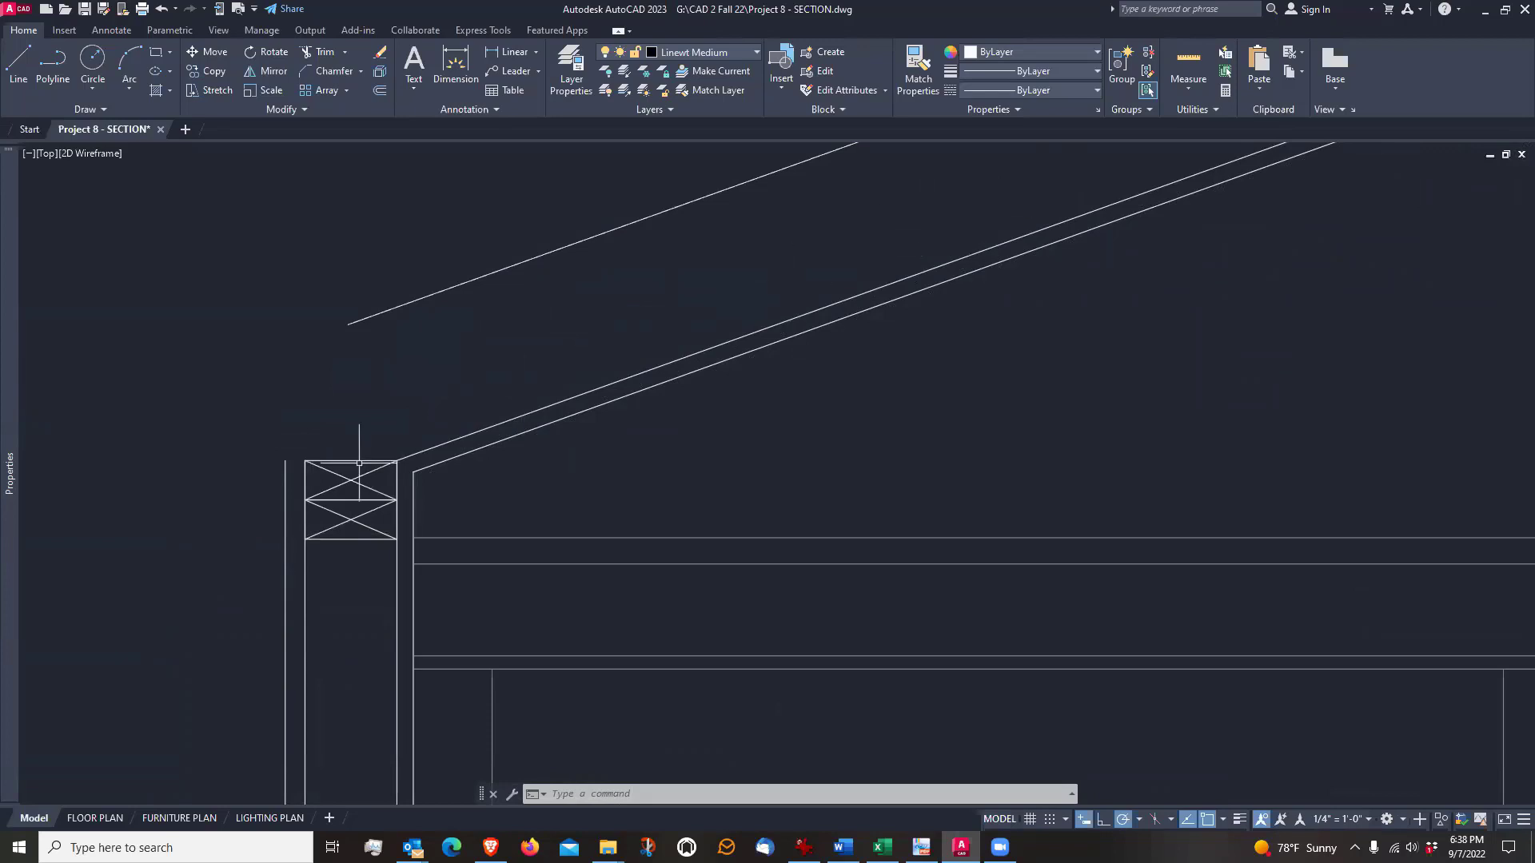
scroll(291, 646, "down", 5)
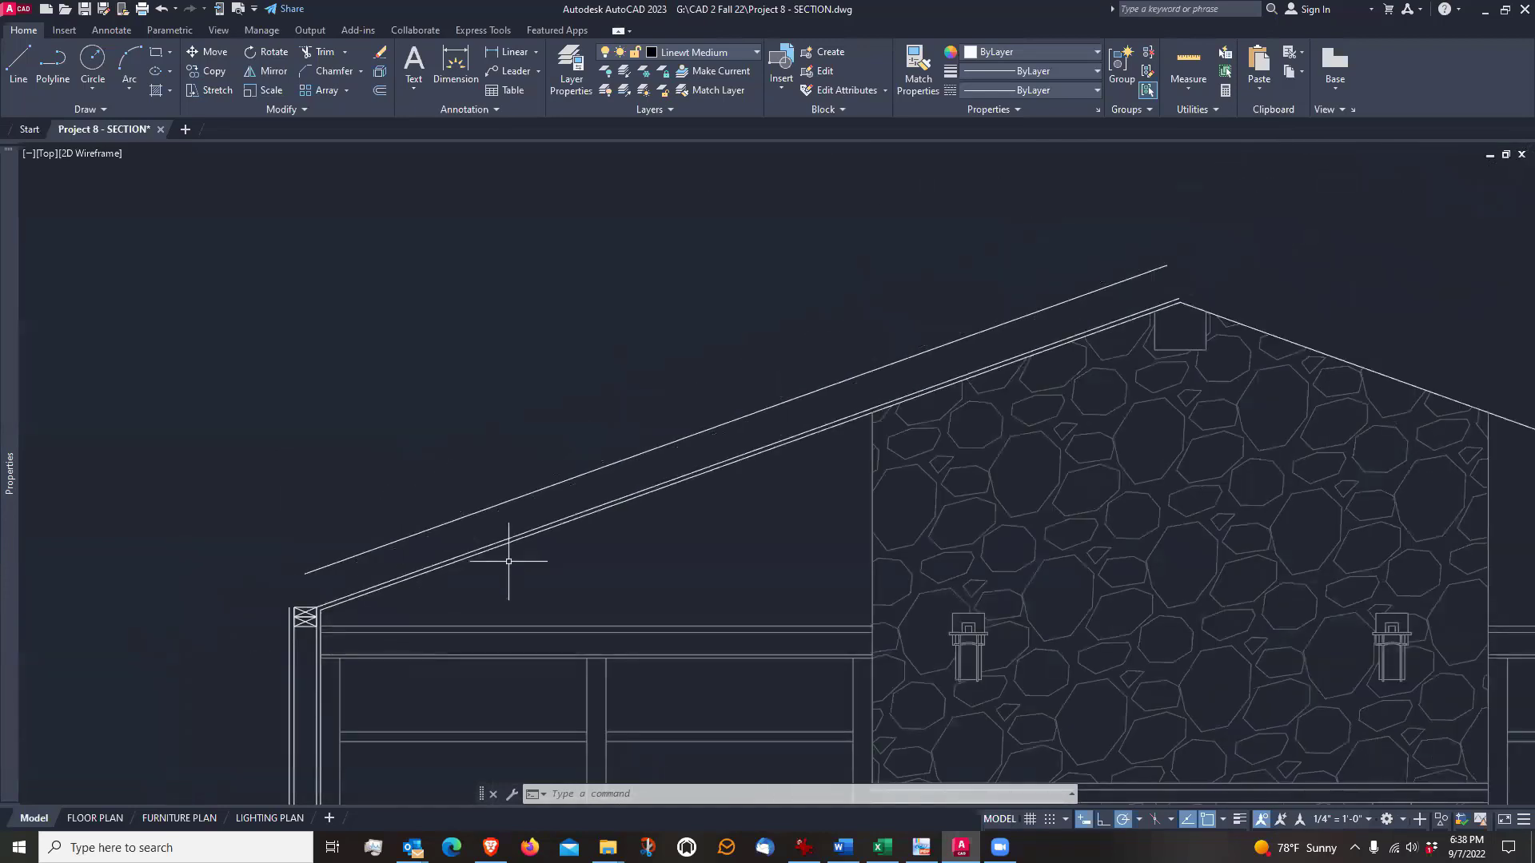
middle_click_drag(507, 548, 638, 482)
scroll(637, 479, "up", 2)
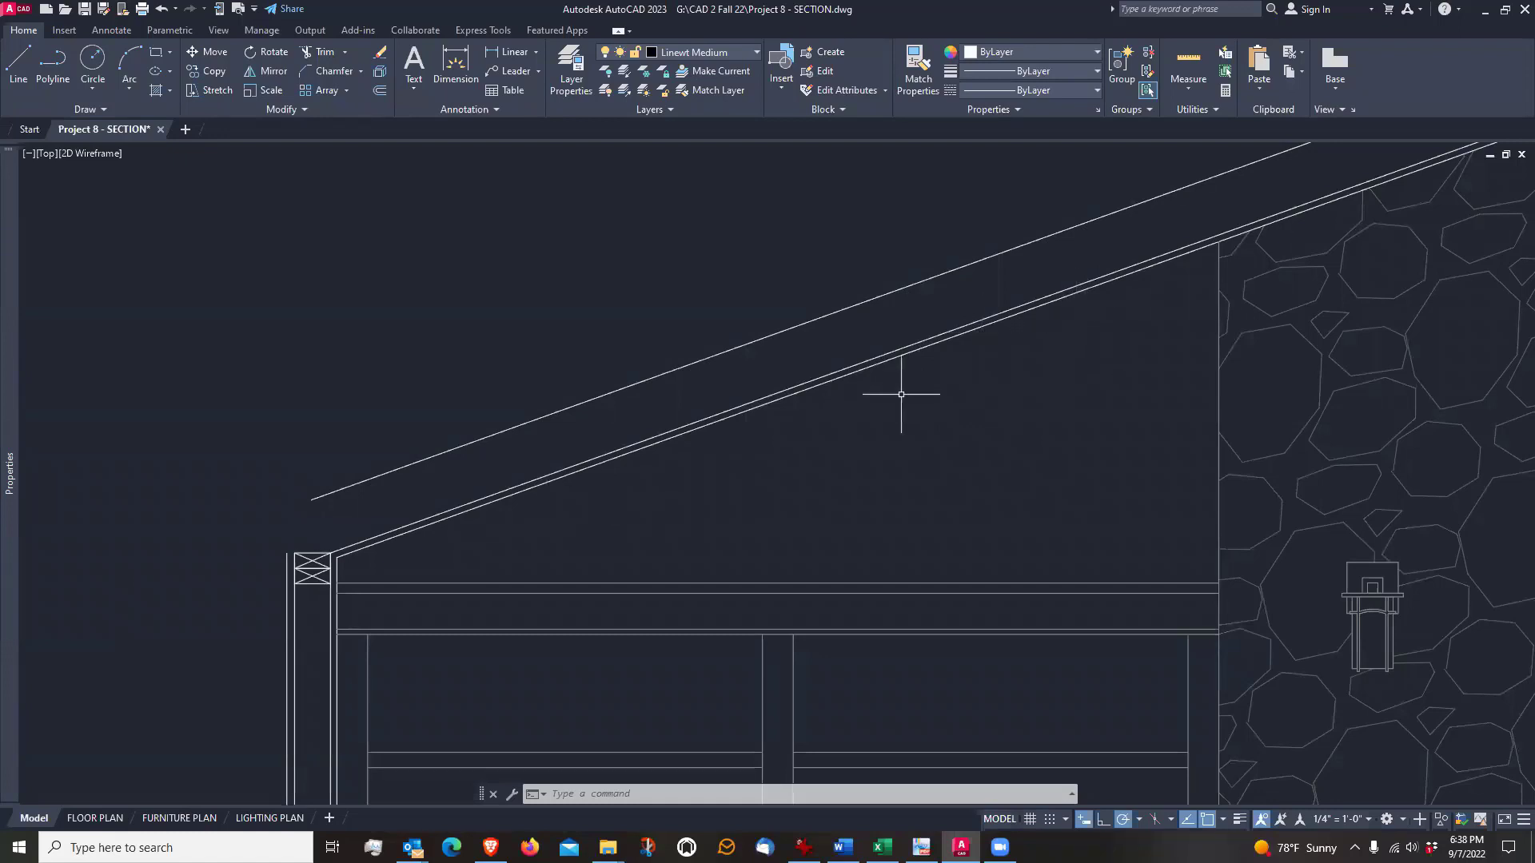
middle_click_drag(901, 394, 924, 439)
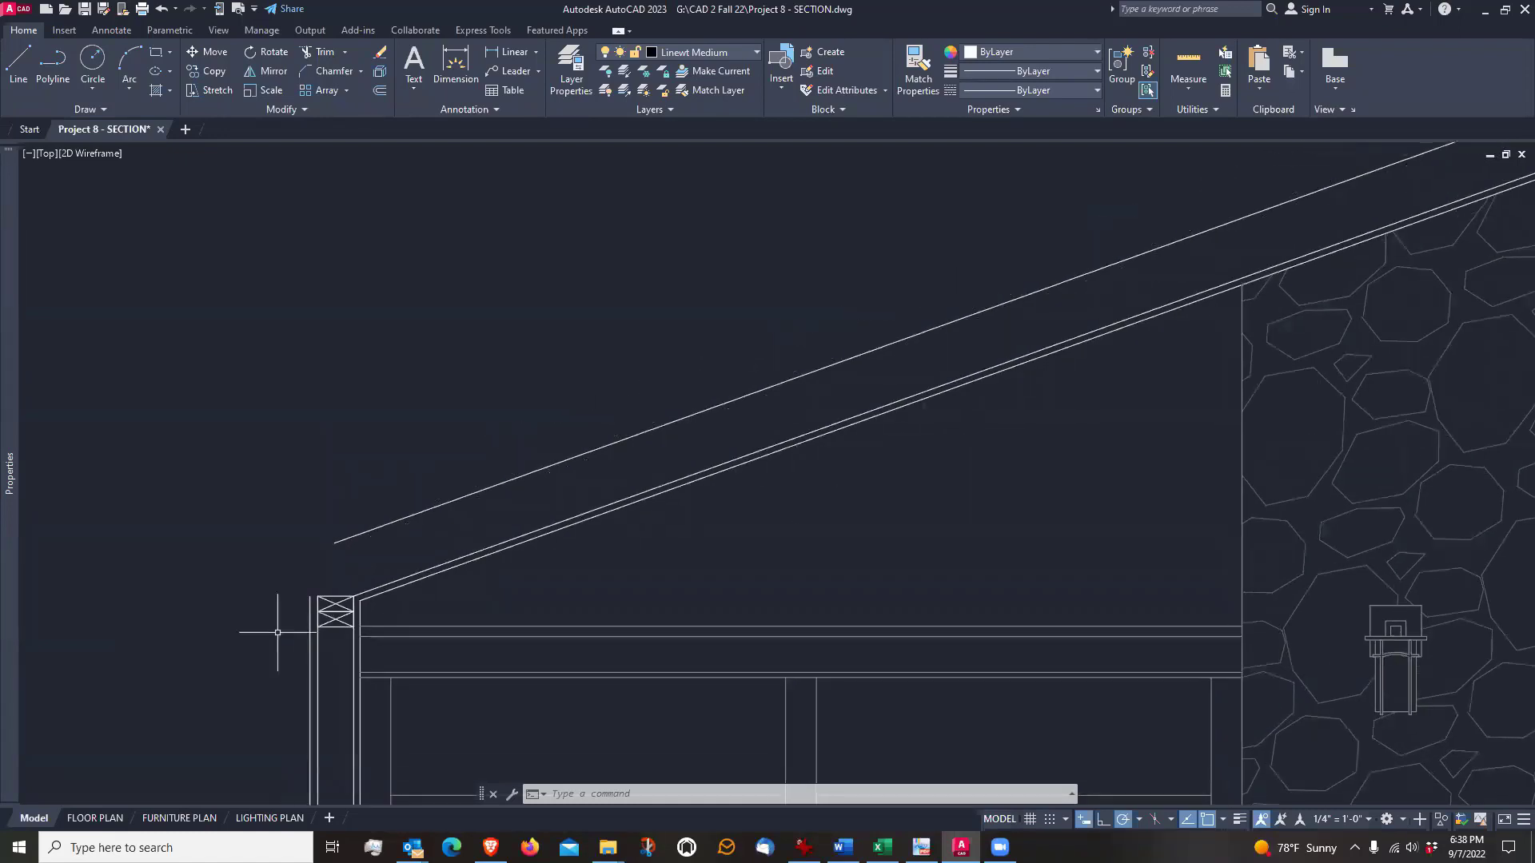
With Ortho on, draw a vertical line upward from the double top plate's outer upper corner
scroll(278, 632, "up", 2)
scroll(280, 623, "up", 2)
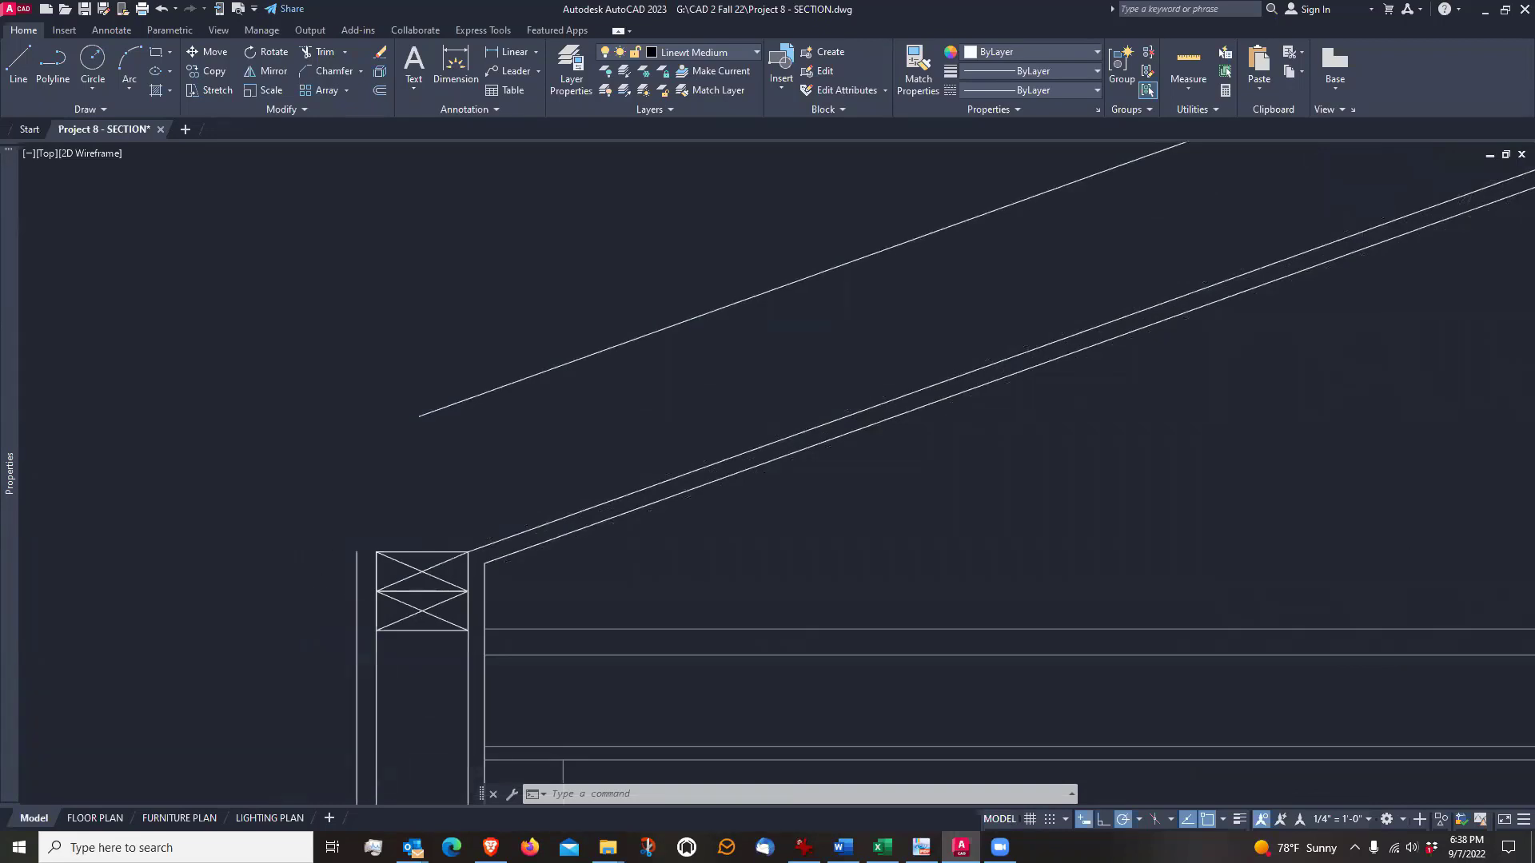
type("l")
key("Return")
scroll(356, 527, "up", 2)
left_click(376, 551)
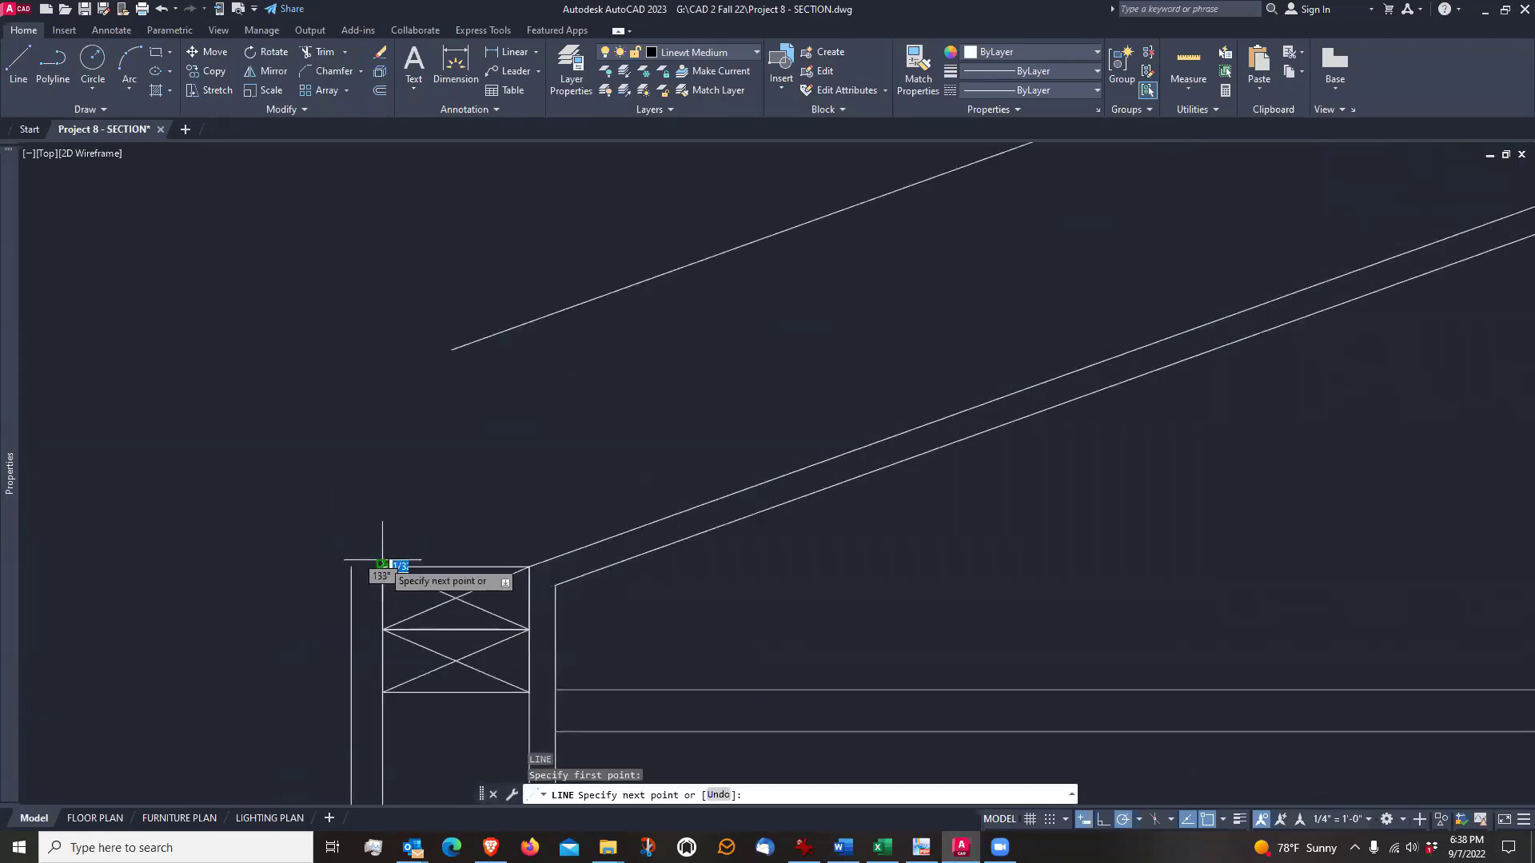
left_click(1103, 819)
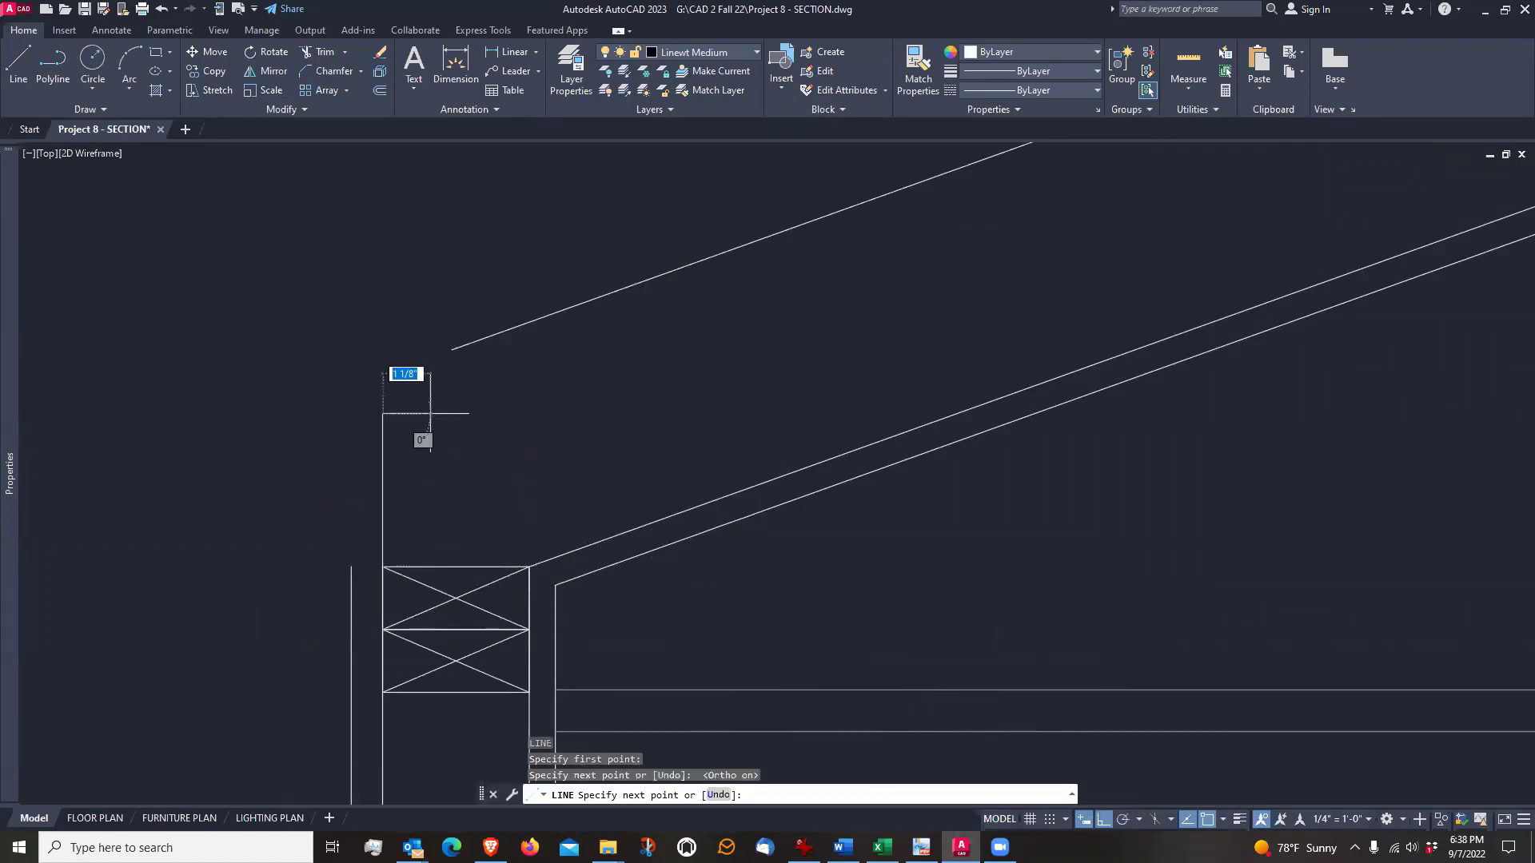
key("Escape")
Join the rafter's top edge and the vertical line above the top plate into a sharp corner with a zero-radius Fillet
type("f")
key("Return")
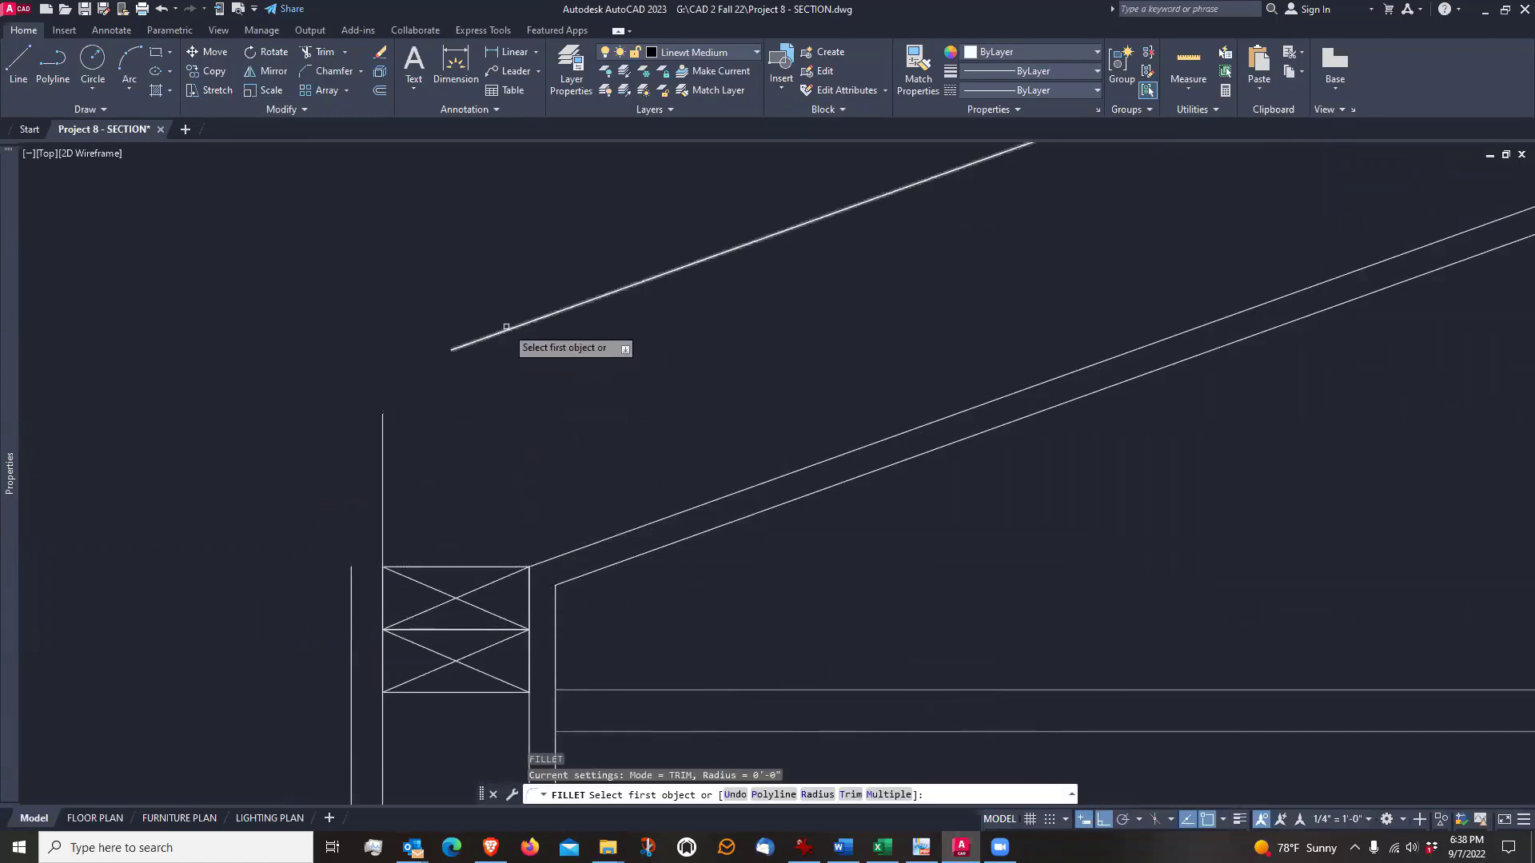
left_click(506, 327)
left_click(383, 457)
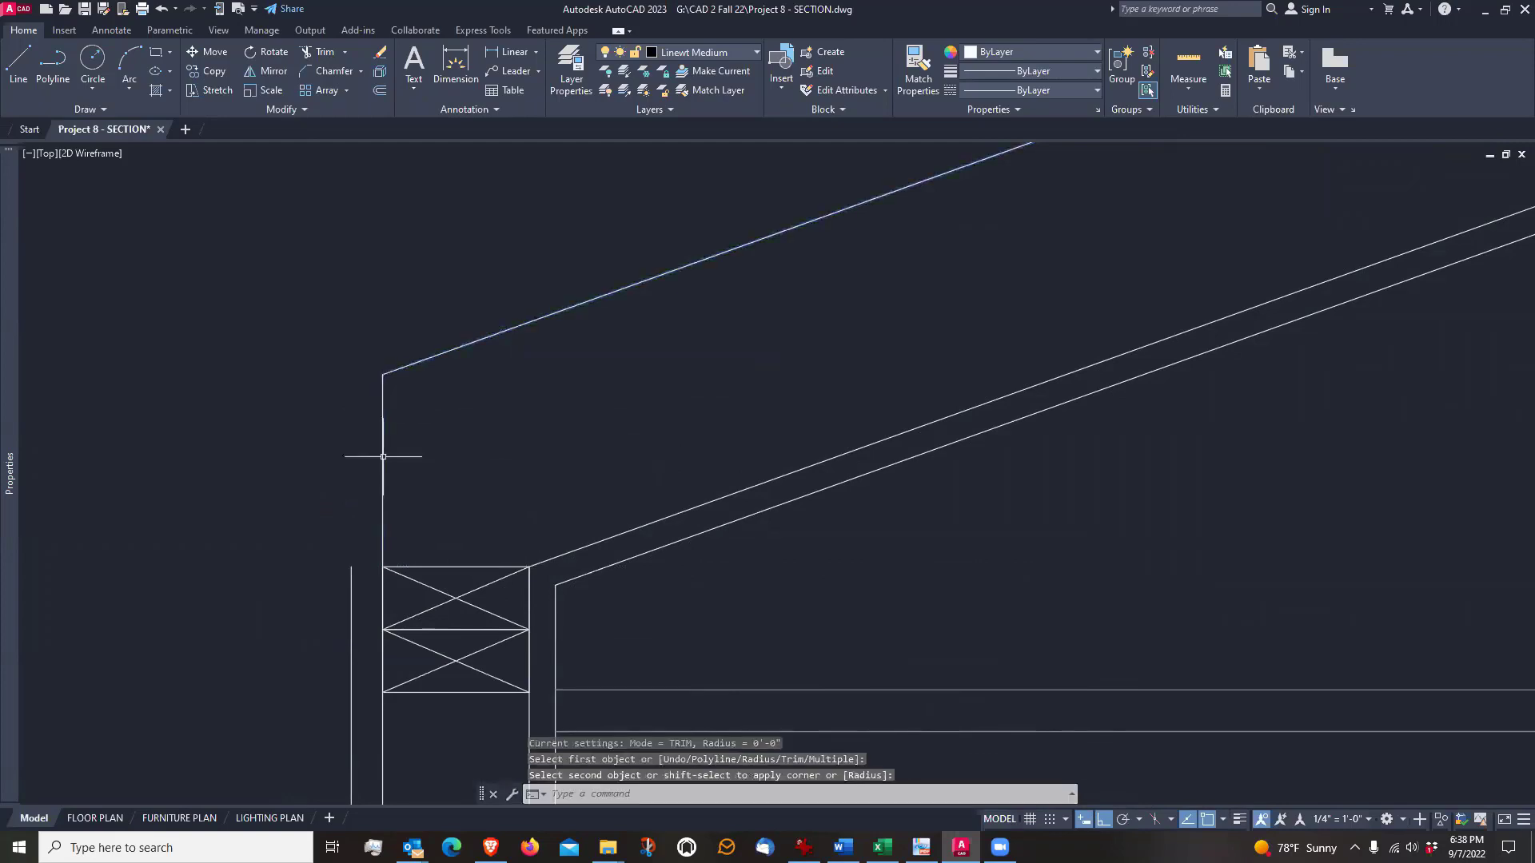
key("Return")
scroll(397, 462, "down", 2)
key("Escape")
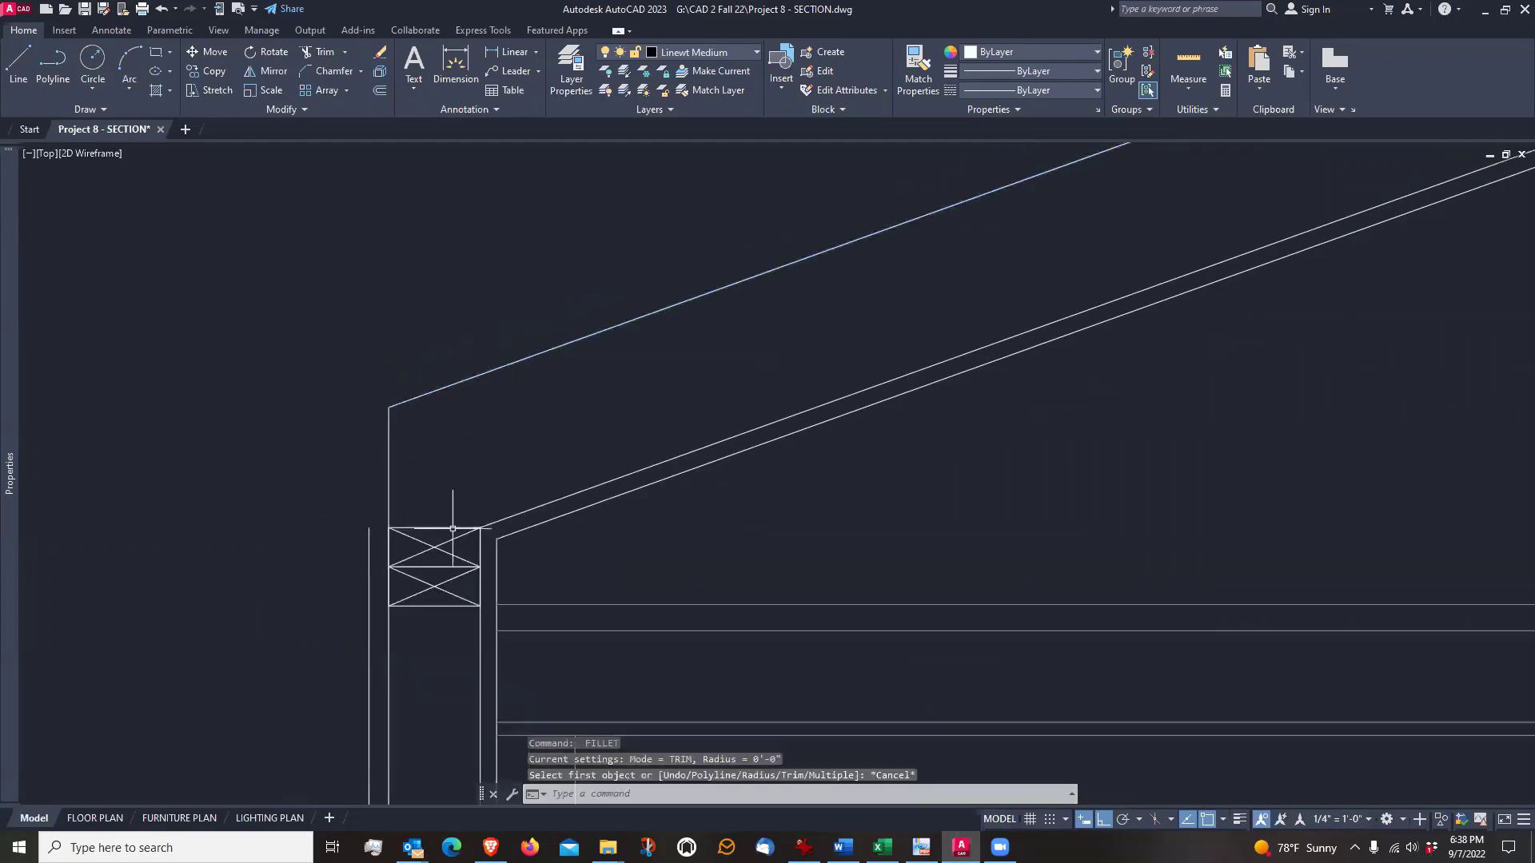
Review the section from the rafter end down the framed wall to the foundation wall and keyed footing
scroll(383, 523, "down", 1)
scroll(519, 530, "down", 1)
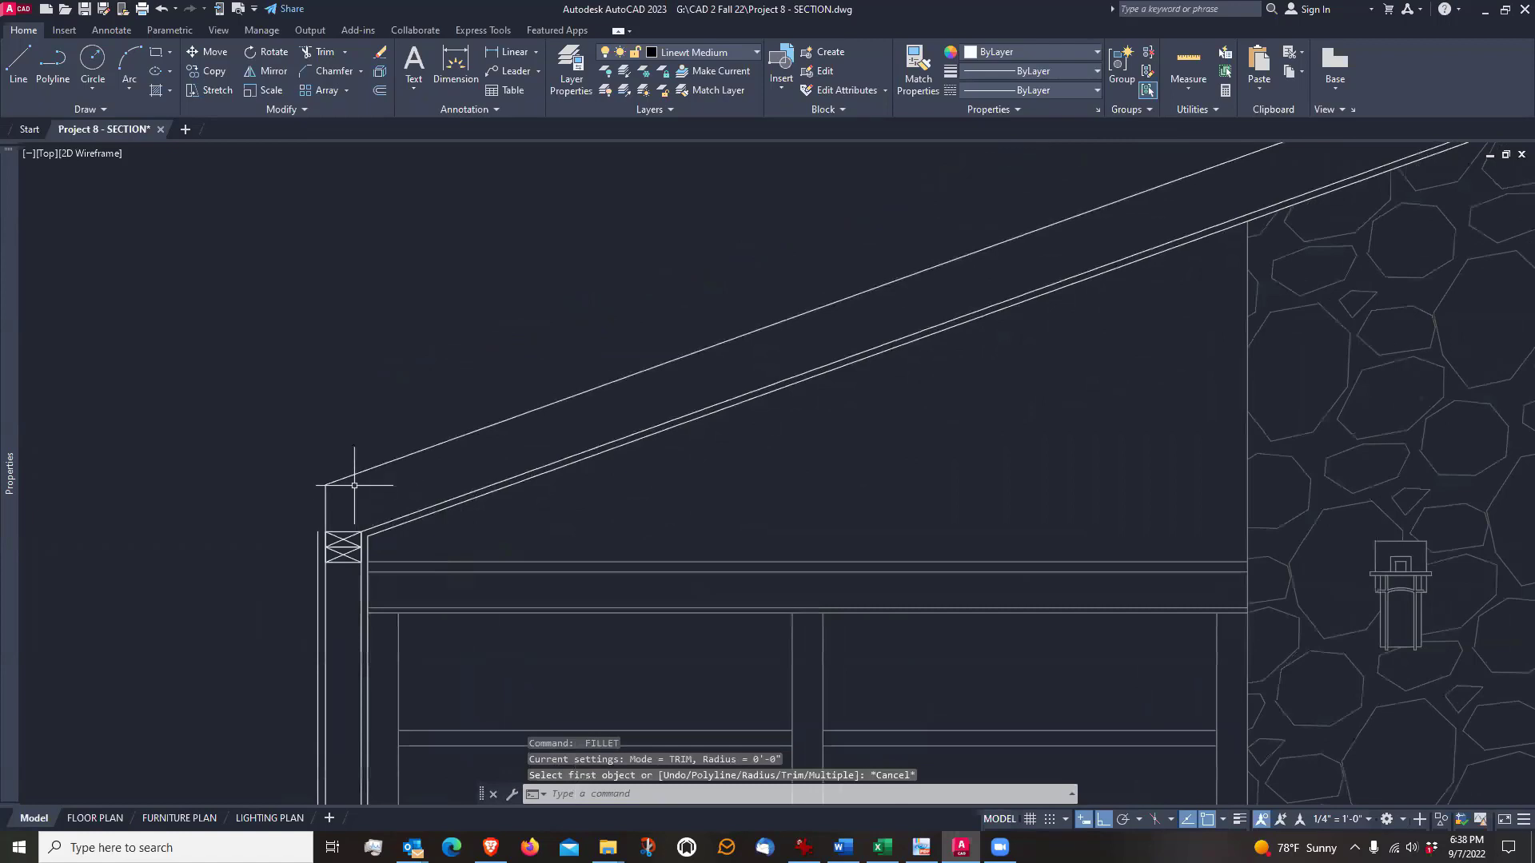
scroll(375, 350, "down", 3)
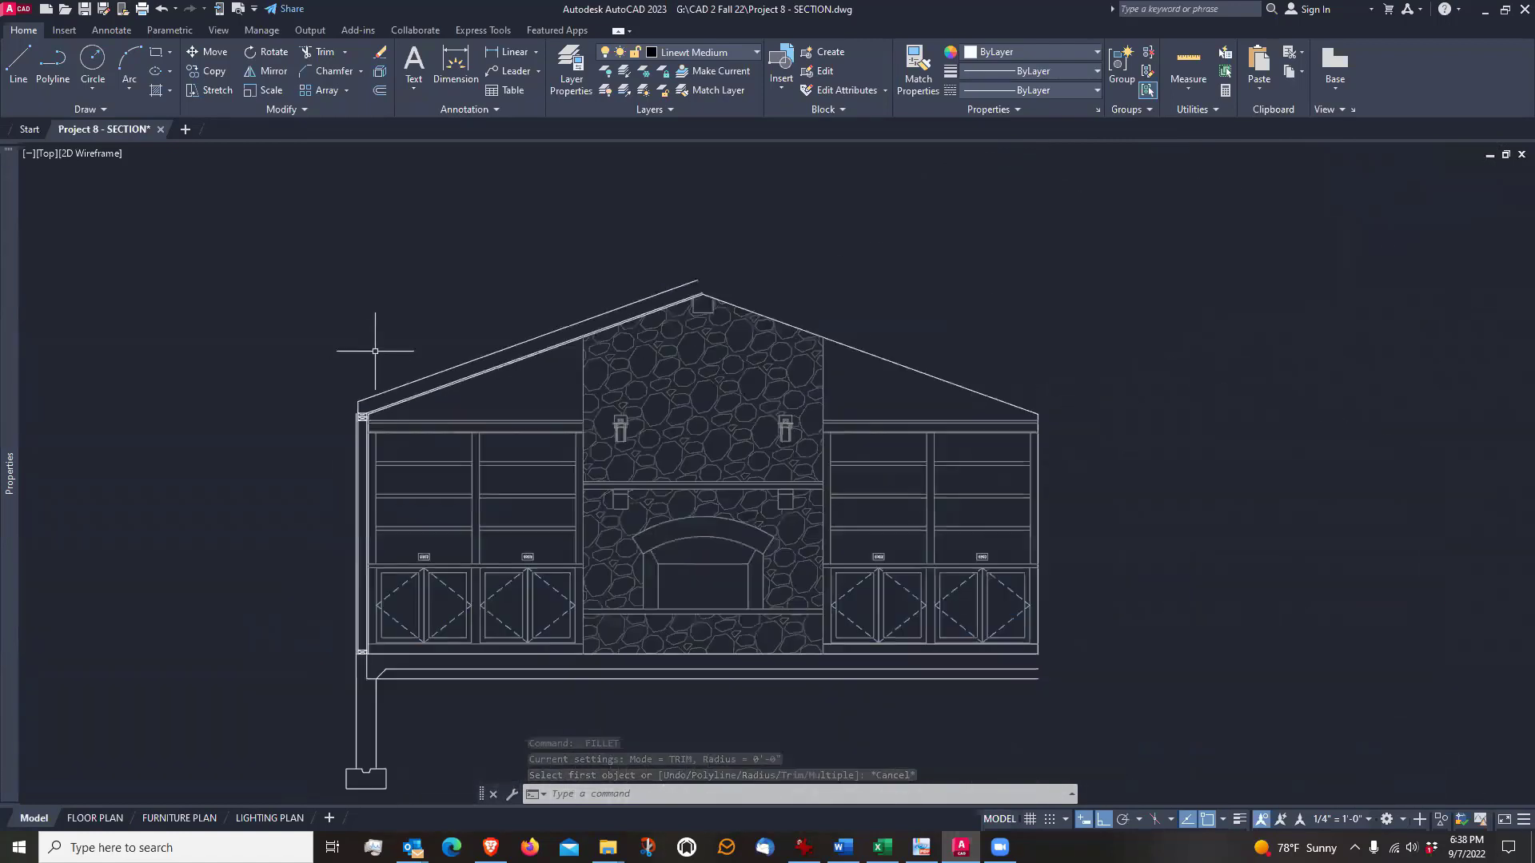
mouse_move(319, 482)
middle_mouse_down()
mouse_move(346, 432)
mouse_move(328, 473)
middle_mouse_up()
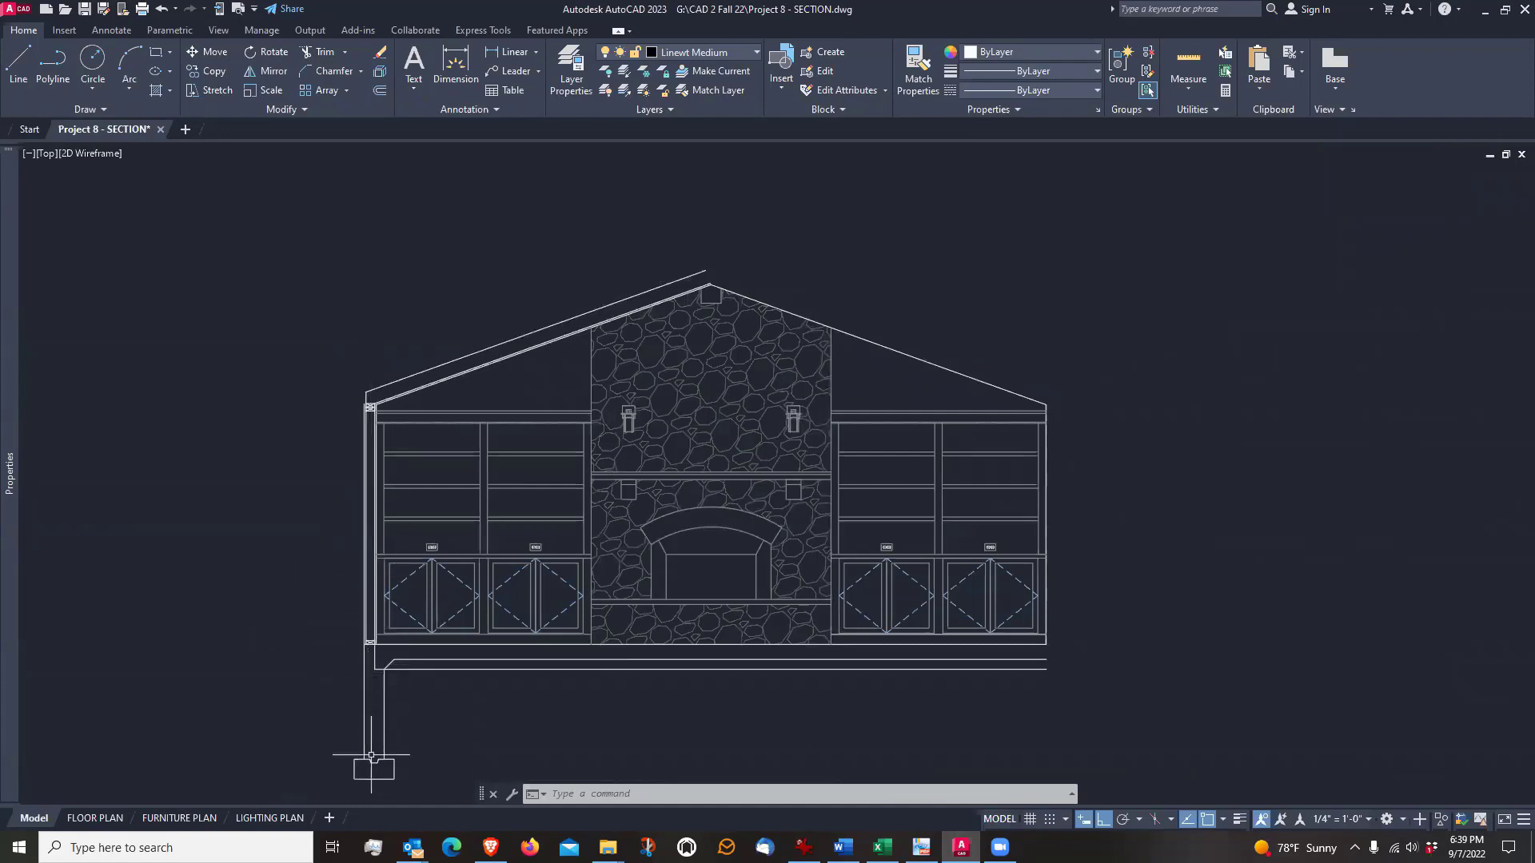
scroll(432, 703, "up", 3)
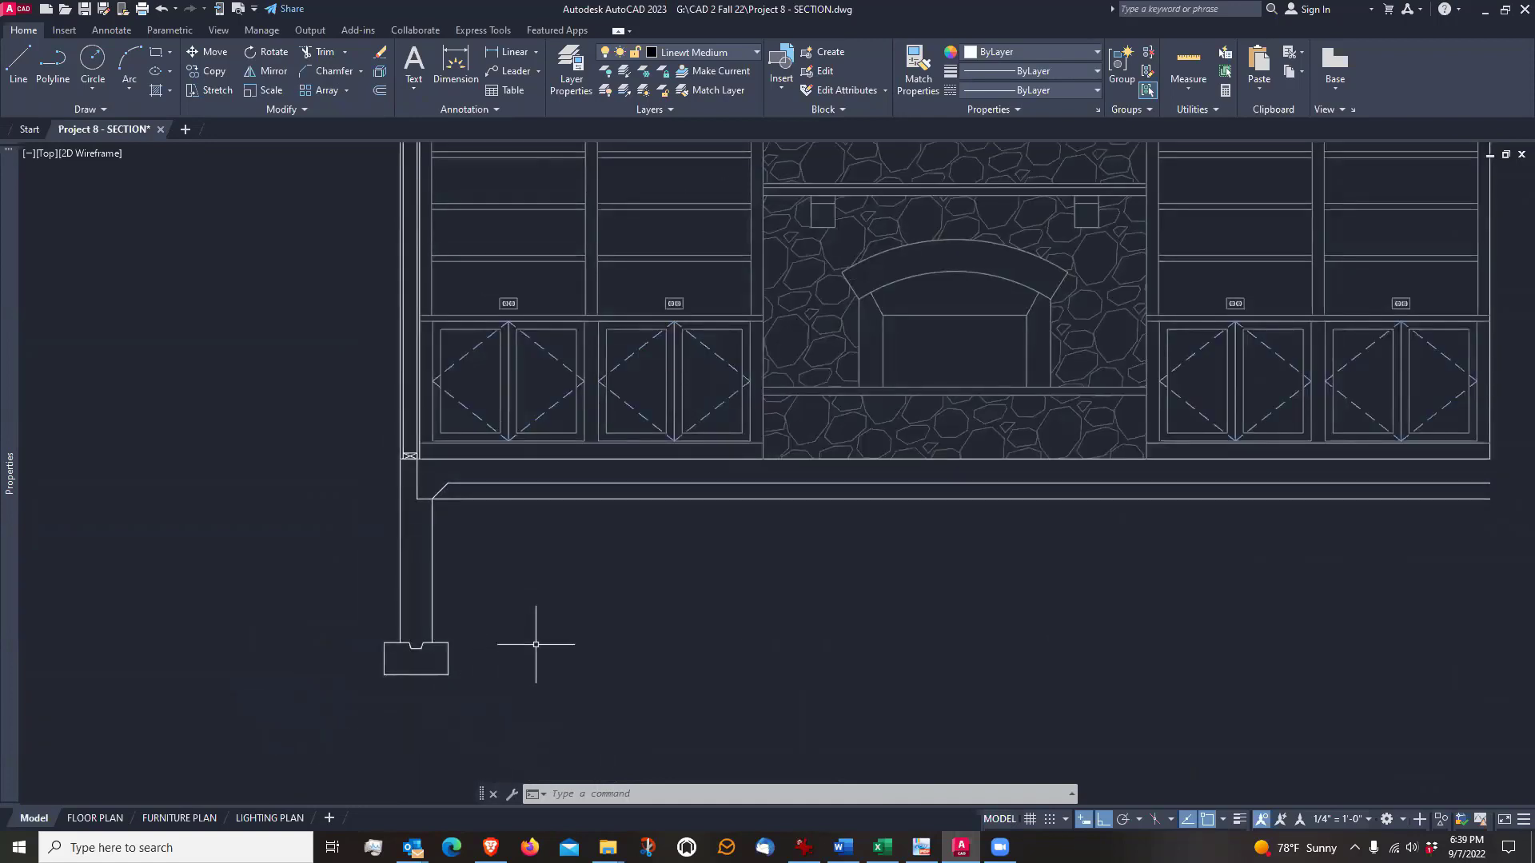
scroll(336, 649, "up", 3)
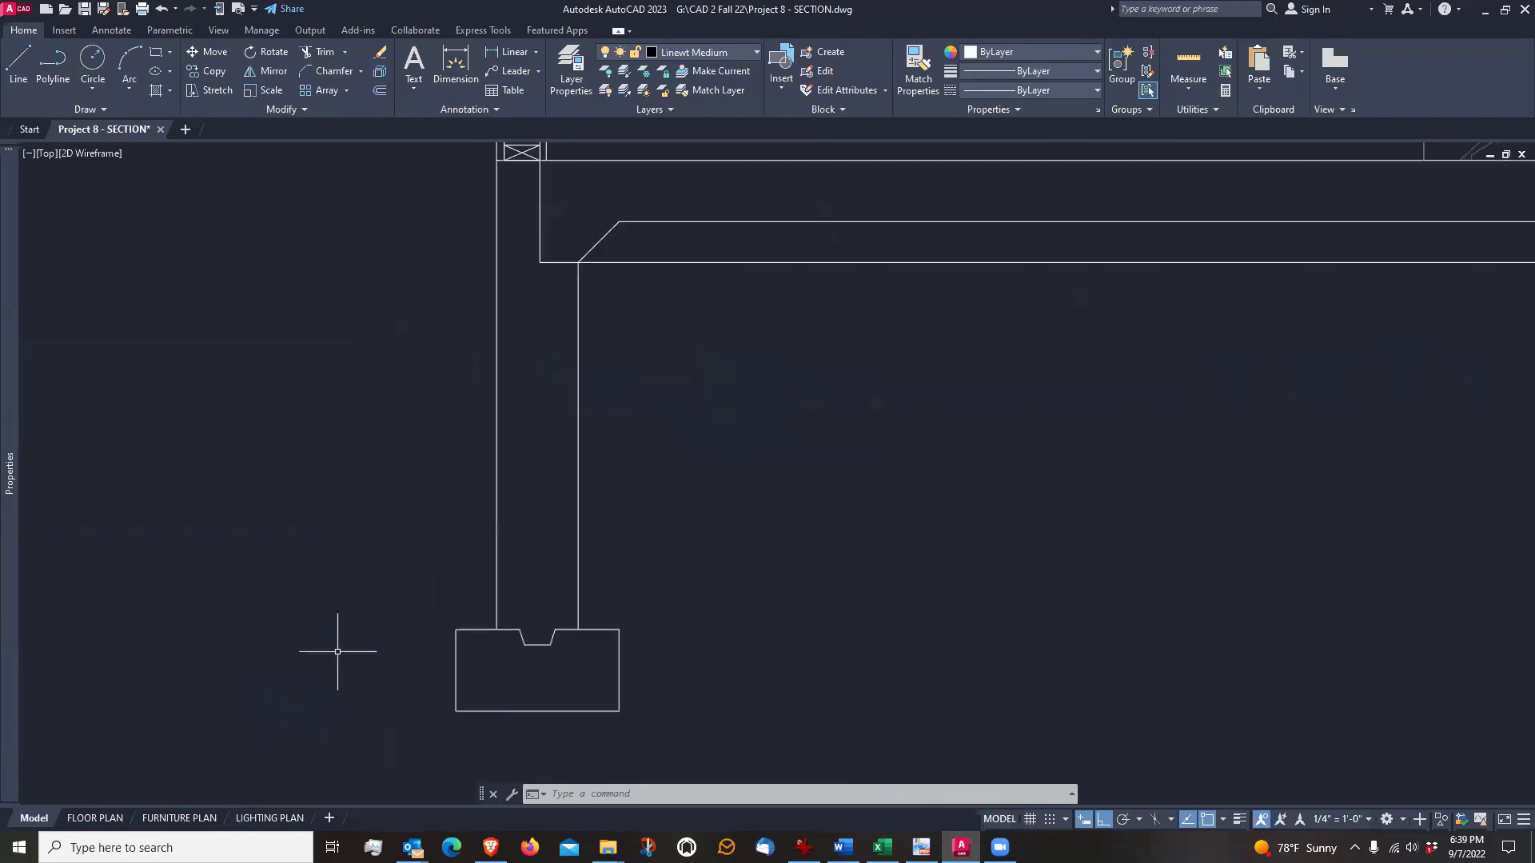
scroll(438, 621, "up", 2)
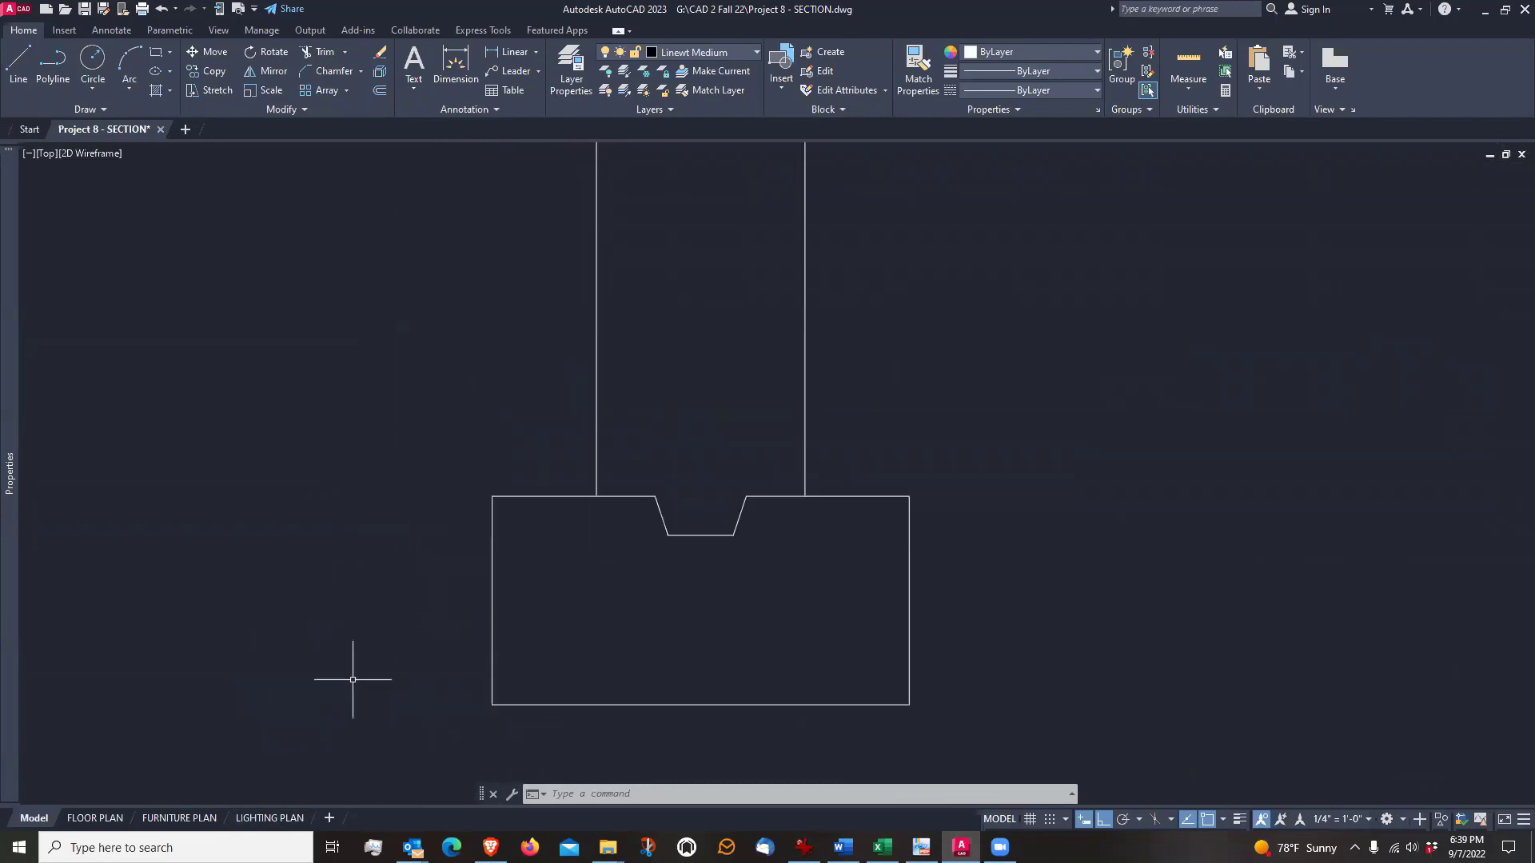
scroll(357, 622, "down", 6)
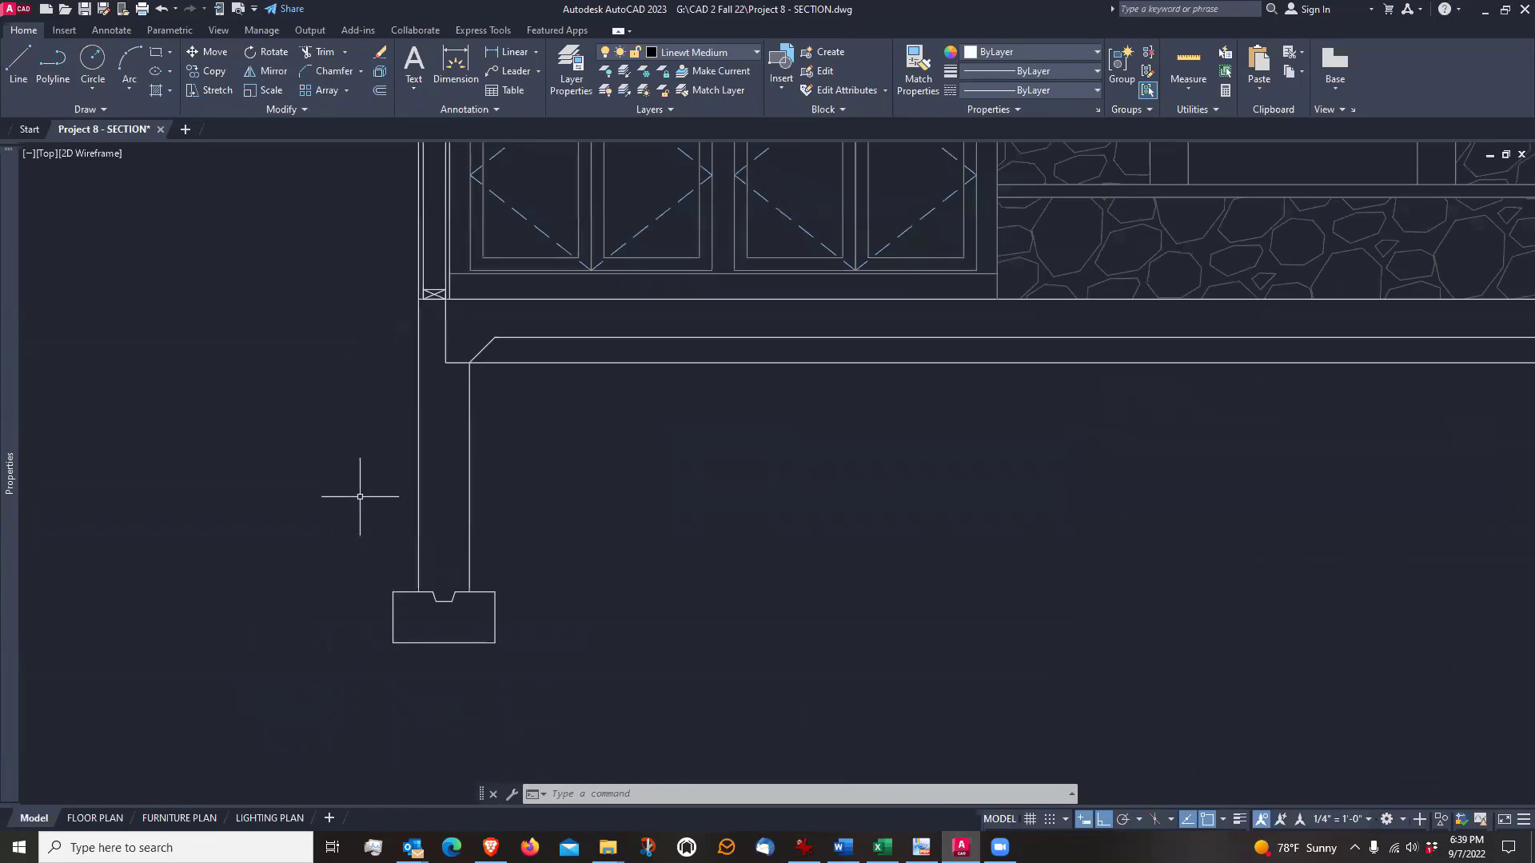
scroll(356, 445, "down", 4)
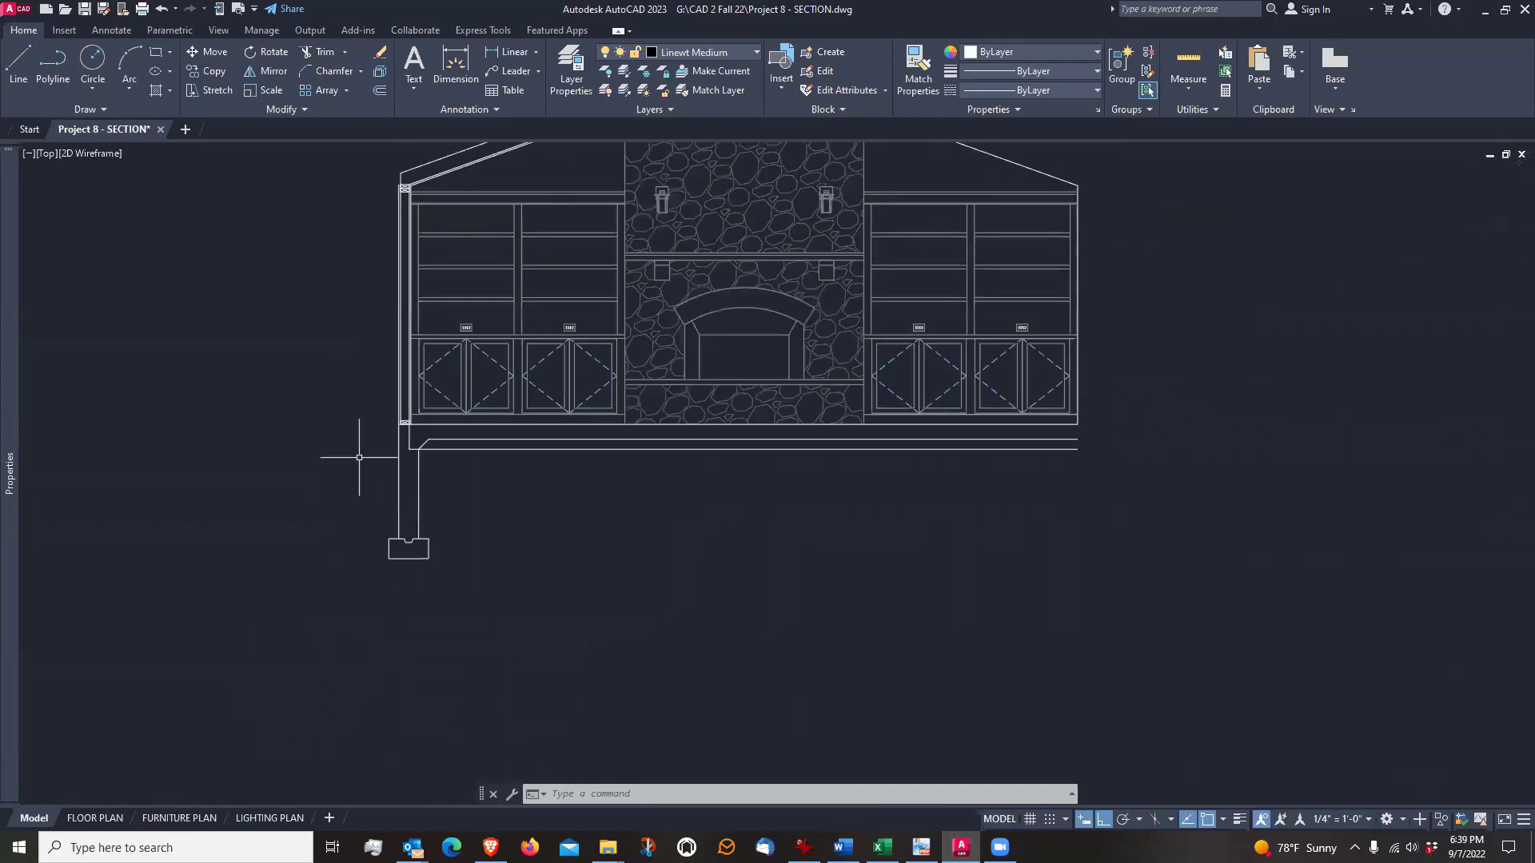
scroll(411, 514, "up", 4)
scroll(415, 581, "up", 2)
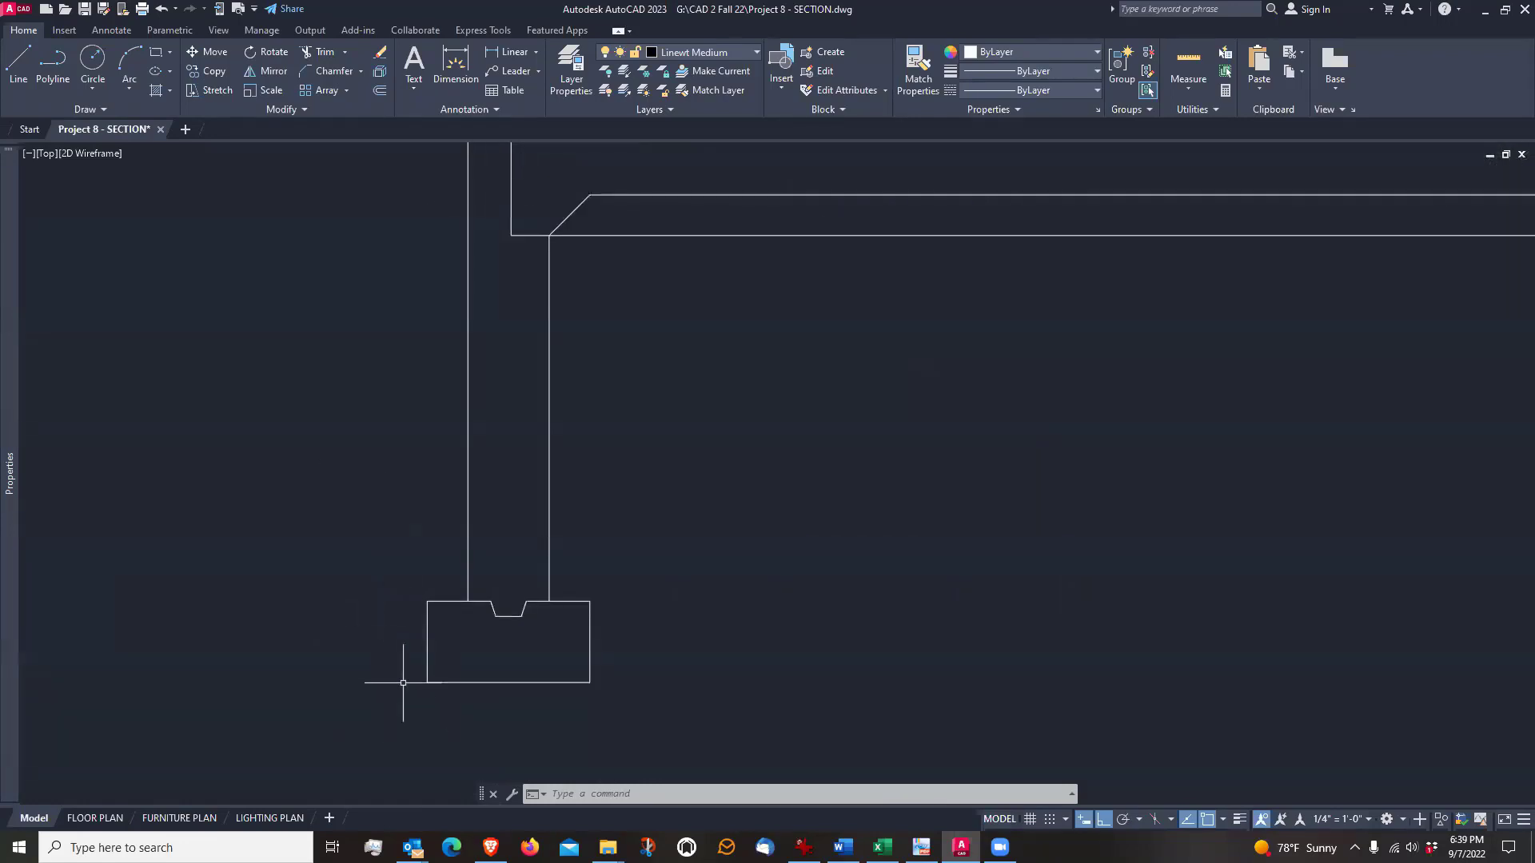
scroll(402, 685, "down", 2)
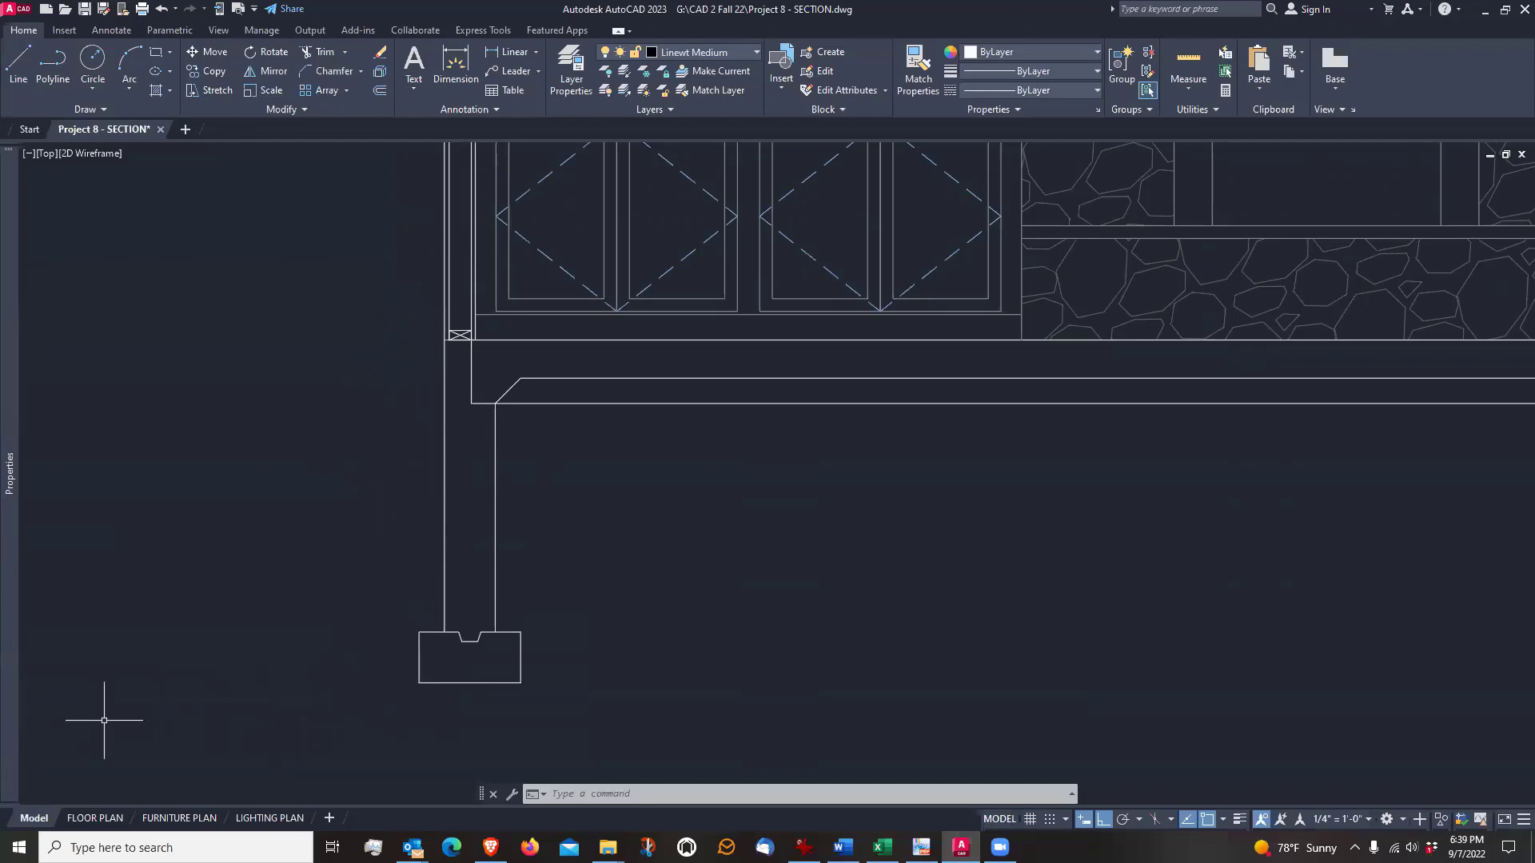
Draw a circle 5" in diameter outside the footing, centred in line with the midpoint of the footing's outer side
scroll(336, 640, "down", 3)
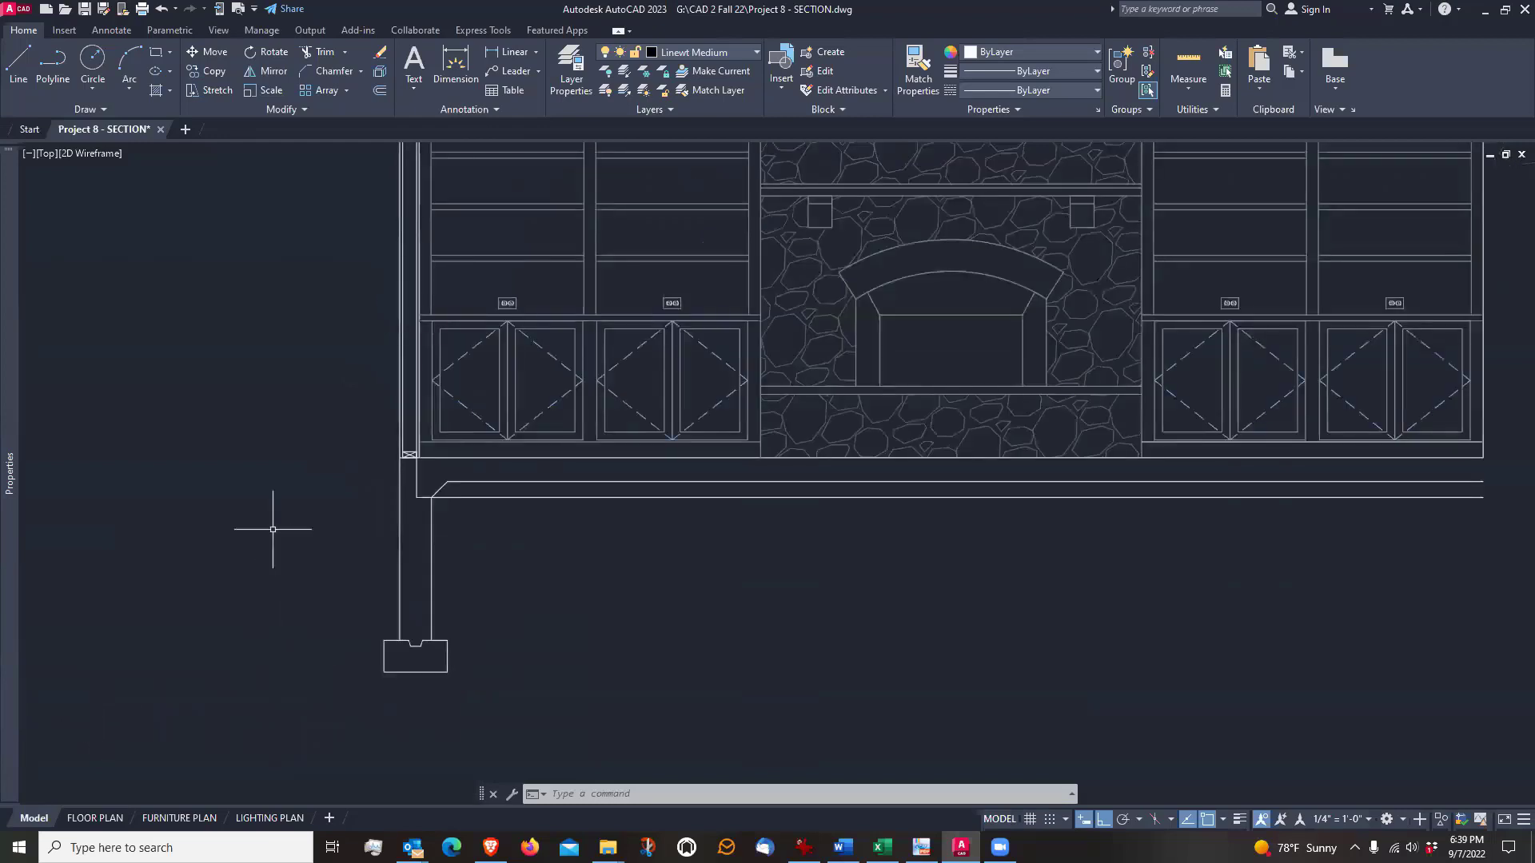
scroll(328, 559, "up", 3)
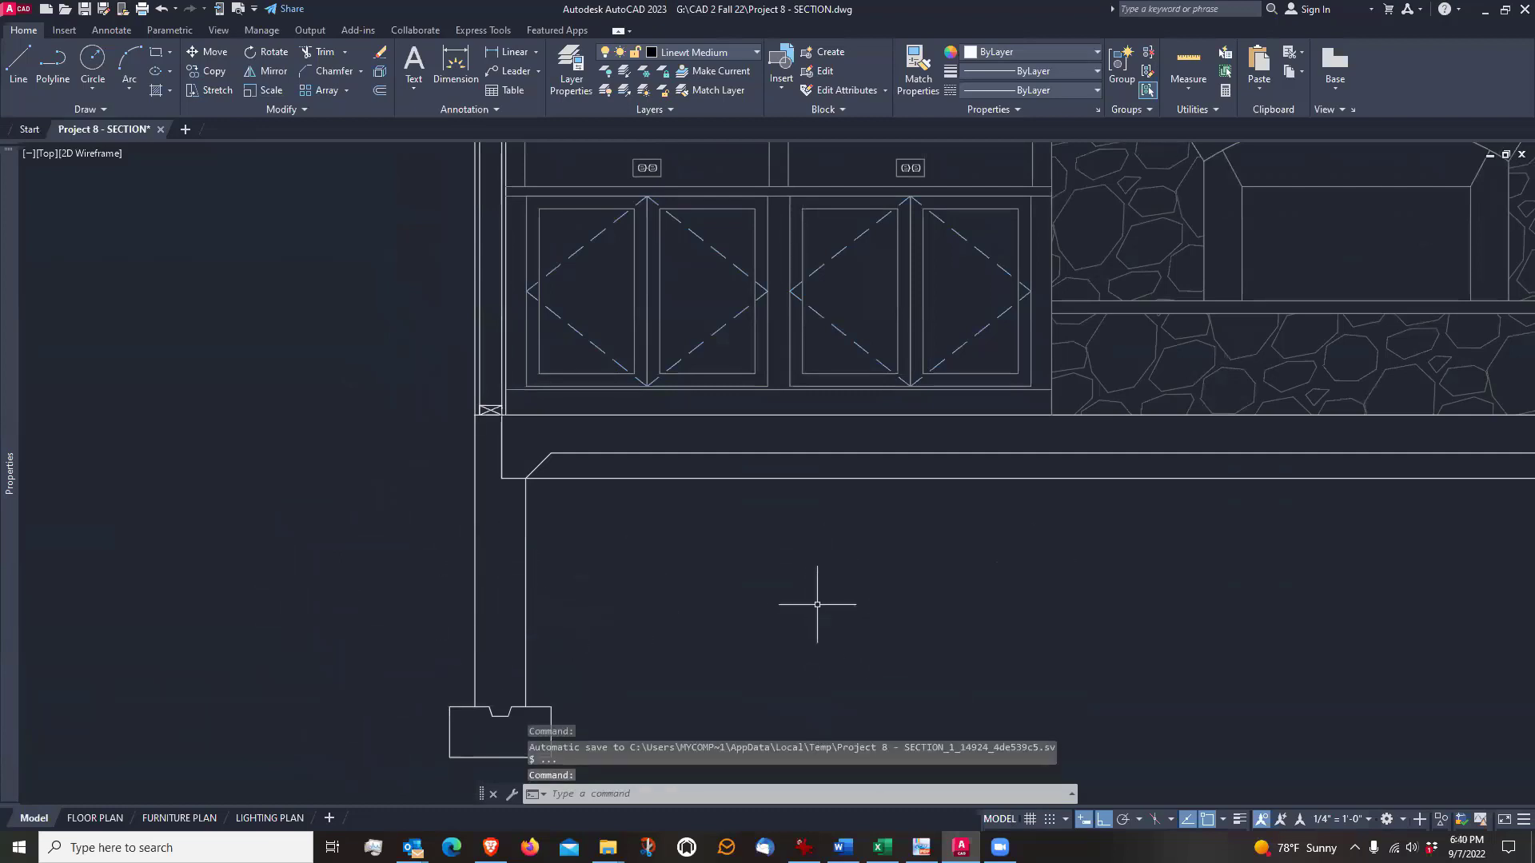
middle_click_drag(804, 597, 777, 541)
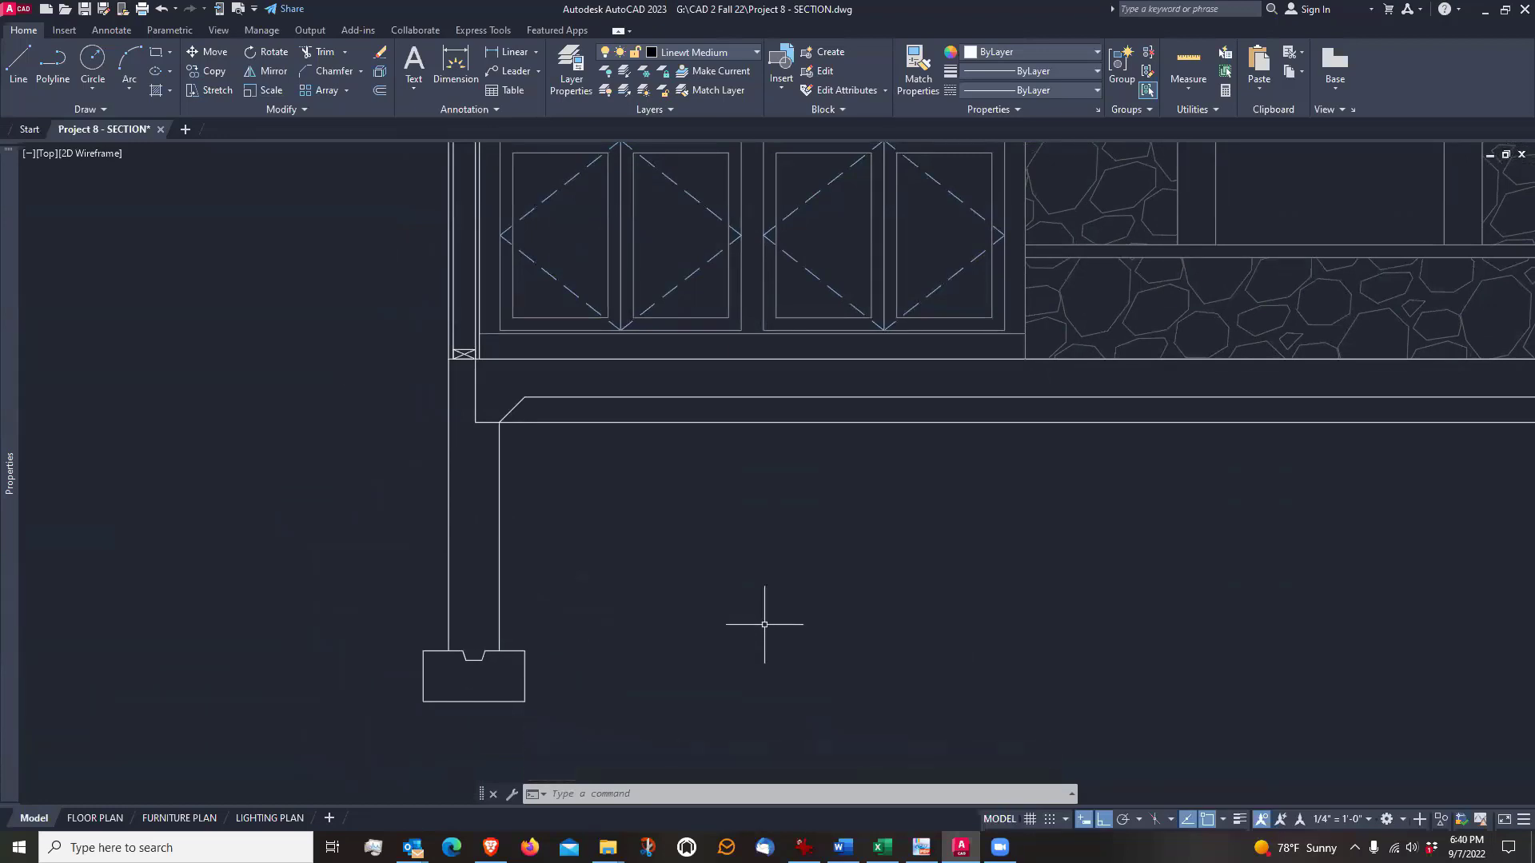
scroll(387, 718, "up", 5)
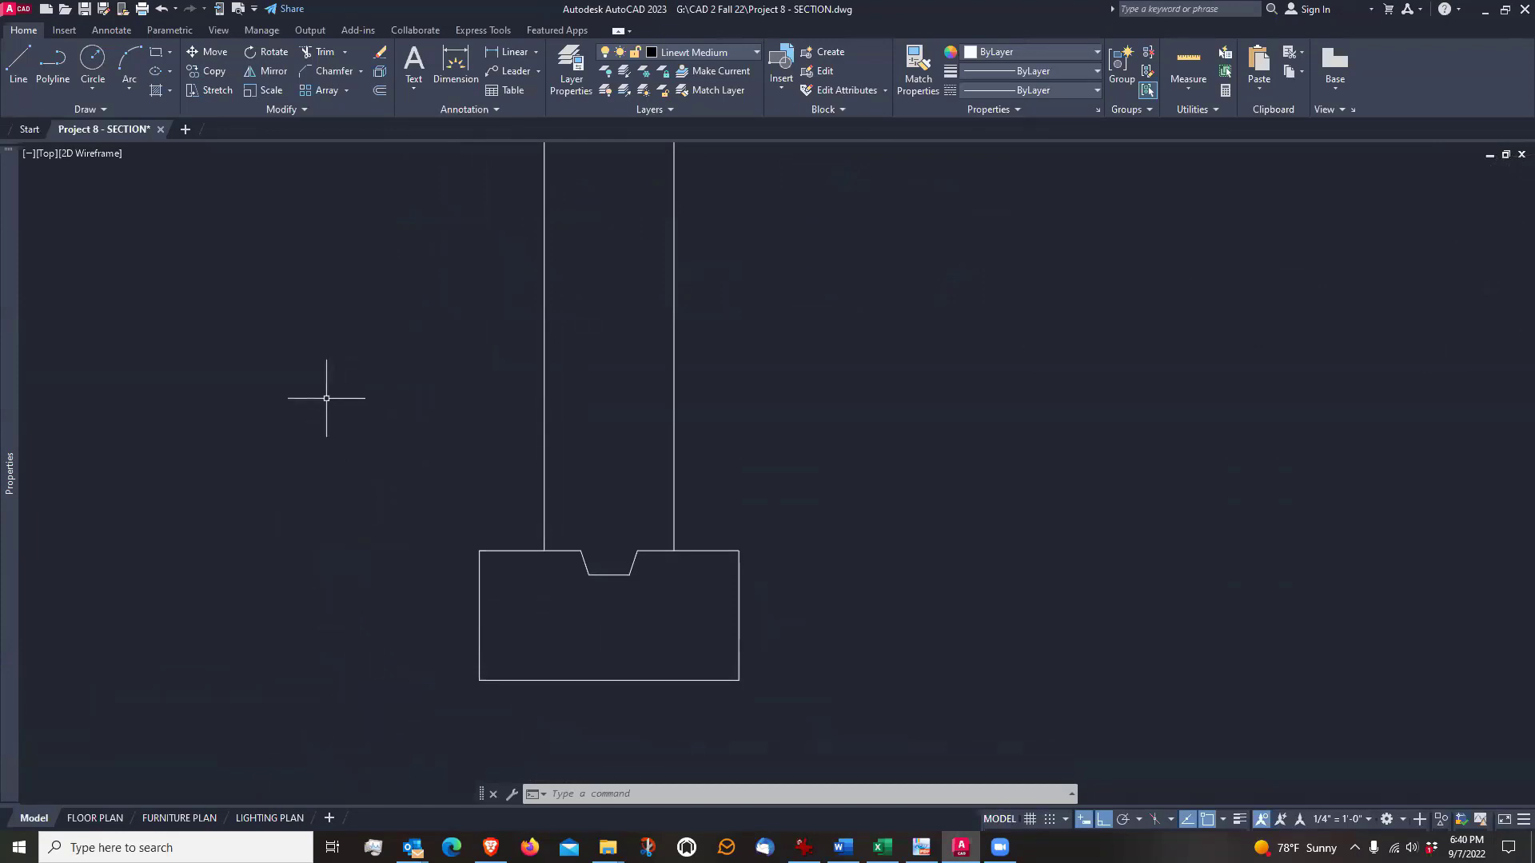
left_click(90, 64)
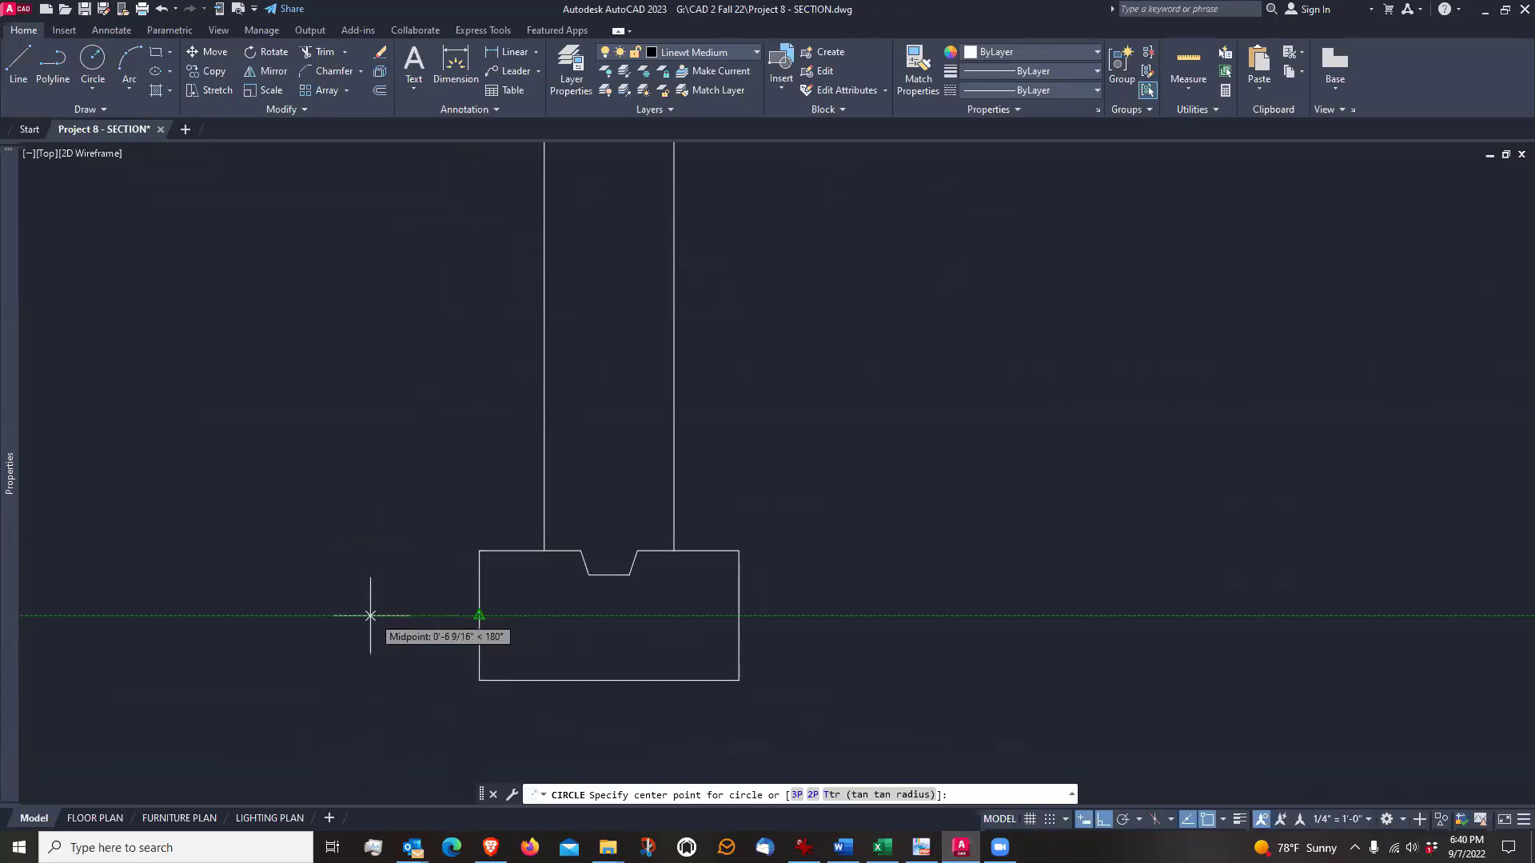
left_click(364, 616)
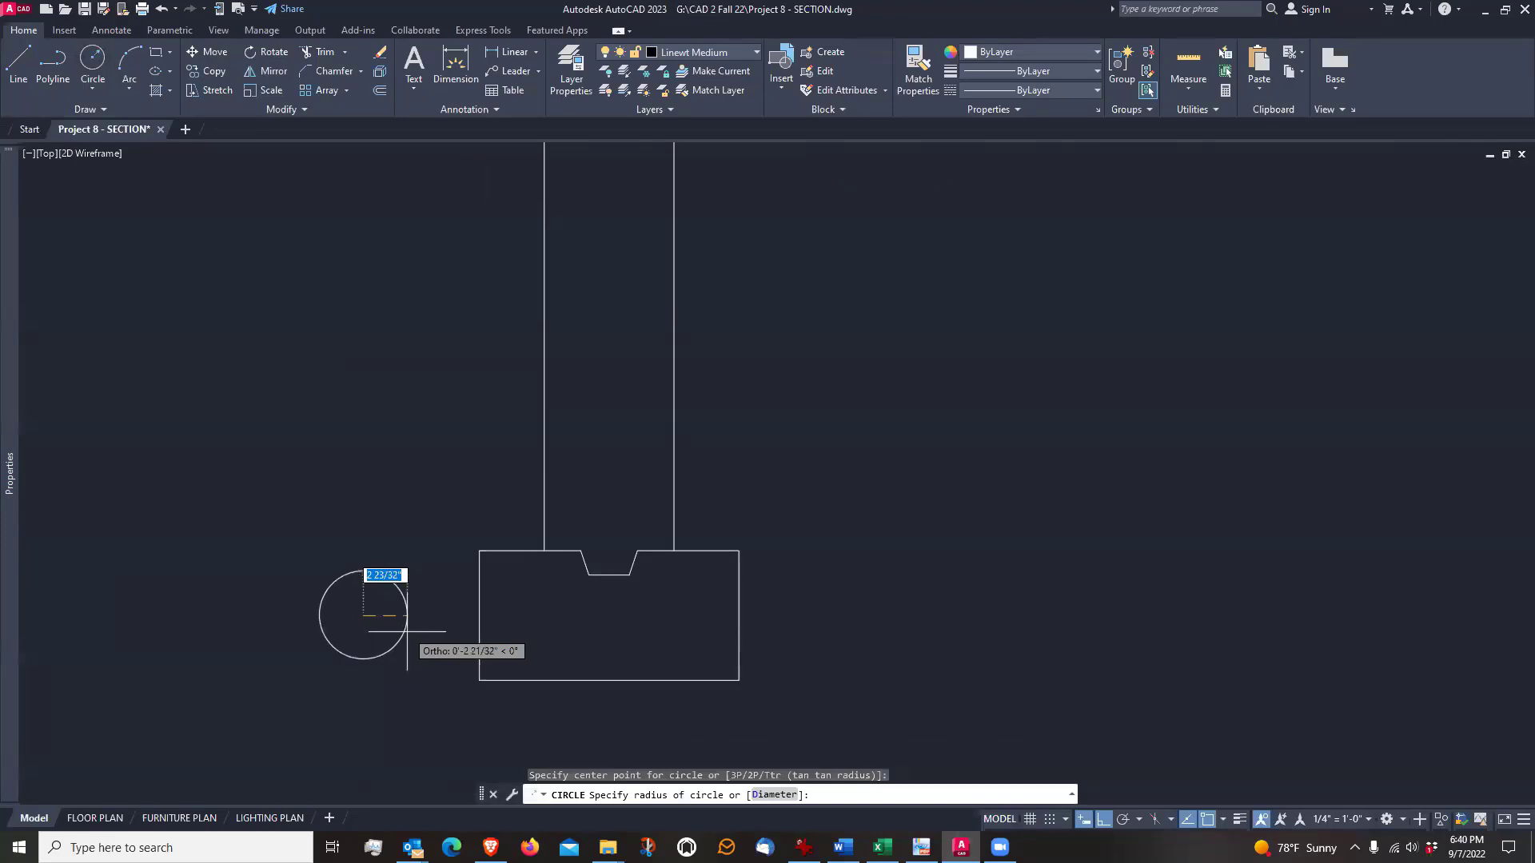
left_click(779, 795)
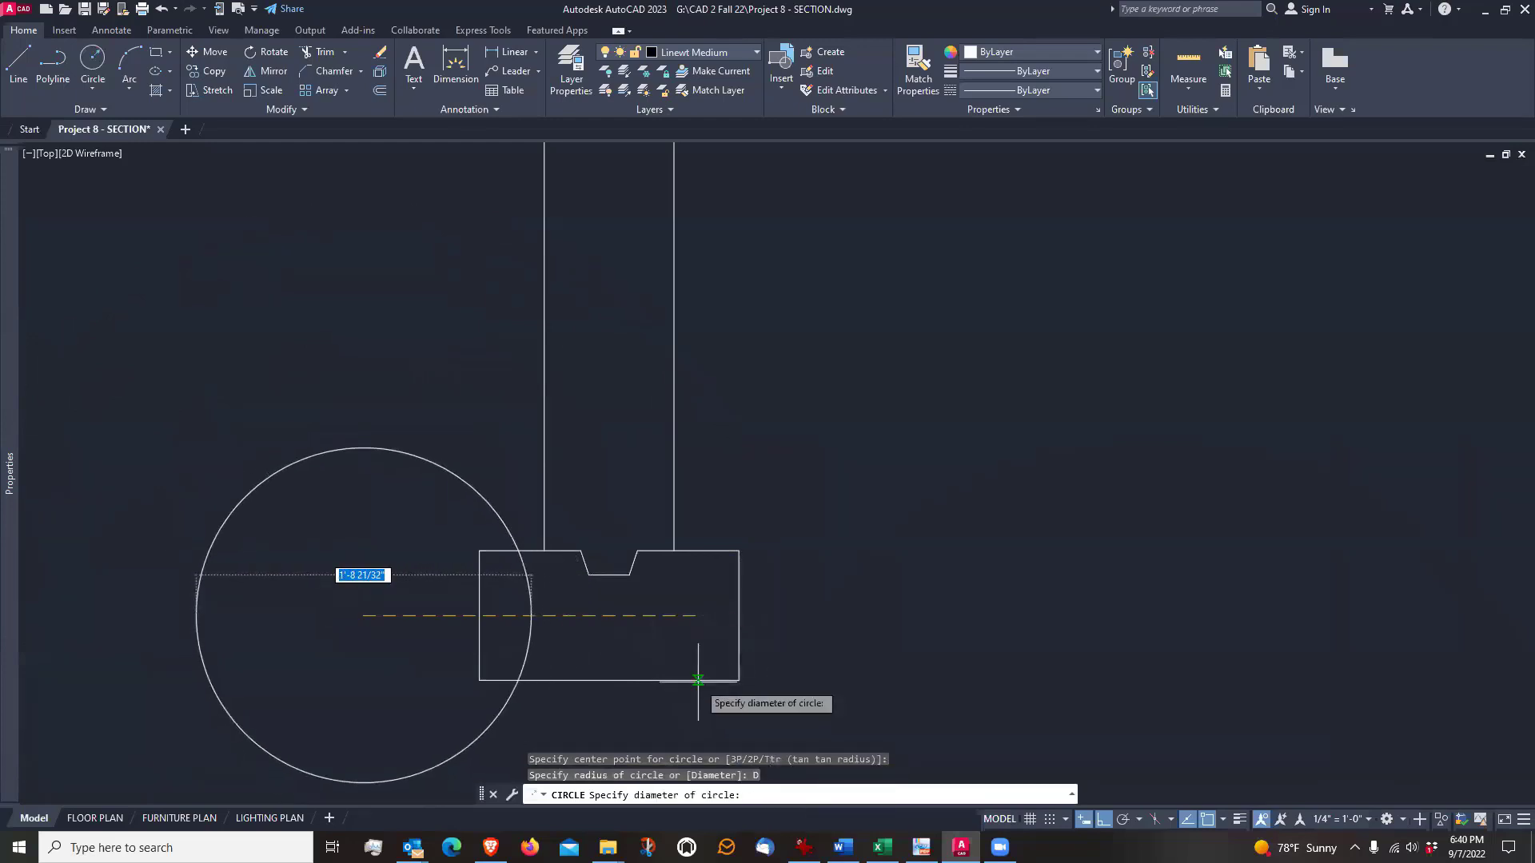
type("5")
key("Return")
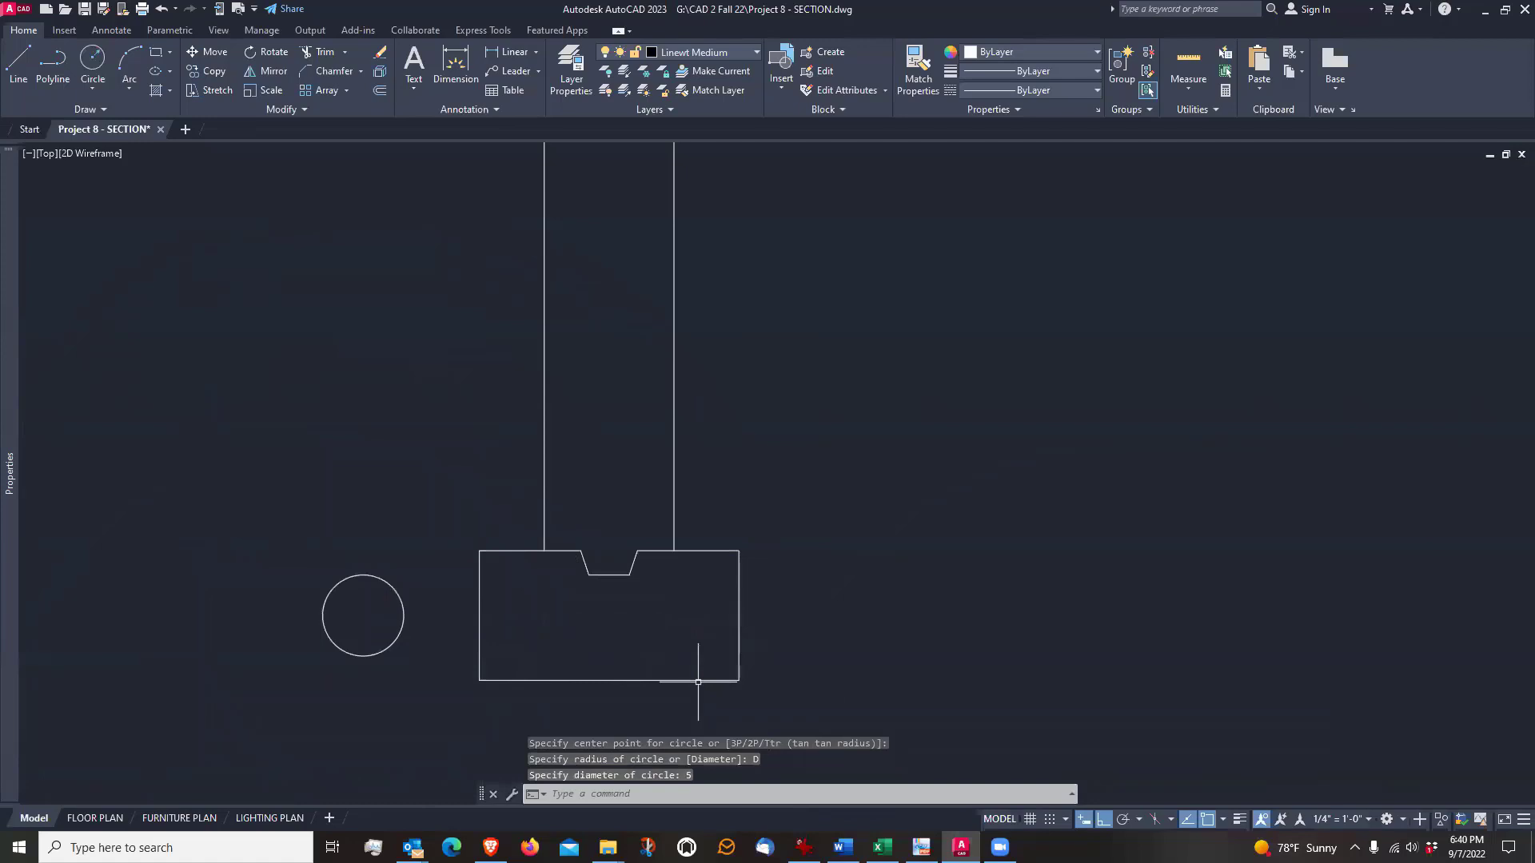
Move the 5" circle horizontally about 2" toward the footing
type("m")
key("Return")
left_click(363, 532)
left_click(343, 600)
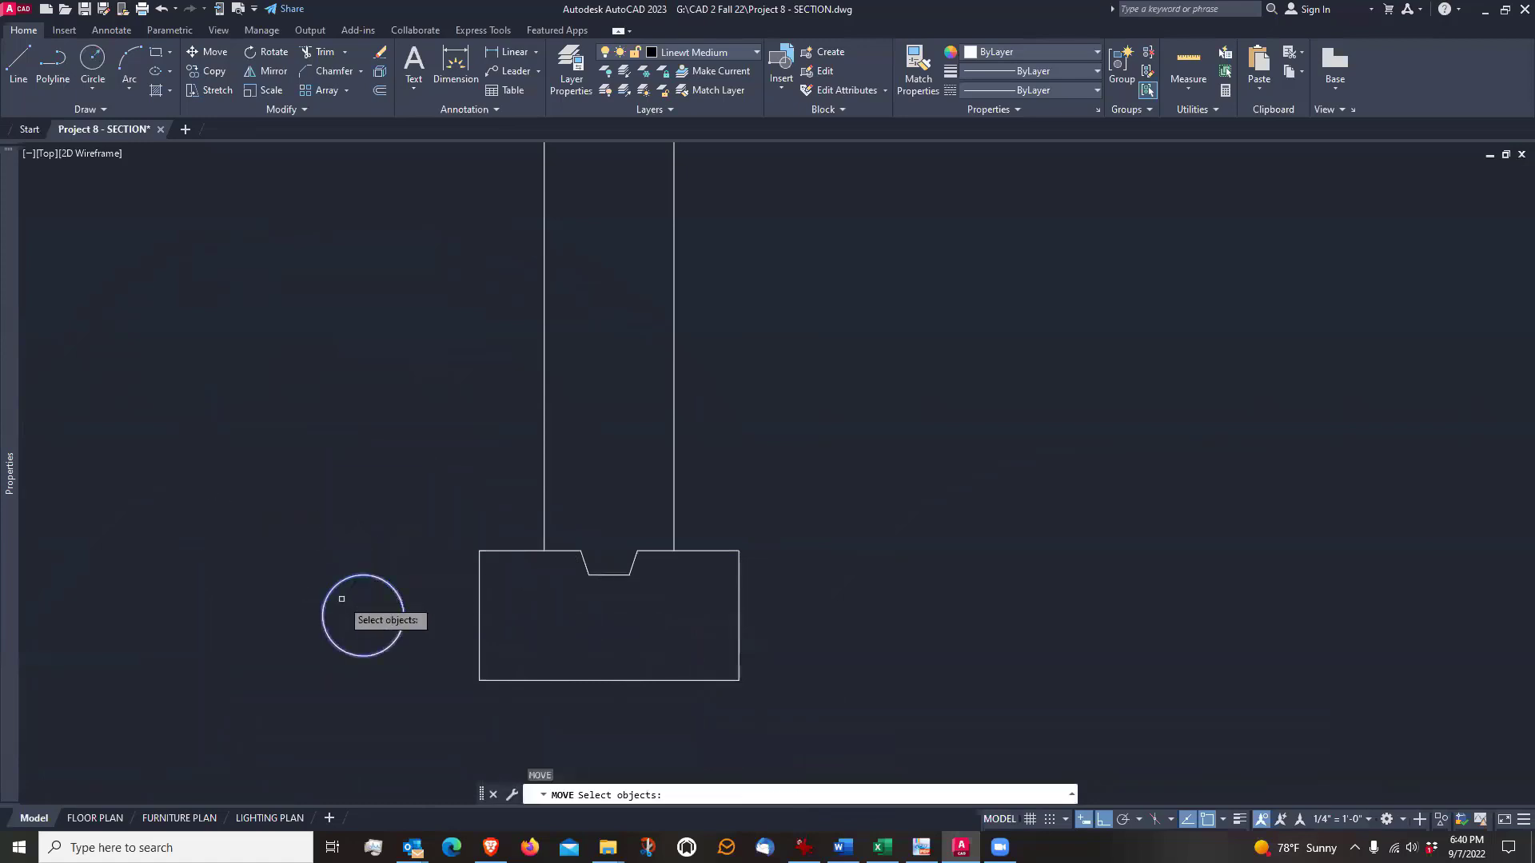
key("Return")
left_click(254, 718)
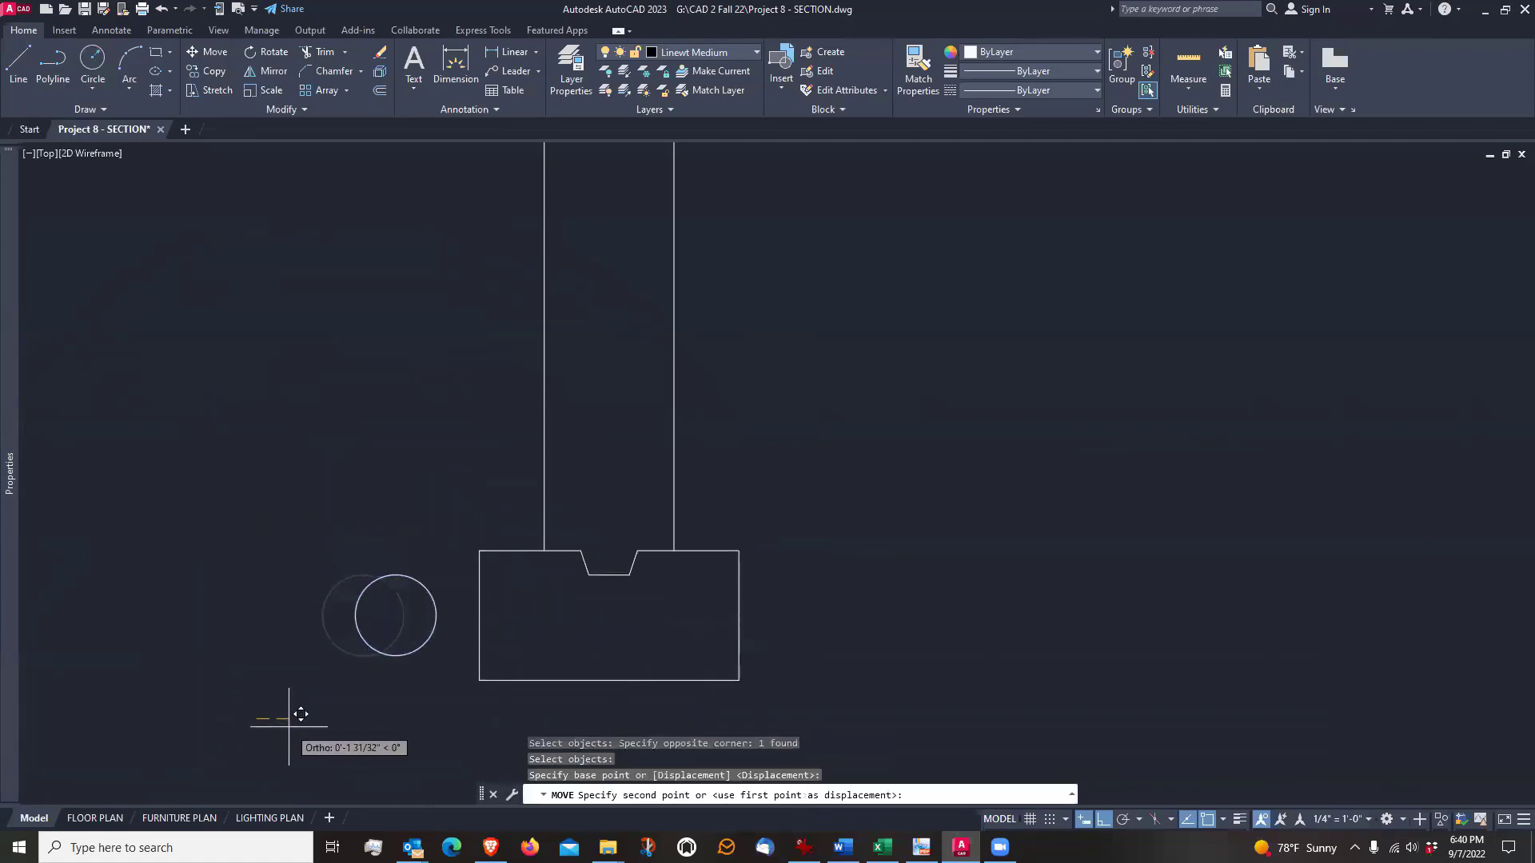
left_click(289, 728)
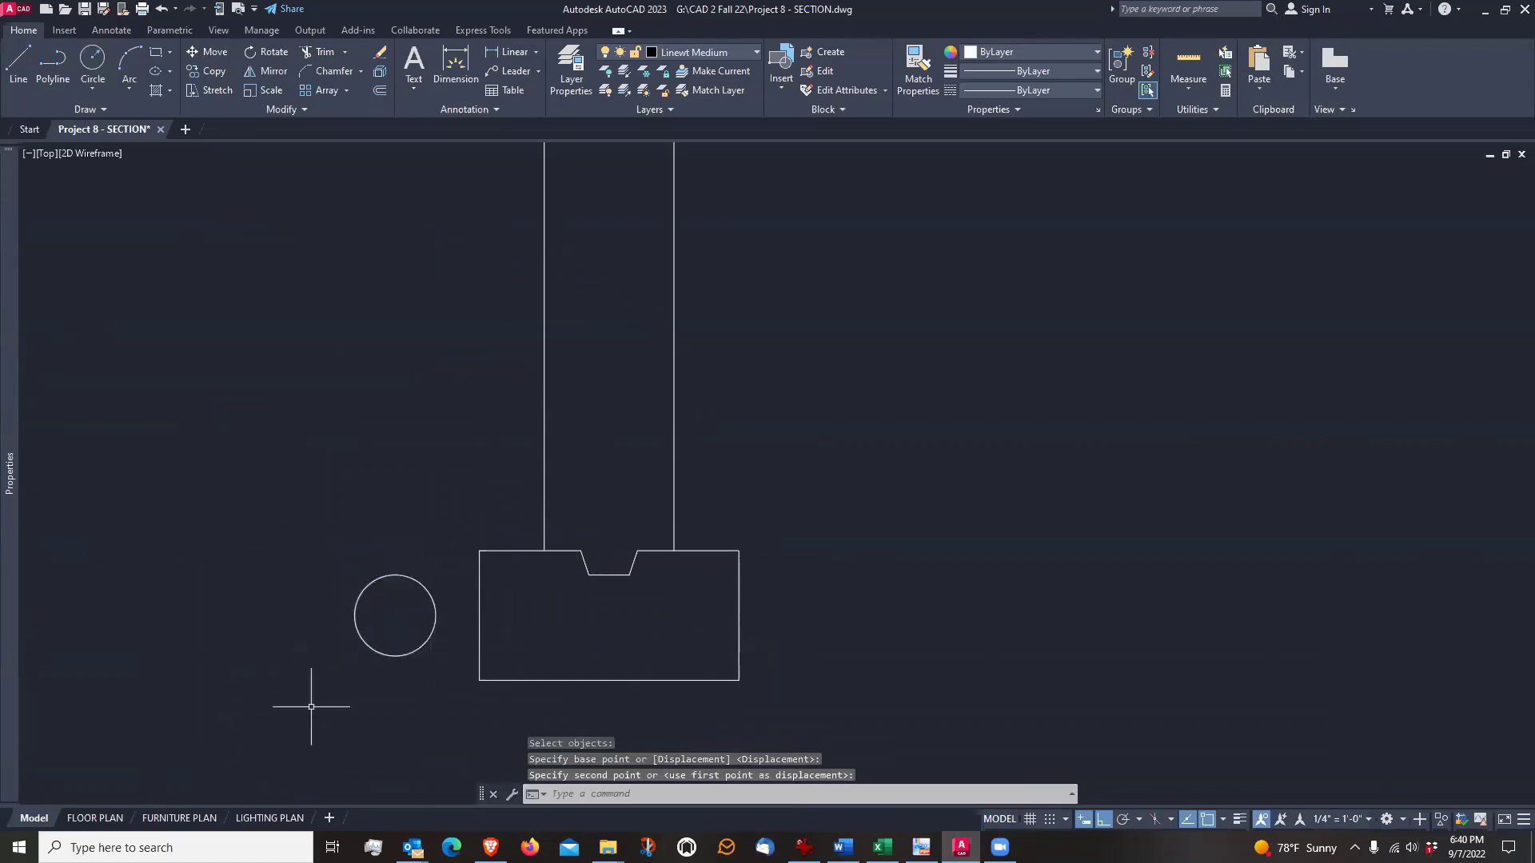
Draw a rectangle around the circle, about 10 7/16" wide and 8" high, extending outward from the footing's outer side at full footing height
scroll(406, 701, "down", 4)
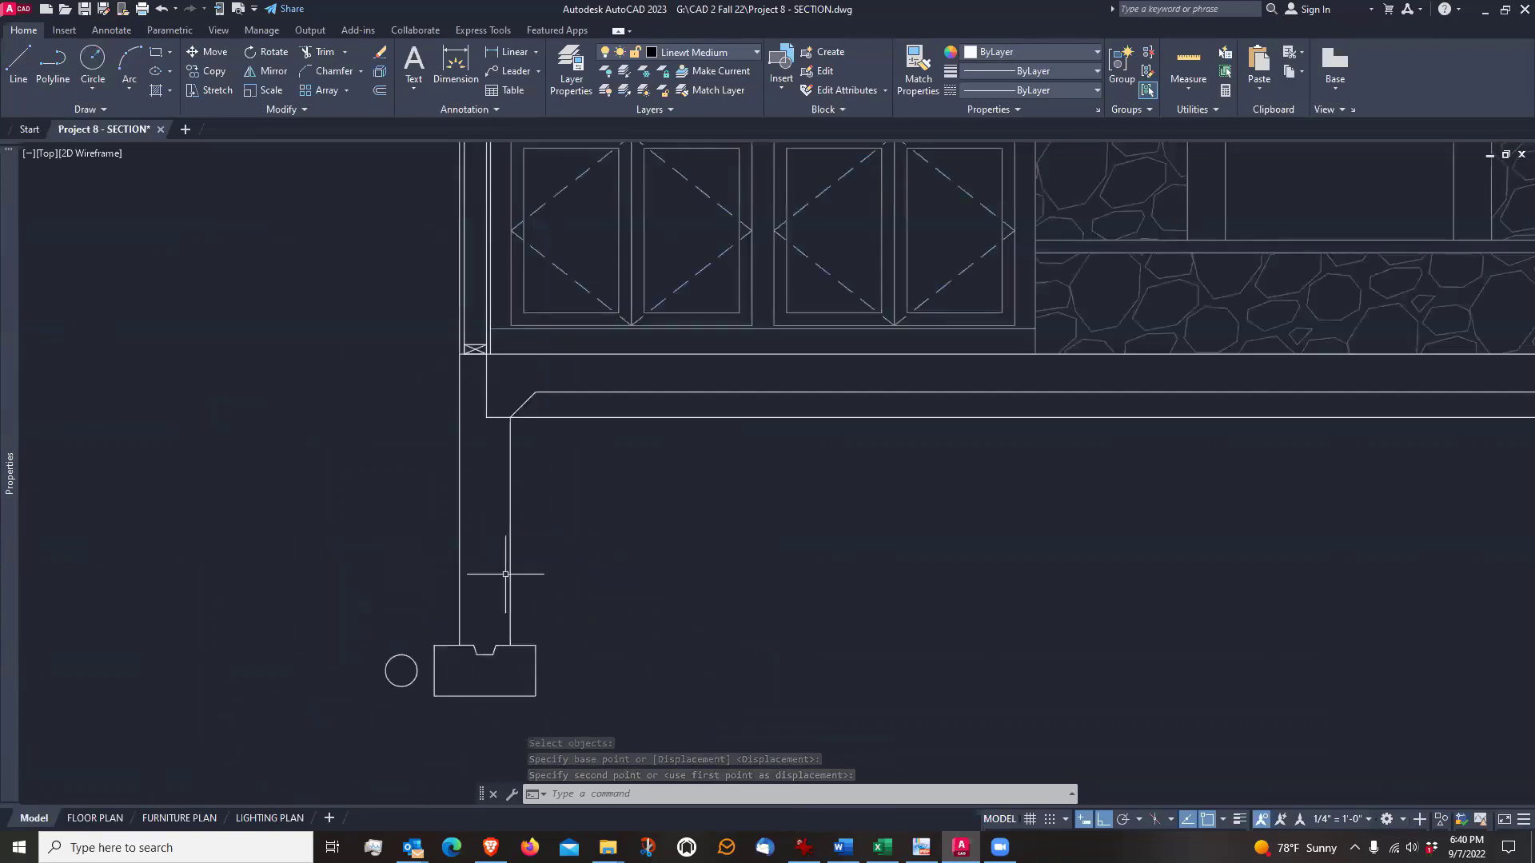
scroll(398, 739, "up", 4)
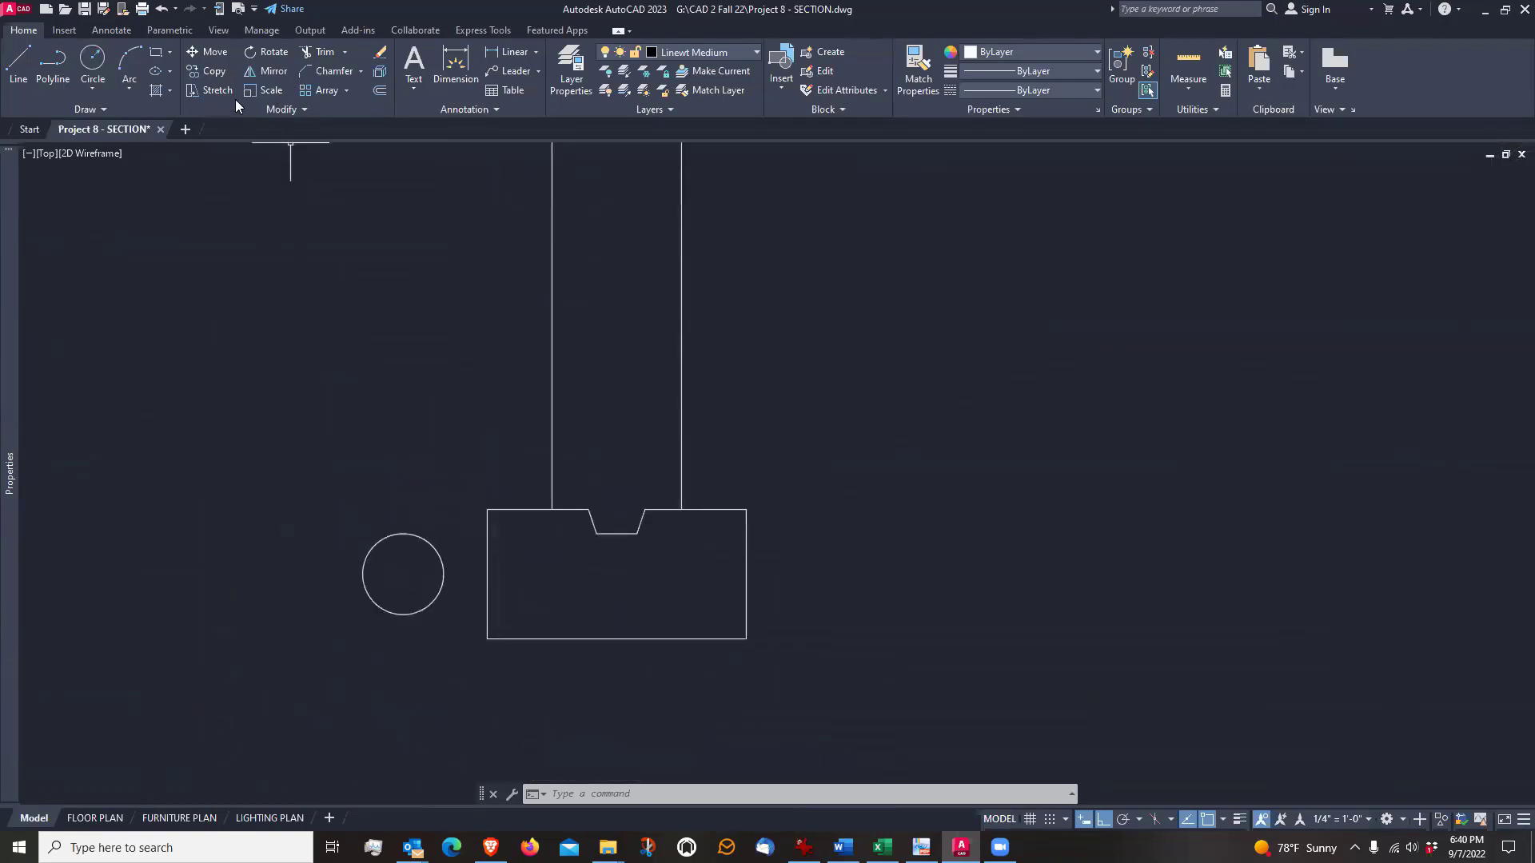
left_click(158, 54)
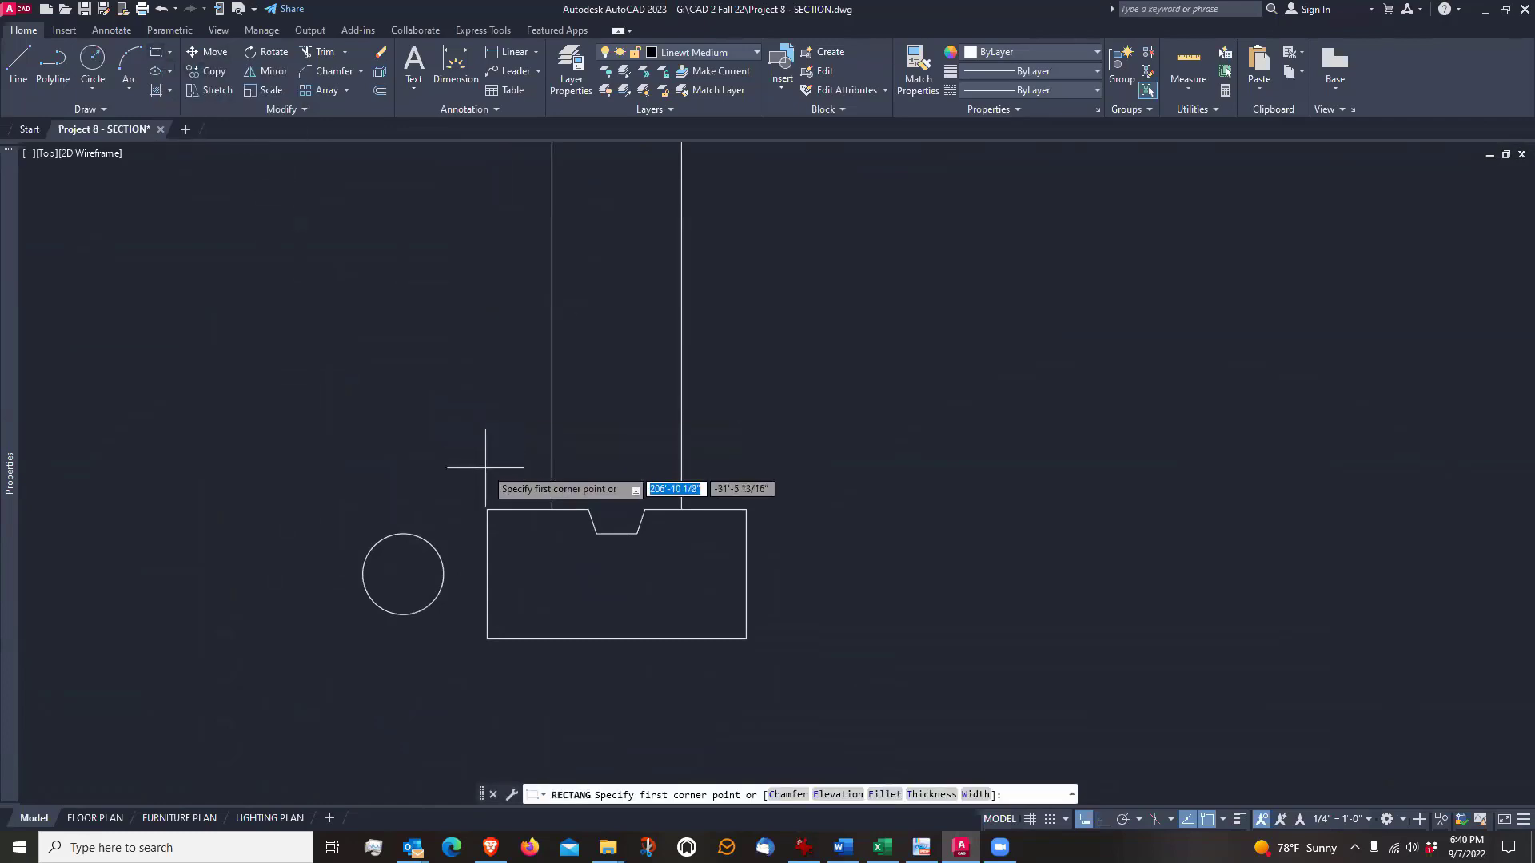
left_click(487, 509)
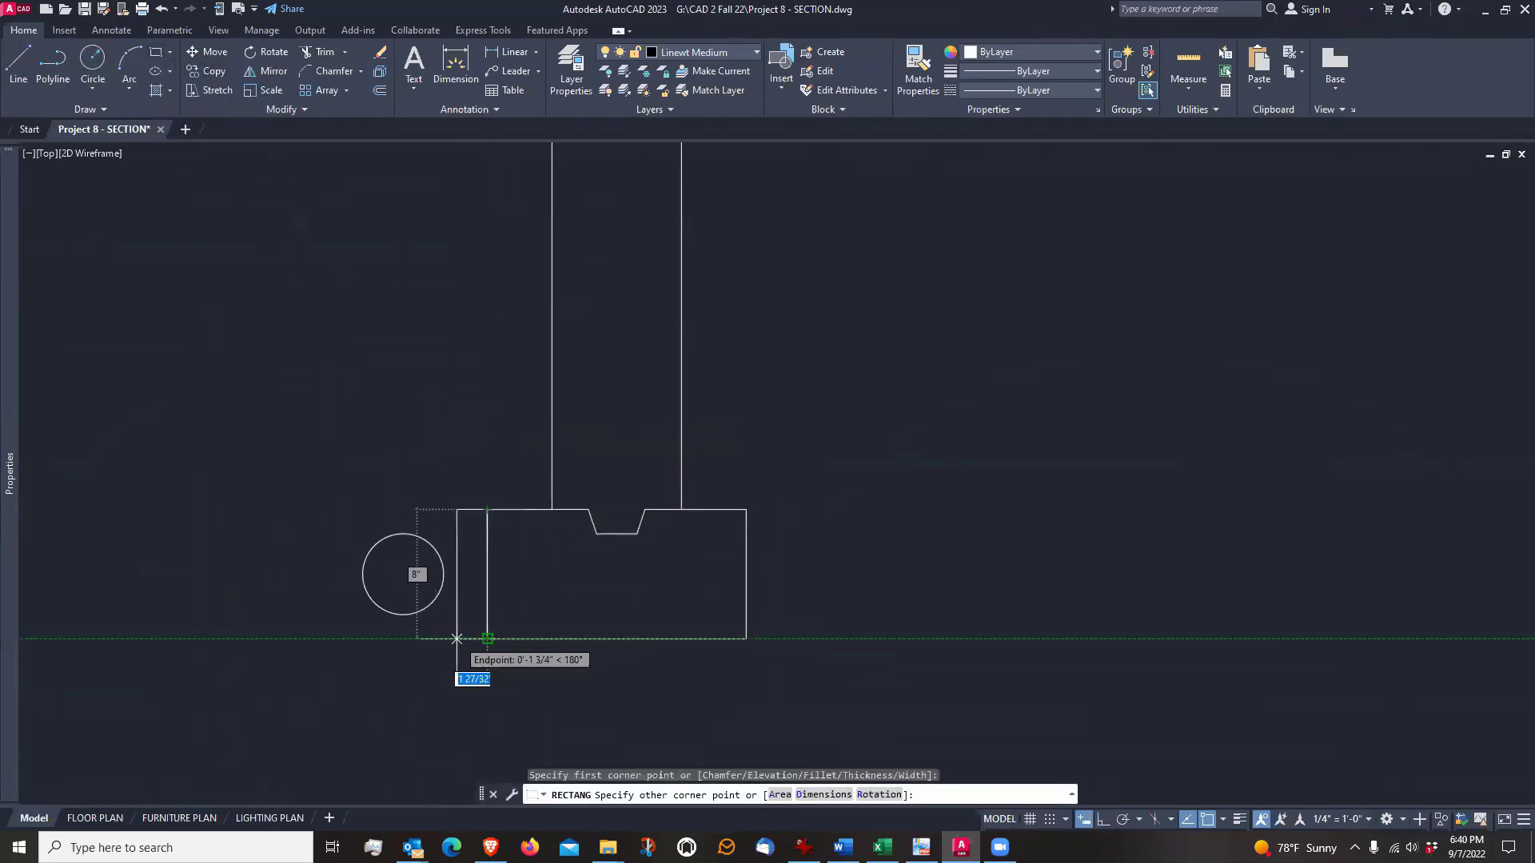
left_click(319, 639)
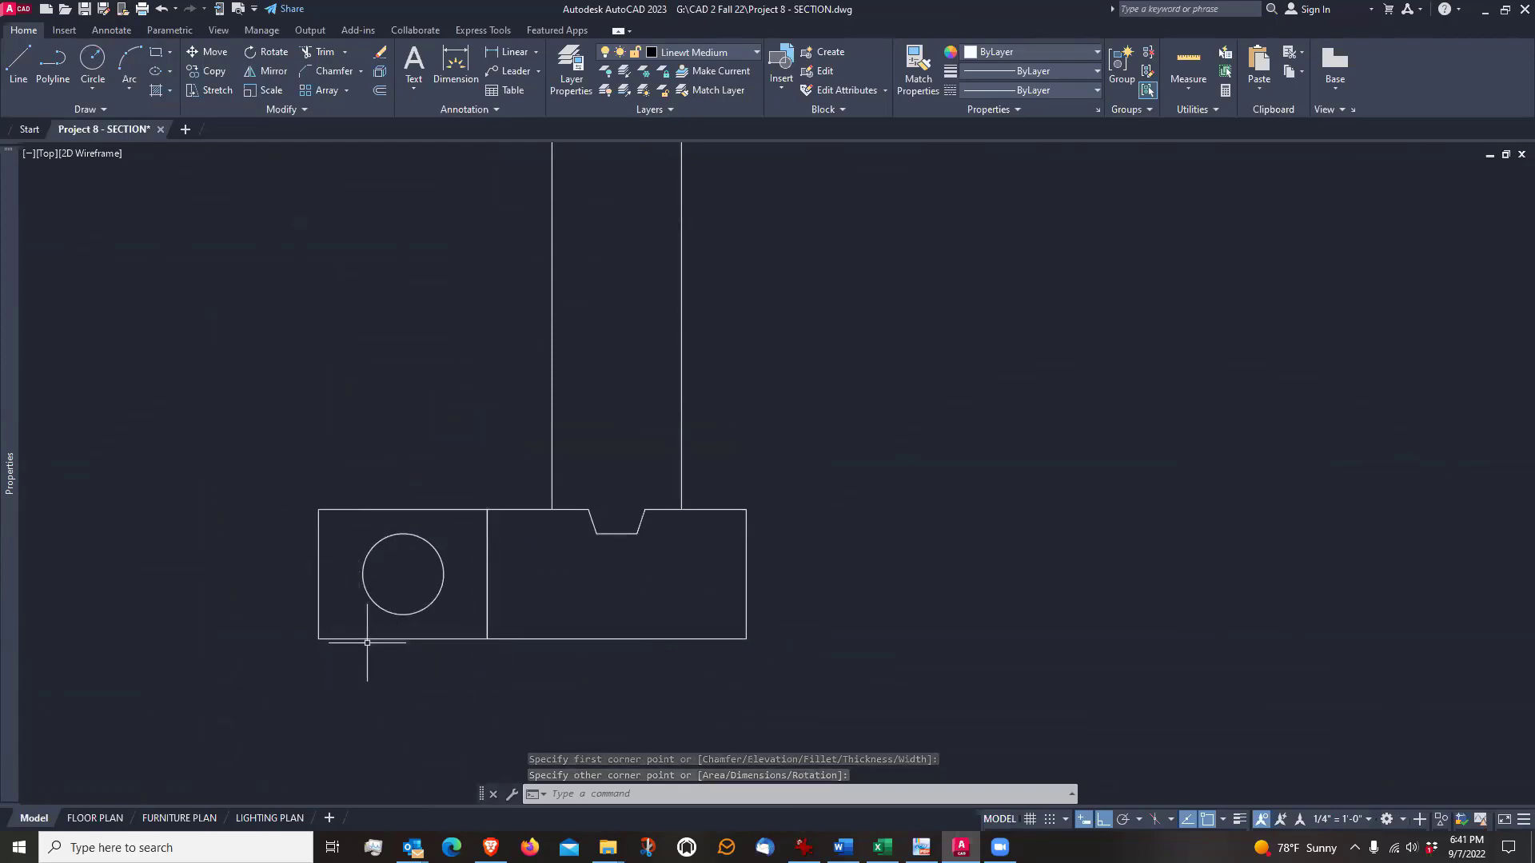
Stretch the rectangle's outer edge slightly farther away from the footing to widen the space around the circle
scroll(254, 668, "down", 4)
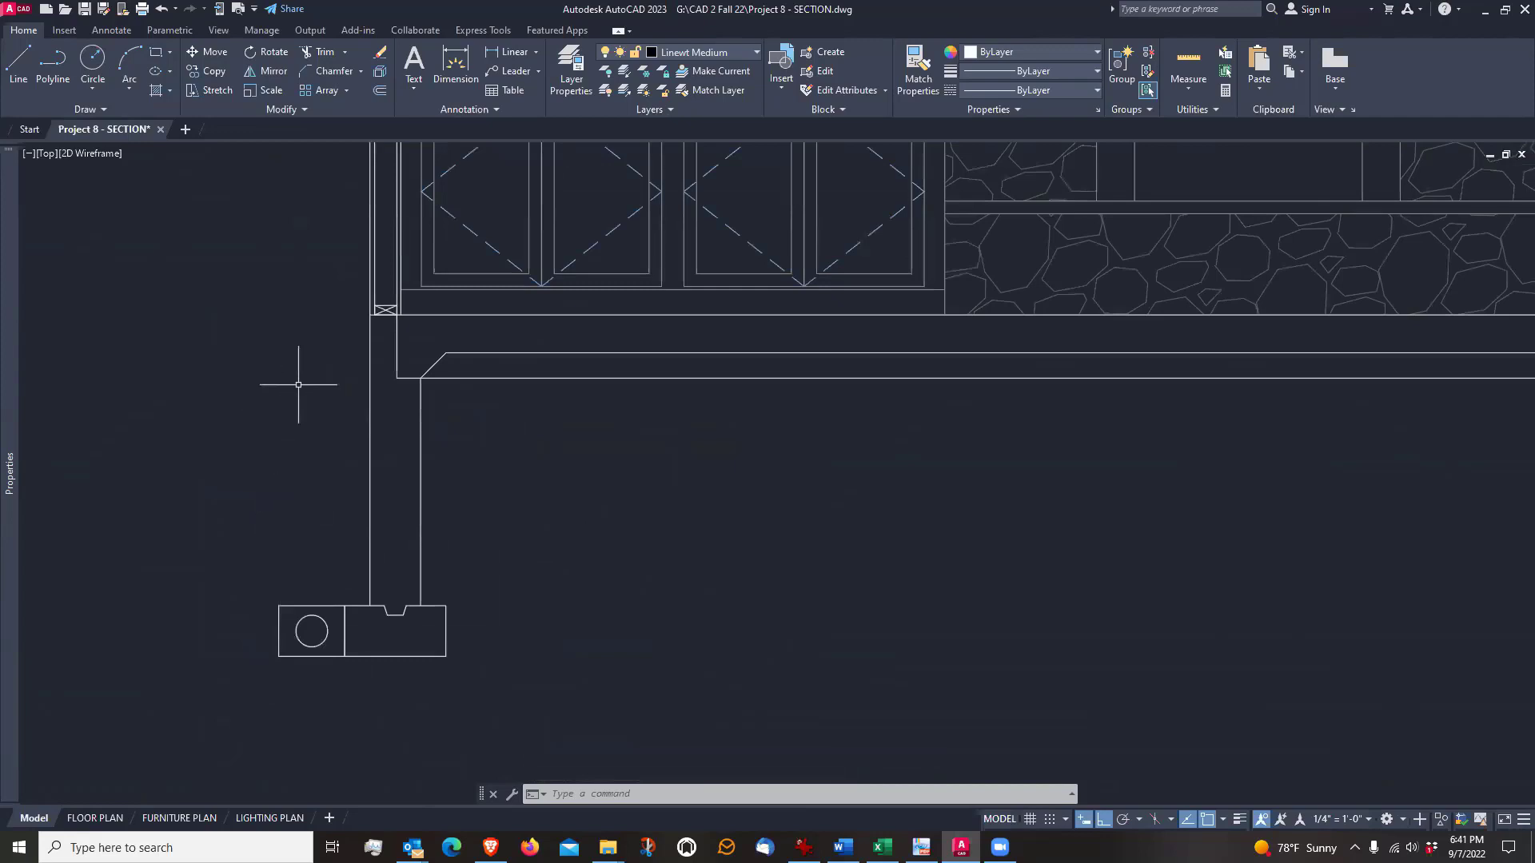
middle_click_drag(304, 391, 301, 449)
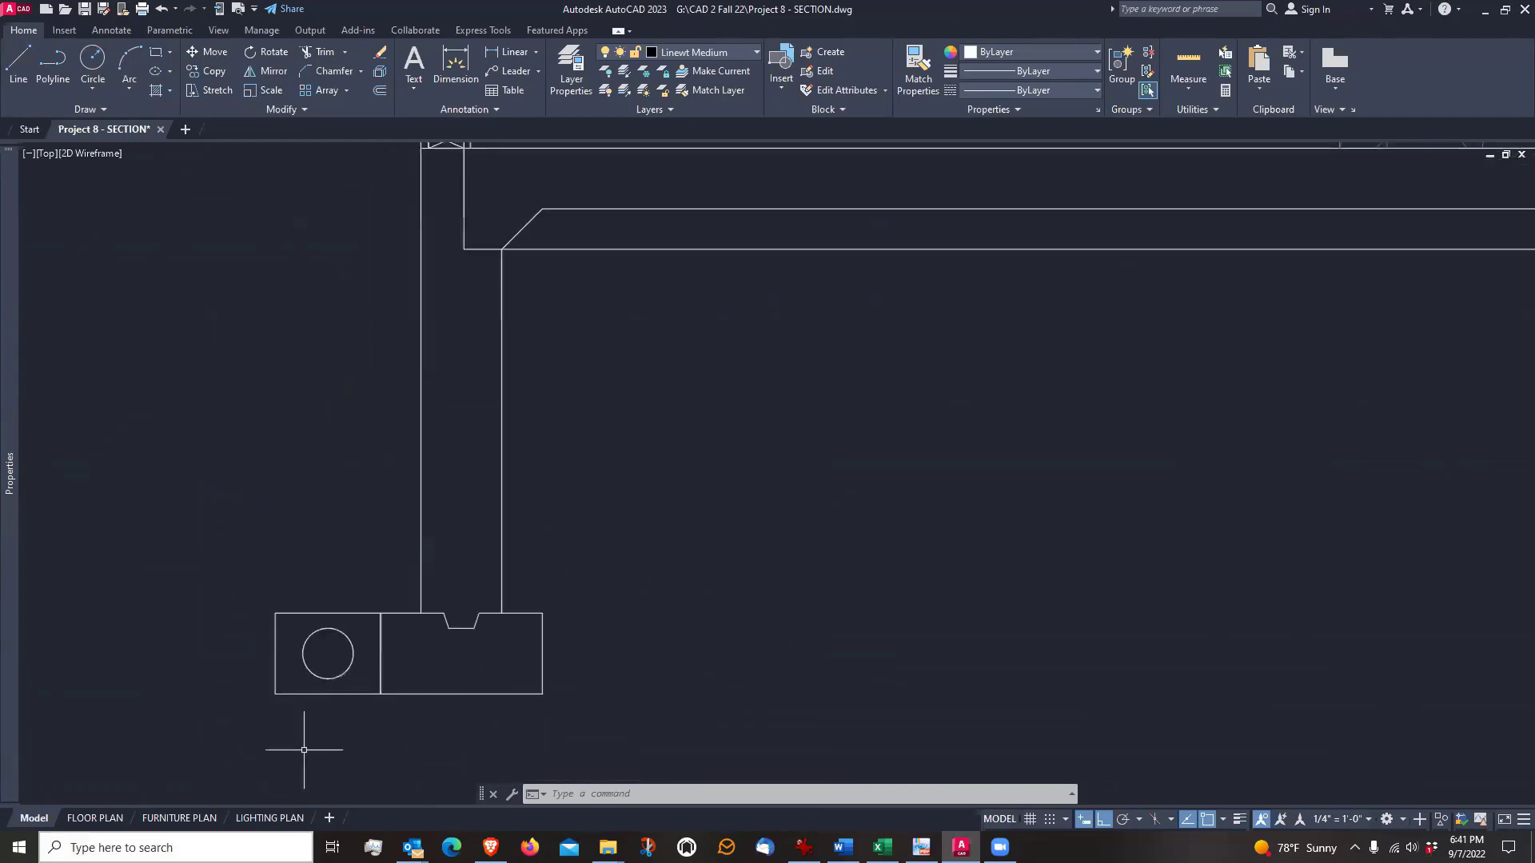
left_click(275, 653)
scroll(275, 653, "up", 3)
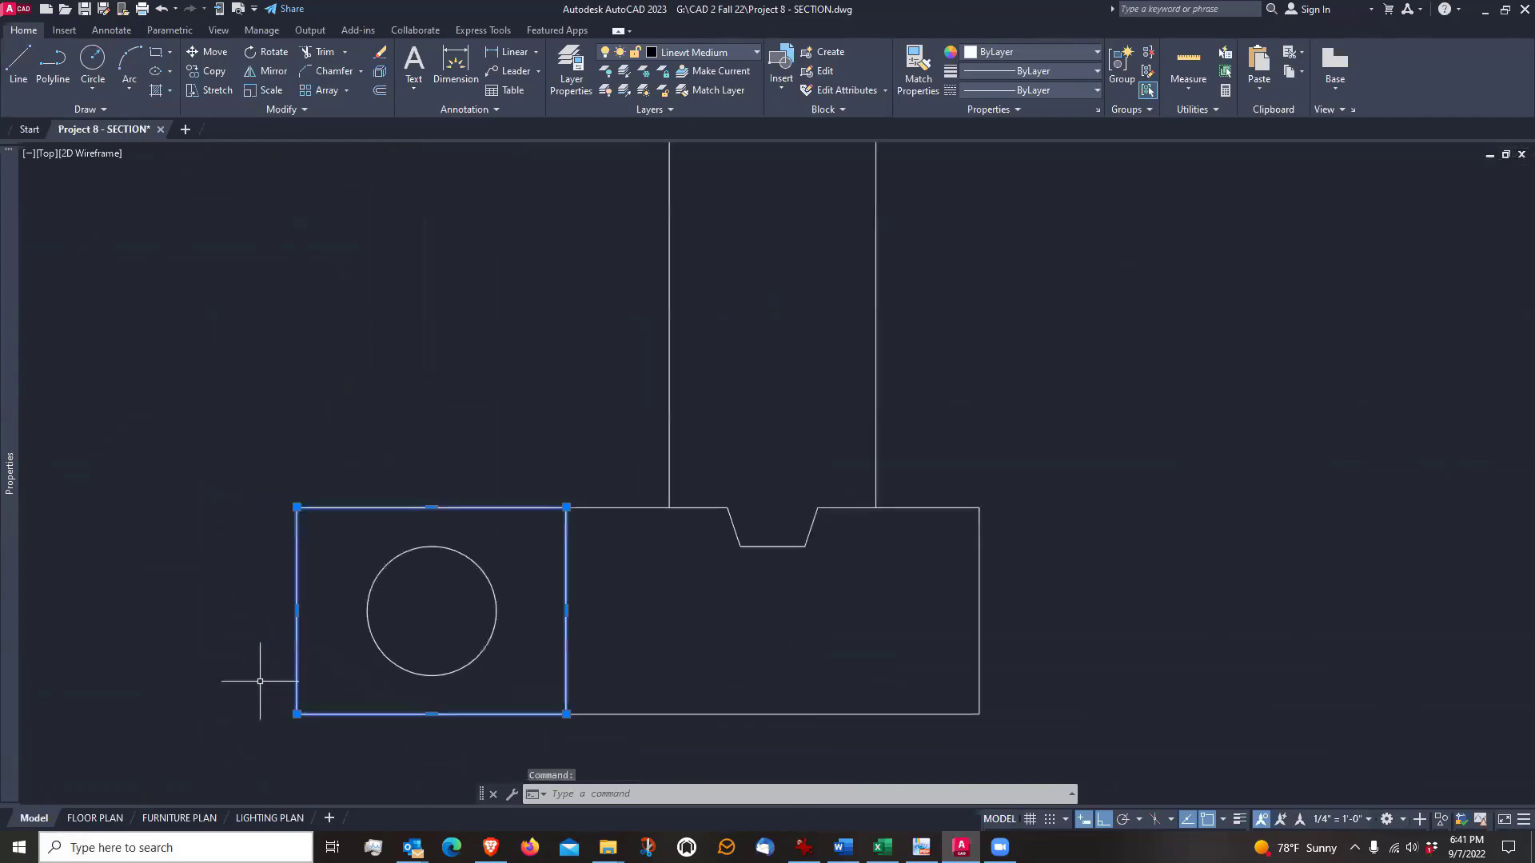
left_click(275, 653)
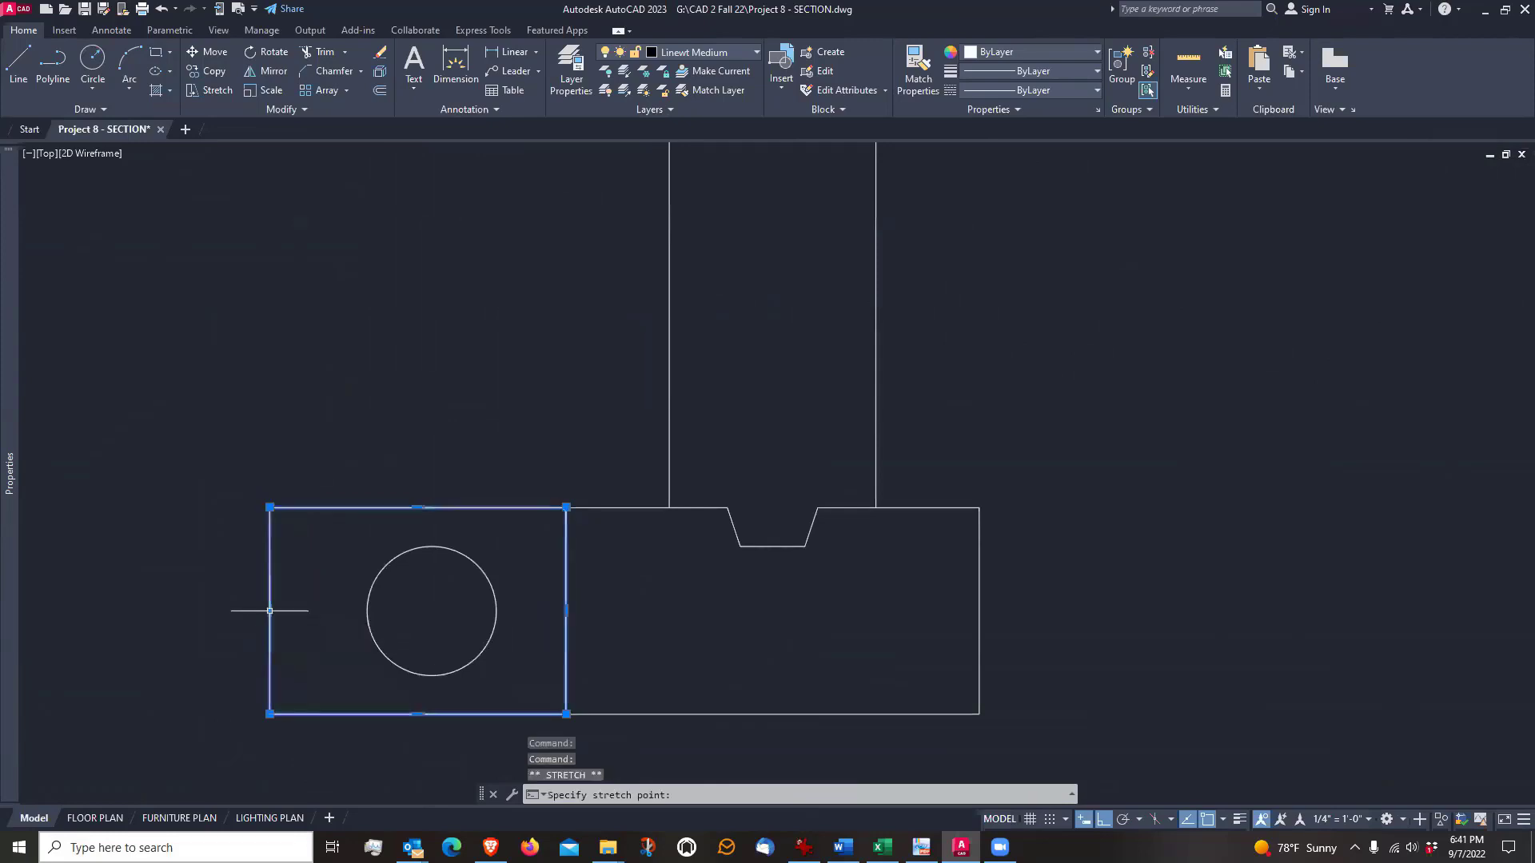
left_click(270, 612)
scroll(360, 668, "down", 4)
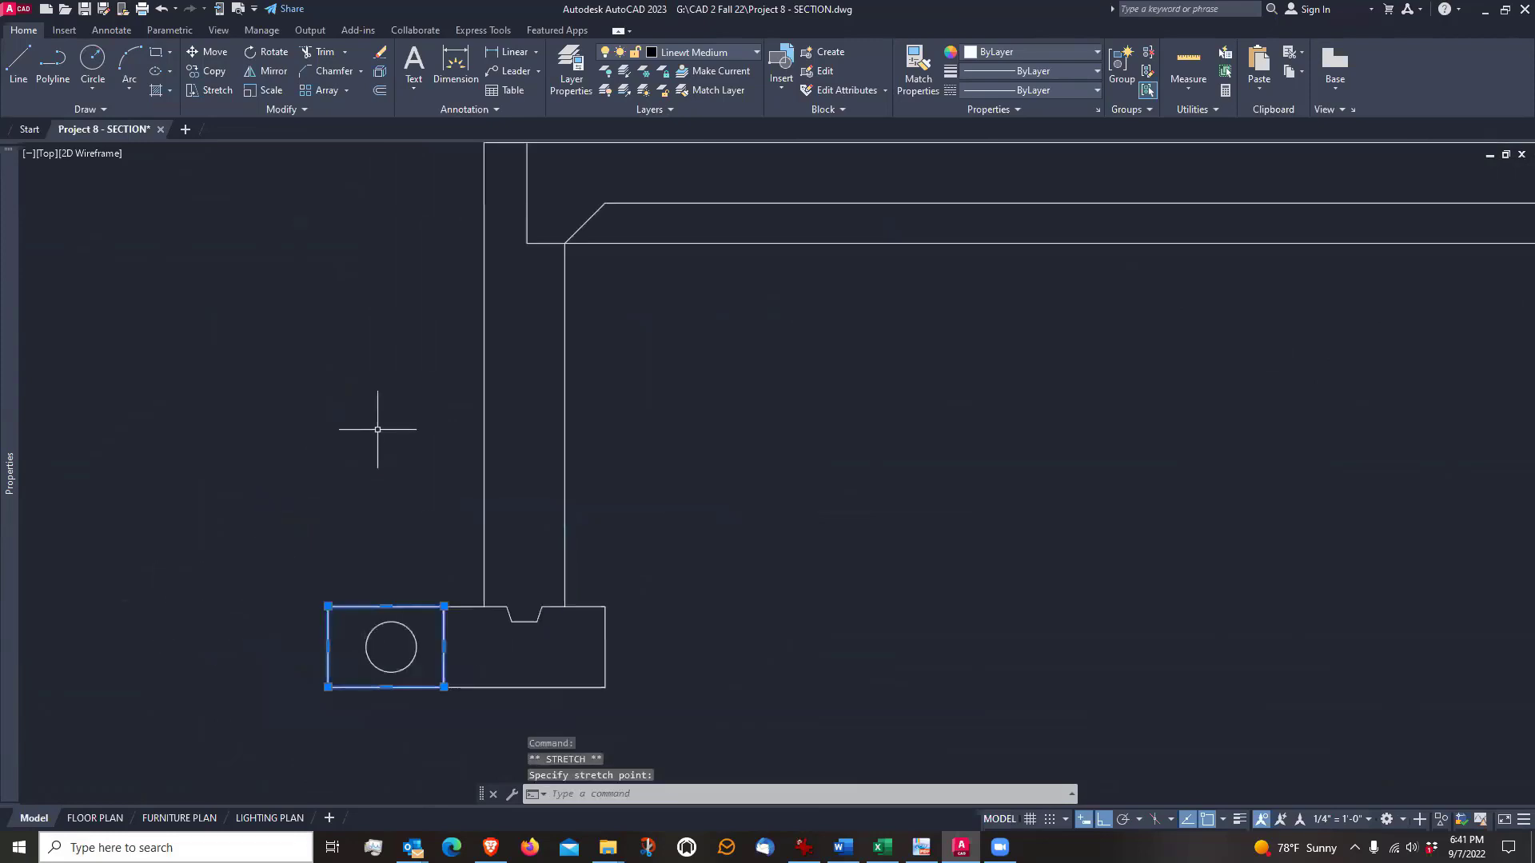
scroll(302, 661, "up", 2)
key("Escape")
Move the circle slightly outward, away from the footing, to centre it better within the widened rectangle
scroll(339, 663, "up", 4)
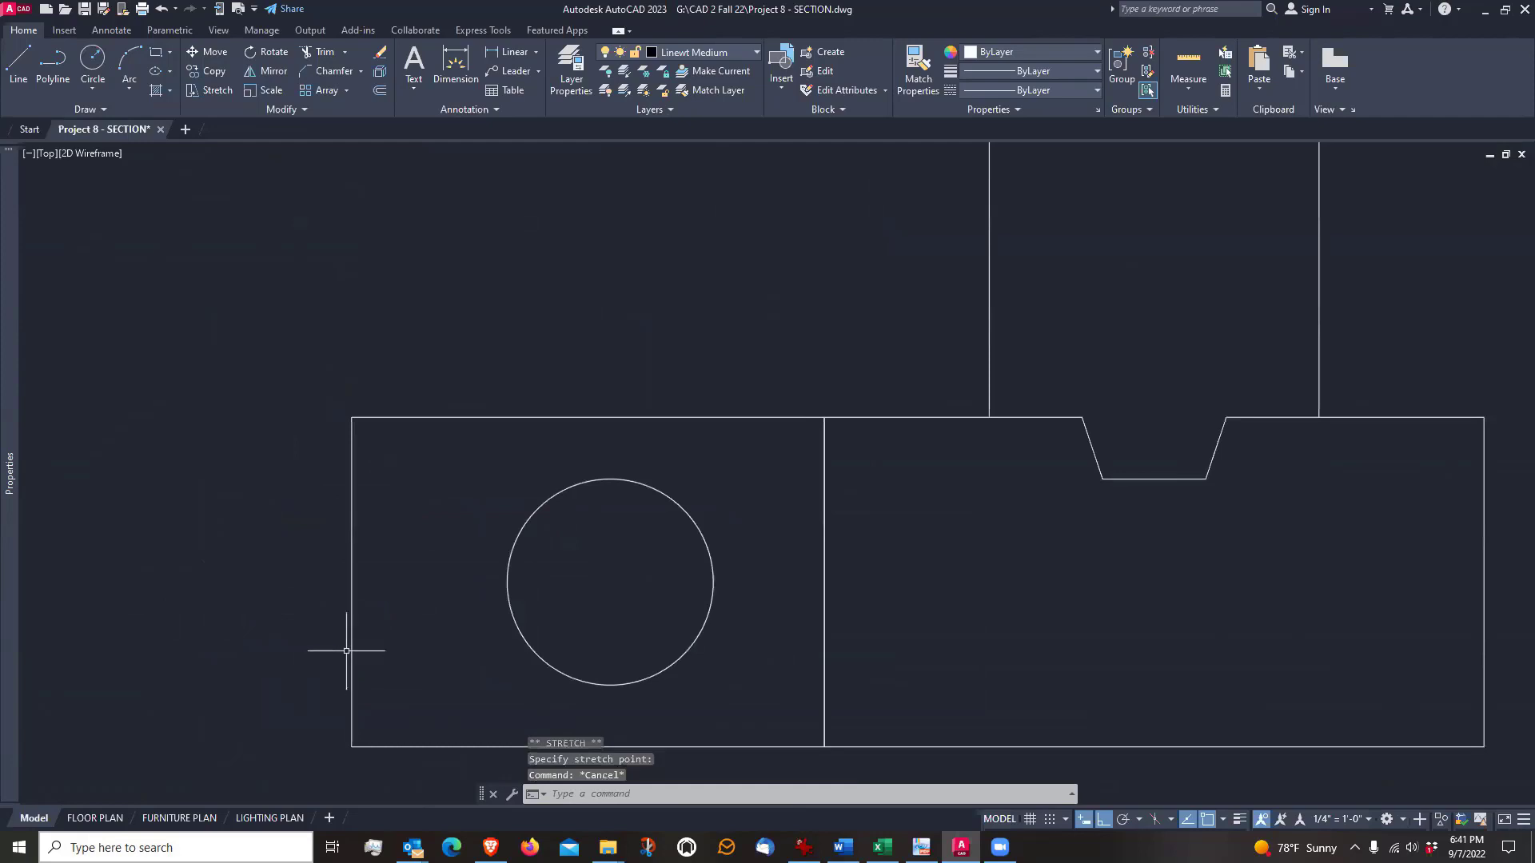
type("M")
key("Return")
left_click(520, 548)
left_click(486, 582)
key("Return")
left_click(469, 644)
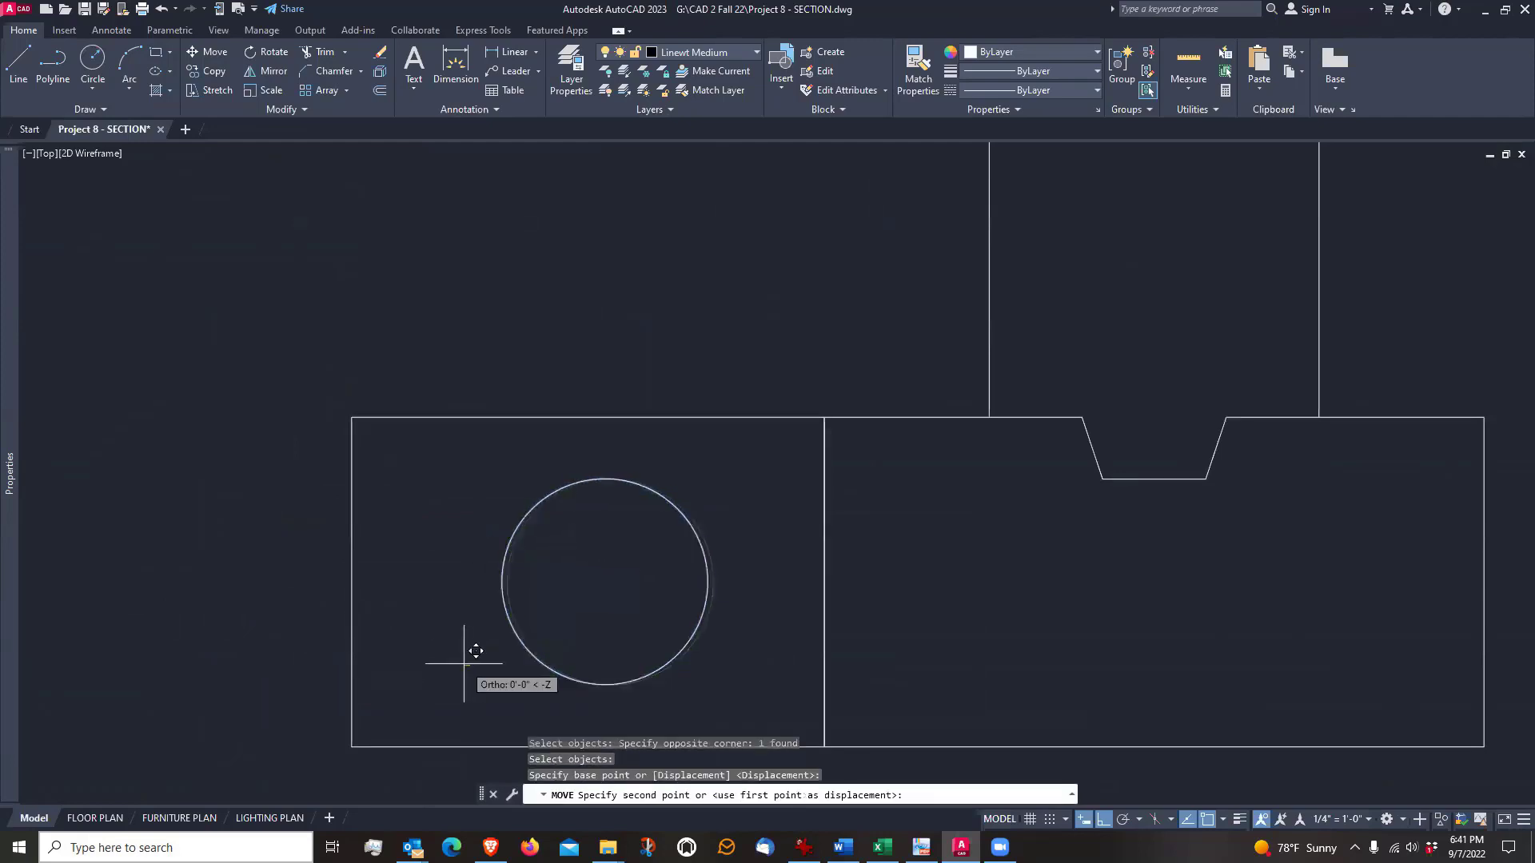
left_click(447, 662)
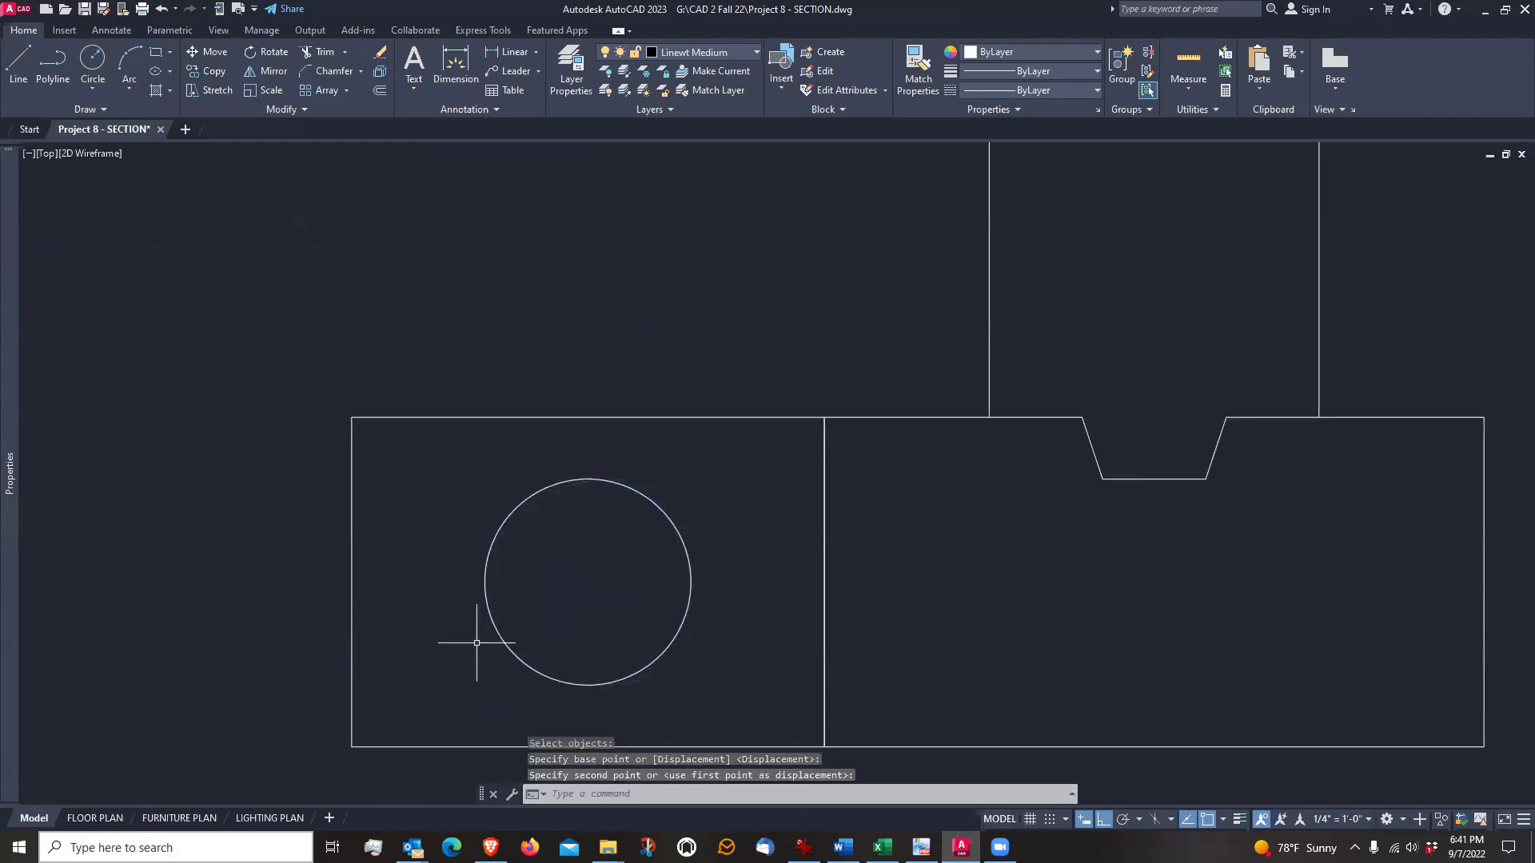
Review the section from the footing up the framed wall to the eave, and along the rafter outline to the ridge
scroll(459, 631, "down", 8)
middle_click_drag(490, 435, 504, 508)
scroll(504, 508, "down", 2)
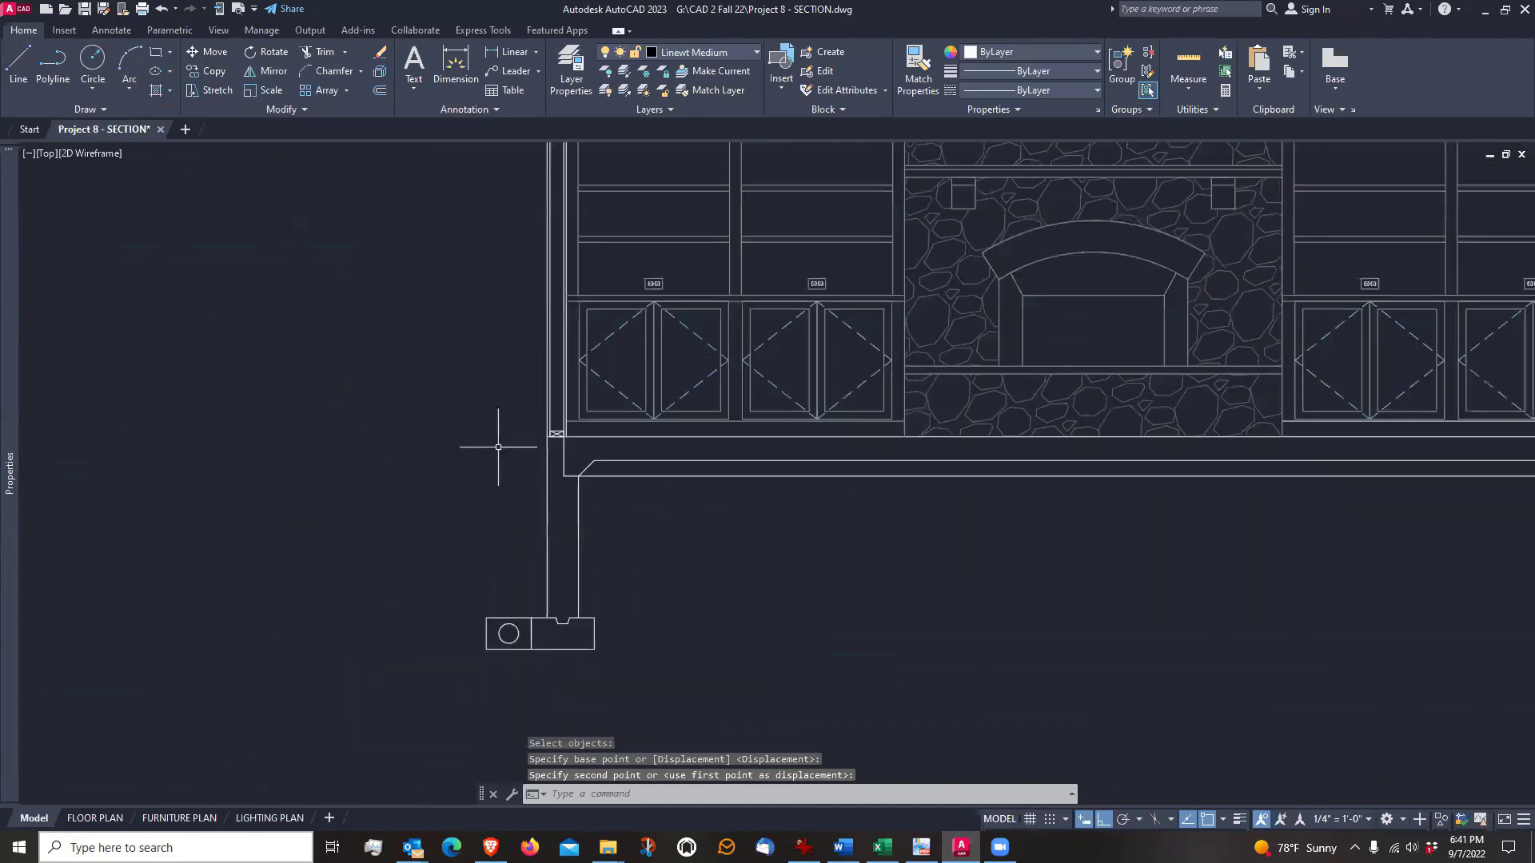
middle_click_drag(517, 295, 507, 614)
scroll(599, 325, "up", 2)
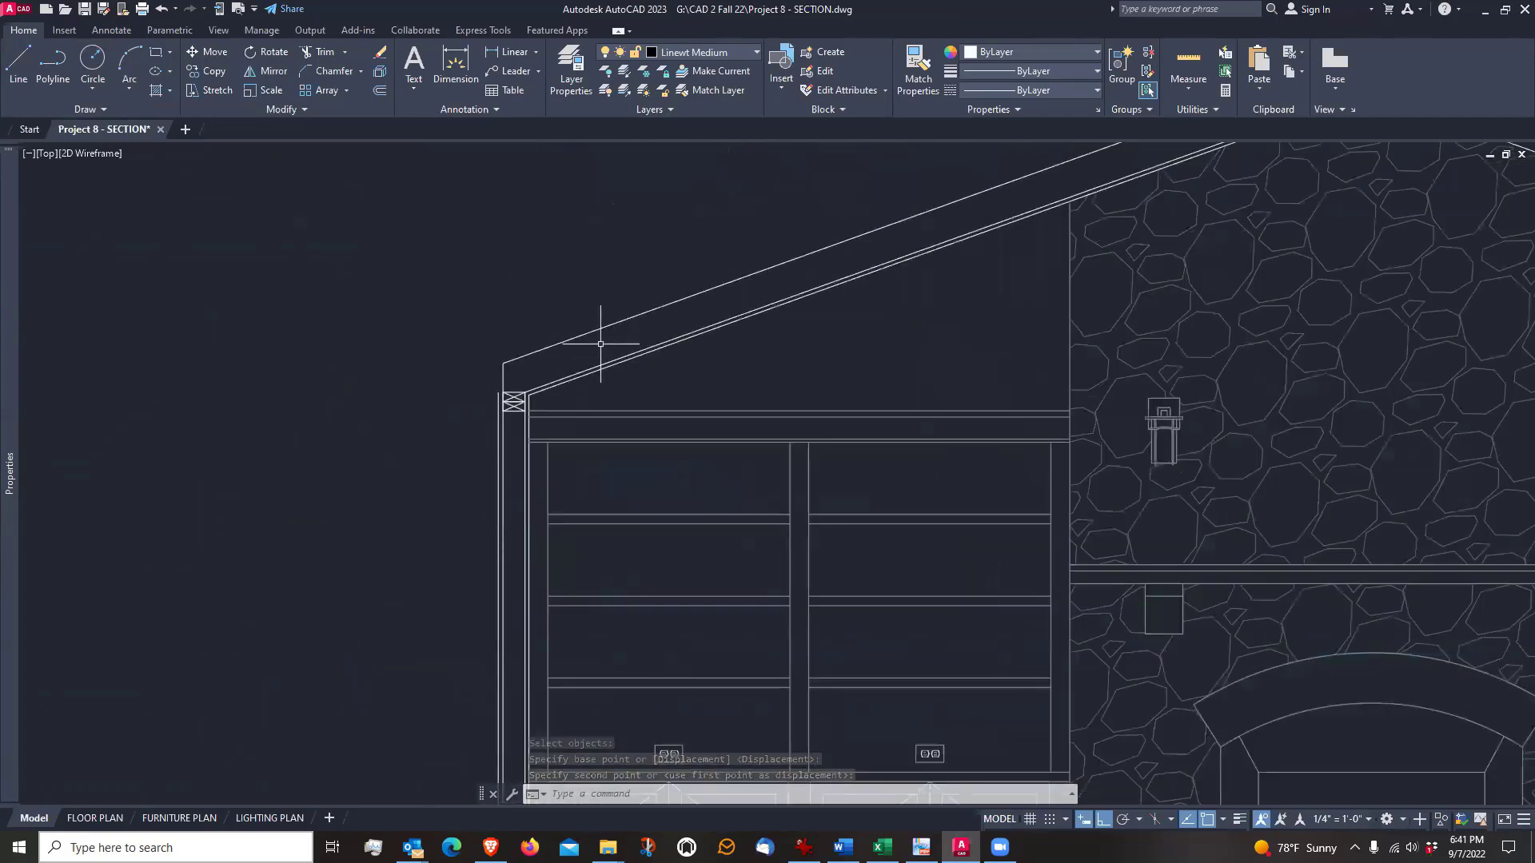
middle_click_drag(771, 274, 596, 425)
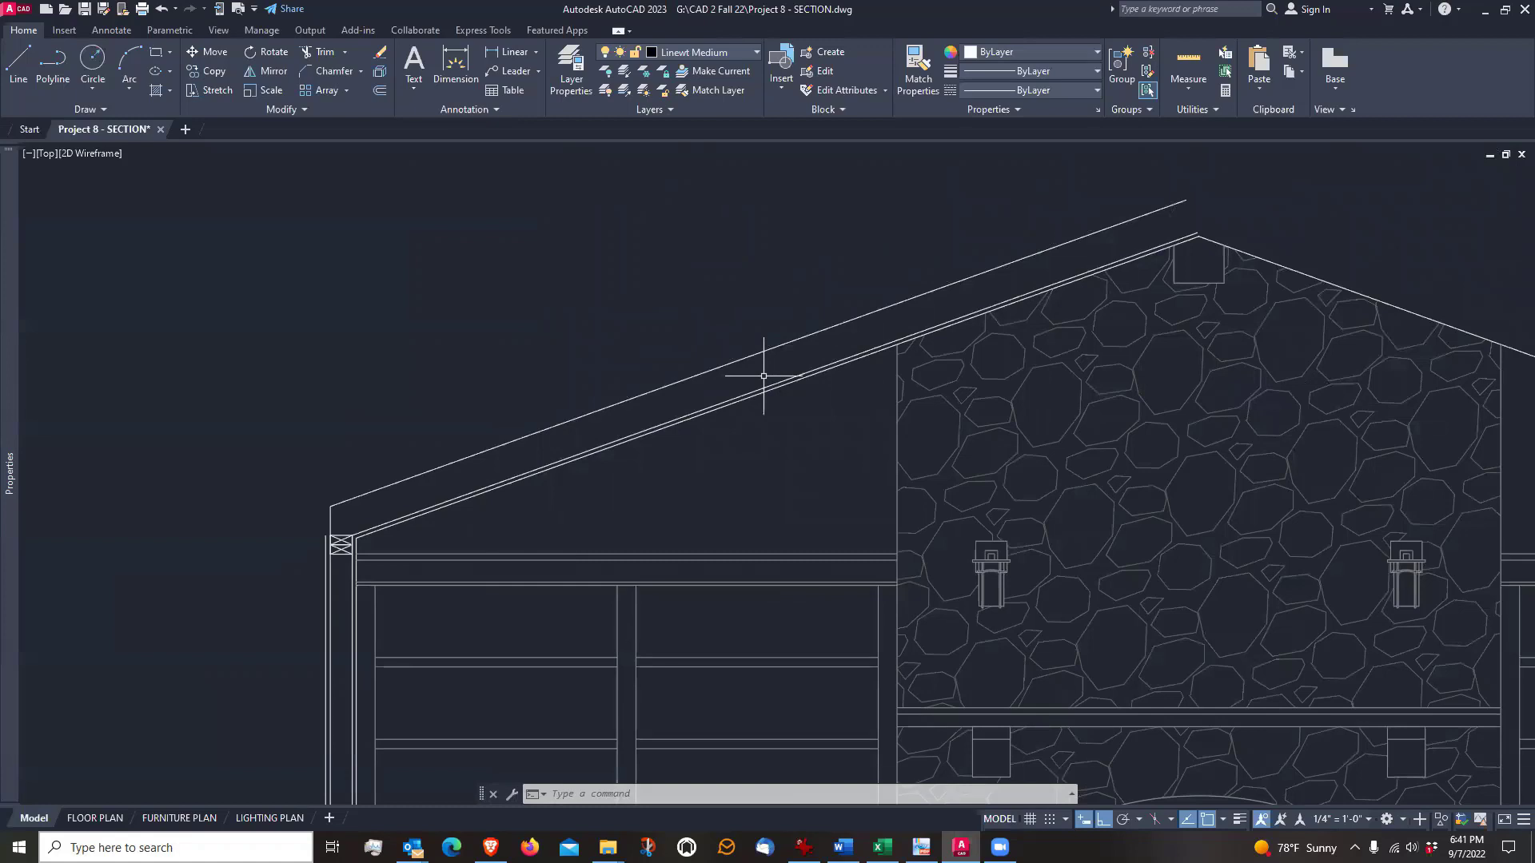
scroll(762, 372, "down", 2)
scroll(791, 344, "up", 2)
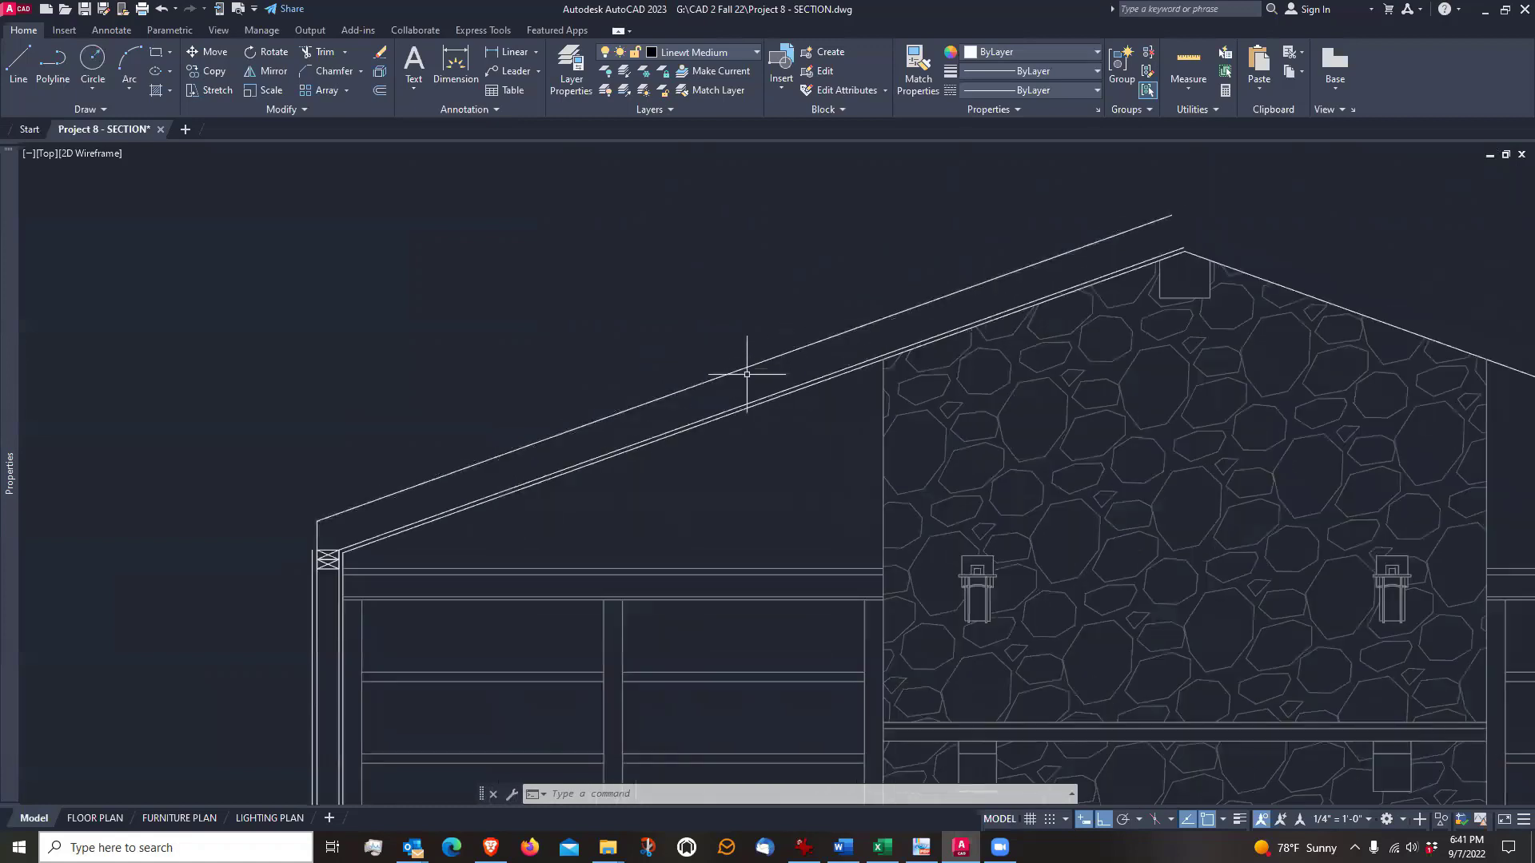
scroll(789, 384, "down", 3)
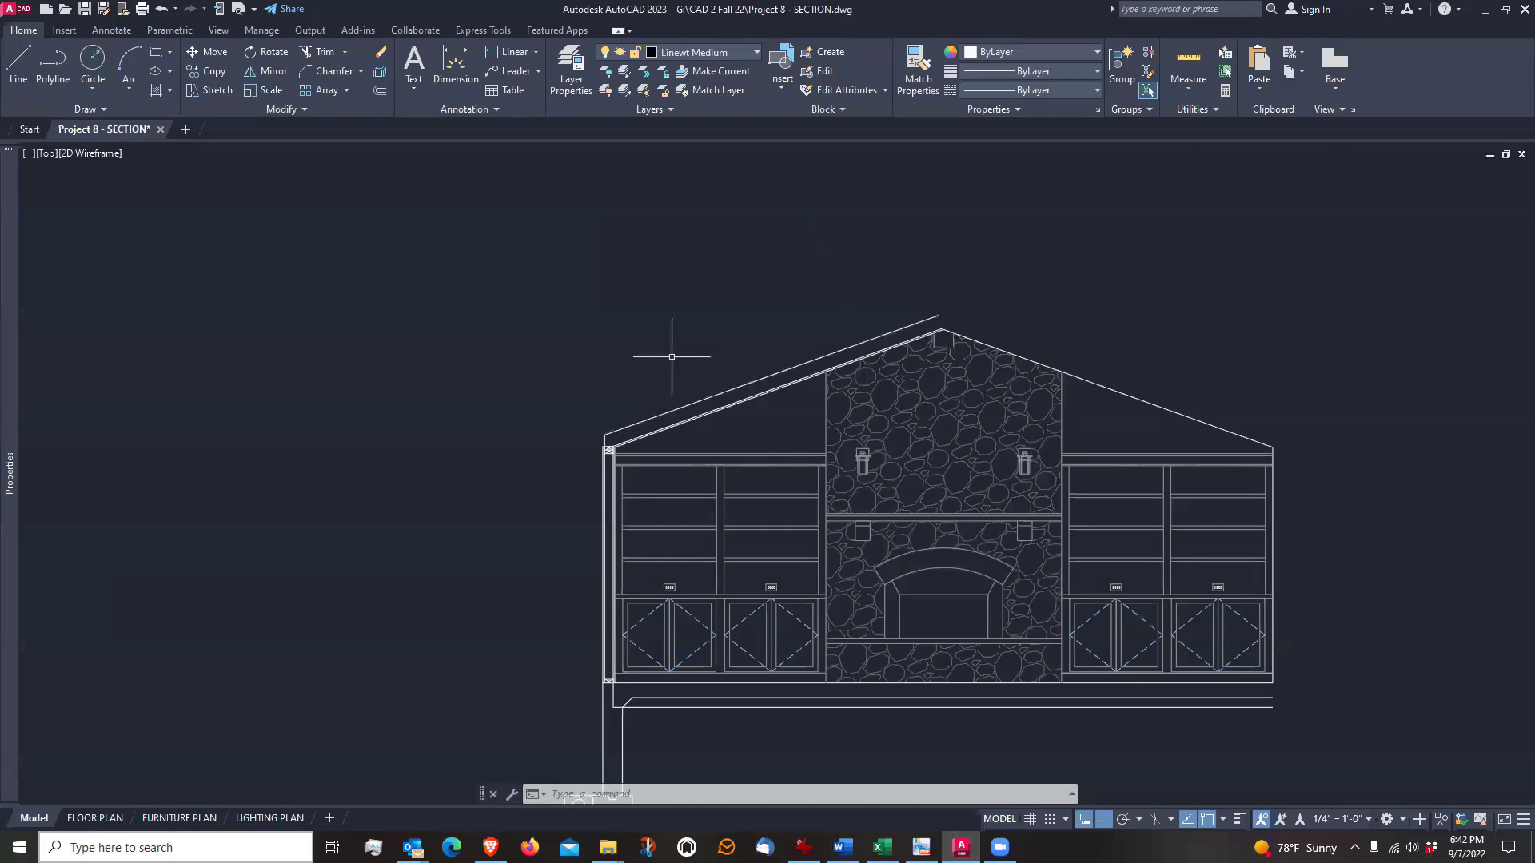
scroll(663, 401, "up", 4)
middle_click_drag(551, 407, 634, 446)
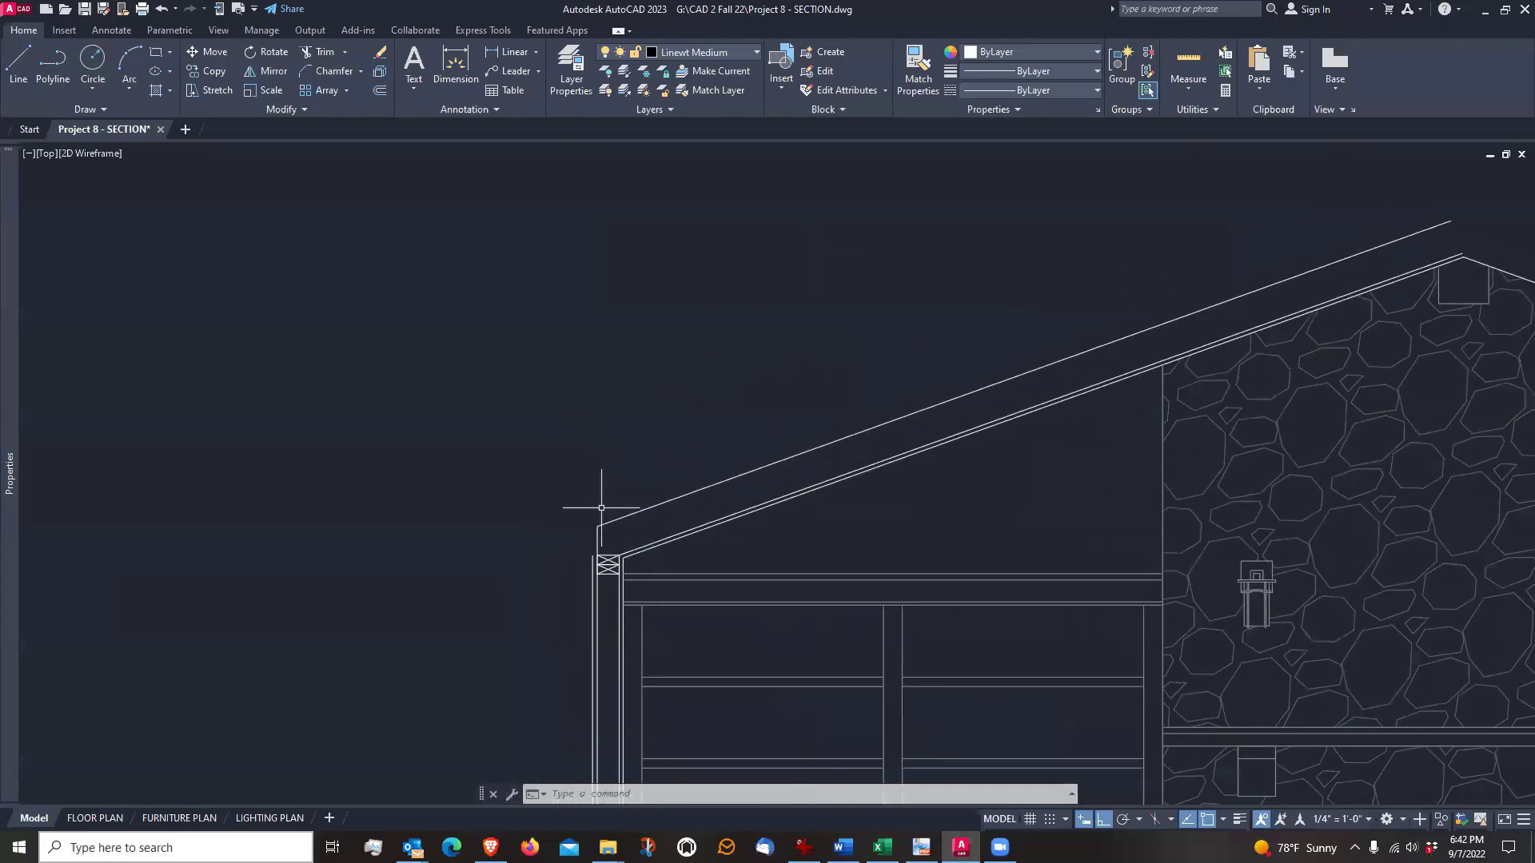
scroll(602, 489, "down", 4)
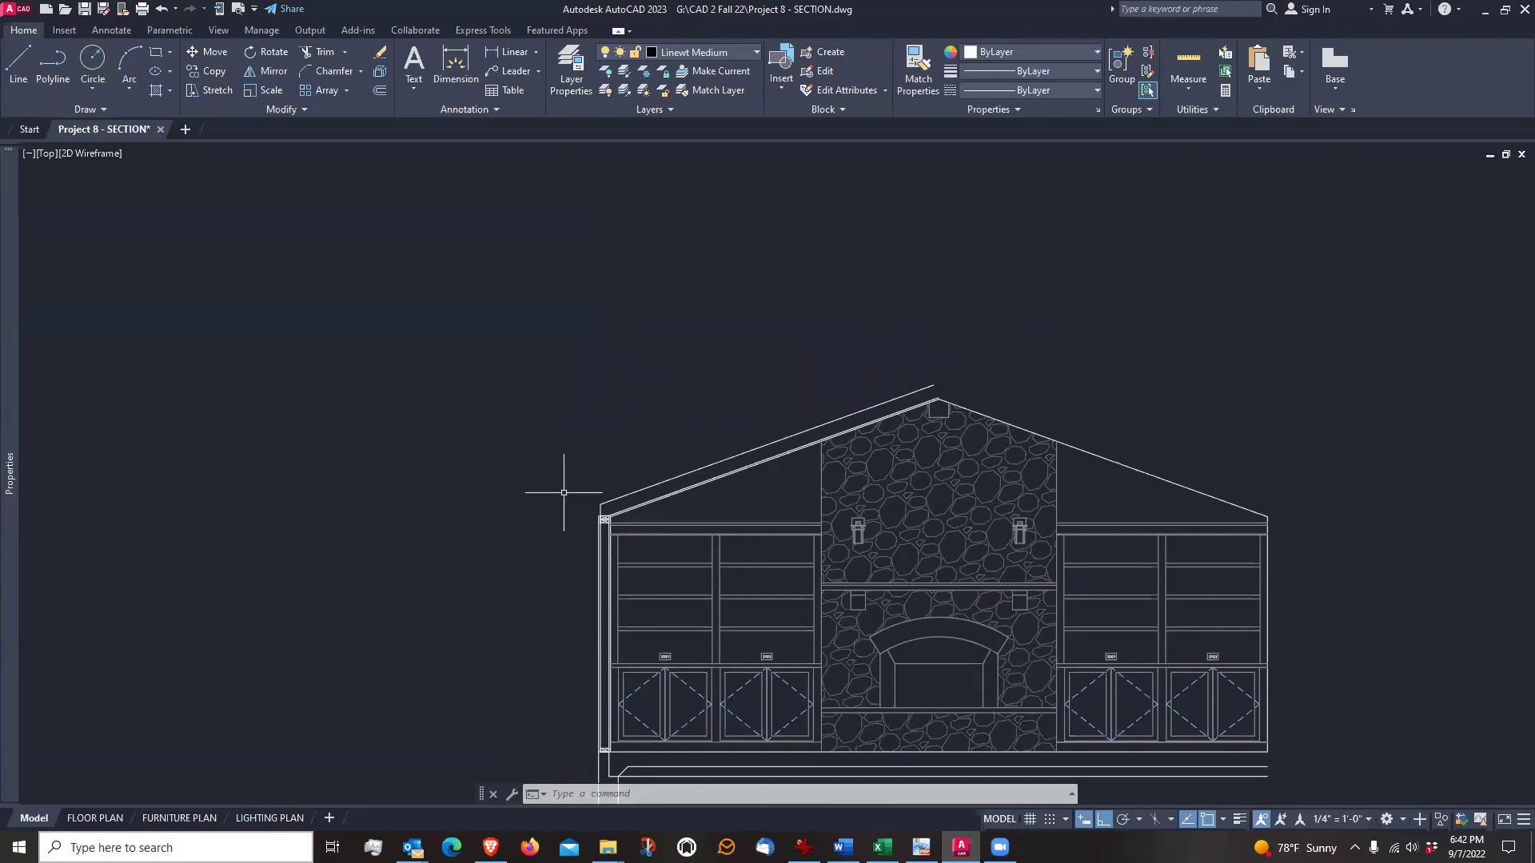
scroll(563, 484, "up", 2)
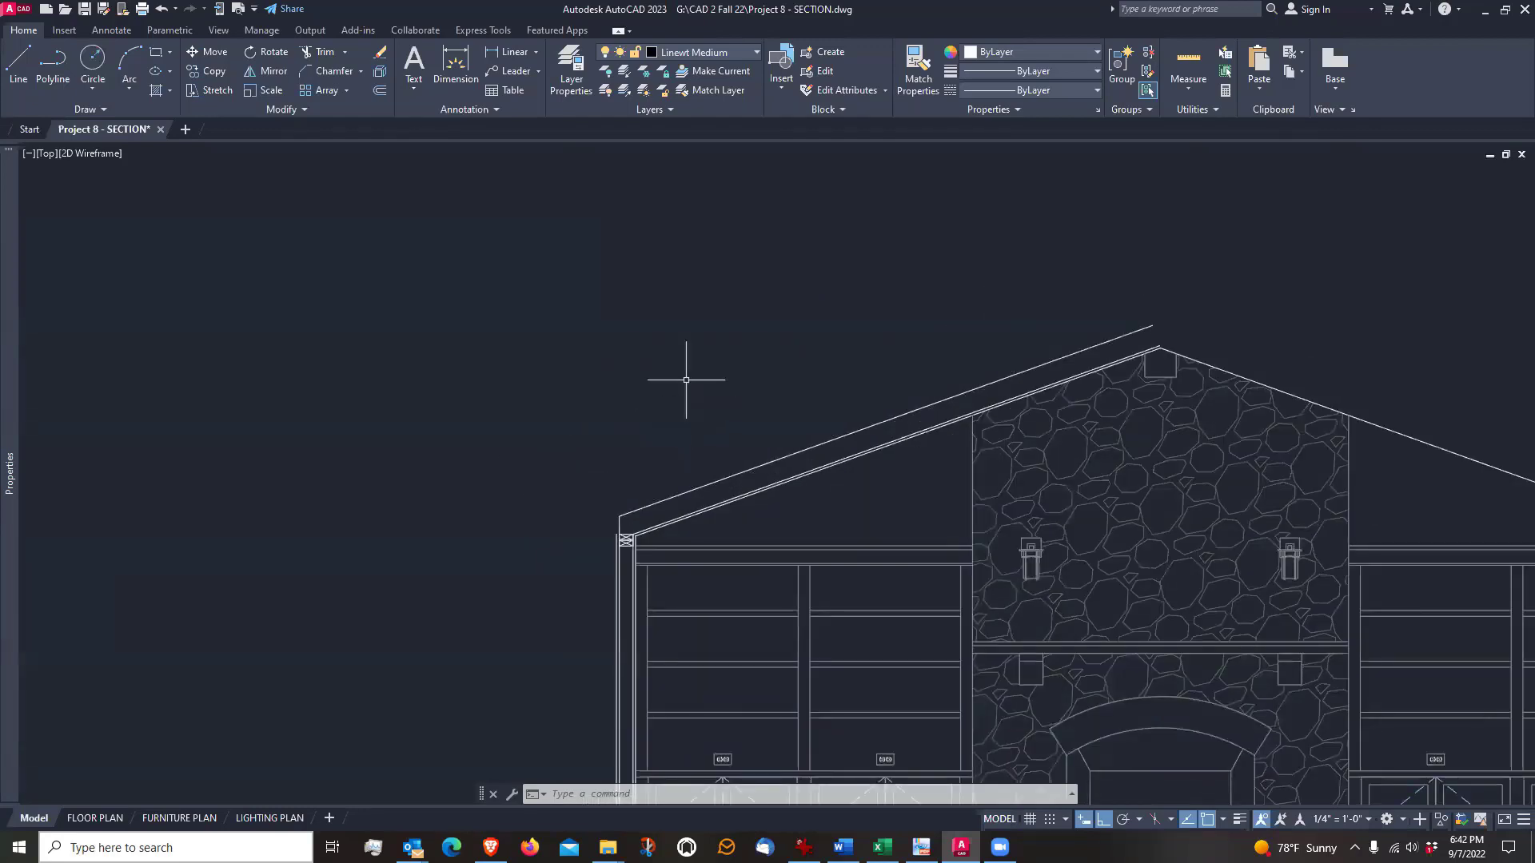
left_click(19, 62)
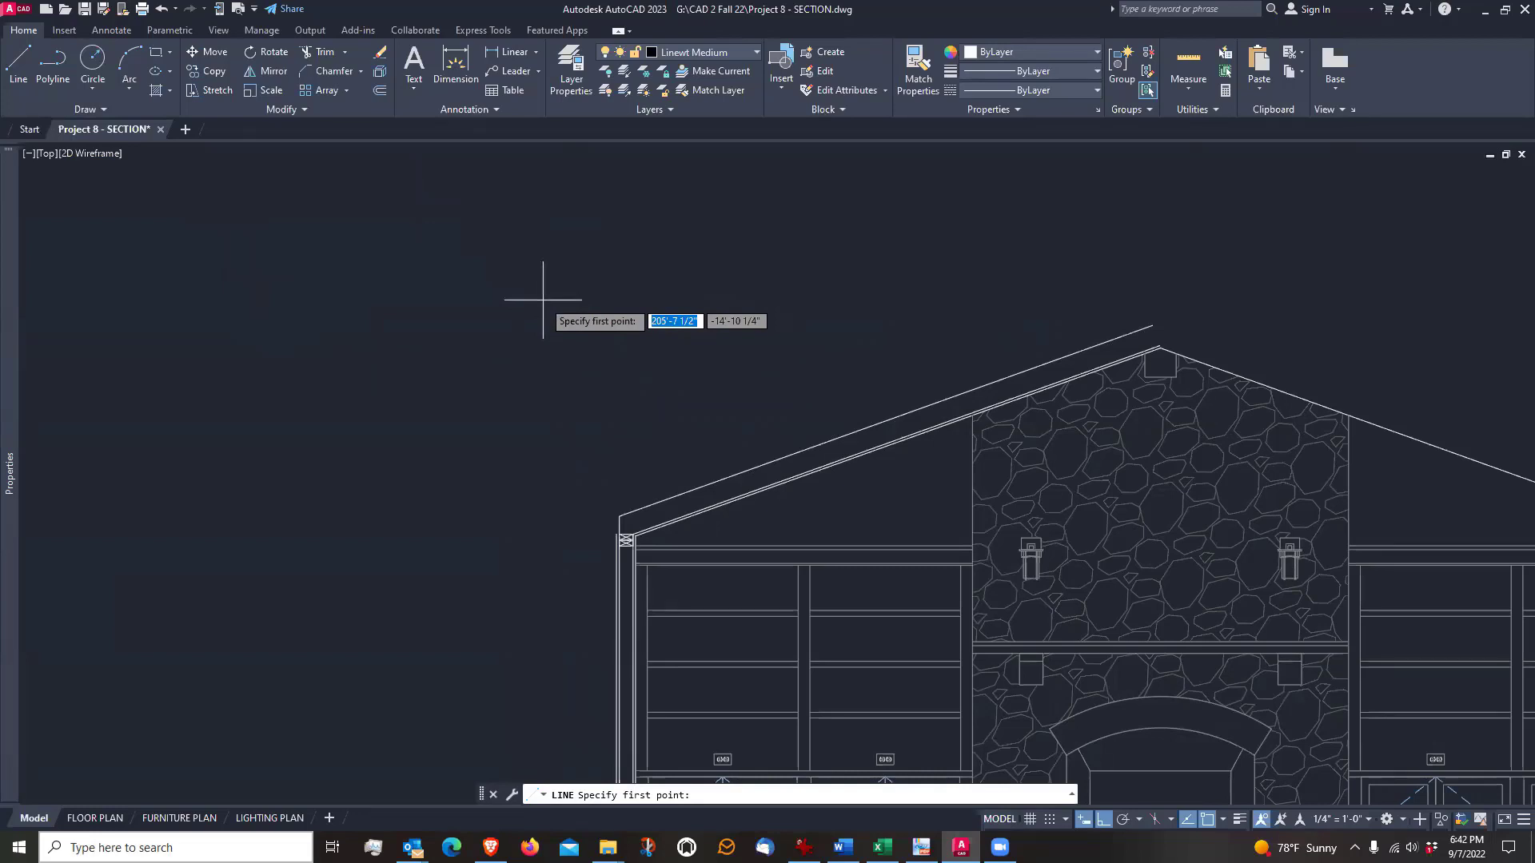
key("Escape")
scroll(556, 549, "up", 4)
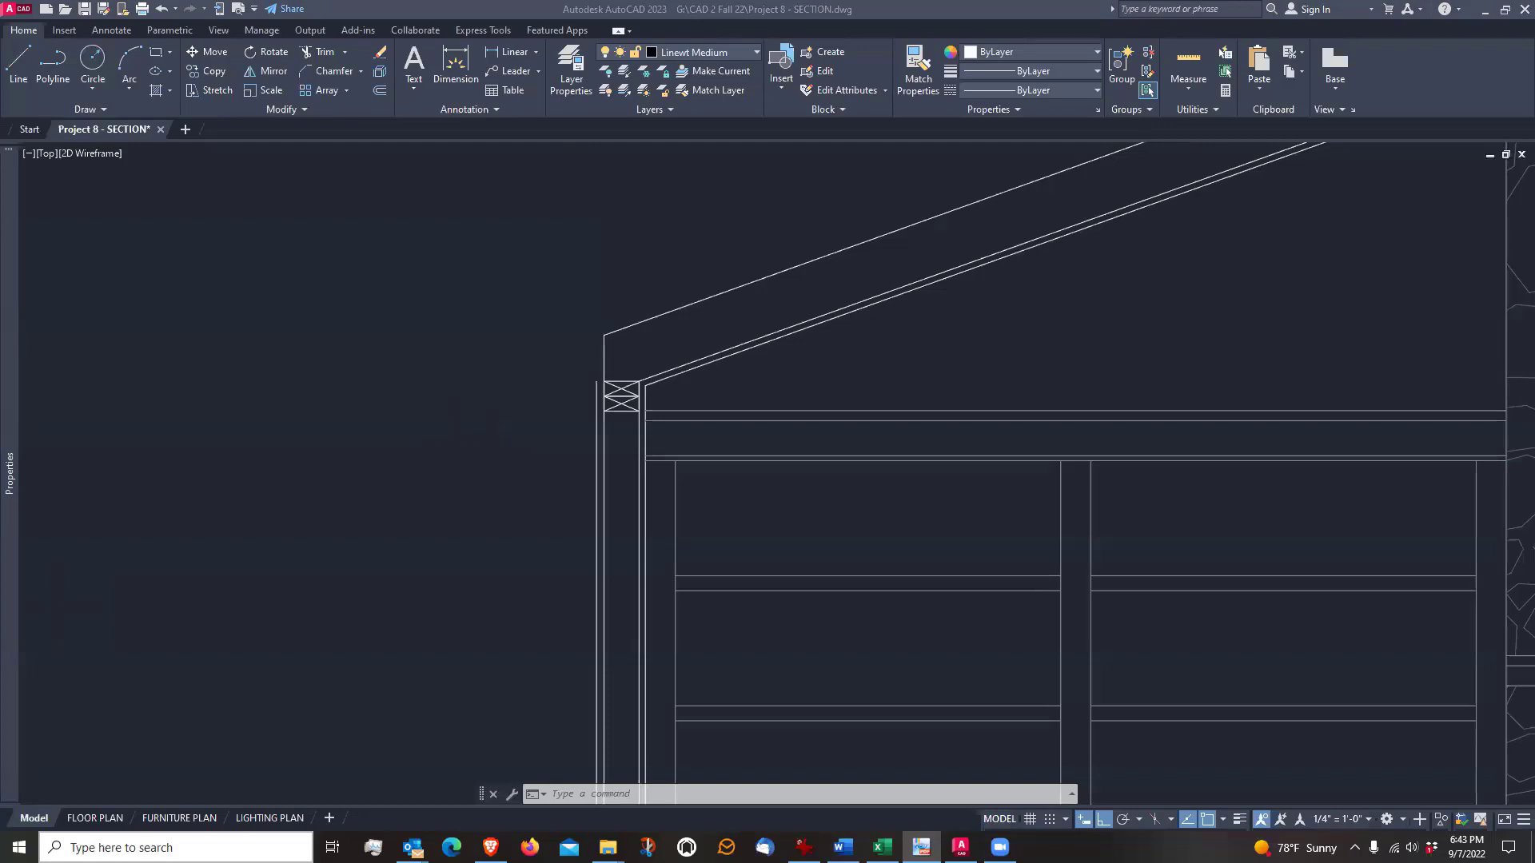
scroll(460, 456, "down", 4)
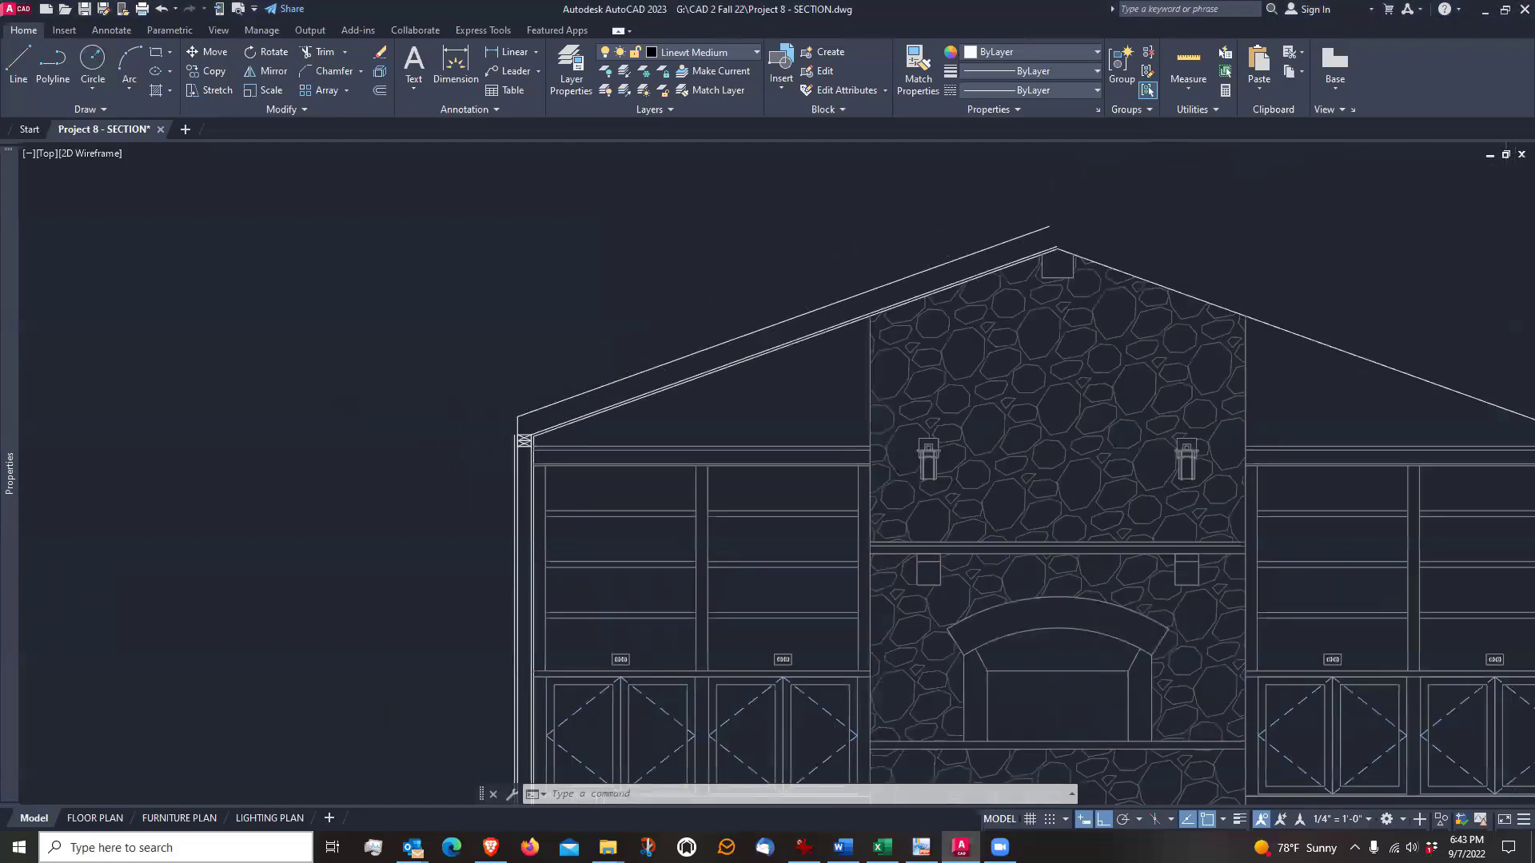
Examine the framed wall from the floor line up to the eave and ridge, checking the floor line's outer end
scroll(477, 486, "up", 2)
scroll(477, 486, "down", 5)
scroll(456, 677, "up", 6)
scroll(456, 677, "down", 3)
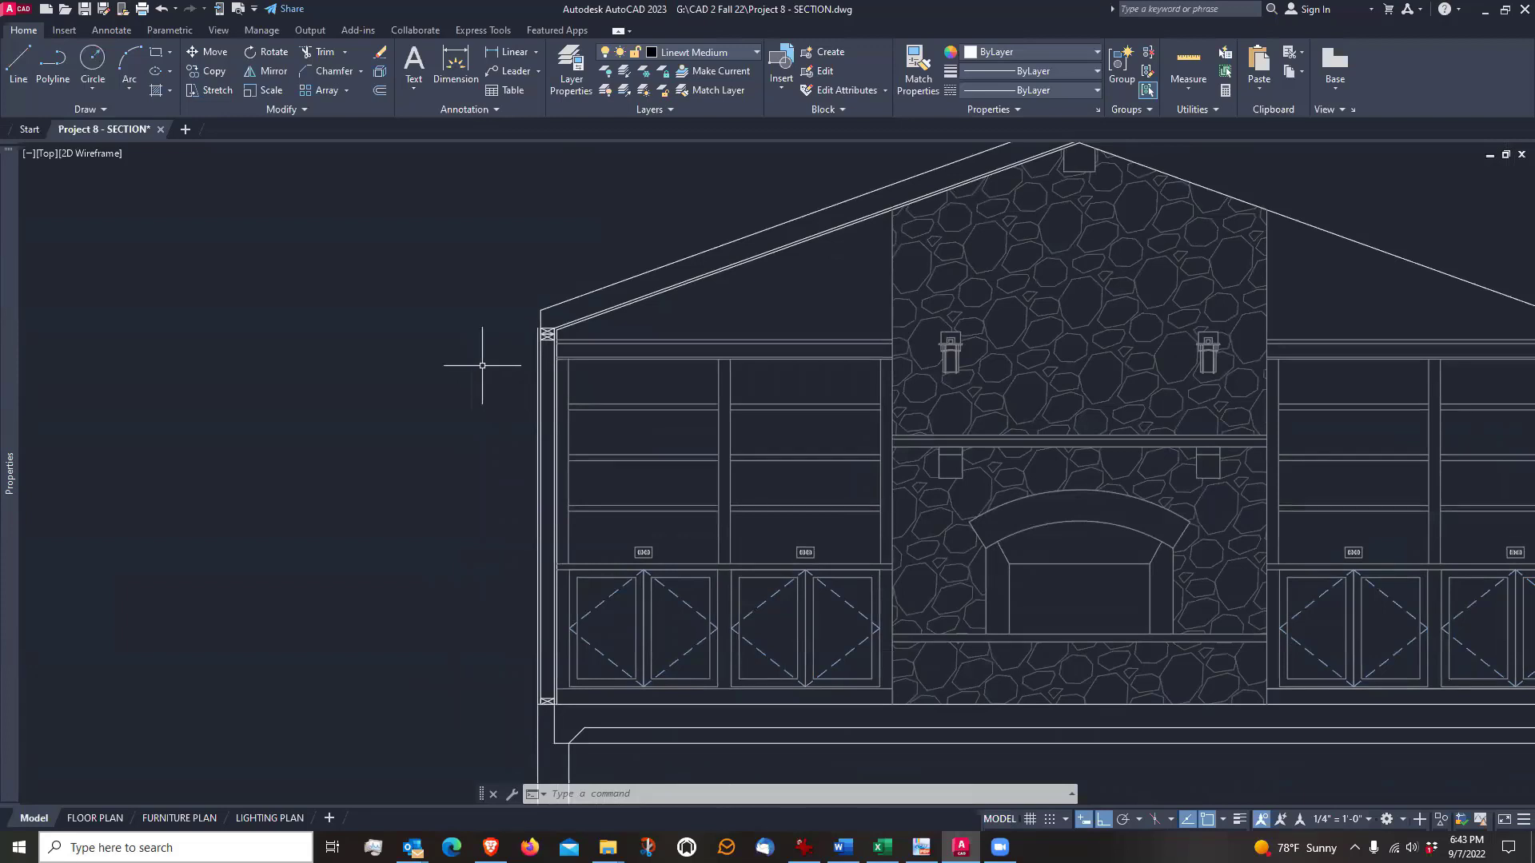
scroll(541, 723, "up", 3)
left_click(530, 678)
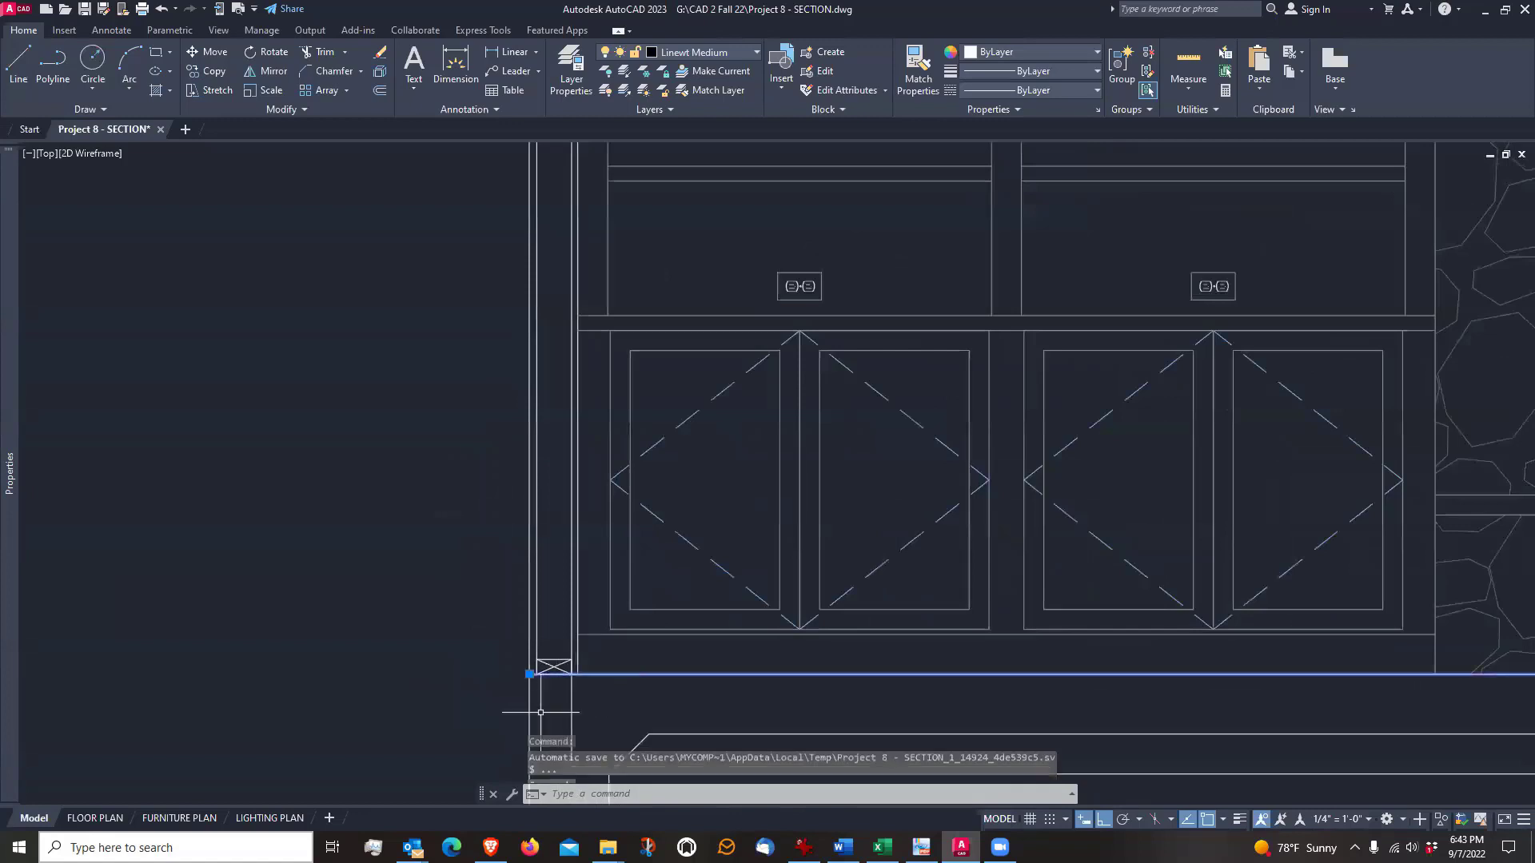
scroll(516, 704, "down", 5)
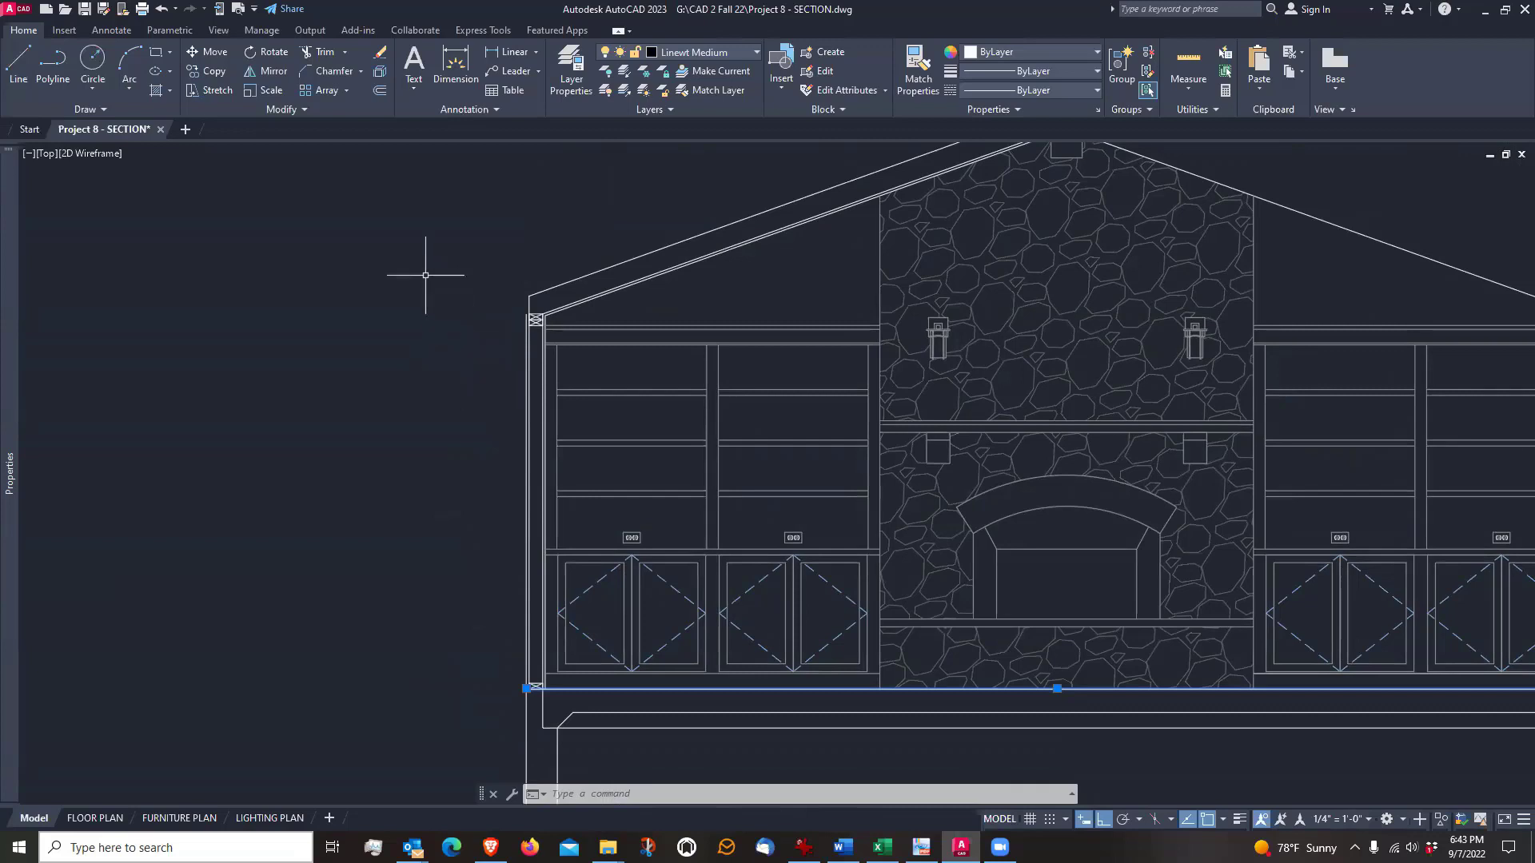
key("Escape")
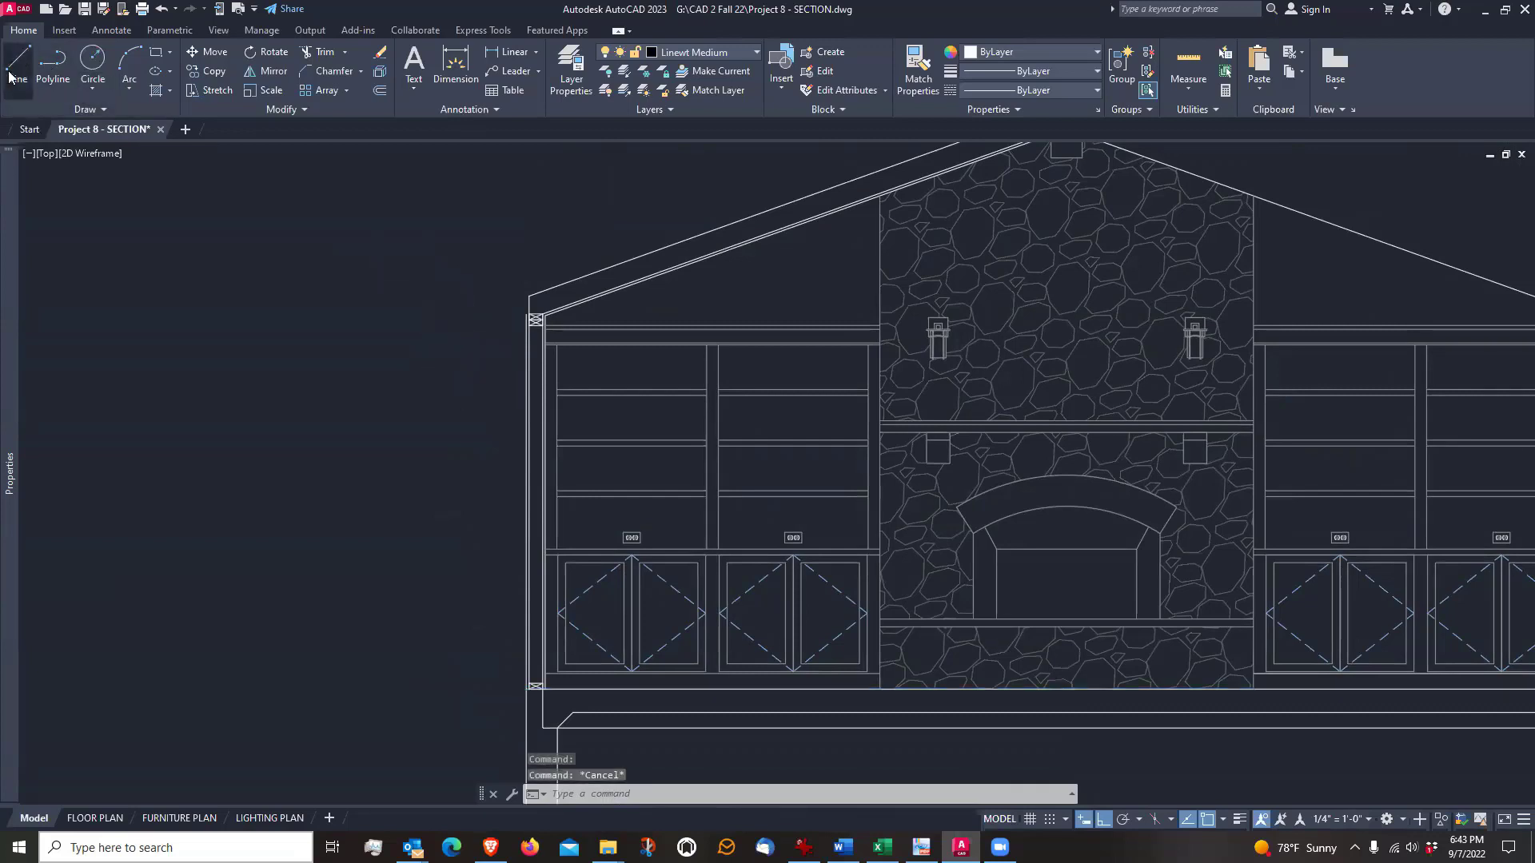
Draw a horizontal soffit line 1'1.5" outward from the wall's outer face, starting 7'4" above the floor line's outer end
left_click(18, 62)
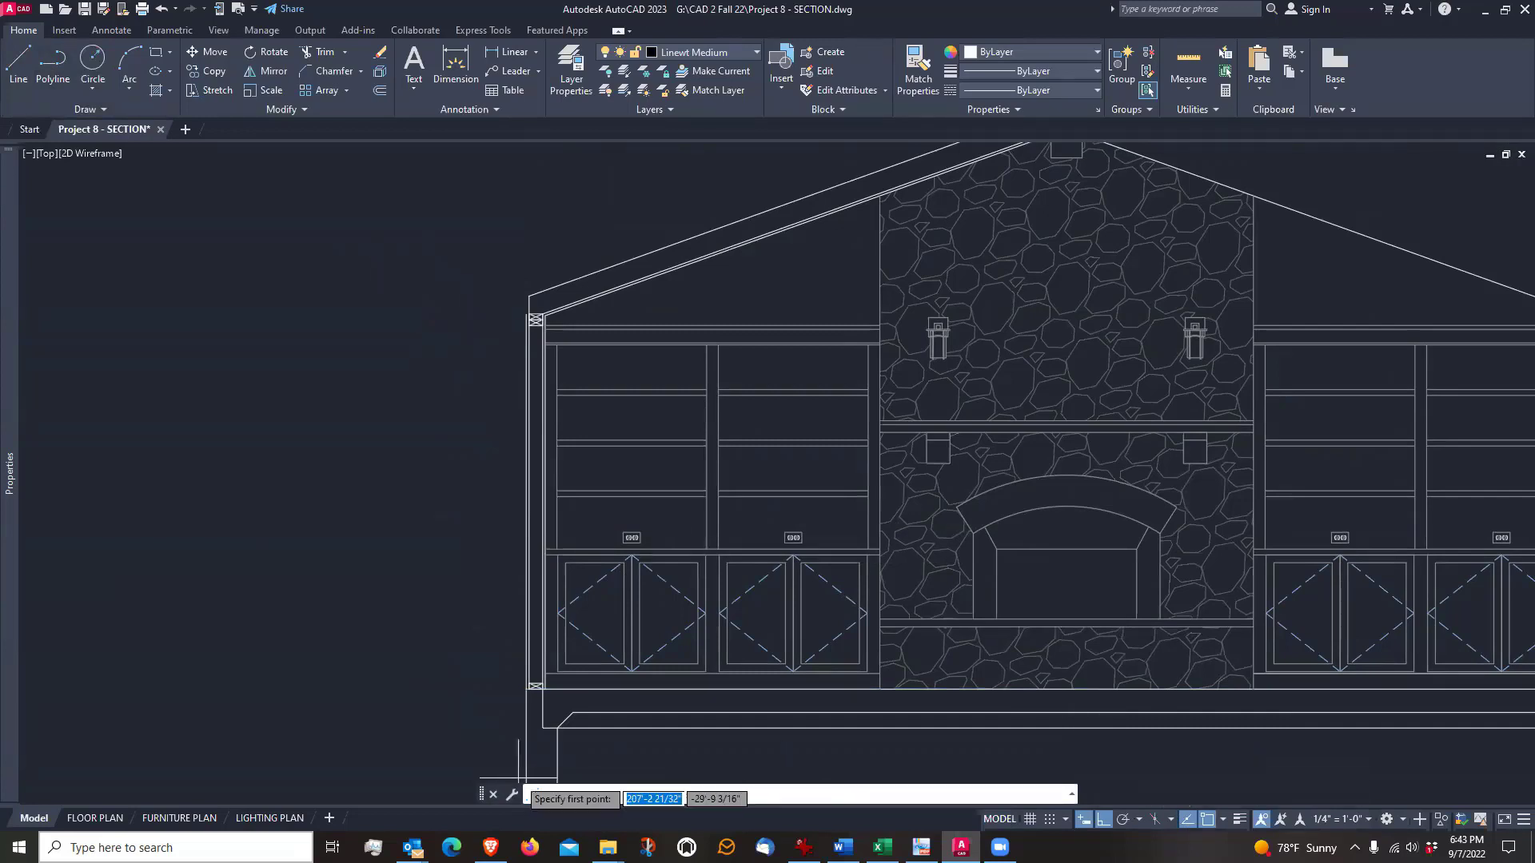
scroll(512, 702, "up", 2)
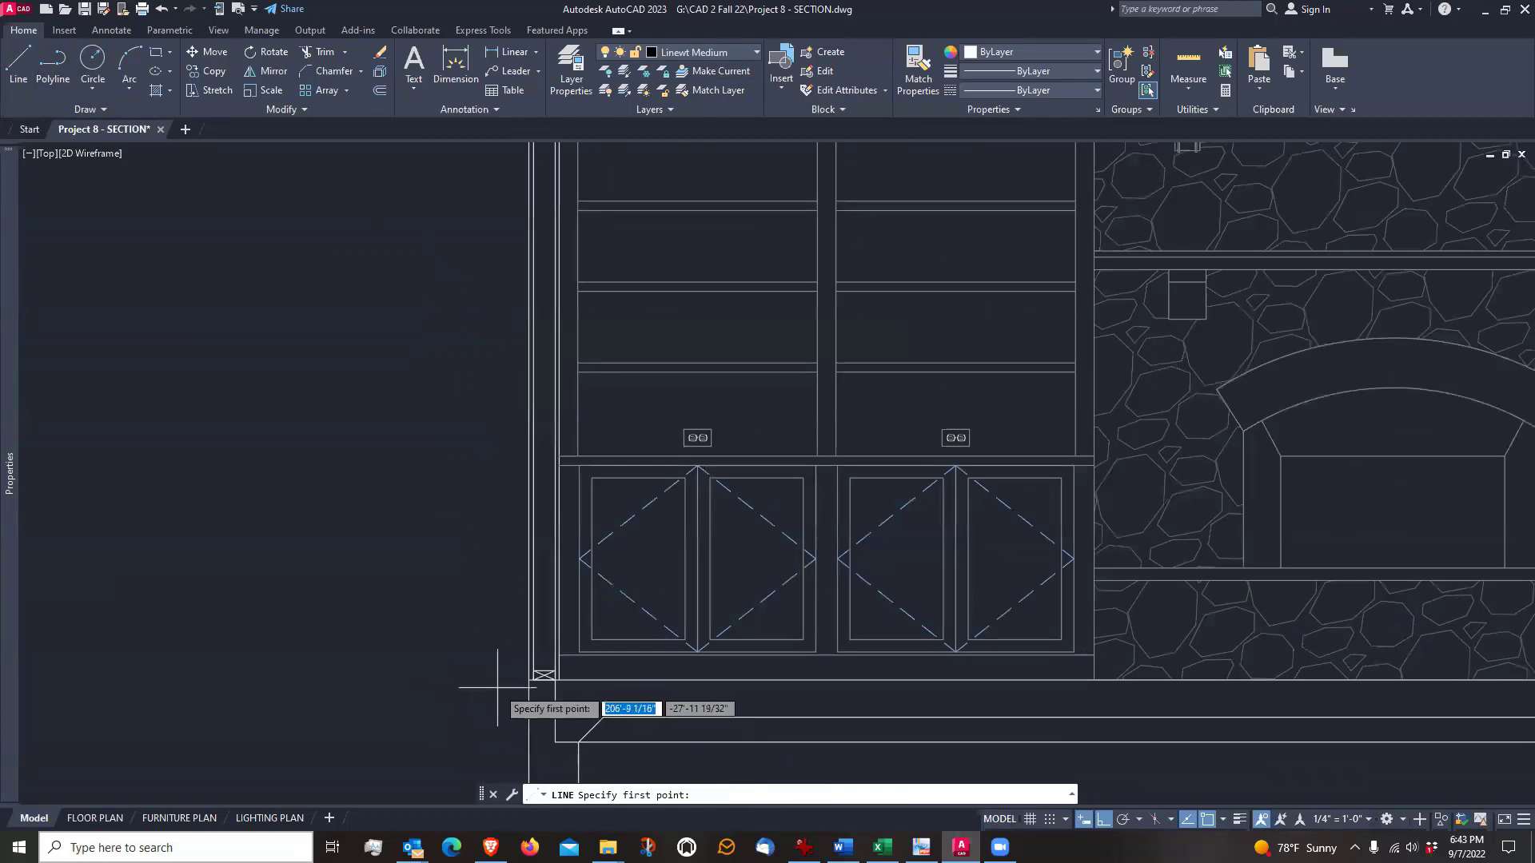
scroll(527, 686, "up", 3)
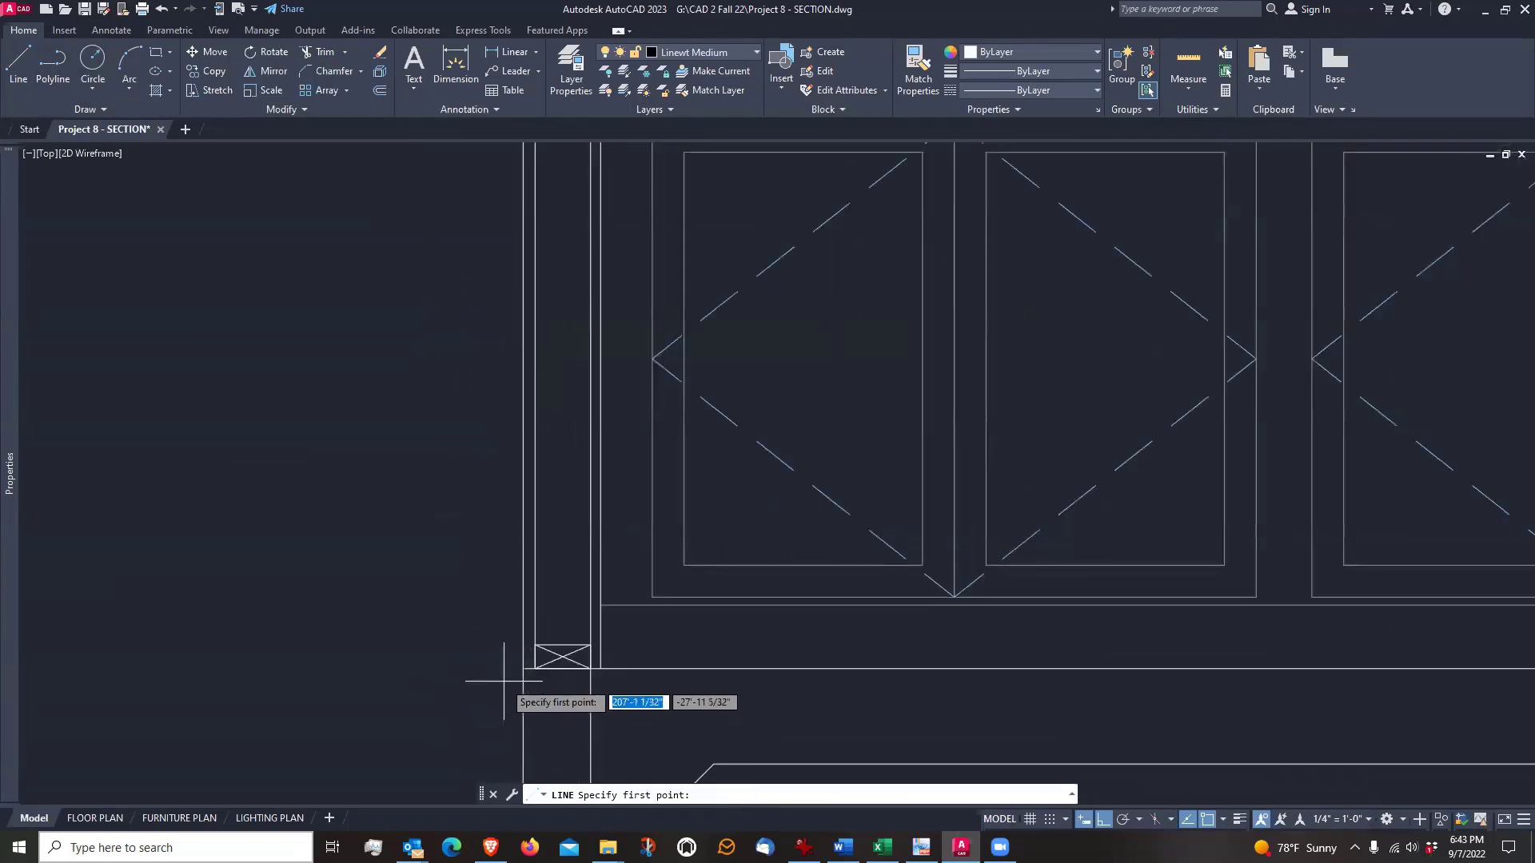
scroll(512, 673, "up", 3)
scroll(542, 658, "down", 4)
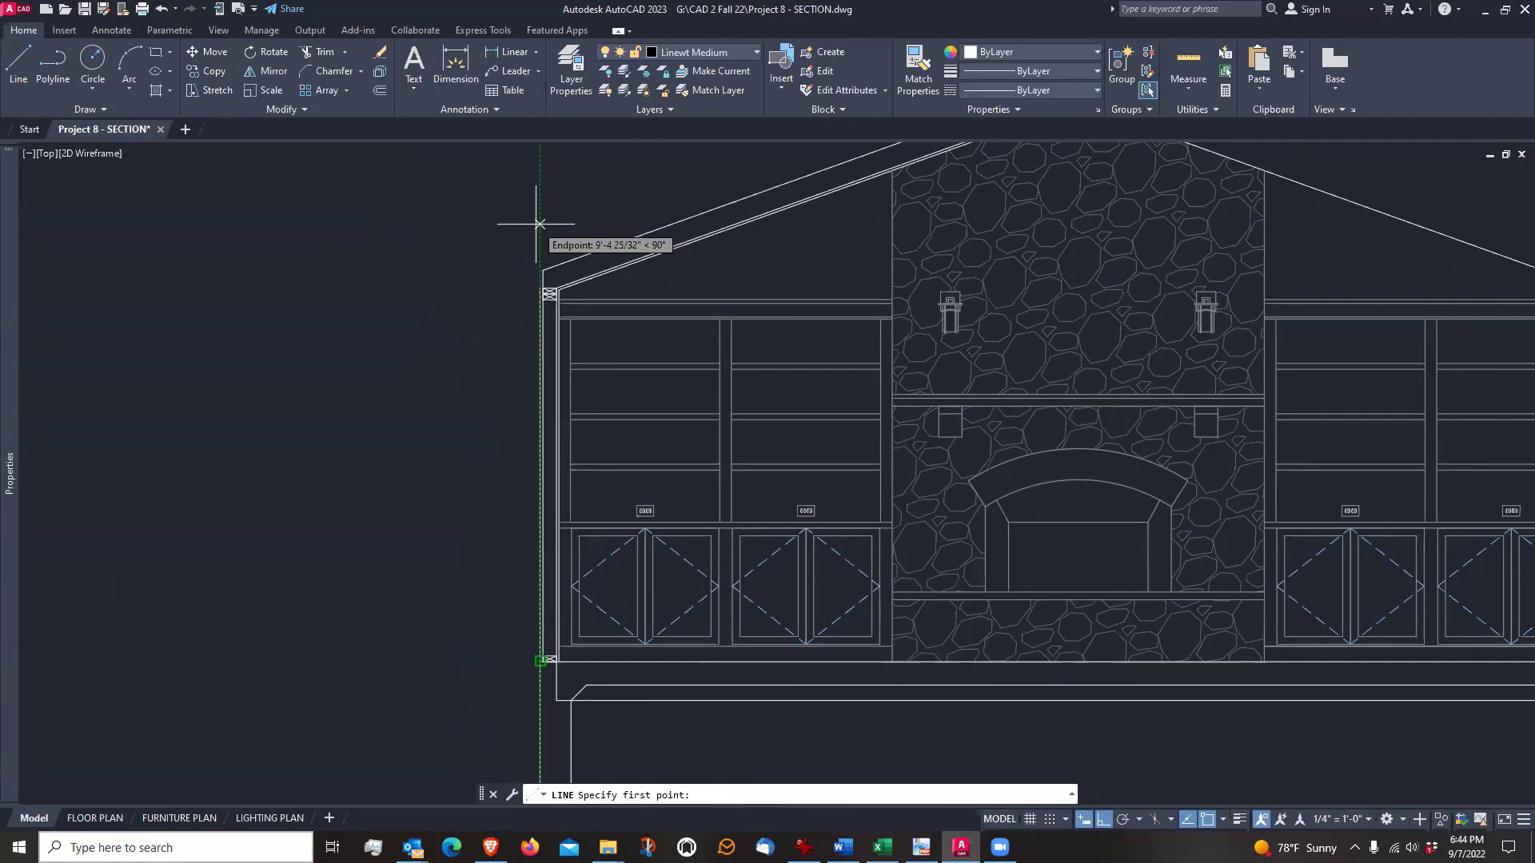
type("7")
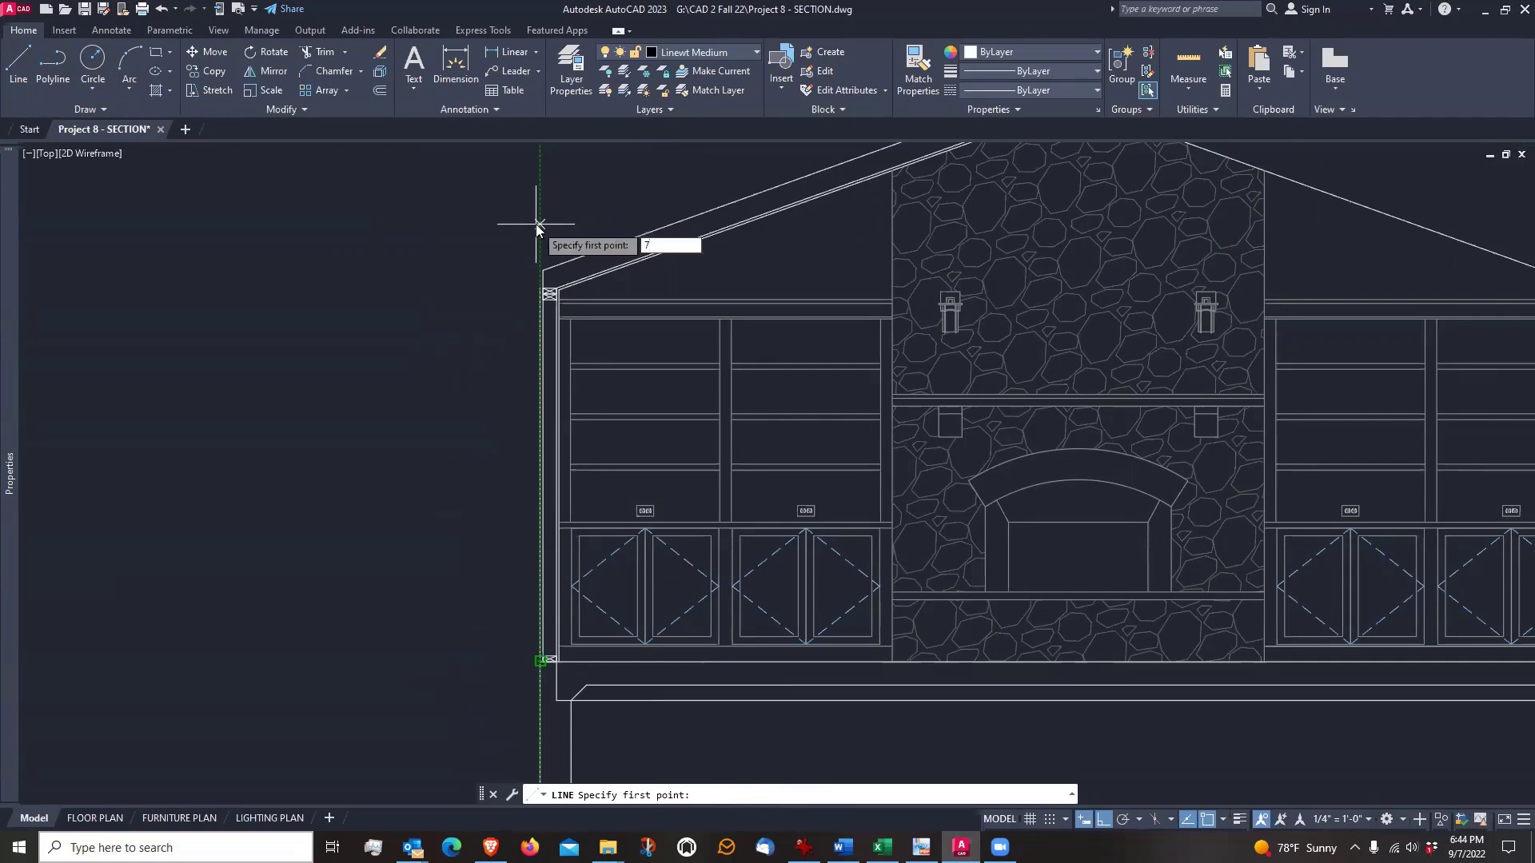
type("'4")
key("Return")
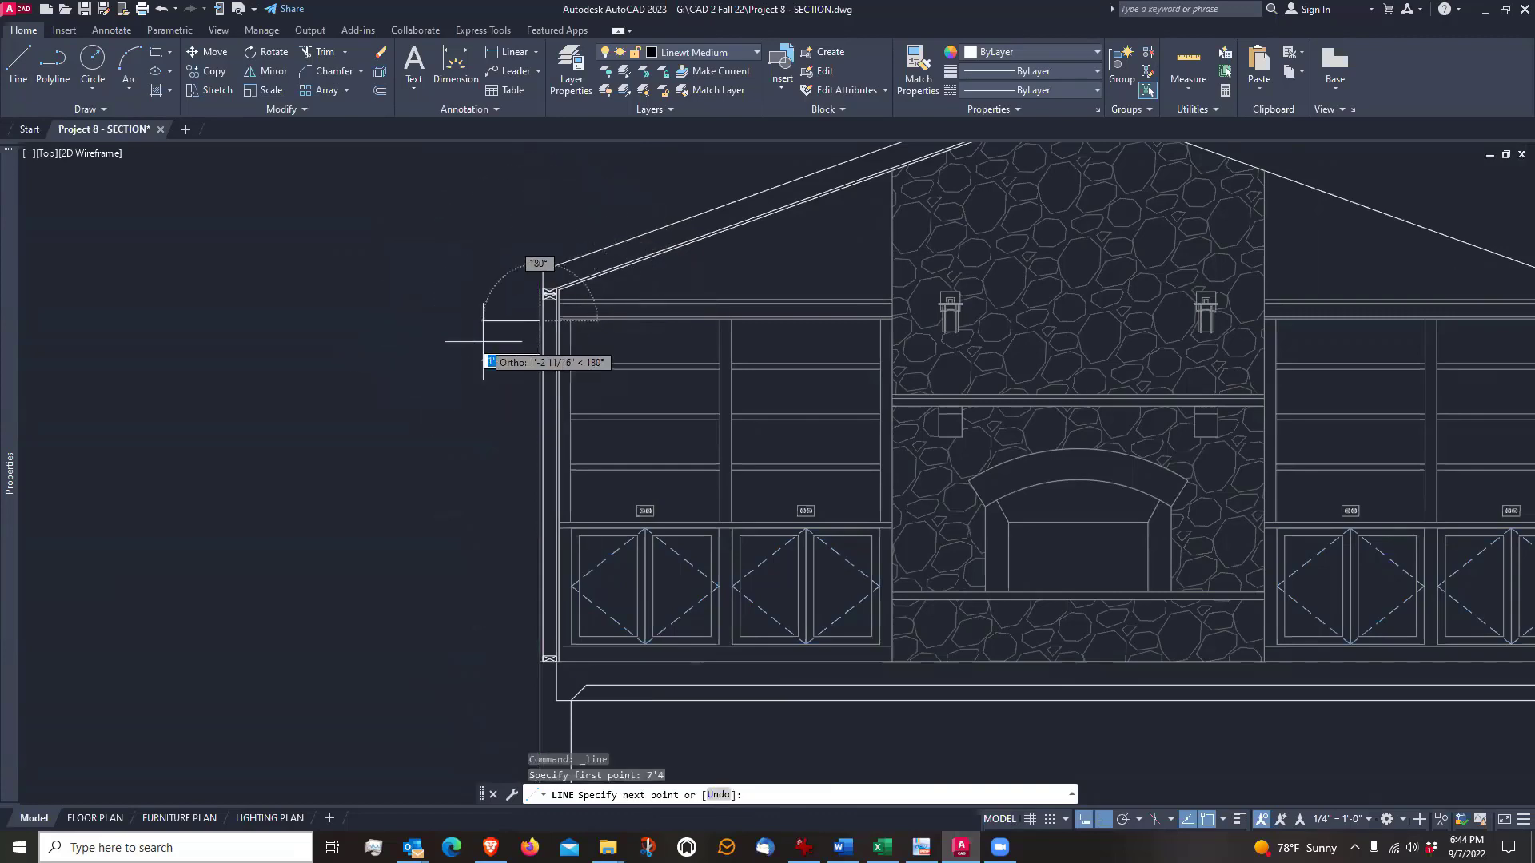
scroll(483, 341, "up", 2)
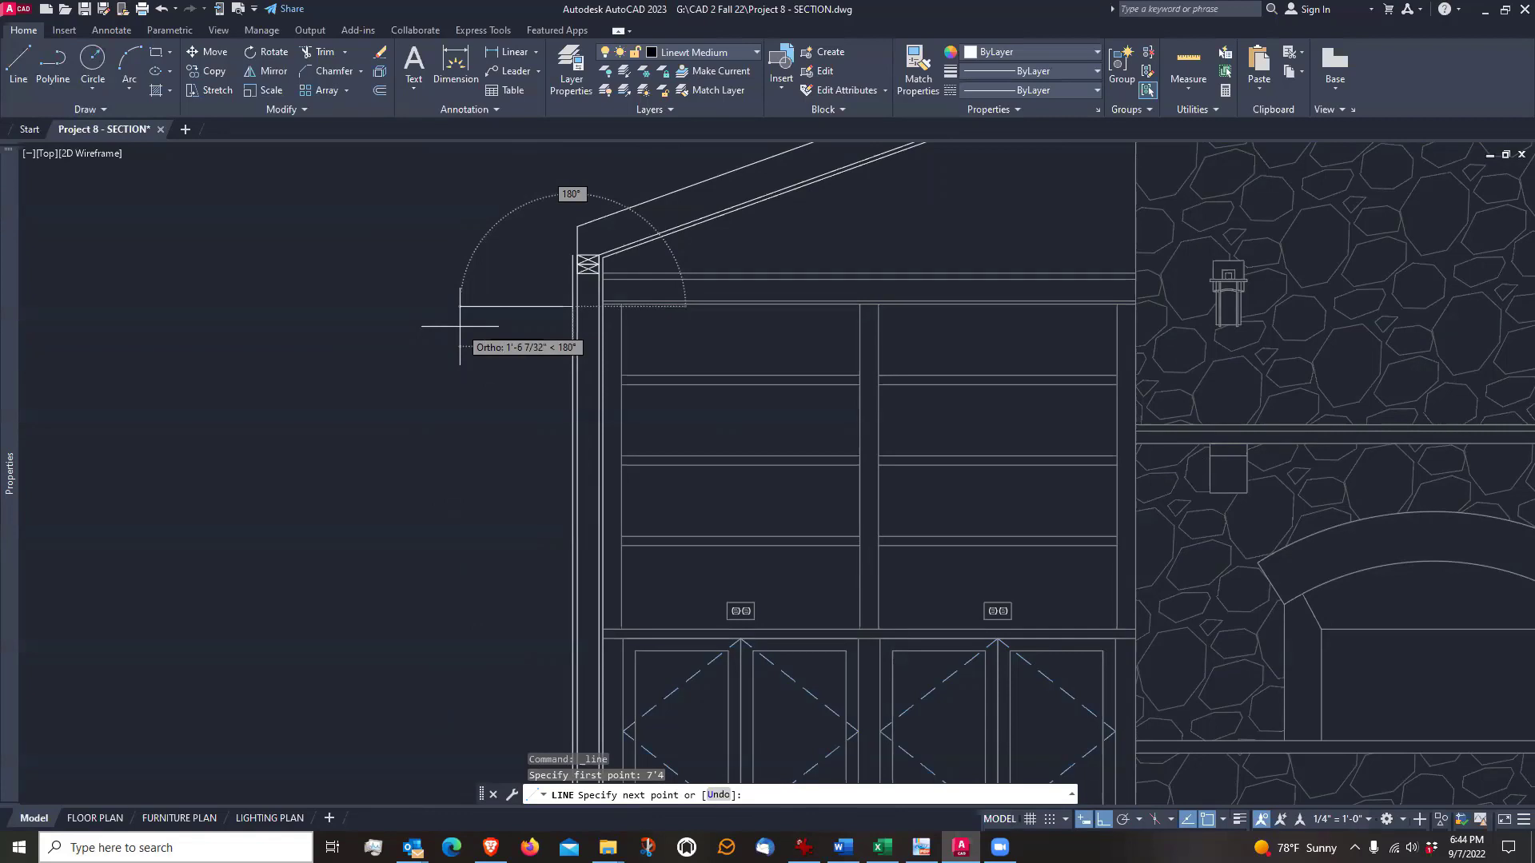
type("1'")
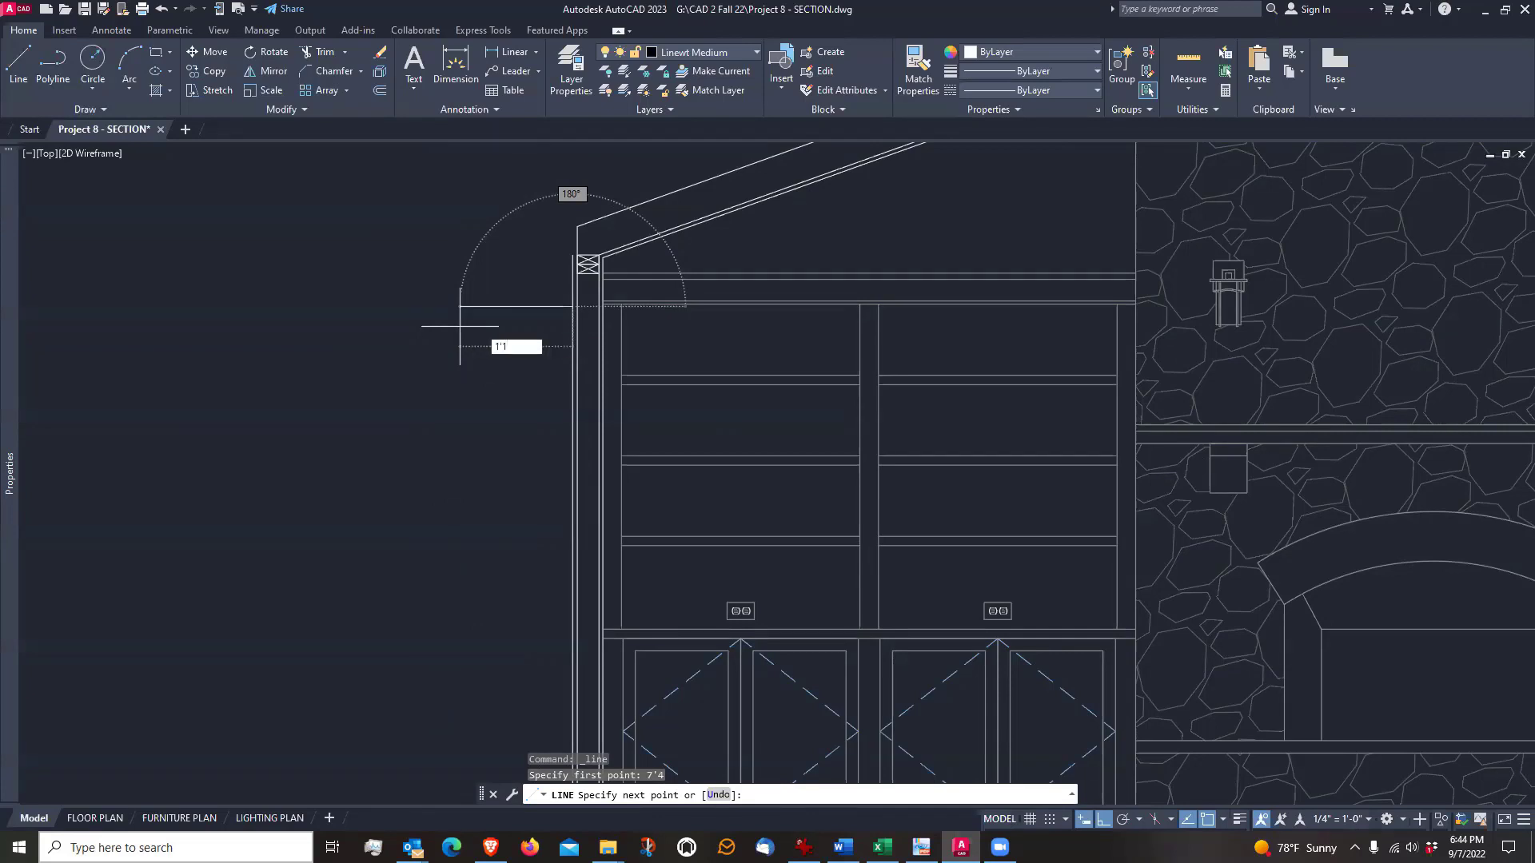
type("1.5")
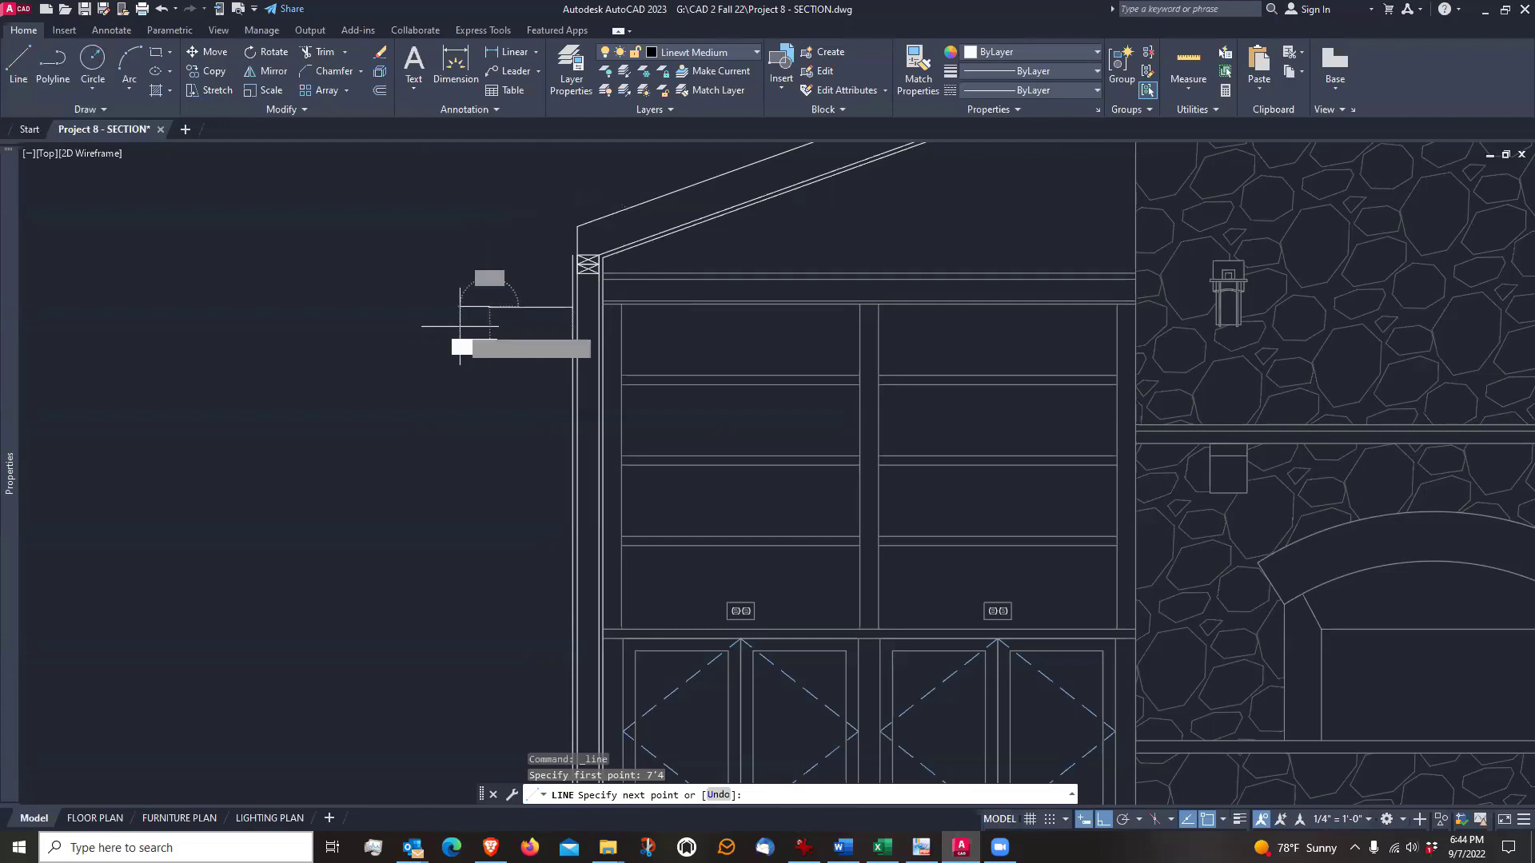
key("Return")
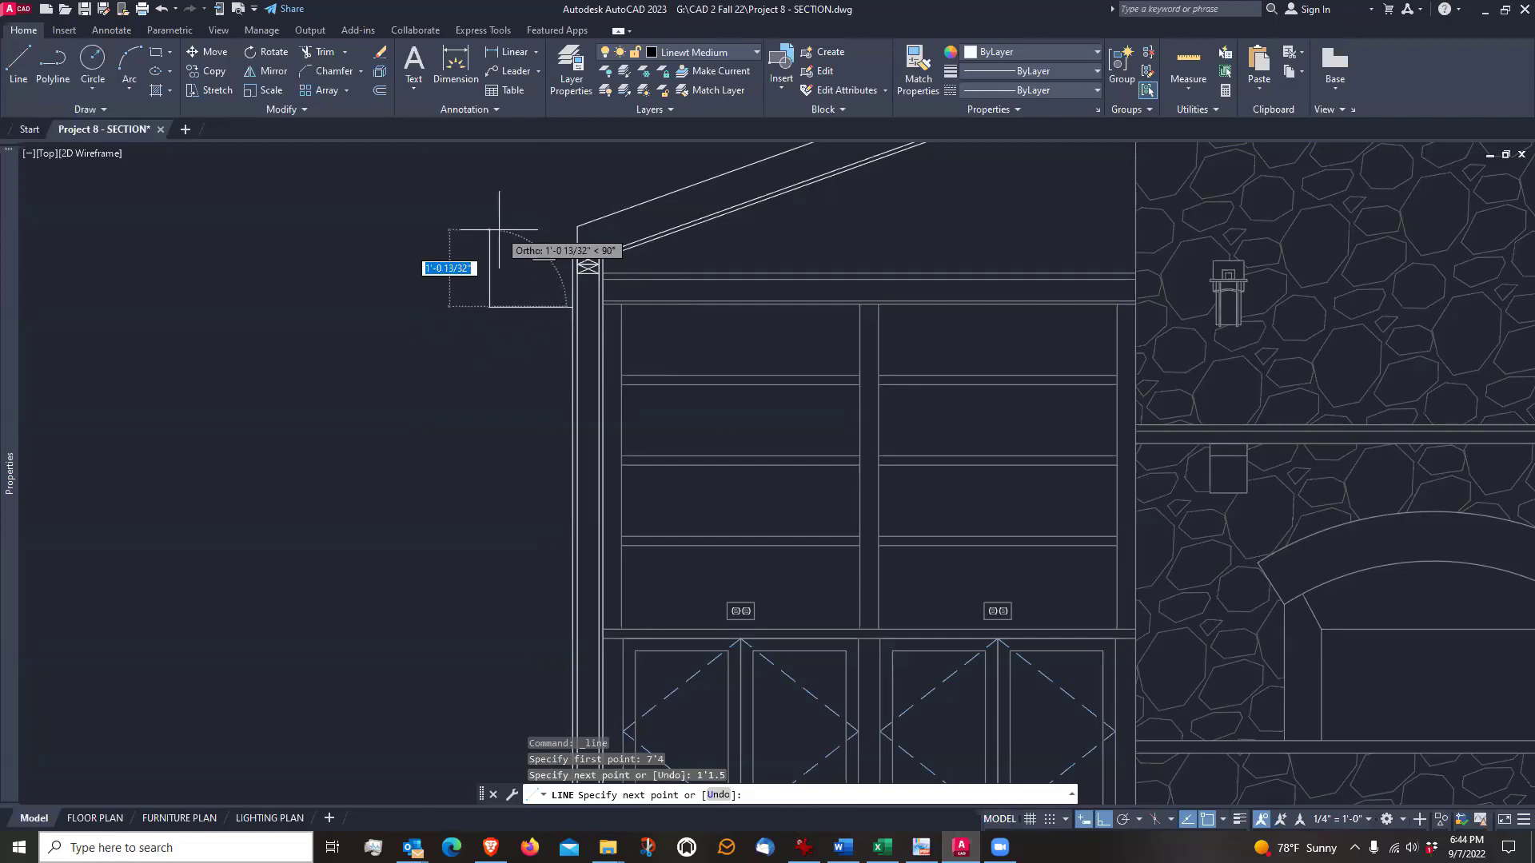
Continue with an 8" vertical fascia line upward from the soffit's outer end and finish the line
type("8")
key("Return")
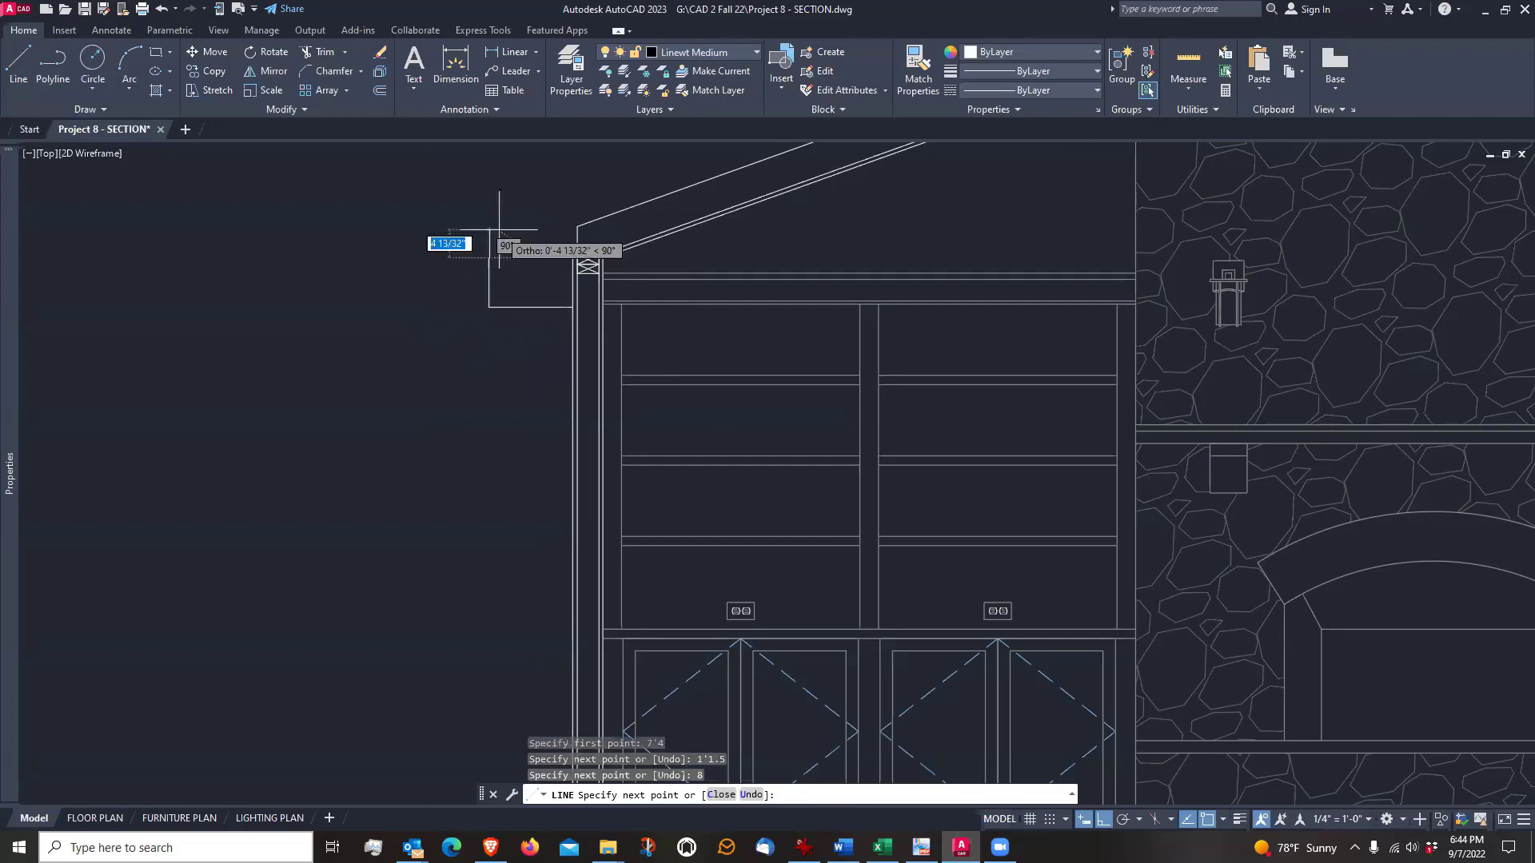
scroll(521, 256, "up", 5)
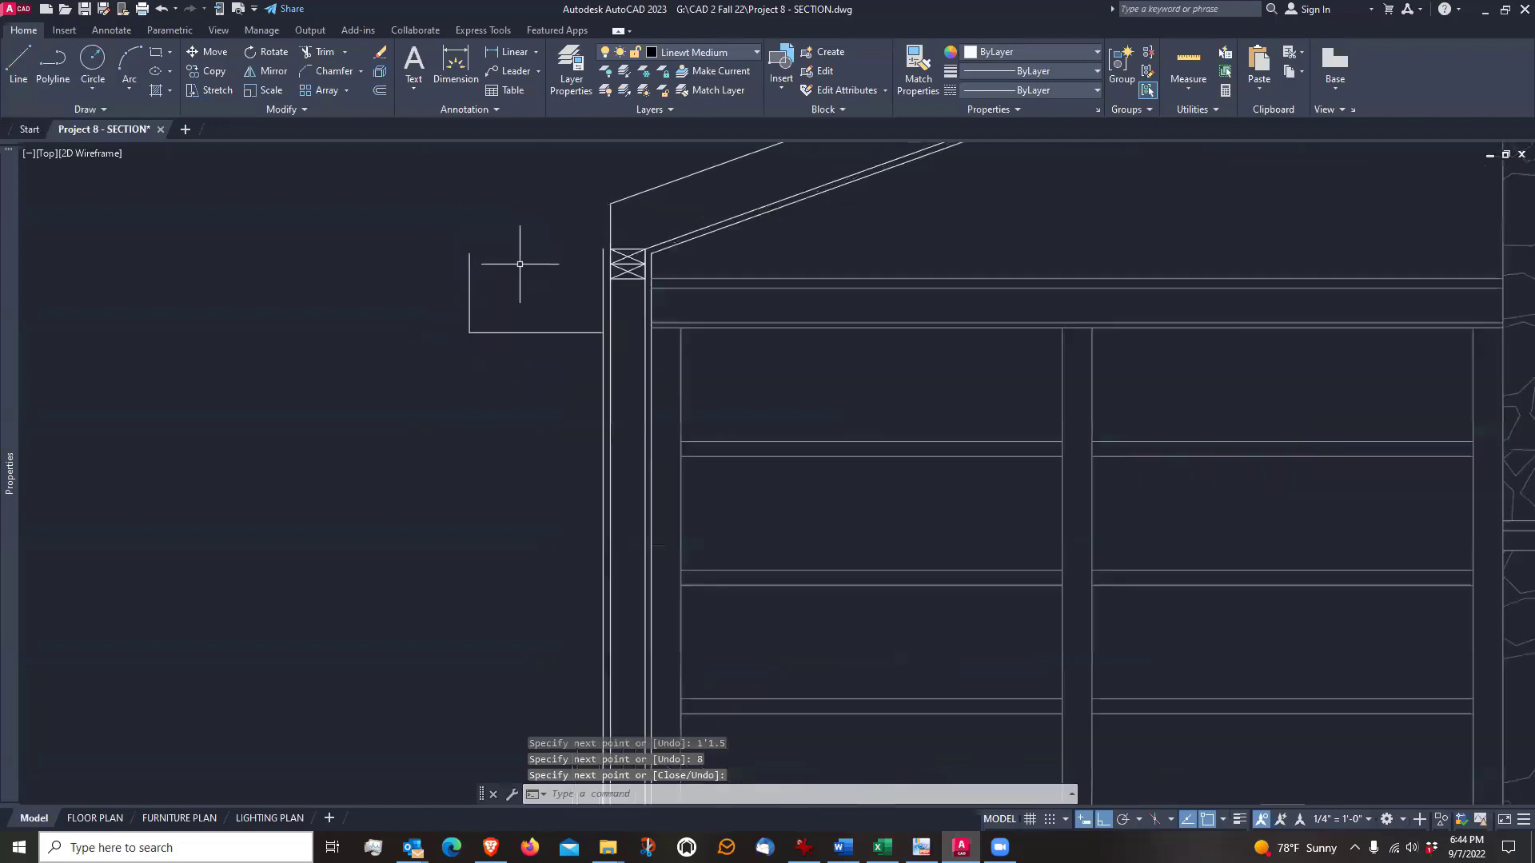
key("Return")
Examine the new soffit and fascia lines in relation to the top plates, the eave and the rafter outline
left_click(378, 290)
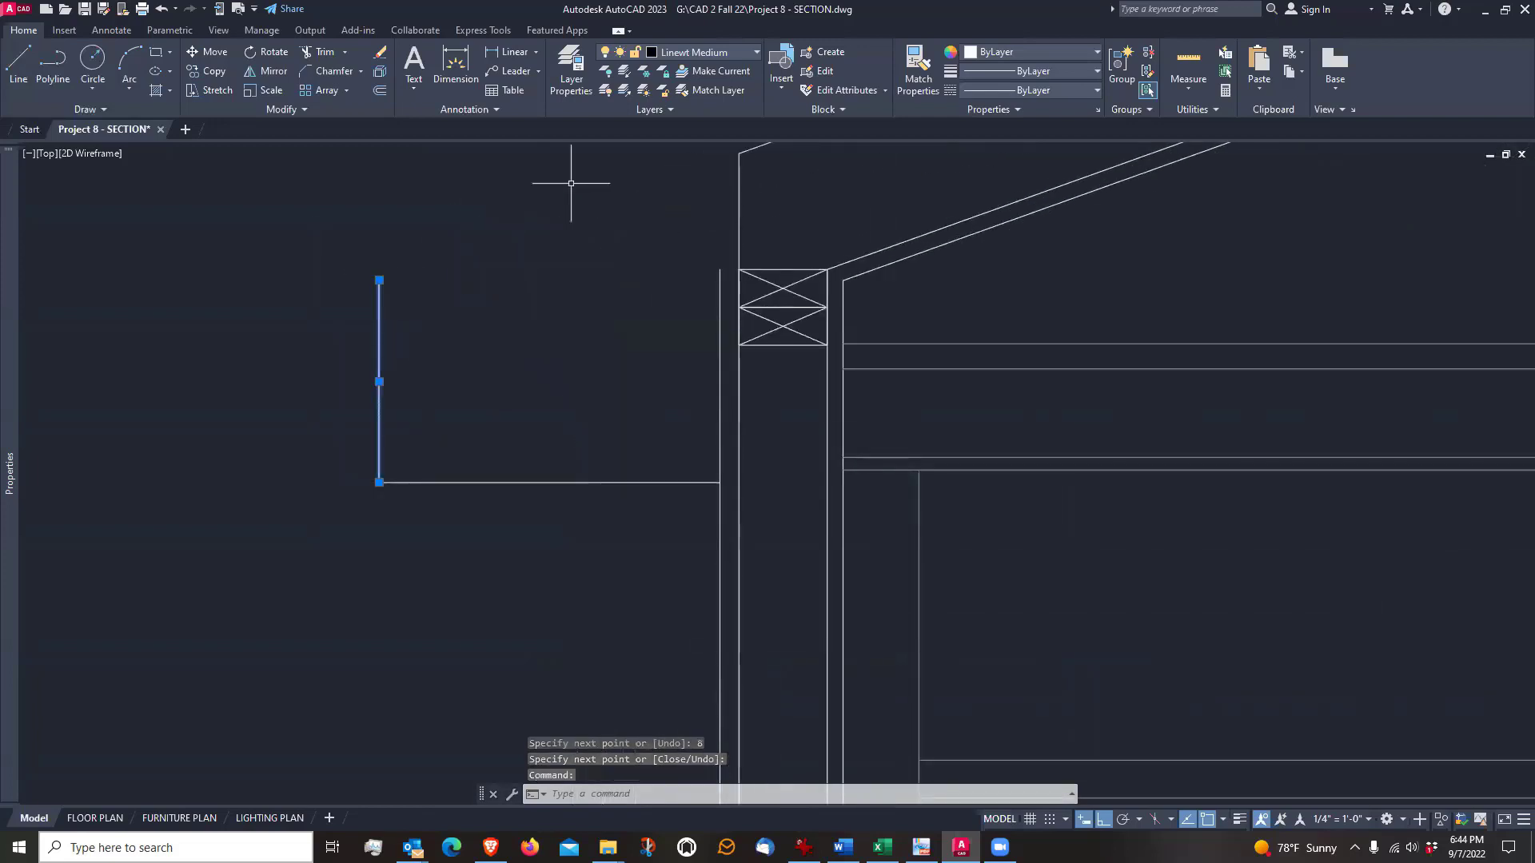
scroll(536, 416, "down", 7)
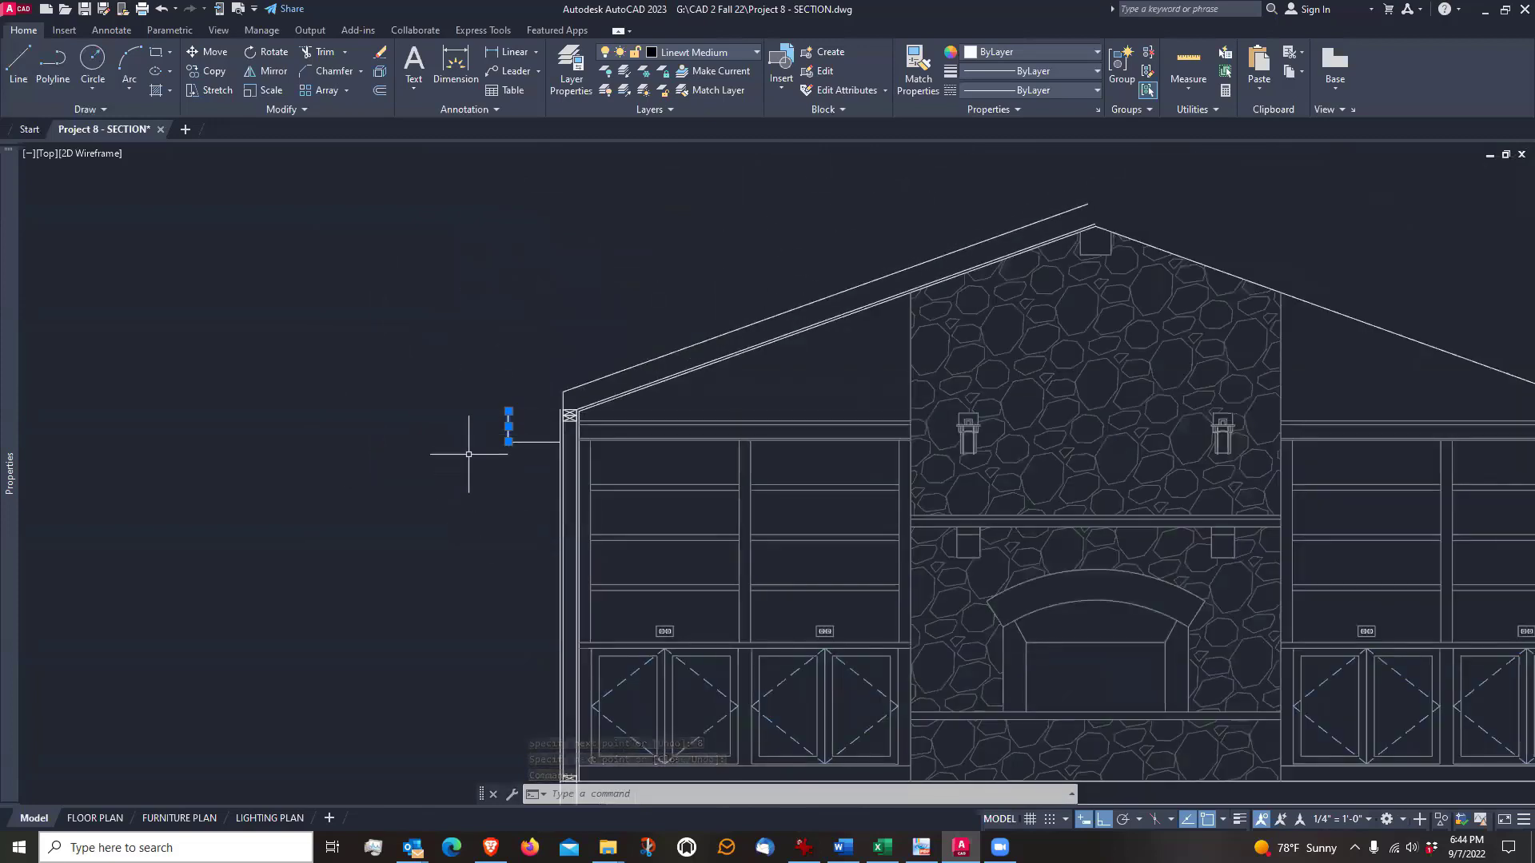
scroll(470, 448, "up", 4)
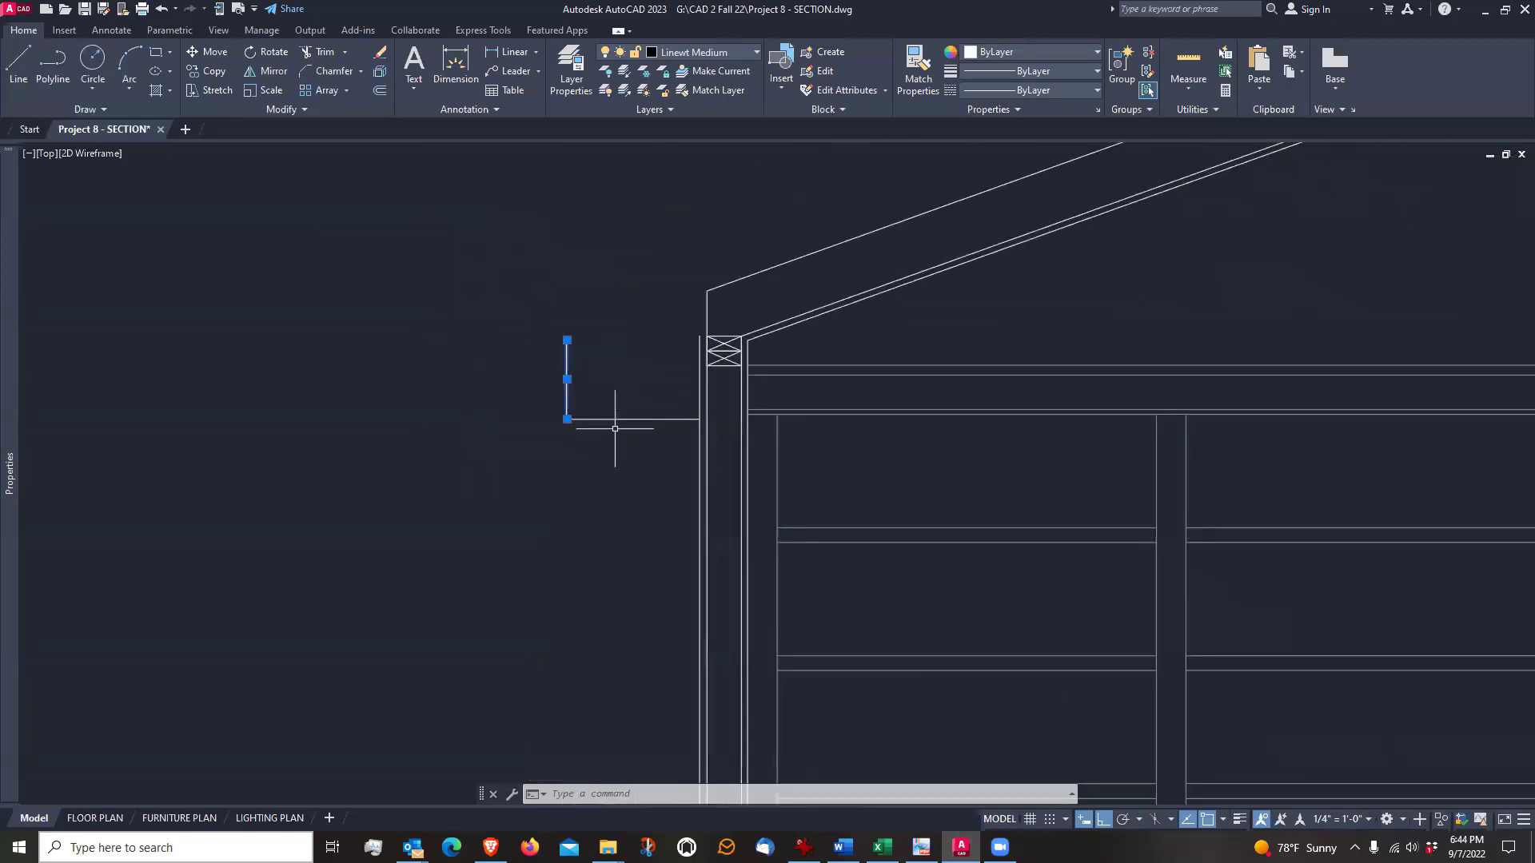
key("Escape")
key("Escape")
scroll(610, 456, "up", 2)
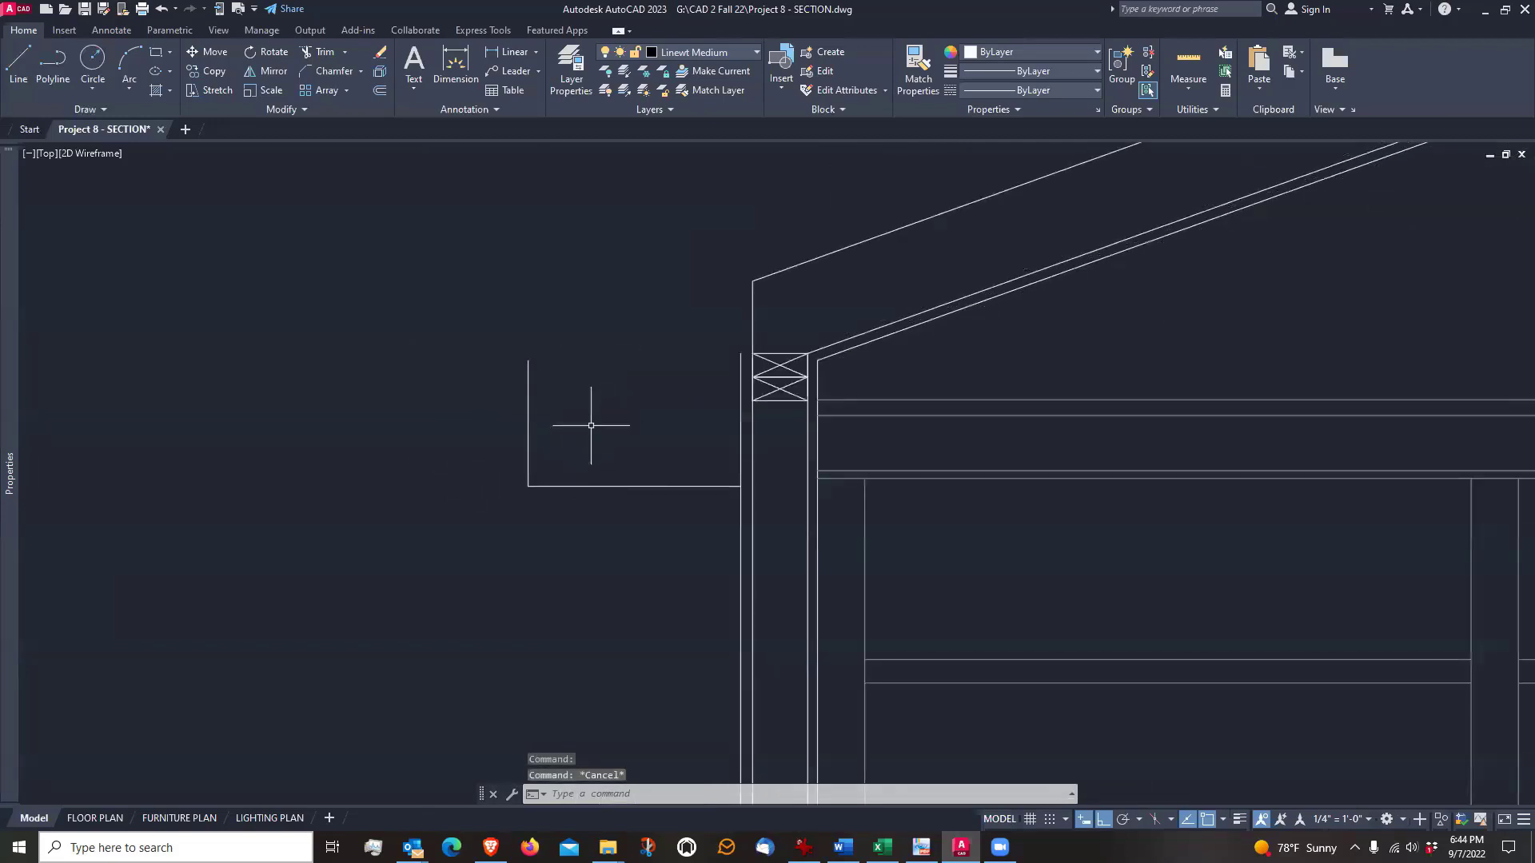
middle_click_drag(610, 353, 612, 439)
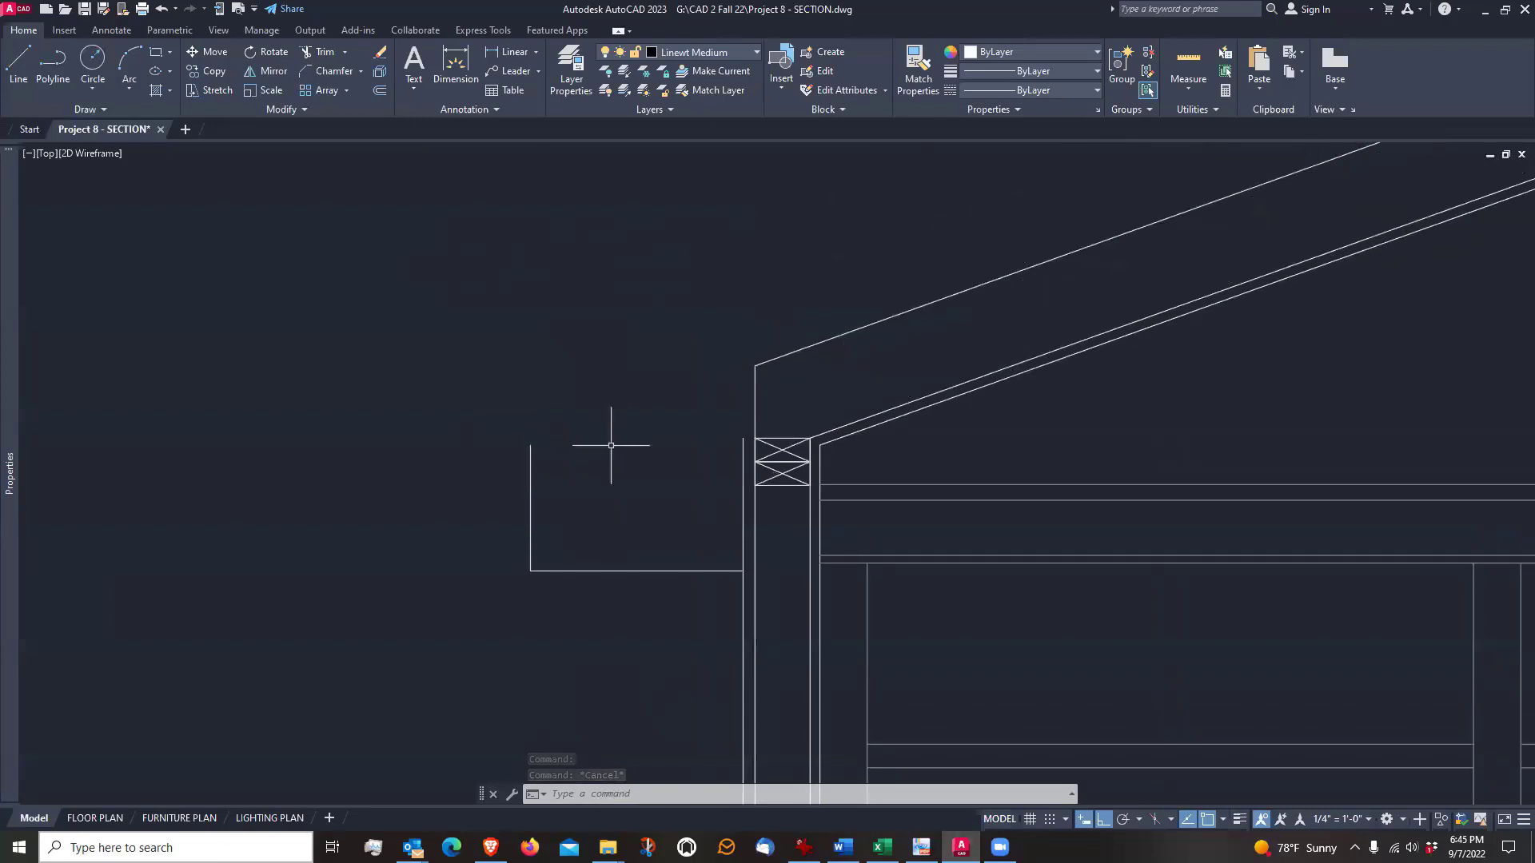
scroll(642, 439, "down", 4)
scroll(644, 438, "up", 4)
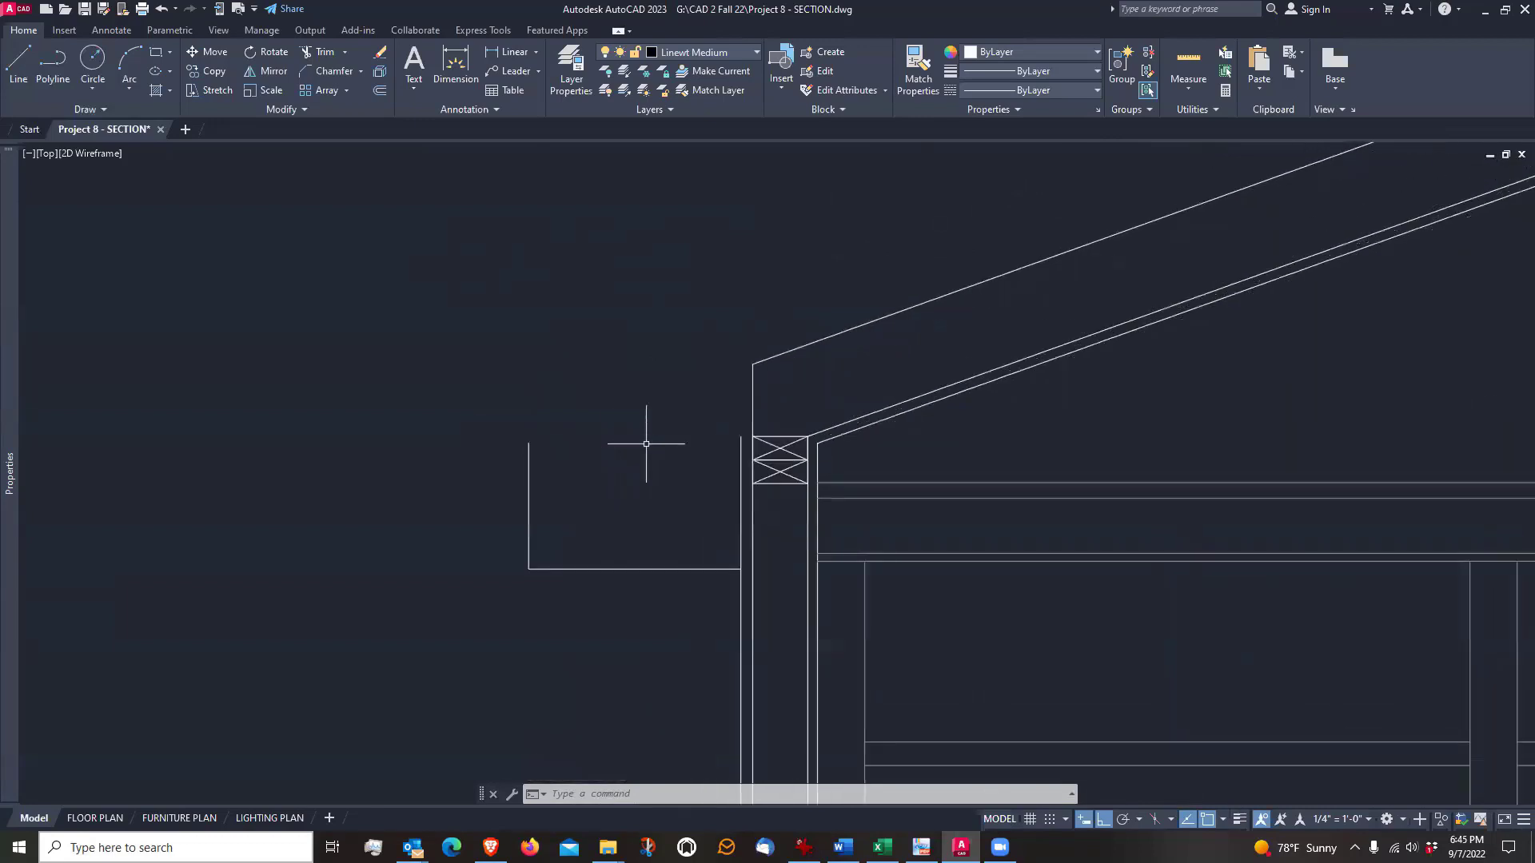
scroll(646, 442, "down", 2)
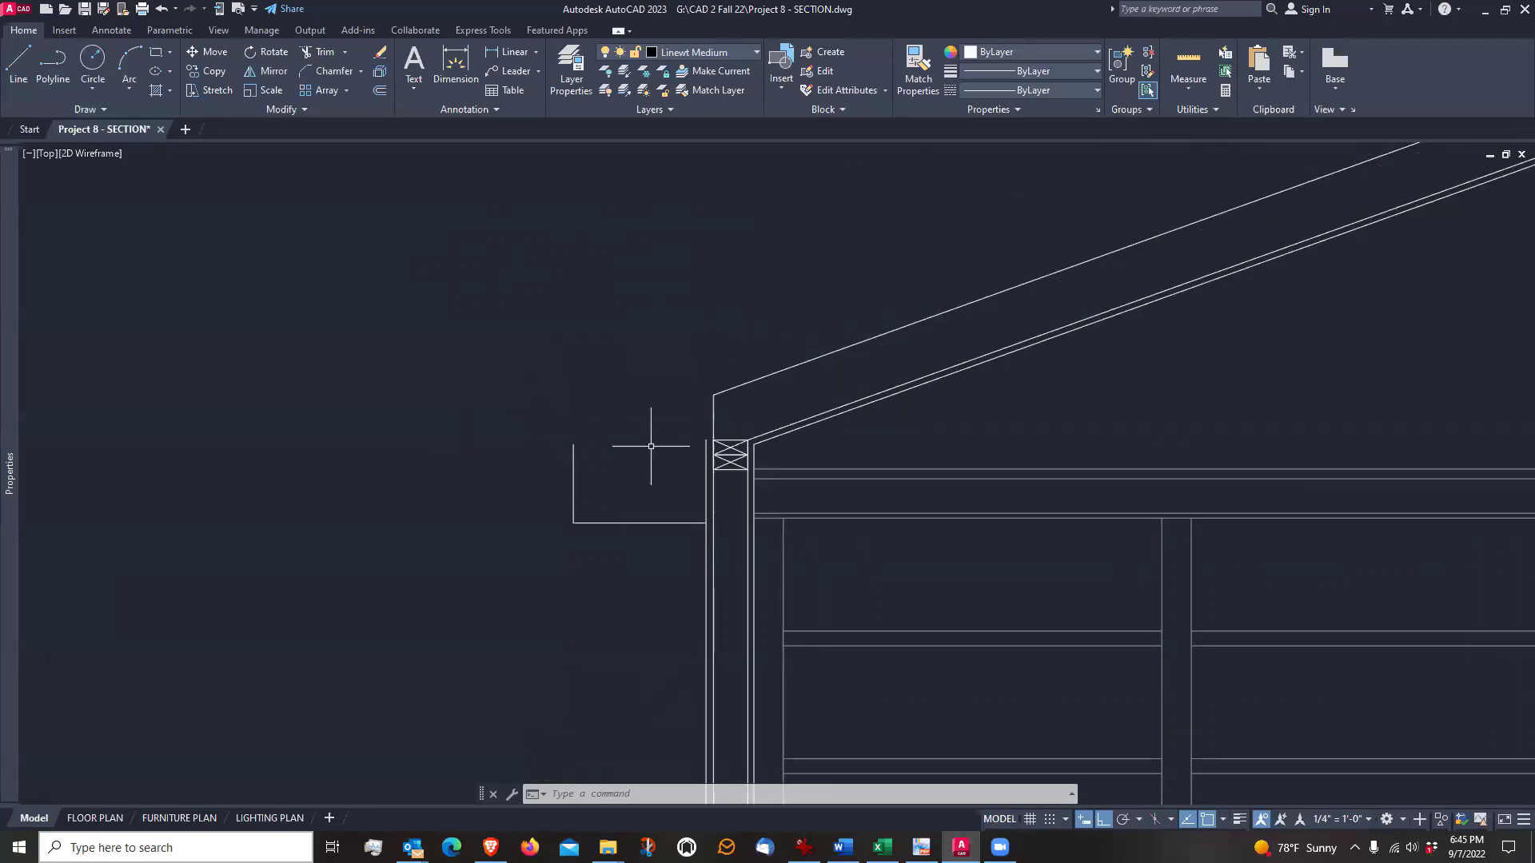
middle_click_drag(648, 335, 650, 424)
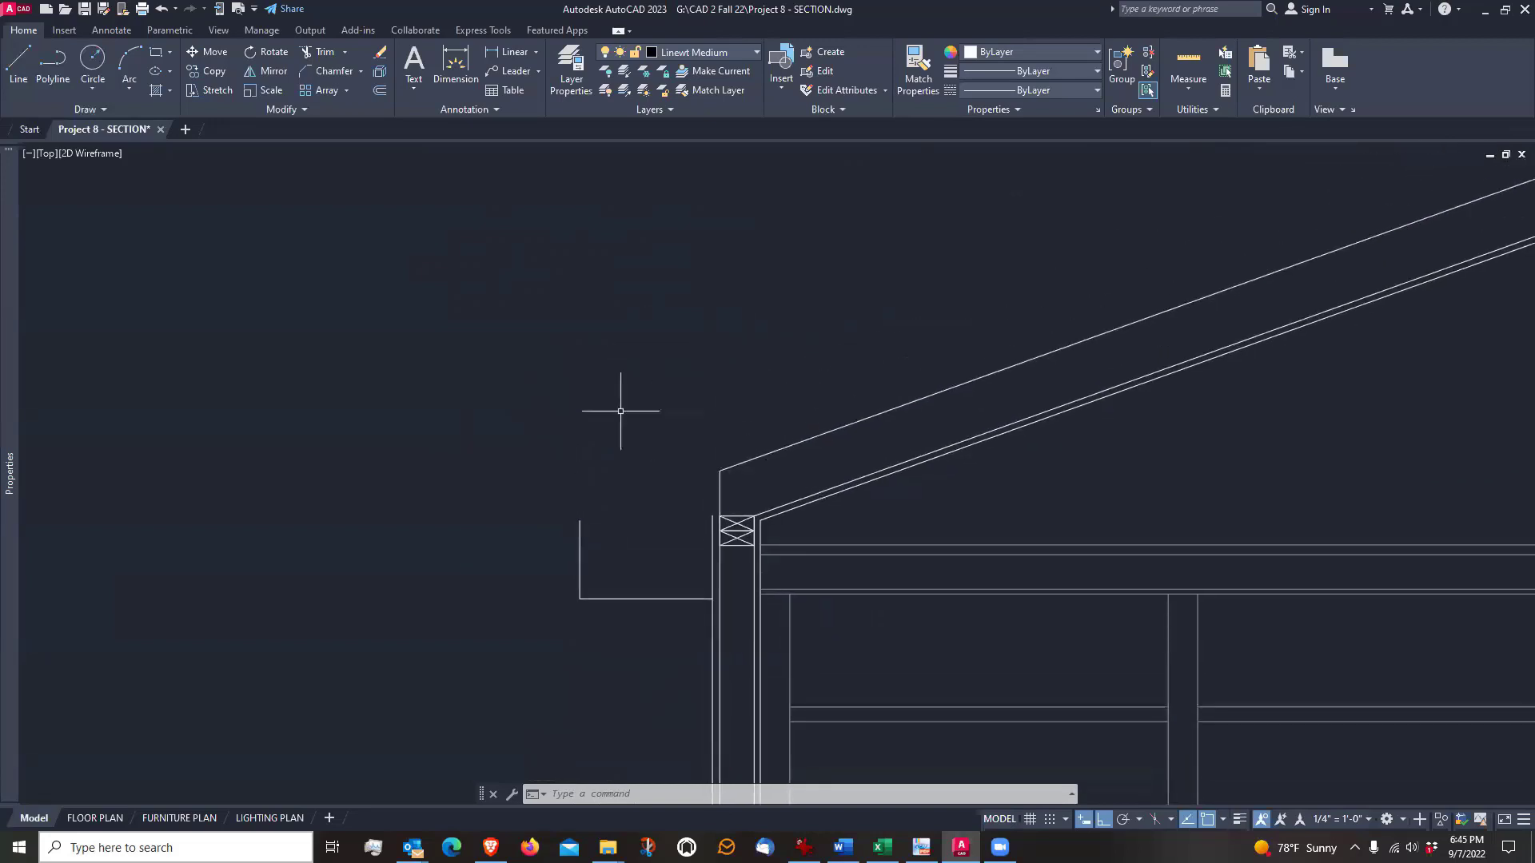
Draw a line from the fascia's upper end 8' straight up and 12' horizontally toward the ridge
left_click(19, 64)
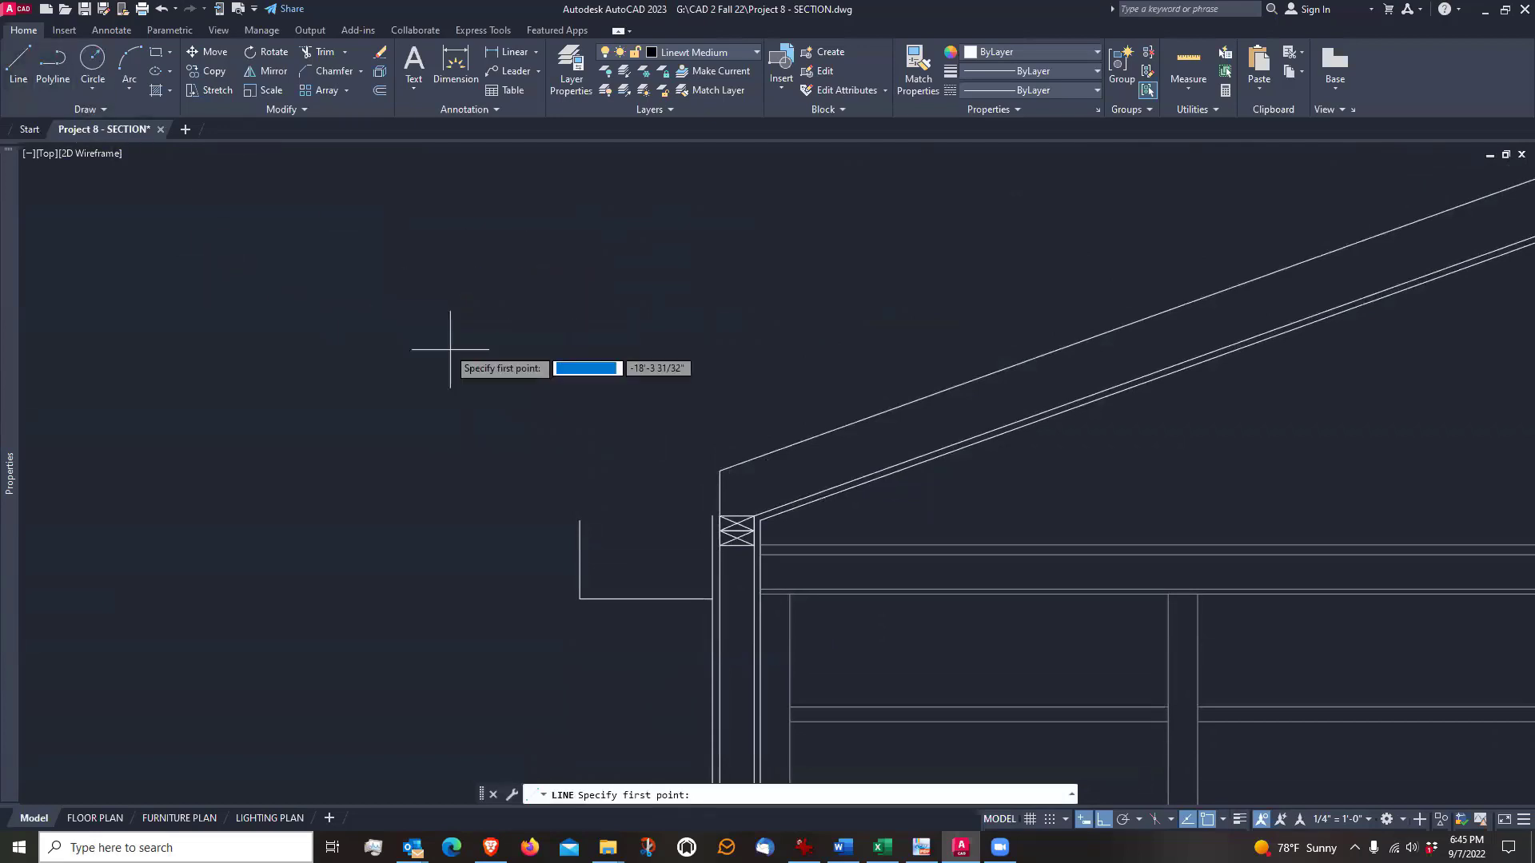
left_click(581, 520)
scroll(582, 520, "down", 5)
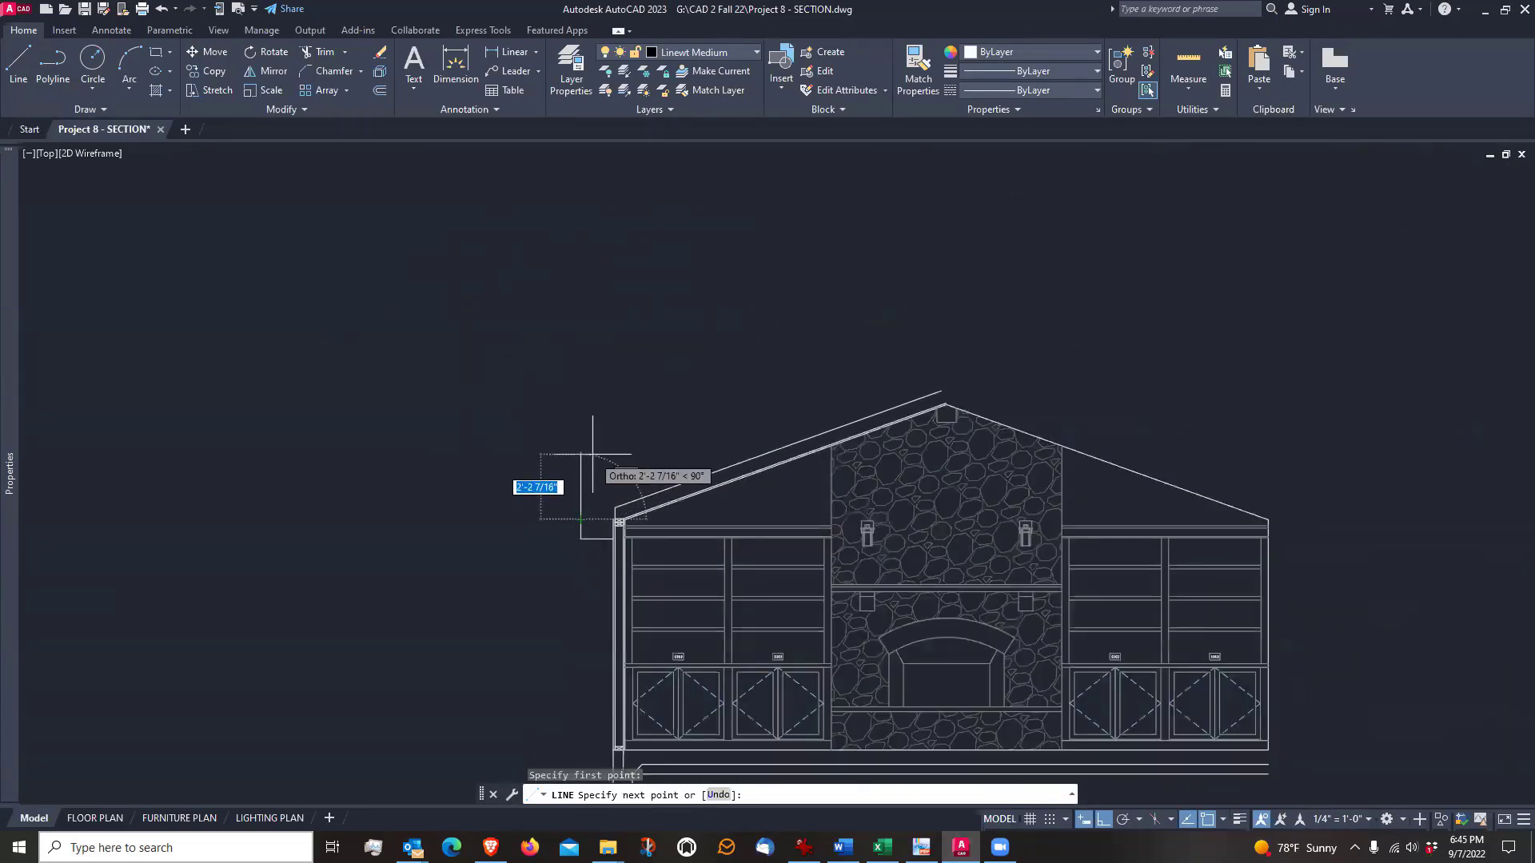
type("8'")
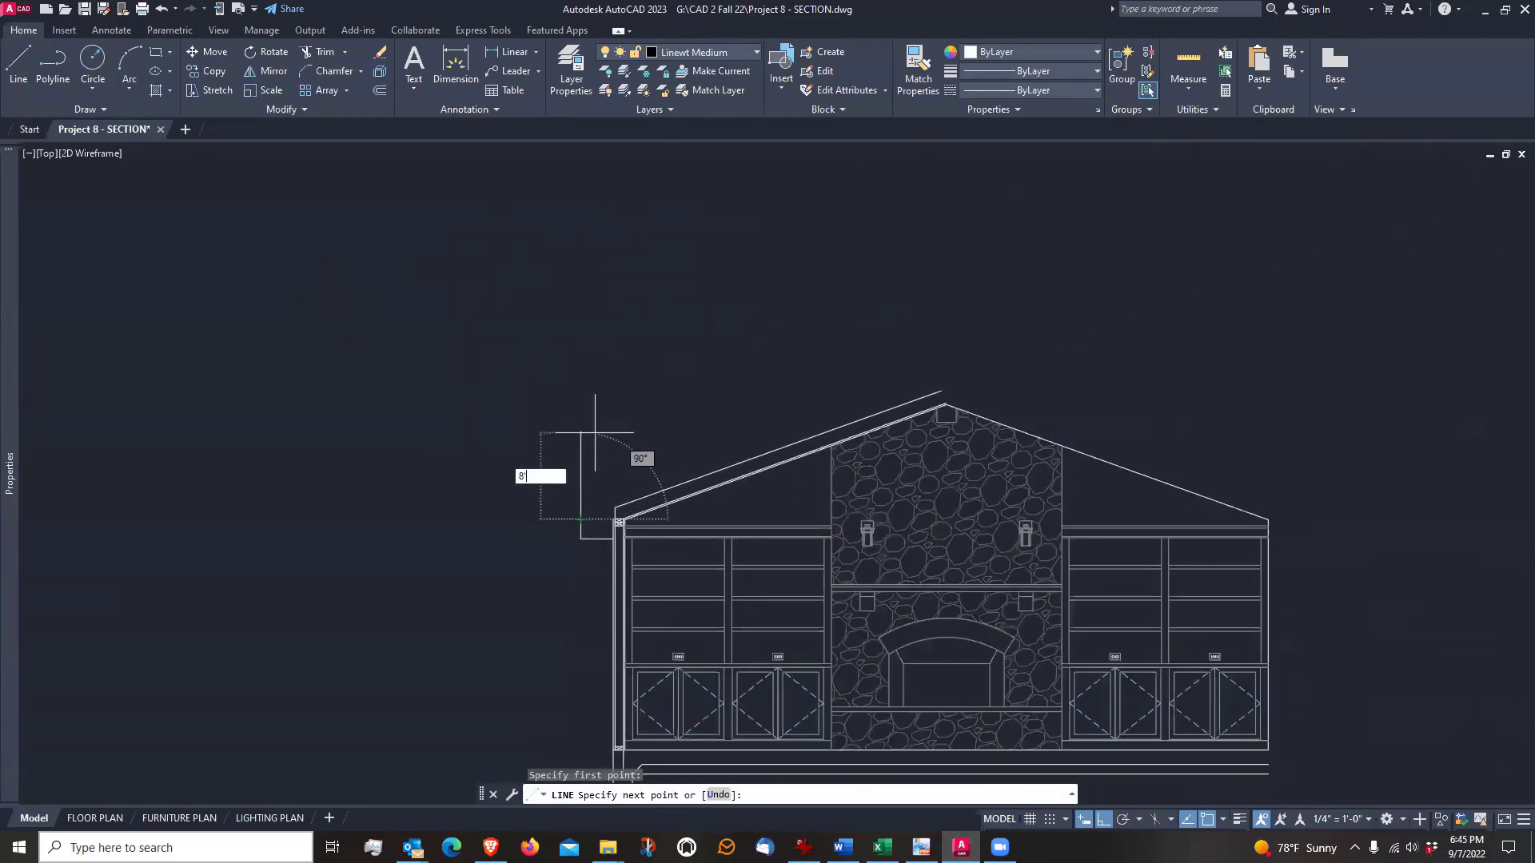
key("Return")
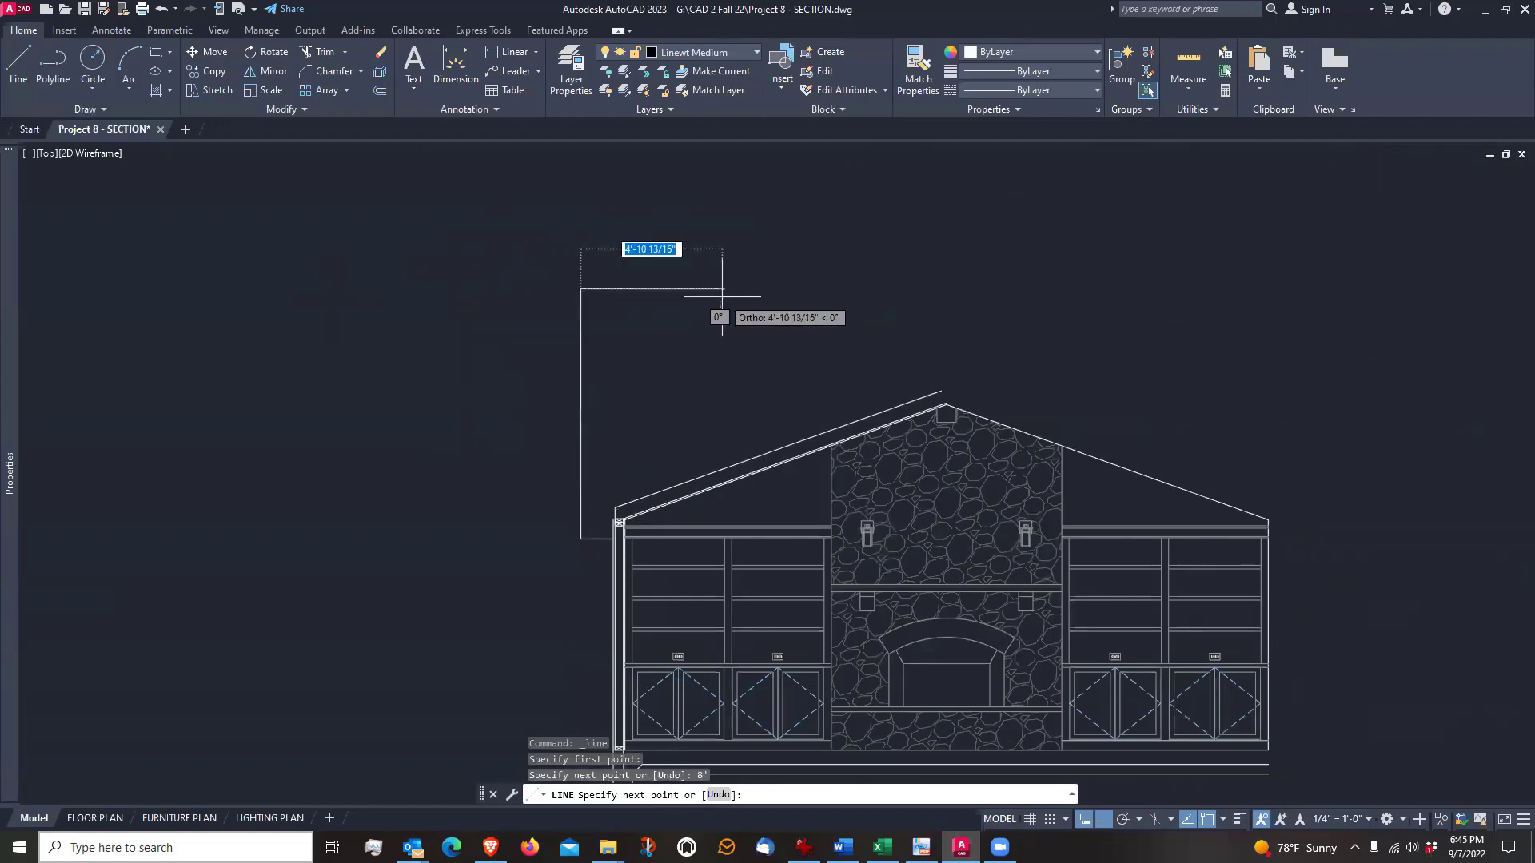
type("12")
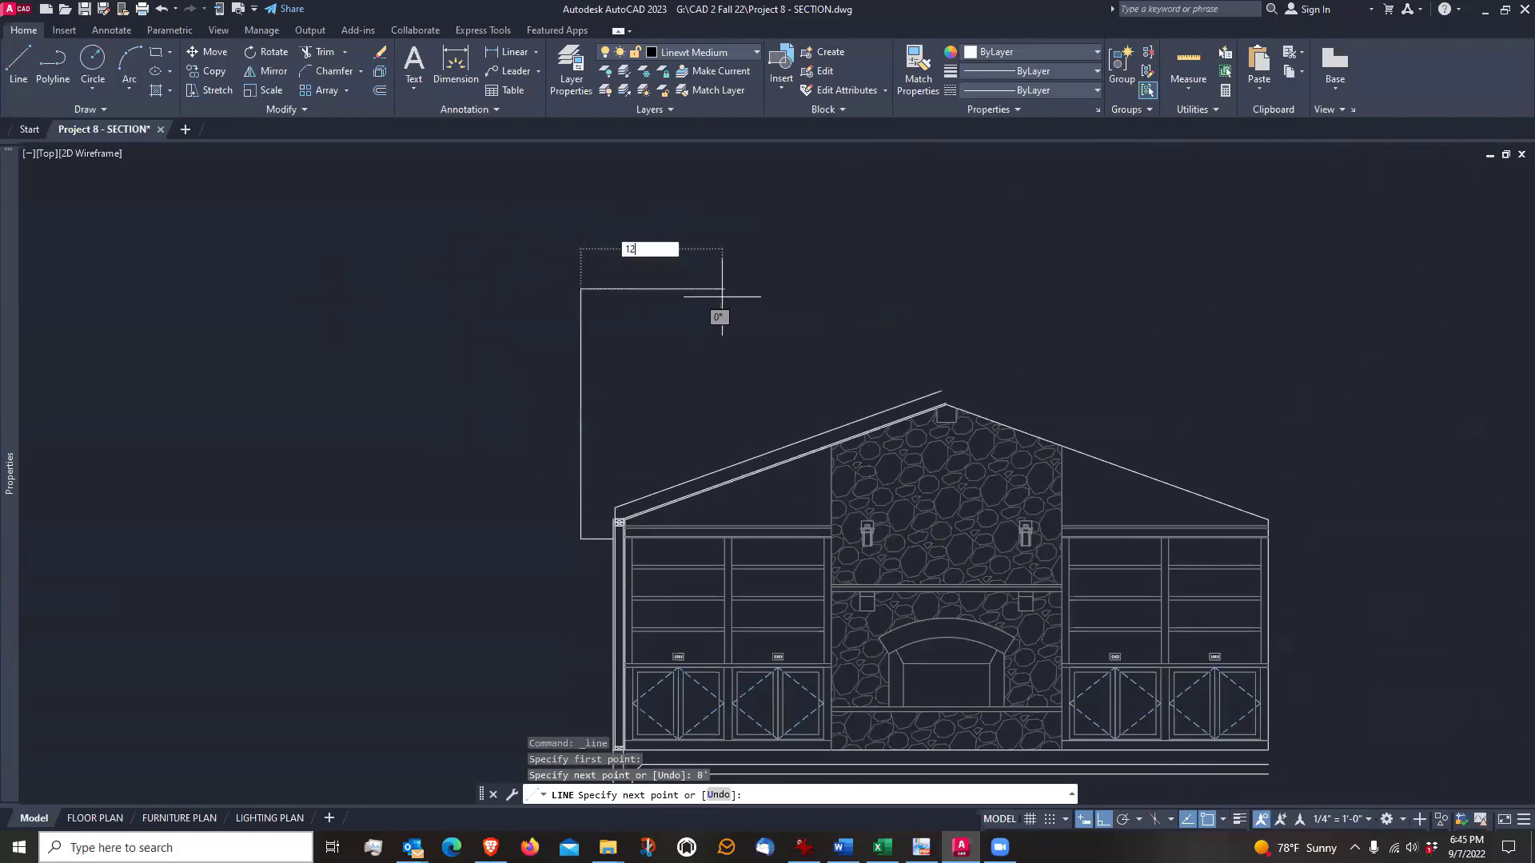
type("'")
key("Return")
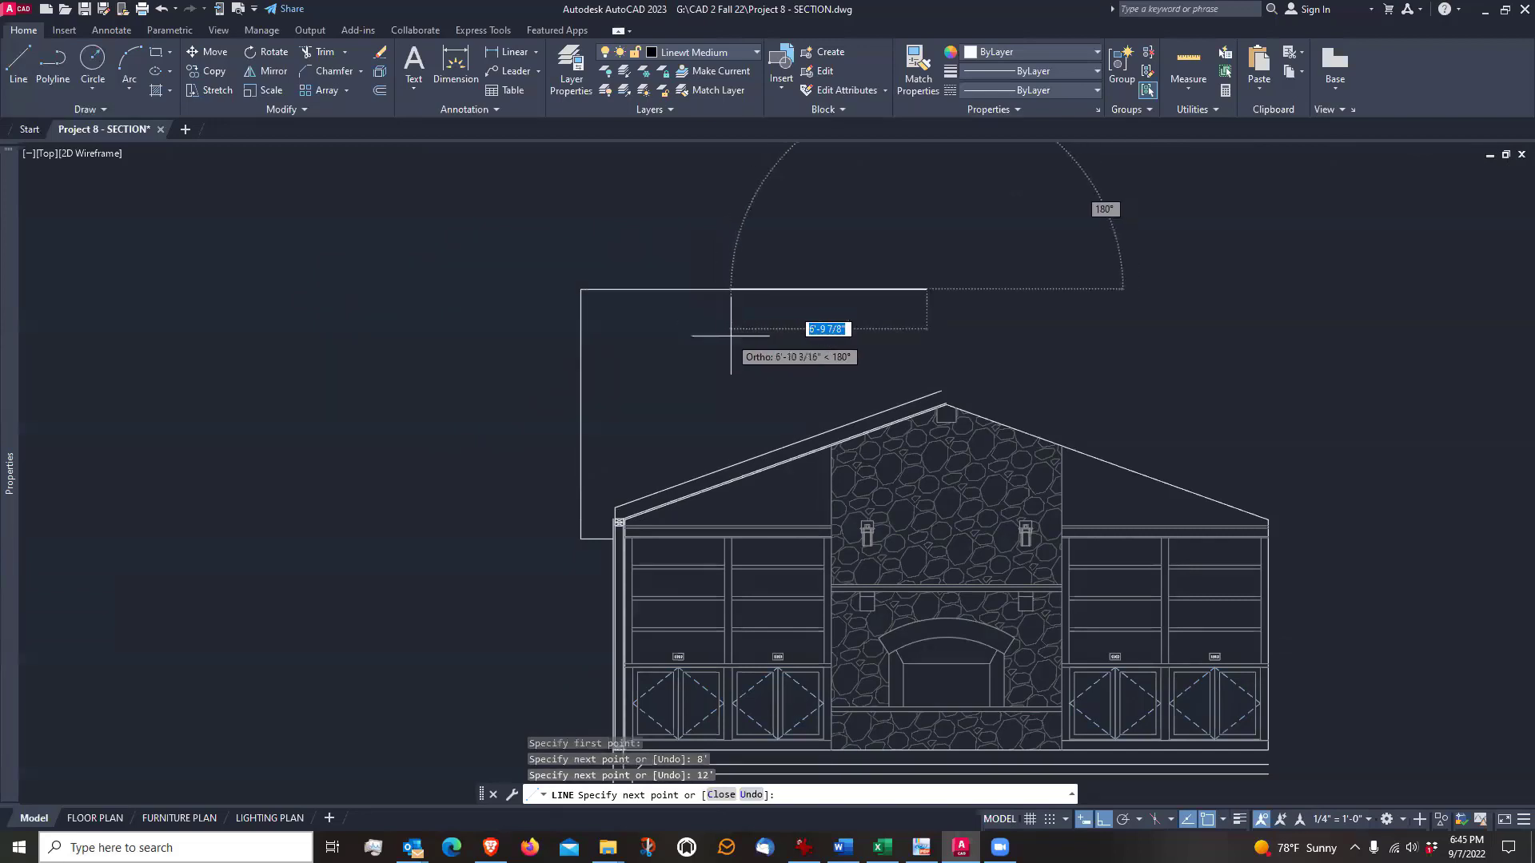
Turn Ortho off and close the slope triangle with a diagonal line back to the fascia's upper end
left_click(1104, 824)
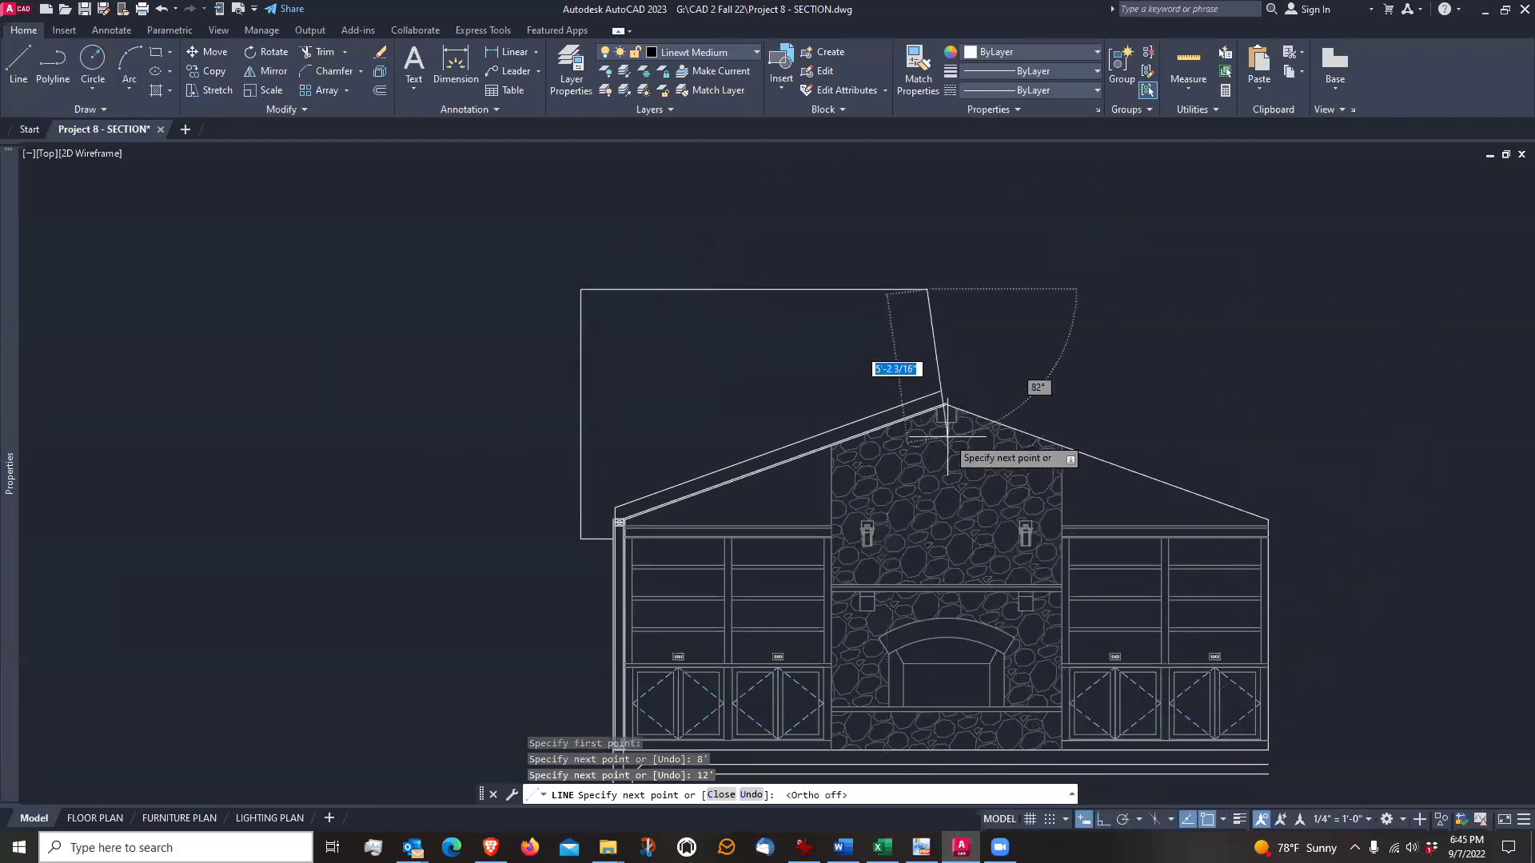
scroll(625, 473, "up", 2)
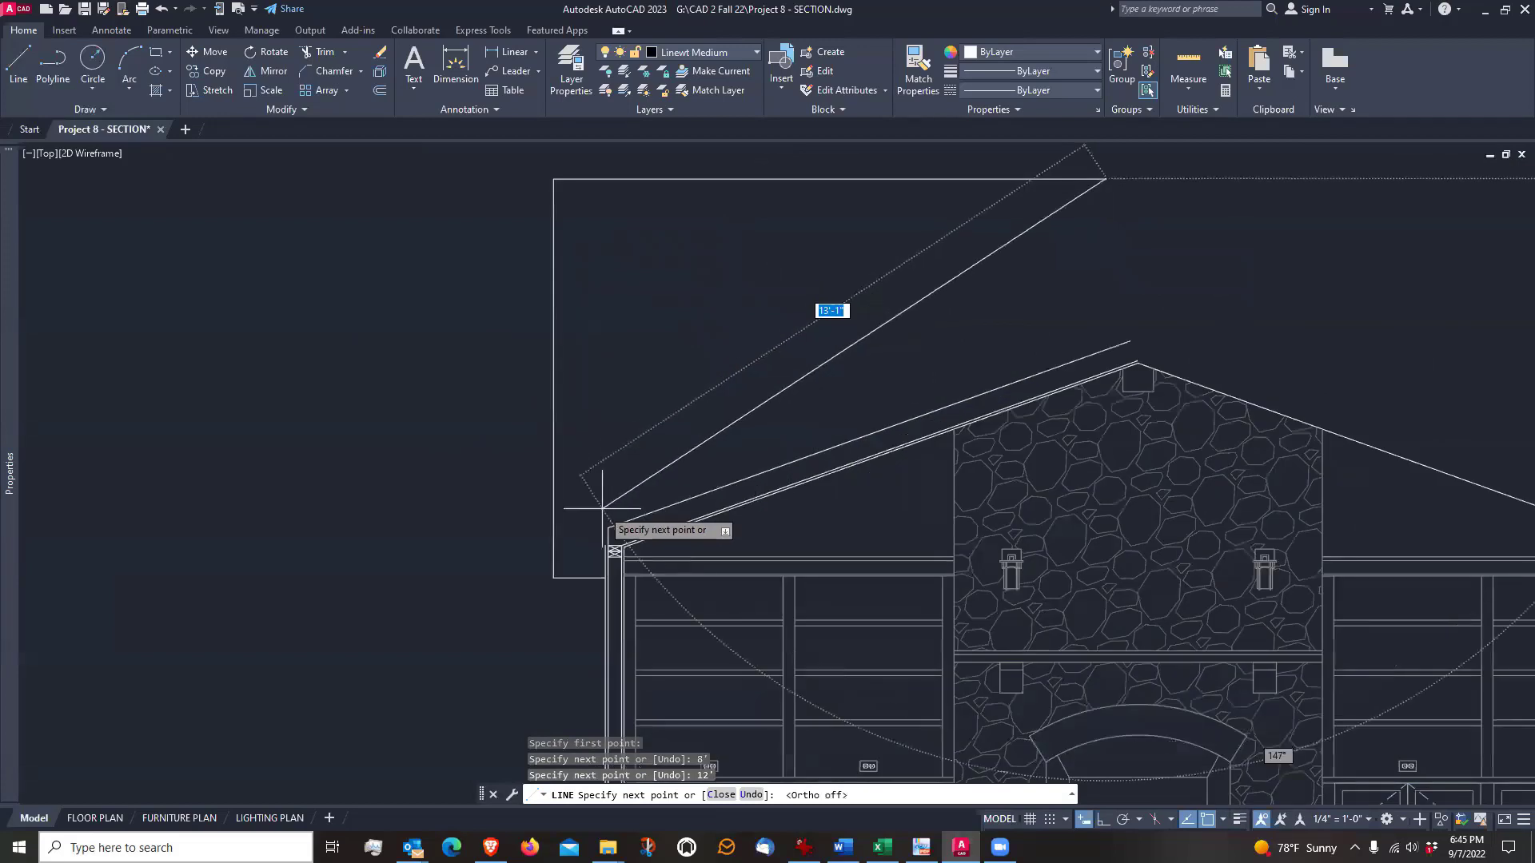
left_click(554, 547)
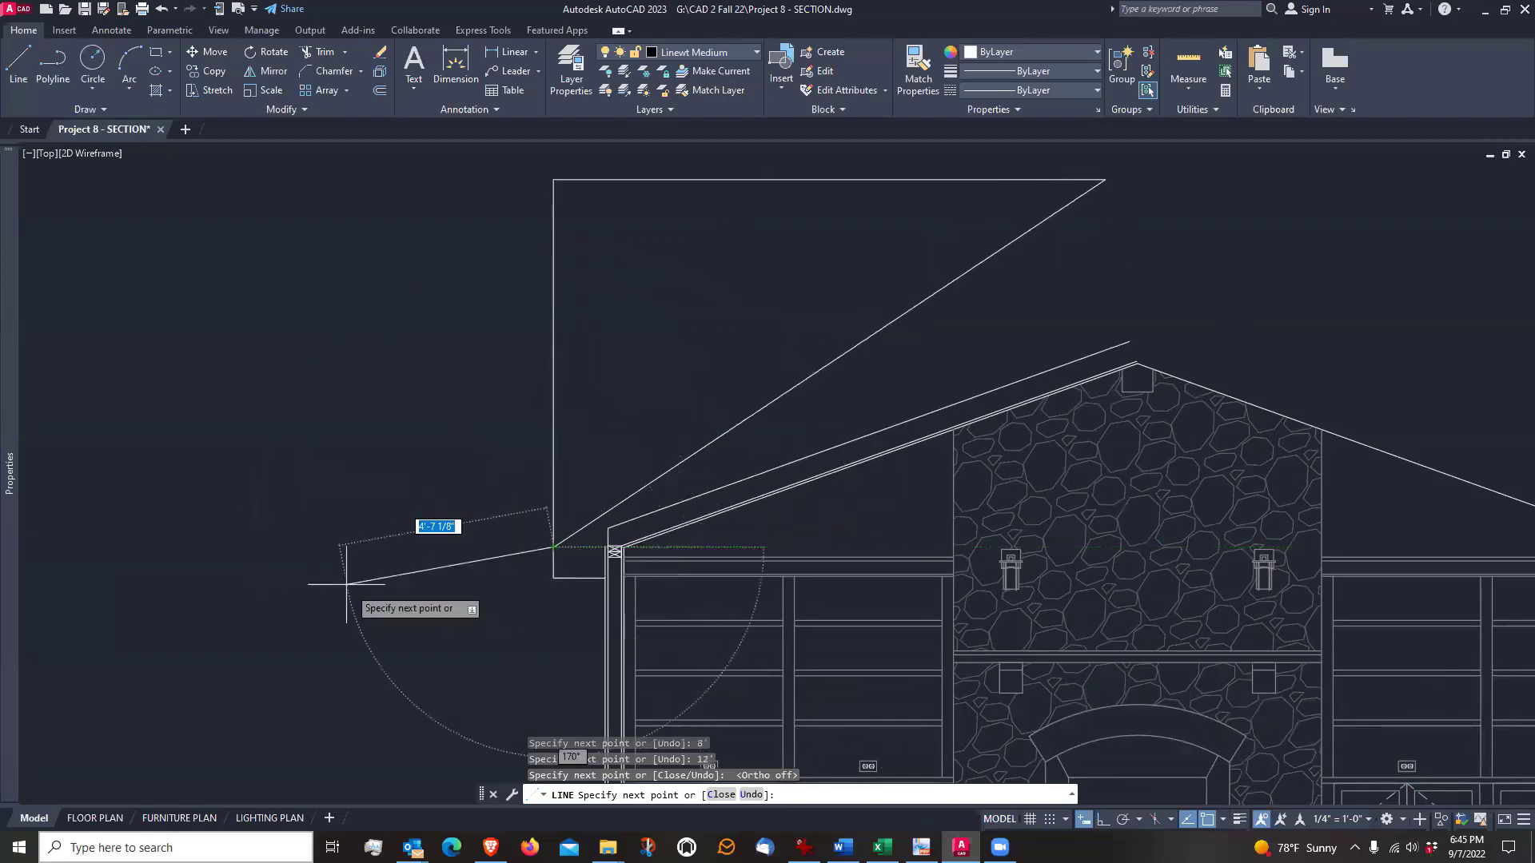
key("Return")
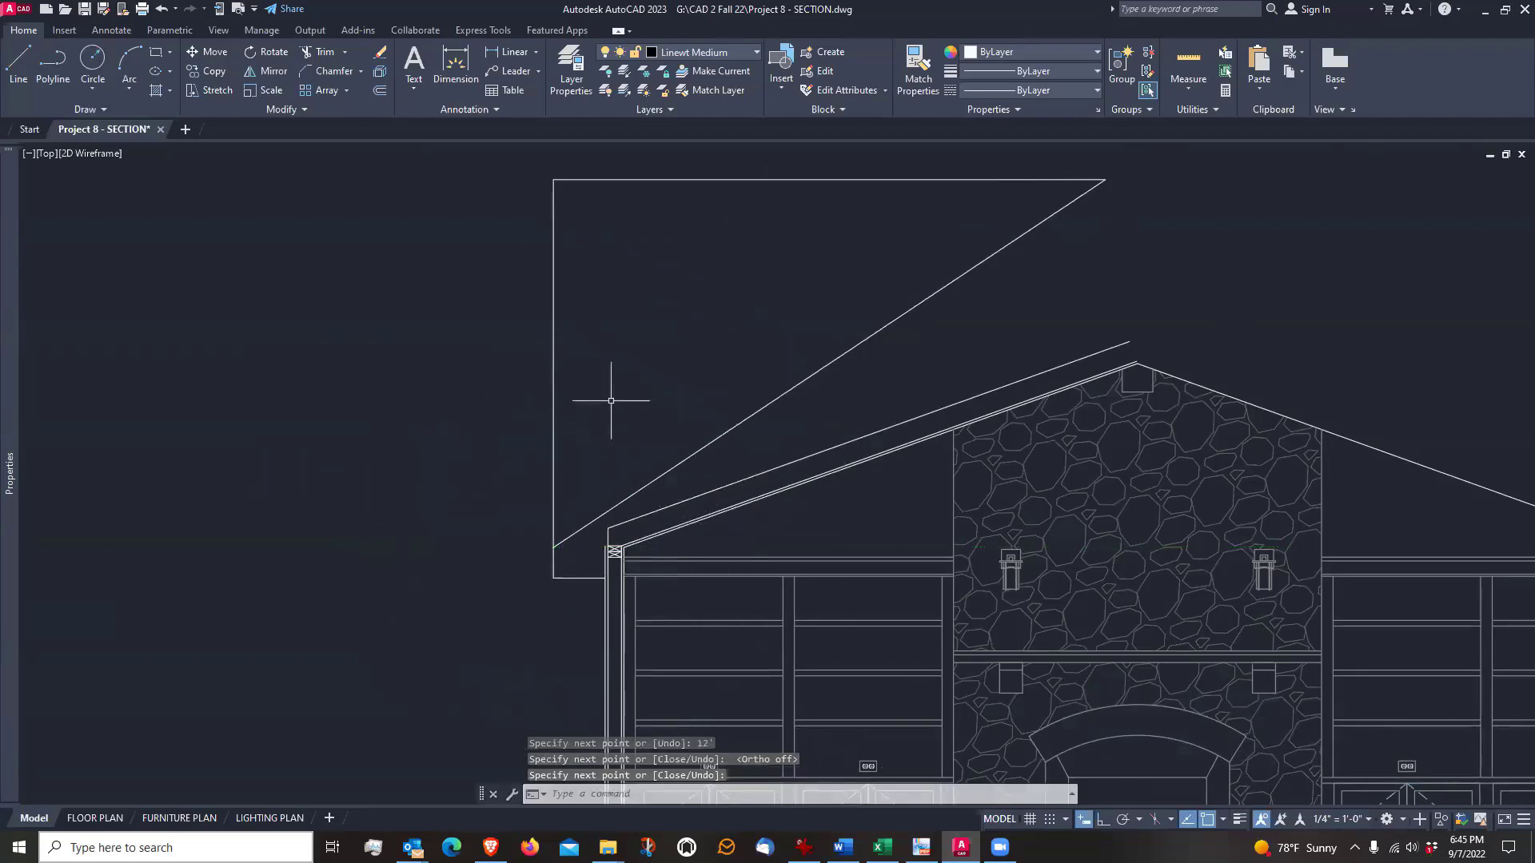
middle_click_drag(661, 385, 663, 418)
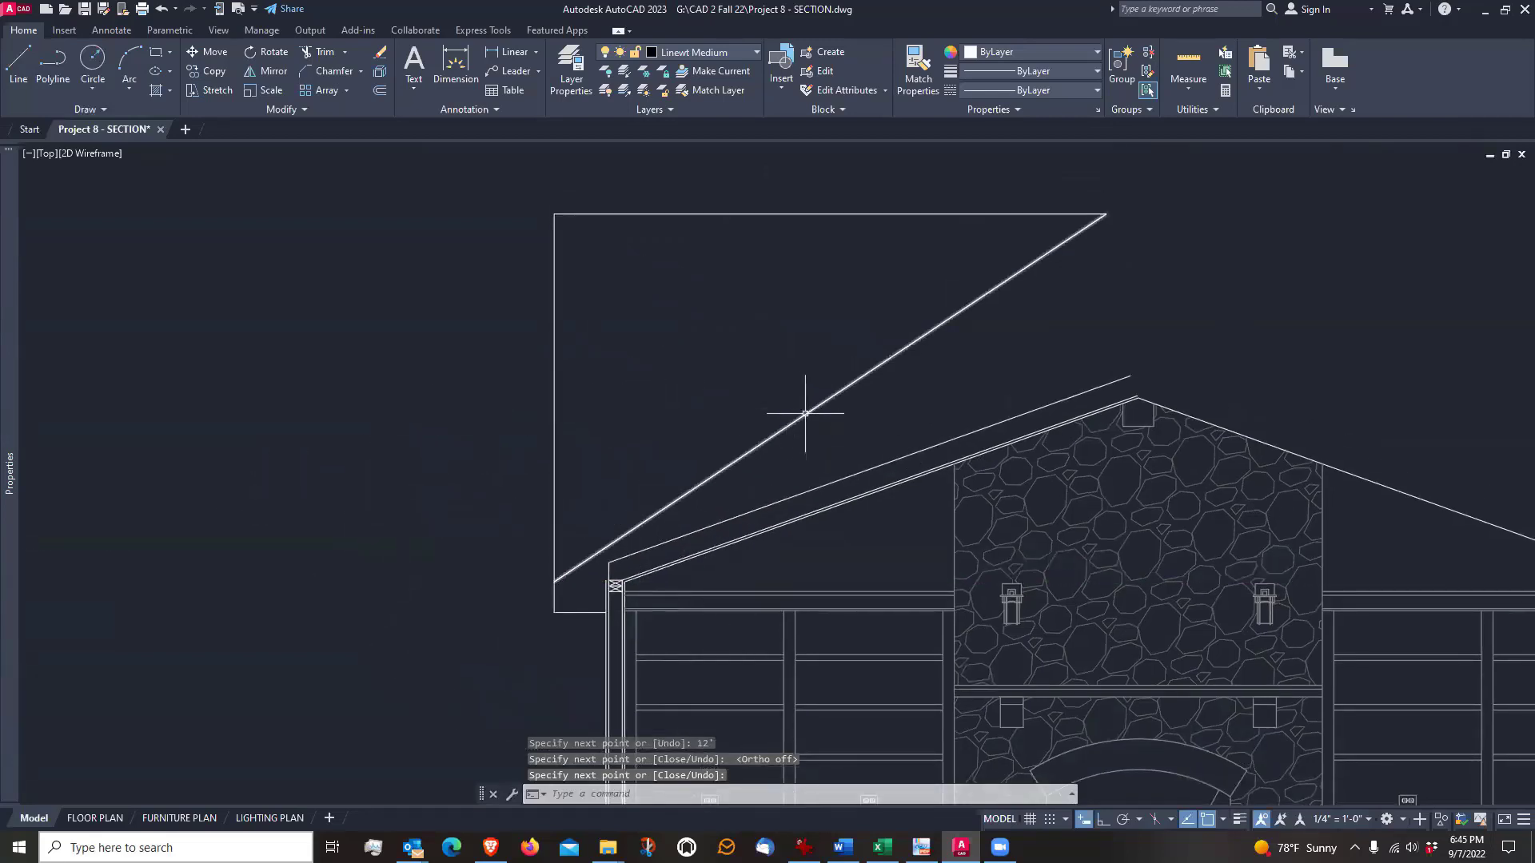
Erase the vertical and horizontal legs of the slope triangle, keeping only the diagonal roof line
left_click(806, 414)
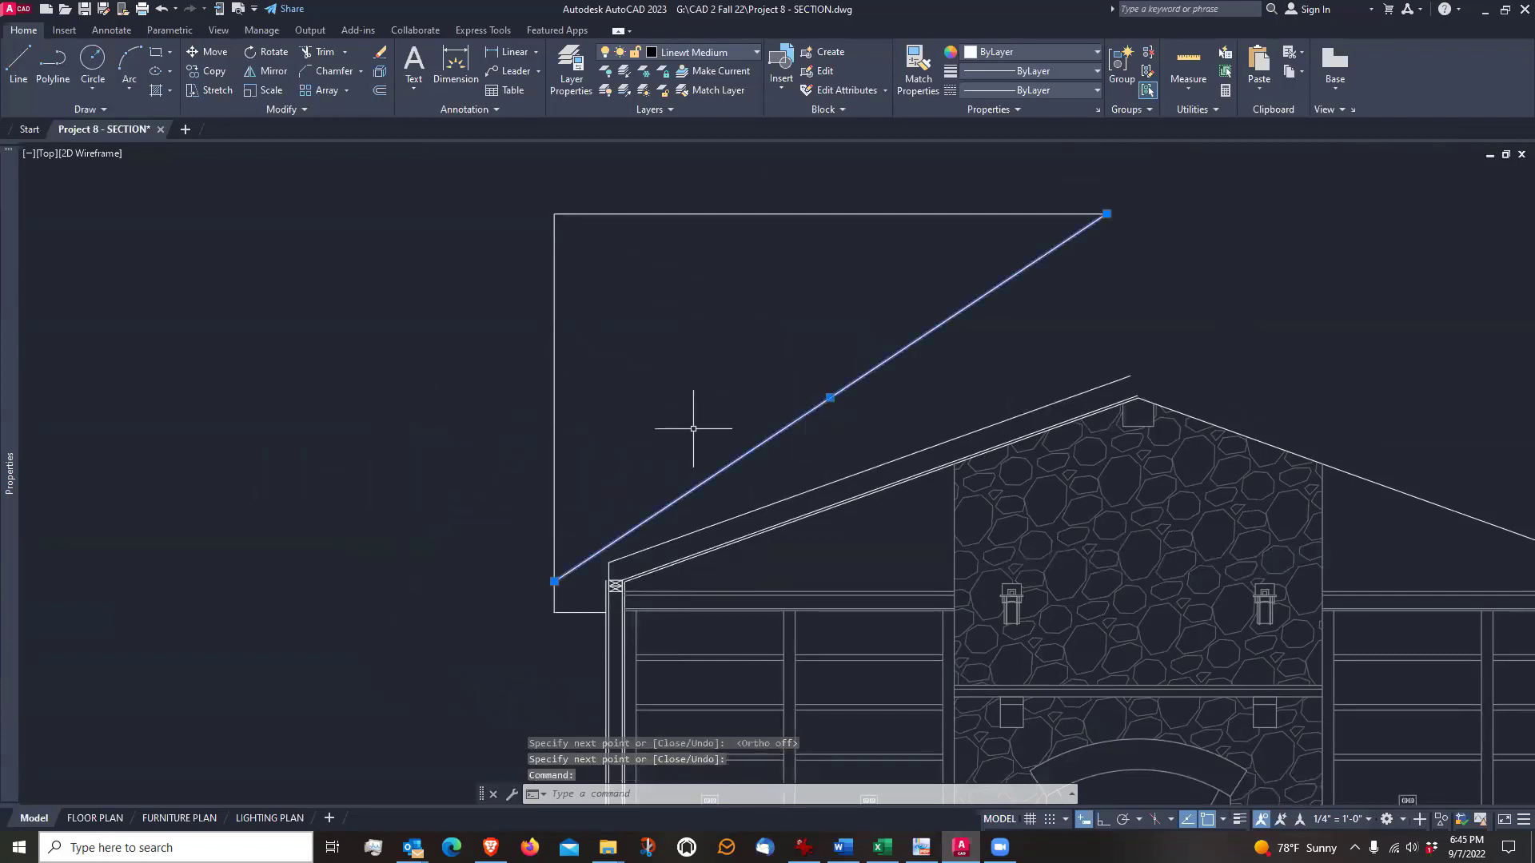
key("Escape")
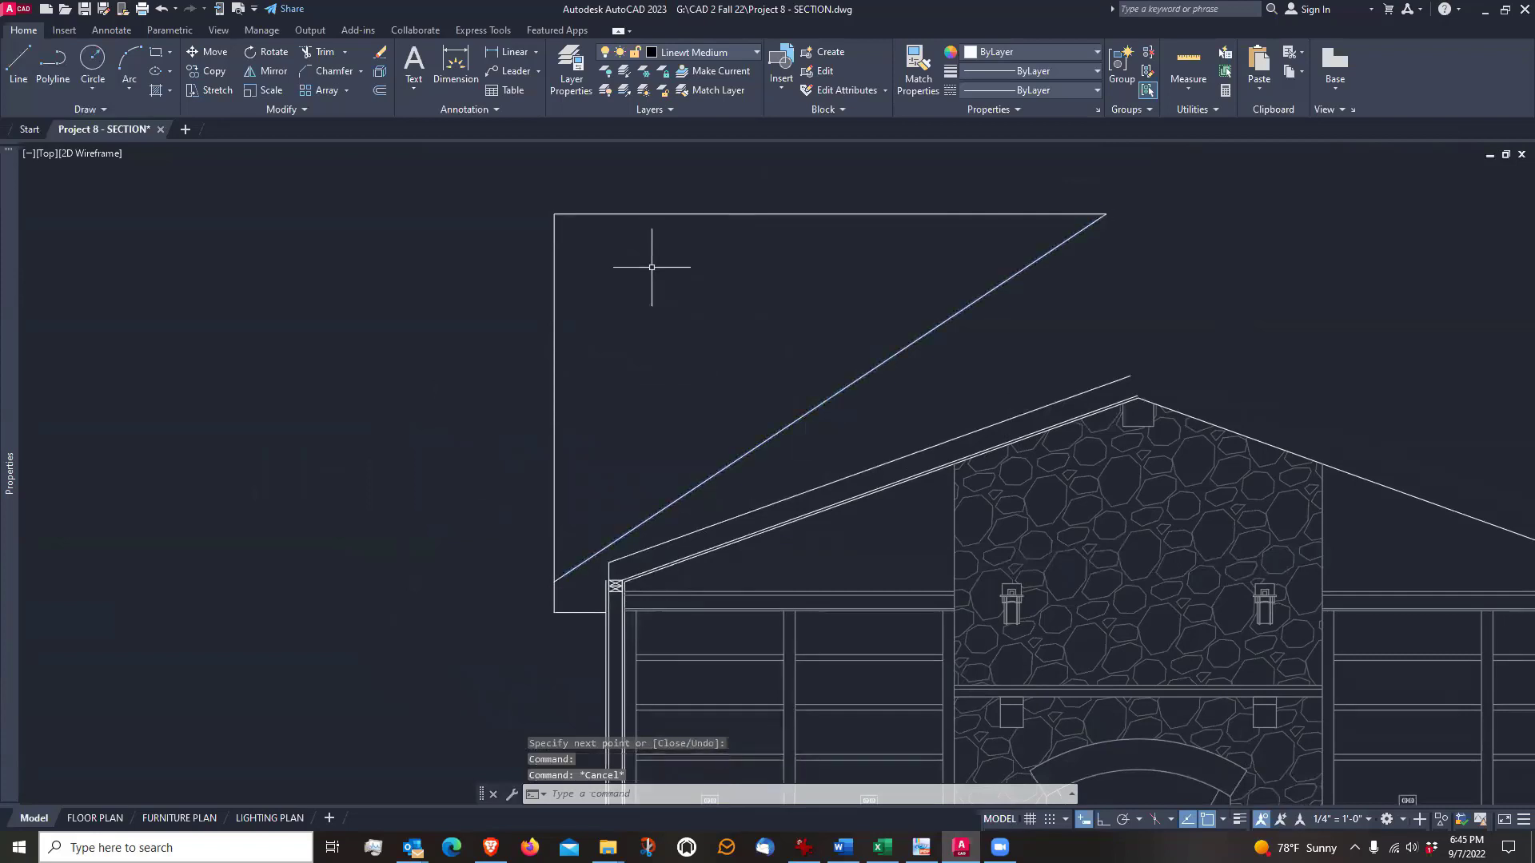
left_click(380, 52)
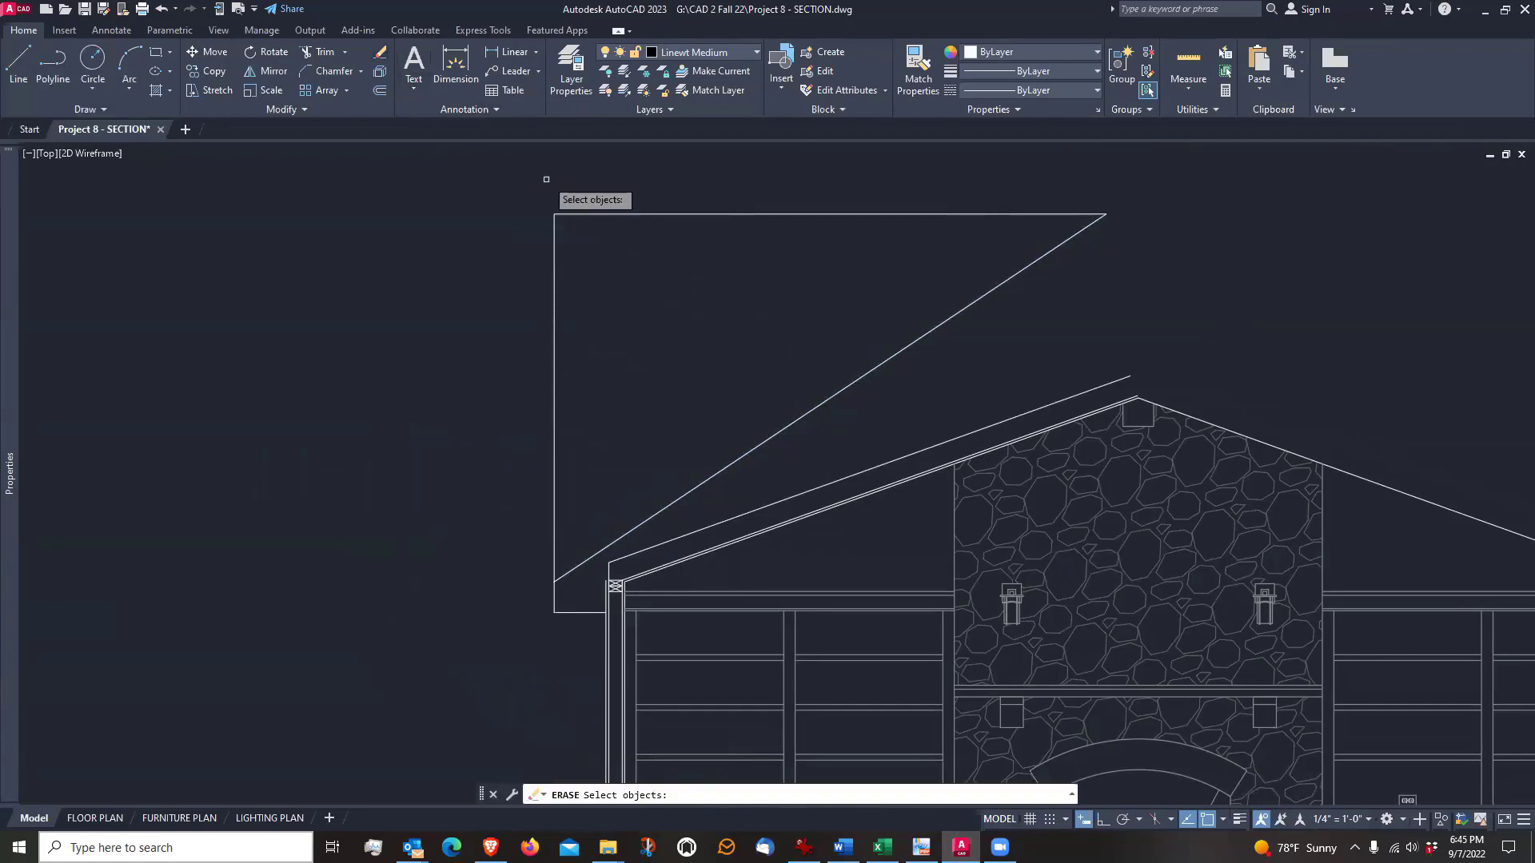
left_click(568, 213)
left_click(569, 229)
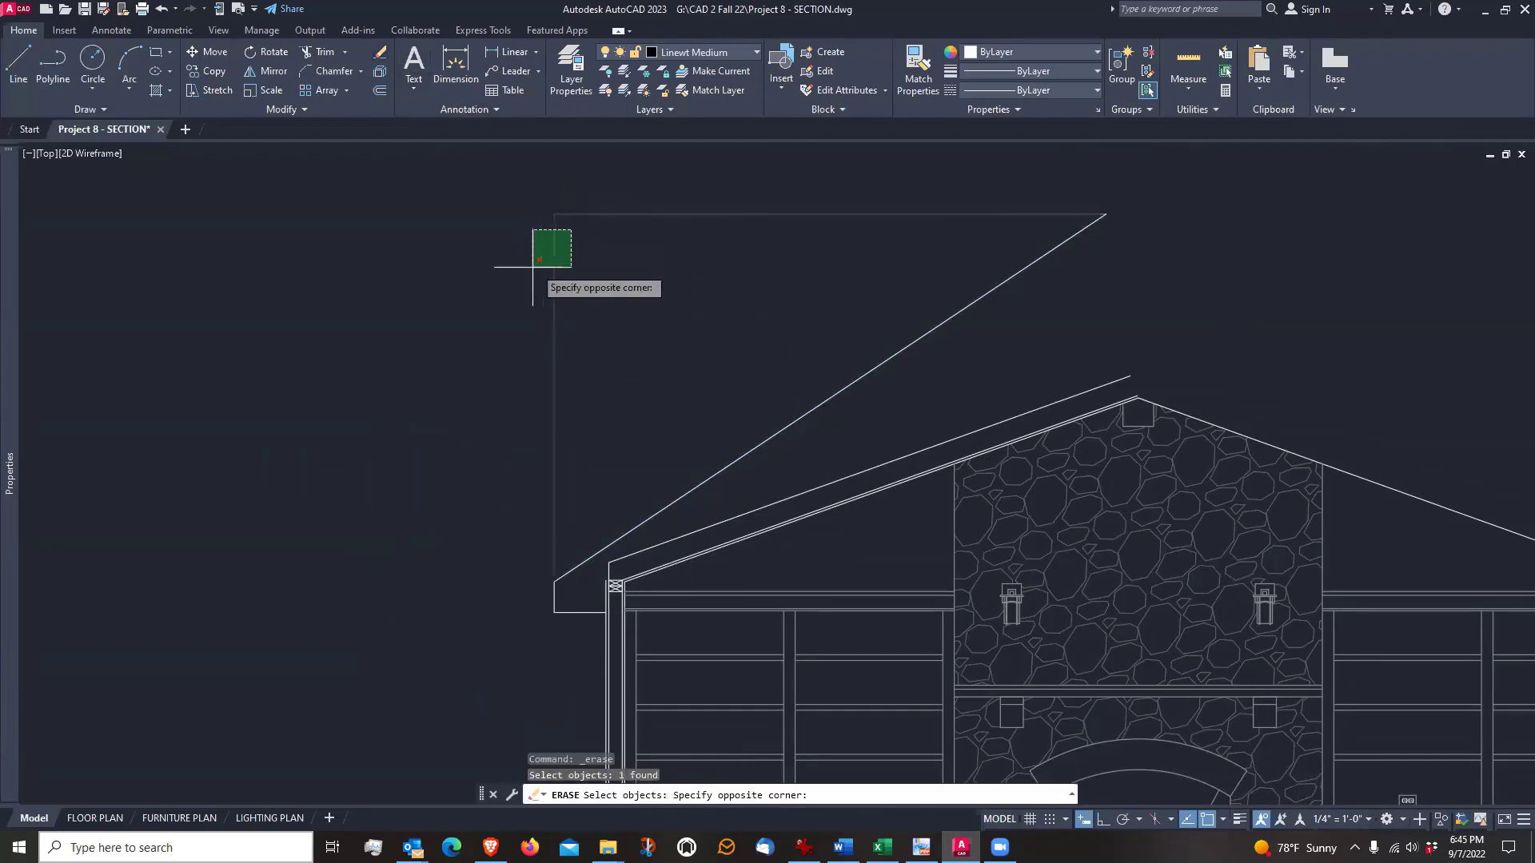
left_click(527, 282)
key("Return")
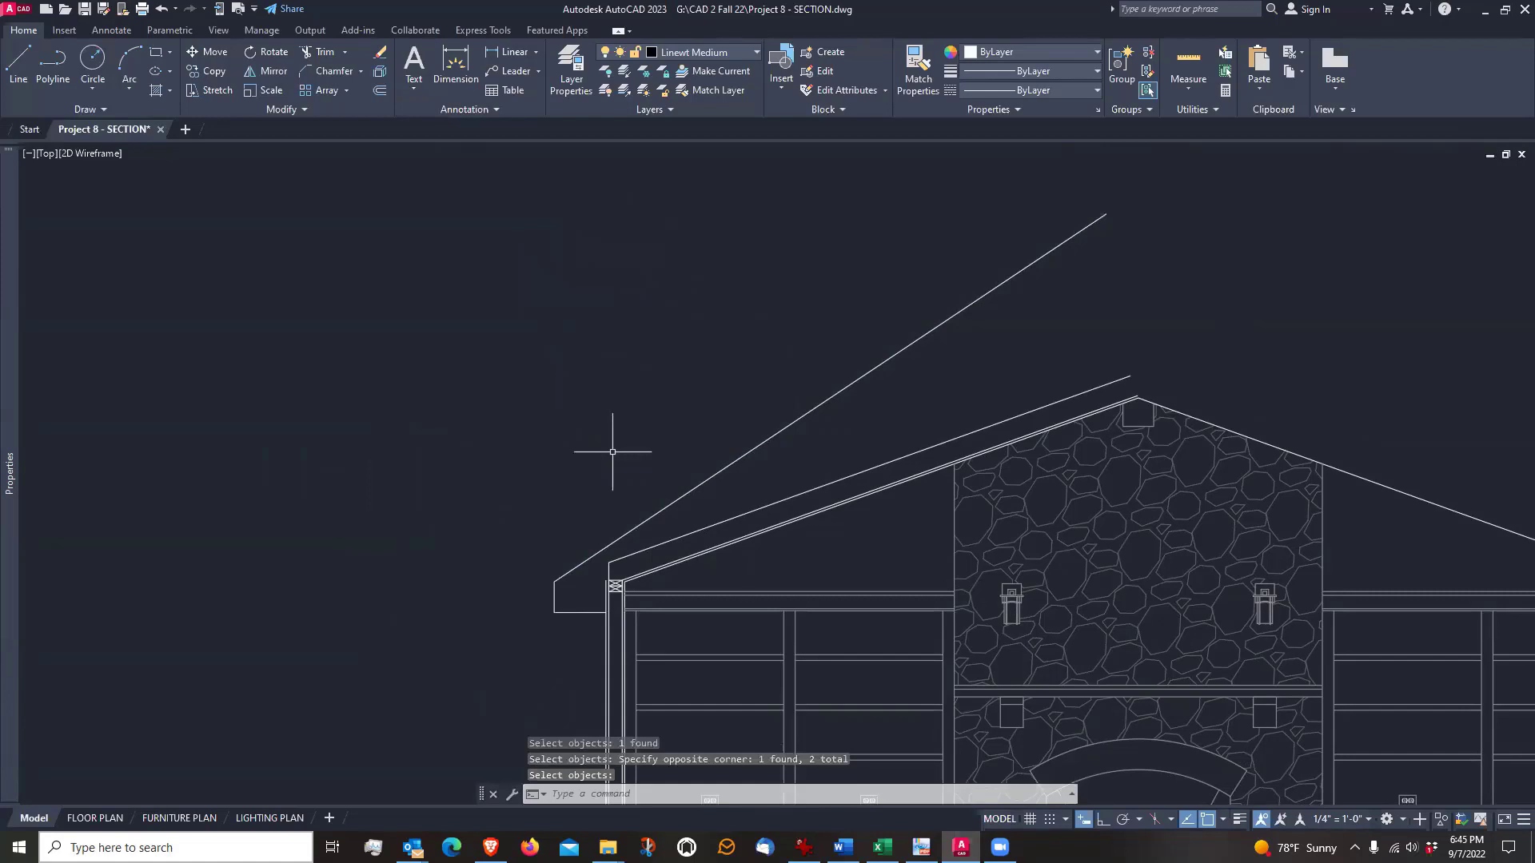
Examine how the diagonal roof line relates to the eave, the top plates and the lower-pitched ceiling lines
scroll(616, 436, "down", 3)
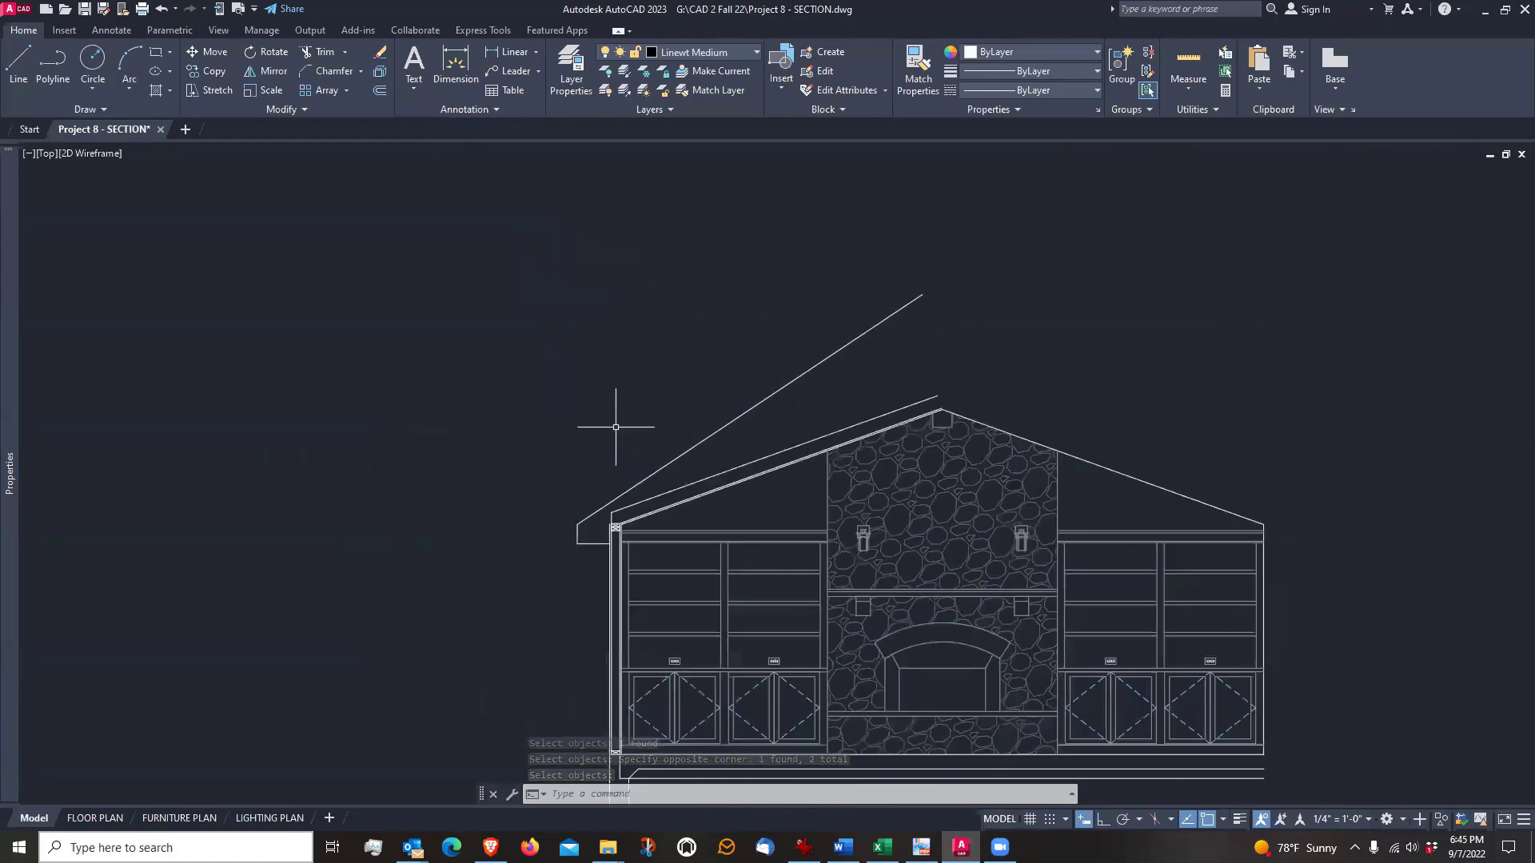
scroll(599, 574, "up", 3)
scroll(599, 574, "up", 2)
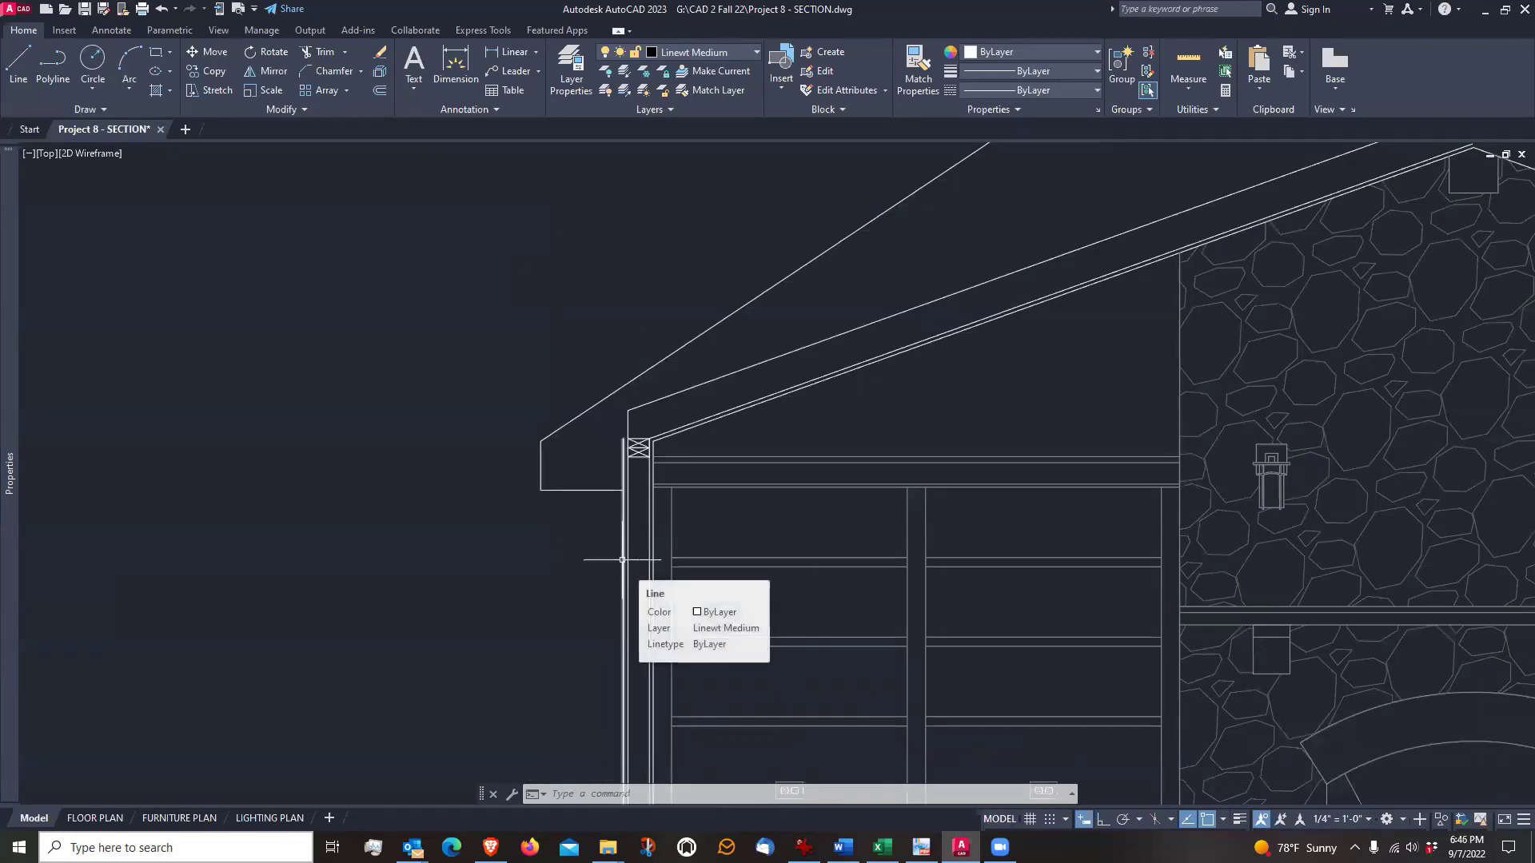
middle_click_drag(622, 560, 606, 615)
scroll(496, 598, "down", 2)
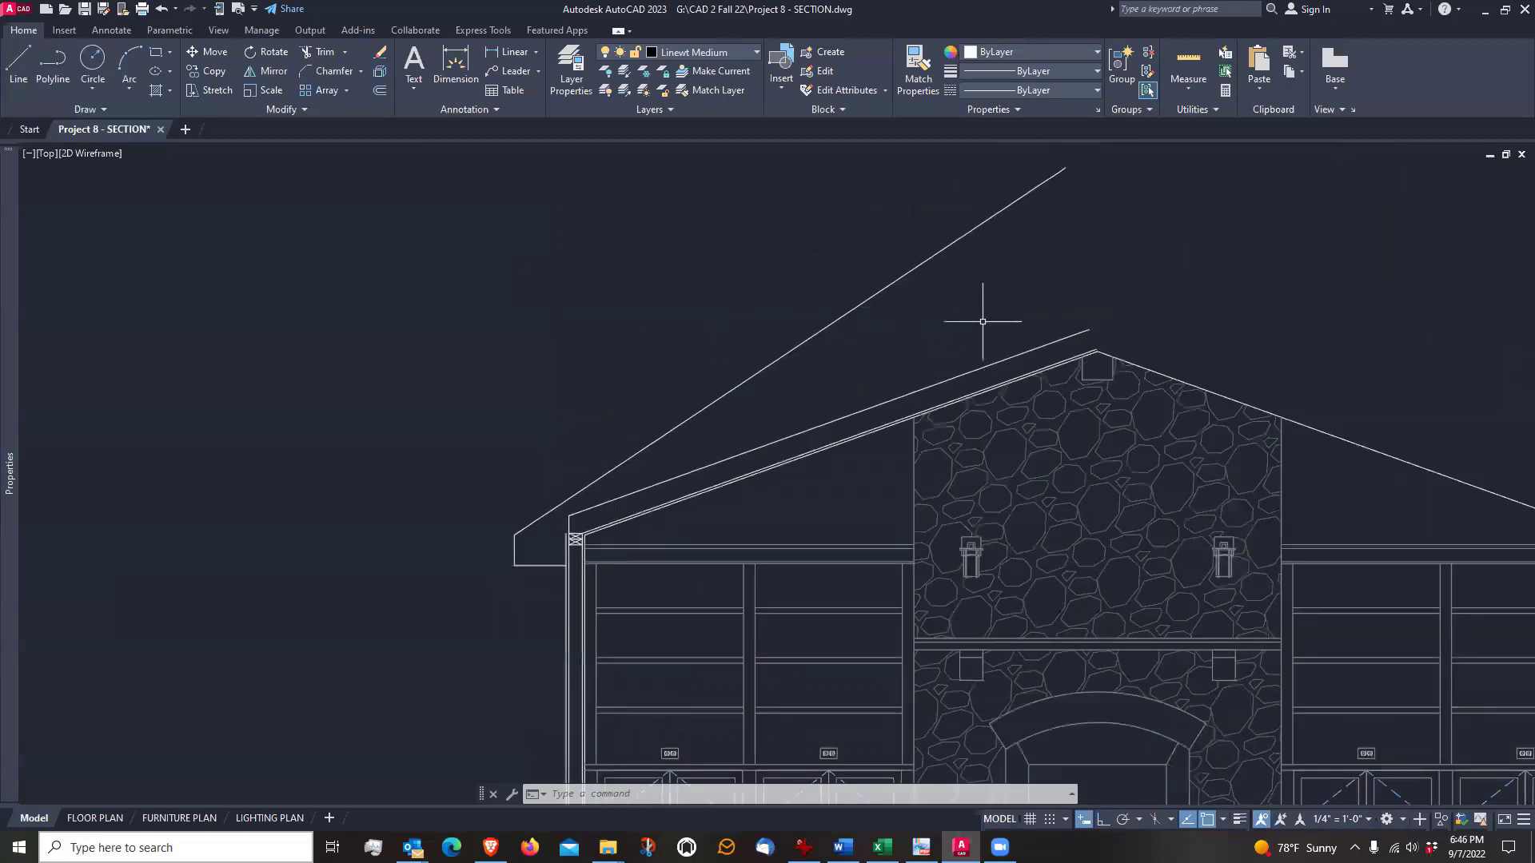
middle_click_drag(986, 319, 881, 383)
scroll(552, 527, "up", 4)
middle_click_drag(533, 538, 711, 415)
scroll(373, 596, "up", 2)
scroll(379, 596, "down", 2)
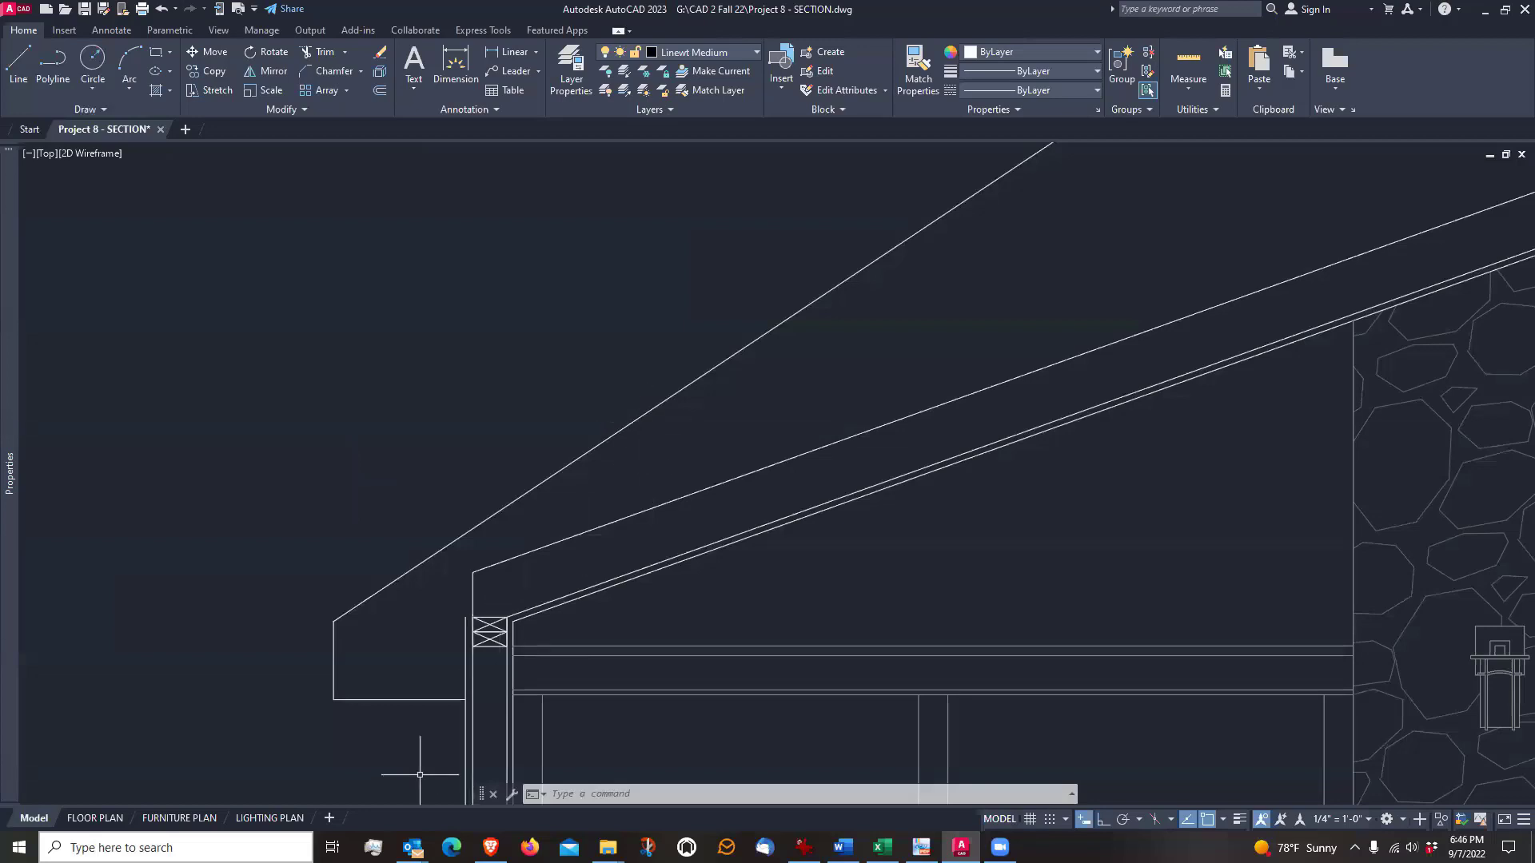
mouse_move(426, 749)
middle_mouse_down()
mouse_move(431, 591)
mouse_move(444, 605)
middle_mouse_up()
scroll(449, 620, "up", 8)
scroll(635, 613, "down", 4)
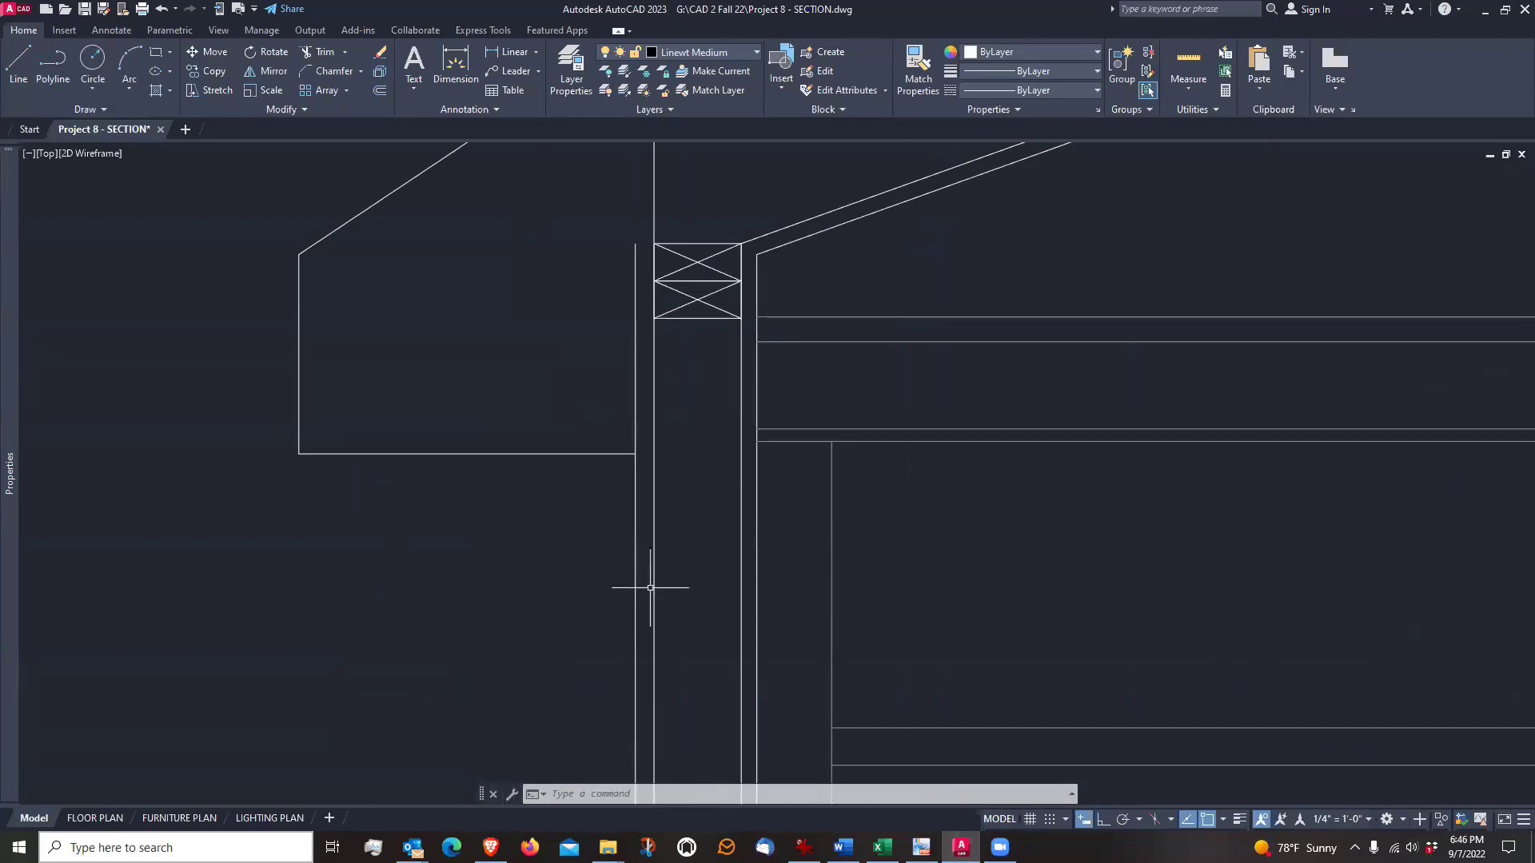
scroll(637, 639, "down", 4)
middle_click_drag(733, 342, 673, 455)
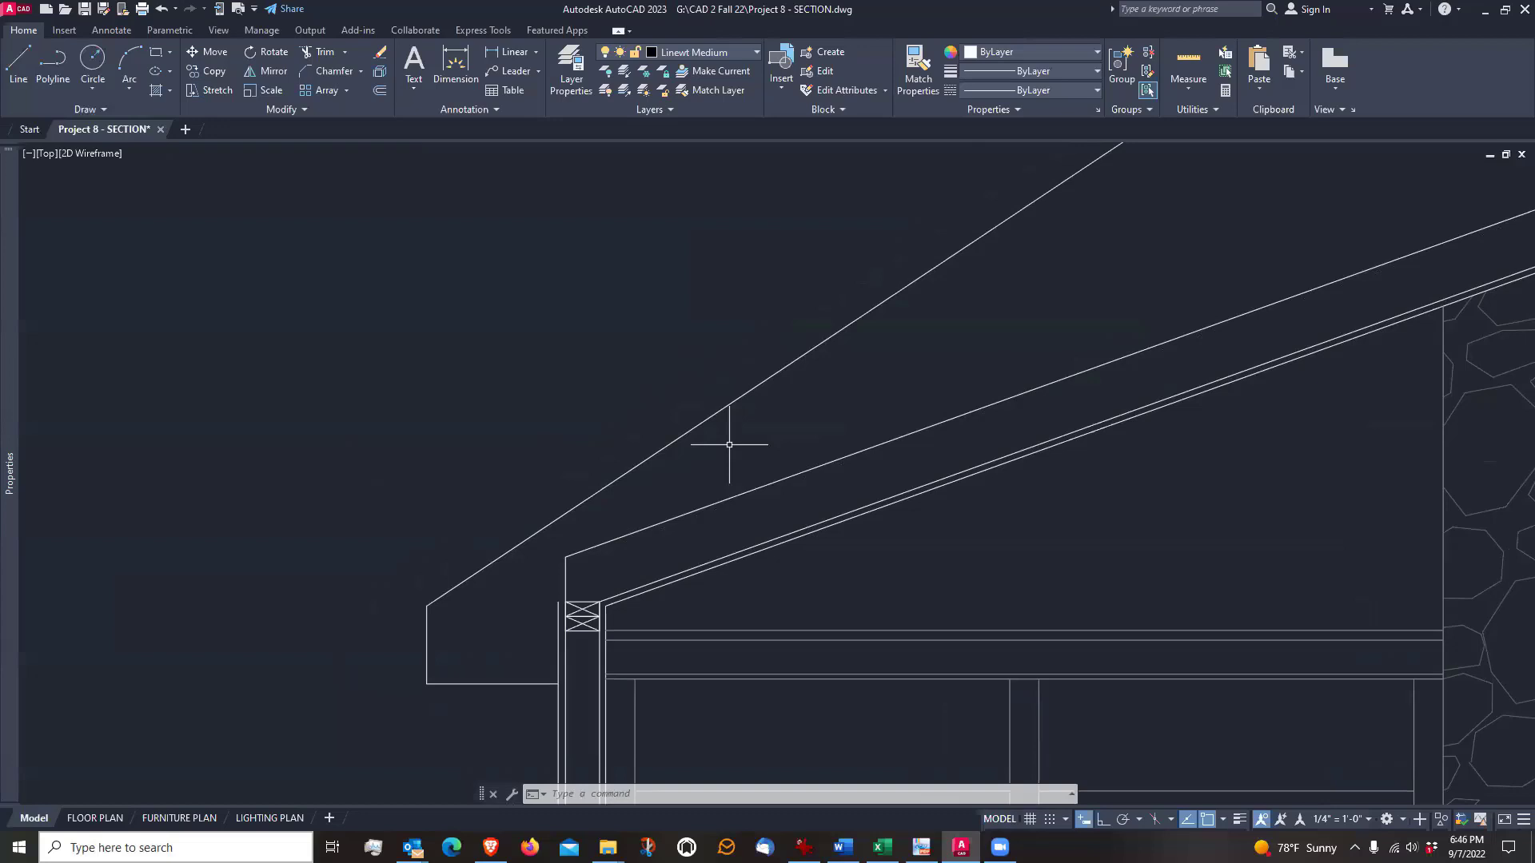
scroll(730, 445, "down", 4)
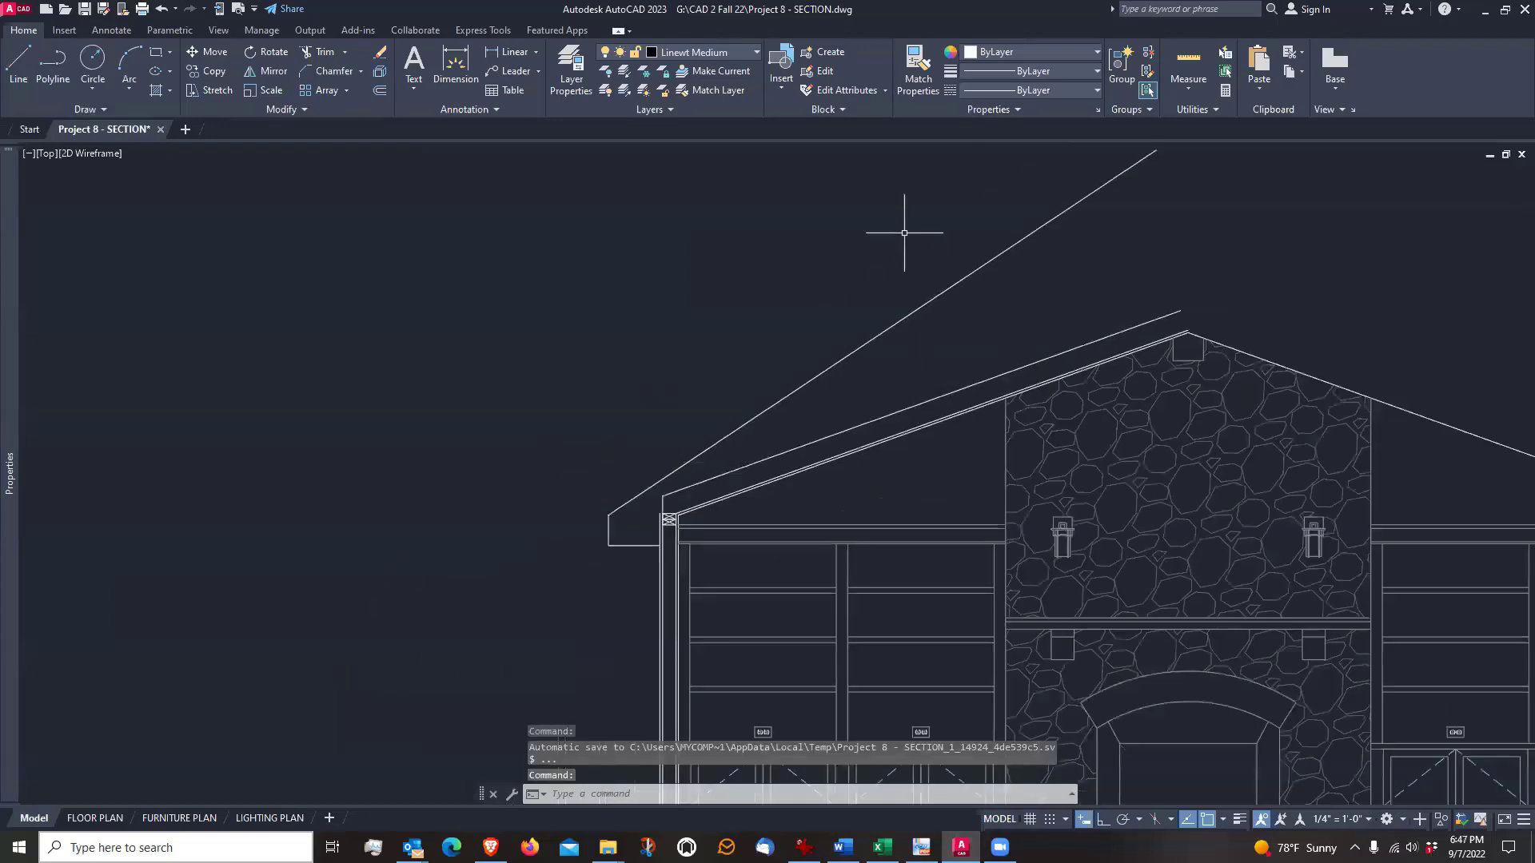
middle_click_drag(904, 232, 792, 328)
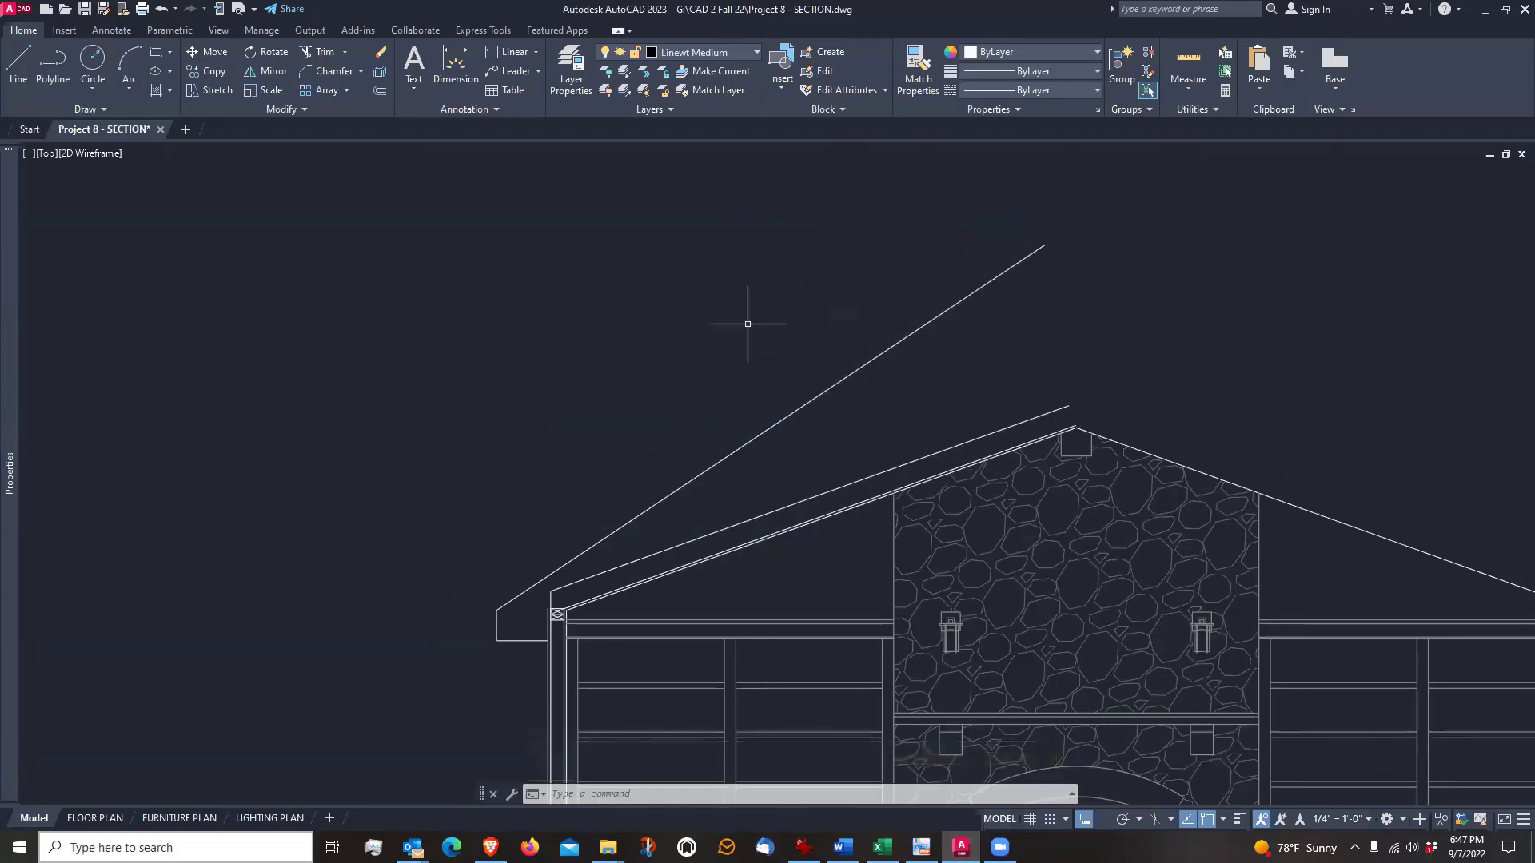
Offset the diagonal roof line 1" to its underside for the roof sheathing thickness
scroll(518, 598, "up", 2)
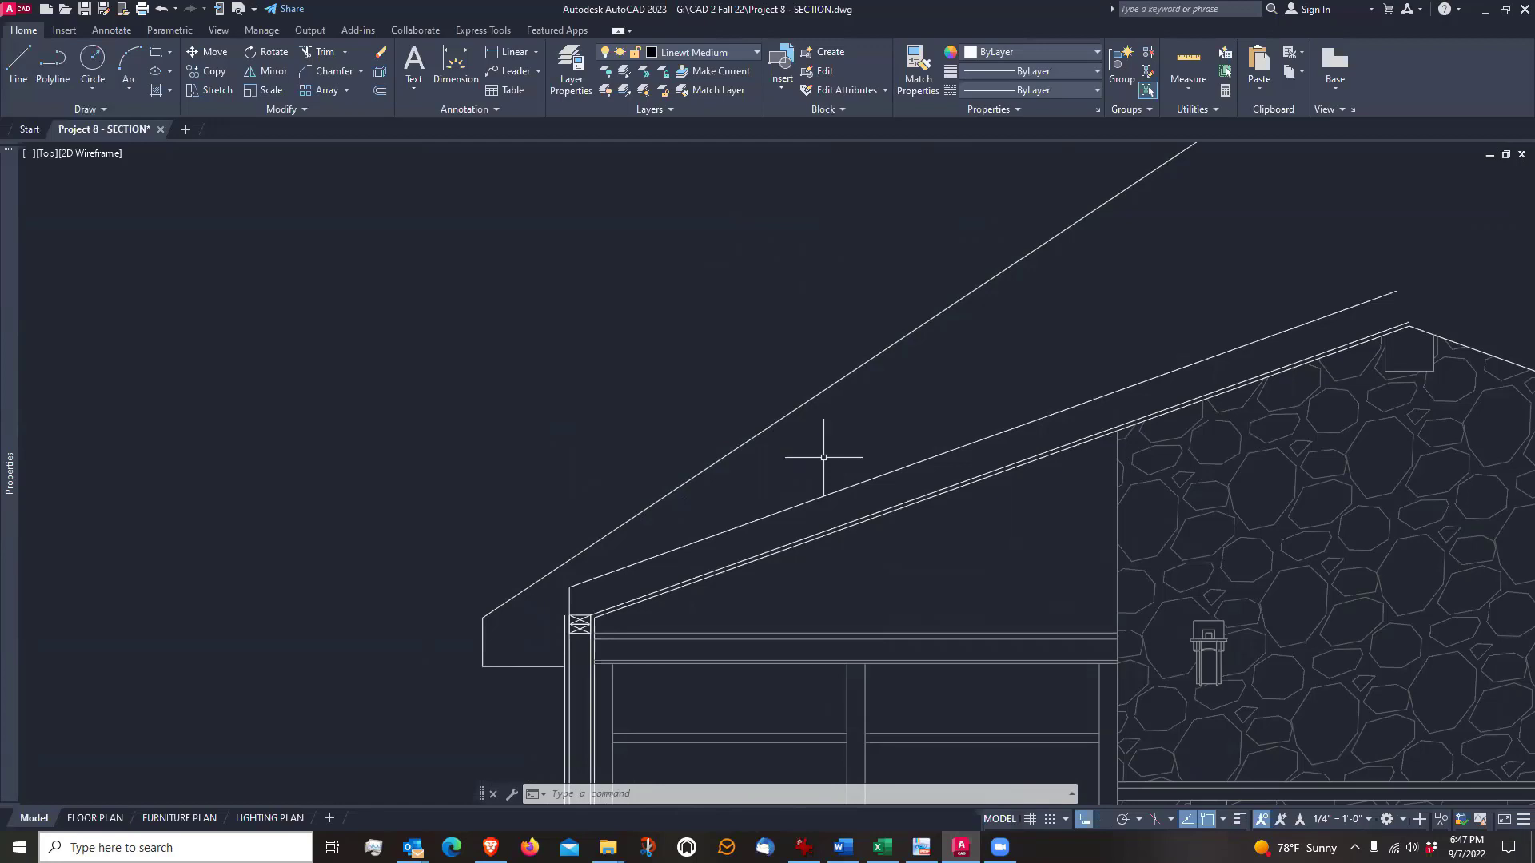
type("o")
key("Return")
type("1")
key("Return")
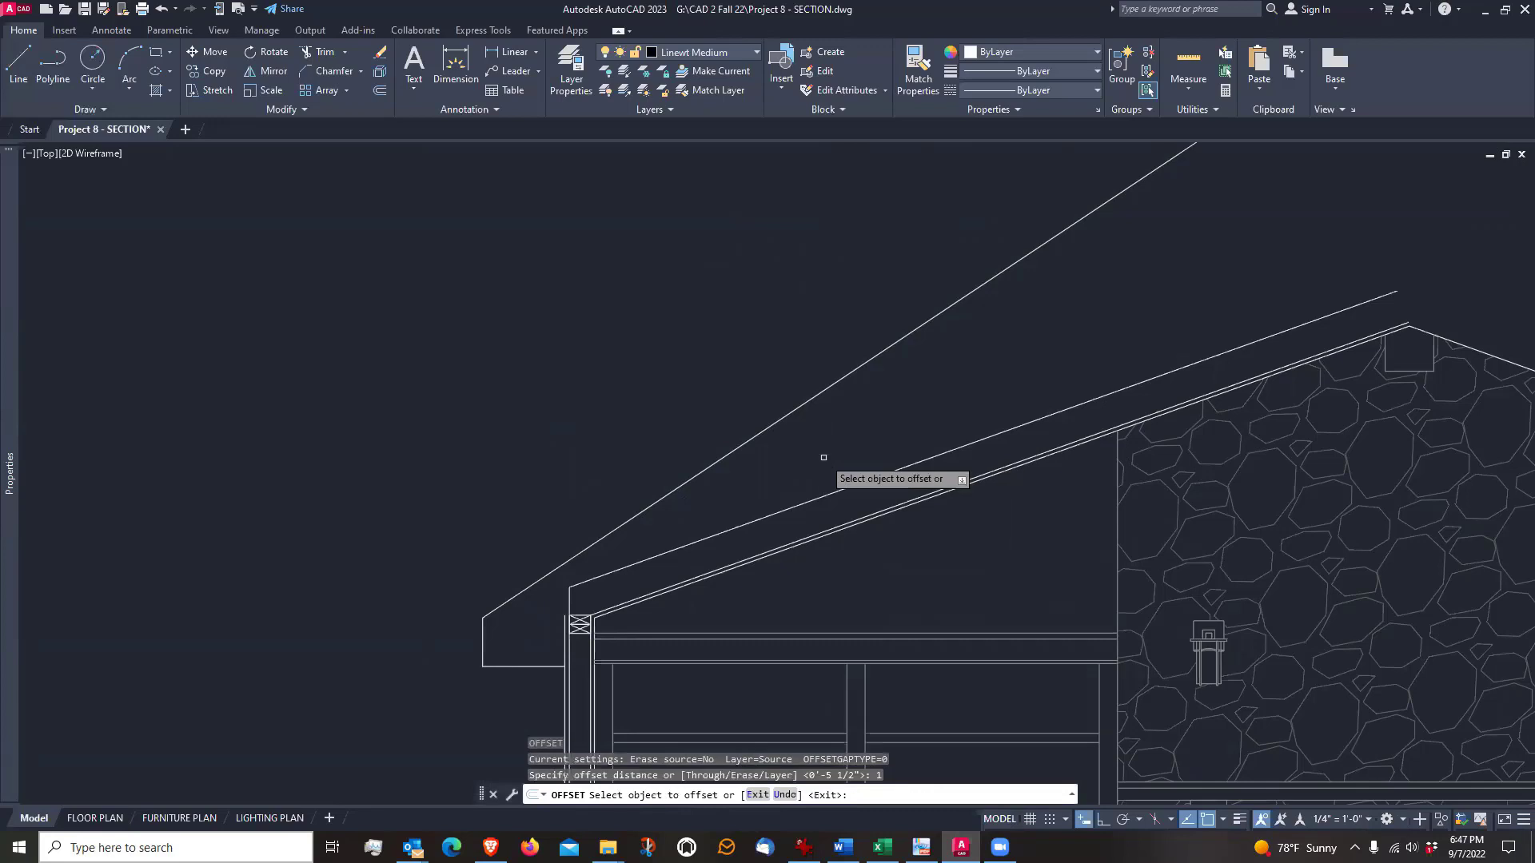
left_click(794, 411)
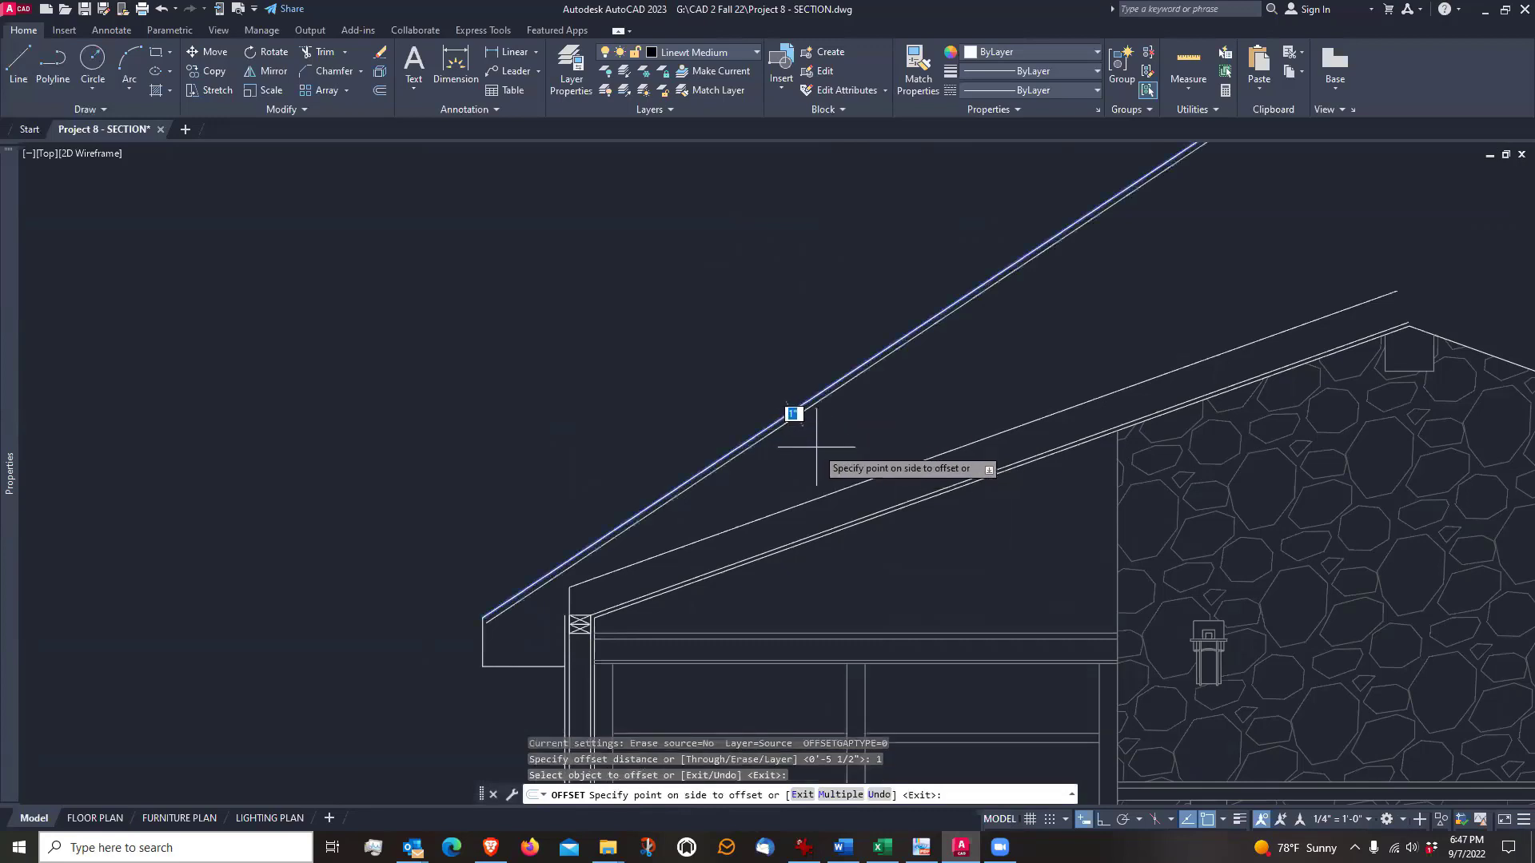
left_click(703, 388)
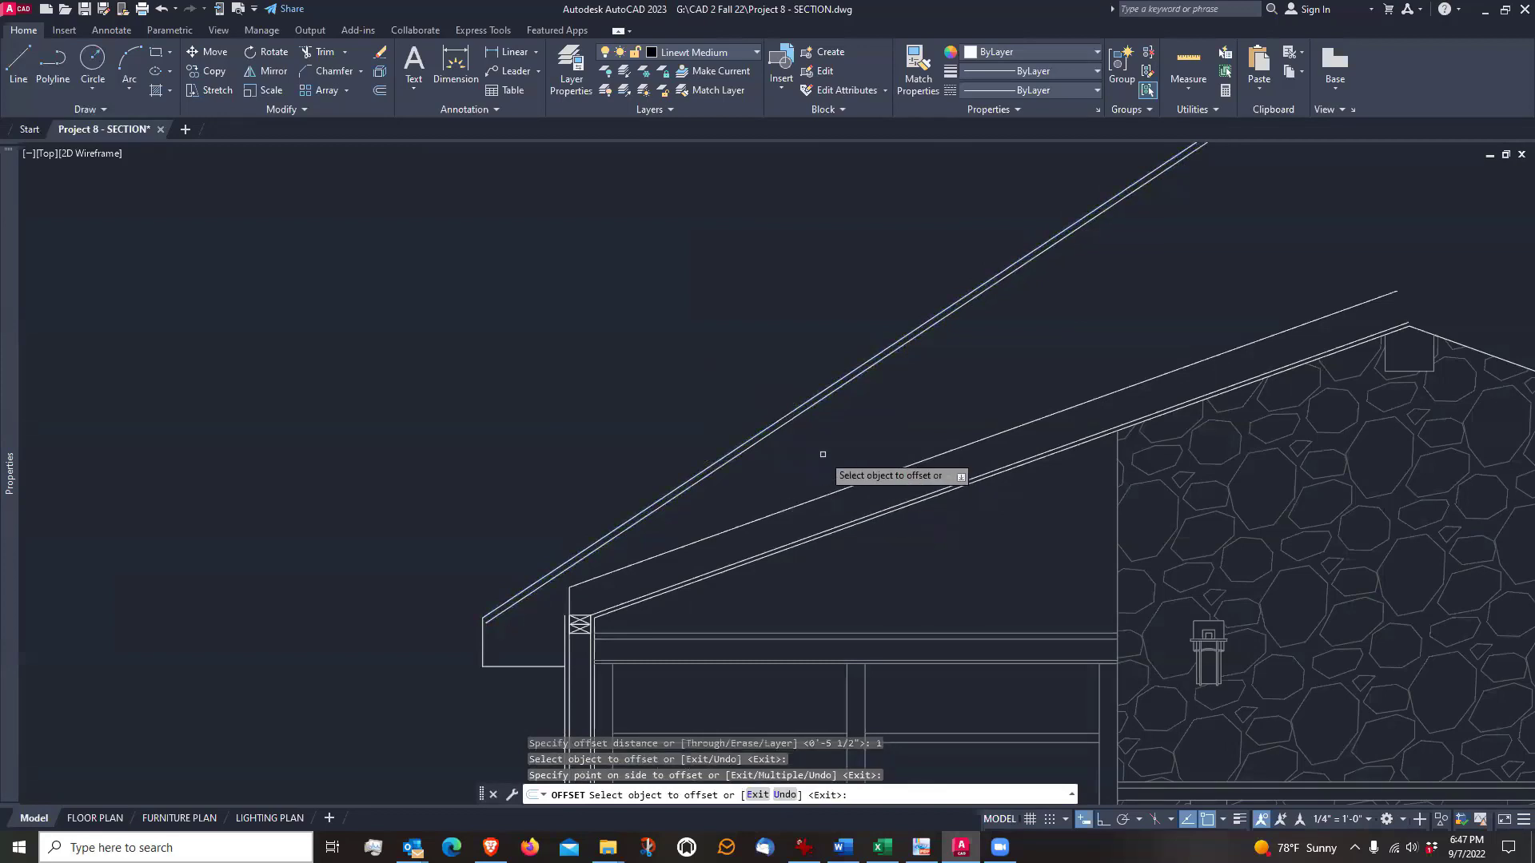
key("Escape")
Offset the lower of the two diagonal roof lines 5.5" downward for the rafter depth
mouse_move(823, 445)
middle_mouse_down()
mouse_move(823, 428)
mouse_move(786, 413)
middle_mouse_up()
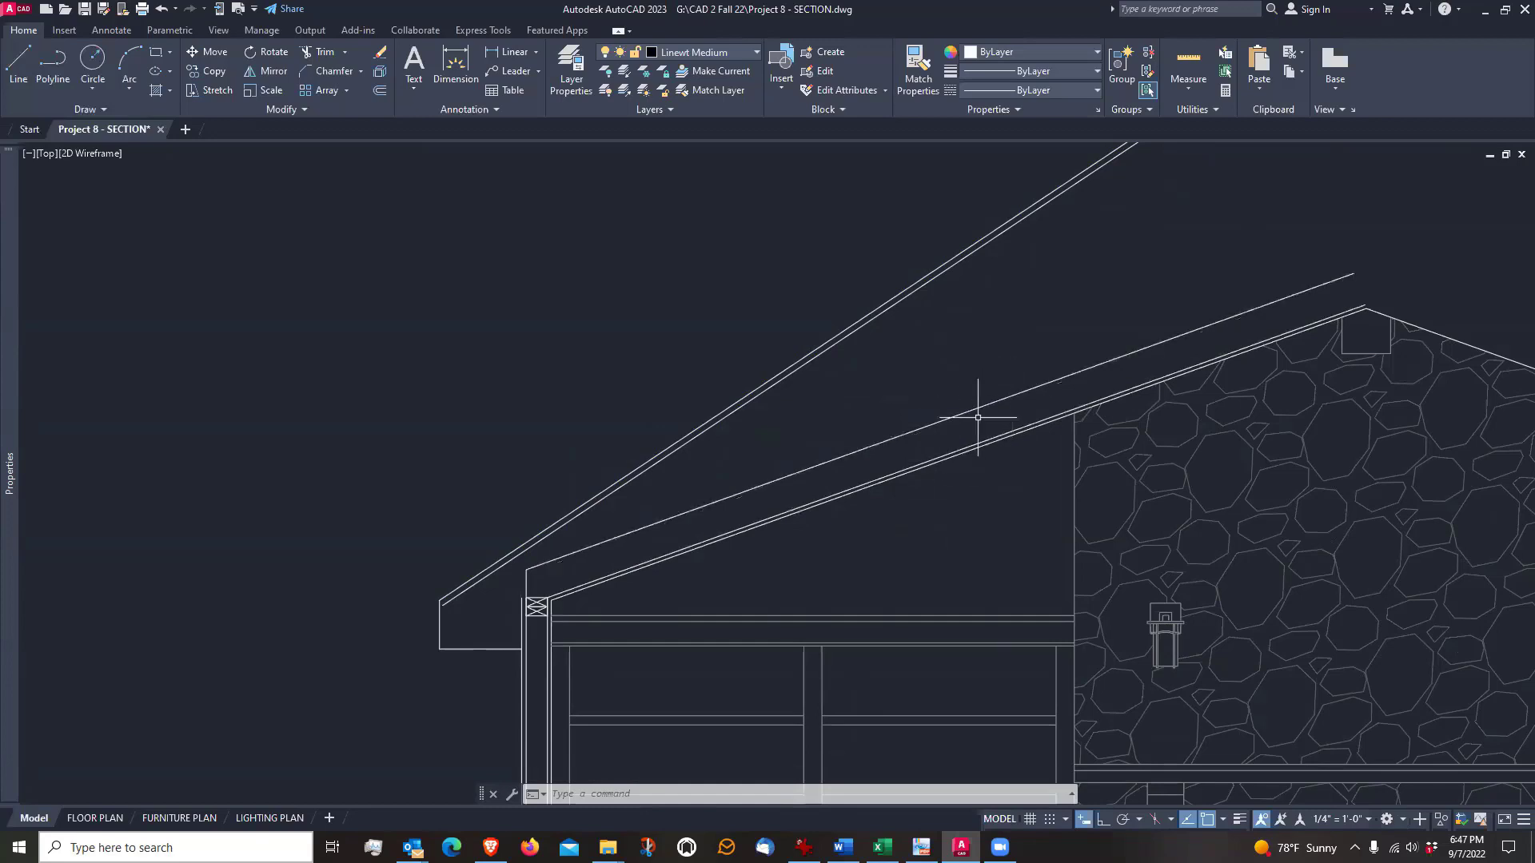
middle_click_drag(945, 363, 932, 445)
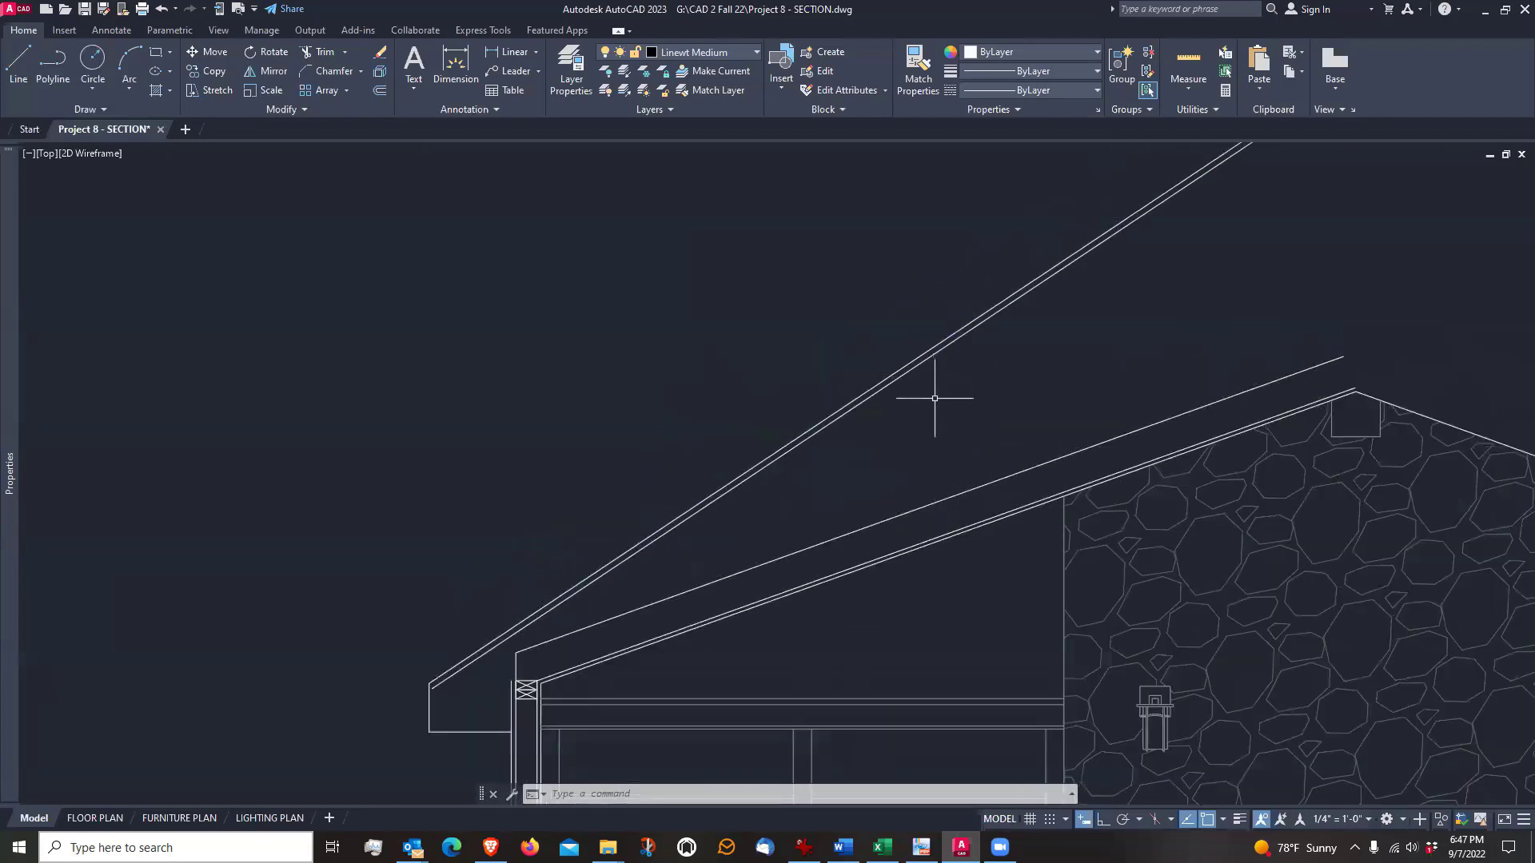
middle_click_drag(874, 448, 835, 426)
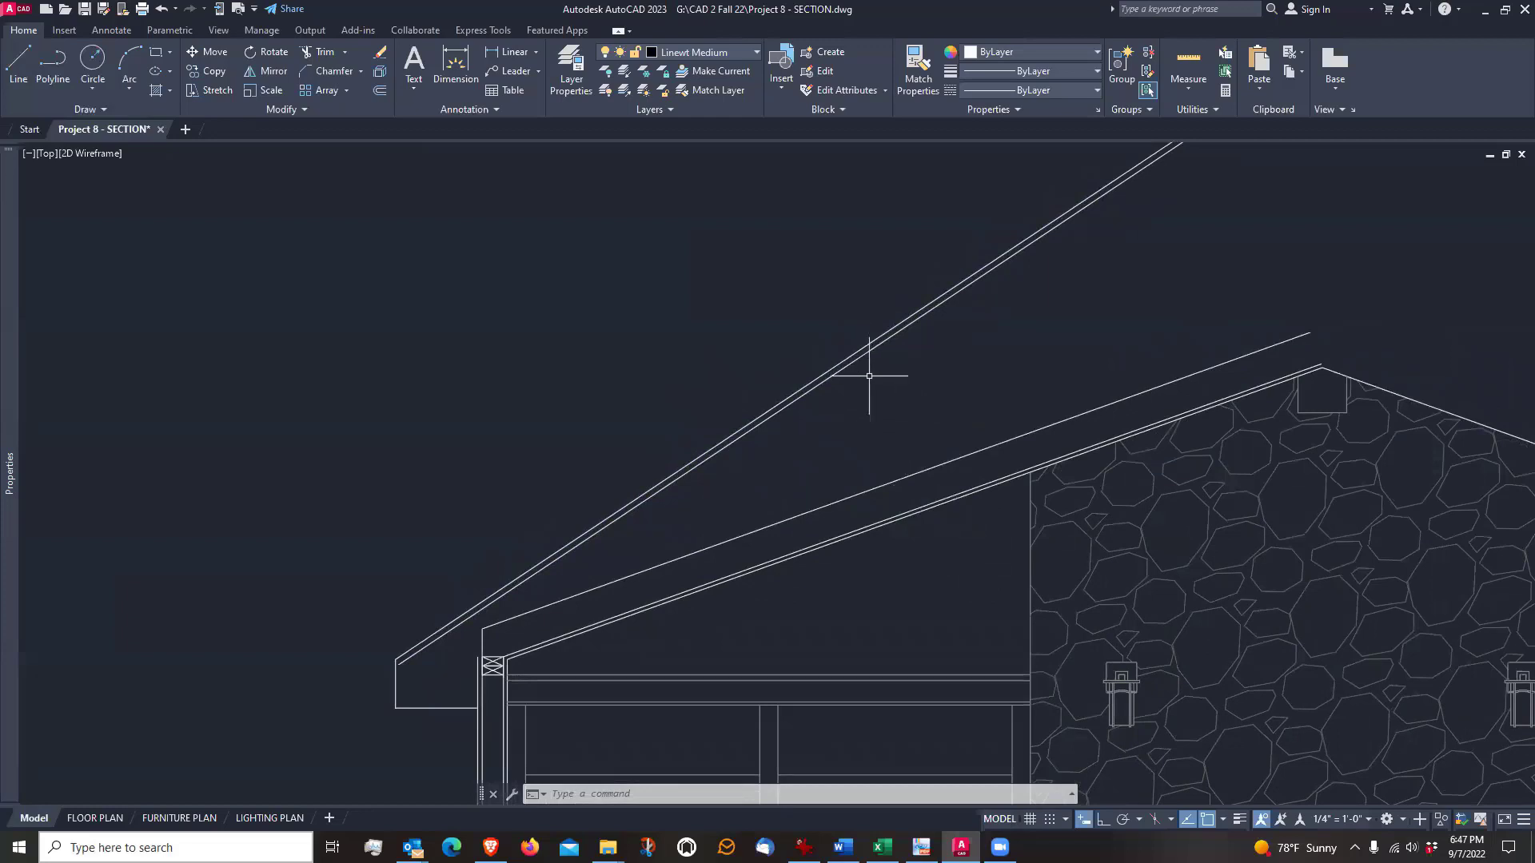
type("o")
key("Return")
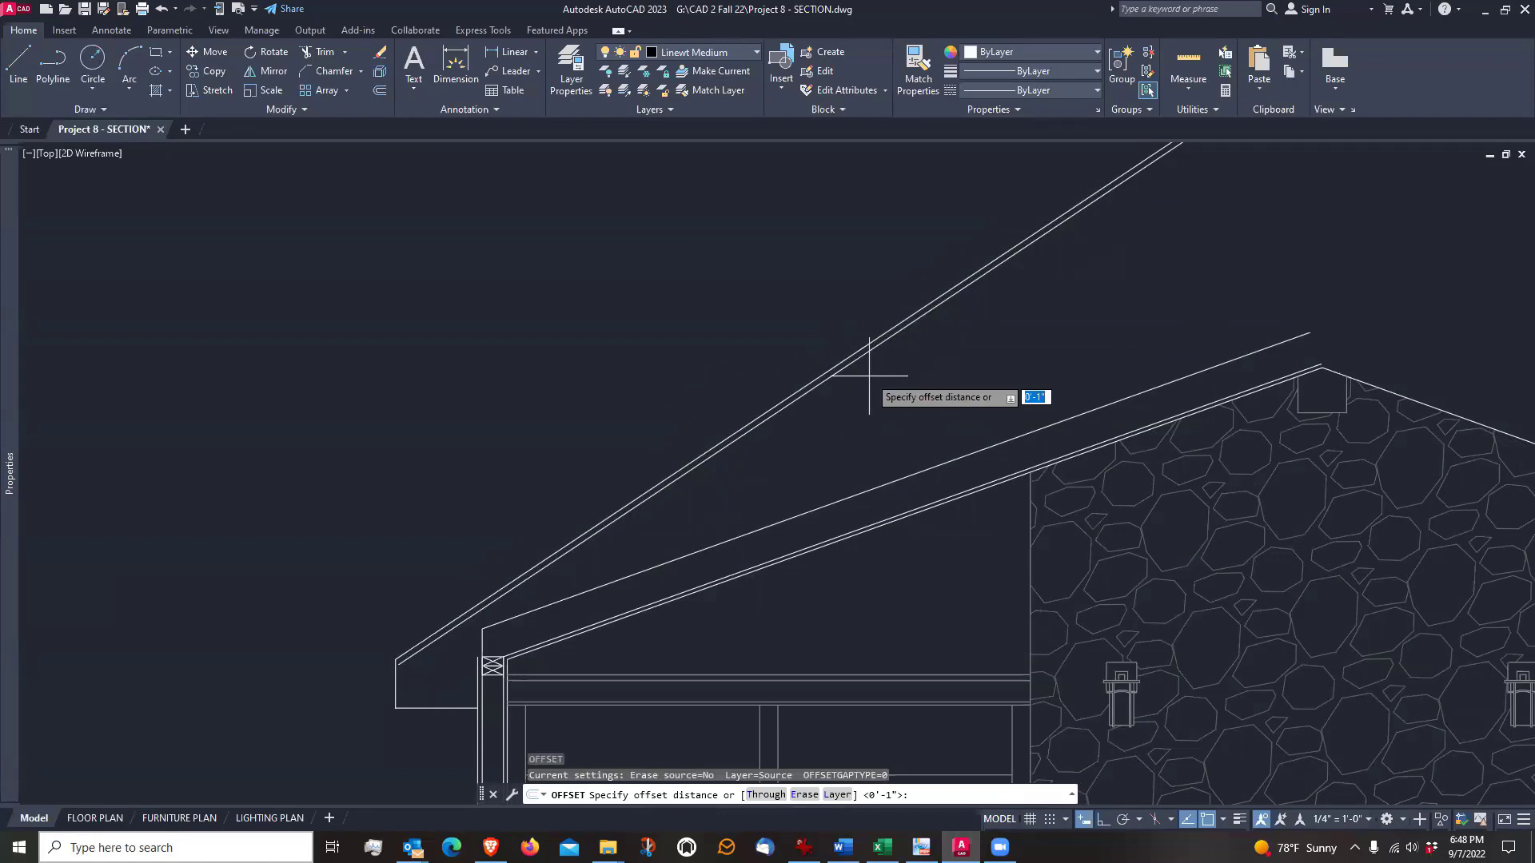
type("5.5")
key("Return")
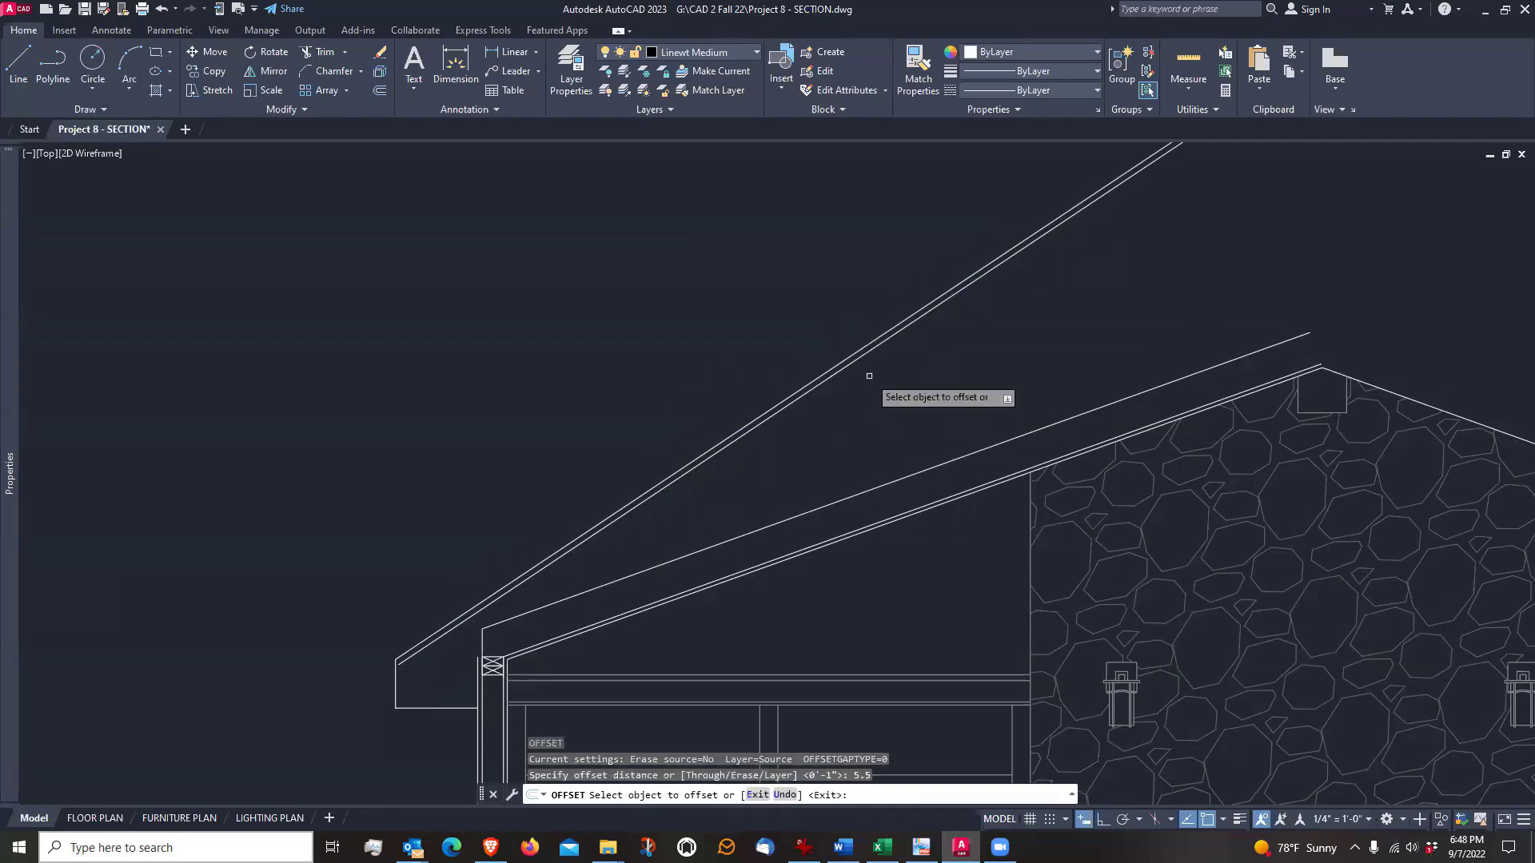
left_click(866, 367)
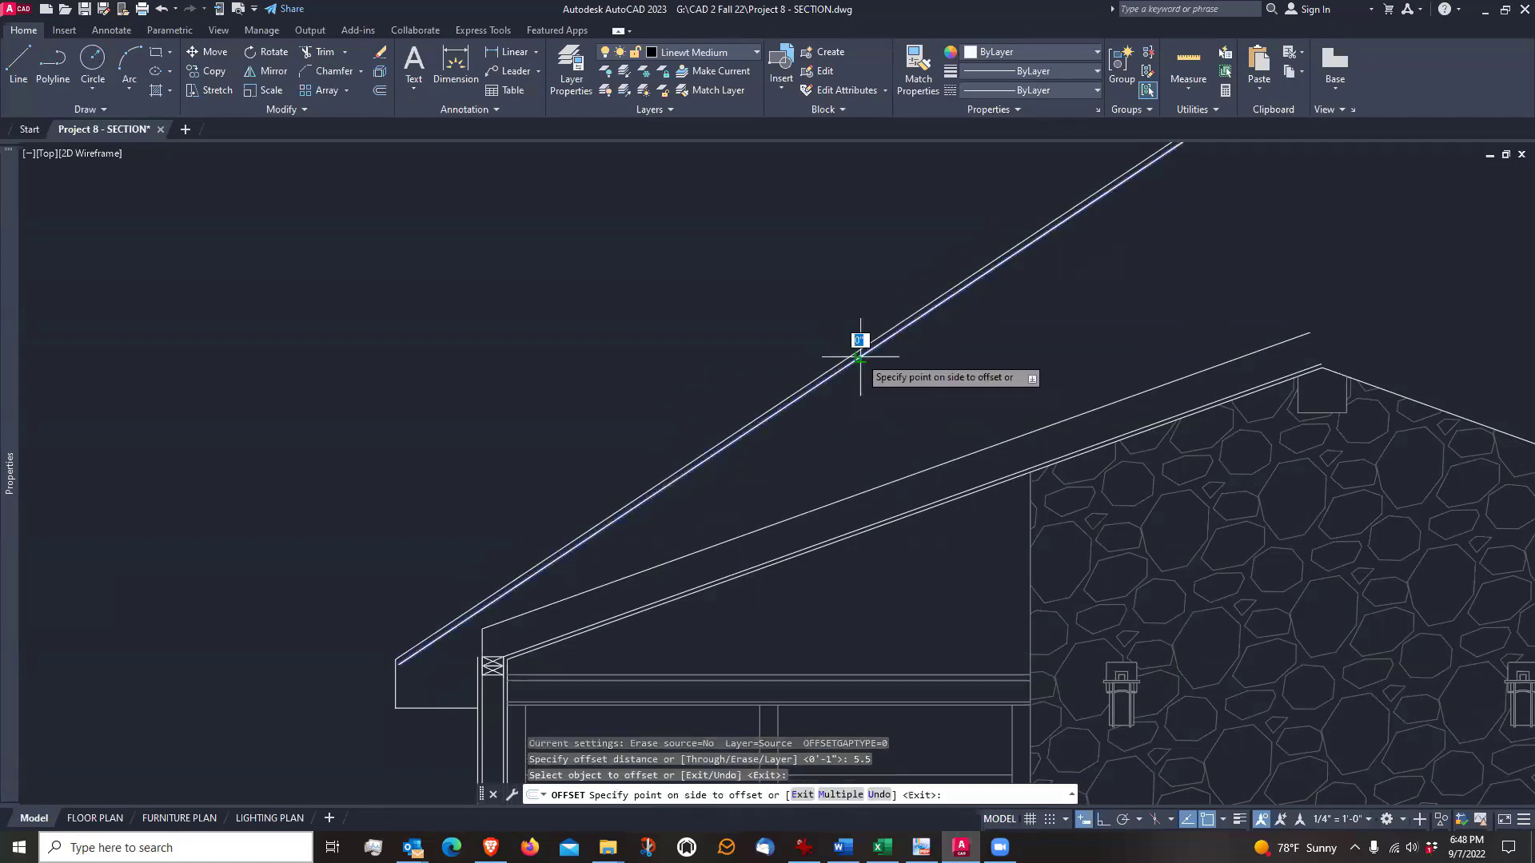
left_click(909, 418)
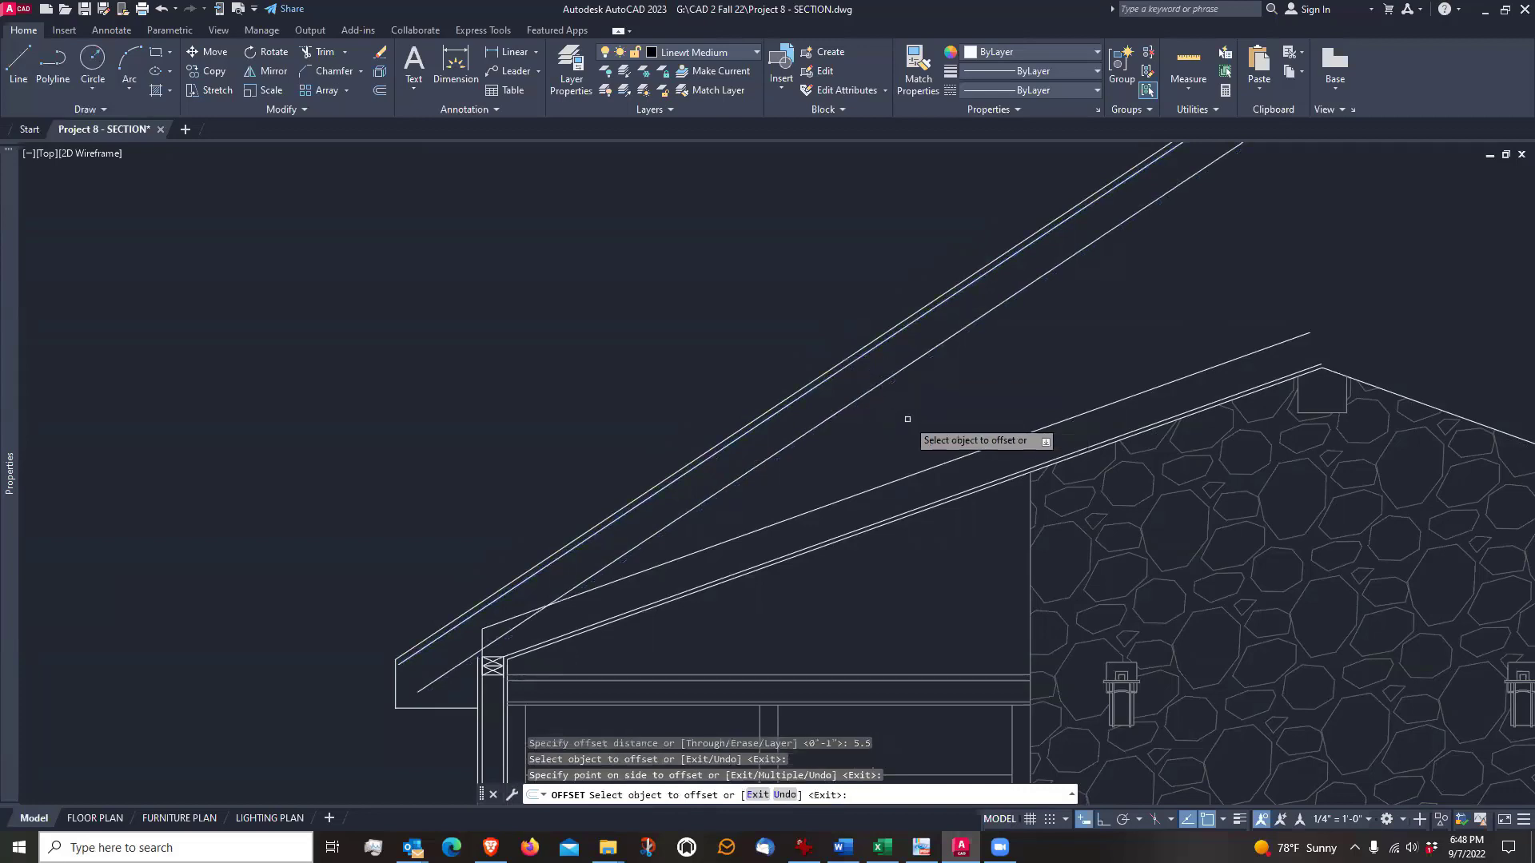
key("Return")
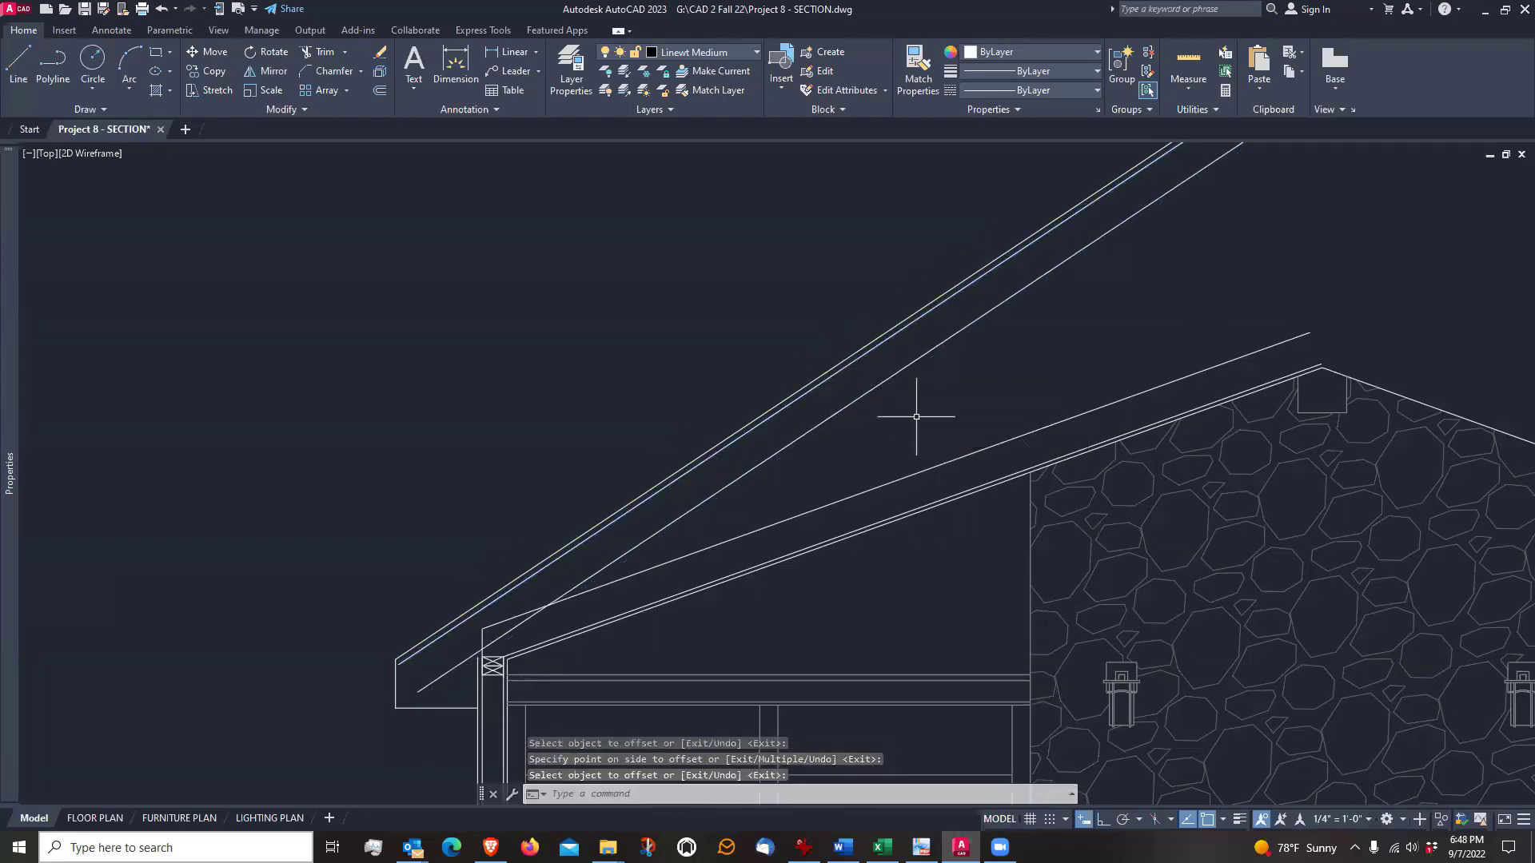
Examine the rafter and sheathing lines at the eave in relation to the fascia, soffit and top plates
scroll(916, 417, "down", 3)
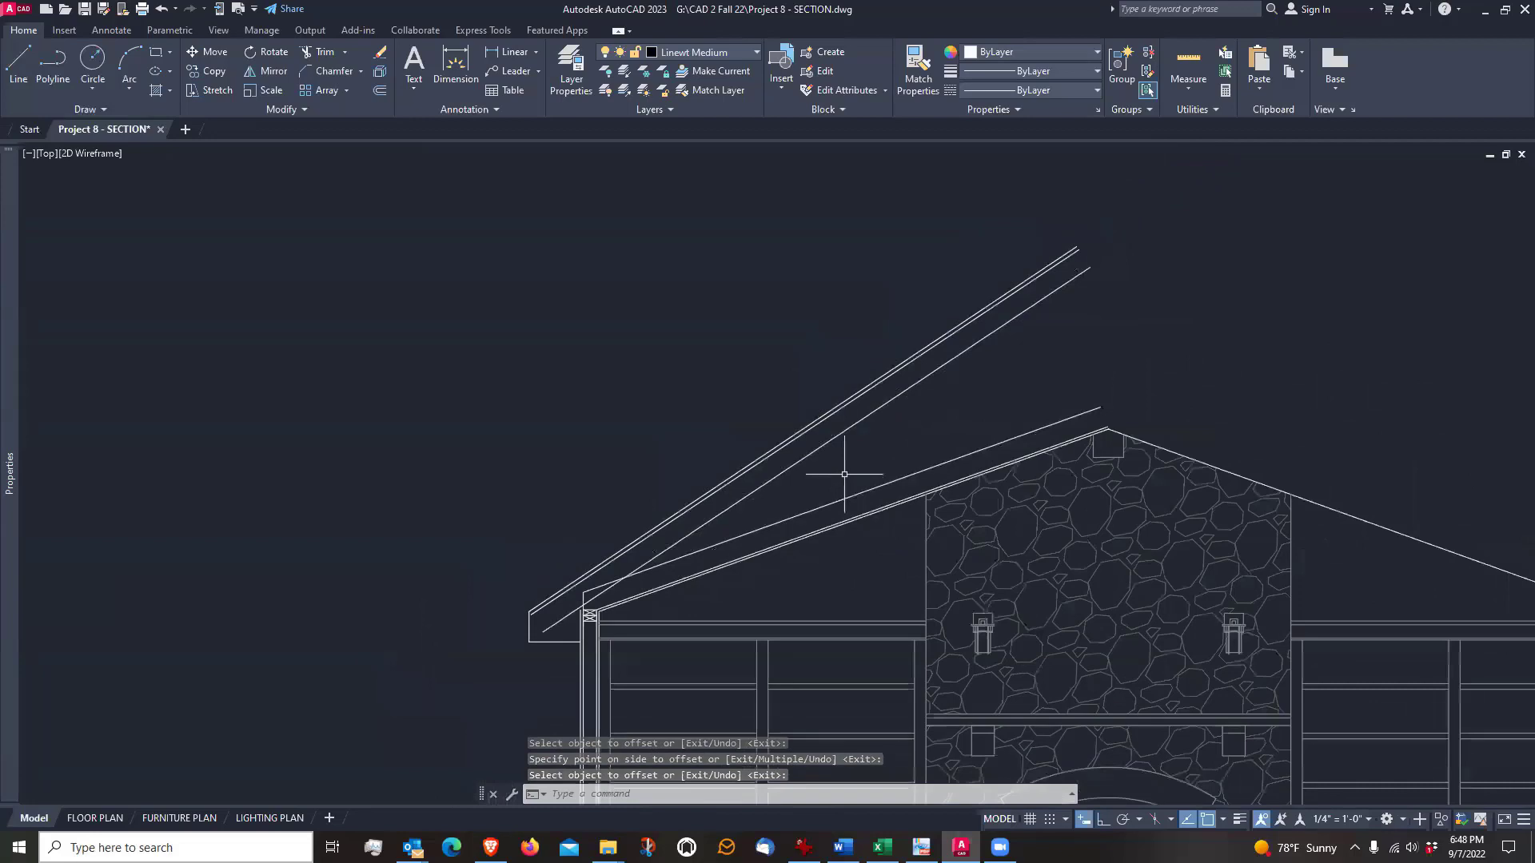
scroll(808, 479, "up", 1)
scroll(651, 480, "up", 2)
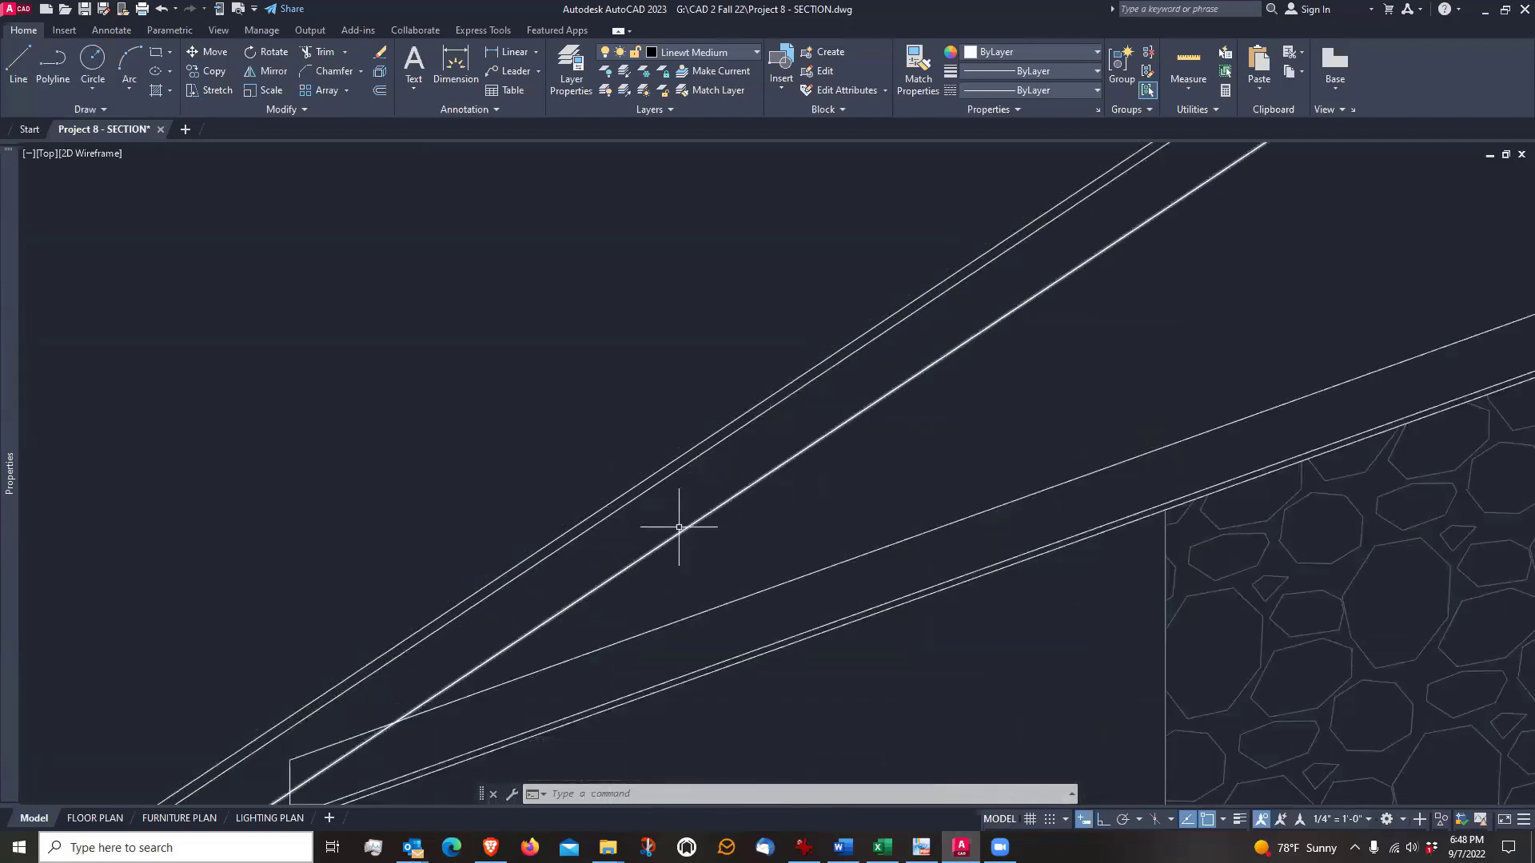
scroll(682, 521, "down", 3)
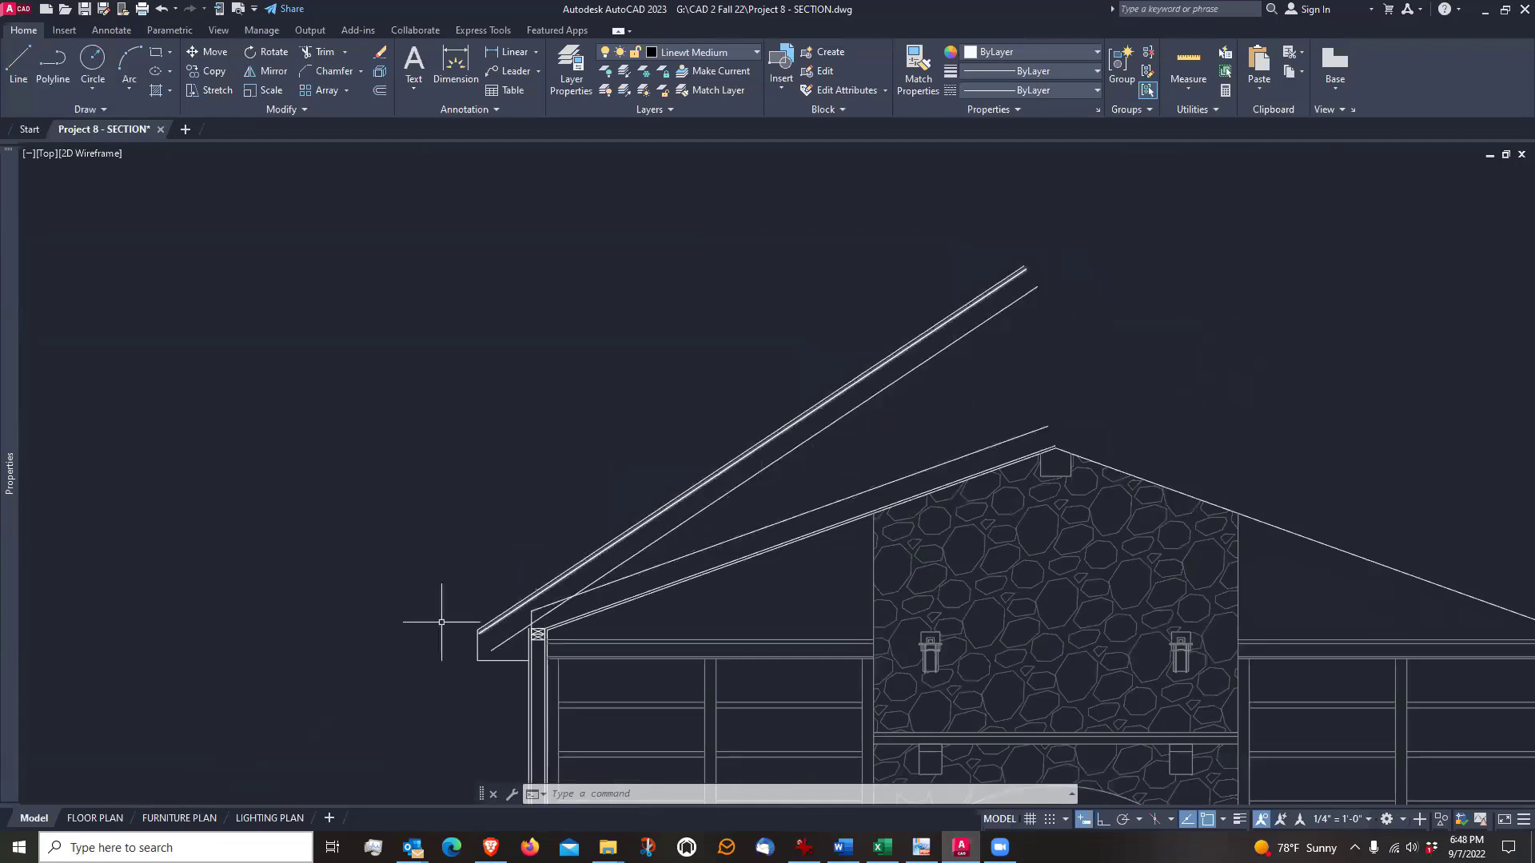
scroll(457, 659, "up", 2)
scroll(458, 659, "up", 2)
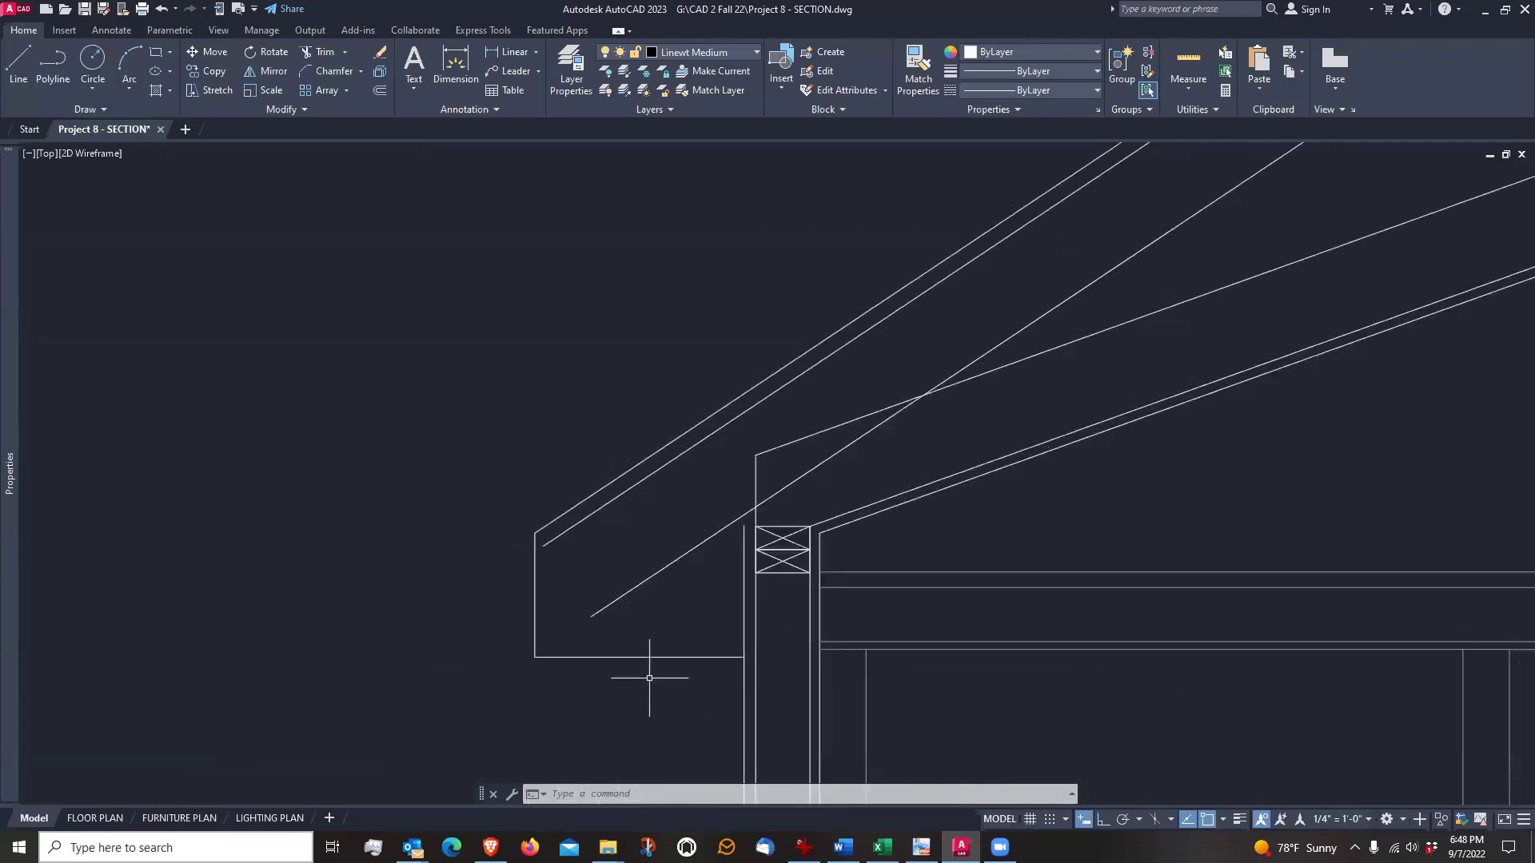
scroll(652, 675, "up", 2)
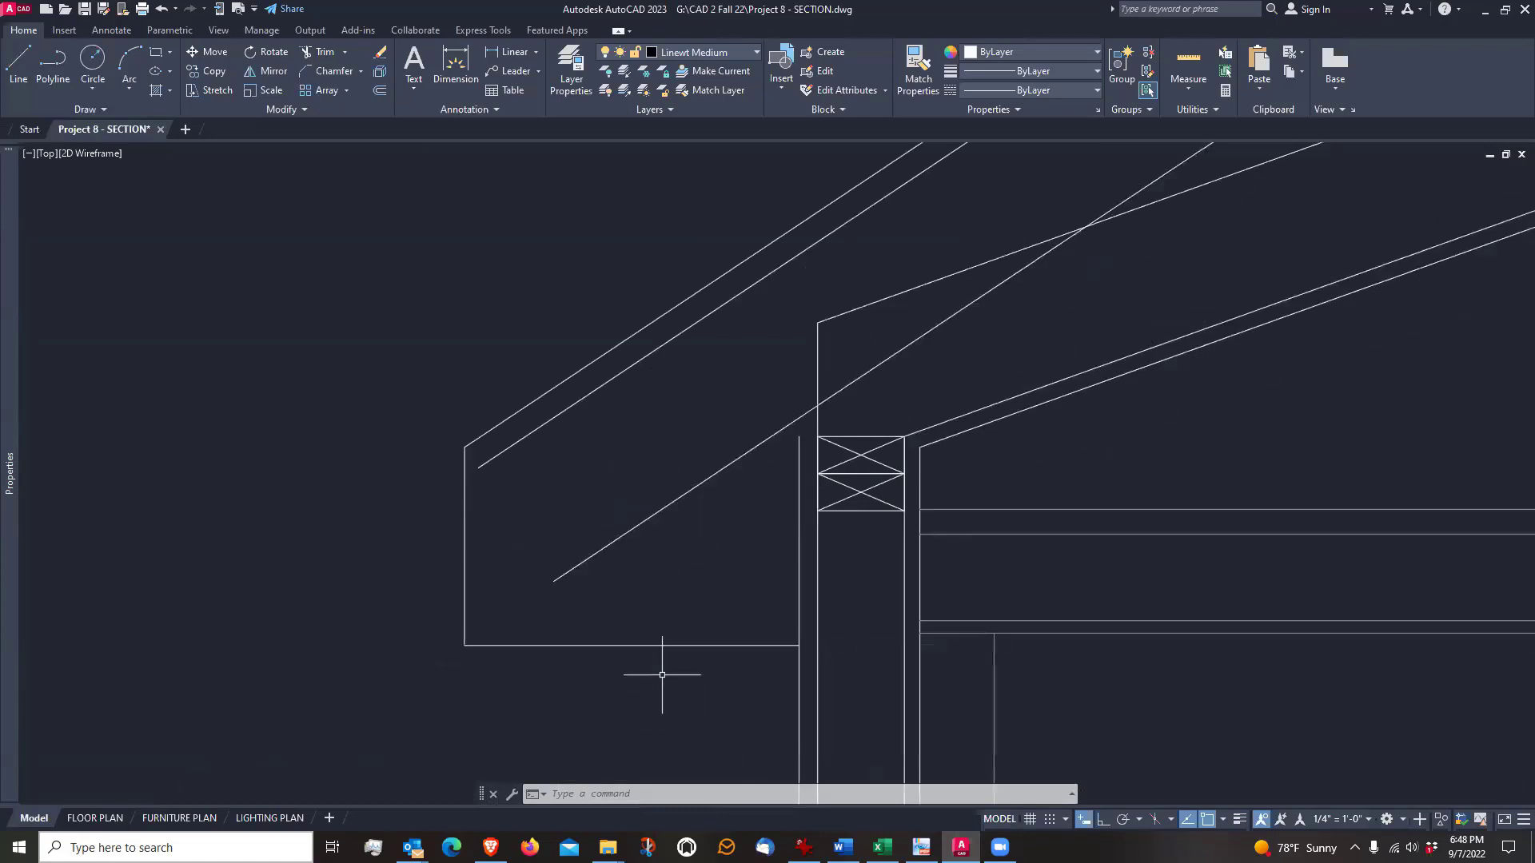
scroll(554, 668, "up", 2)
scroll(556, 668, "down", 2)
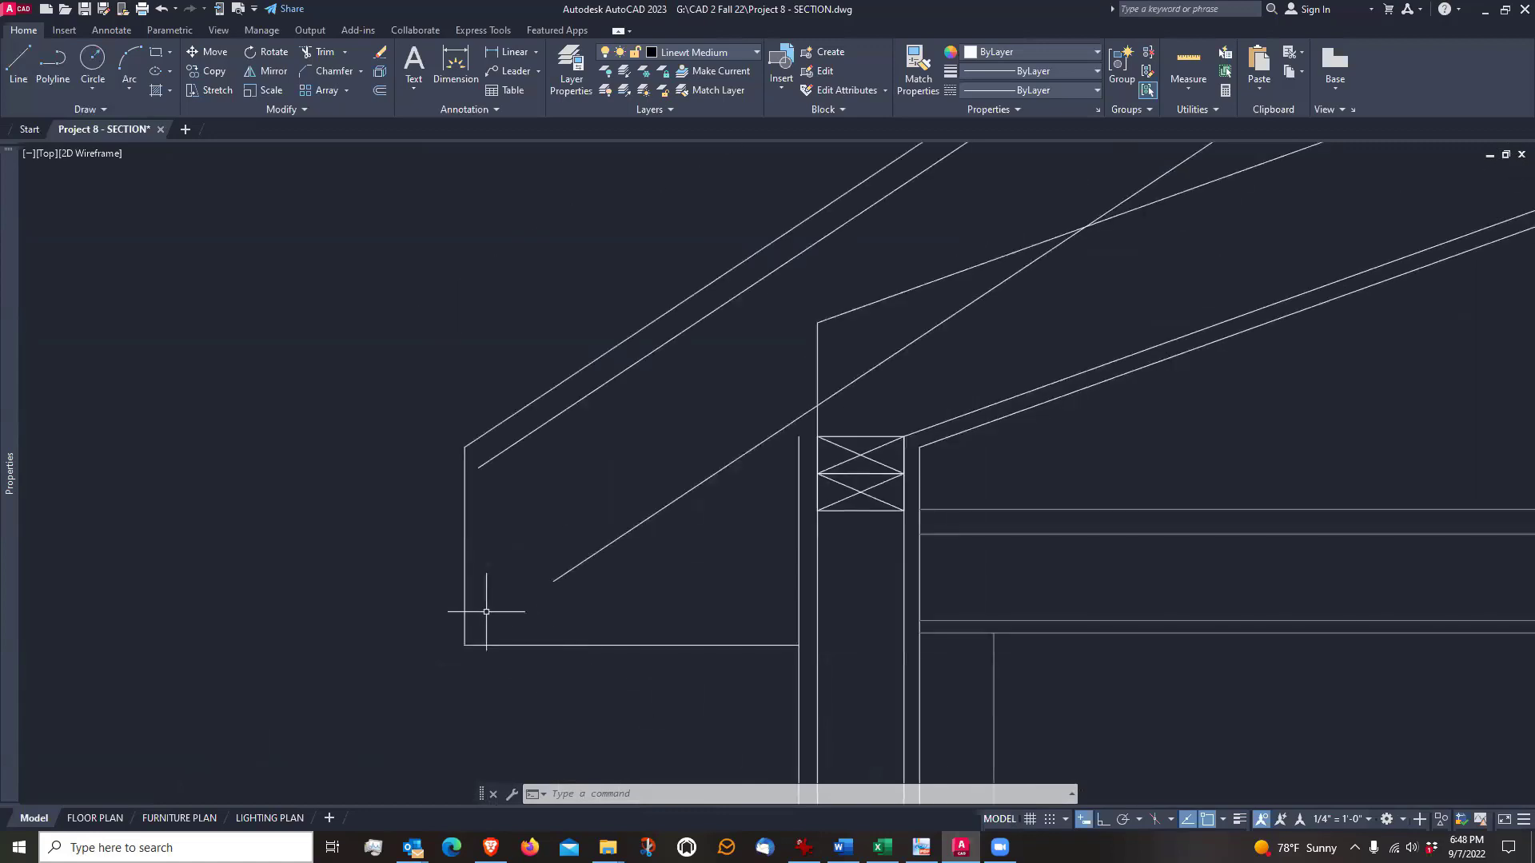
middle_click_drag(480, 610, 514, 582)
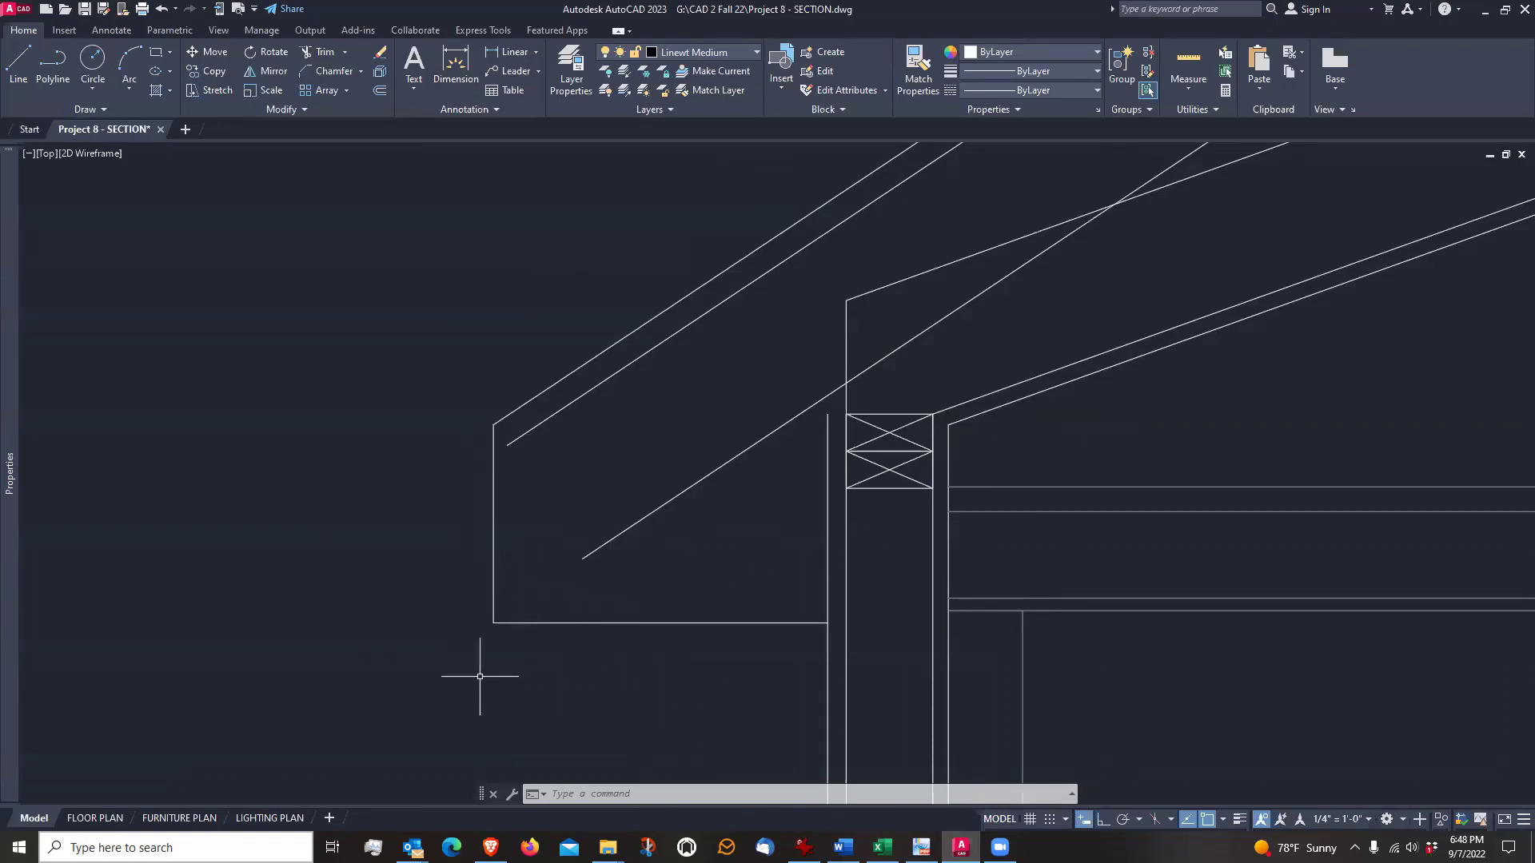
scroll(479, 675, "up", 2)
scroll(479, 676, "down", 2)
scroll(696, 573, "up", 2)
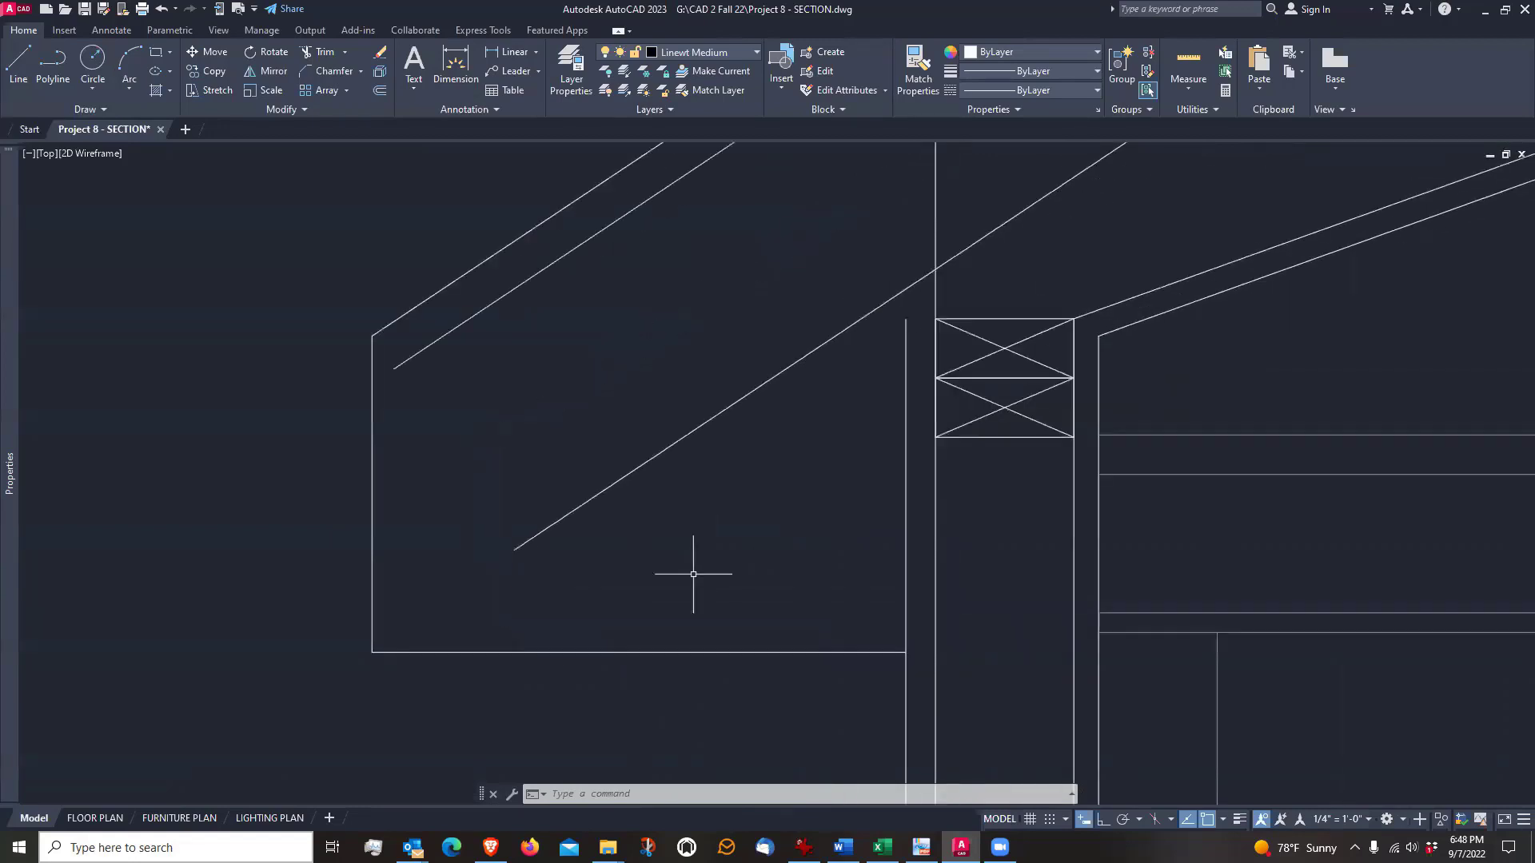
scroll(781, 576, "down", 3)
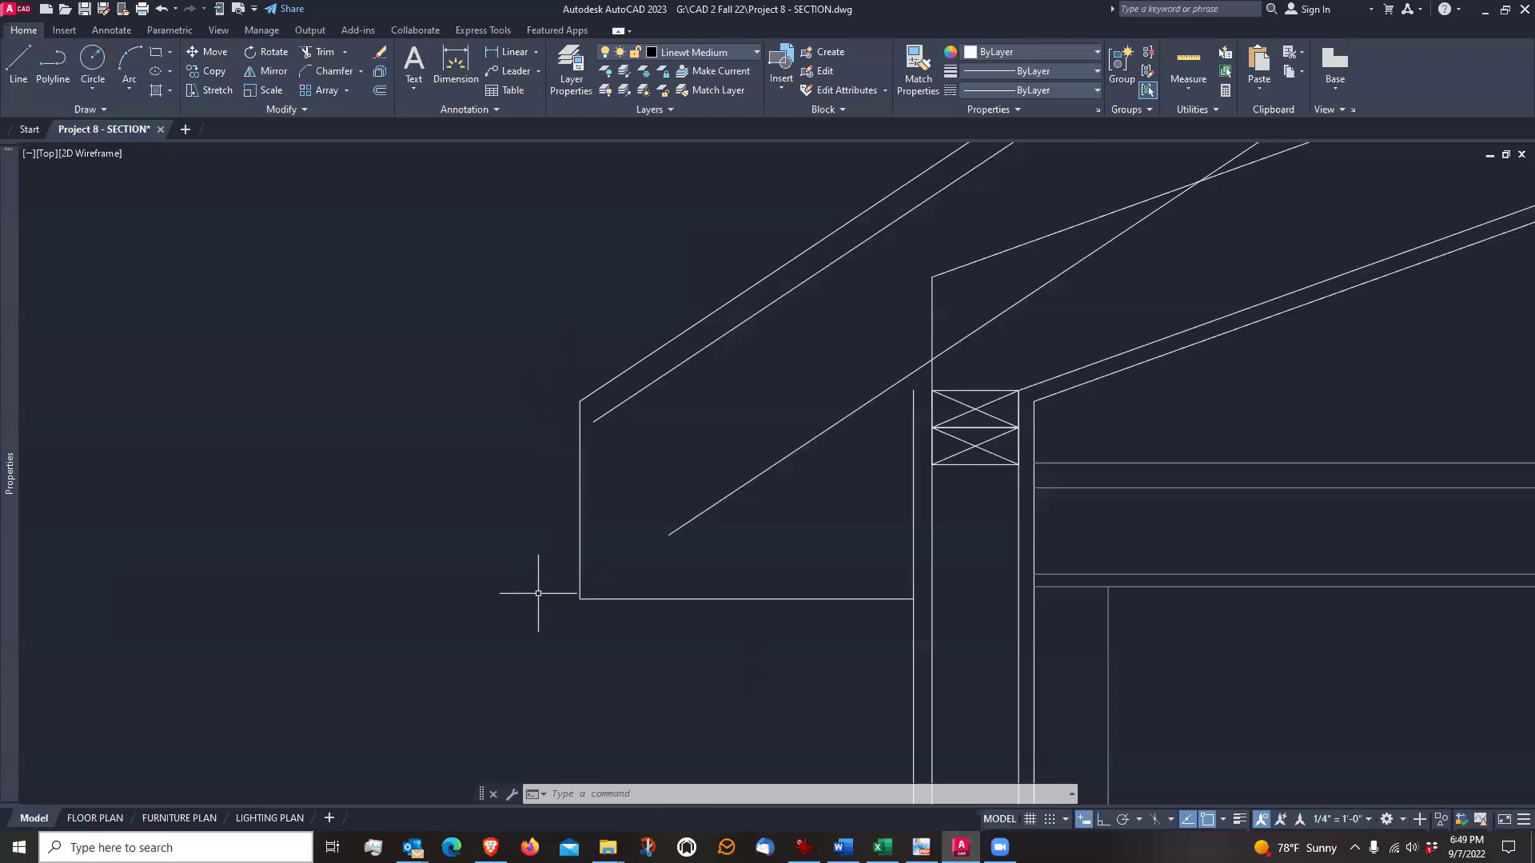
Offset the vertical fascia line and the horizontal soffit line 0.5" toward the inside of the eave
scroll(538, 593, "up", 2)
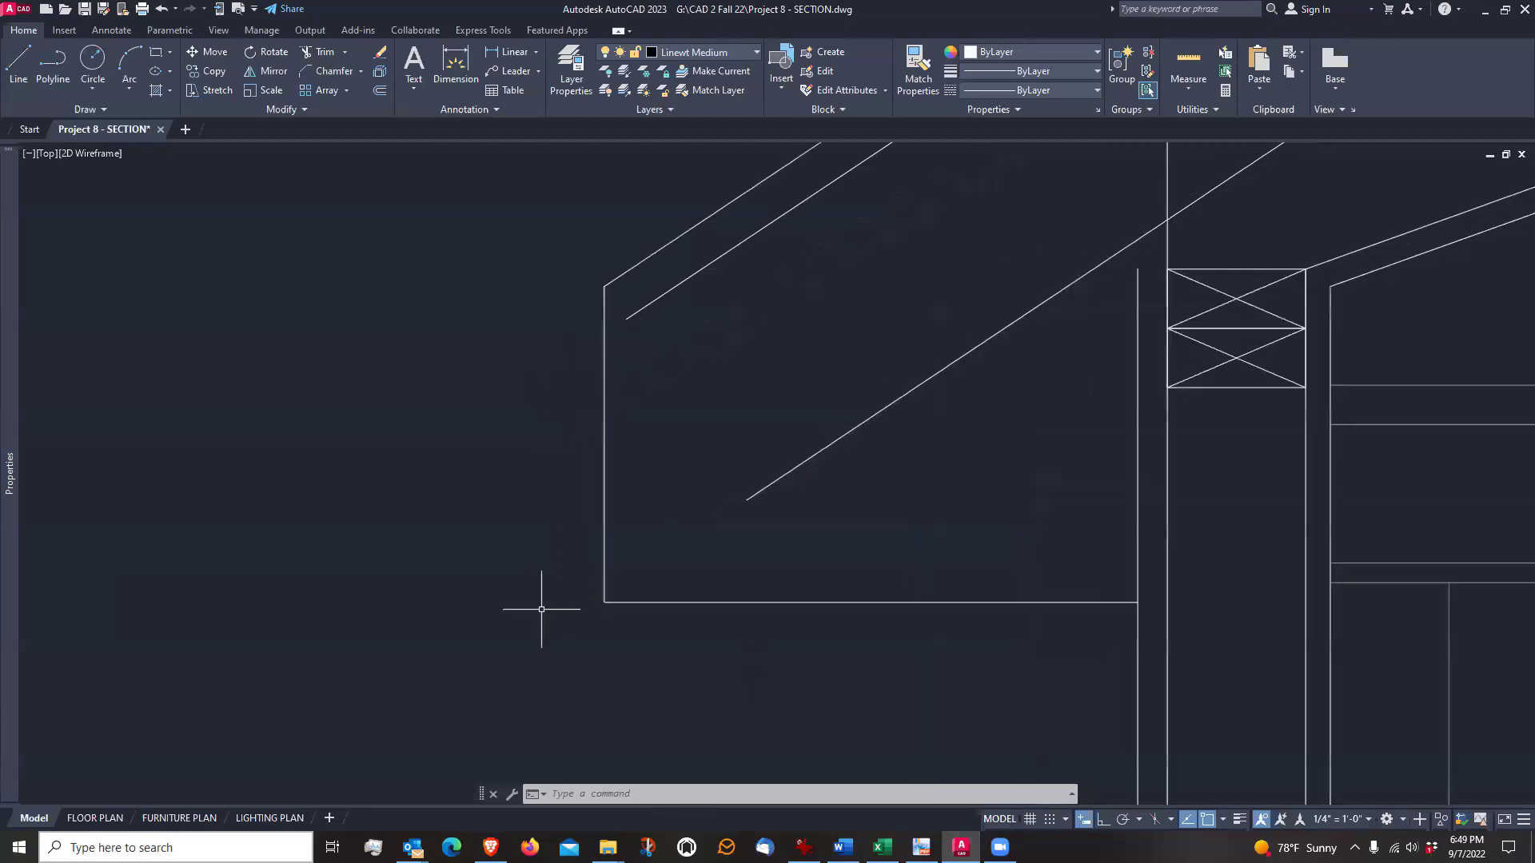
type("o")
key("Return")
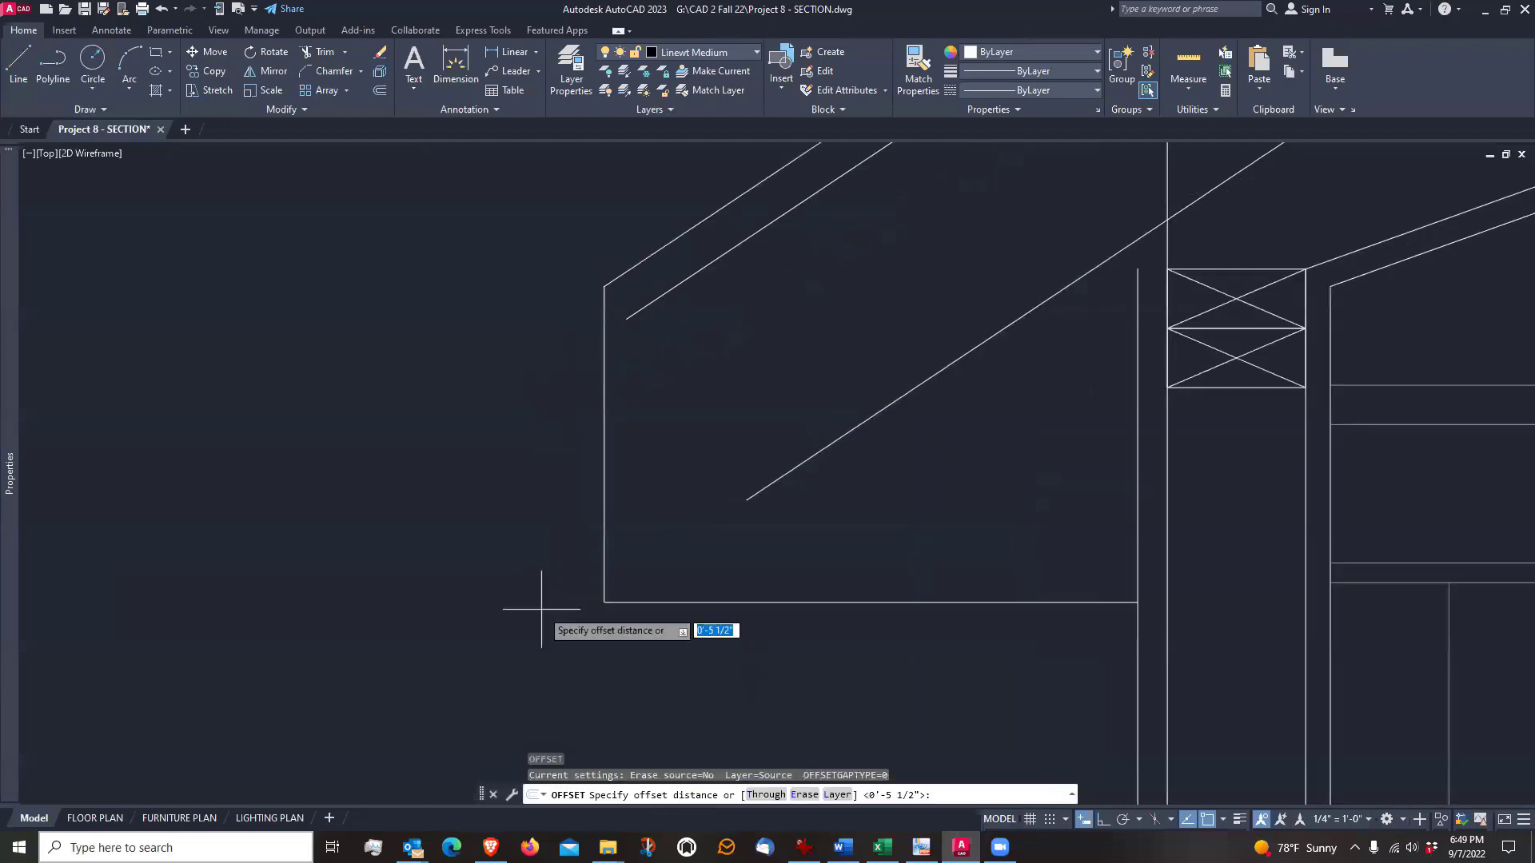
type(".5")
key("Return")
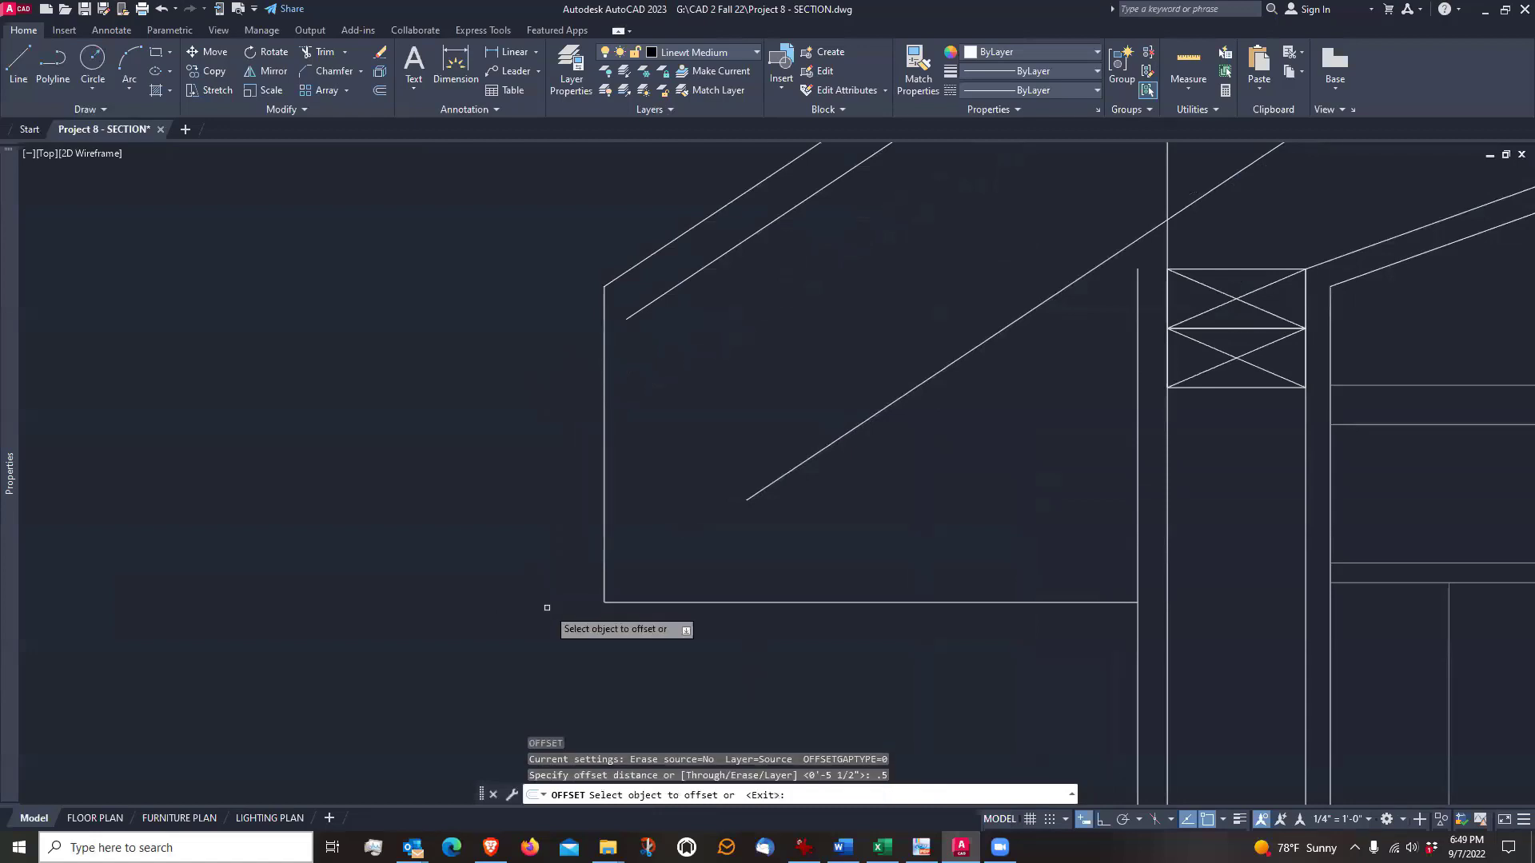
left_click(606, 572)
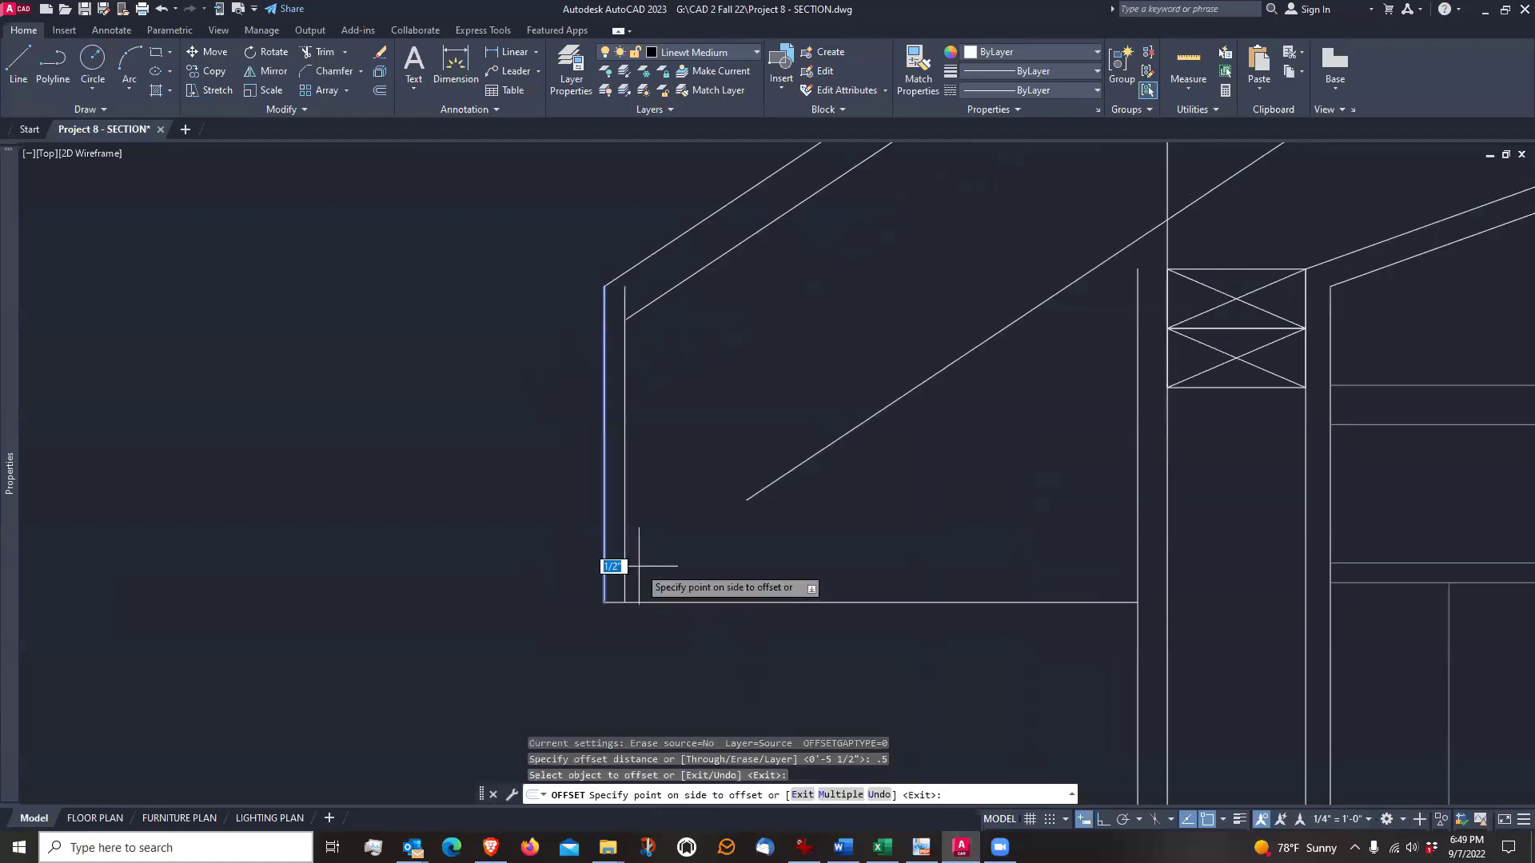
left_click(655, 566)
left_click(708, 603)
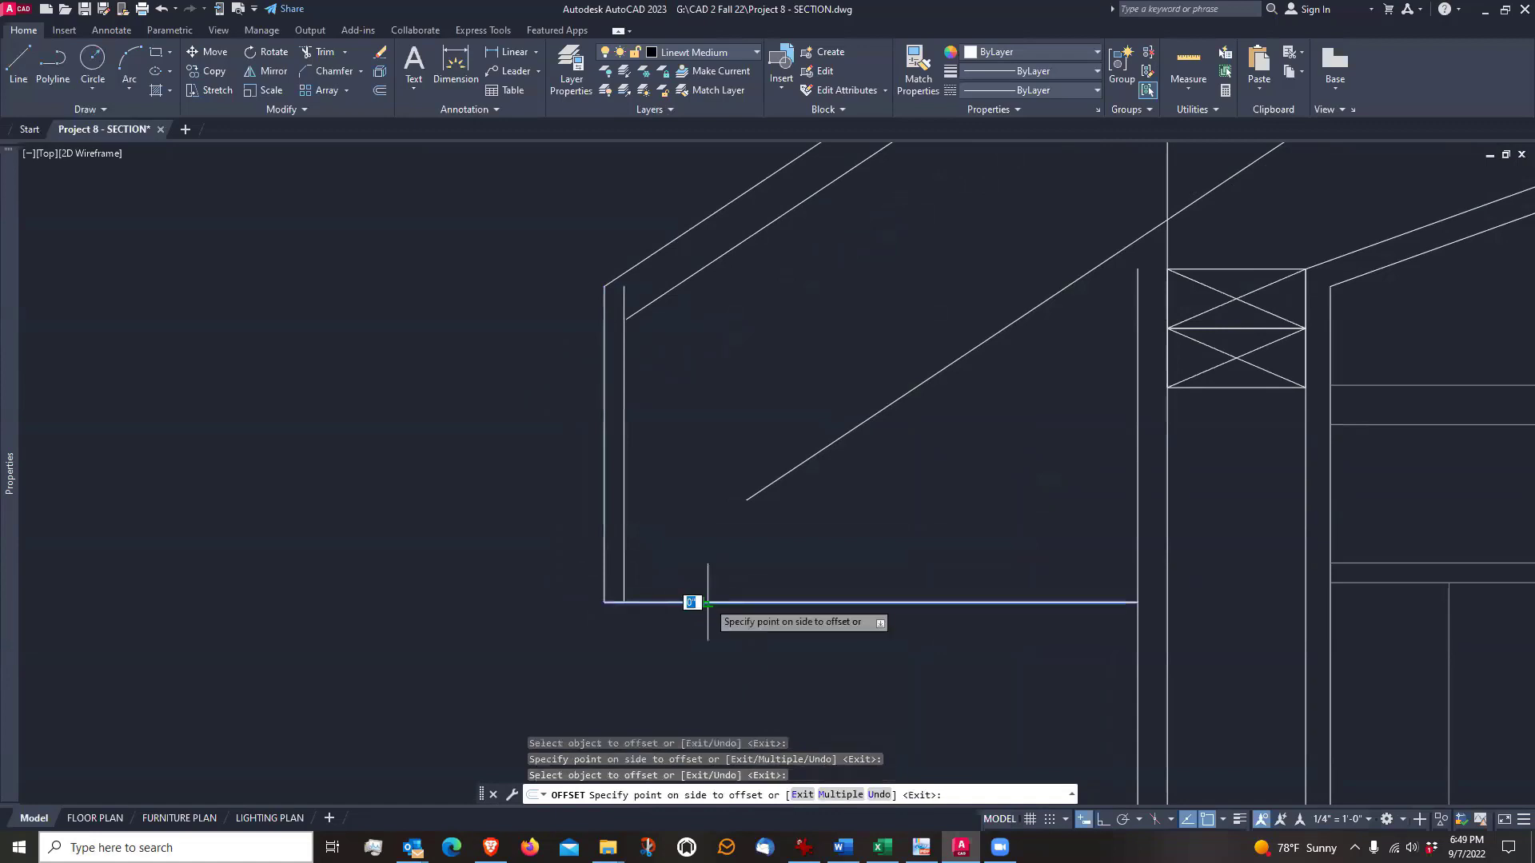
left_click(710, 554)
key("Return")
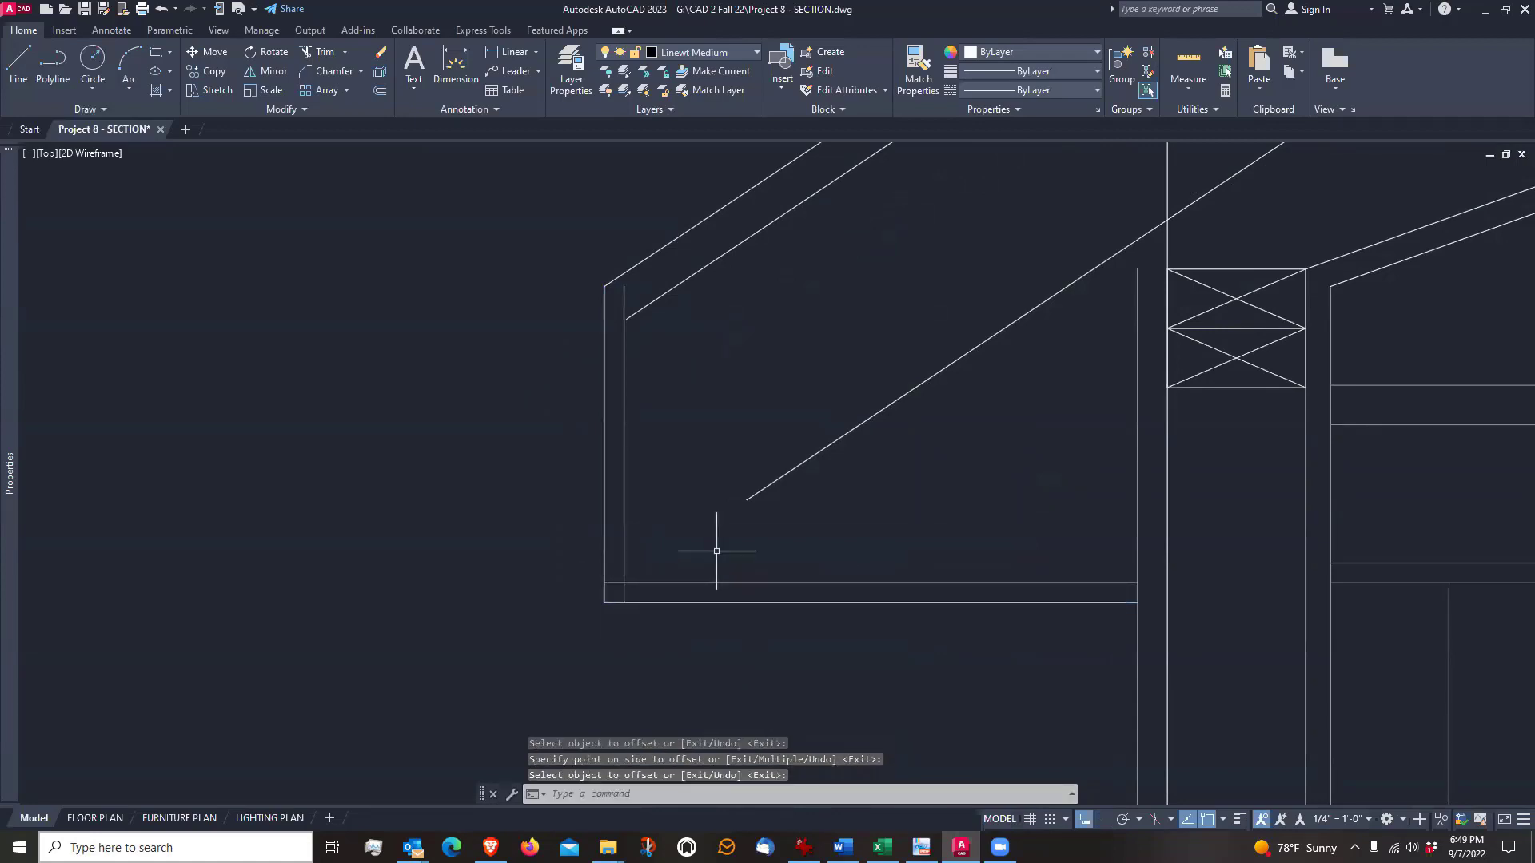
Trim the upper soffit line where it runs past the inner fascia line at the eave's lower outer corner
scroll(620, 658, "up", 2)
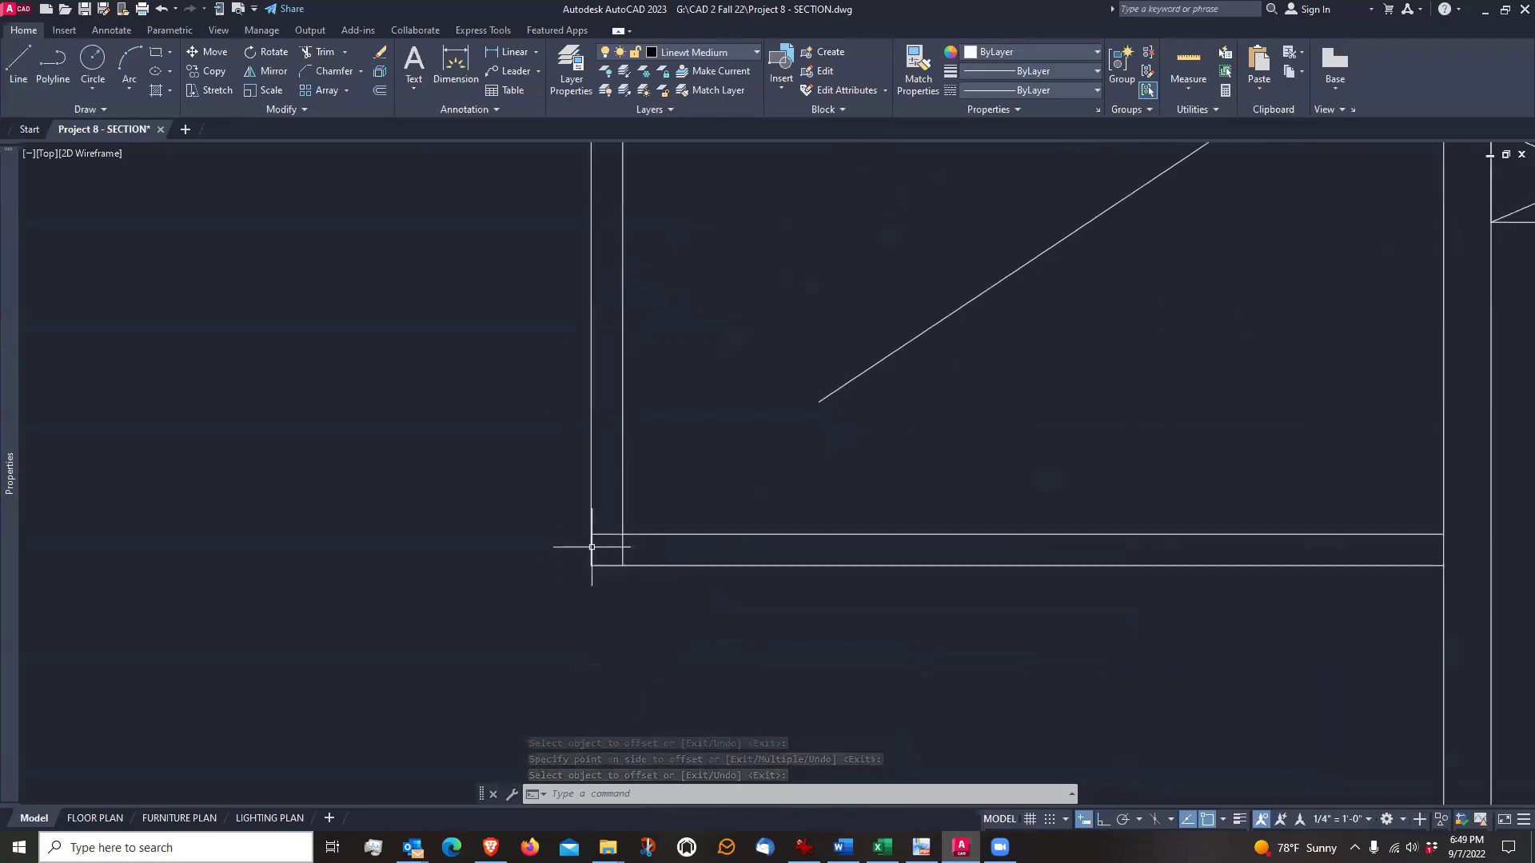
middle_click_drag(620, 553, 615, 593)
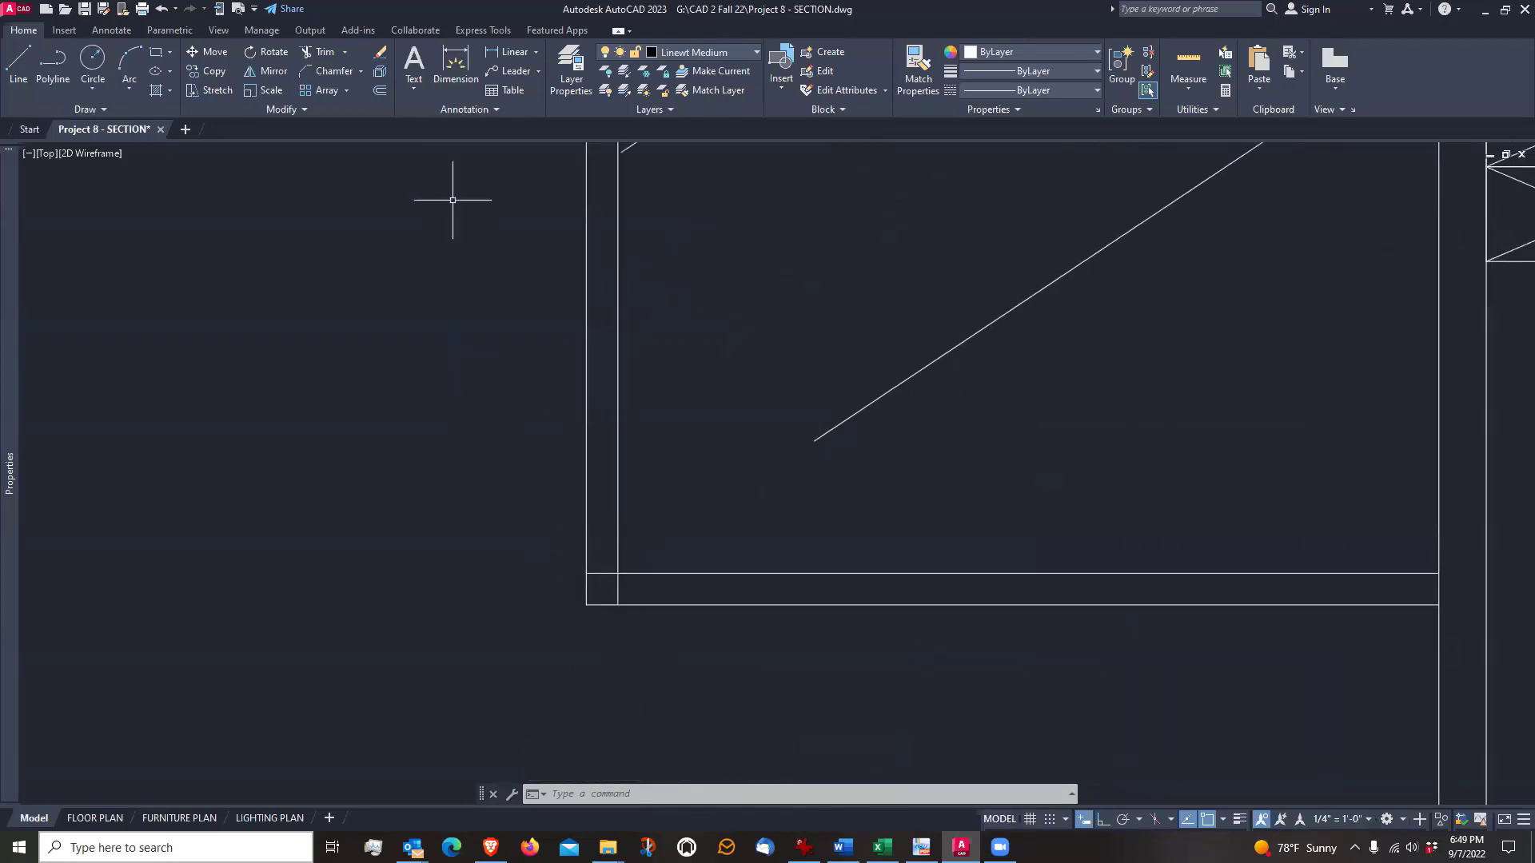
left_click(320, 51)
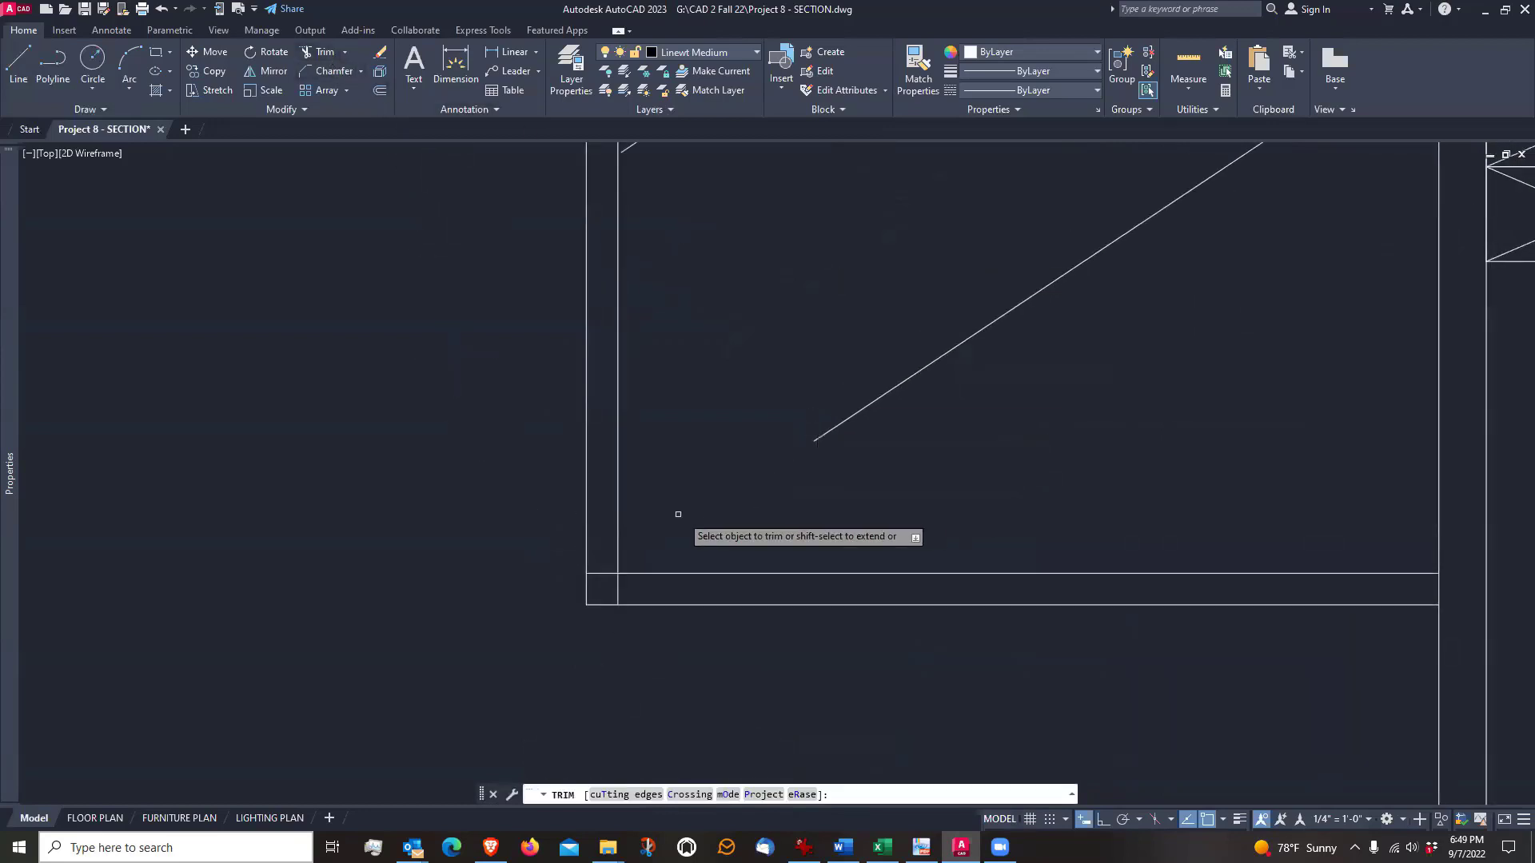
left_click(606, 574)
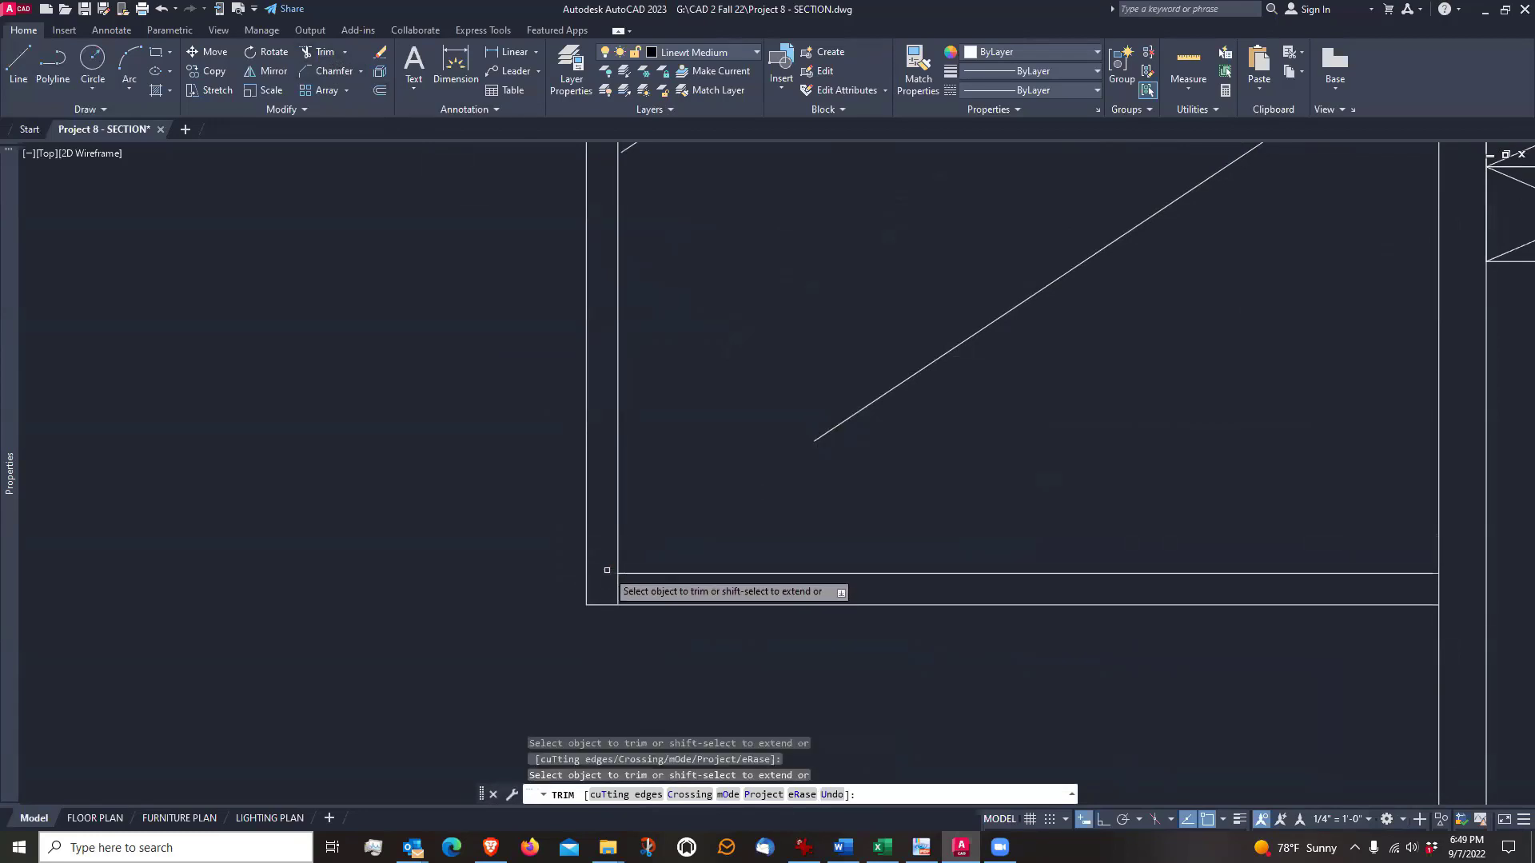
key("Escape")
Examine how the fascia and soffit boards meet at the eave's lower outer corner
scroll(607, 577, "down", 4)
scroll(601, 555, "up", 2)
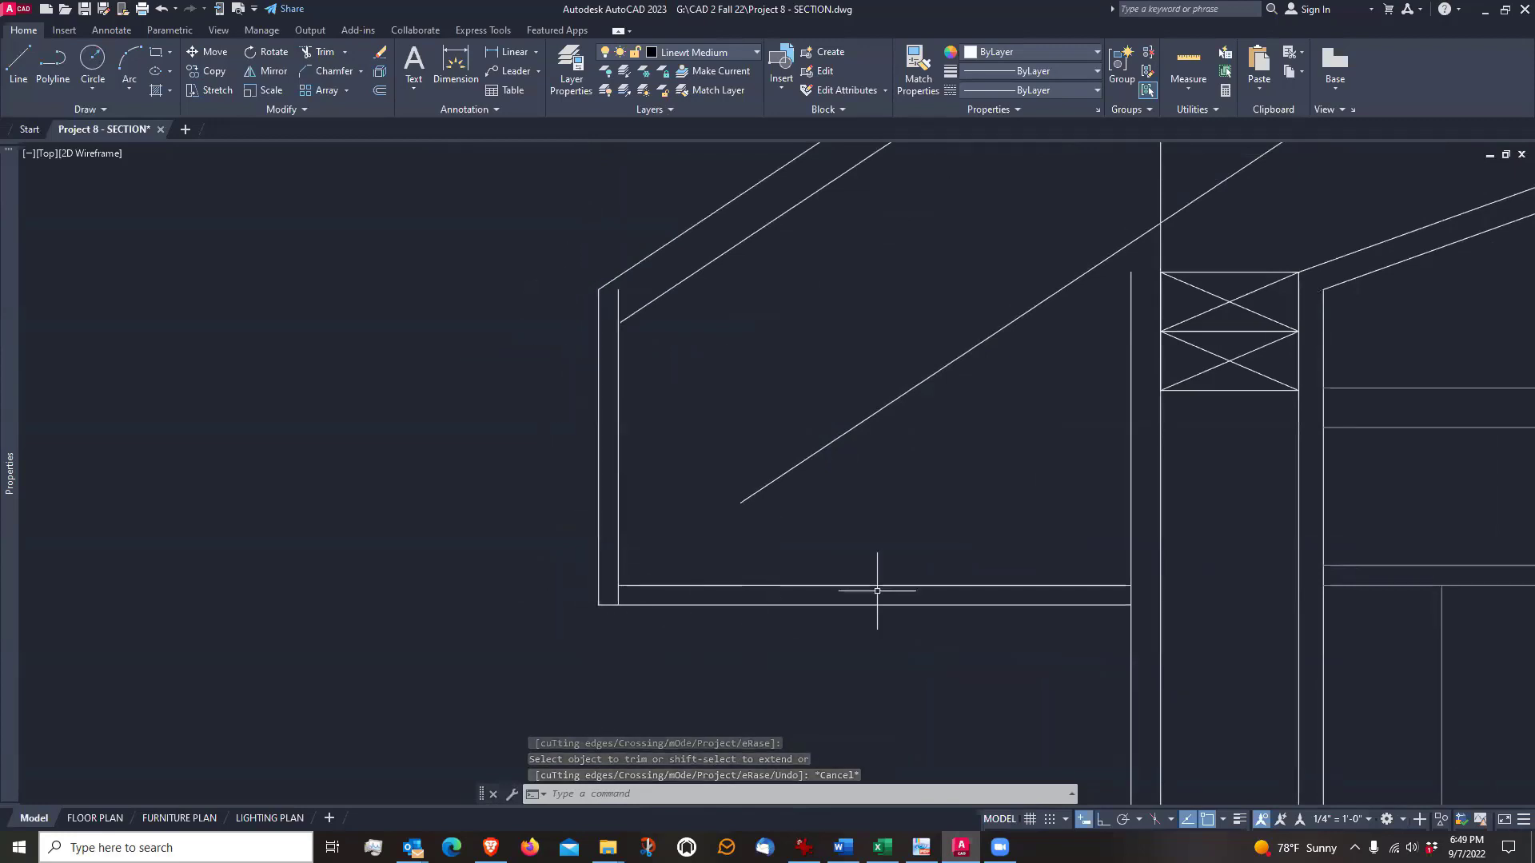
scroll(638, 616, "up", 2)
scroll(627, 651, "down", 2)
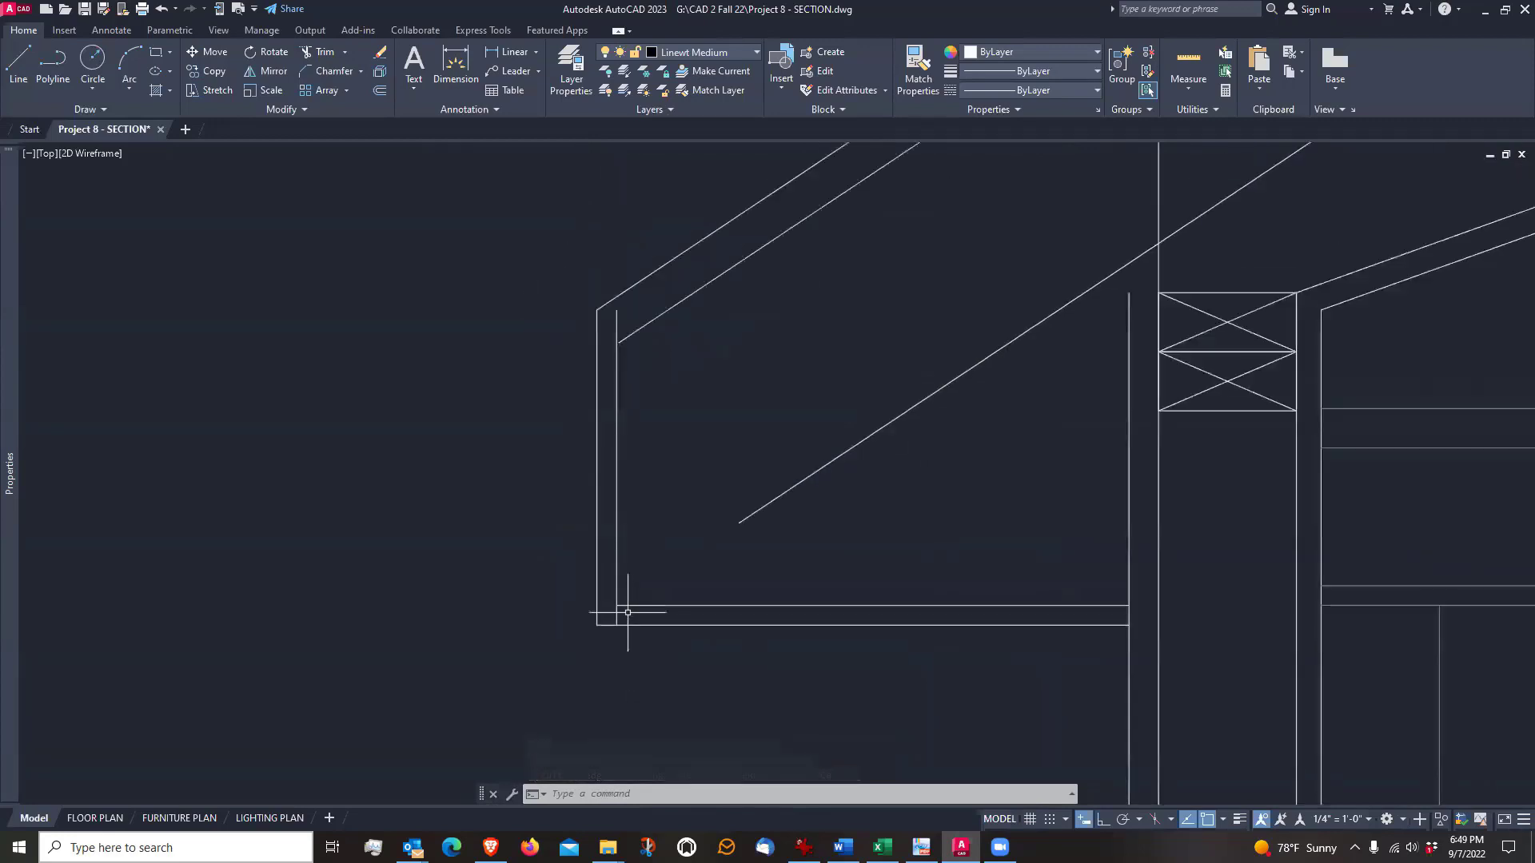
scroll(612, 601, "up", 4)
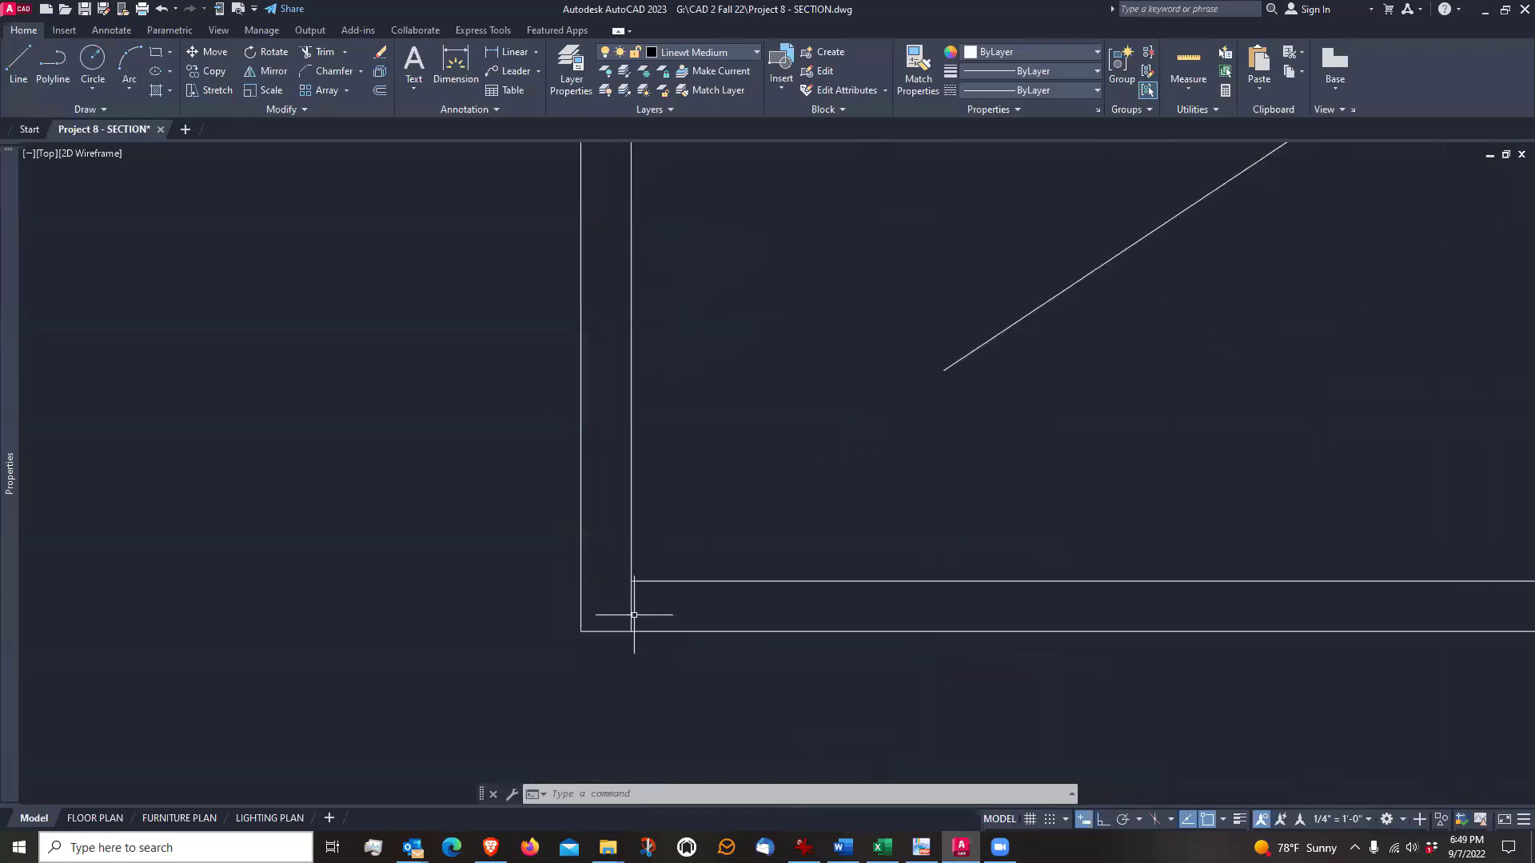
scroll(616, 622, "down", 2)
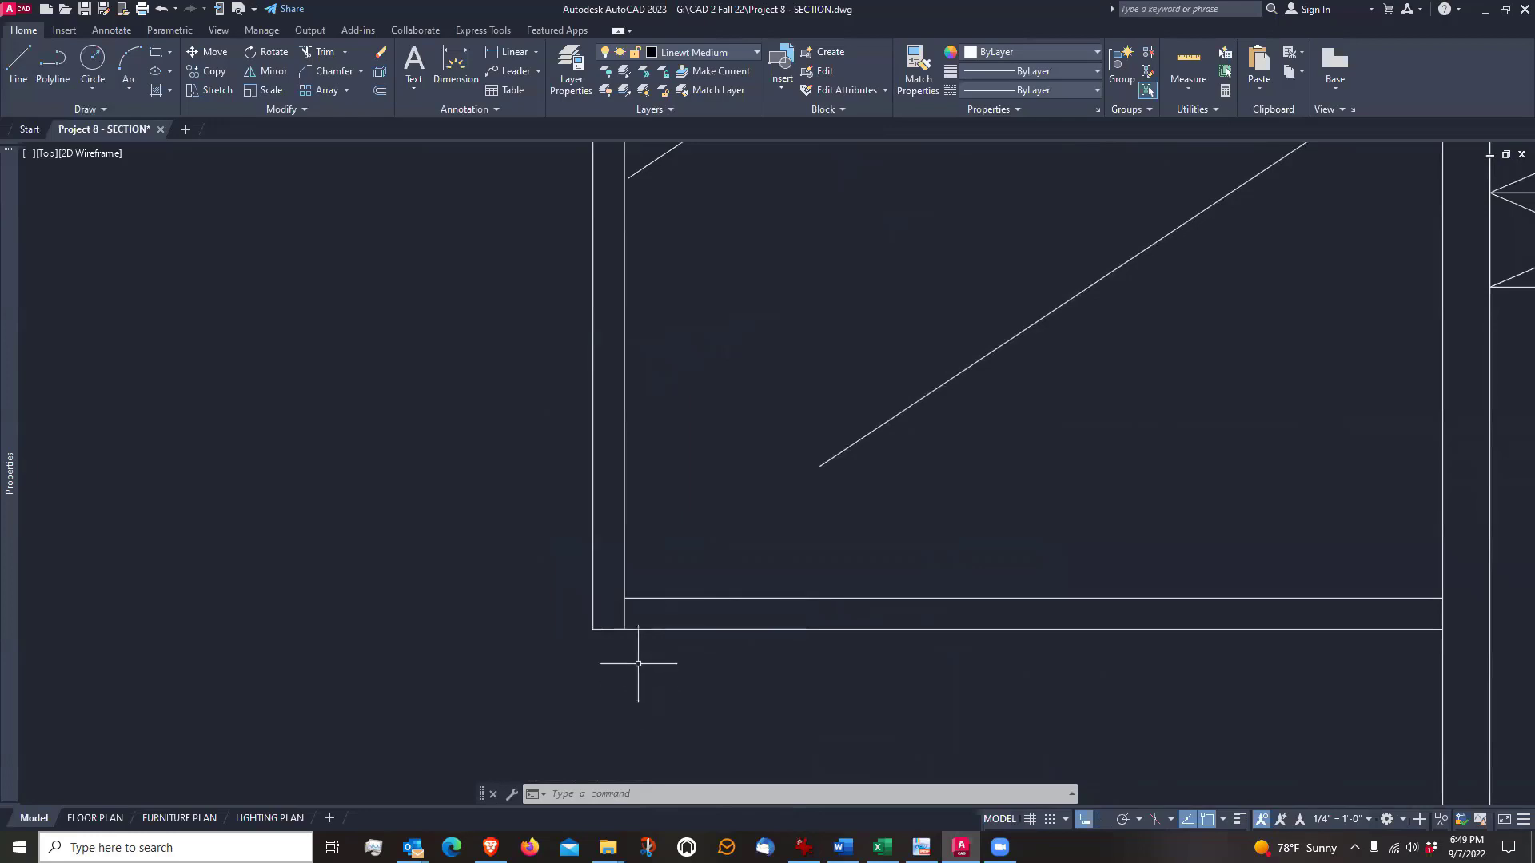
scroll(634, 650, "up", 2)
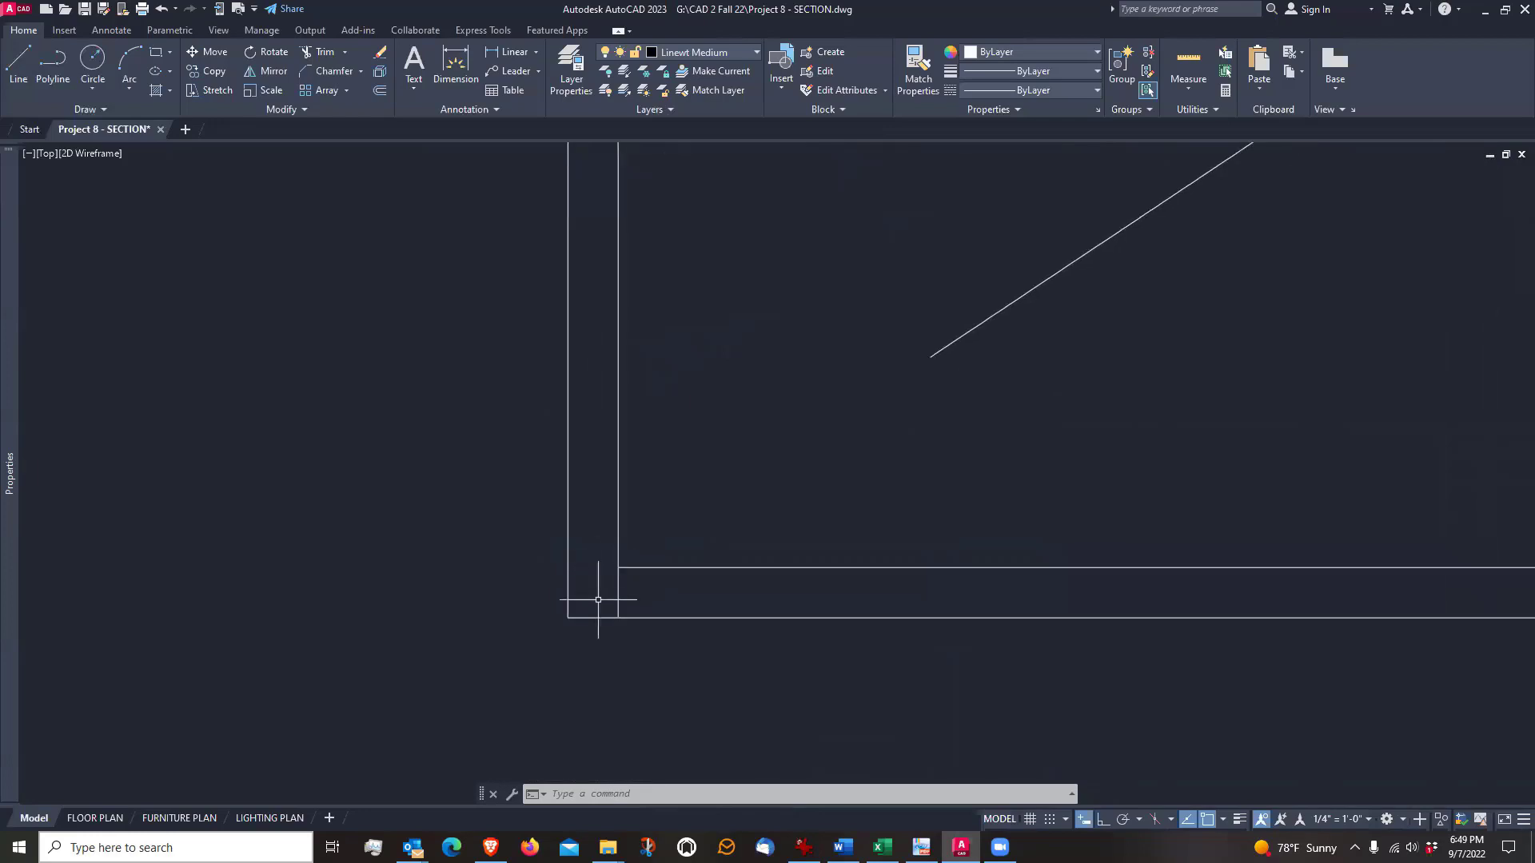
scroll(630, 600, "up", 2)
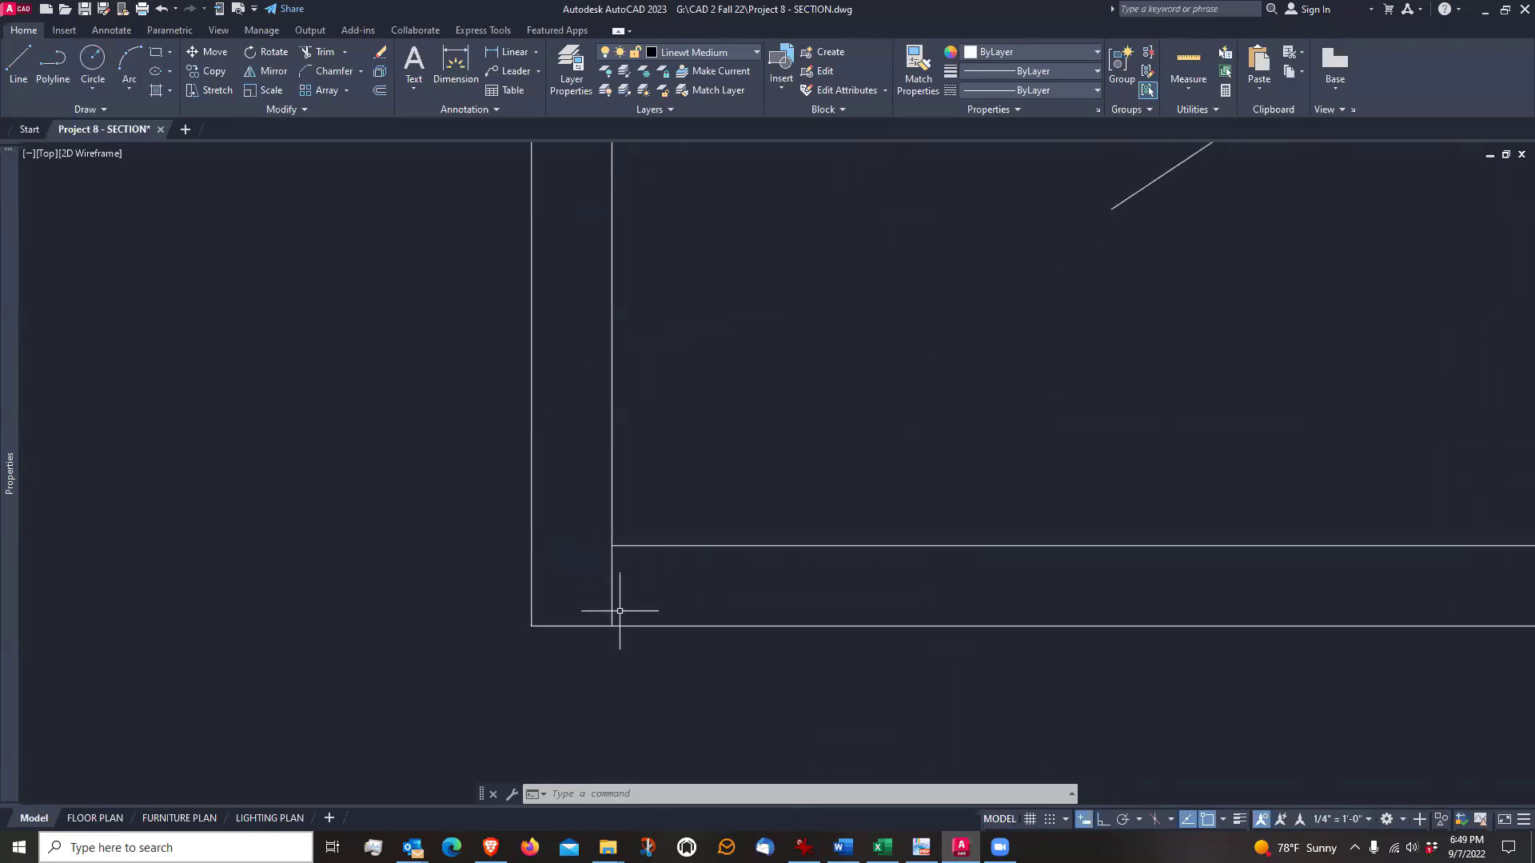
scroll(617, 616, "down", 4)
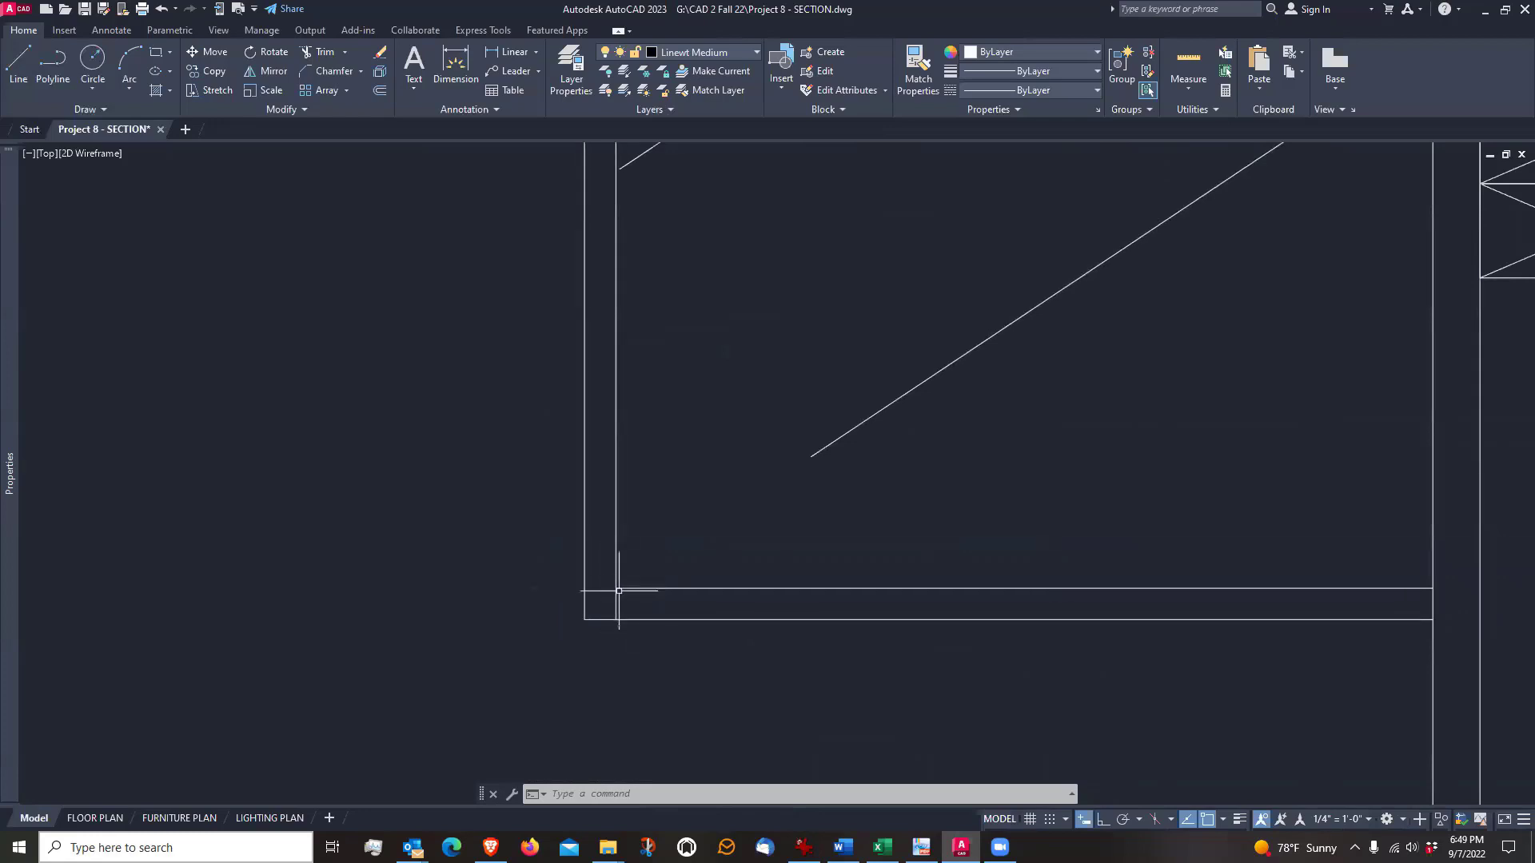
scroll(619, 589, "down", 2)
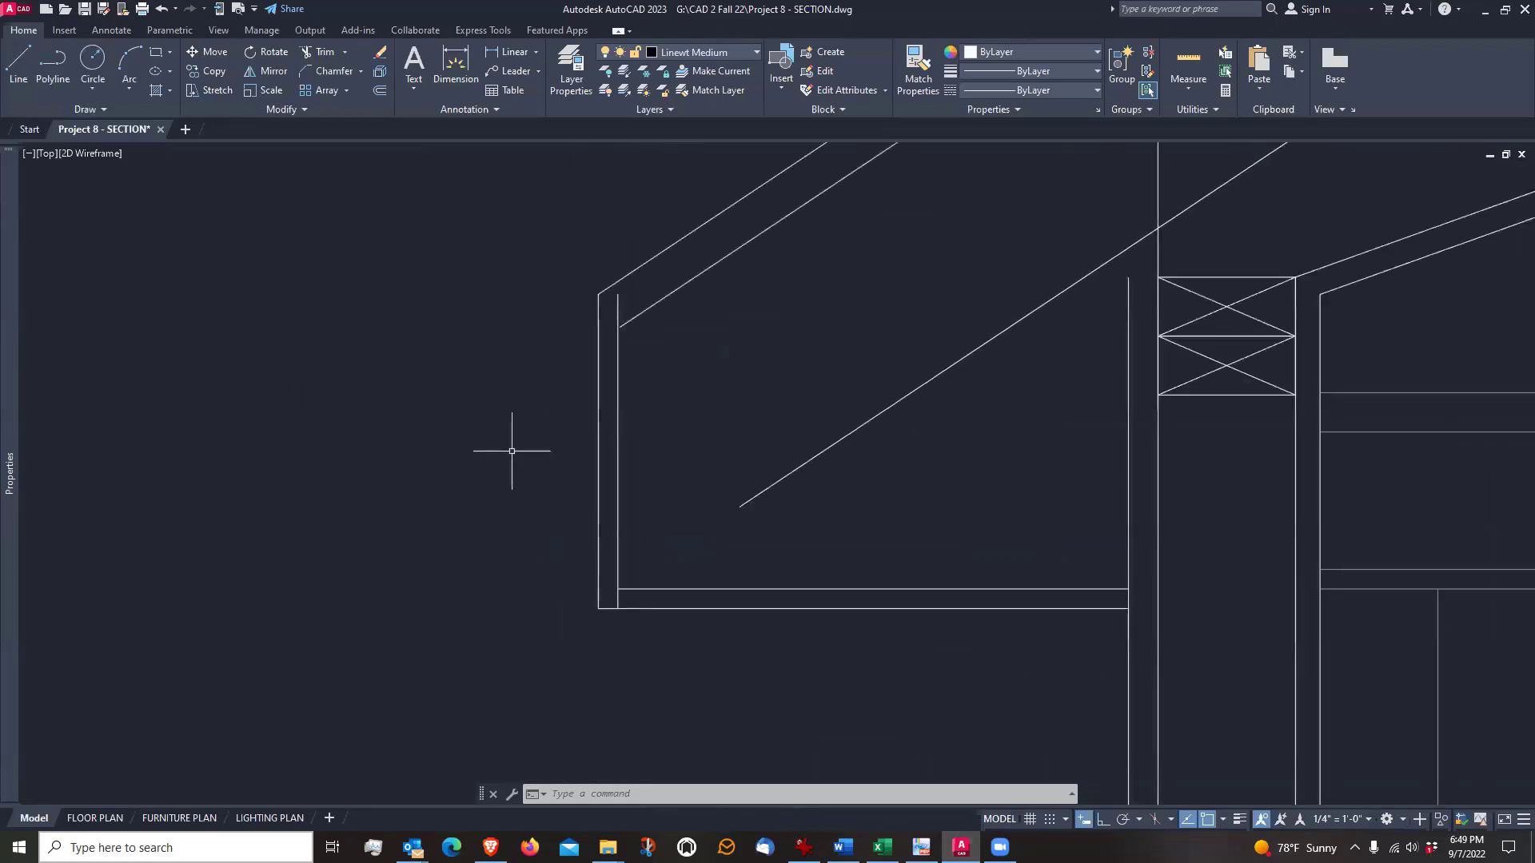
scroll(588, 586, "up", 2)
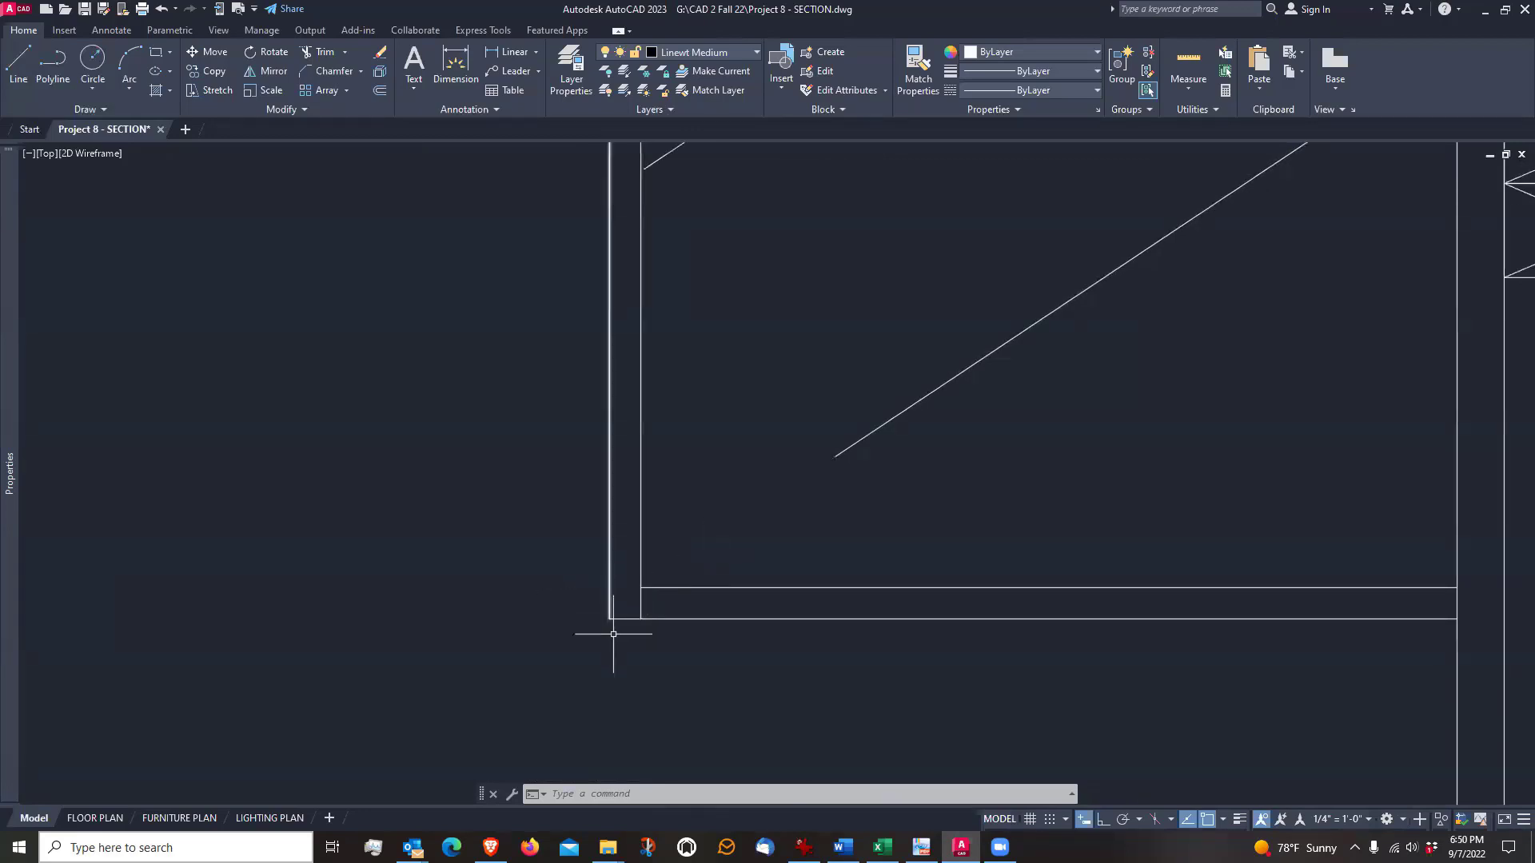
scroll(637, 619, "up", 1)
scroll(638, 620, "down", 1)
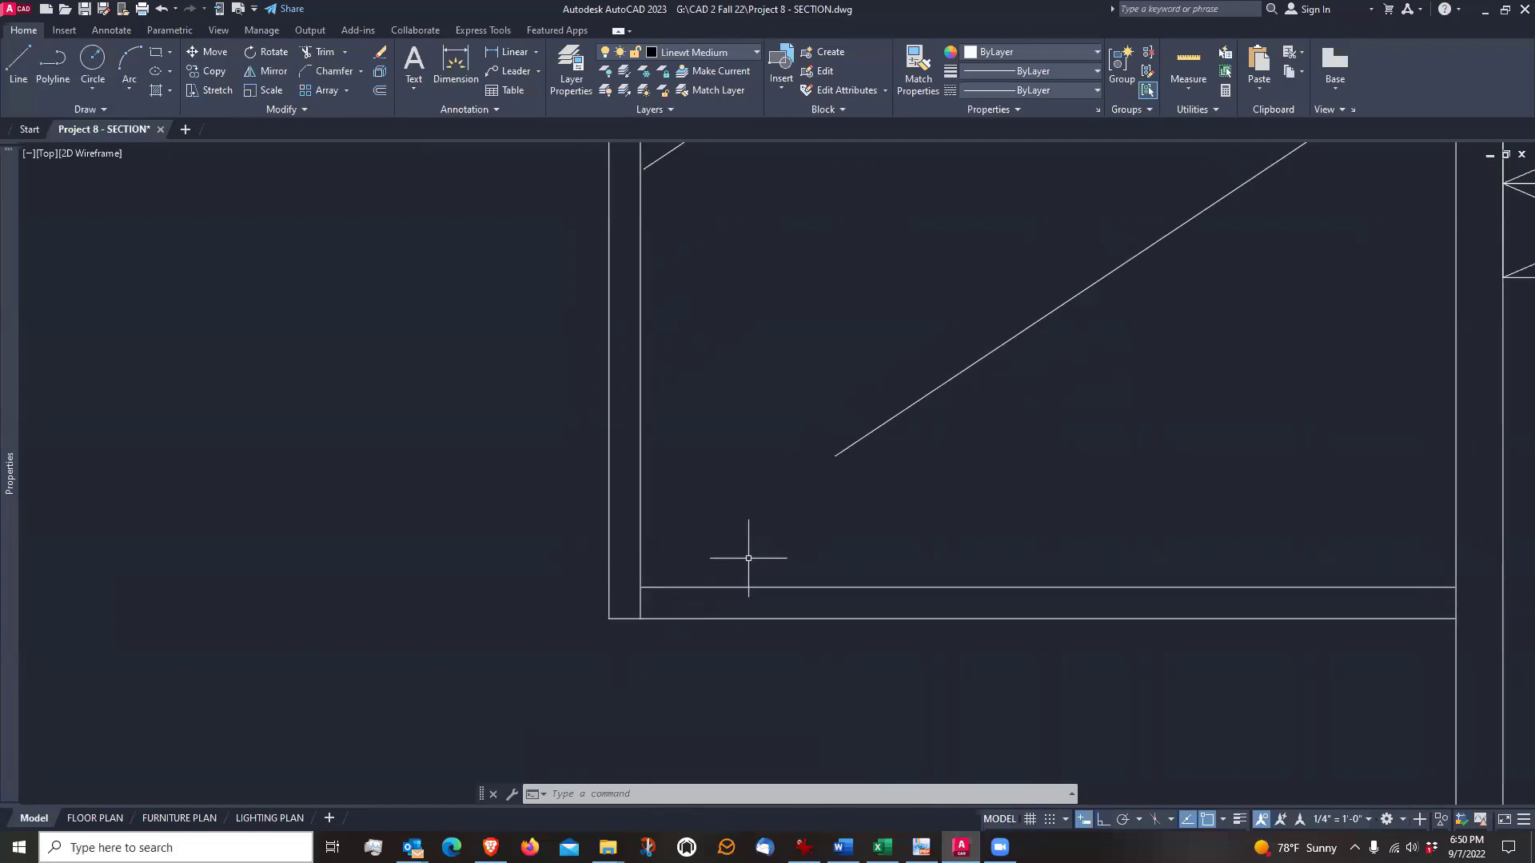
scroll(618, 659, "down", 2)
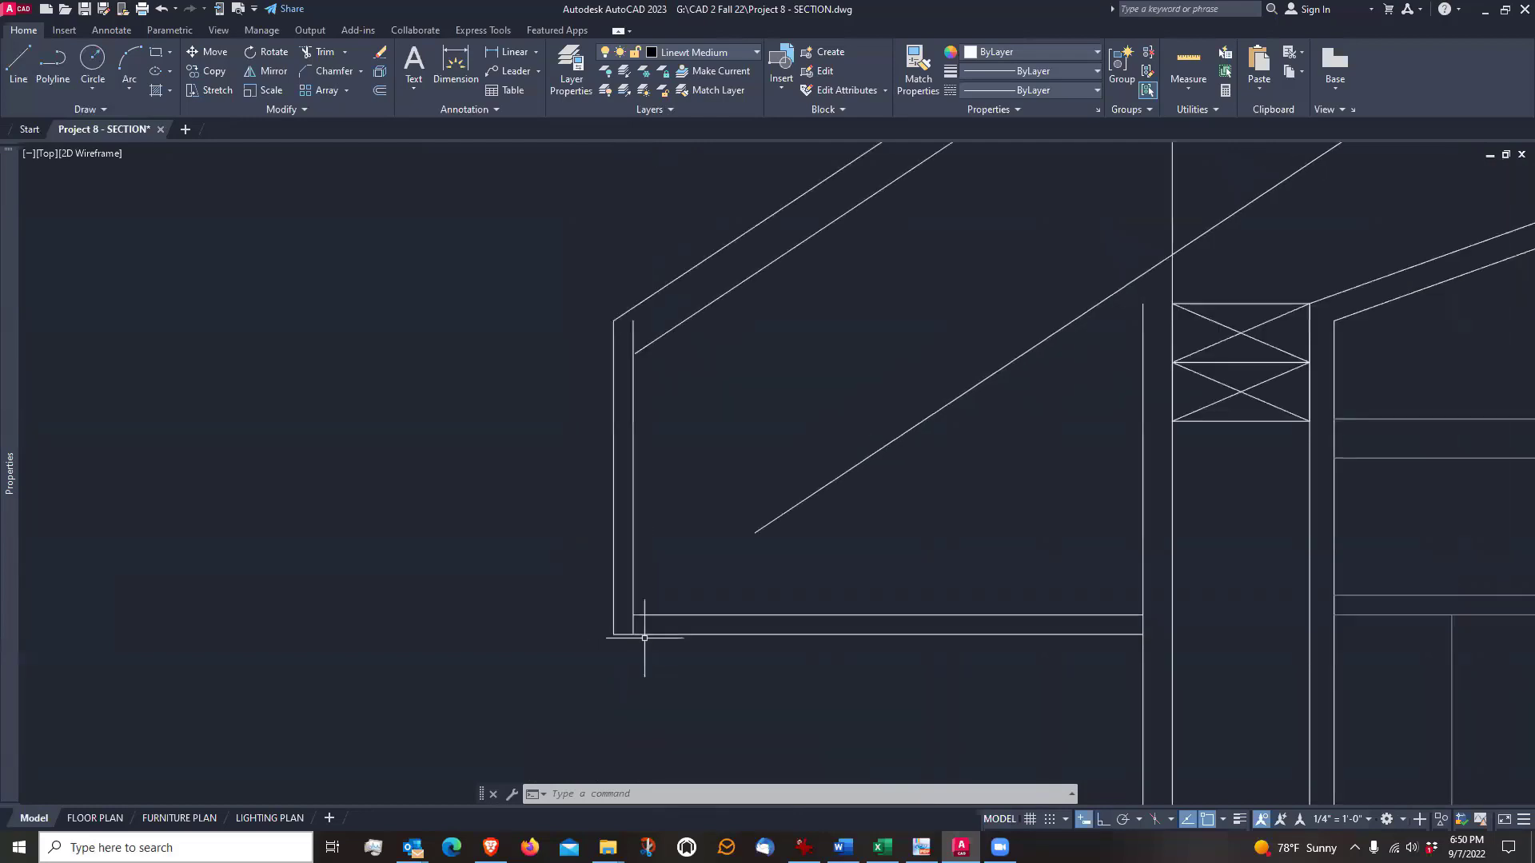
Offset the inner fascia line 1.5" toward the wall for the sub-fascia thickness
middle_click_drag(709, 521, 623, 577)
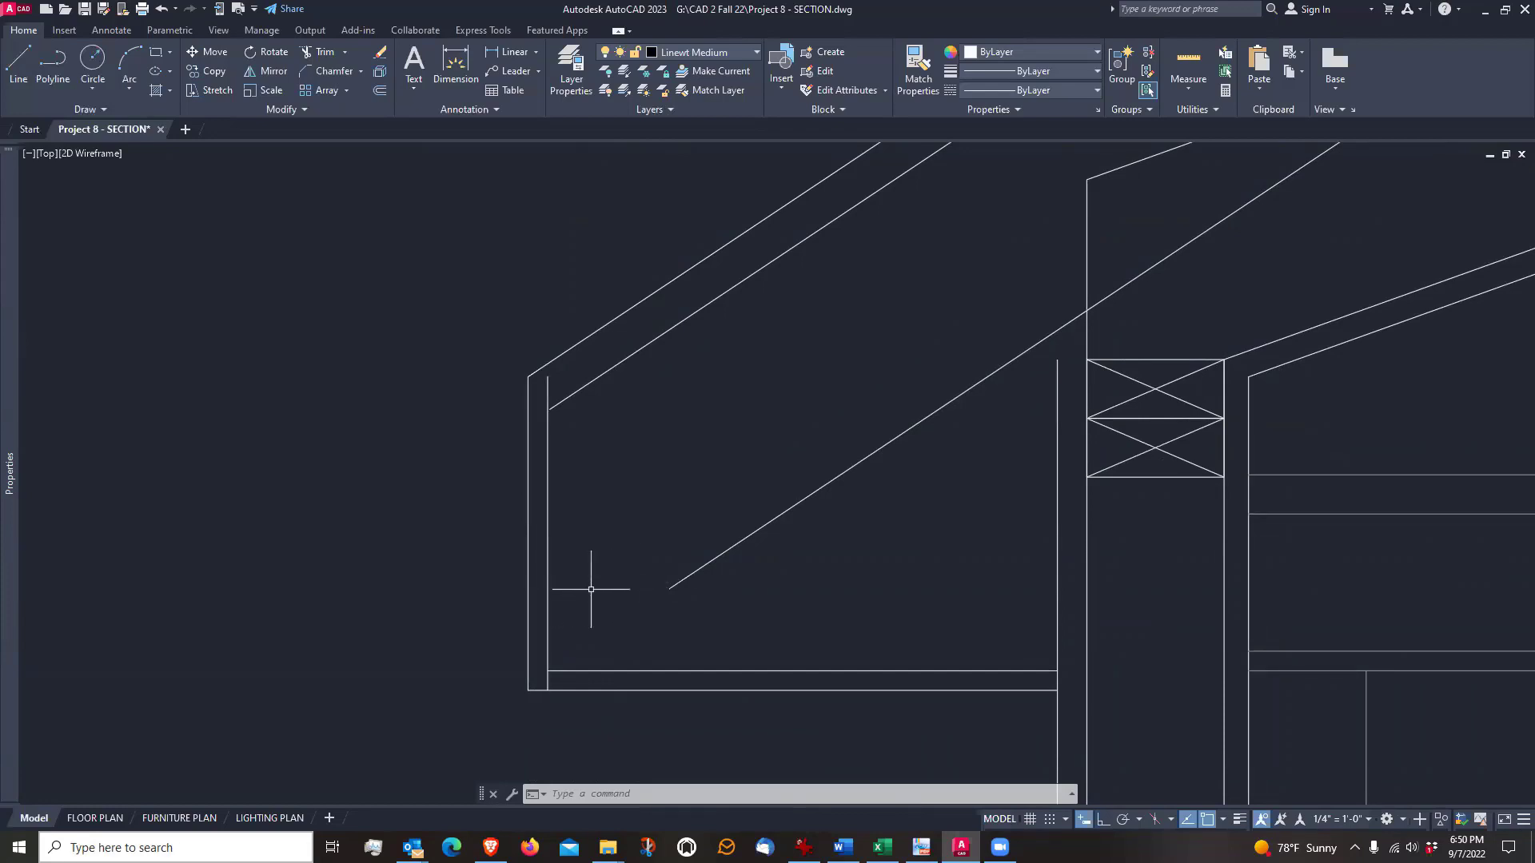
type("o")
key("Return")
type("1.5")
key("Return")
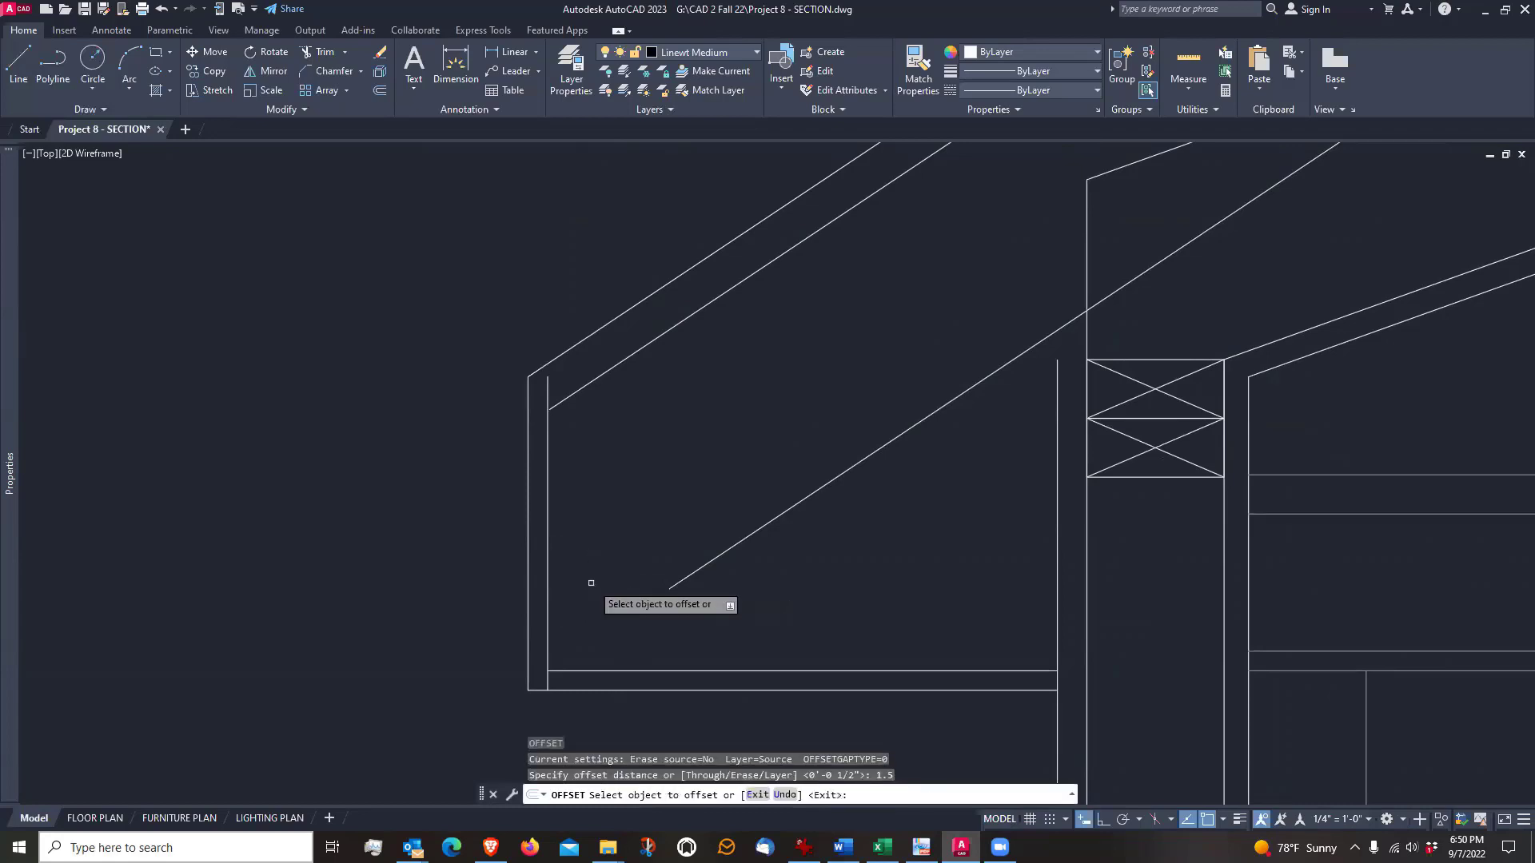
left_click(547, 599)
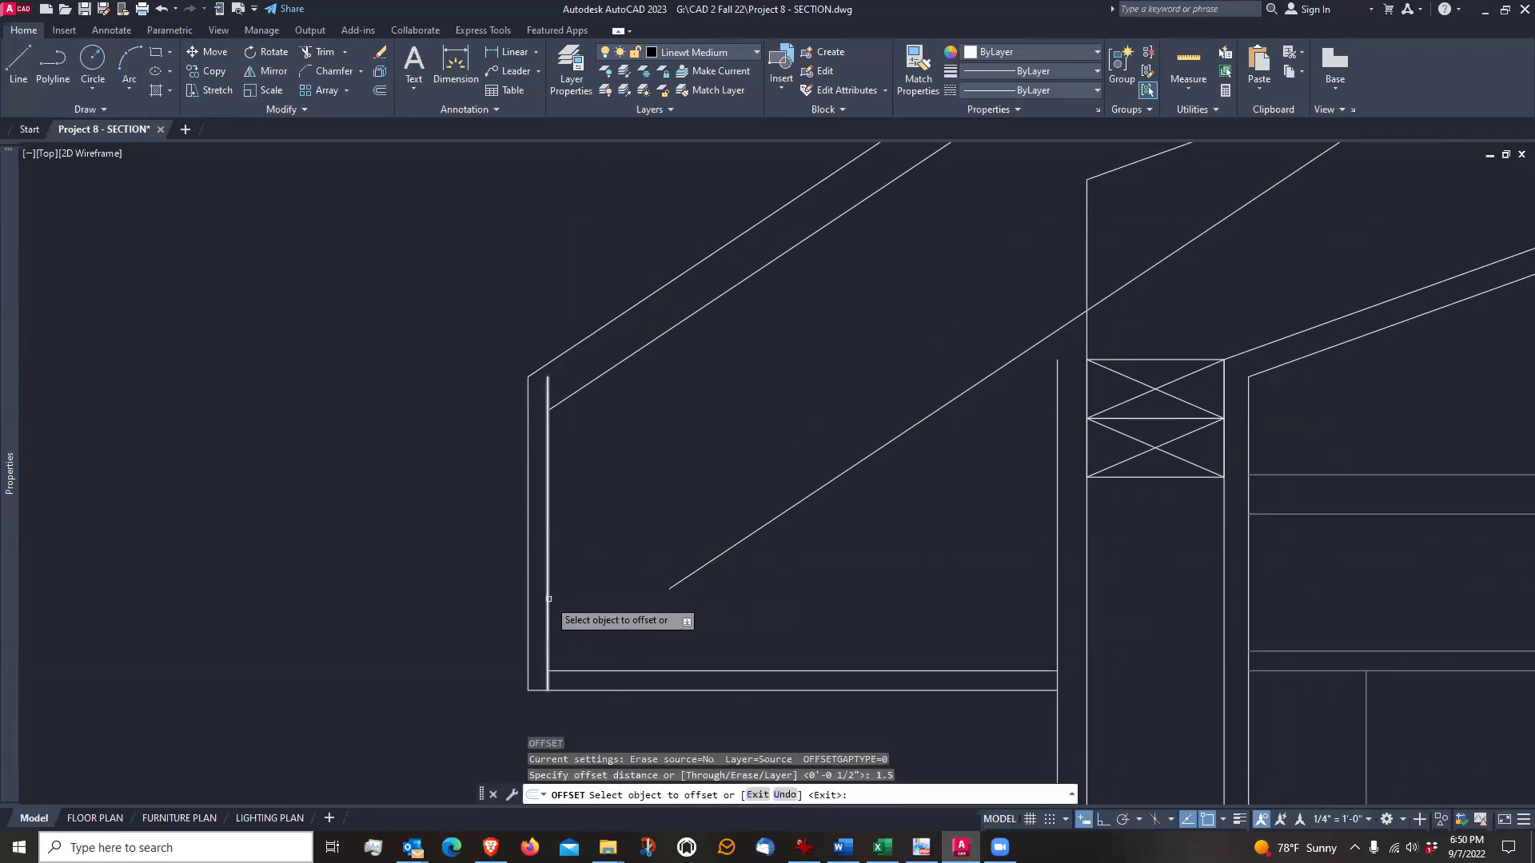
left_click(606, 600)
key("Return")
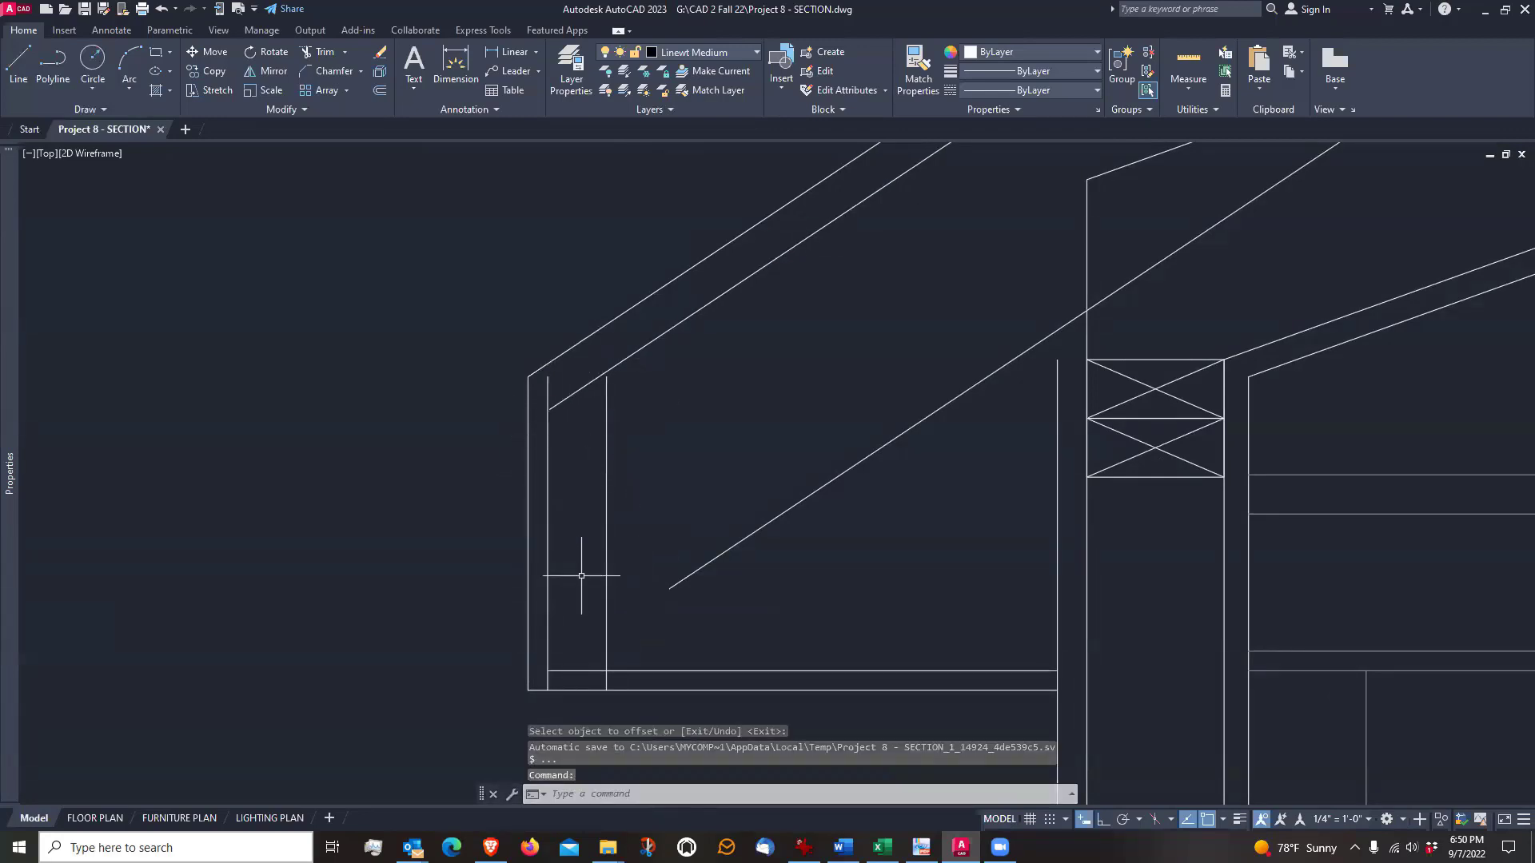
Trim the sub-fascia's back line at the upper soffit line and extend its upper end to the sheathing underside
scroll(557, 650, "up", 2)
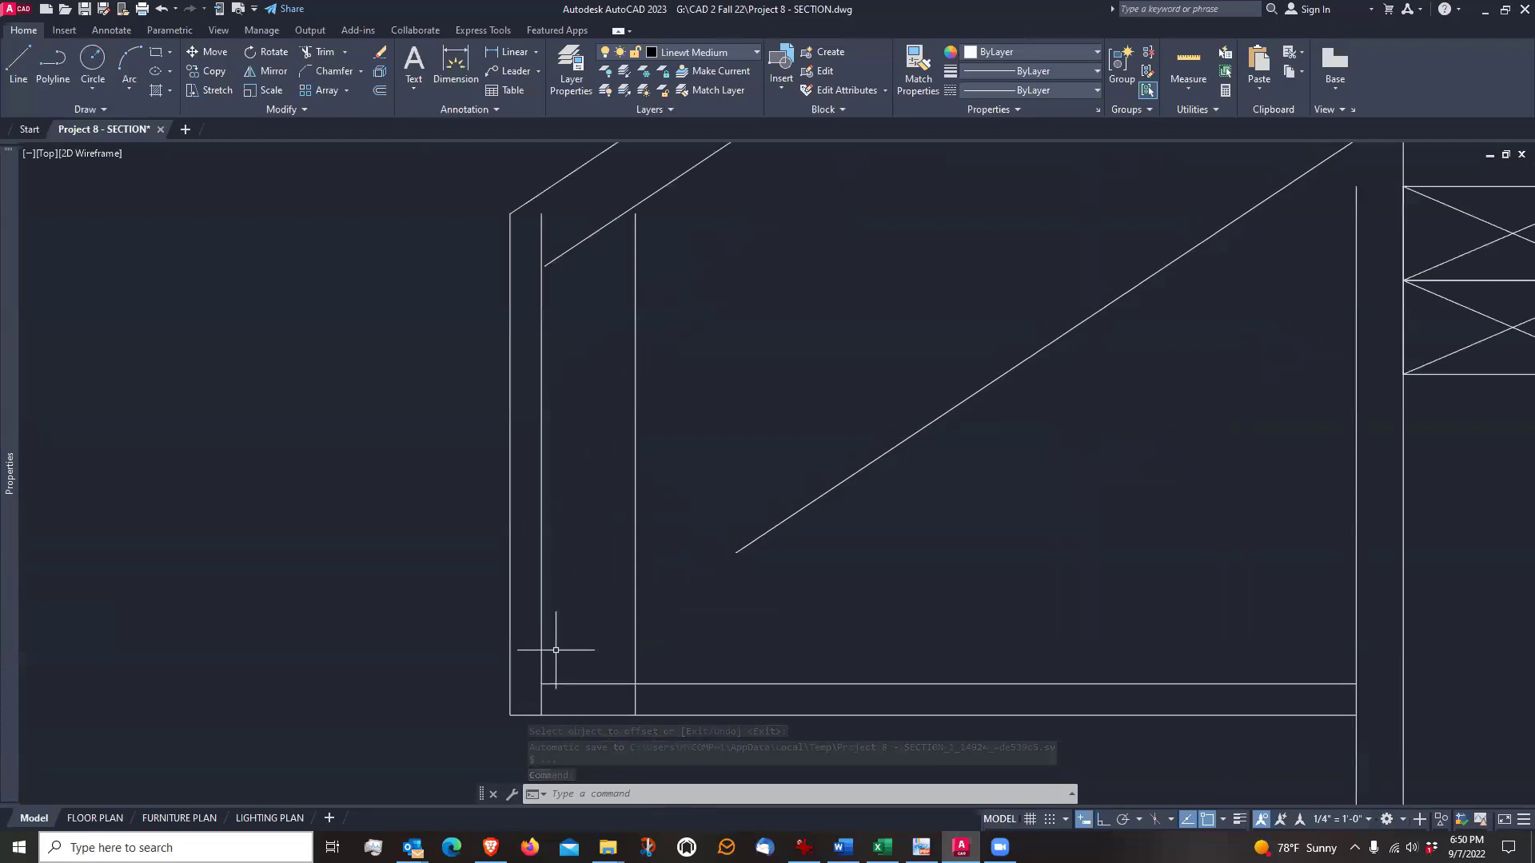
scroll(556, 650, "down", 2)
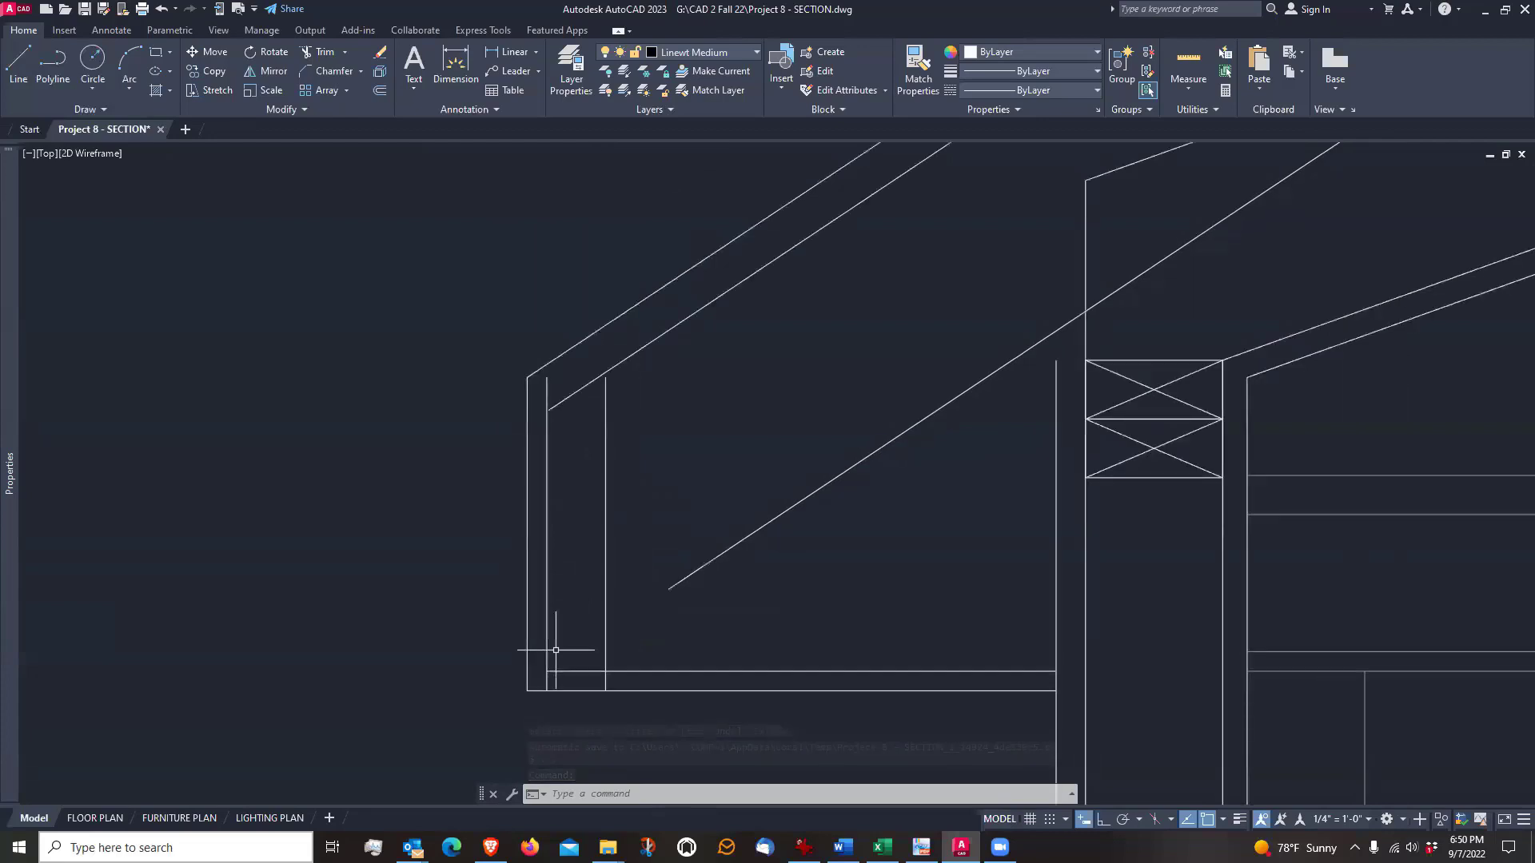
left_click(316, 51)
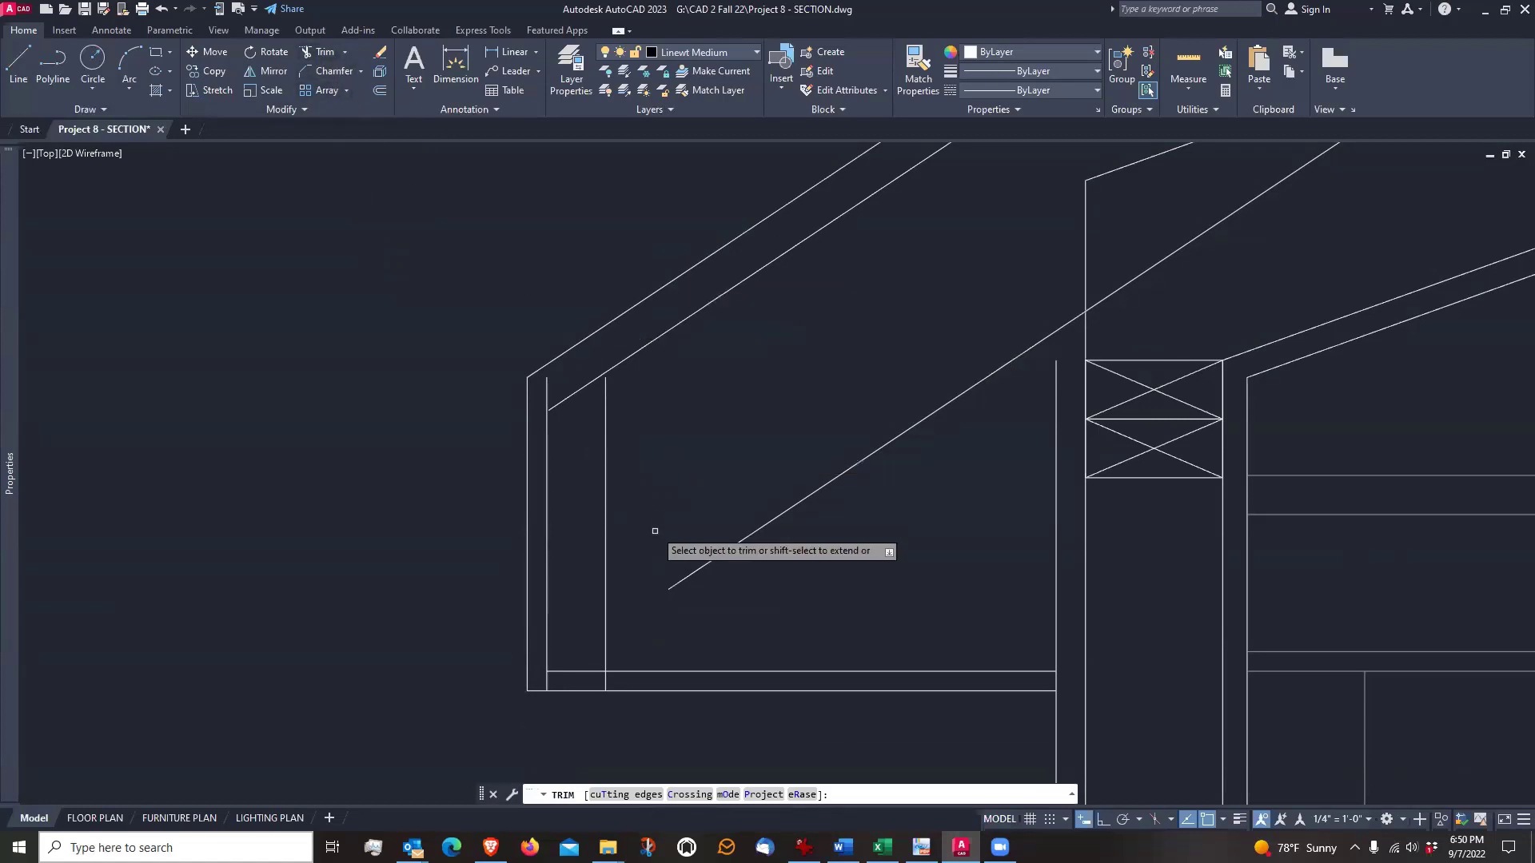
left_click(605, 681)
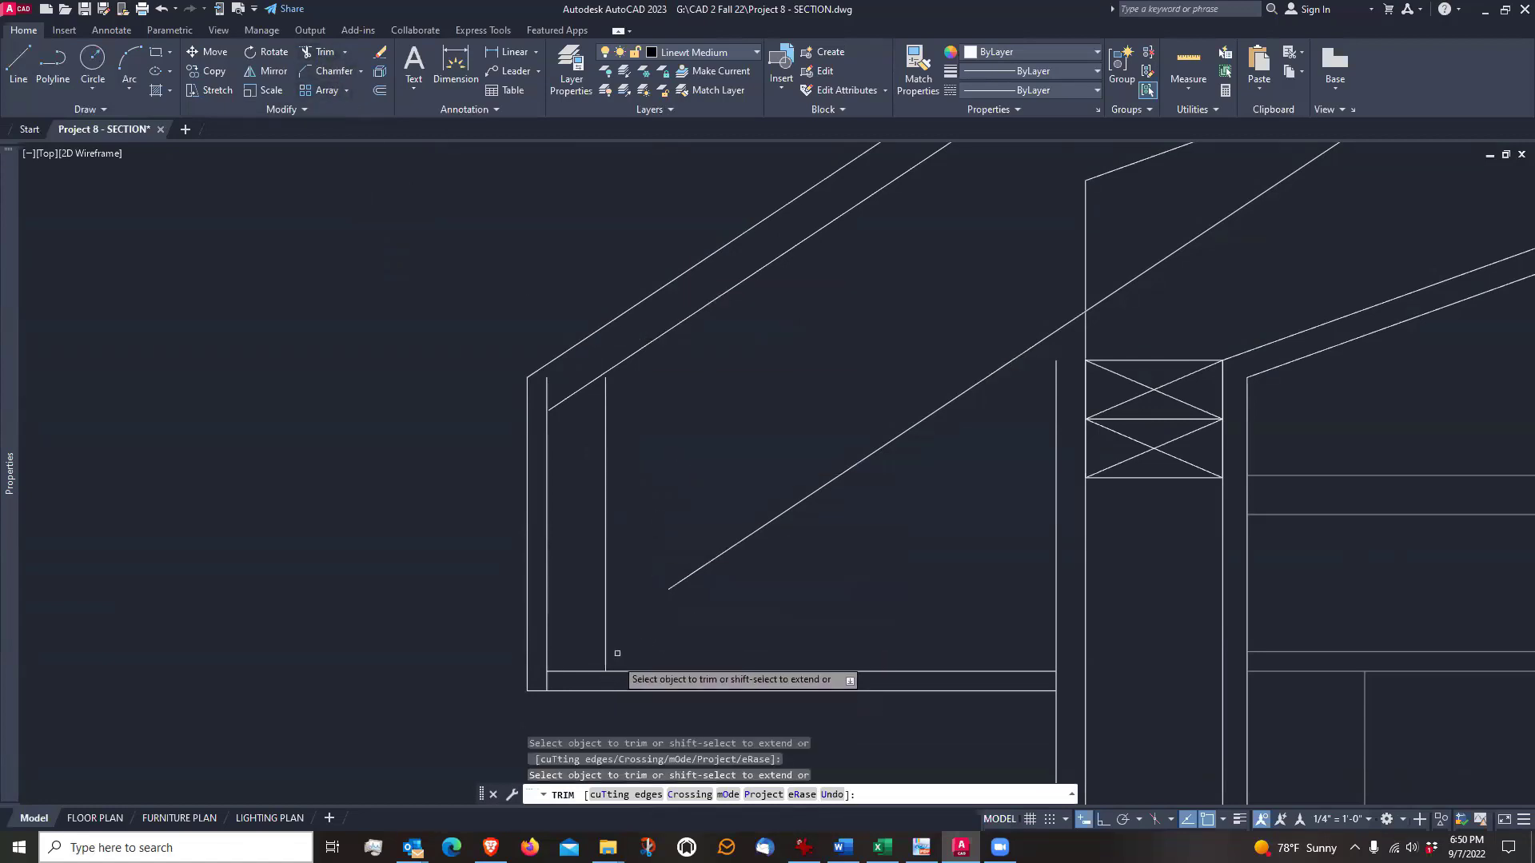
left_click(606, 399)
Extend the sheathing underside to the outer fascia line and trim the inner fascia line above it
scroll(550, 409, "up", 2)
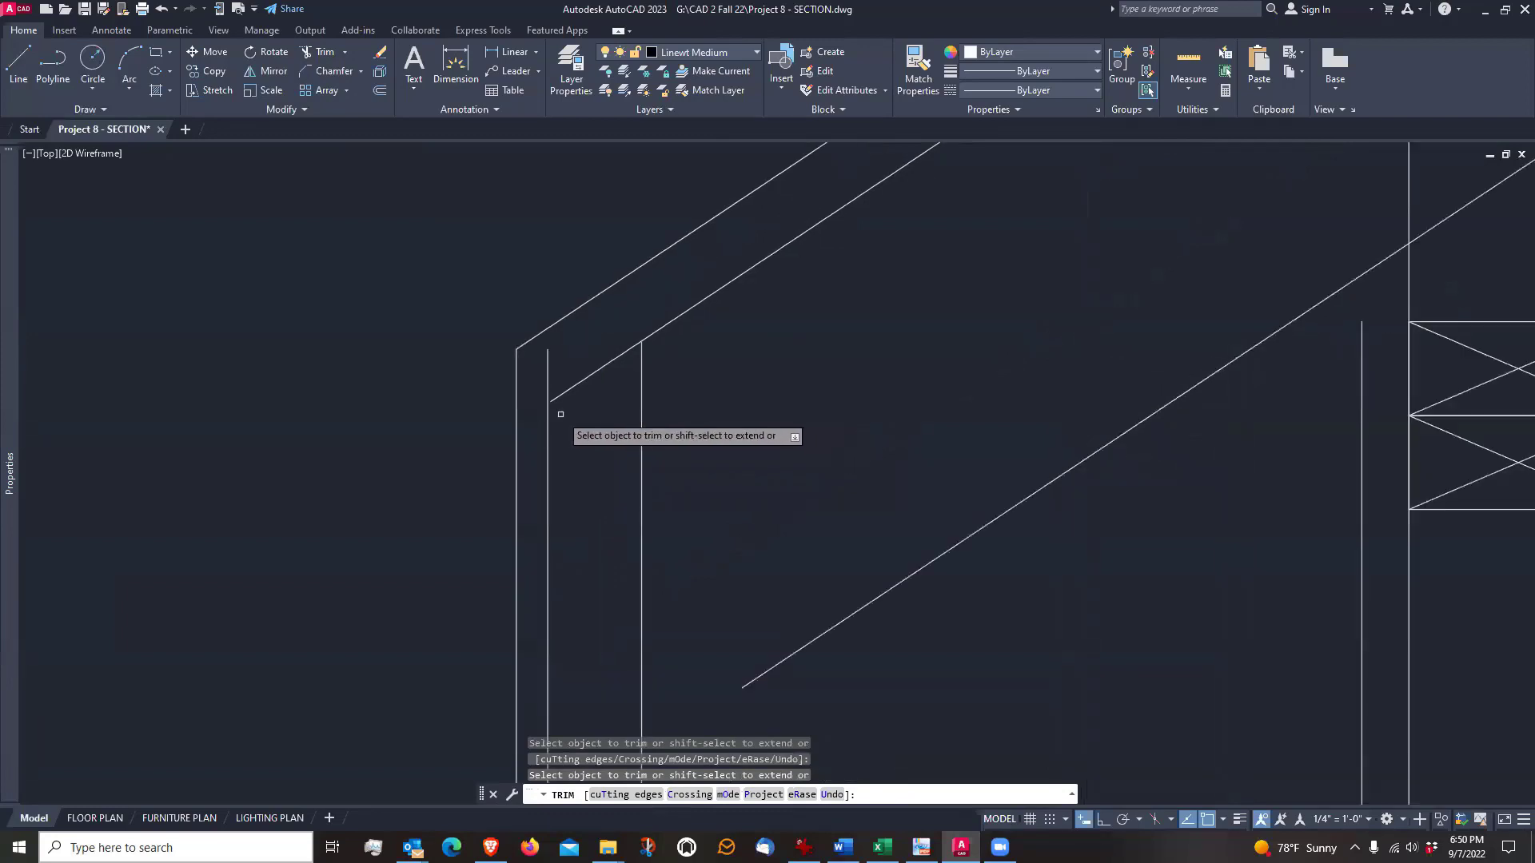
left_click(560, 397, "shift")
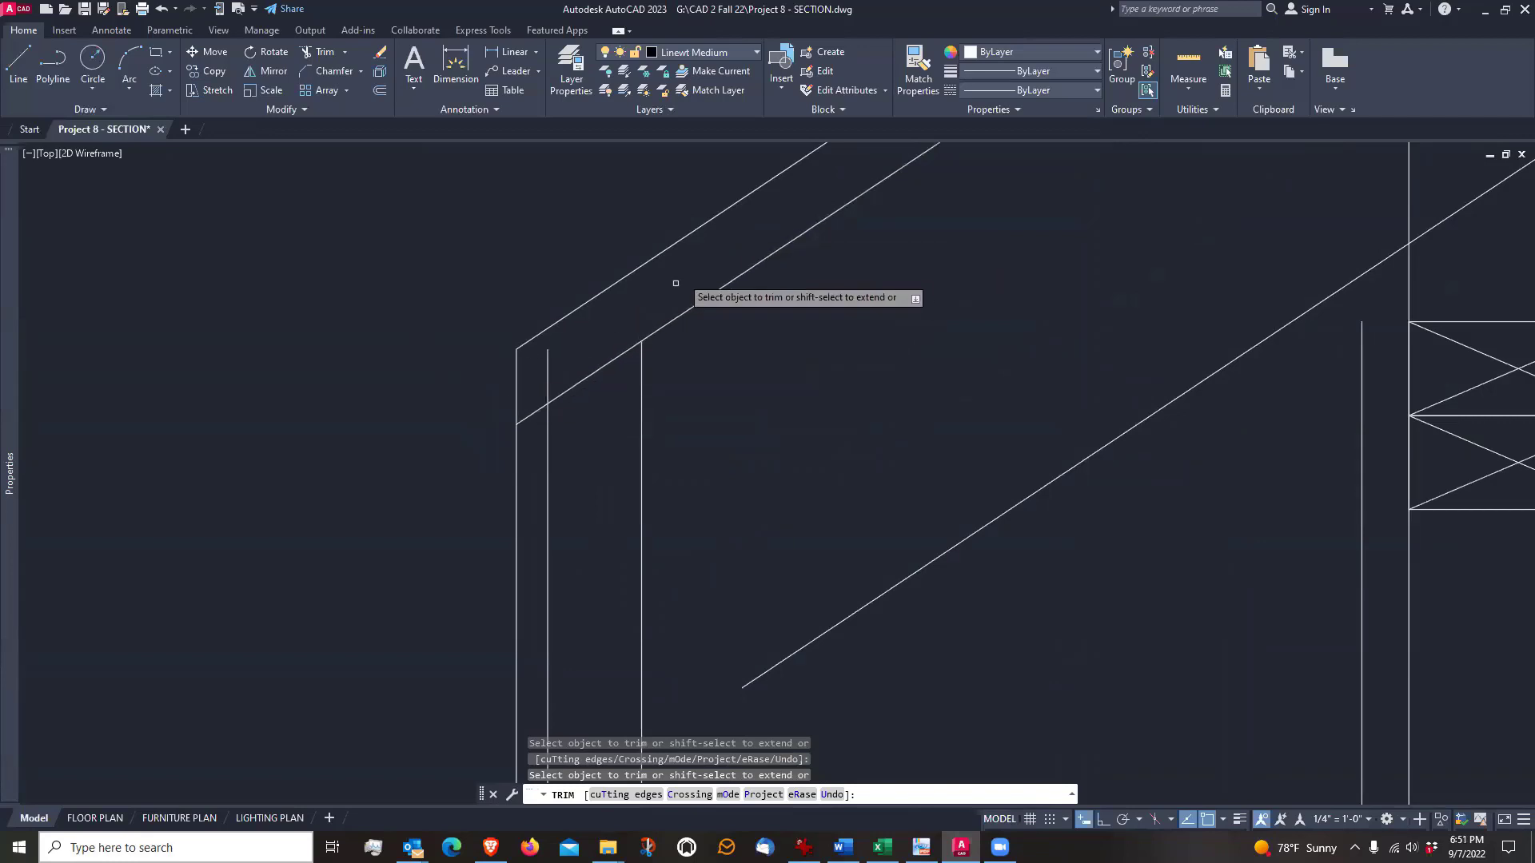
scroll(480, 400, "down", 3)
scroll(380, 470, "up", 2)
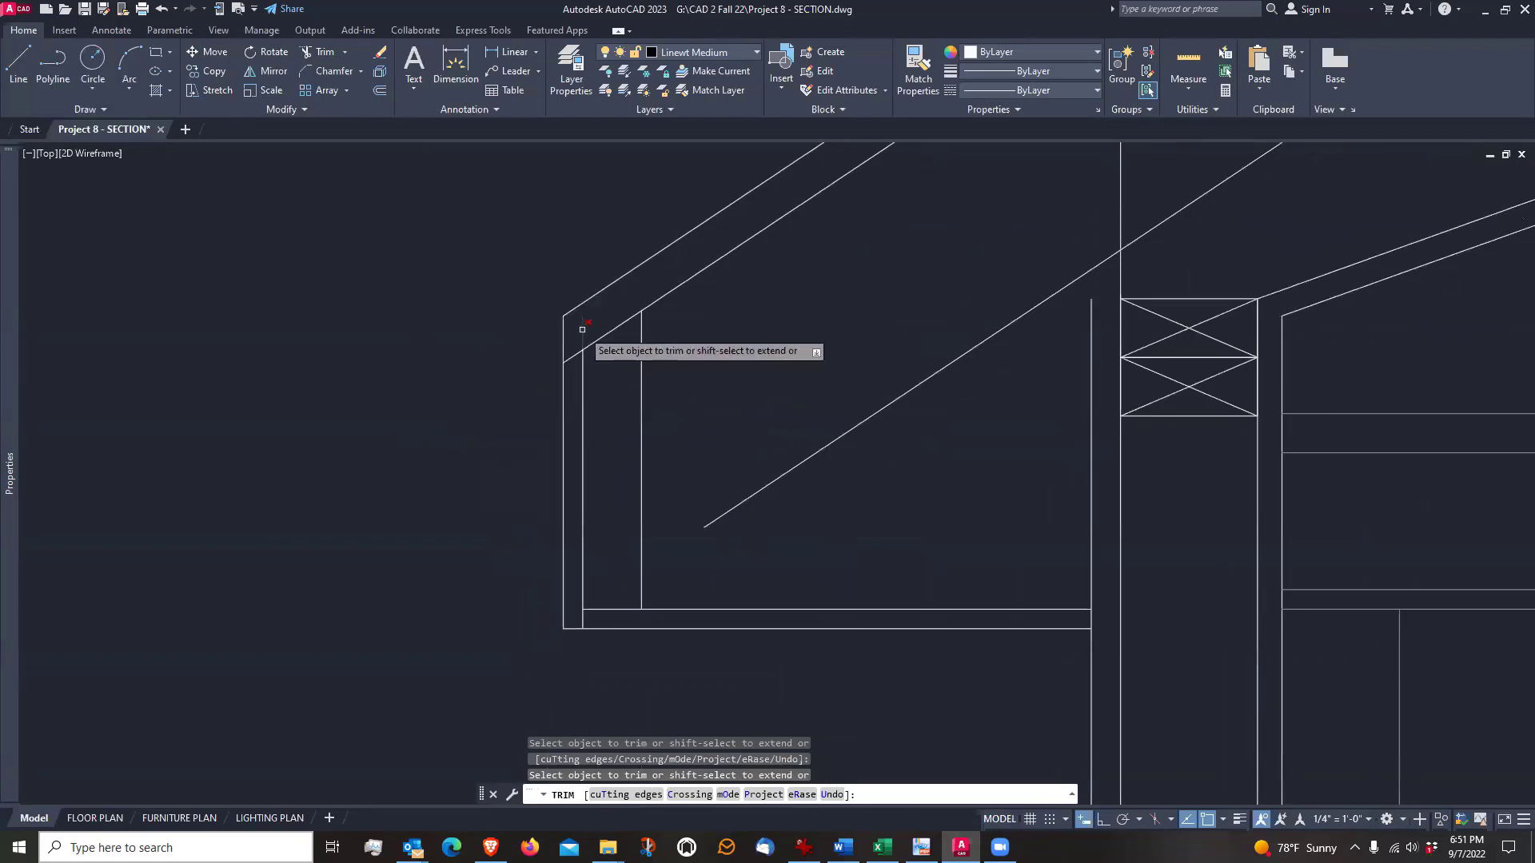
key("Escape")
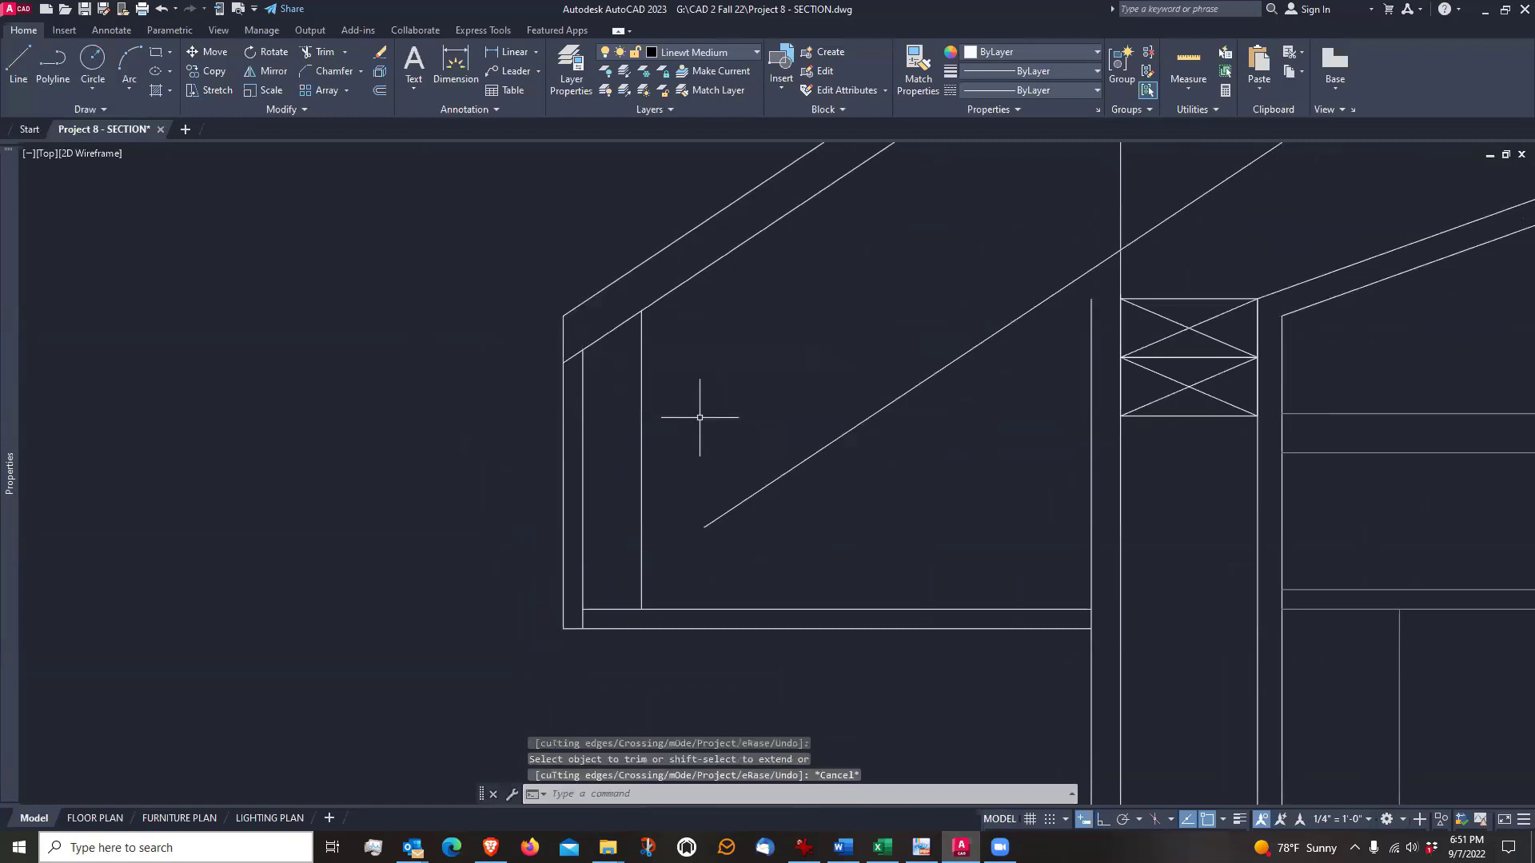
Extend the rafter's underside line down to the back line of the sub-fascia
middle_click_drag(701, 414, 672, 424)
left_click(349, 57)
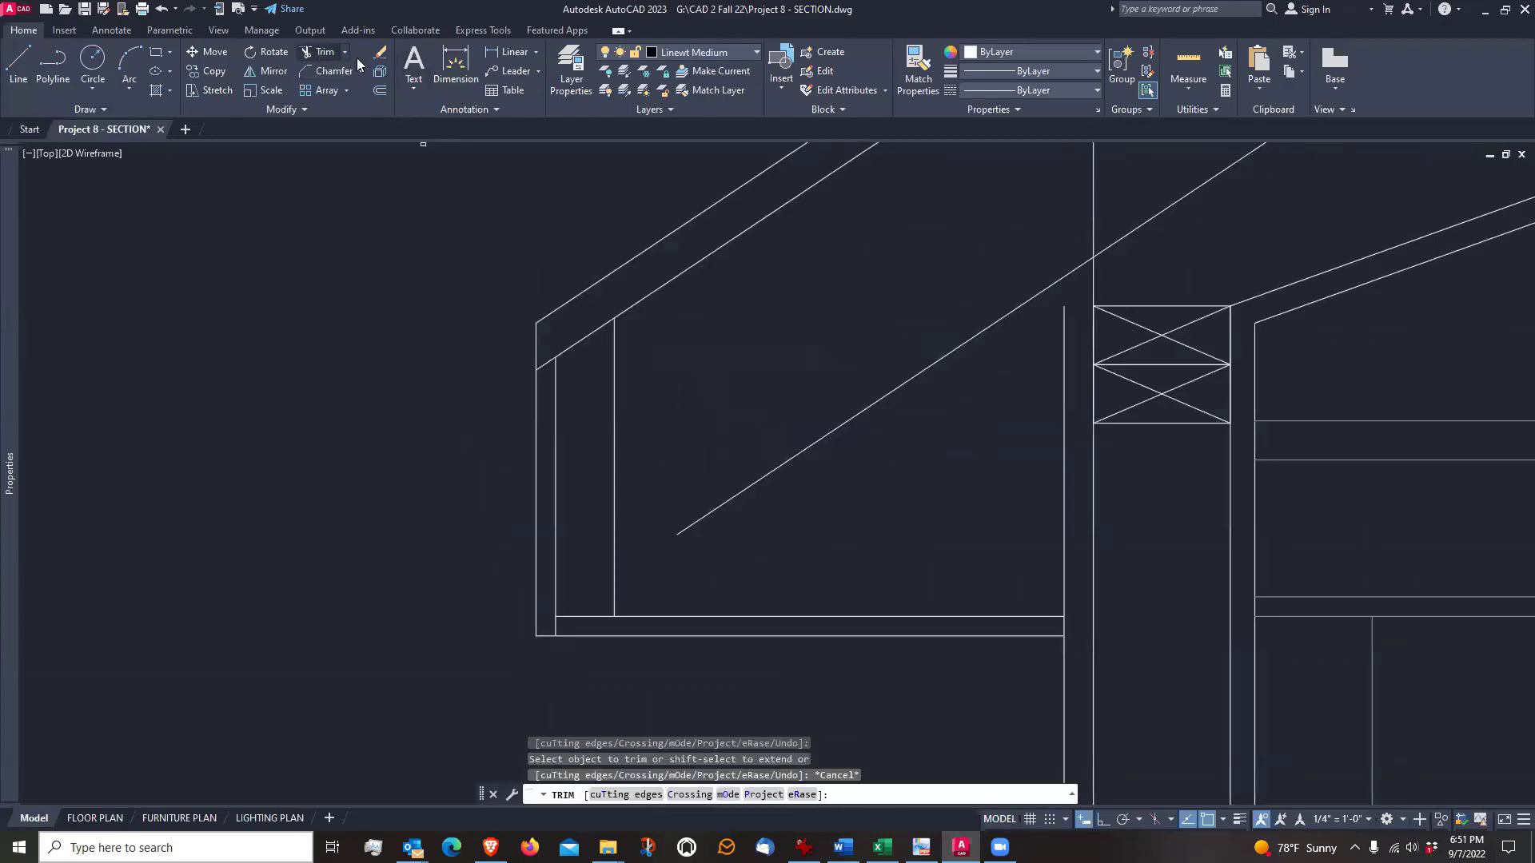
left_click(694, 525, "shift")
scroll(694, 526, "down", 2)
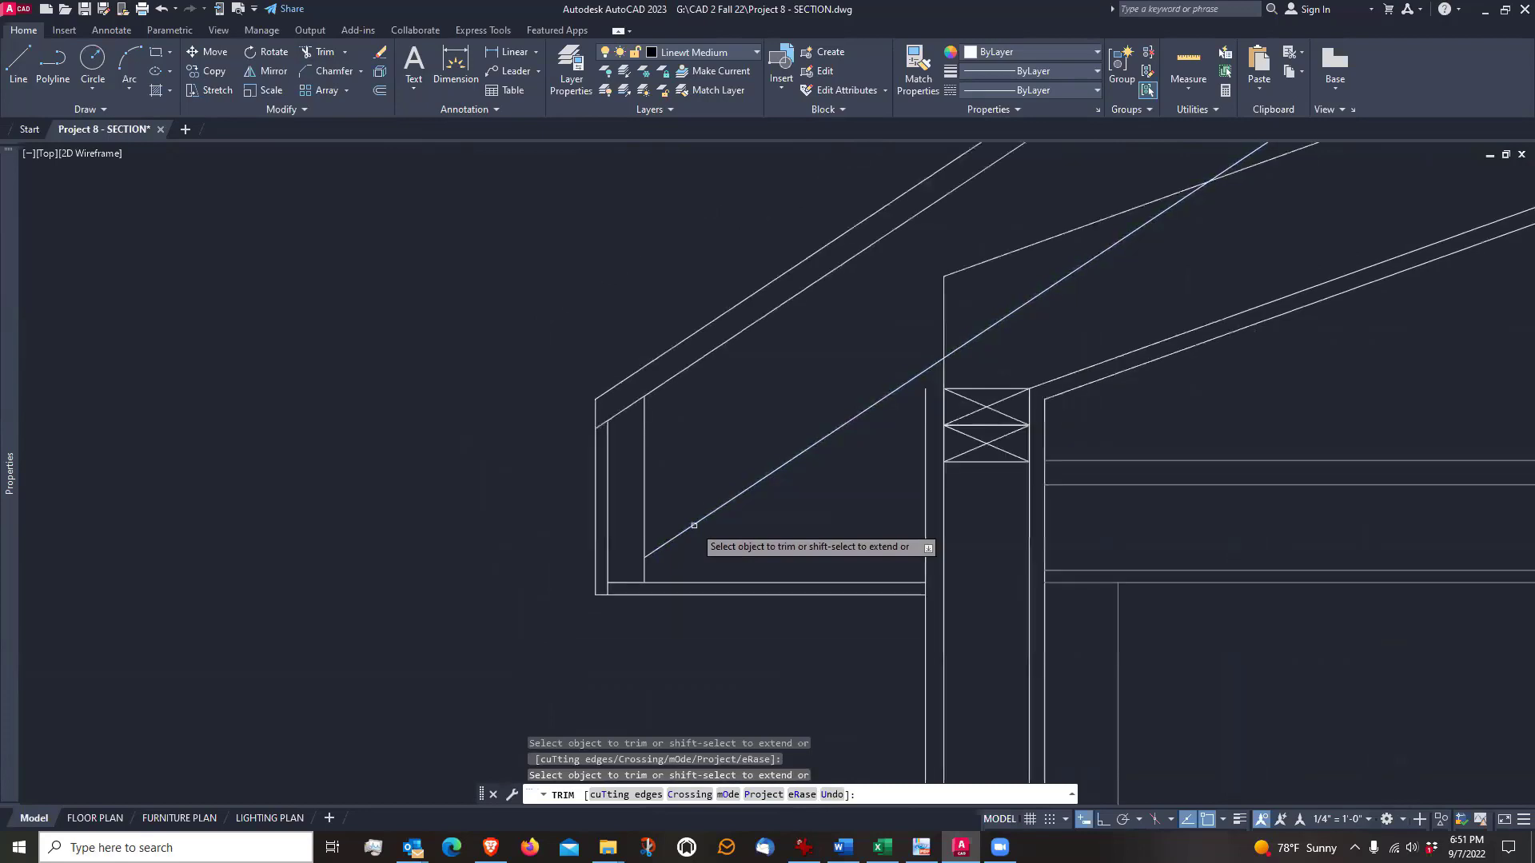
scroll(694, 525, "down", 1)
key("Escape")
scroll(717, 454, "down", 2)
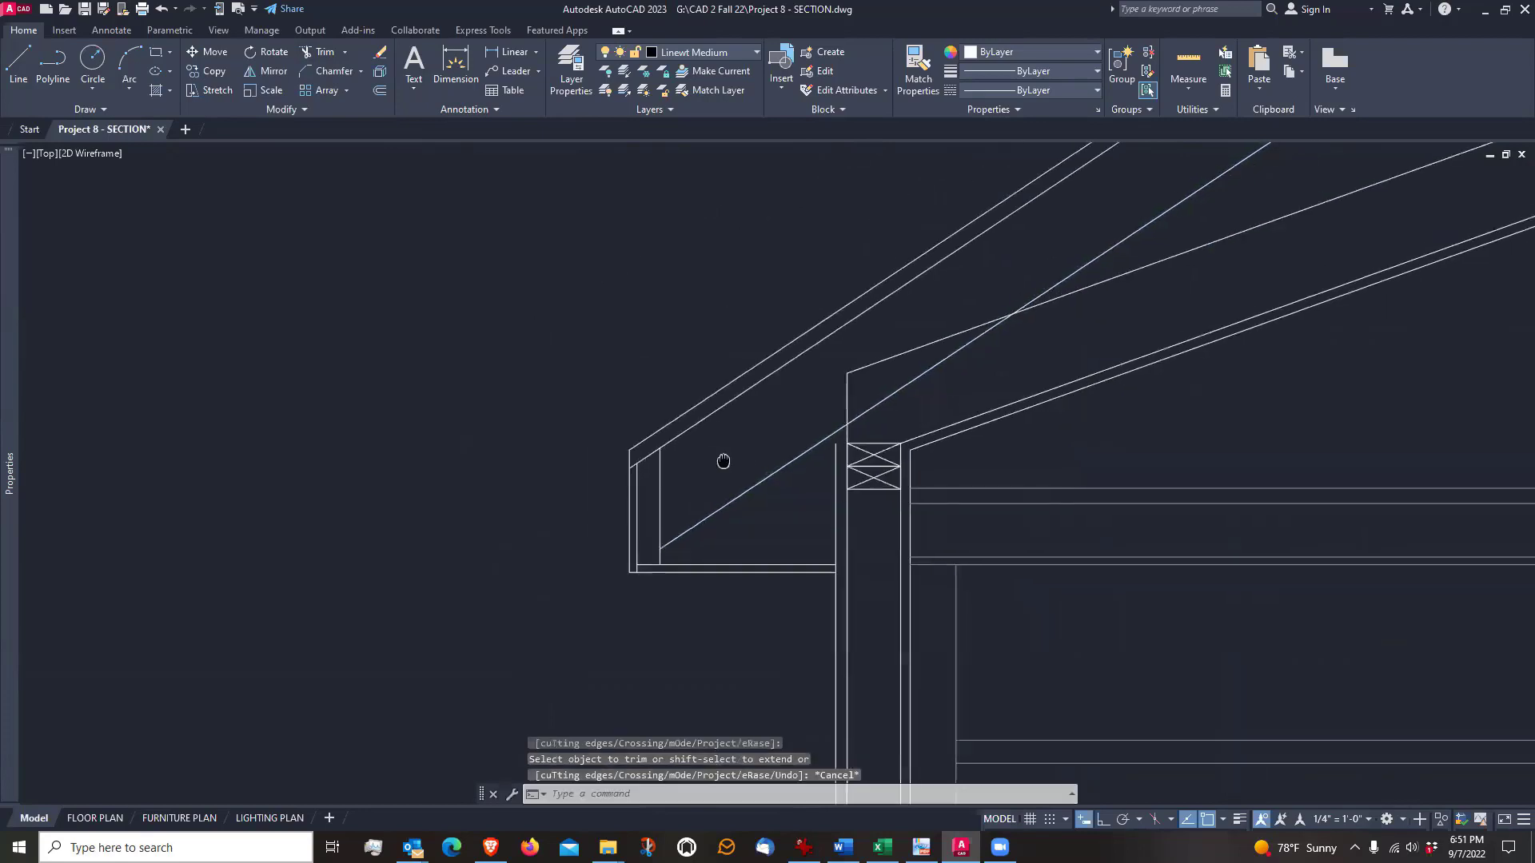
scroll(617, 609, "up", 2)
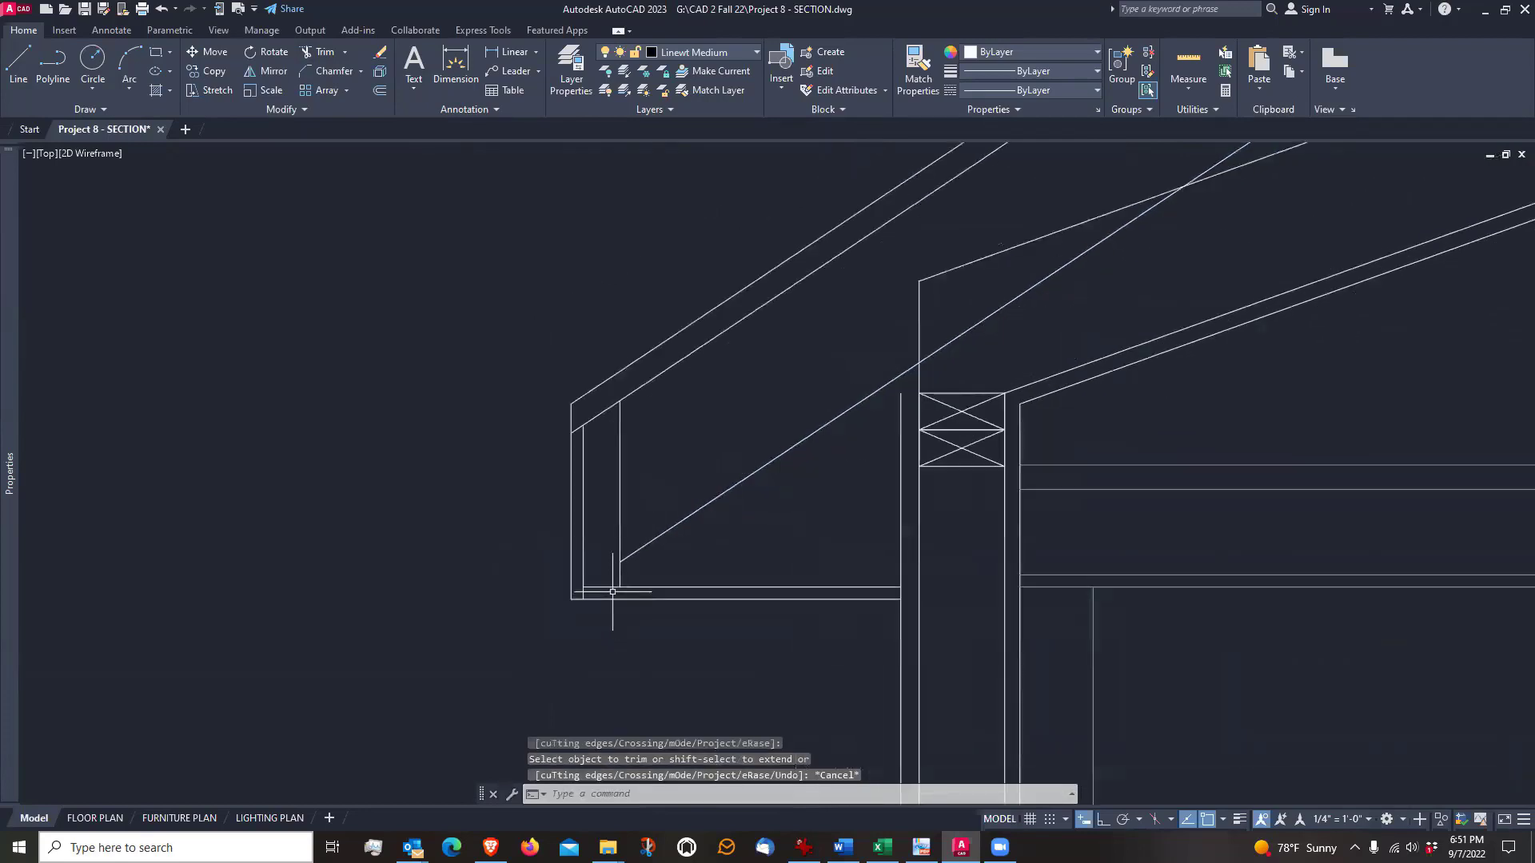
middle_click_drag(750, 523, 772, 486)
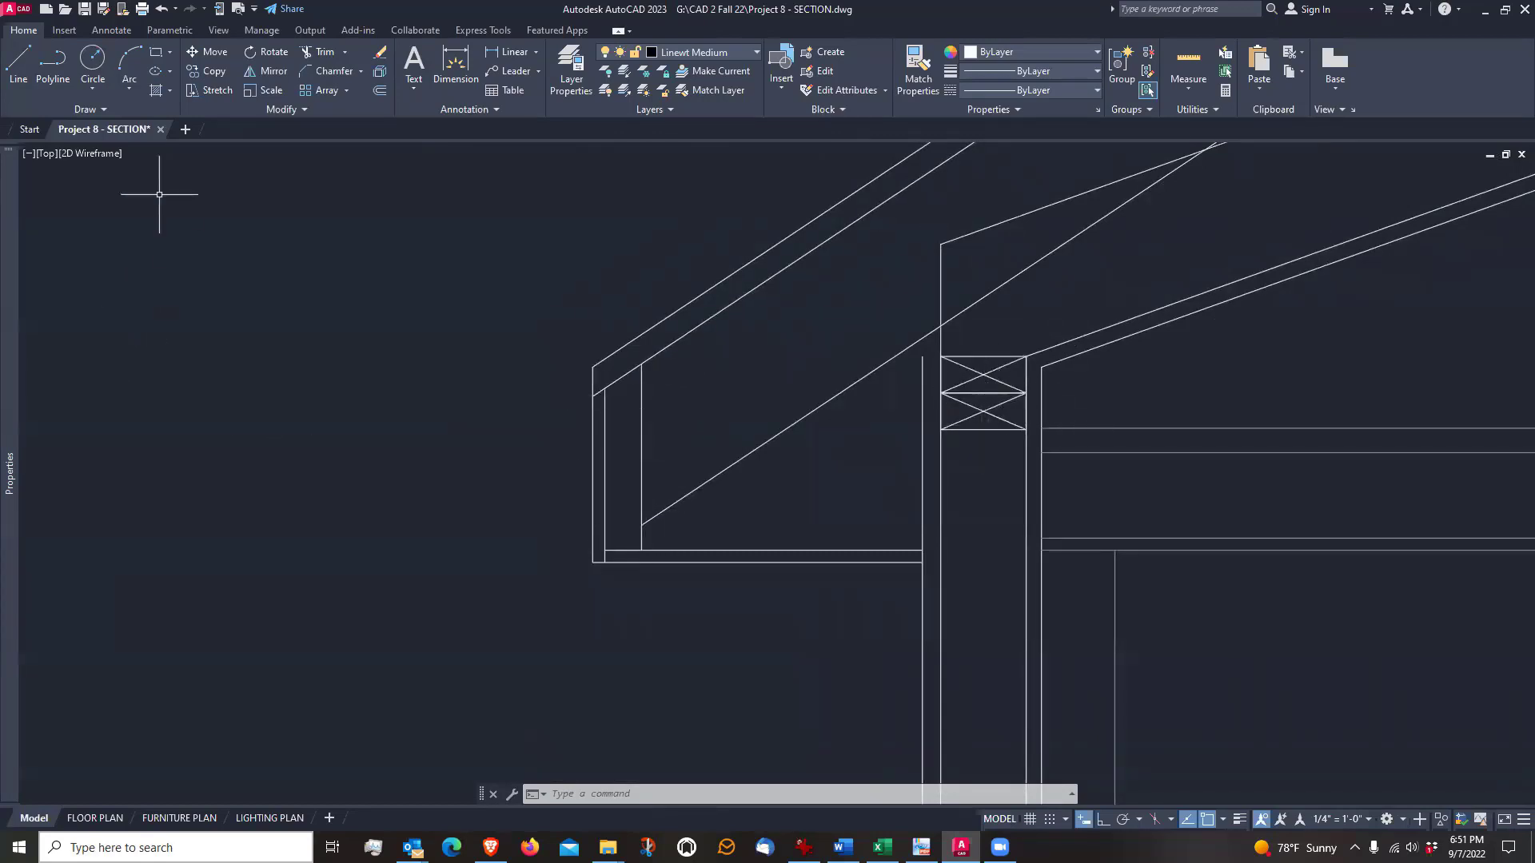
Draw two crossing diagonal lines between opposite corners of the sub-fascia to mark it as cut lumber
left_click(17, 62)
scroll(592, 447, "up", 2)
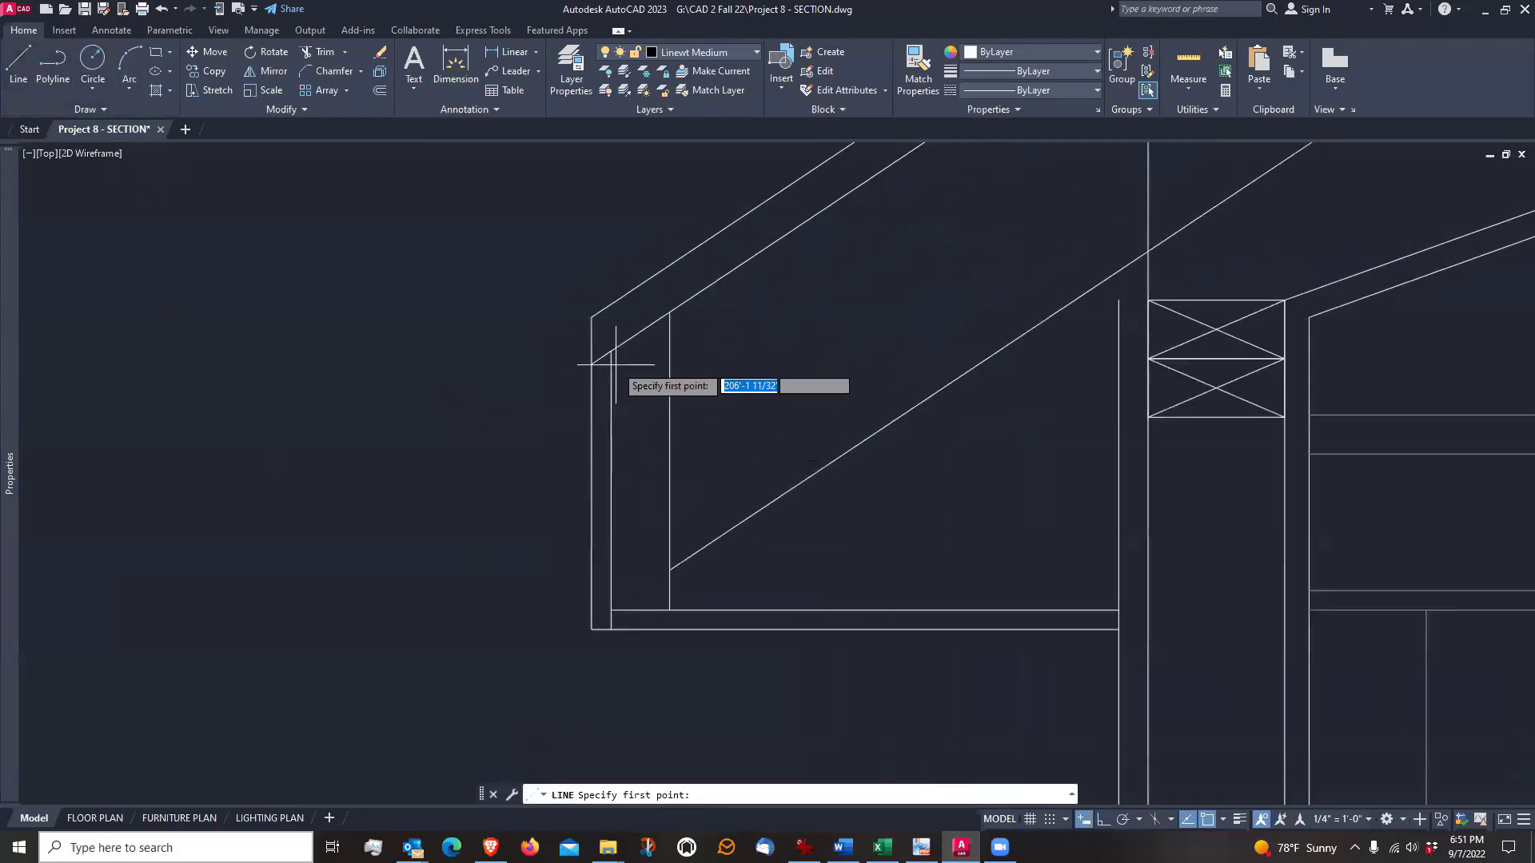
left_click(611, 352)
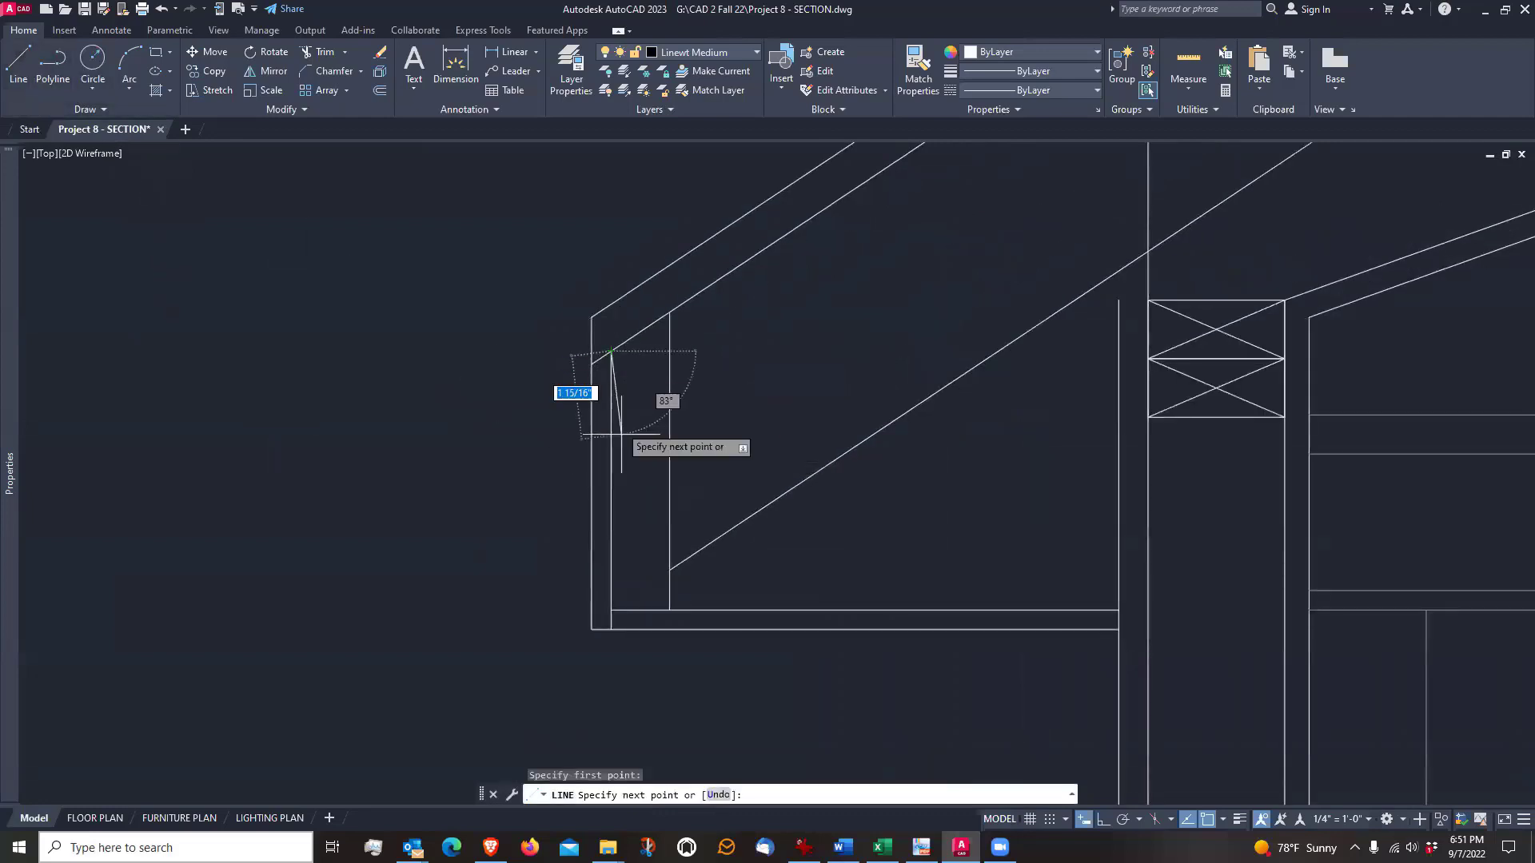
left_click(670, 610)
key("Return")
key("Return")
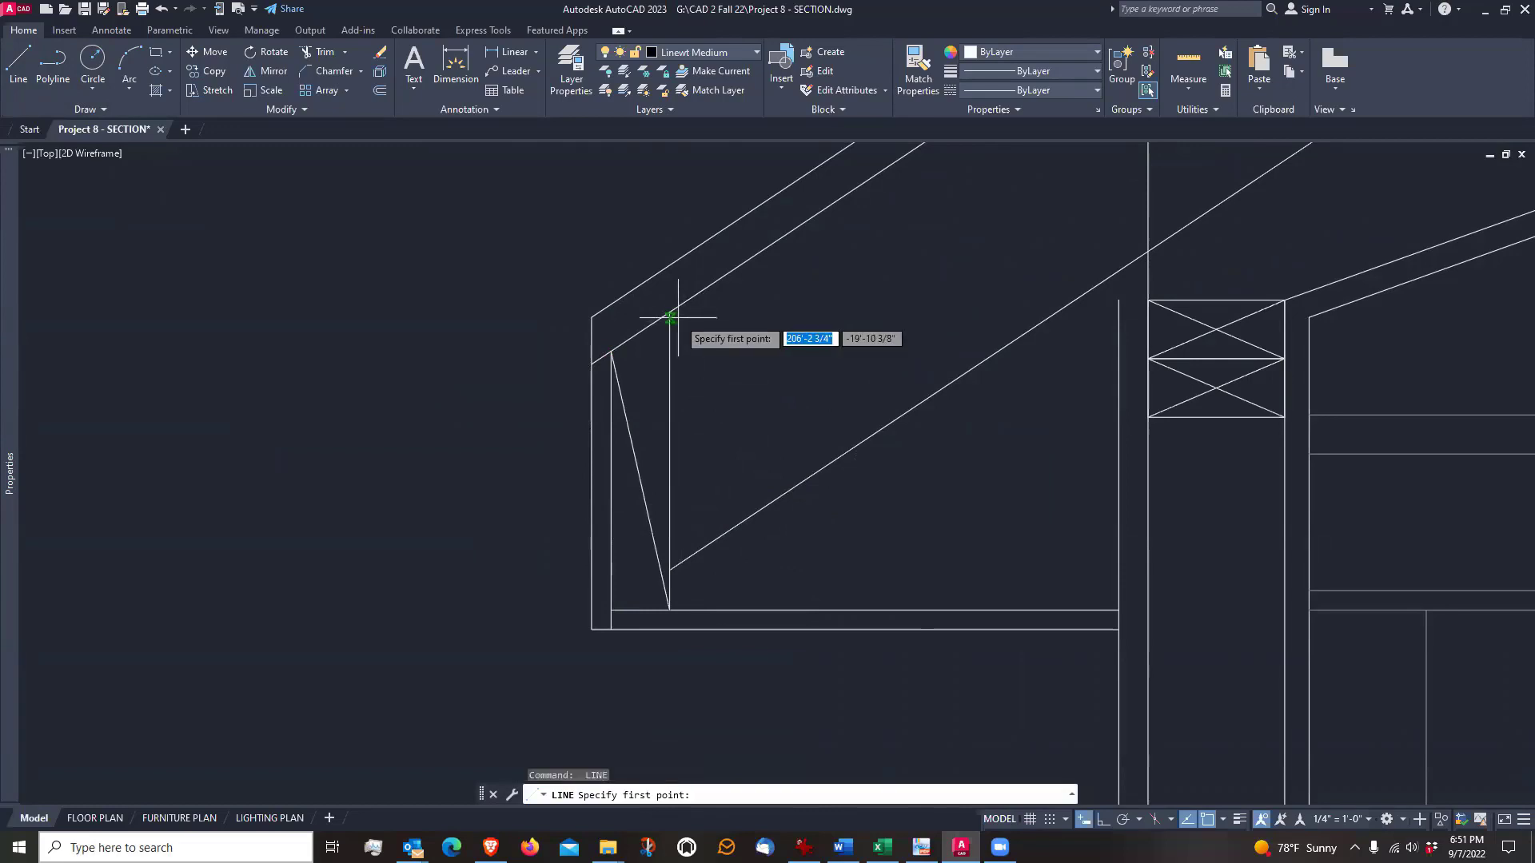
left_click(670, 312)
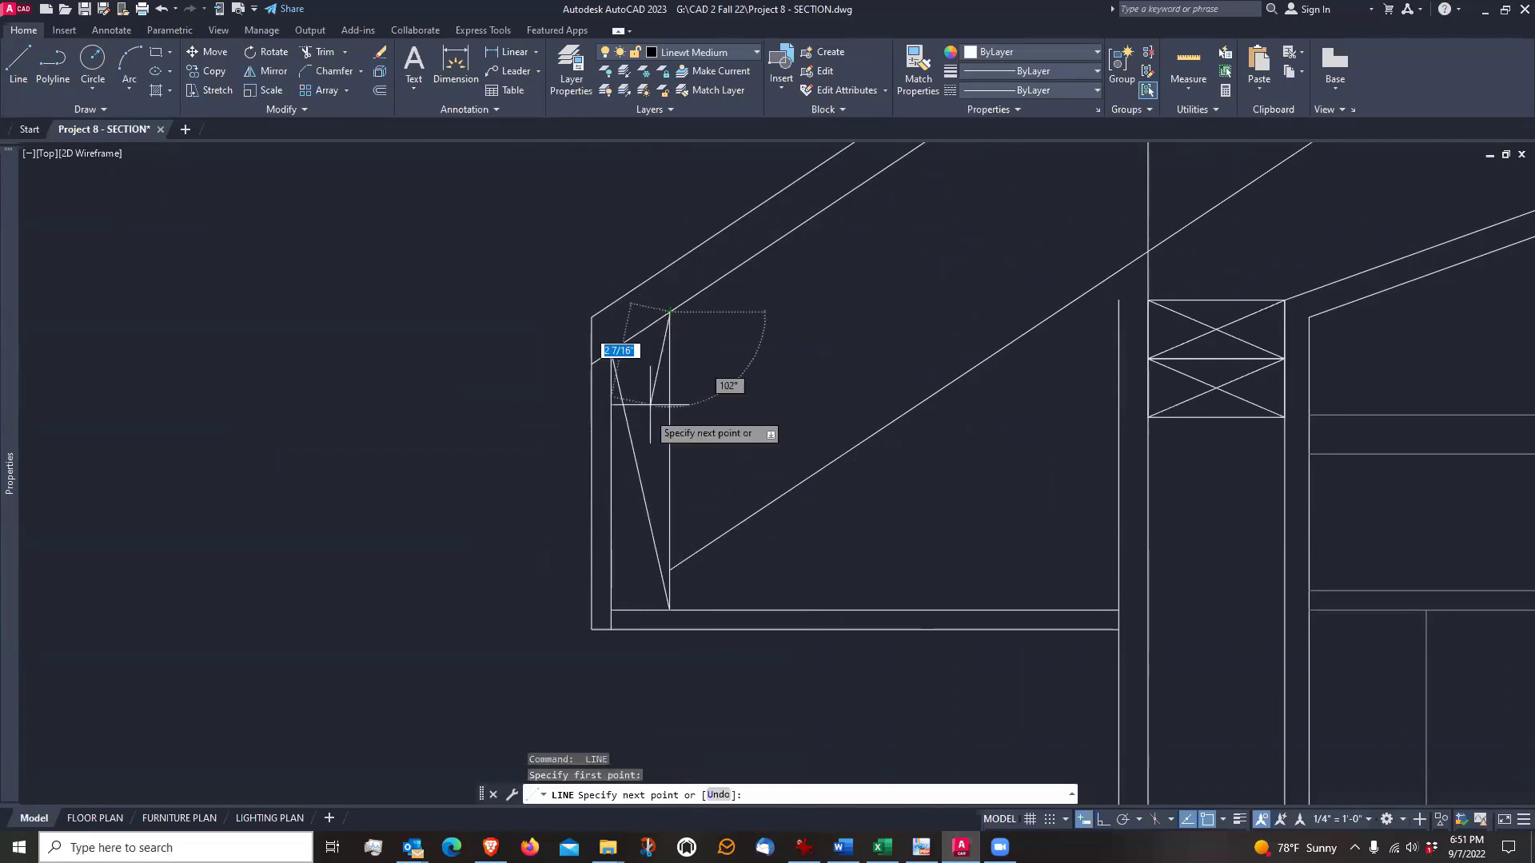
left_click(611, 610)
key("Return")
scroll(498, 530, "down", 3)
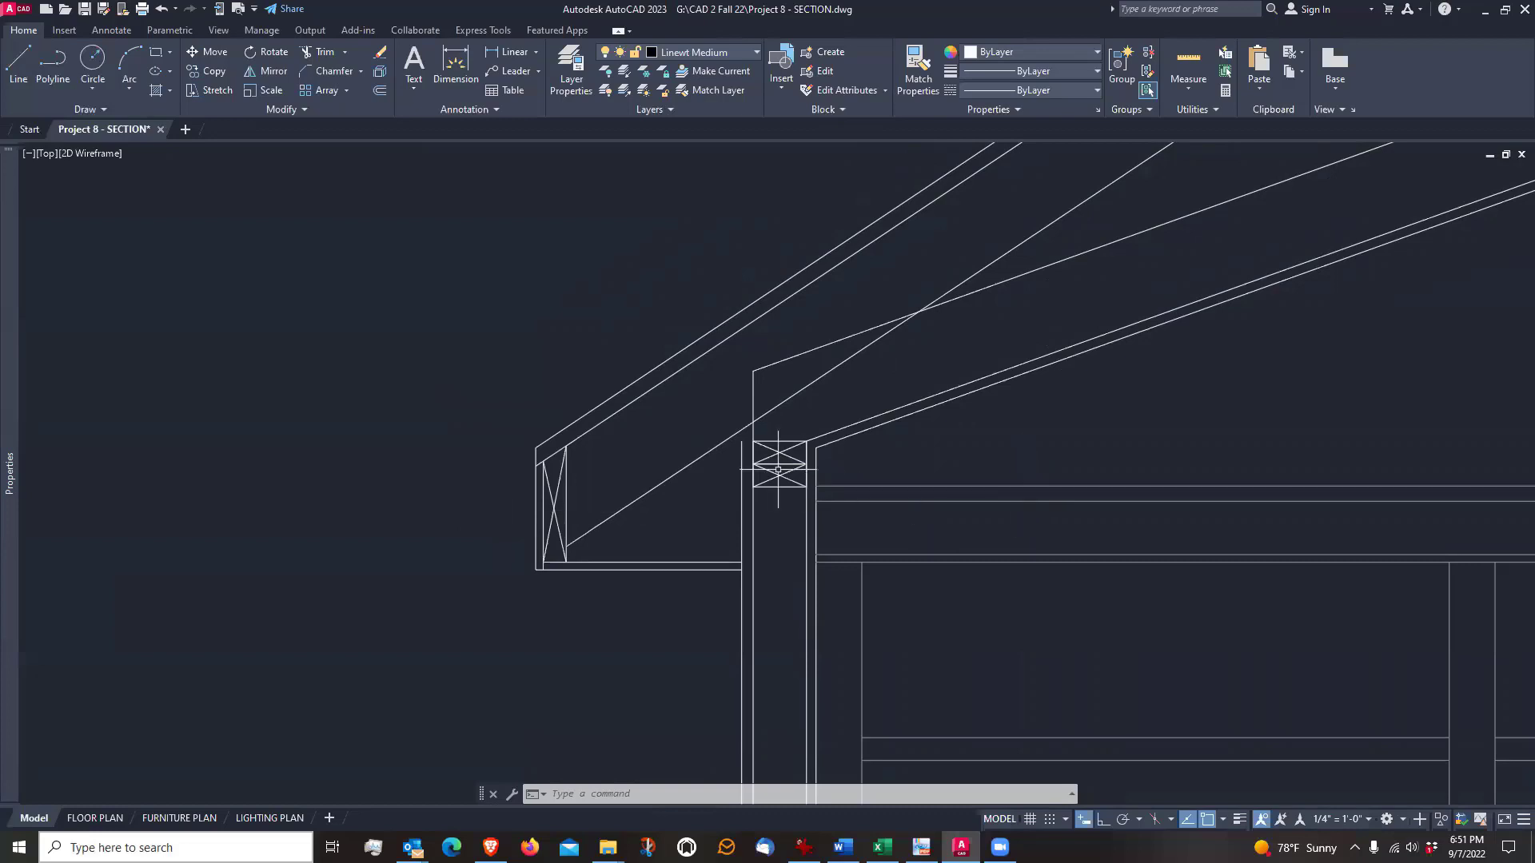
Close the upper end of the exterior wall layer with a horizontal line to the double top plate's outer upper corner
scroll(778, 470, "up", 3)
scroll(743, 582, "down", 3)
scroll(753, 699, "up", 2)
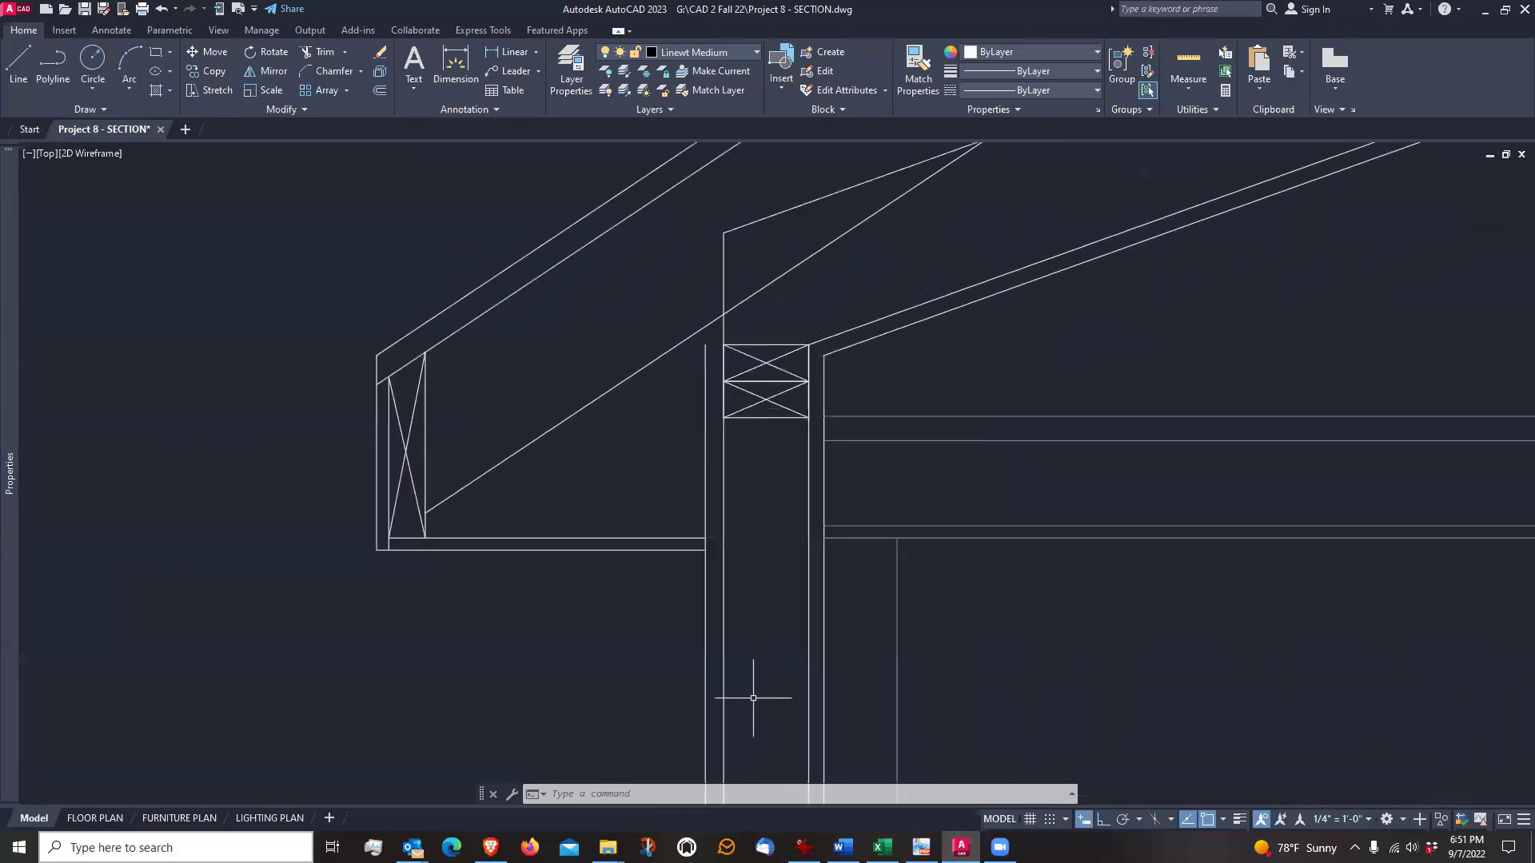
scroll(715, 326, "up", 3)
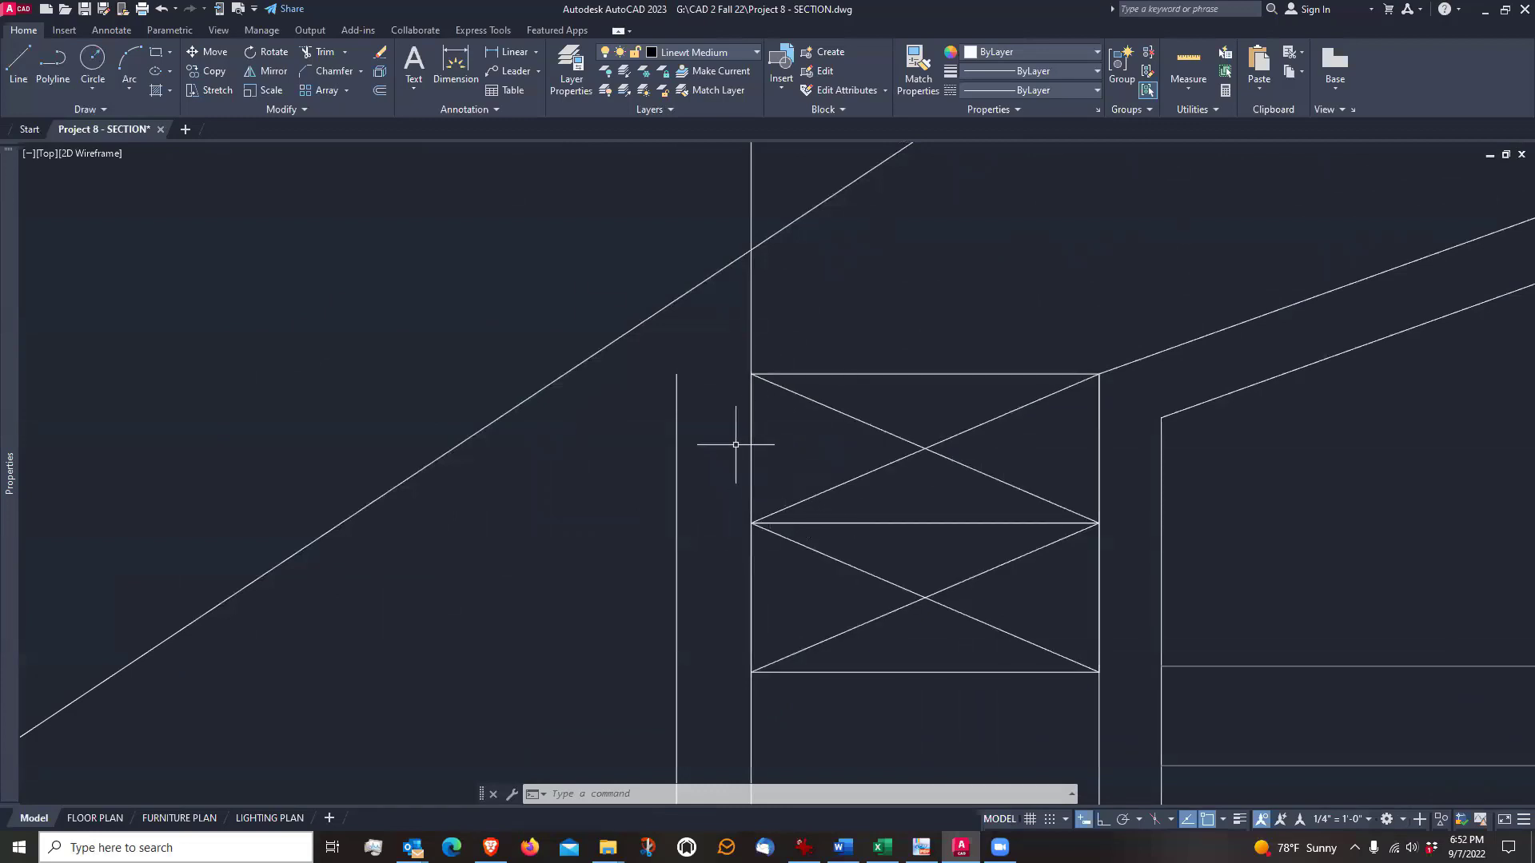
left_click(19, 63)
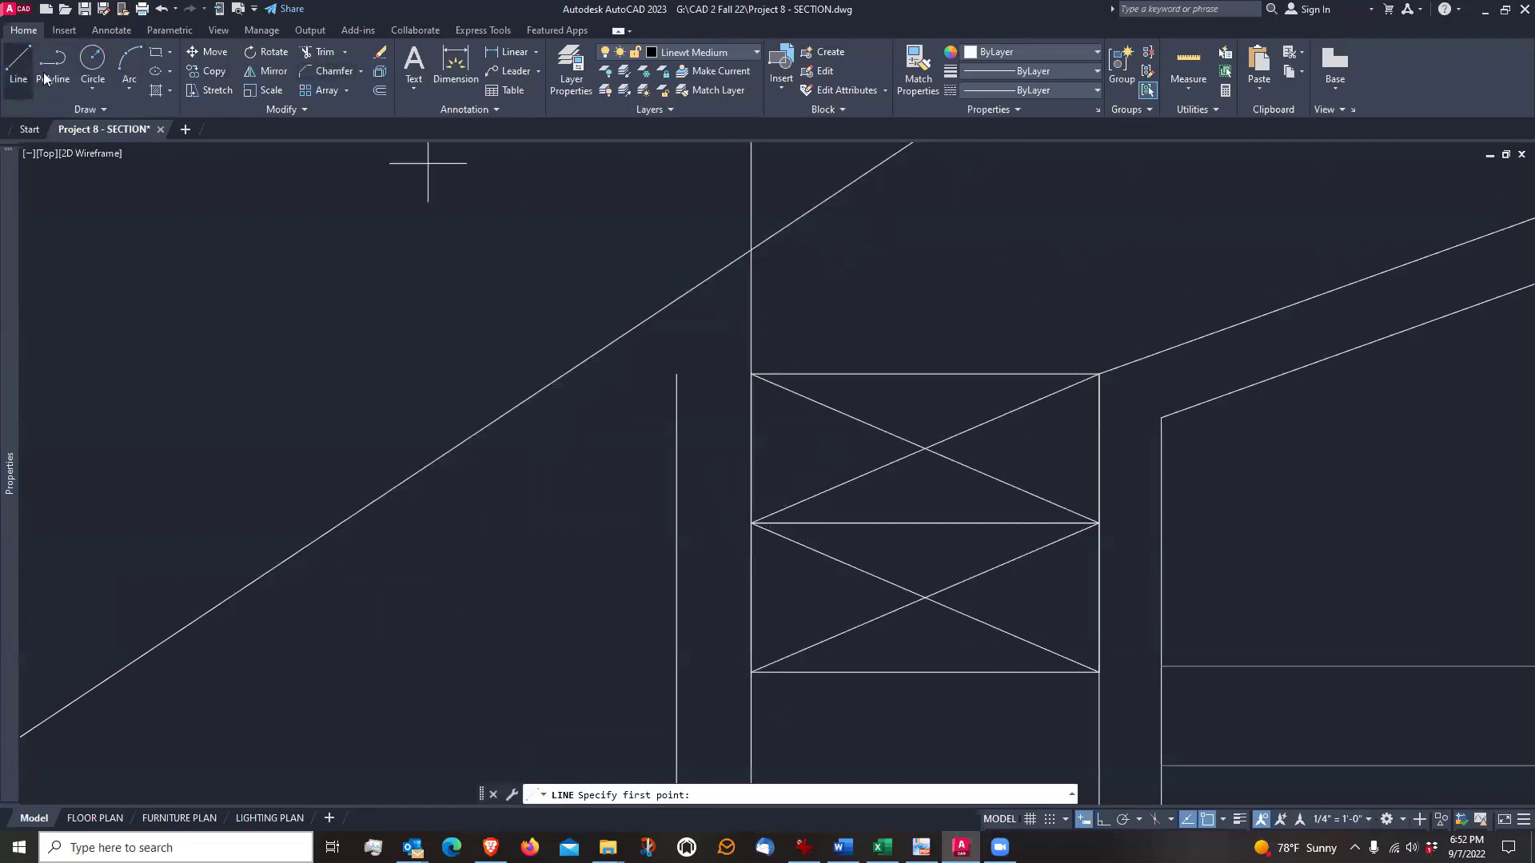
left_click(676, 374)
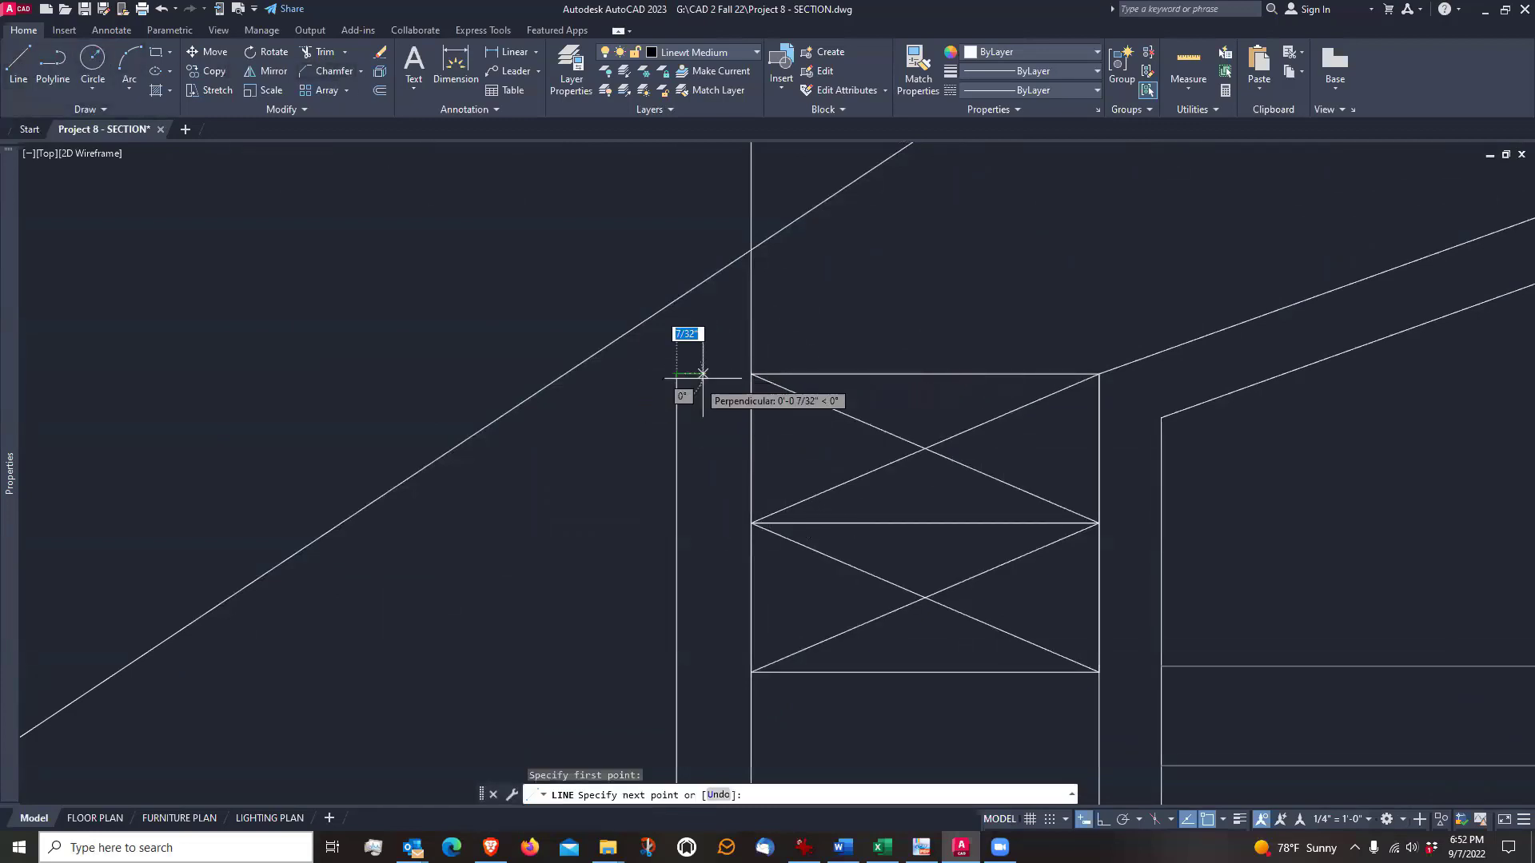
left_click(751, 373)
key("Escape")
scroll(760, 357, "down", 3)
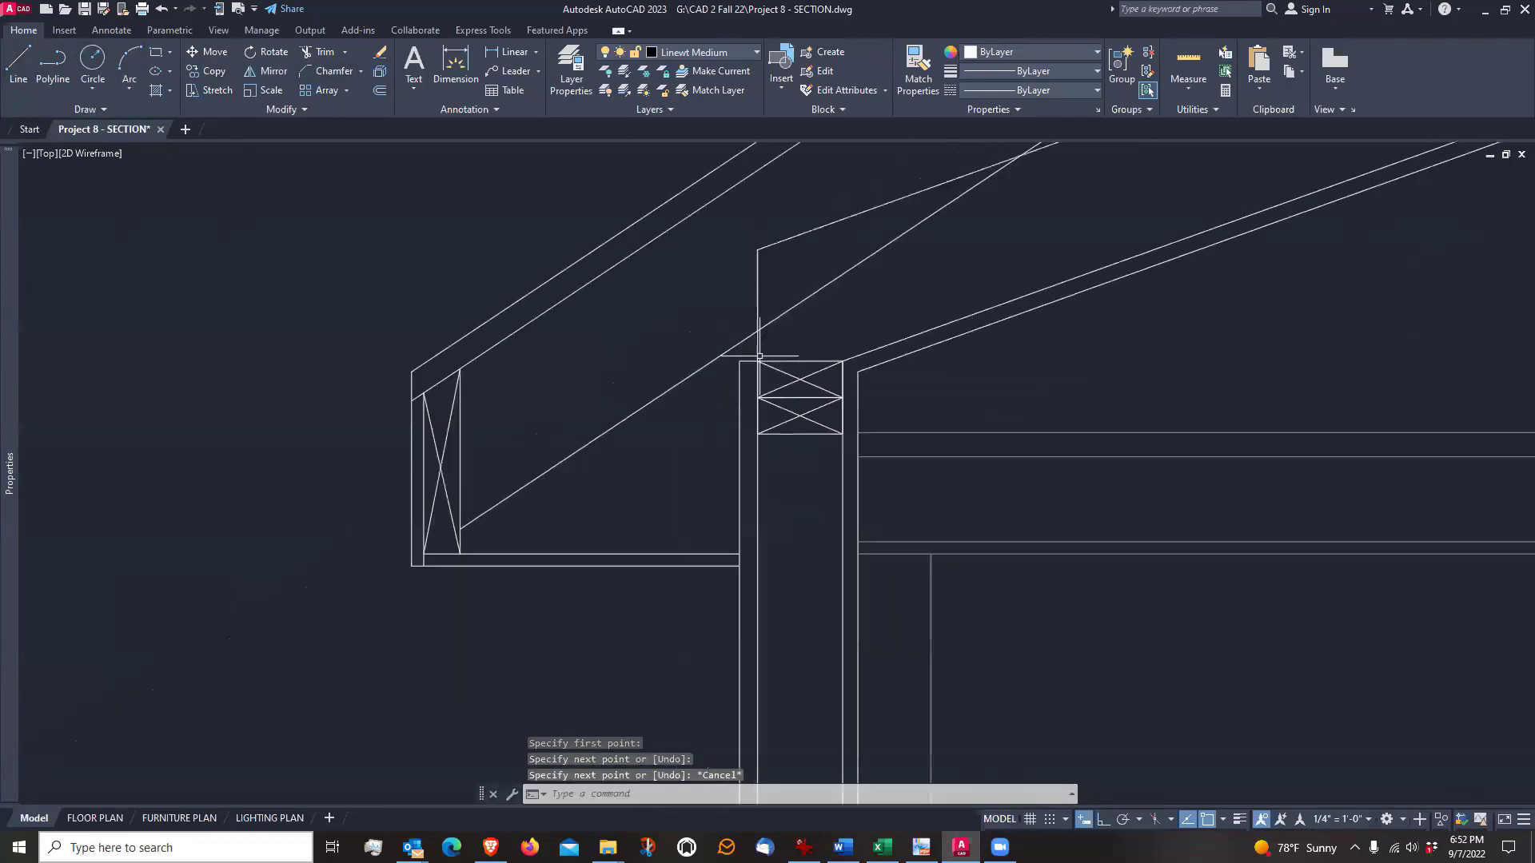
scroll(703, 610, "up", 2)
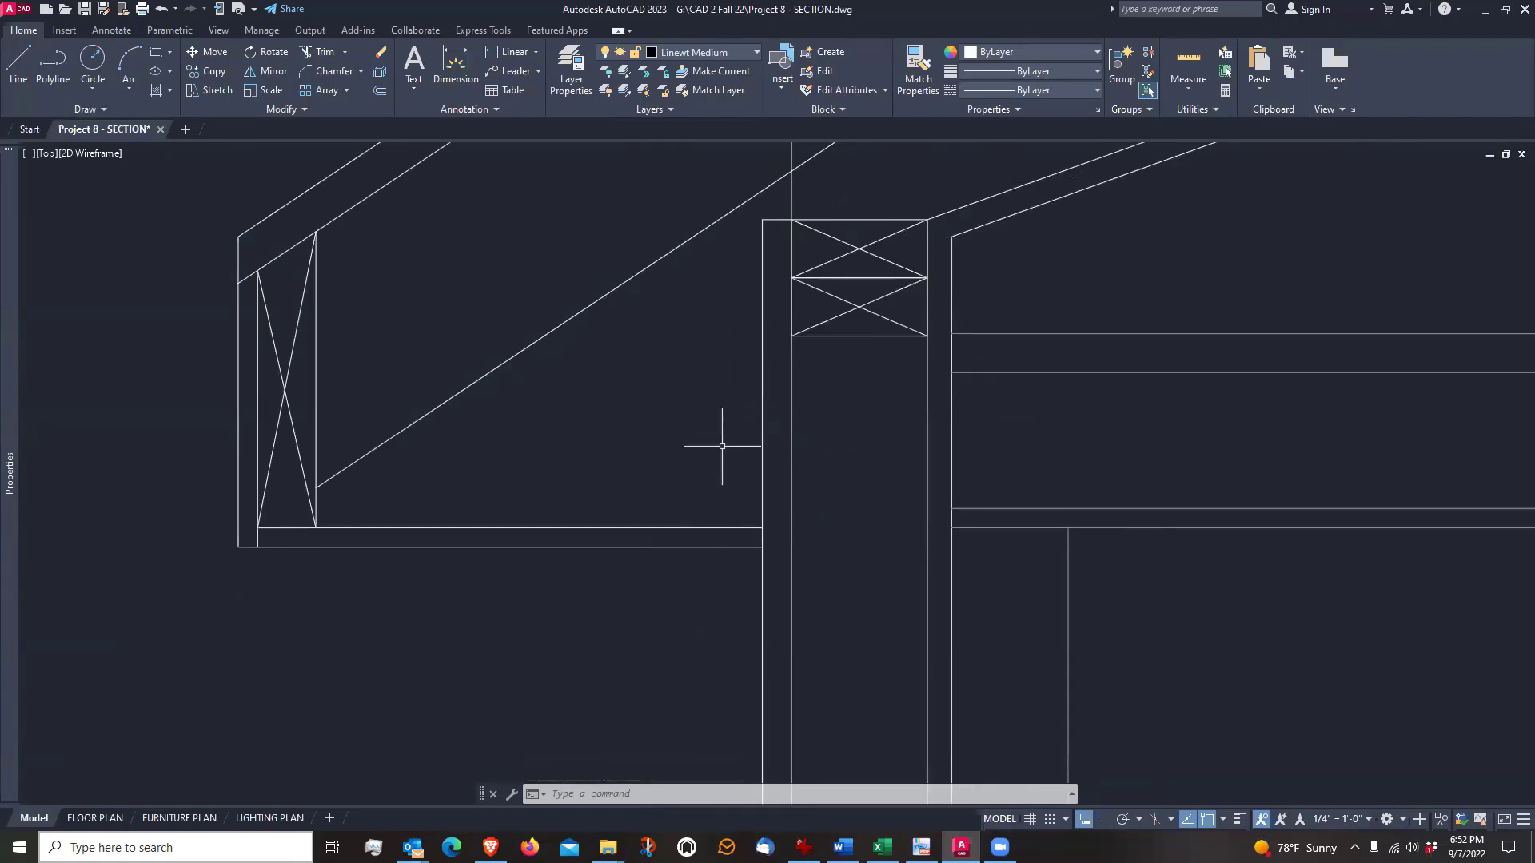
scroll(718, 478, "down", 4)
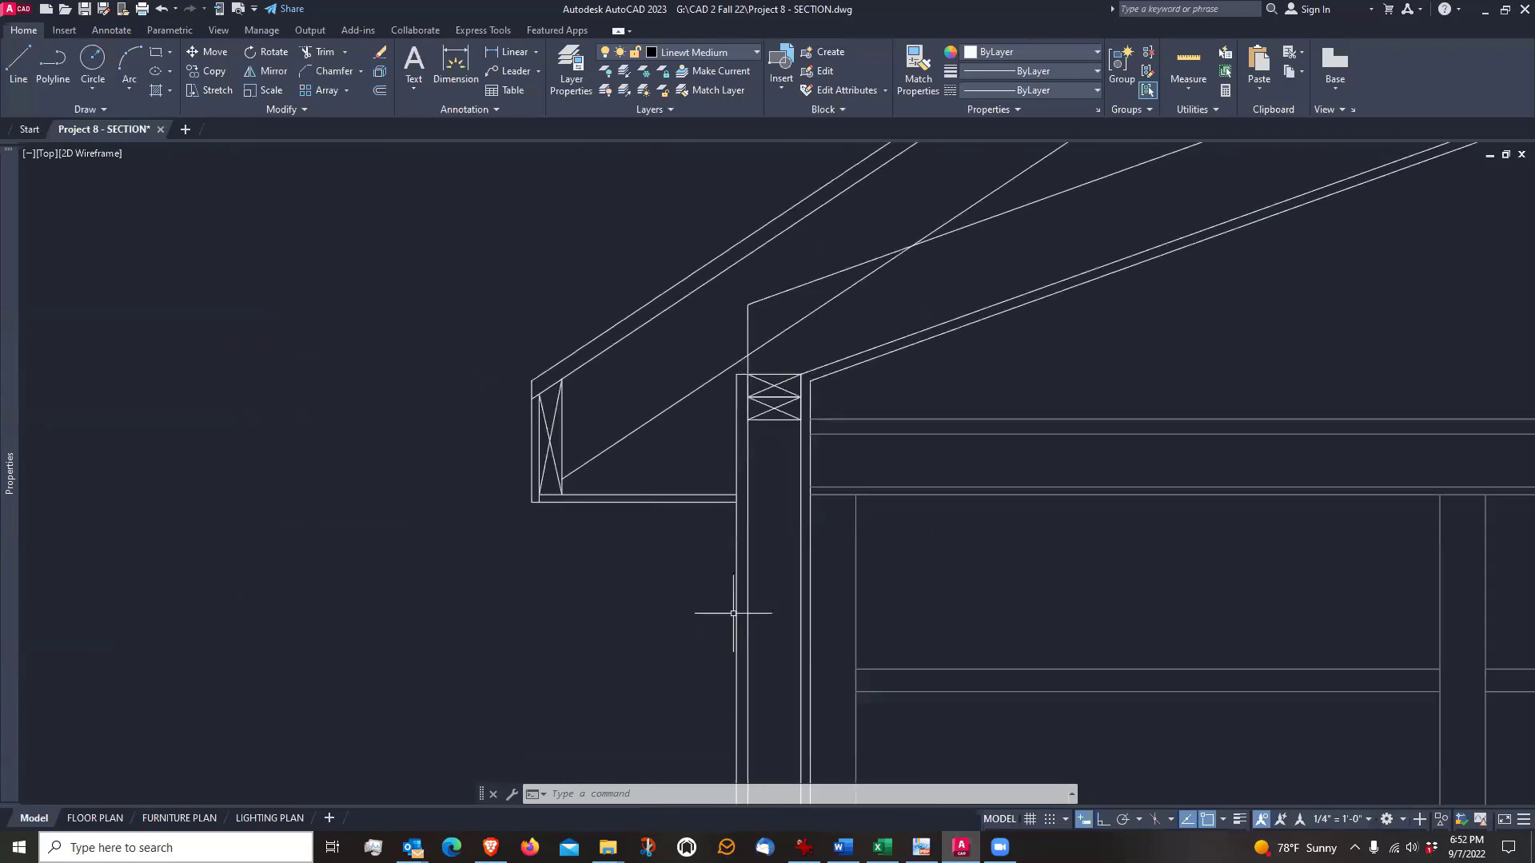
scroll(745, 479, "up", 2)
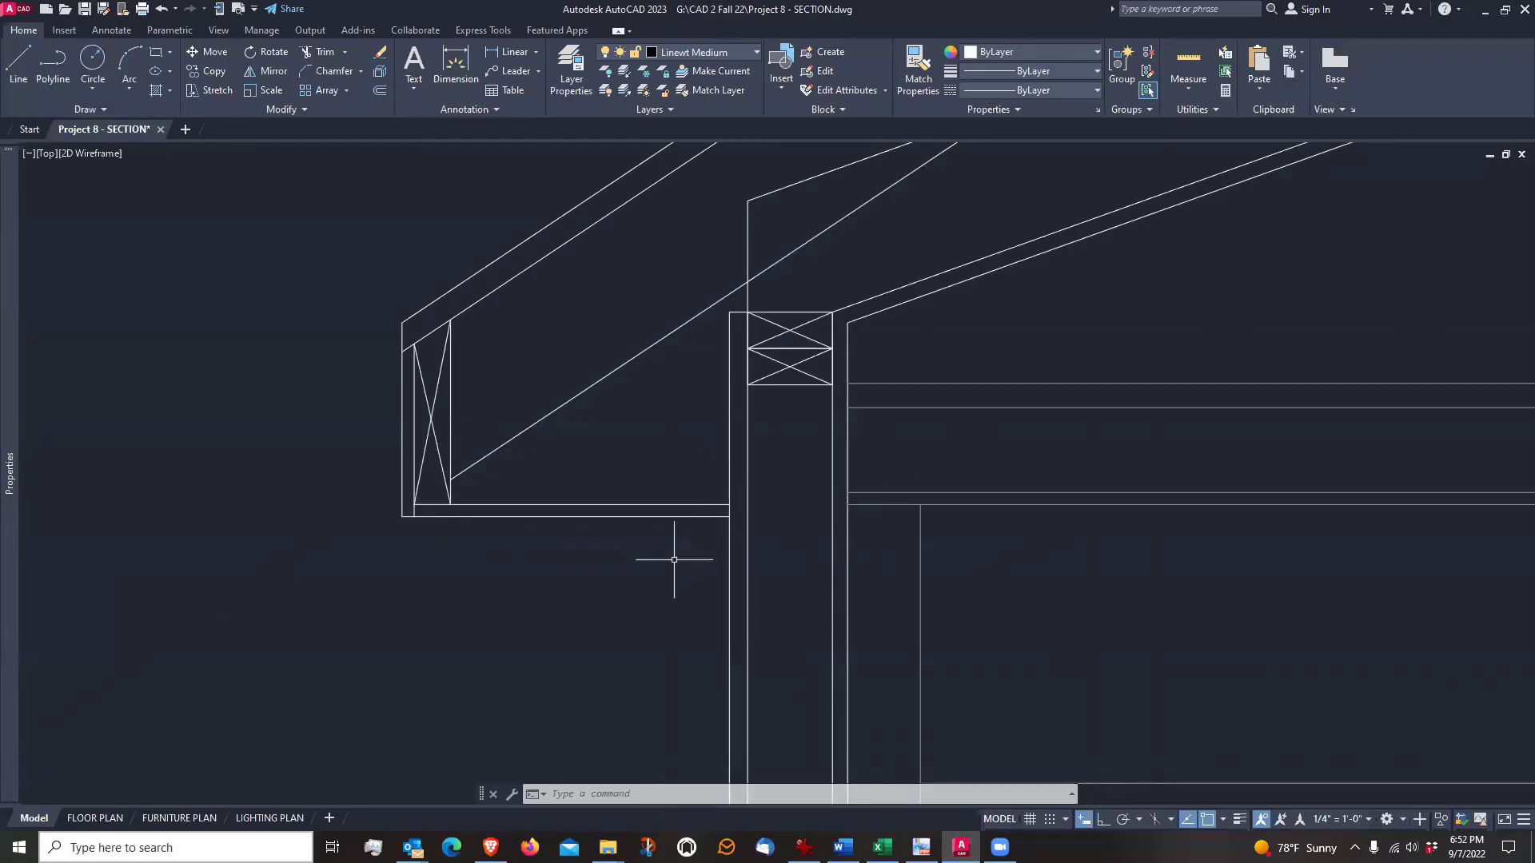
middle_click_drag(674, 560, 667, 574)
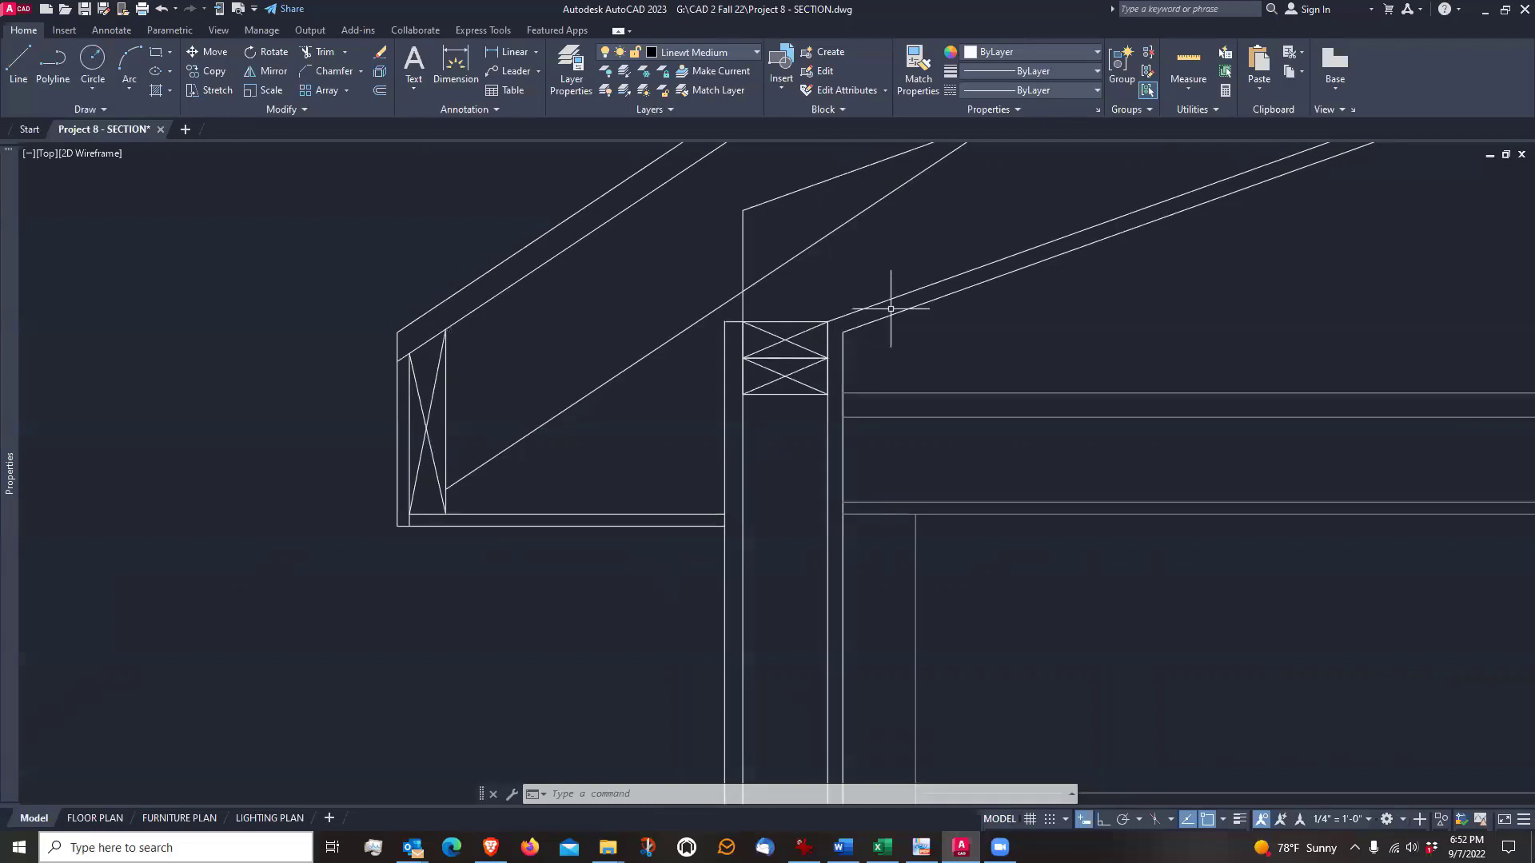
scroll(811, 259, "down", 4)
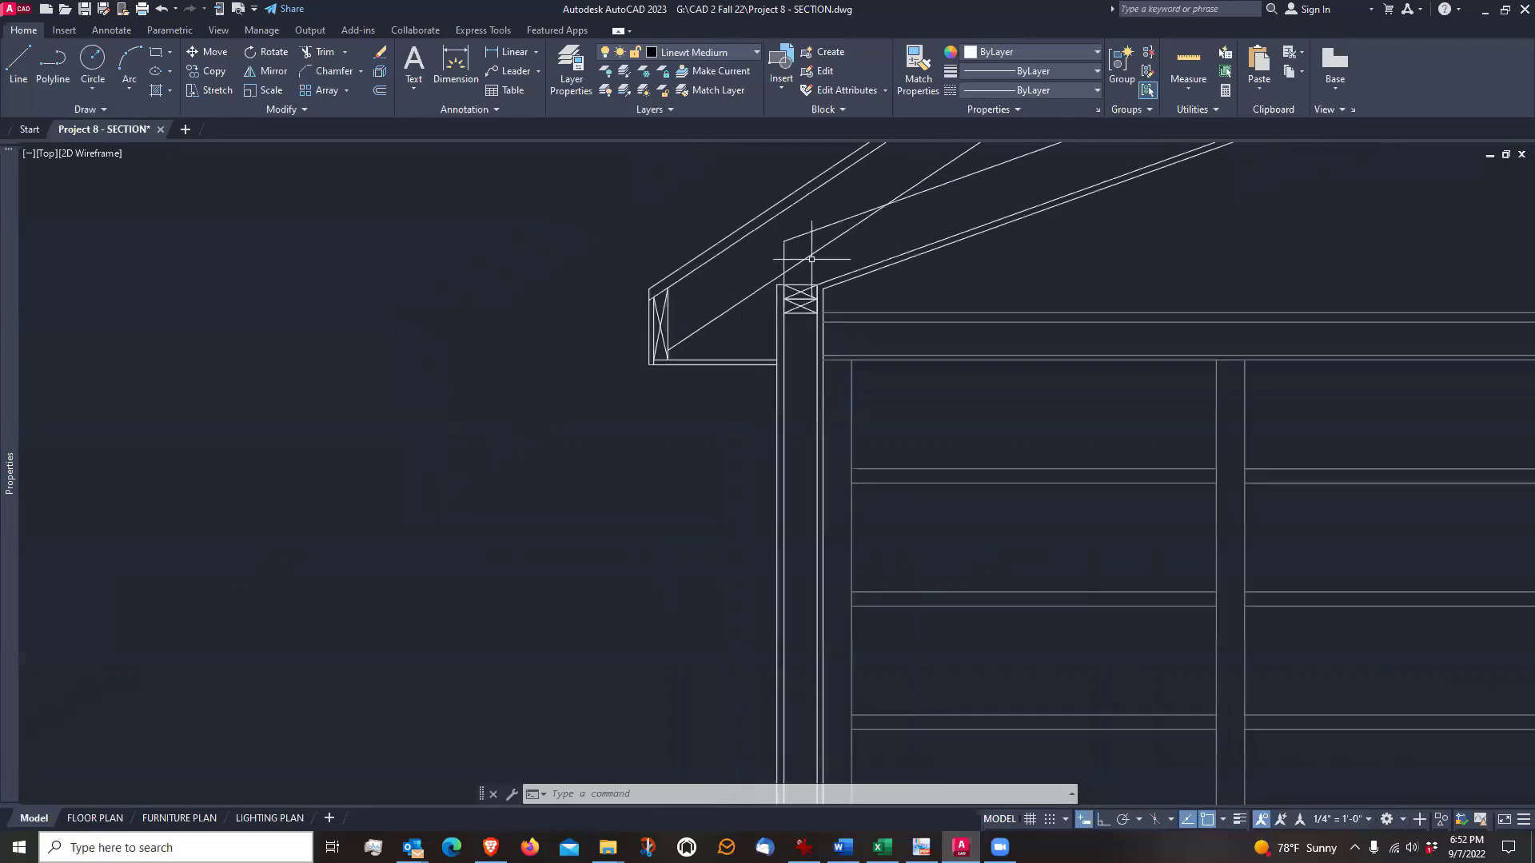
scroll(809, 256, "up", 4)
scroll(805, 297, "down", 4)
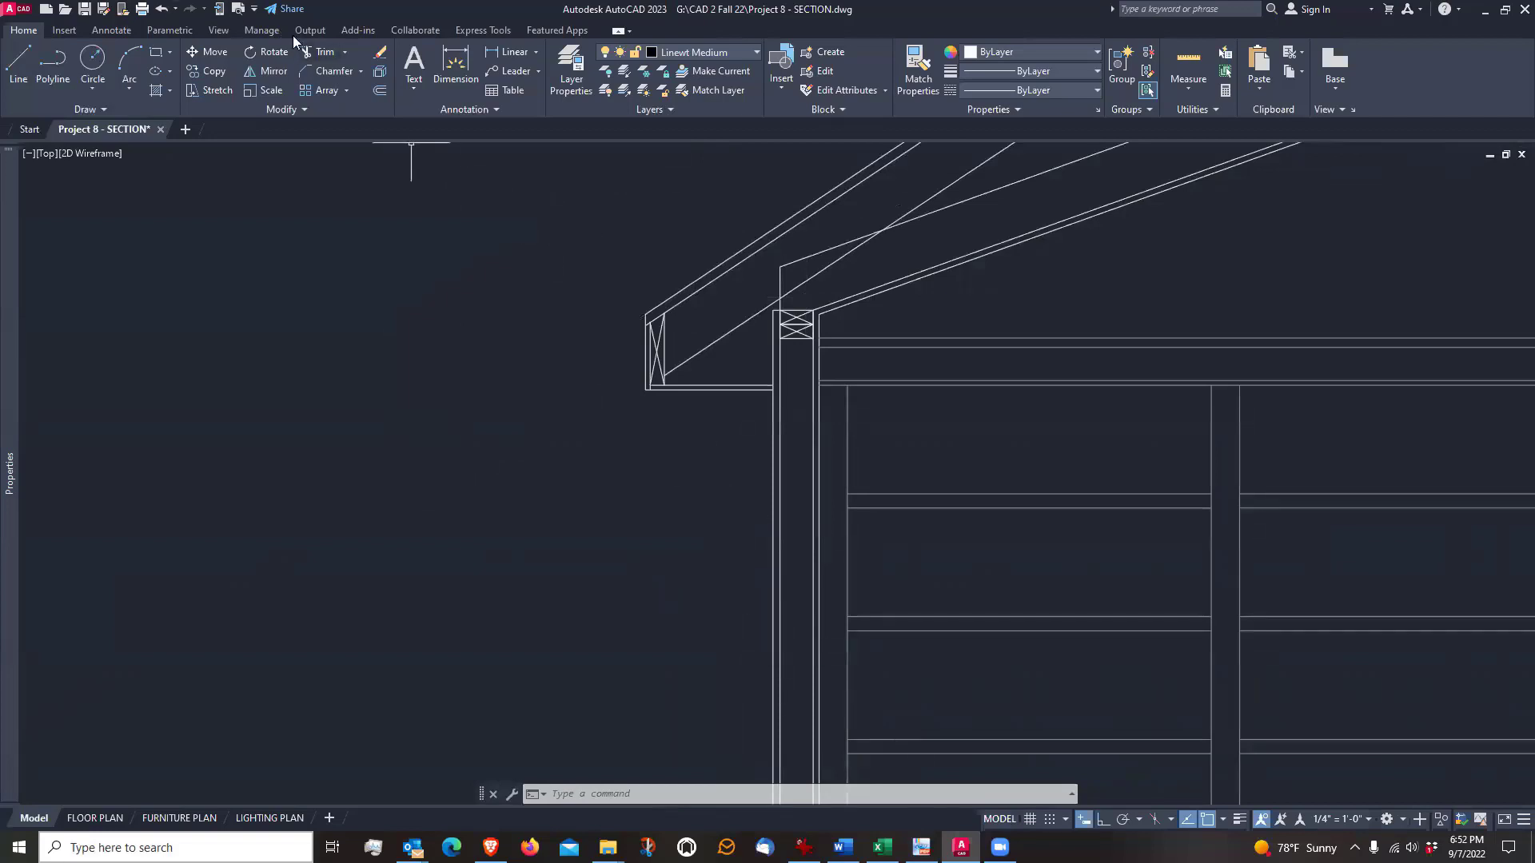
Insert a Stud - Imperial block from the architectural tool palette just below the soffit, then close the palette
left_click(210, 32)
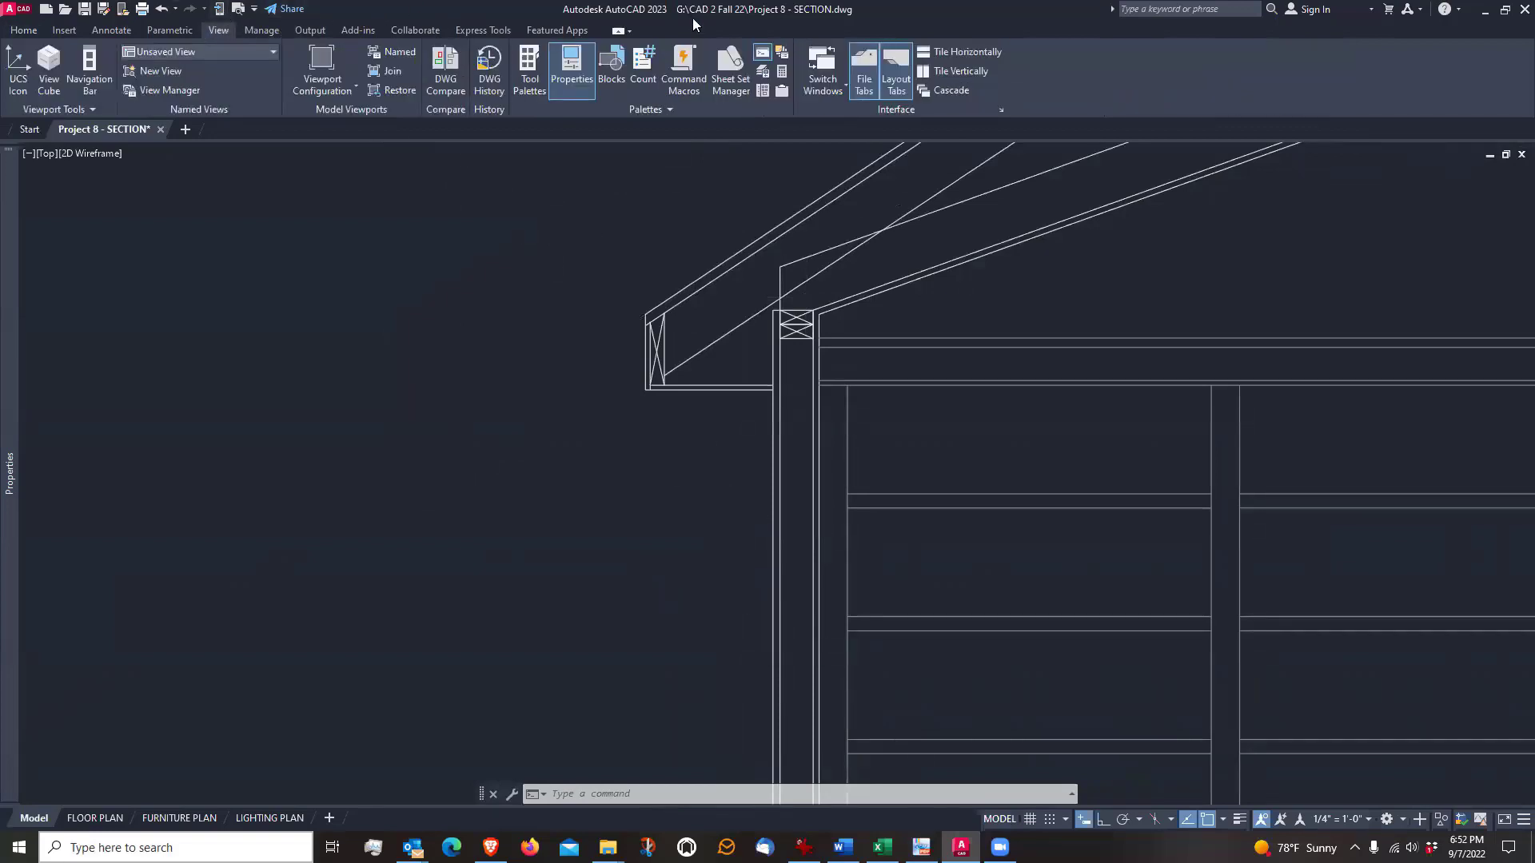
left_click(529, 72)
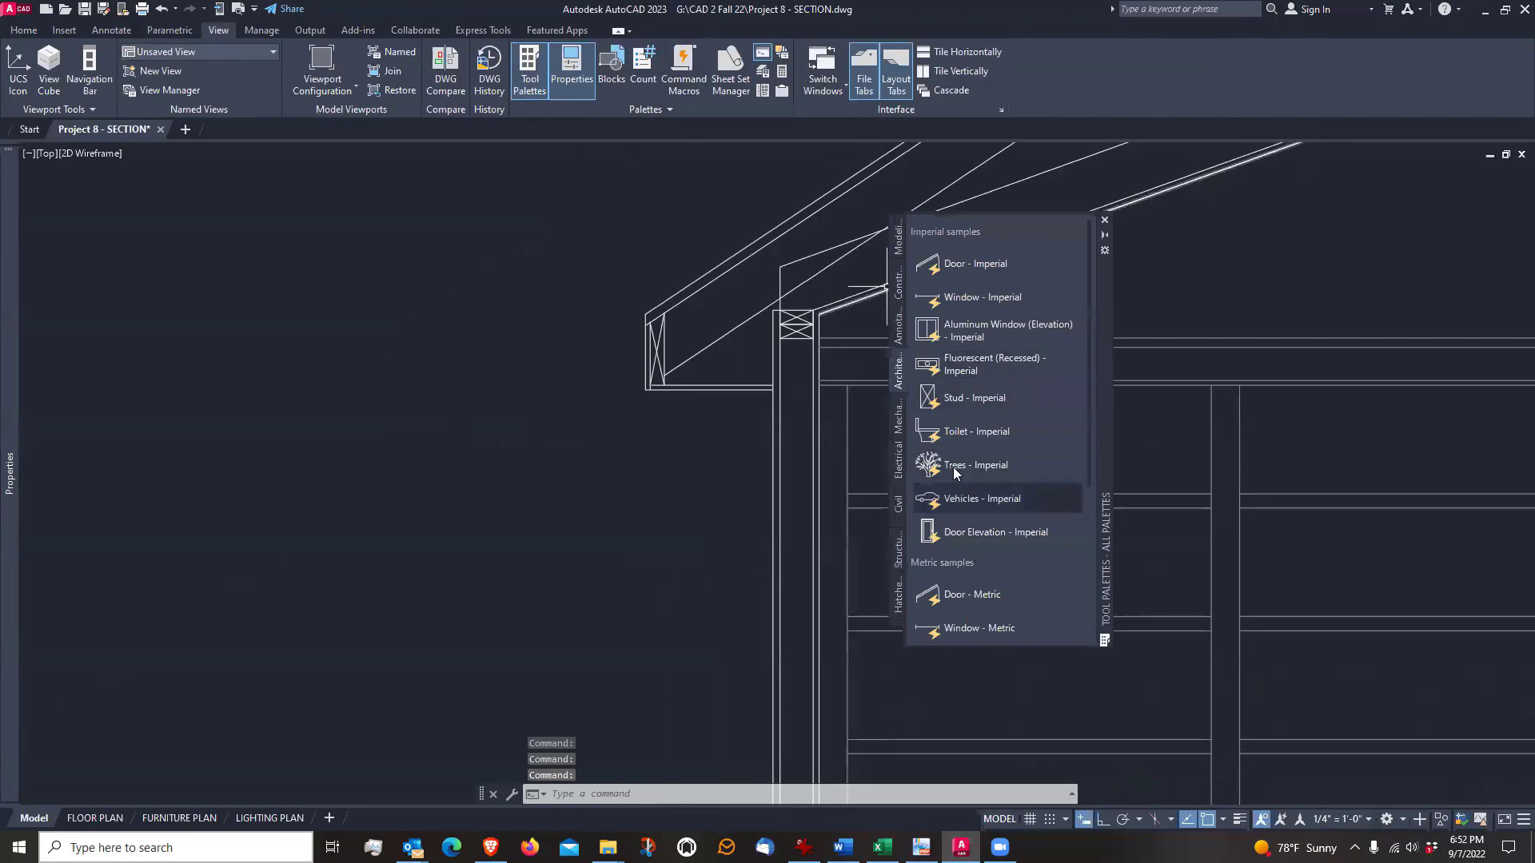
left_click(974, 398)
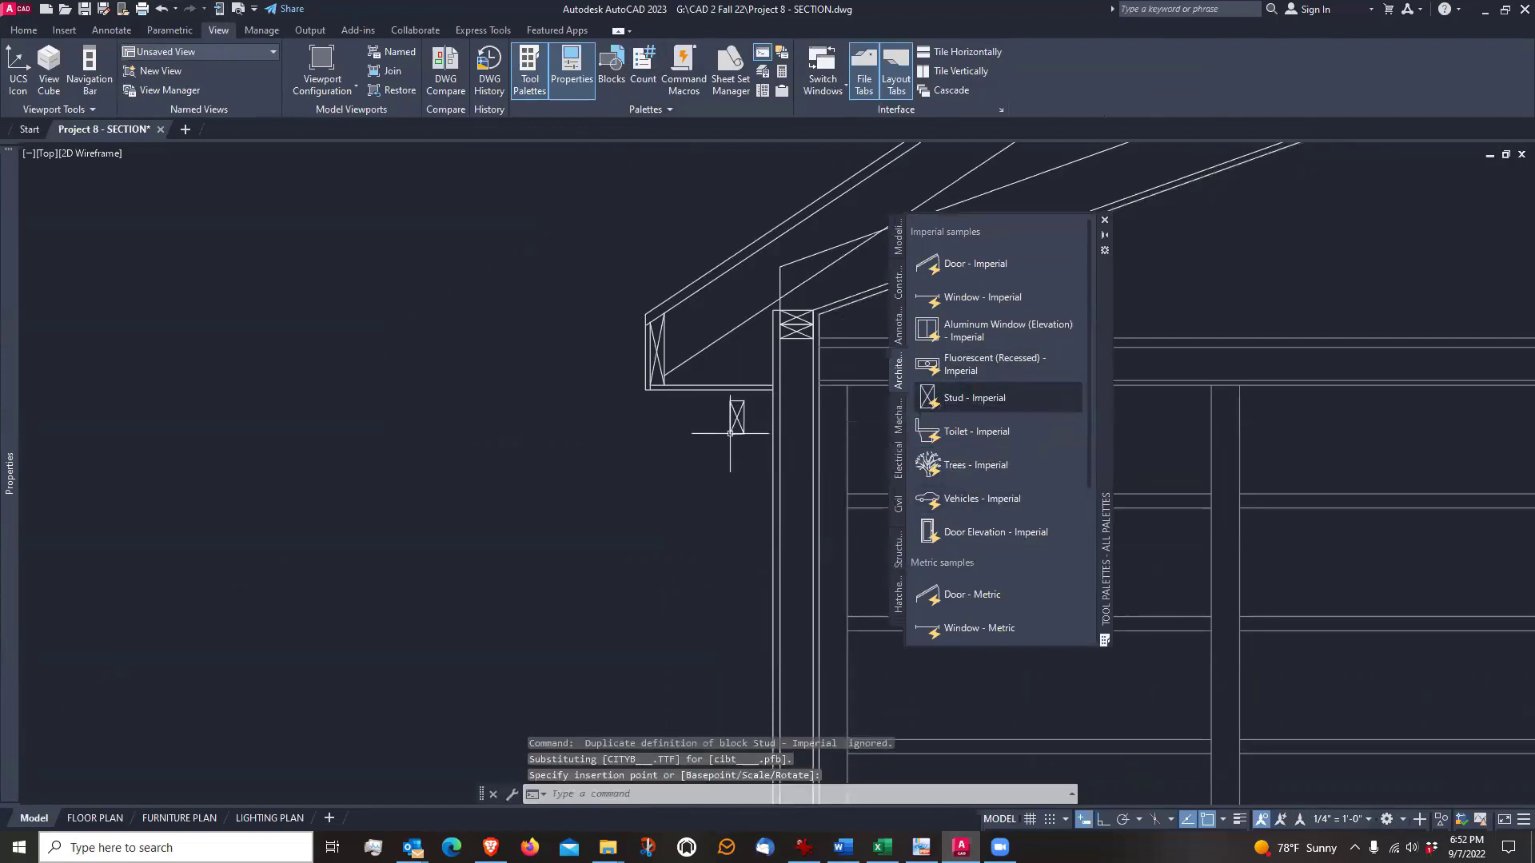
left_click(1105, 220)
Move the stud block by its lower wall-side corner to where the upper soffit line meets the exterior wall face
scroll(733, 379, "up", 4)
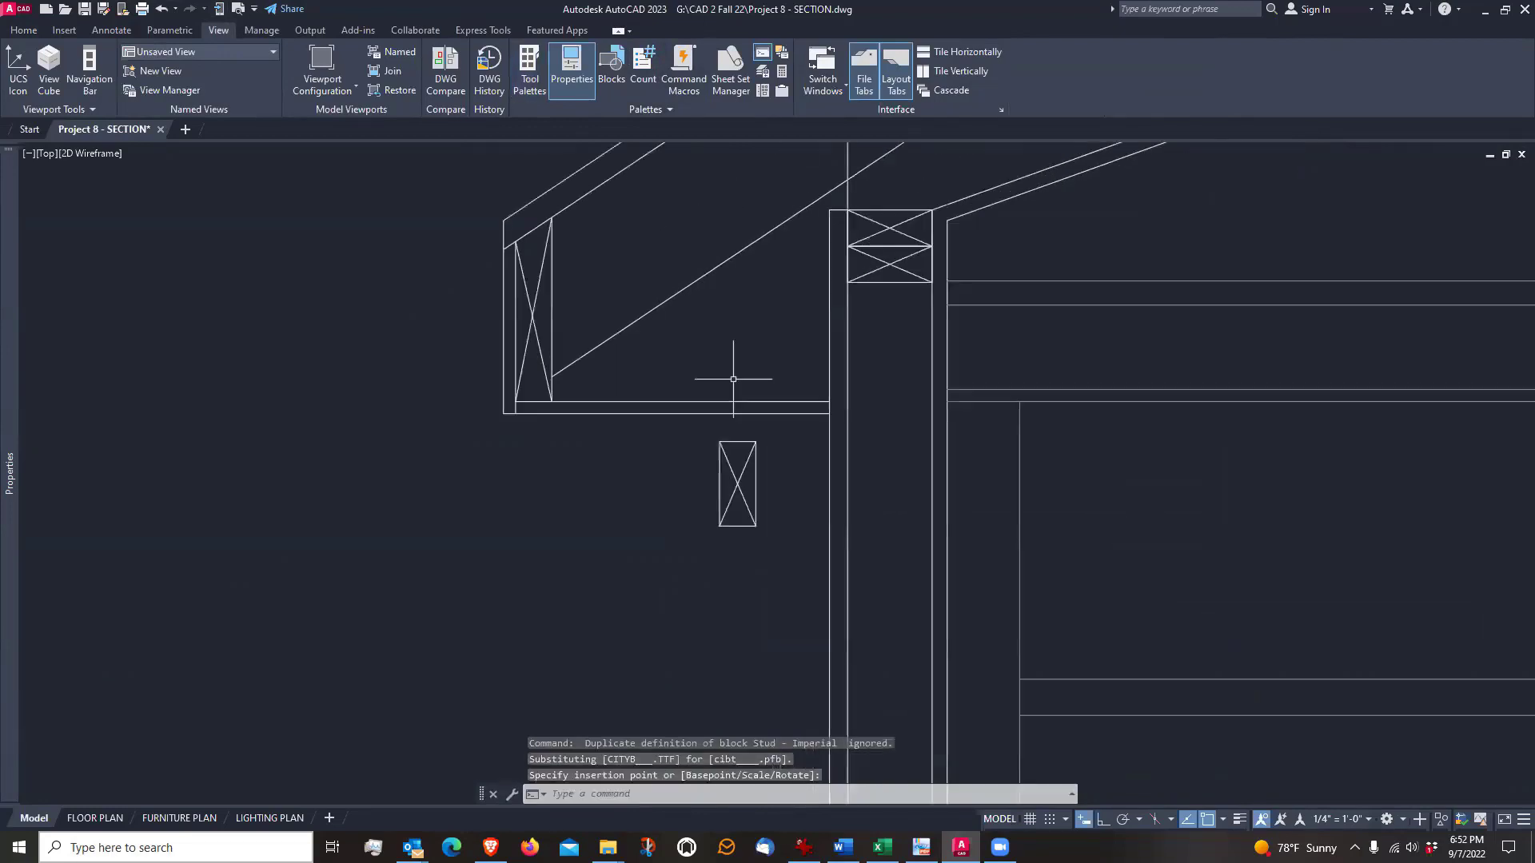
scroll(733, 379, "up", 2)
left_click(32, 29)
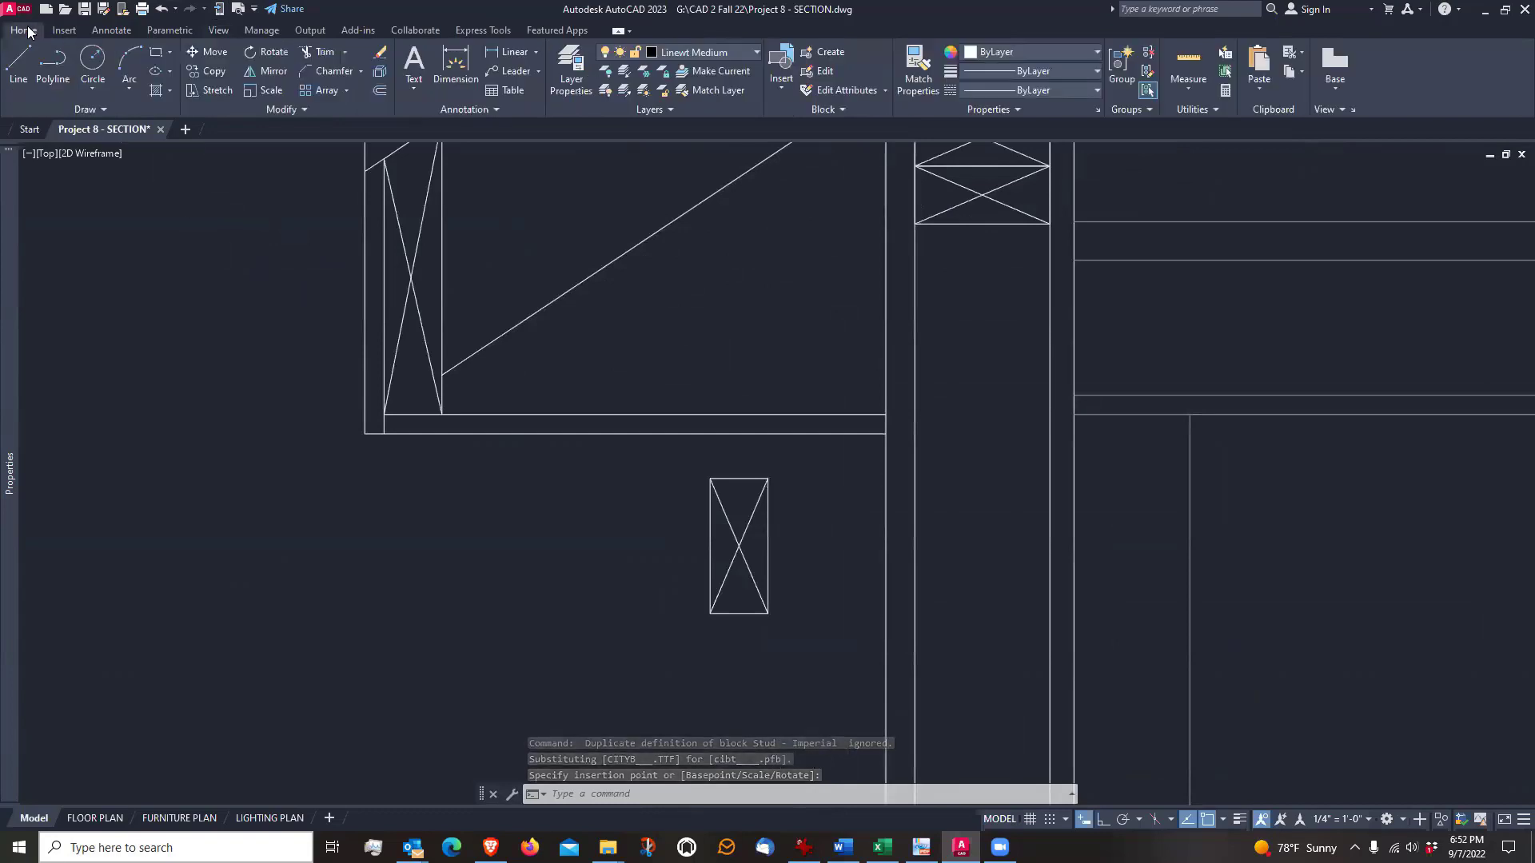
left_click(214, 56)
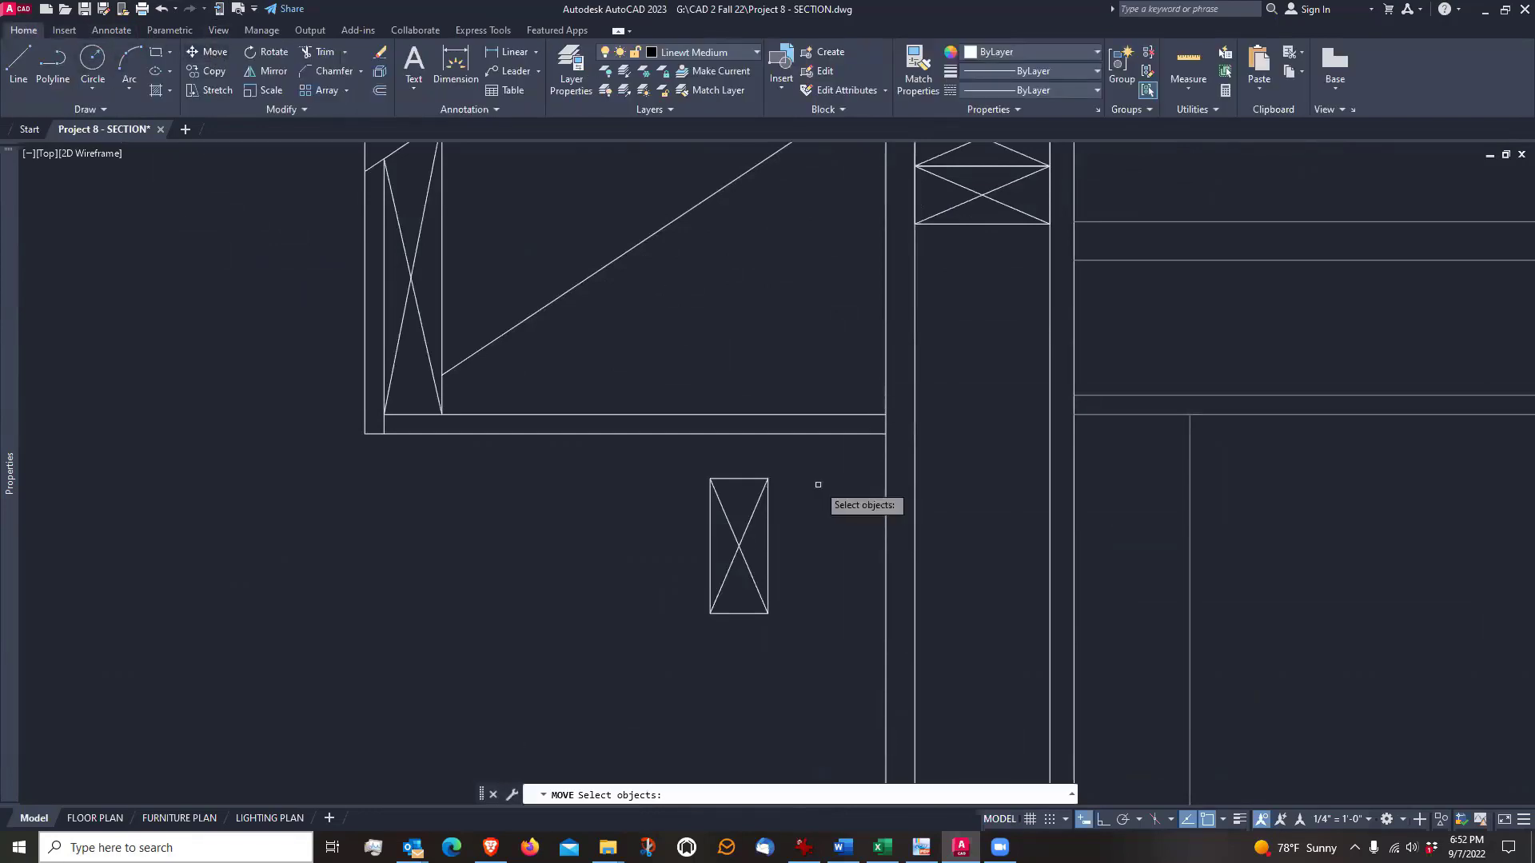
left_click(820, 483)
left_click(750, 574)
key("Return")
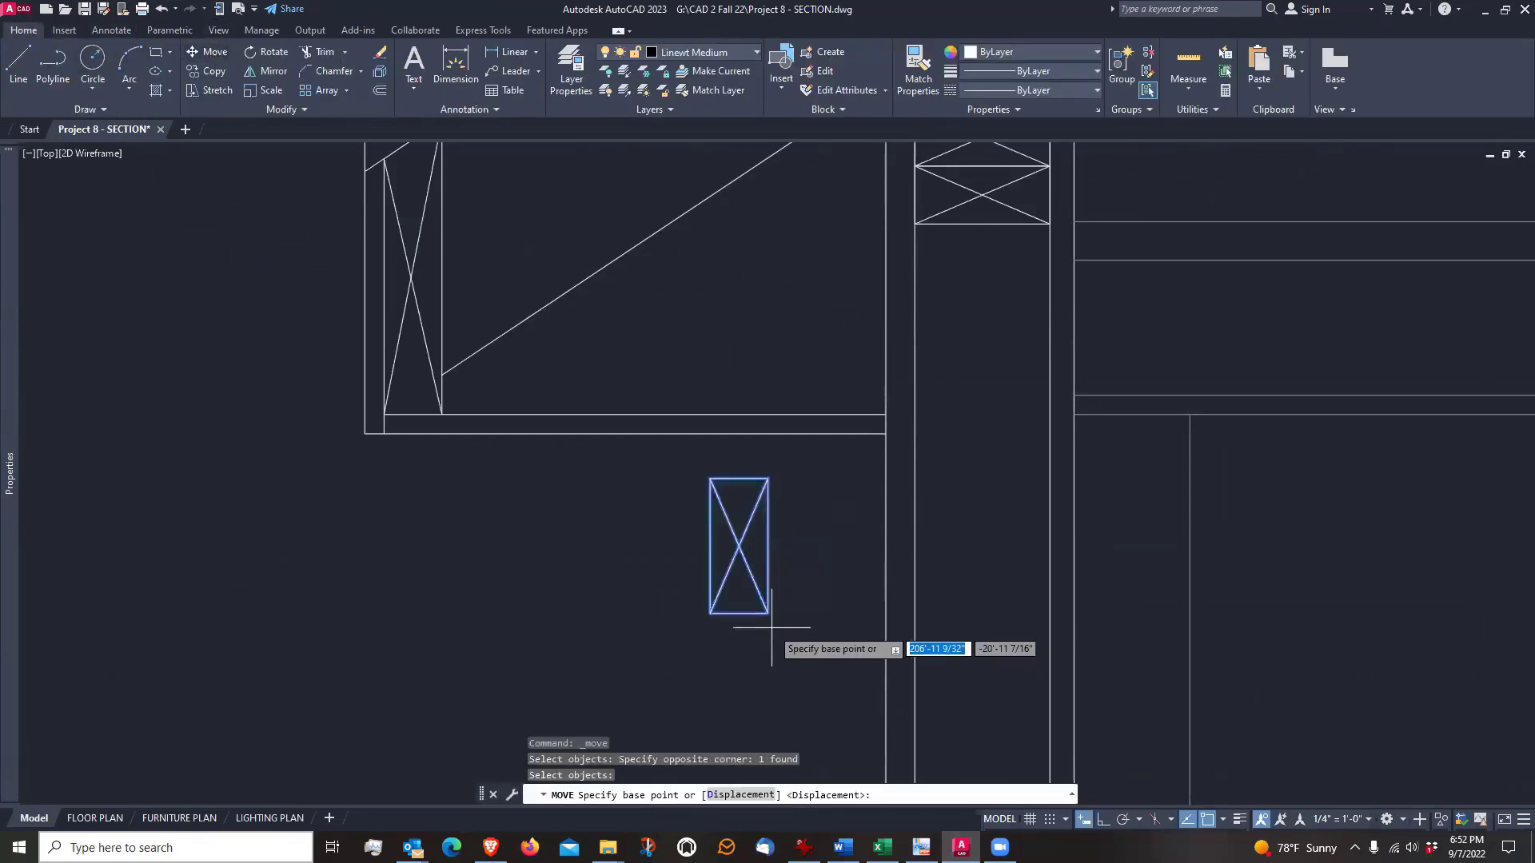
left_click(769, 614)
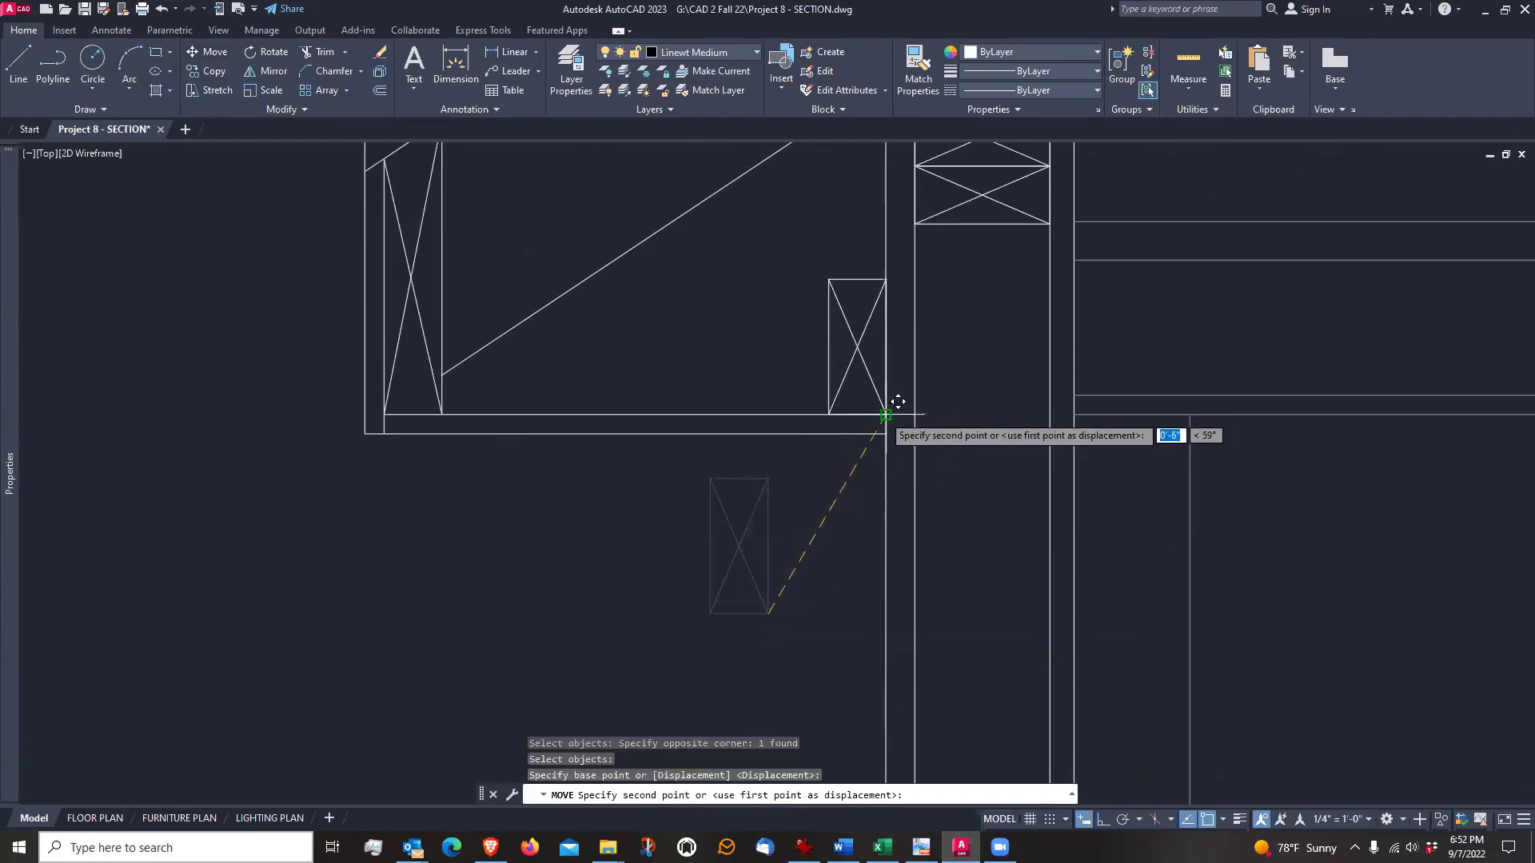
left_click(881, 397)
scroll(536, 543, "down", 4)
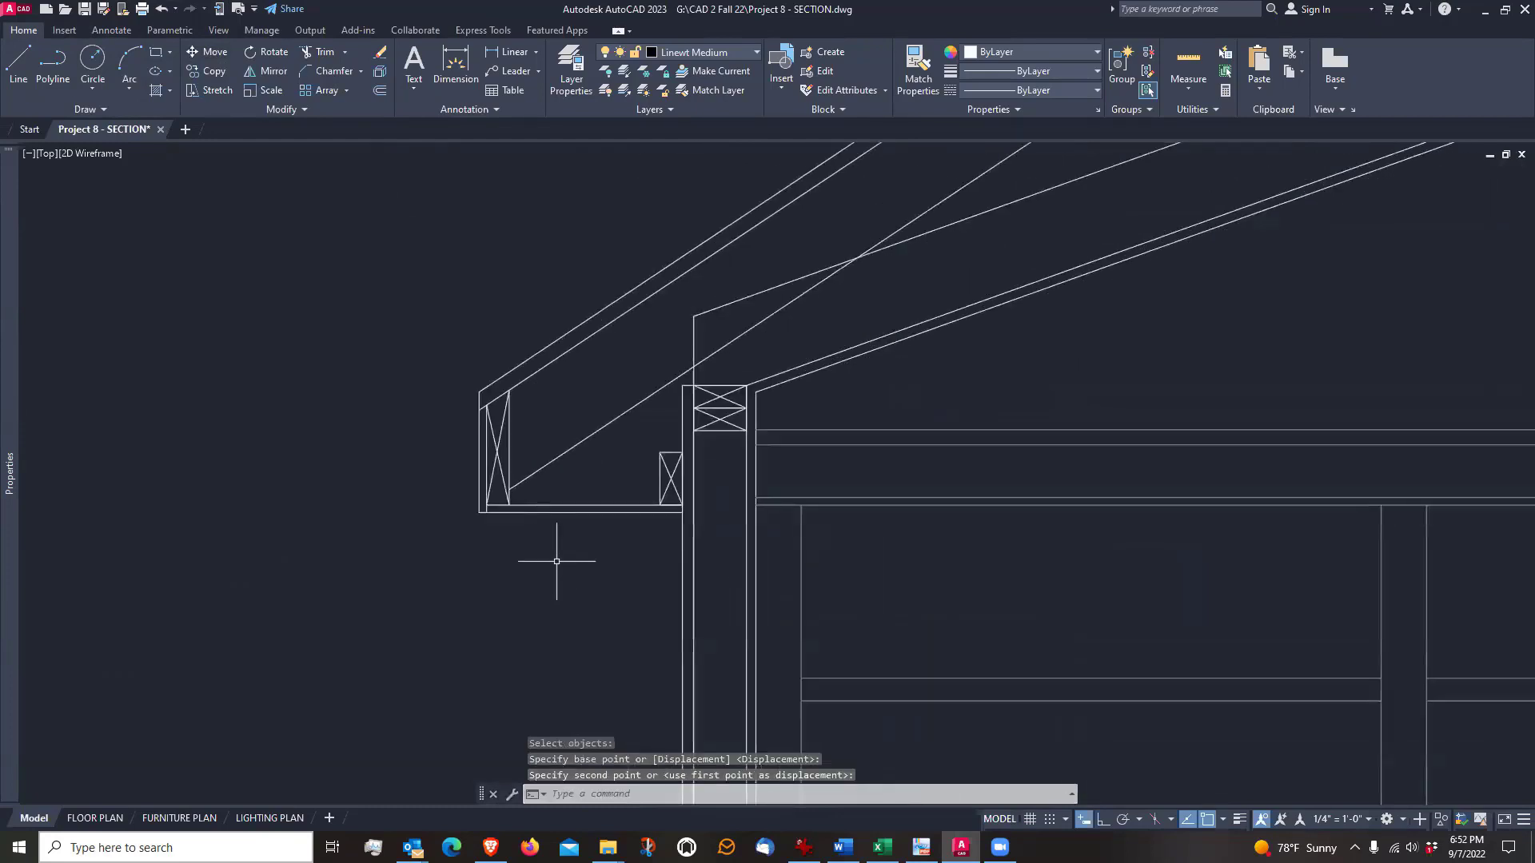
Draw a horizontal line from the stud block's upper outer corner to the back line of the sub-fascia
scroll(552, 483, "up", 5)
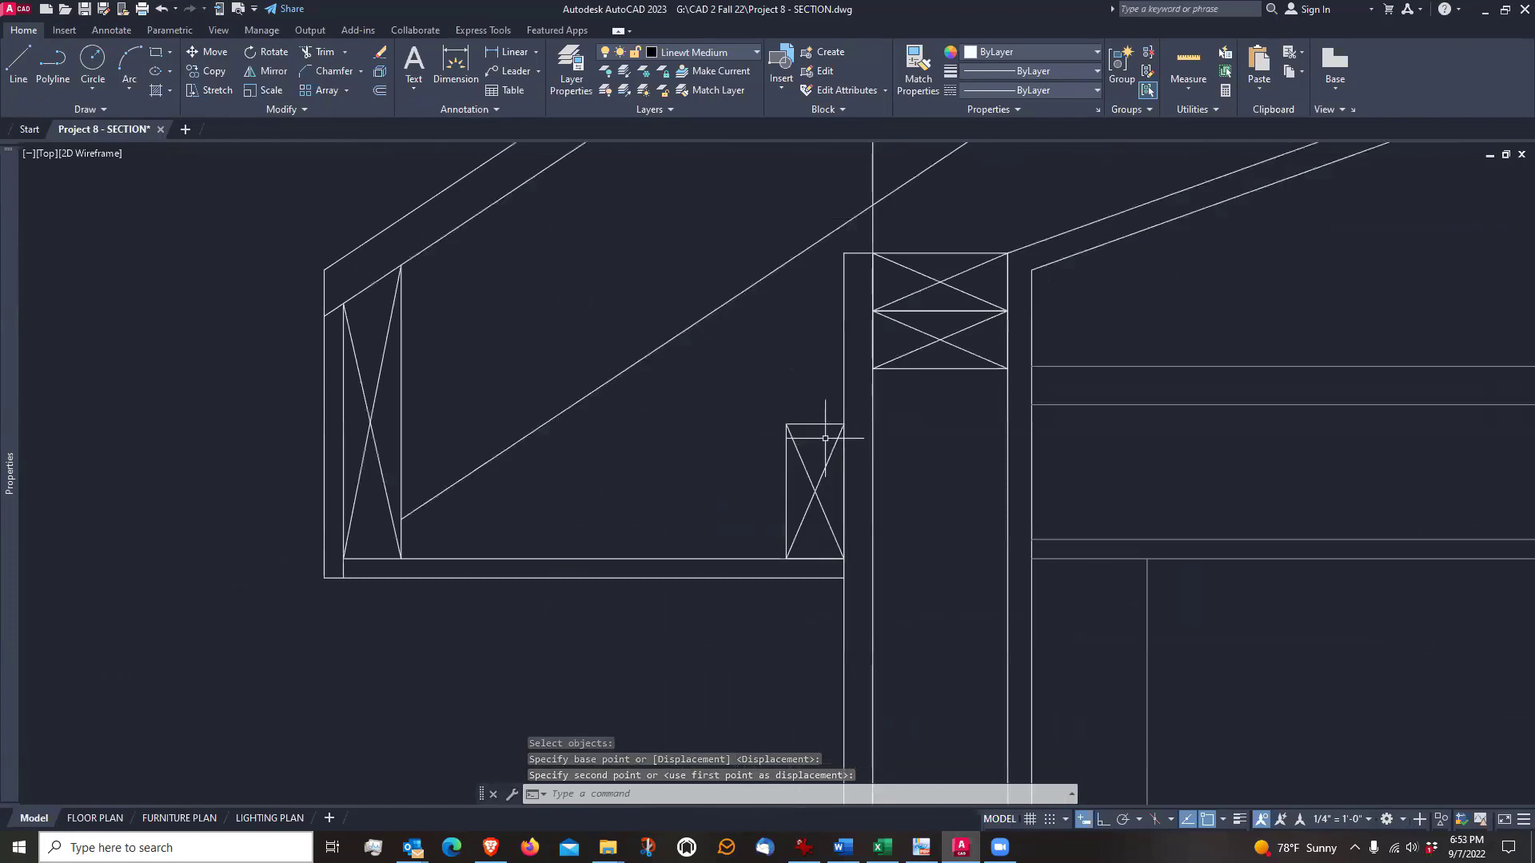
type("l")
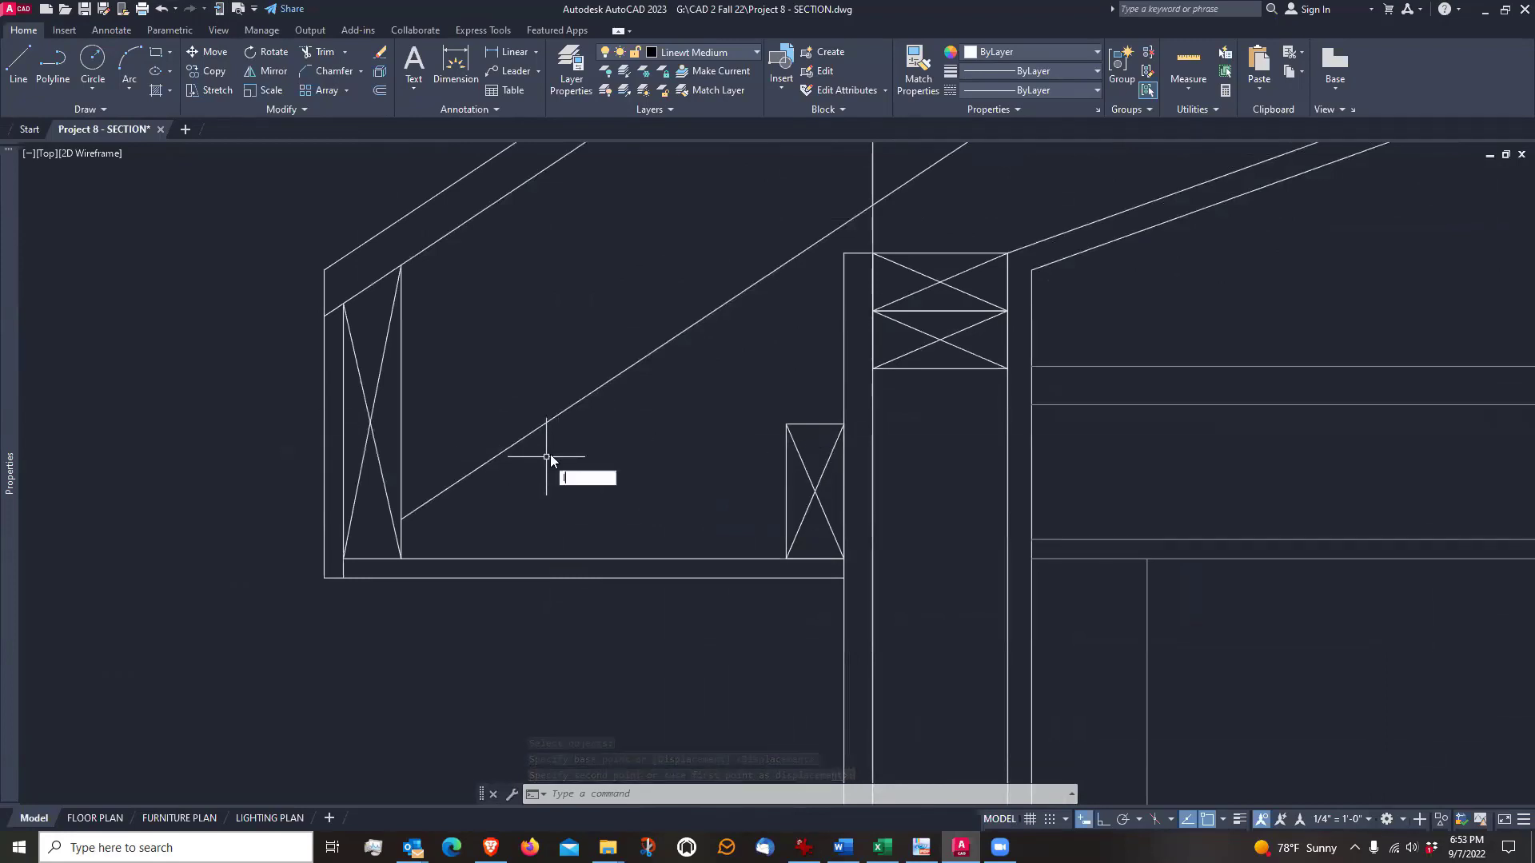
key("Return")
left_click(786, 425)
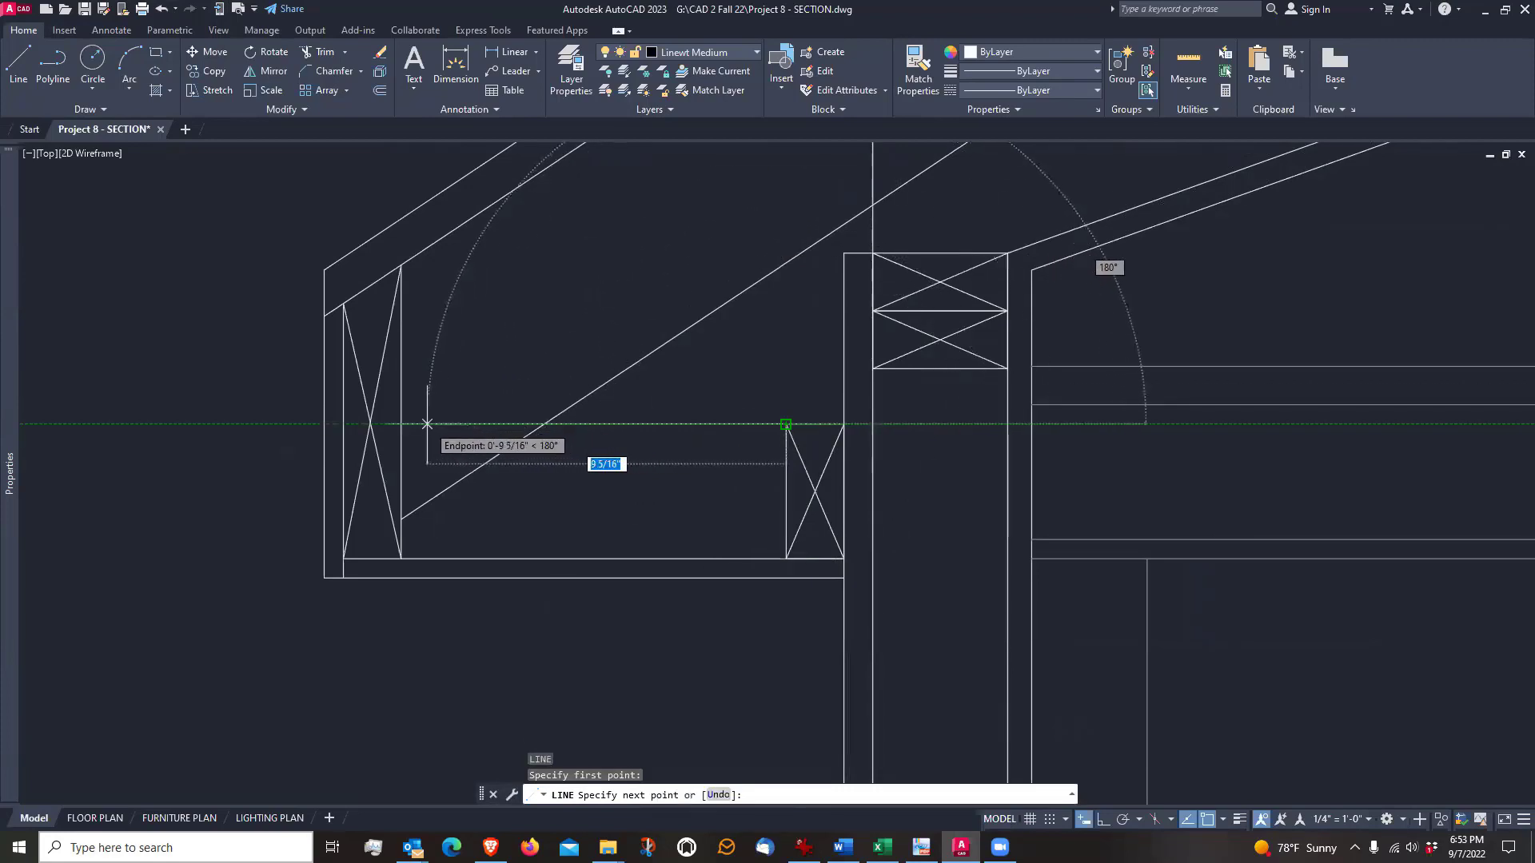
left_click(400, 425)
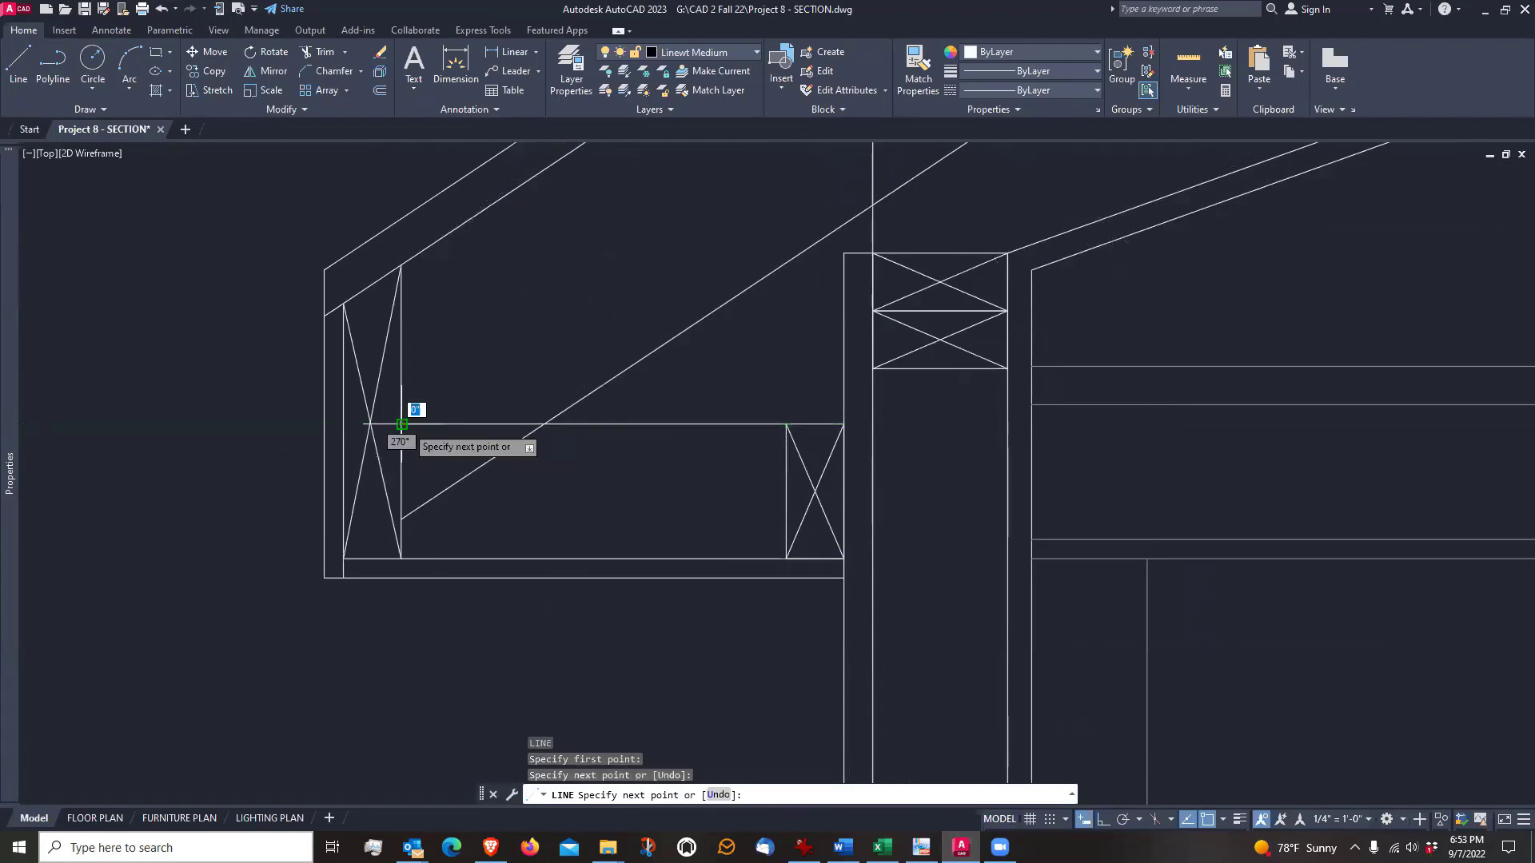
key("Return")
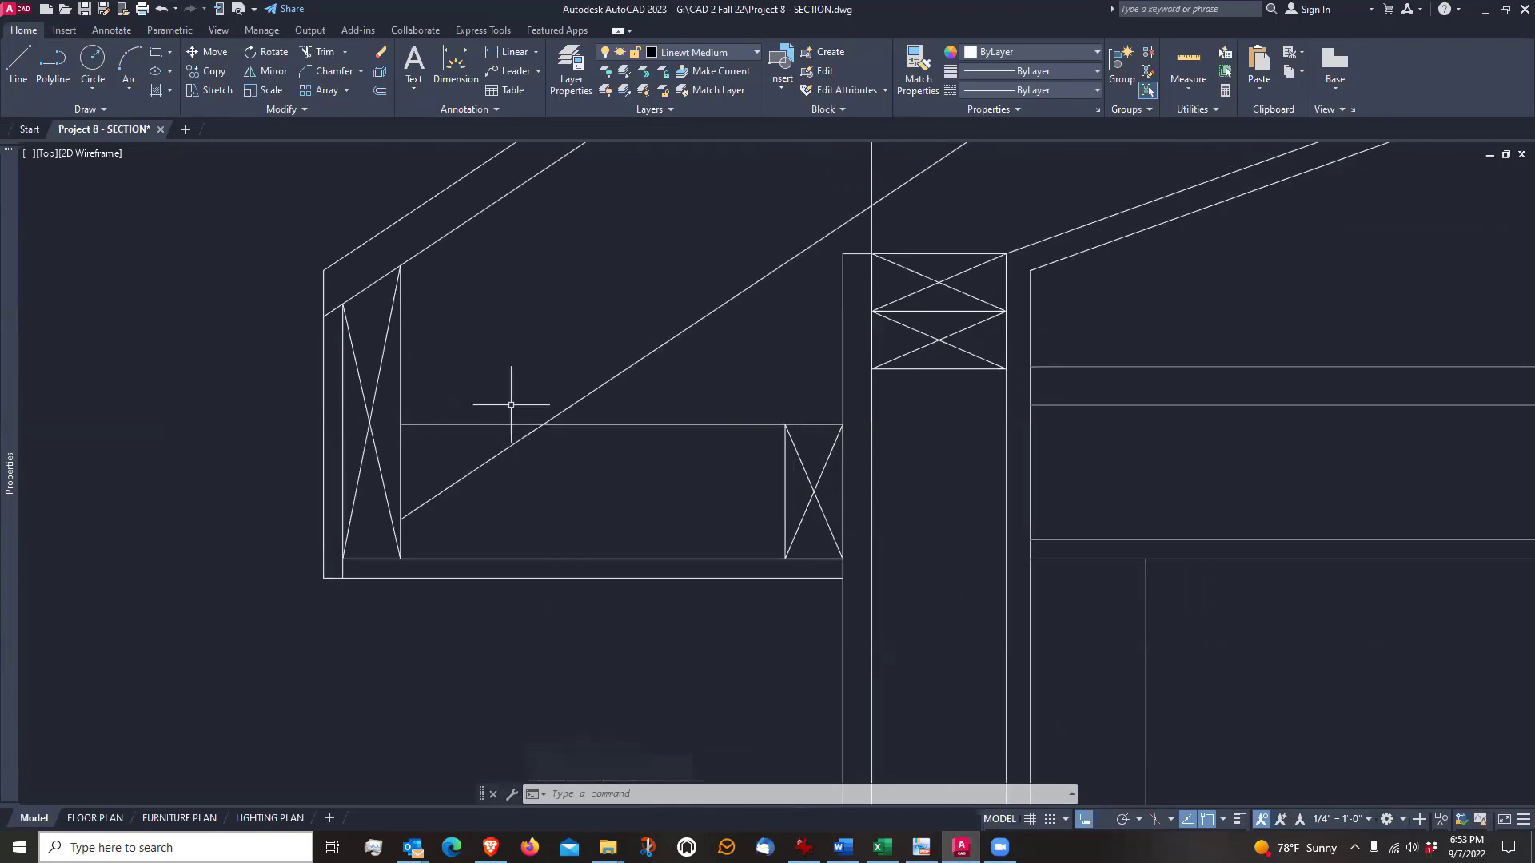
Trim the part of the horizontal soffit-framing line between the sub-fascia and the rafter's underside
left_click(313, 53)
left_click(488, 422)
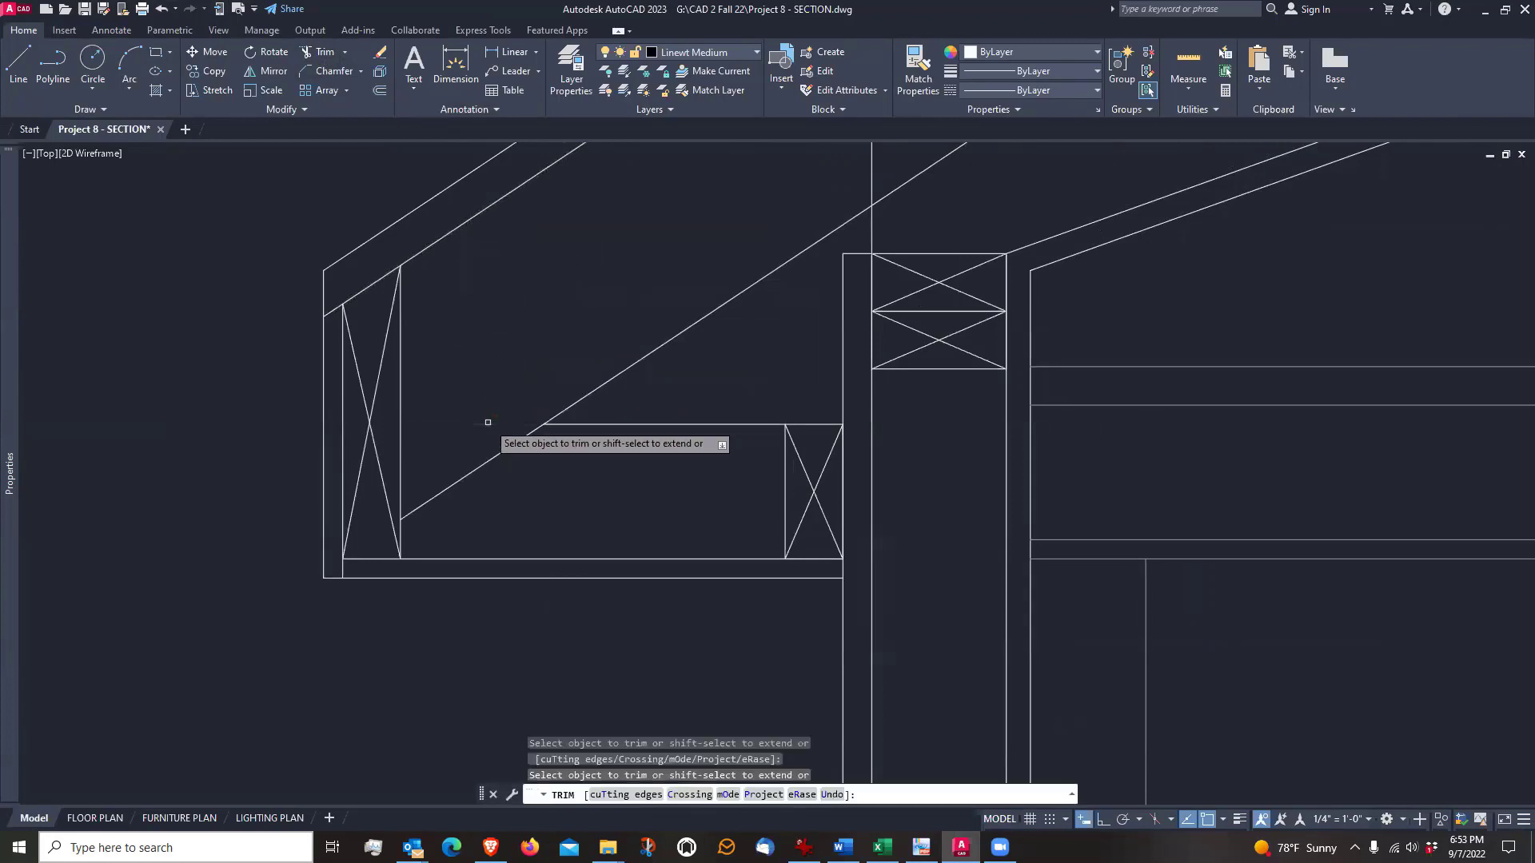
scroll(560, 522, "down", 3)
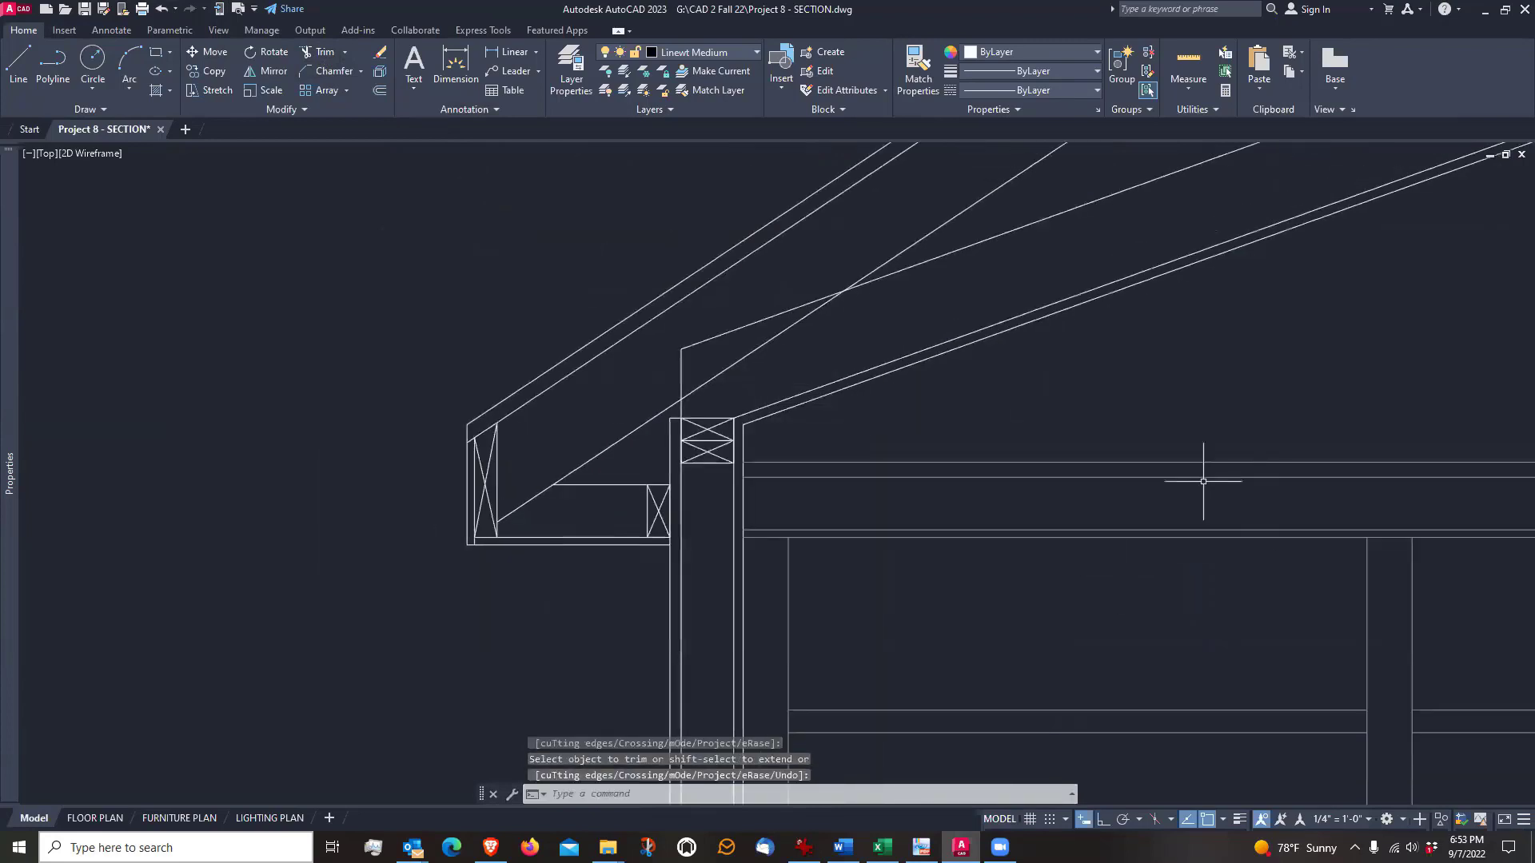
Examine the framed exterior wall from the eave and top plates down to the base plate and slab
scroll(1010, 418, "down", 5)
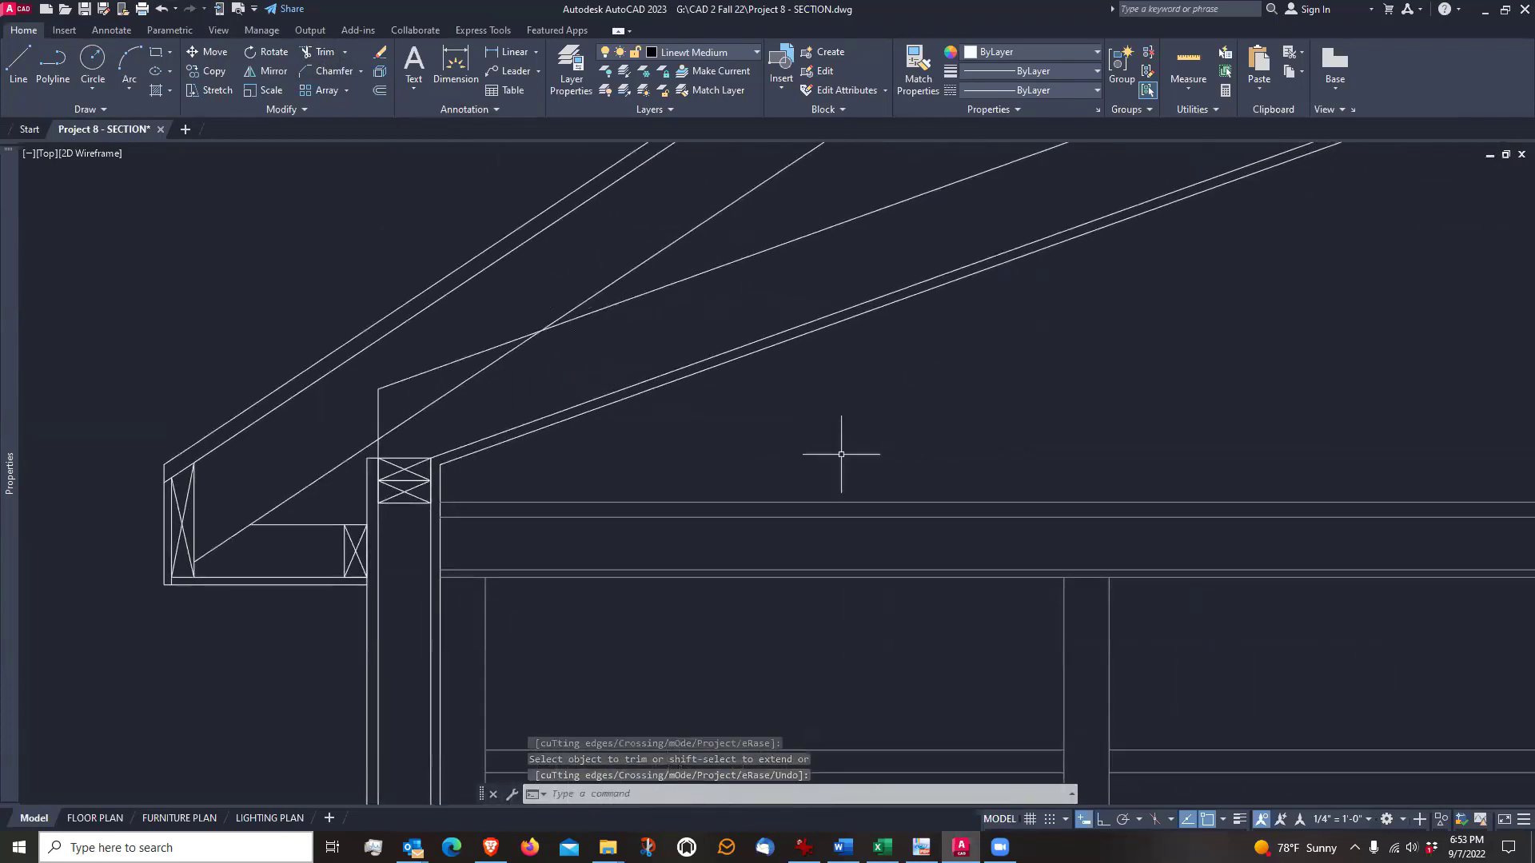
mouse_move(898, 370)
middle_mouse_down()
mouse_move(871, 418)
mouse_move(839, 425)
mouse_move(836, 319)
middle_mouse_up()
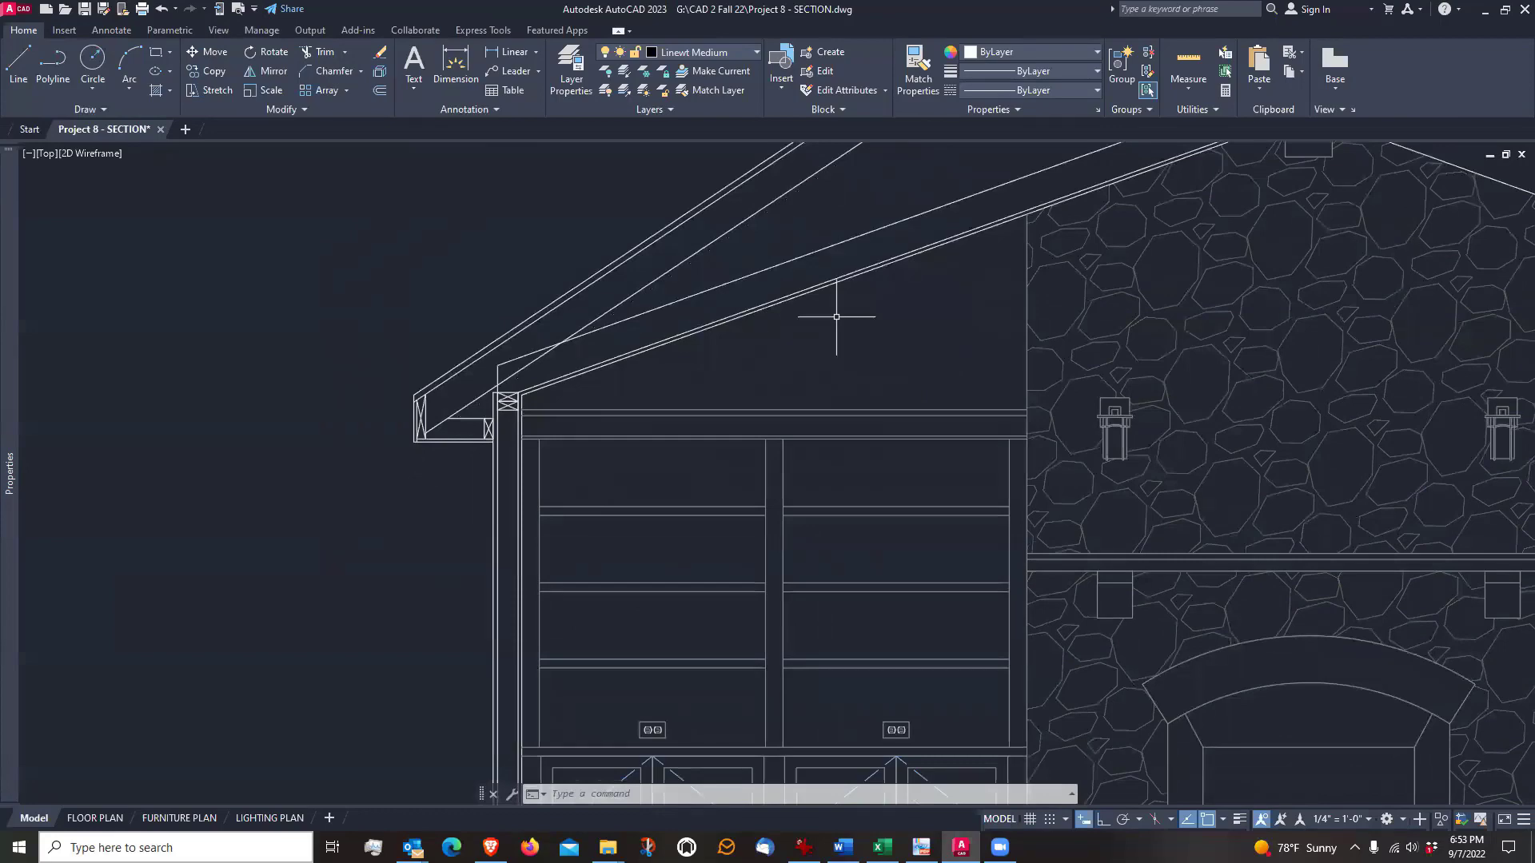
scroll(837, 317, "down", 2)
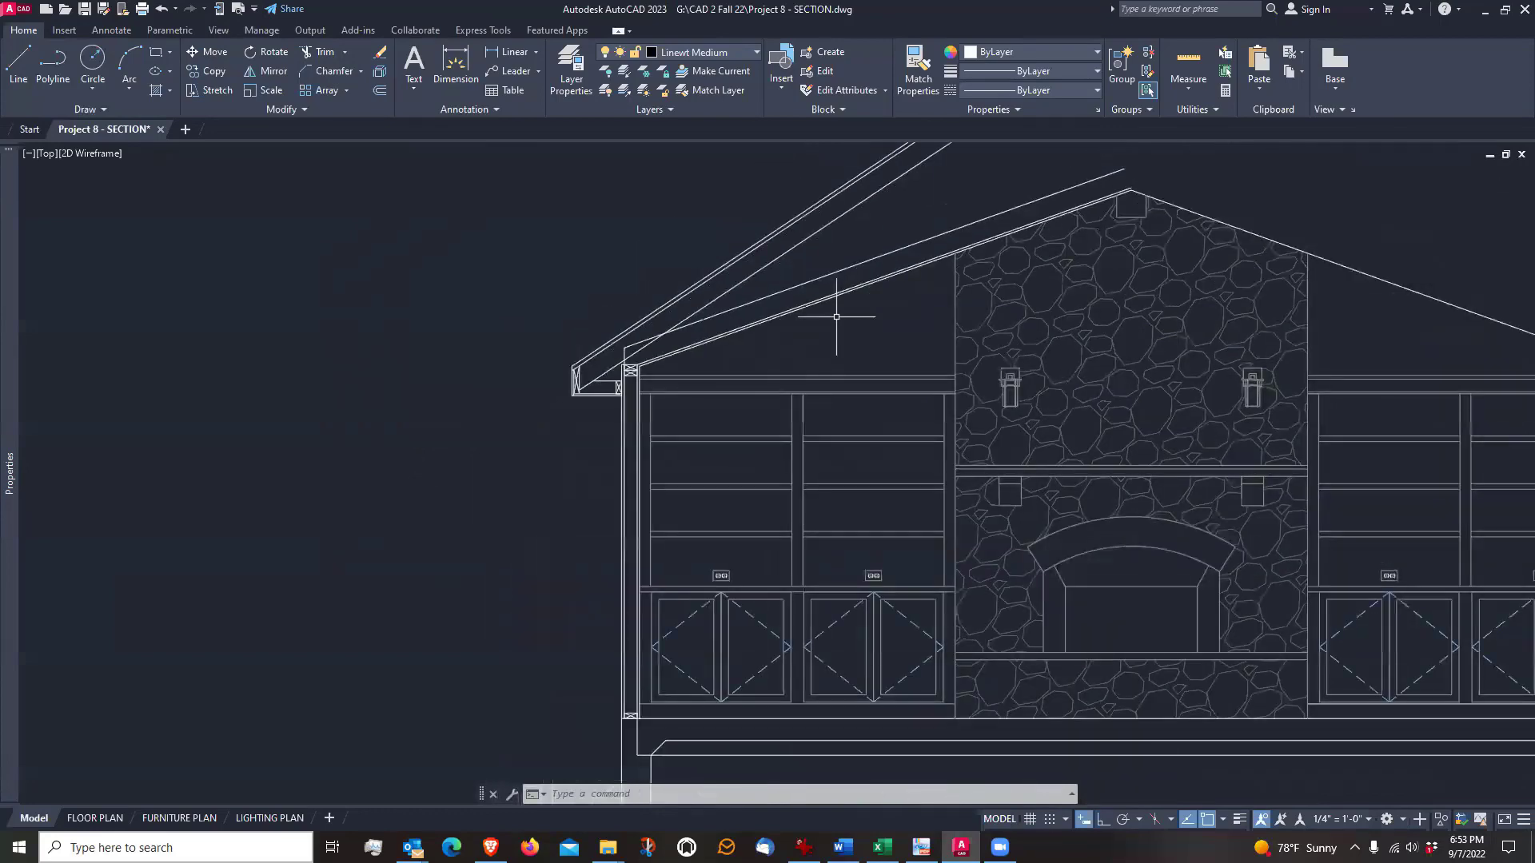
scroll(648, 760, "up", 3)
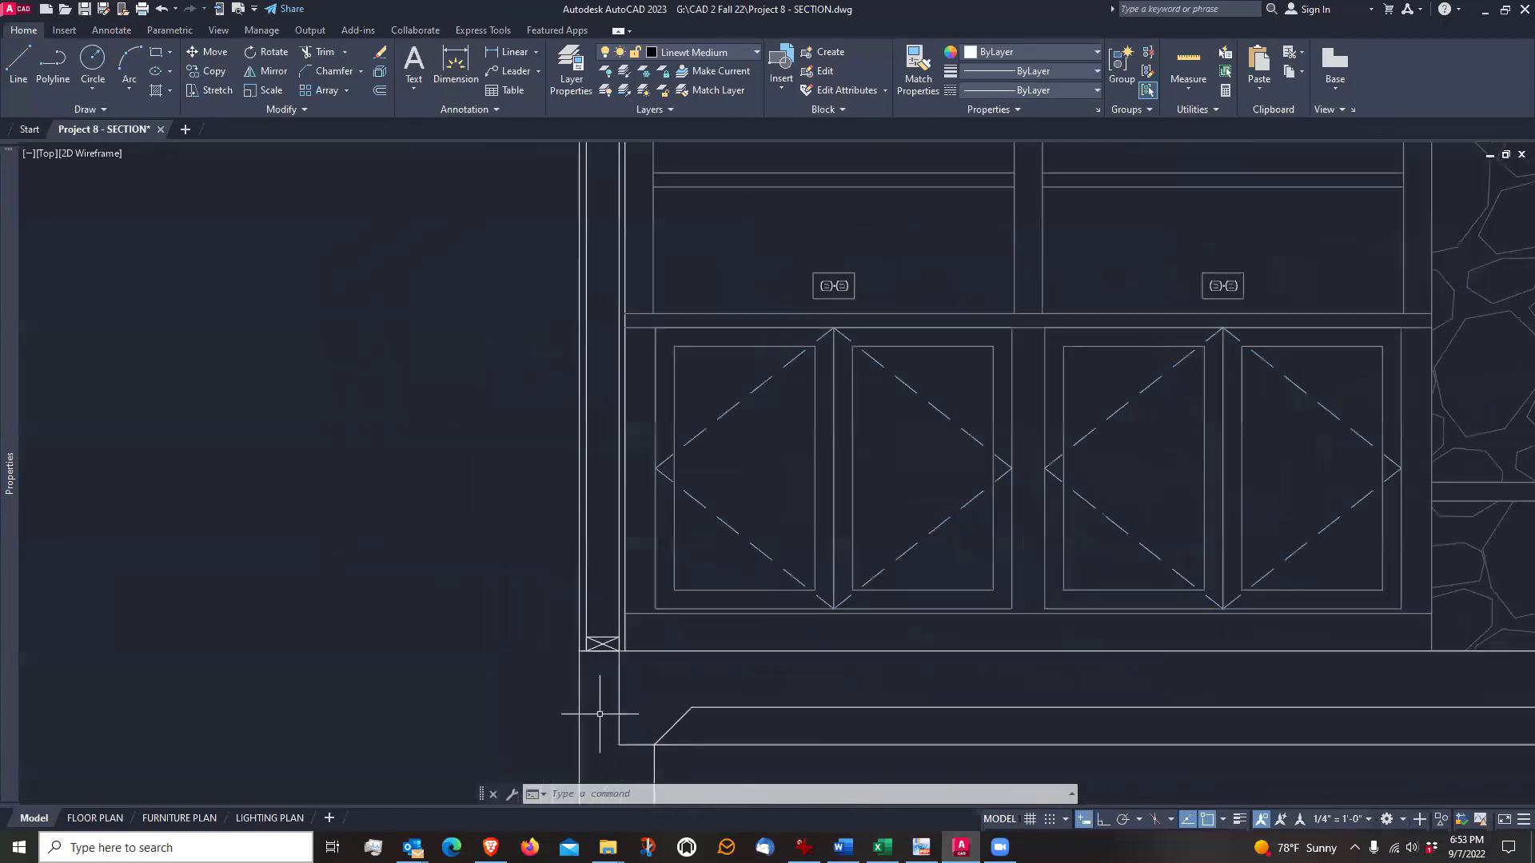
middle_click_drag(610, 462, 627, 600)
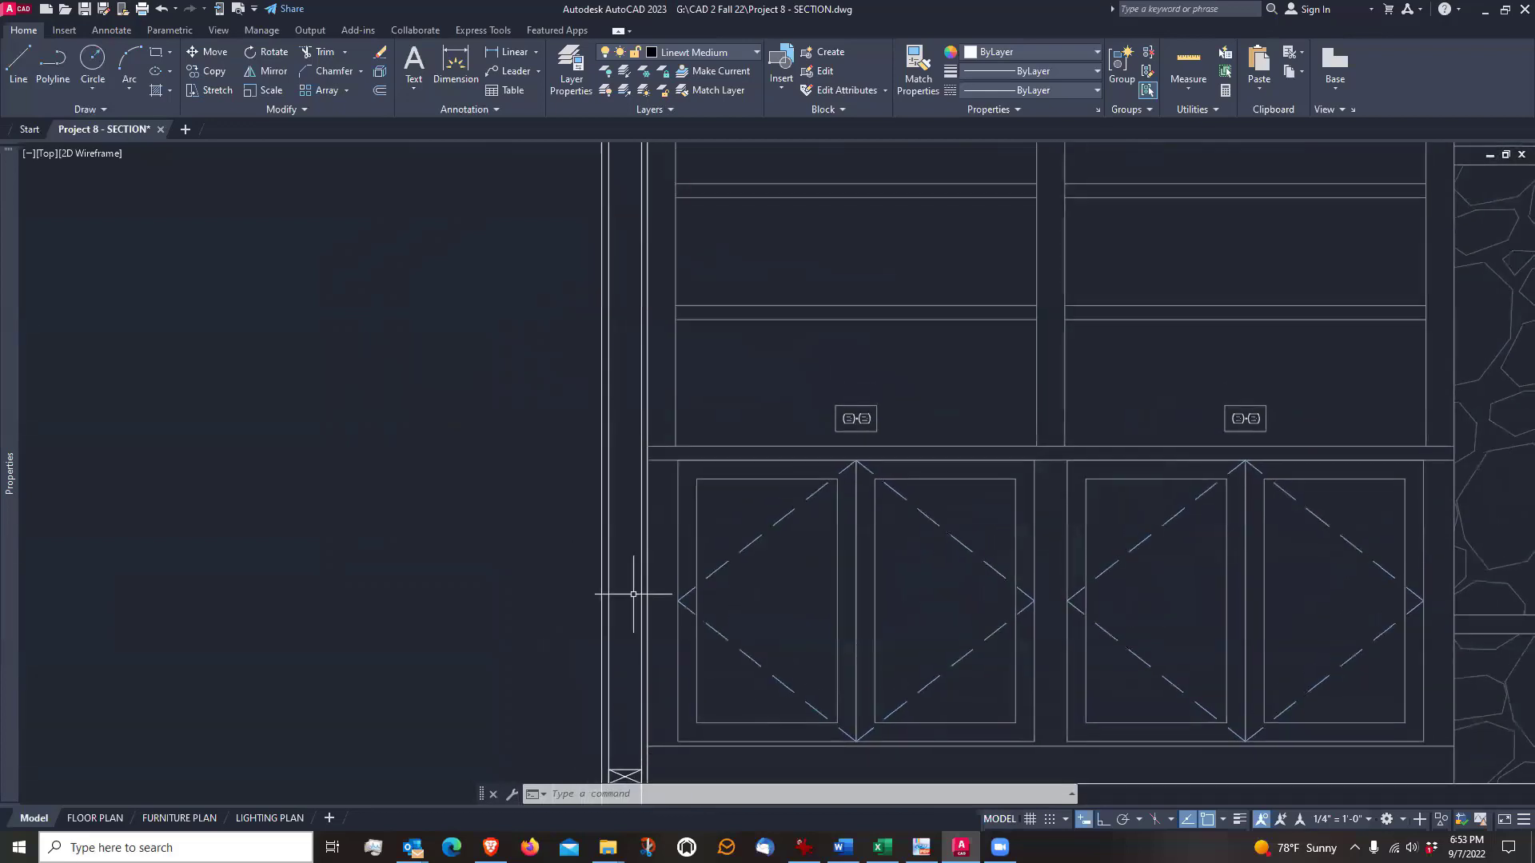
scroll(610, 589, "down", 1)
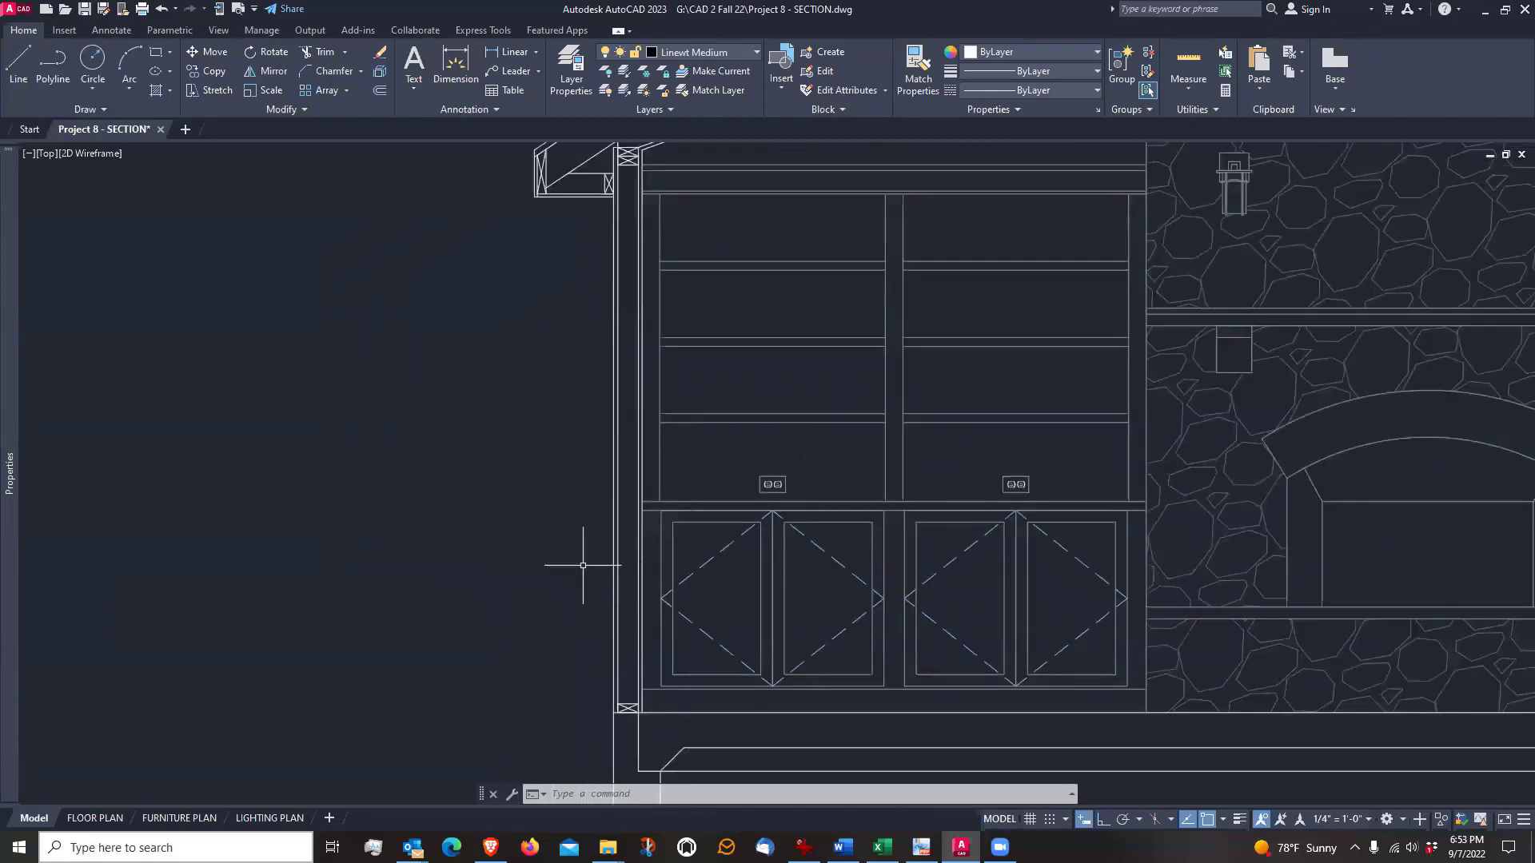
middle_click_drag(679, 330, 556, 609)
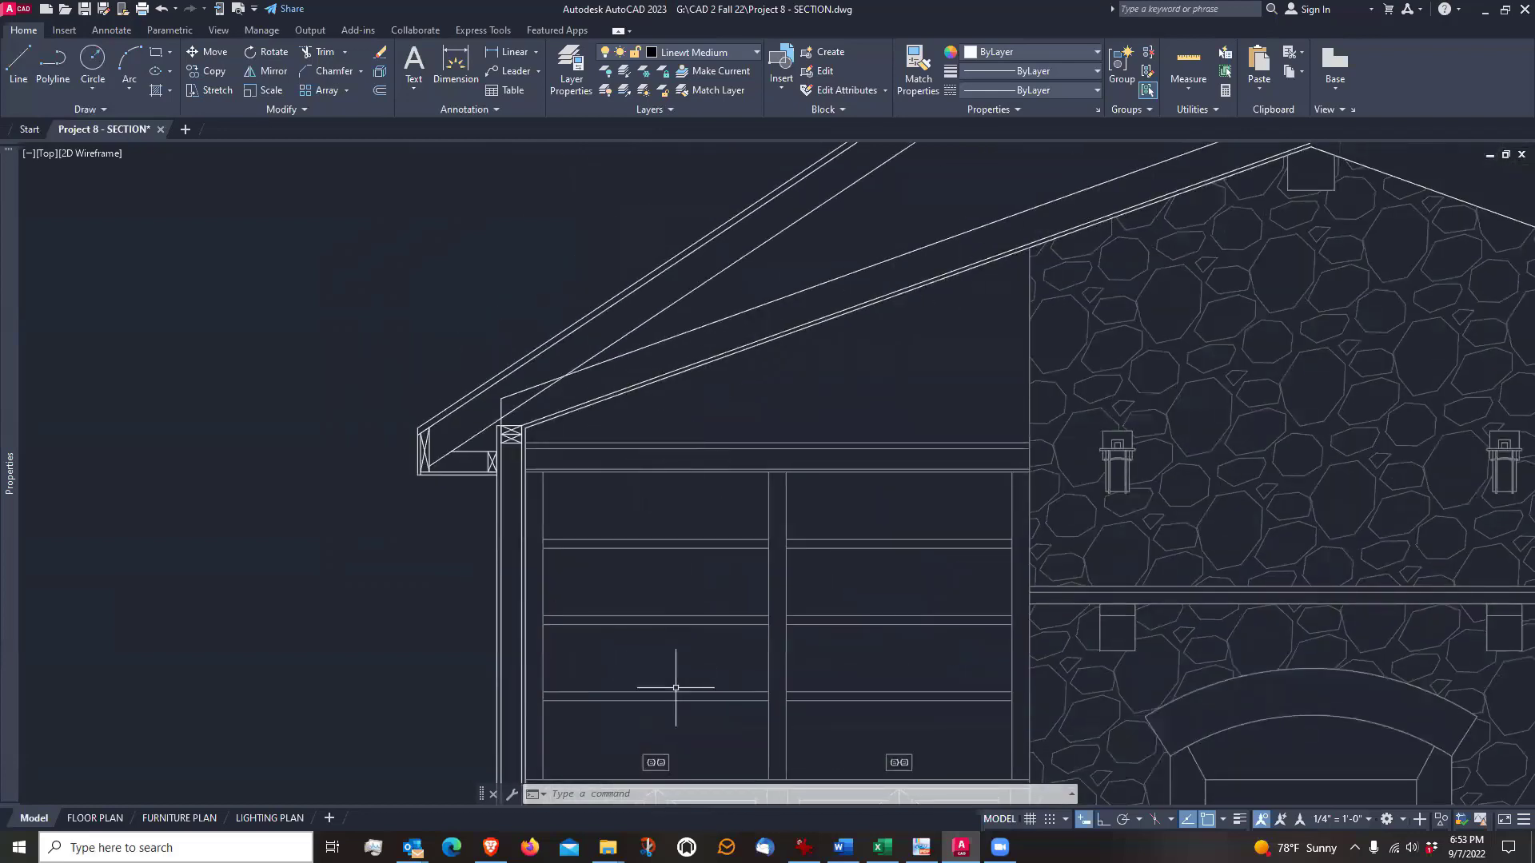
mouse_move(675, 681)
middle_mouse_down()
mouse_move(670, 616)
mouse_move(709, 457)
mouse_move(745, 407)
middle_mouse_up()
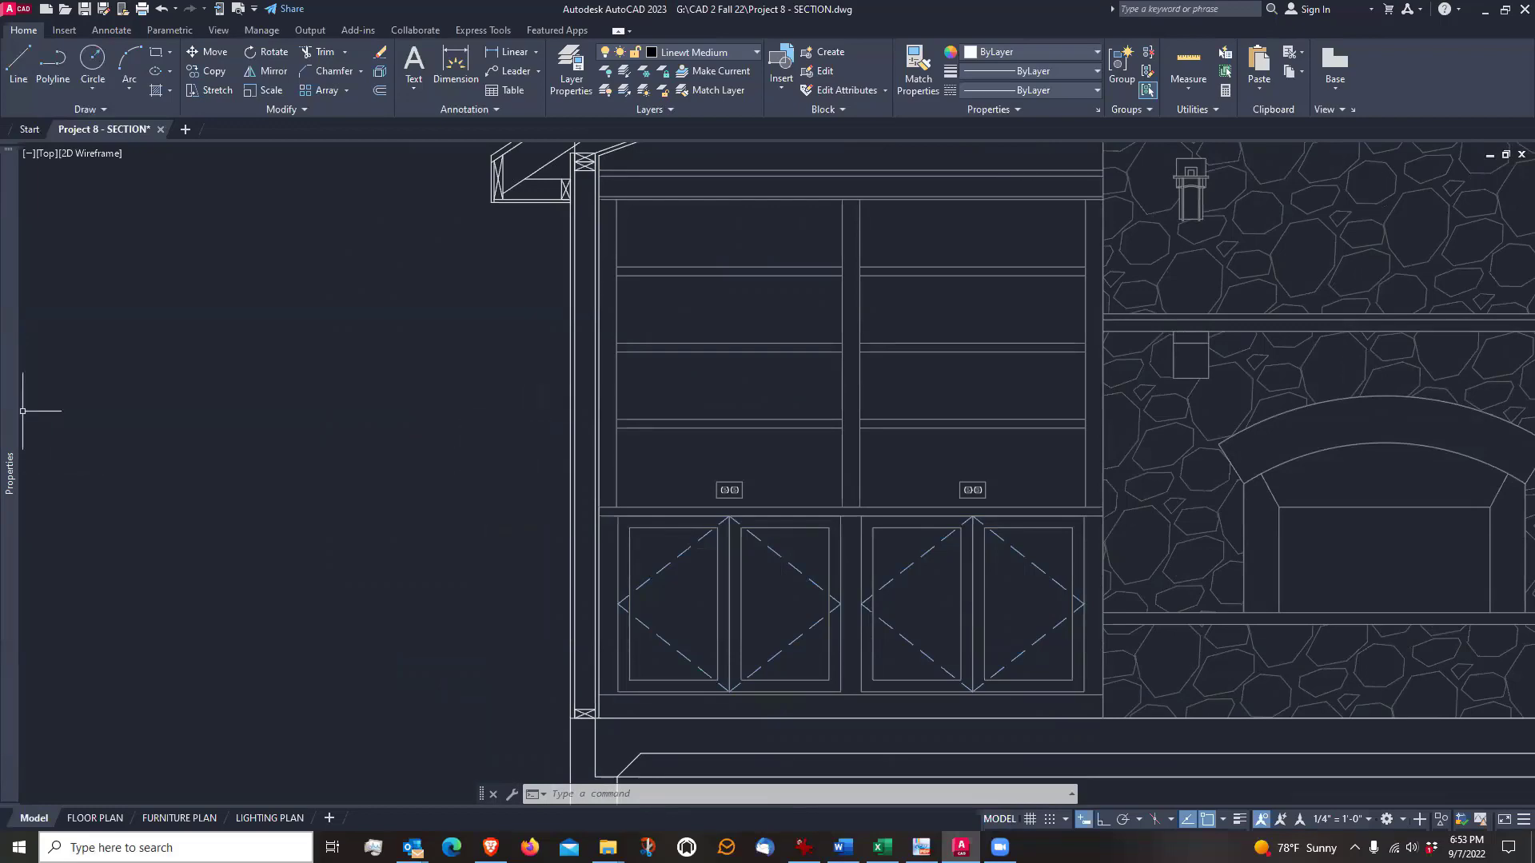
Switch to the Section Handout in PDF-XChange Viewer, examine the exterior wall's insulation above the slab, and return to the AutoCAD drawing
key("alt+Tab")
scroll(646, 414, "up", 7)
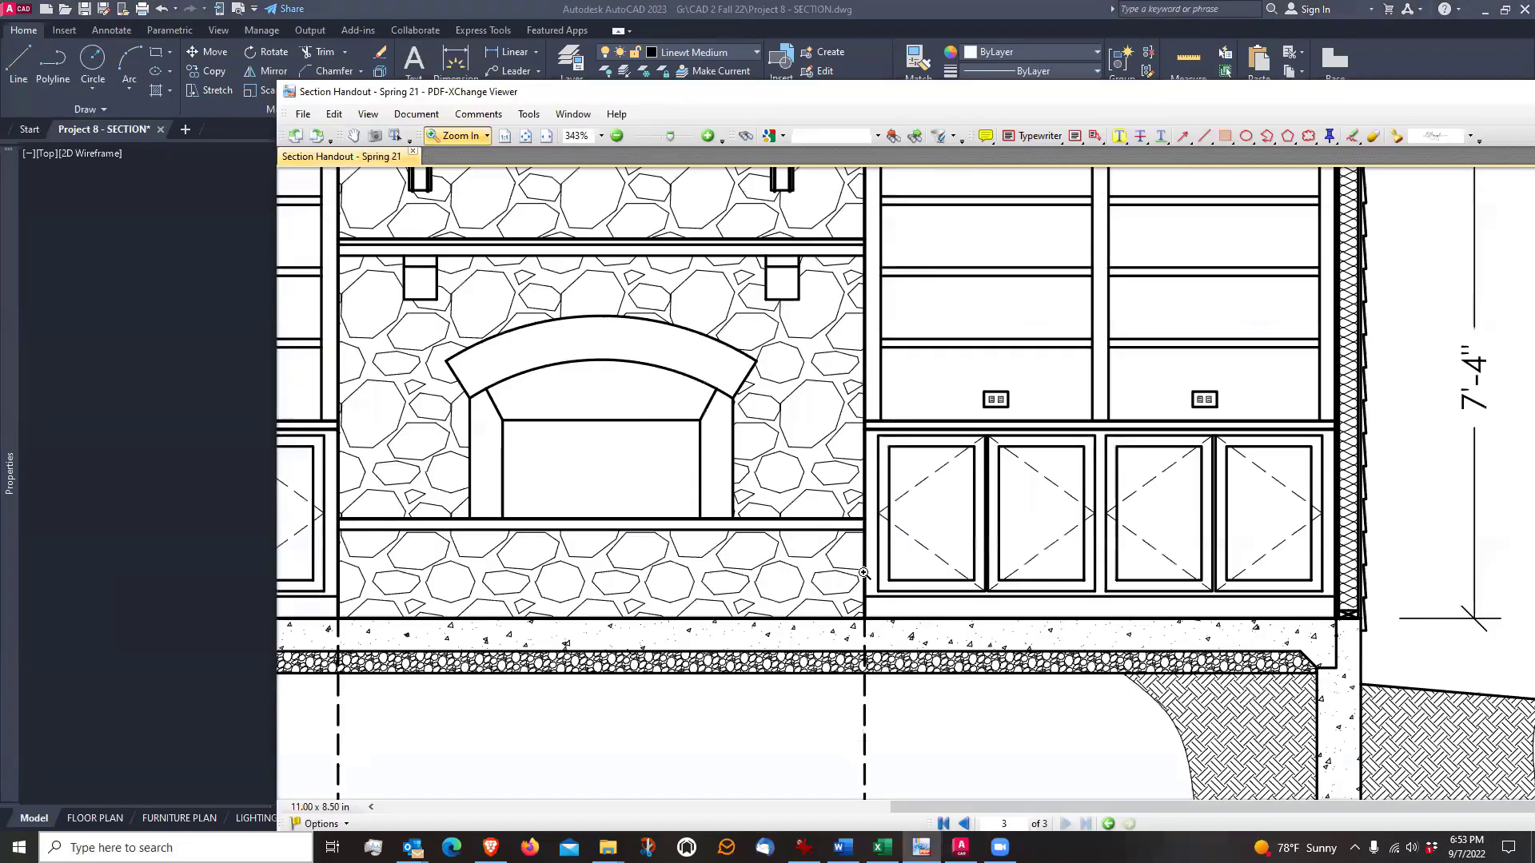
left_click_drag(1024, 808, 687, 809)
left_click_drag(484, 684, 649, 431)
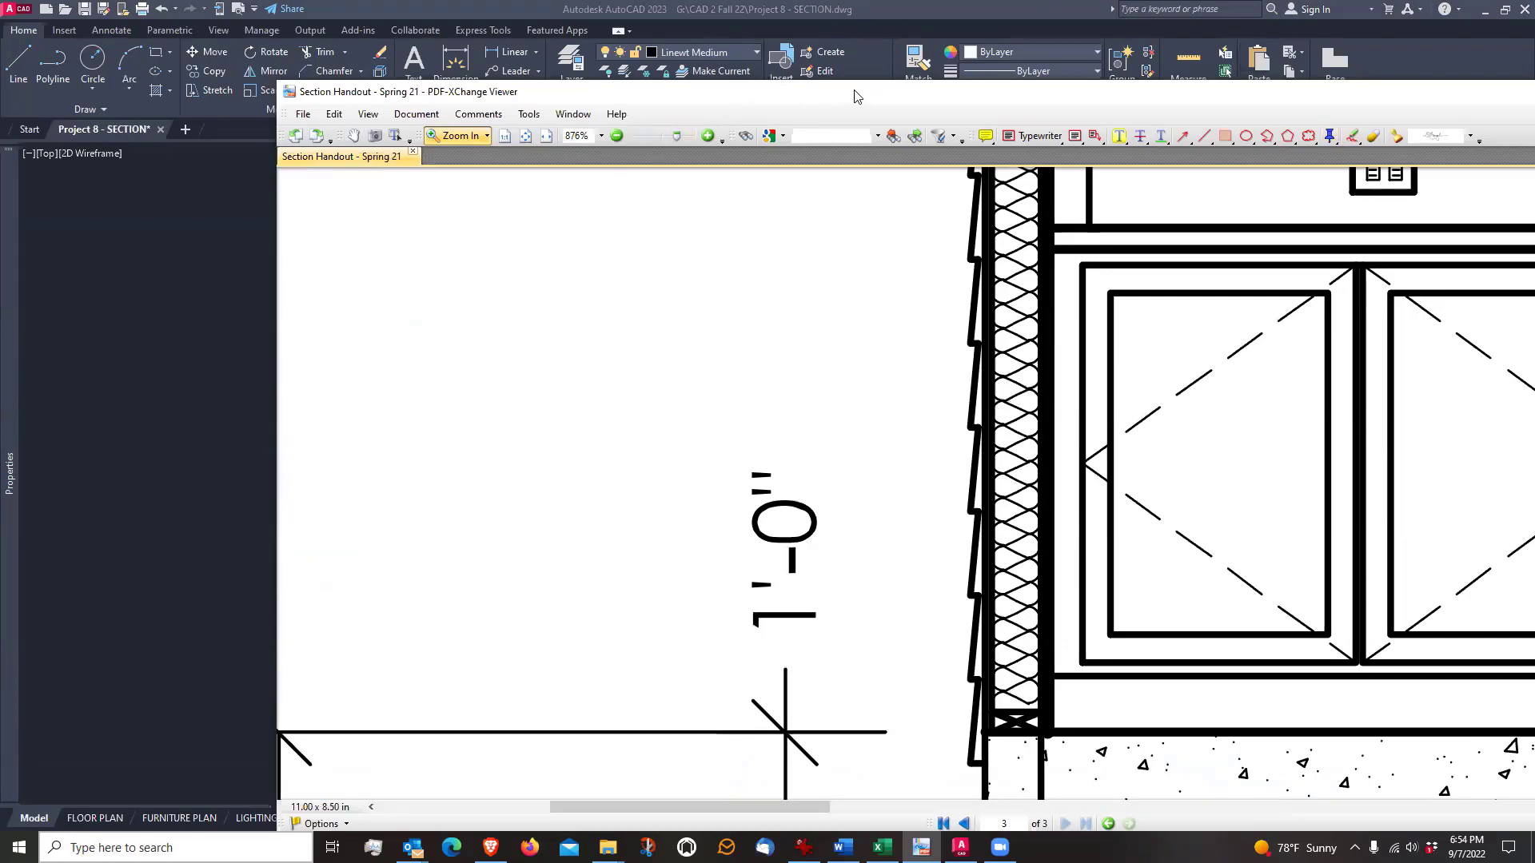
left_click_drag(857, 96, 245, 151)
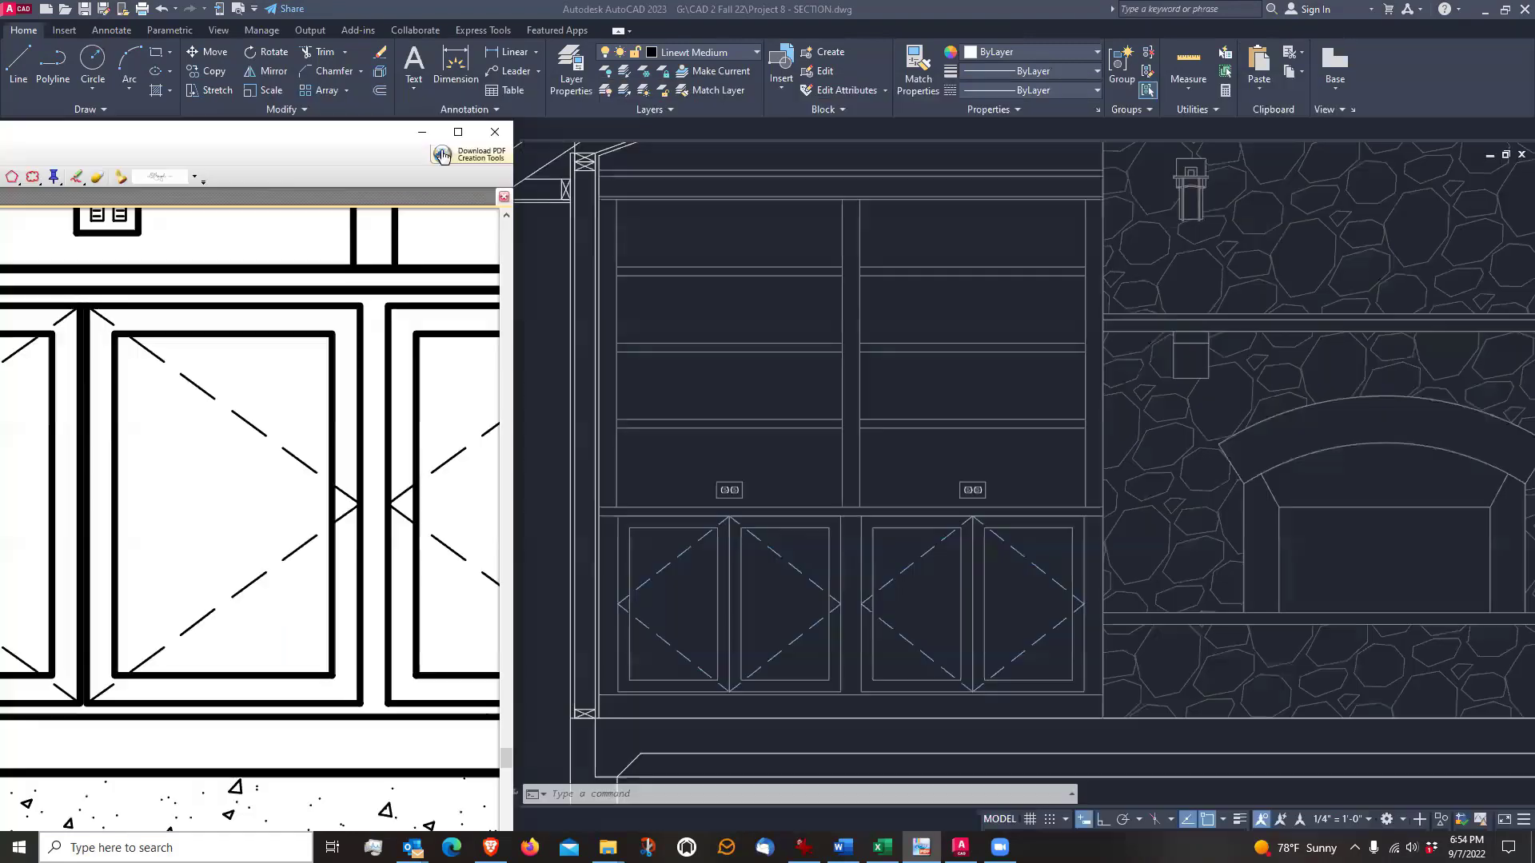
left_click(422, 132)
left_click(286, 443)
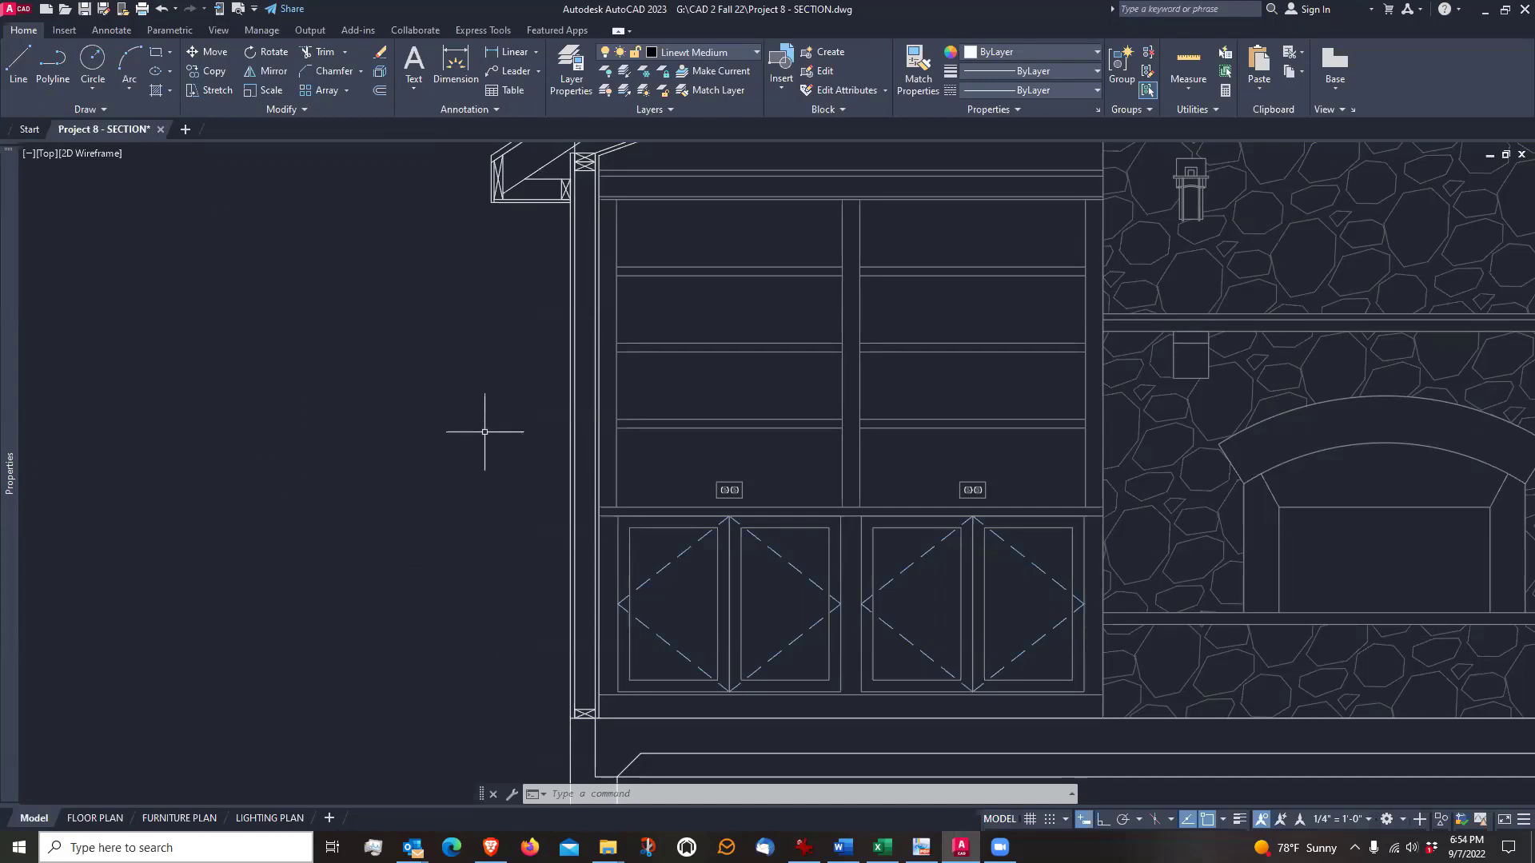
Draw a vertical line inside the exterior wall from the midpoint of the base plate's upper edge to the midpoint of the lower top plate's underside
middle_click_drag(476, 439, 429, 452)
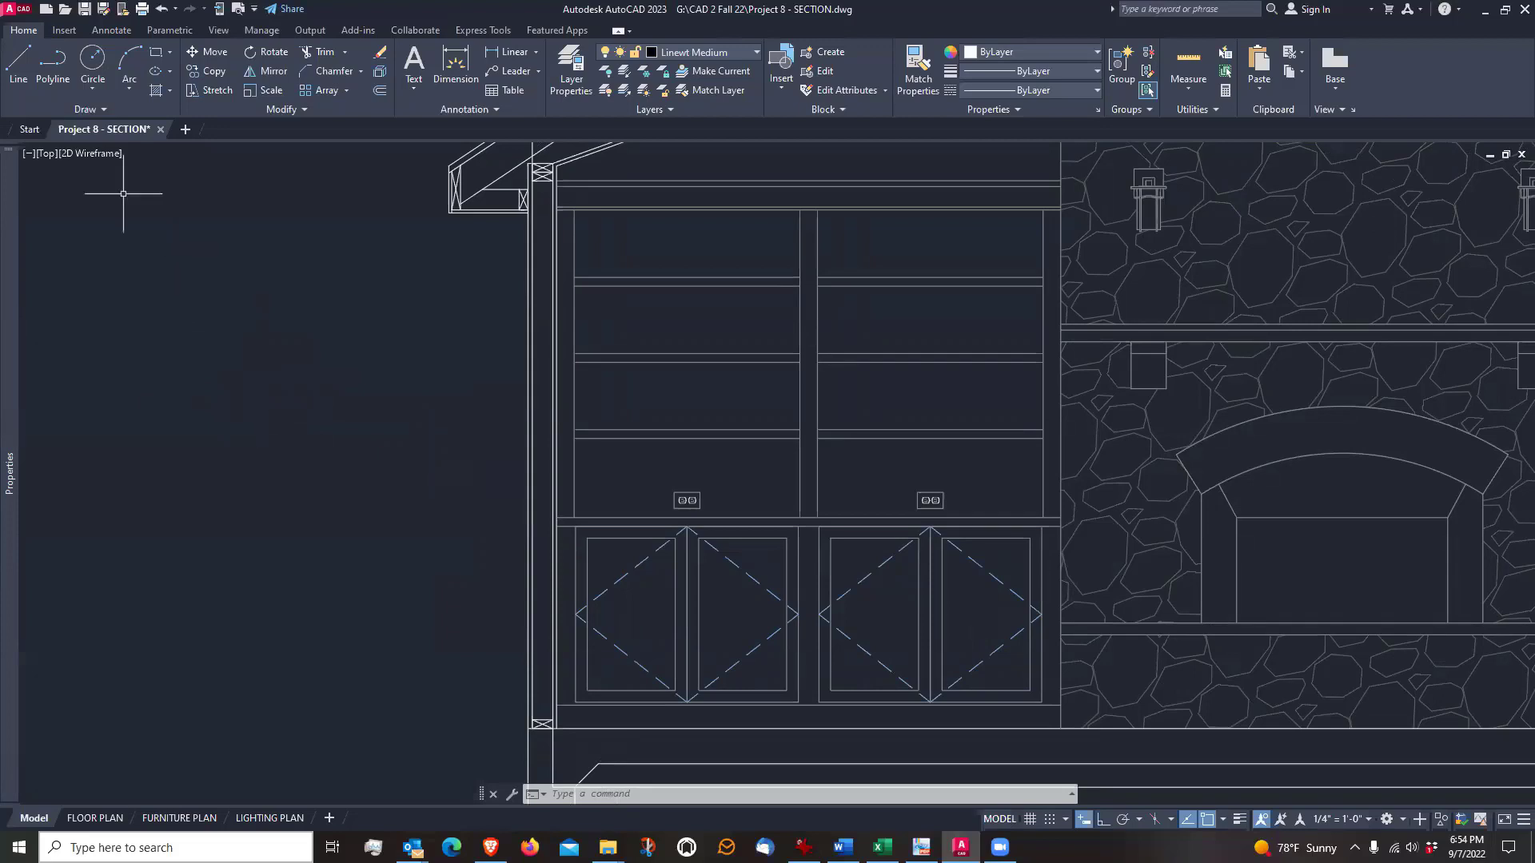
left_click(20, 64)
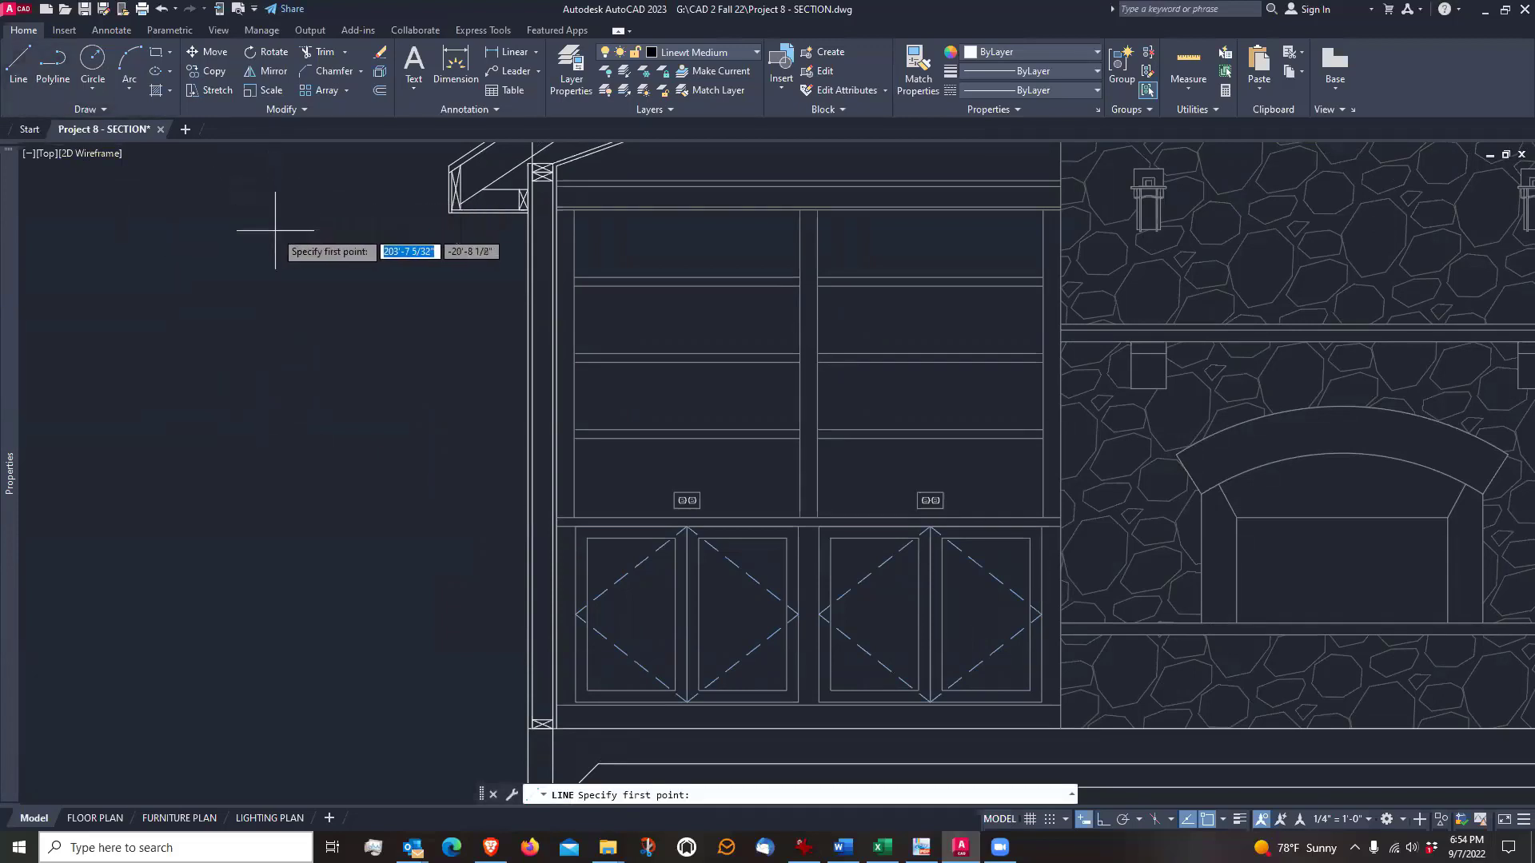
scroll(542, 724, "up", 6)
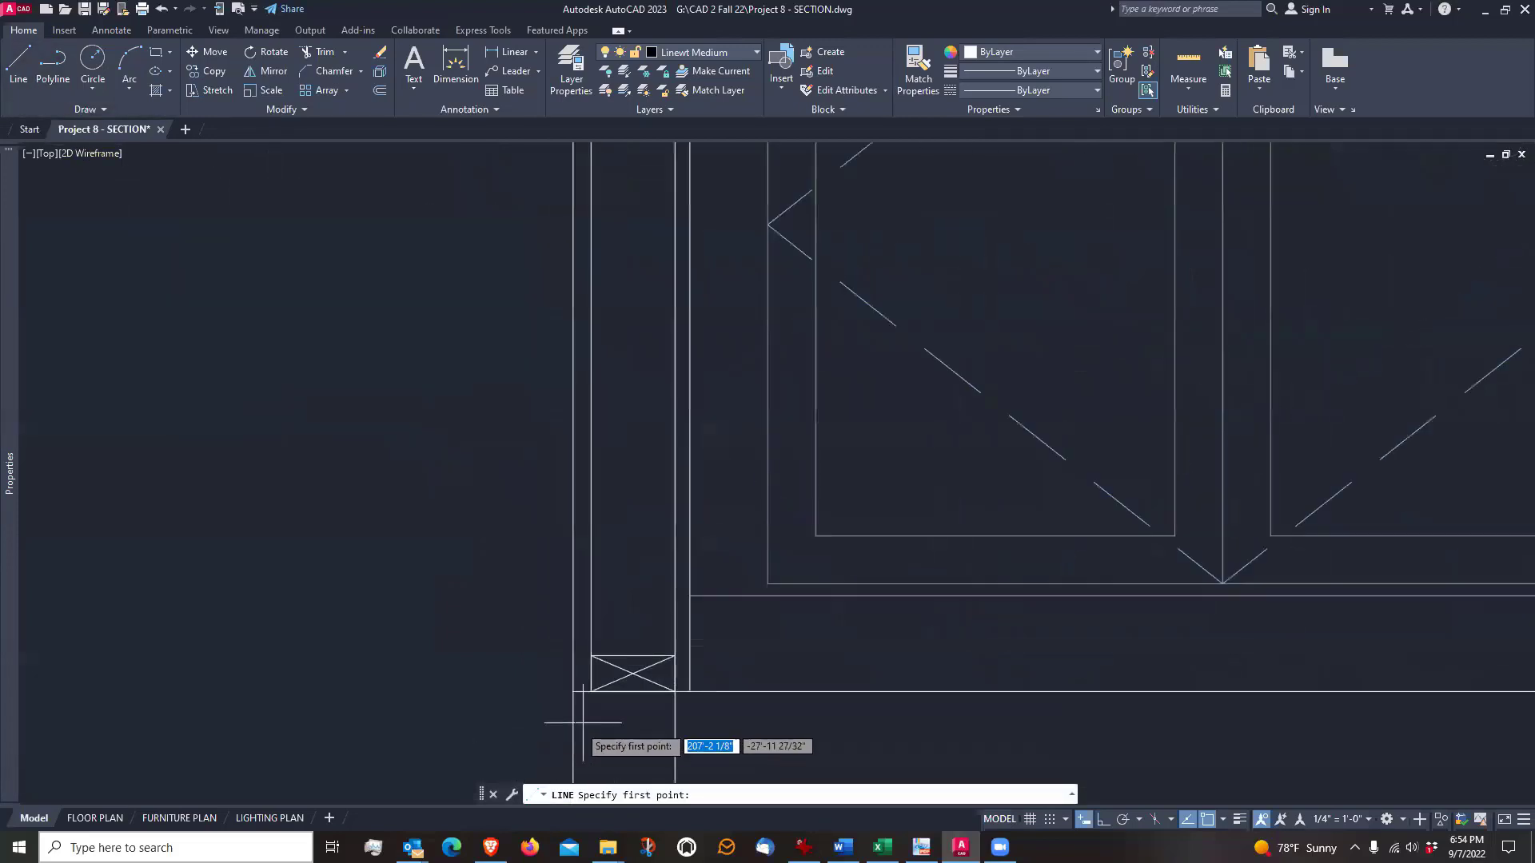
left_click(634, 671)
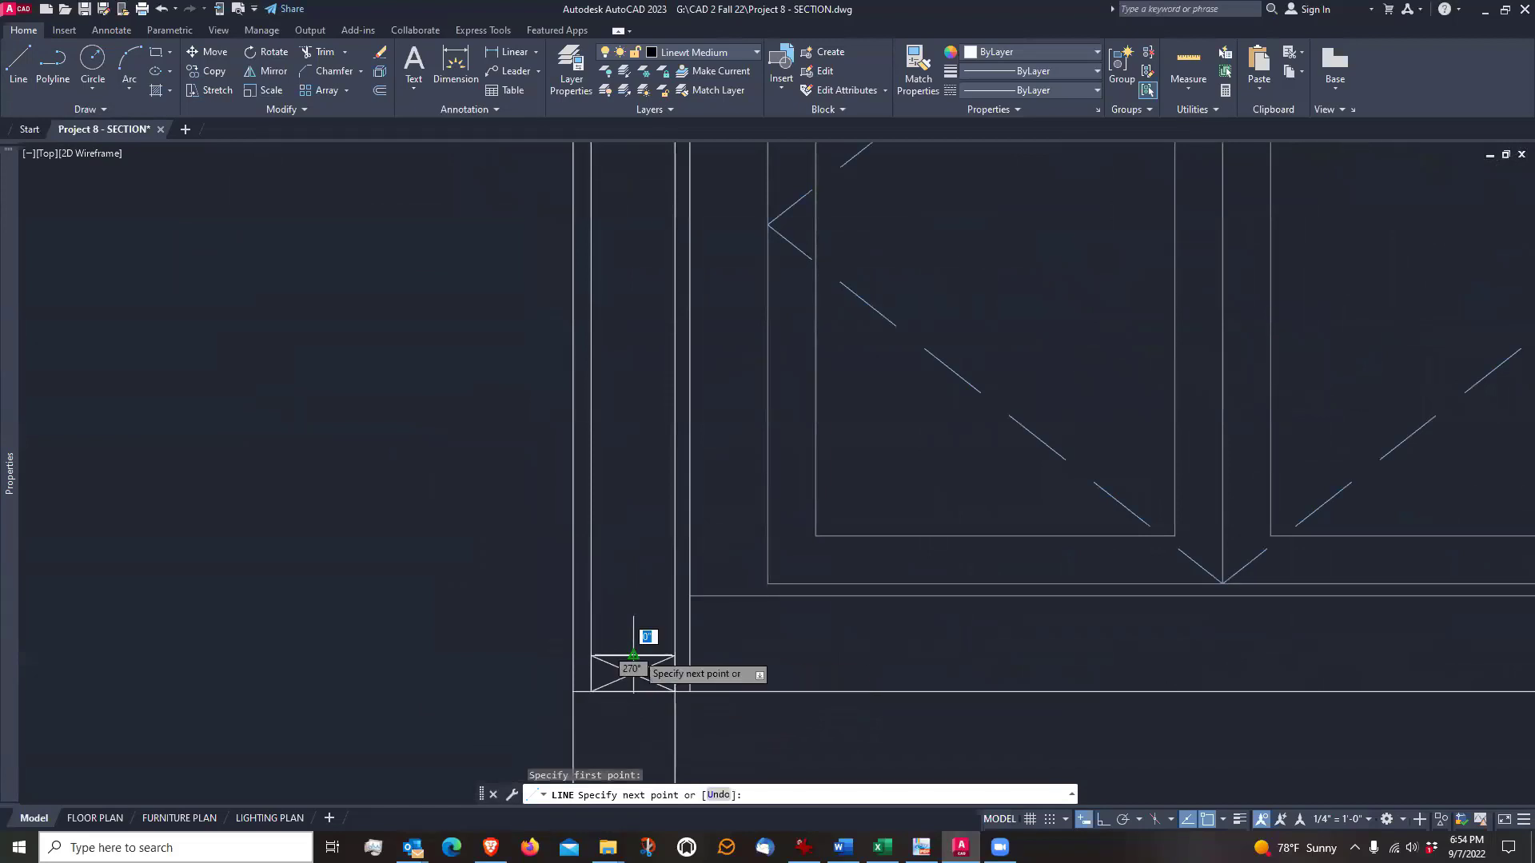
scroll(634, 657, "down", 3)
scroll(634, 672, "down", 4)
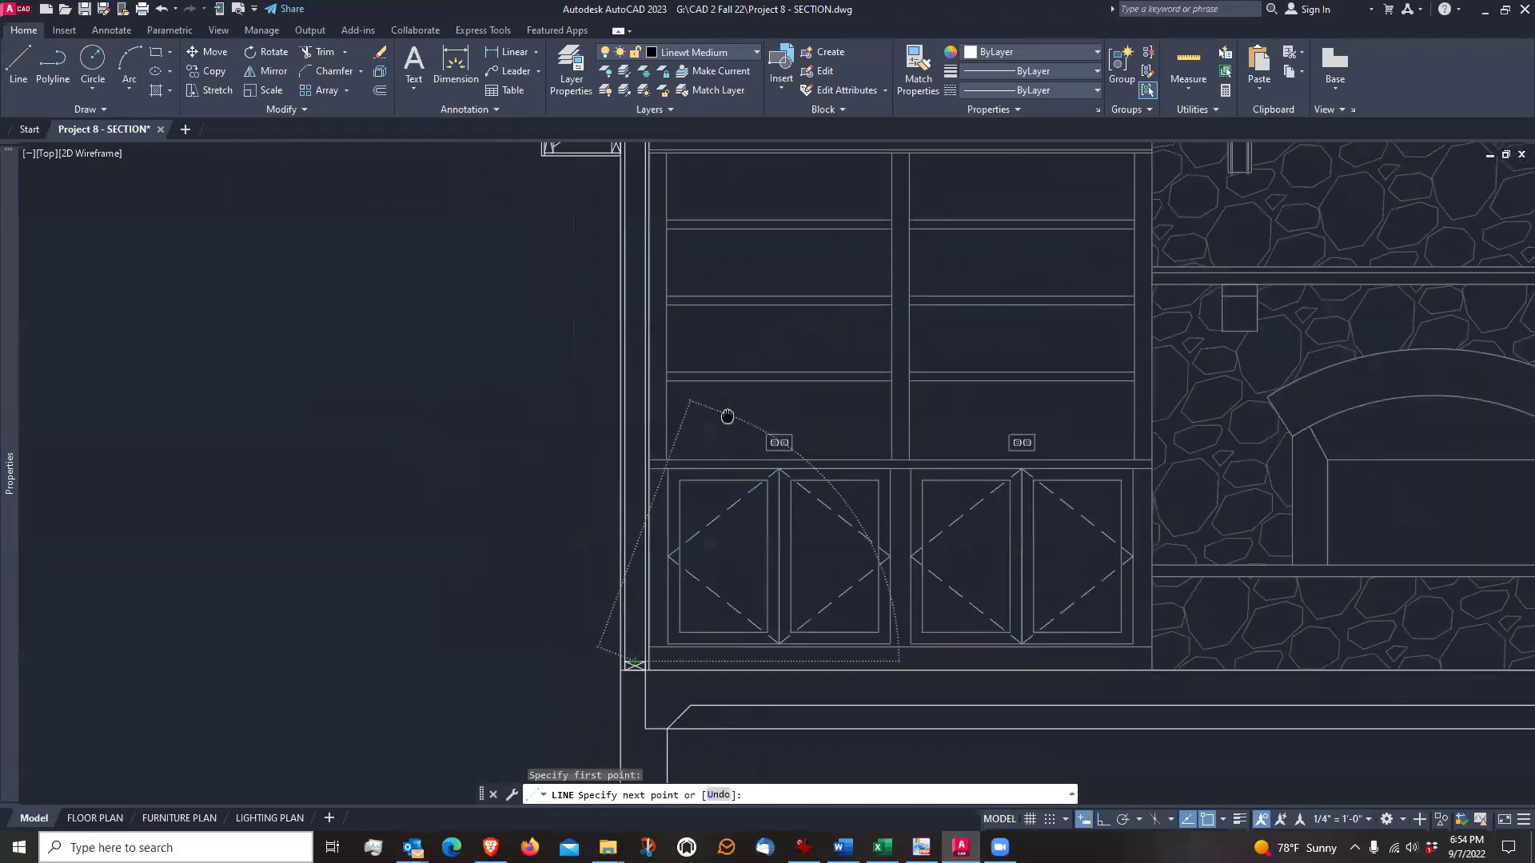
middle_click_drag(727, 415, 727, 521)
scroll(719, 480, "up", 9)
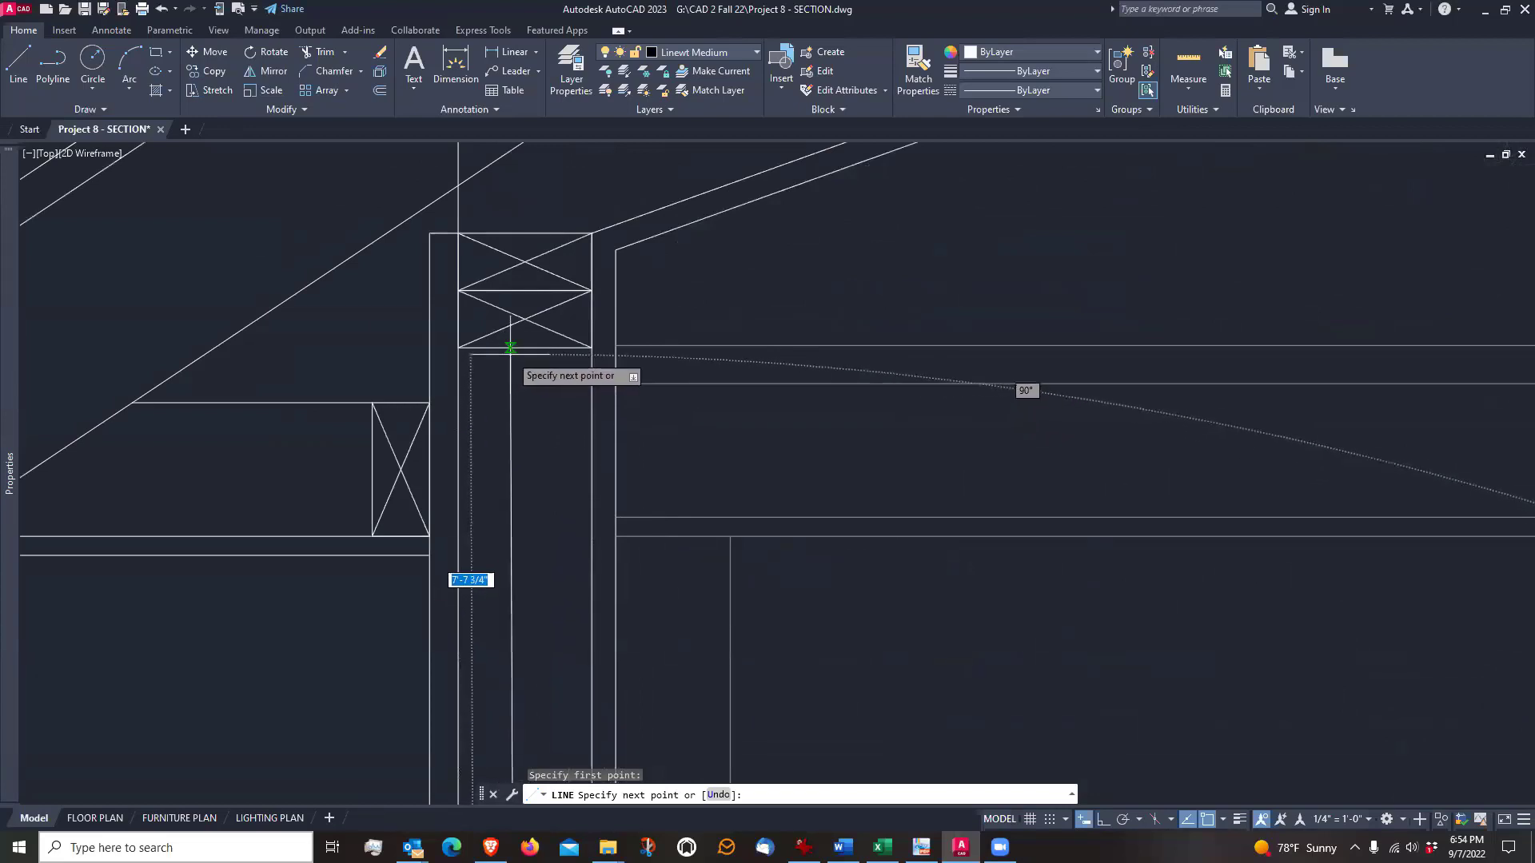
left_click(516, 349)
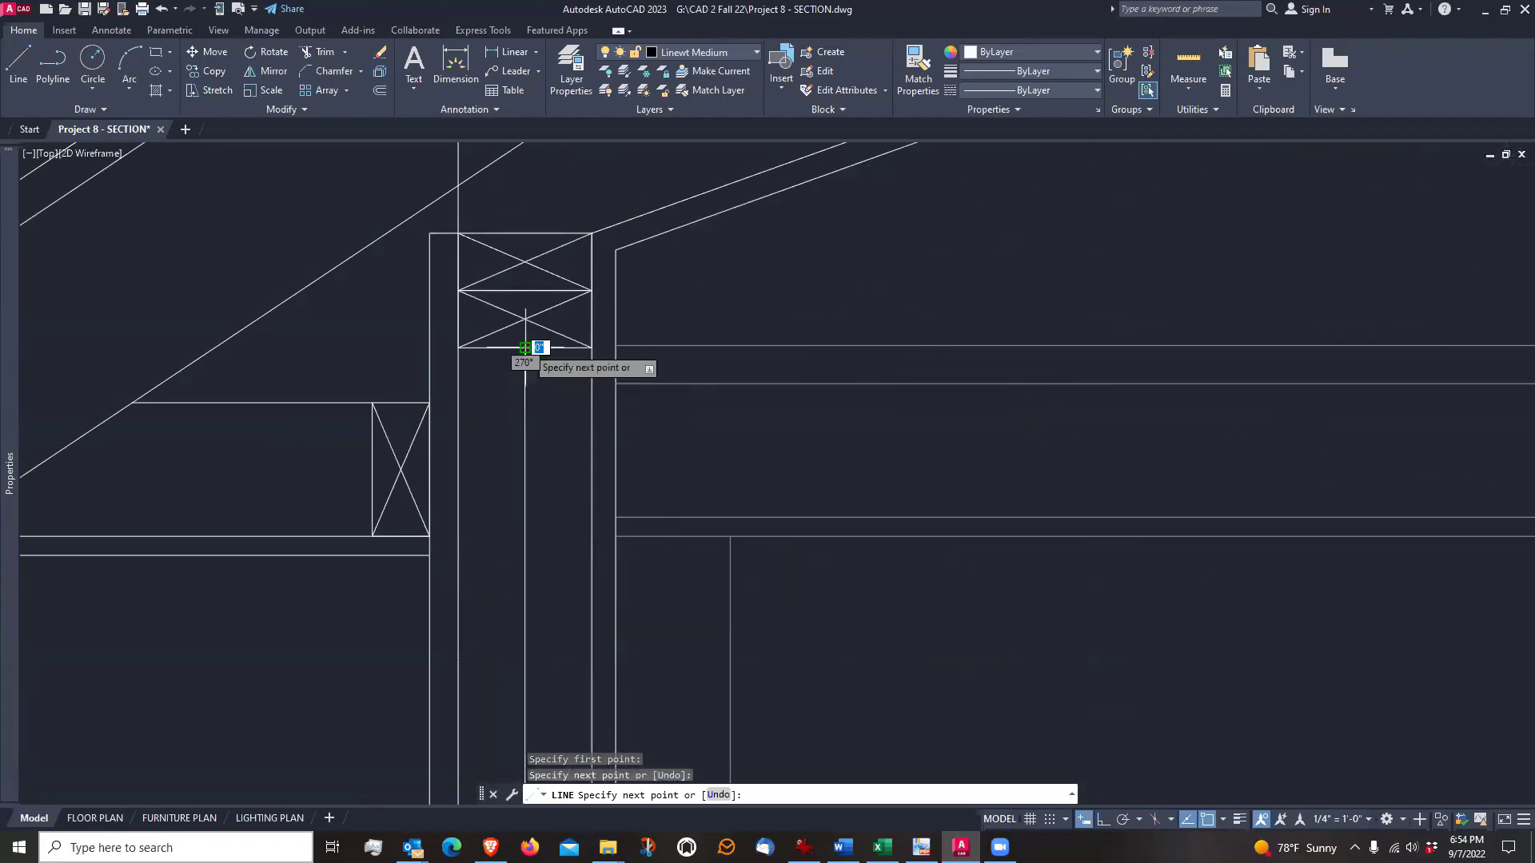
scroll(524, 348, "down", 3)
key("Escape")
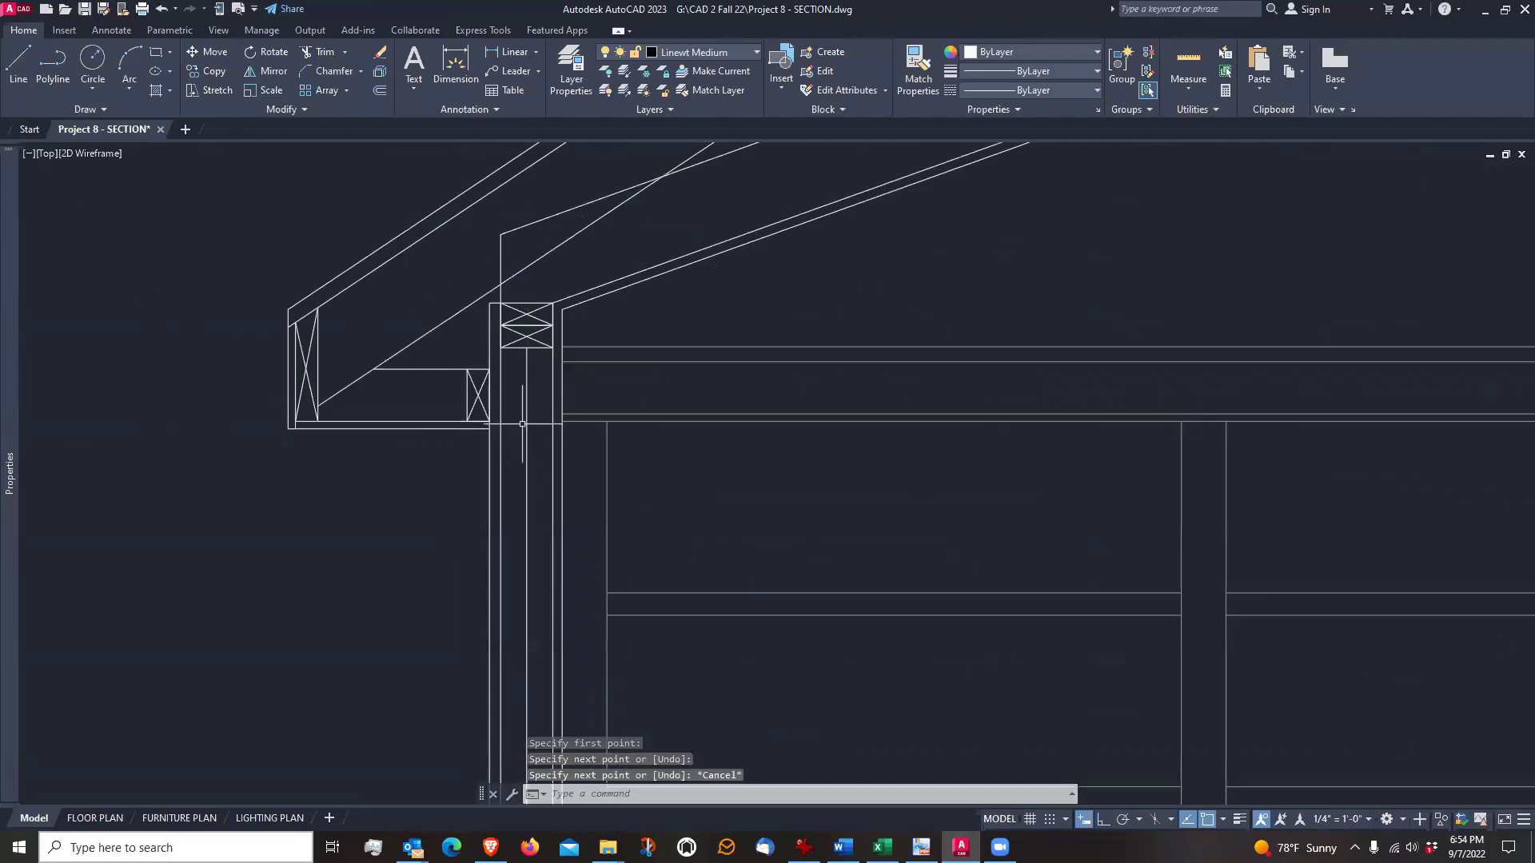
Create a new layer named INSULATION
middle_click_drag(521, 475, 515, 366)
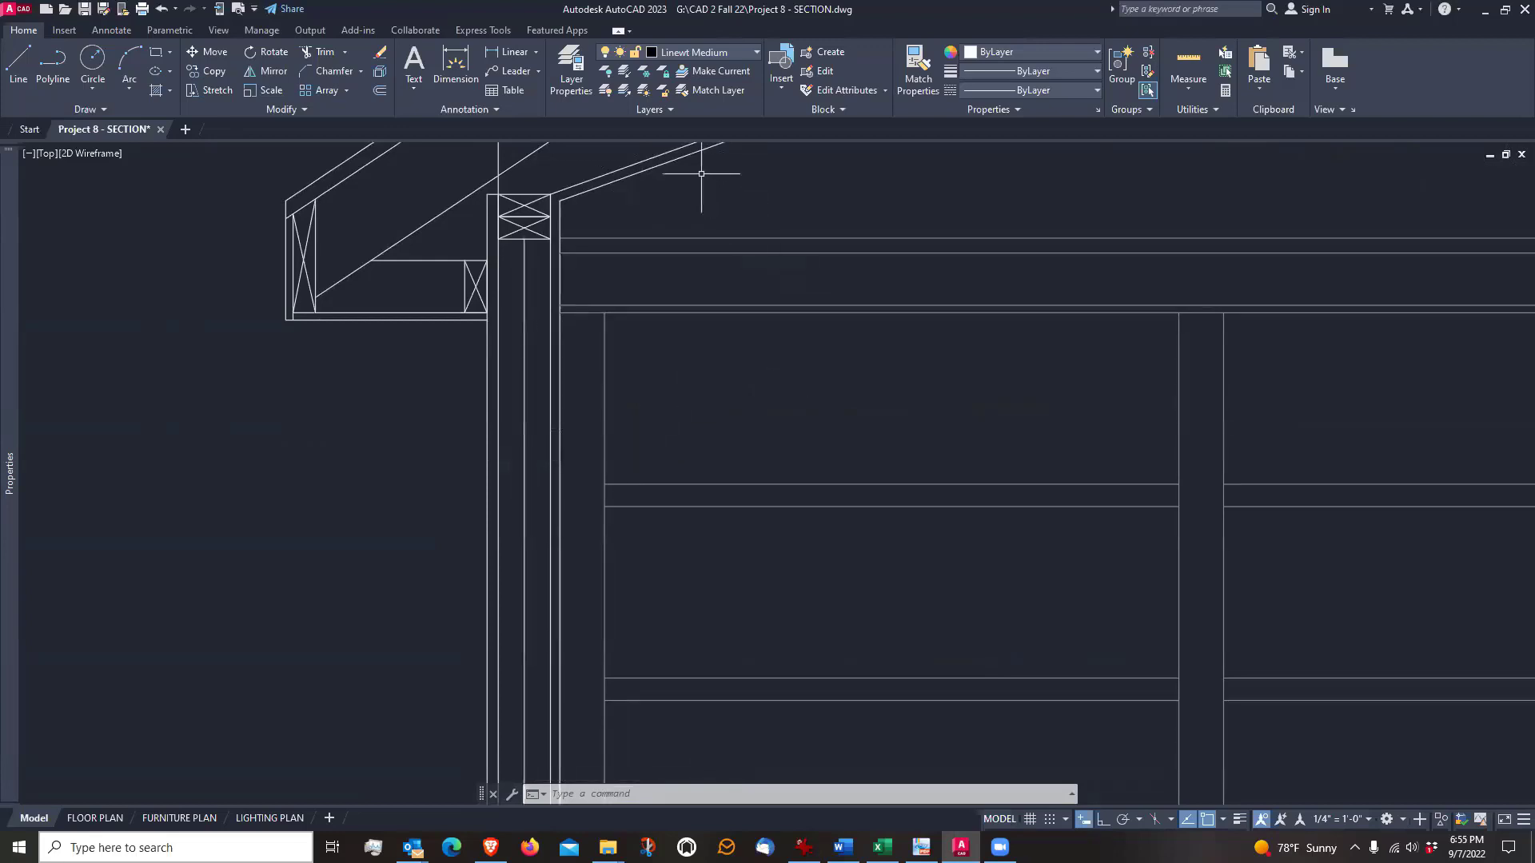
left_click(564, 70)
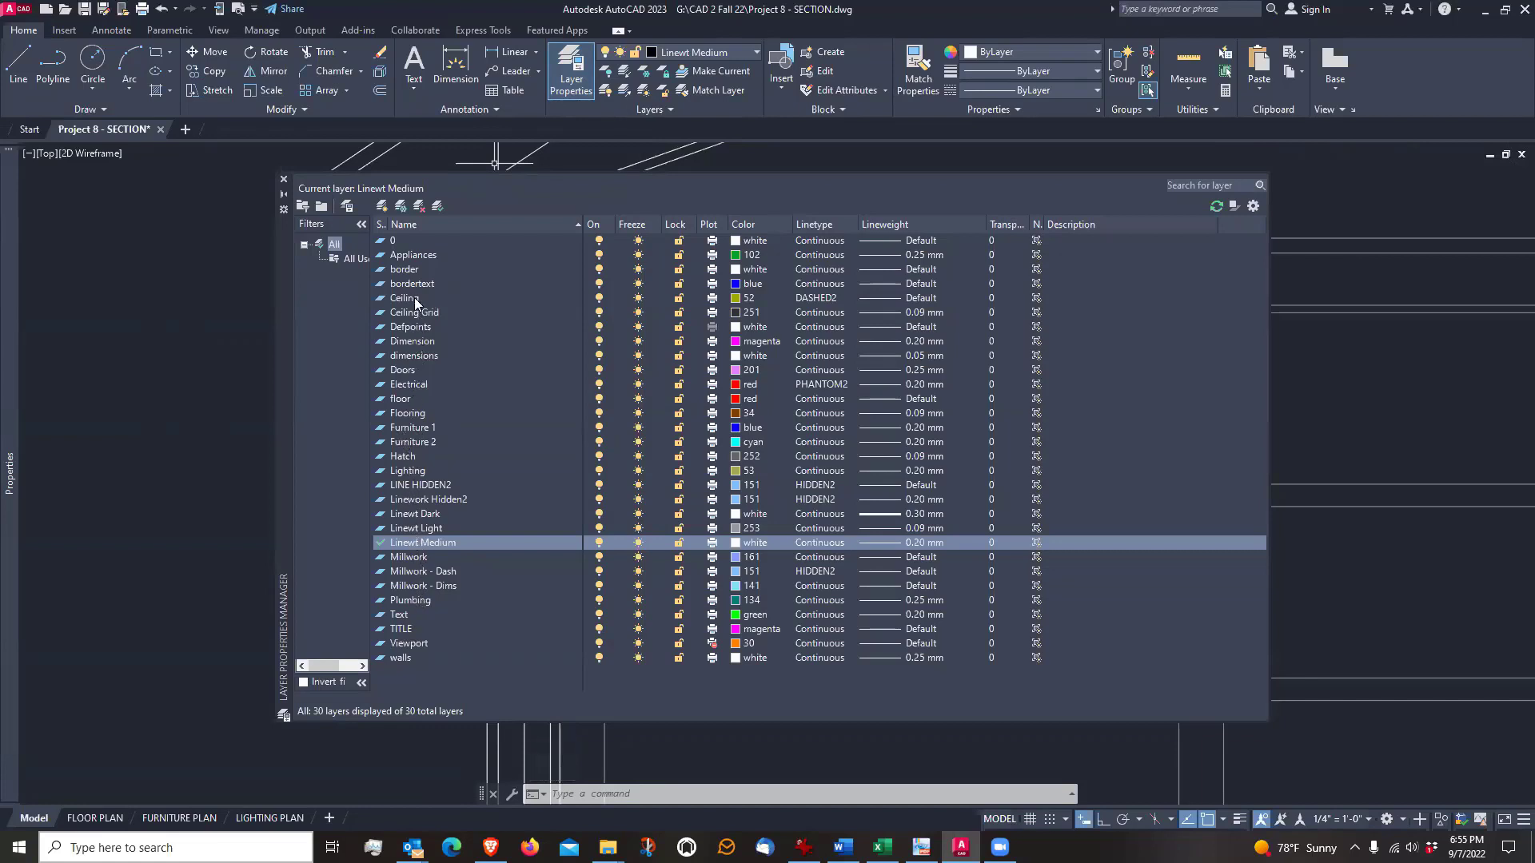
left_click(383, 207)
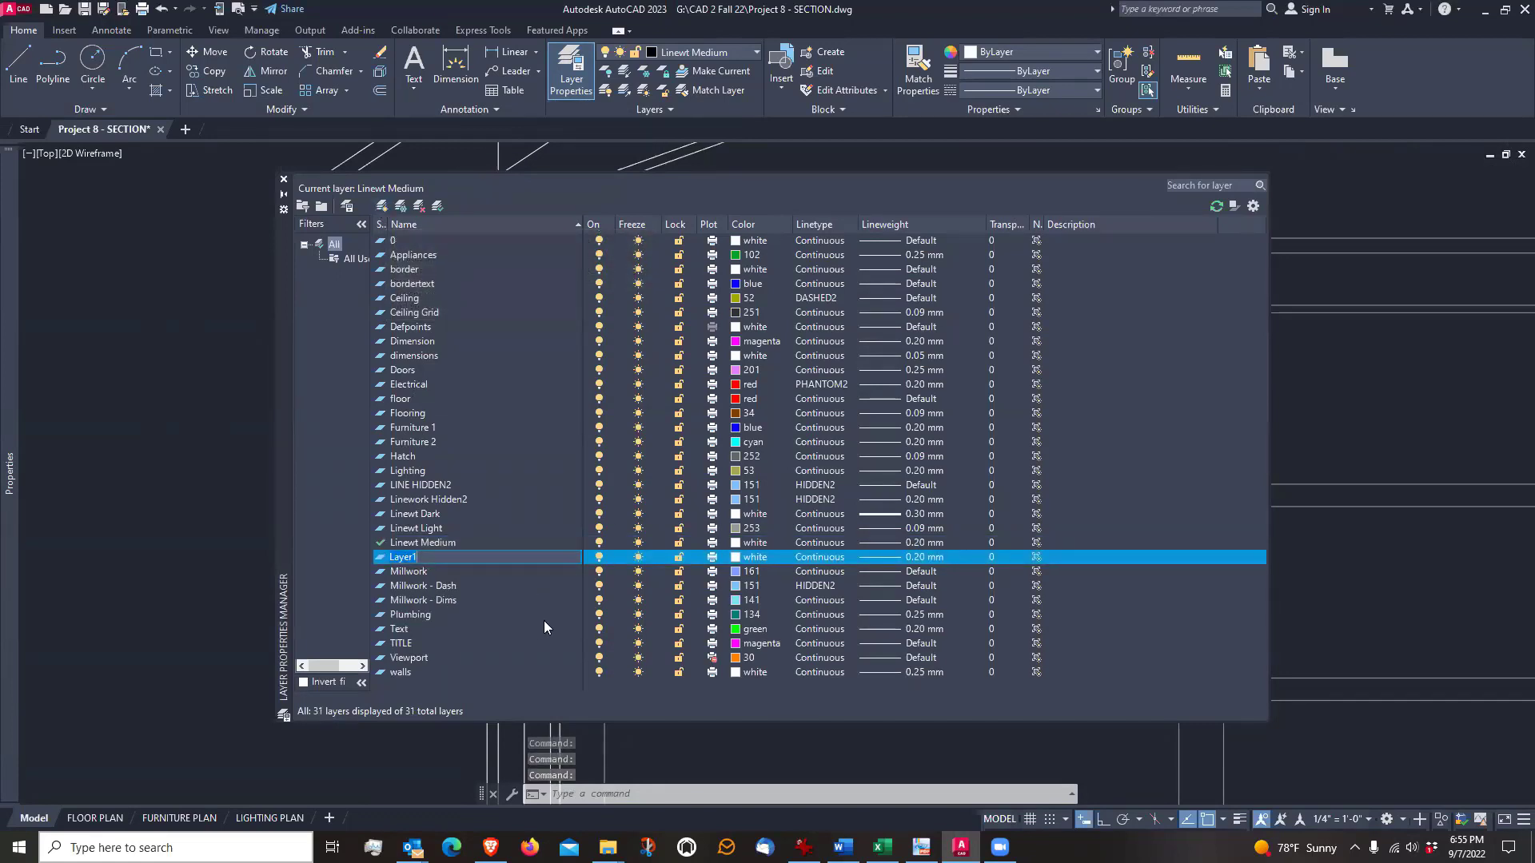
key("BackSpace")
type("INSU")
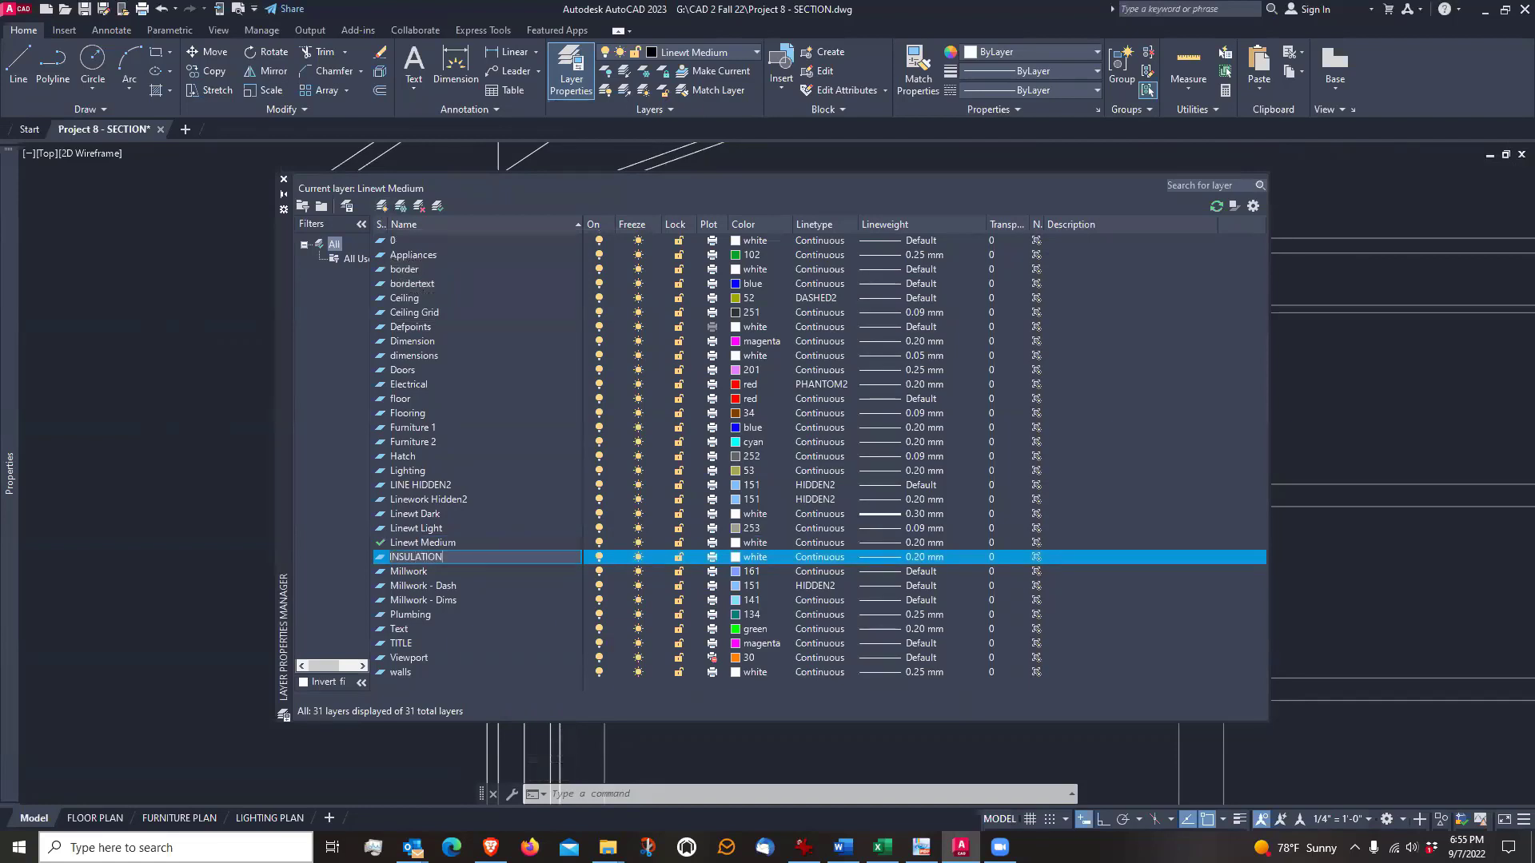
type("LATION")
key("Return")
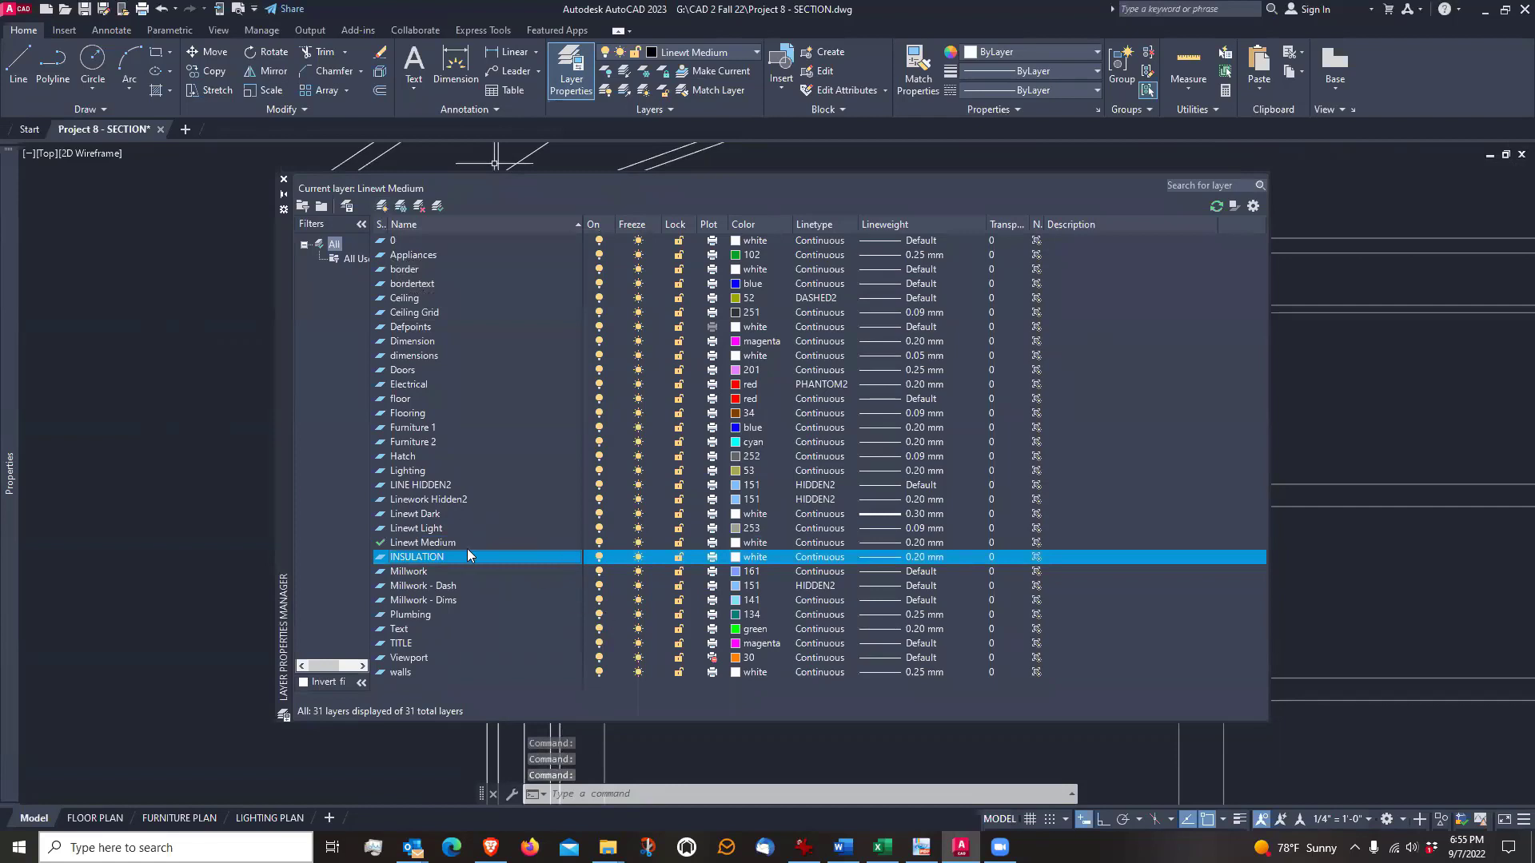
Set the INSULATION layer's color to red and its linetype to BATTING
left_click(736, 557)
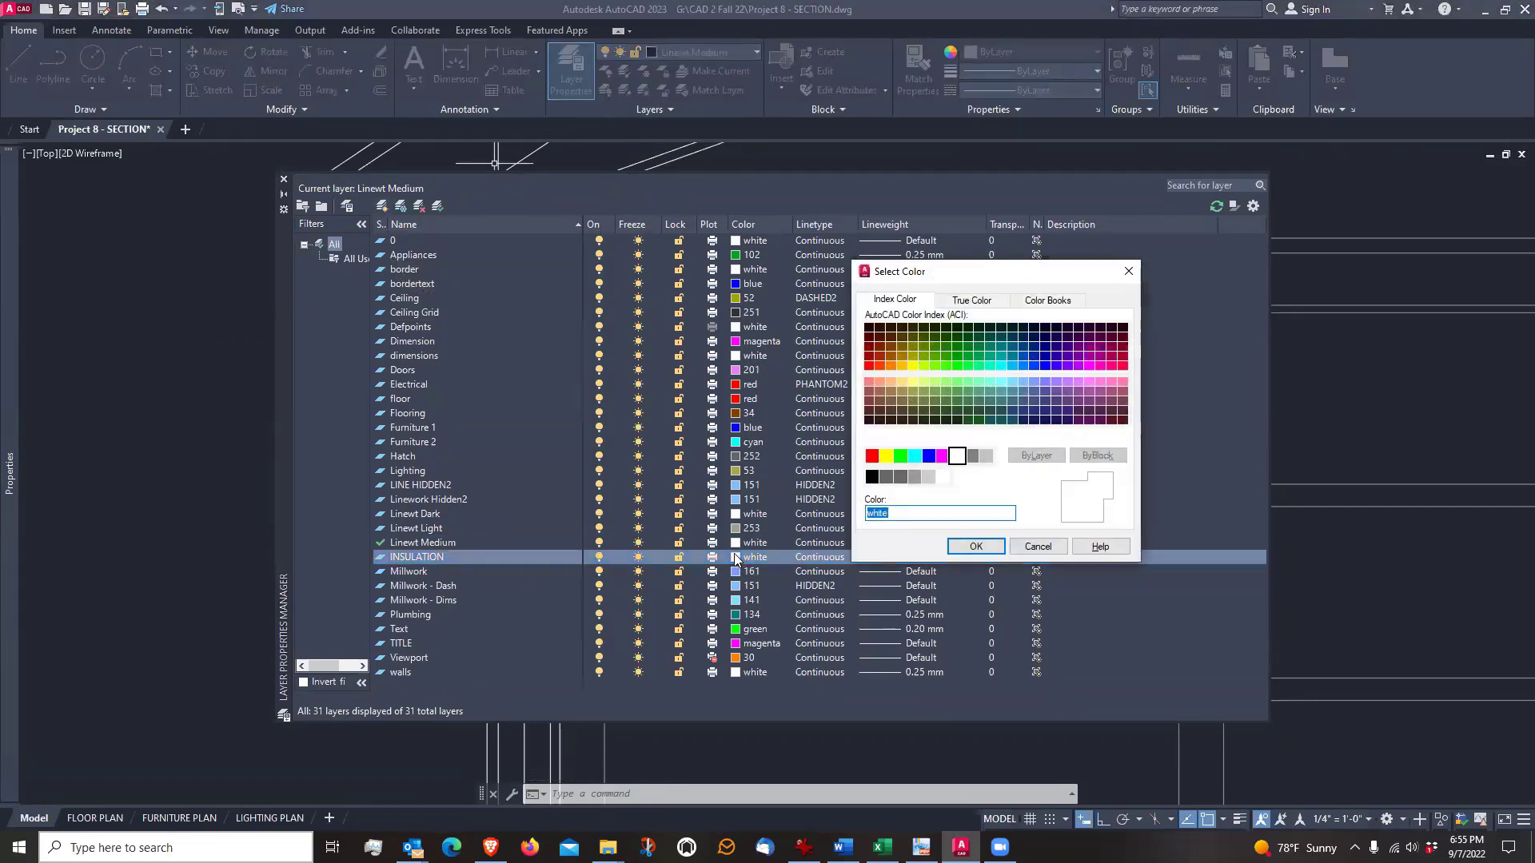
left_click(872, 457)
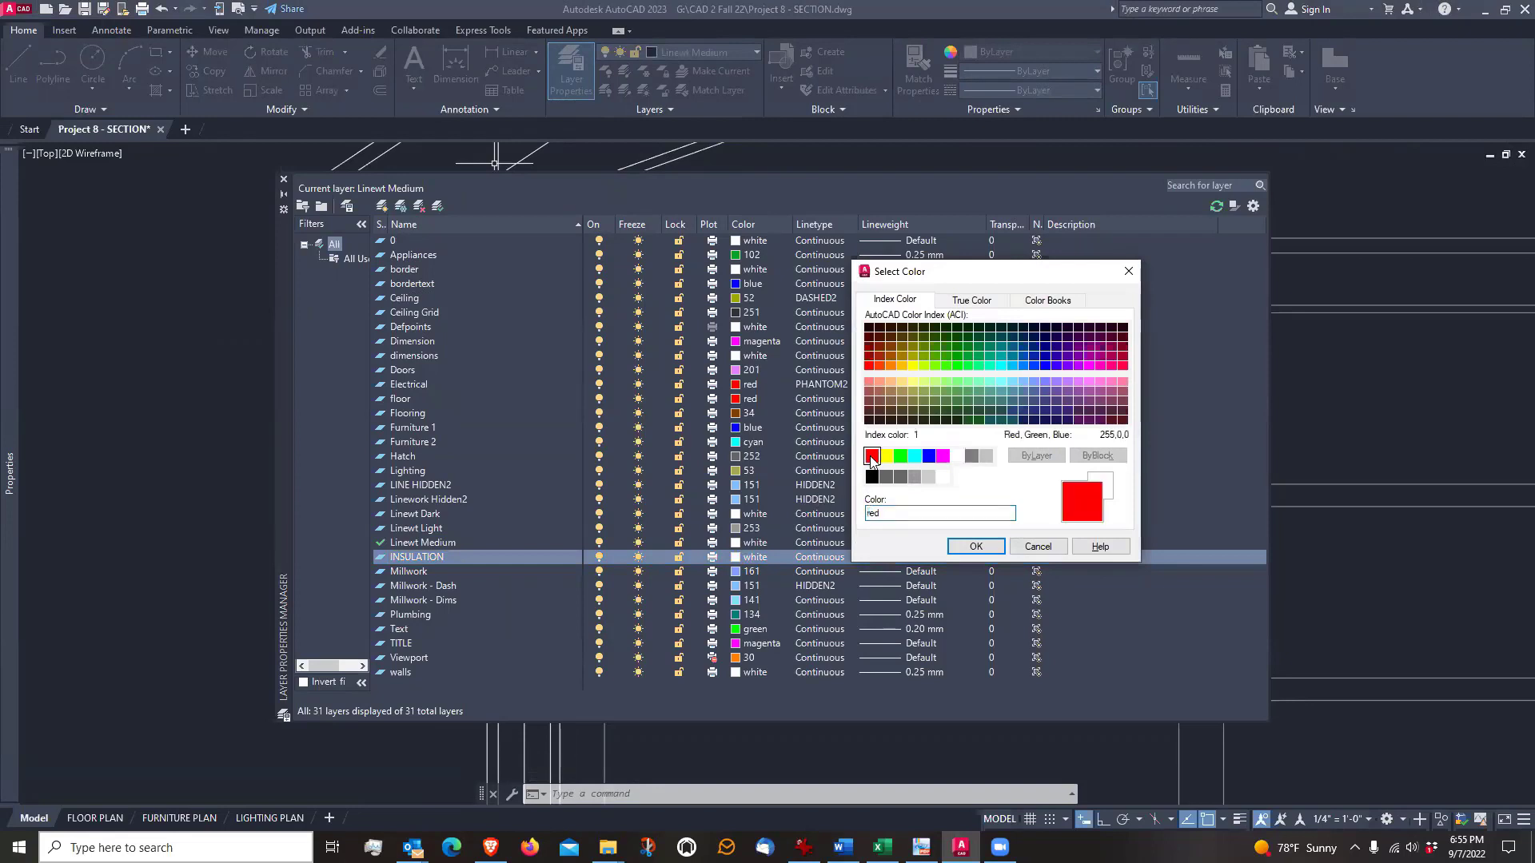
left_click(980, 547)
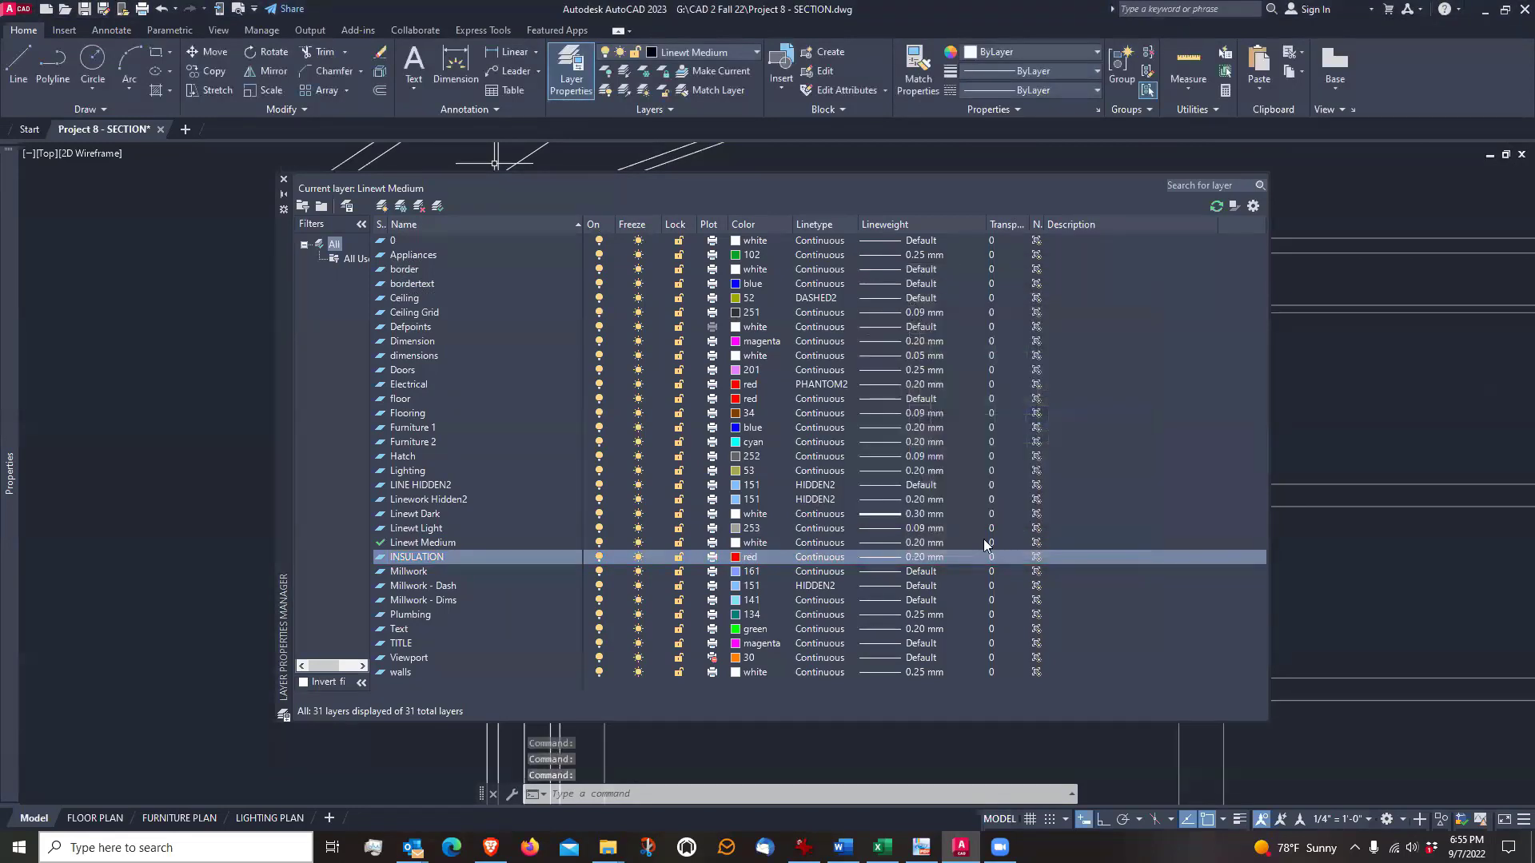
left_click(830, 558)
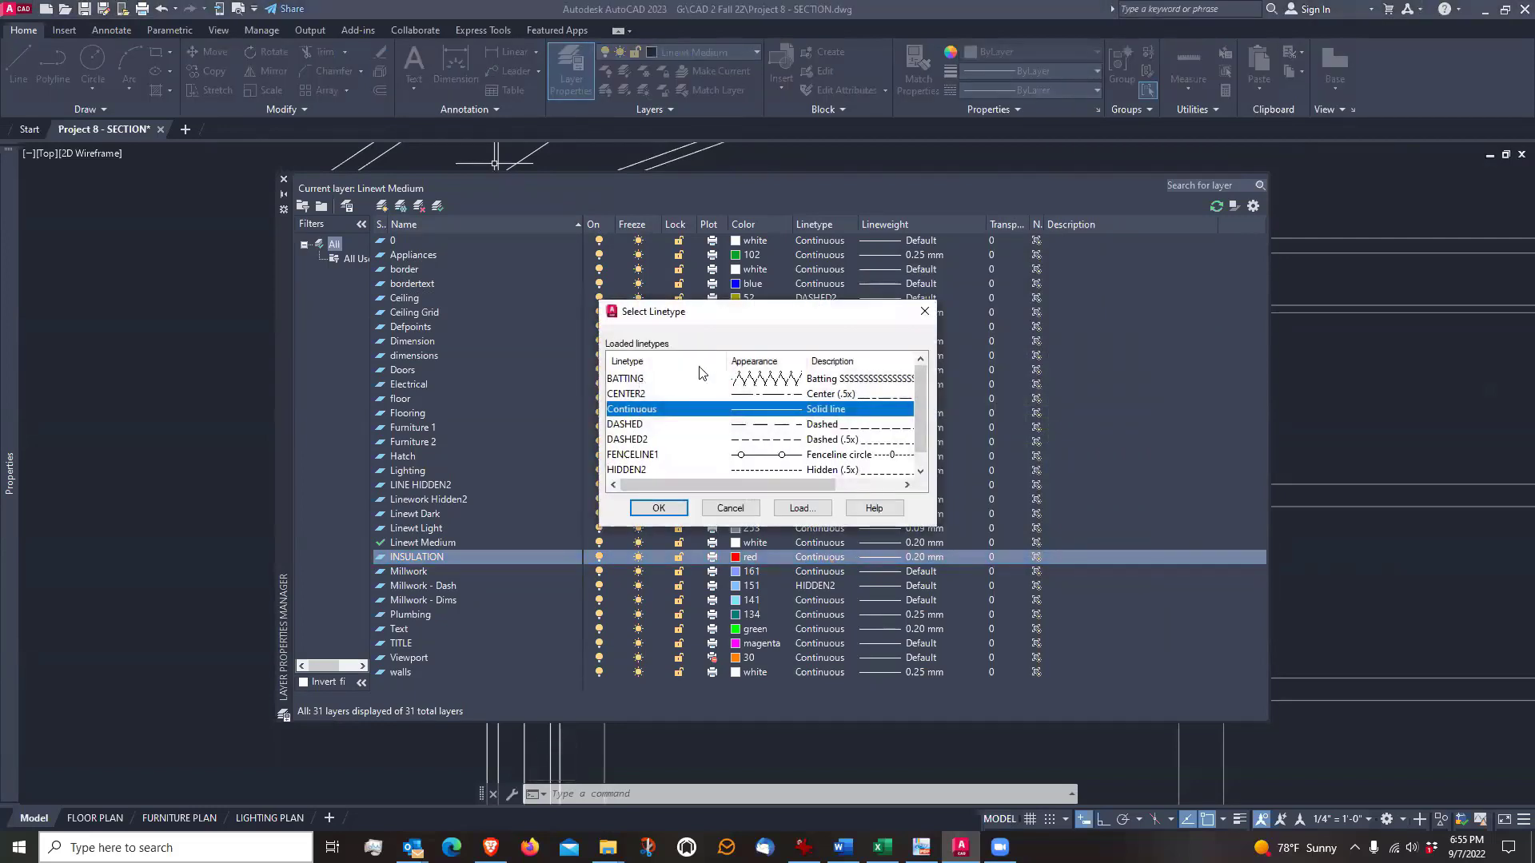
left_click(640, 380)
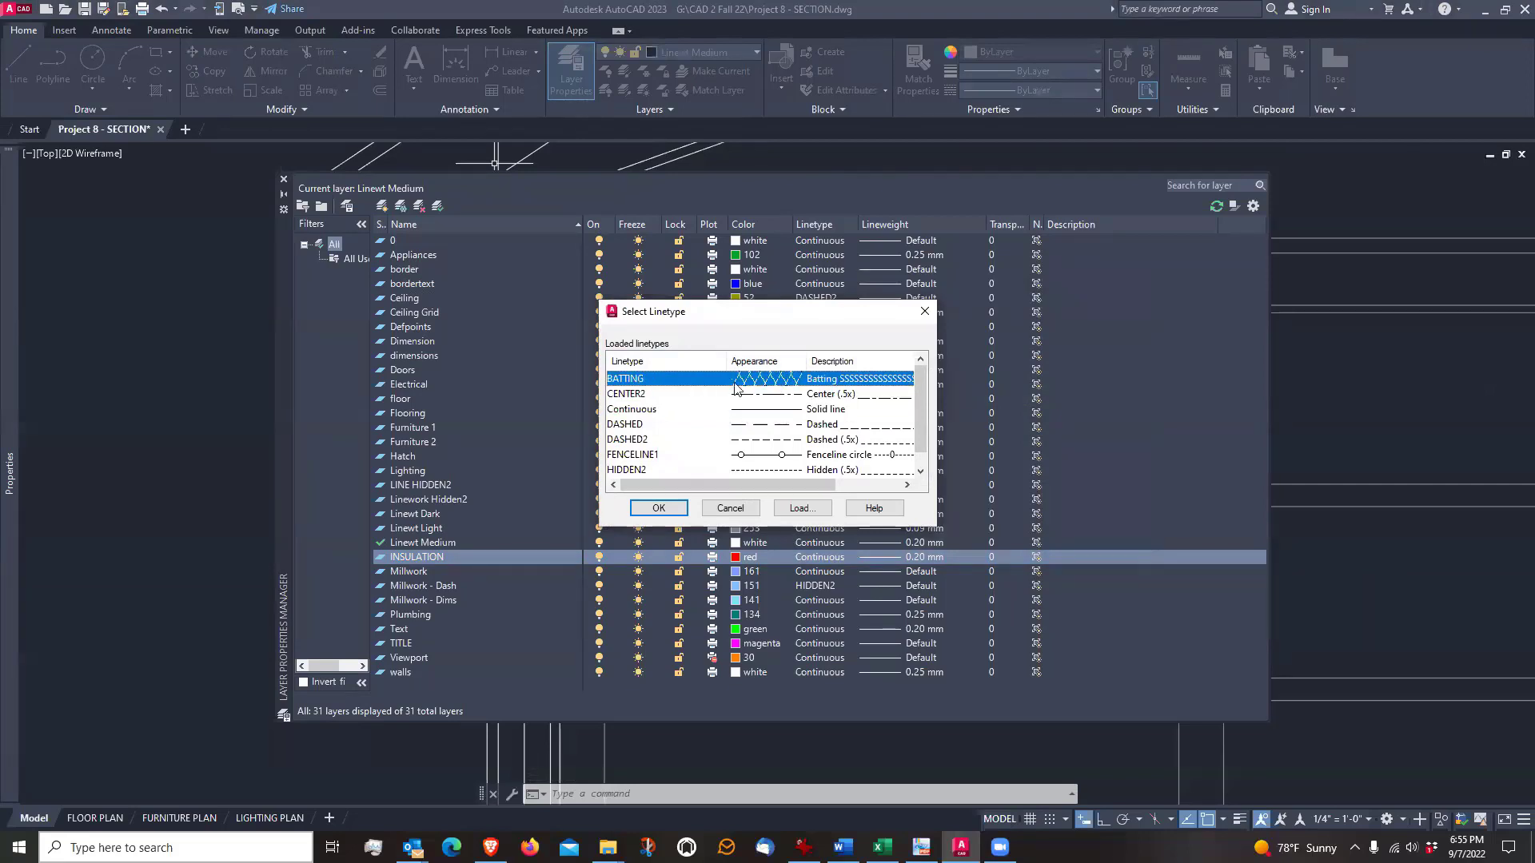
left_click(659, 509)
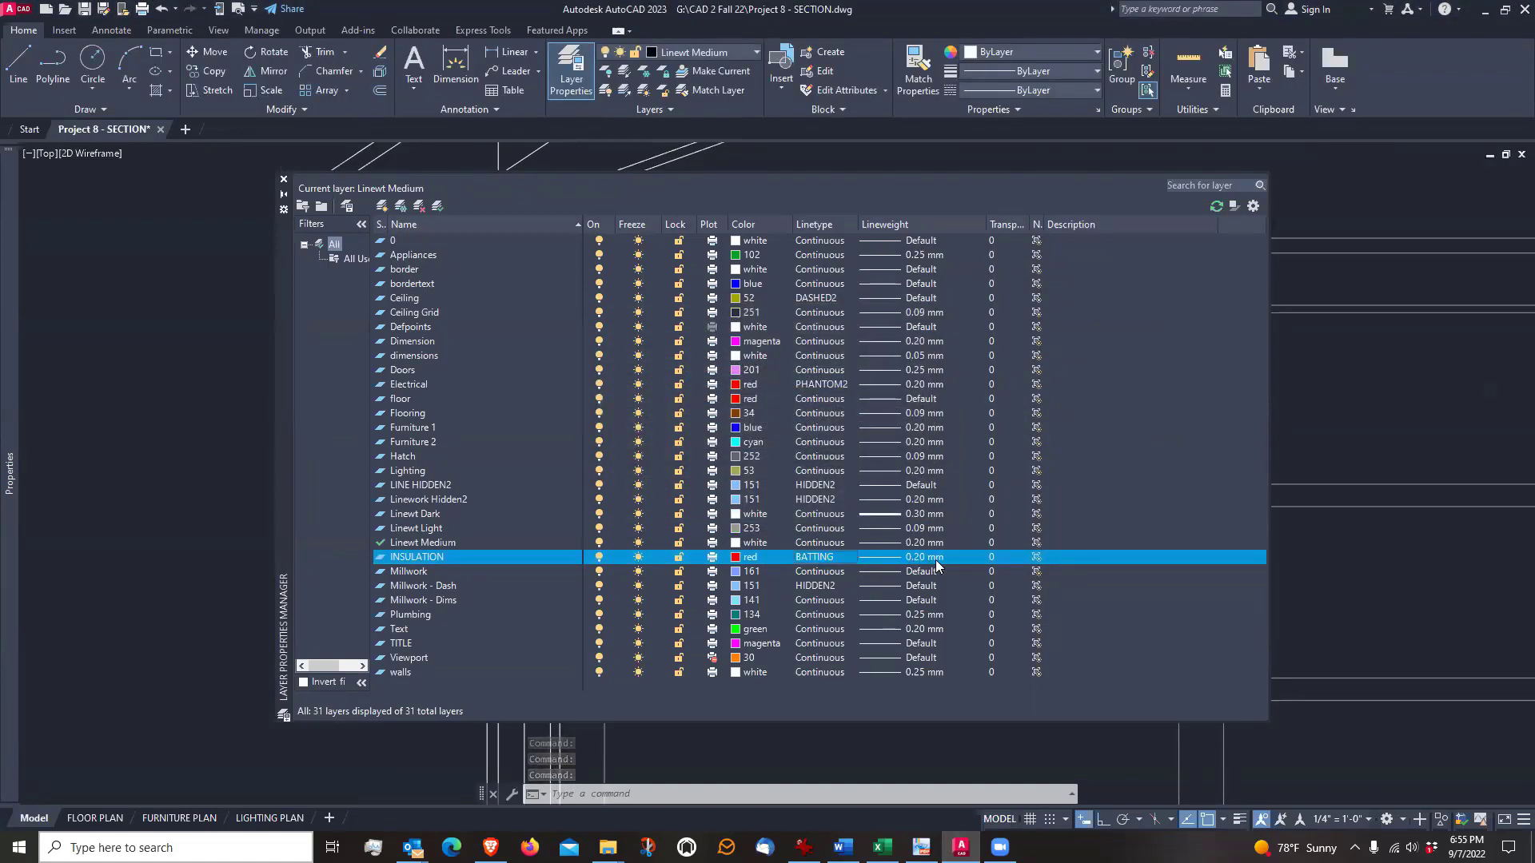
Set the INSULATION layer's lineweight to 0.05 mm and close the layer manager
left_click(926, 559)
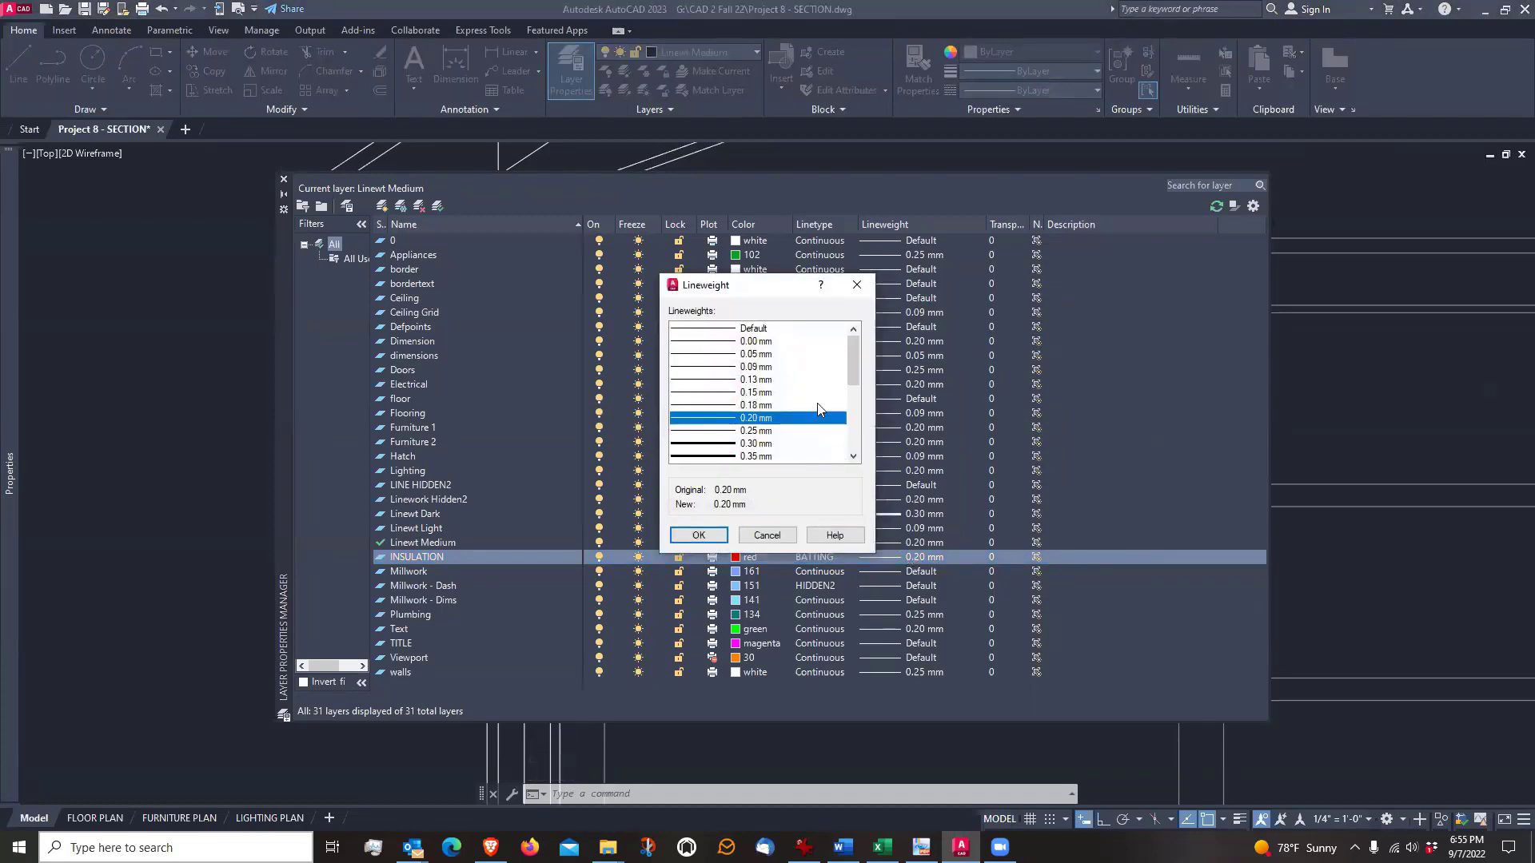
left_click(723, 368)
left_click(724, 356)
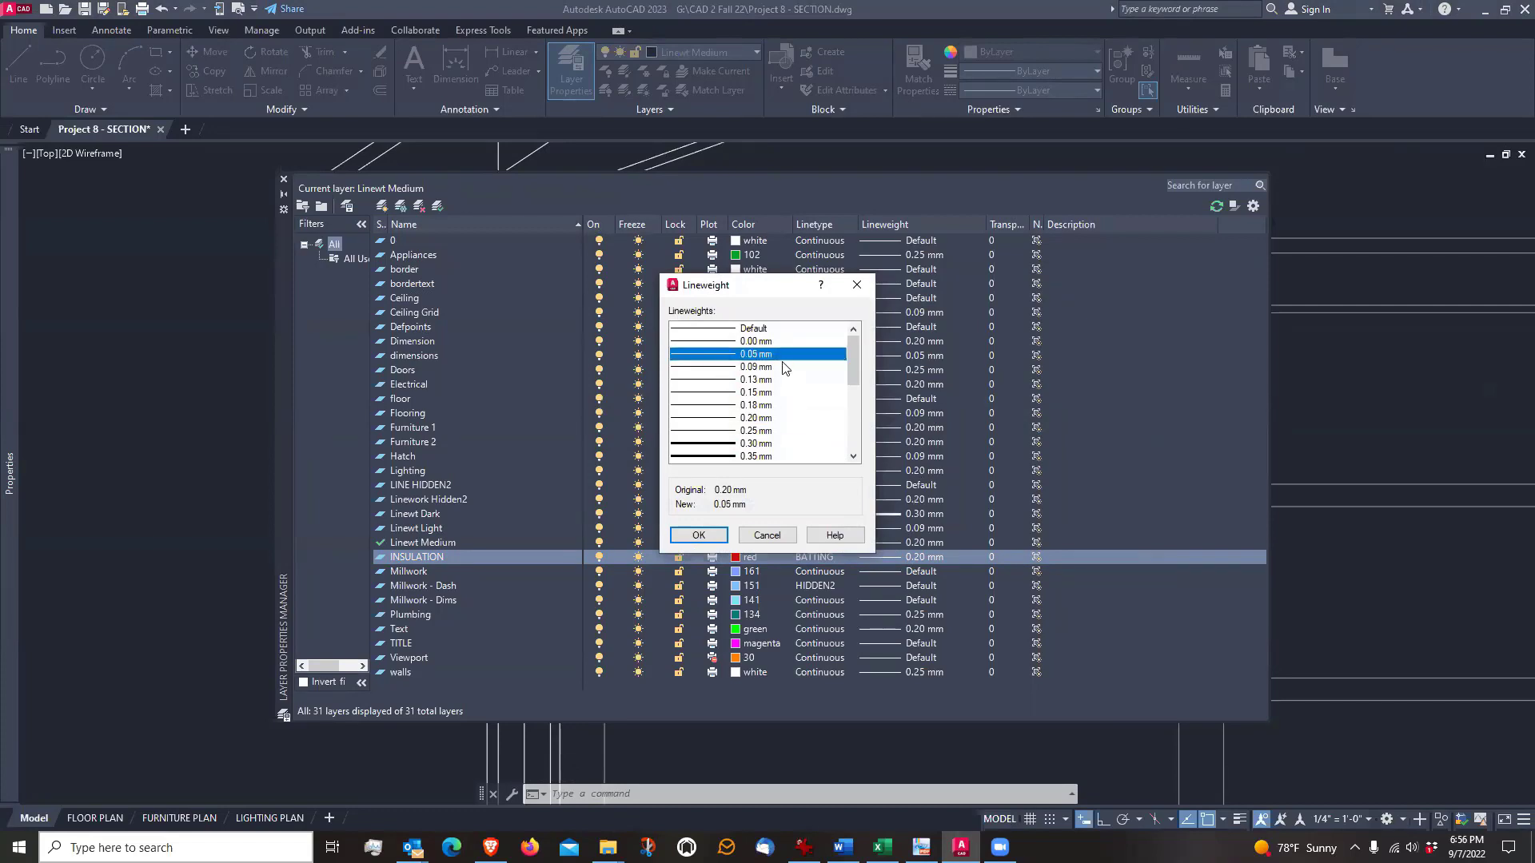
left_click(710, 534)
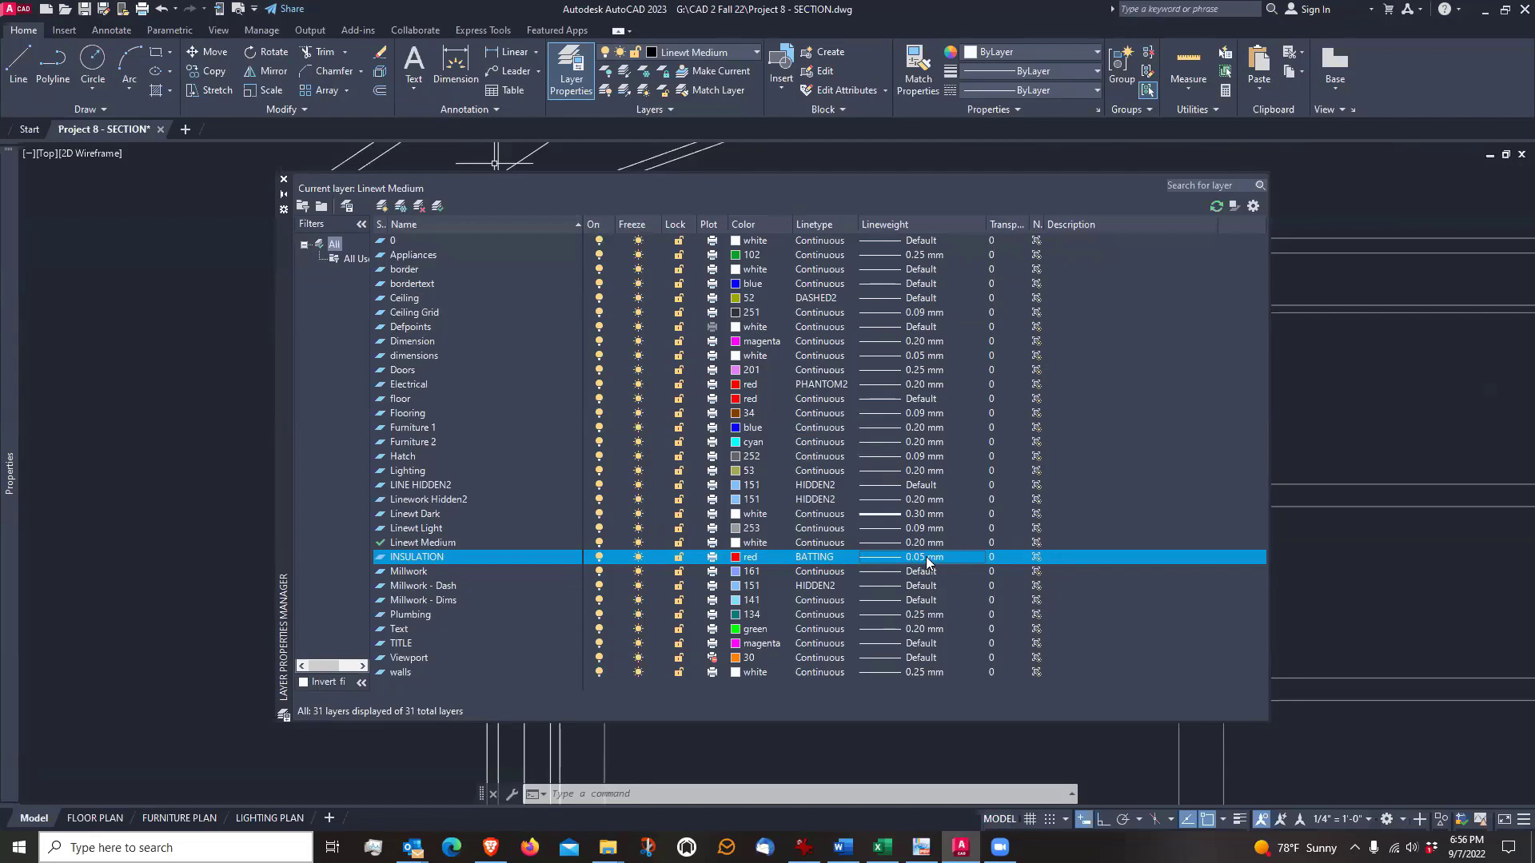
left_click(284, 183)
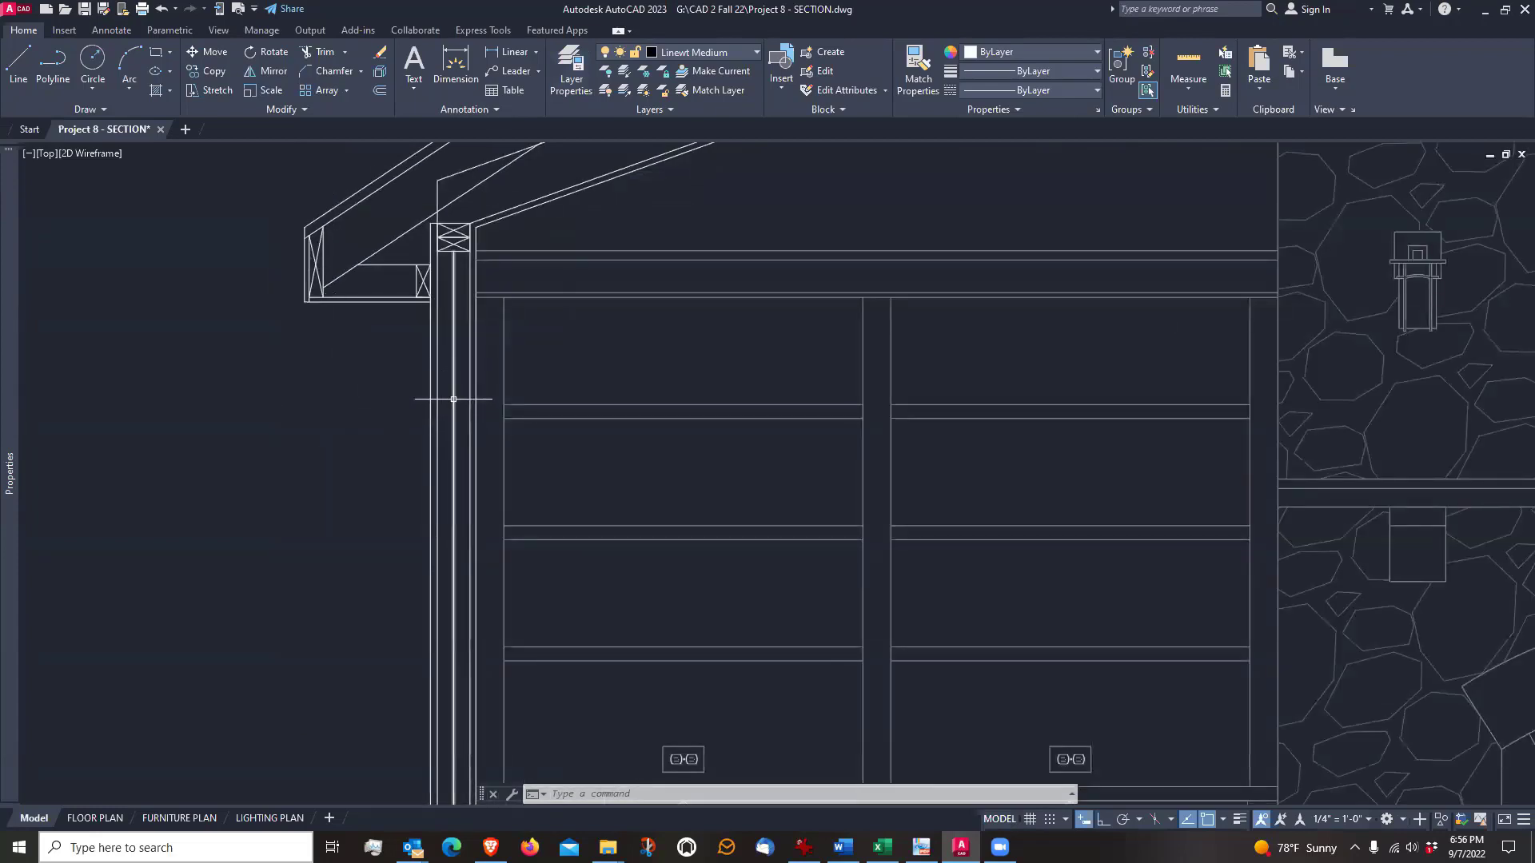
Move the vertical line inside the exterior wall to the INSULATION layer
left_click(454, 402)
scroll(659, 360, "down", 2)
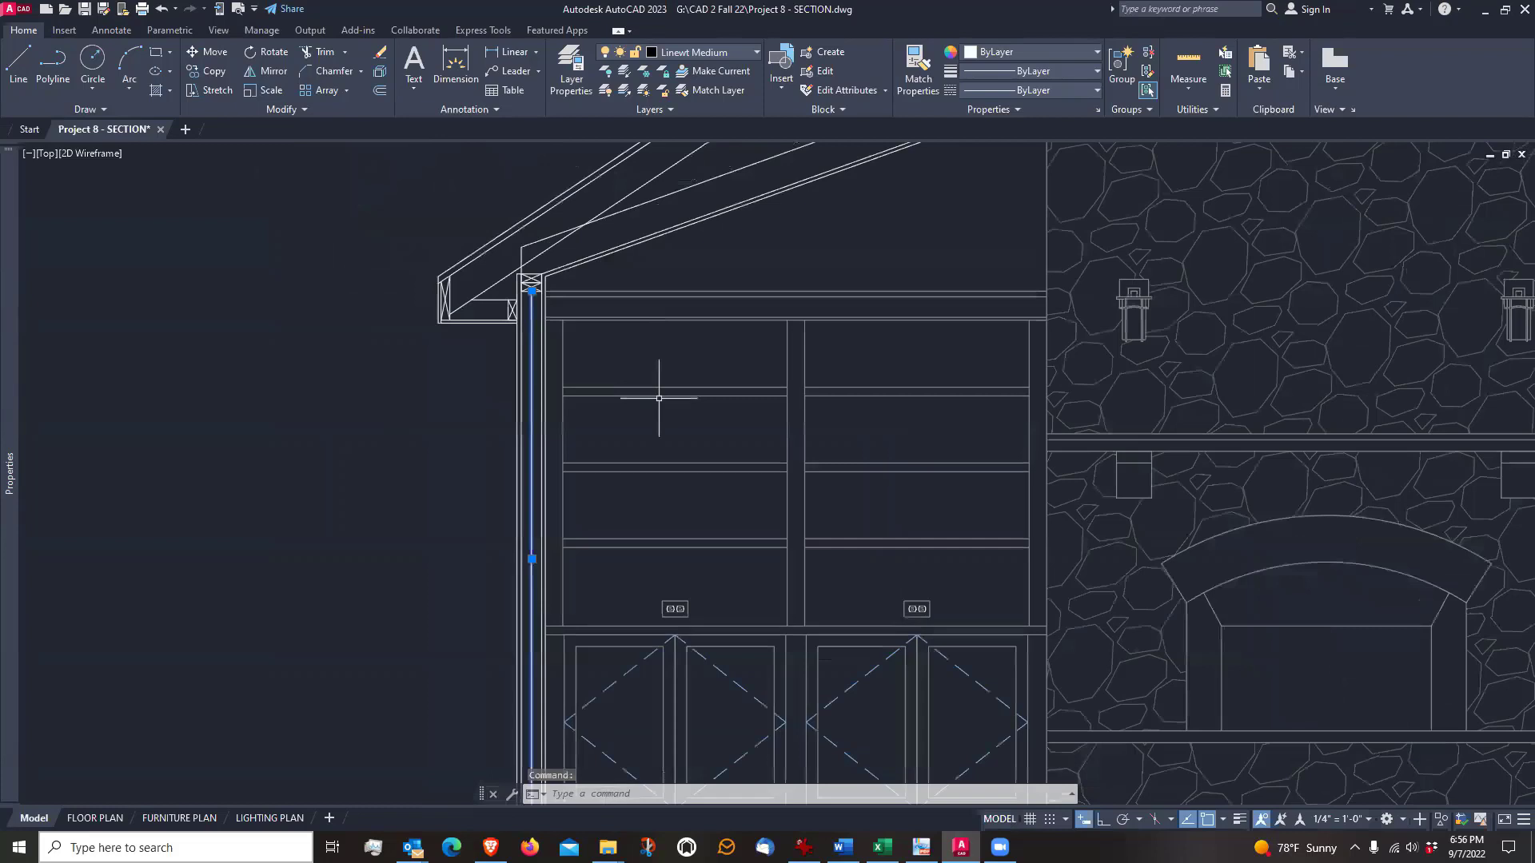
middle_click_drag(662, 365, 723, 286)
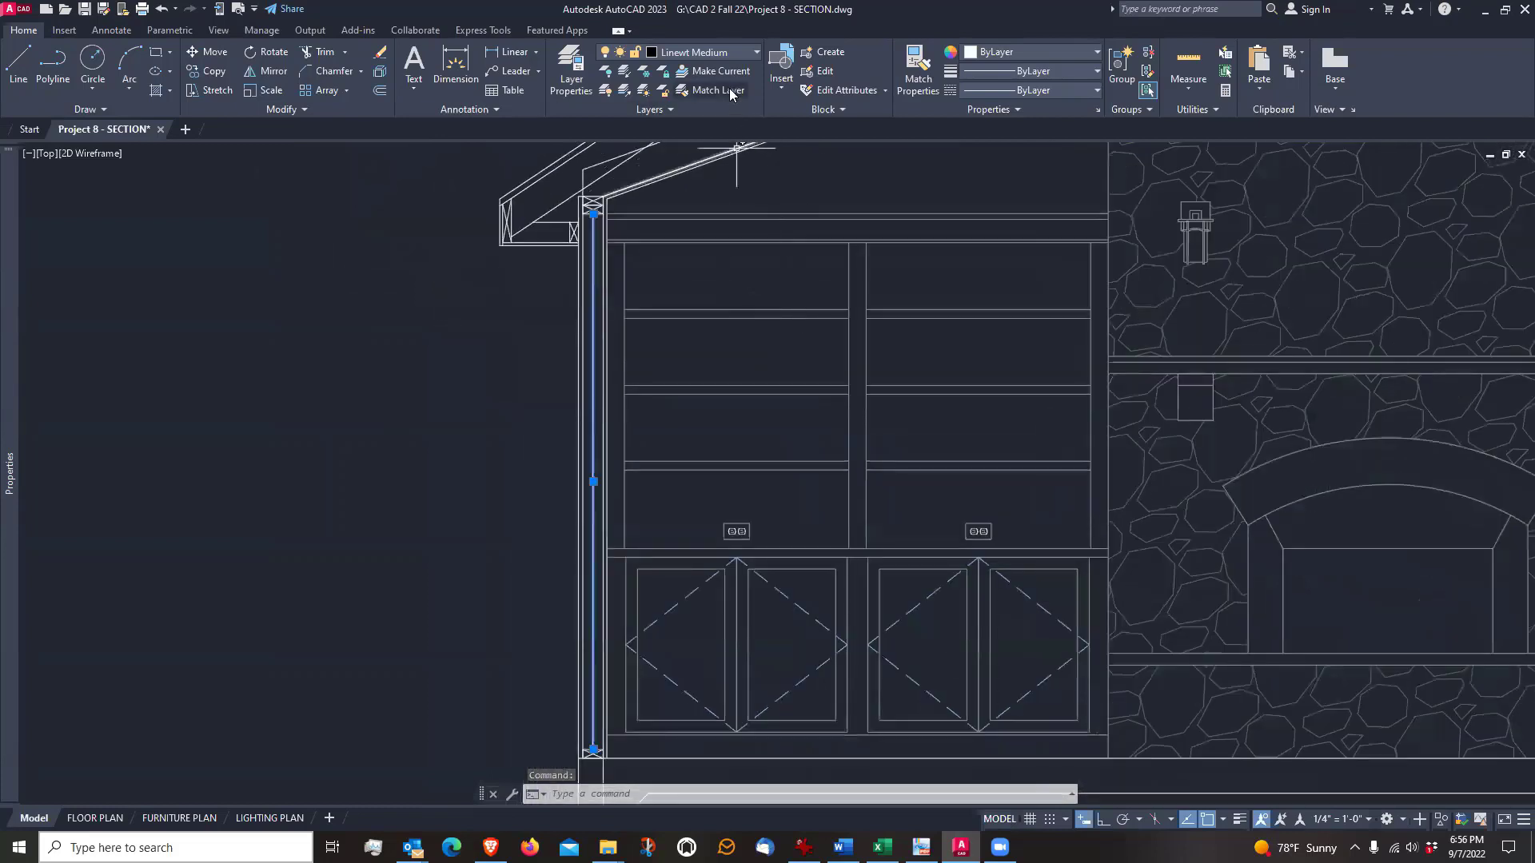
left_click(741, 51)
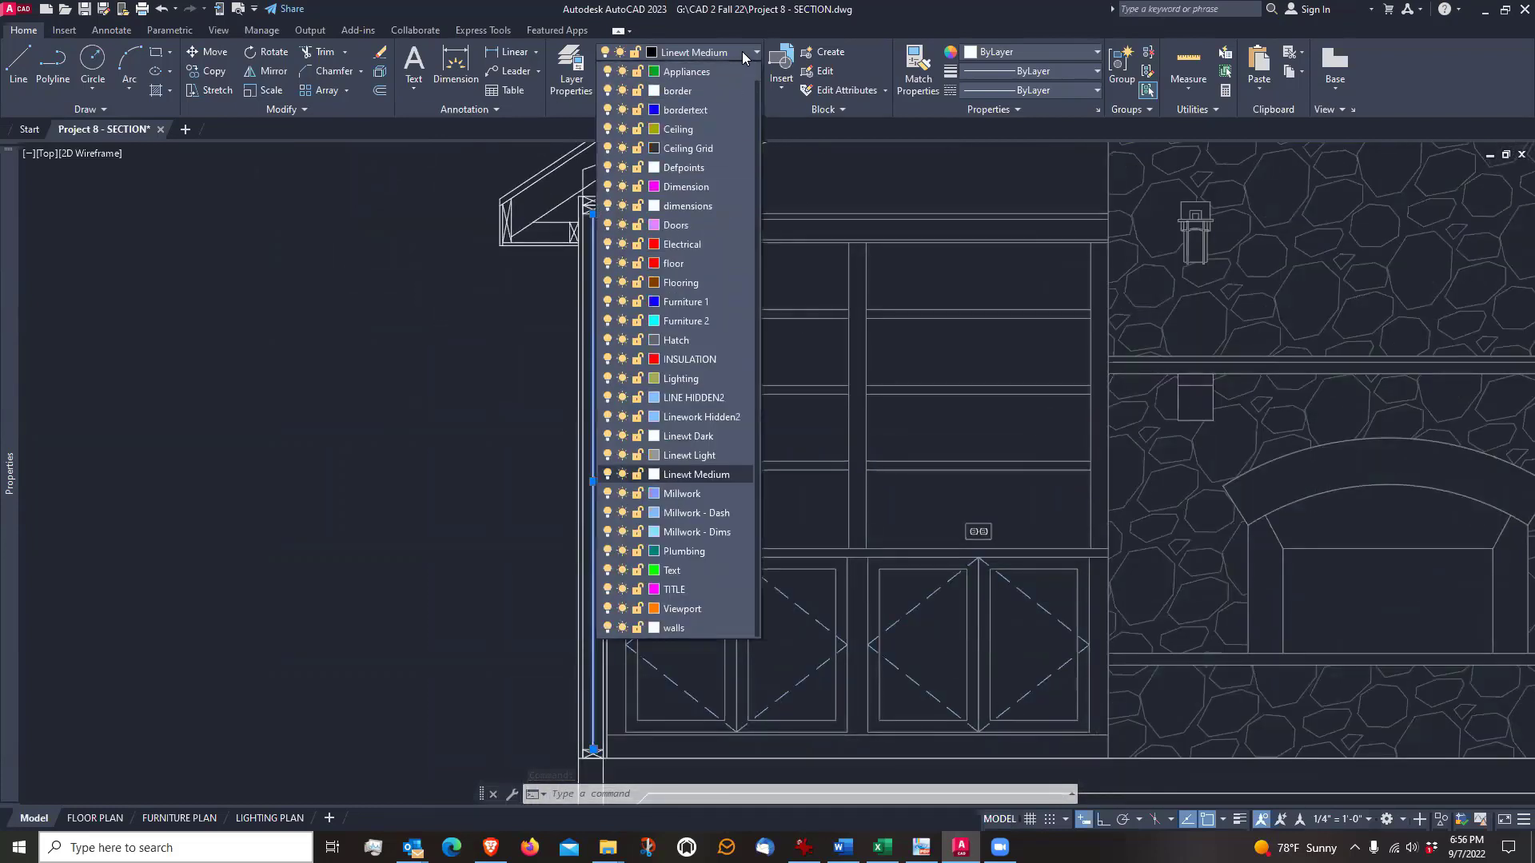
left_click(694, 359)
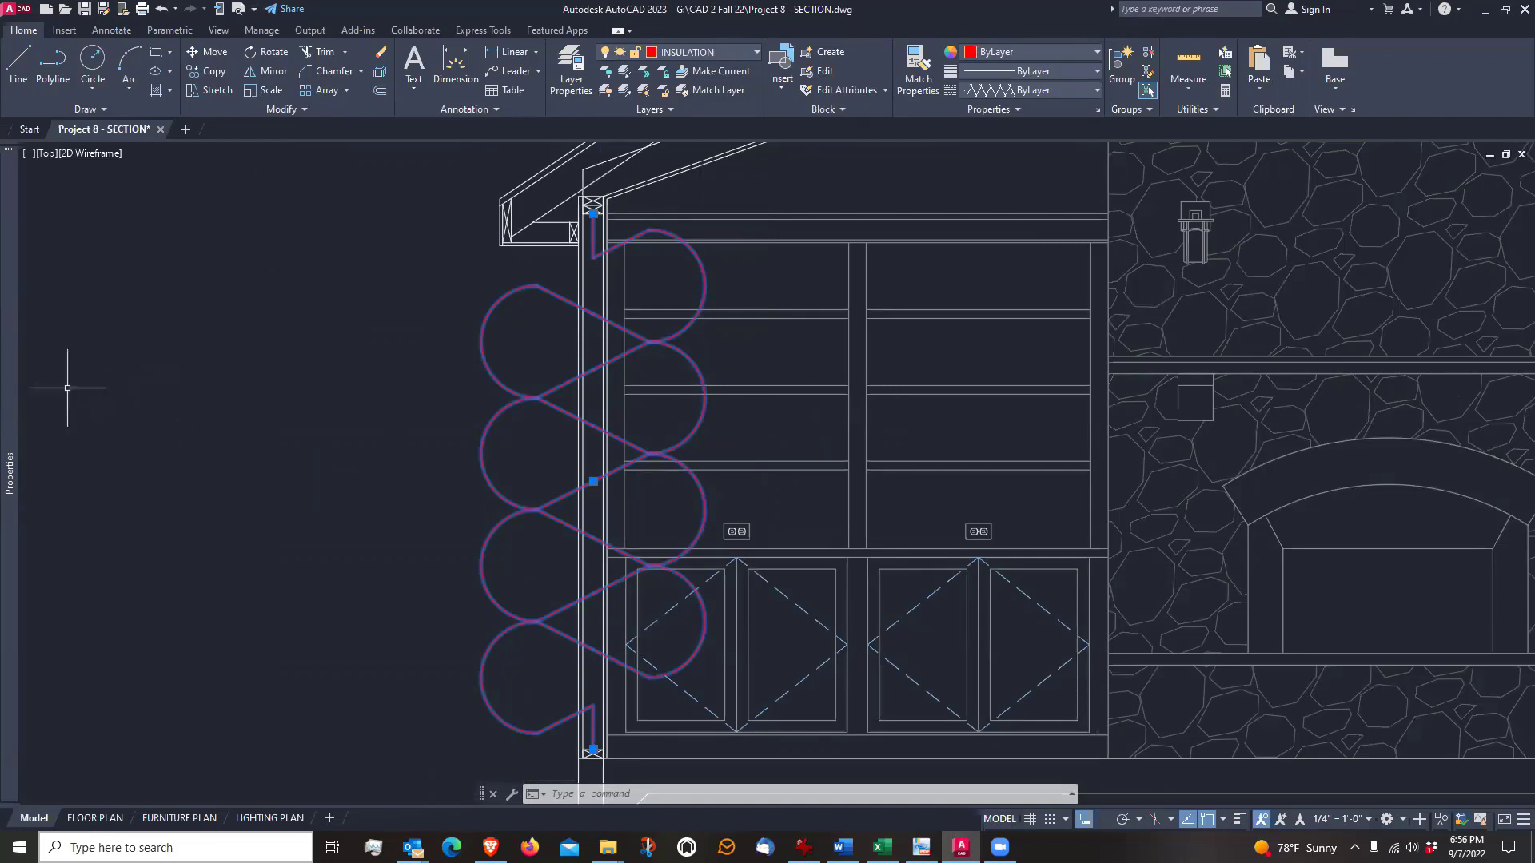
Try a linetype scale of 0.5 on the wall's insulation line
mouse_move(11, 389)
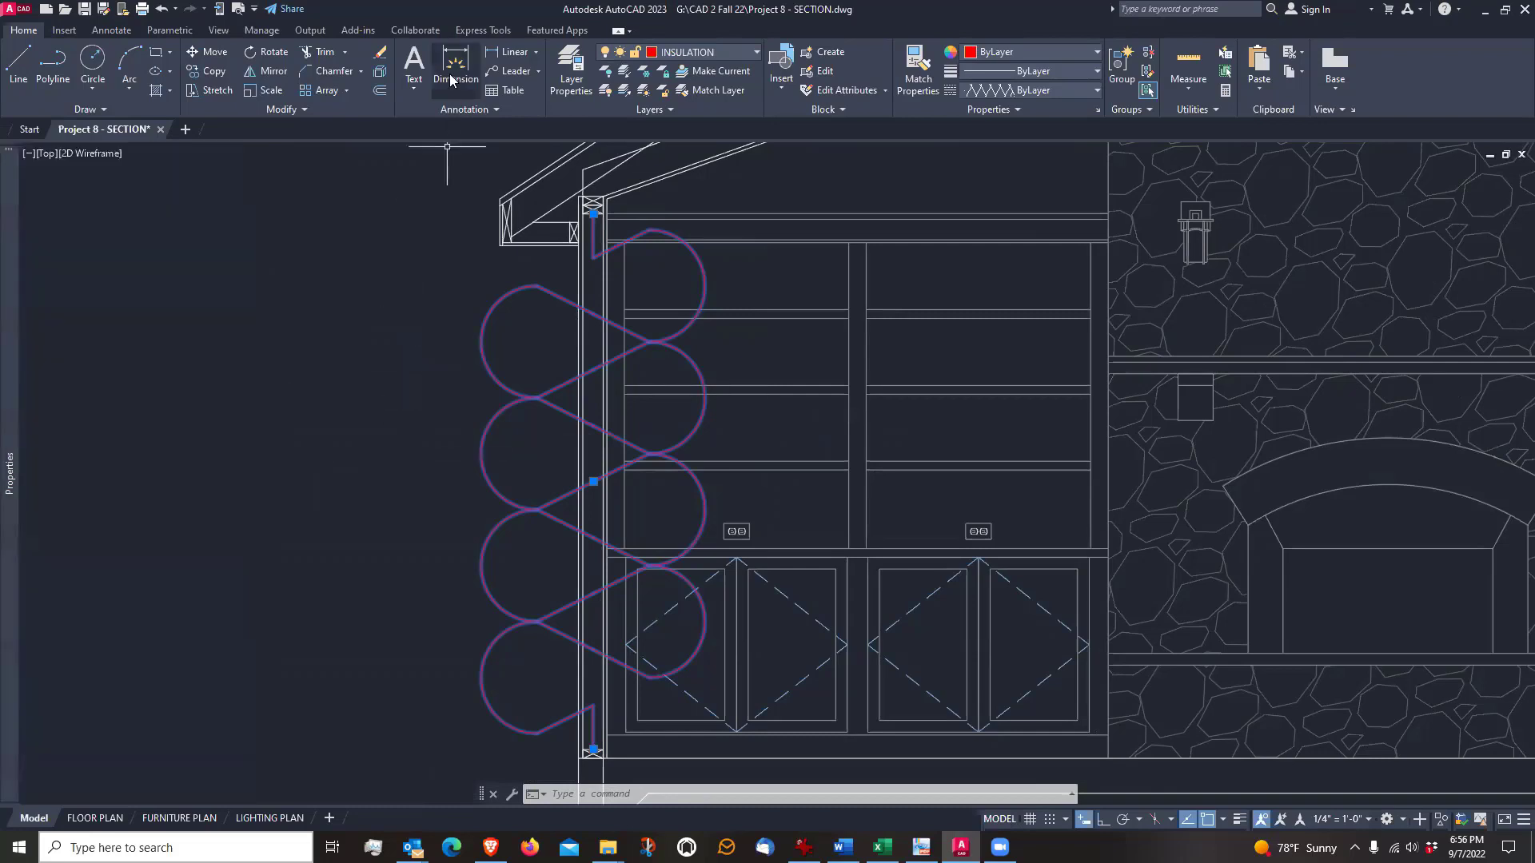
left_click(220, 31)
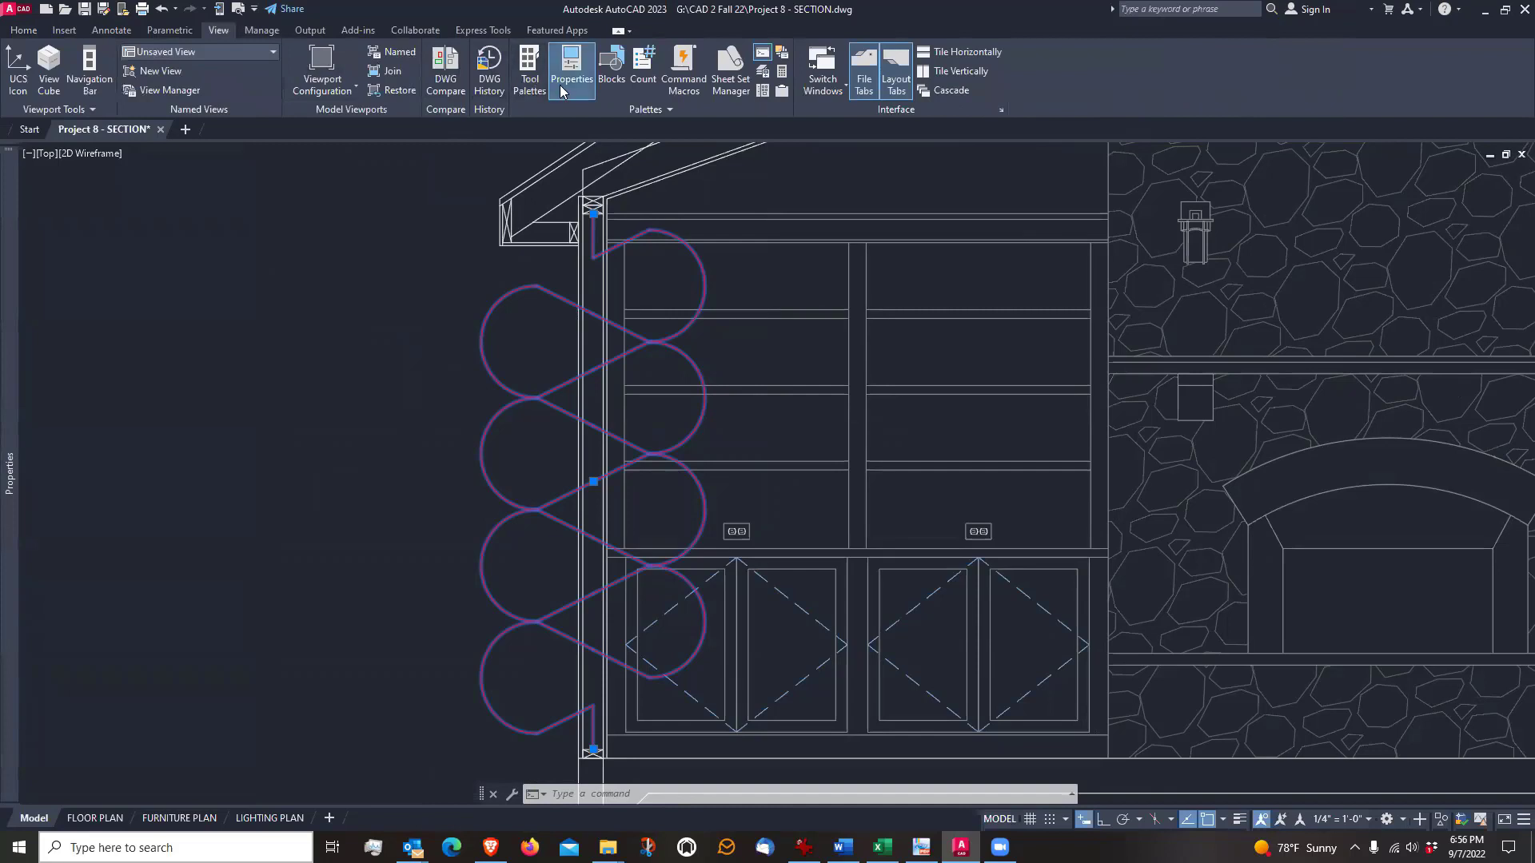
left_click(24, 30)
mouse_move(16, 280)
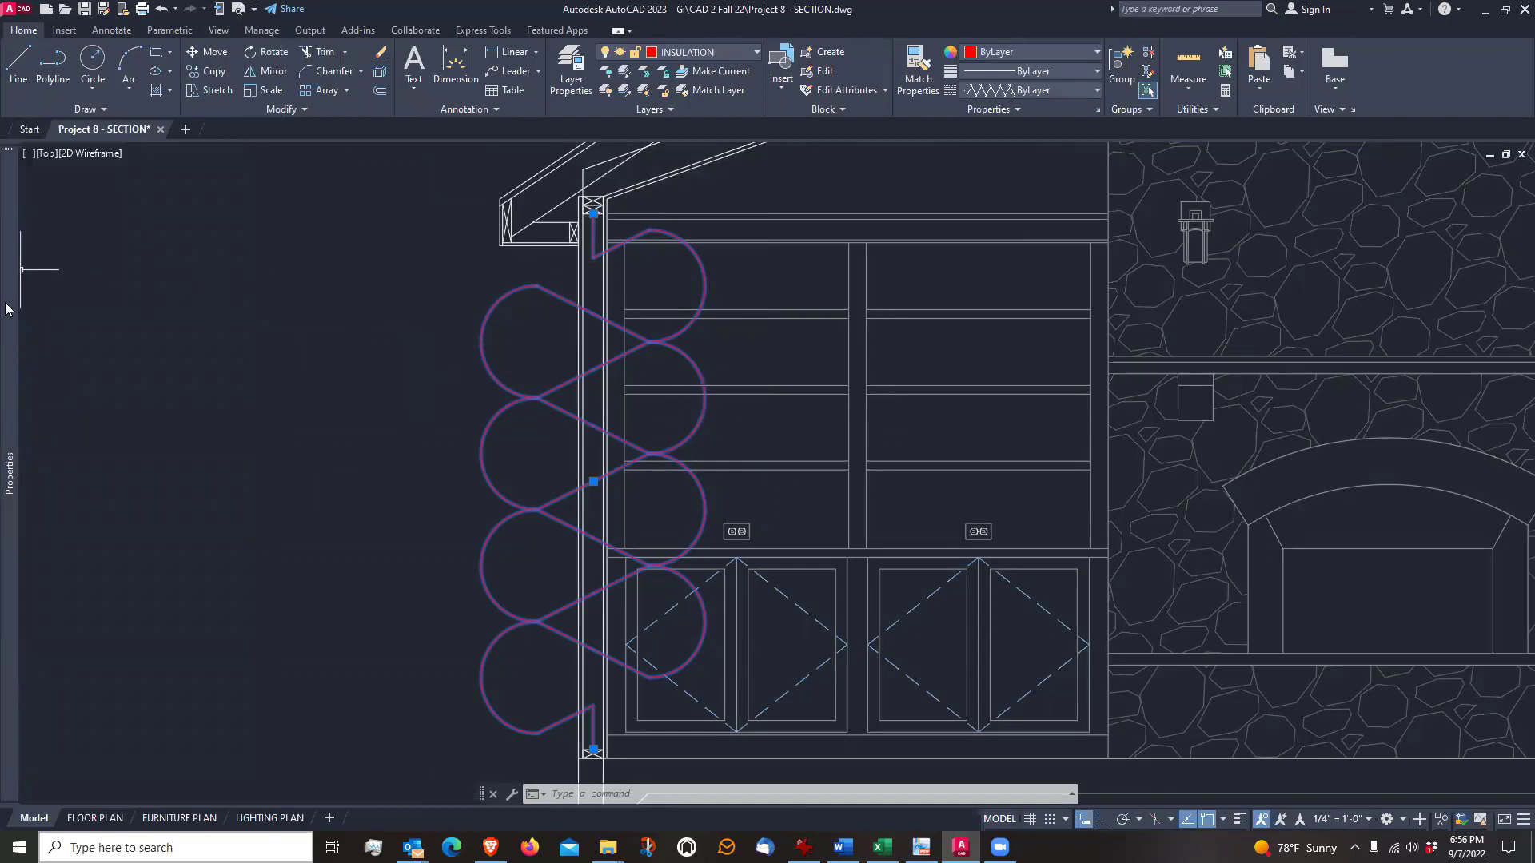
mouse_move(6, 309)
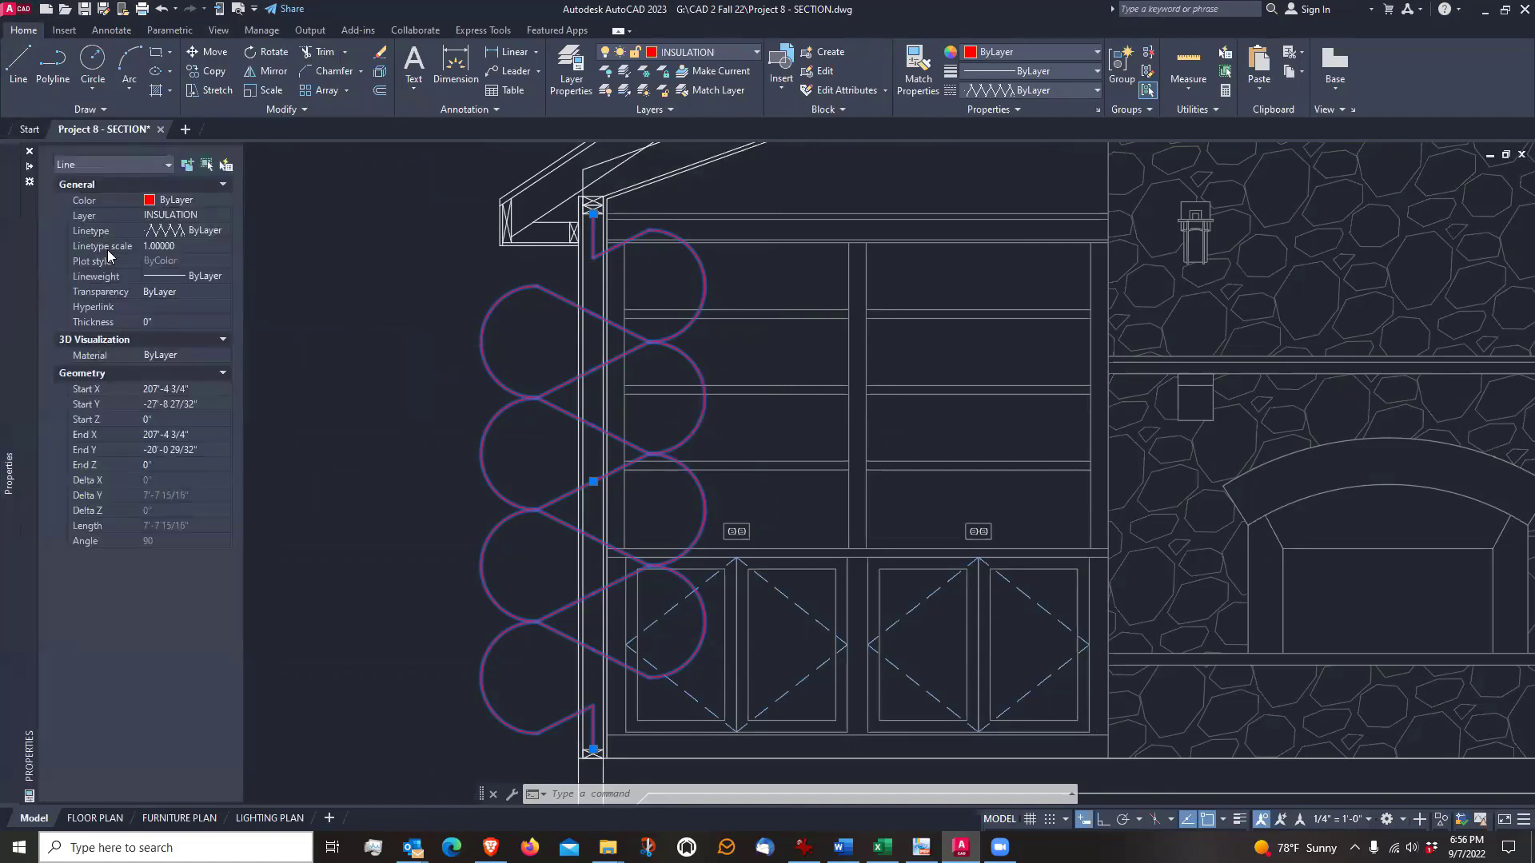
left_click(176, 247)
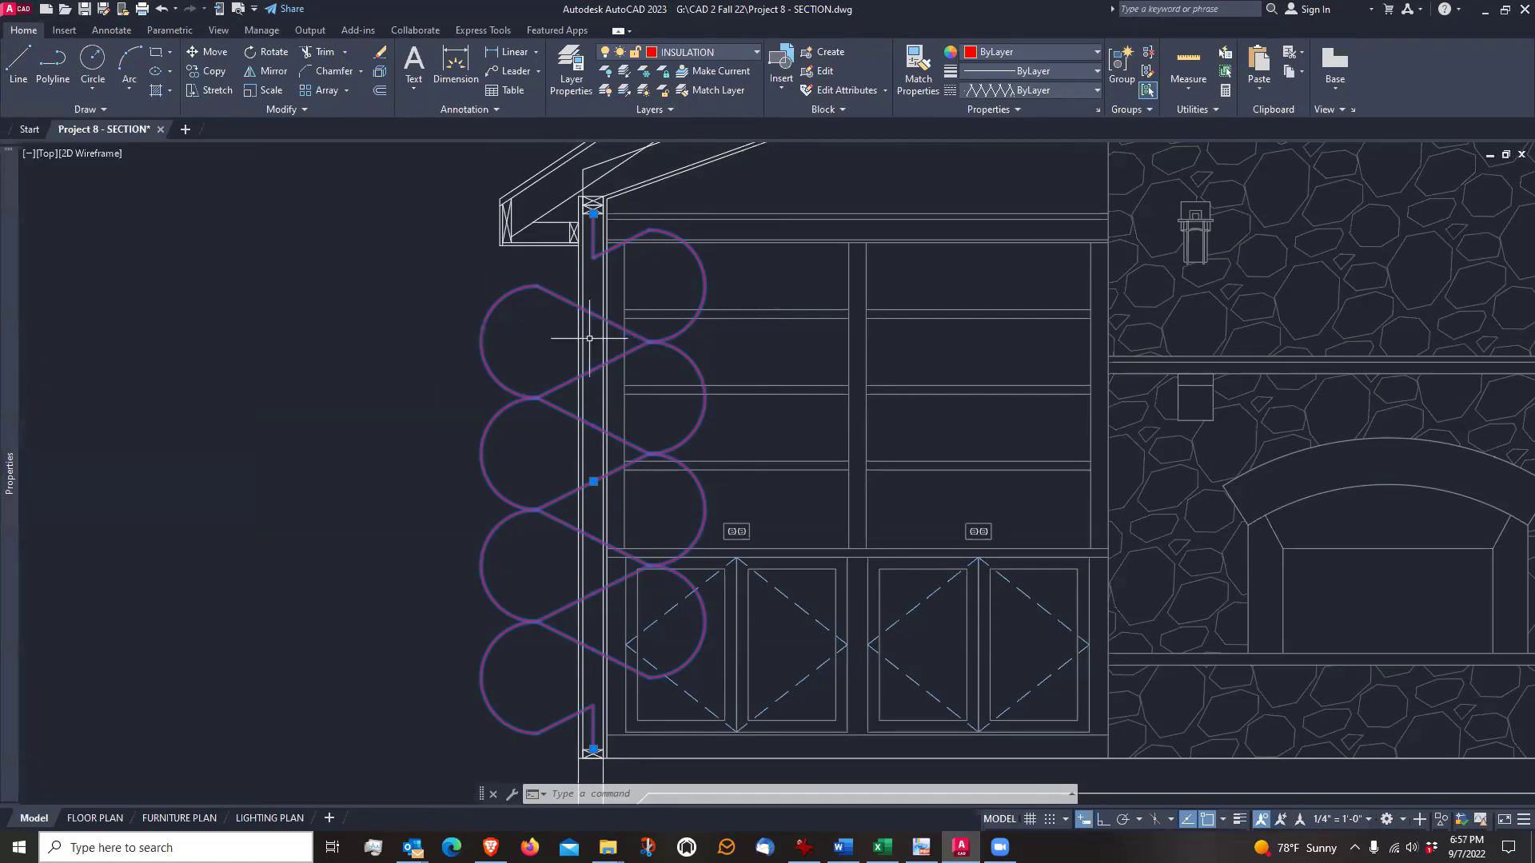
mouse_move(10, 384)
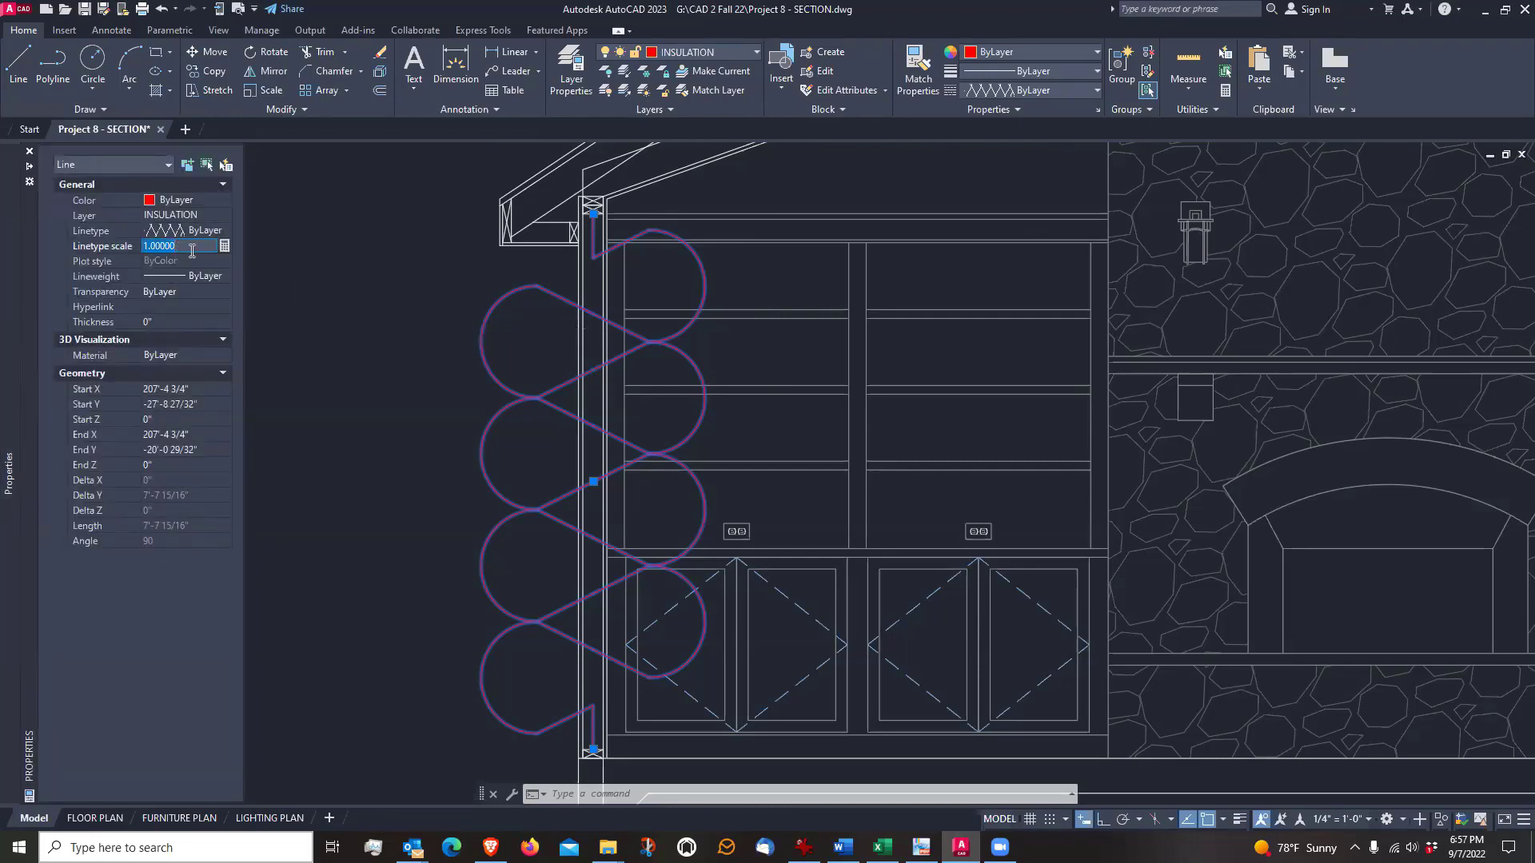
type(".5")
key("Return")
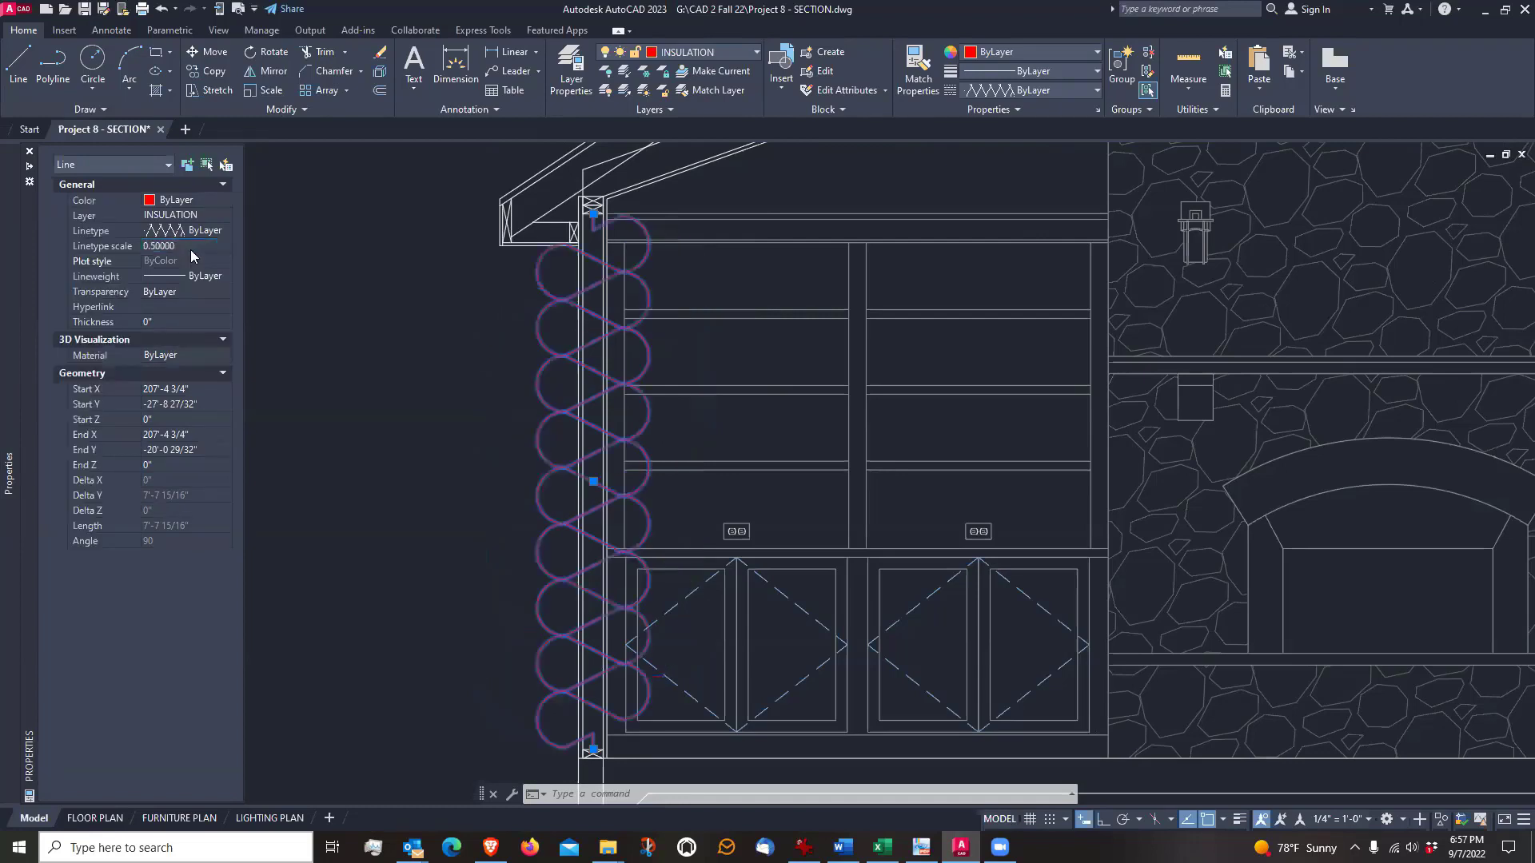
Try linetype scales of 0.2 and 0.1 on the wall's insulation line
left_click(191, 246)
type(".2")
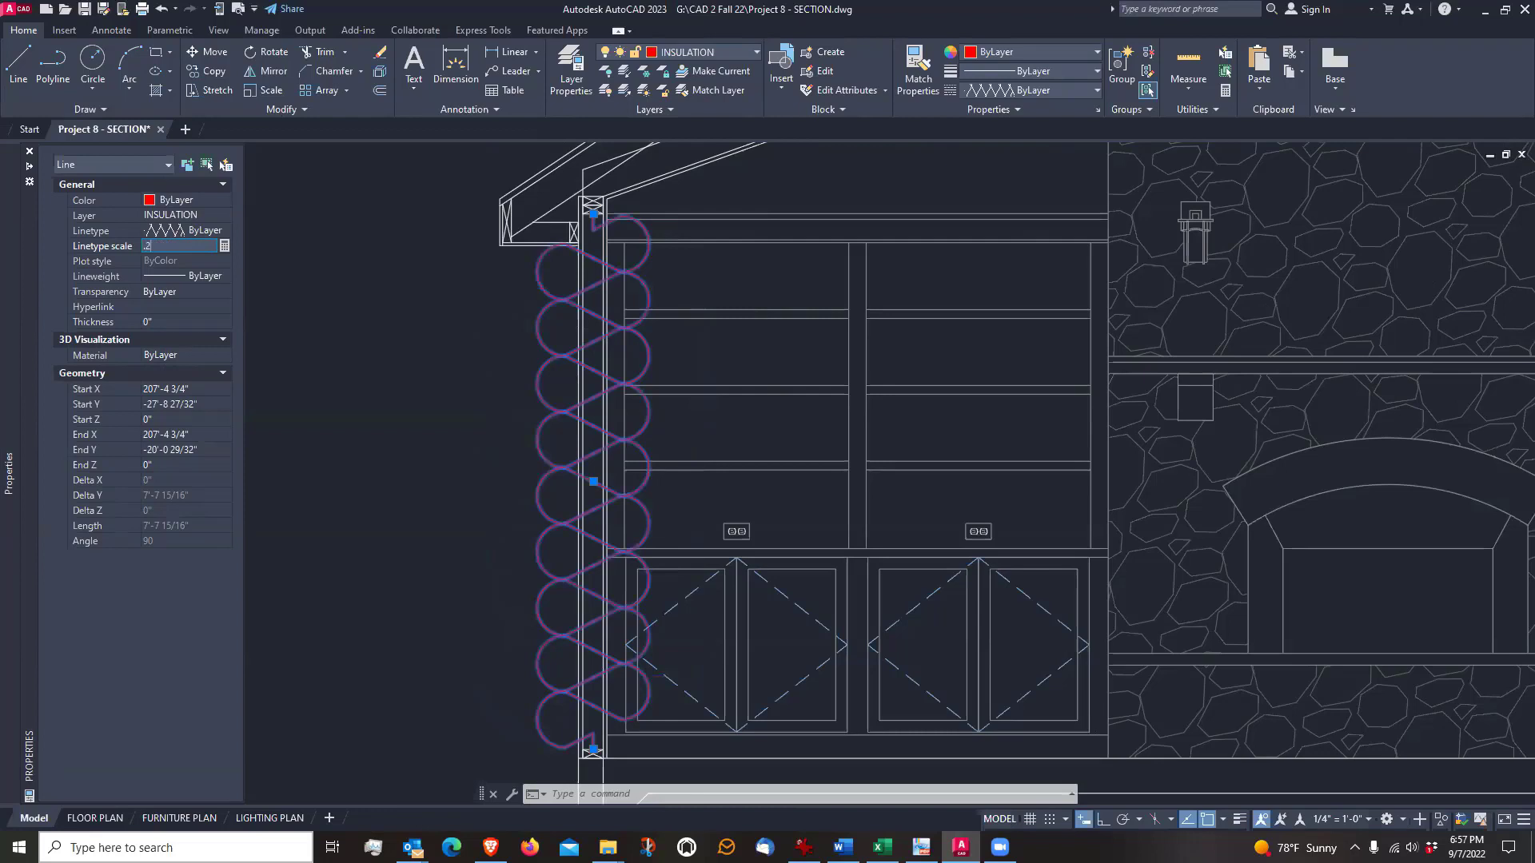
key("Return")
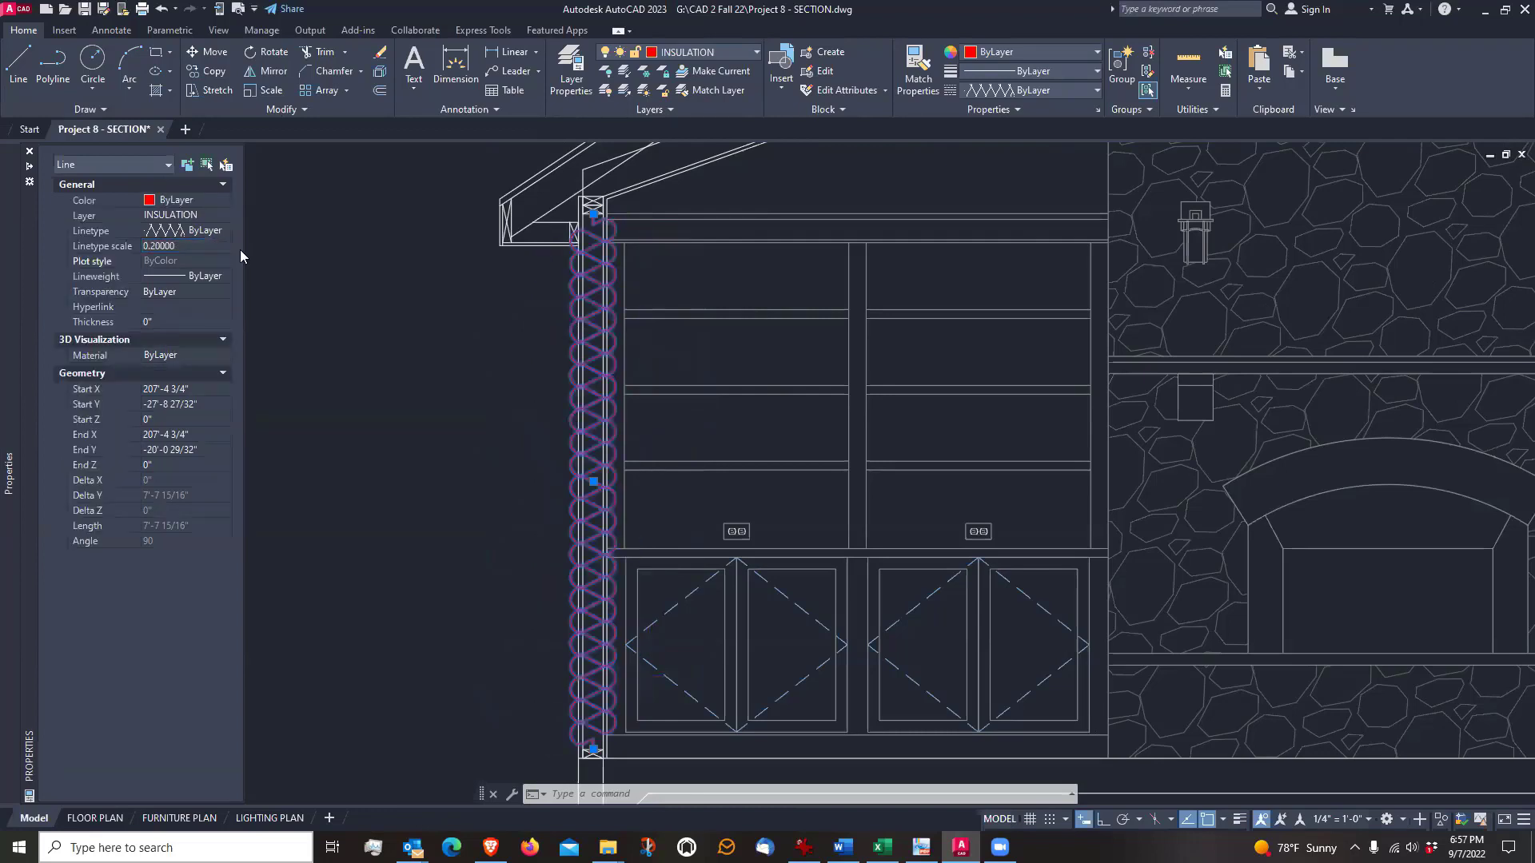
left_click(193, 247)
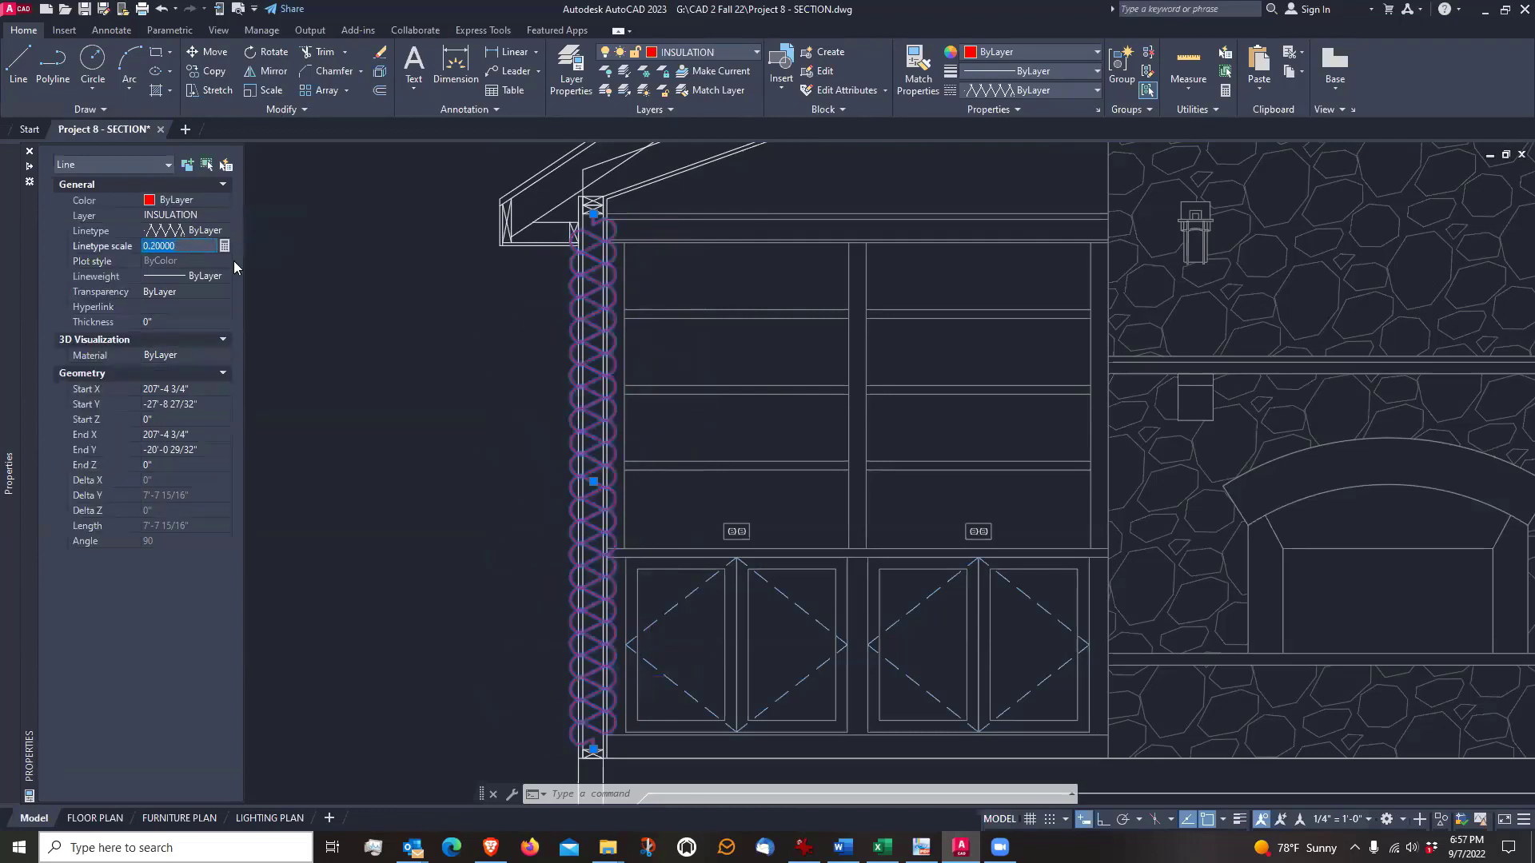
type(".1")
key("Return")
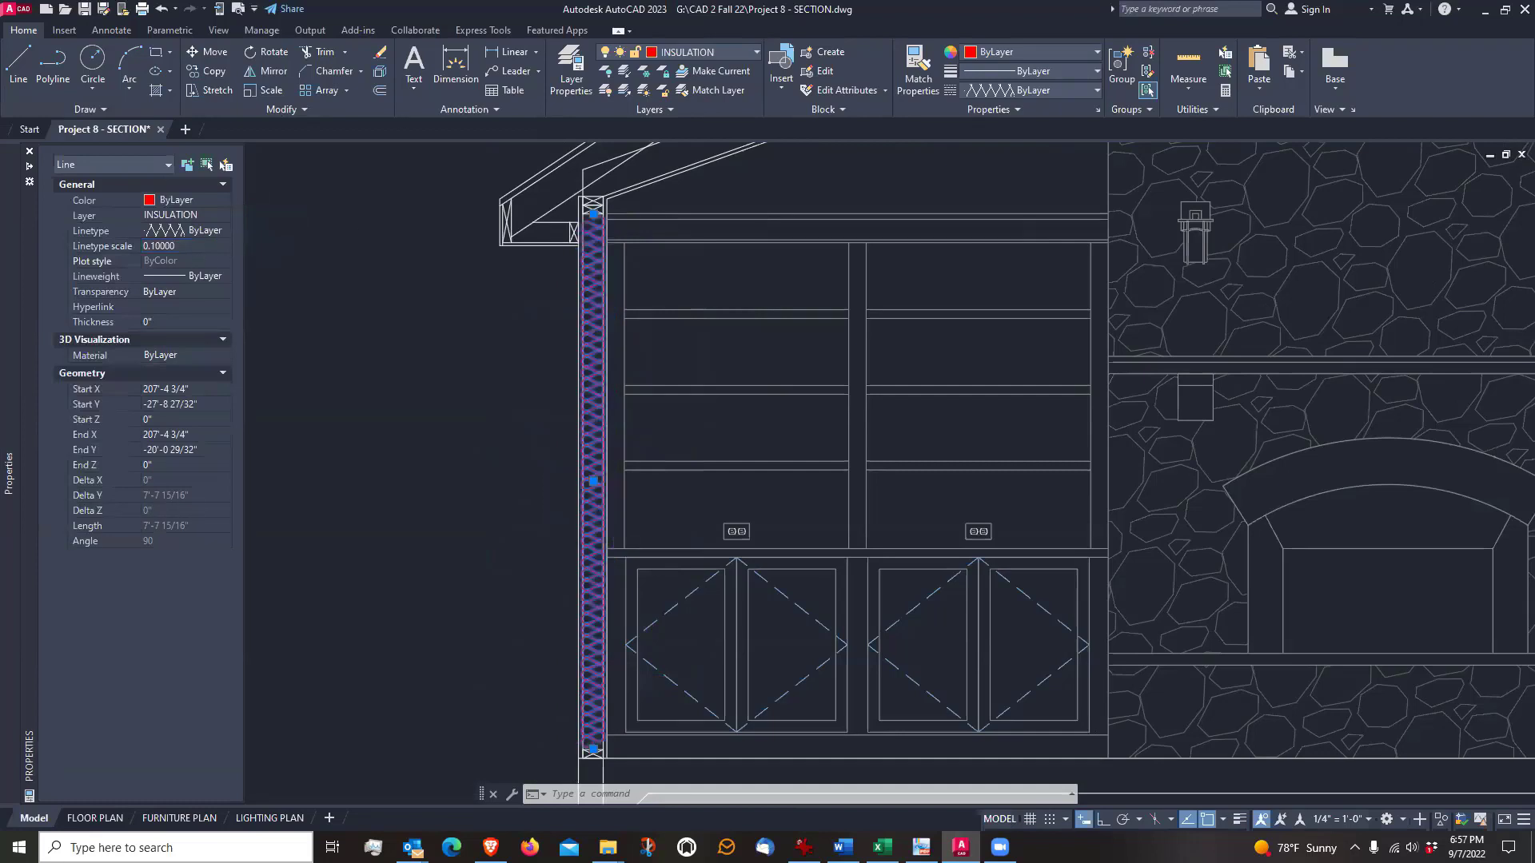
Try a linetype scale of 0.07 on the wall's insulation line, checking its fit between the stud faces
scroll(572, 320, "up", 4)
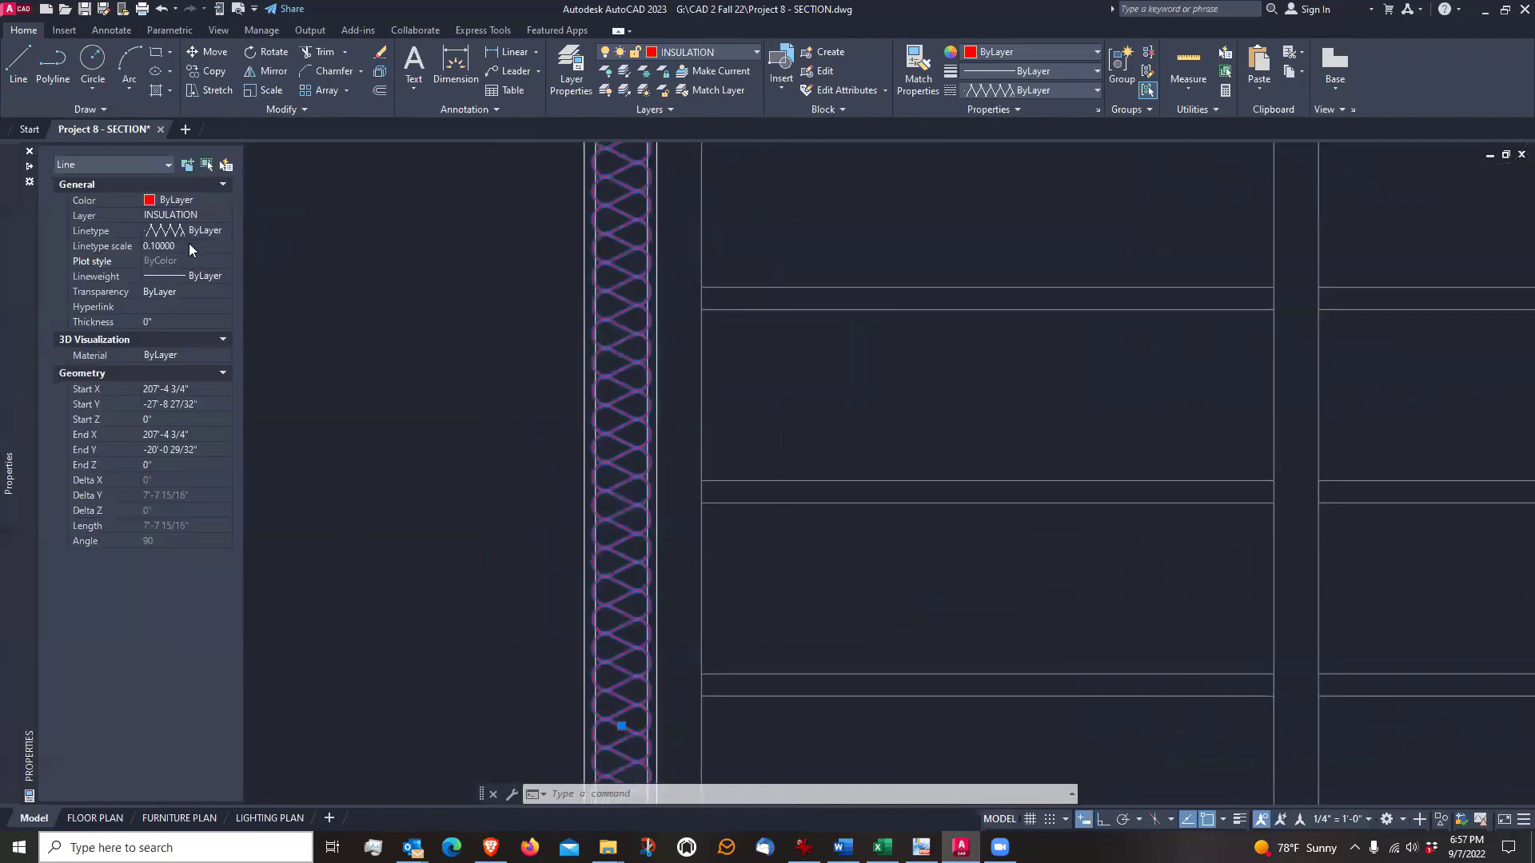
left_click(189, 246)
type(".07")
key("Return")
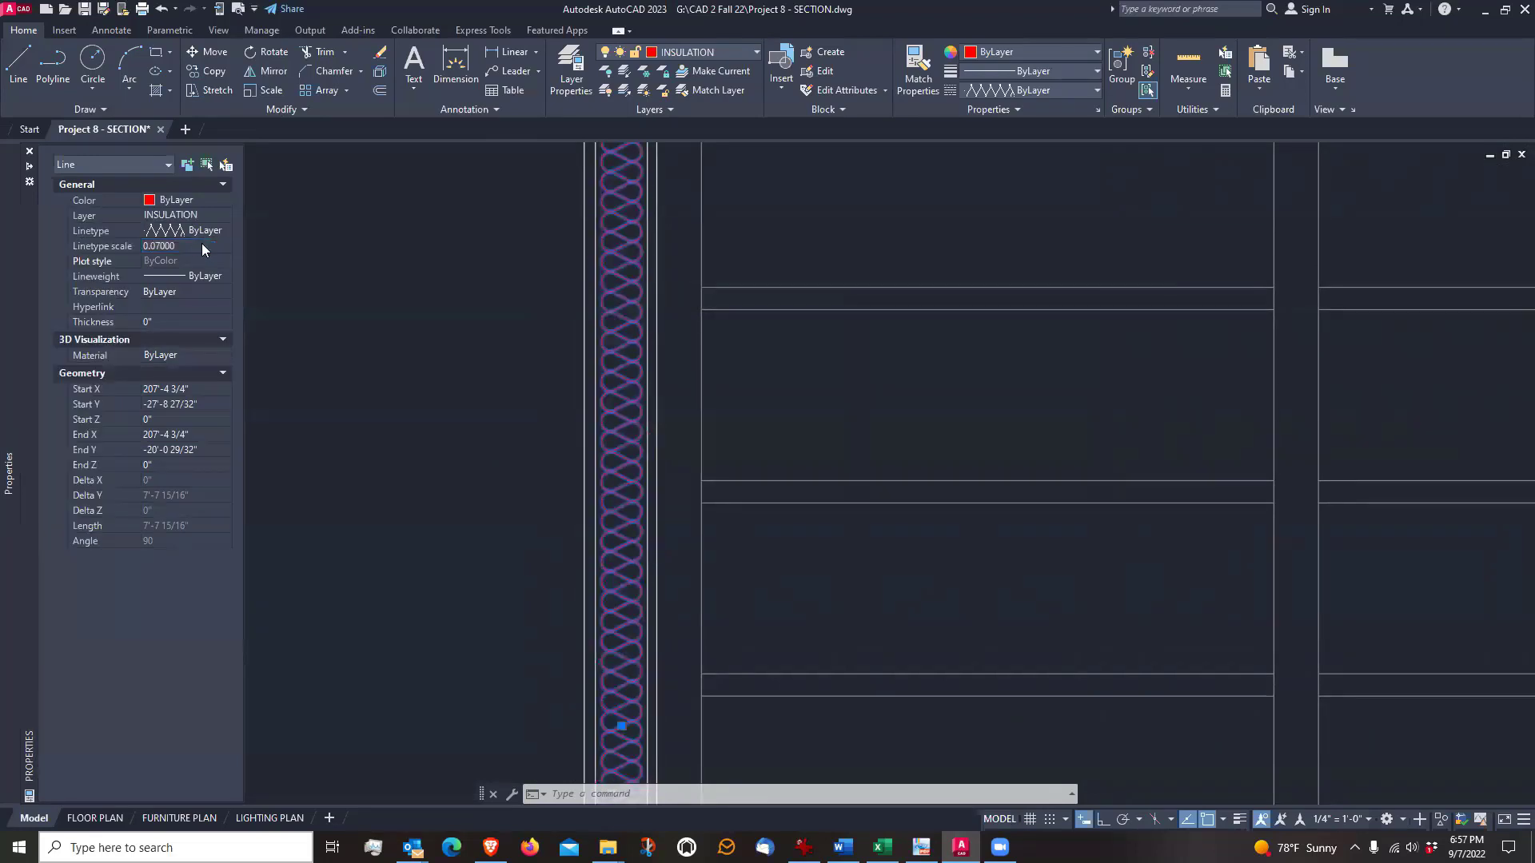
Set the wall insulation line's linetype scale to 0.08, check the fit inside the wall, and deselect the line
left_click(202, 246)
type(".08")
key("Return")
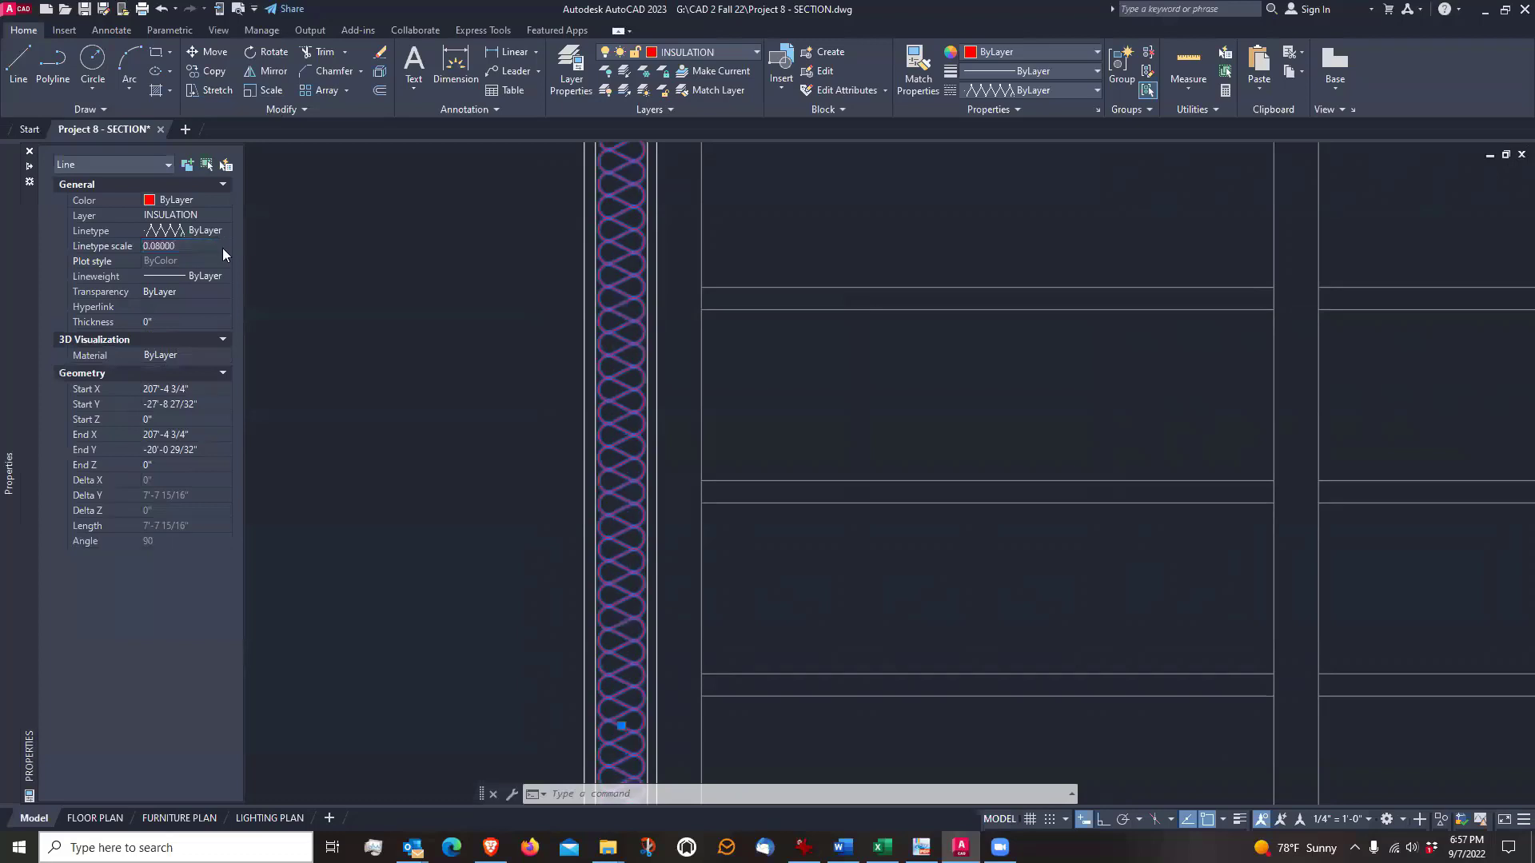
scroll(617, 405, "up", 8)
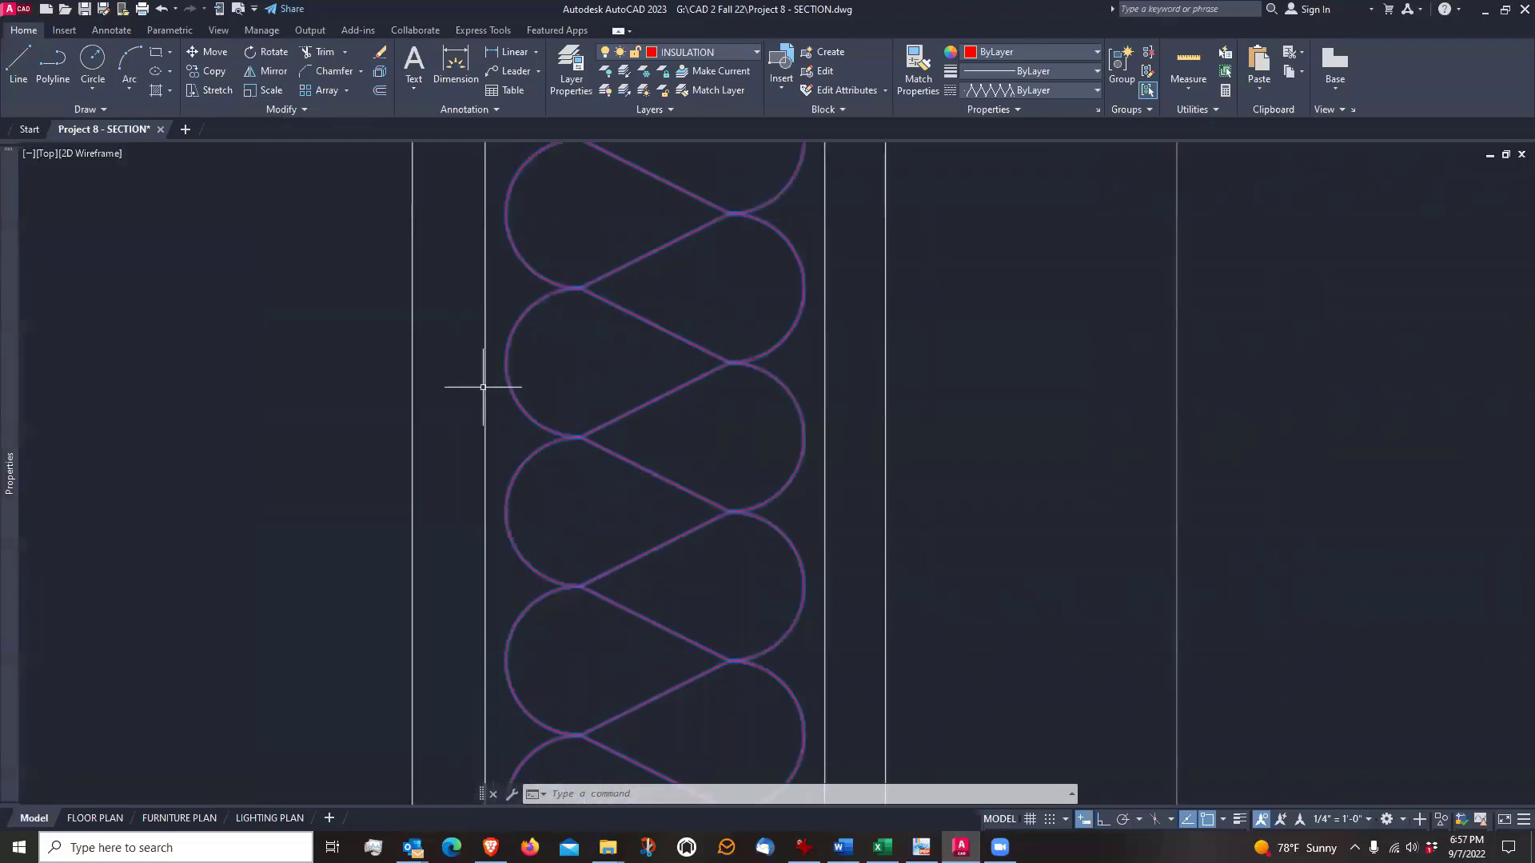
scroll(490, 387, "down", 4)
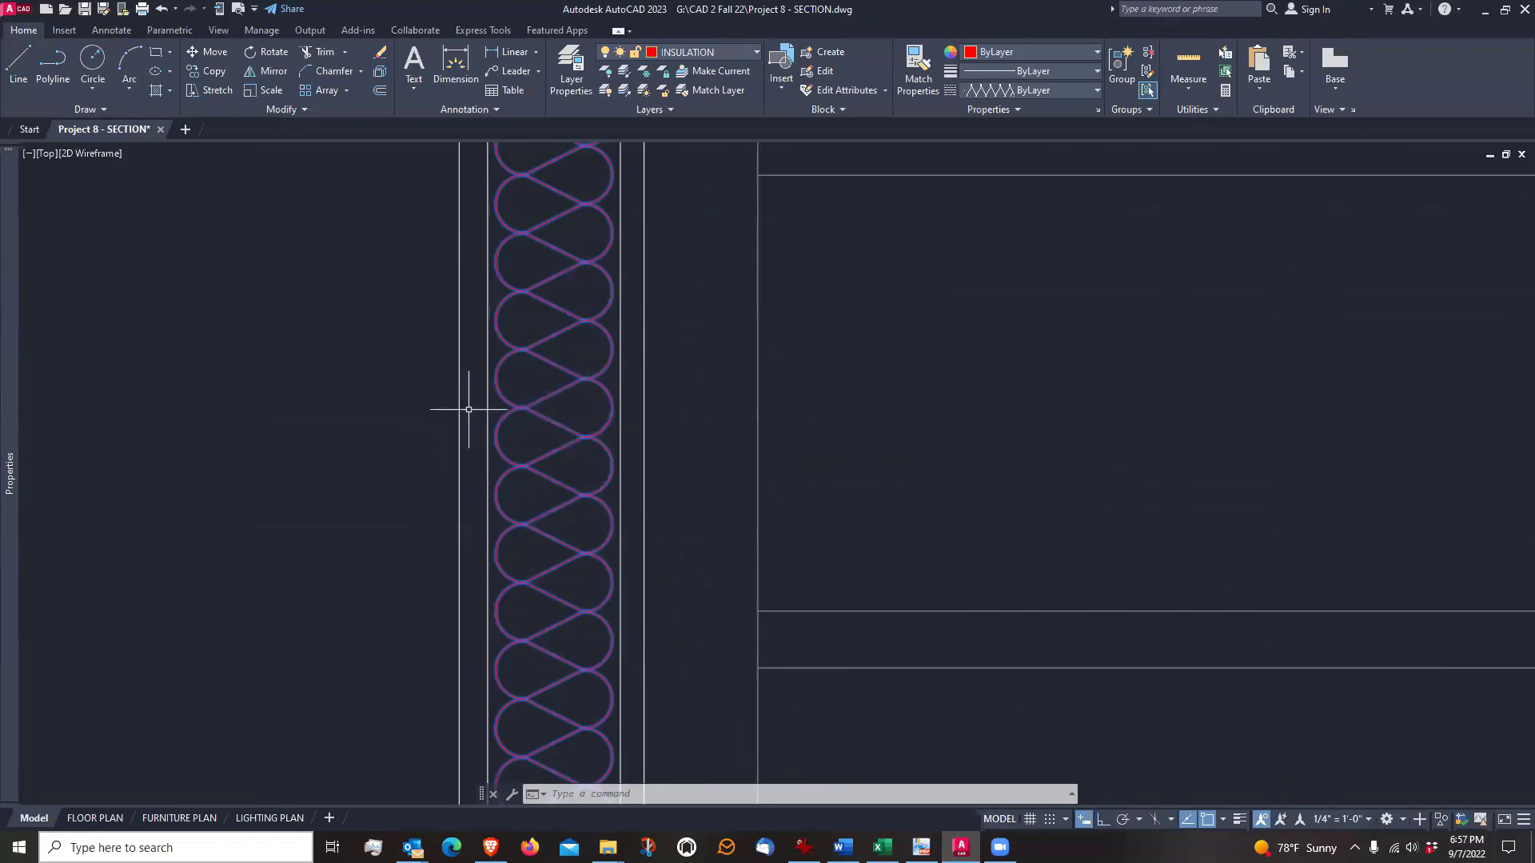
key("Escape")
scroll(631, 443, "down", 2)
scroll(631, 442, "down", 4)
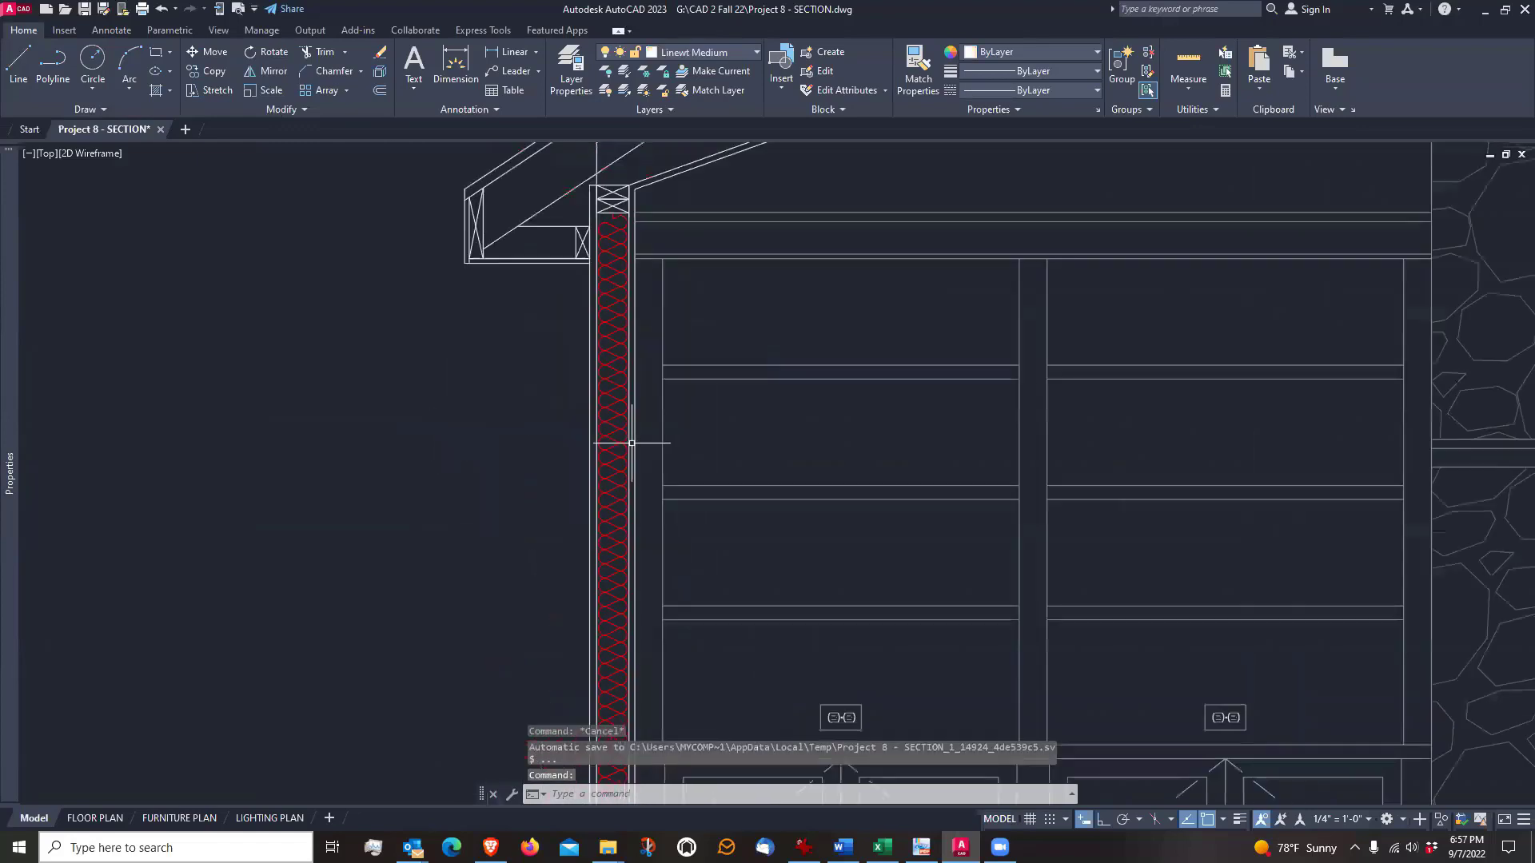
Offset the upper edge of the lower-pitched sloped ceiling framing 2.75 inches downward, toward the middle of the member
scroll(661, 315, "down", 2)
mouse_move(717, 259)
middle_mouse_down()
mouse_move(645, 288)
mouse_move(631, 171)
mouse_move(606, 352)
mouse_move(502, 520)
middle_mouse_up()
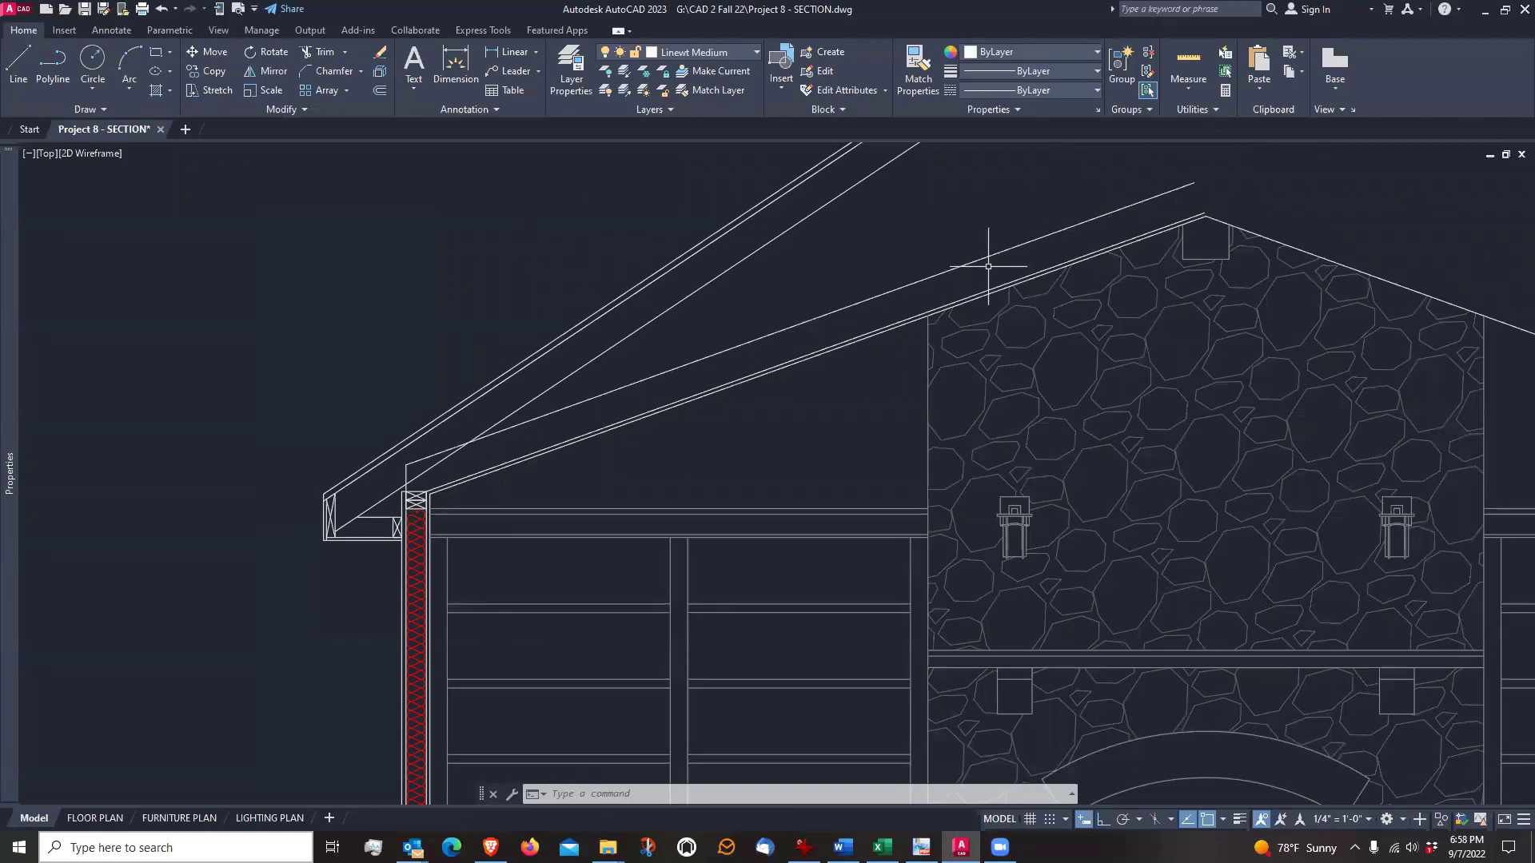
scroll(884, 319, "up", 5)
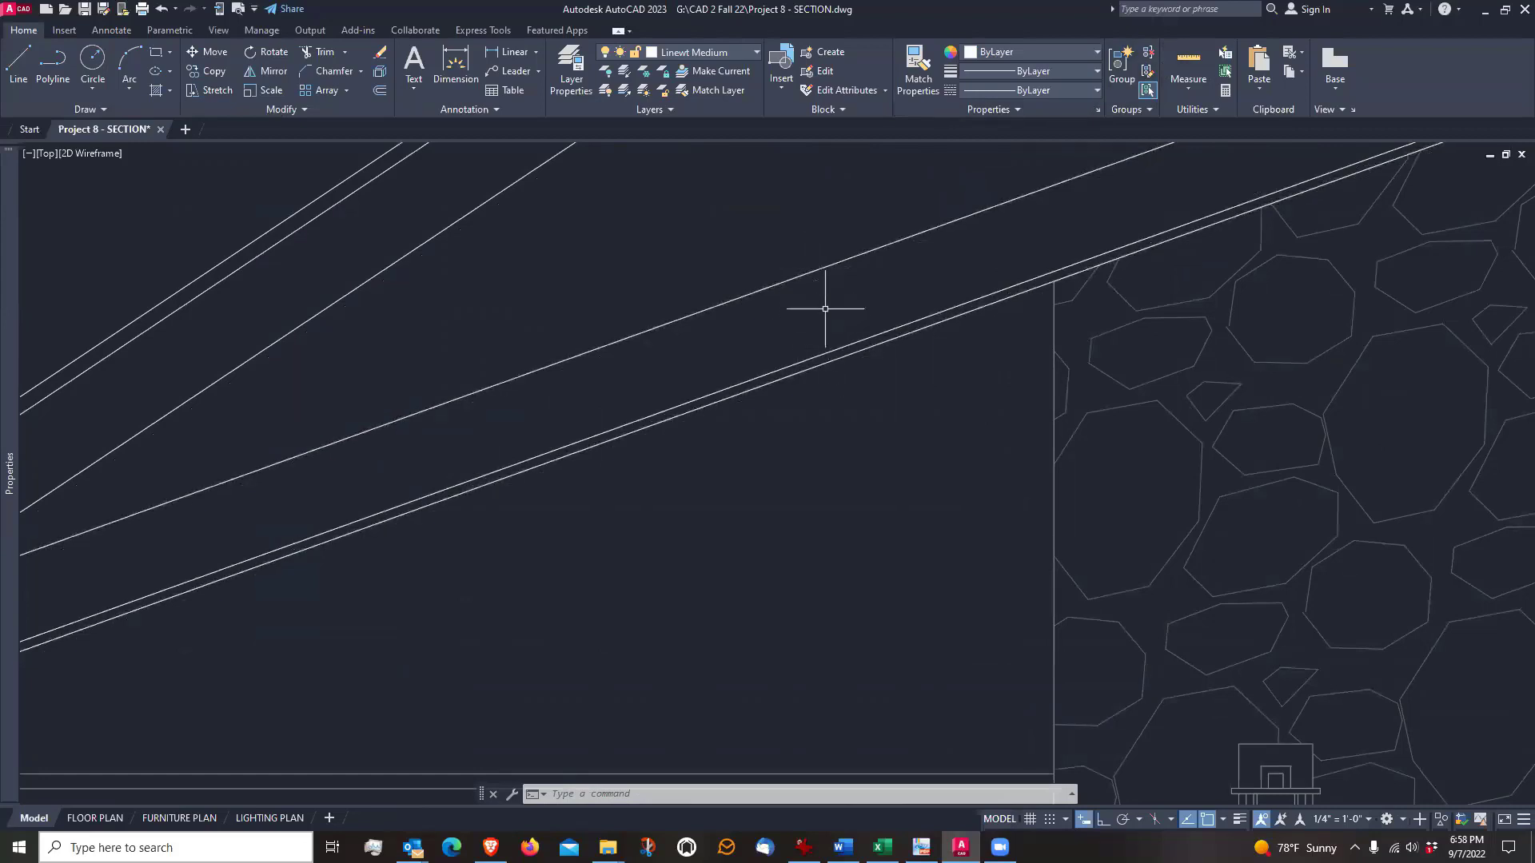
scroll(822, 312, "down", 2)
middle_click_drag(825, 309, 915, 294)
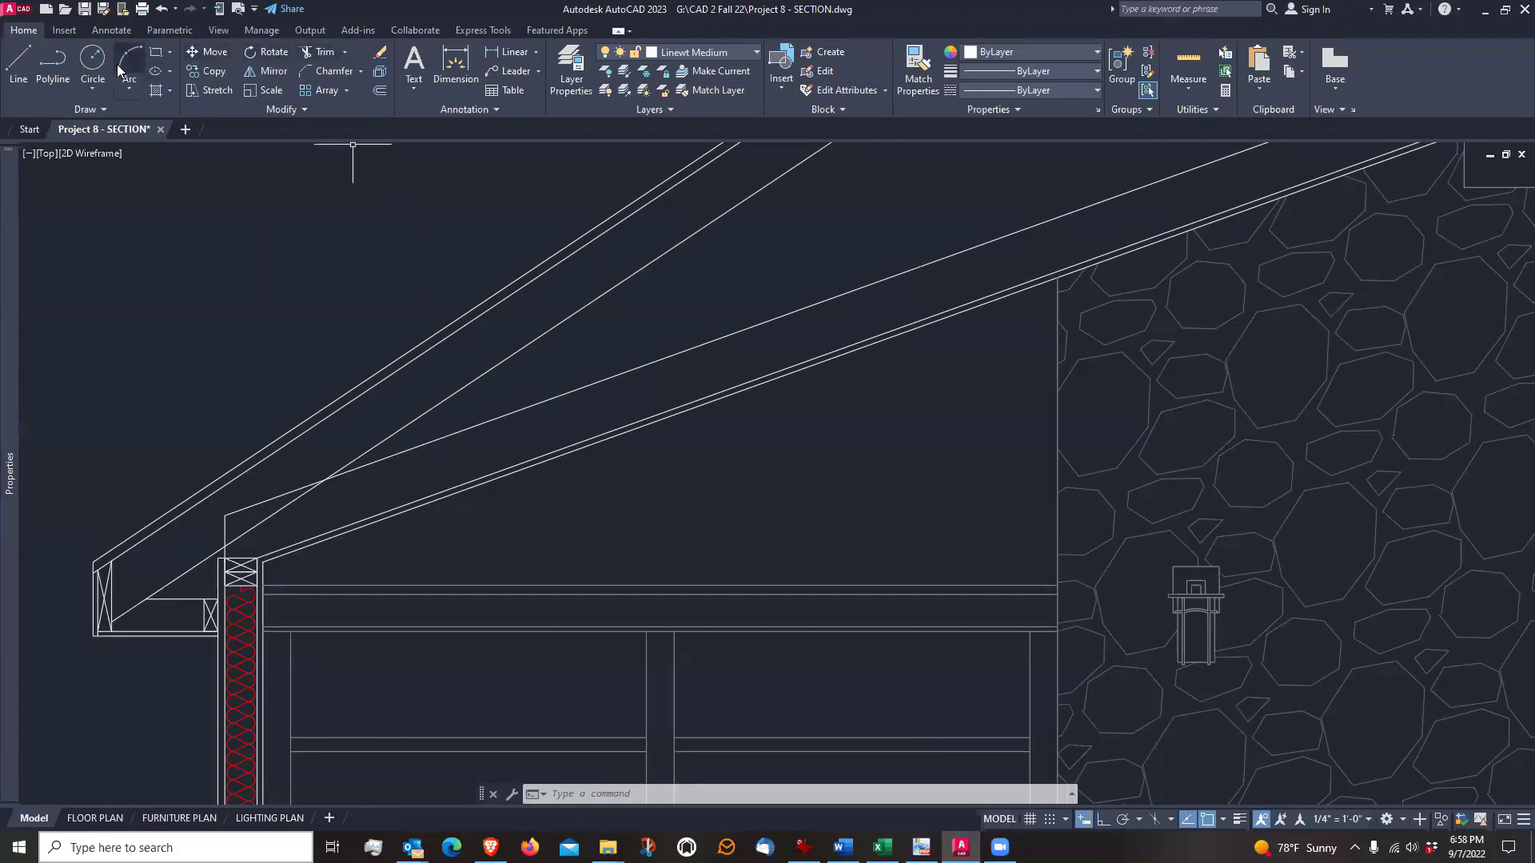
left_click(380, 89)
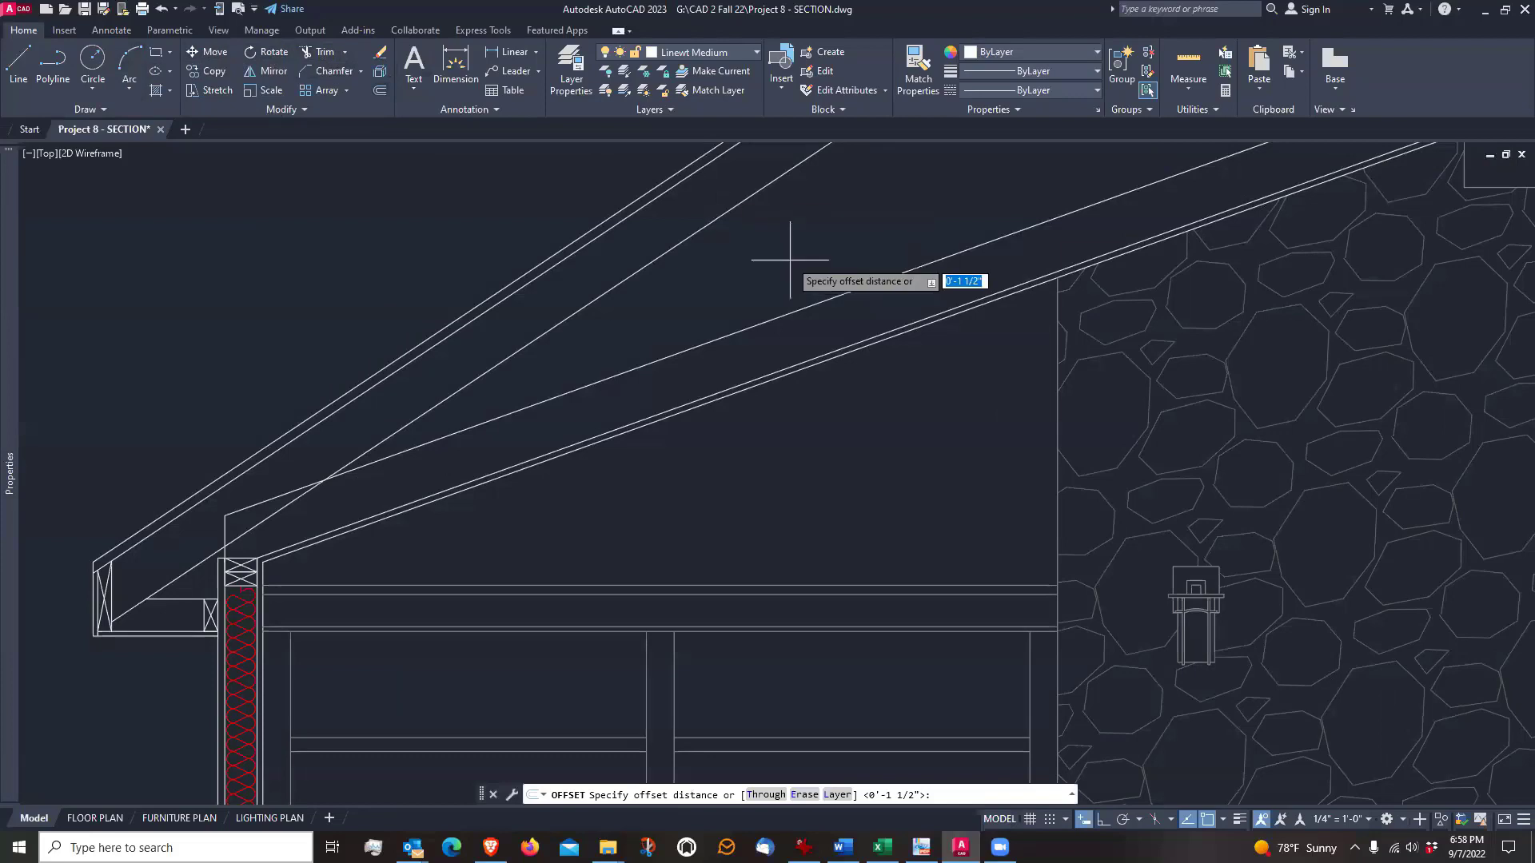
type("2")
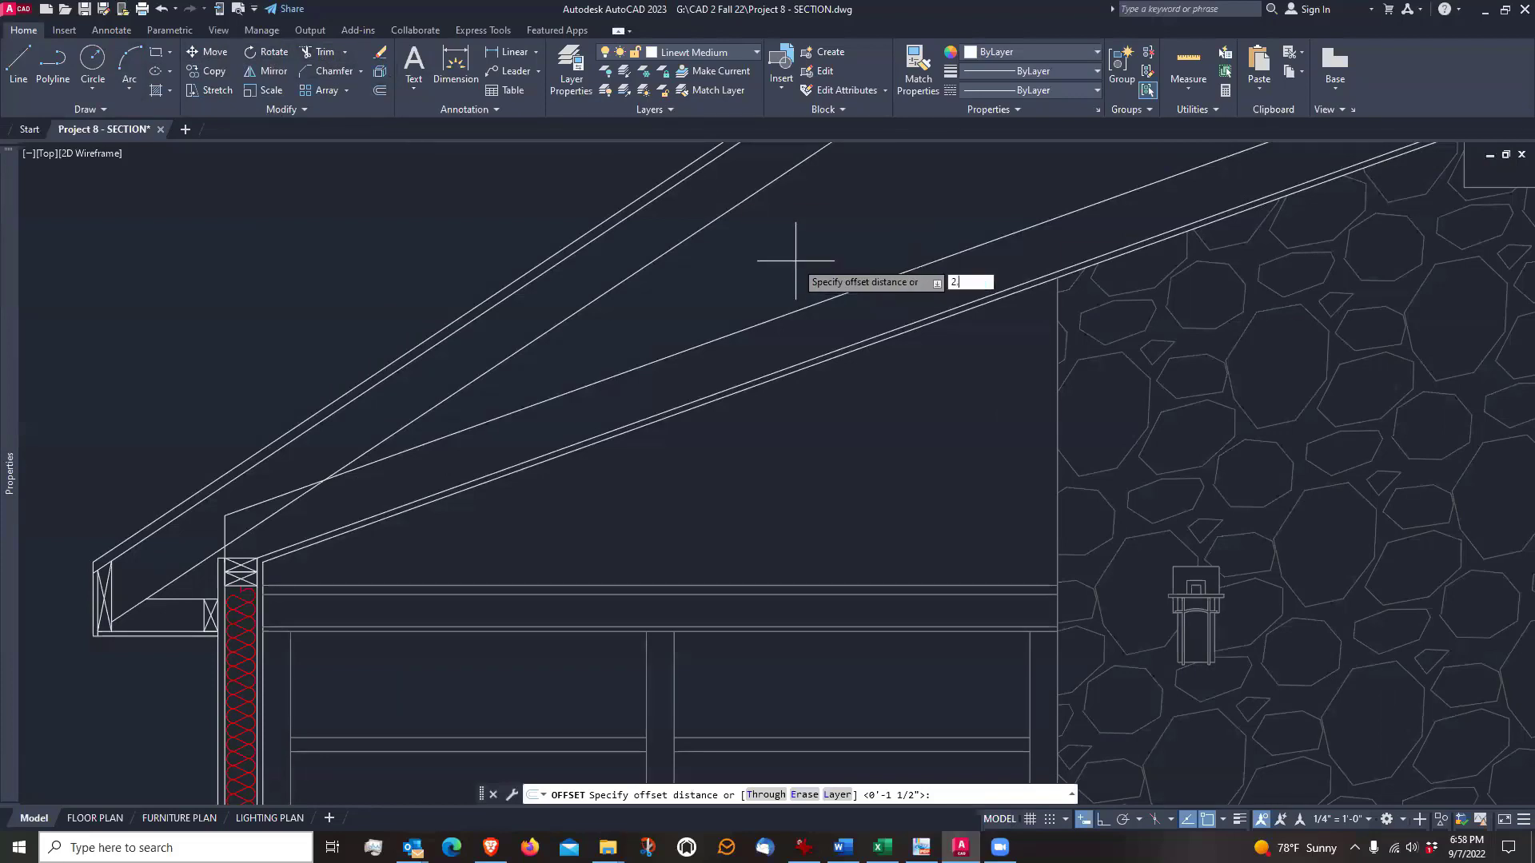
type(".75")
key("Return")
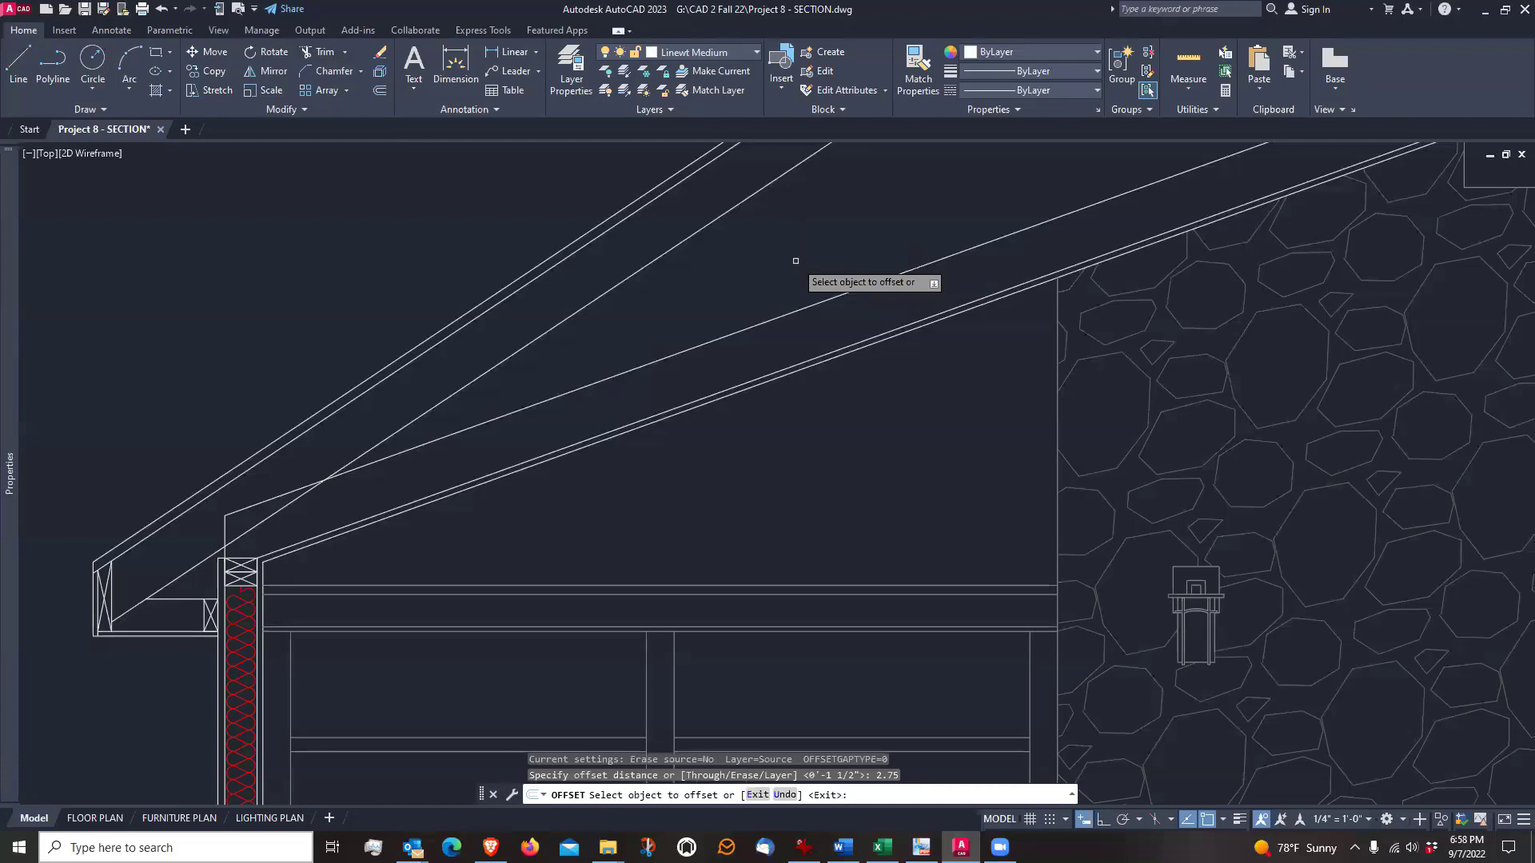
left_click(791, 313)
left_click(799, 333)
key("Return")
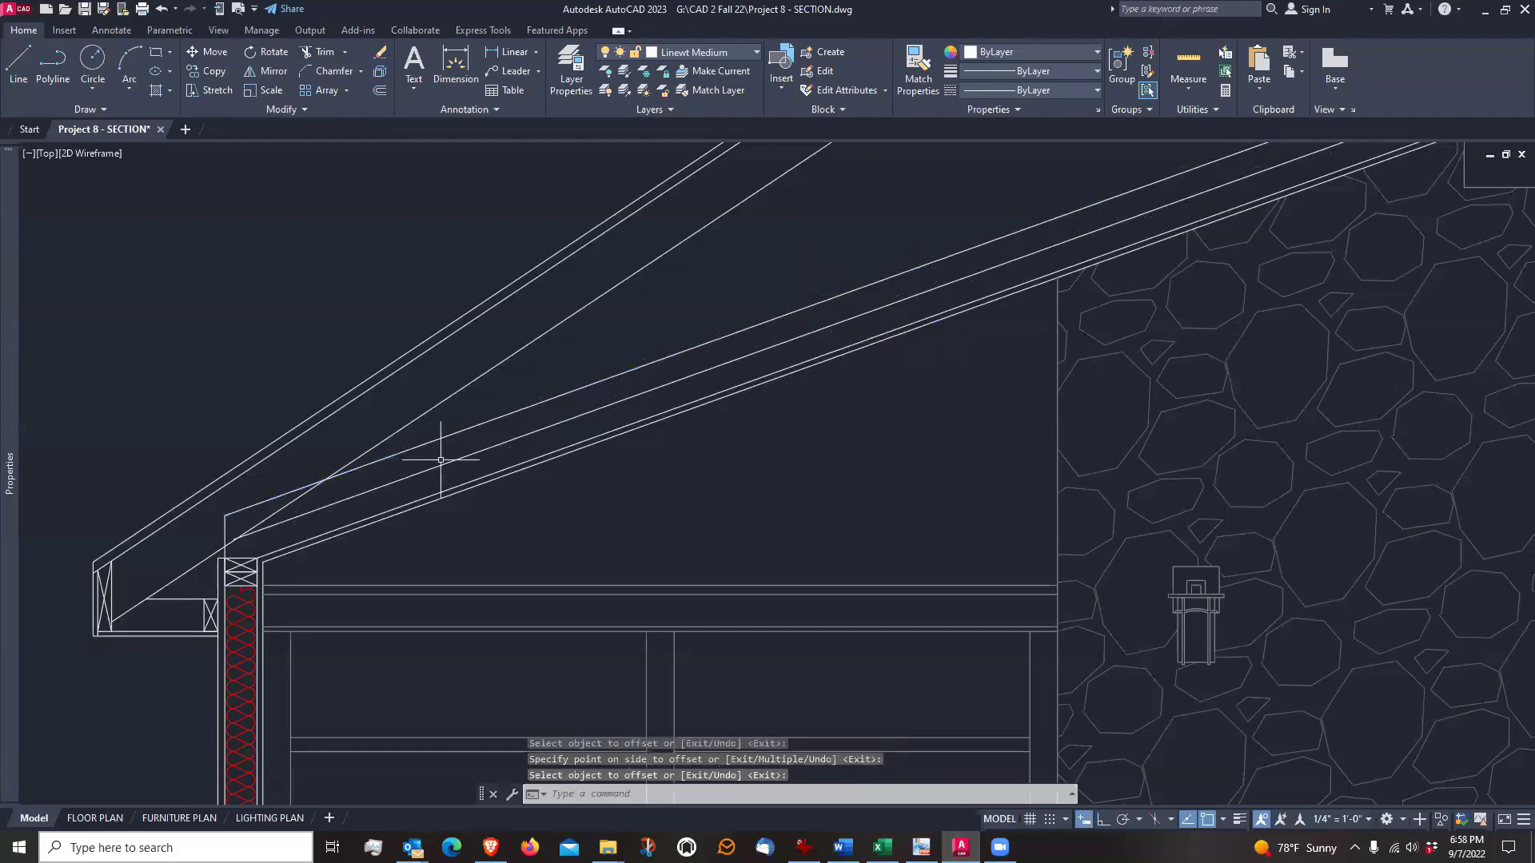
Move the offset line running along the middle of the sloped ceiling framing to the INSULATION layer
scroll(369, 516, "up", 2)
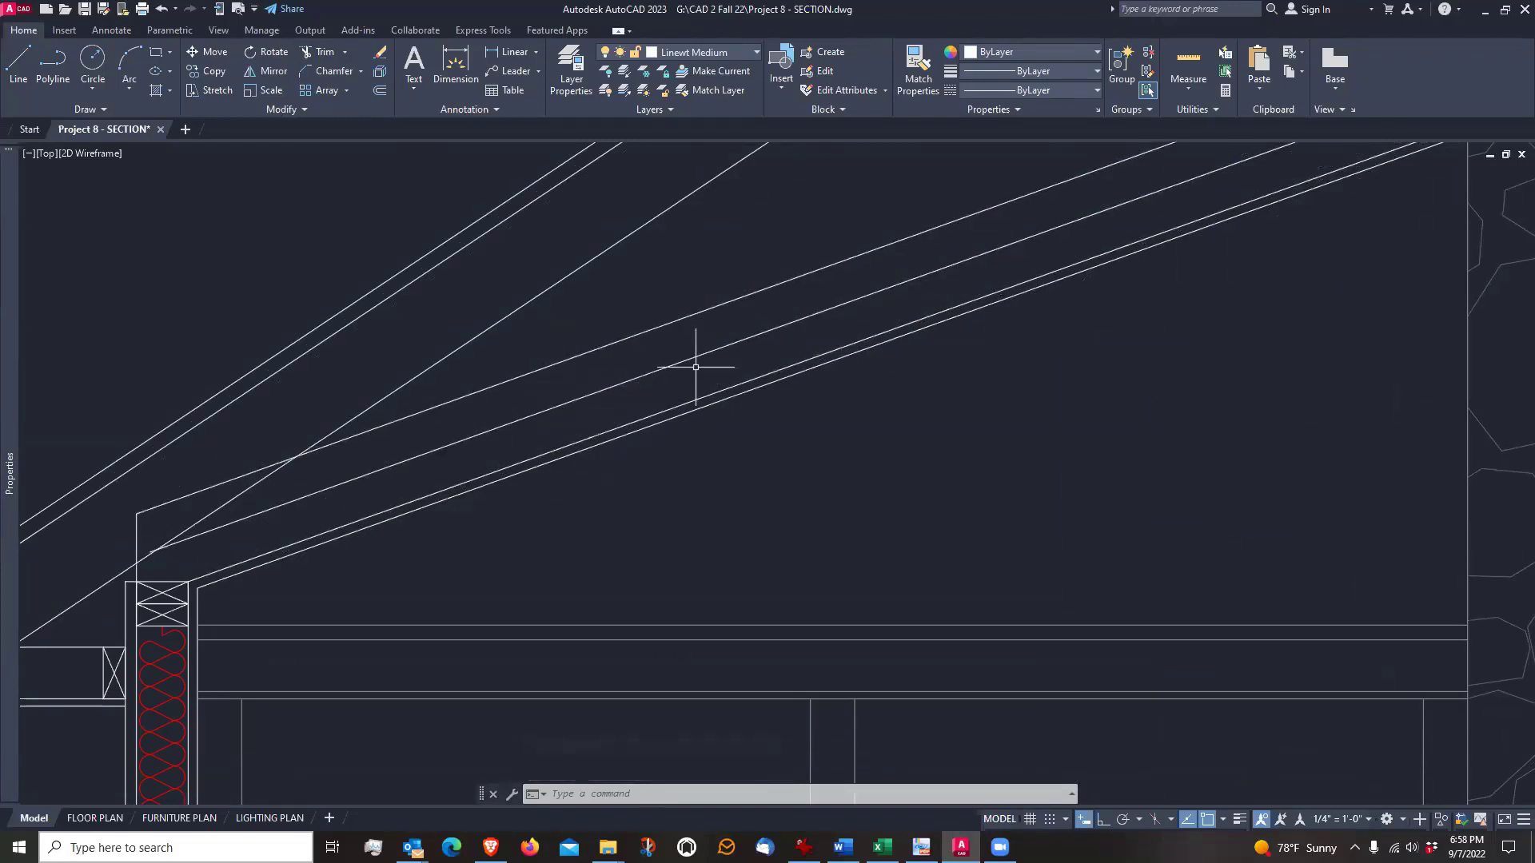
scroll(653, 446, "down", 2)
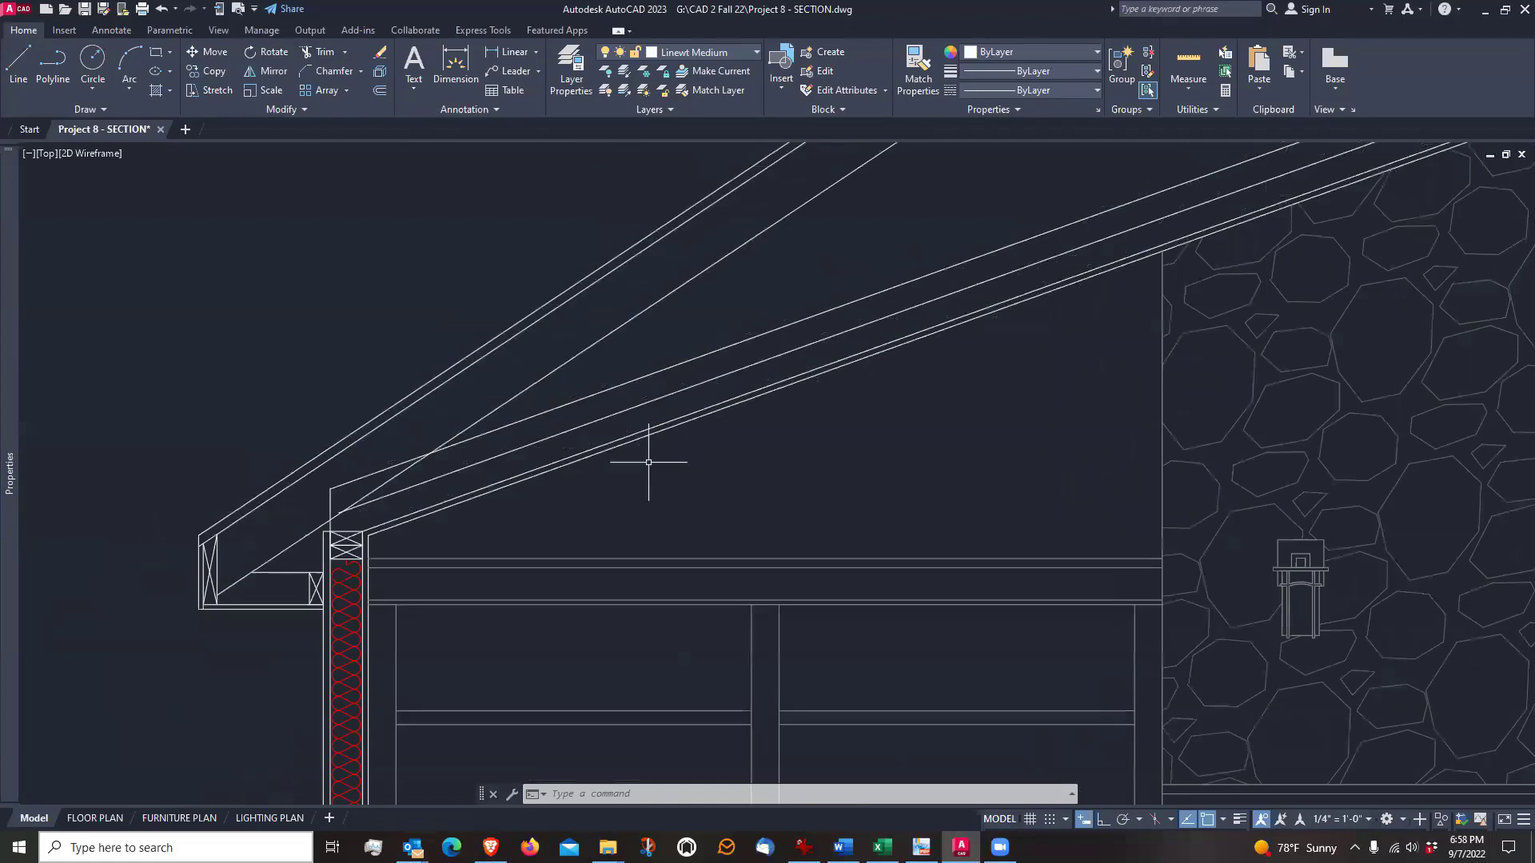
middle_click_drag(648, 462, 645, 445)
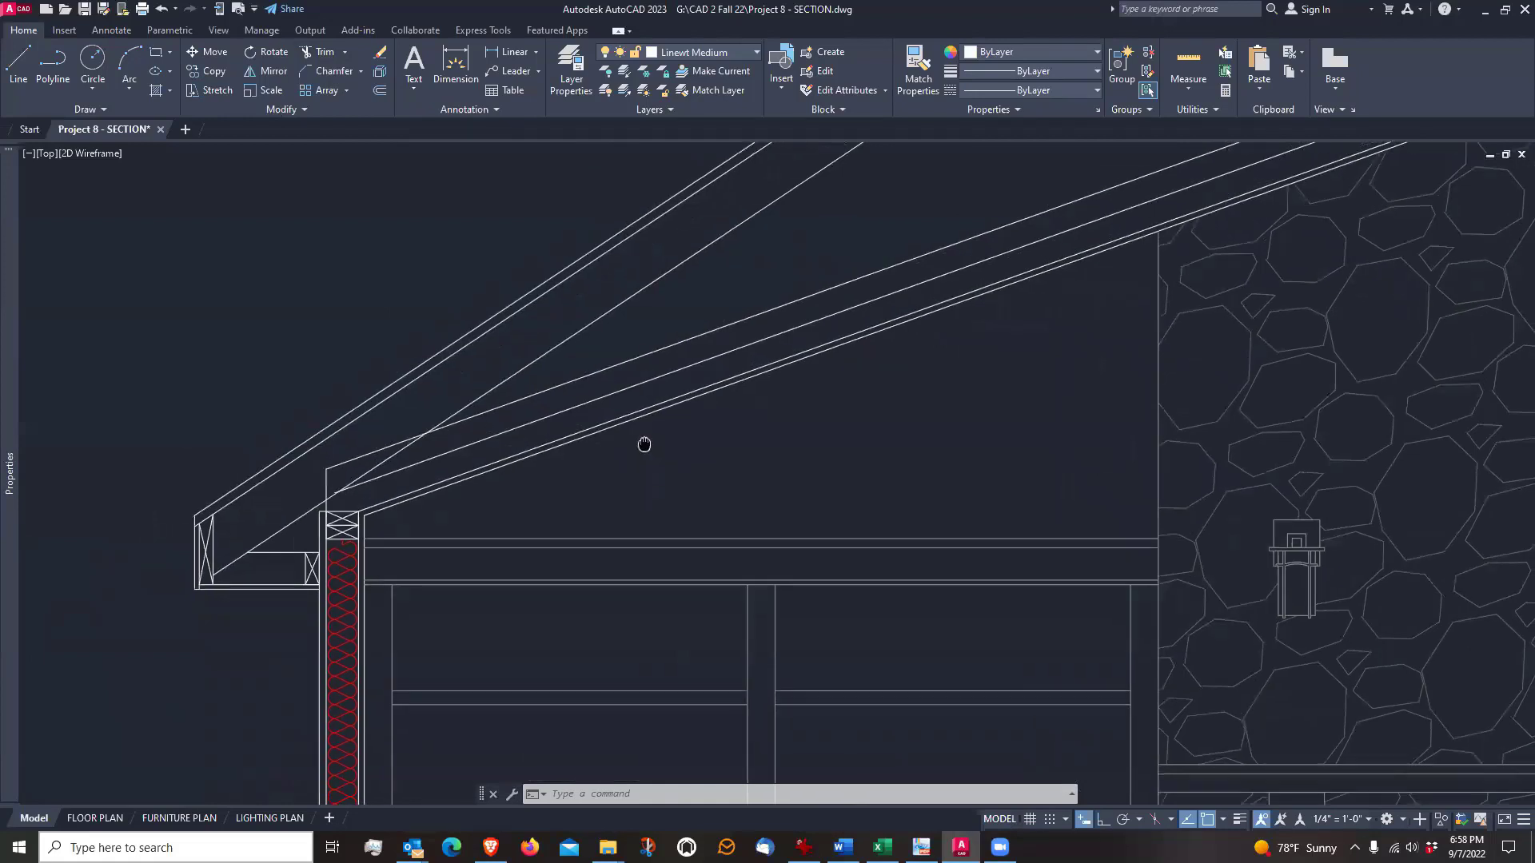
left_click(656, 376)
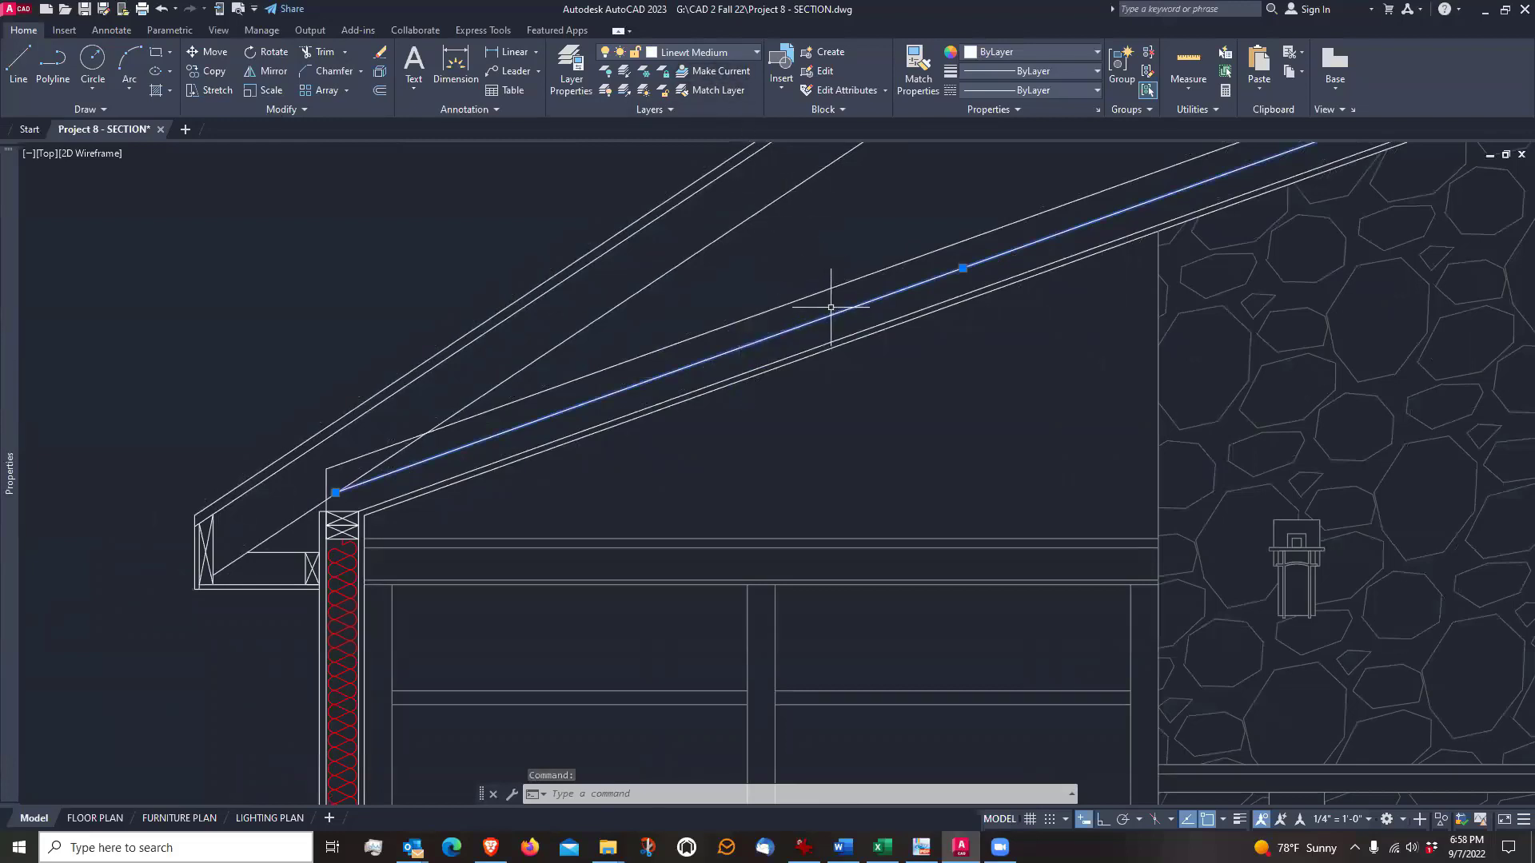
left_click(734, 52)
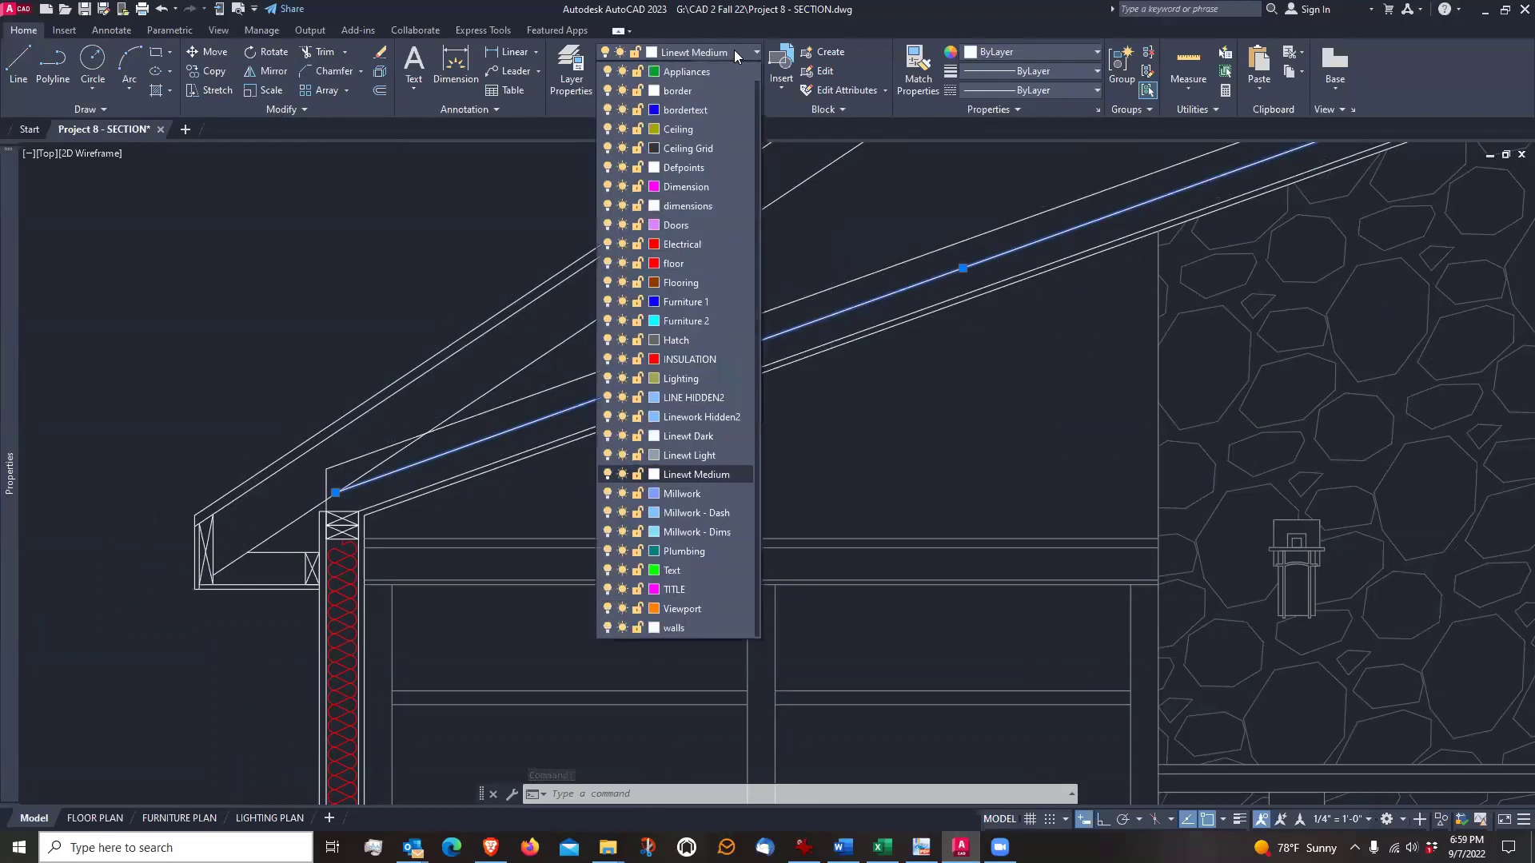
left_click(692, 359)
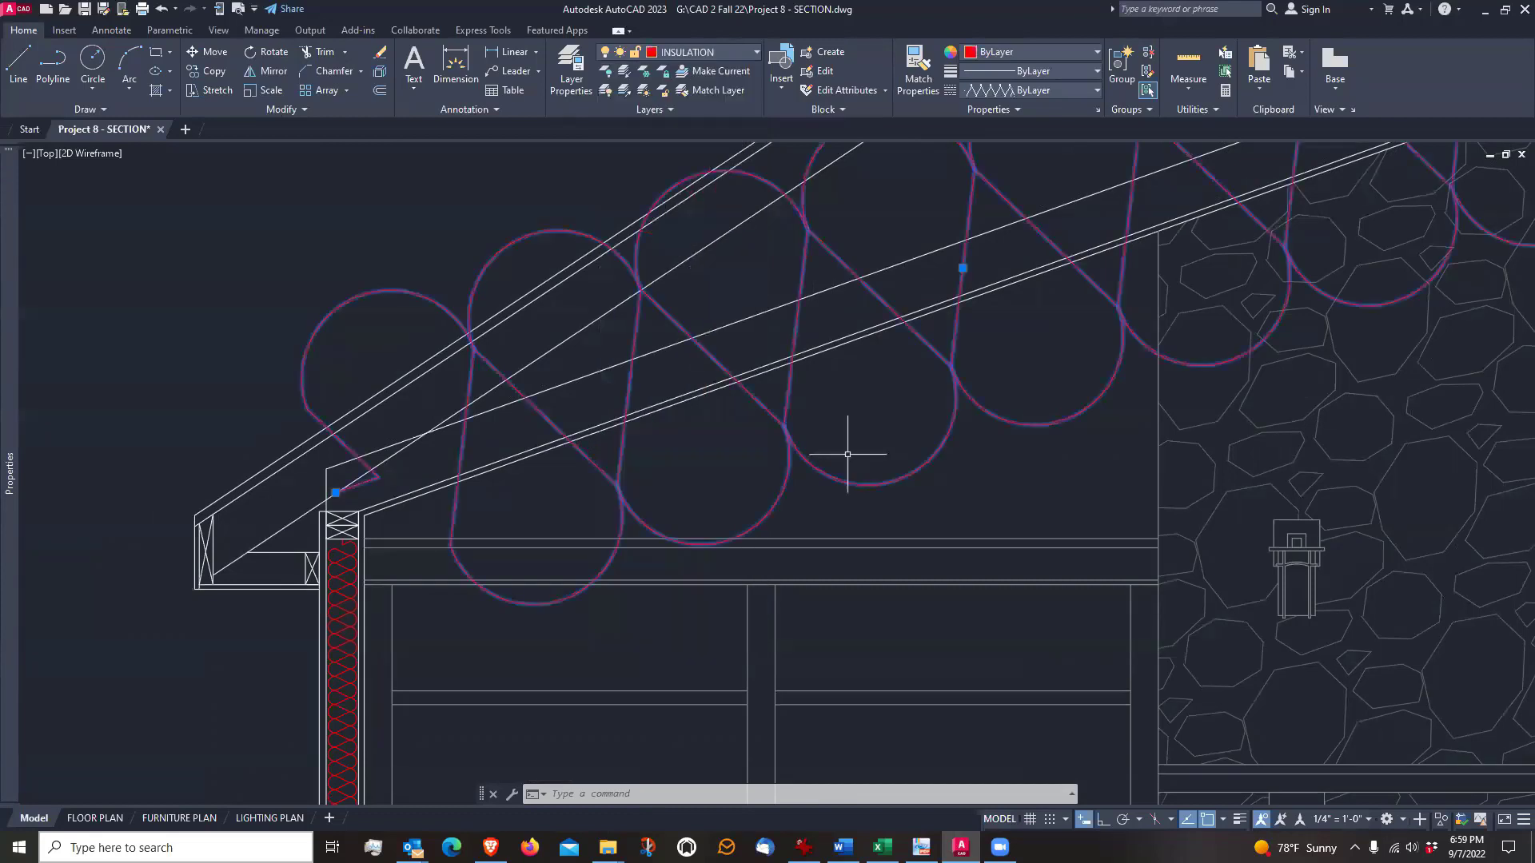
mouse_move(12, 468)
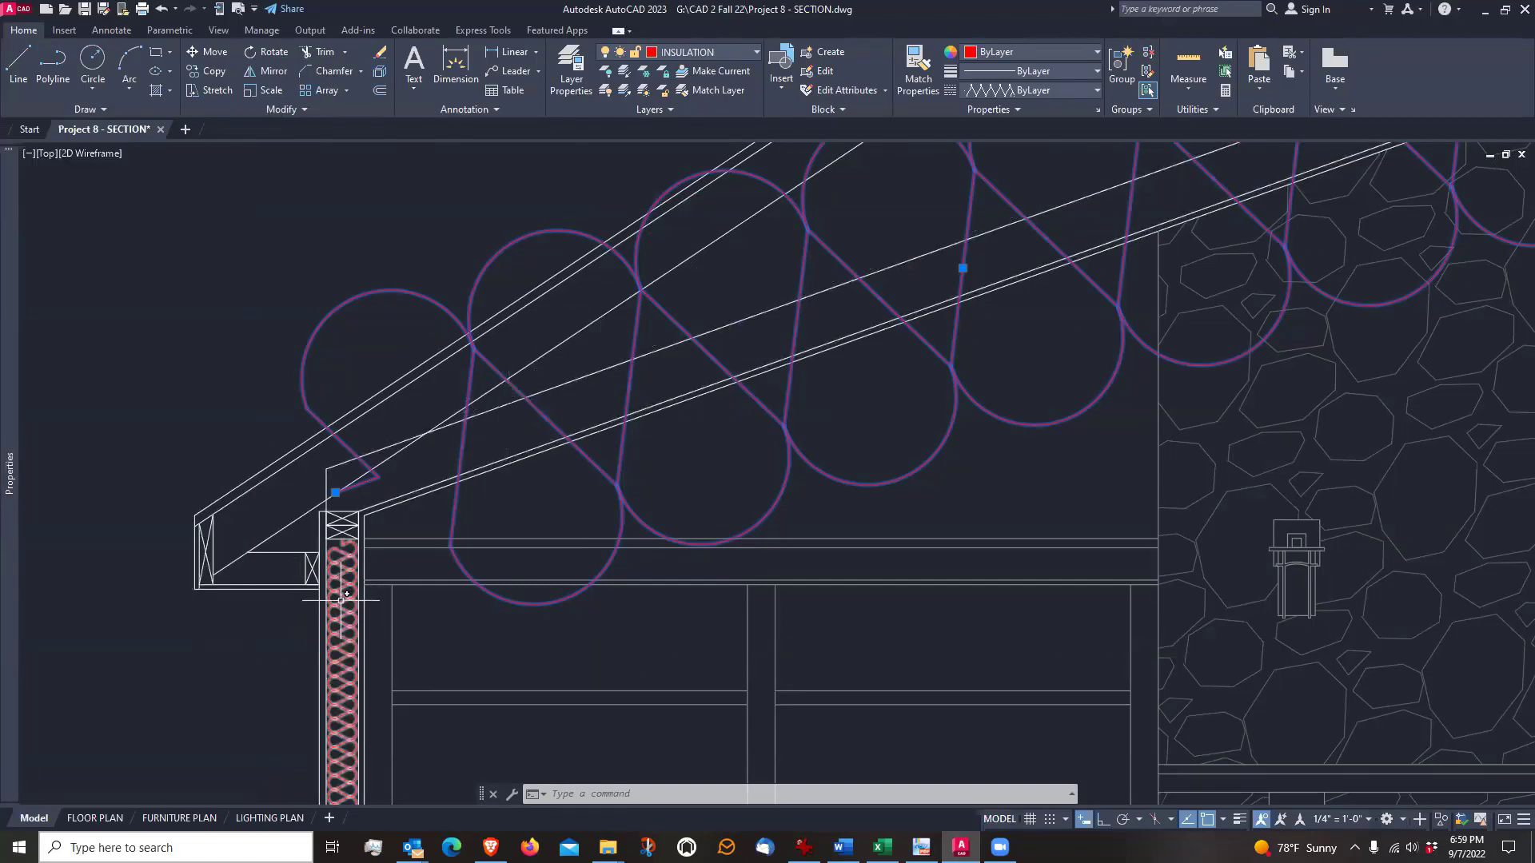
Try linetype scales of 0.2, 0.1 and 0.15 on the sloped ceiling's insulation line, checking its fit between the framing edges
mouse_move(16, 441)
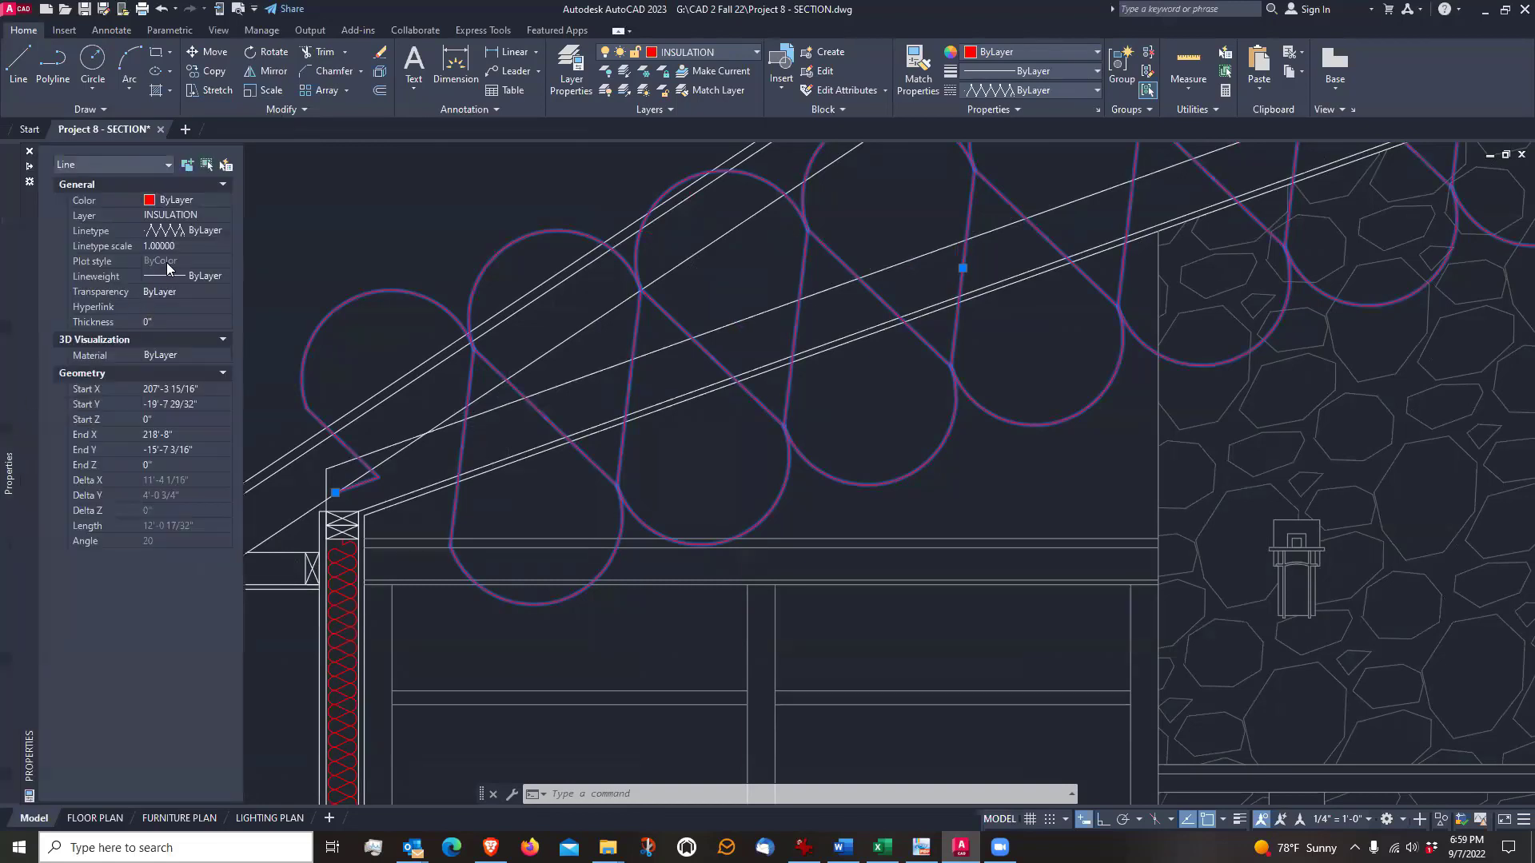
left_click(186, 246)
type(".2")
key("Return")
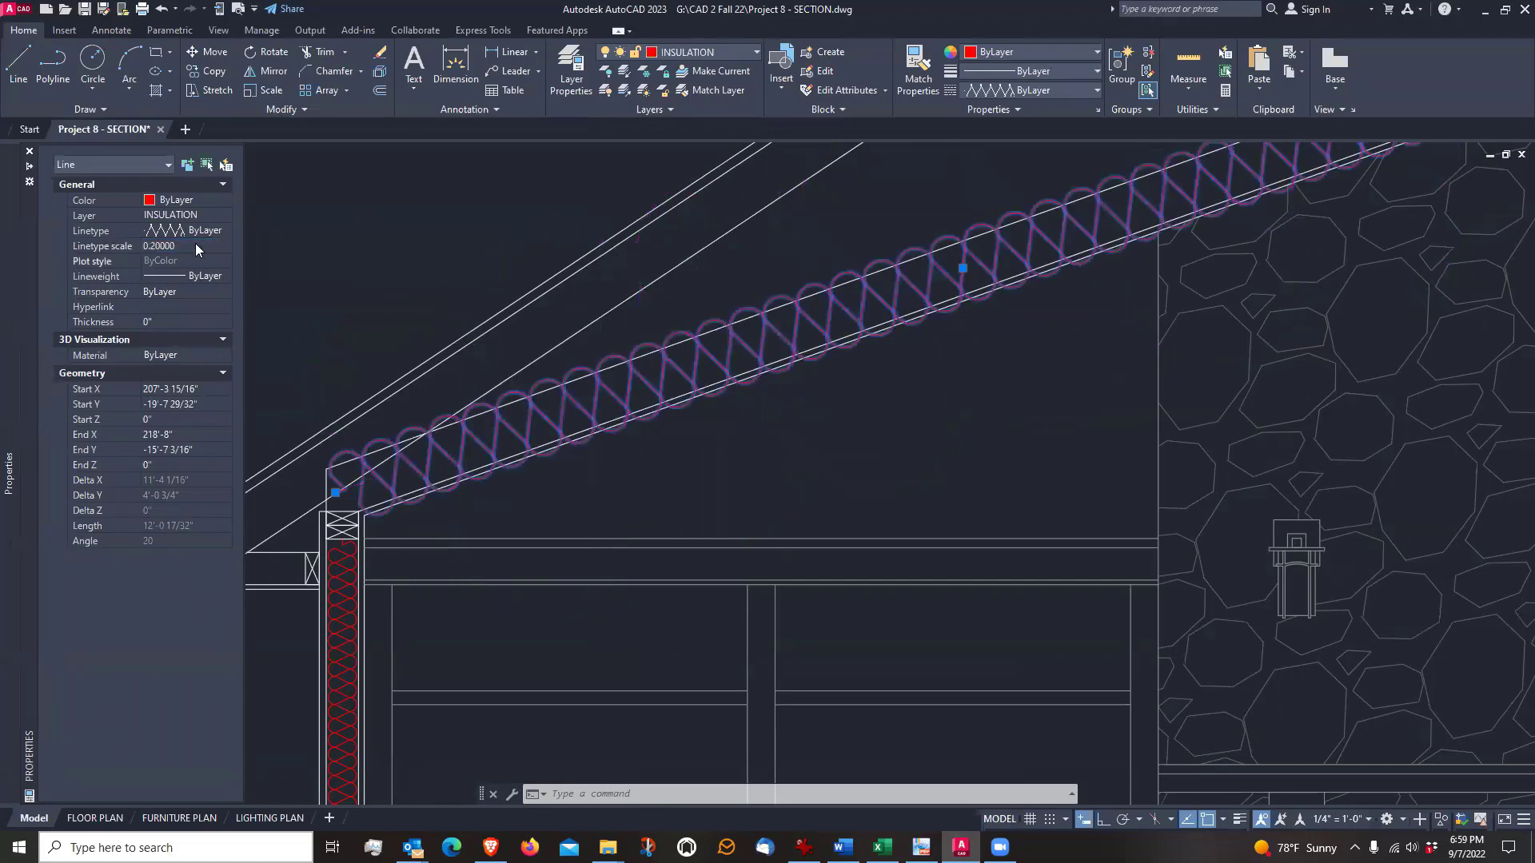
left_click(213, 248)
type(".1")
key("Return")
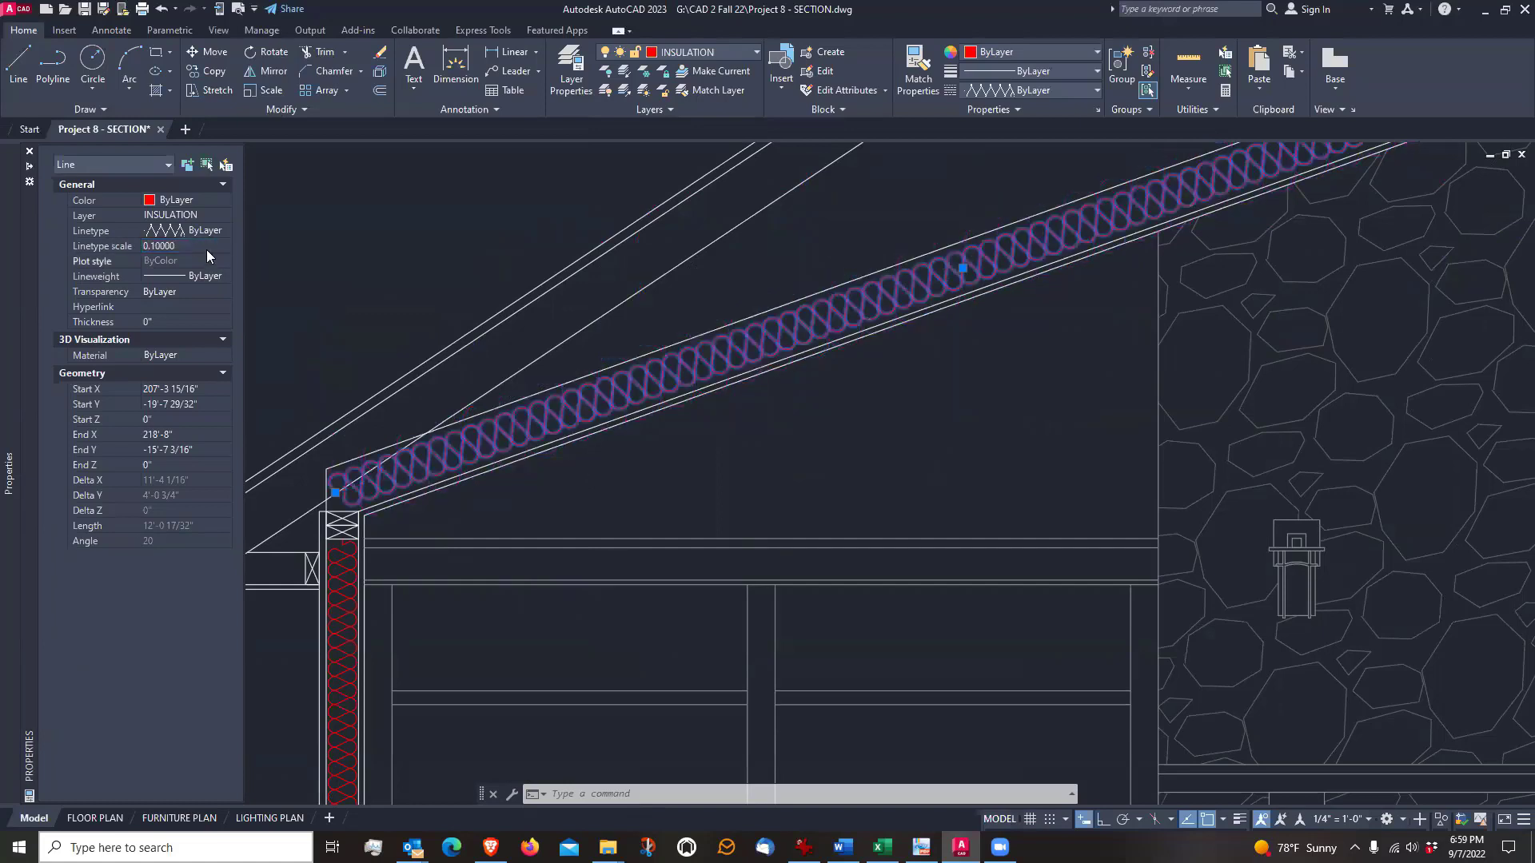
left_click(208, 249)
type(".15")
key("Return")
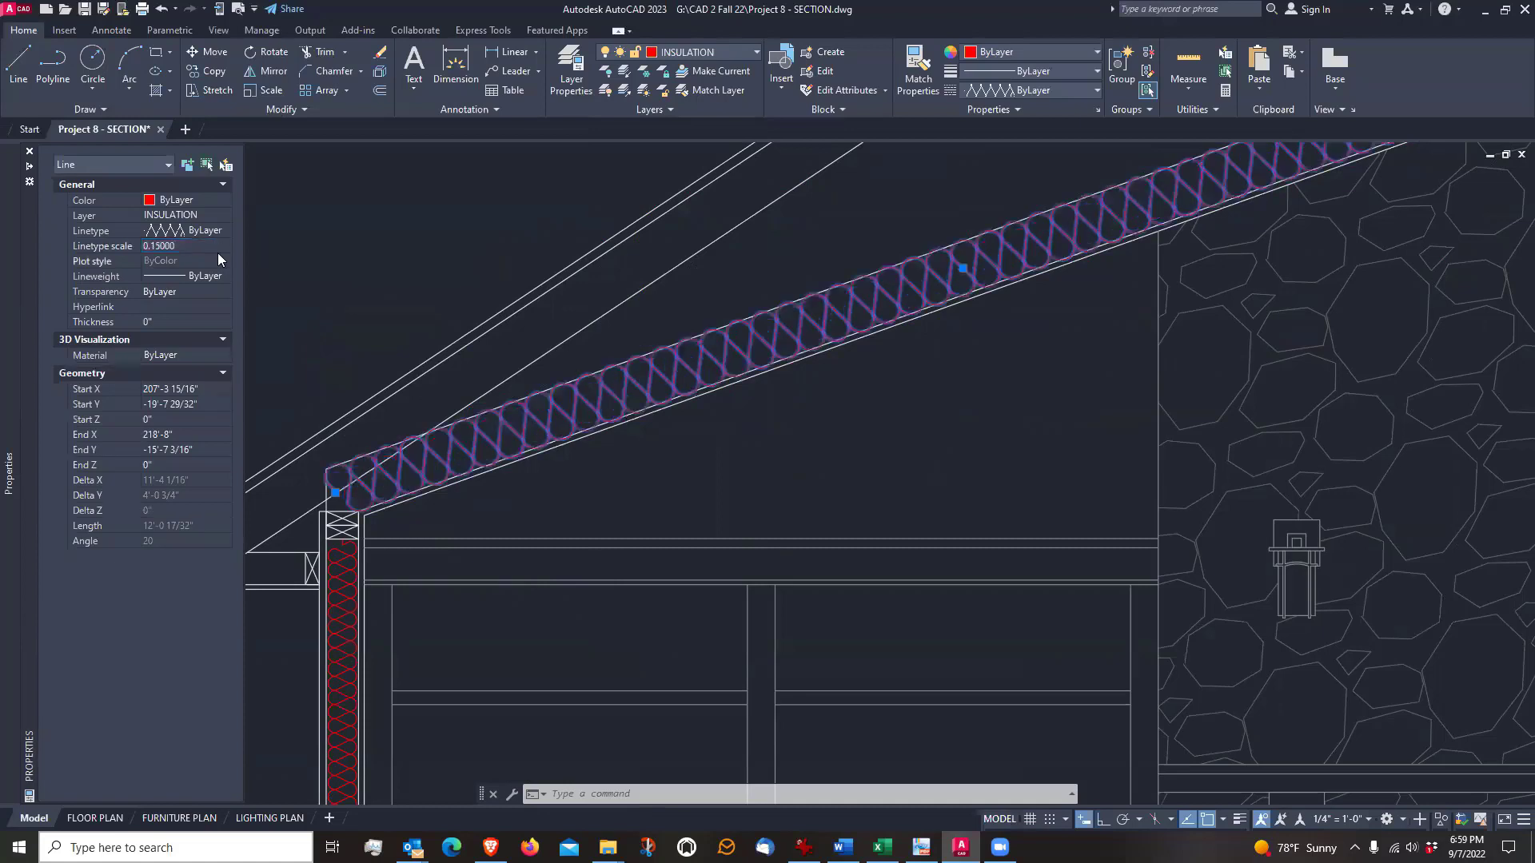
Set the sloped ceiling insulation line's linetype scale to 0.14, check the fit up close, and deselect the line
left_click(203, 248)
left_click(211, 256)
left_click(207, 246)
type(".14")
key("Return")
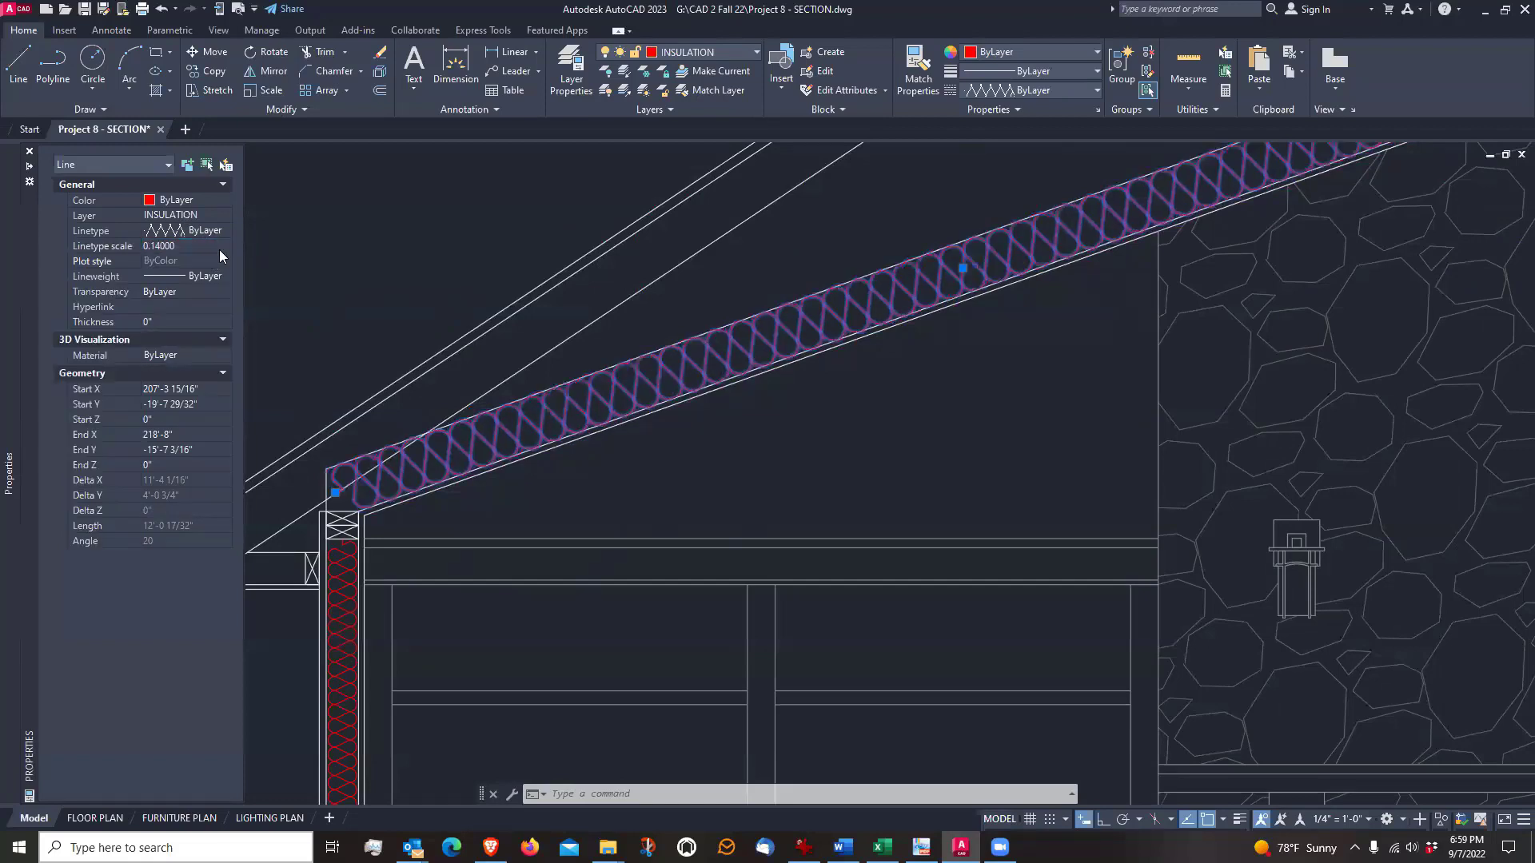
scroll(590, 397, "up", 5)
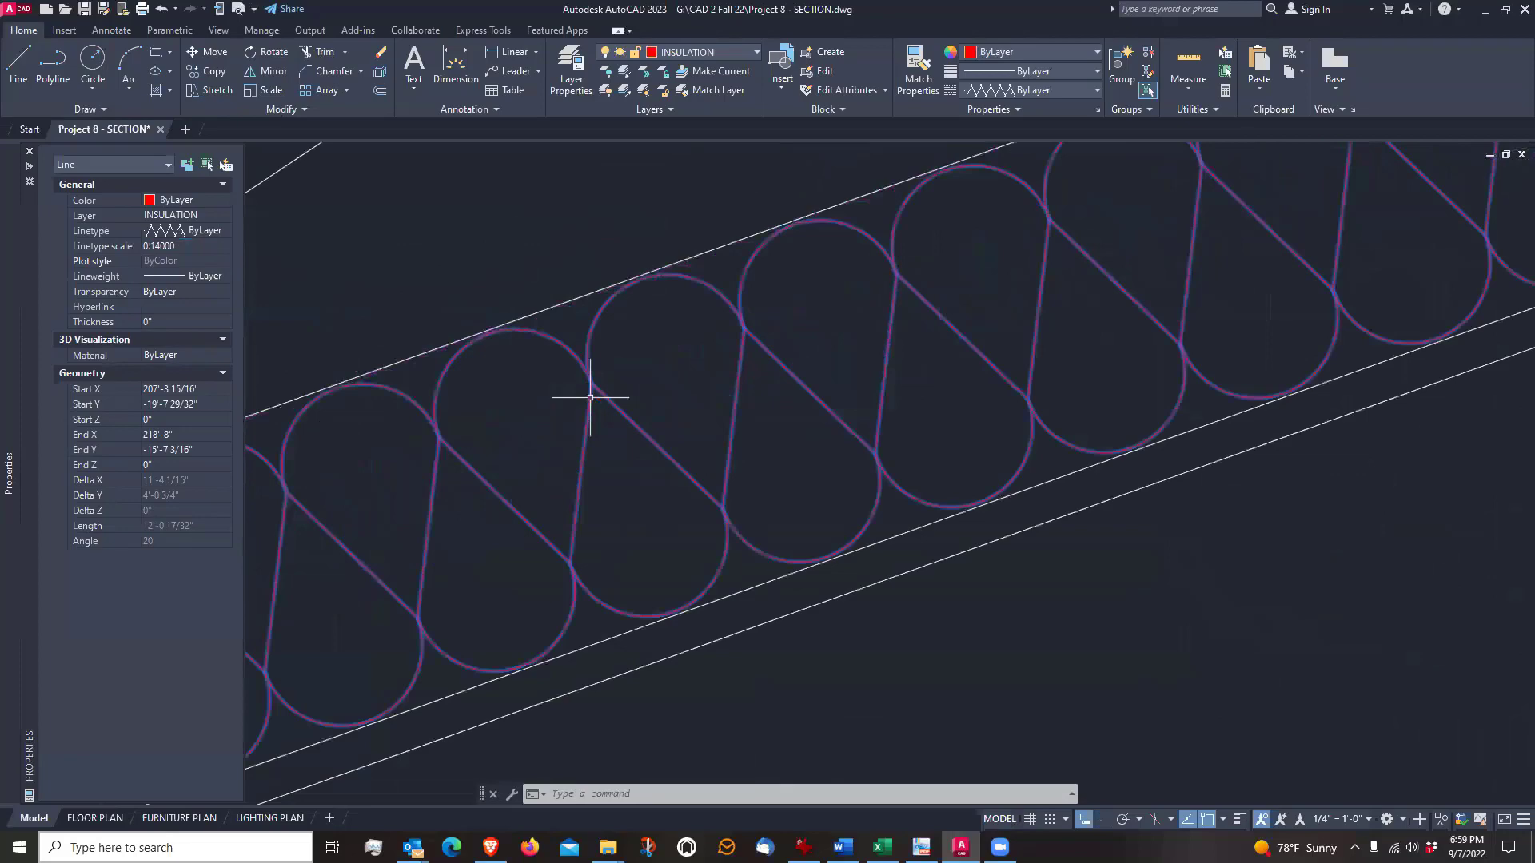
scroll(616, 320, "up", 2)
scroll(616, 320, "down", 2)
key("Escape")
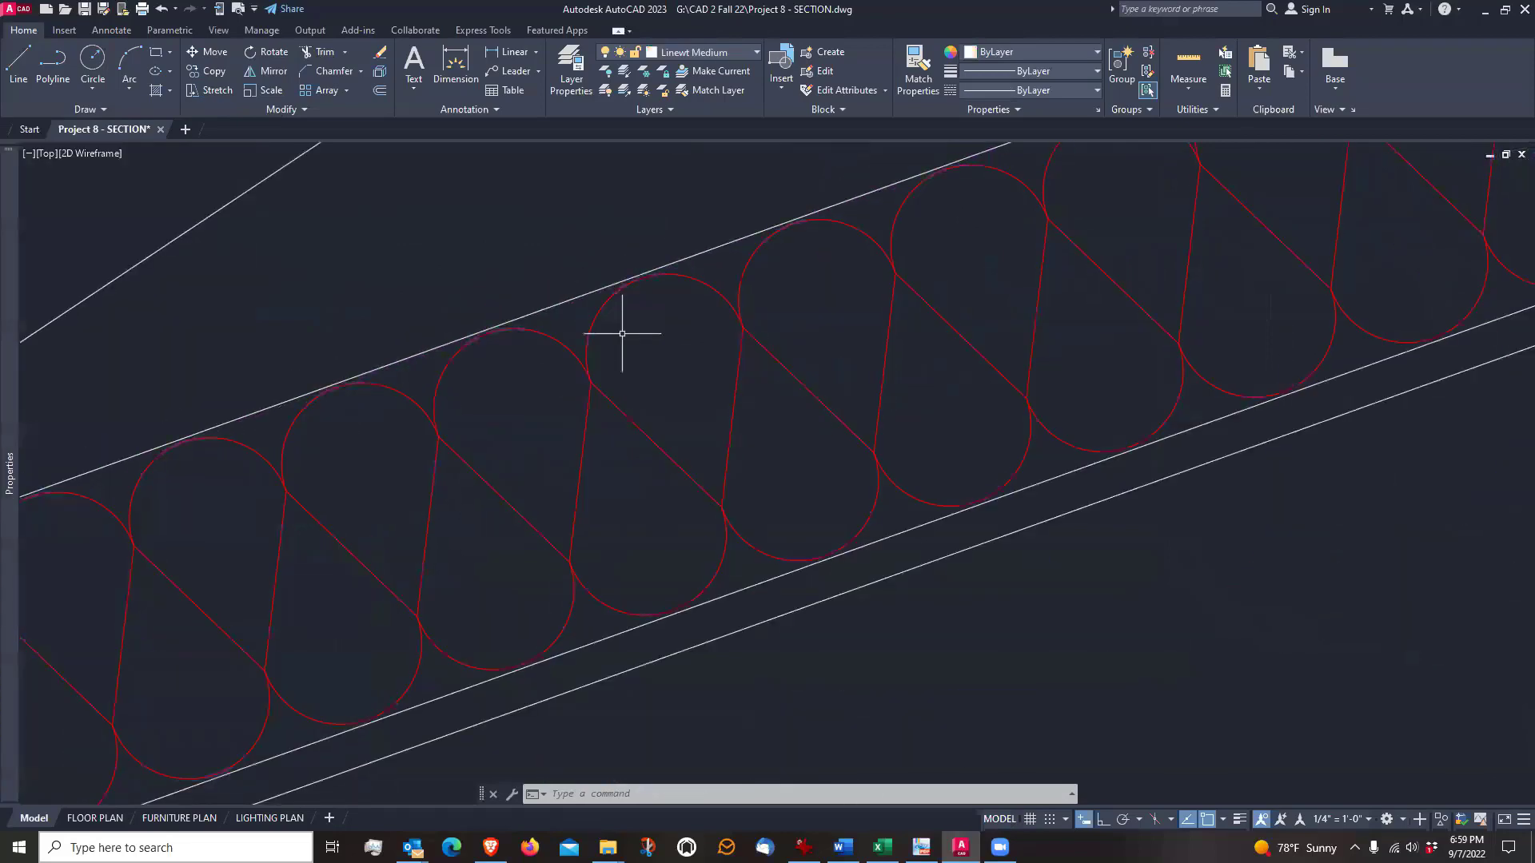
Examine the wall and sloped ceiling insulation across the section, along with the framed eave
scroll(622, 333, "down", 5)
scroll(613, 380, "down", 5)
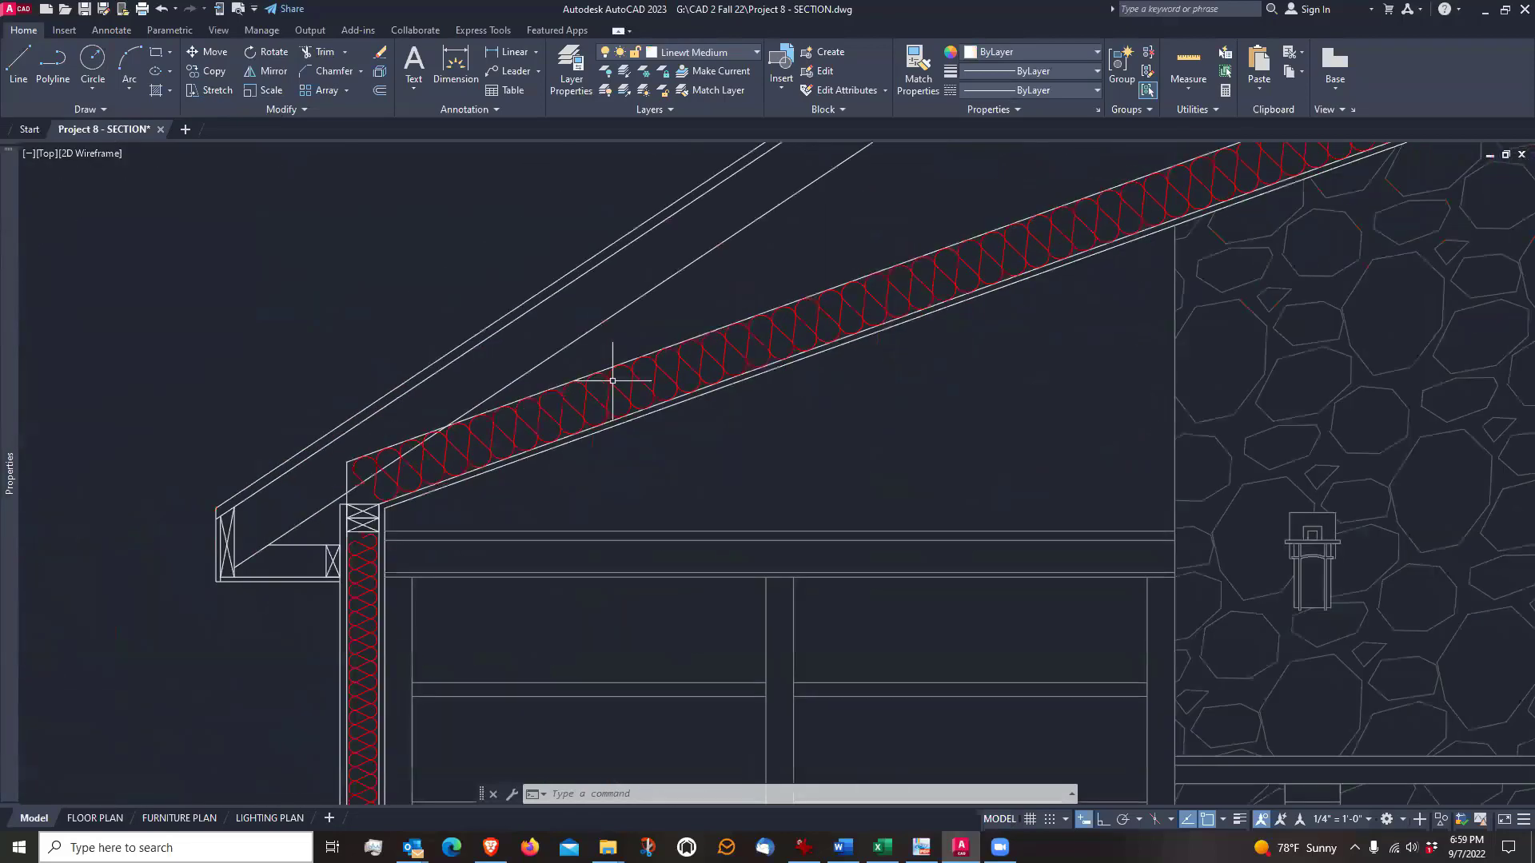
mouse_move(610, 396)
middle_mouse_down()
mouse_move(672, 423)
mouse_move(662, 383)
middle_mouse_up()
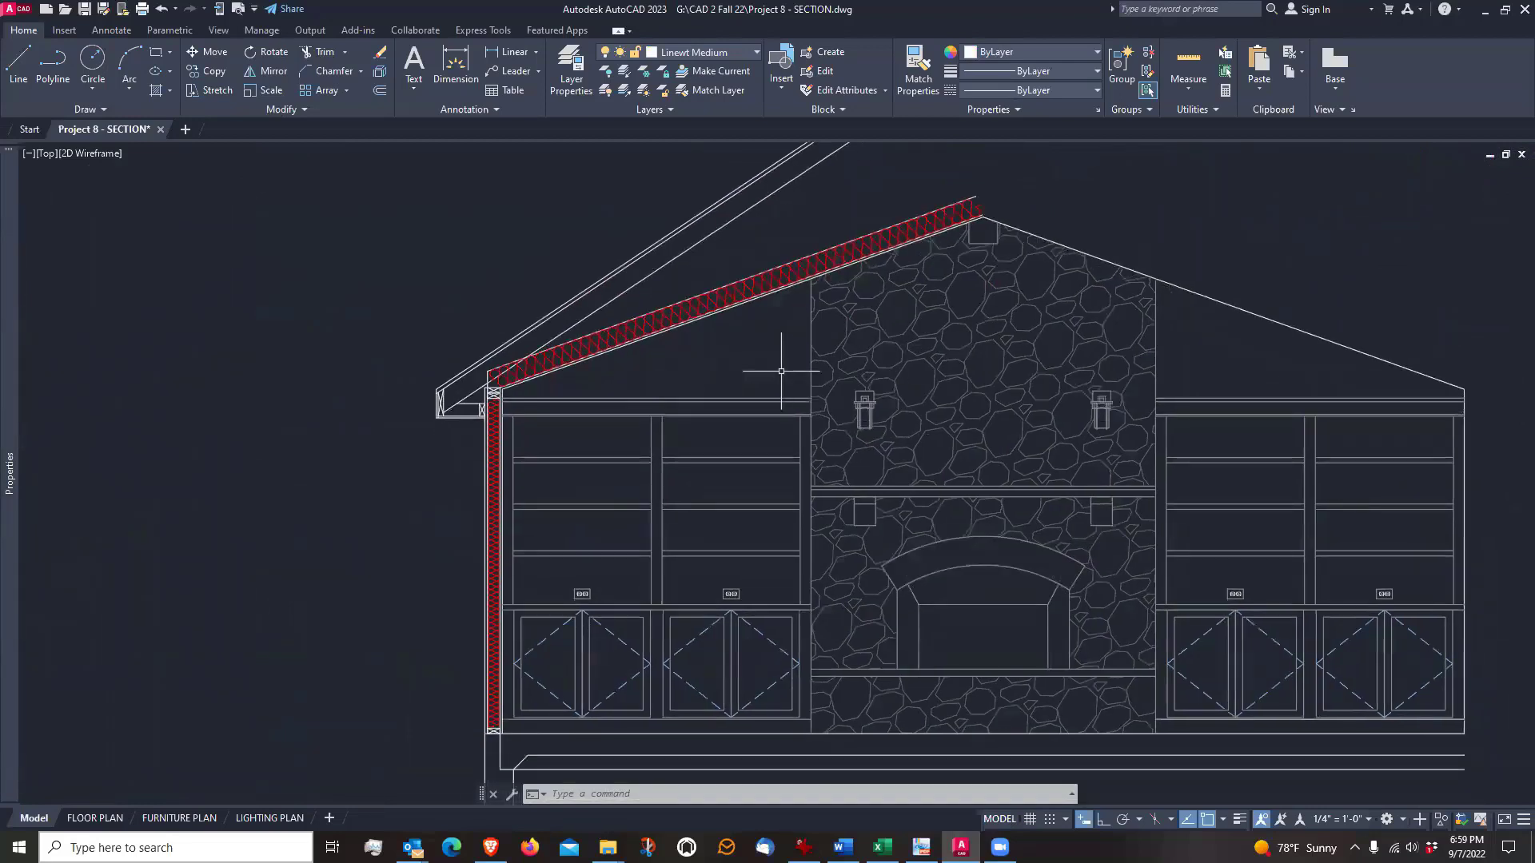
scroll(781, 371, "down", 2)
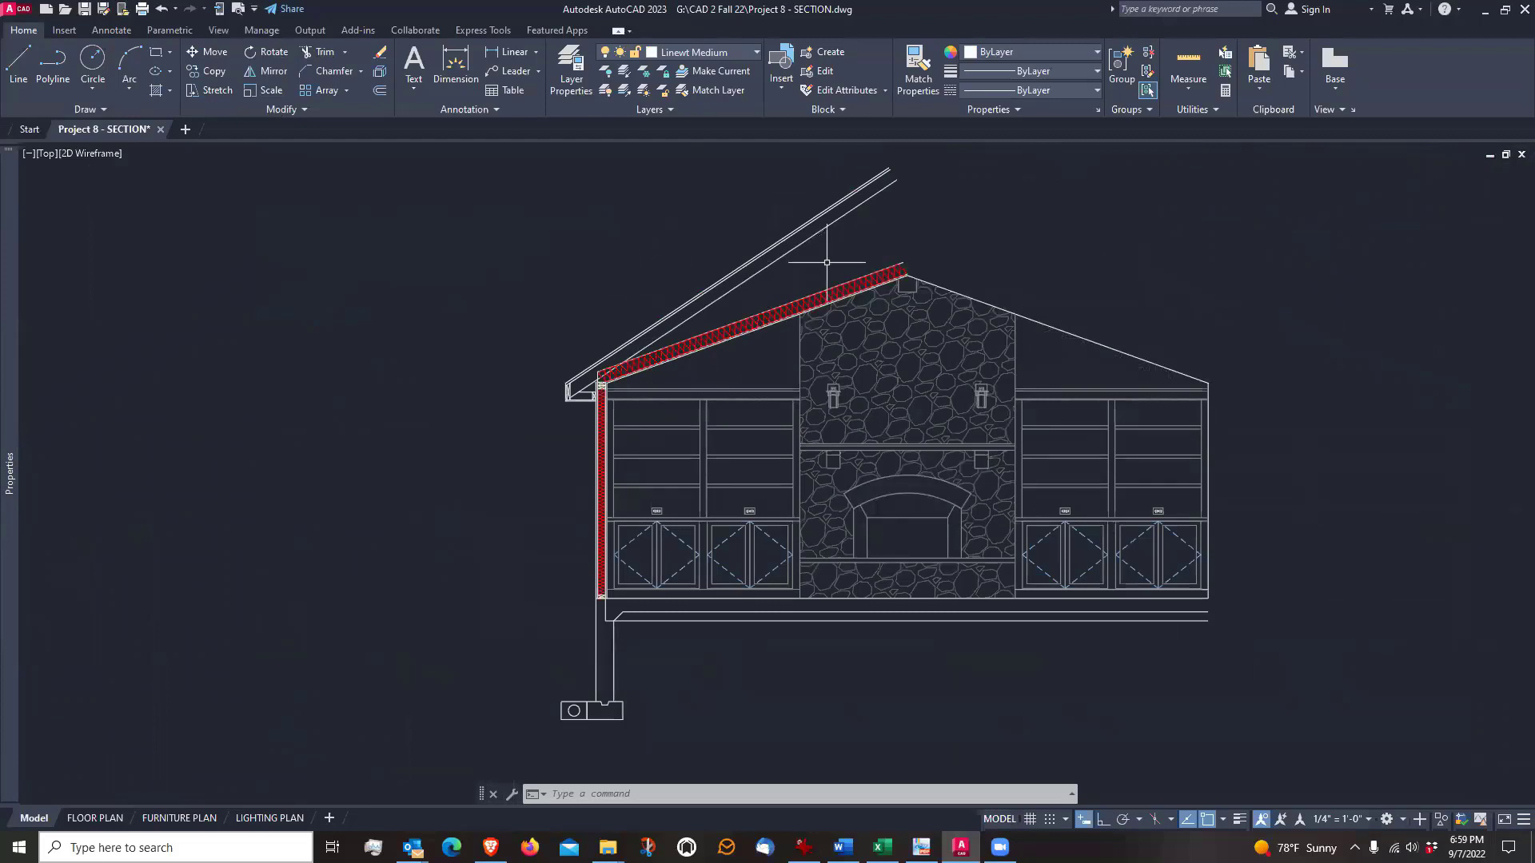
scroll(566, 431, "up", 2)
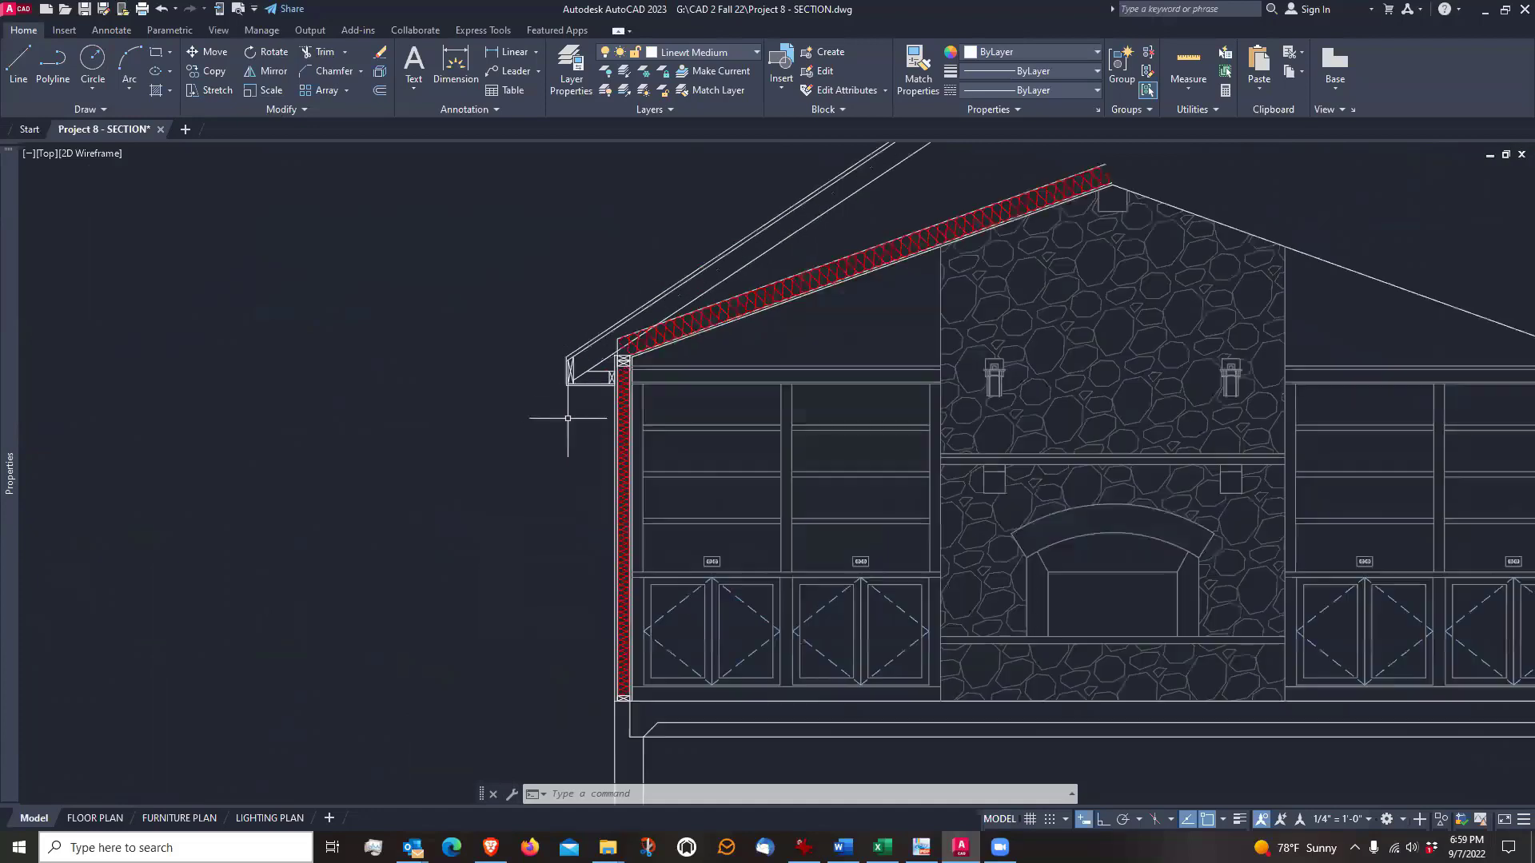
scroll(548, 384, "up", 4)
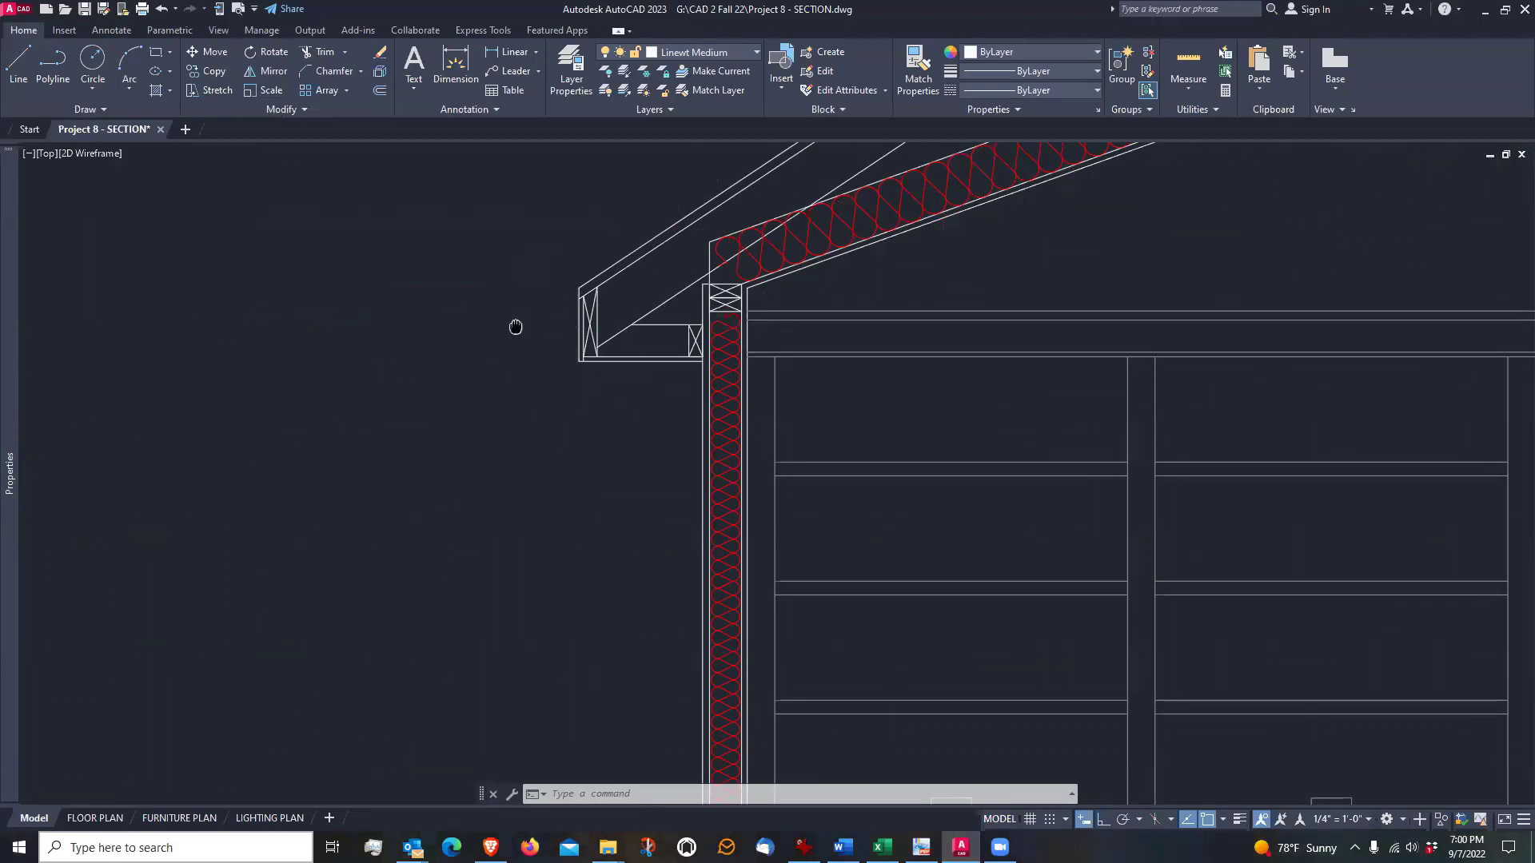
middle_click_drag(514, 329, 551, 432)
scroll(548, 428, "down", 2)
scroll(581, 413, "up", 2)
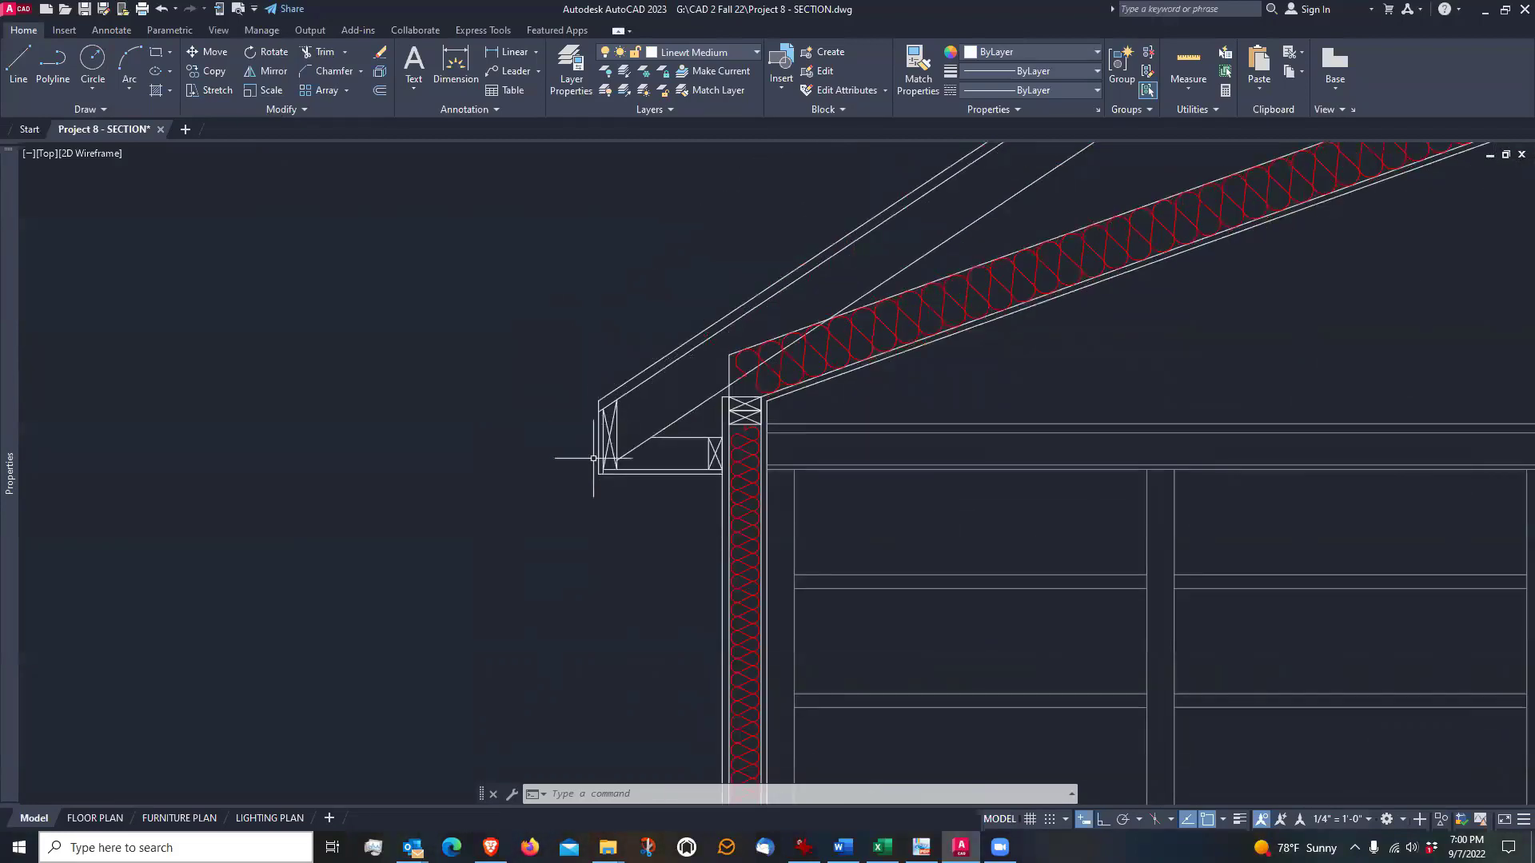
scroll(579, 451, "down", 1)
scroll(573, 460, "down", 2)
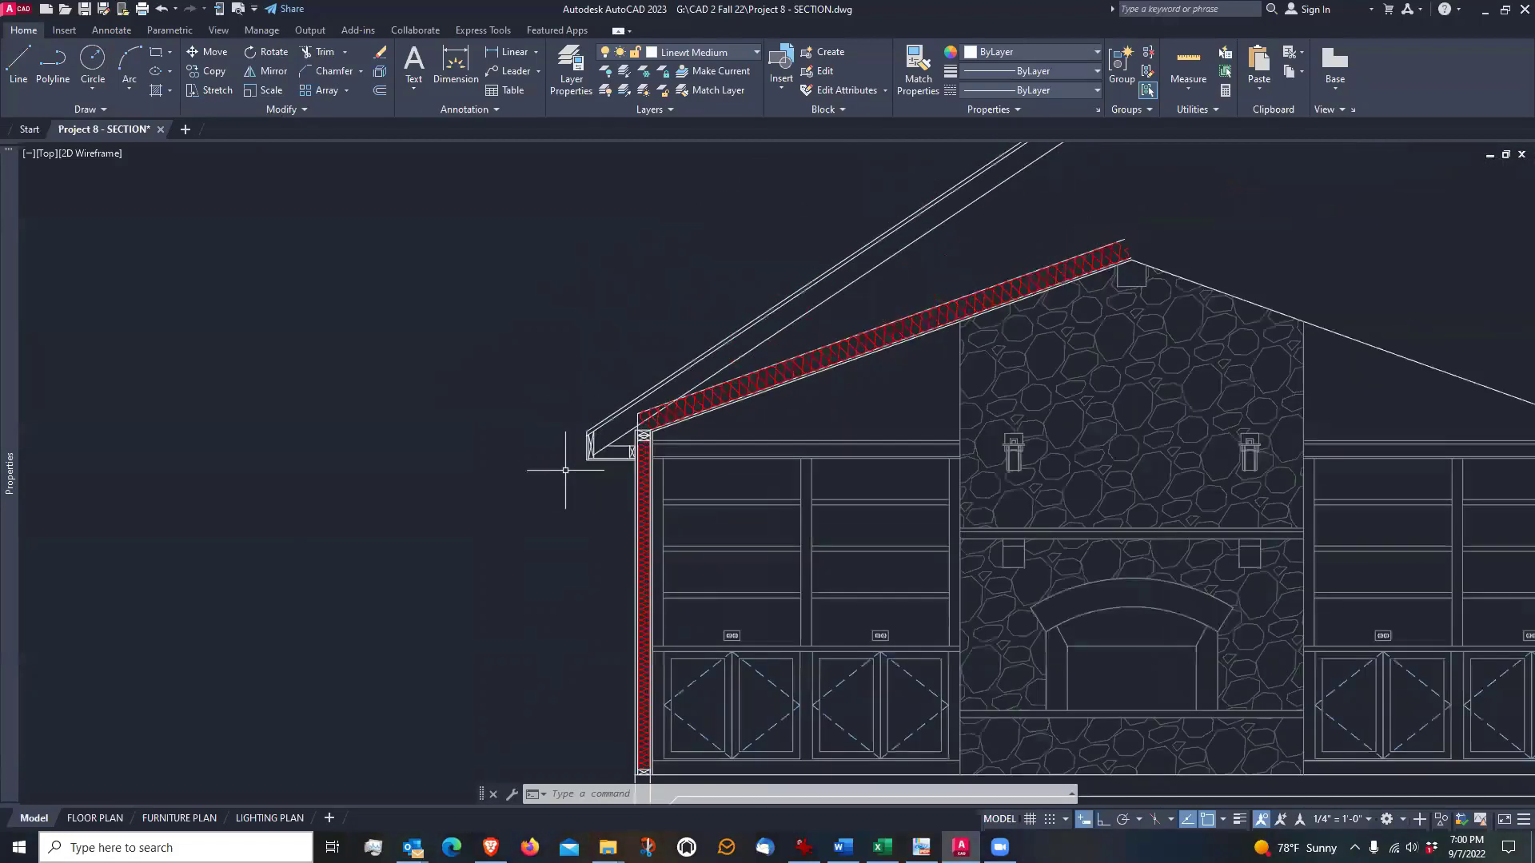
scroll(566, 467, "up", 2)
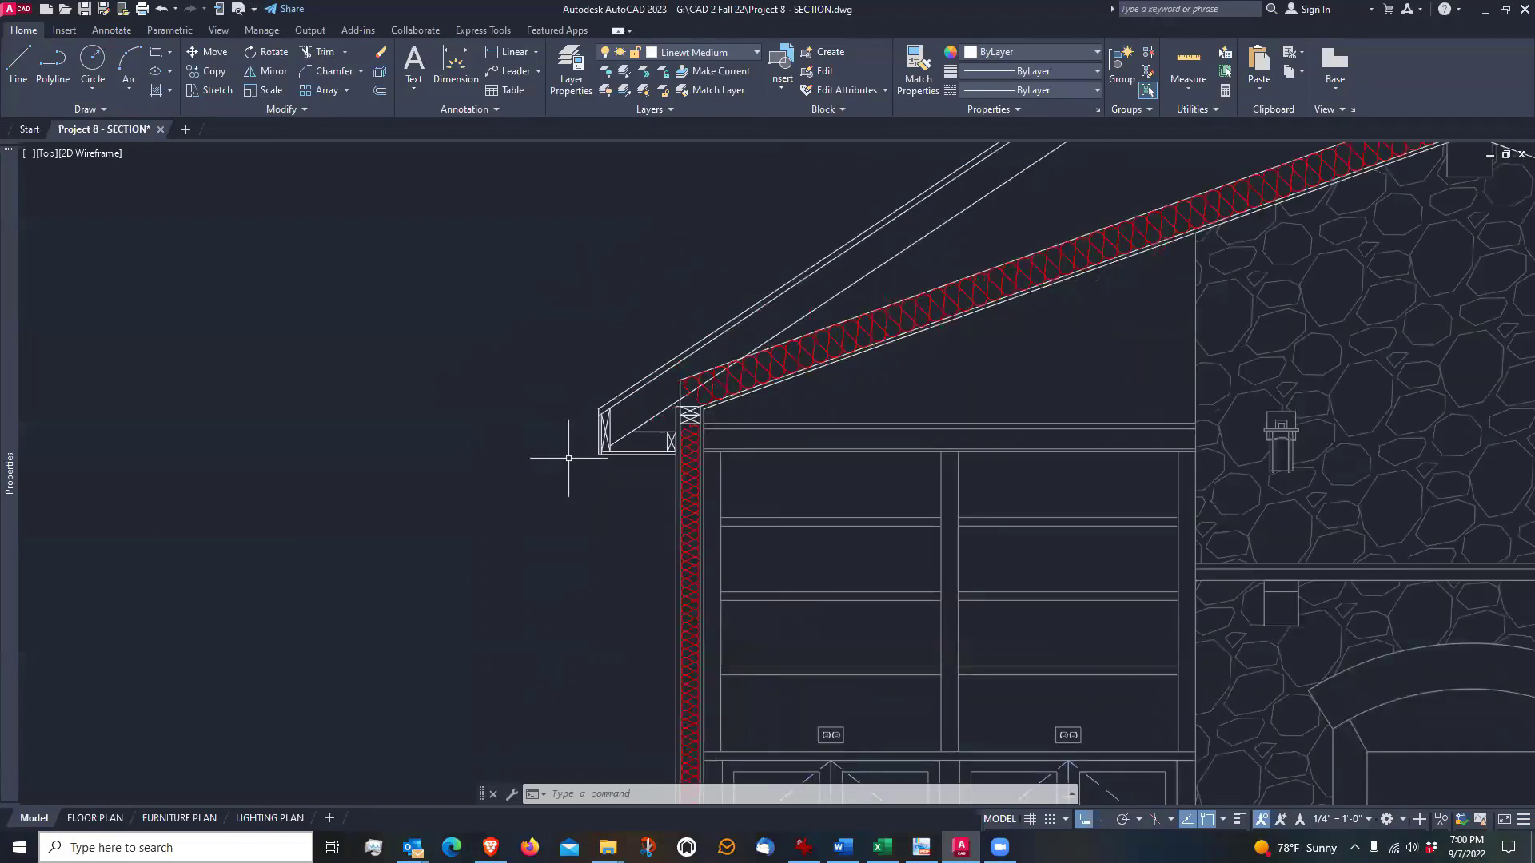
middle_click_drag(569, 458, 658, 391)
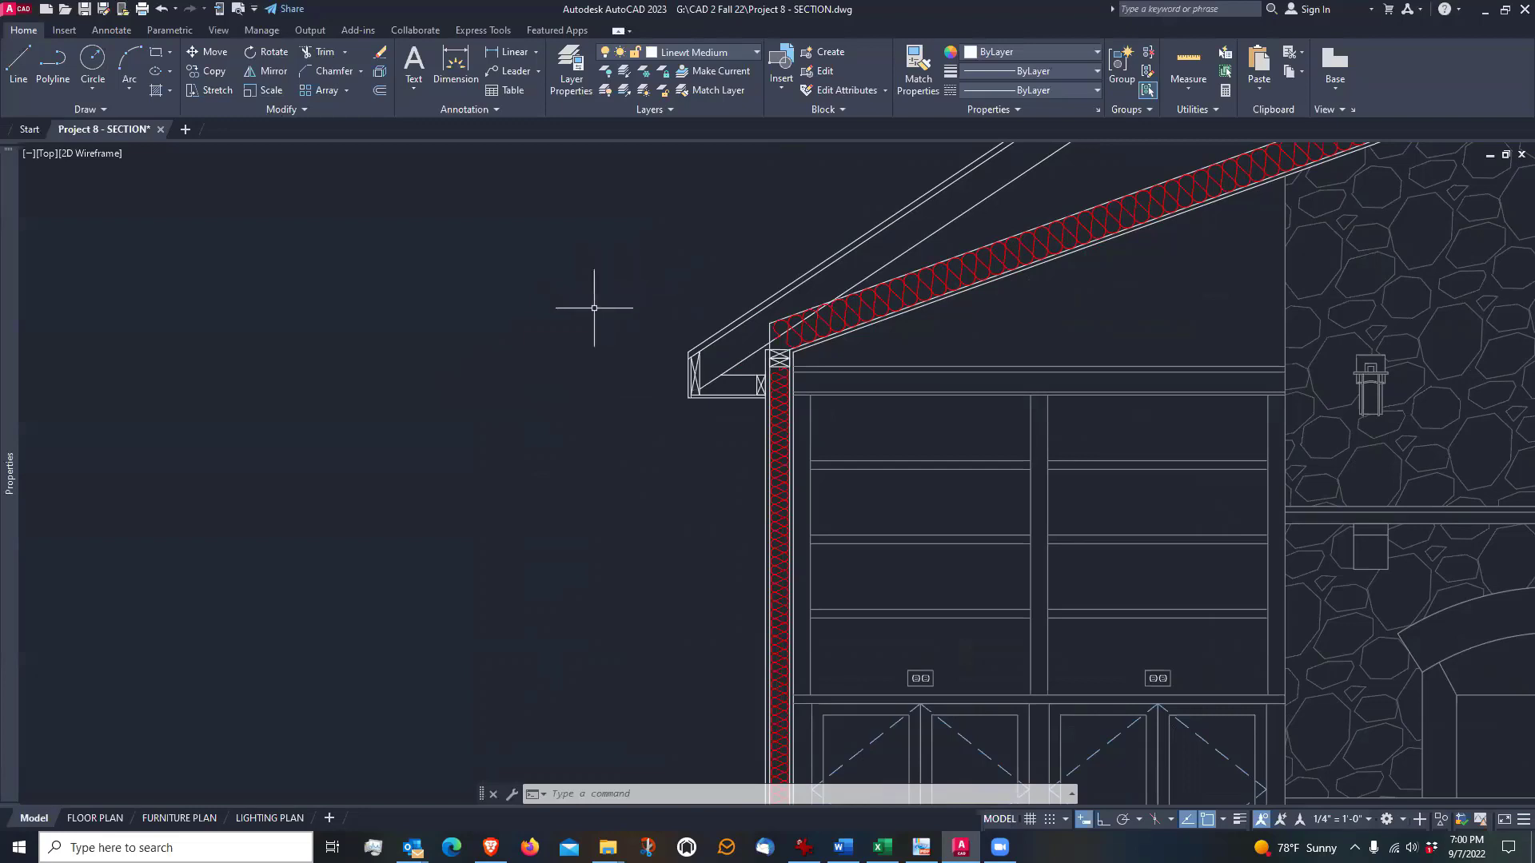
Draw the gutter's top line 4 inches horizontally outward from the fascia at the roof sheathing's underside, with a 1-inch lip straight down
scroll(689, 381, "up", 4)
middle_click_drag(616, 376, 664, 428)
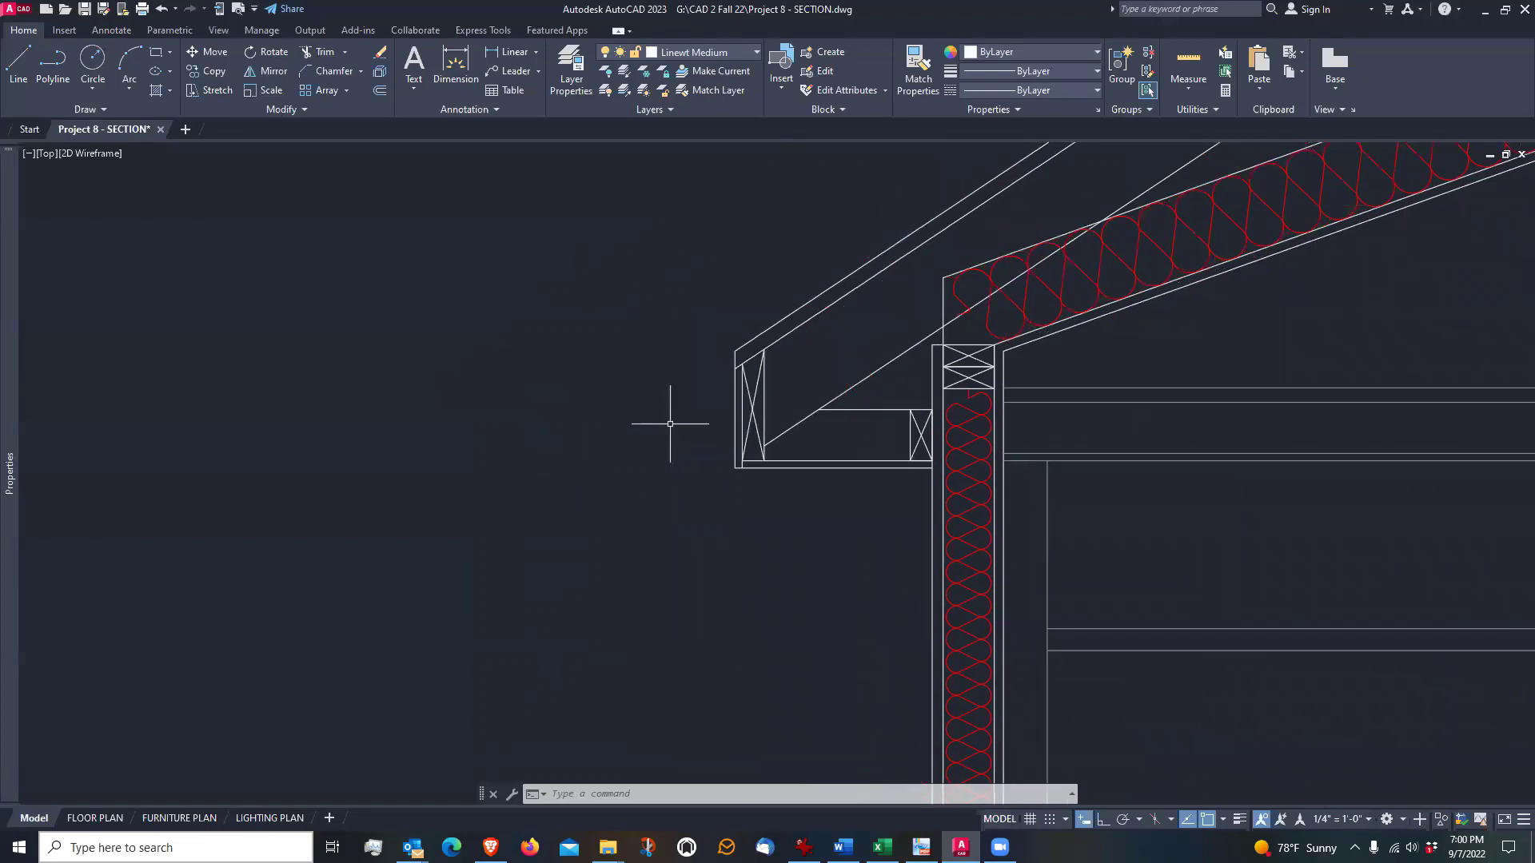
scroll(672, 422, "up", 2)
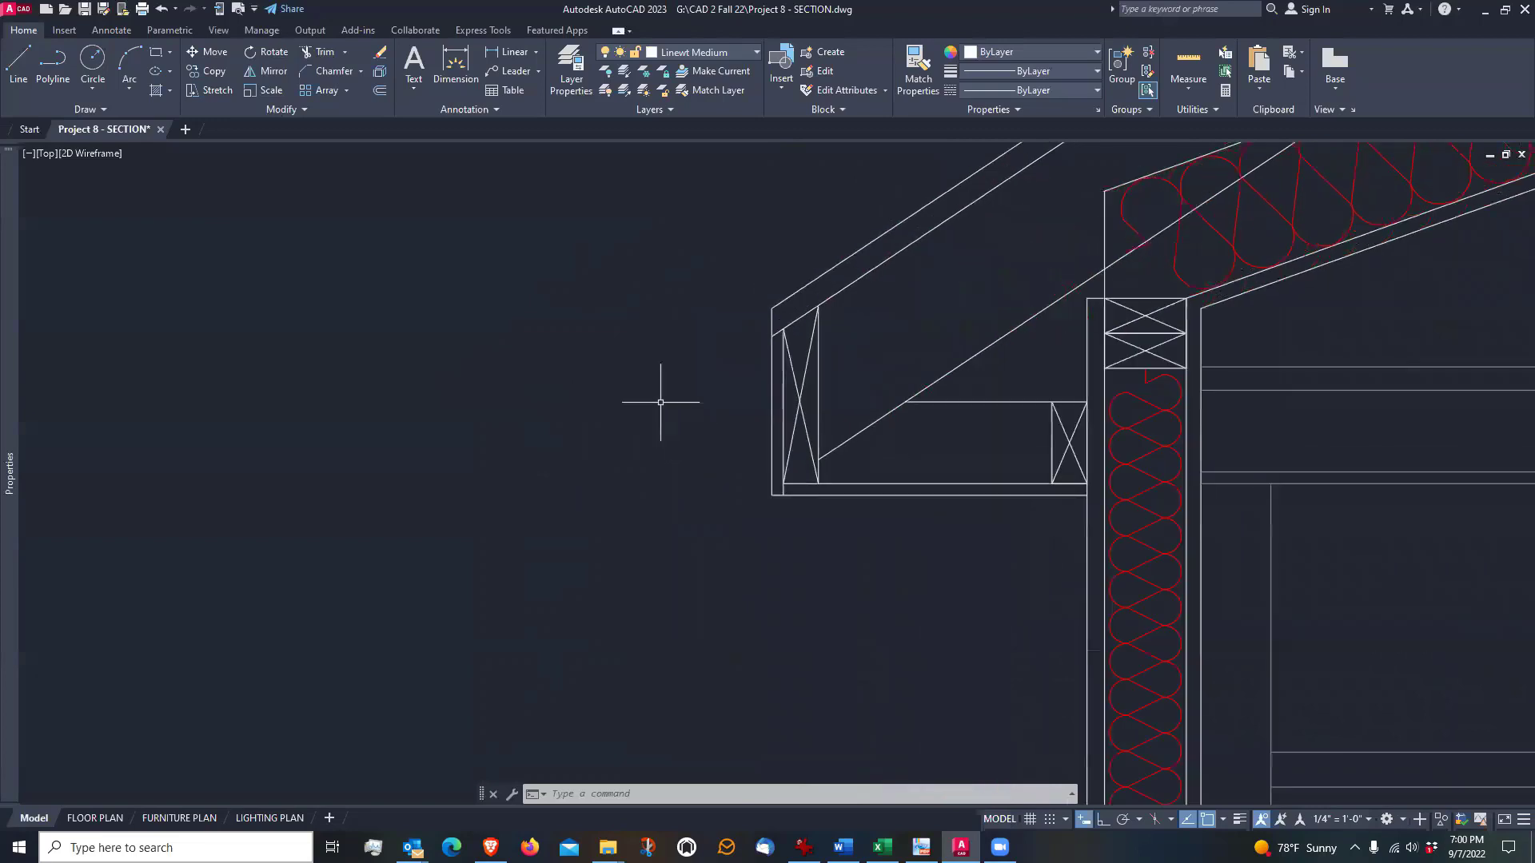
left_click(18, 64)
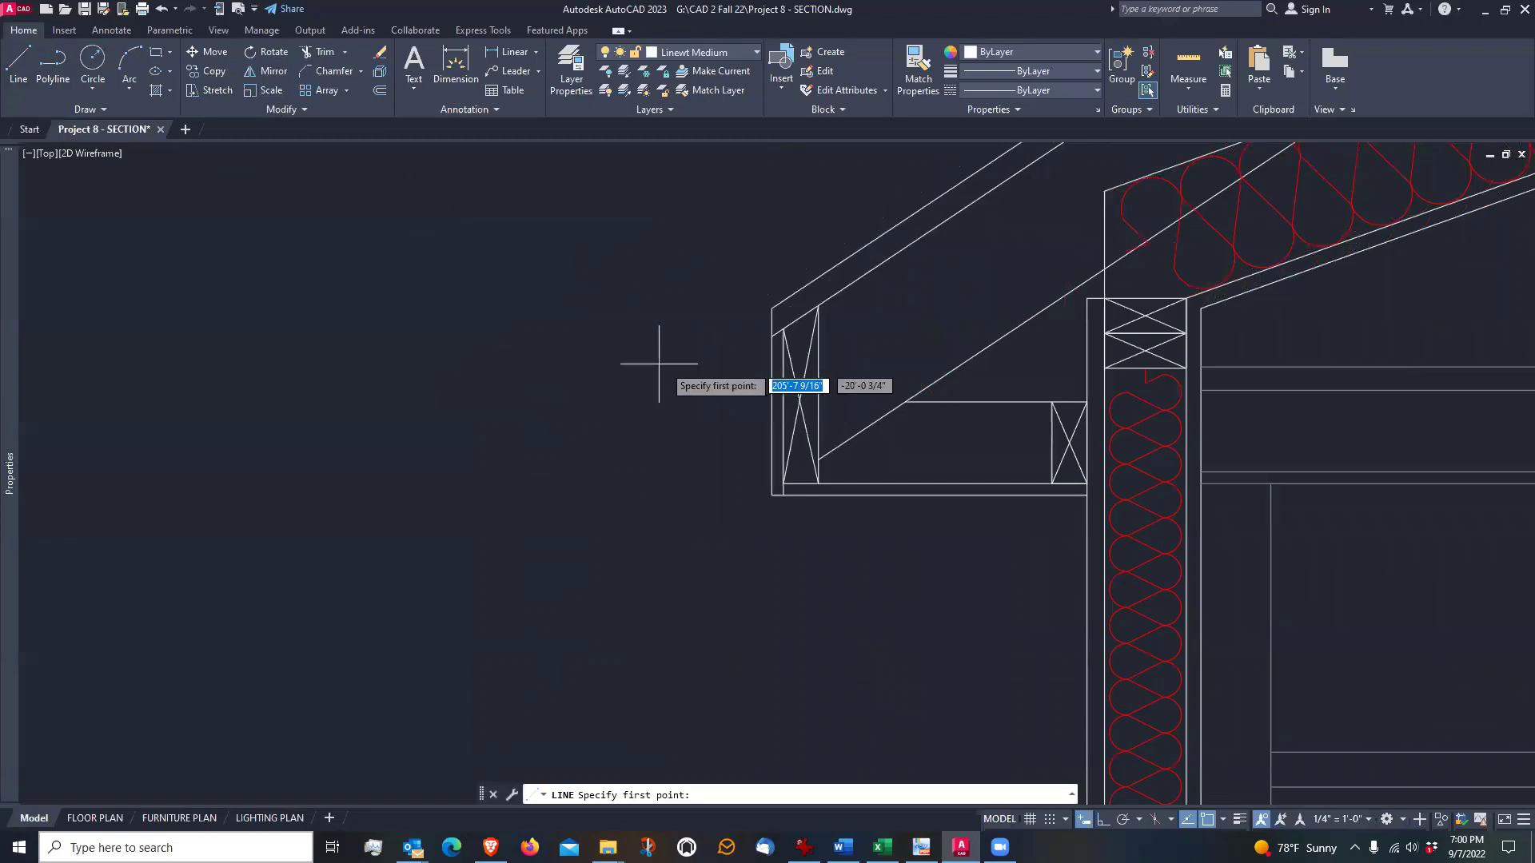
left_click(773, 336)
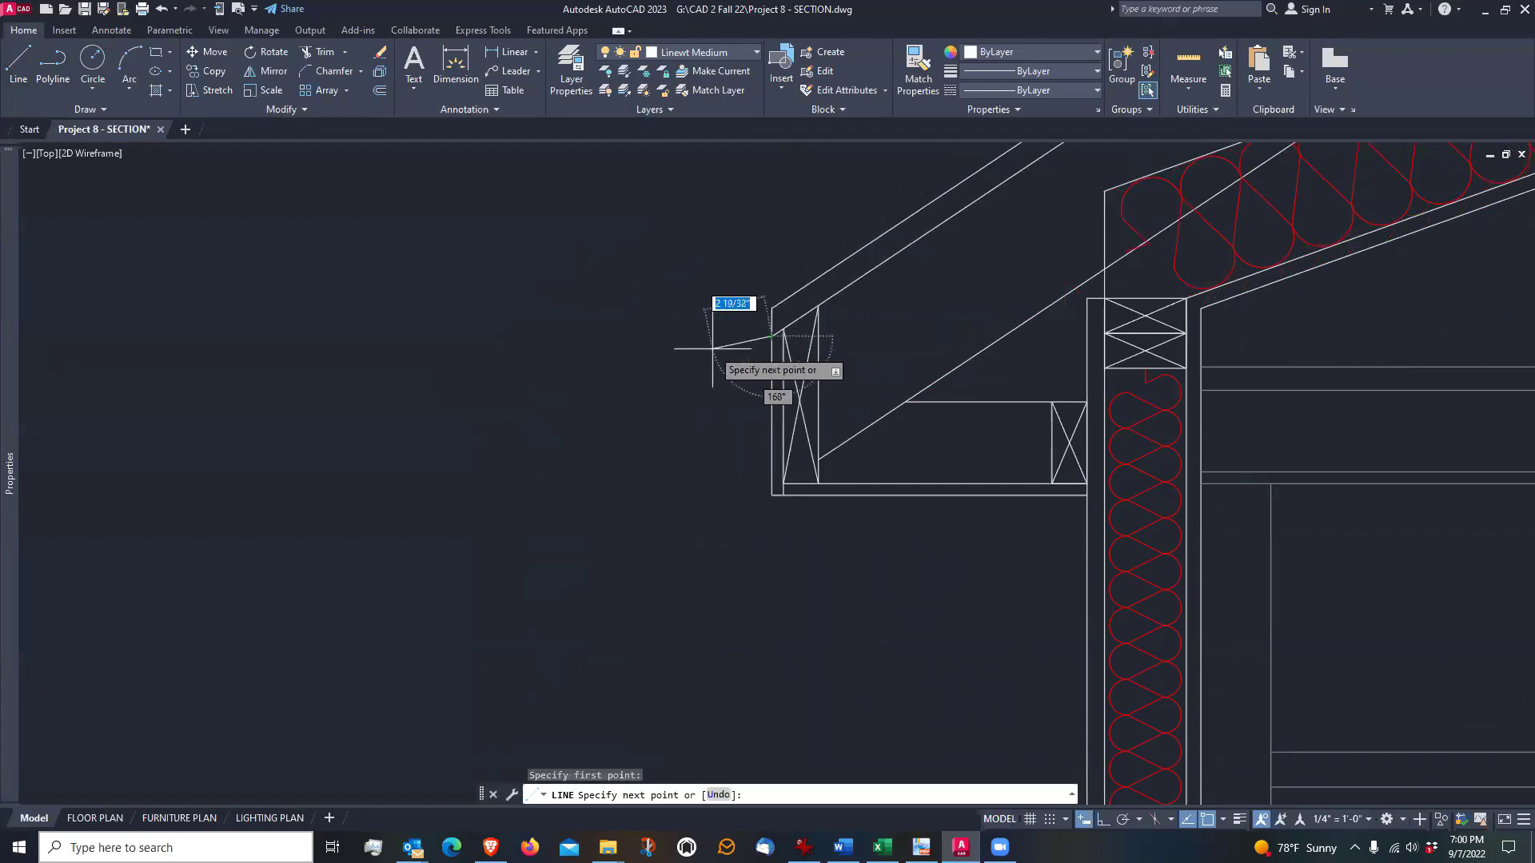
key("F8")
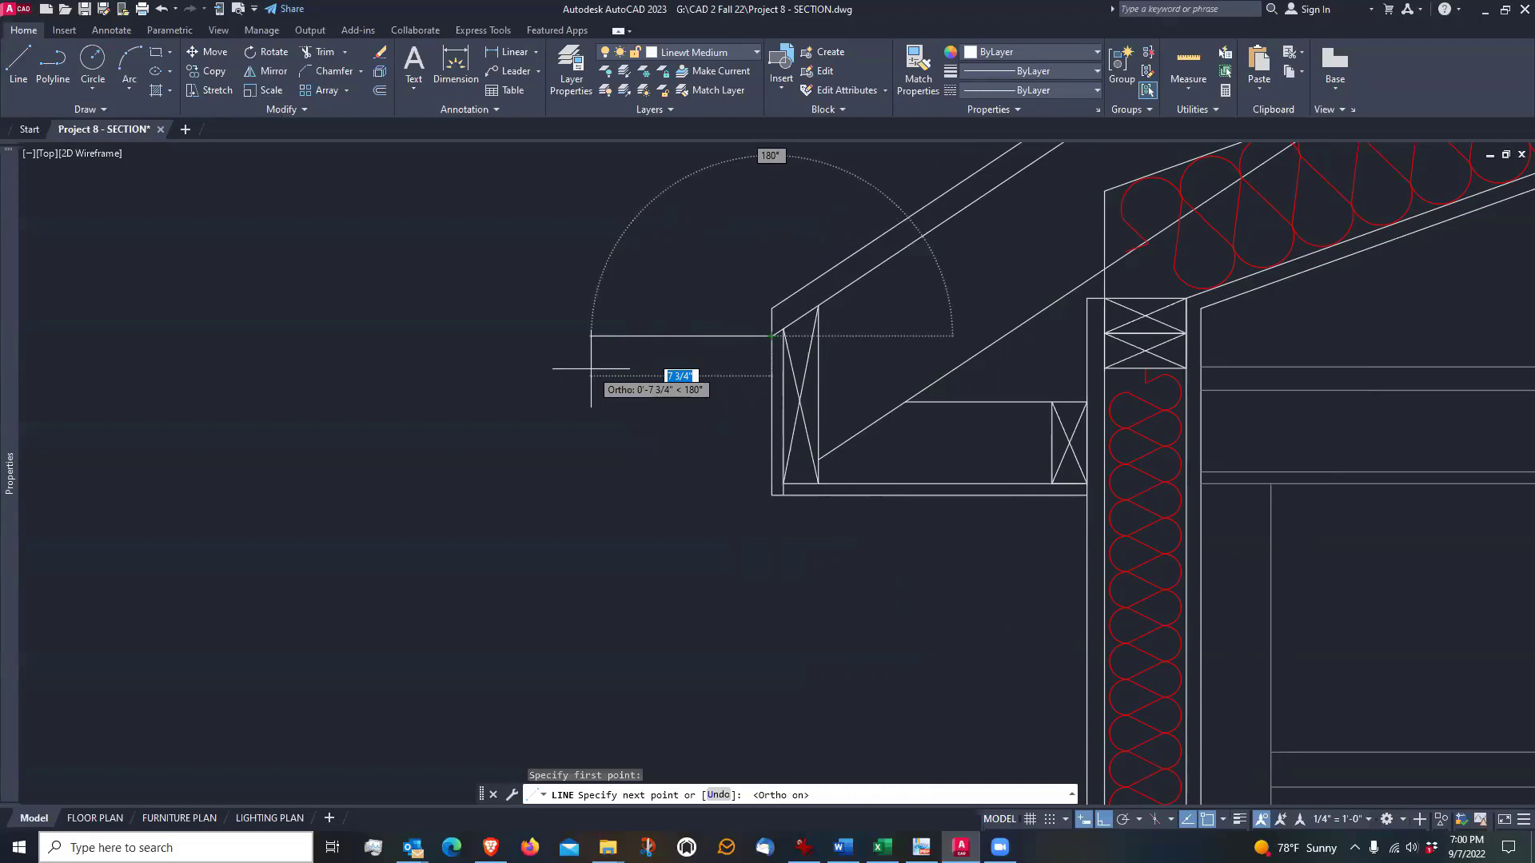
type("4")
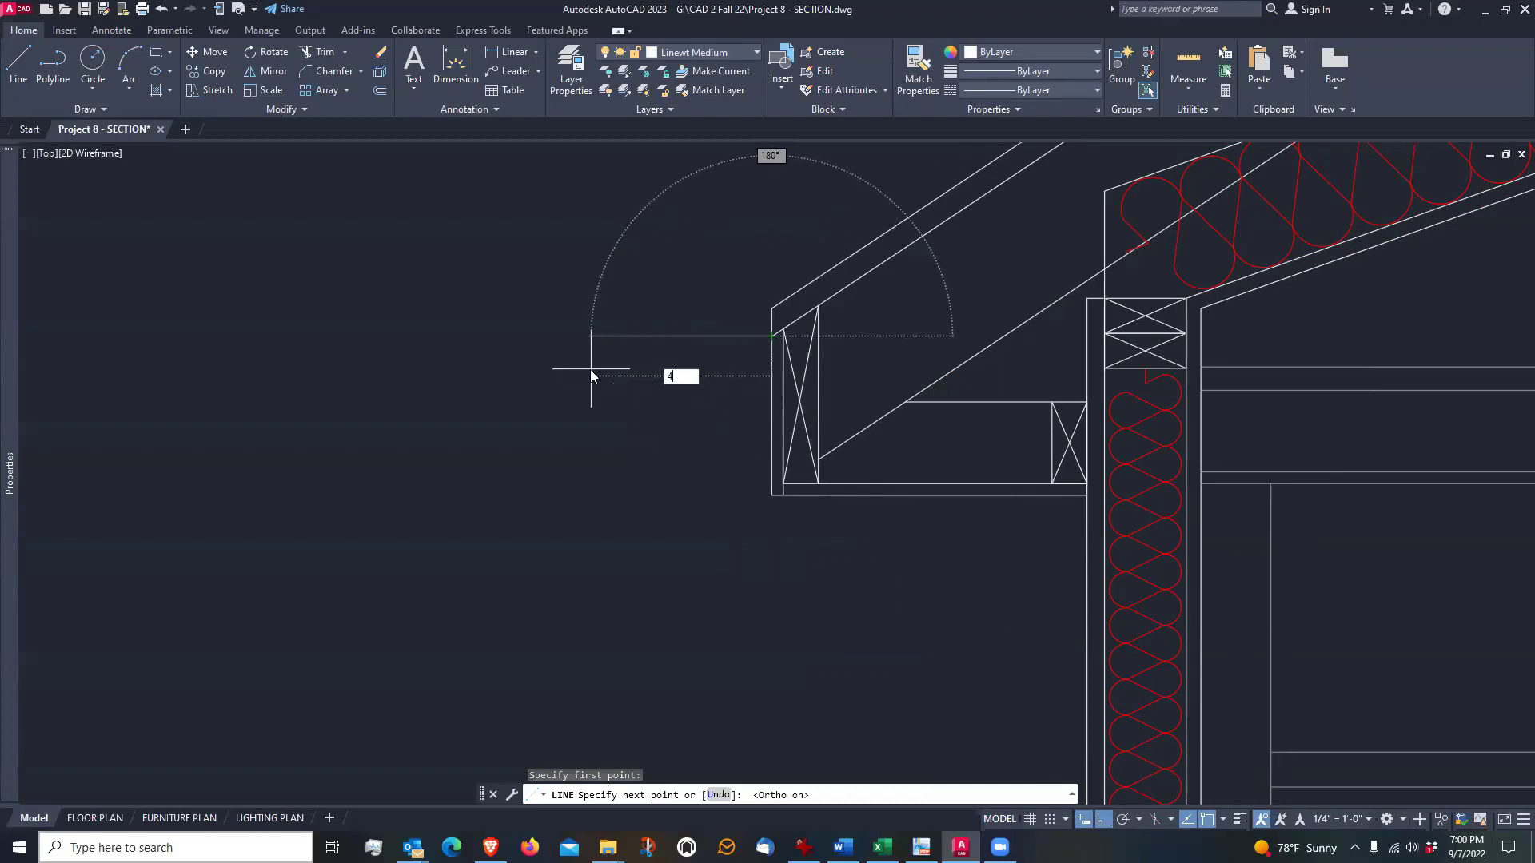
key("Return")
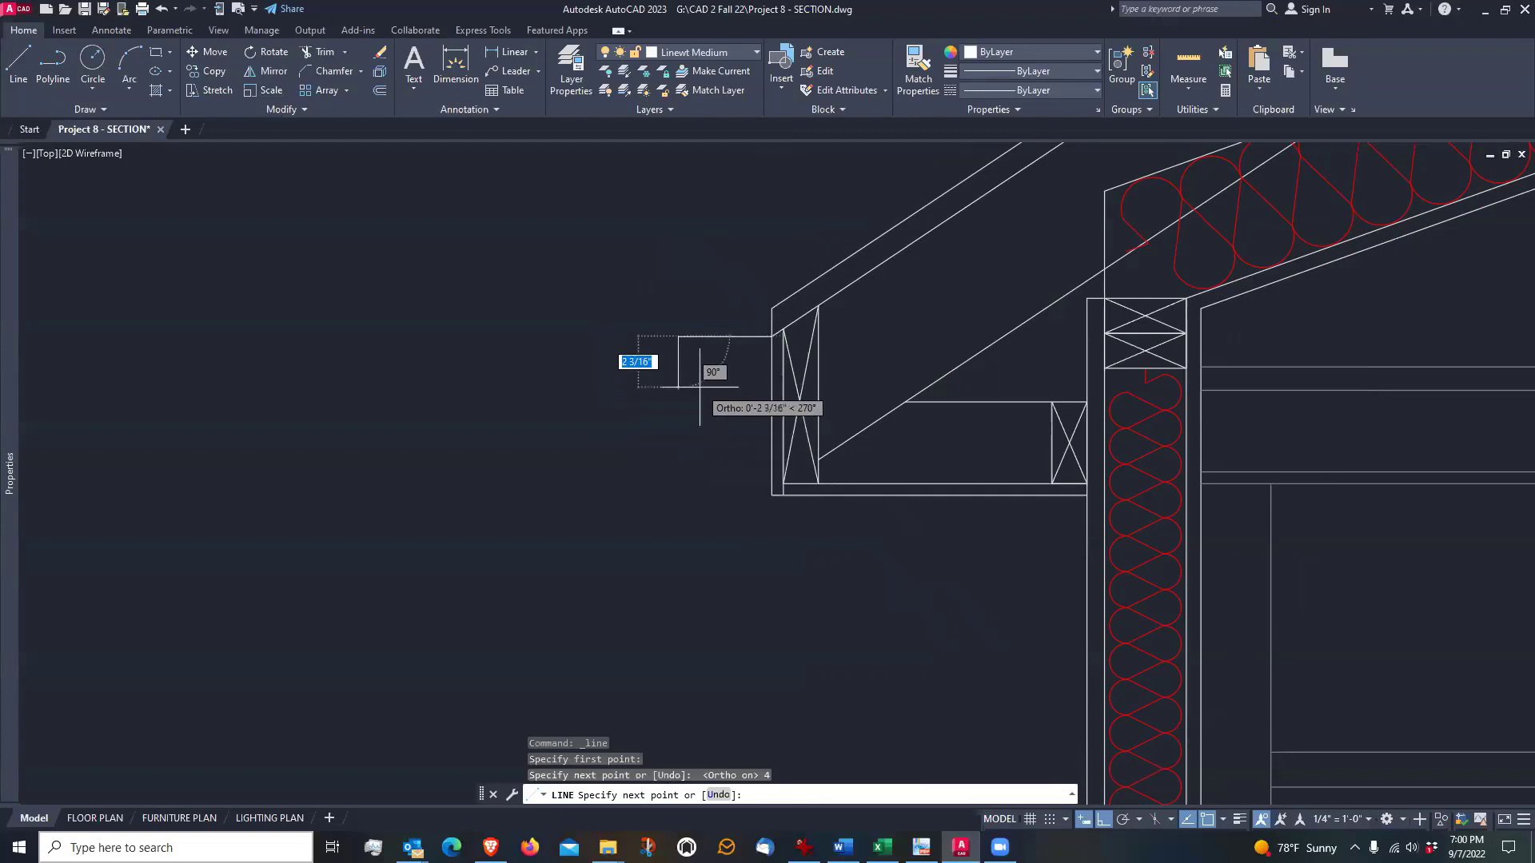
scroll(701, 386, "up", 2)
type("1")
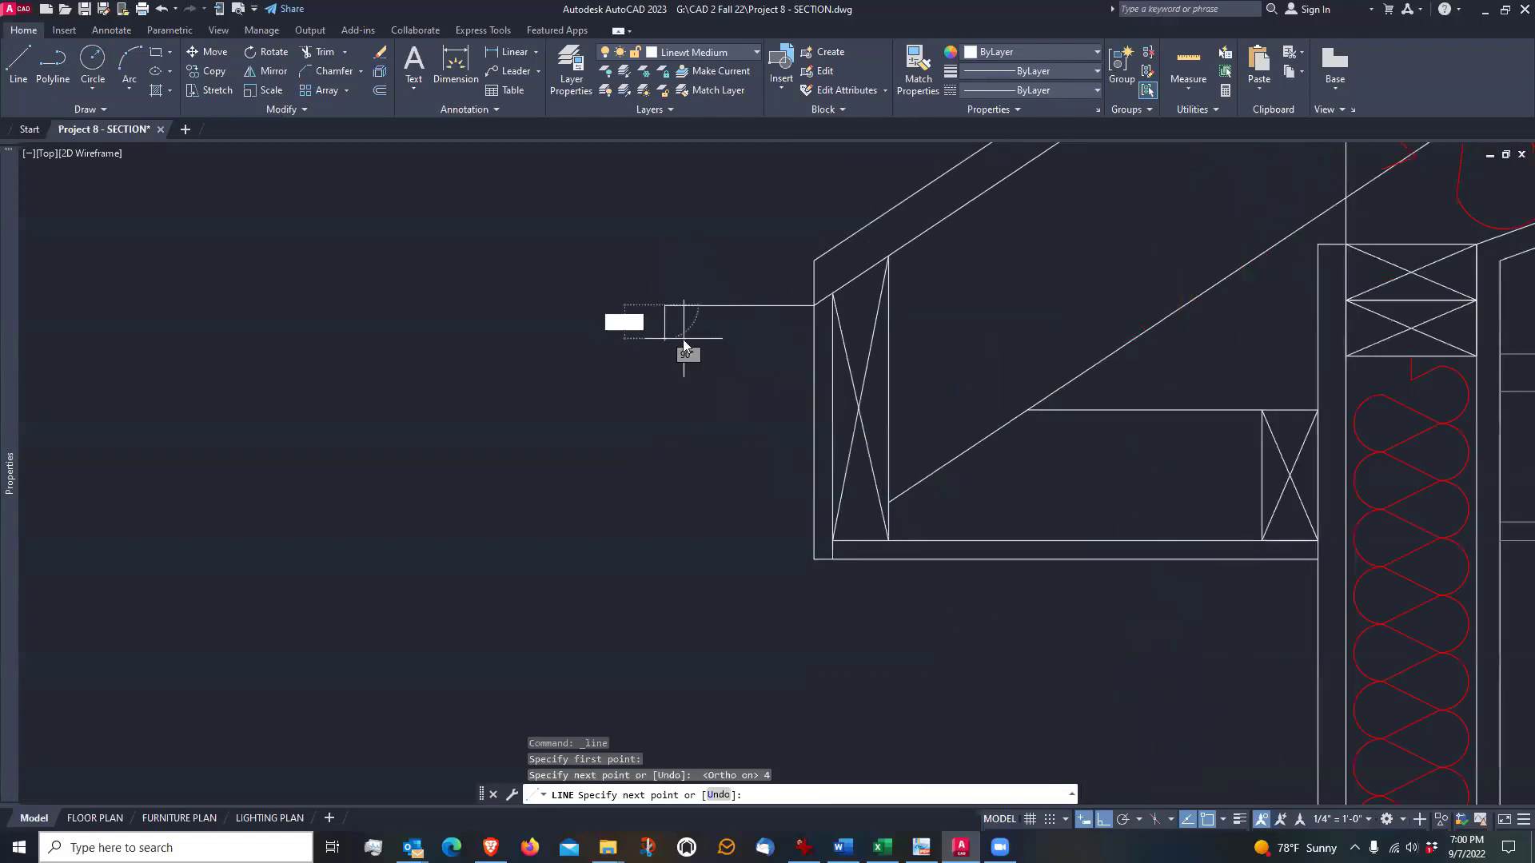
key("Return")
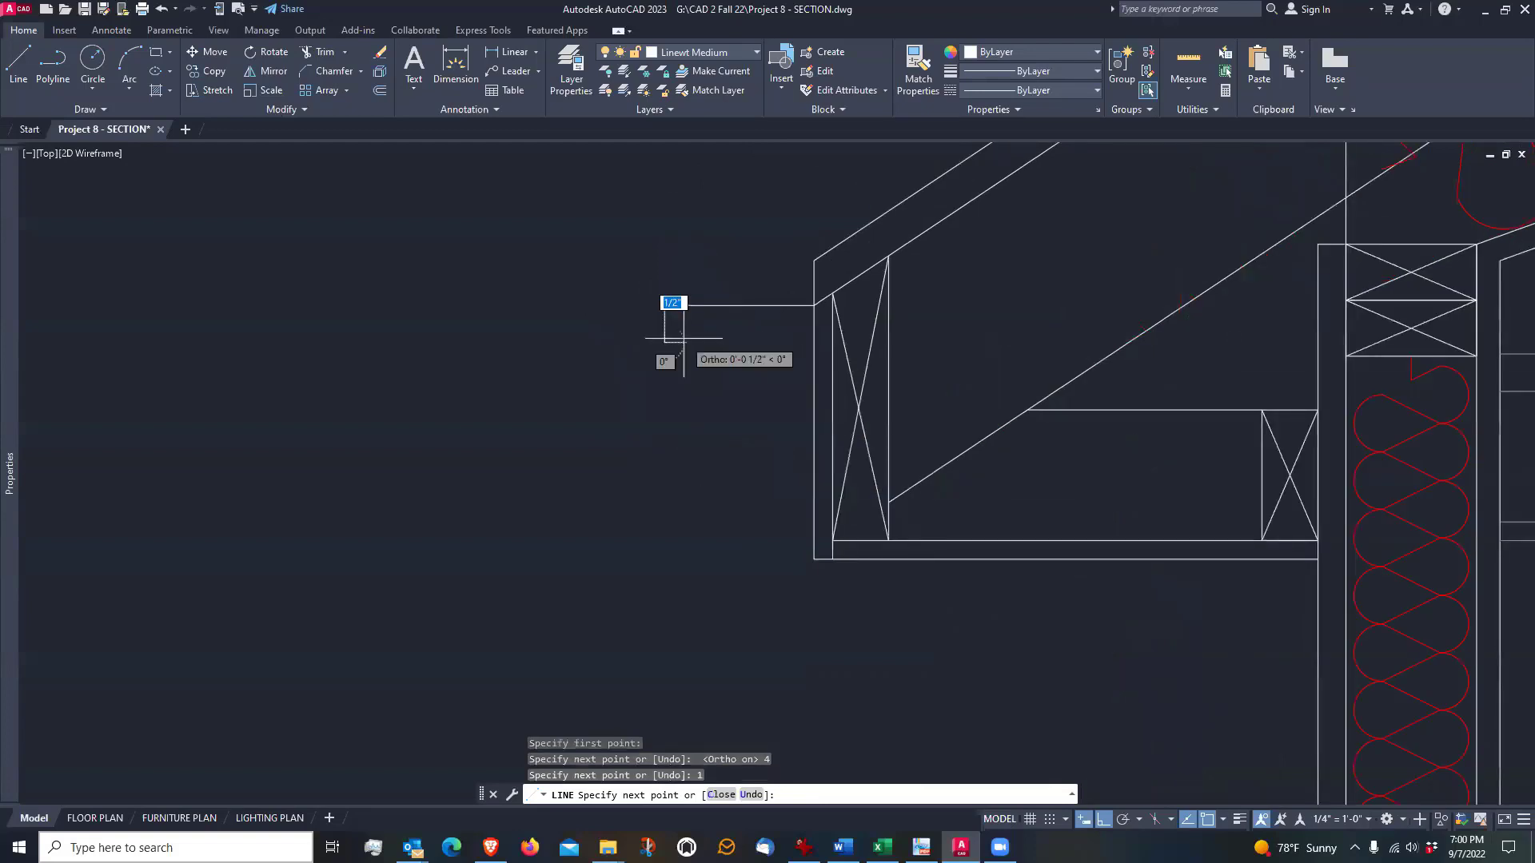
key("Return")
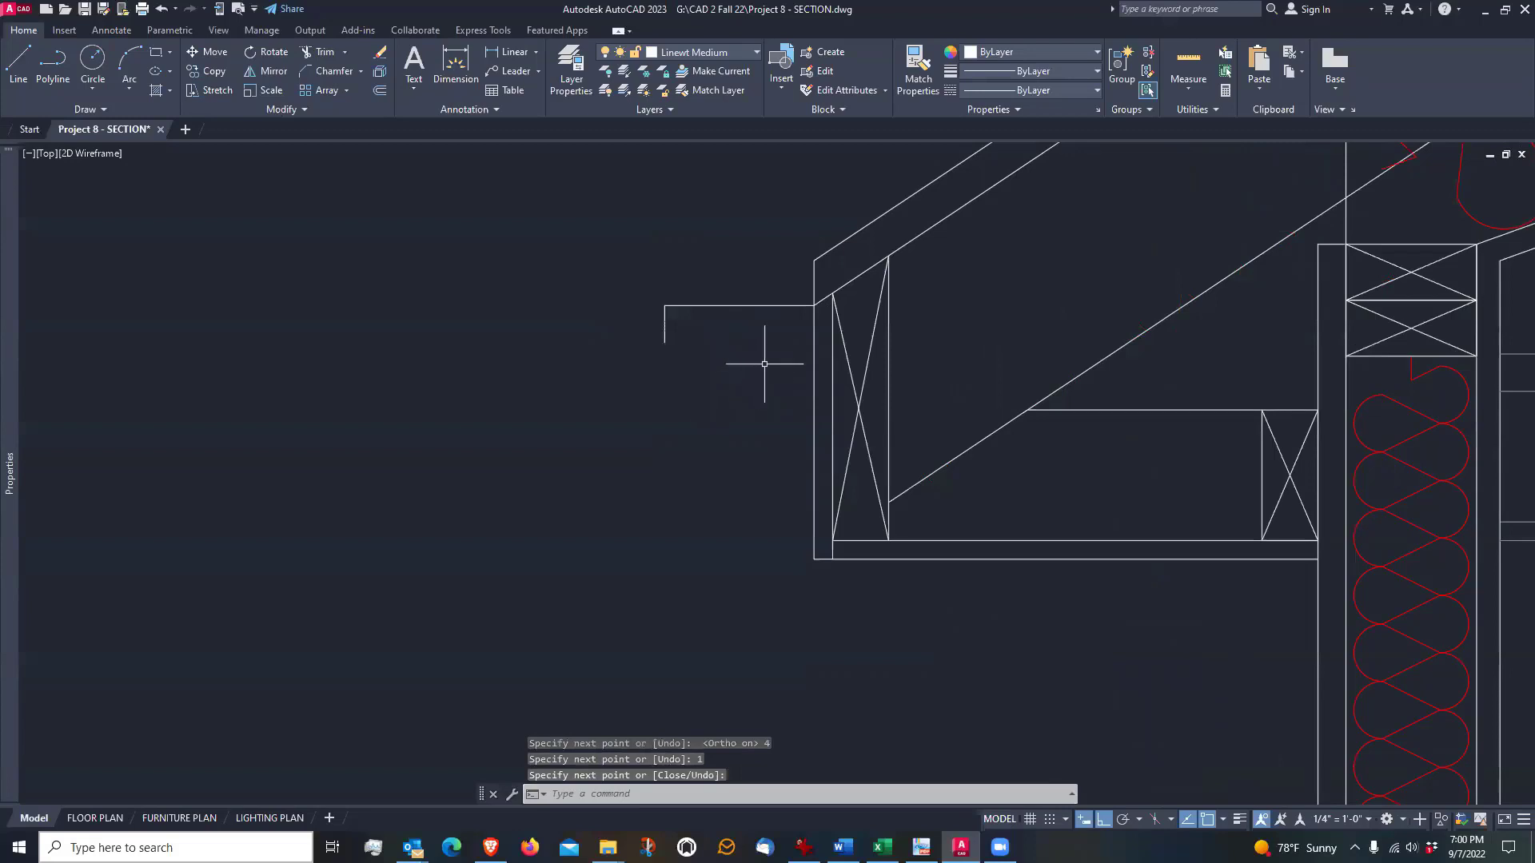
Draw the gutter's back 4 inches down the fascia and its bottom 3 inches outward, closing to the lip with a slanted front
key("Return")
left_click(813, 305)
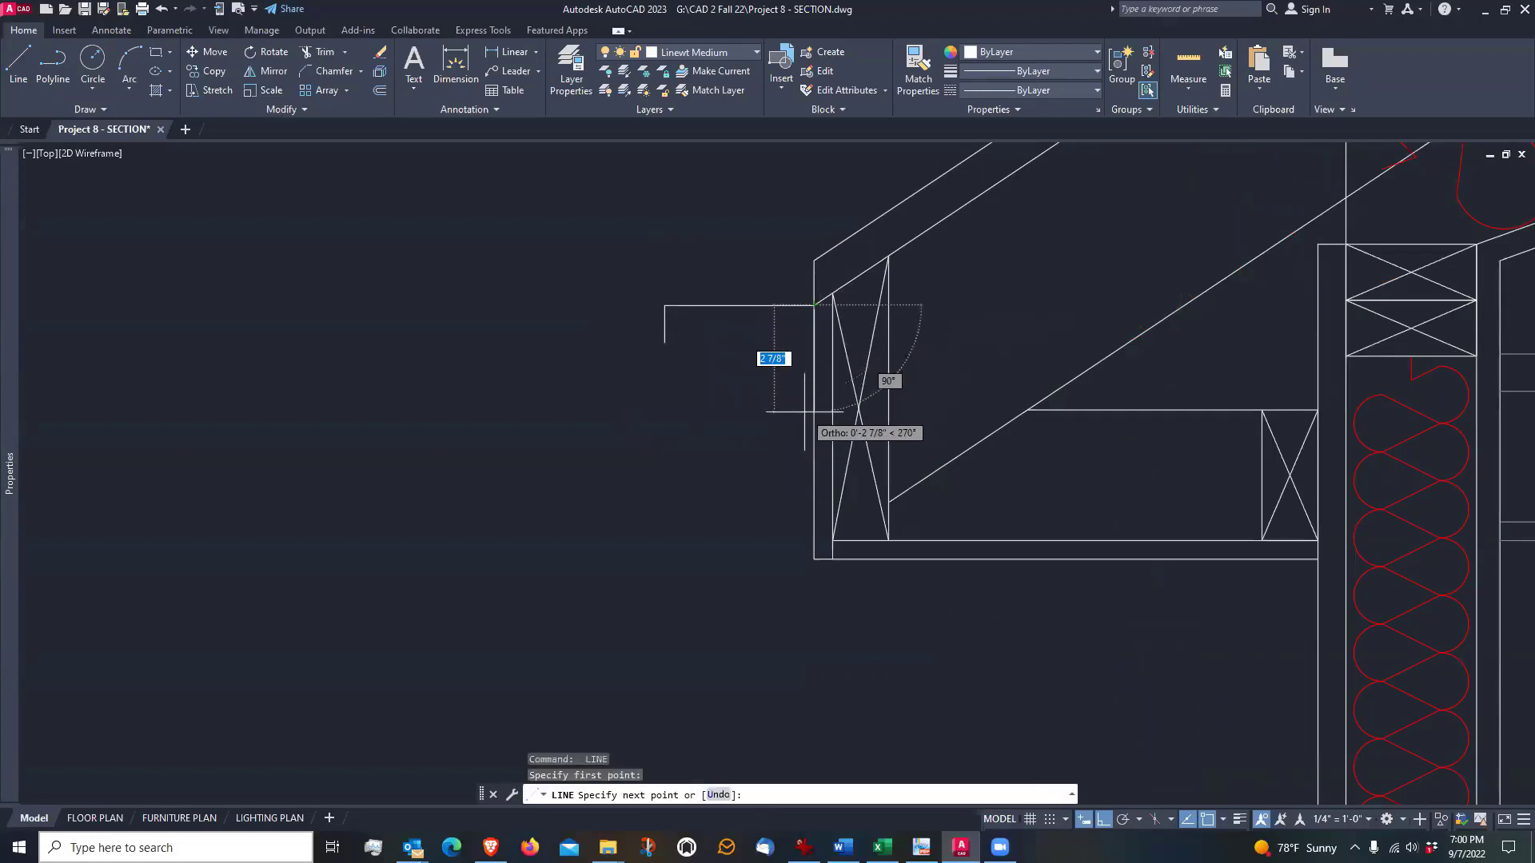
type("4")
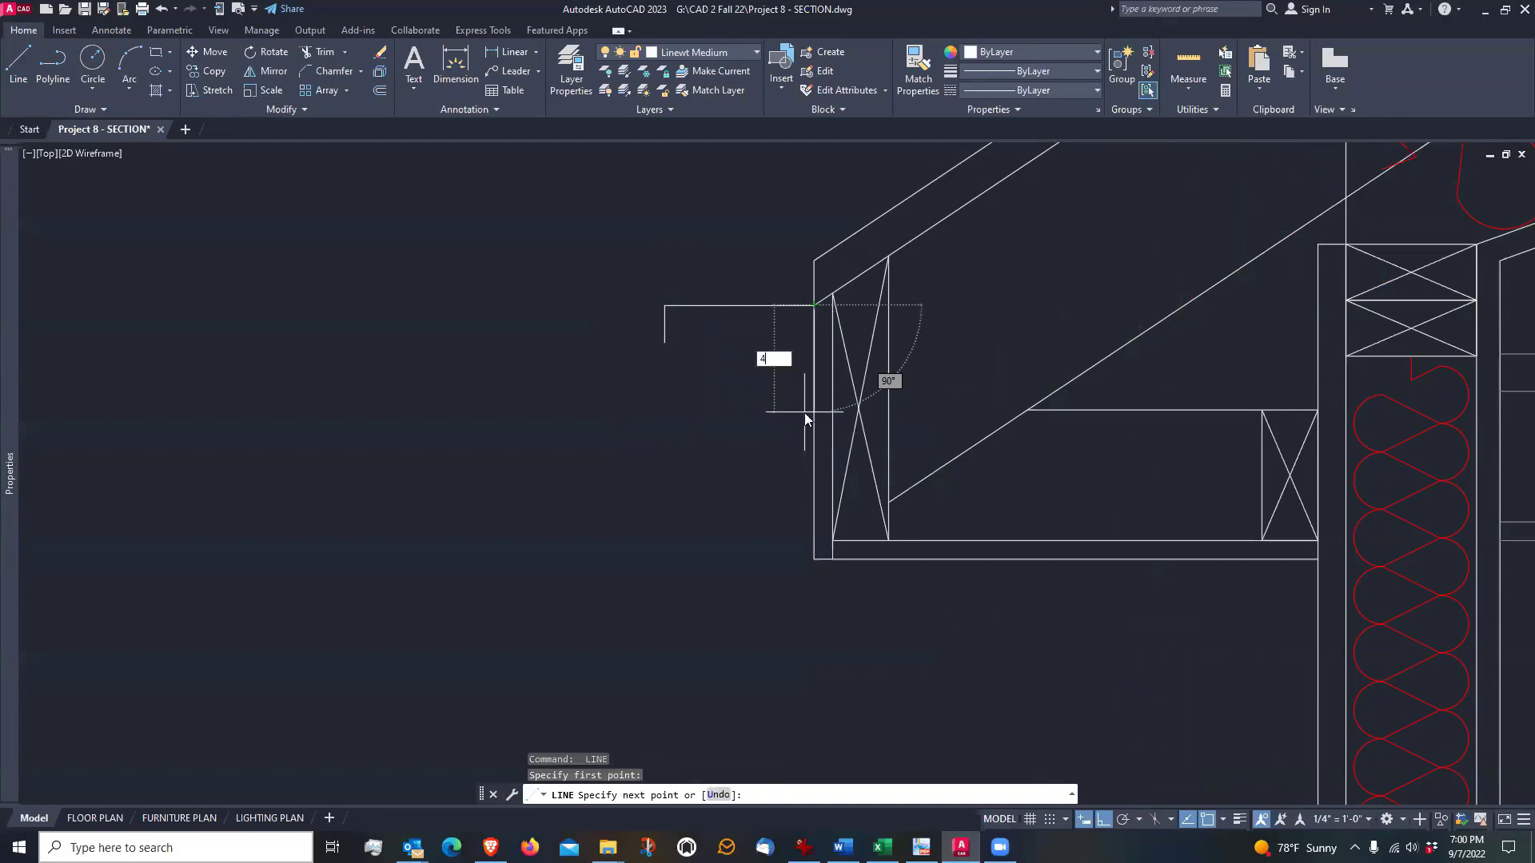
key("Return")
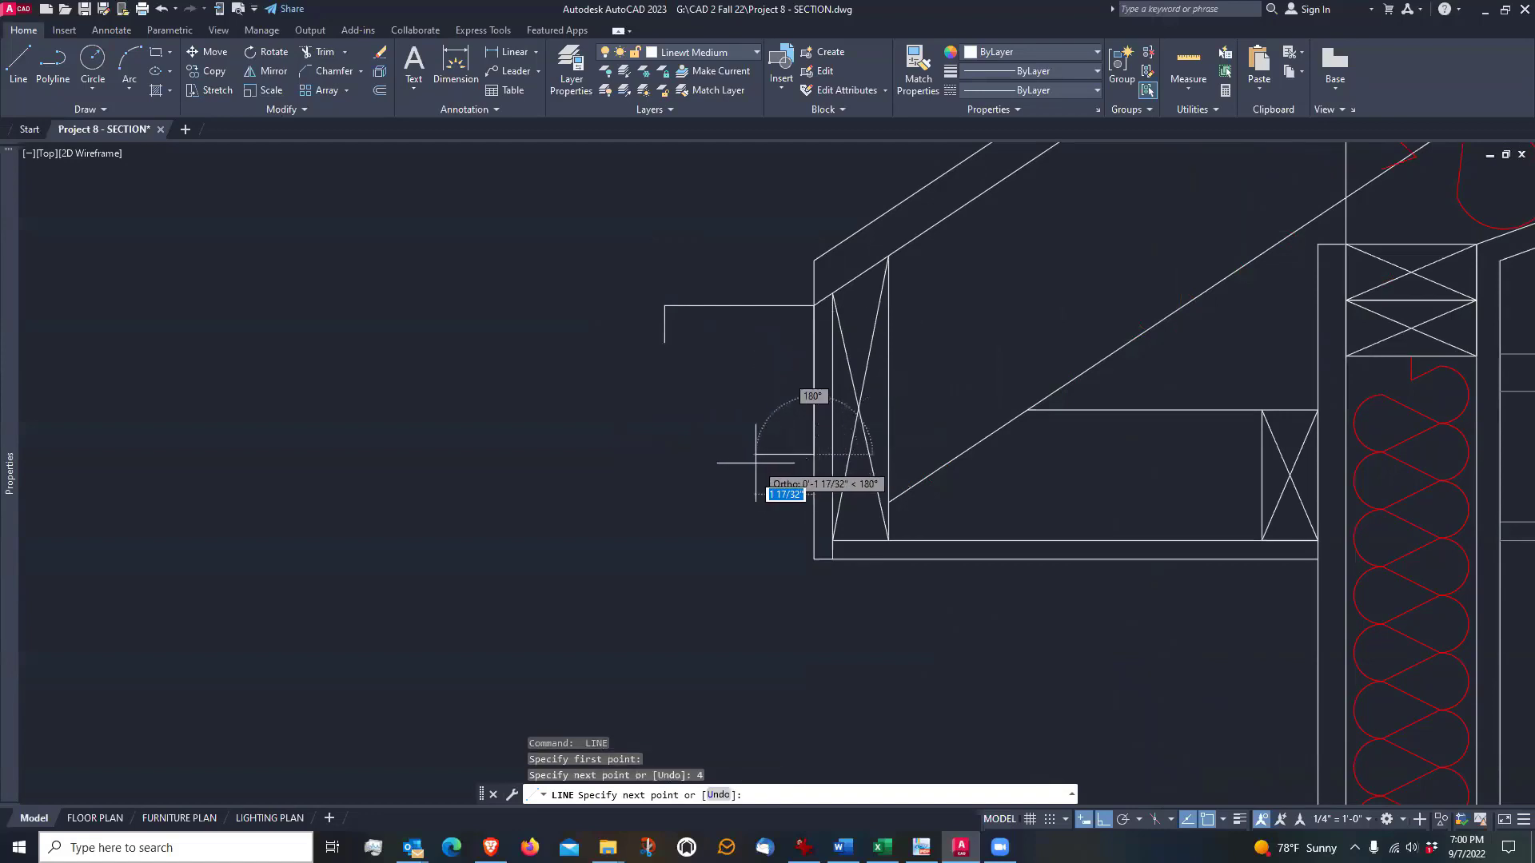
type("3")
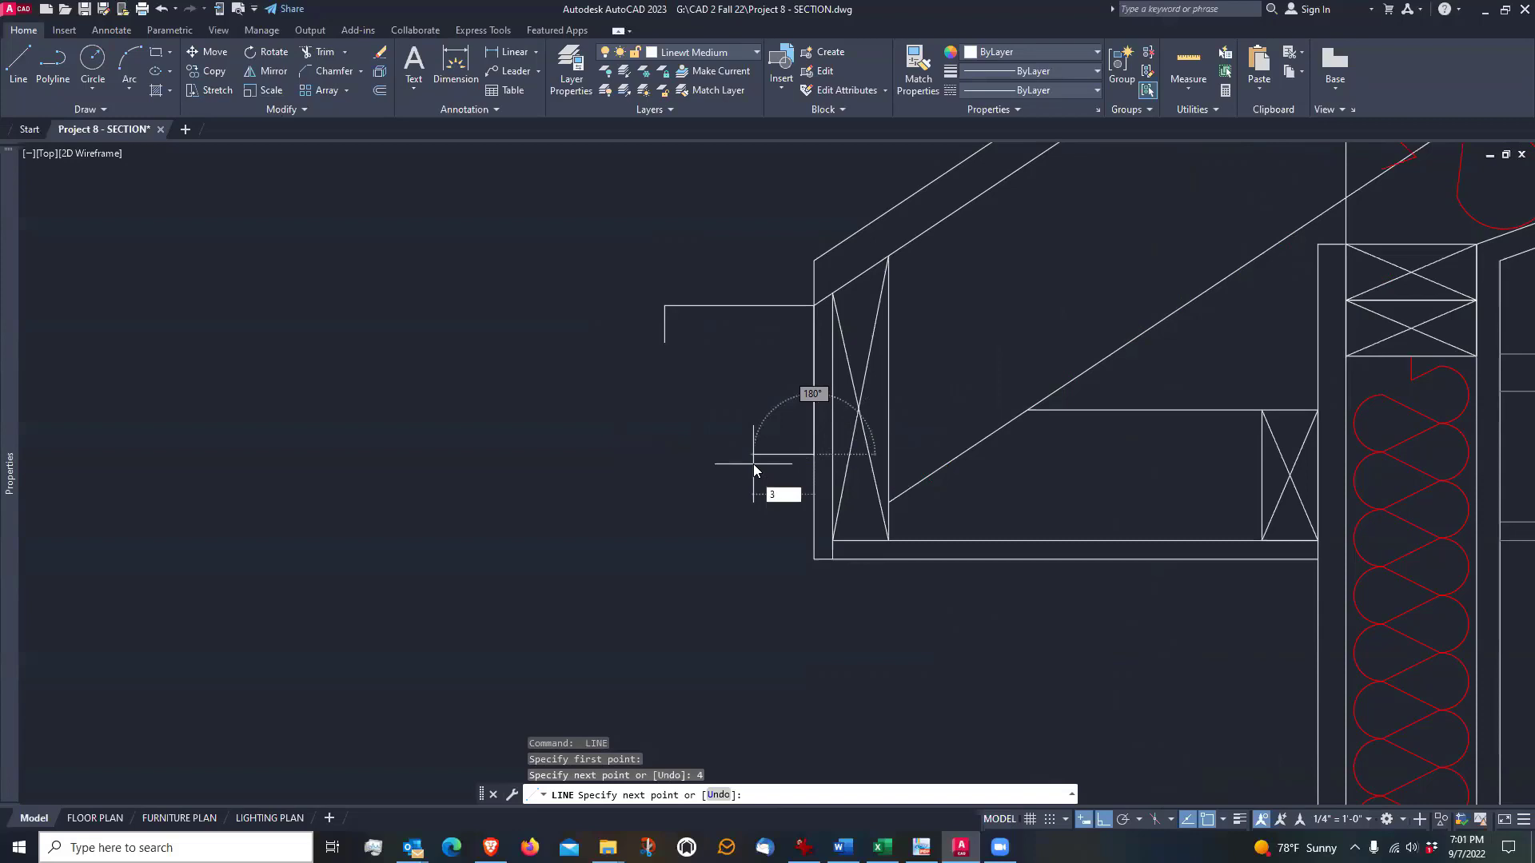
key("Return")
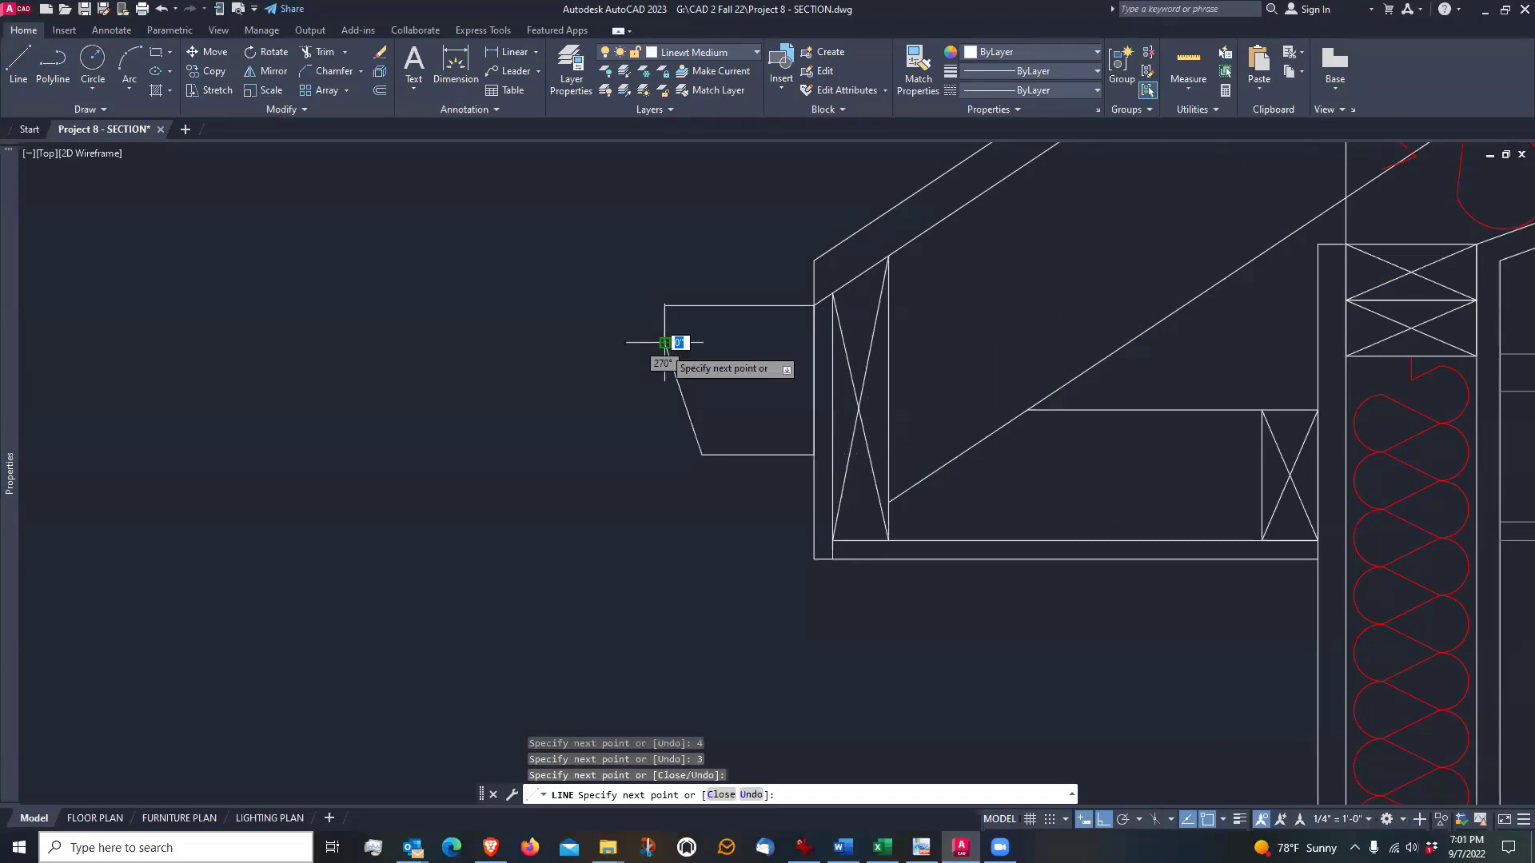
left_click(665, 343)
key("Return")
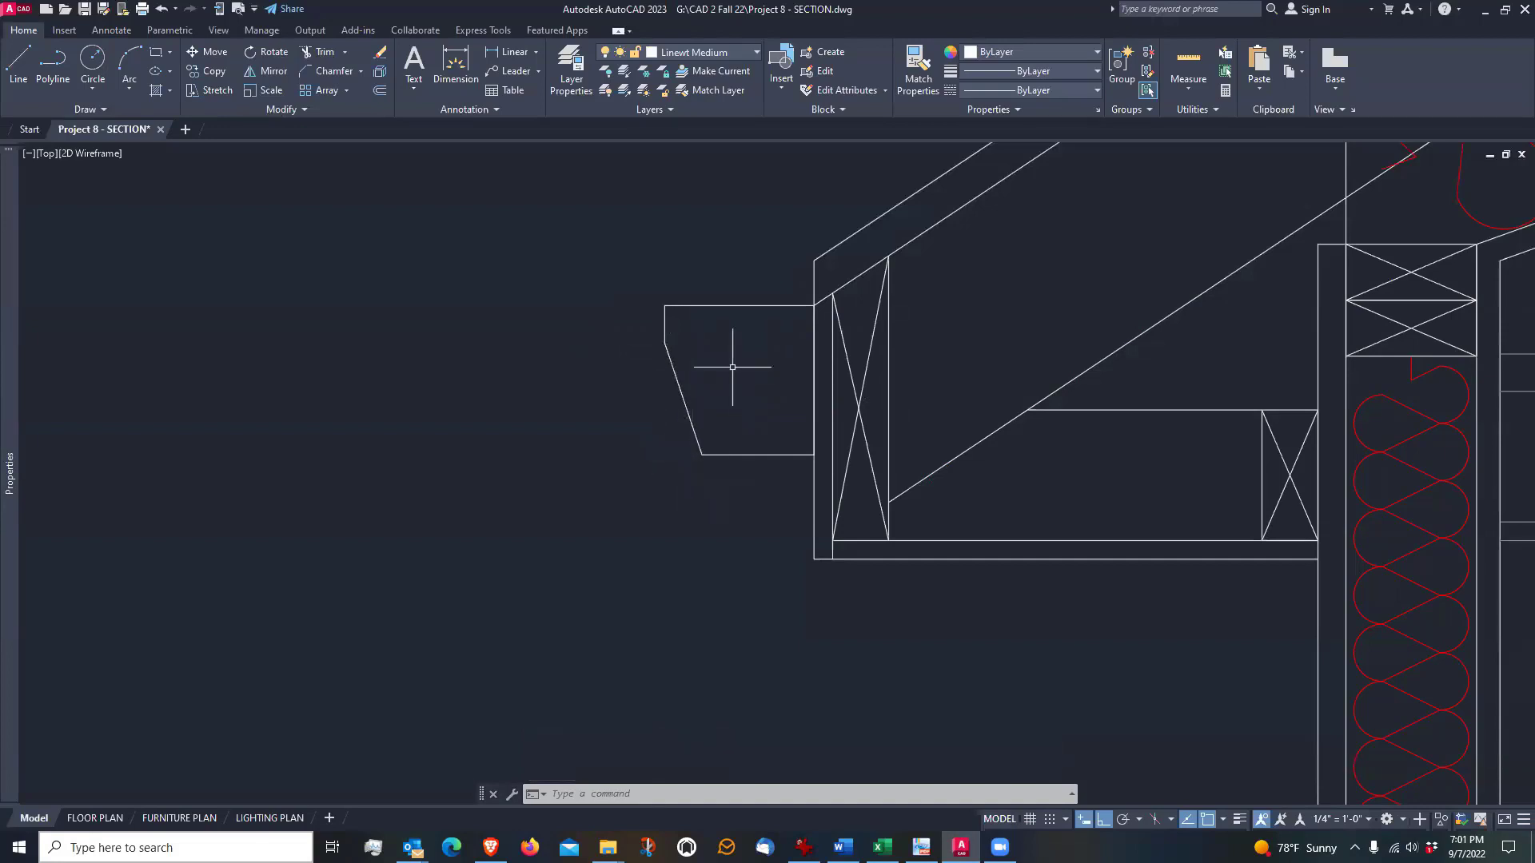
Erase the slanted front line of the gutter
type("e")
key("Return")
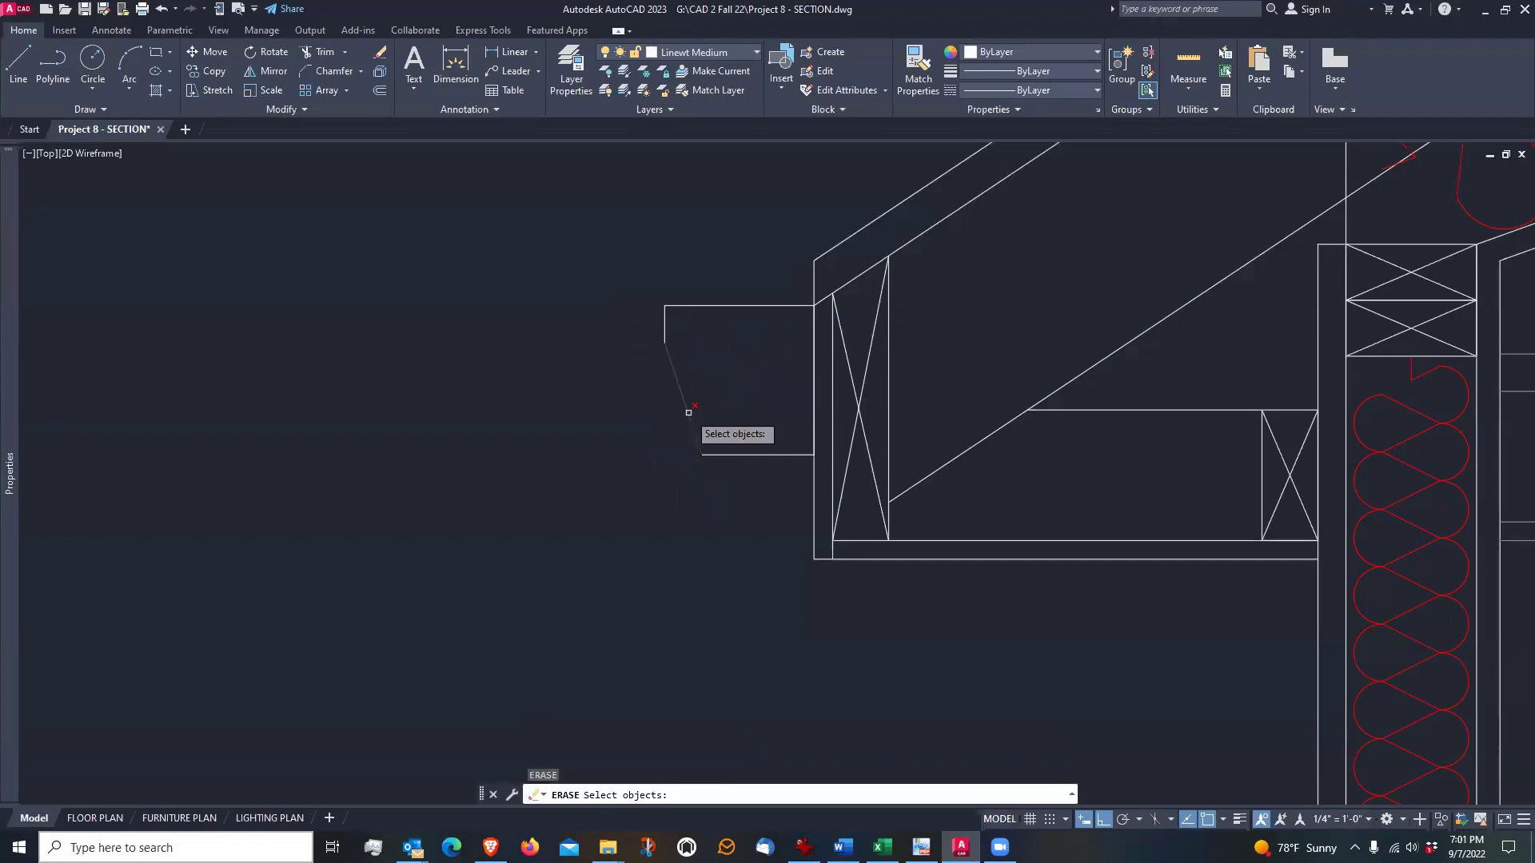
left_click(688, 413)
key("Return")
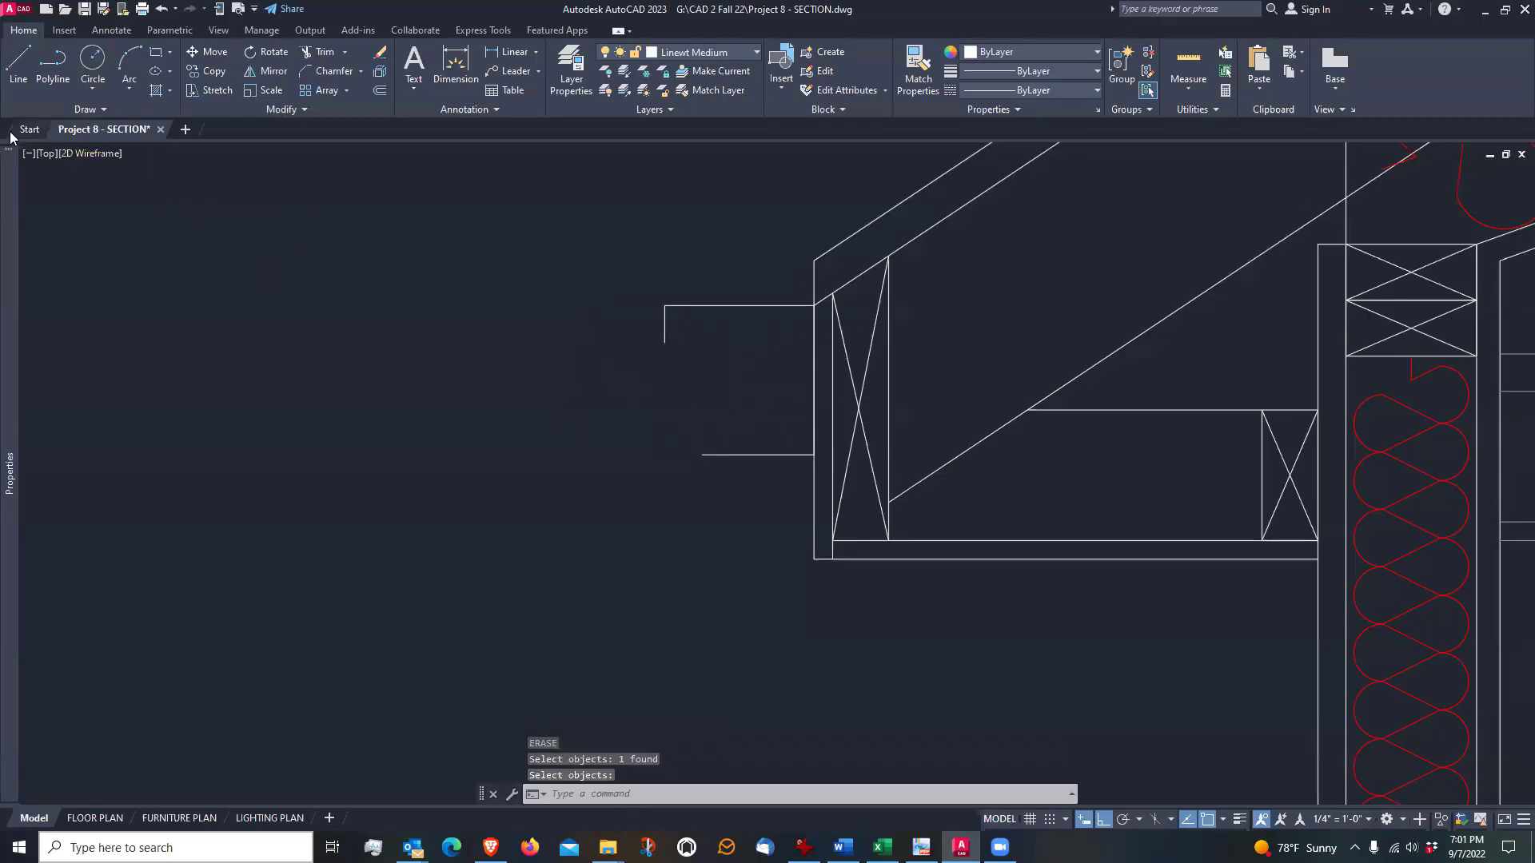
Draw a fit-point spline, with Ortho off, from the gutter lip's lower end through two intermediate points to the bottom line's outer end
left_click(101, 110)
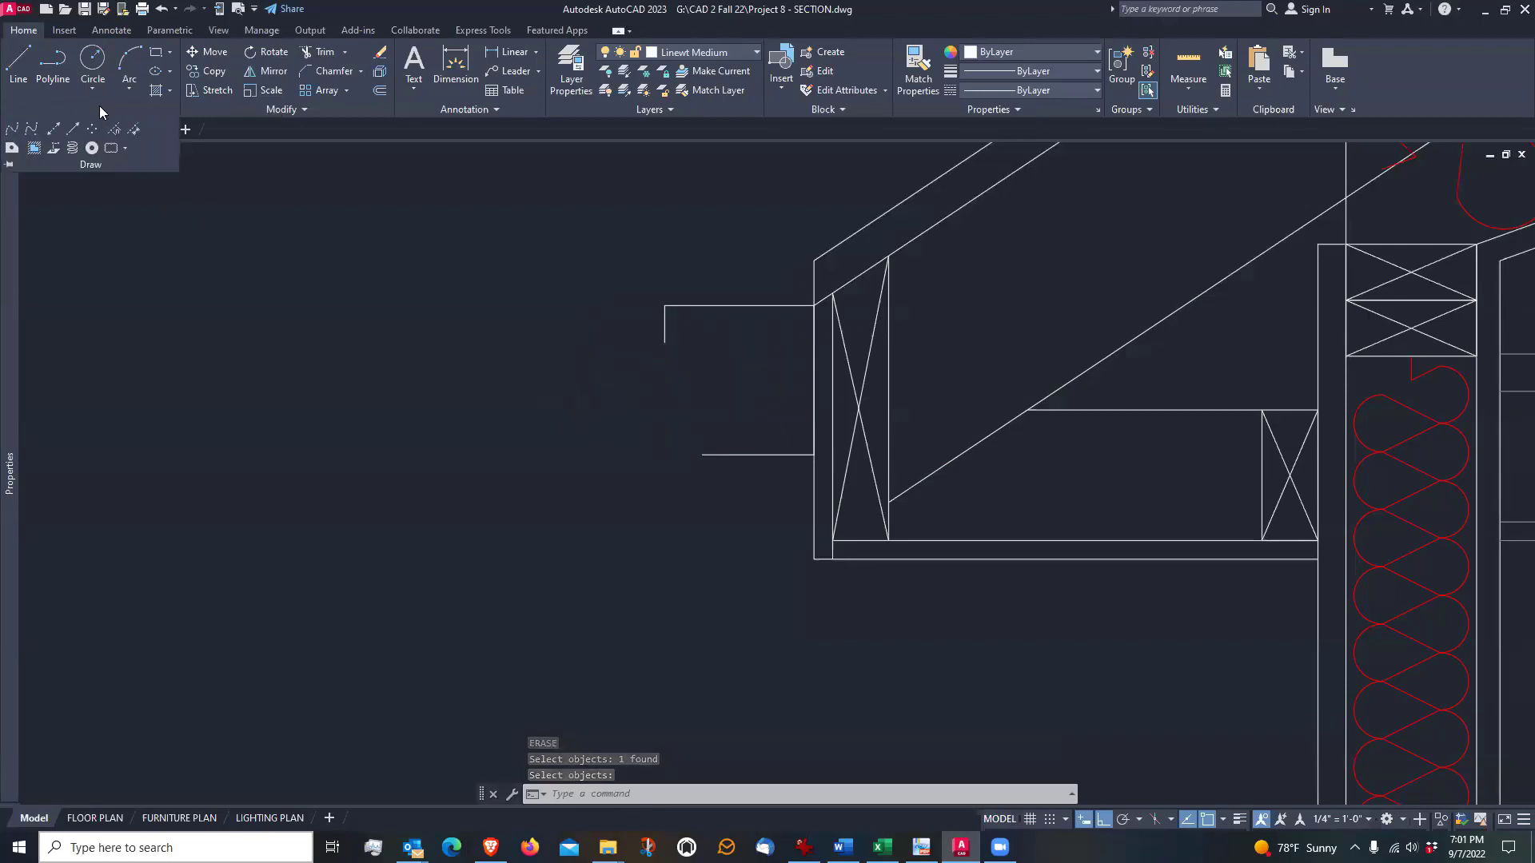
left_click(12, 129)
scroll(285, 307, "down", 3)
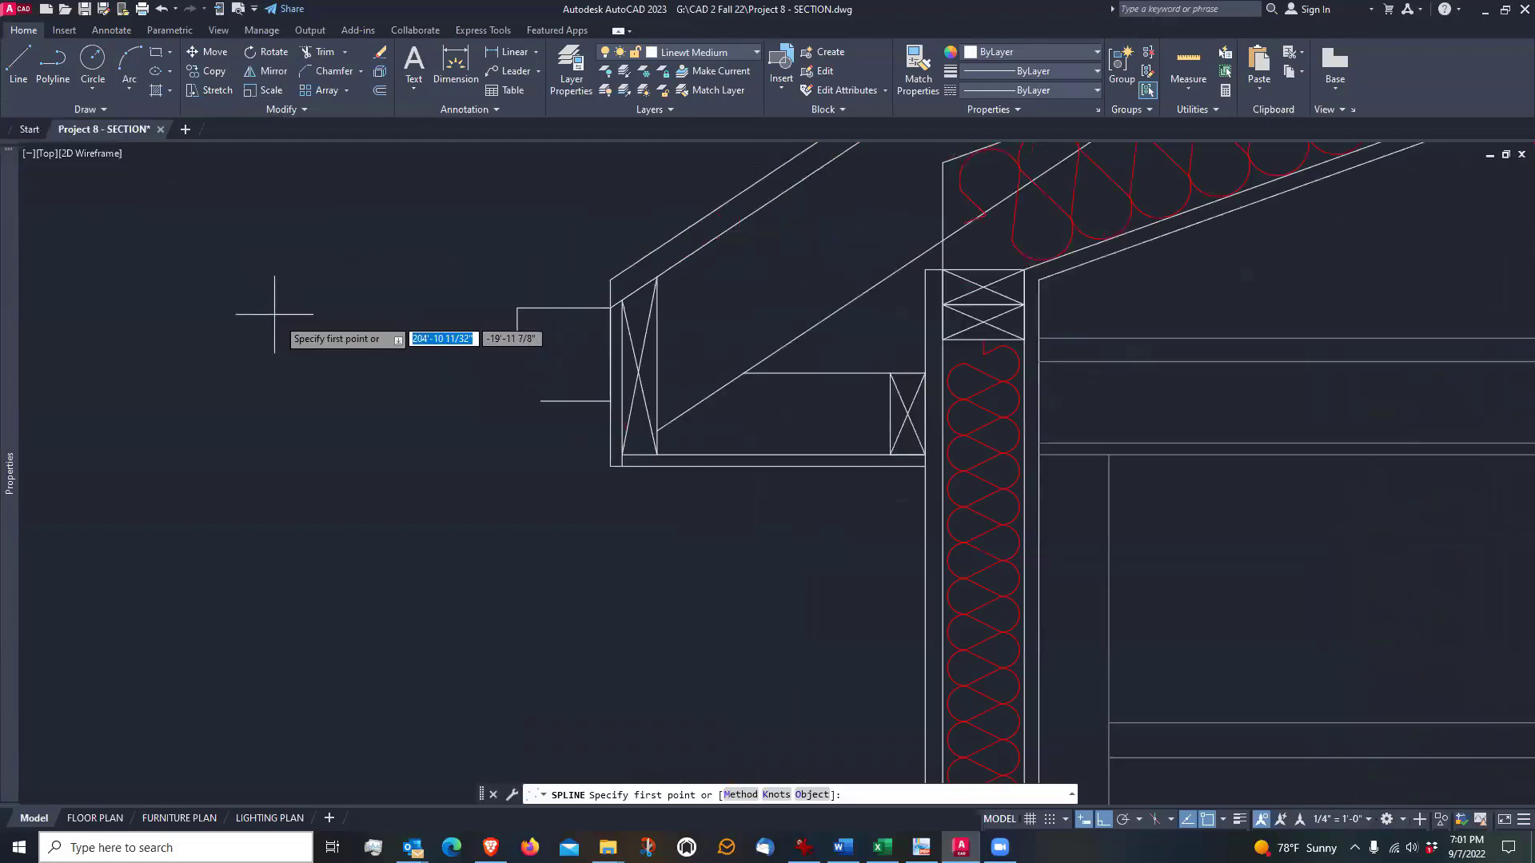
scroll(503, 365, "up", 3)
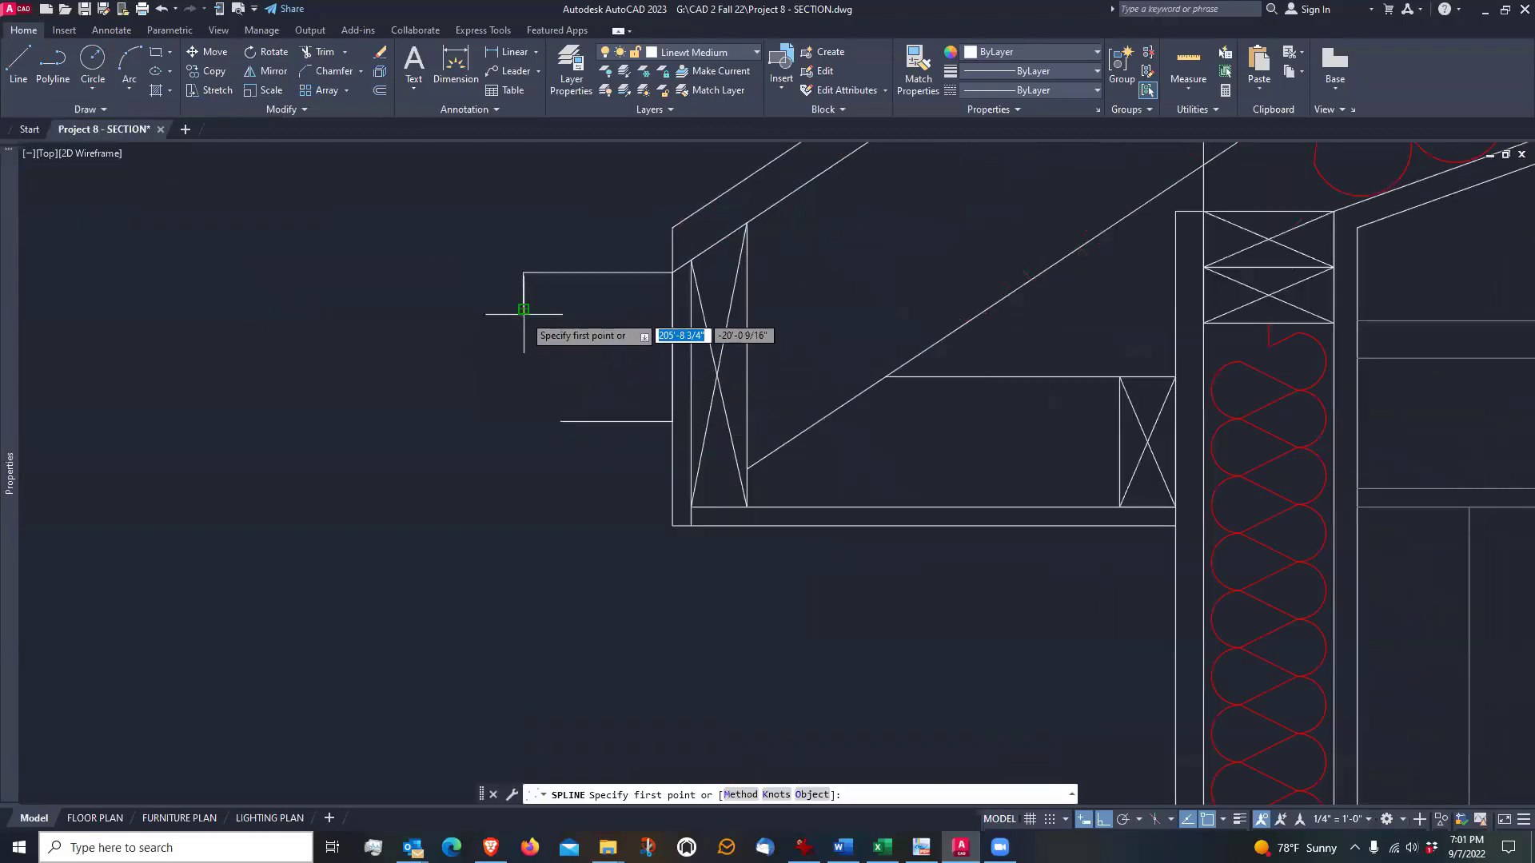
left_click(523, 310)
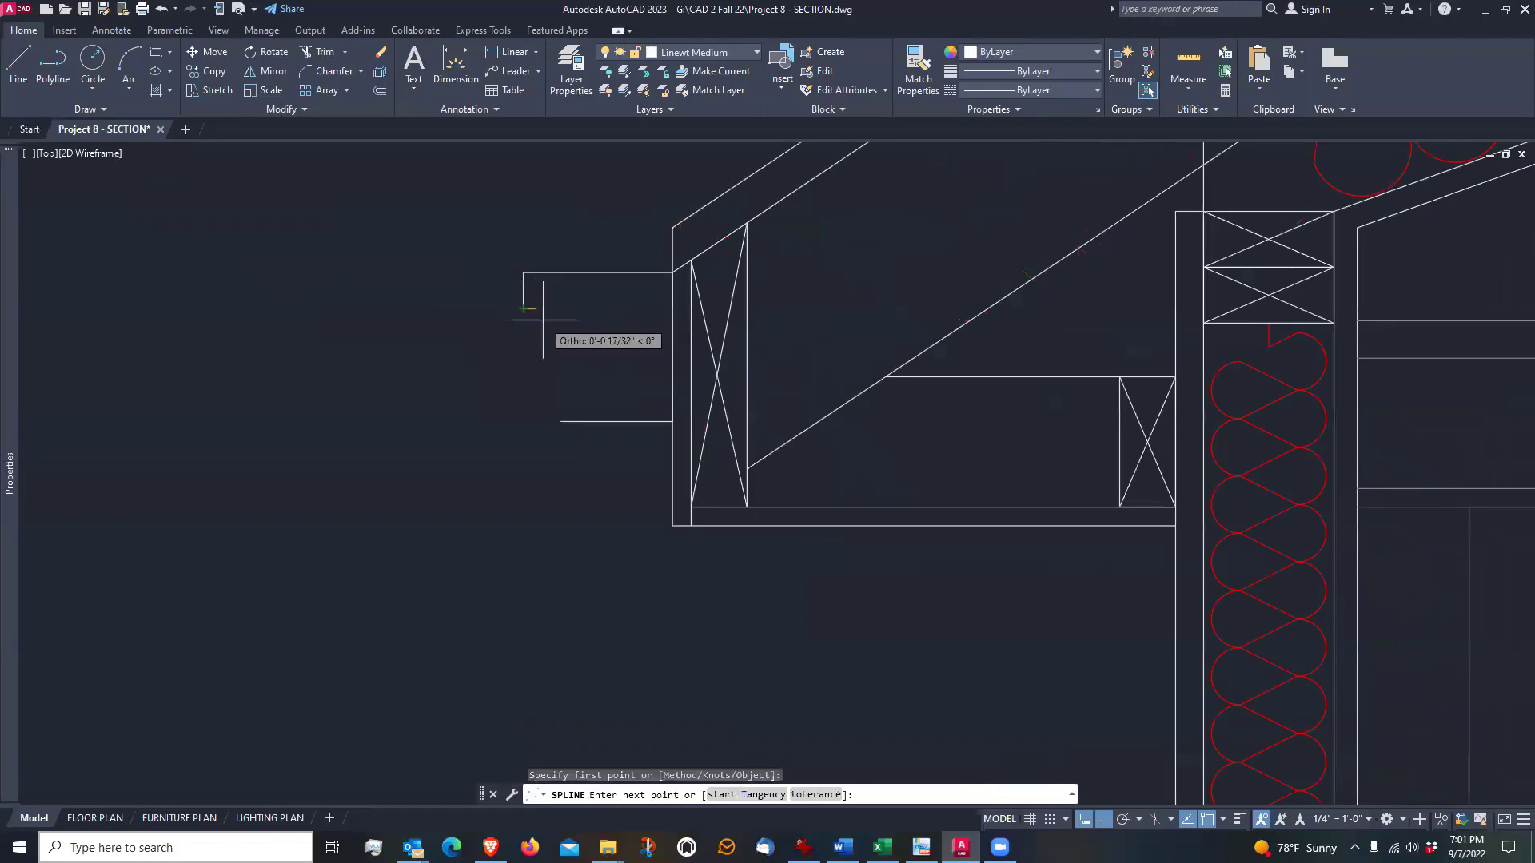
scroll(543, 319, "up", 2)
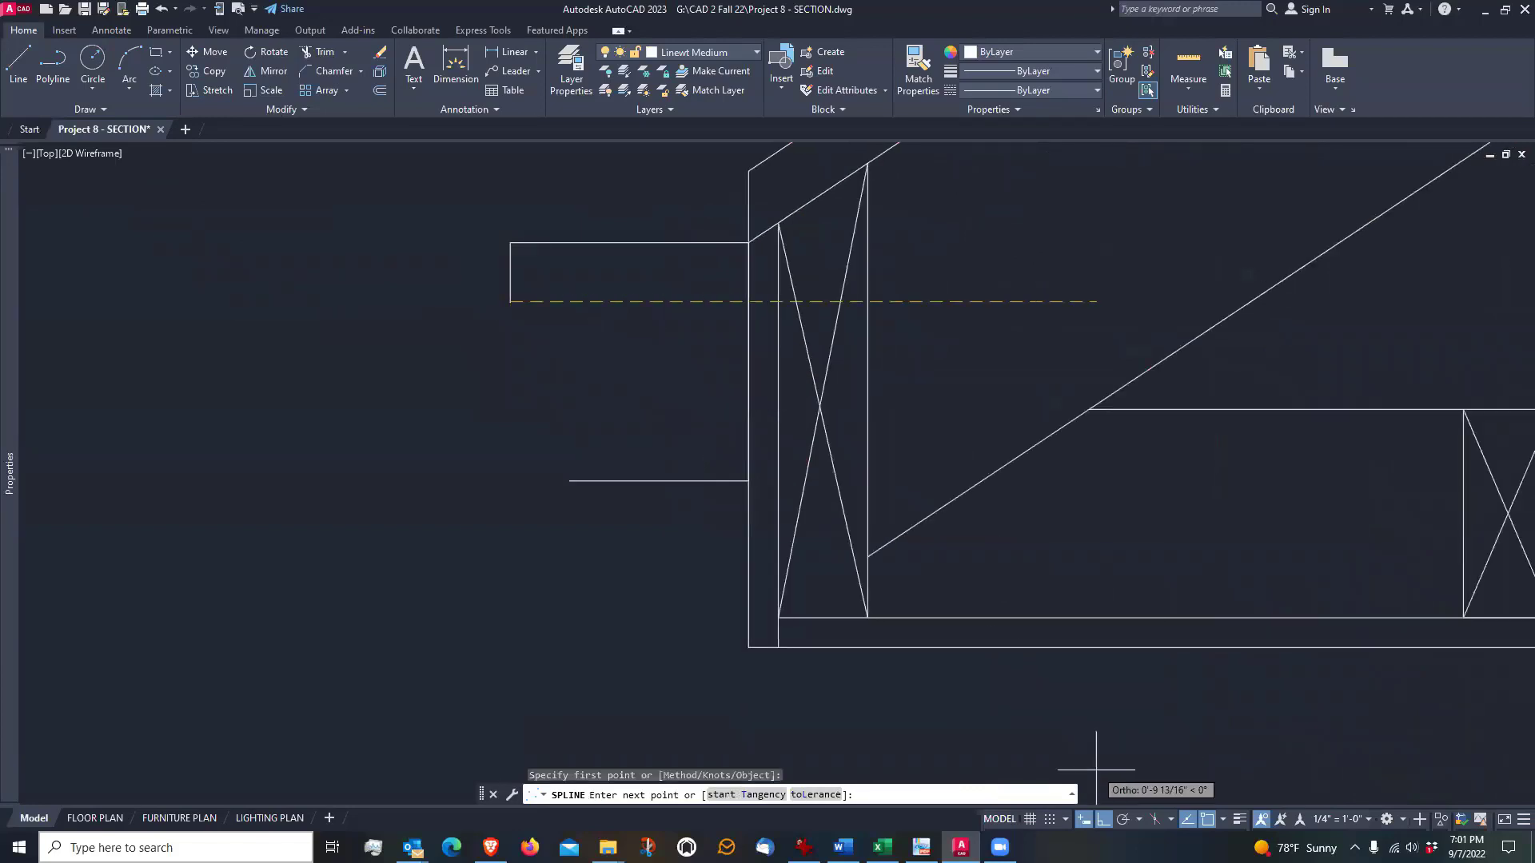
left_click(1104, 819)
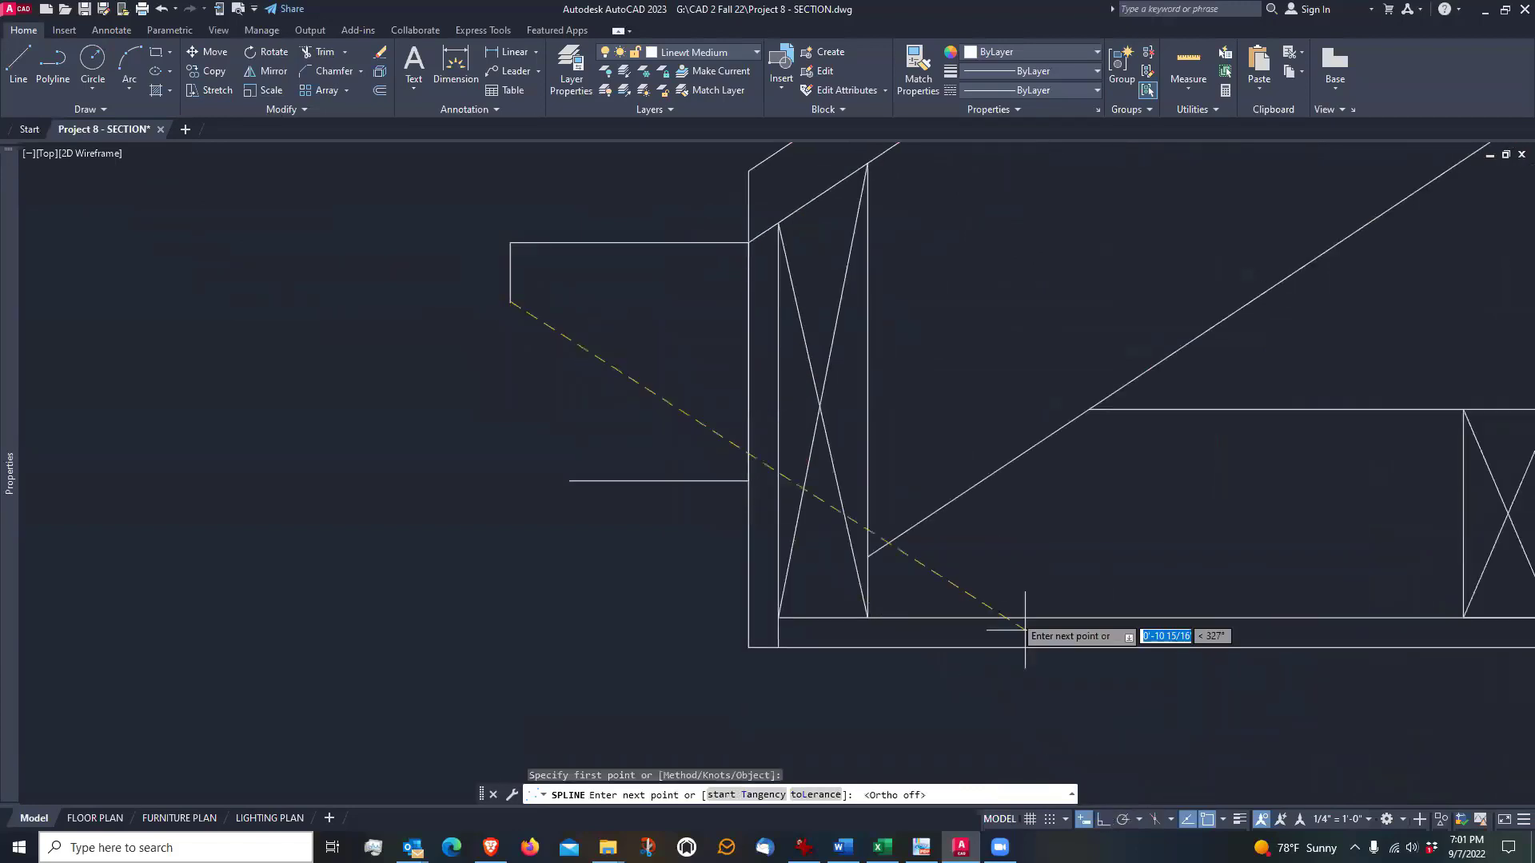
left_click(554, 321)
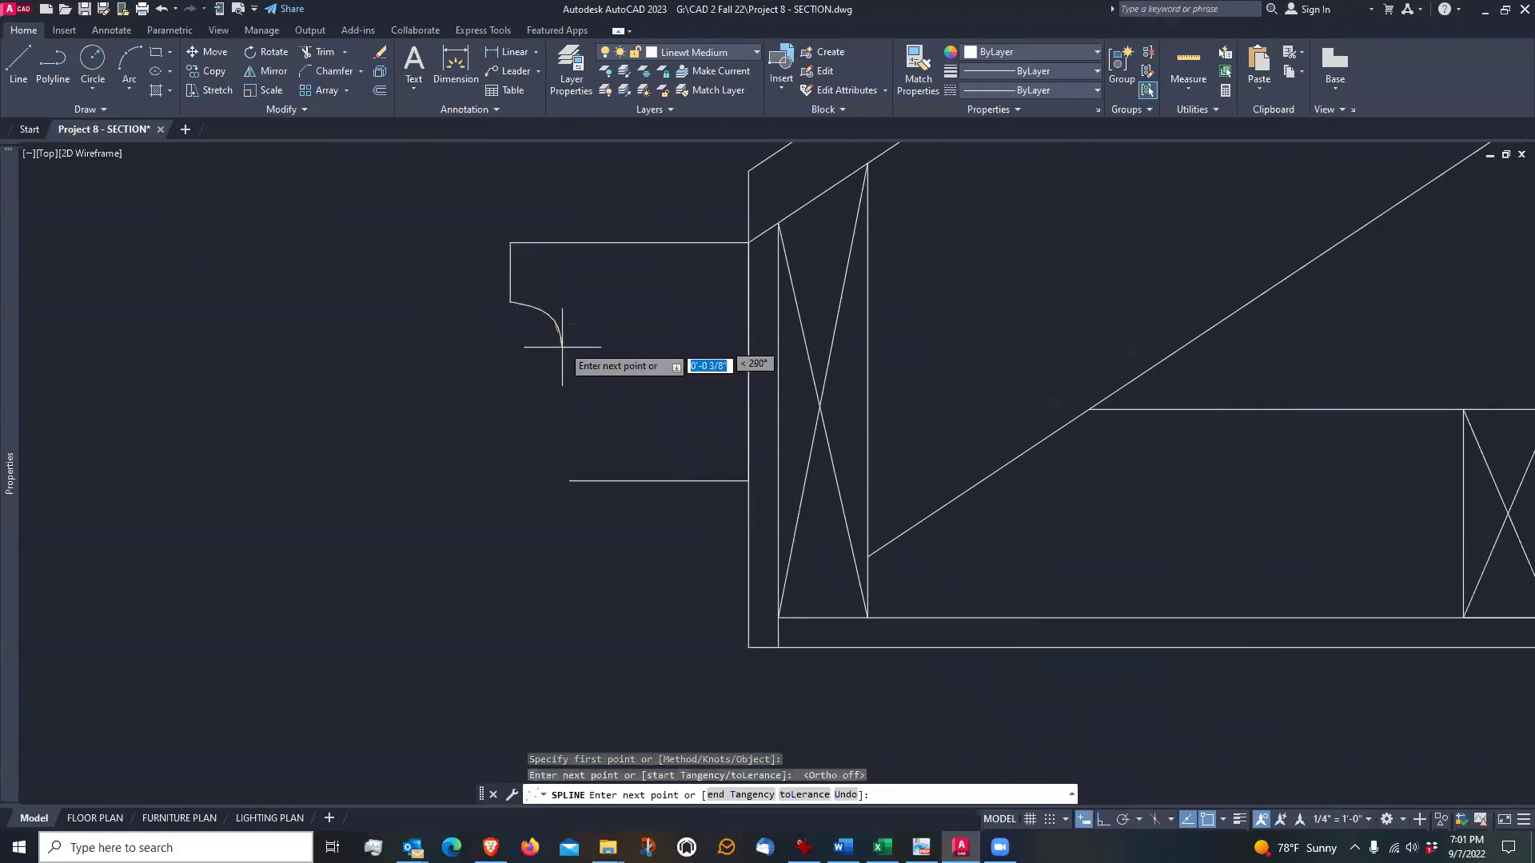
left_click(565, 424)
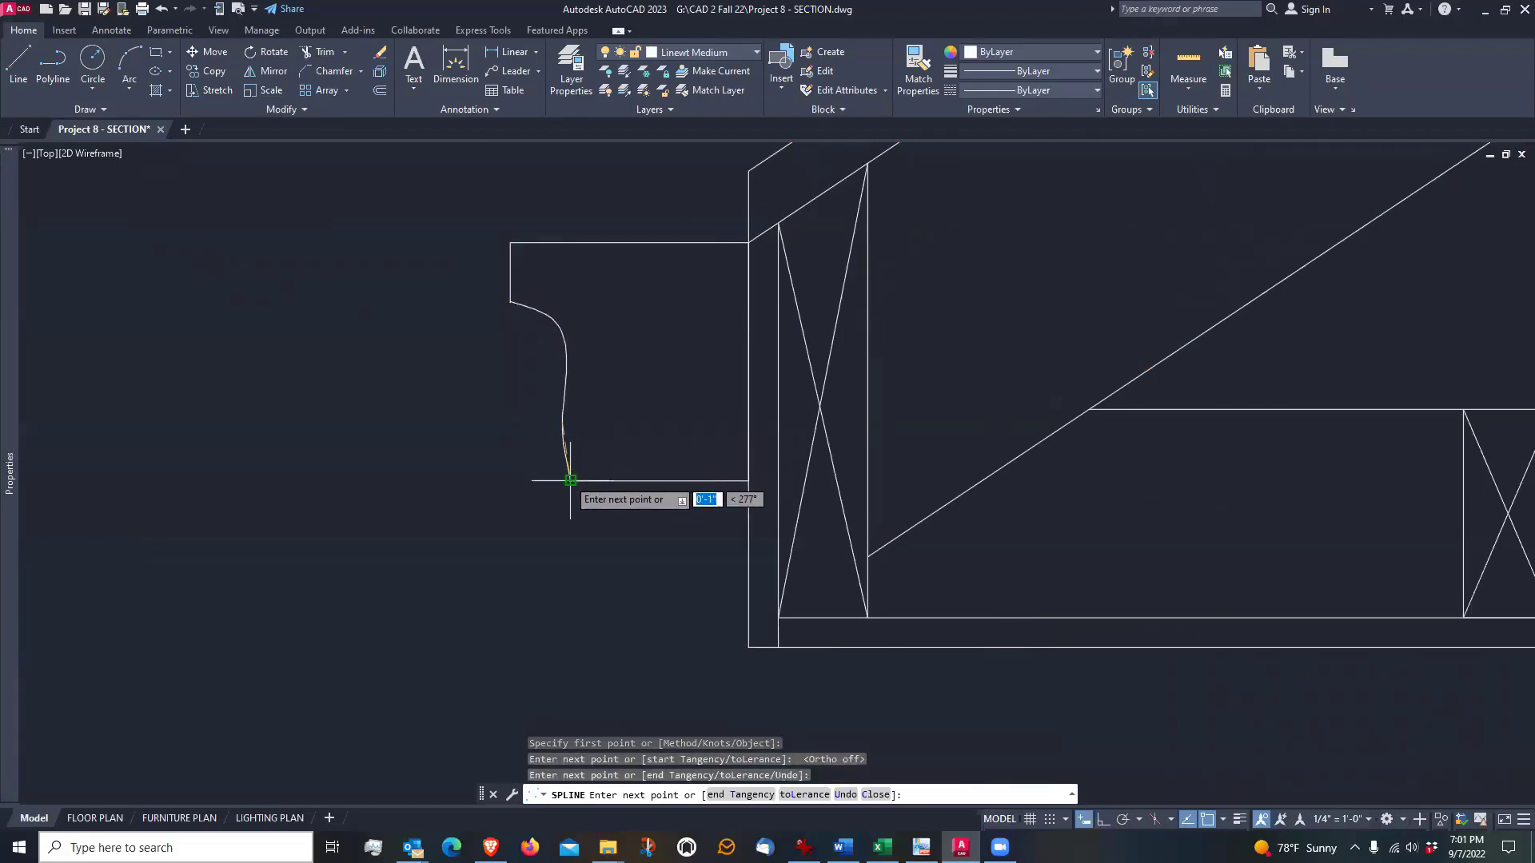
left_click(571, 480)
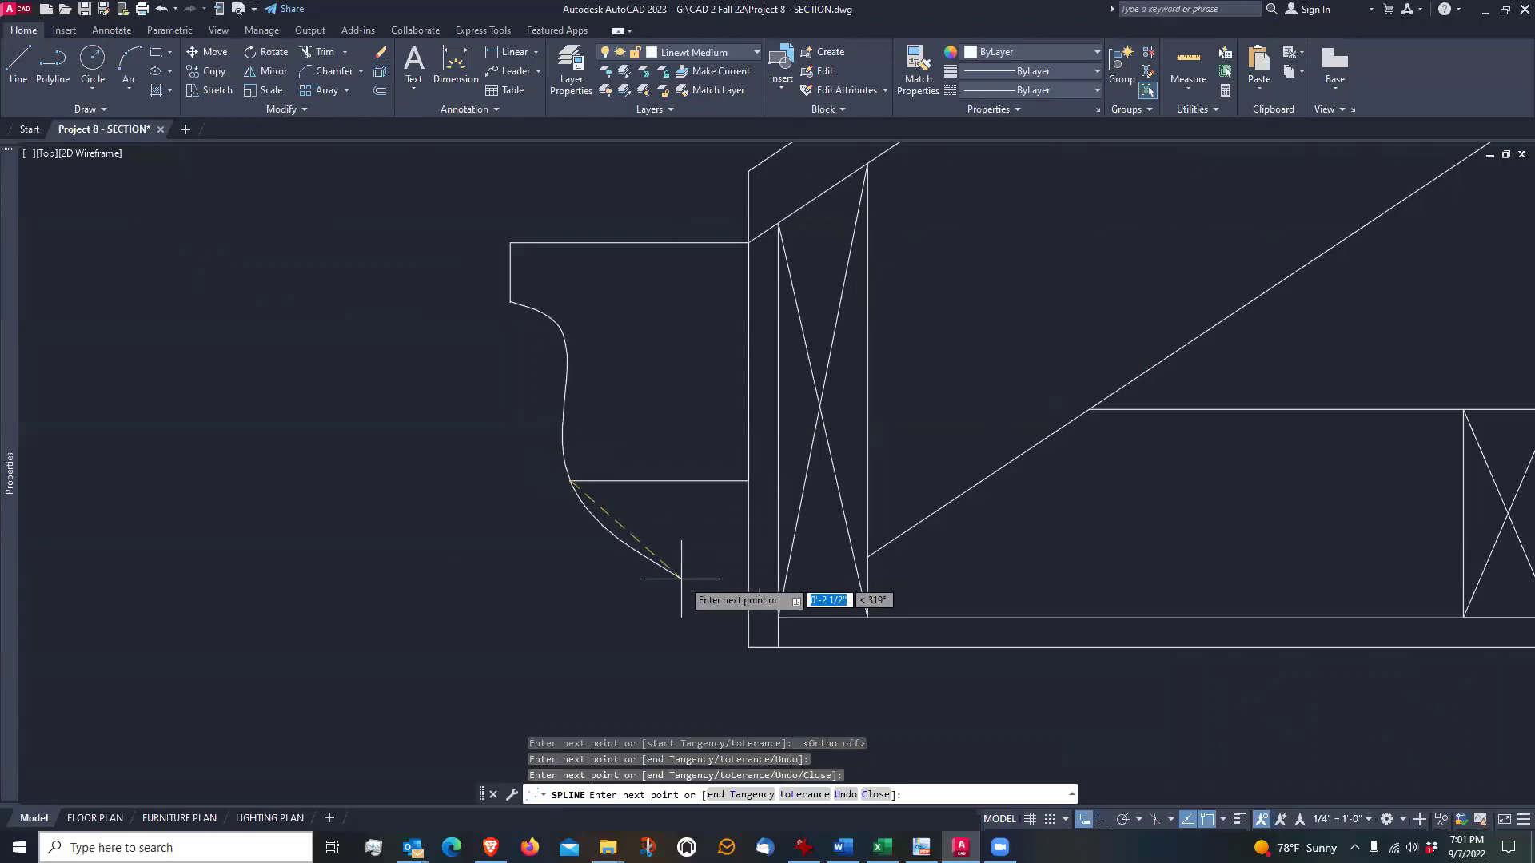
key("Return")
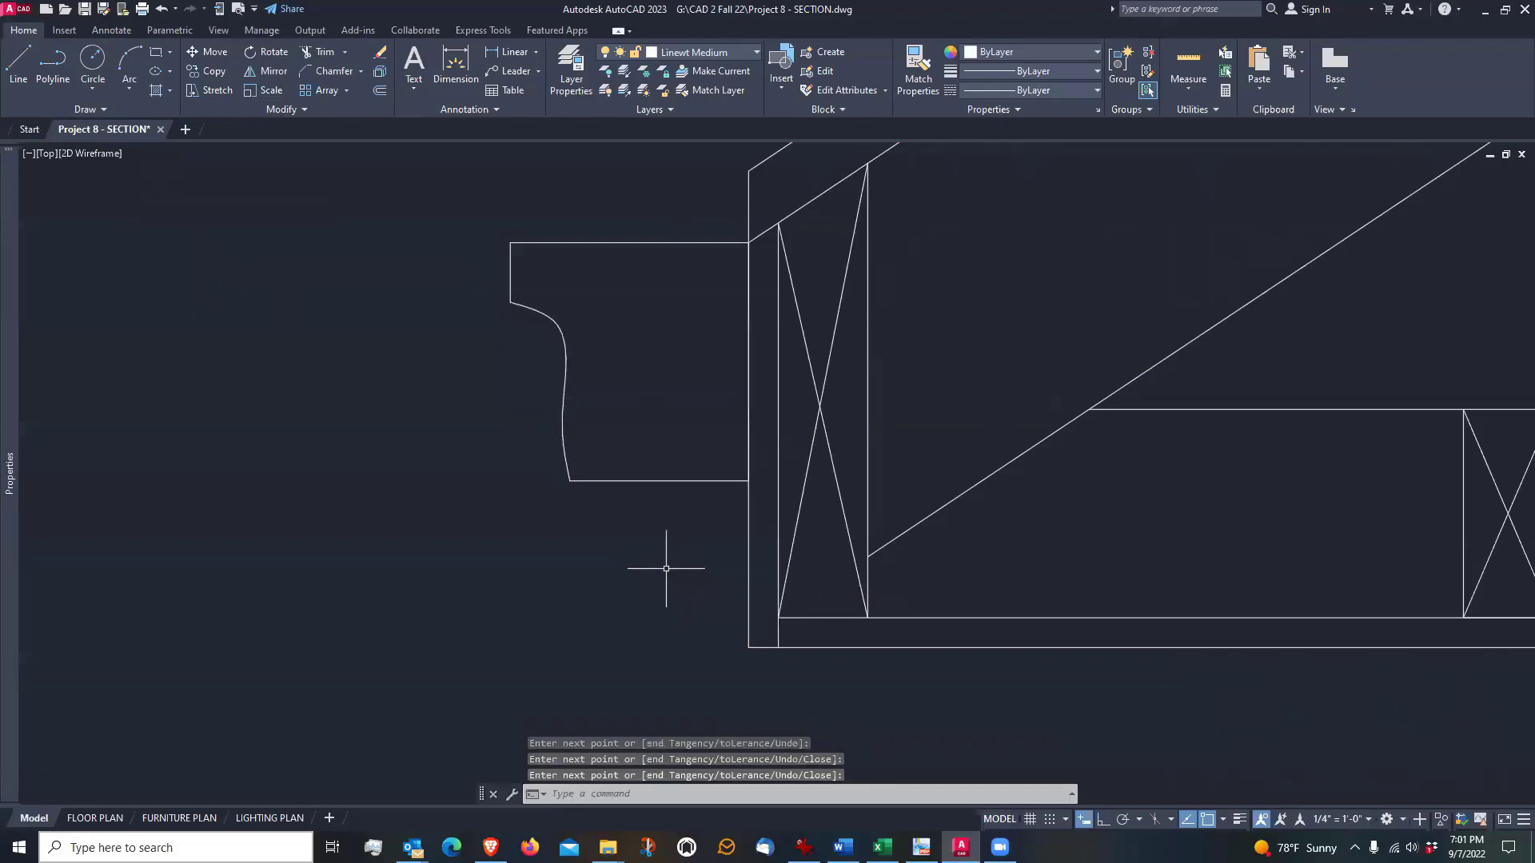
Reshape the gutter's front spline by moving its upper intermediate fit point about 17/32 inch down and its lower one slightly outward and down
left_click(576, 367)
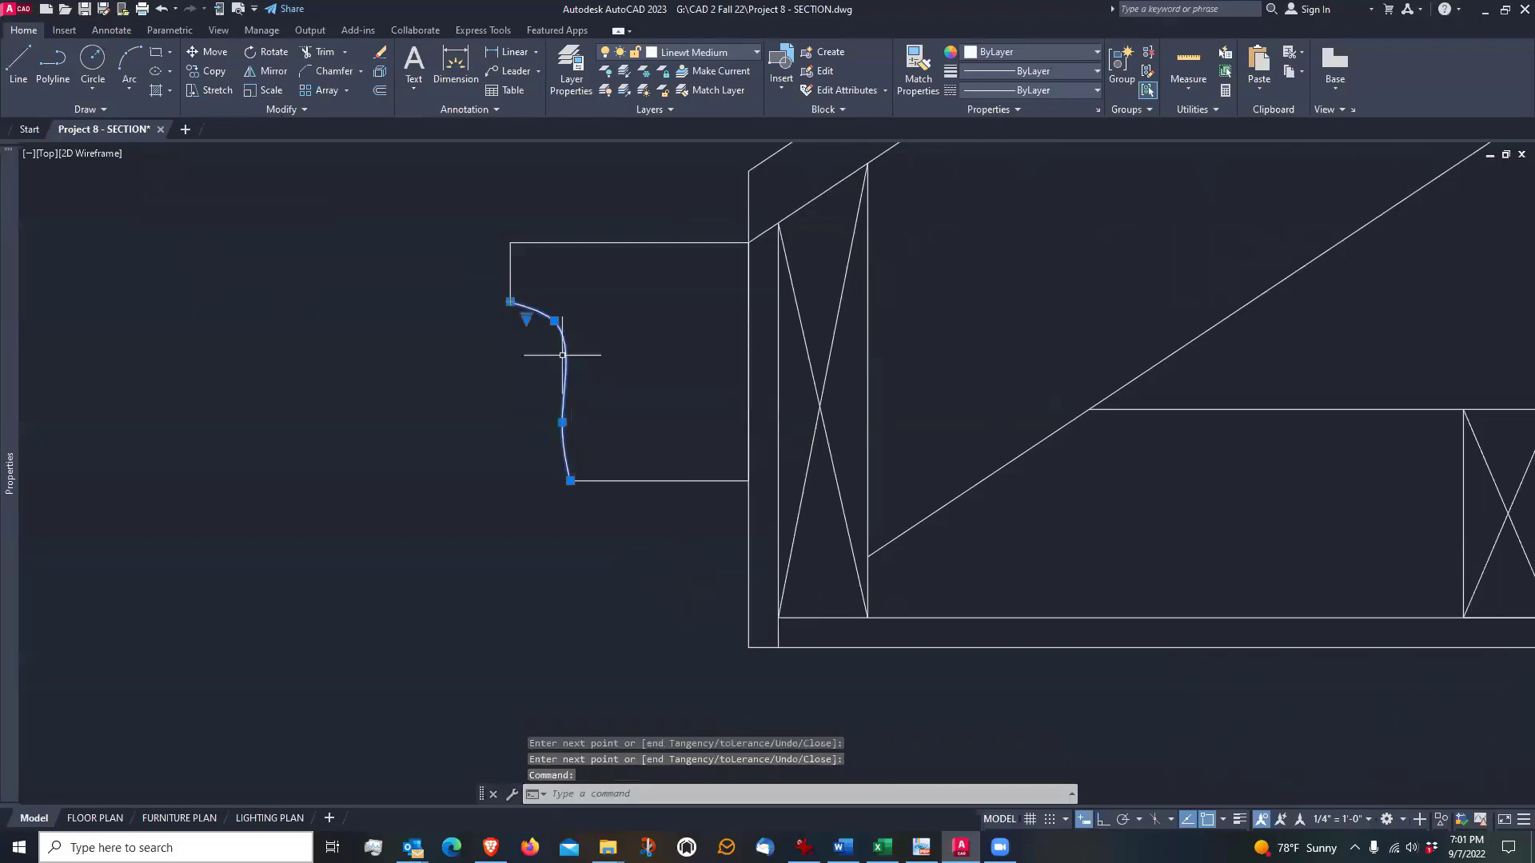
left_click(554, 321)
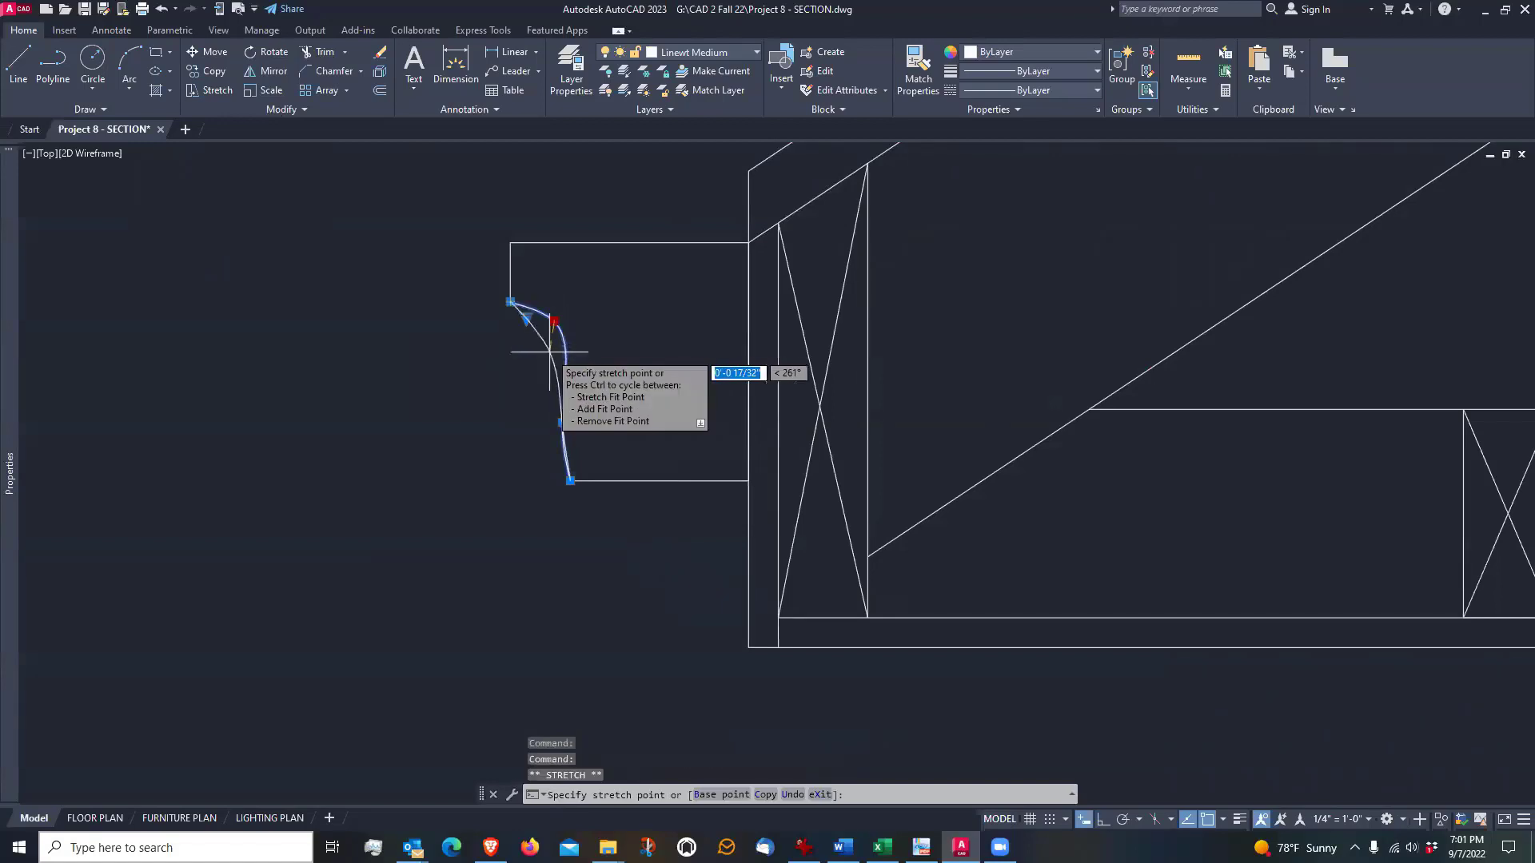
left_click(550, 352)
left_click(562, 422)
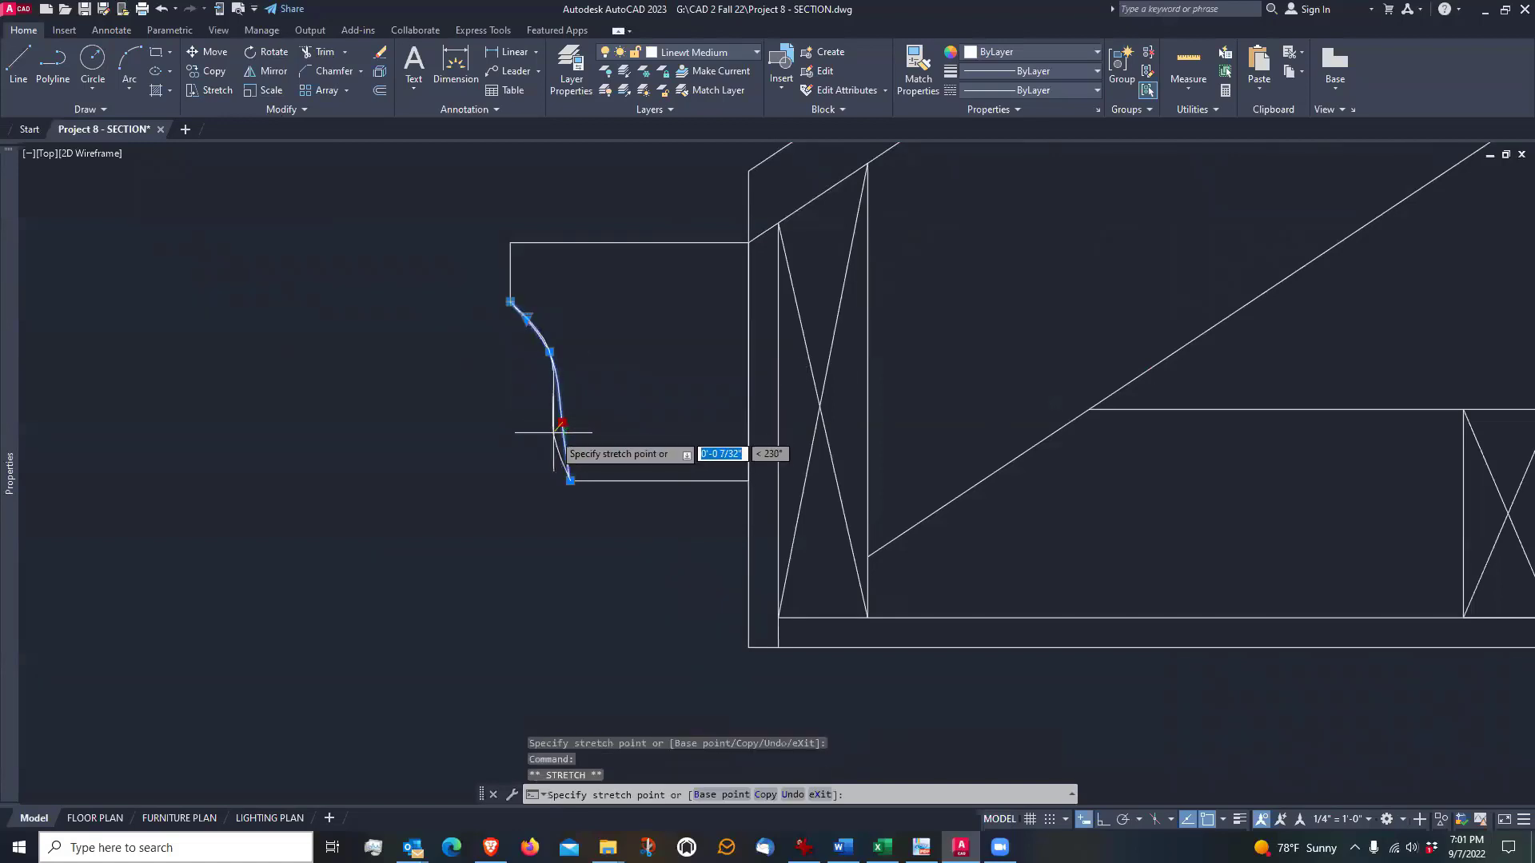
left_click(544, 440)
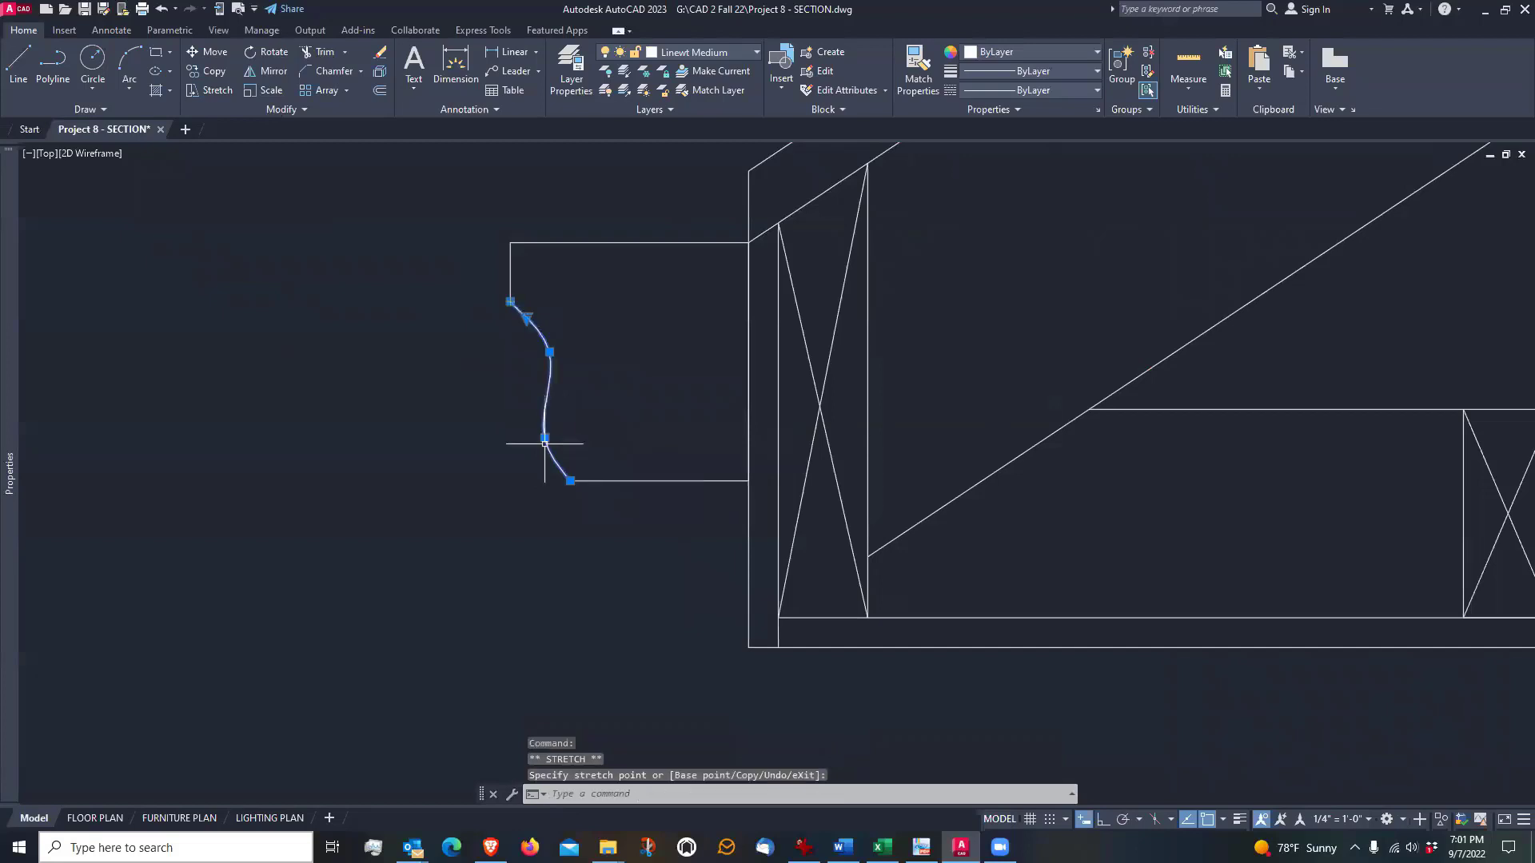
left_click(544, 437)
left_click(550, 453)
scroll(518, 488, "up", 3)
scroll(518, 489, "down", 3)
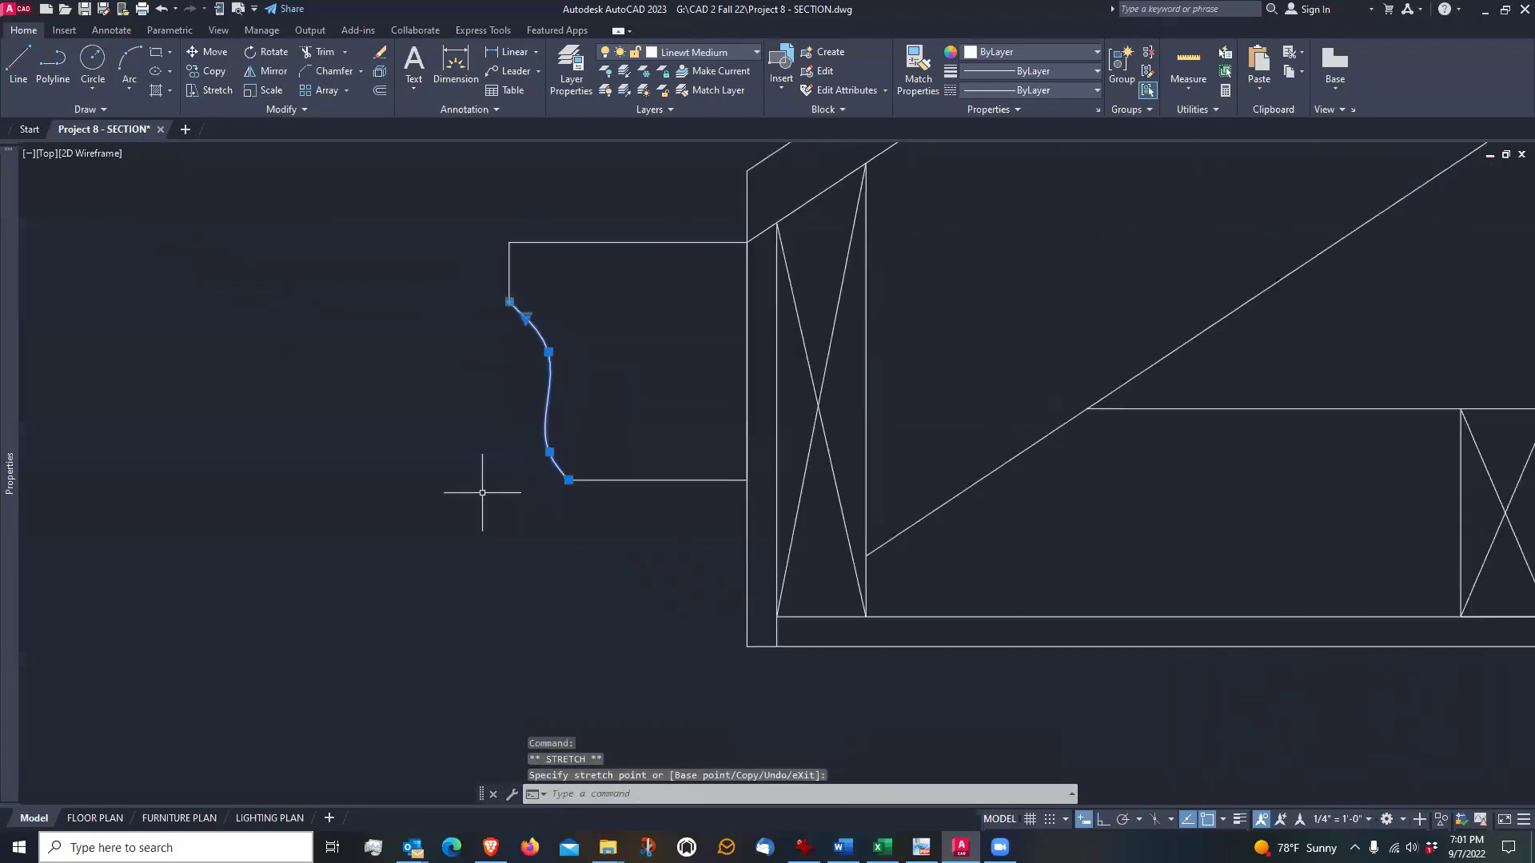
key("Escape")
Examine the finished eave, gutter, wall and roof against the unfinished opposite half of the section
scroll(482, 492, "down", 5)
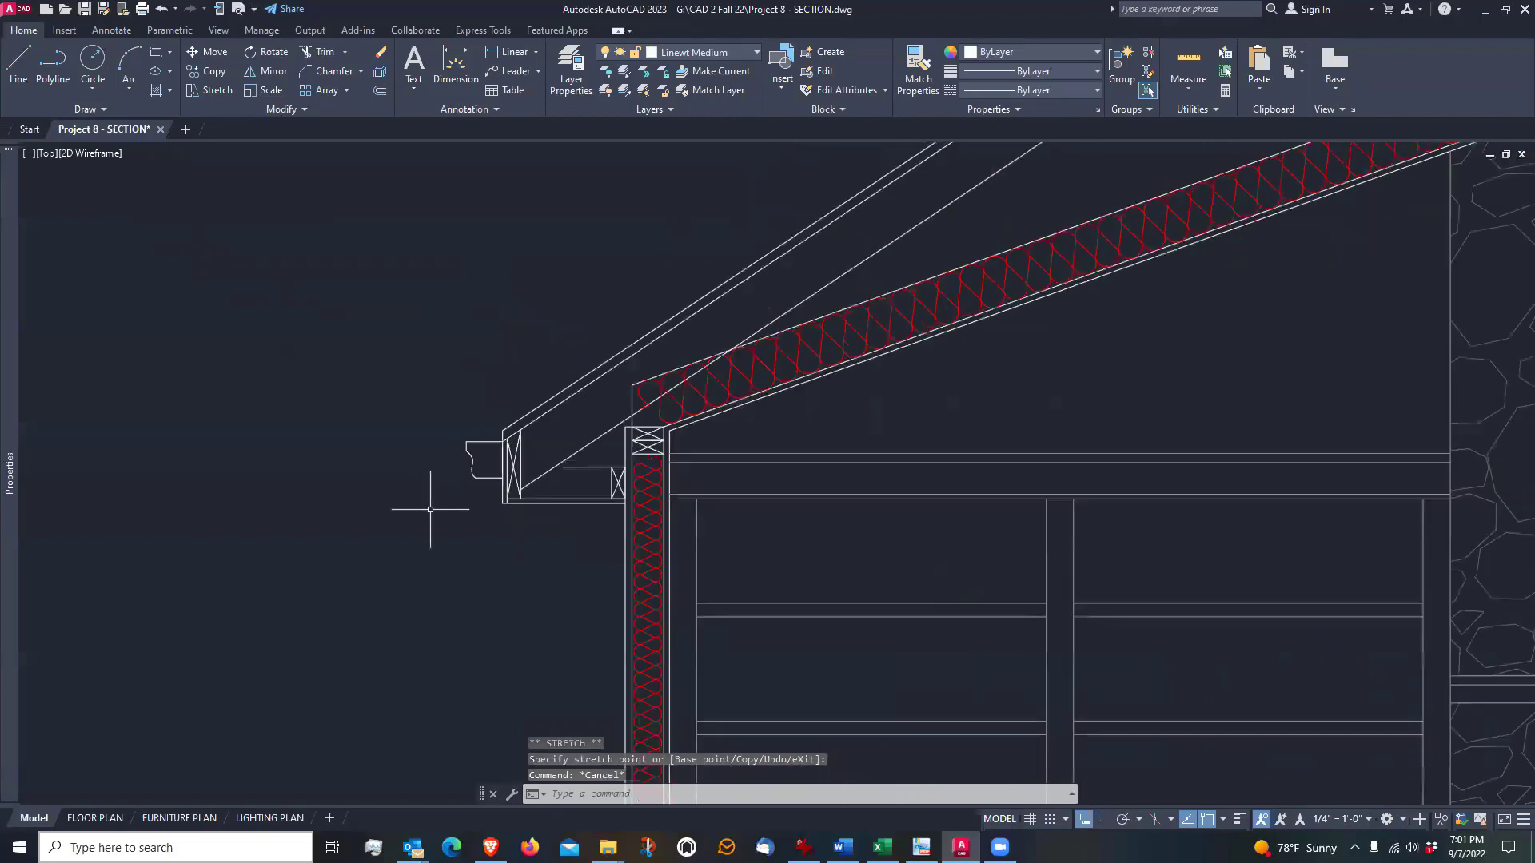
scroll(430, 509, "up", 2)
scroll(432, 510, "down", 3)
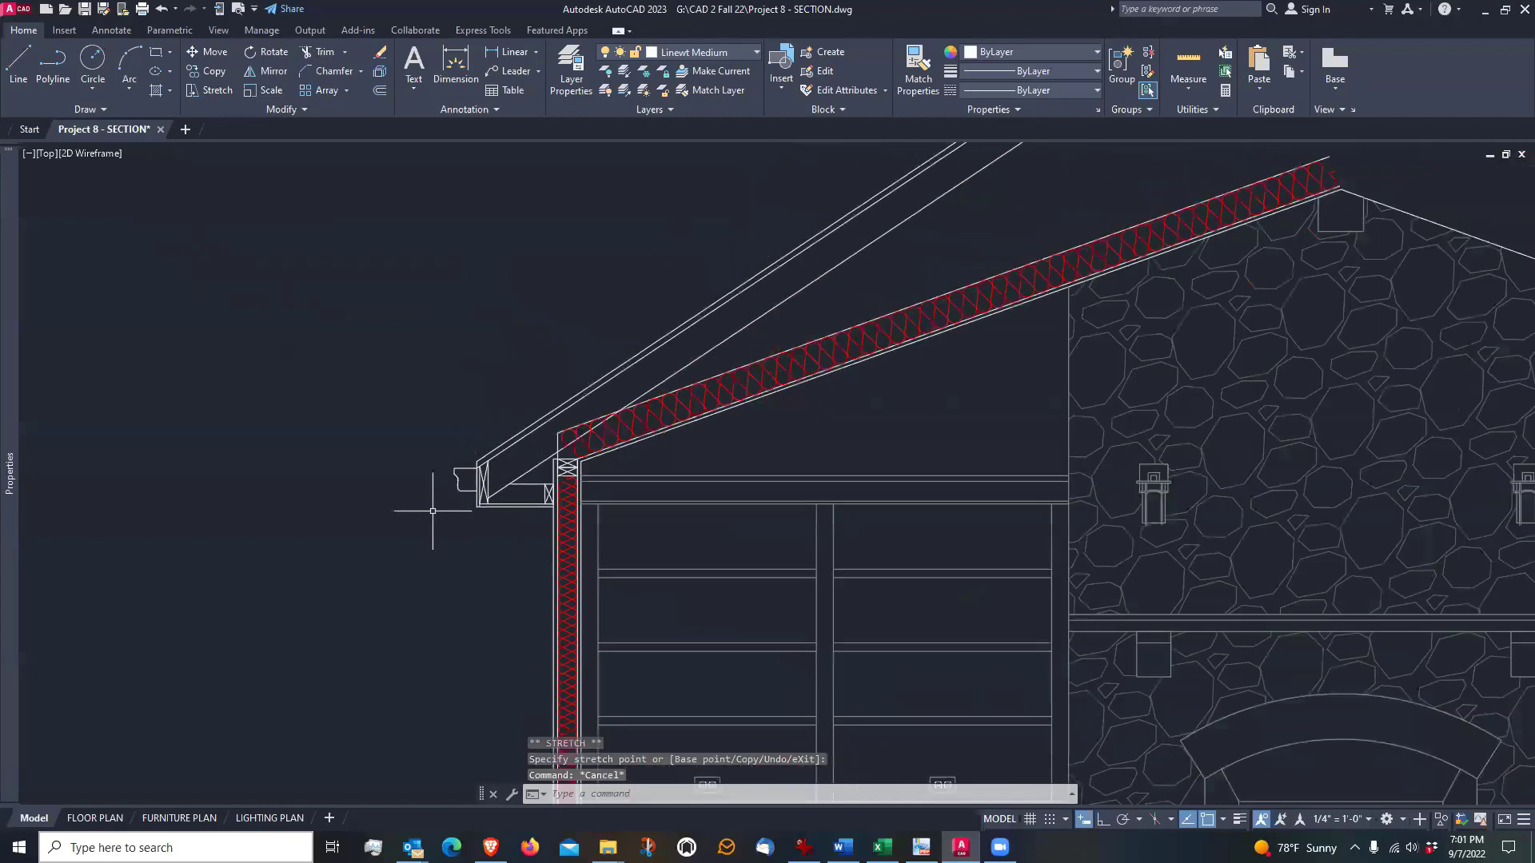
scroll(433, 510, "up", 2)
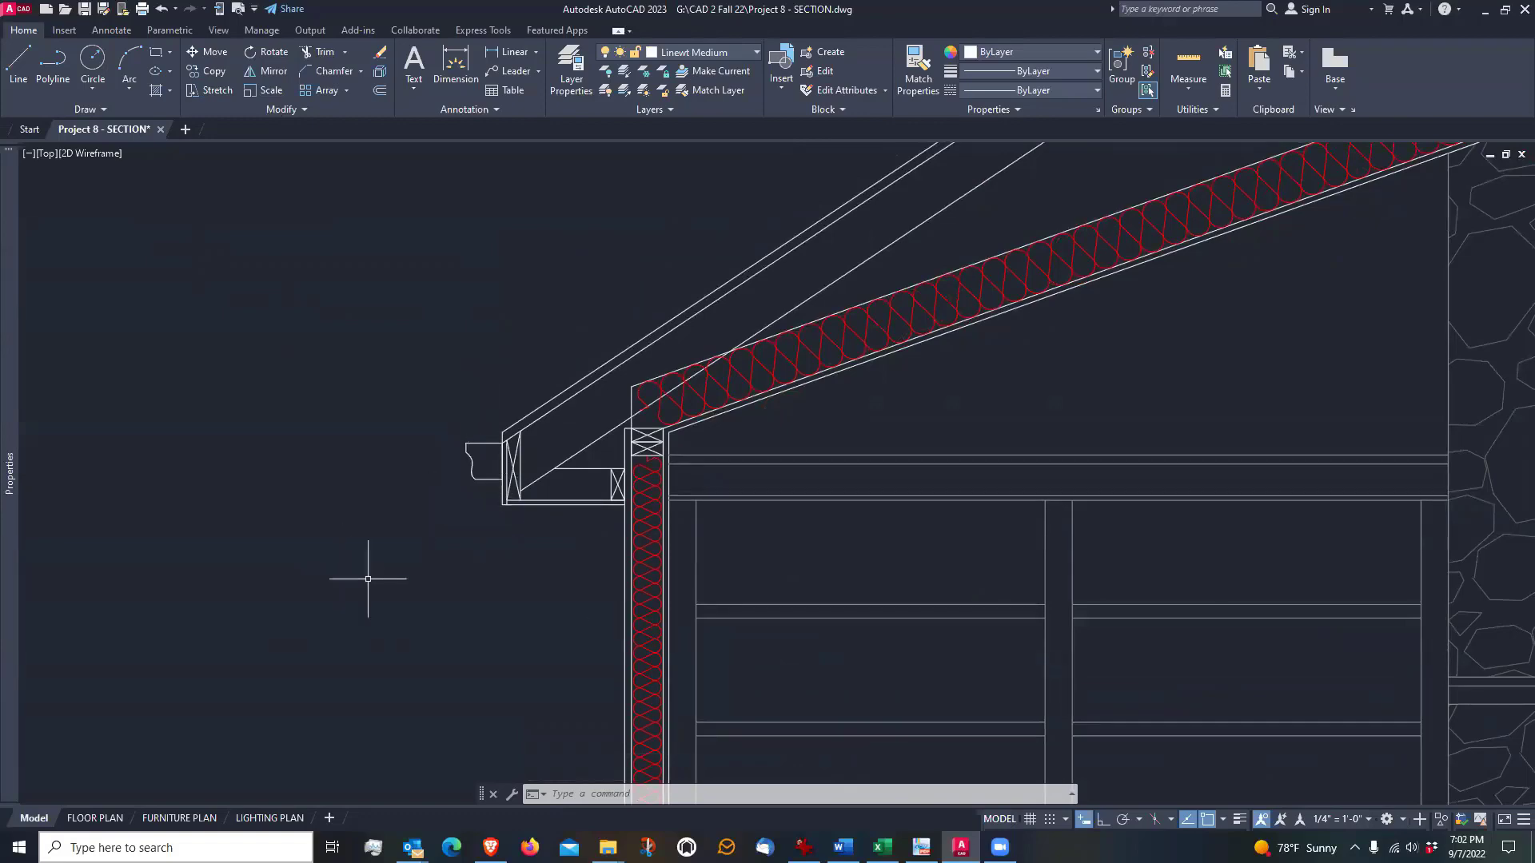
scroll(455, 422, "down", 2)
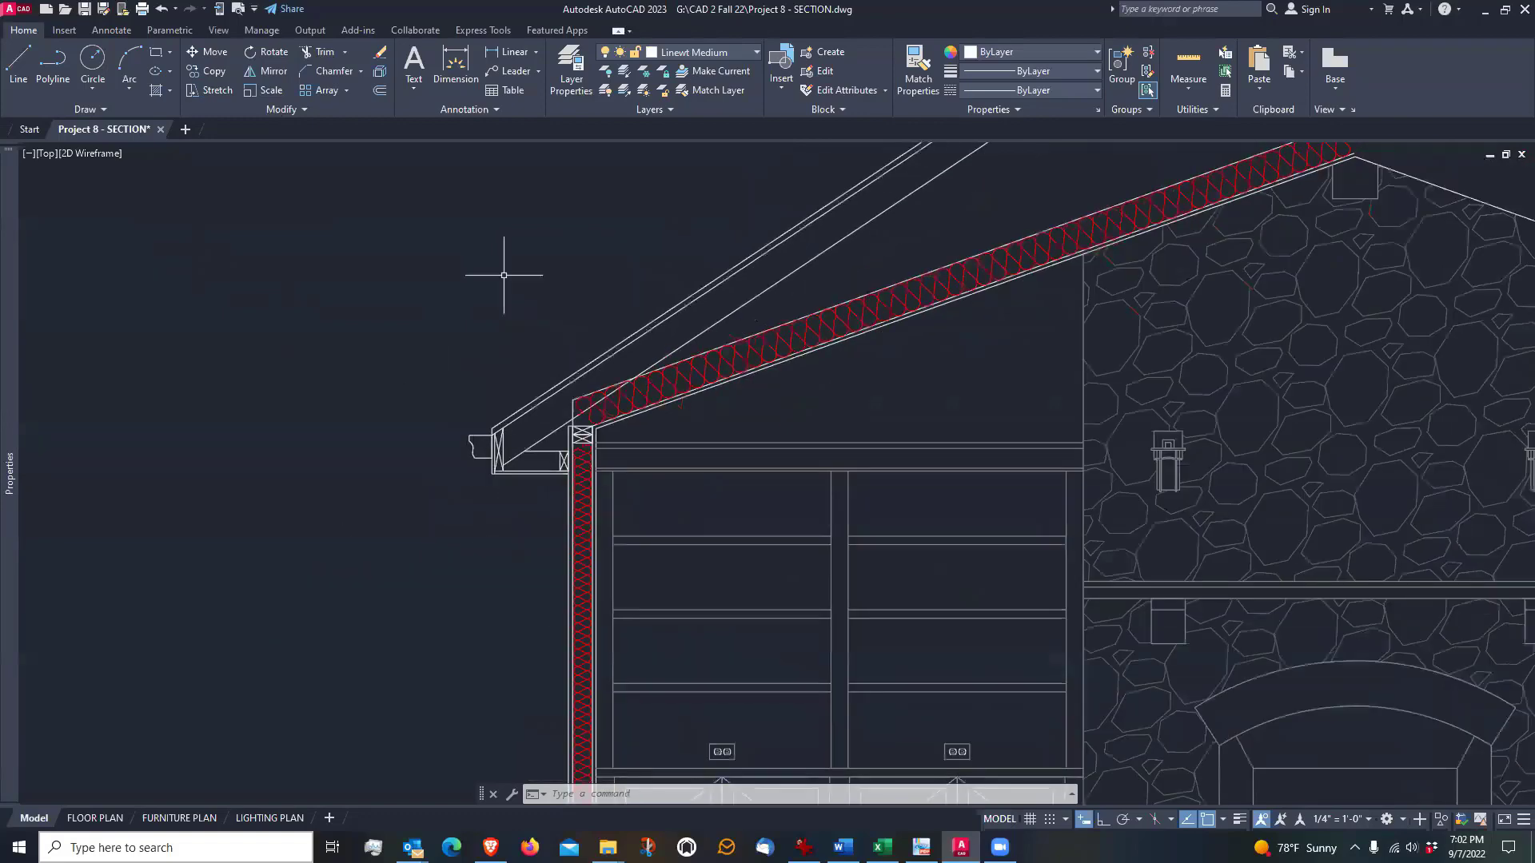
scroll(504, 275, "down", 2)
mouse_move(507, 267)
middle_mouse_down()
mouse_move(531, 356)
mouse_move(521, 384)
middle_mouse_up()
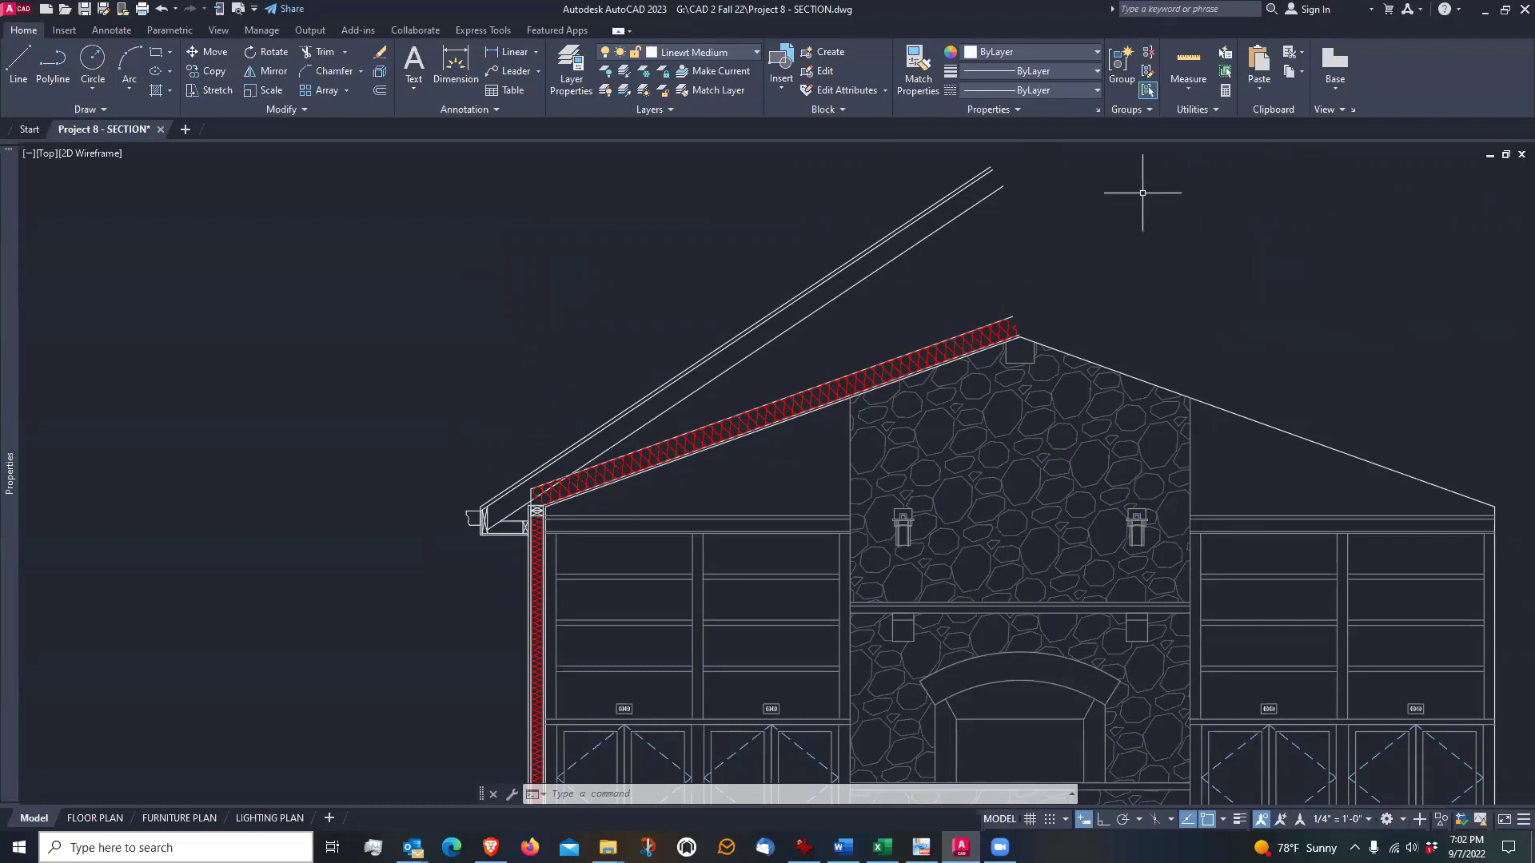
scroll(951, 308, "down", 2)
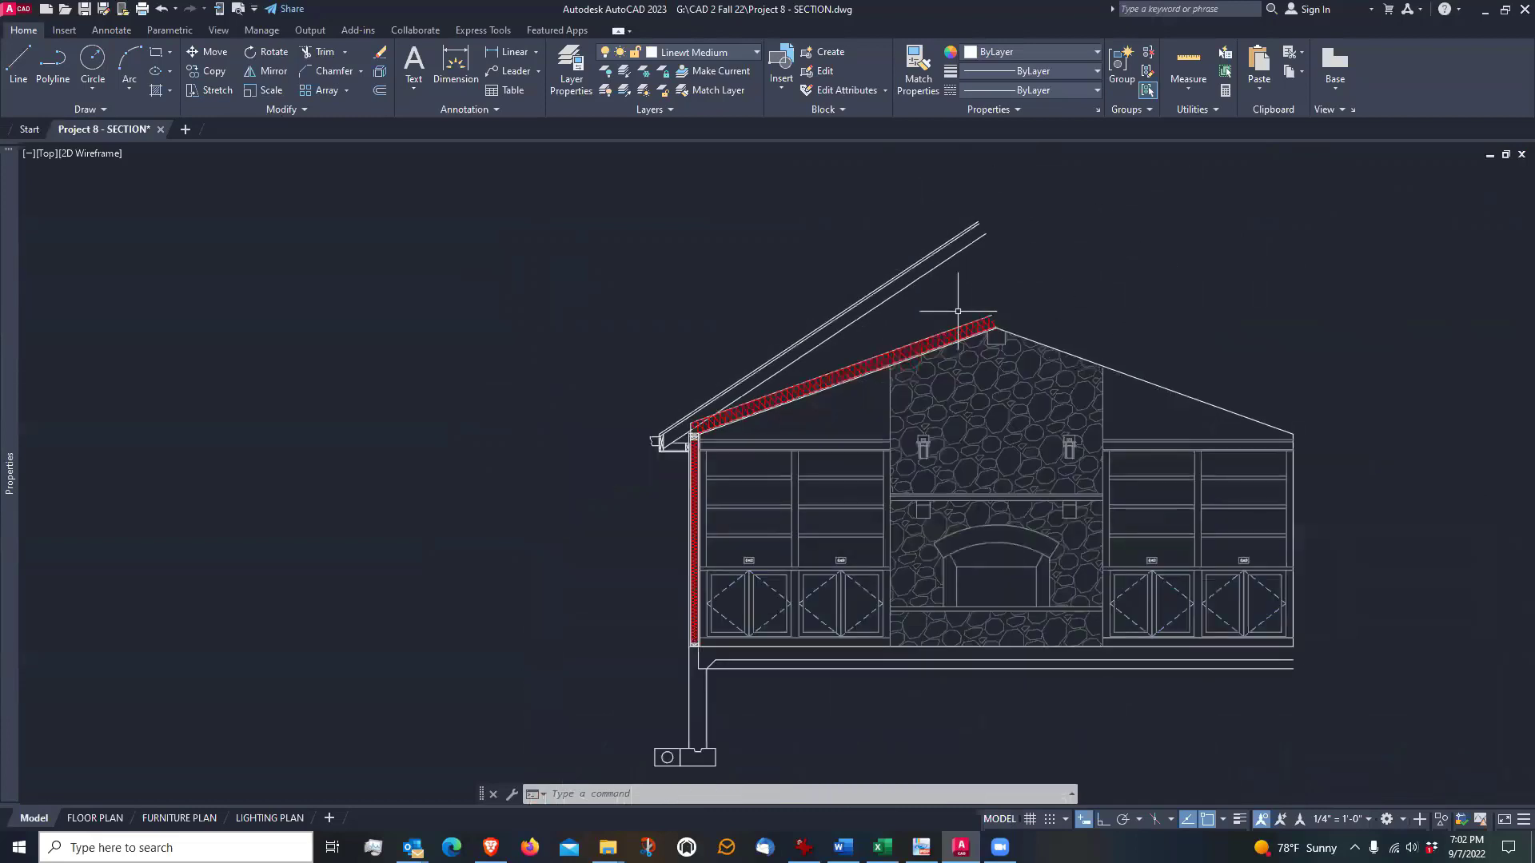
scroll(947, 305, "up", 2)
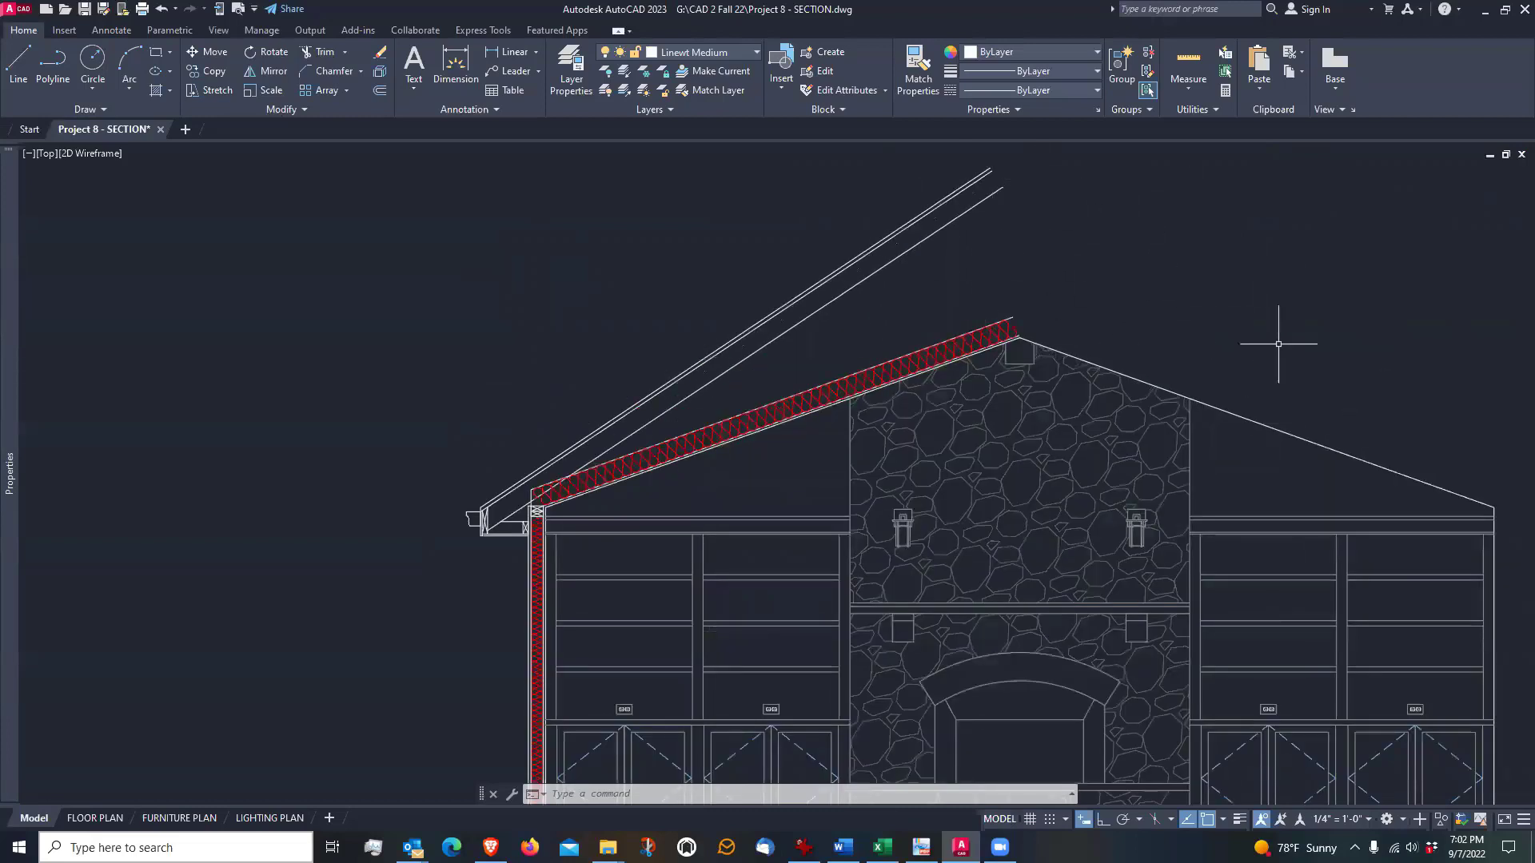
scroll(1119, 299, "down", 2)
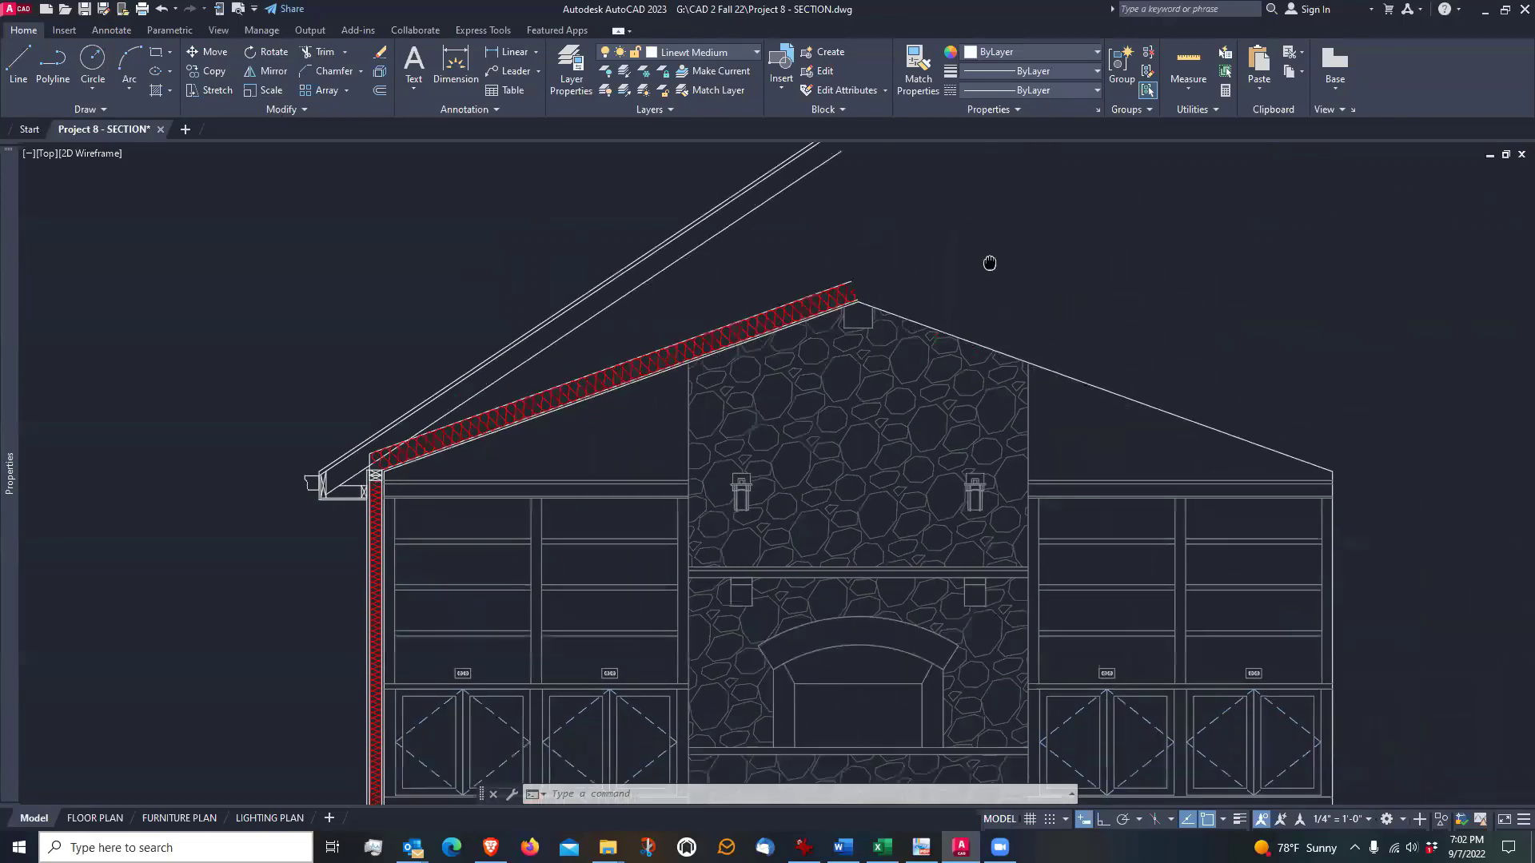
scroll(990, 261, "up", 2)
scroll(990, 261, "down", 2)
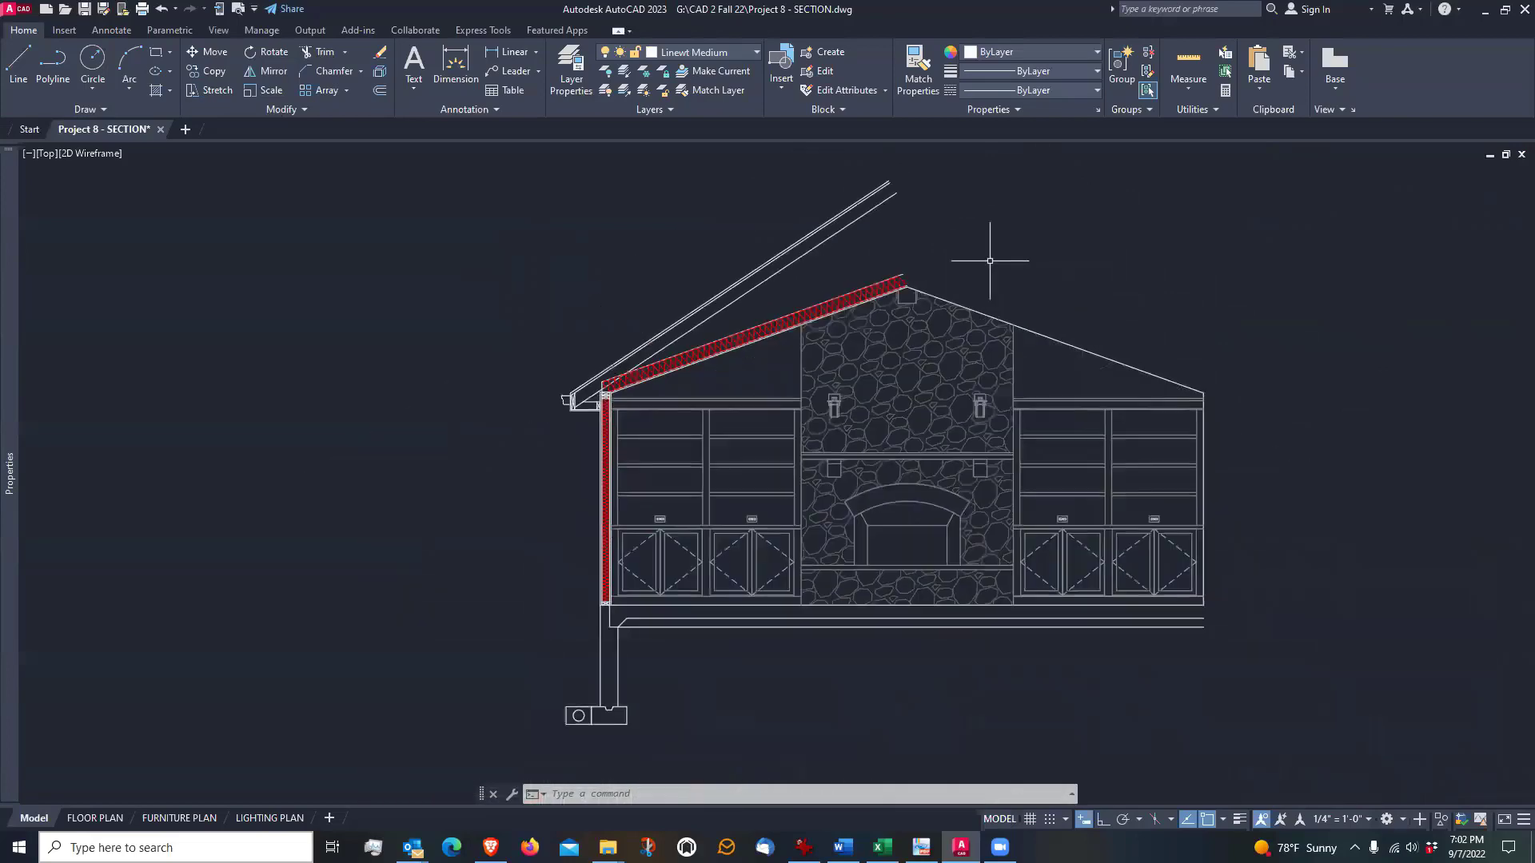
scroll(990, 260, "up", 2)
scroll(989, 260, "down", 2)
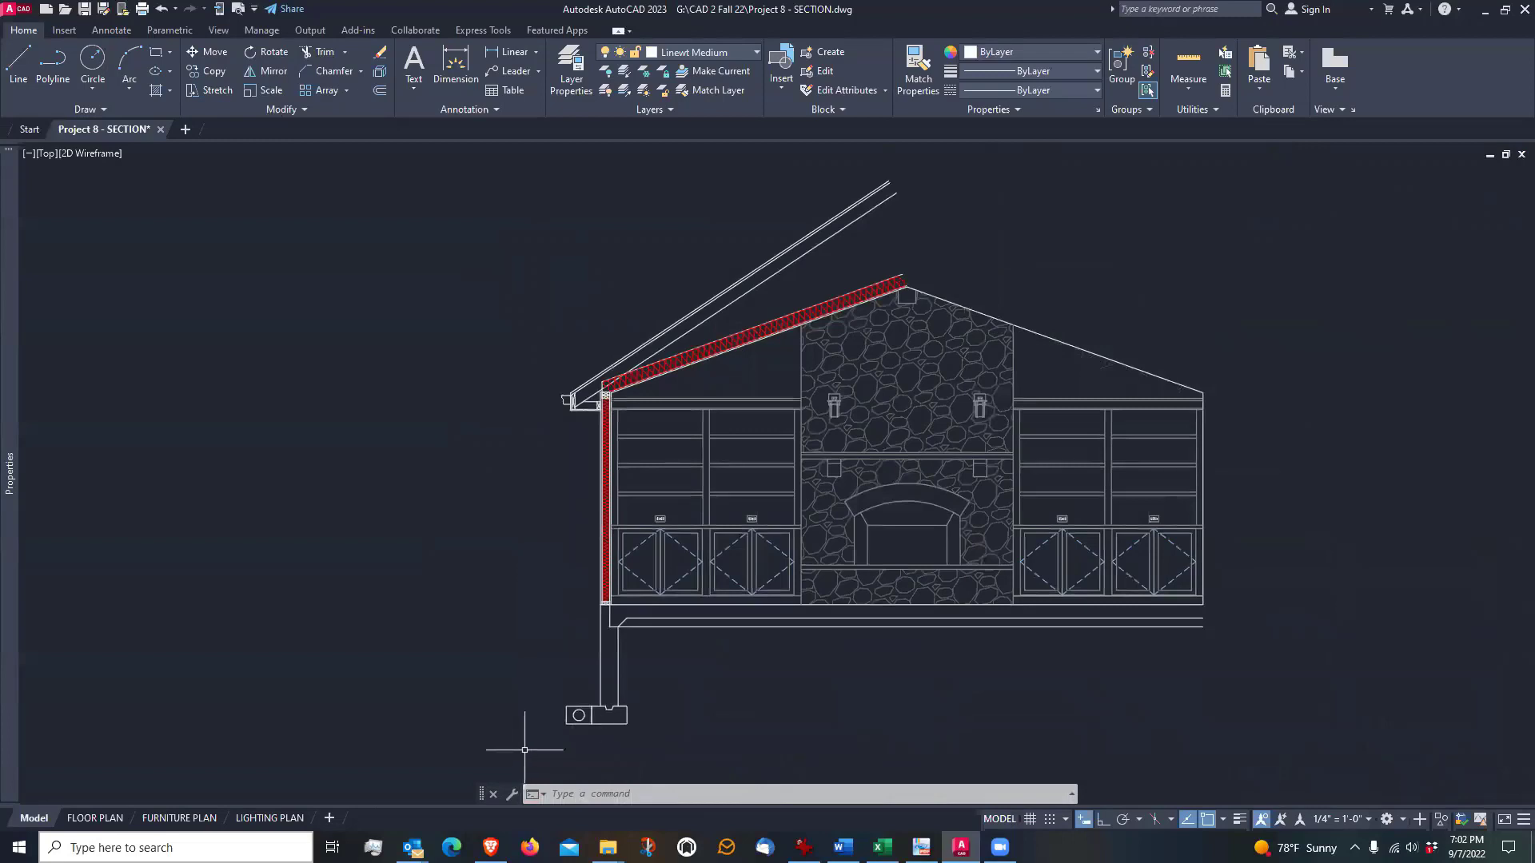
left_click(210, 72)
left_click(520, 747)
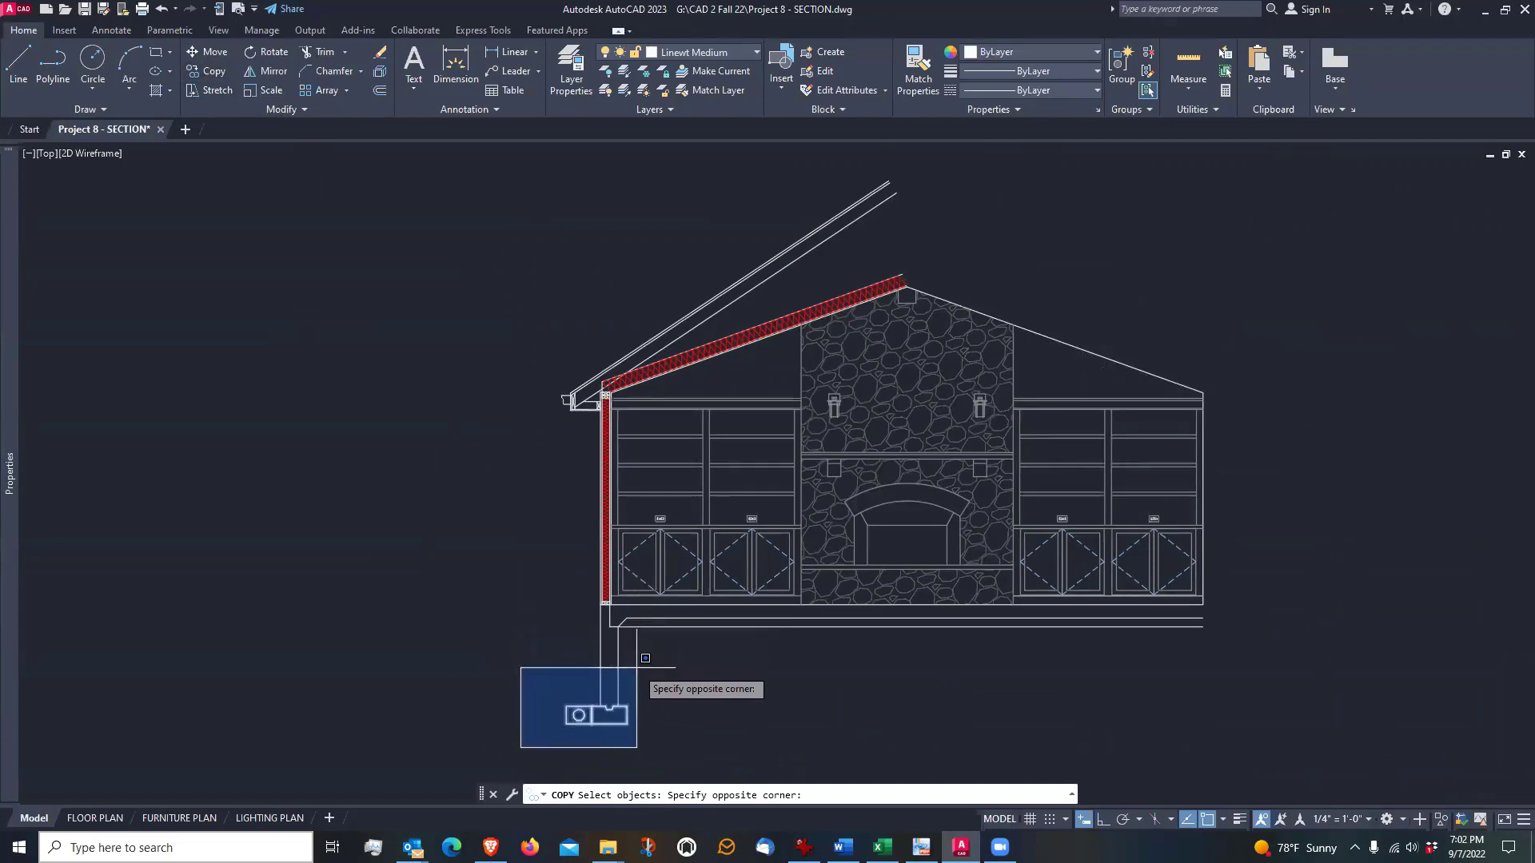
scroll(645, 658, "up", 5)
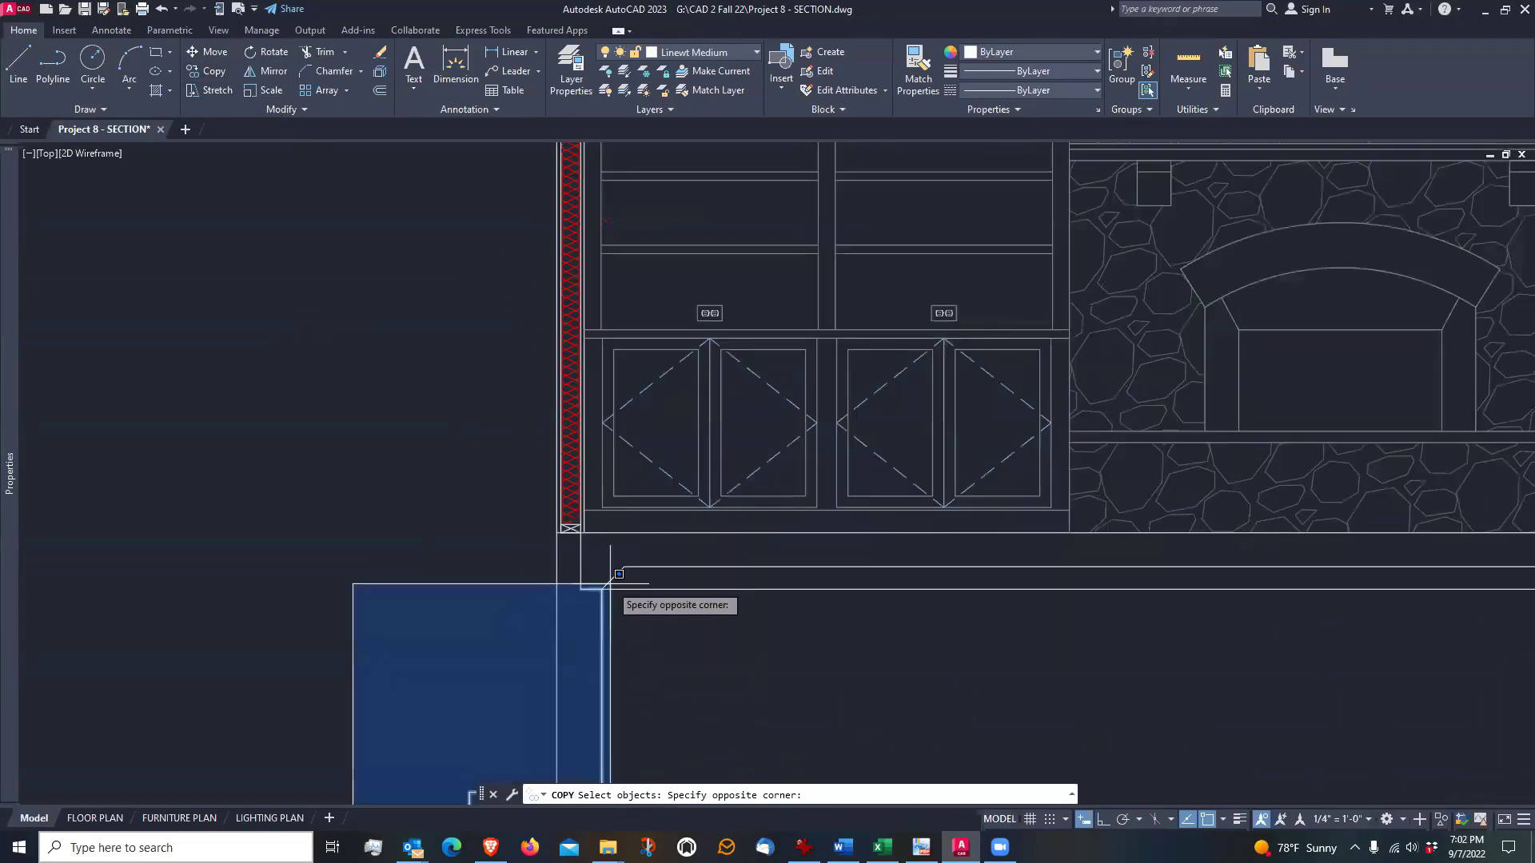
scroll(619, 574, "down", 5)
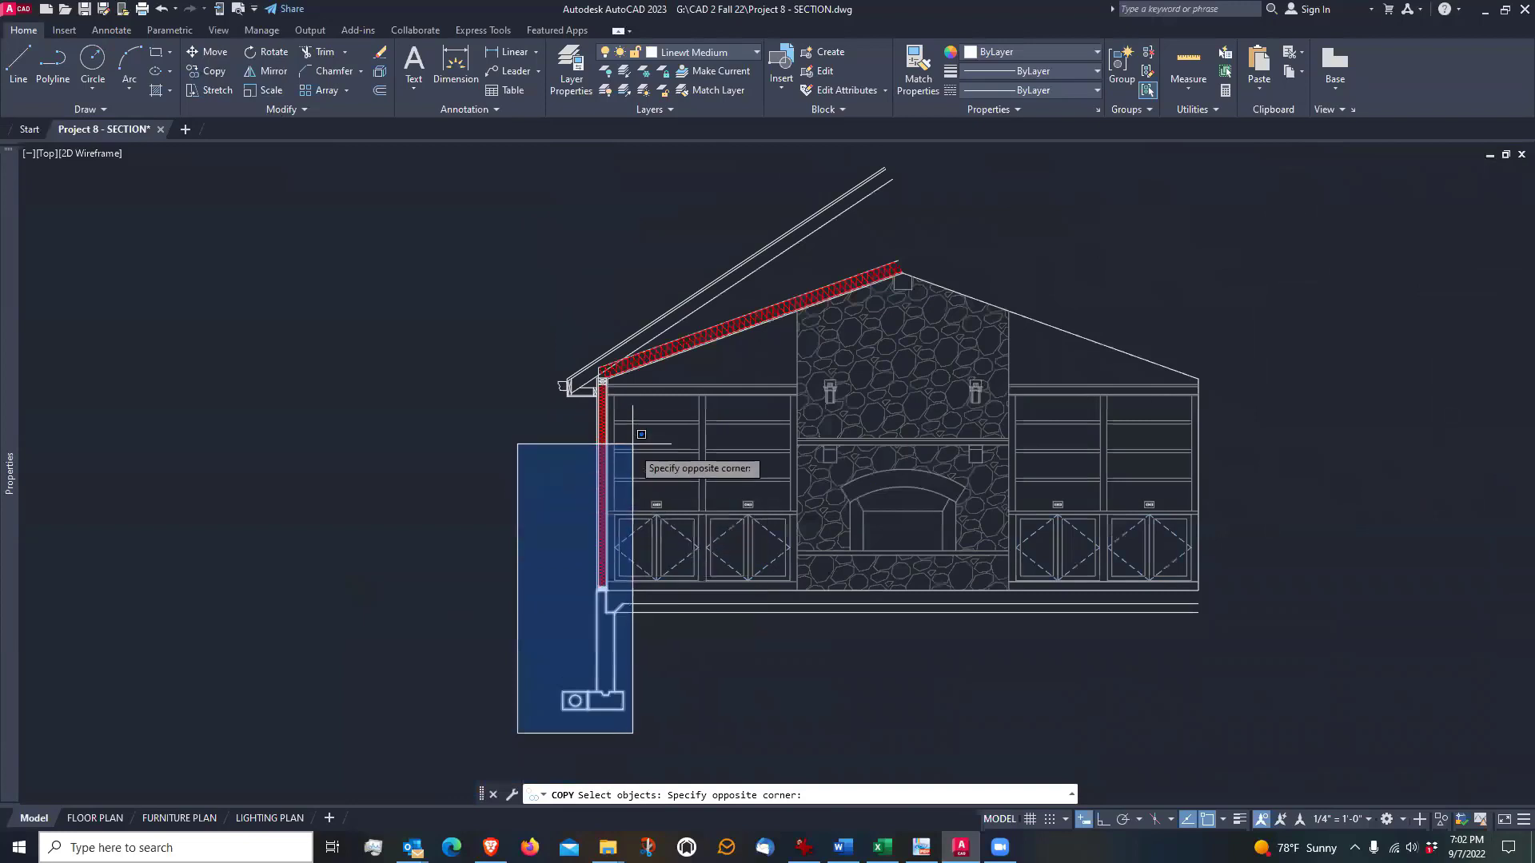
scroll(641, 356, "up", 2)
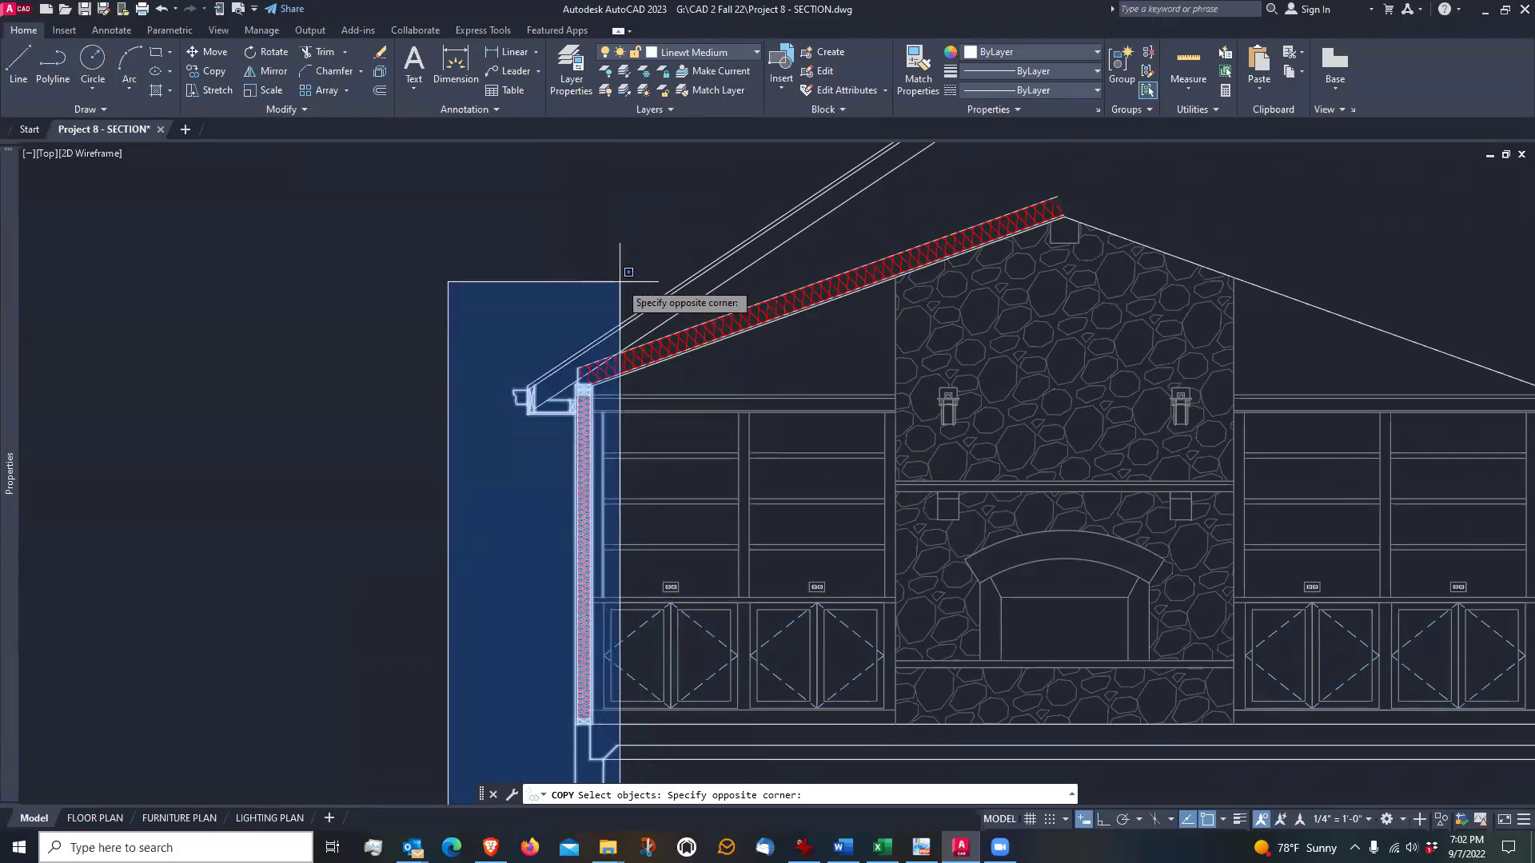
key("Escape")
middle_click_drag(700, 486, 695, 426)
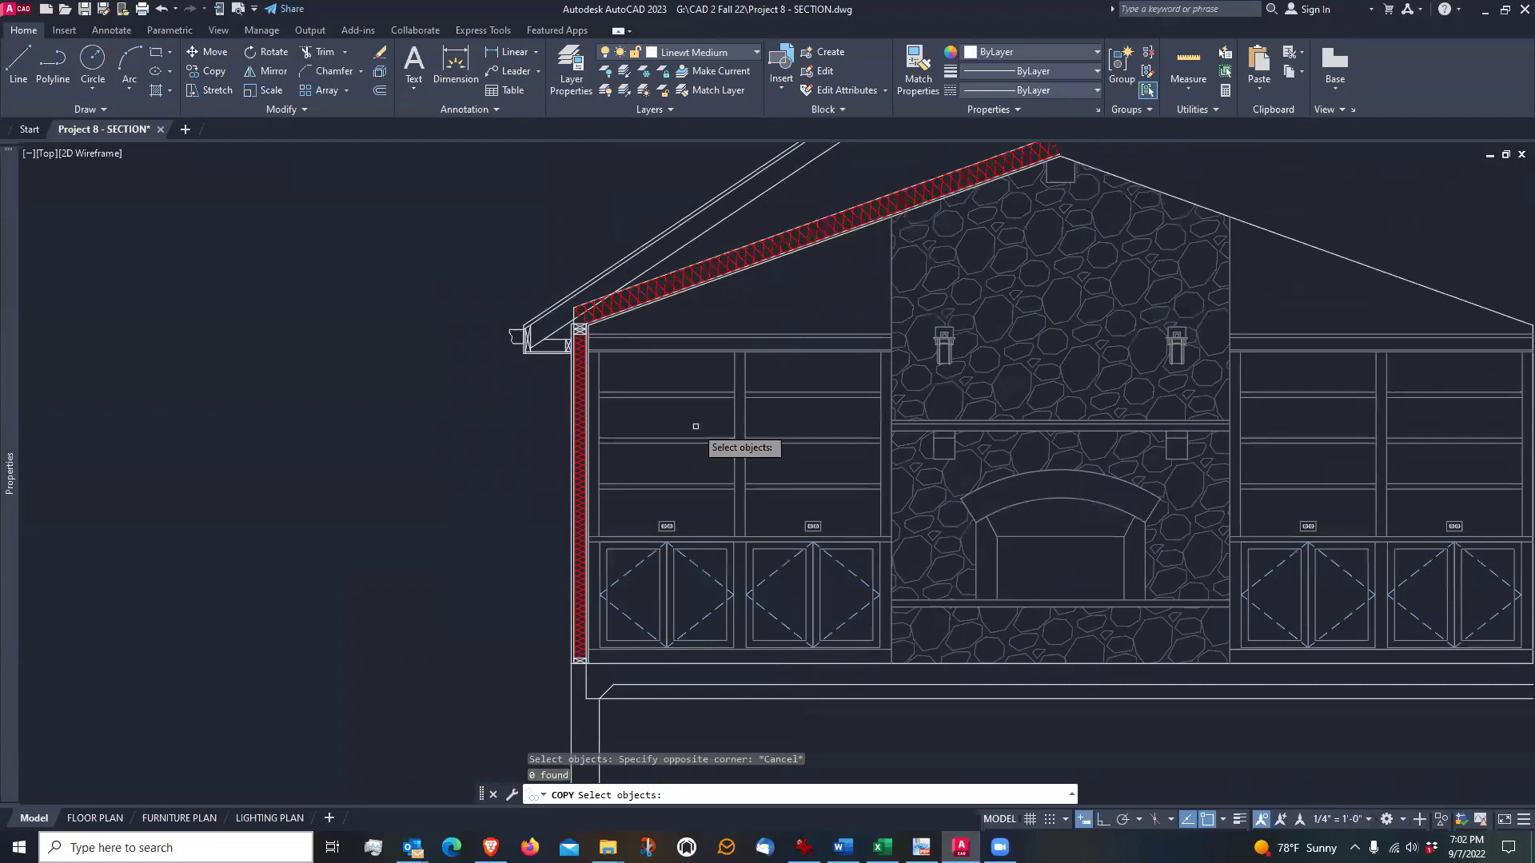
key("Escape")
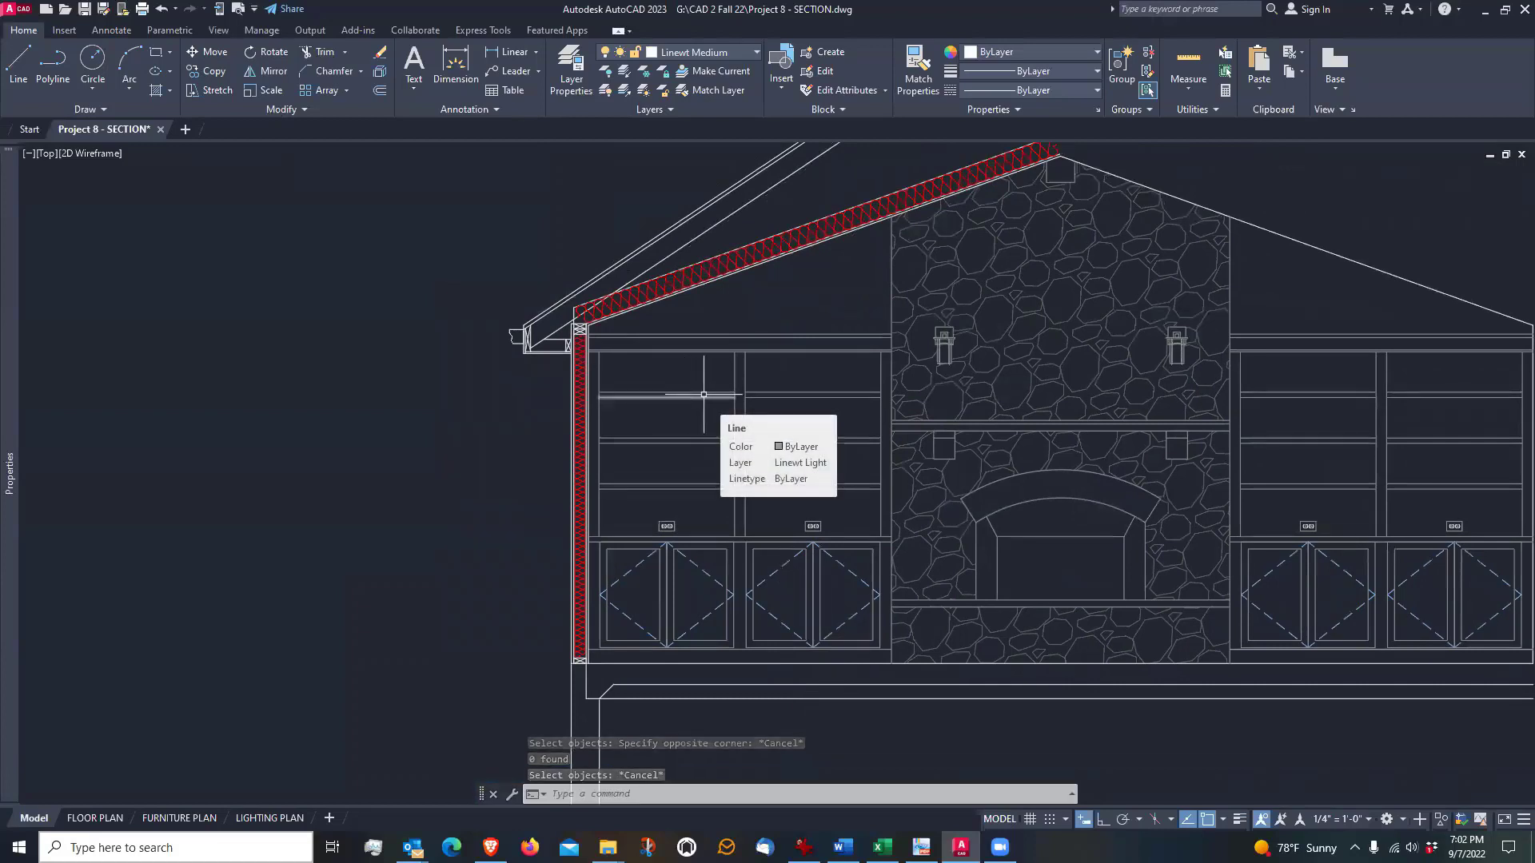
Lock the Linewt Light layer by picking a vertical line of the bookcase beside the insulated wall
left_click(665, 77)
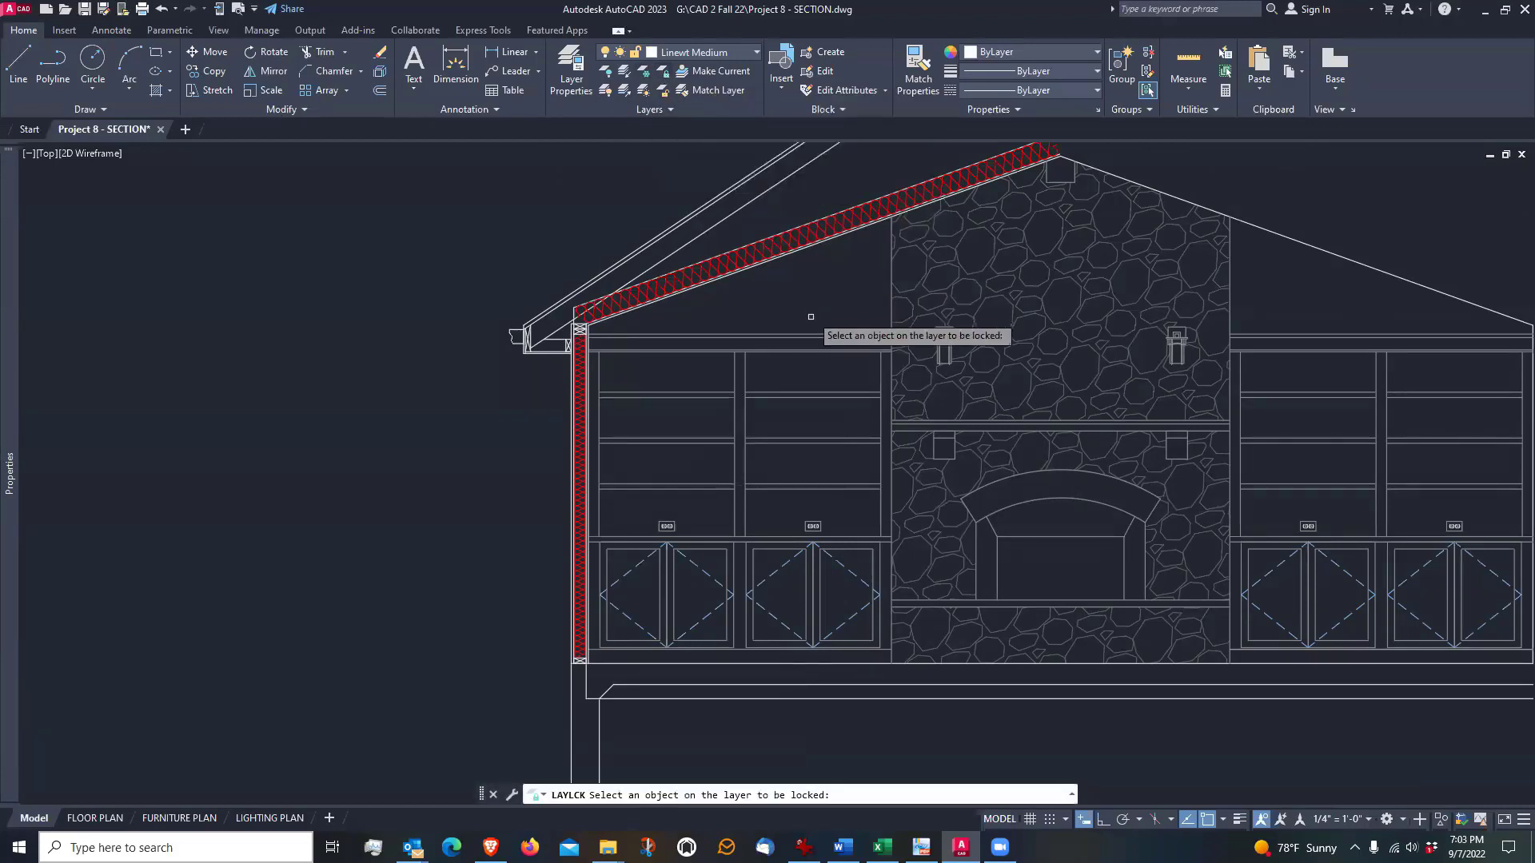
left_click(599, 423)
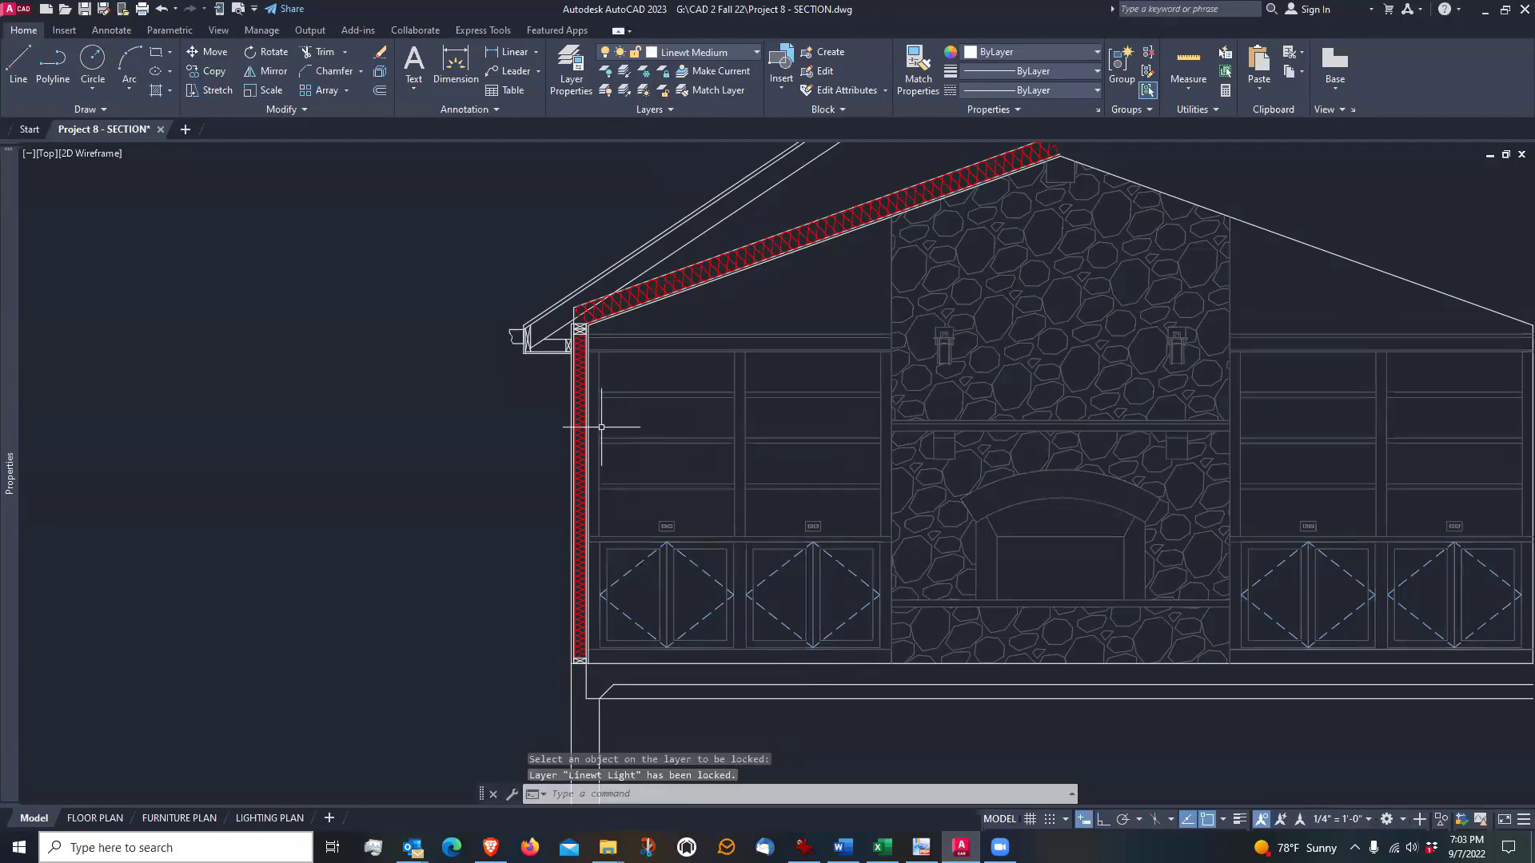
scroll(661, 421, "down", 2)
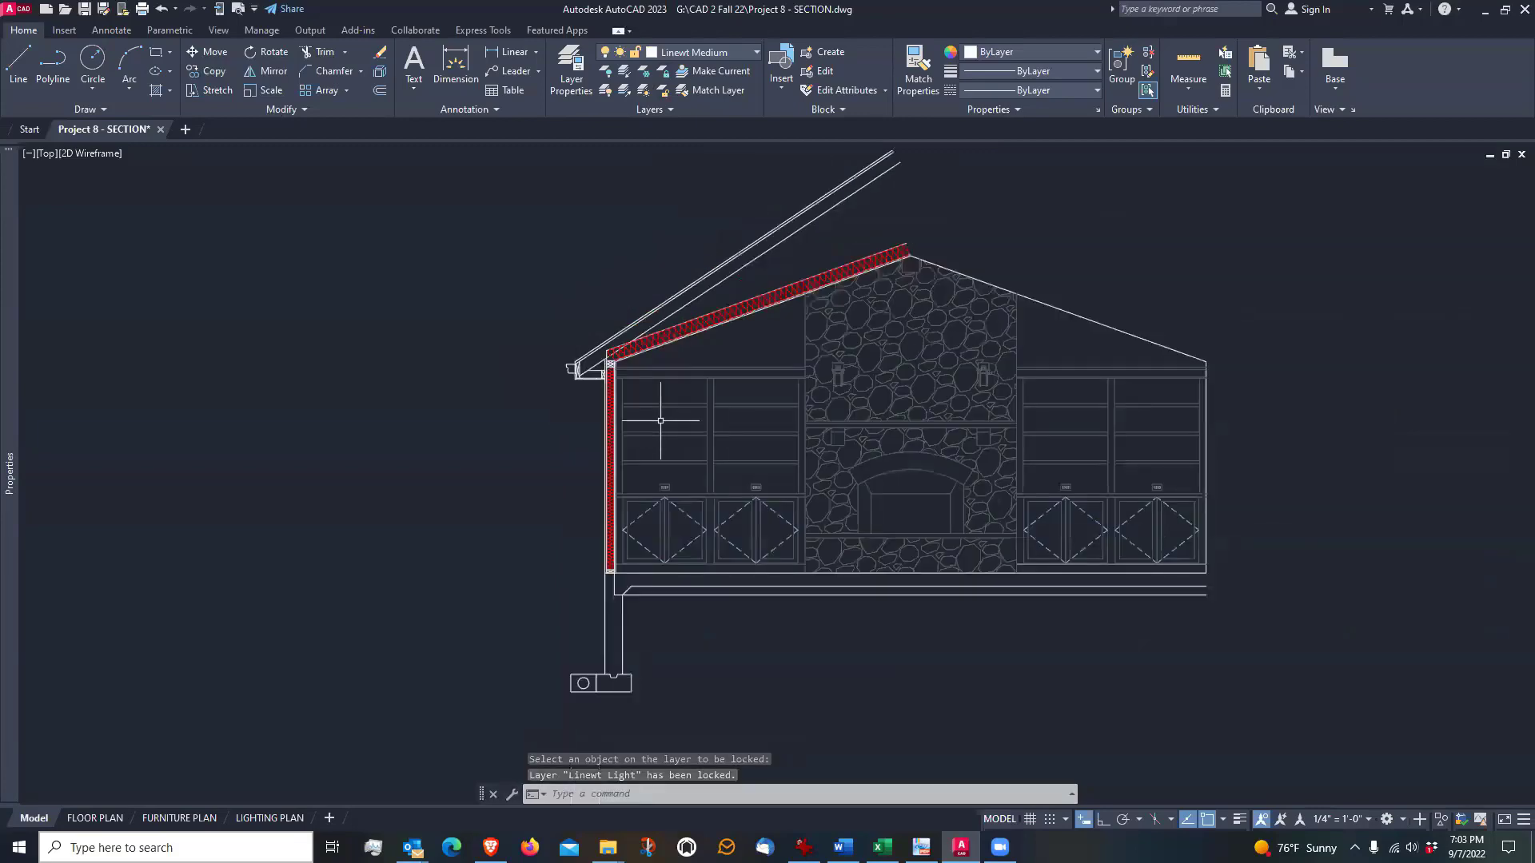
scroll(654, 392, "up", 2)
scroll(633, 540, "up", 2)
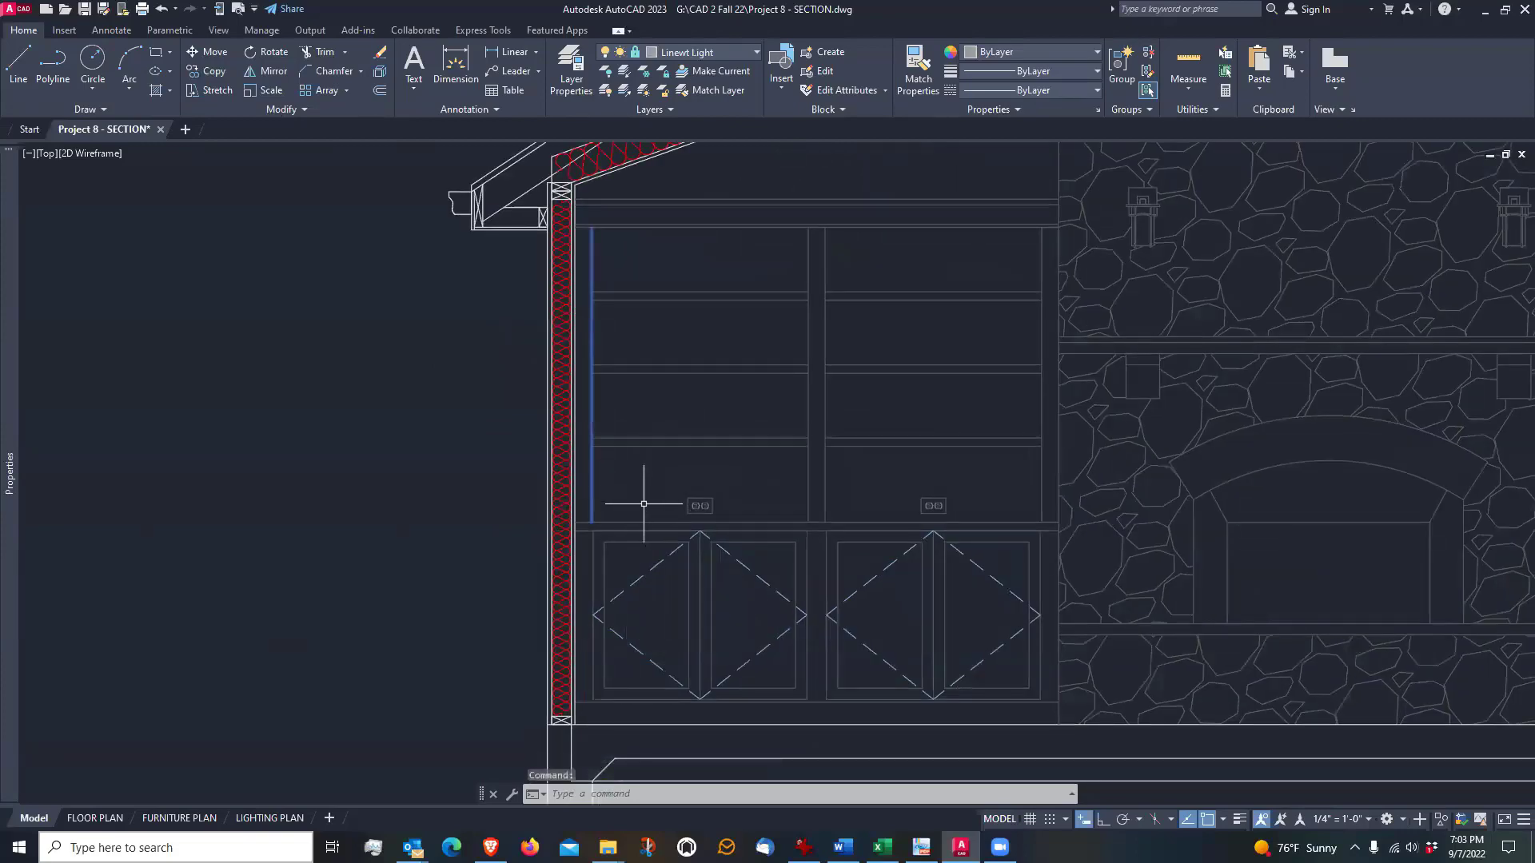
Mirror the finished wall, footing, eave, gutter, roof and insulation about a vertical Ortho line through the fireplace's midpoint, keeping the source objects
scroll(644, 503, "down", 1)
key("Escape")
middle_click_drag(653, 447, 650, 395)
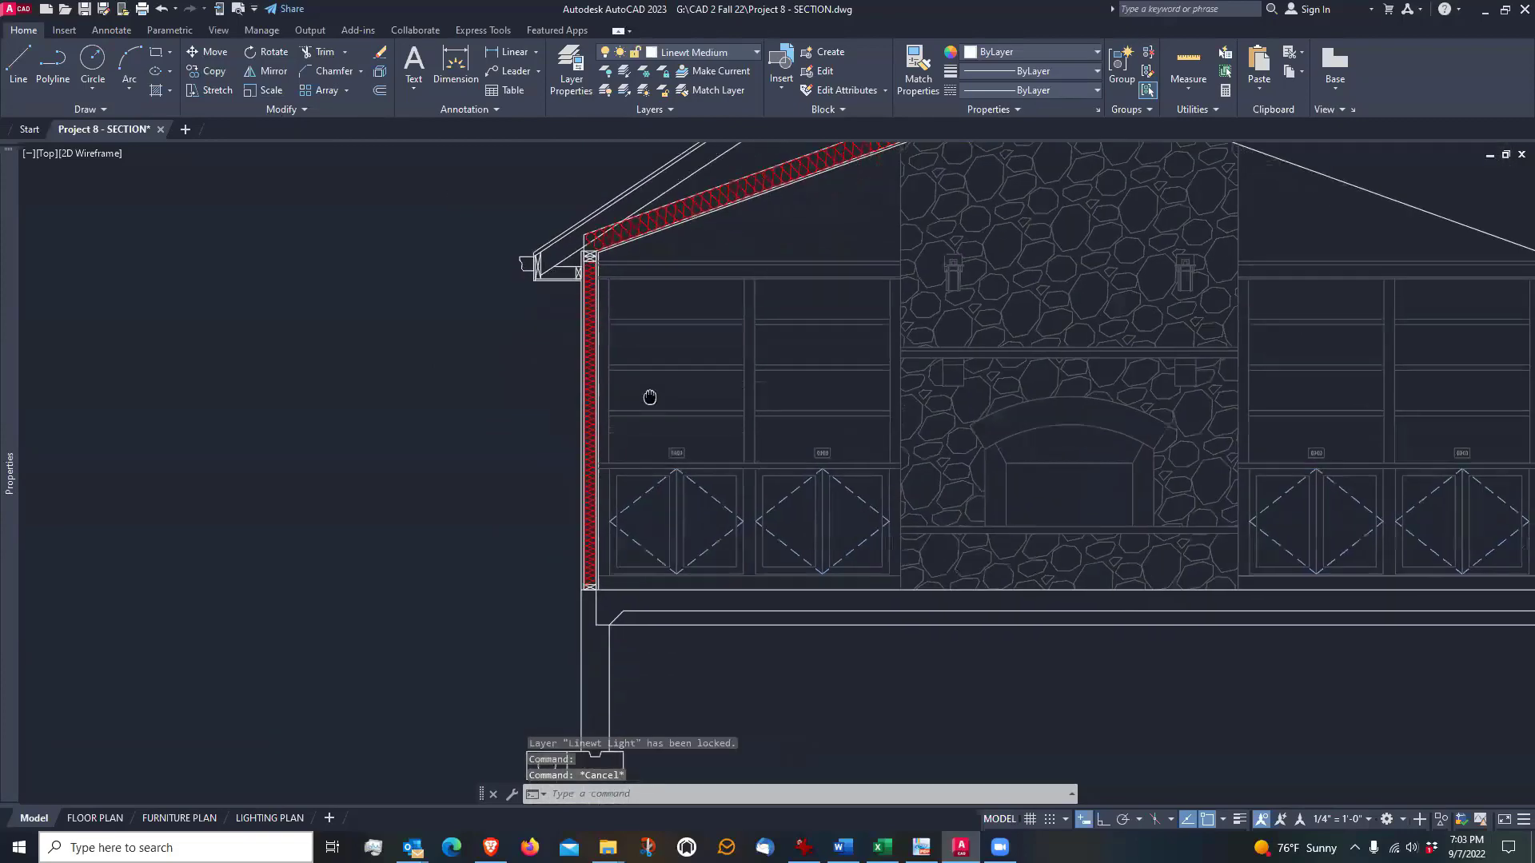
scroll(650, 394, "down", 2)
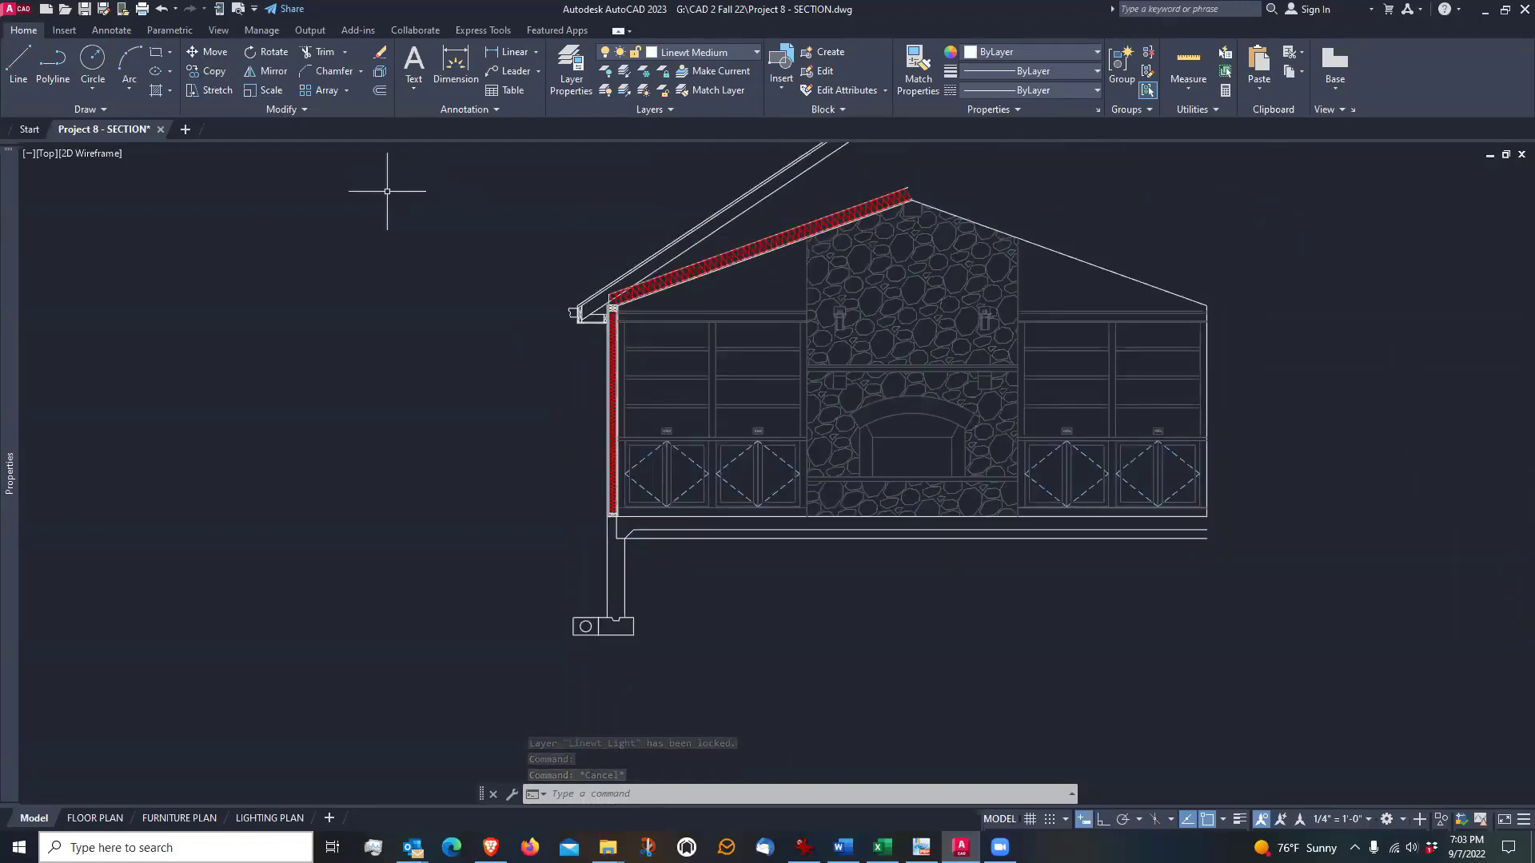
left_click(275, 72)
left_click(526, 659)
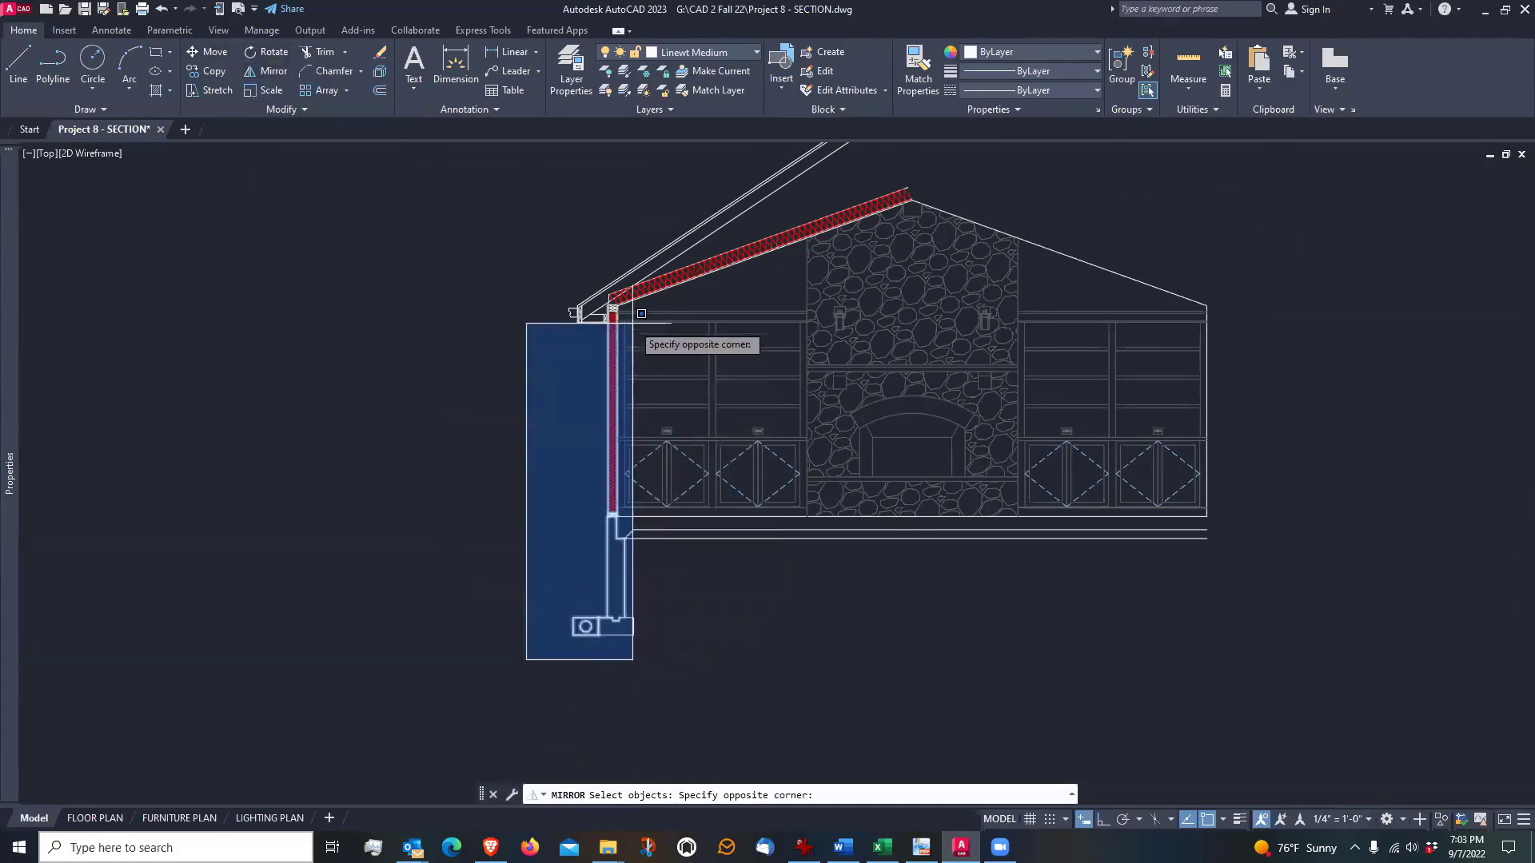
left_click(637, 228)
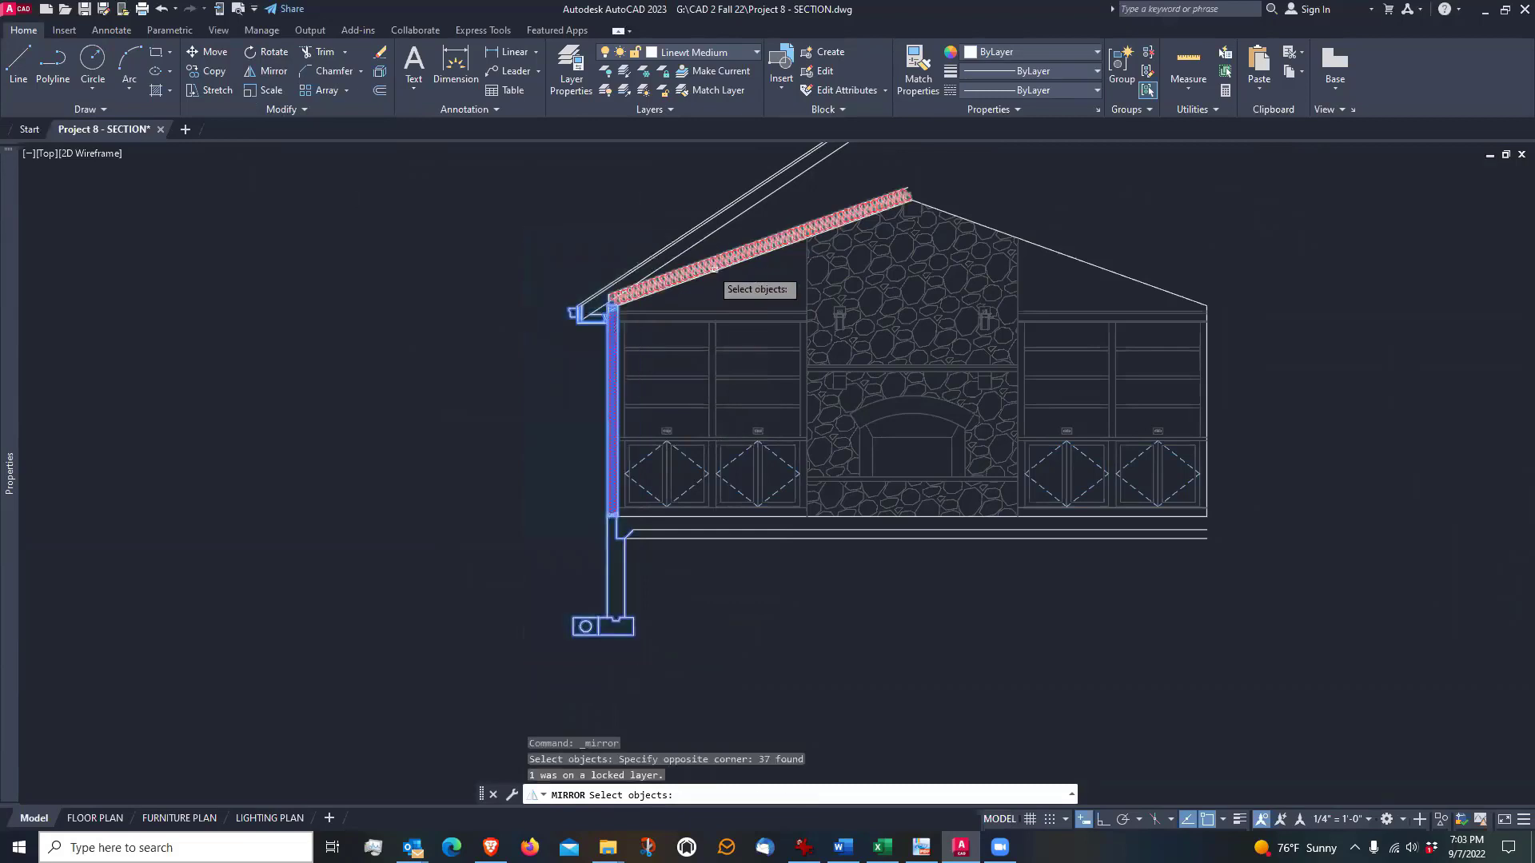
left_click(750, 281)
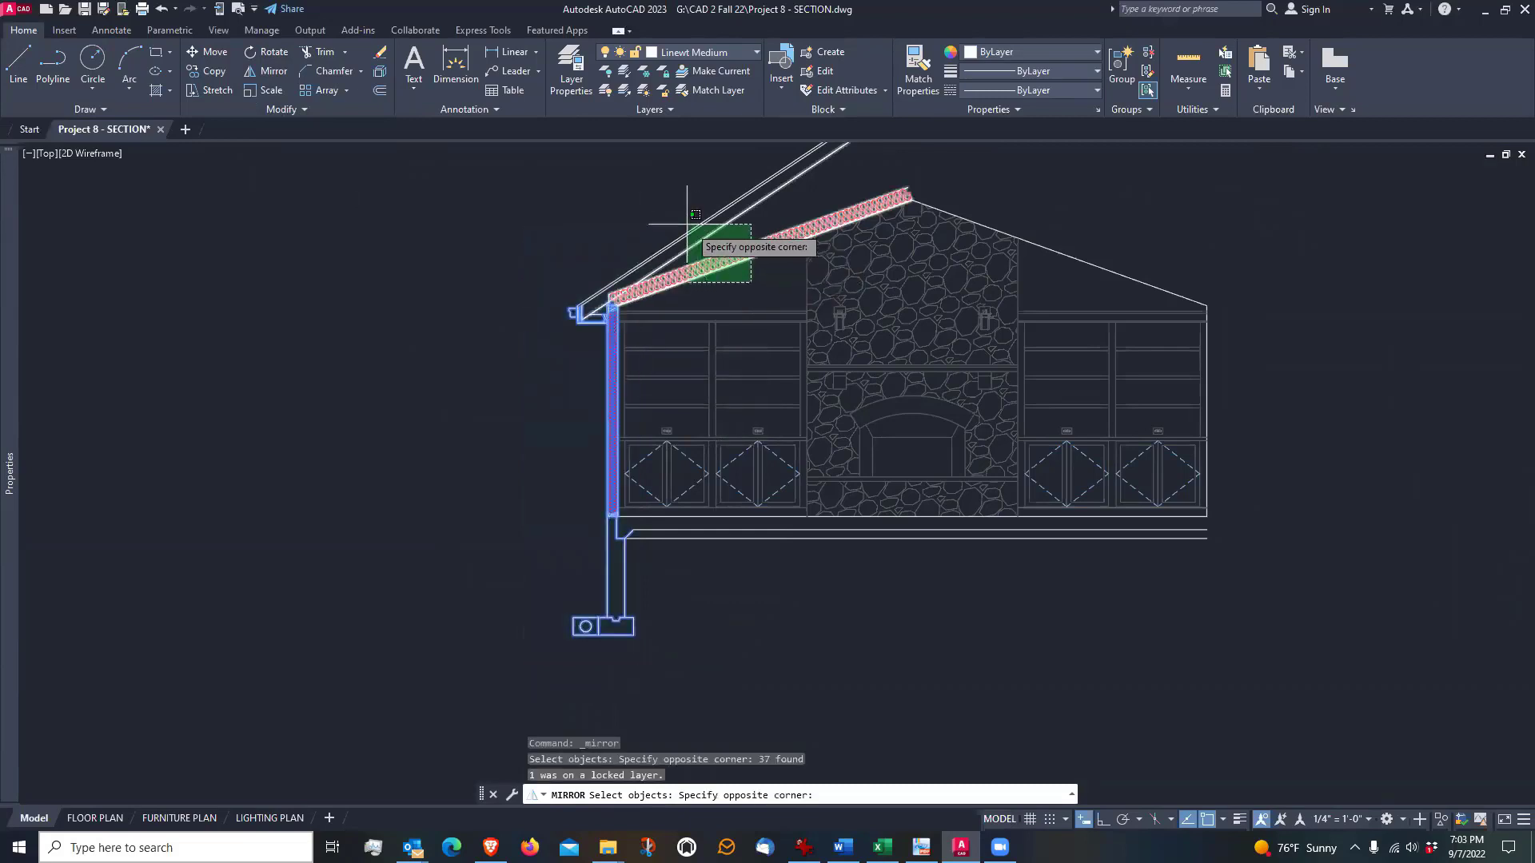
left_click(650, 208)
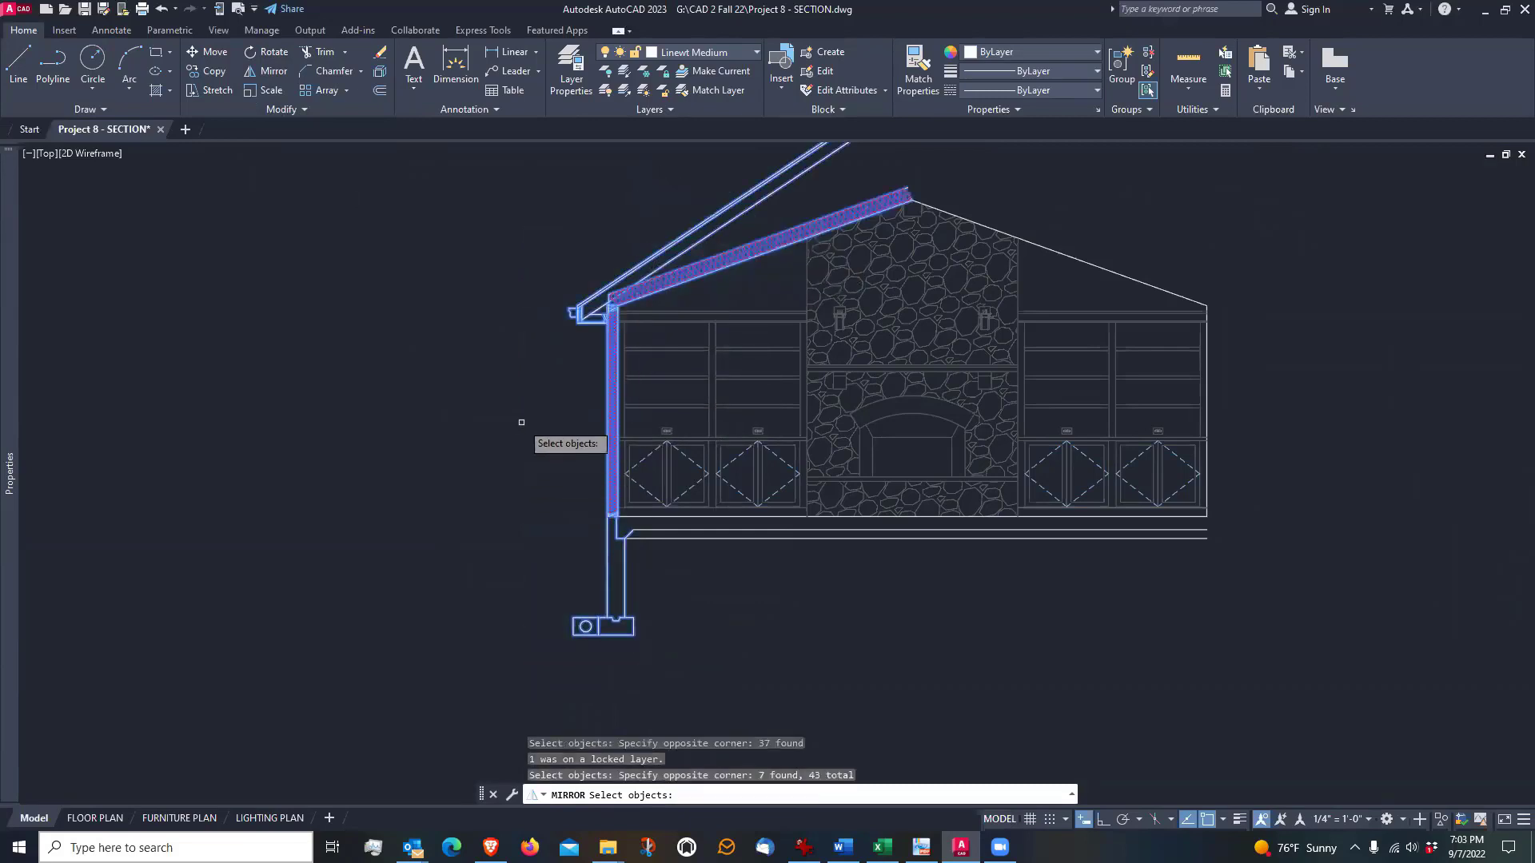
scroll(522, 418, "up", 2)
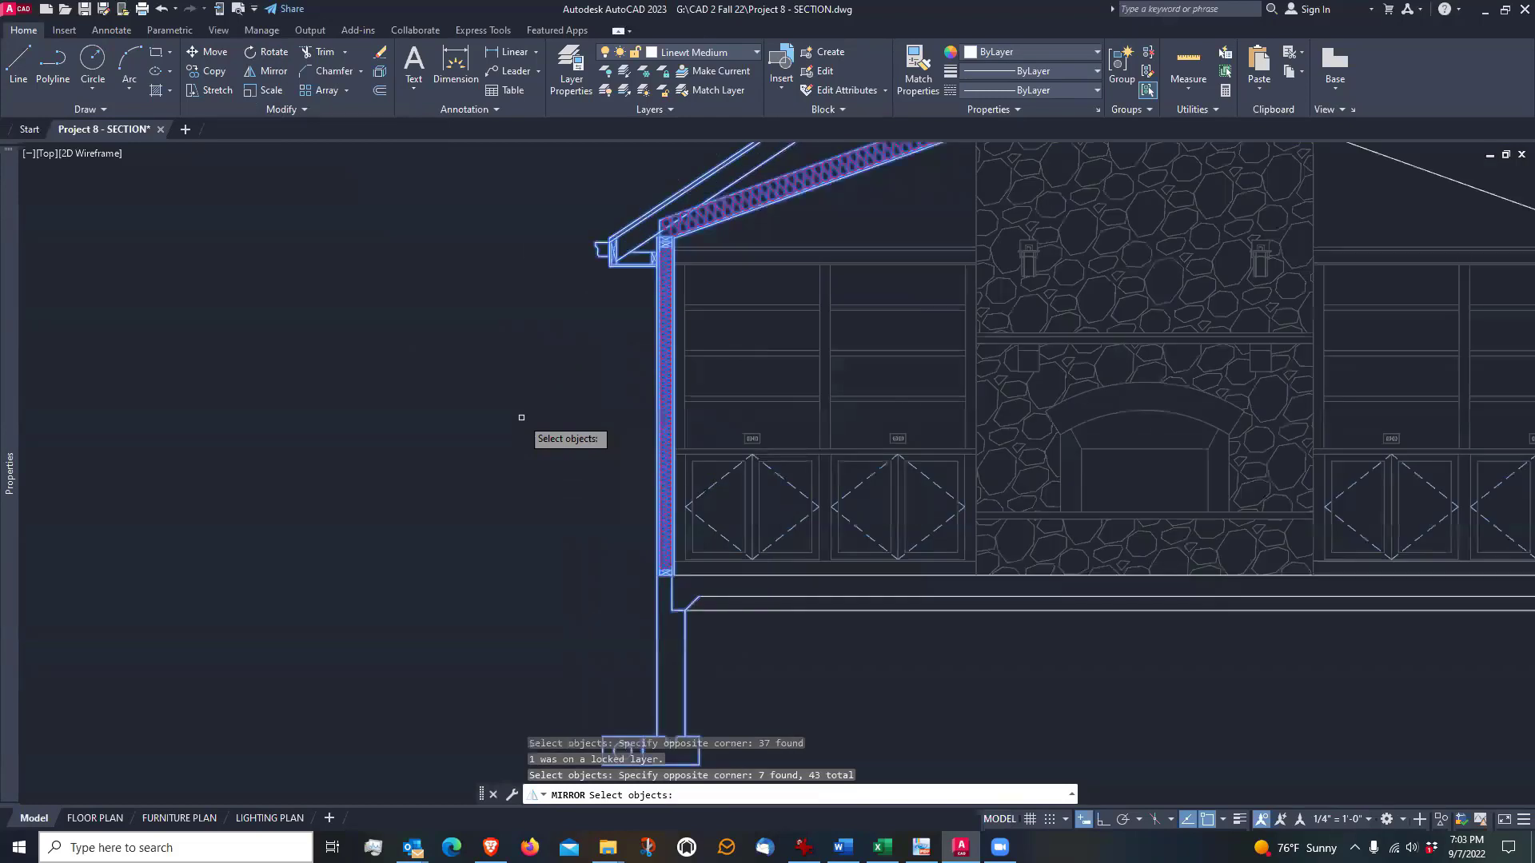
scroll(521, 417, "down", 4)
scroll(521, 418, "up", 2)
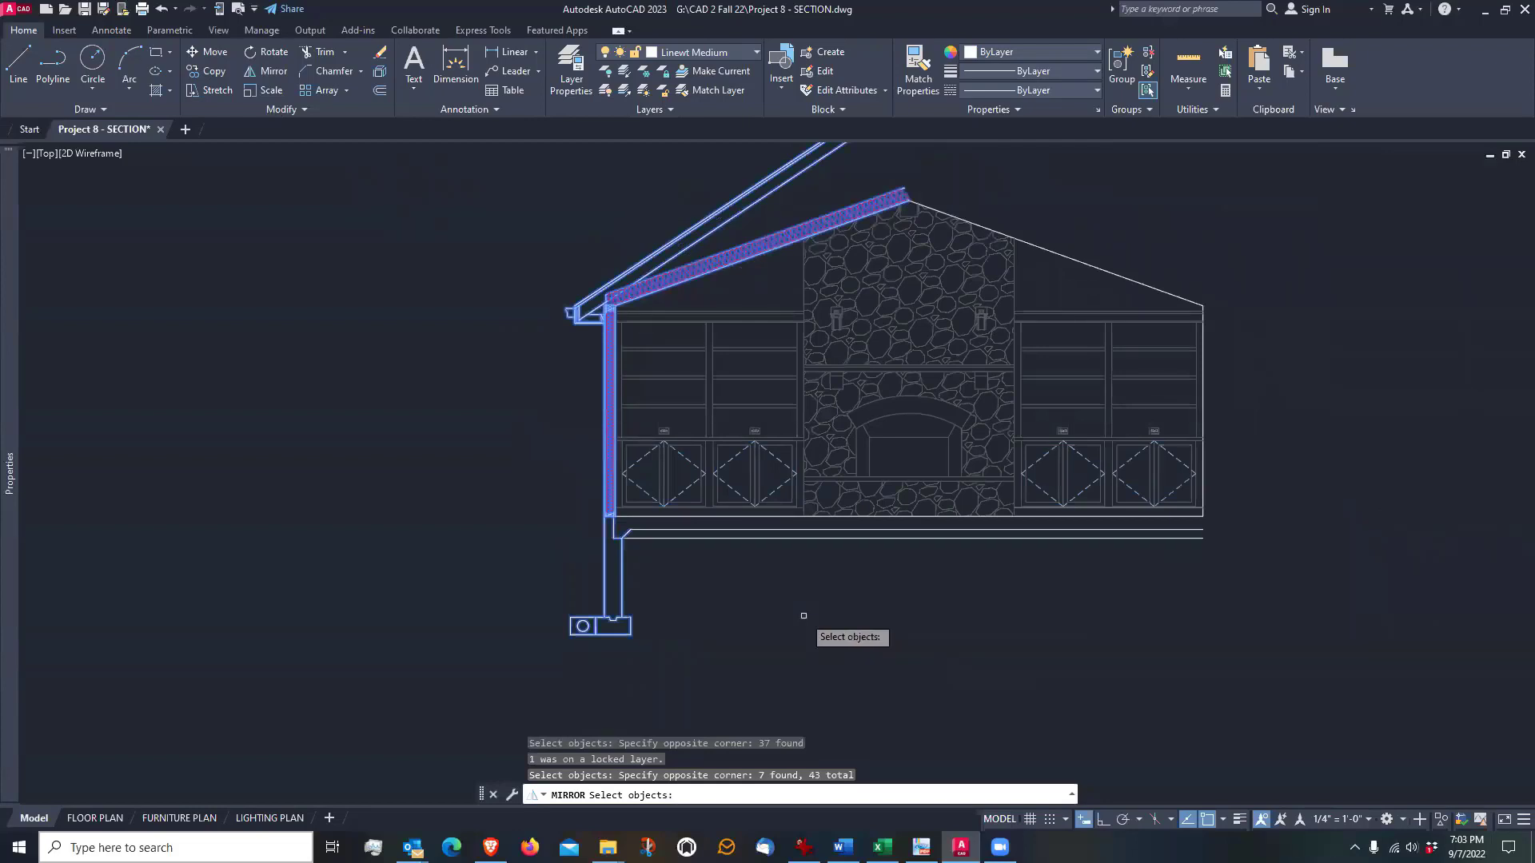
key("Return")
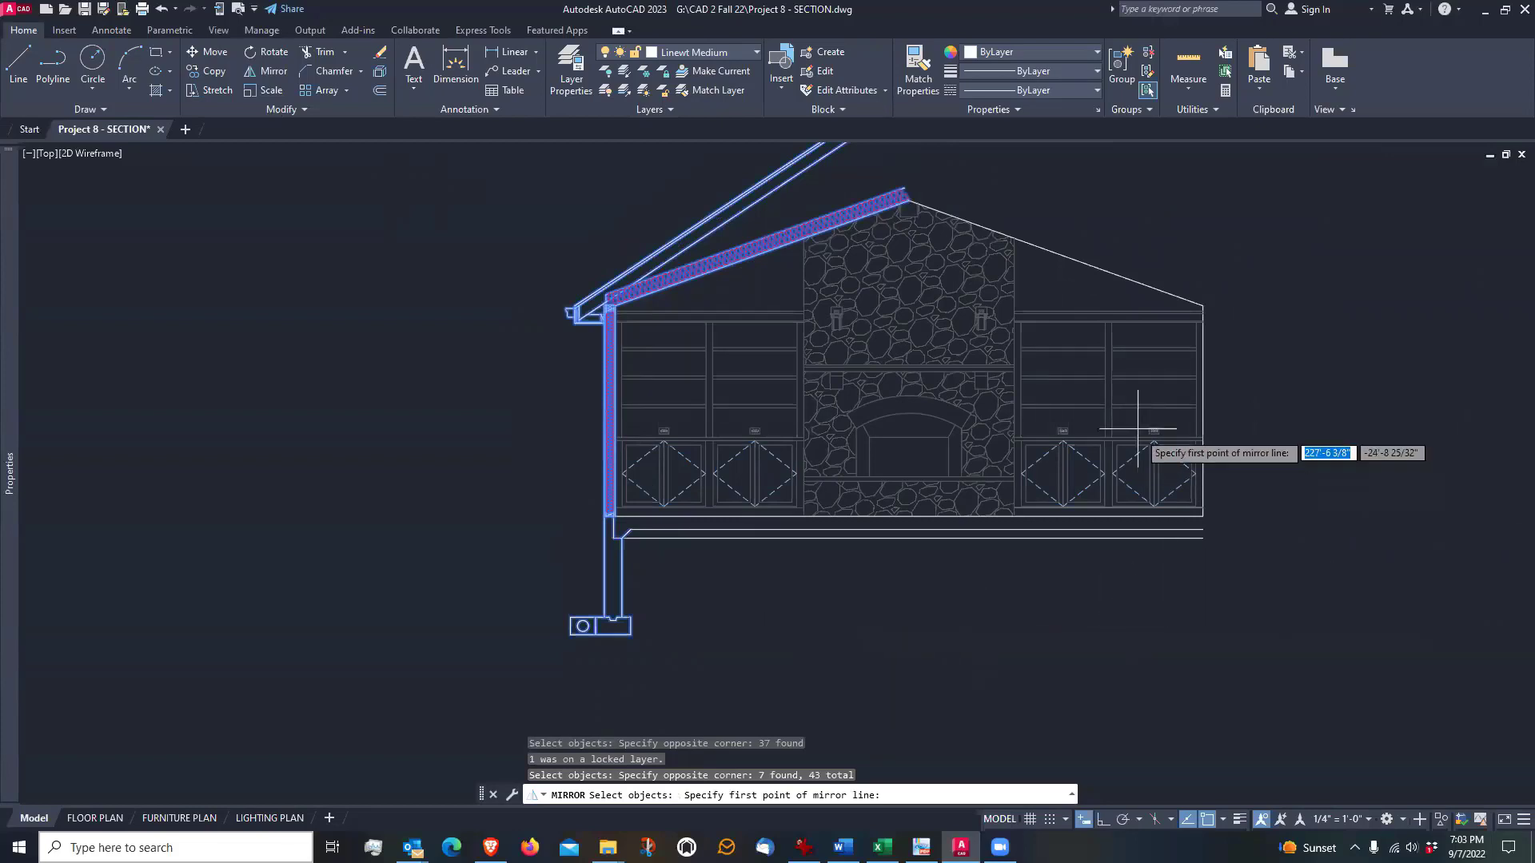
left_click(915, 474)
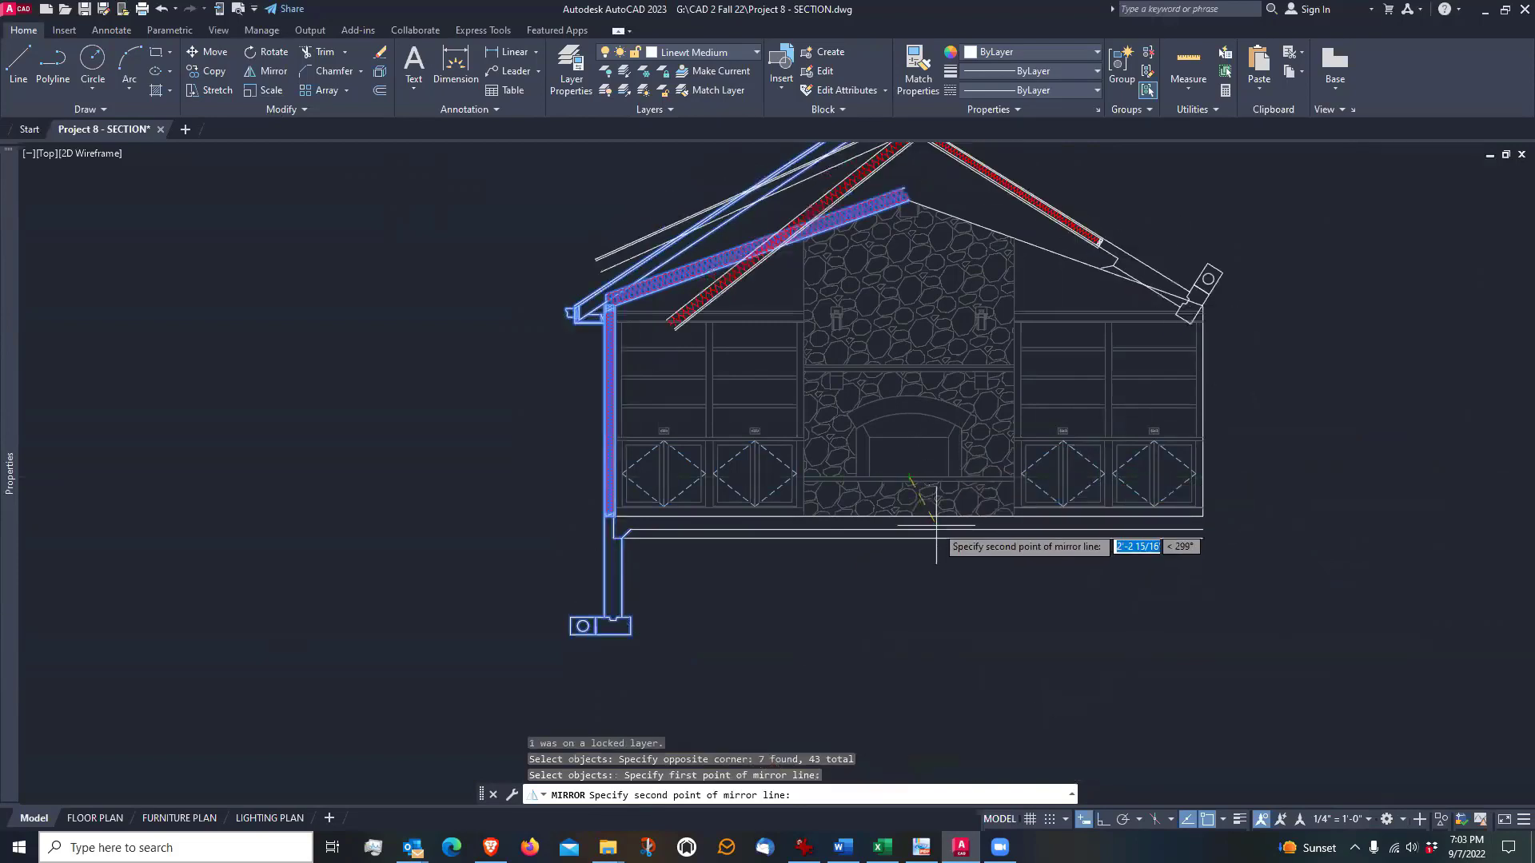
left_click(1104, 819)
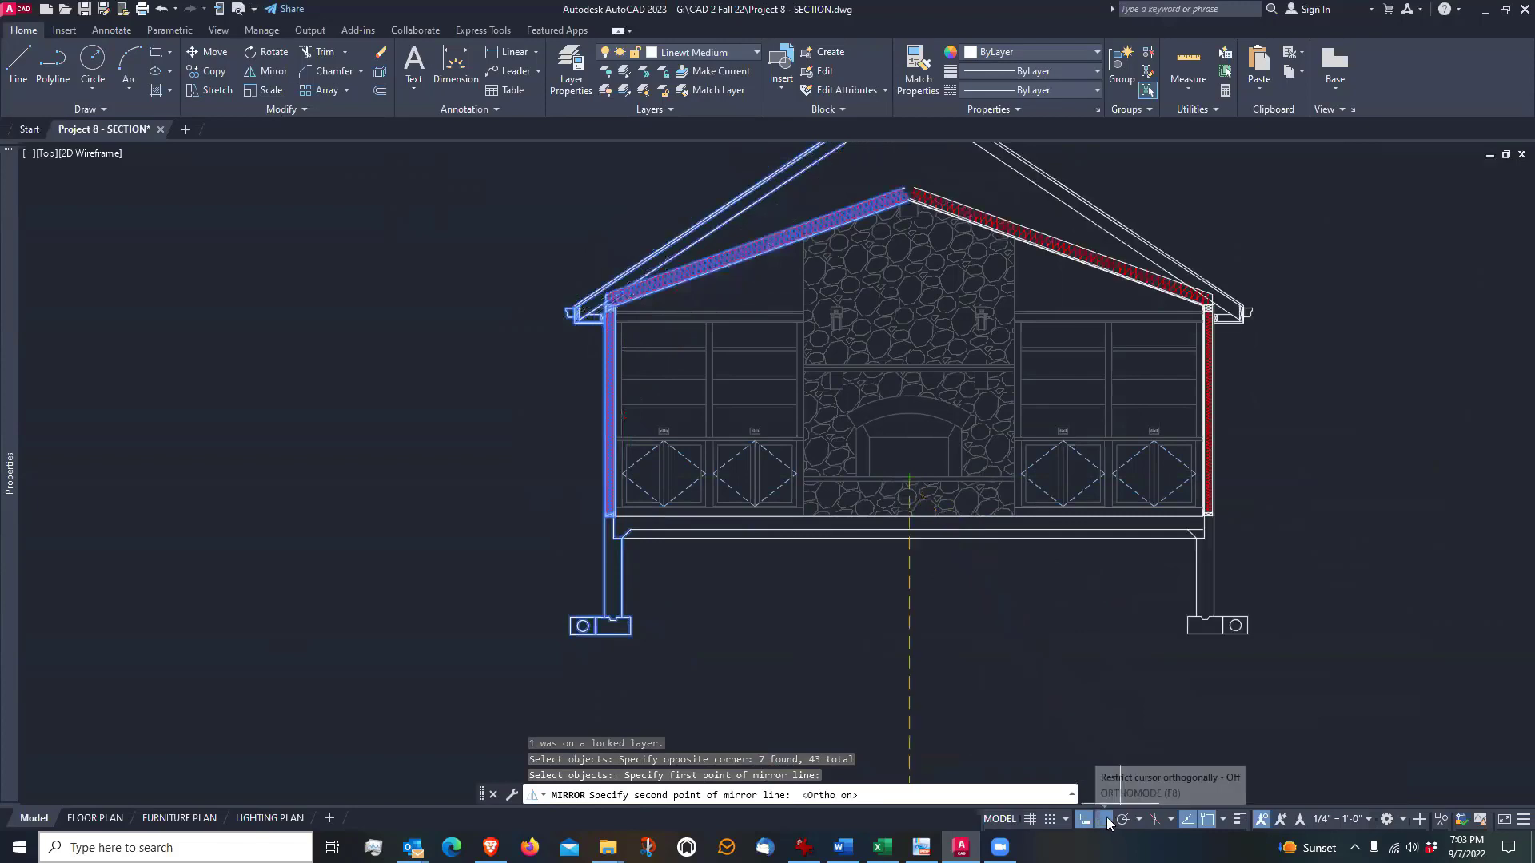
left_click(937, 689)
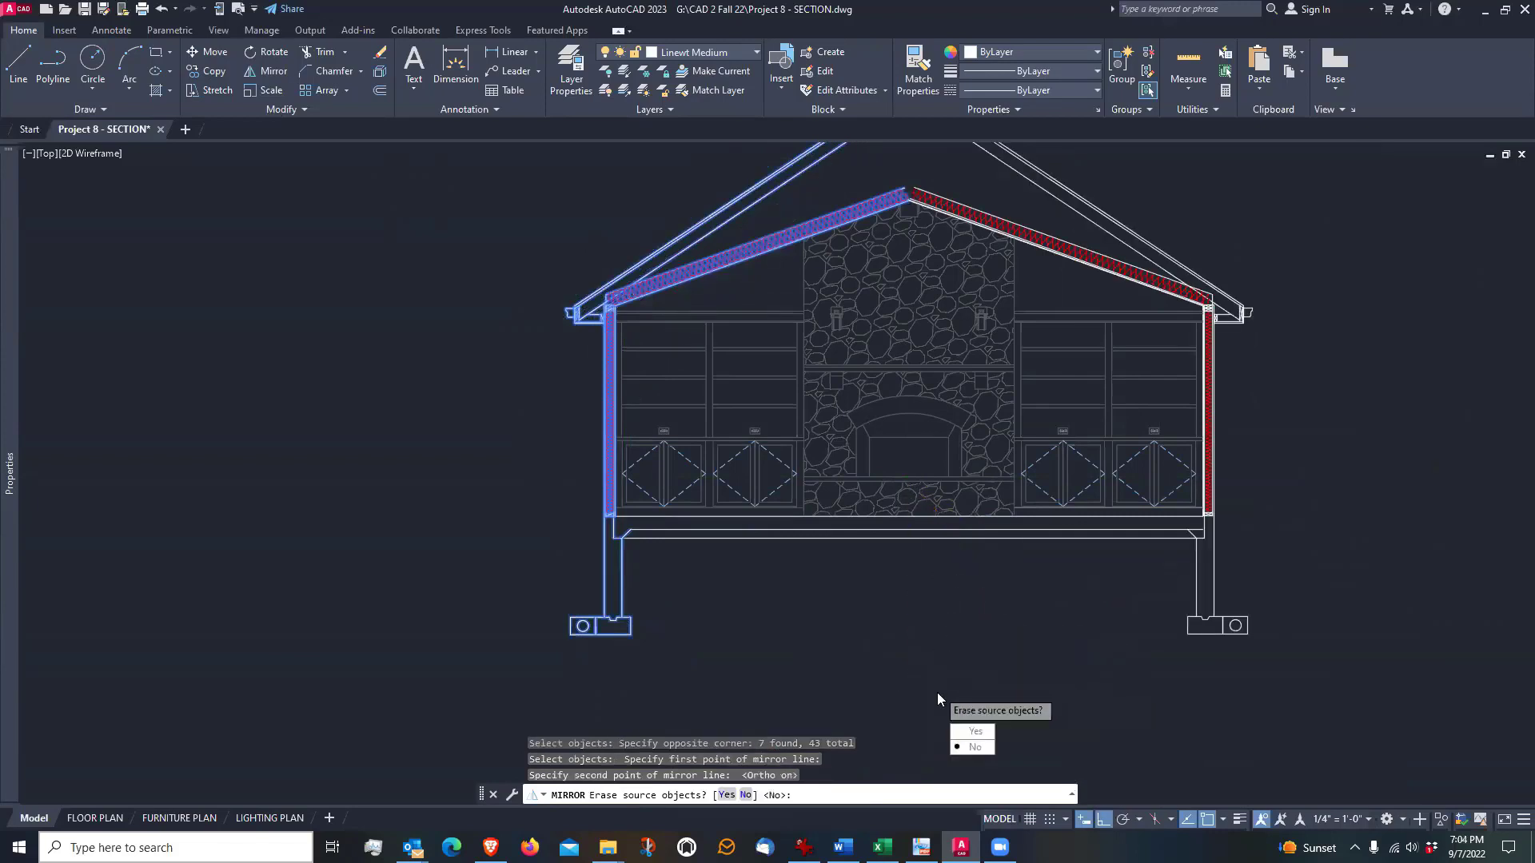
left_click(983, 750)
scroll(1263, 481, "down", 2)
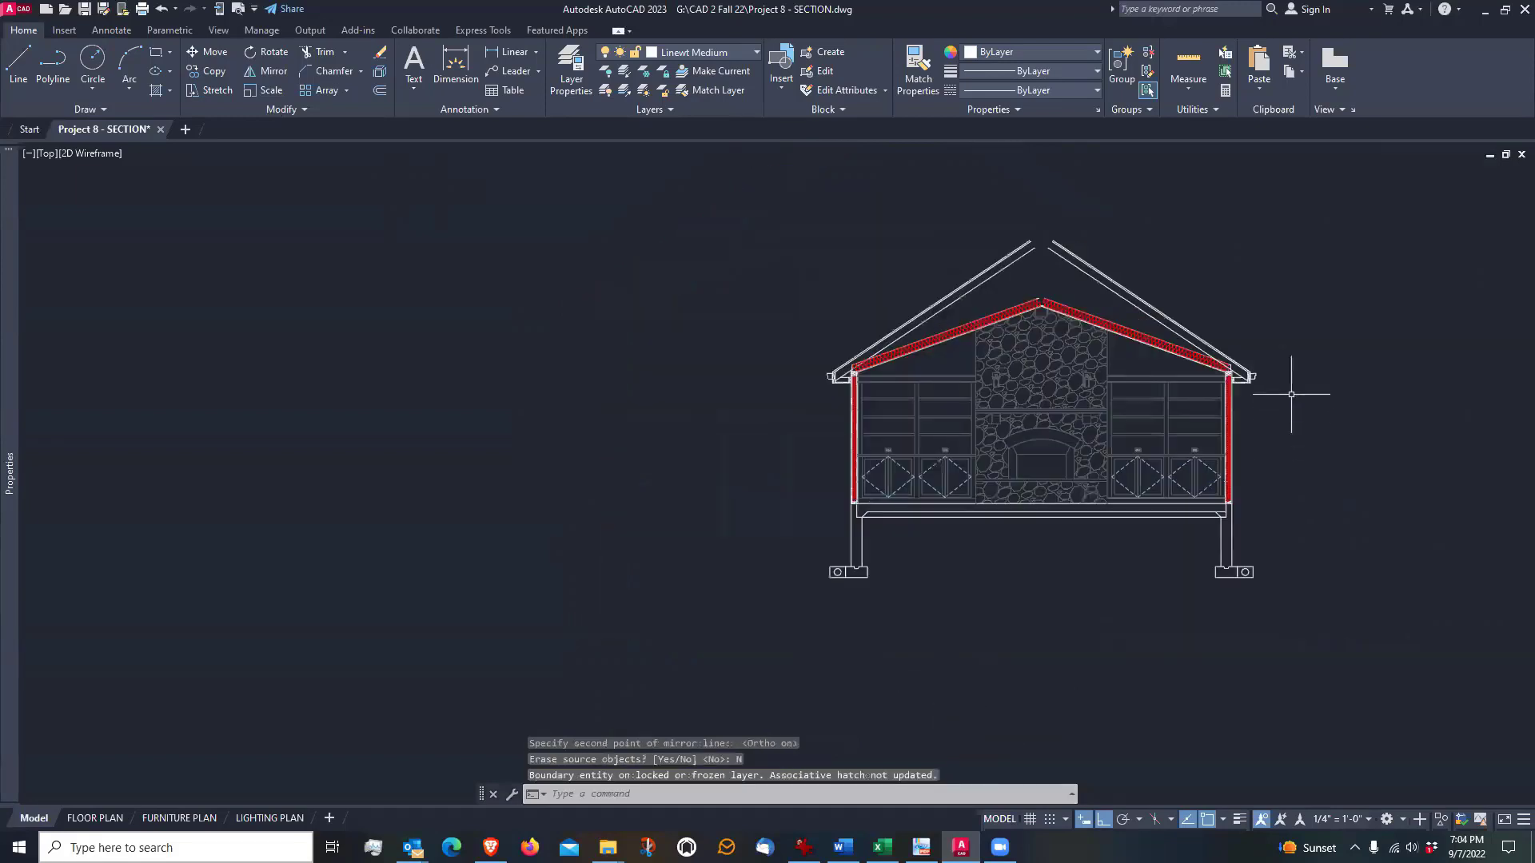
Fillet the two outer pairs of sloped roof lines into sharp corners at the ridge, using a zero radius
scroll(1291, 387, "up", 2)
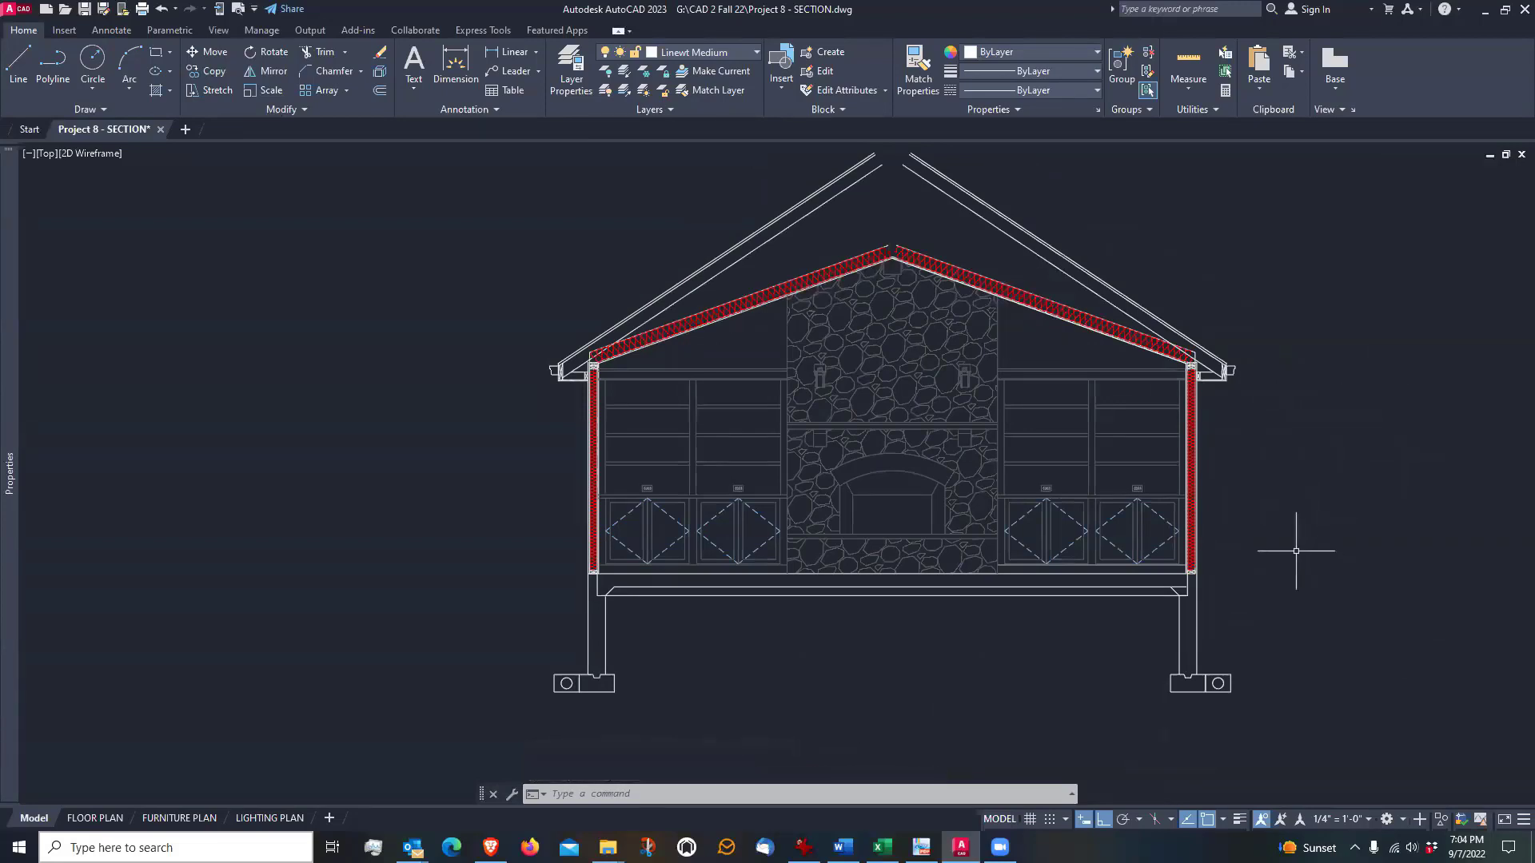
scroll(879, 364, "up", 4)
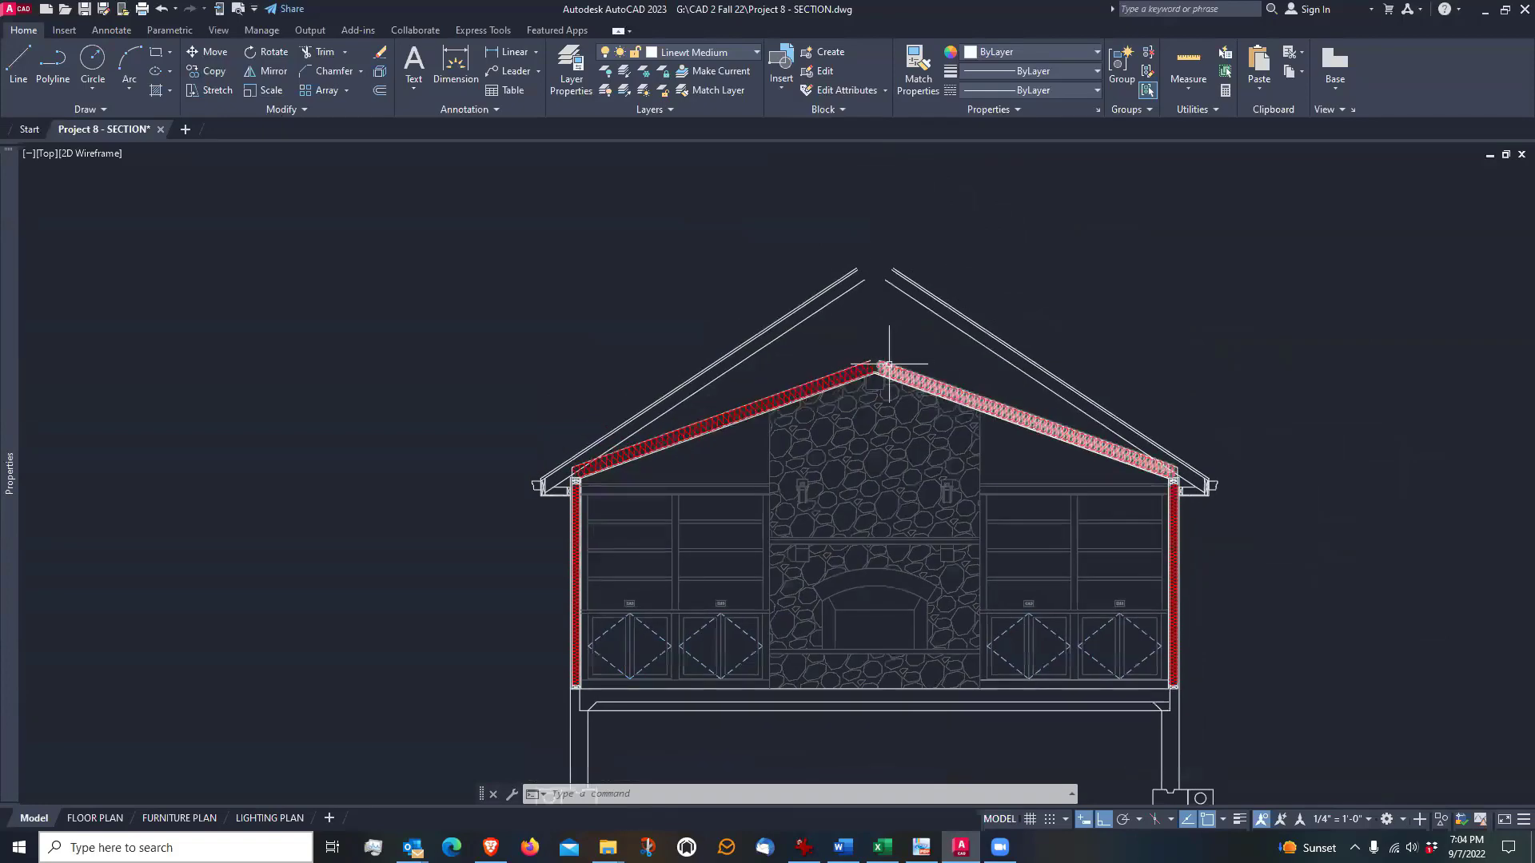
scroll(880, 364, "up", 3)
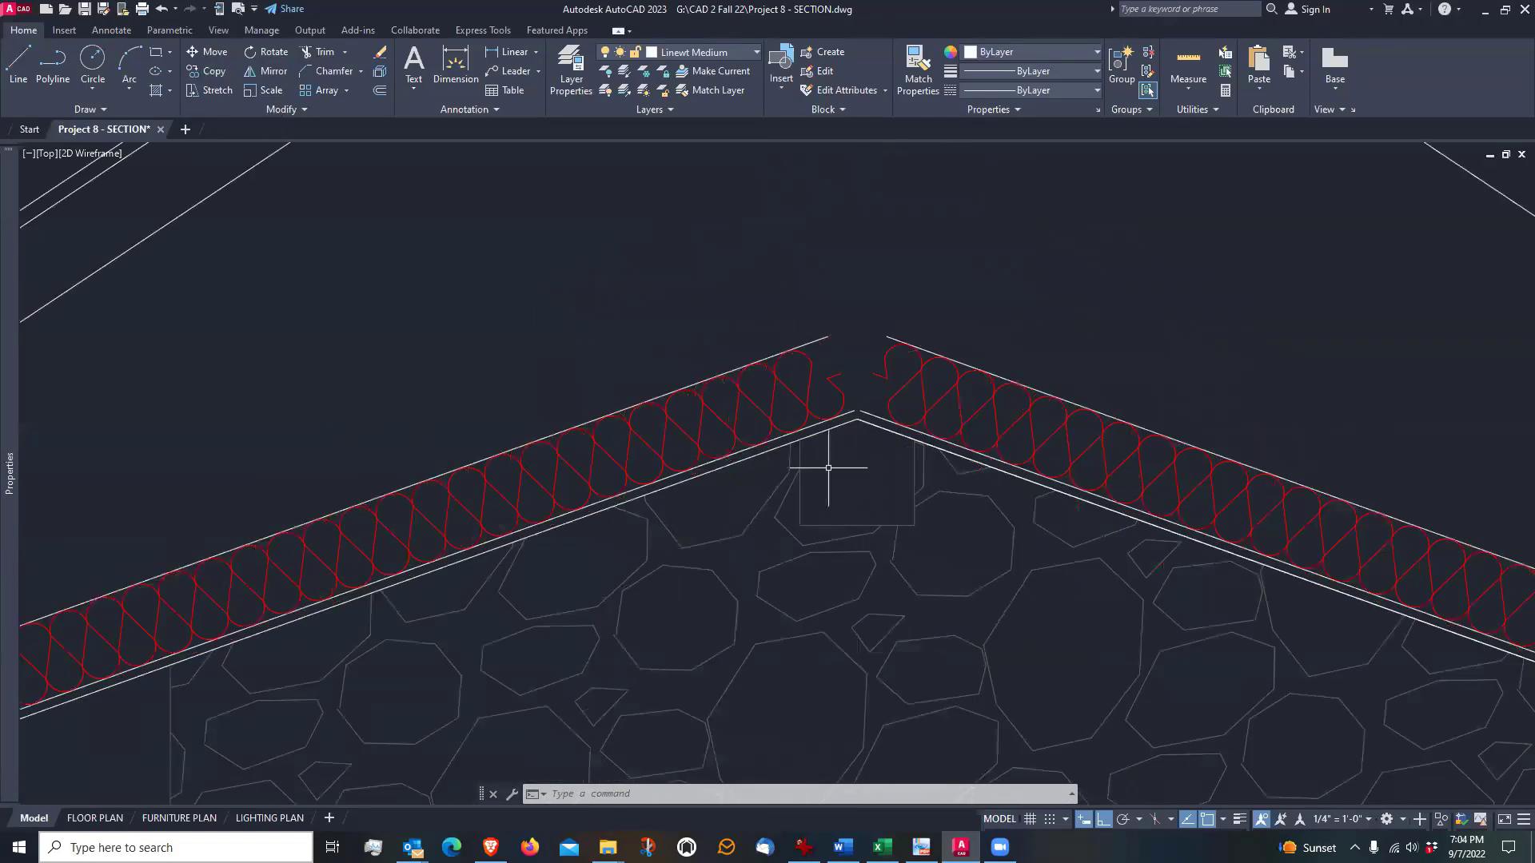
scroll(877, 490, "down", 5)
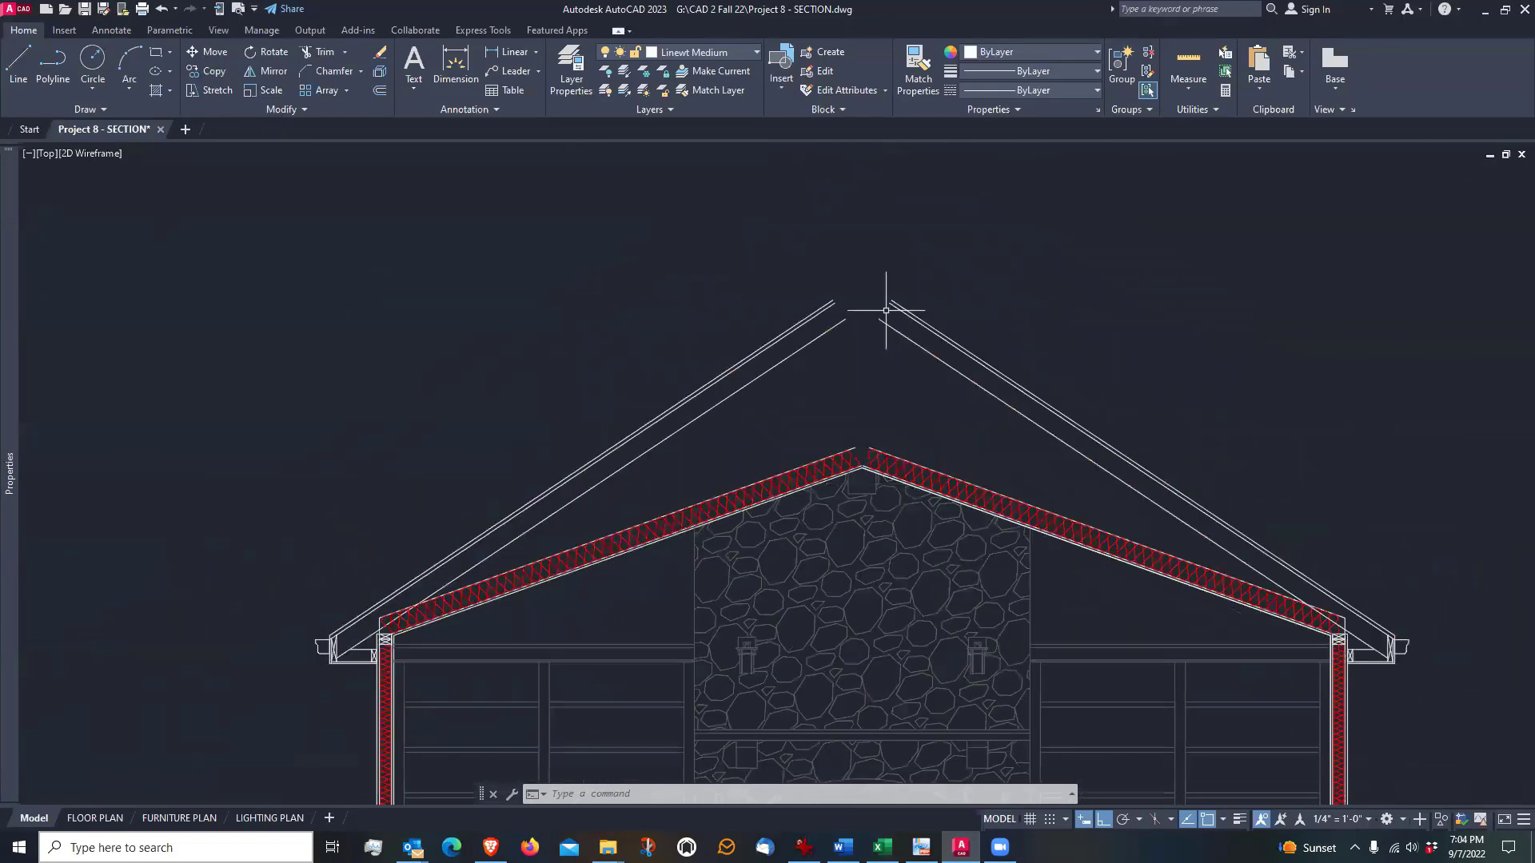
scroll(891, 315, "up", 4)
scroll(833, 392, "down", 2)
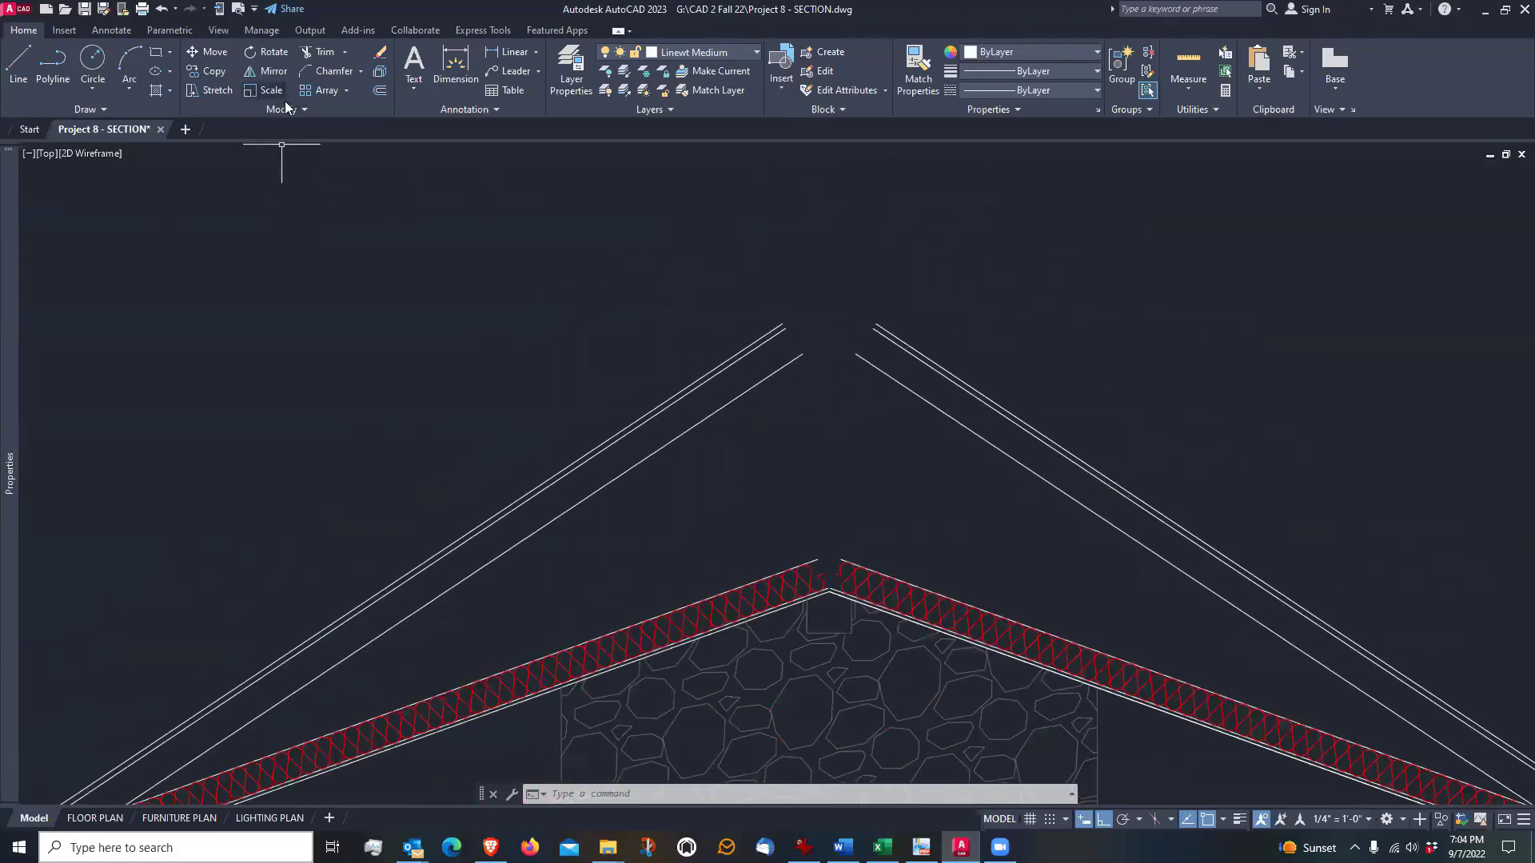
left_click(358, 71)
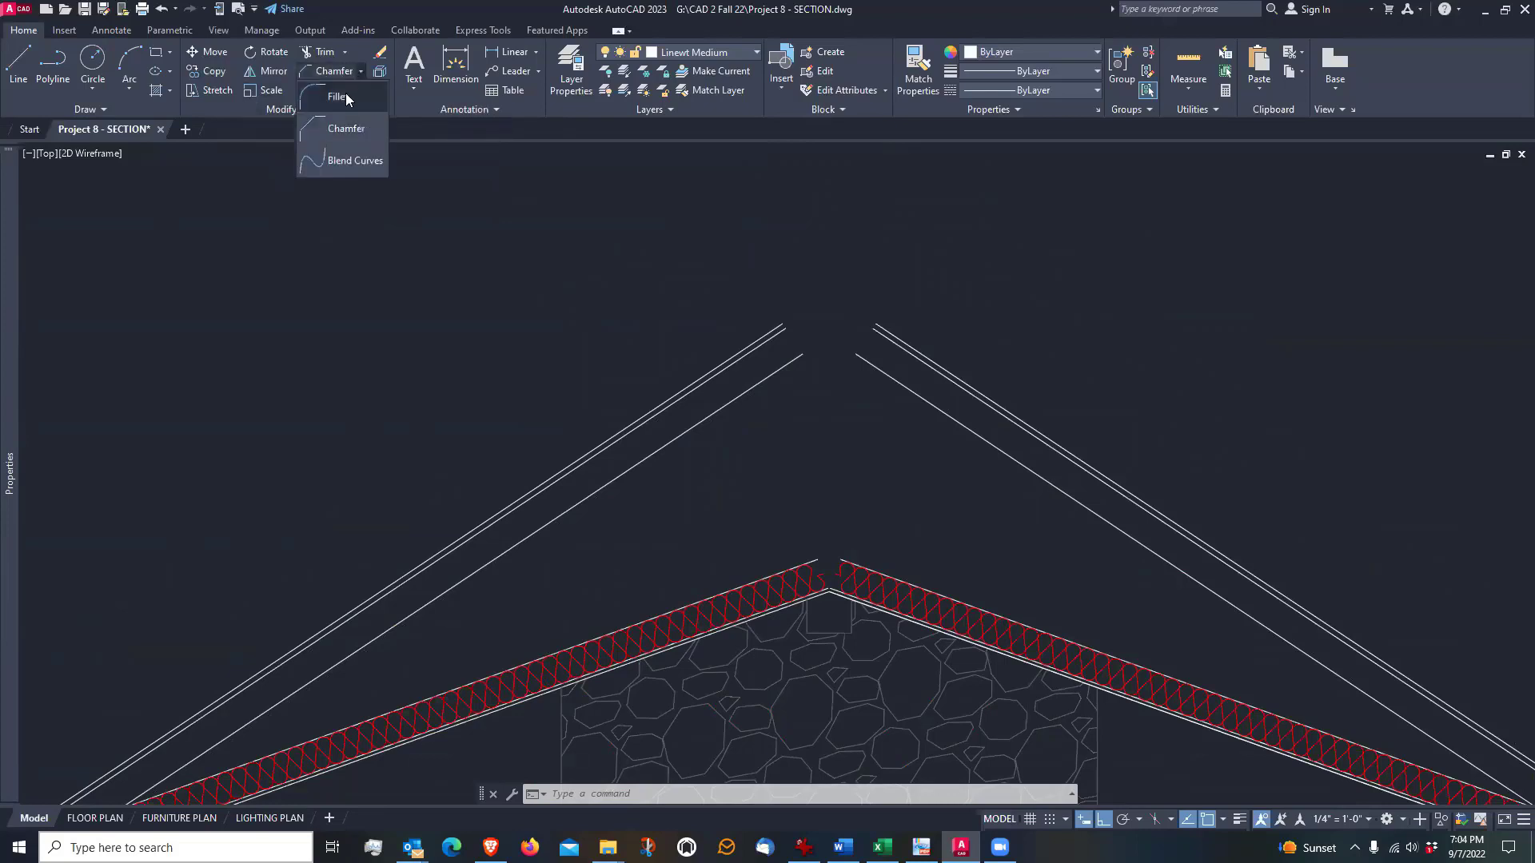
left_click(346, 93)
scroll(812, 298, "up", 2)
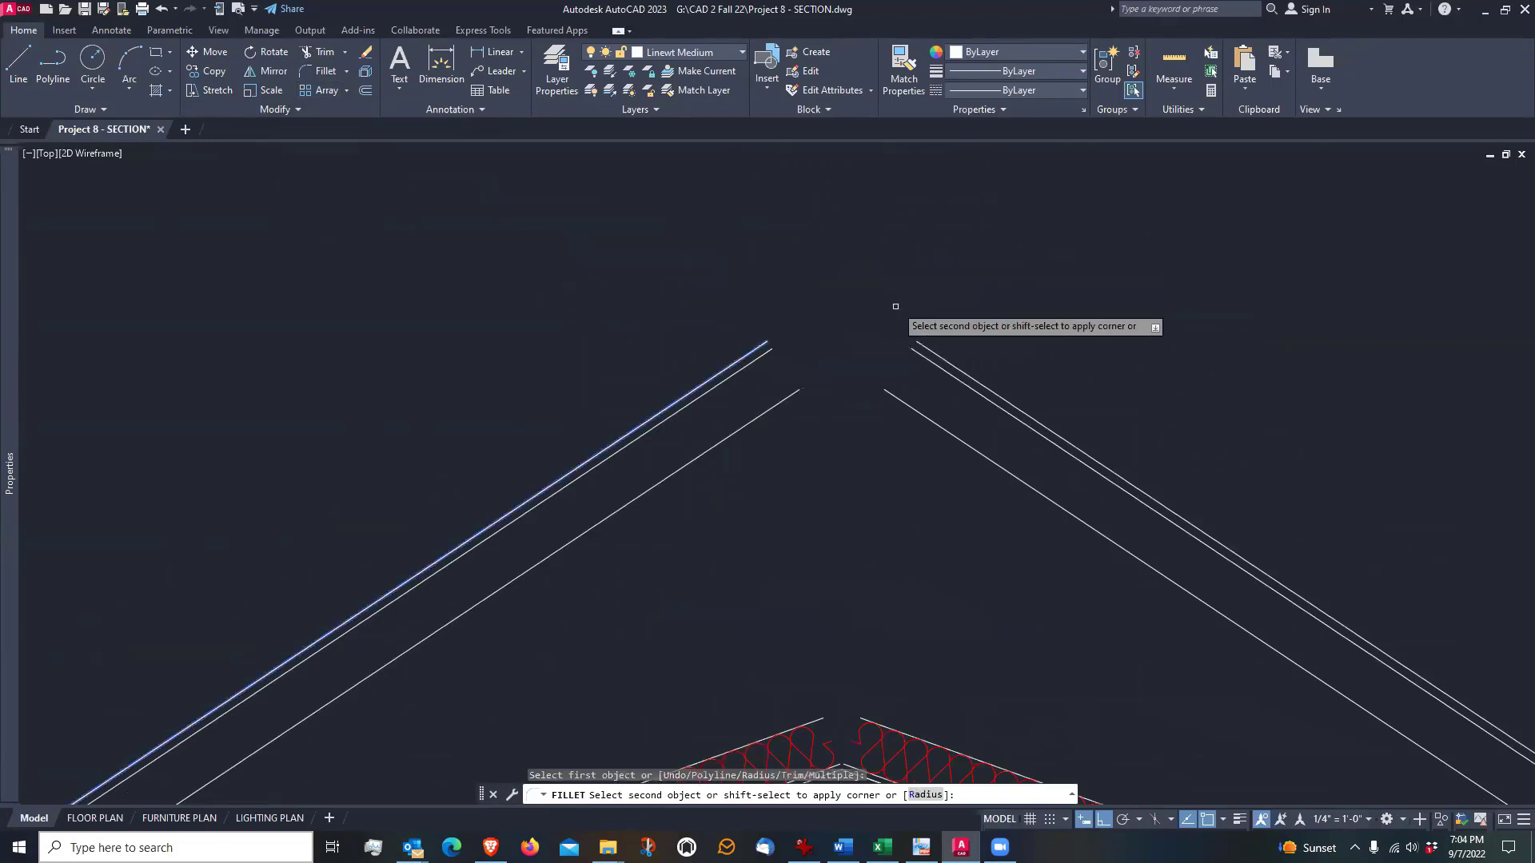
left_click(921, 345)
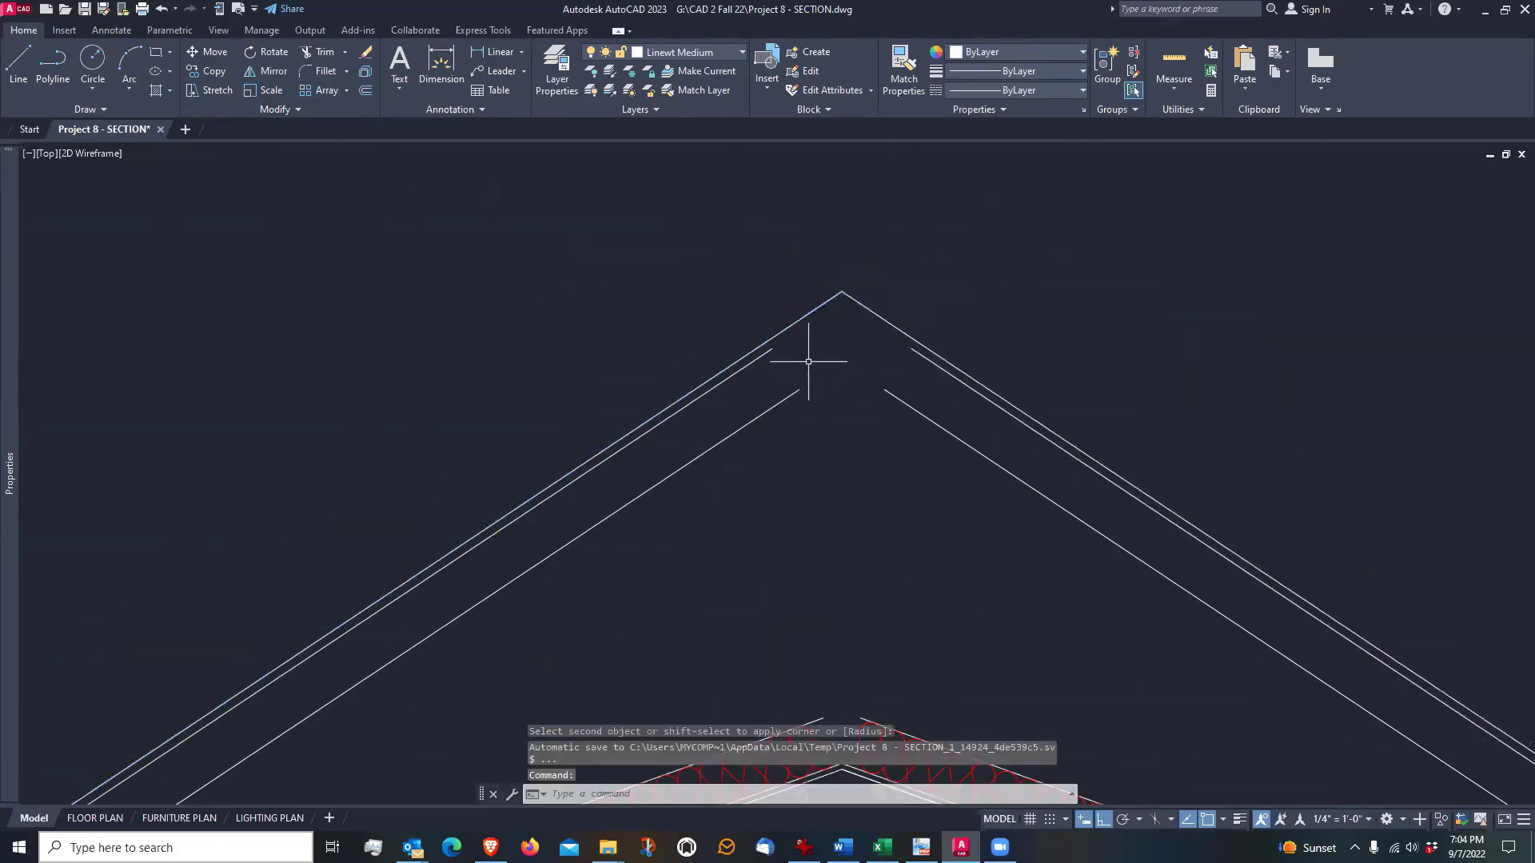
key("Return")
left_click(769, 351)
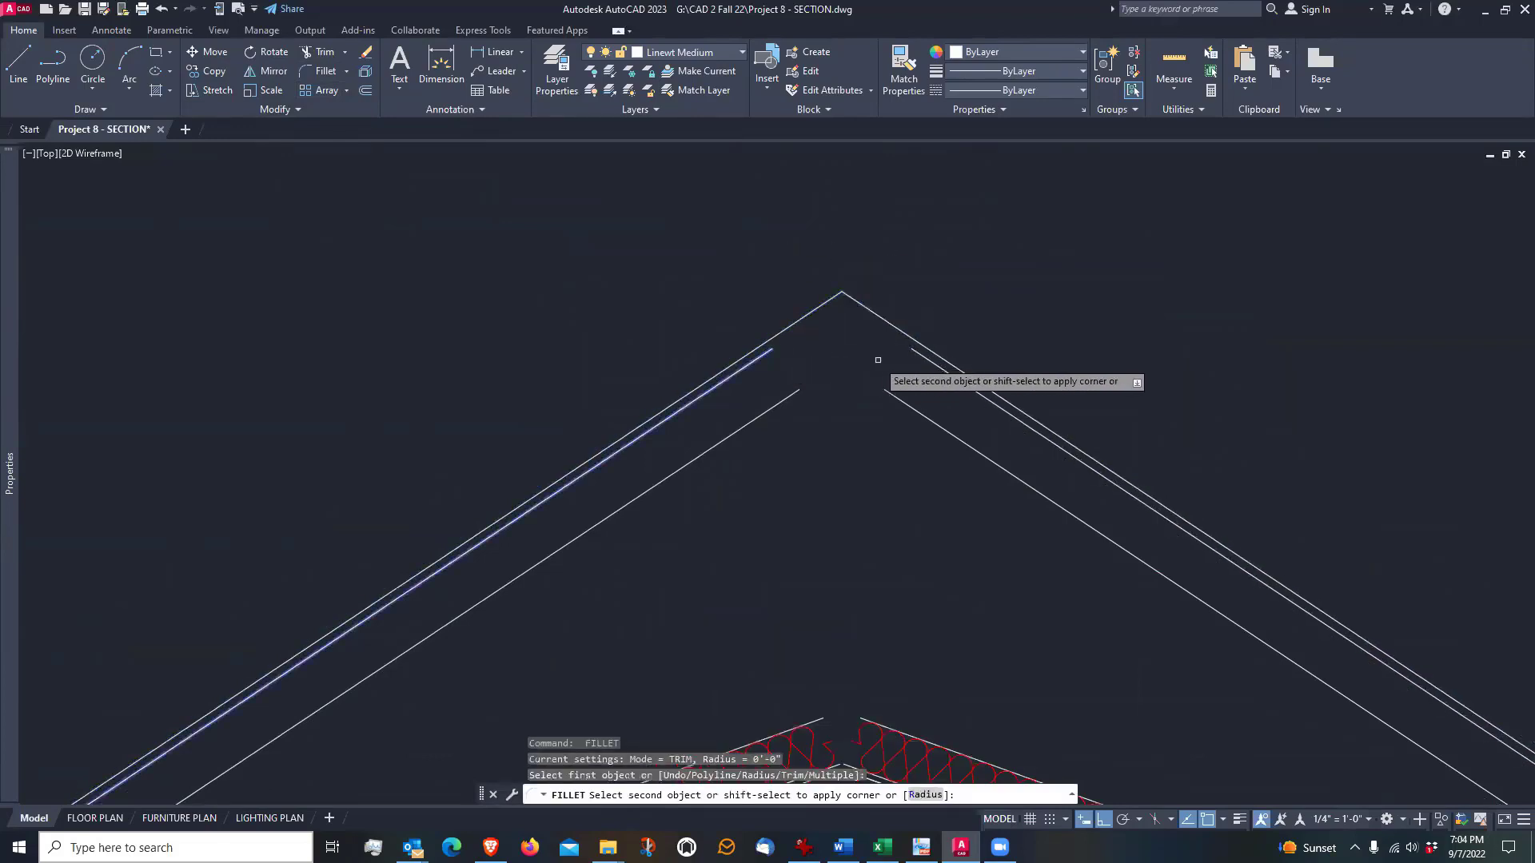
left_click(918, 354)
Fillet the two lower rafter lines of the upper roof into a sharp corner beneath the ridge
key("Return")
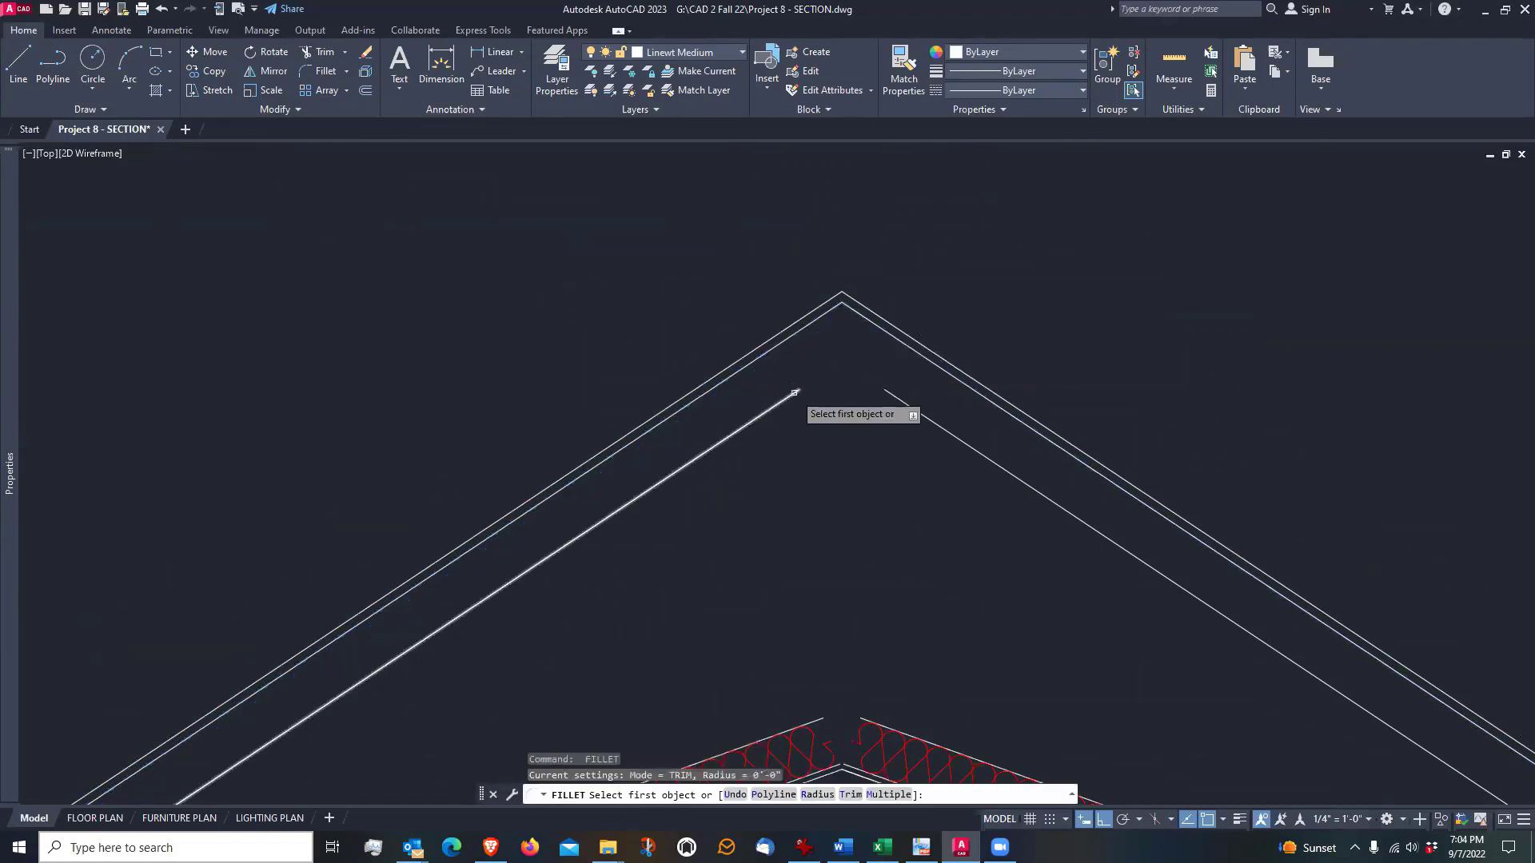
left_click(795, 393)
left_click(864, 380)
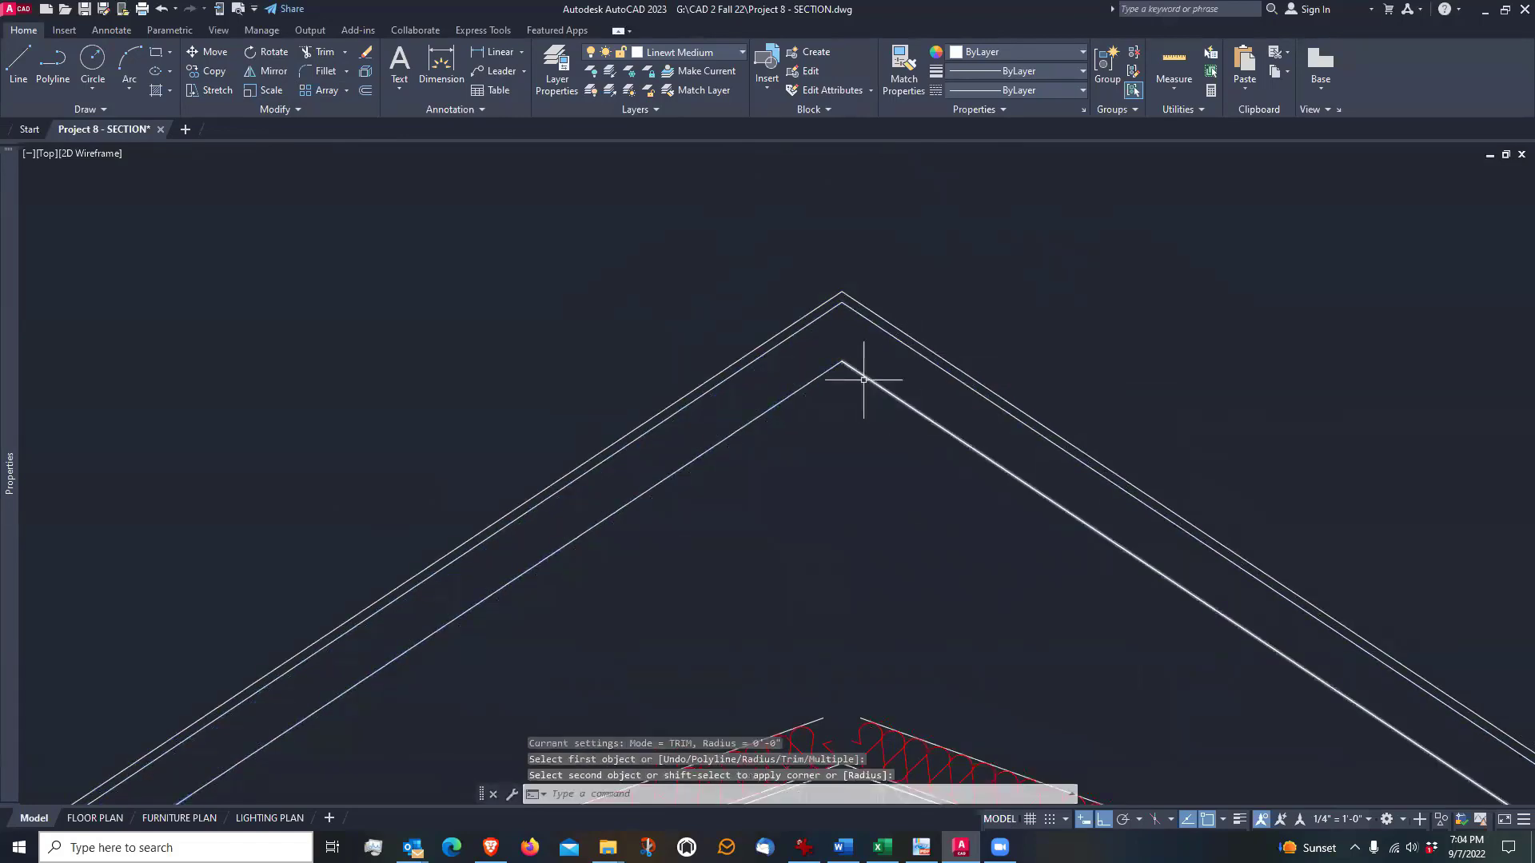
Fillet the lines directly above and below the sloped ceiling insulation into sharp corners at the peak
scroll(800, 320, "down", 2)
scroll(816, 651, "up", 5)
key("Return")
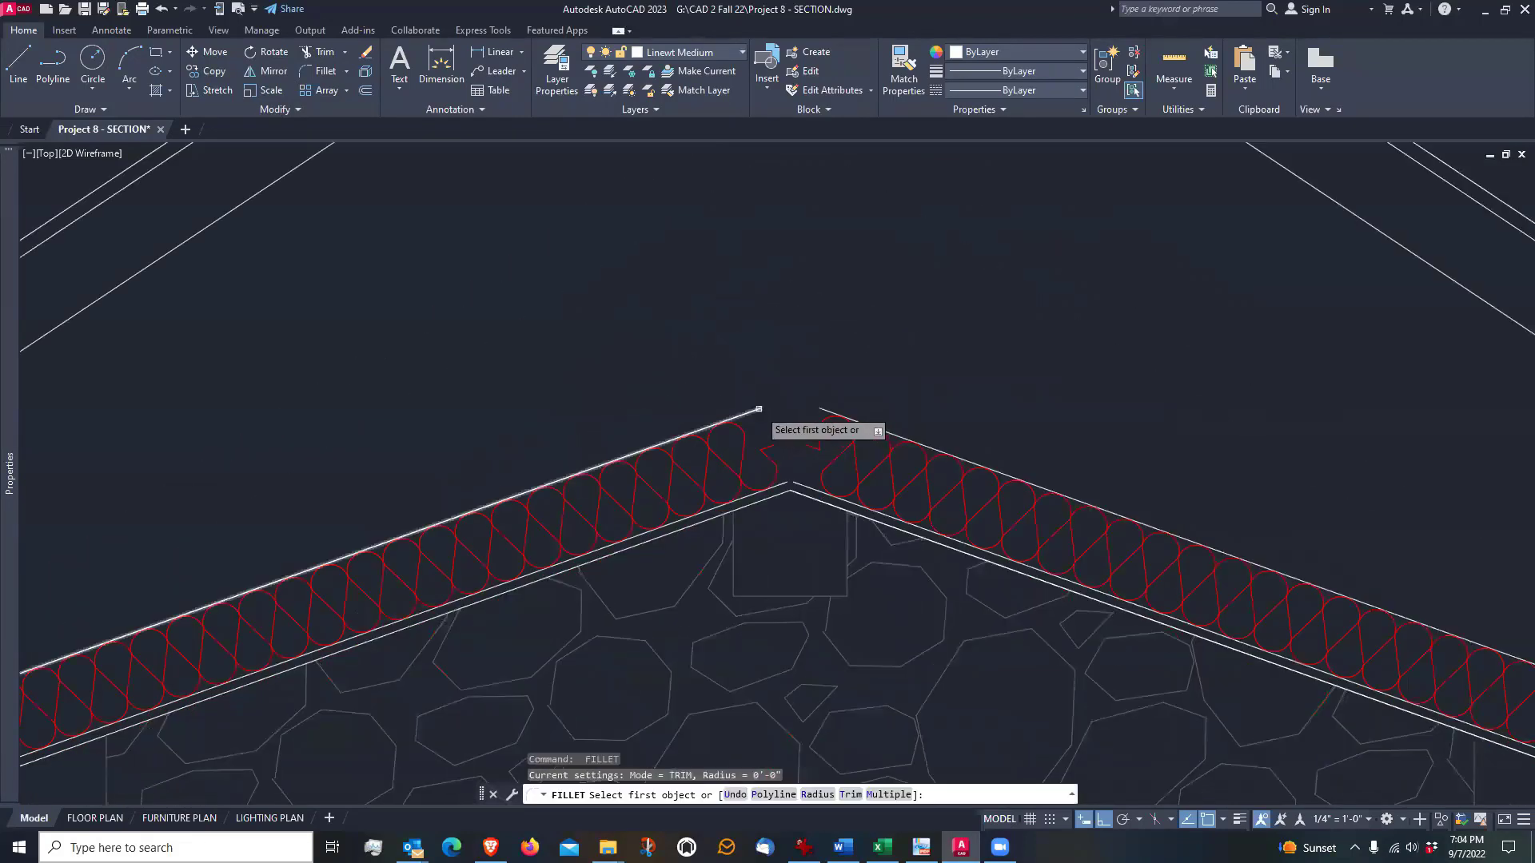
left_click(759, 409)
left_click(814, 404)
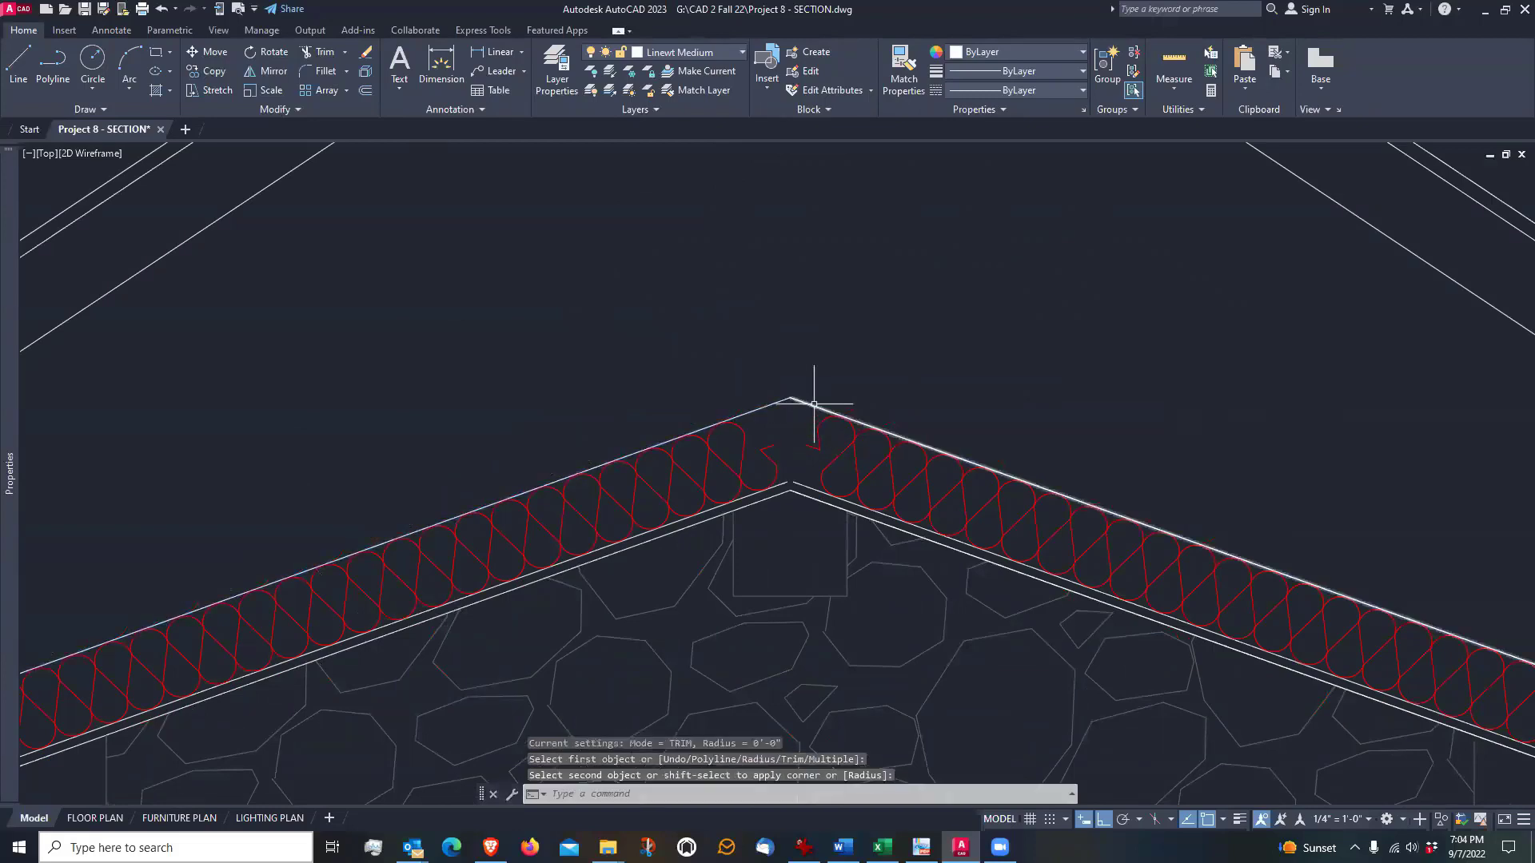
scroll(790, 479, "up", 4)
key("Return")
left_click(788, 474)
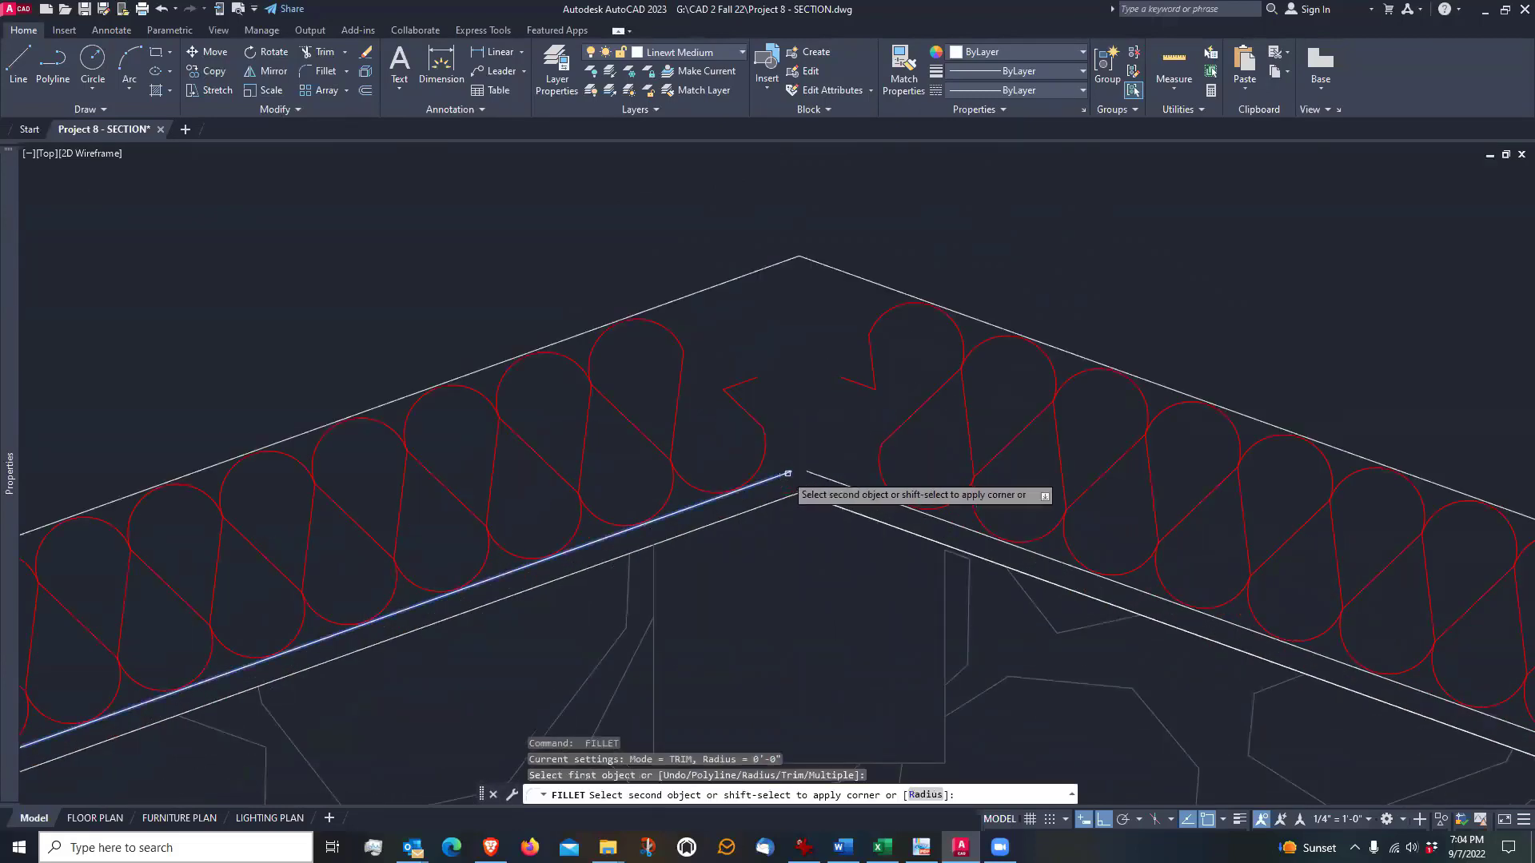
left_click(810, 476)
Fillet the loose ends of the two sloped ceiling insulation runs together at the peak
key("Return")
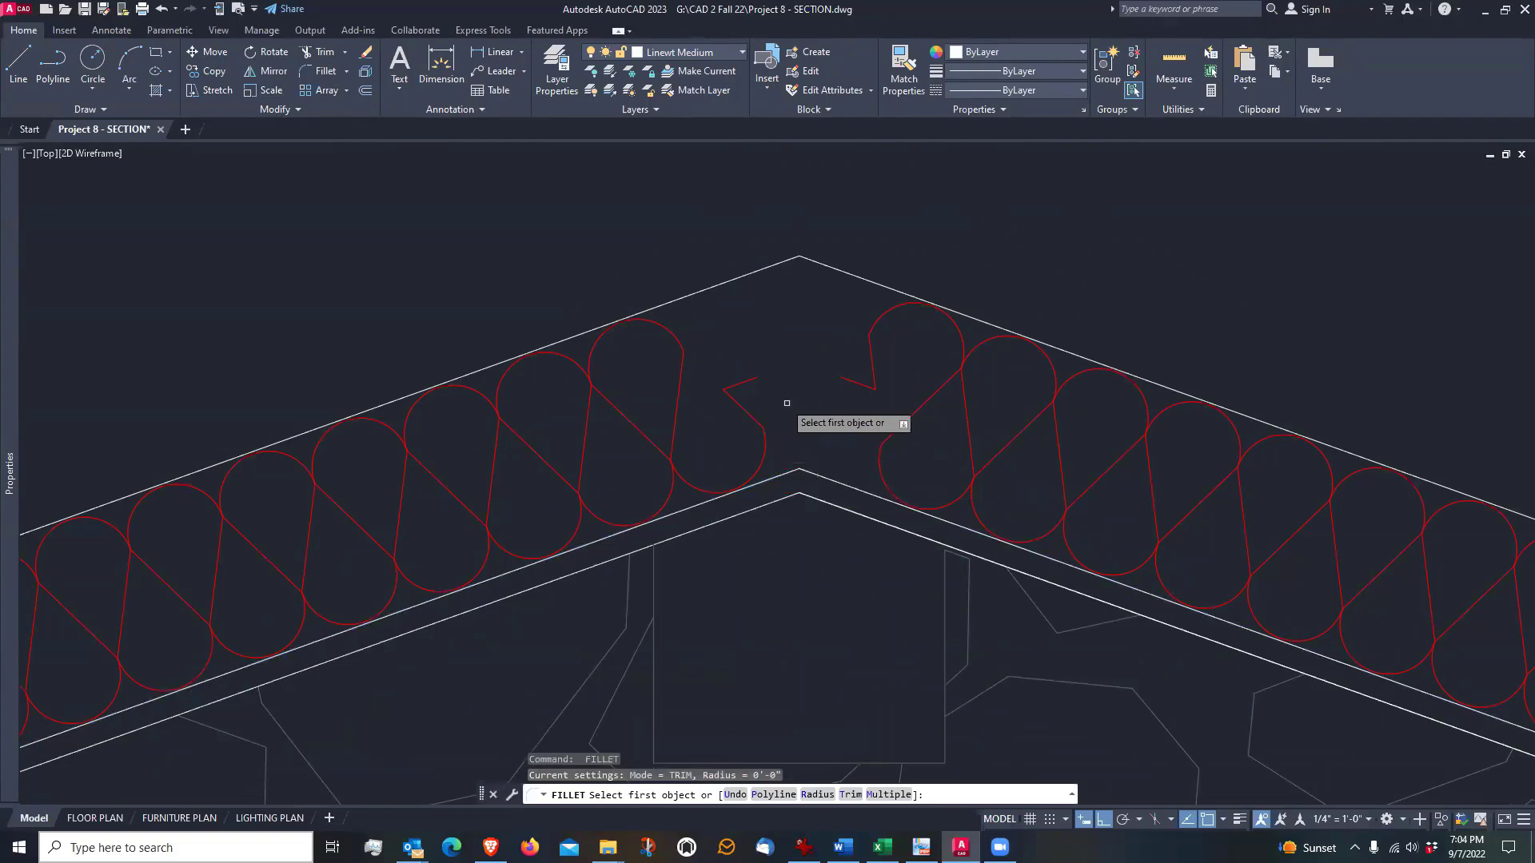
left_click(749, 379)
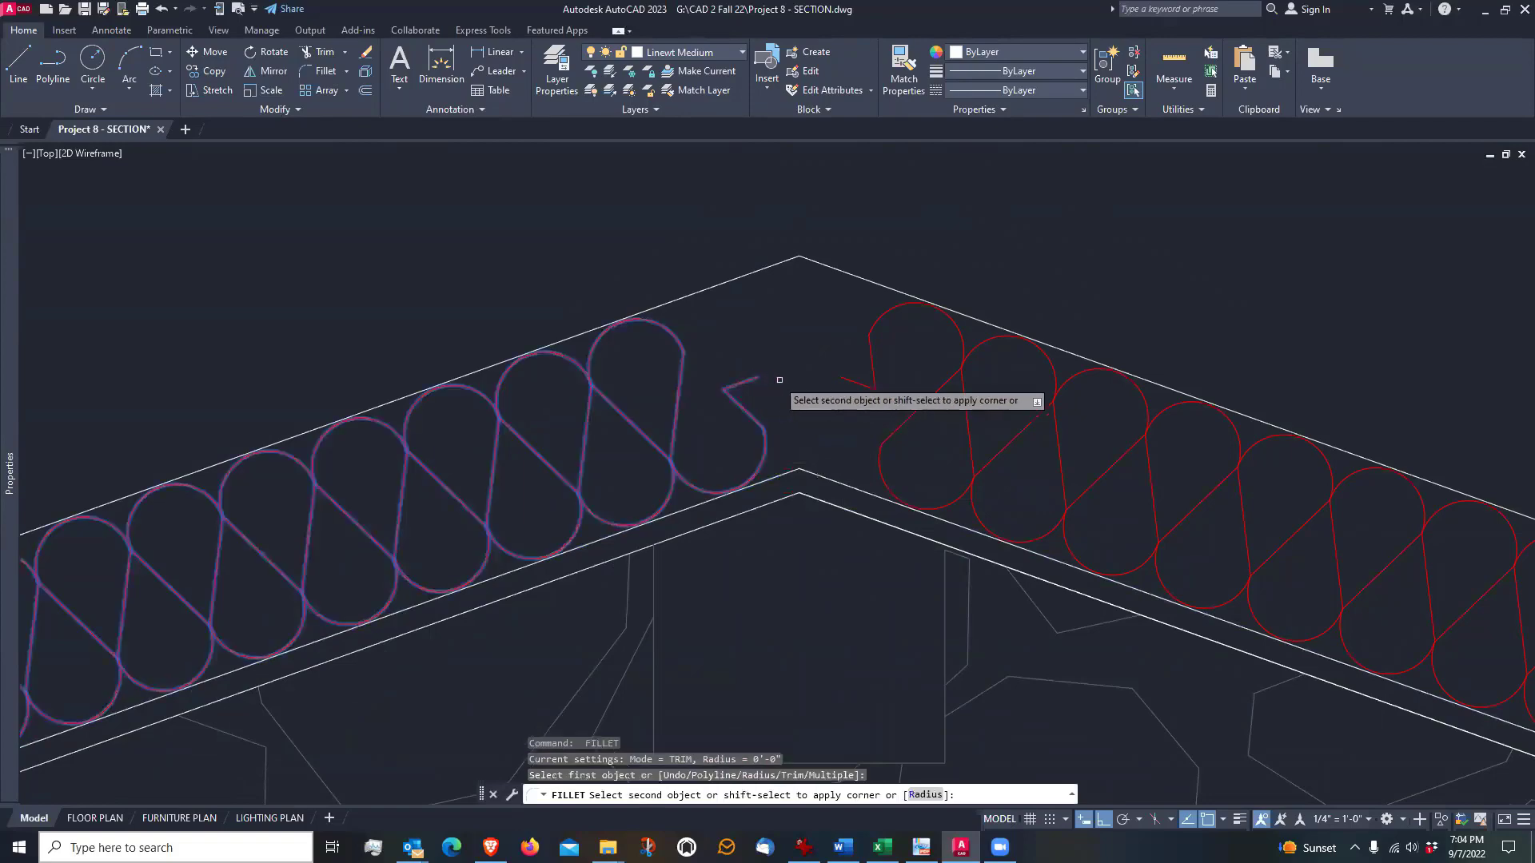
left_click(857, 386)
Trim the slab's underside line where it runs past the sloped thickened edge at the mirrored foundation wall
scroll(767, 341, "down", 5)
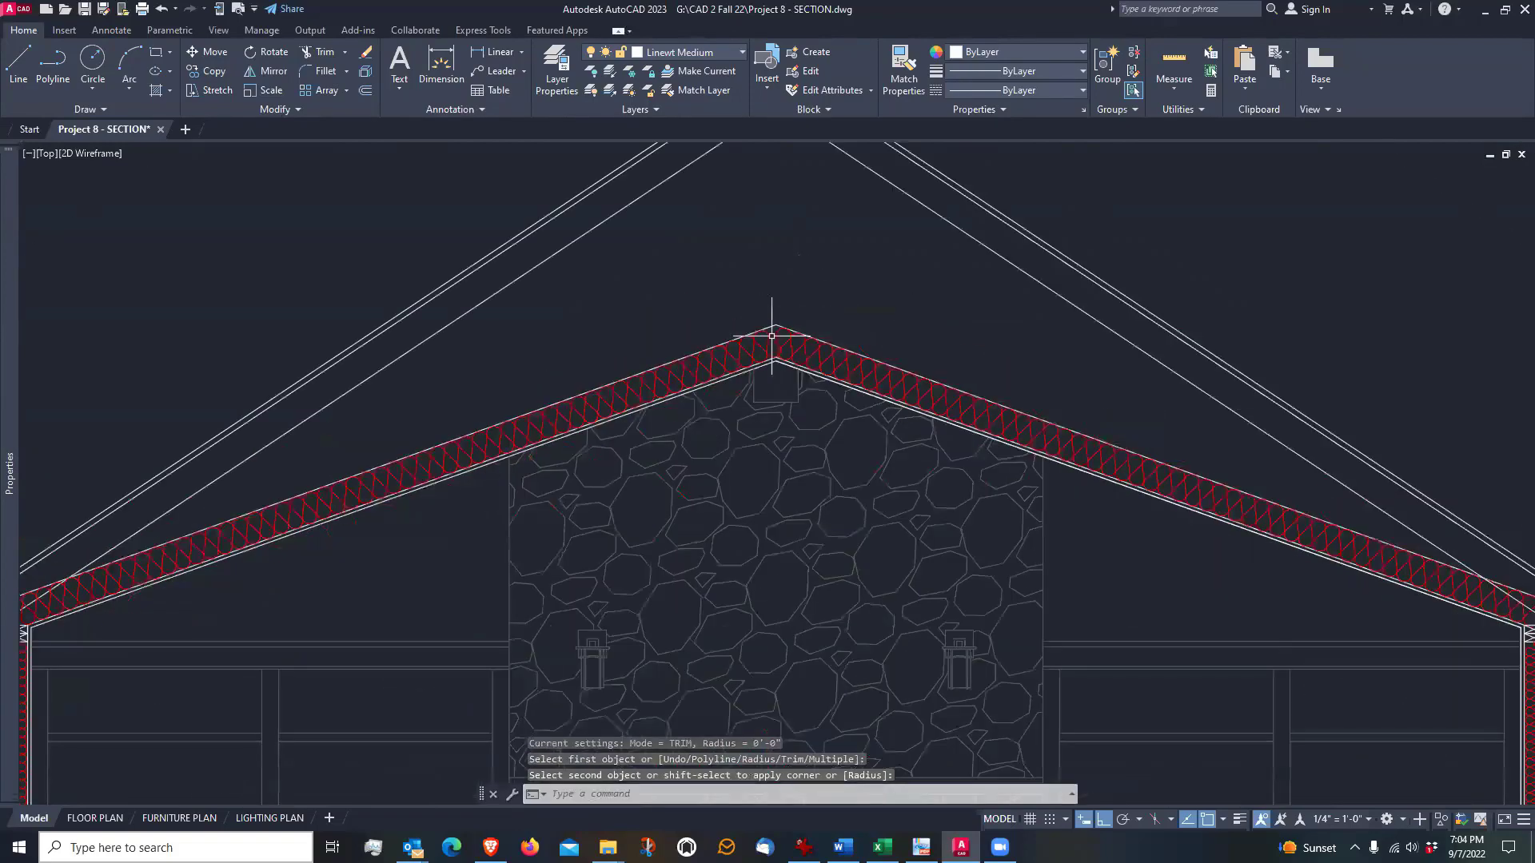
mouse_move(763, 526)
middle_mouse_down()
mouse_move(760, 267)
mouse_move(789, 394)
mouse_move(816, 334)
mouse_move(838, 336)
middle_mouse_up()
scroll(843, 288, "down", 4)
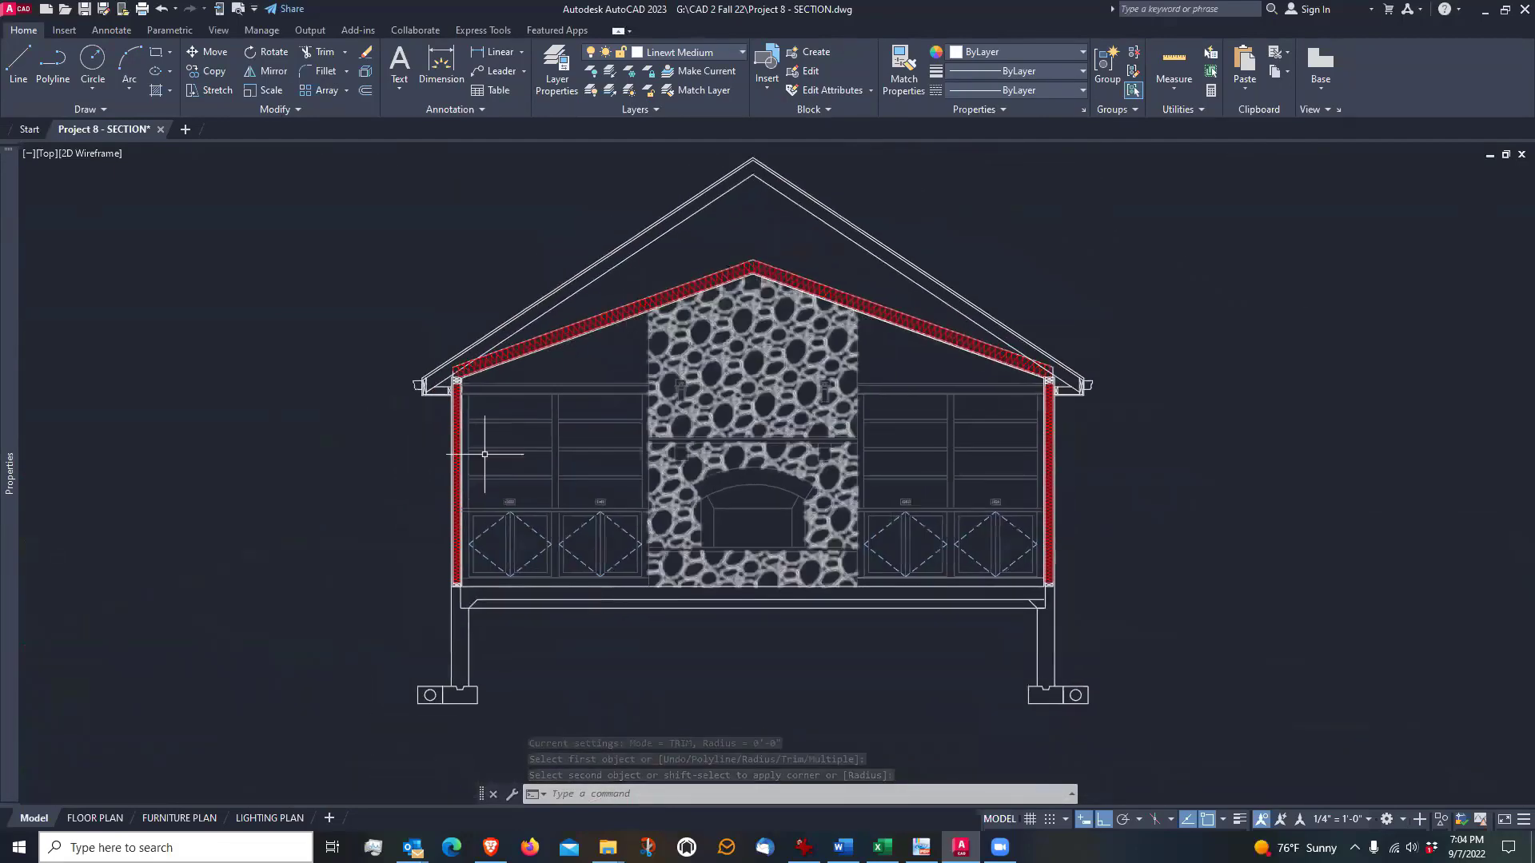
scroll(981, 686, "up", 6)
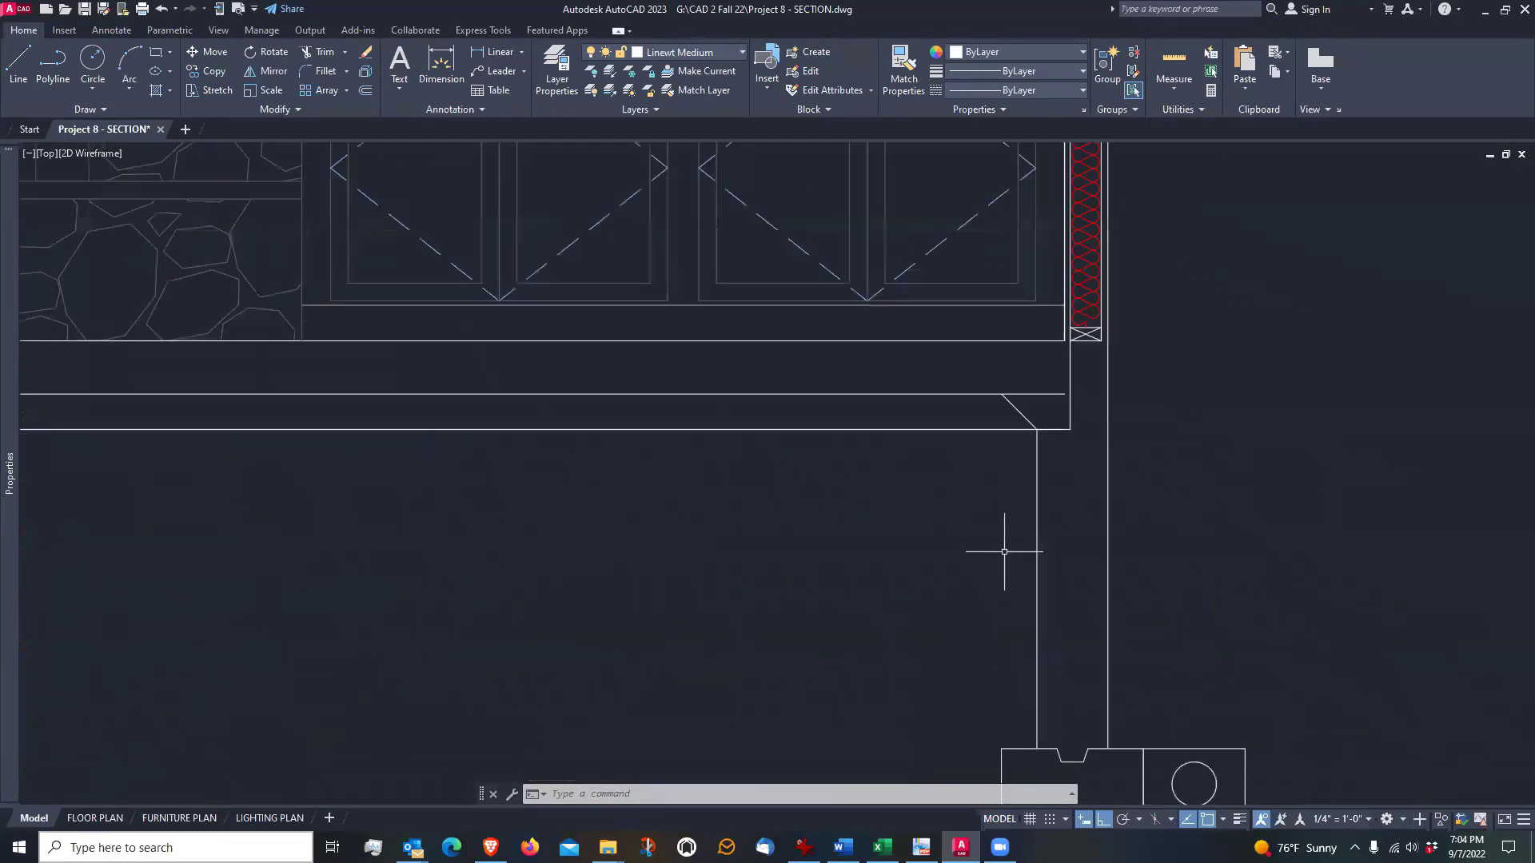
scroll(1016, 480, "down", 3)
scroll(1027, 460, "up", 7)
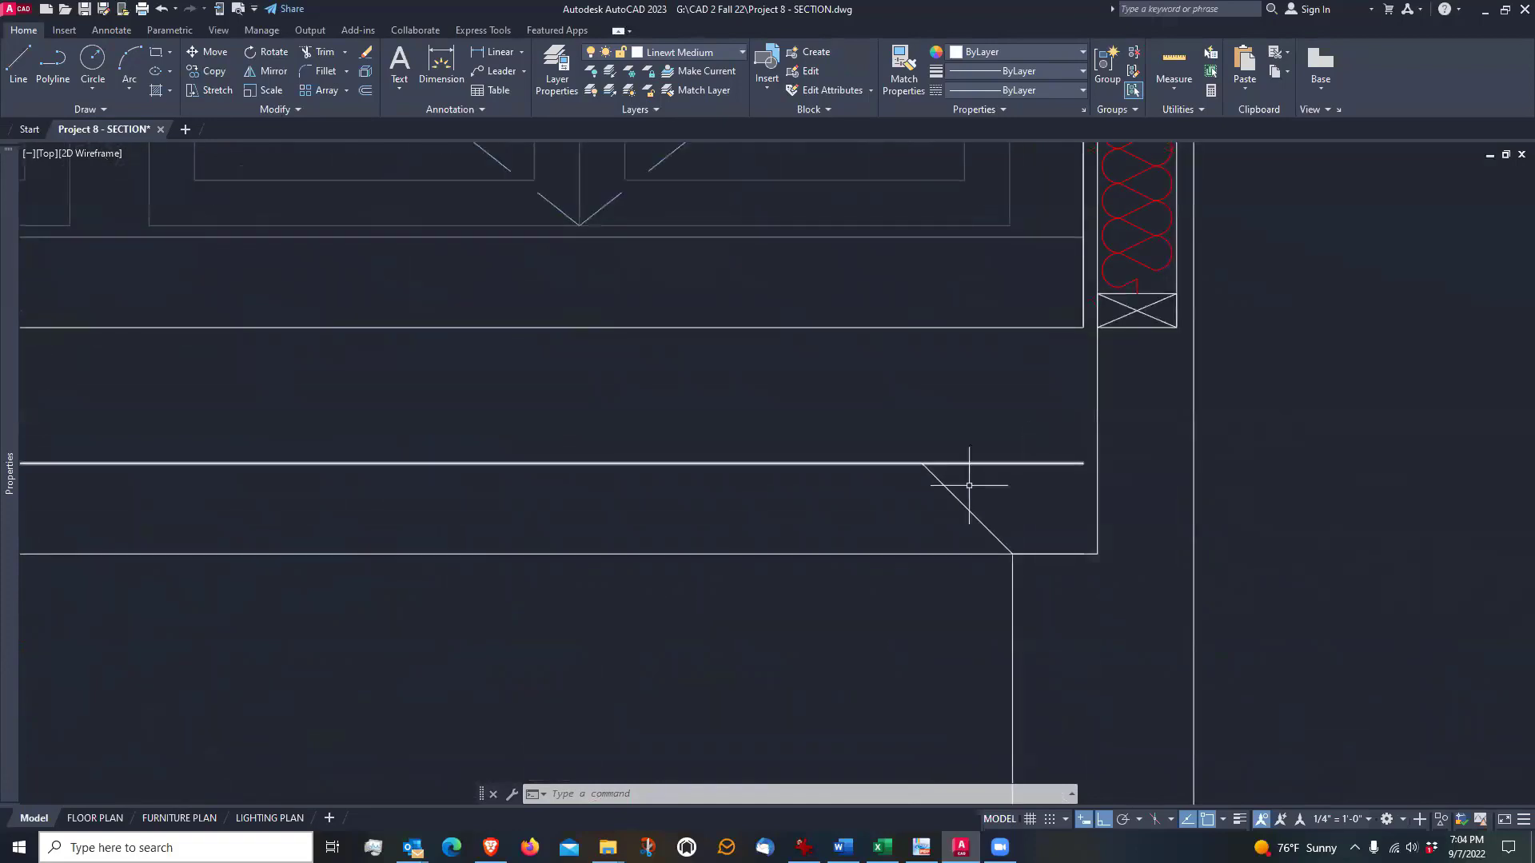
left_click(321, 52)
left_click(966, 461)
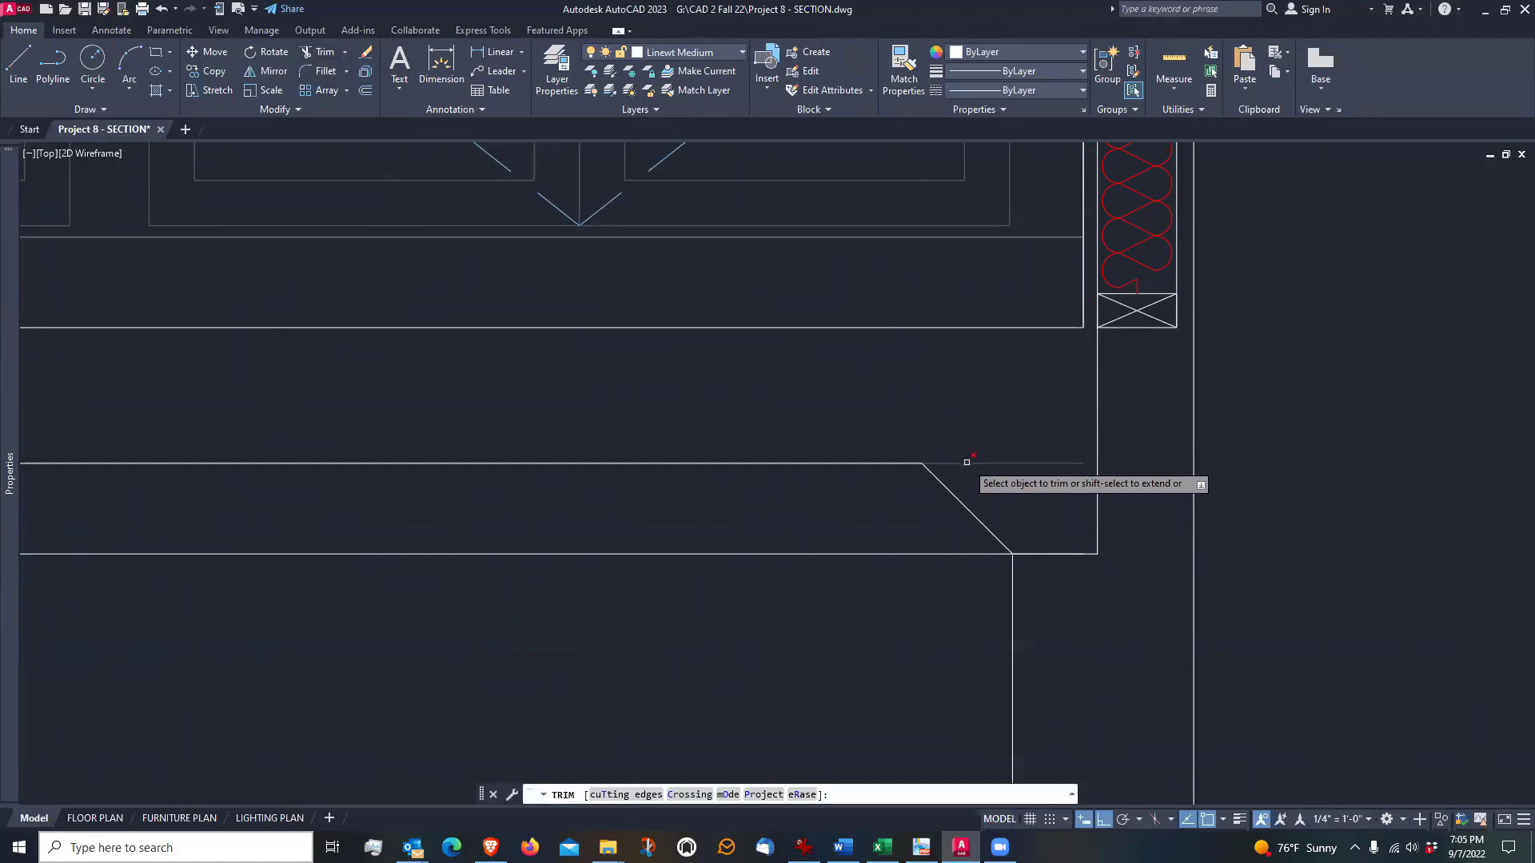
key("Return")
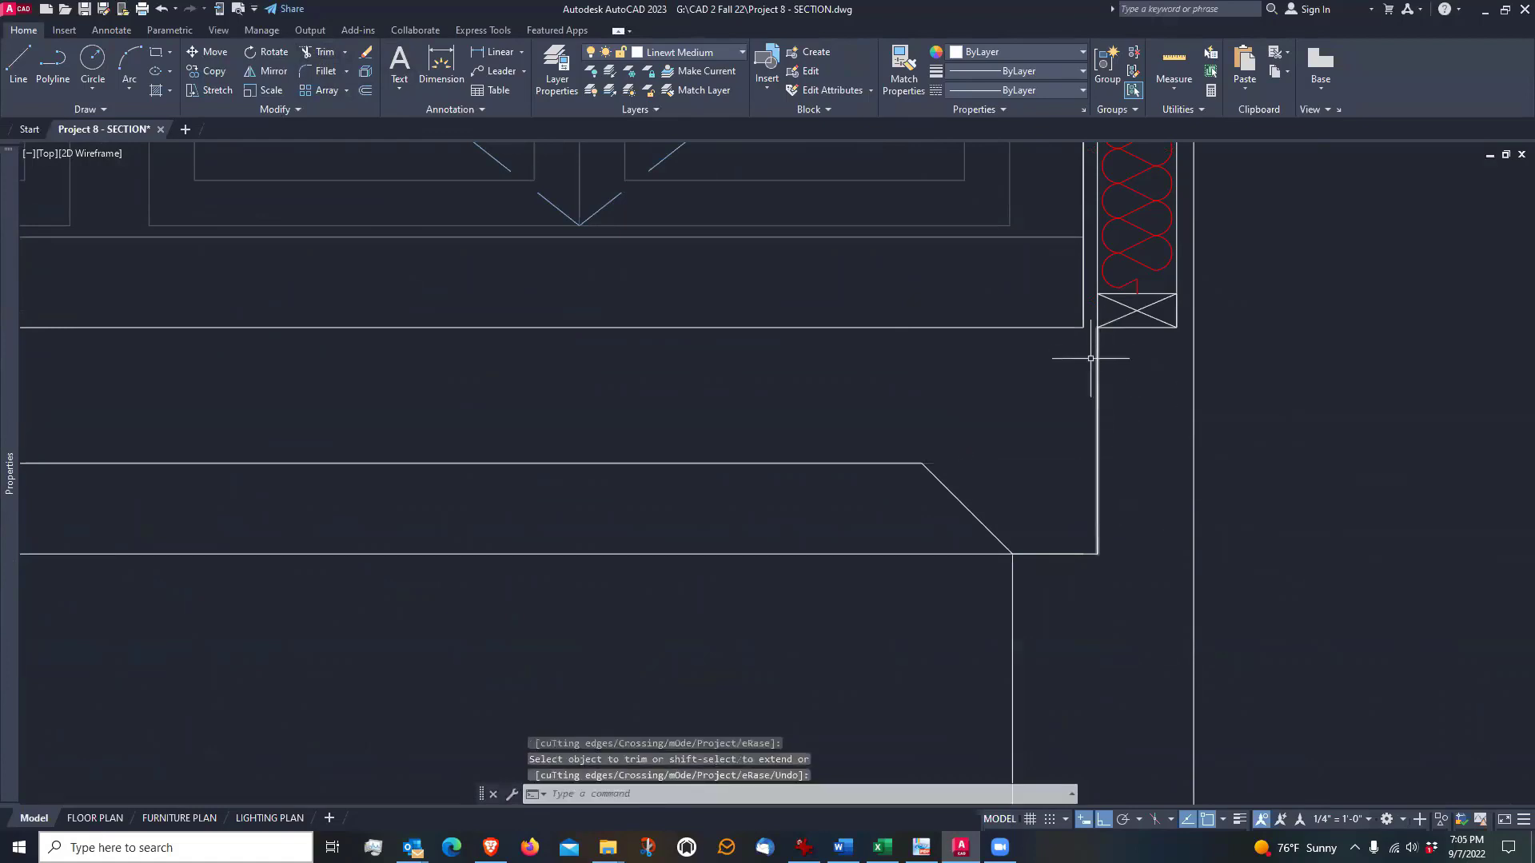
Stretch the mirrored-side end of the slab's top line out to the outer face of the foundation wall
middle_click_drag(1089, 366, 1089, 487)
scroll(1090, 480, "down", 8)
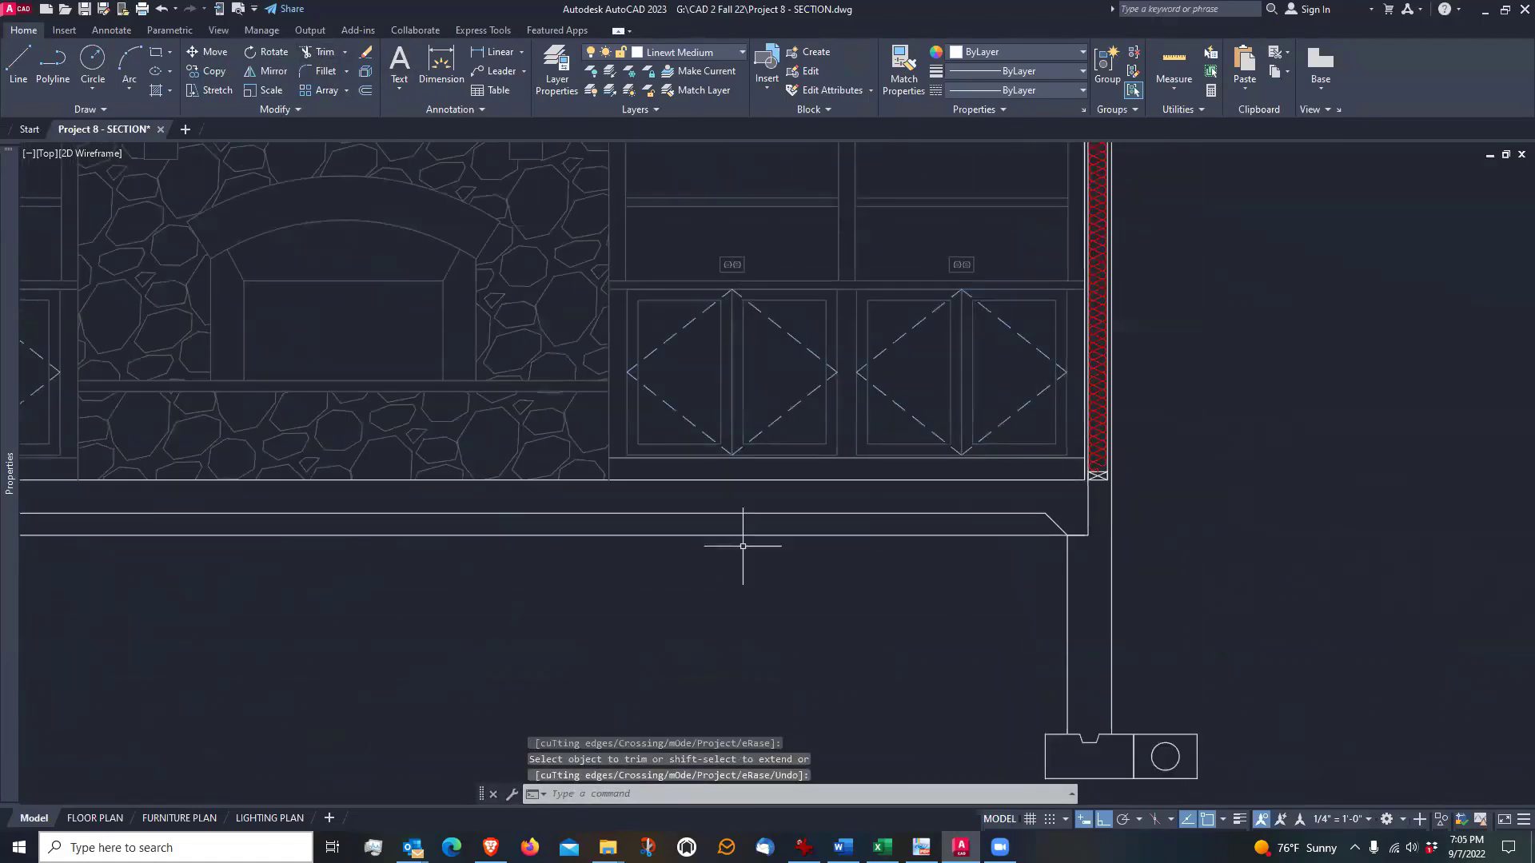
scroll(160, 496, "up", 3)
left_click(168, 518)
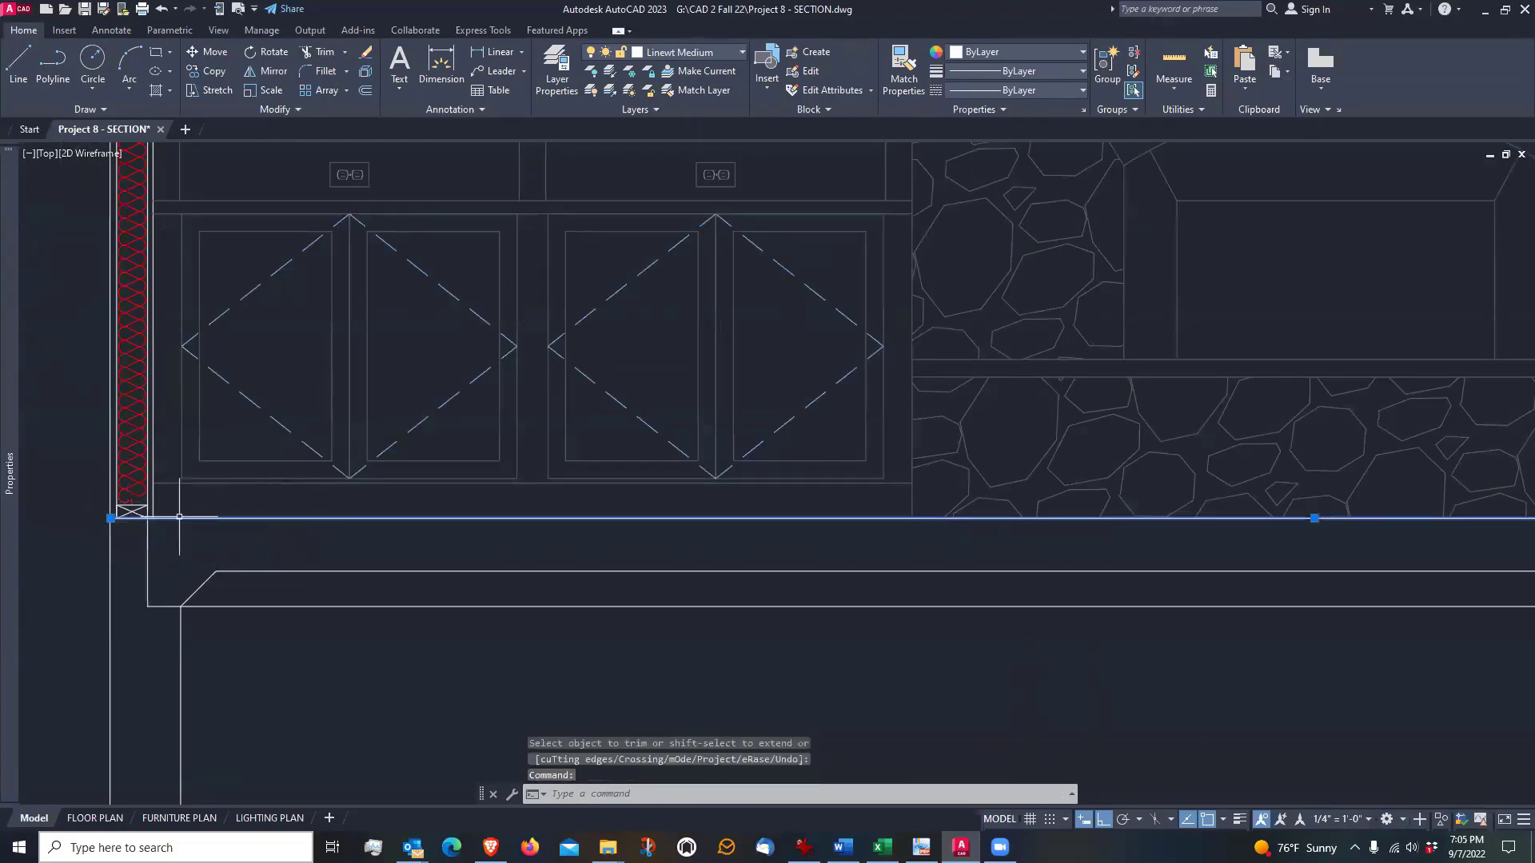
scroll(111, 518, "up", 5)
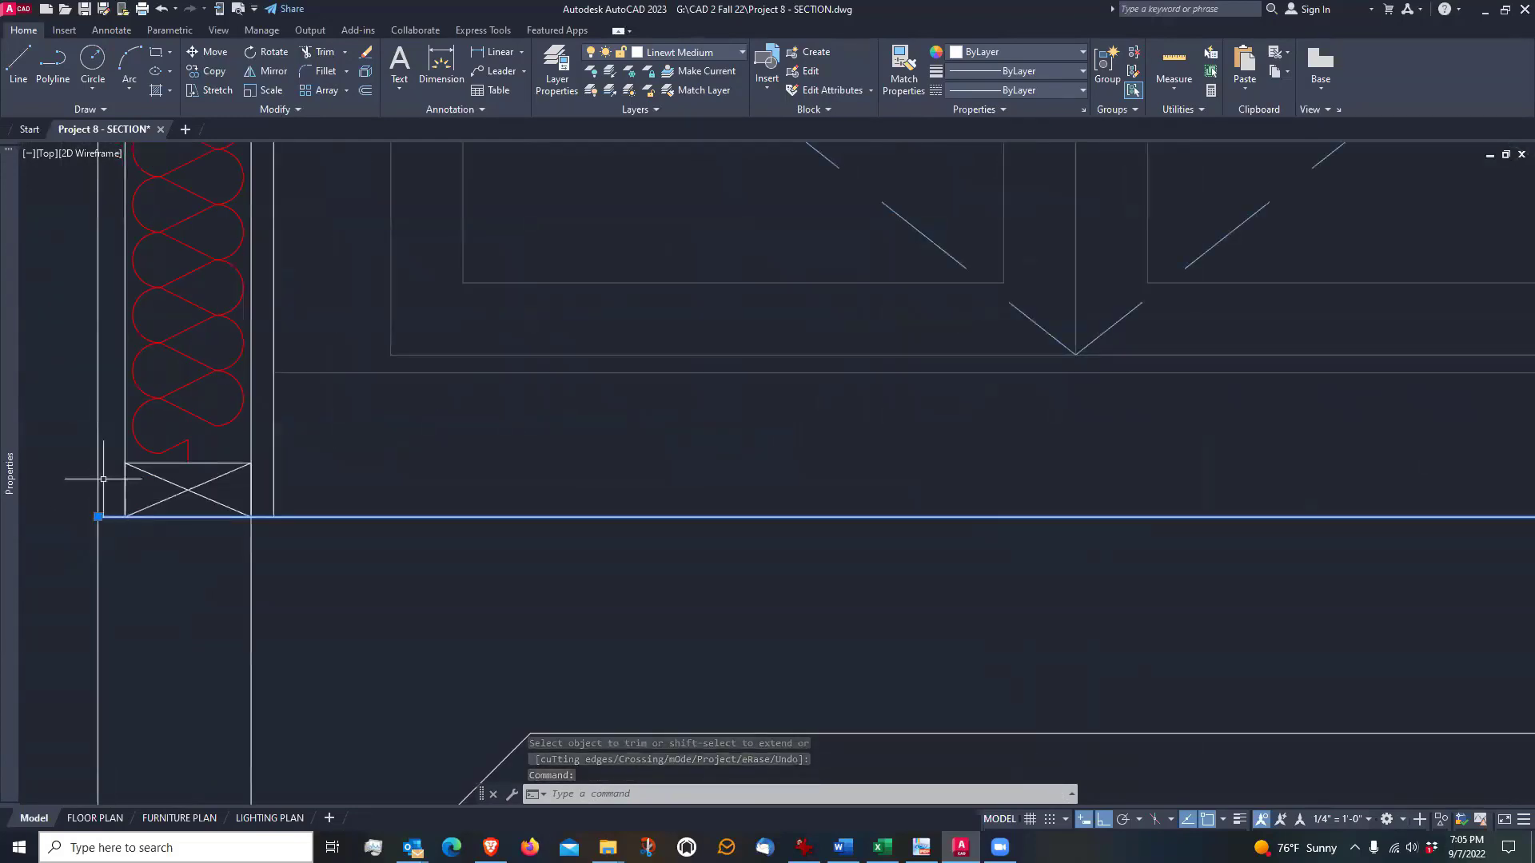
scroll(107, 515, "down", 5)
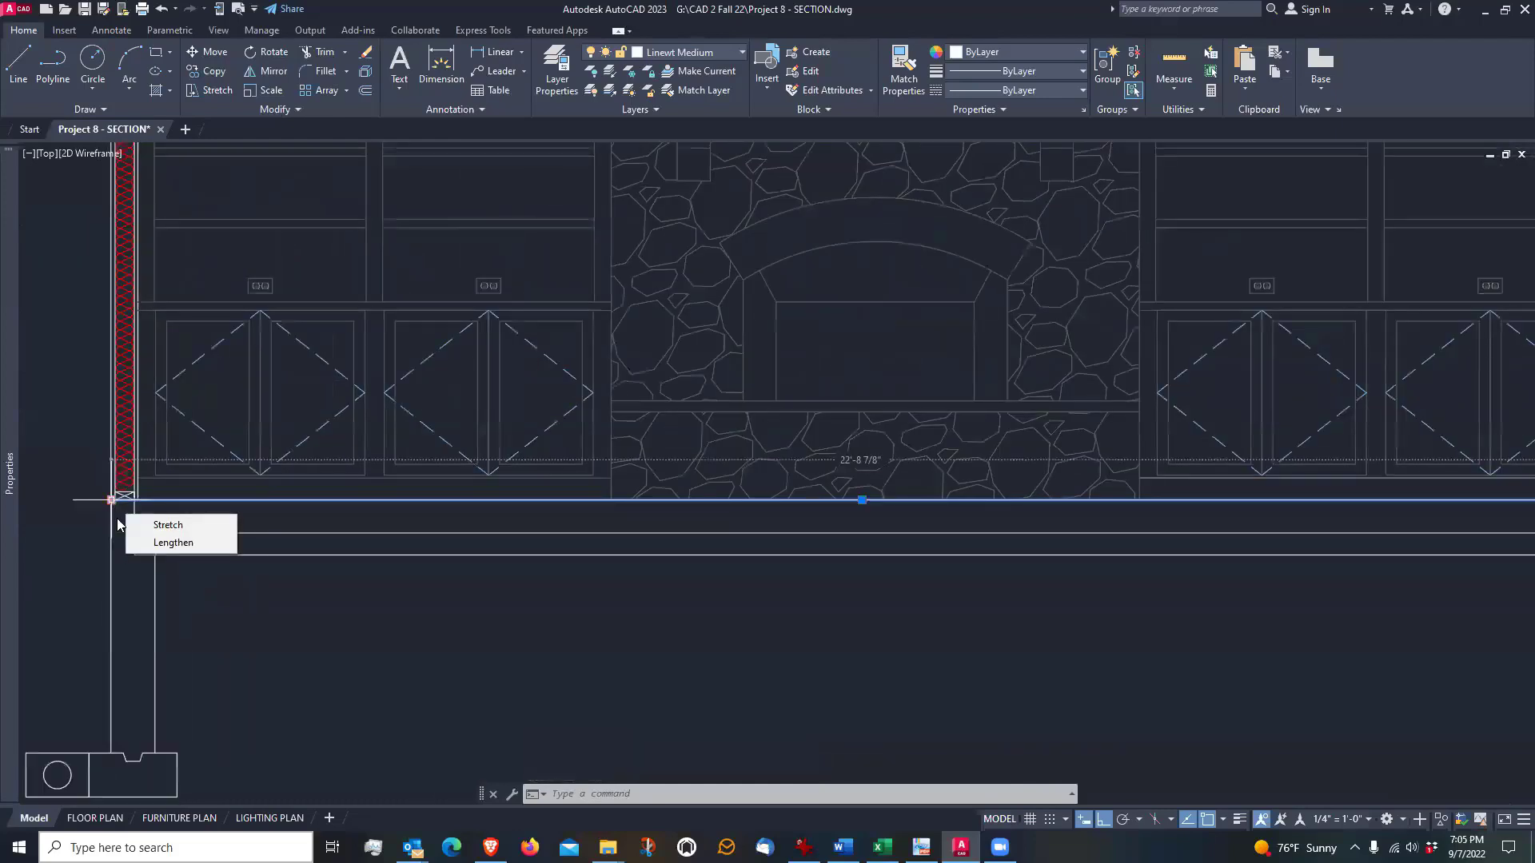
mouse_move(1252, 551)
middle_mouse_down()
mouse_move(1080, 548)
mouse_move(482, 602)
middle_mouse_up()
scroll(776, 564, "up", 6)
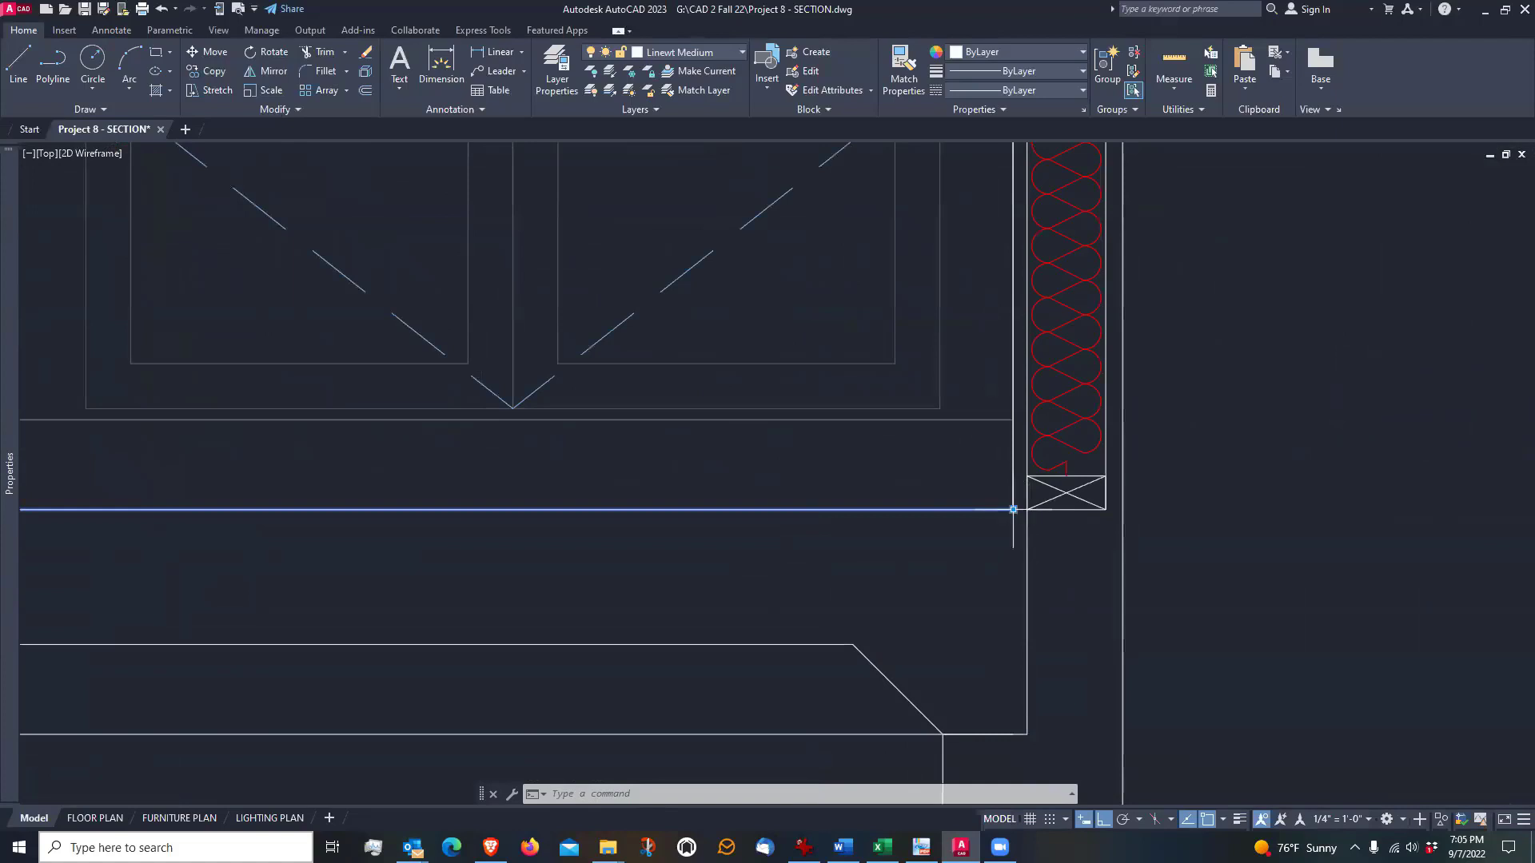
left_click(1012, 510)
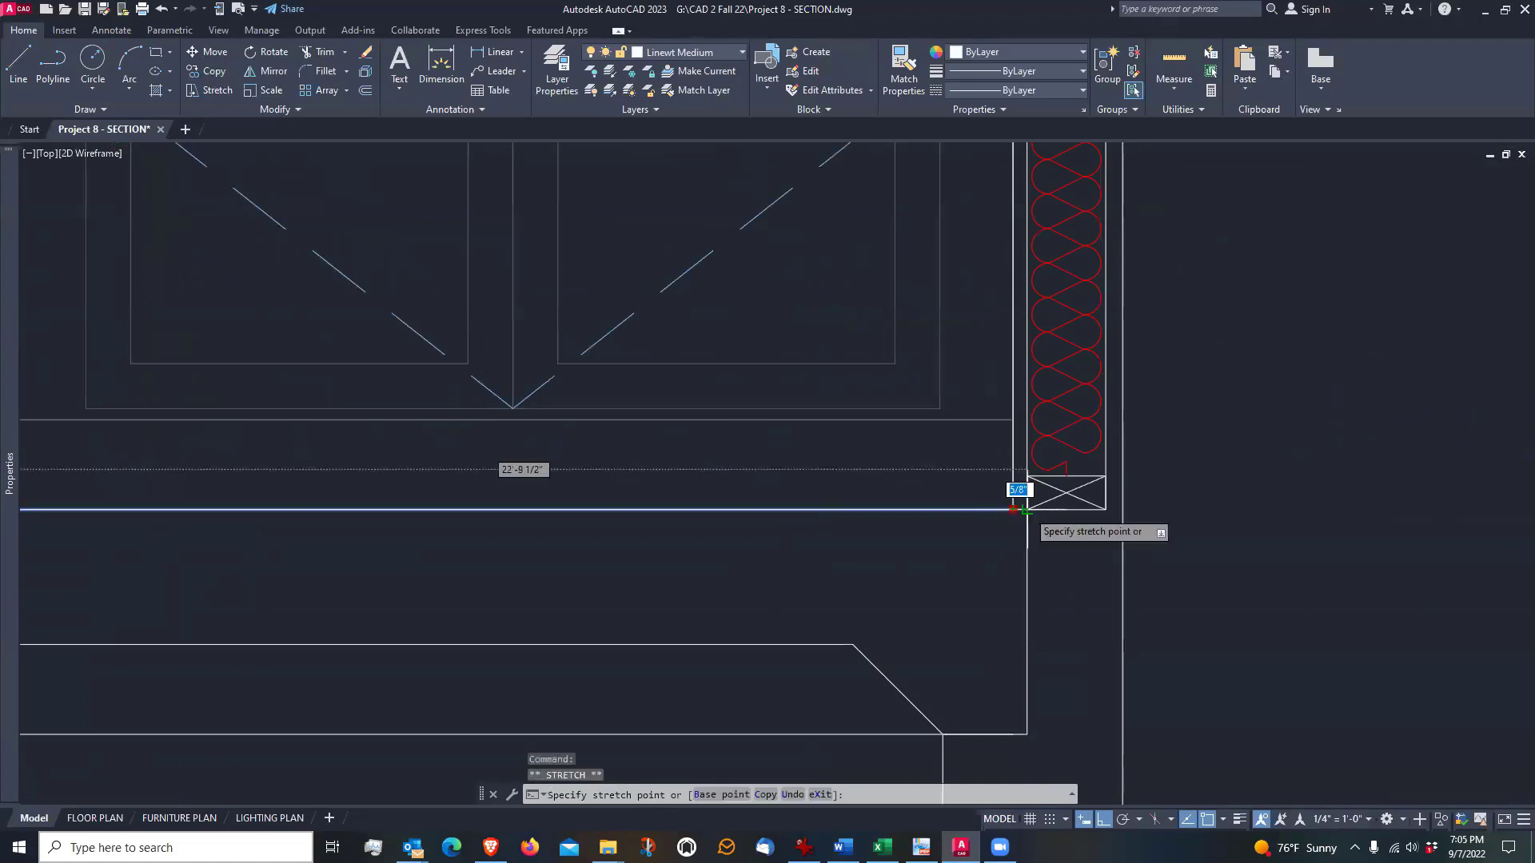
left_click(1123, 509)
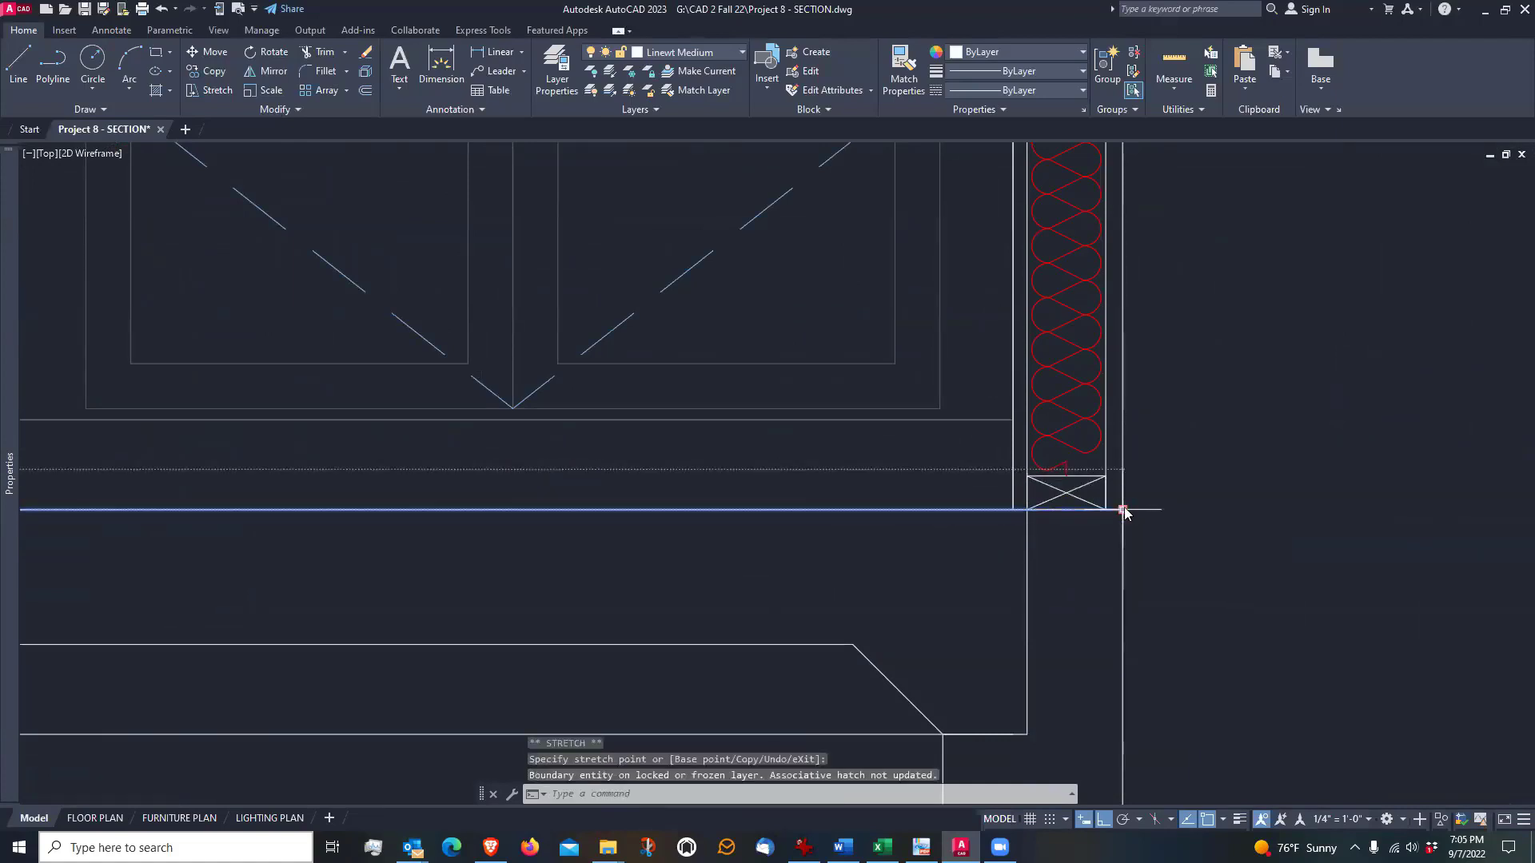
scroll(1048, 609, "down", 4)
key("Escape")
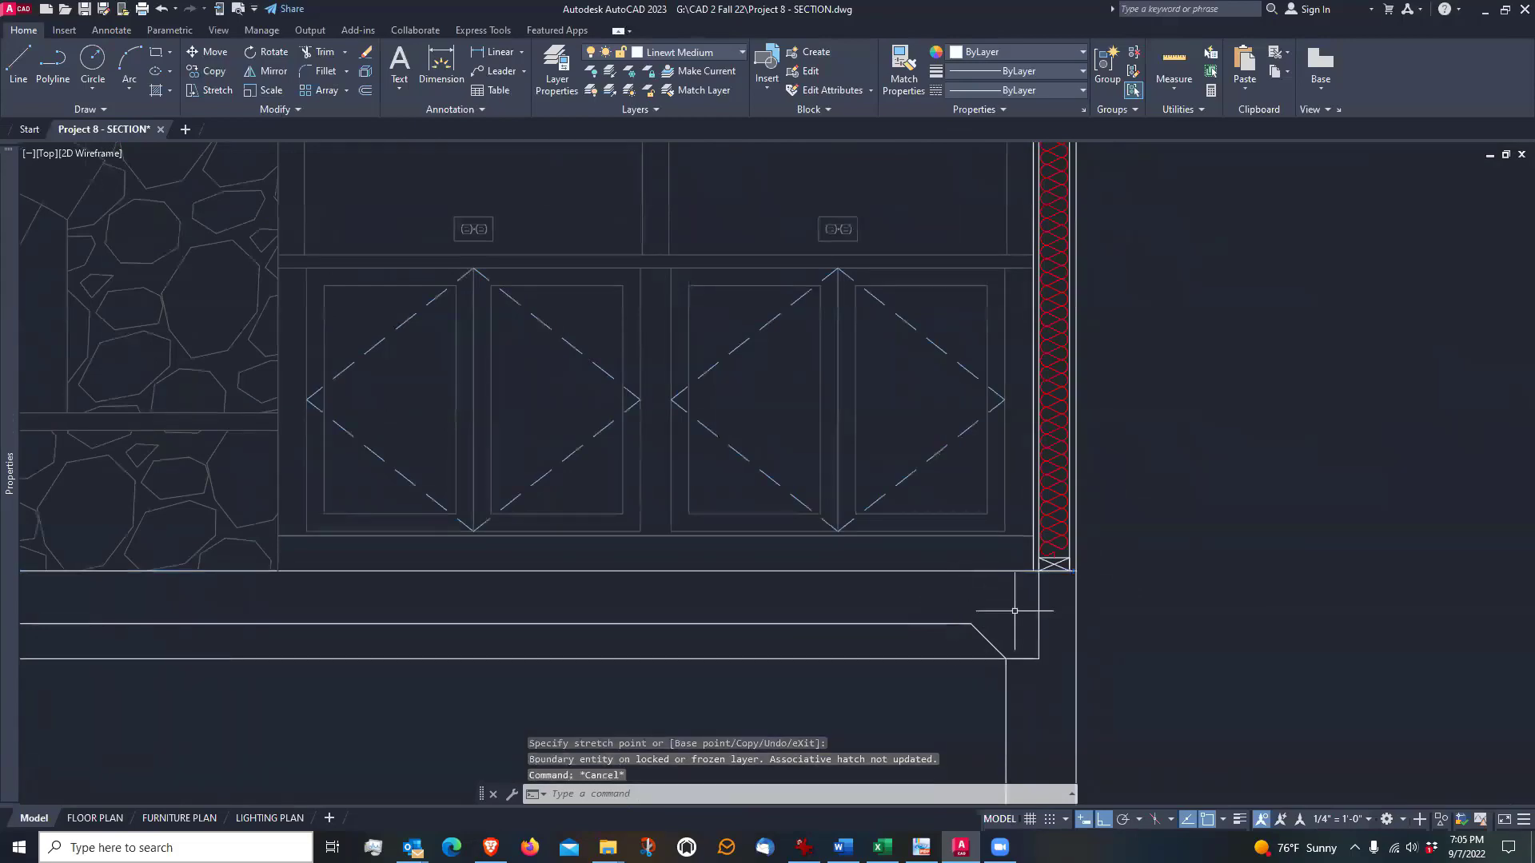
Examine the mirrored section from the slab and footing joints up through the eave to the ceiling peak and roof ridge
scroll(1017, 581, "up", 2)
scroll(993, 587, "down", 4)
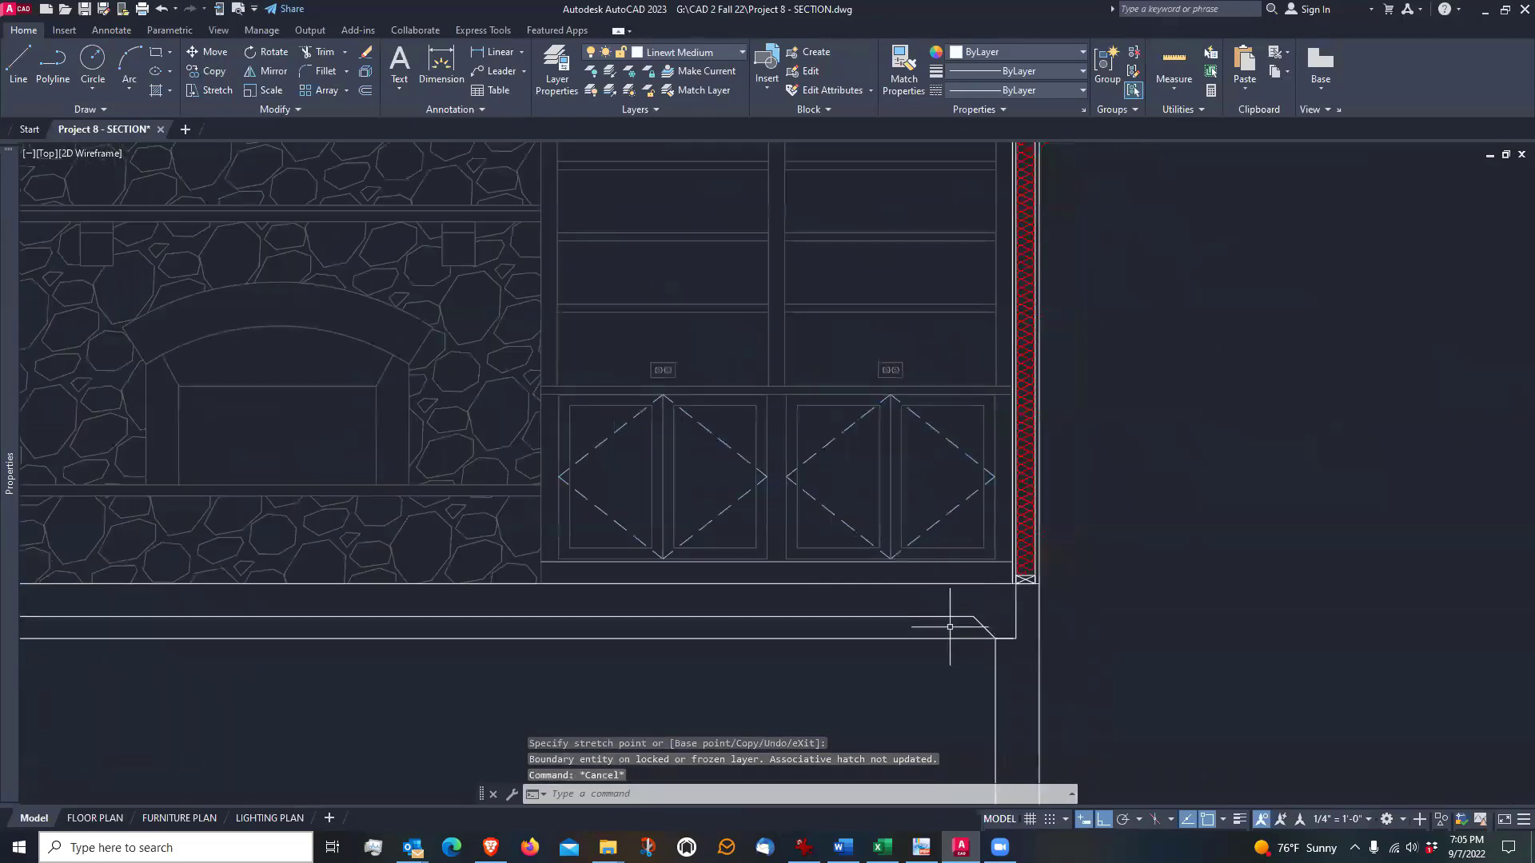
scroll(968, 632, "up", 2)
scroll(965, 645, "down", 5)
scroll(1071, 624, "up", 4)
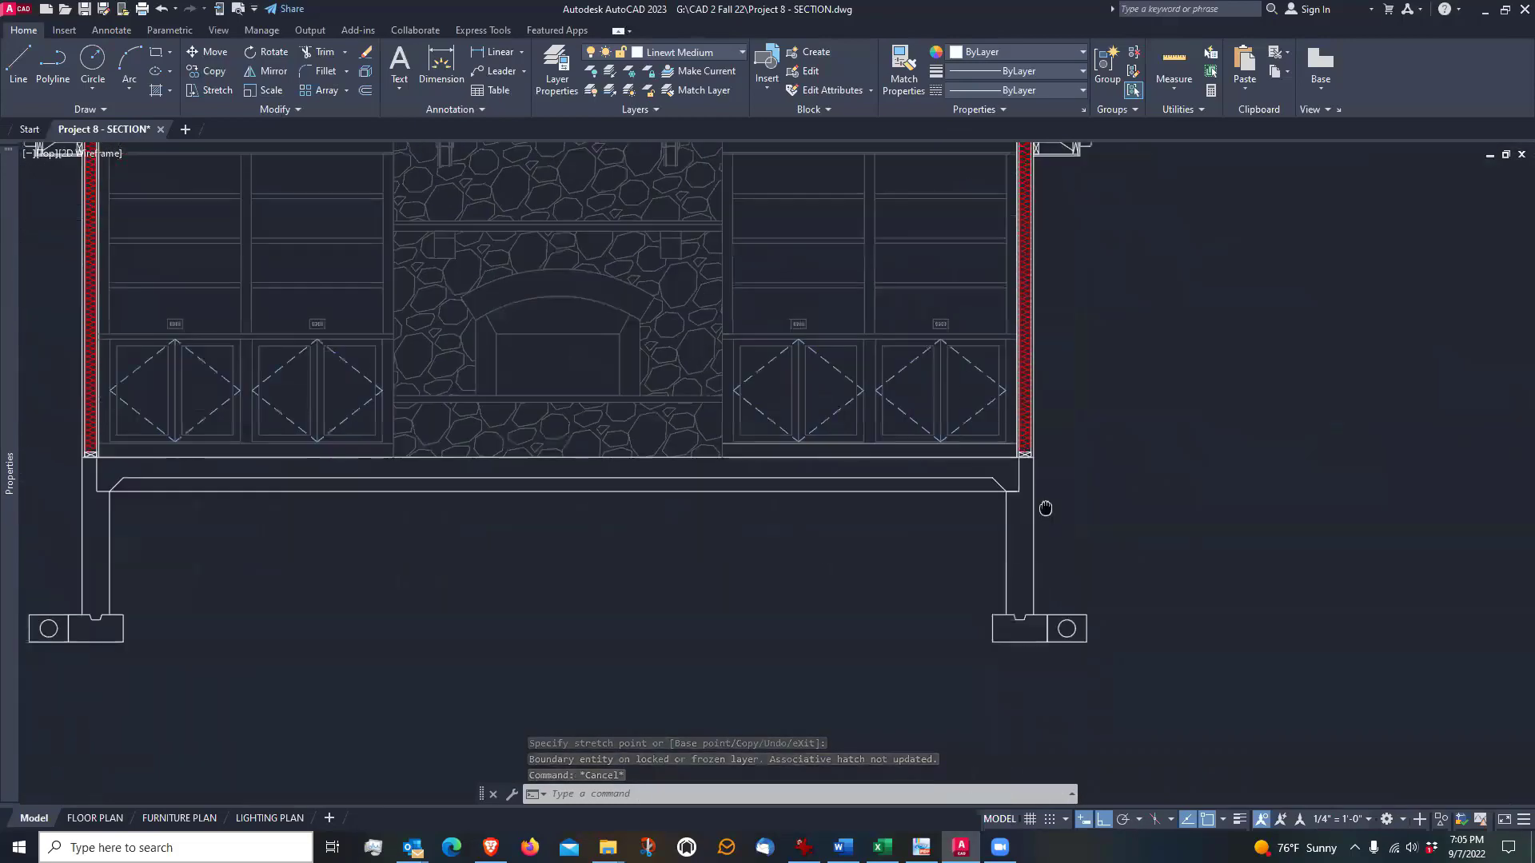
scroll(1063, 652, "up", 2)
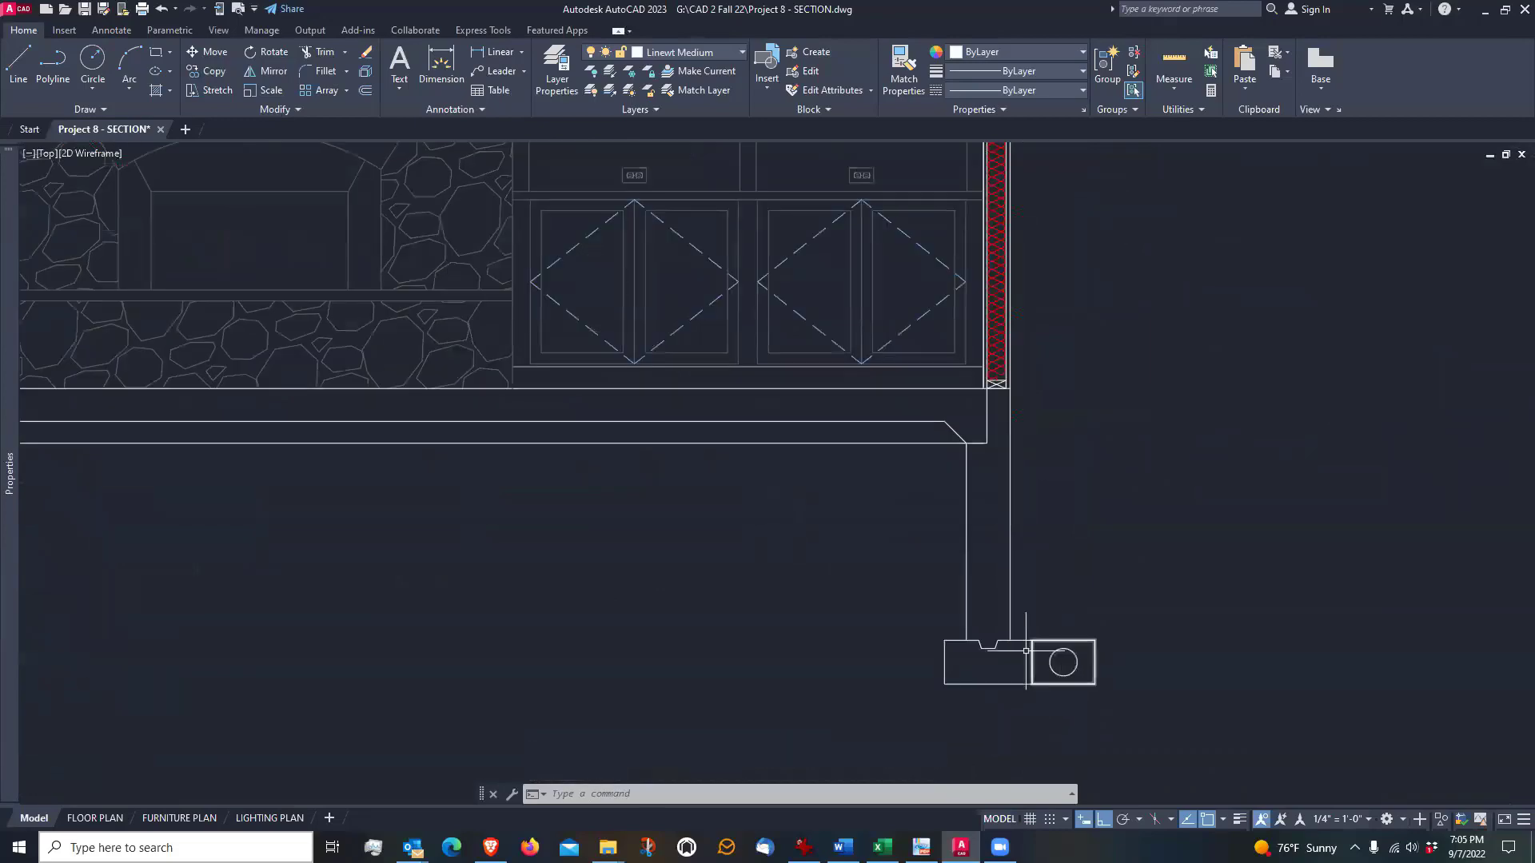
middle_click_drag(1091, 309, 1067, 730)
scroll(1012, 328, "up", 2)
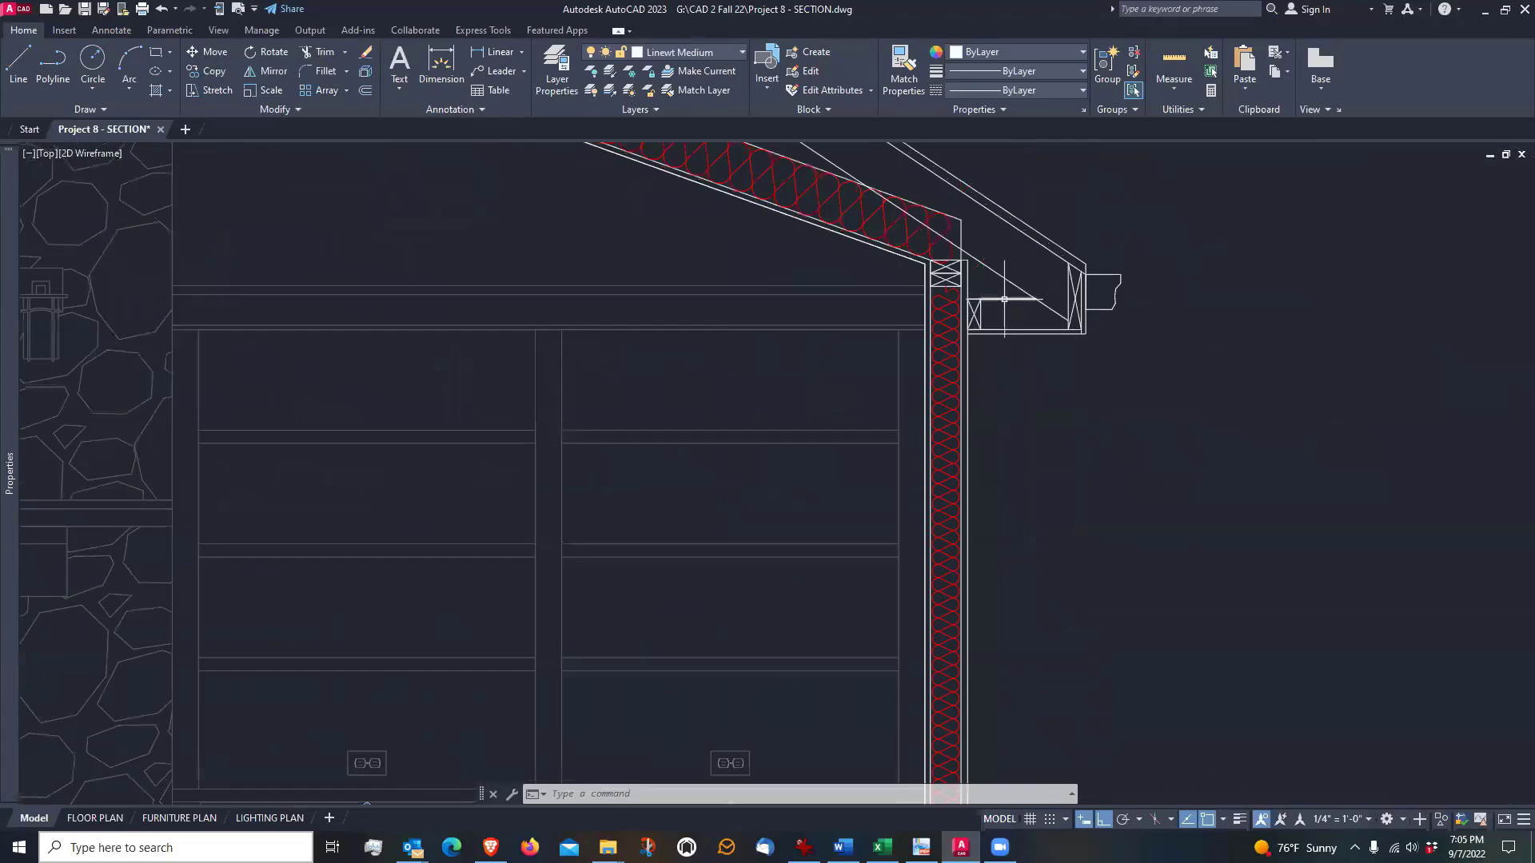
middle_click_drag(1005, 299, 1003, 425)
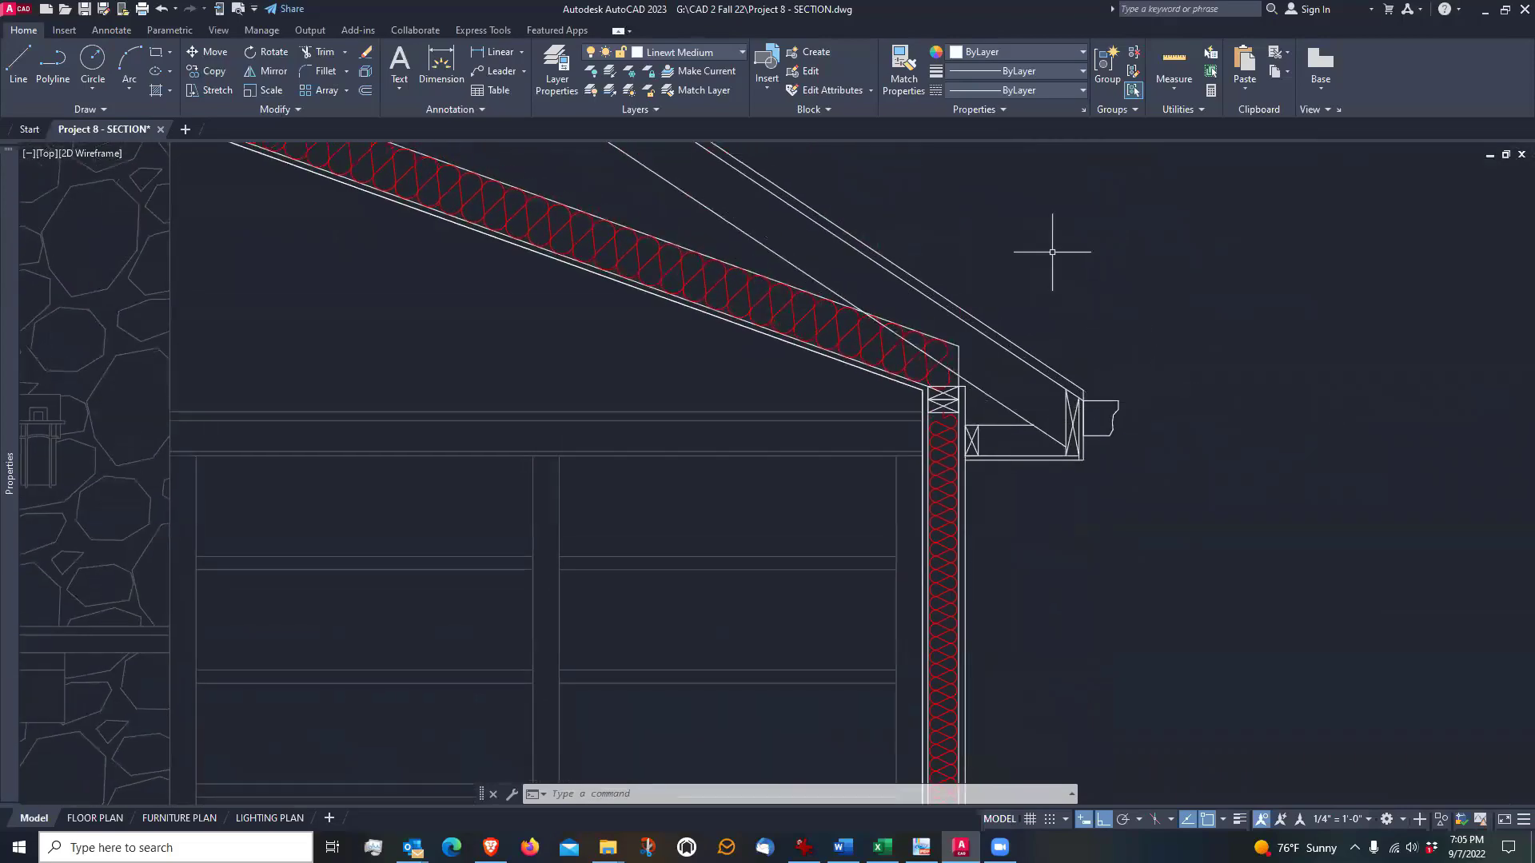
mouse_move(894, 244)
middle_mouse_down()
mouse_move(994, 333)
mouse_move(1285, 472)
middle_mouse_up()
scroll(1285, 472, "down", 2)
mouse_move(593, 334)
middle_mouse_down()
mouse_move(616, 288)
mouse_move(750, 363)
mouse_move(823, 435)
mouse_move(861, 298)
middle_mouse_up()
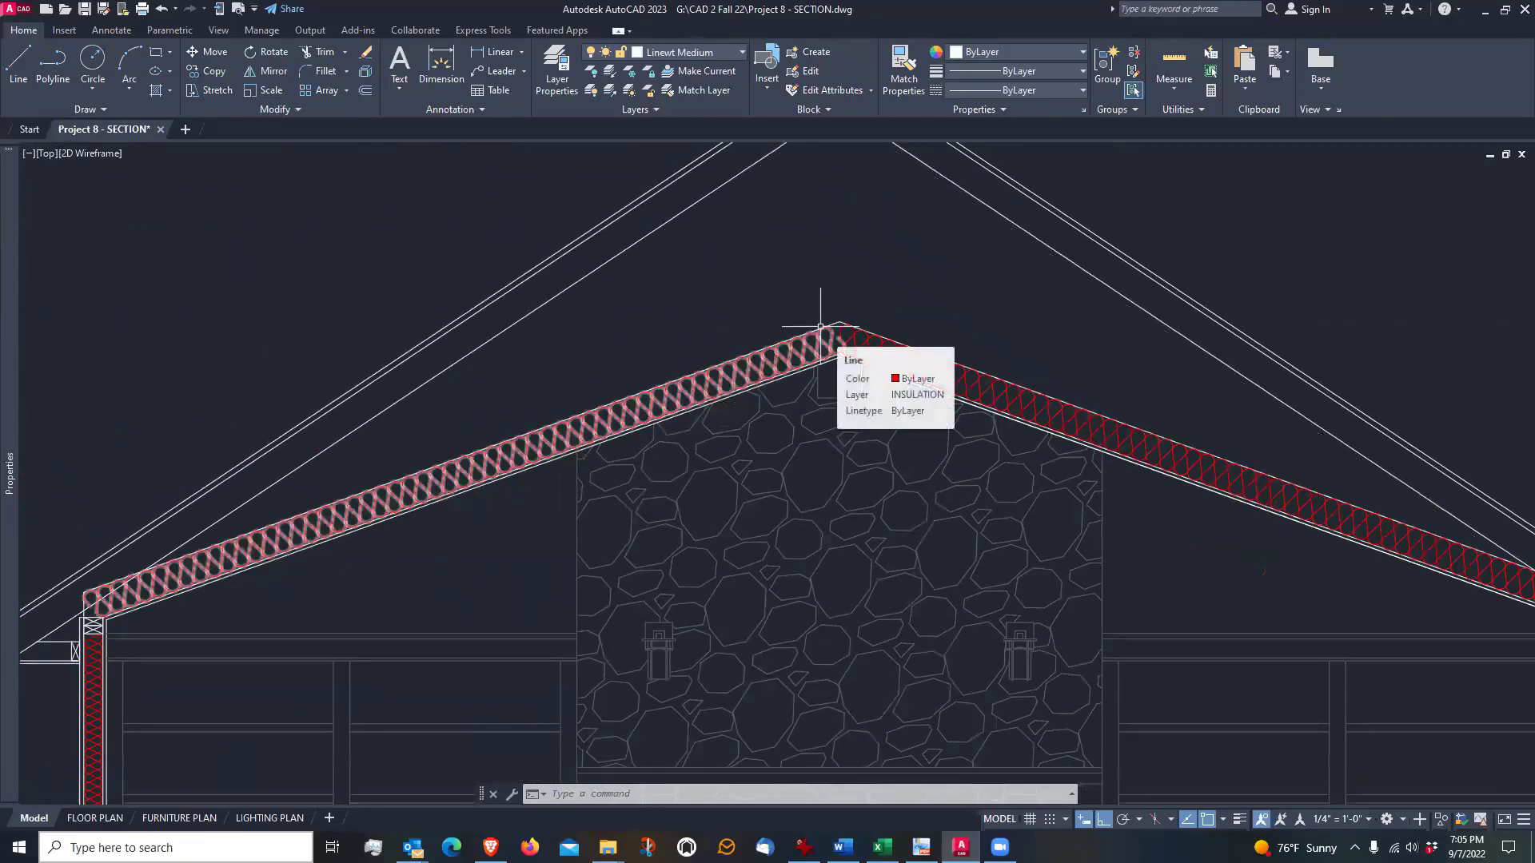
scroll(760, 376, "down", 2)
scroll(678, 379, "up", 2)
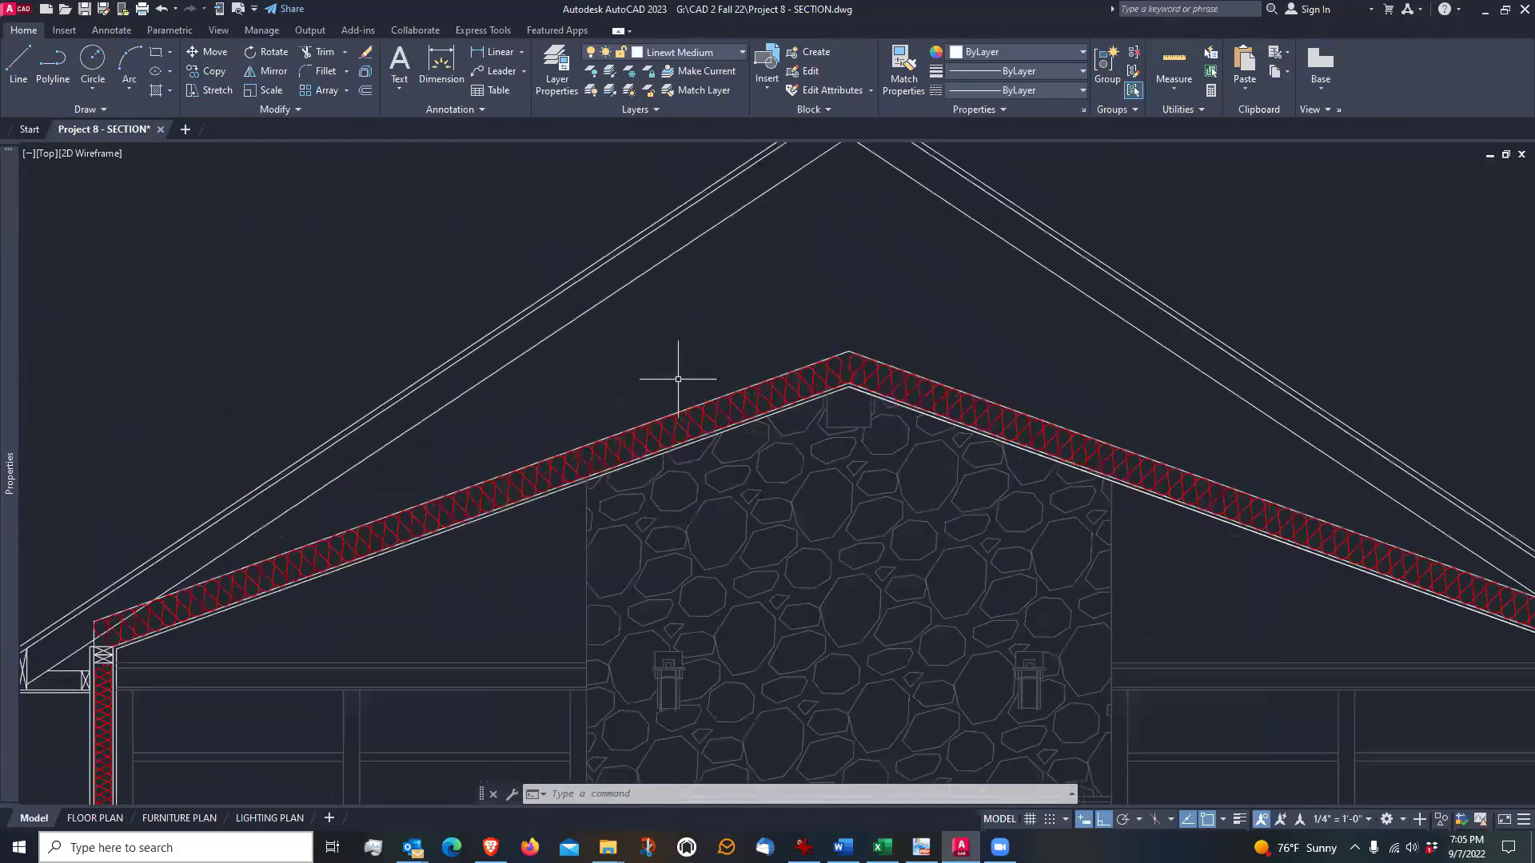
middle_click_drag(727, 259, 710, 389)
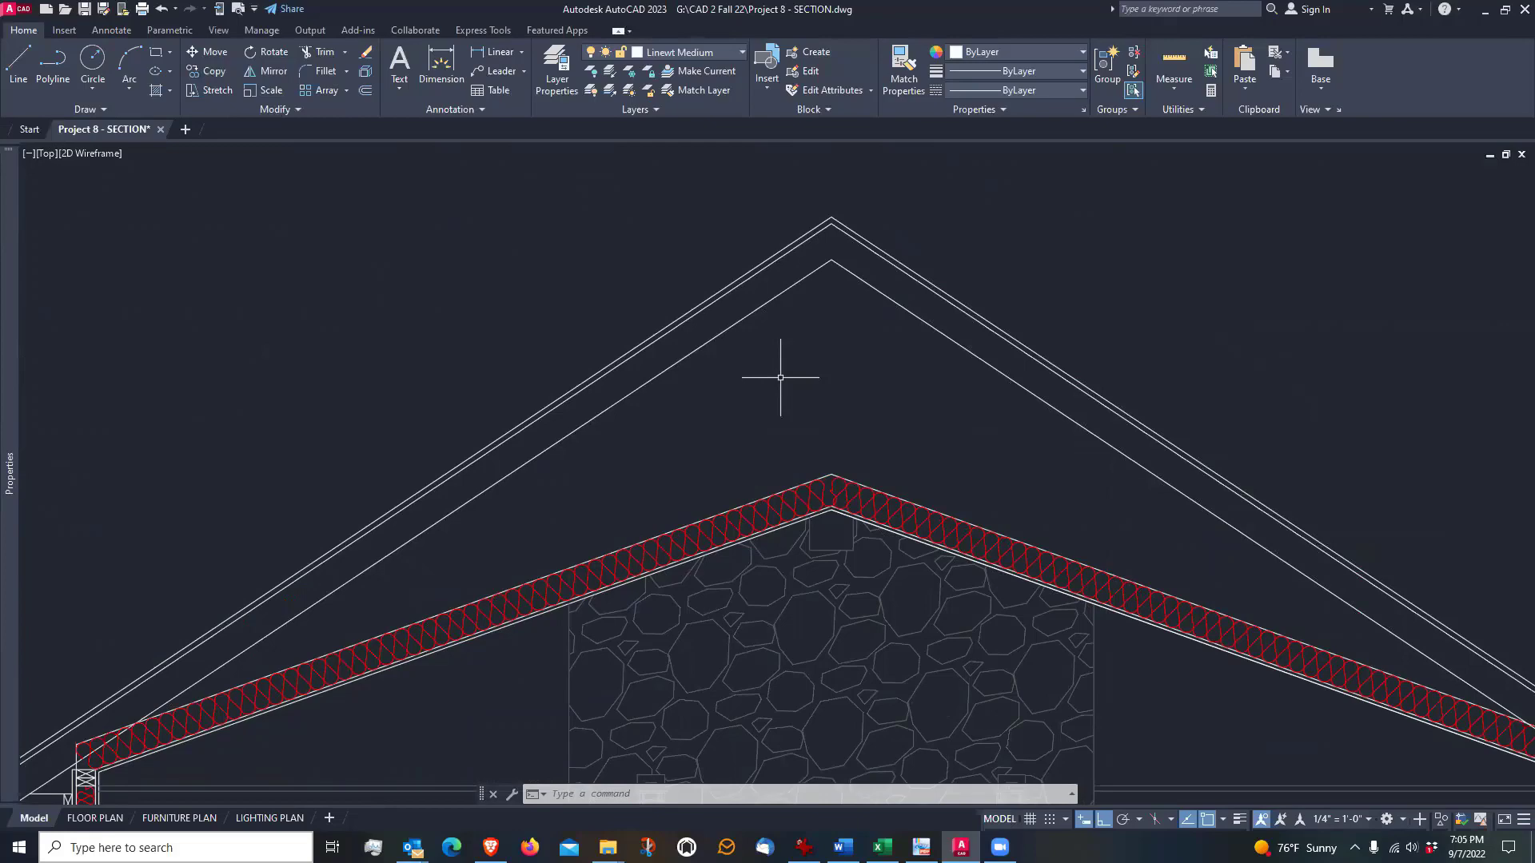
scroll(980, 290, "down", 4)
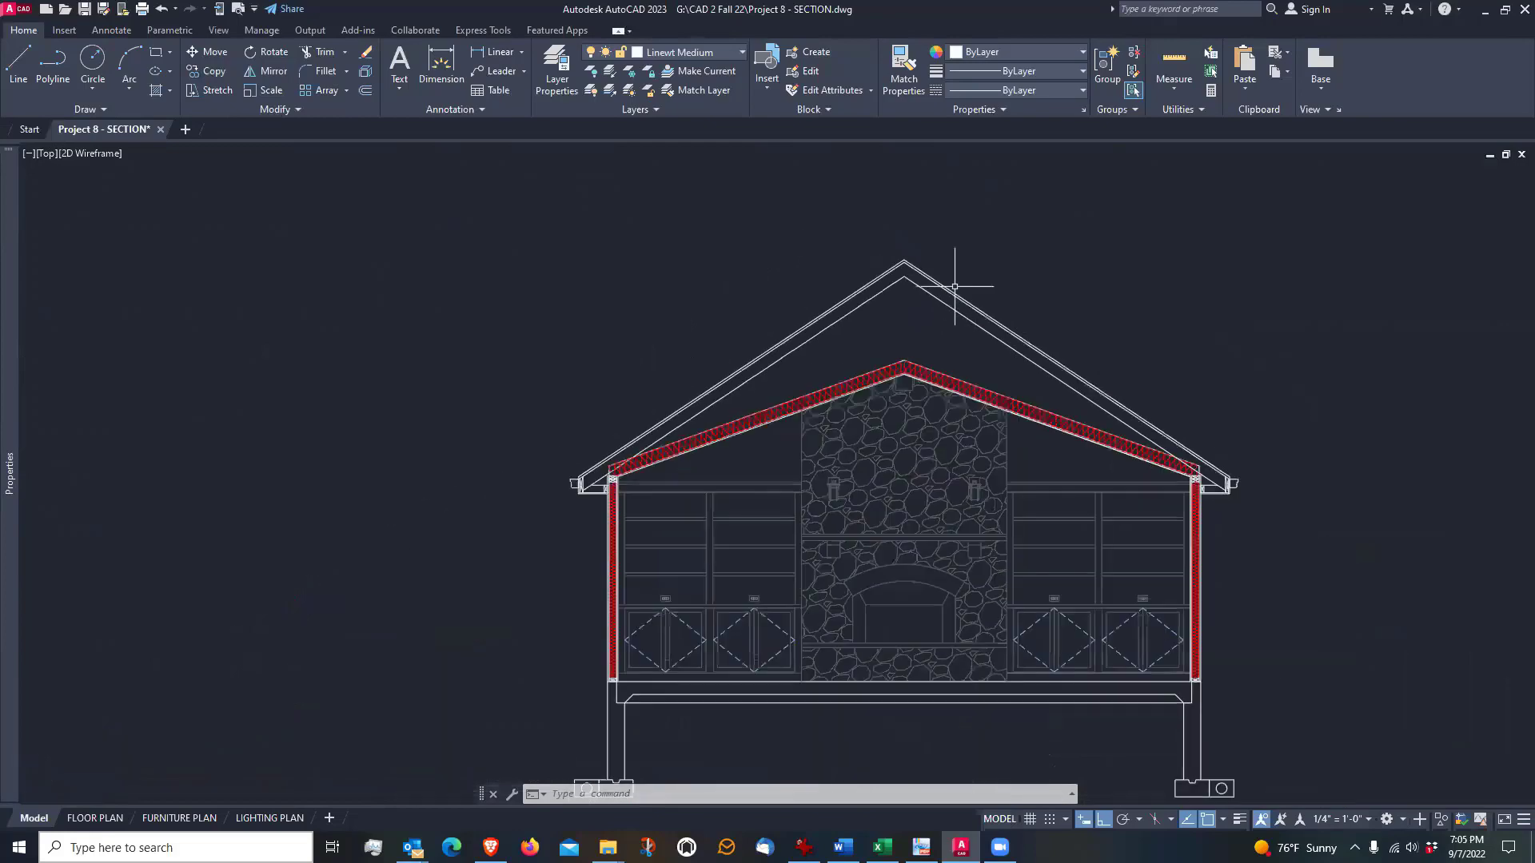
scroll(966, 336, "up", 2)
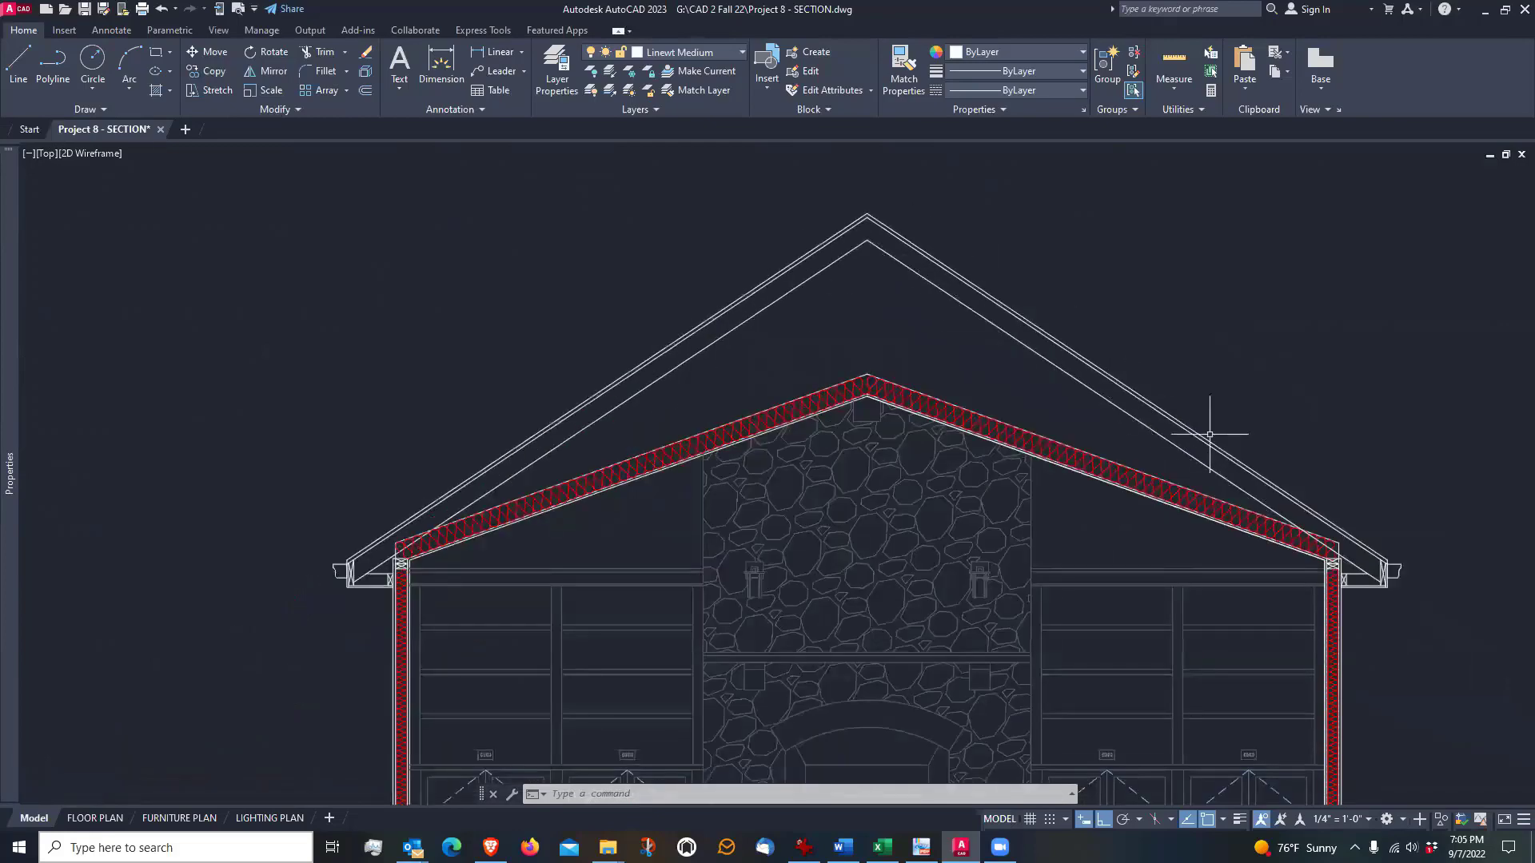
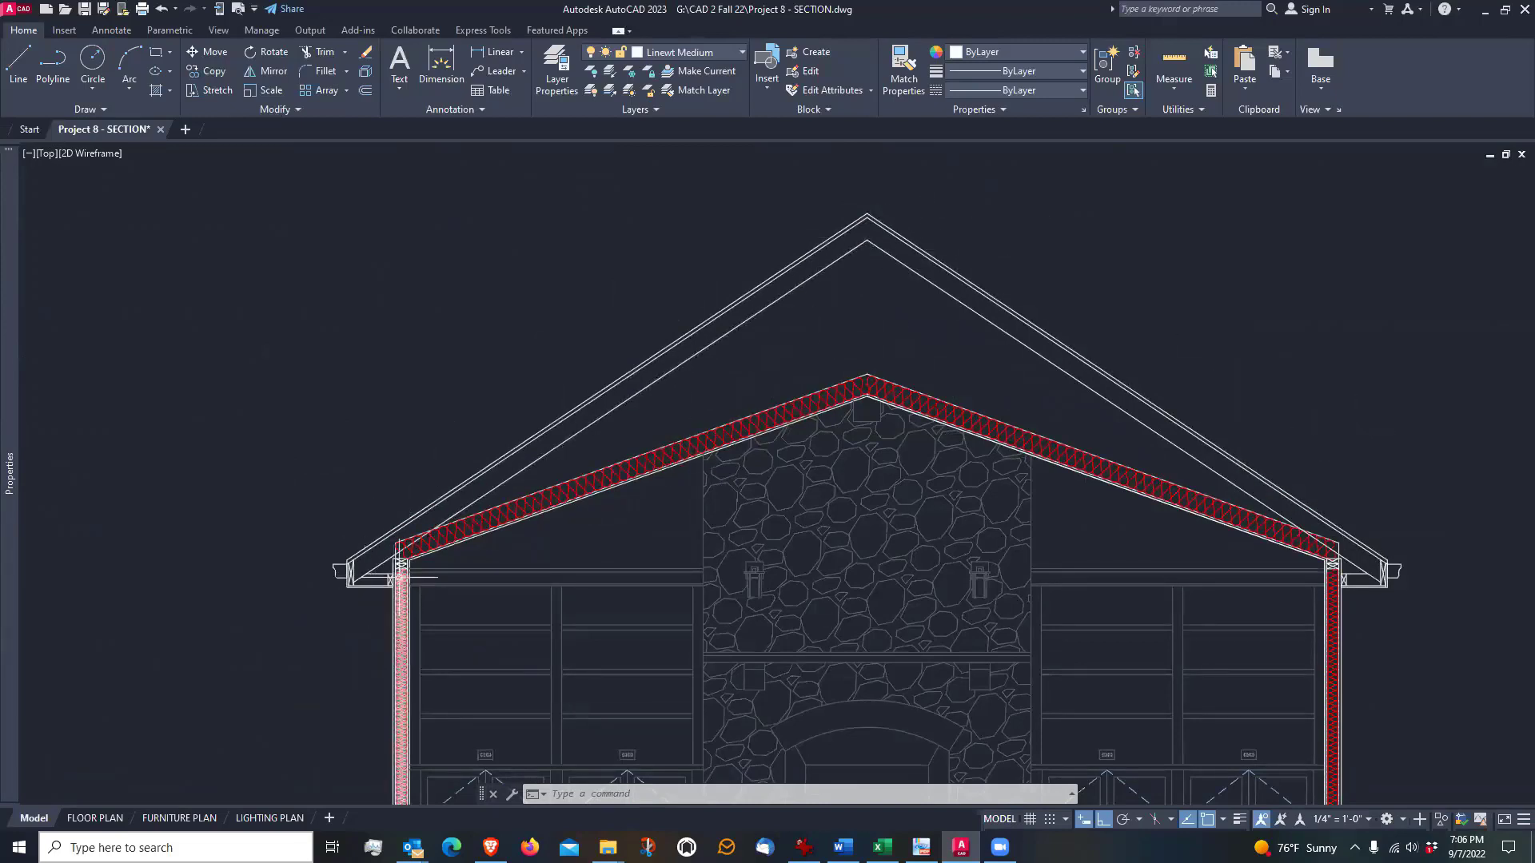
Draw a horizontal line about 5'-2" long from the peak of the ceiling insulation out past the right rafter's underside
left_click(401, 565)
key("Escape")
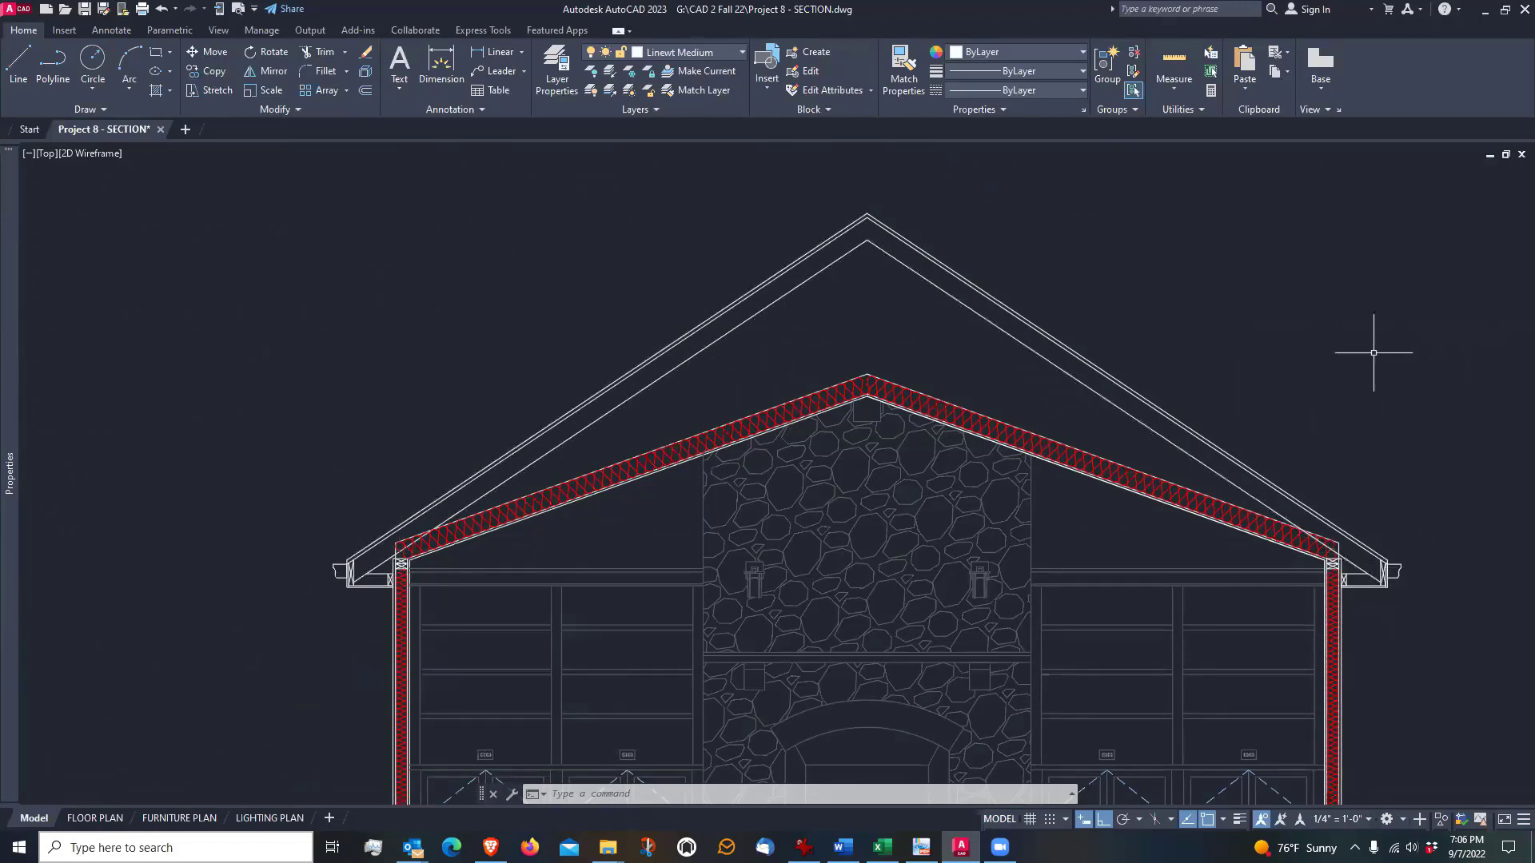
scroll(884, 314, "up", 4)
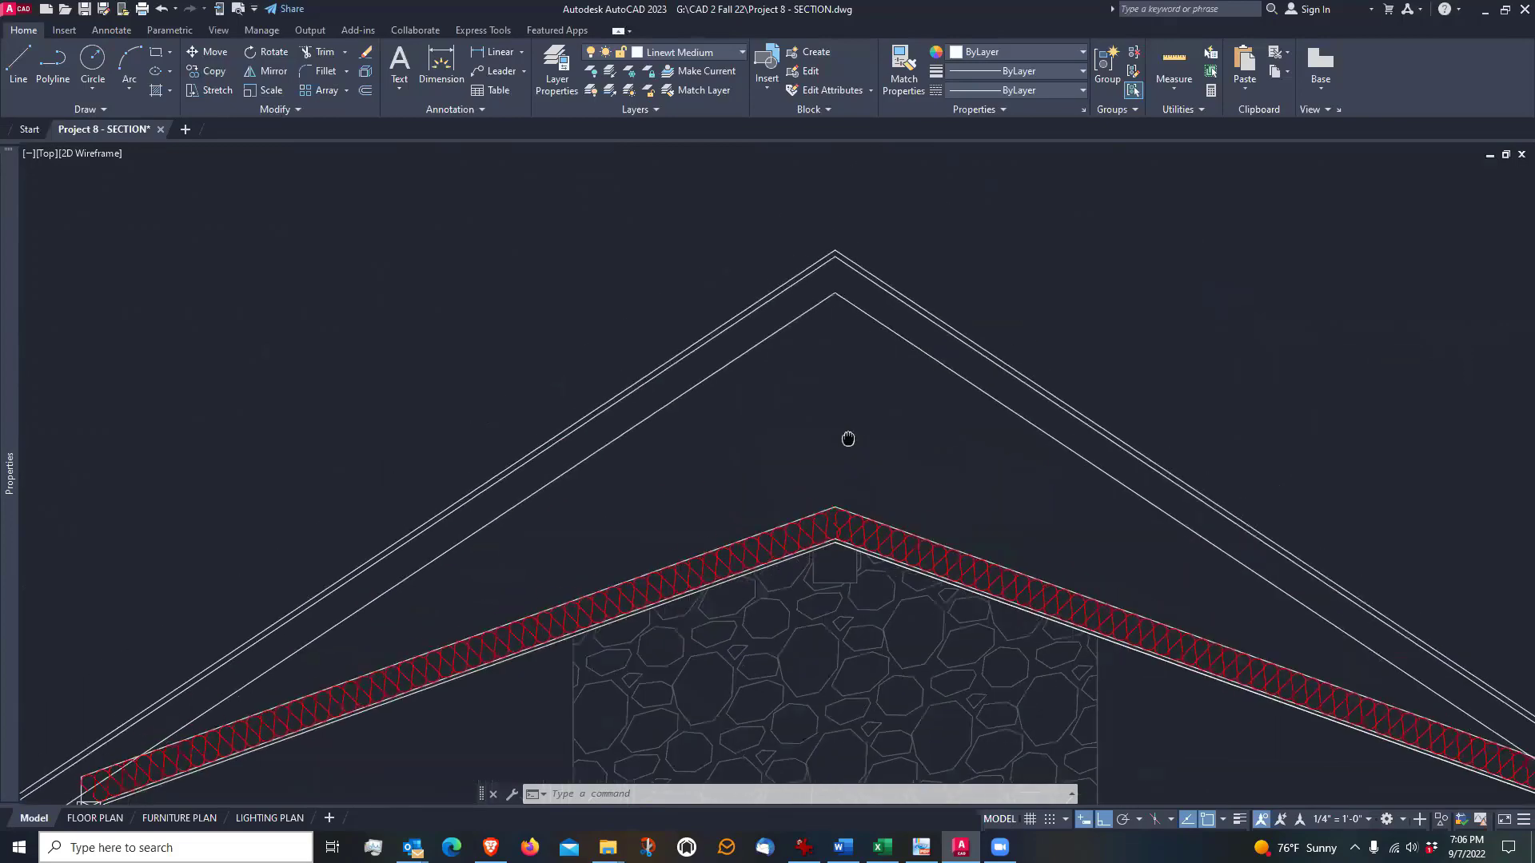
type("l")
key("Return")
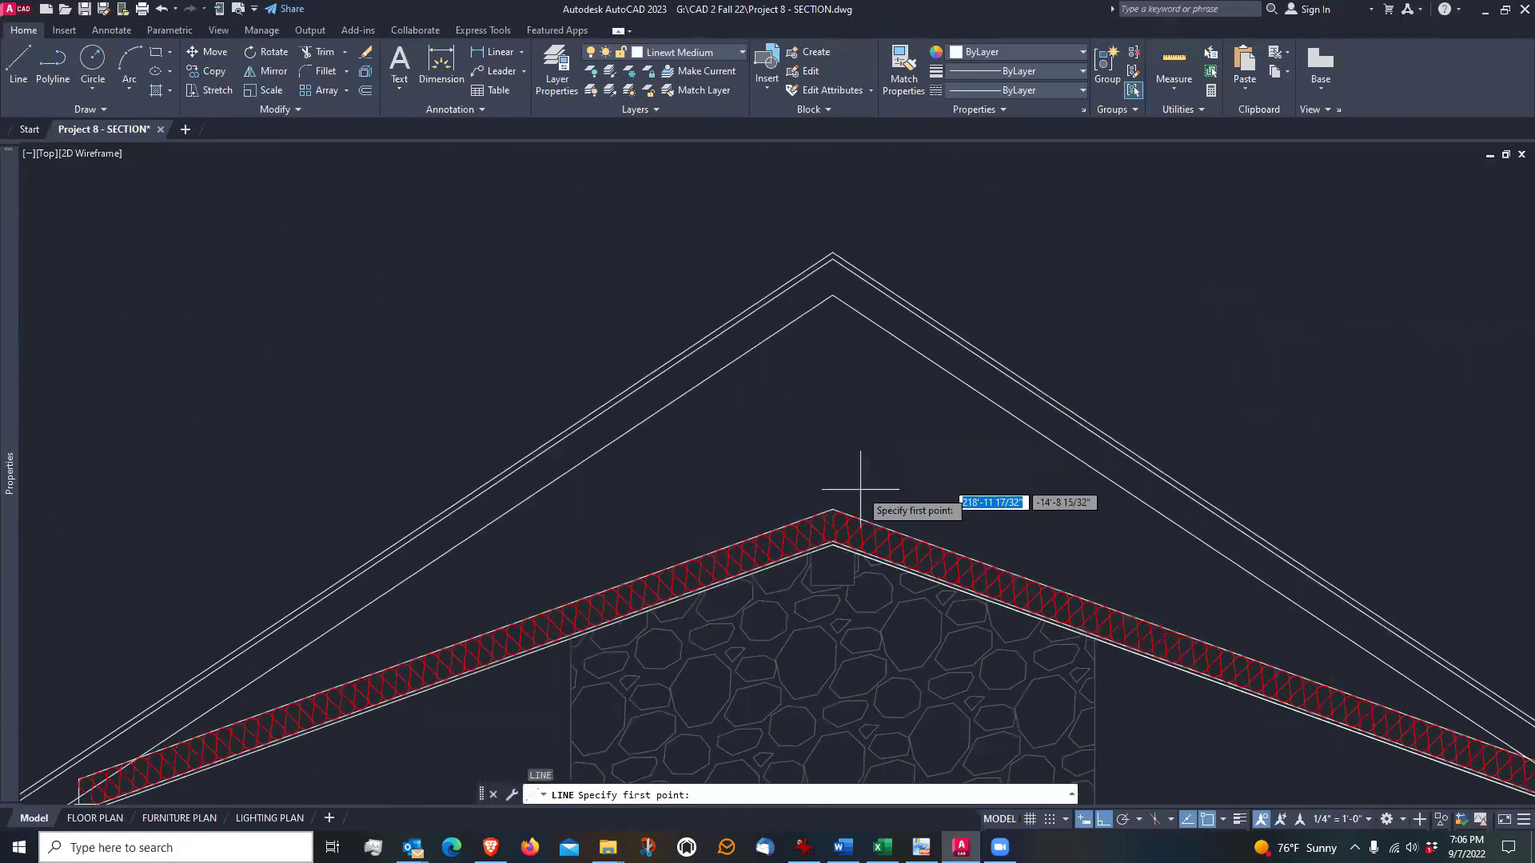
scroll(844, 492, "up", 4)
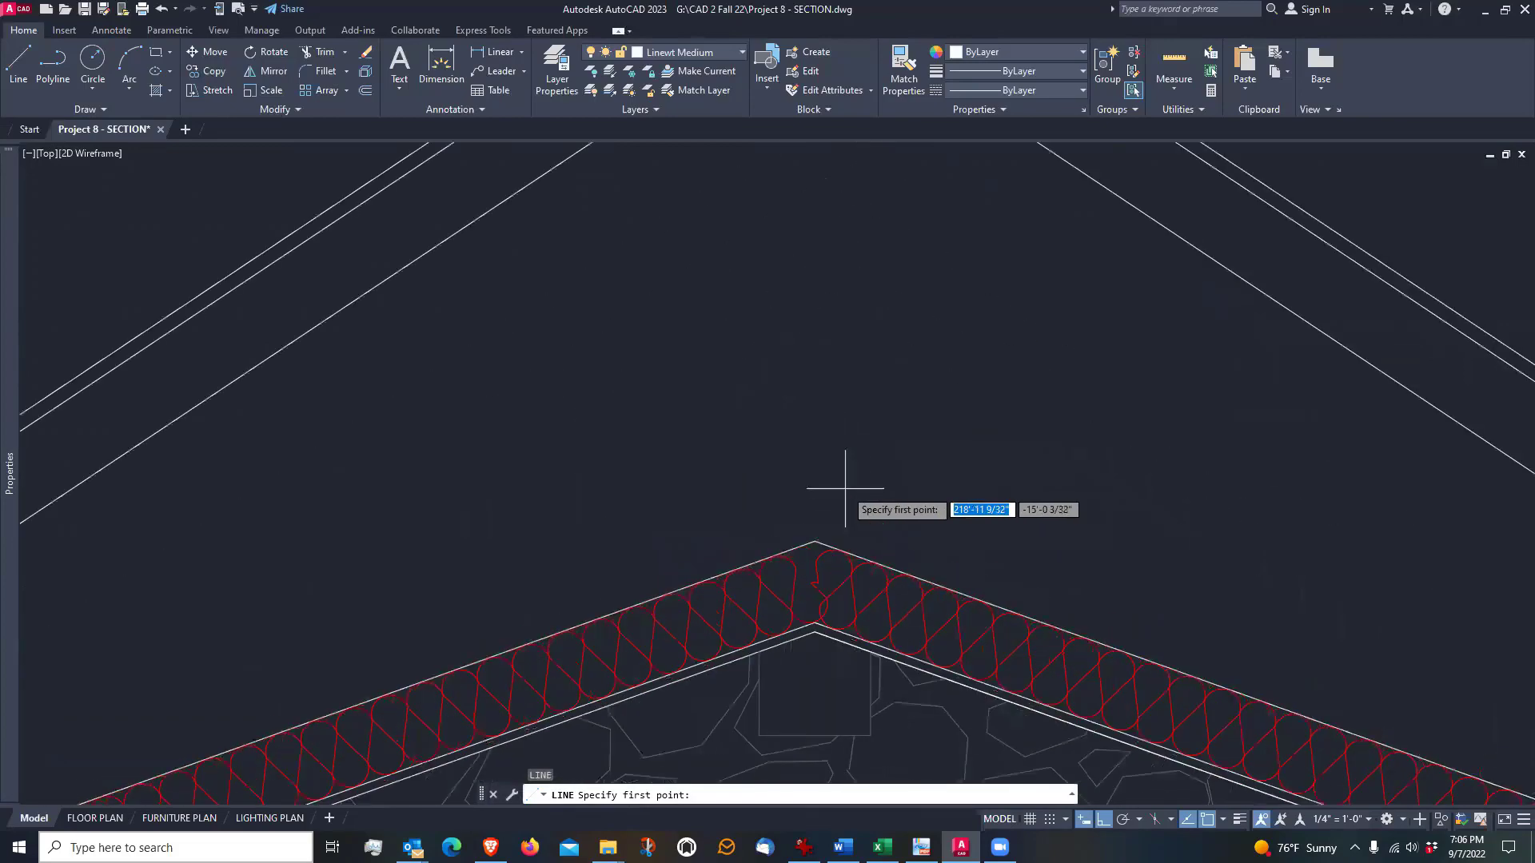
left_click(814, 541)
scroll(815, 541, "down", 5)
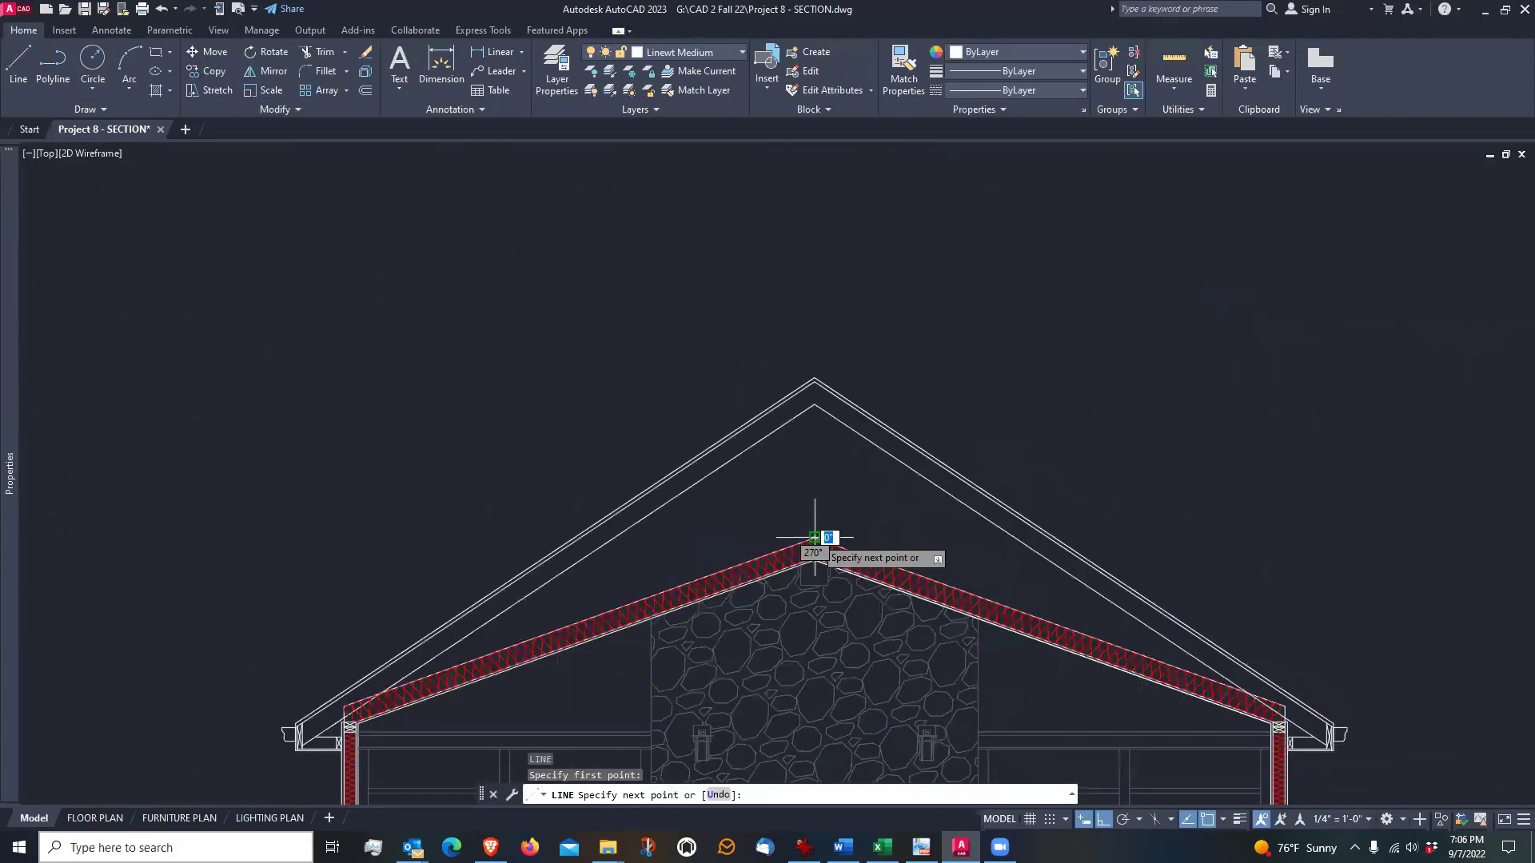
scroll(815, 542, "up", 3)
scroll(1129, 553, "up", 2)
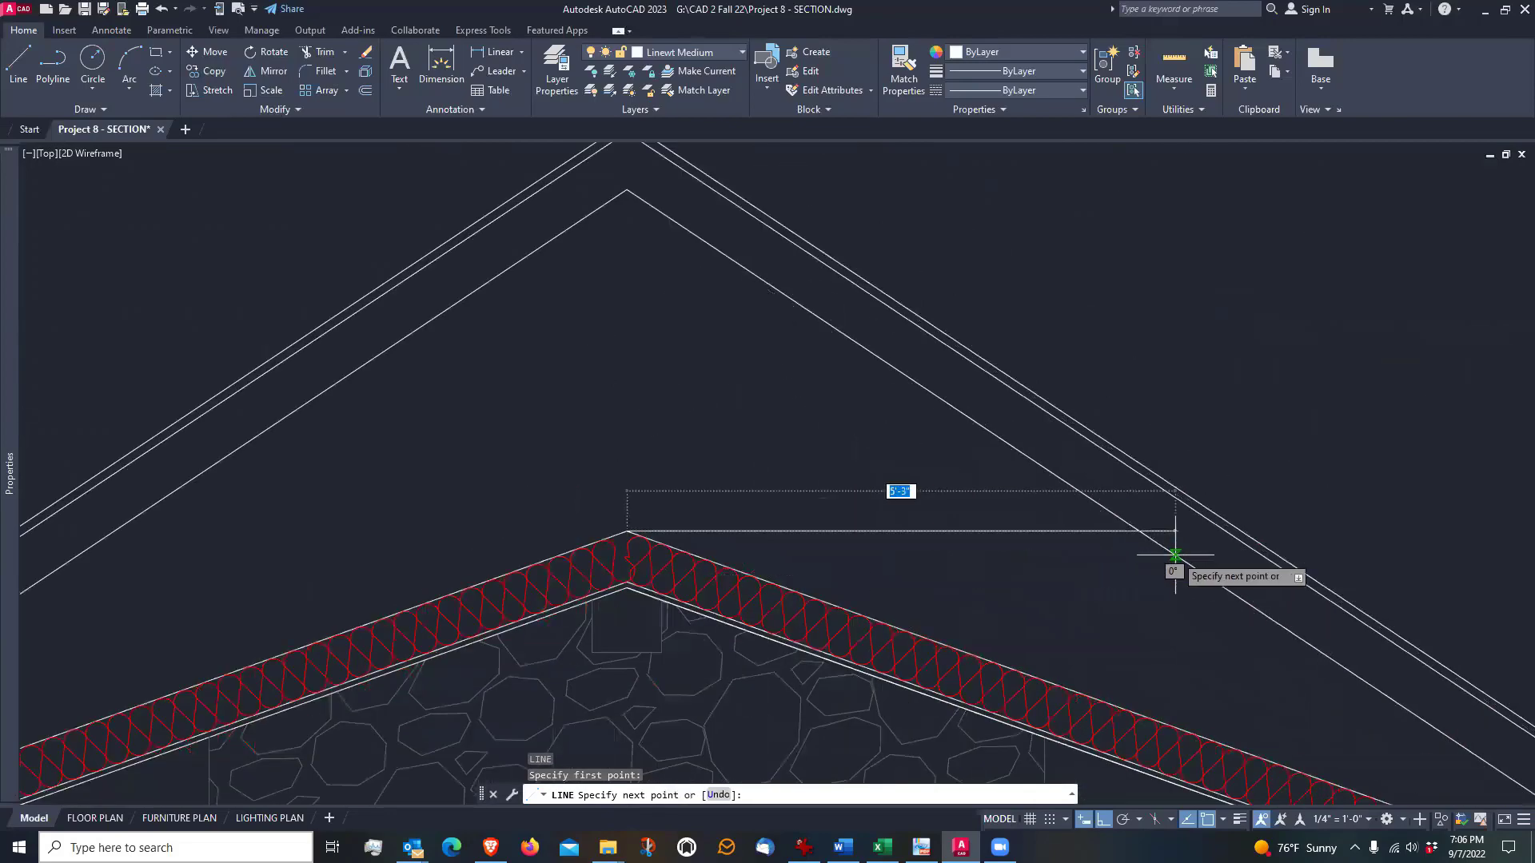
scroll(1124, 551, "up", 4)
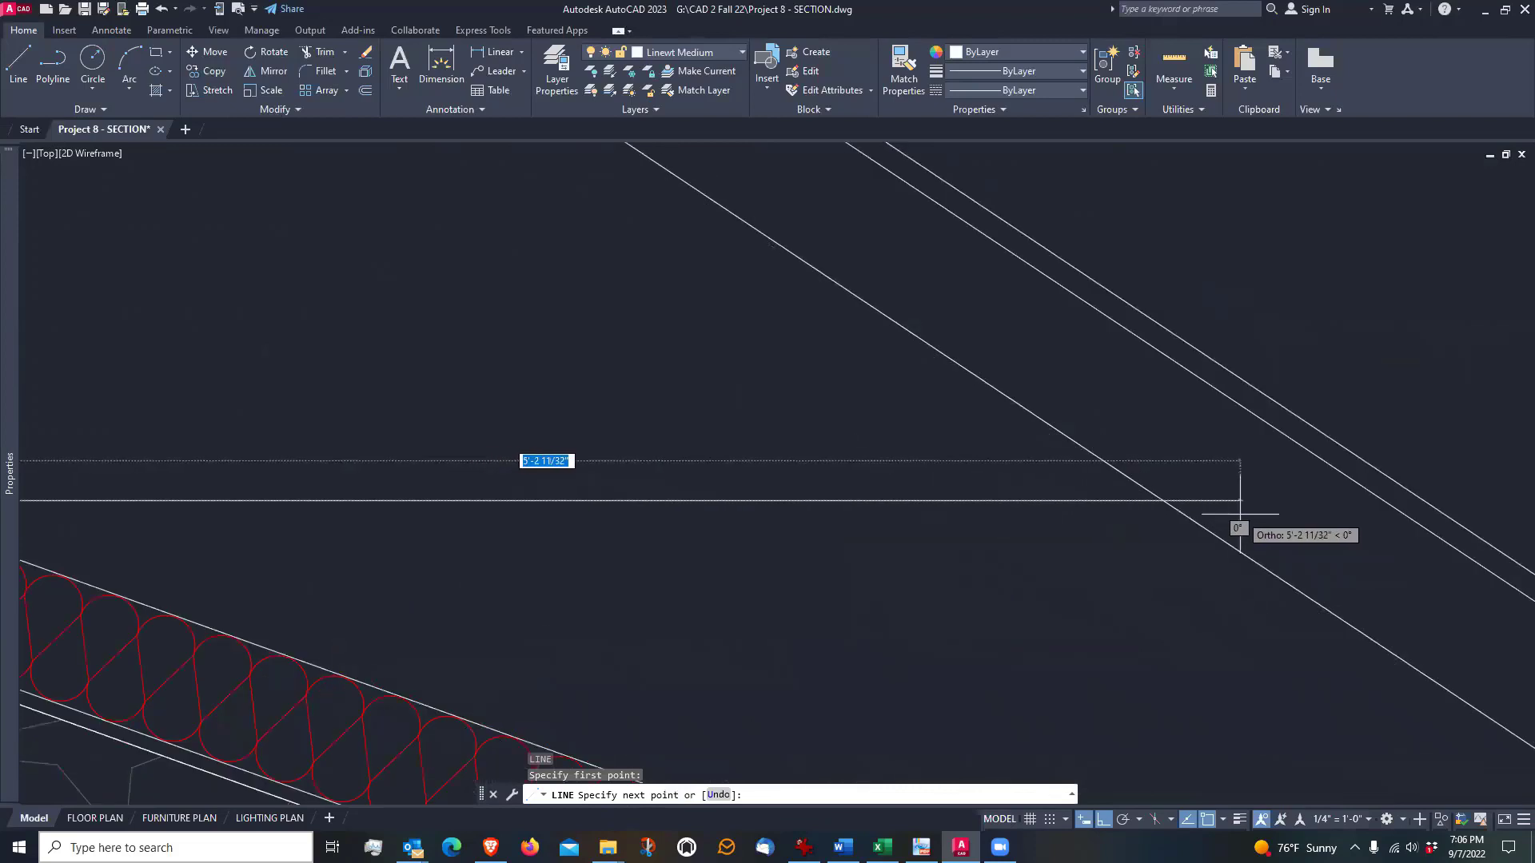
left_click(1260, 510)
scroll(1296, 518, "down", 2)
key("Return")
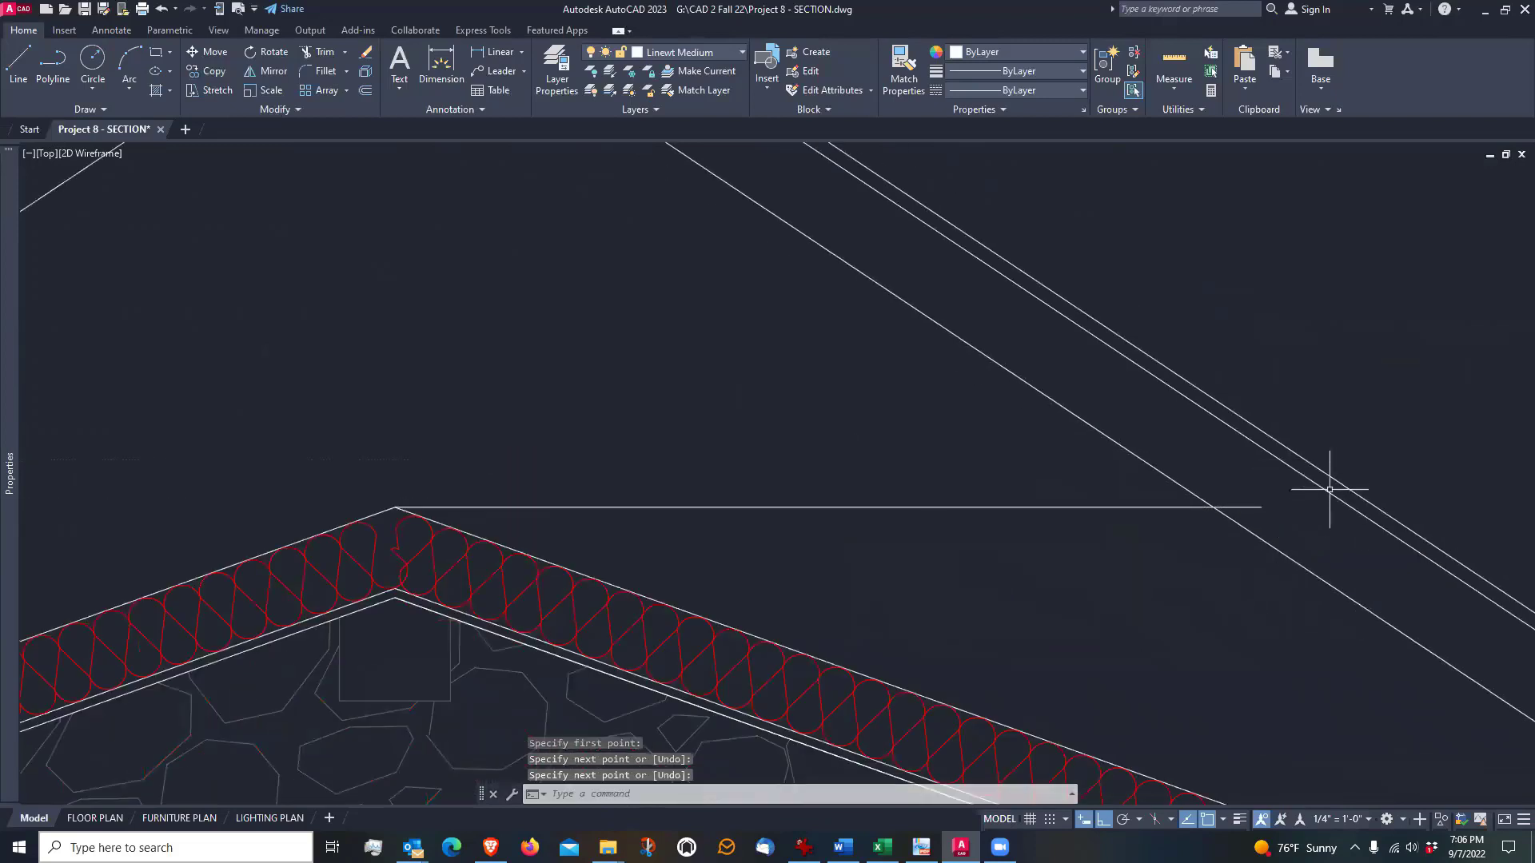
Extend both ends of the horizontal line at the ceiling peak to the rafters' top edges, just beneath the roof sheathing
scroll(1330, 490, "down", 2)
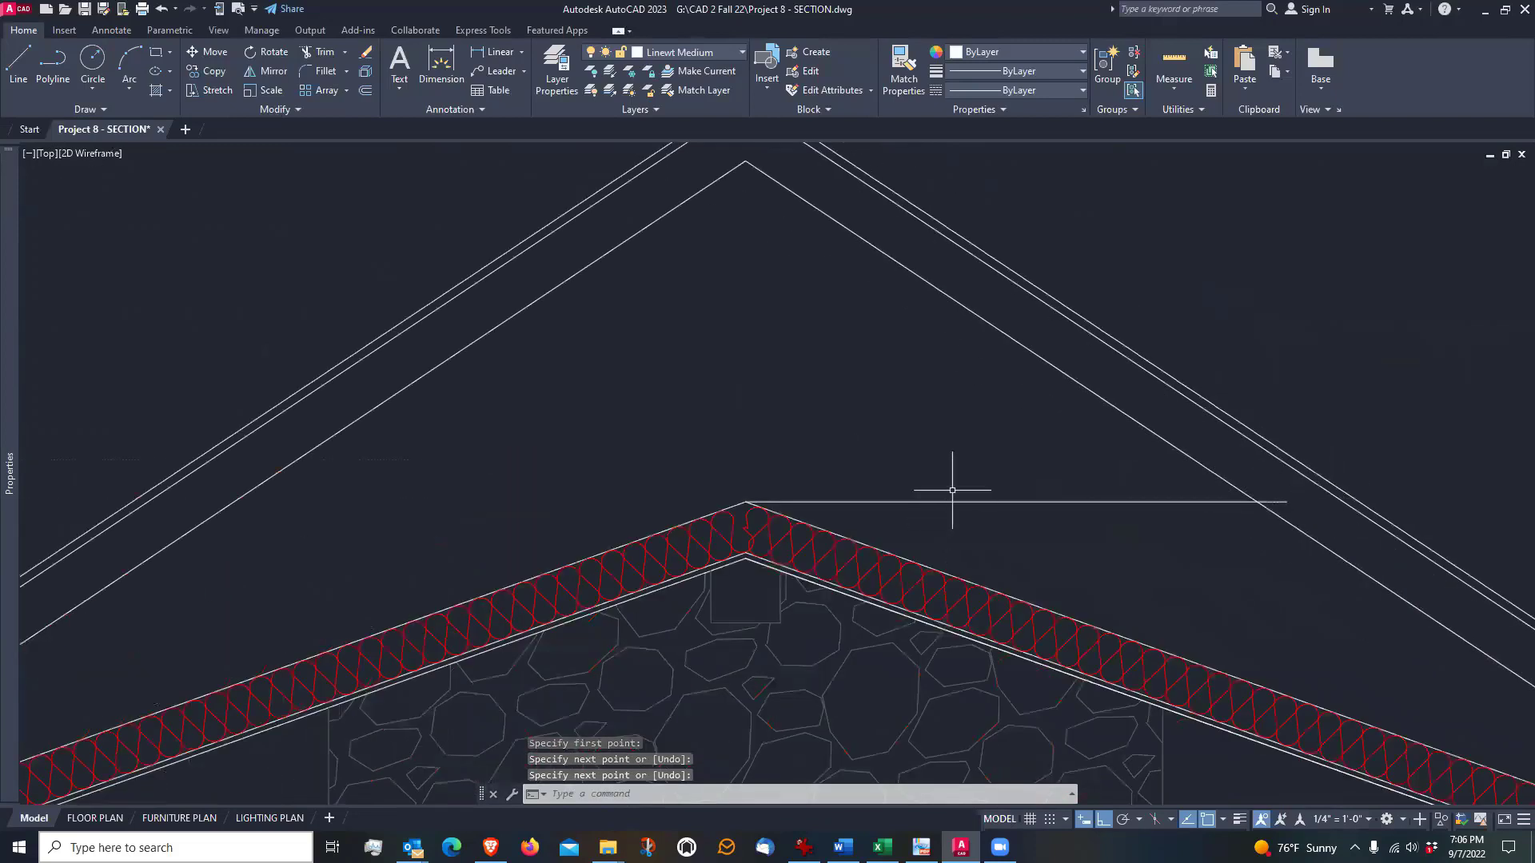
middle_click_drag(880, 395, 919, 428)
scroll(918, 426, "down", 2)
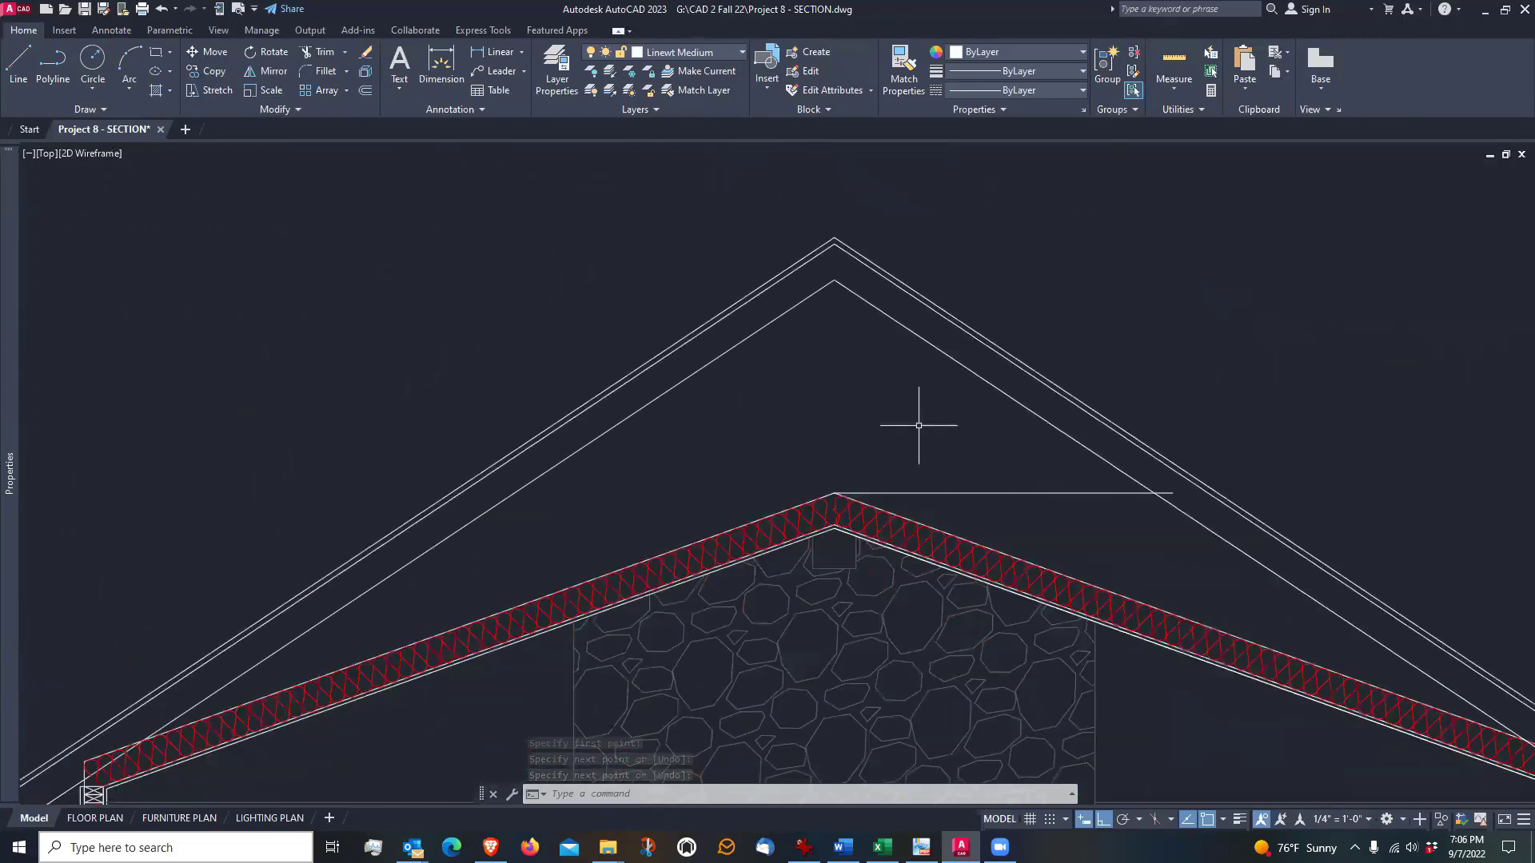
scroll(919, 418, "up", 2)
middle_click_drag(773, 401, 844, 413)
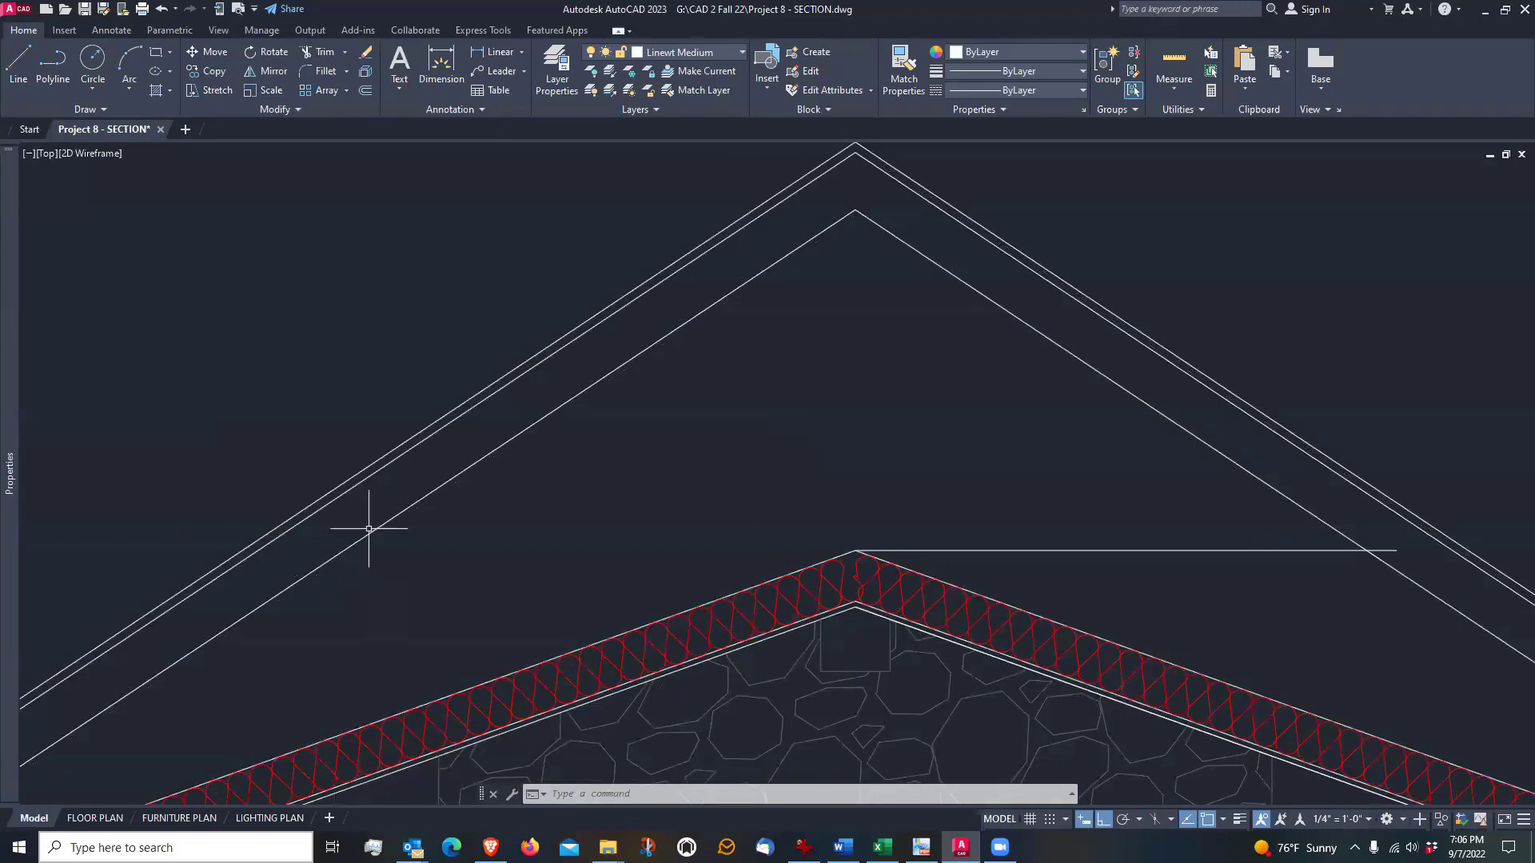
left_click(320, 51)
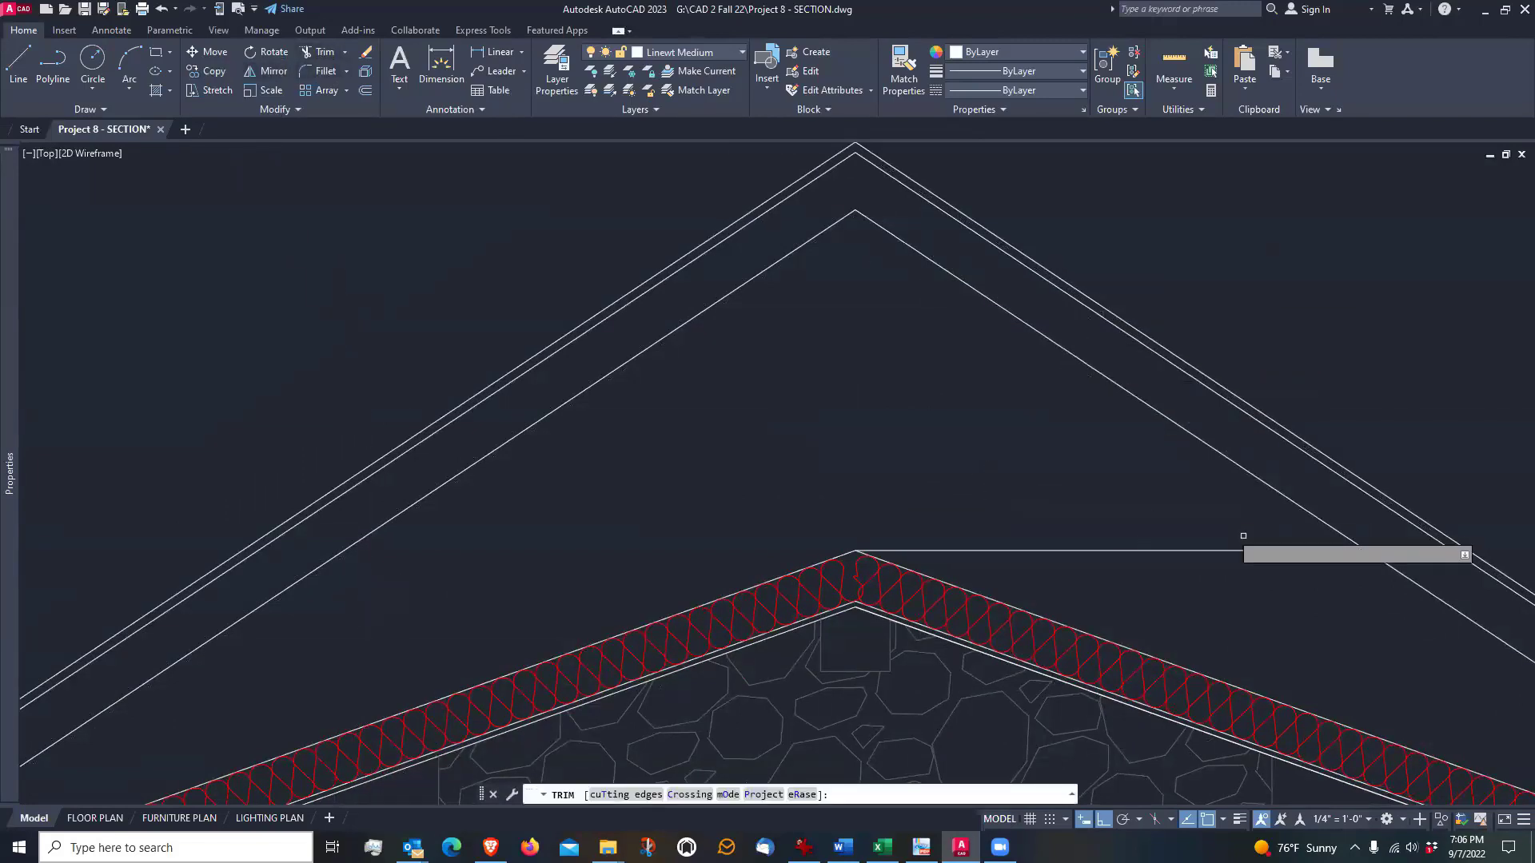
left_click(1392, 550, "shift")
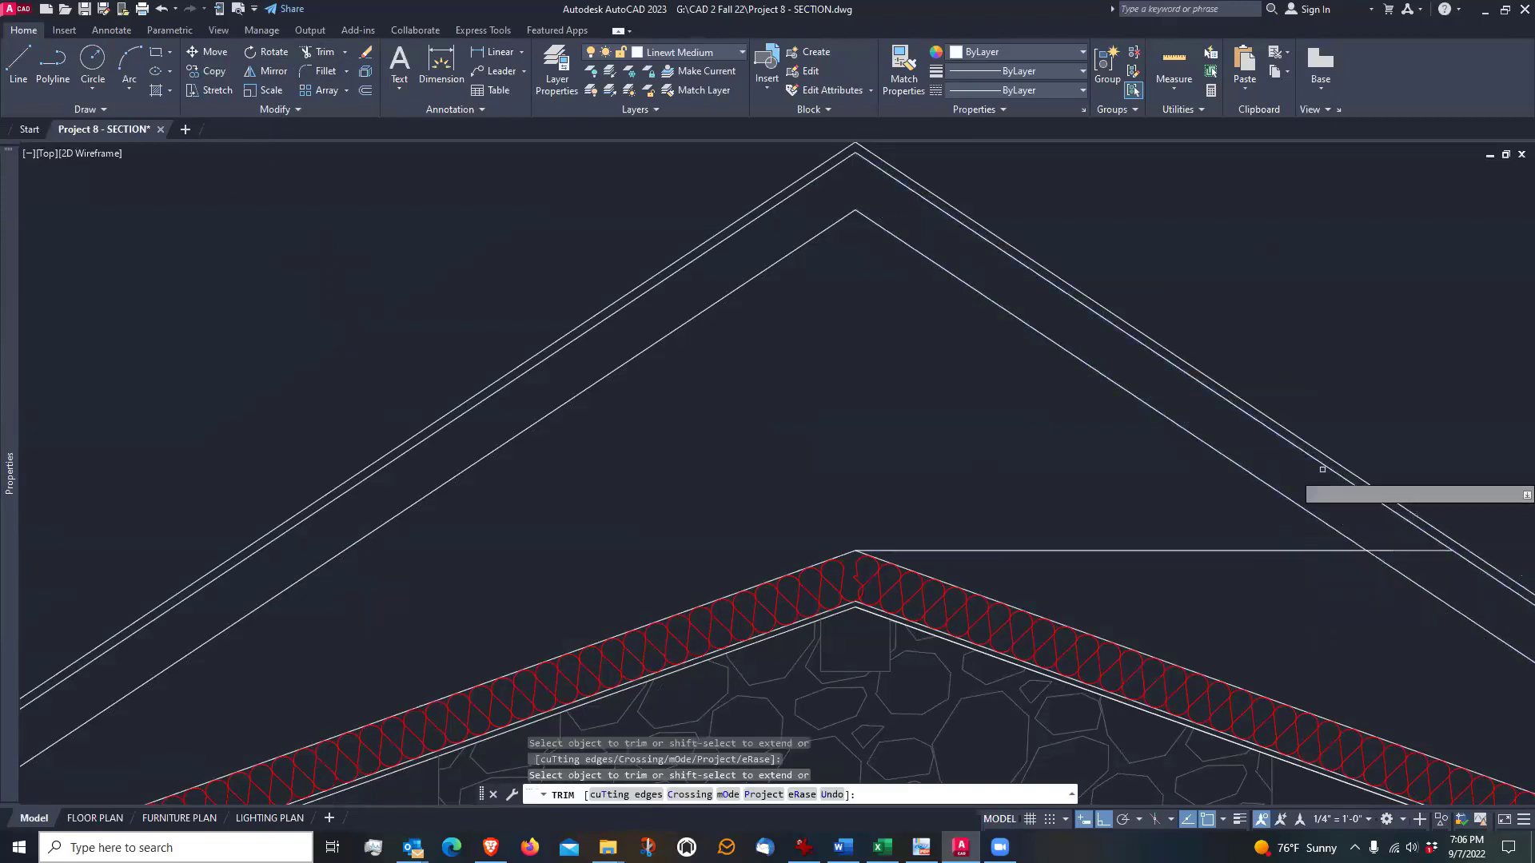
left_click(880, 550, "shift")
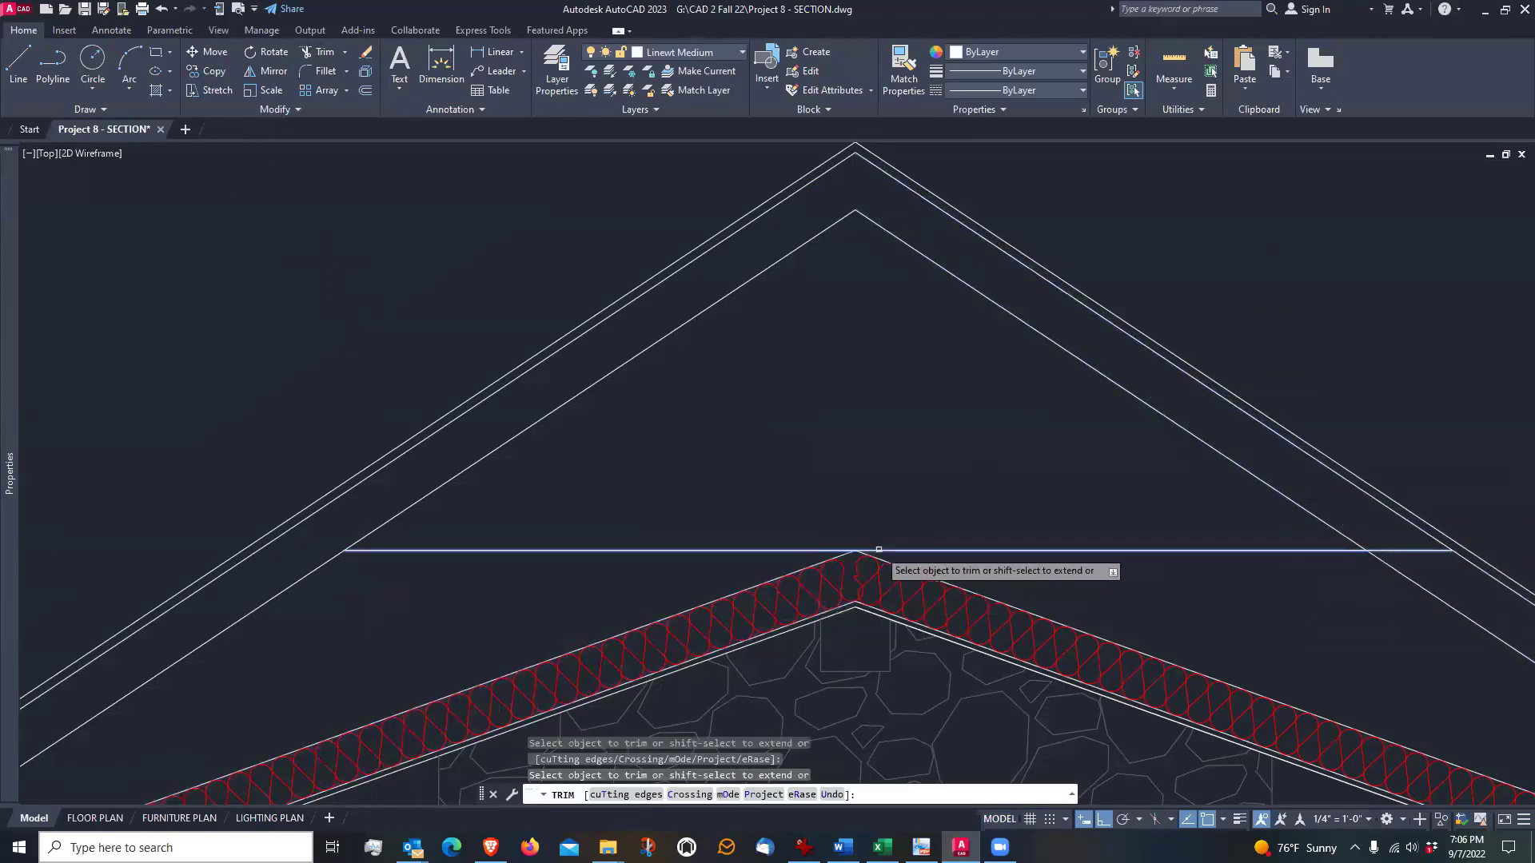
left_click(367, 551, "shift")
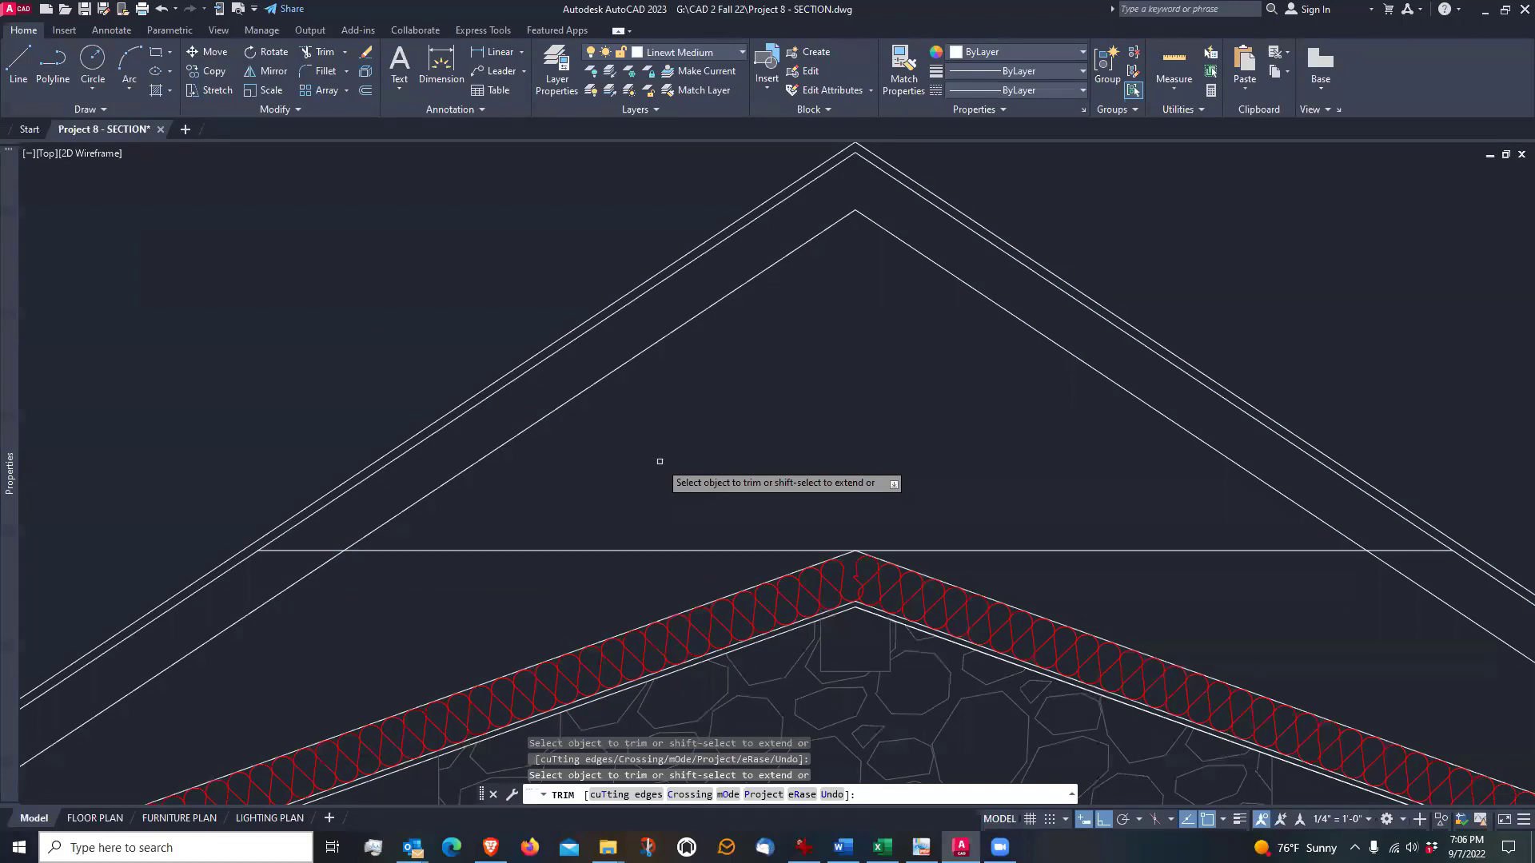
key("Escape")
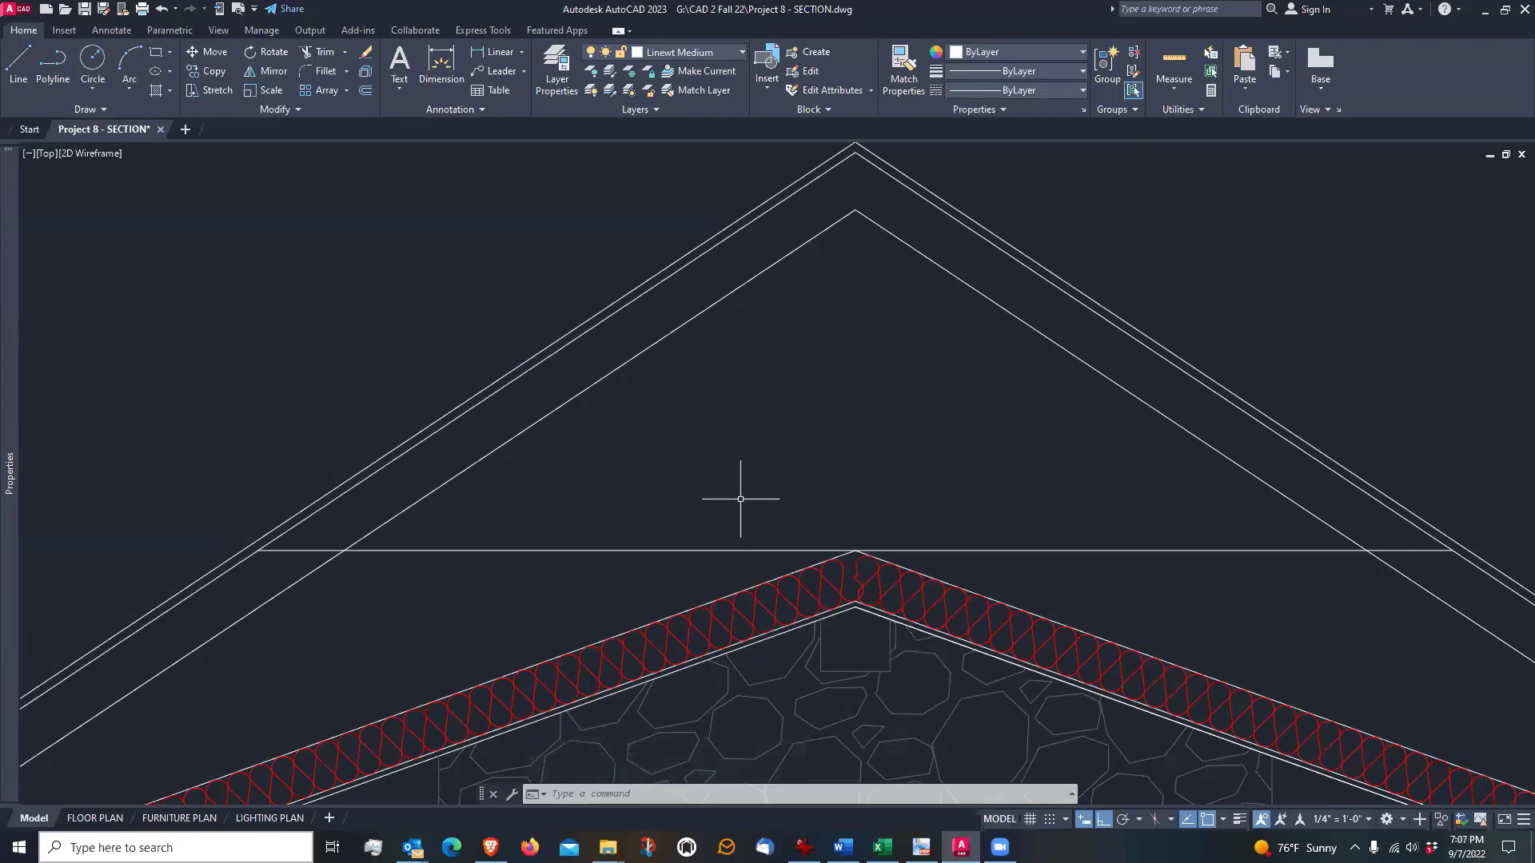
Offset the horizontal line above the ceiling peak upward by 5.5" to form the second edge of the tie
type("o")
key("Return")
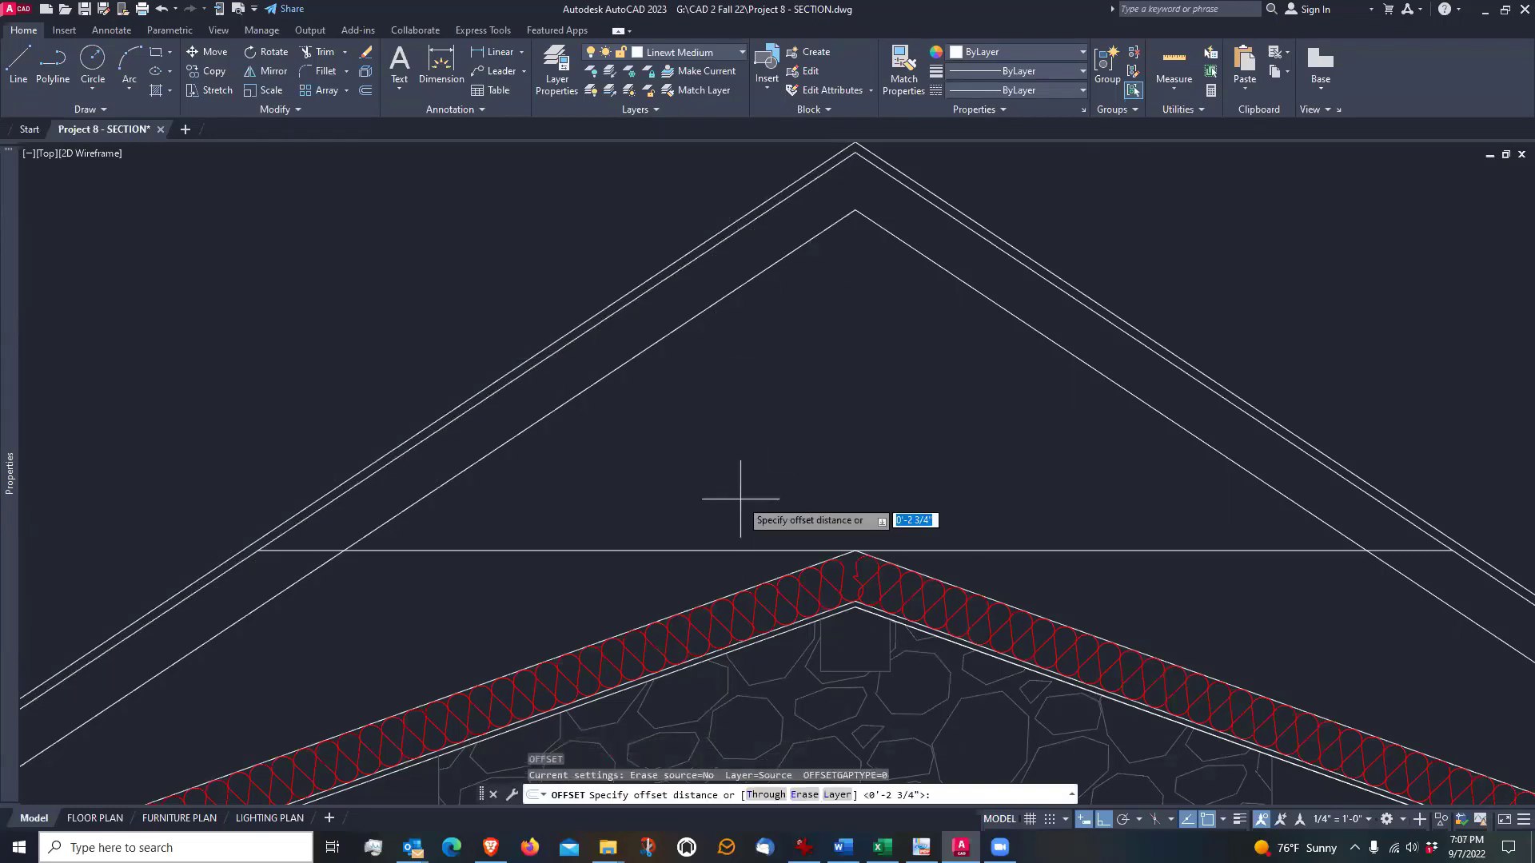
type("5.5")
key("Return")
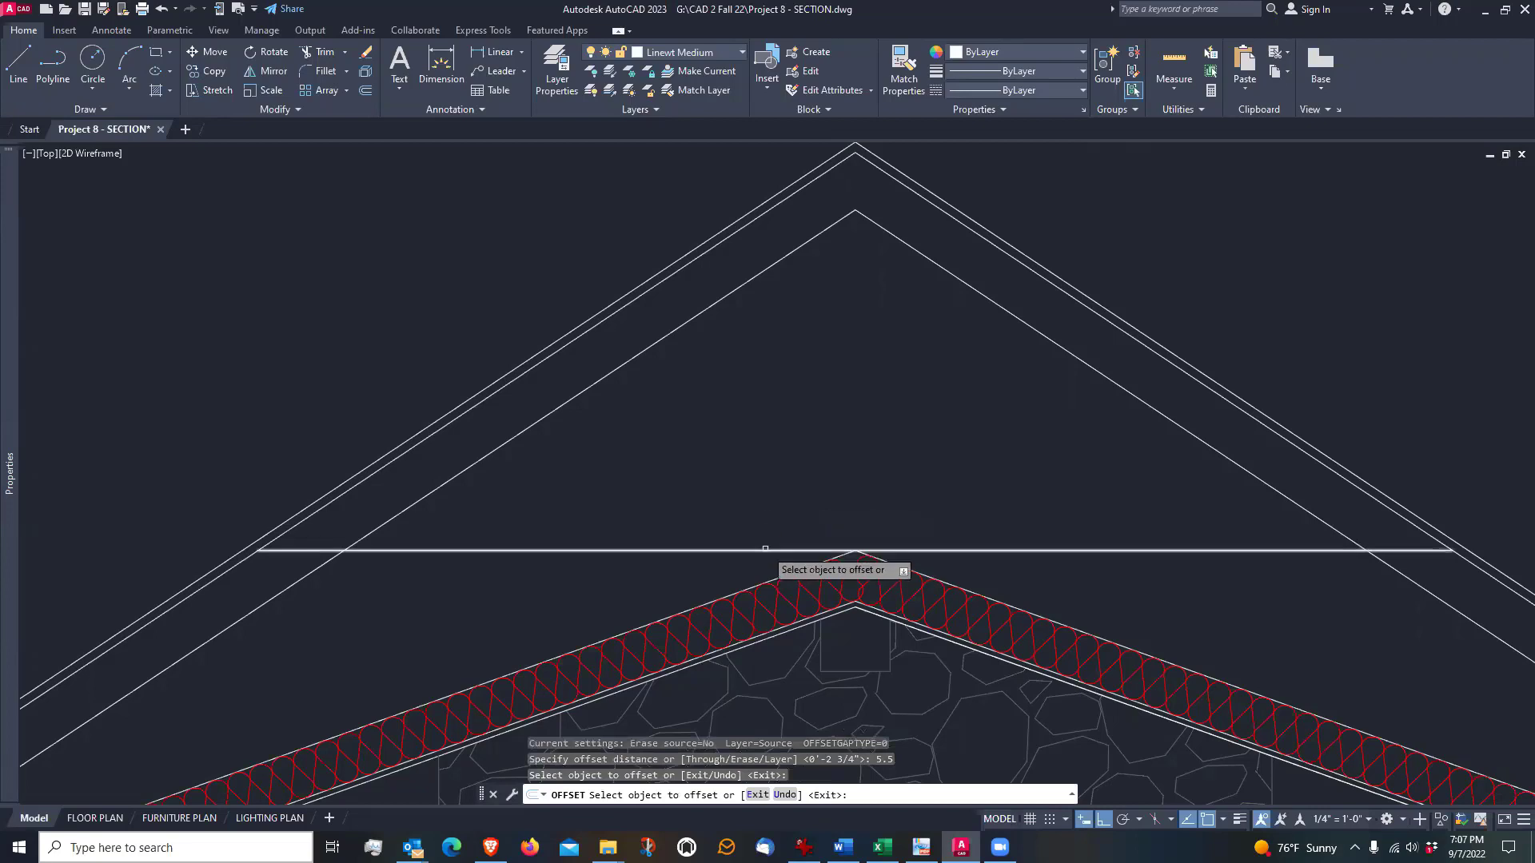
left_click(765, 549)
left_click(777, 492)
key("Return")
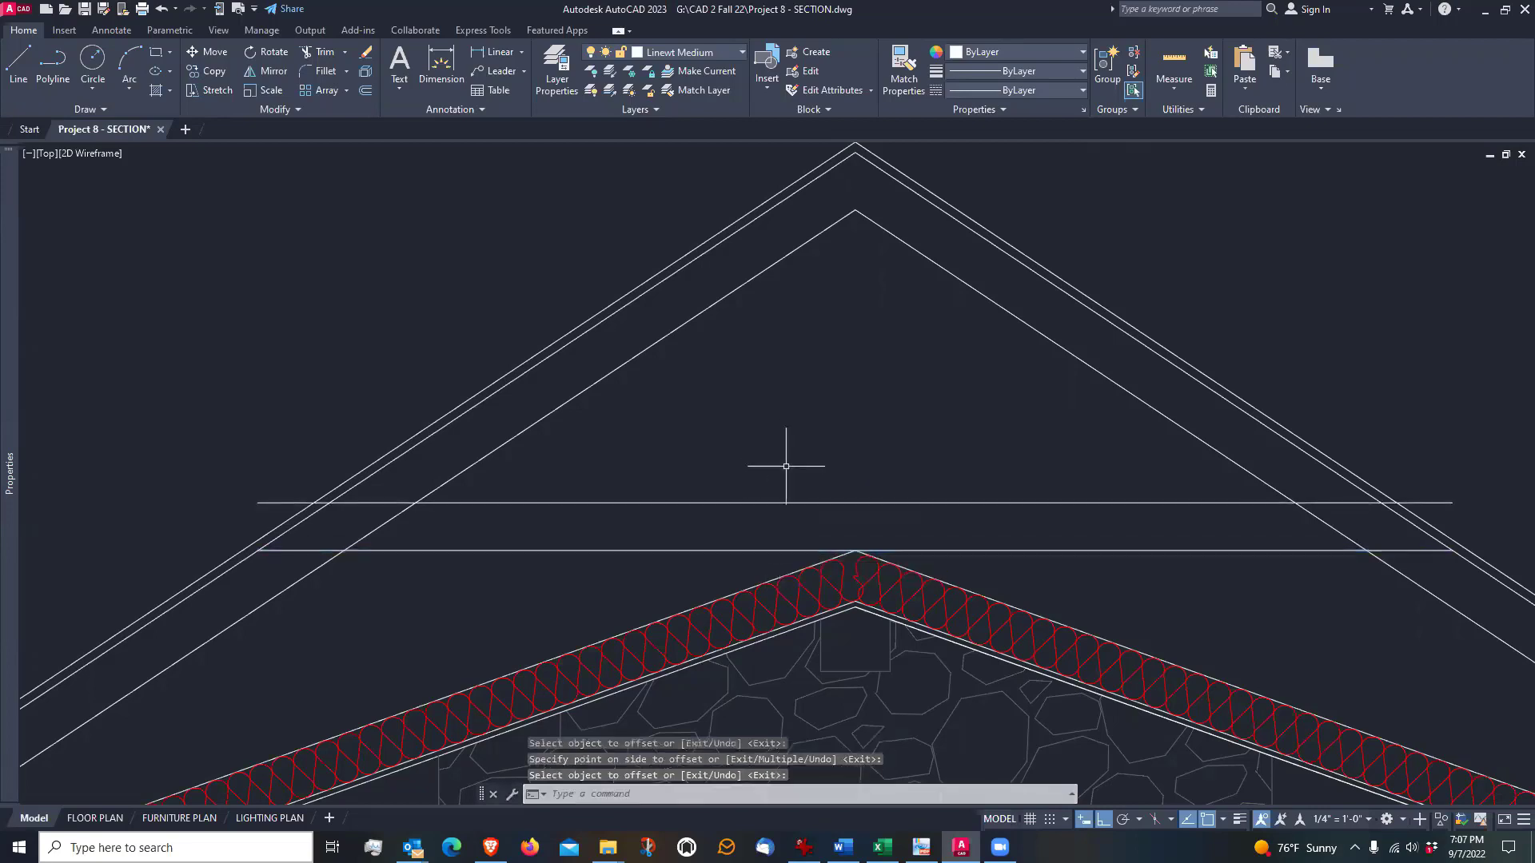
Trim both overhanging ends of the upper horizontal tie line back to the rafters' top edges
left_click(314, 51)
scroll(274, 475, "up", 4)
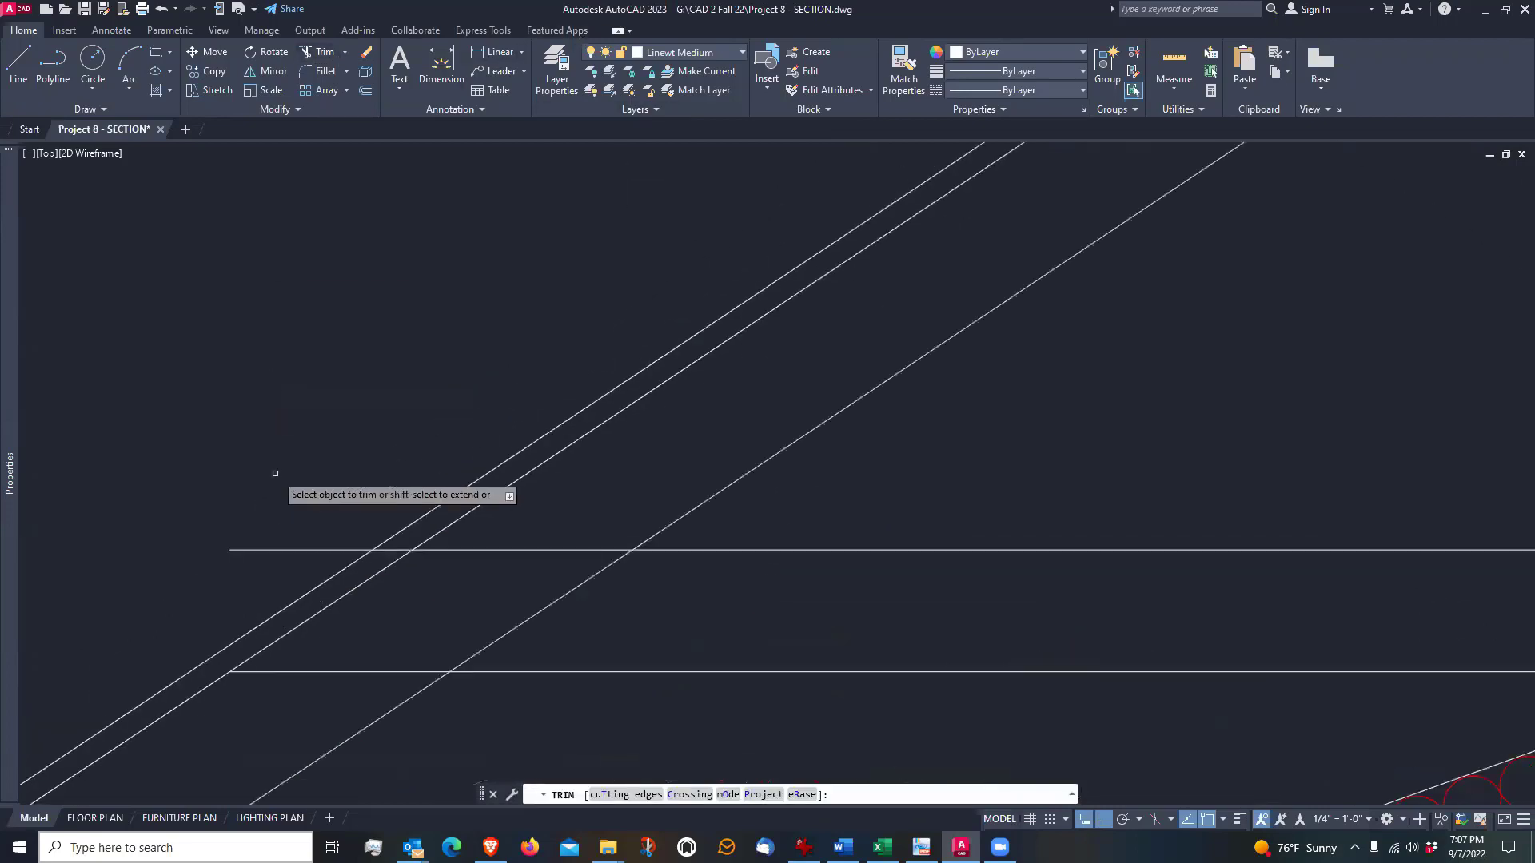
left_click(395, 550)
left_click(354, 550)
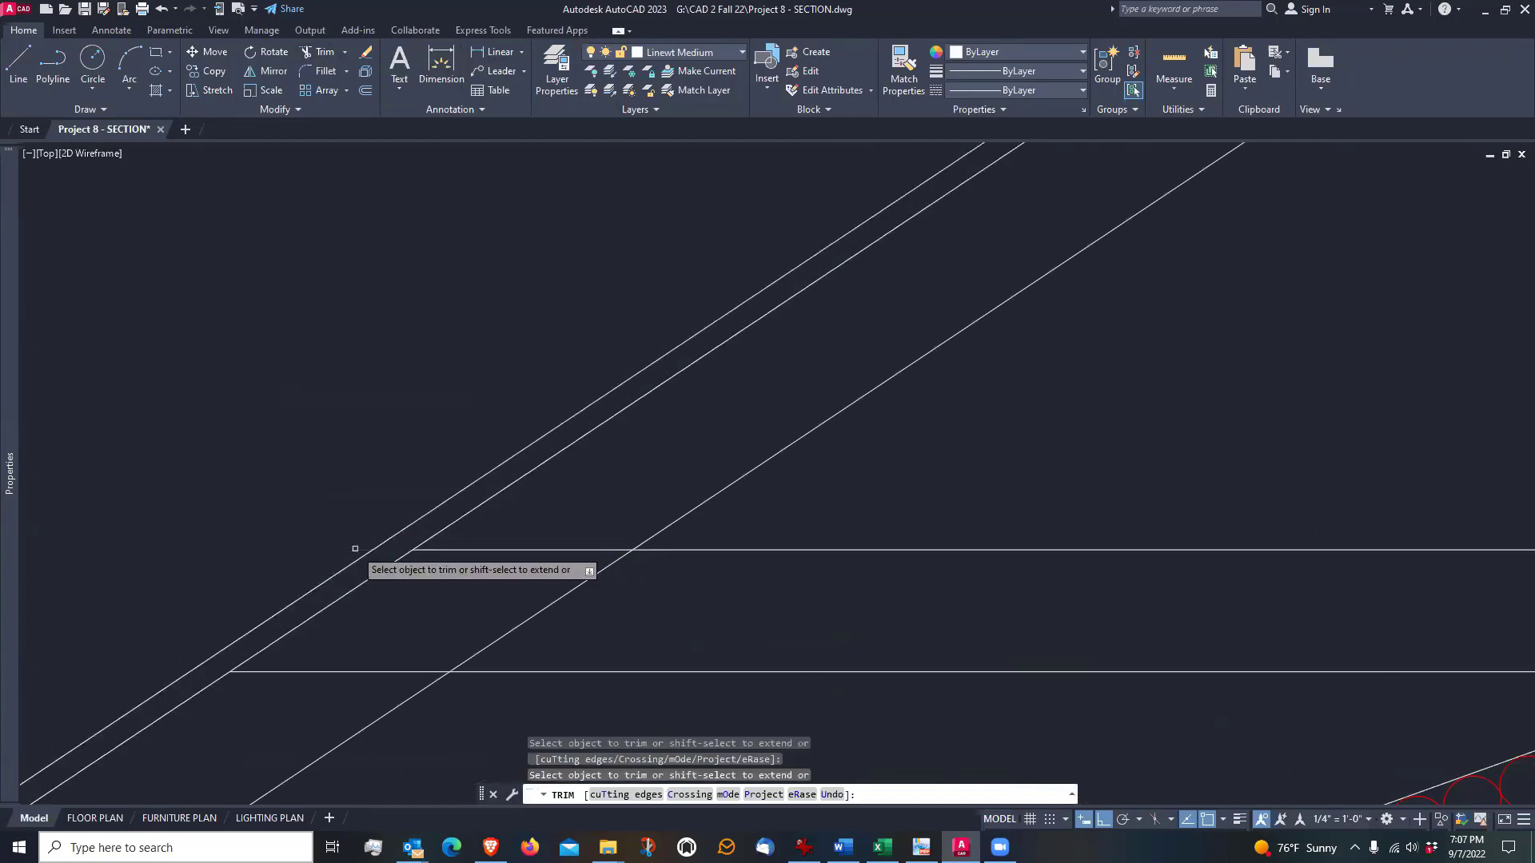
scroll(303, 540, "down", 5)
scroll(1389, 529, "up", 2)
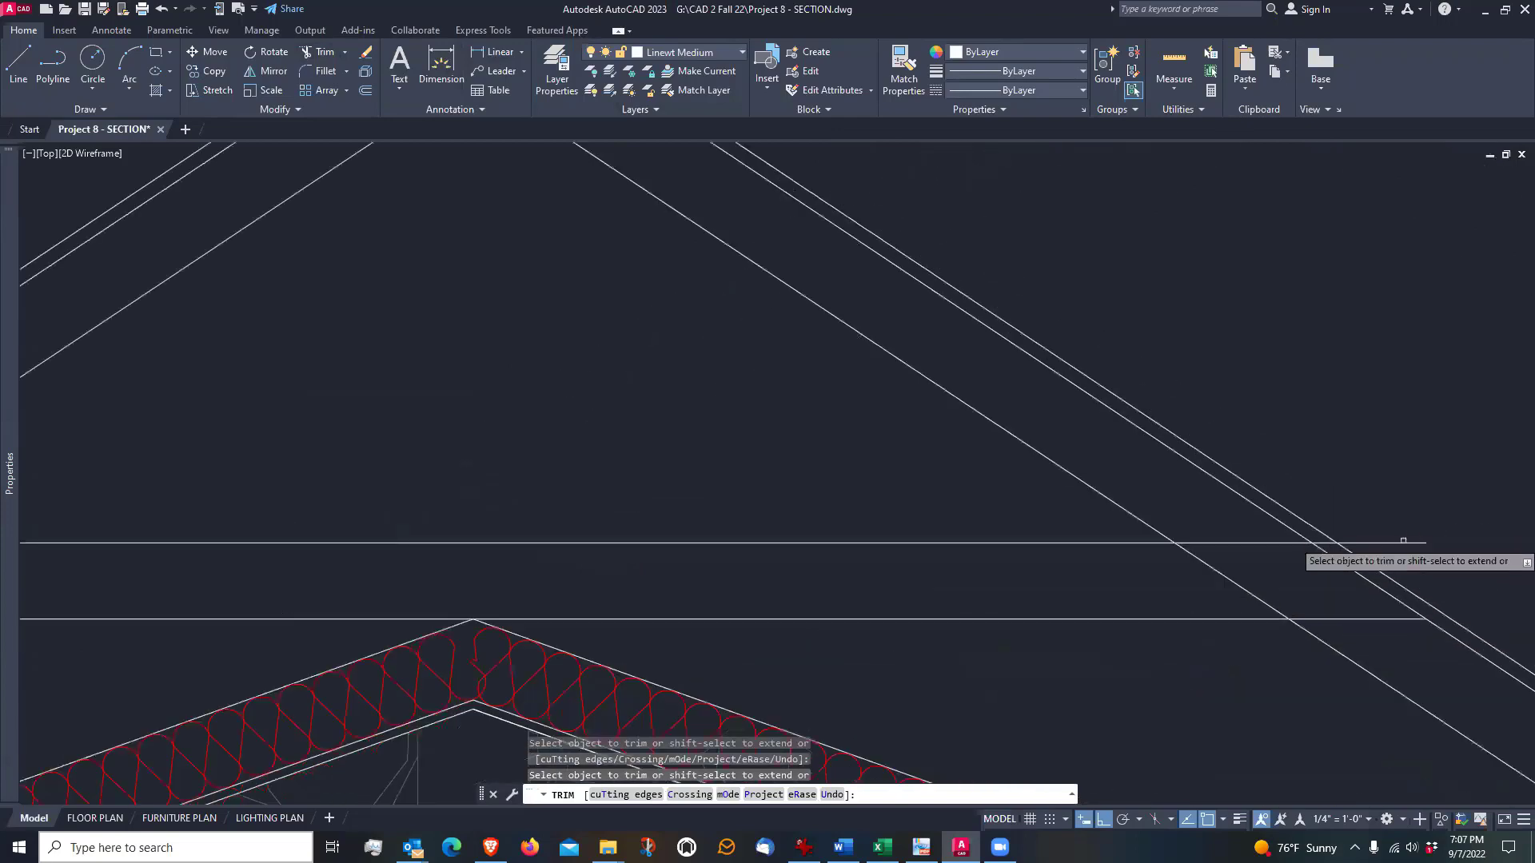
left_click(1389, 543)
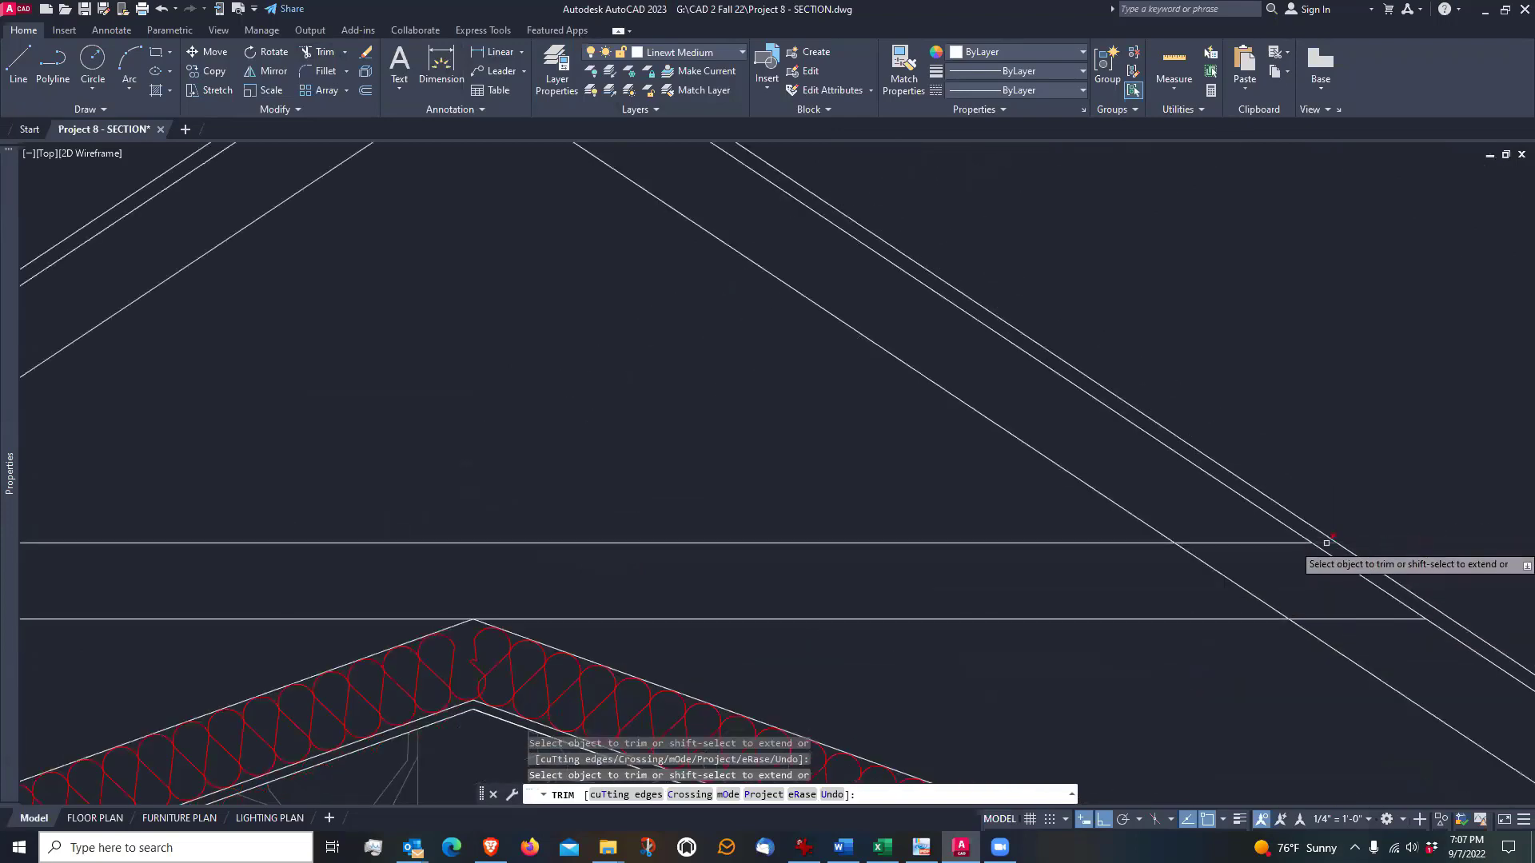
scroll(1323, 535, "down", 2)
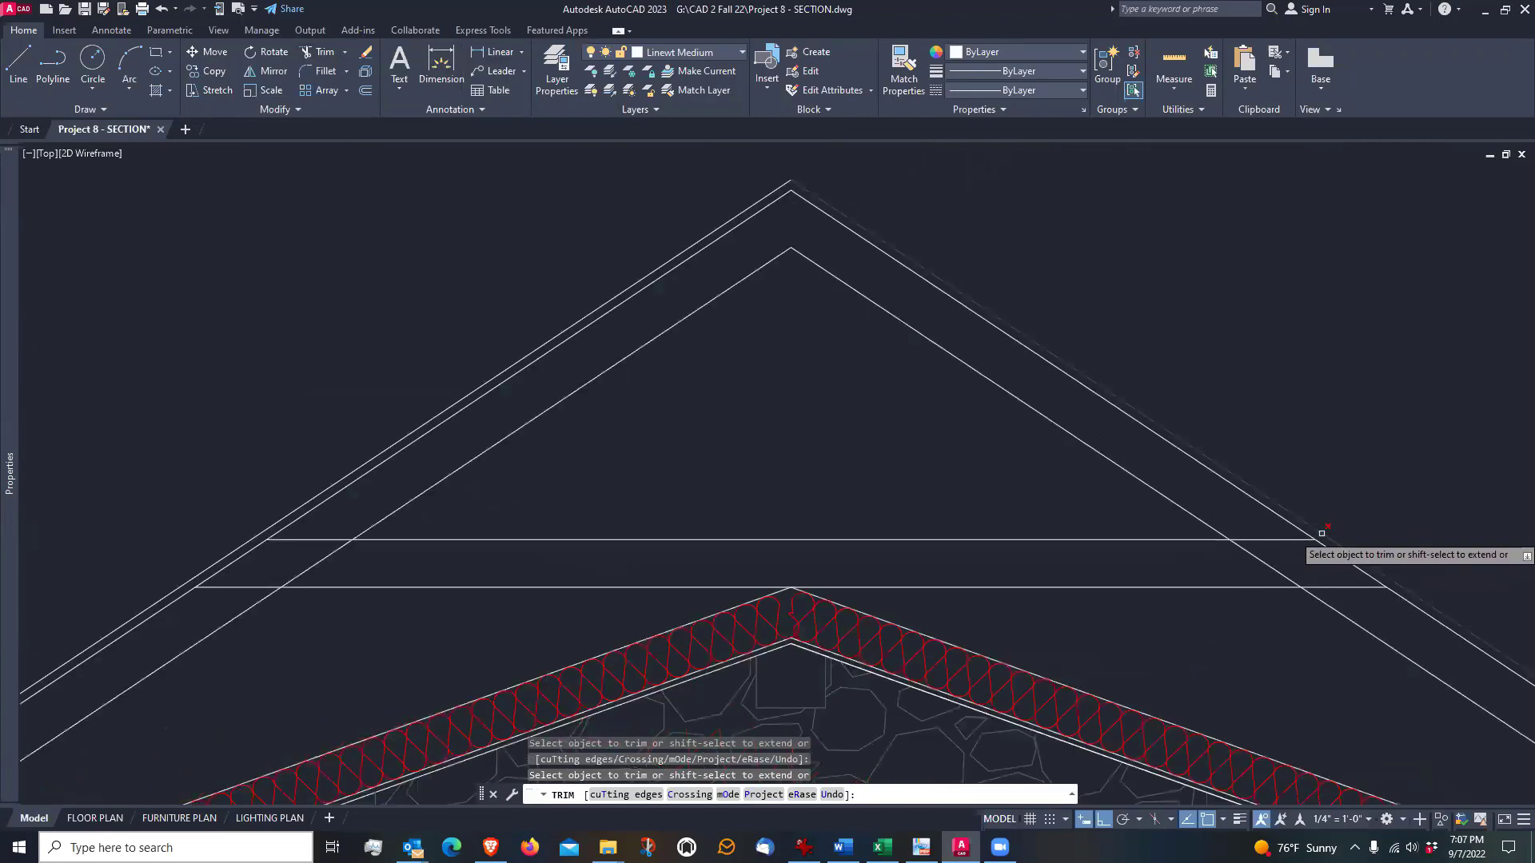
key("Return")
Draw a vertical joint line at the ridge from the outer roof peak down to the peak of the rafters' underside
scroll(1321, 533, "down", 2)
scroll(1228, 511, "down", 2)
middle_click_drag(1120, 496, 976, 521)
scroll(976, 521, "up", 2)
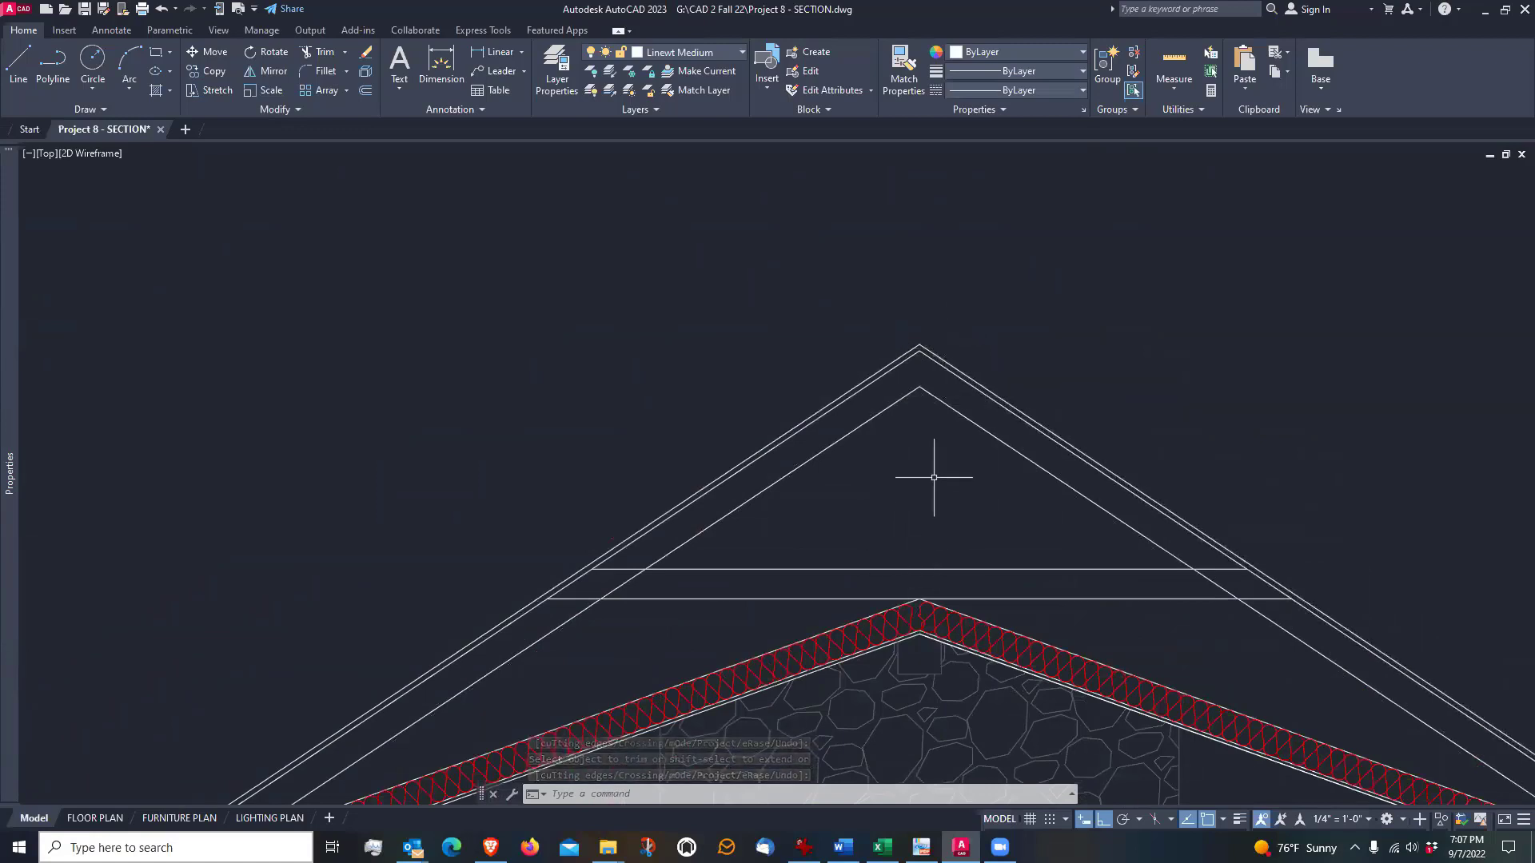
scroll(934, 477, "up", 2)
scroll(942, 314, "up", 2)
type("l")
key("Return")
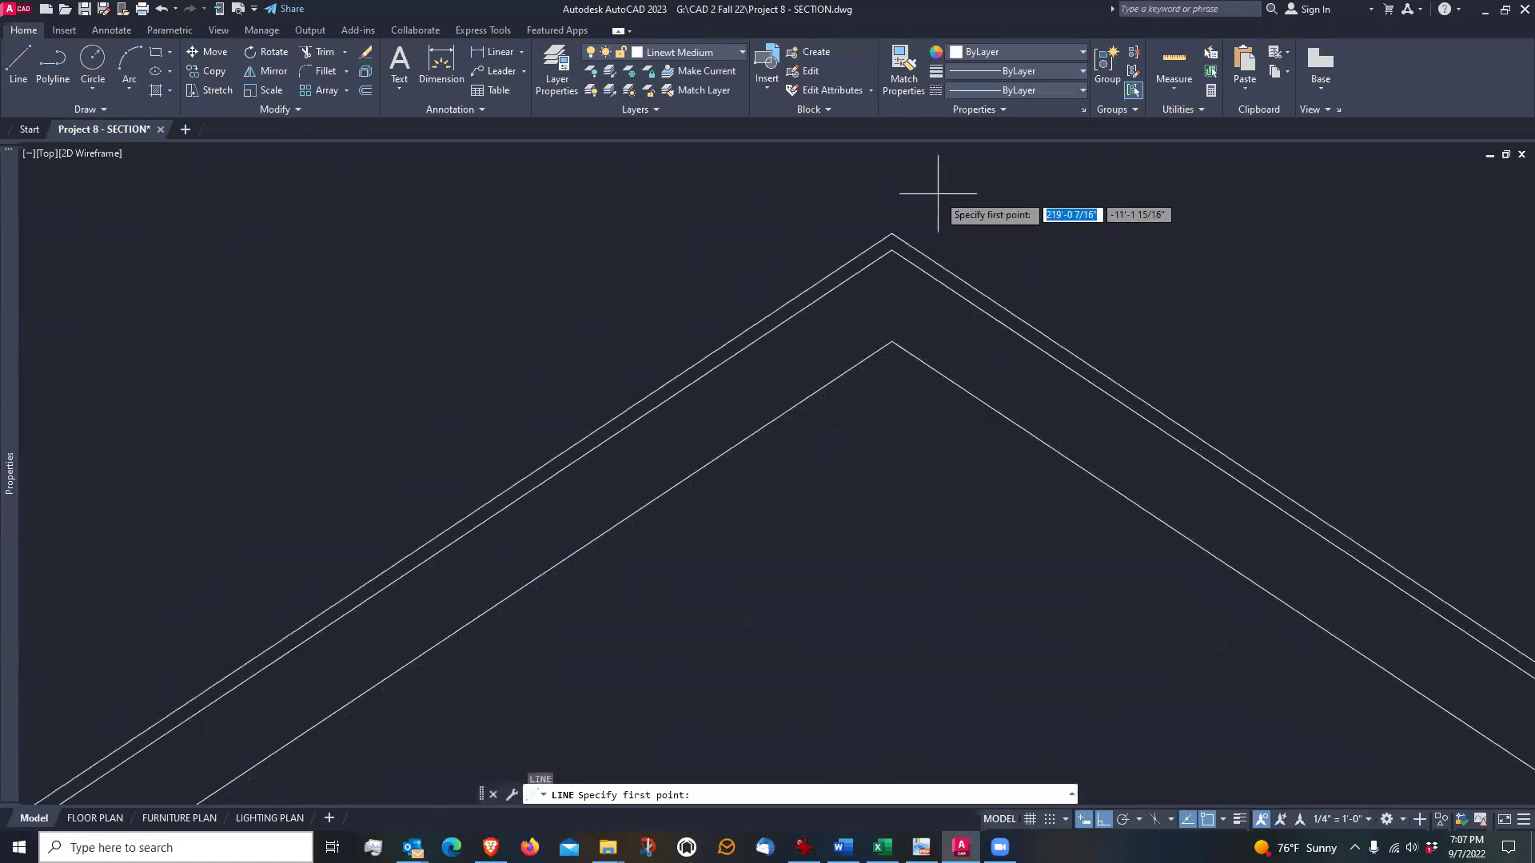
left_click(893, 232)
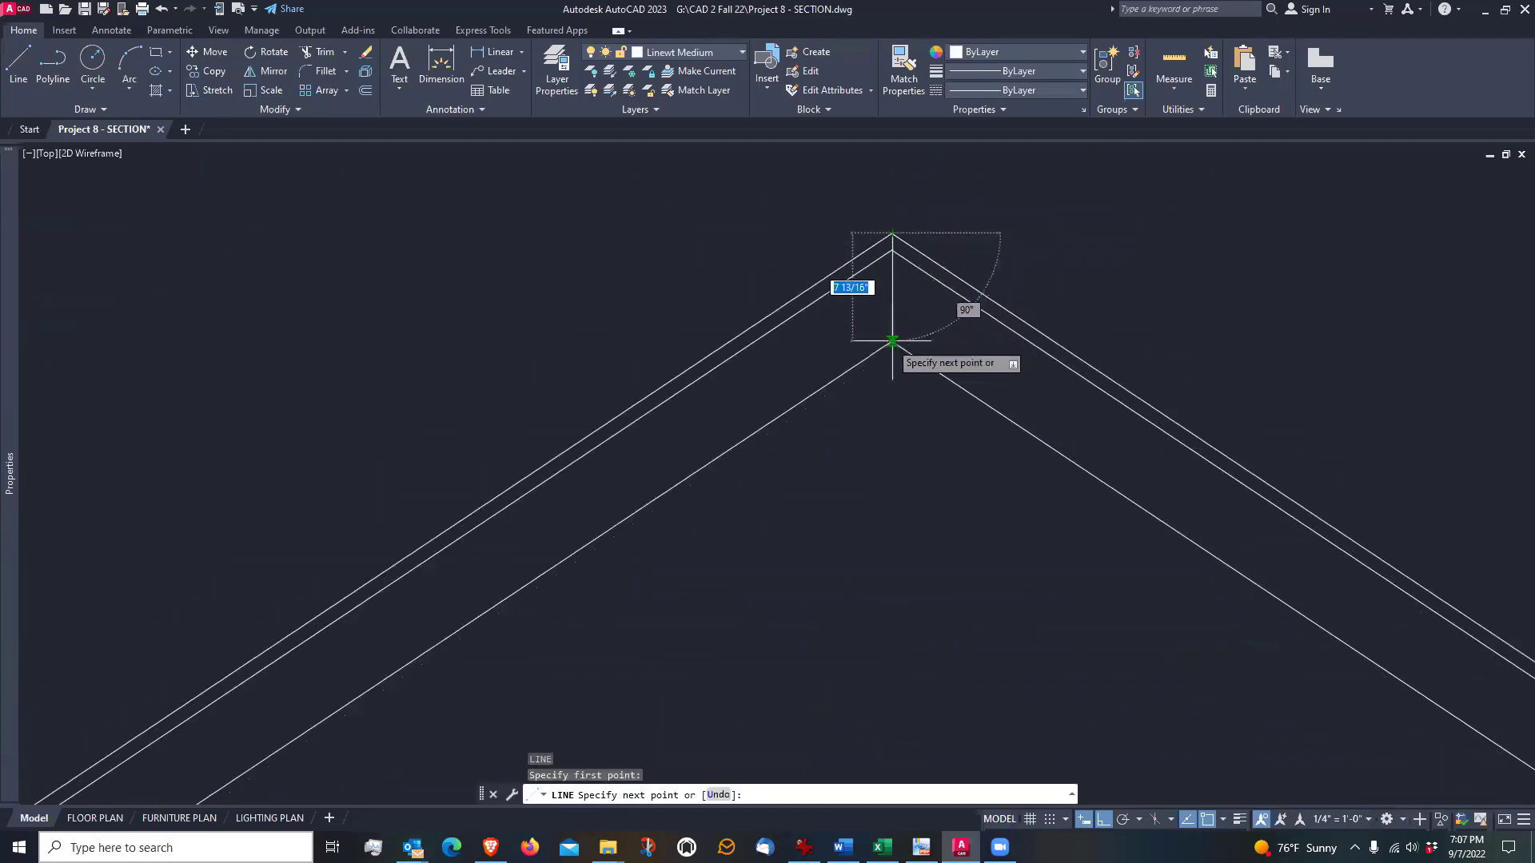
left_click(892, 343)
key("Return")
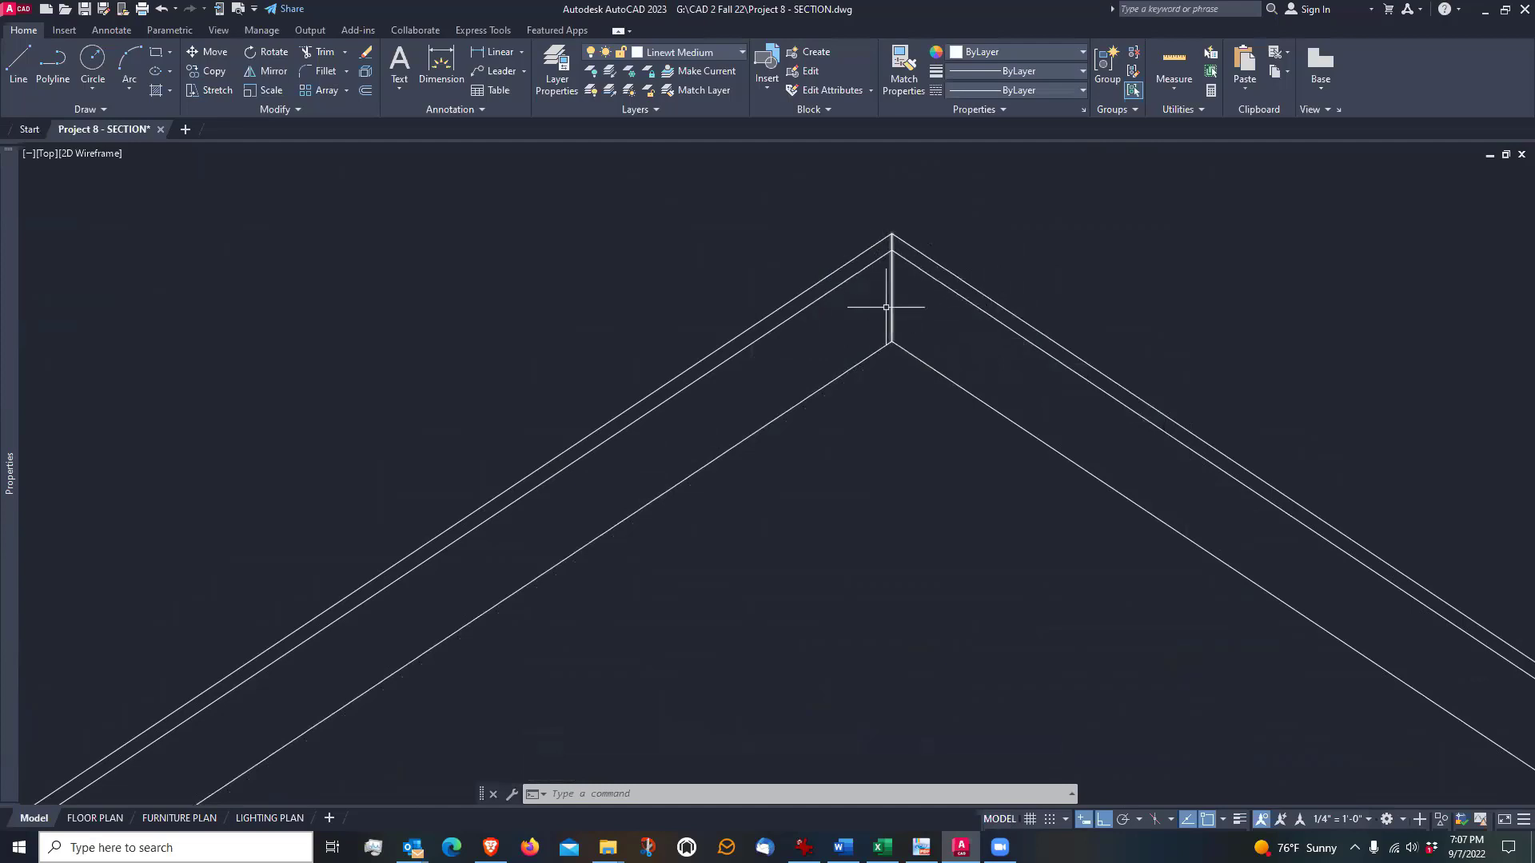
Draw a vertical centre line from the rafters' underside peak down to the upper line of the horizontal tie
scroll(887, 307, "down", 3)
mouse_move(937, 424)
middle_mouse_down()
mouse_move(933, 383)
mouse_move(921, 415)
middle_mouse_up()
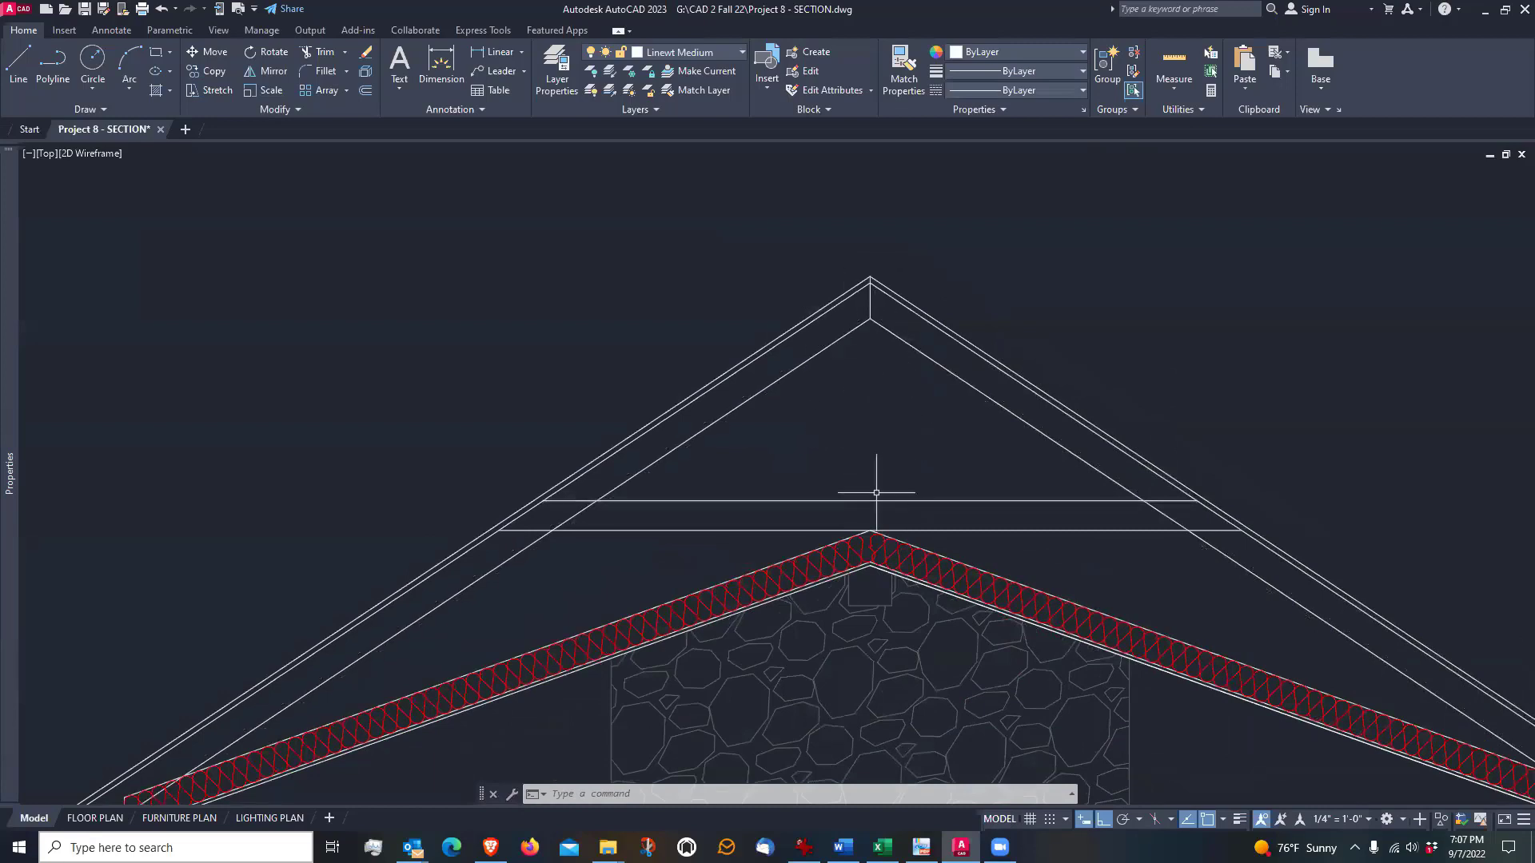
scroll(848, 428, "up", 2)
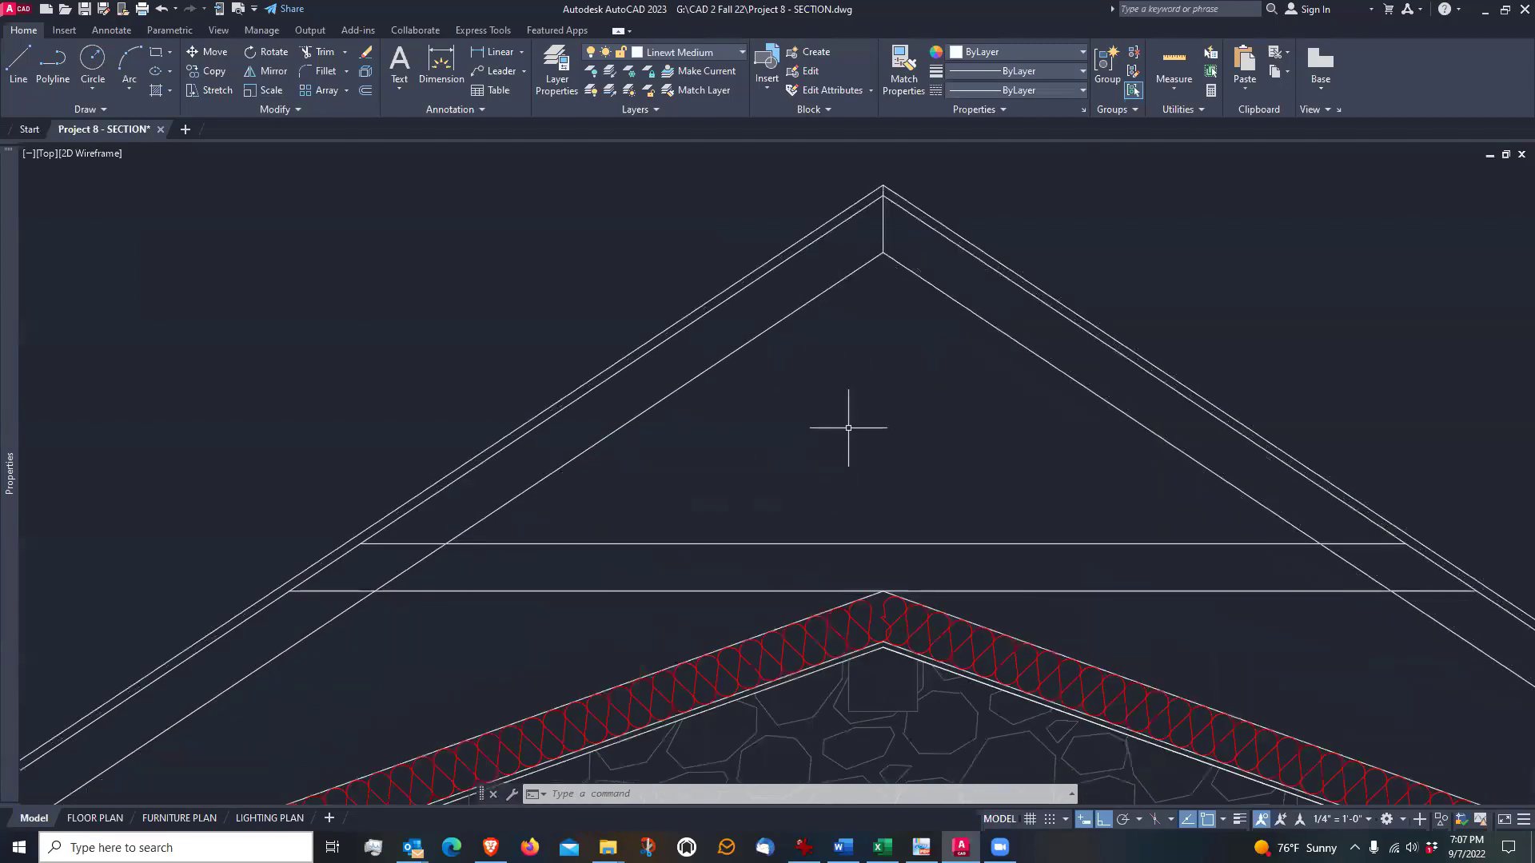
type("l")
key("Return")
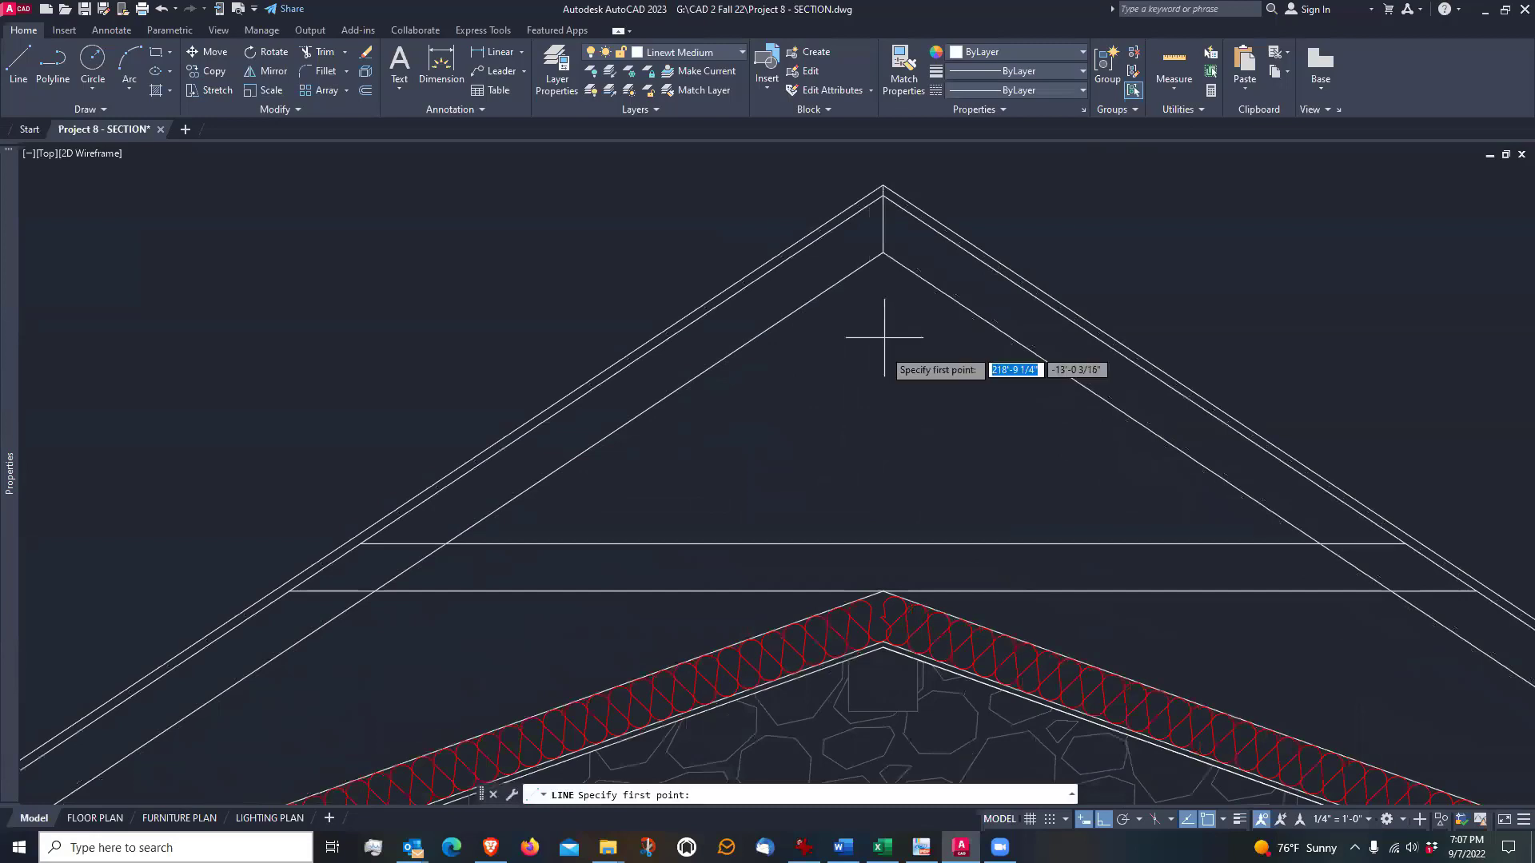
left_click(883, 254)
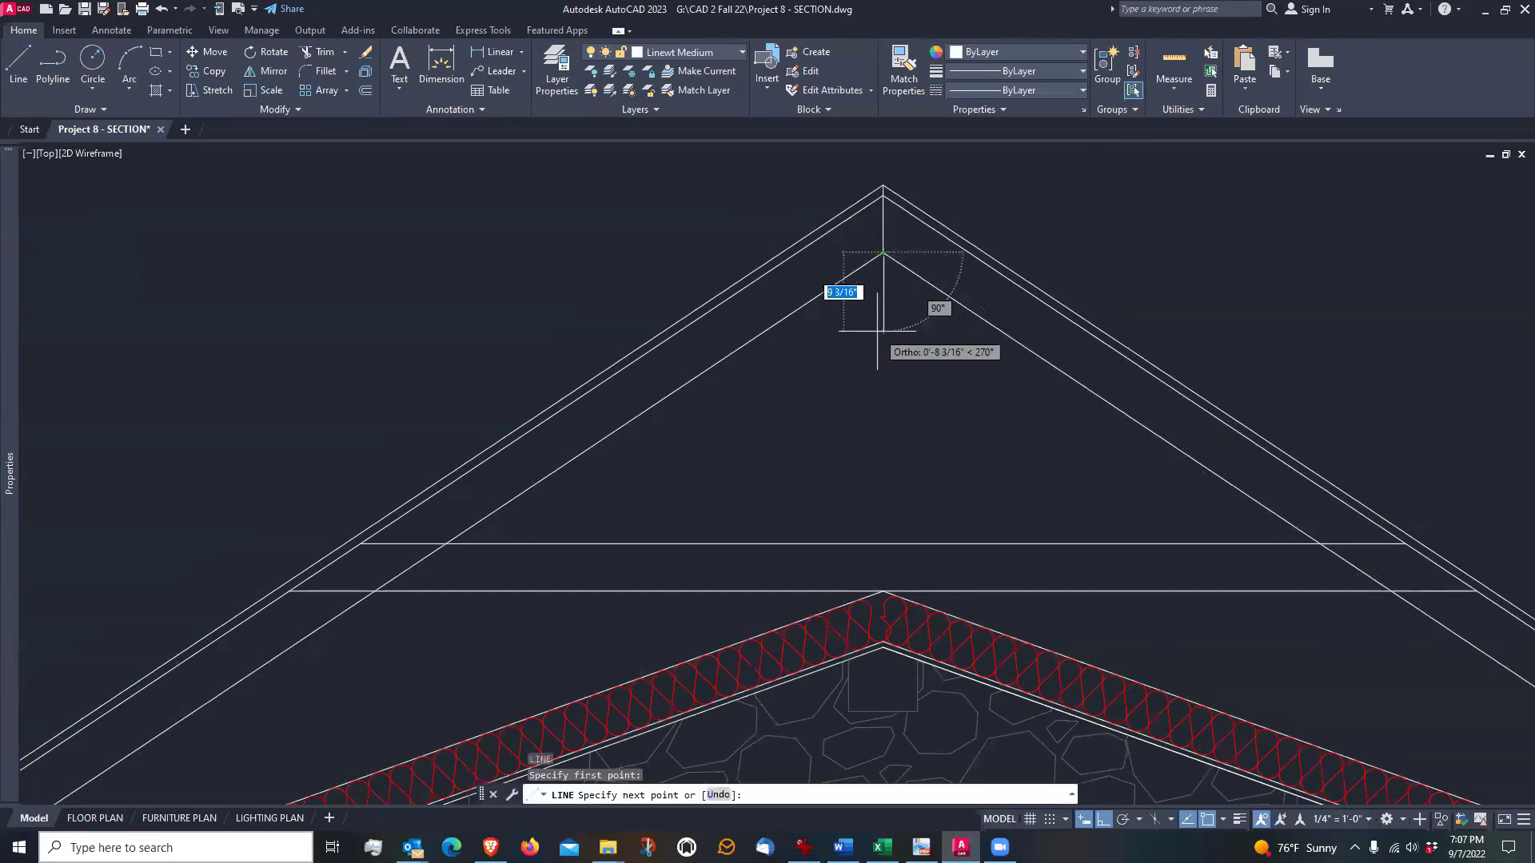
left_click(883, 544)
key("Return")
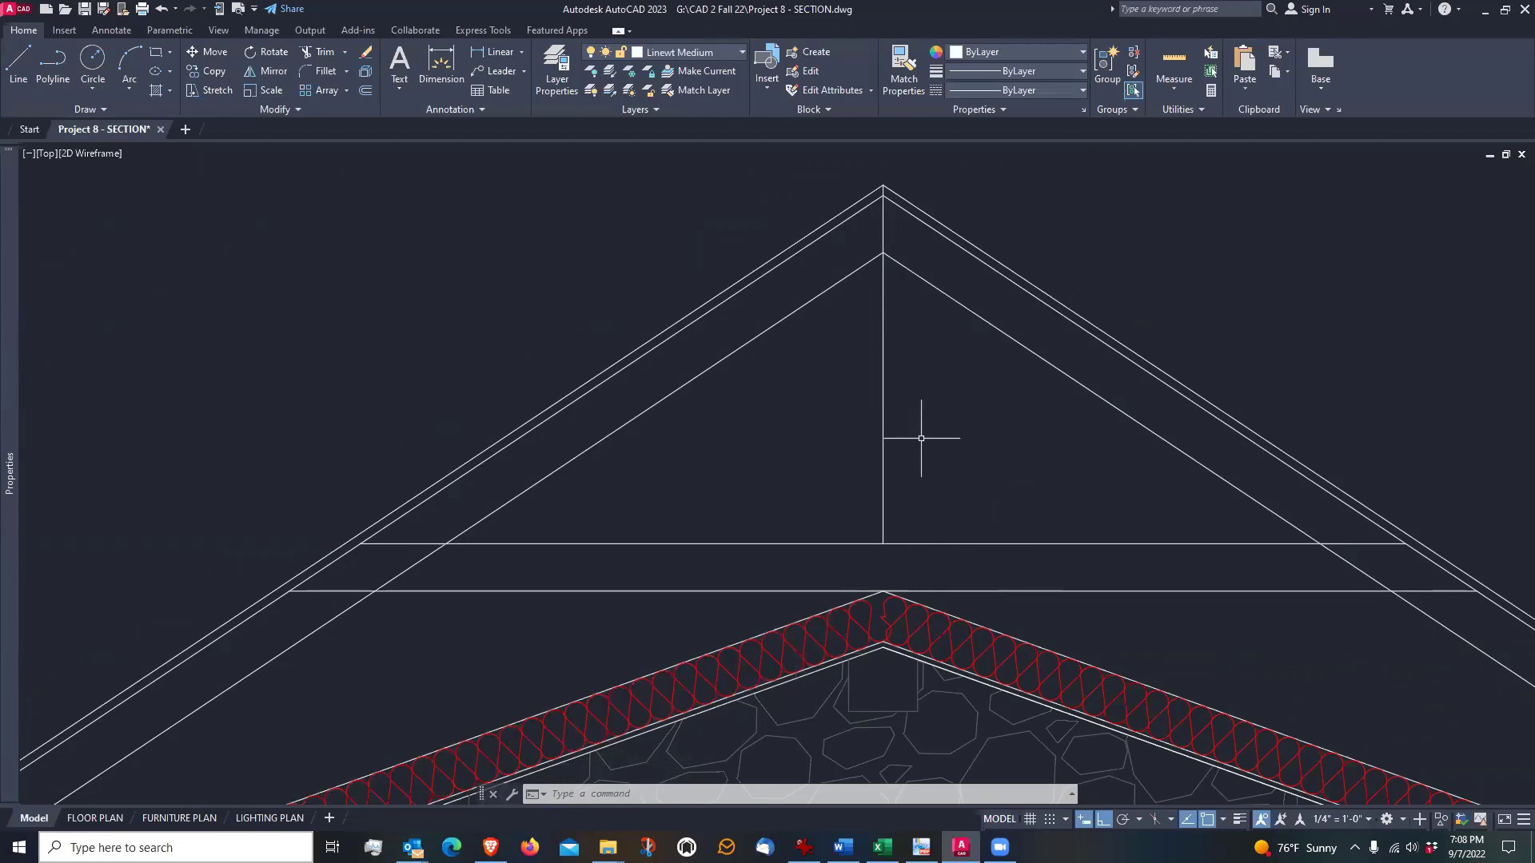
Offset the vertical centre line 2.75" to each side to form the two edges of the centre post
type("o")
key("Return")
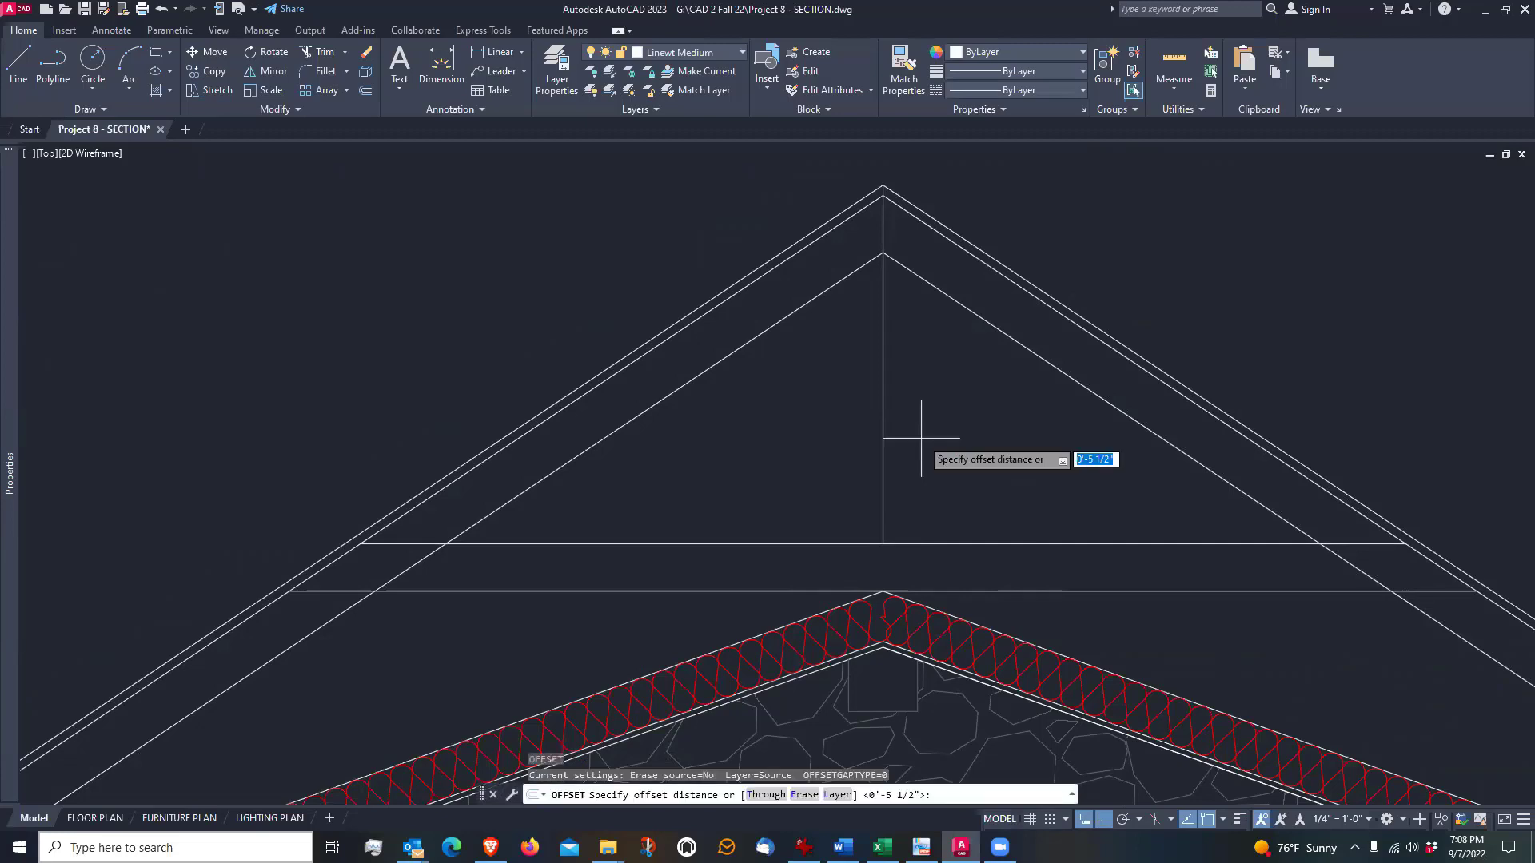
type("2.75")
key("Return")
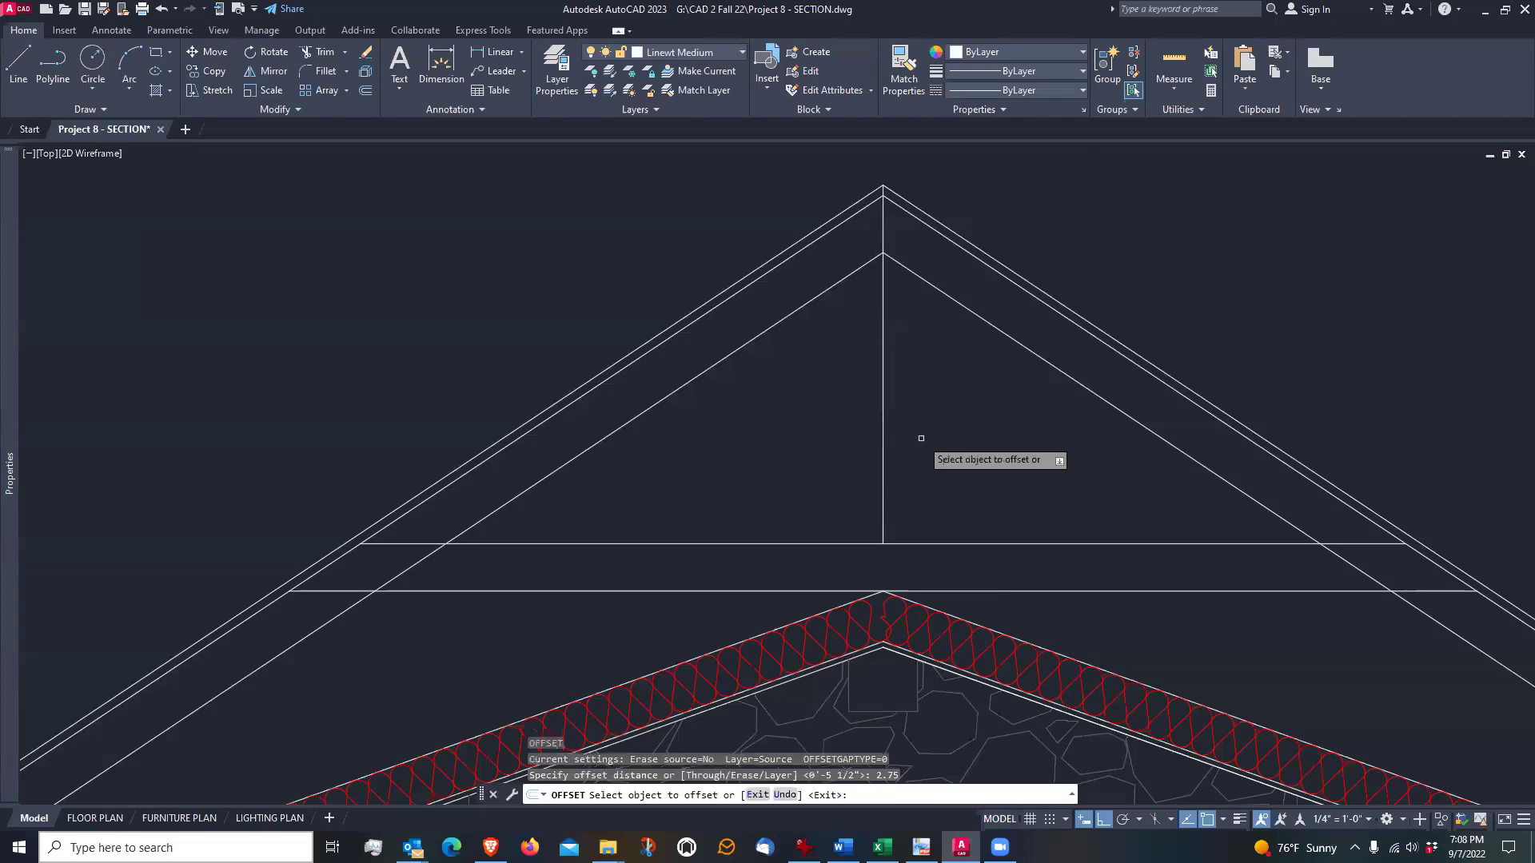
left_click(884, 465)
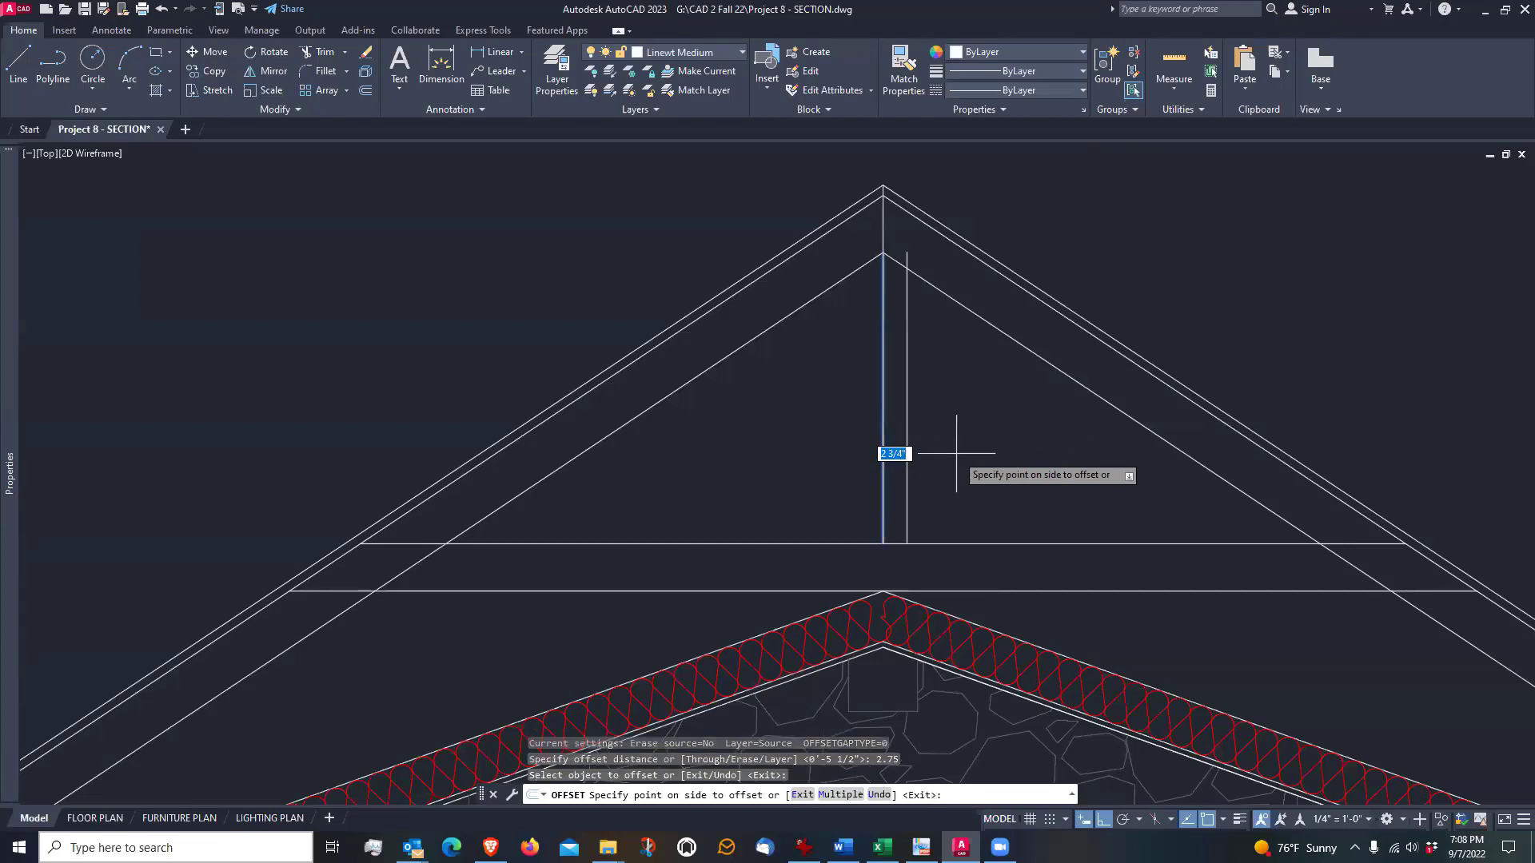
left_click(916, 471)
left_click(883, 483)
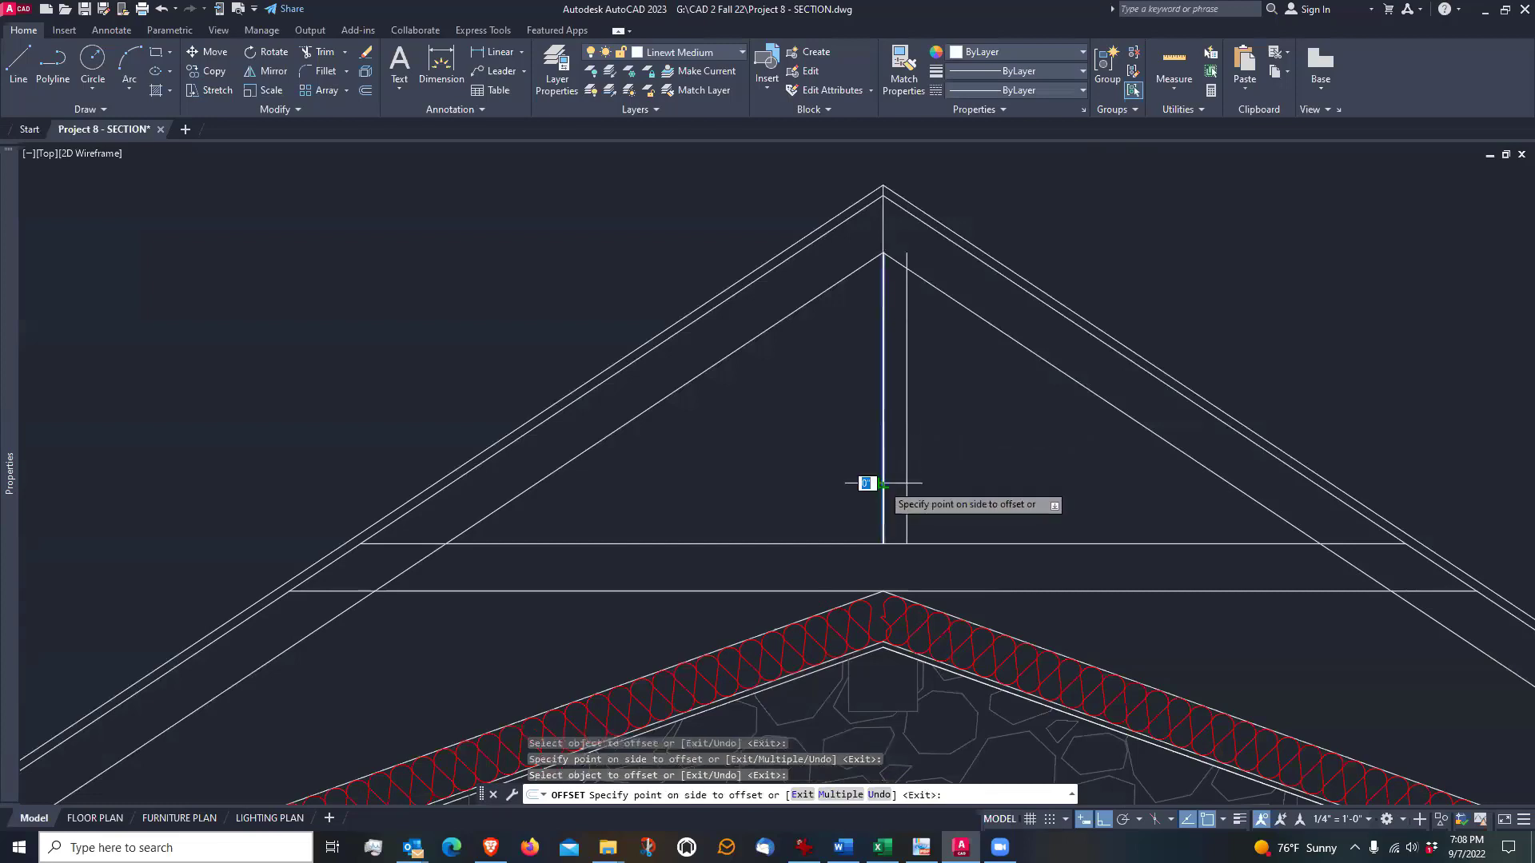
left_click(769, 486)
key("Return")
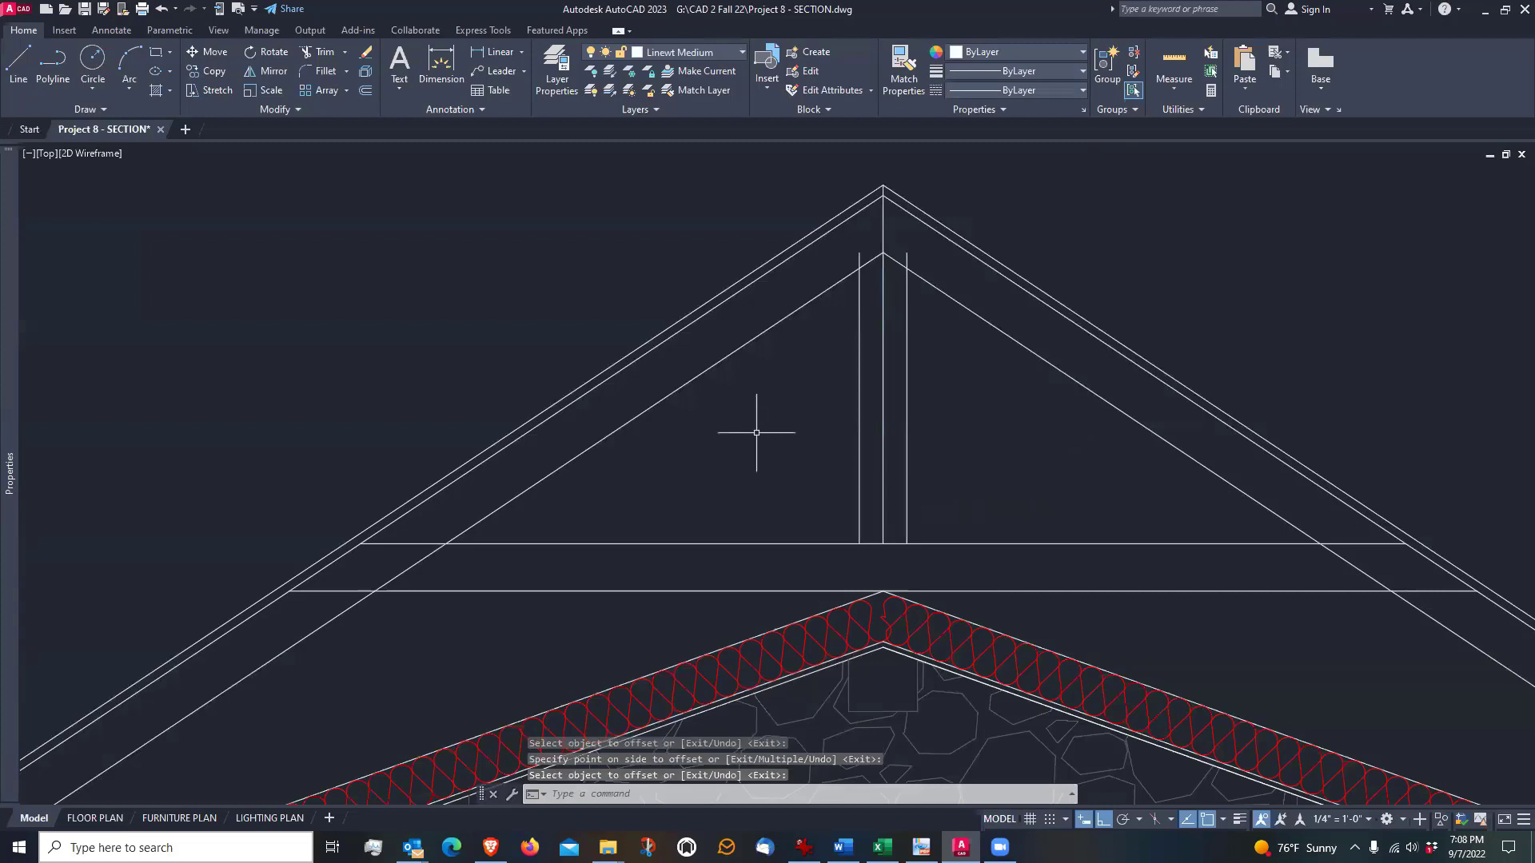
Trim the upper ends of both centre post edges back to the rafters' underside
left_click(324, 51)
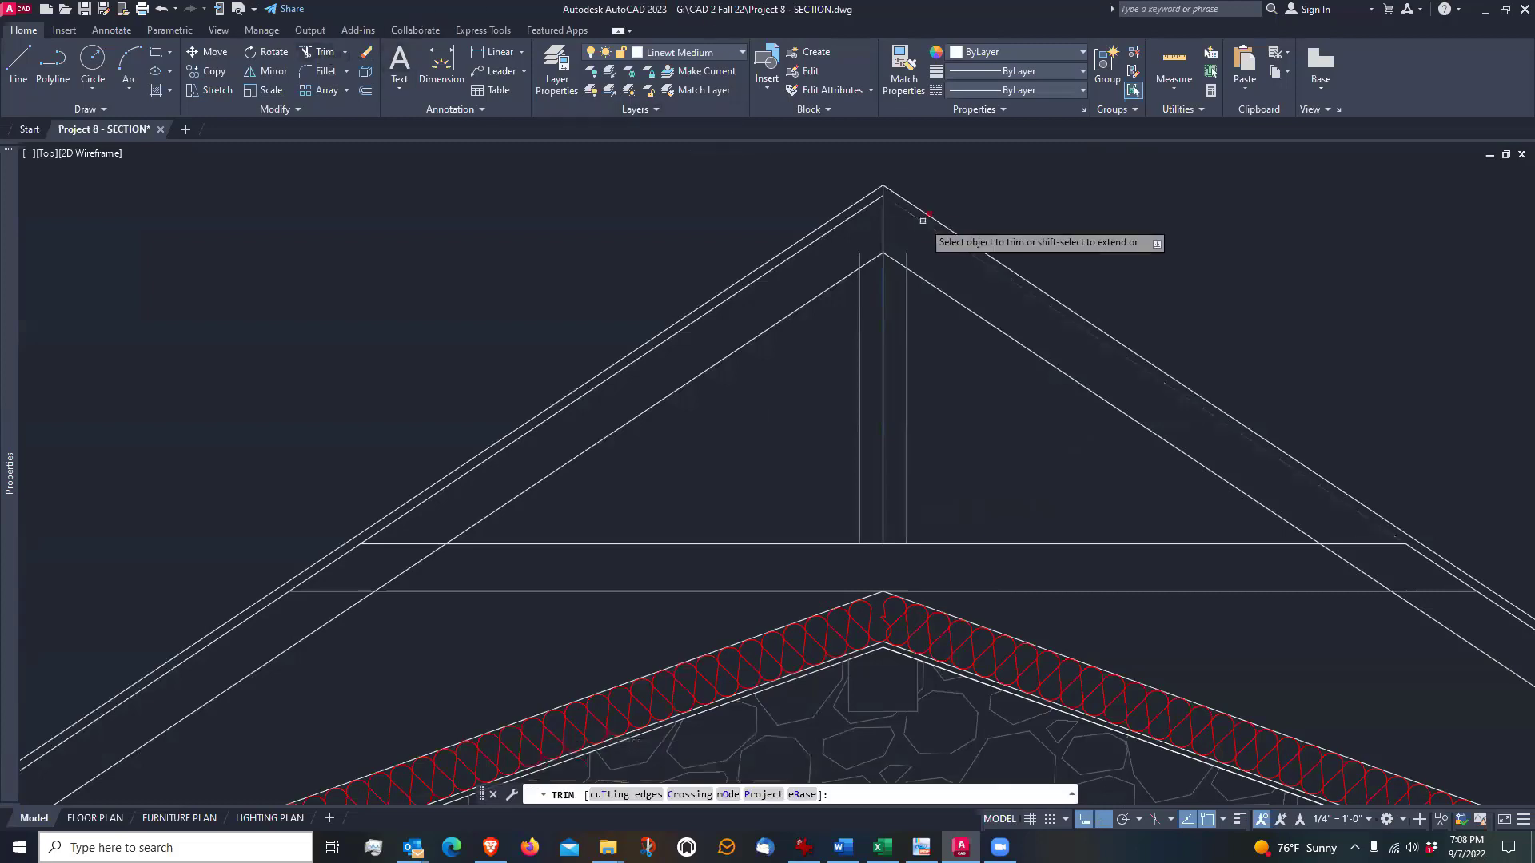
left_click(859, 258)
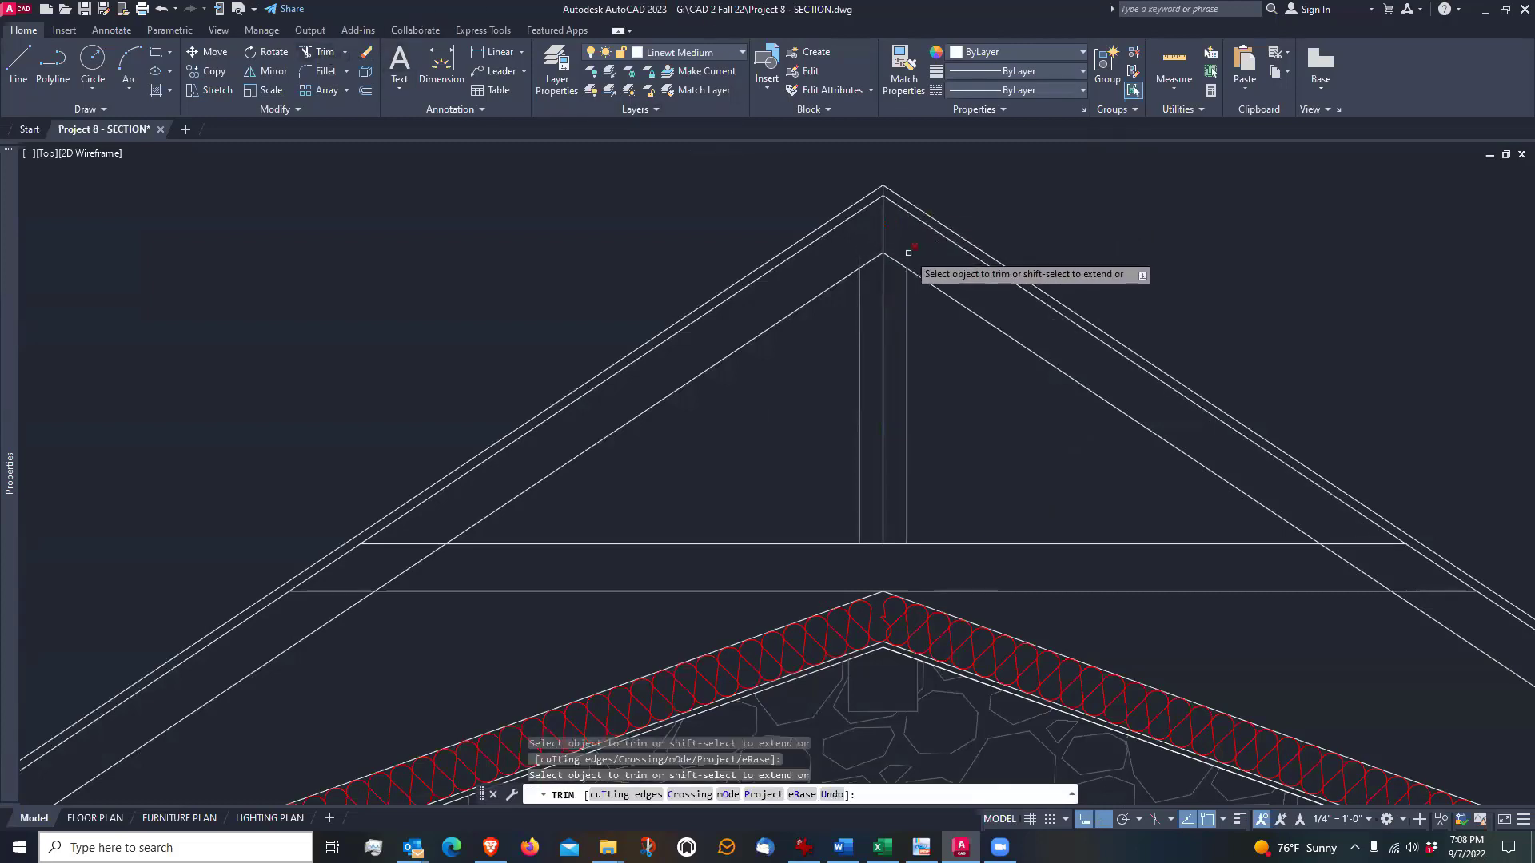
left_click(907, 259)
key("Return")
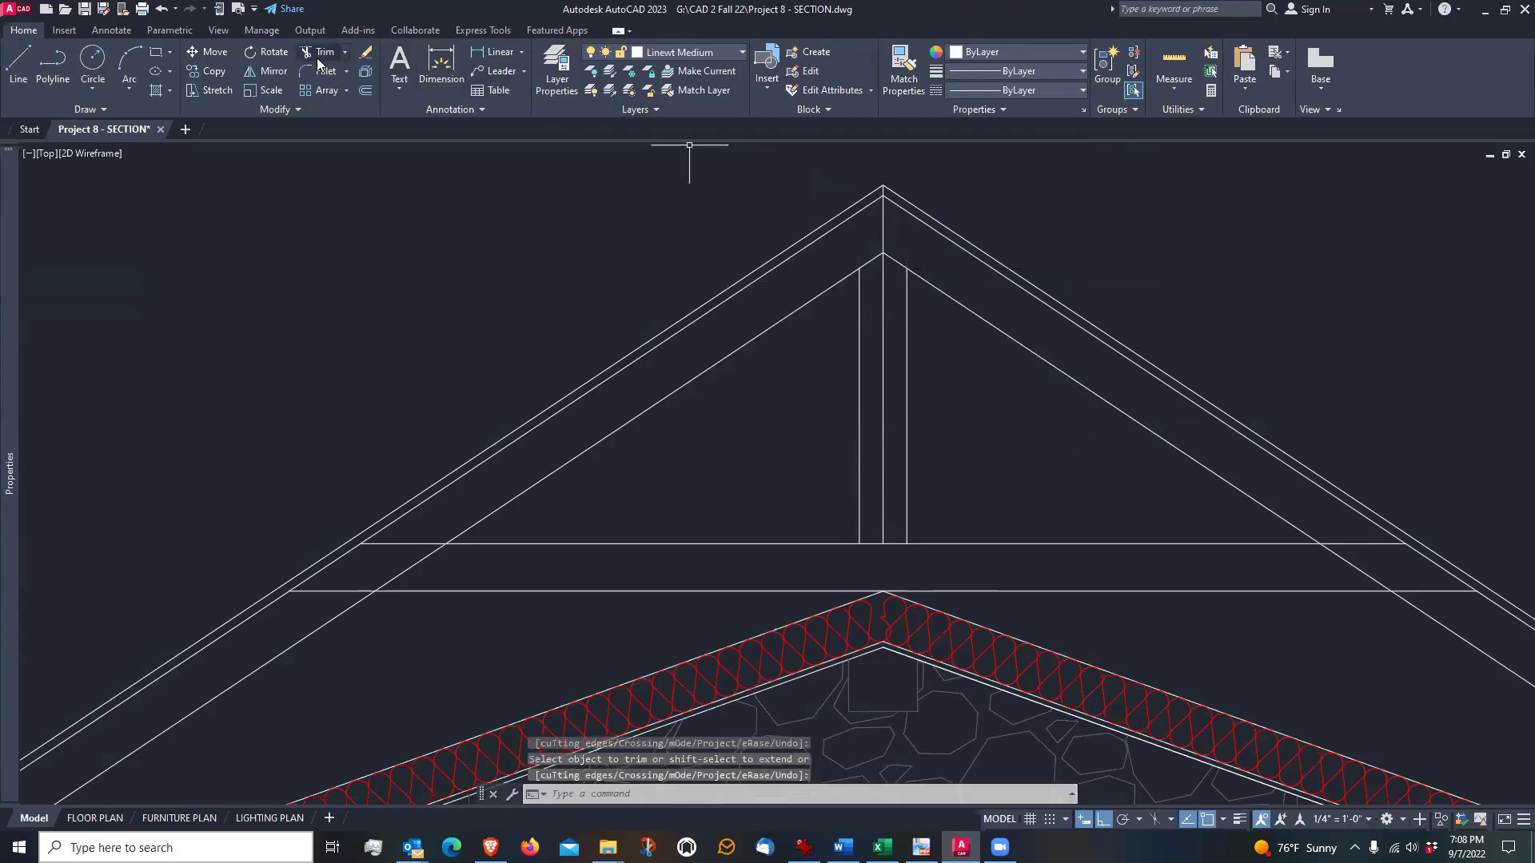
Erase the original vertical centre line between the two post edges
left_click(368, 54)
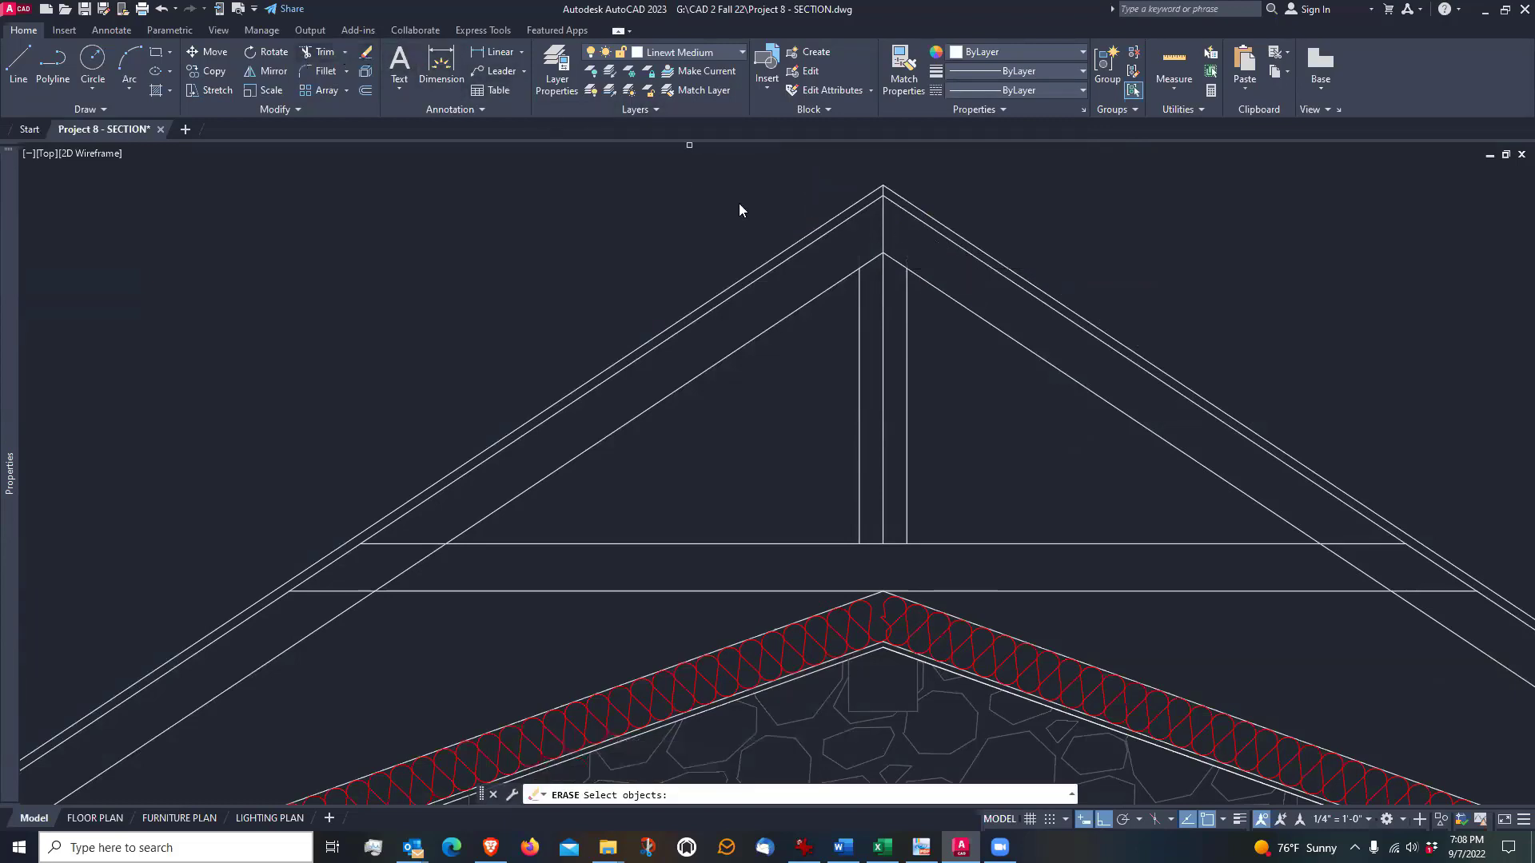
left_click(884, 359)
key("Return")
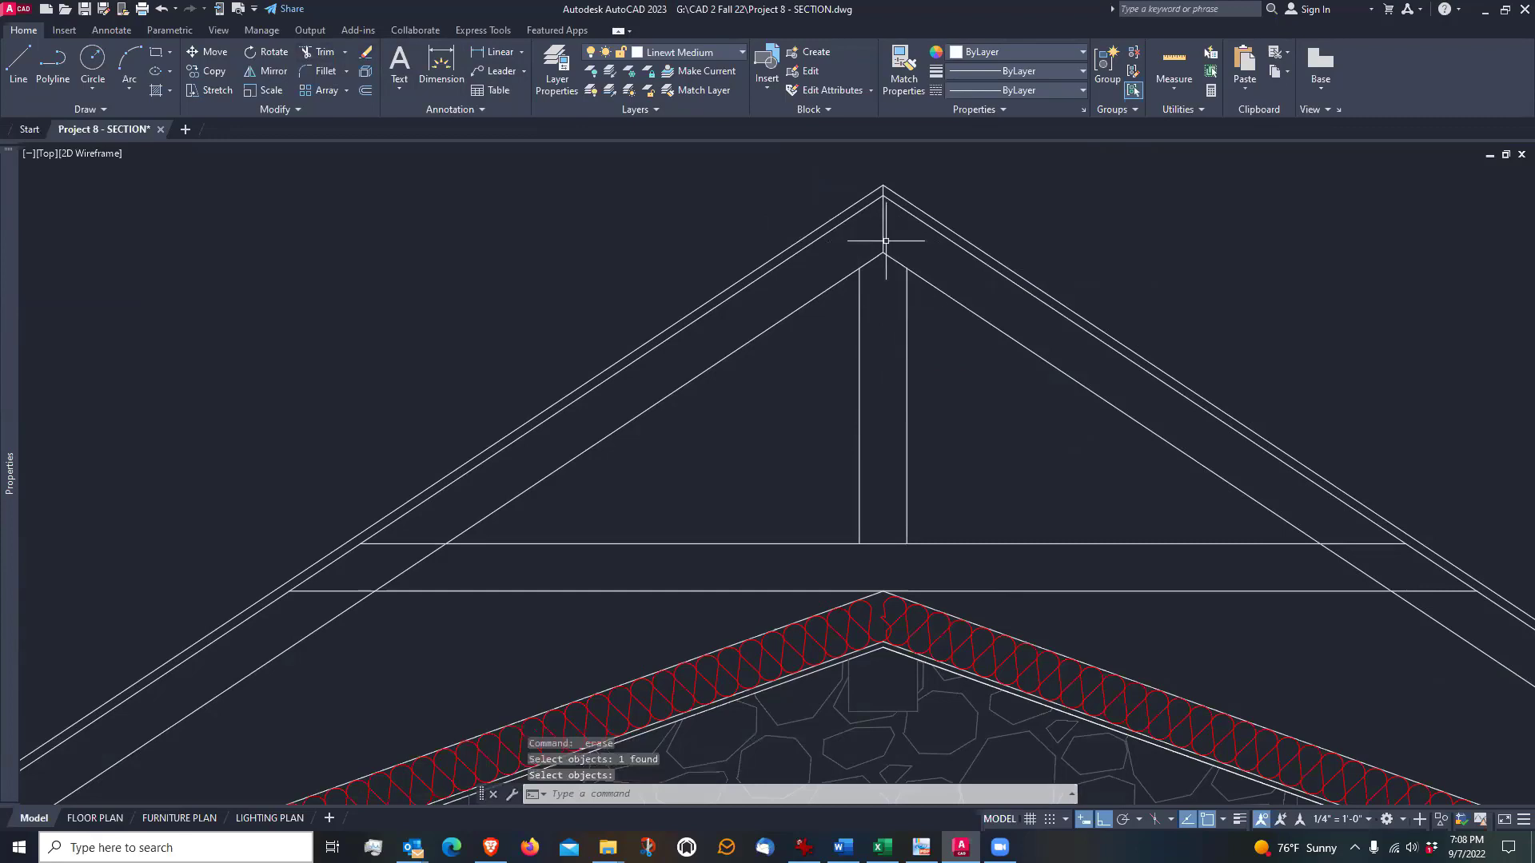
middle_click_drag(792, 469, 781, 442)
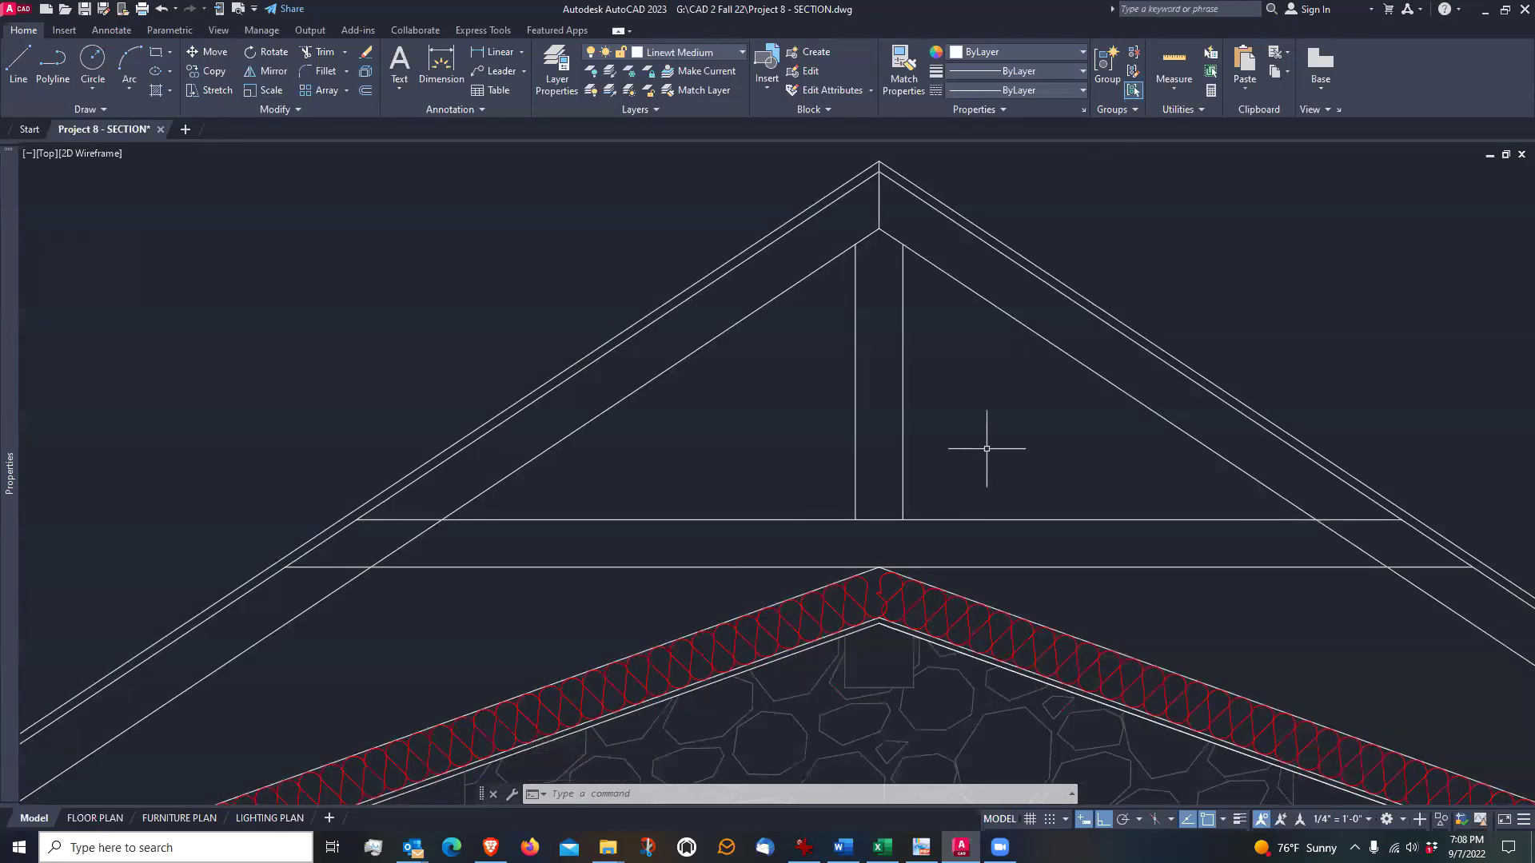
mouse_move(957, 475)
middle_mouse_down()
mouse_move(942, 357)
mouse_move(930, 408)
middle_mouse_up()
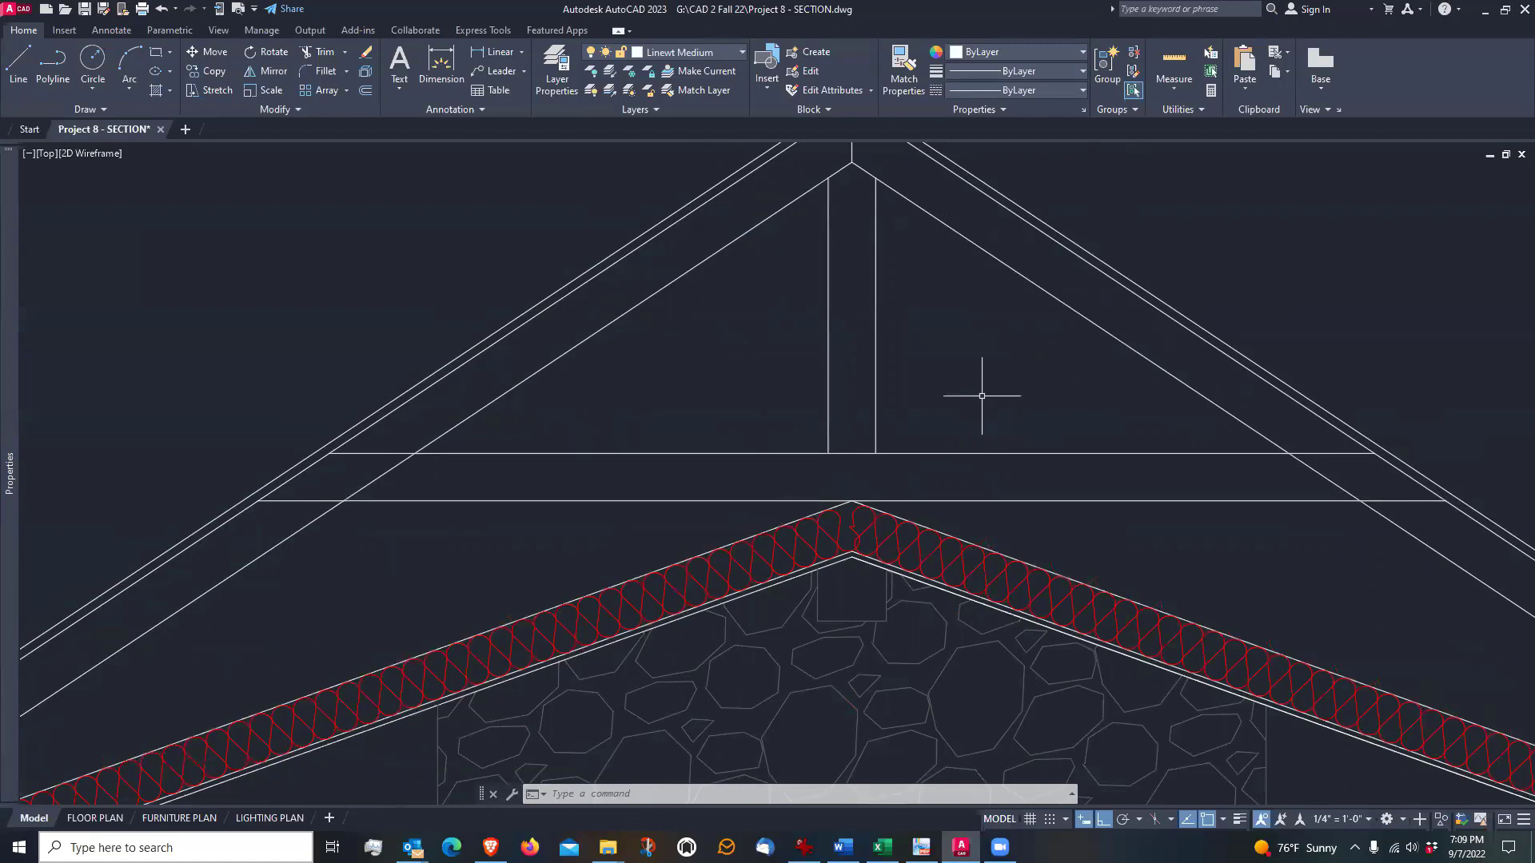
mouse_move(982, 395)
middle_mouse_down()
mouse_move(1008, 416)
mouse_move(966, 424)
middle_mouse_up()
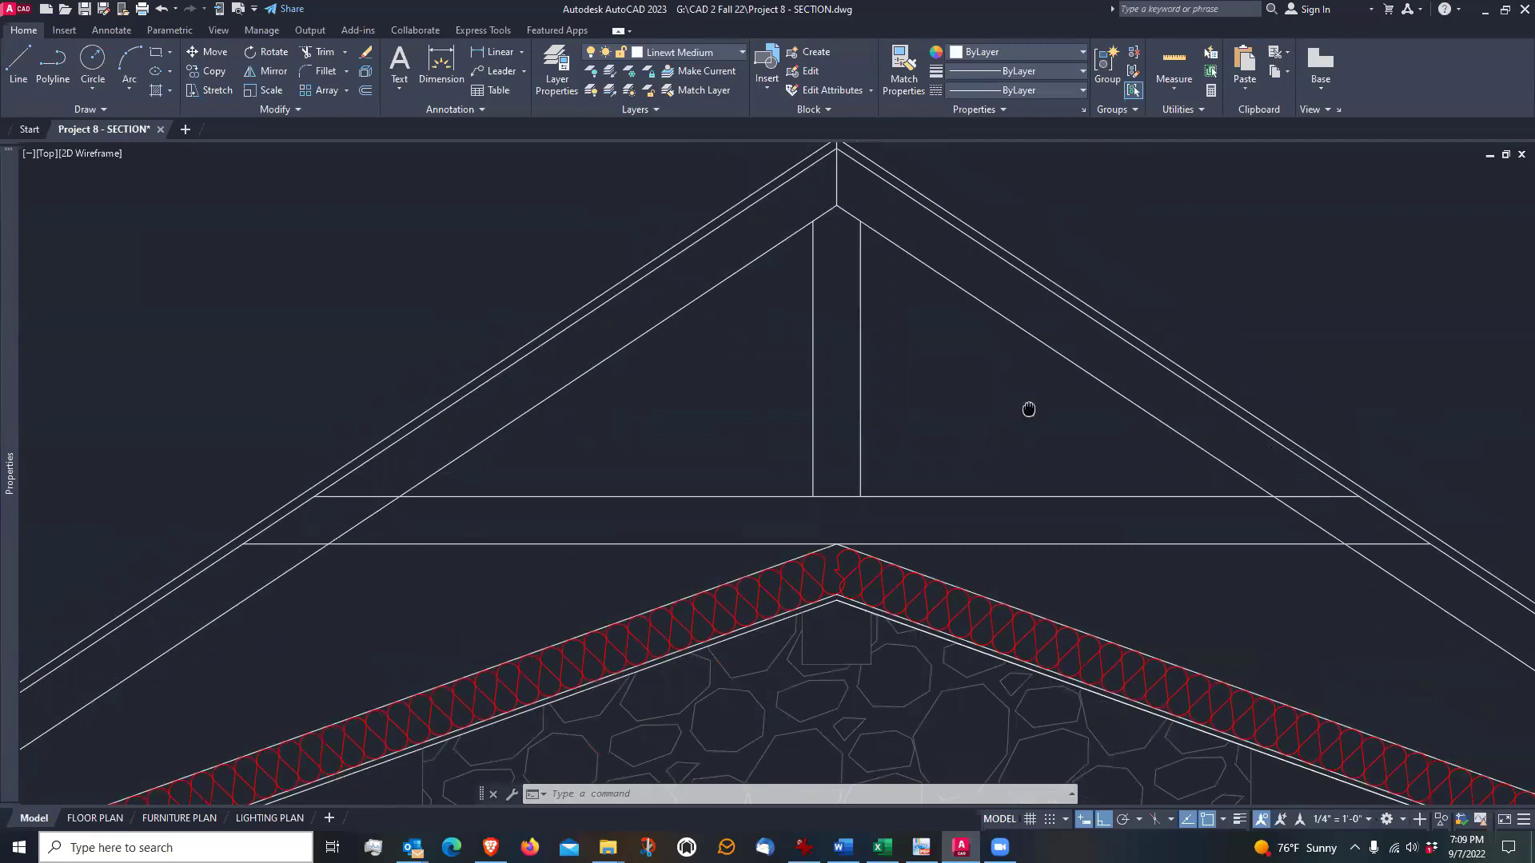
middle_click_drag(1028, 408, 890, 489)
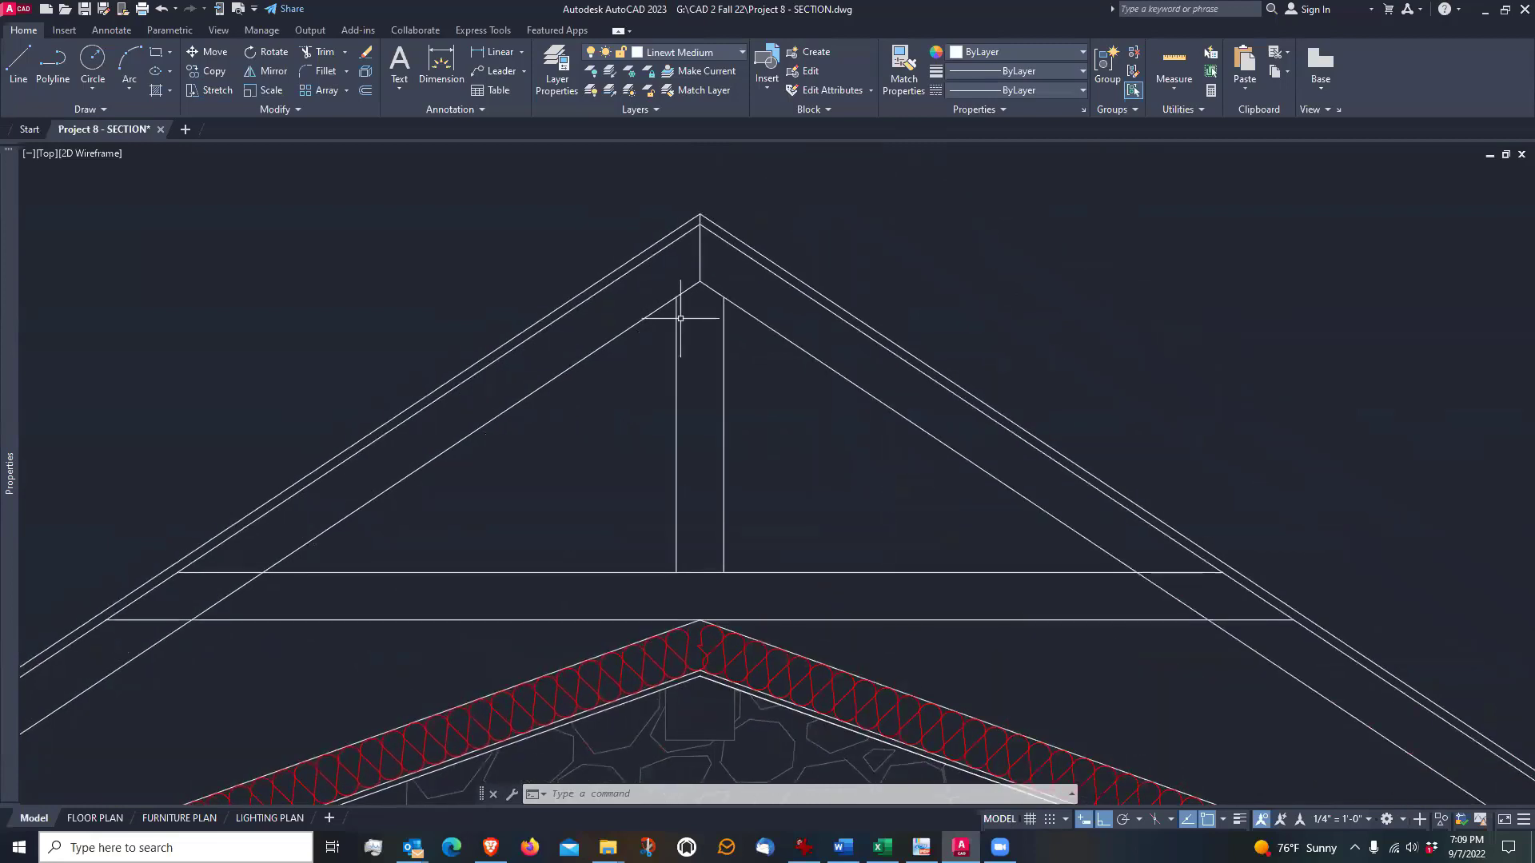
Draw a rectangle 24" wide and 12" high in the empty space to the right of the roof
left_click(157, 54)
scroll(196, 353, "down", 2)
scroll(749, 442, "up", 2)
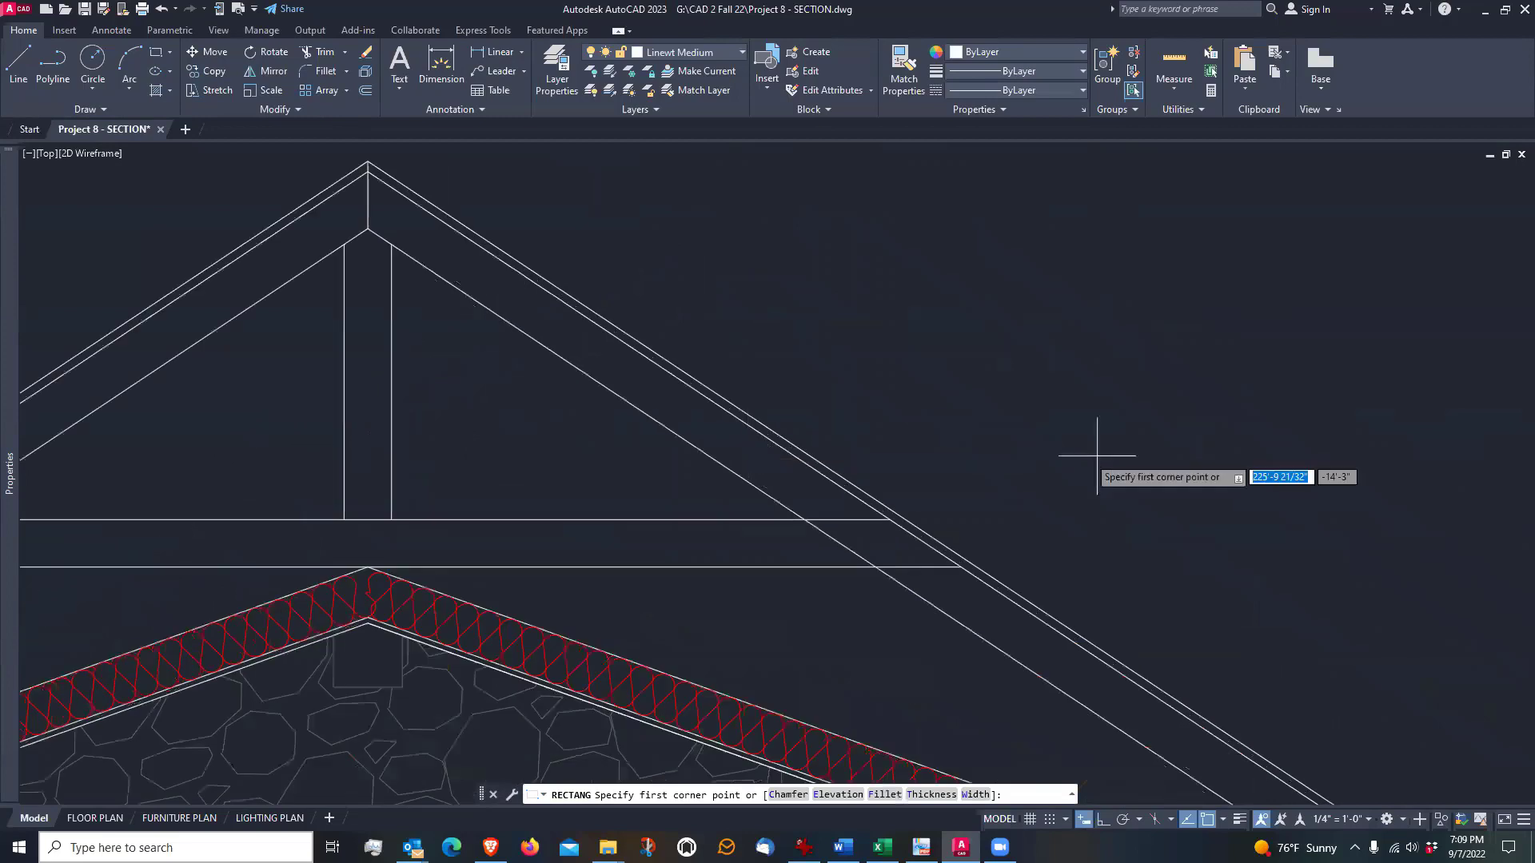
left_click(941, 450)
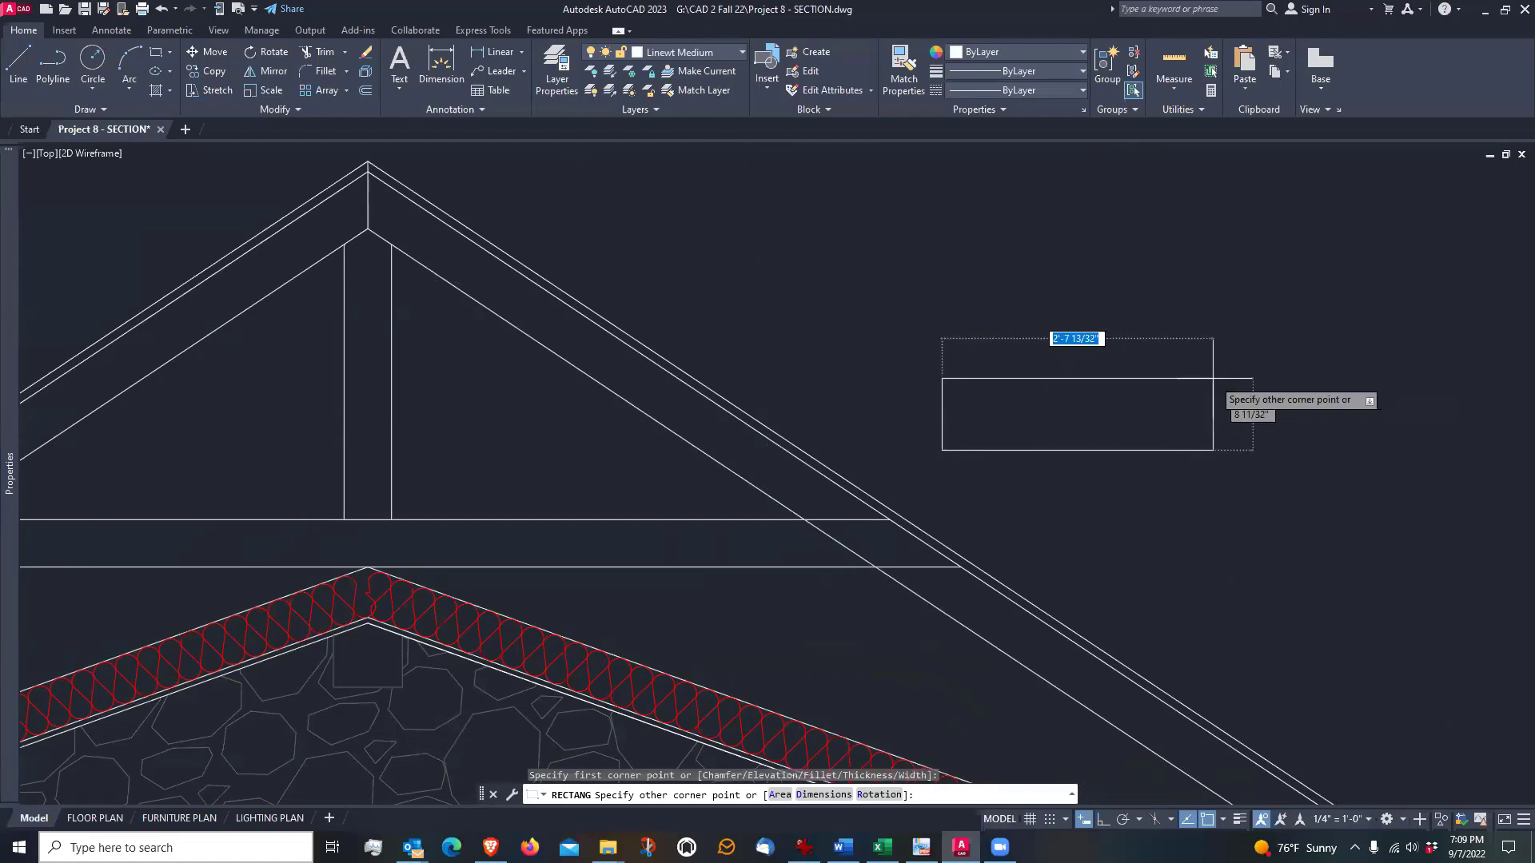
type("24")
key("Tab")
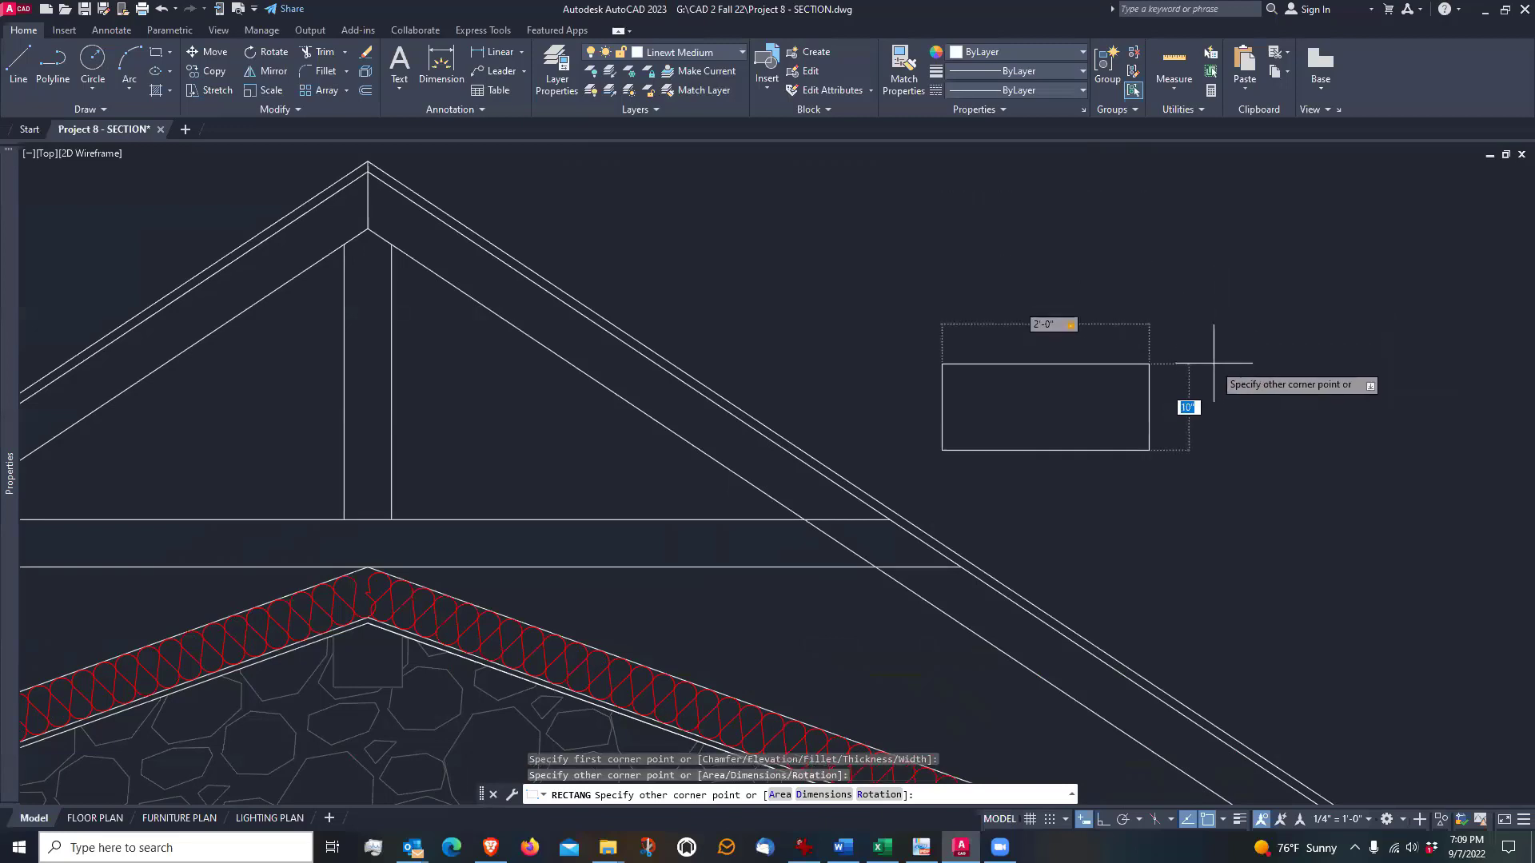
key("BackSpace")
type("12")
key("Return")
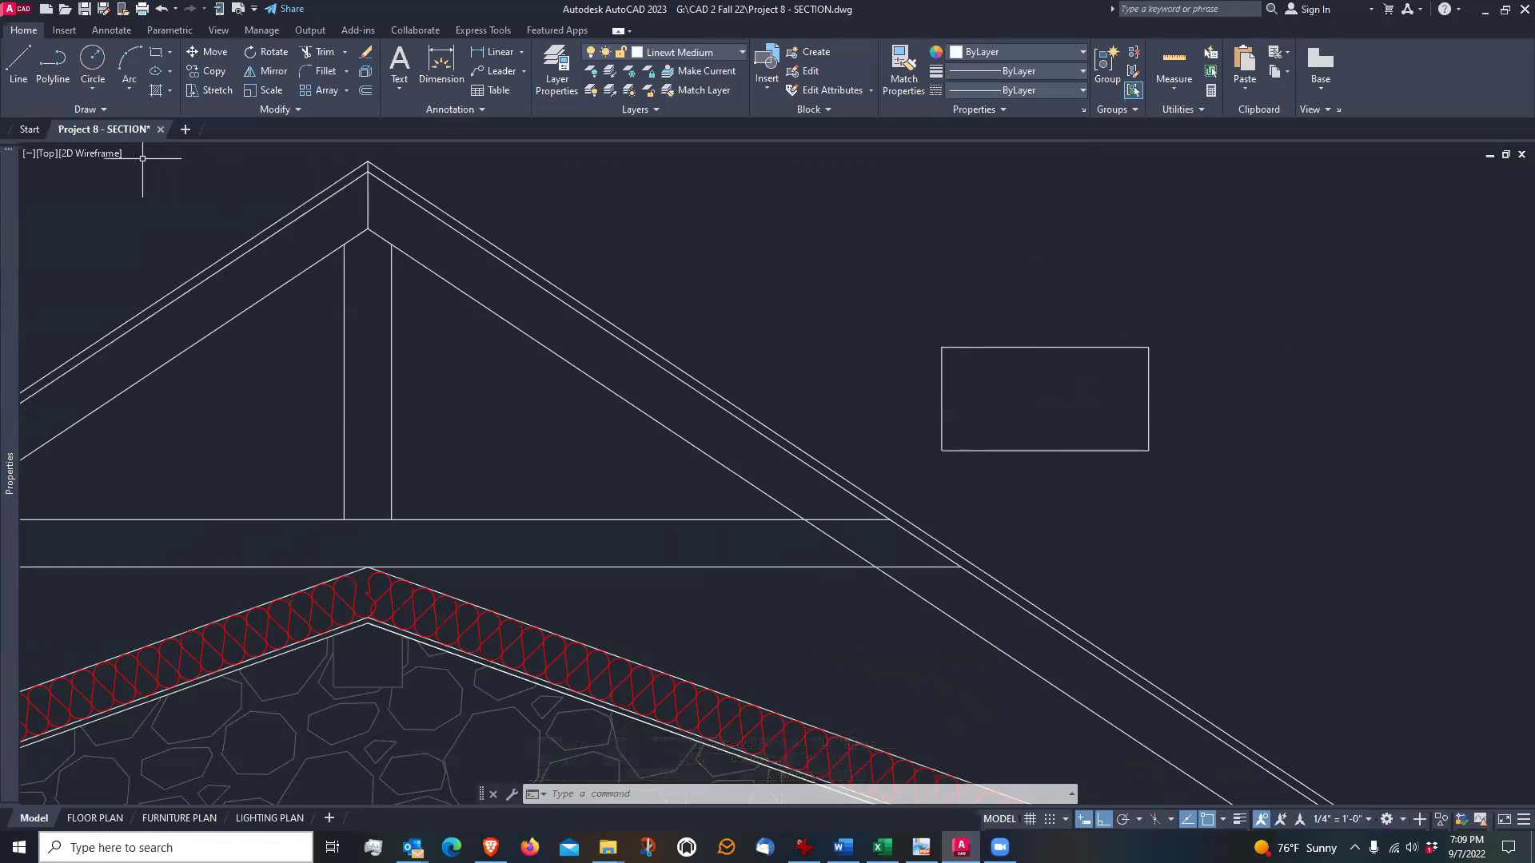
Move the rectangle by the midpoint of its bottom edge onto the ceiling peak just below the insulation
left_click(212, 51)
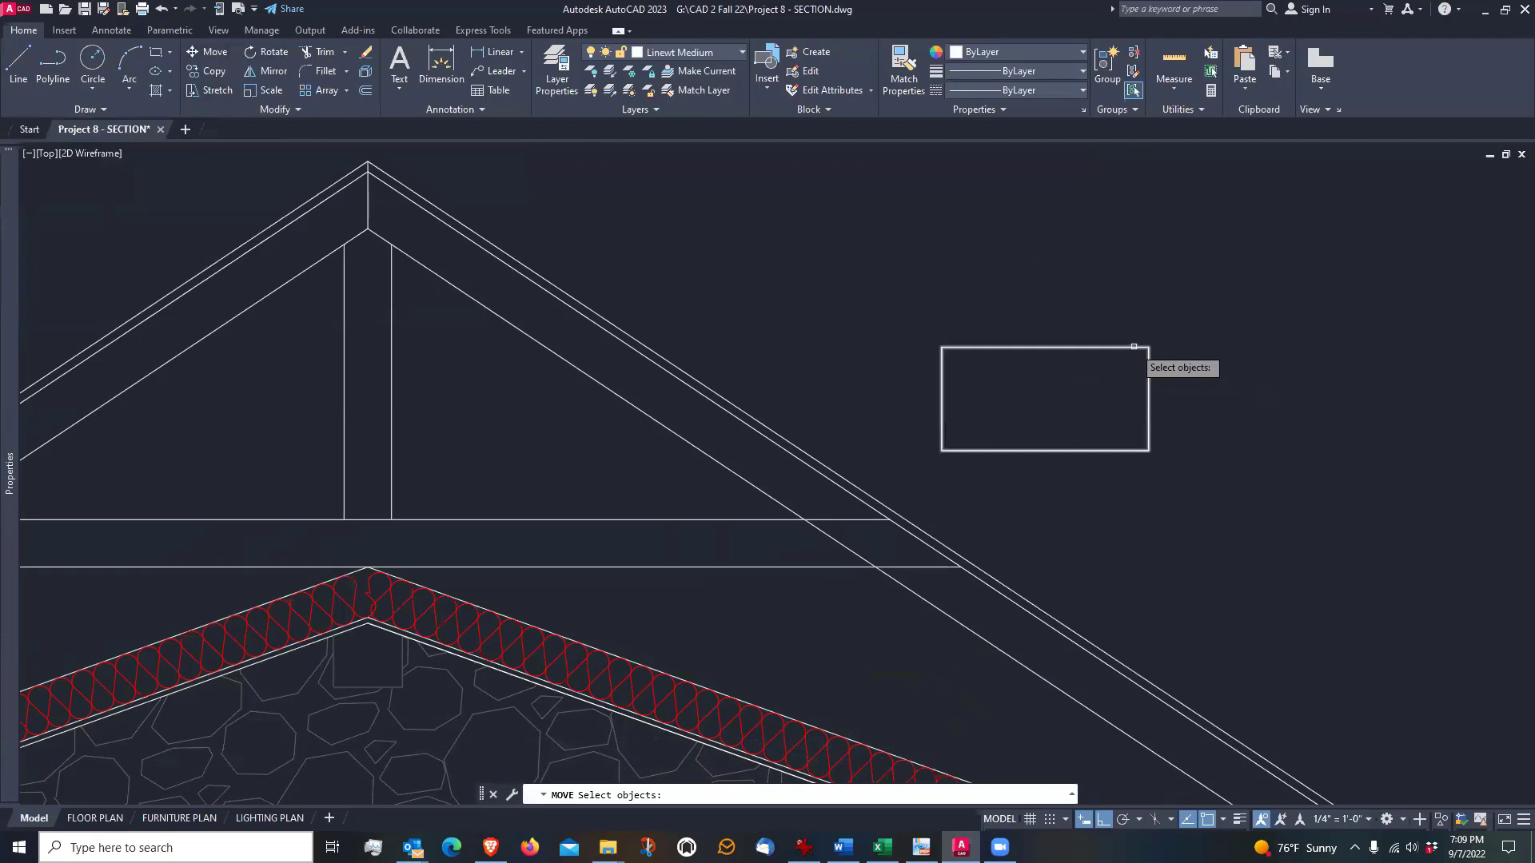
left_click(1133, 346)
scroll(1100, 442, "up", 2)
key("Return")
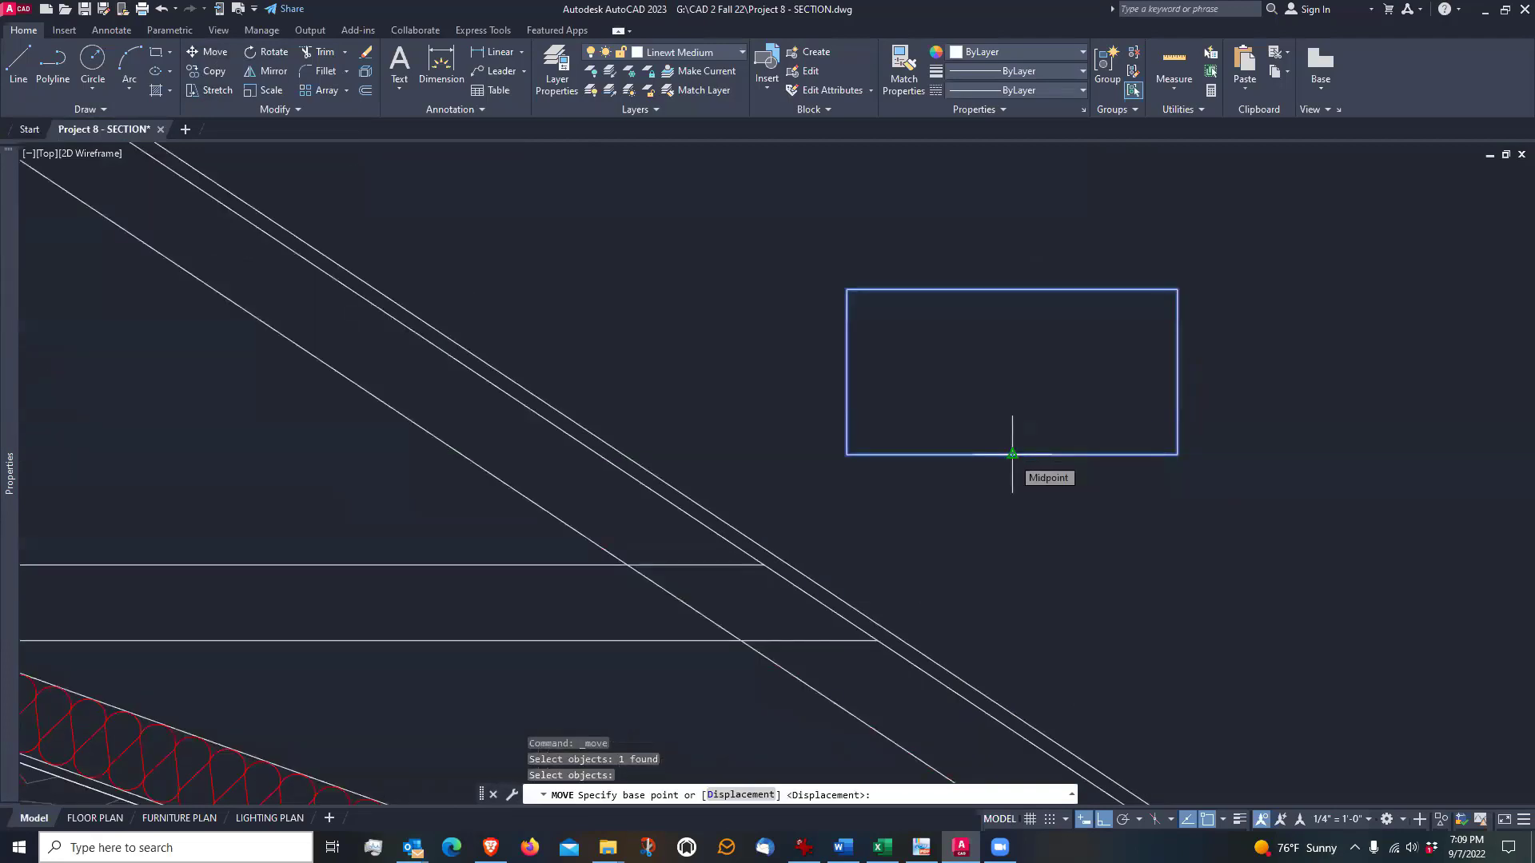
left_click(1012, 454)
scroll(1026, 434, "down", 7)
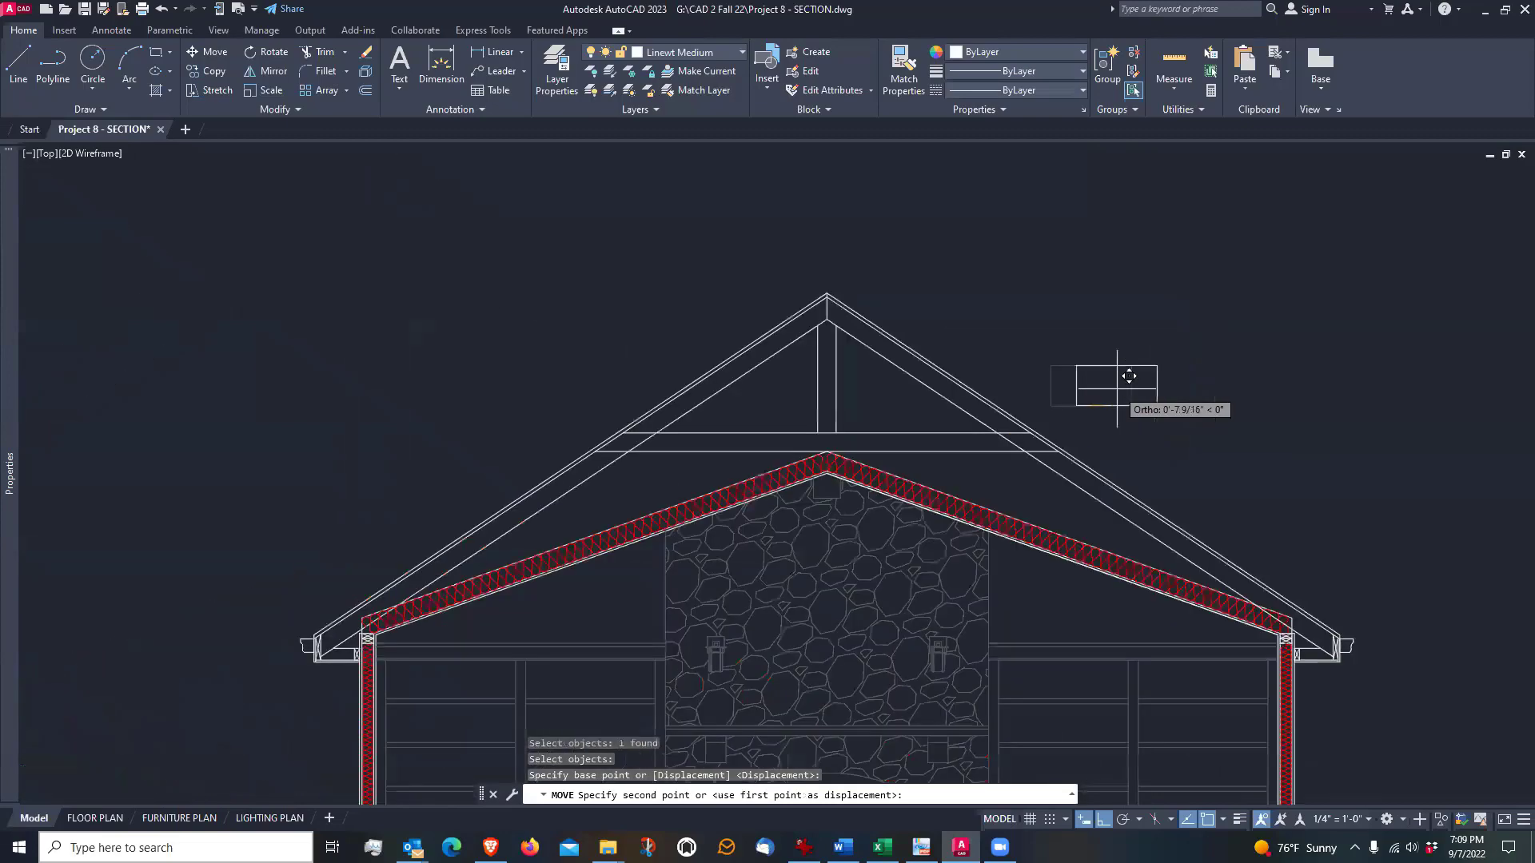
scroll(1104, 384, "up", 4)
scroll(664, 542, "up", 4)
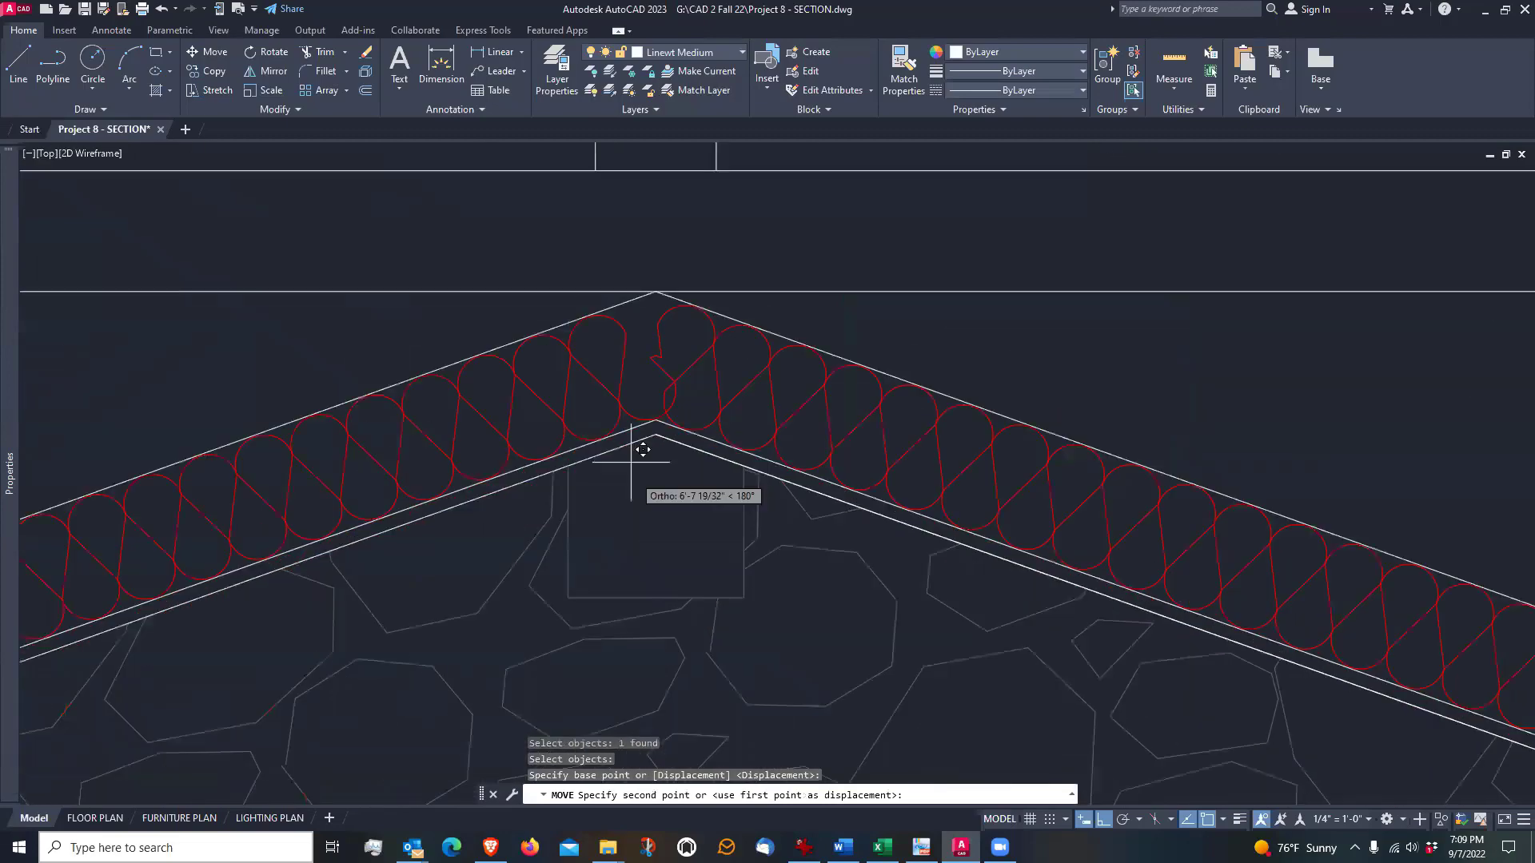
scroll(643, 451, "up", 5)
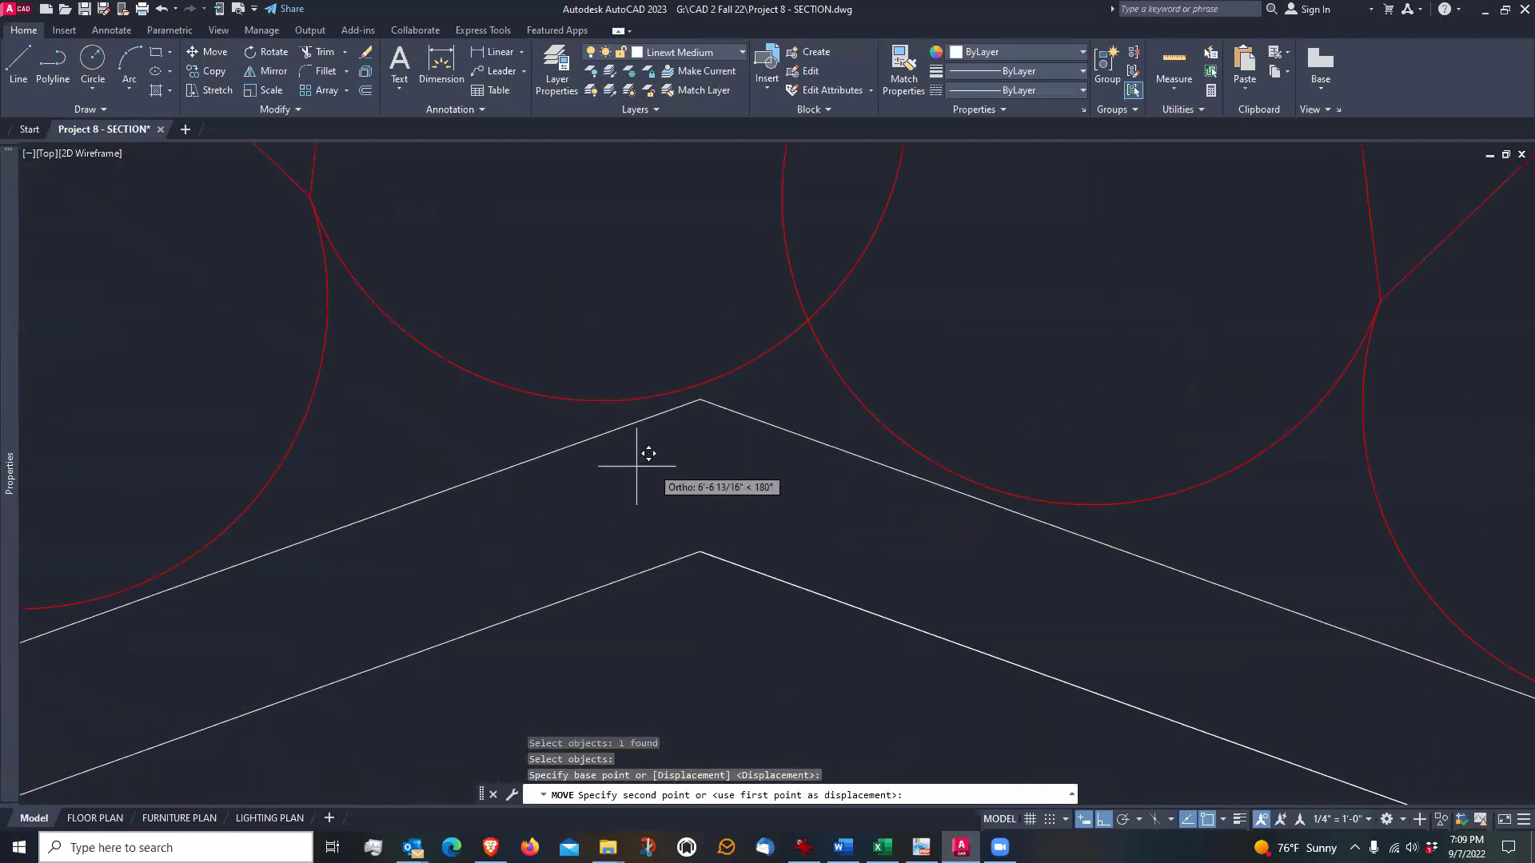
left_click(700, 400)
scroll(763, 442, "down", 2)
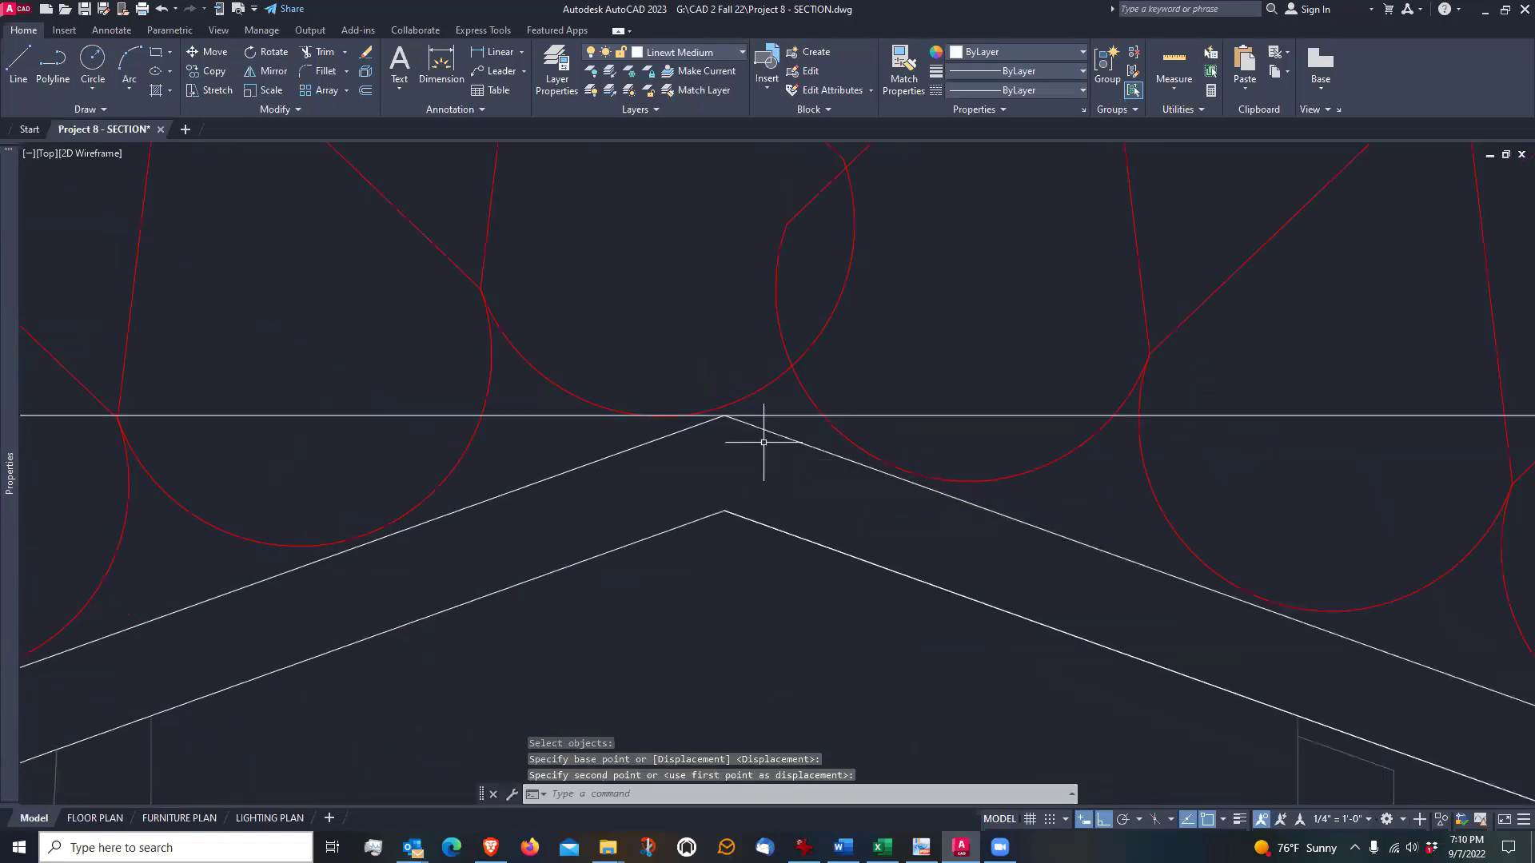
Trim away the centre post ends and both horizontal tie lines inside the rectangle
scroll(764, 442, "down", 5)
scroll(843, 446, "up", 2)
middle_click_drag(1108, 425, 1092, 476)
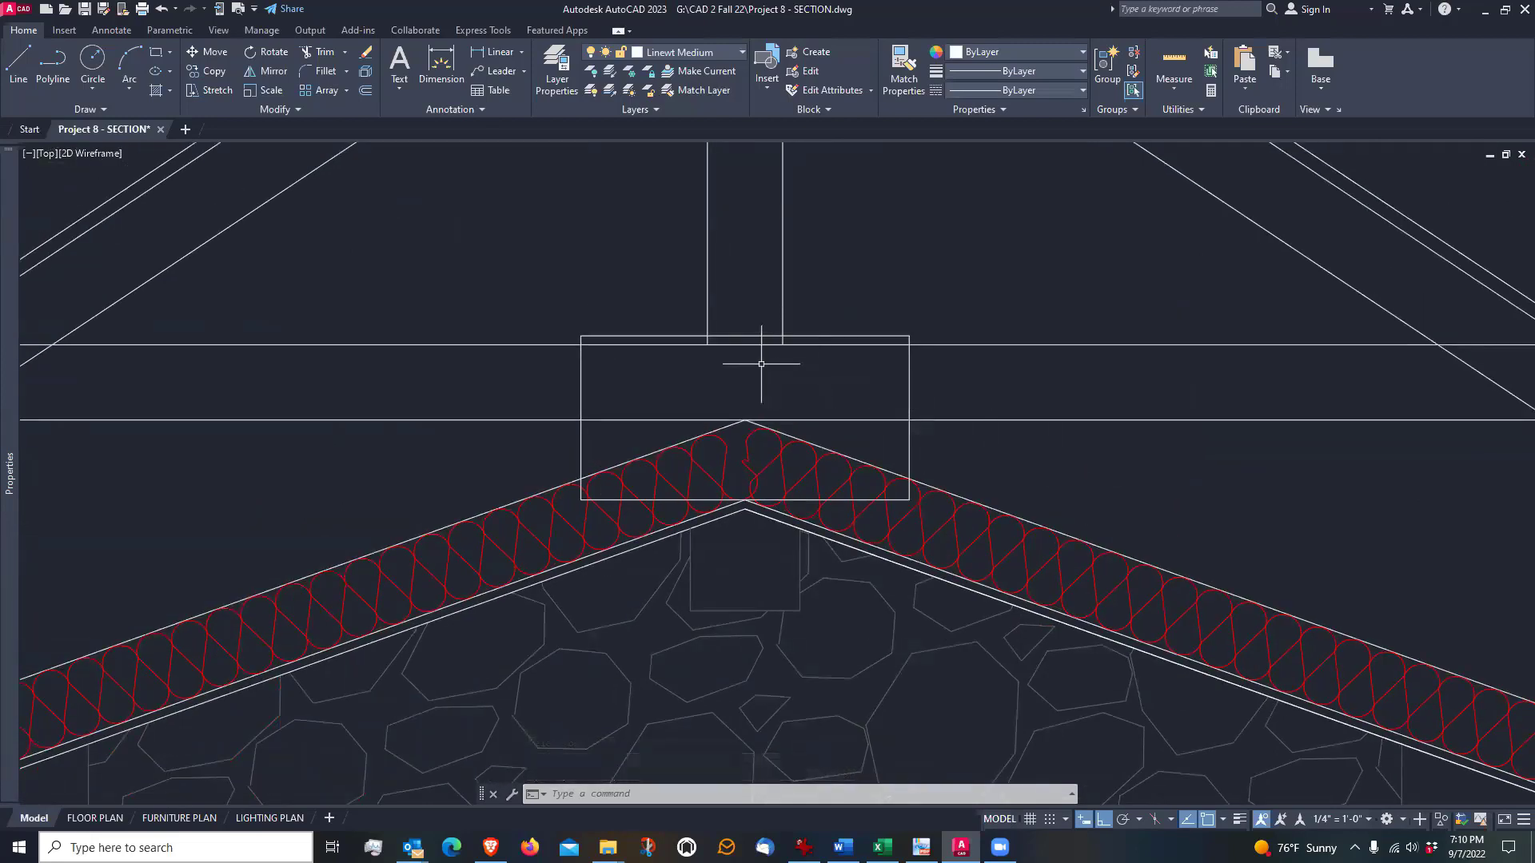
scroll(770, 365, "up", 2)
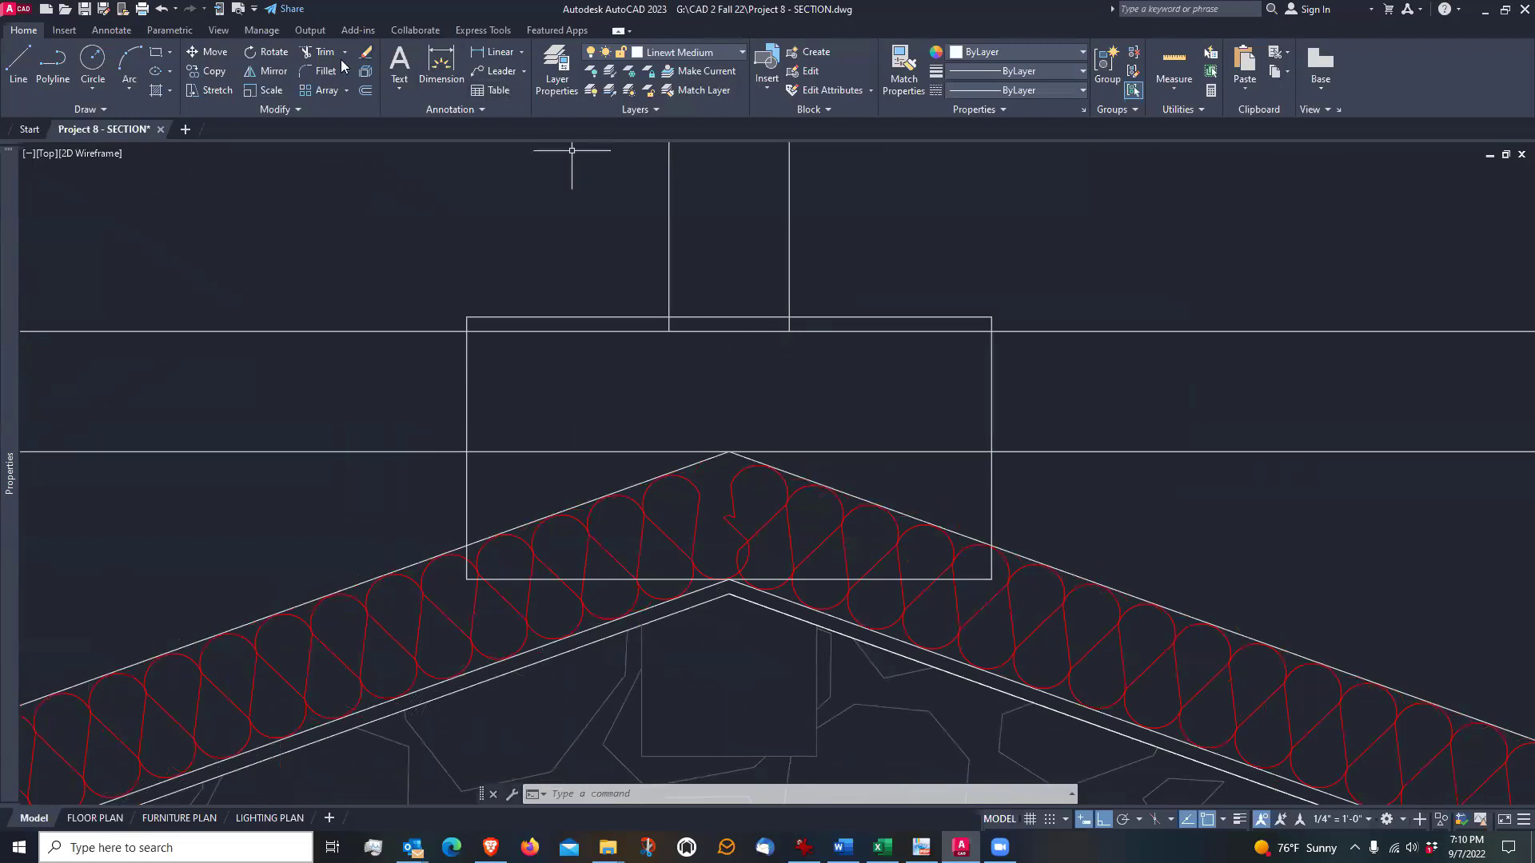
left_click(315, 51)
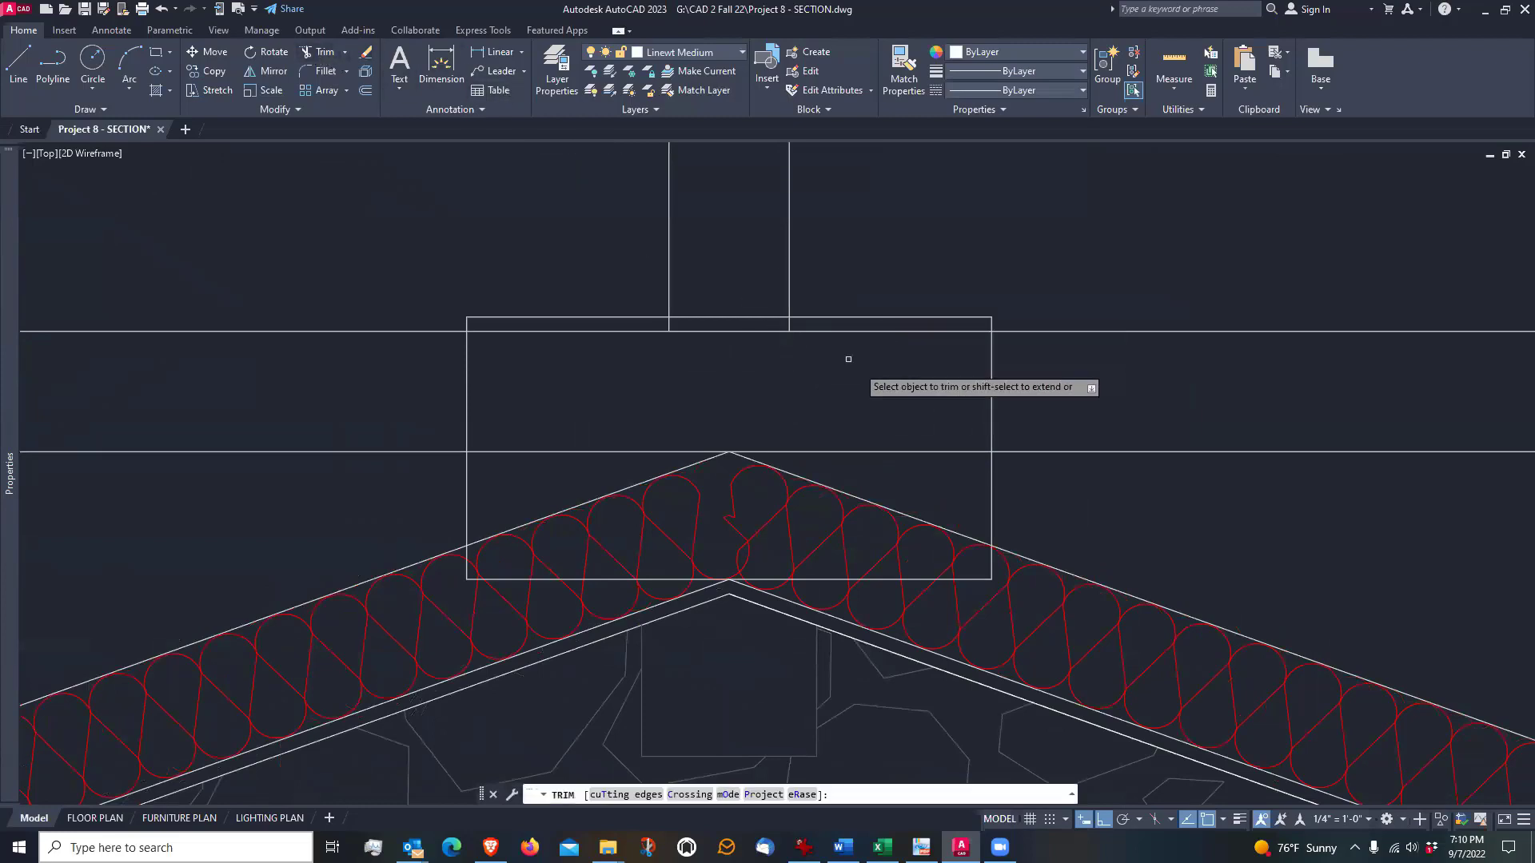
left_click(787, 326)
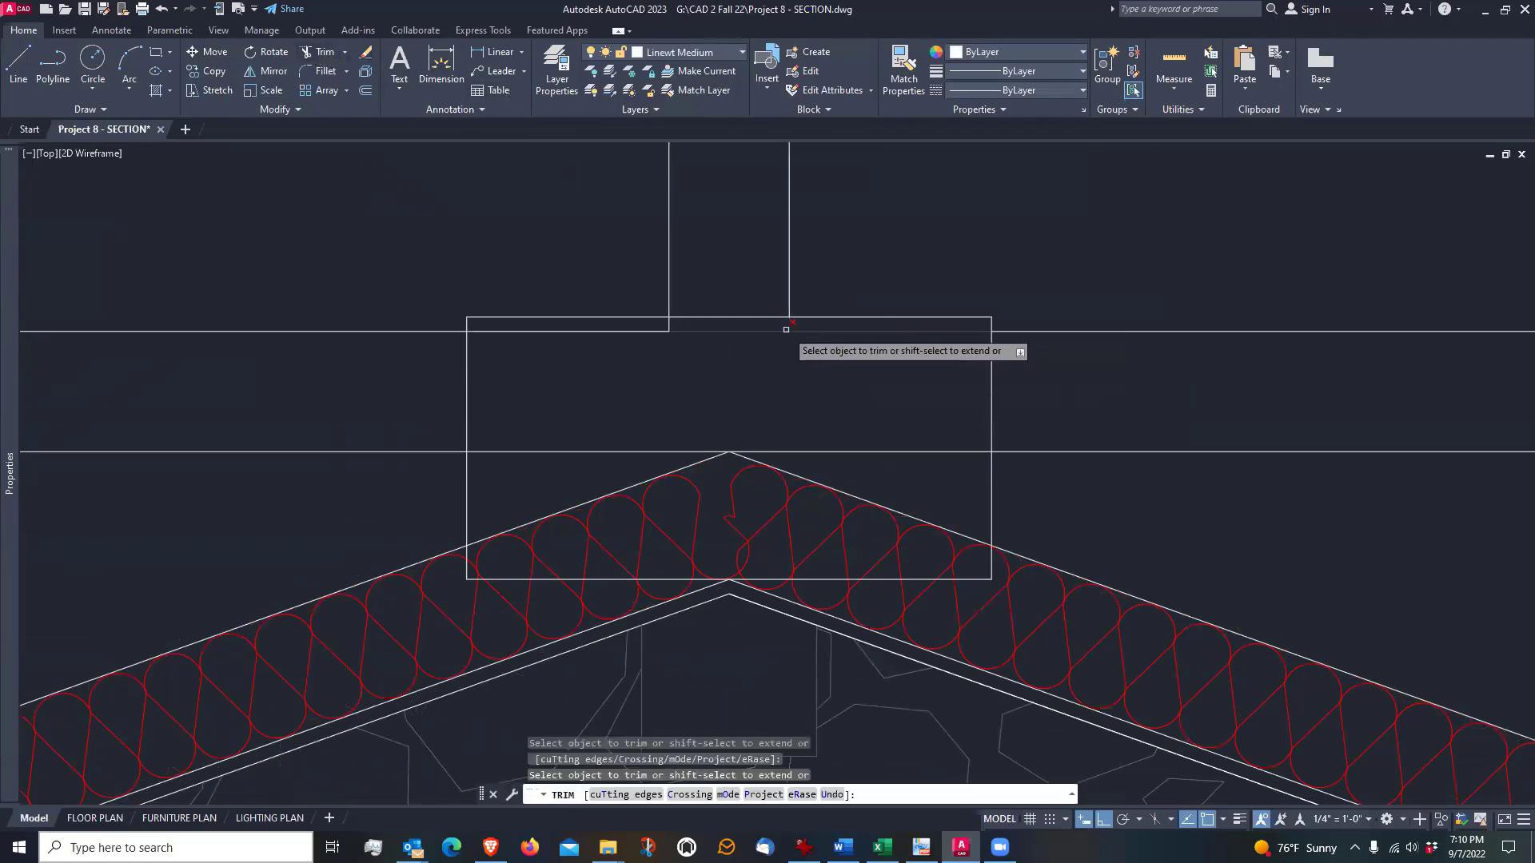
left_click(648, 331)
left_click(624, 450)
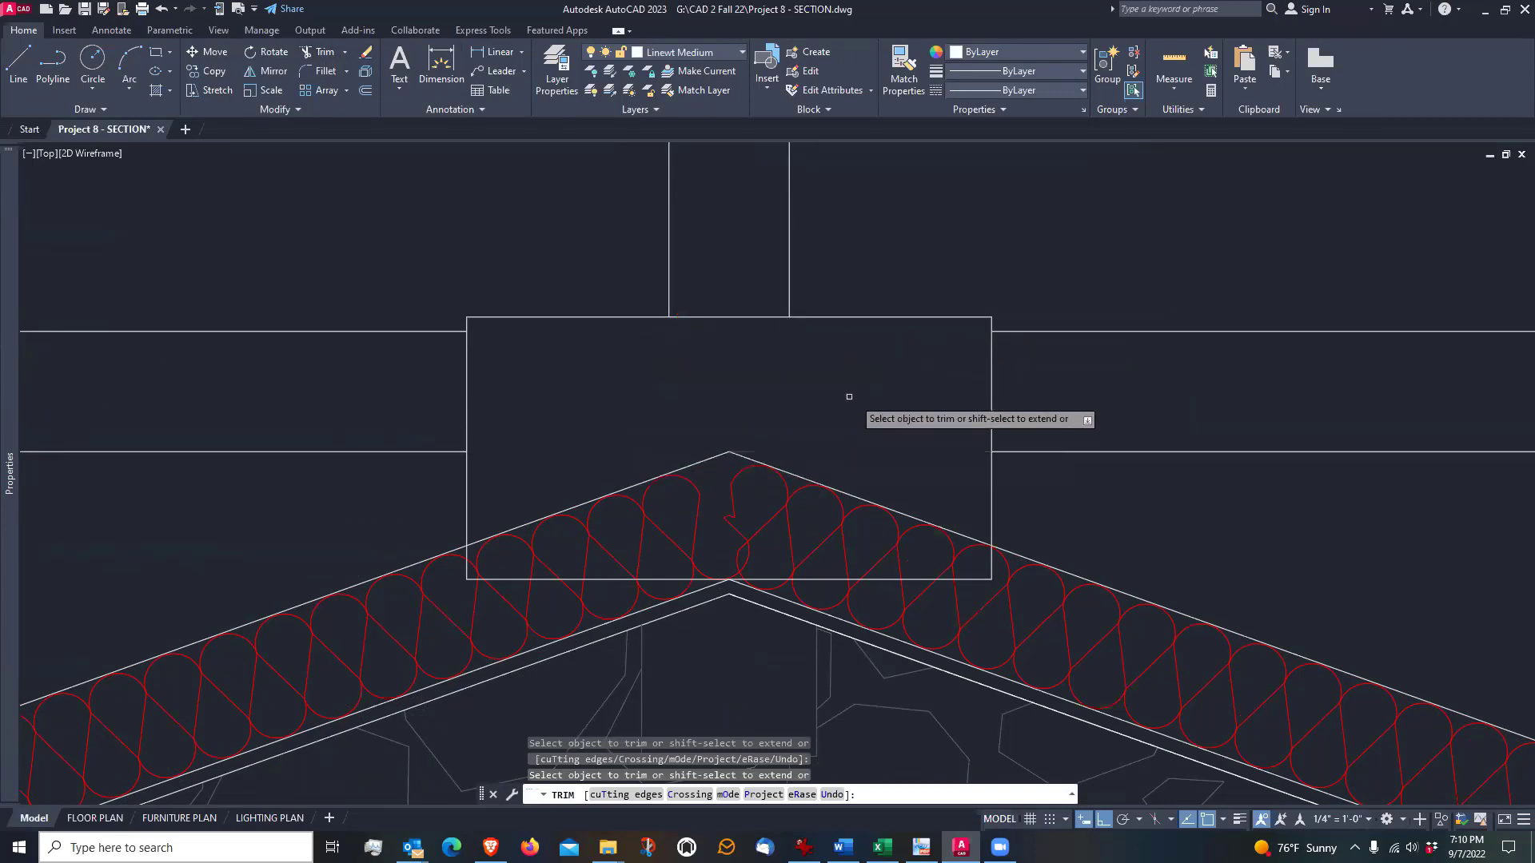
scroll(848, 399, "down", 2)
key("Return")
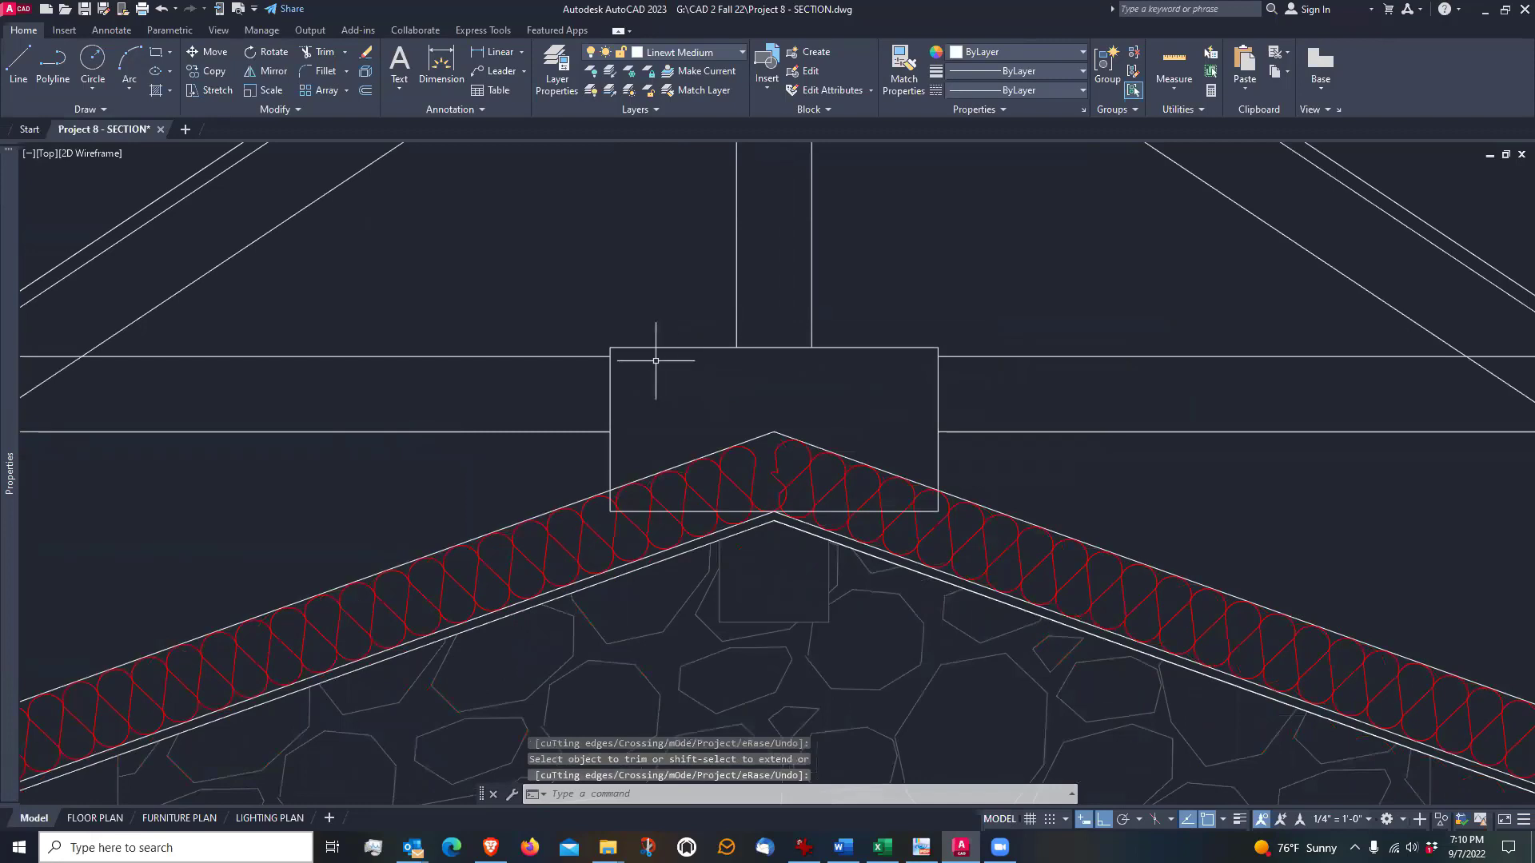
Draw a horizontal line across the plate rectangle, joining the two trimmed ends of the lower tie edge
scroll(655, 356, "up", 2)
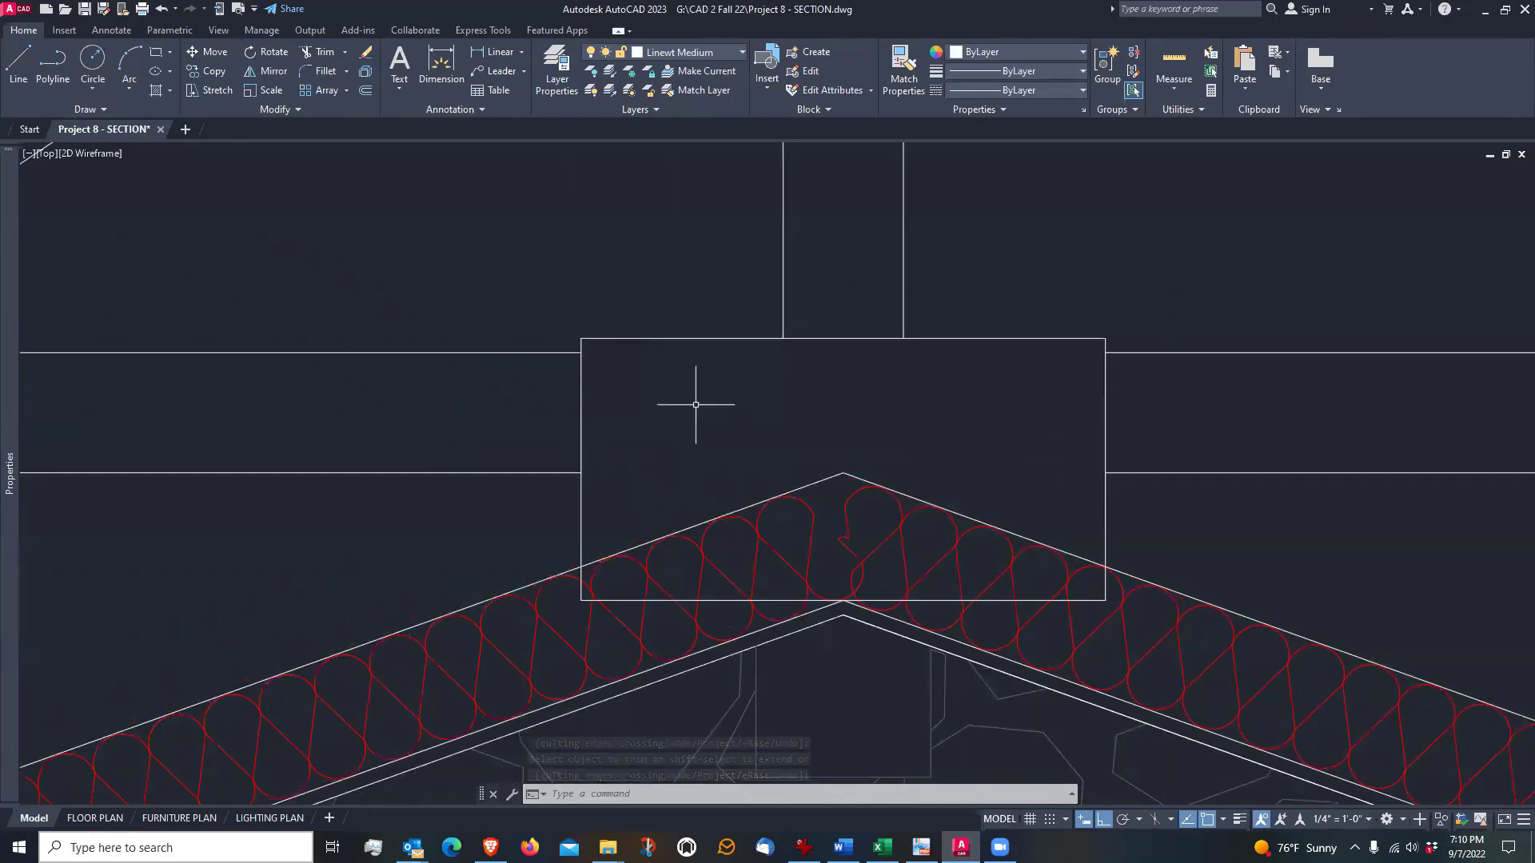
scroll(573, 372, "down", 2)
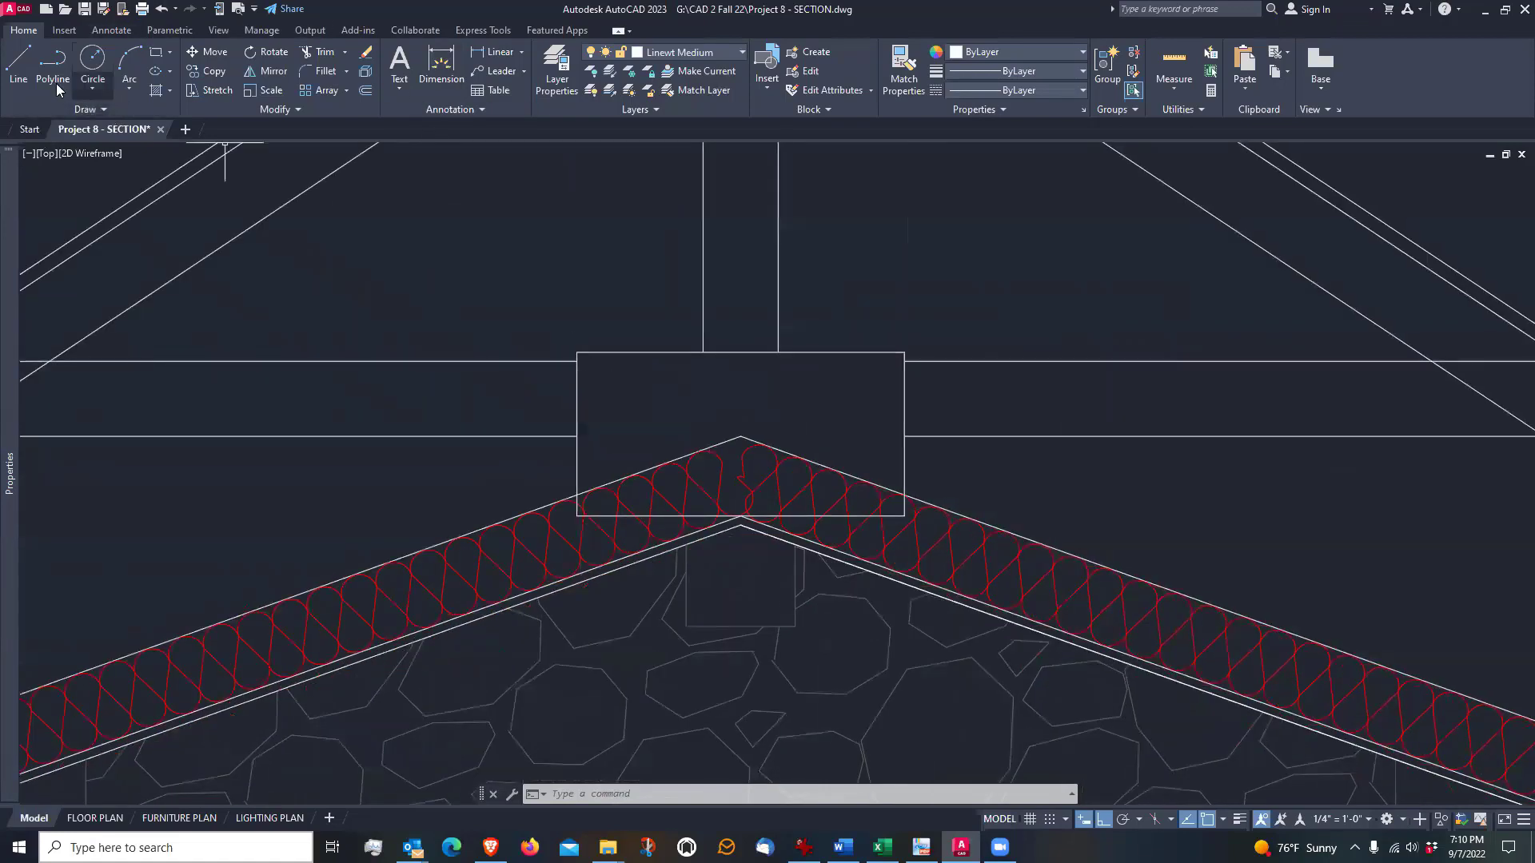
left_click(18, 64)
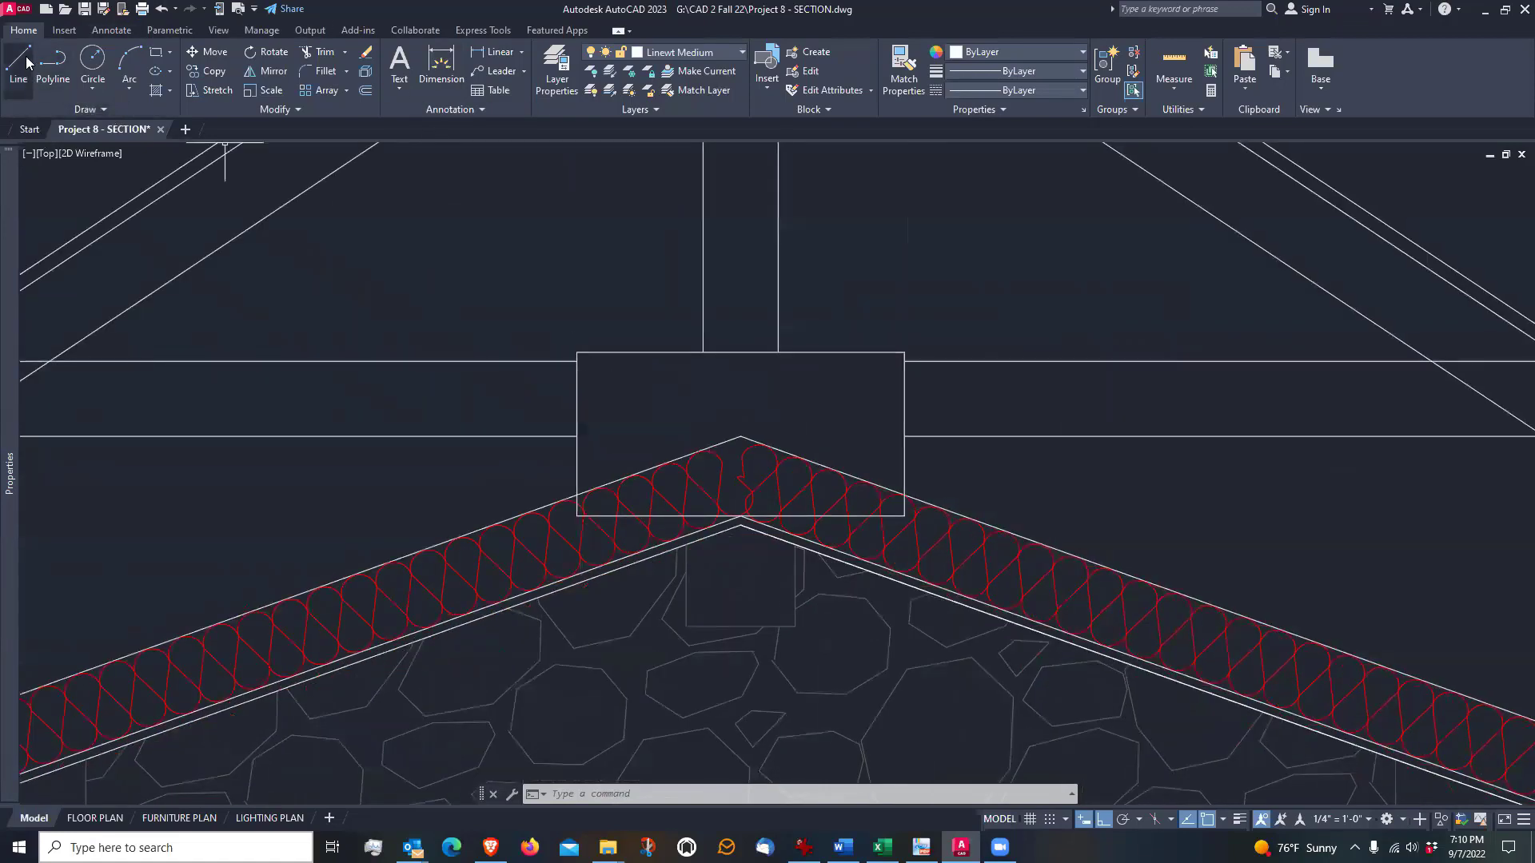
left_click(578, 436)
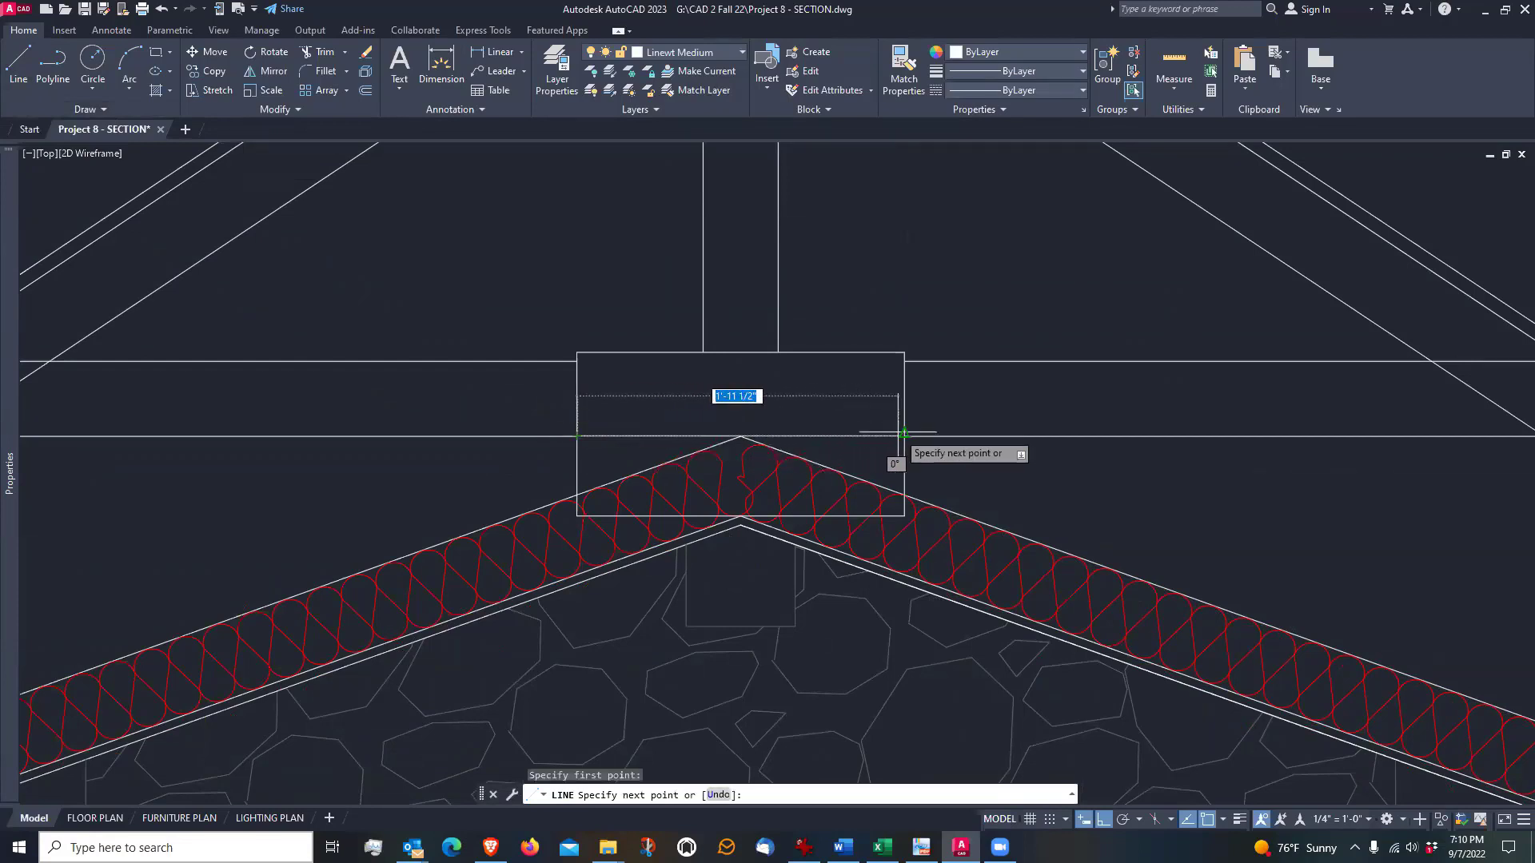
scroll(910, 434, "up", 2)
scroll(910, 434, "up", 4)
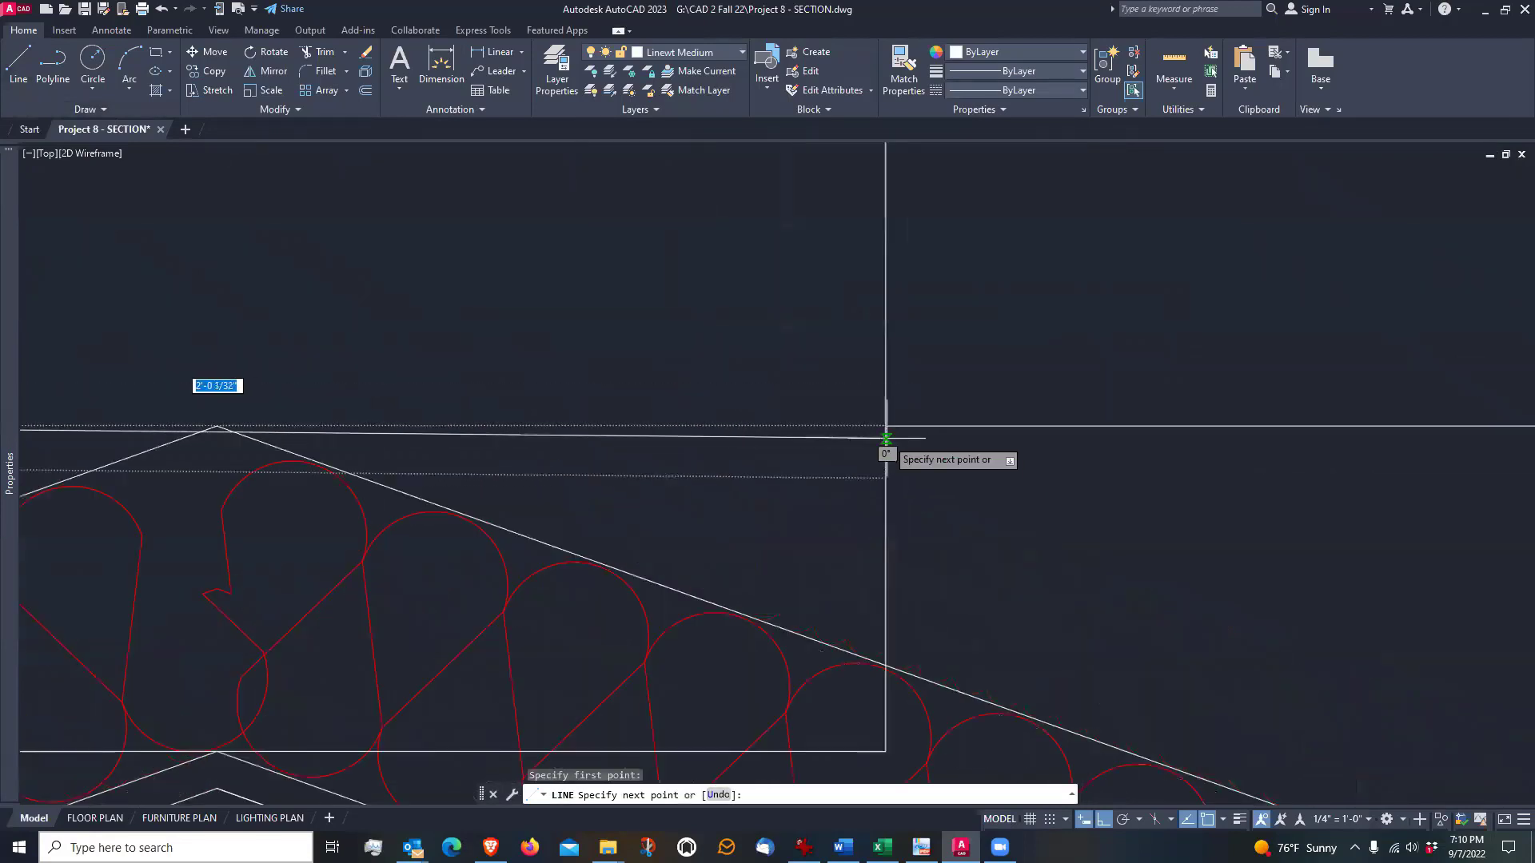
left_click(886, 427)
key("Return")
scroll(919, 456, "down", 3)
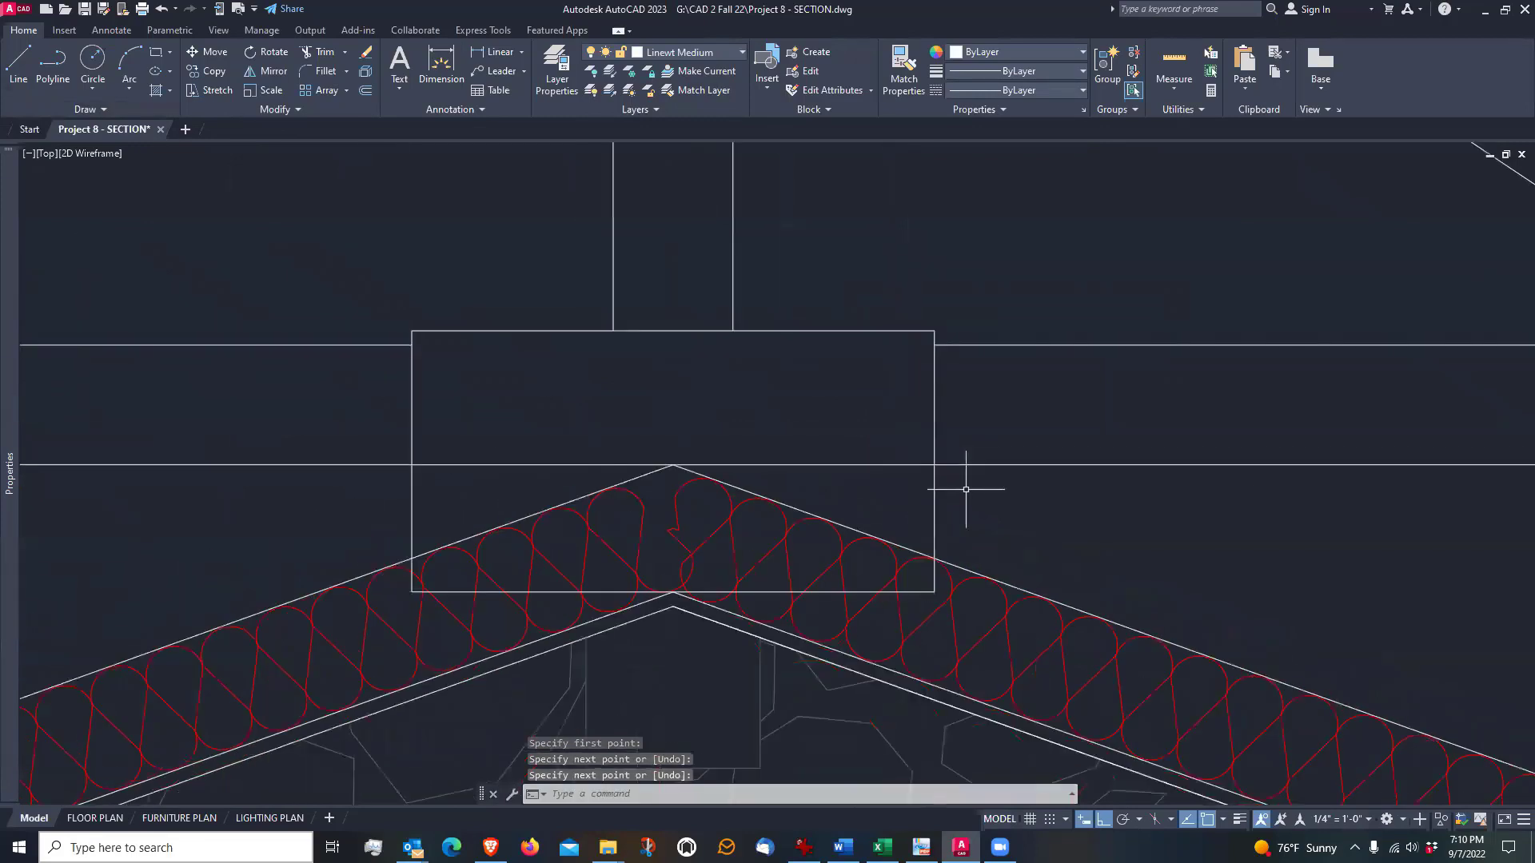
Draw a second horizontal line across the plate rectangle, joining the trimmed ends of the upper tie edge
key("Return")
scroll(416, 335, "up", 2)
left_click(407, 344)
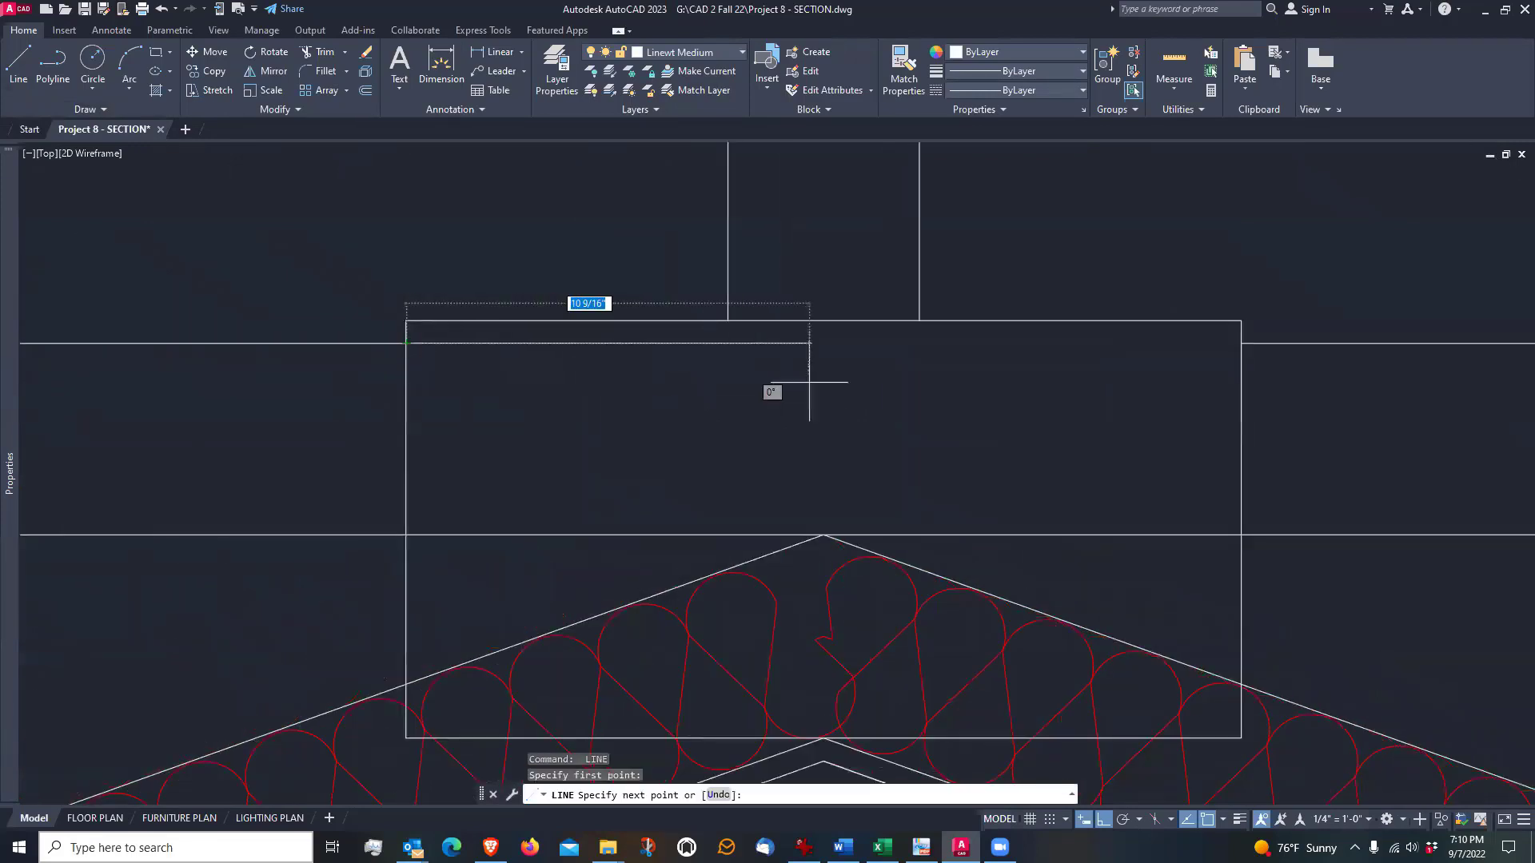
left_click(1241, 344)
key("Return")
scroll(832, 360, "down", 3)
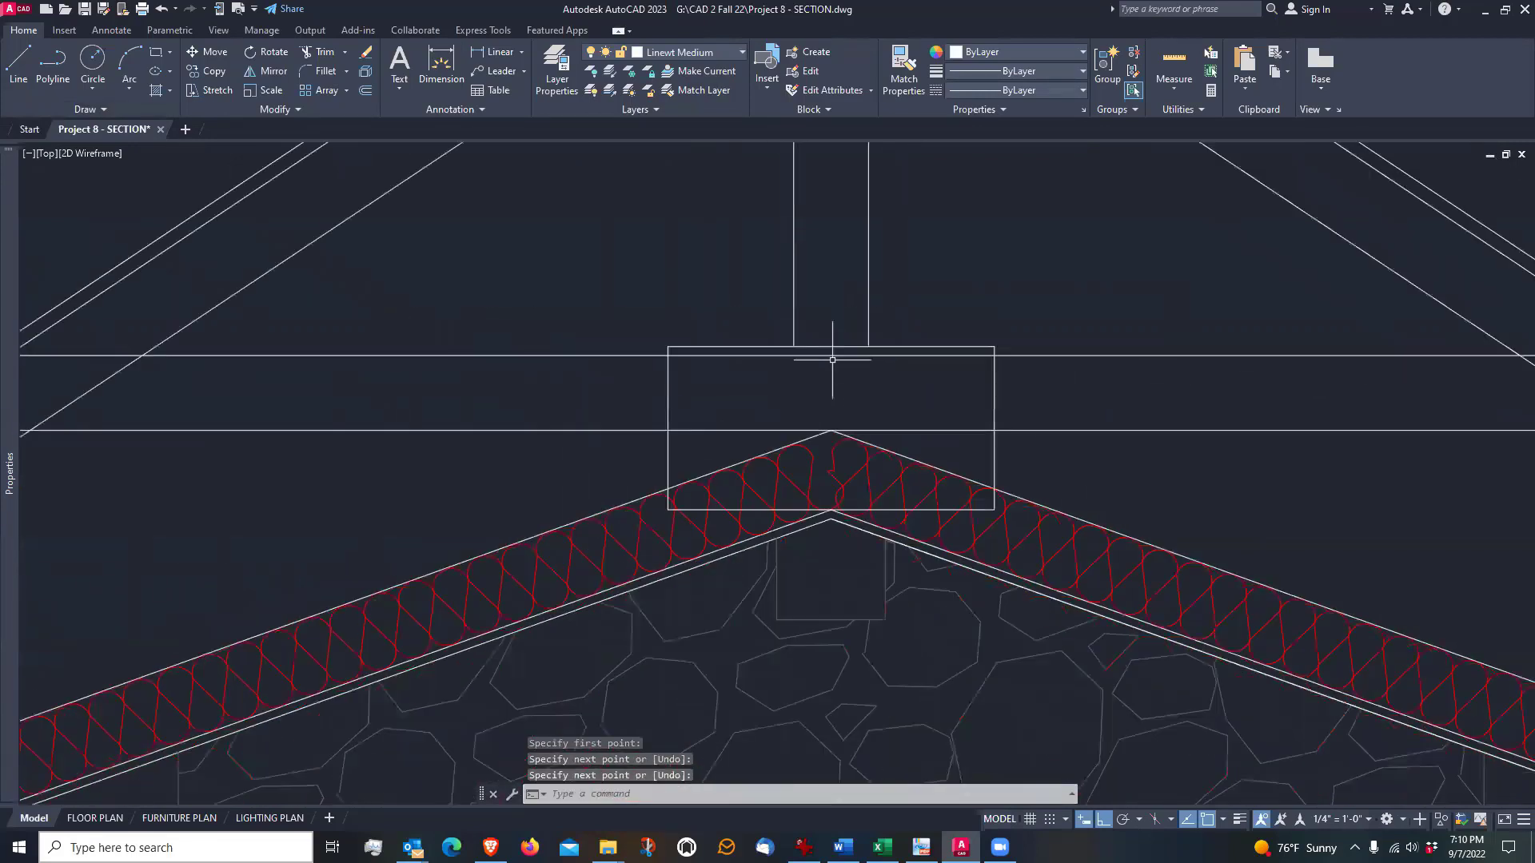
Match the properties of a dashed cabinet door swing line onto both tie lines inside the plate rectangle
scroll(832, 359, "down", 3)
scroll(747, 538, "up", 4)
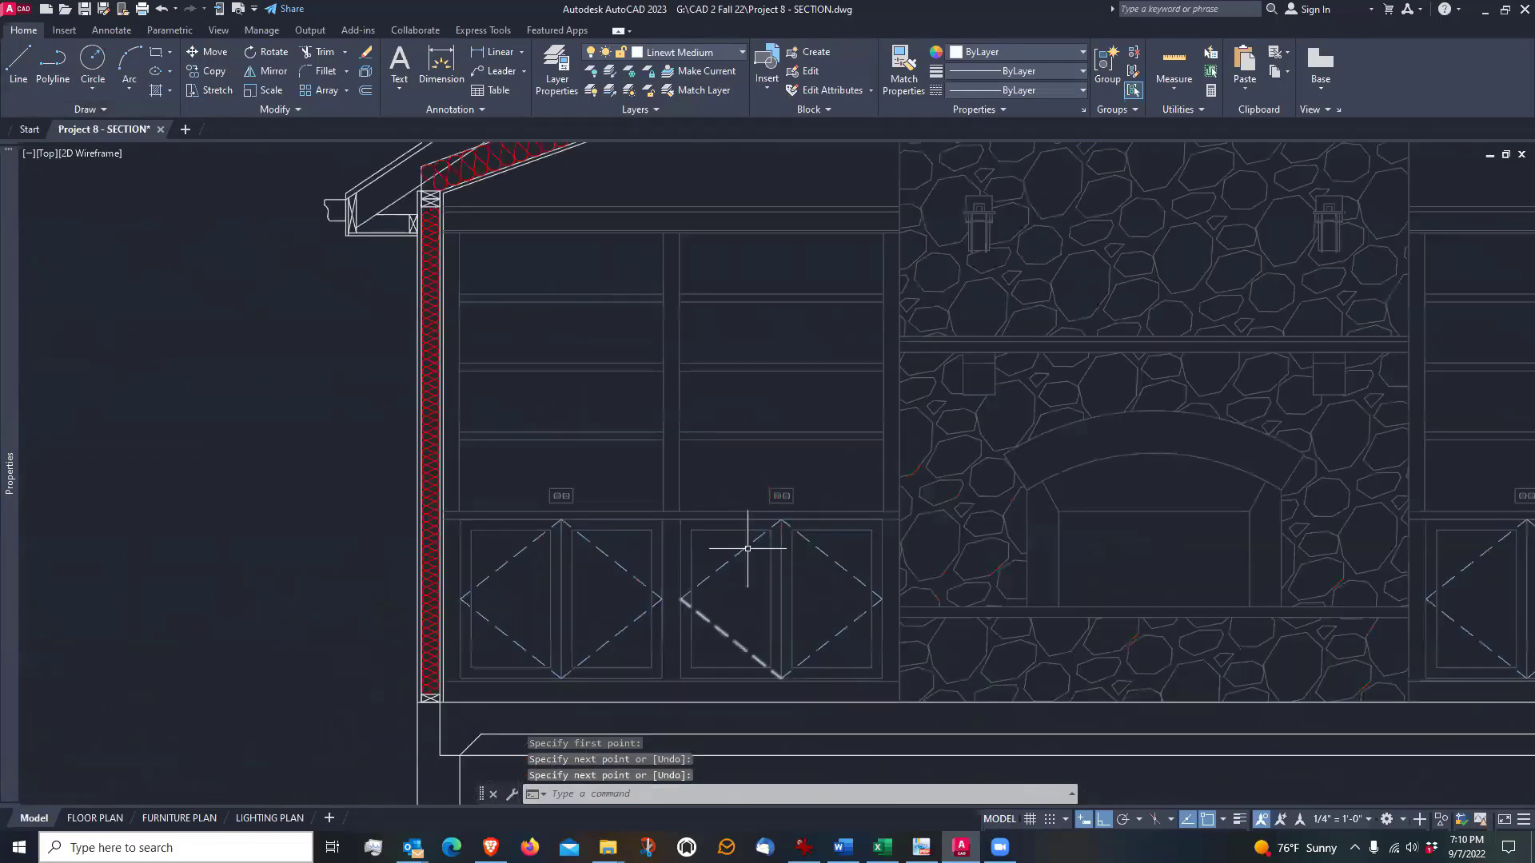
scroll(688, 686, "down", 2)
scroll(687, 686, "down", 2)
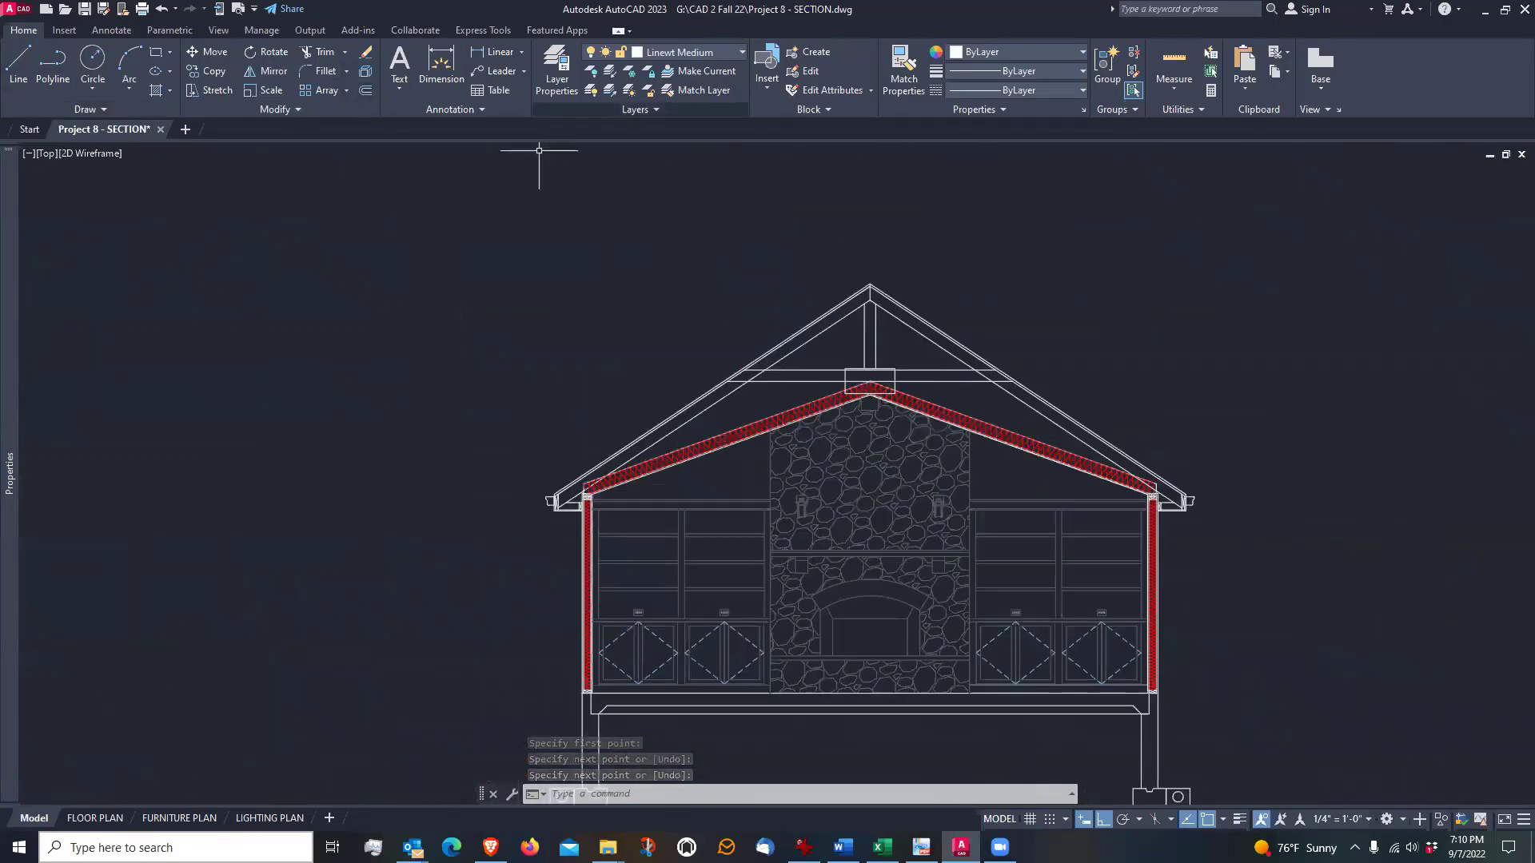
left_click(904, 67)
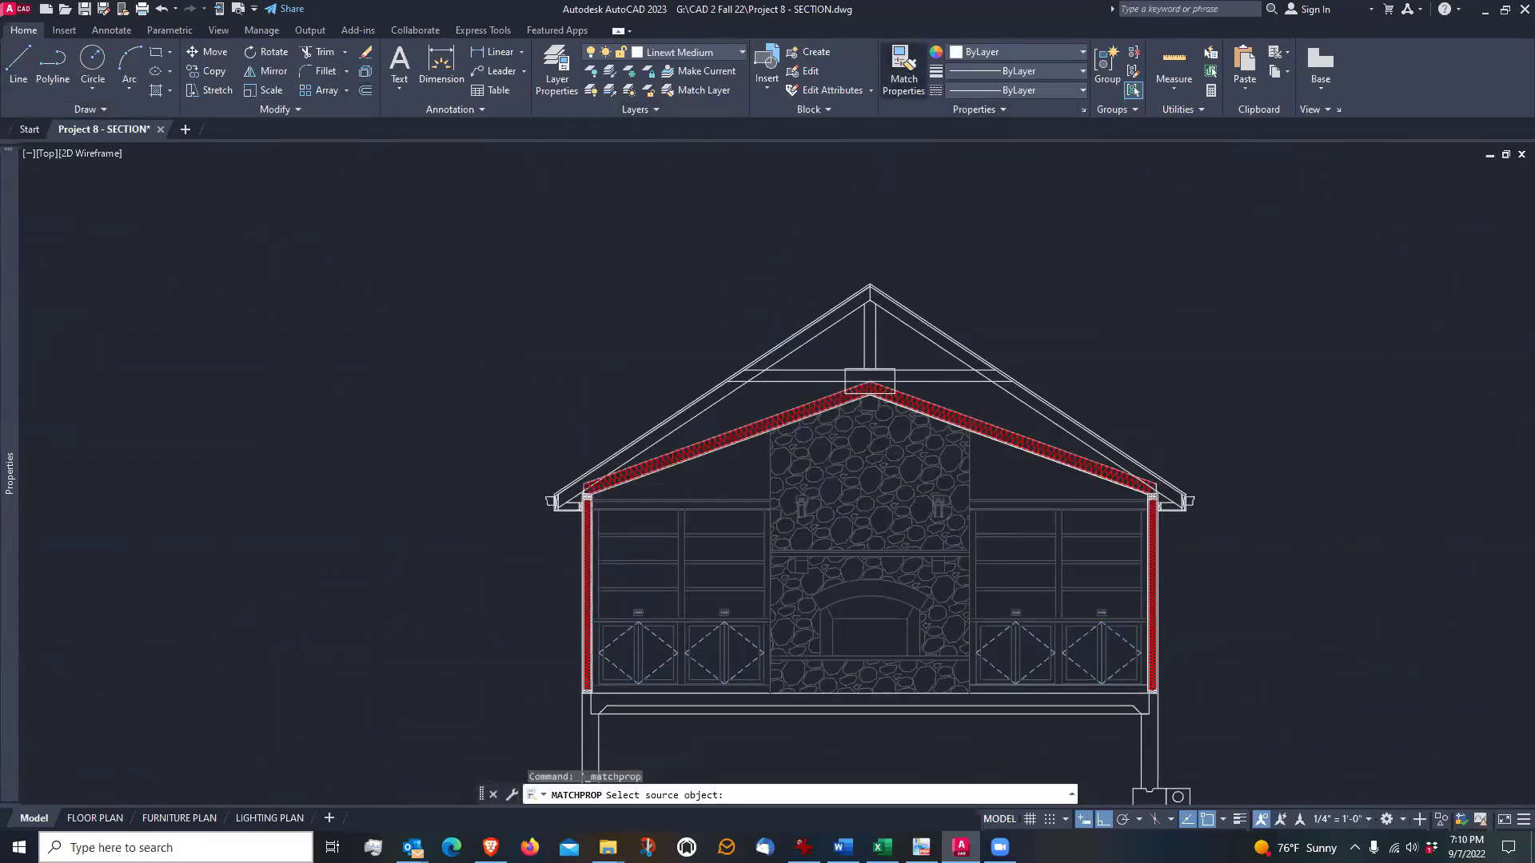
scroll(728, 673, "up", 2)
scroll(729, 673, "up", 2)
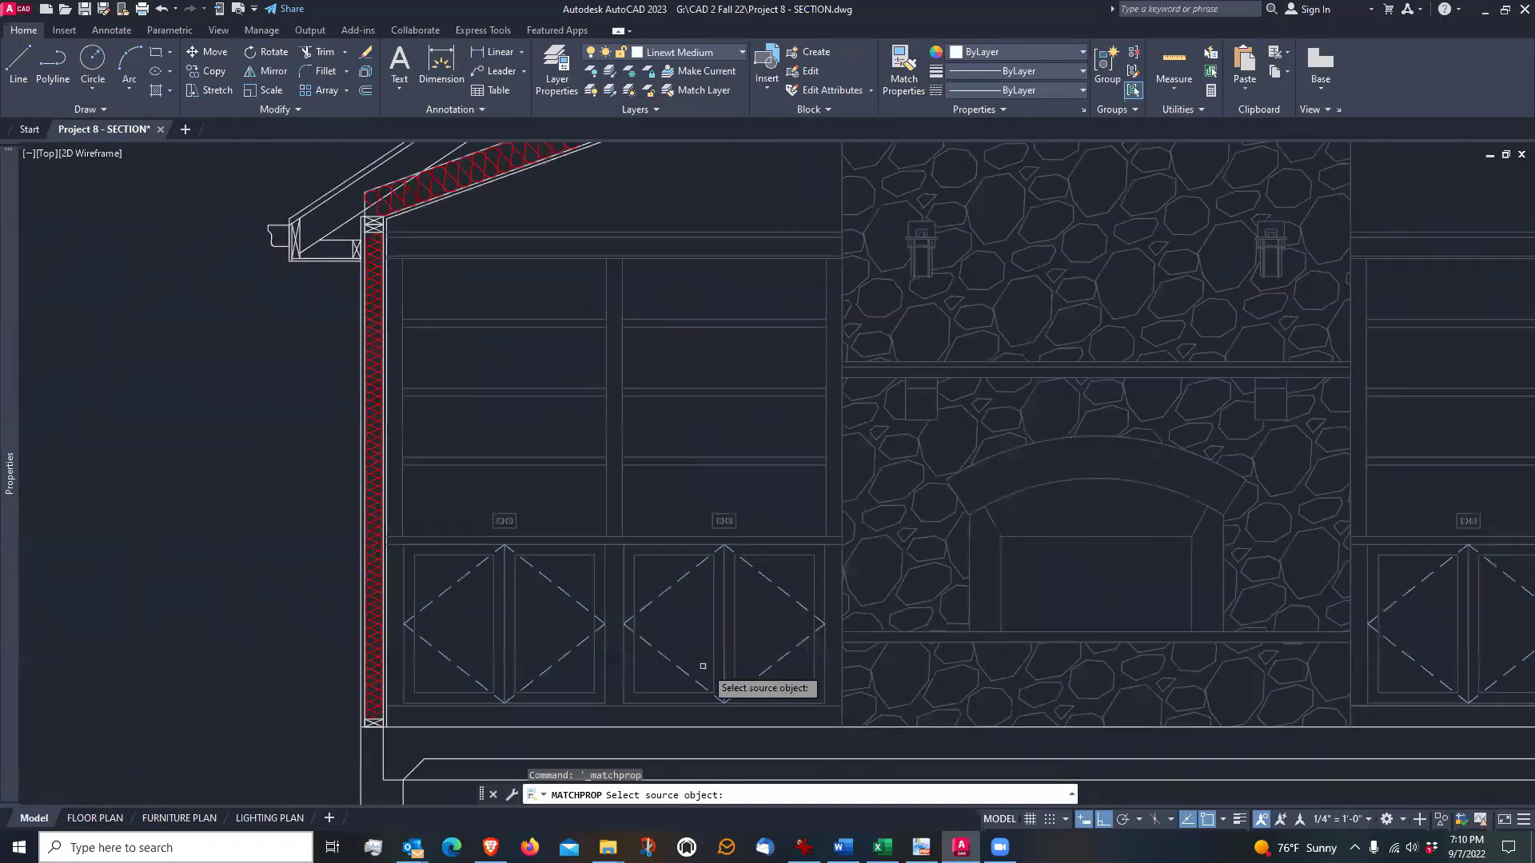
left_click(684, 576)
scroll(684, 608, "down", 3)
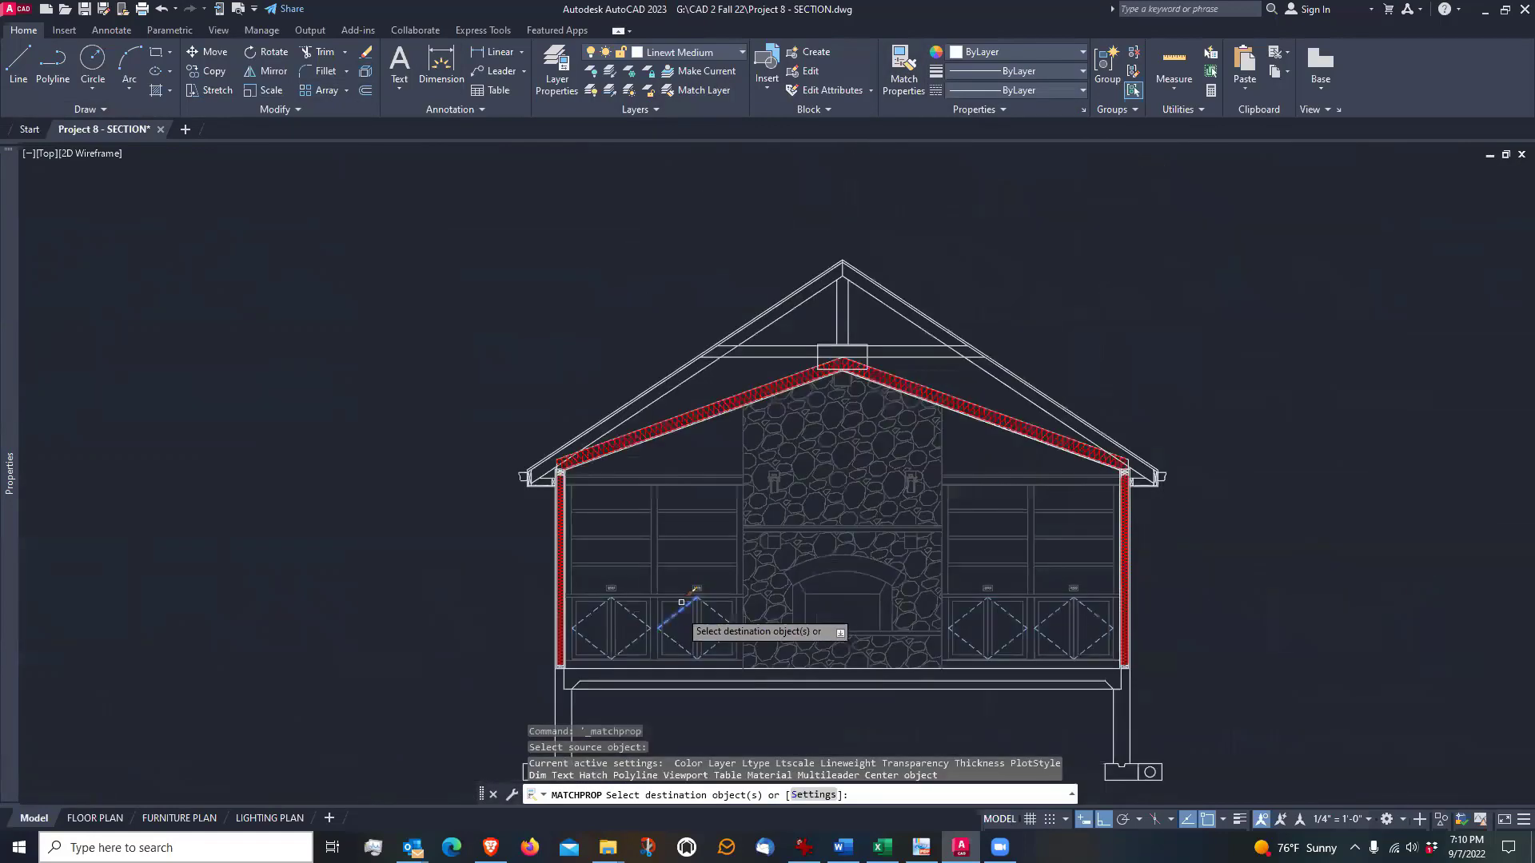
scroll(805, 327, "up", 1)
scroll(995, 396, "up", 5)
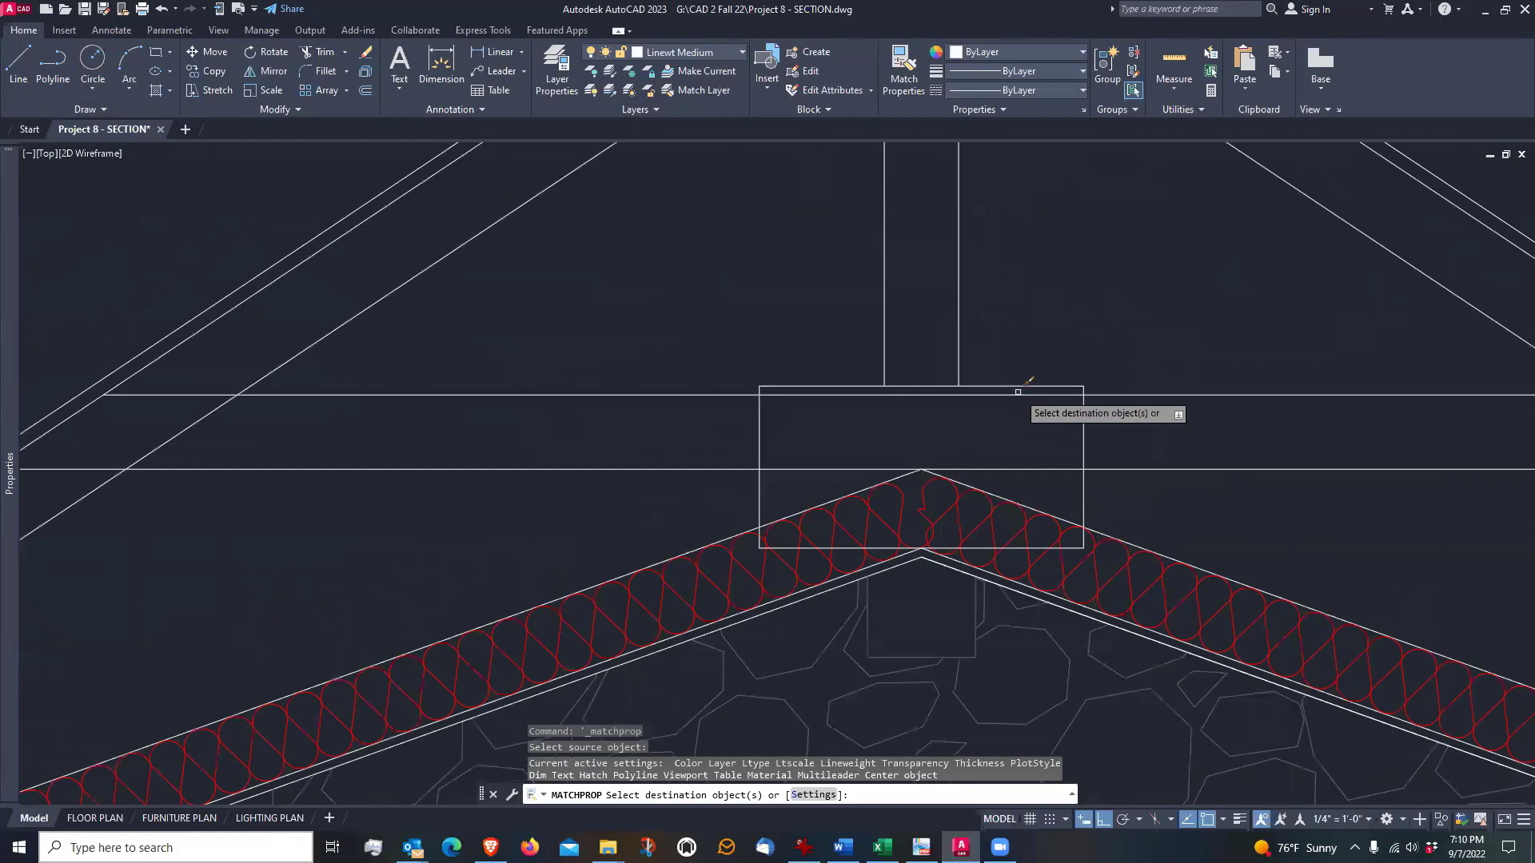
left_click(1018, 395)
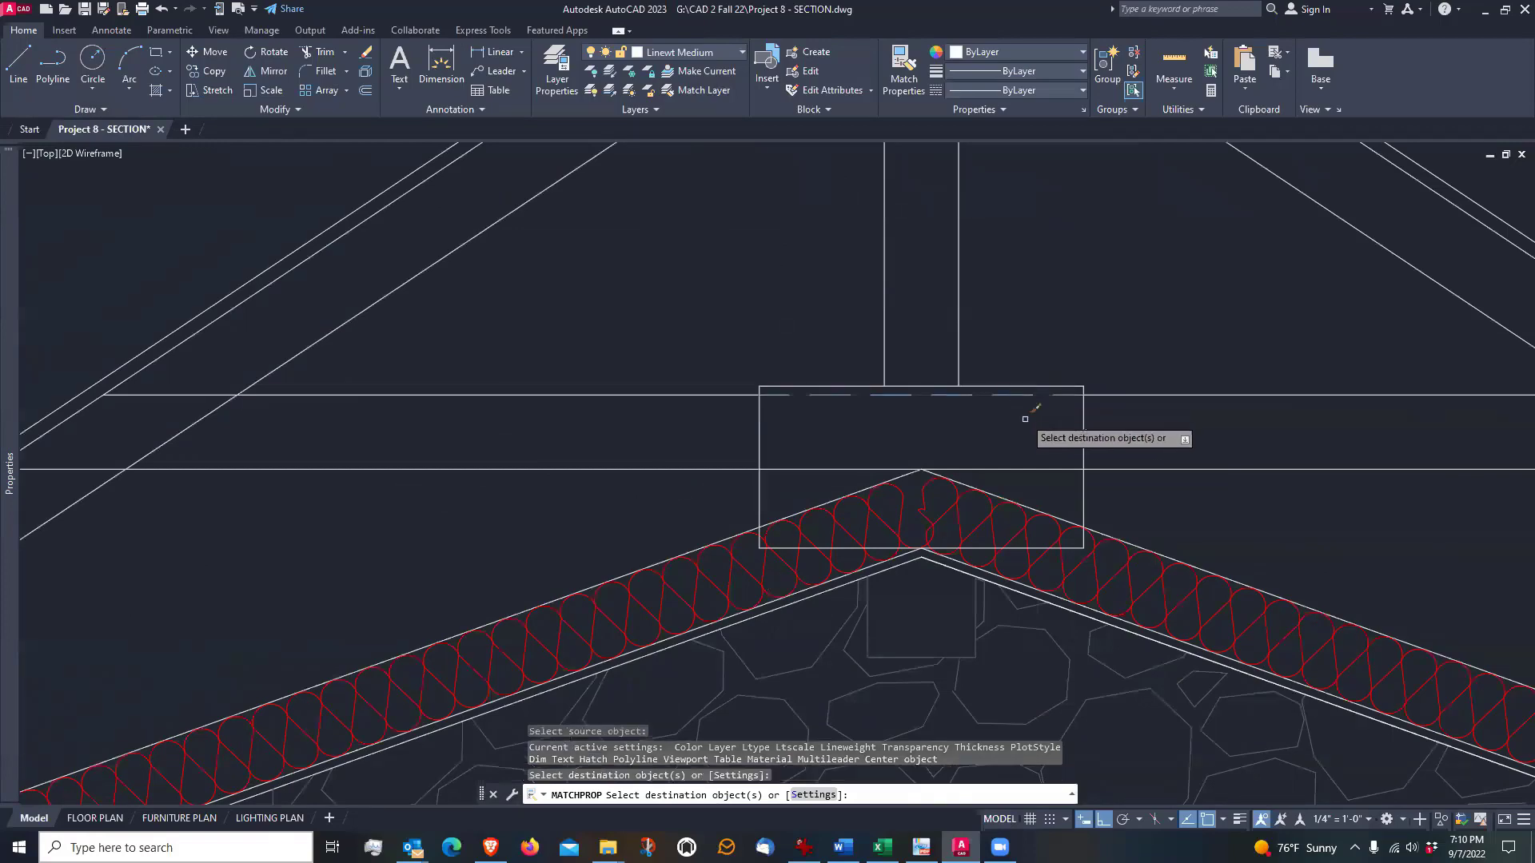
left_click(1021, 468)
key("Return")
scroll(718, 435, "down", 4)
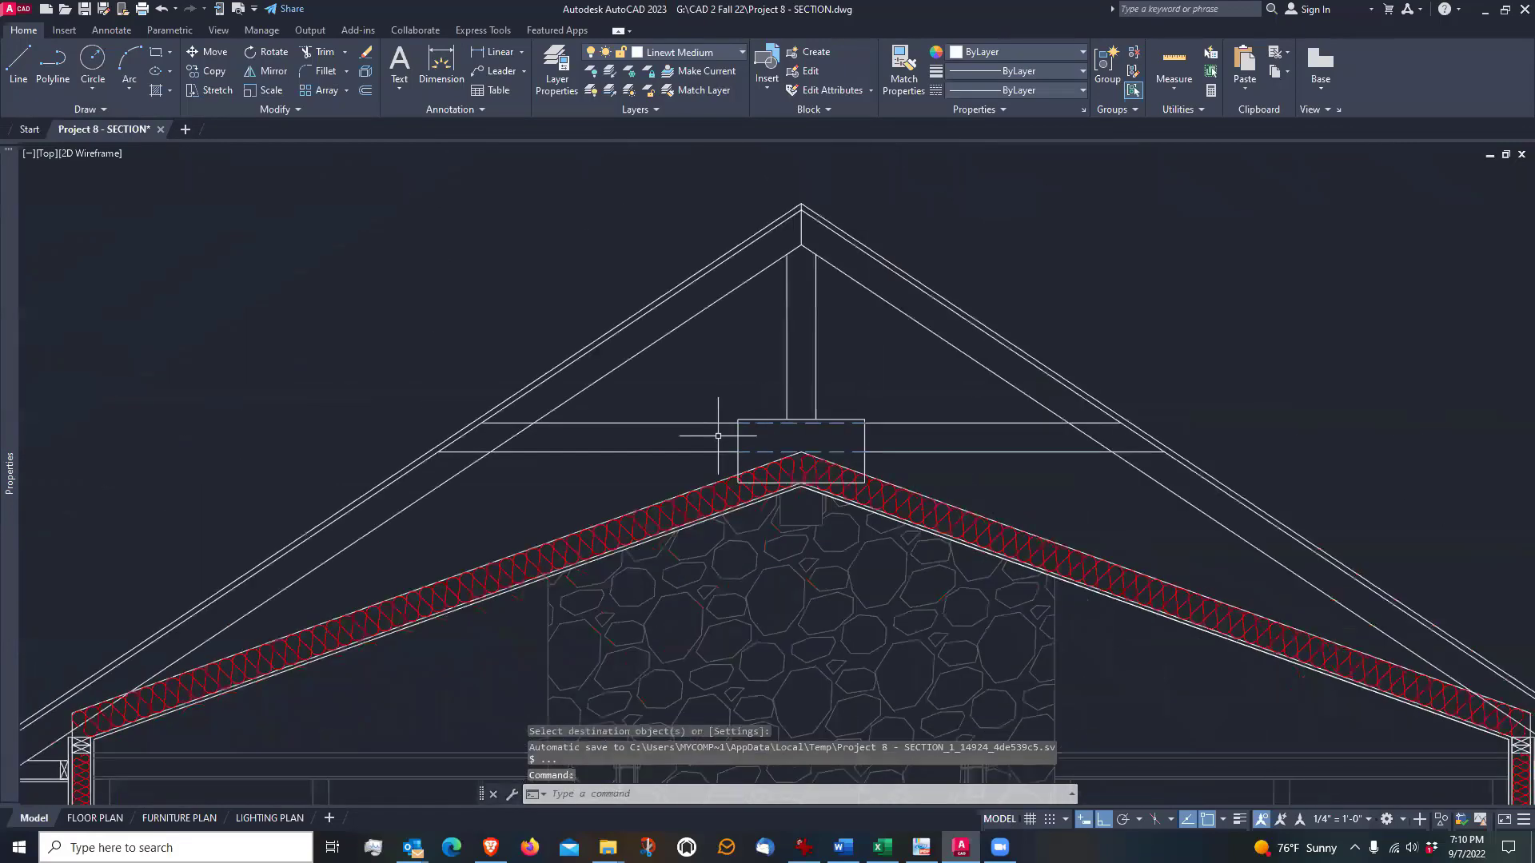
Offset the left rafter's lower edge 4.5" upward toward the roof surface, across the left end of the tie
scroll(710, 347, "down", 2)
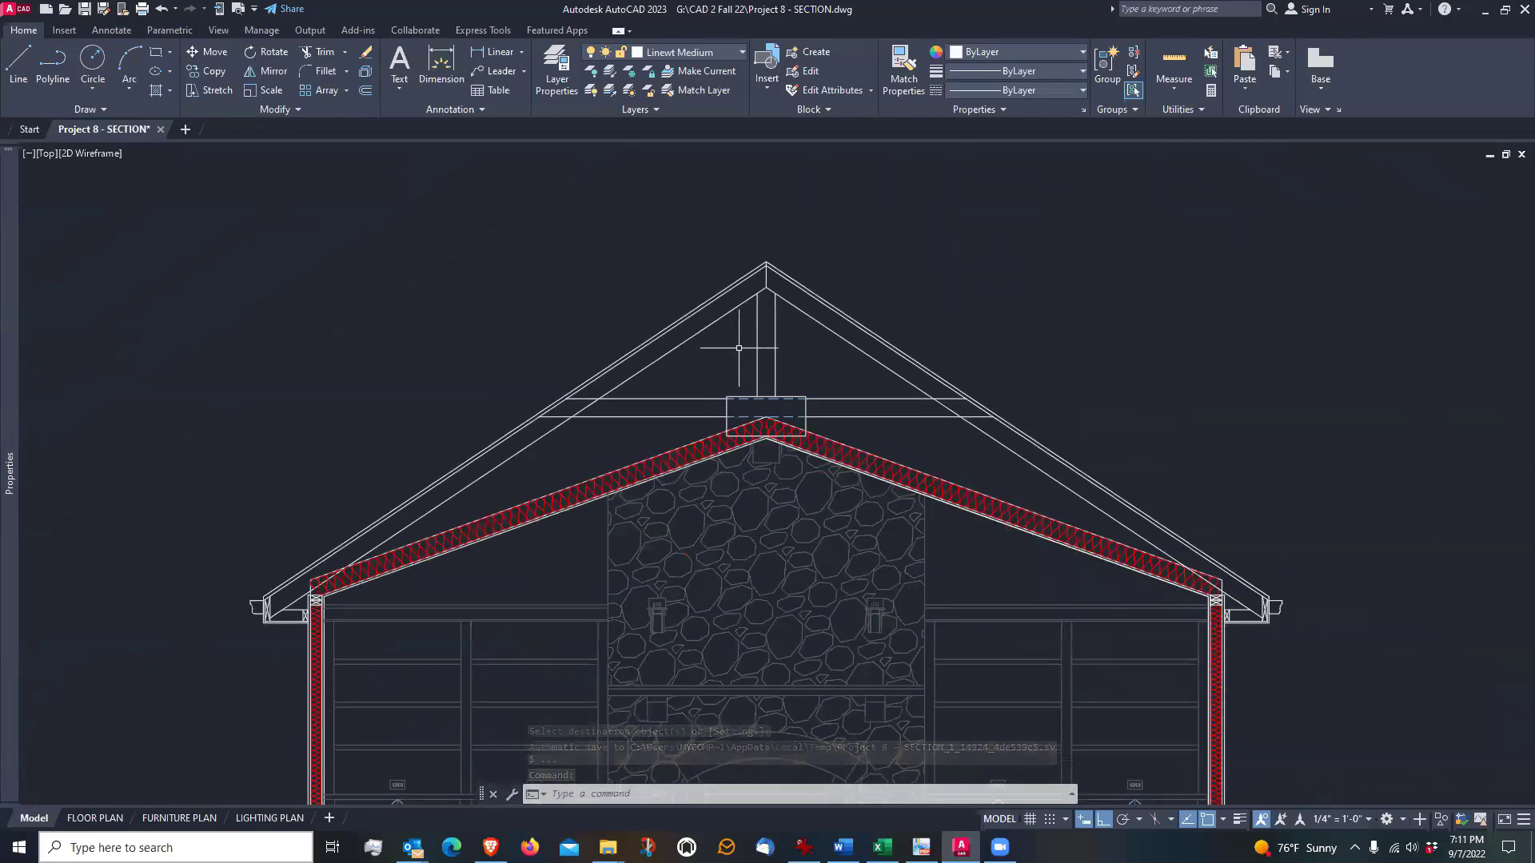
scroll(738, 348, "up", 2)
scroll(738, 347, "up", 2)
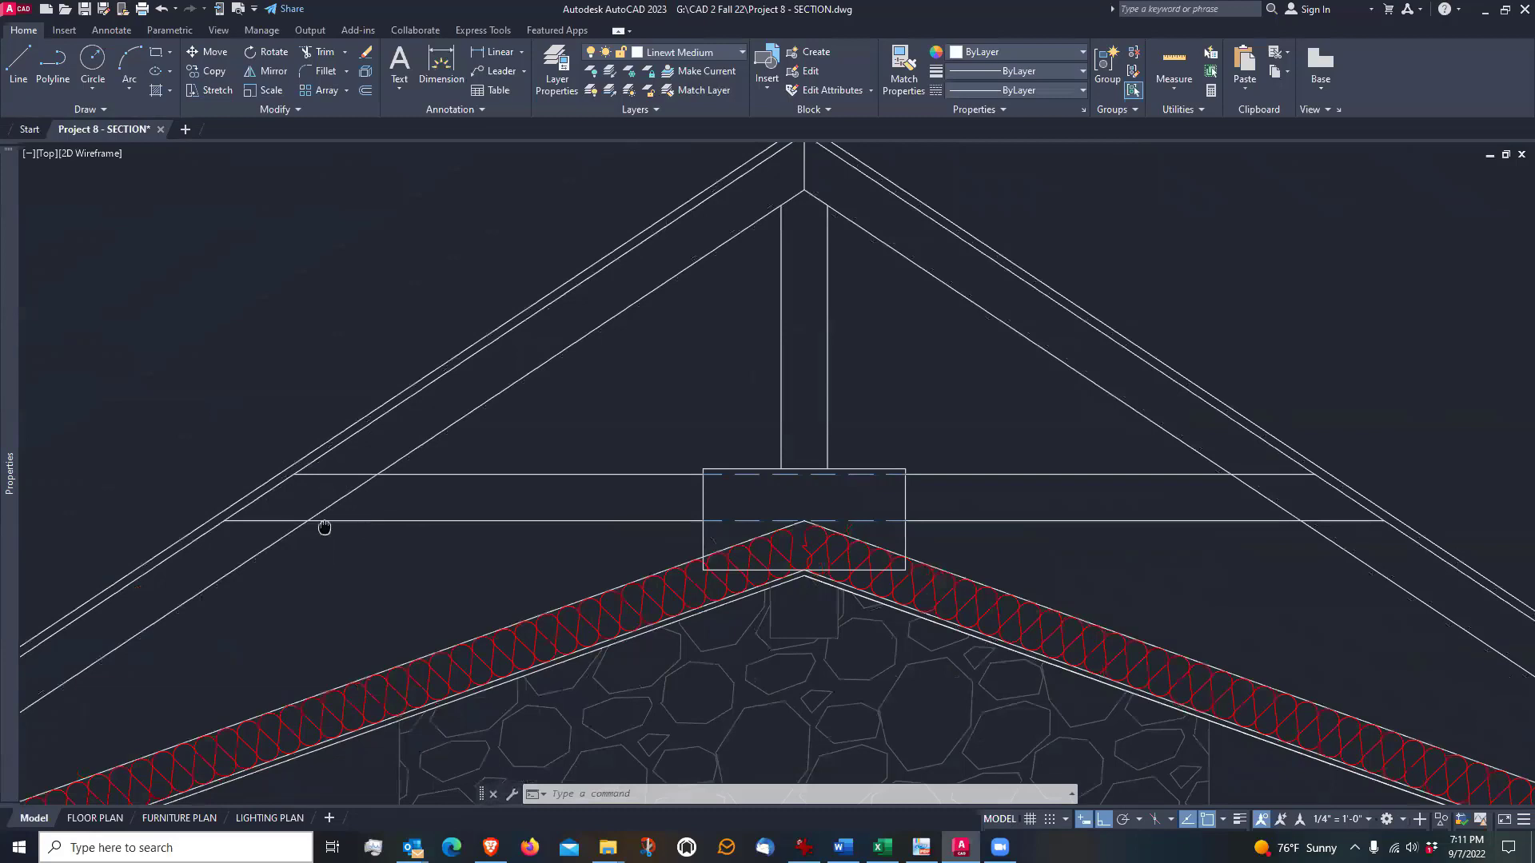
middle_click_drag(324, 527, 384, 592)
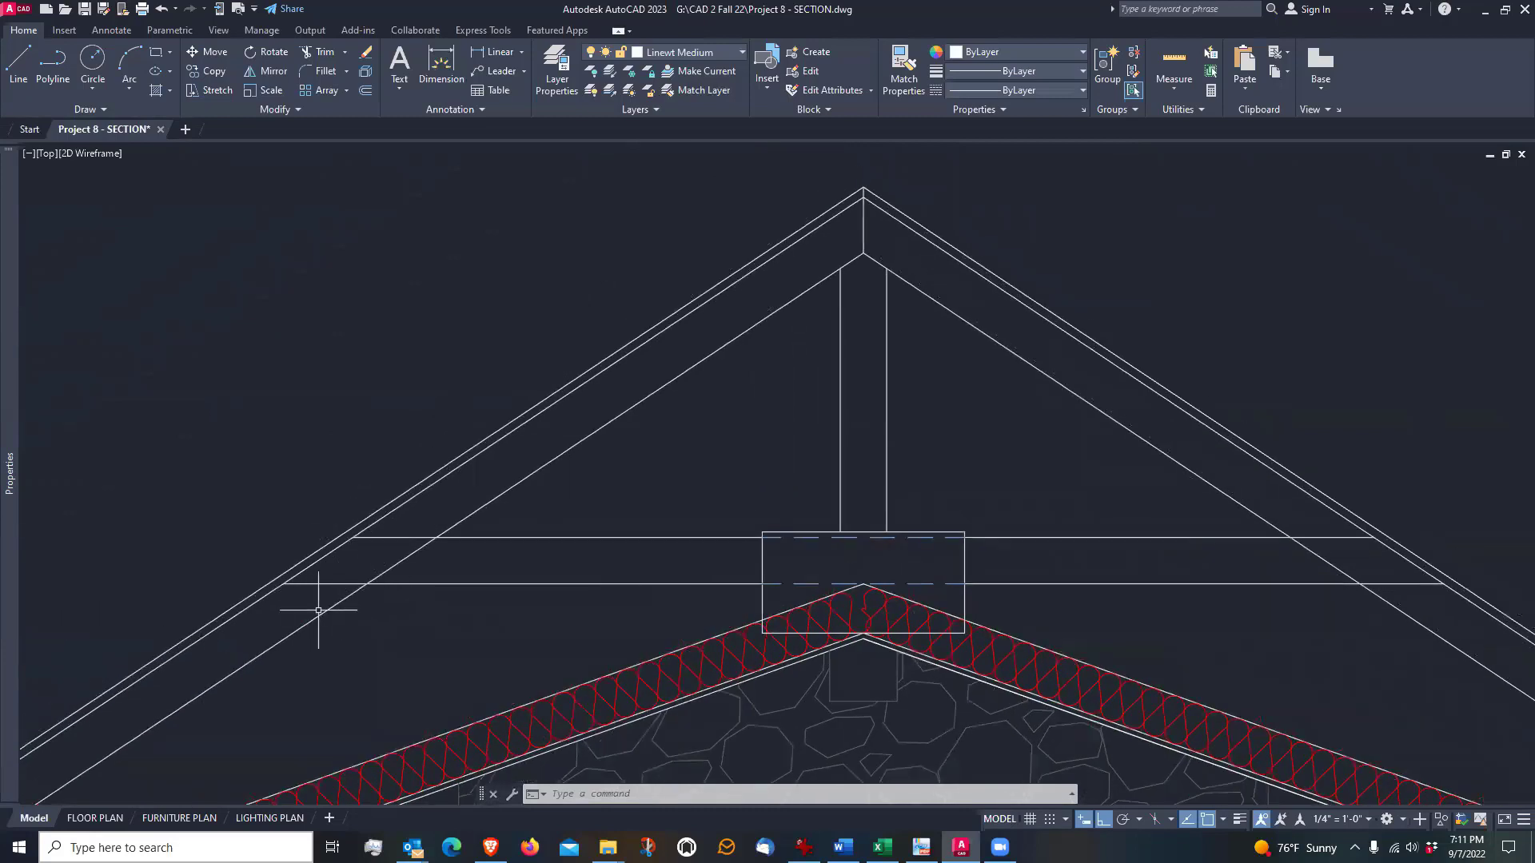
scroll(319, 610, "up", 2)
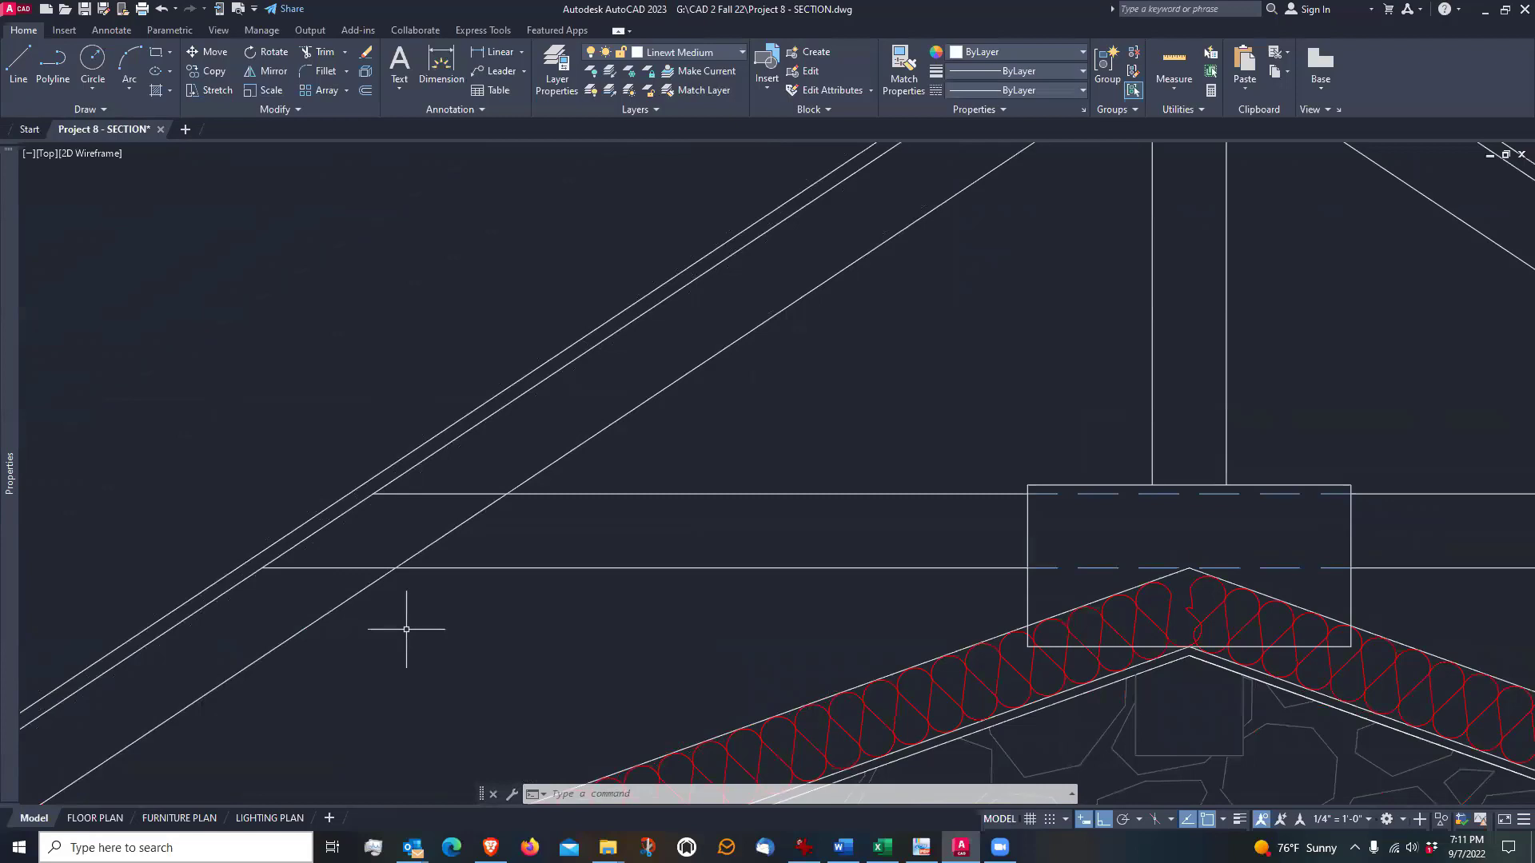
type("o")
key("Return")
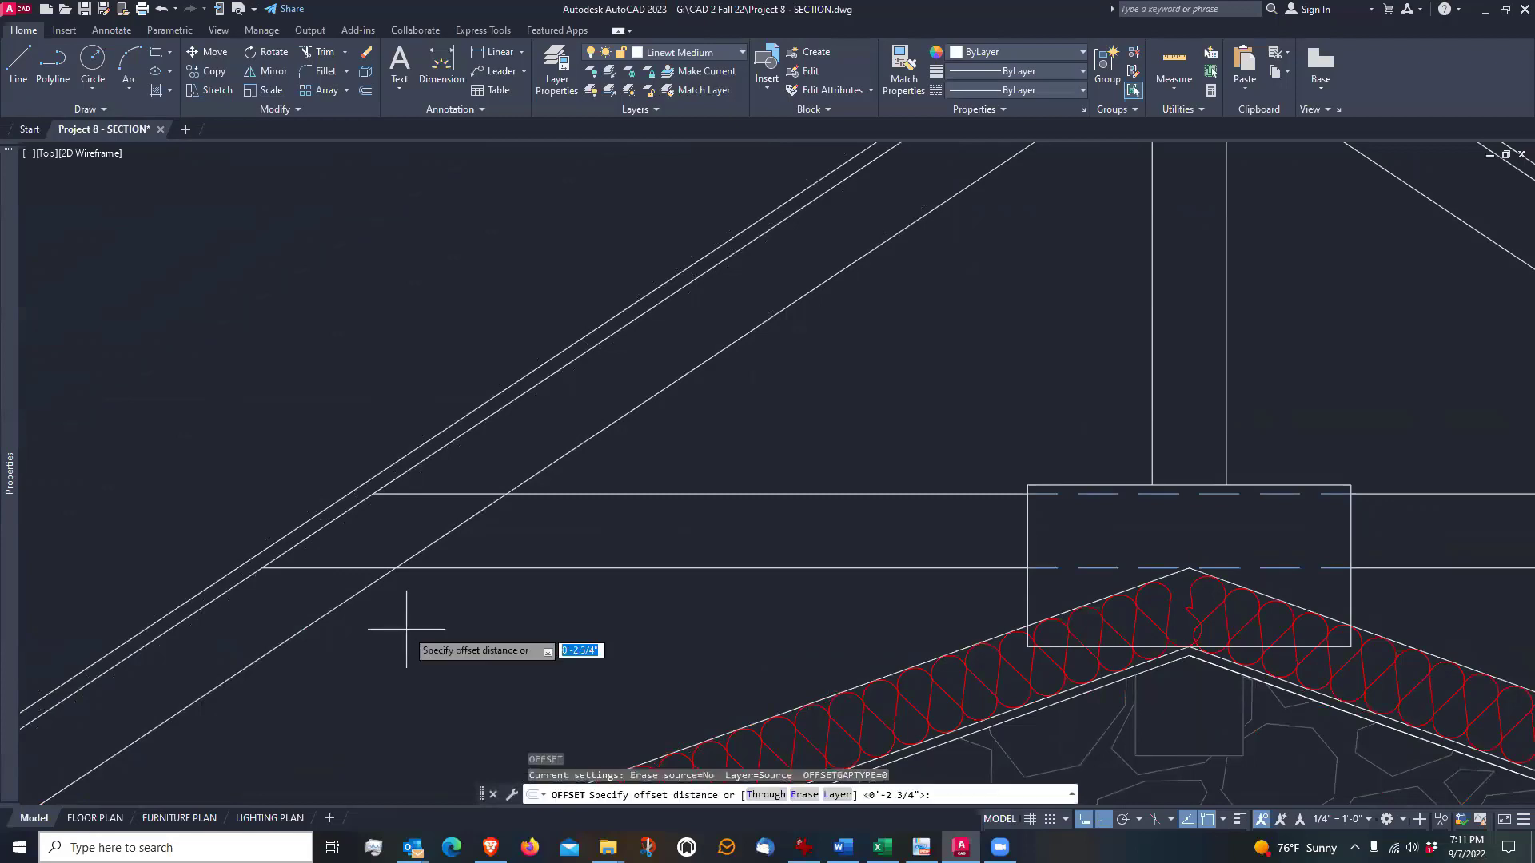
type("4.5")
key("Return")
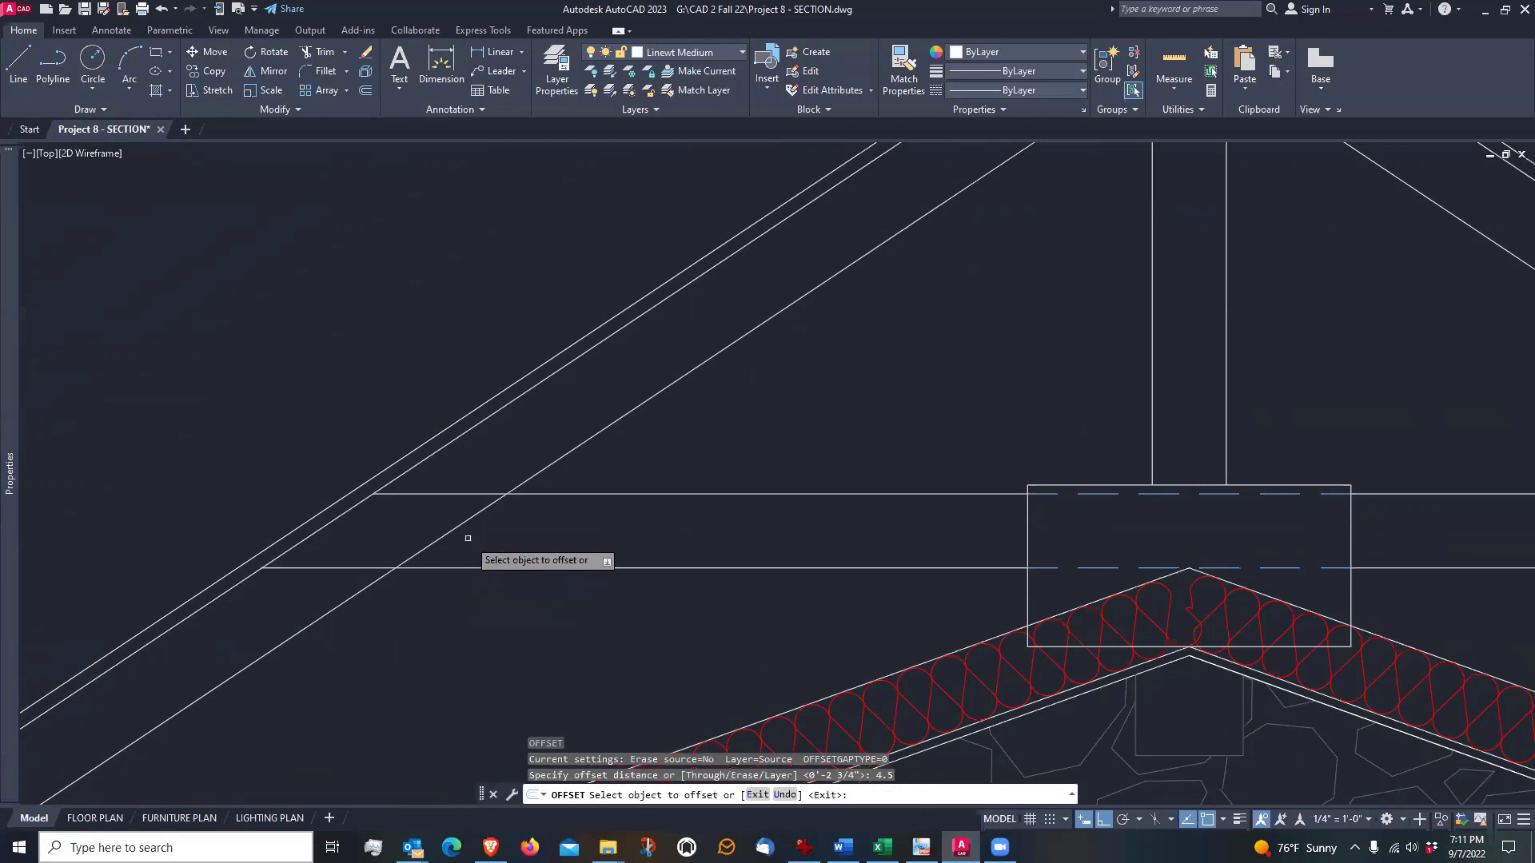
left_click(456, 528)
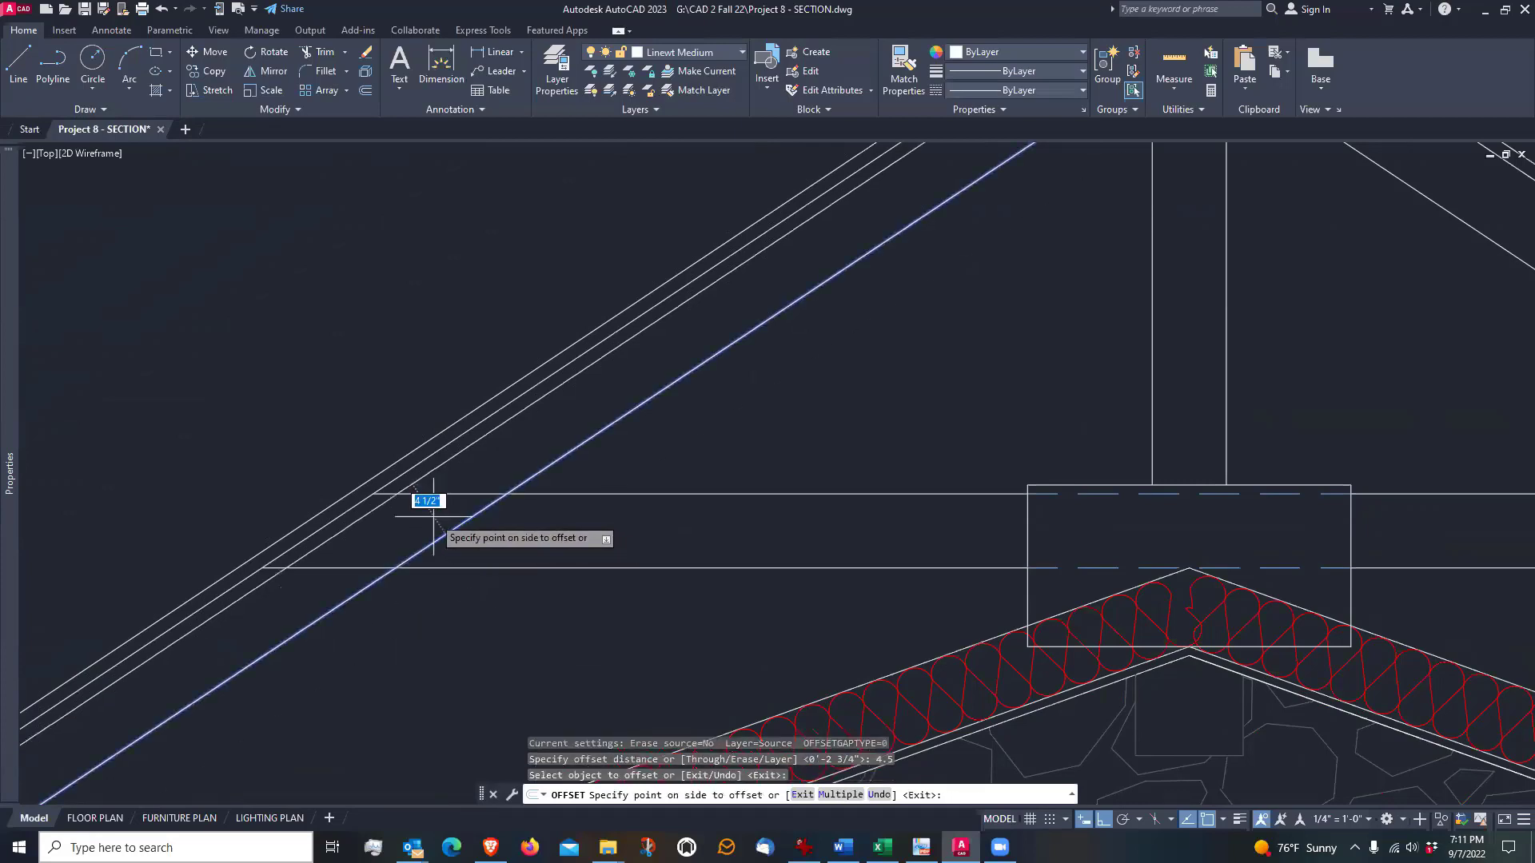
left_click(425, 514)
scroll(365, 553, "up", 2)
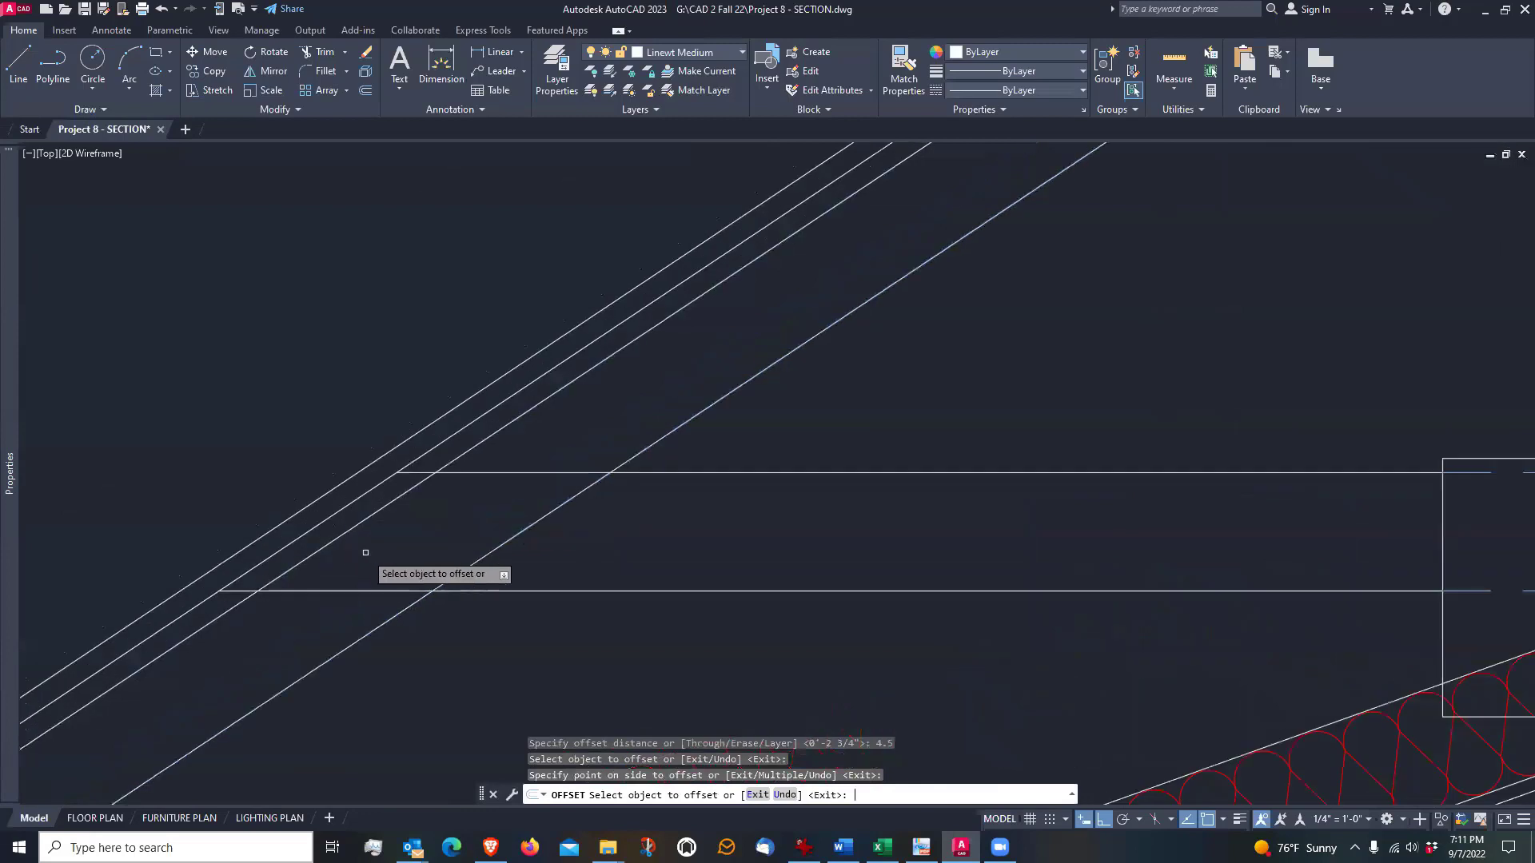
key("Return")
scroll(408, 549, "up", 2)
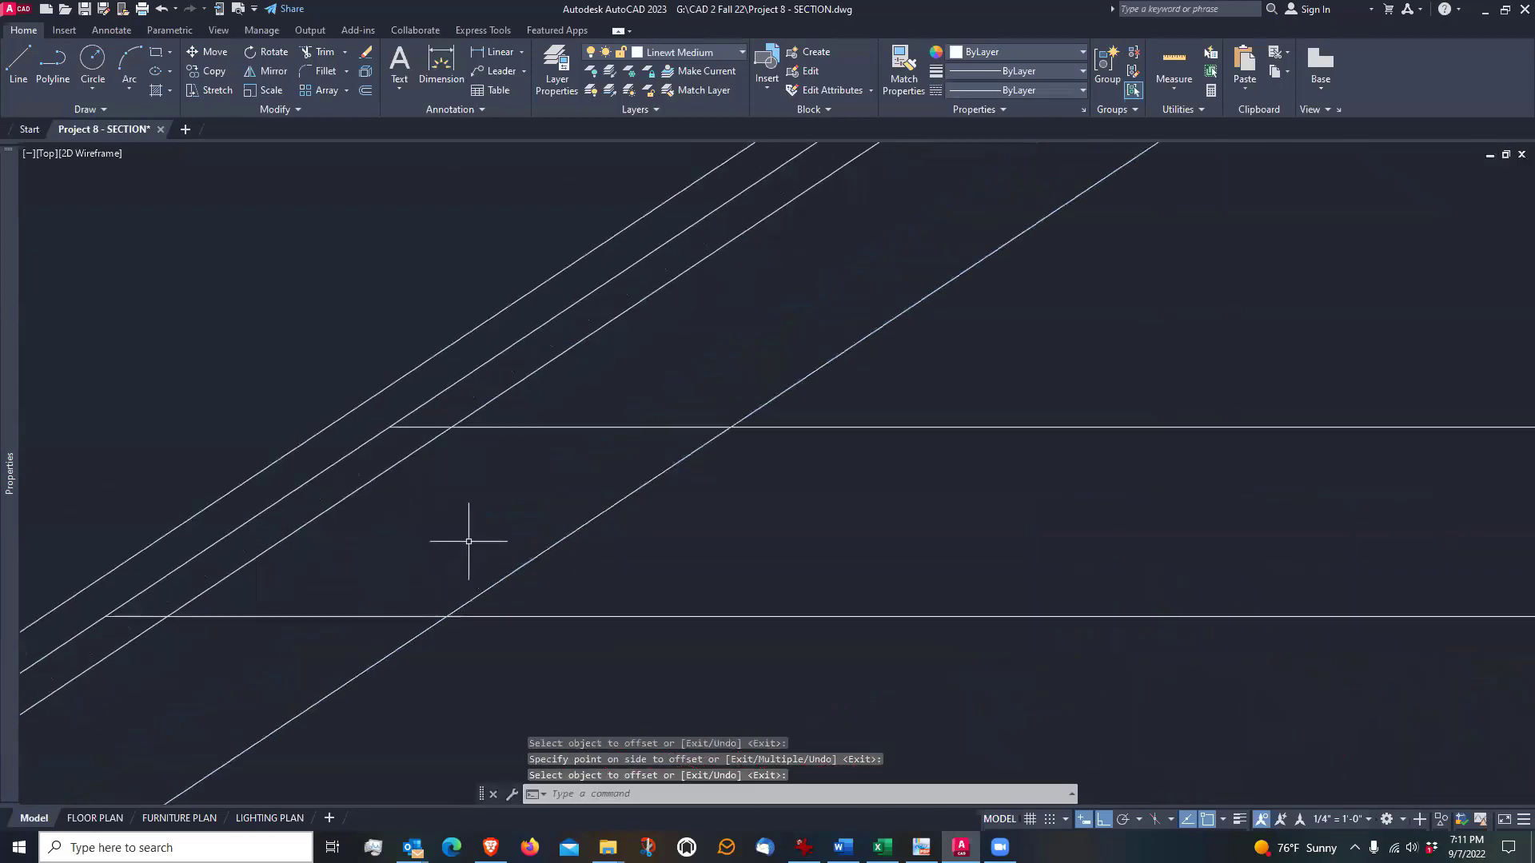
Draw a line from the lower tie edge's intersection with the left rafter's underside, perpendicular to the 4.5" offset line
middle_click_drag(470, 541, 543, 565)
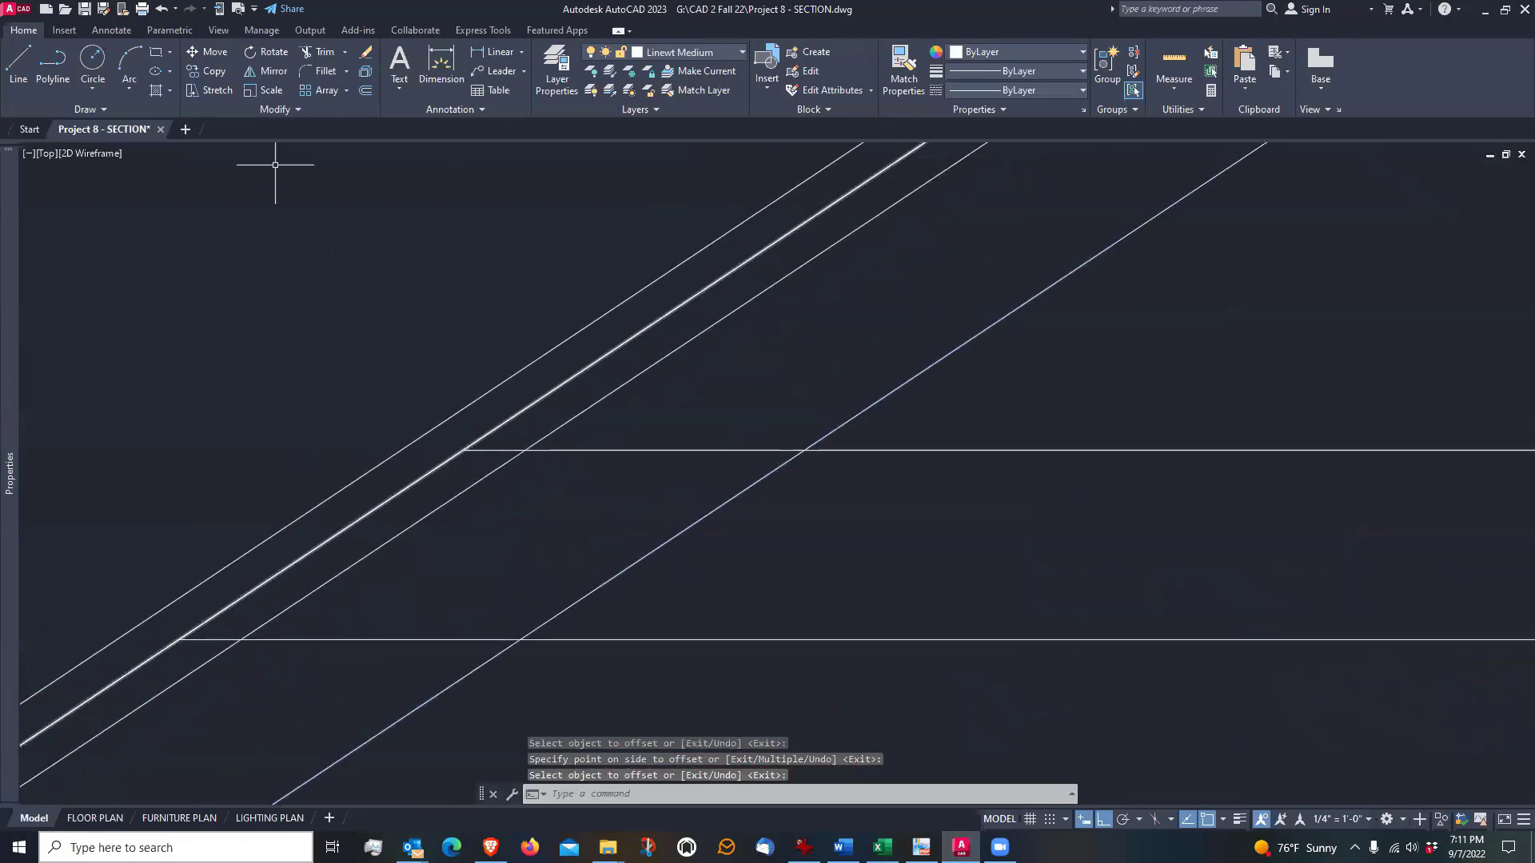
left_click(18, 70)
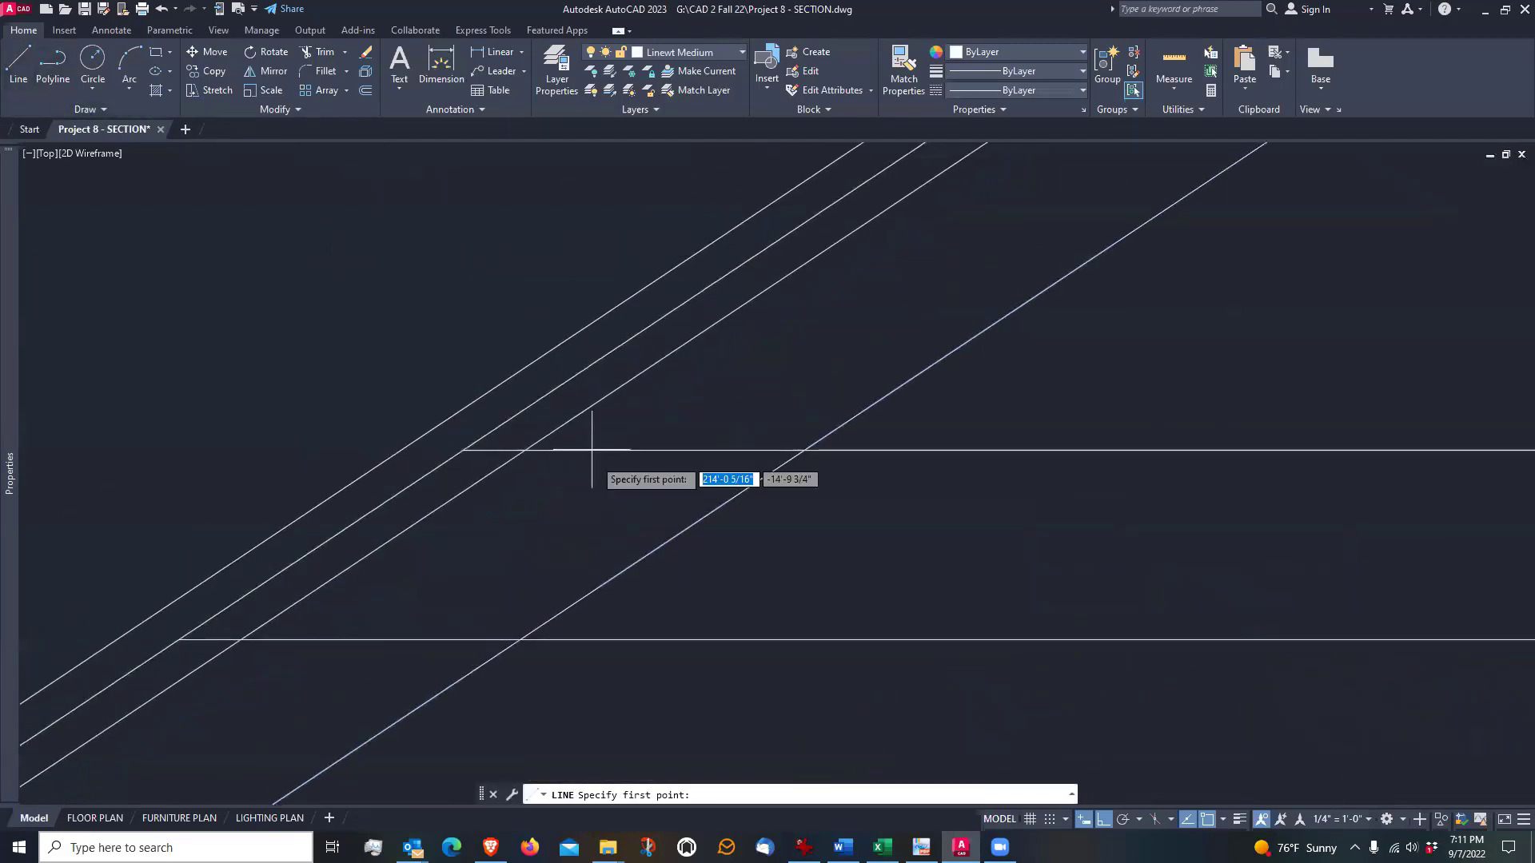
left_click(520, 640)
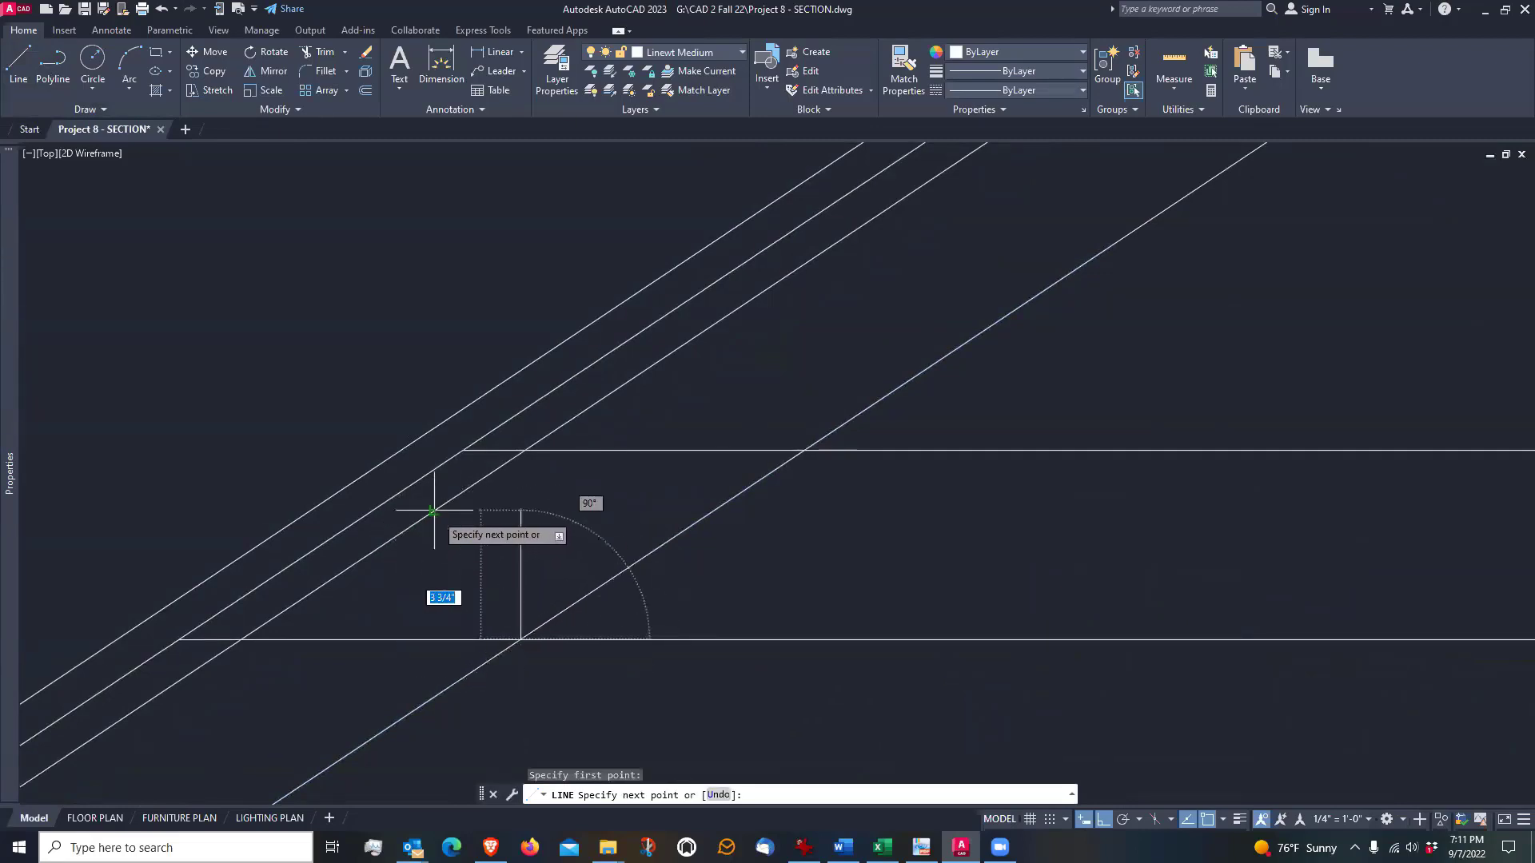
left_click(434, 512)
key("Return")
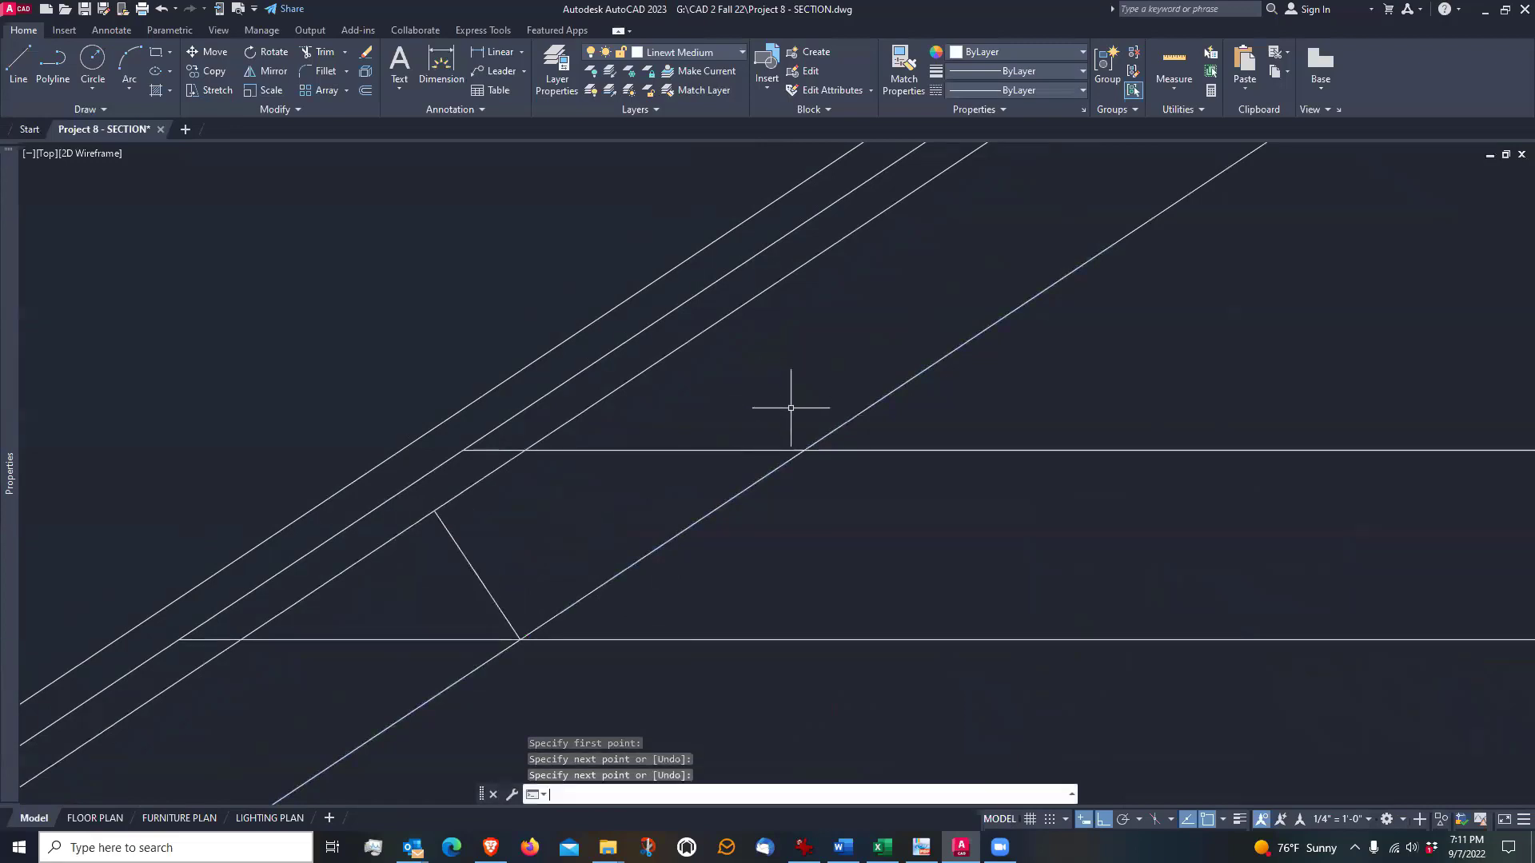
Draw a matching perpendicular from the upper tie edge's intersection with the left rafter's underside to the offset line
key("Return")
left_click(806, 449)
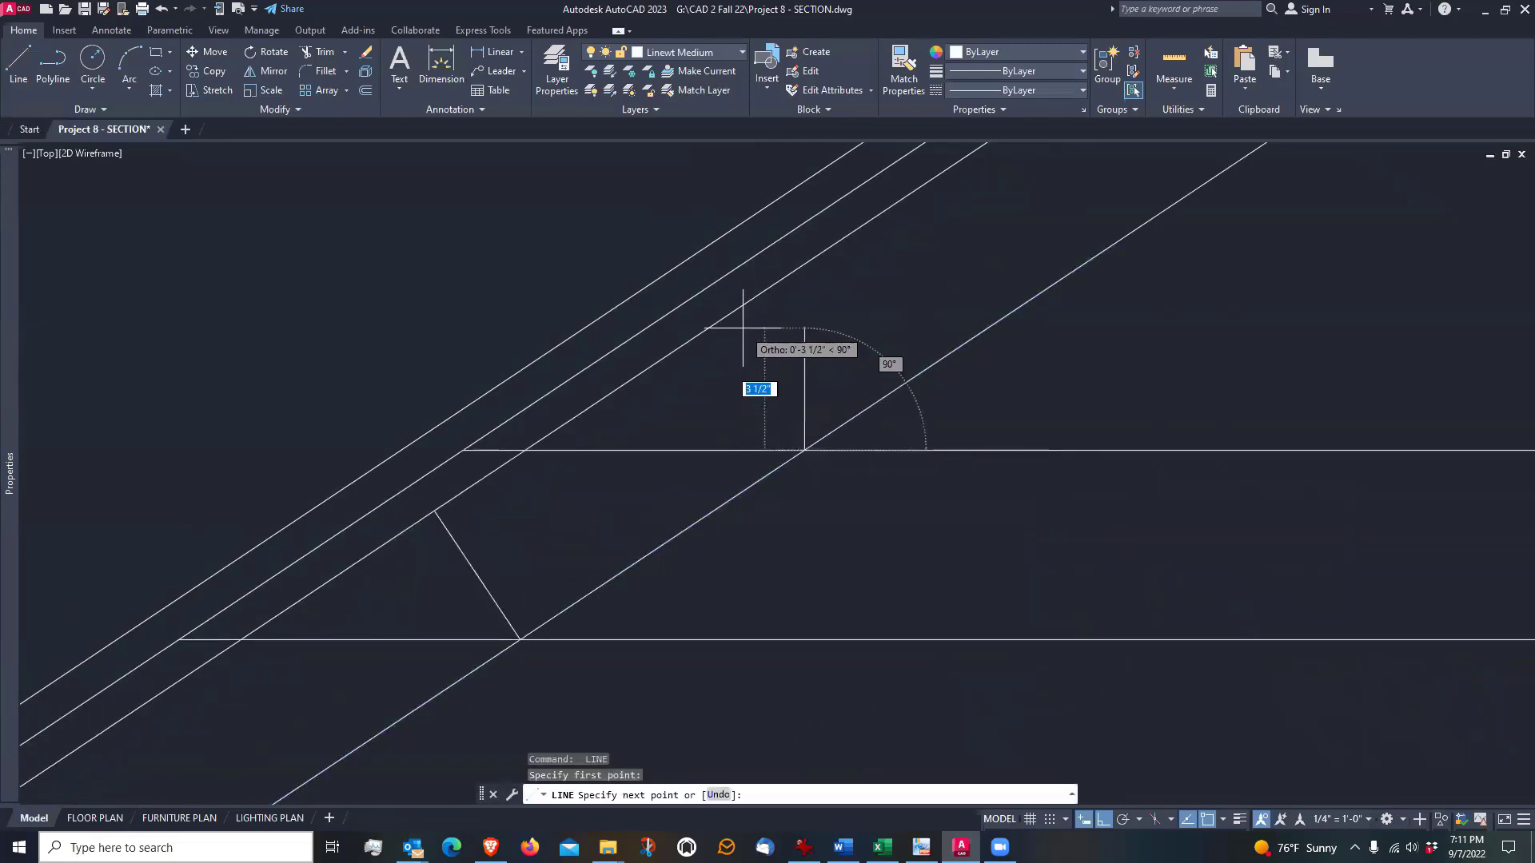
left_click(719, 320)
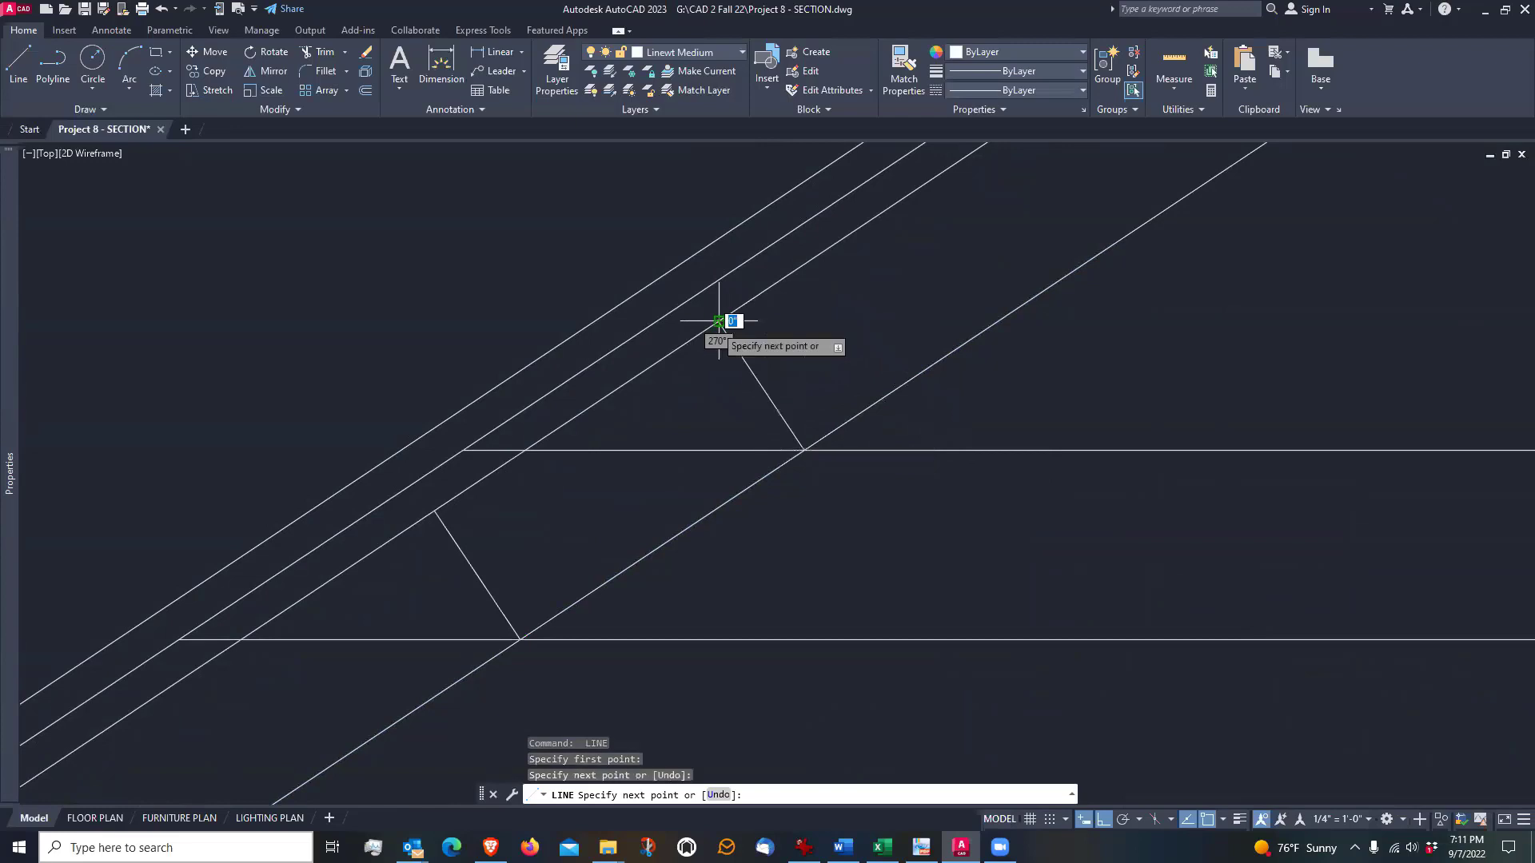
key("Return")
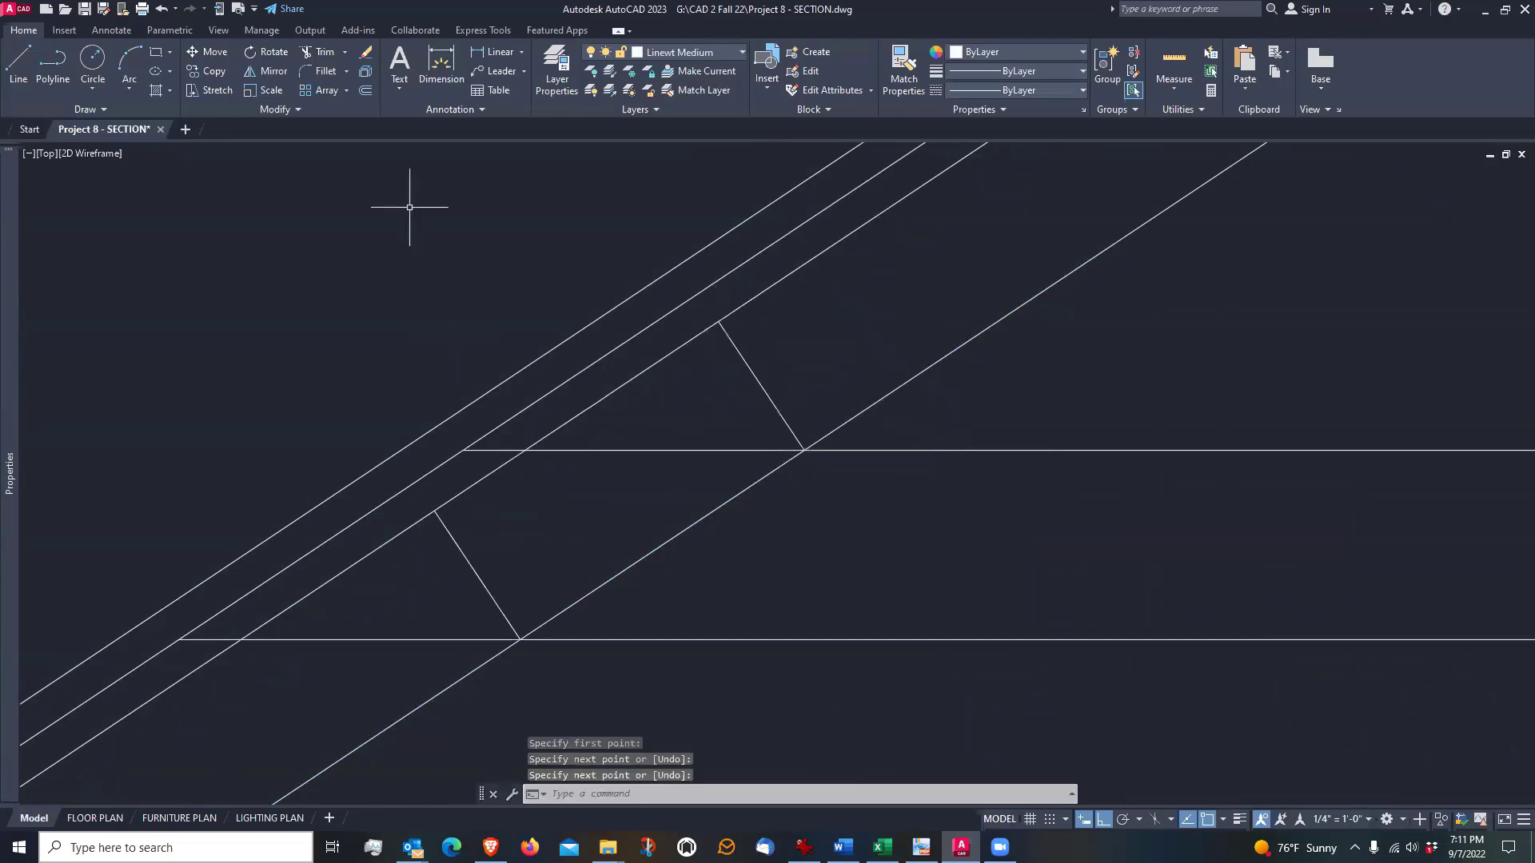
Try to trim the offset line between the two perpendicular lines, and undo the trim
left_click(328, 53)
left_click(471, 486)
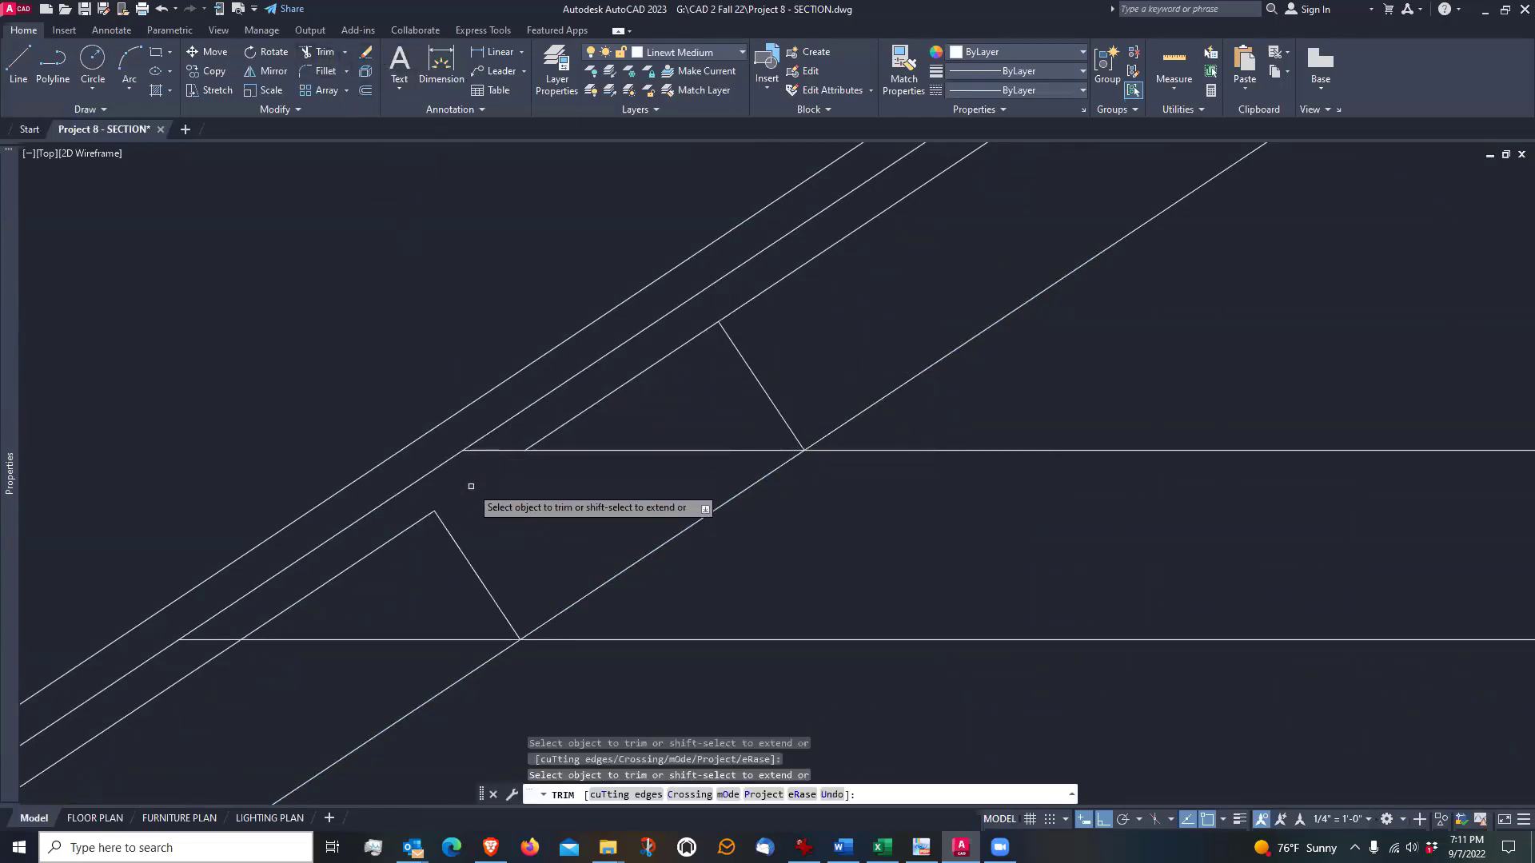
key("ctrl+z")
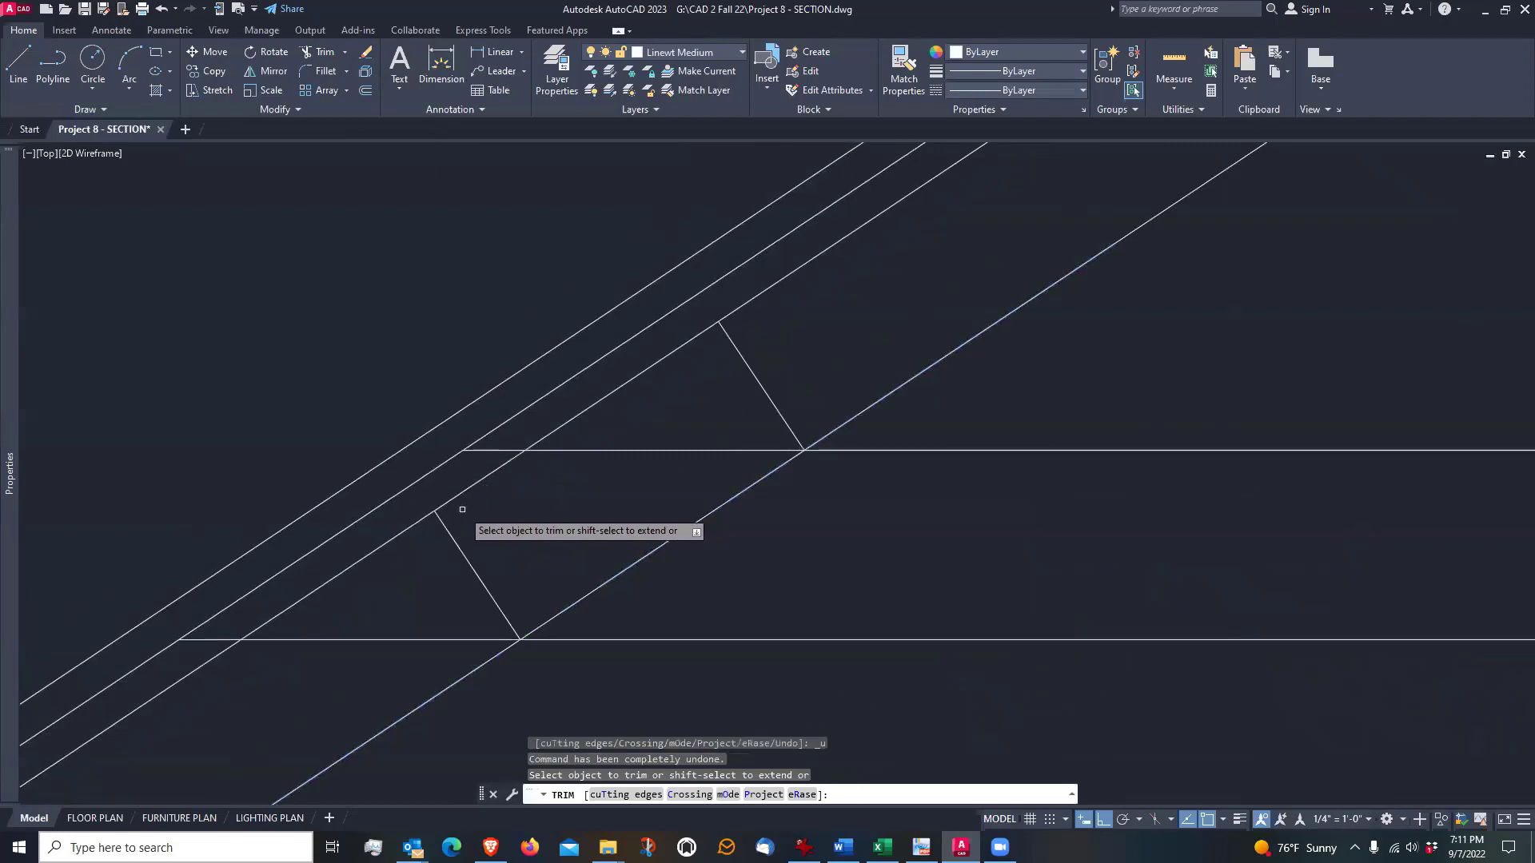
Fillet the left rafter's 4.5" offset line with both perpendicular lines at radius 0 to close the tie's notch outline
left_click(325, 71)
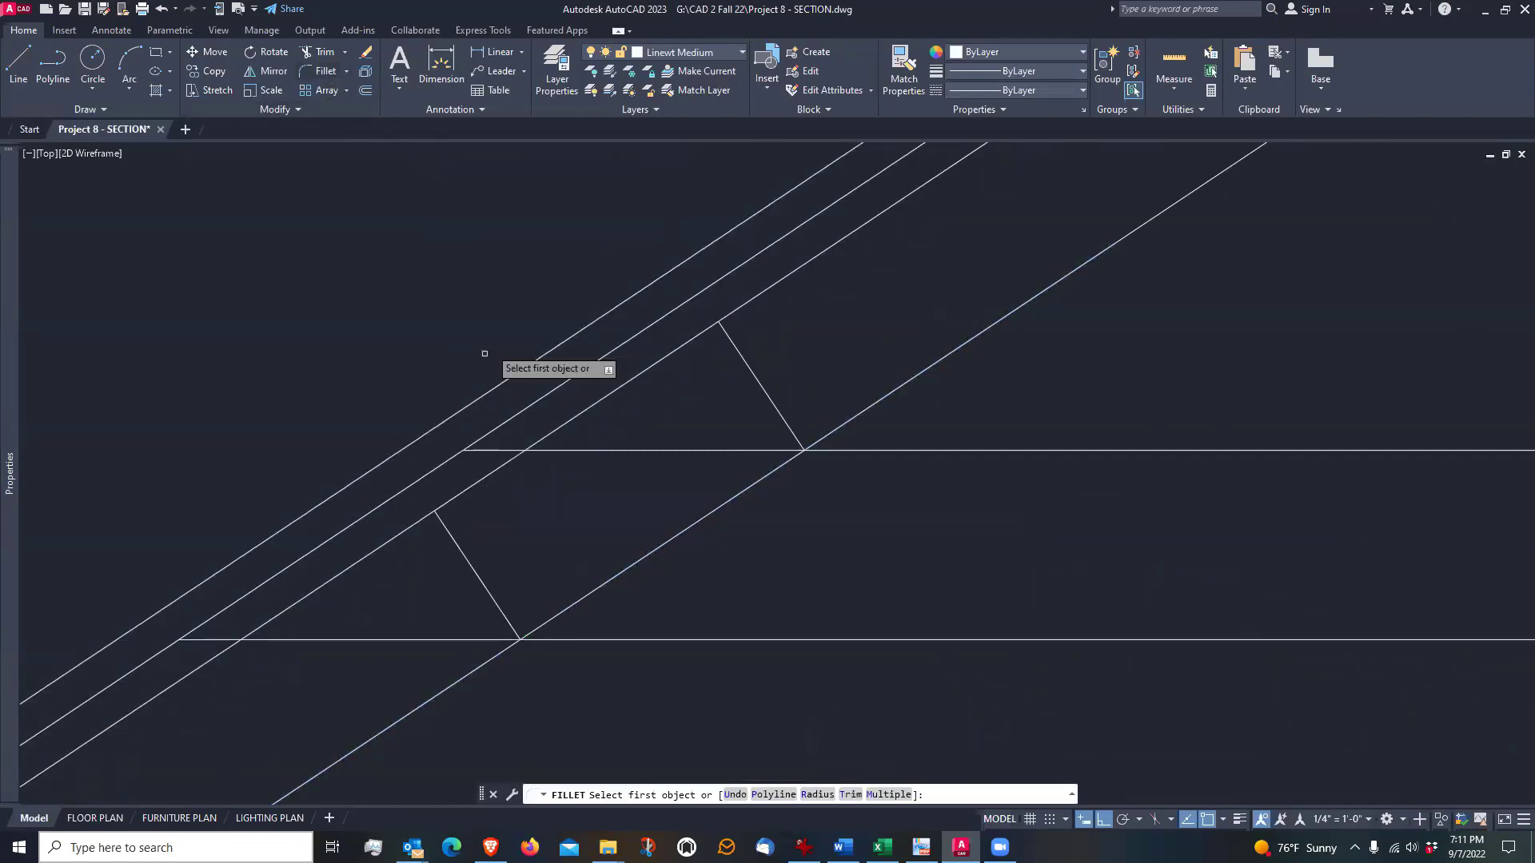
left_click(470, 488)
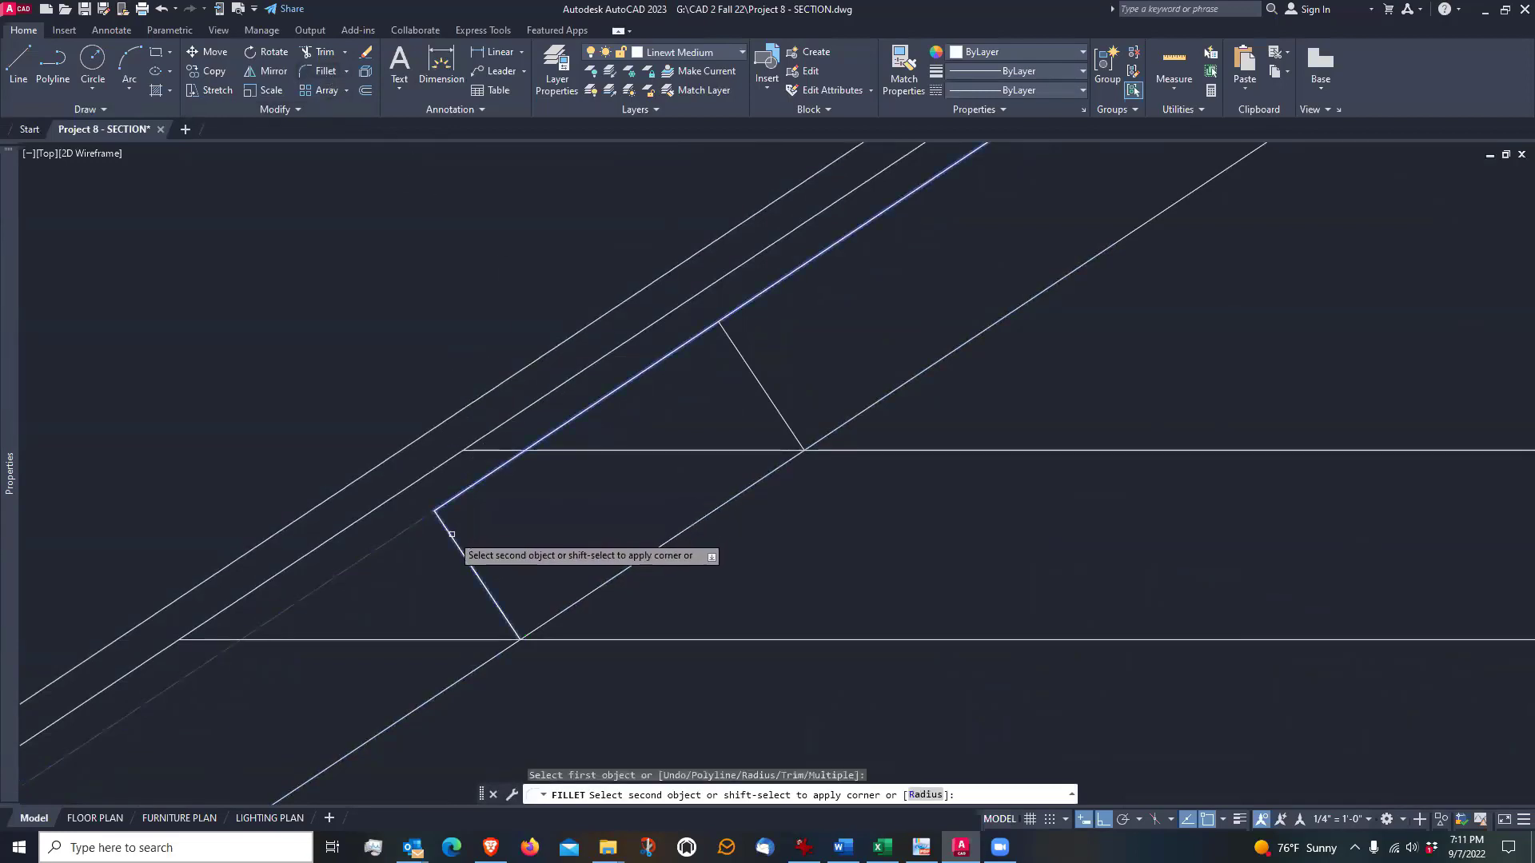
left_click(451, 535)
key("Return")
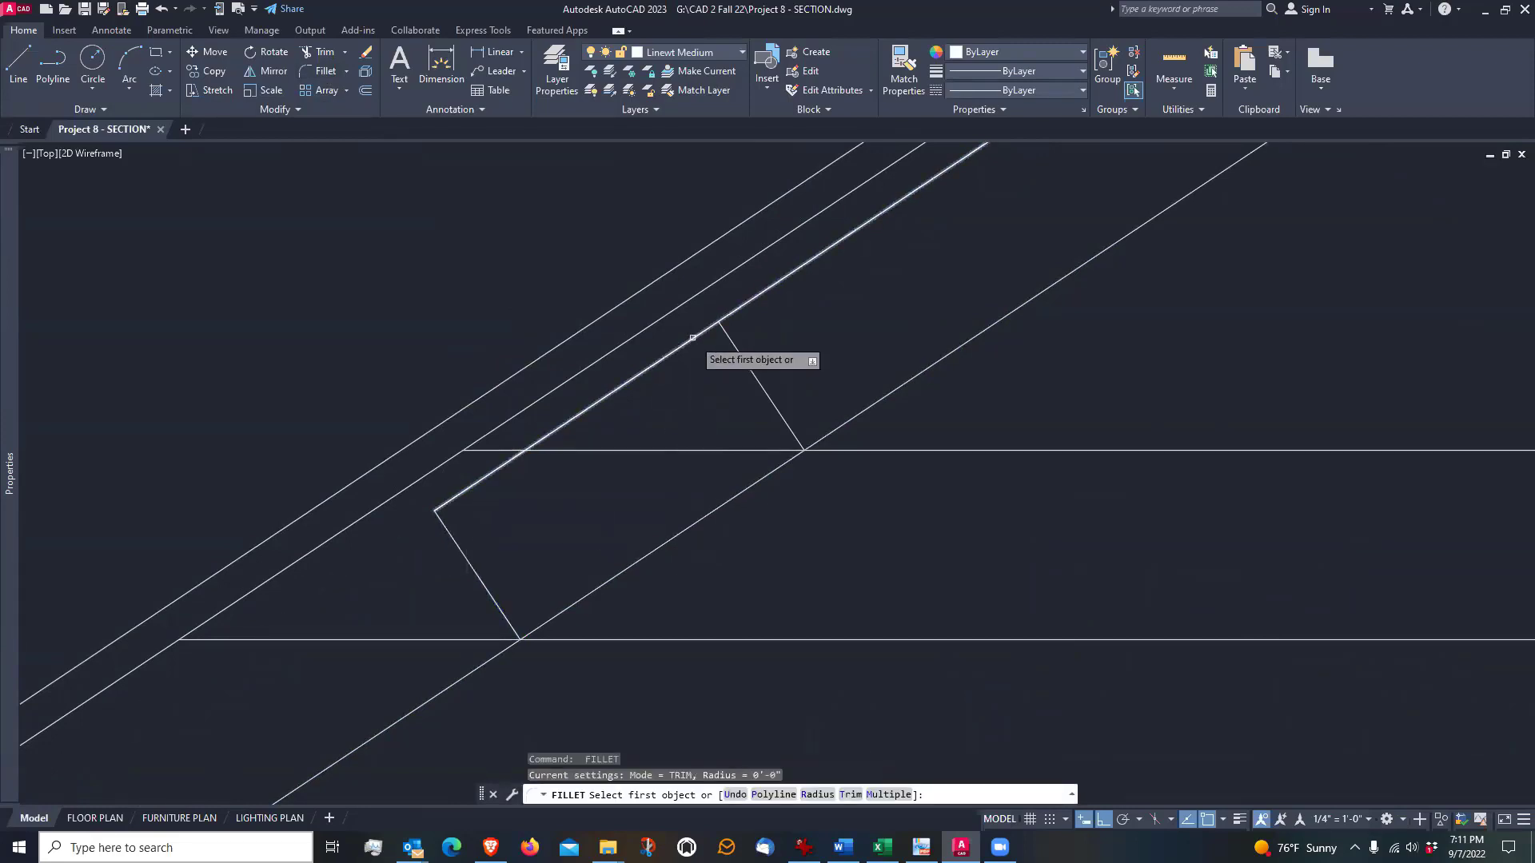
left_click(693, 338)
left_click(737, 351)
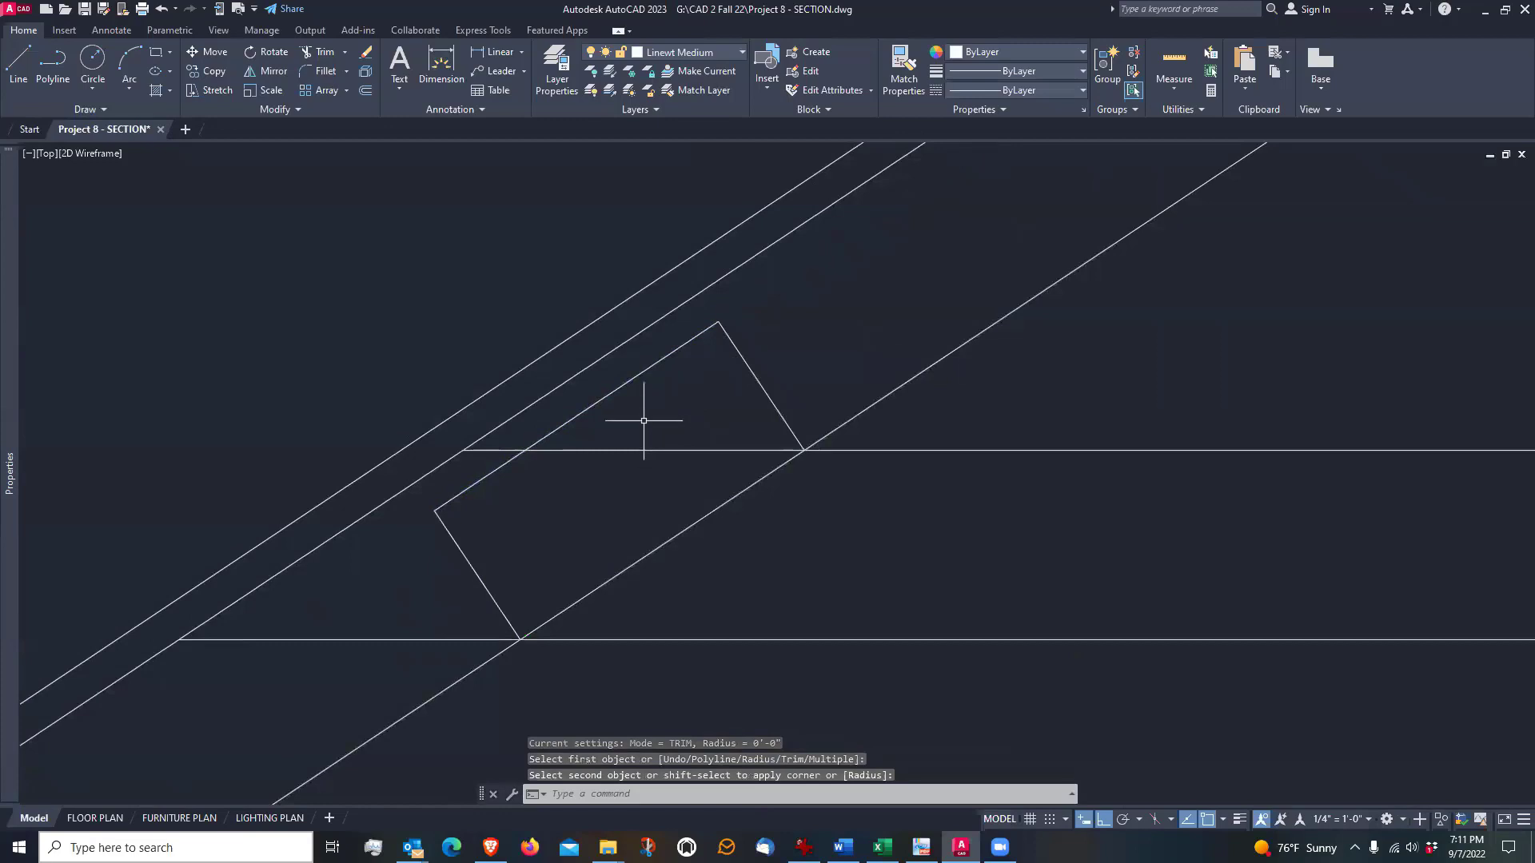
Trim the upper tie edge inside the left notch, between the rafter's underside and the offset line
left_click(320, 53)
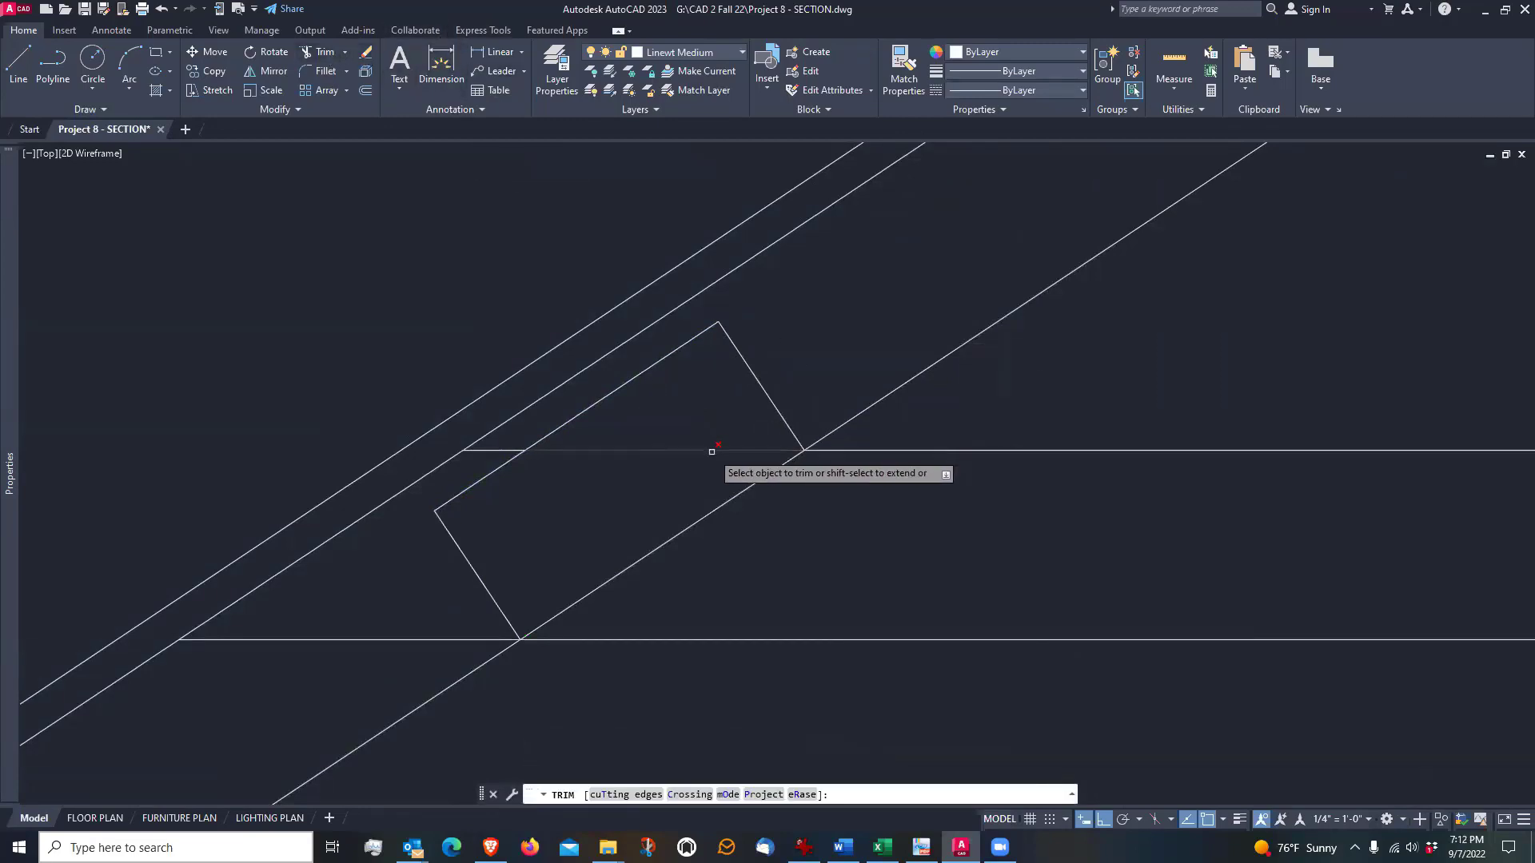
left_click(699, 451)
key("Return")
Examine the left tie-to-rafter joint in relation to the whole roof truss
scroll(639, 480, "down", 6)
scroll(658, 507, "up", 3)
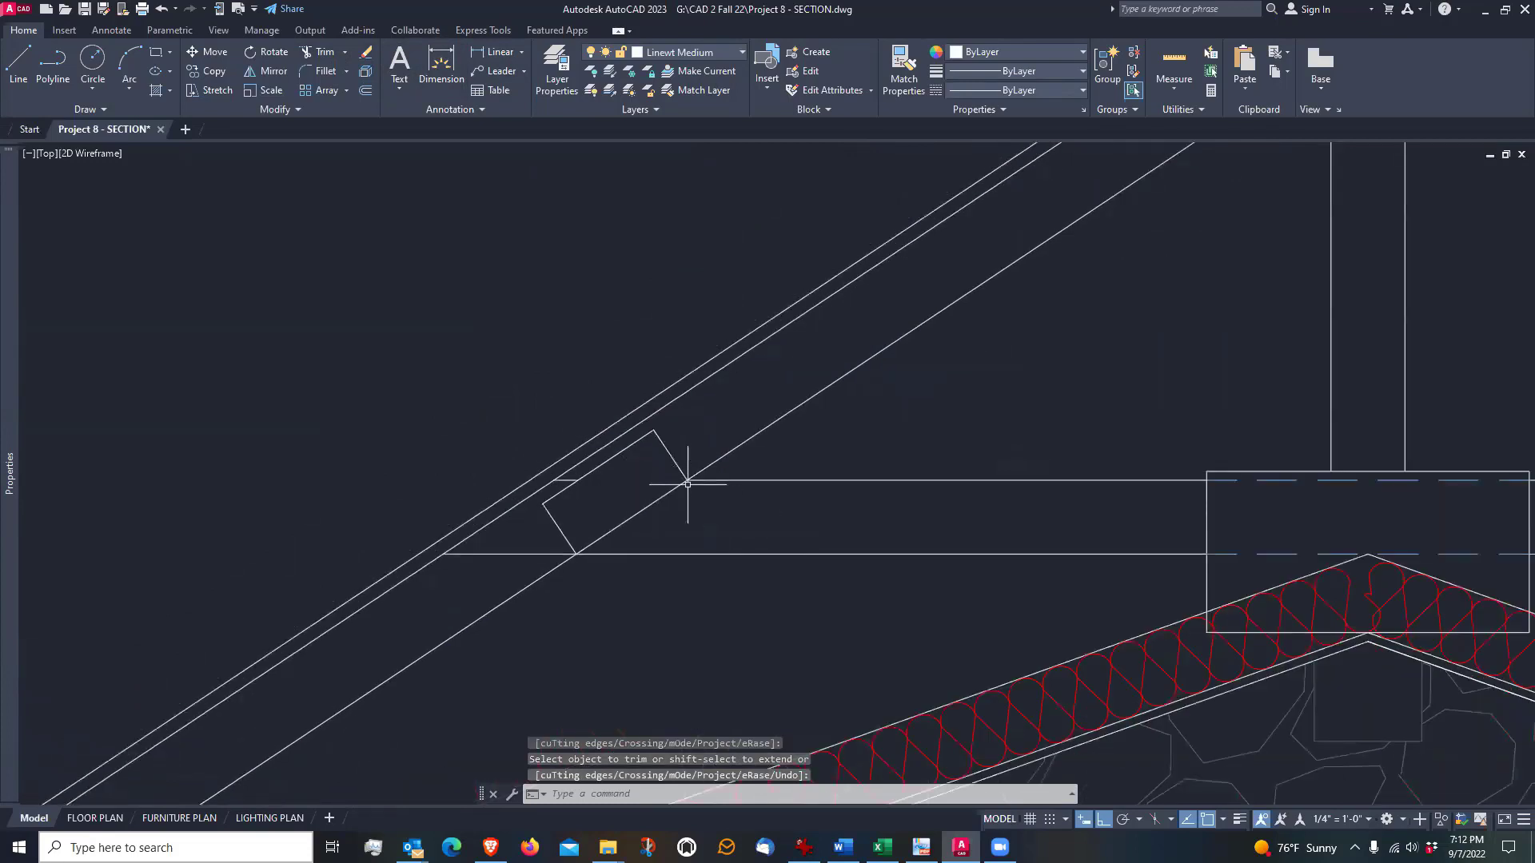
scroll(704, 487, "up", 2)
scroll(735, 515, "down", 2)
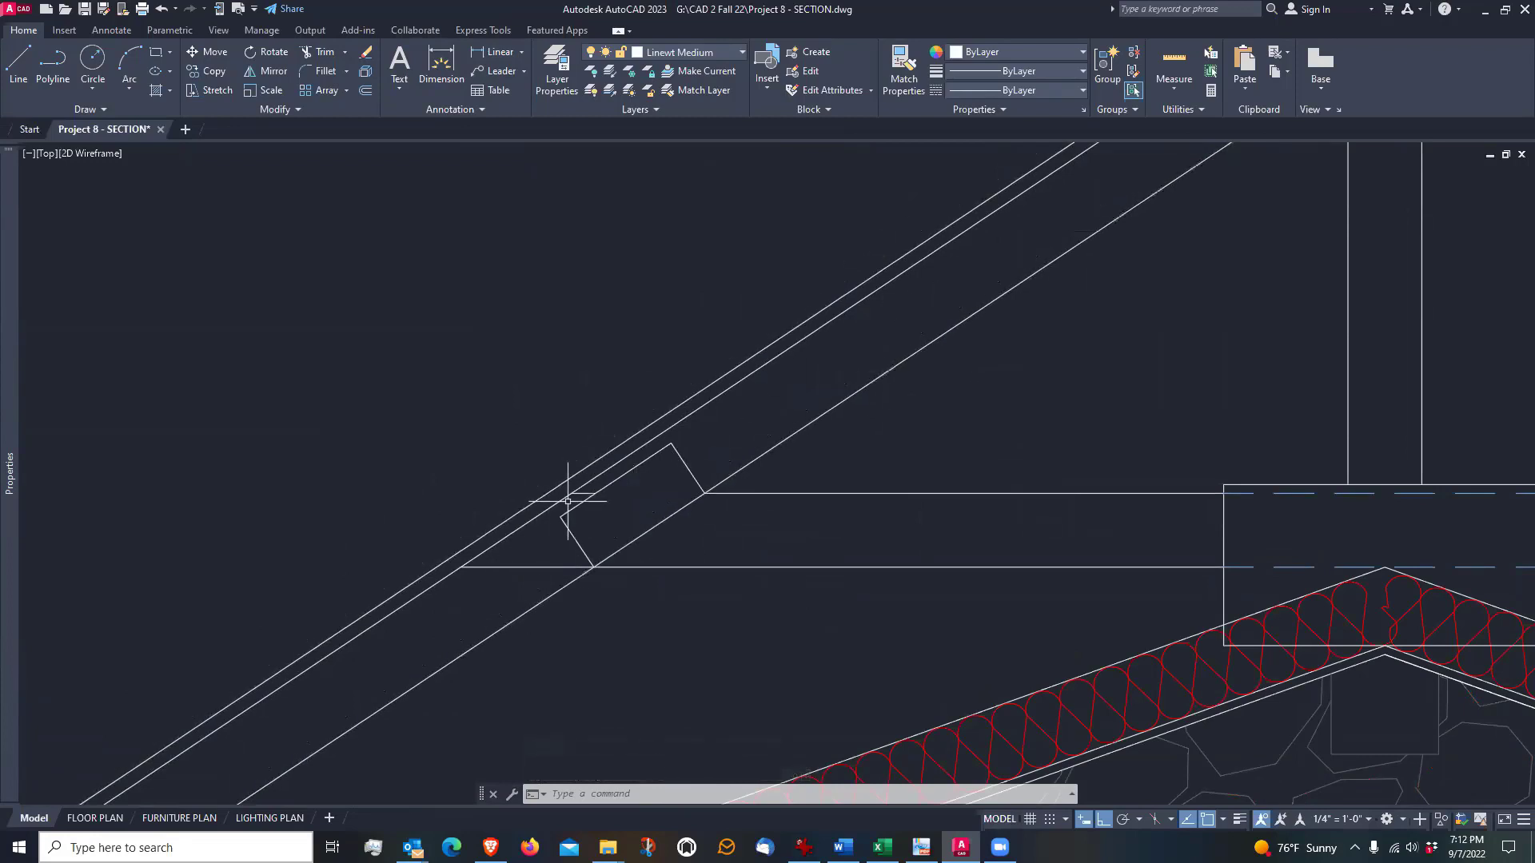
scroll(524, 544, "down", 3)
scroll(664, 546, "up", 2)
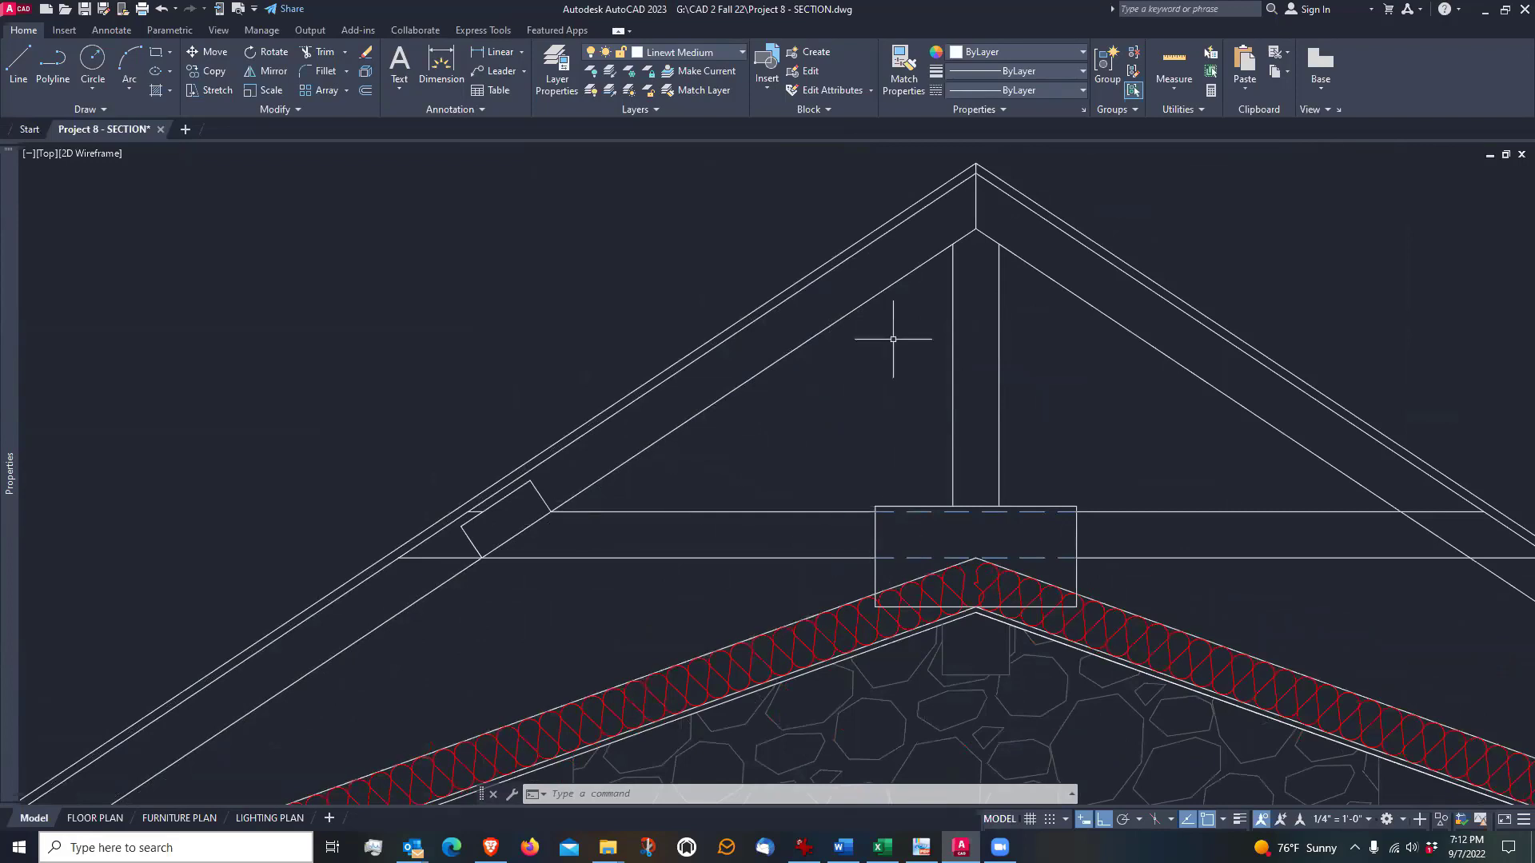
scroll(323, 588, "down", 2)
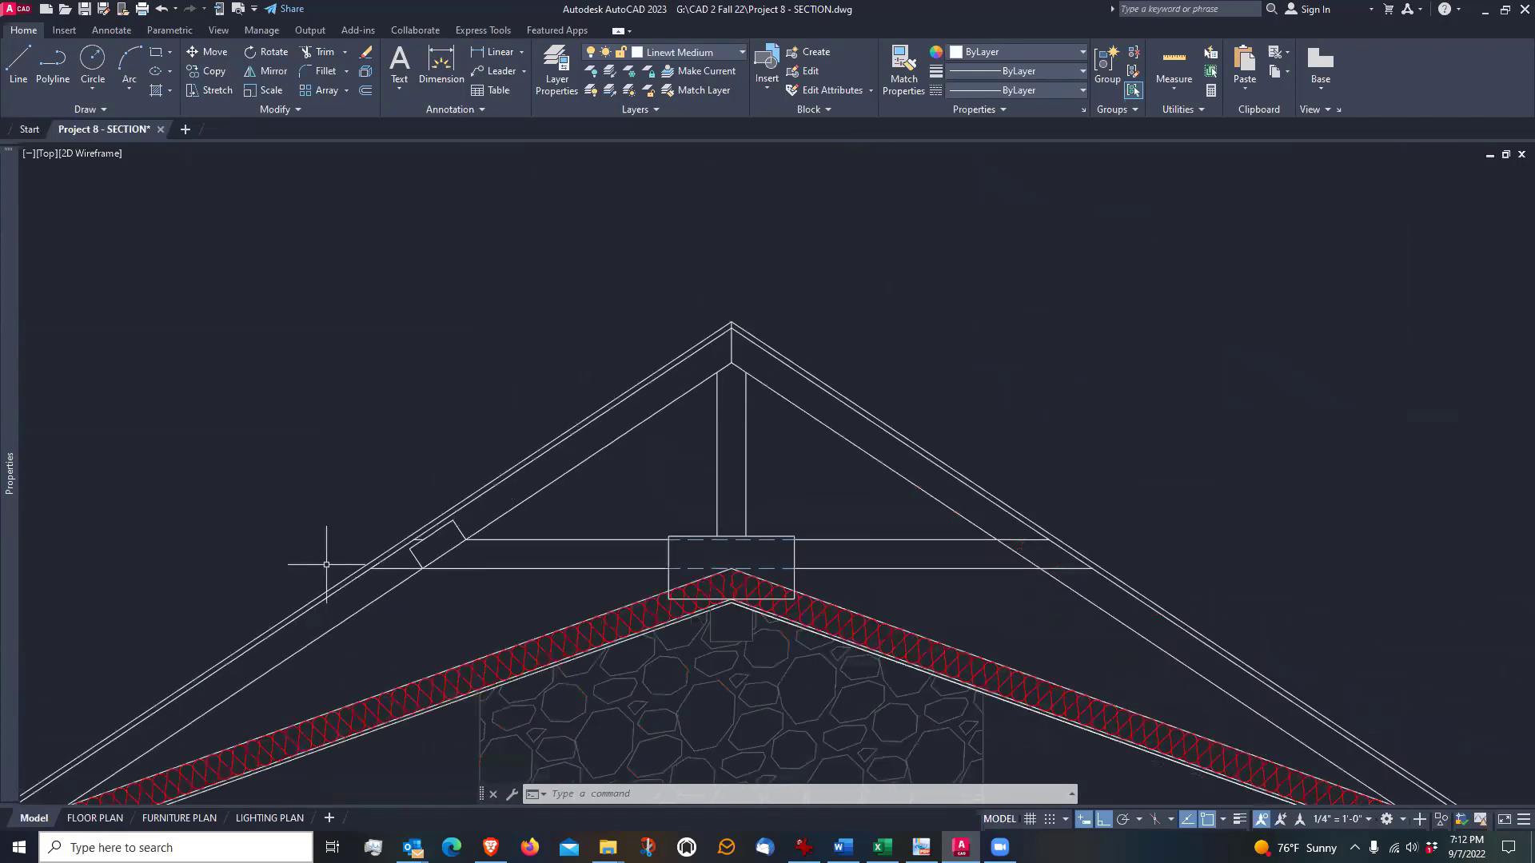
scroll(395, 532, "up", 2)
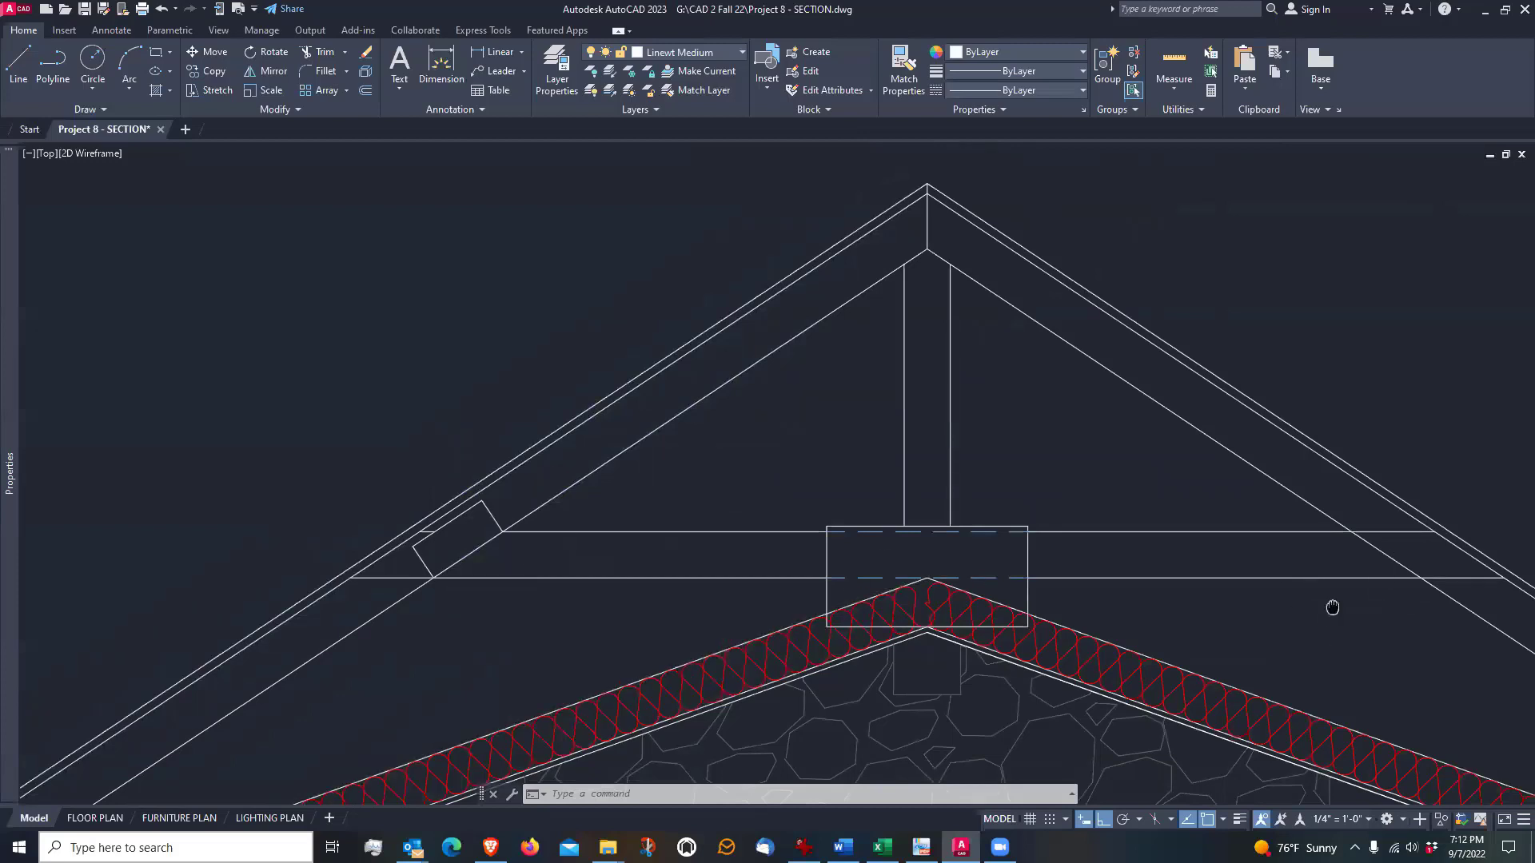
Offset the right rafter's lower edge 4.5" toward the roof surface, across the right end of the tie
mouse_move(1333, 608)
middle_mouse_down()
mouse_move(1104, 586)
mouse_move(772, 590)
middle_mouse_up()
scroll(839, 586, "up", 2)
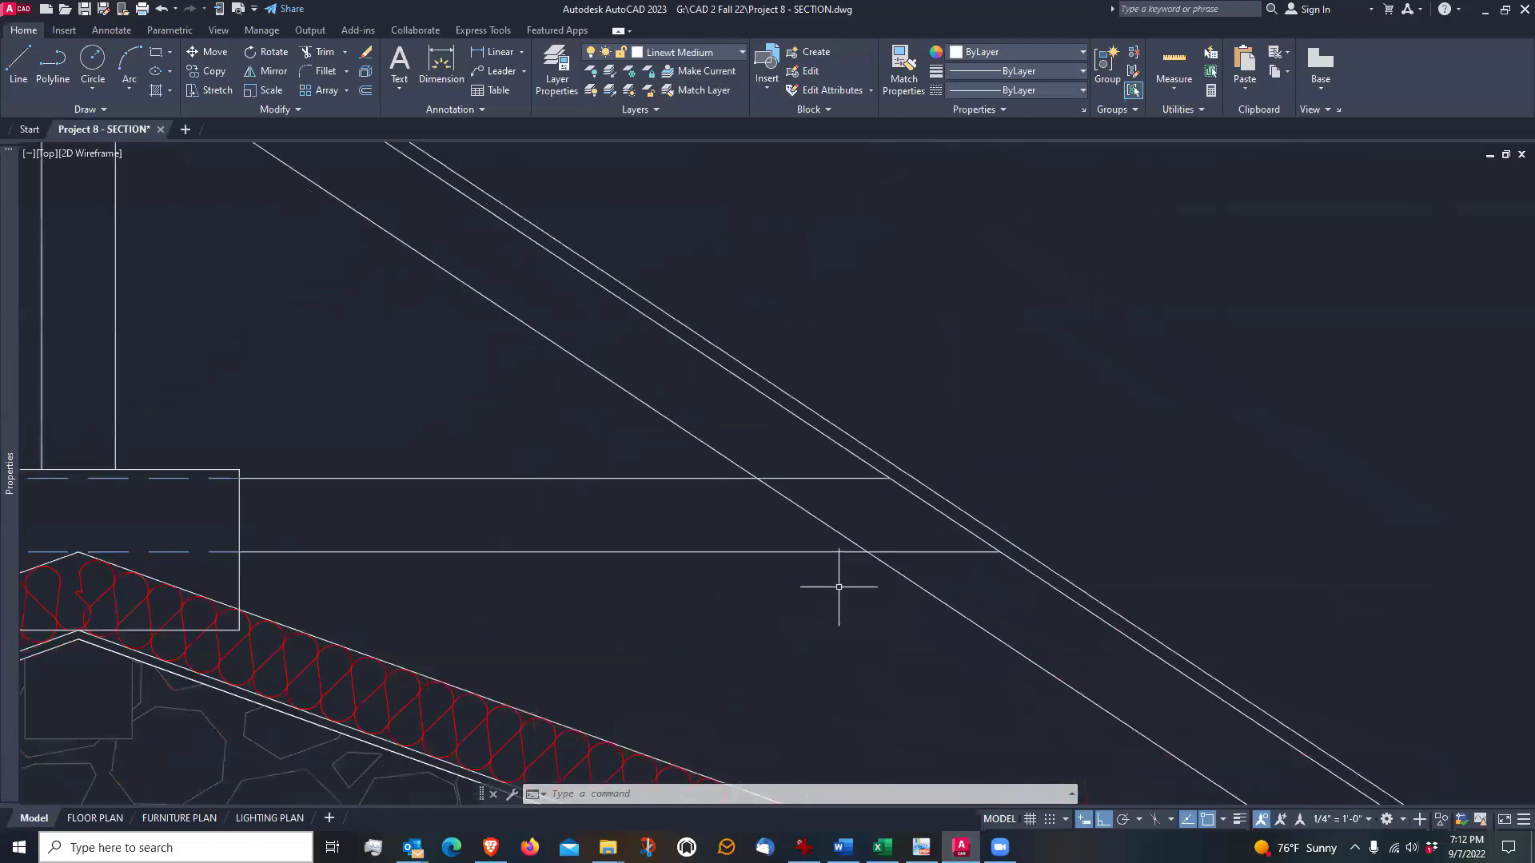
scroll(838, 586, "up", 2)
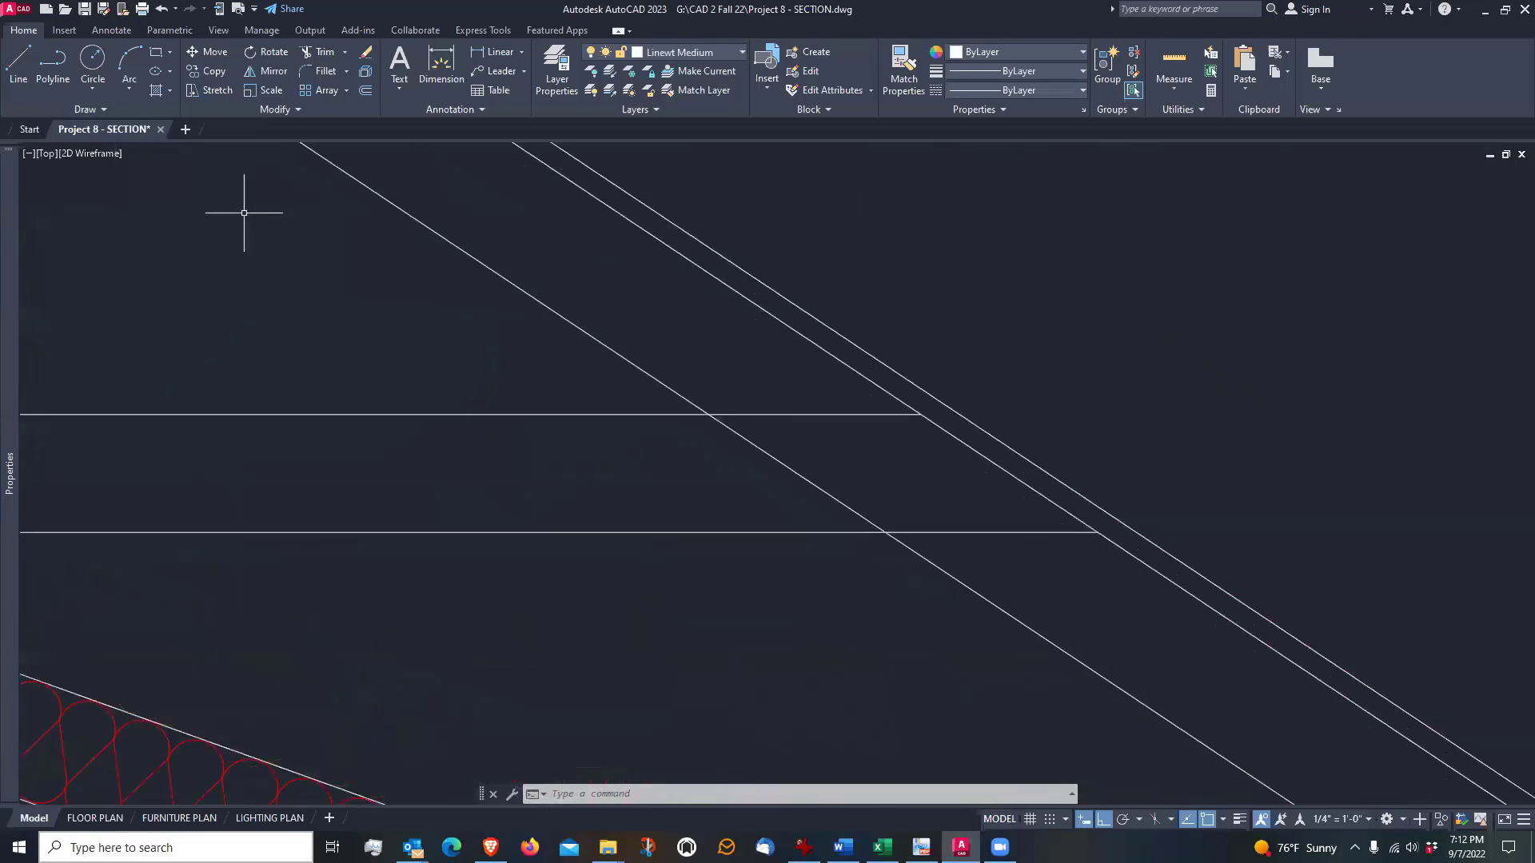
left_click(368, 89)
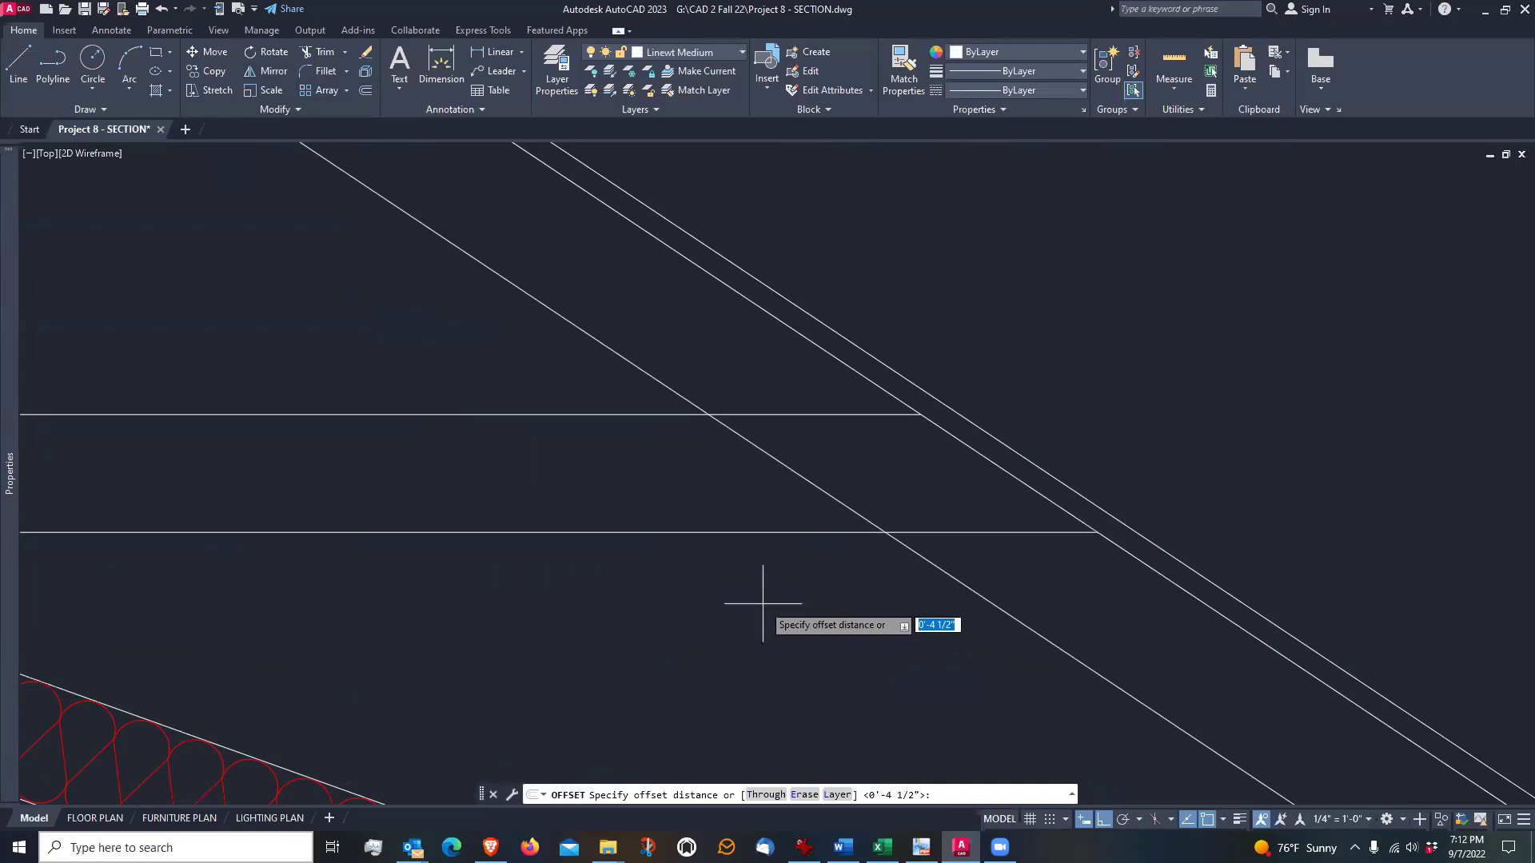
type("o")
key("Return")
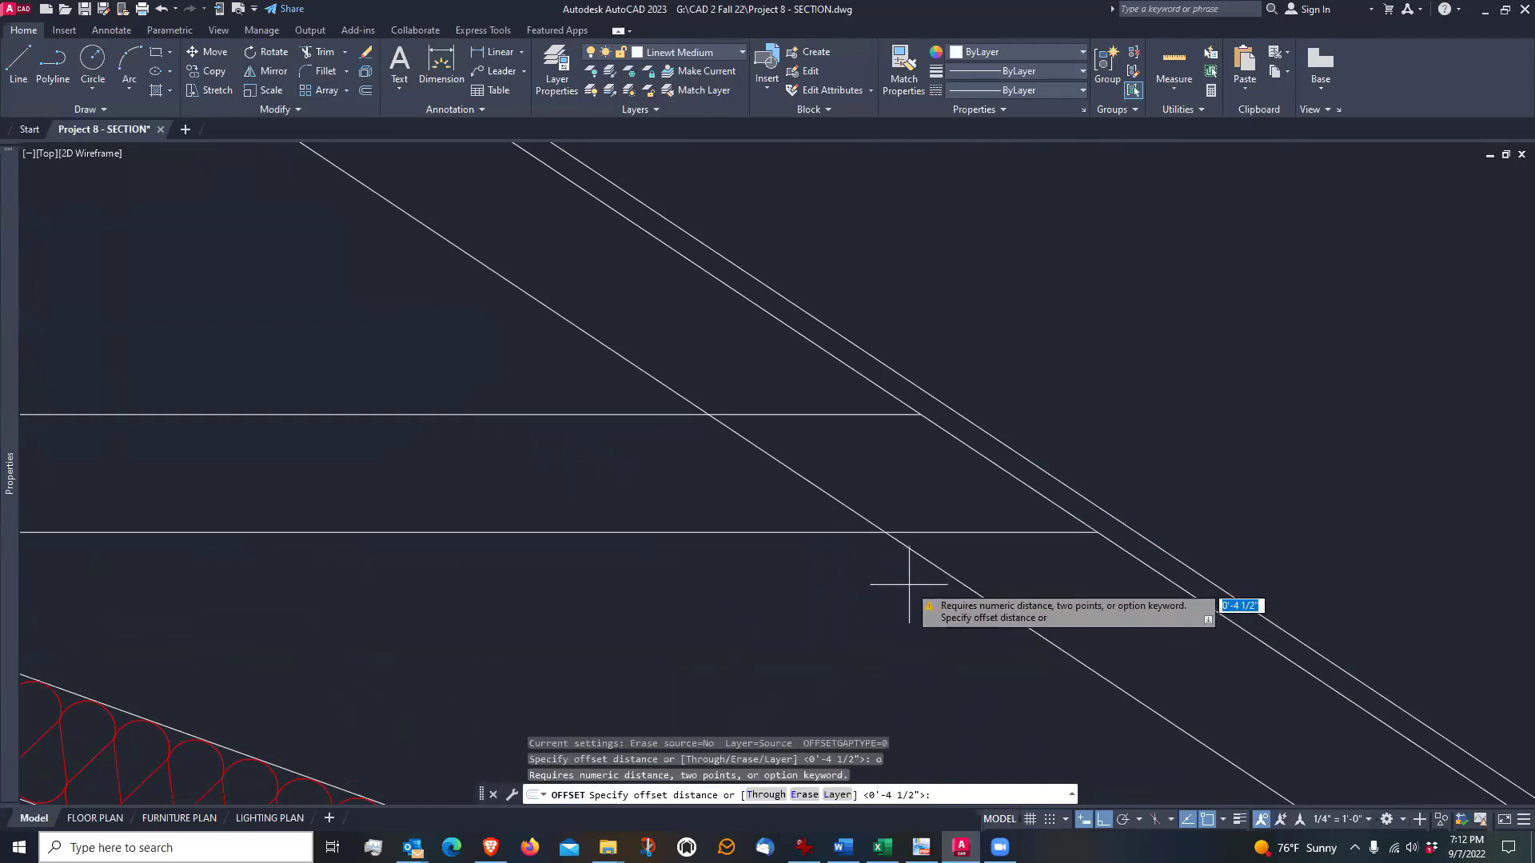
key("Return")
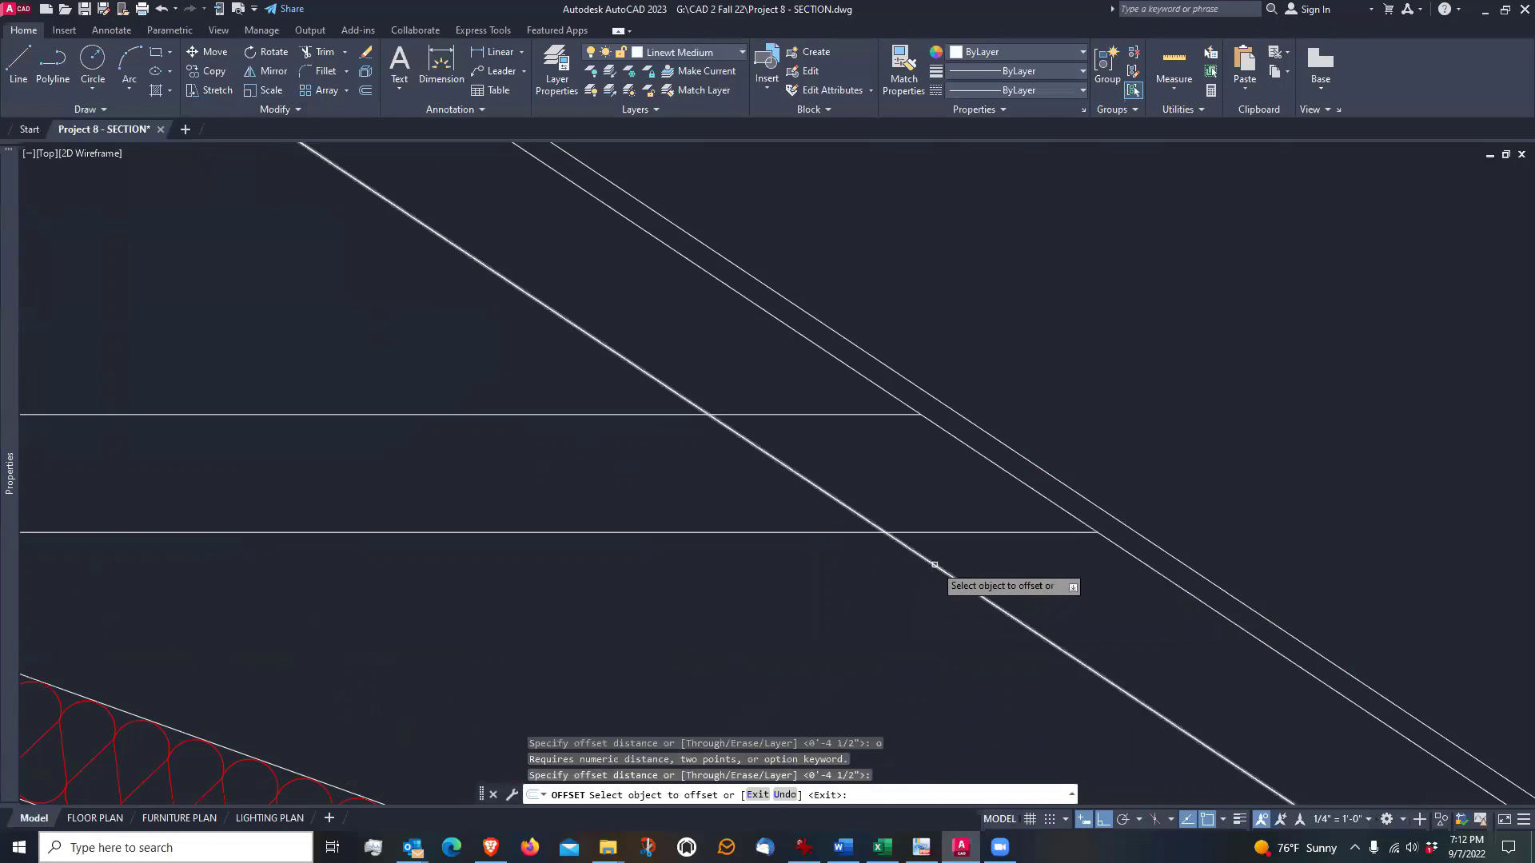
left_click(934, 565)
left_click(952, 507)
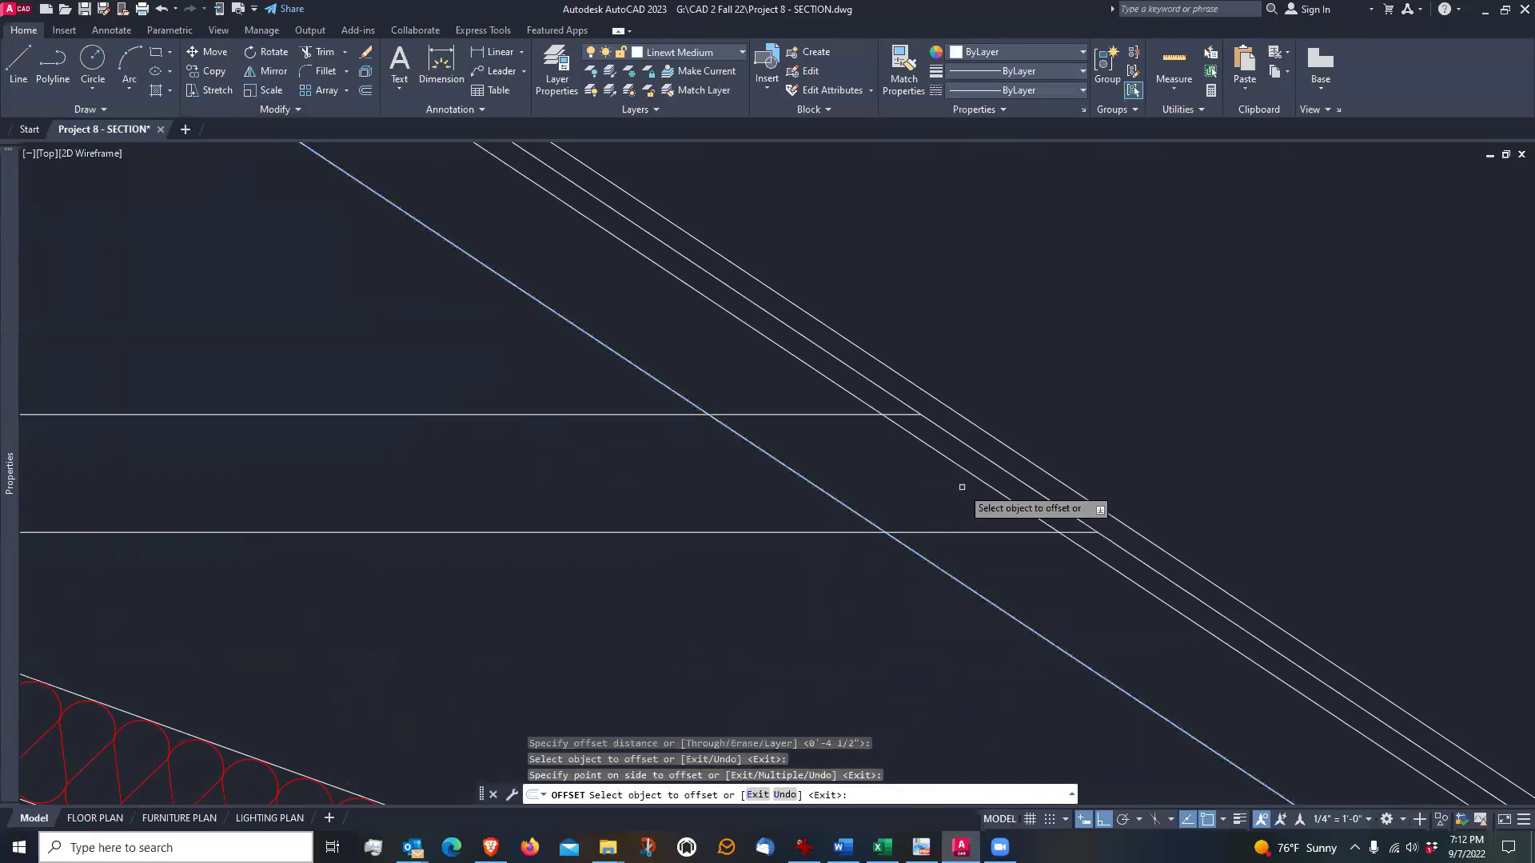
key("Return")
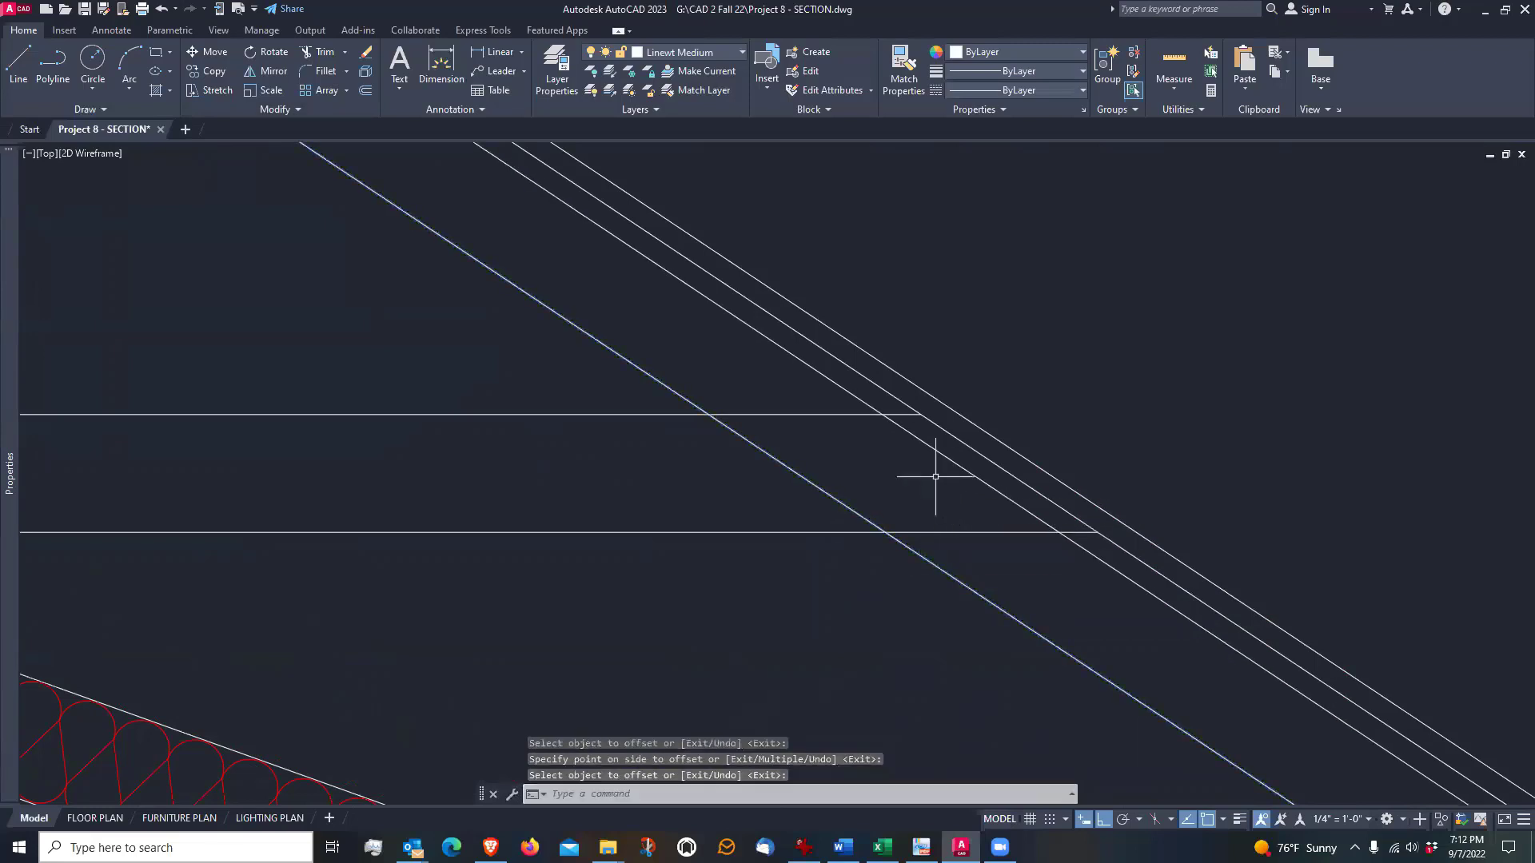
Draw a line from the lower tie edge's intersection with the right rafter's underside, perpendicular to the offset line
left_click(16, 60)
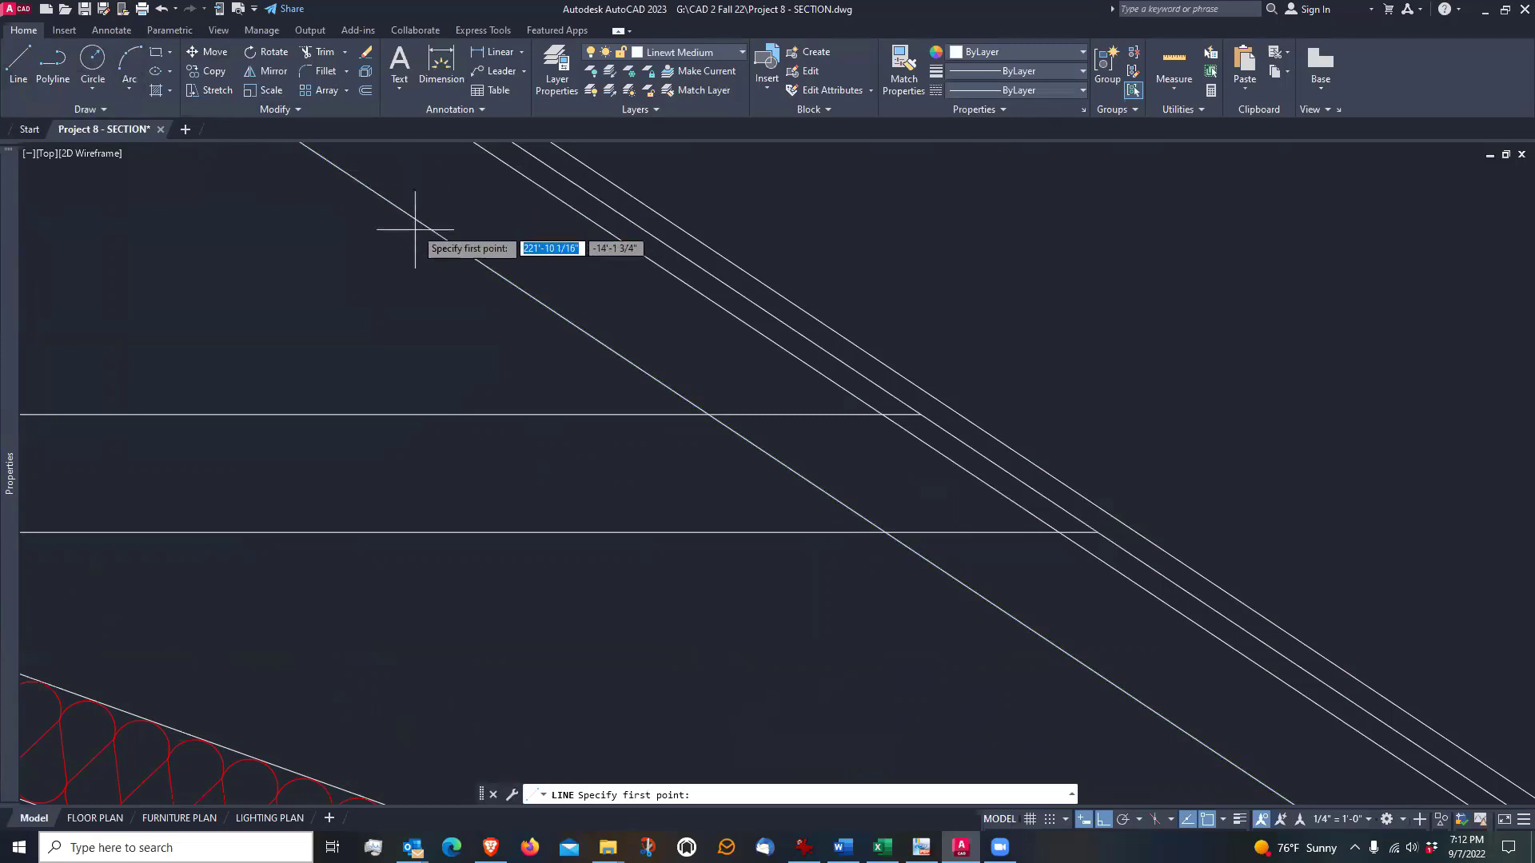
left_click(885, 532)
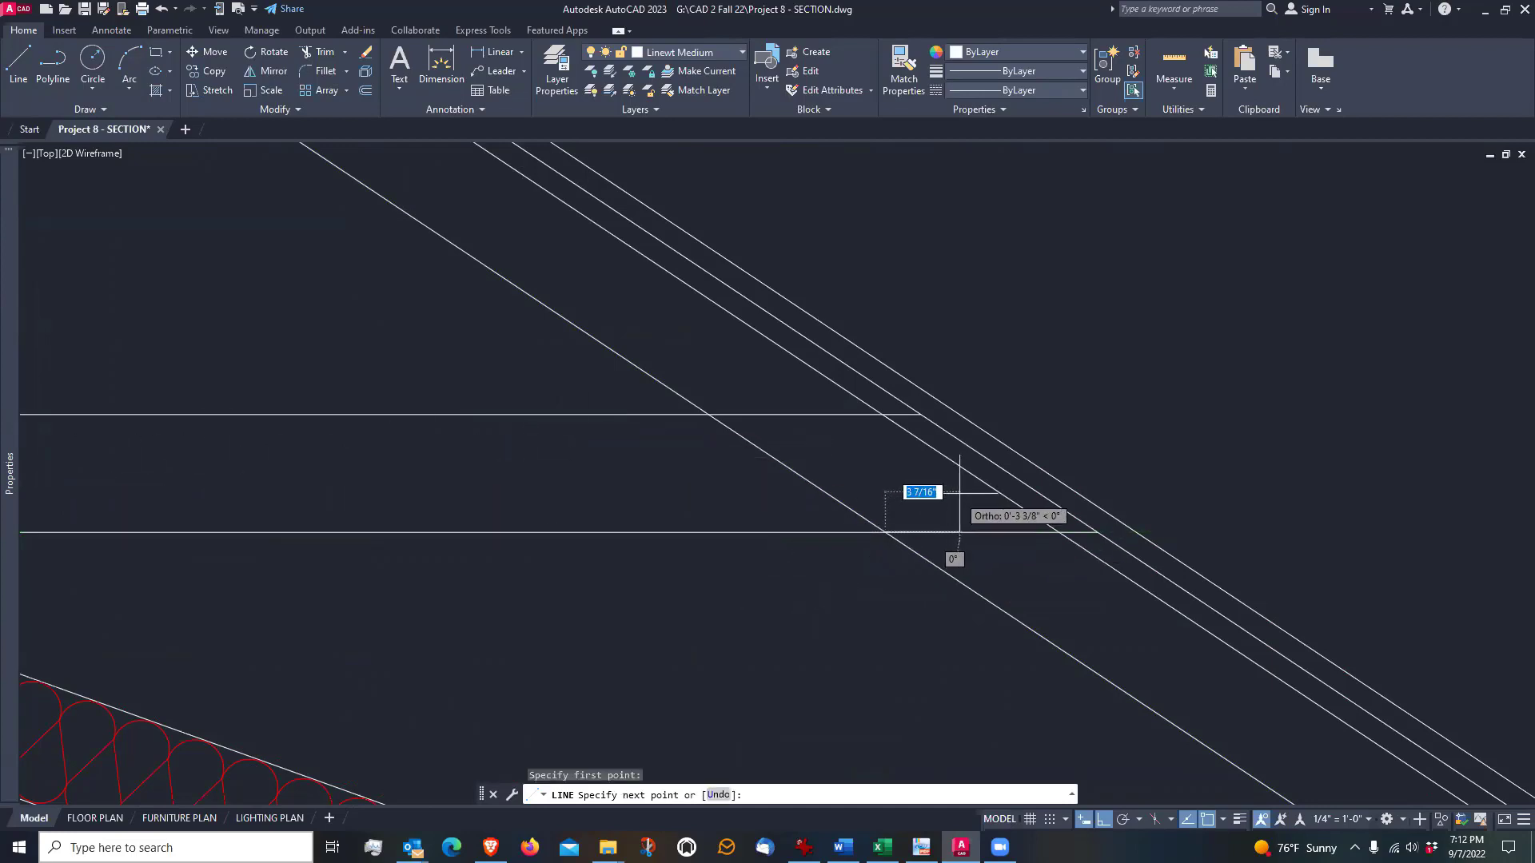
left_click(937, 453)
key("Return")
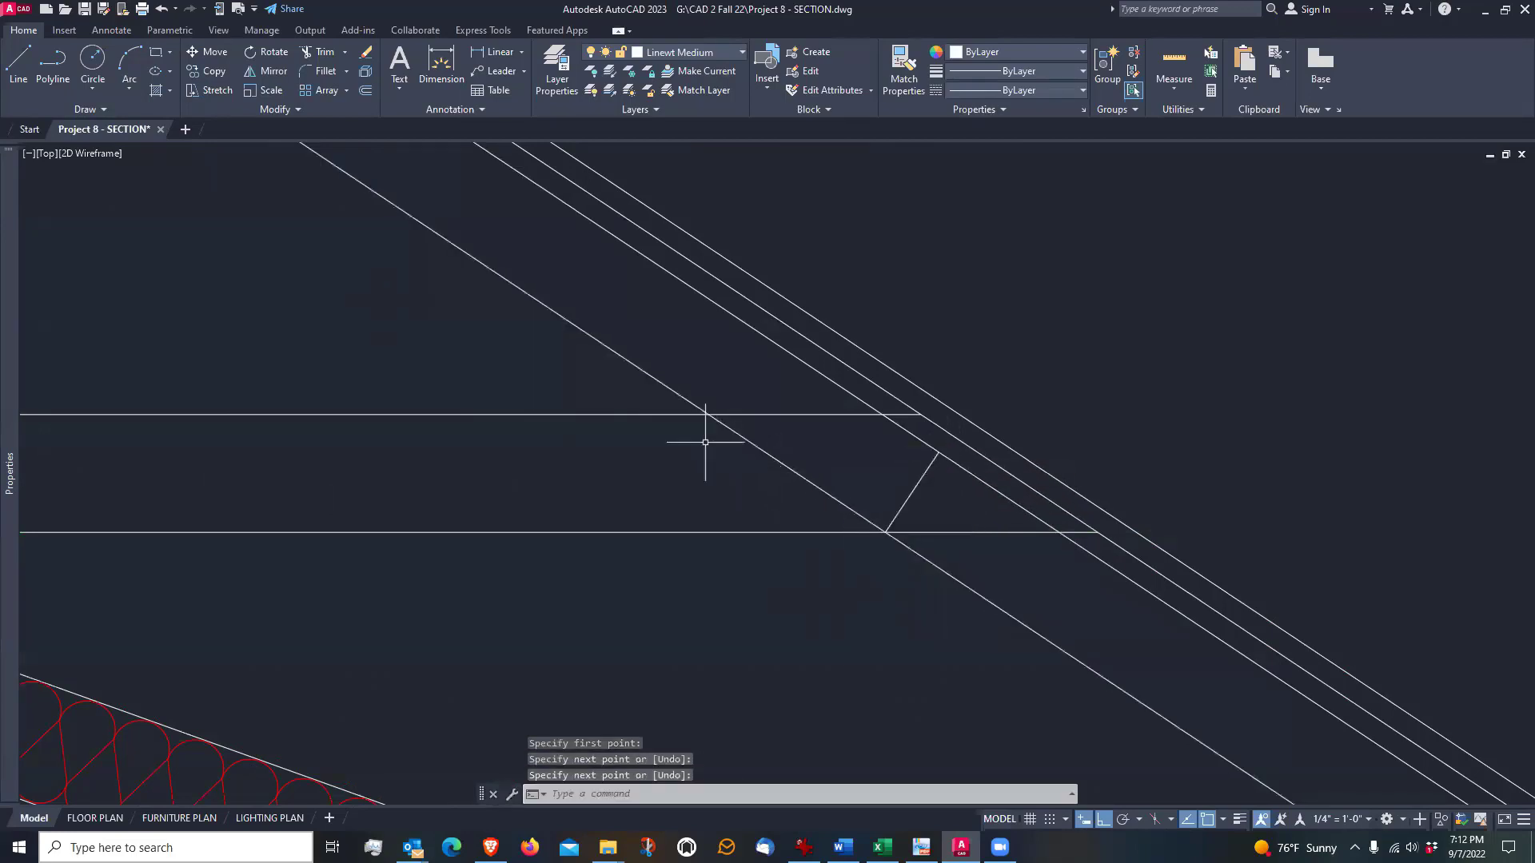
Draw a matching perpendicular from the upper tie edge's intersection with the right rafter's underside to the offset line
key("Return")
left_click(707, 414)
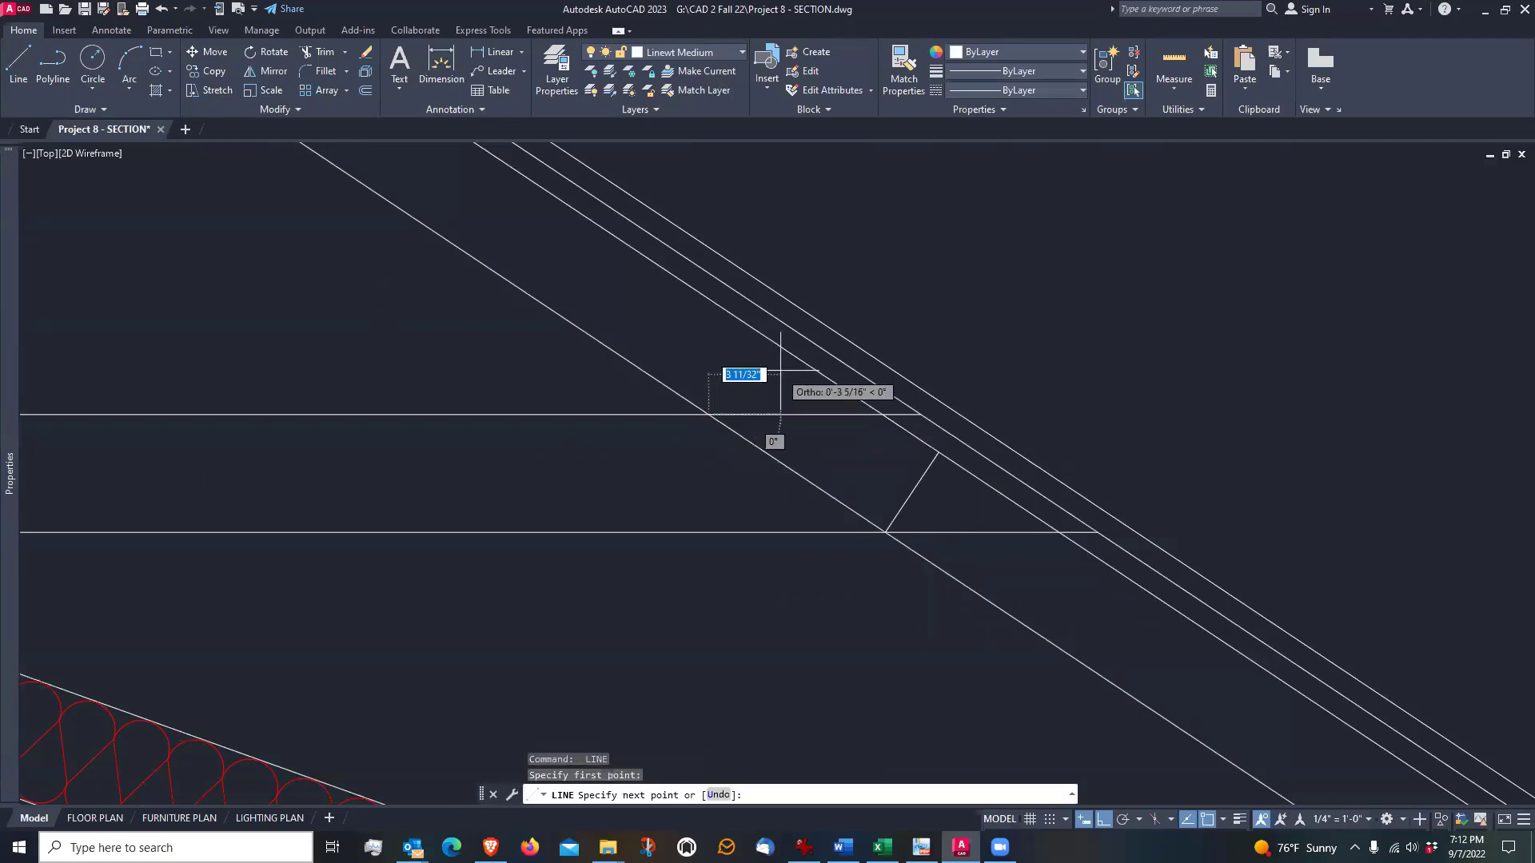
left_click(761, 334)
key("Return")
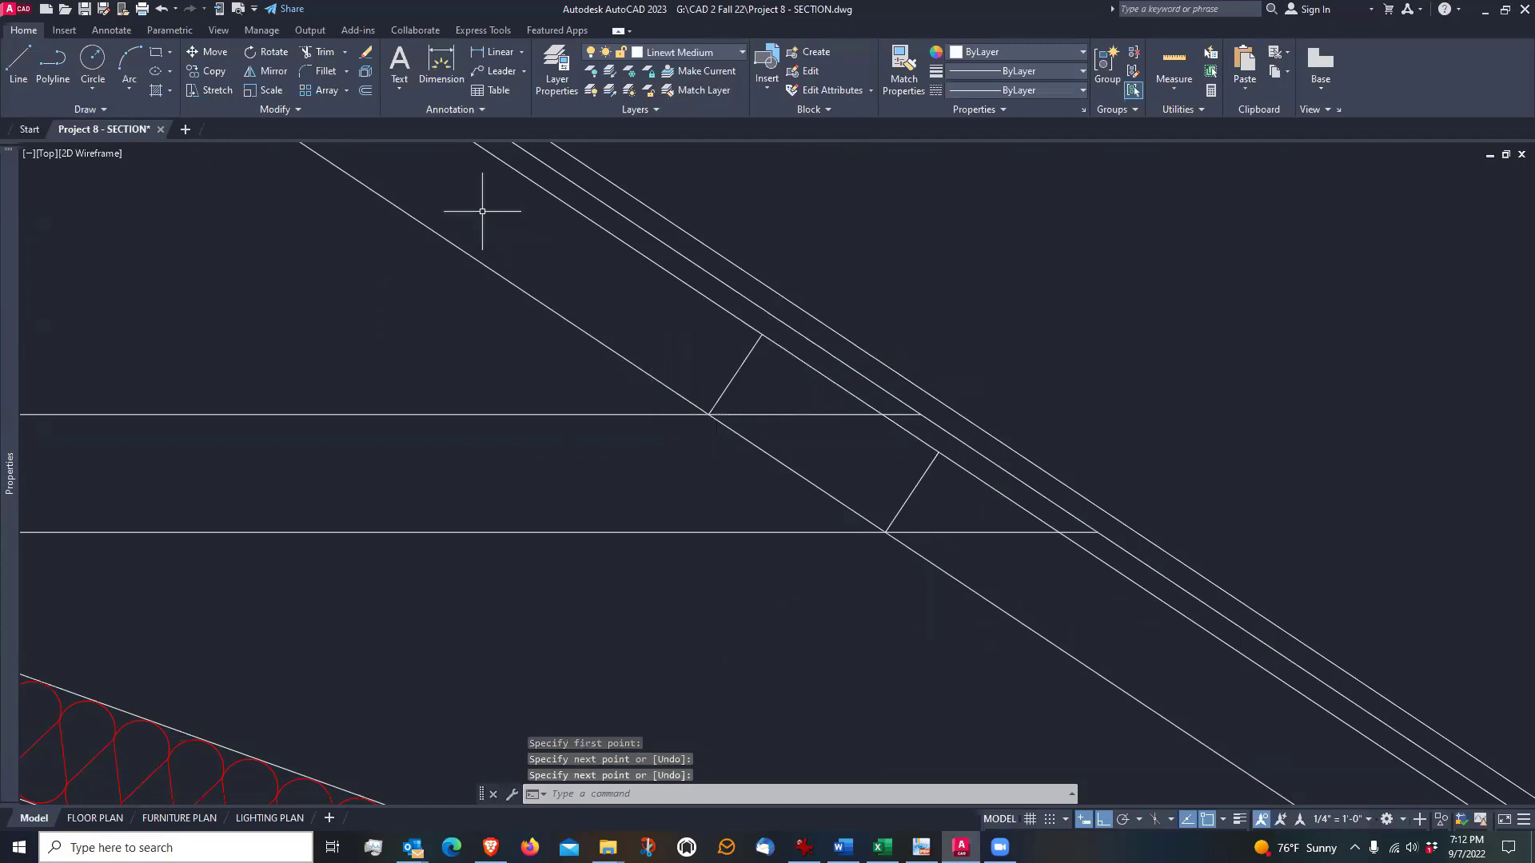
Fillet the right rafter's offset line with both perpendicular lines at radius 0 to close the right notch outline
left_click(326, 74)
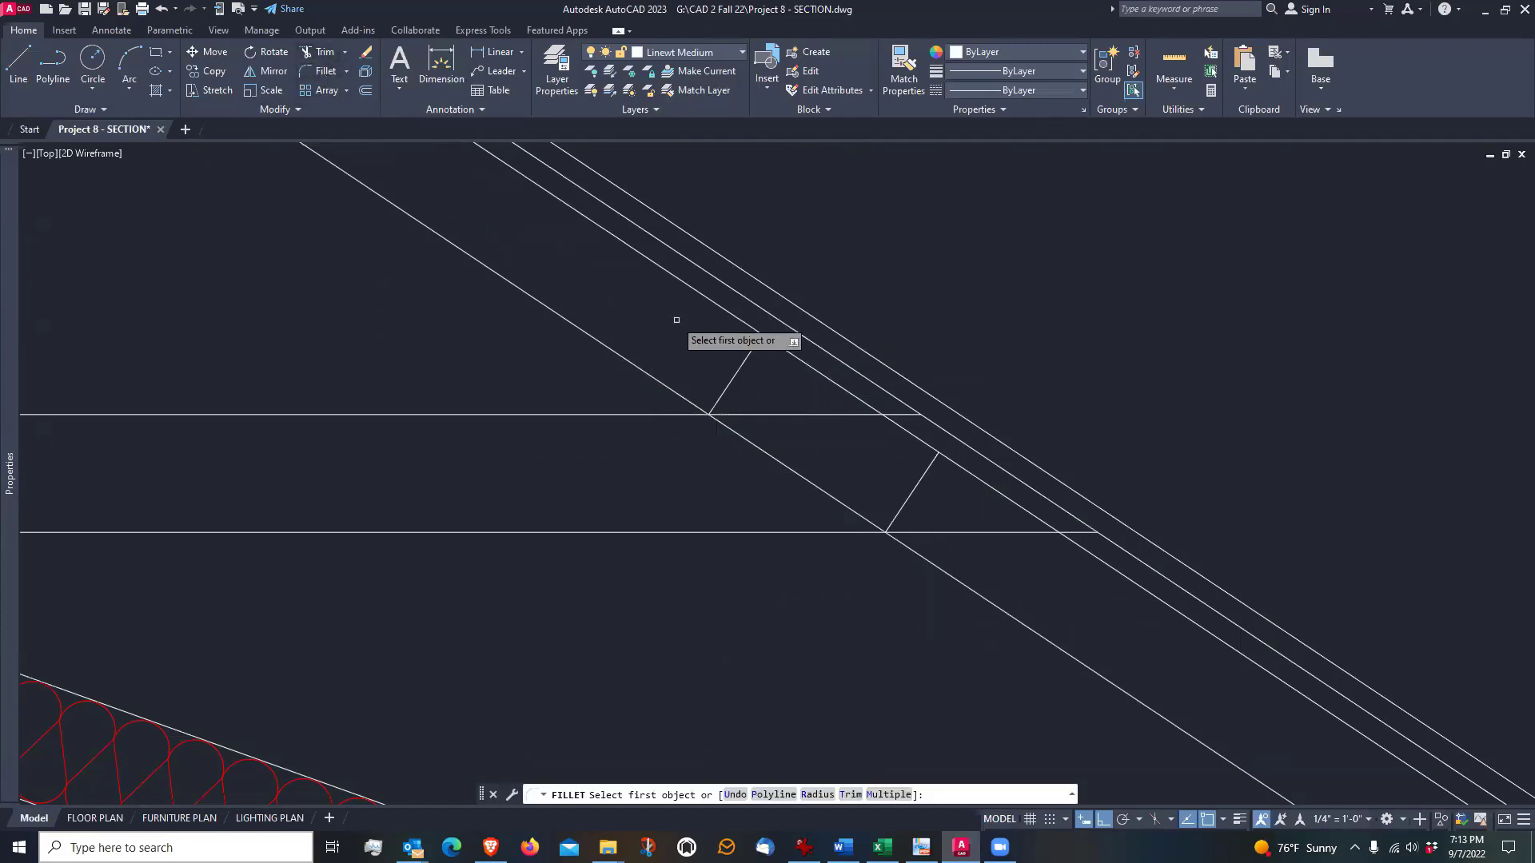
left_click(747, 356)
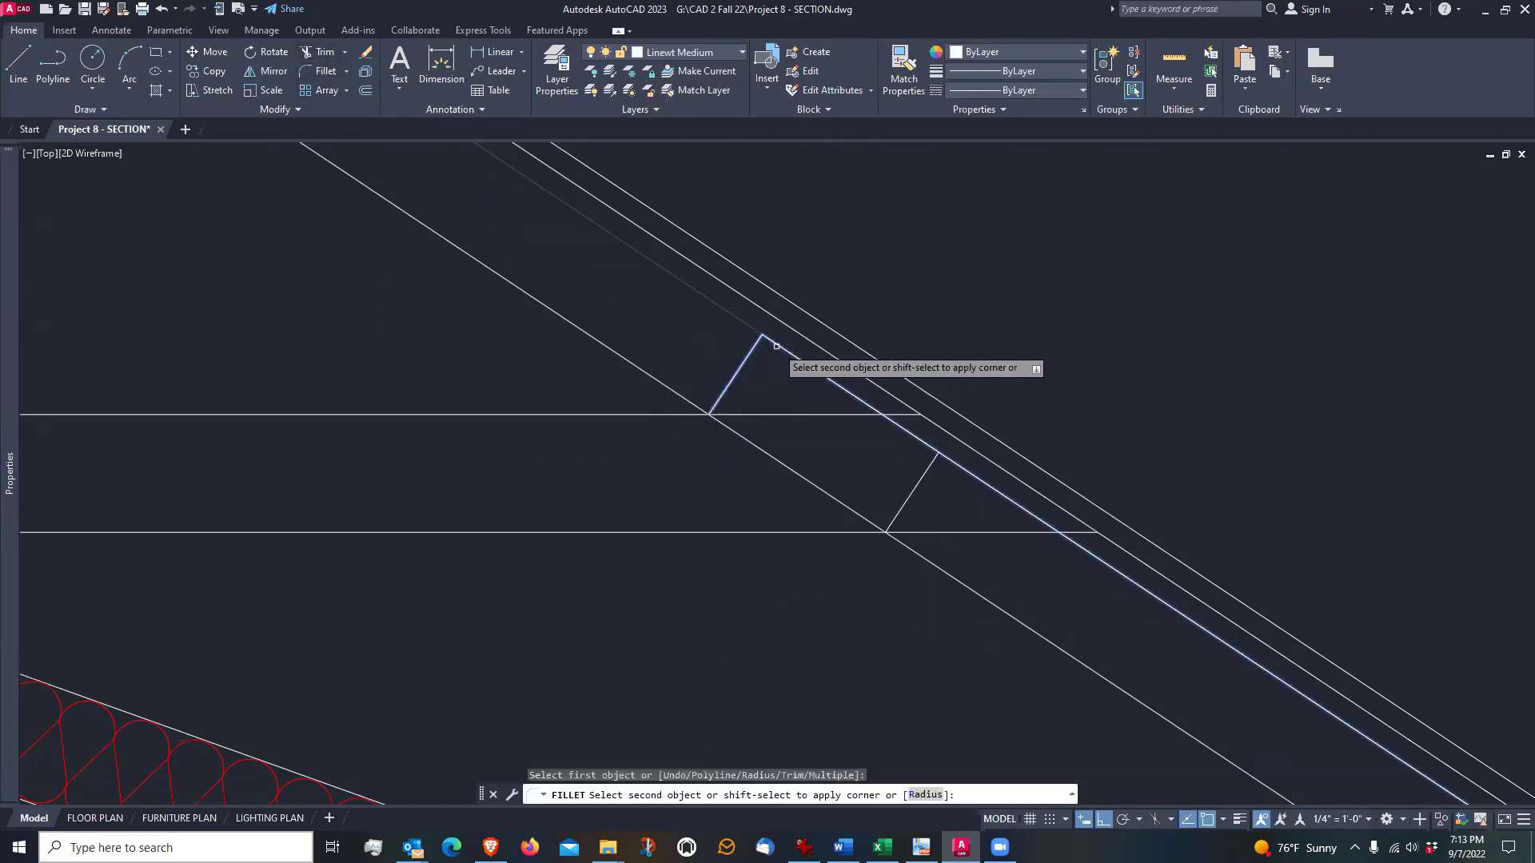
left_click(800, 360)
key("Return")
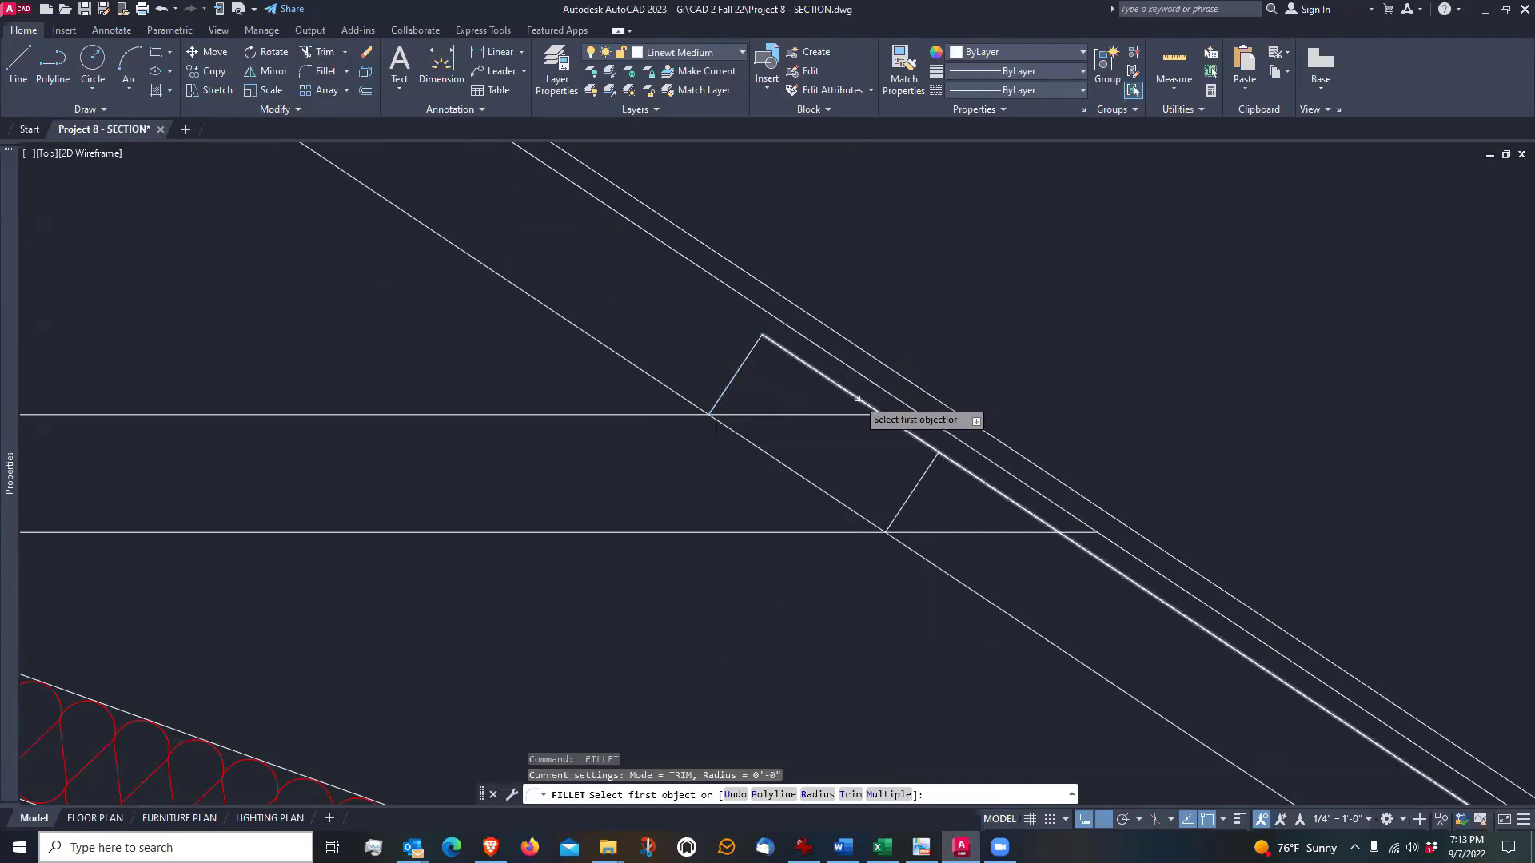
left_click(896, 423)
left_click(922, 480)
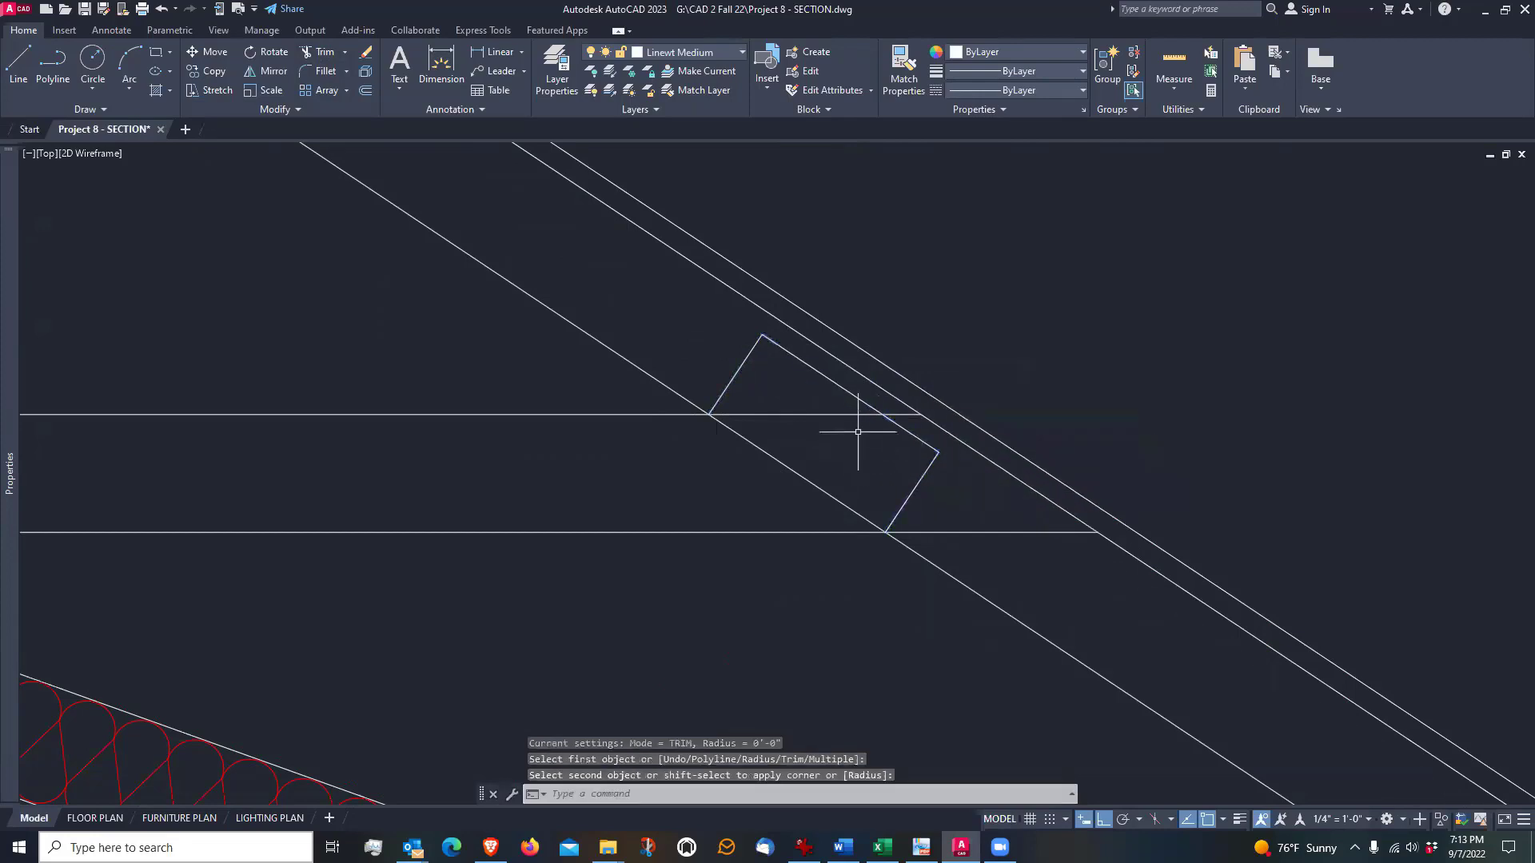
Trim the upper tie edge inside the right notch, between the rafter's underside and the offset line
left_click(320, 52)
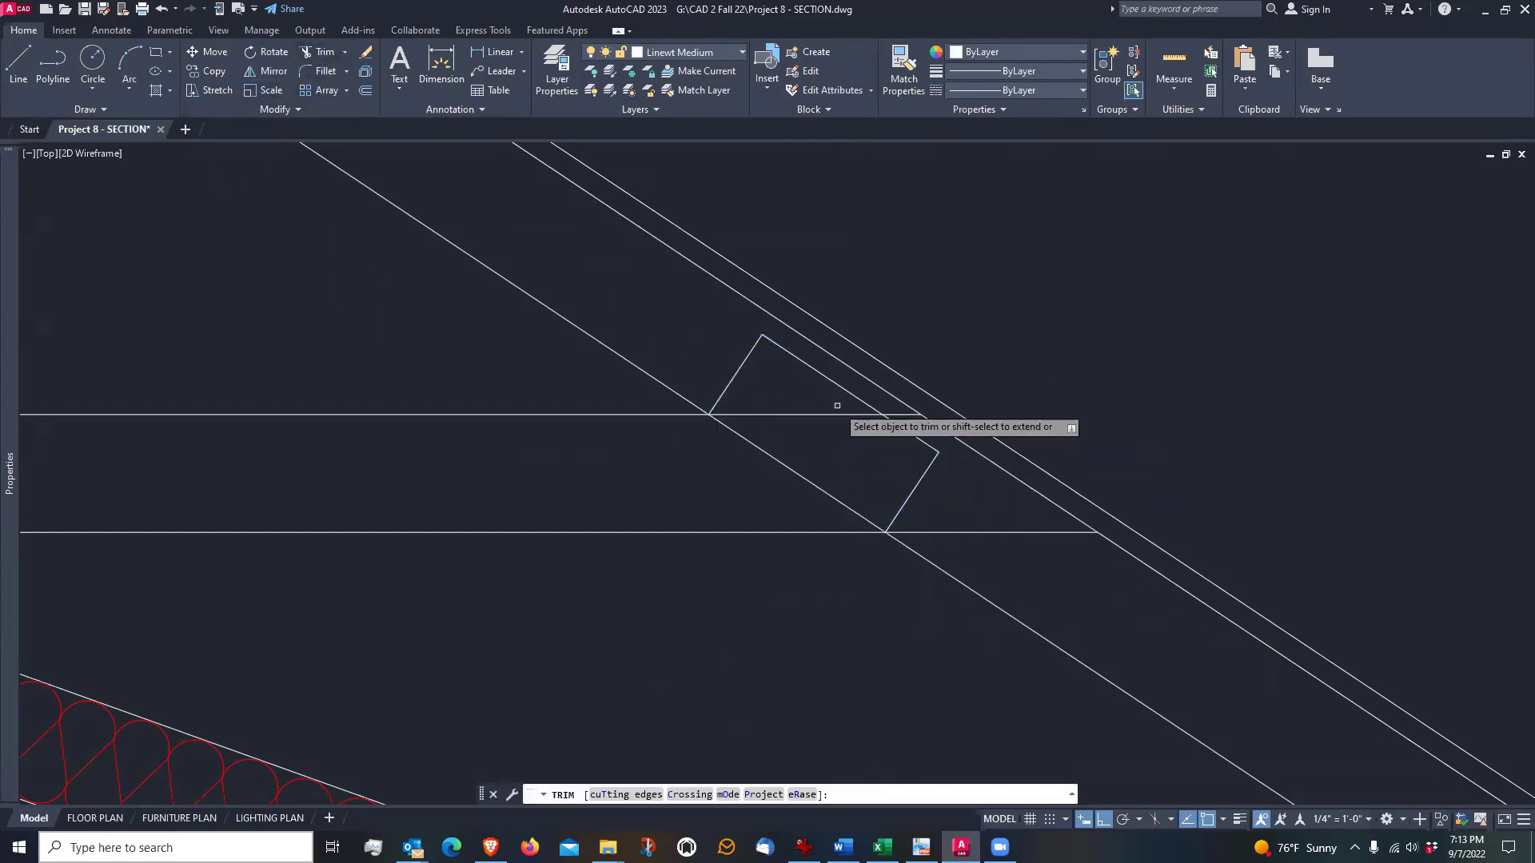
key("Return")
scroll(952, 473, "down", 4)
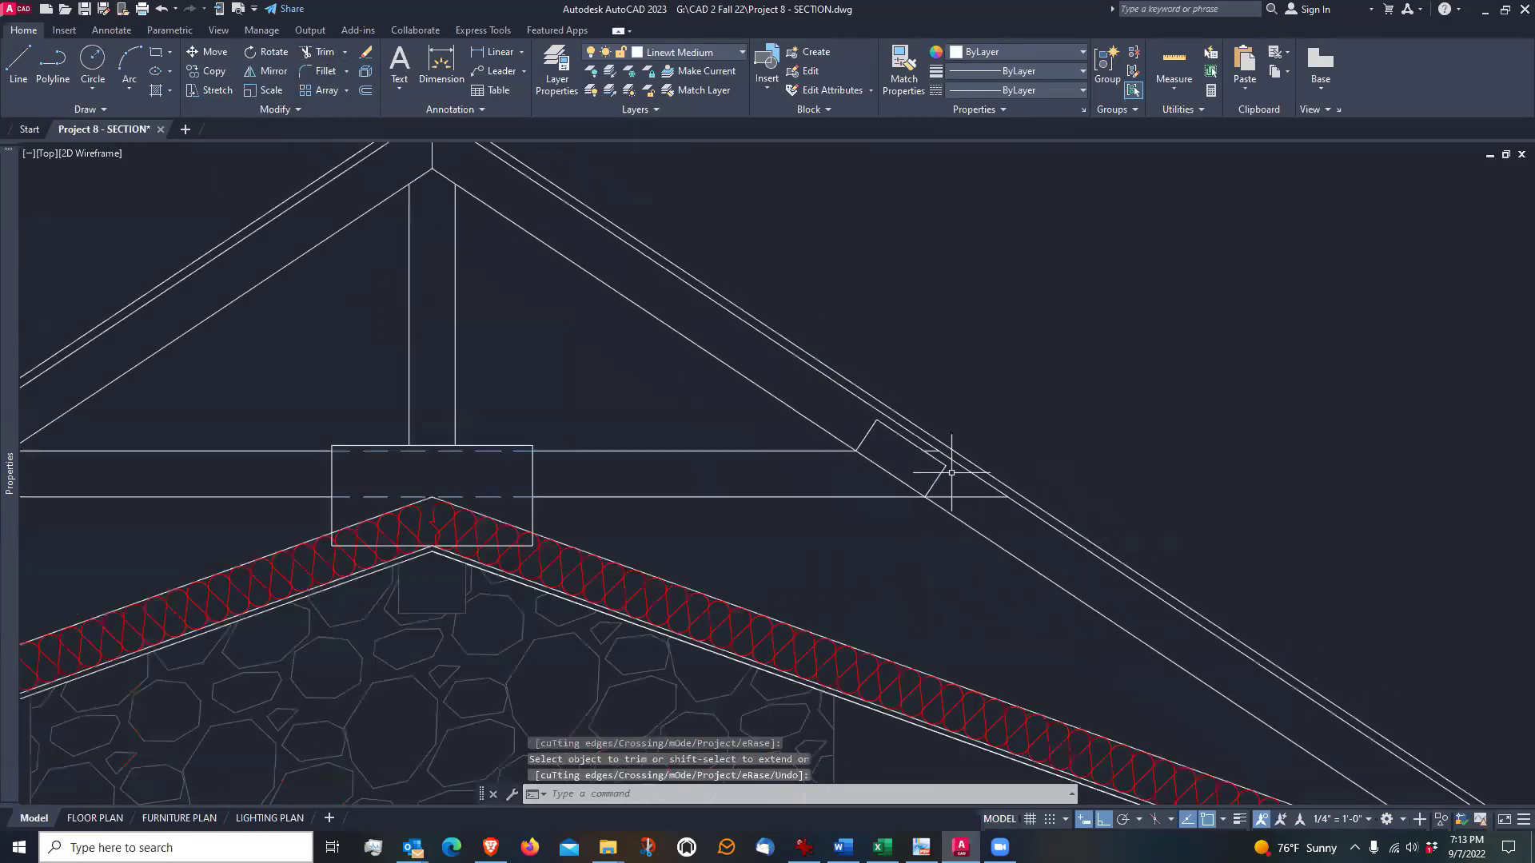
Review the whole building section from the roof truss down to the footings
scroll(951, 473, "down", 2)
middle_click_drag(763, 529, 892, 490)
scroll(892, 490, "down", 2)
scroll(673, 414, "down", 2)
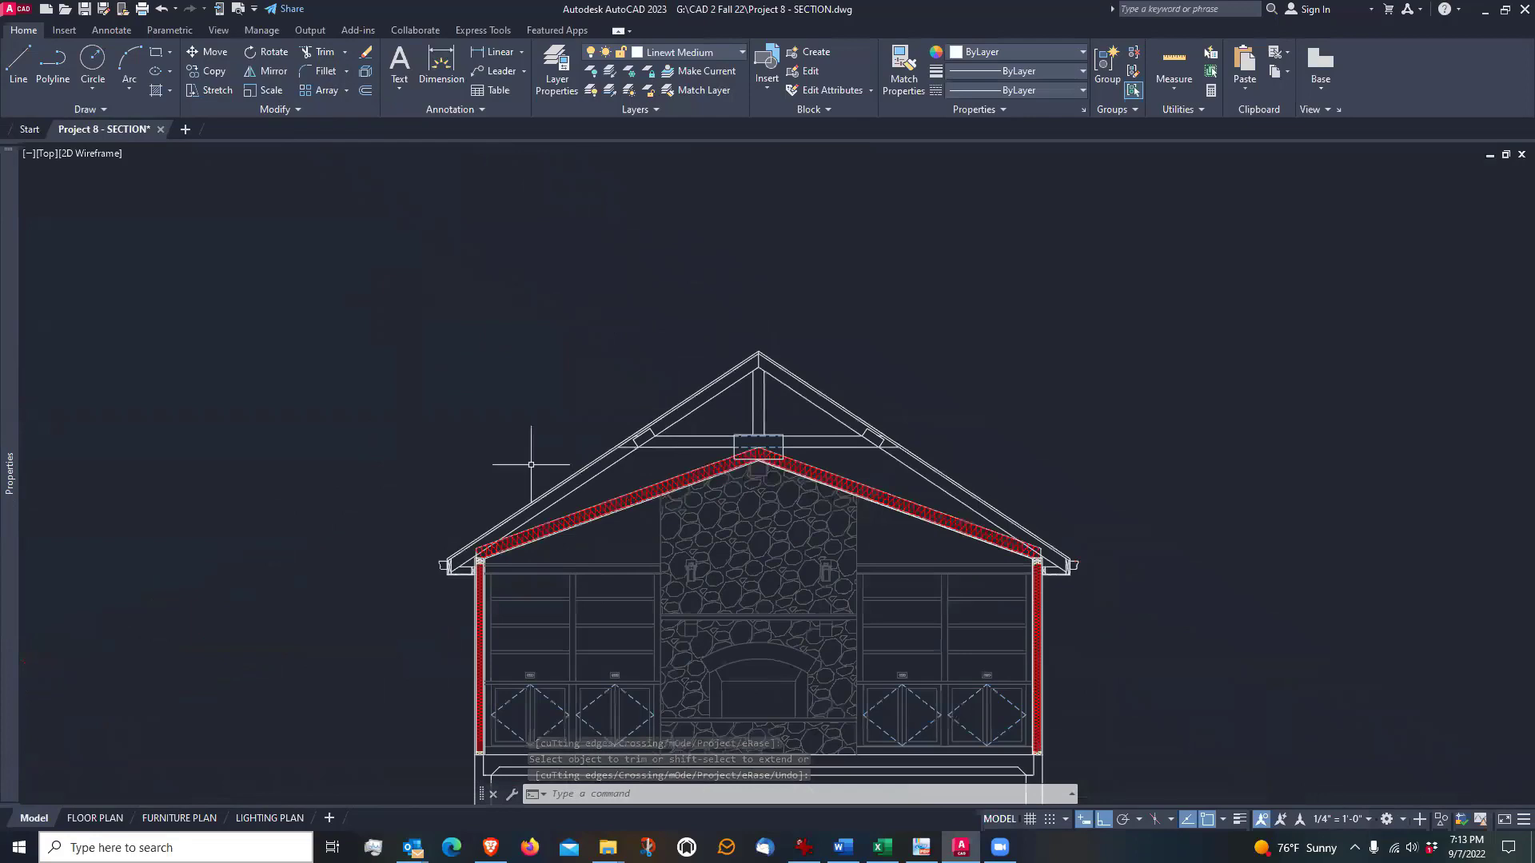
middle_click_drag(531, 464, 535, 356)
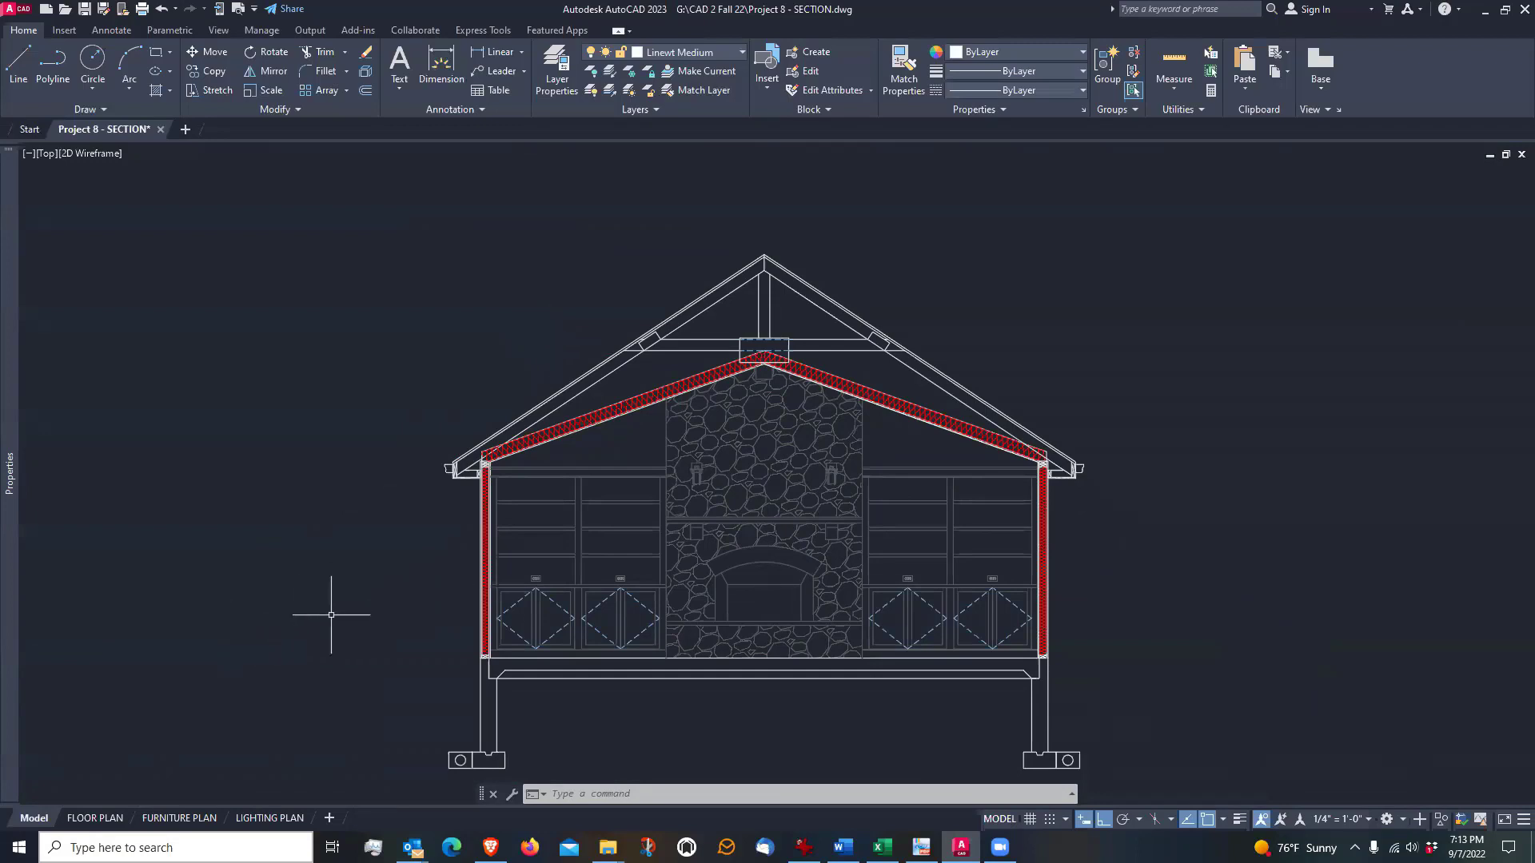
middle_click_drag(331, 615, 331, 567)
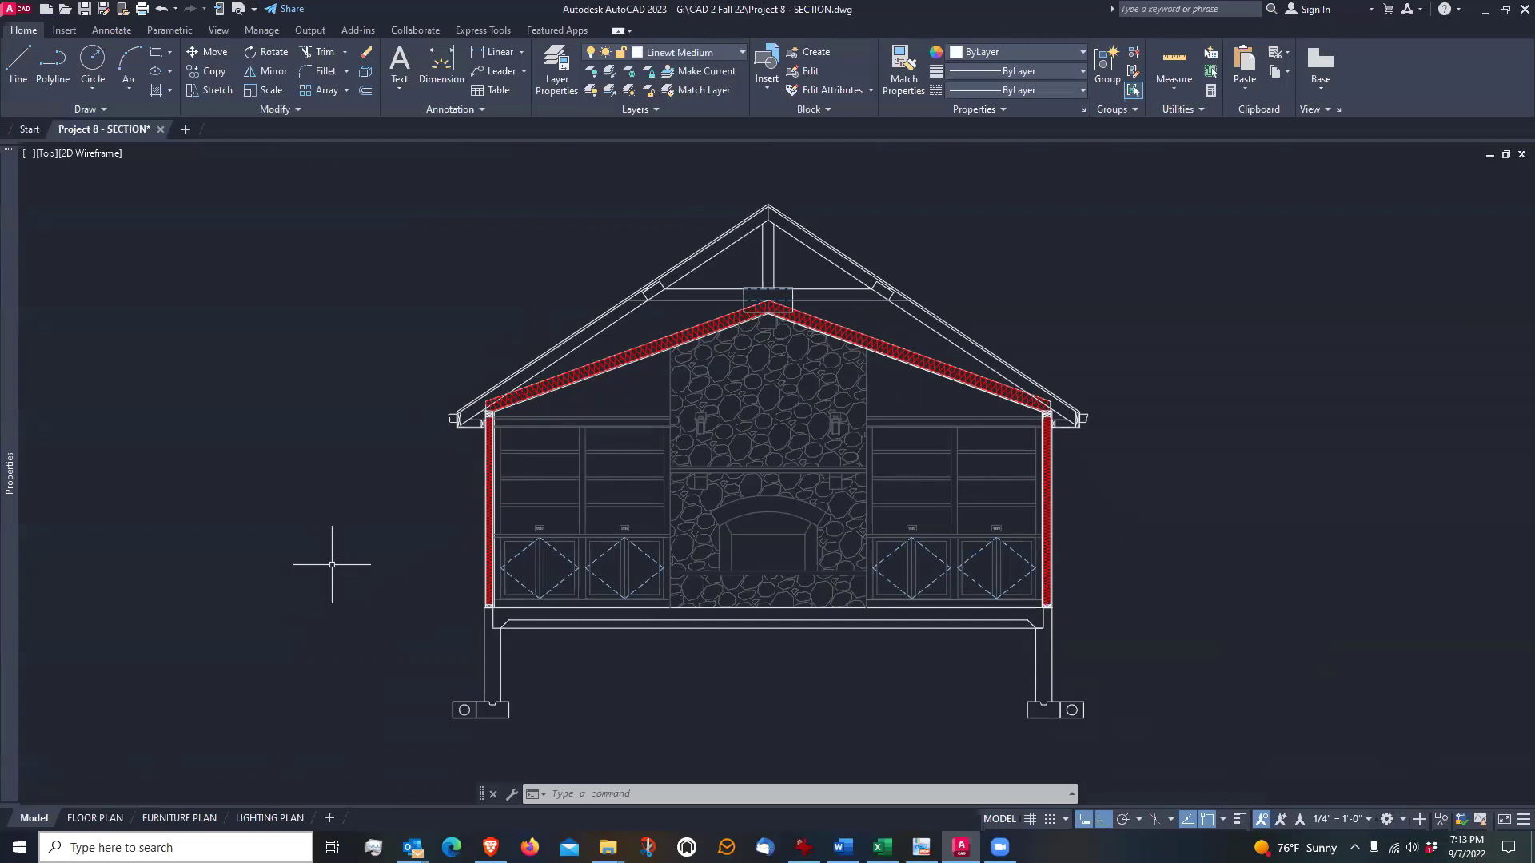
Make Hatch the current layer for work on the left foundation wall and footing
scroll(480, 744, "up", 6)
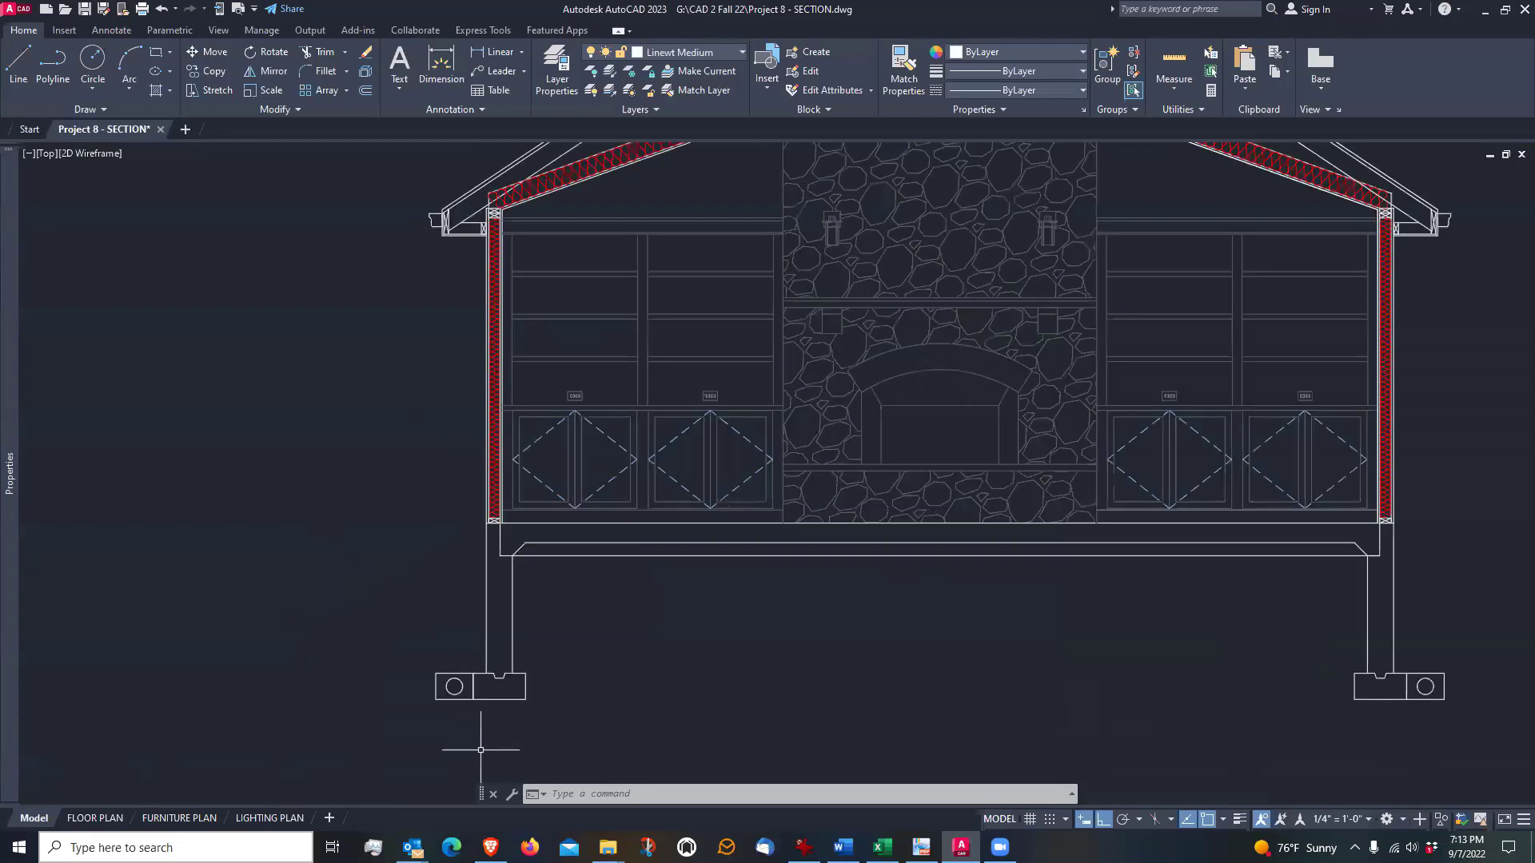
middle_click_drag(708, 448, 798, 484)
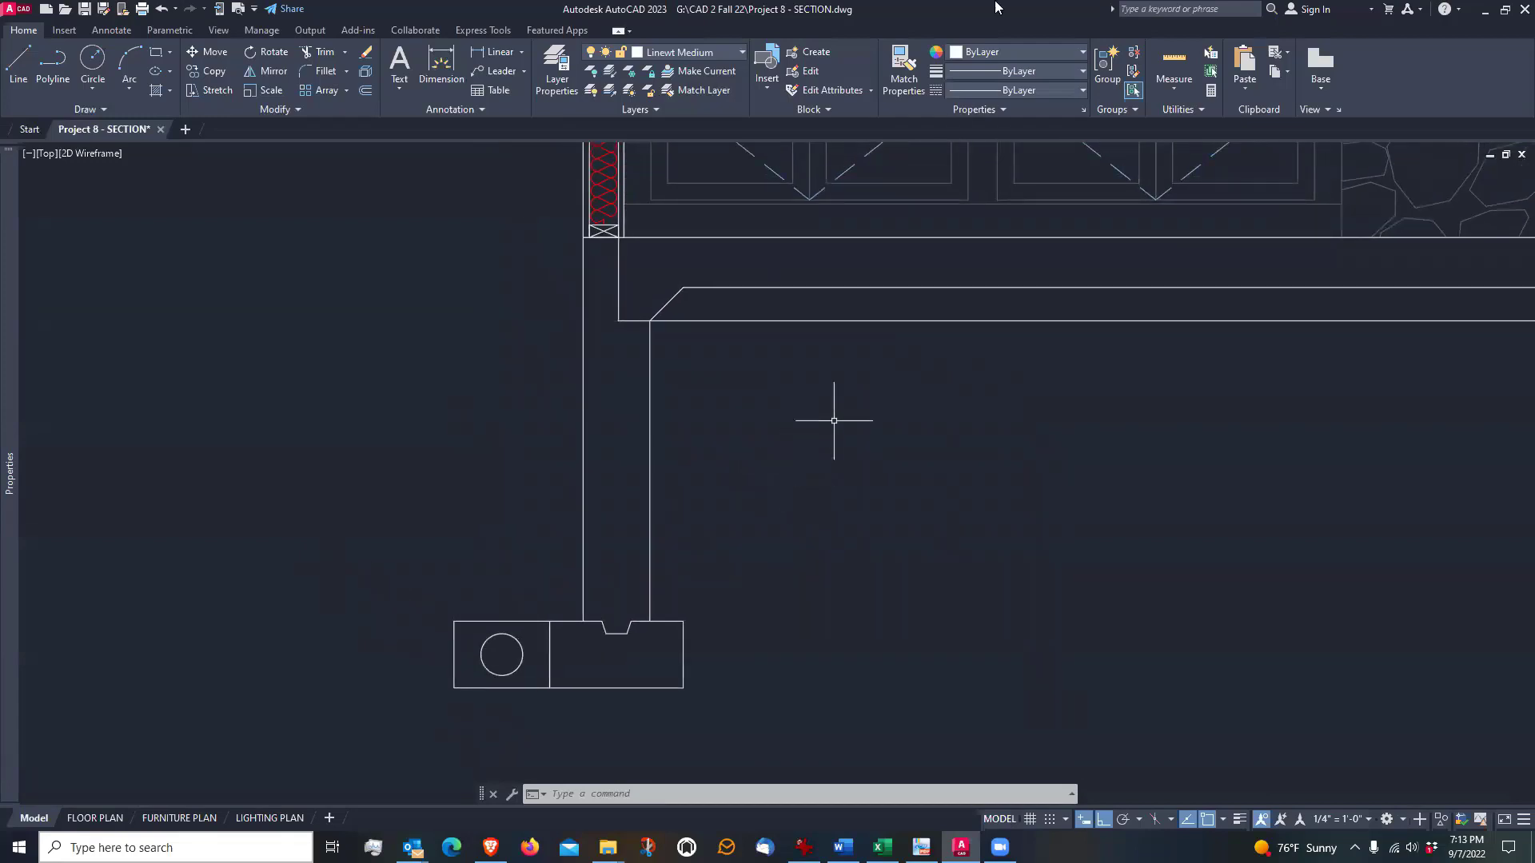
left_click(739, 52)
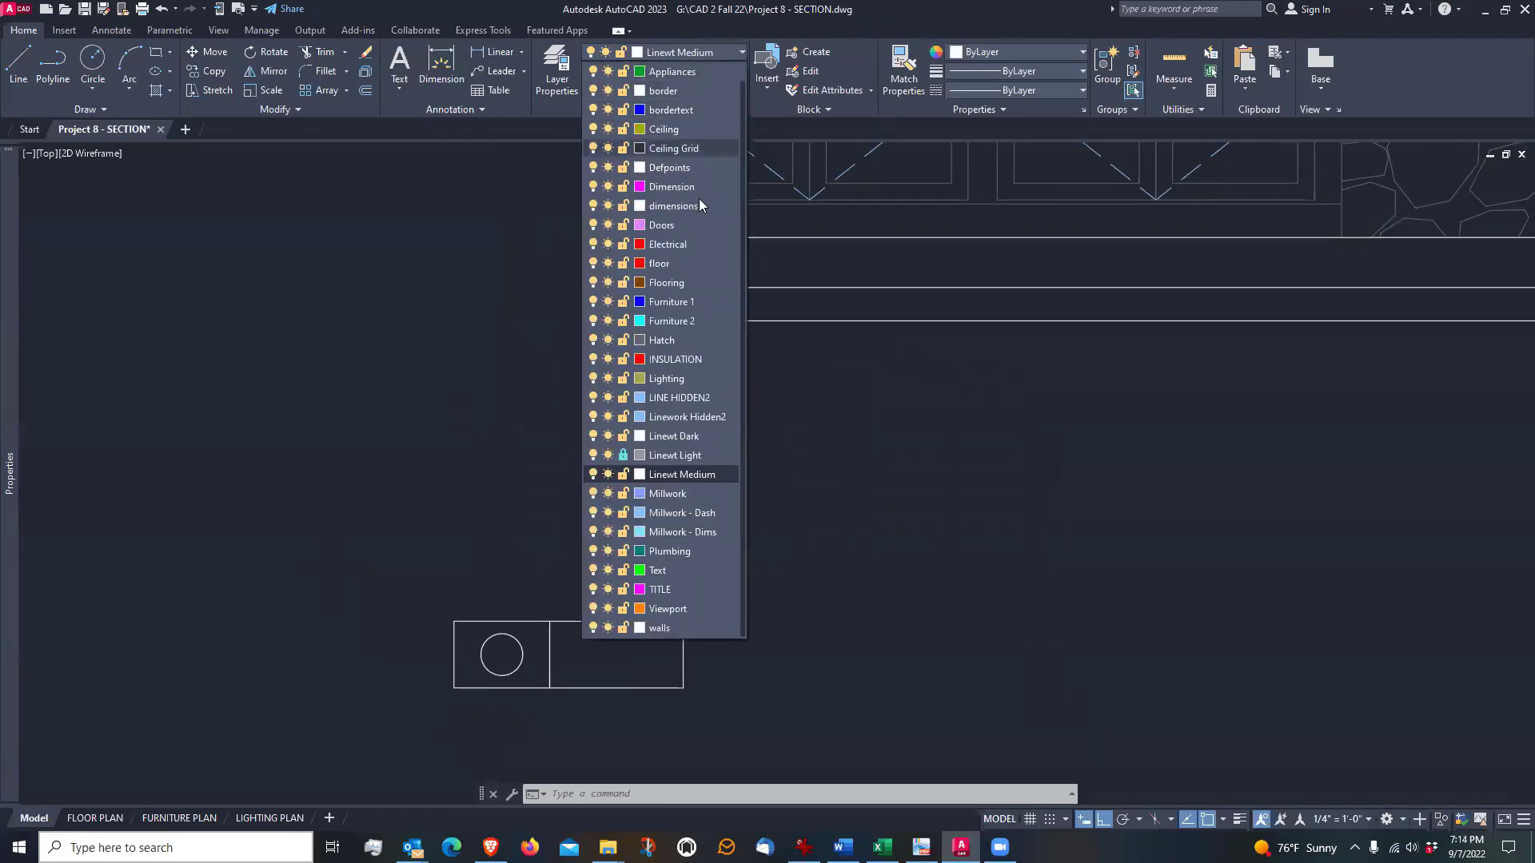
left_click(672, 339)
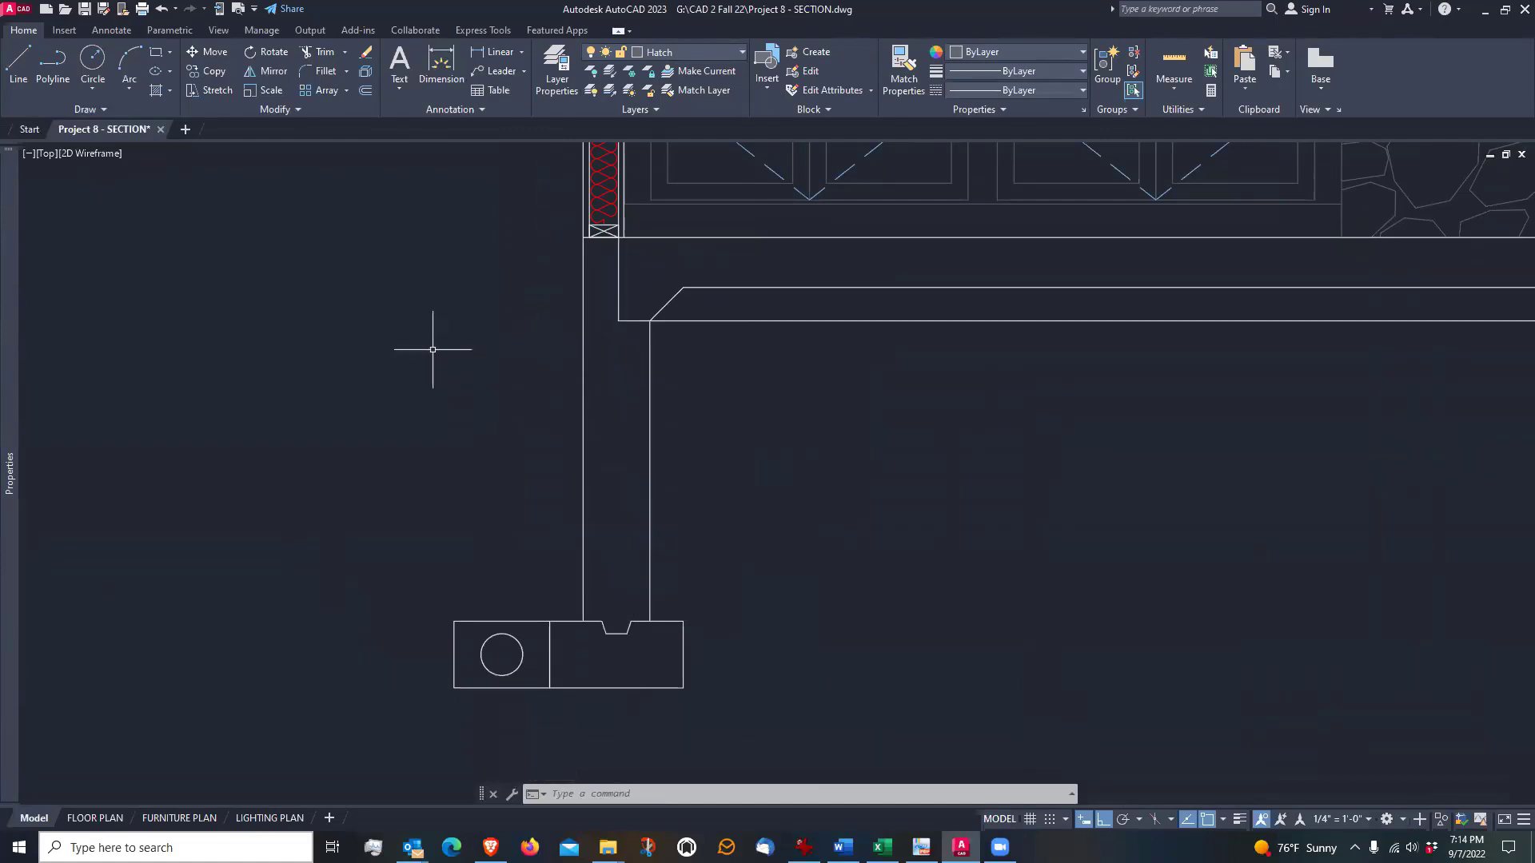
Hatch the left footing with the AR-CONC concrete pattern
left_click(156, 90)
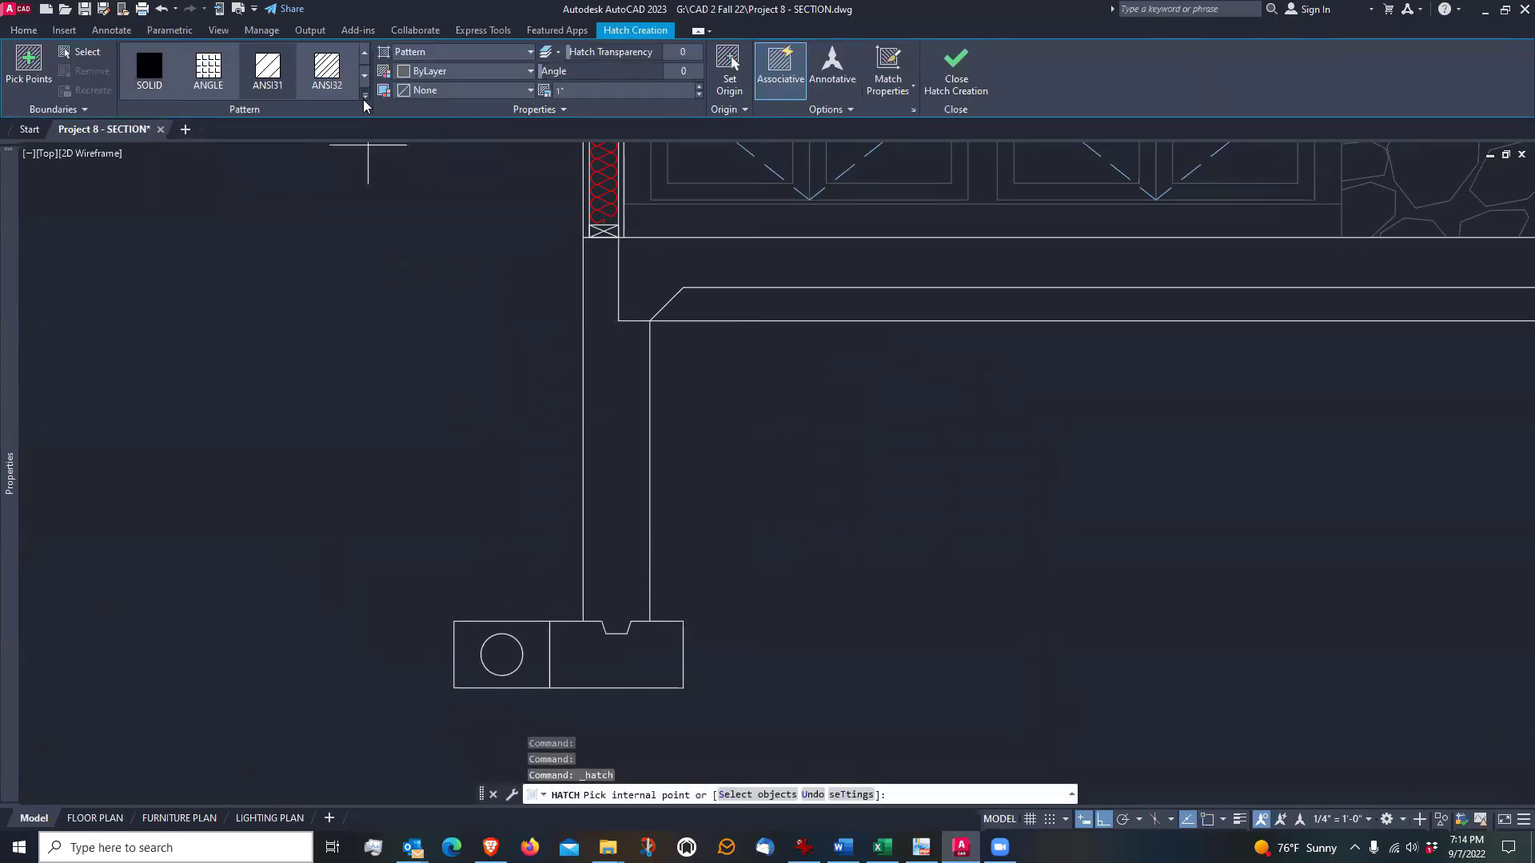
left_click(365, 97)
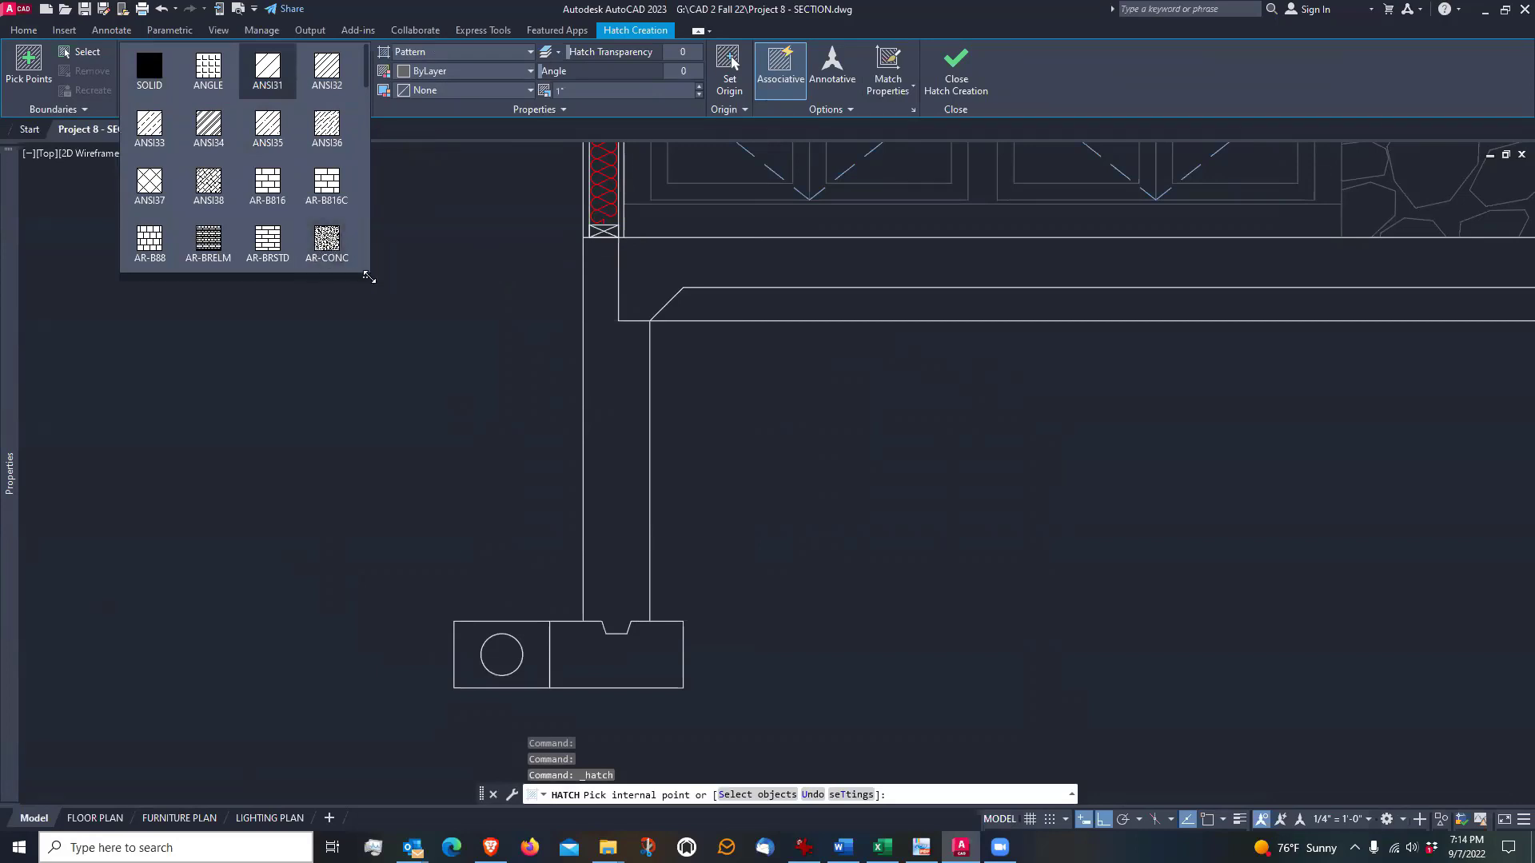
mouse_move(369, 276)
left_mouse_down()
mouse_move(398, 332)
mouse_move(387, 401)
mouse_move(366, 392)
left_mouse_up()
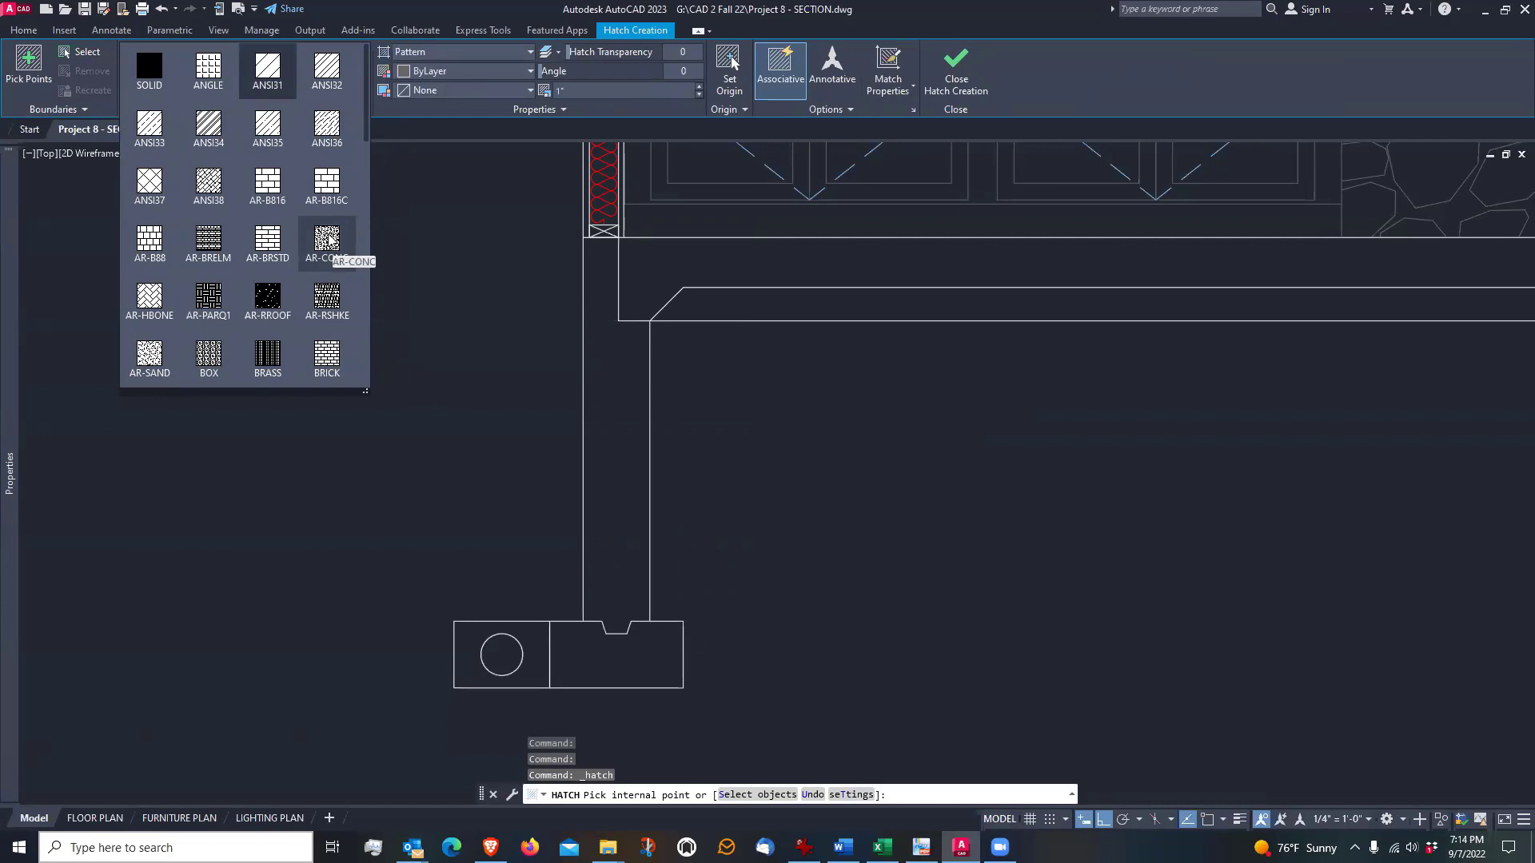
left_click(328, 238)
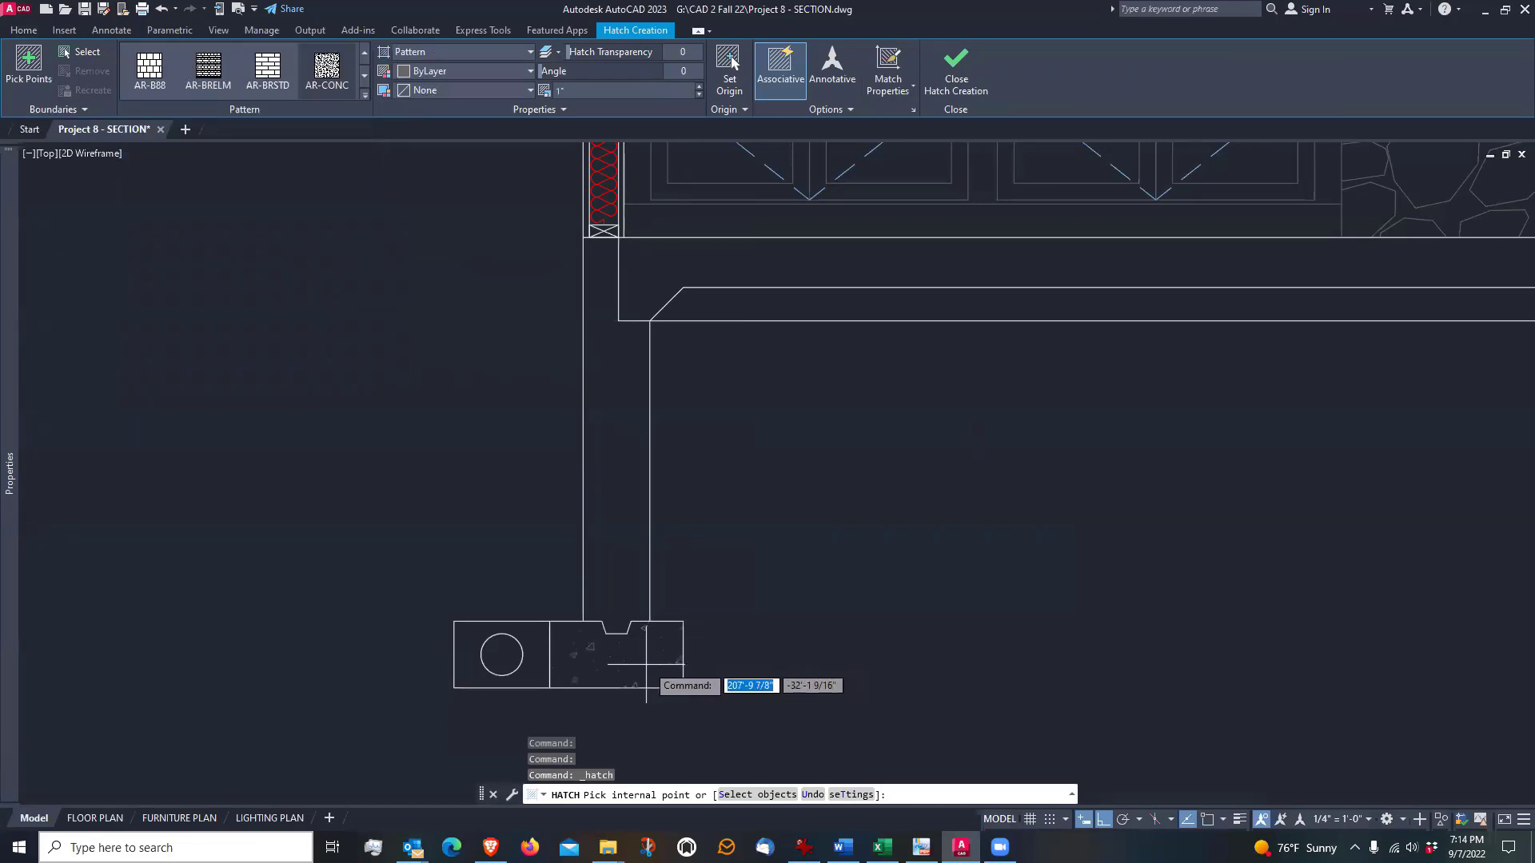
scroll(639, 654, "up", 4)
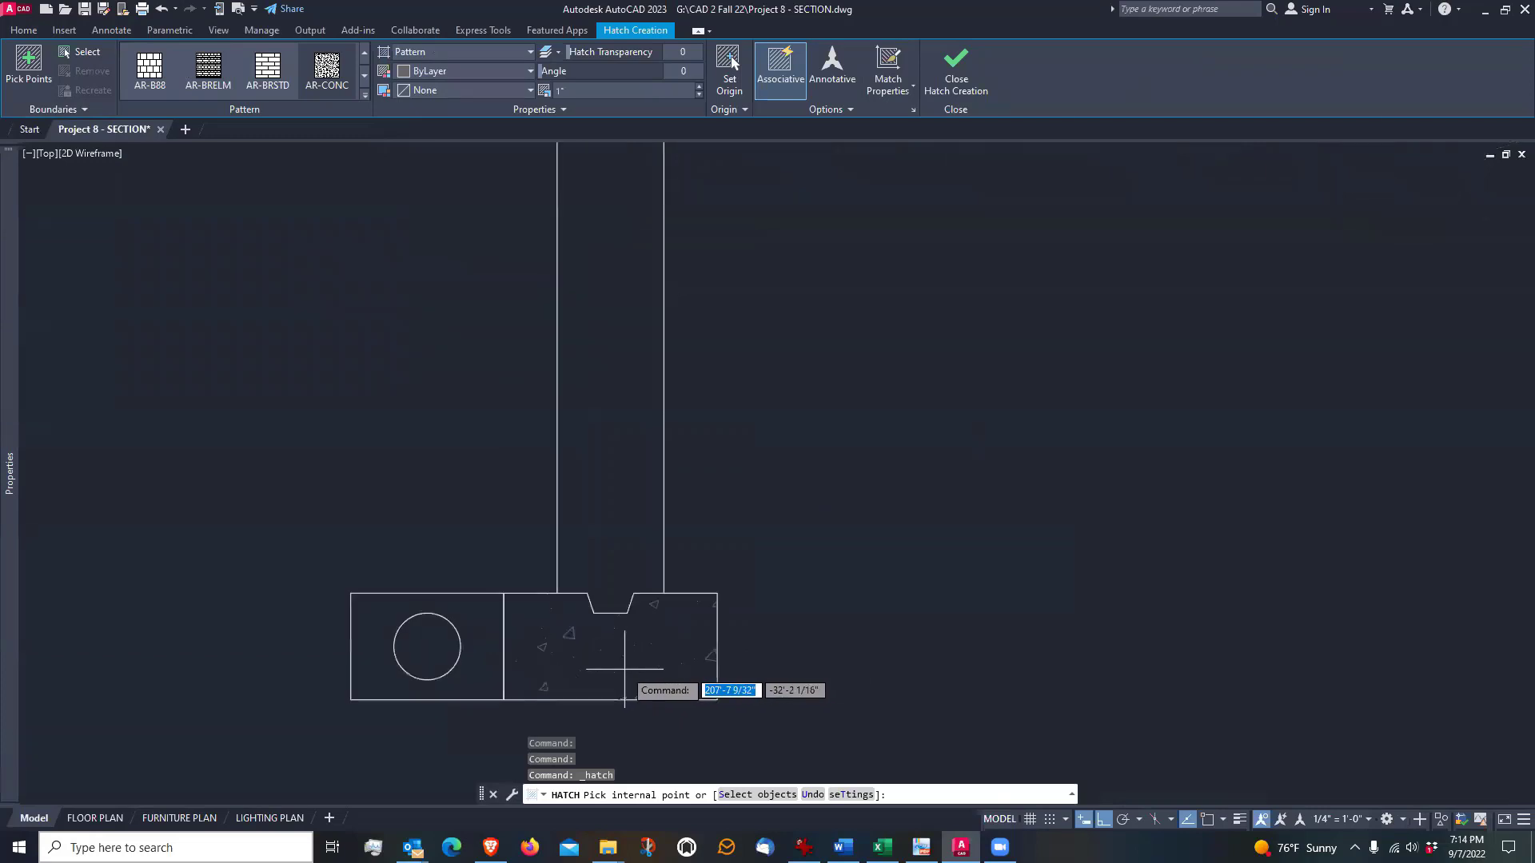
left_click(636, 630)
Add the left foundation wall above the footing to the AR-CONC hatch and finish the hatch
scroll(681, 622, "down", 2)
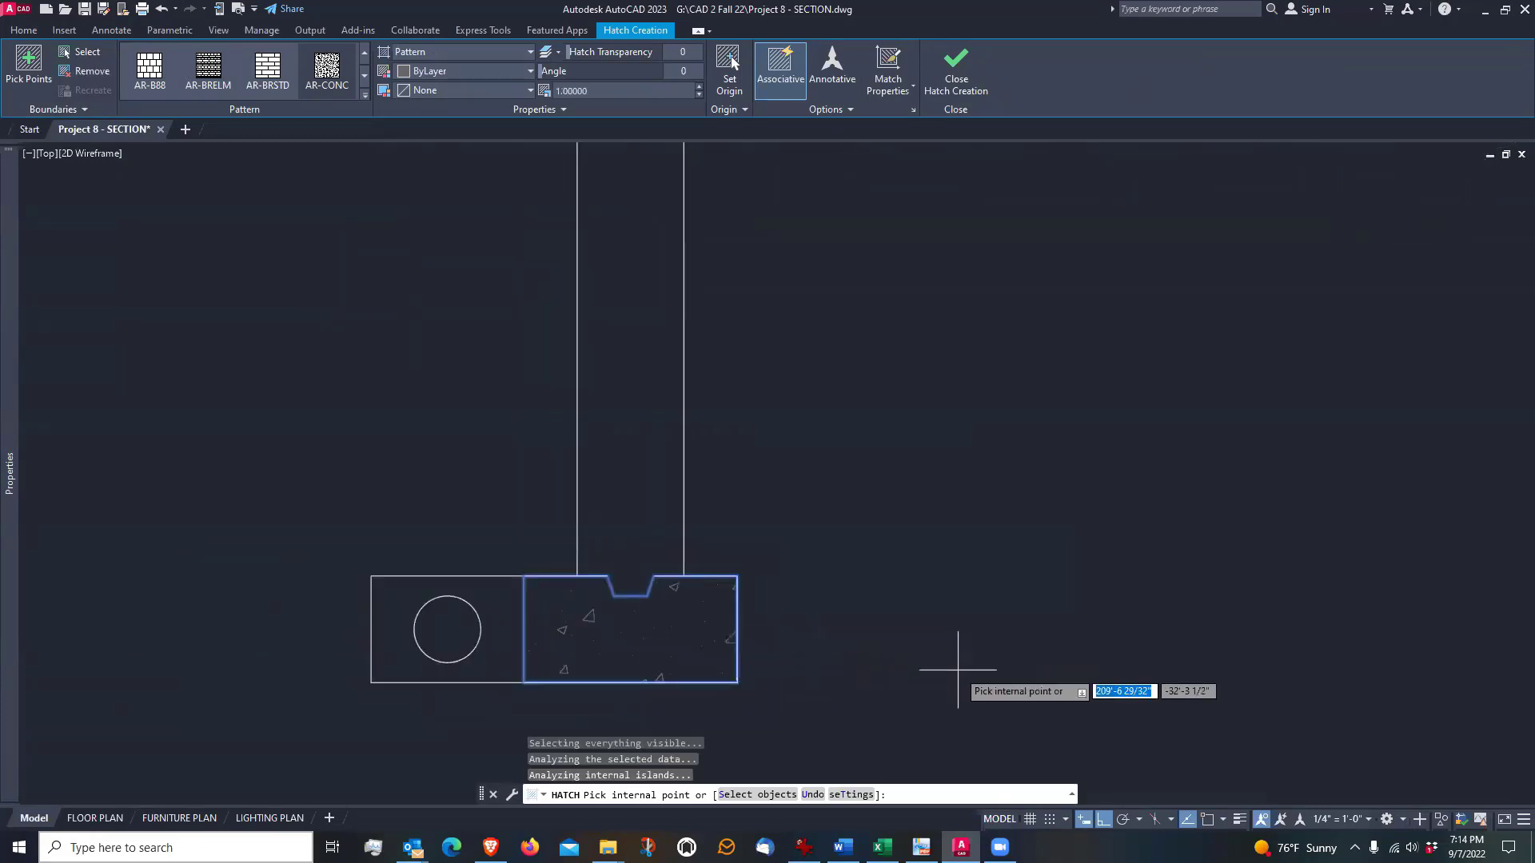
scroll(824, 633, "down", 2)
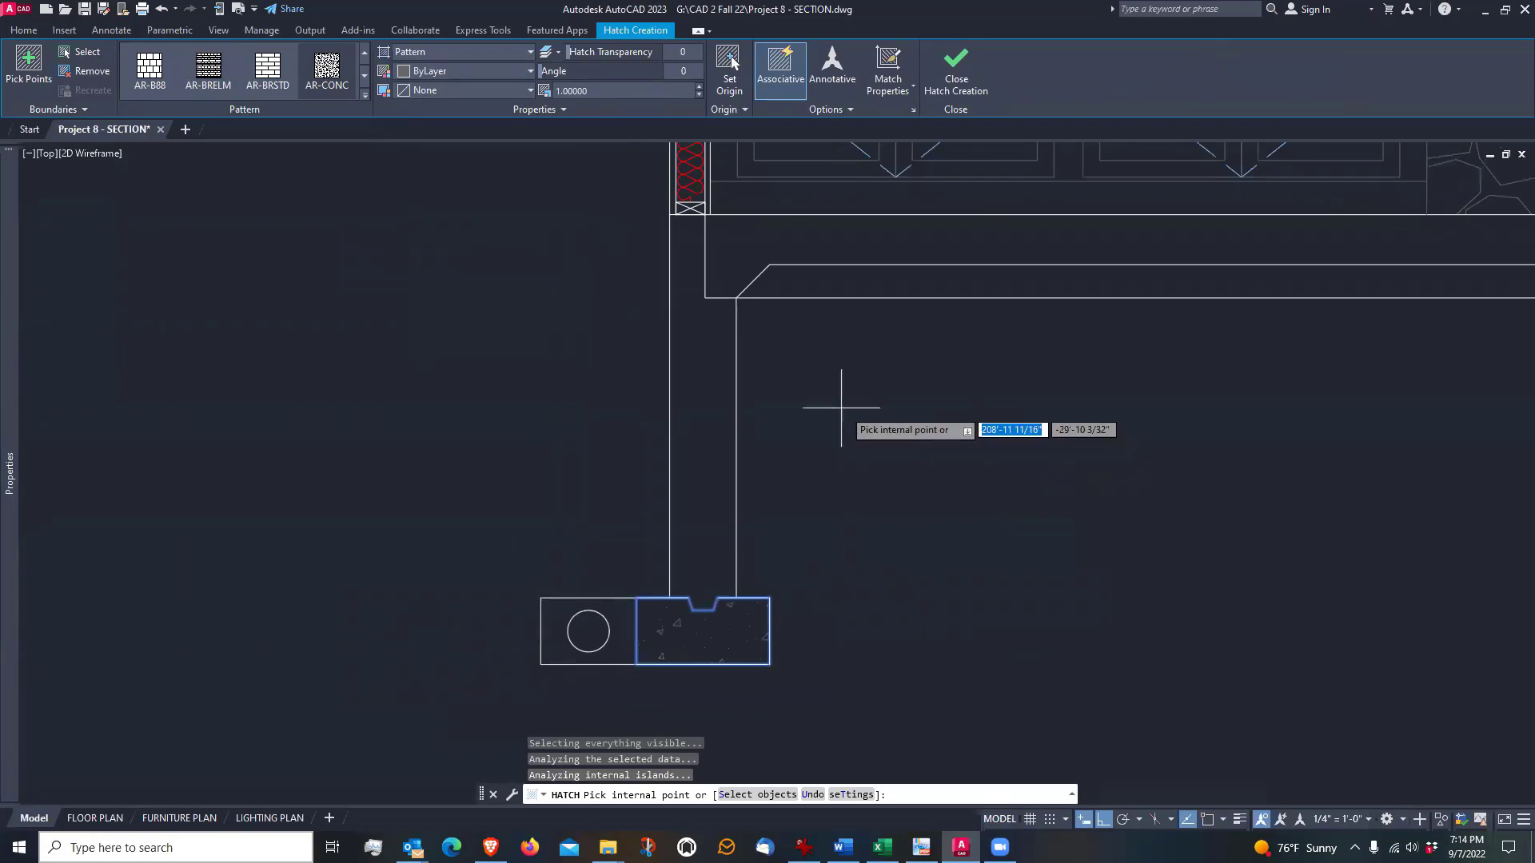
left_click(702, 400)
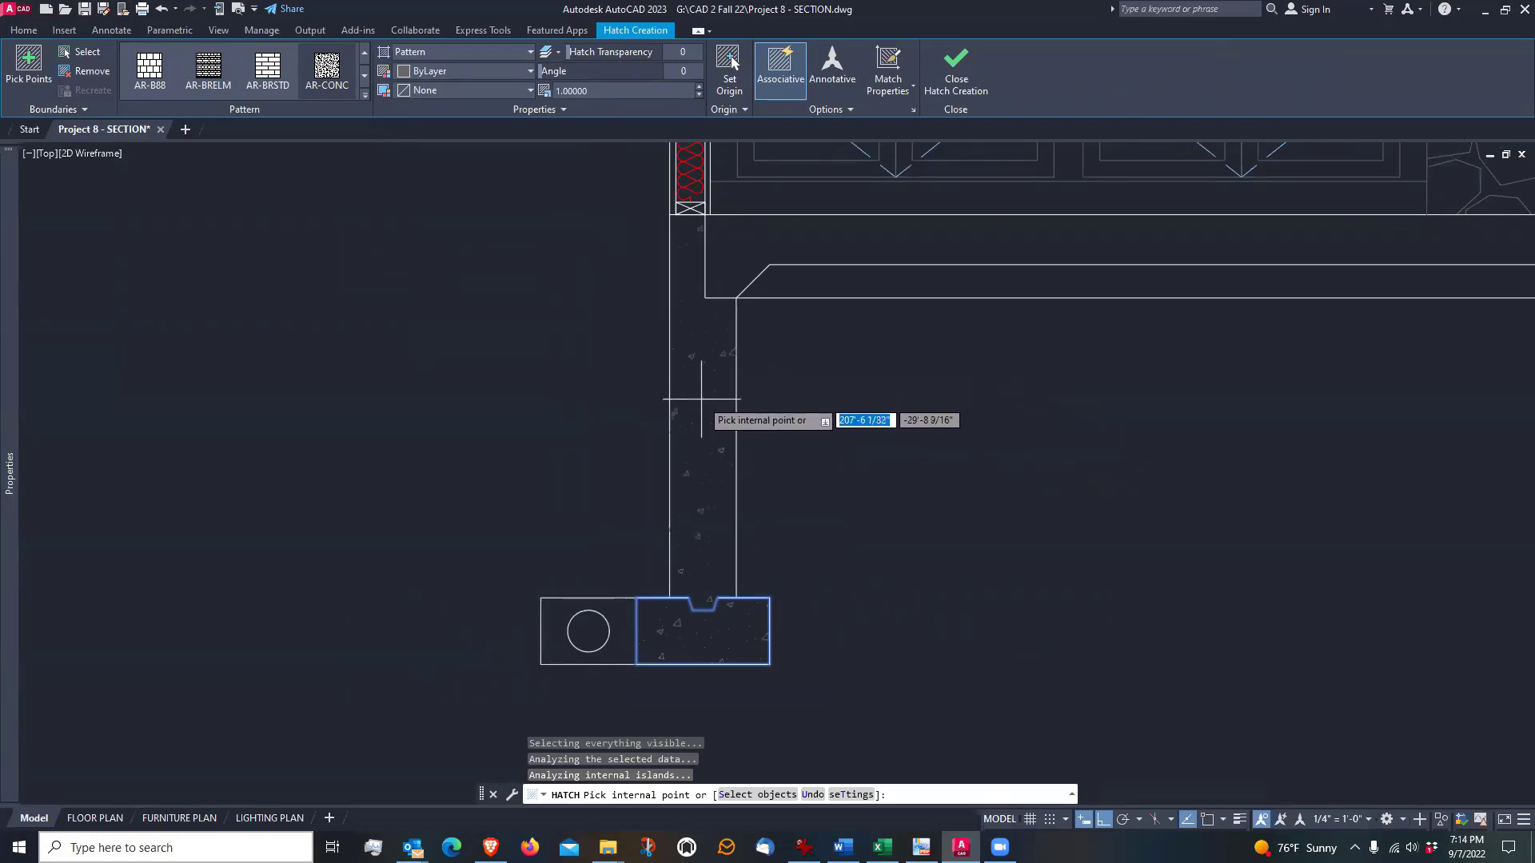
left_click(703, 350)
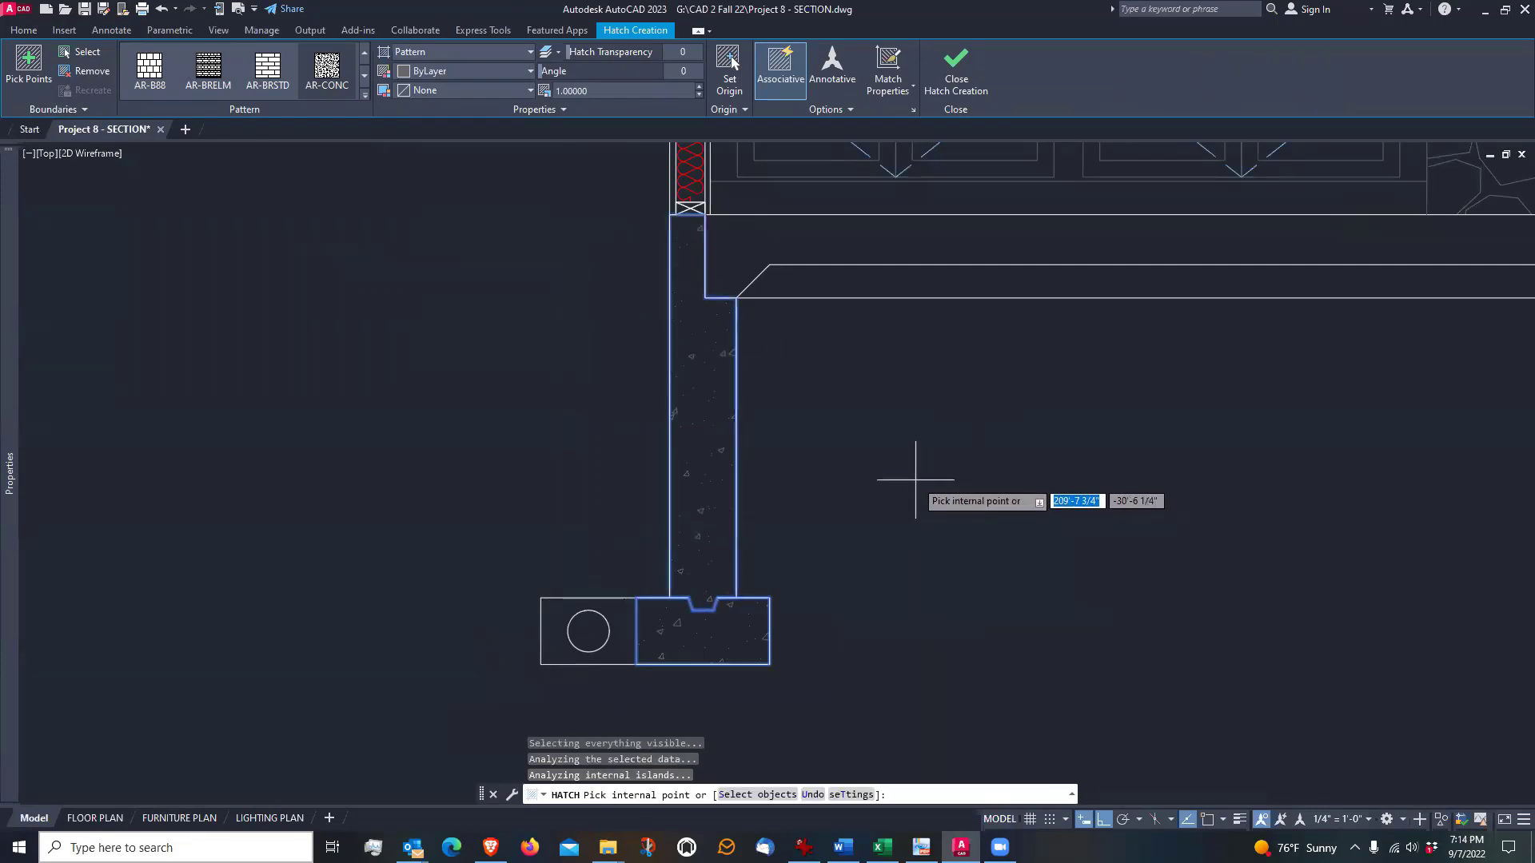
left_click(965, 56)
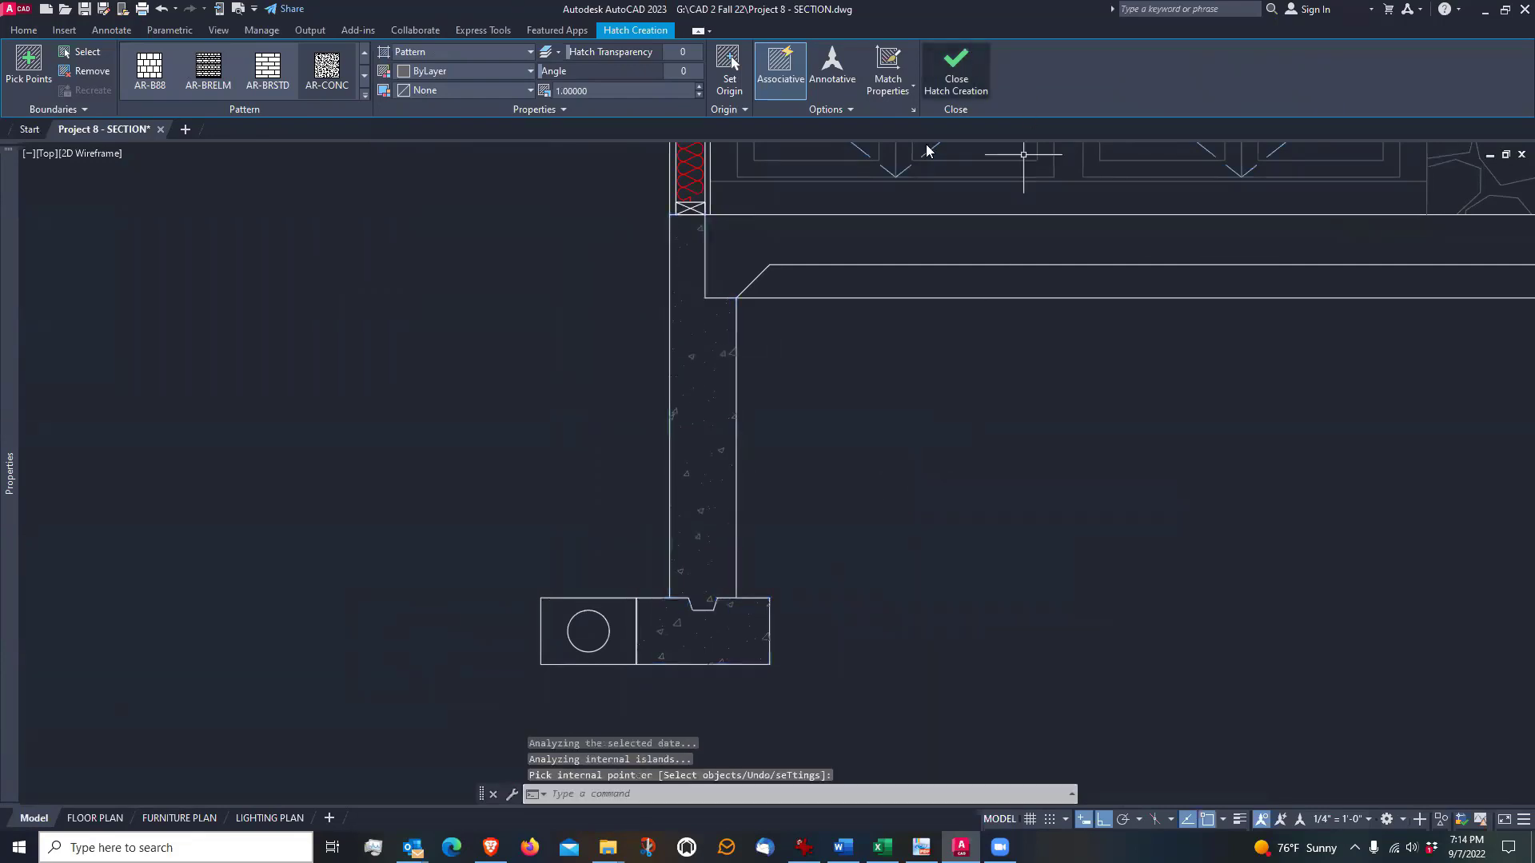
scroll(546, 565, "down", 2)
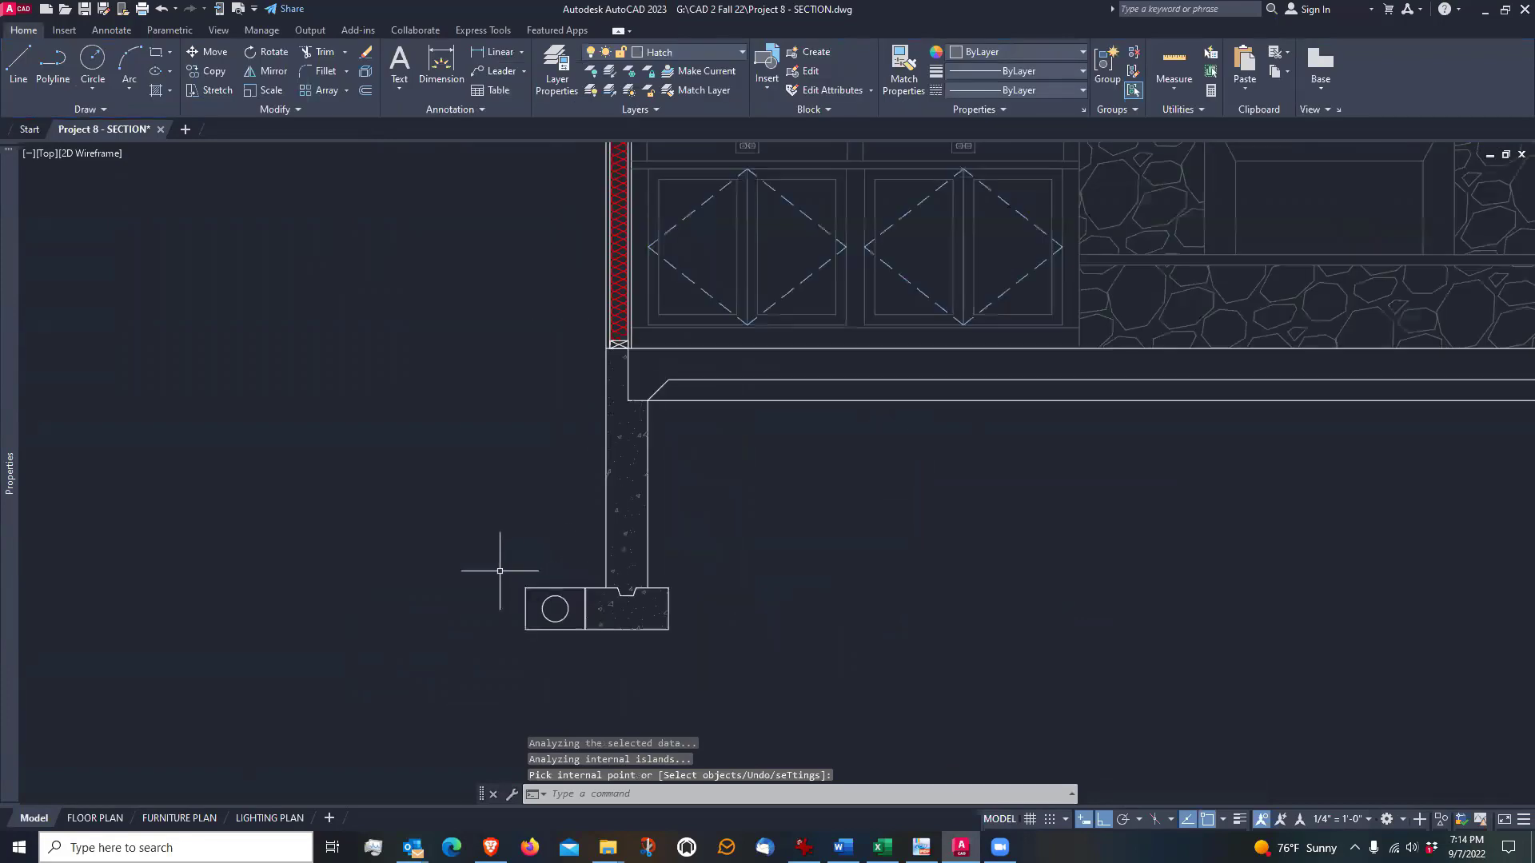
scroll(502, 560, "up", 2)
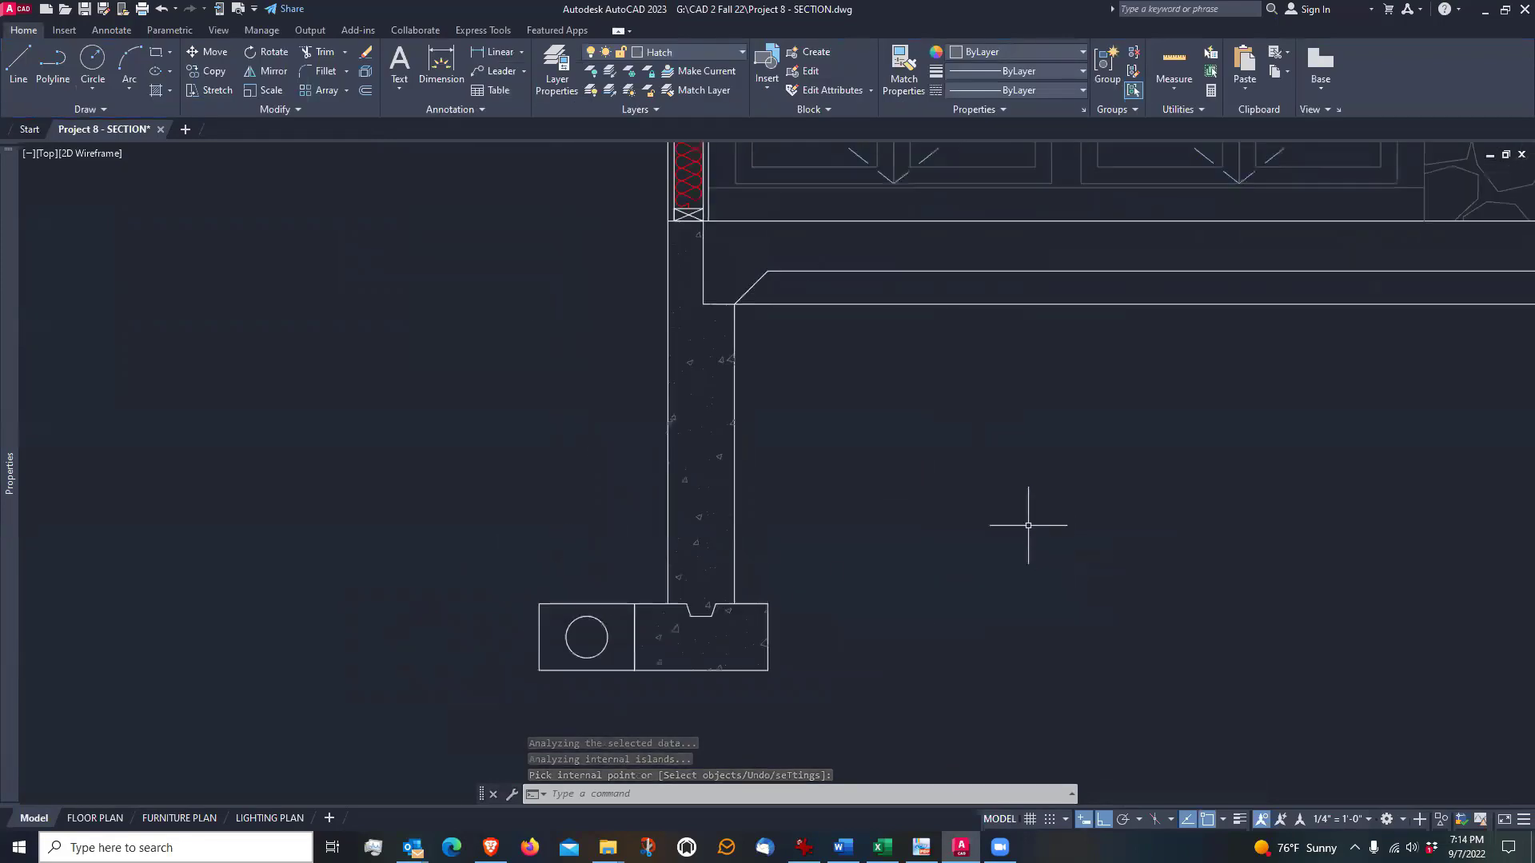
Hatch the right foundation wall and its footing with the AR-CONC pattern at scale 1
scroll(821, 496, "down", 2)
middle_click_drag(1120, 521, 633, 534)
scroll(737, 544, "down", 3)
scroll(1090, 525, "up", 2)
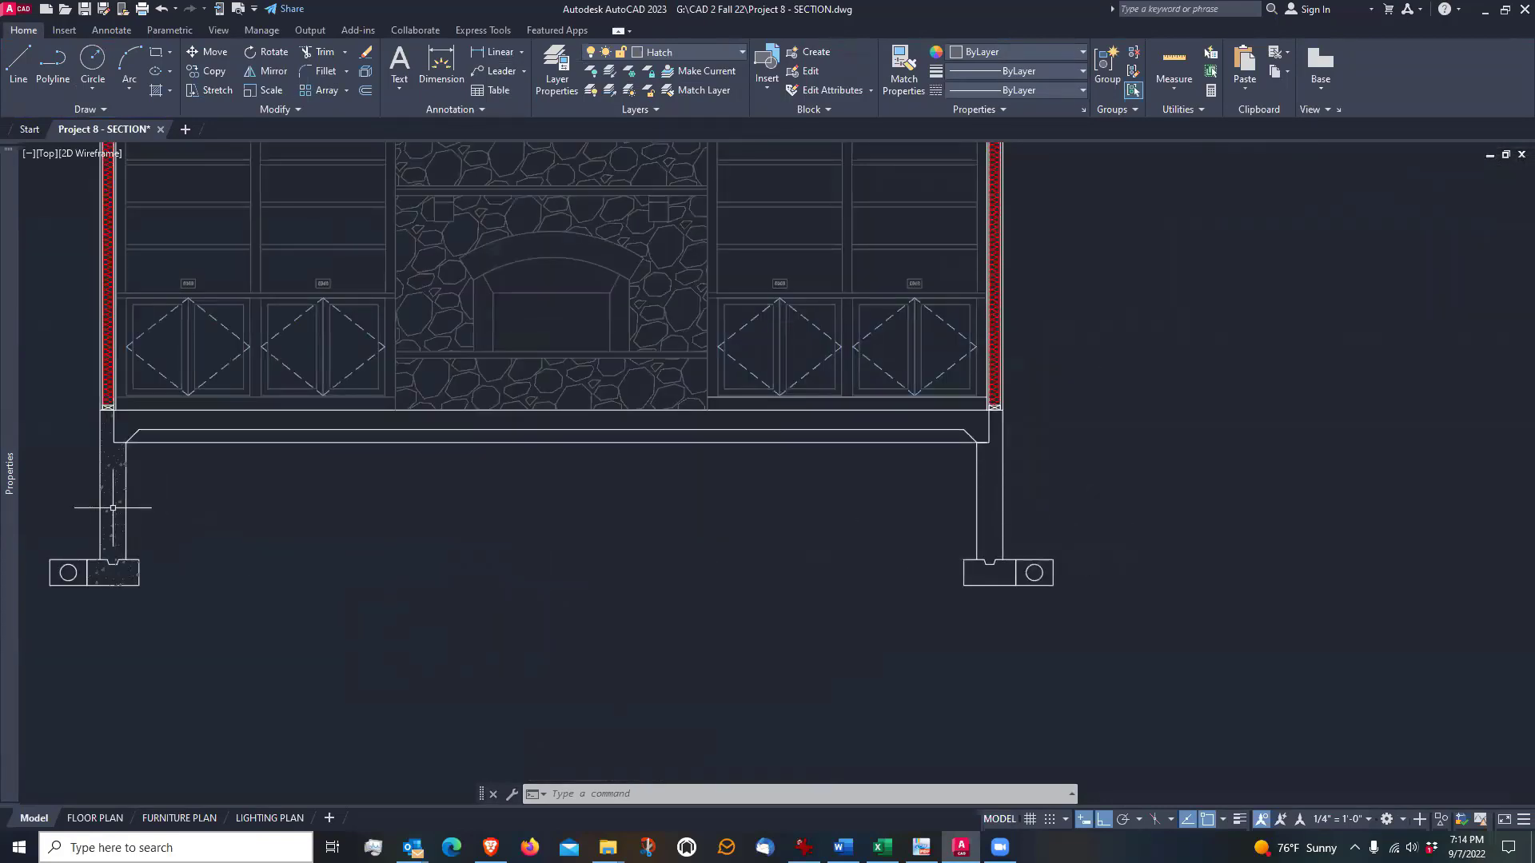
scroll(1070, 621, "up", 2)
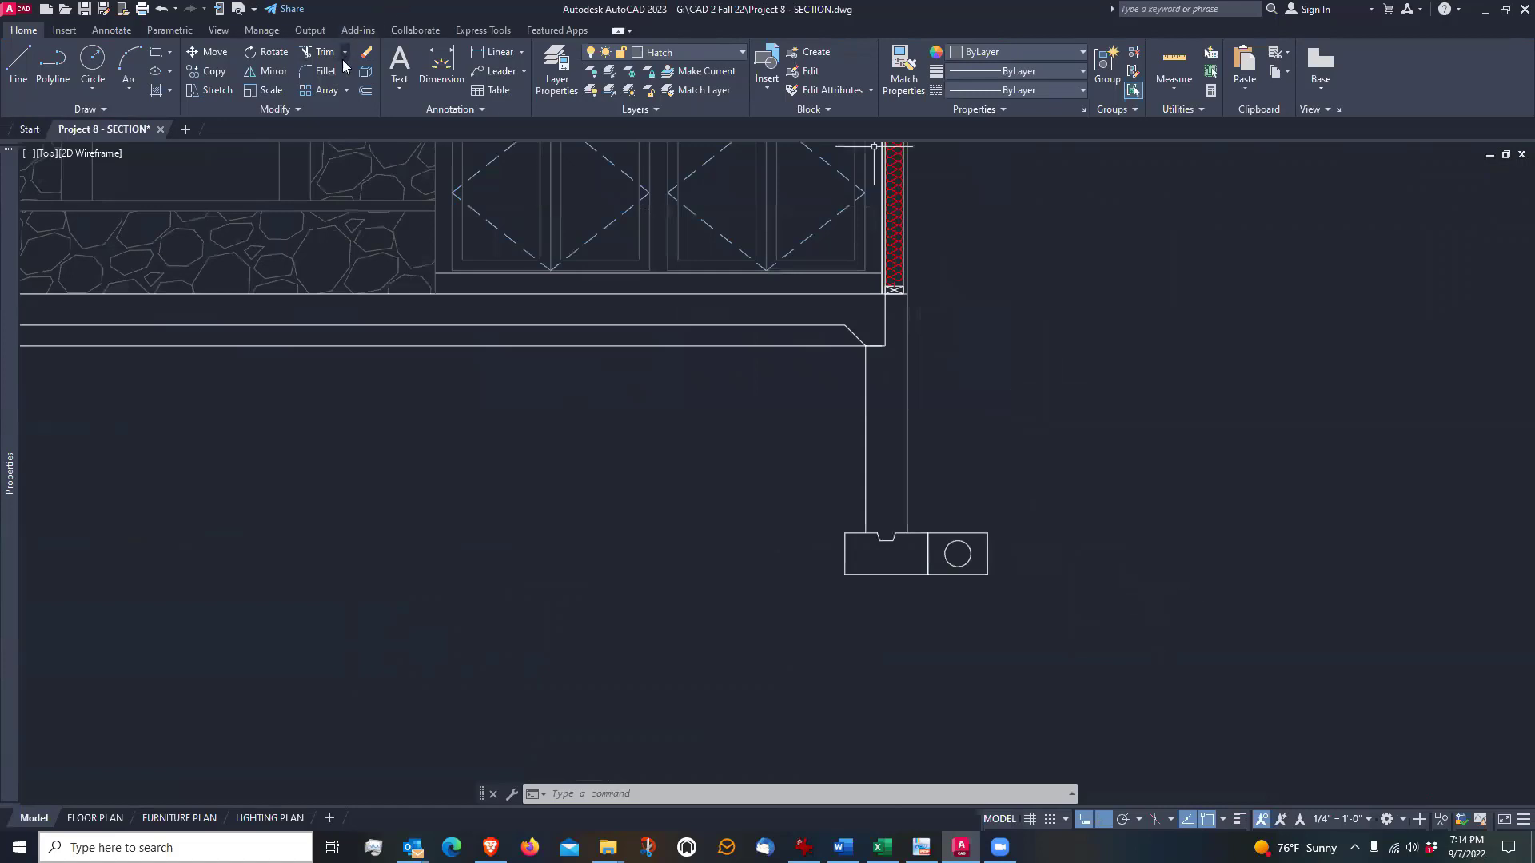
left_click(156, 91)
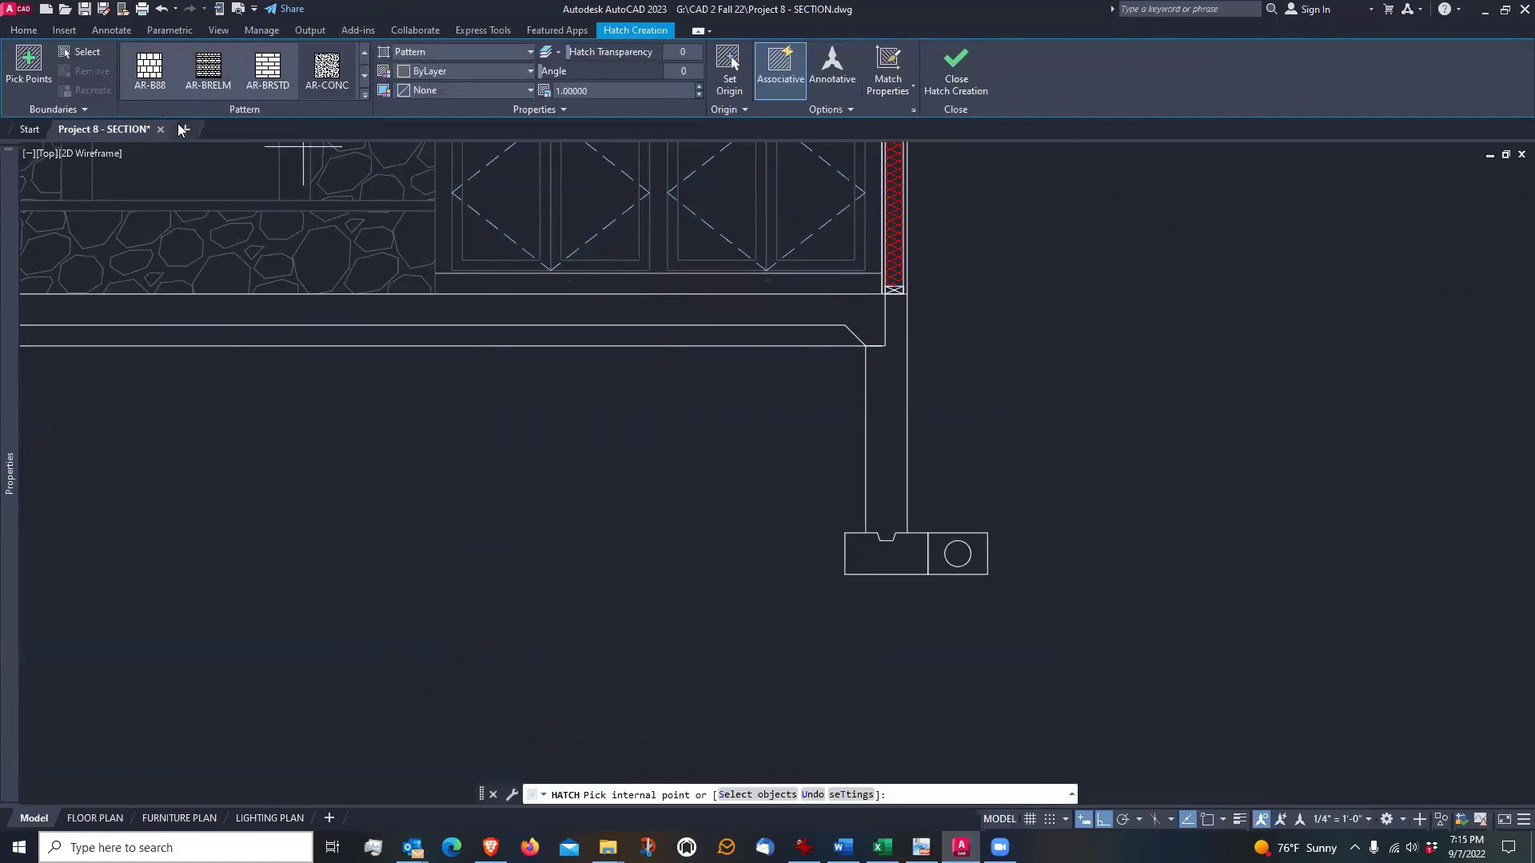
left_click(327, 72)
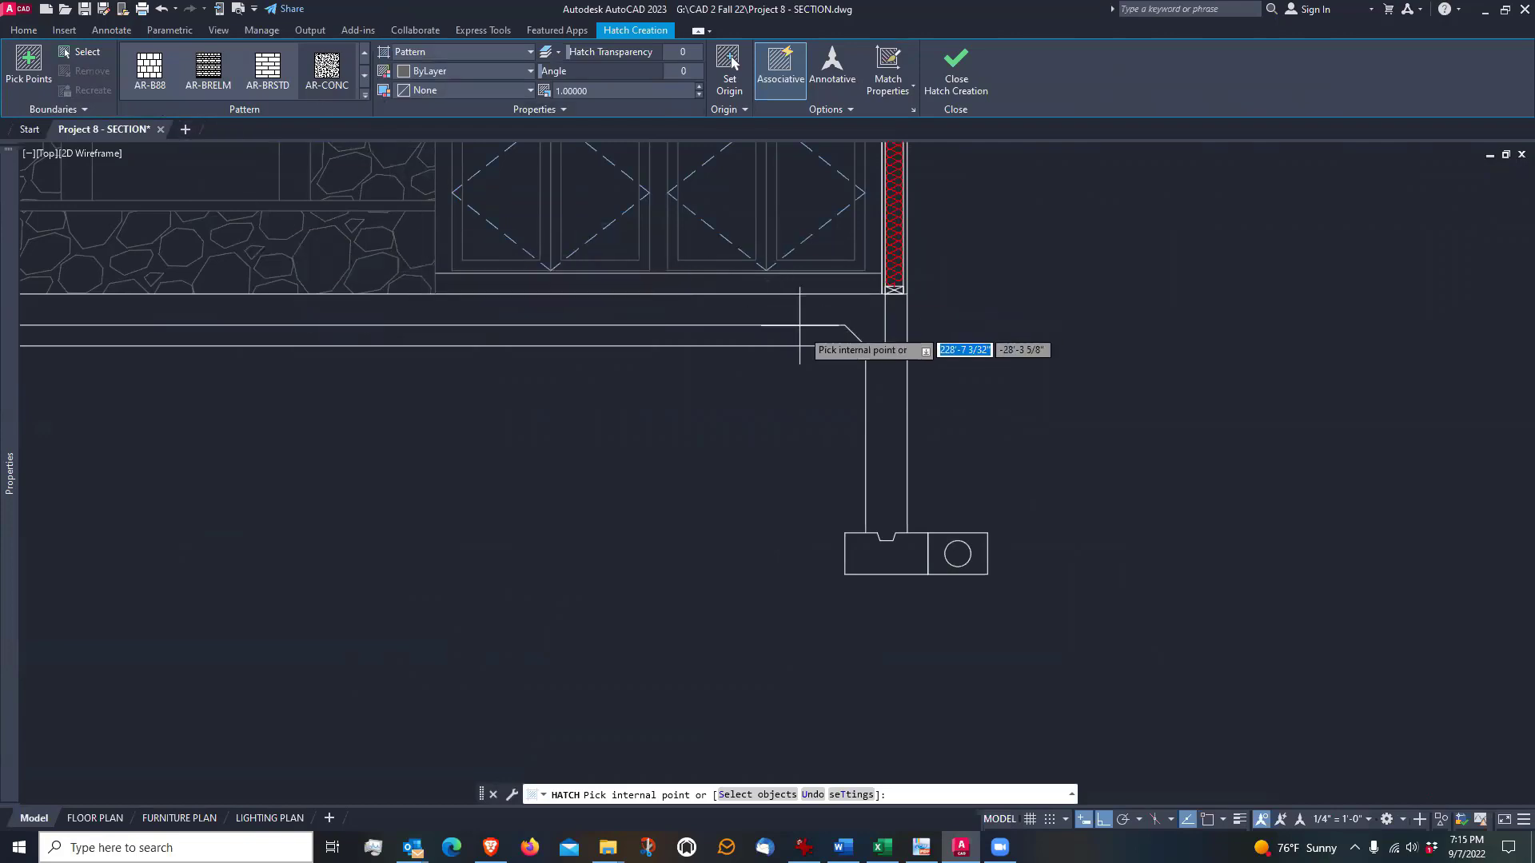
left_click(885, 416)
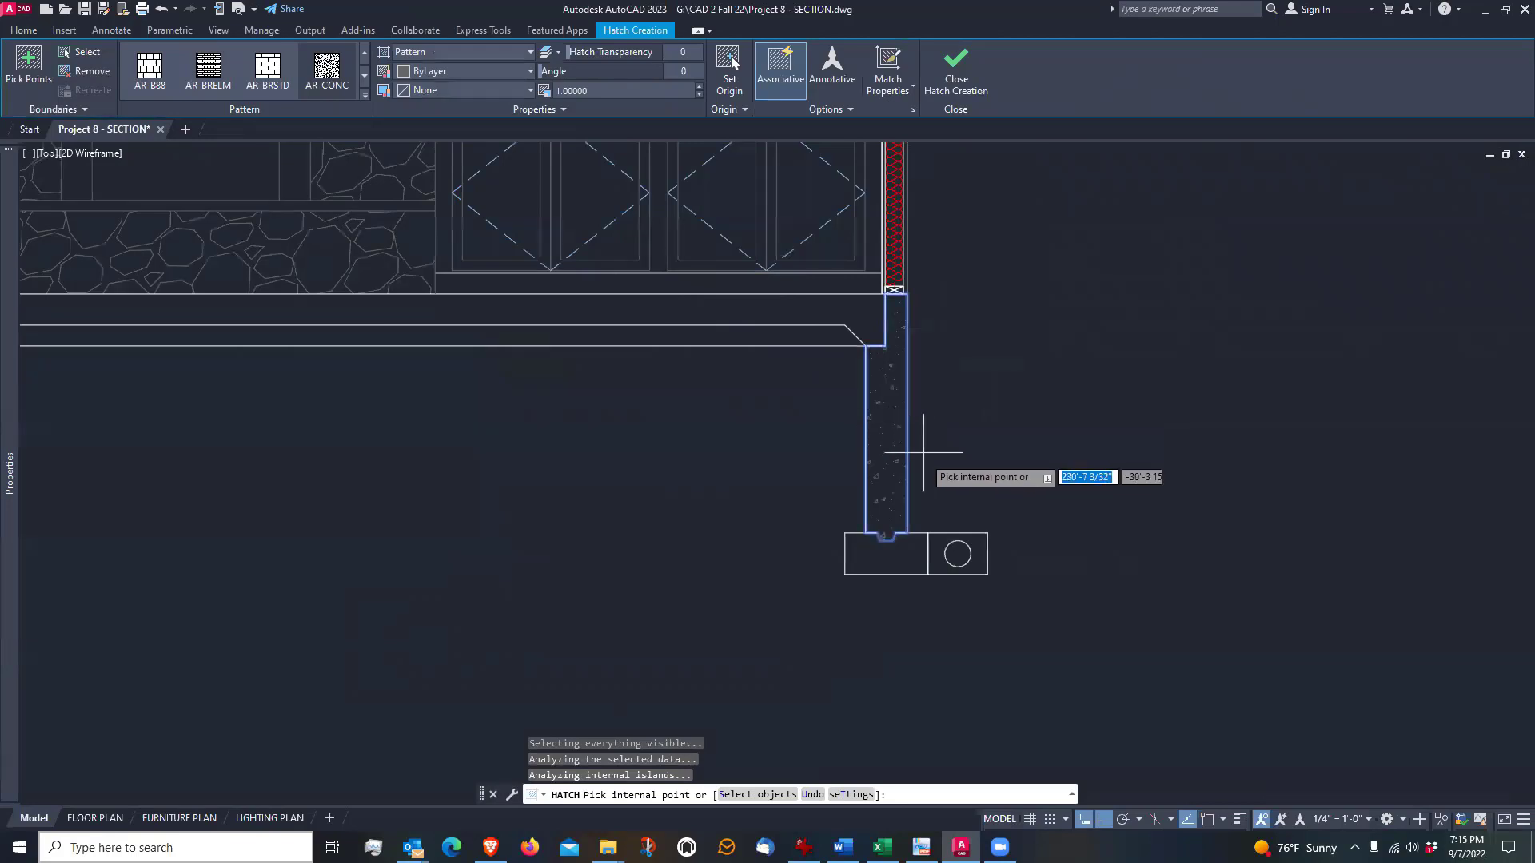
left_click(899, 554)
key("Return")
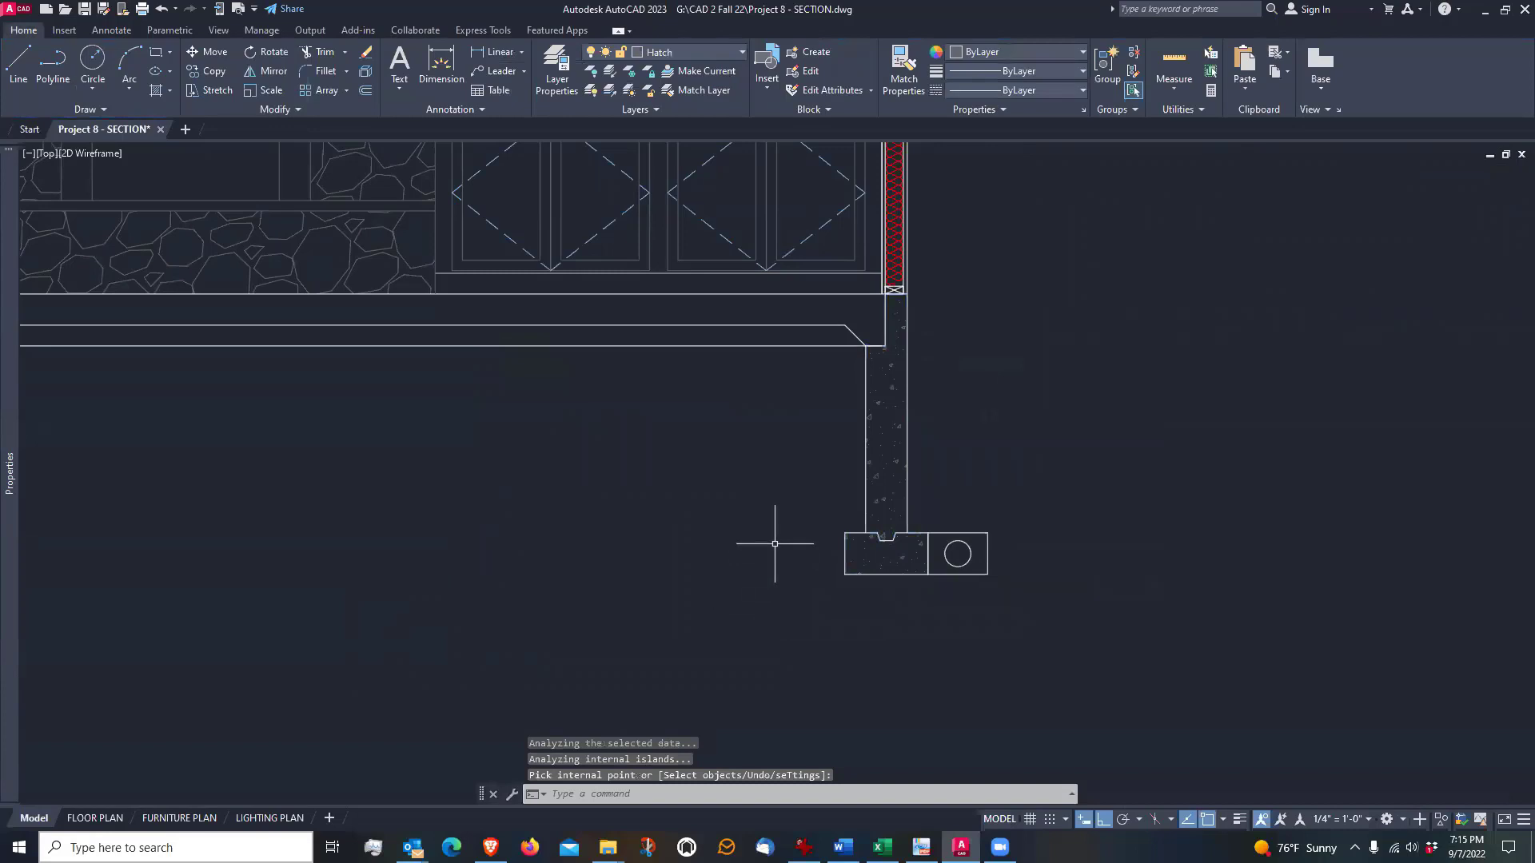
scroll(709, 463, "down", 3)
middle_click_drag(505, 438, 835, 481)
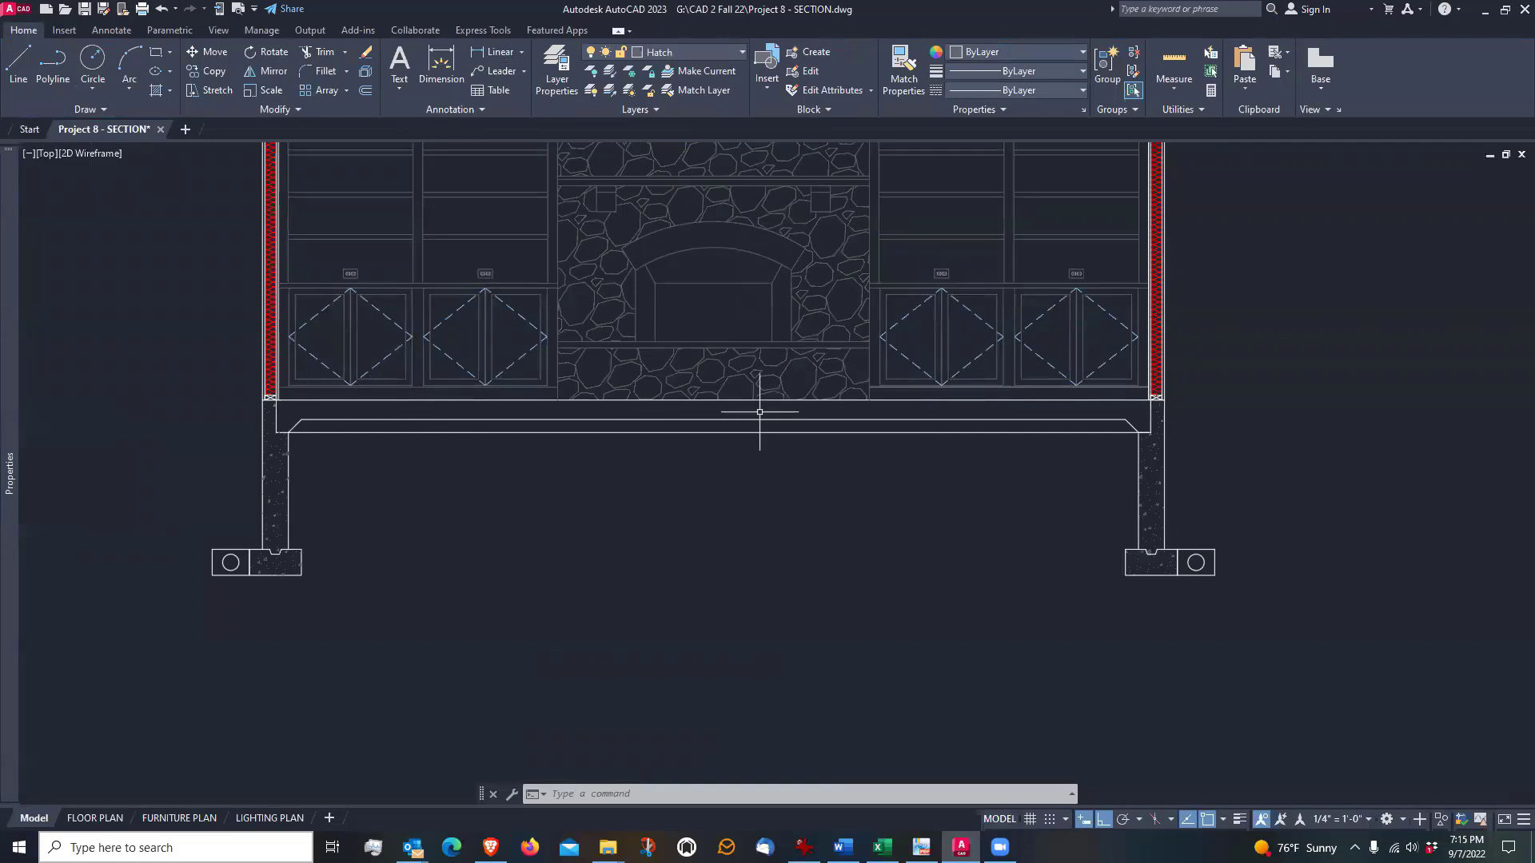
scroll(272, 399, "up", 5)
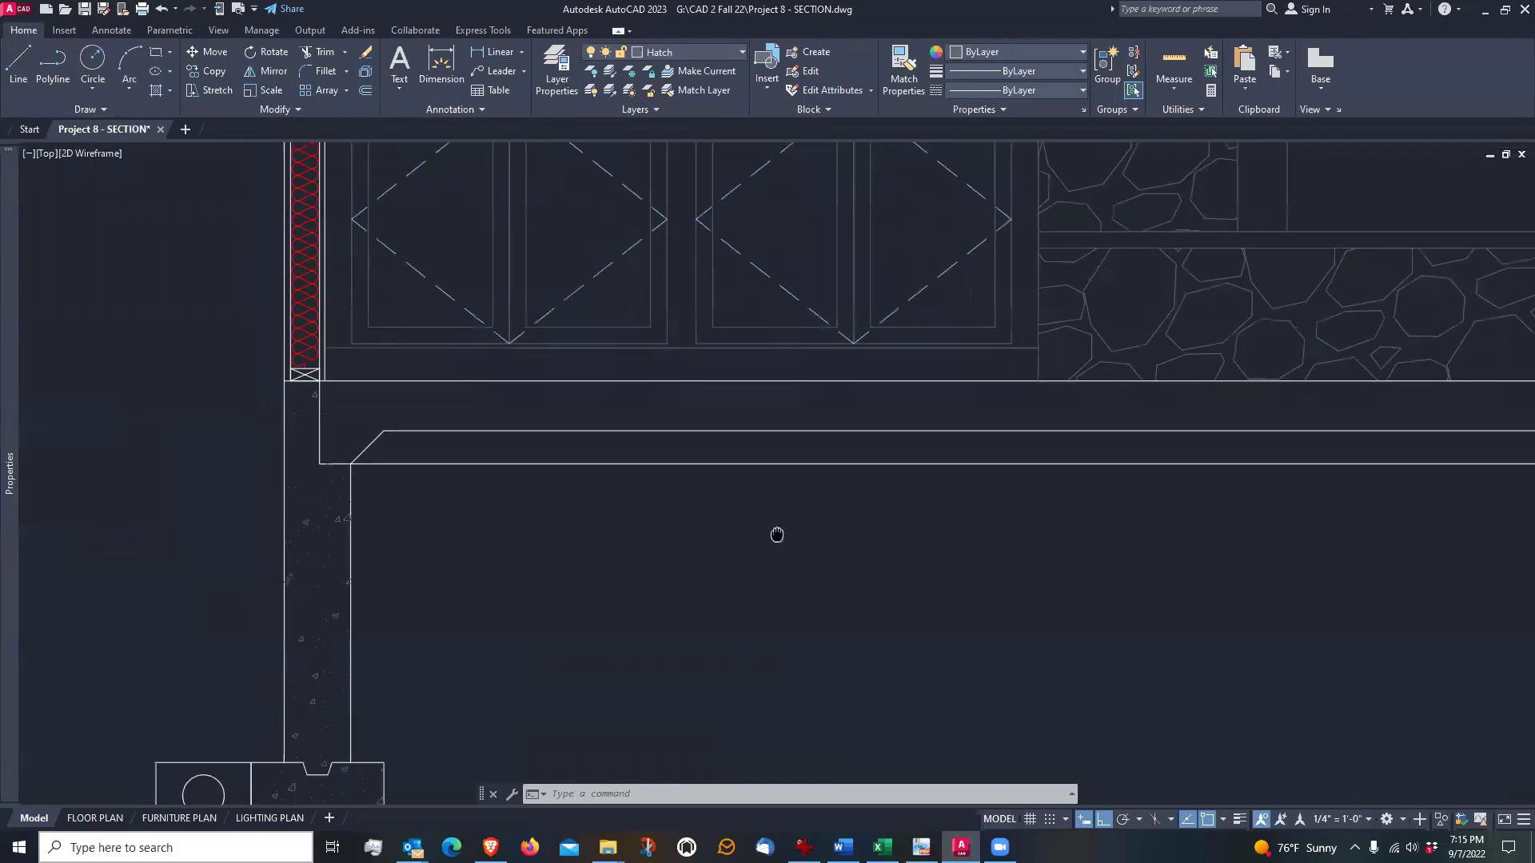
left_click(157, 92)
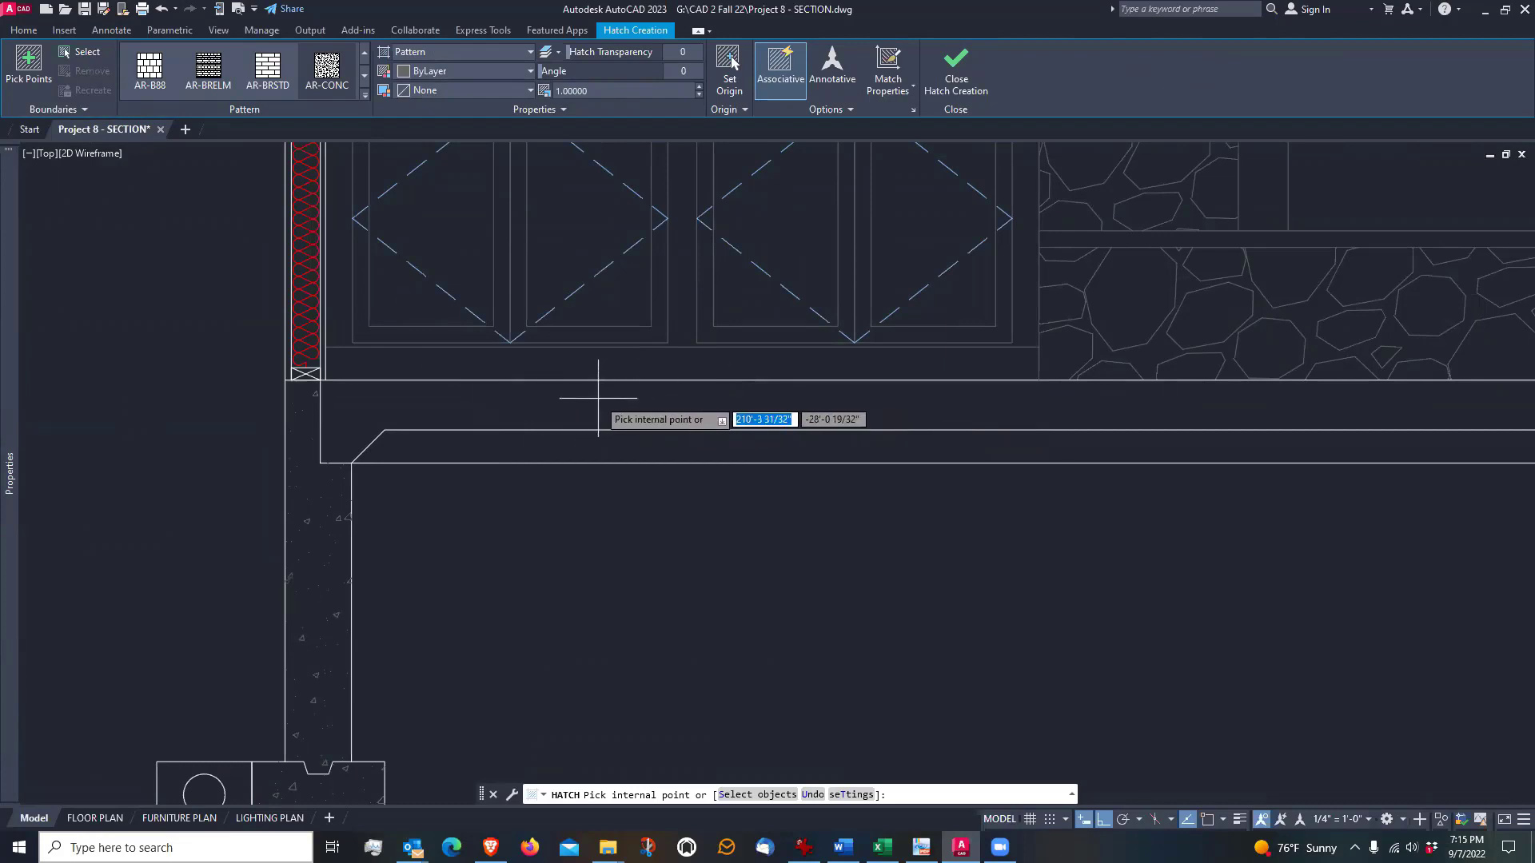
scroll(598, 397, "down", 4)
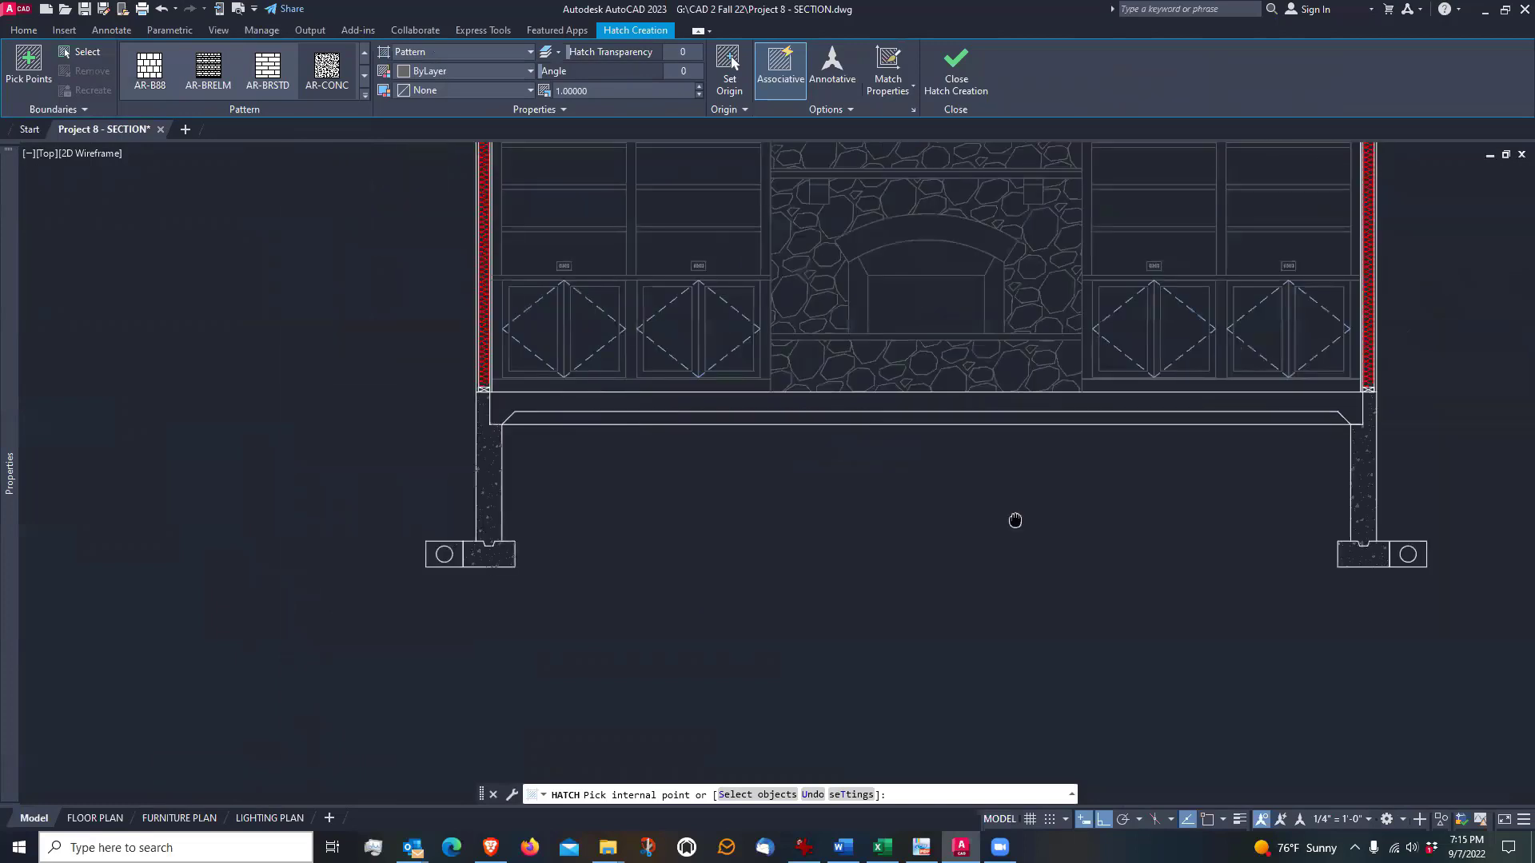
middle_click_drag(1015, 520, 877, 579)
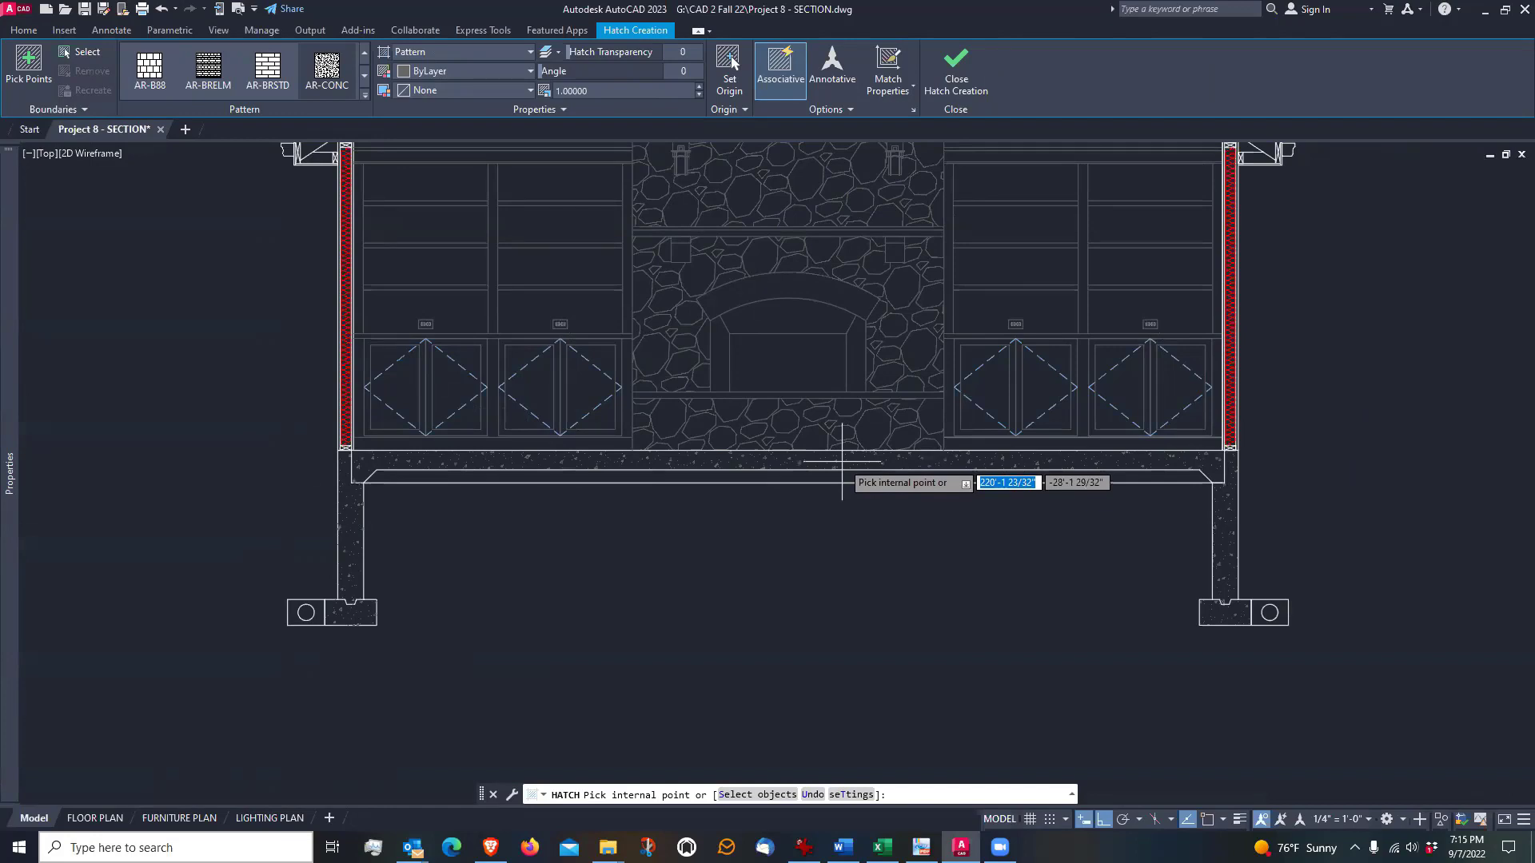
key("Escape")
Hatch the floor slab between the two foundation walls with the AR-CONC pattern at scale 1
scroll(445, 502, "up", 5)
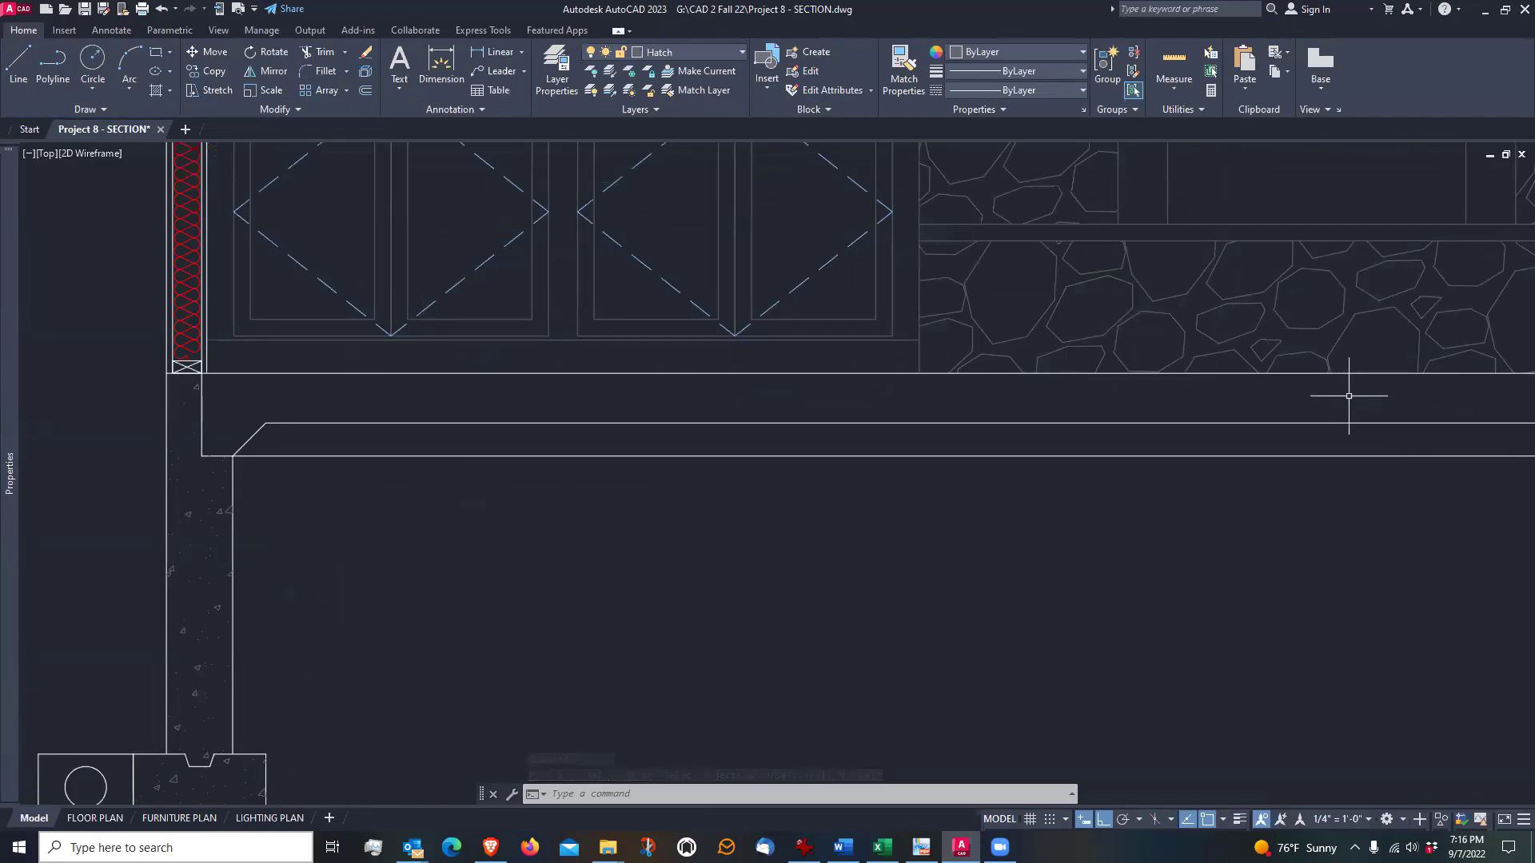
scroll(1349, 396, "down", 2)
mouse_move(1349, 396)
middle_mouse_down()
mouse_move(920, 436)
mouse_move(793, 473)
middle_mouse_up()
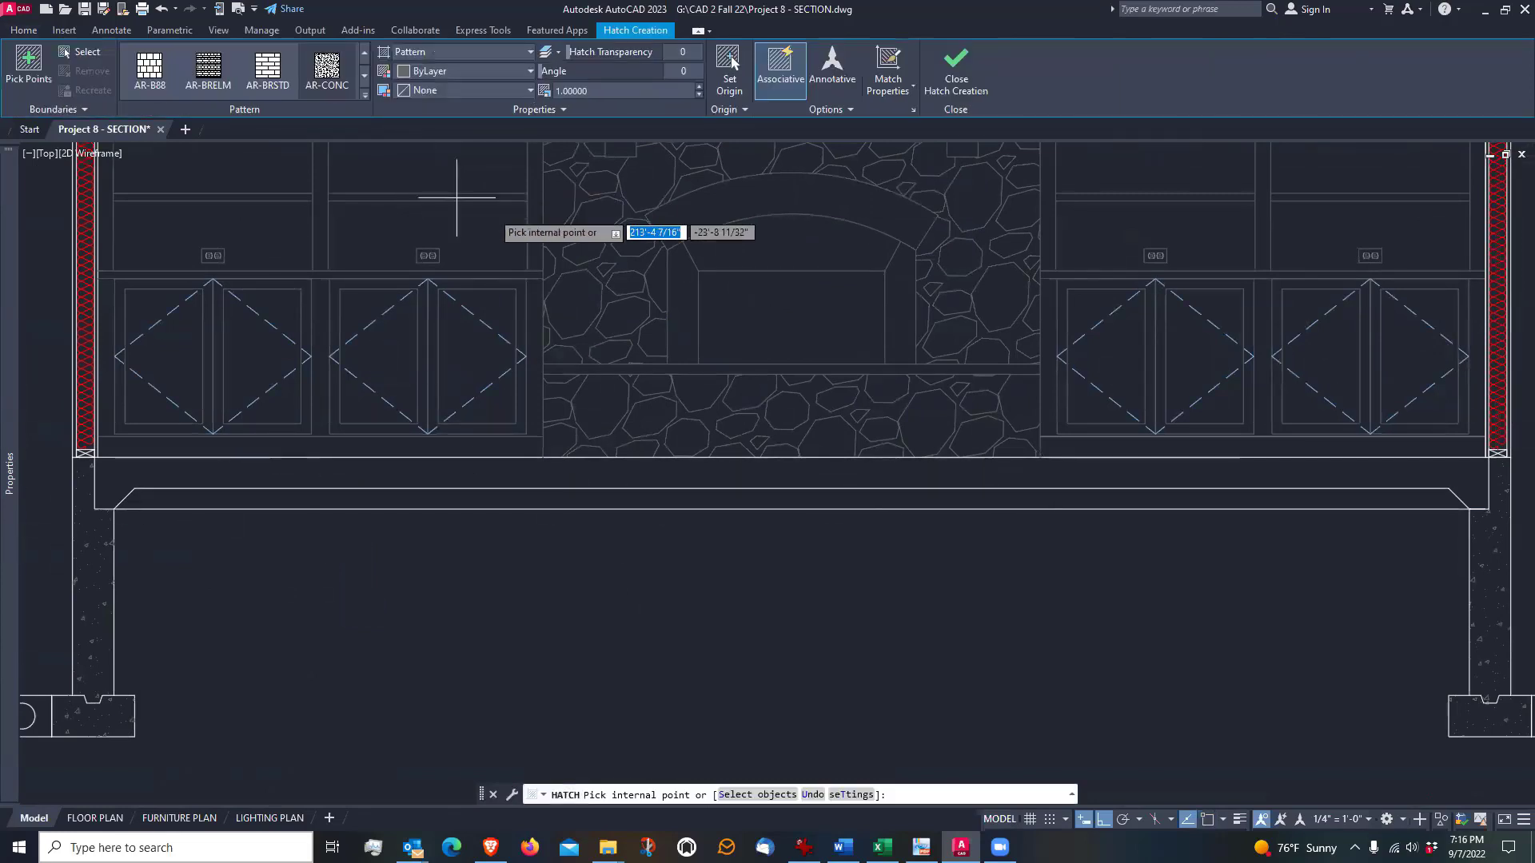
left_click(156, 91)
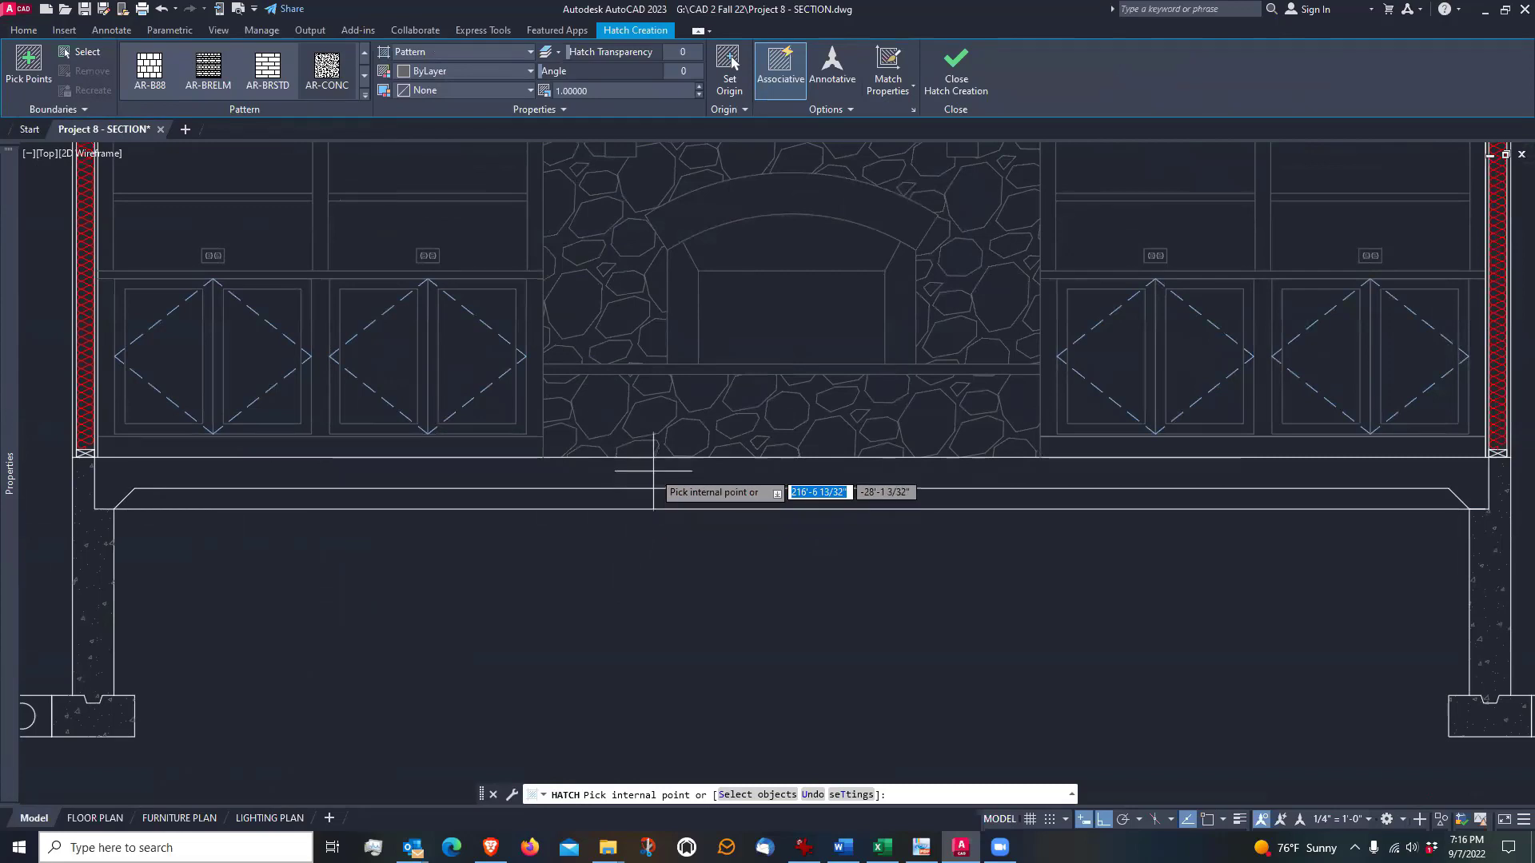
left_click(654, 471)
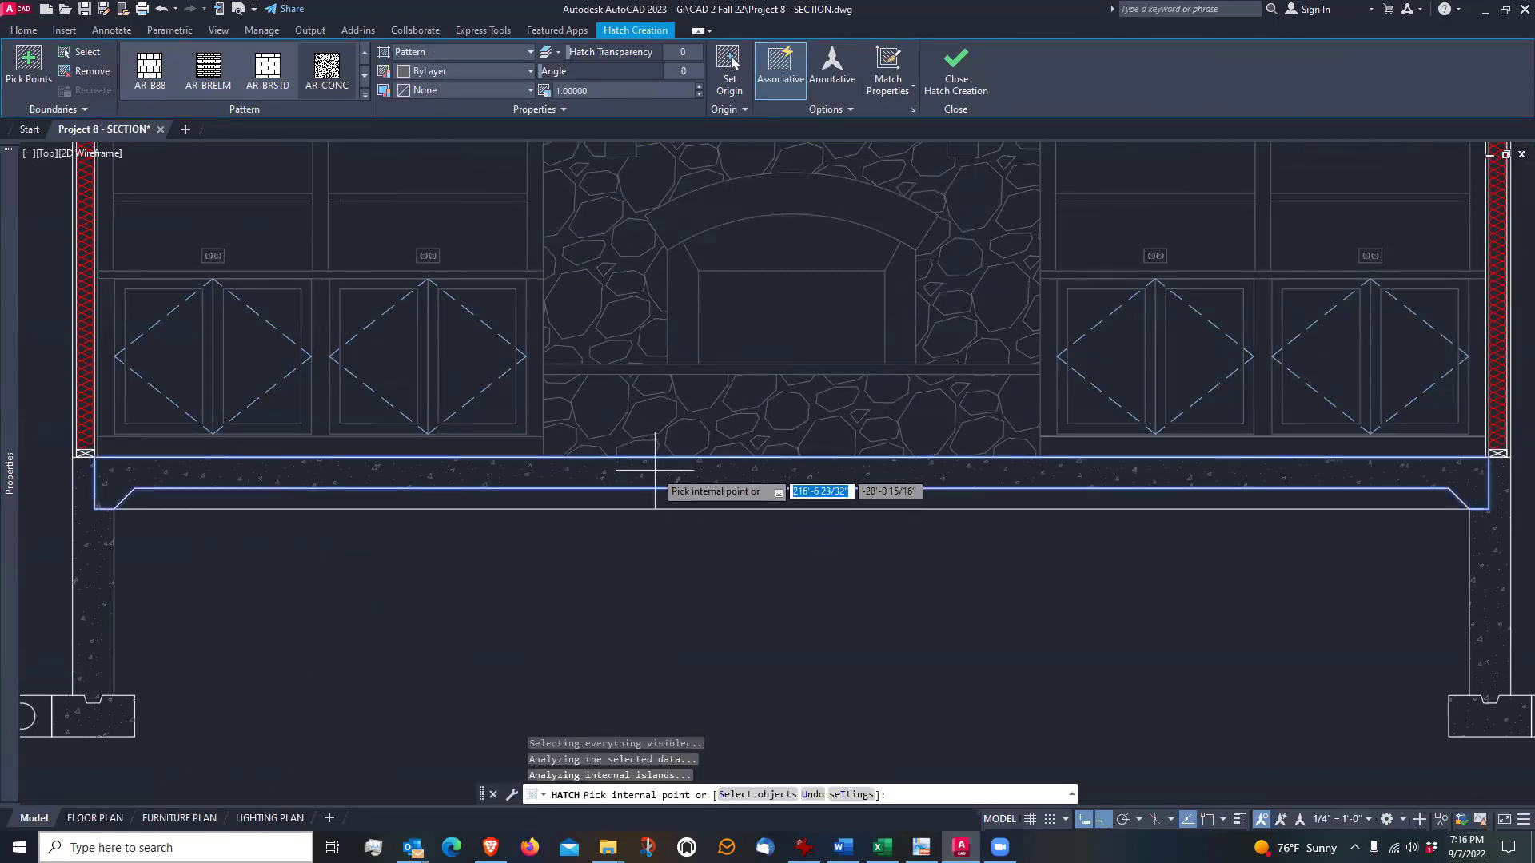
key("Return")
middle_click_drag(847, 589, 918, 527)
scroll(627, 411, "up", 8)
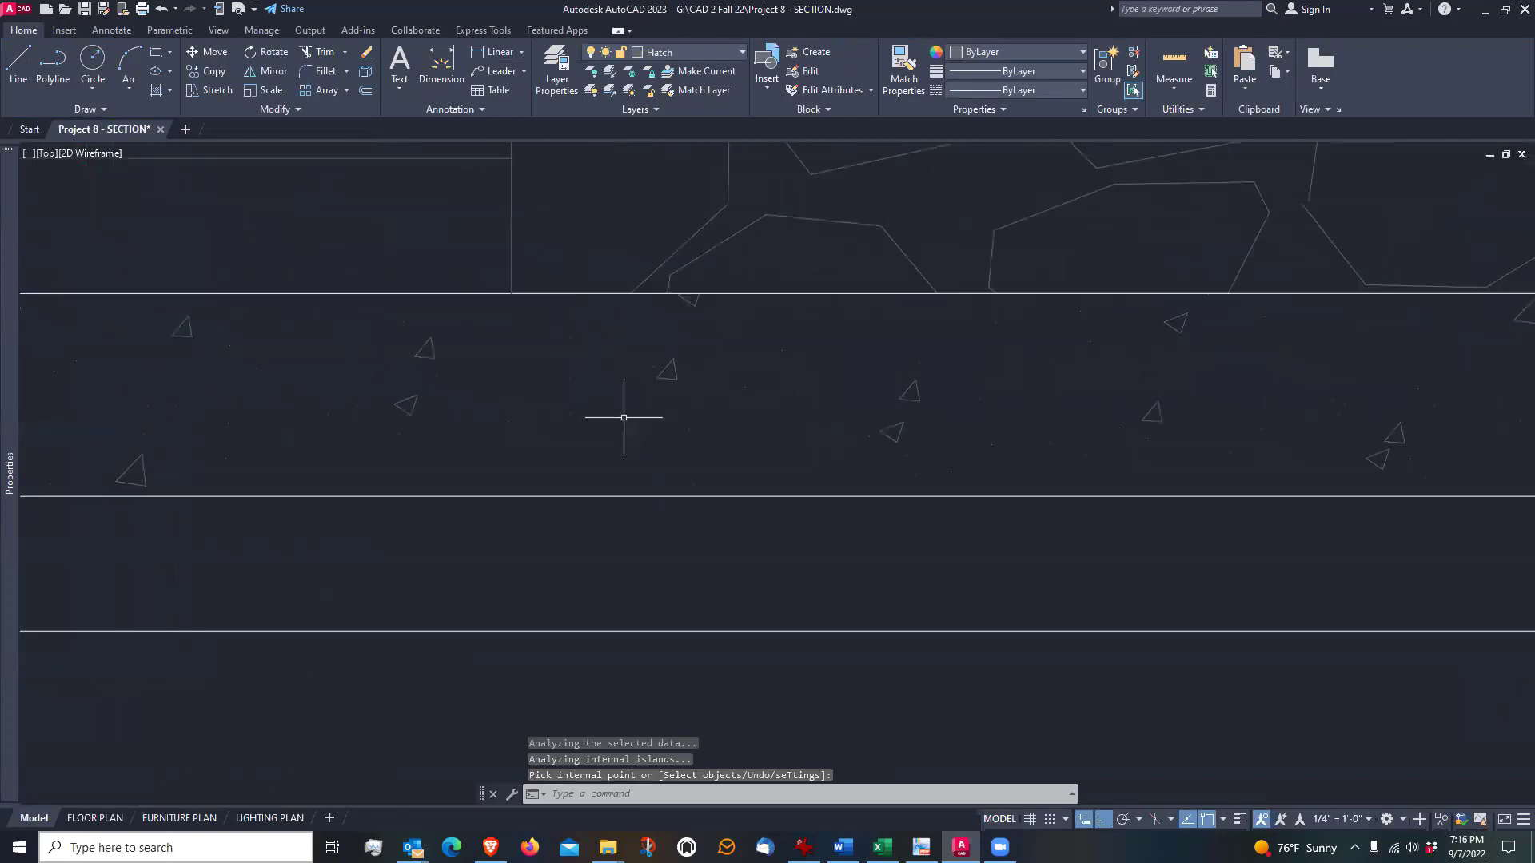
scroll(649, 384, "up", 2)
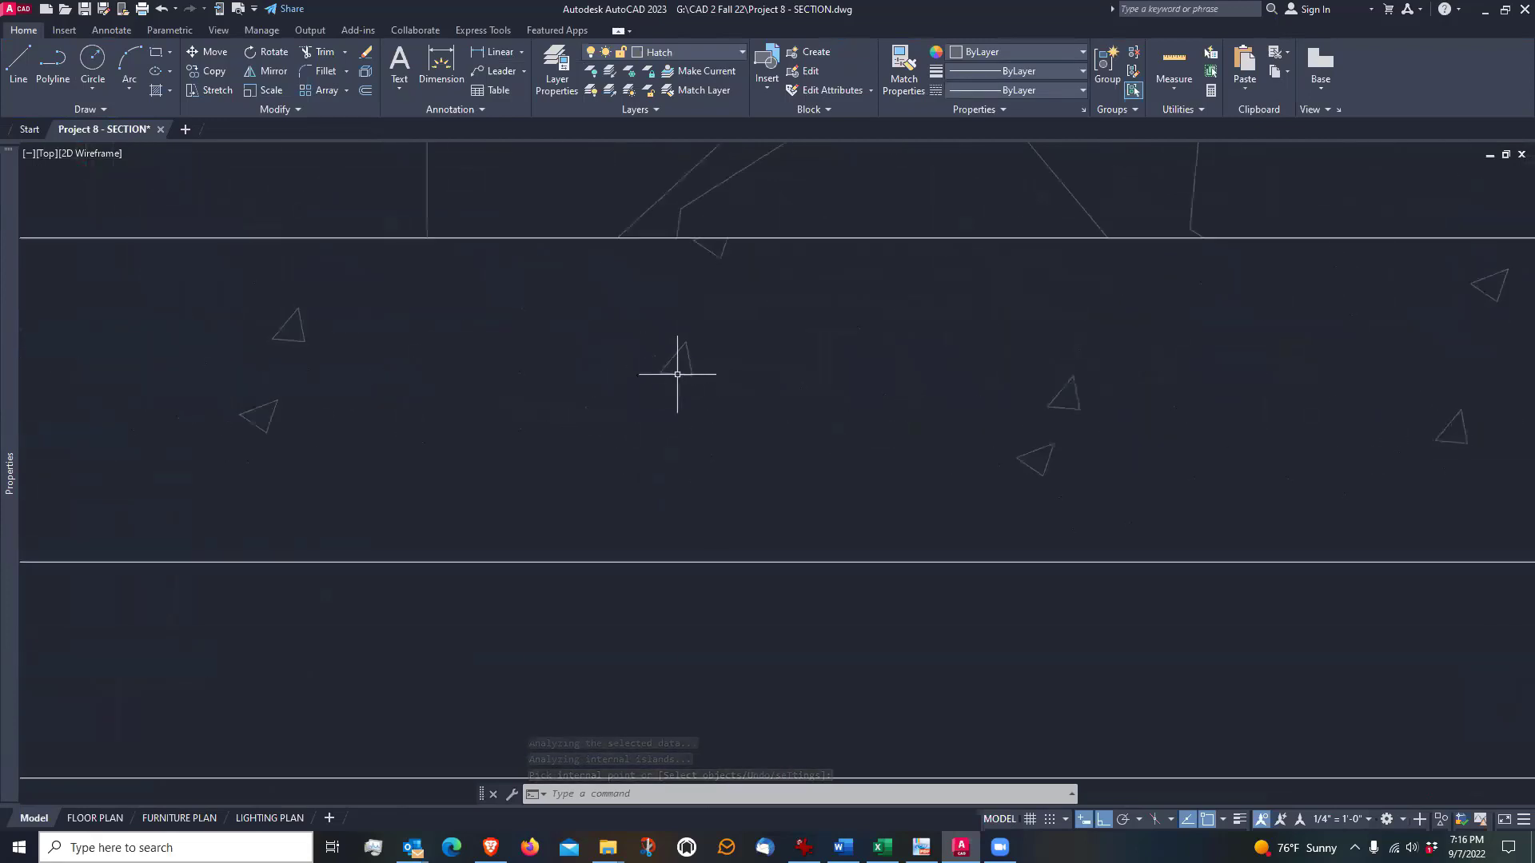
scroll(662, 357, "down", 10)
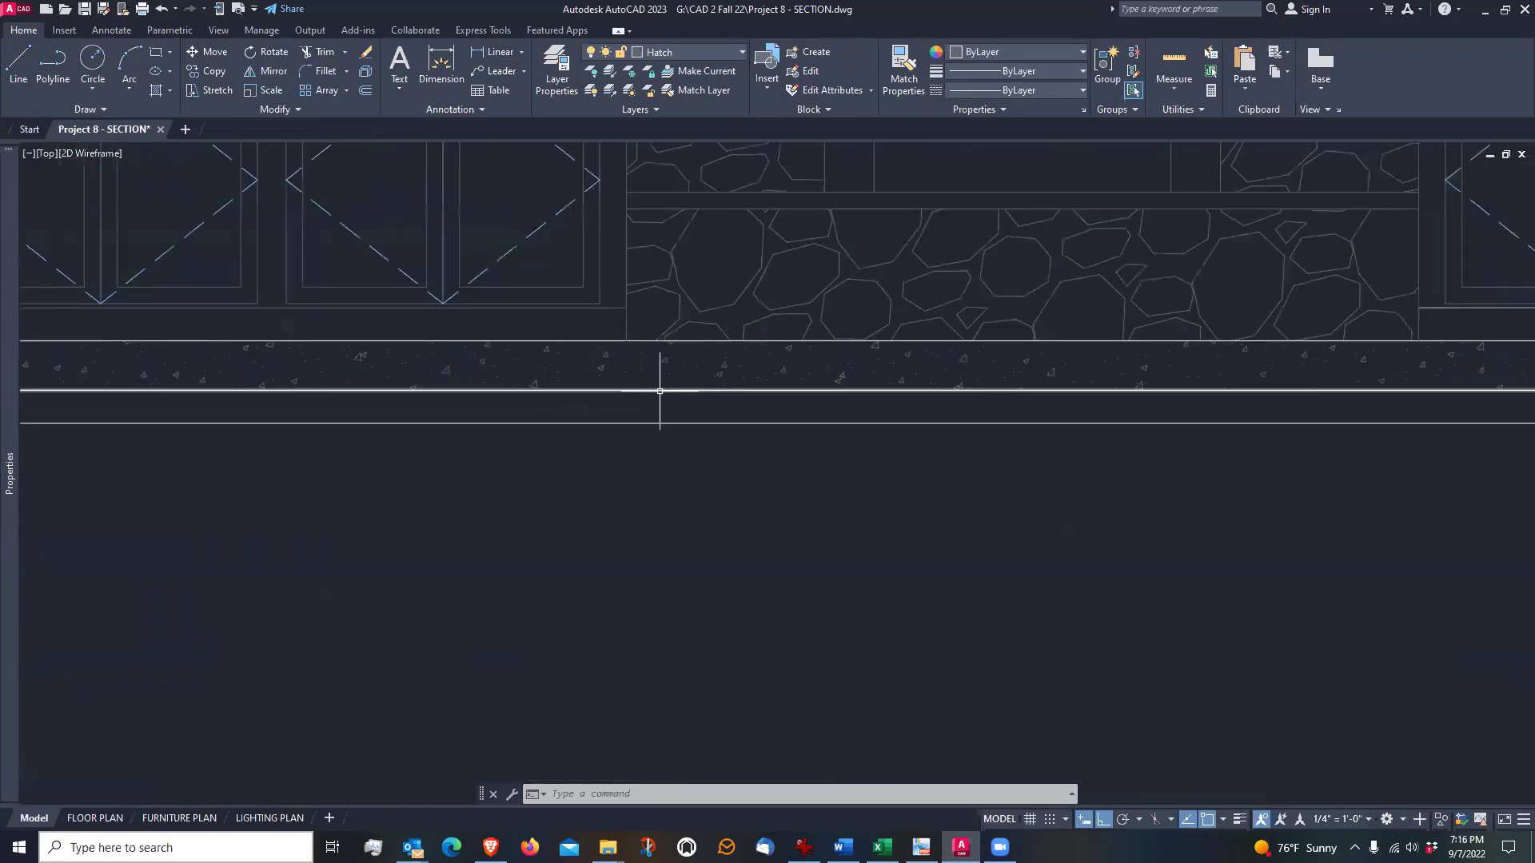
mouse_move(606, 498)
middle_mouse_down()
mouse_move(670, 473)
mouse_move(590, 505)
middle_mouse_up()
Hatch the layer beneath the floor slab with the GRAVEL pattern
scroll(590, 504, "down", 2)
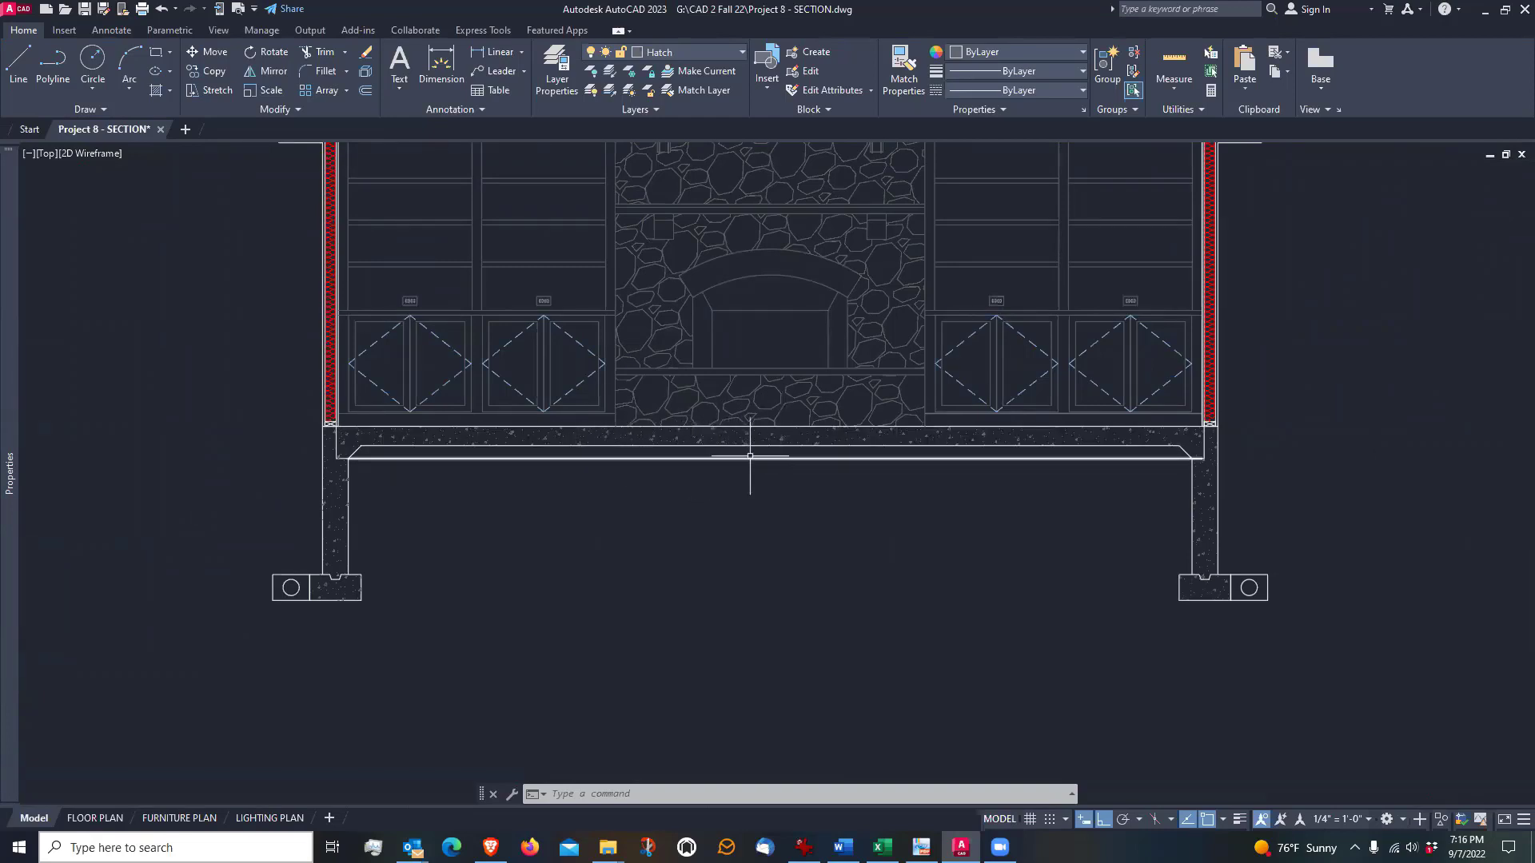
scroll(733, 452, "up", 2)
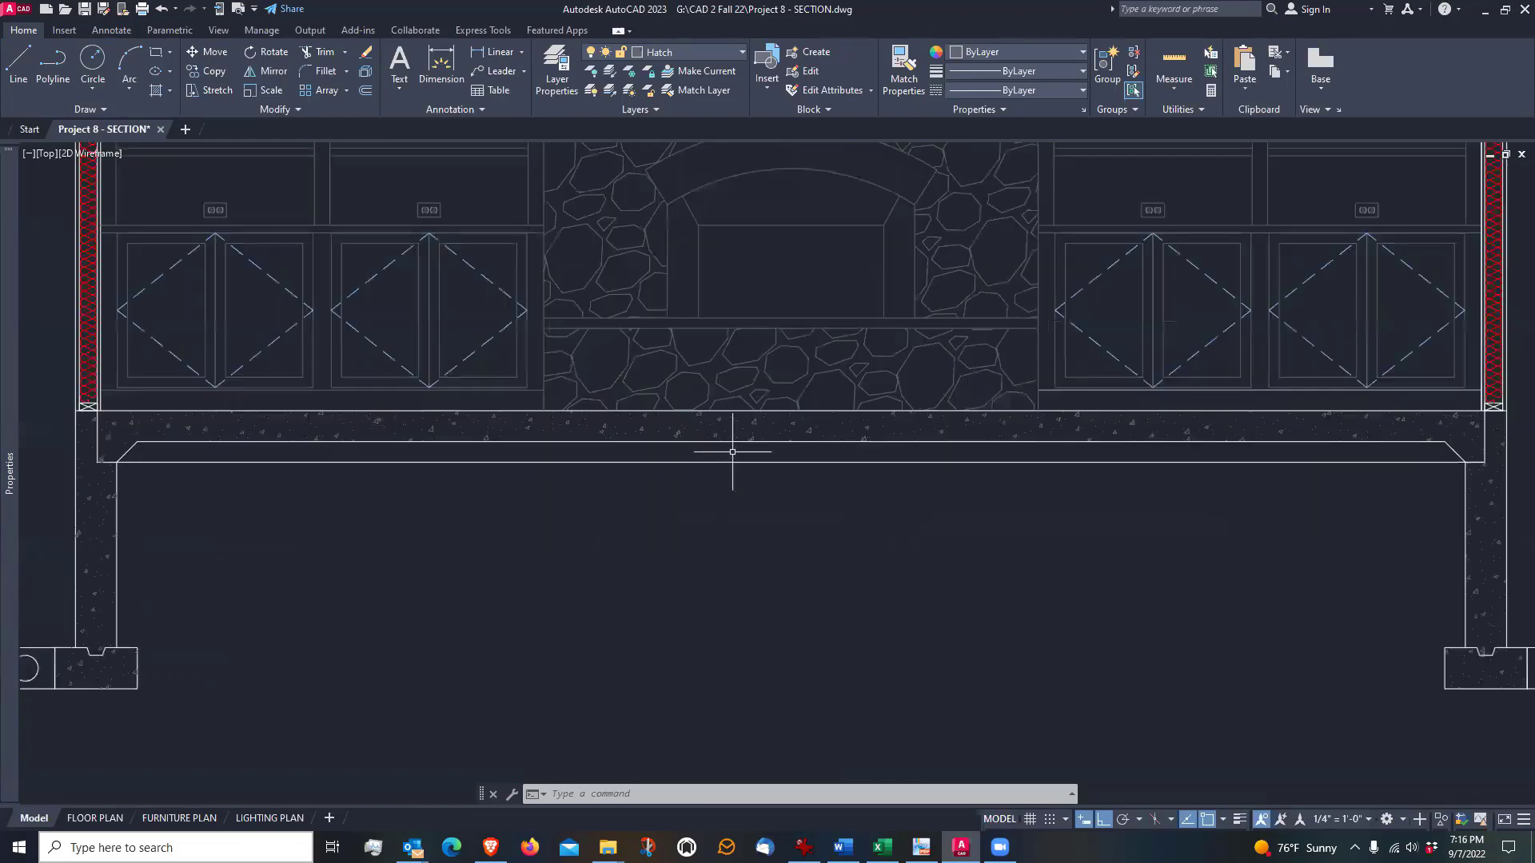
scroll(732, 452, "down", 1)
scroll(732, 452, "up", 1)
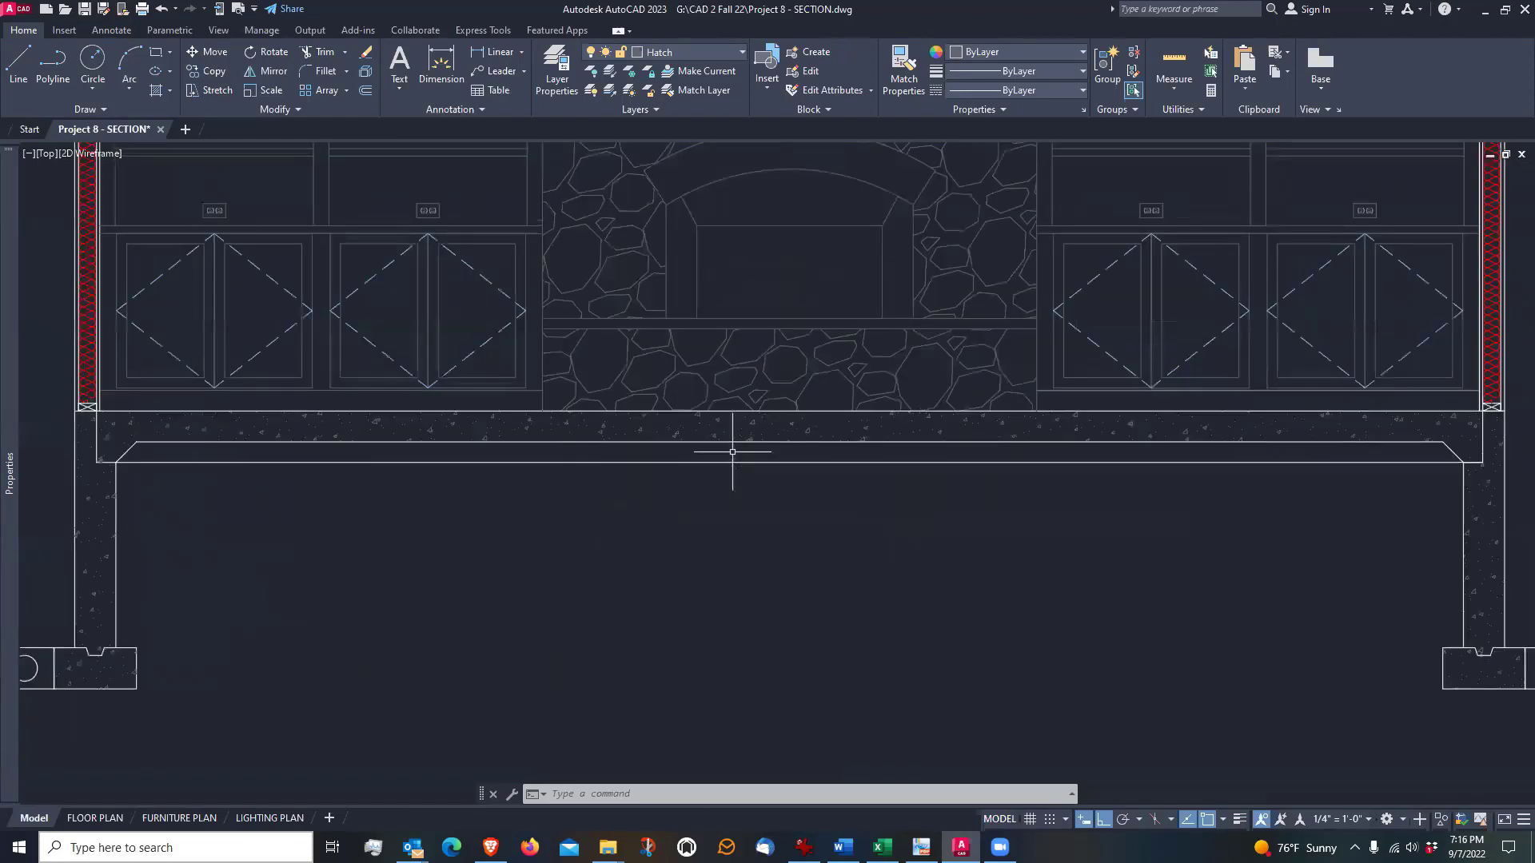
left_click(156, 92)
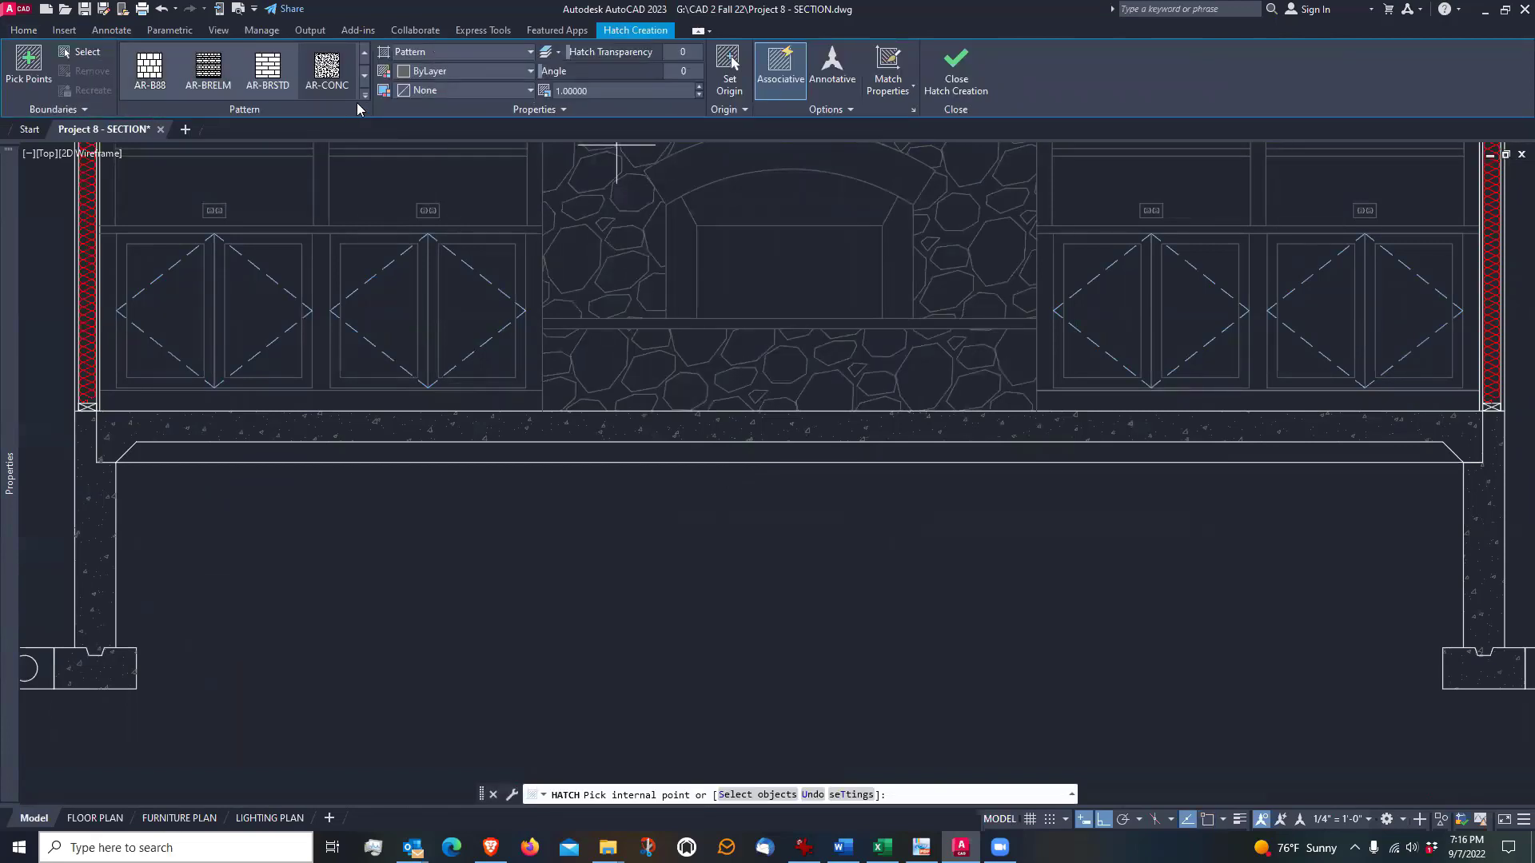
left_click(363, 98)
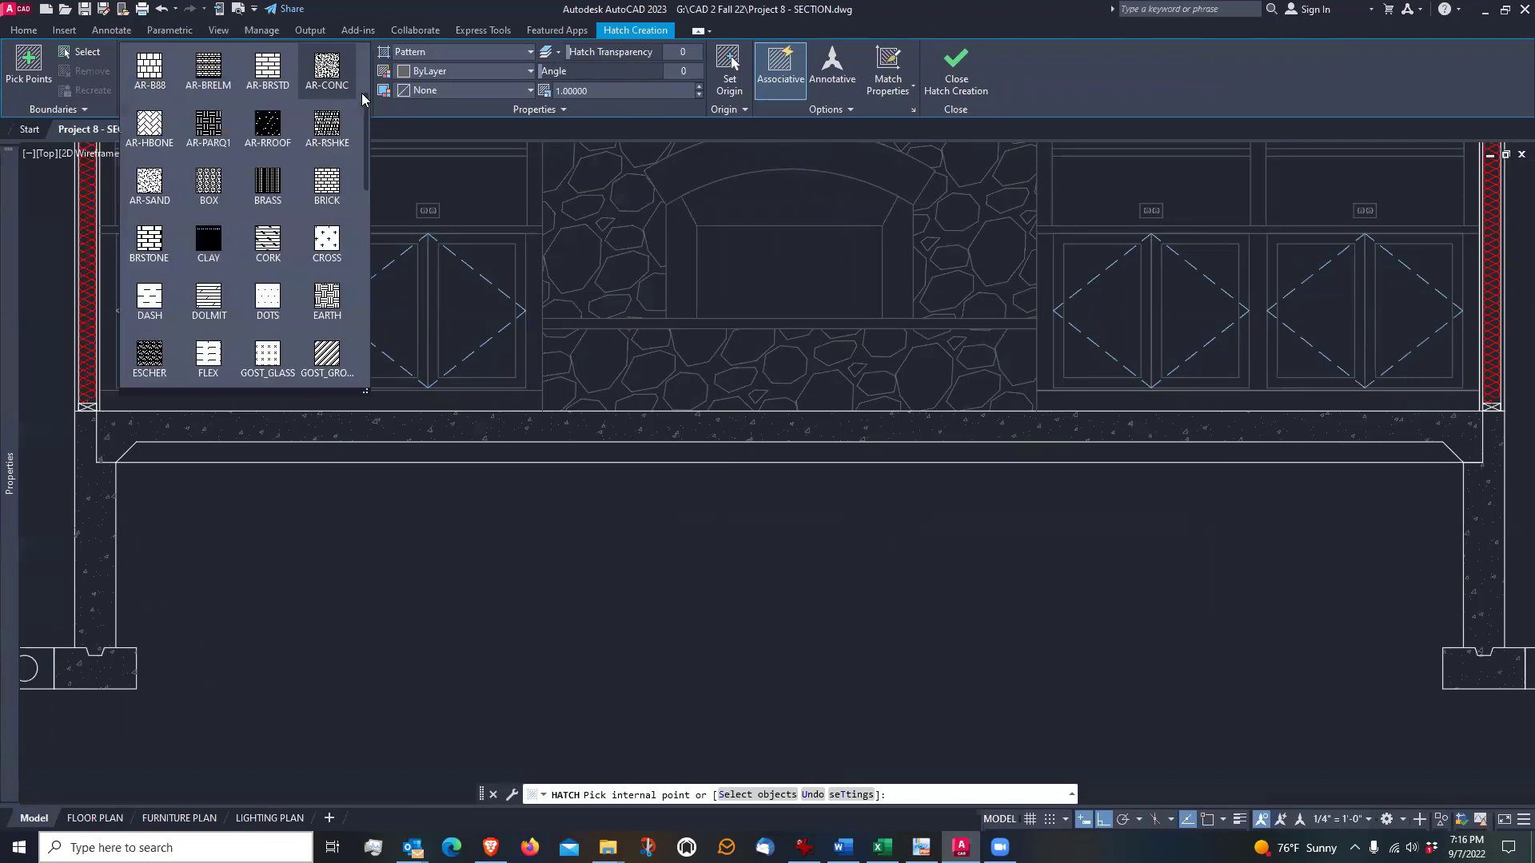
scroll(303, 257, "down", 2)
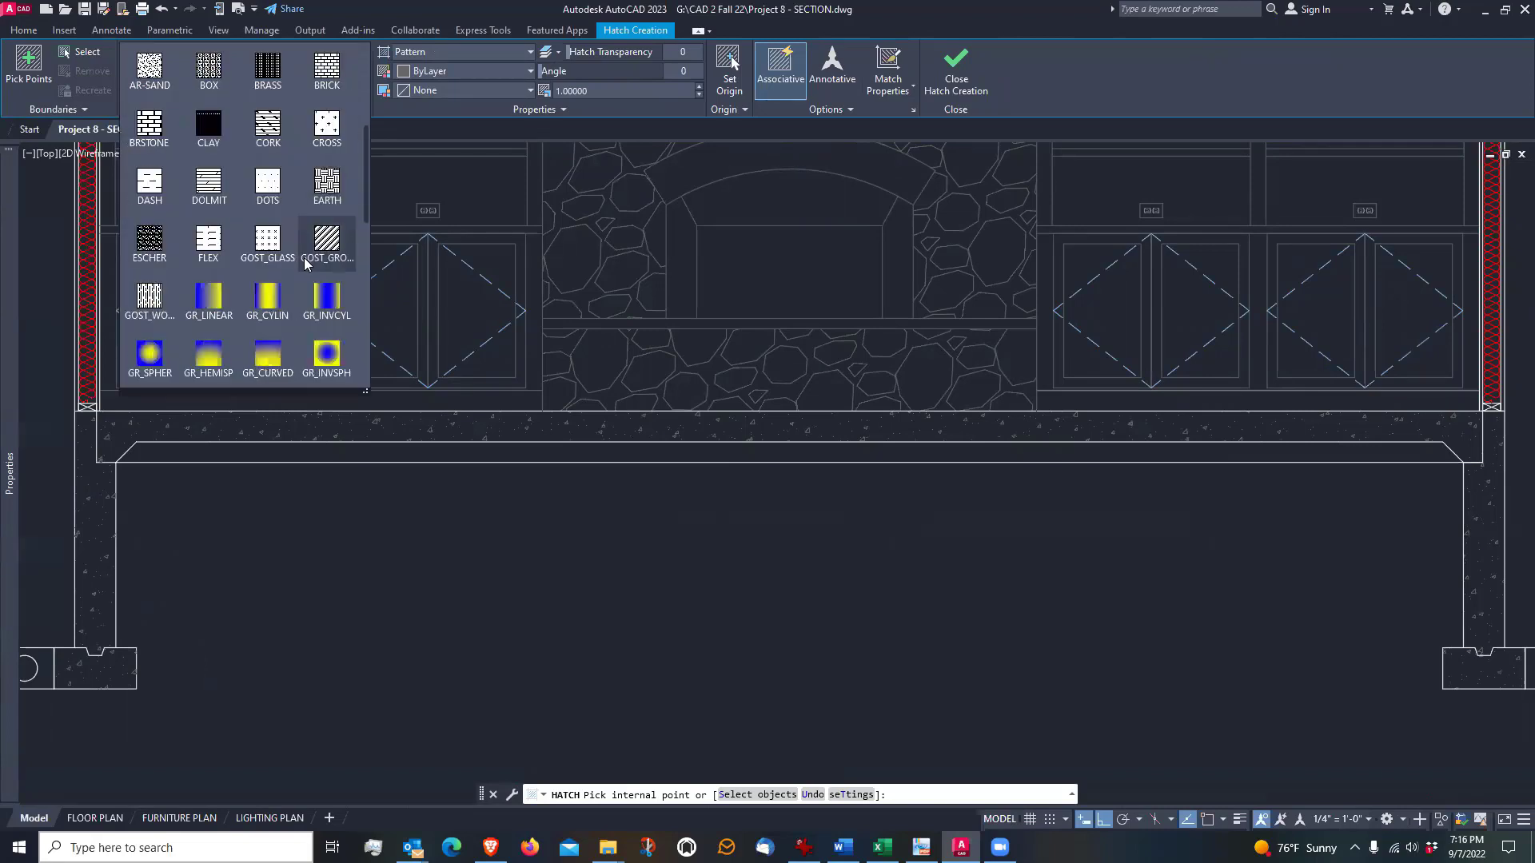
scroll(305, 257, "down", 2)
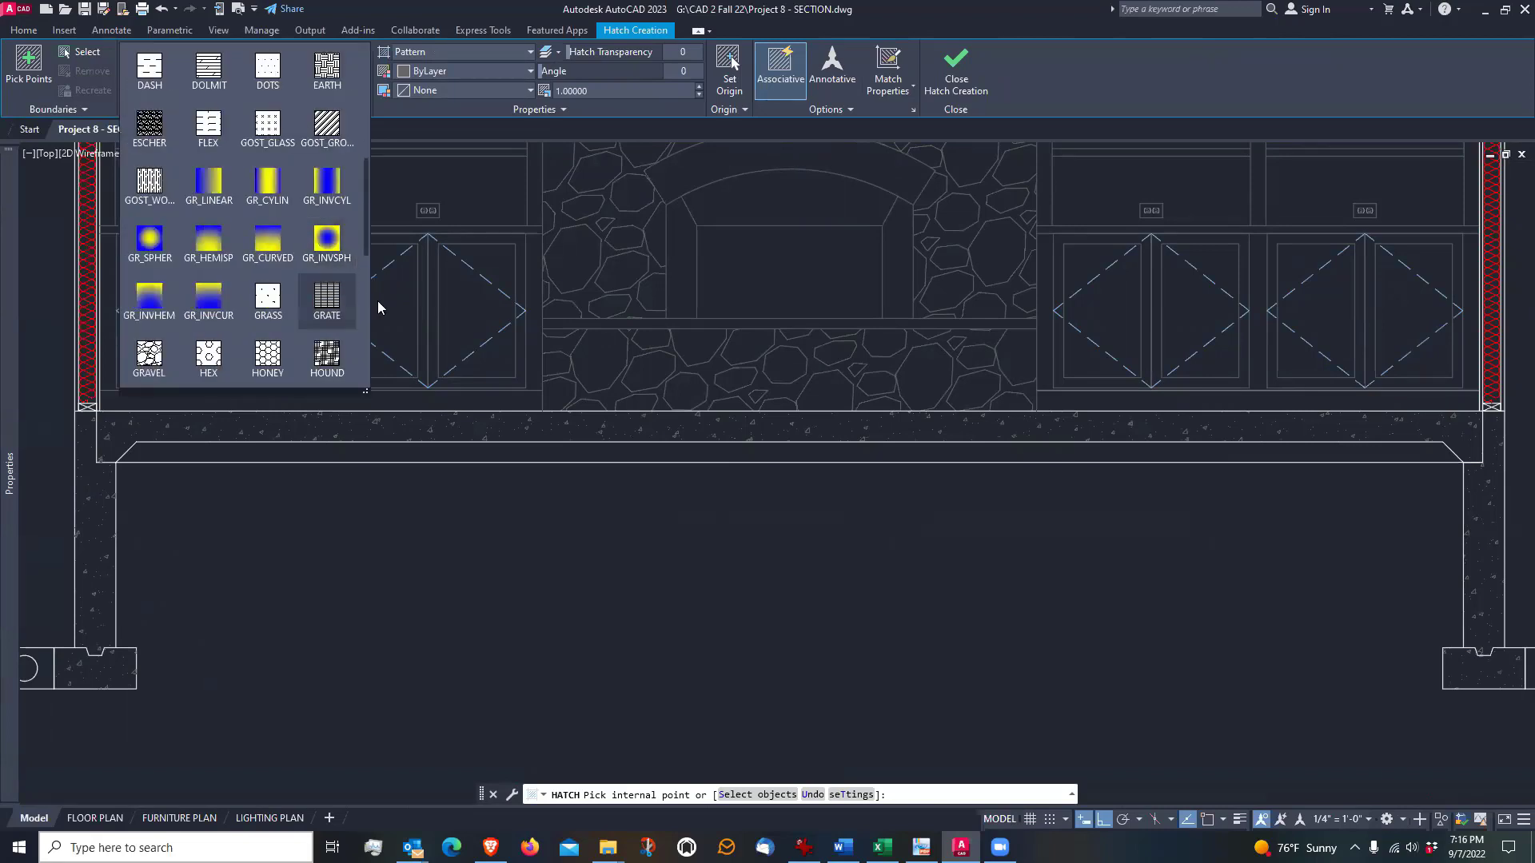
scroll(352, 304, "down", 1)
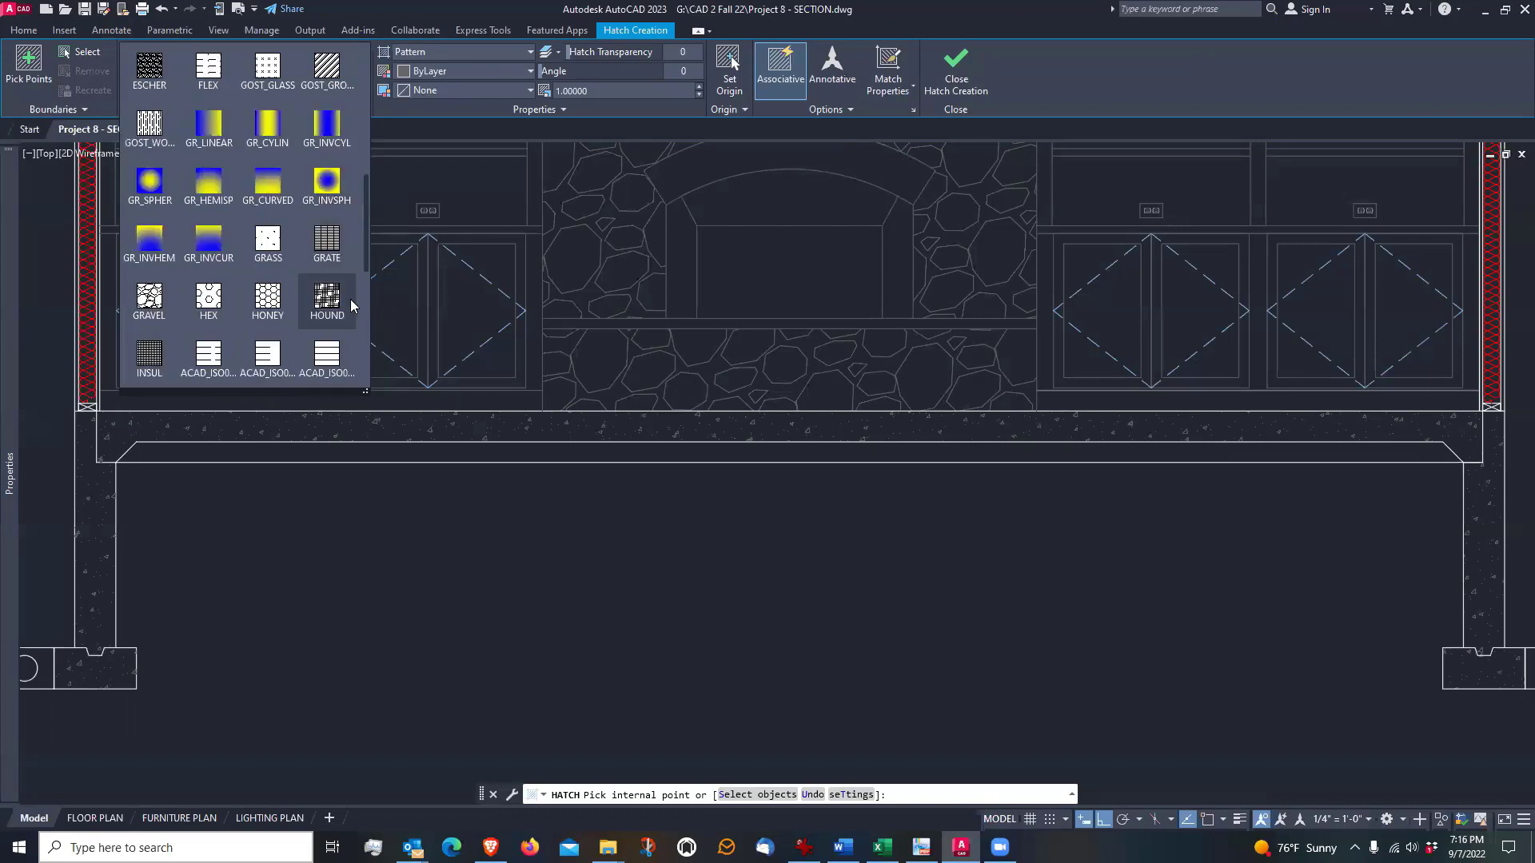
left_click(151, 298)
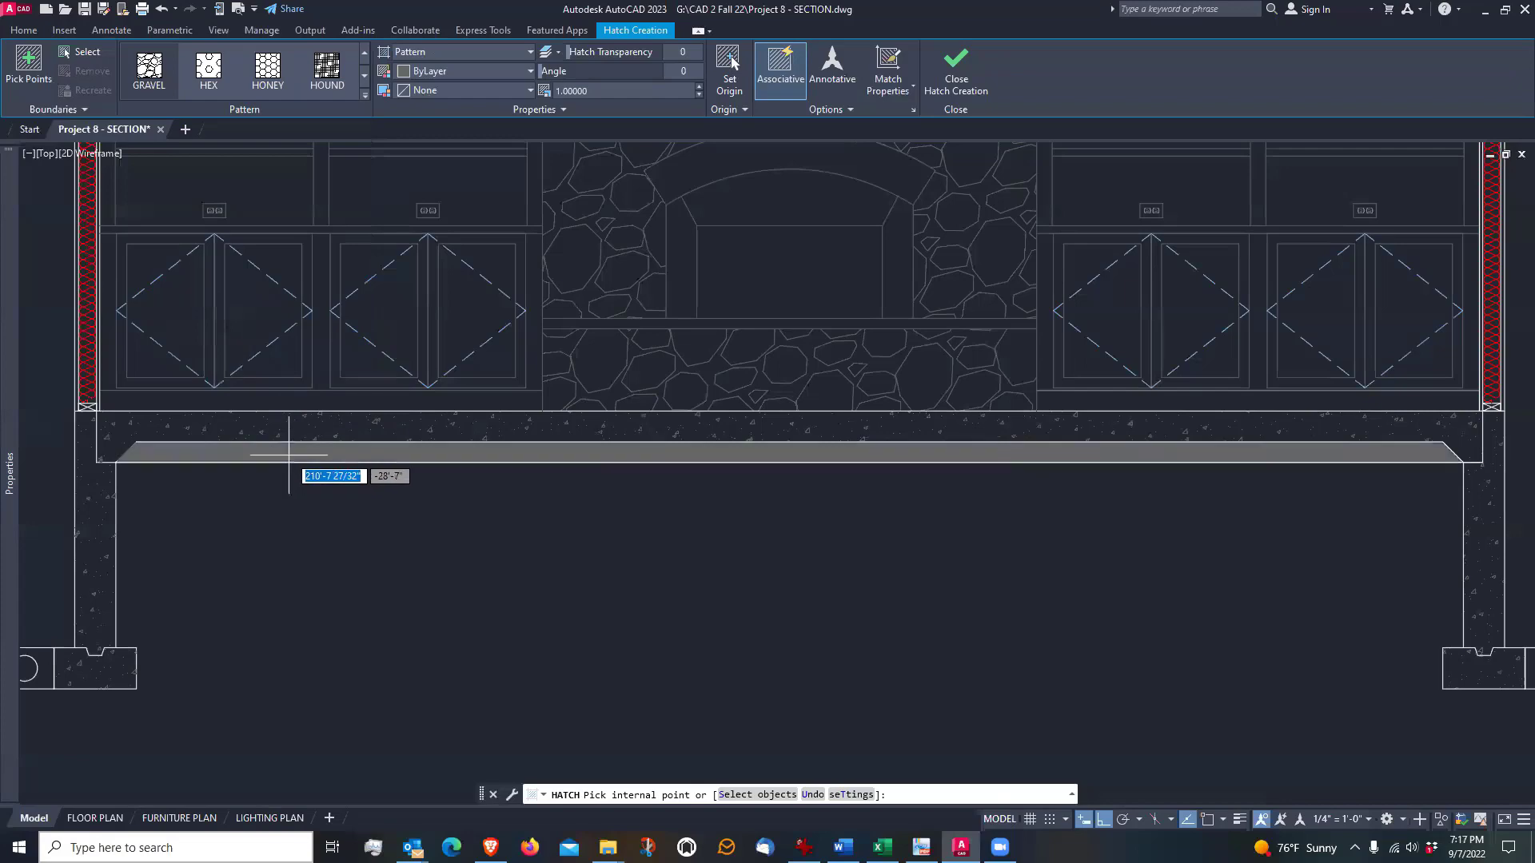
scroll(292, 454, "up", 4)
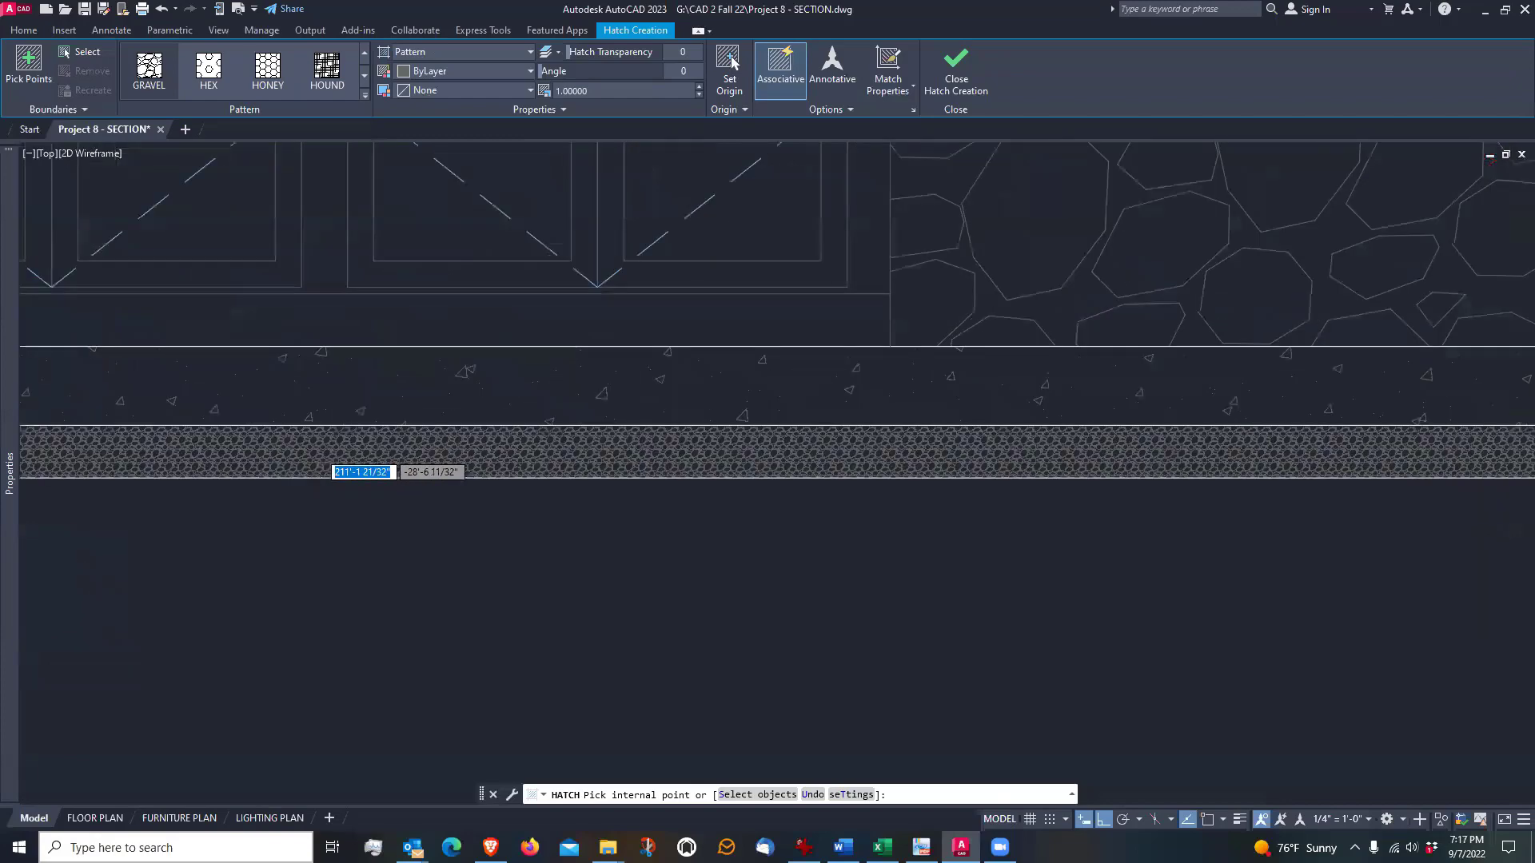
scroll(323, 450, "up", 2)
scroll(323, 450, "down", 4)
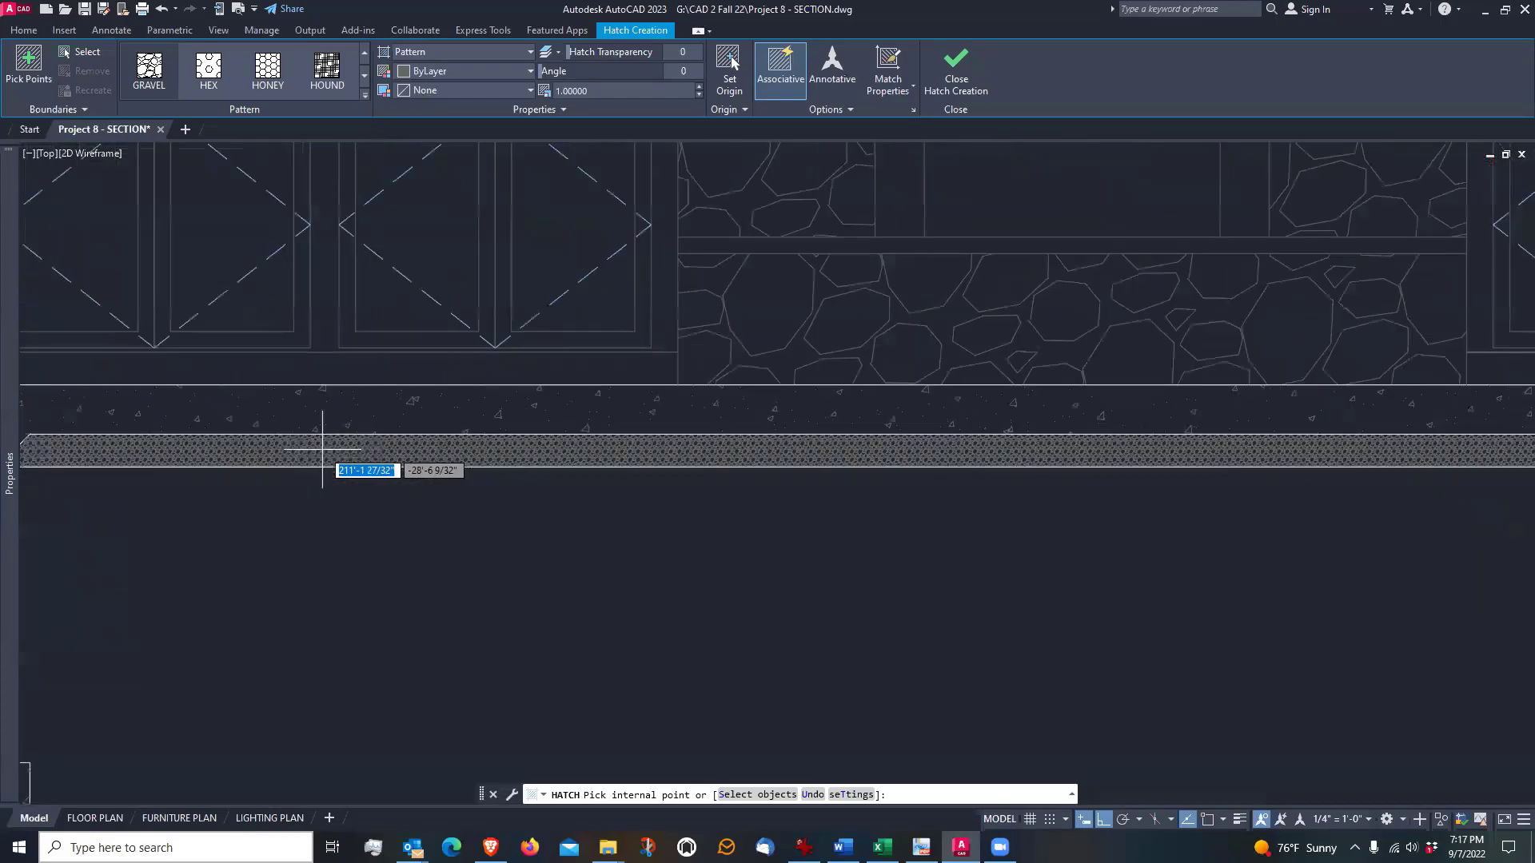
scroll(323, 450, "down", 2)
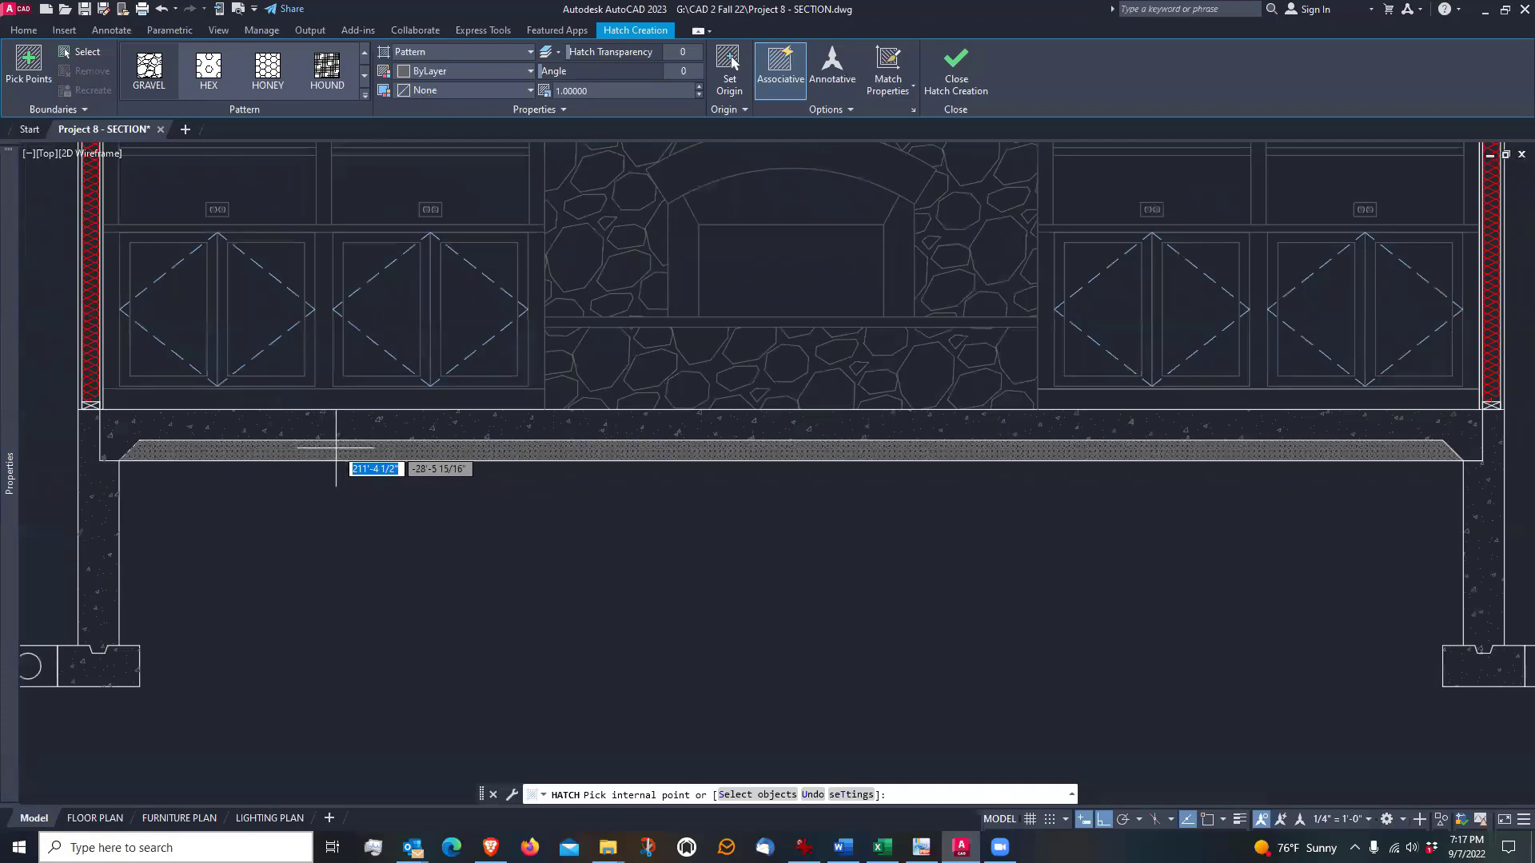
left_click(336, 449)
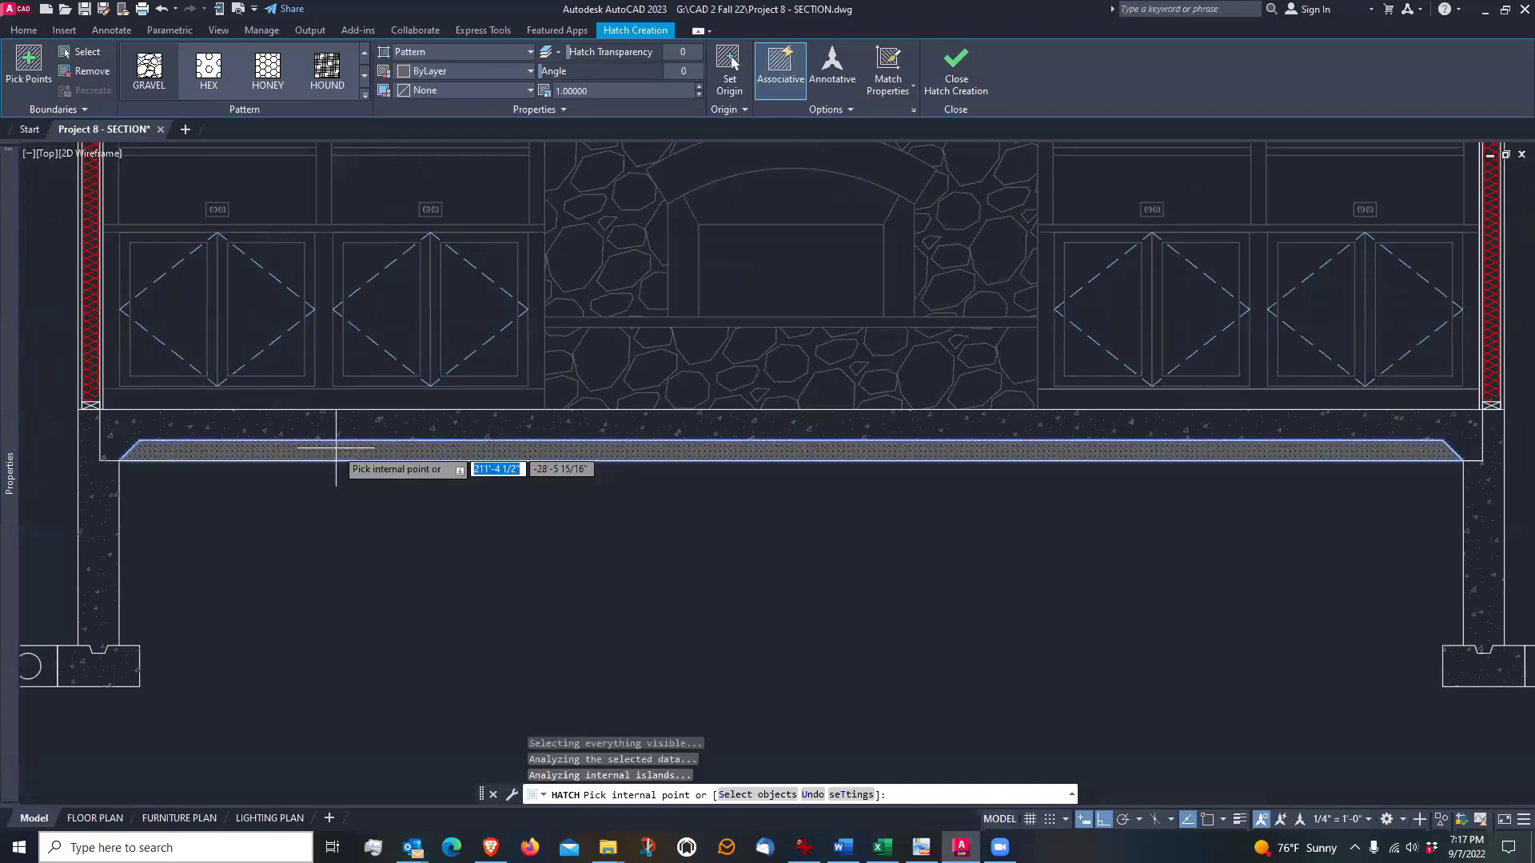
Try a scale of 10 for the gravel hatch beneath the slab and settle on a scale of 3
left_click(586, 91)
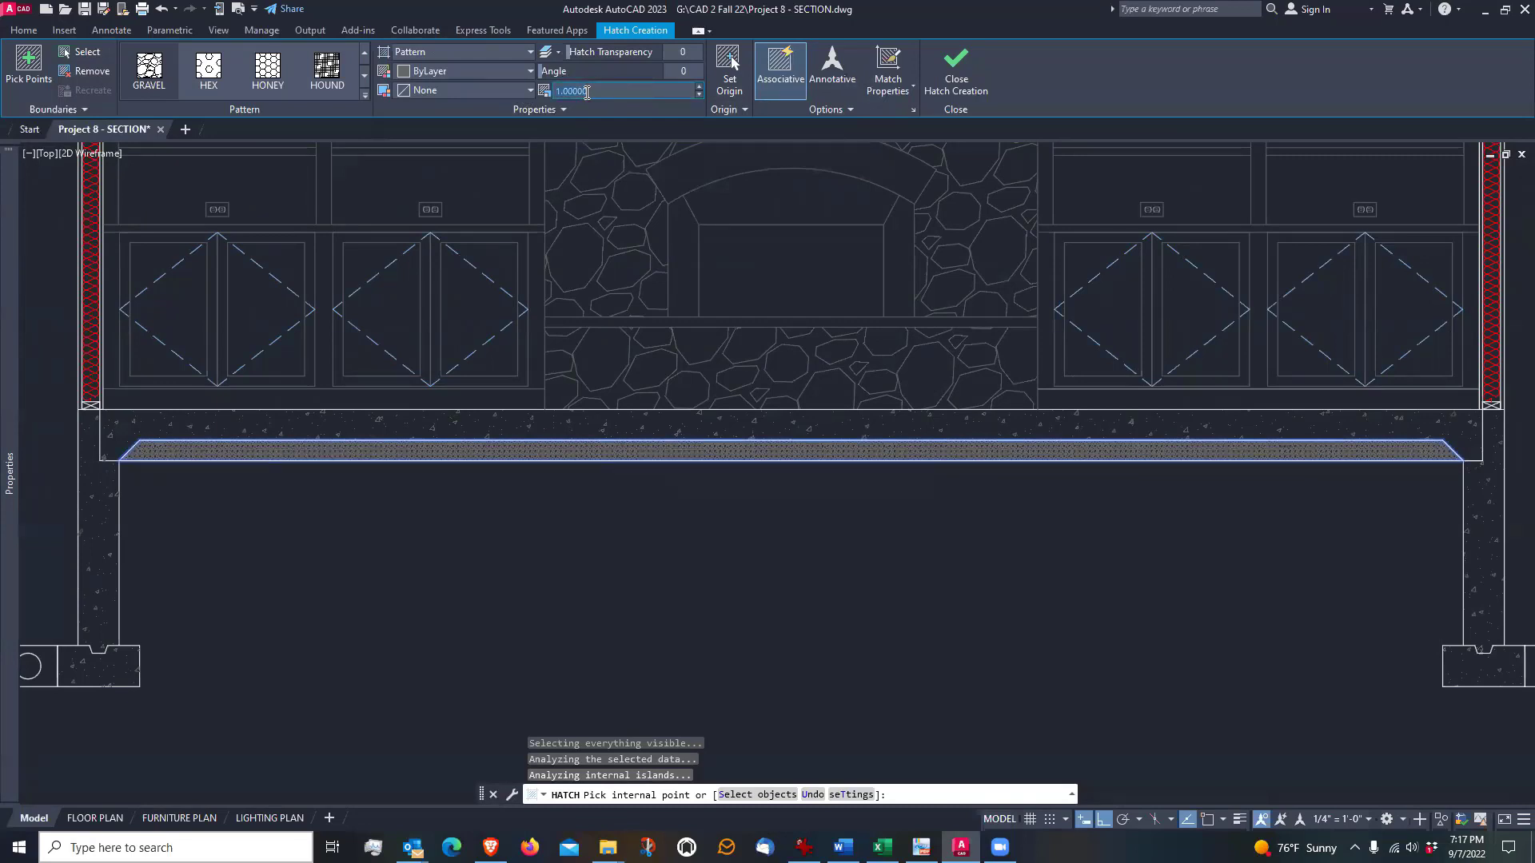
key("Return")
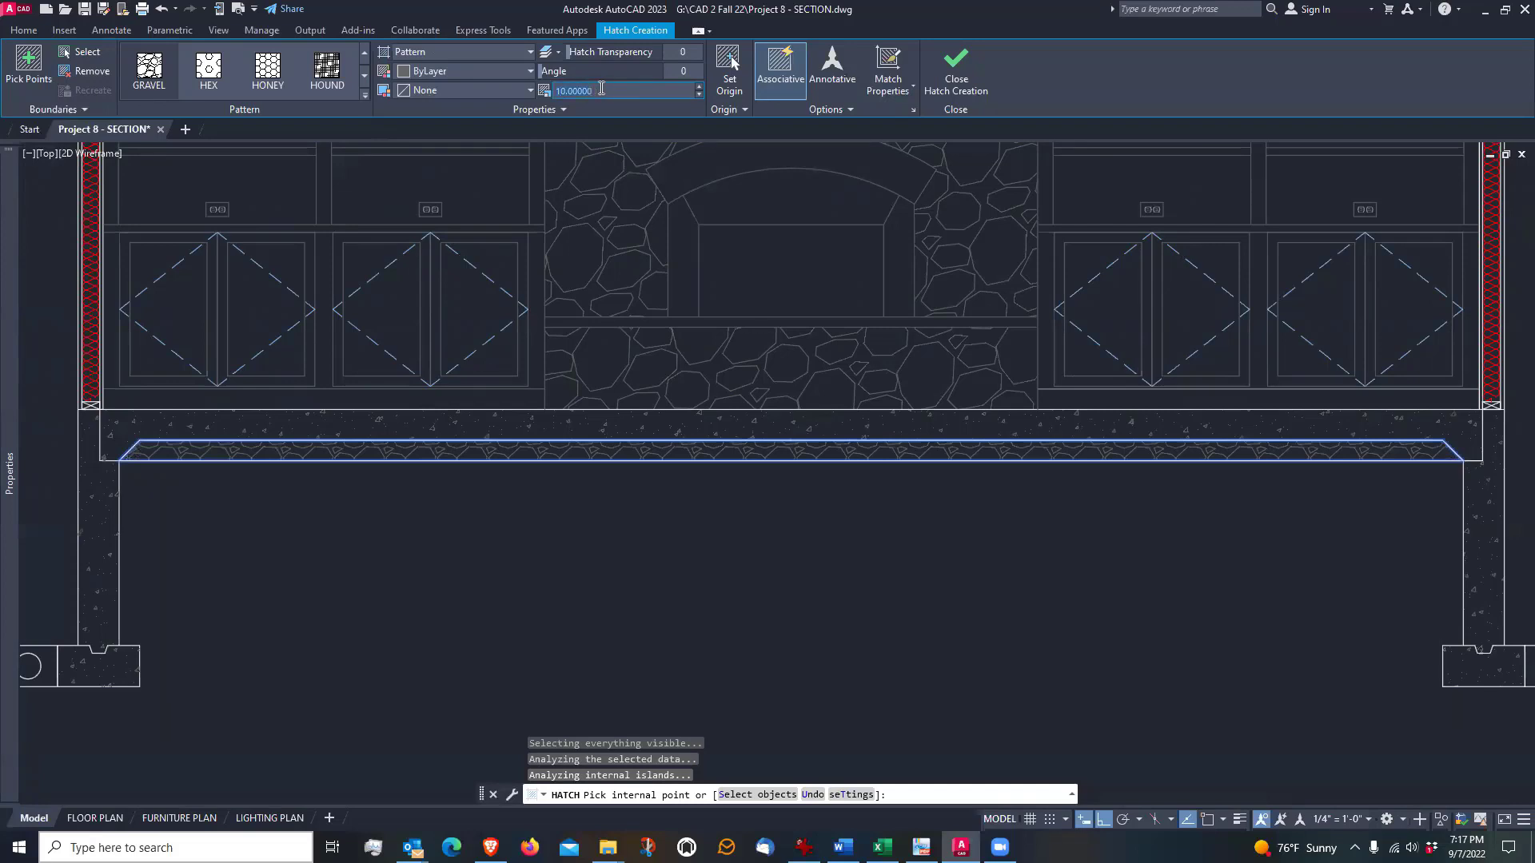
key("Return")
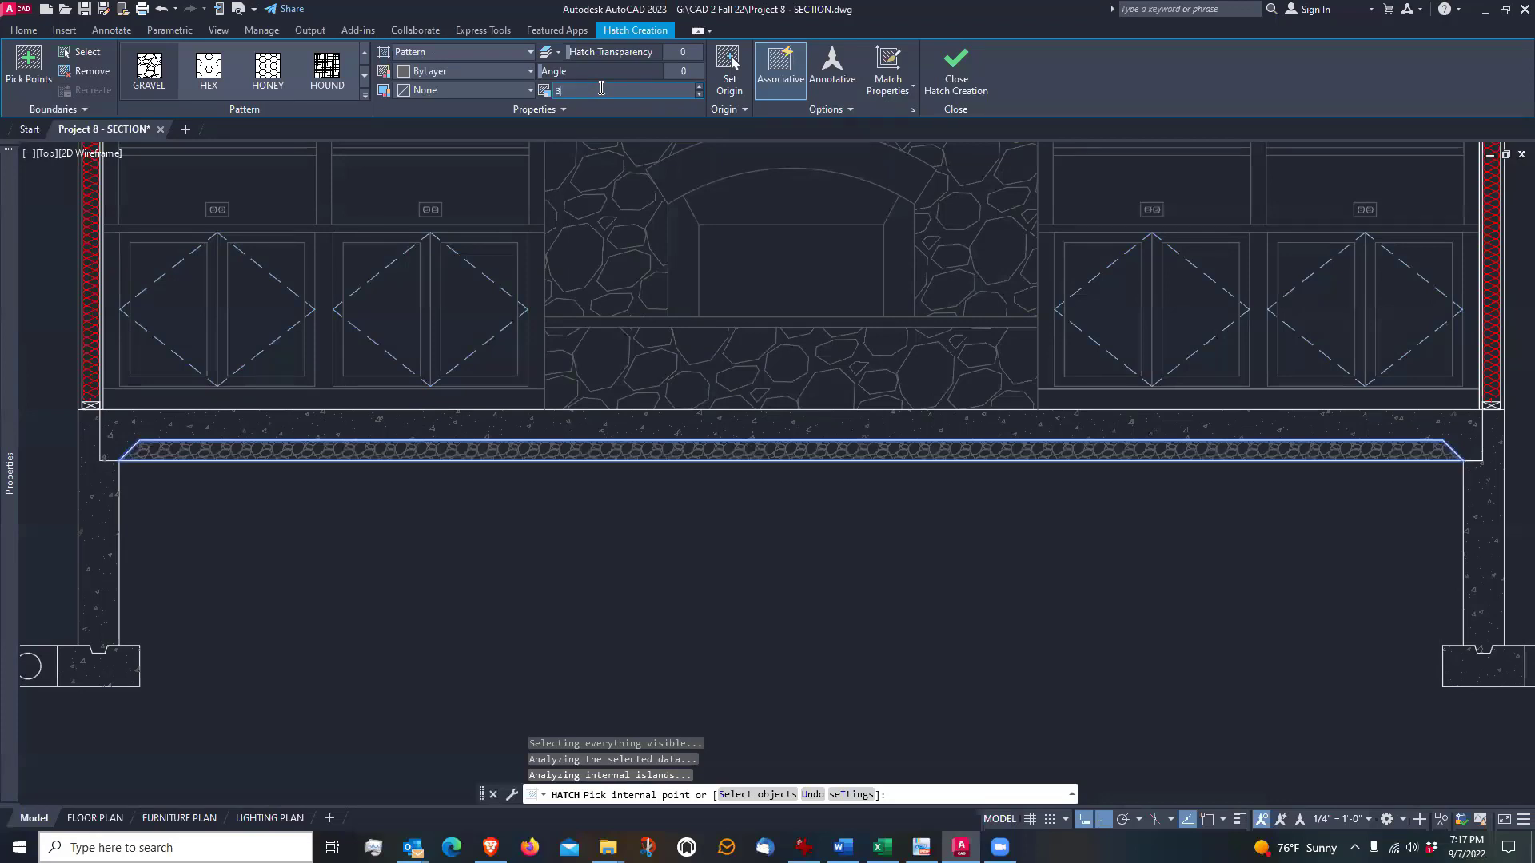
key("Return")
scroll(609, 496, "up", 6)
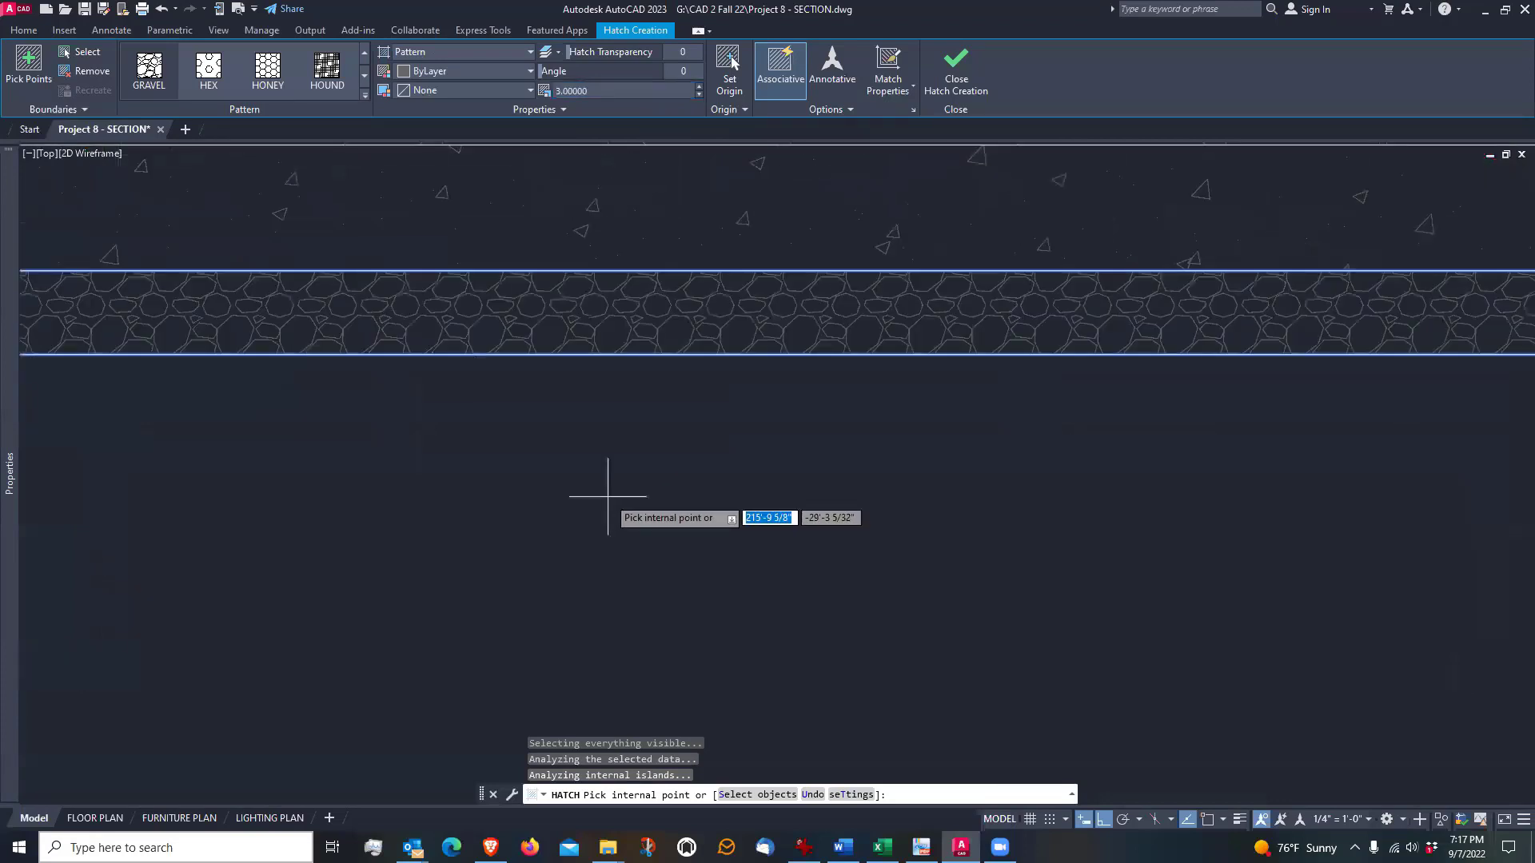
scroll(607, 487, "down", 4)
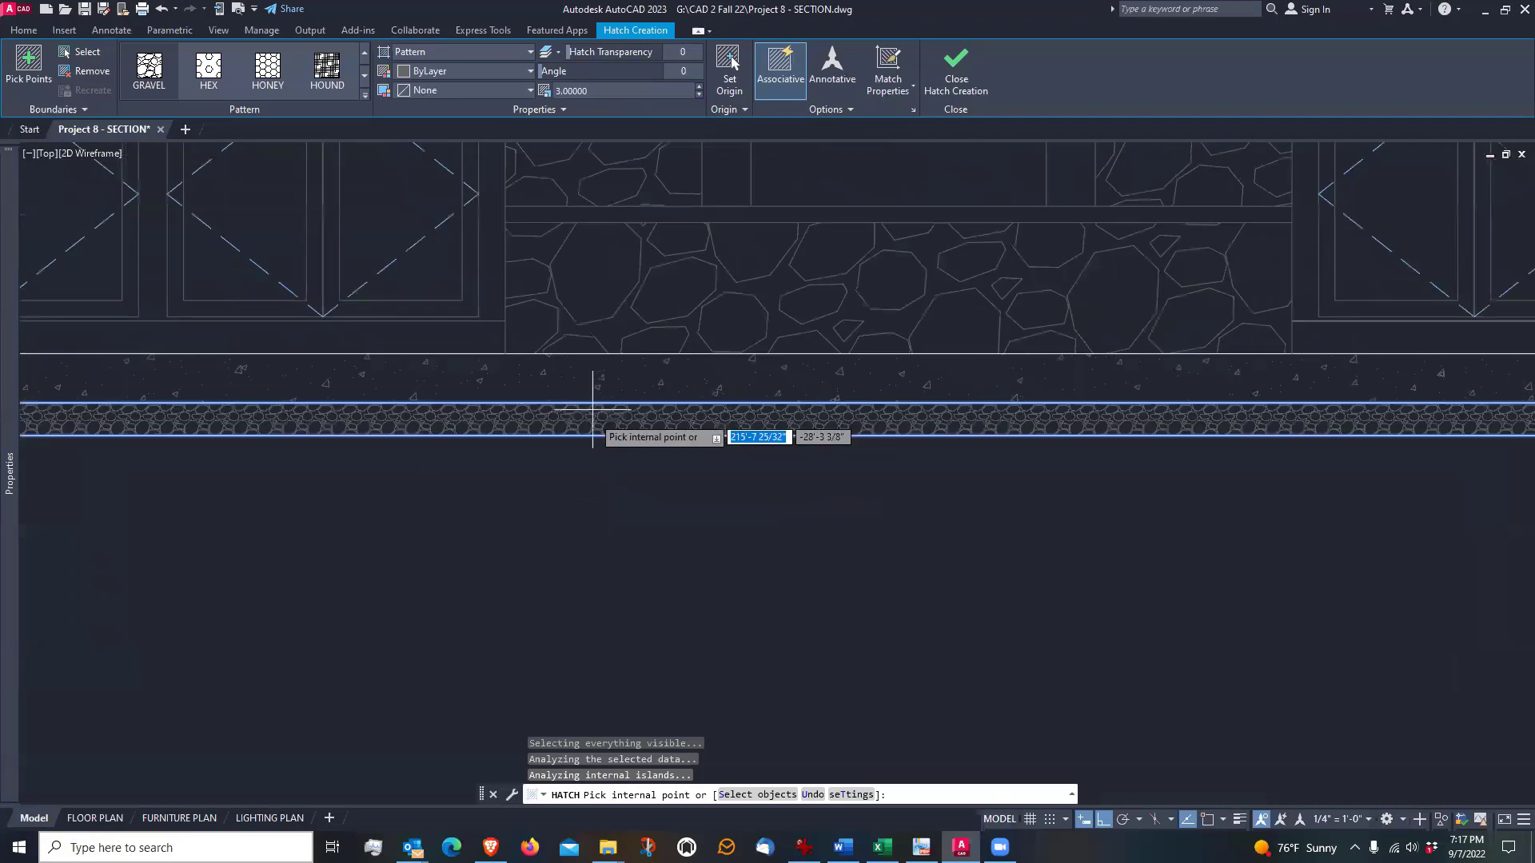
scroll(653, 489, "down", 3)
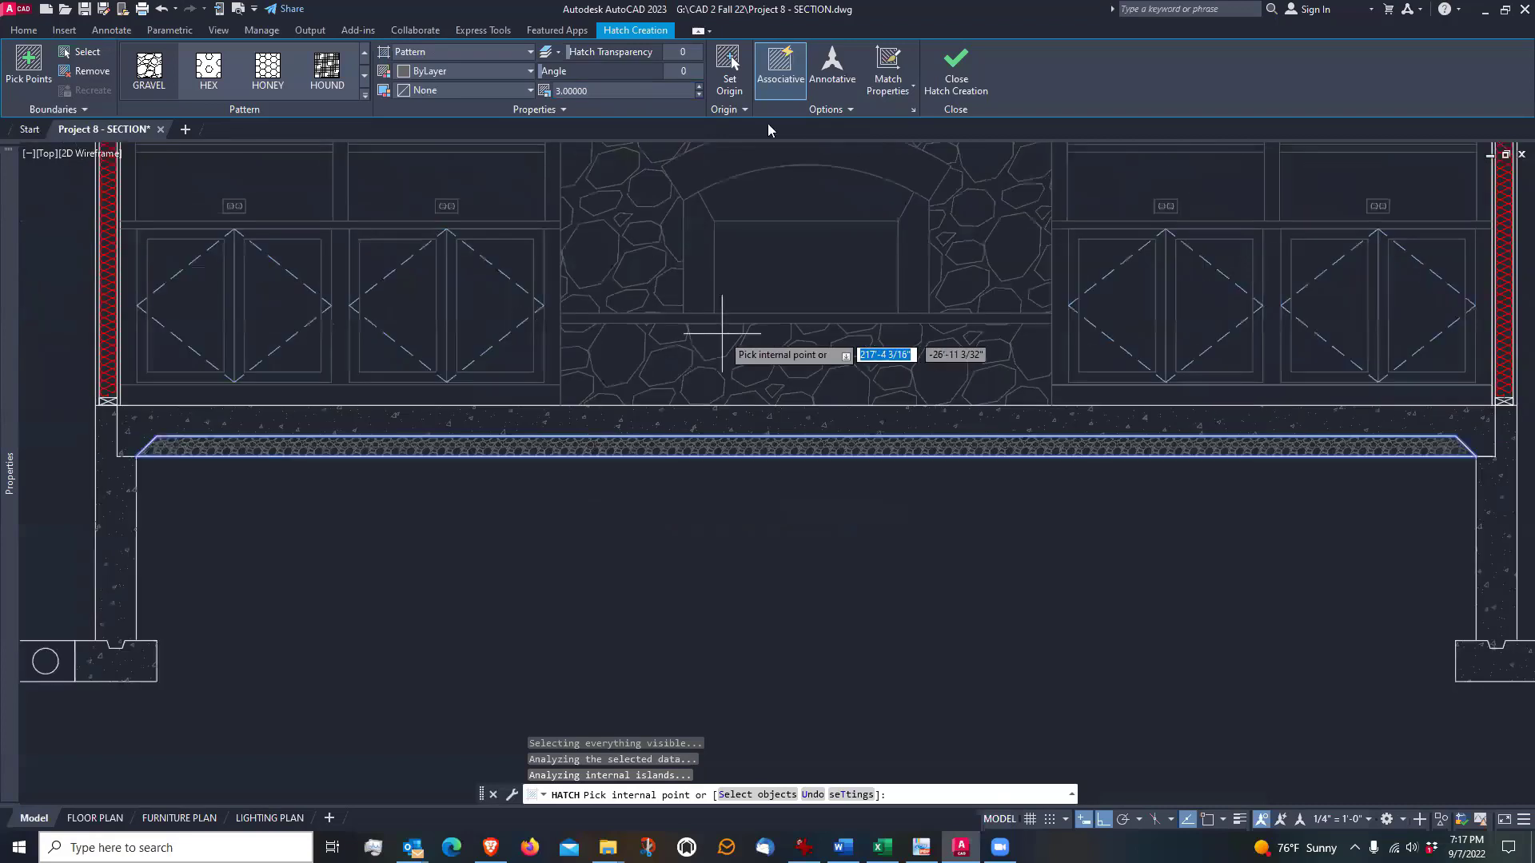
scroll(600, 456, "up", 5)
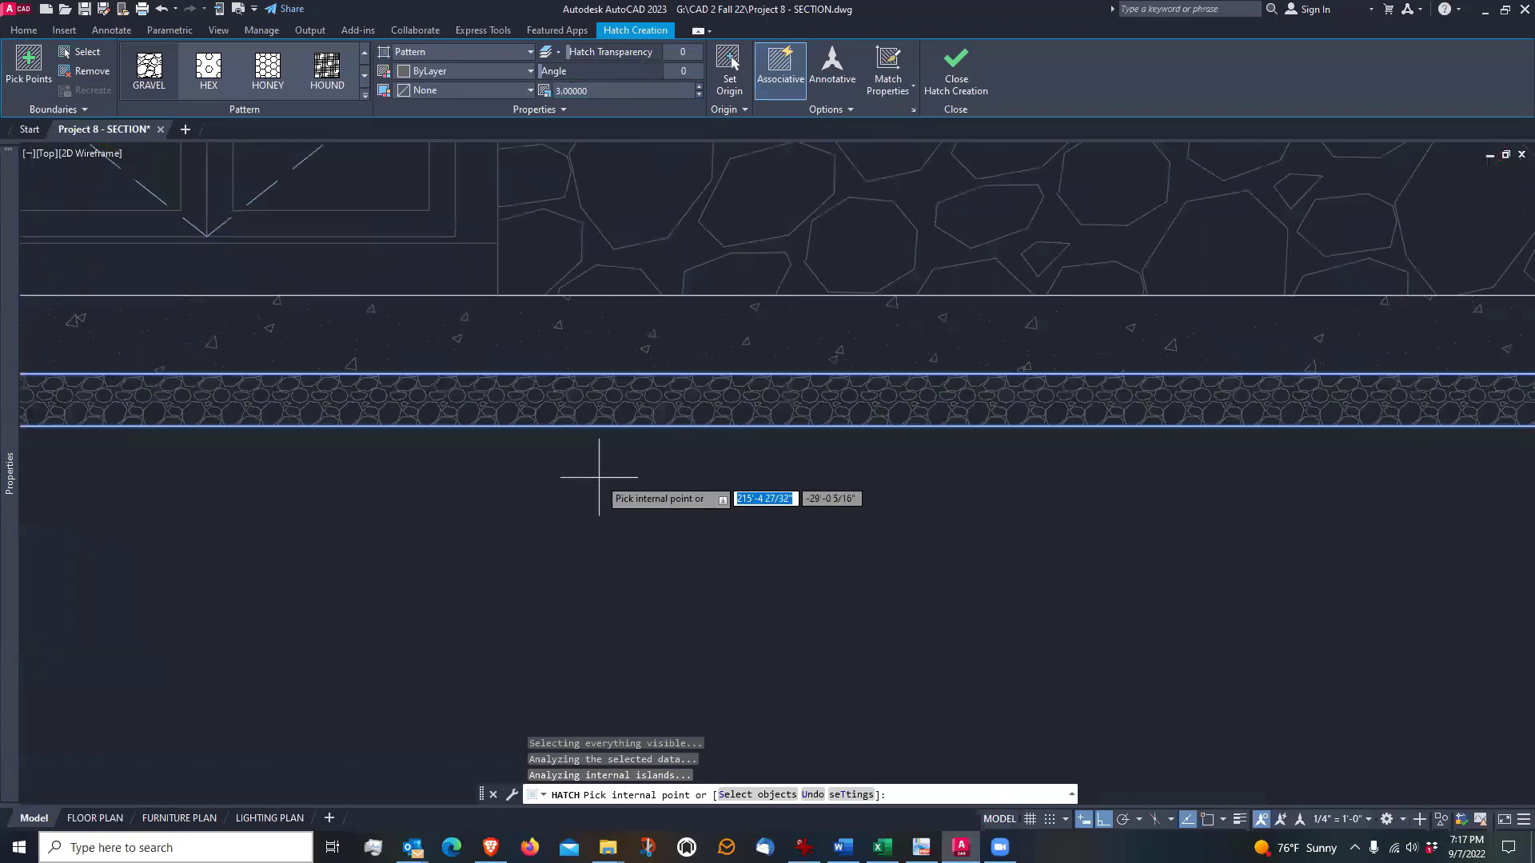
scroll(712, 542, "down", 2)
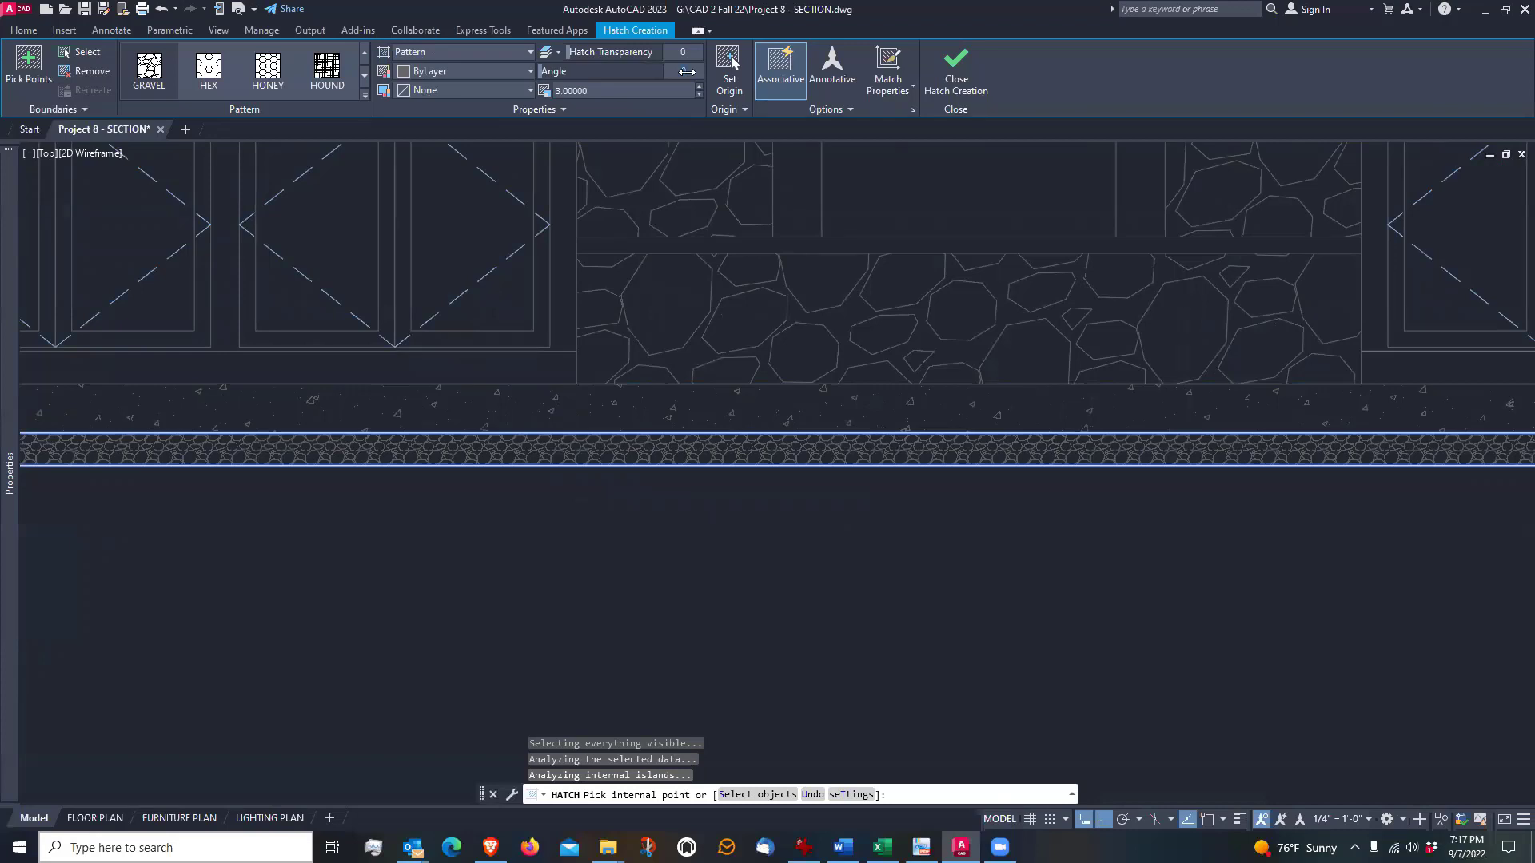
Set the gravel hatch's angle to 15 degrees and finish the hatch
key("Return")
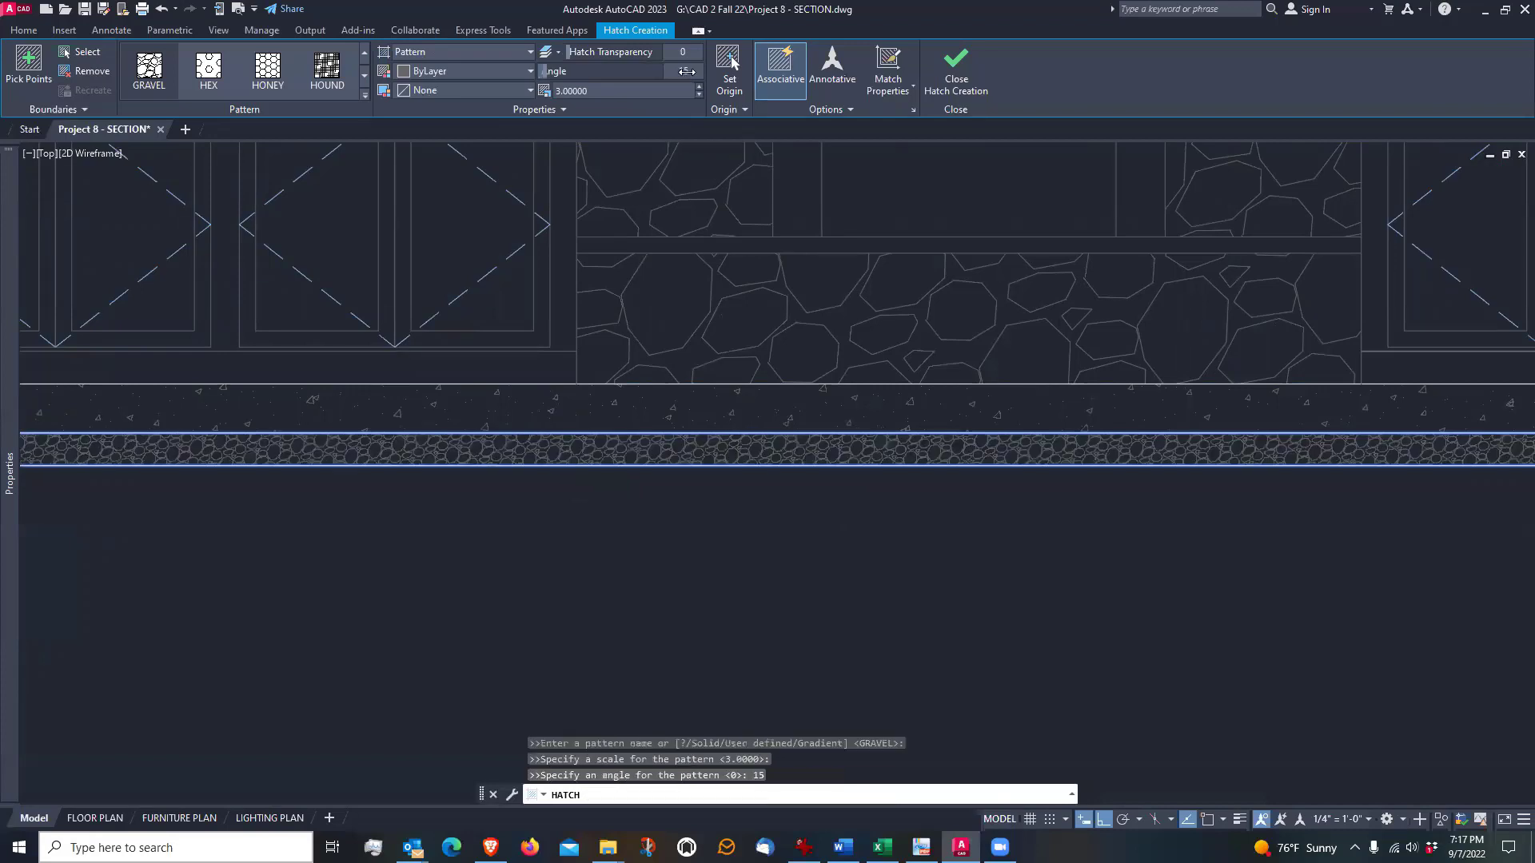
scroll(940, 460, "down", 3)
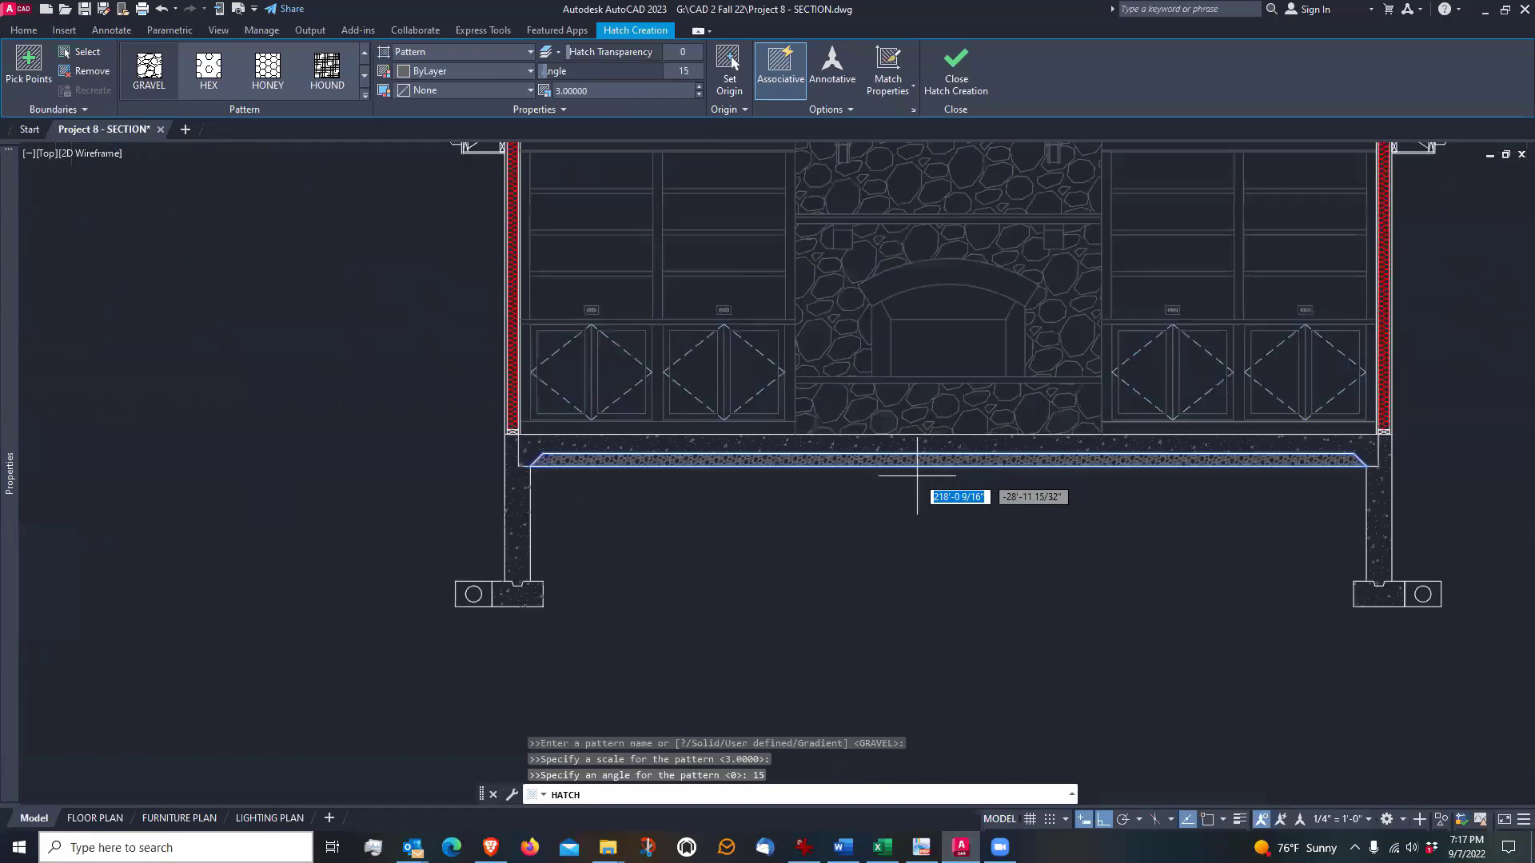
scroll(1055, 480, "up", 3)
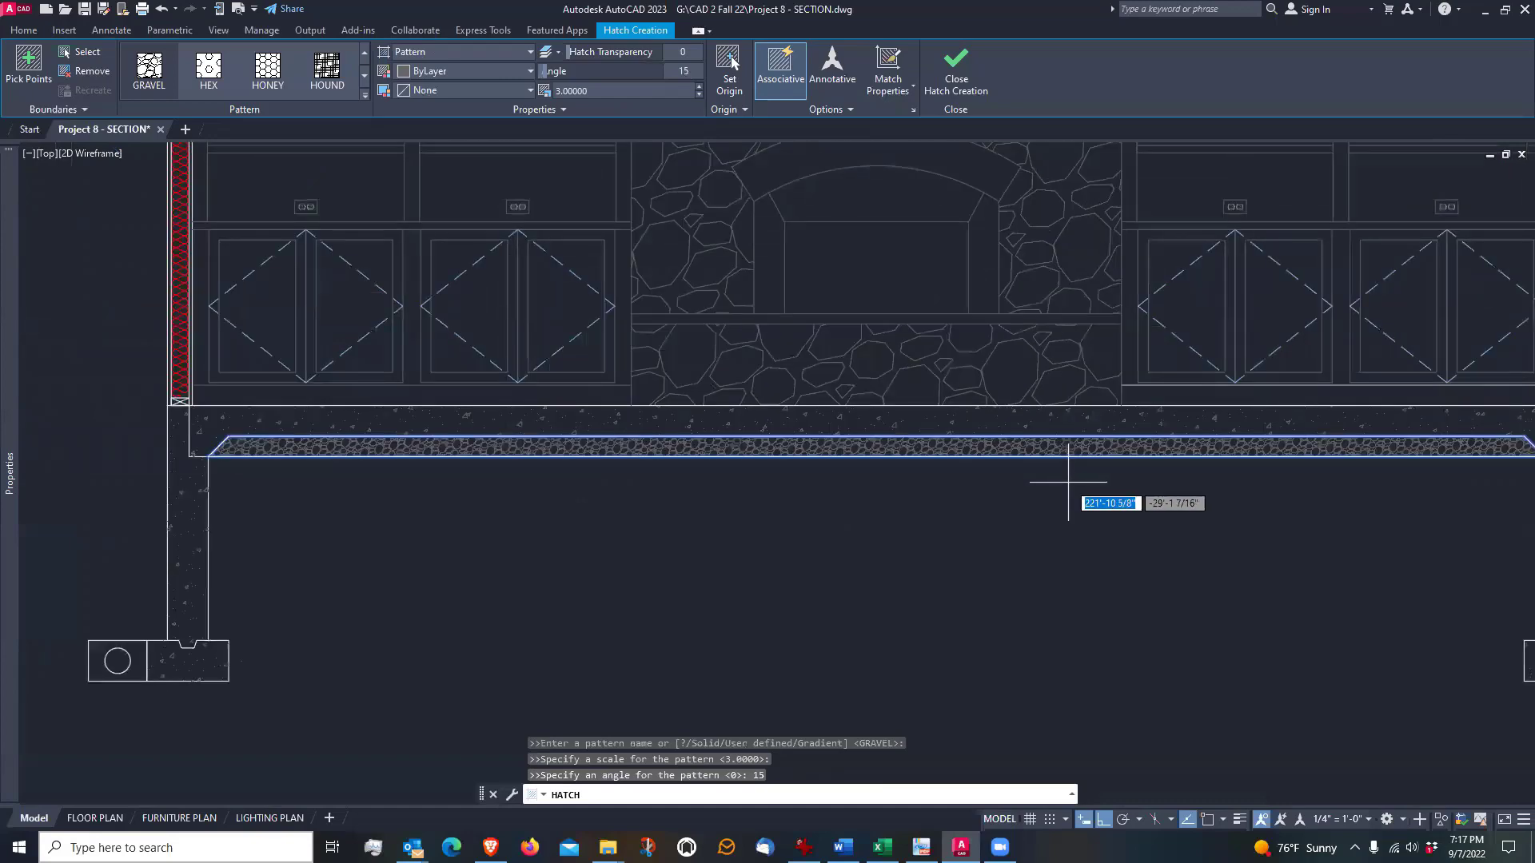
scroll(714, 435, "up", 3)
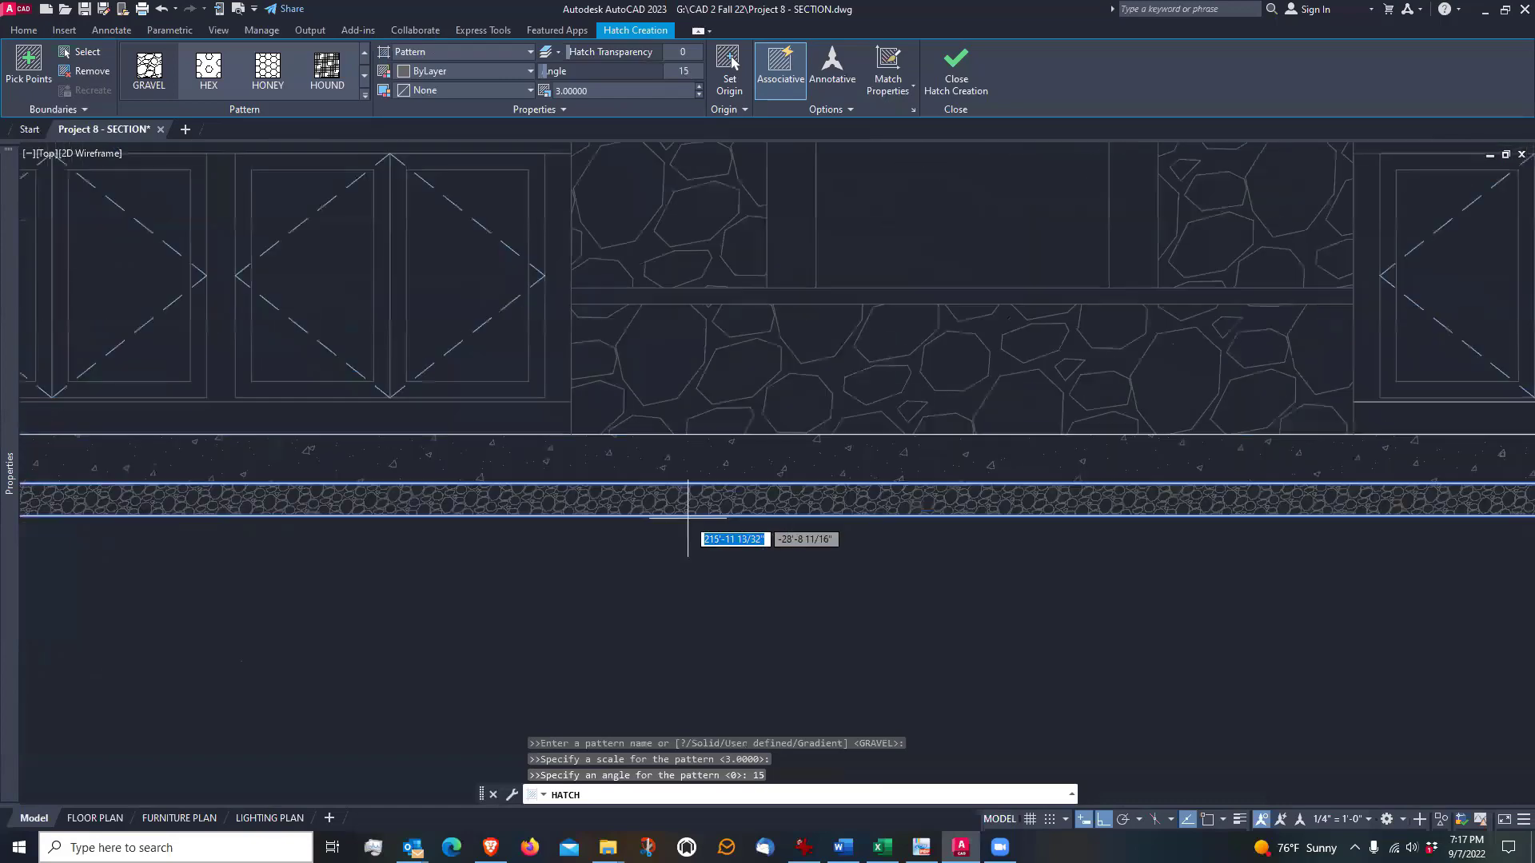
scroll(687, 515, "down", 3)
key("Escape")
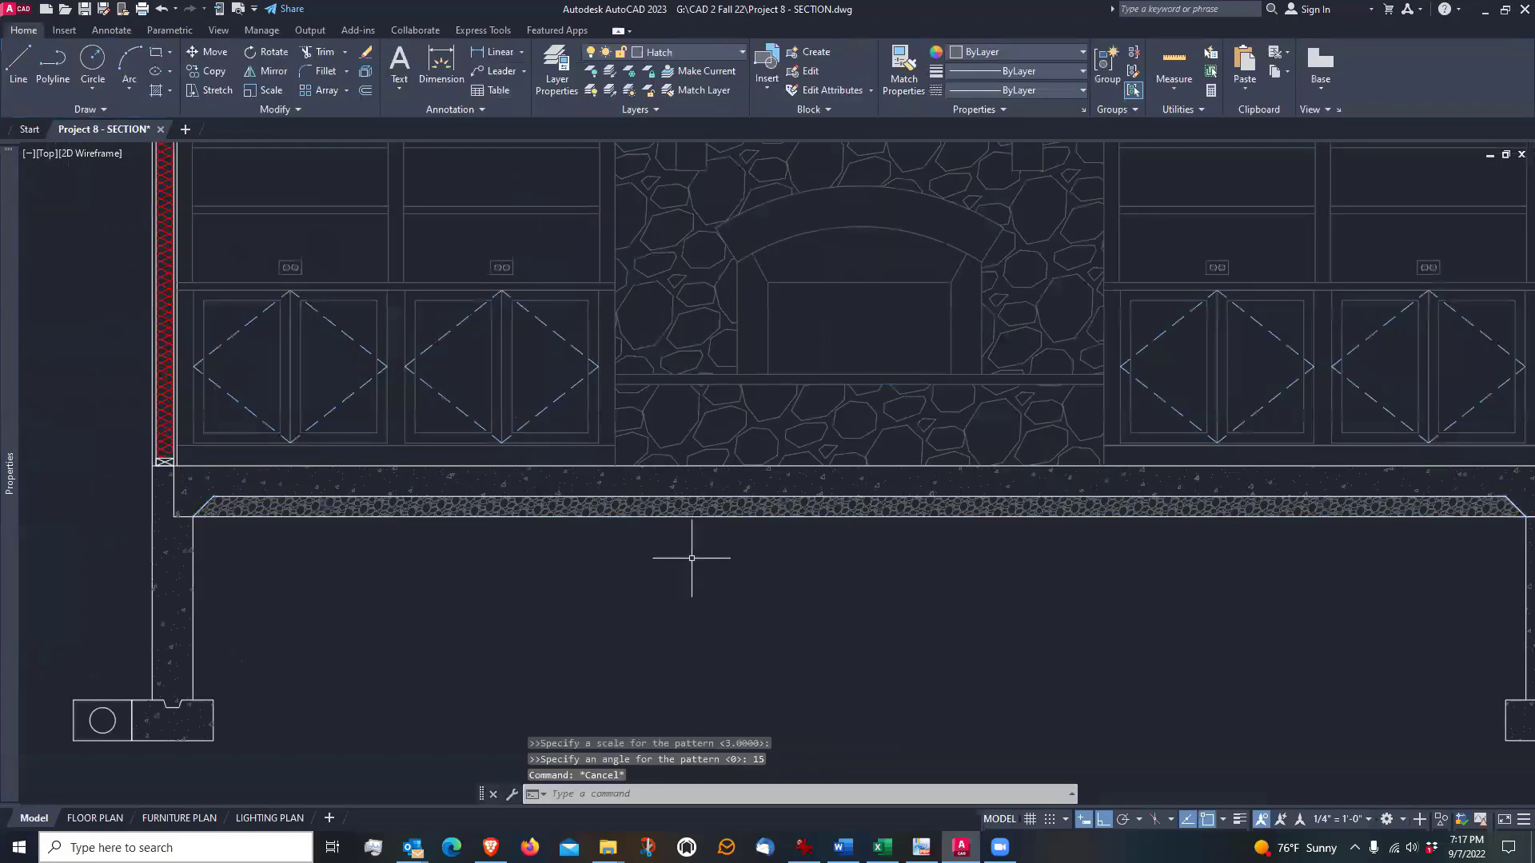
middle_click_drag(696, 554, 681, 534)
scroll(680, 534, "down", 2)
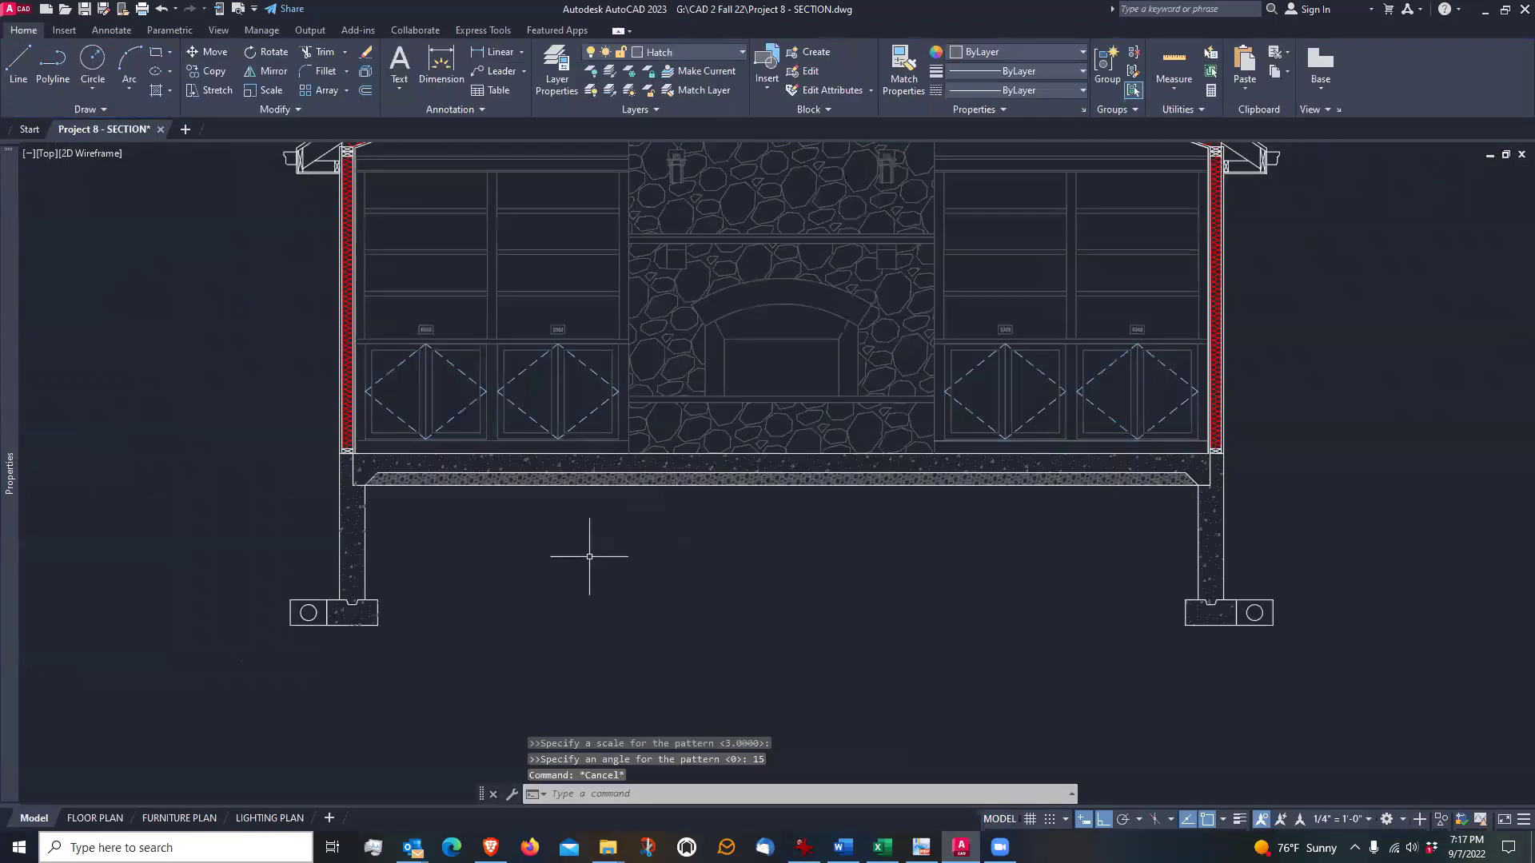
mouse_move(590, 556)
middle_mouse_down()
mouse_move(641, 548)
mouse_move(647, 574)
mouse_move(693, 575)
middle_mouse_up()
scroll(549, 627, "up", 2)
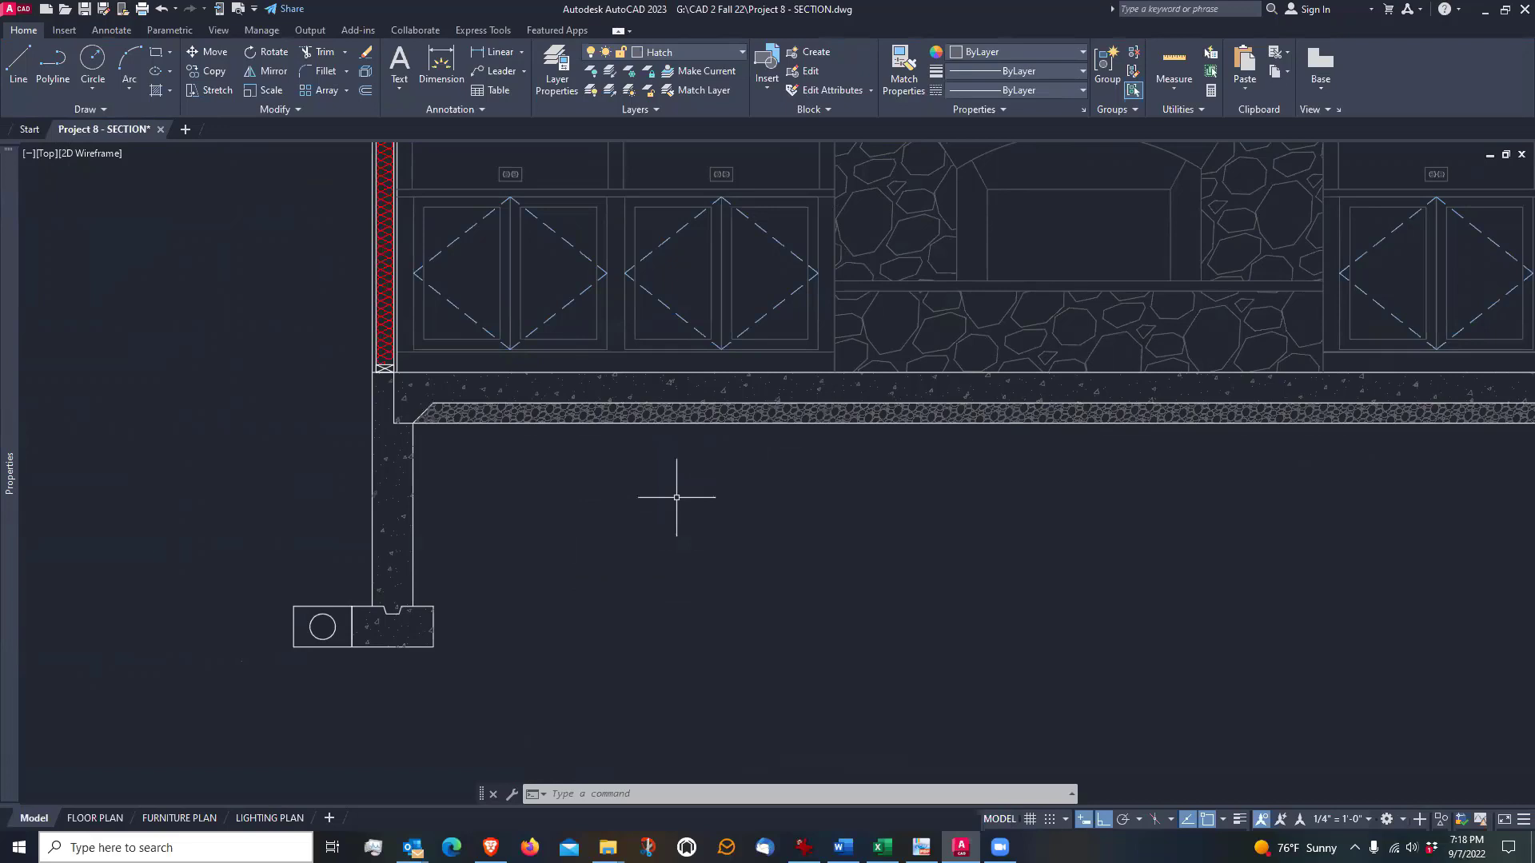
scroll(551, 584, "down", 4)
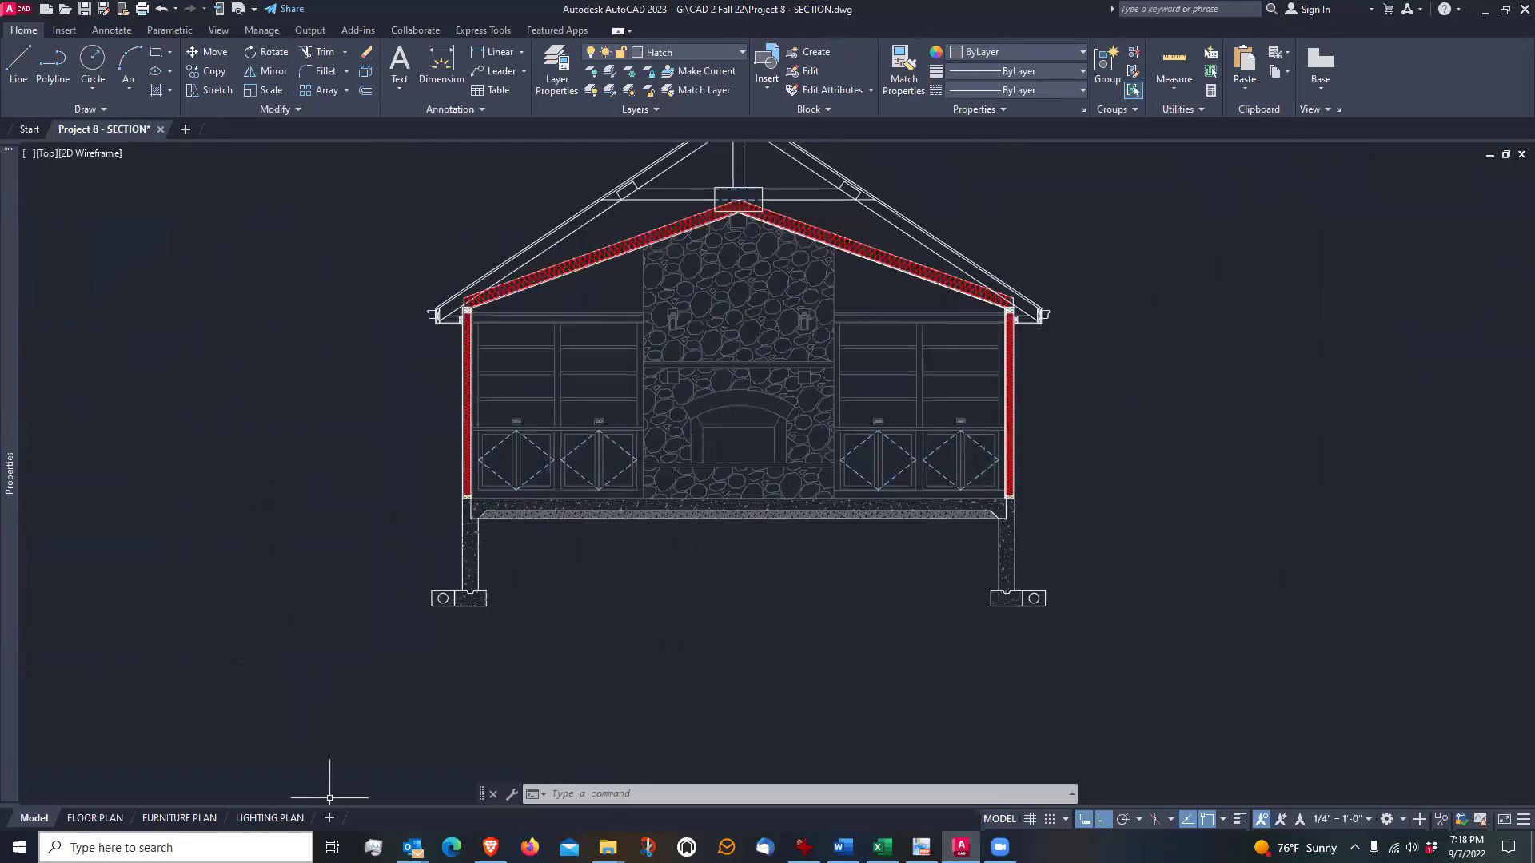
Start a fit-point spline at the left footing's lower inside corner and turn Ortho off for freehand points
scroll(541, 599, "up", 4)
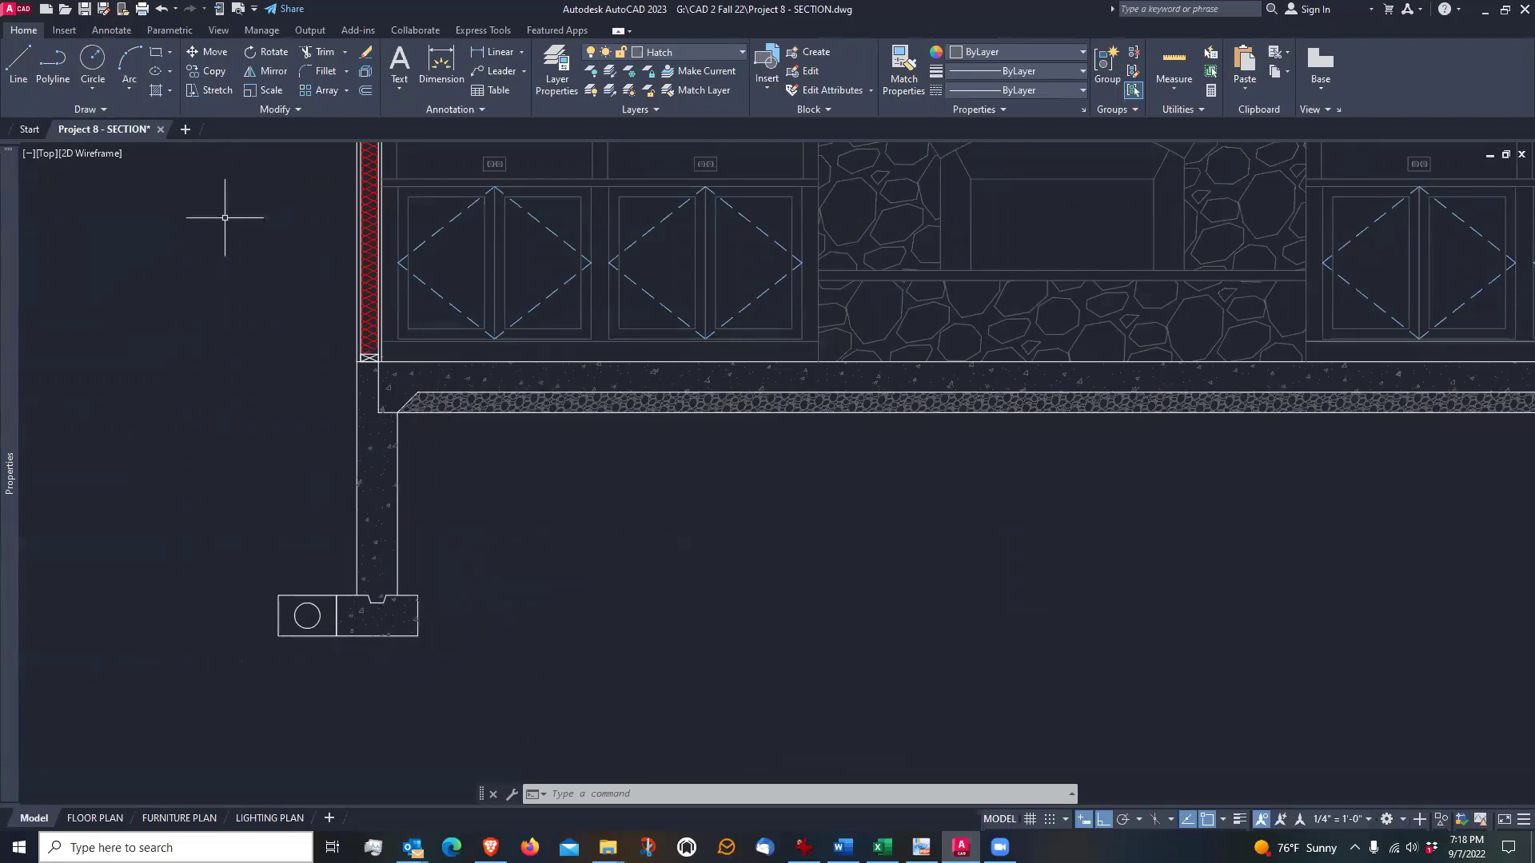
left_click(97, 110)
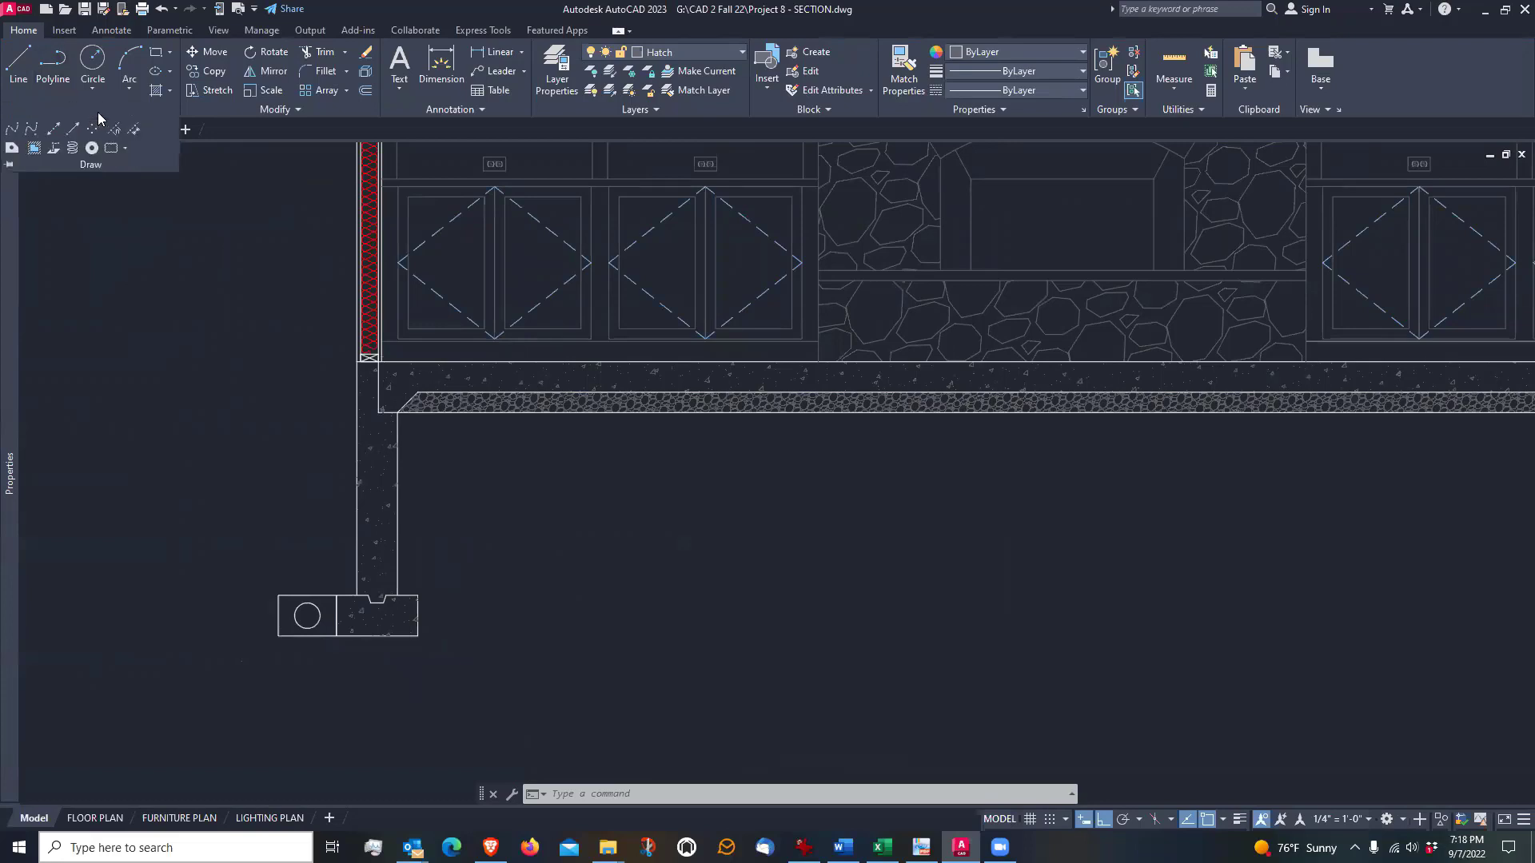
left_click(10, 129)
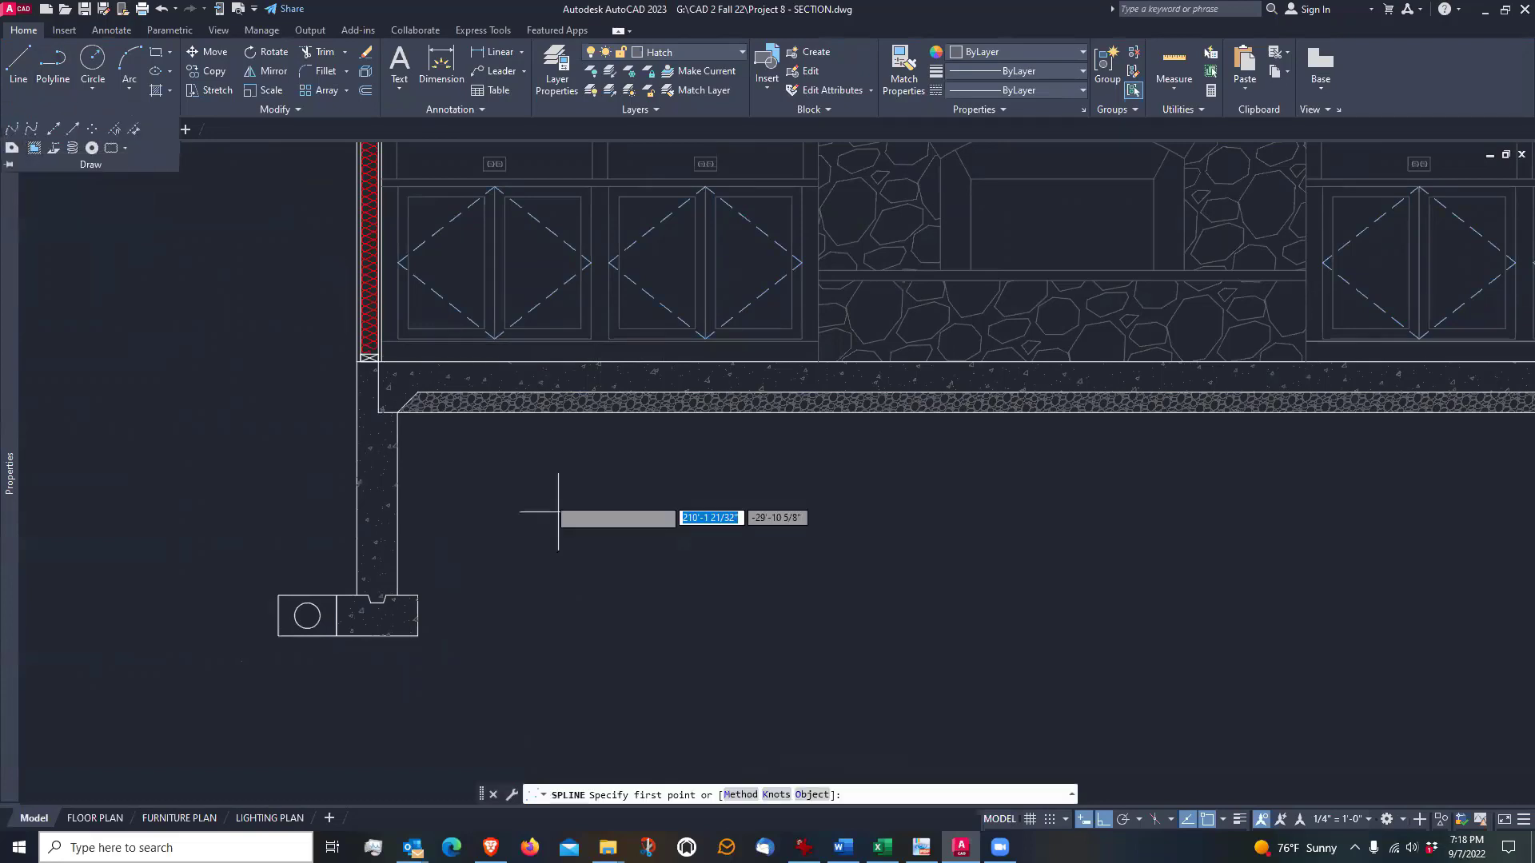
left_click(425, 640)
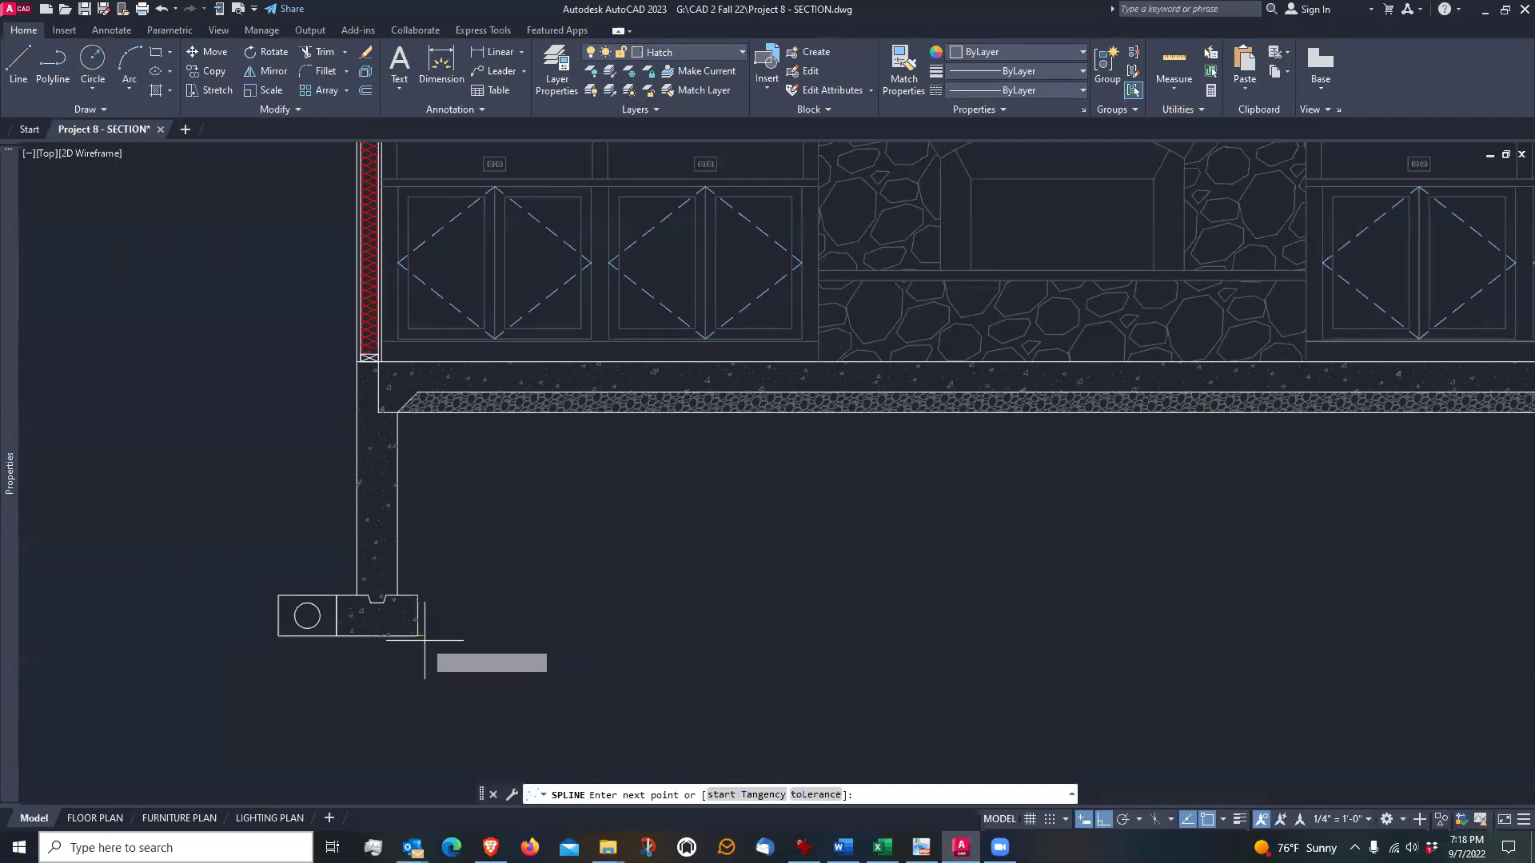
scroll(424, 640, "up", 4)
scroll(422, 646, "down", 2)
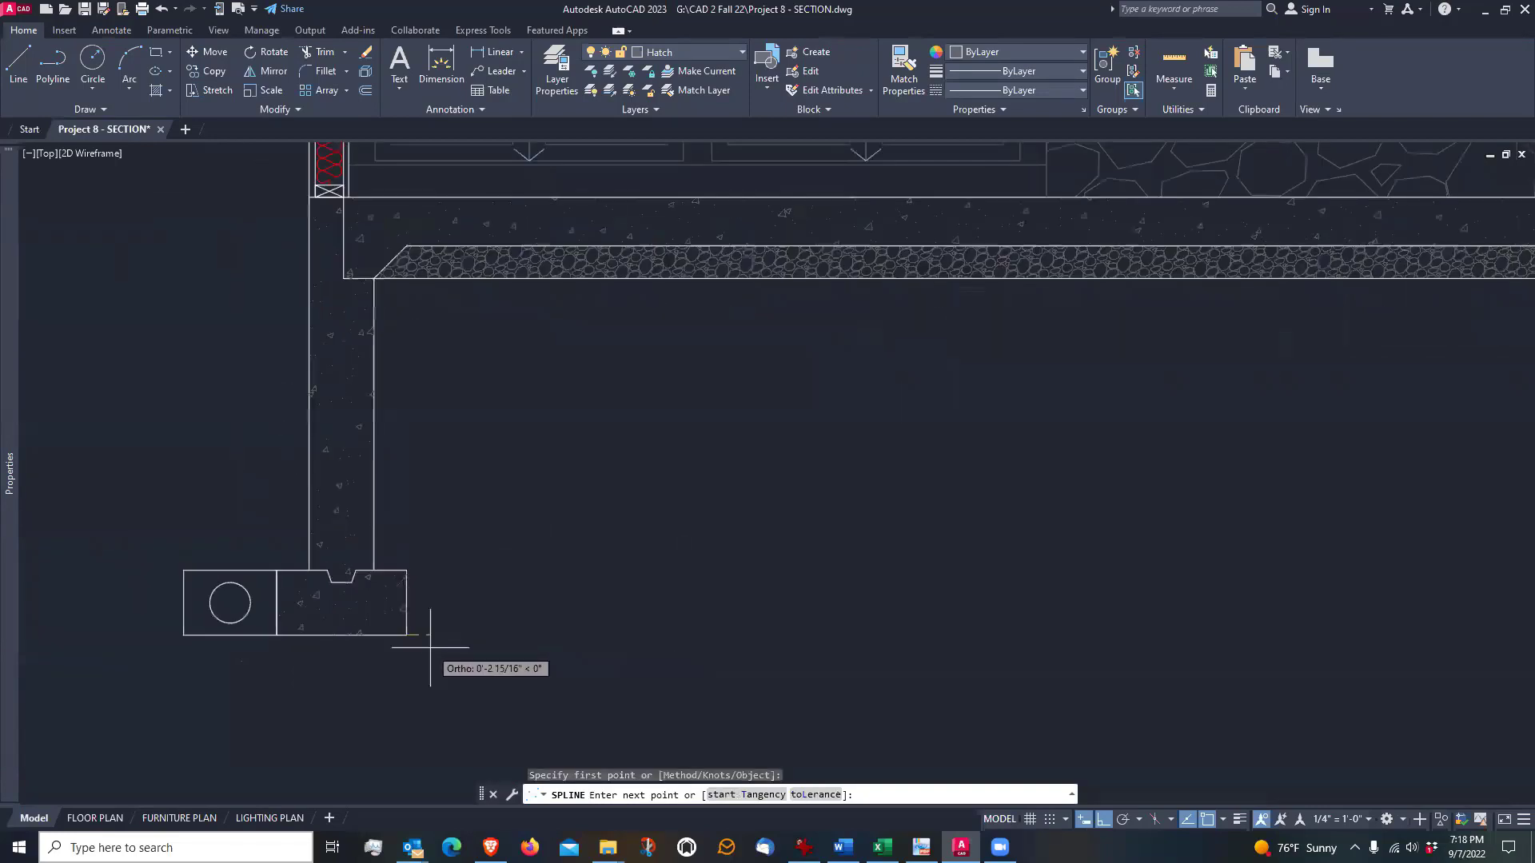
left_click(1087, 817)
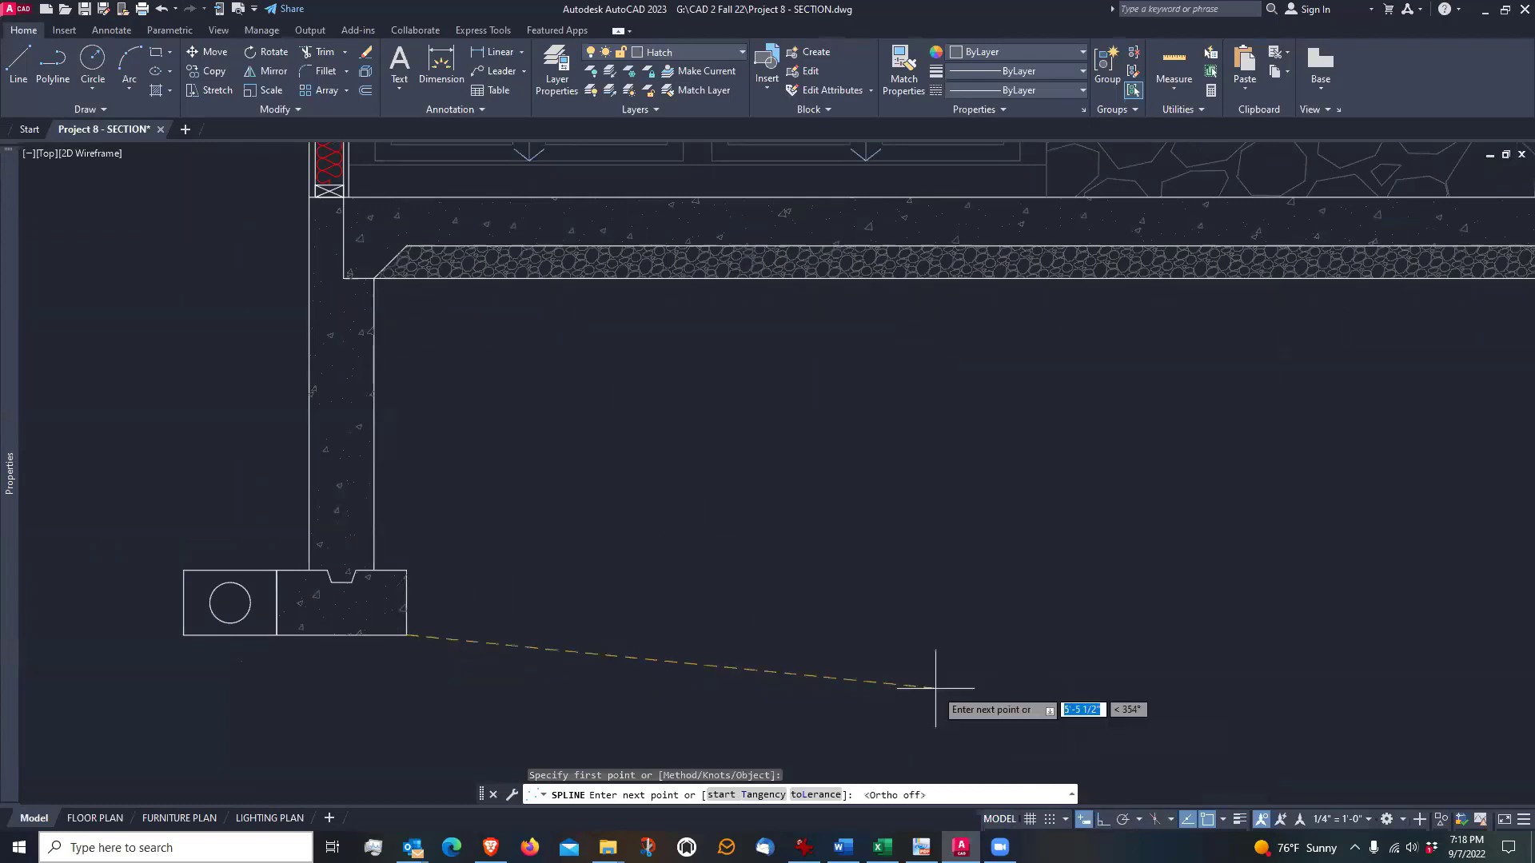
Run the spline through three freehand points up to the underside of the gravel layer and end it there
left_click(561, 577)
left_click(636, 413)
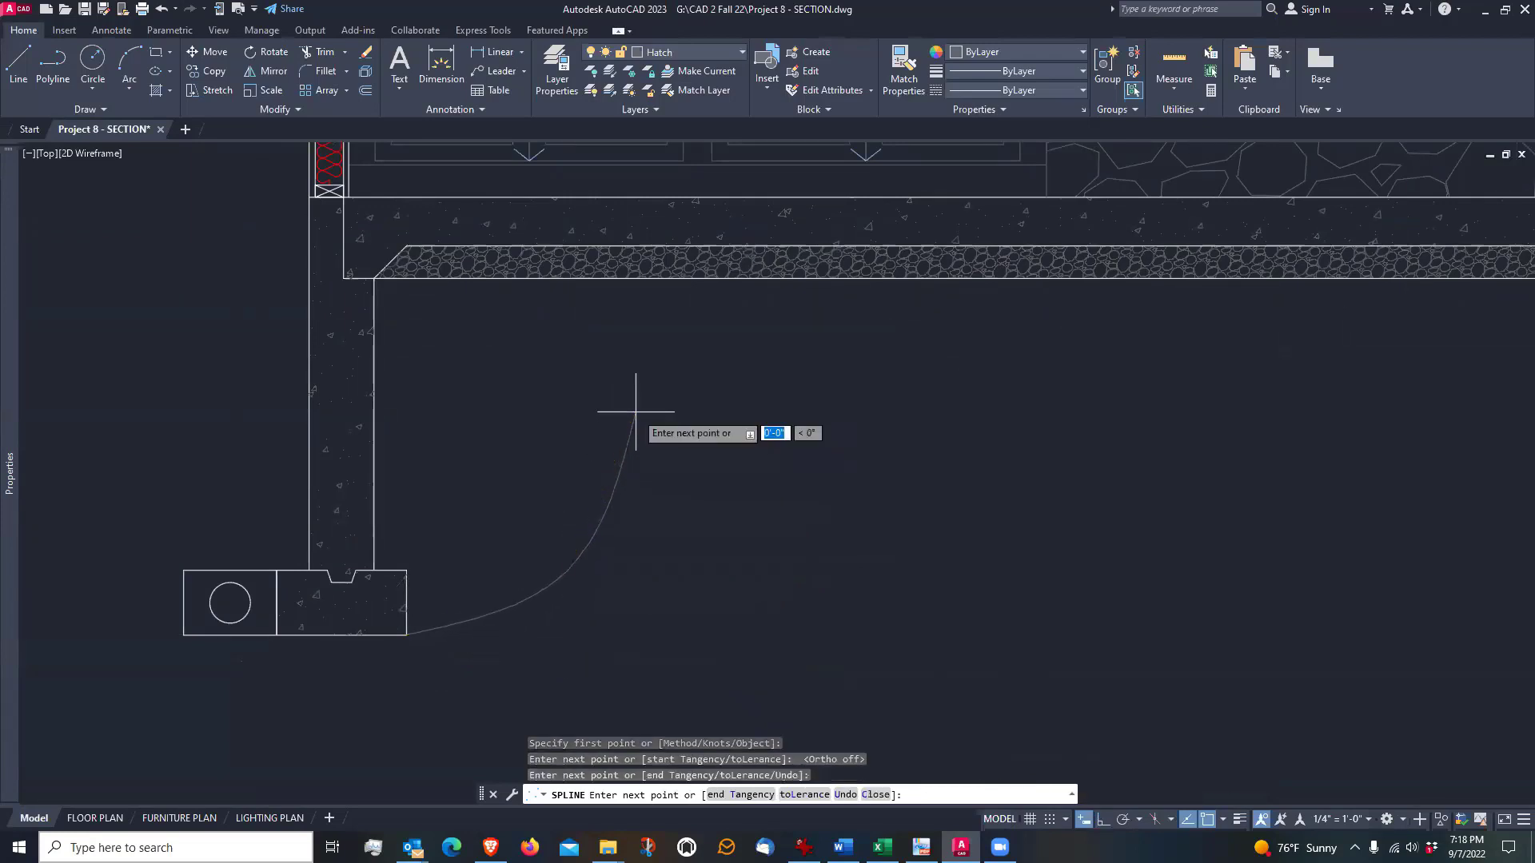
left_click(732, 348)
scroll(781, 309, "up", 2)
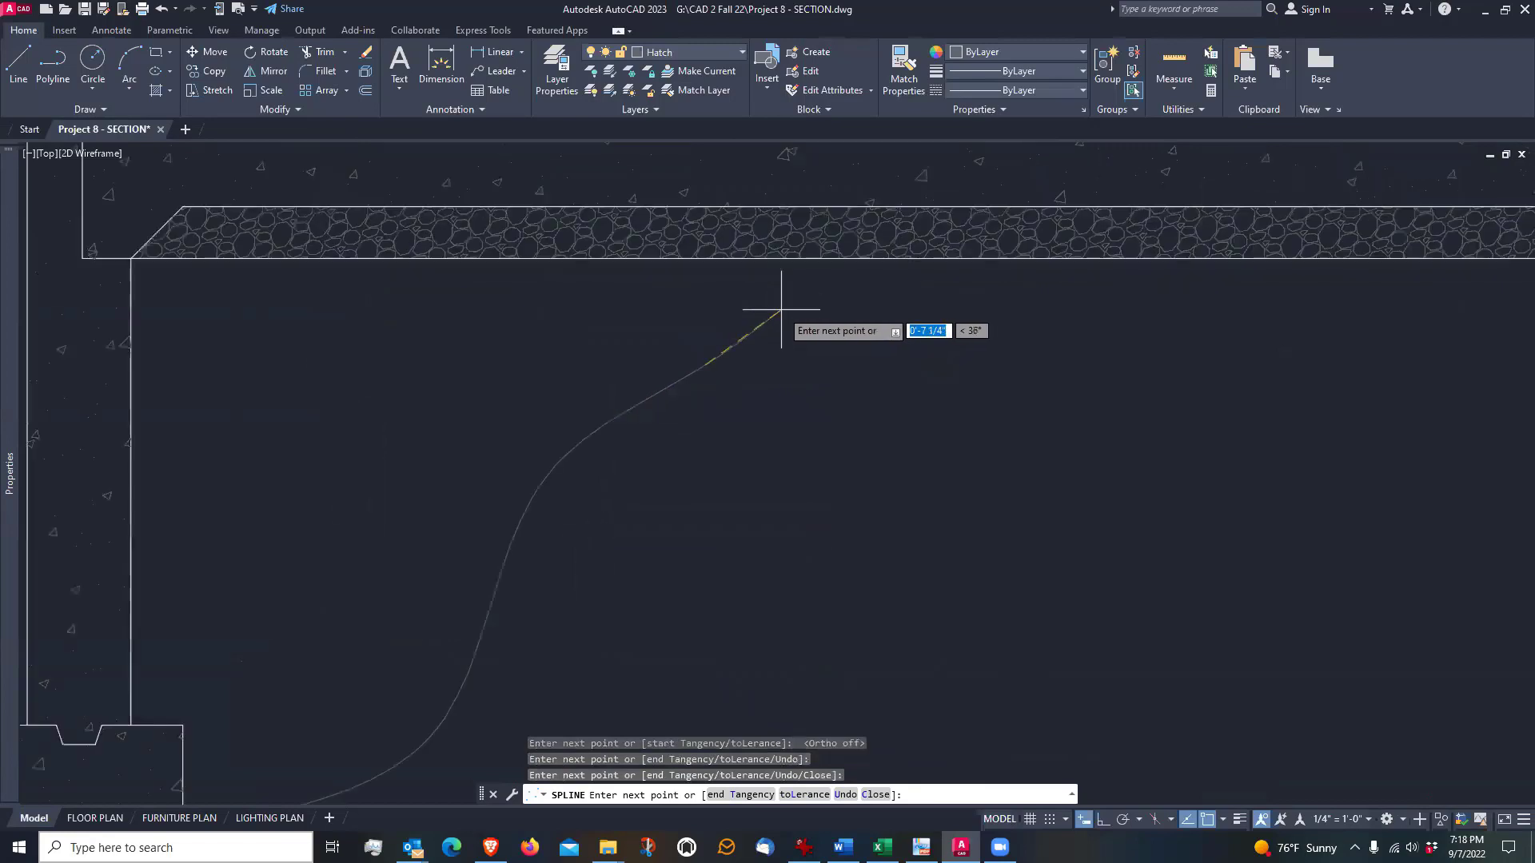
scroll(781, 310, "up", 2)
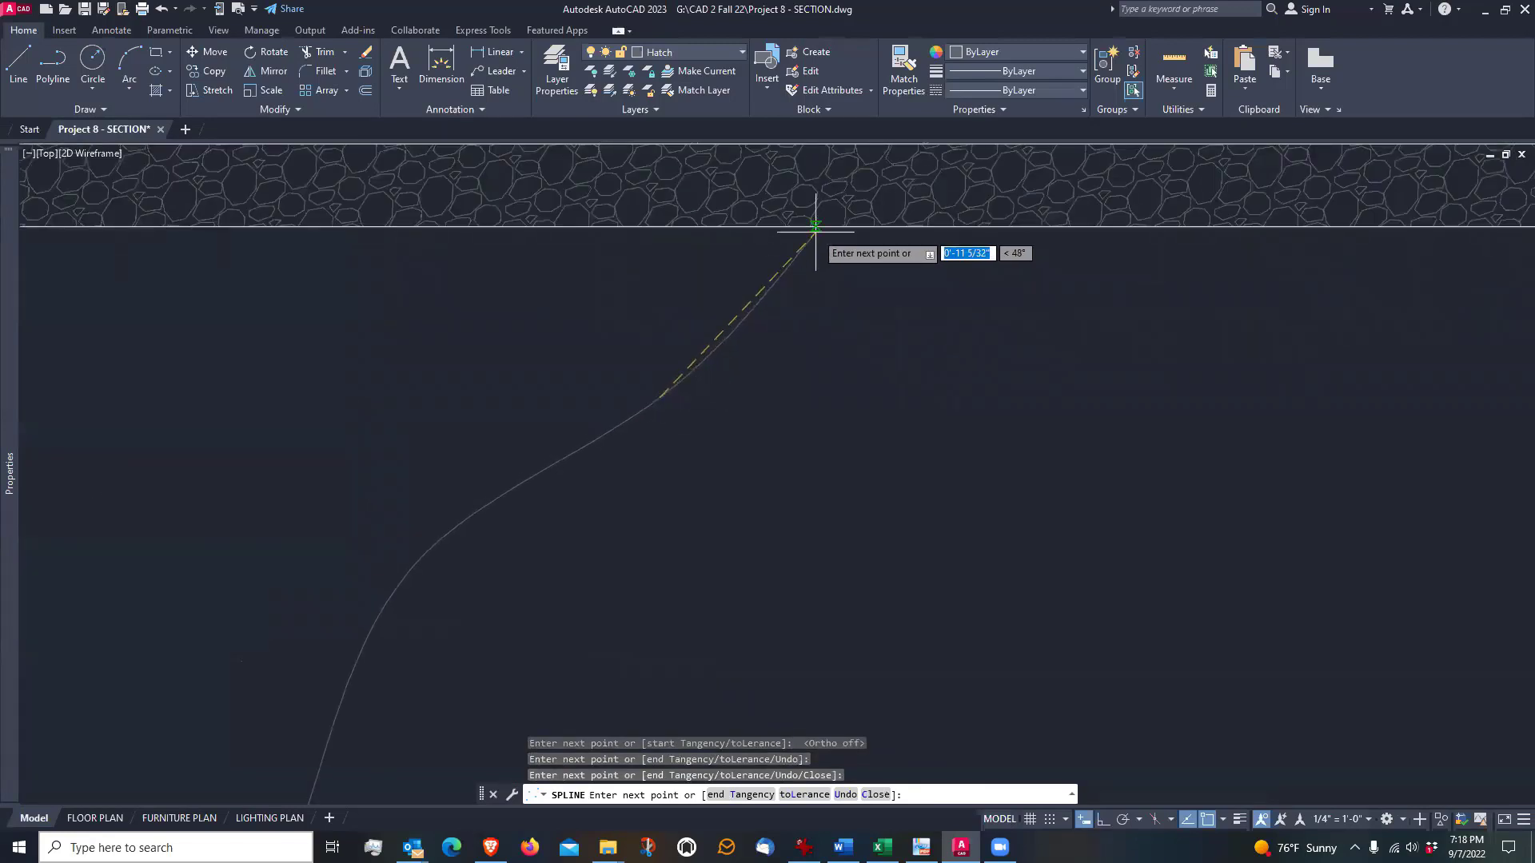
left_click(785, 226)
scroll(787, 231, "down", 3)
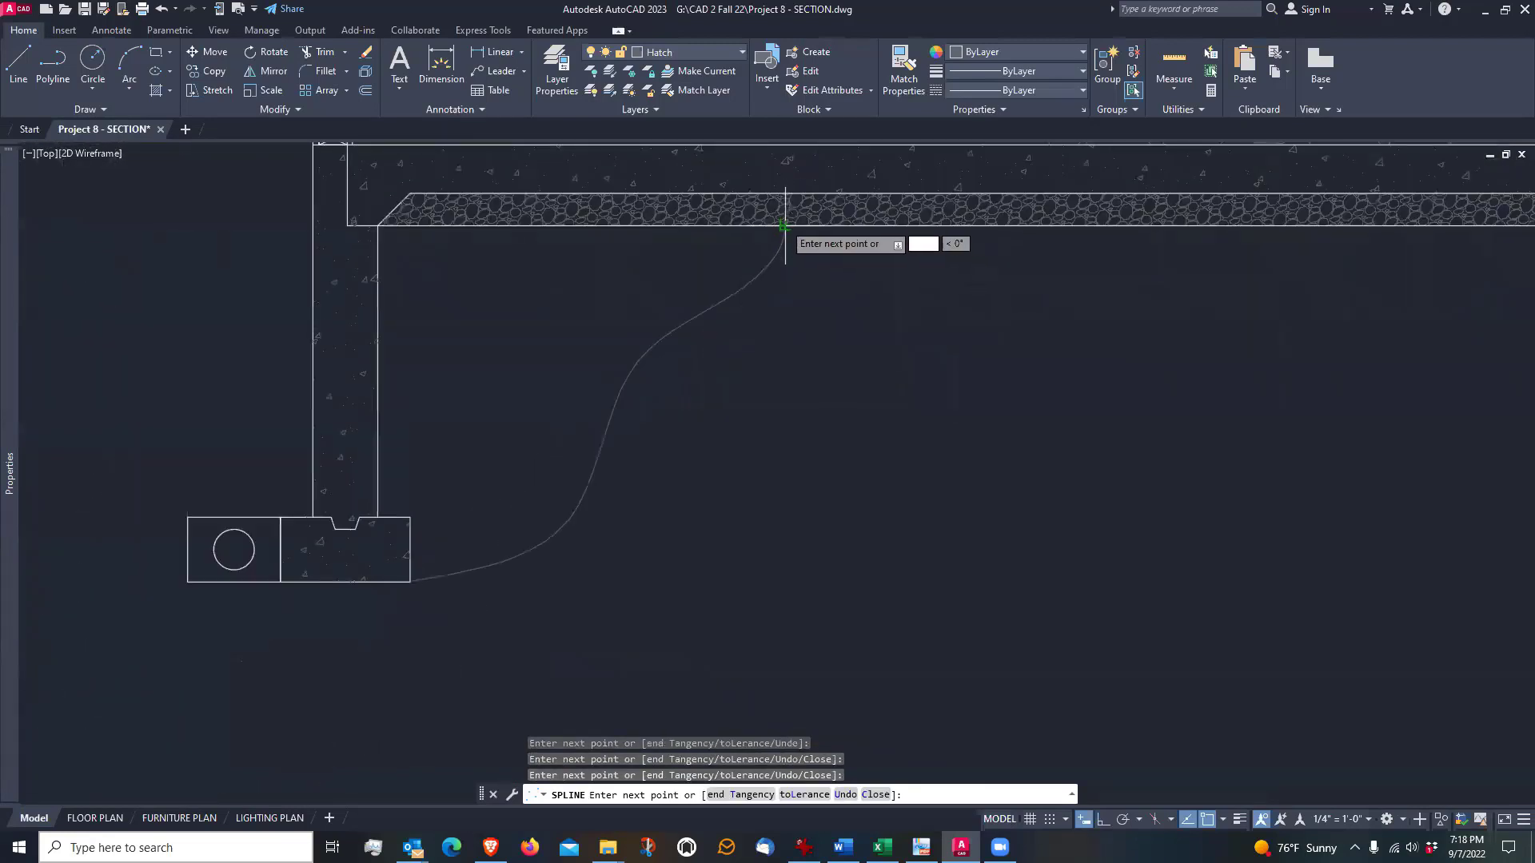
scroll(772, 225, "down", 1)
scroll(773, 225, "down", 3)
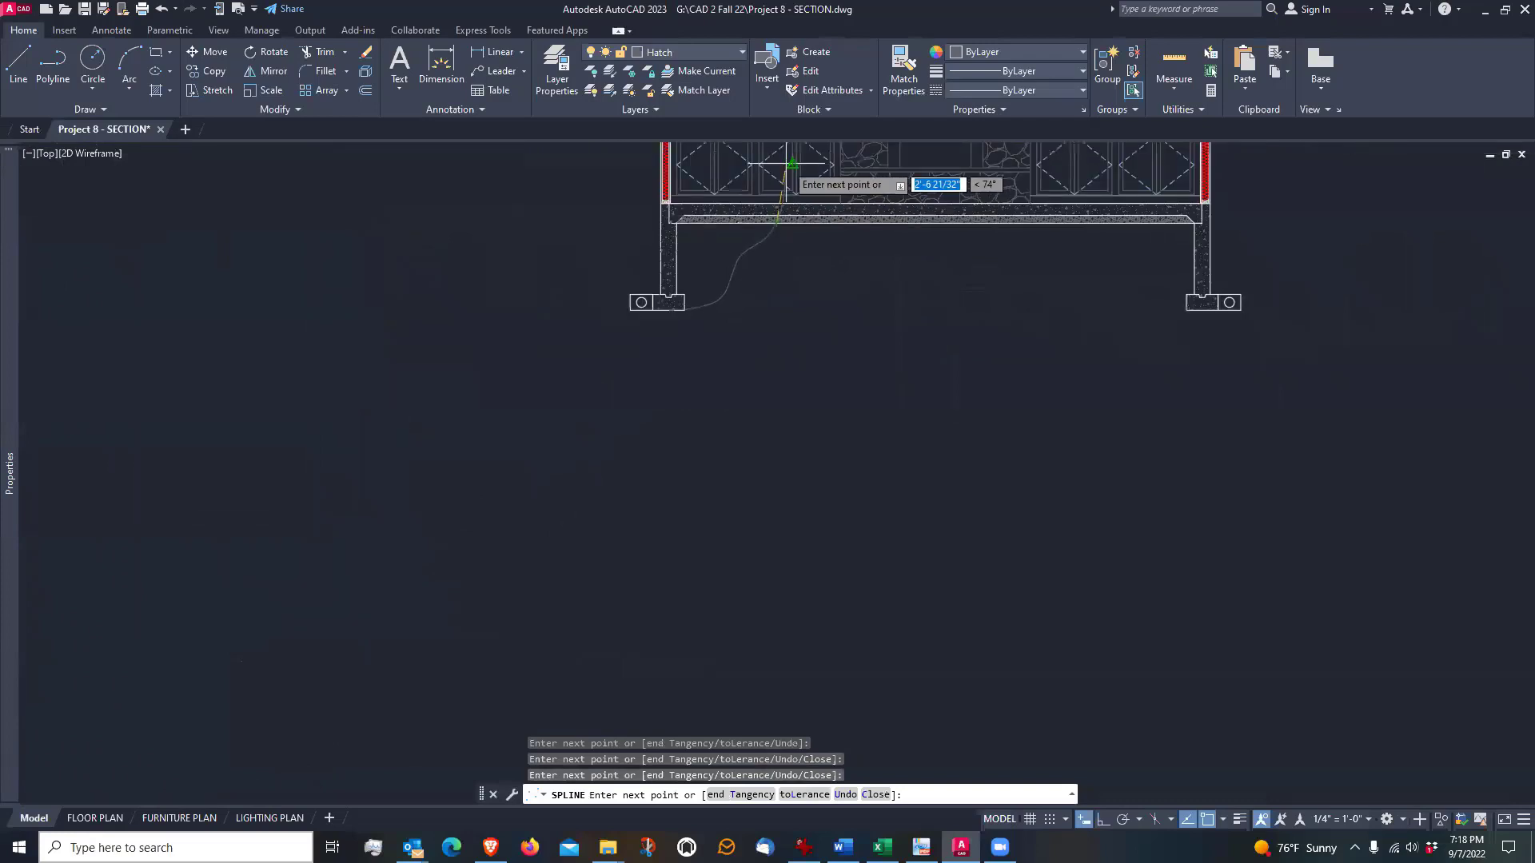
key("Return")
Examine the left foundation wall, its footing and the corner where the wall's outer face meets the sill plate and slab
scroll(787, 204, "up", 6)
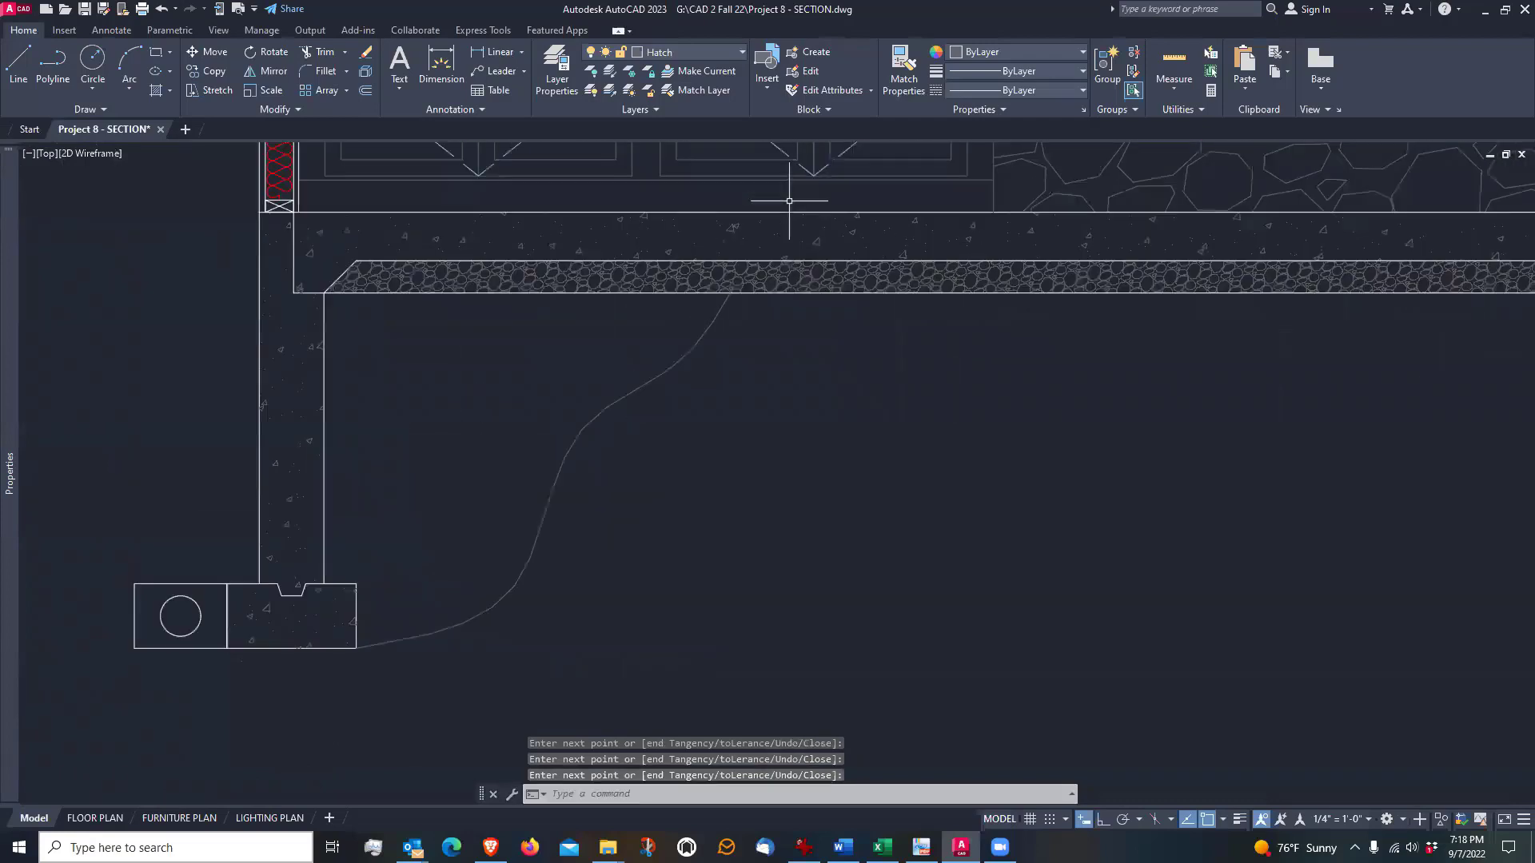
scroll(725, 291, "up", 2)
scroll(836, 387, "down", 4)
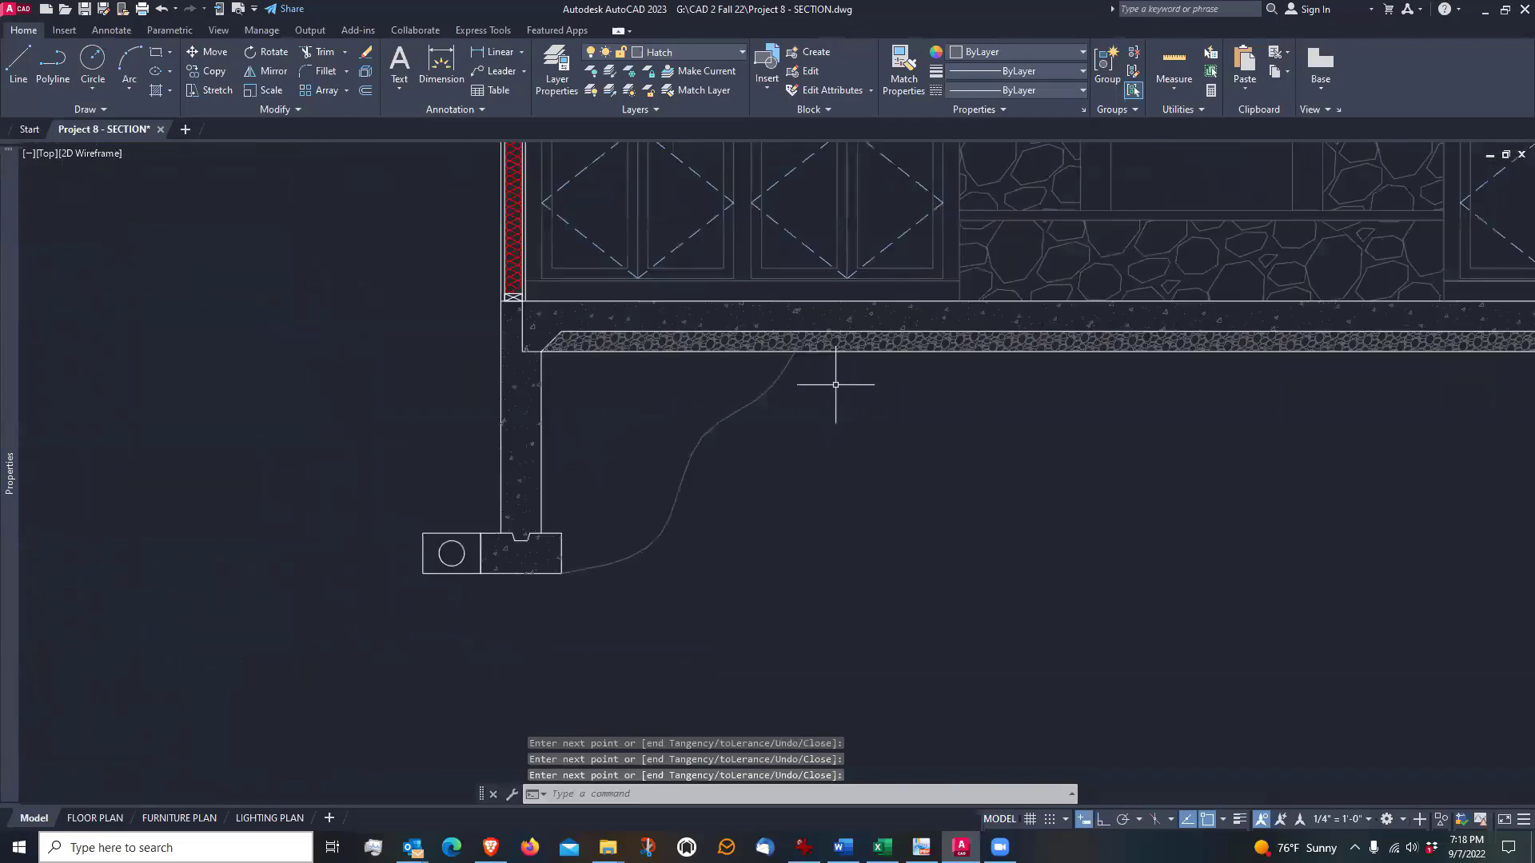
scroll(836, 385, "down", 4)
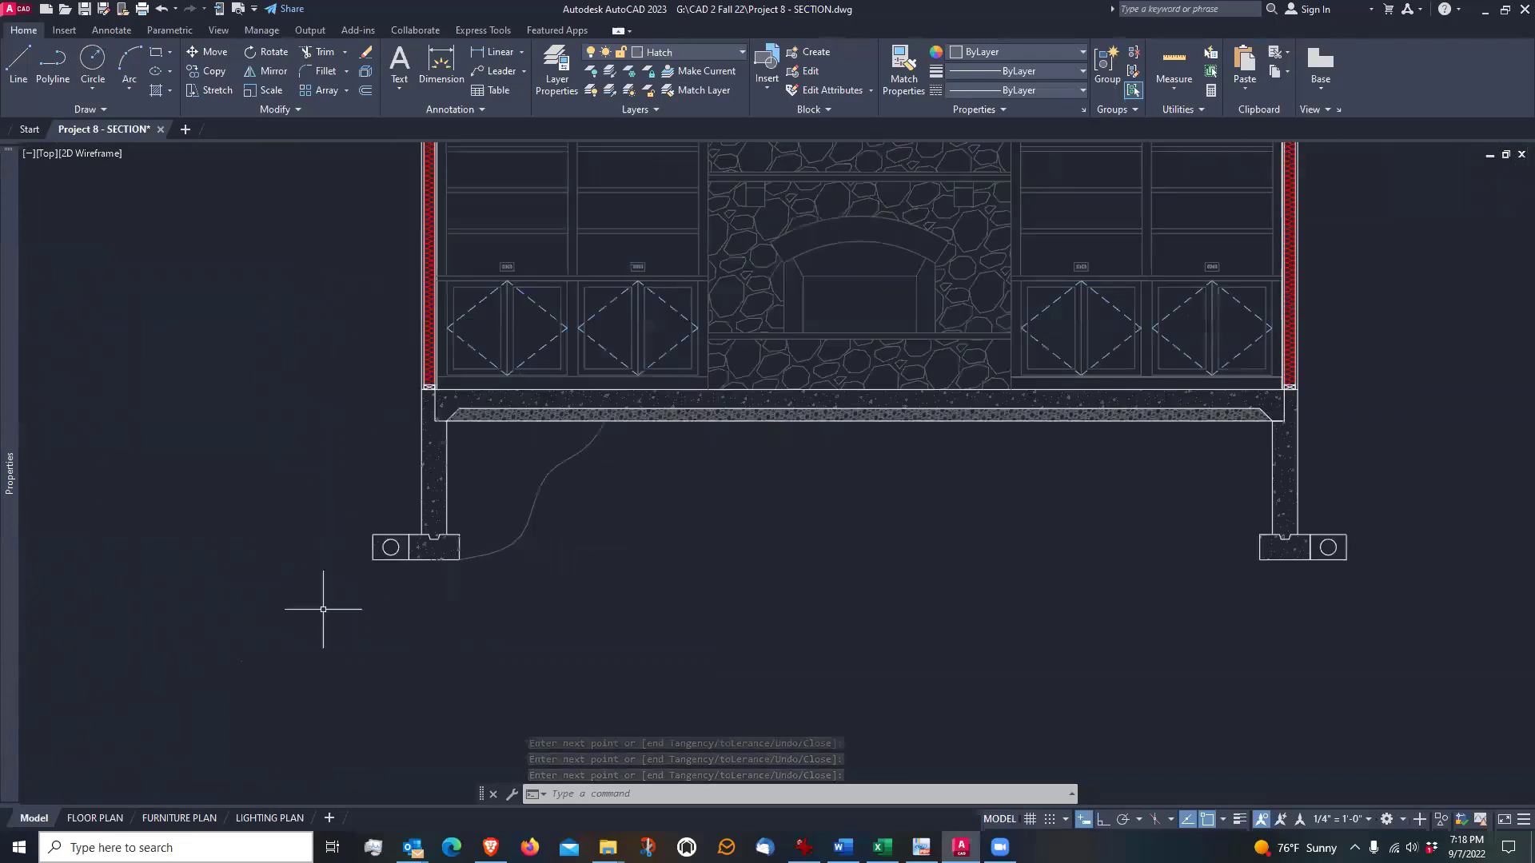
scroll(323, 609, "up", 2)
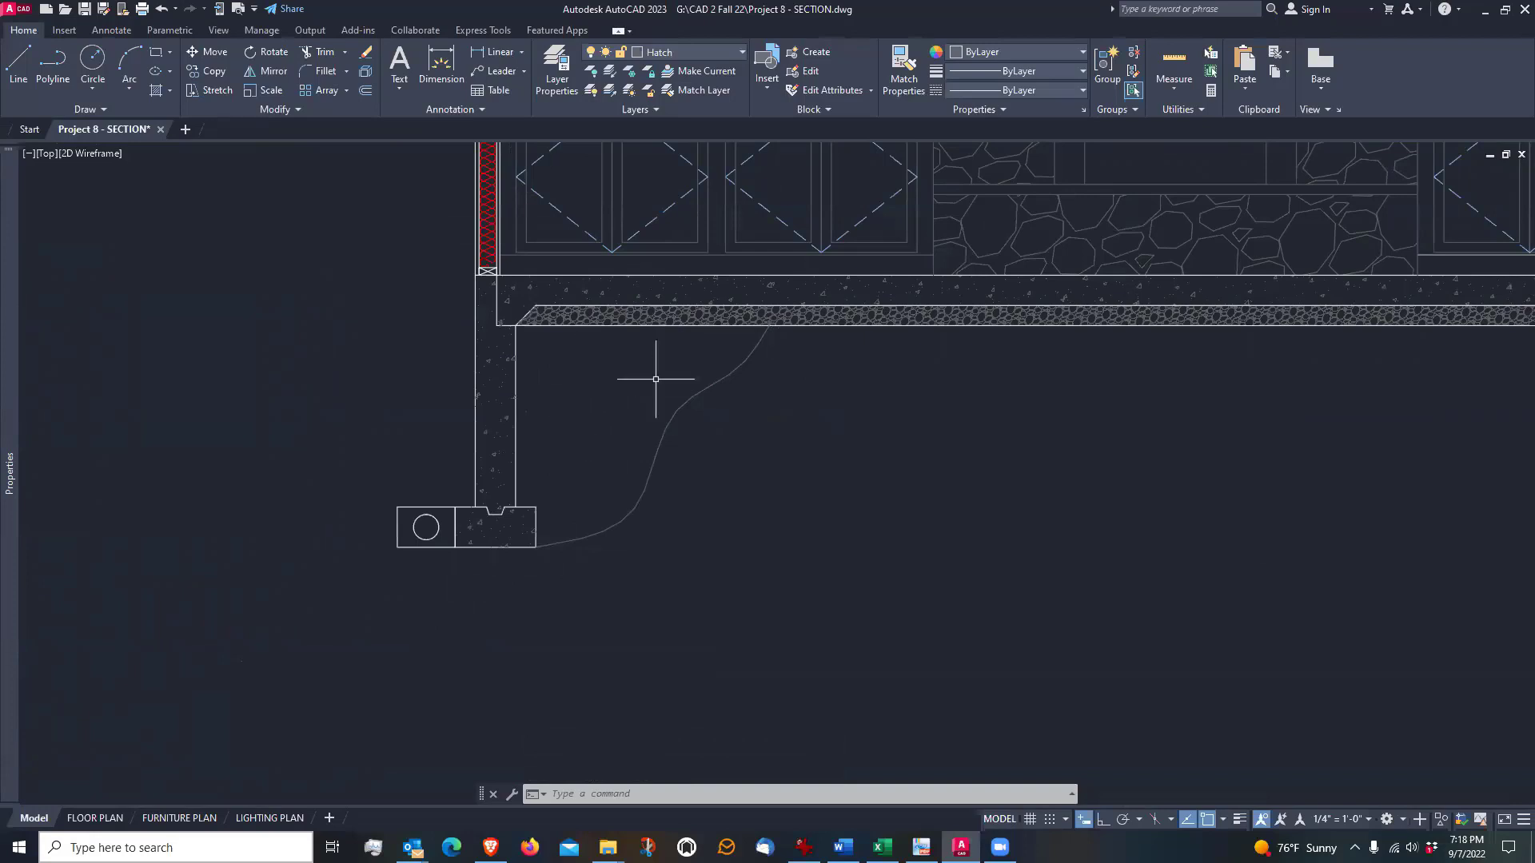
middle_click_drag(610, 383, 781, 410)
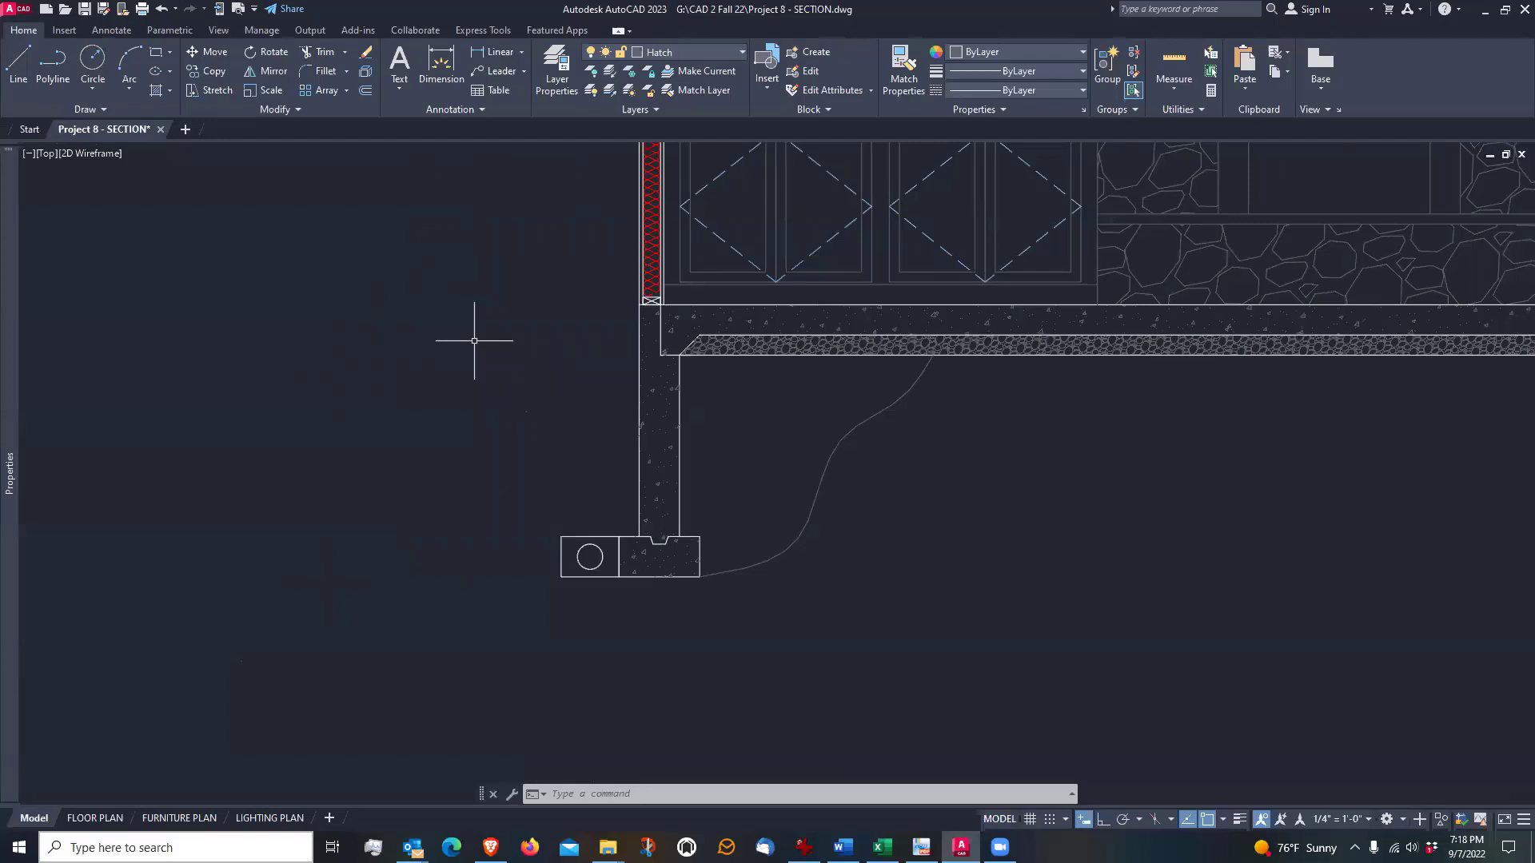
scroll(474, 341, "up", 2)
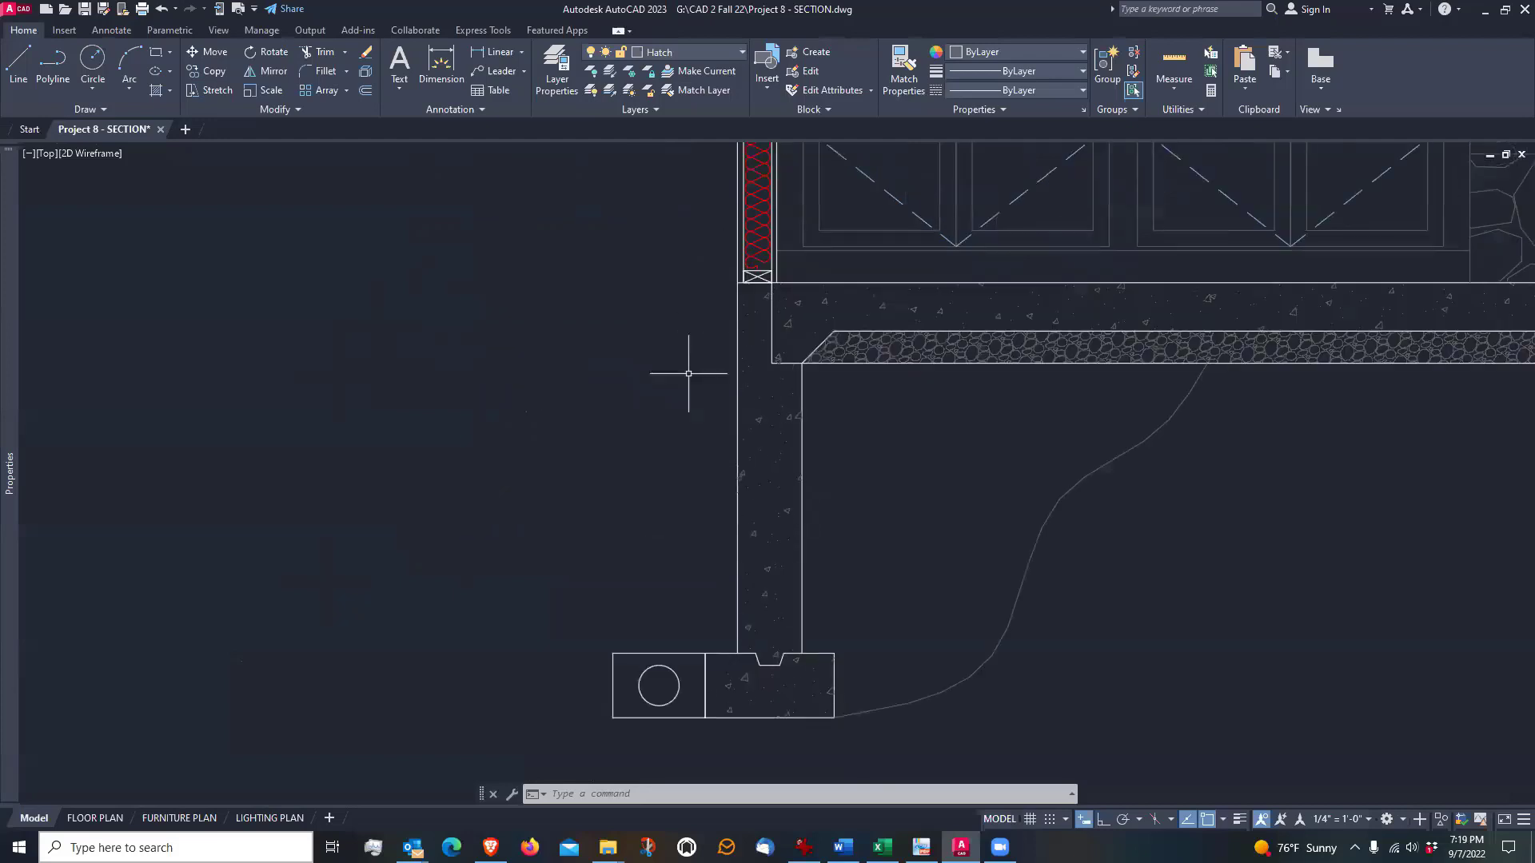
scroll(670, 413, "down", 2)
scroll(670, 413, "up", 2)
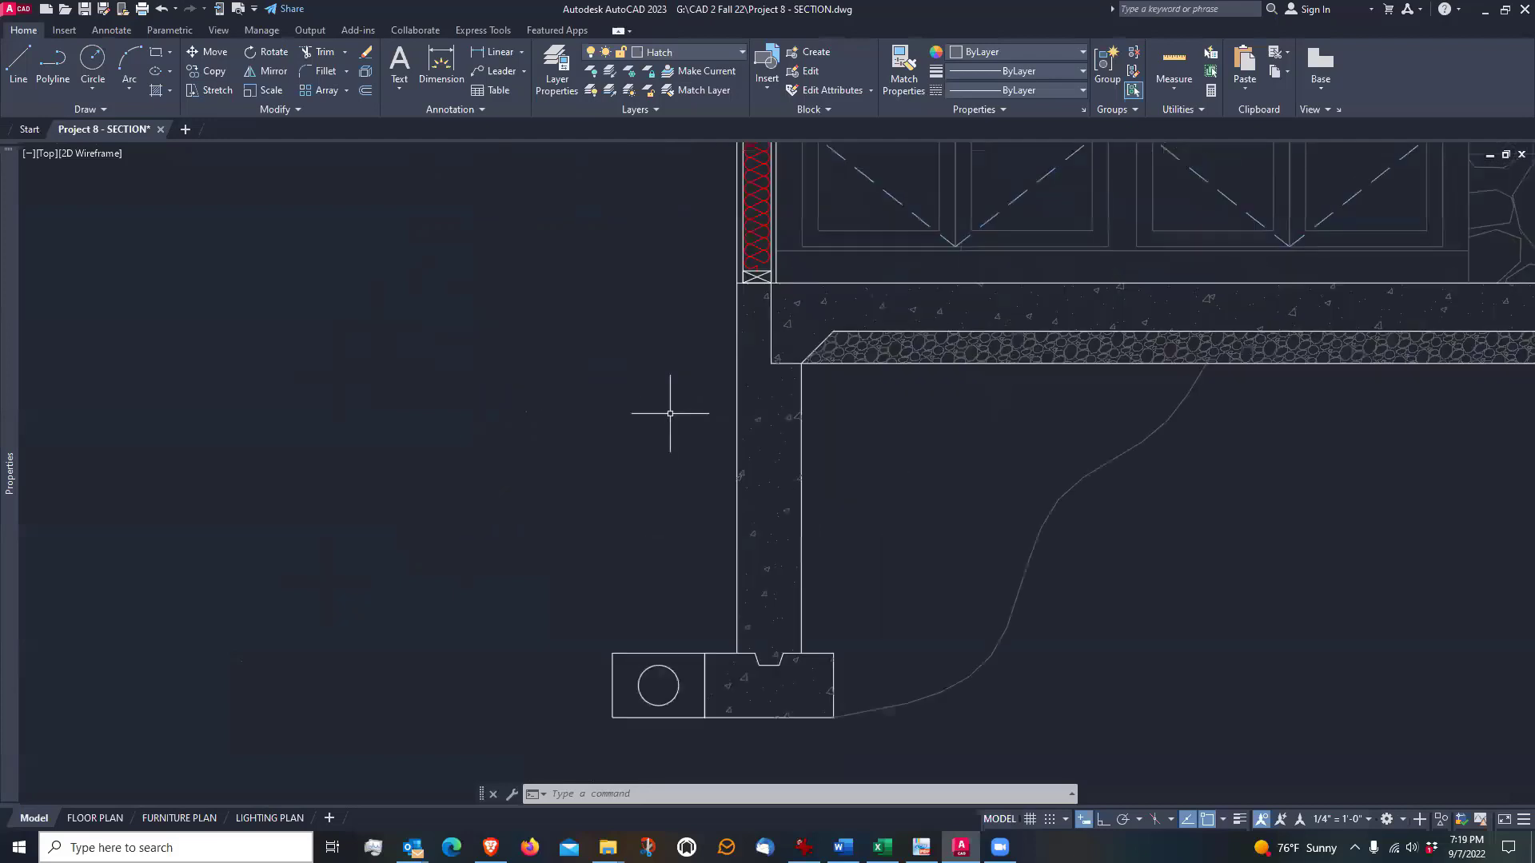
scroll(670, 414, "down", 2)
scroll(700, 339, "up", 2)
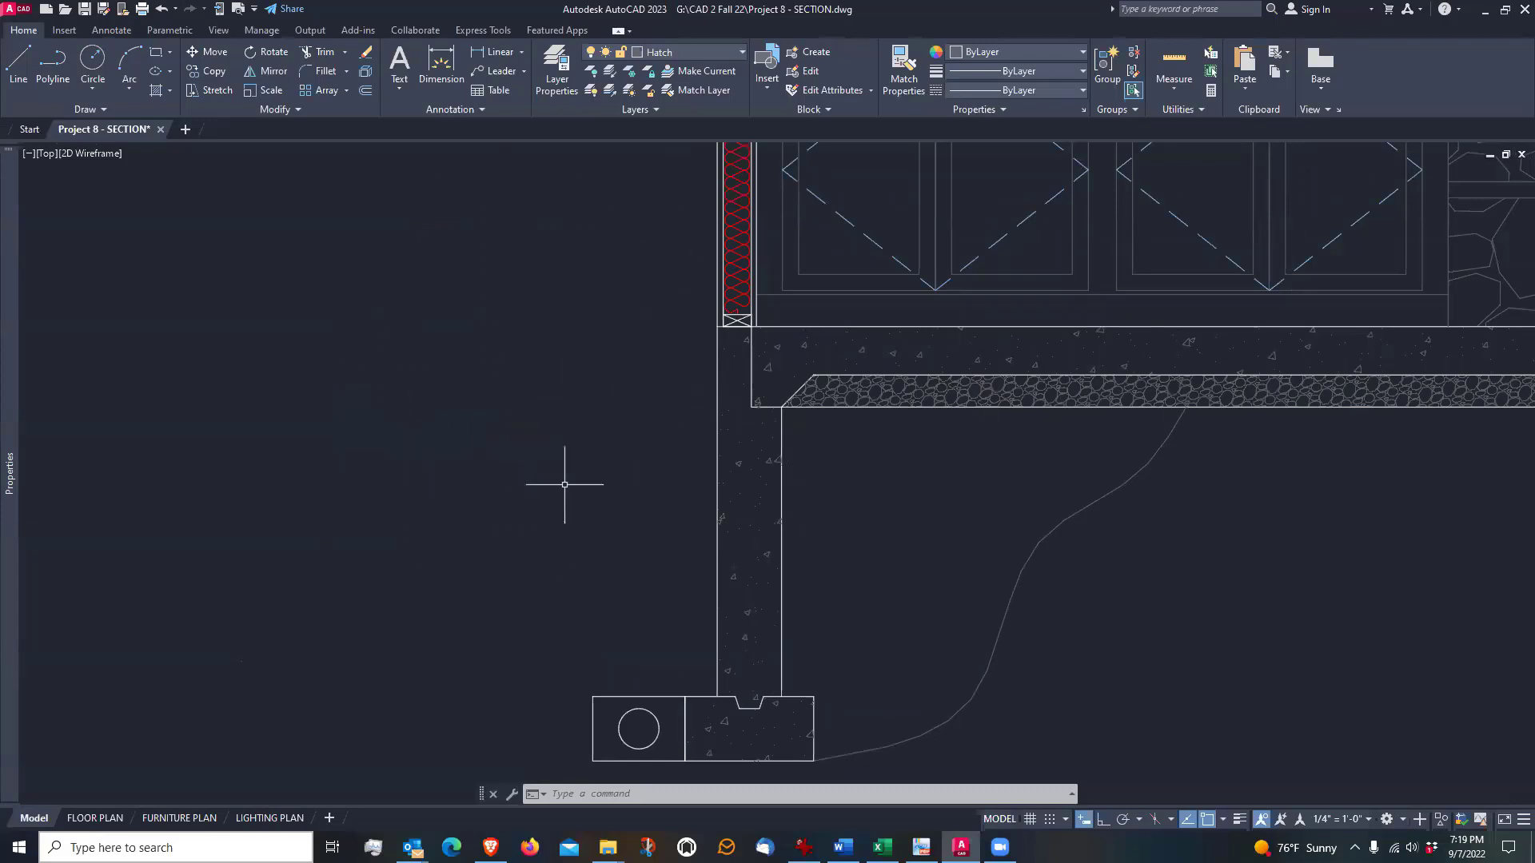
scroll(576, 455, "down", 2)
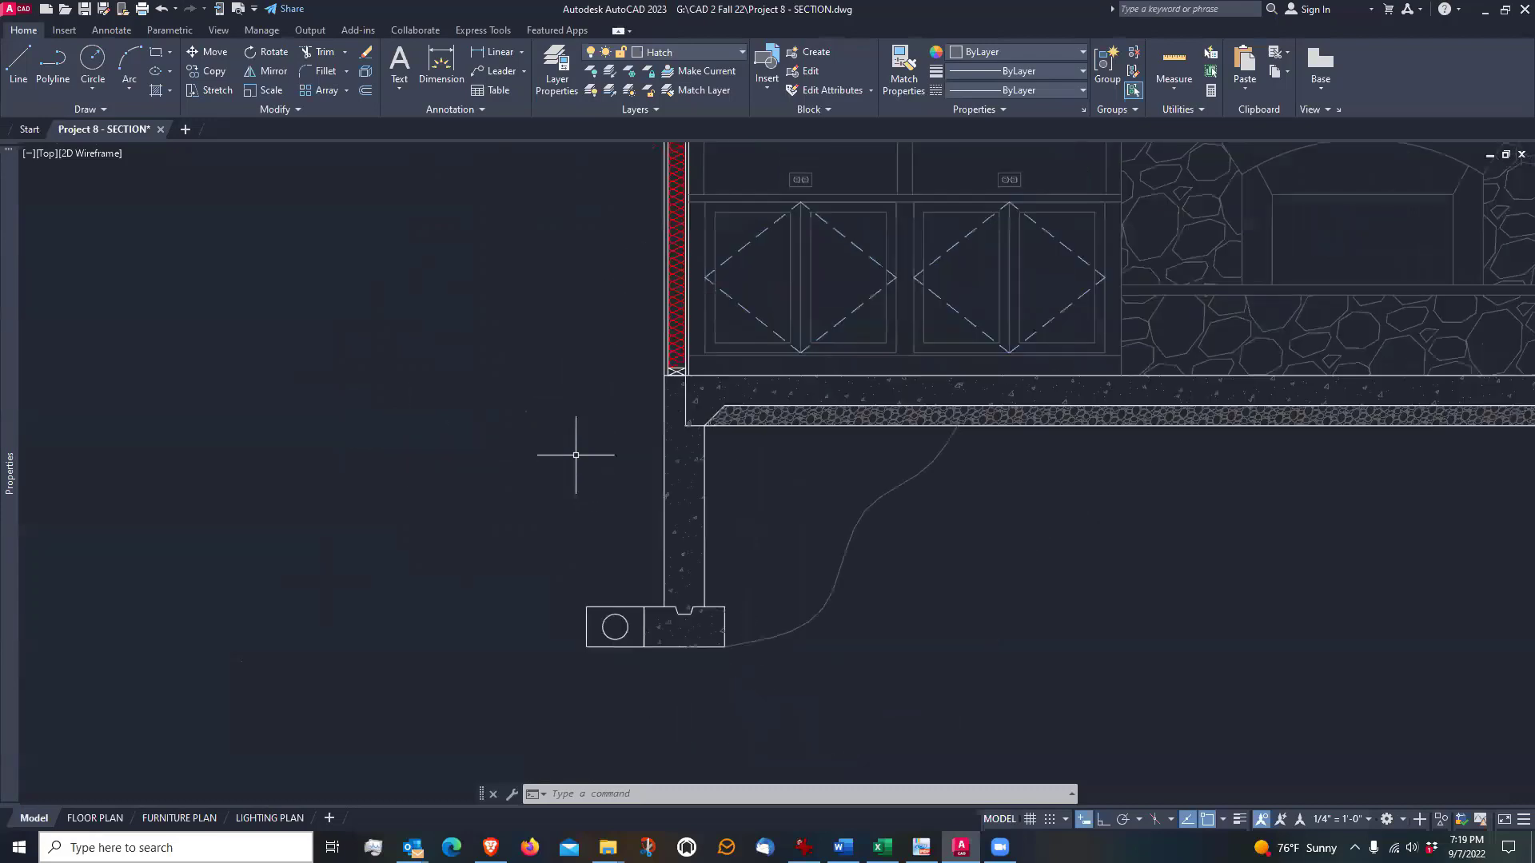
mouse_move(580, 389)
middle_mouse_down()
mouse_move(583, 463)
mouse_move(583, 430)
middle_mouse_up()
scroll(611, 488, "up", 2)
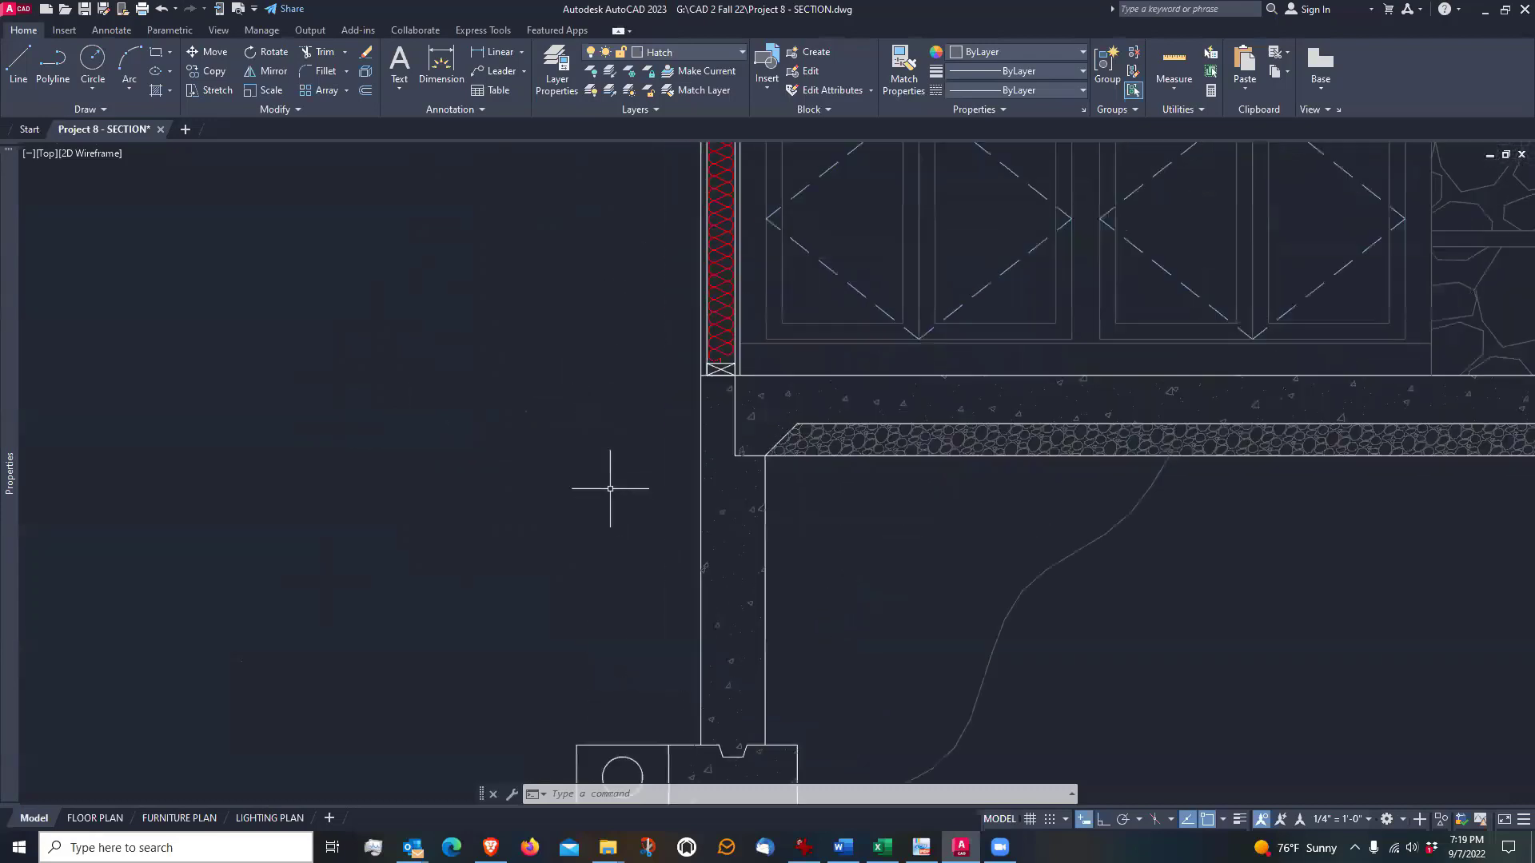
scroll(681, 389, "up", 5)
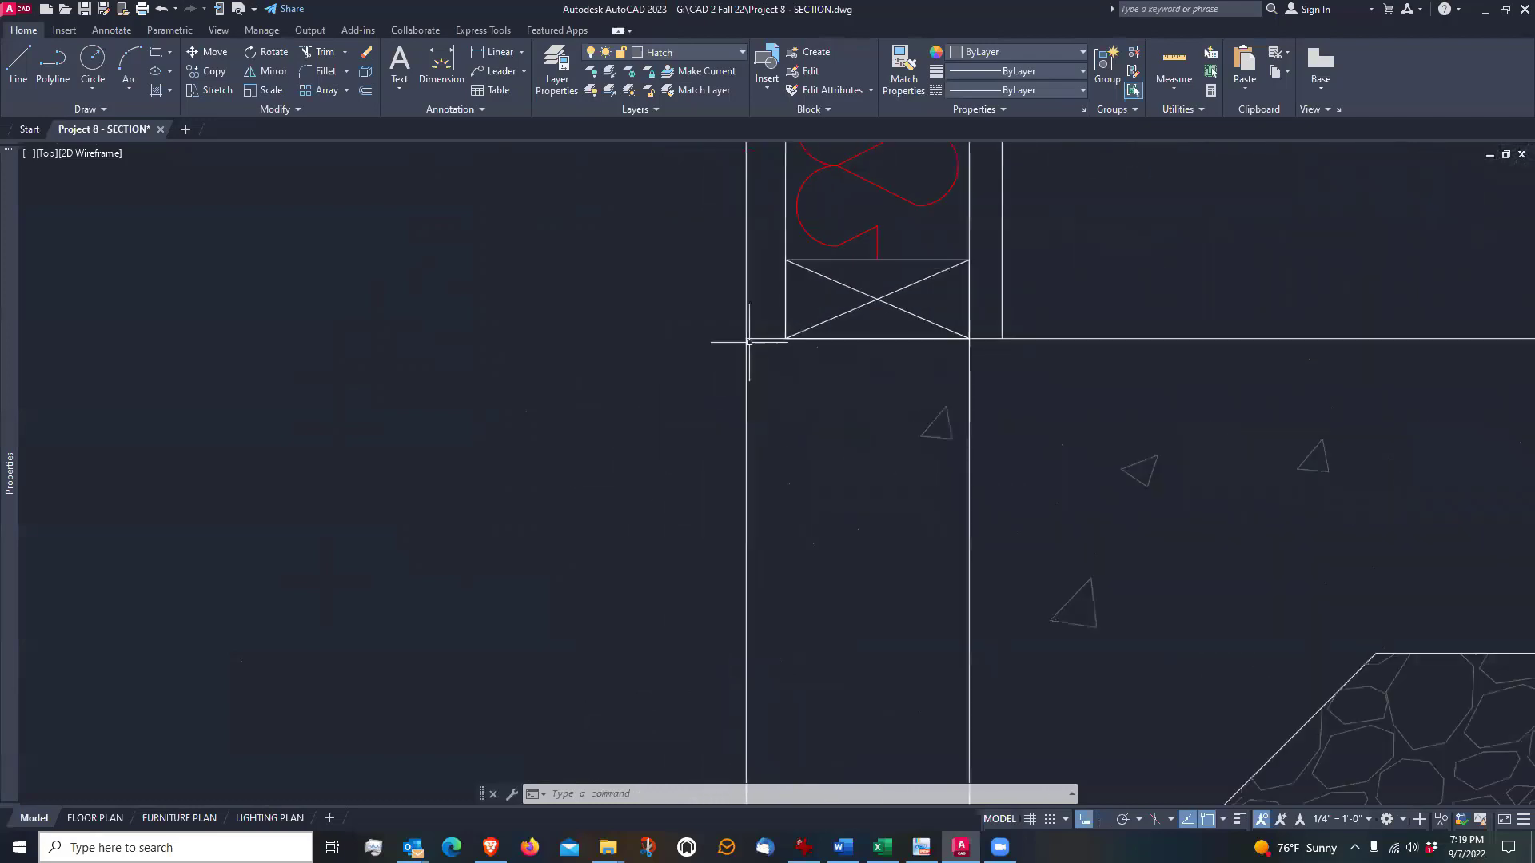
scroll(745, 339, "down", 5)
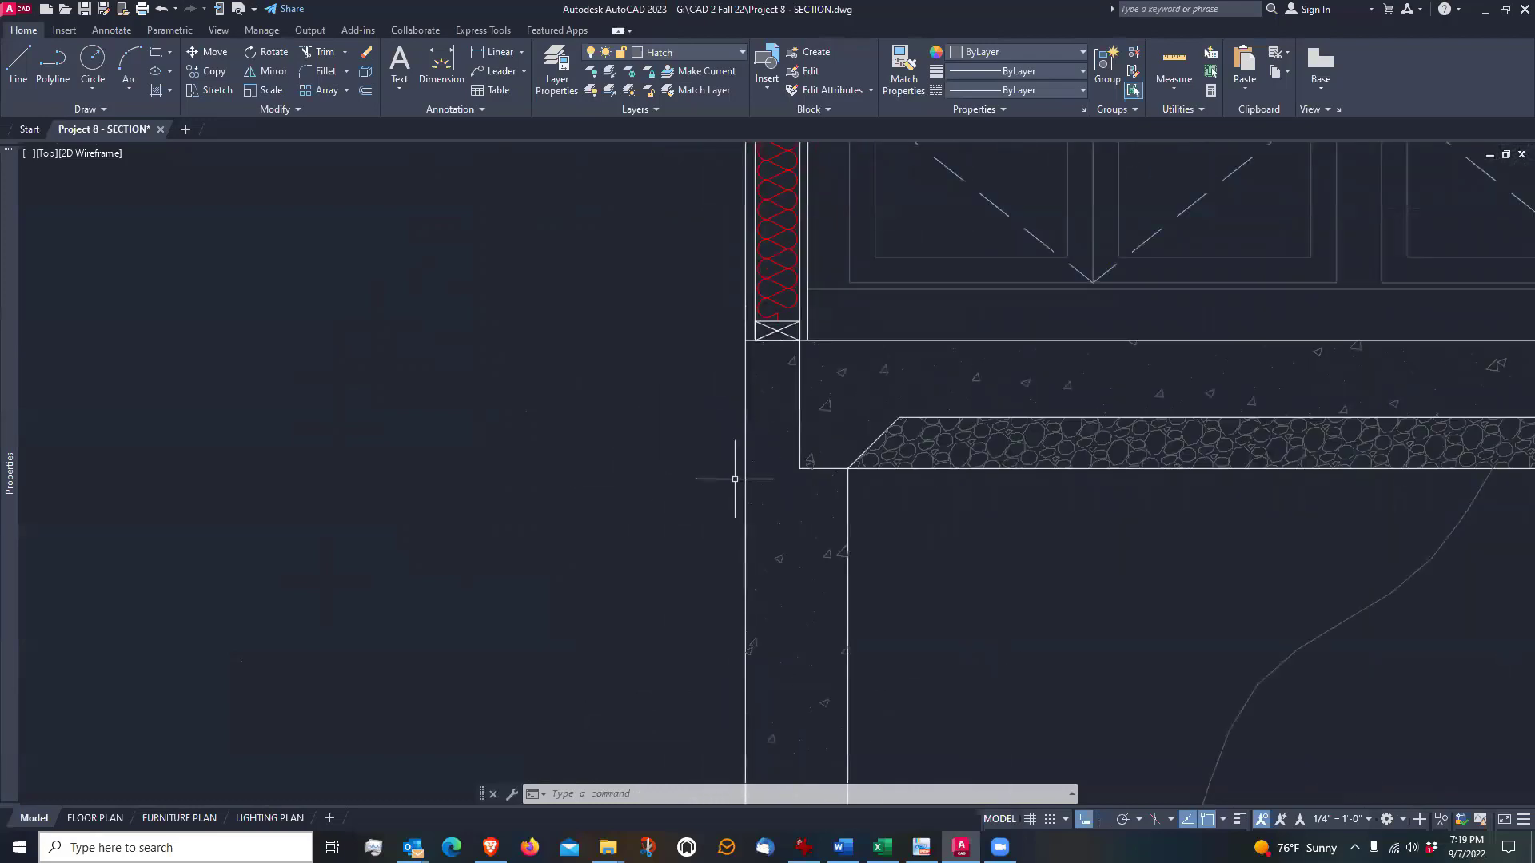
scroll(711, 425, "down", 2)
middle_click_drag(632, 470, 633, 401)
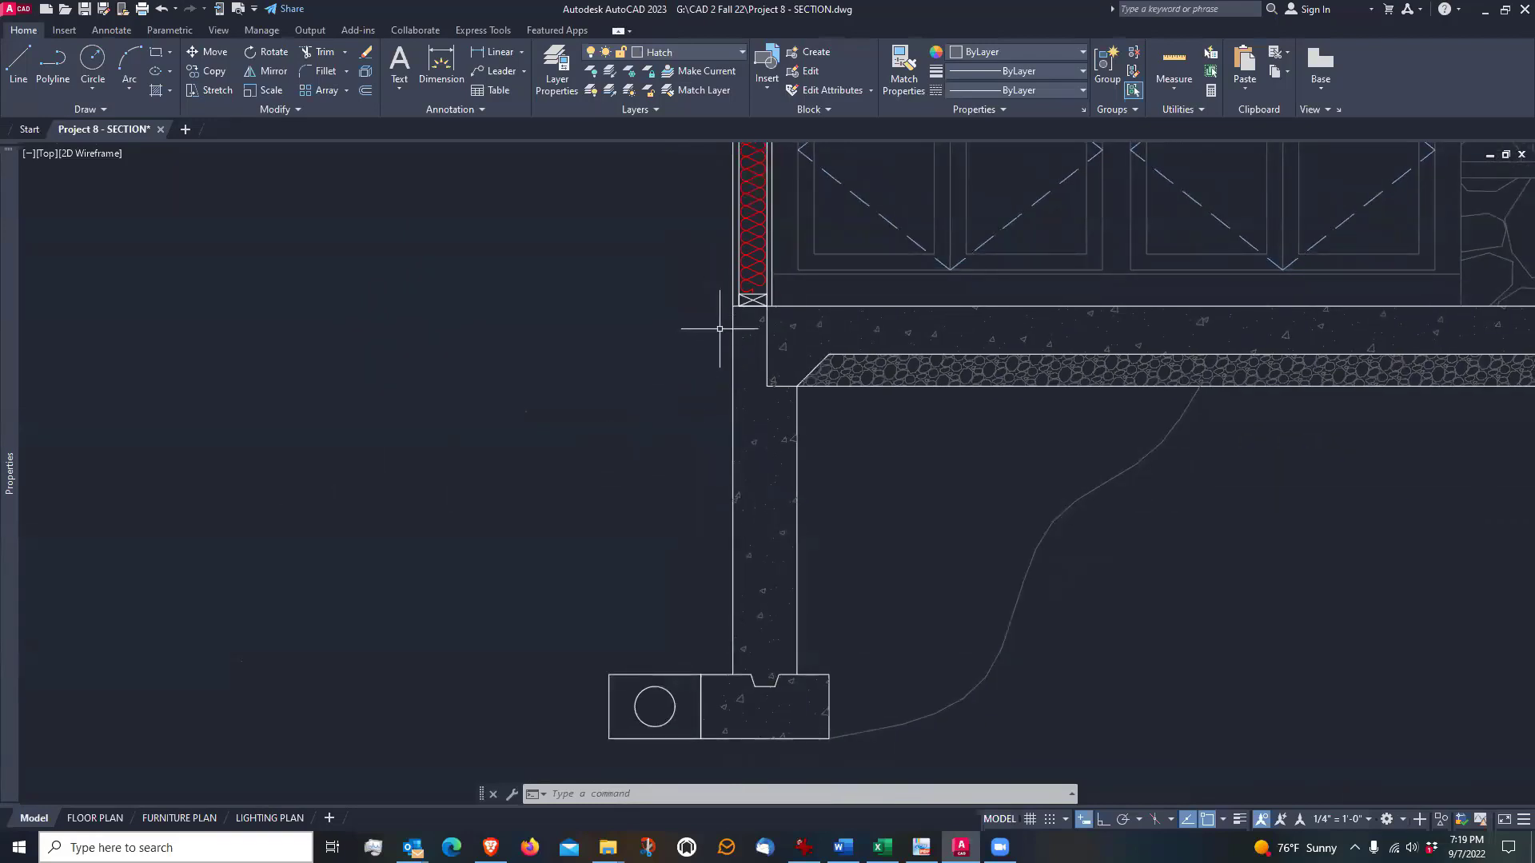
scroll(719, 325, "up", 2)
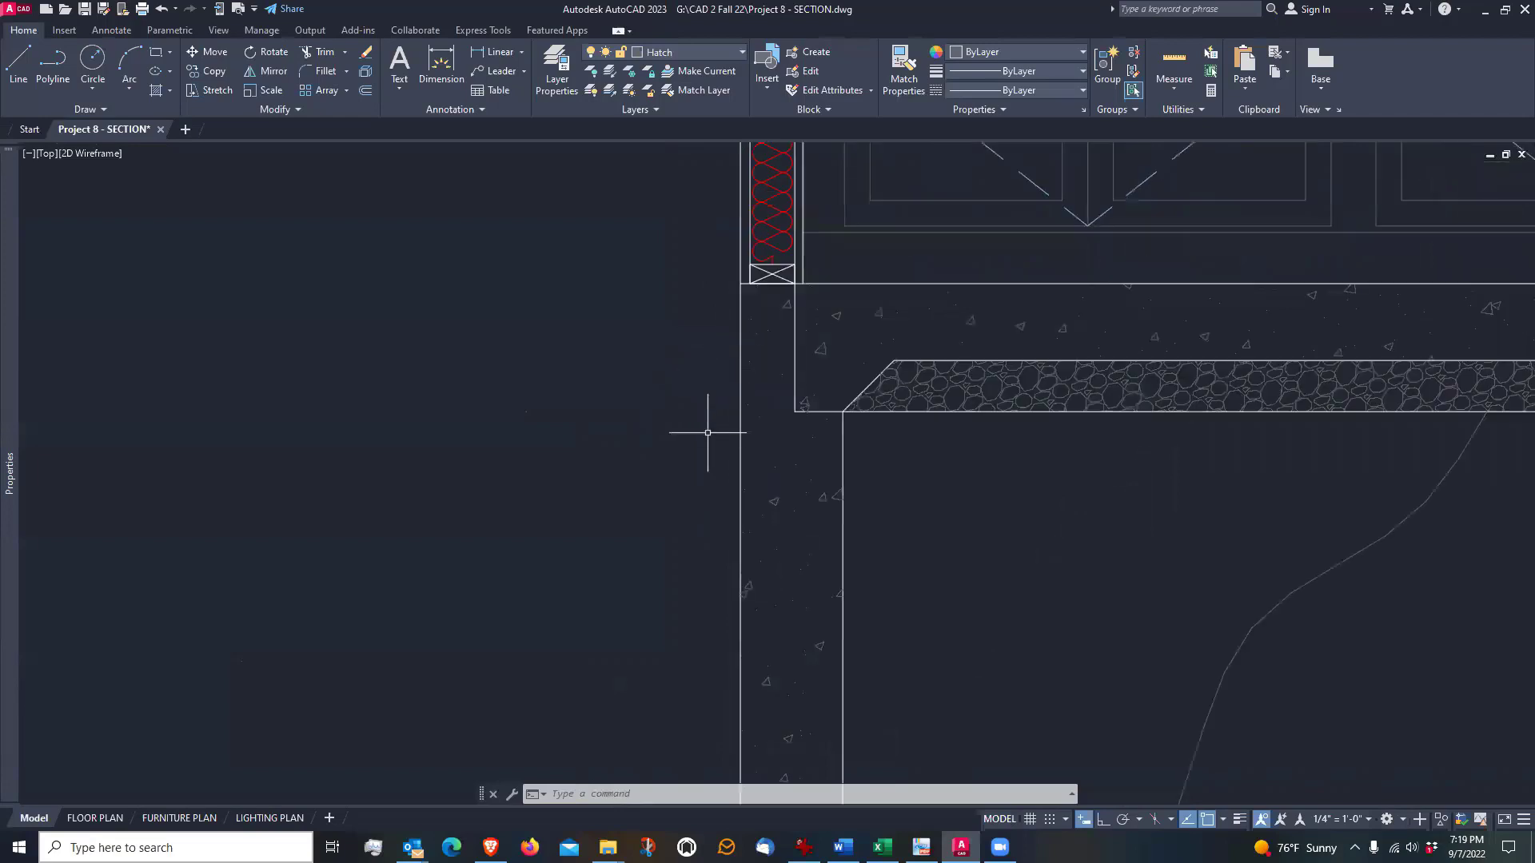
scroll(708, 418, "down", 2)
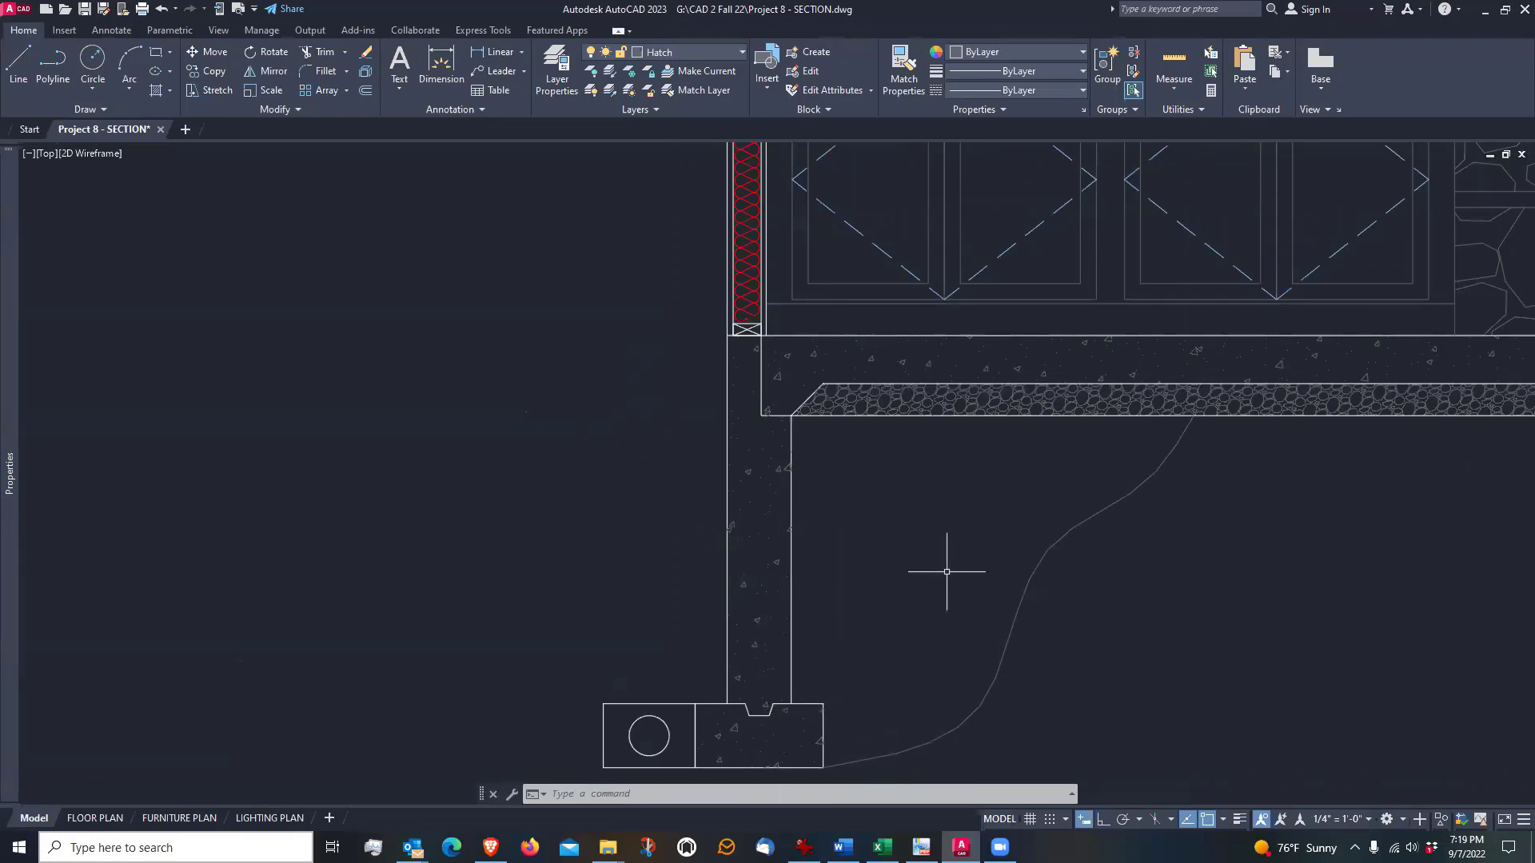
middle_click_drag(909, 500, 926, 555)
scroll(926, 554, "down", 2)
scroll(927, 553, "up", 2)
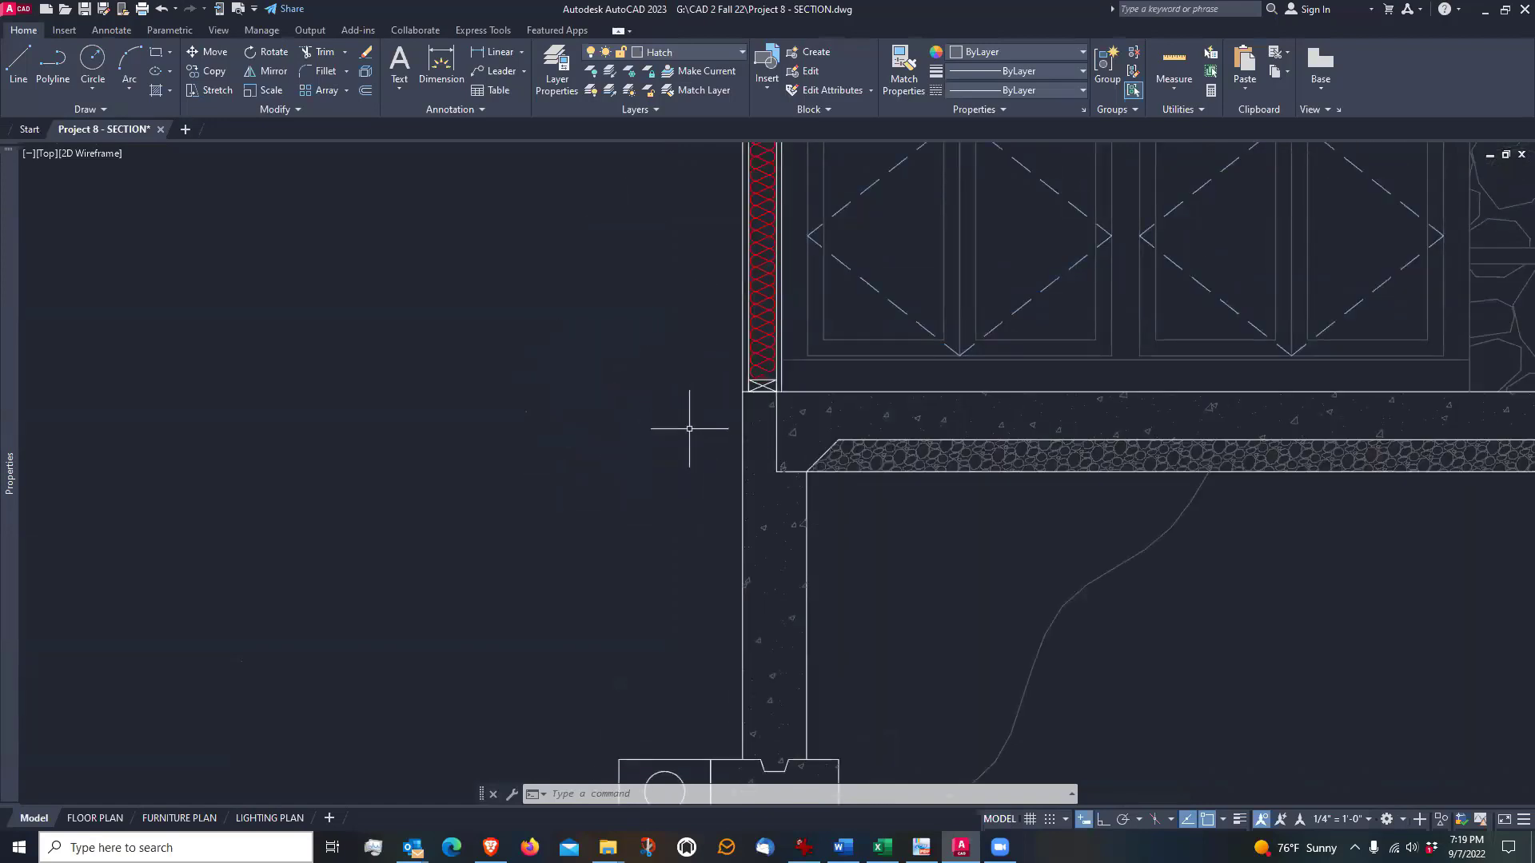
scroll(731, 403, "up", 6)
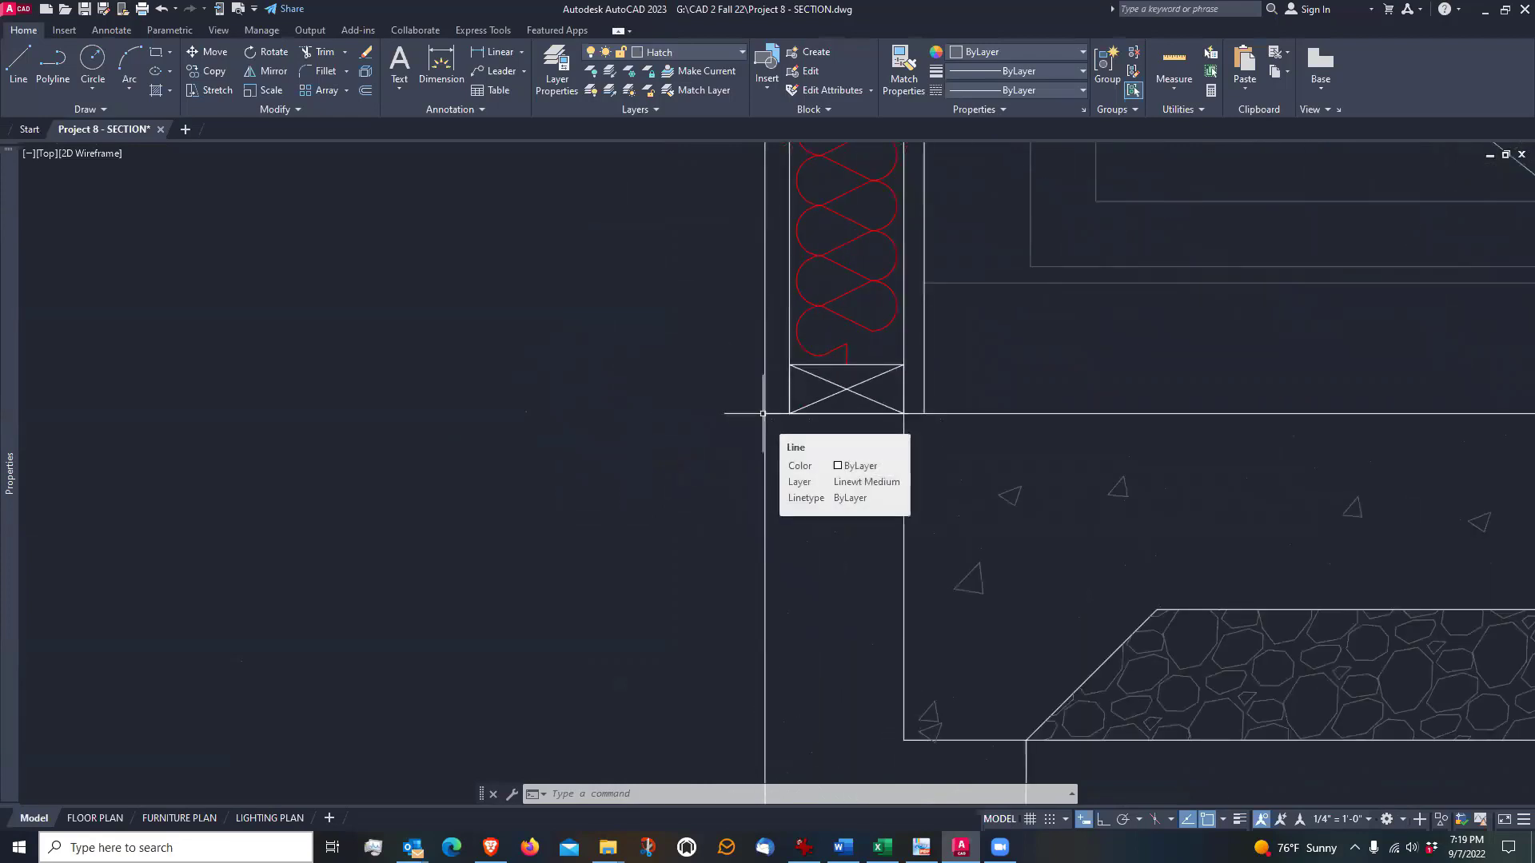
scroll(737, 432, "down", 4)
scroll(704, 445, "down", 2)
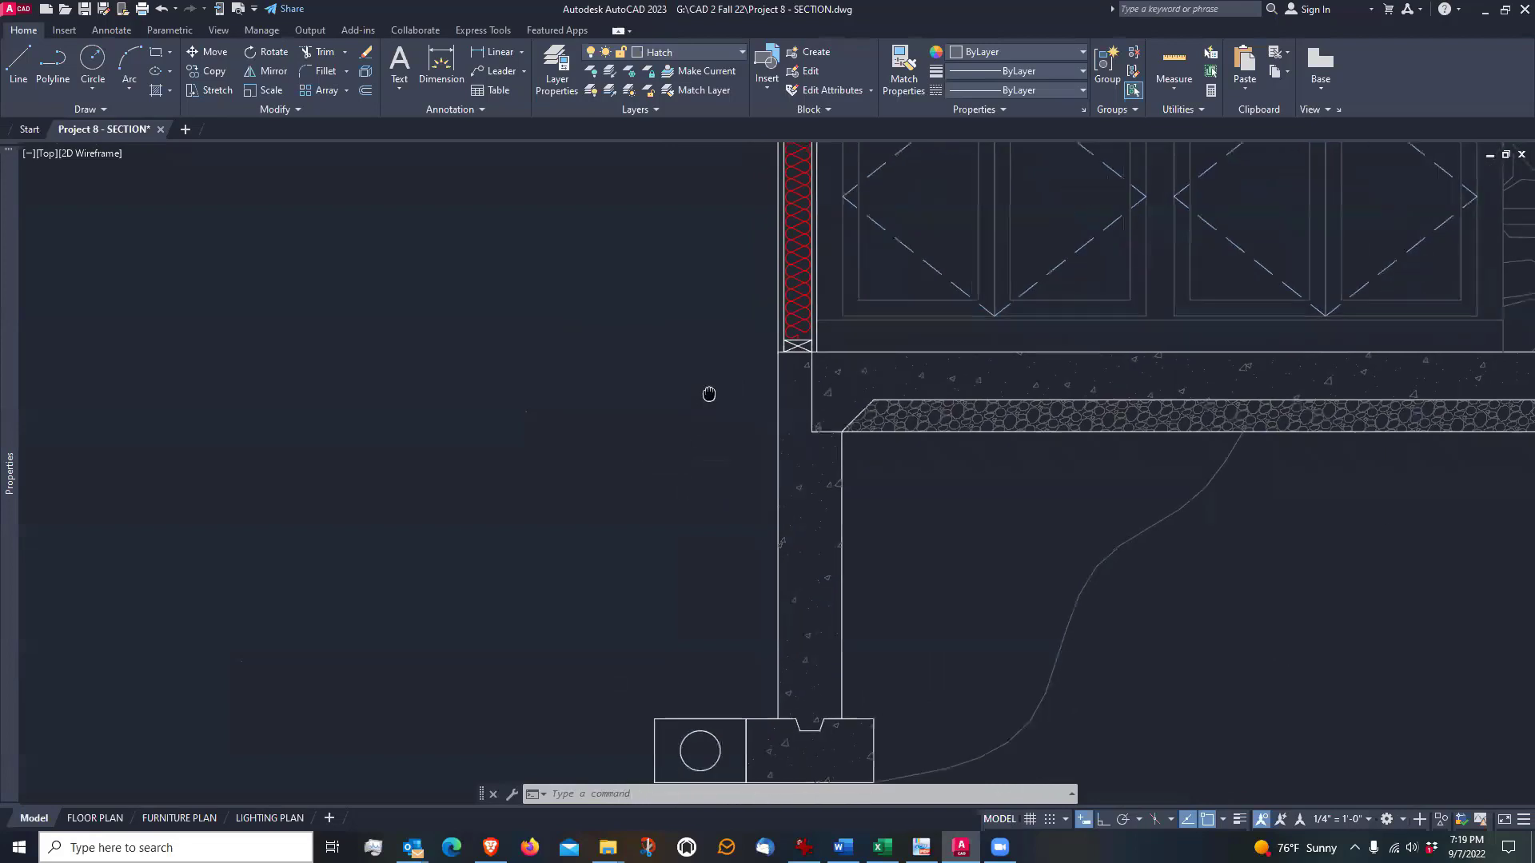
middle_click_drag(706, 395, 708, 404)
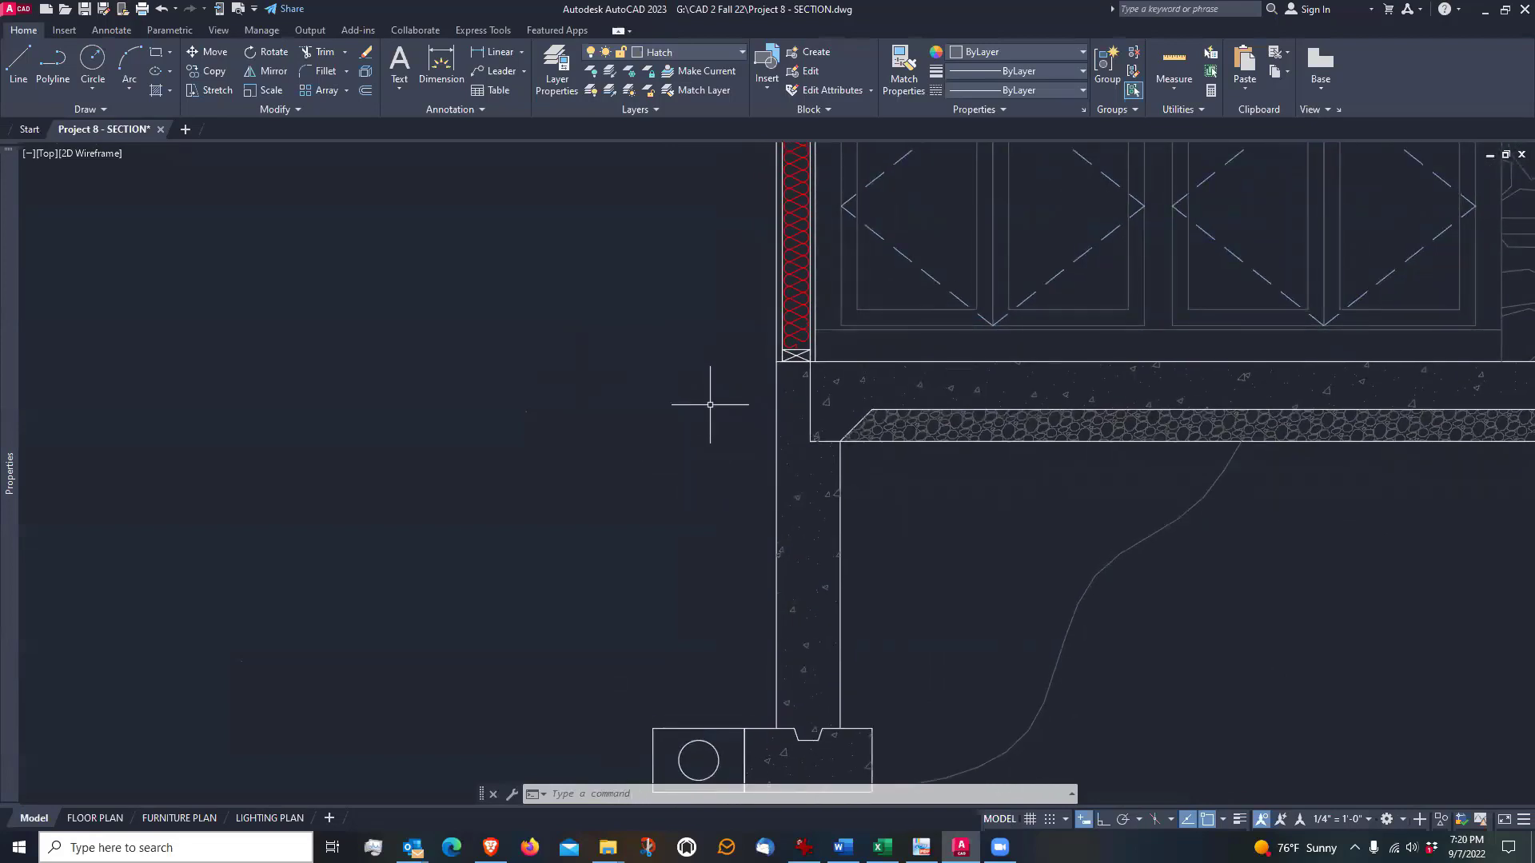
left_click(18, 60)
scroll(753, 378, "up", 2)
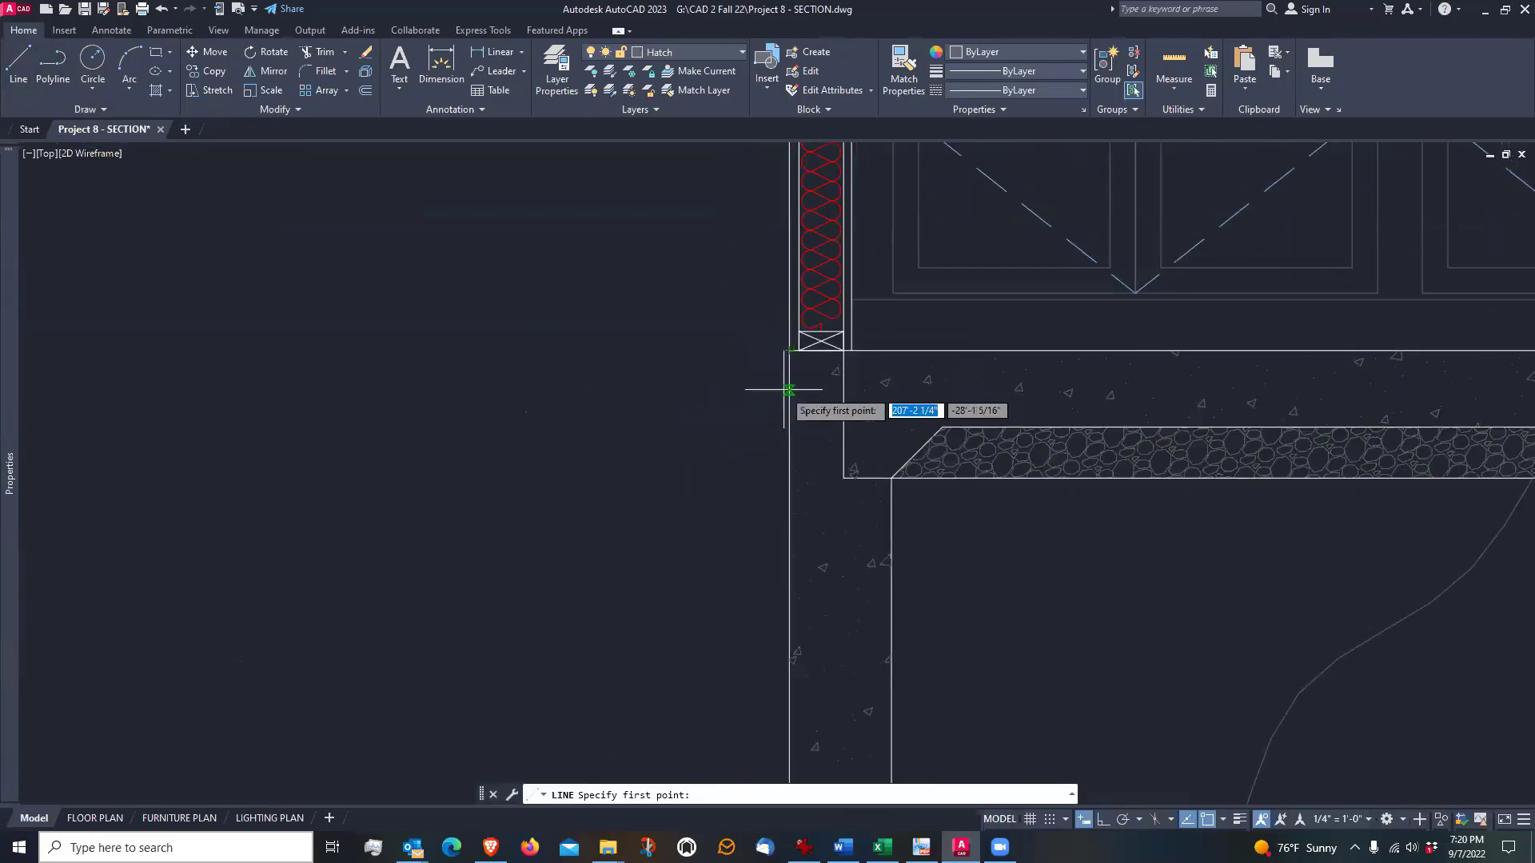
scroll(791, 404, "down", 4)
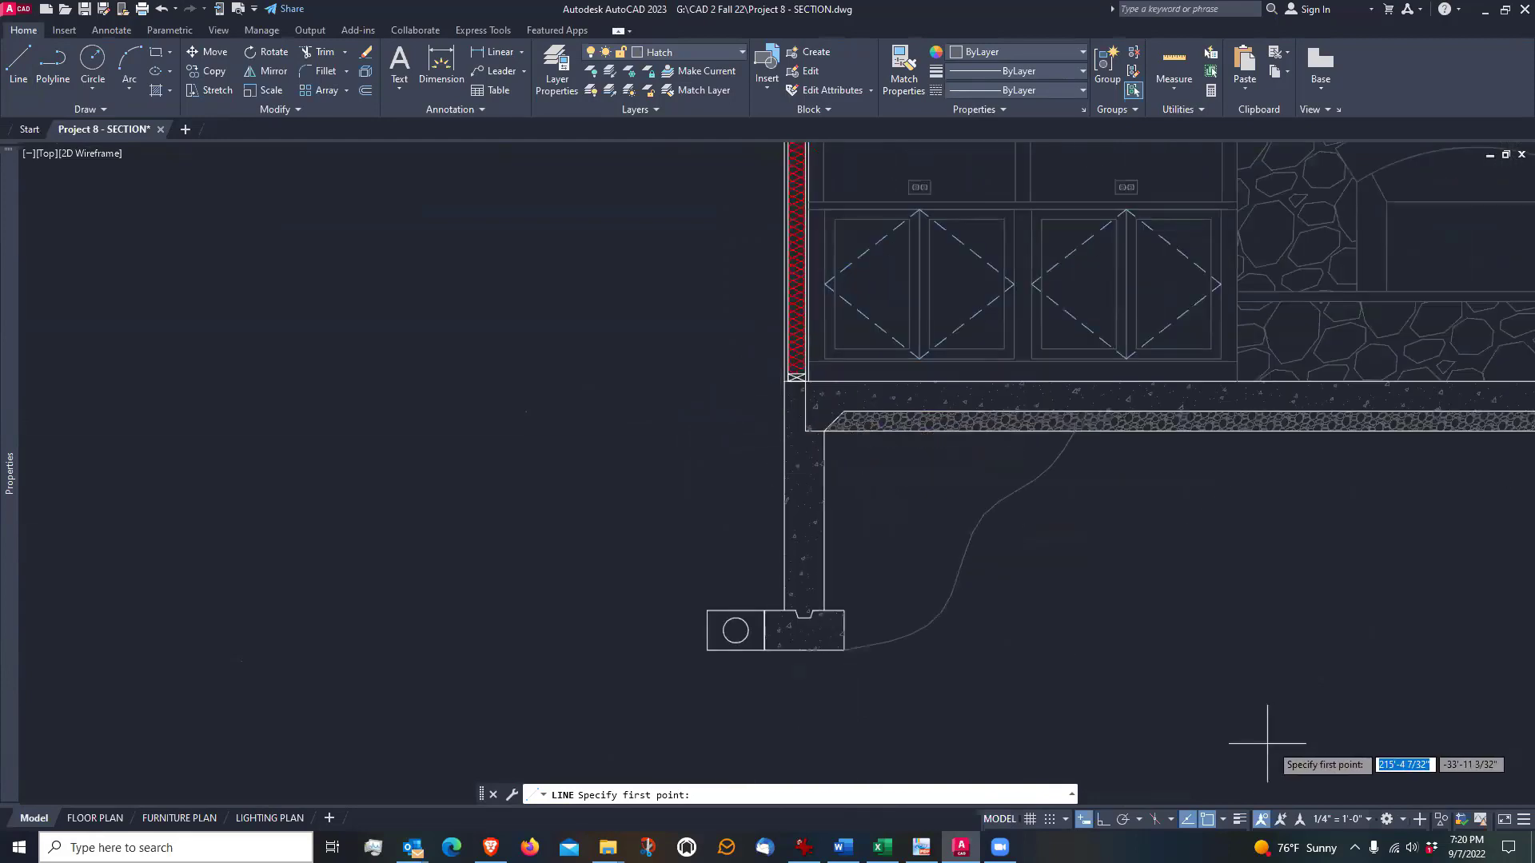
scroll(796, 472, "up", 4)
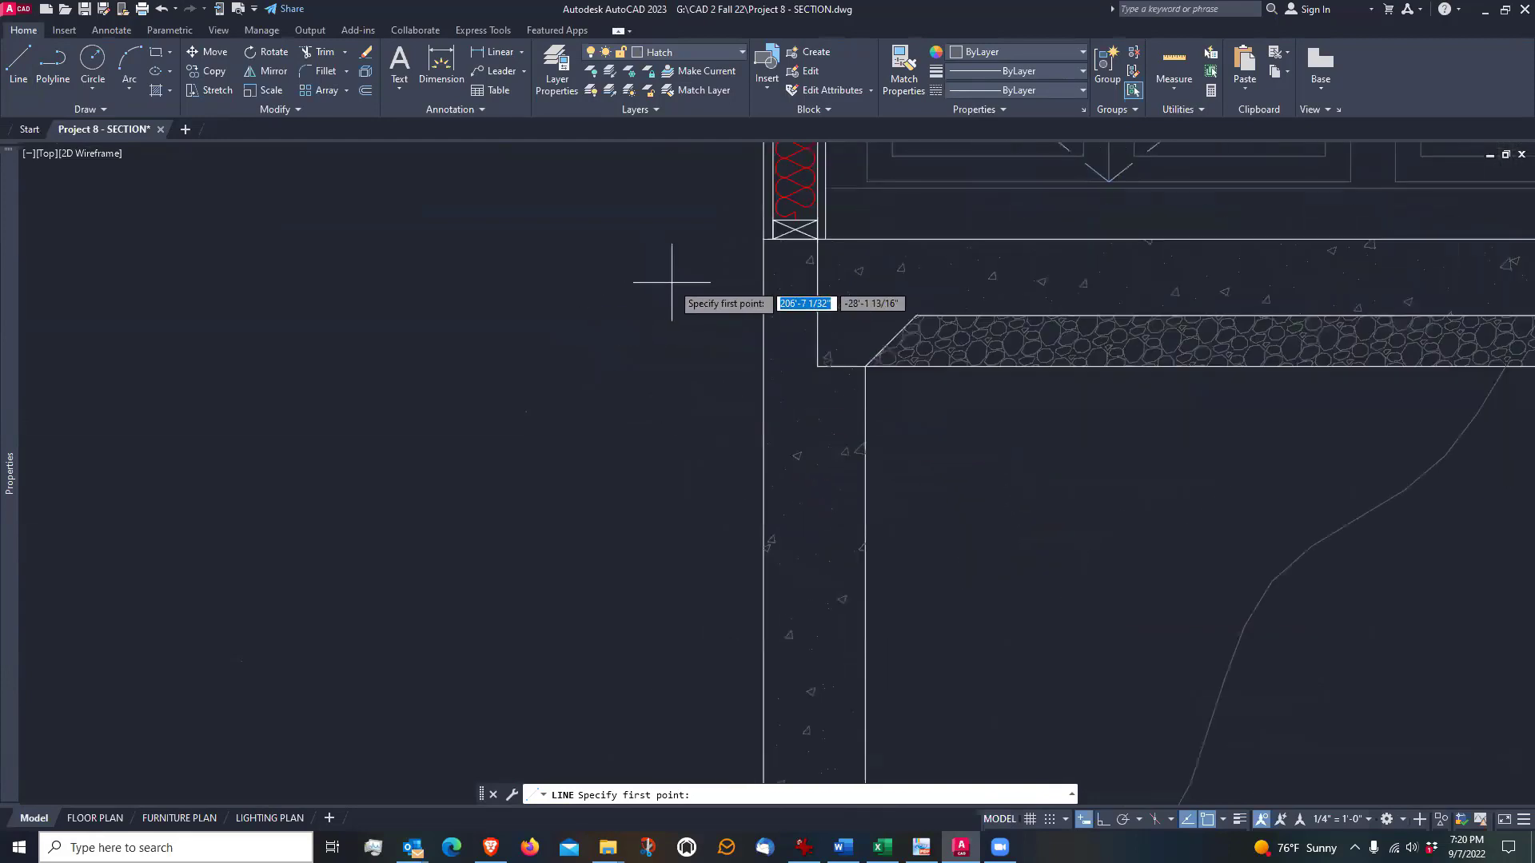
key("Escape")
scroll(686, 252, "down", 2)
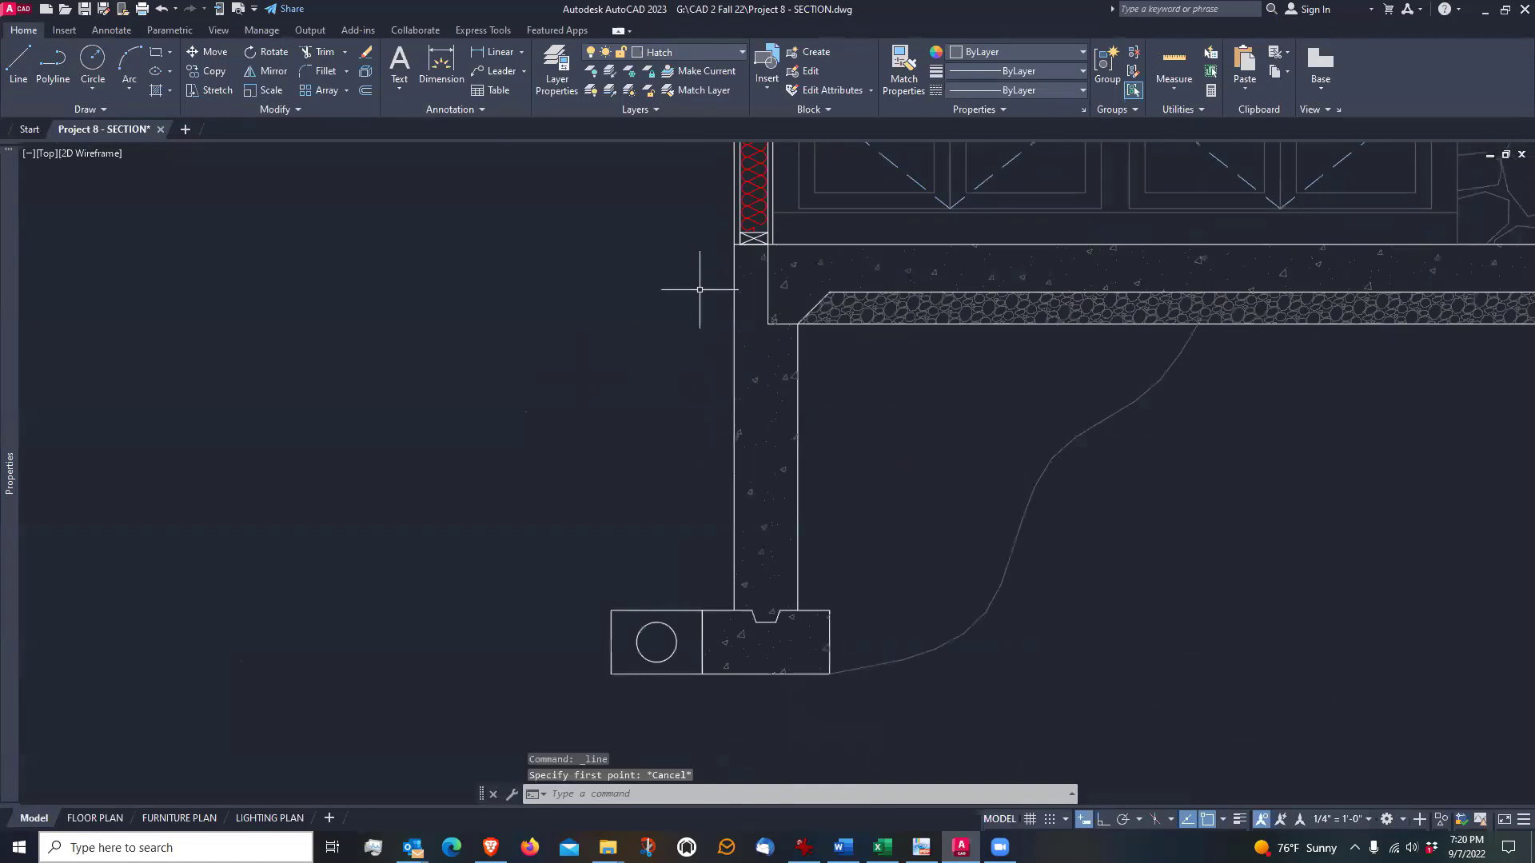
left_click(19, 64)
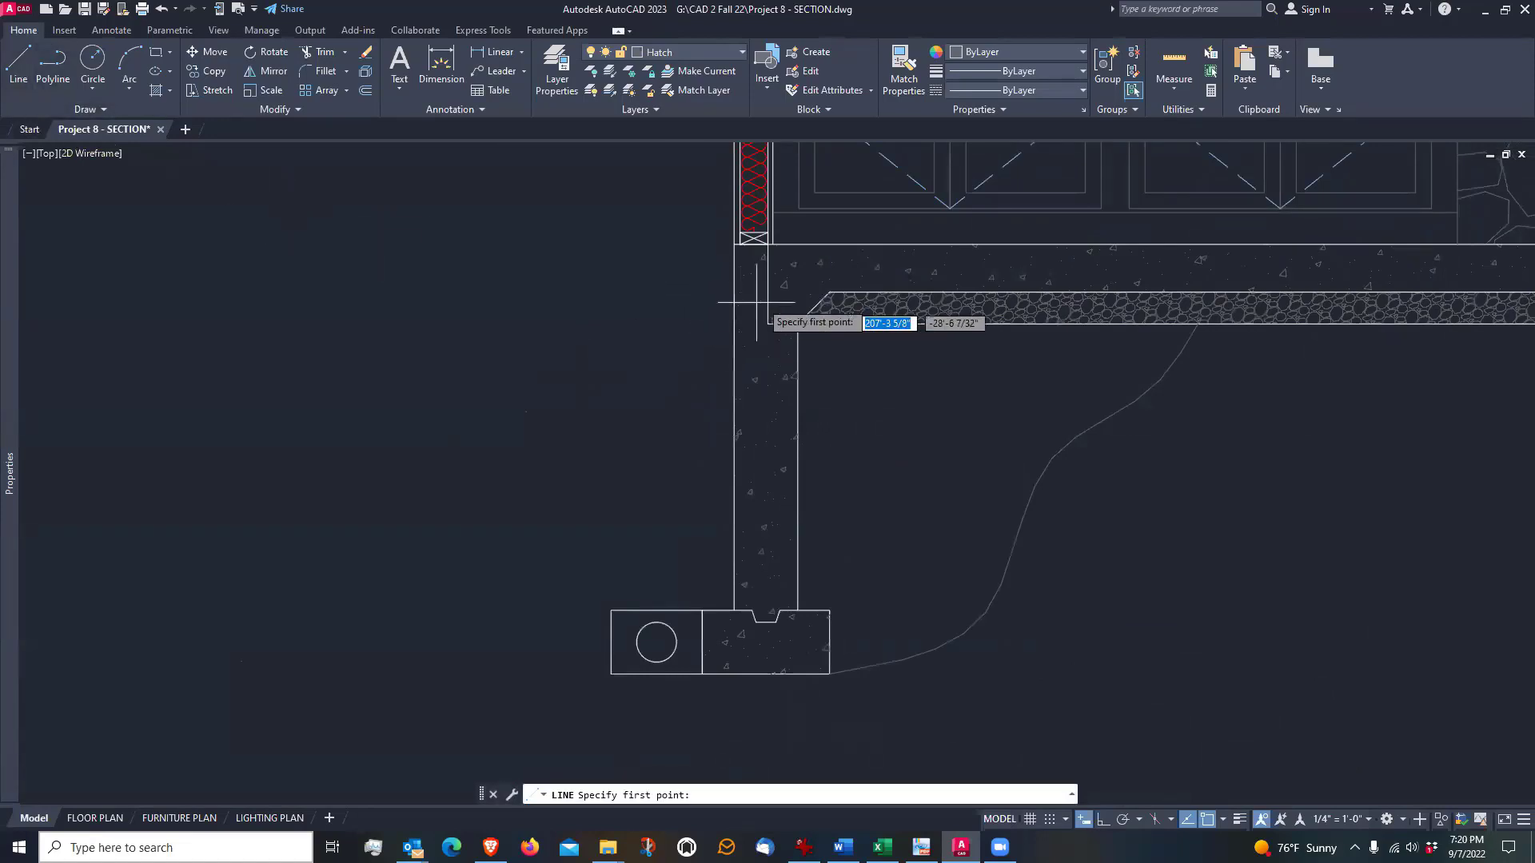
left_click(736, 244)
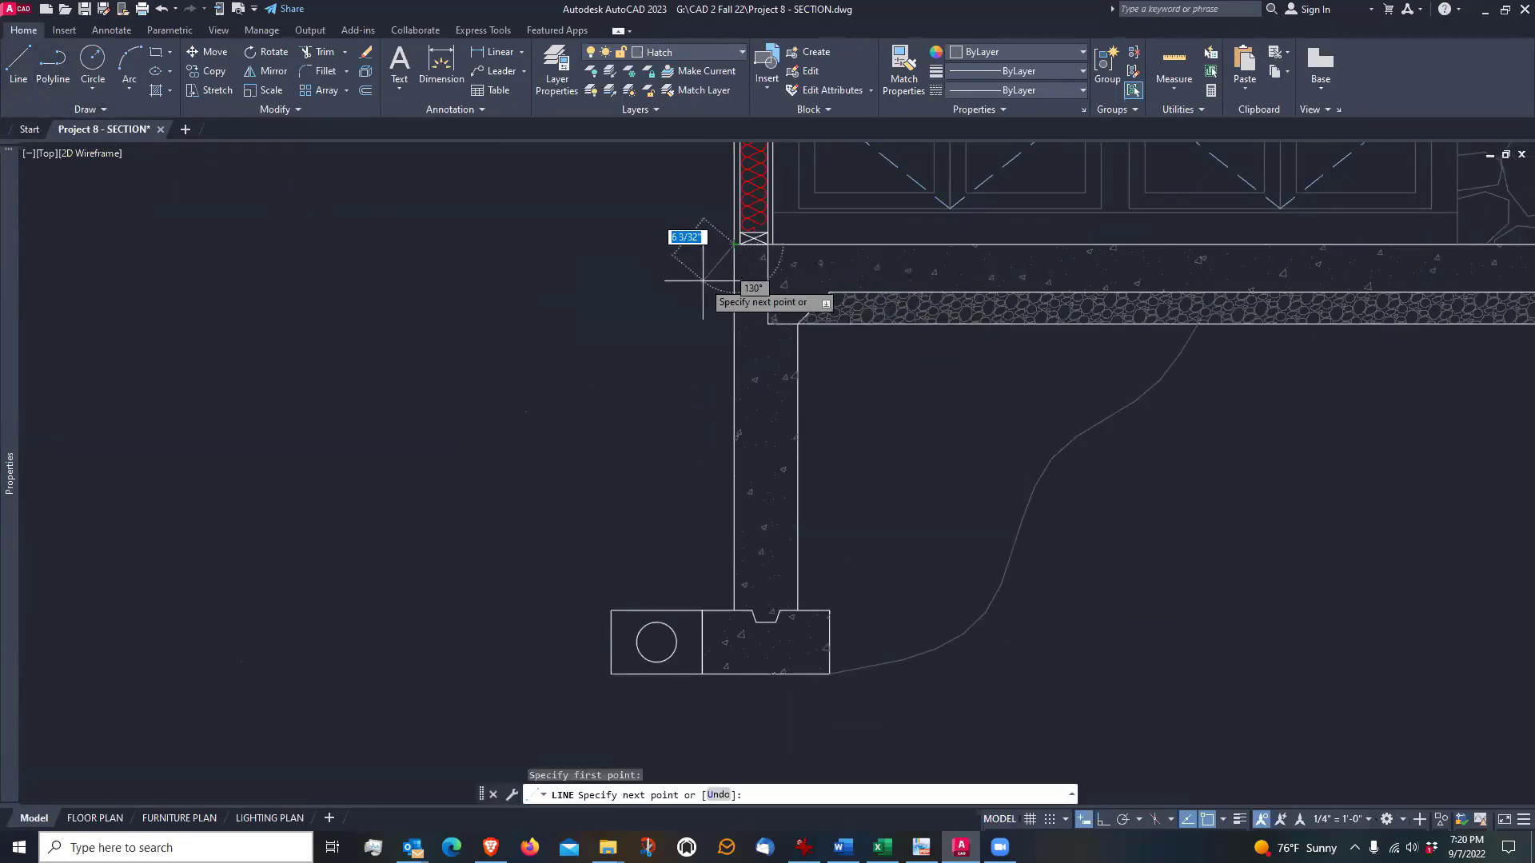
key("Escape")
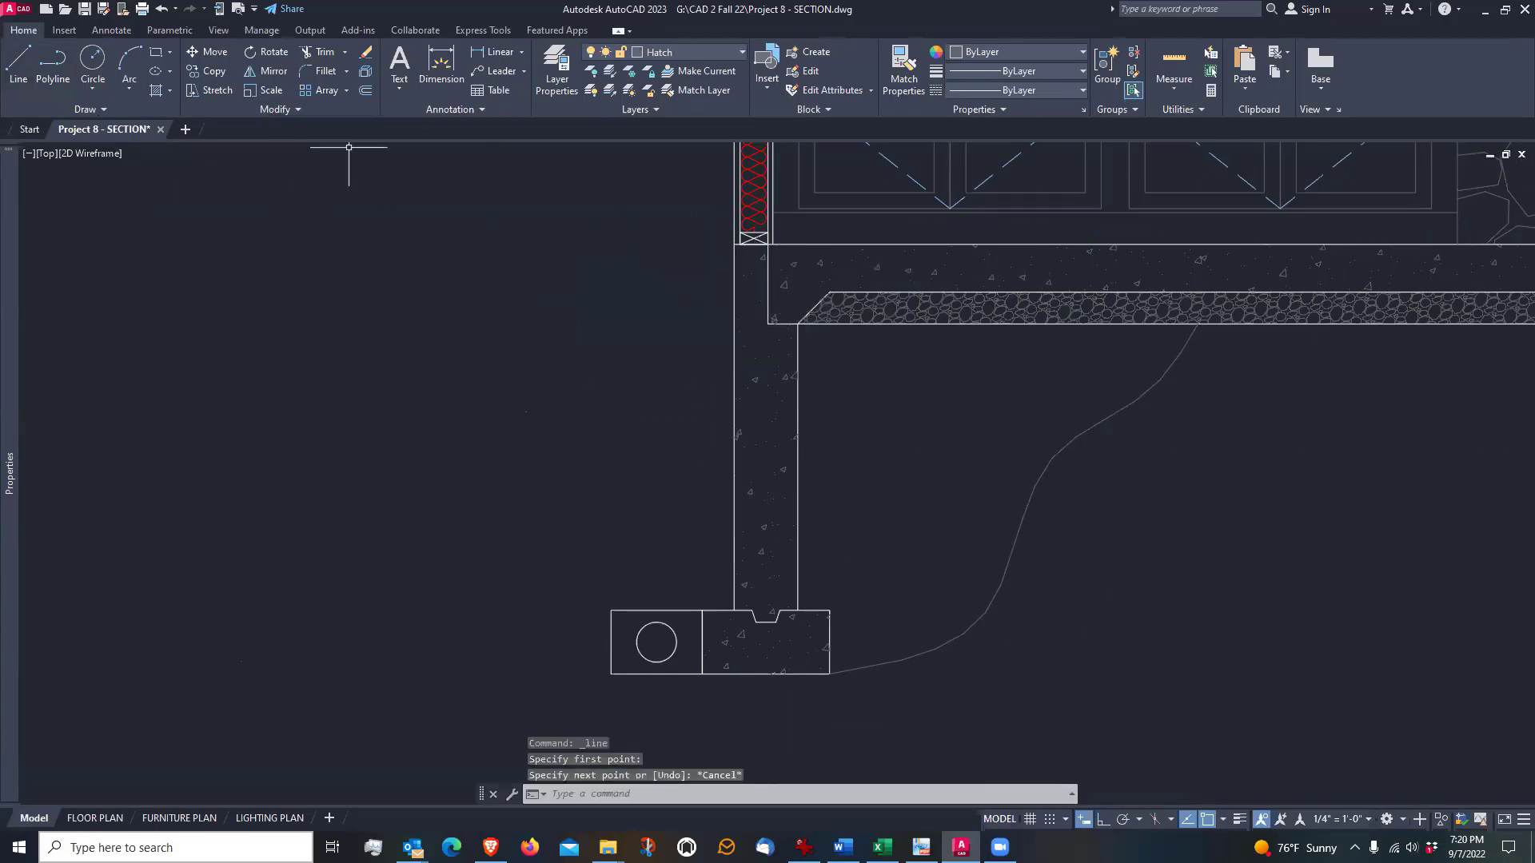
left_click(13, 76)
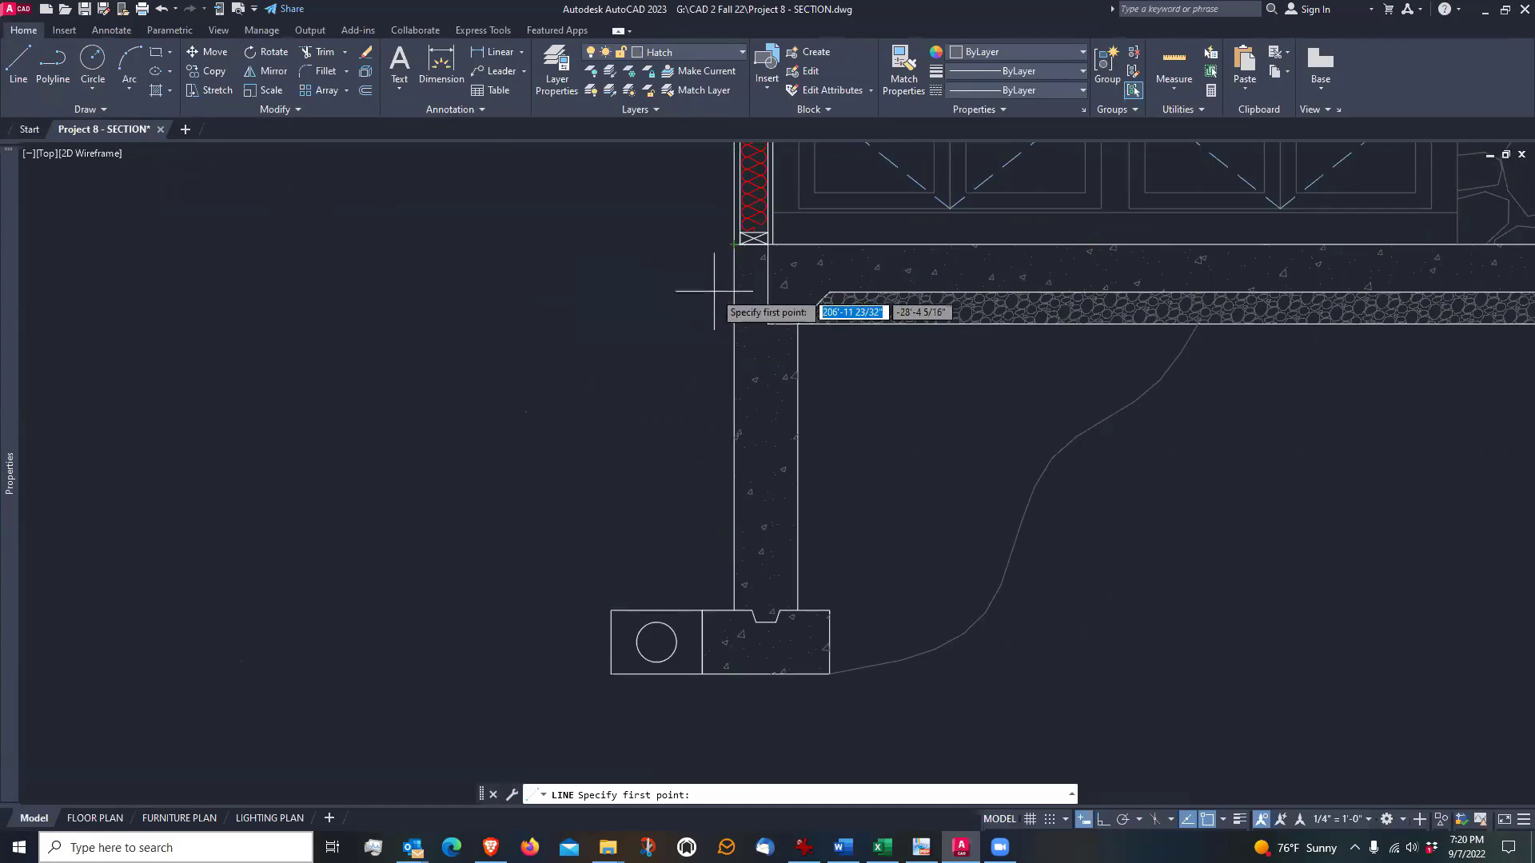
key("Escape")
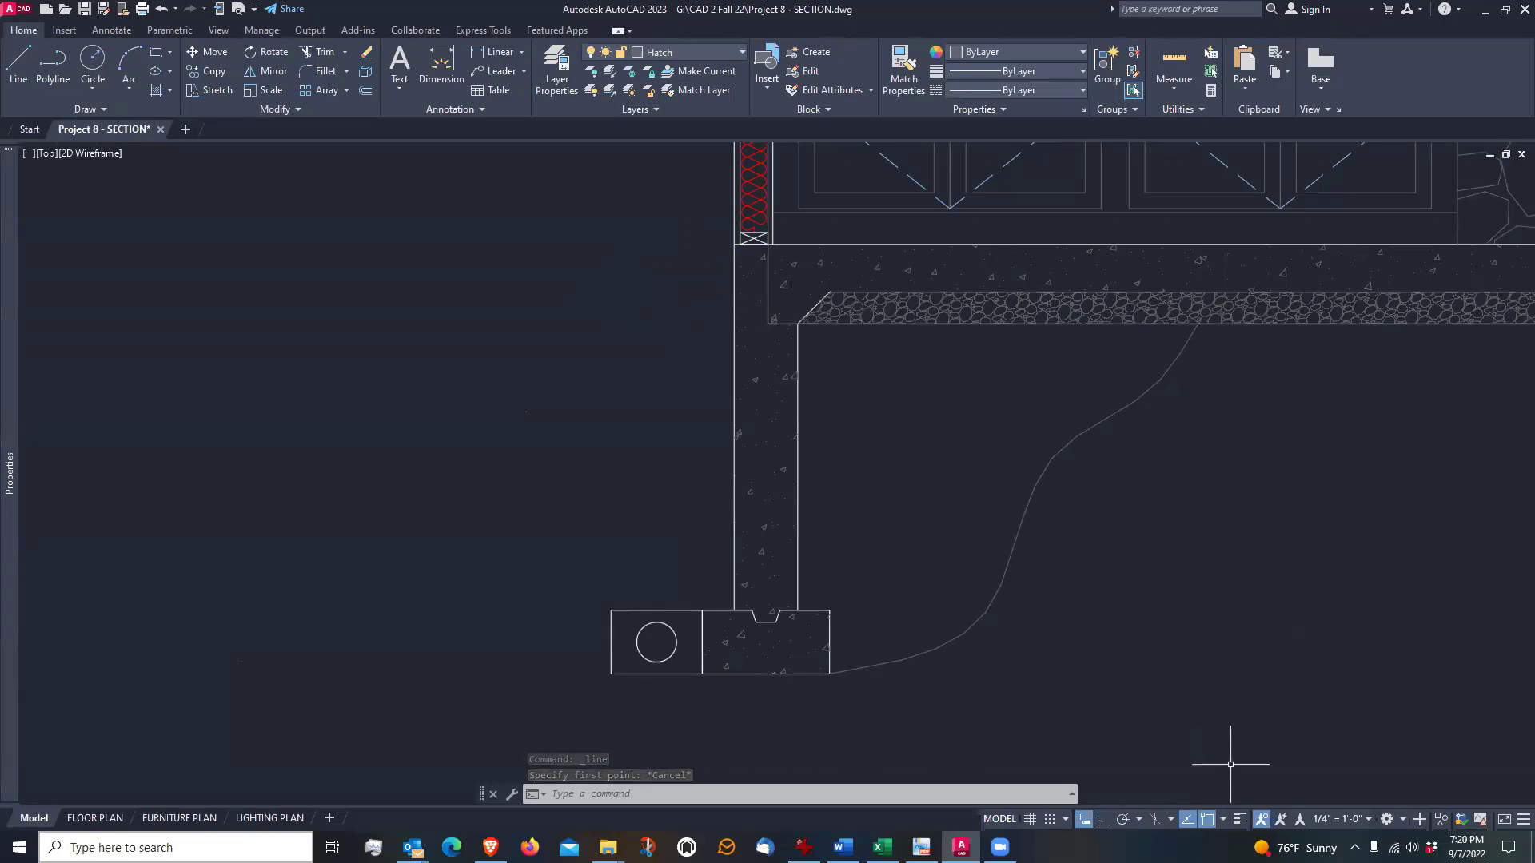
Check the running object snap modes and start a line on the left foundation wall's outer face, tracked 1' below the corner under the sill plate
left_click(1223, 820)
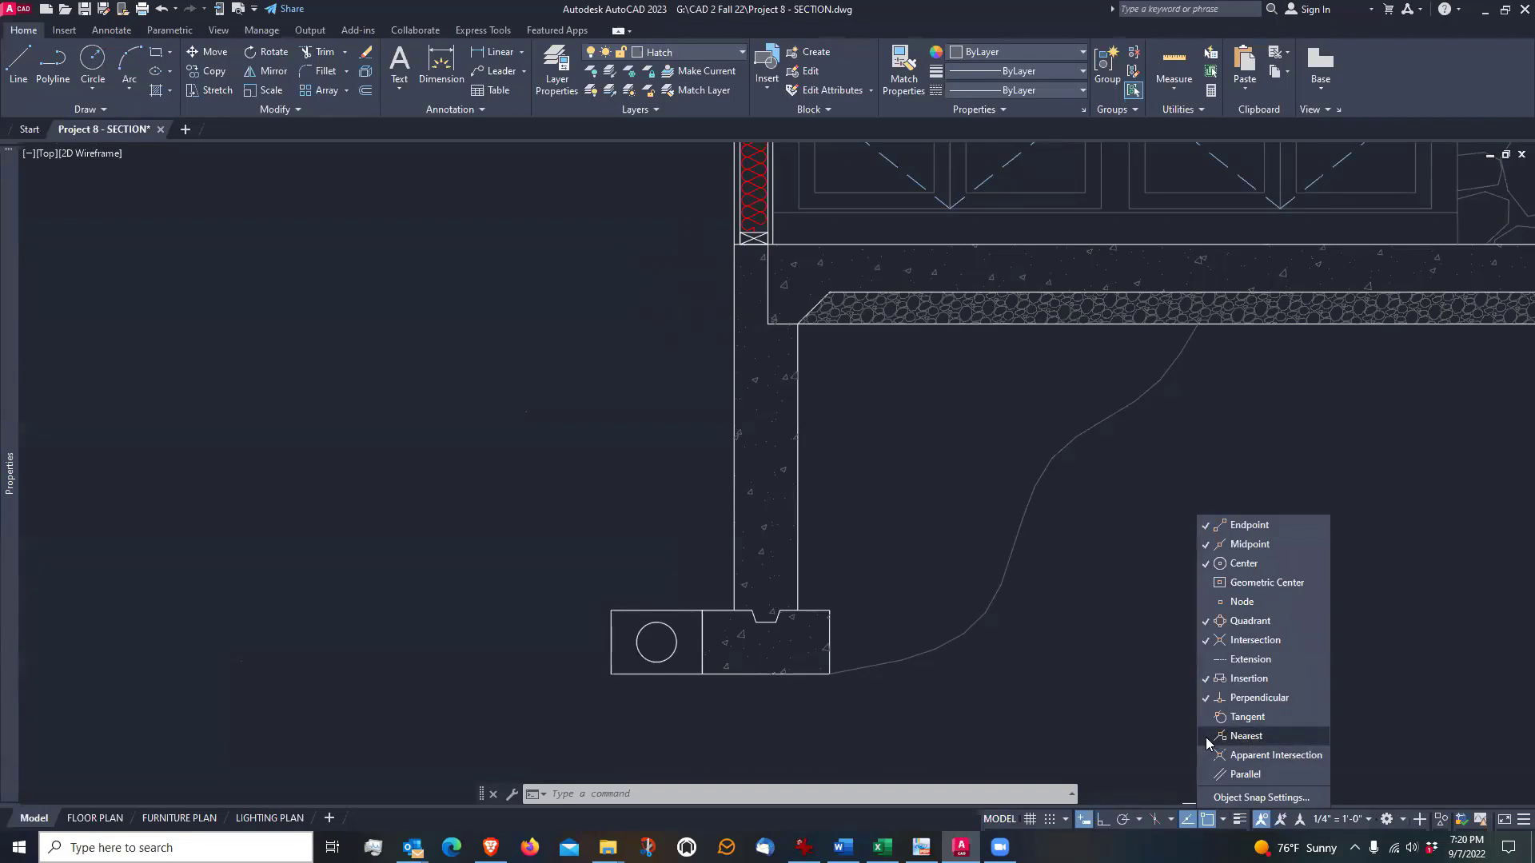
left_click(474, 268)
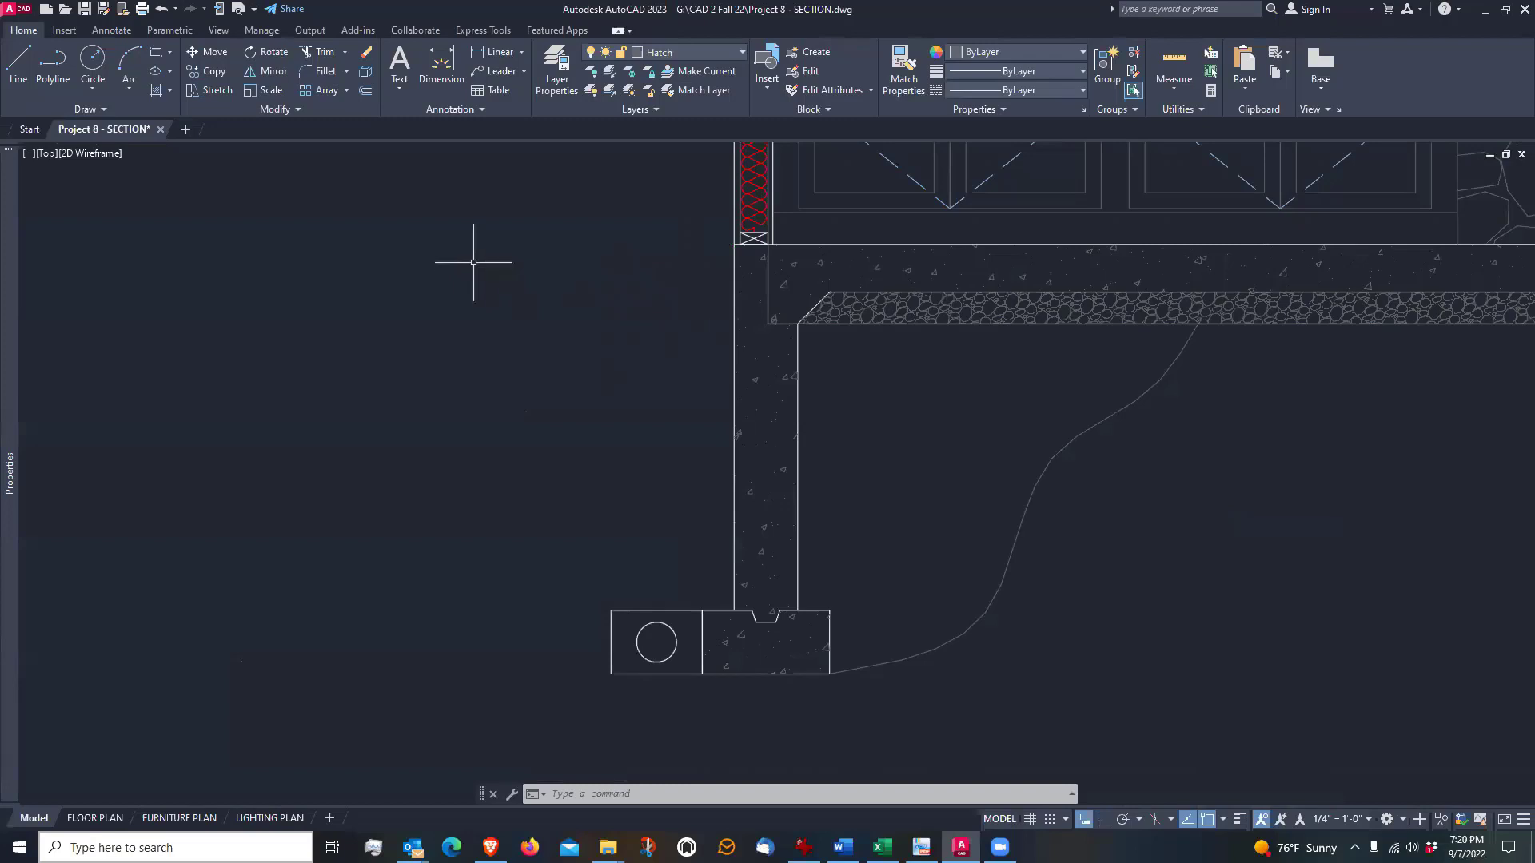
left_click(19, 63)
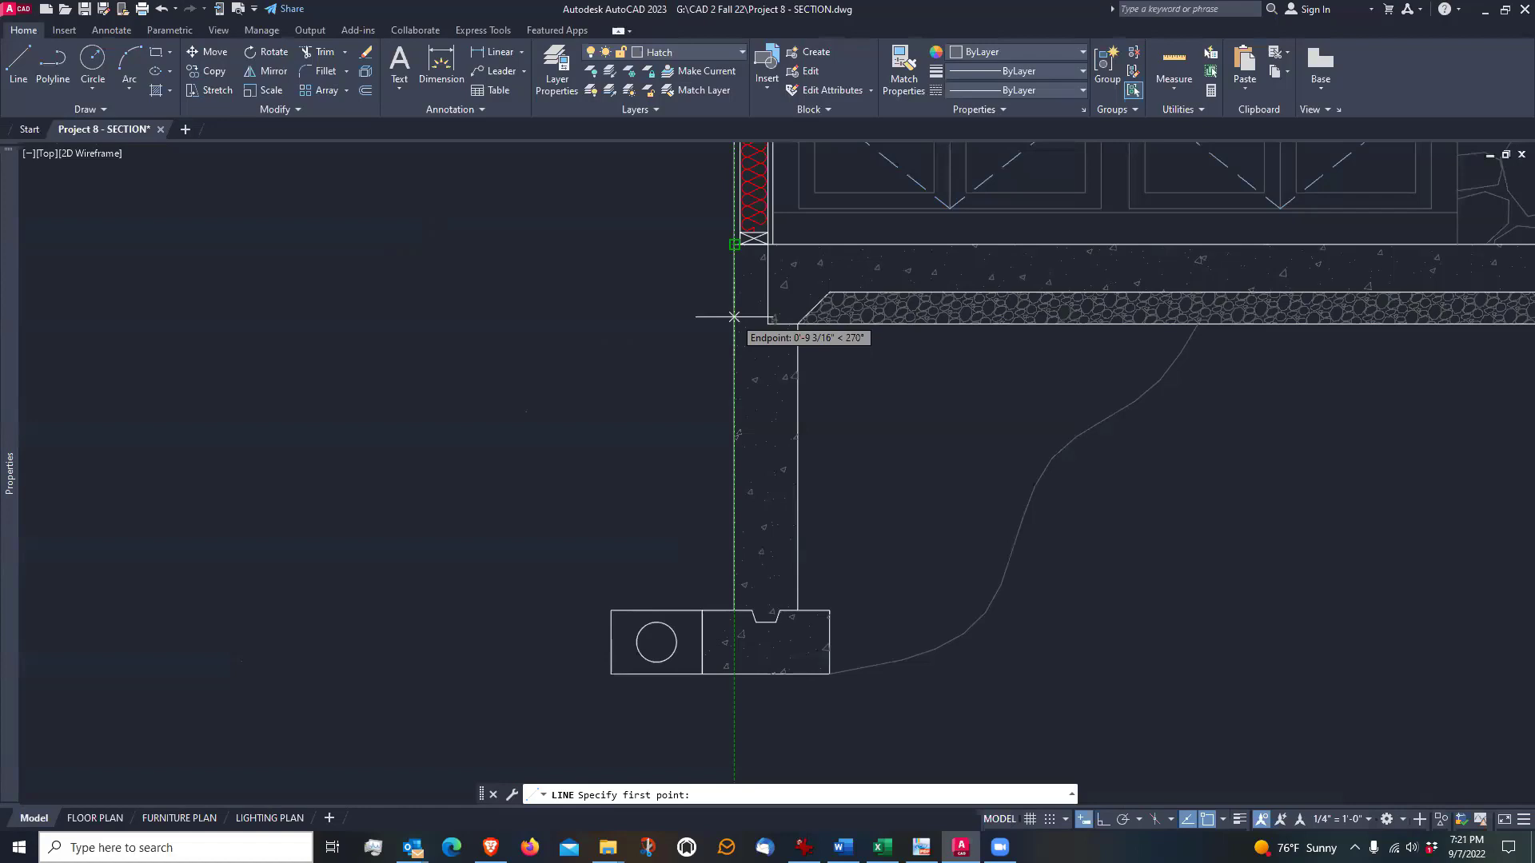
type("1'")
key("Return")
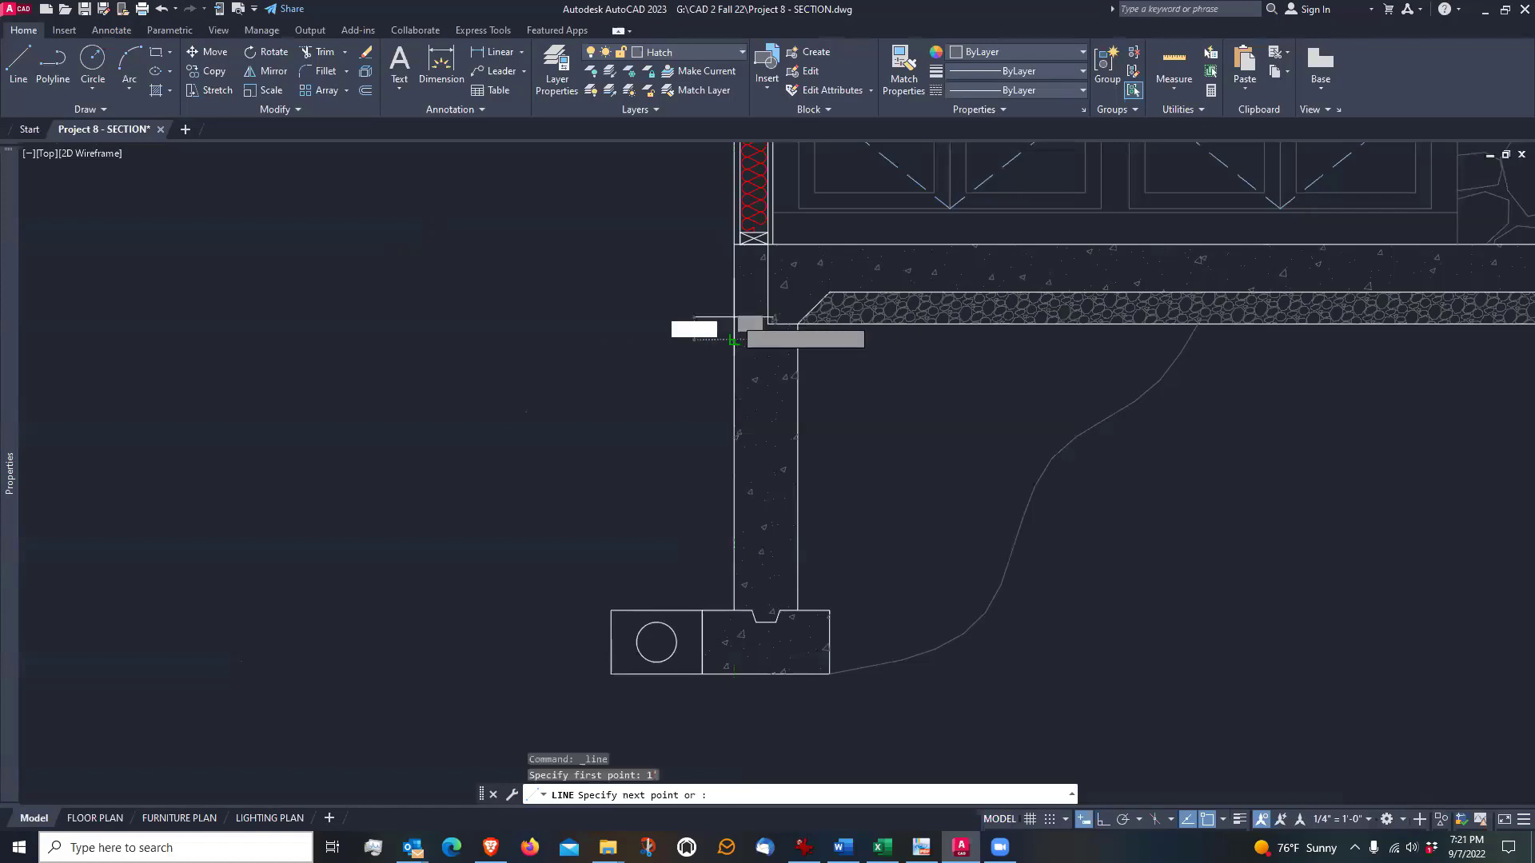
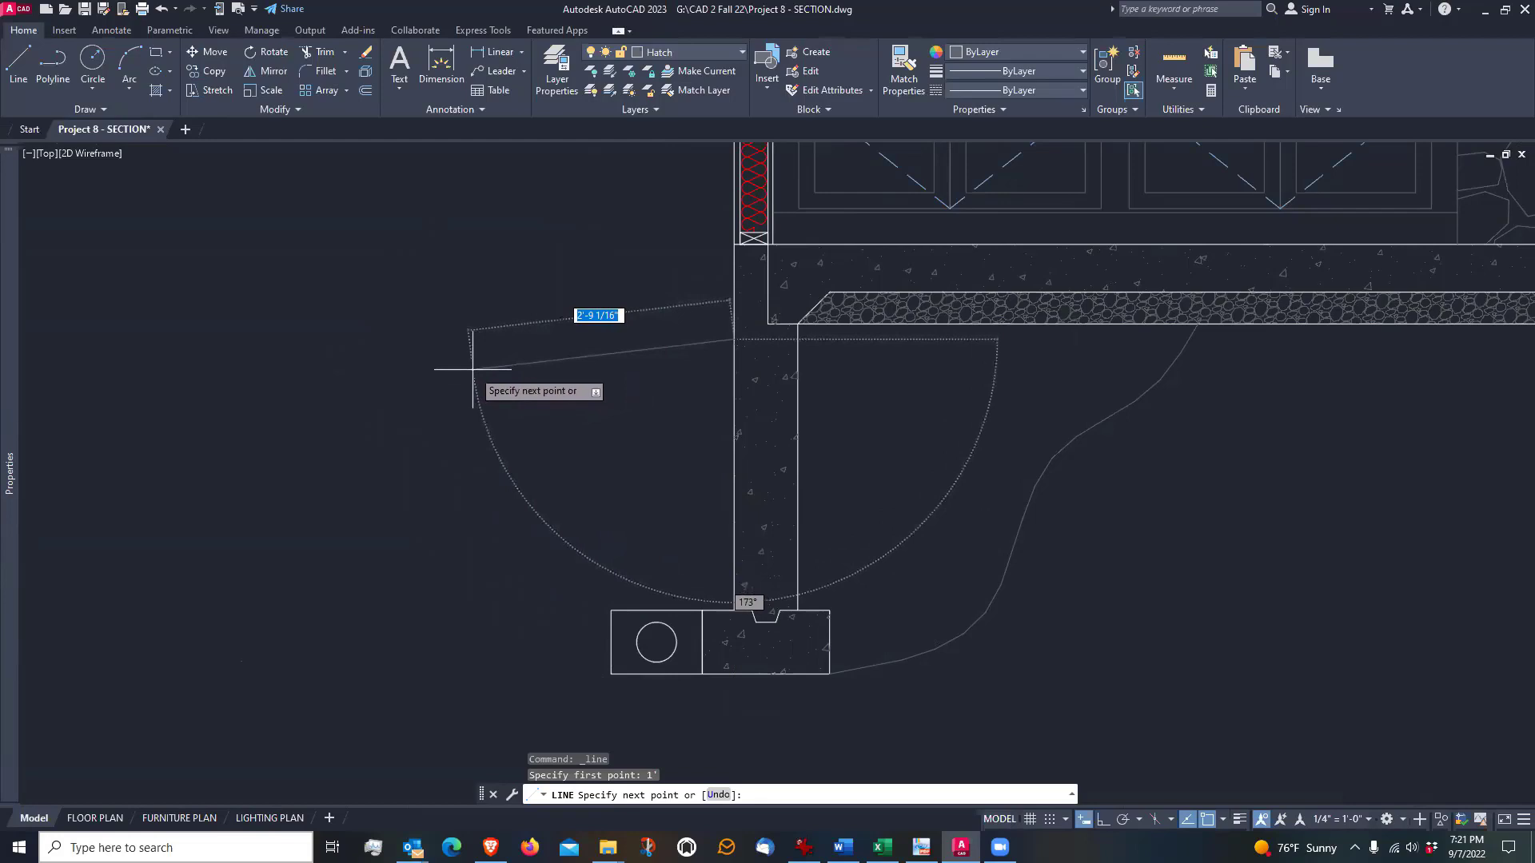
Finish the sloped grade line about 2'-9" outward from the foundation wall's exterior face and assign it to the Linewt Medium layer
left_click(472, 369)
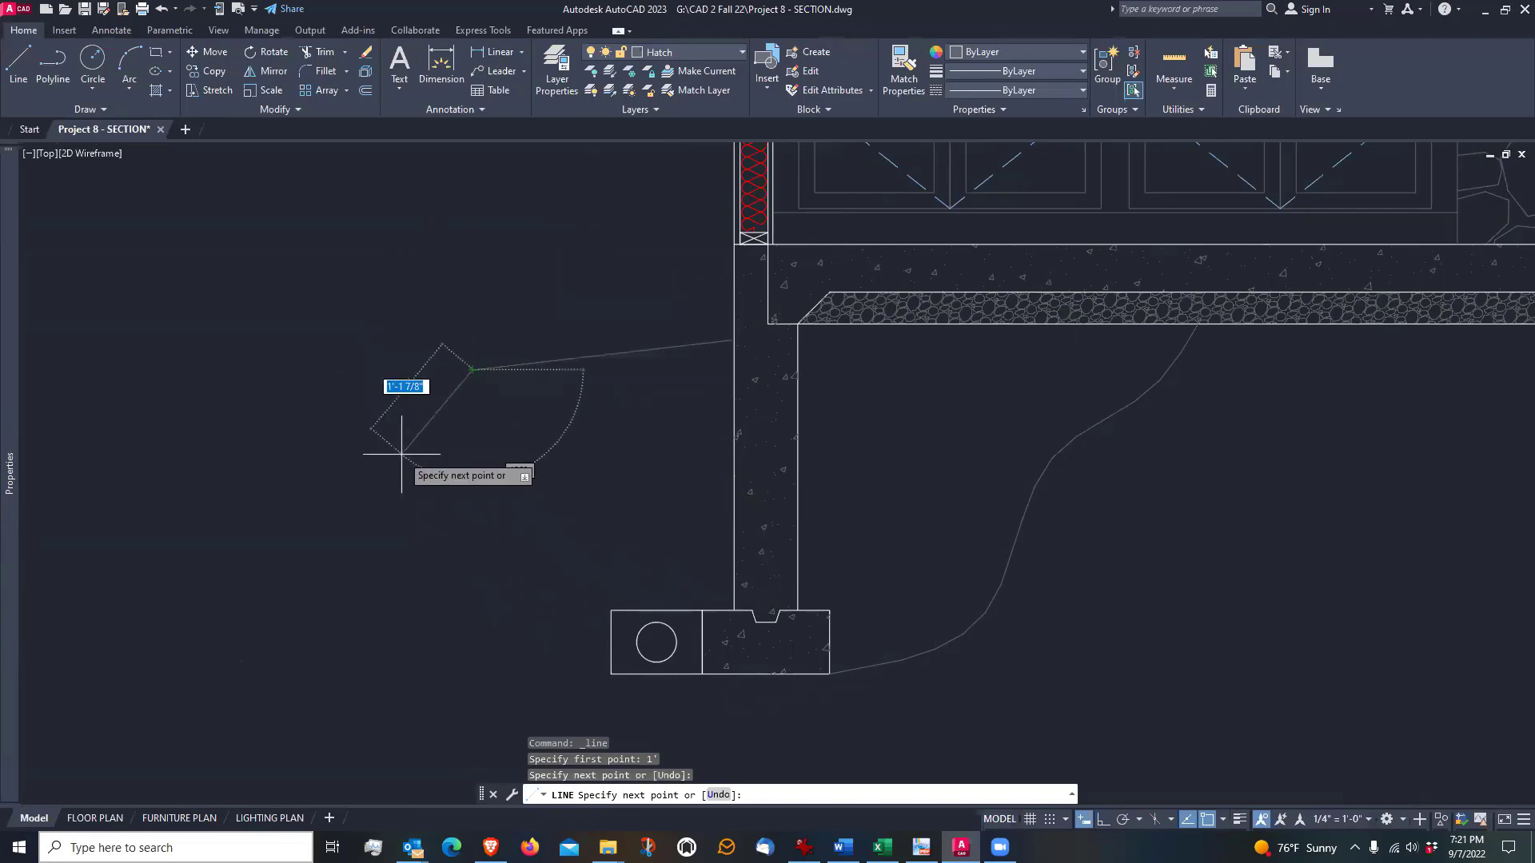
key("Return")
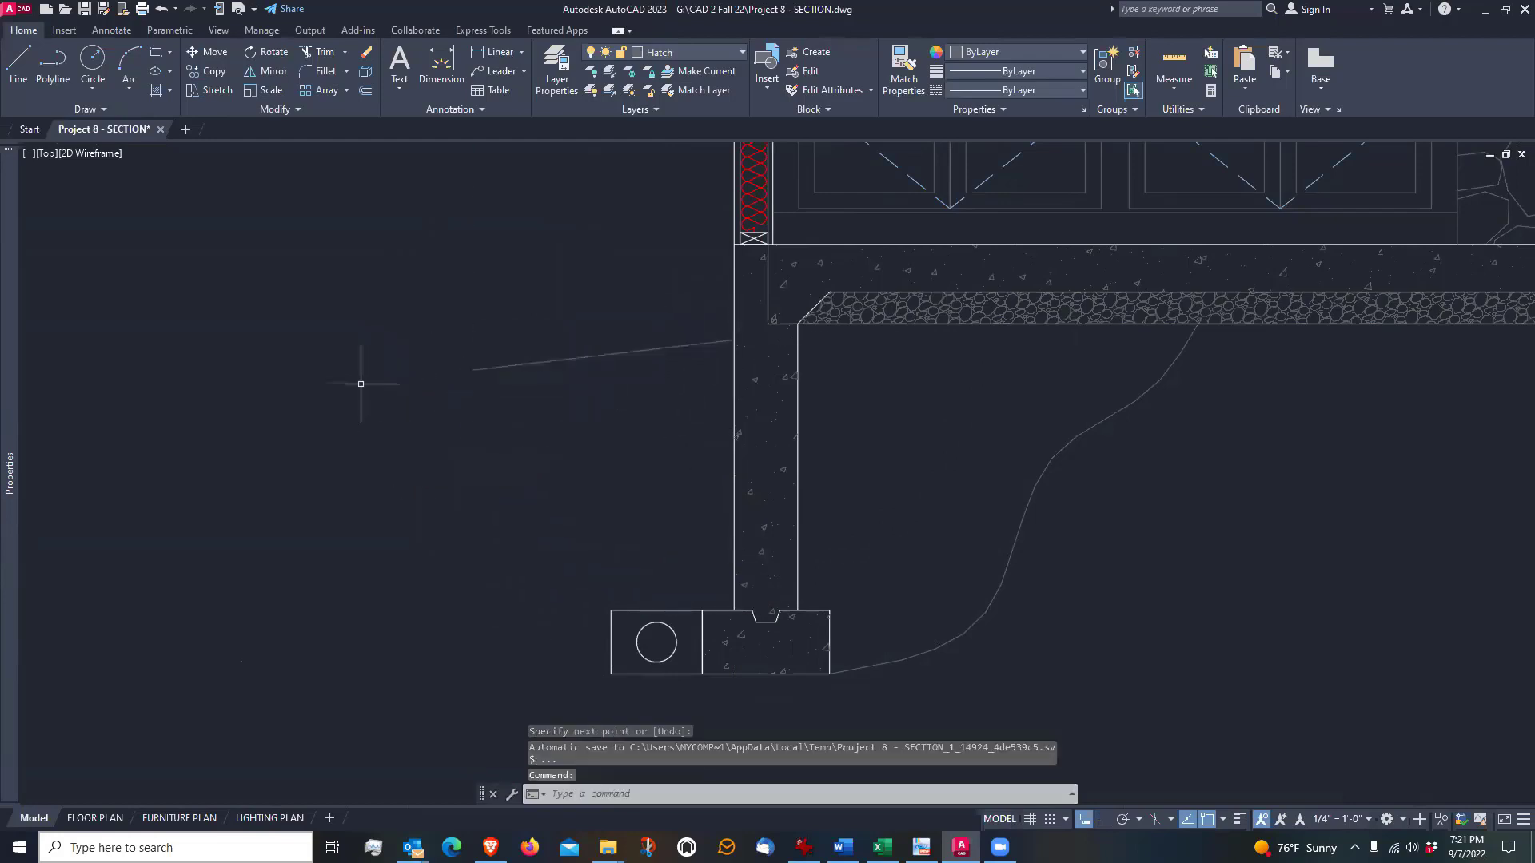
left_click(634, 352)
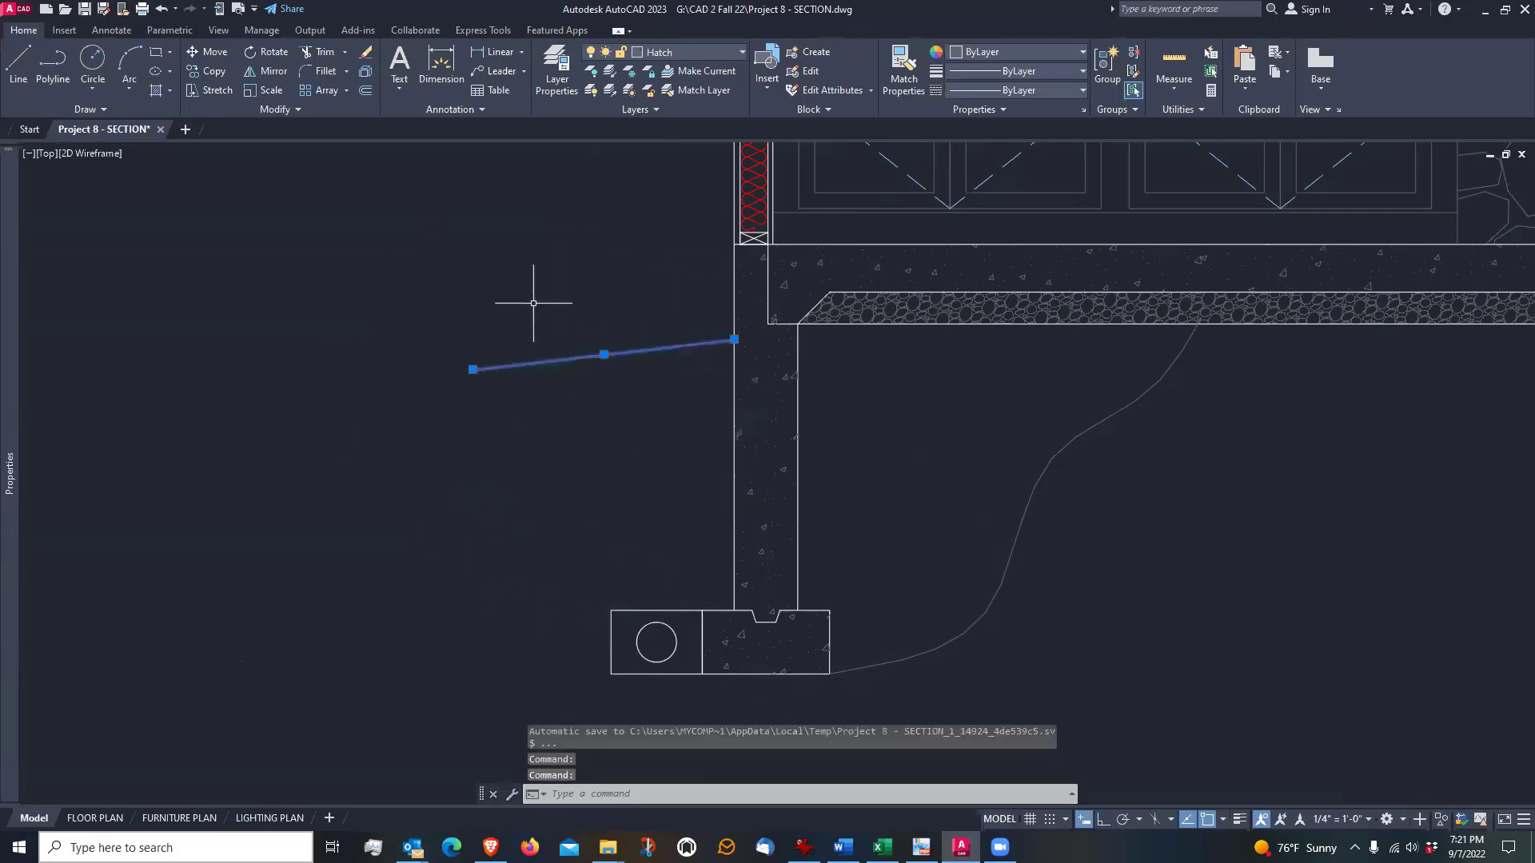
left_click(703, 52)
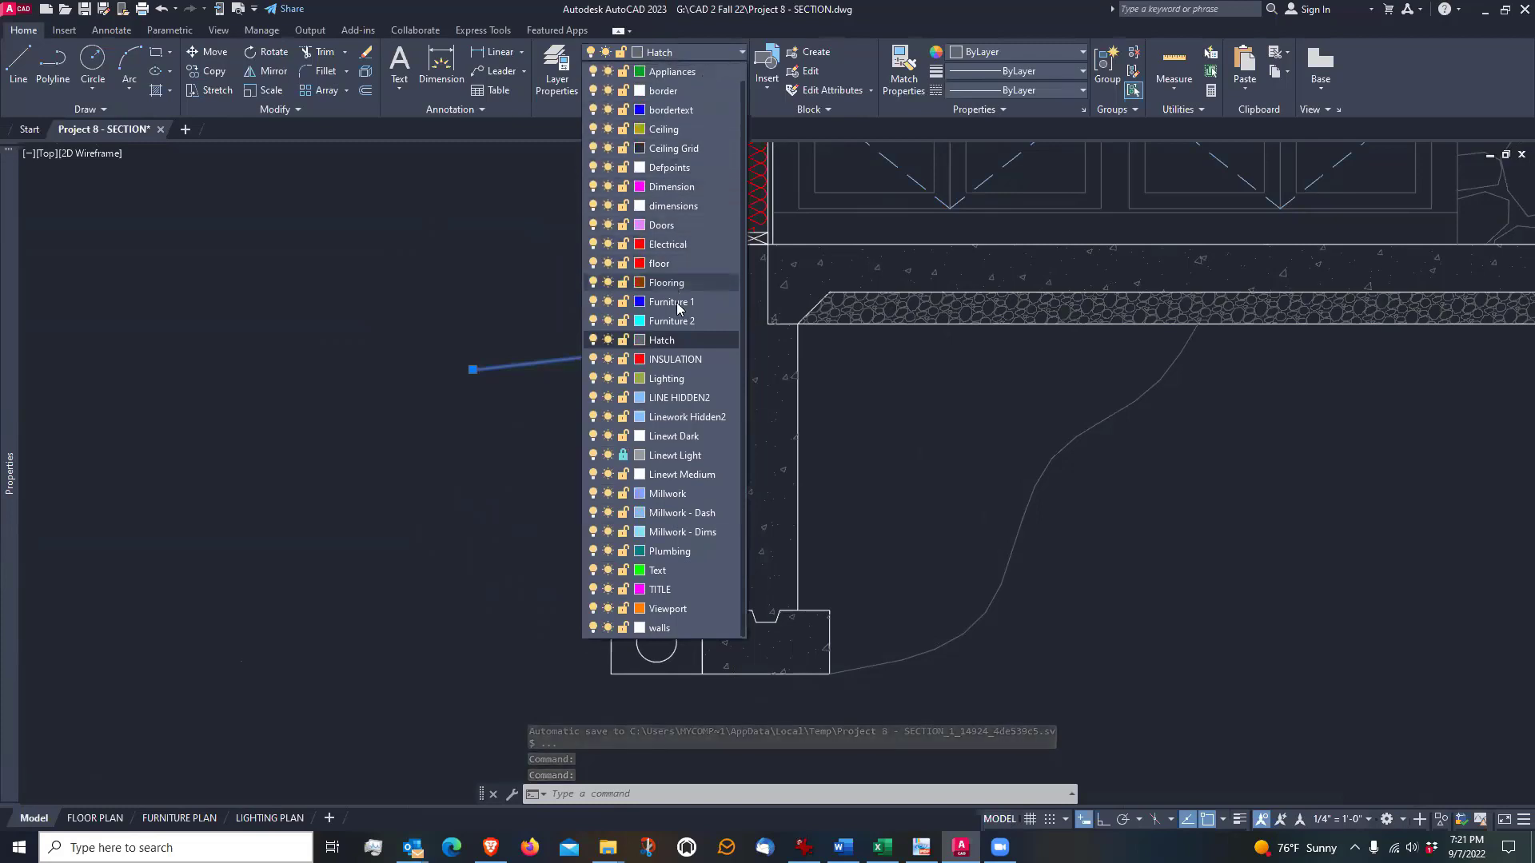
left_click(683, 475)
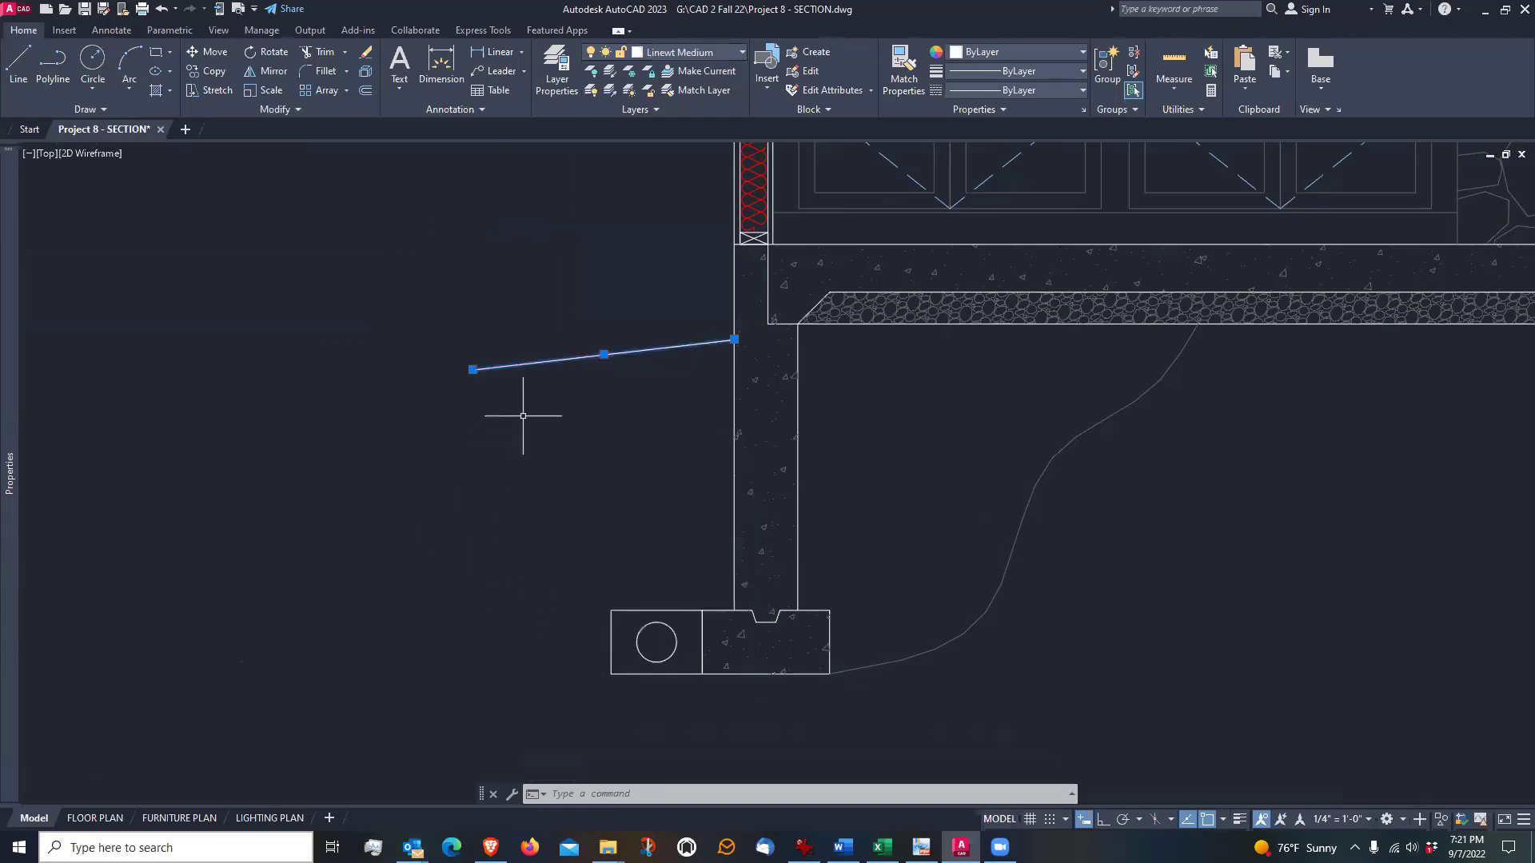
key("Escape")
Draw a wavy spline from the grade line's outer end down to the upper outer corner of the drain box beside the footing
middle_click_drag(565, 463, 548, 381)
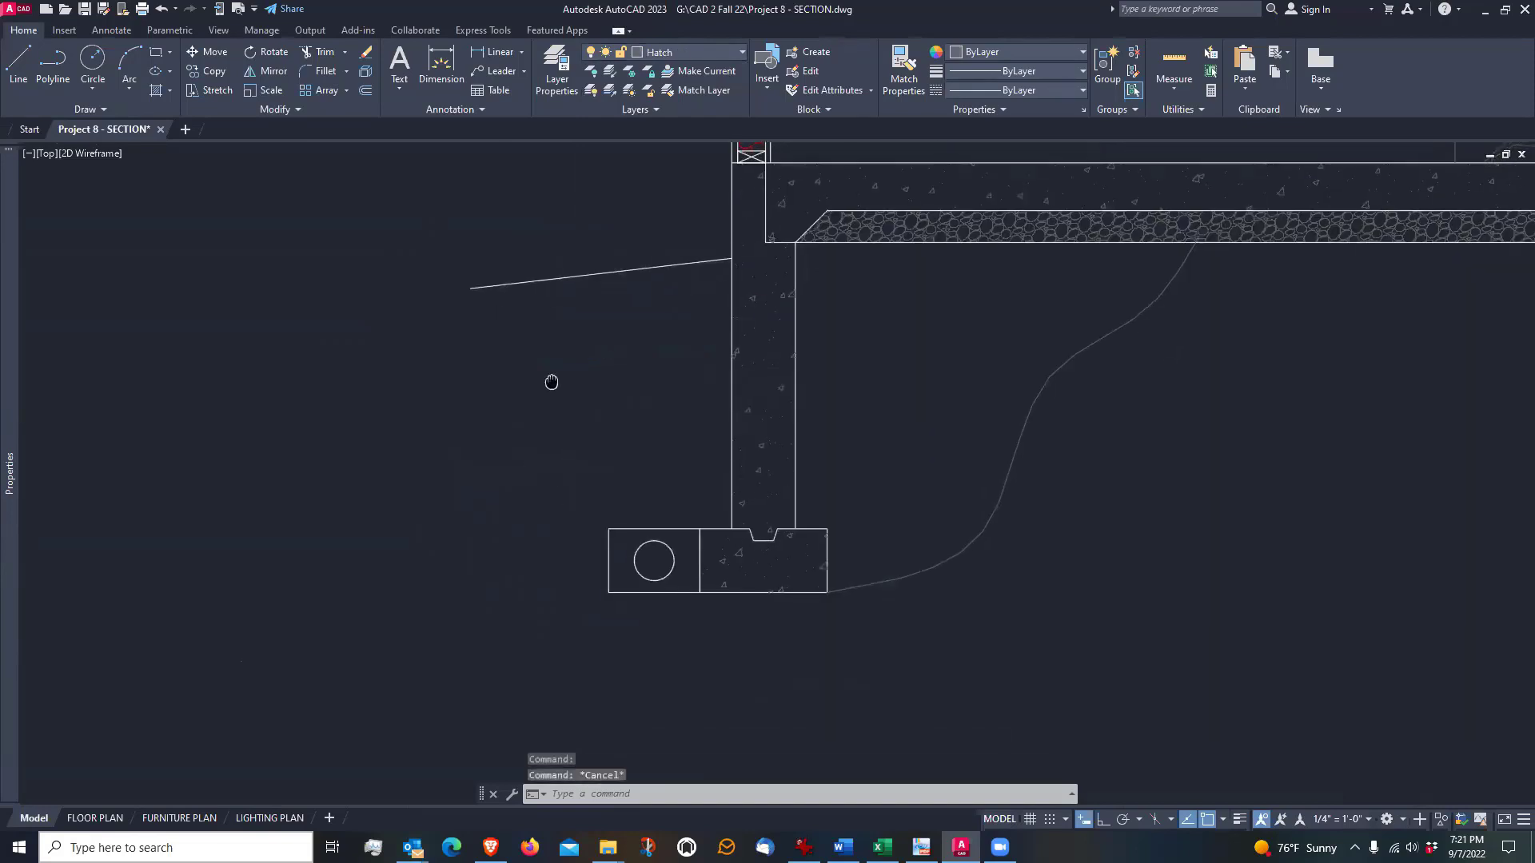
scroll(521, 325, "up", 3)
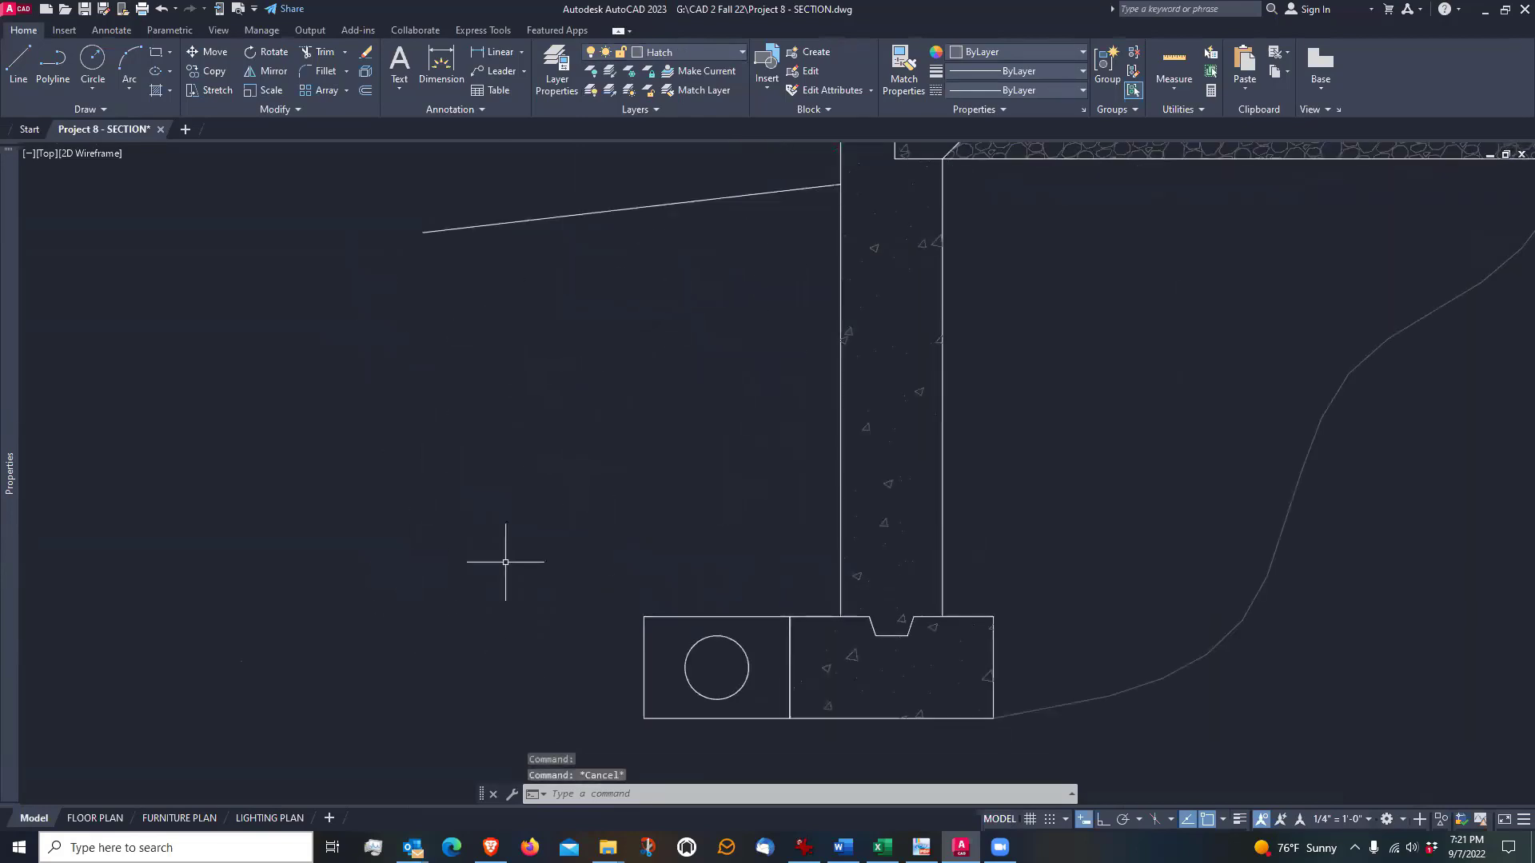
scroll(563, 467, "down", 2)
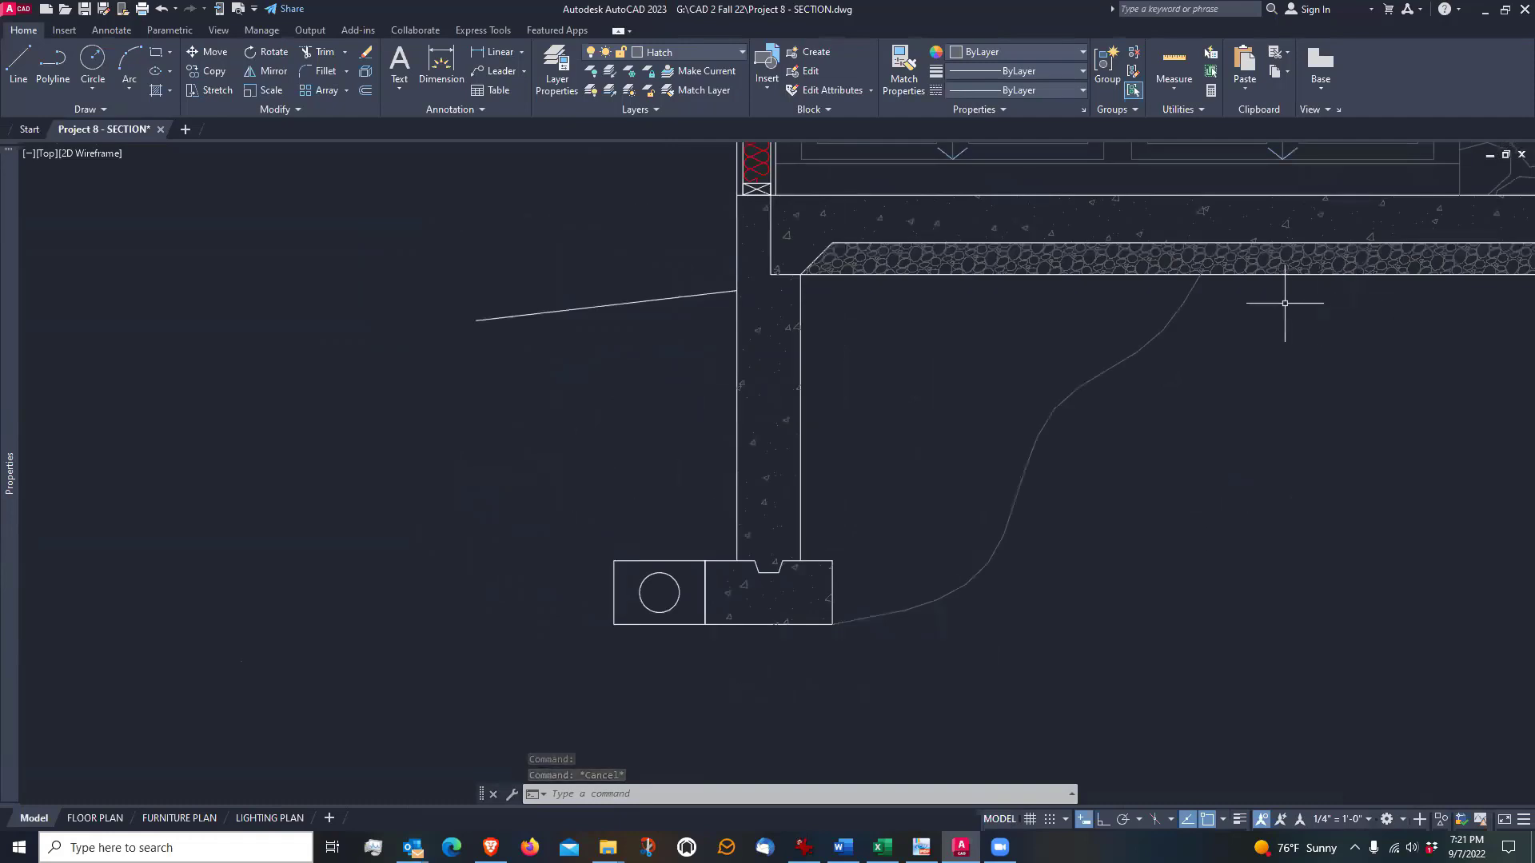
scroll(576, 400, "down", 1)
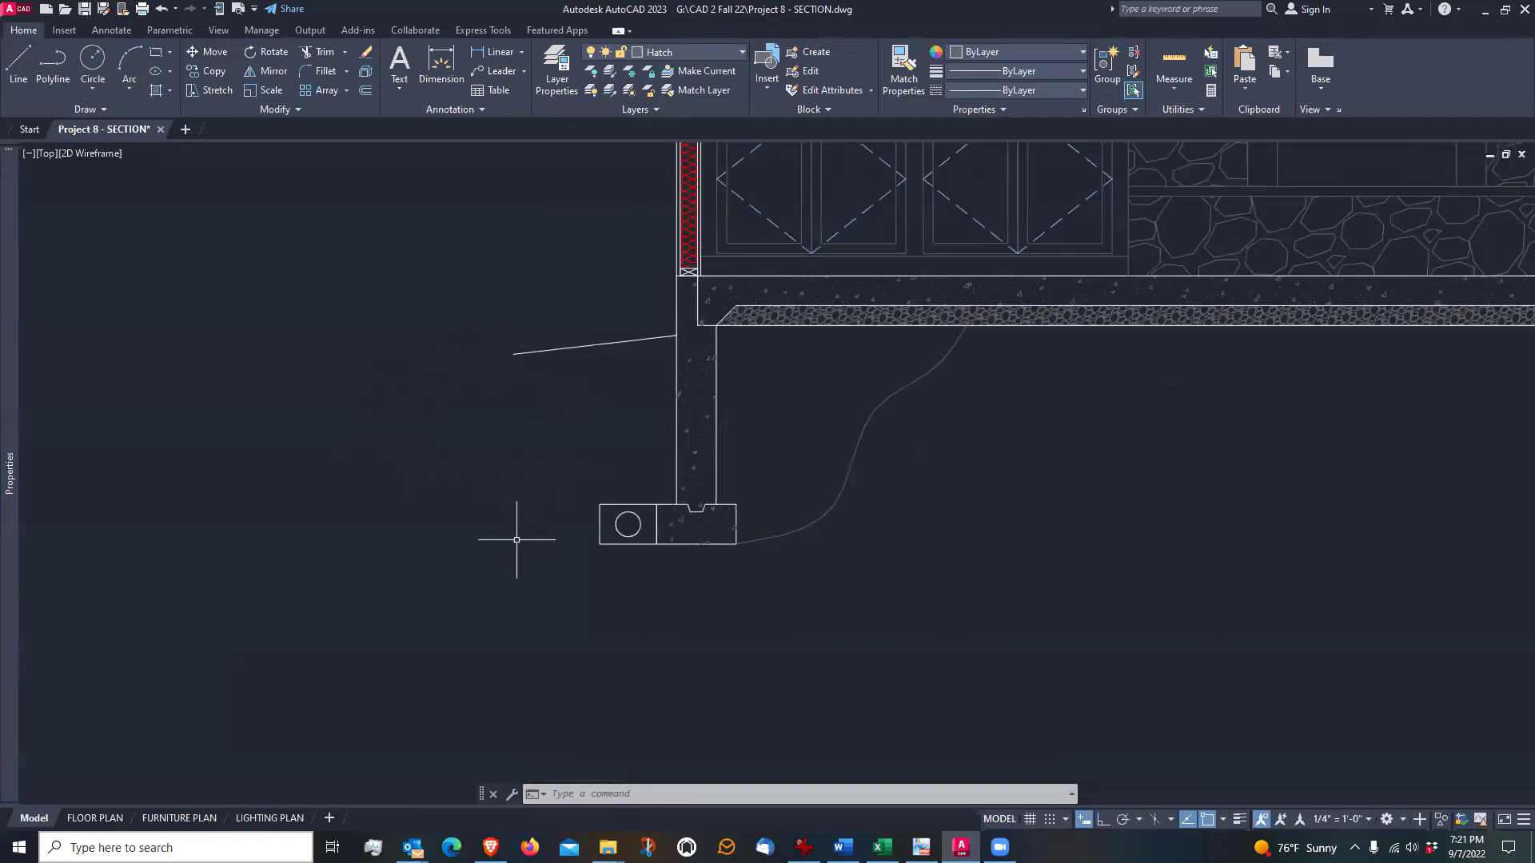
scroll(596, 479, "up", 2)
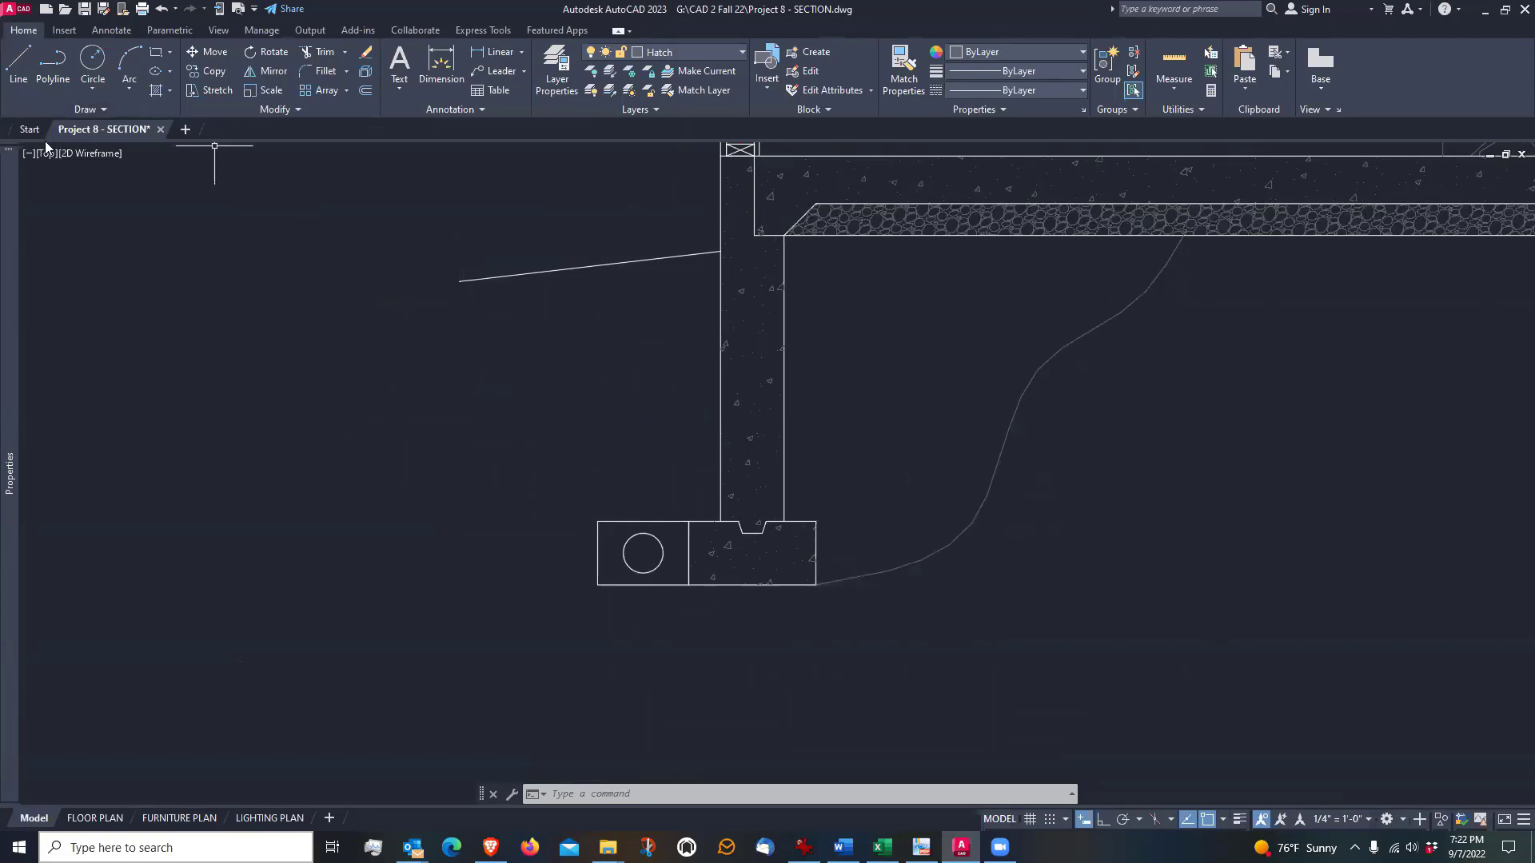
left_click(91, 107)
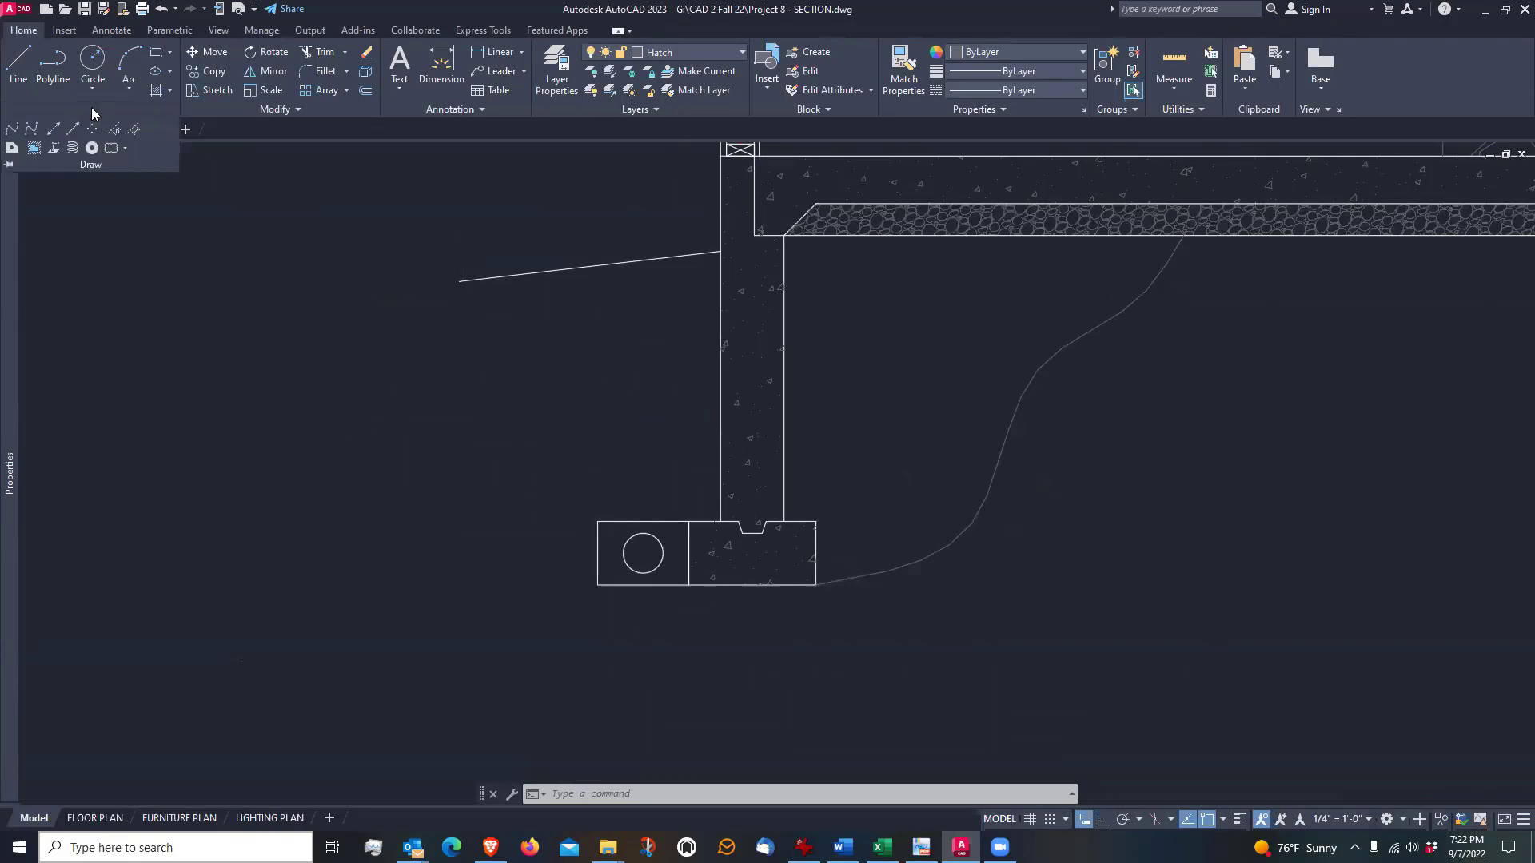
left_click(12, 131)
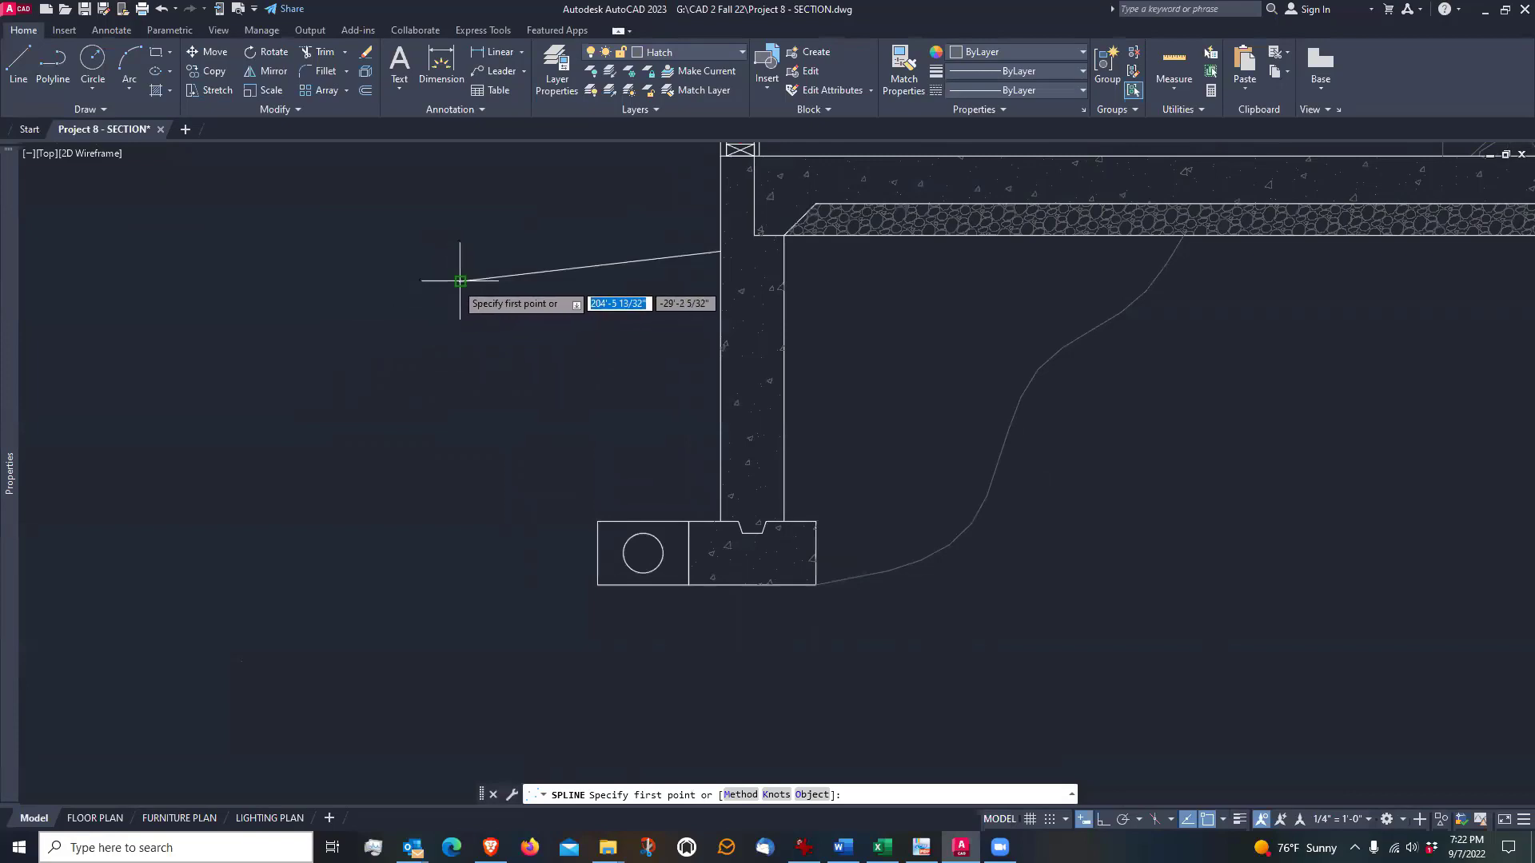
left_click(457, 288)
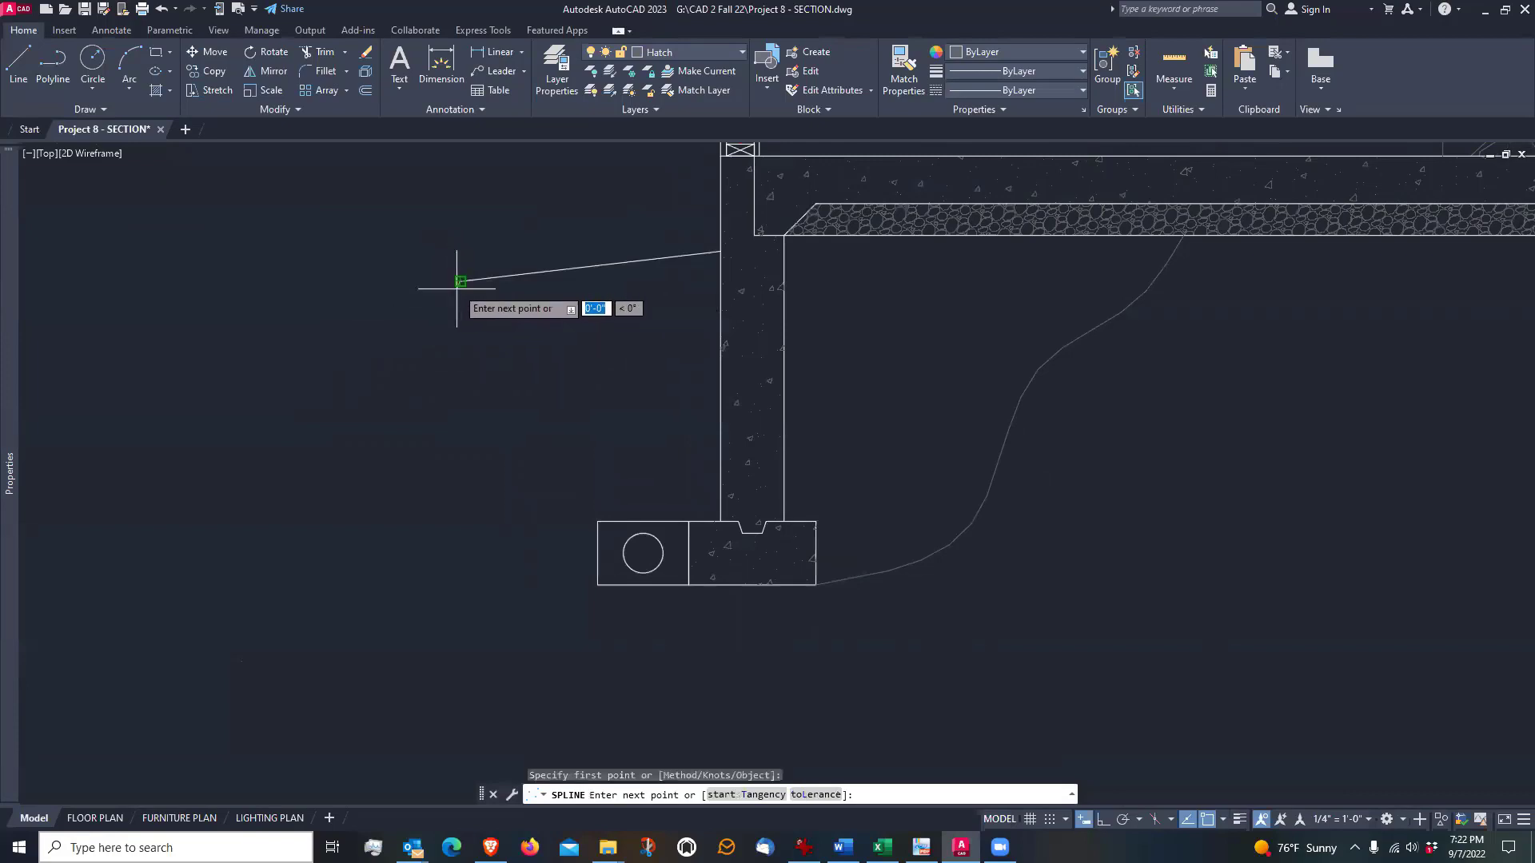
left_click(456, 375)
left_click(538, 444)
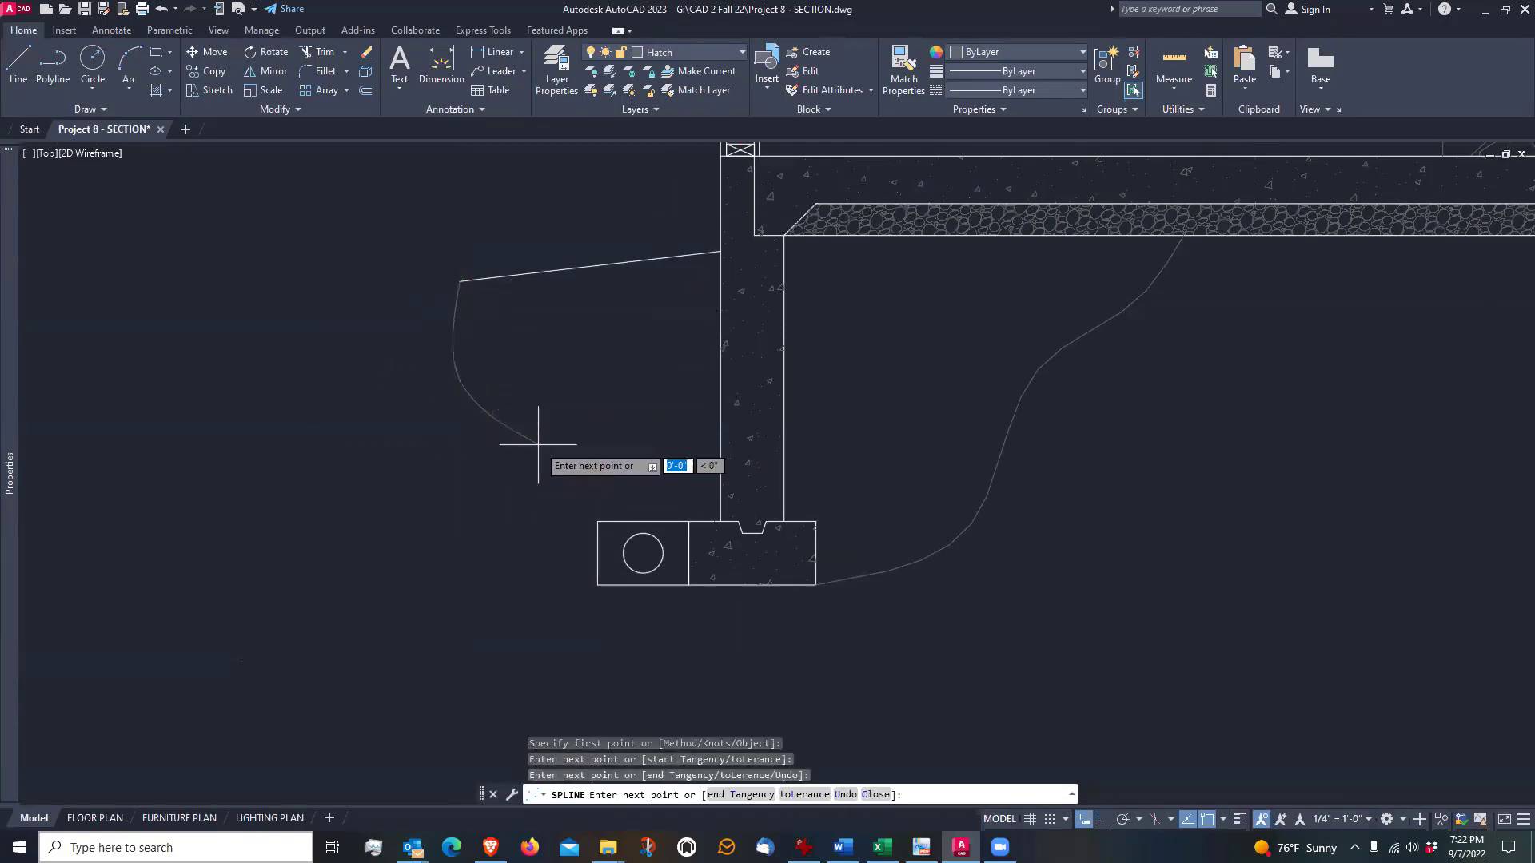
scroll(557, 519, "up", 6)
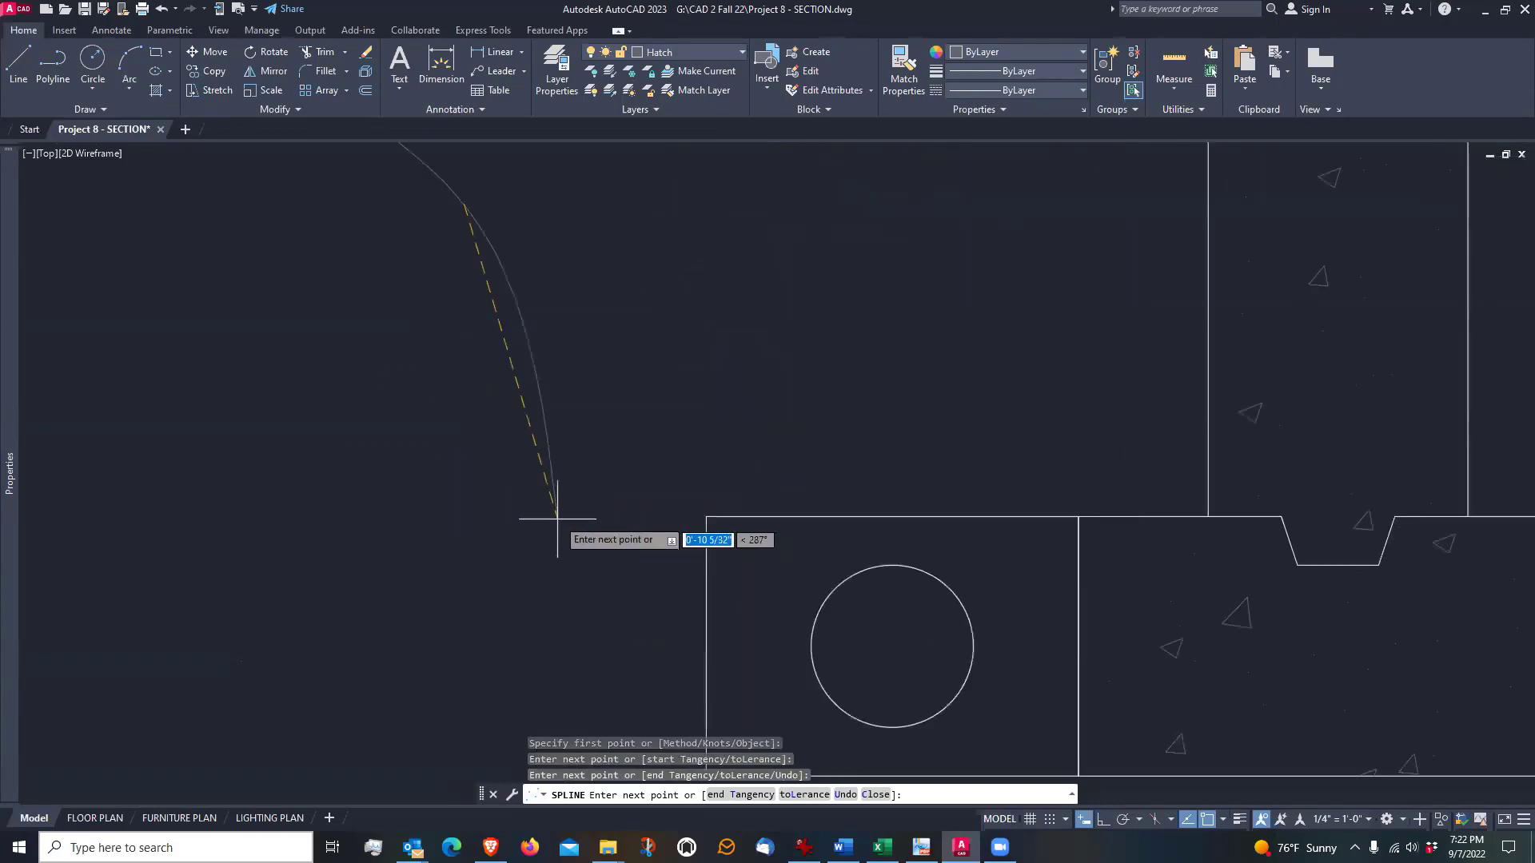
scroll(558, 508, "down", 4)
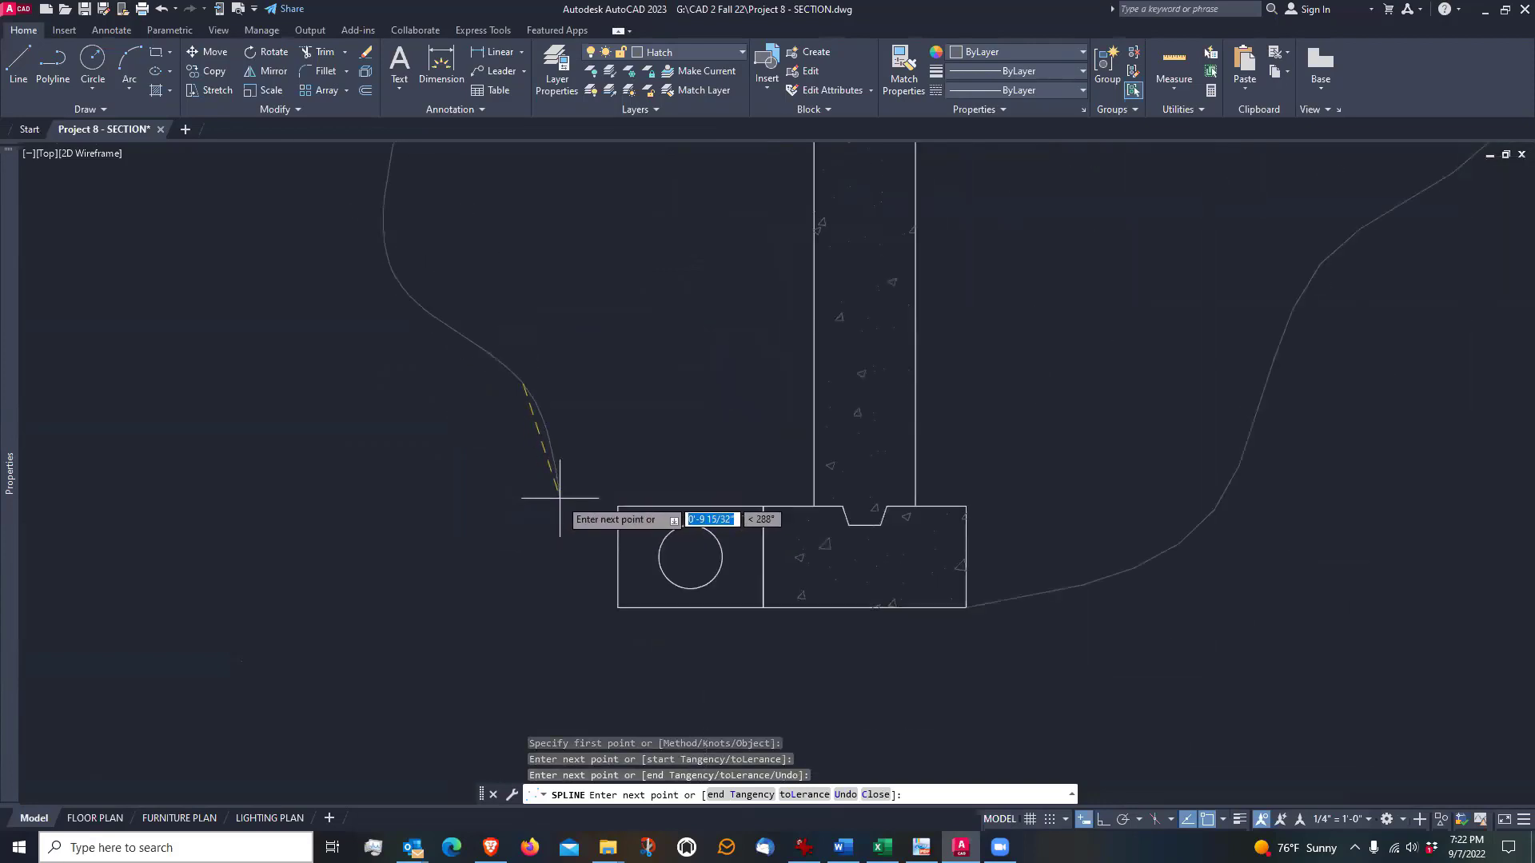
left_click(561, 472)
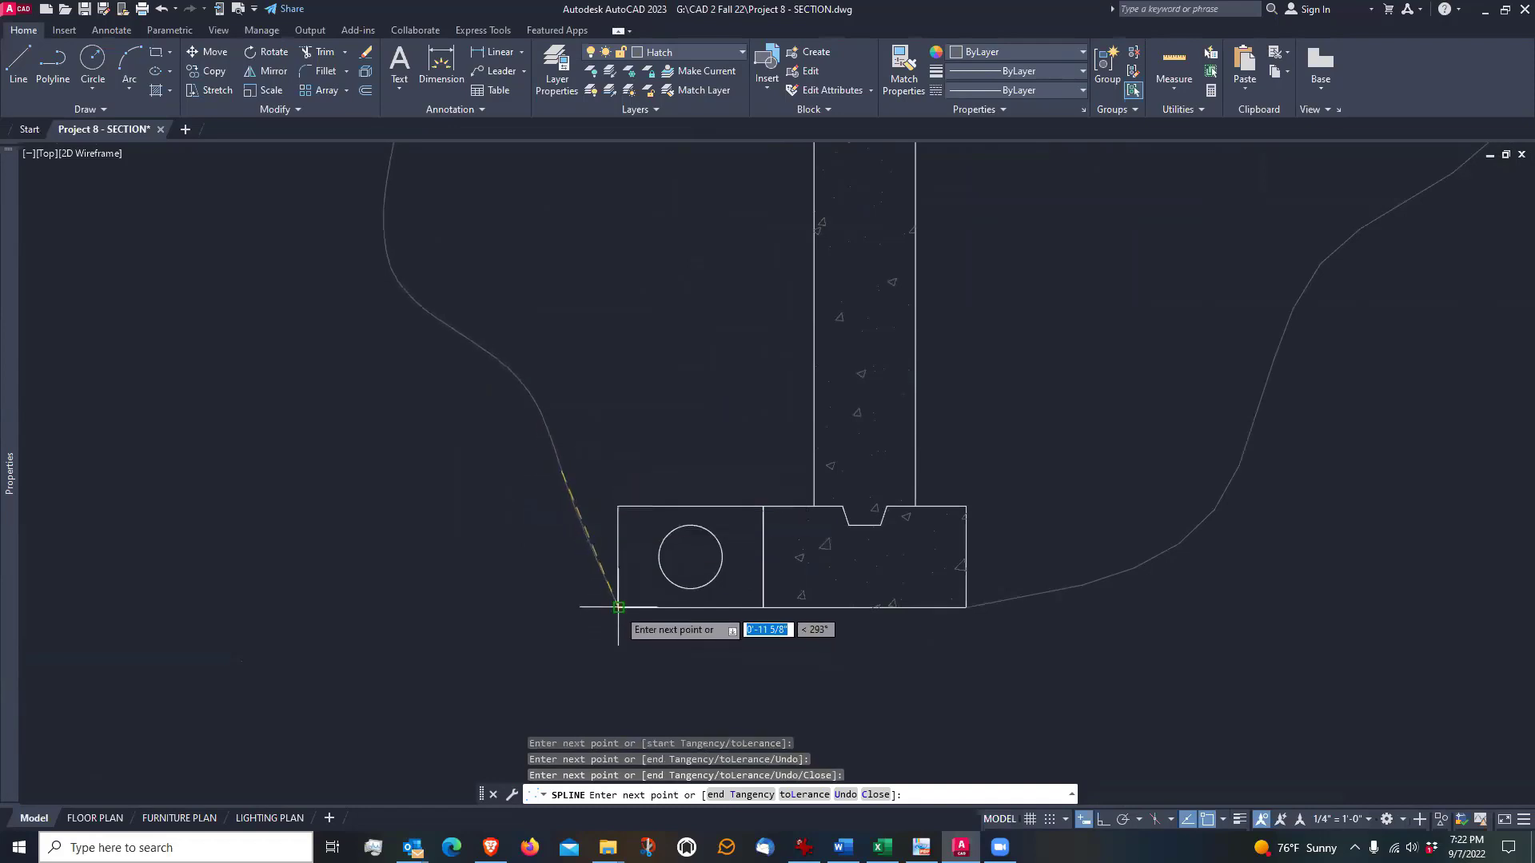
left_click(618, 505)
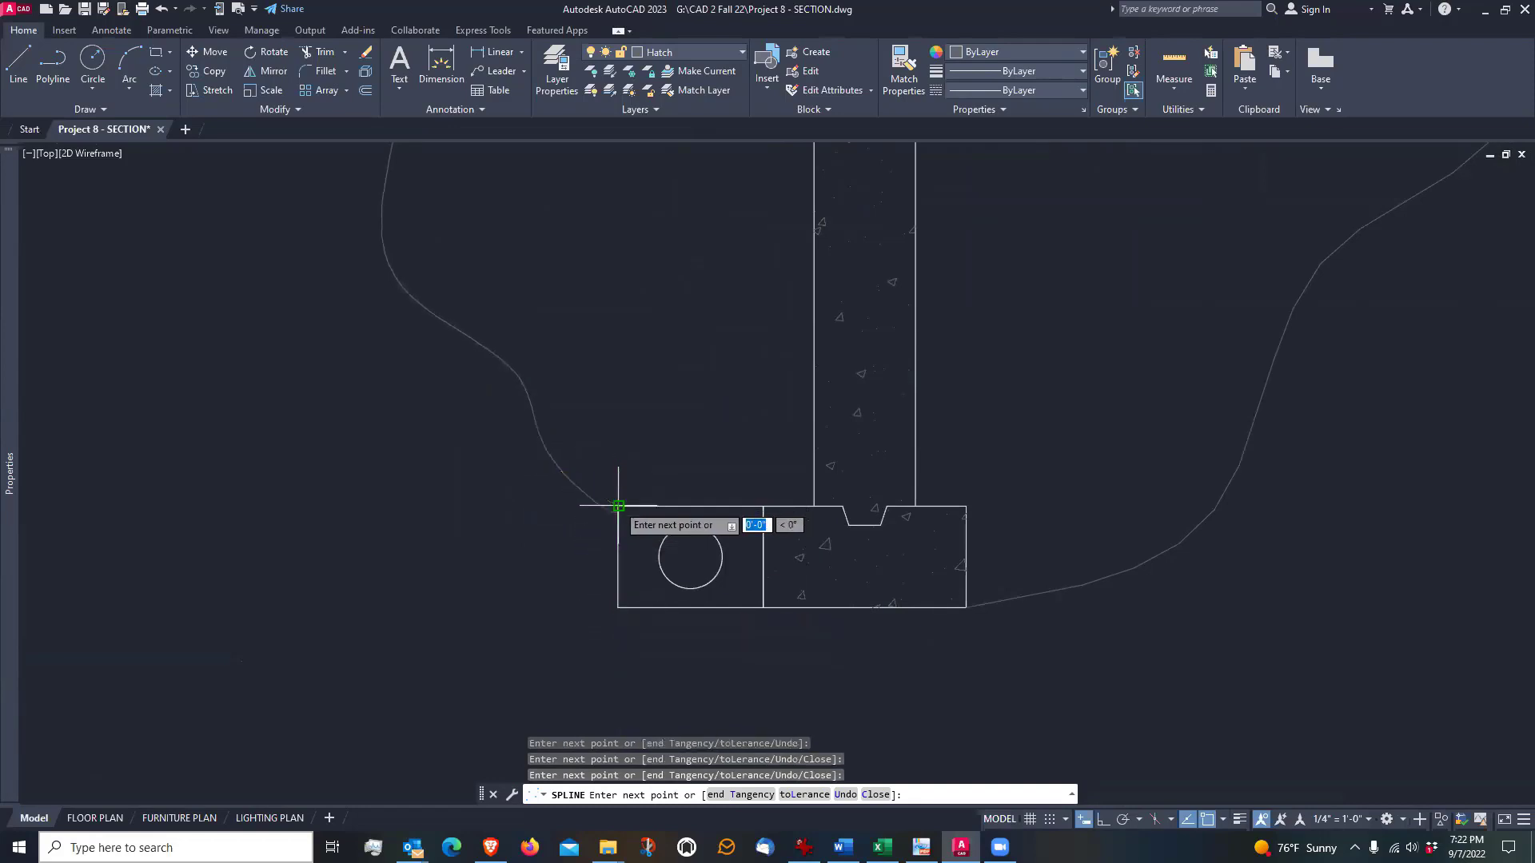
key("Return")
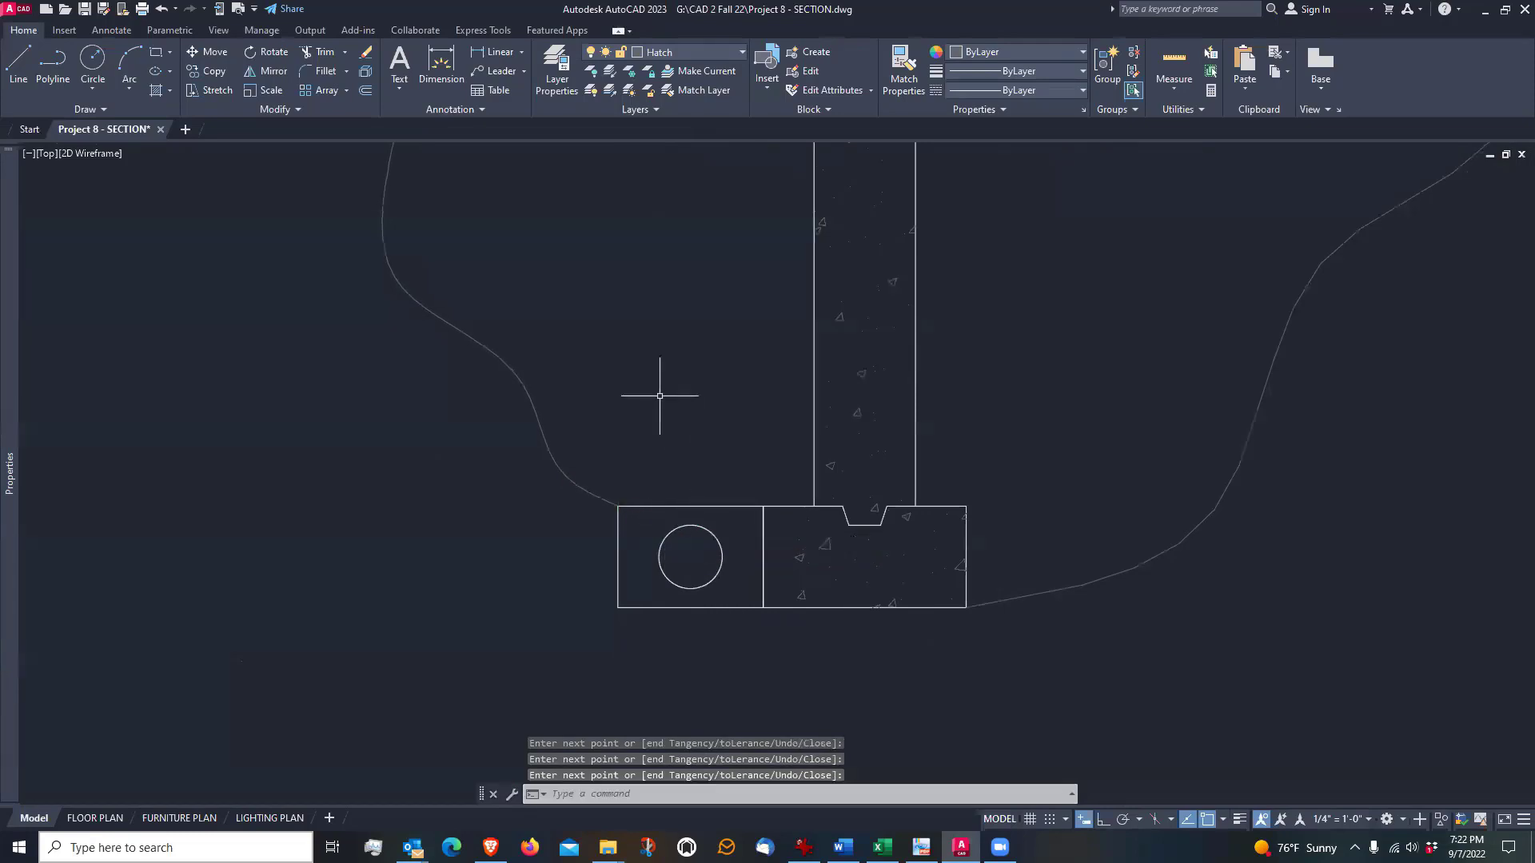
Hatch the area enclosed by the grade line, the wavy spline and the foundation wall with the EARTH pattern
scroll(580, 493, "down", 4)
scroll(474, 424, "up", 2)
scroll(475, 414, "down", 2)
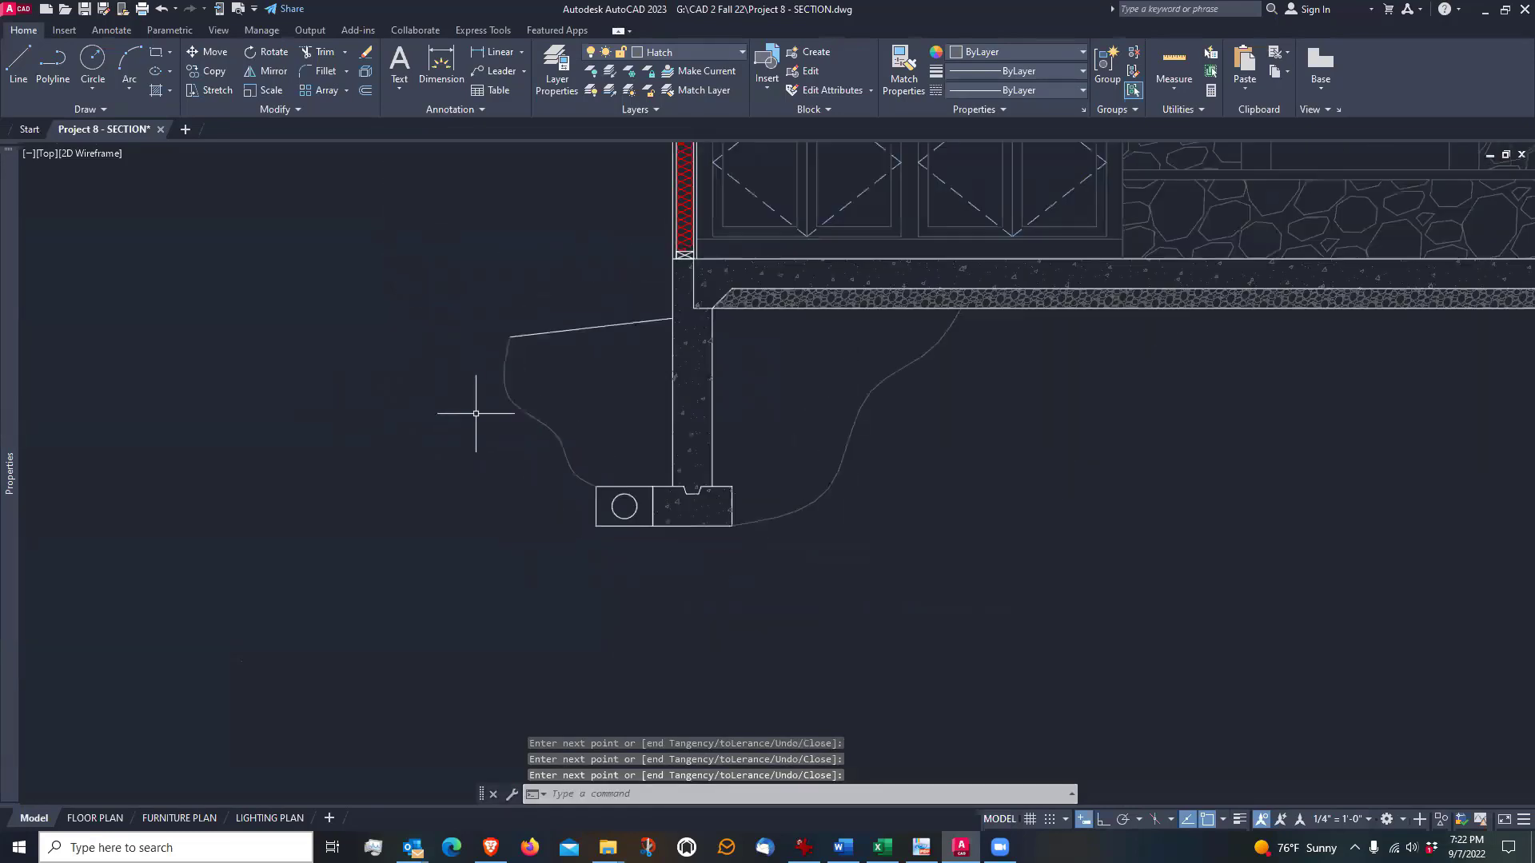
middle_click_drag(811, 380, 761, 395)
scroll(548, 400, "up", 2)
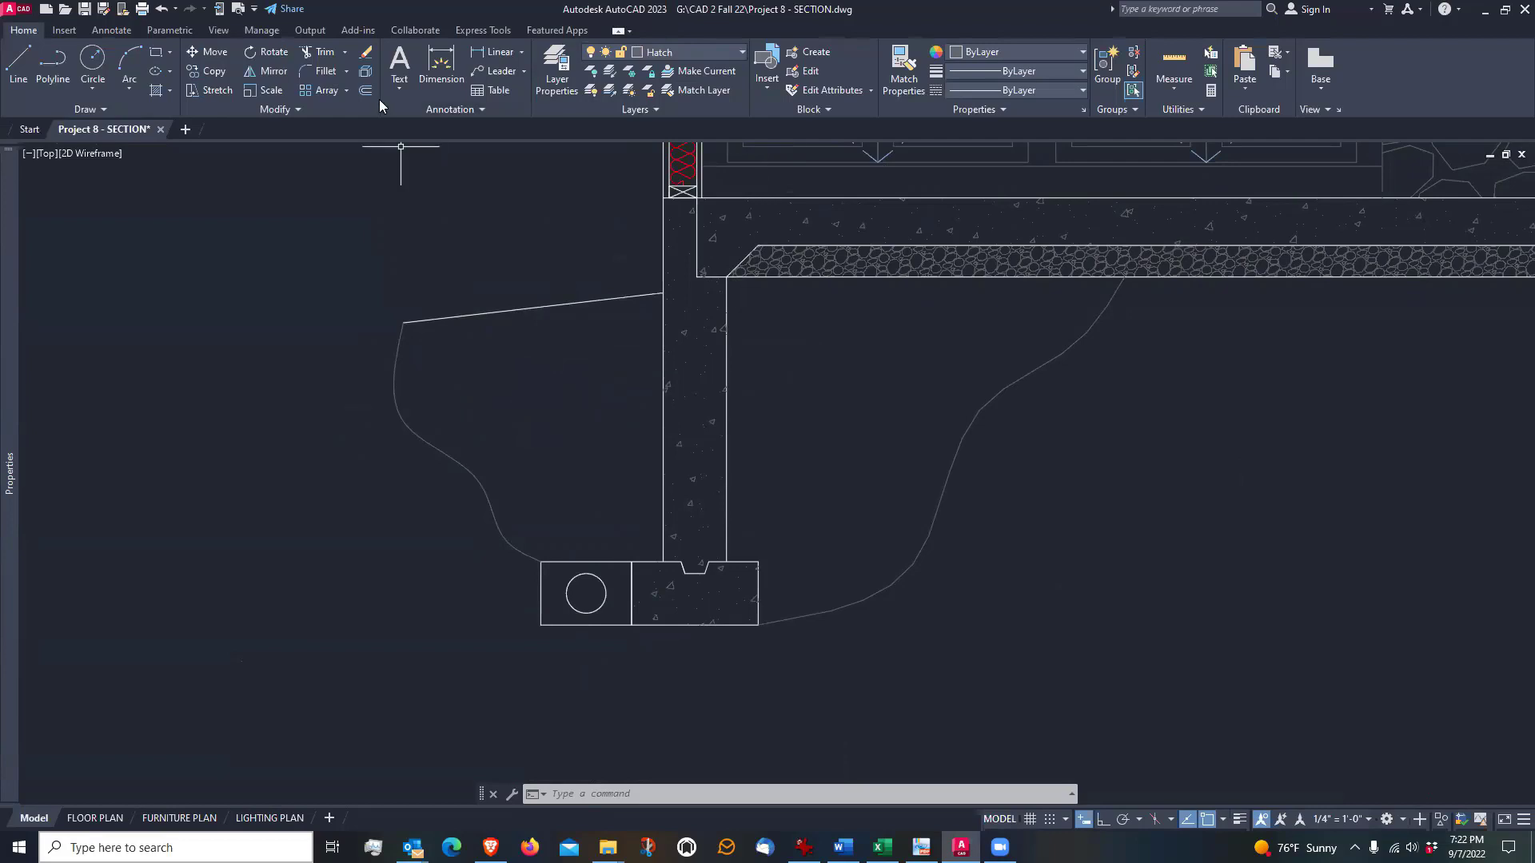
left_click(156, 92)
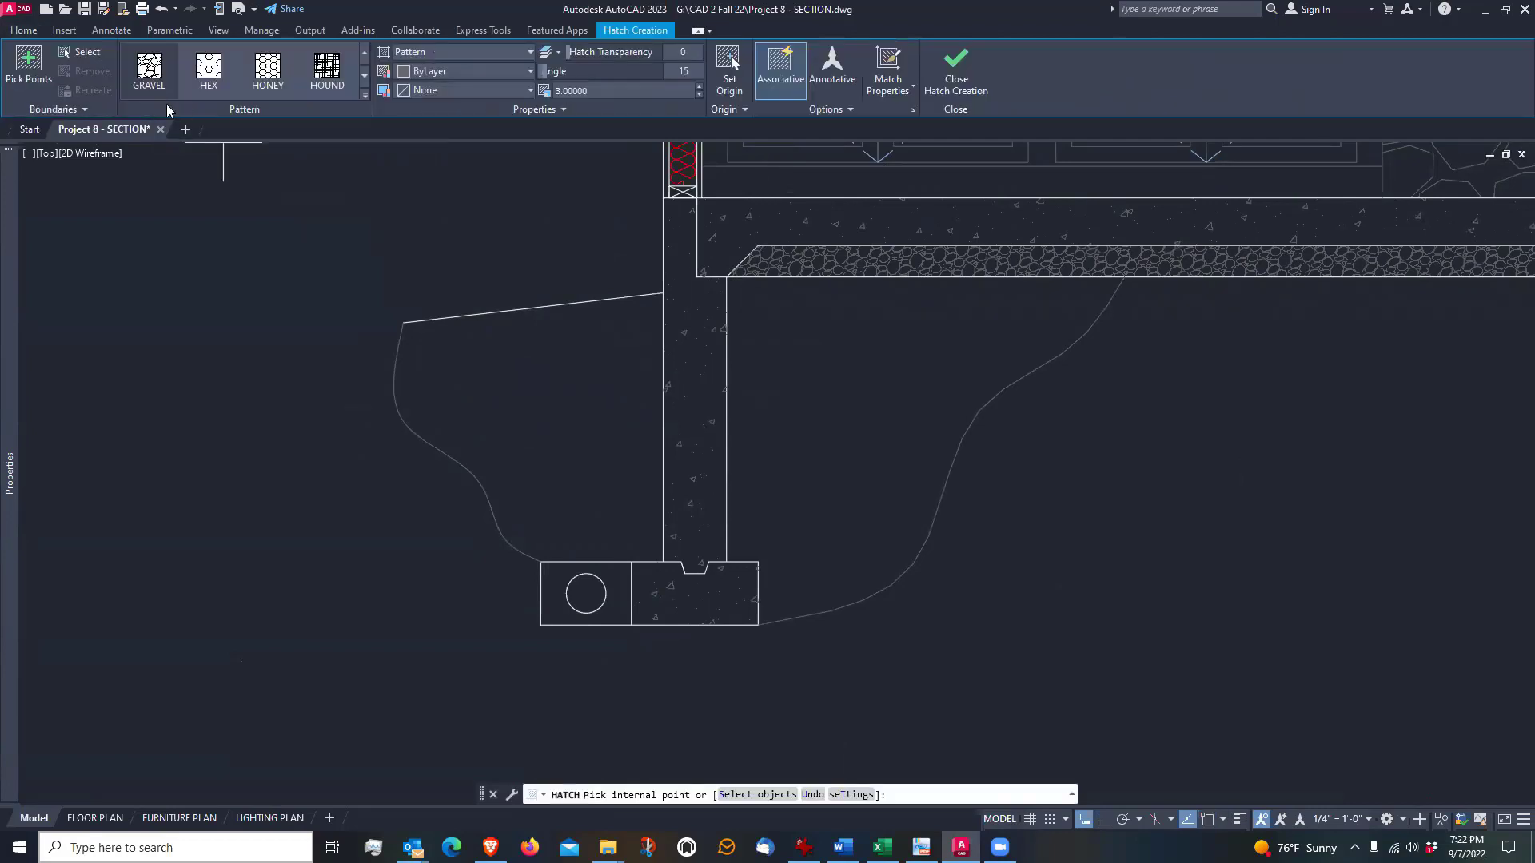
left_click(366, 93)
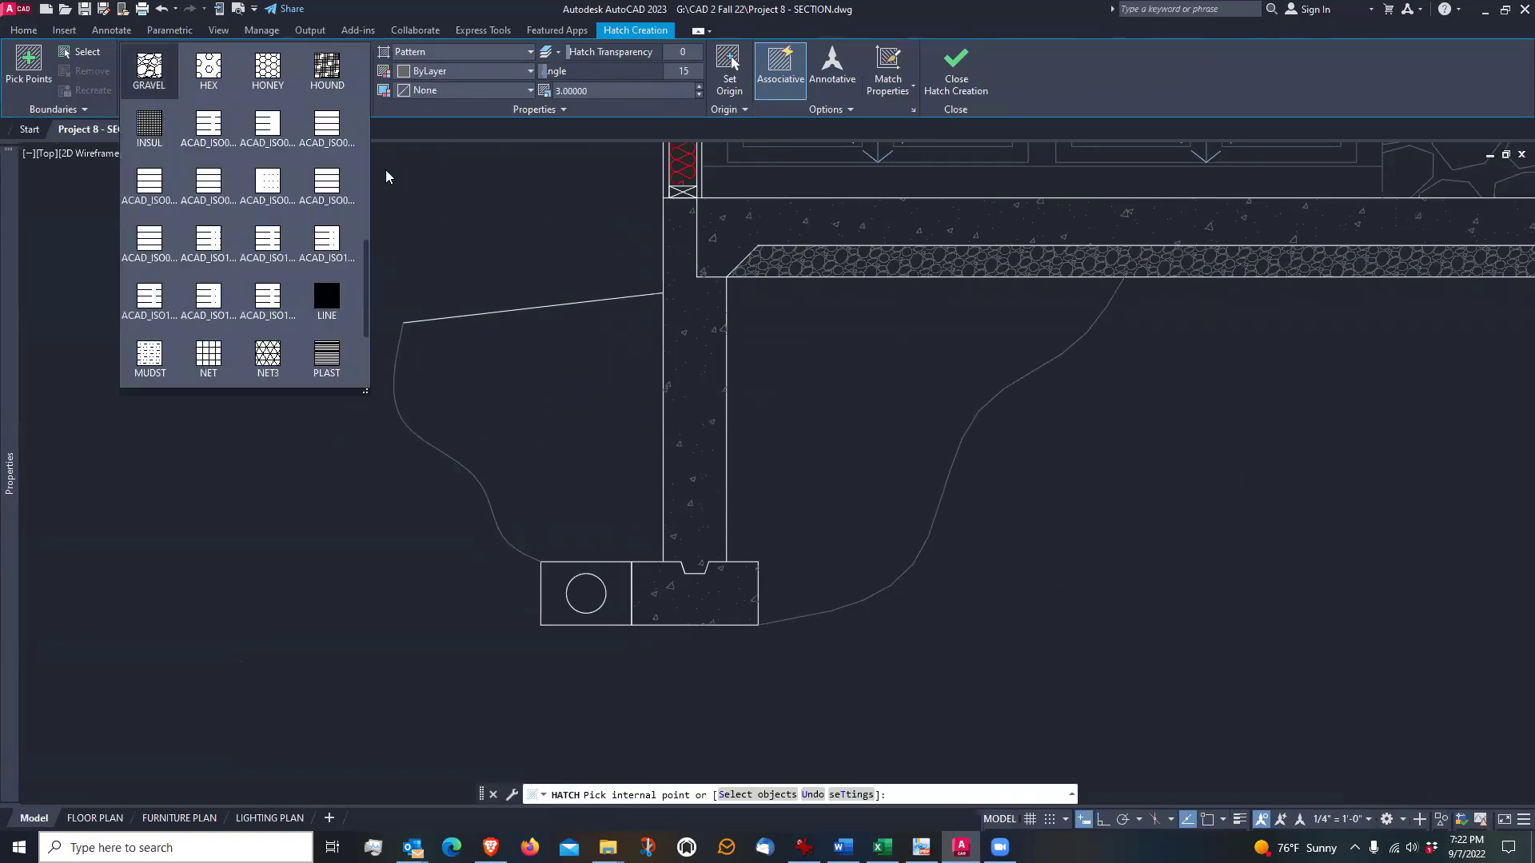
mouse_move(367, 255)
left_mouse_down()
mouse_move(366, 316)
mouse_move(366, 40)
mouse_move(363, 130)
left_mouse_up()
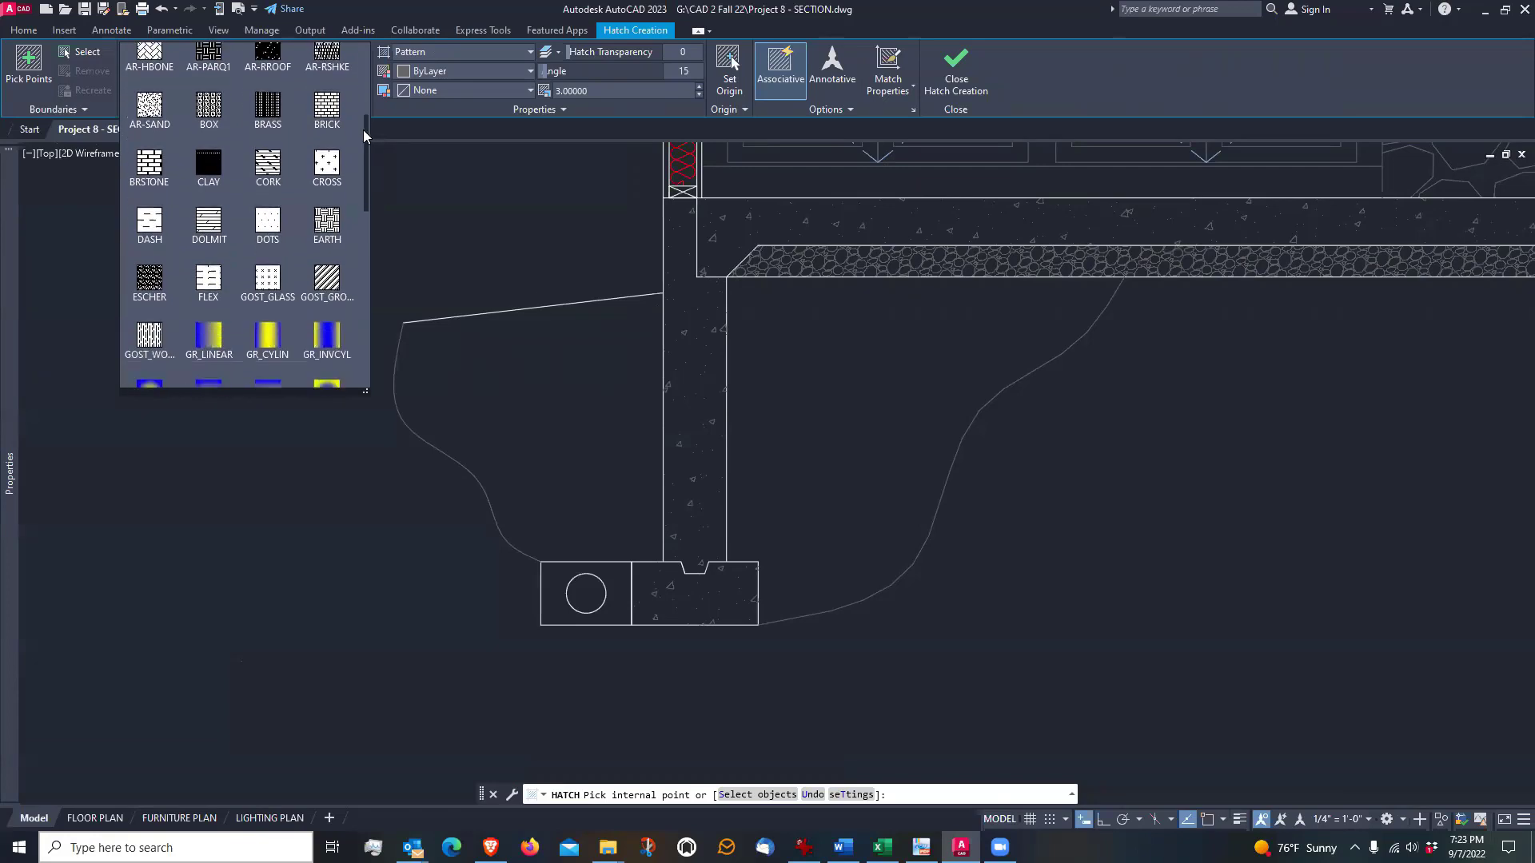
left_click(326, 230)
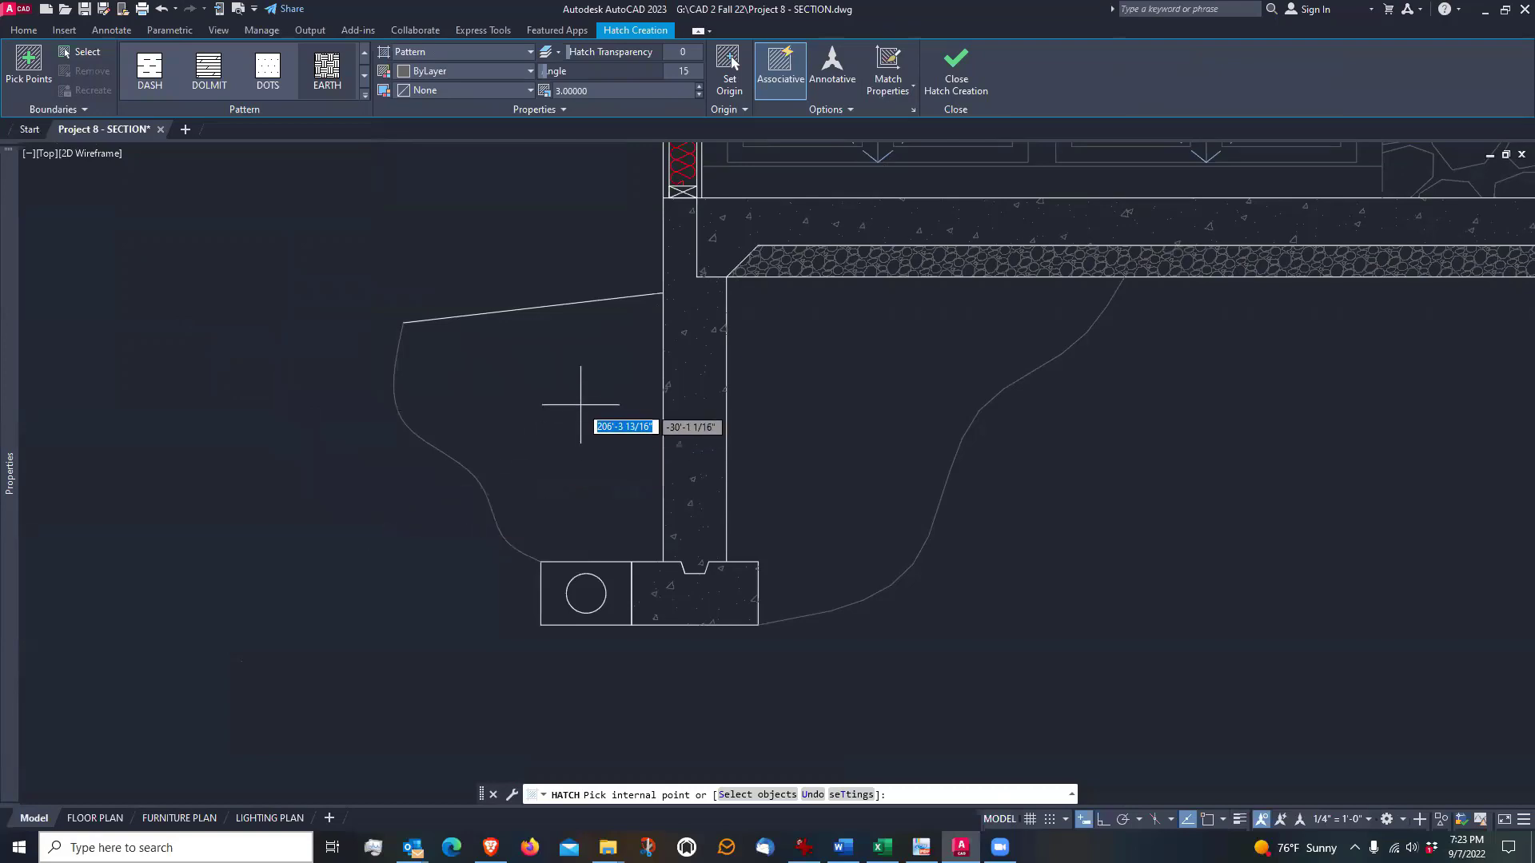
scroll(579, 403, "up", 4)
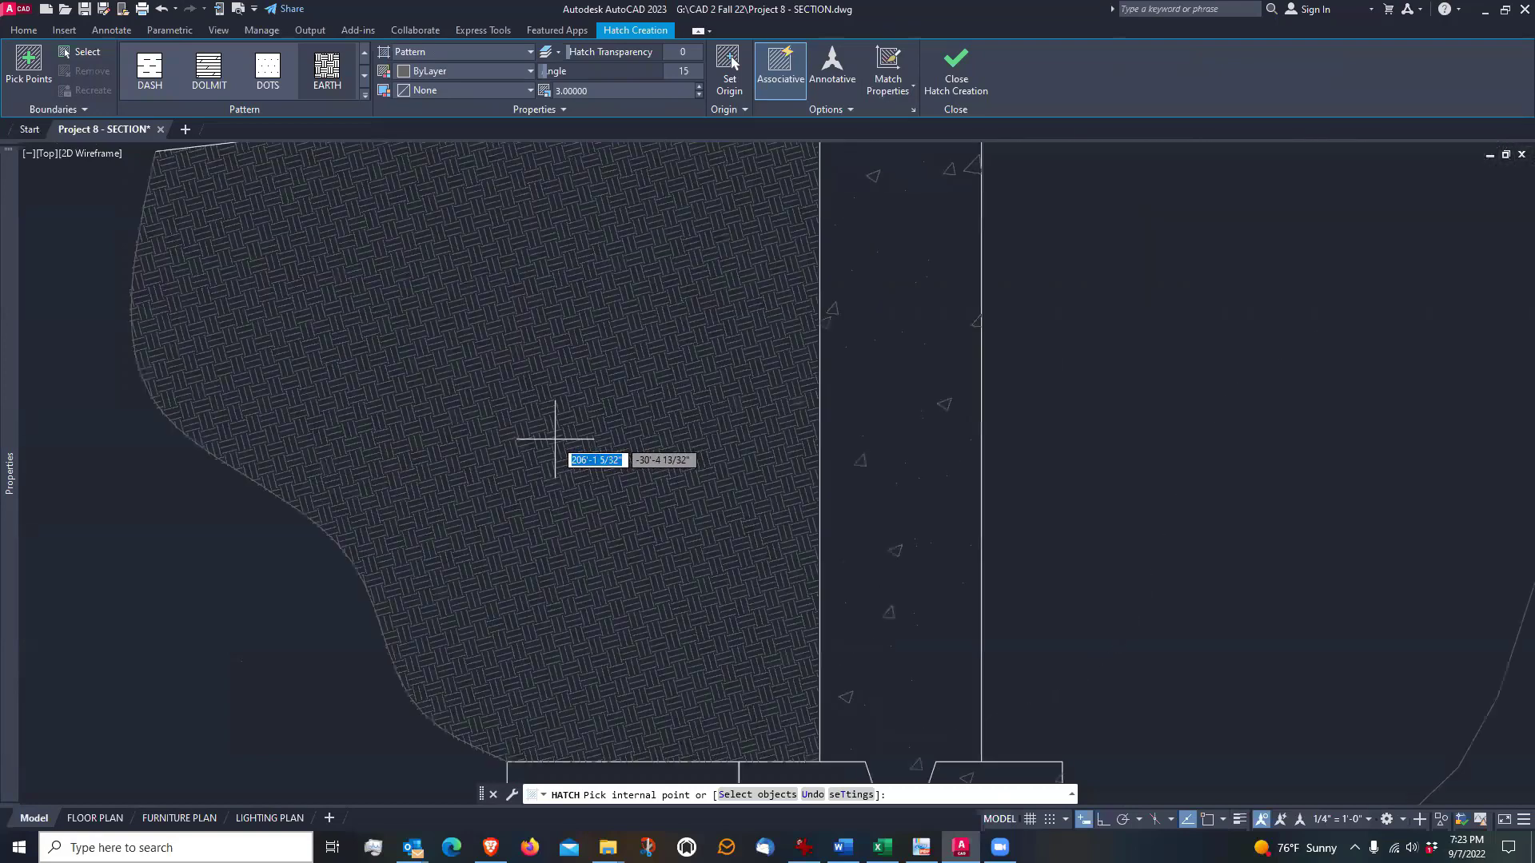
scroll(555, 439, "down", 3)
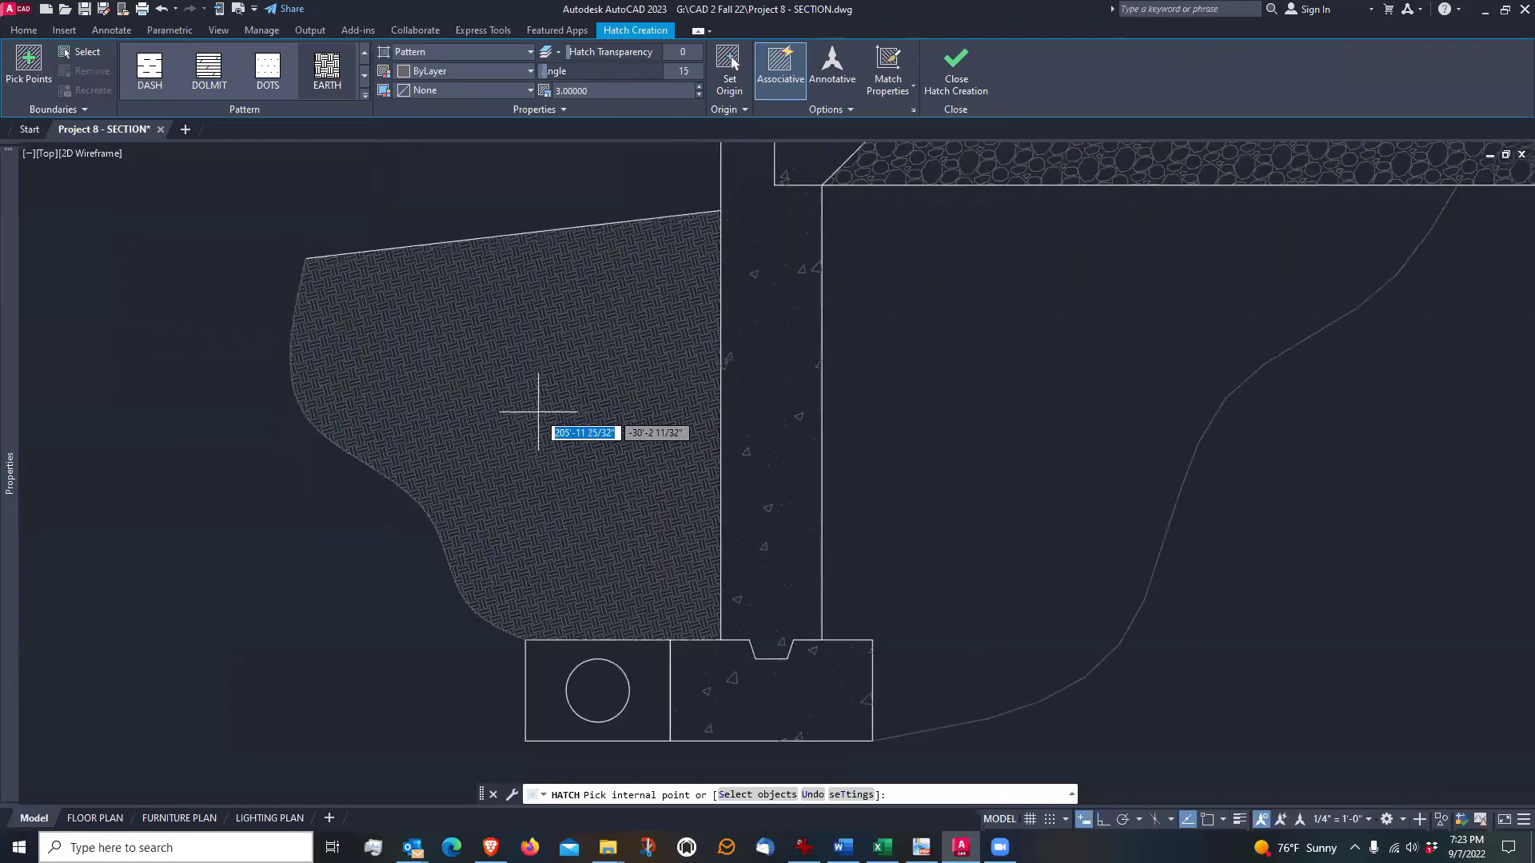
scroll(548, 411, "up", 3)
scroll(539, 413, "down", 2)
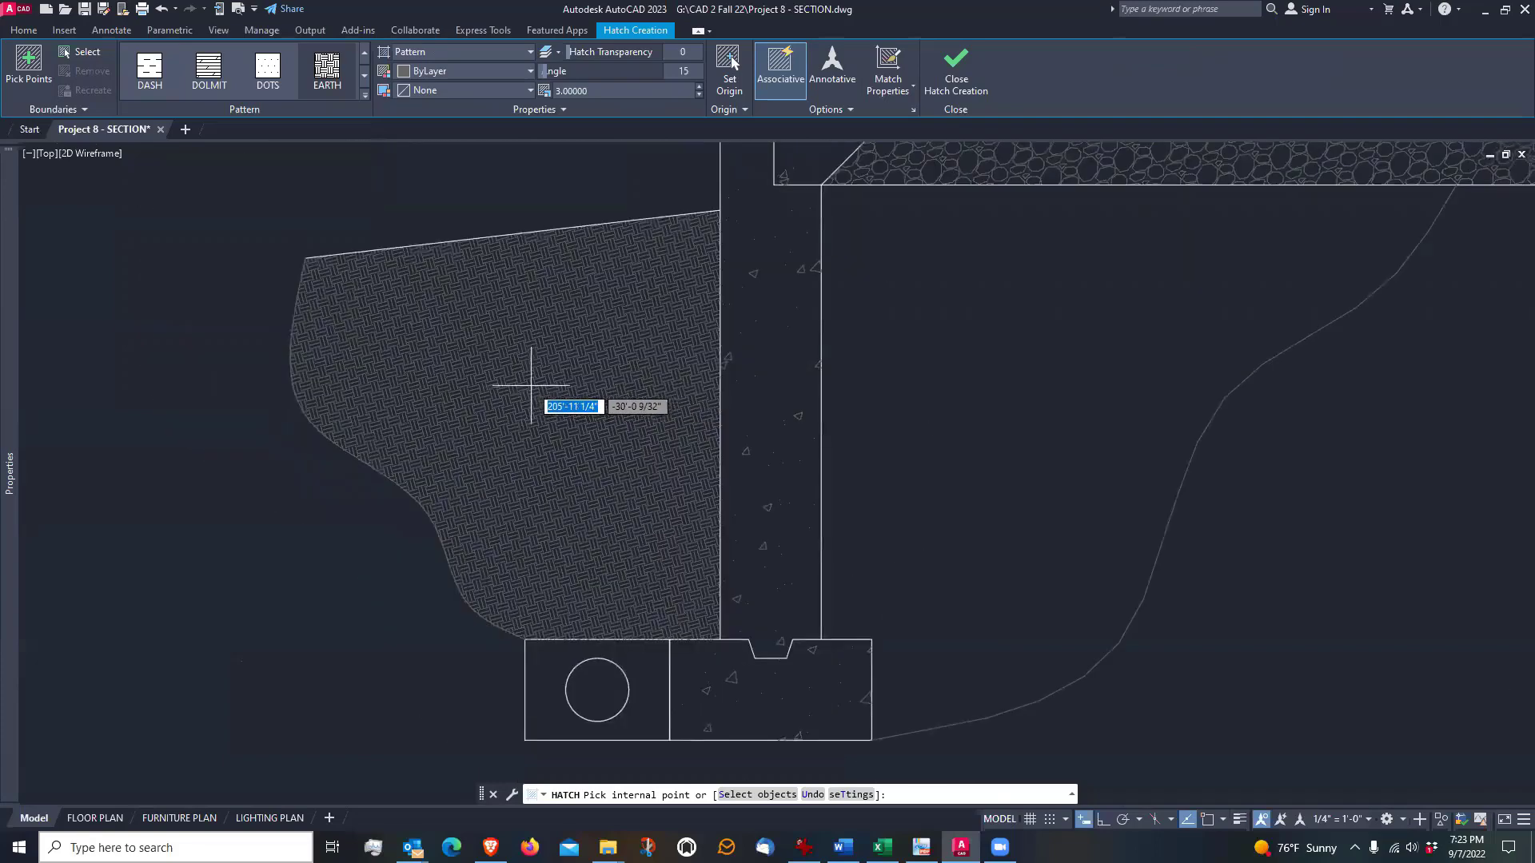
left_click(532, 387)
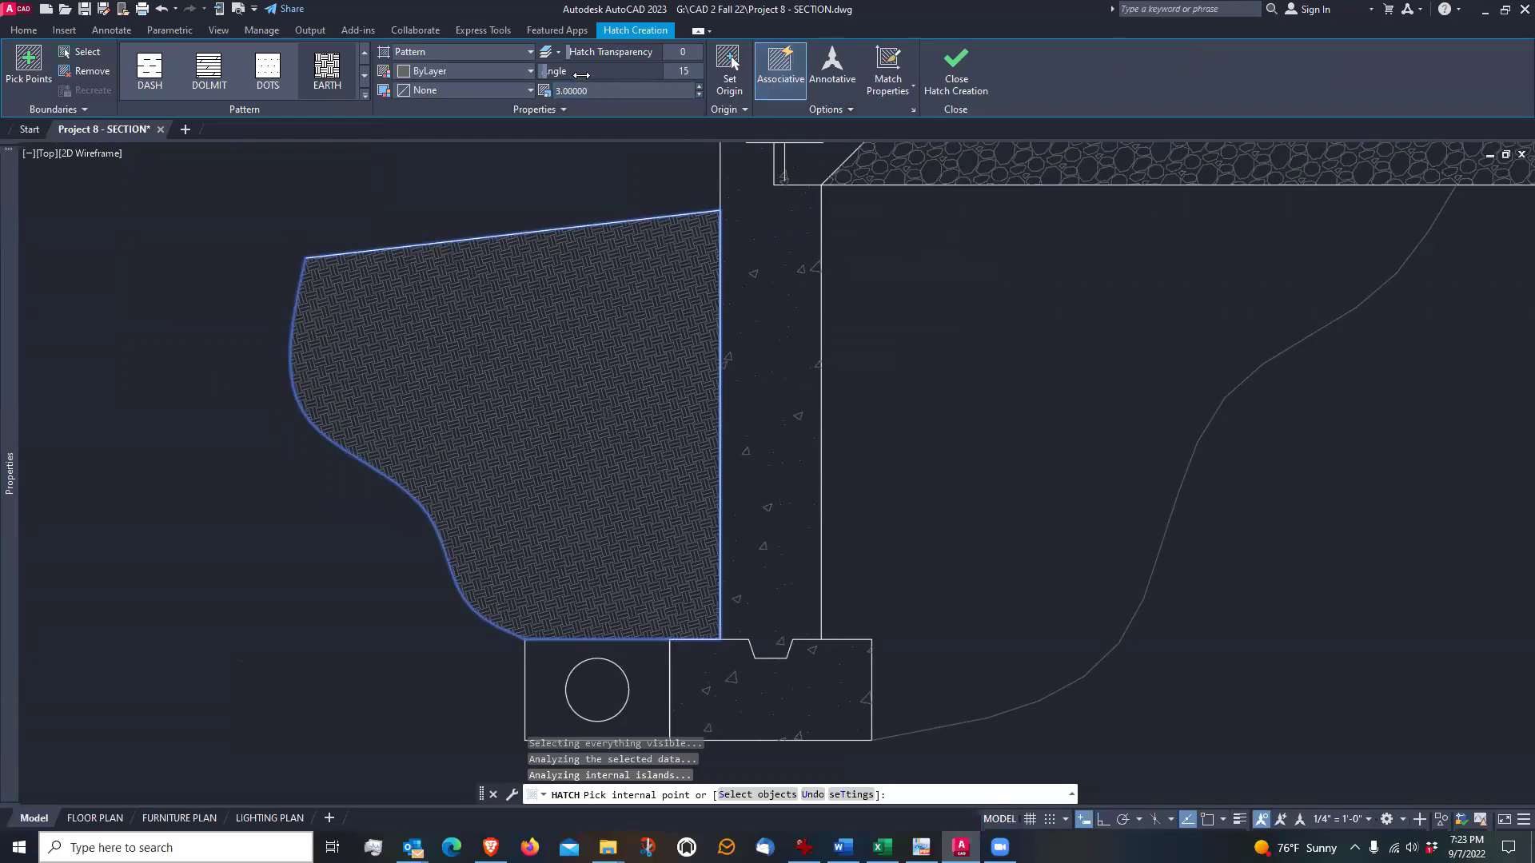
Set the earth hatch's angle to 0 and its scale to 10
left_click(685, 71)
type("0")
key("Return")
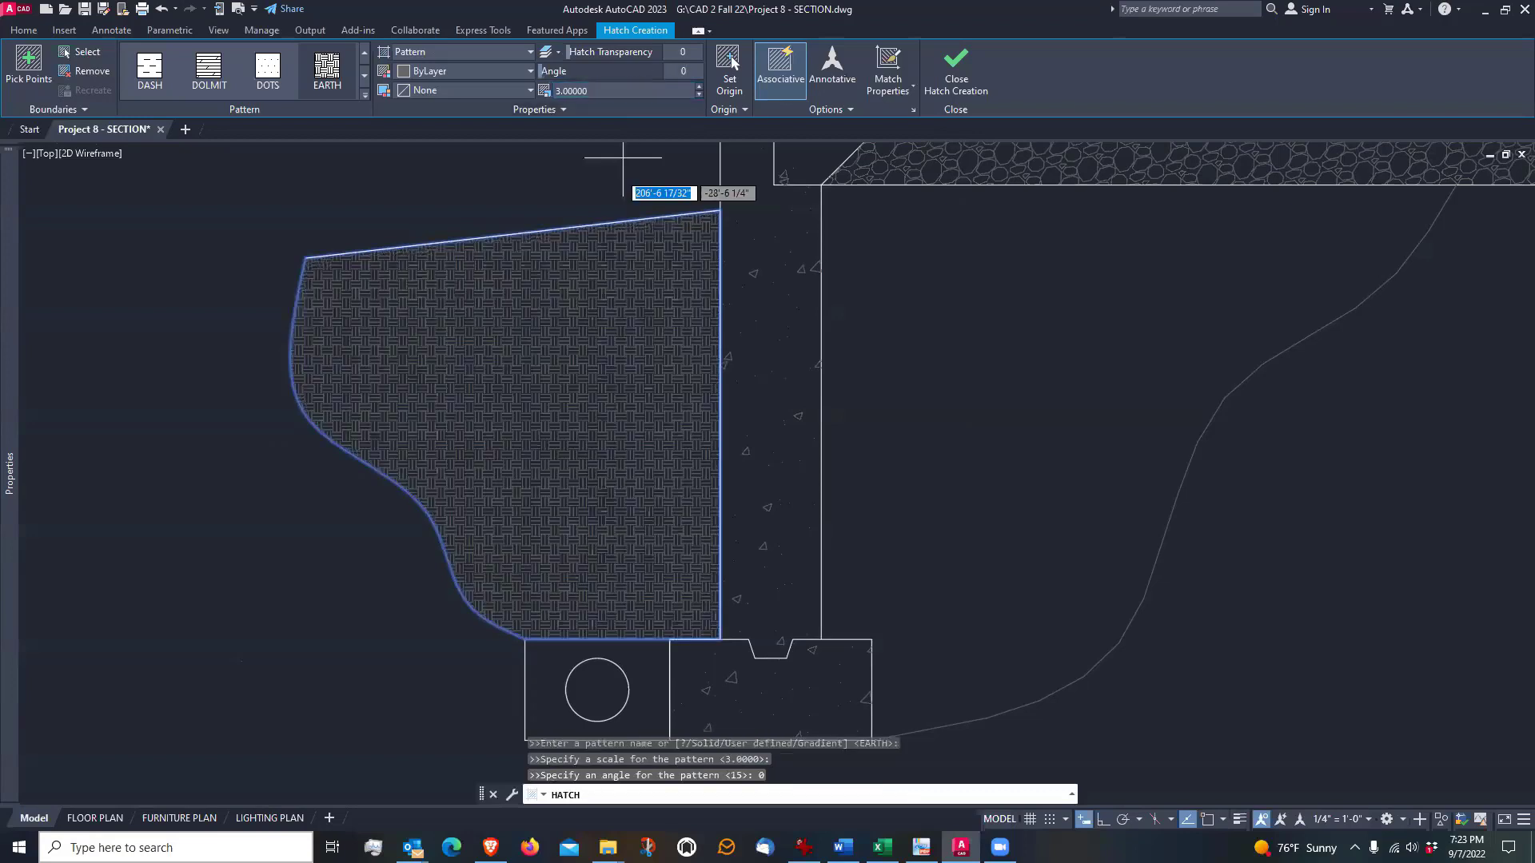
left_click(597, 88)
type("10")
key("Return")
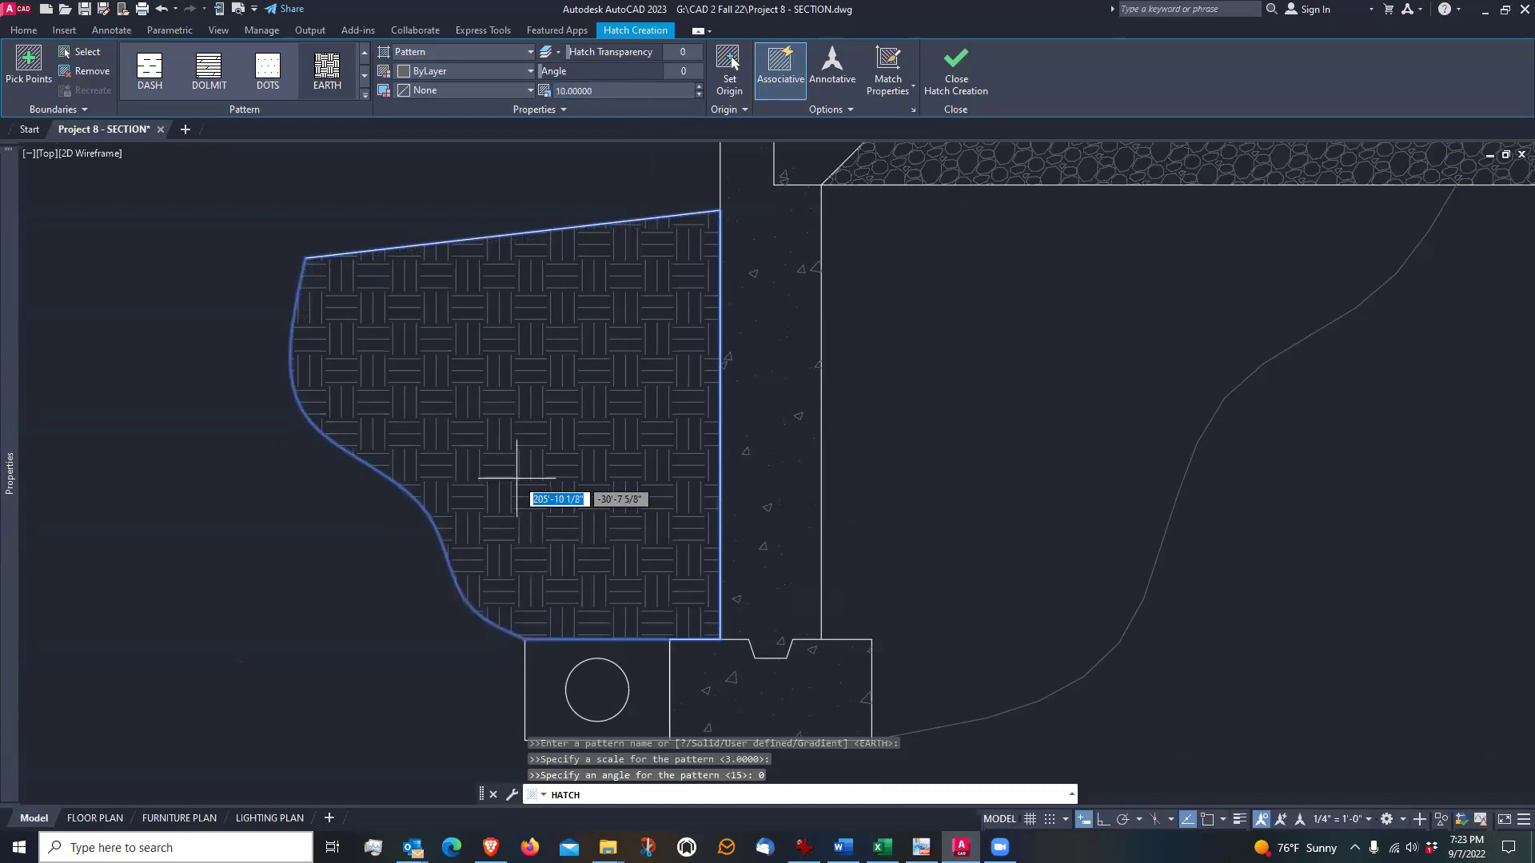
scroll(517, 478, "up", 2)
scroll(499, 612, "down", 2)
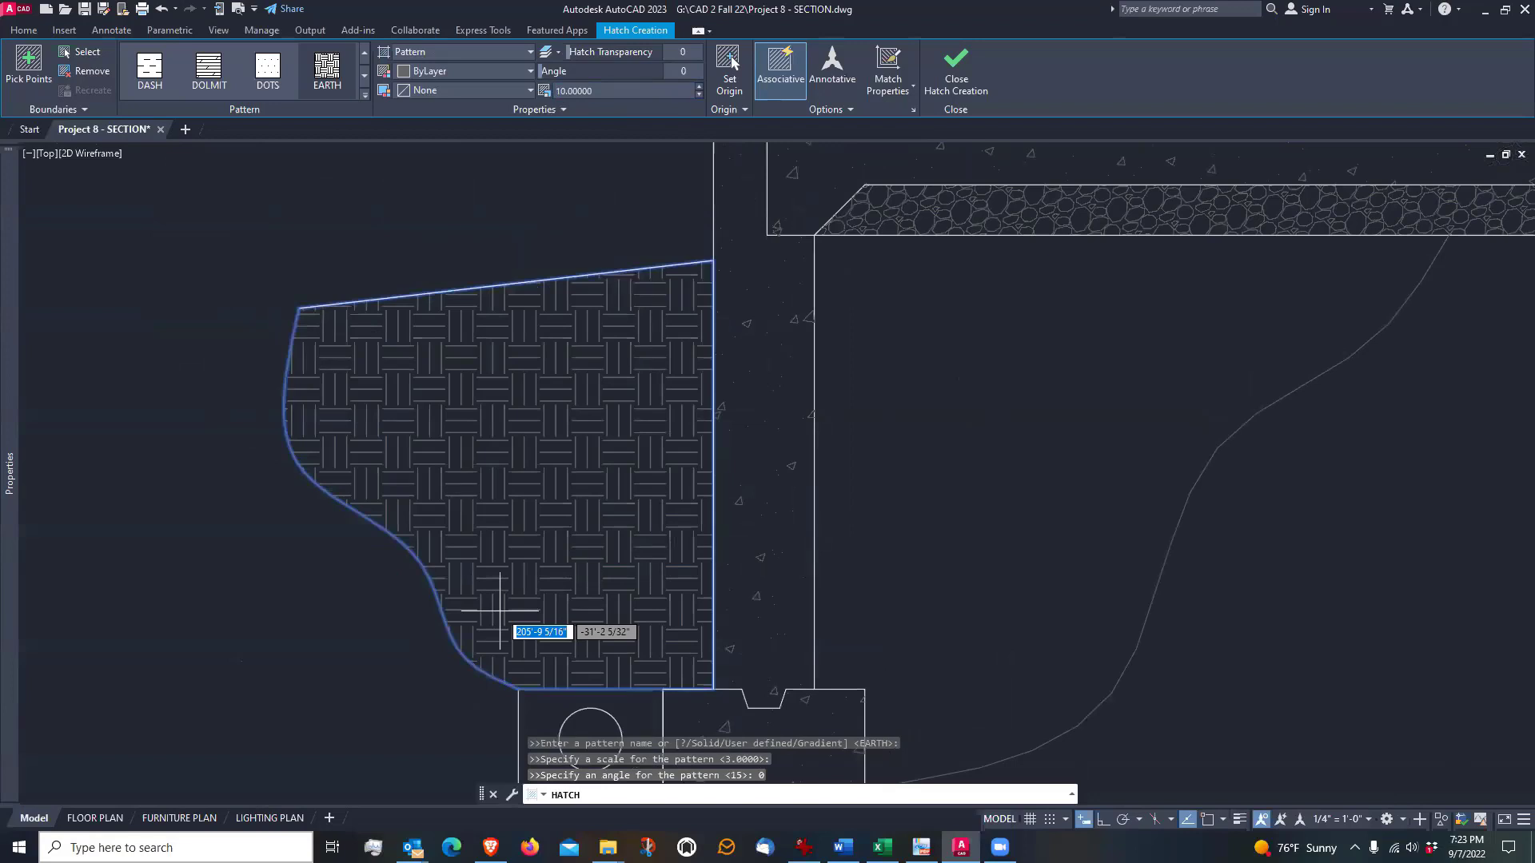
scroll(549, 426, "up", 2)
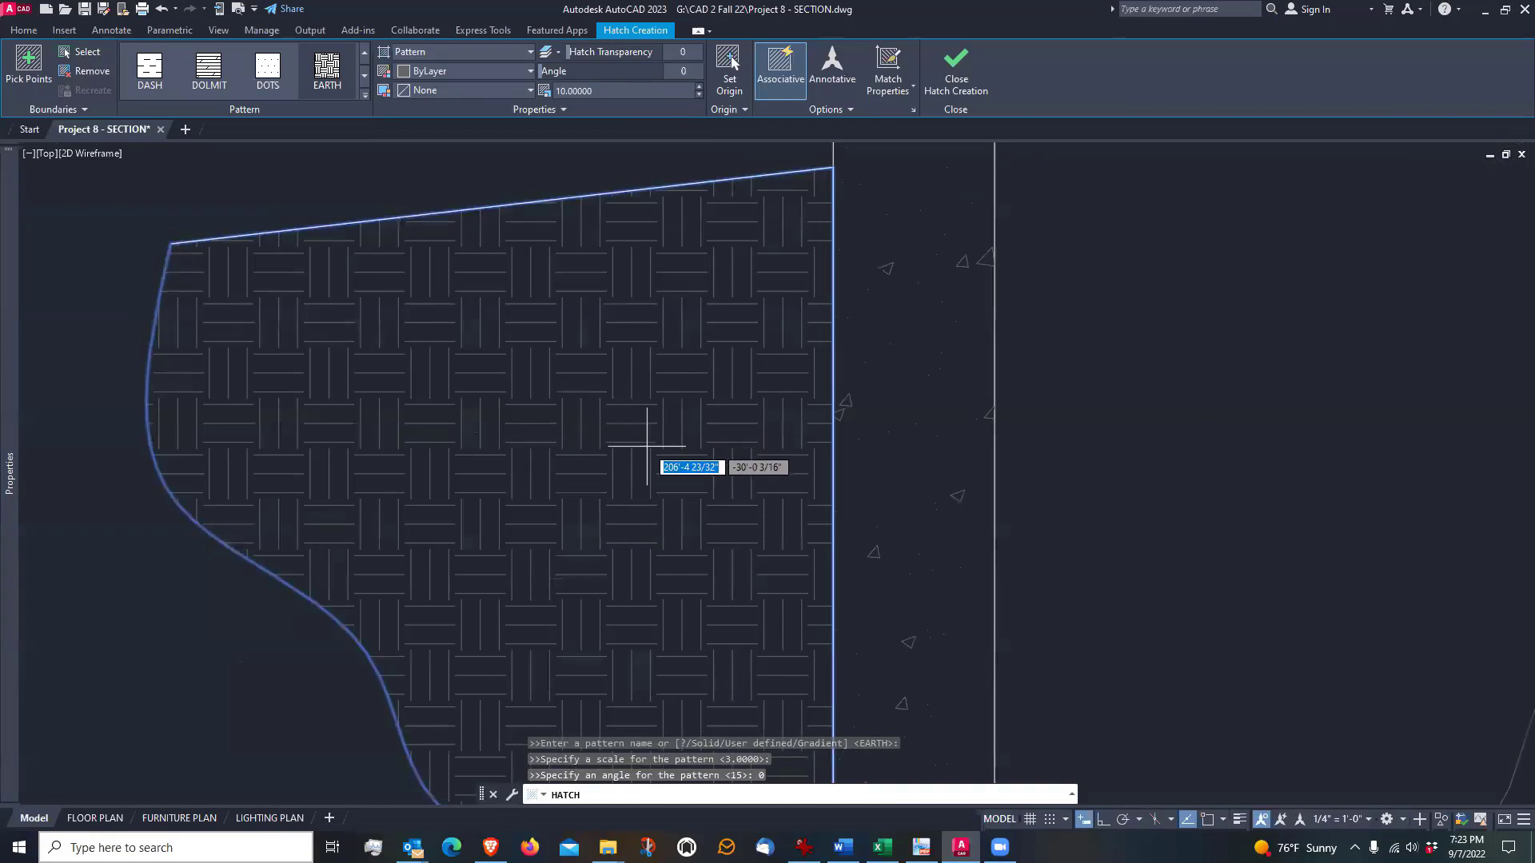
scroll(460, 624, "down", 2)
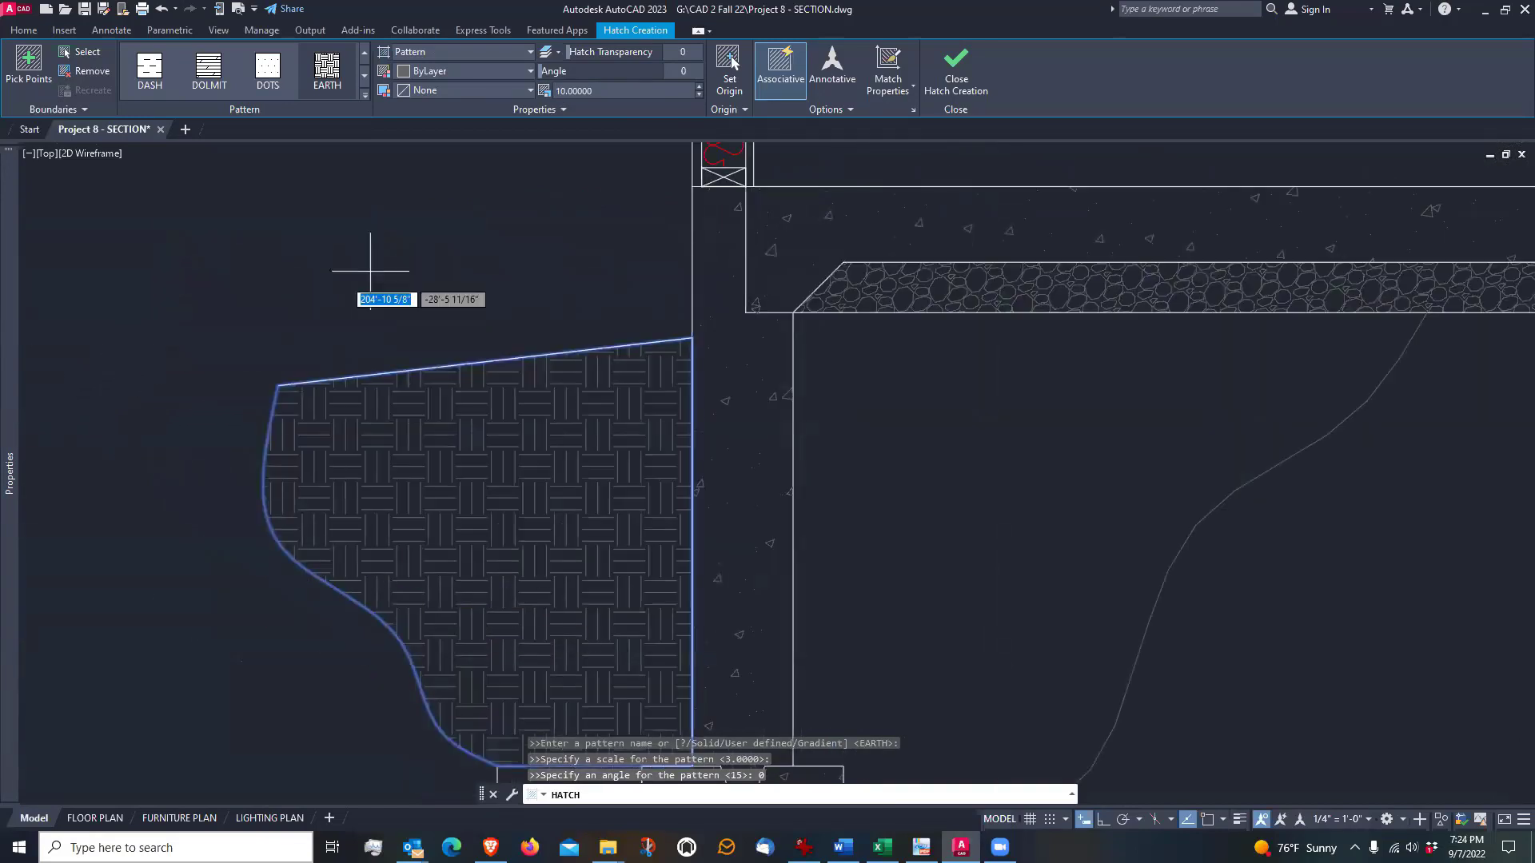
Finish the exterior soil hatch and fill the area between the under-slab gravel, inner foundation wall, footing and curved soil line with the same EARTH pattern
left_click(957, 76)
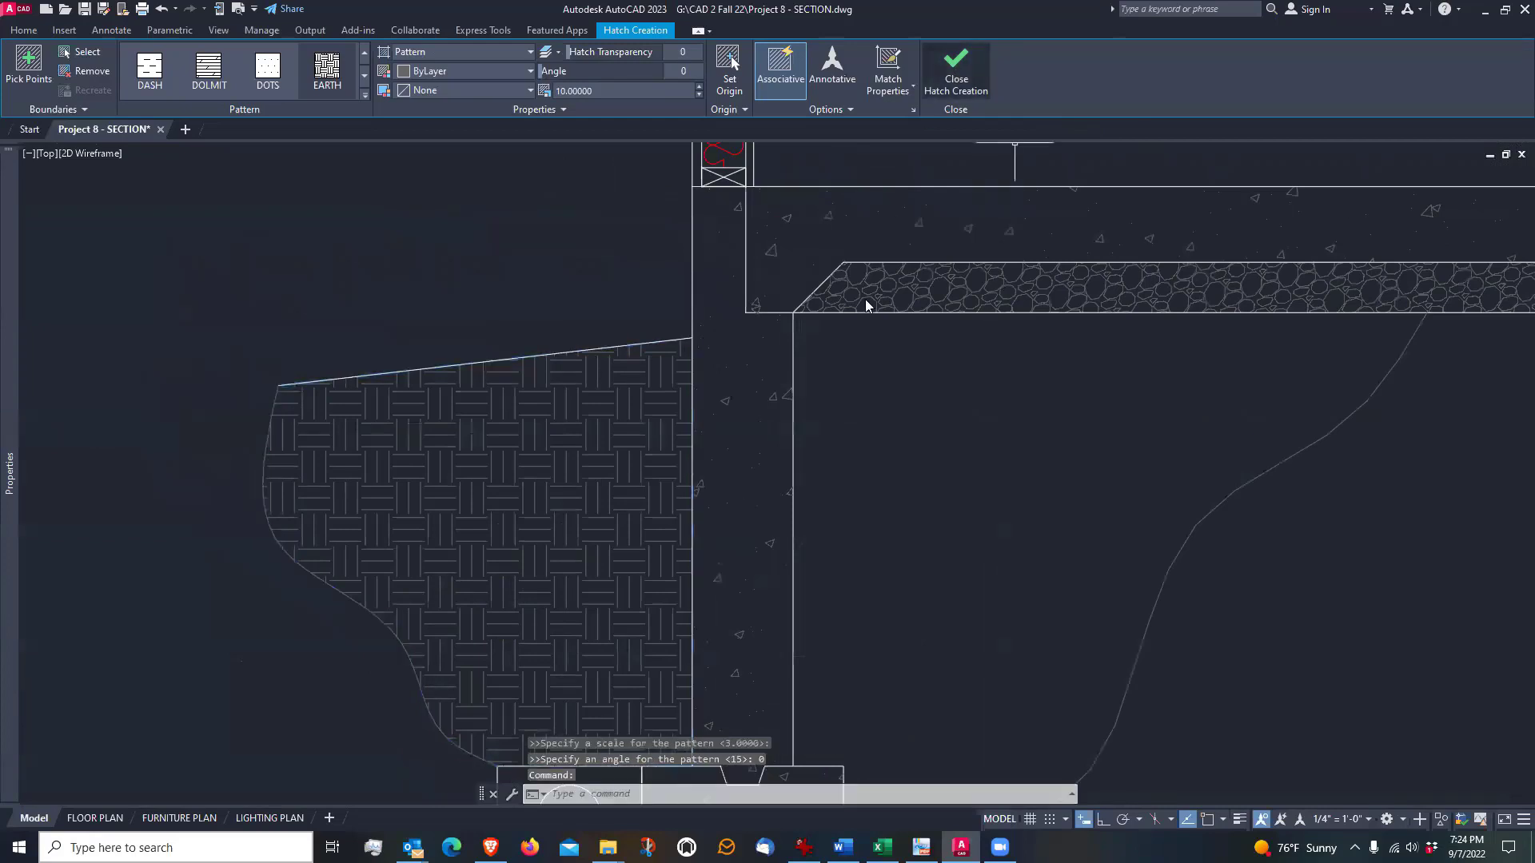
middle_click_drag(911, 456, 744, 360)
scroll(744, 360, "down", 2)
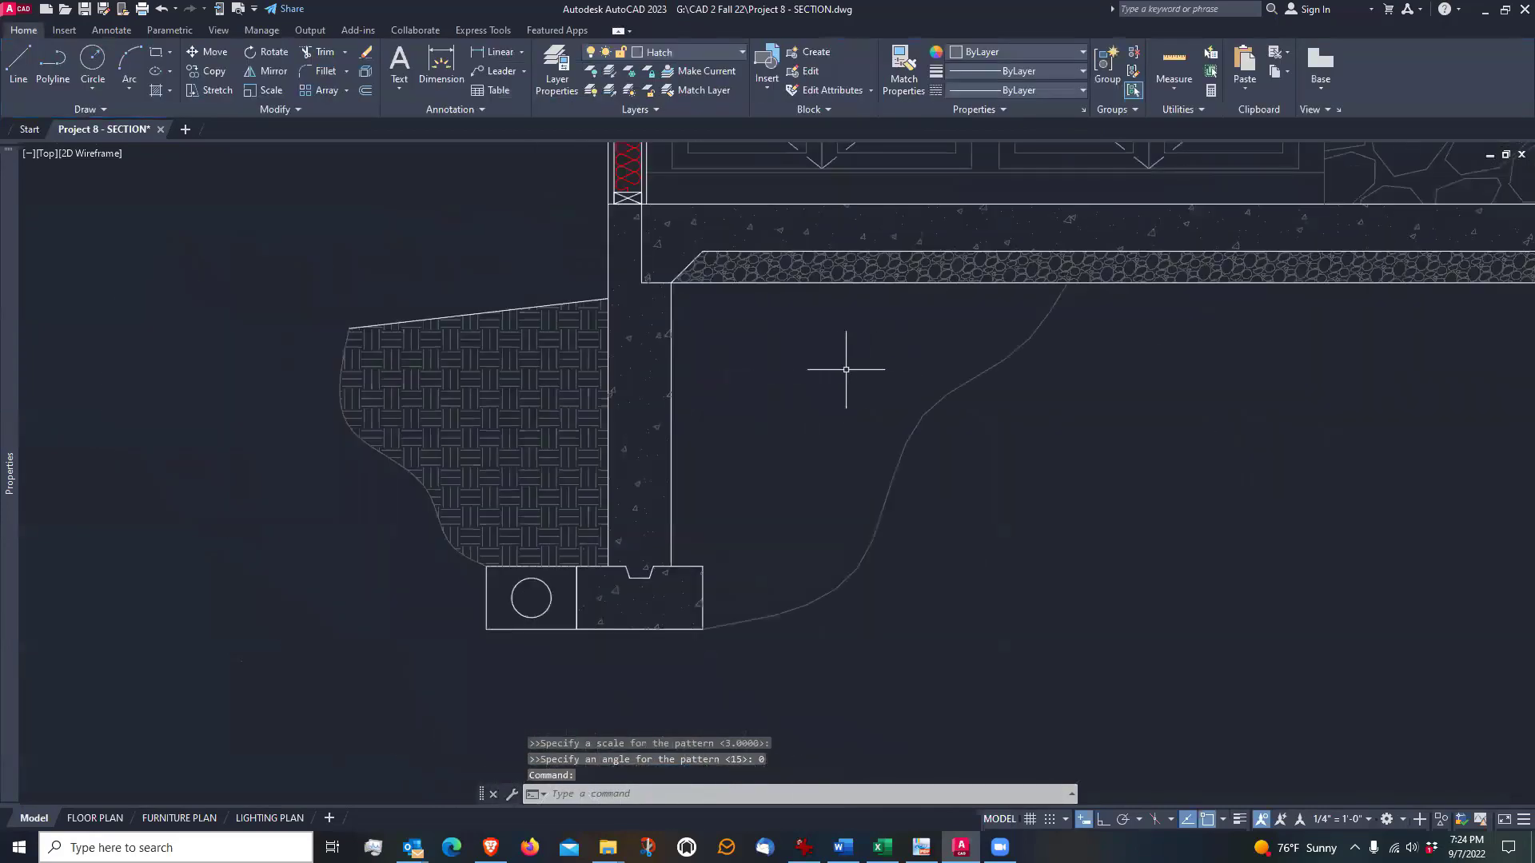
middle_click_drag(846, 364, 798, 402)
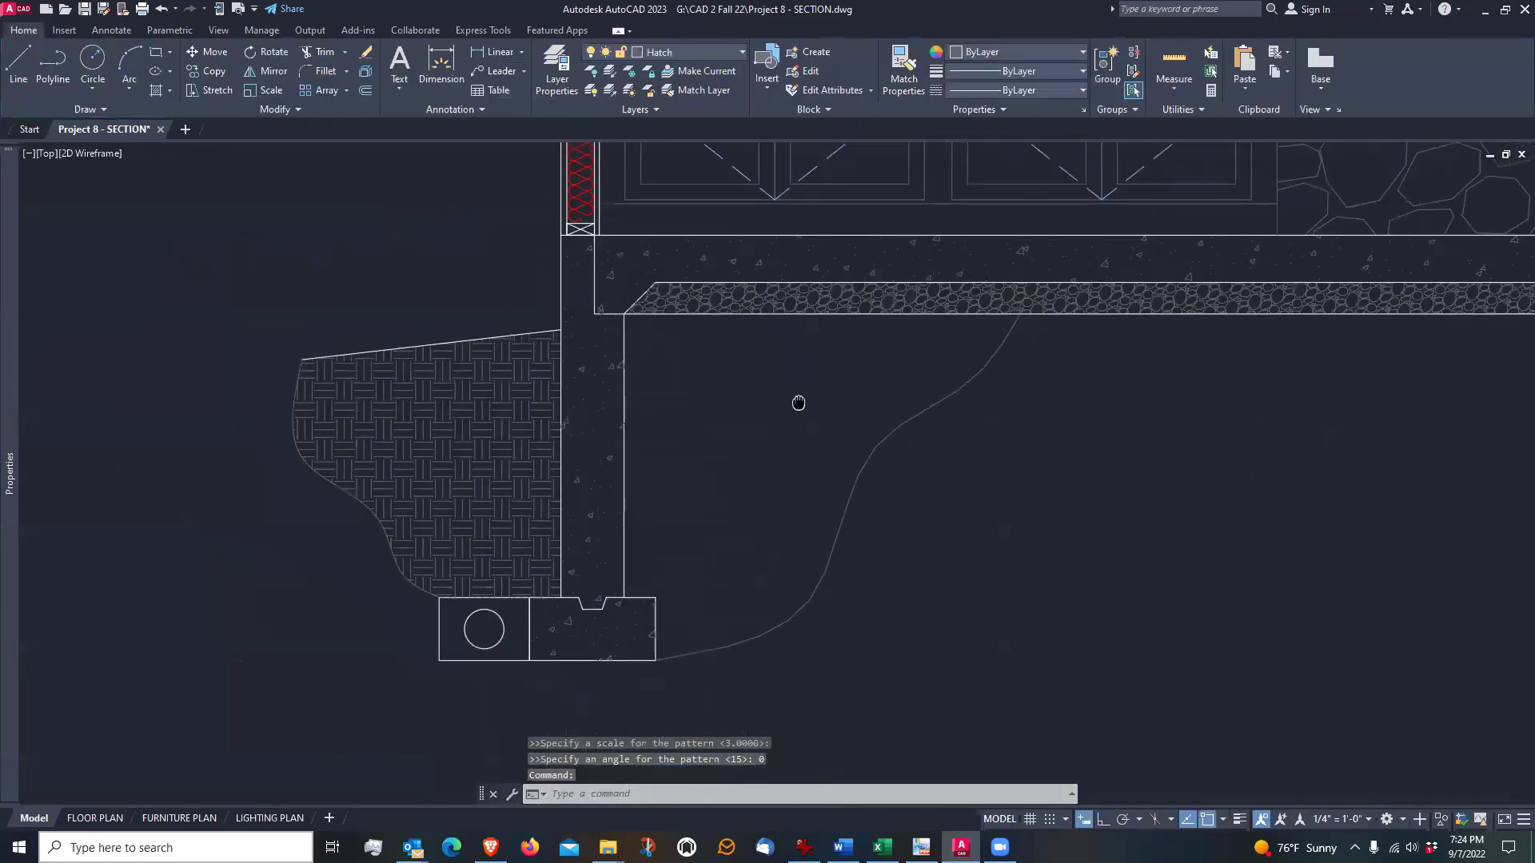
left_click(158, 92)
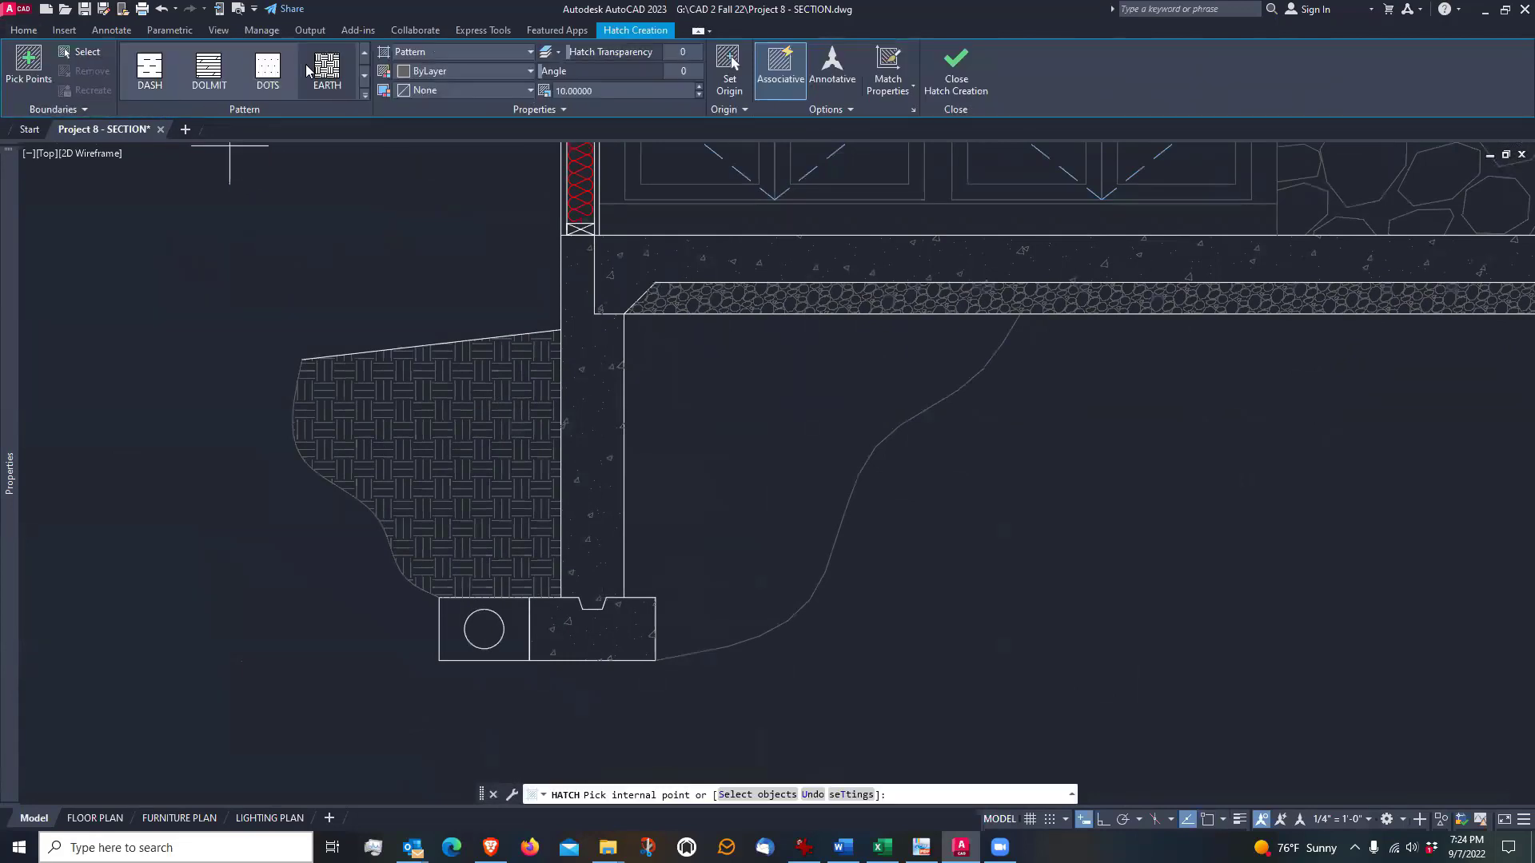
left_click(768, 427)
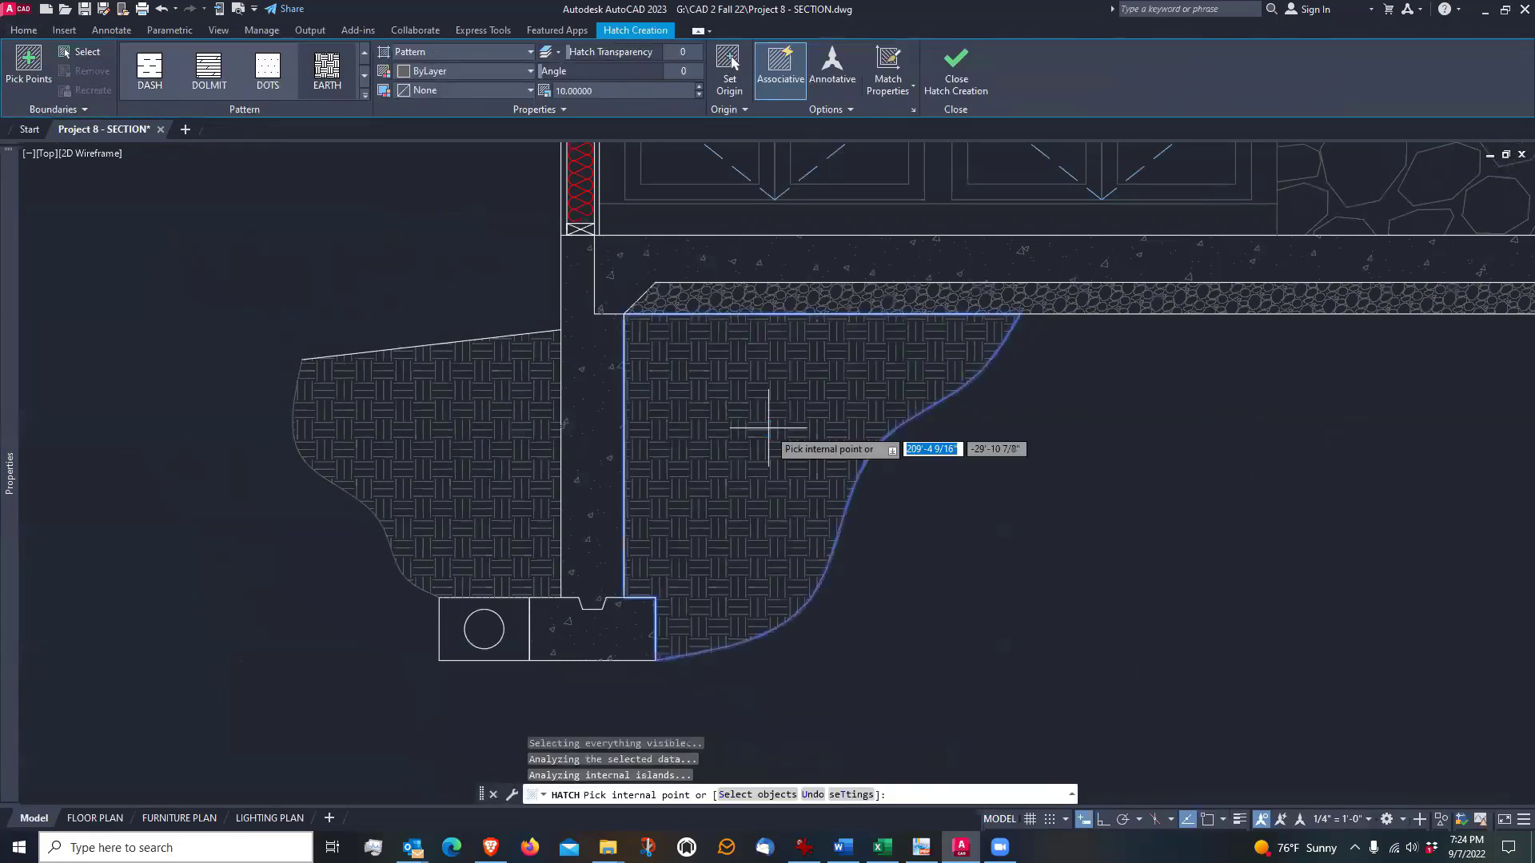
key("Return")
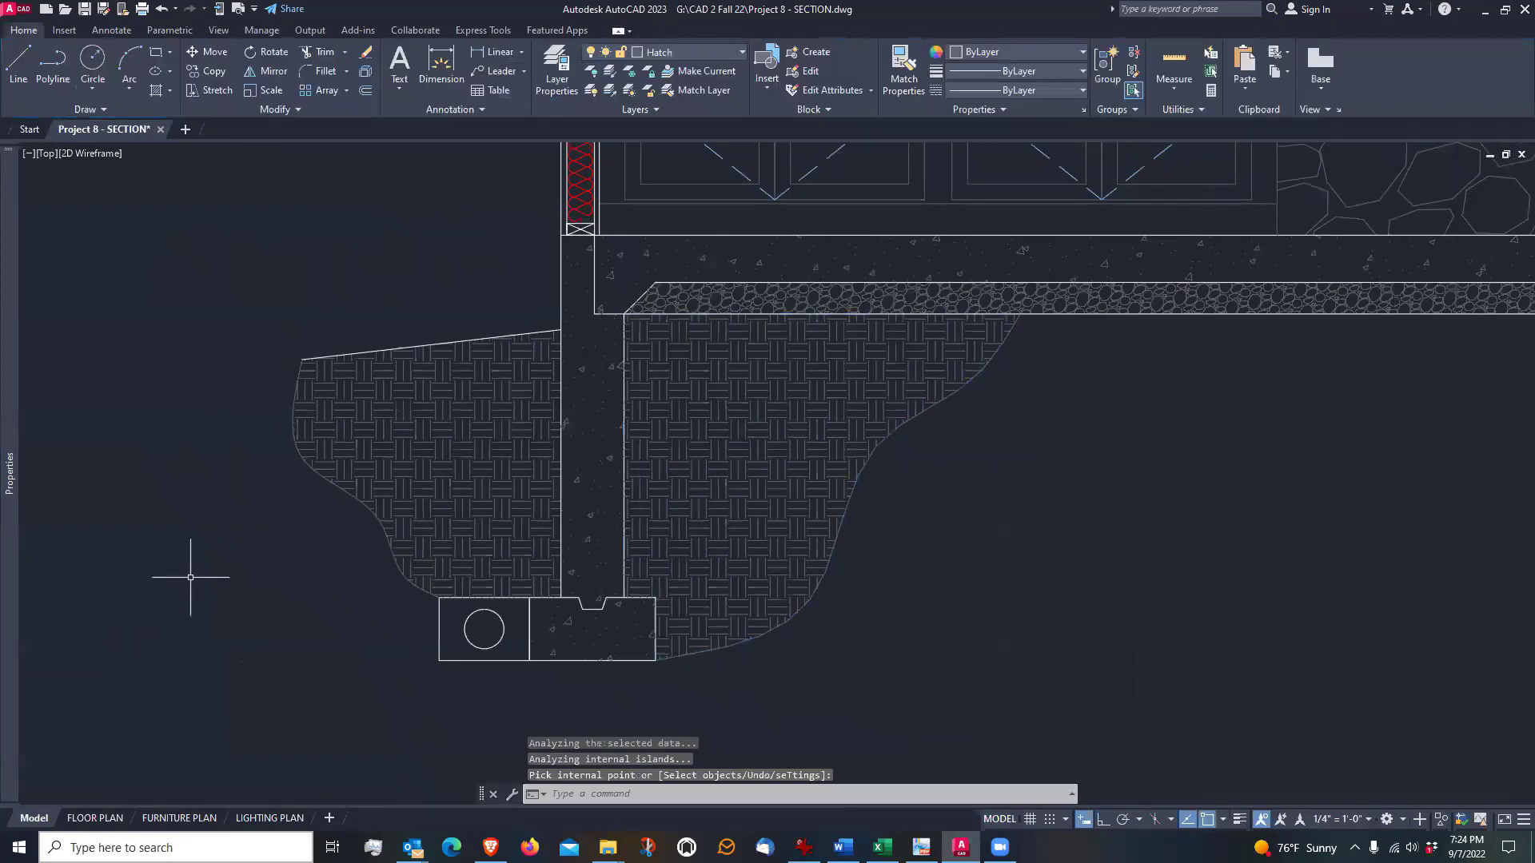
Hatch the drain box around the pipe with the GRAVEL pattern, matching the properties of the gravel hatch under the slab
scroll(192, 586, "down", 2)
scroll(319, 675, "up", 4)
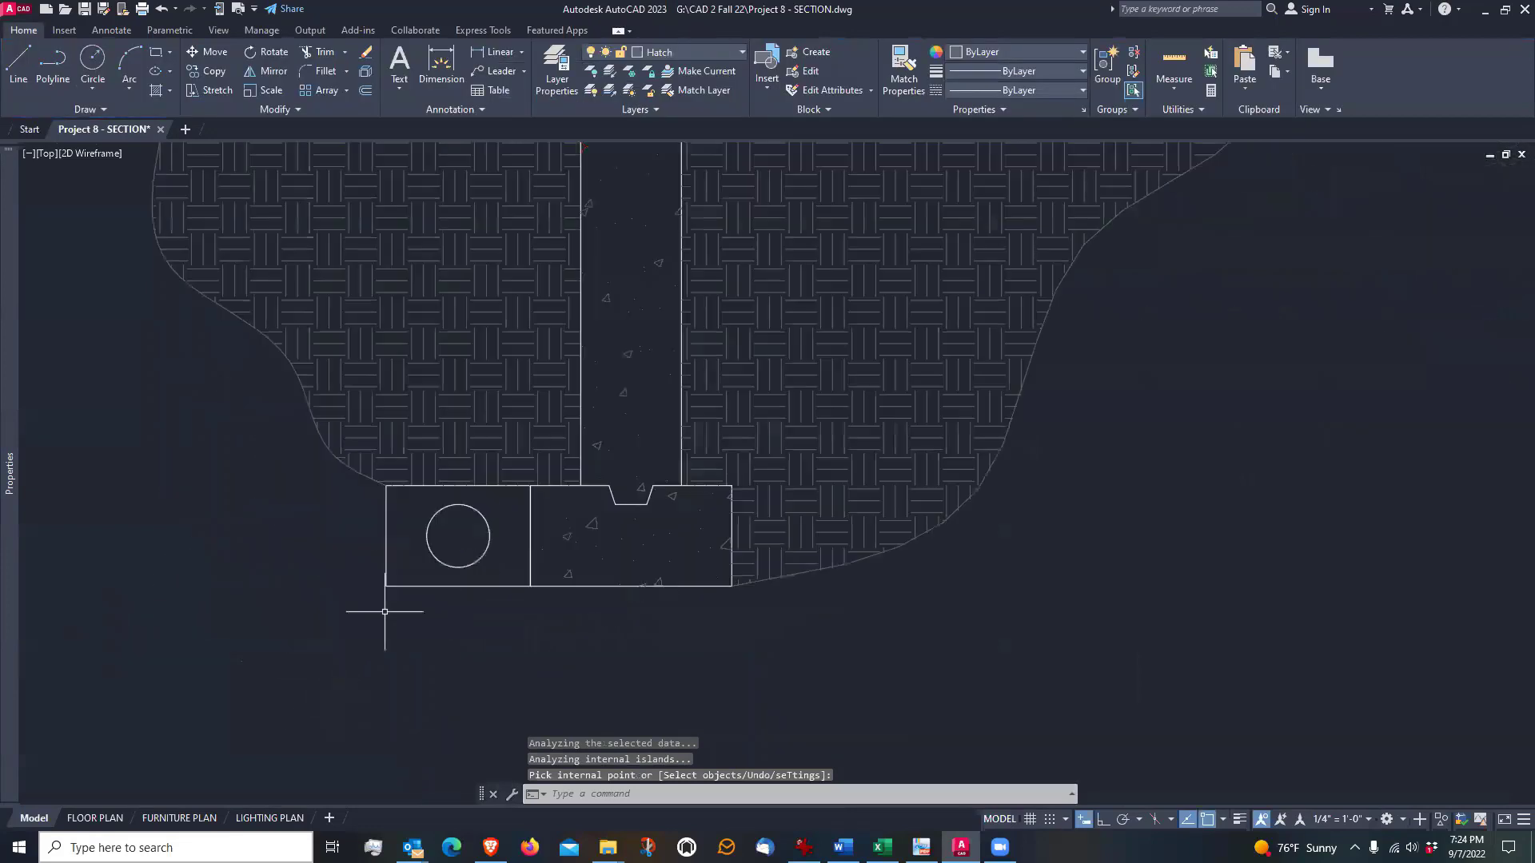
scroll(479, 627, "down", 2)
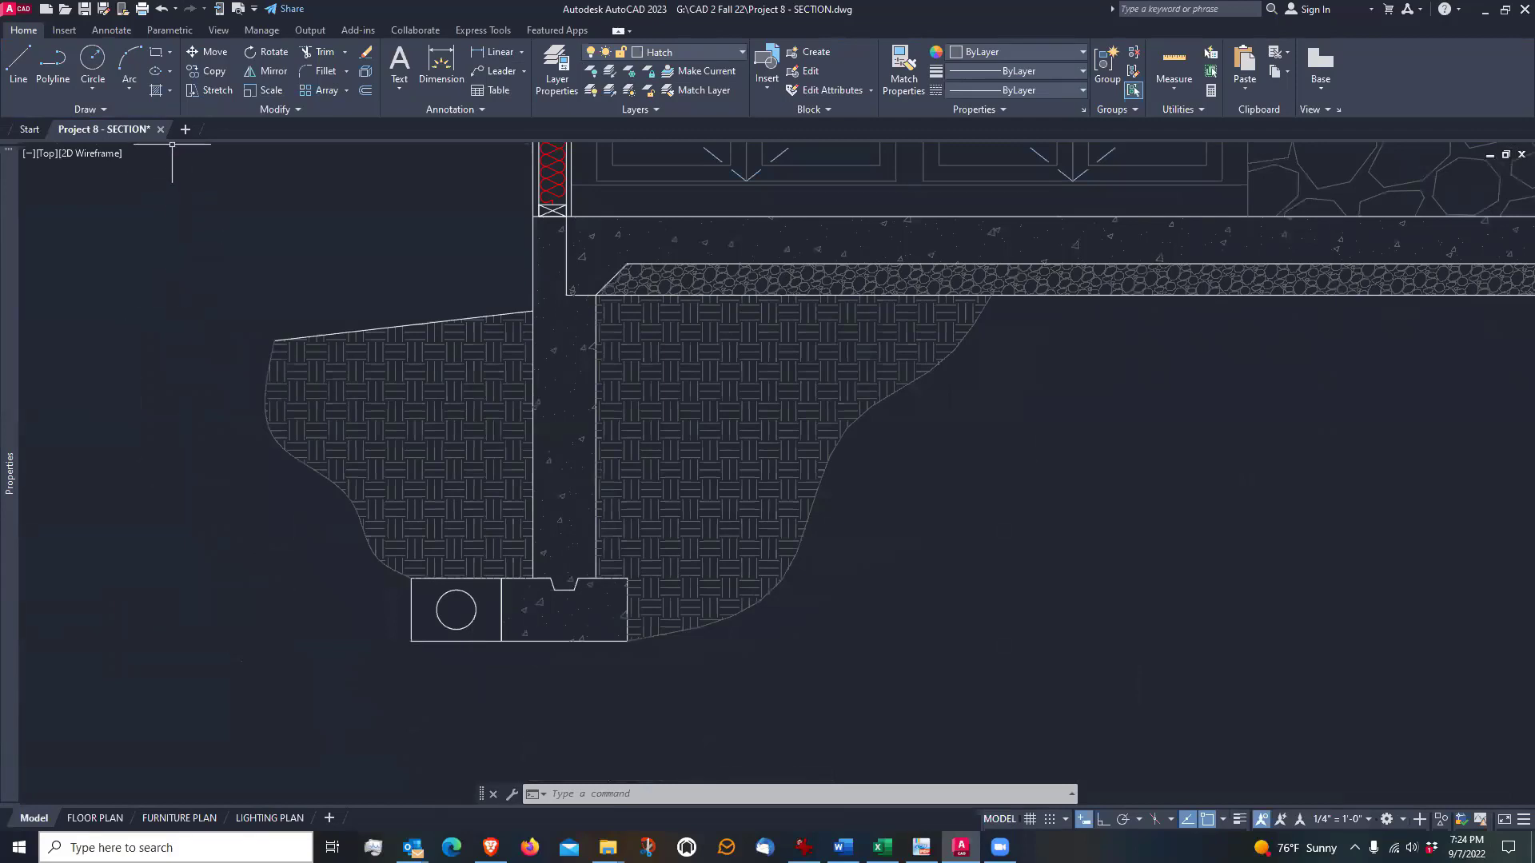
left_click(156, 93)
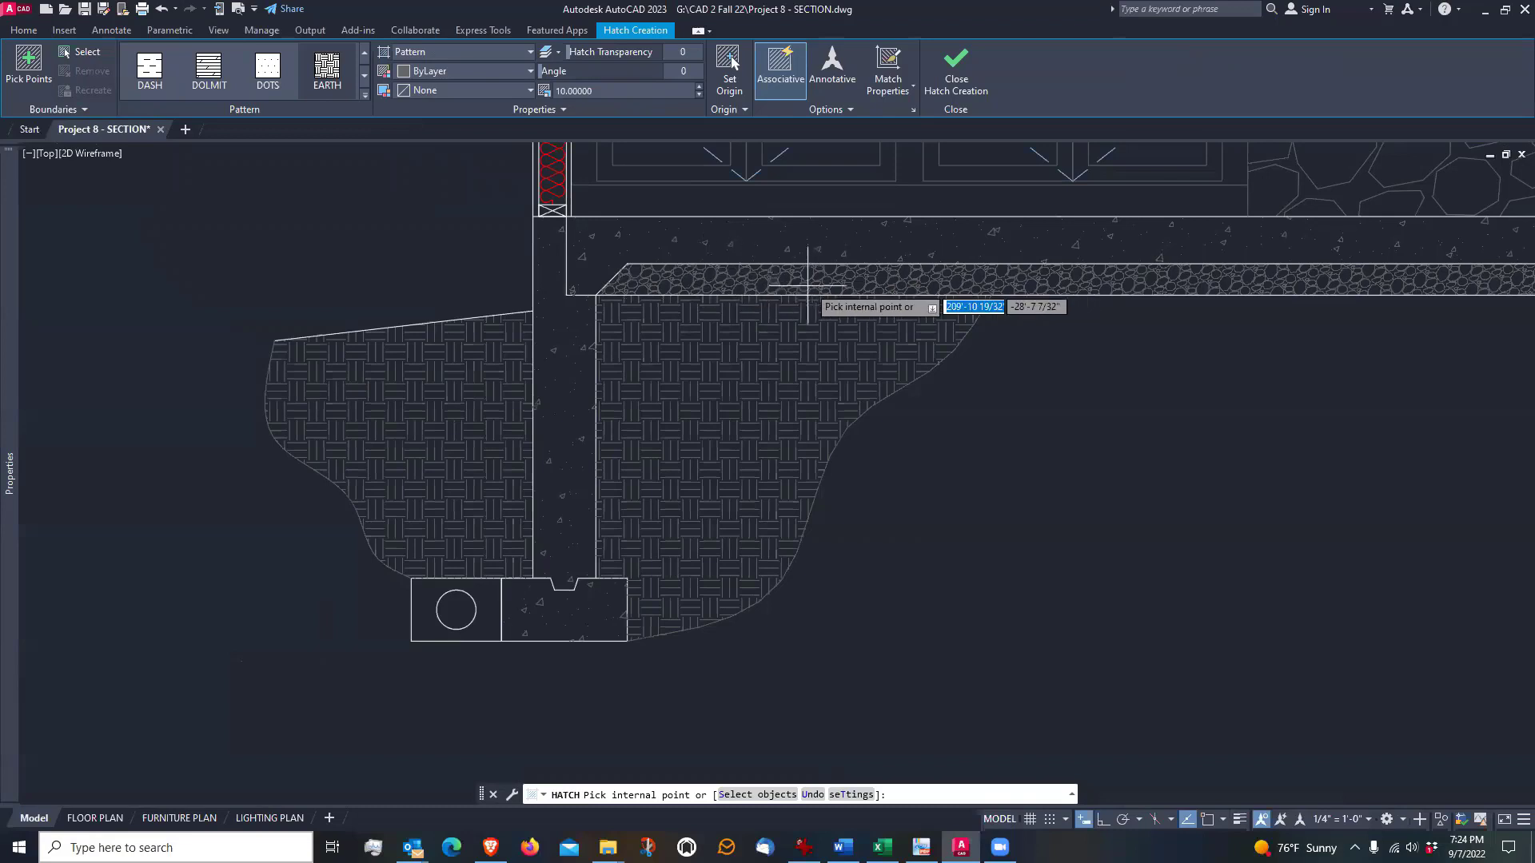
left_click(894, 60)
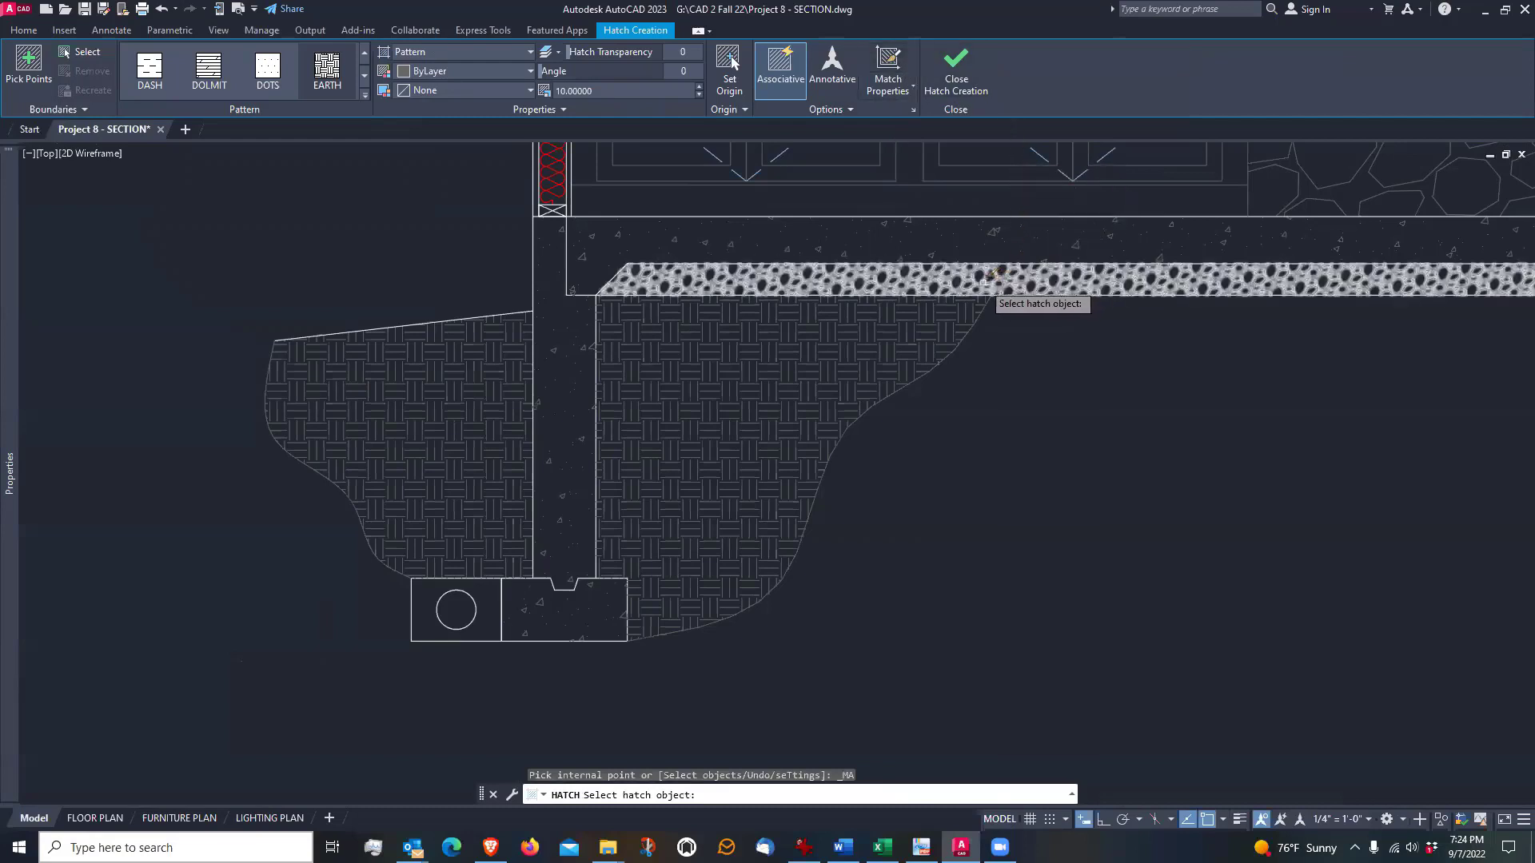
left_click(985, 279)
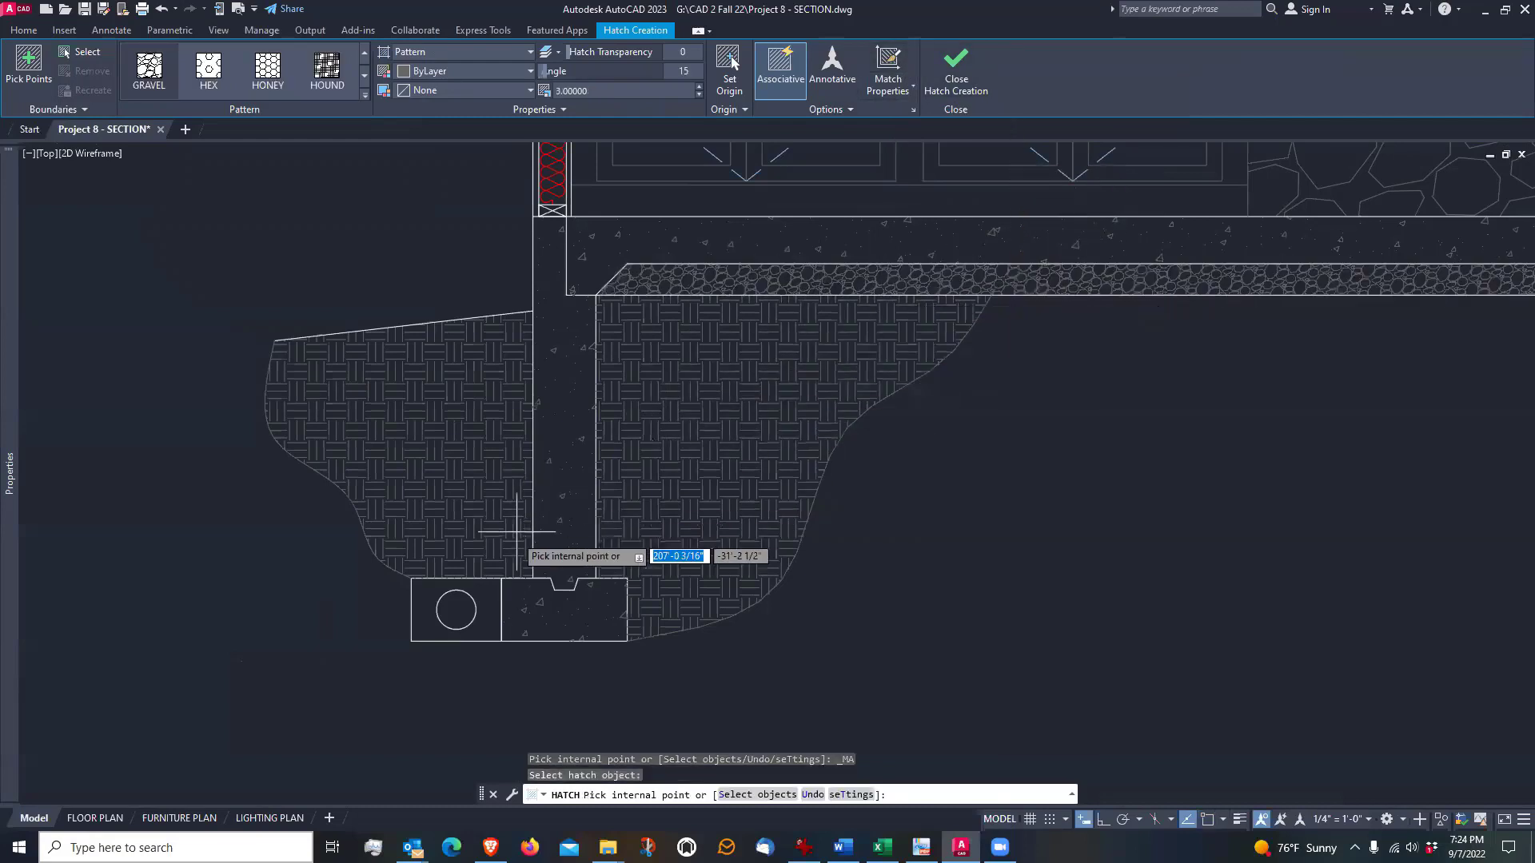
left_click(490, 631)
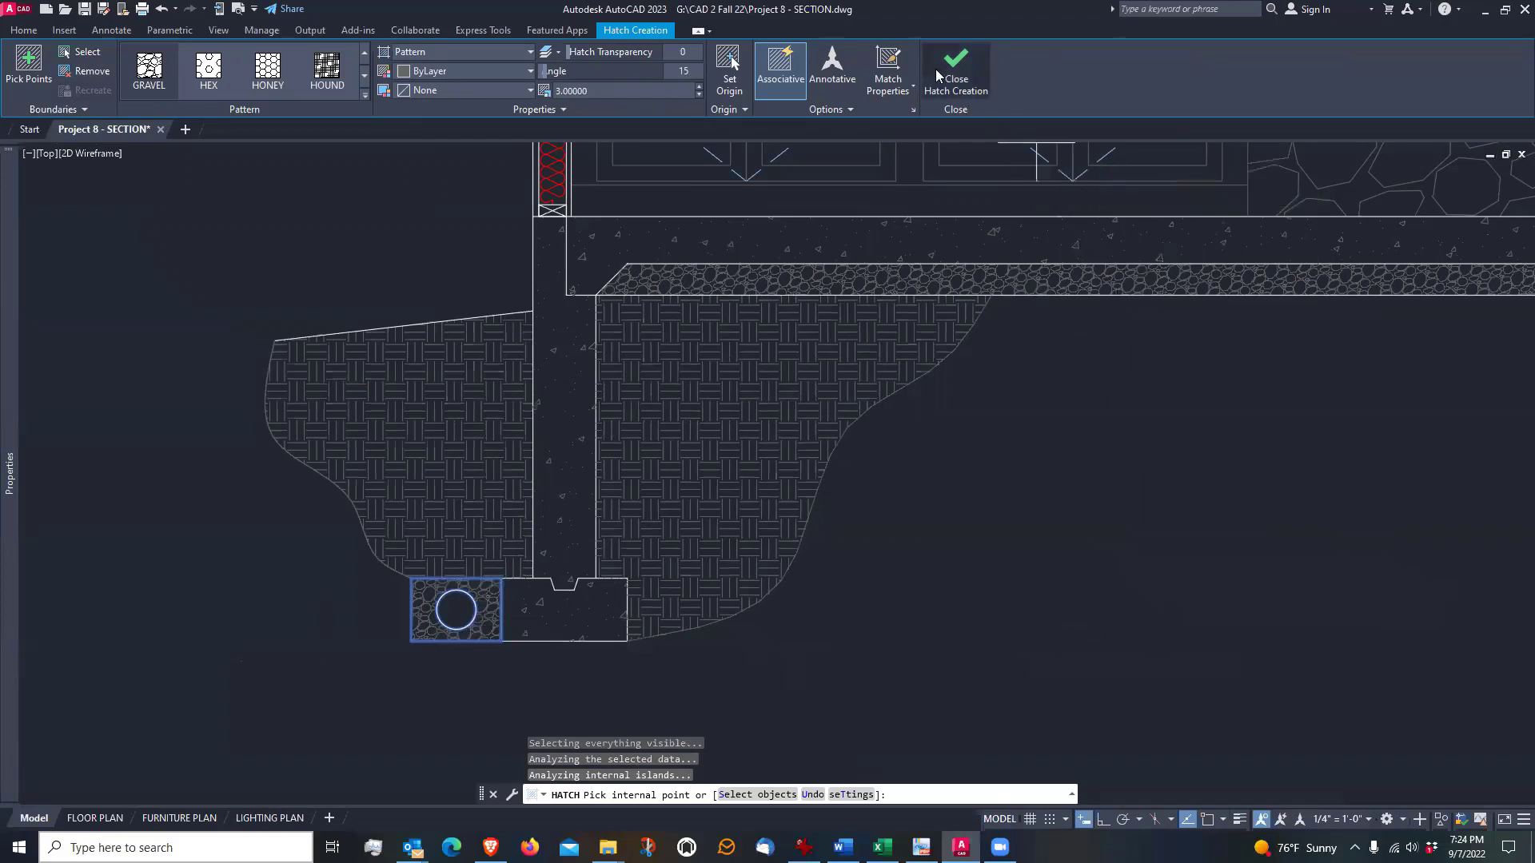
left_click(320, 80)
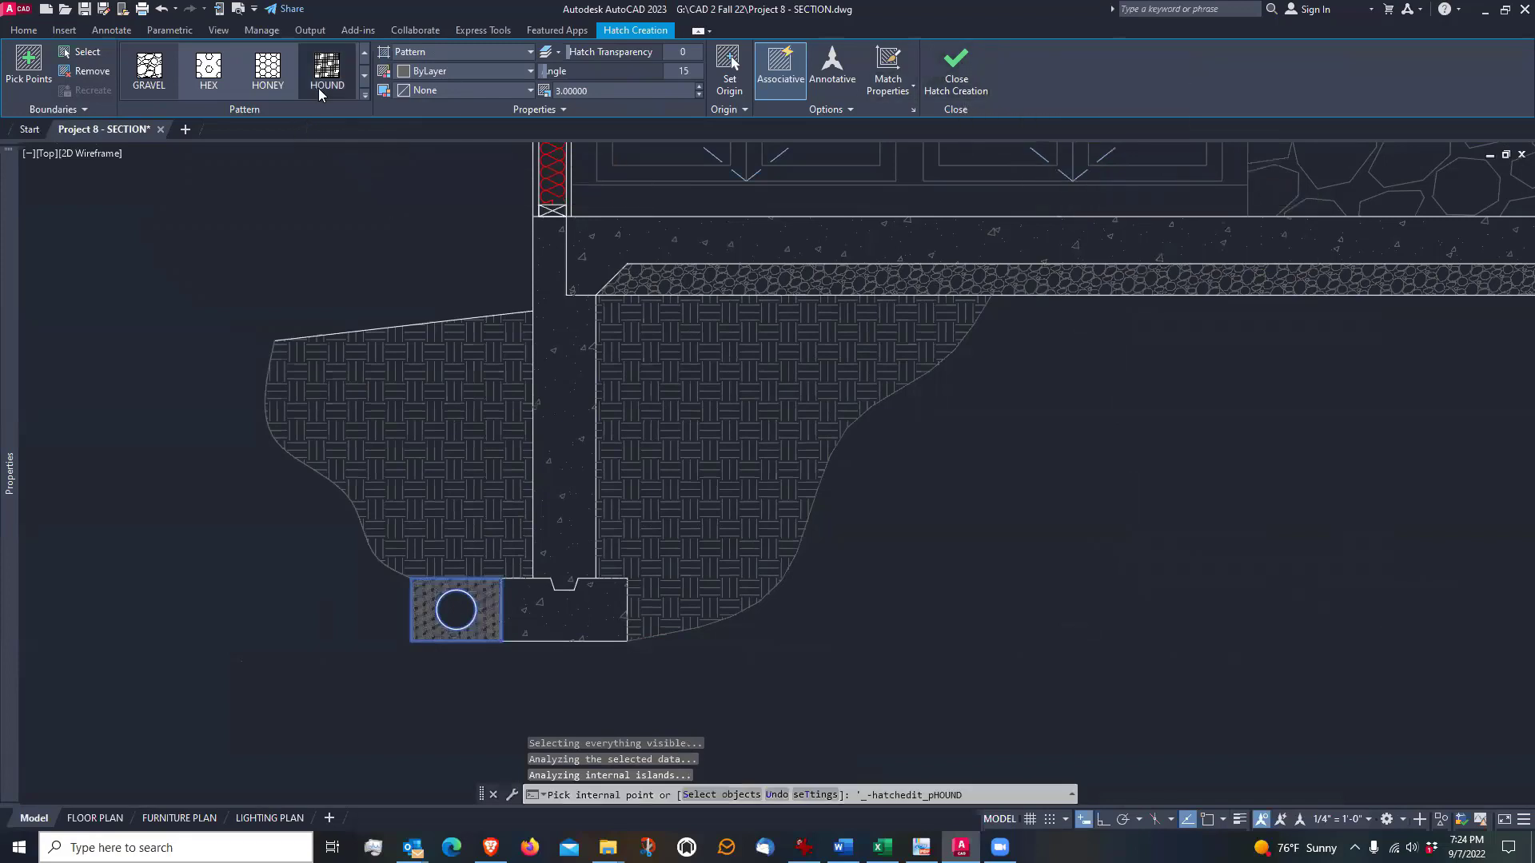
key("Return")
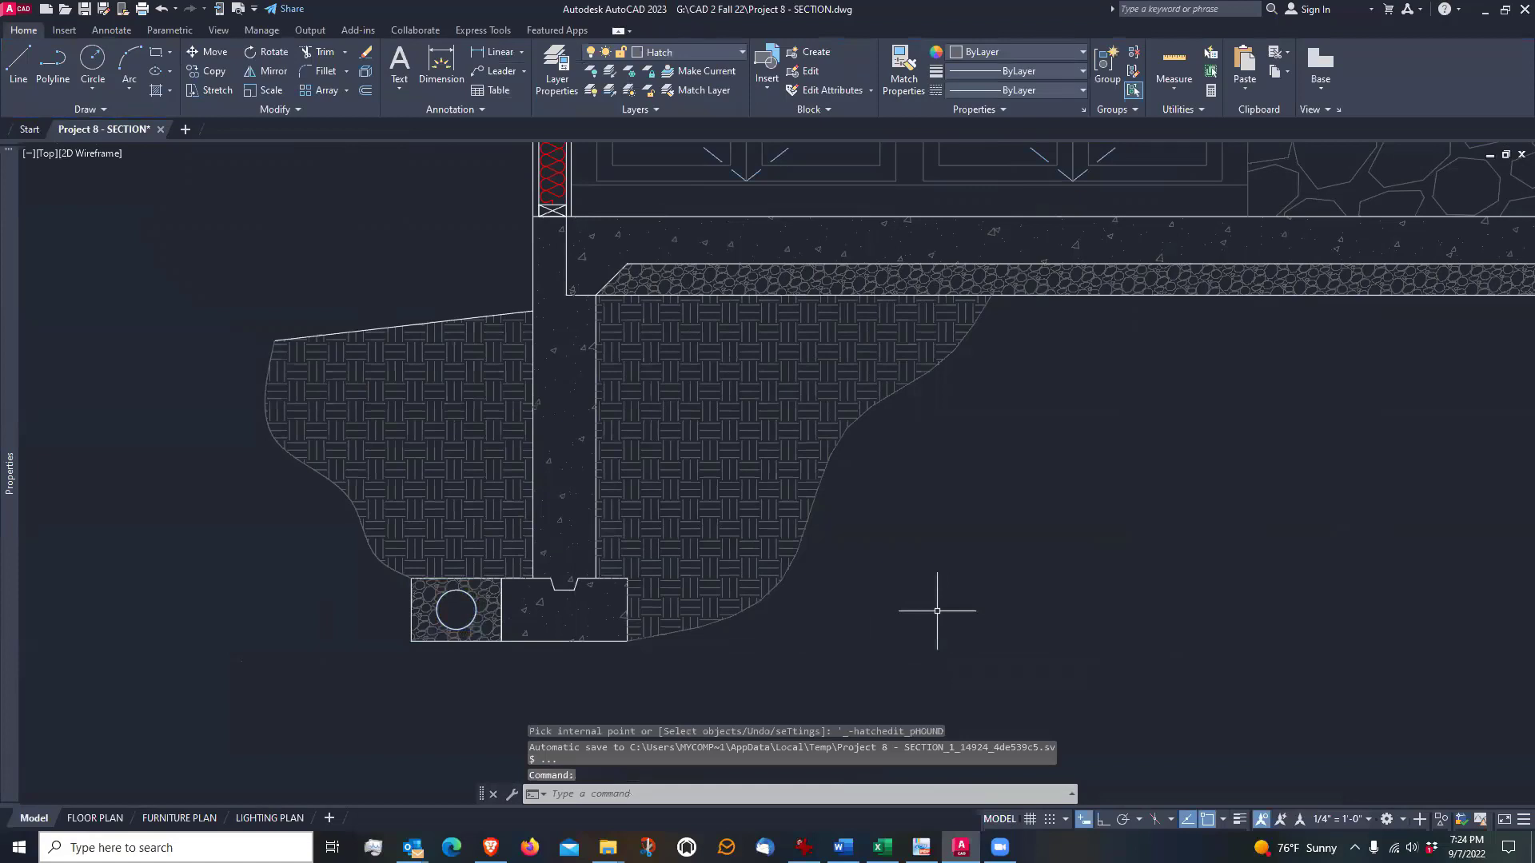
Mirror both earth hatches, their curved boundaries, the grade line and the drain gravel hatch about the section's vertical centerline, keeping the originals
scroll(899, 595, "down", 2)
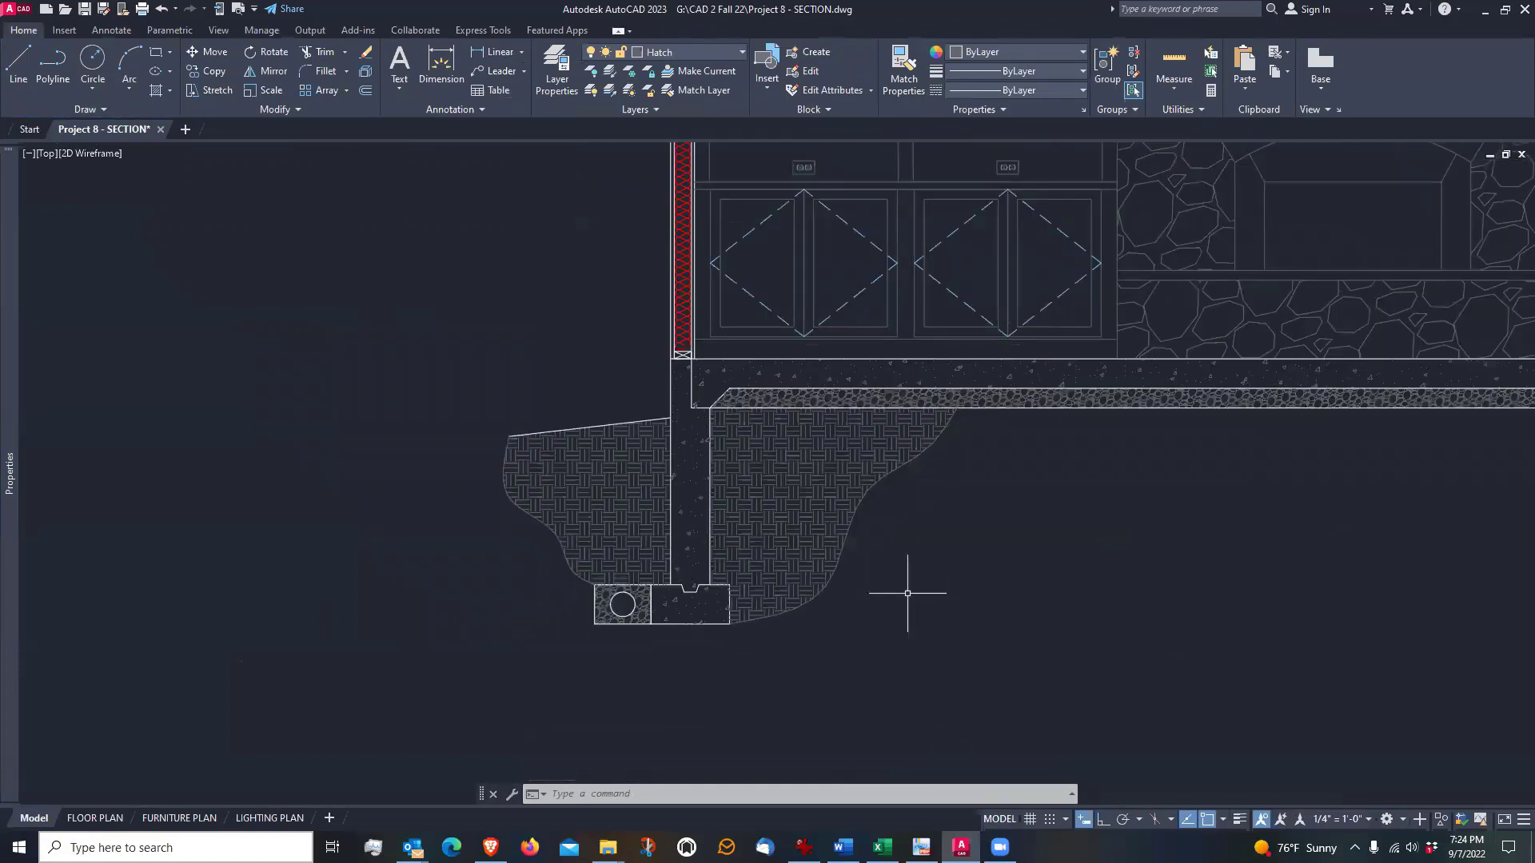
scroll(908, 593, "down", 3)
mouse_move(1072, 599)
middle_mouse_down()
mouse_move(891, 583)
mouse_move(880, 602)
middle_mouse_up()
scroll(874, 603, "up", 2)
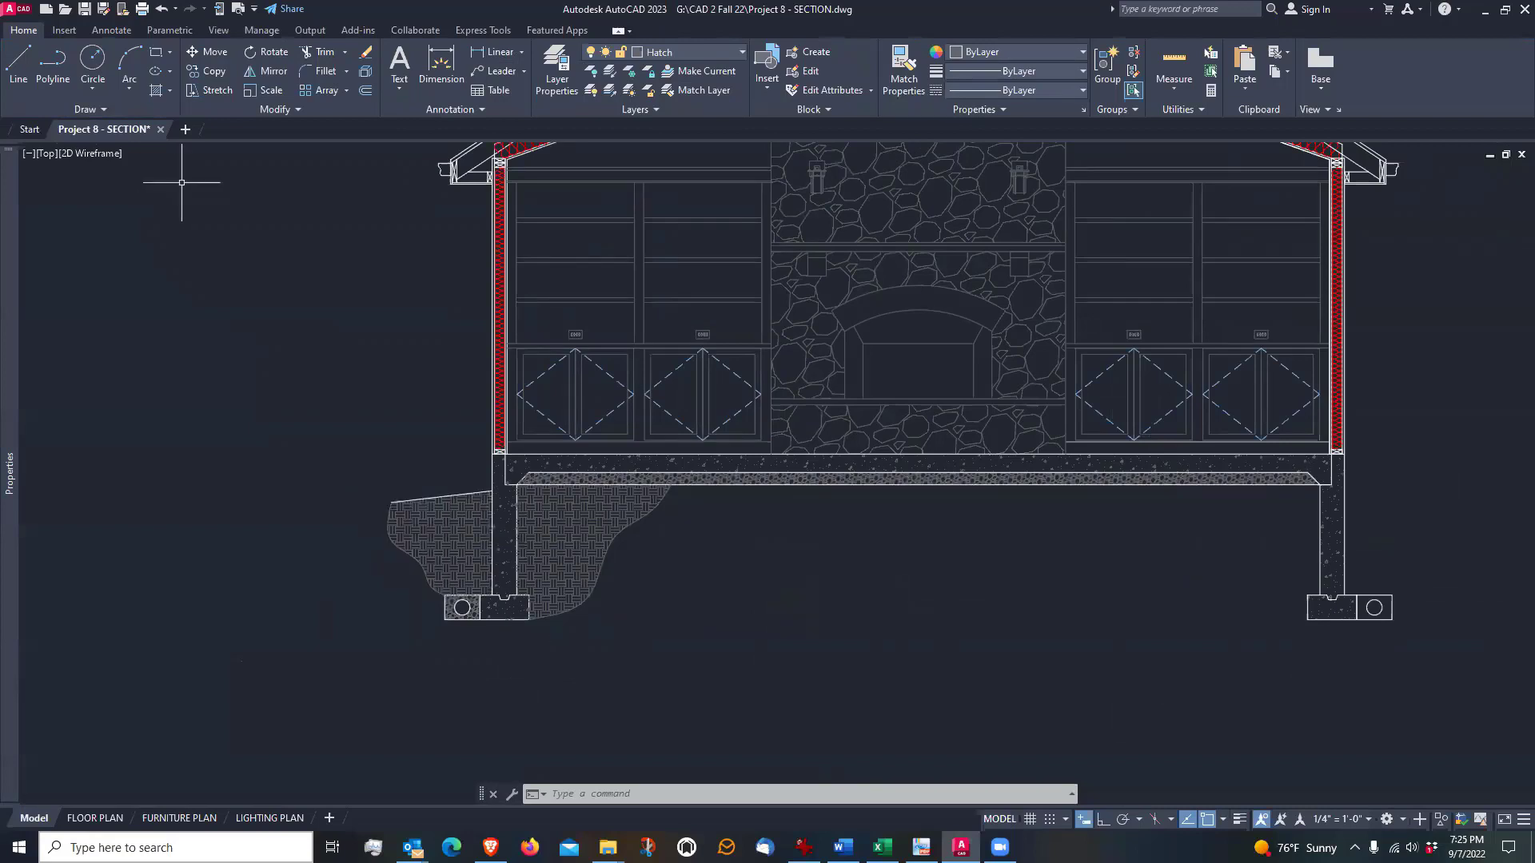
left_click(268, 70)
left_click(596, 580)
scroll(596, 580, "up", 2)
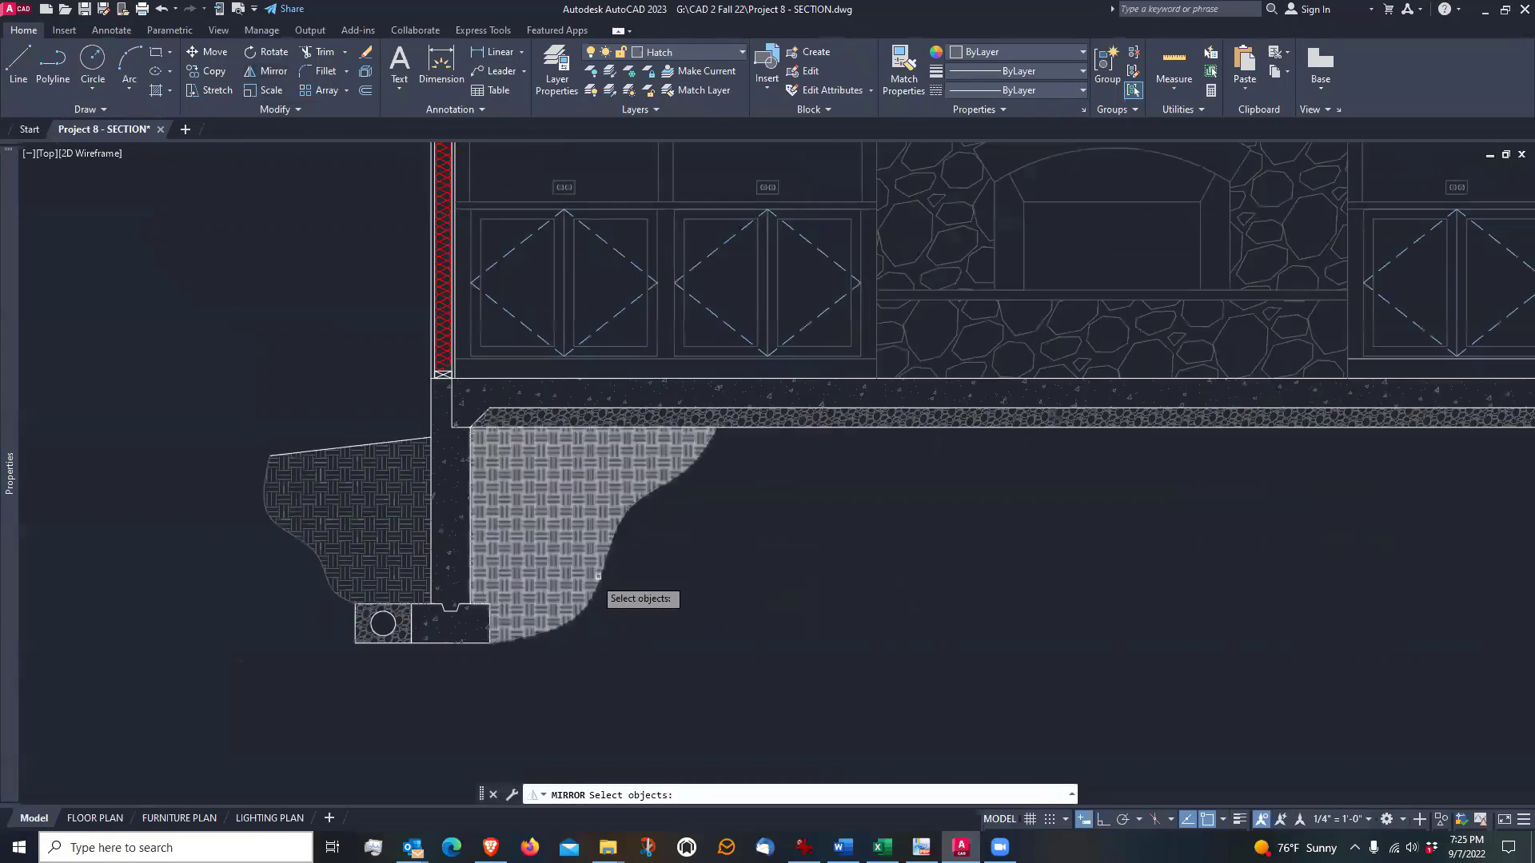
left_click(562, 518)
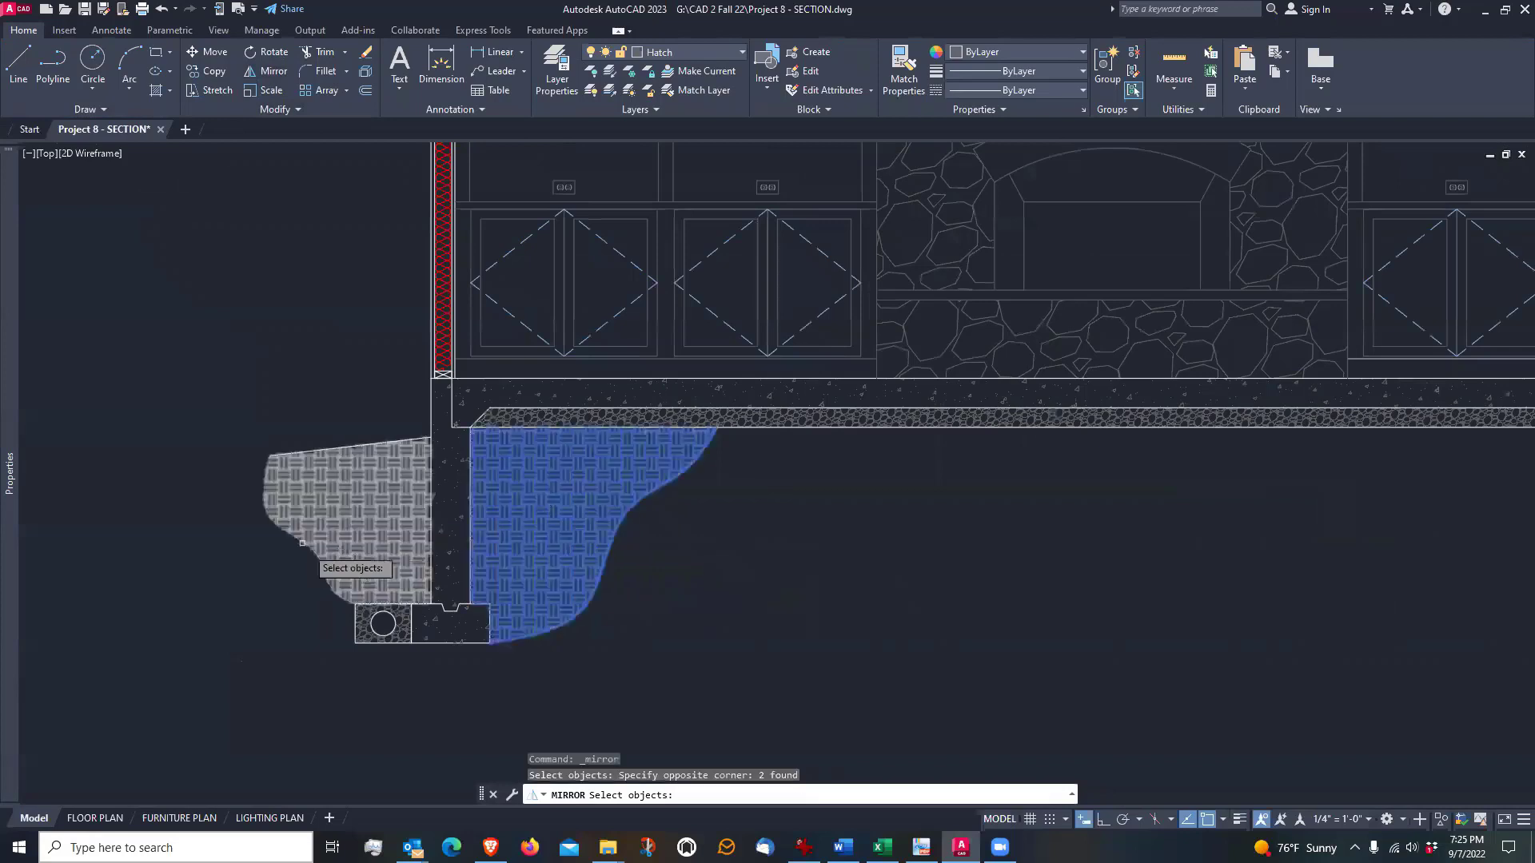
left_click(349, 408)
left_click(256, 532)
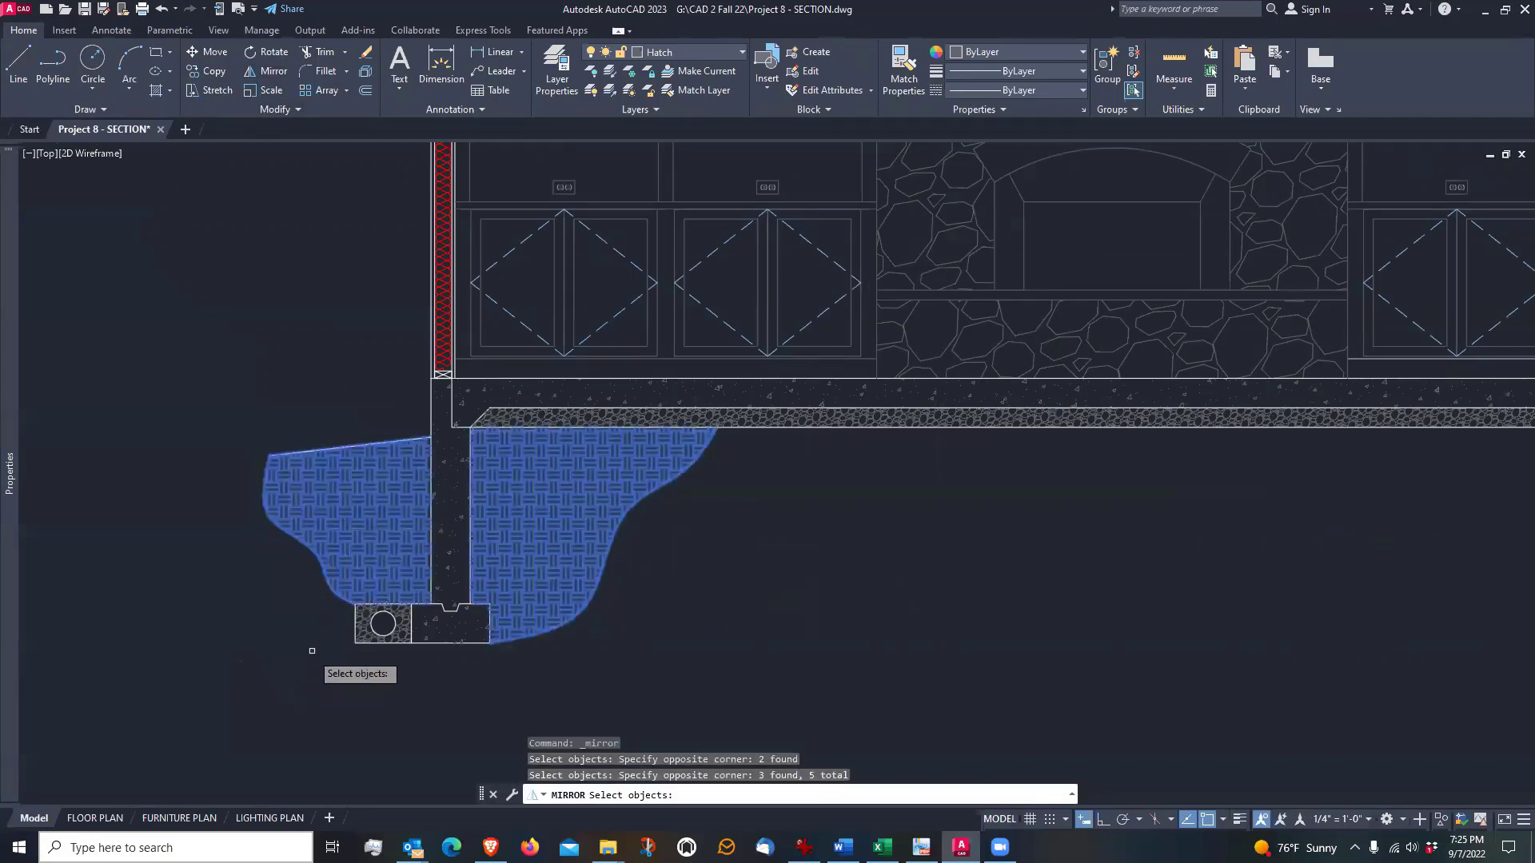
scroll(312, 651, "up", 4)
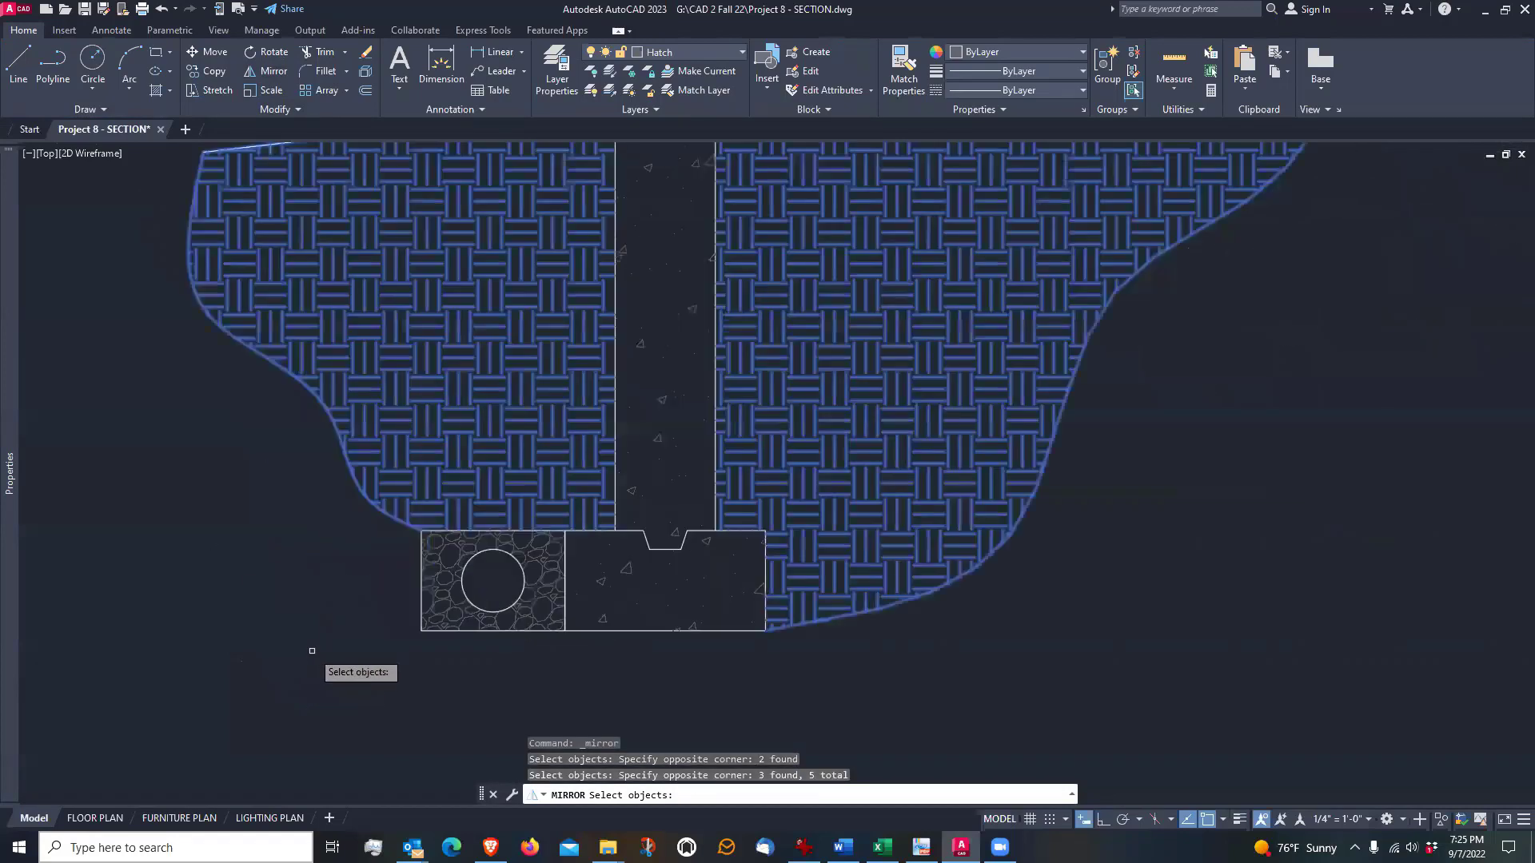
left_click(445, 611)
scroll(232, 620, "down", 6)
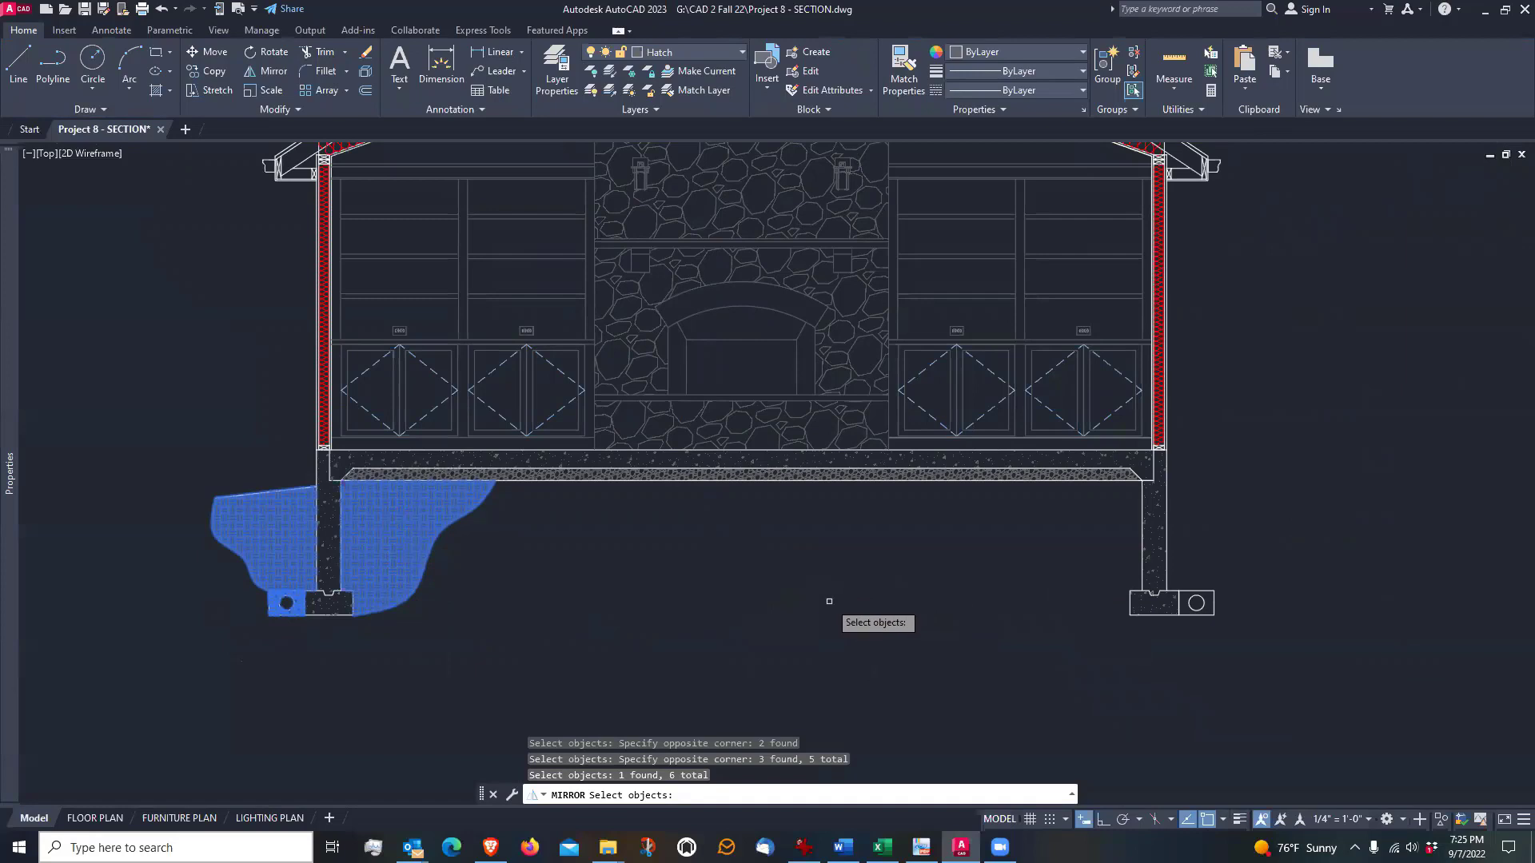
key("Return")
left_click(743, 341)
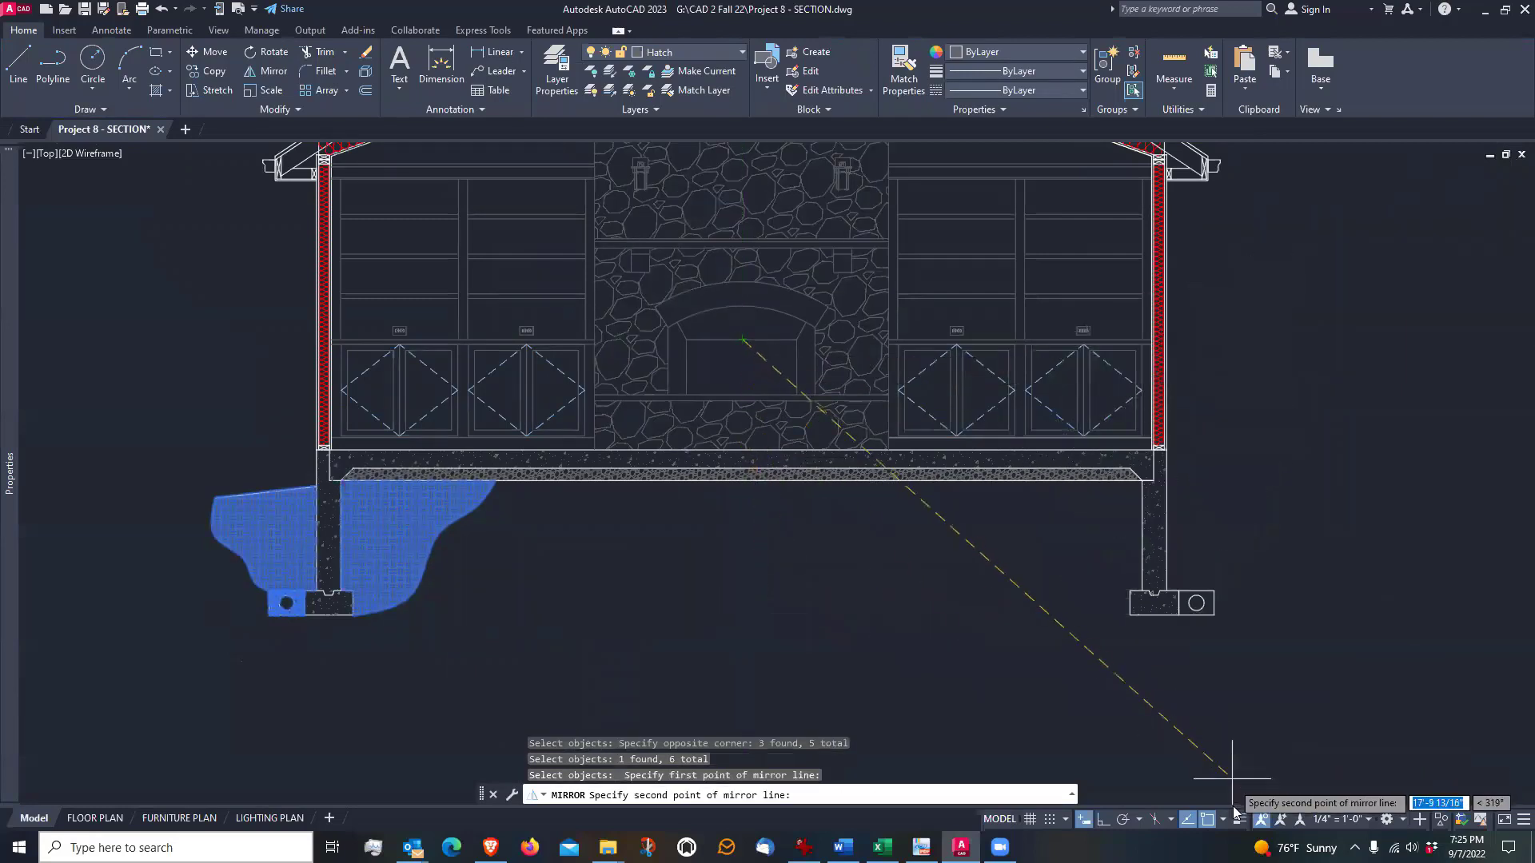
left_click(1104, 819)
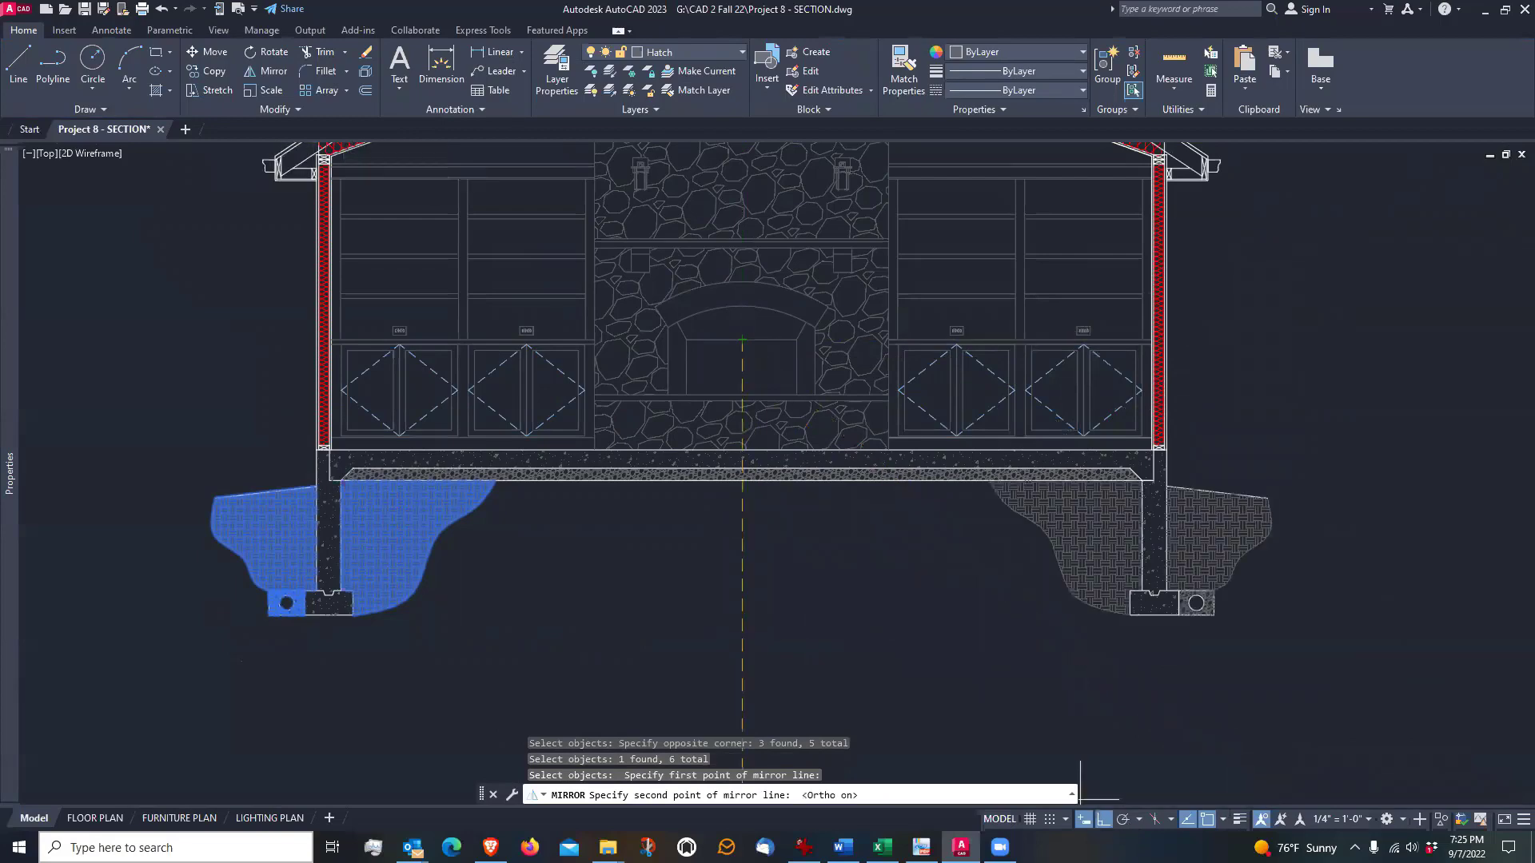
left_click(704, 612)
key("Return")
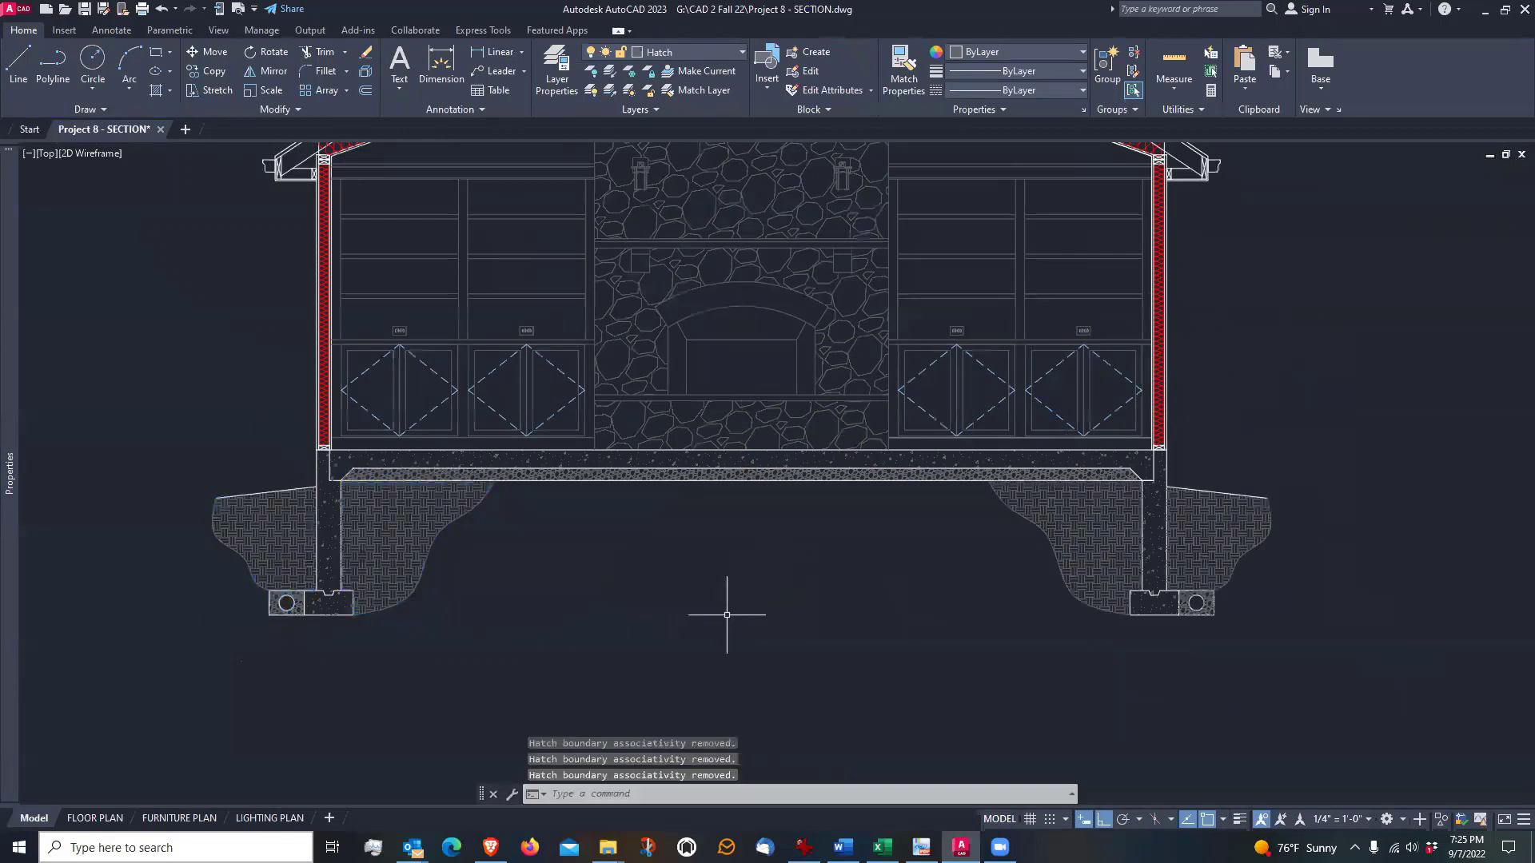
Examine the whole building section from roof to foundation and compare it with the interior fireplace elevation above it
scroll(866, 541, "down", 2)
middle_click_drag(781, 550, 783, 622)
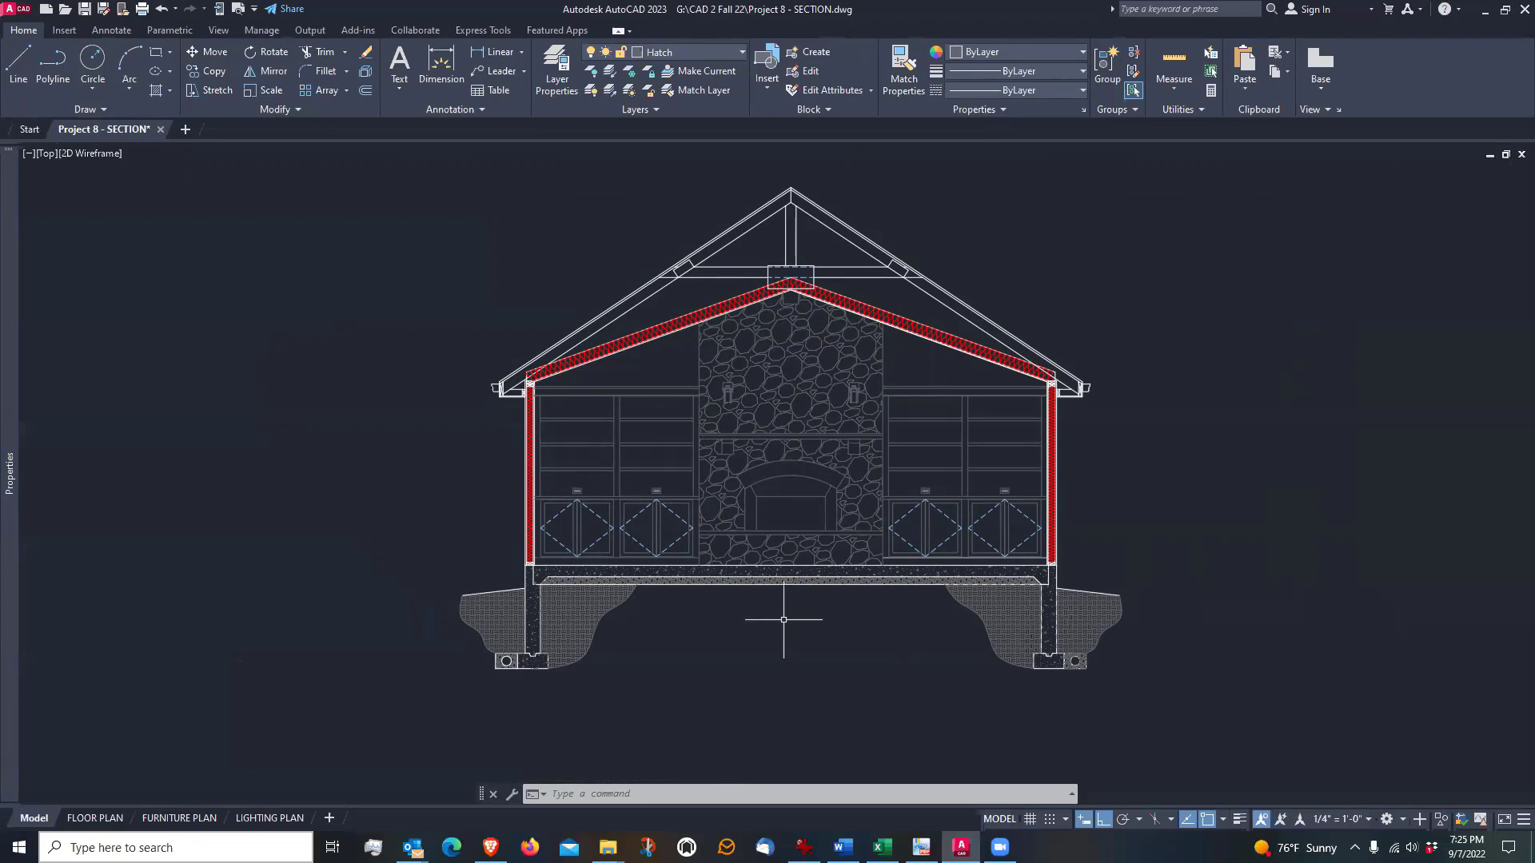
middle_click_drag(789, 482, 789, 636)
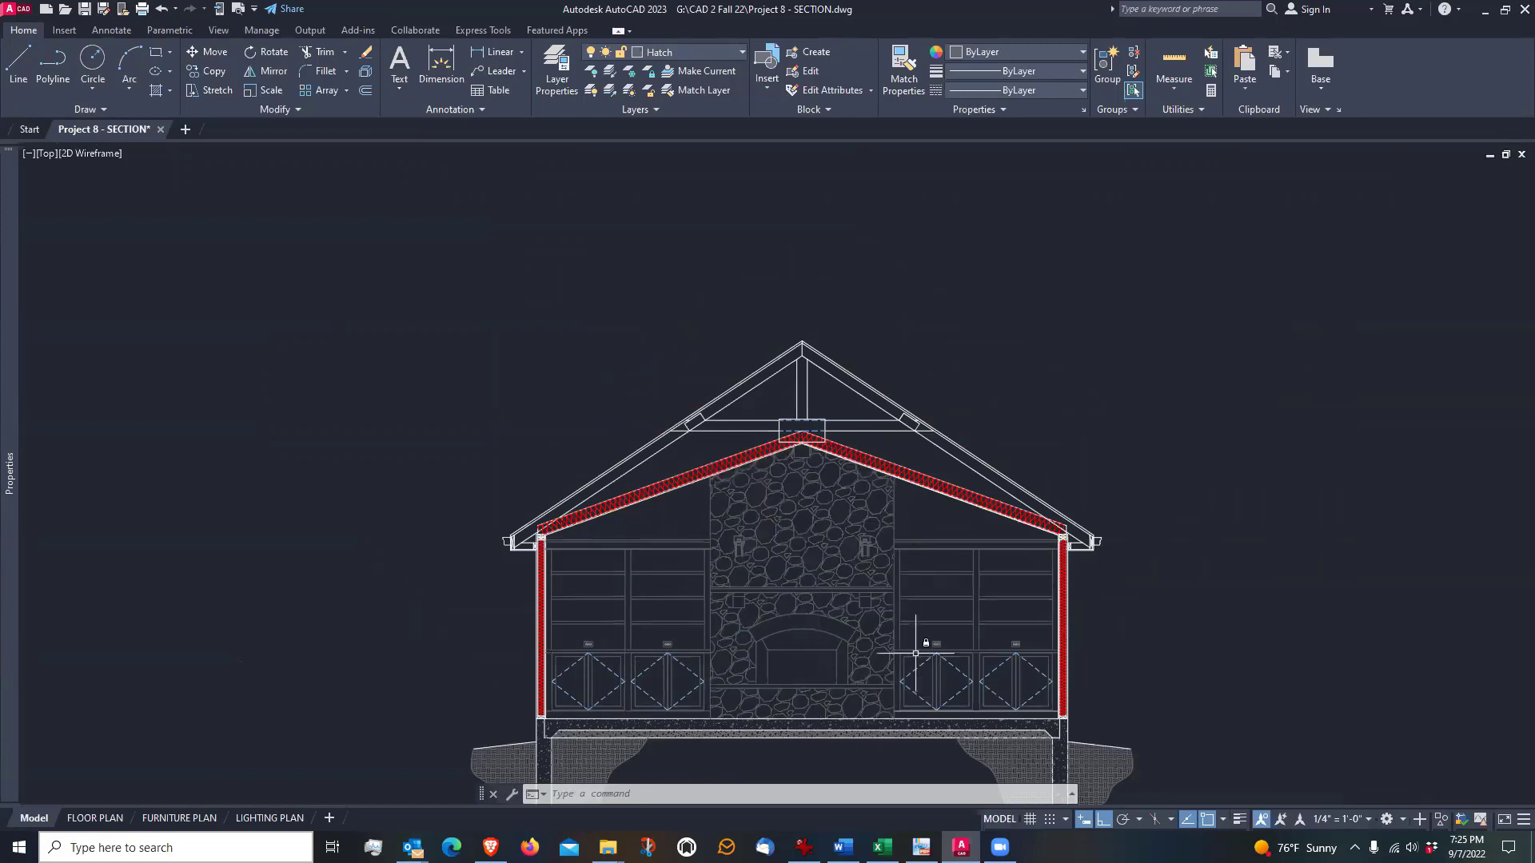
middle_click_drag(781, 667, 792, 609)
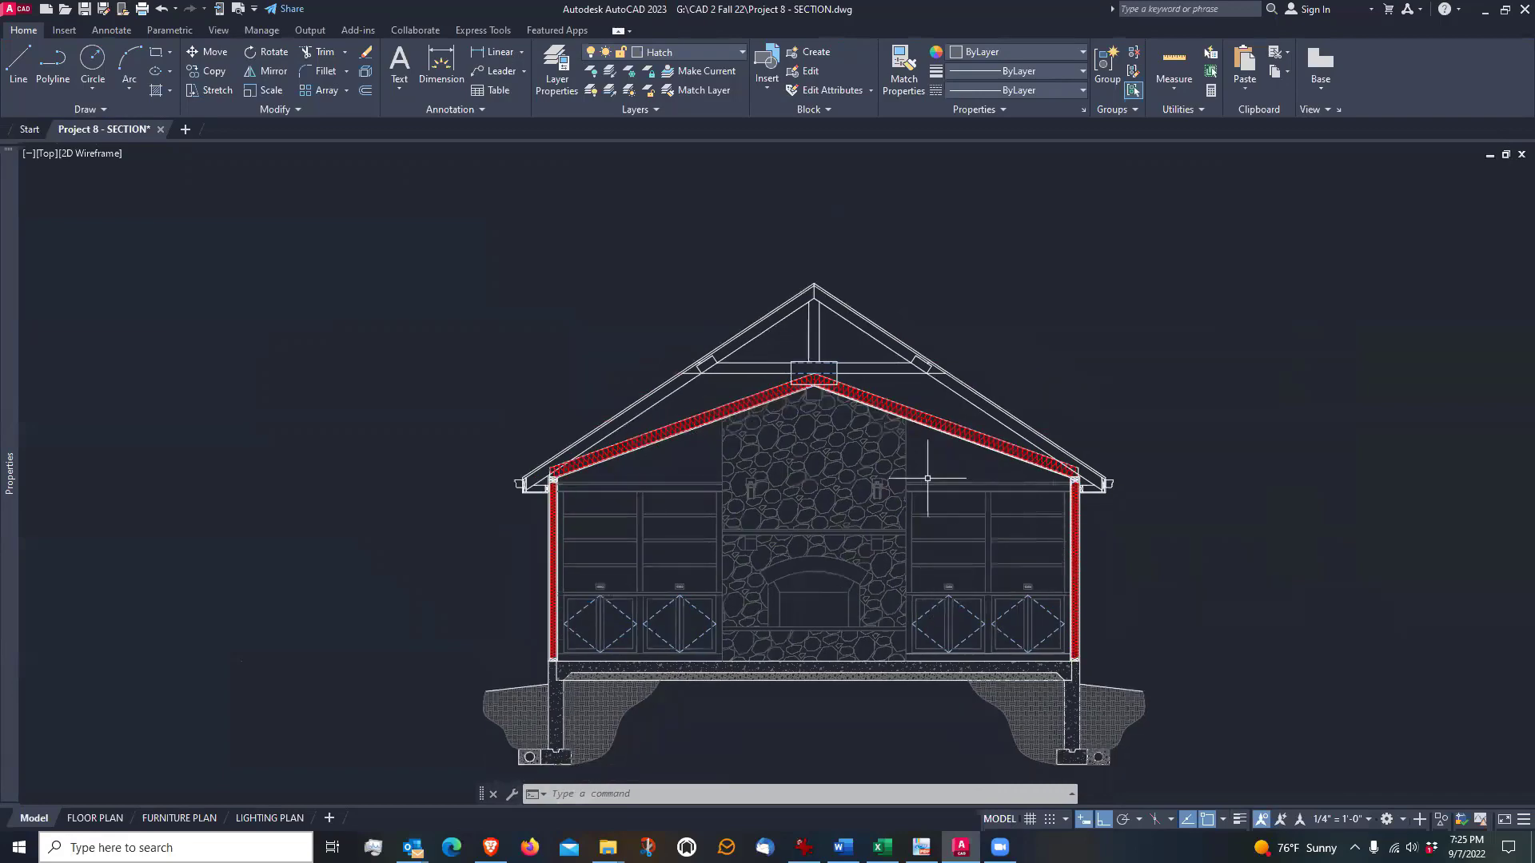
scroll(715, 697, "down", 4)
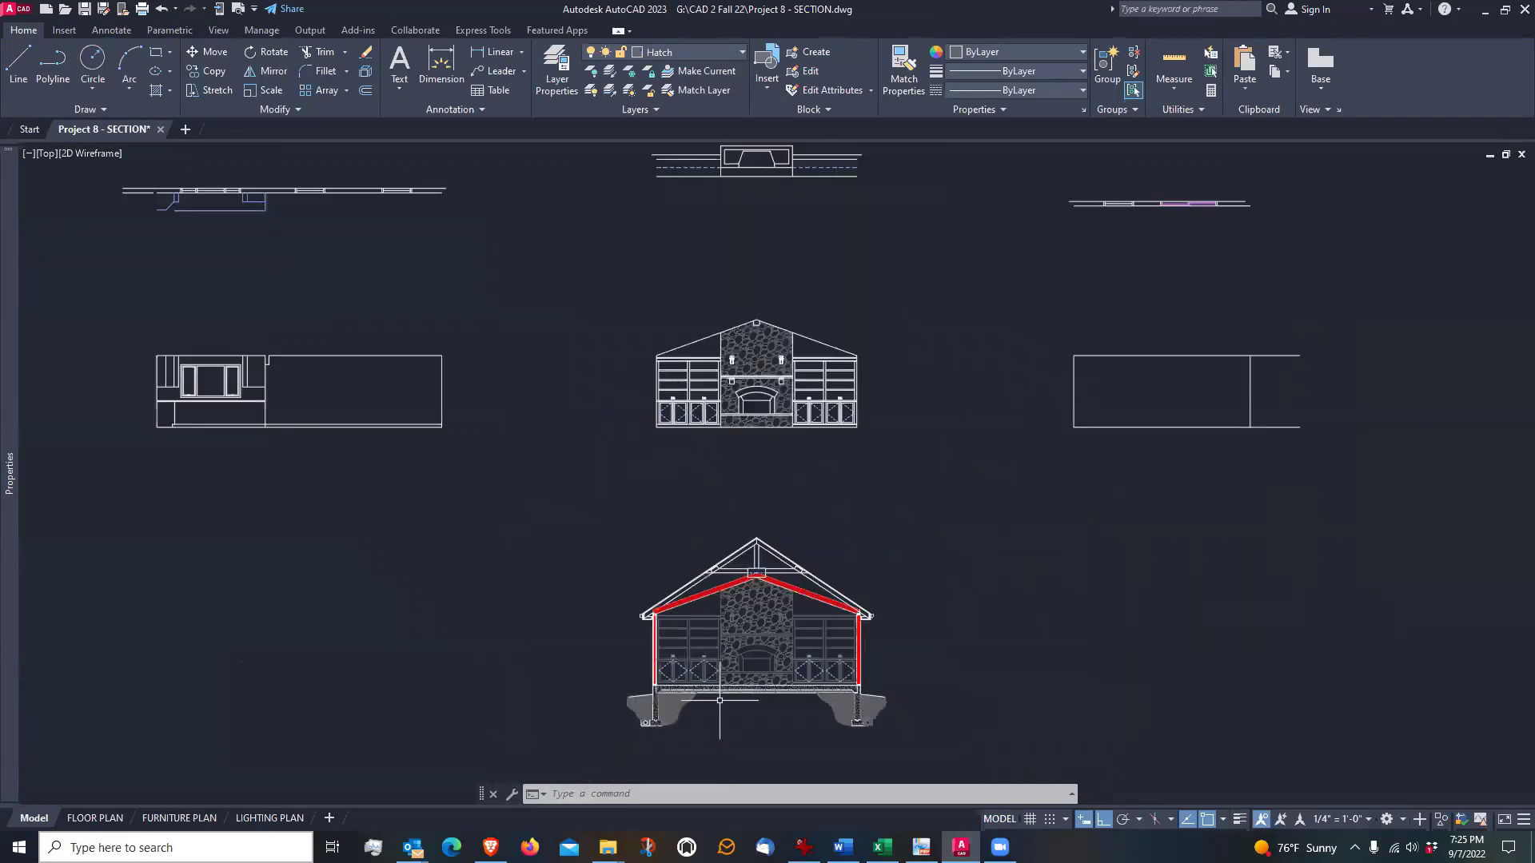
scroll(751, 372, "up", 7)
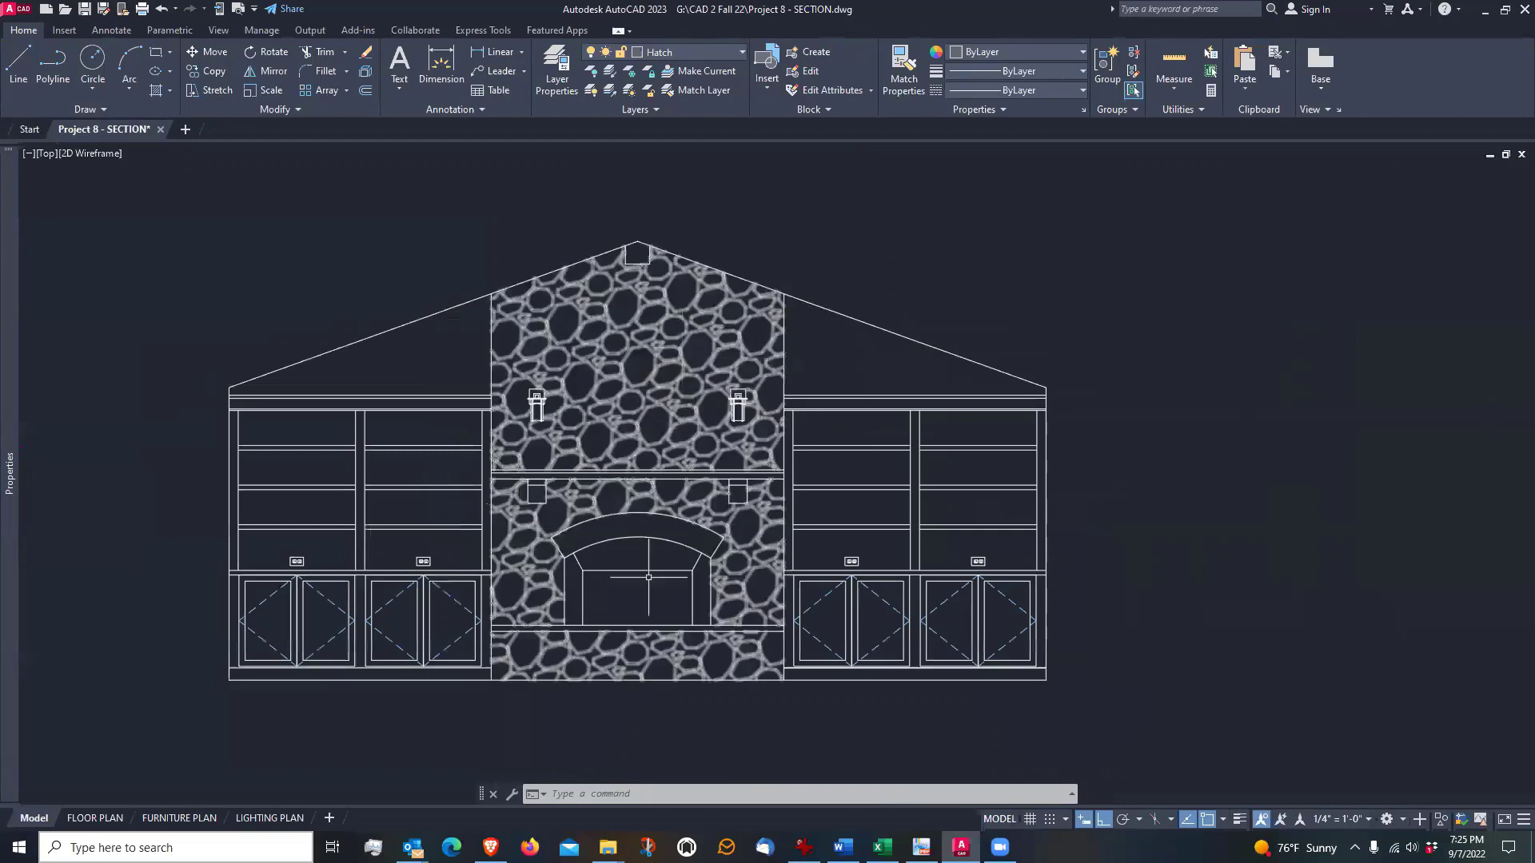
scroll(719, 384, "down", 7)
scroll(640, 777, "up", 6)
scroll(650, 726, "down", 2)
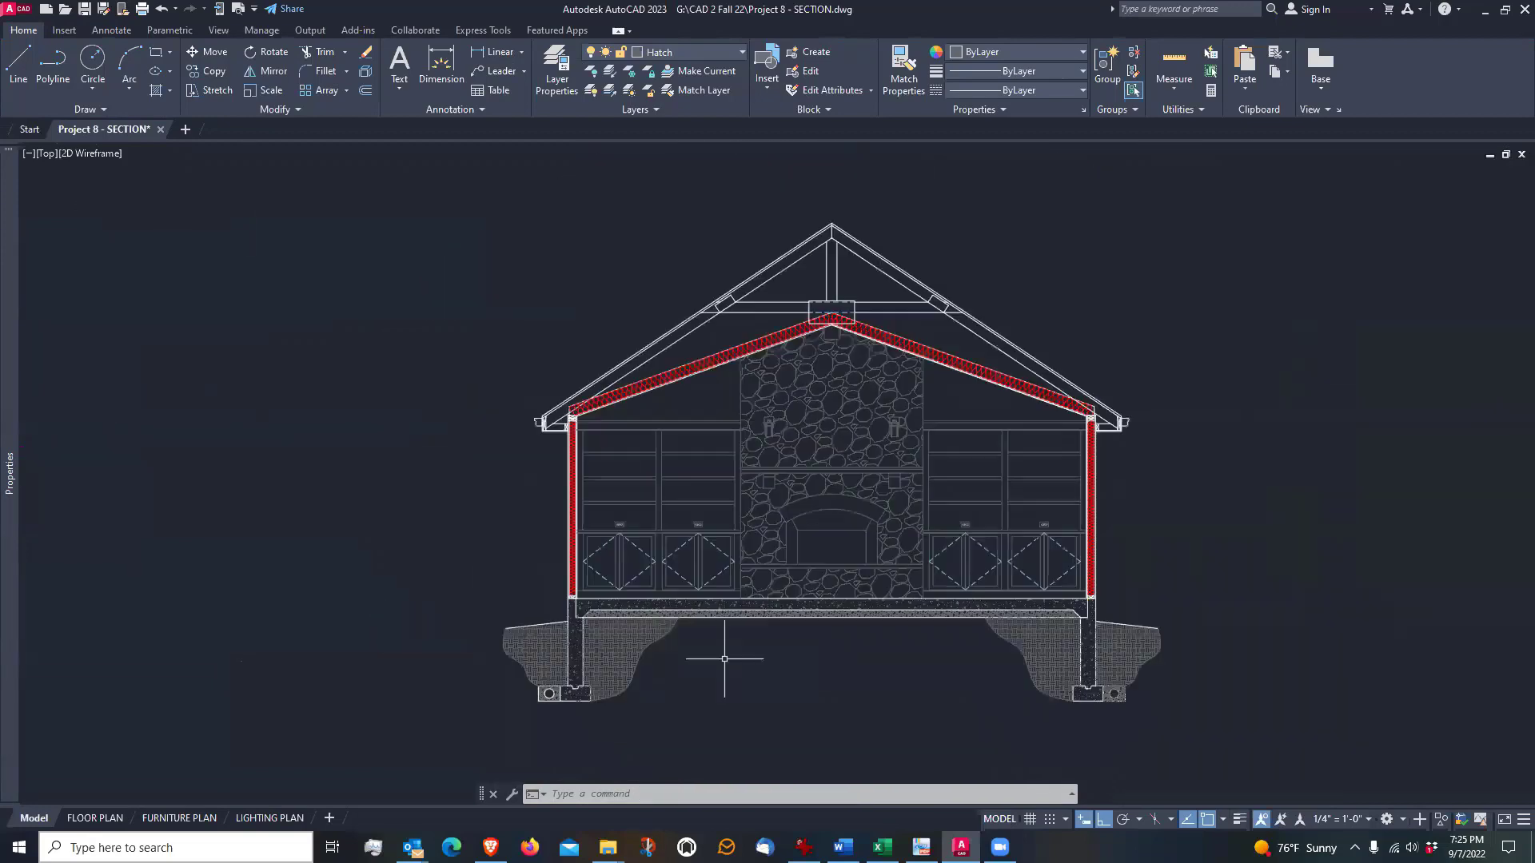
middle_click_drag(876, 413, 834, 523)
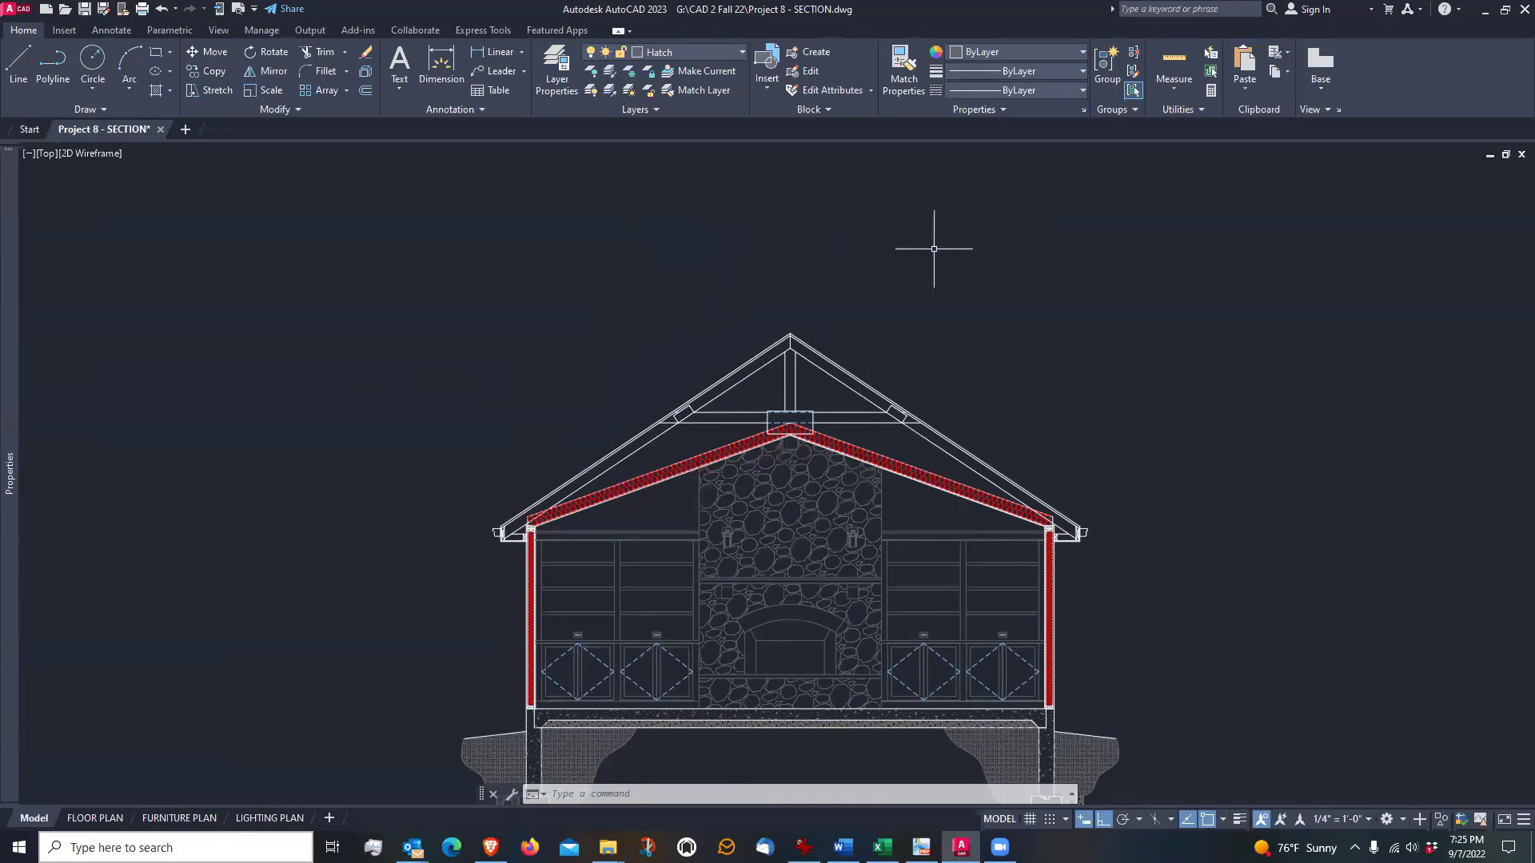
middle_click_drag(934, 249, 942, 302)
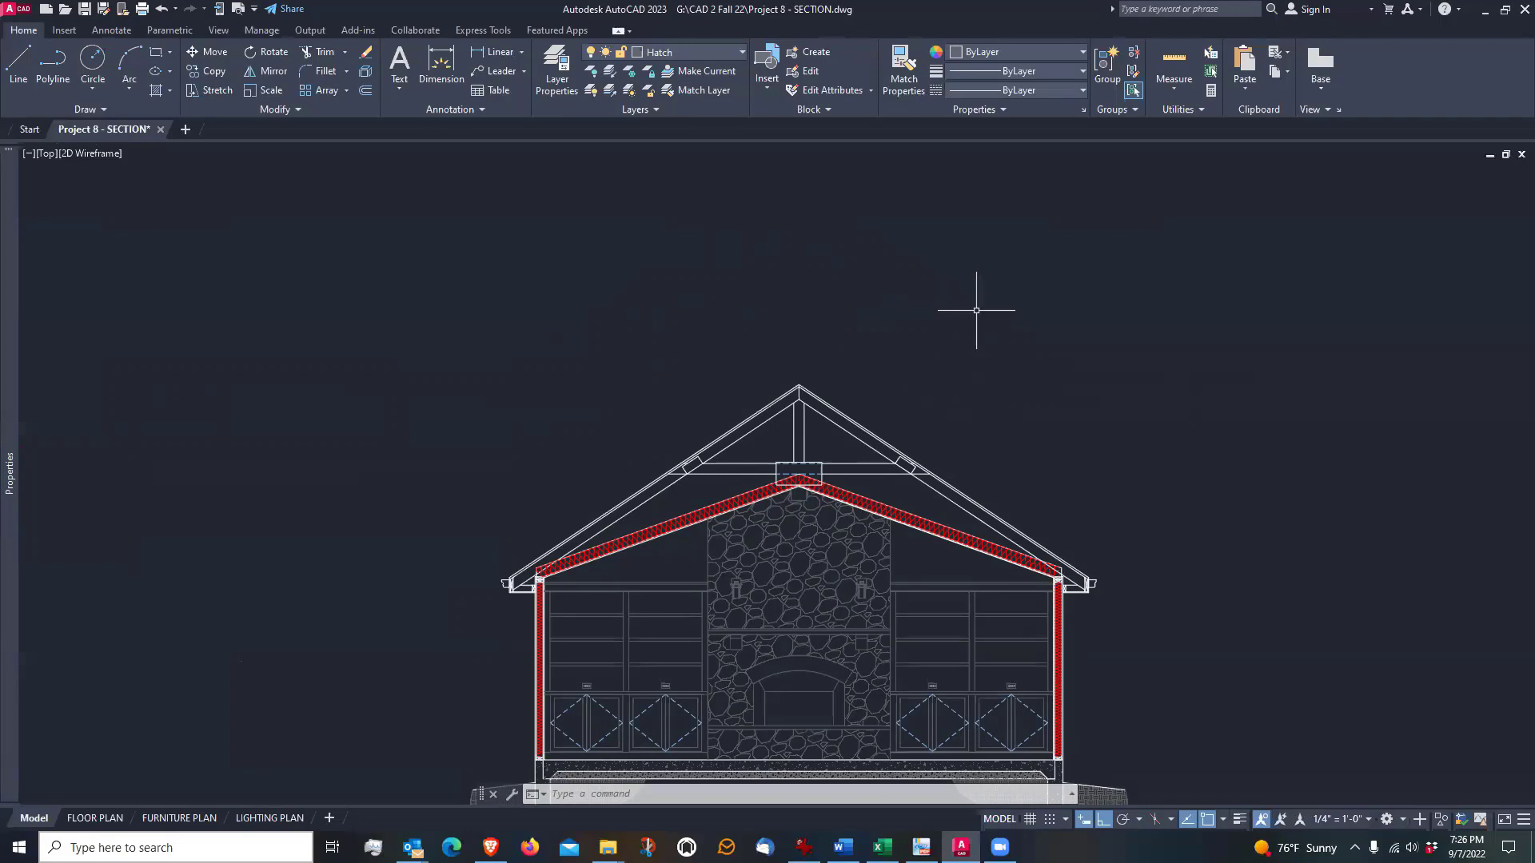
Examine the footing's bottom line and the full height of the section from footing to roof ridge
scroll(976, 310, "down", 2)
scroll(720, 648, "up", 5)
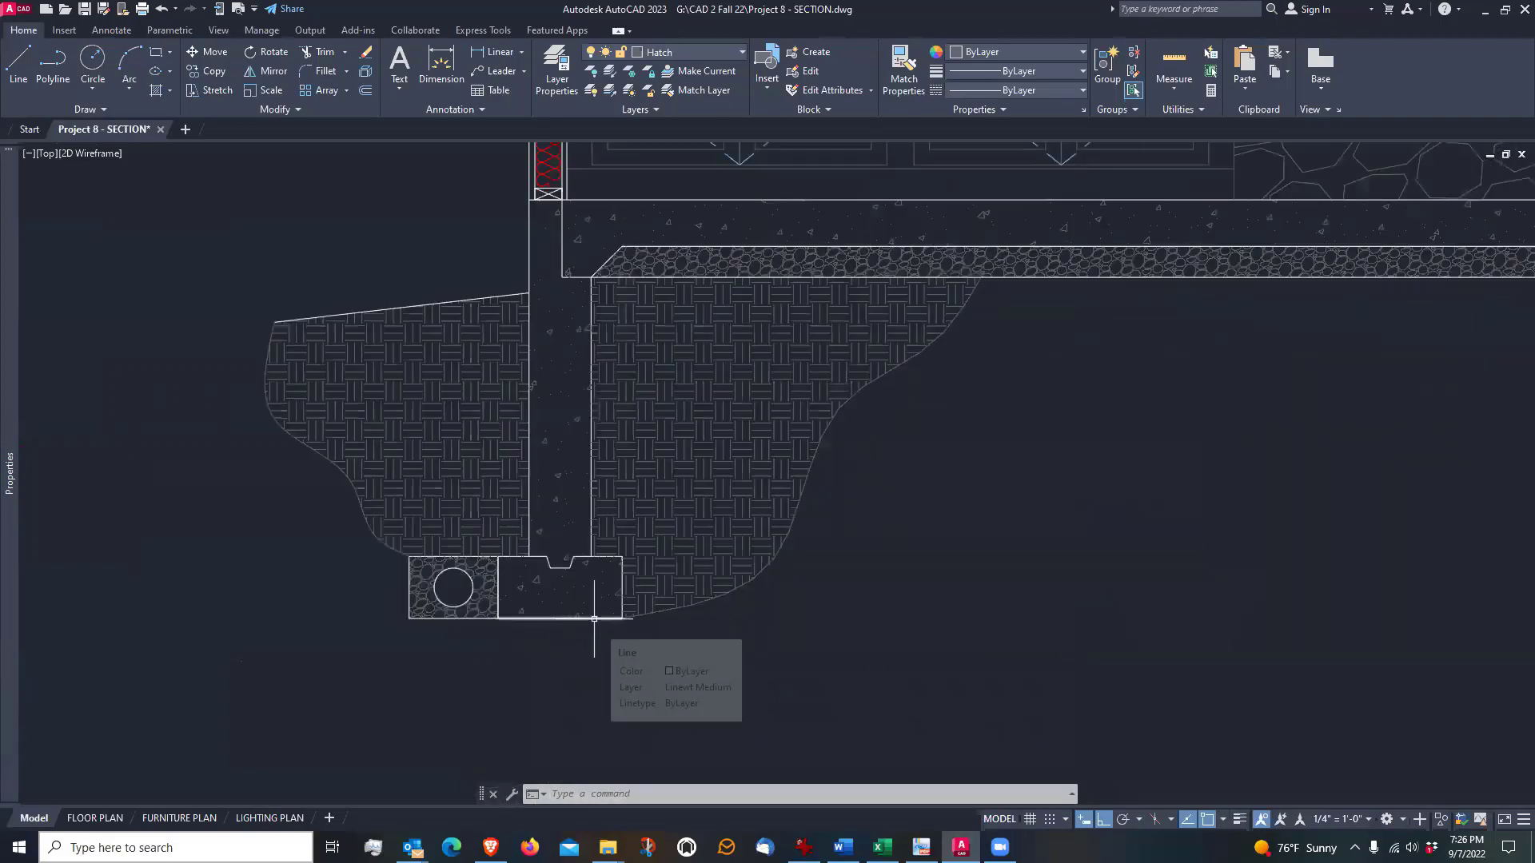
left_click(594, 618)
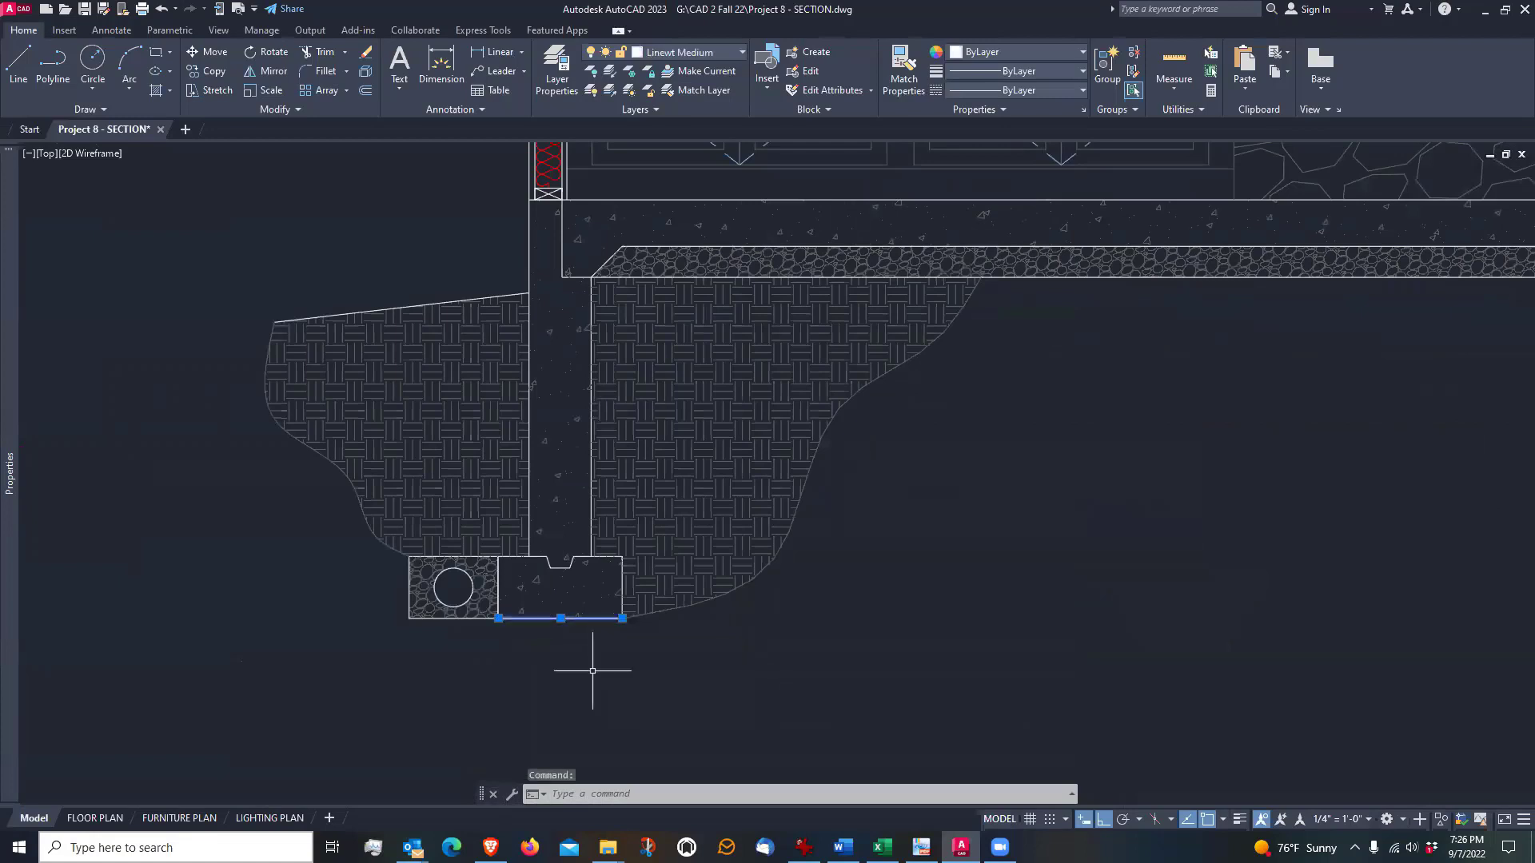
scroll(592, 670, "down", 4)
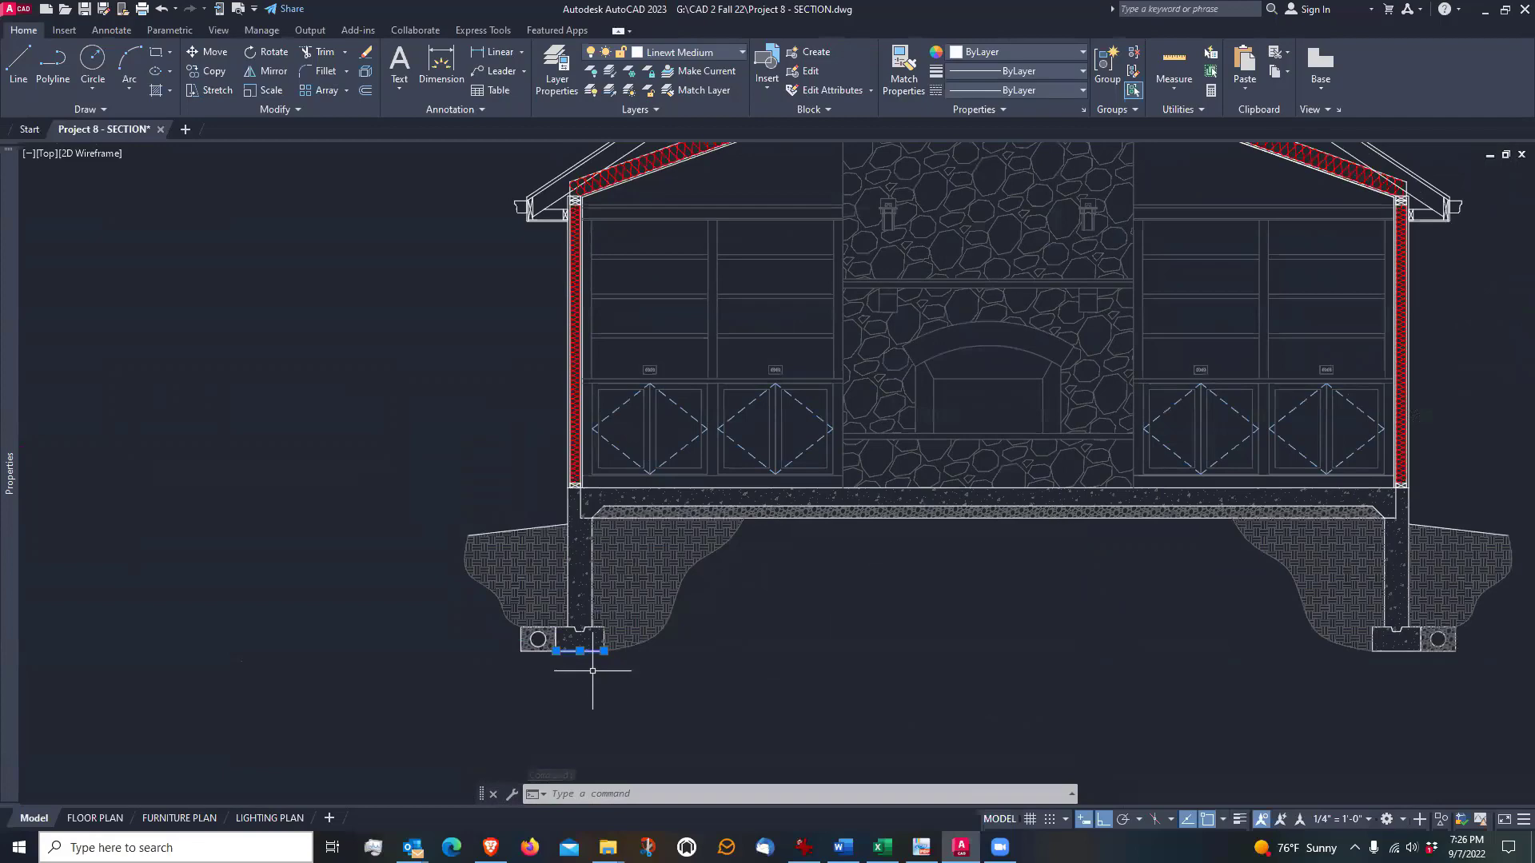
key("Escape")
scroll(695, 661, "down", 4)
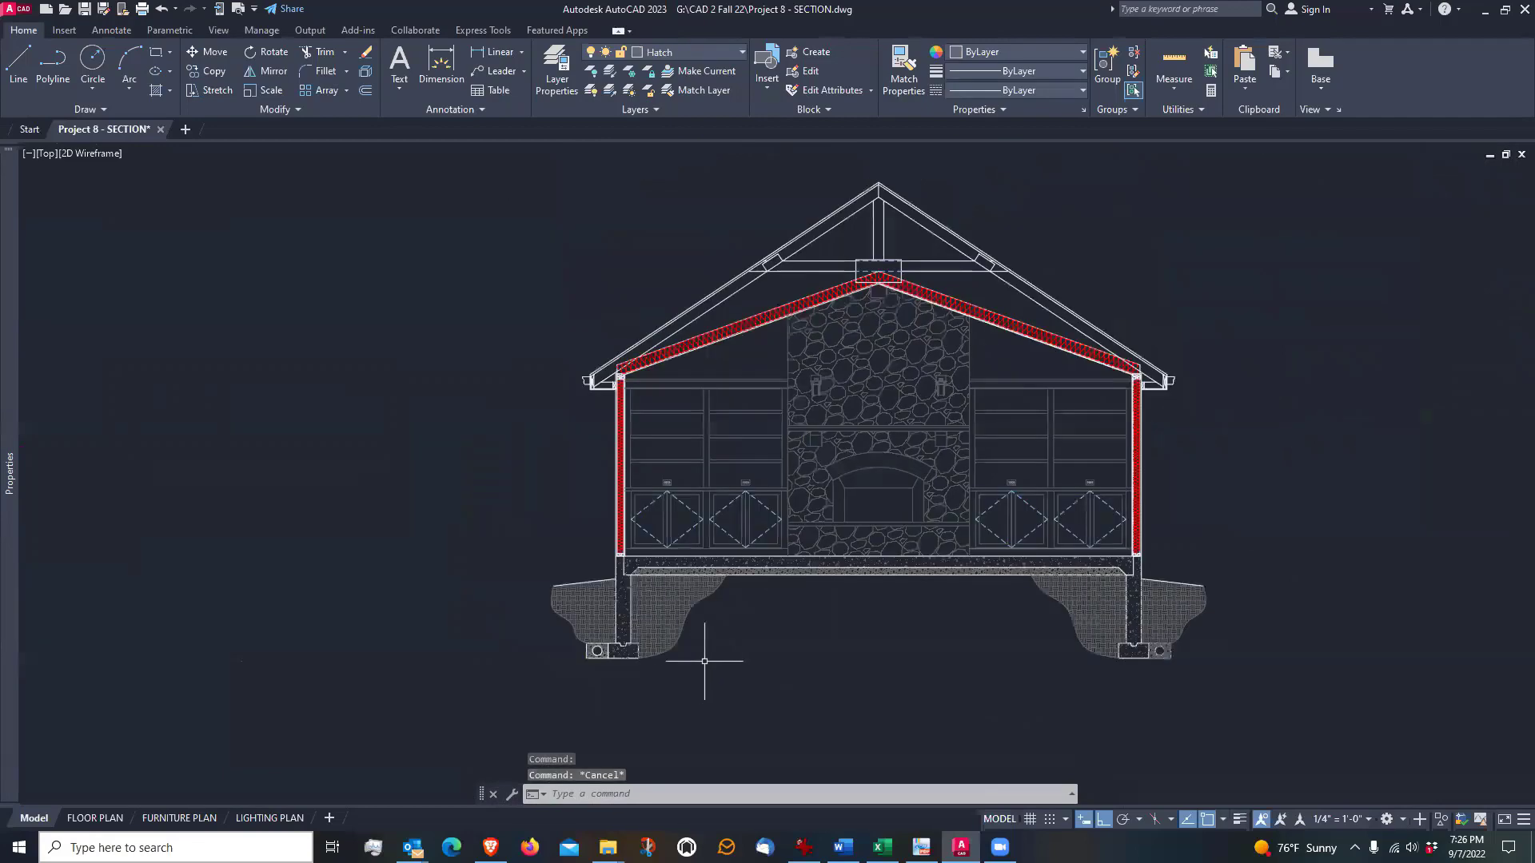
middle_click_drag(710, 628, 714, 657)
scroll(714, 657, "up", 2)
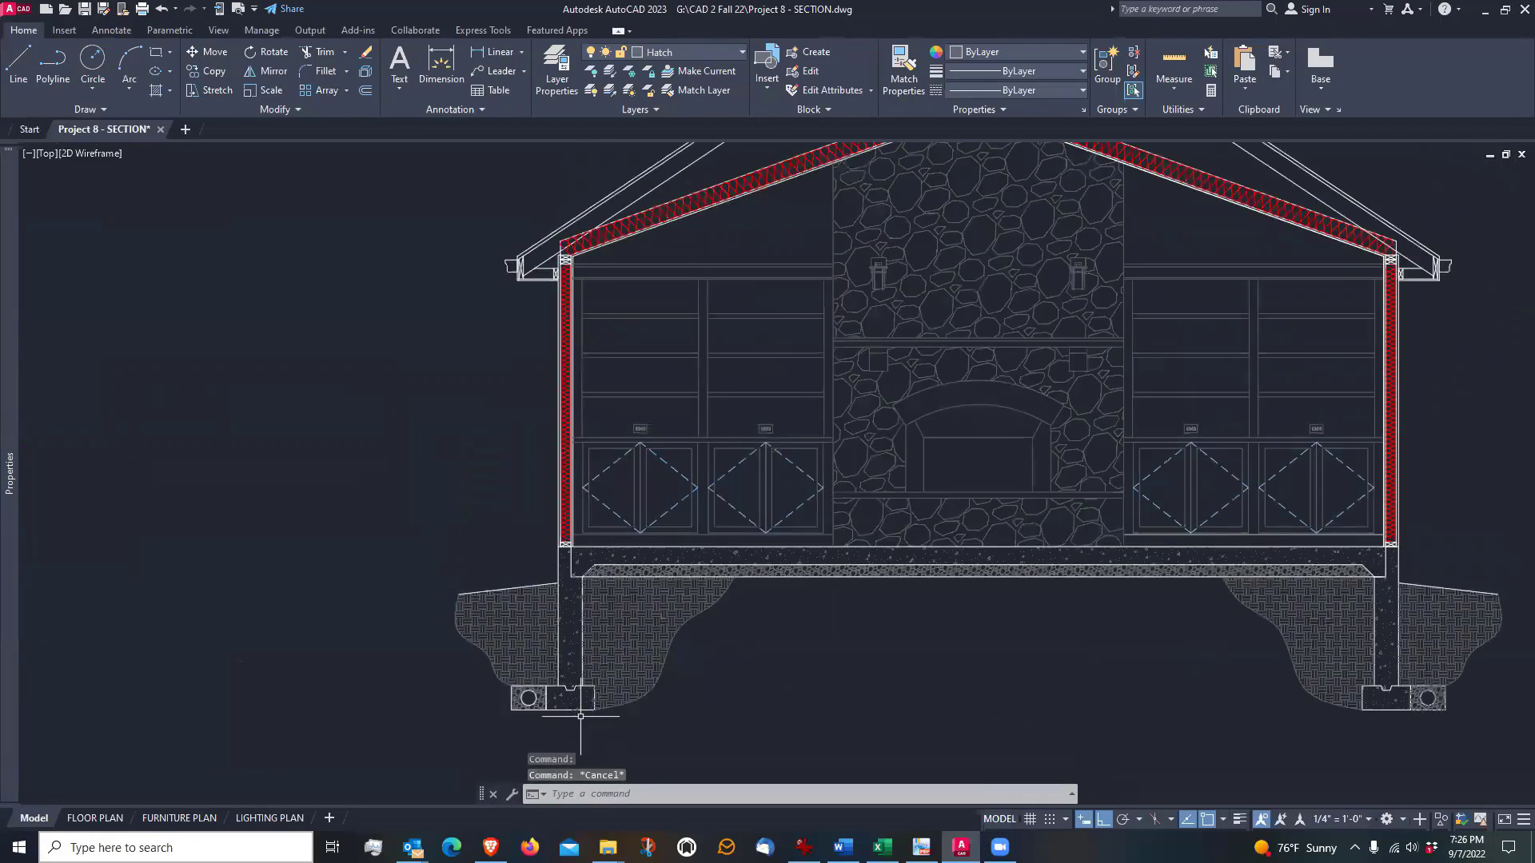
scroll(587, 708, "down", 2)
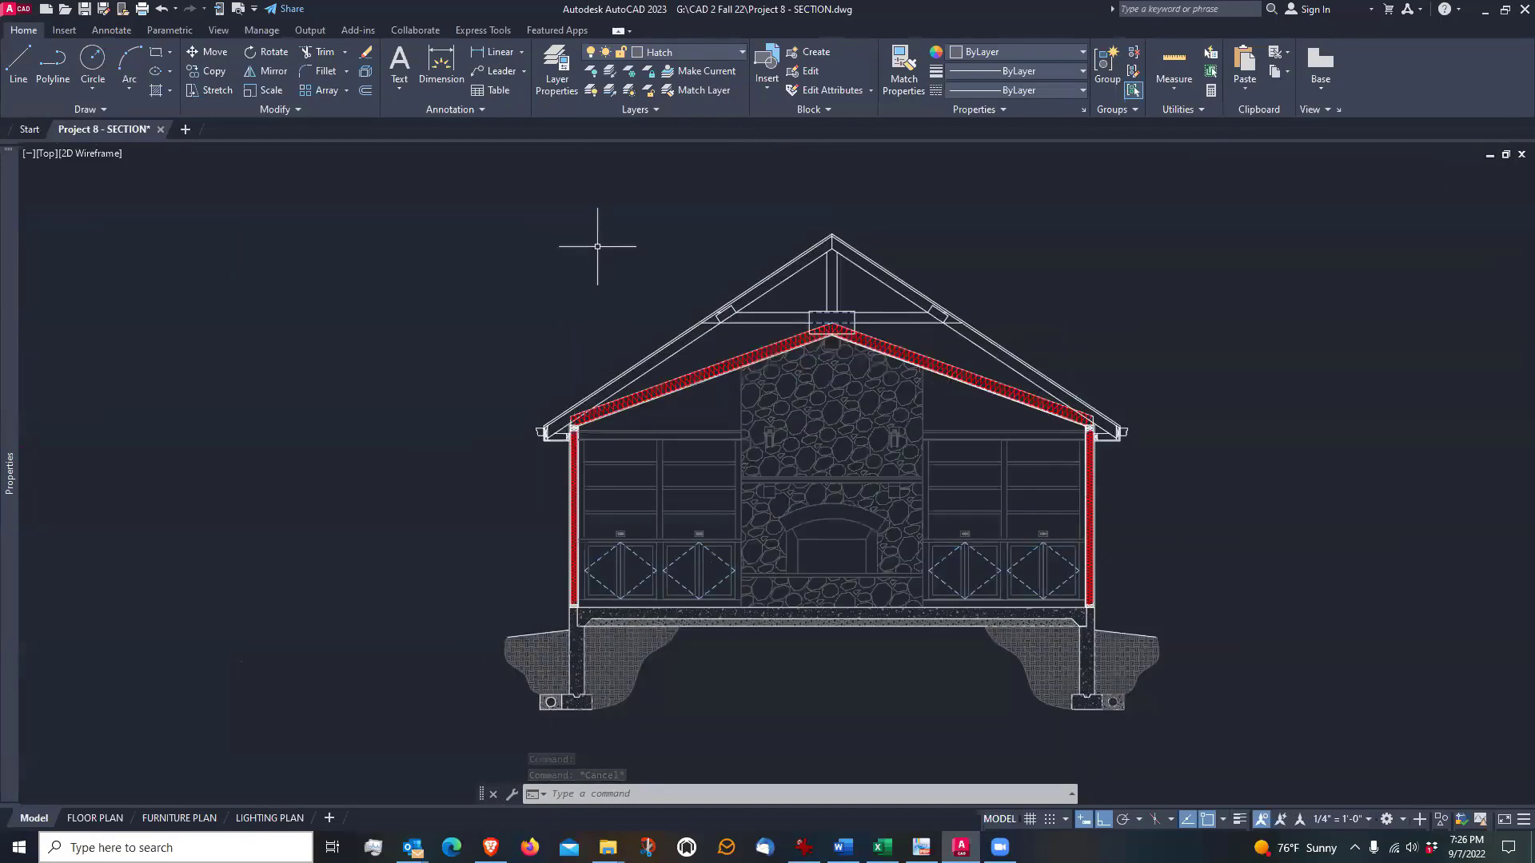
Draw a horizontal line about 24' long above the roof, starting 23'6" directly above the left footing's outer bottom corner
left_click(16, 61)
scroll(552, 731, "up", 4)
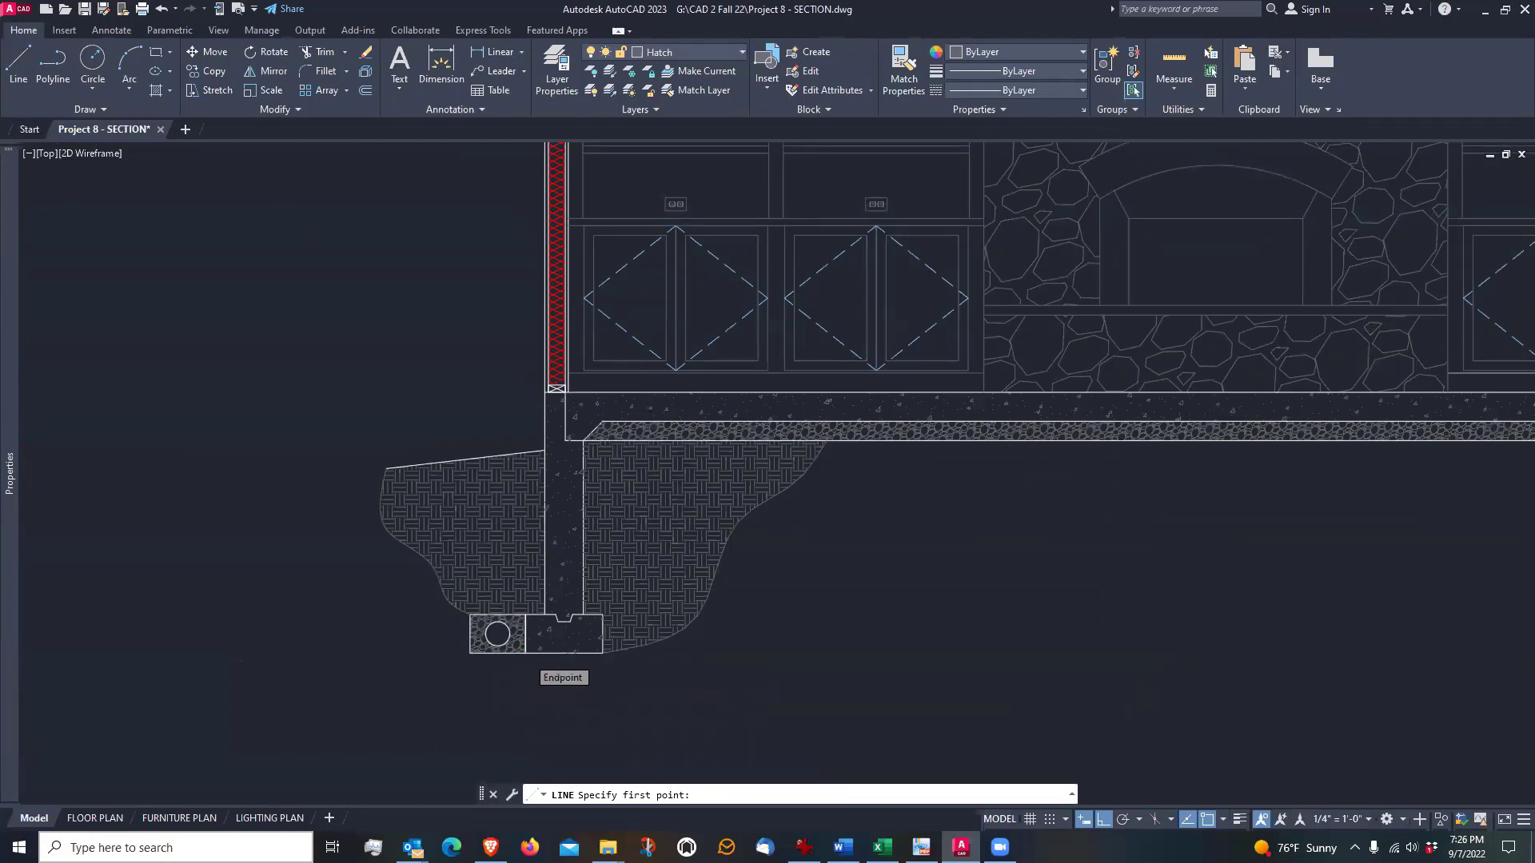
scroll(523, 652, "down", 4)
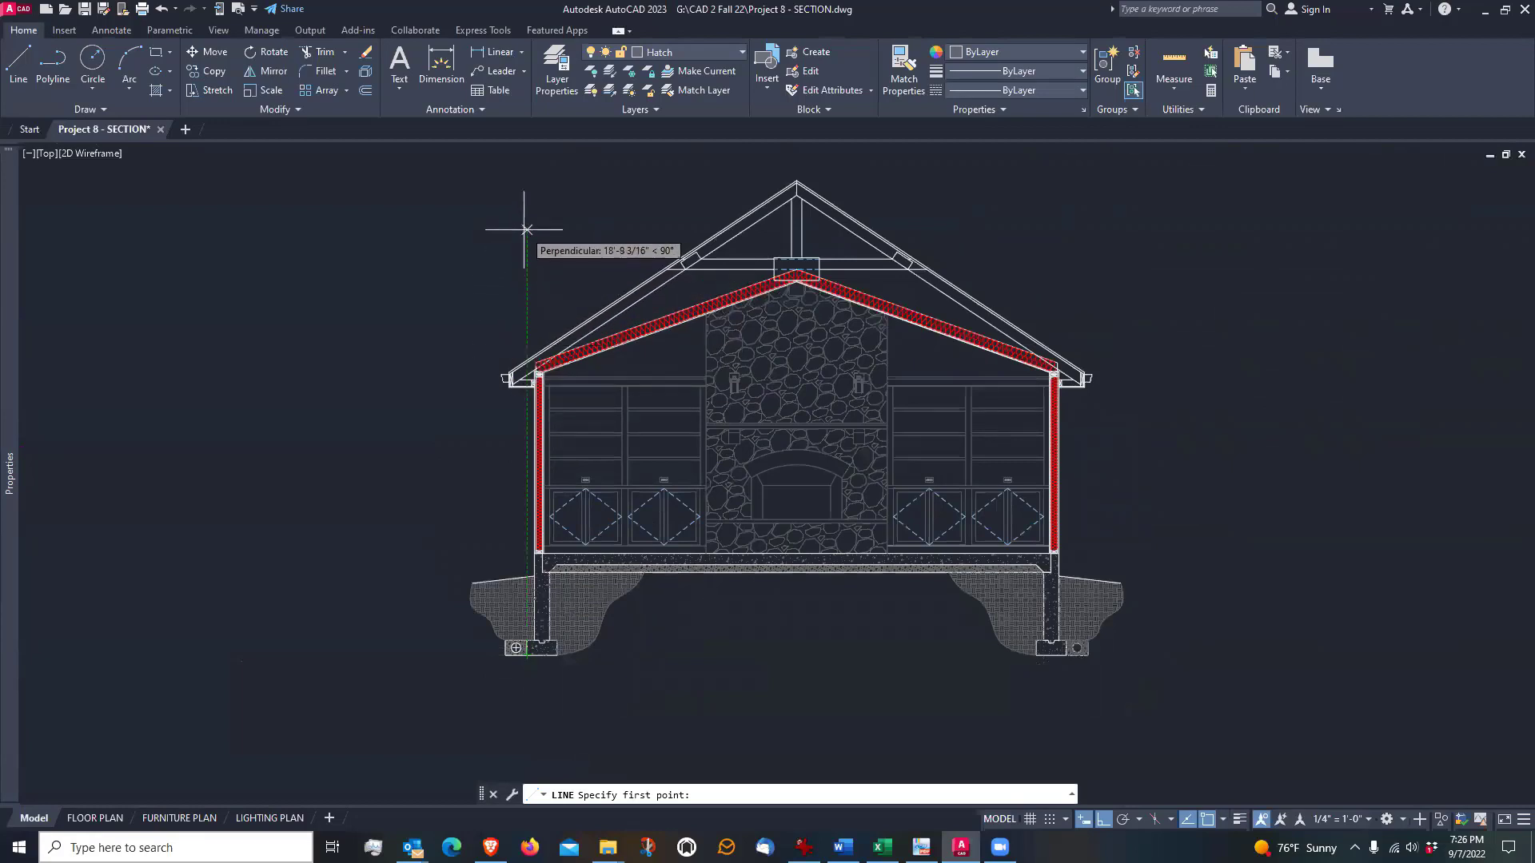
type("23'")
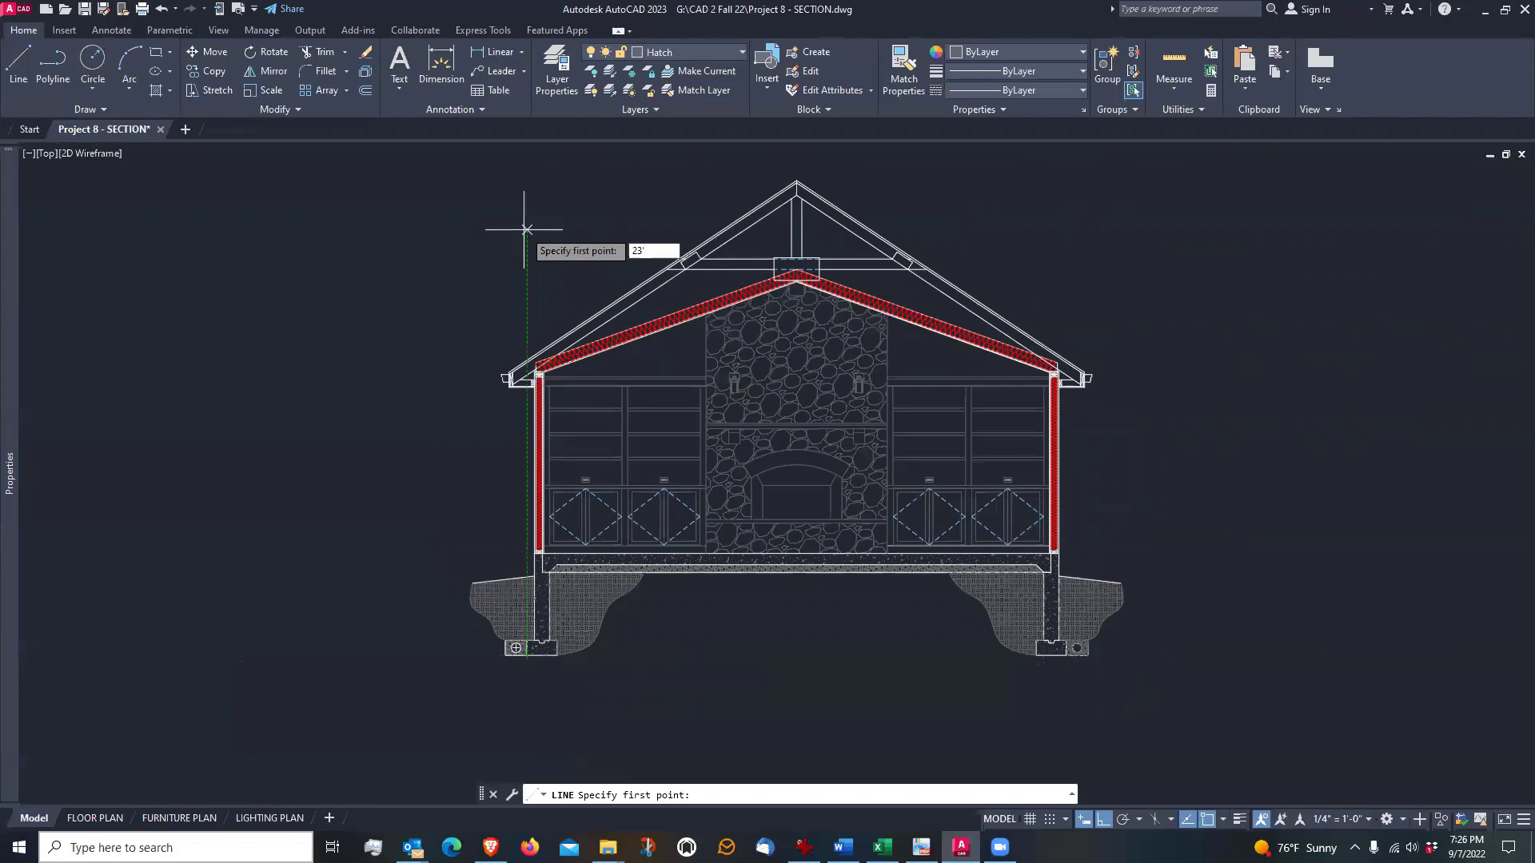
type("6")
key("Return")
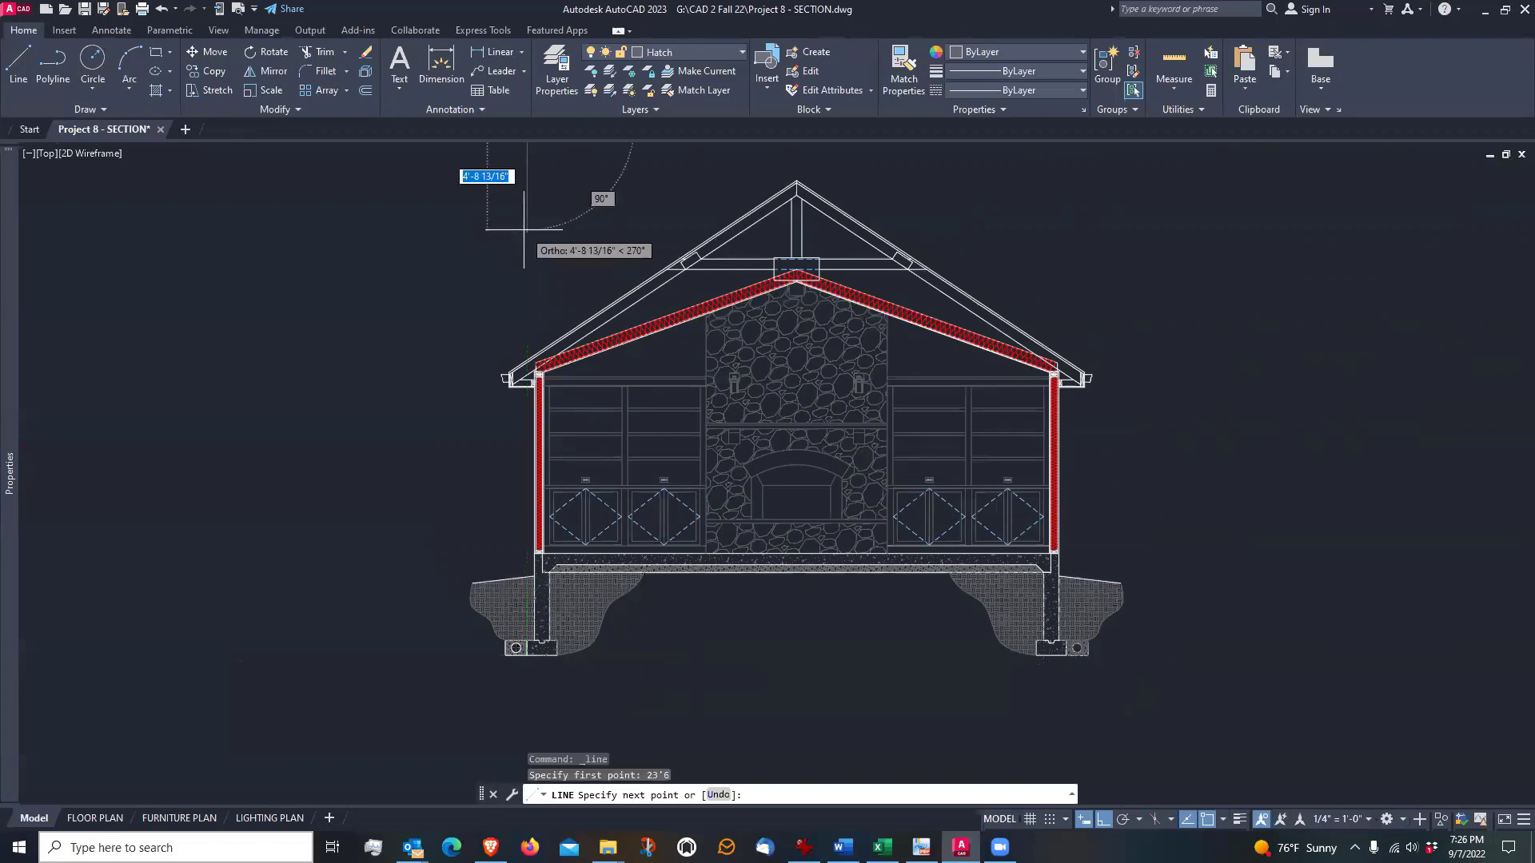
scroll(524, 230, "down", 4)
scroll(733, 275, "up", 5)
scroll(733, 291, "down", 3)
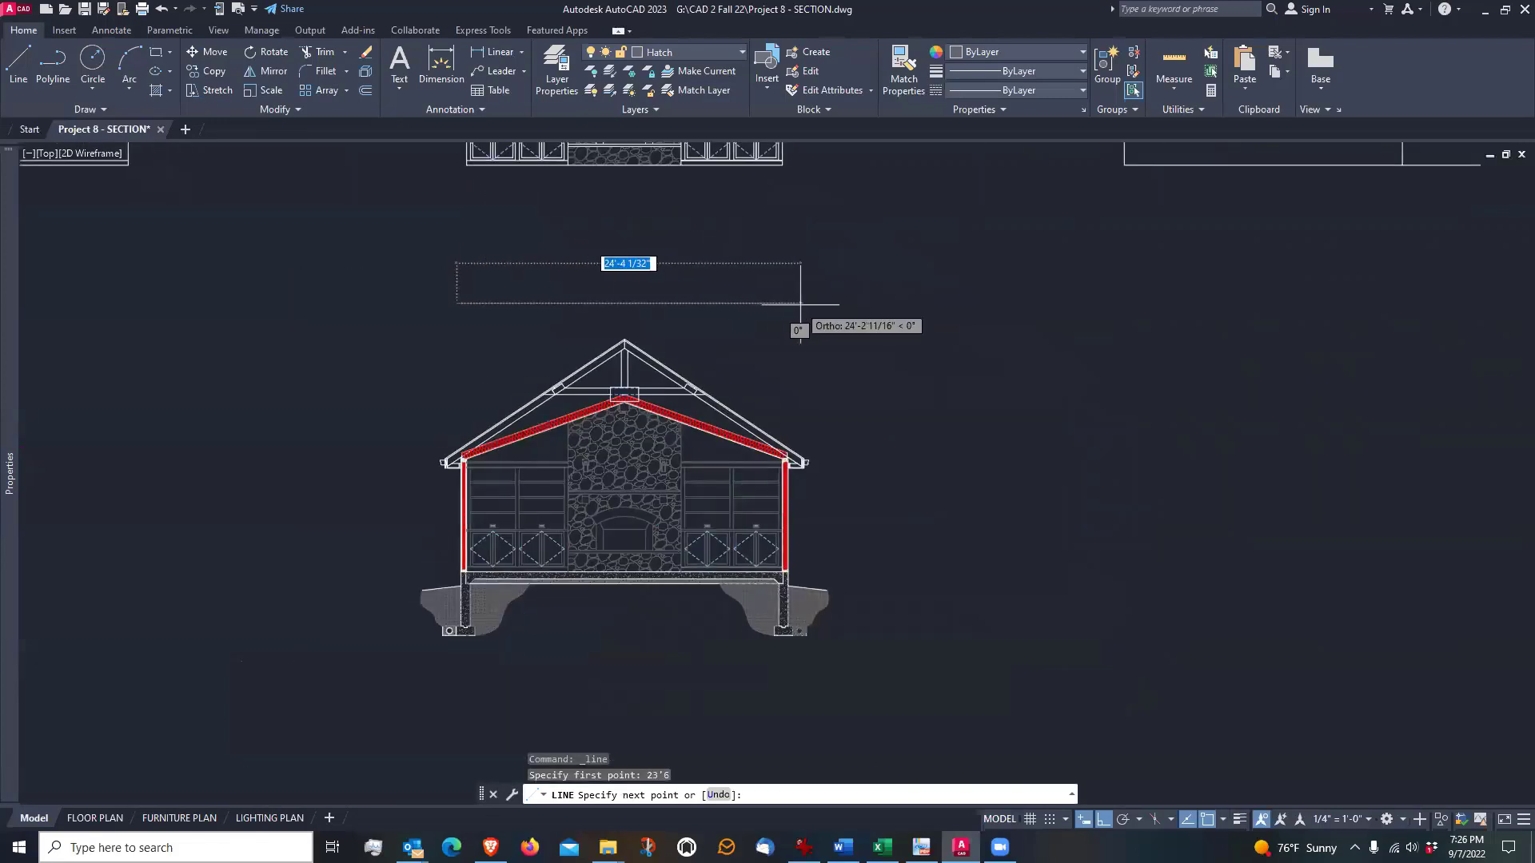
left_click(801, 304)
key("Return")
scroll(585, 293, "up", 2)
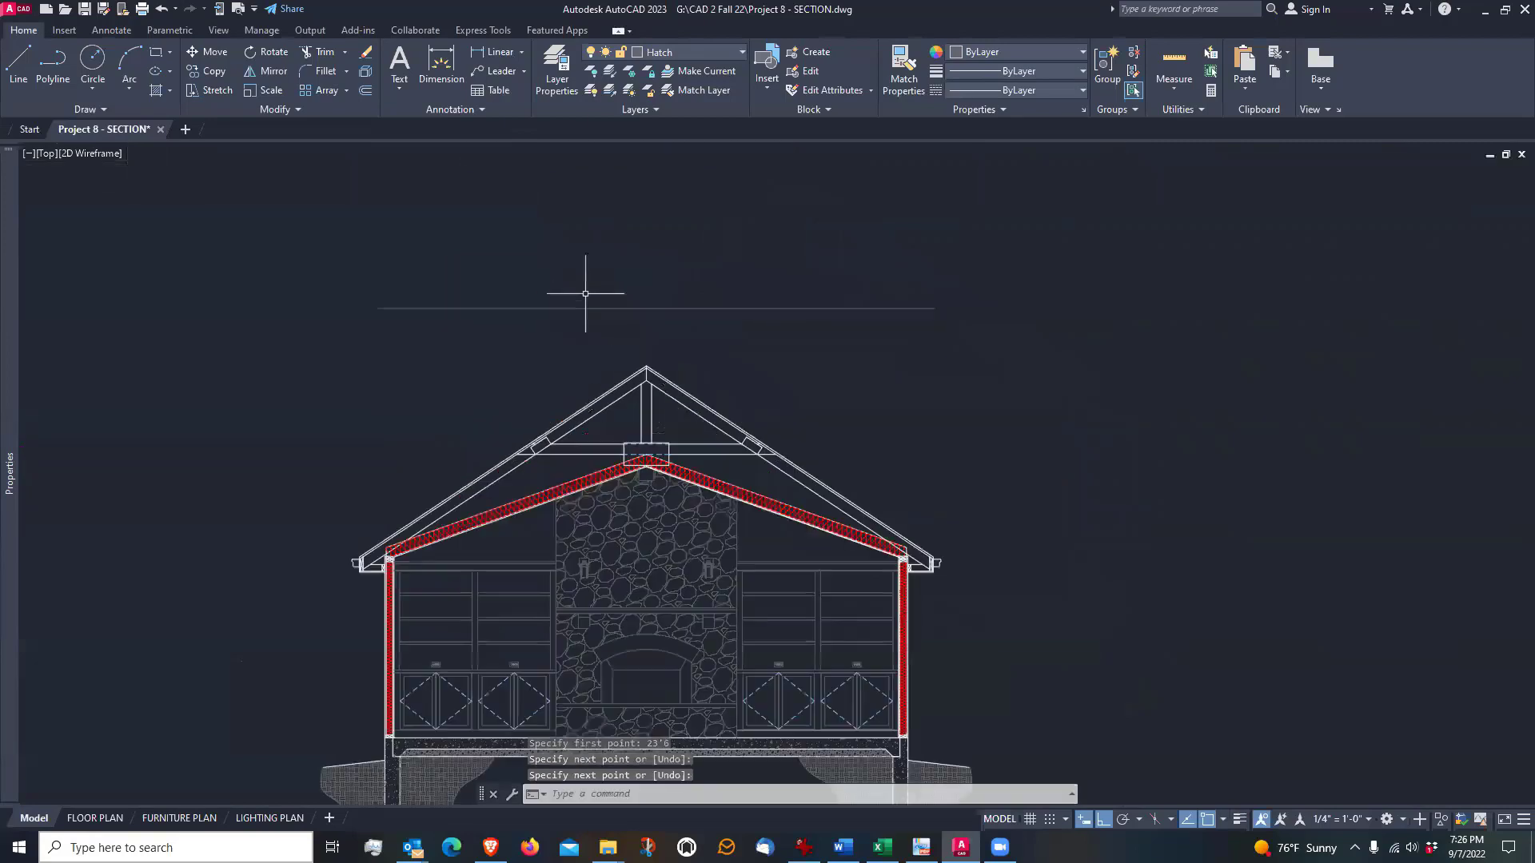
Move the horizontal line above the roof to the Linewt Medium layer
middle_click_drag(595, 329, 627, 268)
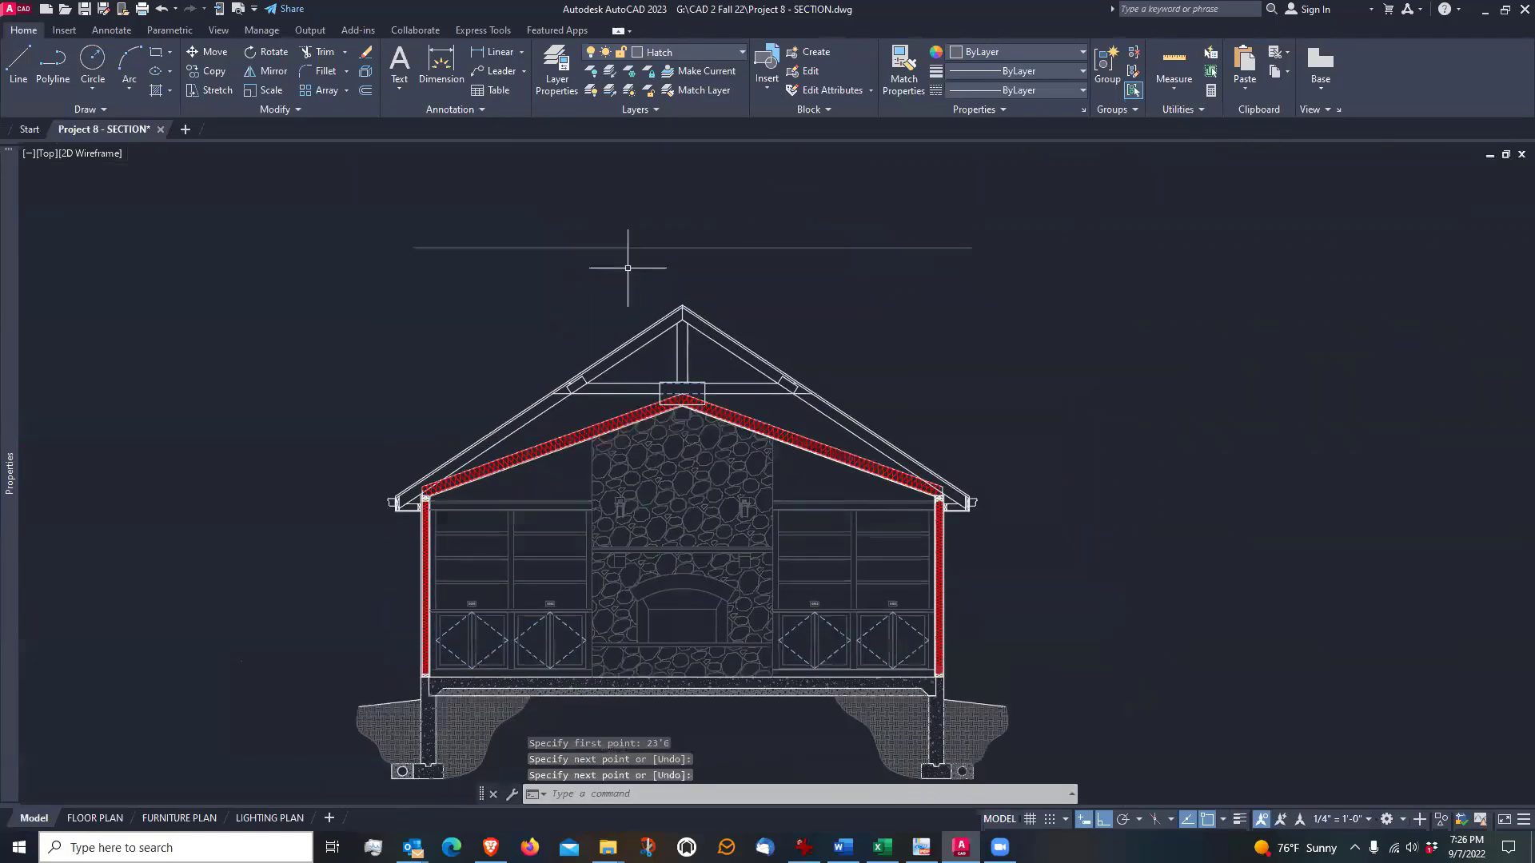
left_click(704, 236)
left_click(692, 254)
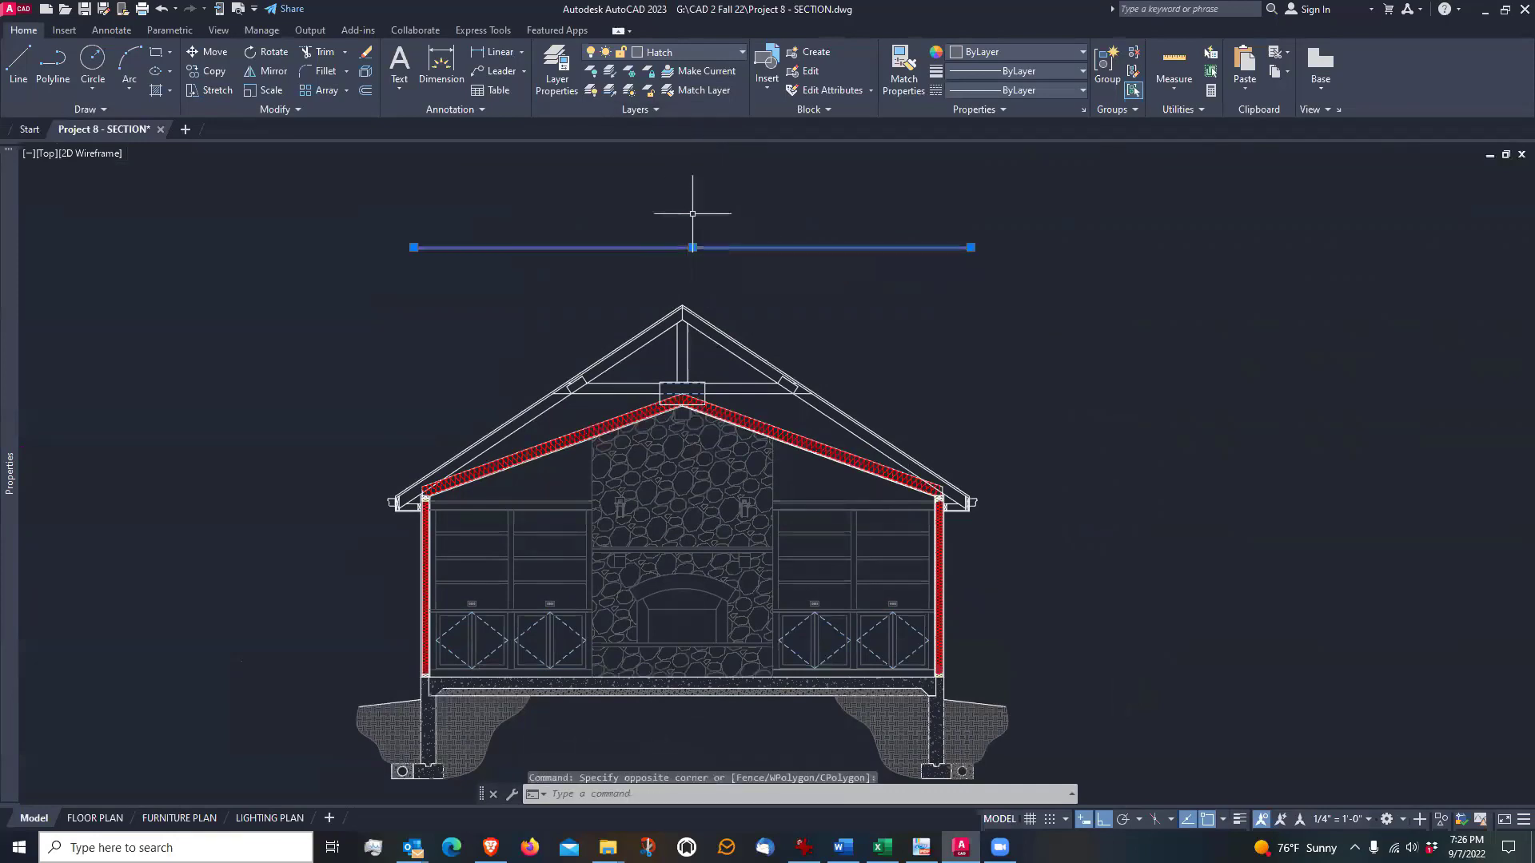
left_click(710, 56)
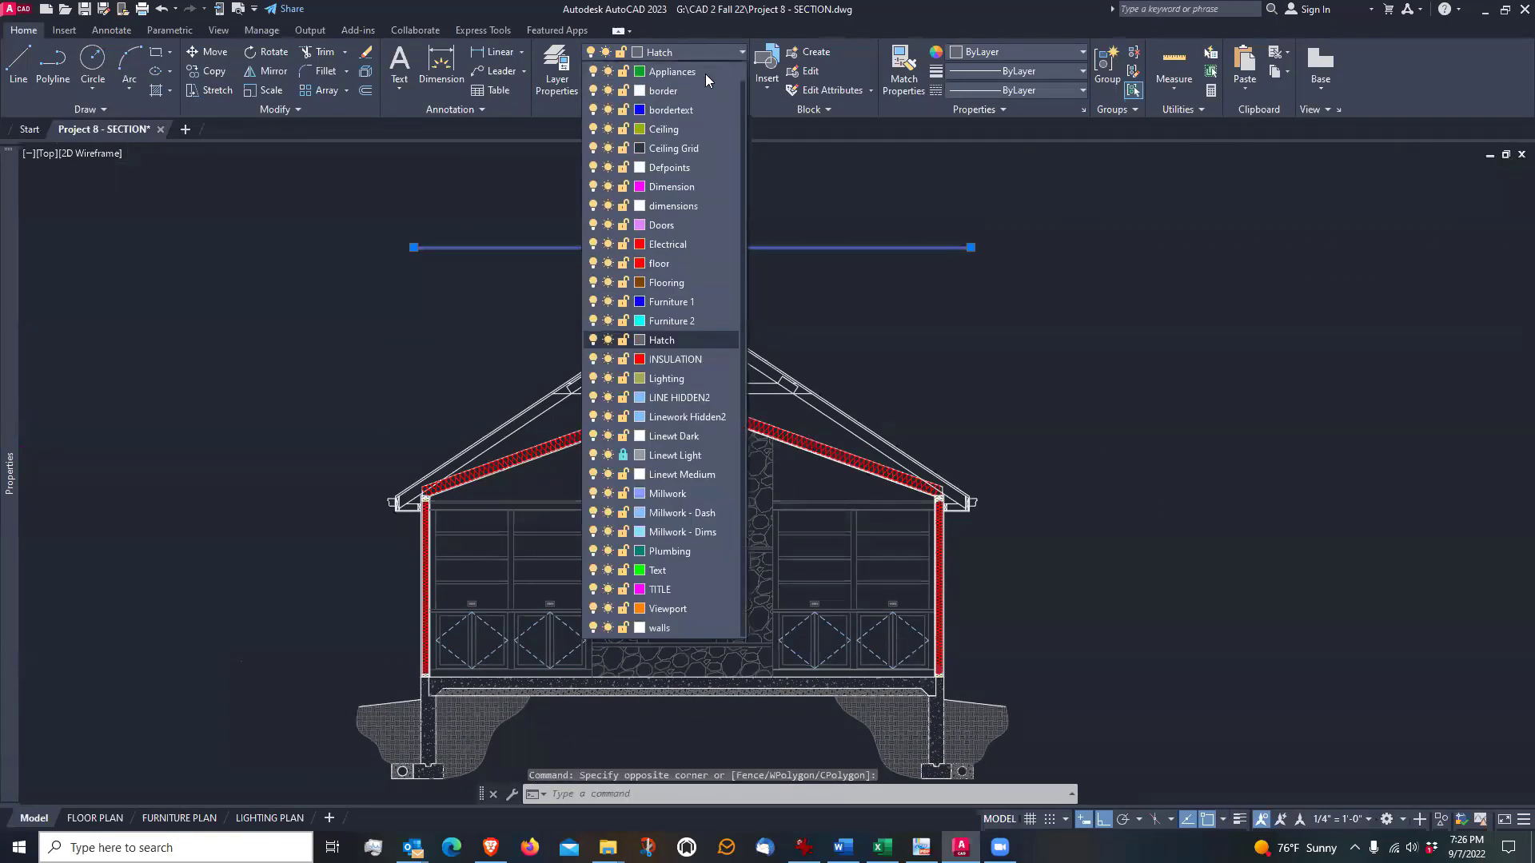
left_click(663, 475)
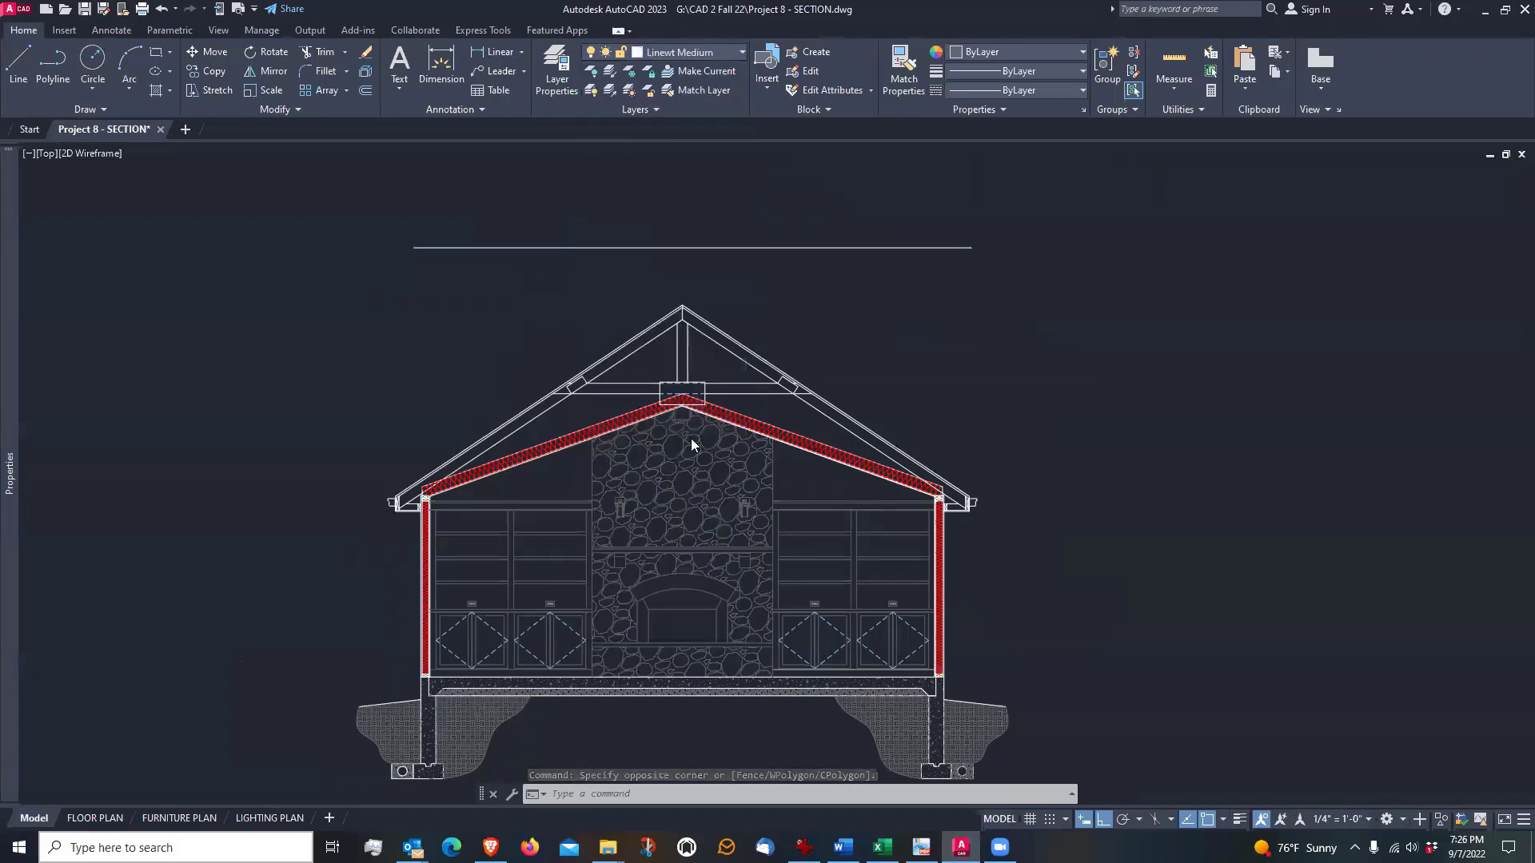
key("Escape")
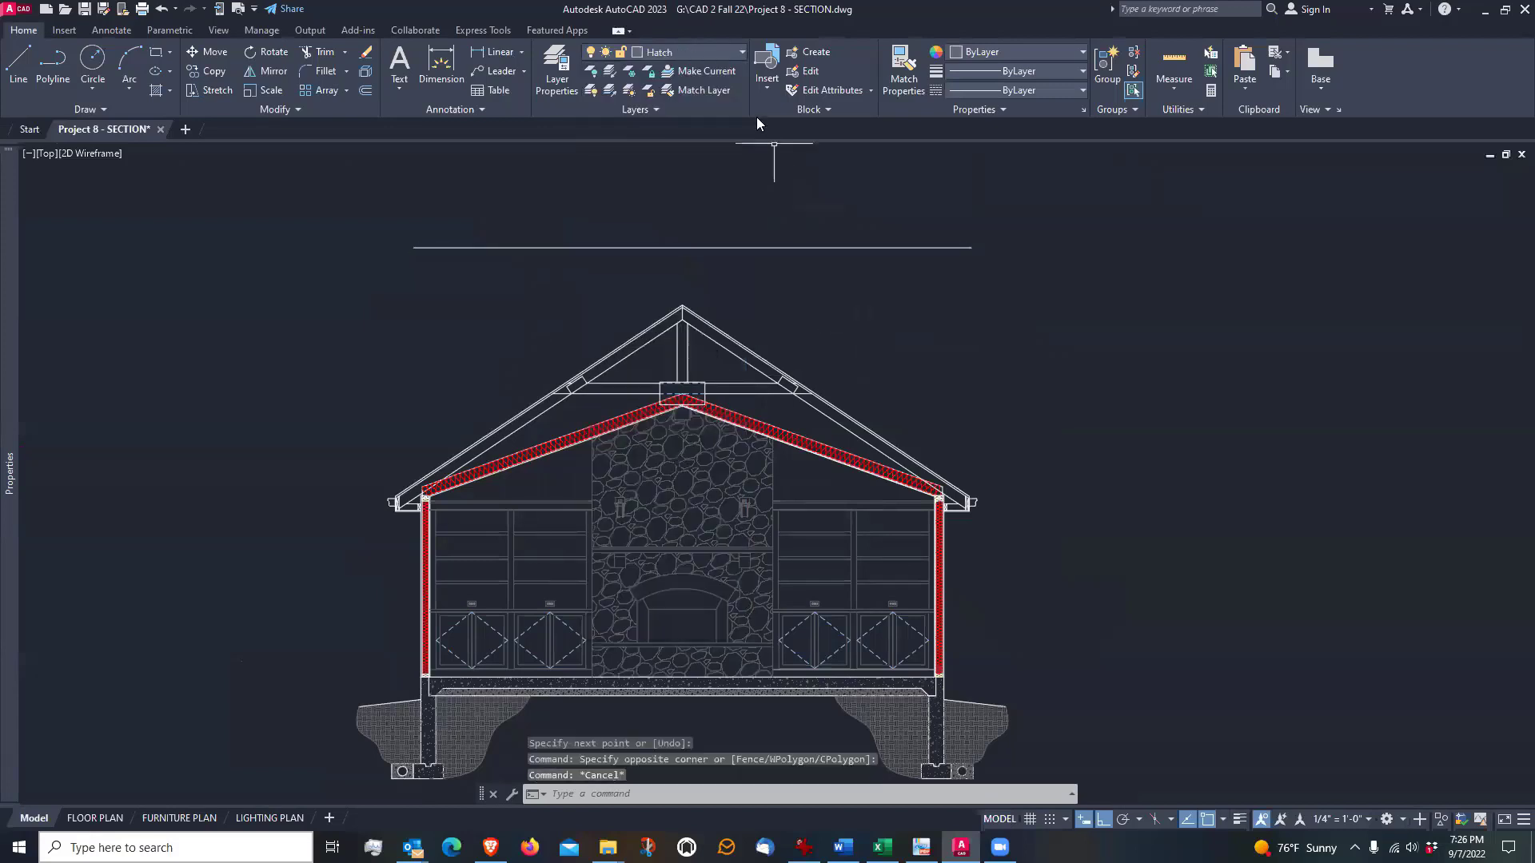
Make Linewt Medium the current layer
left_click(694, 56)
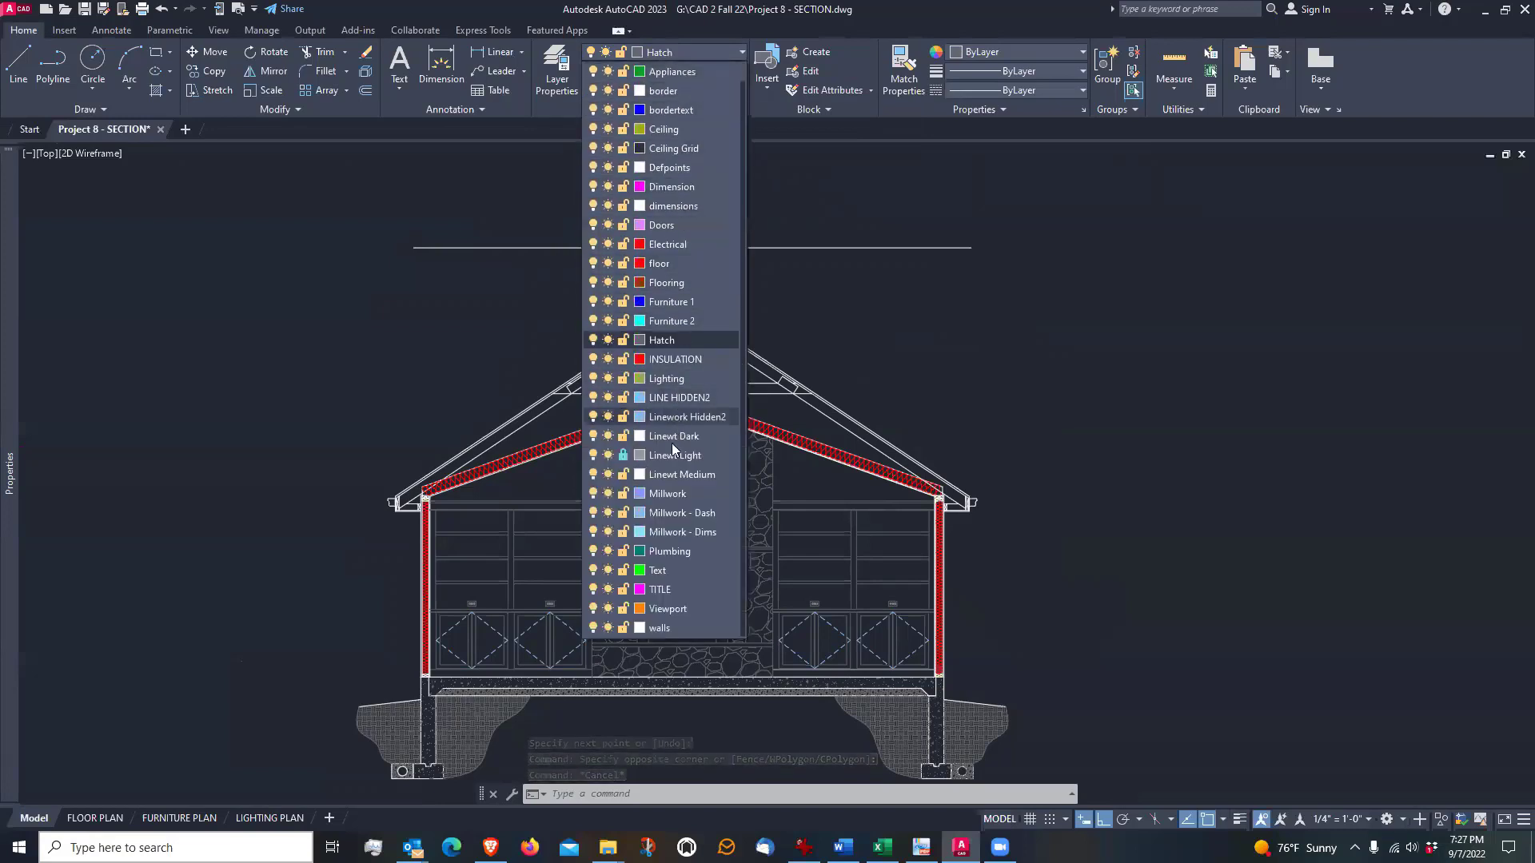
left_click(669, 476)
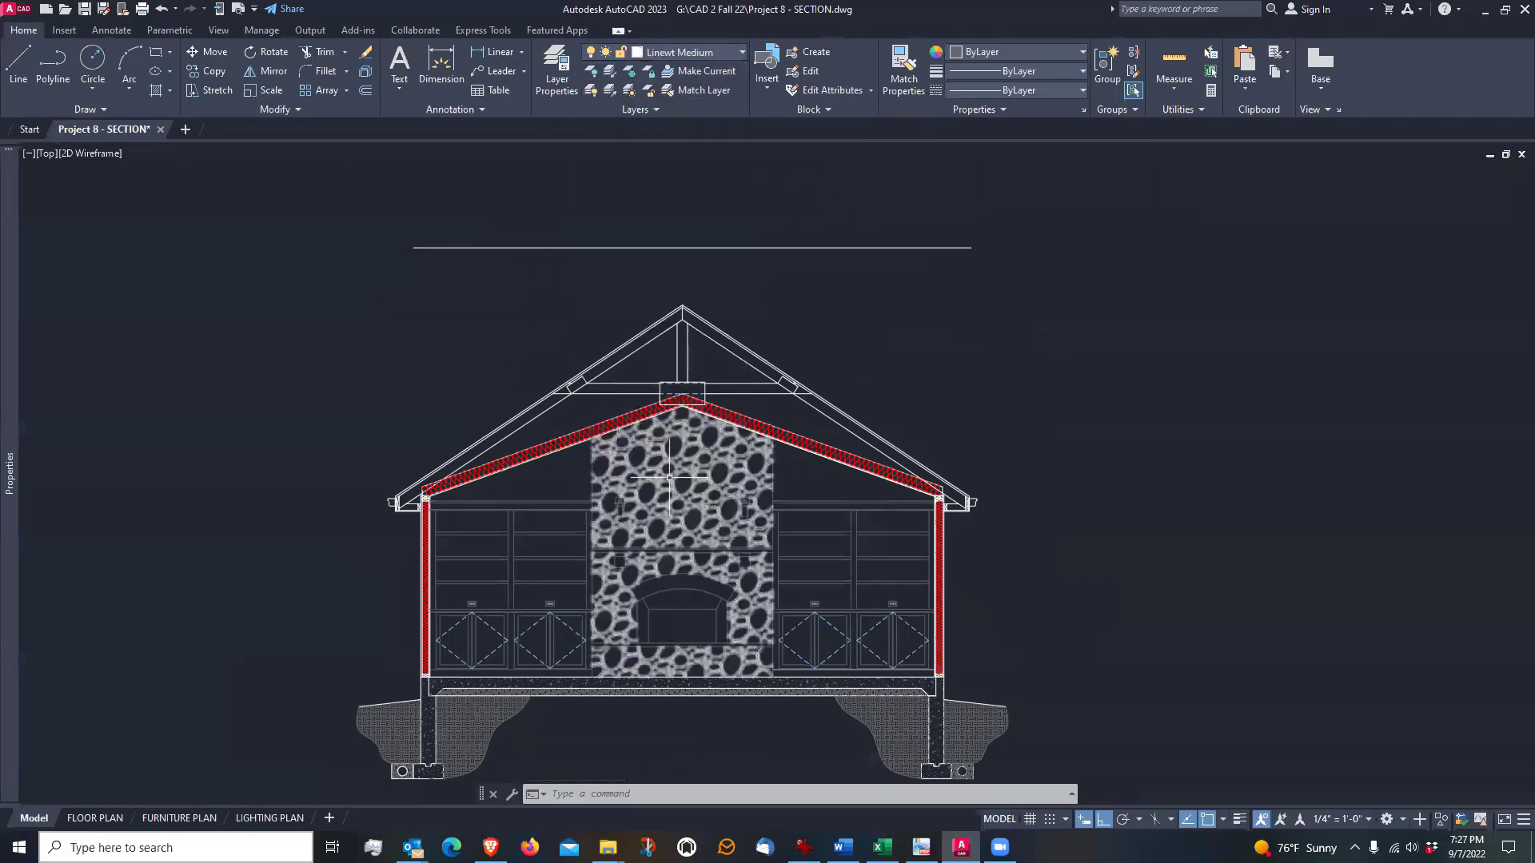
key("Escape")
key("Escape")
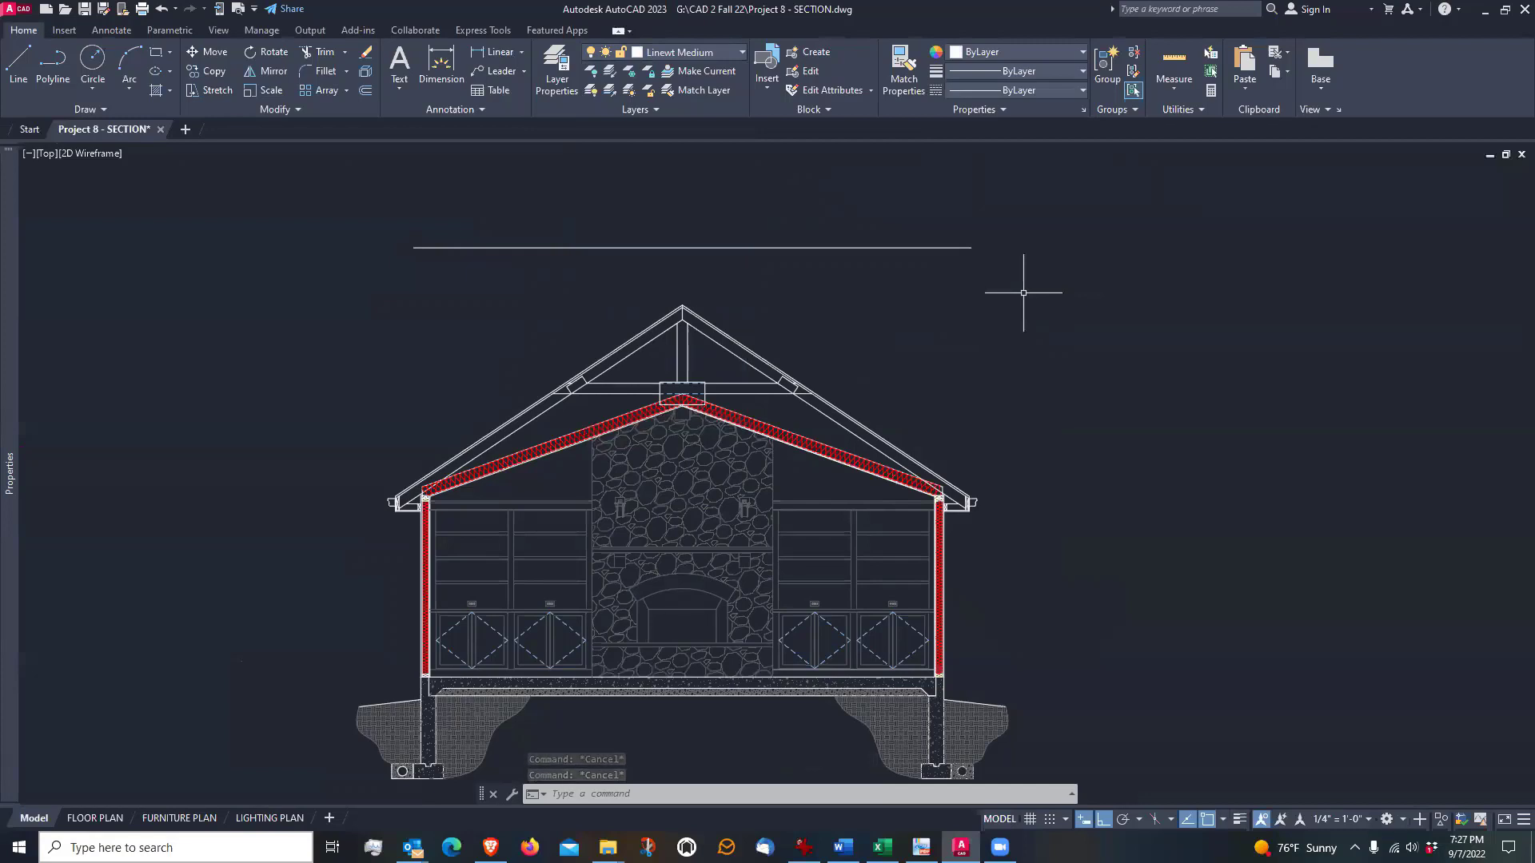
Draw a vertical line from the roof ridge's peak up to the horizontal line above it
scroll(675, 217, "up", 2)
scroll(667, 236, "down", 2)
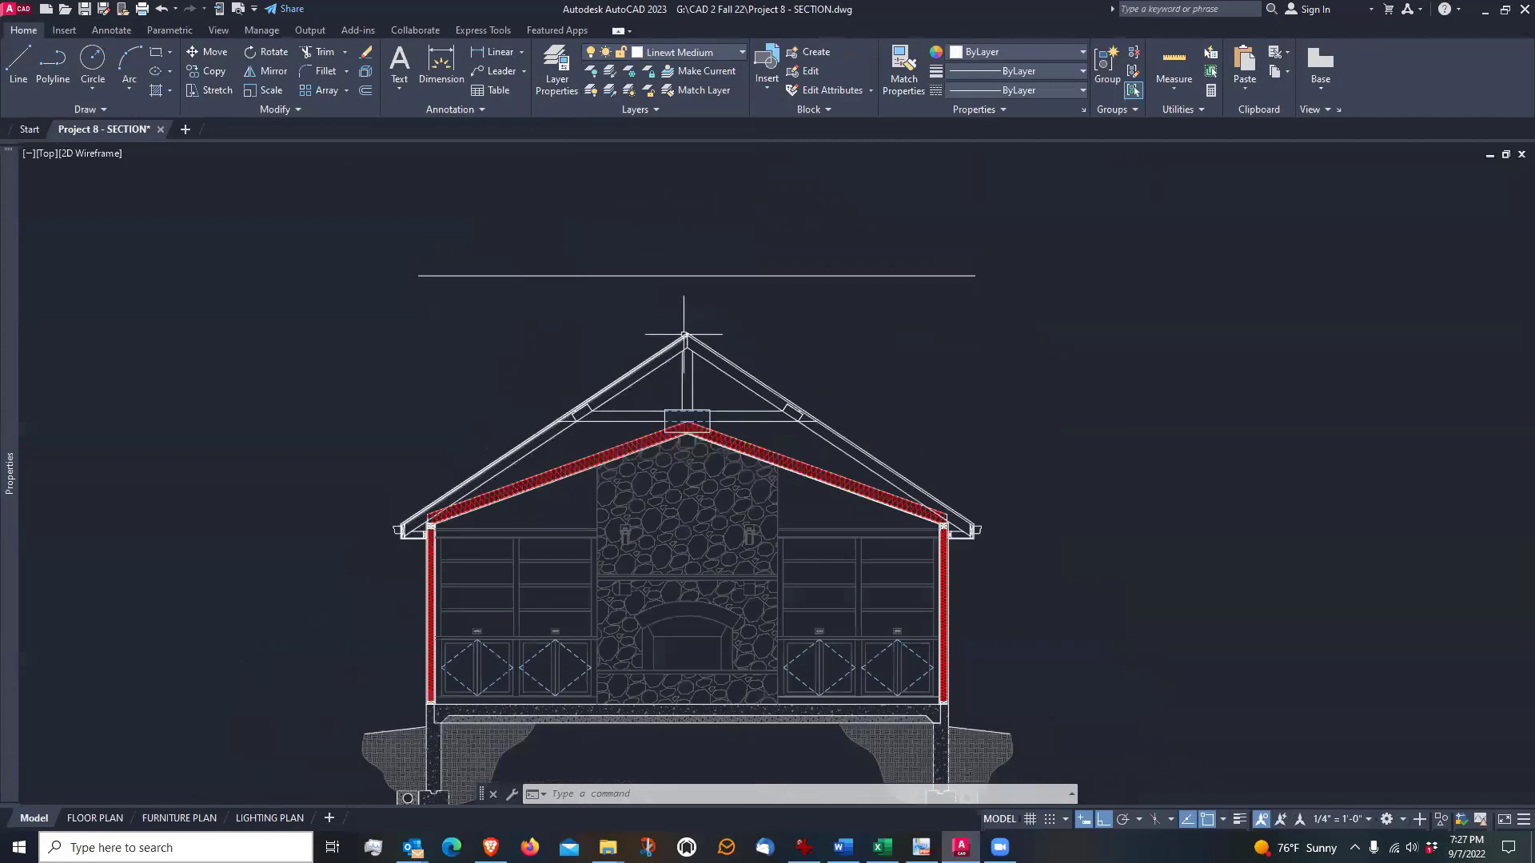
scroll(684, 335, "up", 2)
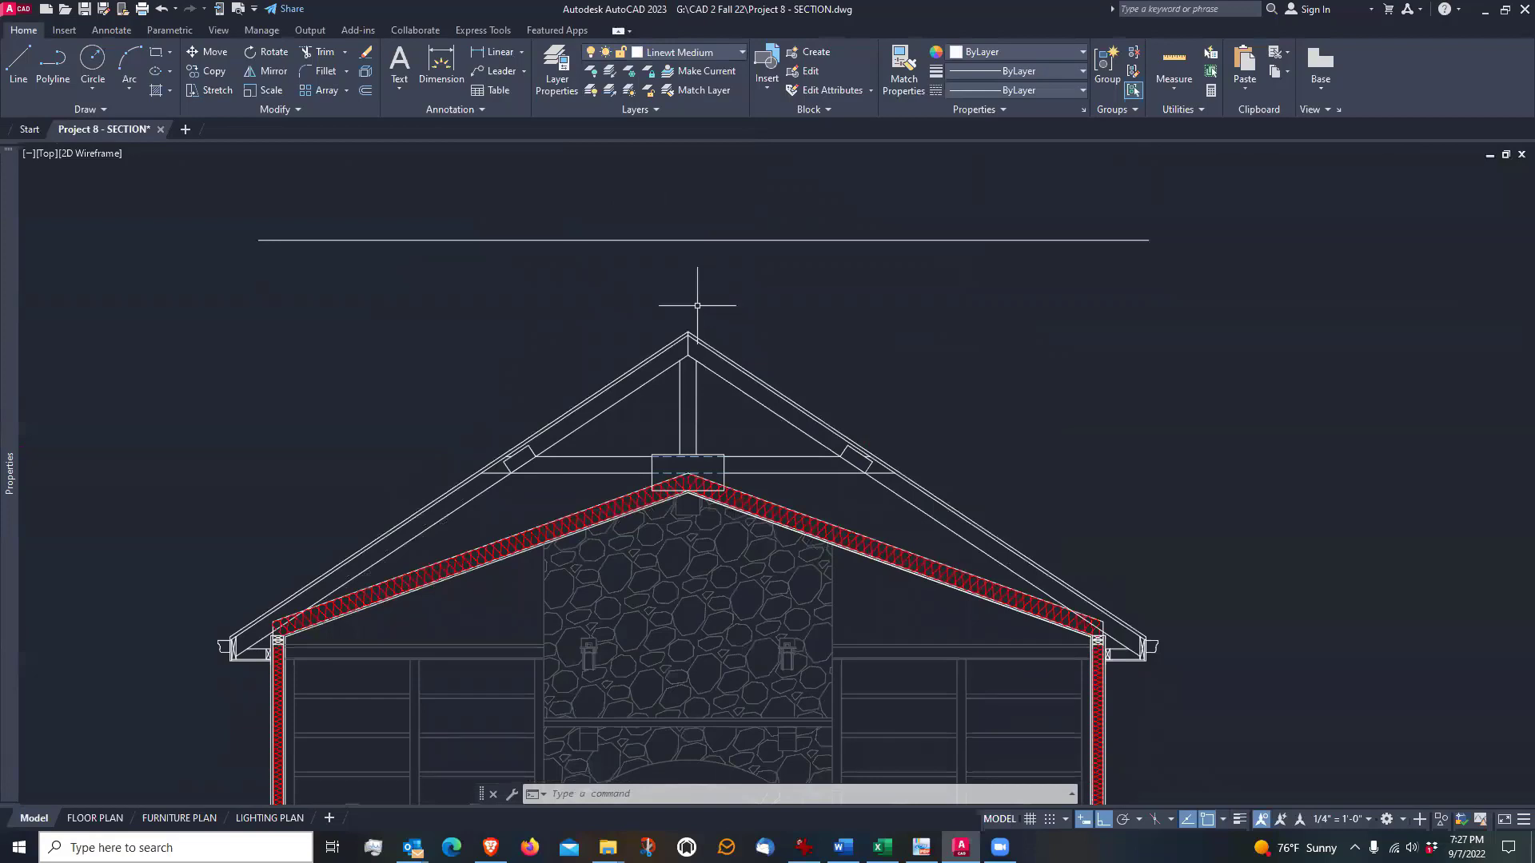
middle_click_drag(695, 299, 710, 400)
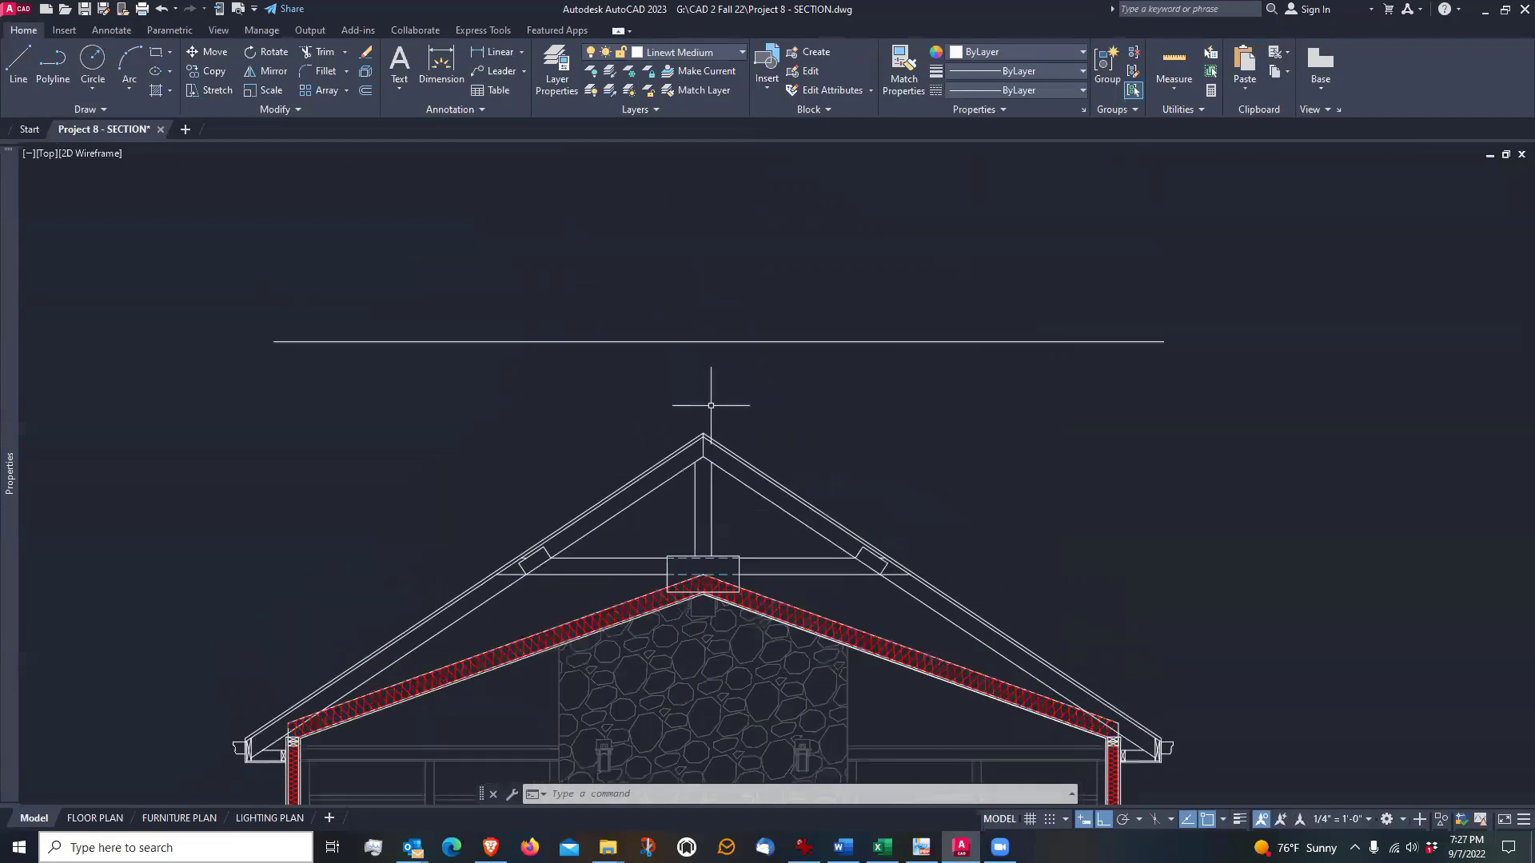
scroll(711, 404, "up", 2)
type("l")
key("Return")
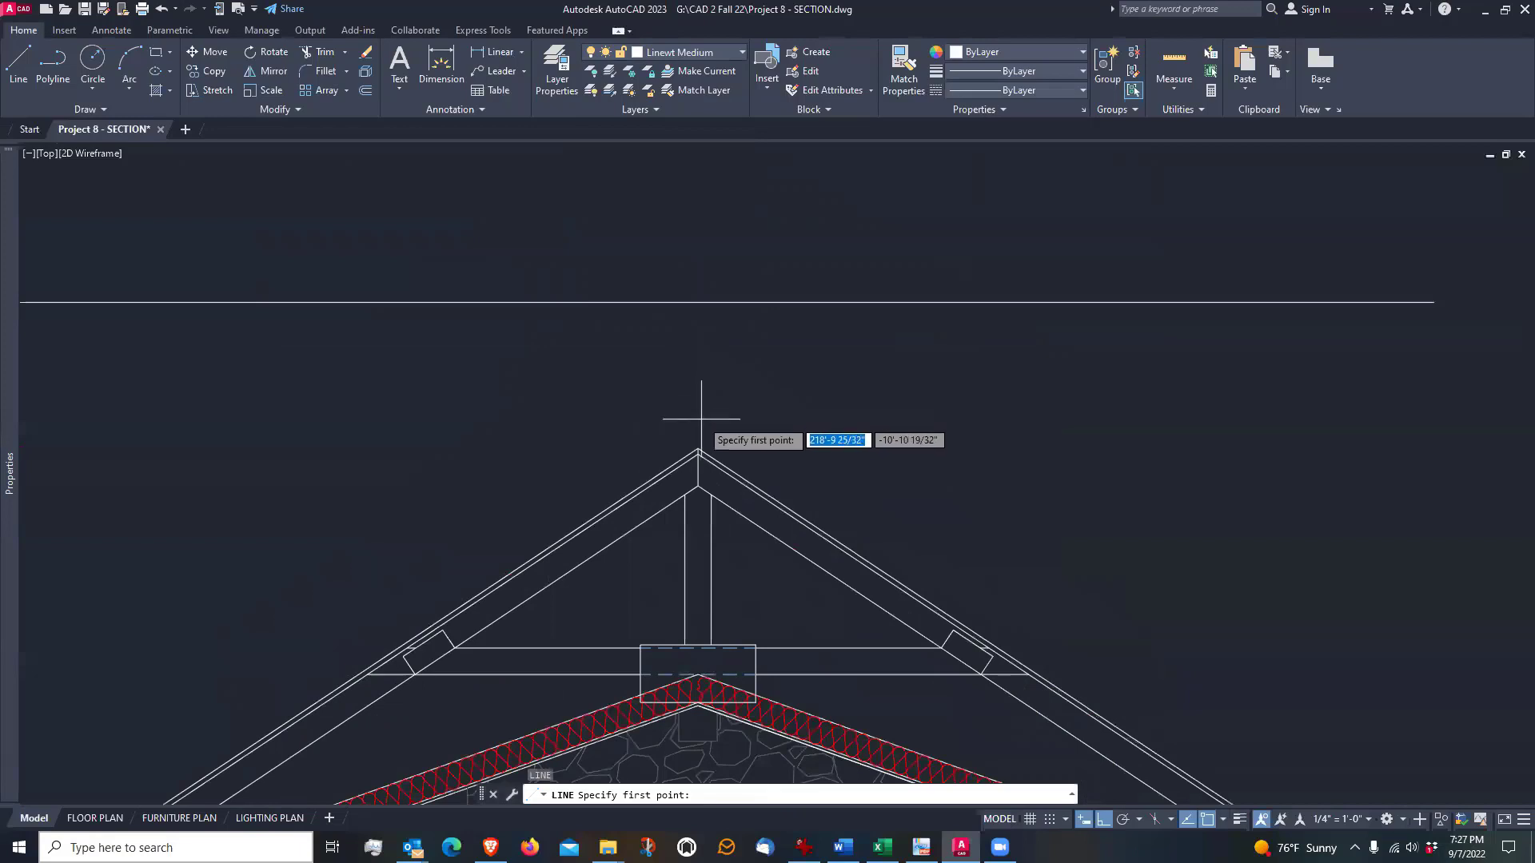
left_click(698, 449)
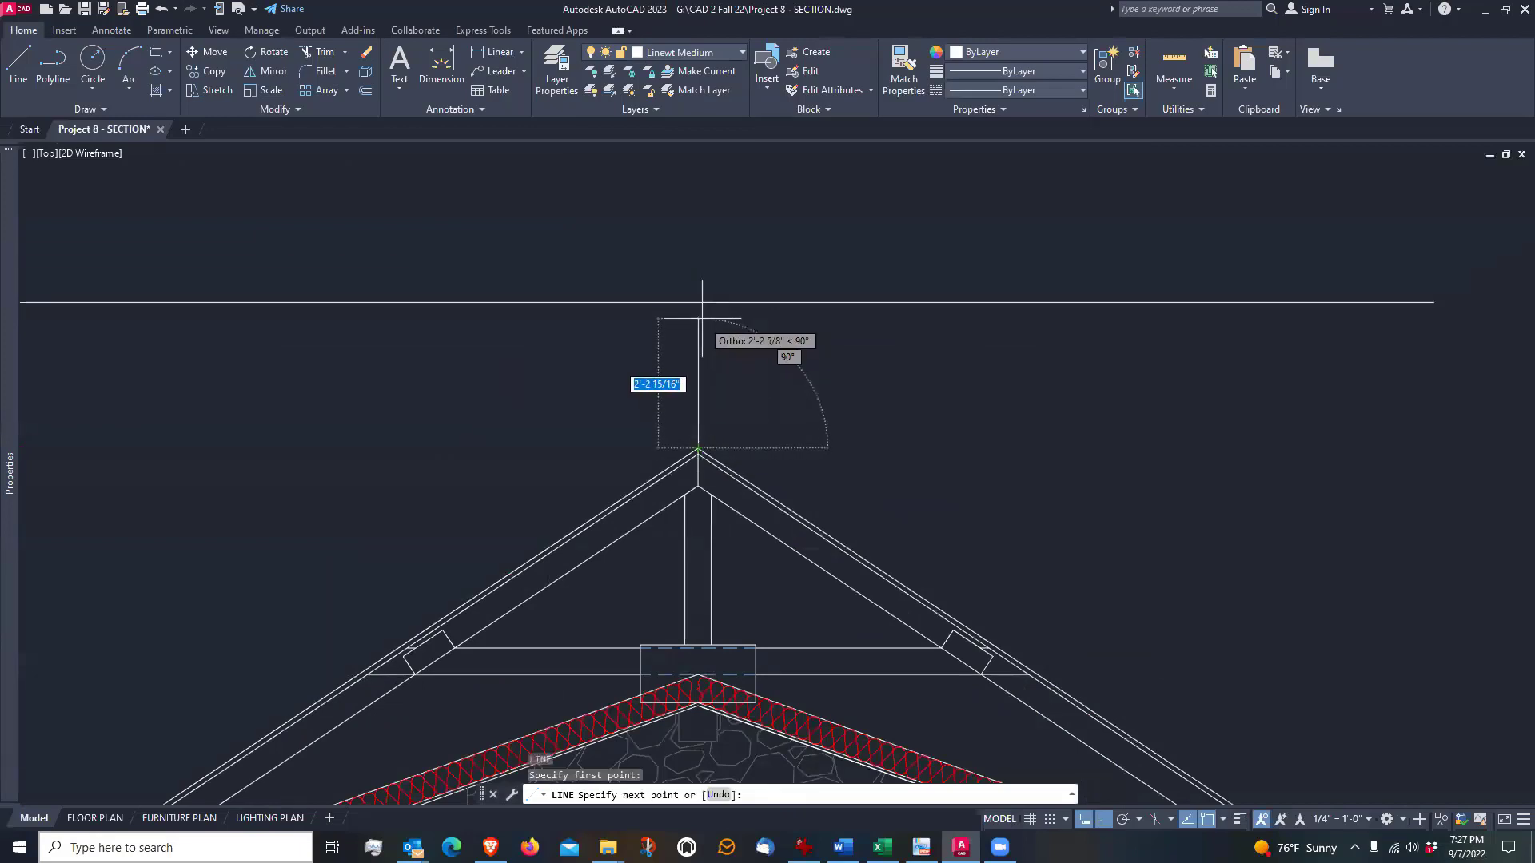
left_click(698, 302)
key("Return")
middle_click_drag(810, 381, 879, 347)
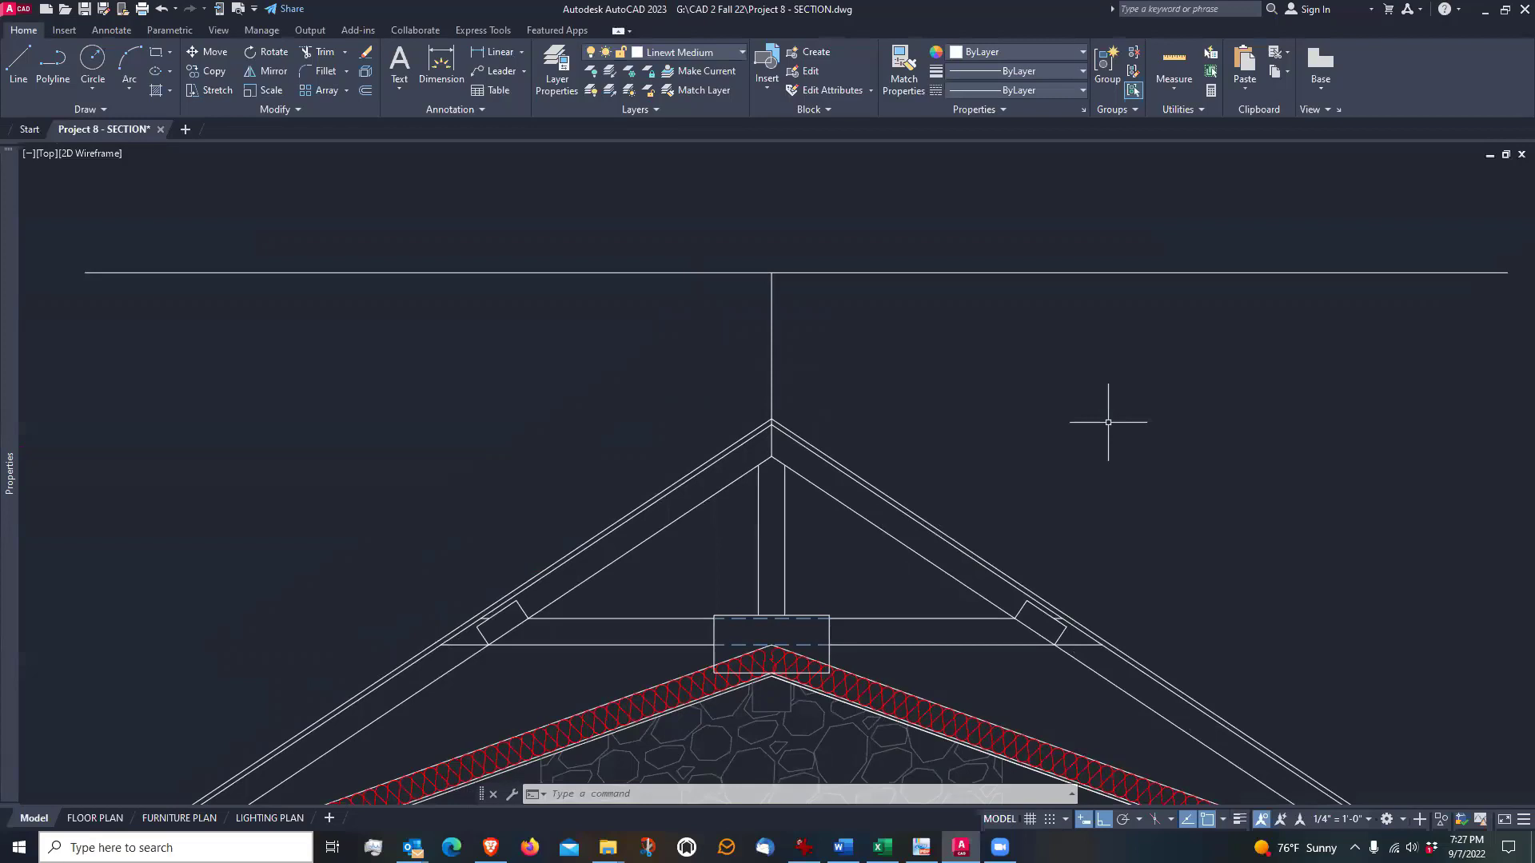
Offset the vertical ridge line 2'6" to both sides
type("o")
key("Return")
type("2")
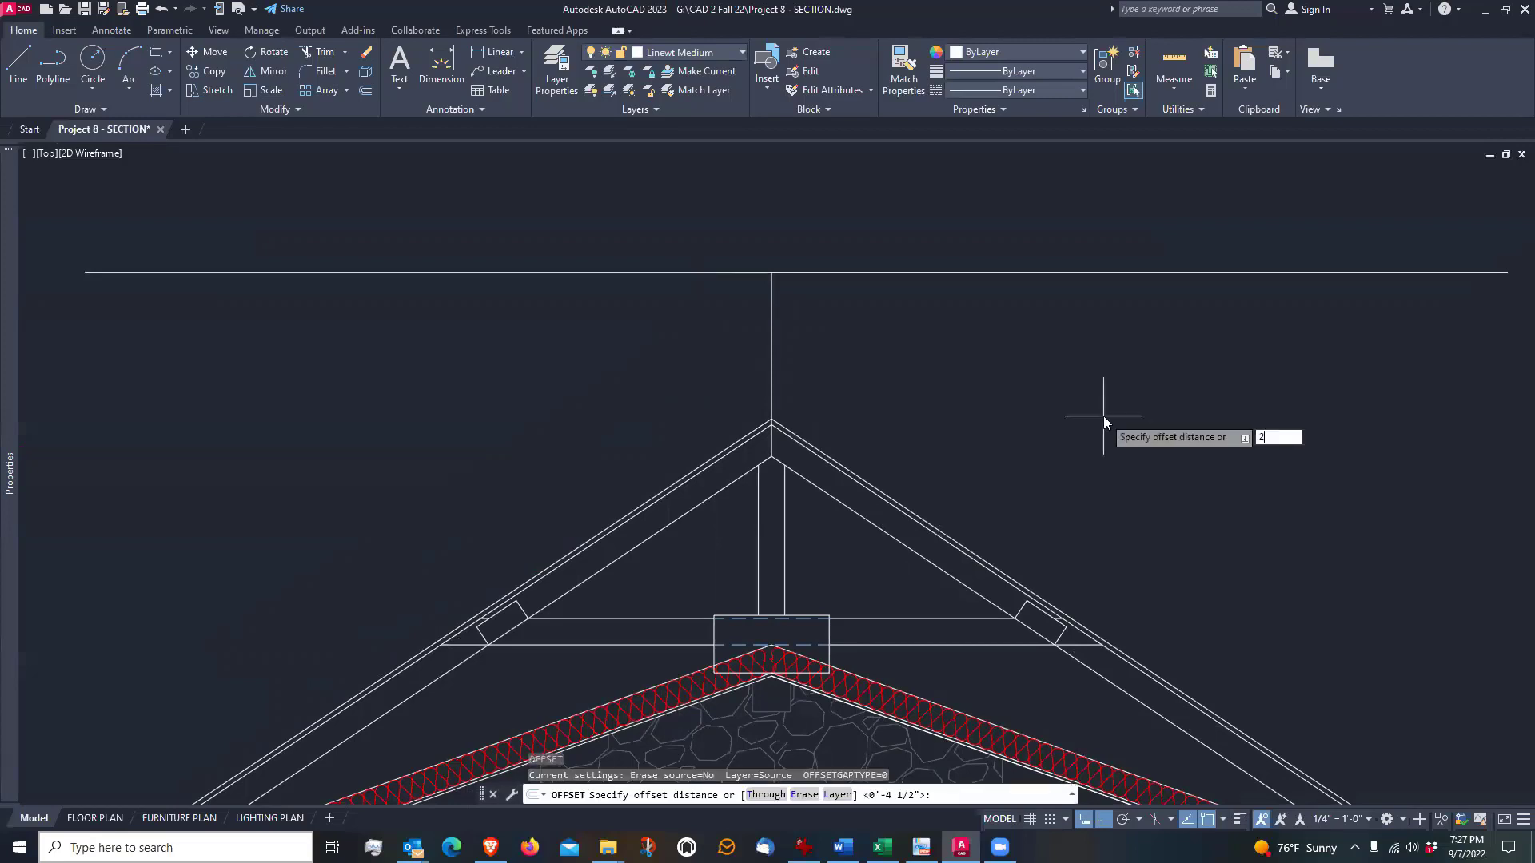
type("'6")
key("Return")
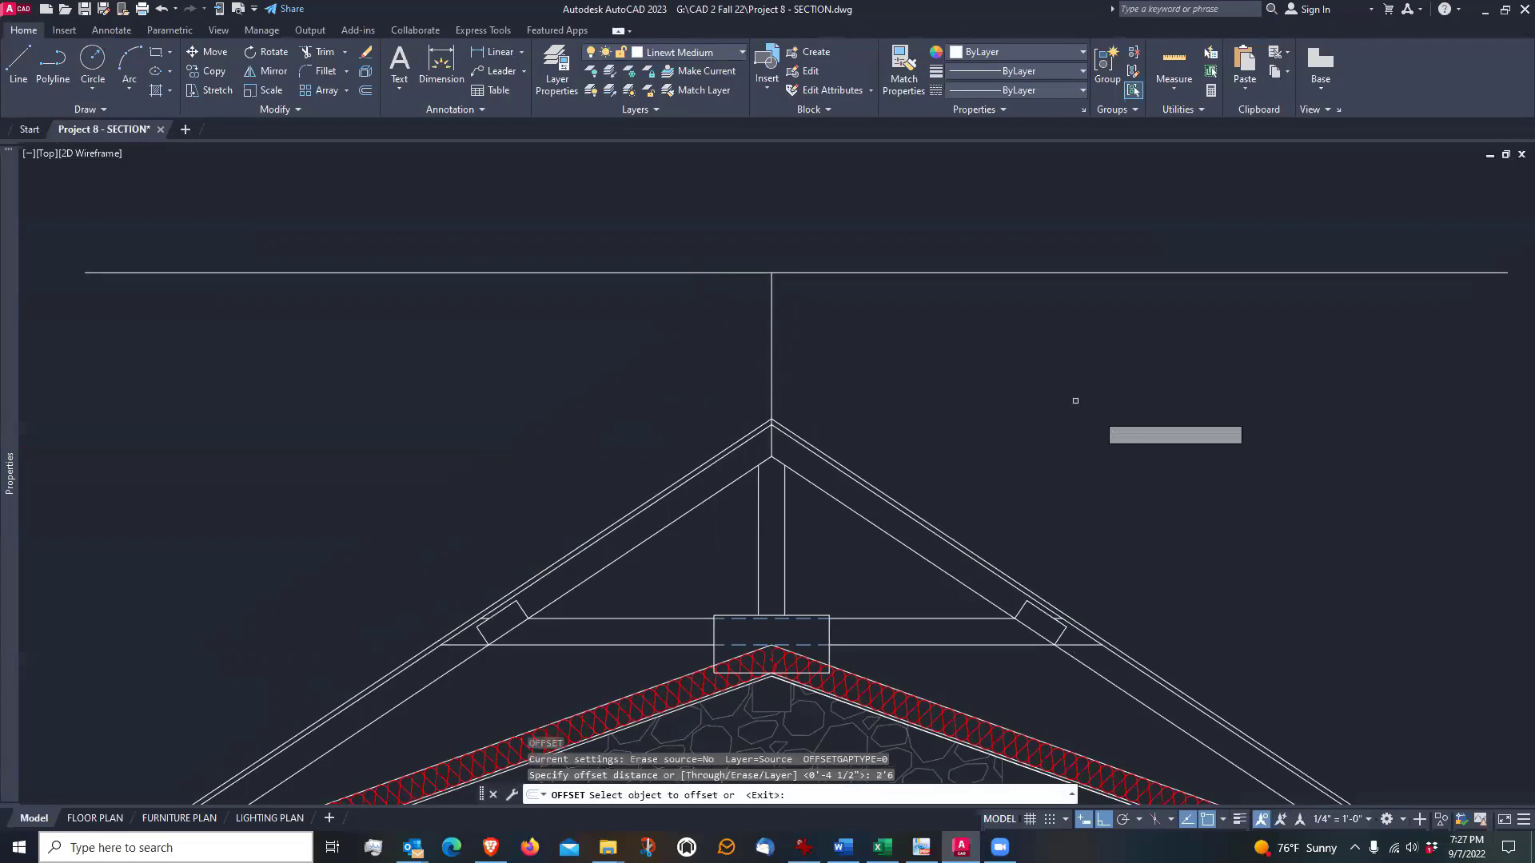
left_click(772, 383)
left_click(897, 382)
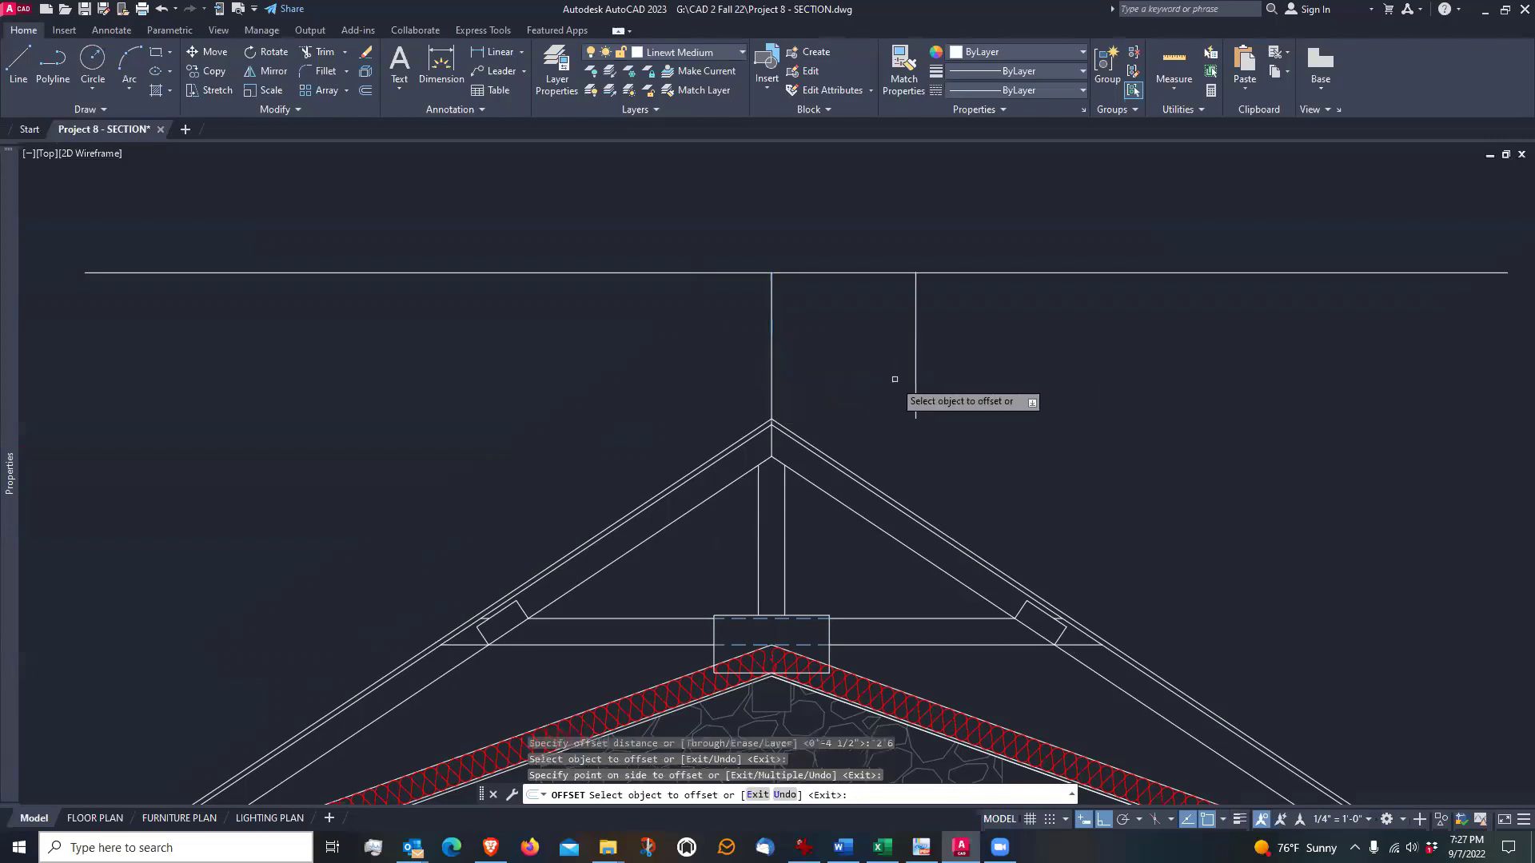
left_click(631, 372)
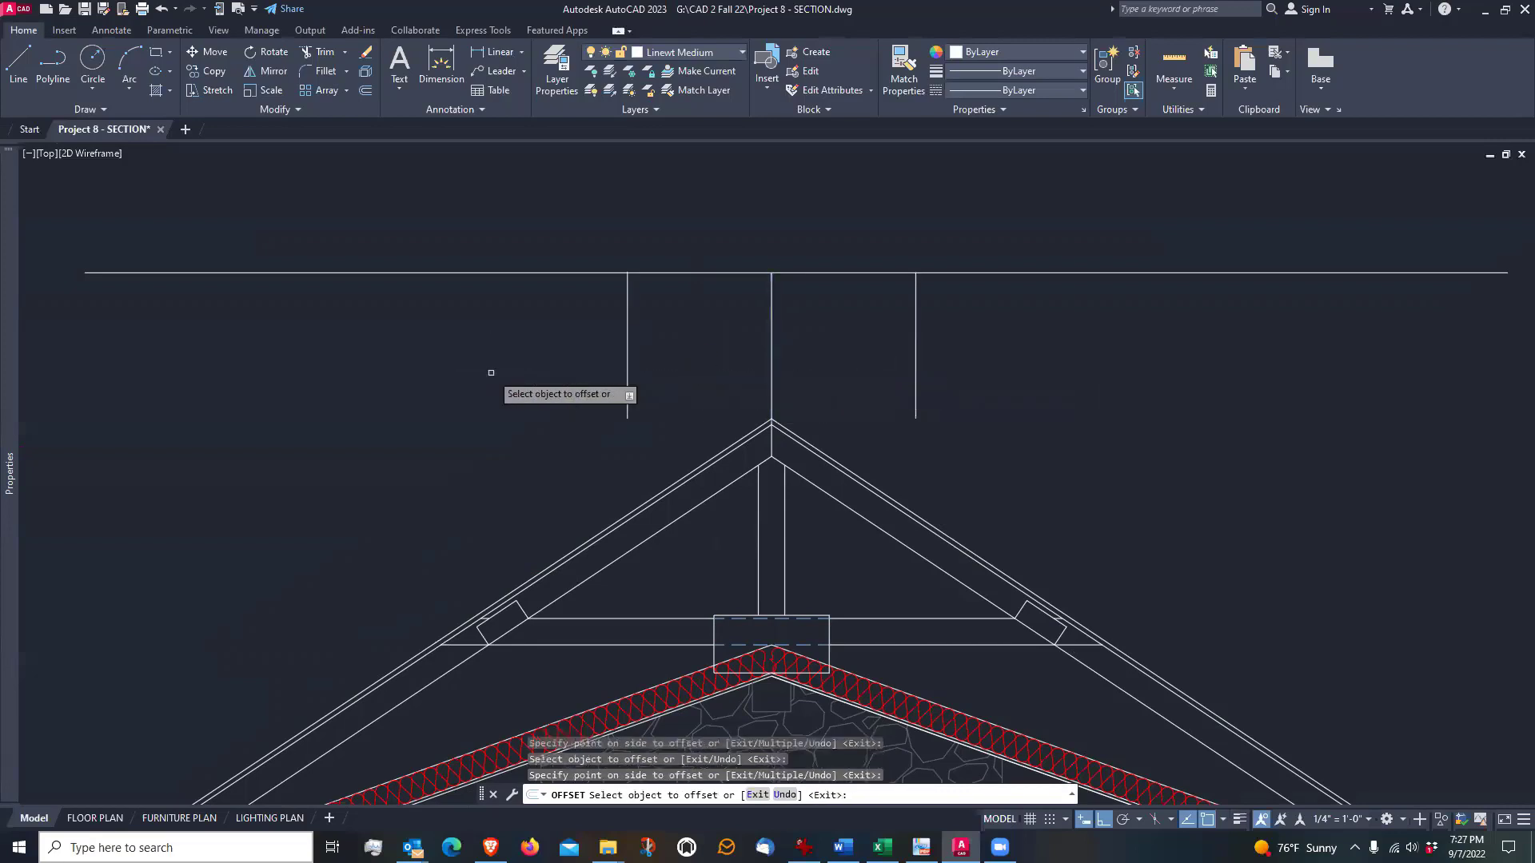
key("Return")
Erase the original vertical line between the roof peak and the horizontal line
type("e")
key("Return")
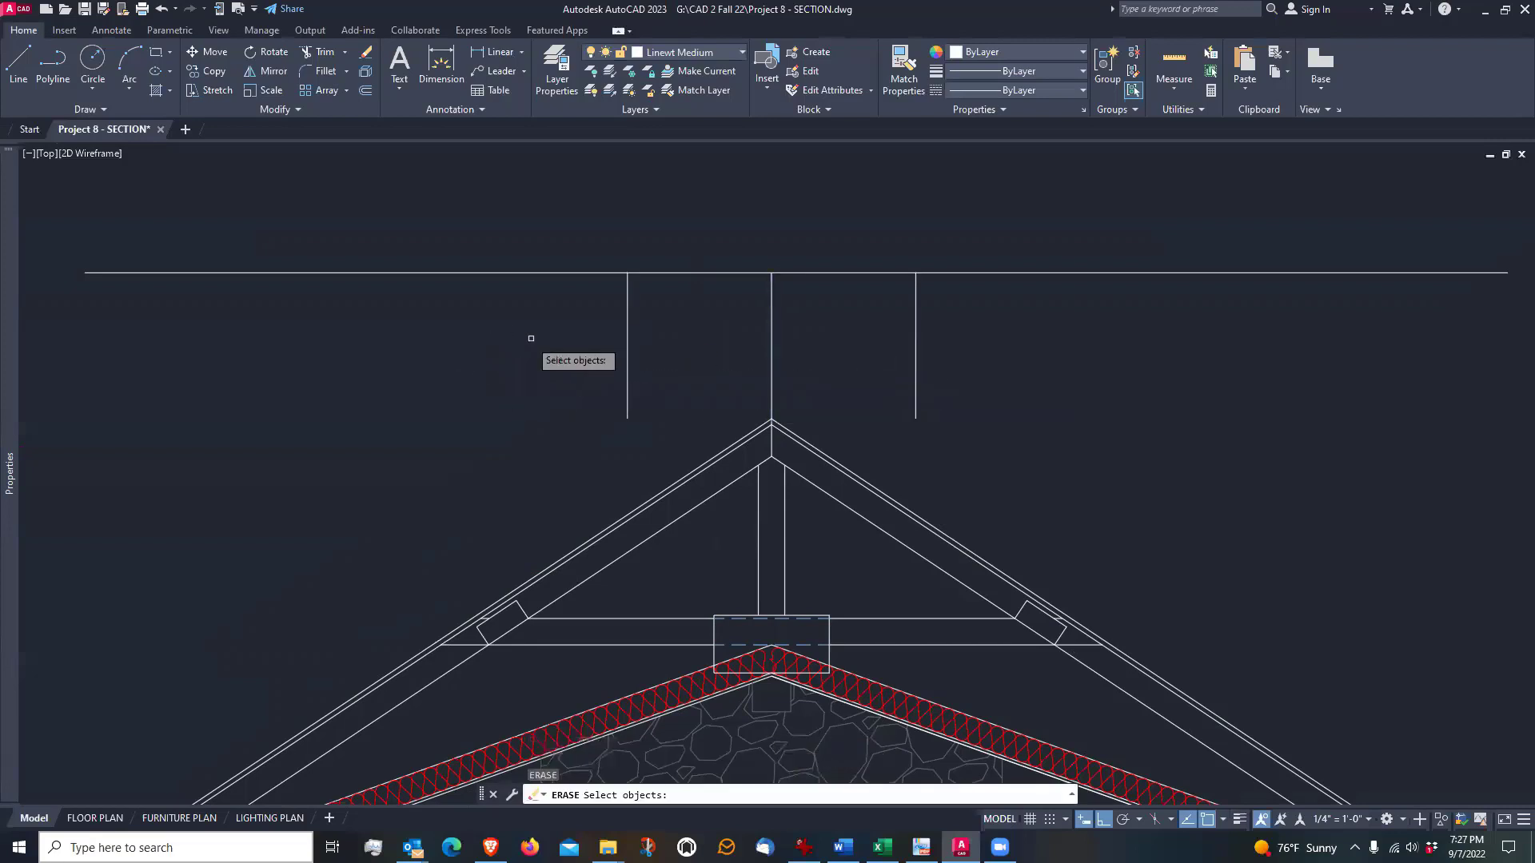
left_click(775, 341)
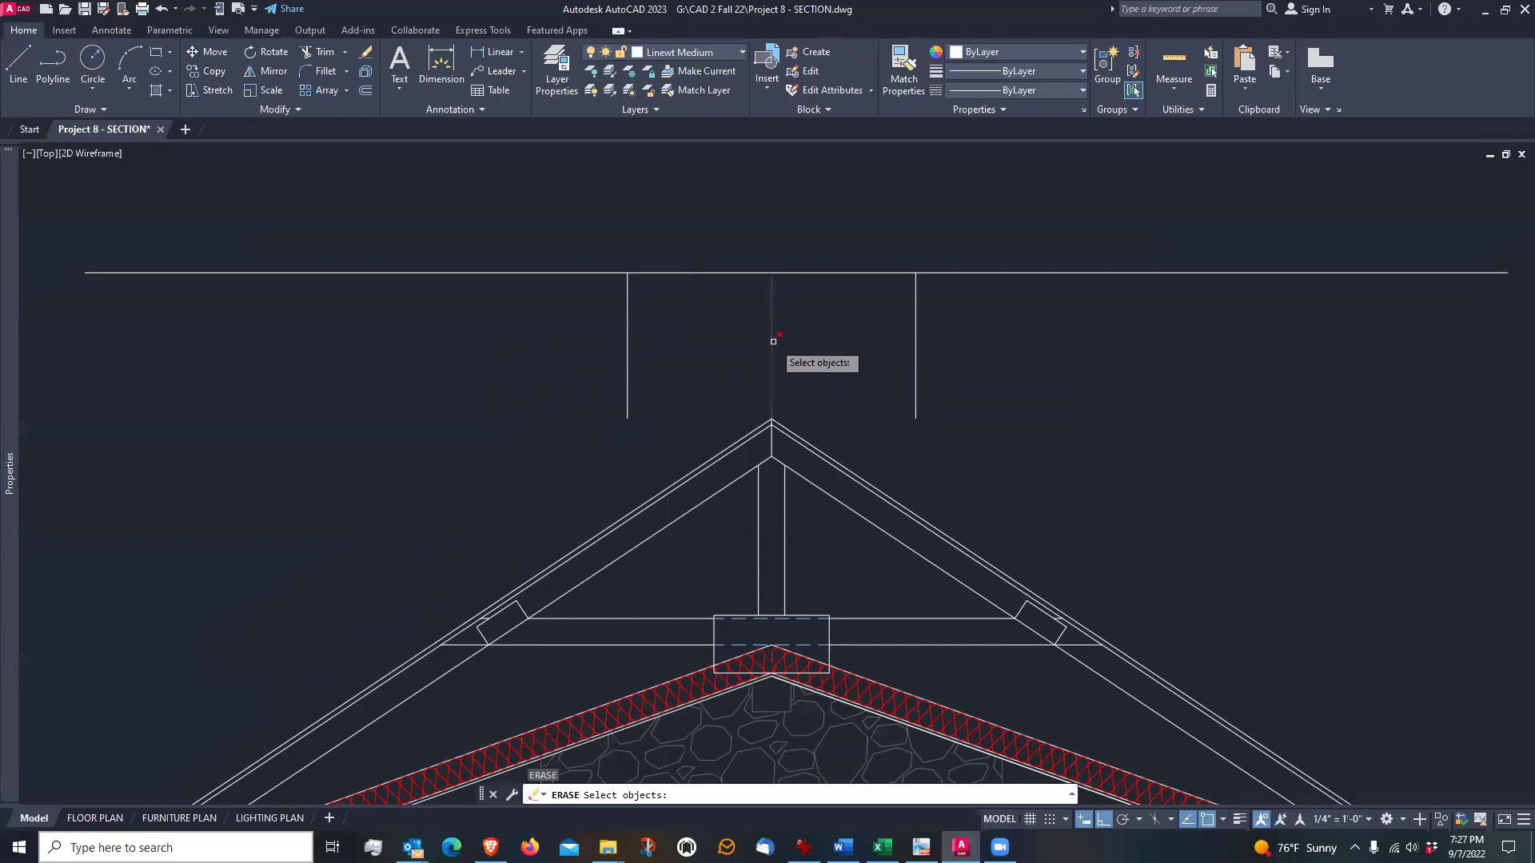
key("Return")
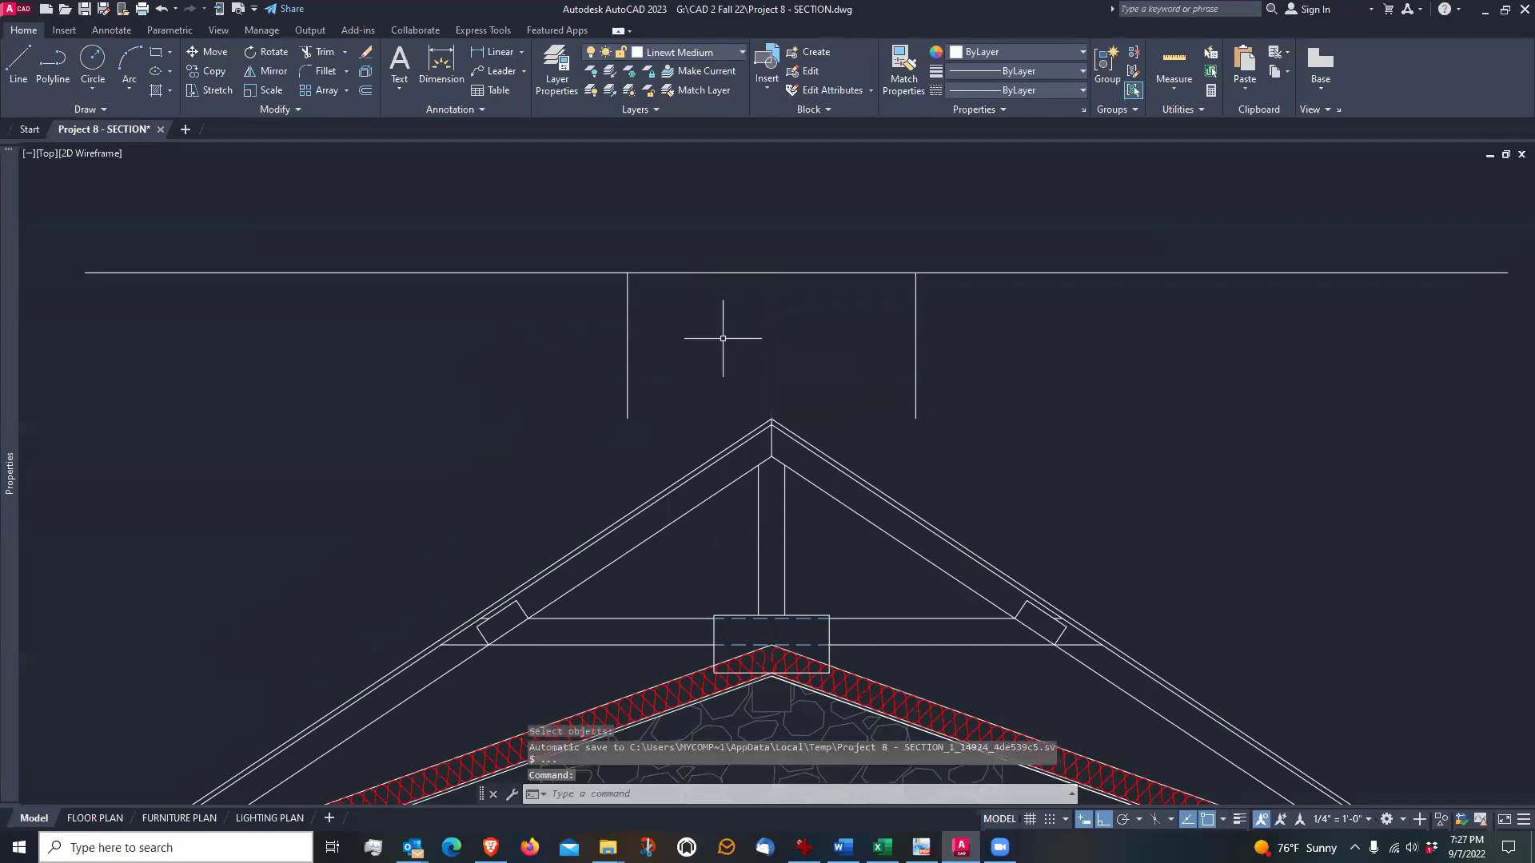
Extend both vertical chimney lines down to the roof slopes and trim the horizontal line beyond them on each side
left_click(319, 54)
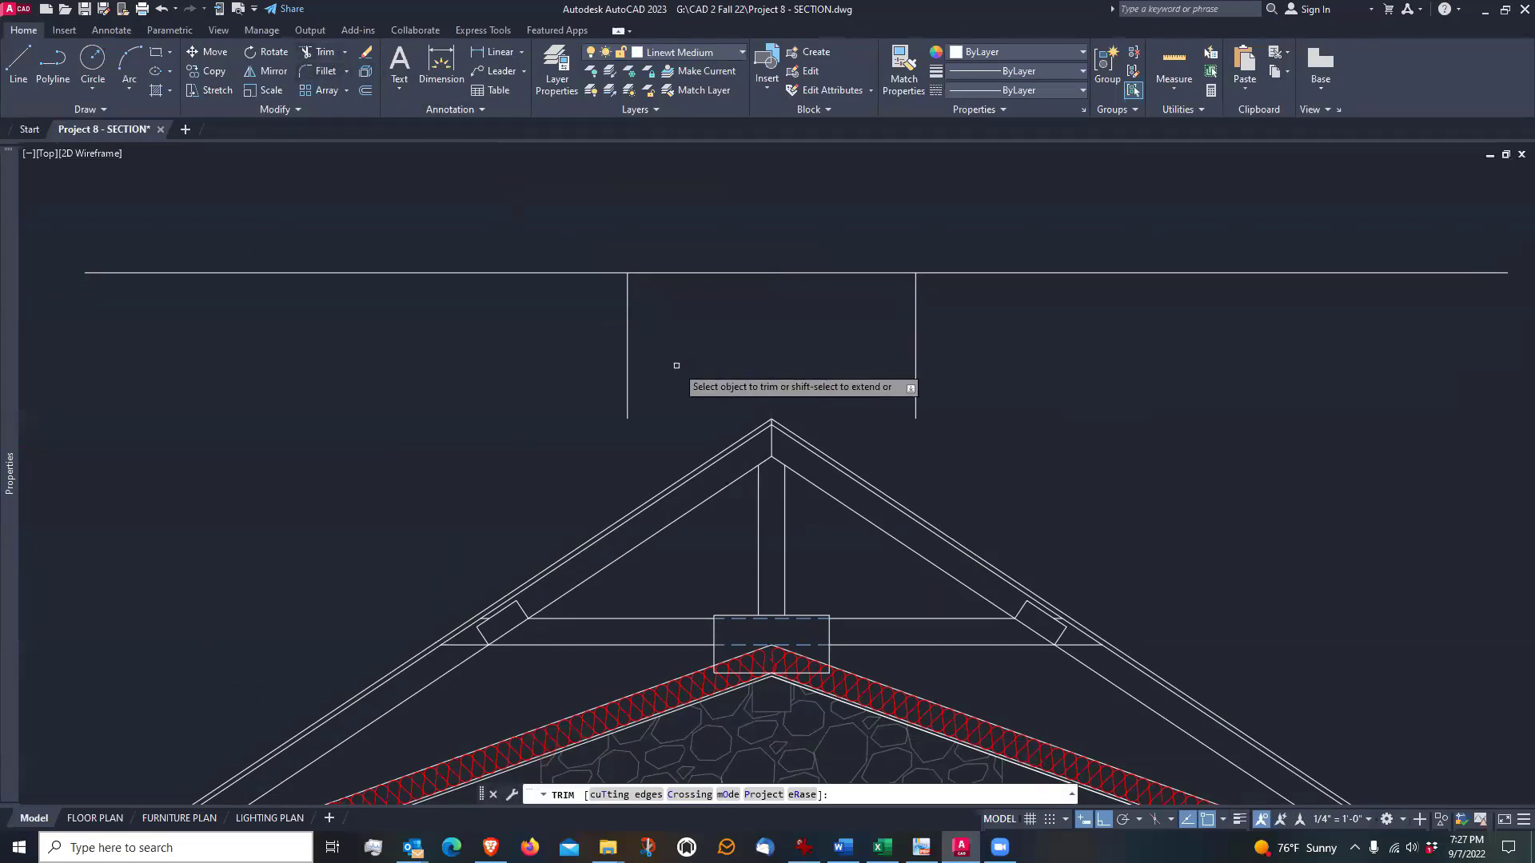
left_click(629, 414, "shift")
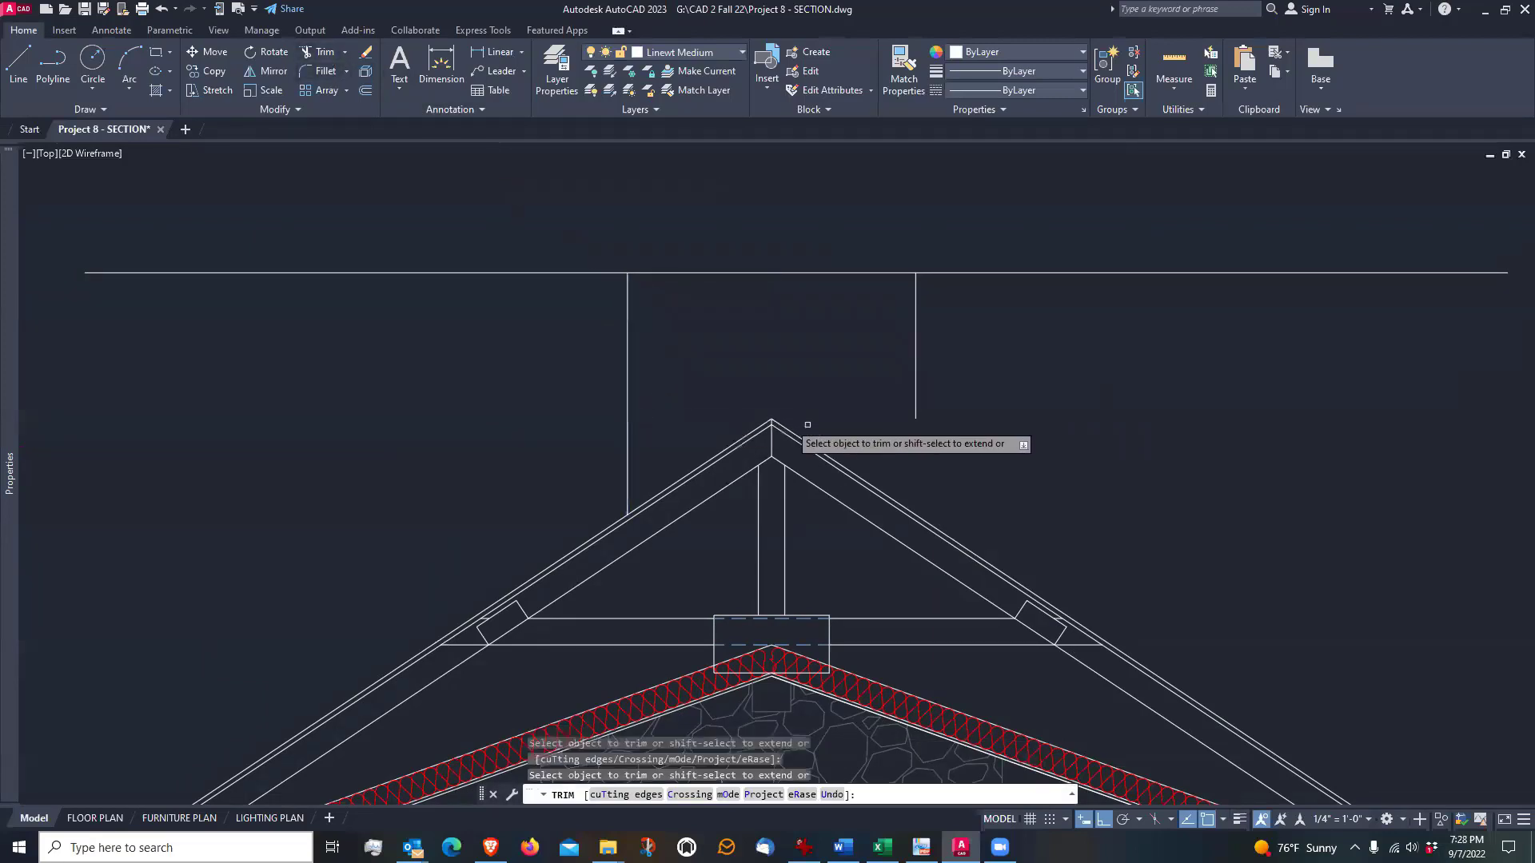
left_click(915, 416, "shift")
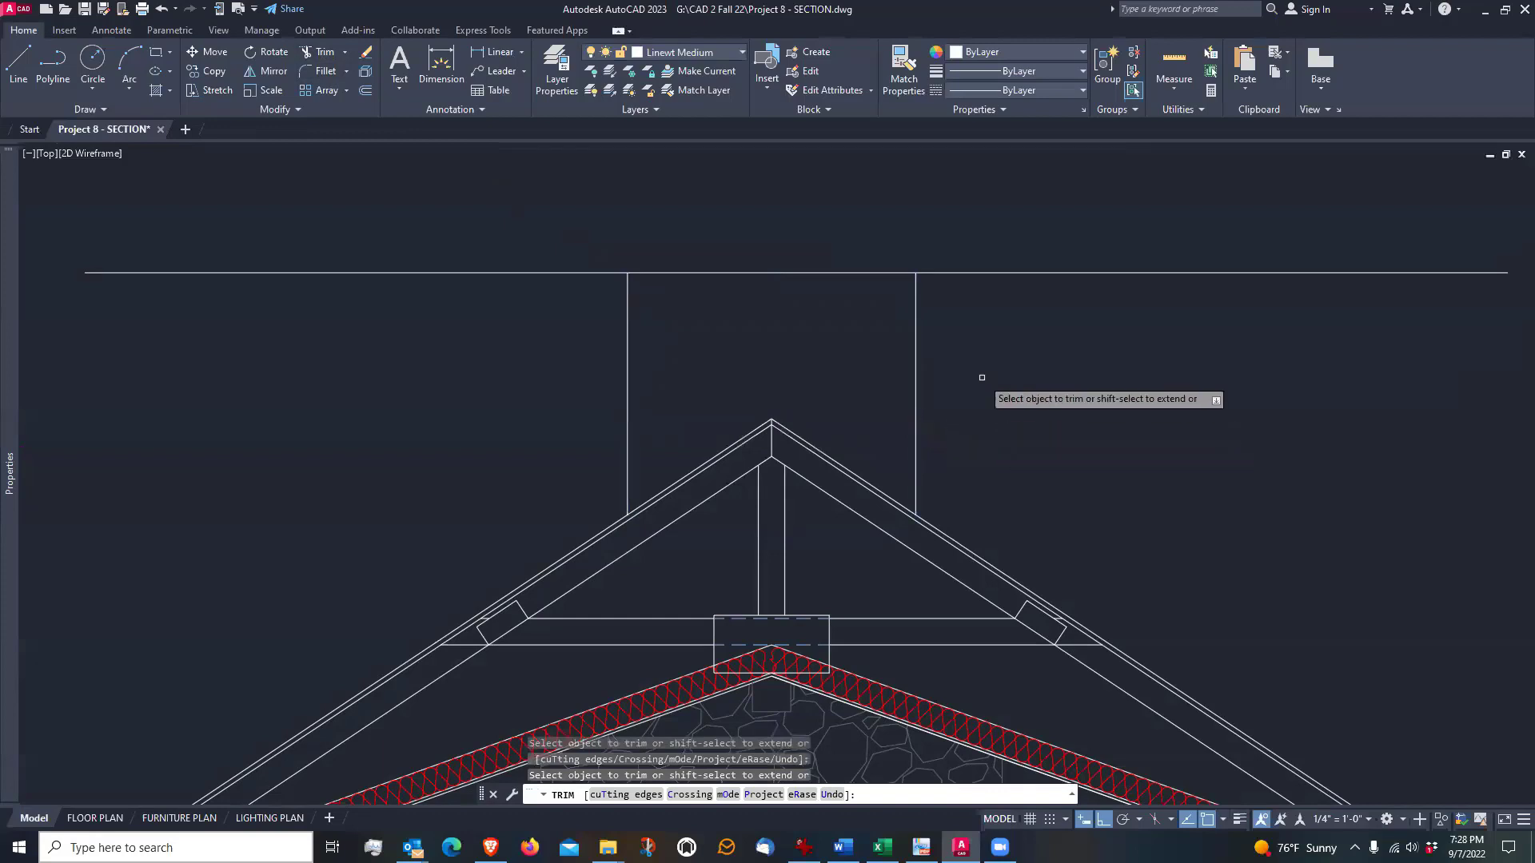
left_click(534, 269)
left_click(979, 271)
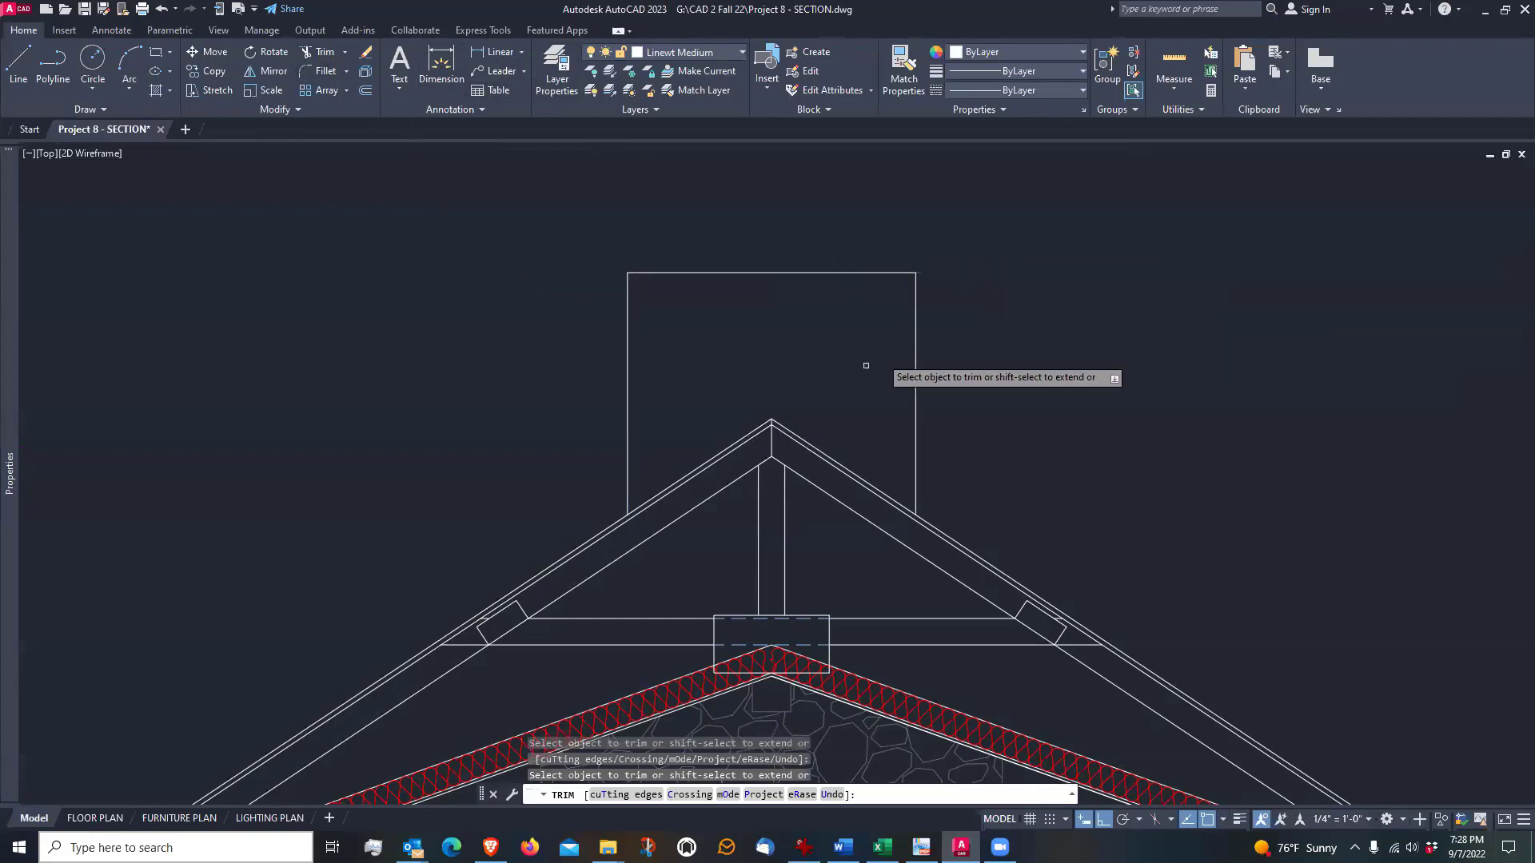
scroll(808, 387, "down", 2)
key("Escape")
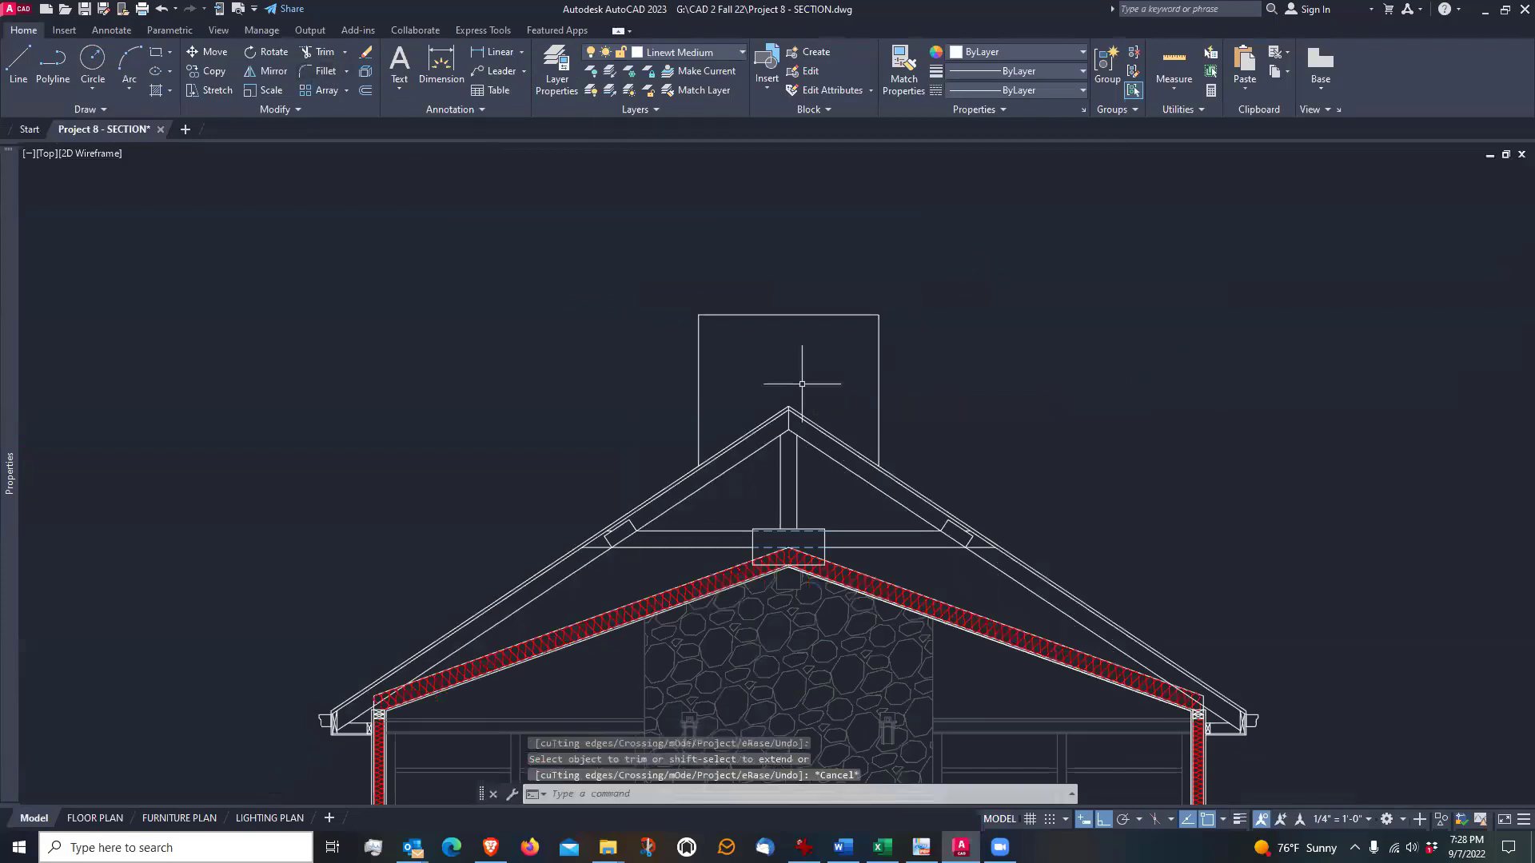
Offset the chimney's top line 1" downward, and offset the resulting line another 1" downward
scroll(802, 384, "up", 2)
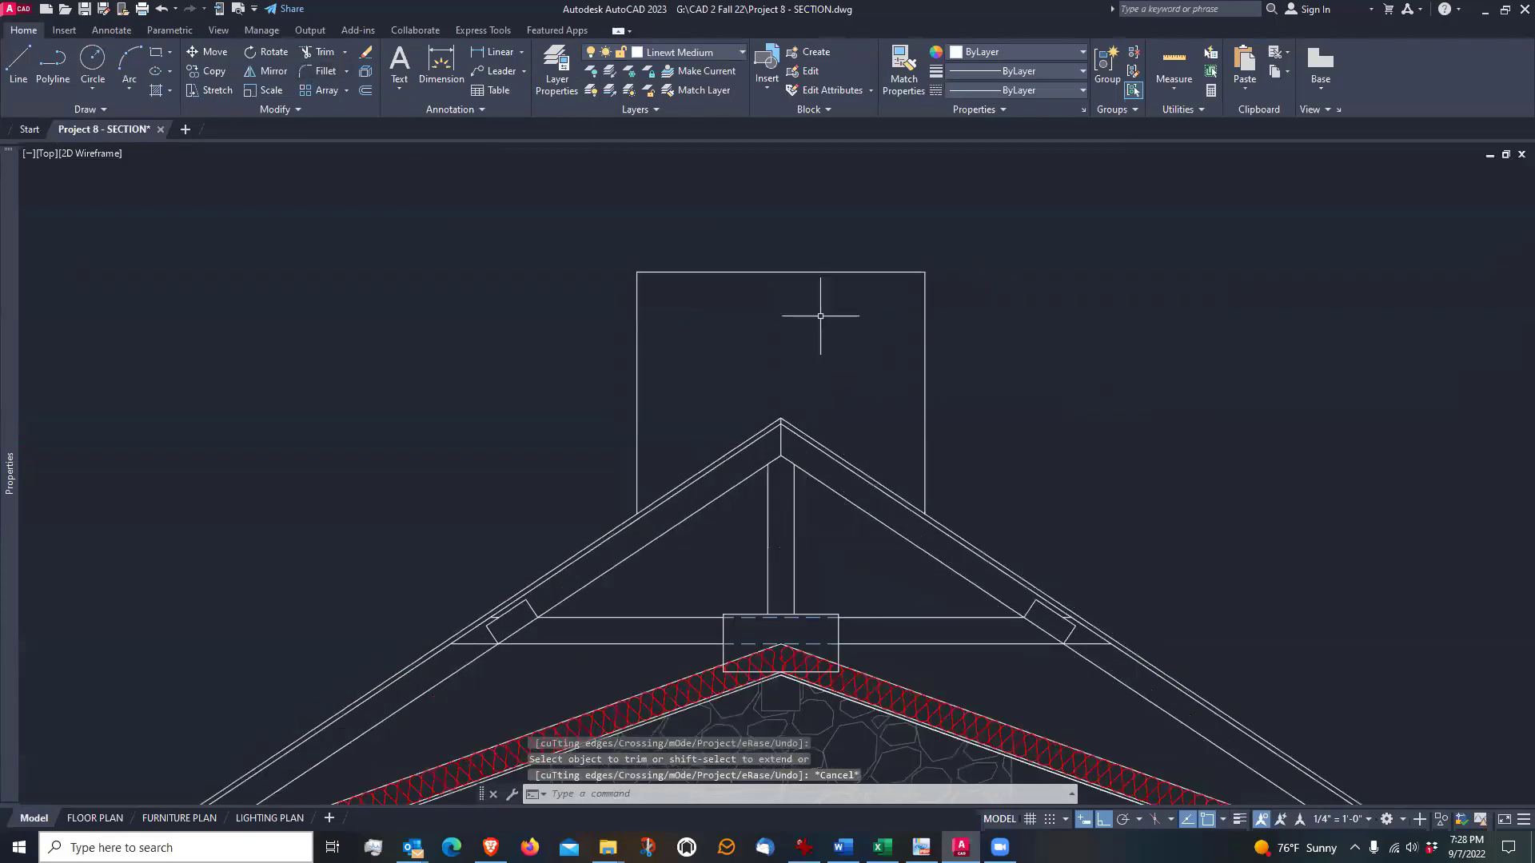
middle_click_drag(801, 305, 725, 319)
scroll(691, 314, "up", 2)
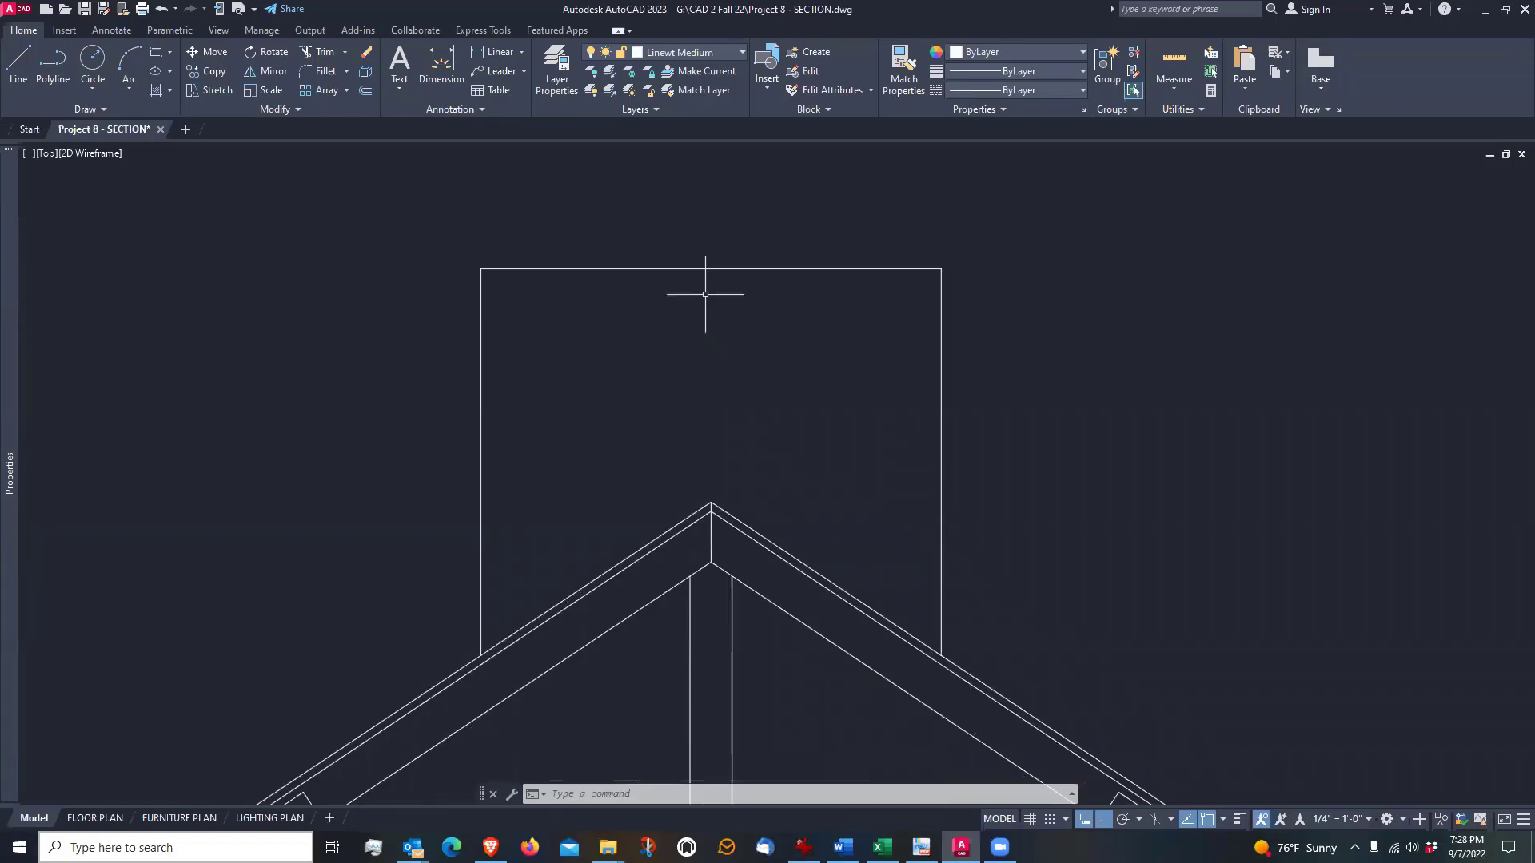
scroll(491, 281, "up", 2)
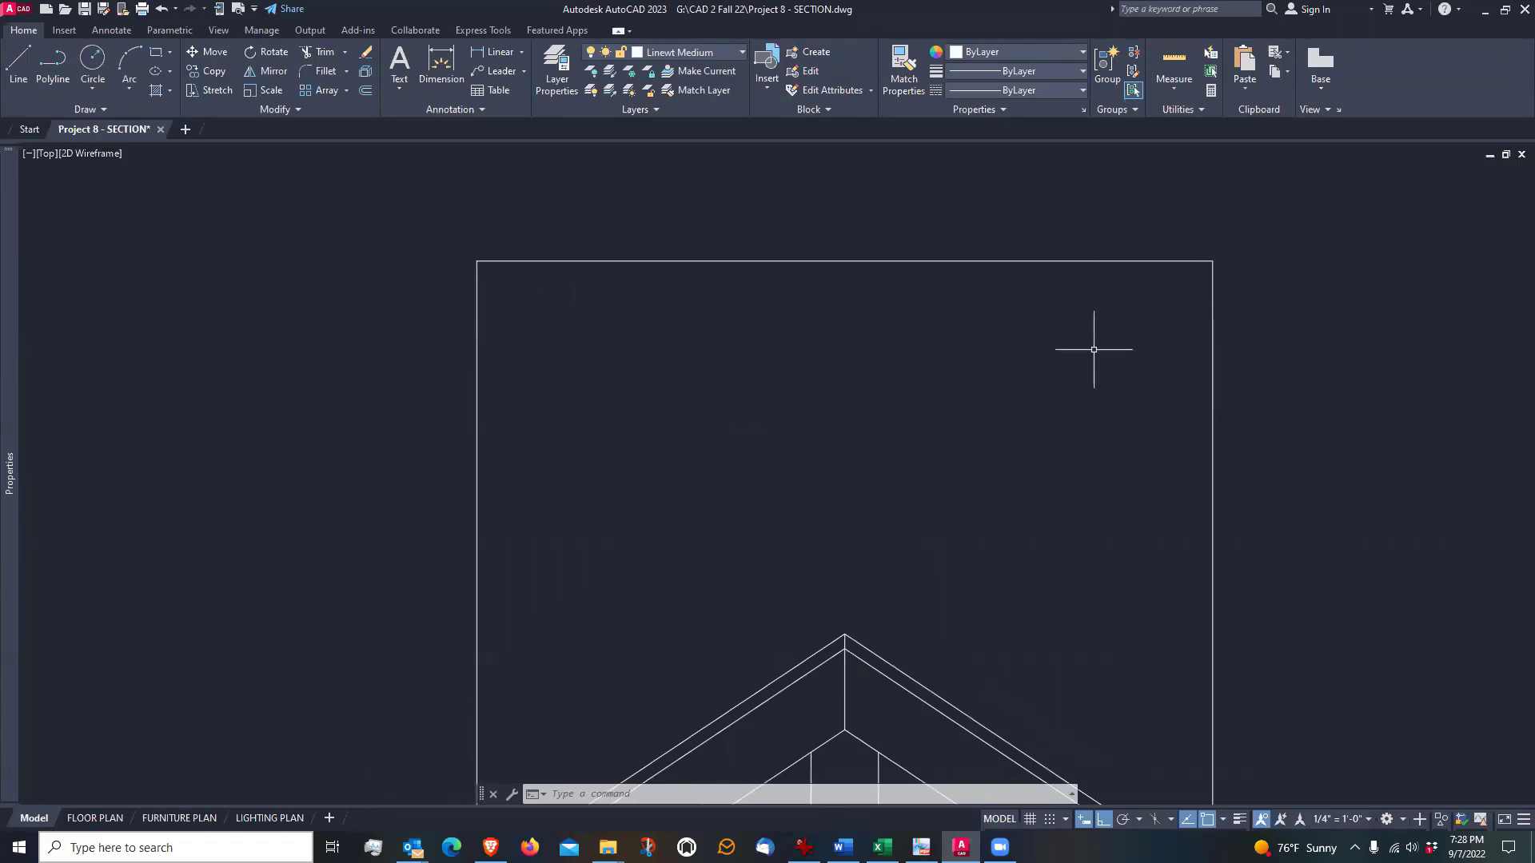
scroll(648, 289, "down", 2)
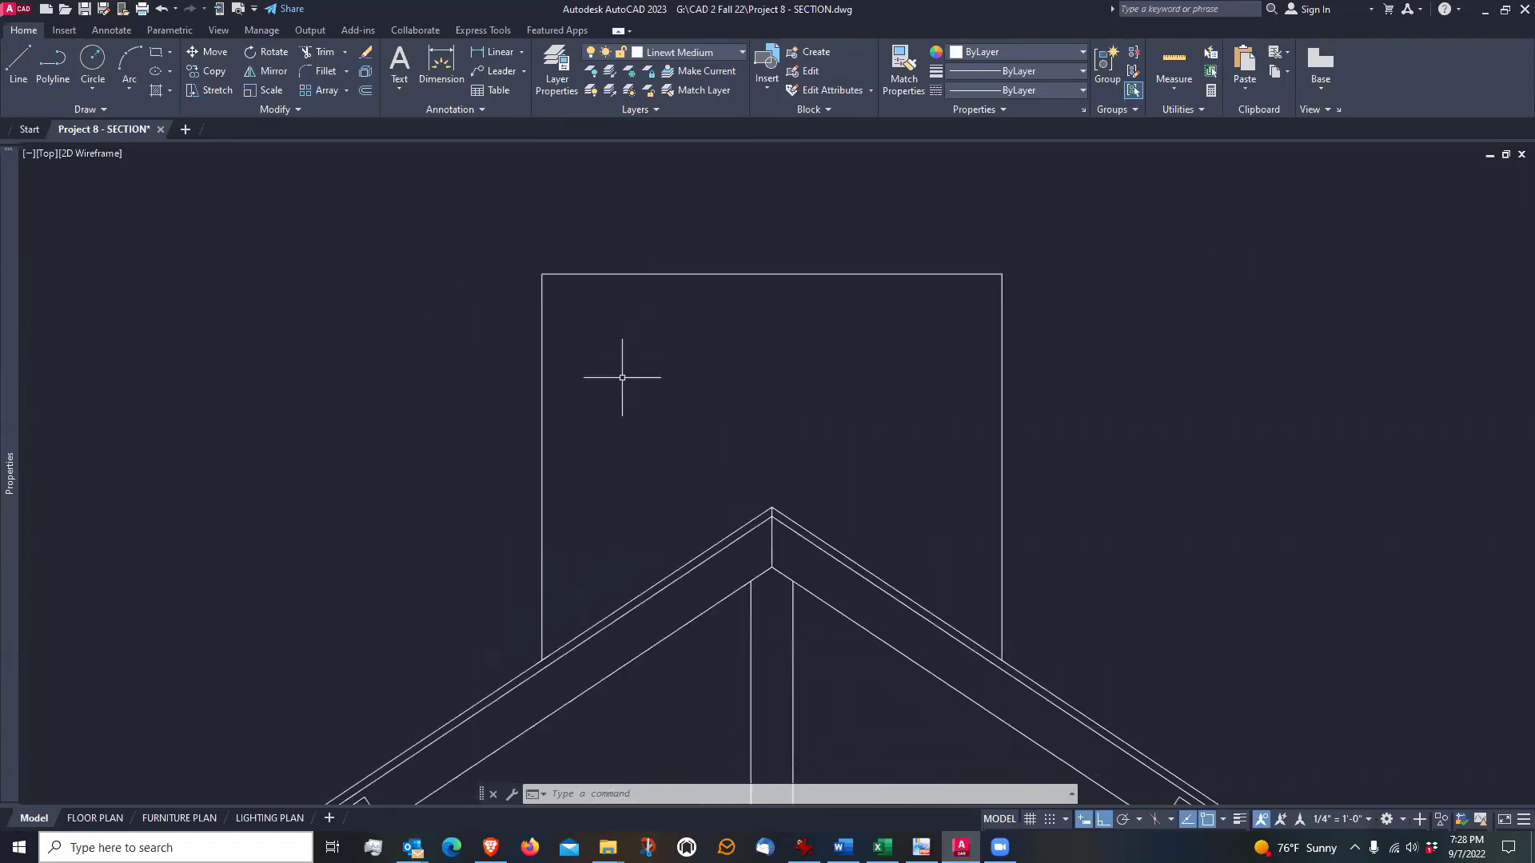
middle_click_drag(617, 376, 640, 381)
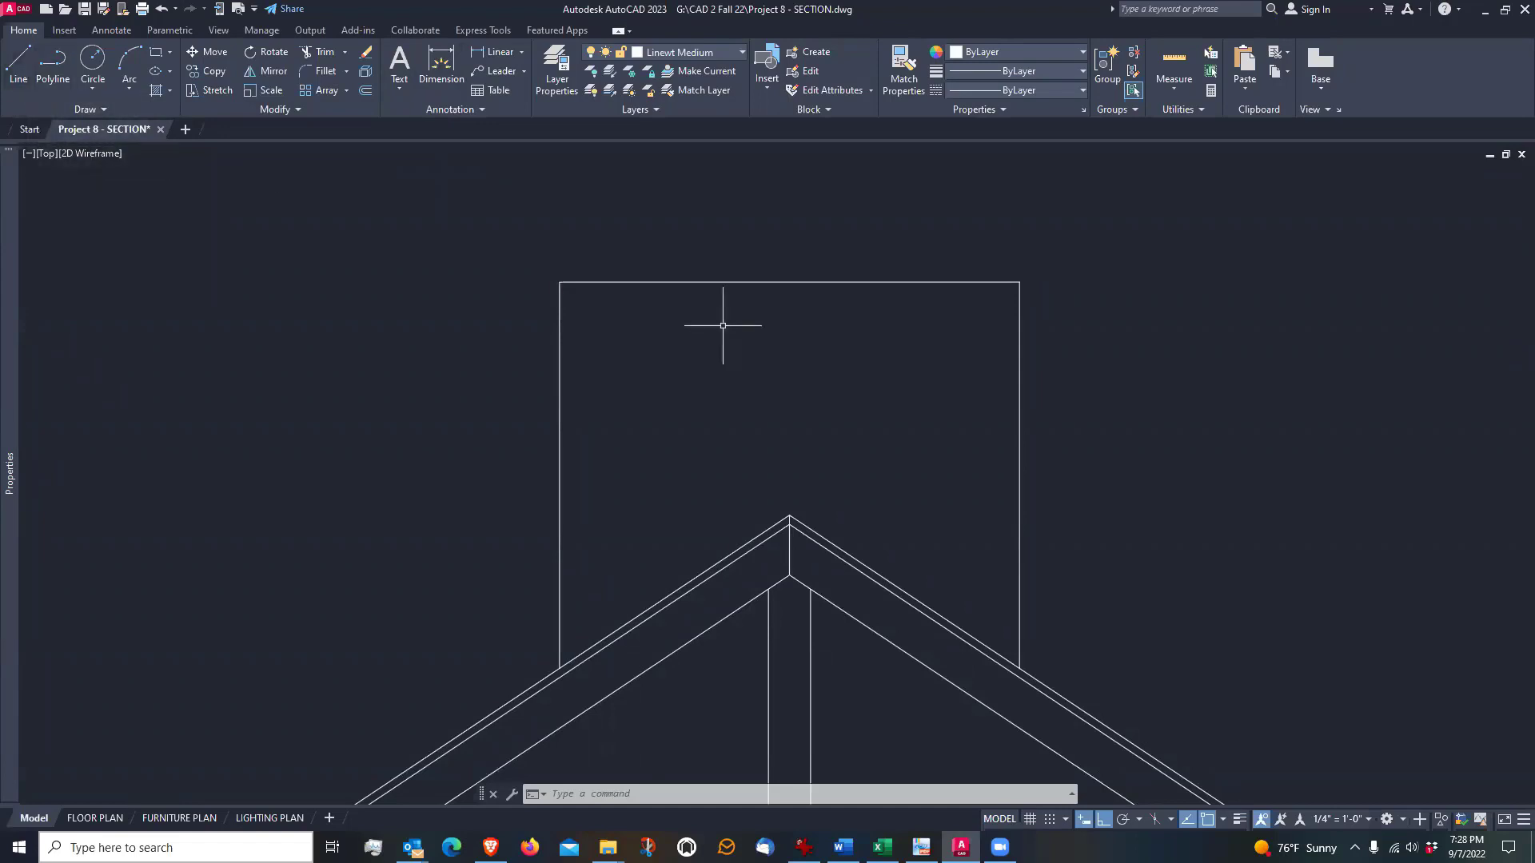
type("o")
key("Return")
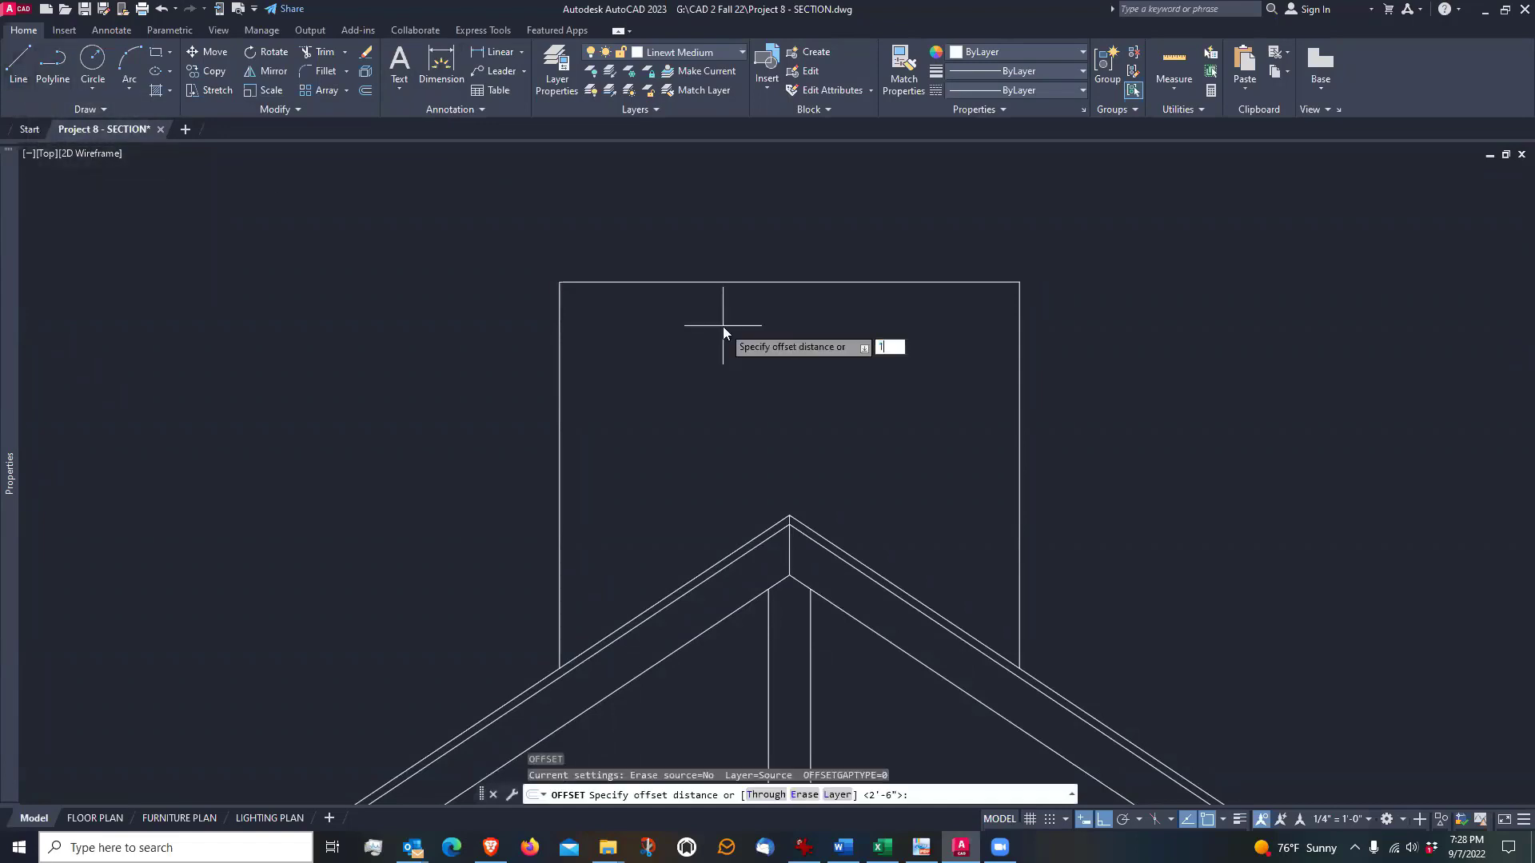
type("1")
key("Return")
left_click(710, 283)
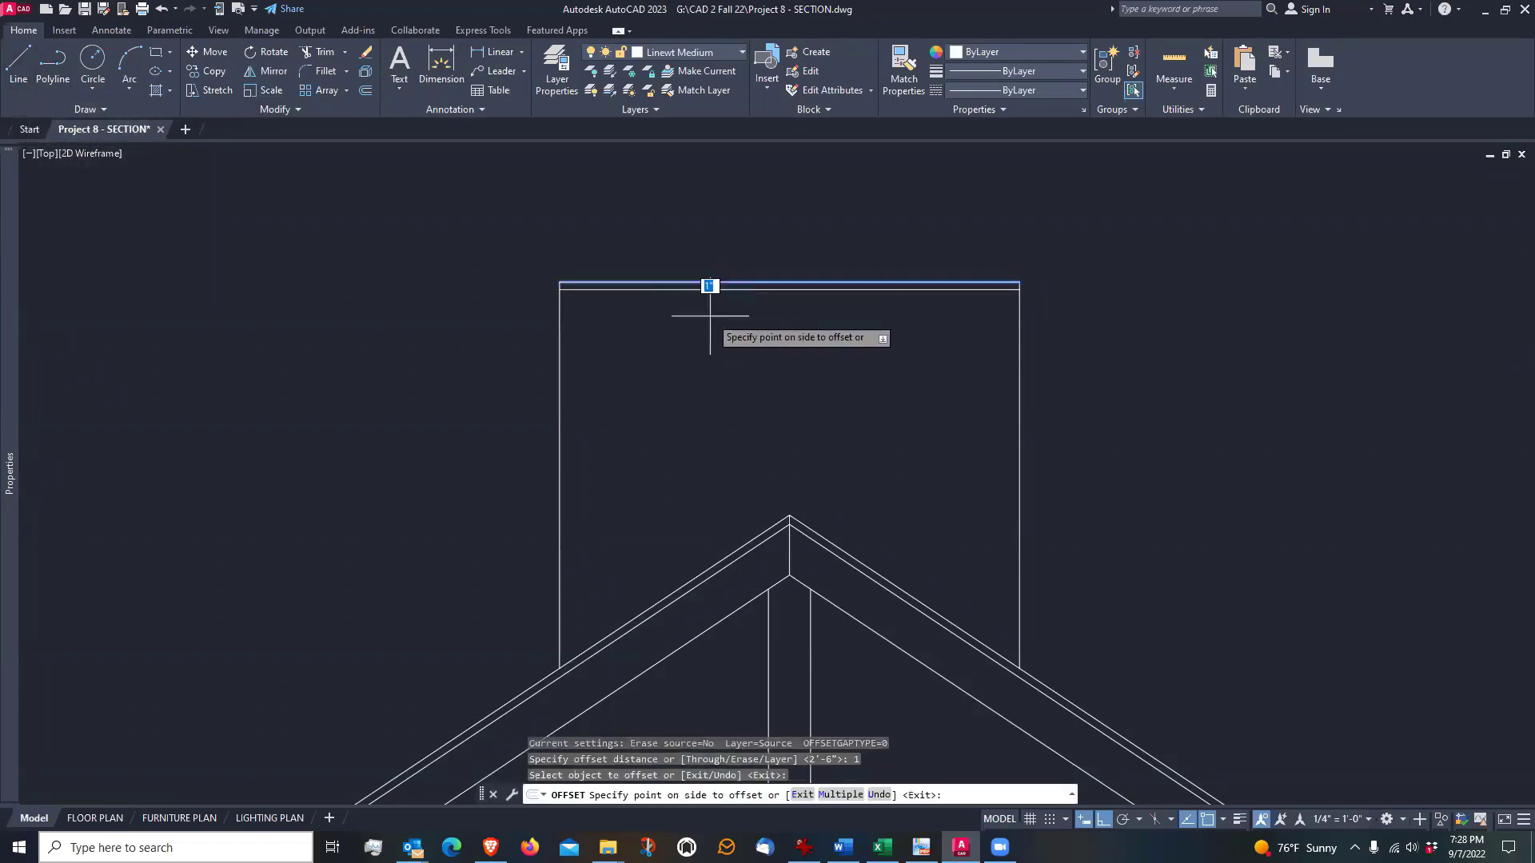
left_click(710, 316)
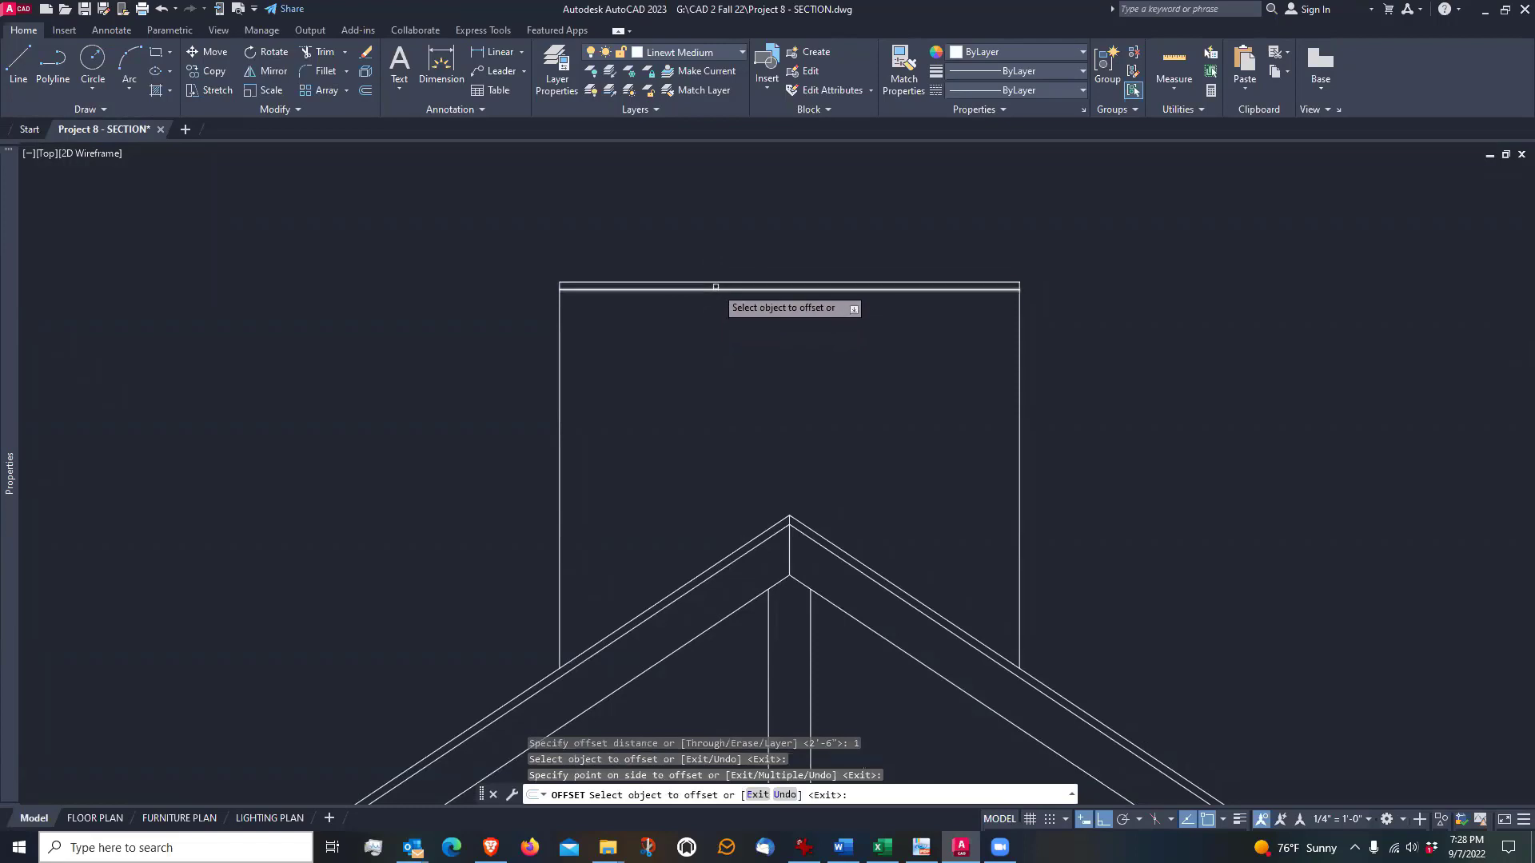
left_click(710, 291)
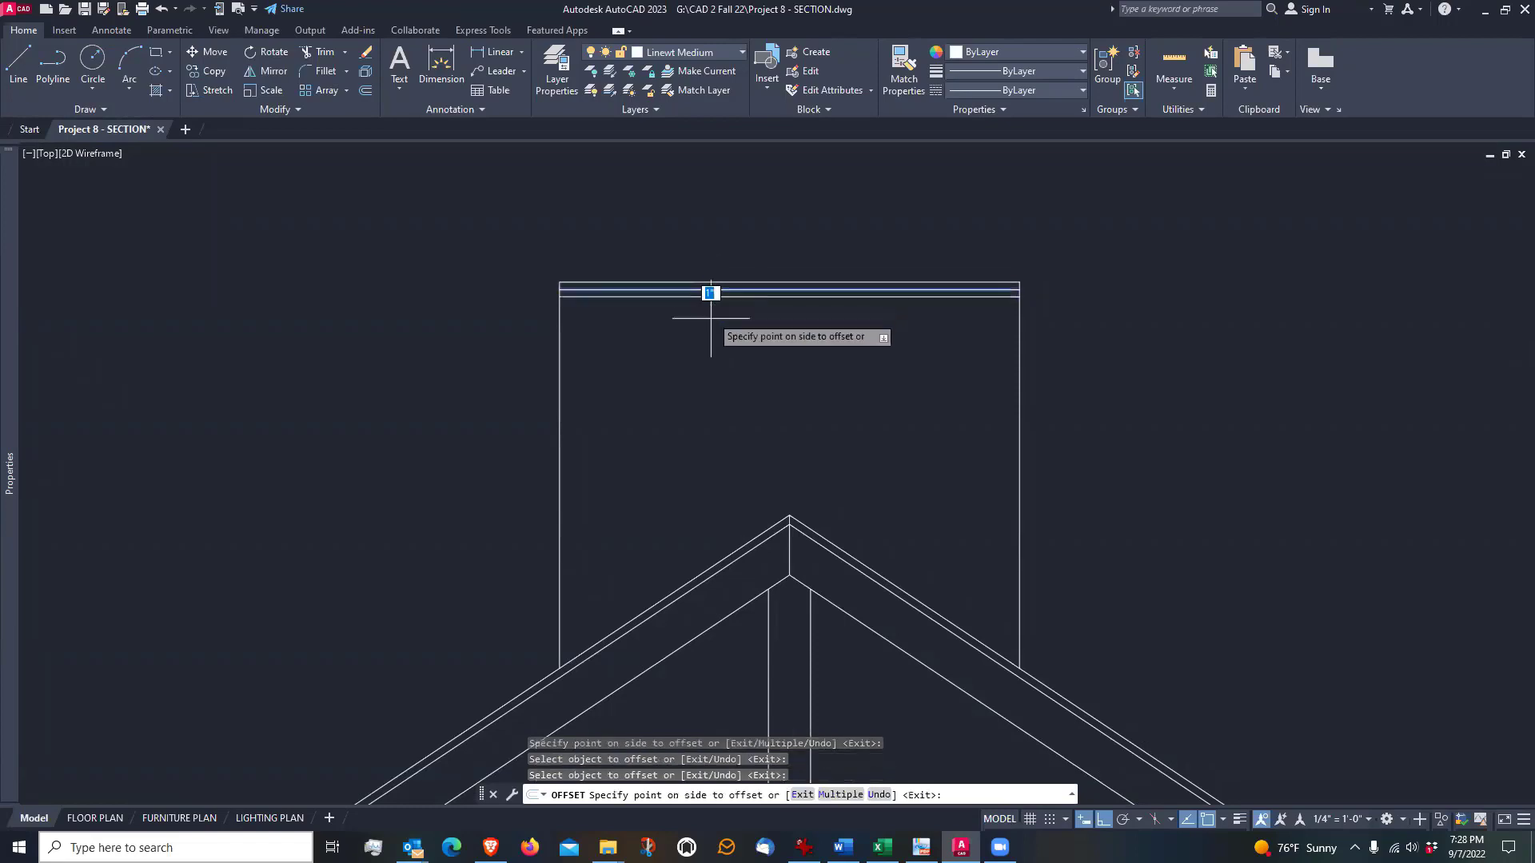
left_click(710, 318)
key("Return")
Try grip-stretching the left end of the chimney's middle horizontal line 1" outward, and undo the stretch
scroll(600, 308, "up", 2)
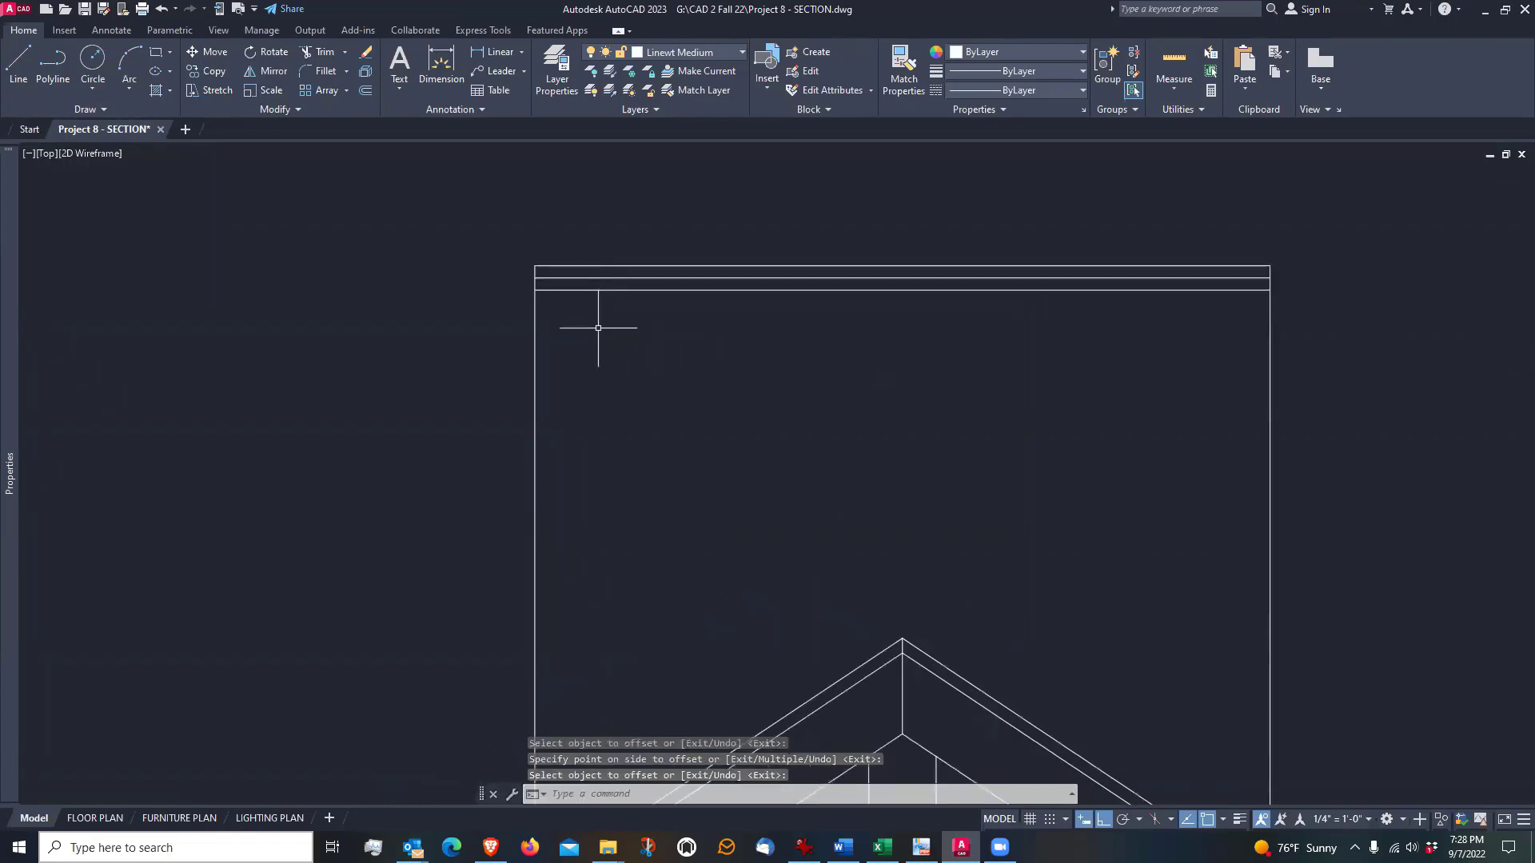
scroll(598, 328, "up", 4)
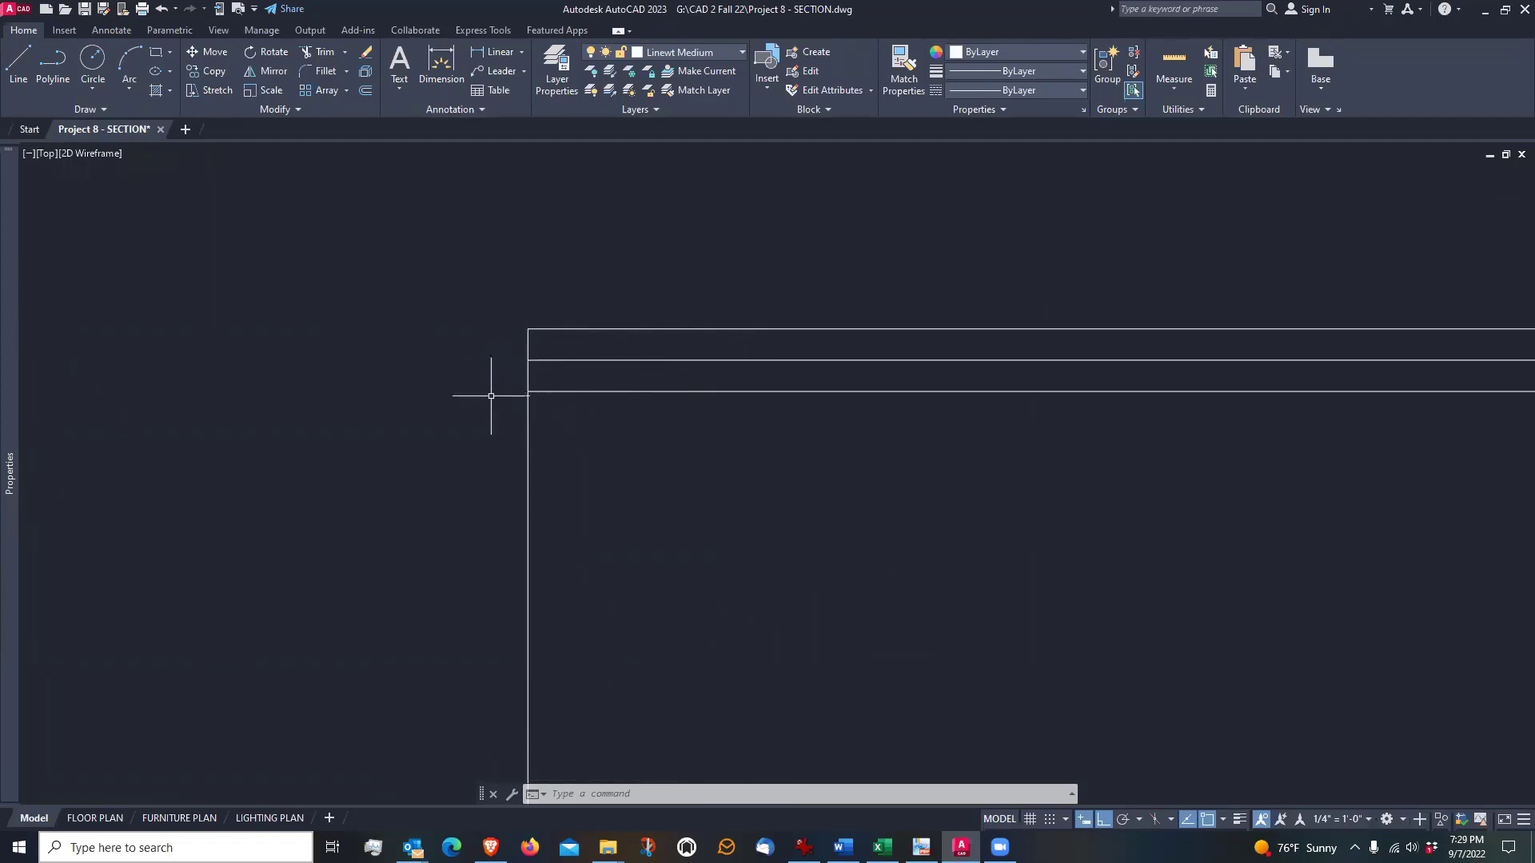
left_click(542, 360)
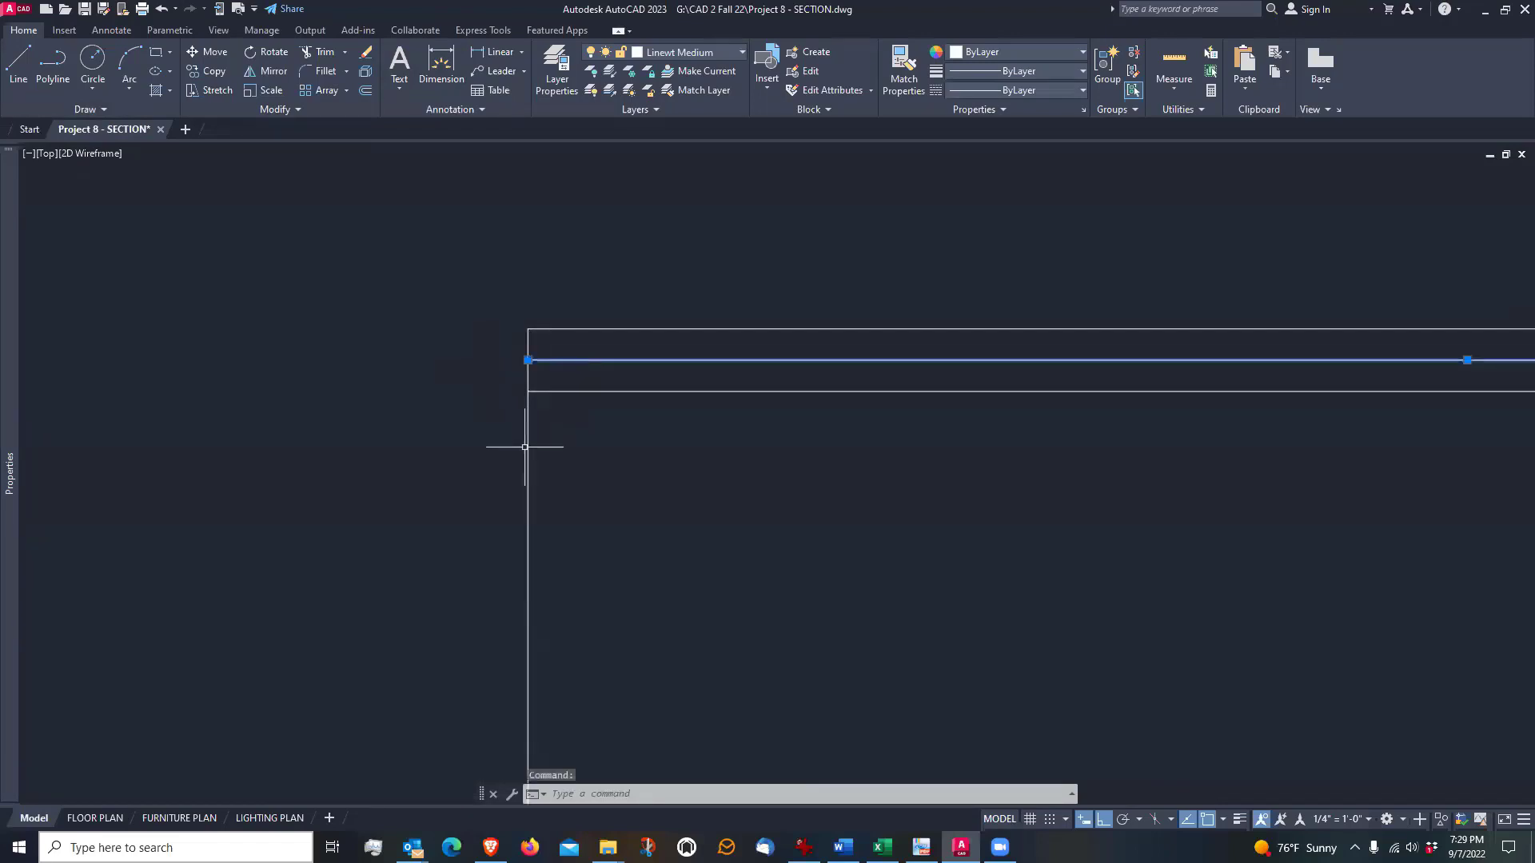
left_click(528, 360)
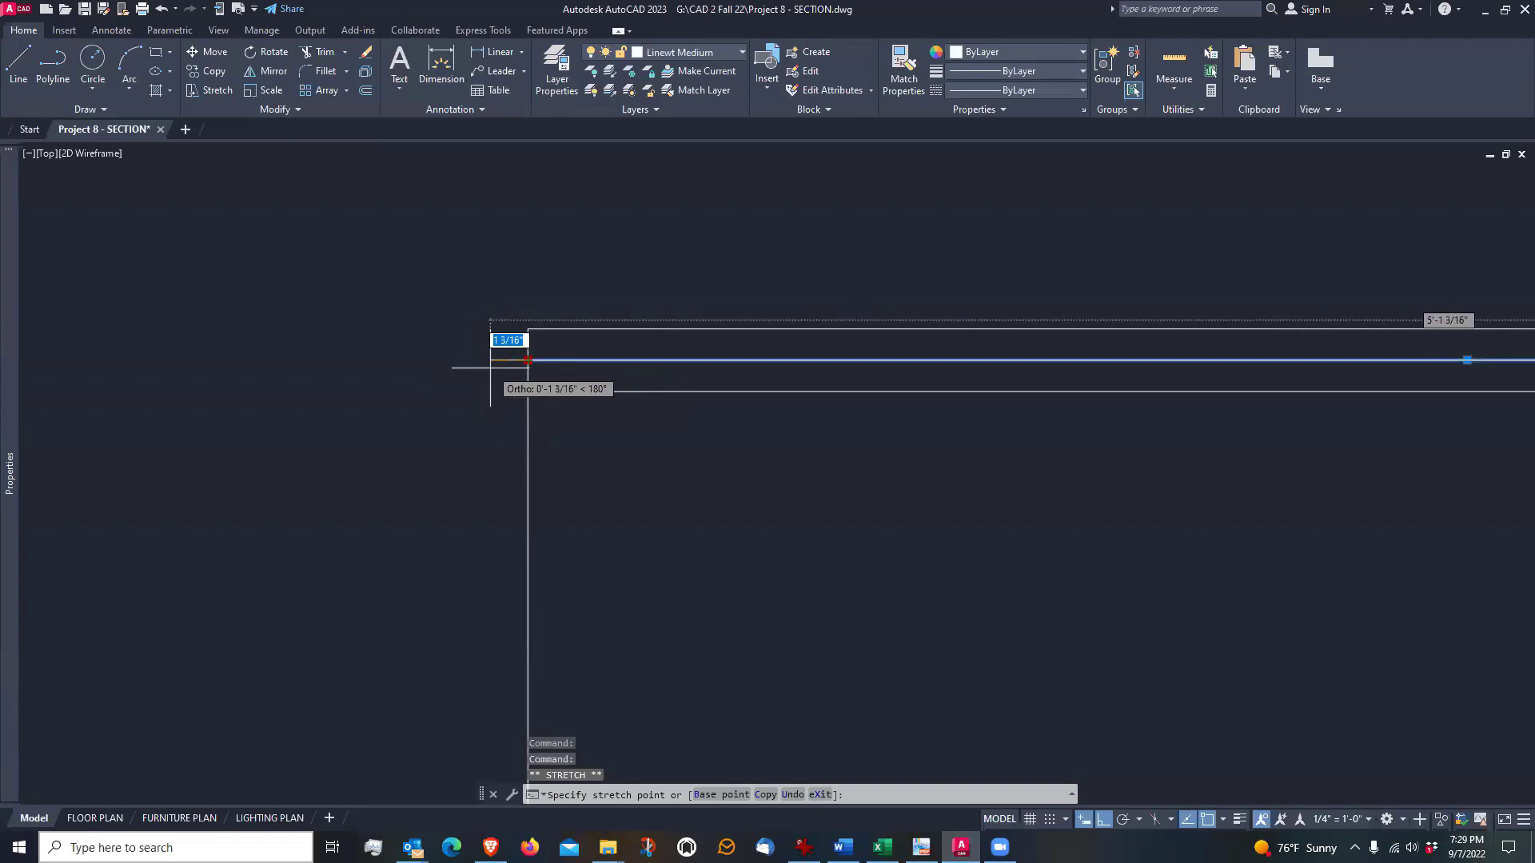
type("1")
key("Return")
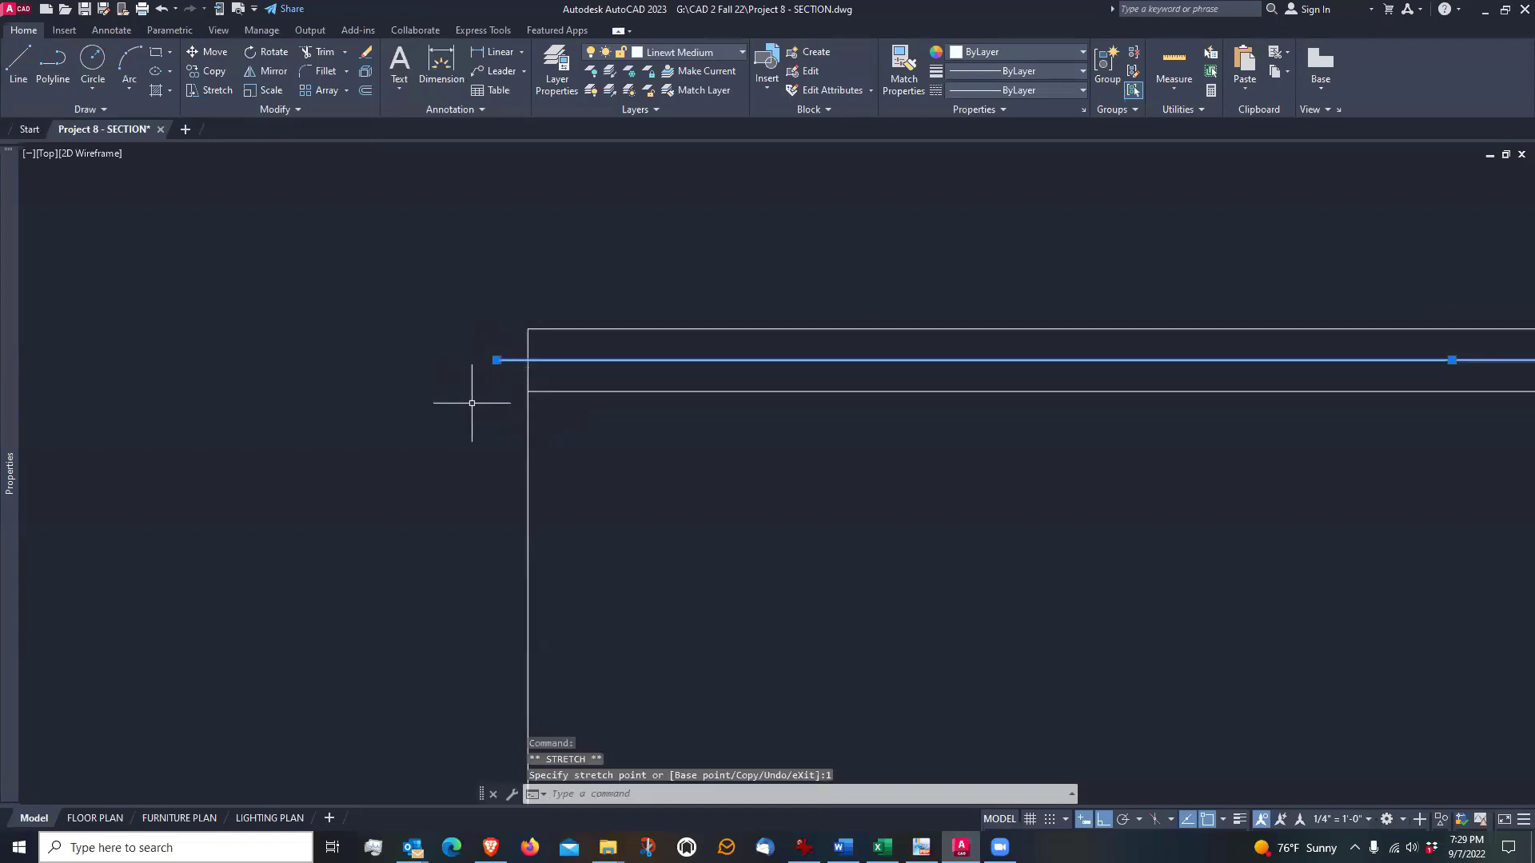
key("Escape")
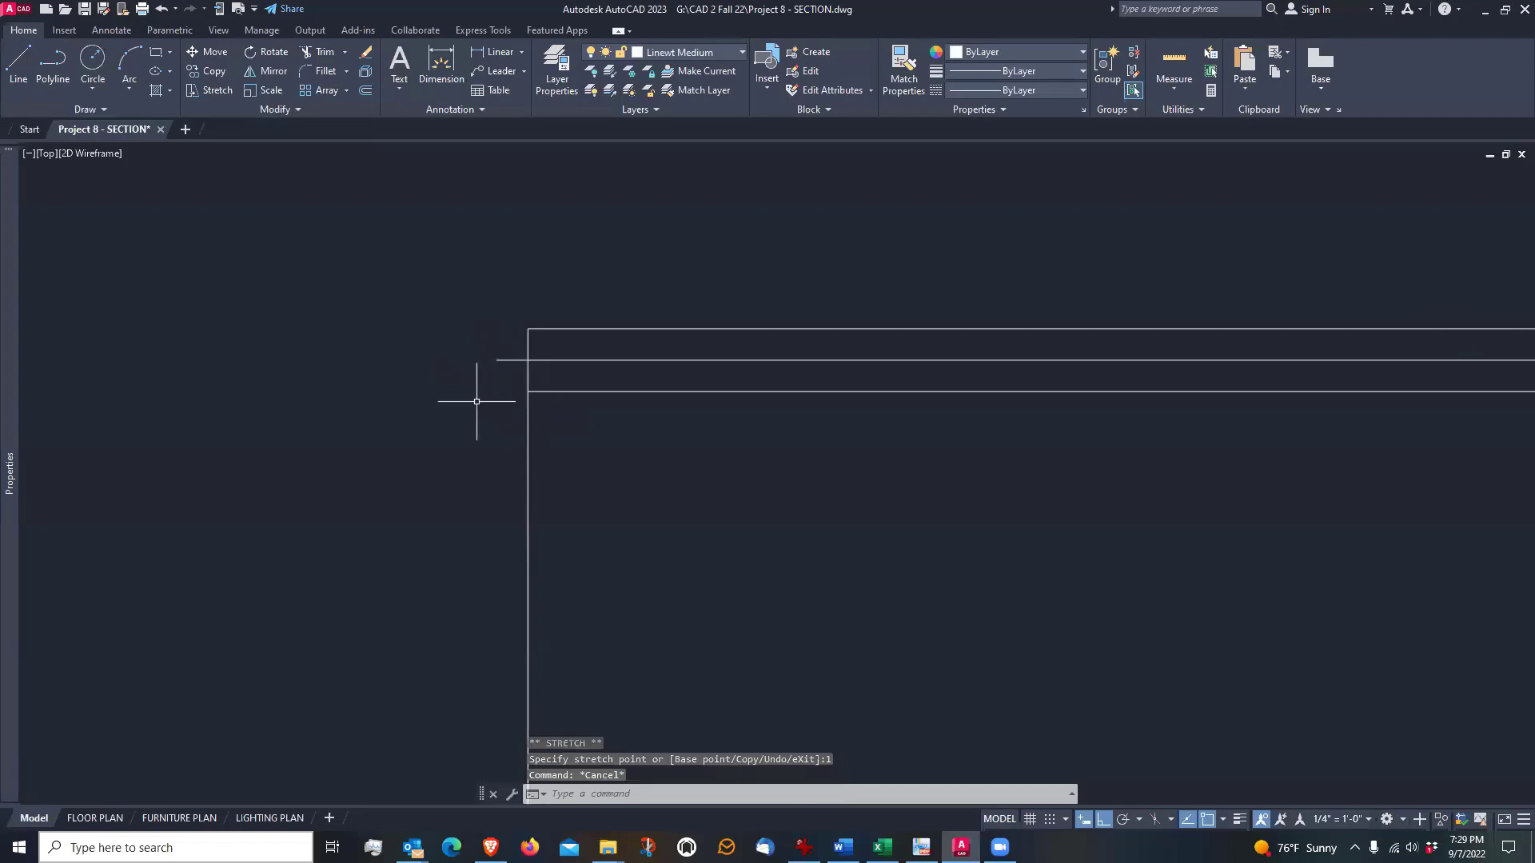
key("ctrl+z")
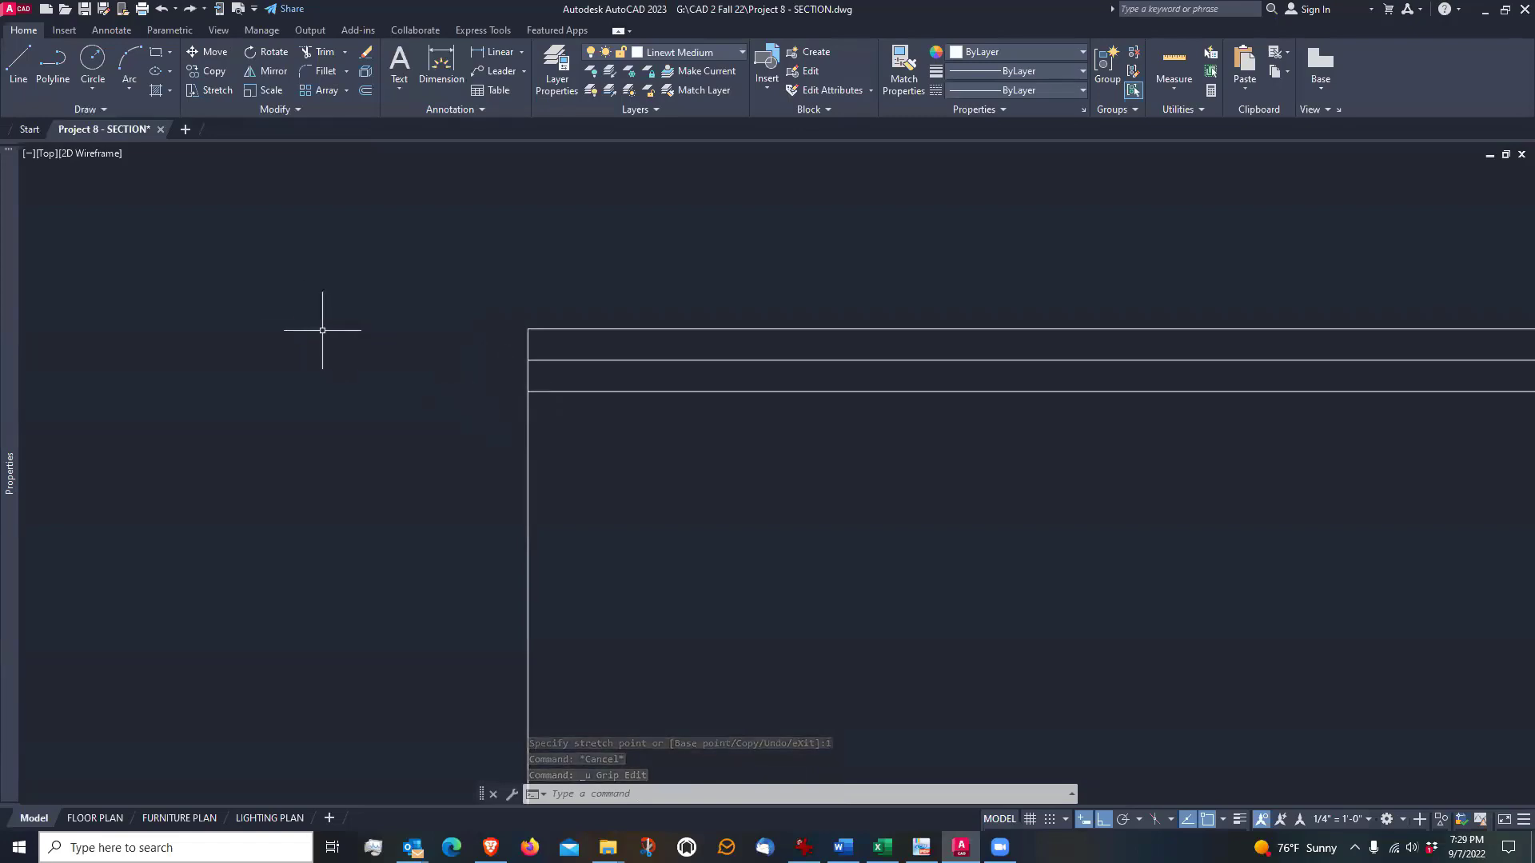
Stretch the left ends of the two lower horizontal chimney lines 1" outward together using a crossing selection
left_click(205, 89)
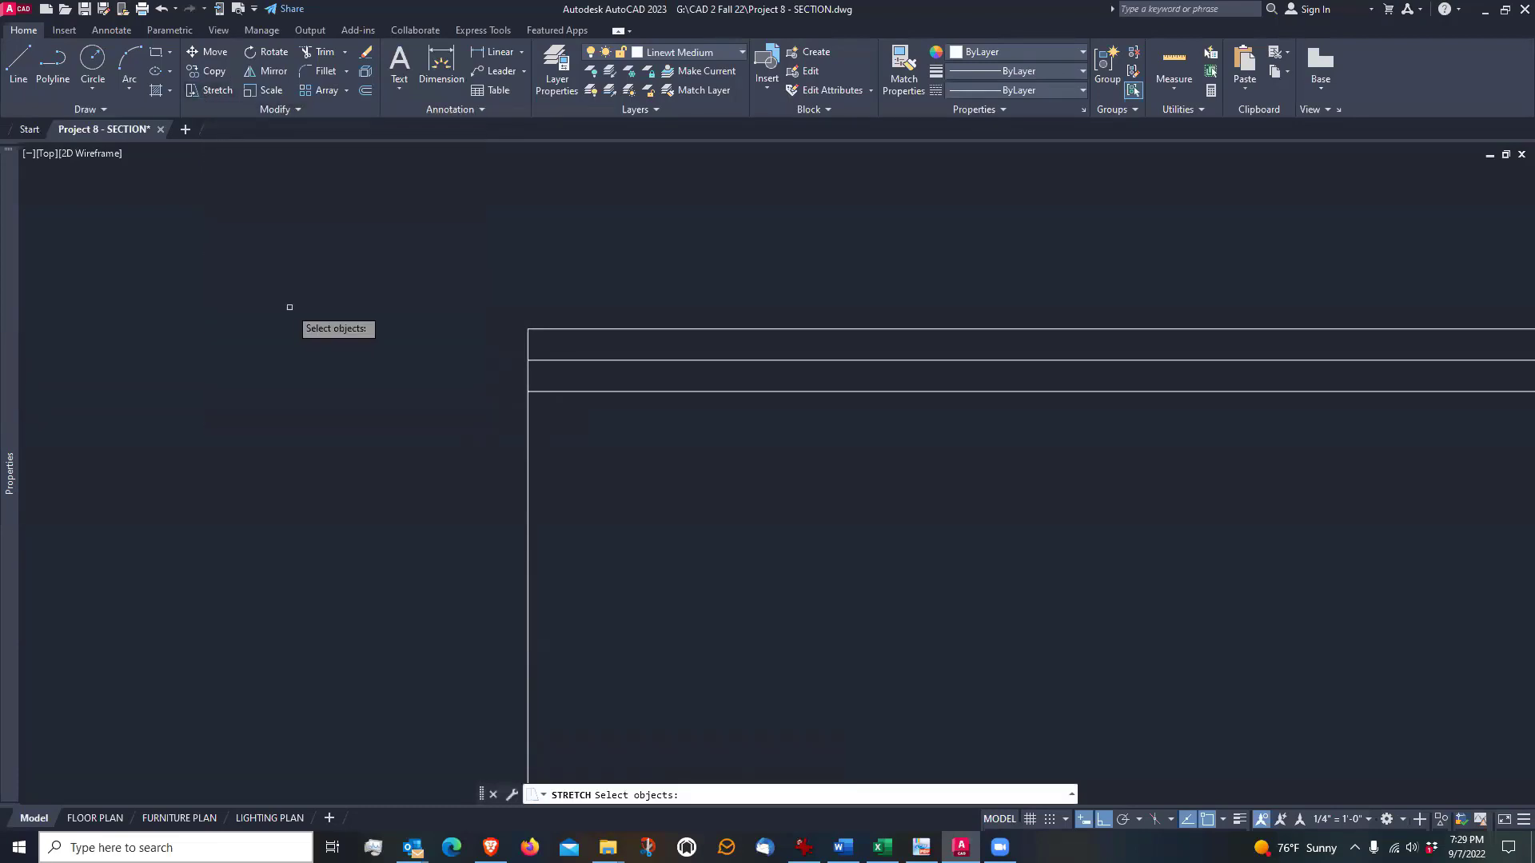
middle_click_drag(256, 328, 380, 329)
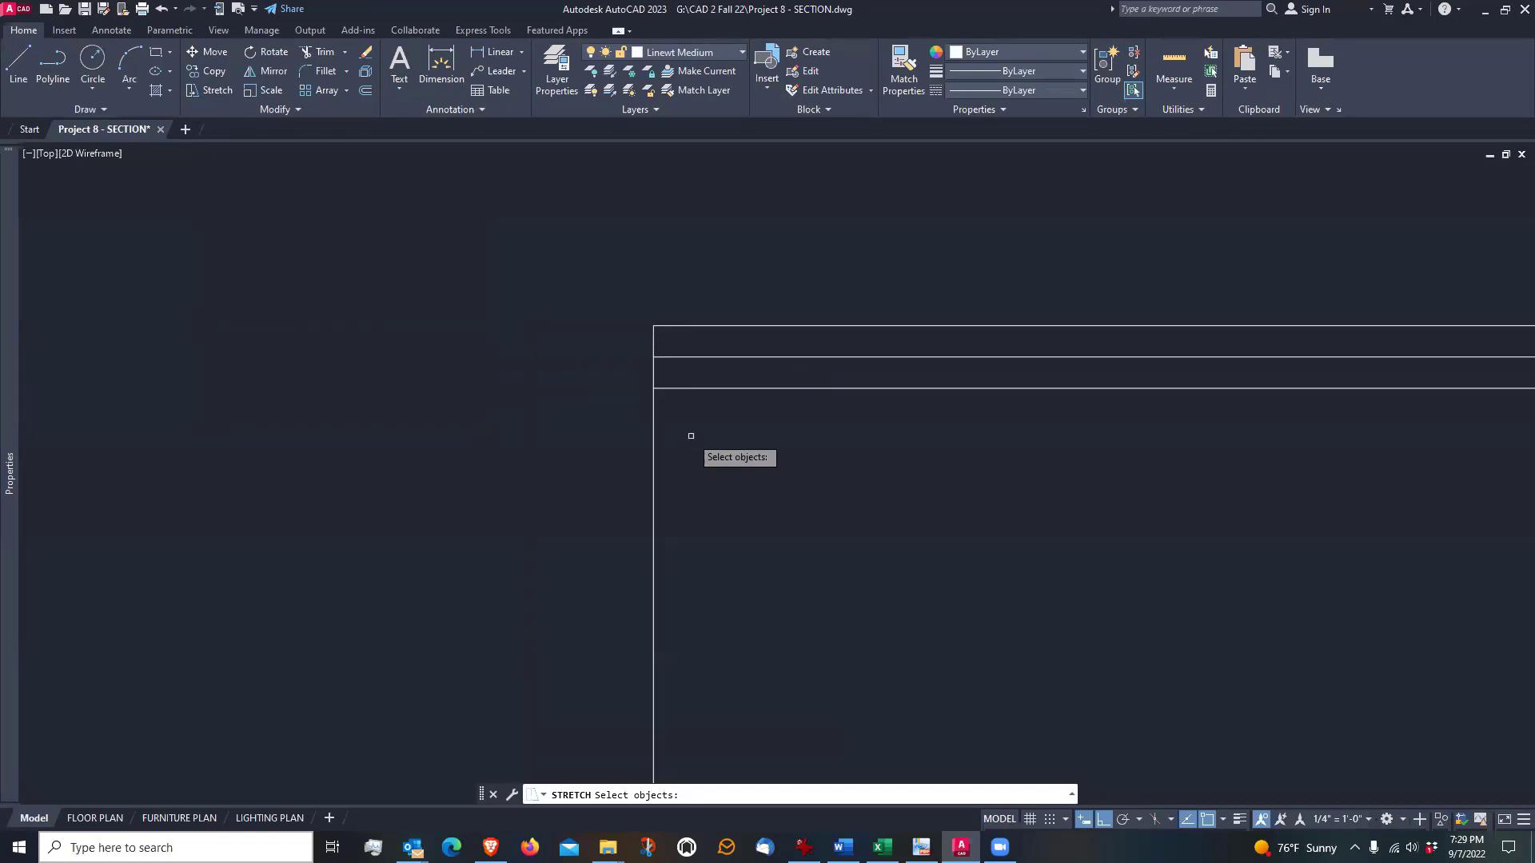
left_click(600, 416)
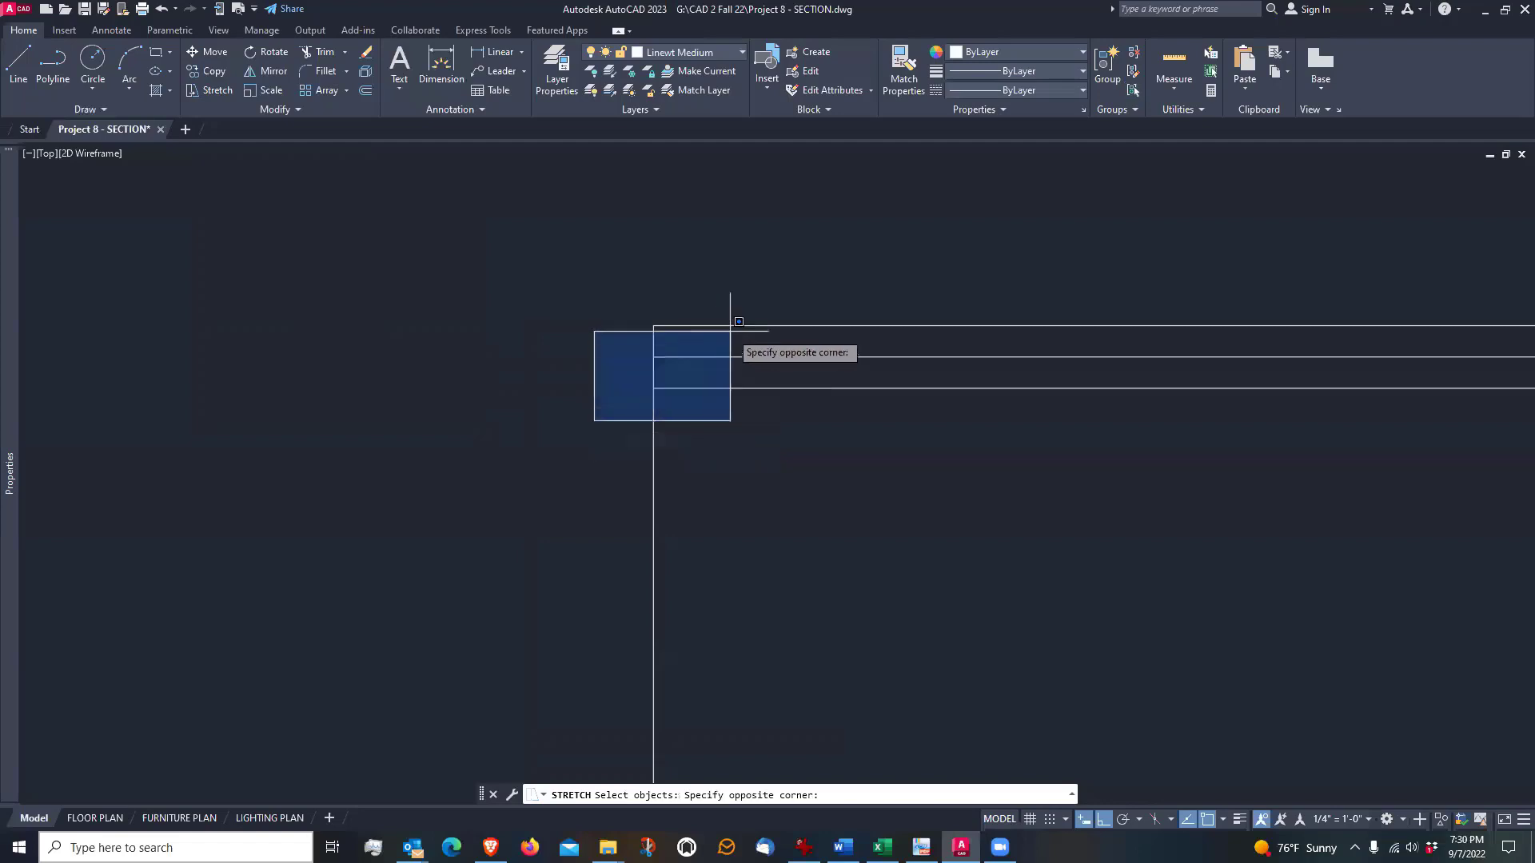
left_click(591, 427)
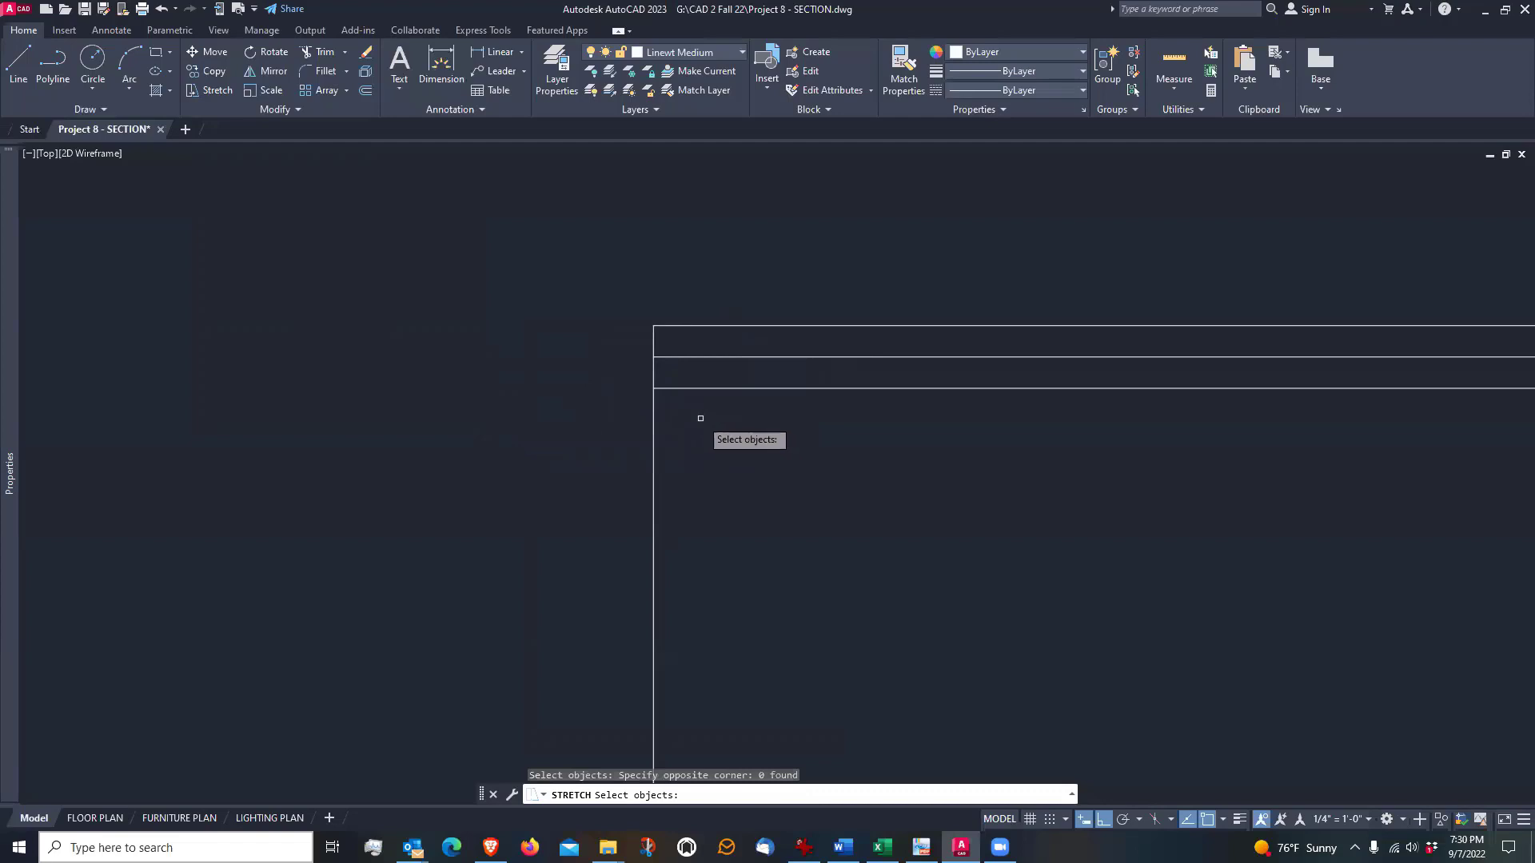
left_click(709, 422)
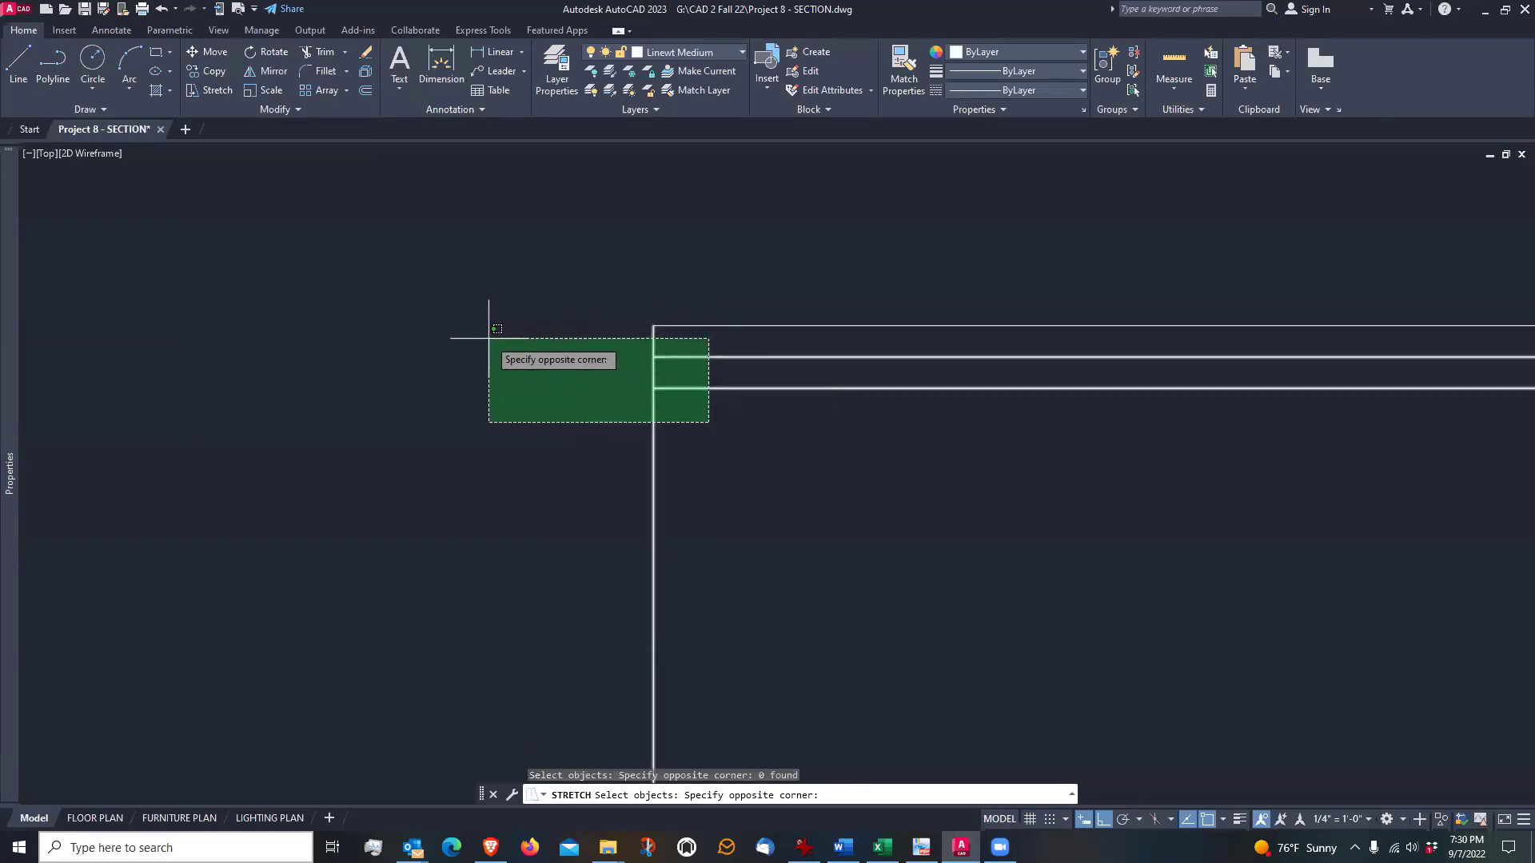
scroll(489, 338, "up", 2)
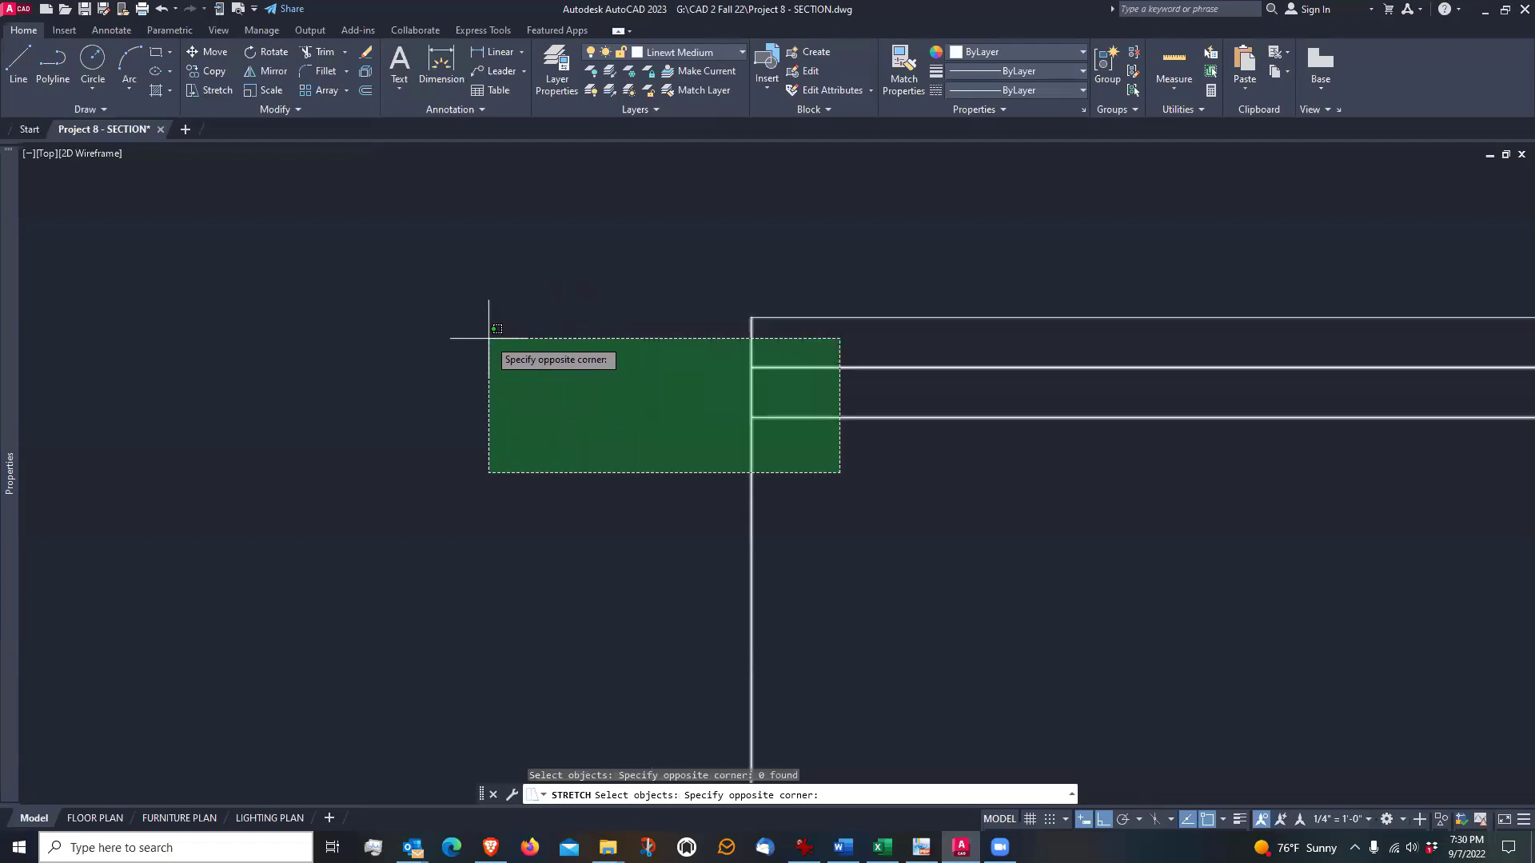
left_click(604, 344)
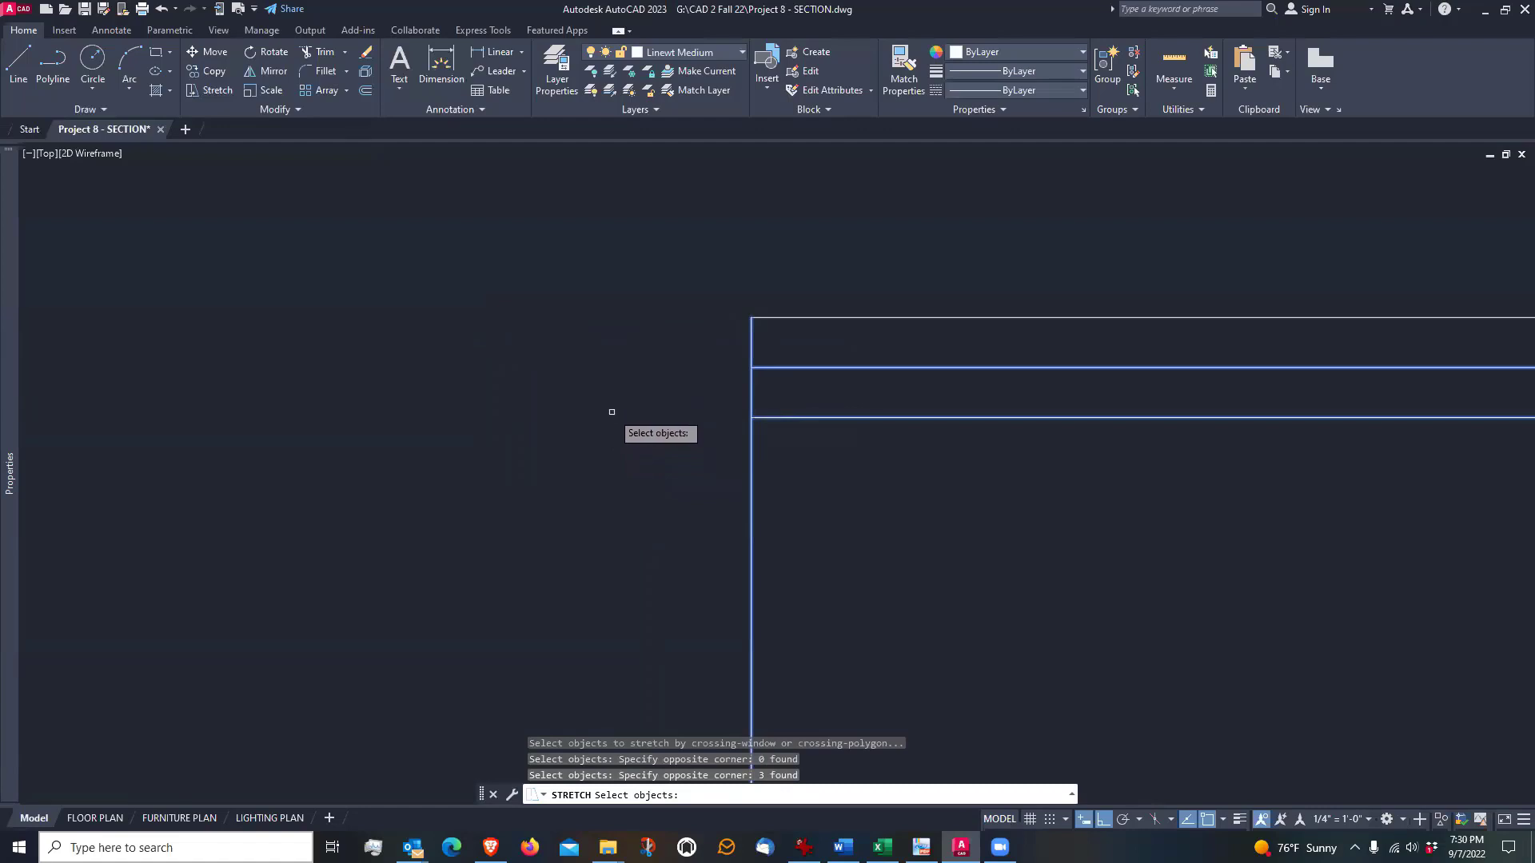
key("Return")
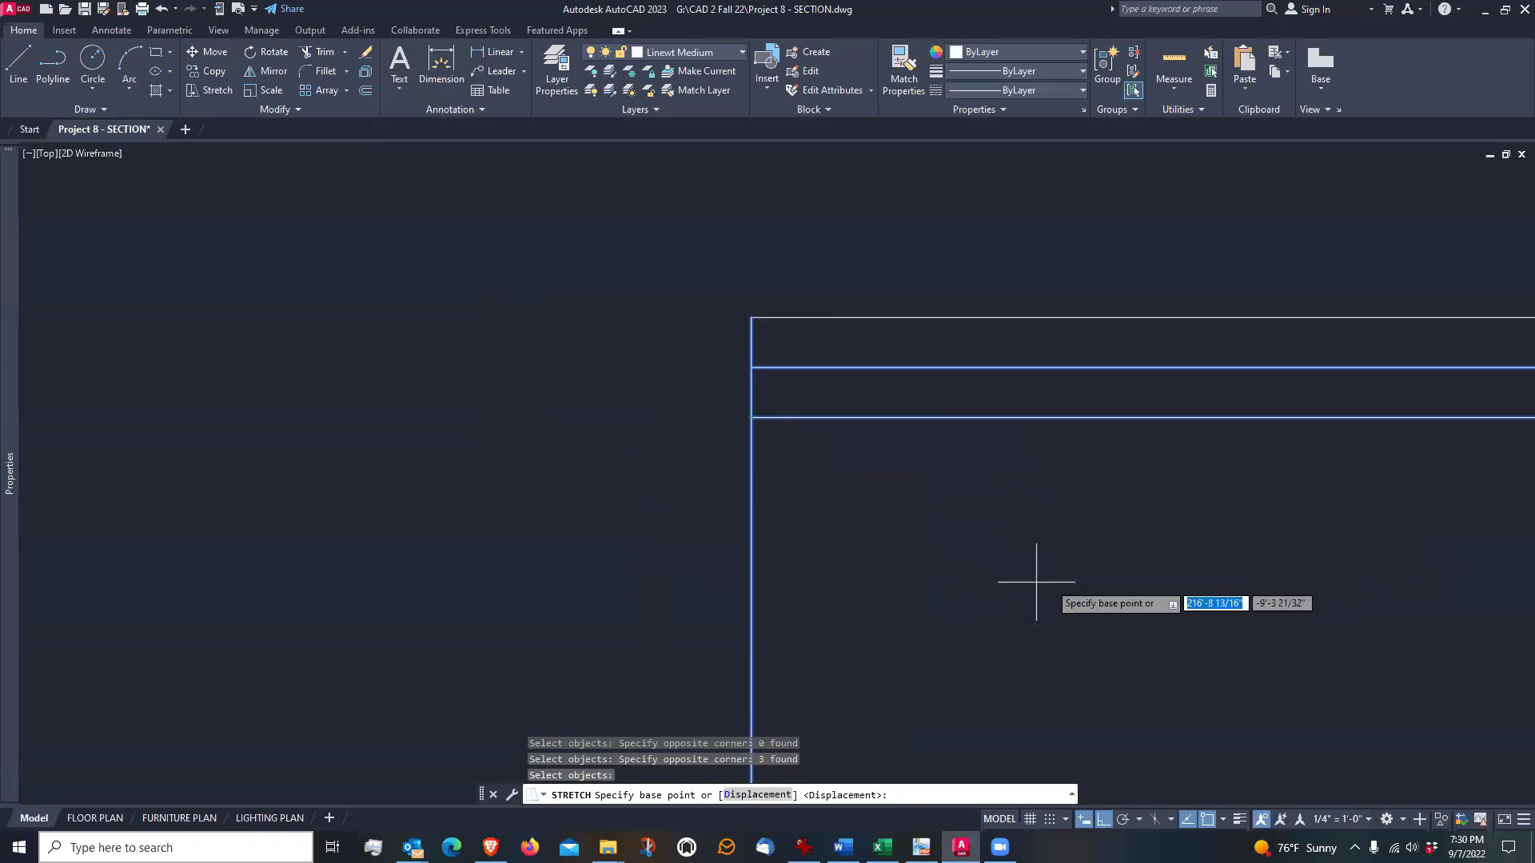
left_click(1044, 539)
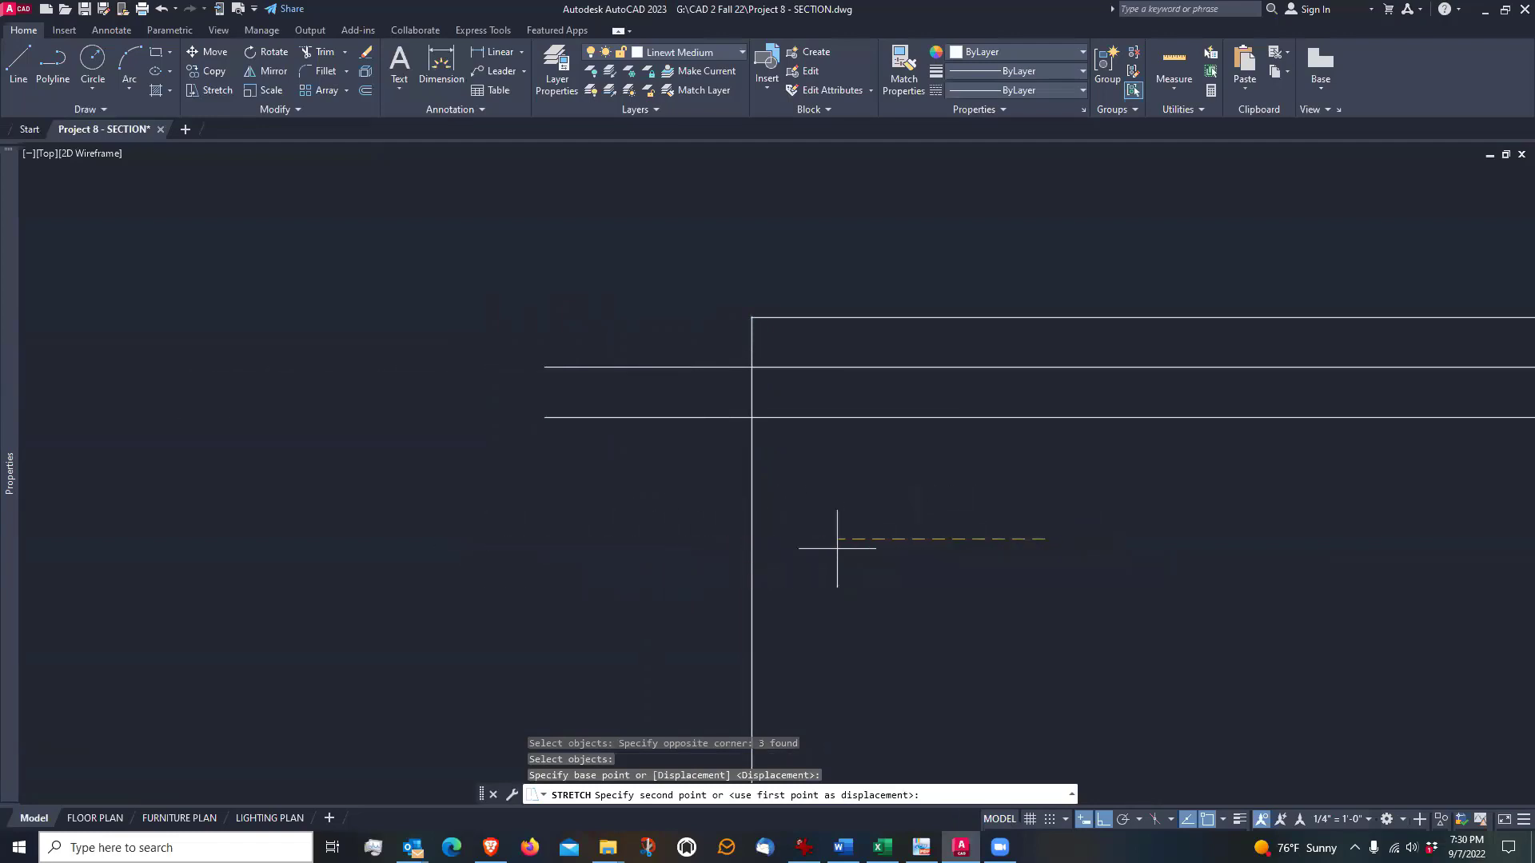
type("1")
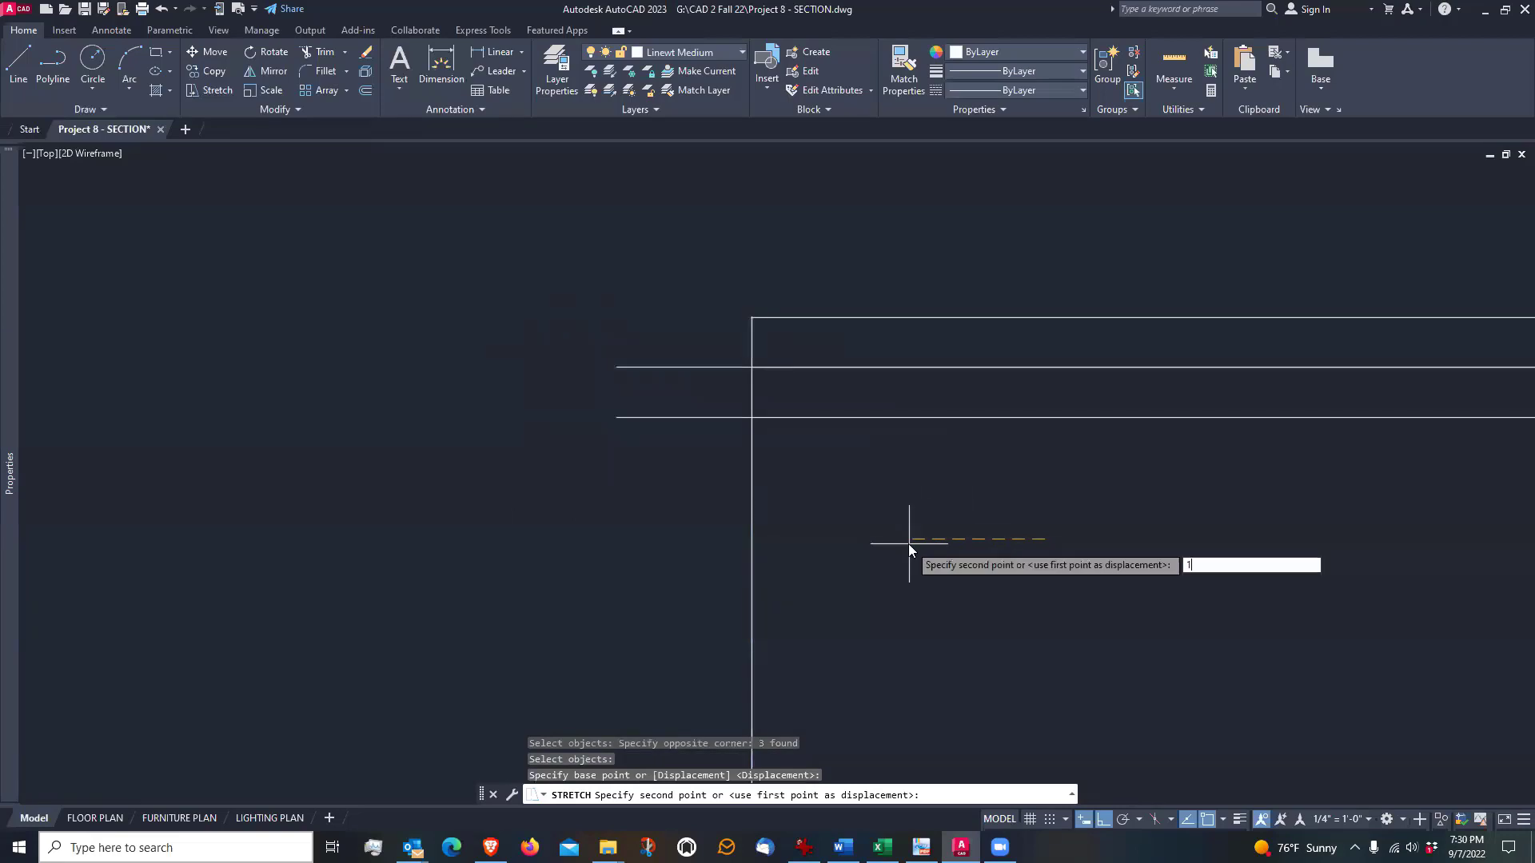
key("Return")
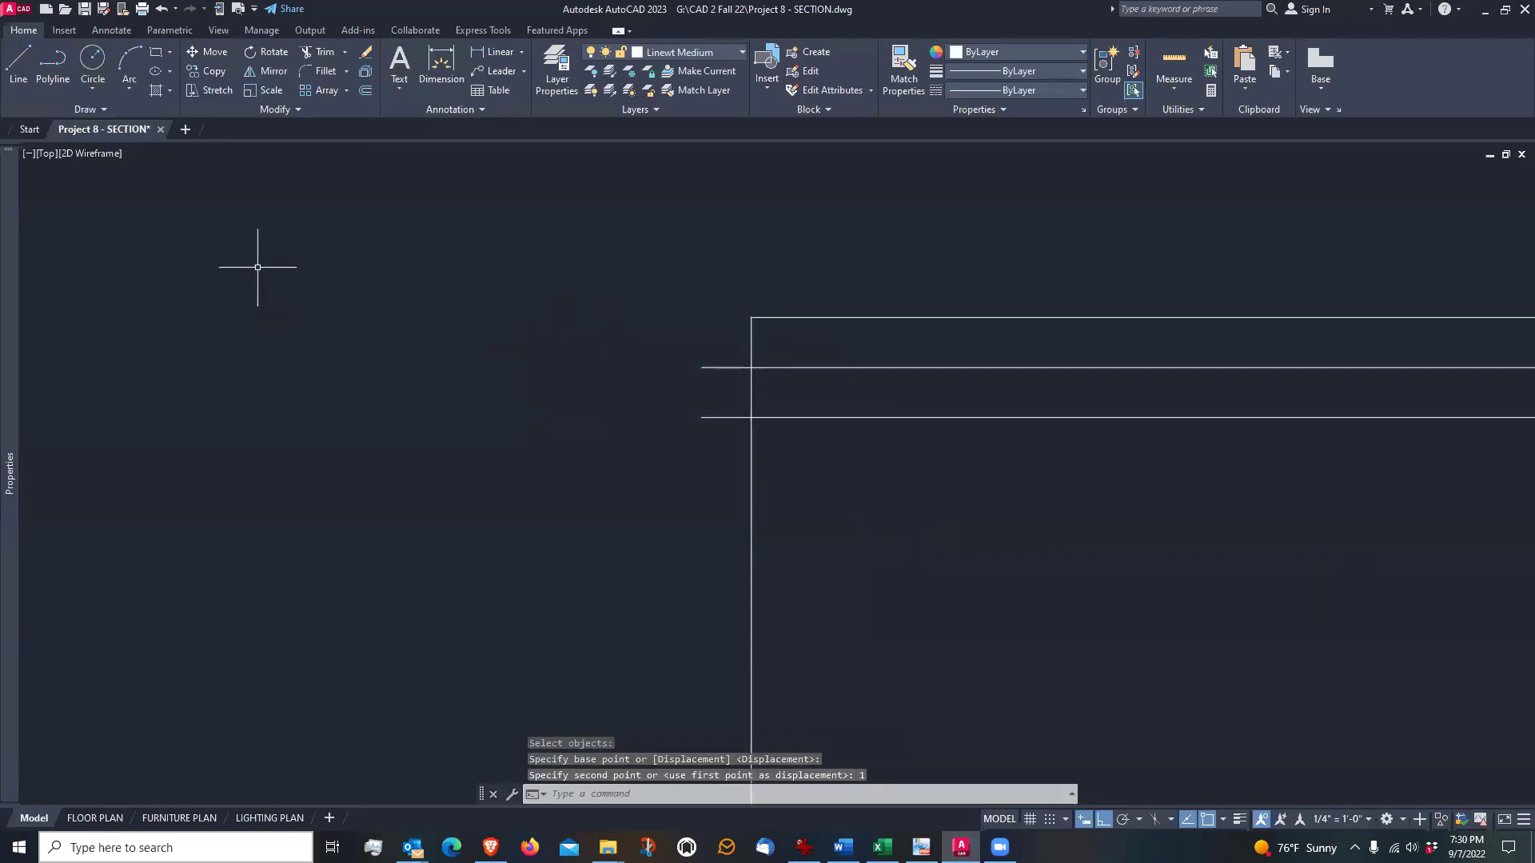
Draw a vertical line connecting the projecting left ends of the two lower horizontal chimney lines
left_click(18, 60)
left_click(701, 367)
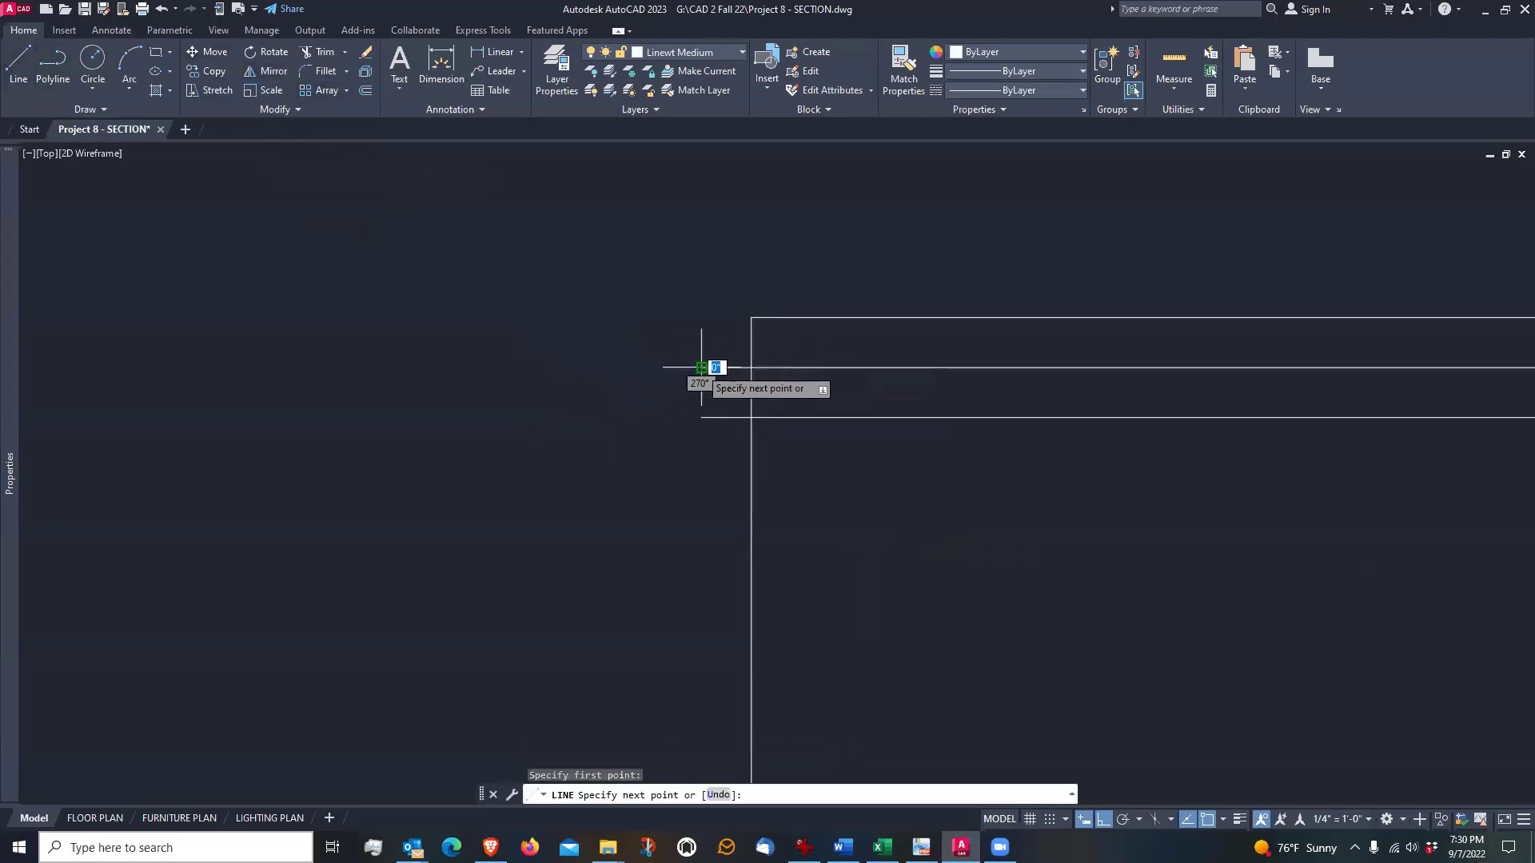
left_click(701, 417)
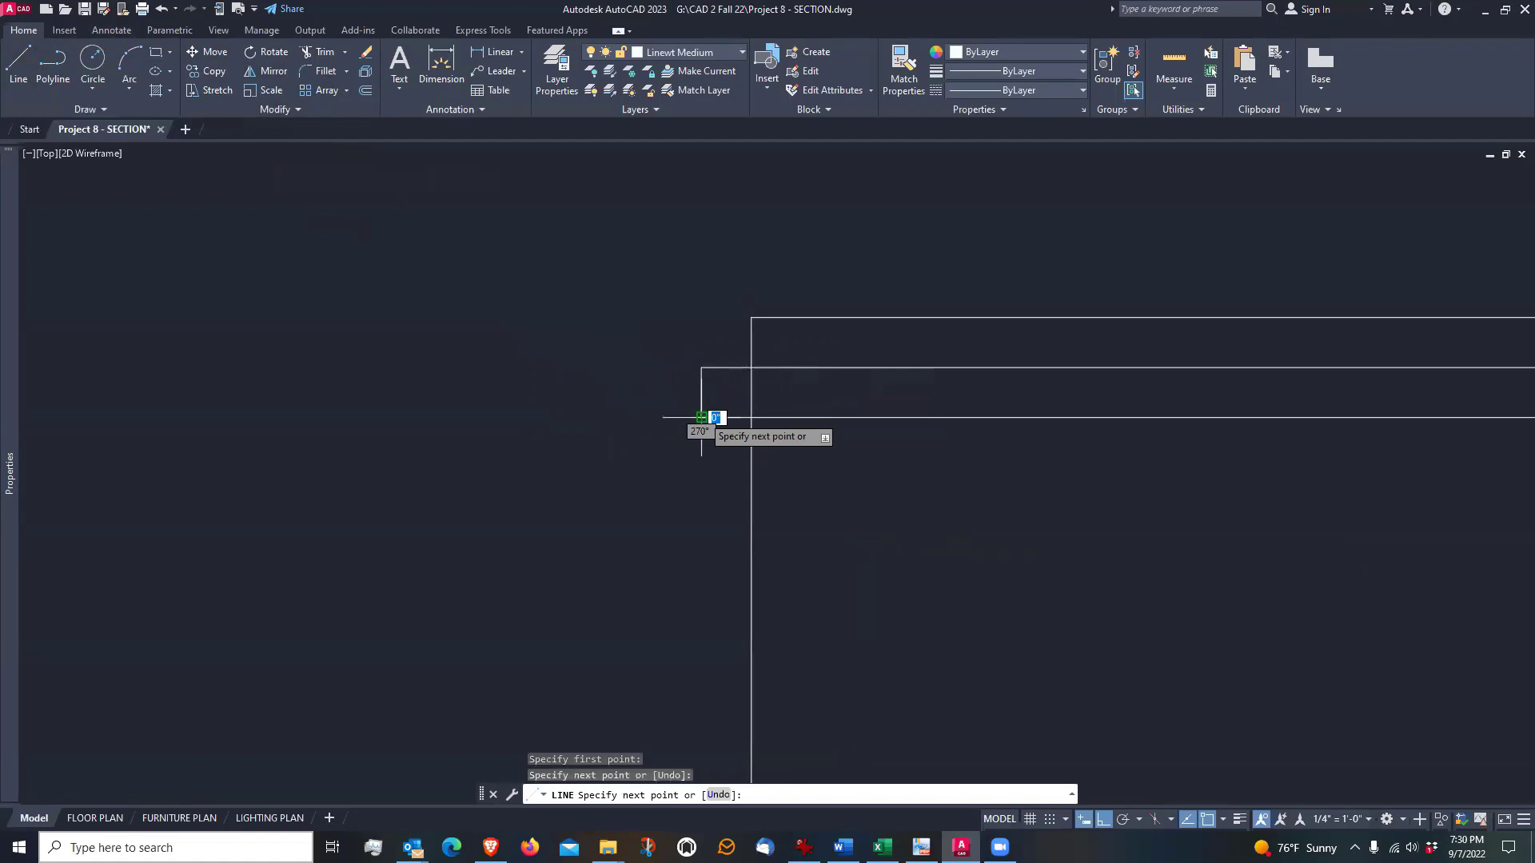
key("Return")
Trim the chimney's left vertical edge between the two lower horizontal lines, inside the projecting cap band
left_click(322, 52)
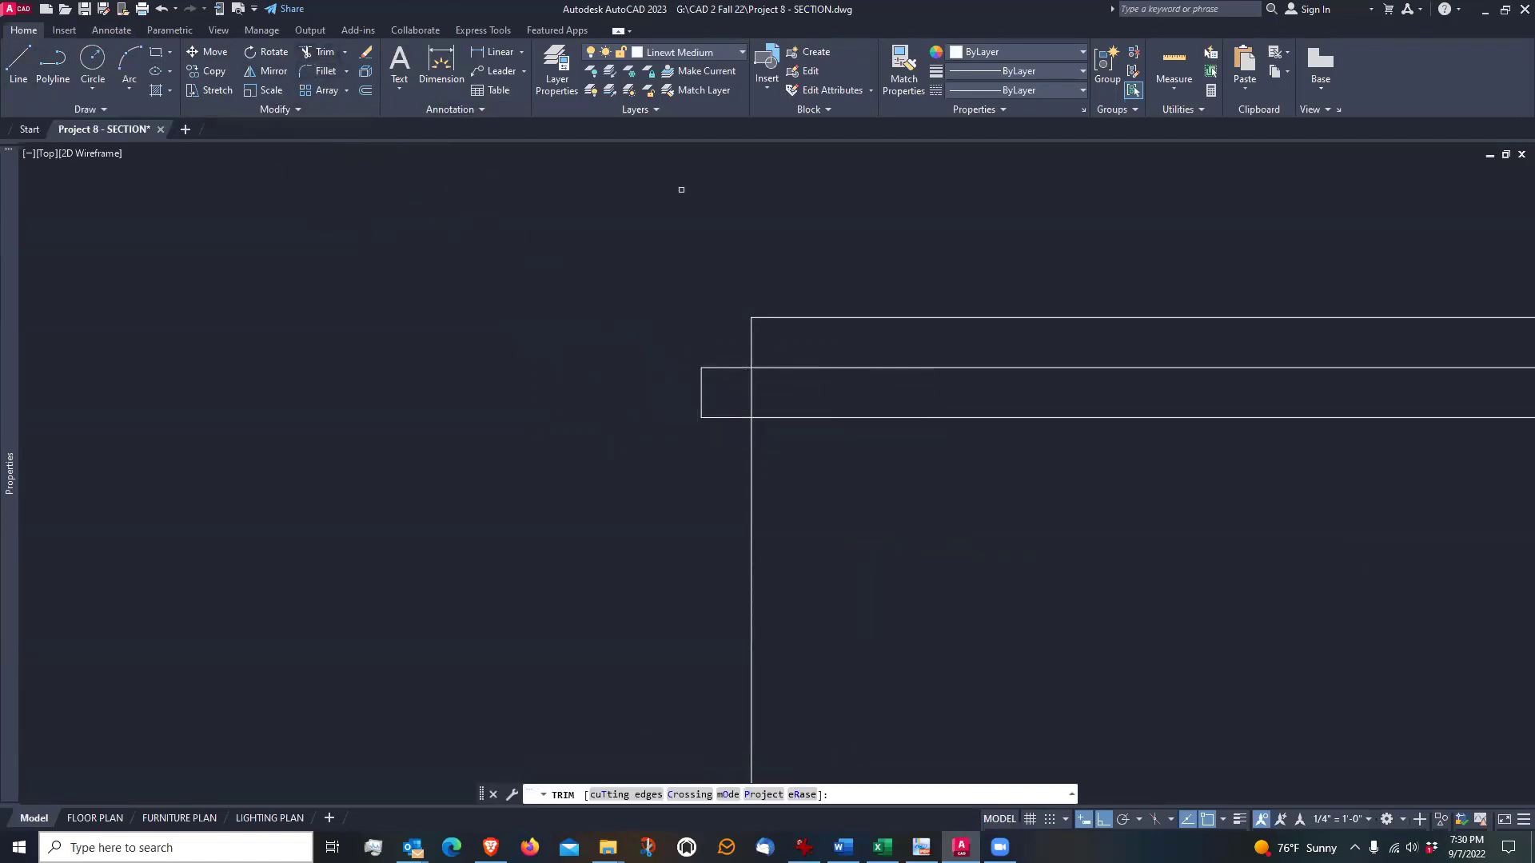
left_click(750, 390)
key("Return")
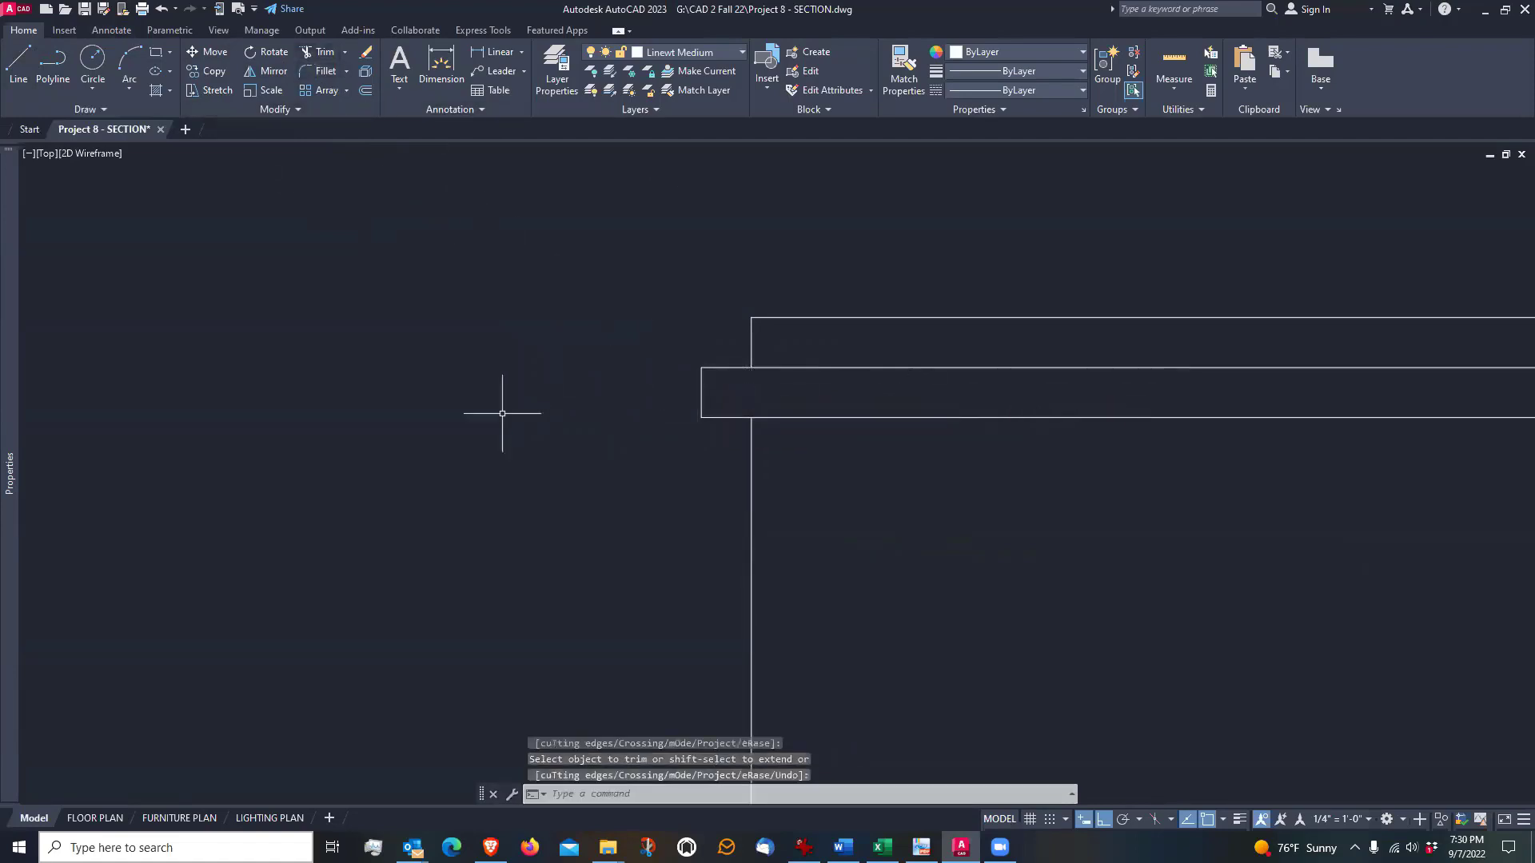
scroll(502, 414, "down", 2)
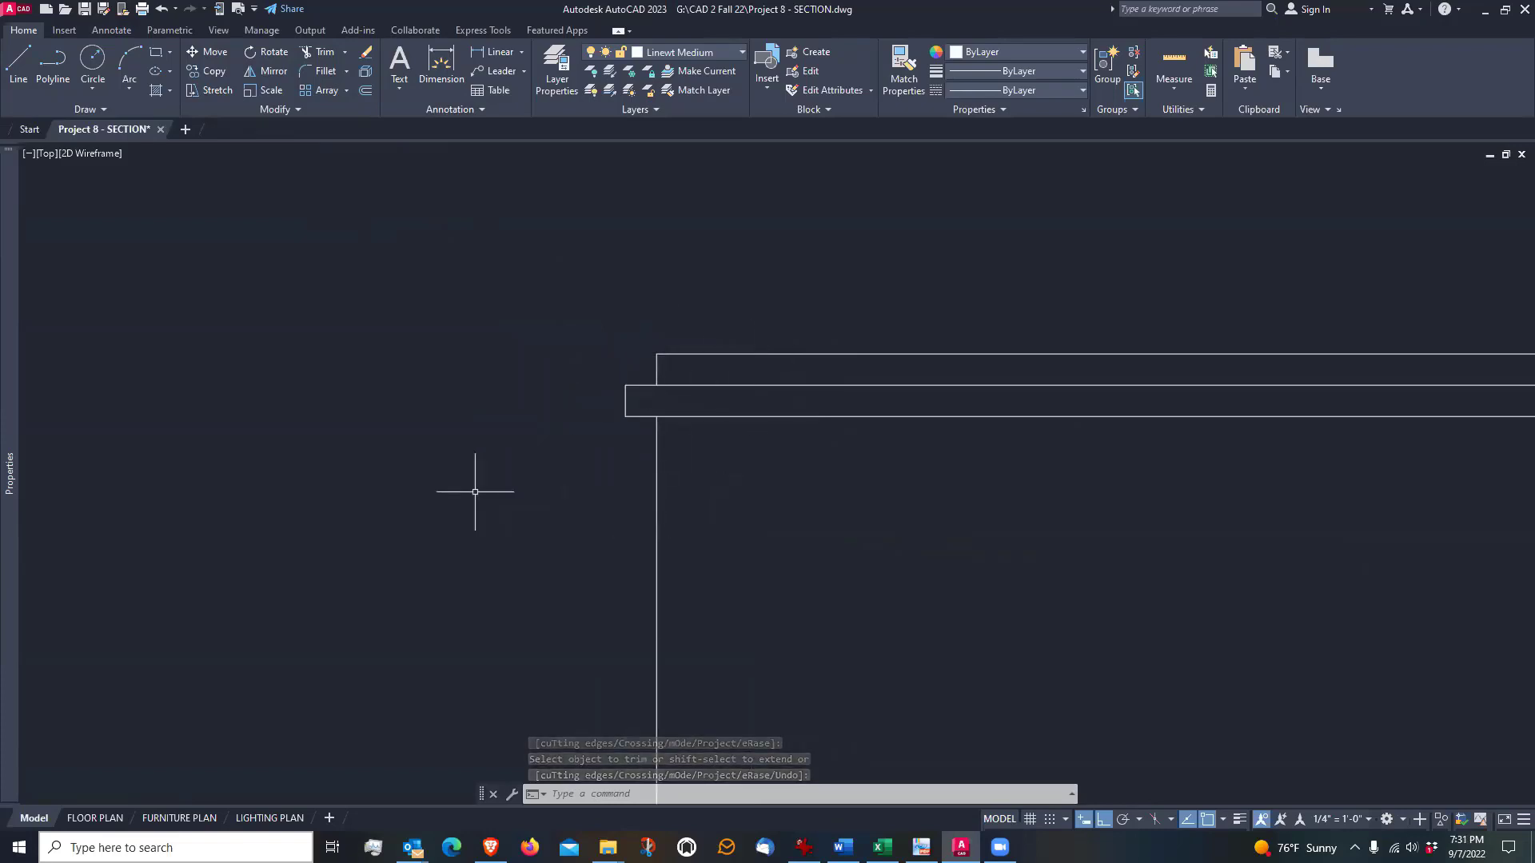
scroll(475, 492, "down", 5)
scroll(1021, 513, "up", 2)
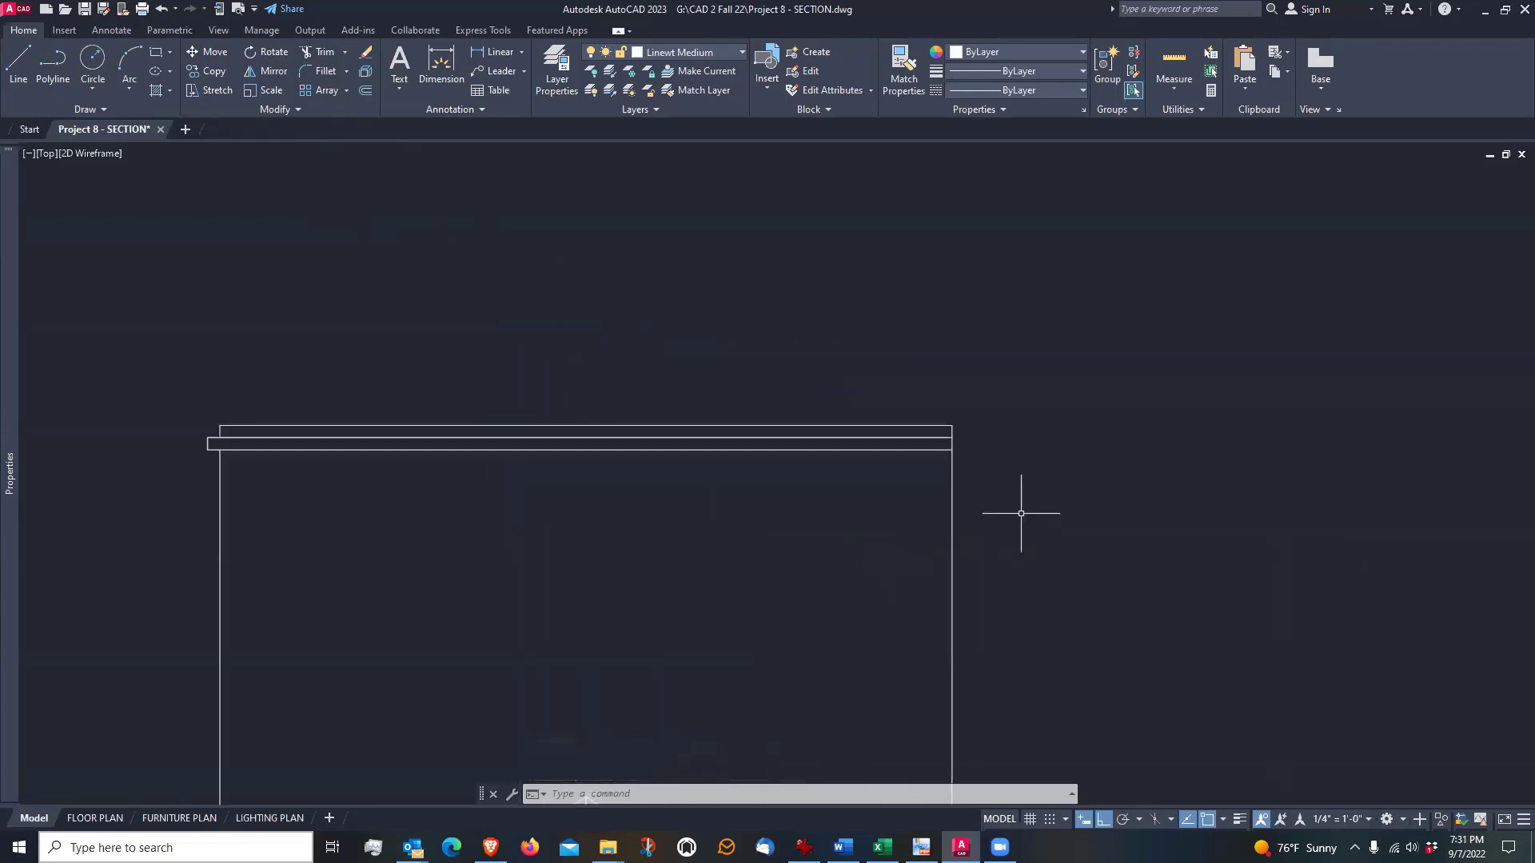
scroll(1020, 512, "down", 2)
scroll(480, 476, "up", 2)
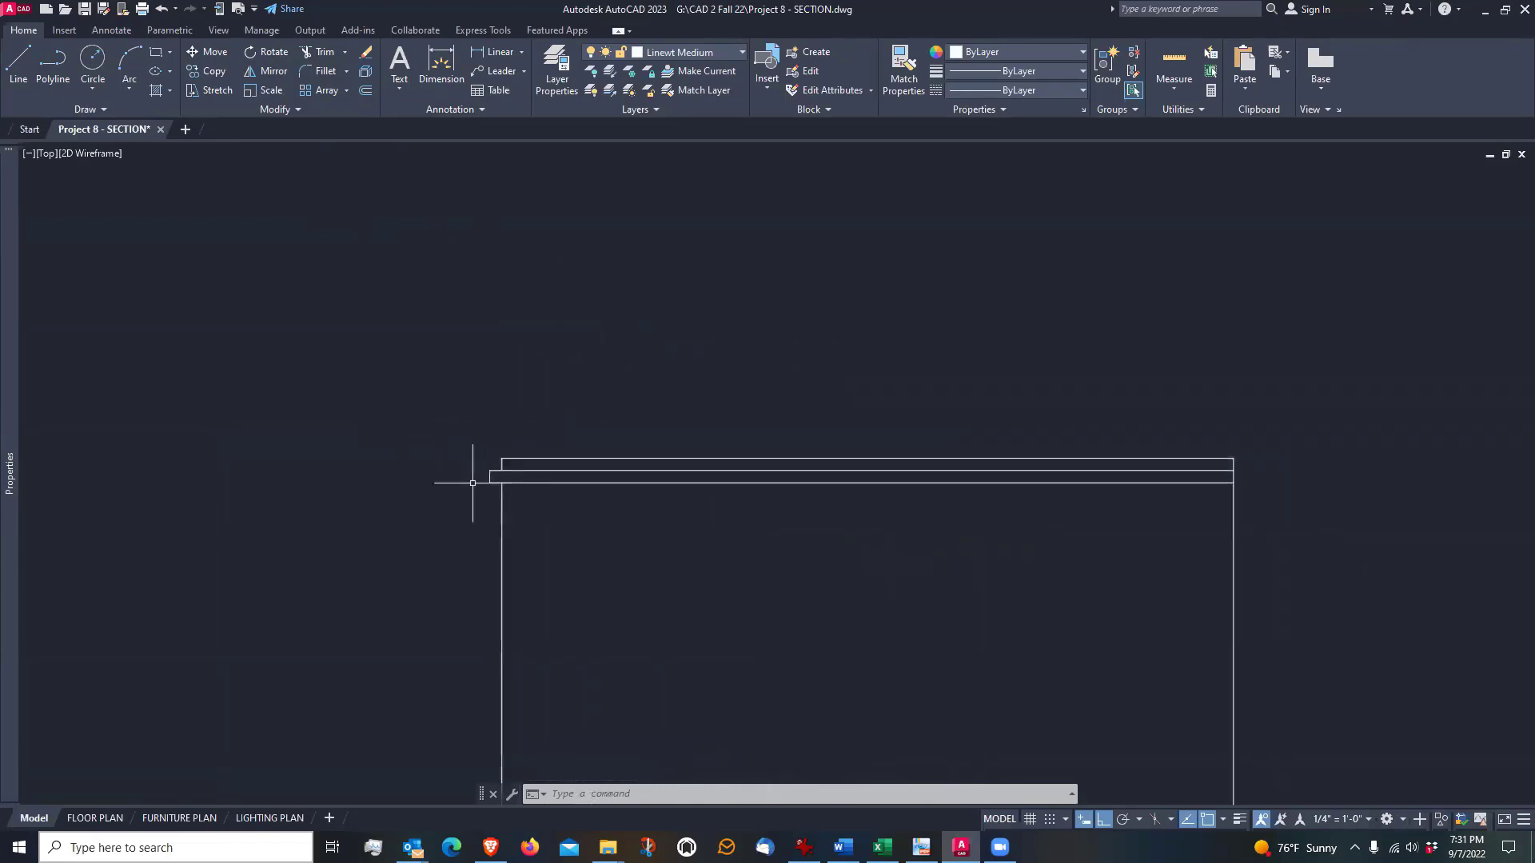
middle_click_drag(1240, 520, 1008, 514)
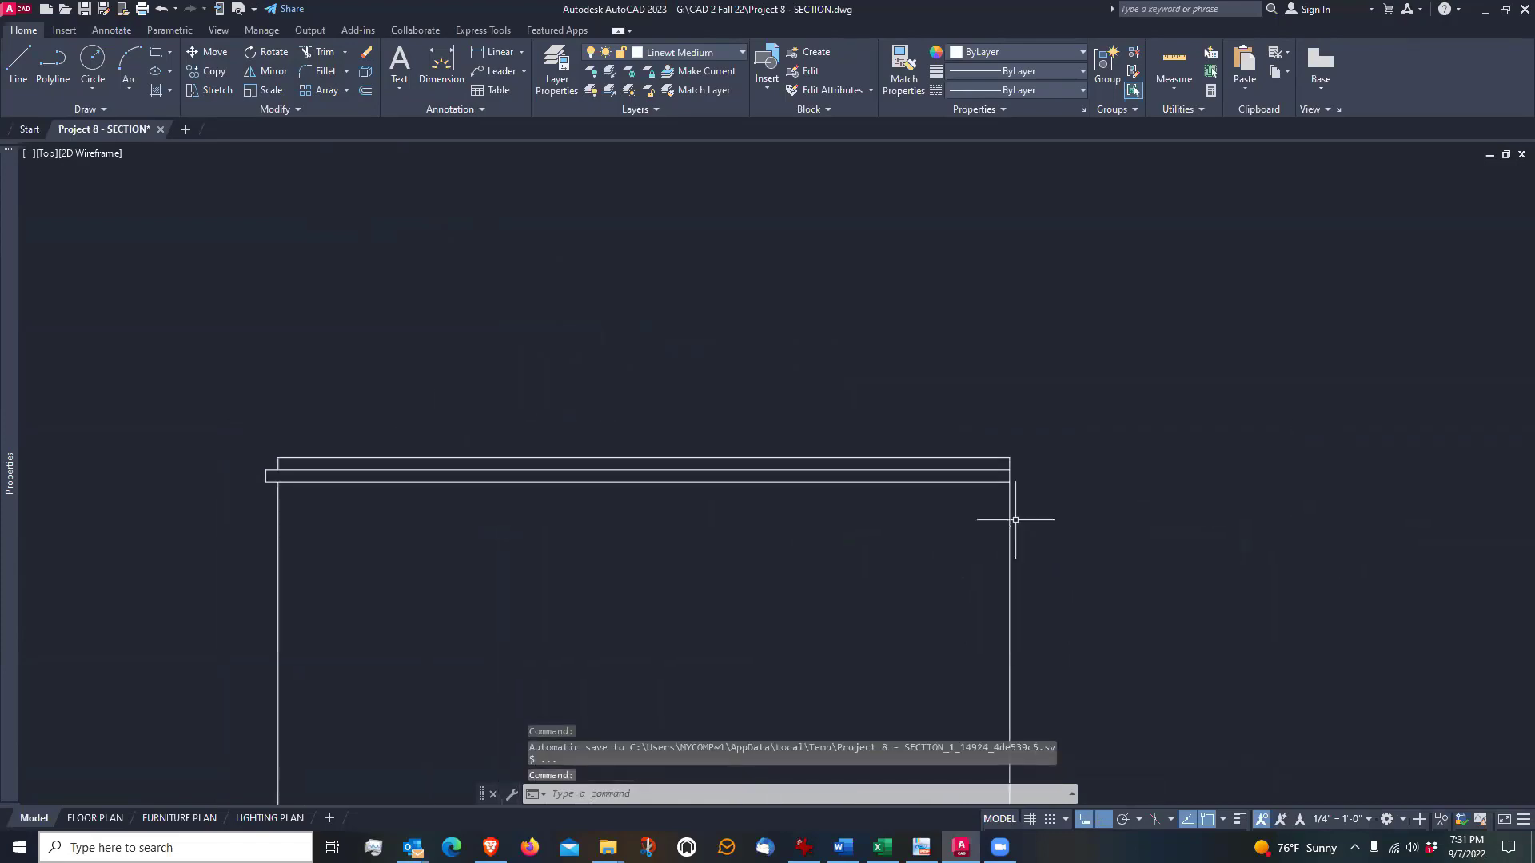
scroll(995, 490, "up", 2)
scroll(995, 490, "up", 4)
mouse_move(1047, 476)
middle_mouse_down()
mouse_move(1024, 394)
mouse_move(990, 418)
middle_mouse_up()
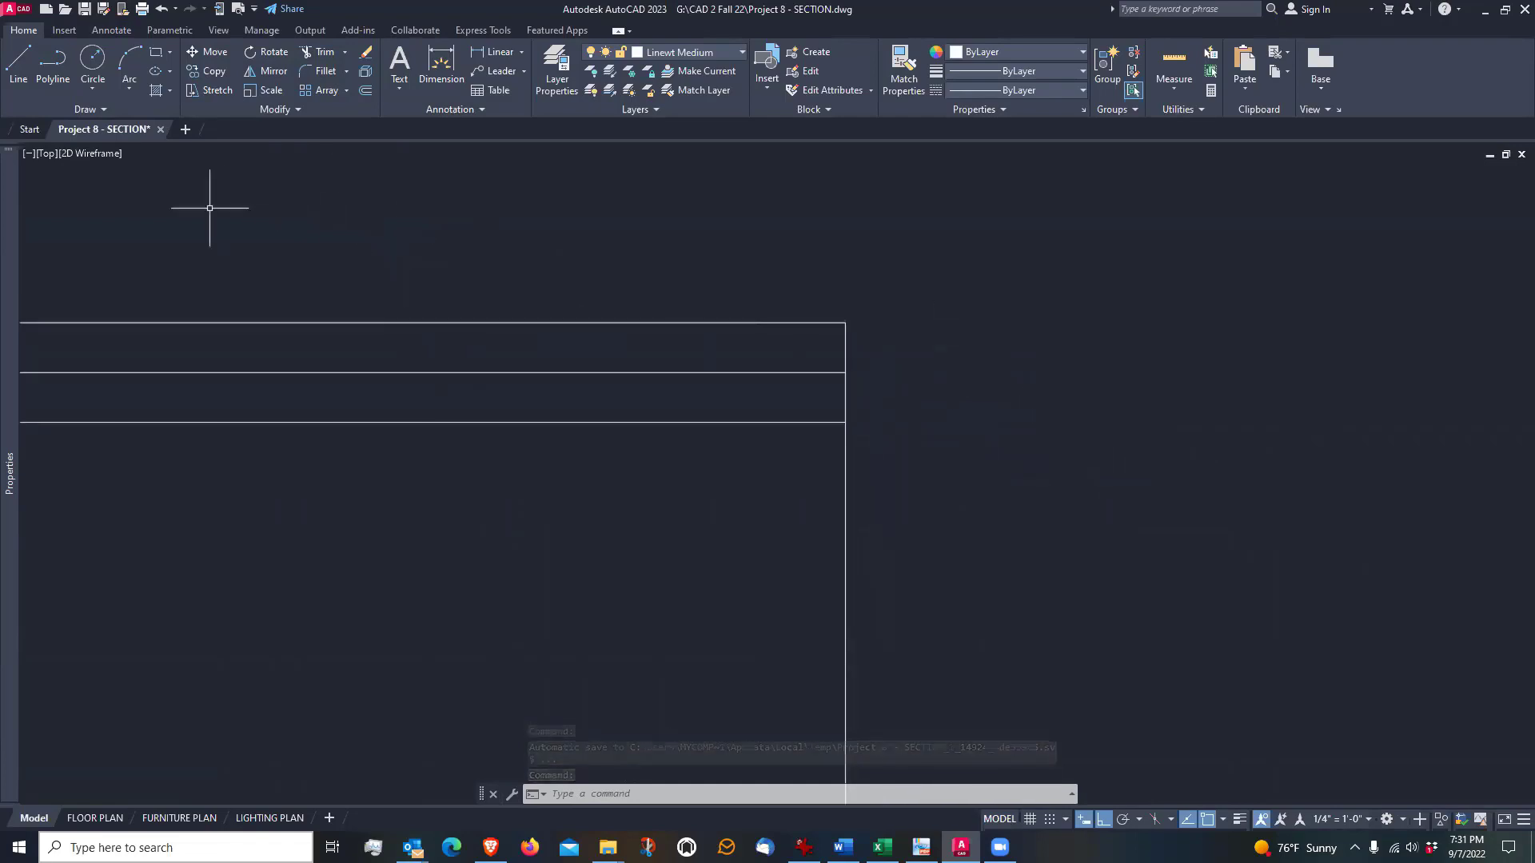
left_click(209, 89)
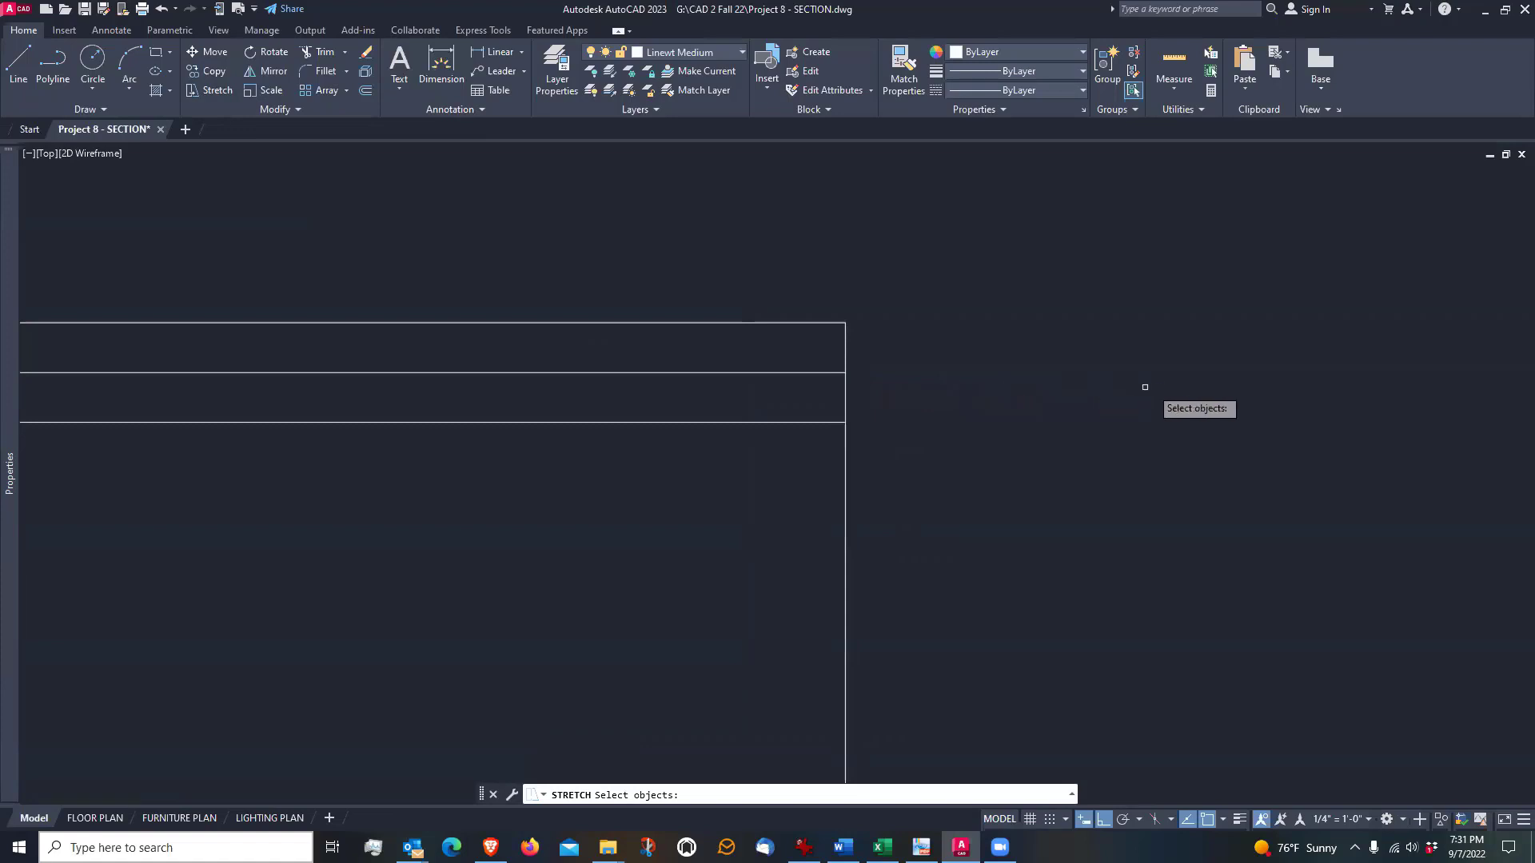
left_click(894, 351)
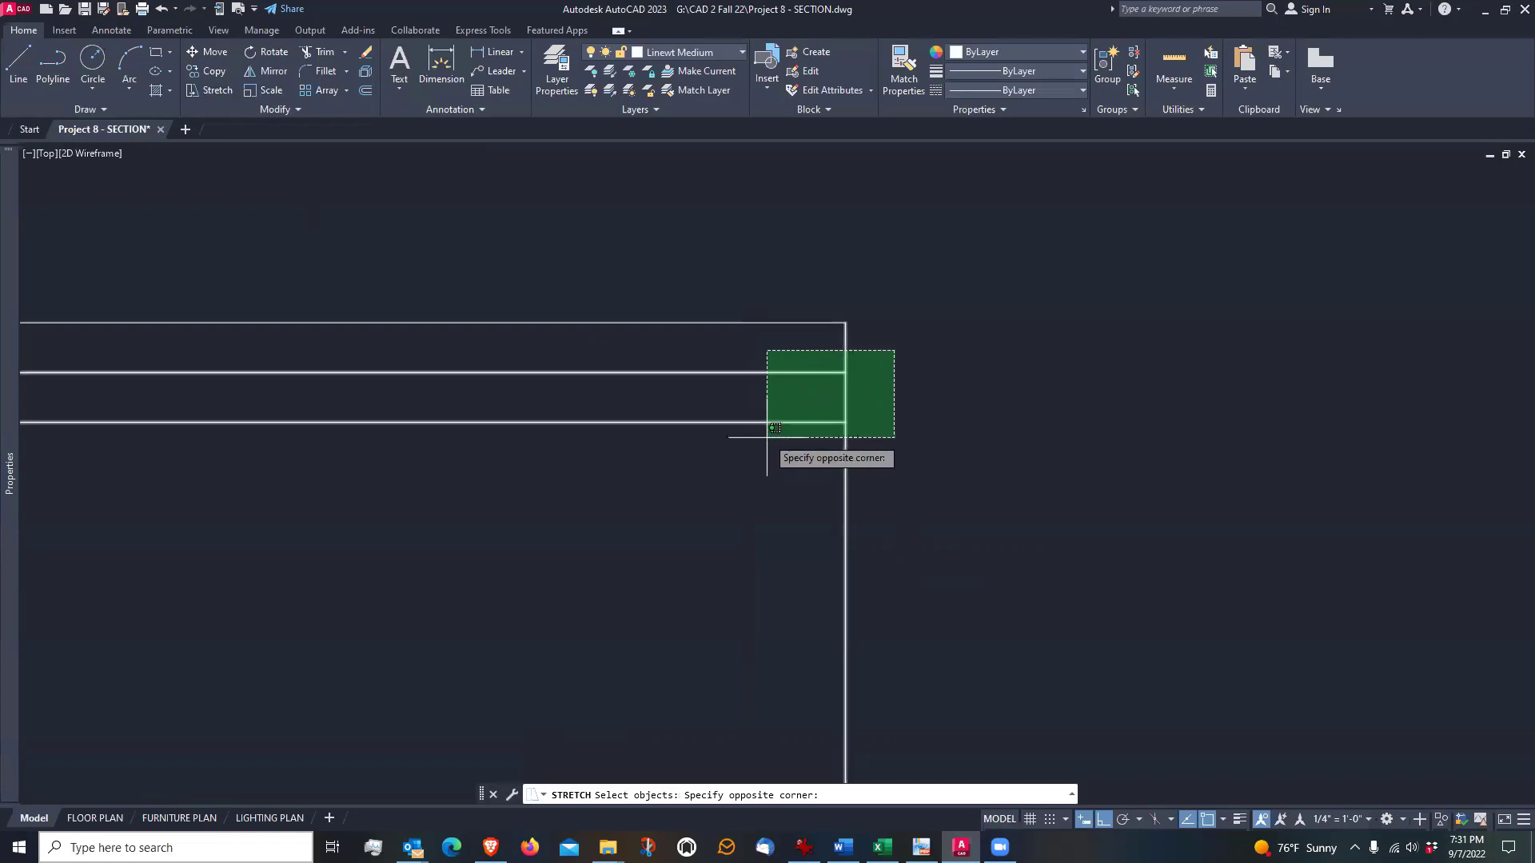
key("Escape")
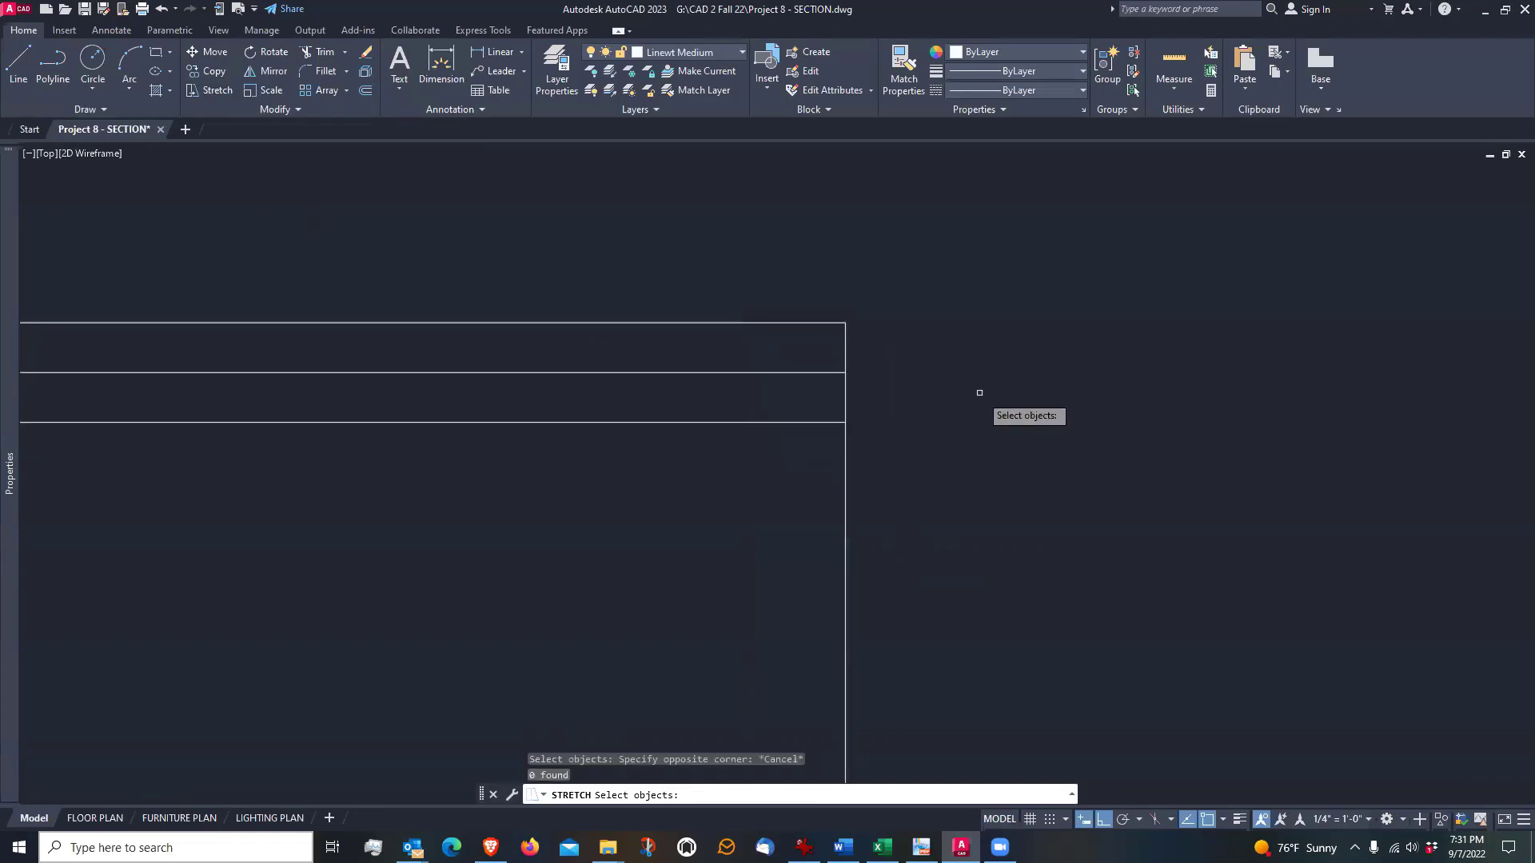
left_click(921, 278)
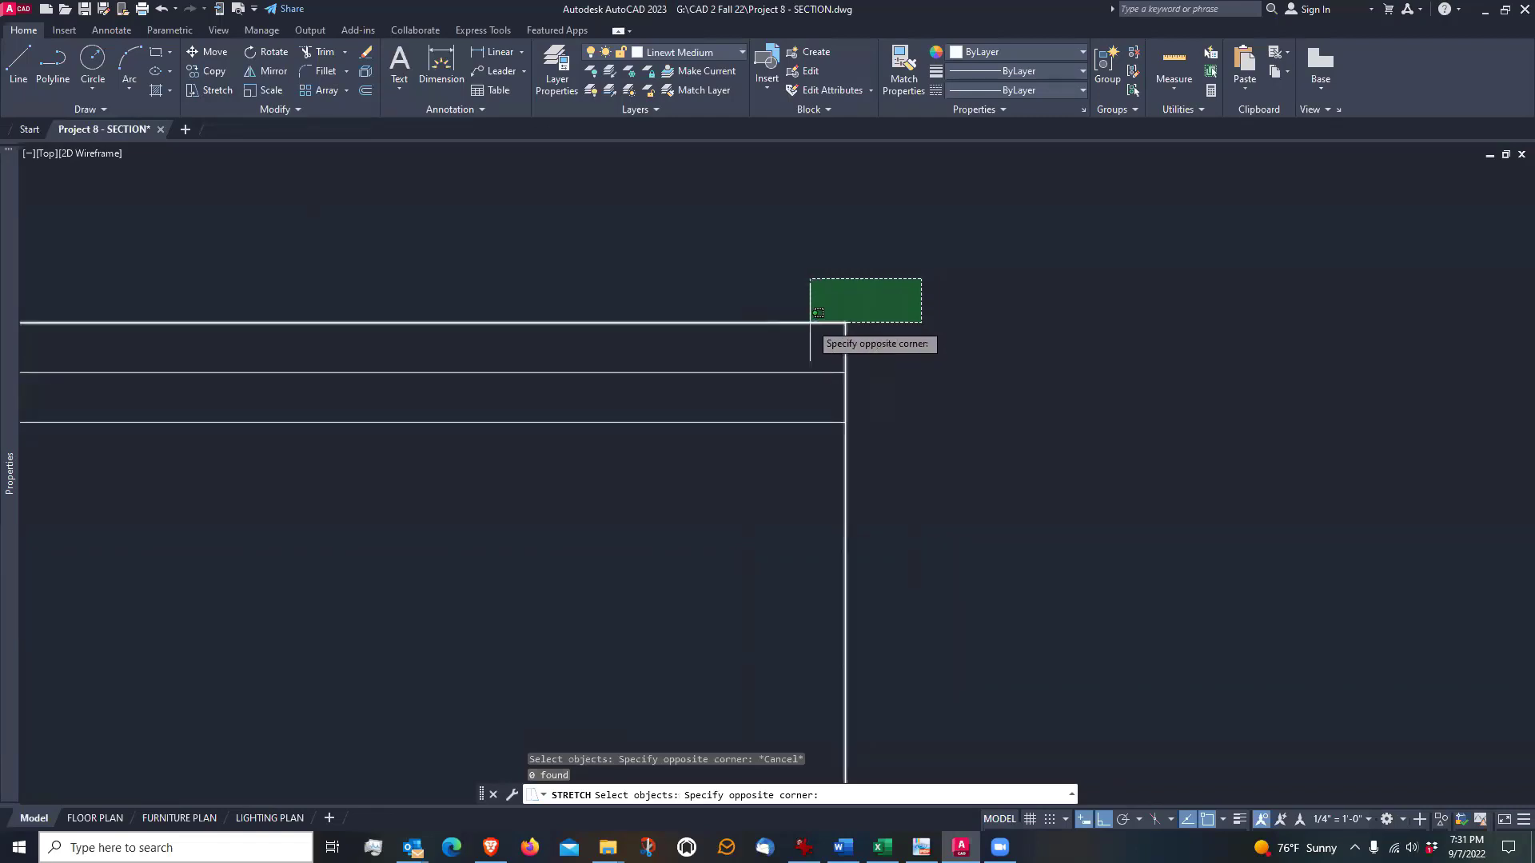
left_click(752, 477)
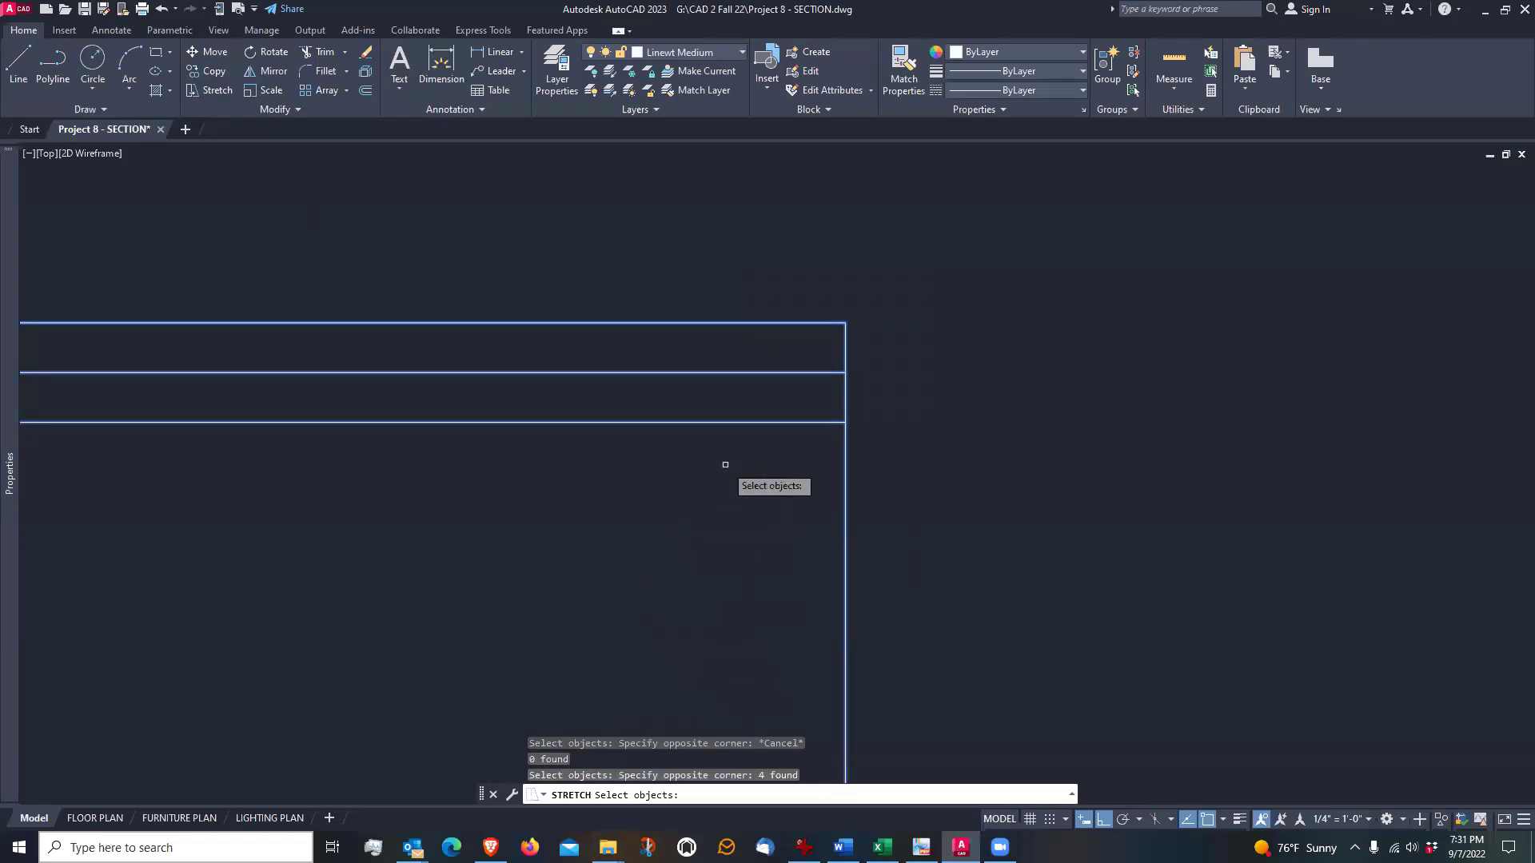
key("Return")
left_click(947, 467)
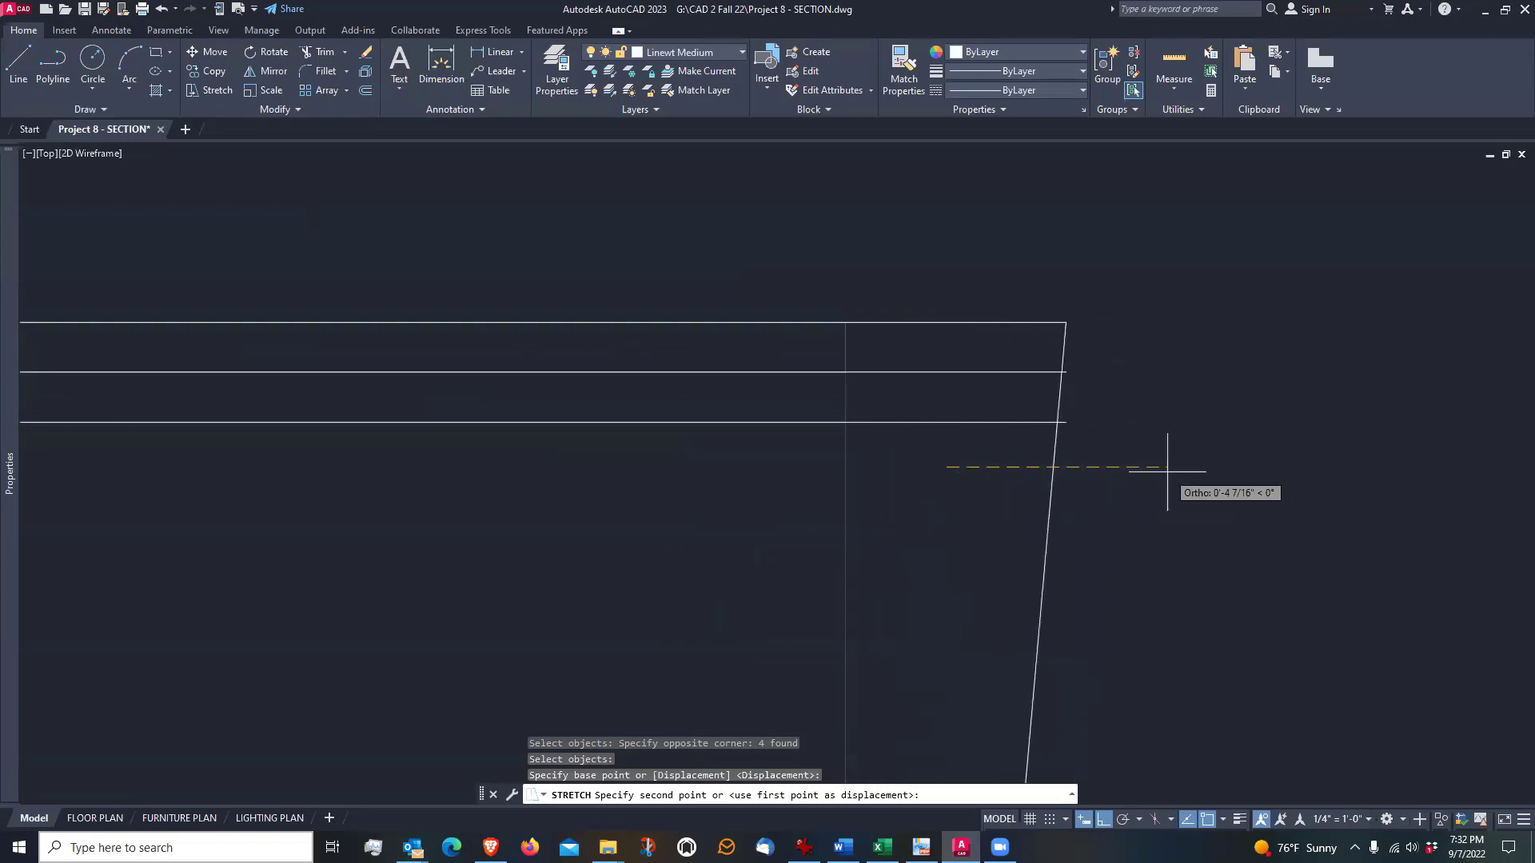
key("Escape")
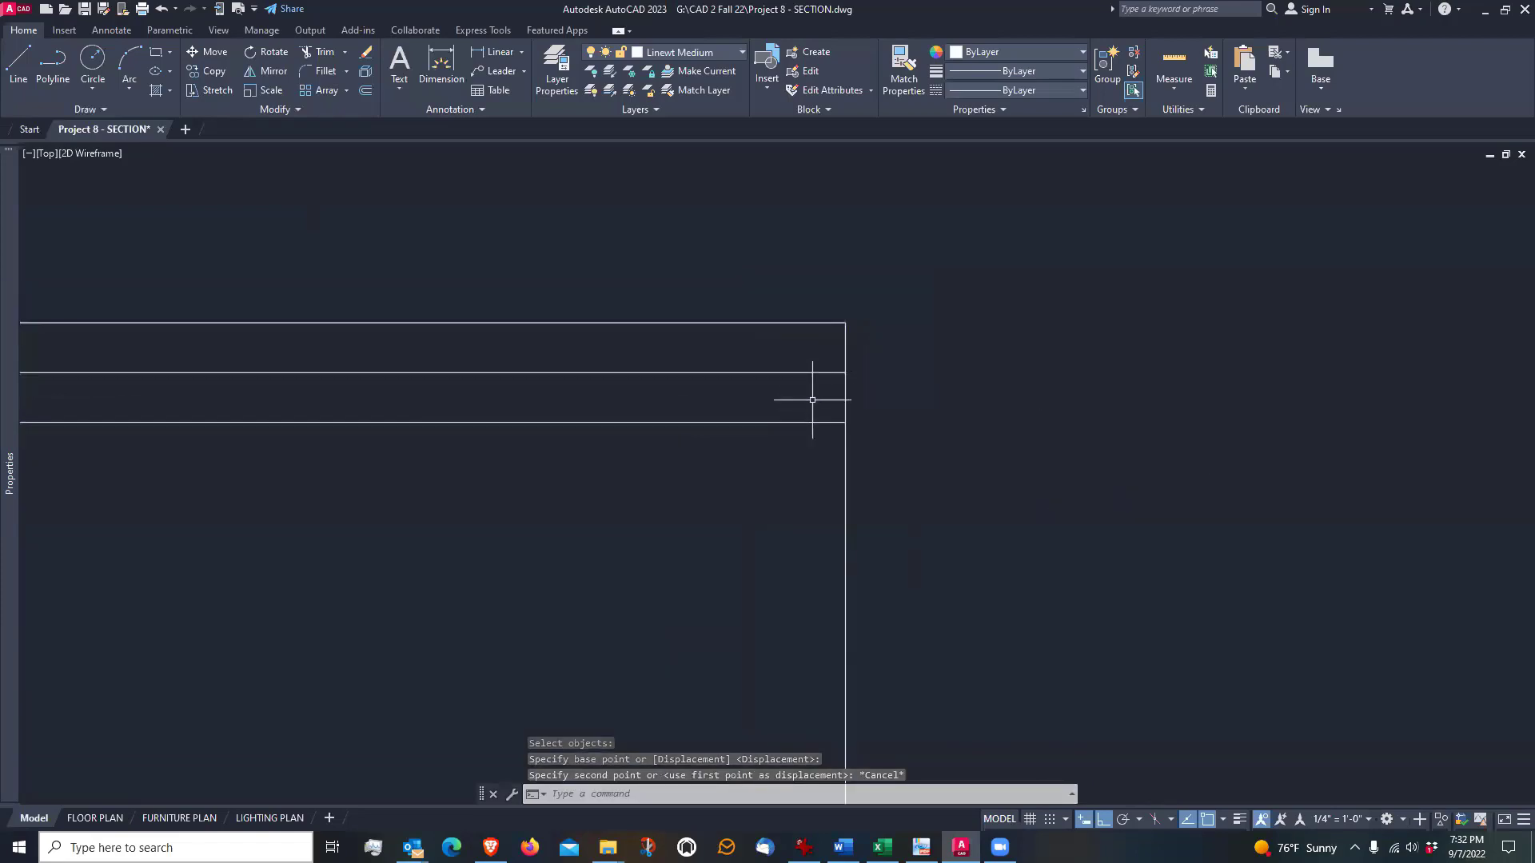
Stretch the right ends of the two lower horizontal chimney lines 1" outward together using a crossing selection
left_click(202, 93)
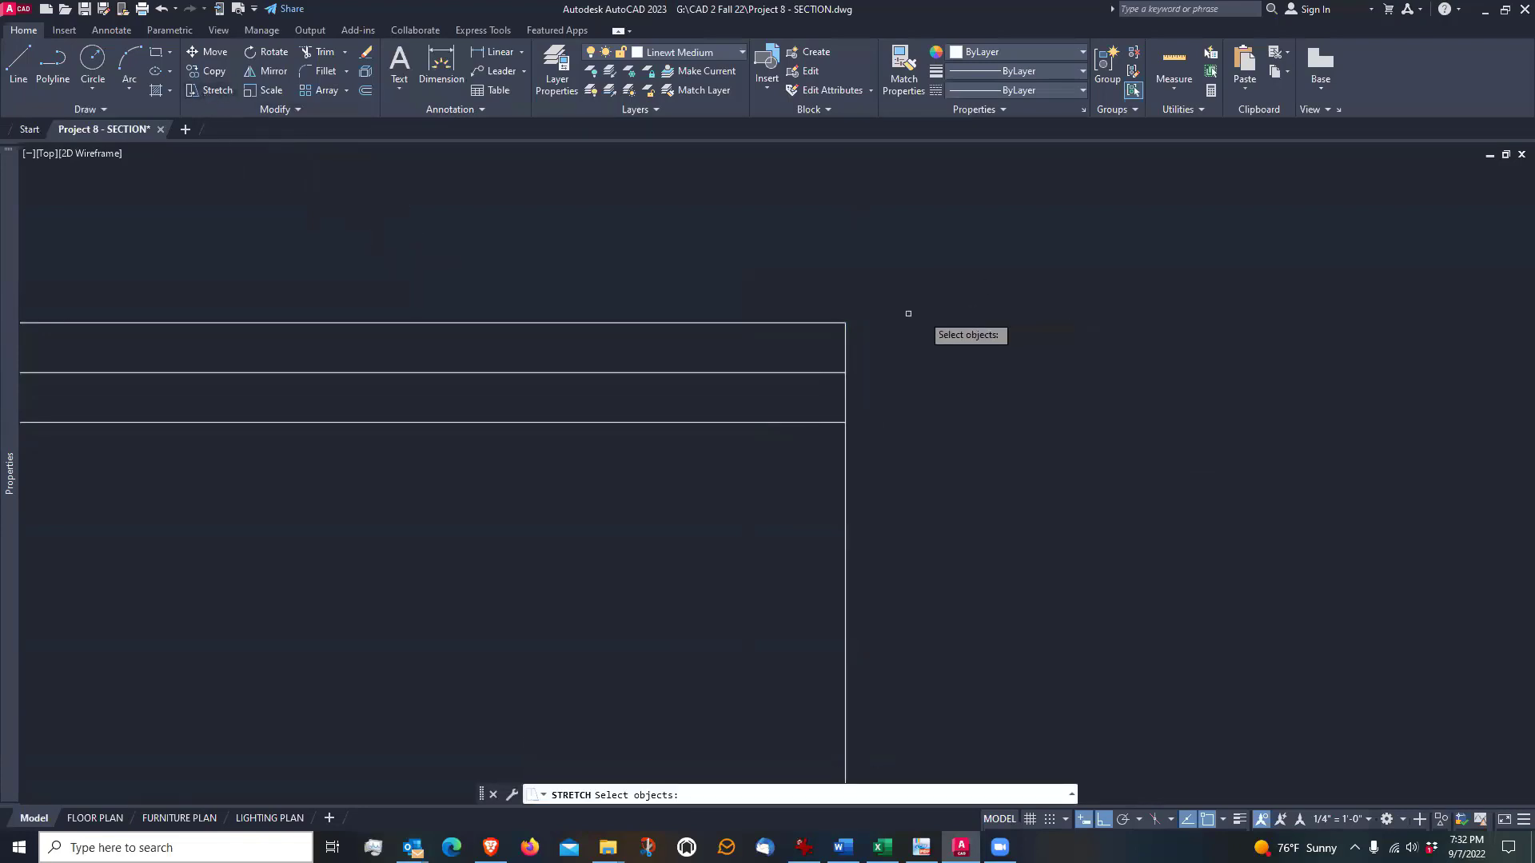
left_click(869, 349)
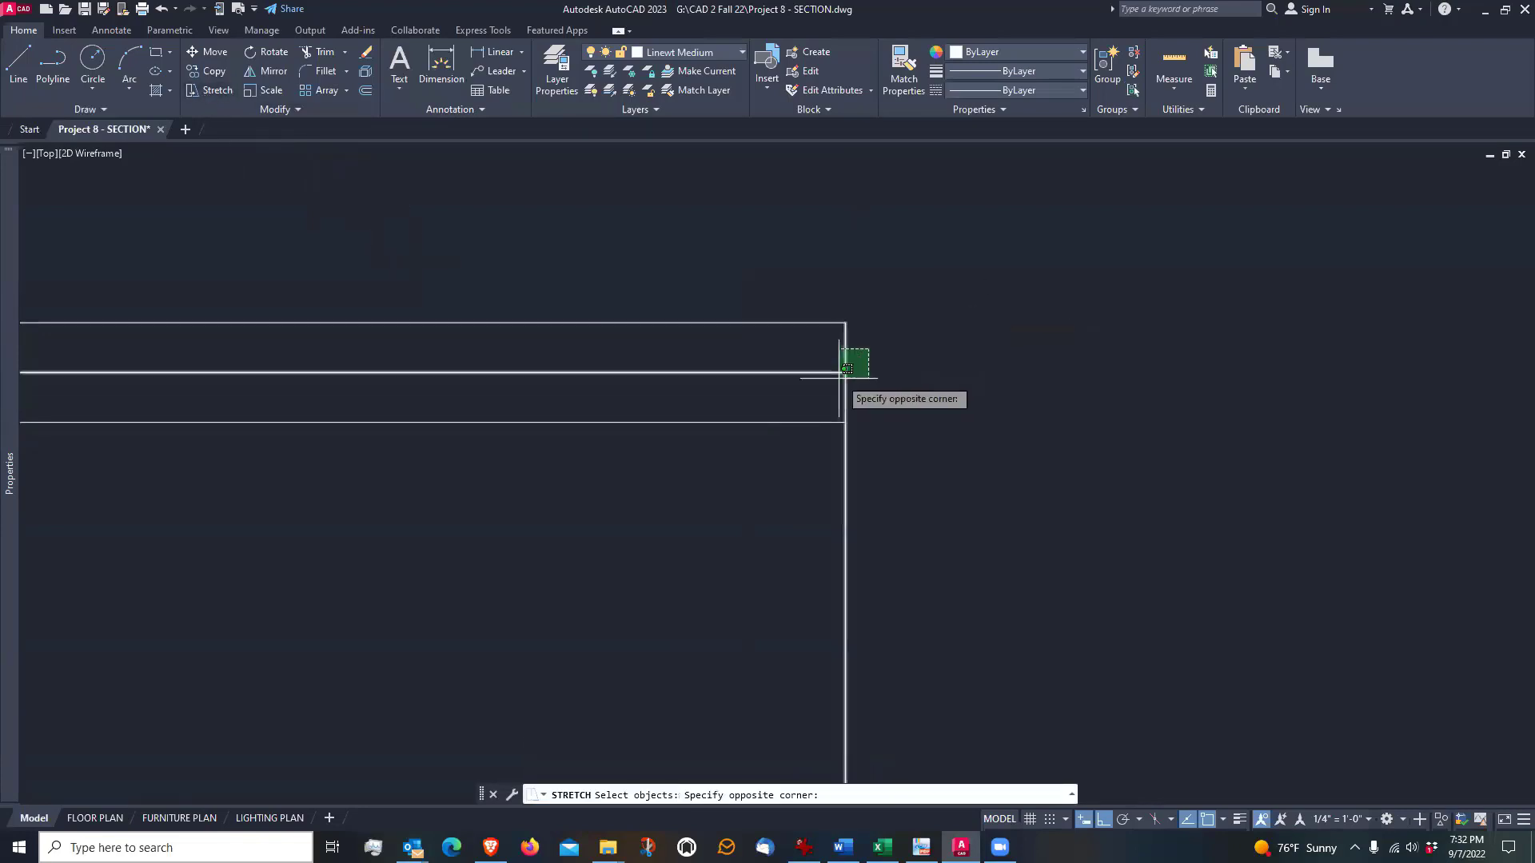
left_click(786, 448)
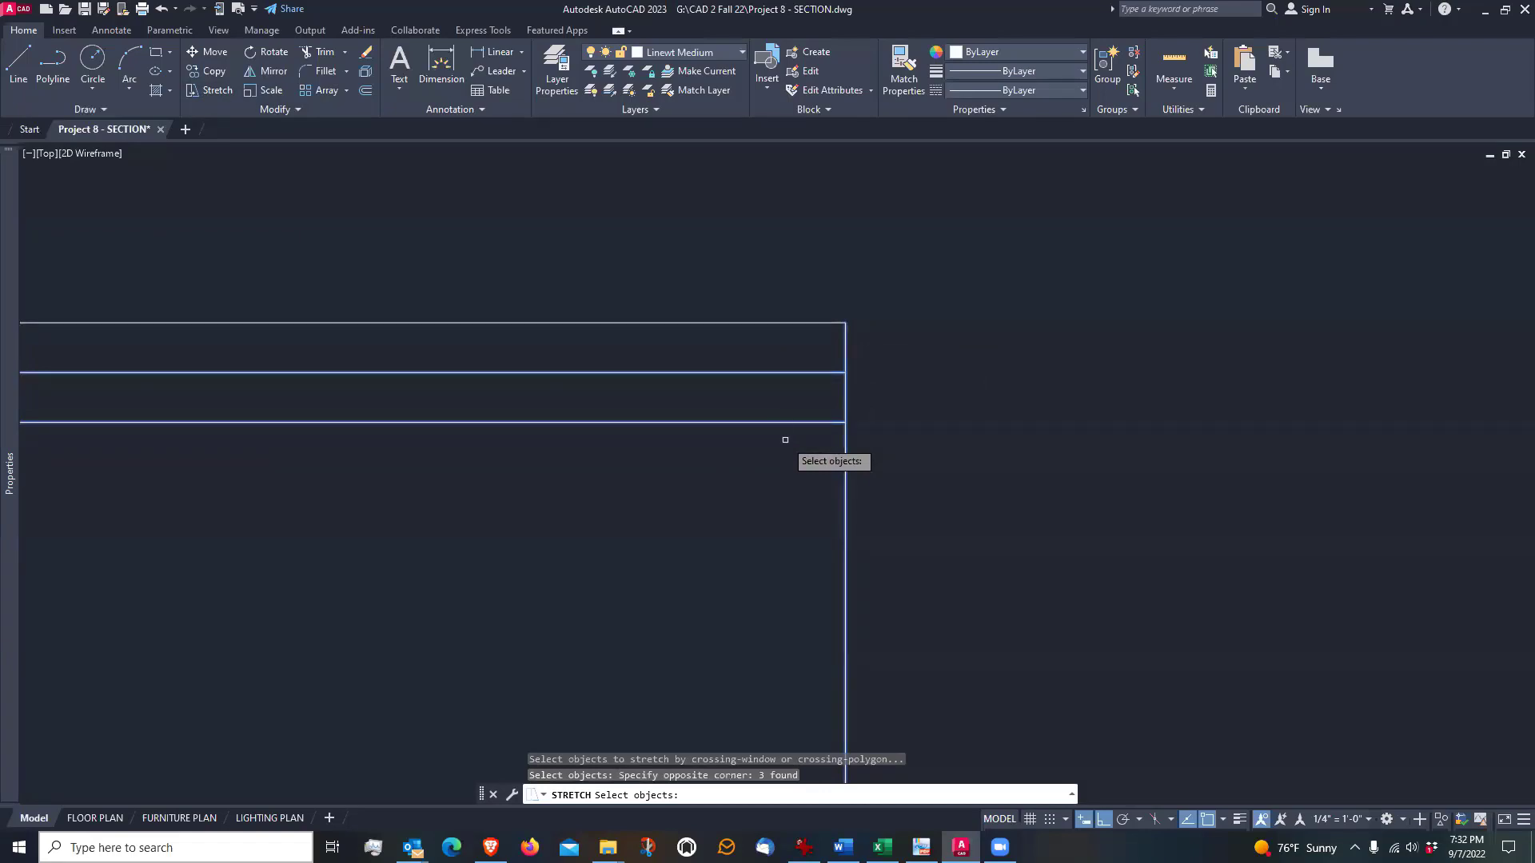
key("Return")
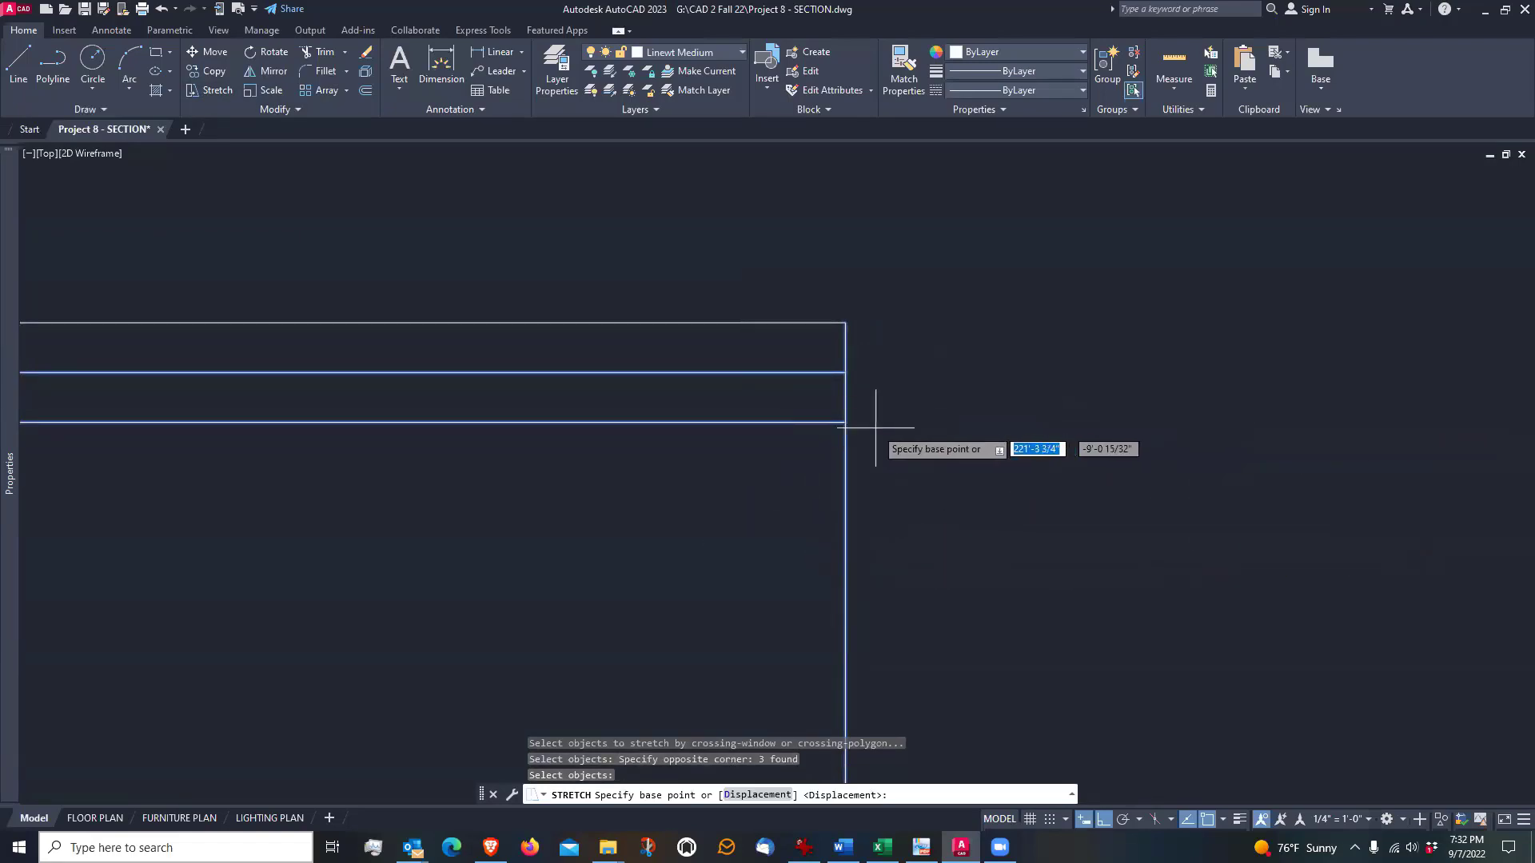
left_click(846, 422)
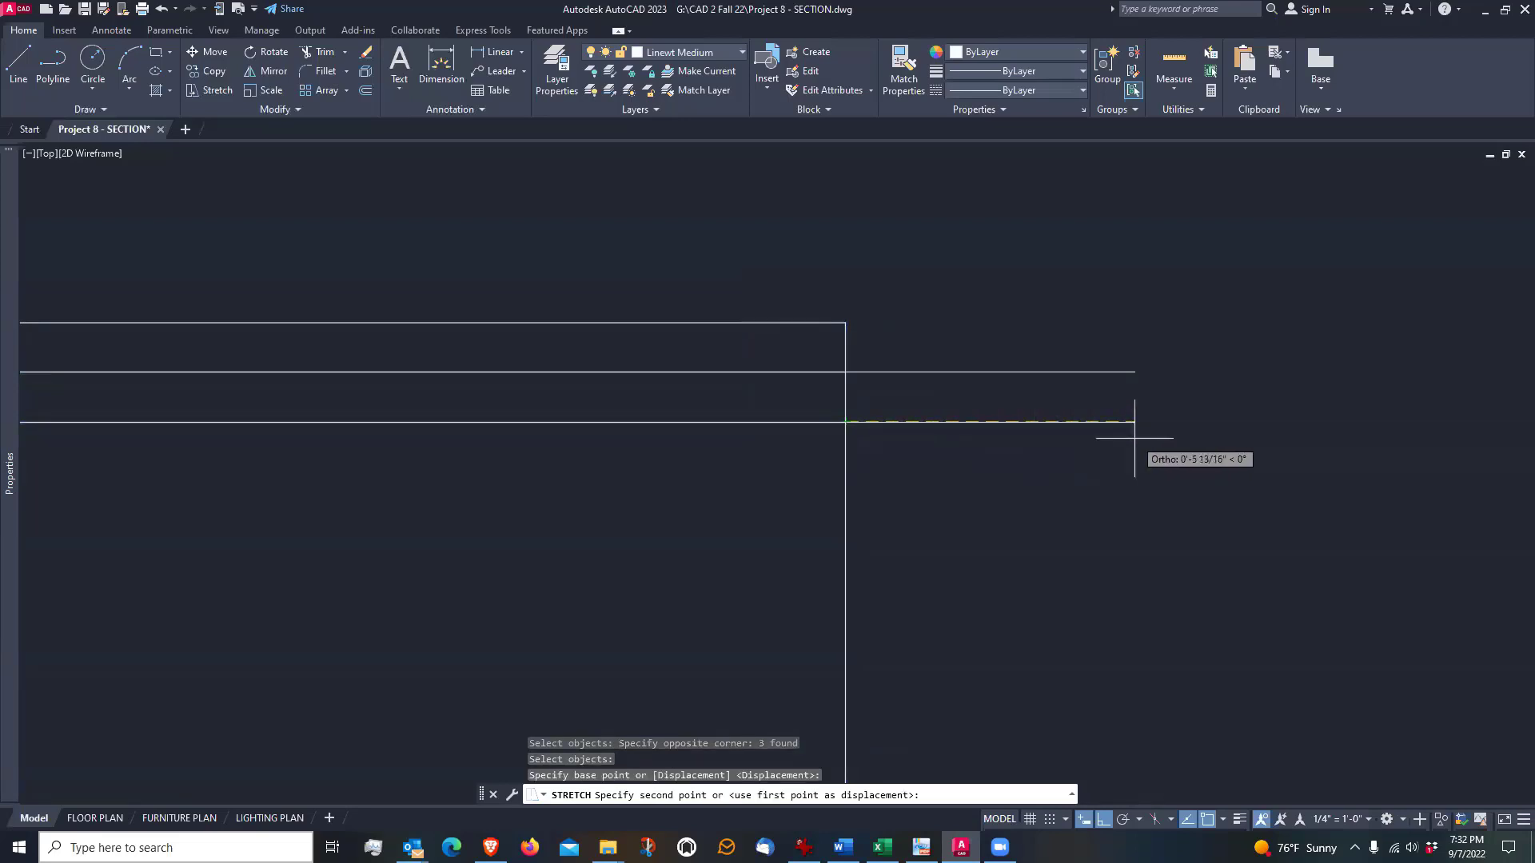
type("1")
key("Return")
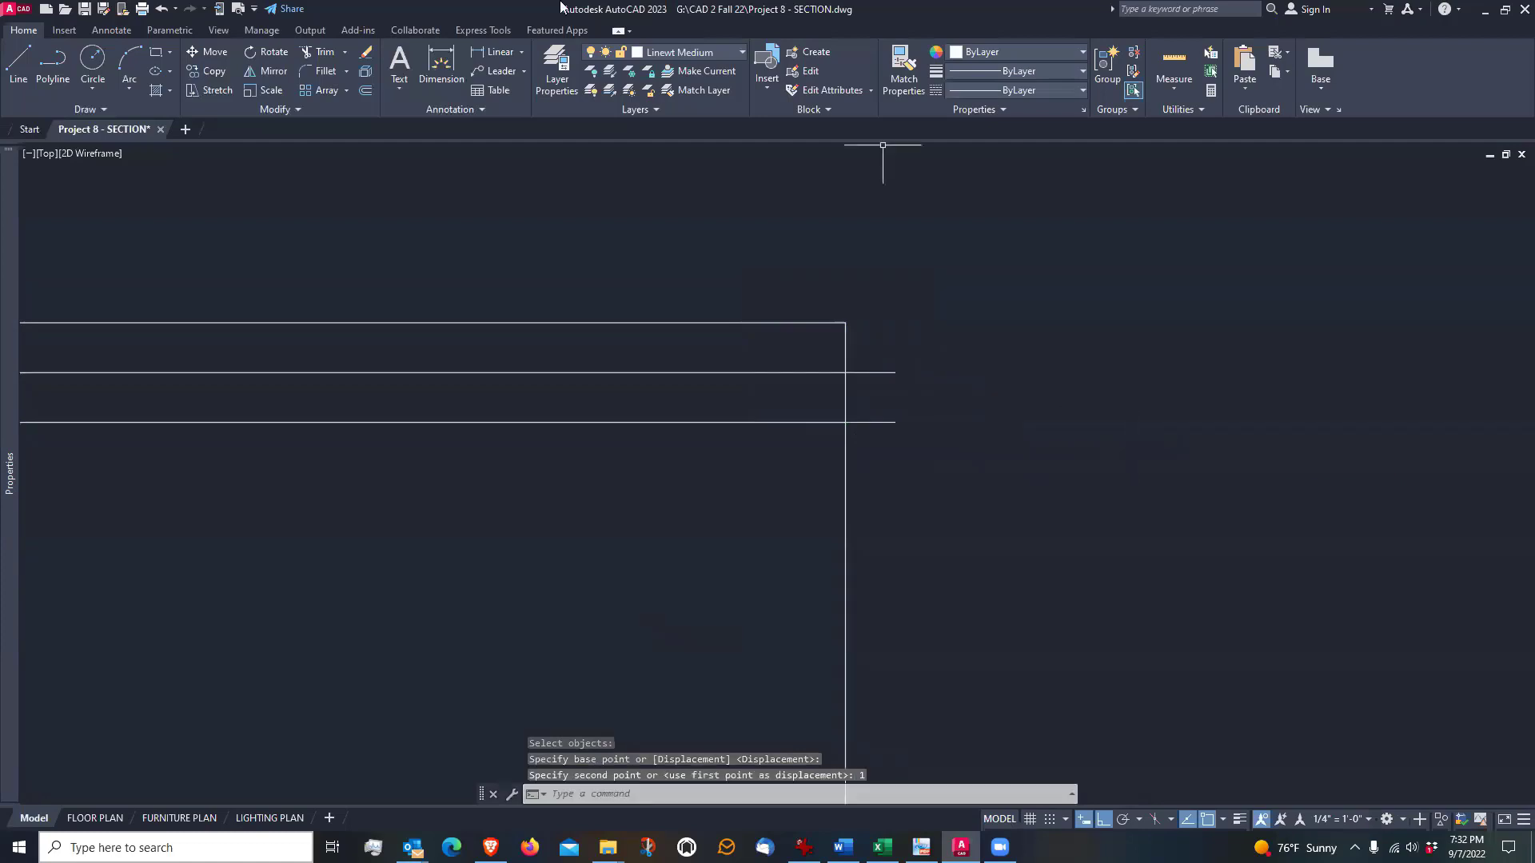
Draw a vertical line connecting the projecting right ends of the two lower horizontal chimney lines
left_click(17, 60)
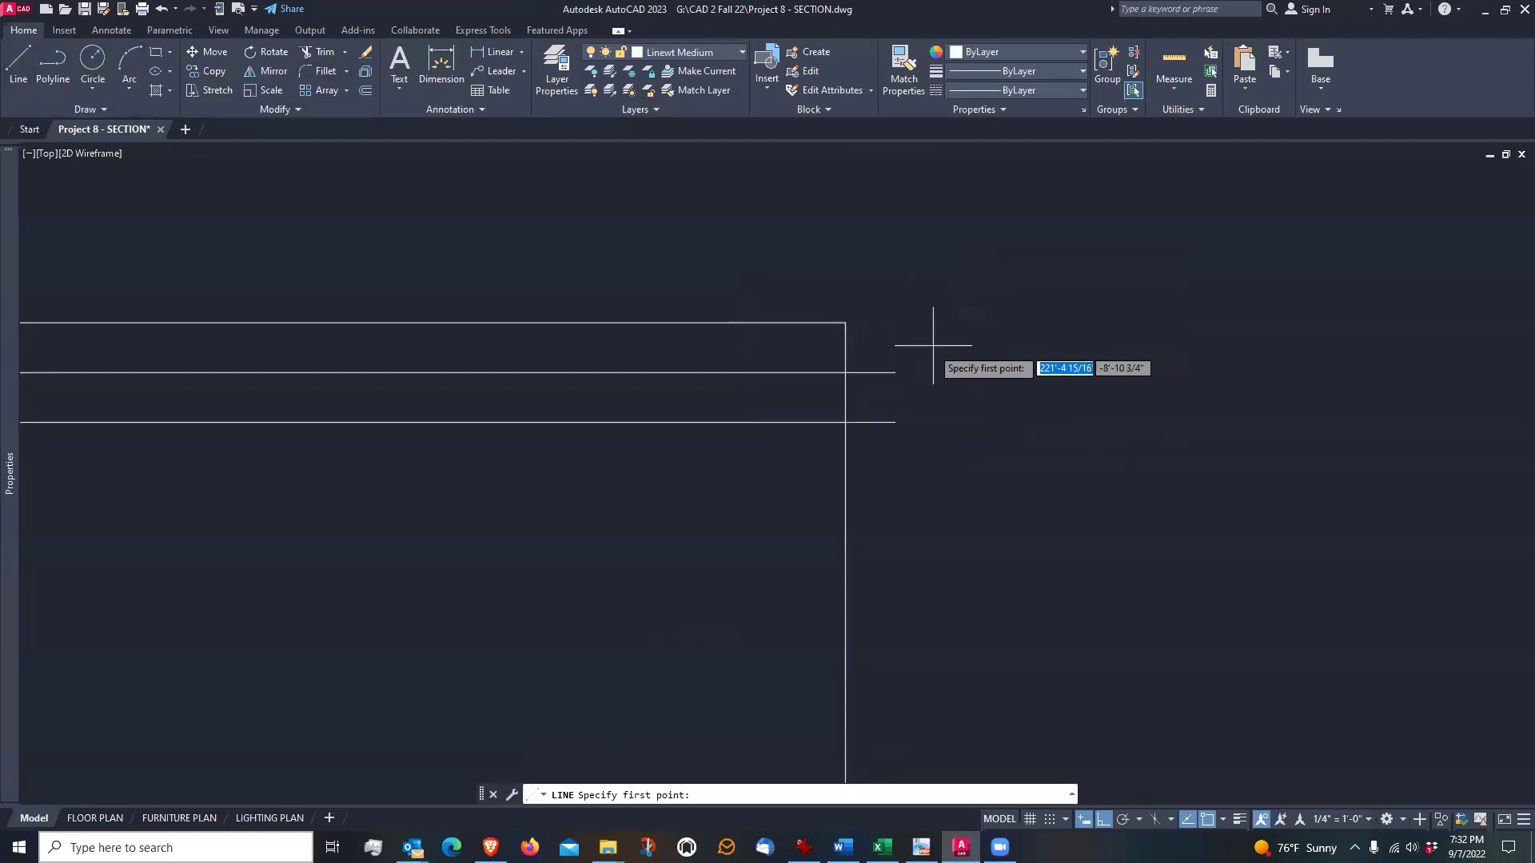
left_click(896, 372)
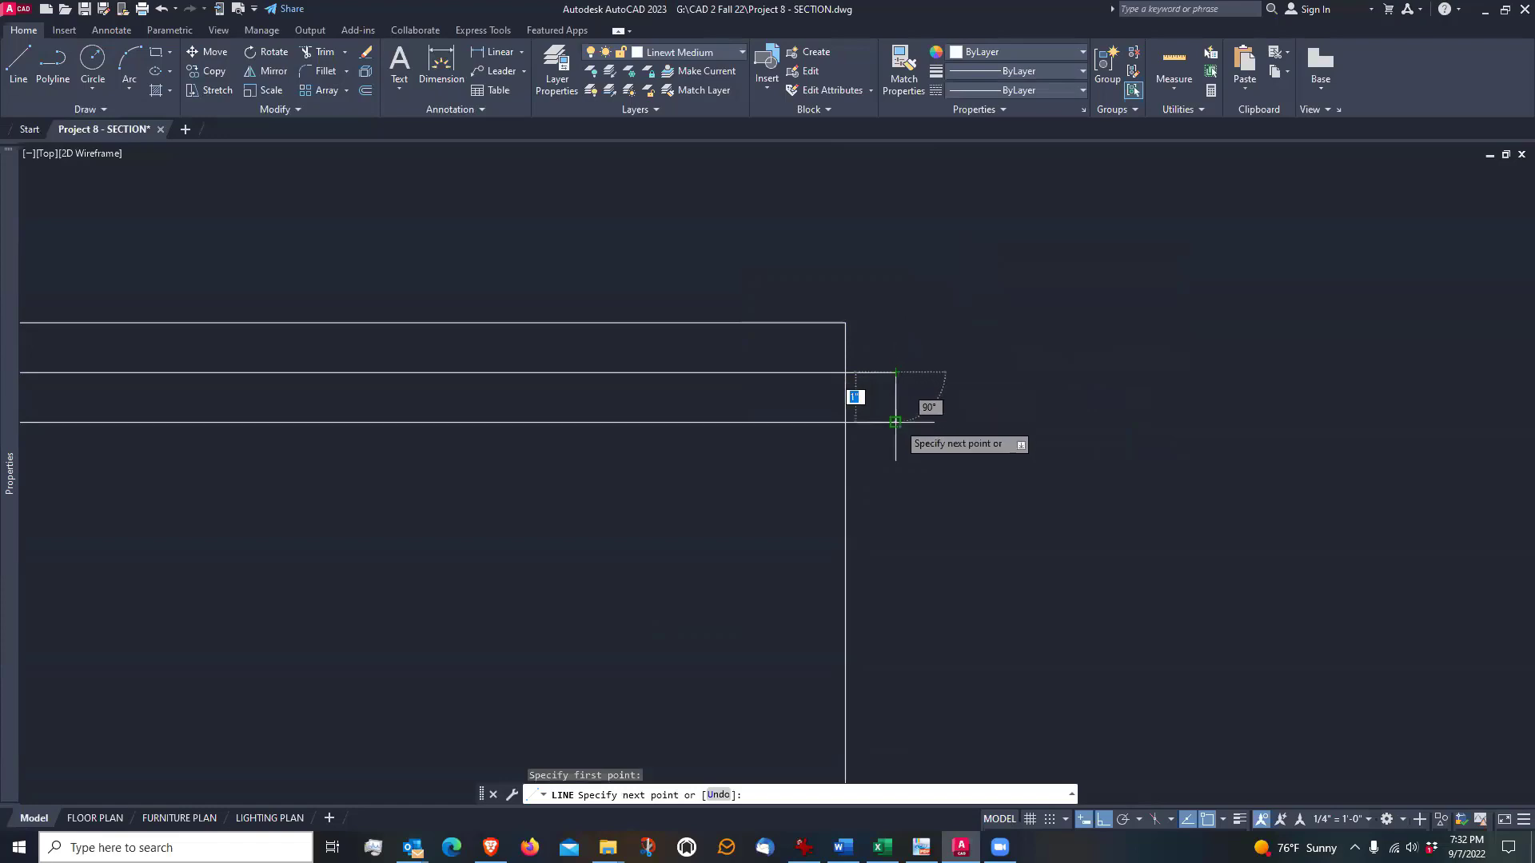
left_click(895, 422)
key("Return")
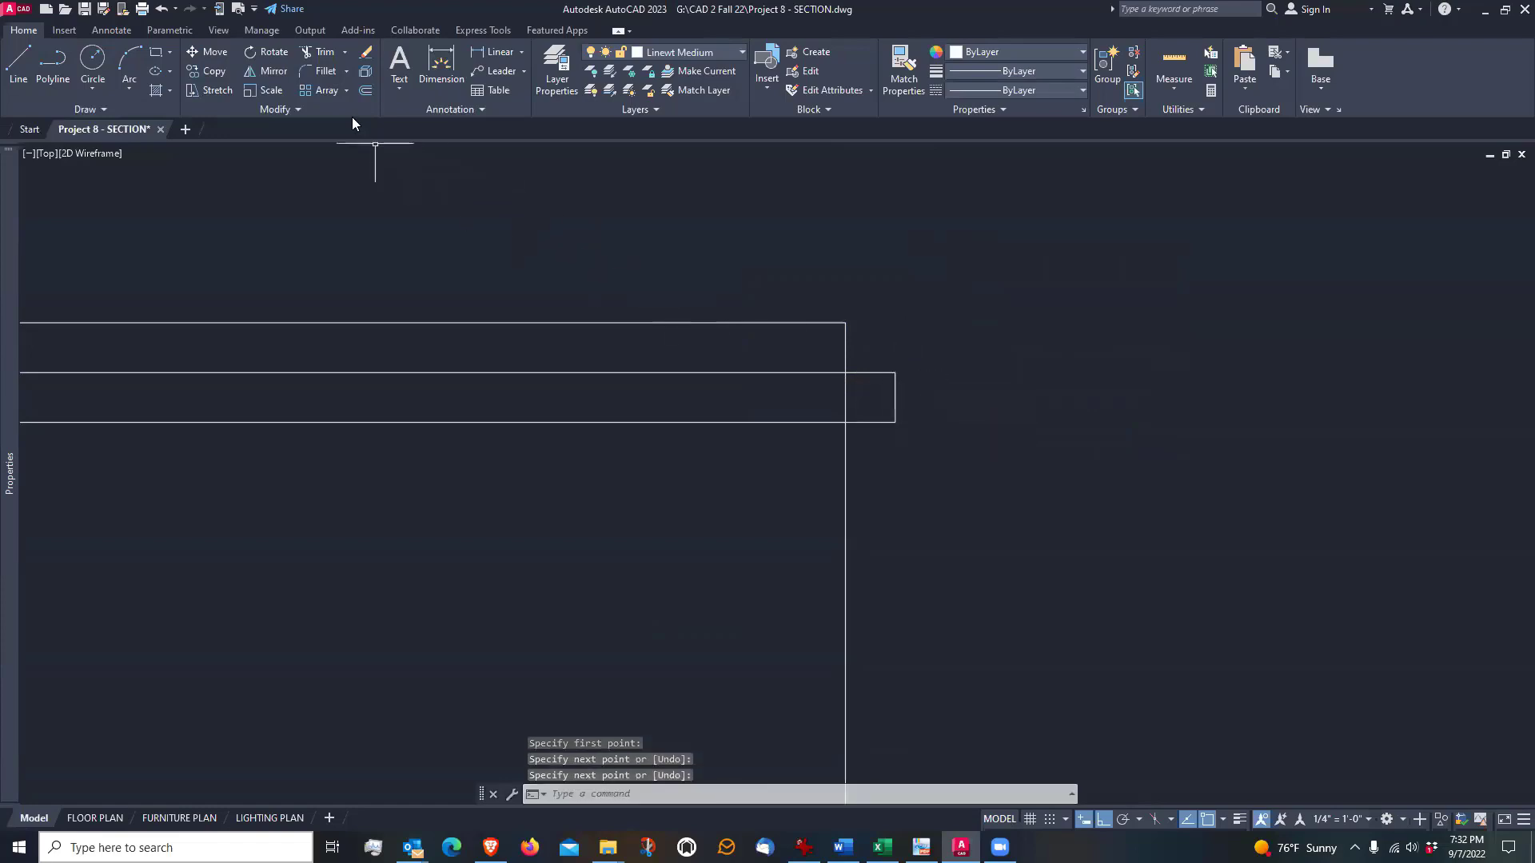
Trim the chimney's right vertical edge between the two cap band lines
left_click(320, 52)
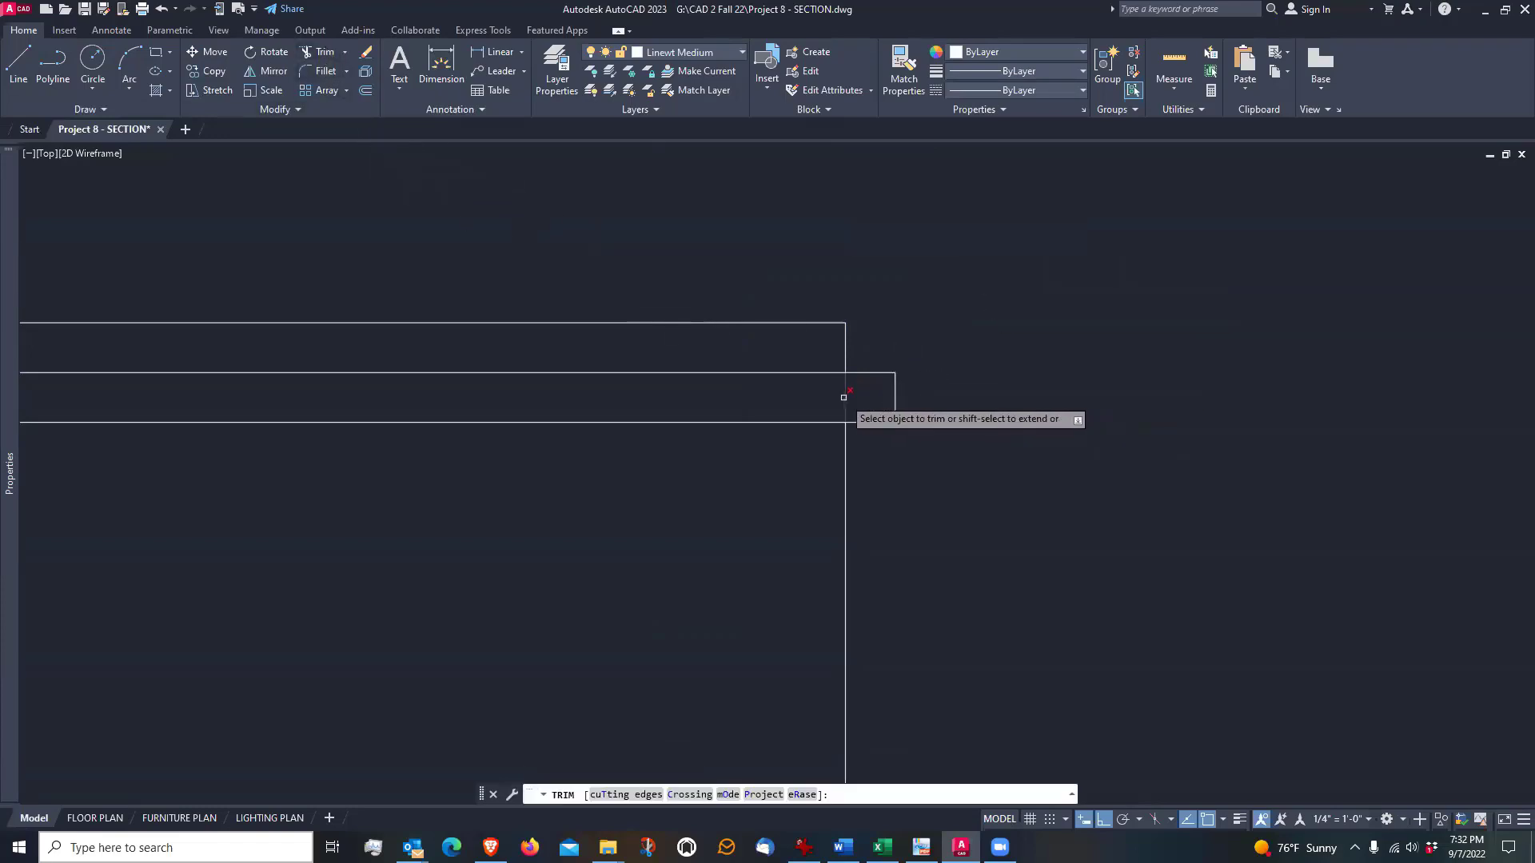
left_click(845, 397)
key("Return")
Draw a rectangle 9" wide and 6" high in the empty space above the chimney top
scroll(957, 440, "down", 5)
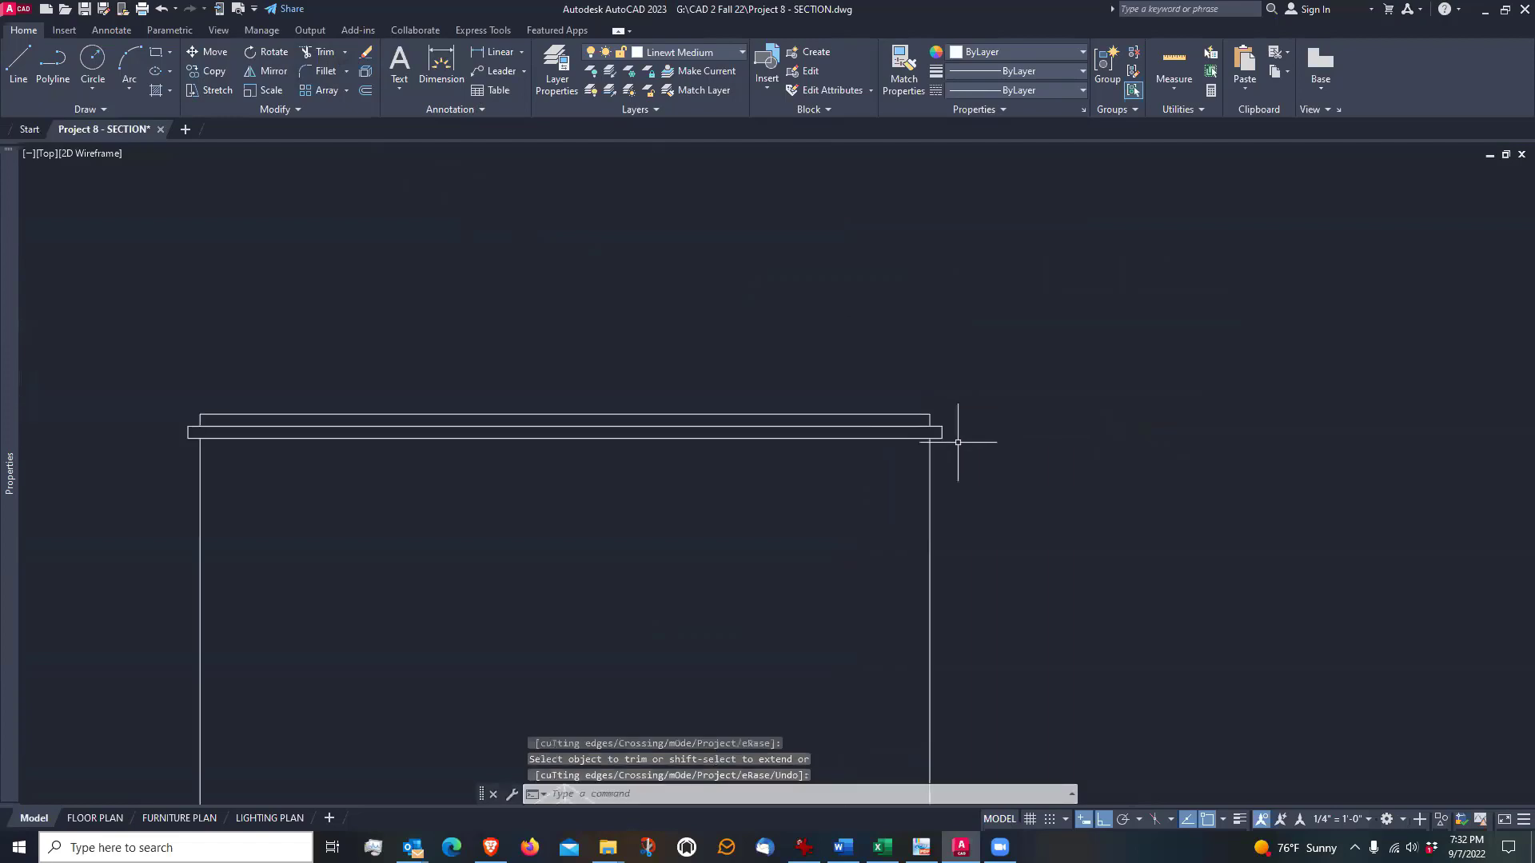
mouse_move(781, 570)
middle_mouse_down()
mouse_move(812, 467)
mouse_move(865, 476)
middle_mouse_up()
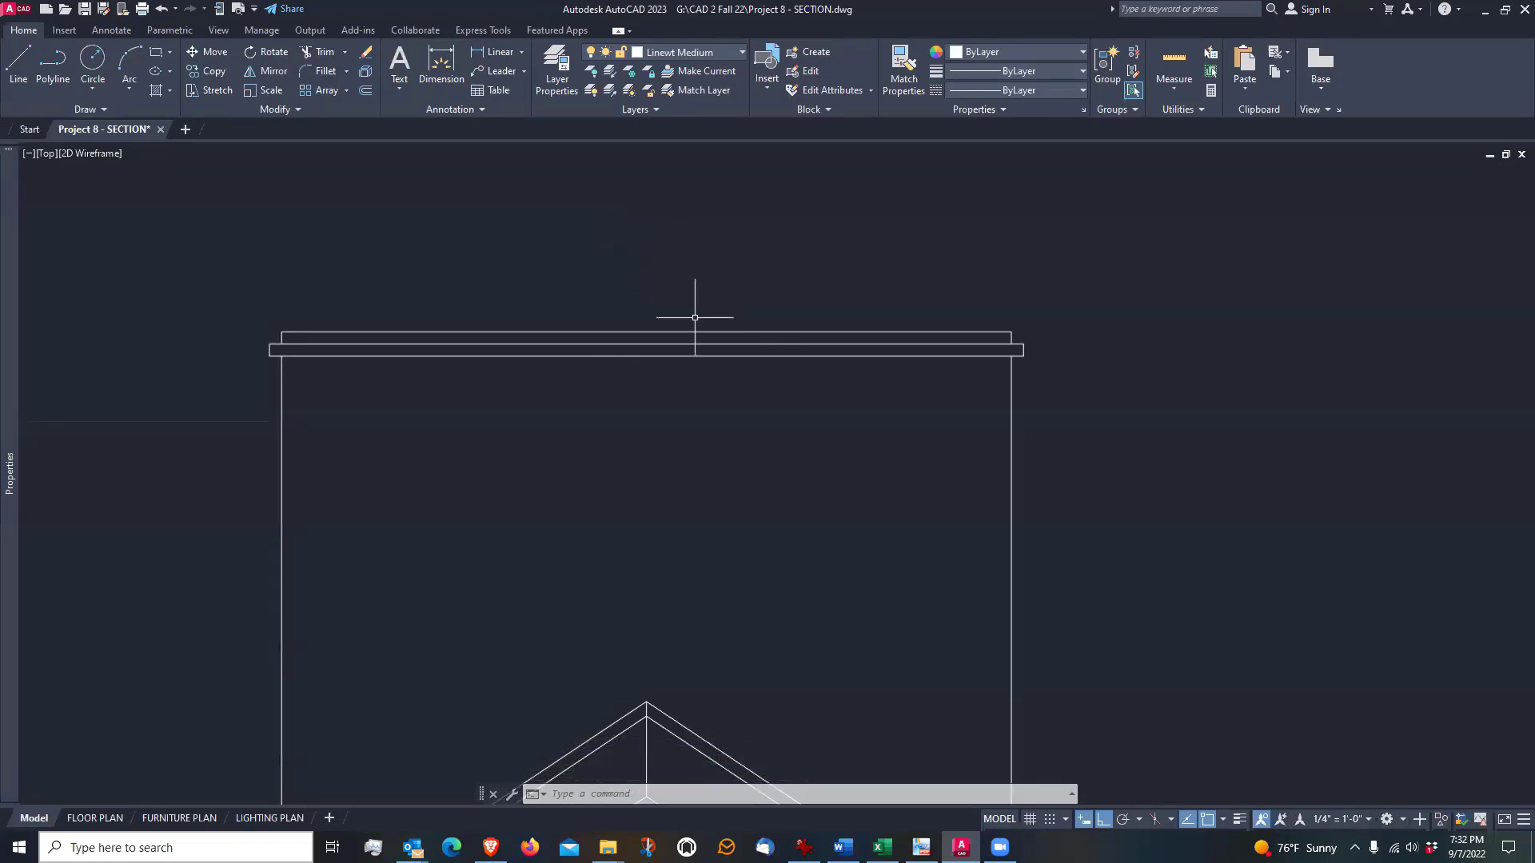
middle_click_drag(703, 247, 755, 430)
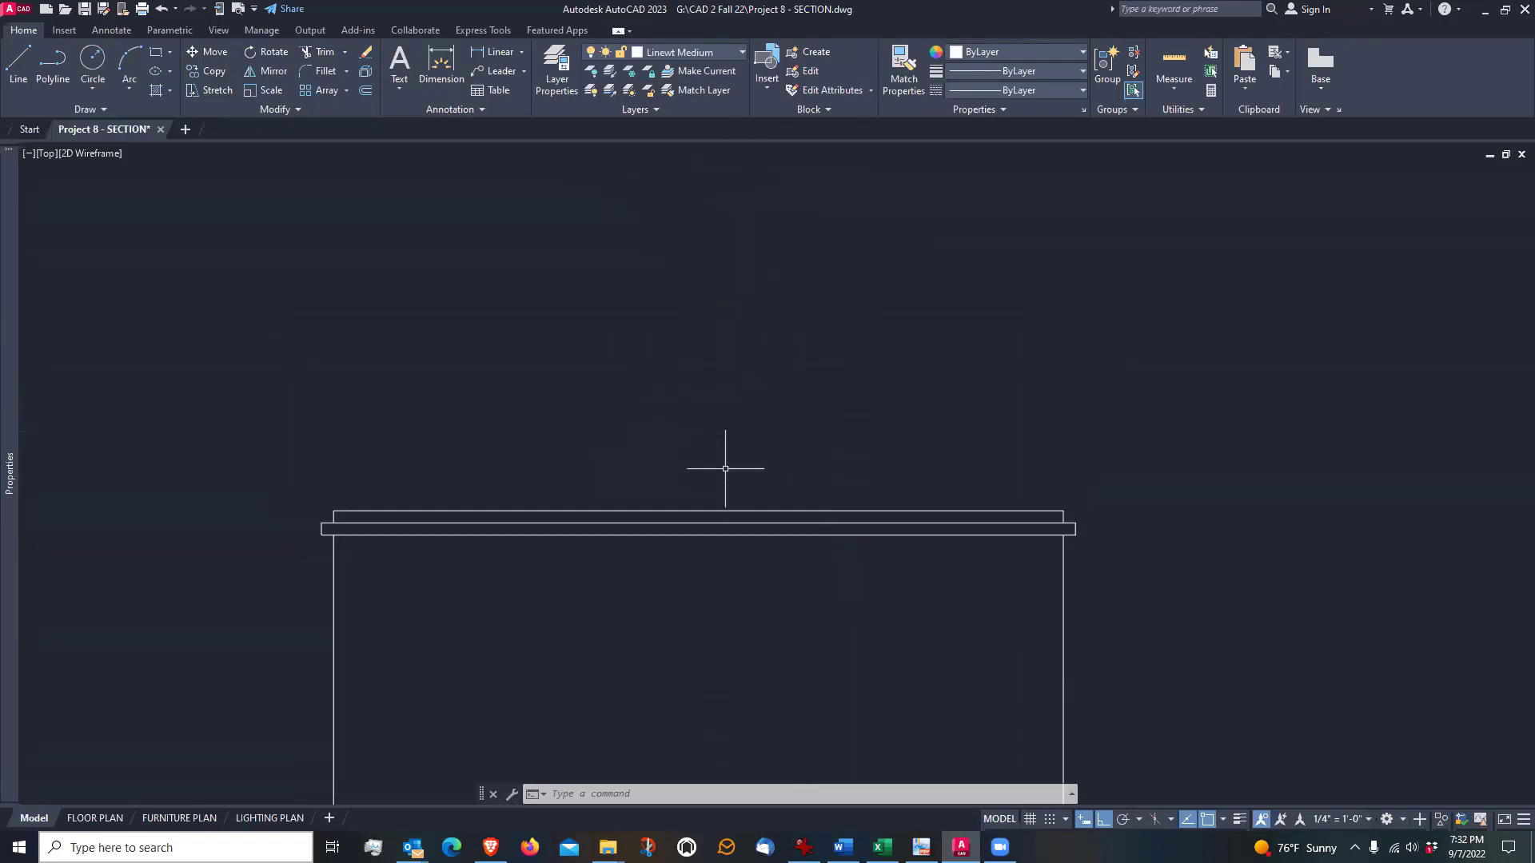
scroll(708, 373, "down", 2)
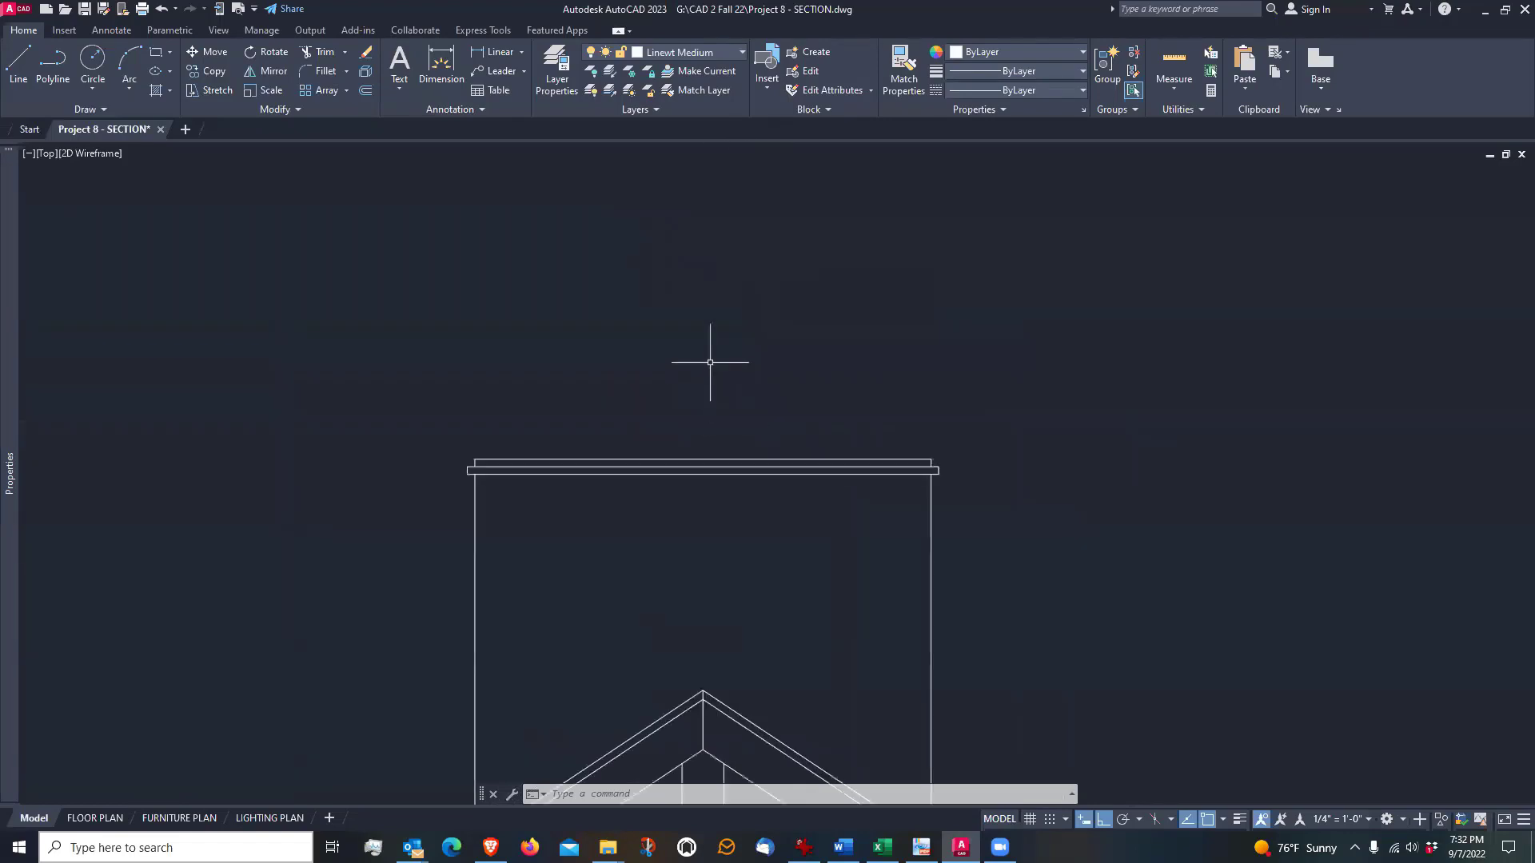
scroll(672, 425, "up", 2)
middle_click_drag(672, 403, 709, 274)
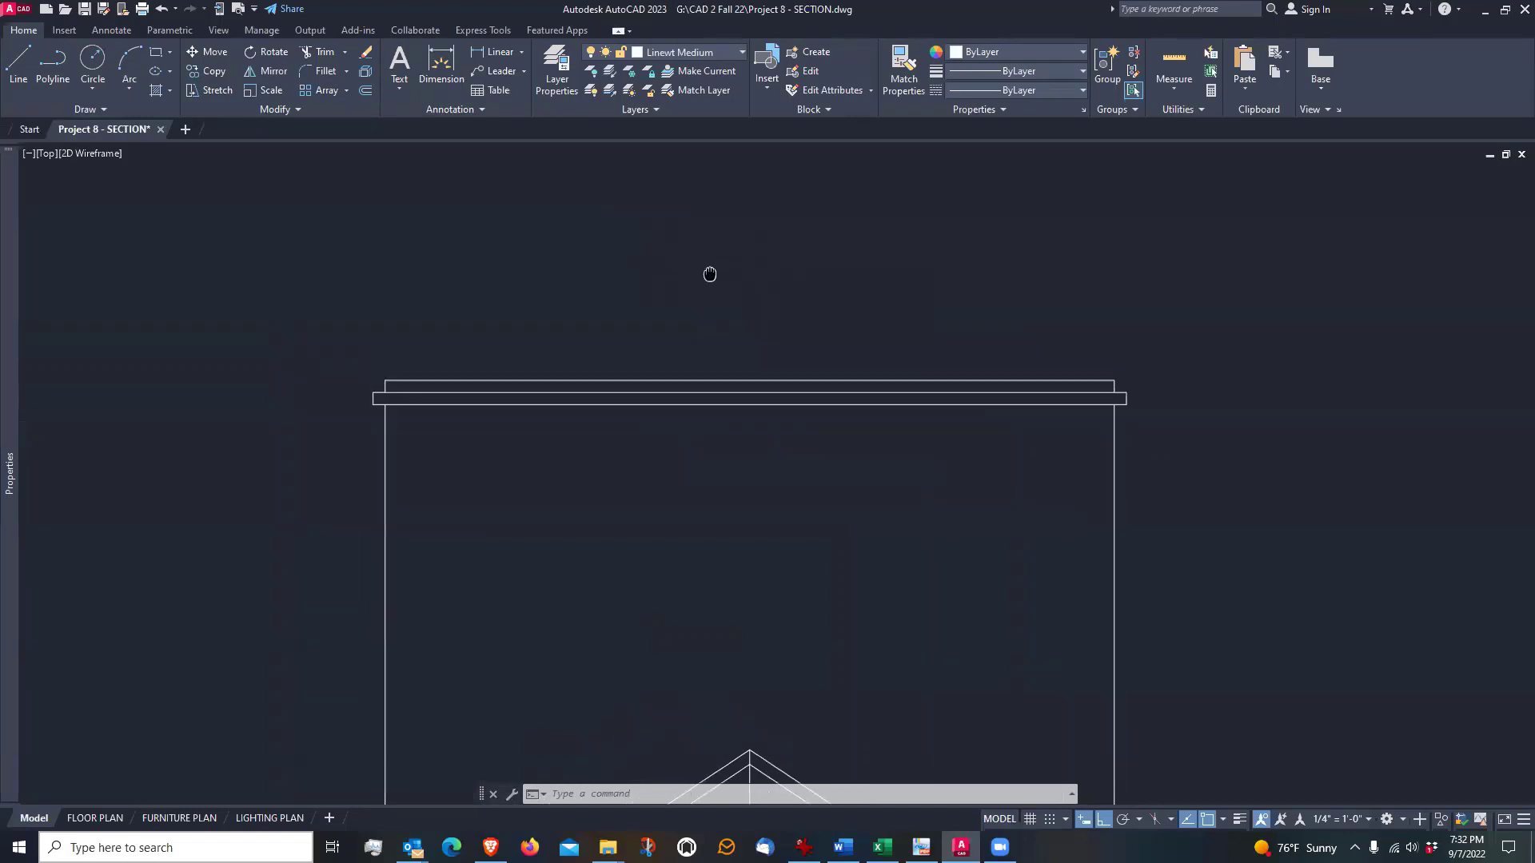
left_click(156, 53)
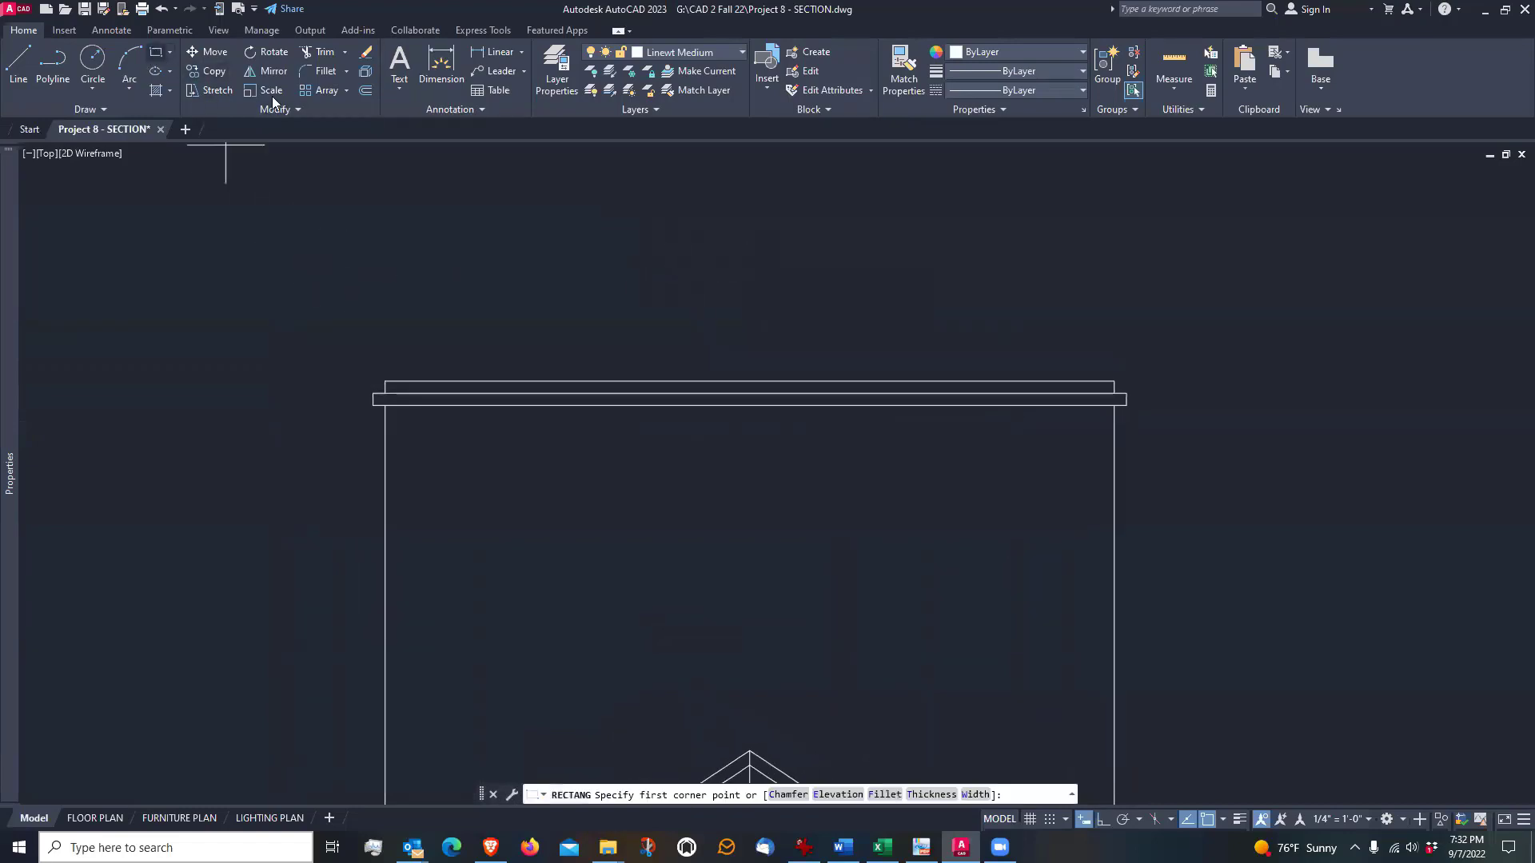
left_click(604, 304)
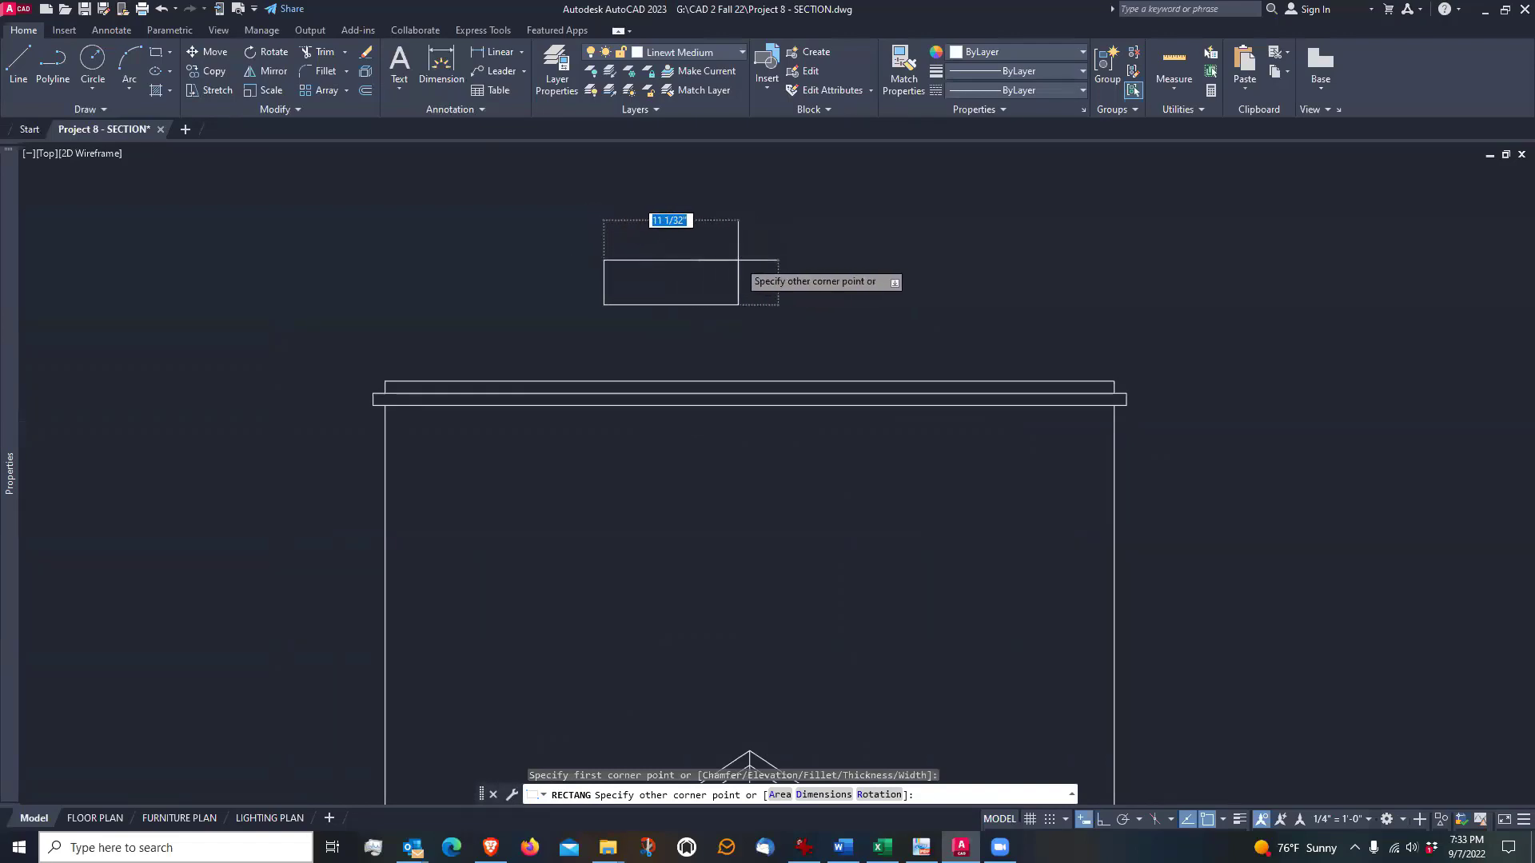
type("9")
key("Tab")
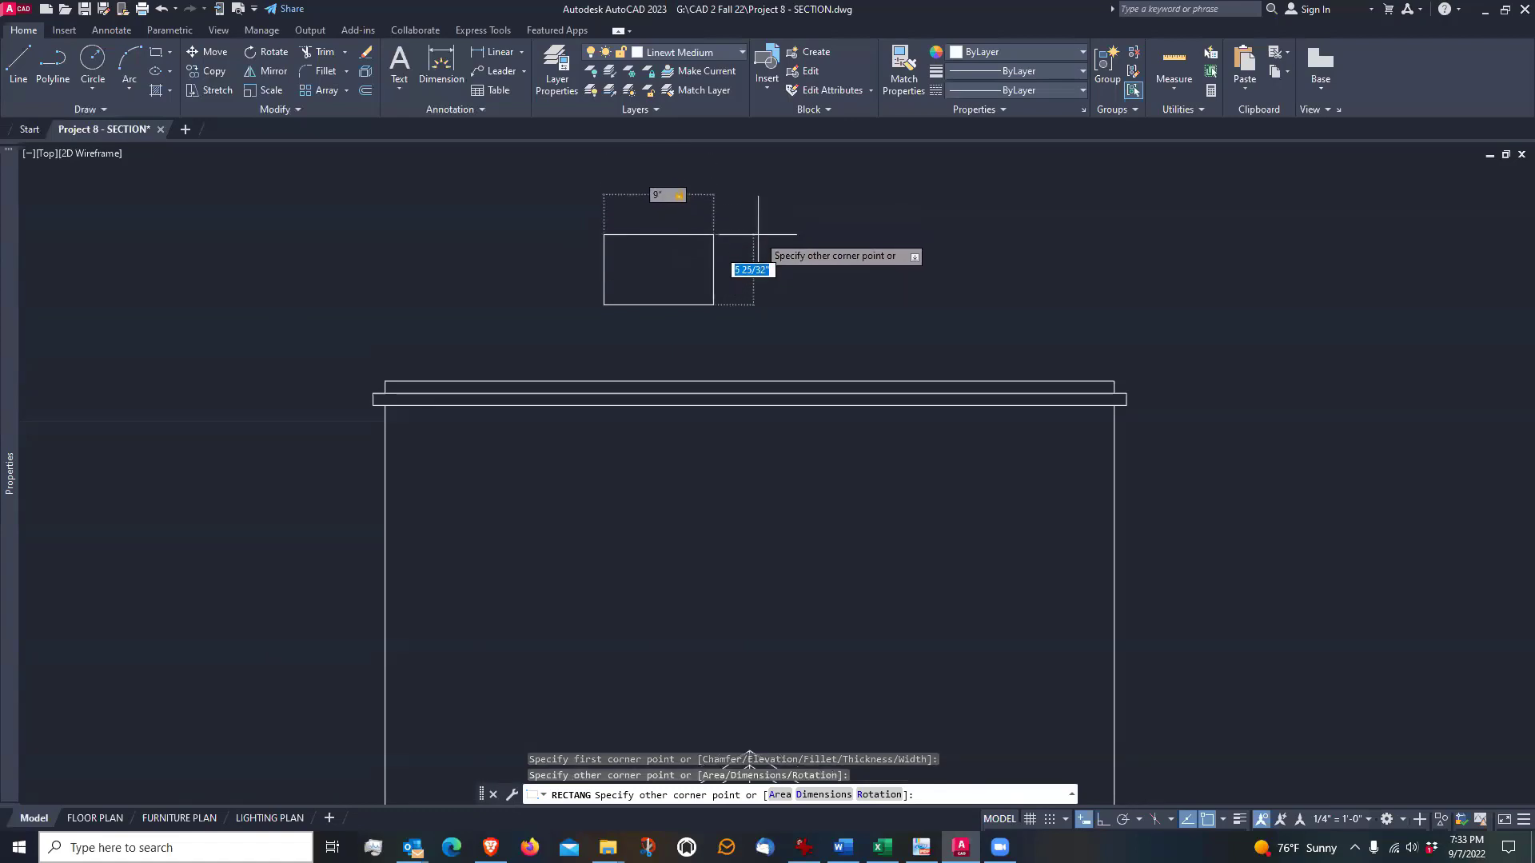
key("Return")
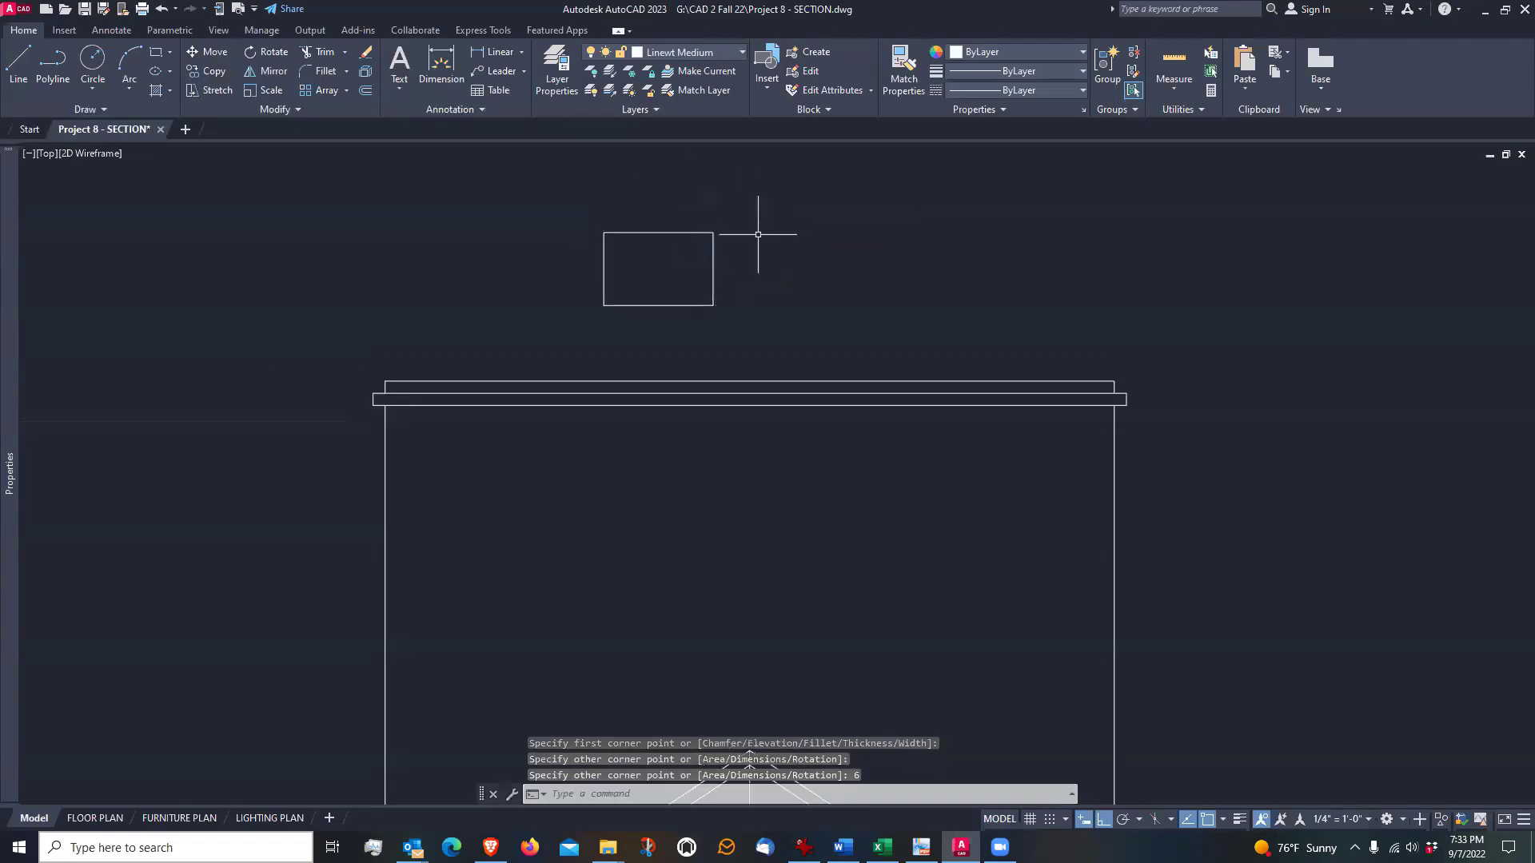
Move the 9" by 6" rectangle by its bottom midpoint onto the midpoint of the chimney's top line
left_click(214, 52)
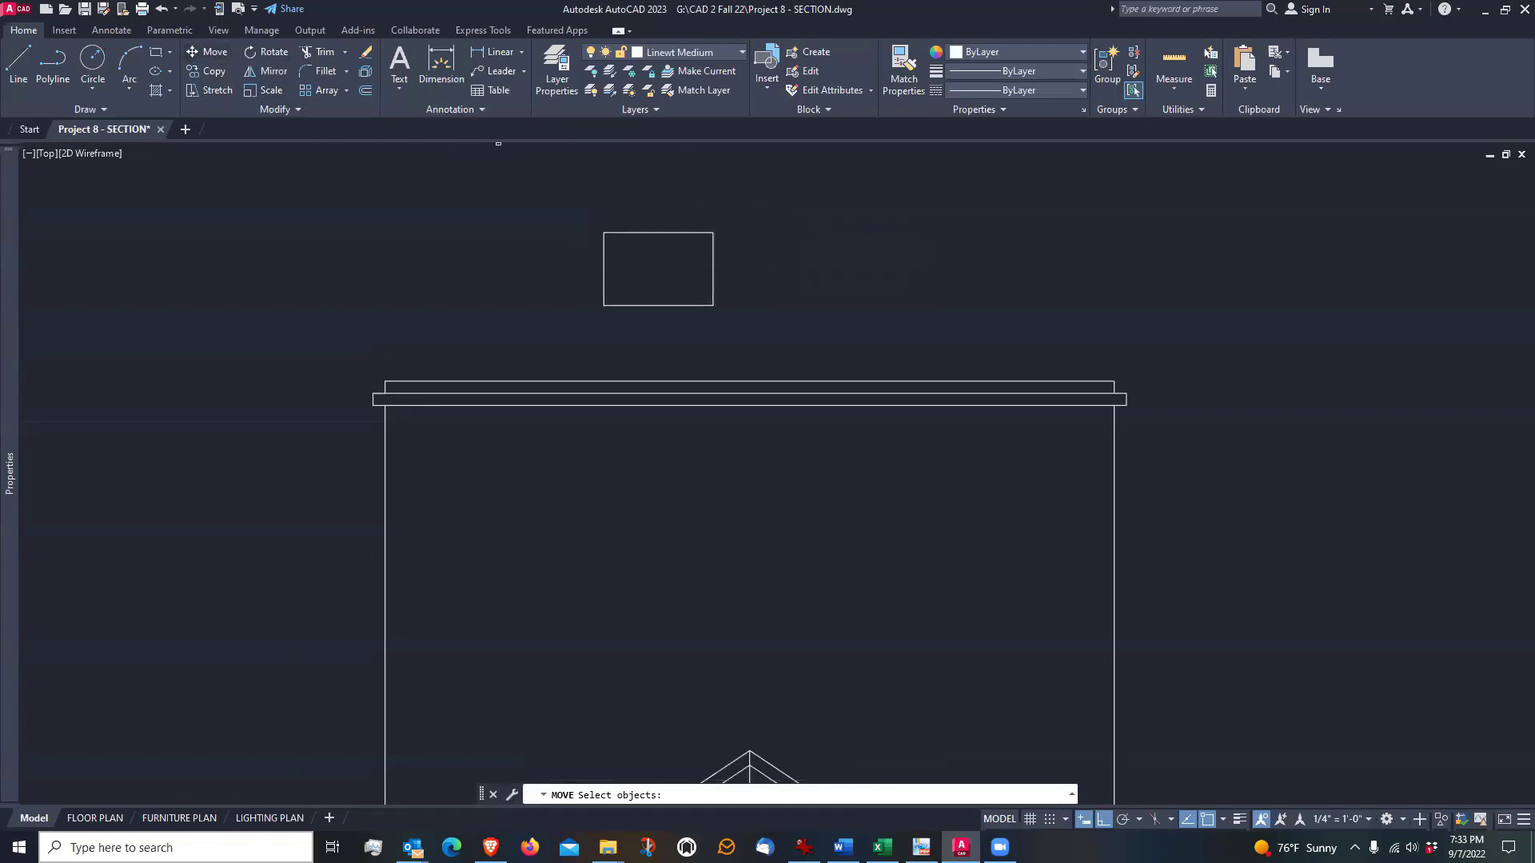
left_click_drag(651, 217, 625, 262)
key("Return")
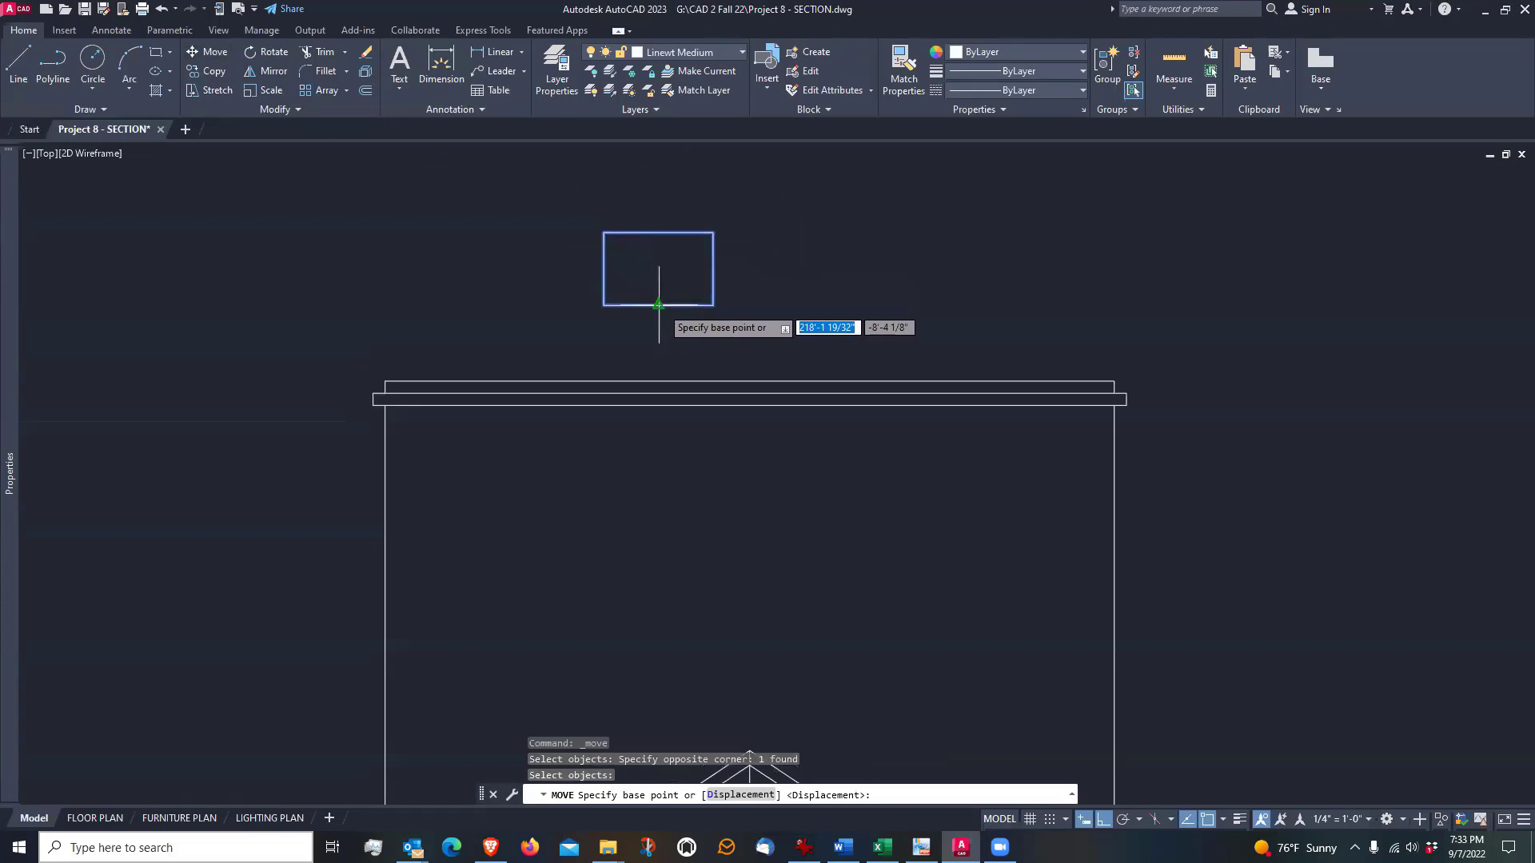
left_click(659, 304)
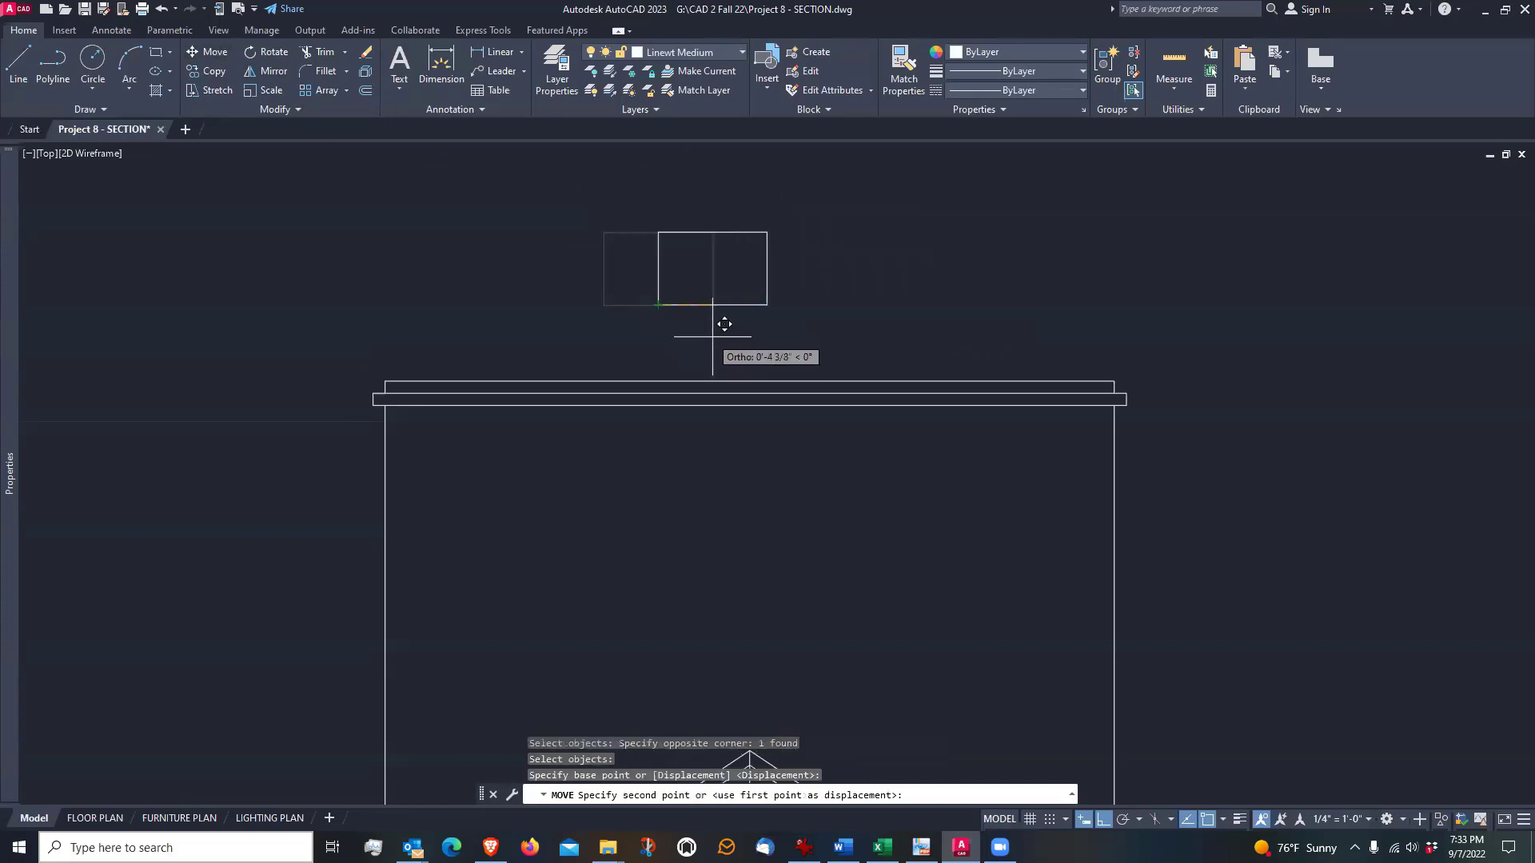
left_click(750, 381)
scroll(724, 272, "down", 4)
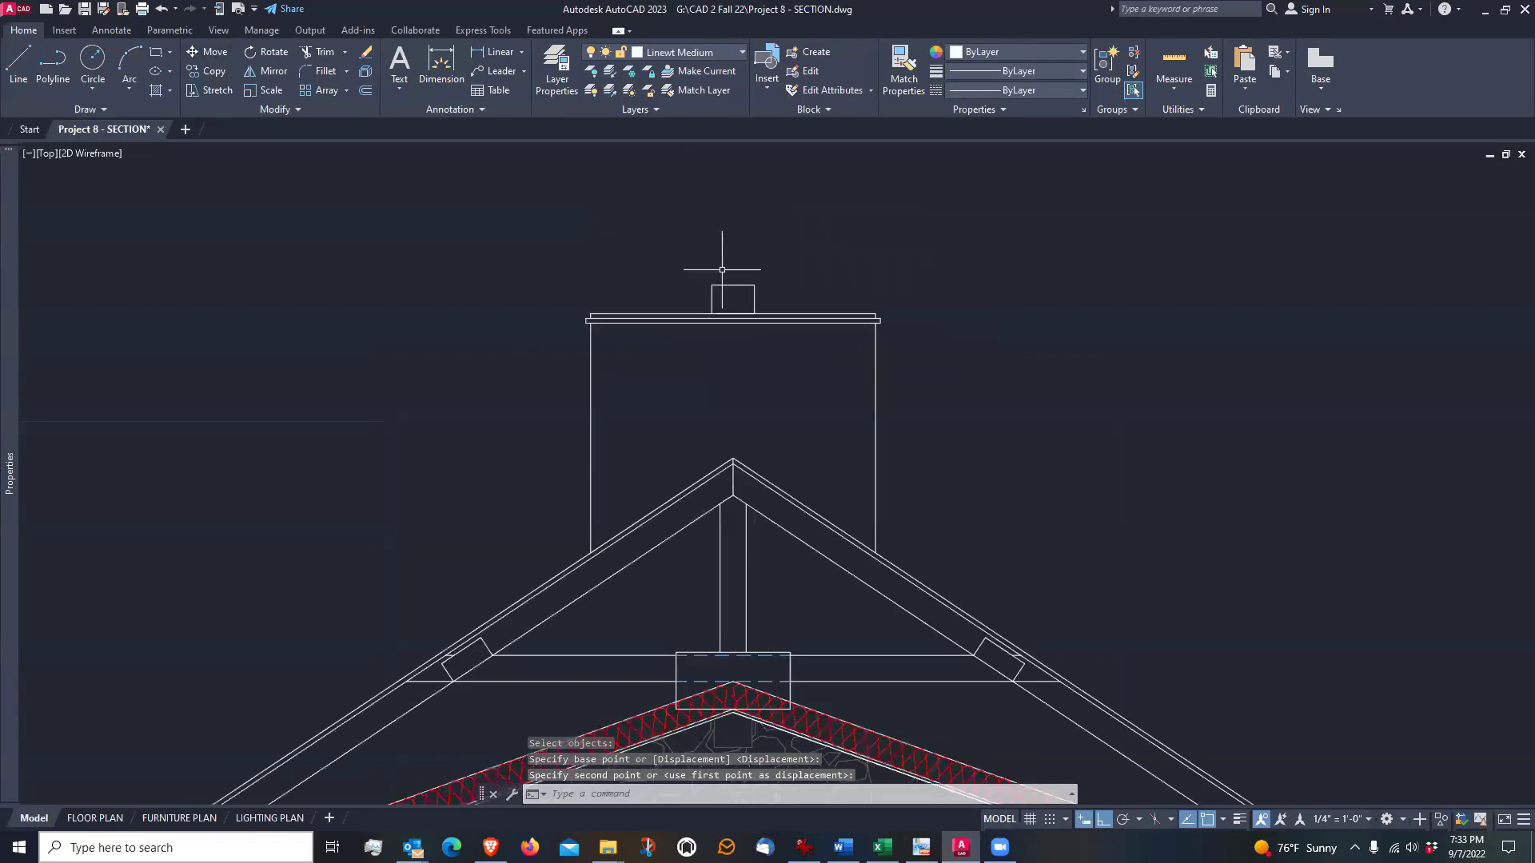
middle_click_drag(682, 404, 682, 345)
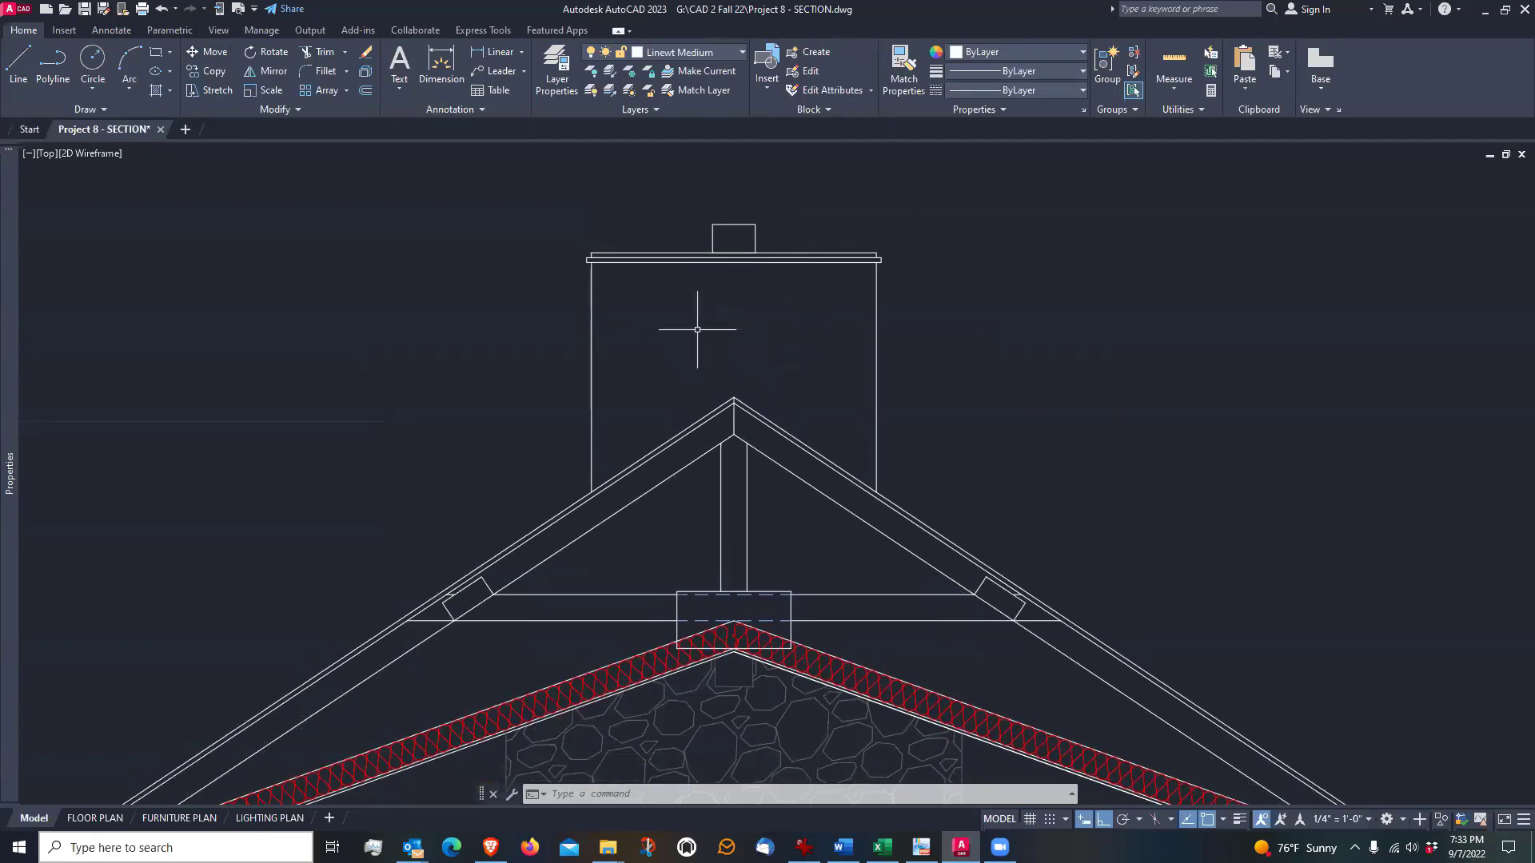
Hatch the chimney face above the roof on the Hatch layer, matching the properties of the fireplace's stone hatch
scroll(686, 328, "down", 2)
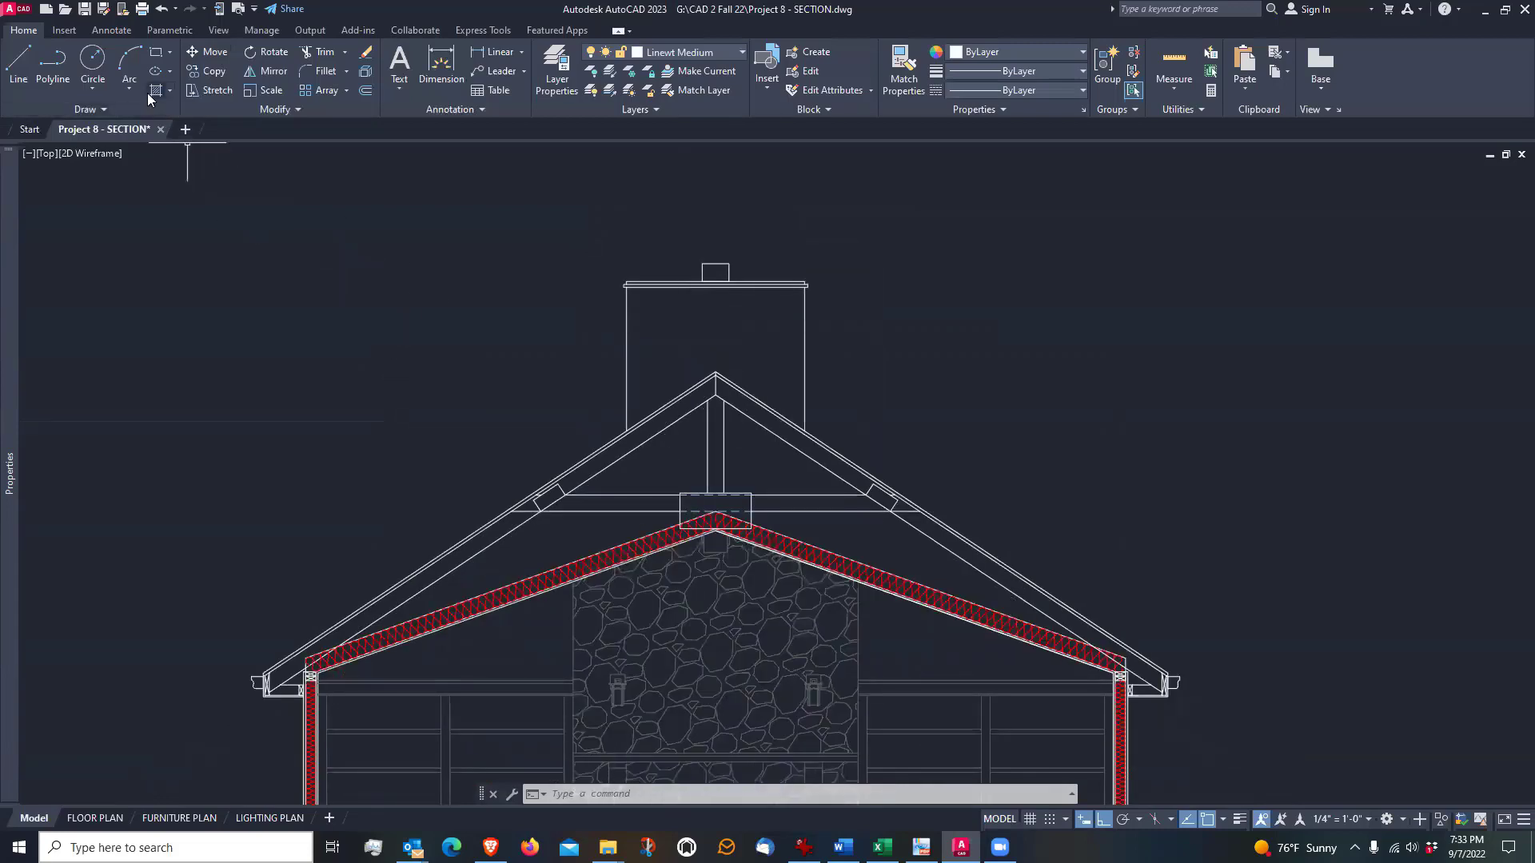
left_click(716, 51)
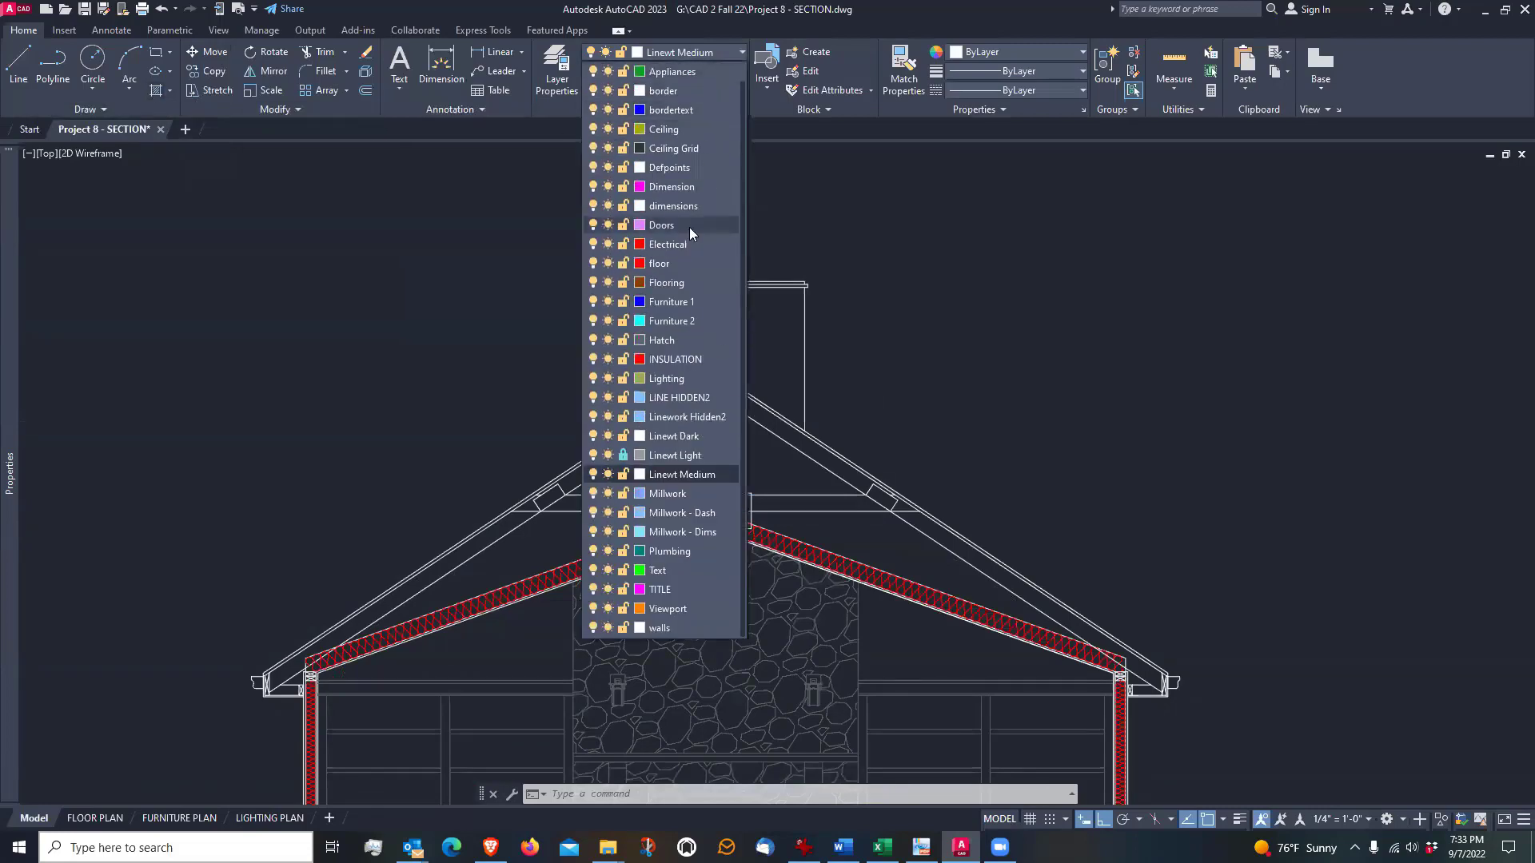
left_click(671, 340)
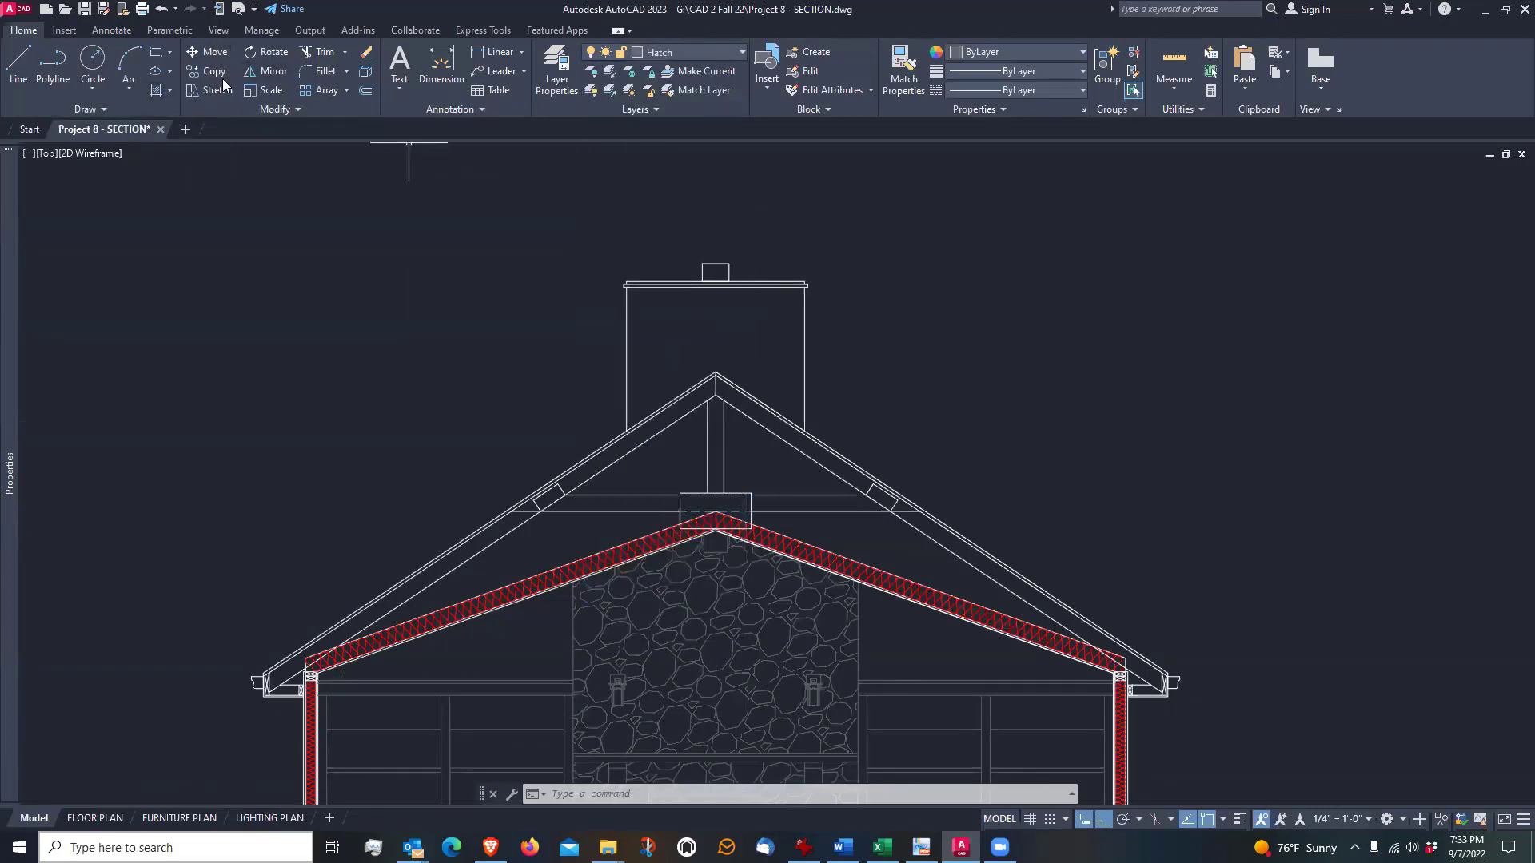
left_click(156, 91)
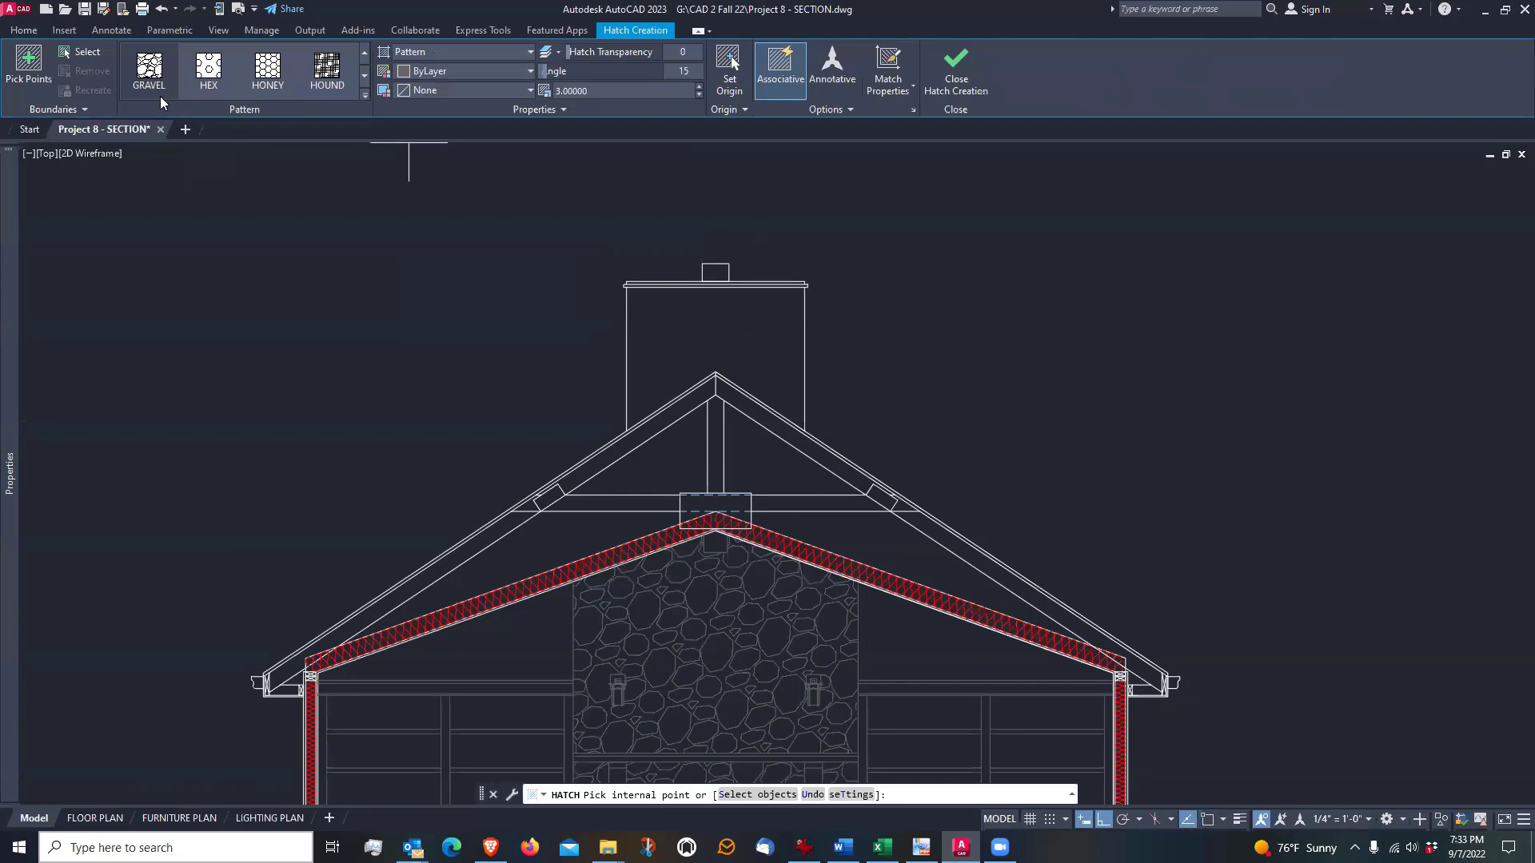
left_click(898, 59)
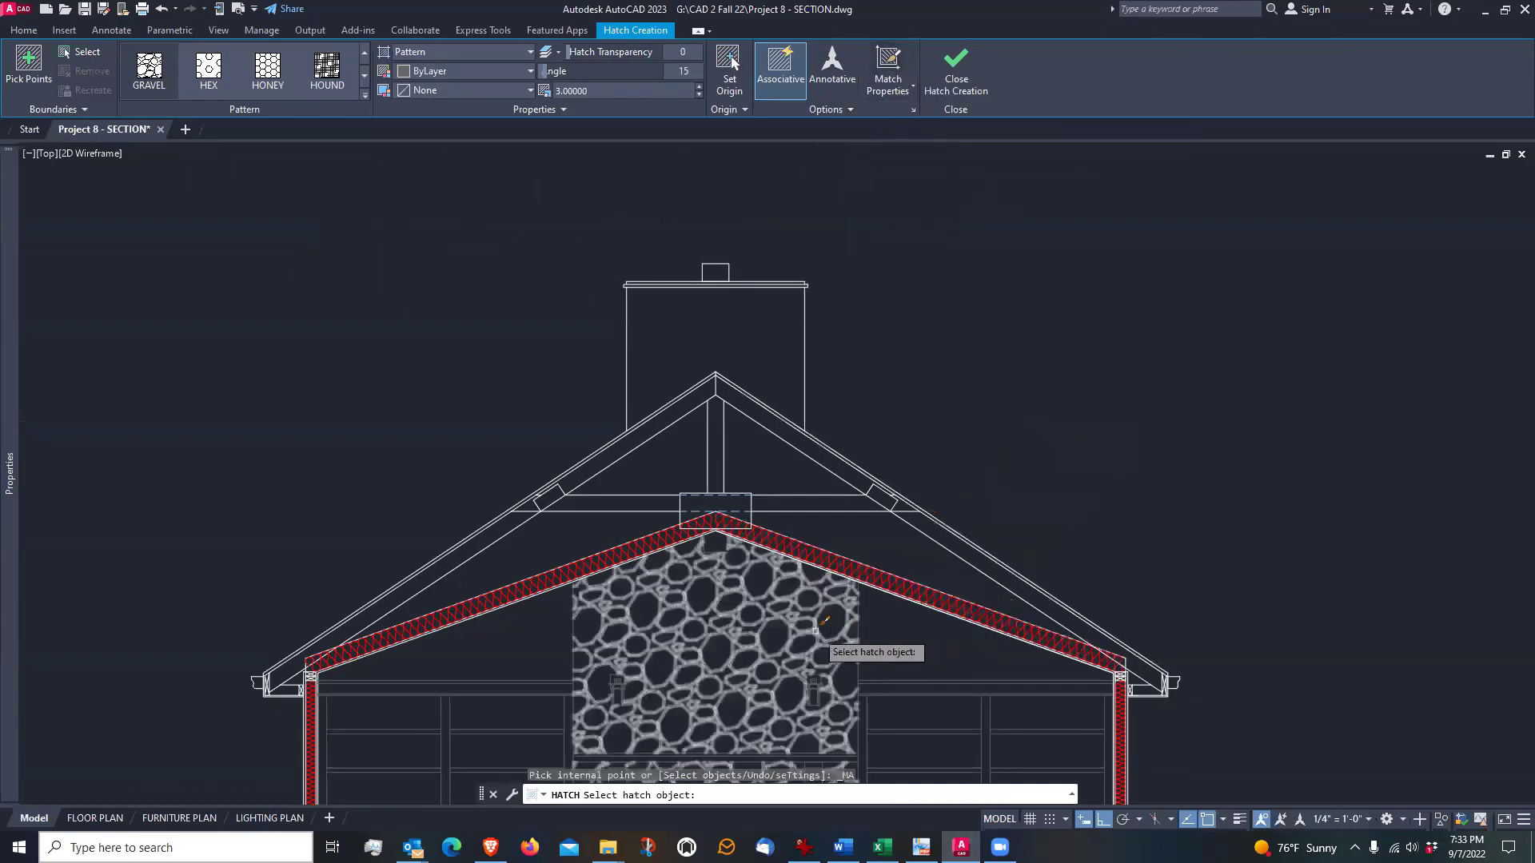
left_click(767, 590)
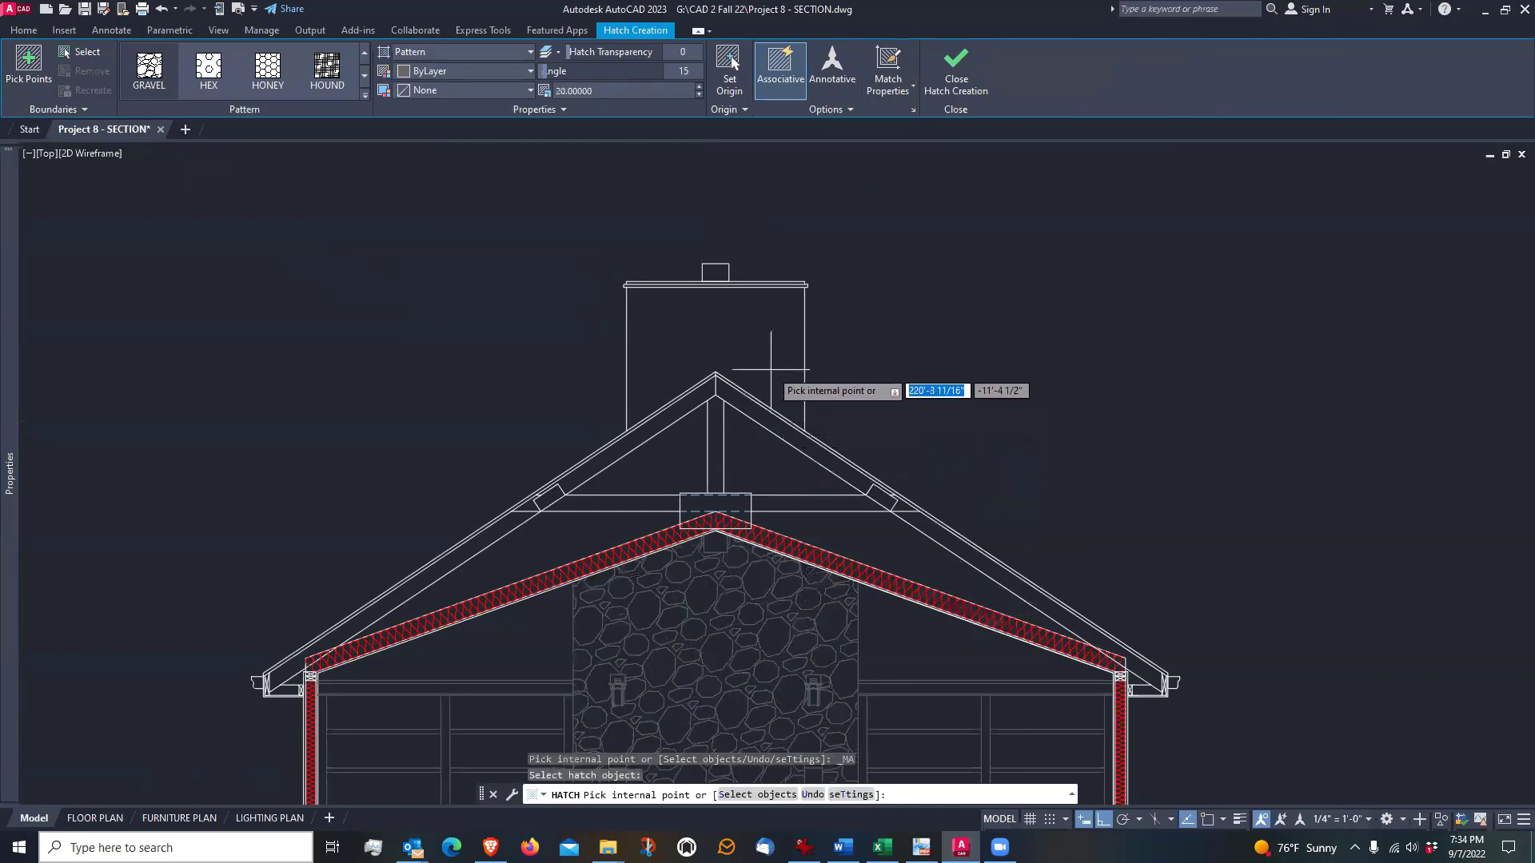
left_click(751, 338)
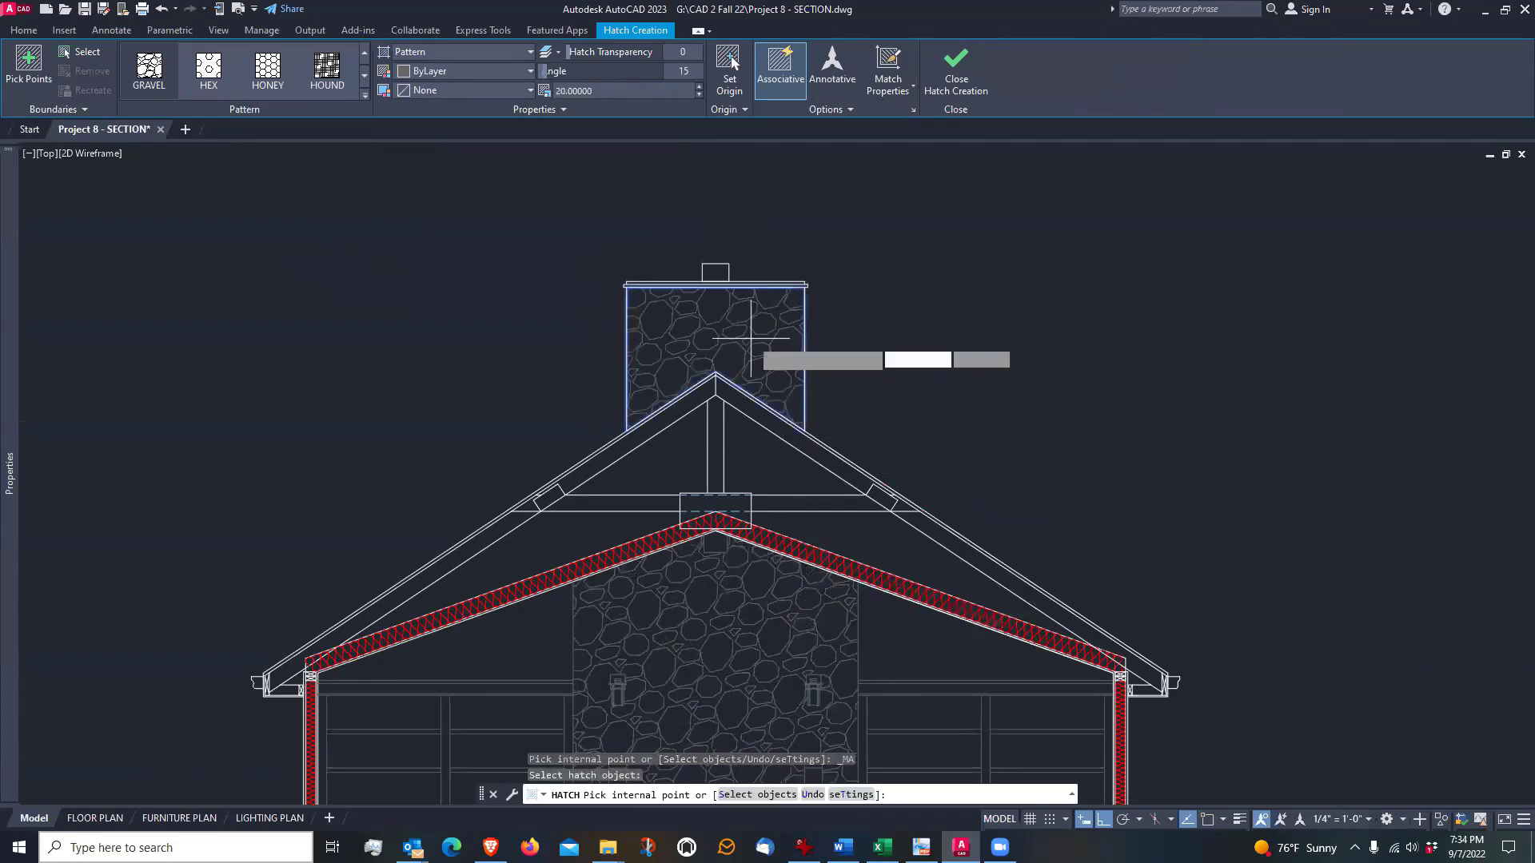
left_click(964, 67)
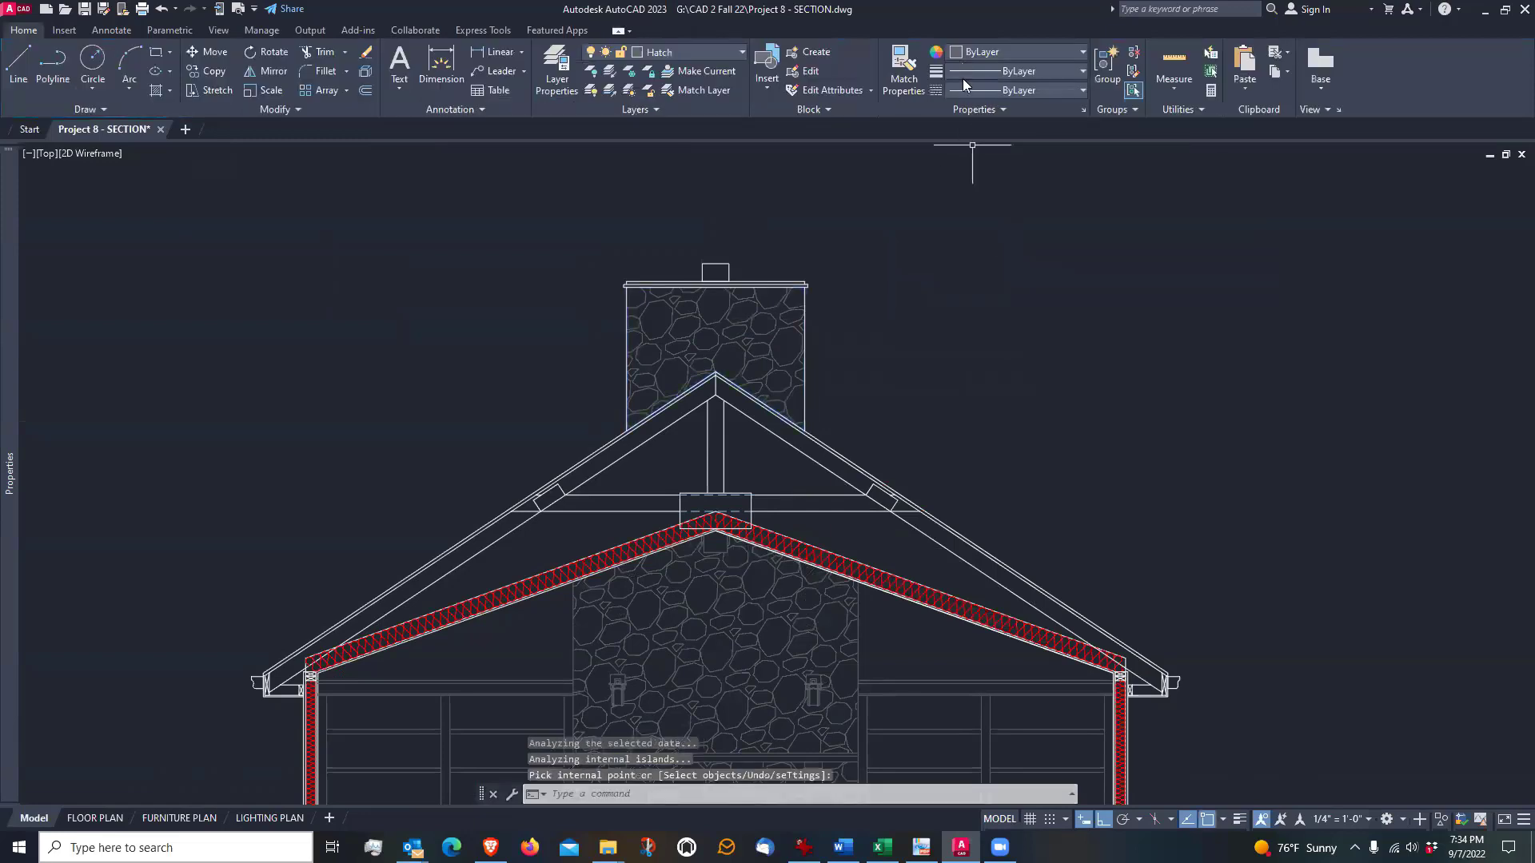
Save the section drawing
scroll(977, 240, "down", 2)
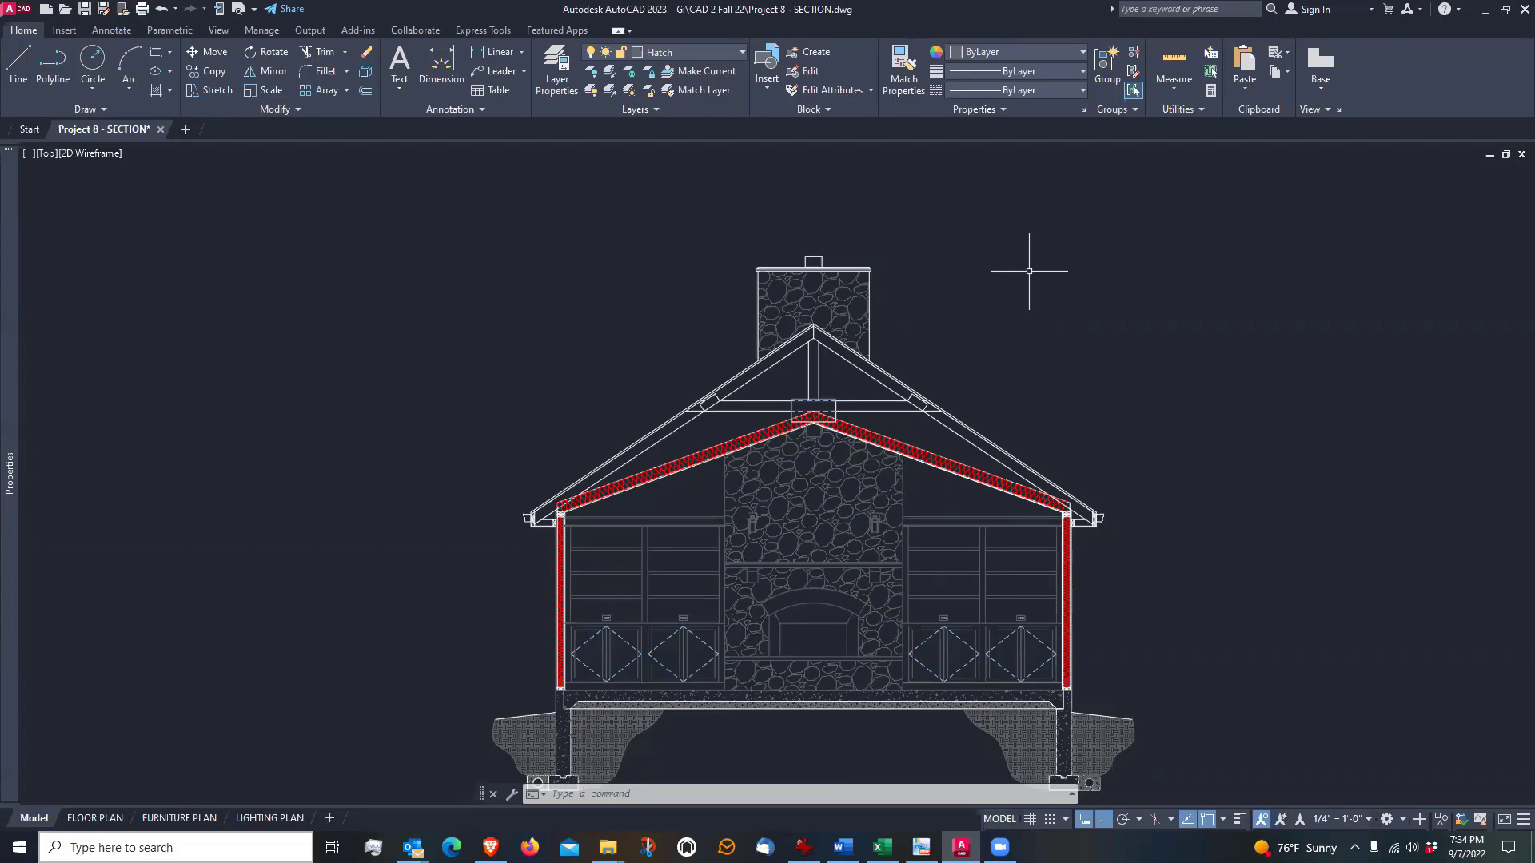
left_click(86, 10)
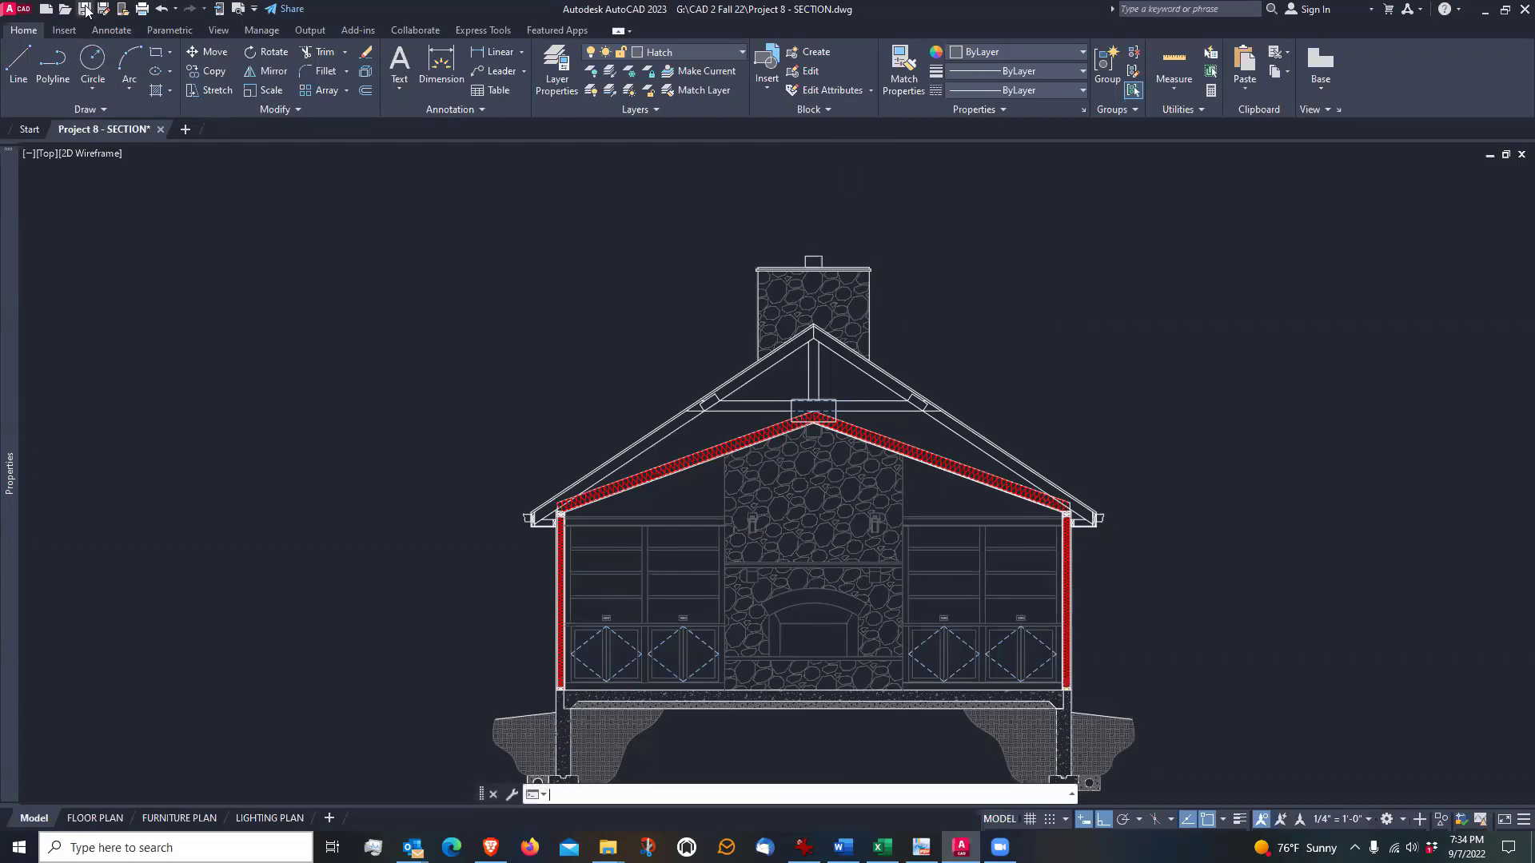
left_click(84, 11)
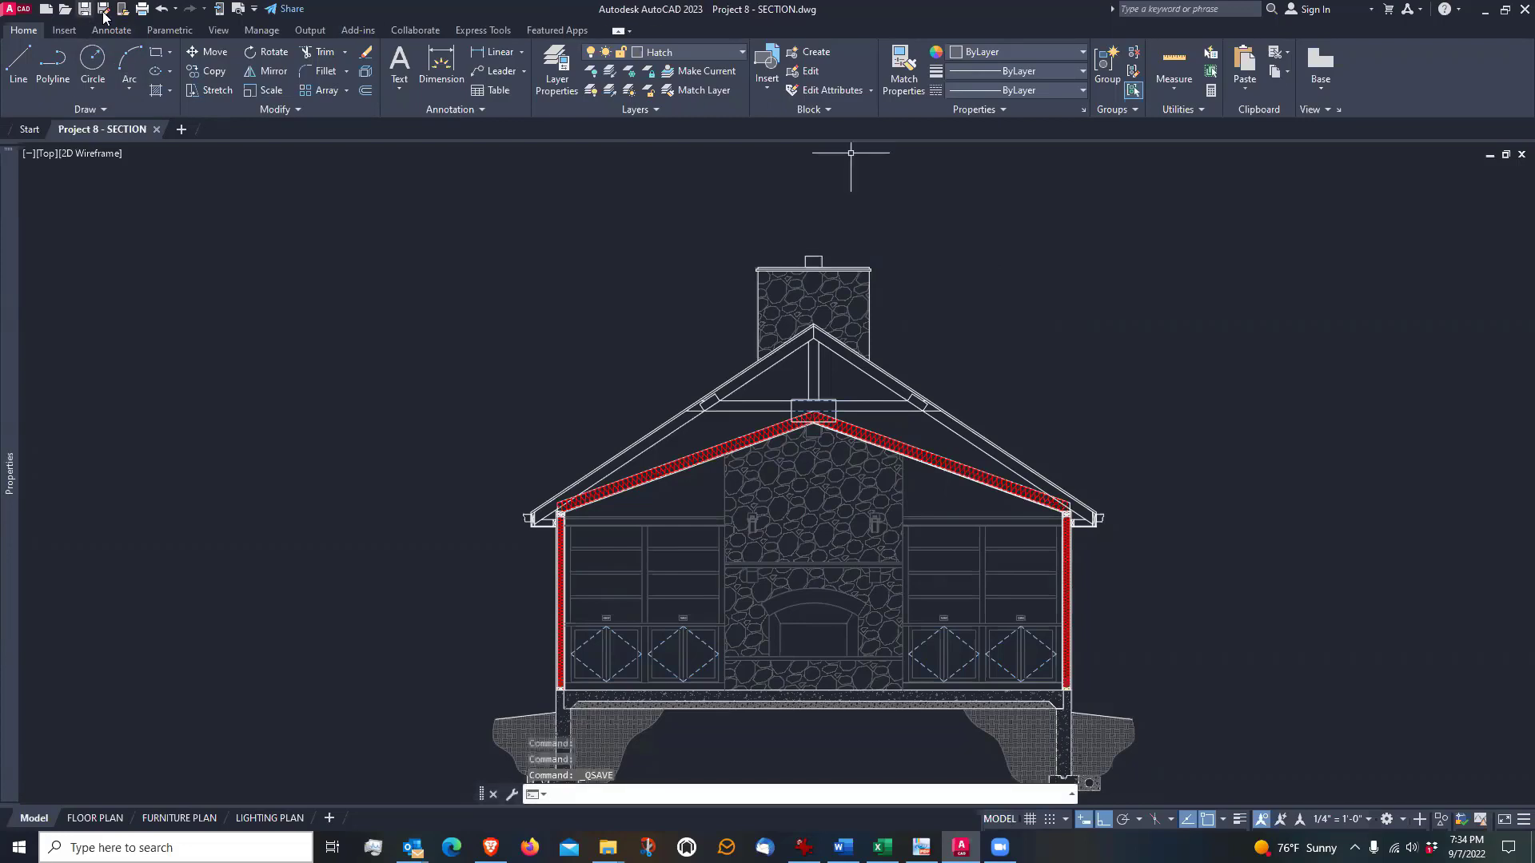
Examine the finished section, checking the left wall, eave and built-in cabinets up close and the building as a whole
mouse_move(838, 574)
middle_mouse_down()
mouse_move(798, 495)
mouse_move(790, 507)
middle_mouse_up()
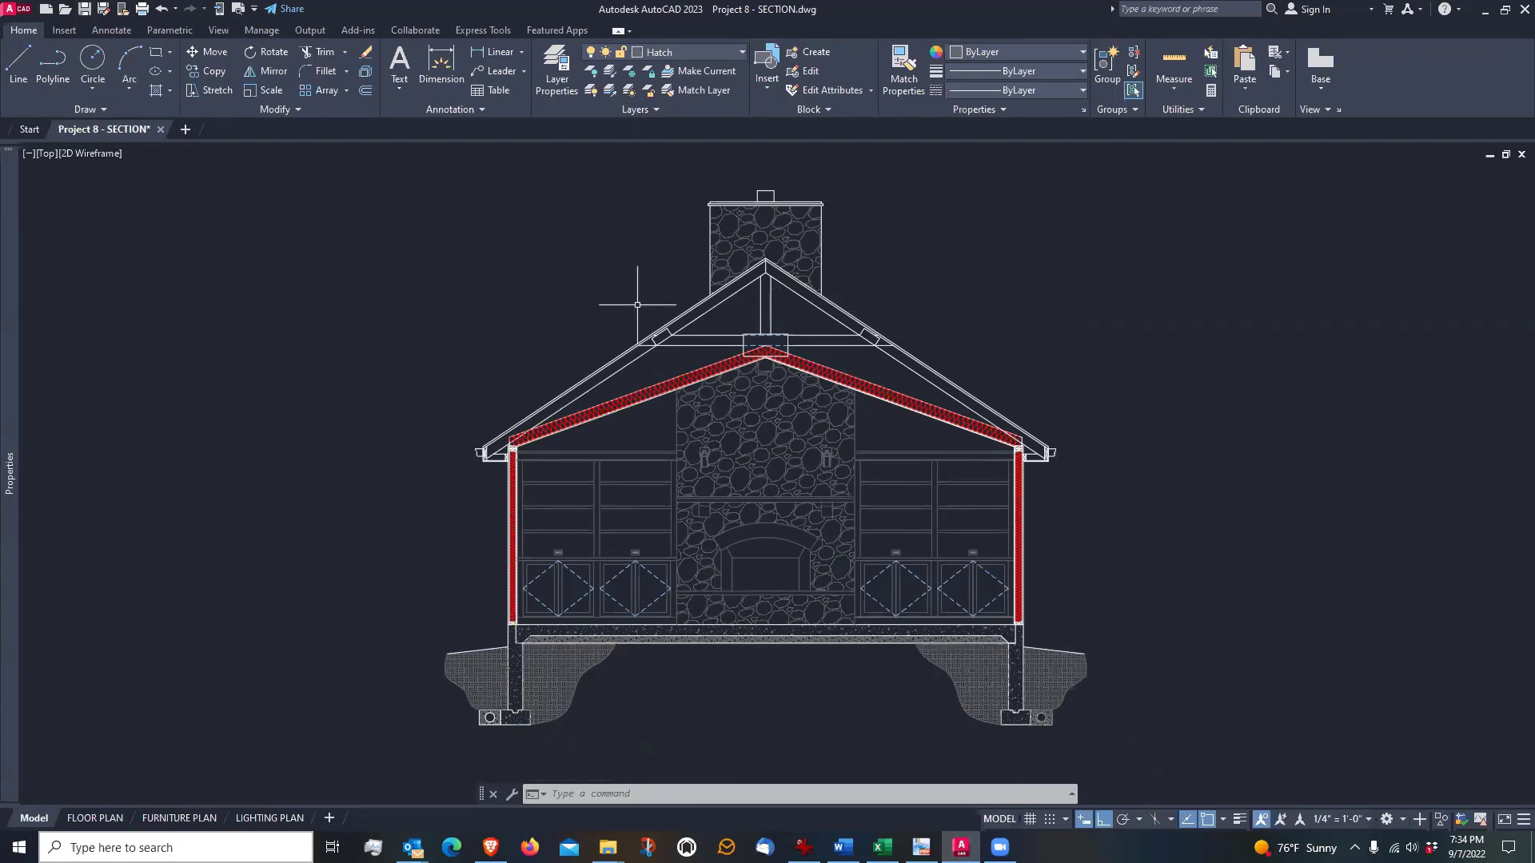
scroll(479, 531, "up", 4)
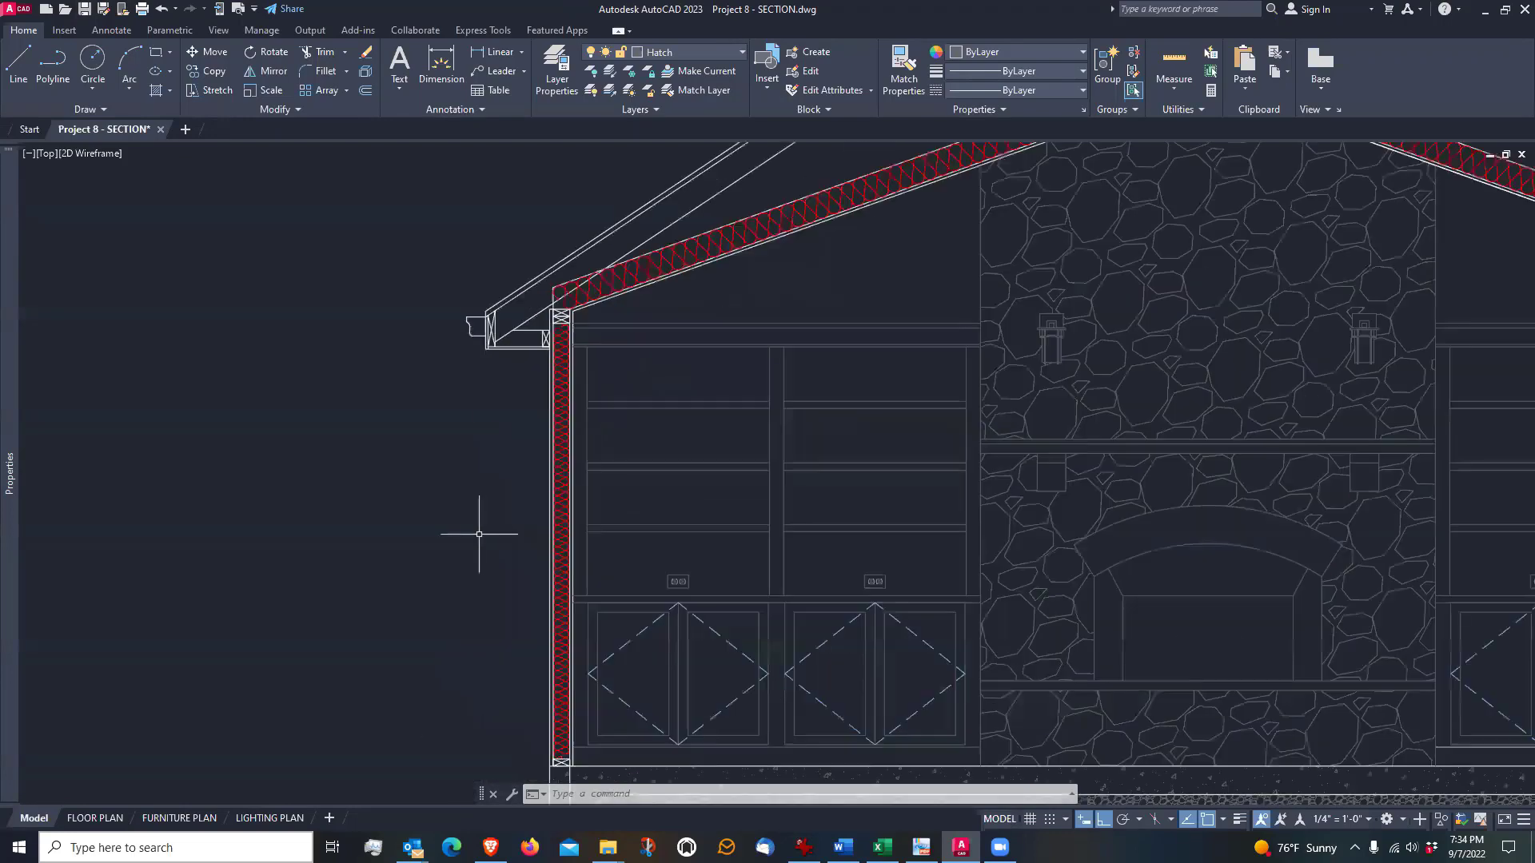
scroll(554, 695, "up", 2)
scroll(544, 684, "down", 1)
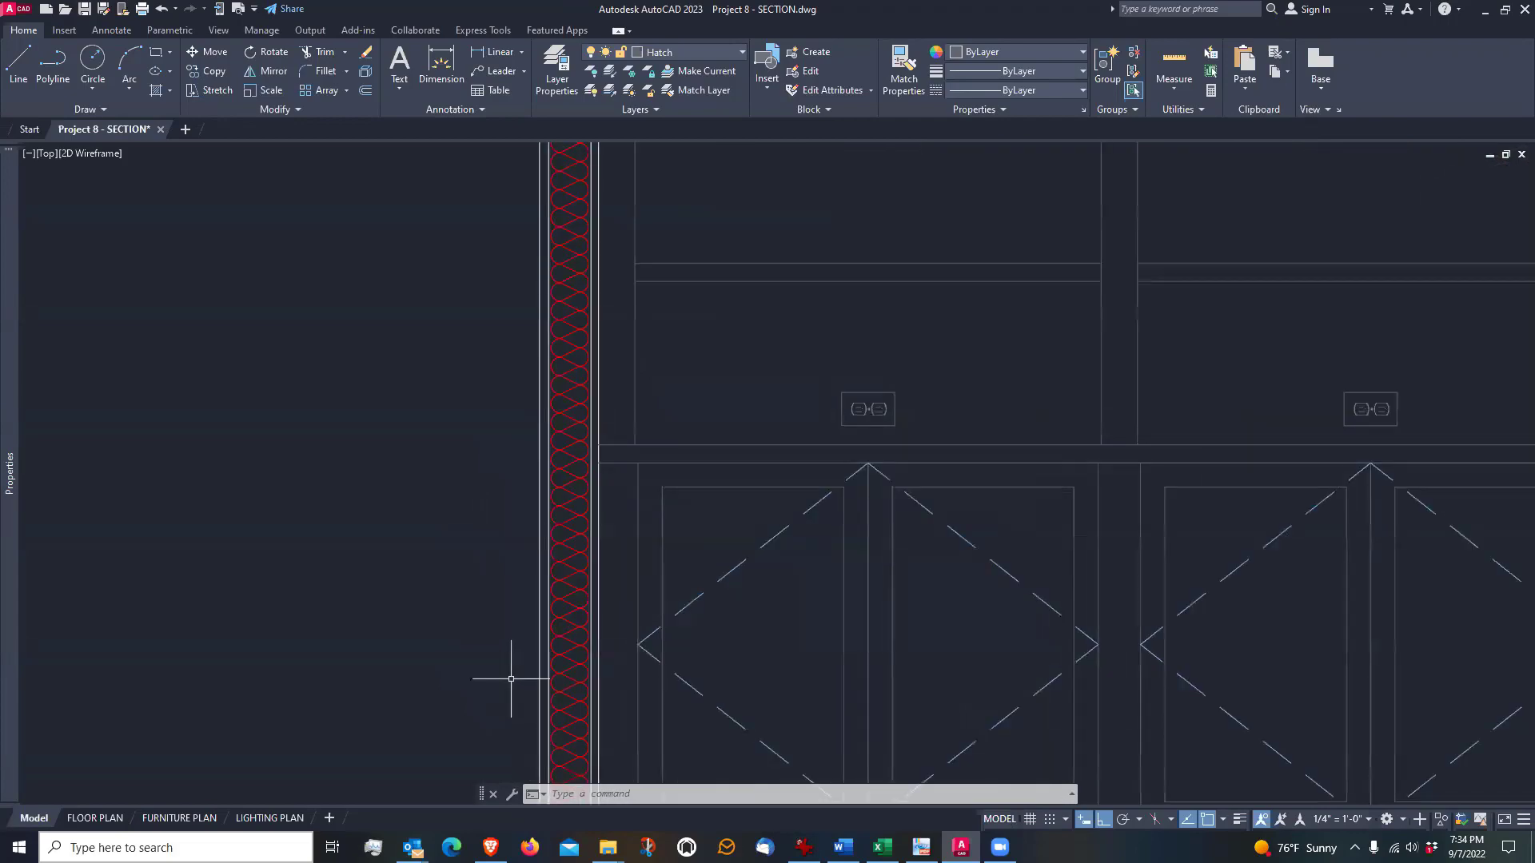
scroll(514, 685, "down", 1)
scroll(480, 435, "down", 2)
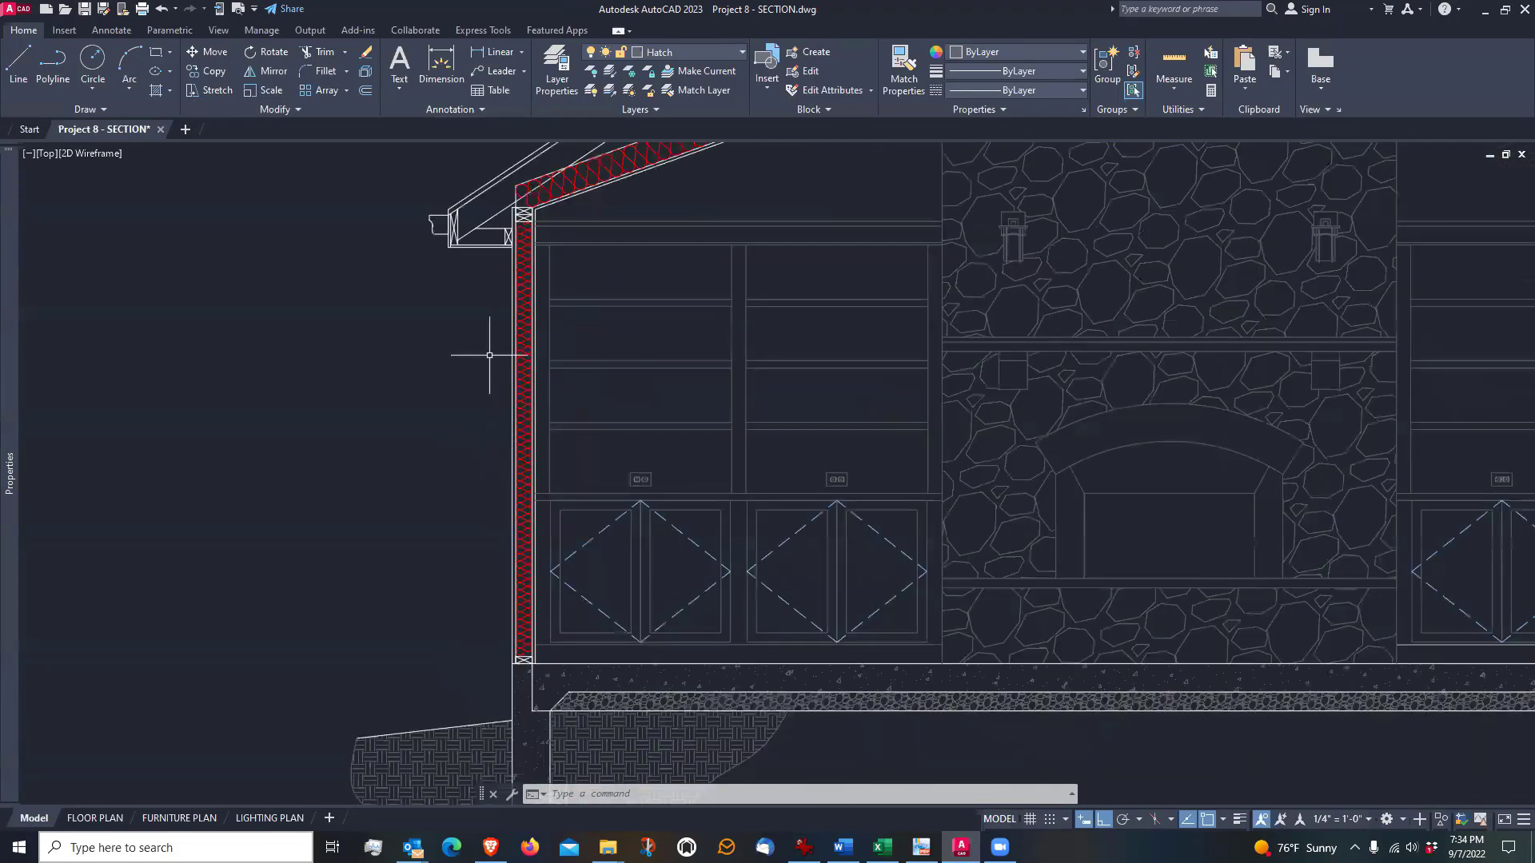
middle_click_drag(476, 257, 397, 495)
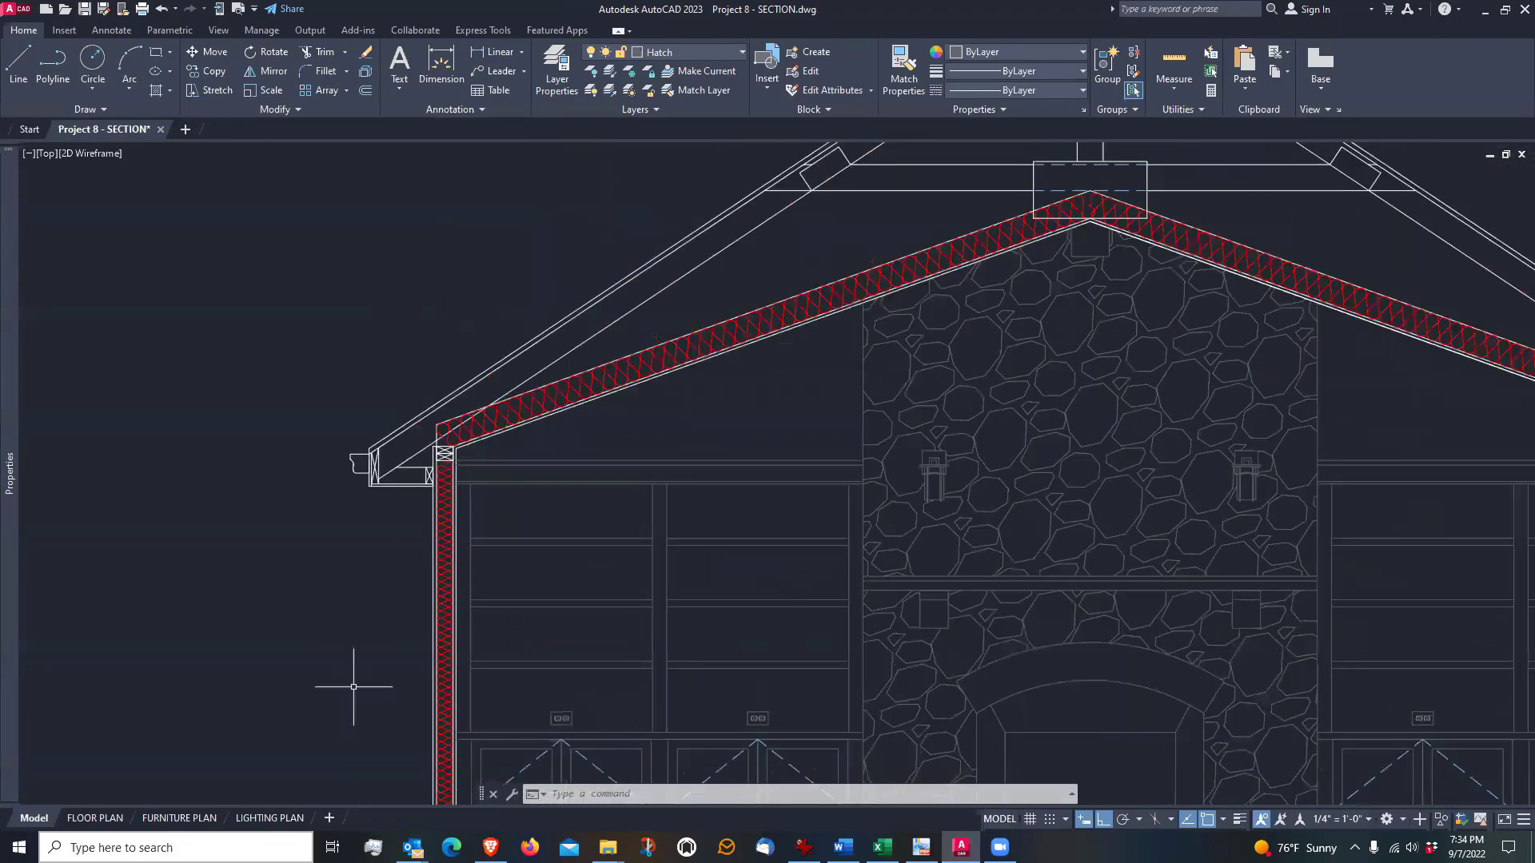
mouse_move(356, 685)
middle_mouse_down()
mouse_move(383, 445)
mouse_move(380, 482)
middle_mouse_up()
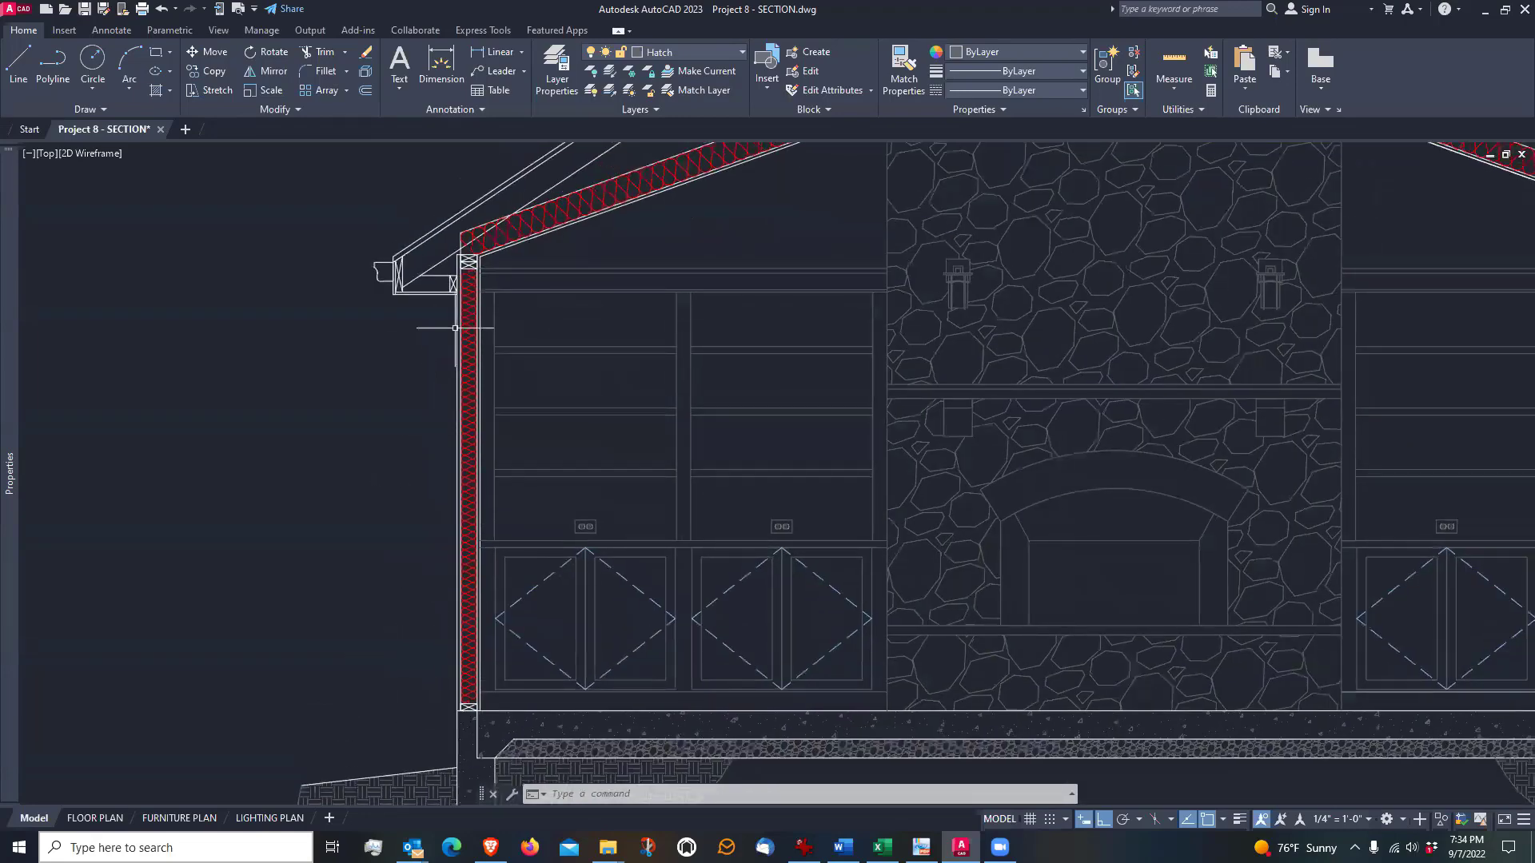
scroll(458, 692, "down", 2)
scroll(369, 609, "down", 2)
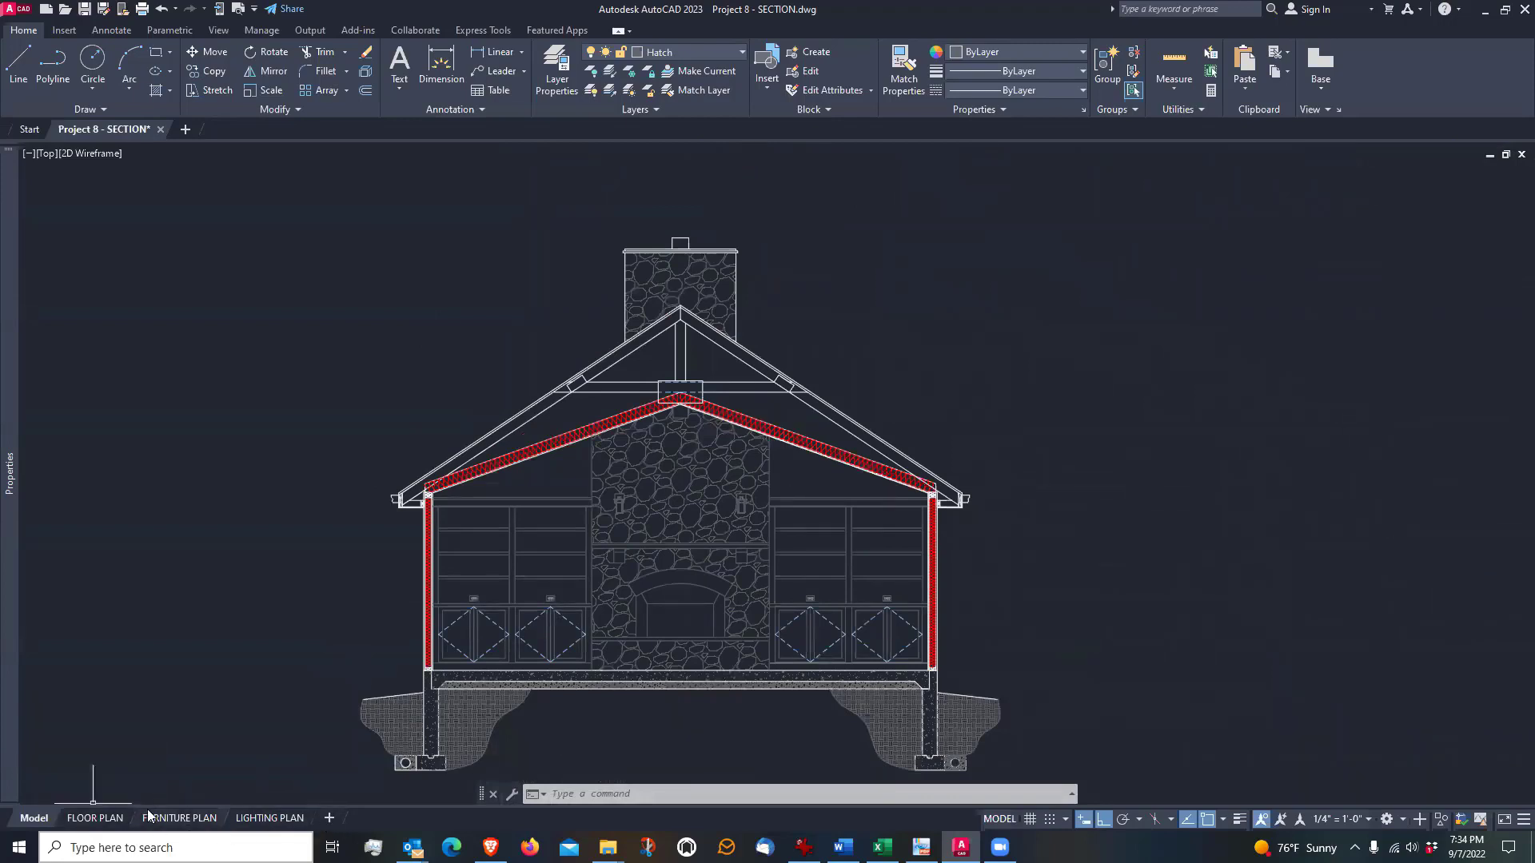
mouse_move(286, 818)
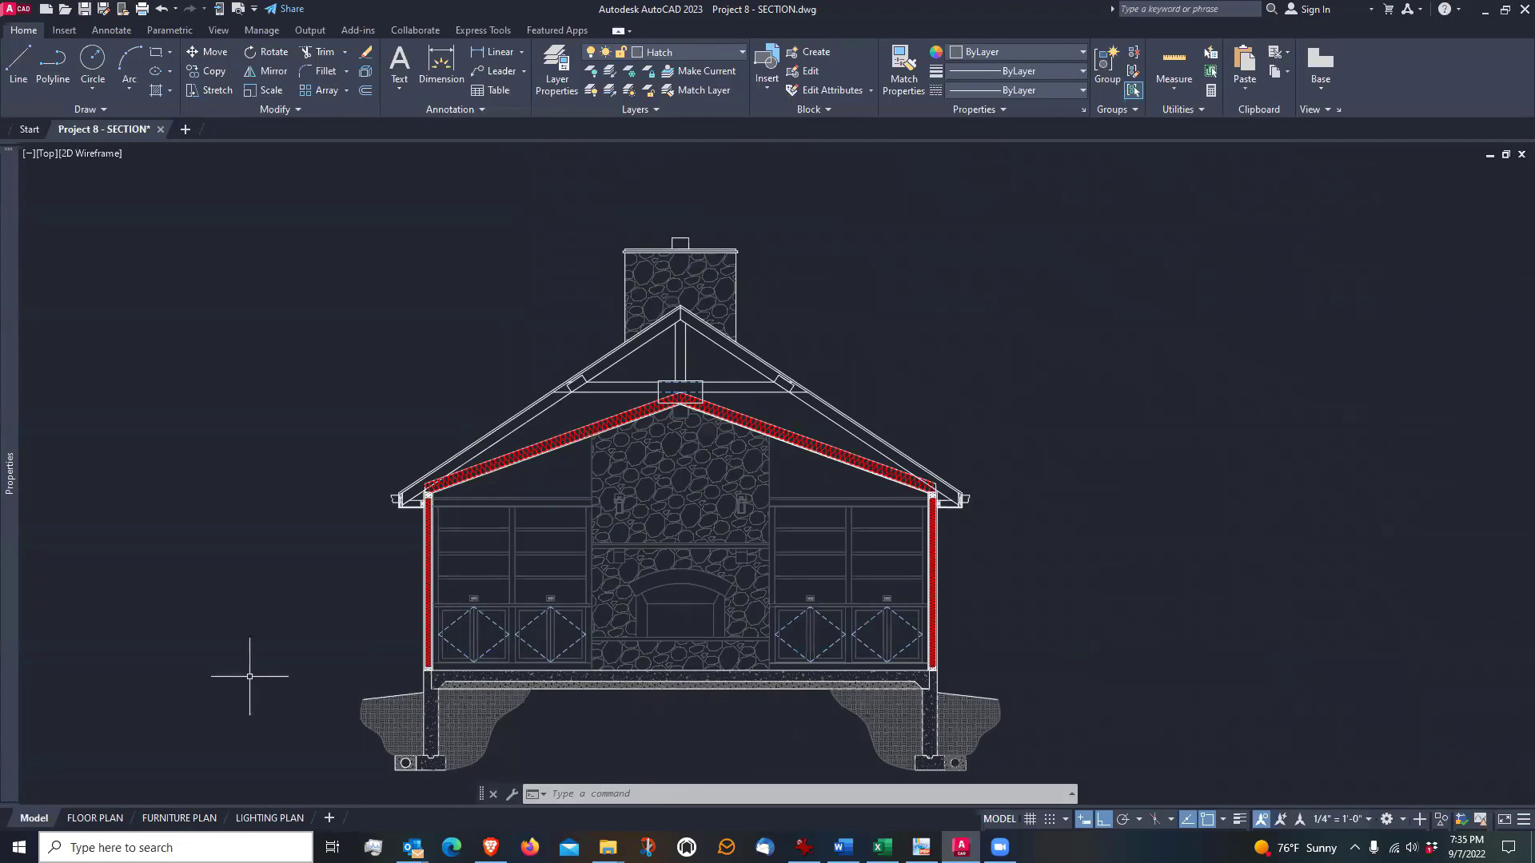
middle_click_drag(281, 689, 325, 661)
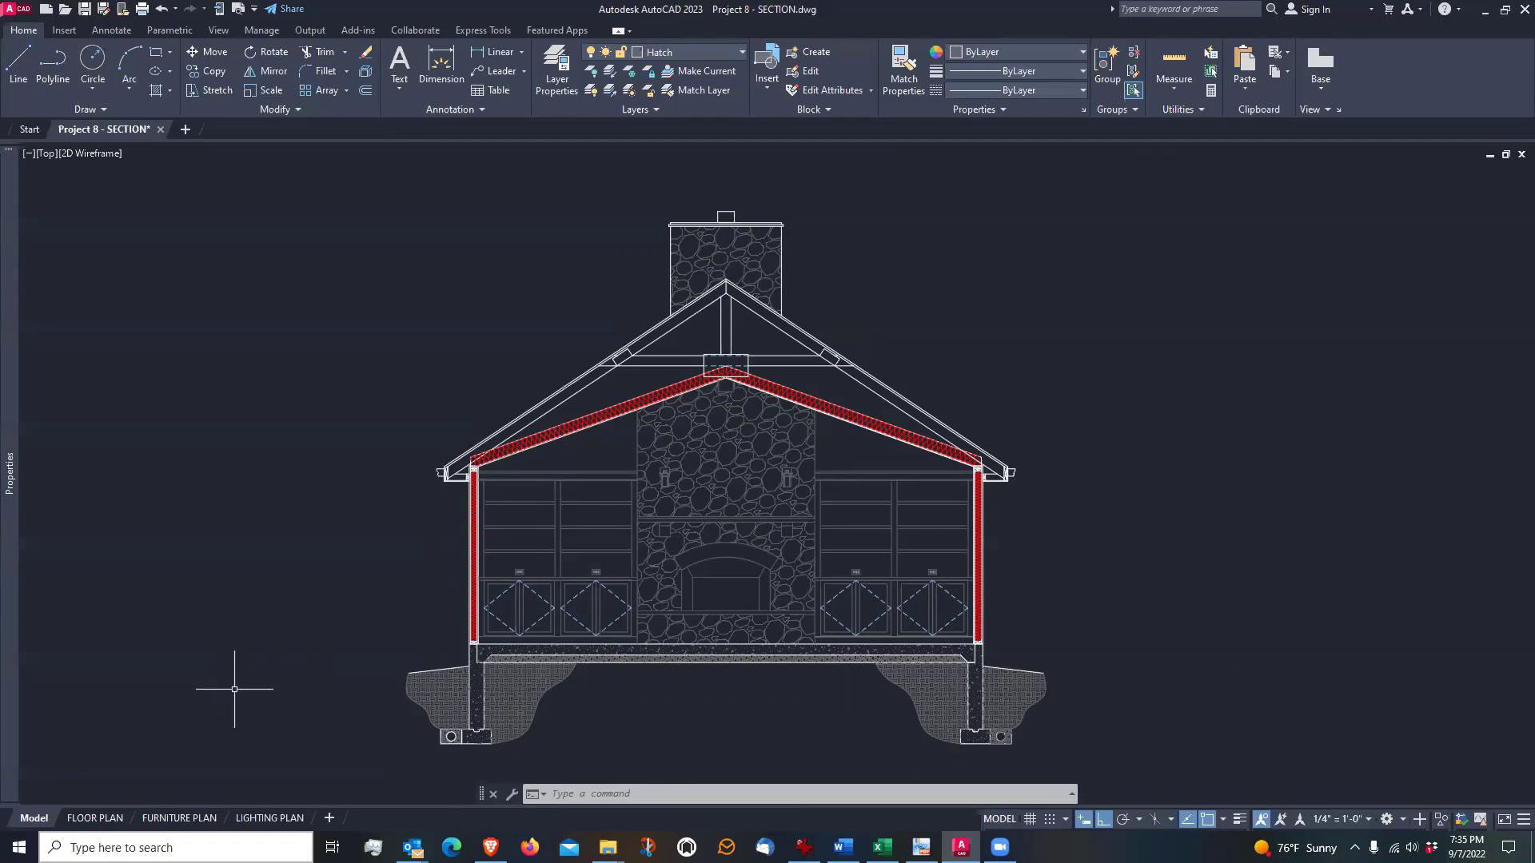
scroll(332, 634, "up", 4)
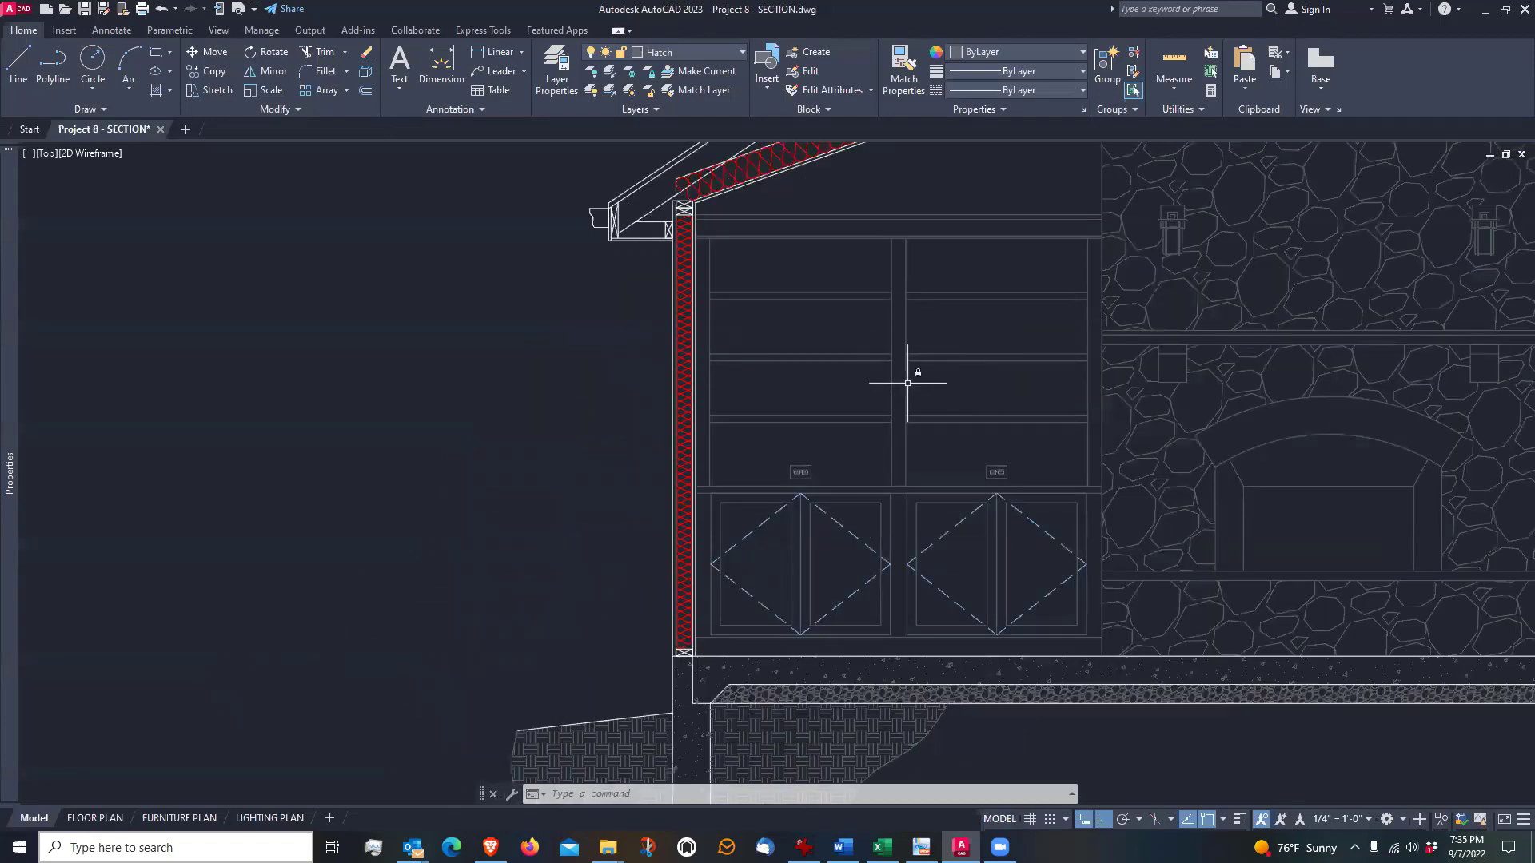
middle_click_drag(894, 395, 832, 469)
scroll(832, 452, "down", 2)
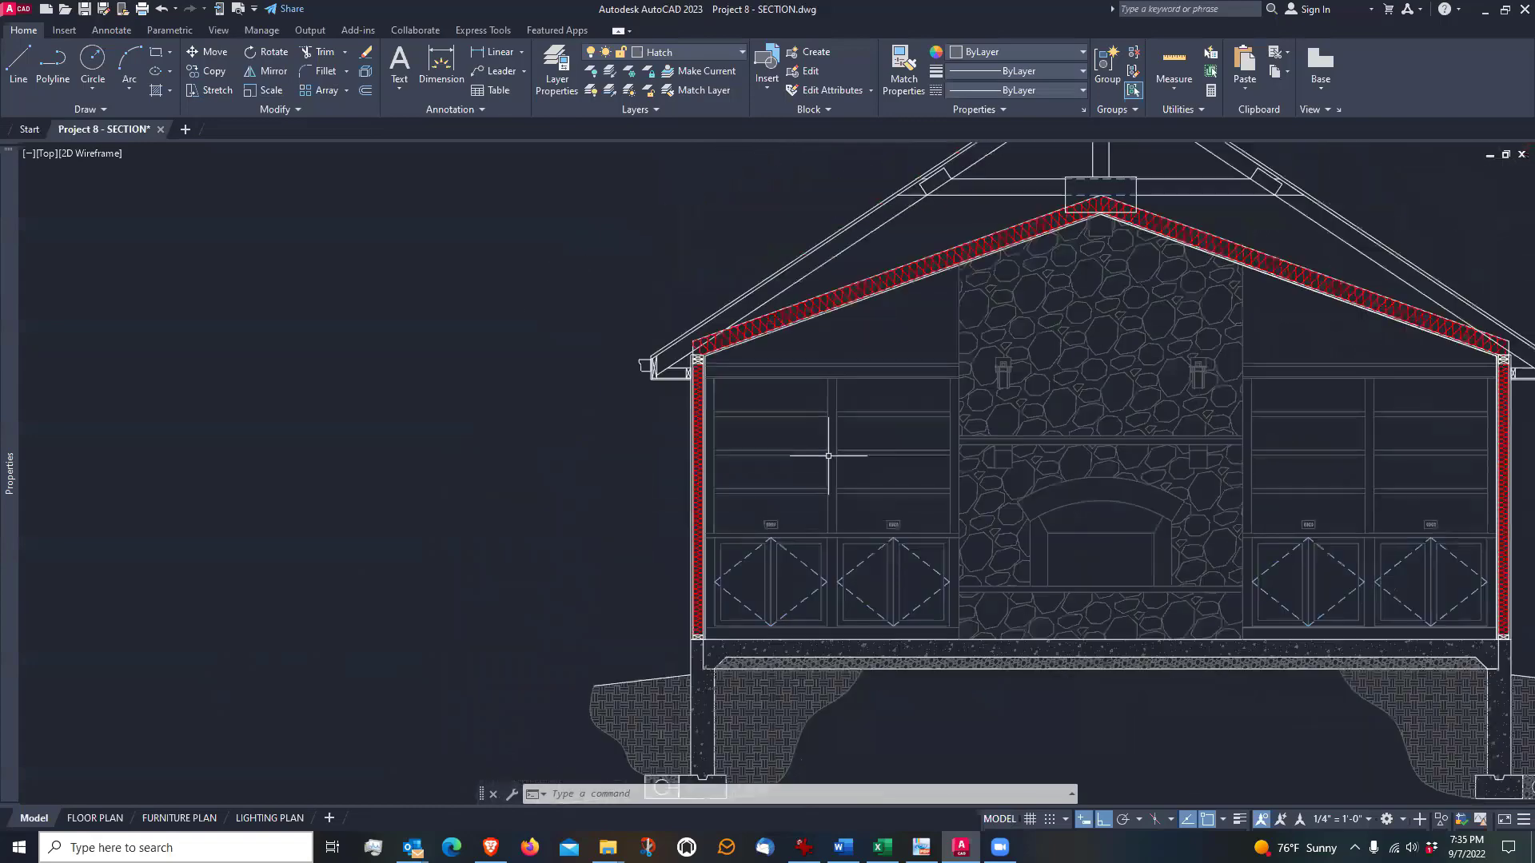
Check the layers' lock states and try to lock the Linewt Light layer by picking the left bookcase's top trim line
left_click(741, 51)
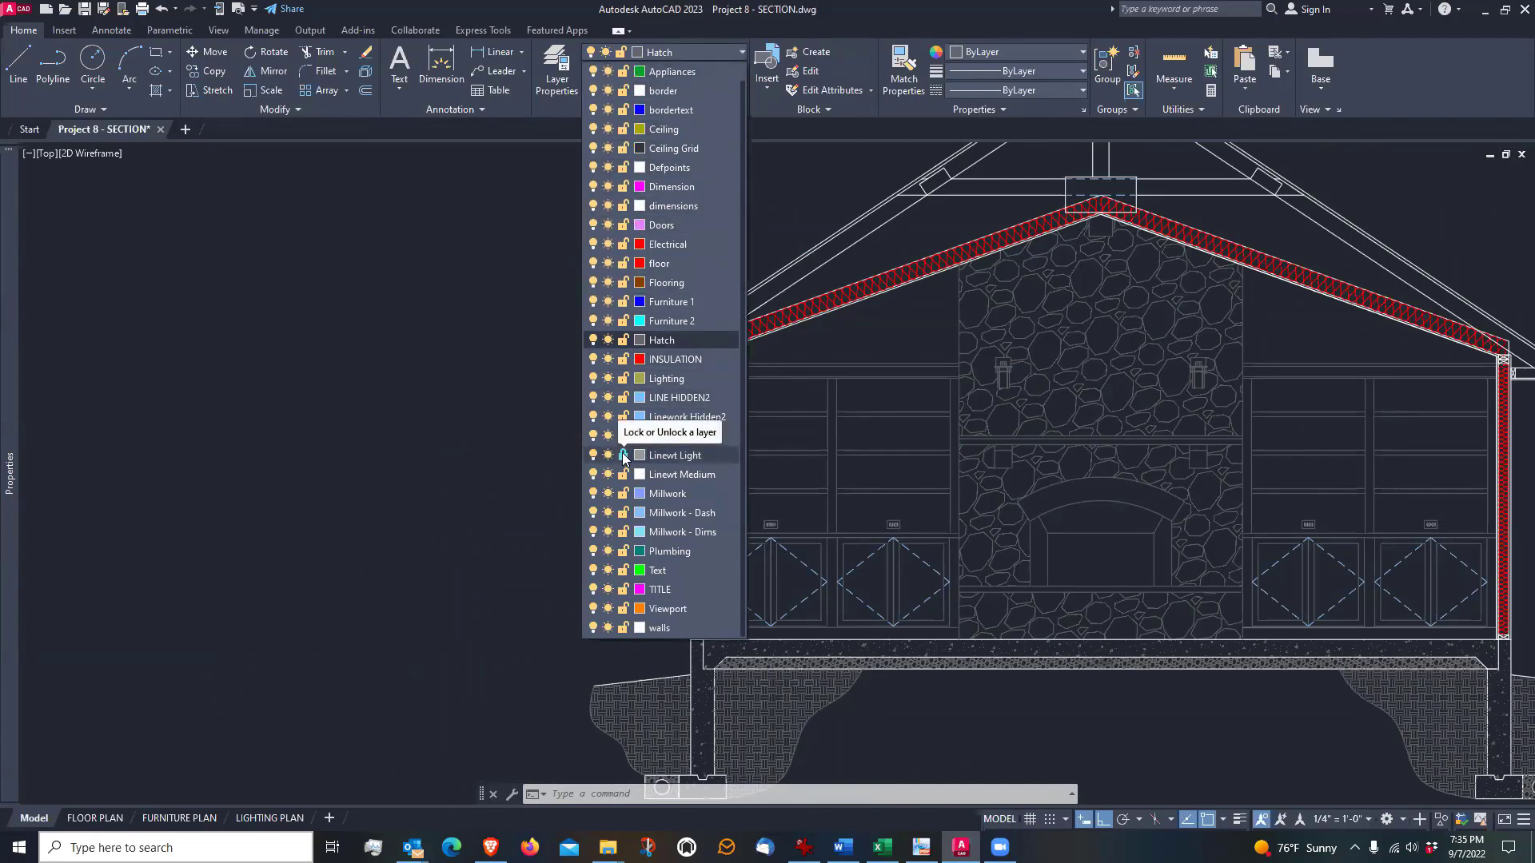
left_click(484, 360)
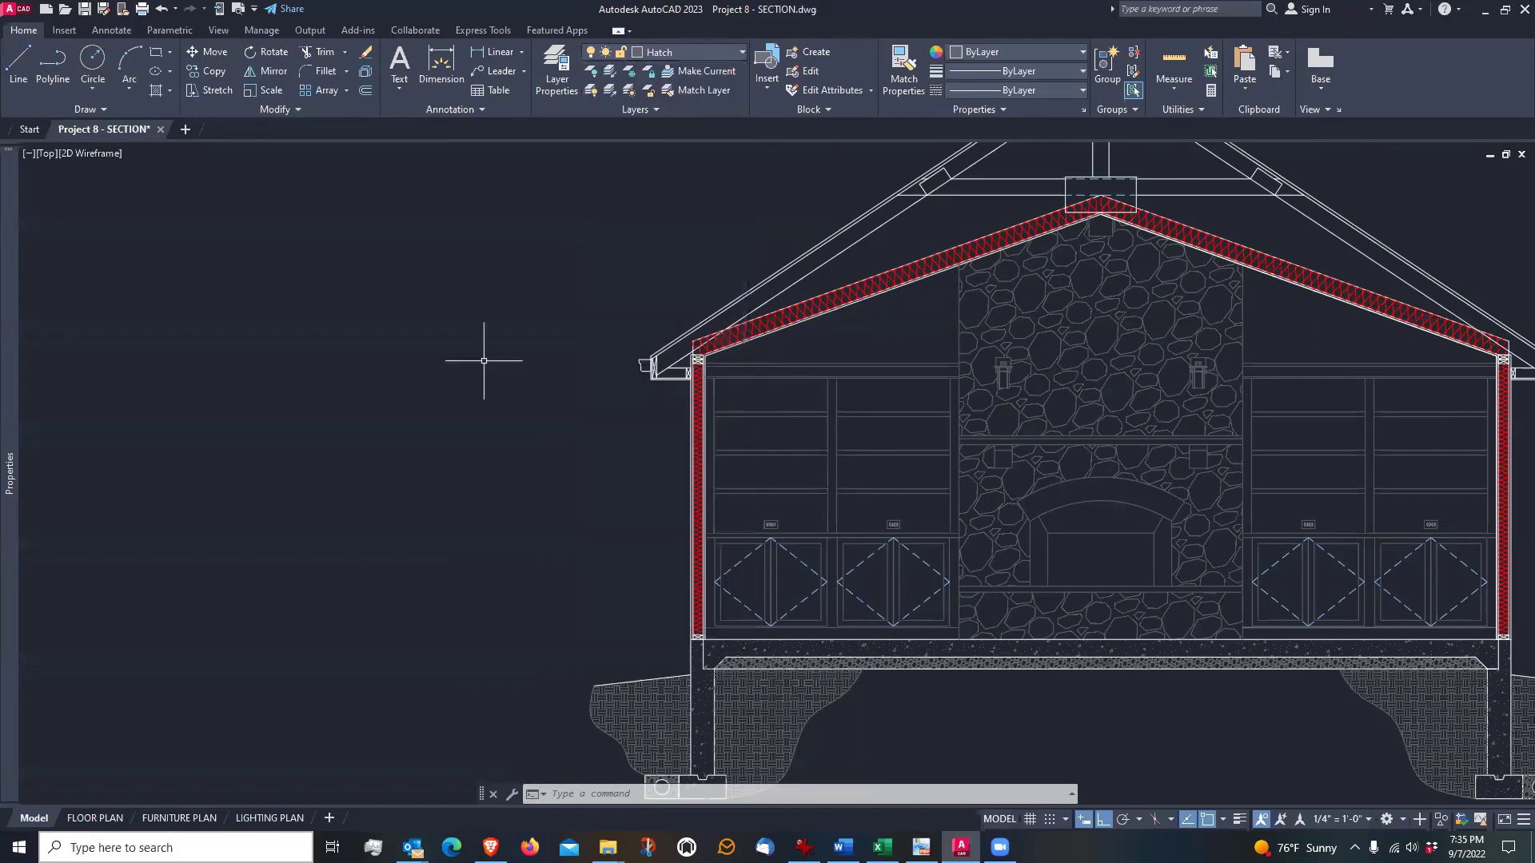
left_click(650, 76)
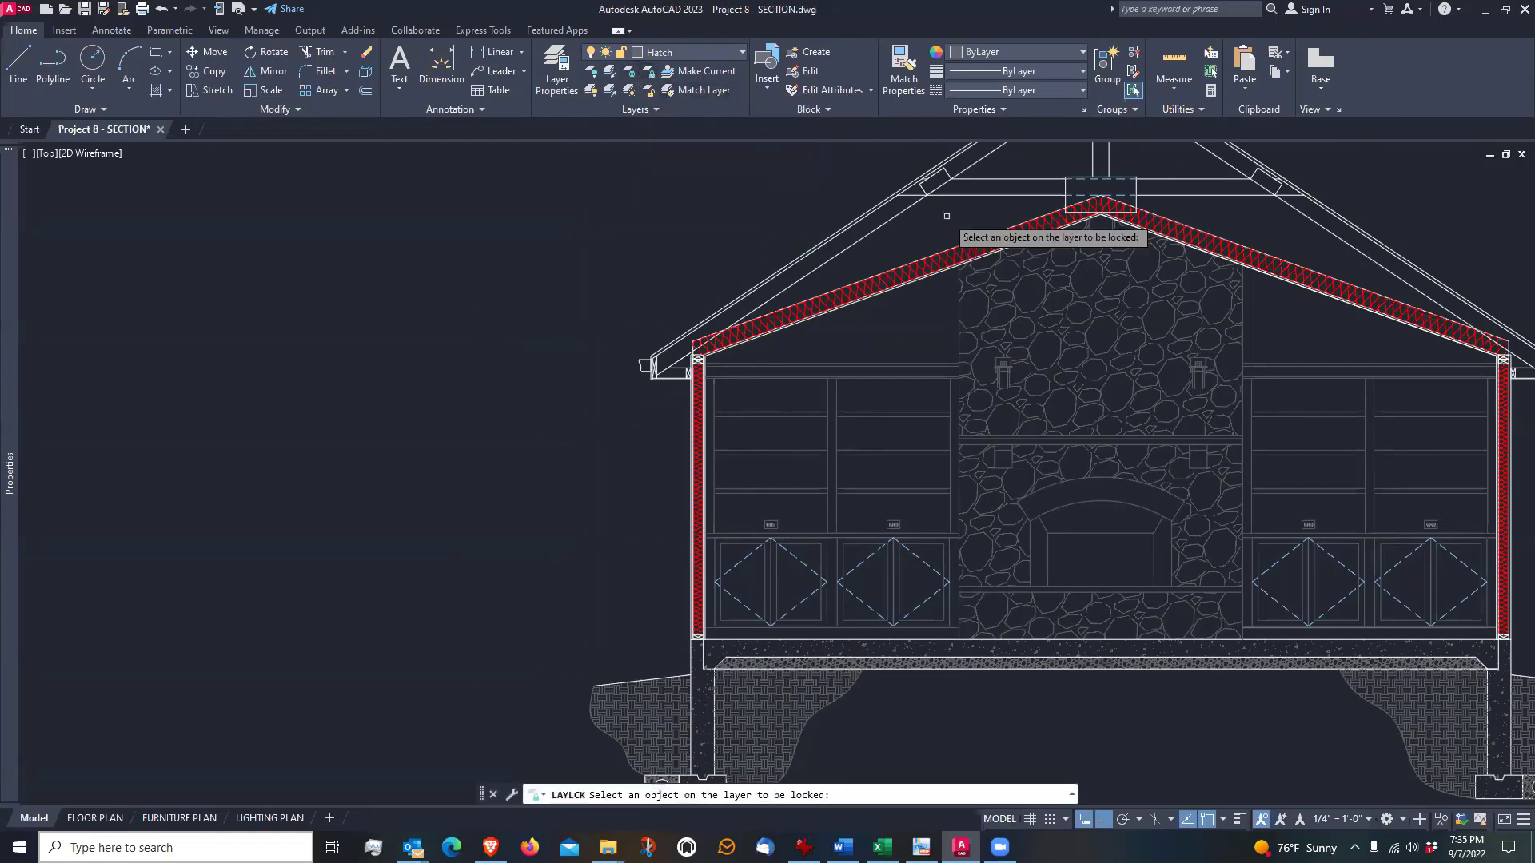
scroll(916, 353, "up", 2)
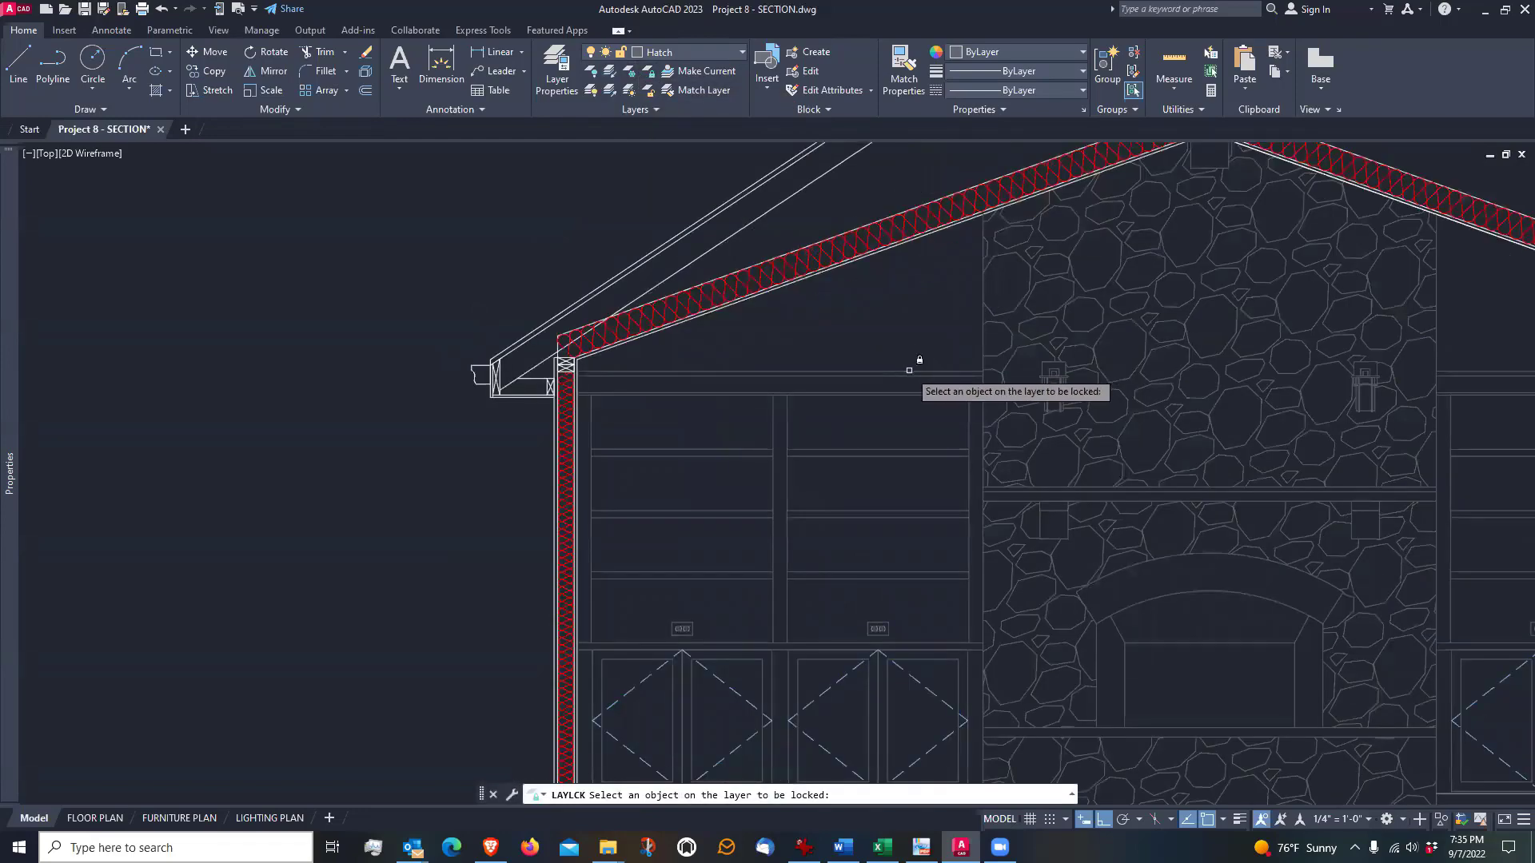
left_click(909, 370)
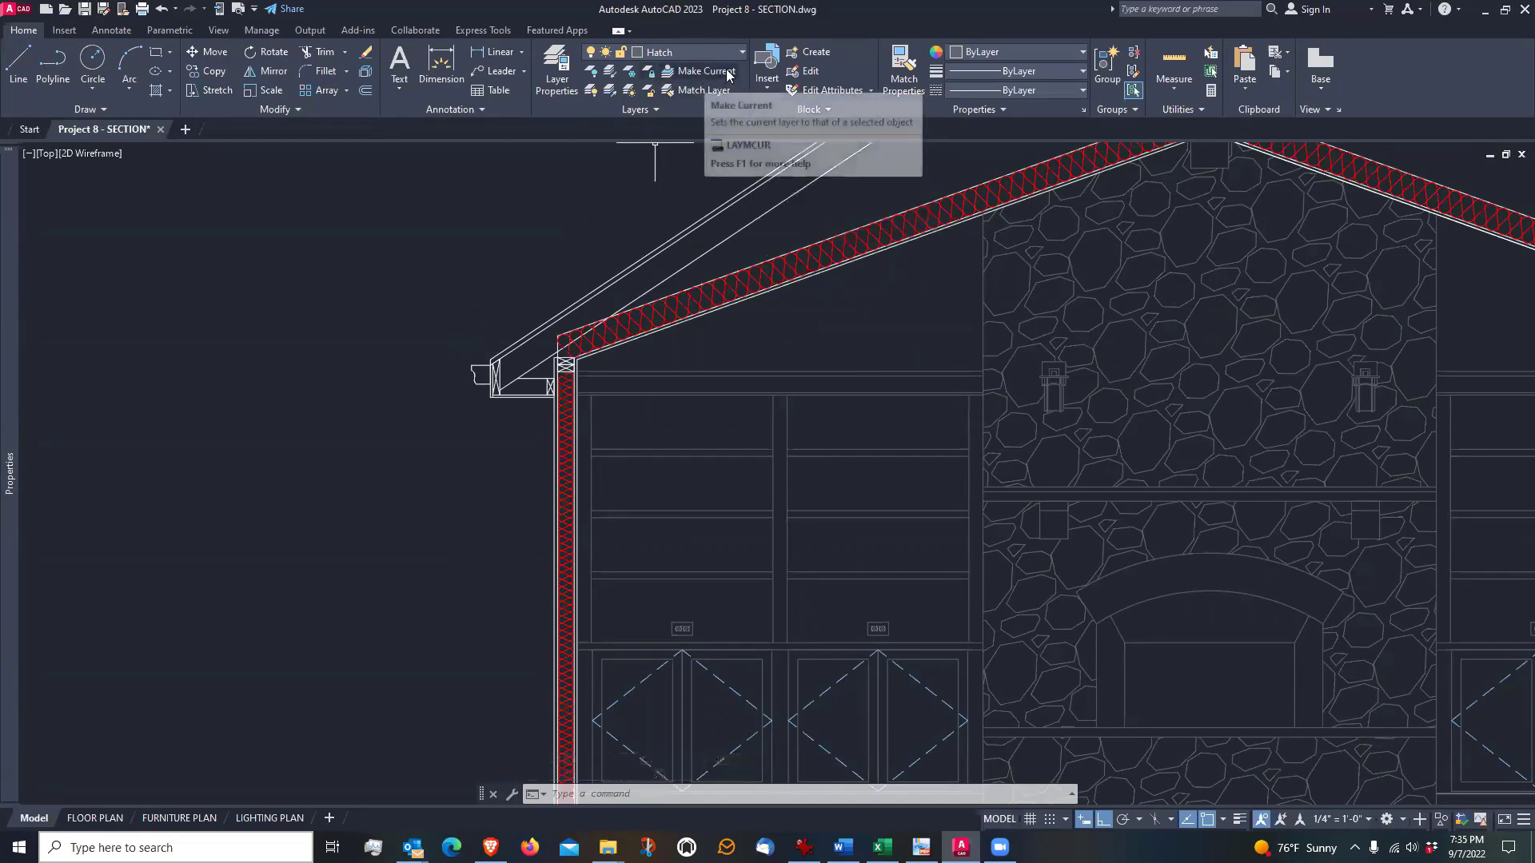
Unlock the Linewt Light layer by picking the left bookcase's top trim line
left_click(649, 94)
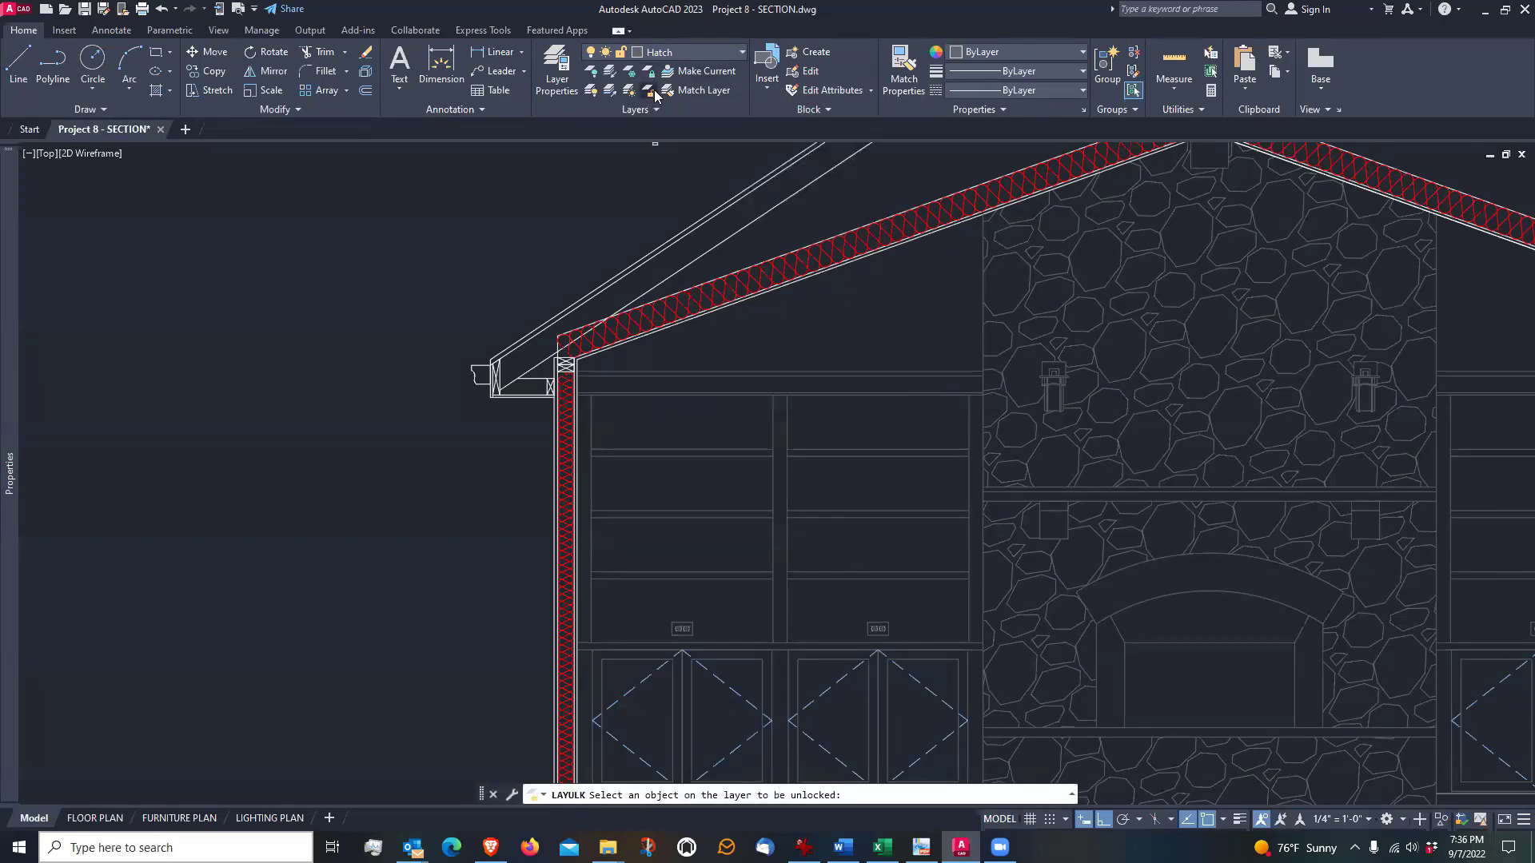
left_click(898, 372)
scroll(898, 368, "down", 1)
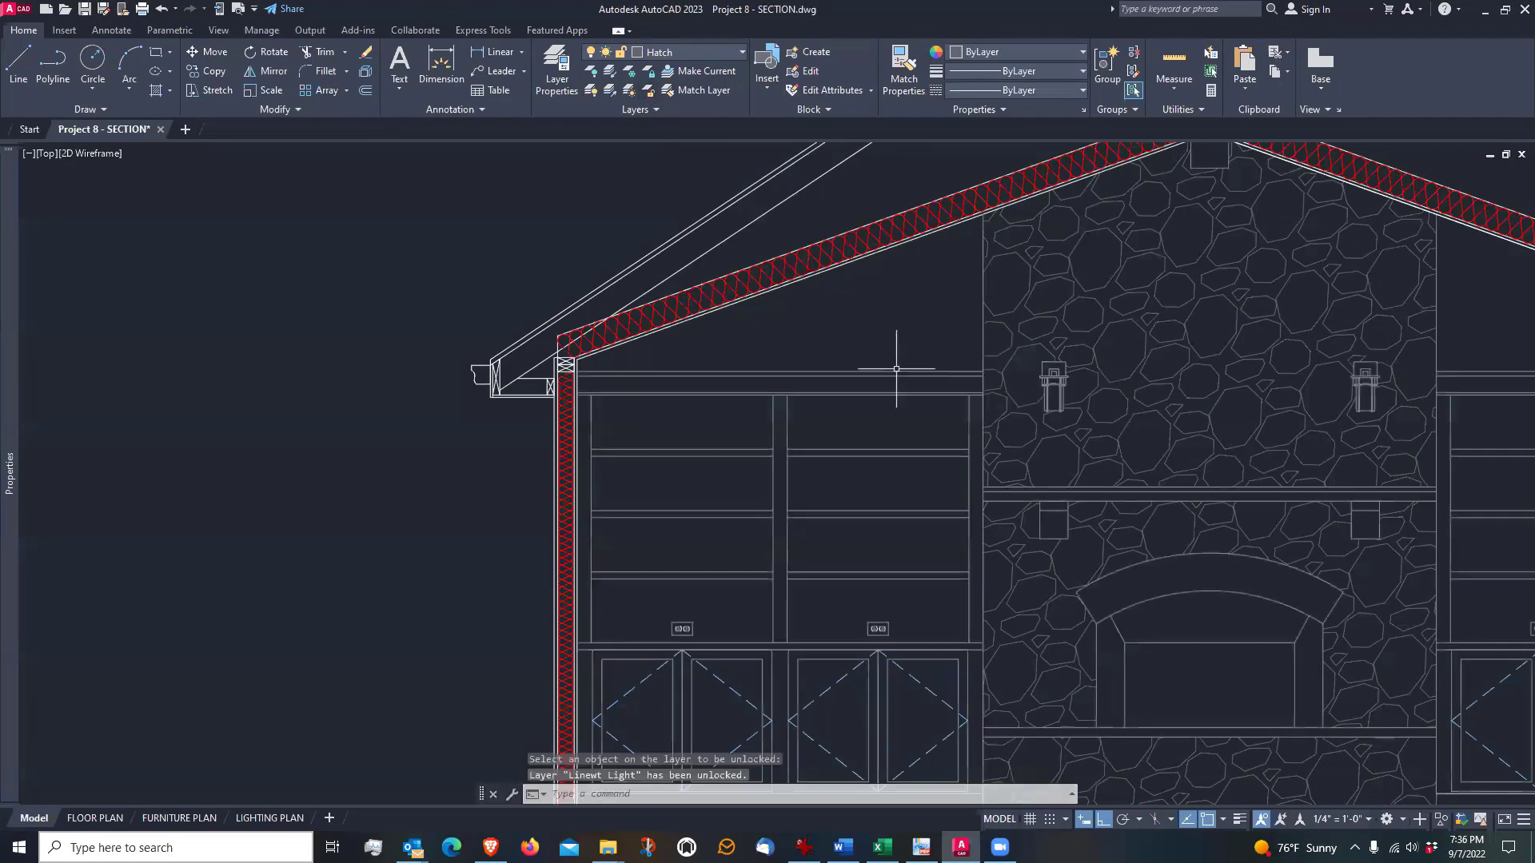
scroll(414, 286, "down", 1)
scroll(414, 286, "down", 2)
middle_click_drag(418, 264, 482, 379)
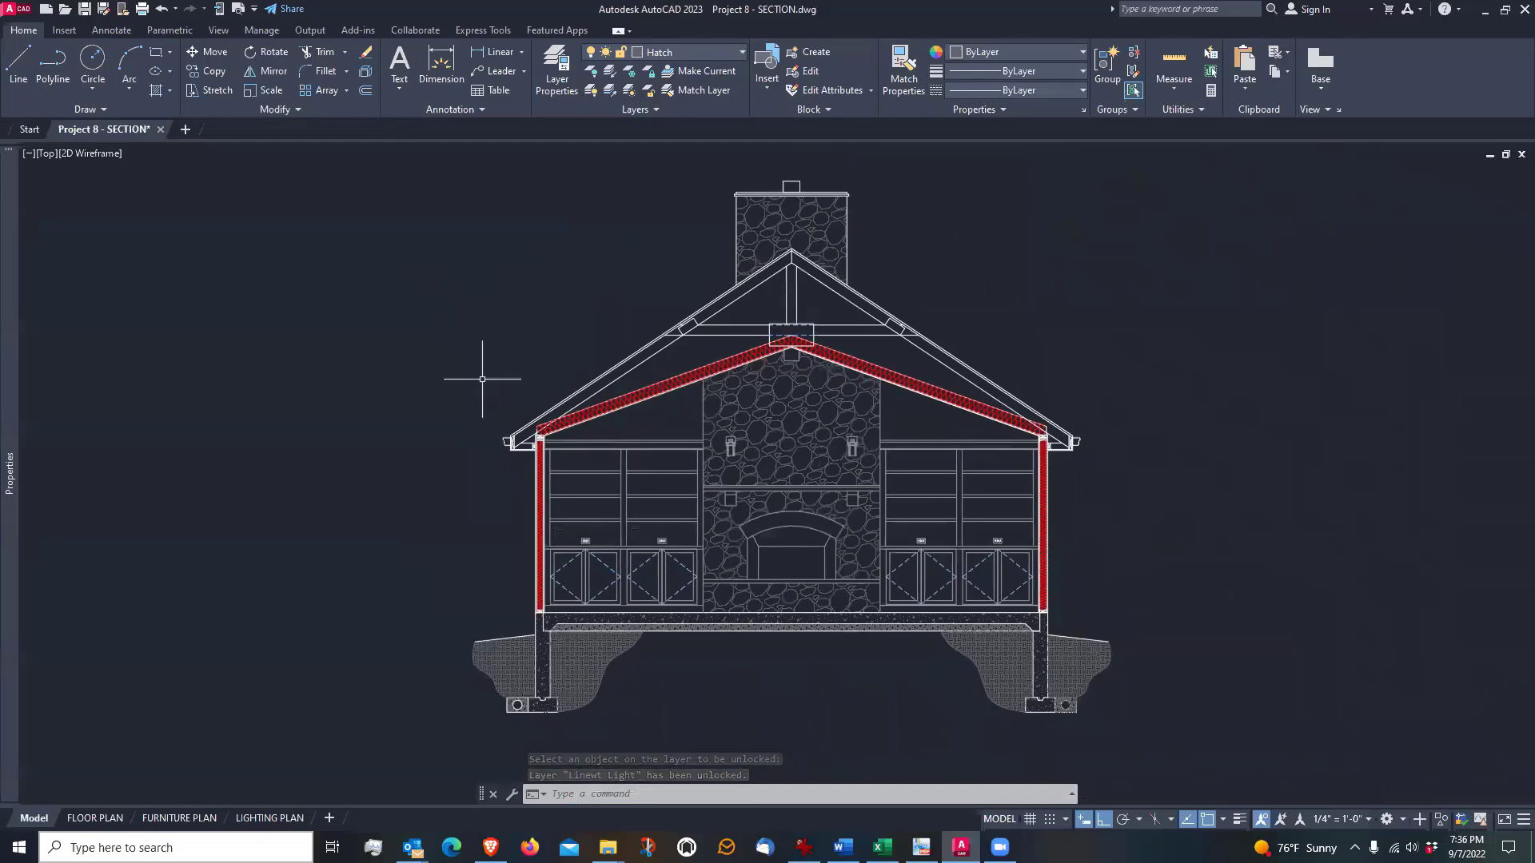